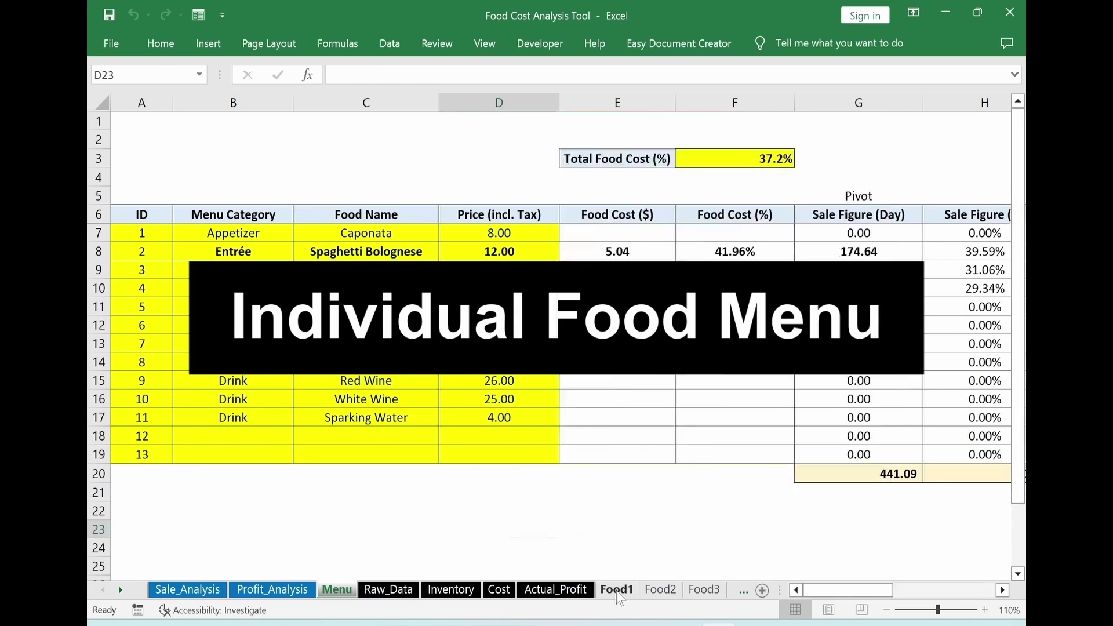
Open the Food1 cost analysis sheet and choose Spaghetti Bolognese as its food name.
{"action": "left_click", "coordinate": [618, 590]}
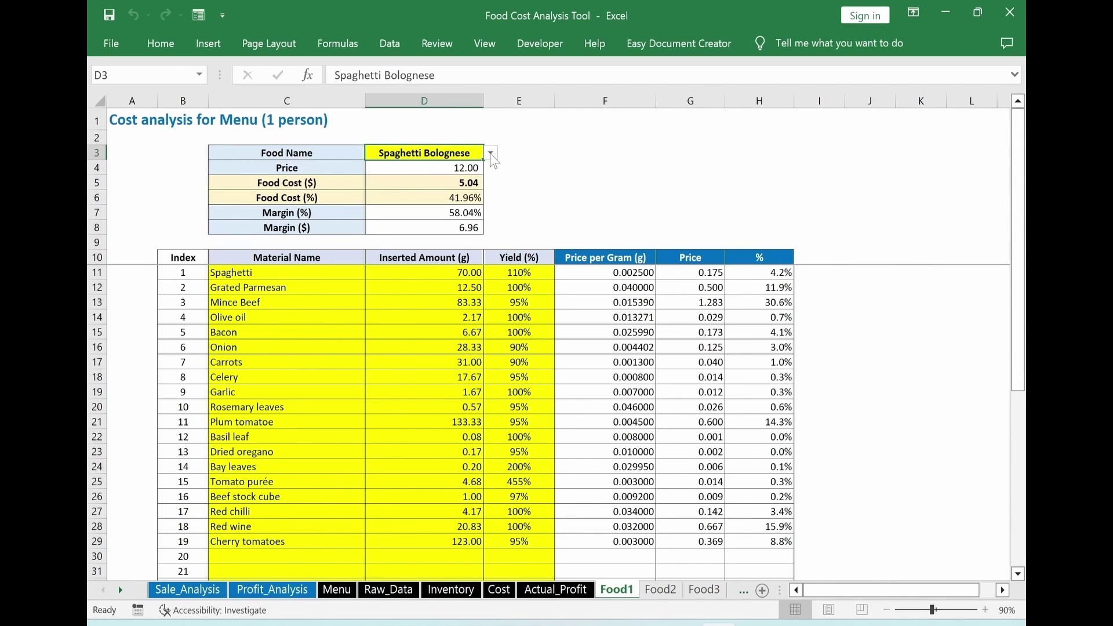
{"action": "left_click", "coordinate": [490, 153]}
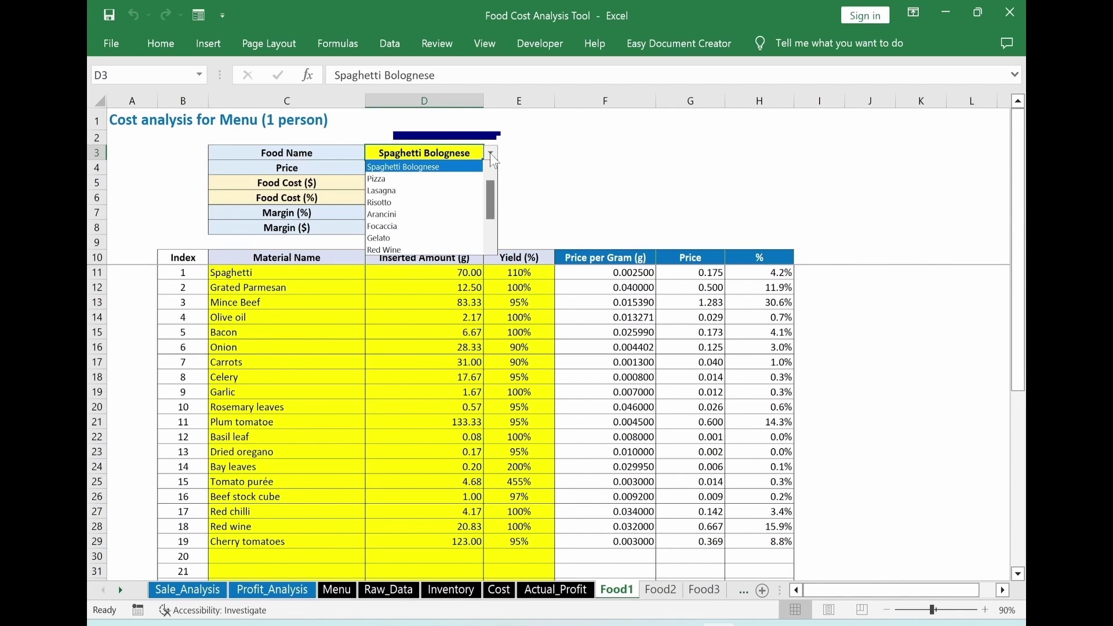
{"action": "left_click", "coordinate": [407, 169]}
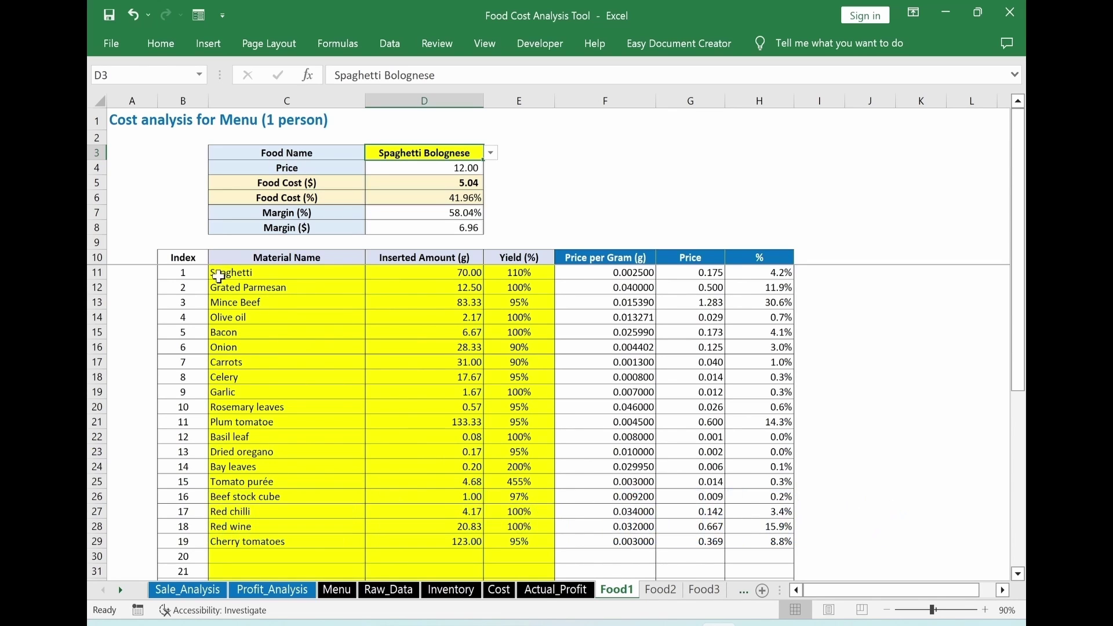
Examine the Spaghetti and Onion ingredient rows with their yields, the packaging cost table and the food cost formula on Food1.
{"action": "left_click_drag", "start_coordinate": [220, 275], "coordinate": [506, 273]}
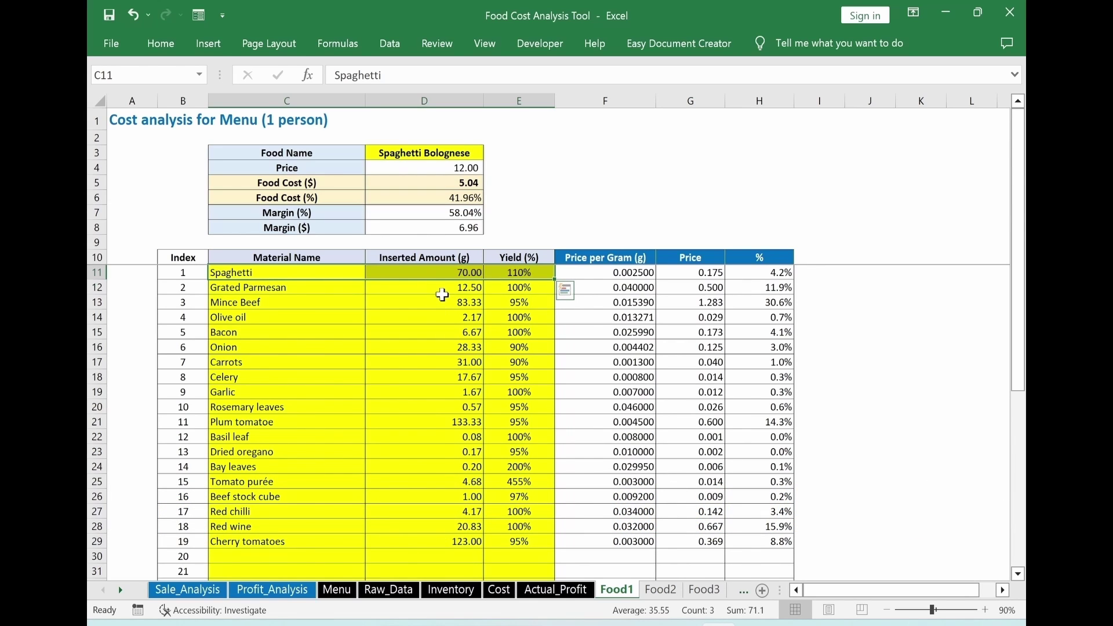
{"action": "left_click", "coordinate": [518, 273]}
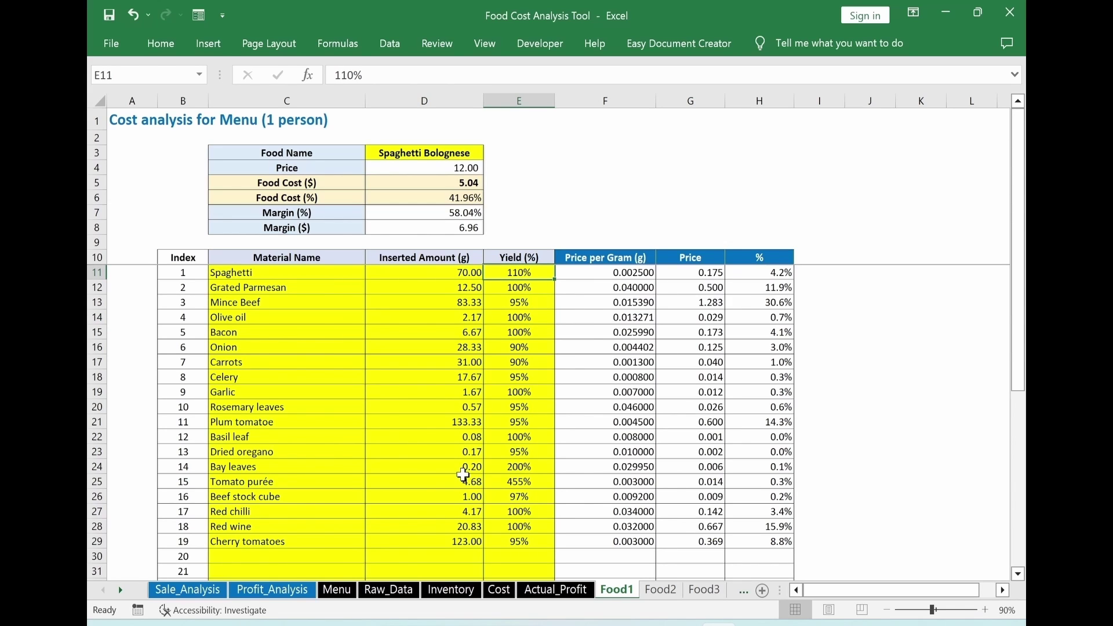
{"action": "left_click_drag", "start_coordinate": [292, 347], "coordinate": [522, 348]}
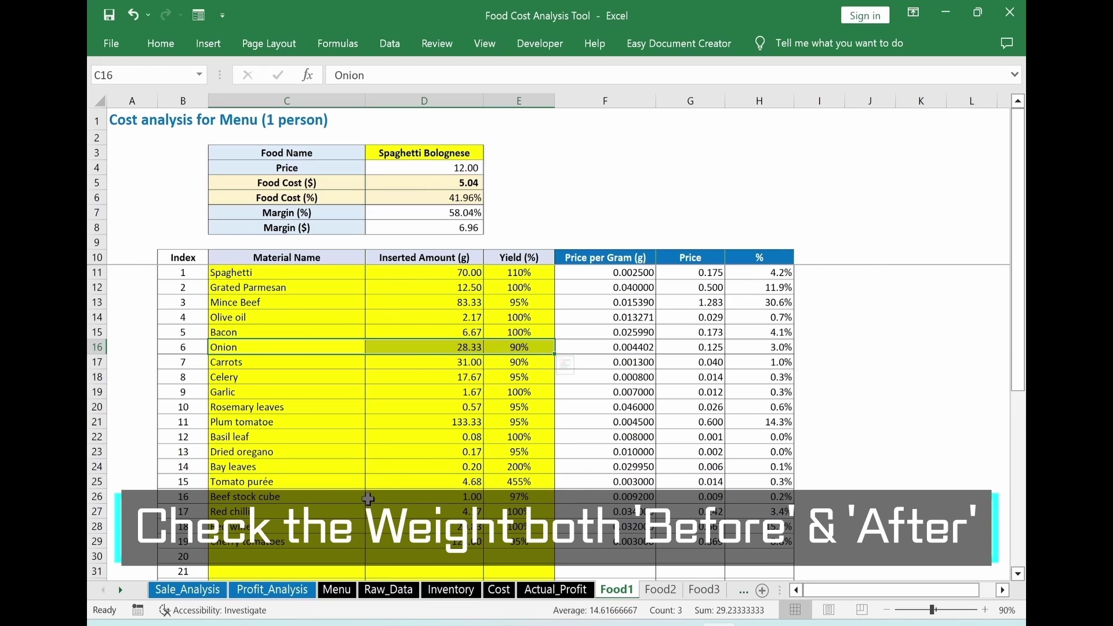
{"action": "left_click", "coordinate": [516, 348]}
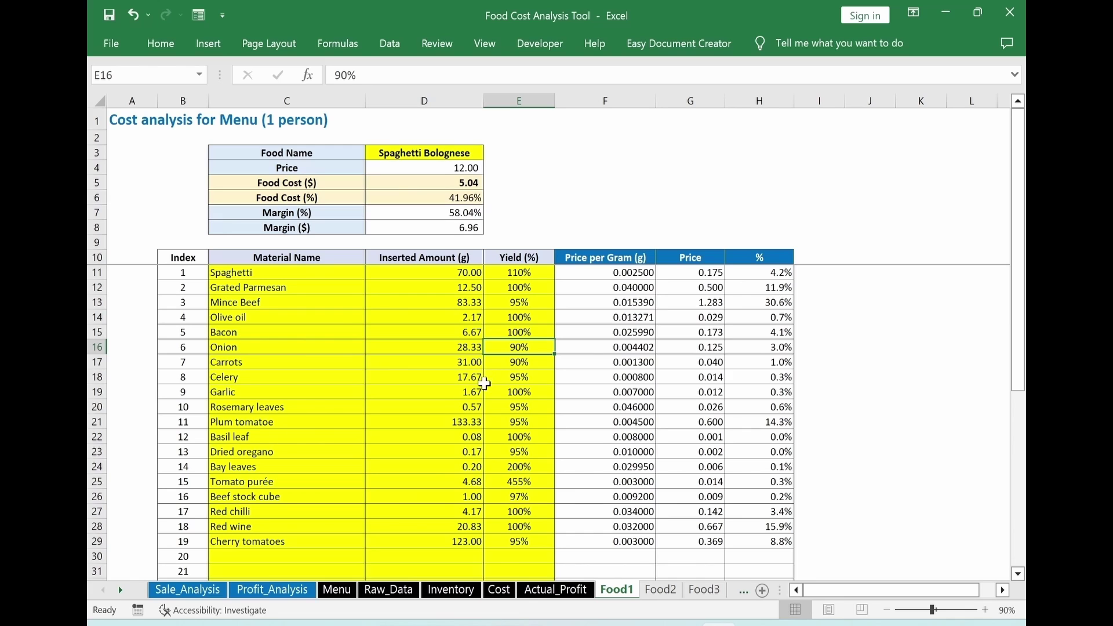
{"action": "scroll", "coordinate": [476, 383], "scroll_direction": "down", "scroll_amount": 6}
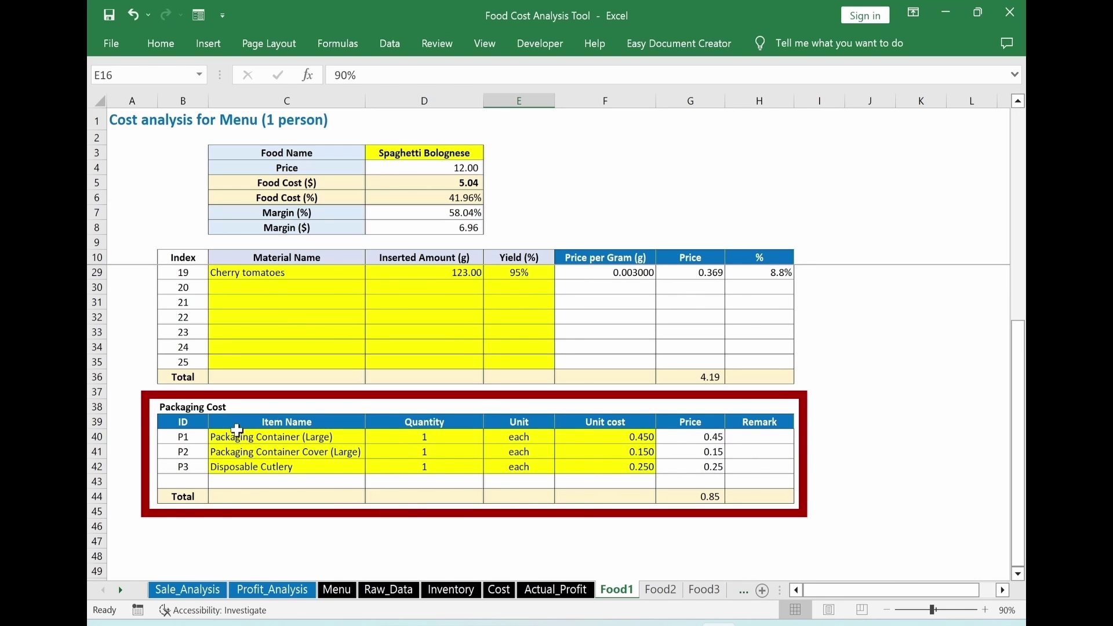
{"action": "scroll", "coordinate": [632, 319], "scroll_direction": "up", "scroll_amount": 6}
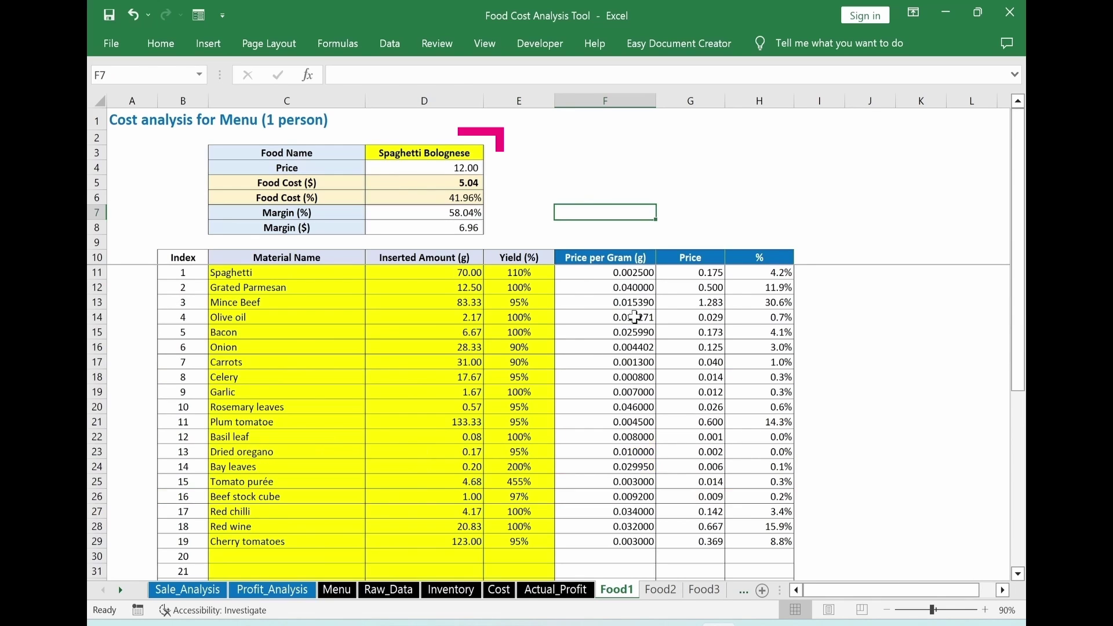
{"action": "left_click", "coordinate": [420, 186]}
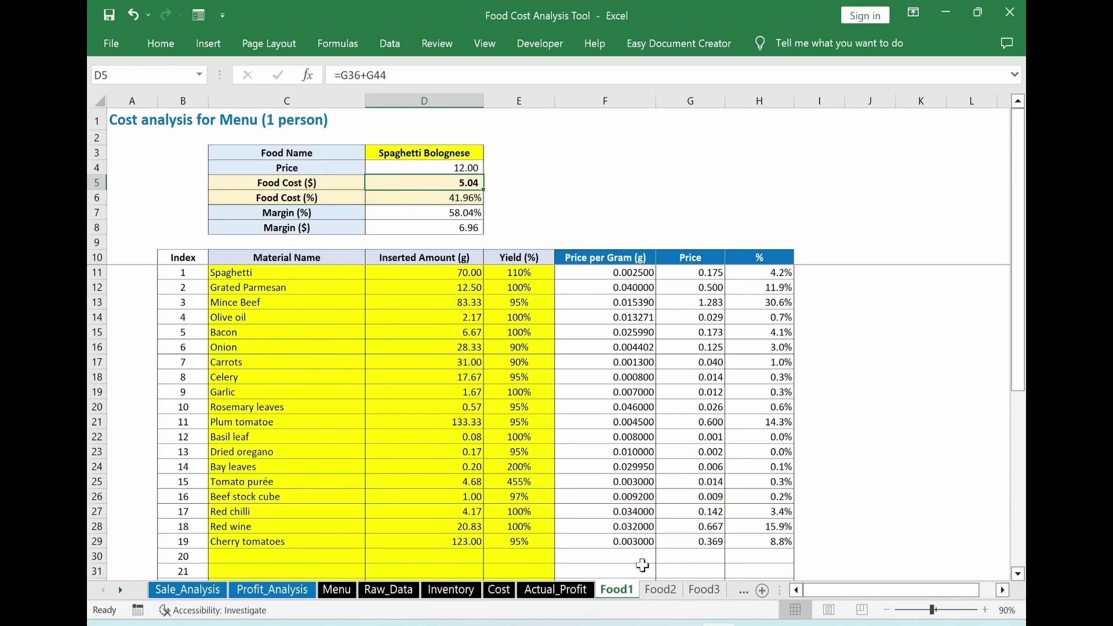
View the Food2 and Food3 cost analysis sheets and return to the Menu sheet.
{"action": "left_click", "coordinate": [658, 591]}
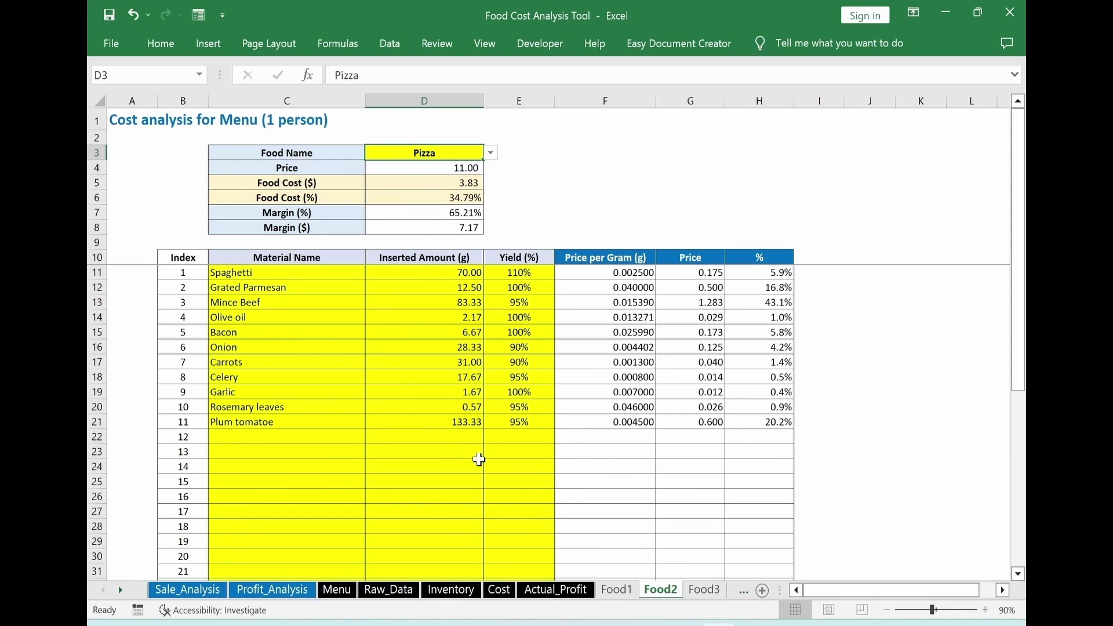
{"action": "left_click", "coordinate": [705, 590]}
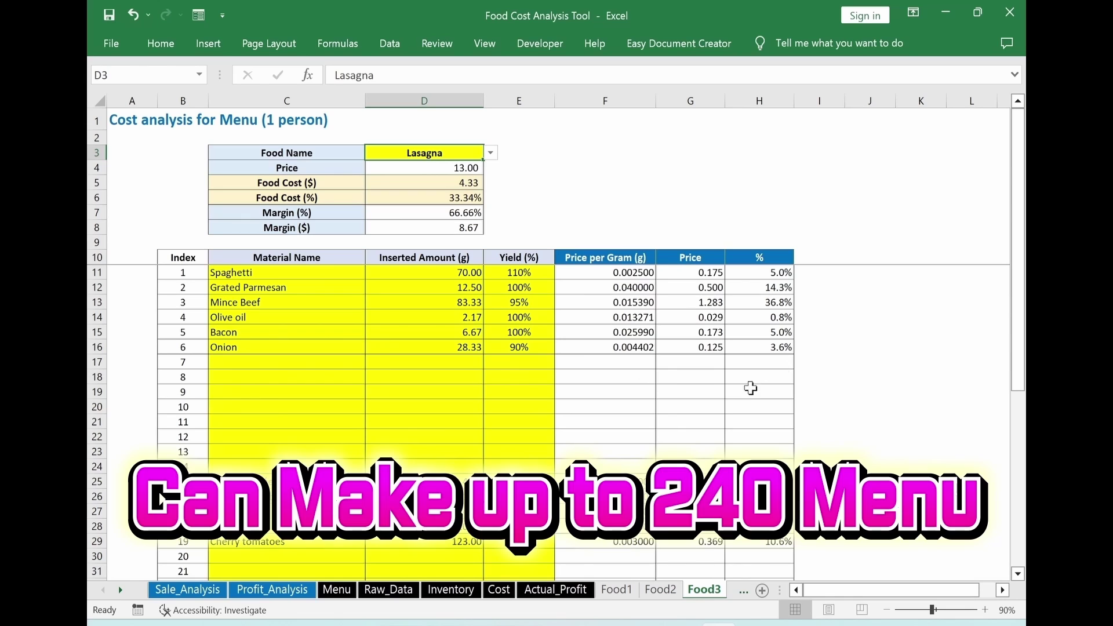
{"action": "left_click", "coordinate": [337, 590]}
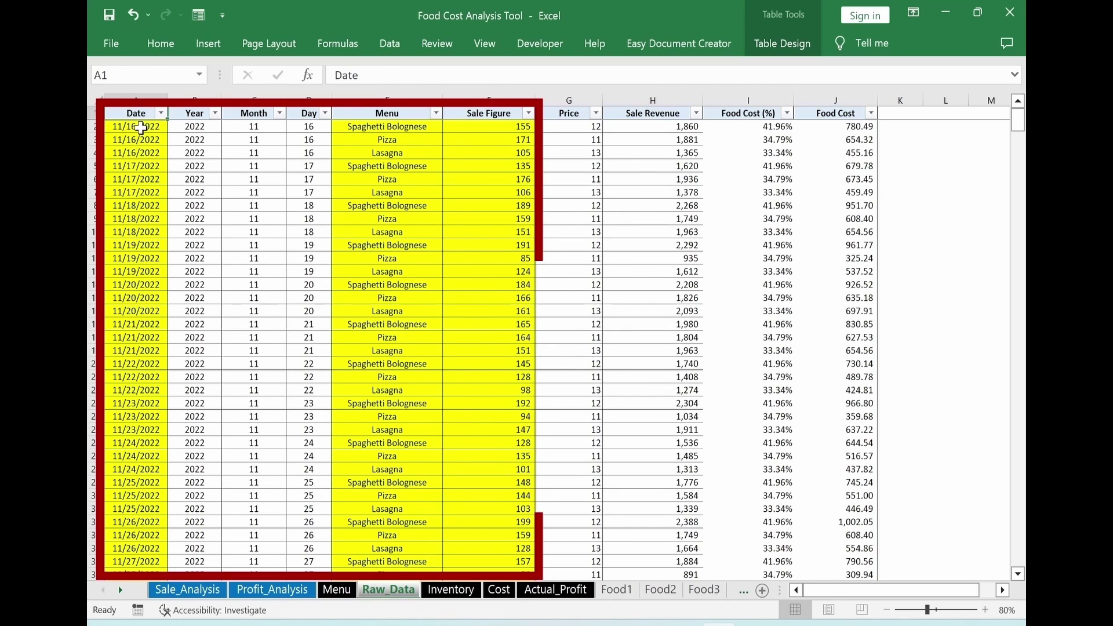
Review the menu sales entries in Raw_Data and look through the Inventory, Cost and Actual_Profit sheets.
{"action": "left_click", "coordinate": [396, 130]}
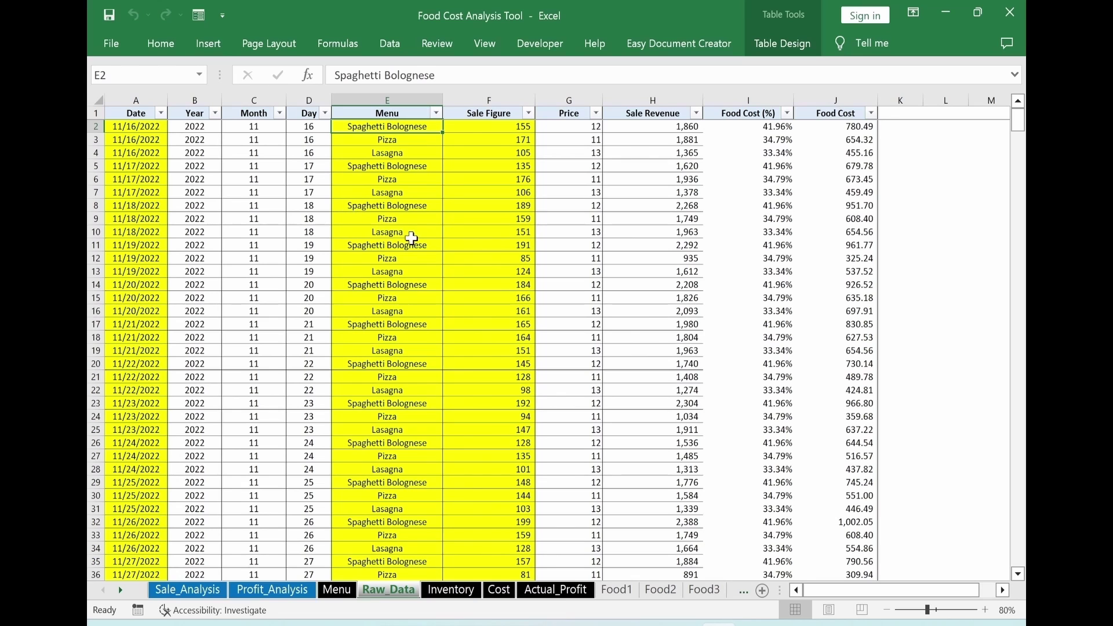
{"action": "left_click", "coordinate": [451, 590]}
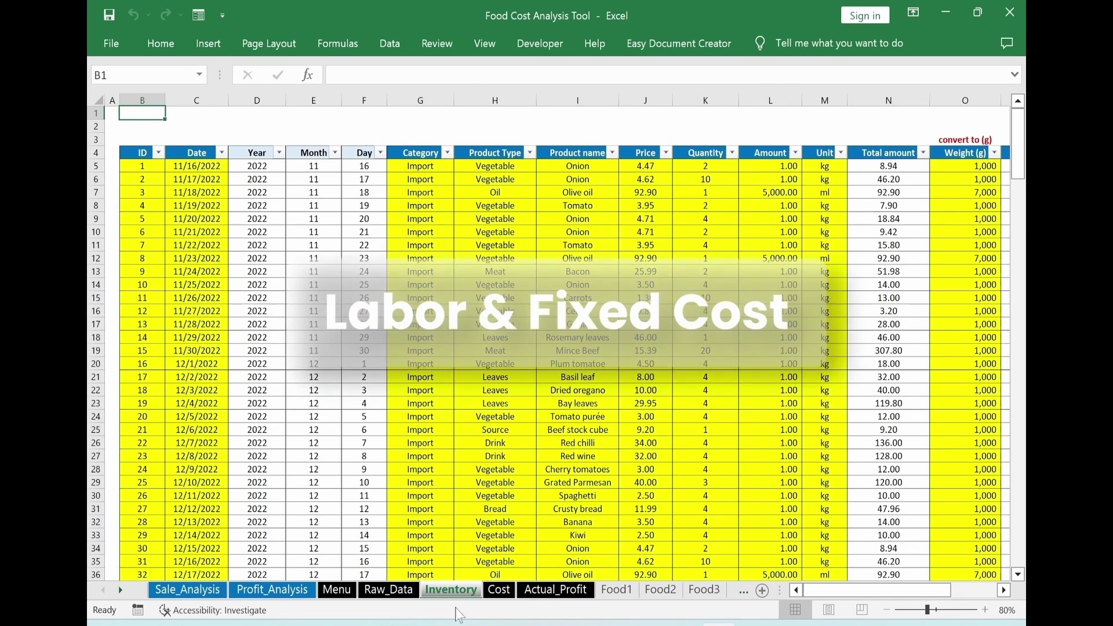
{"action": "left_click", "coordinate": [499, 590]}
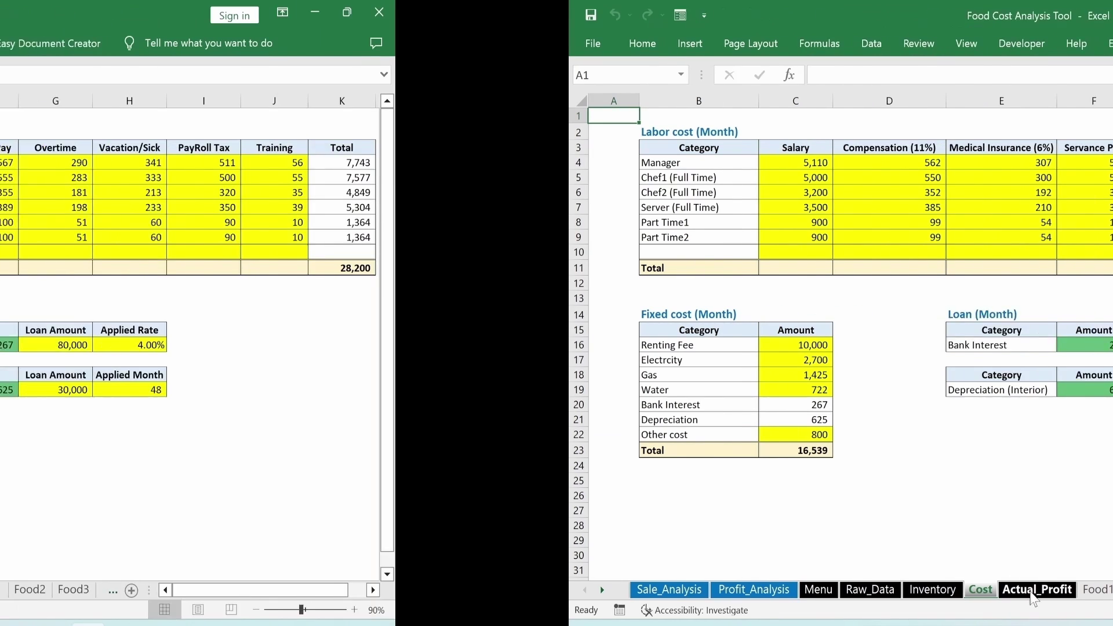
{"action": "left_click", "coordinate": [556, 590]}
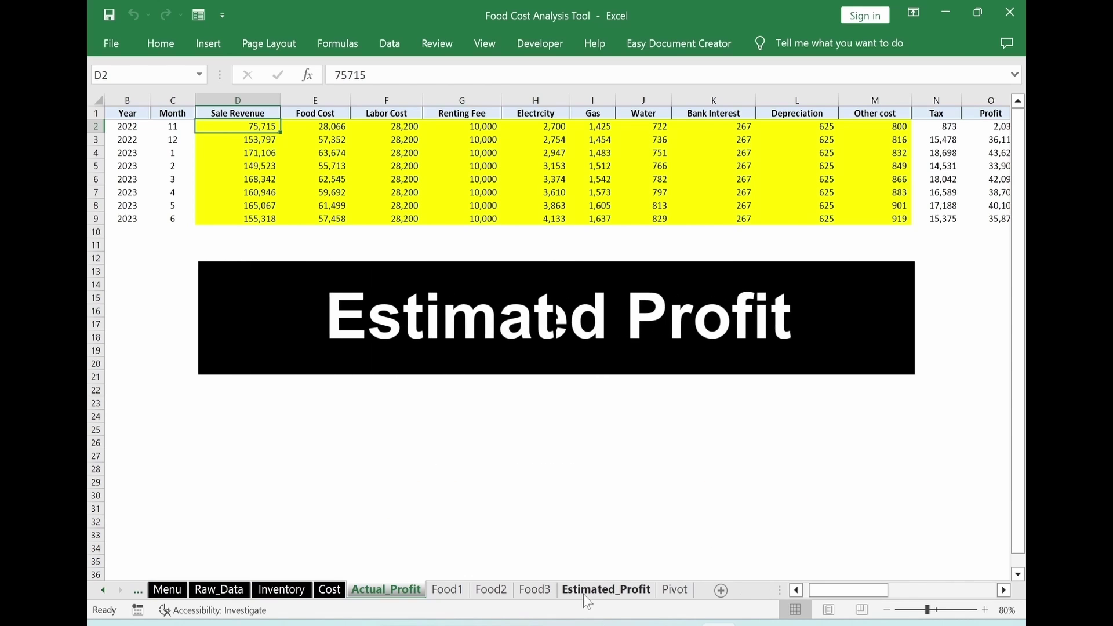
Examine the Source of Profit table on the Estimated_Profit sheet, including the after-tax profit percentage and the full percentage column.
{"action": "left_click", "coordinate": [606, 589]}
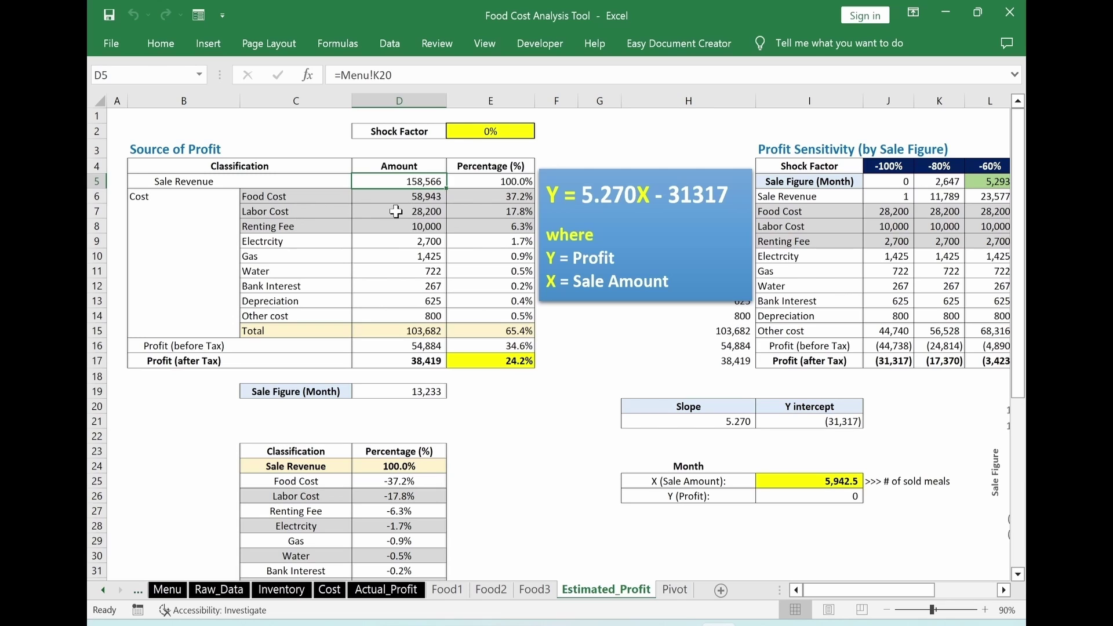
{"action": "left_click", "coordinate": [508, 358]}
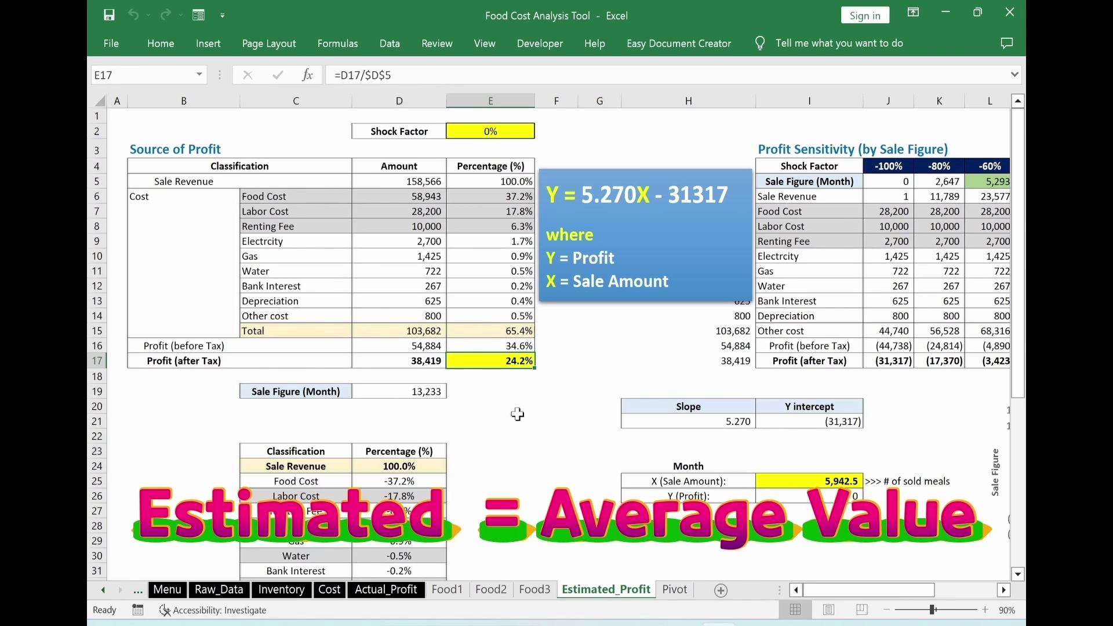
{"action": "left_click_drag", "start_coordinate": [490, 182], "coordinate": [491, 360]}
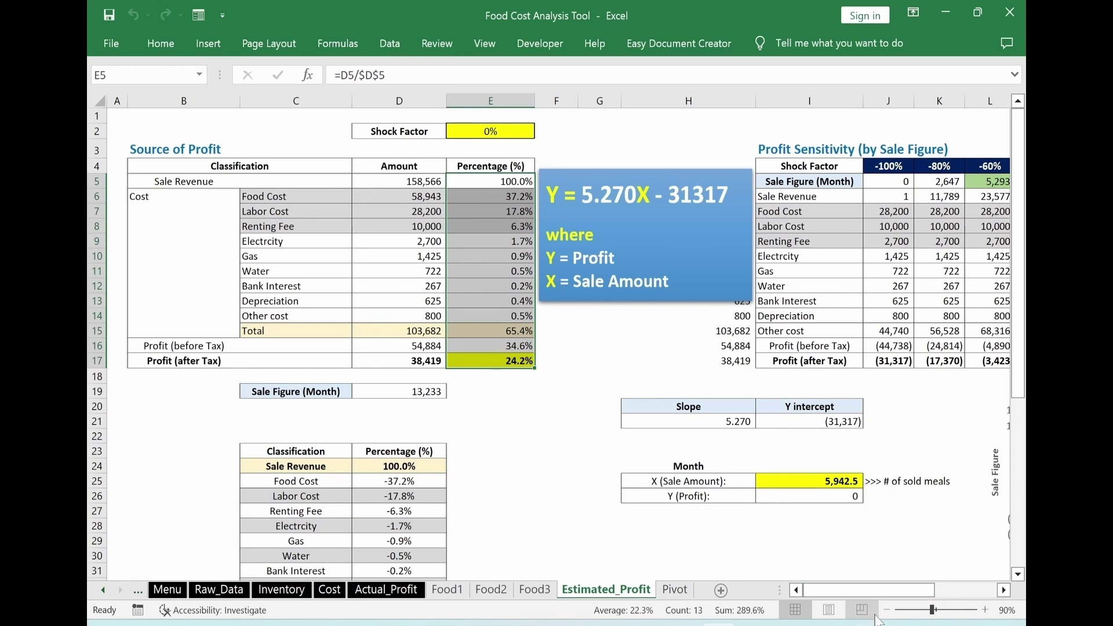
Examine the after-tax profit row of the Profit Sensitivity table and the monthly break-even sale amount.
{"action": "left_click_drag", "start_coordinate": [841, 590], "coordinate": [874, 573]}
{"action": "left_click", "coordinate": [511, 406]}
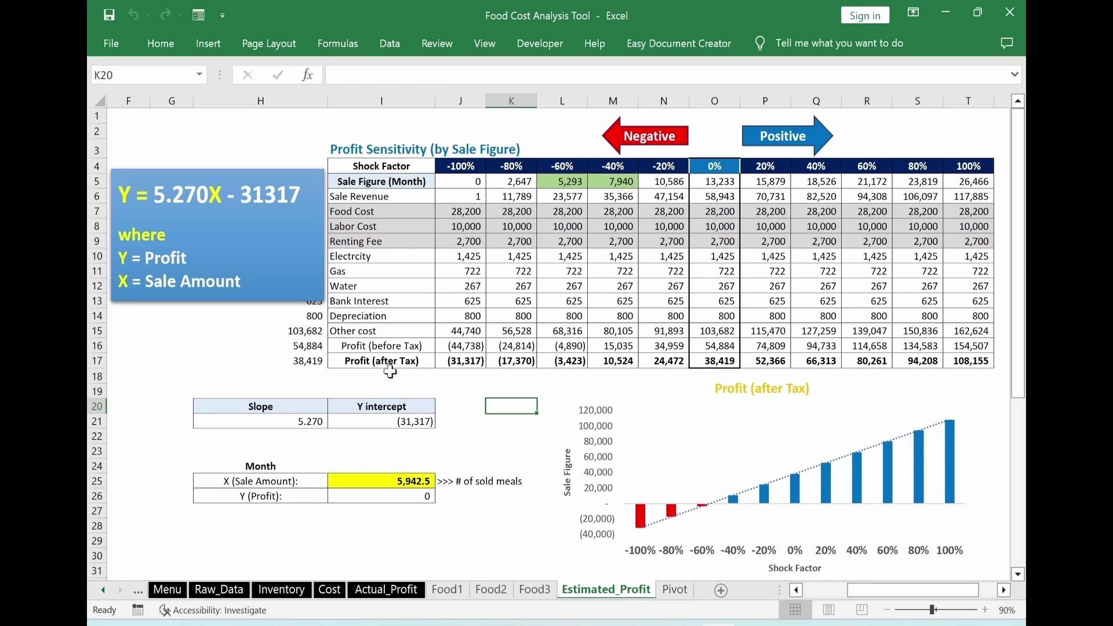
{"action": "left_click_drag", "start_coordinate": [476, 362], "coordinate": [980, 362]}
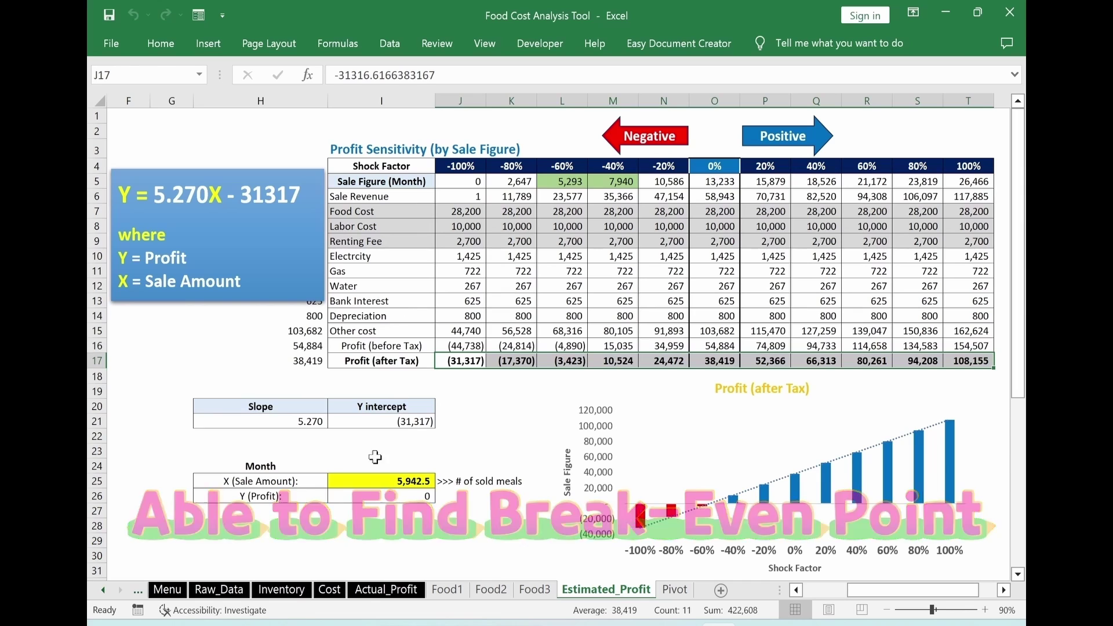
{"action": "left_click", "coordinate": [371, 486]}
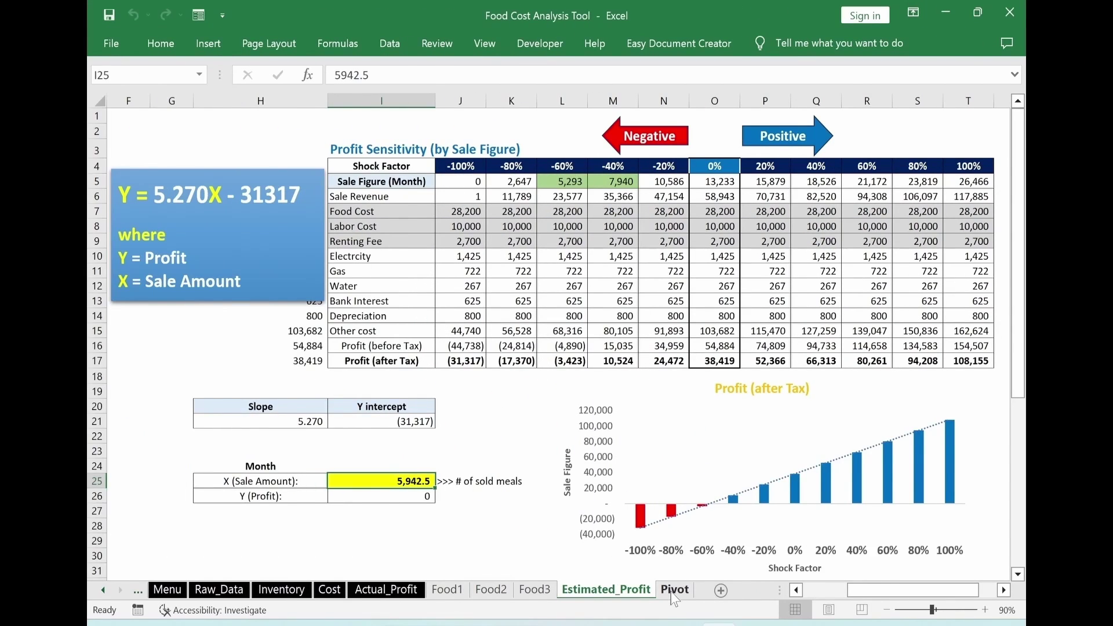
Compare the actual and estimated figures in both the amount and percentage tables on the Pivot sheet.
{"action": "left_click", "coordinate": [676, 590]}
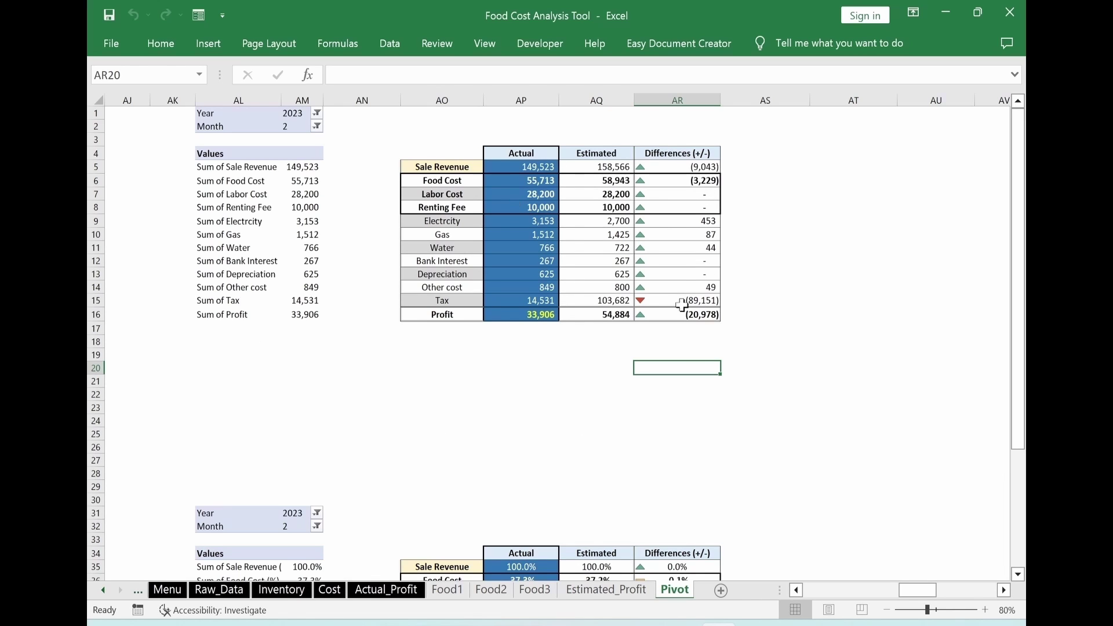
{"action": "scroll", "coordinate": [682, 306], "scroll_direction": "down", "scroll_amount": 7}
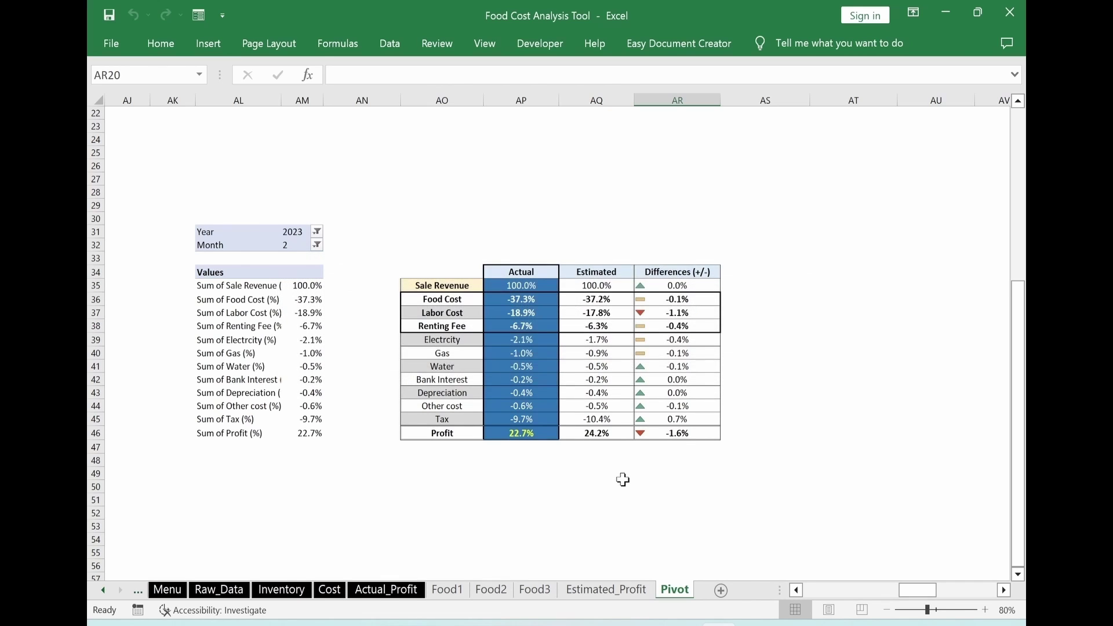
{"action": "scroll", "coordinate": [274, 597], "scroll_direction": "up", "scroll_amount": 3}
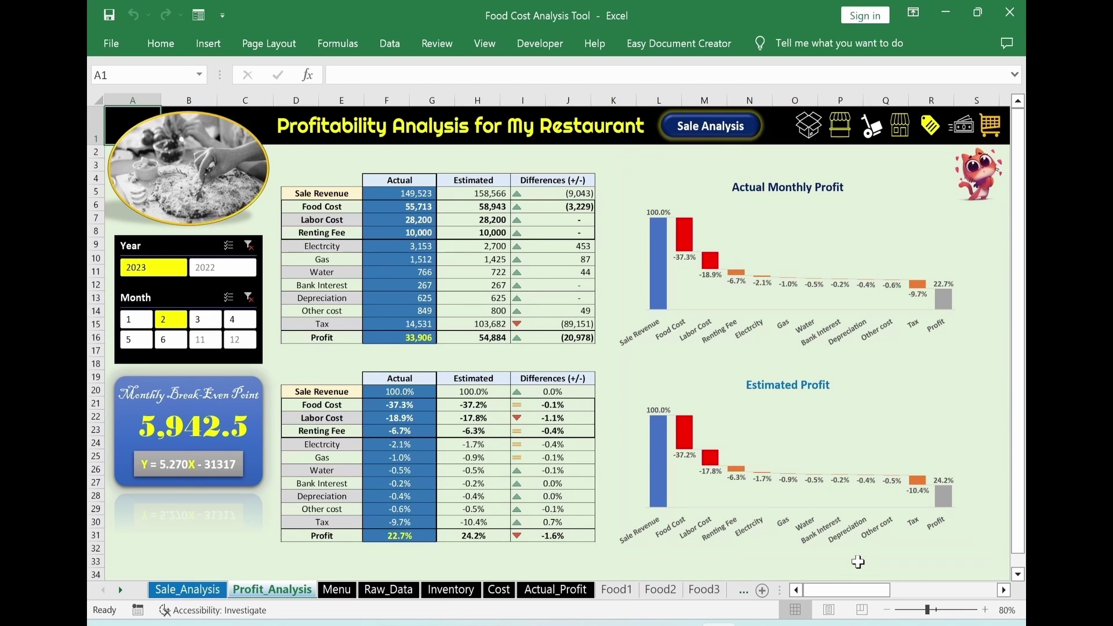
Filter the profitability dashboard to month 1 of 2023 and open the linked sale analysis dashboard.
{"action": "mouse_move", "coordinate": [936, 290]}
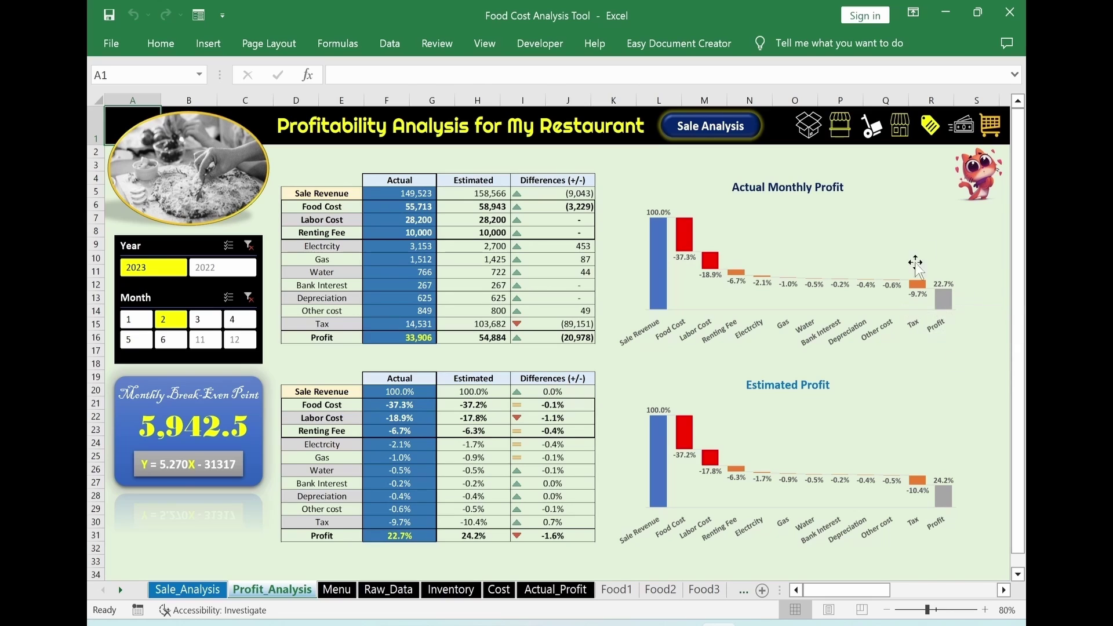
{"action": "left_click", "coordinate": [133, 323]}
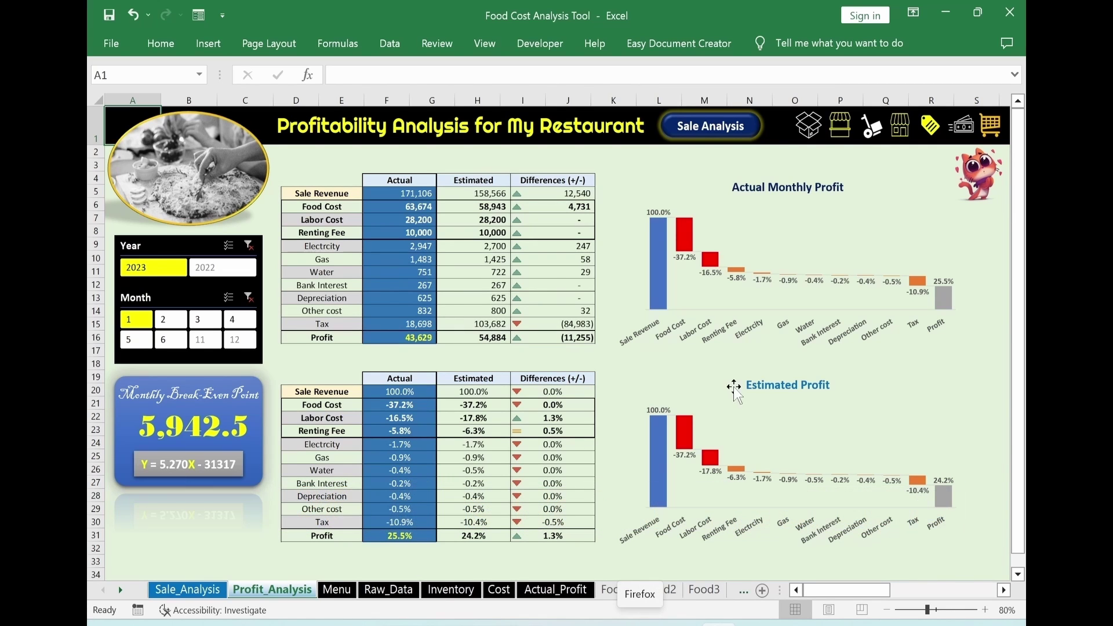
{"action": "left_click", "coordinate": [675, 128]}
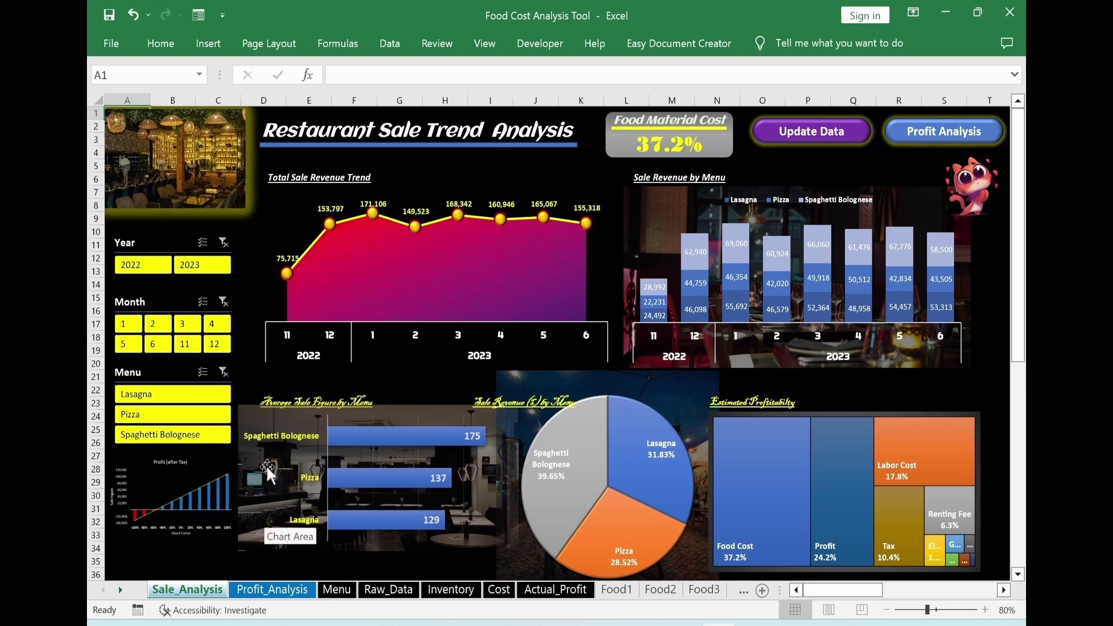
{"action": "mouse_move", "coordinate": [286, 277]}
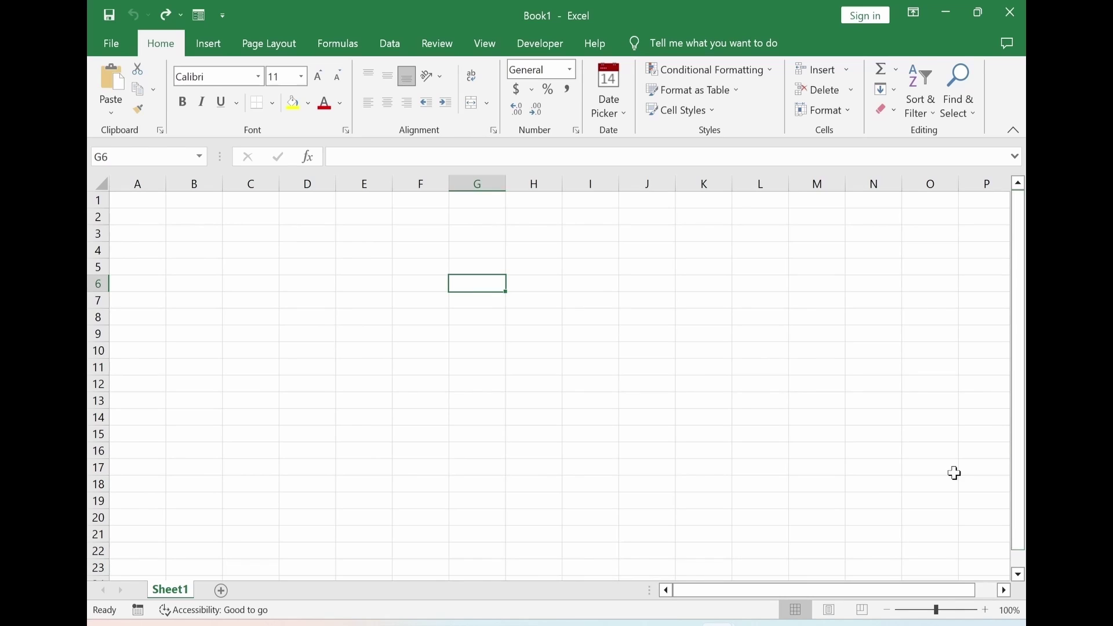
Paste the restaurant menu picture into the blank workbook and place it over columns K to O.
{"action": "key", "text": "ctrl+v"}
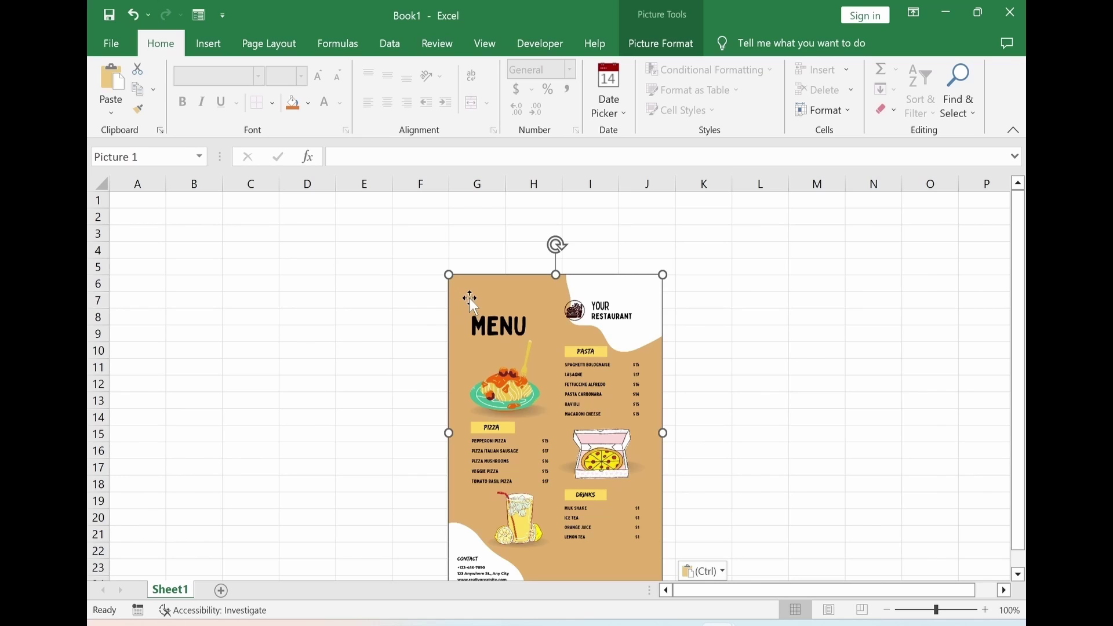
{"action": "left_click", "coordinate": [420, 385]}
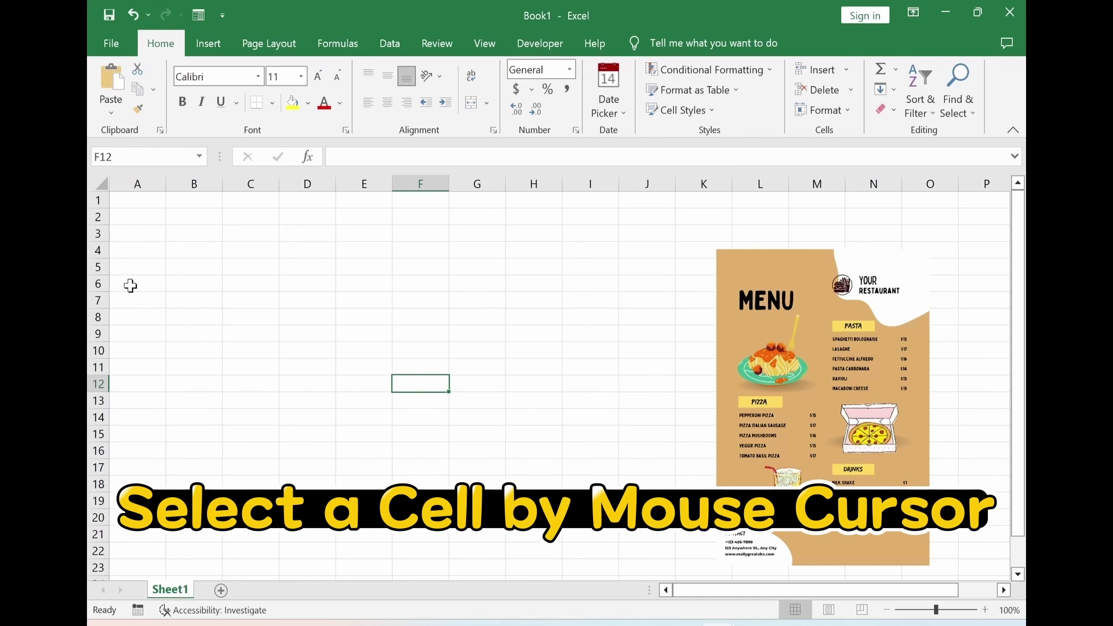
Enter the table headers ID in cell A6 and Menu Category in cell B6.
{"action": "left_click", "coordinate": [130, 286]}
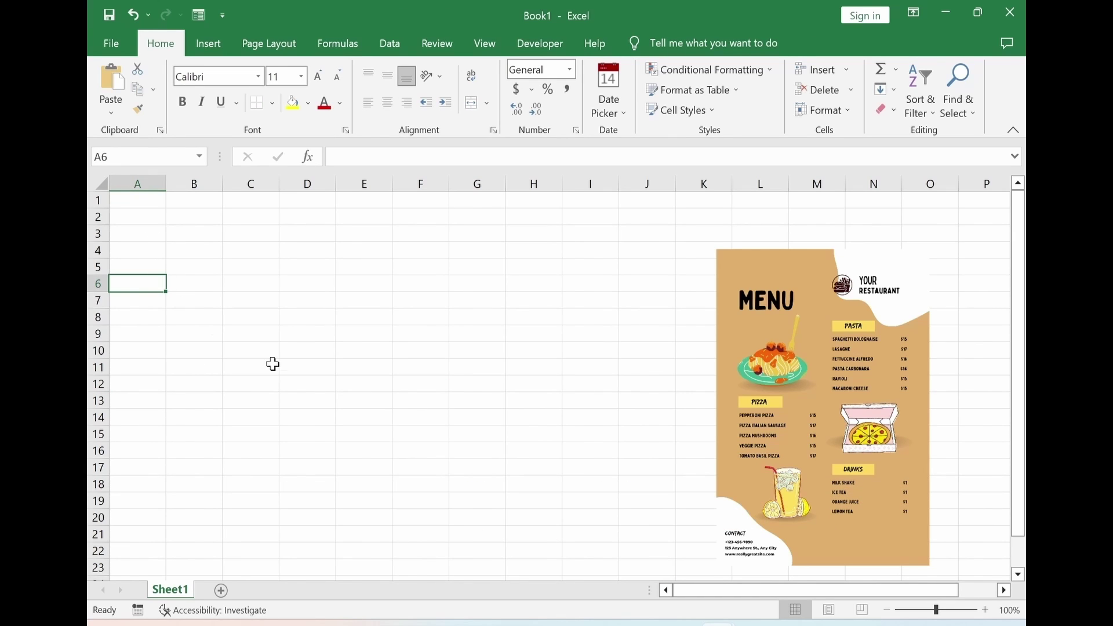
{"action": "type", "text": "ID"}
{"action": "key", "text": "Return"}
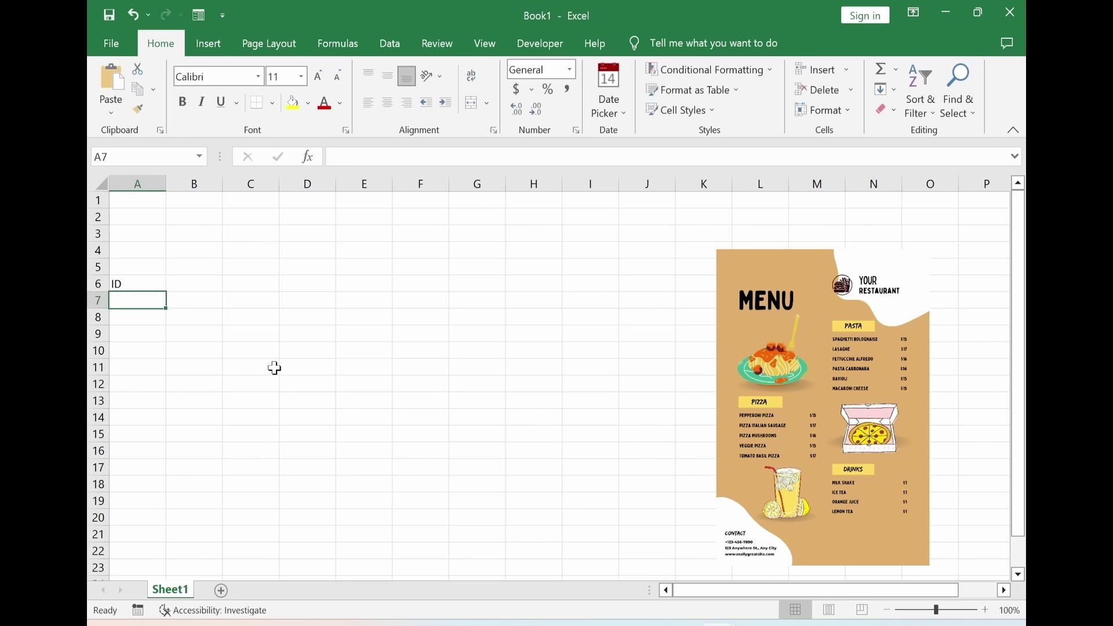
{"action": "key", "text": "Up"}
{"action": "key", "text": "Right"}
{"action": "type", "text": "Menu Category"}
{"action": "left_click", "coordinate": [181, 303]}
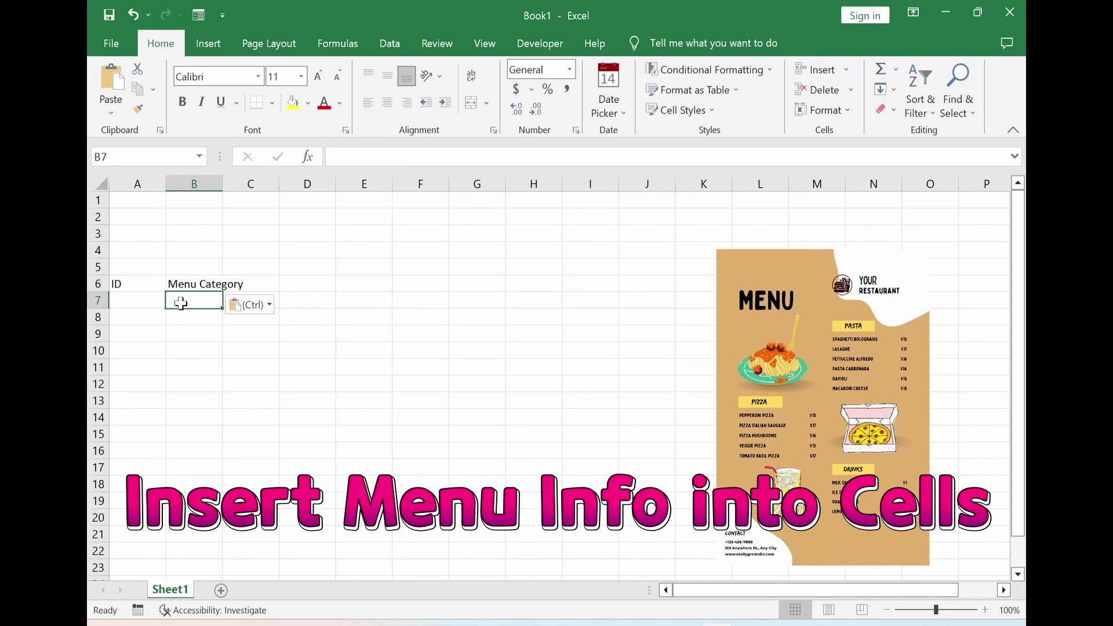
Enter the table headers Food Name in cell C6 and Price (incl. Tax) in cell D6.
{"action": "left_click", "coordinate": [184, 322]}
{"action": "left_click", "coordinate": [180, 337]}
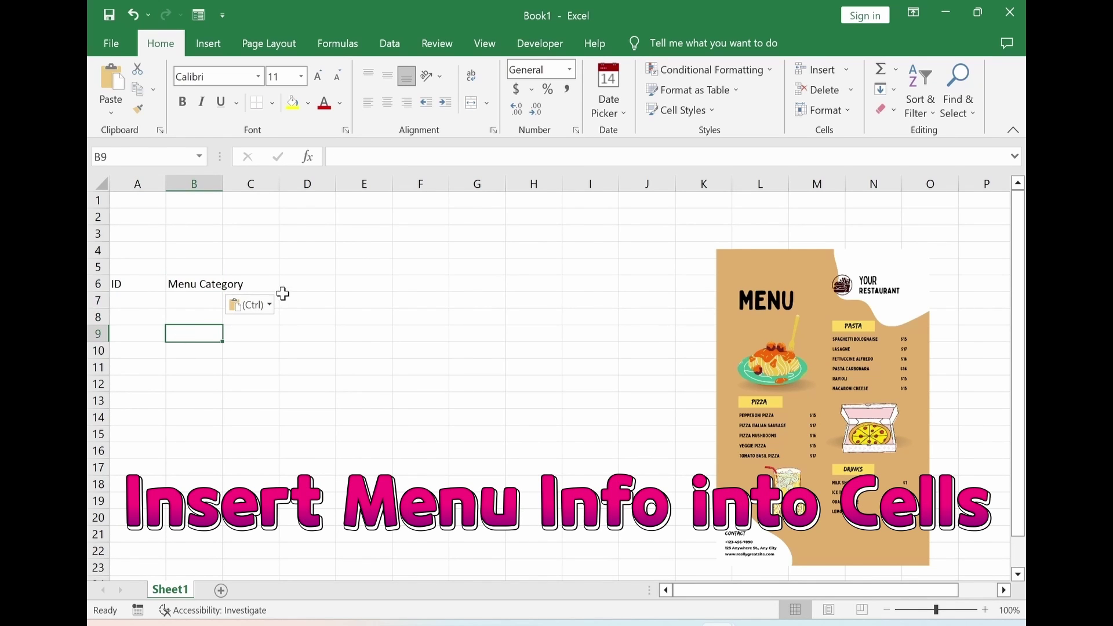
{"action": "left_click", "coordinate": [256, 282]}
{"action": "type", "text": "Food Name"}
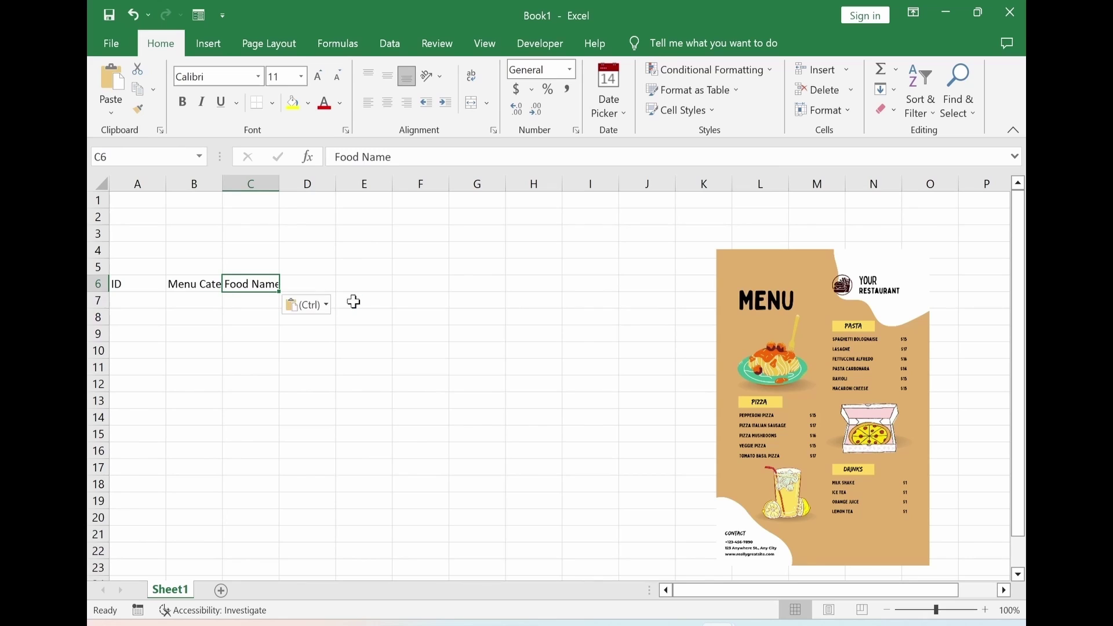
{"action": "key", "text": "Return"}
{"action": "key", "text": "Up"}
{"action": "key", "text": "Right"}
{"action": "type", "text": "Price (incl. Tax)"}
{"action": "key", "text": "Return"}
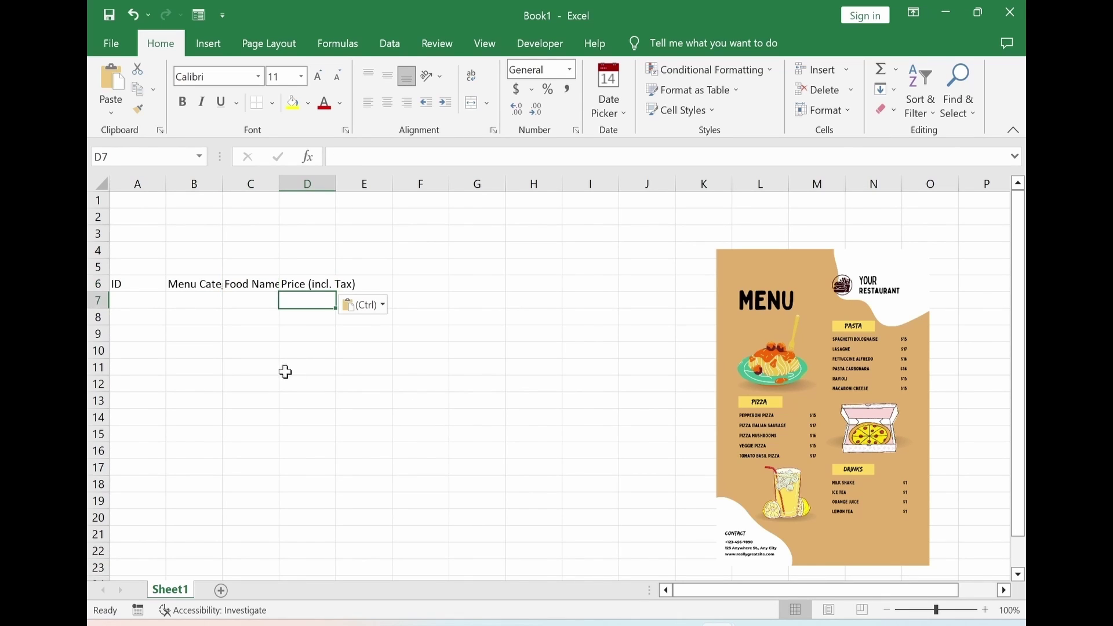
Widen columns B to D equally so the full header texts fit.
{"action": "left_click_drag", "start_coordinate": [203, 283], "coordinate": [293, 282]}
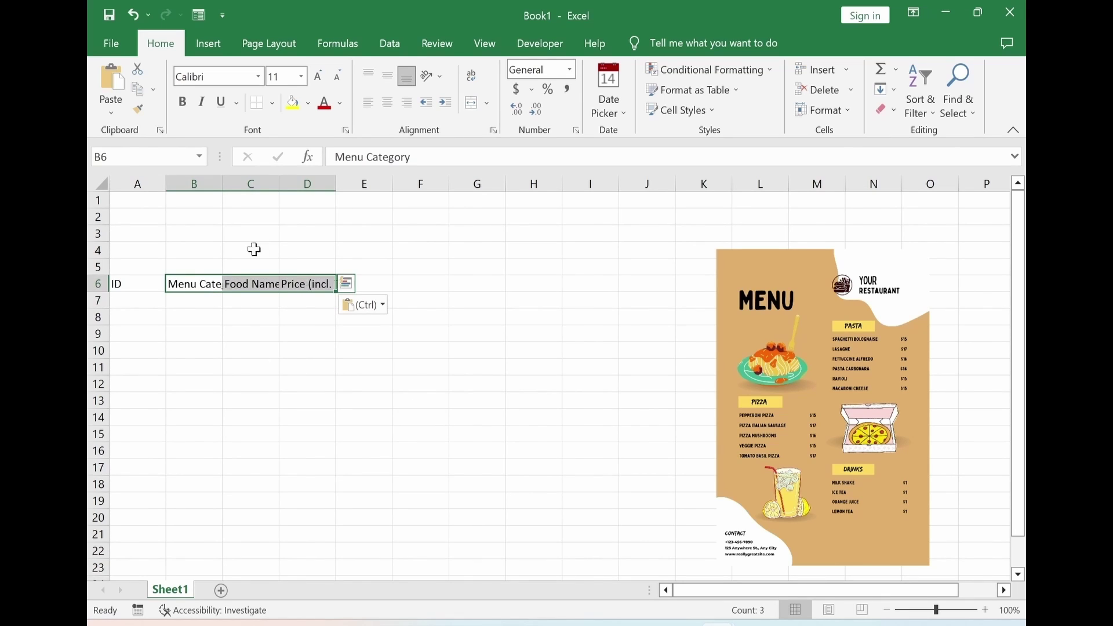
{"action": "left_click", "coordinate": [230, 302]}
{"action": "left_click_drag", "start_coordinate": [194, 183], "coordinate": [389, 184]}
{"action": "left_click", "coordinate": [330, 484]}
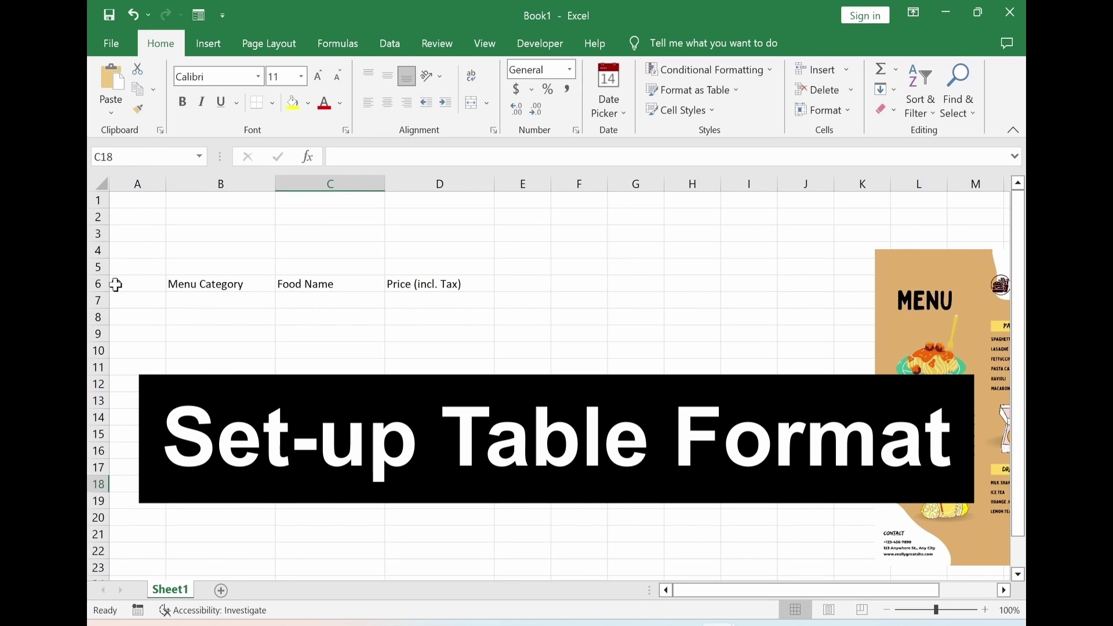
Increase the height of row 6 and undo that change.
{"action": "left_click_drag", "start_coordinate": [102, 290], "coordinate": [102, 348]}
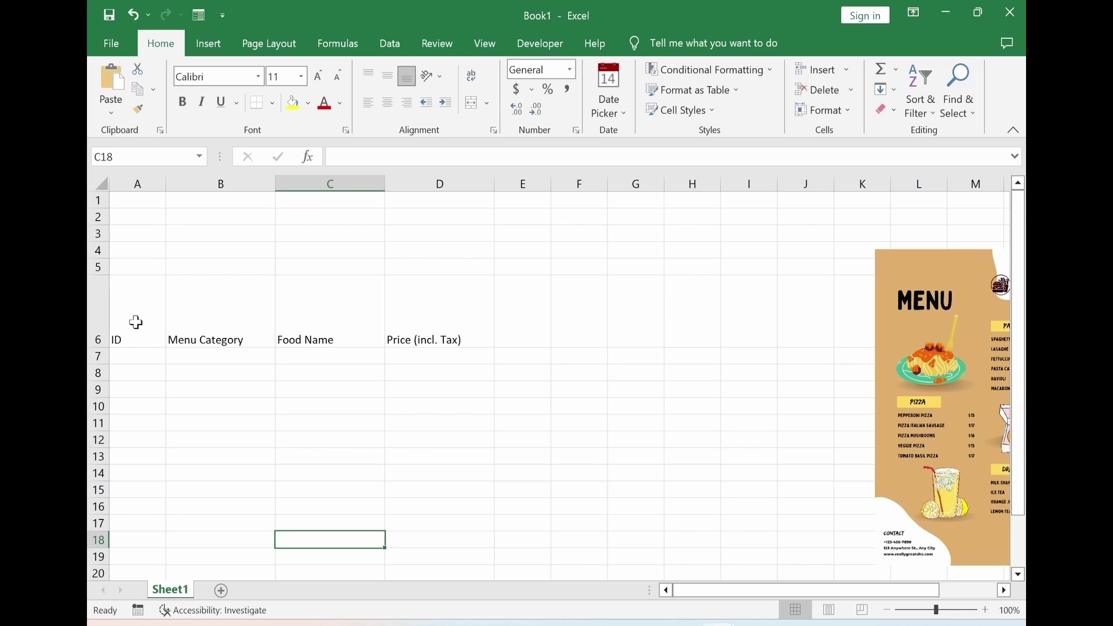
{"action": "left_click", "coordinate": [132, 14]}
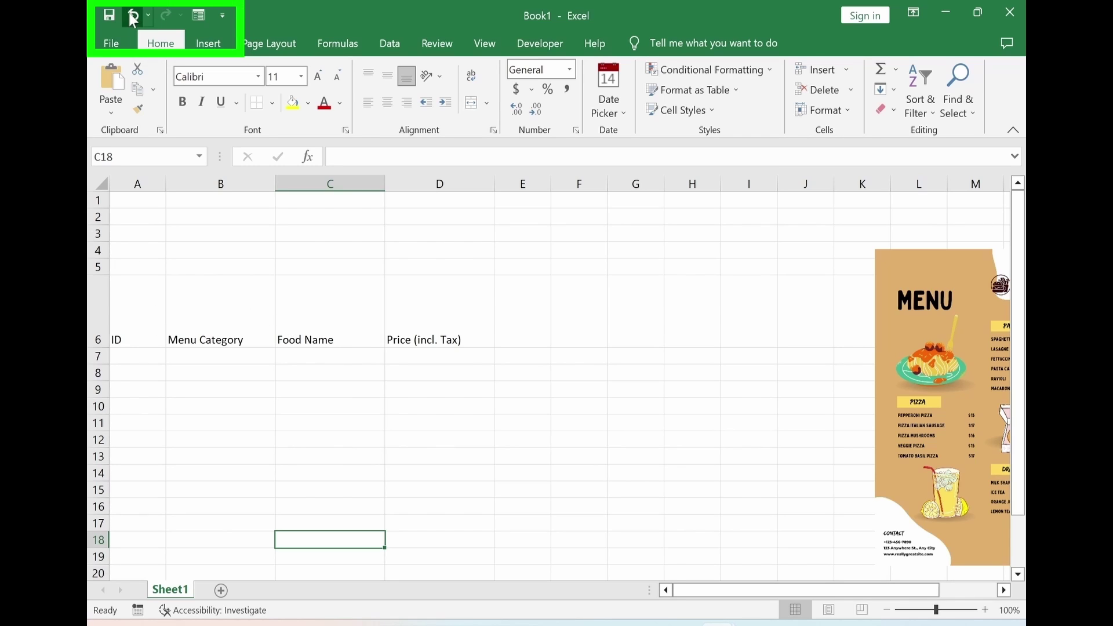
Center the contents of all cells on the sheet both vertically and horizontally.
{"action": "left_click", "coordinate": [102, 184]}
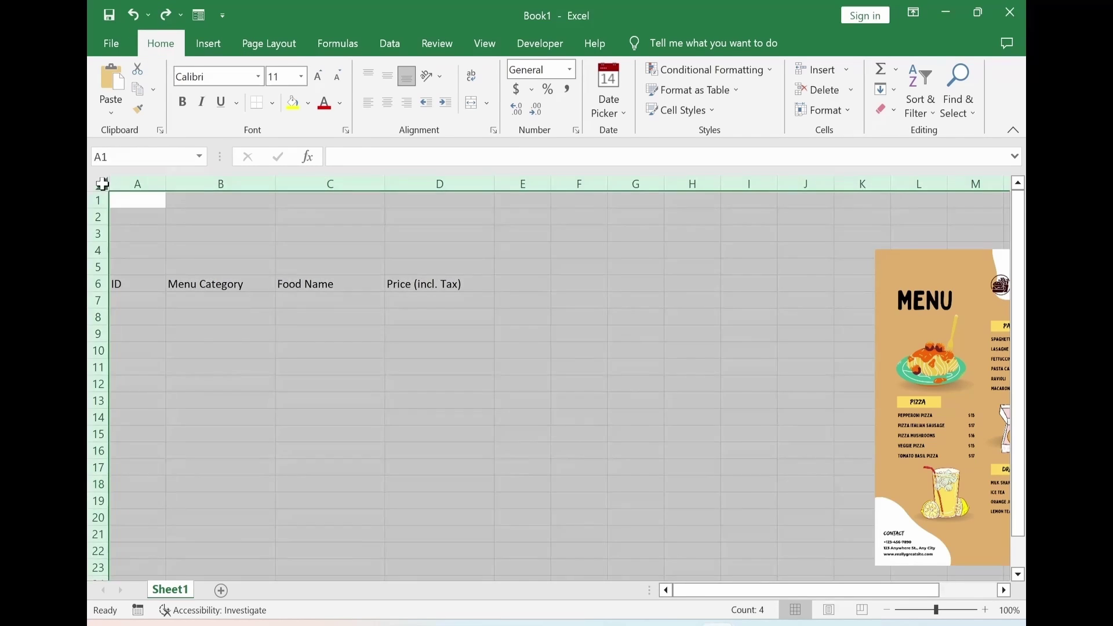
{"action": "left_click", "coordinate": [387, 78]}
{"action": "left_click", "coordinate": [387, 102]}
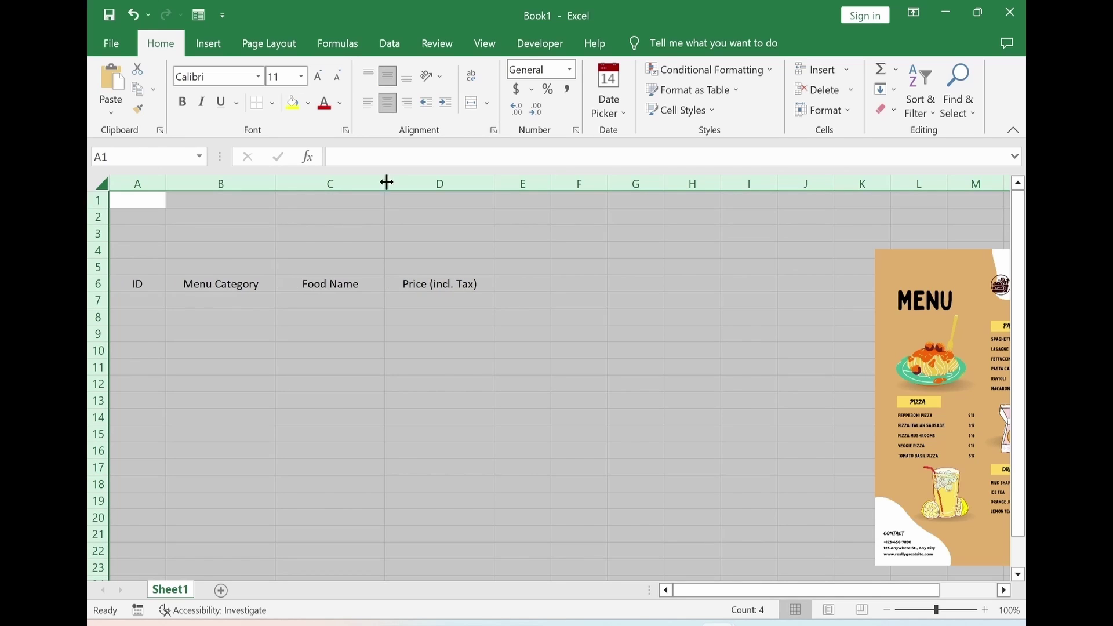
Apply All Borders to the table range A6:D19.
{"action": "left_click", "coordinate": [140, 285]}
{"action": "left_click_drag", "start_coordinate": [139, 281], "coordinate": [435, 506]}
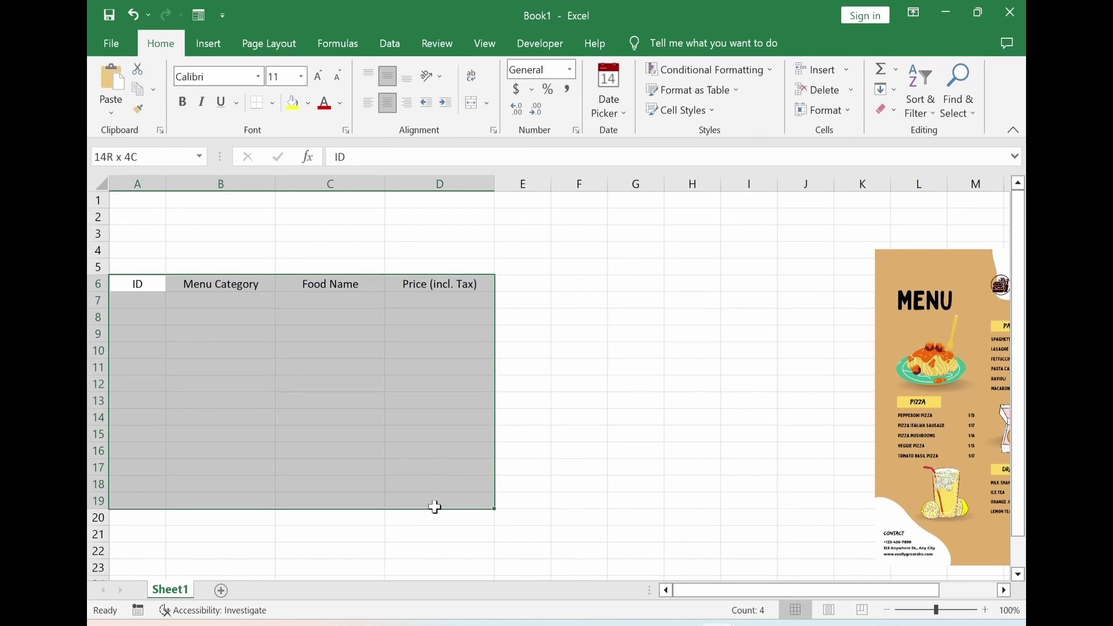
{"action": "left_click", "coordinate": [273, 104]}
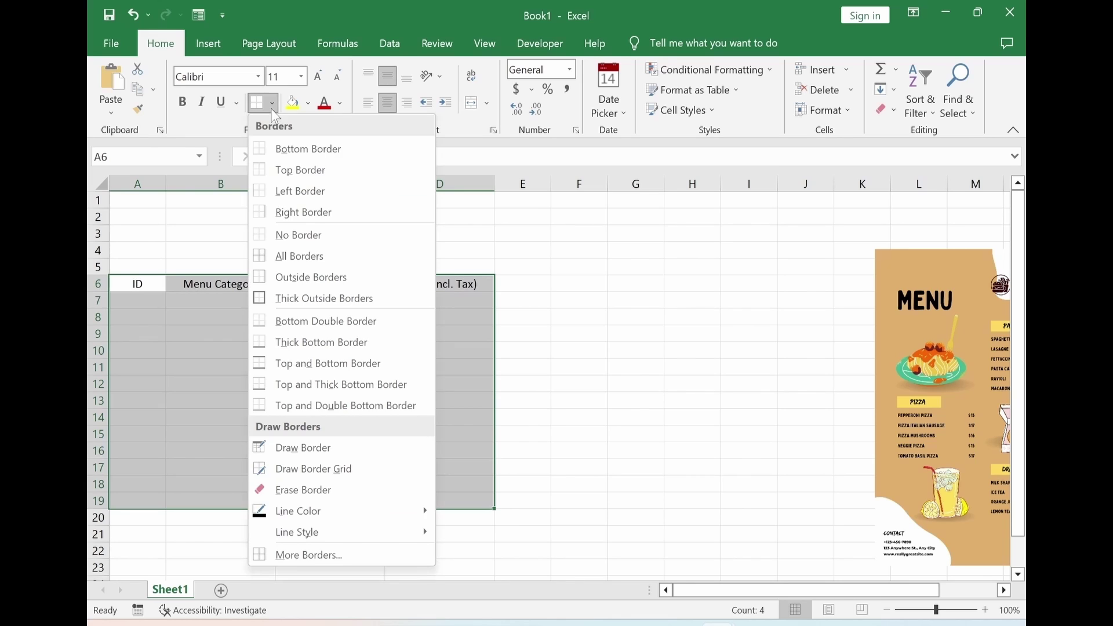
{"action": "left_click", "coordinate": [286, 260]}
{"action": "left_click", "coordinate": [618, 298]}
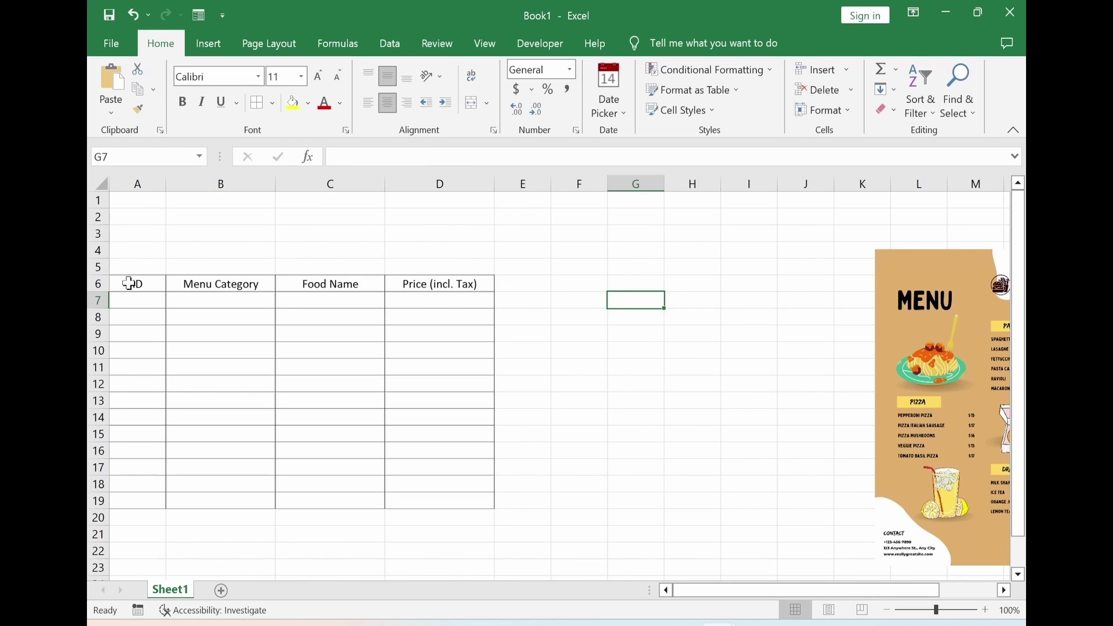
Fill the header cells A6:D6 with light blue and make their text bold.
{"action": "left_click_drag", "start_coordinate": [128, 283], "coordinate": [432, 281]}
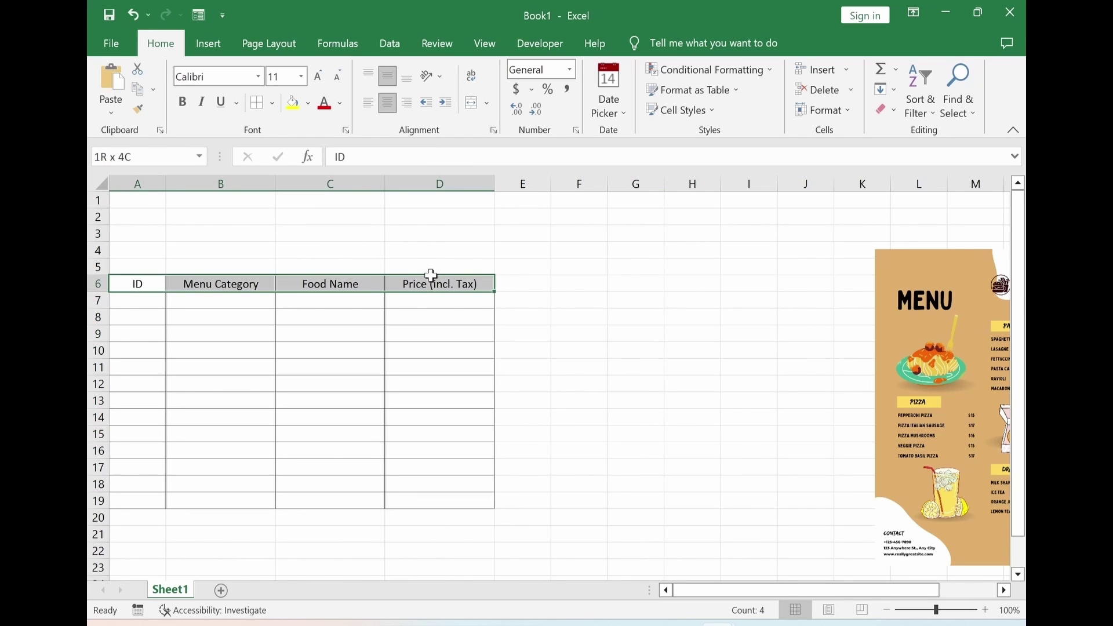
{"action": "left_click", "coordinate": [309, 104]}
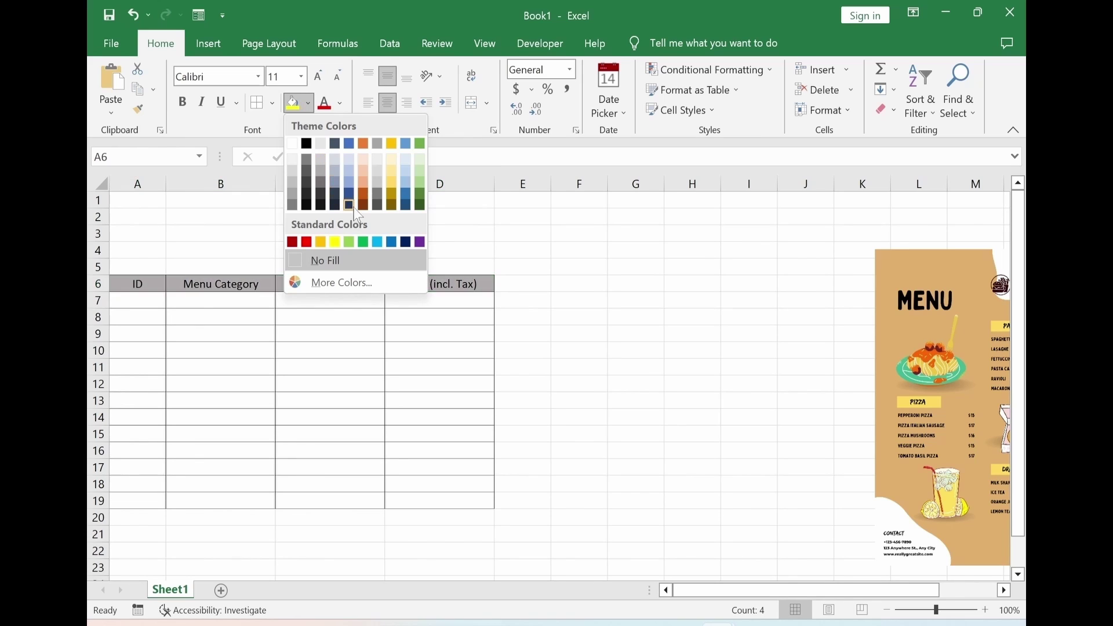
{"action": "left_click", "coordinate": [334, 168]}
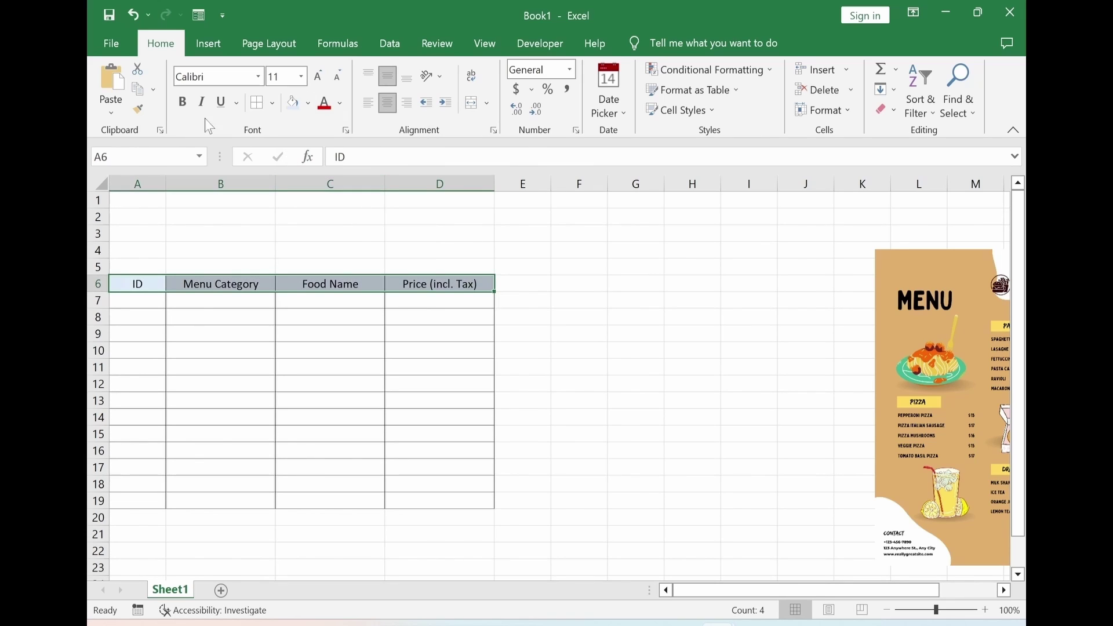
{"action": "left_click", "coordinate": [182, 103]}
{"action": "left_click", "coordinate": [523, 348]}
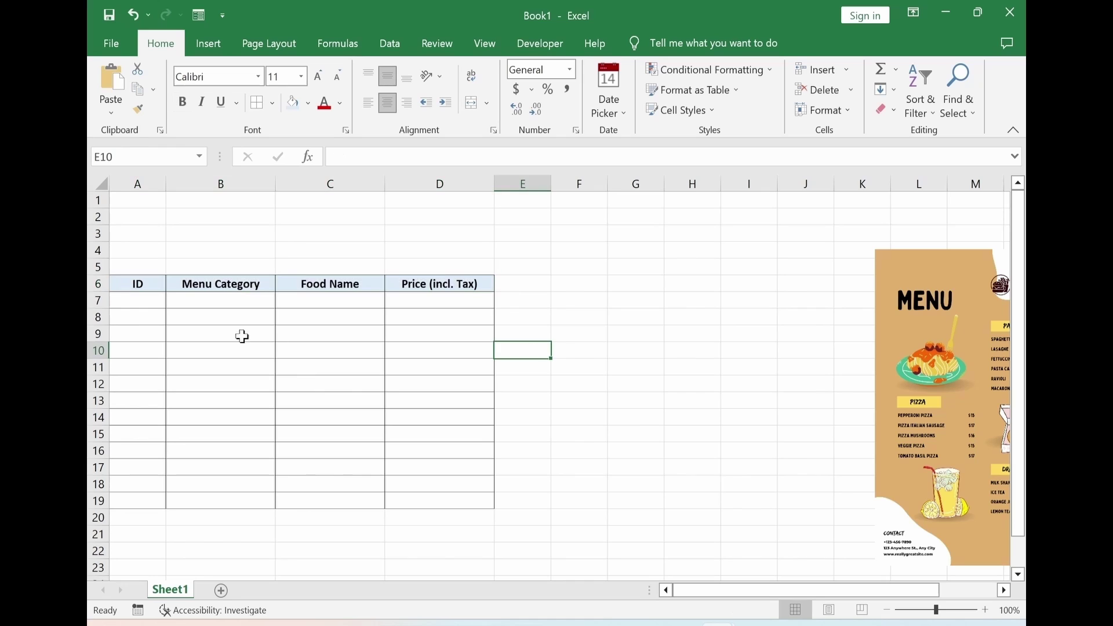
Fill the input cells A7:D19 below the headers with standard yellow.
{"action": "left_click_drag", "start_coordinate": [146, 306], "coordinate": [454, 497]}
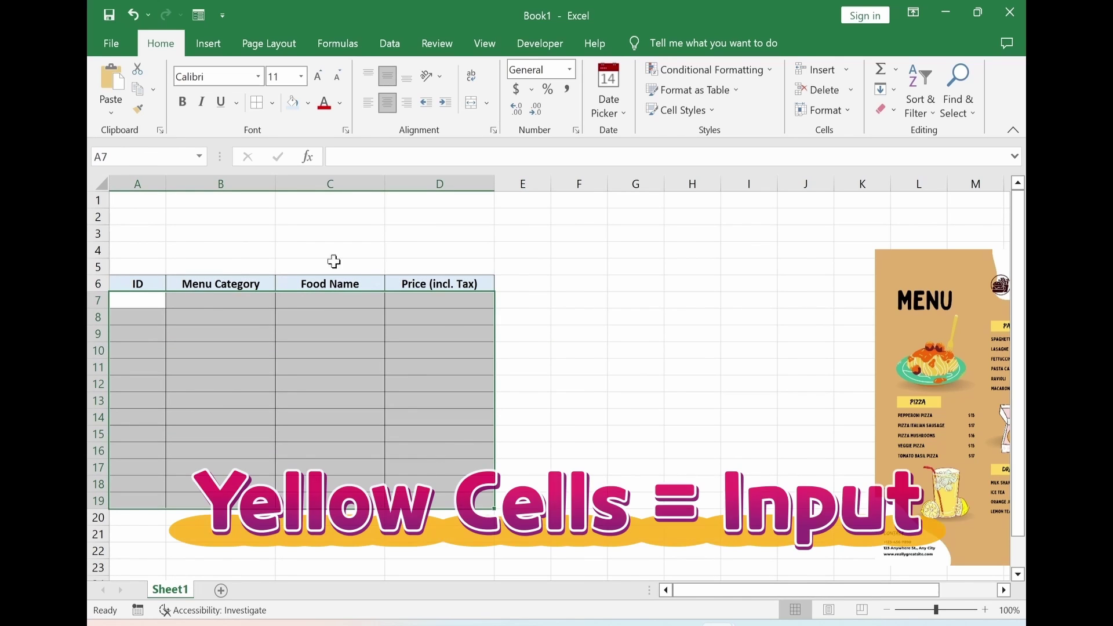
{"action": "left_click", "coordinate": [308, 103]}
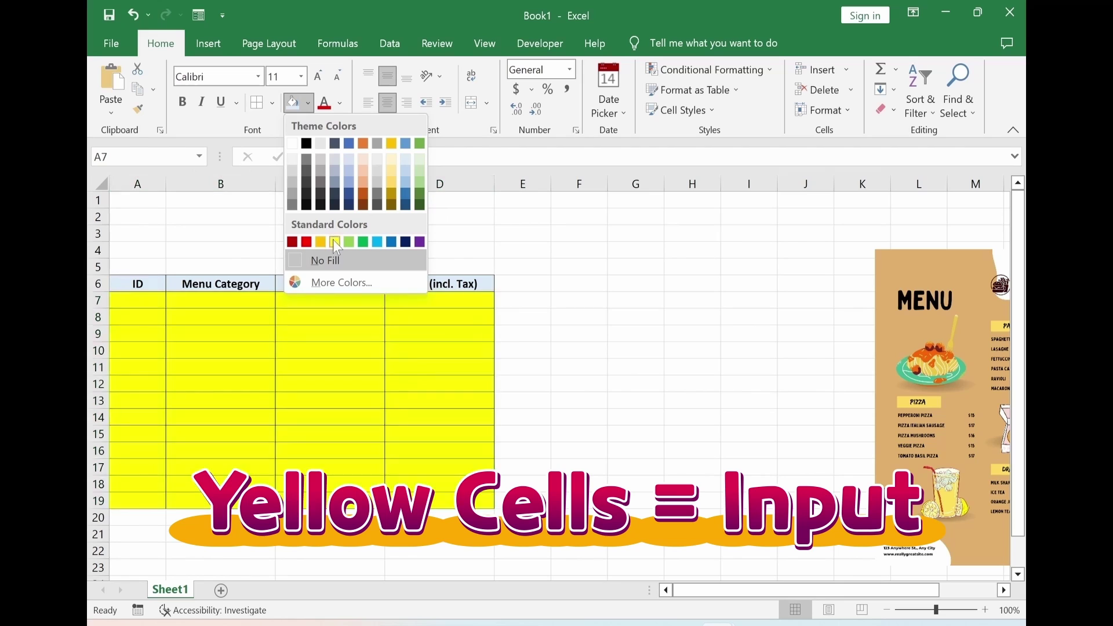
{"action": "left_click", "coordinate": [335, 242]}
{"action": "left_click", "coordinate": [579, 367]}
Number the ID column from 1 to 13 in cells A7:A19 by extending the series 1, 2.
{"action": "type", "text": "1"}
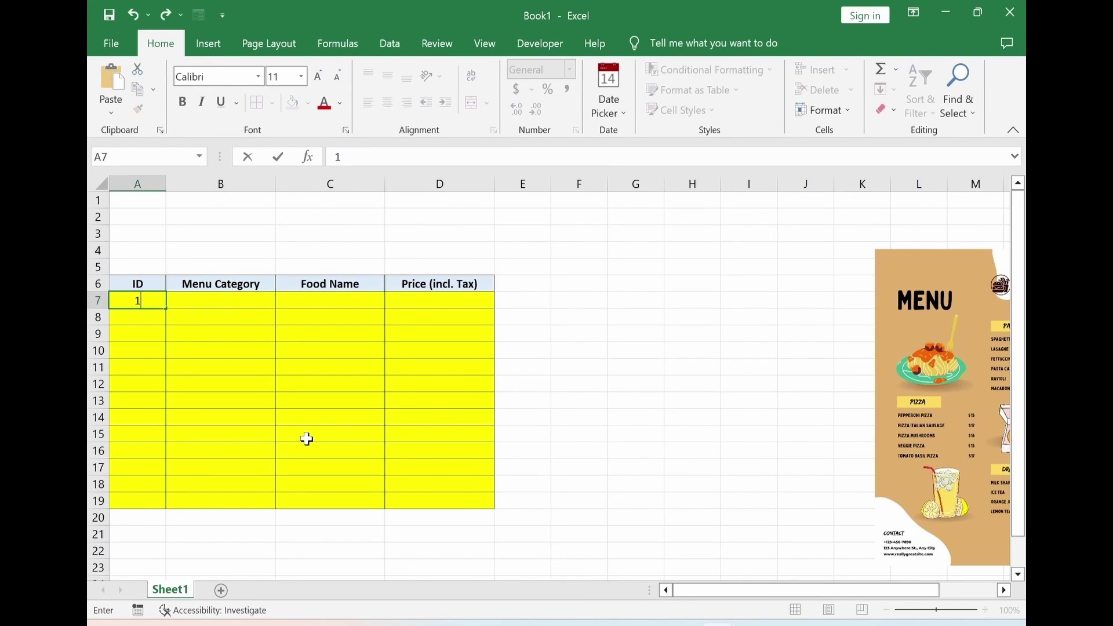
{"action": "key", "text": "Return"}
{"action": "type", "text": "2"}
{"action": "key", "text": "Return"}
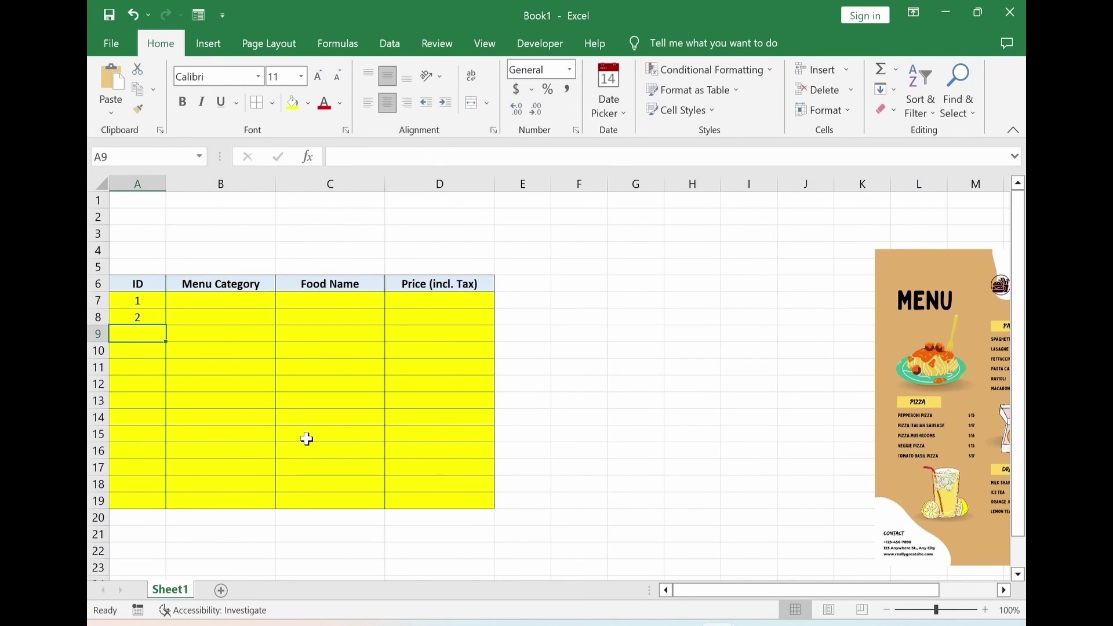
{"action": "left_click_drag", "start_coordinate": [140, 304], "coordinate": [168, 504]}
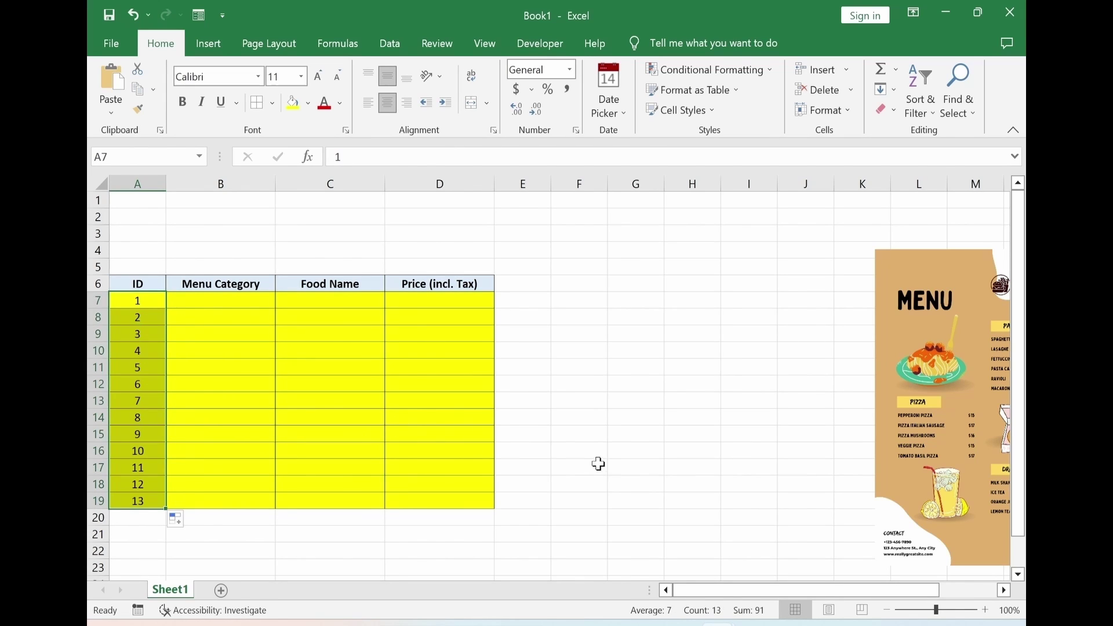
{"action": "left_click", "coordinate": [592, 424]}
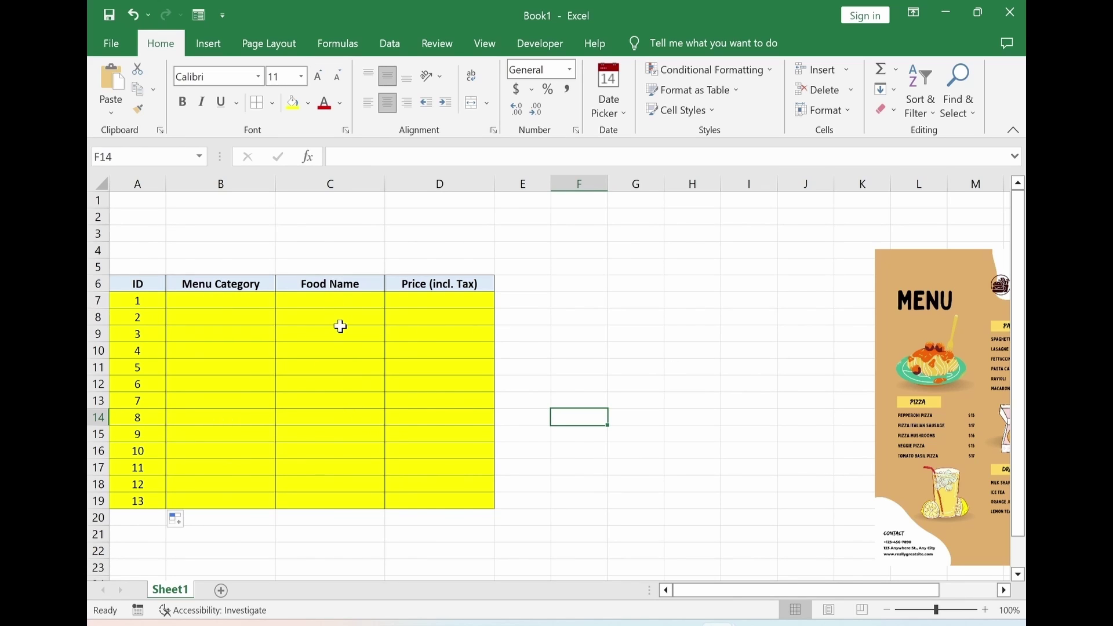
Add the menu categories Appetizer, Entrée and Dessert in cells B1 to B3.
{"action": "key", "text": "ctrl+z"}
{"action": "left_click", "coordinate": [232, 200]}
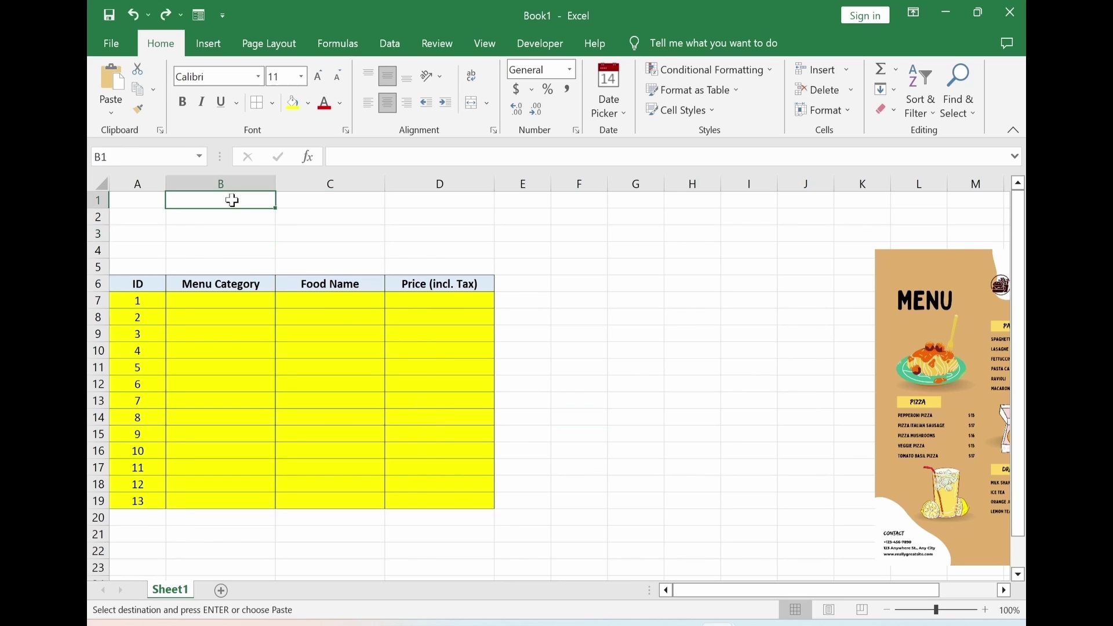
{"action": "type", "text": "Appetizer Entrée Dessert"}
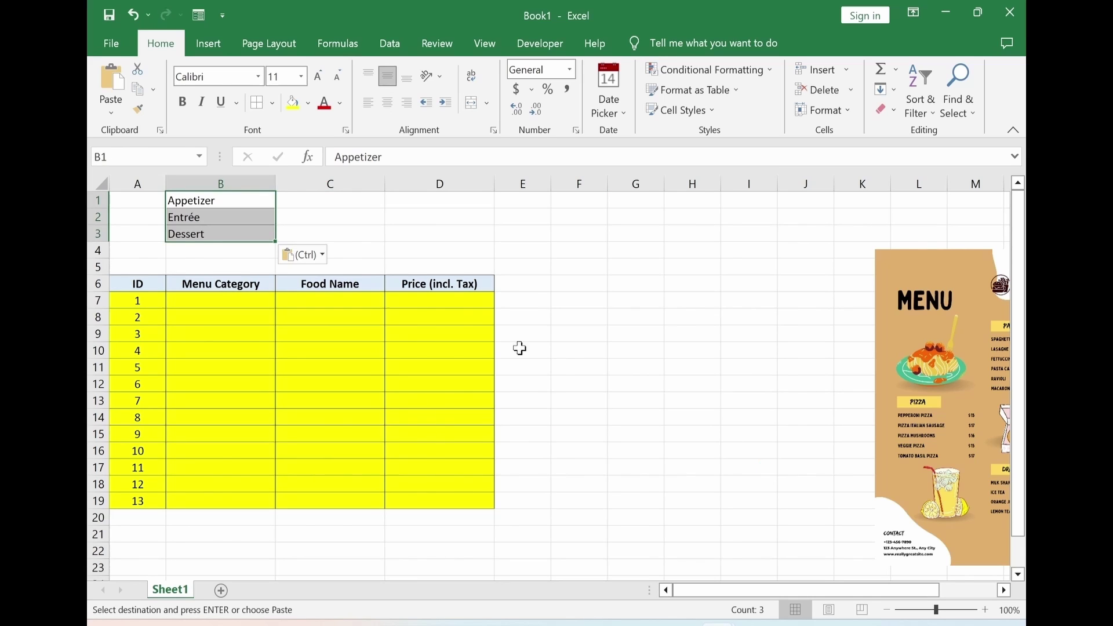
{"action": "left_click", "coordinate": [207, 217]}
{"action": "left_click", "coordinate": [211, 235]}
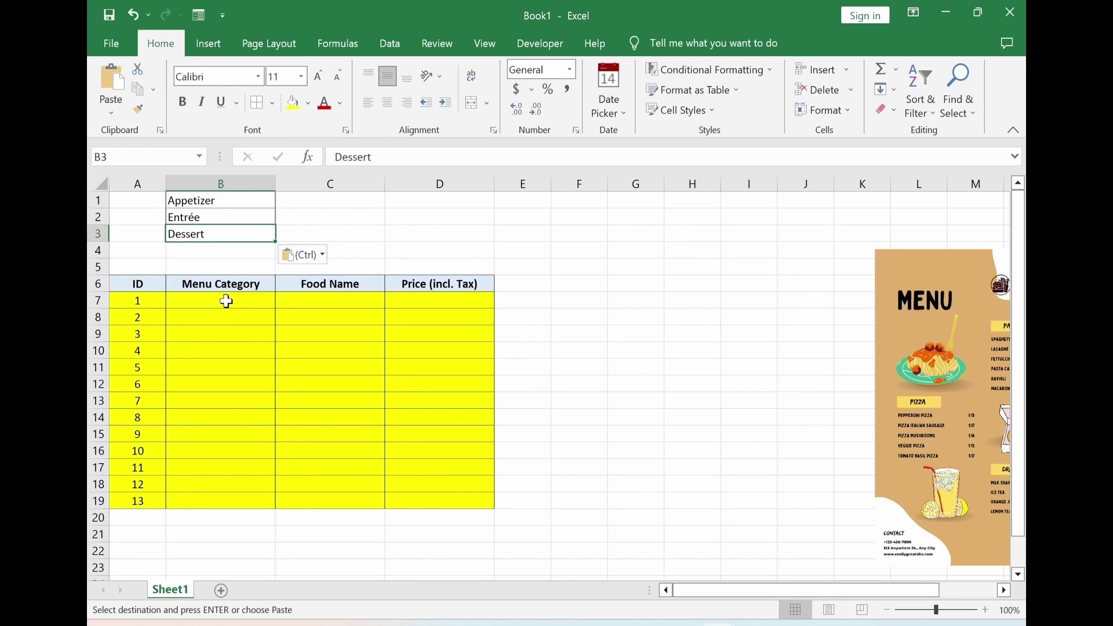
Add List data validation to the Menu Category cells B7:B19 with =$B$1:$B$3 as the source.
{"action": "left_click_drag", "start_coordinate": [226, 301], "coordinate": [225, 452]}
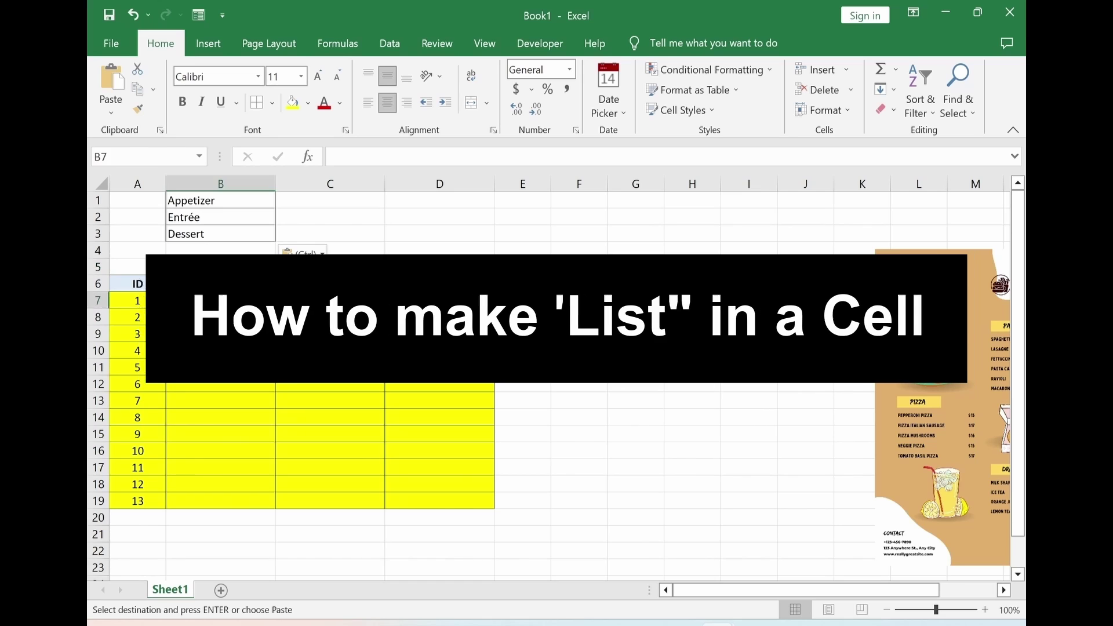
{"action": "left_click_drag", "start_coordinate": [221, 300], "coordinate": [203, 500]}
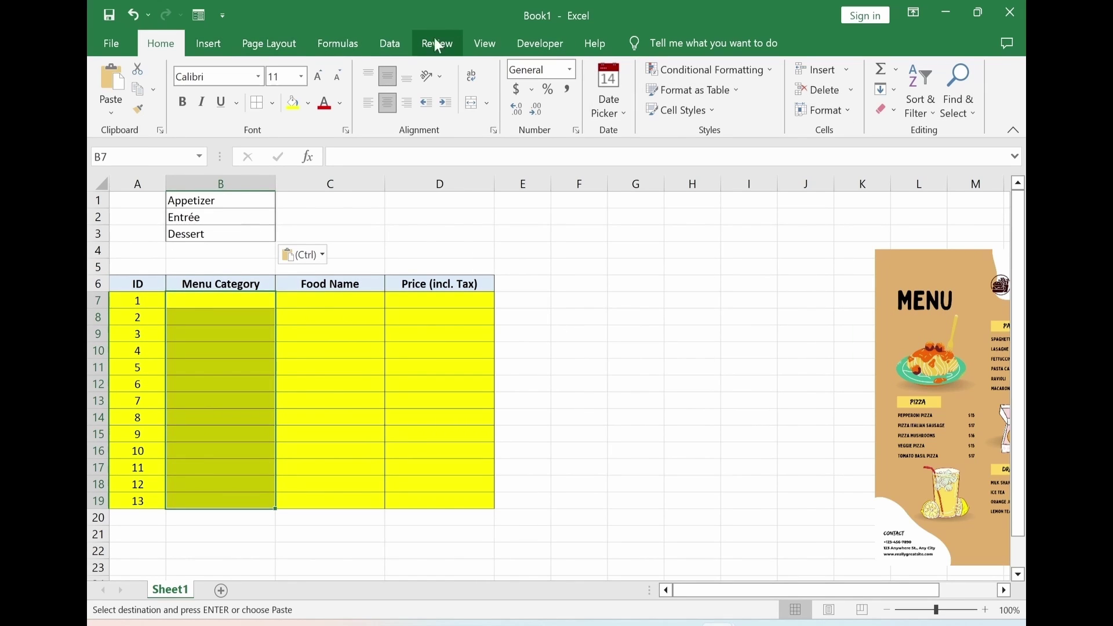
{"action": "left_click", "coordinate": [392, 44]}
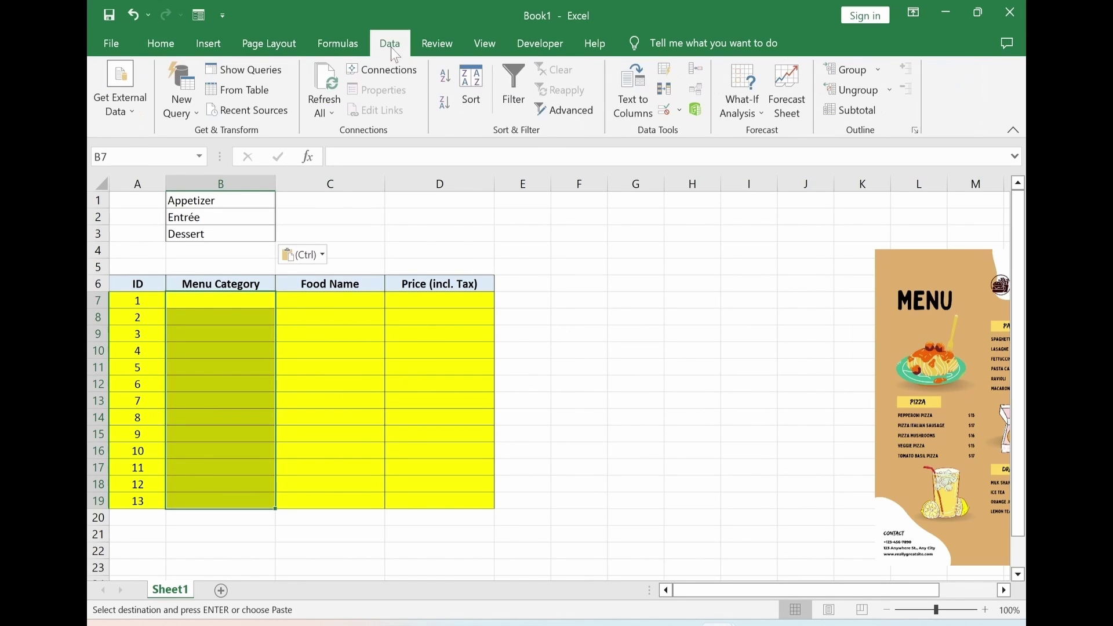
{"action": "left_click", "coordinate": [666, 110]}
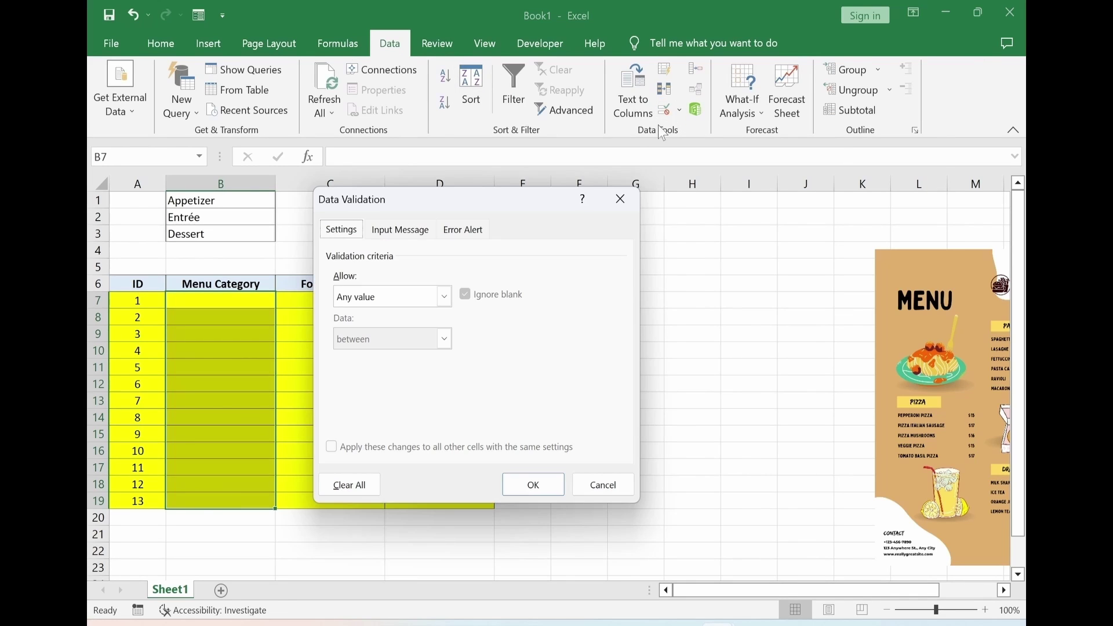
{"action": "left_click", "coordinate": [444, 296]}
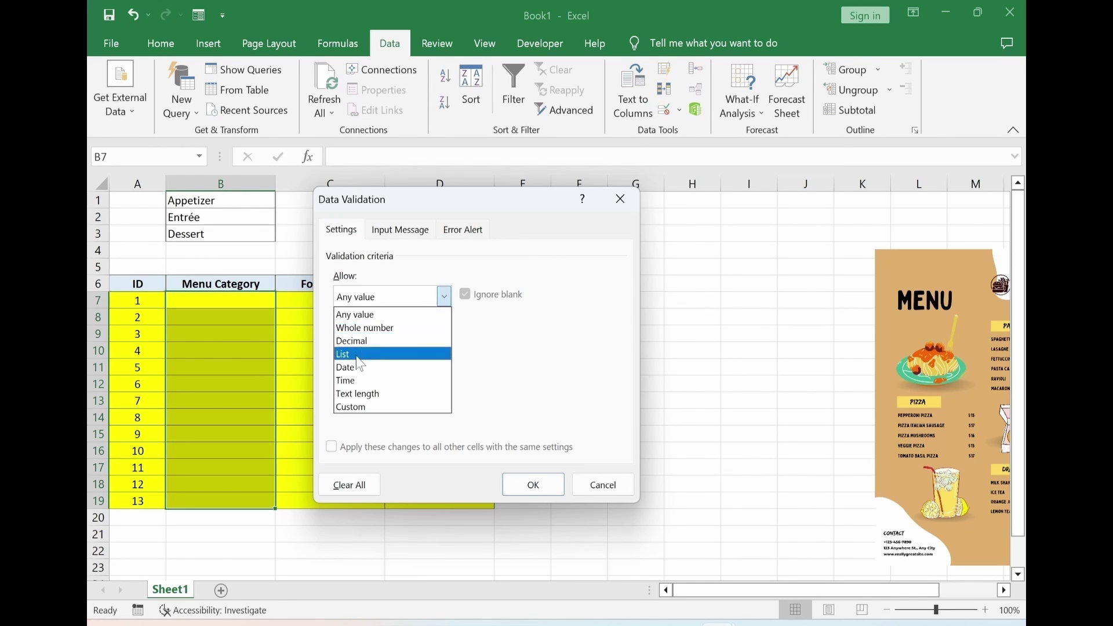
{"action": "left_click", "coordinate": [378, 353]}
{"action": "left_click", "coordinate": [521, 380]}
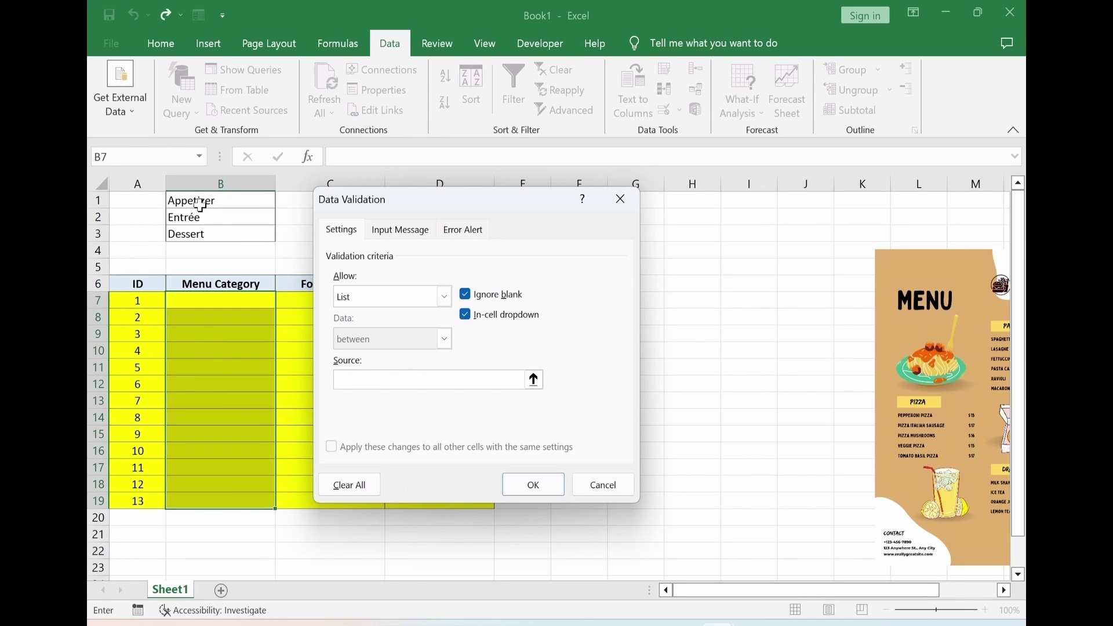
{"action": "left_click_drag", "start_coordinate": [200, 204], "coordinate": [199, 234]}
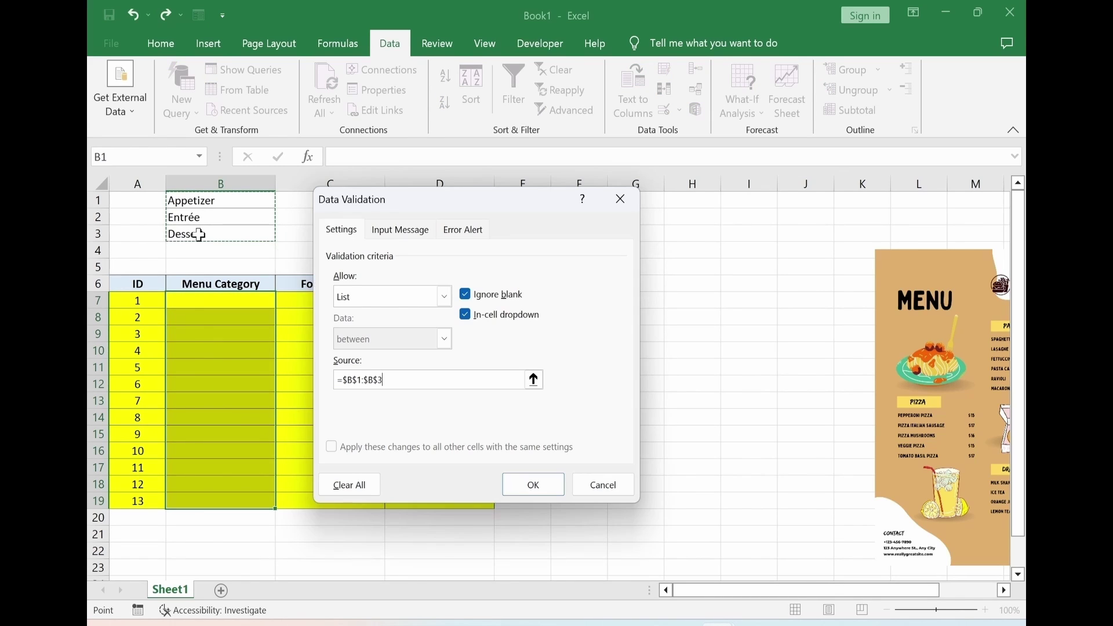
{"action": "key", "text": "Return"}
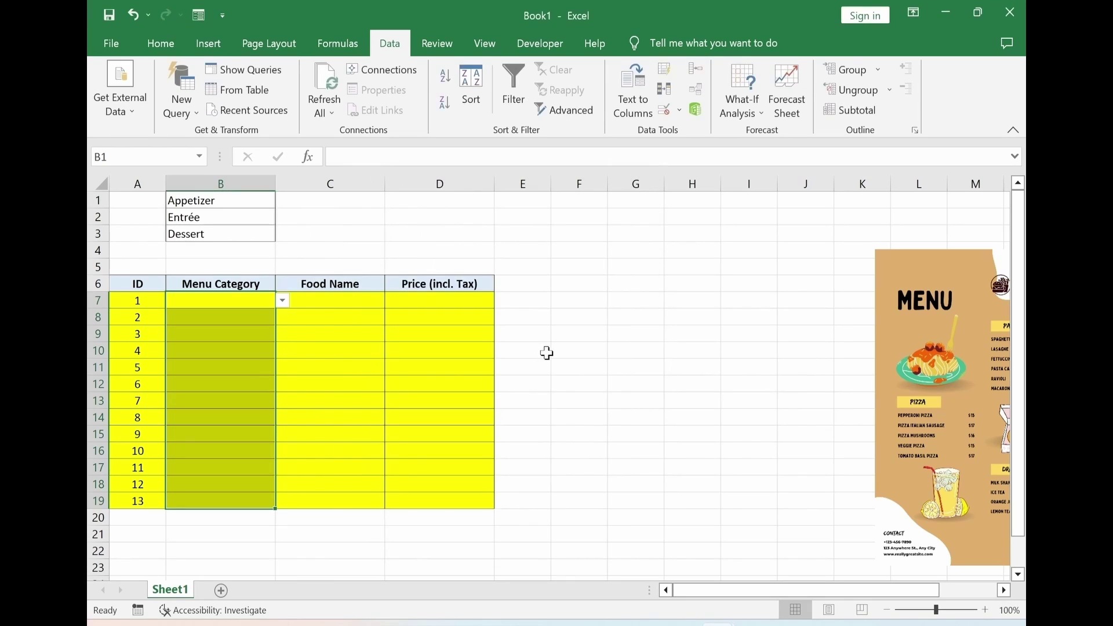
Choose Appetizer from the dropdown list as the menu category for ID 1 in cell B7.
{"action": "left_click", "coordinate": [544, 352]}
{"action": "left_click", "coordinate": [219, 300]}
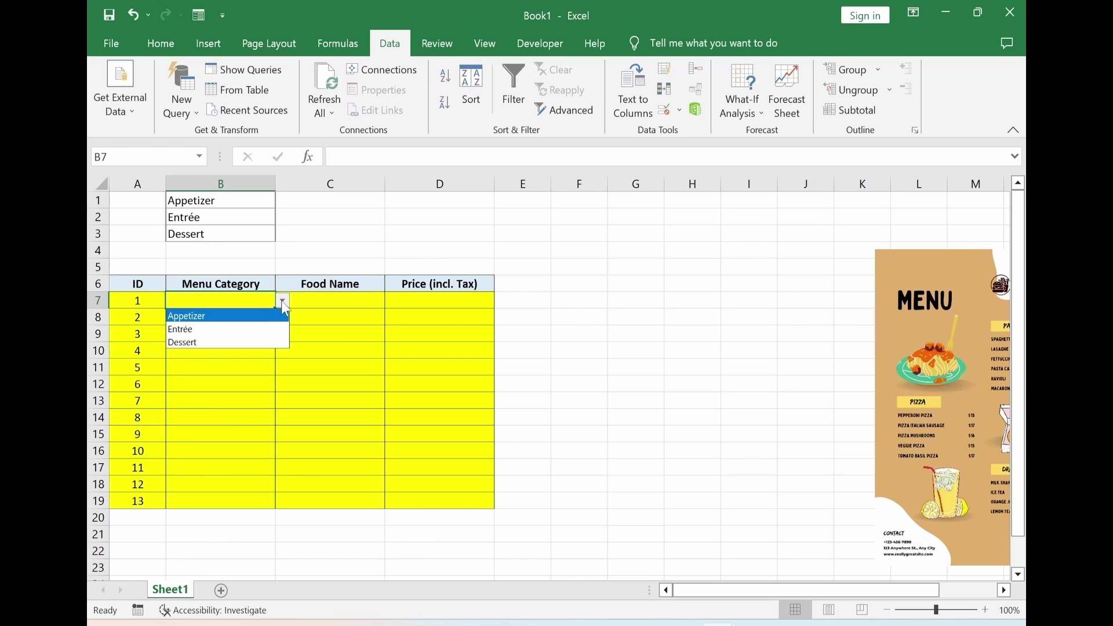
{"action": "left_click", "coordinate": [192, 316]}
{"action": "left_click", "coordinate": [196, 320]}
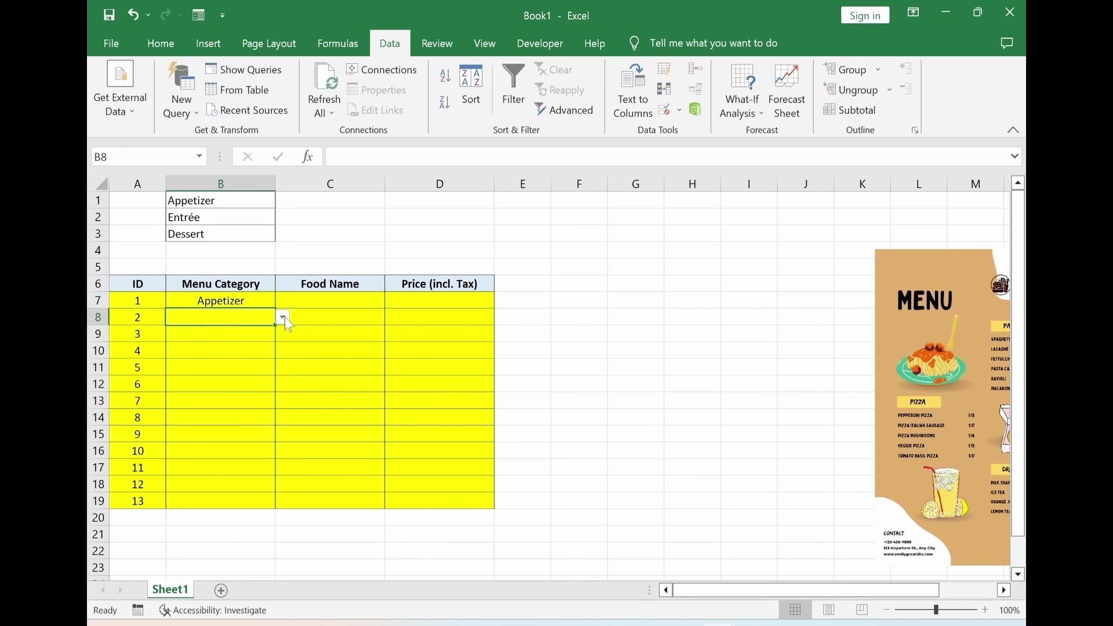
Choose Entrée from the dropdown list as the menu category for ID 2 in cell B8.
{"action": "left_click", "coordinate": [283, 317]}
{"action": "left_click", "coordinate": [188, 344]}
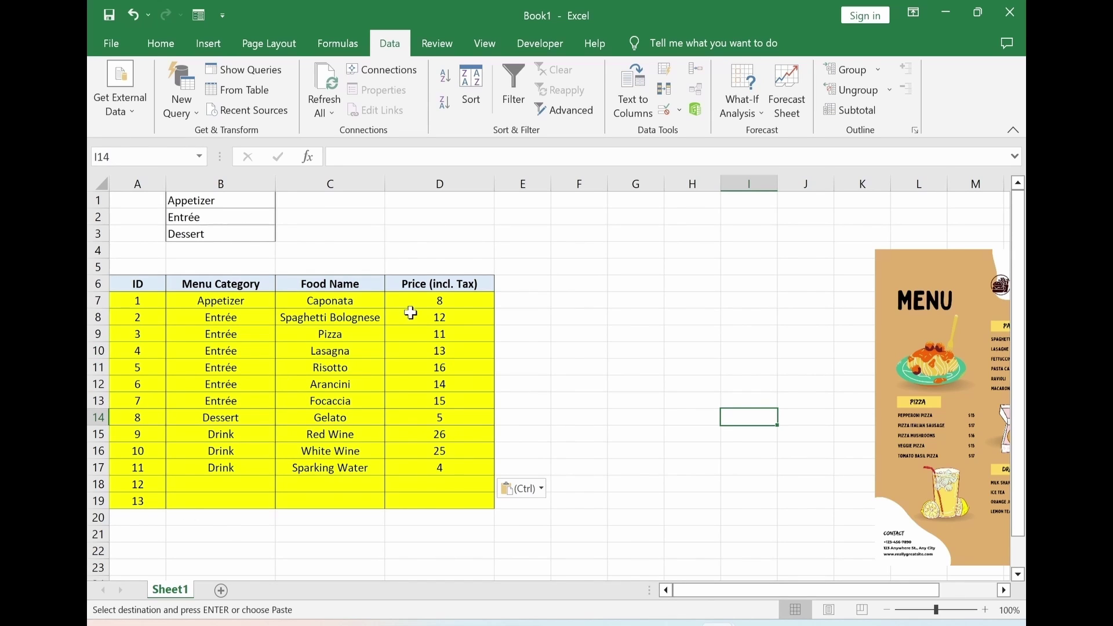
Format the Price (incl. Tax) values in cells D7:D17 to show two decimal places.
{"action": "left_click_drag", "start_coordinate": [411, 304], "coordinate": [440, 467]}
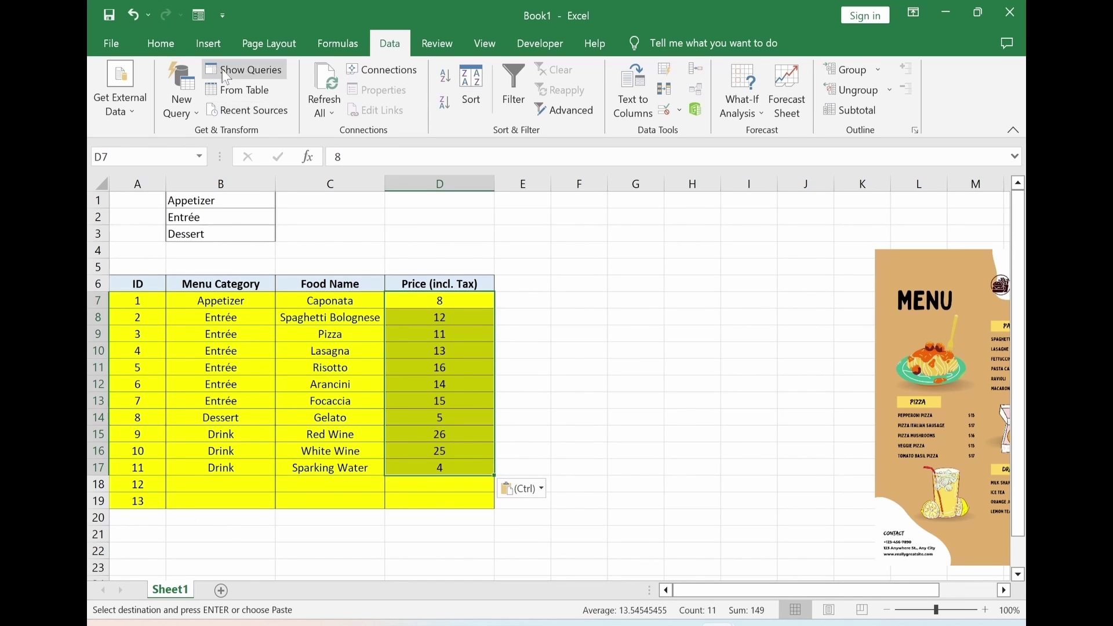
{"action": "left_click", "coordinate": [157, 48]}
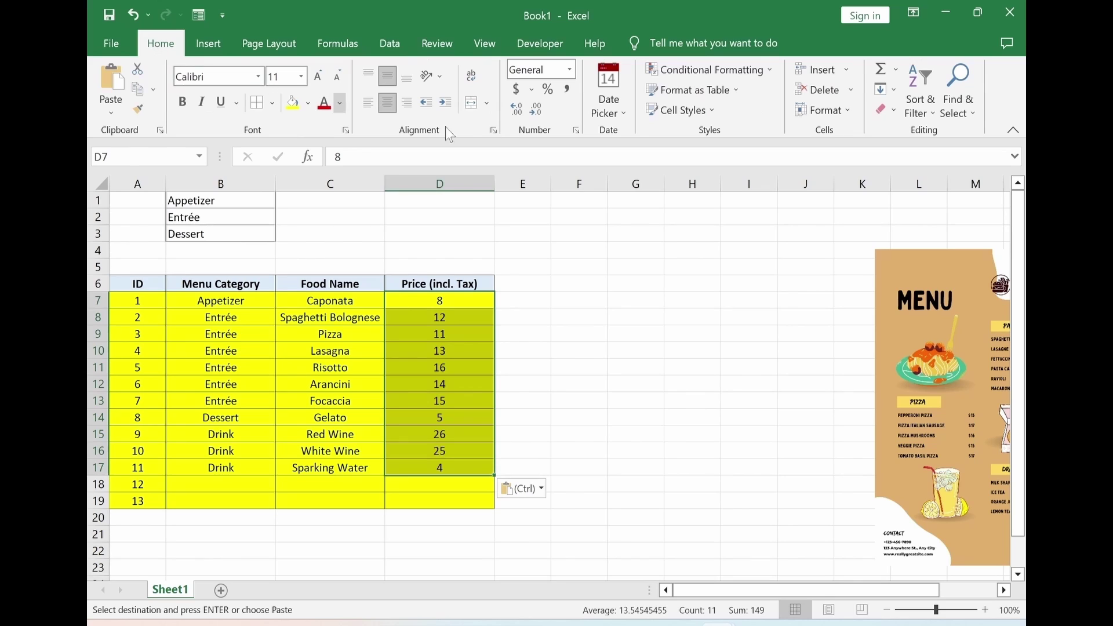
{"action": "left_click", "coordinate": [517, 111]}
{"action": "left_click", "coordinate": [517, 112]}
{"action": "left_click", "coordinate": [593, 315]}
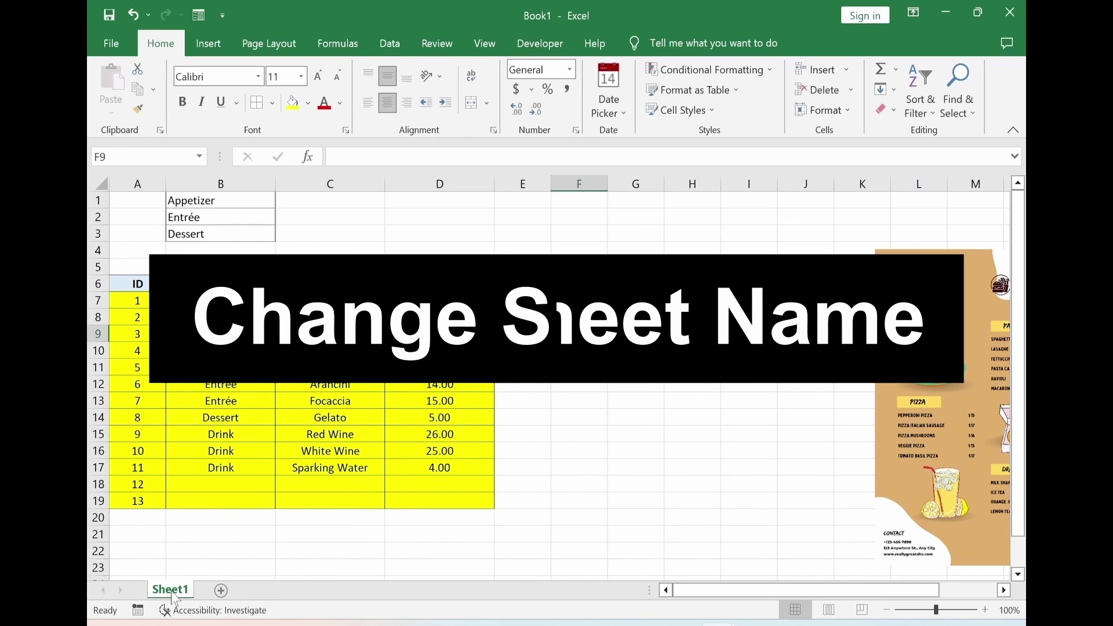
Rename the sheet Sheet1 as Menu.
{"action": "right_click", "coordinate": [171, 590]}
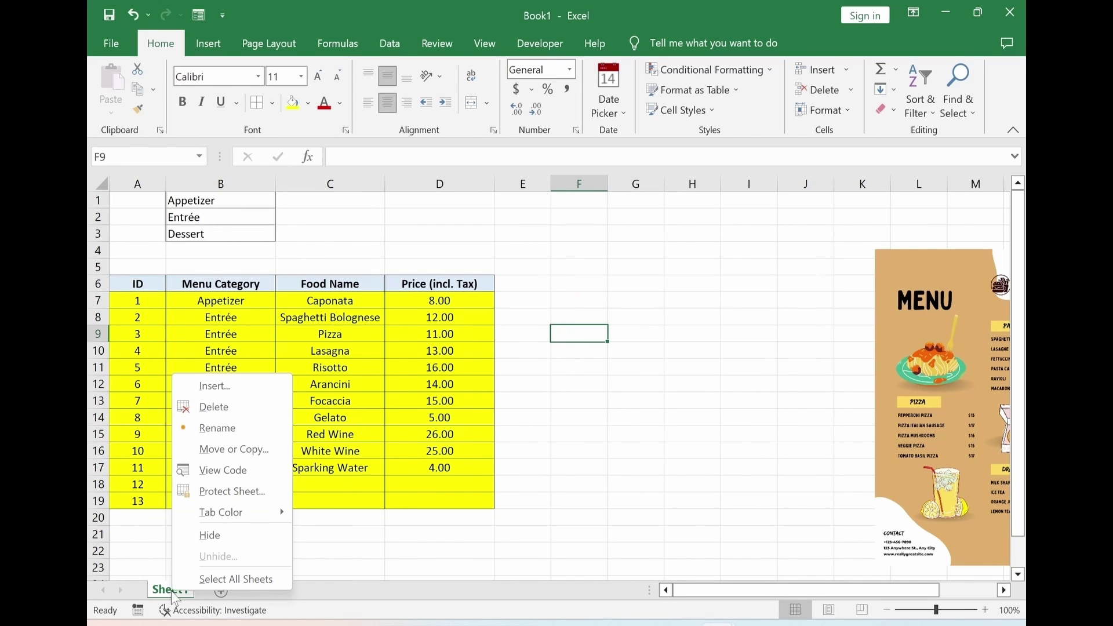
{"action": "left_click", "coordinate": [214, 436]}
{"action": "type", "text": "M"}
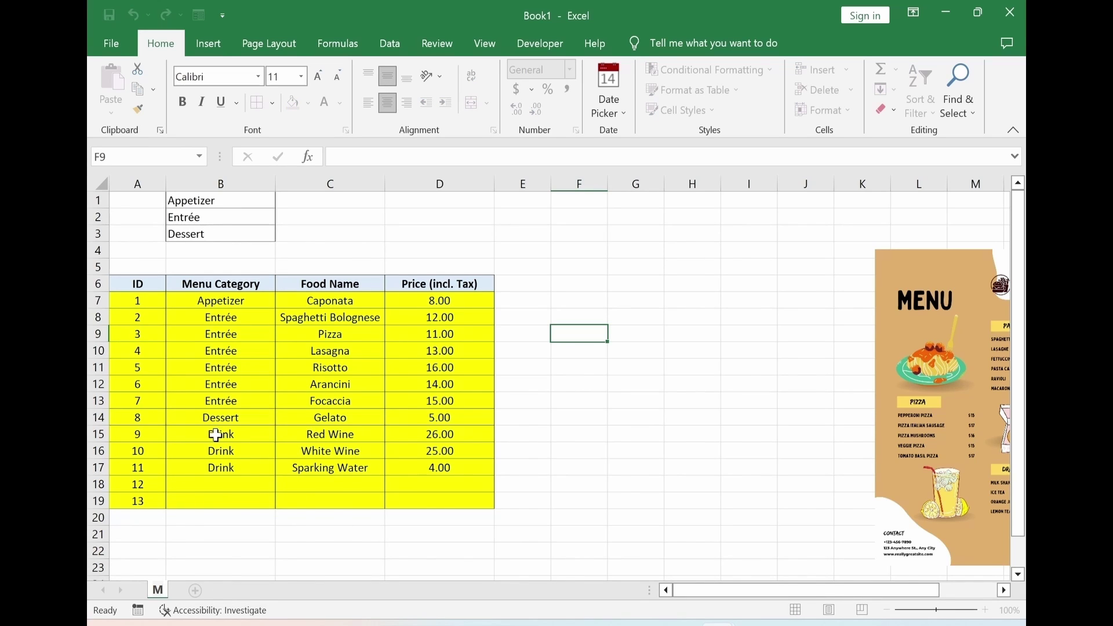
{"action": "type", "text": "enu"}
{"action": "key", "text": "Return"}
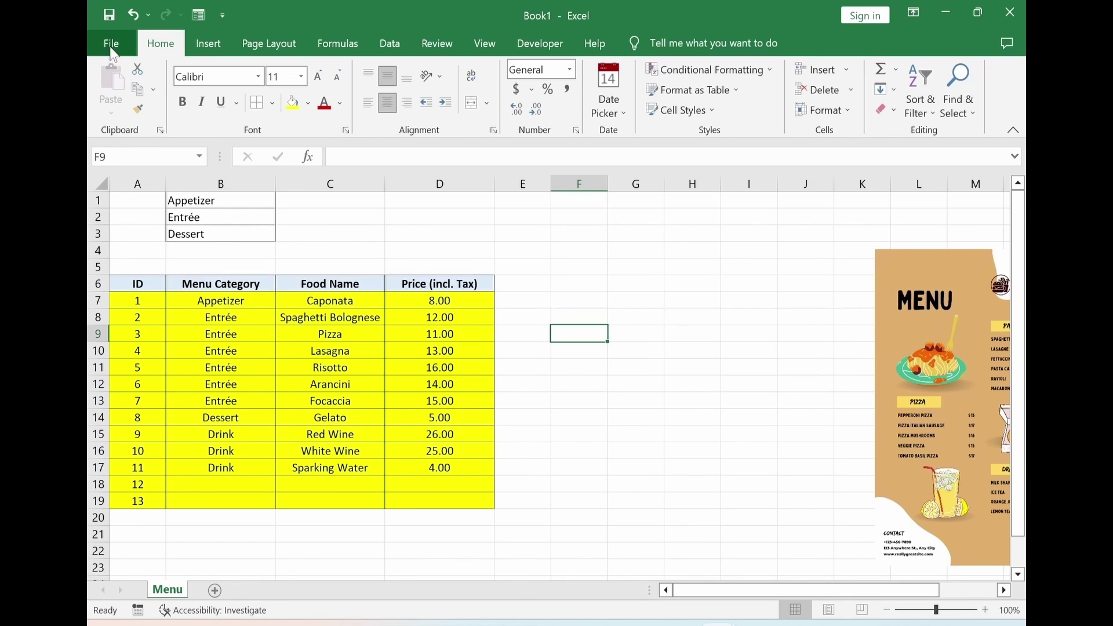
Save the workbook in the Pictures folder as Food Cost Analysis Tool in the Excel Macro-Enabled Workbook format.
{"action": "left_click", "coordinate": [110, 47]}
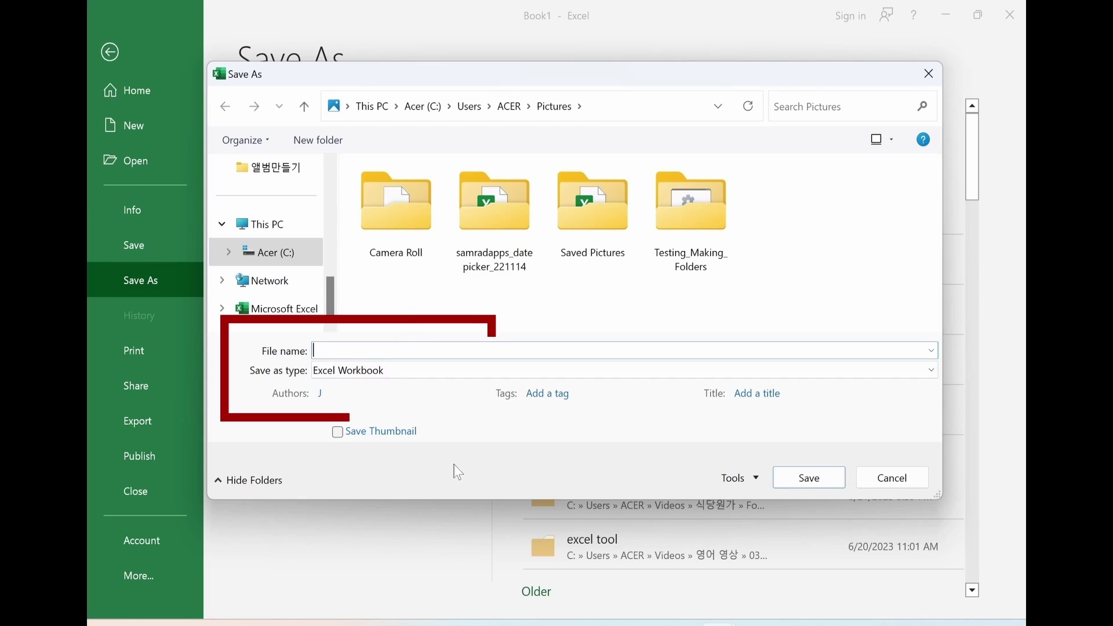
{"action": "type", "text": "Food Cost Analysis Tool"}
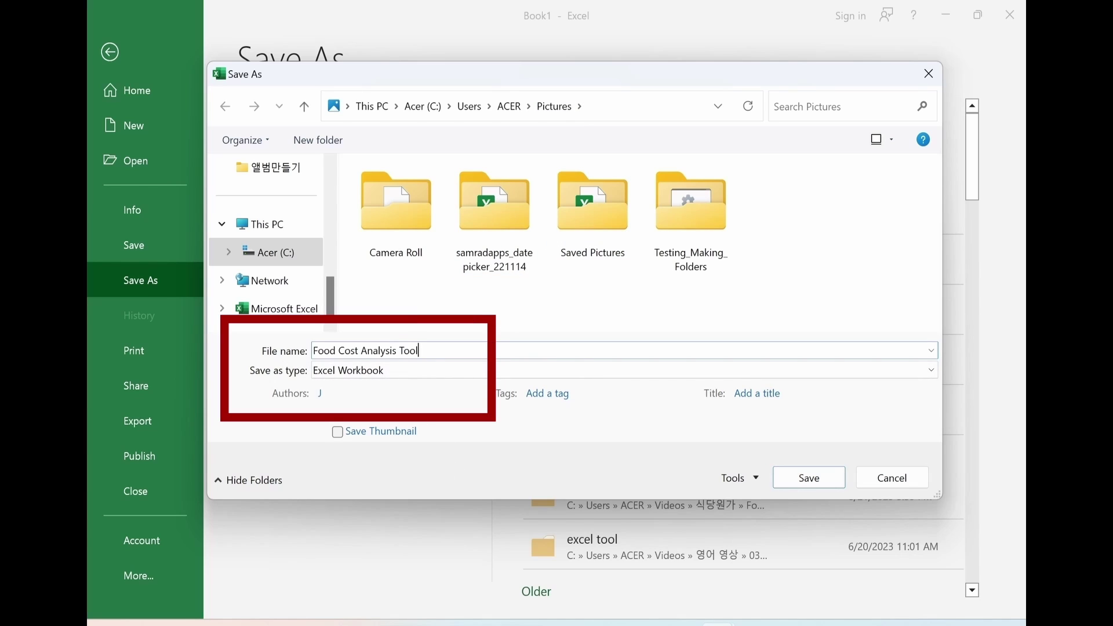
{"action": "left_click", "coordinate": [931, 371]}
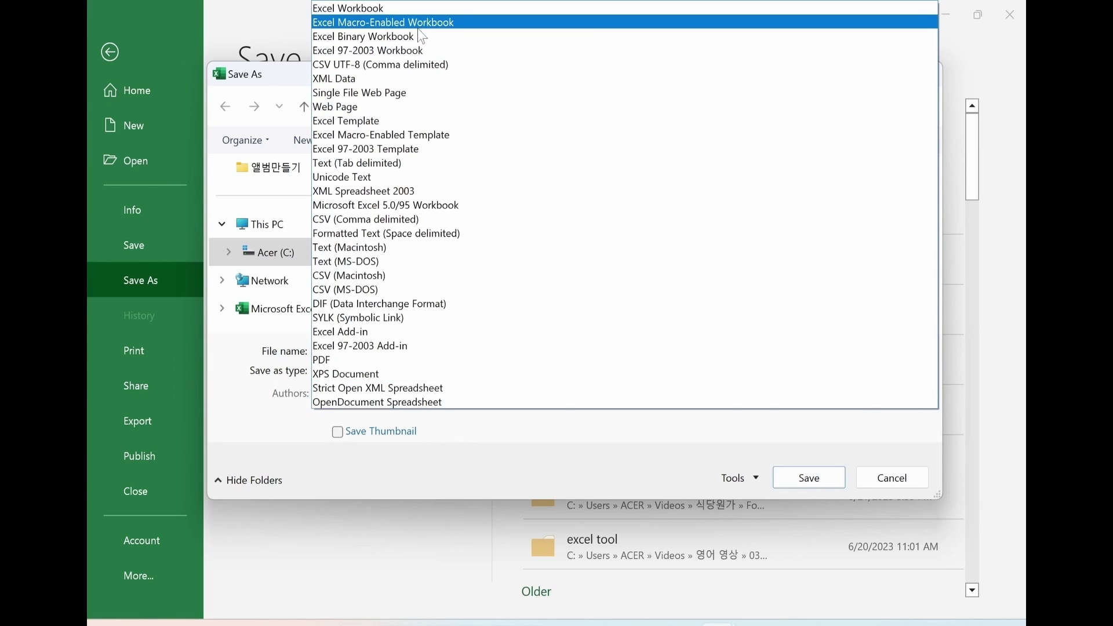
{"action": "left_click", "coordinate": [422, 23]}
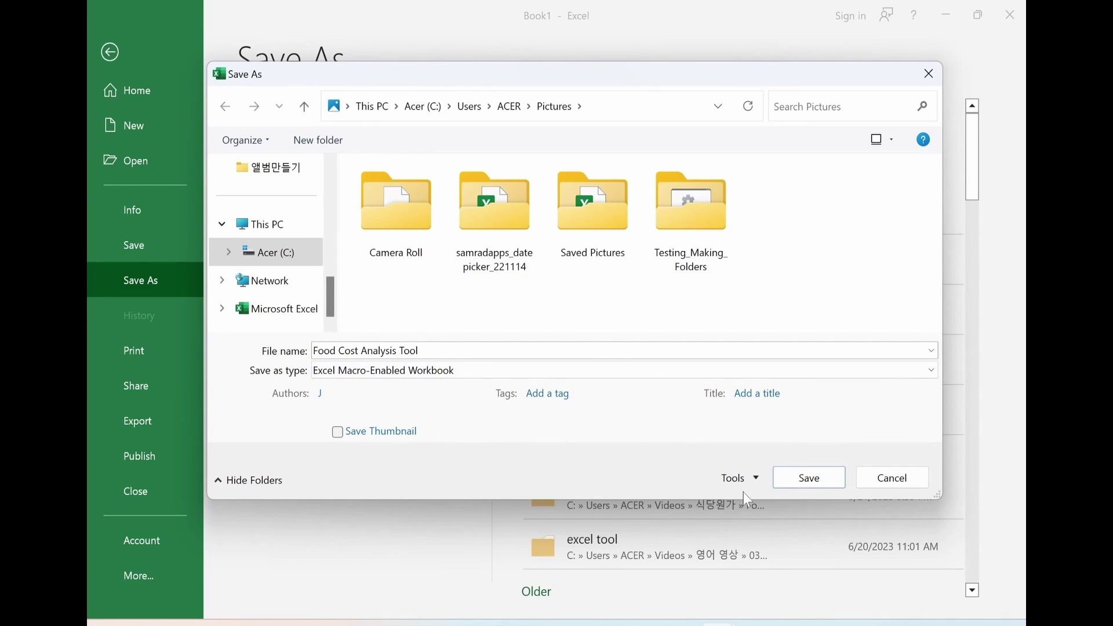
{"action": "left_click", "coordinate": [809, 486]}
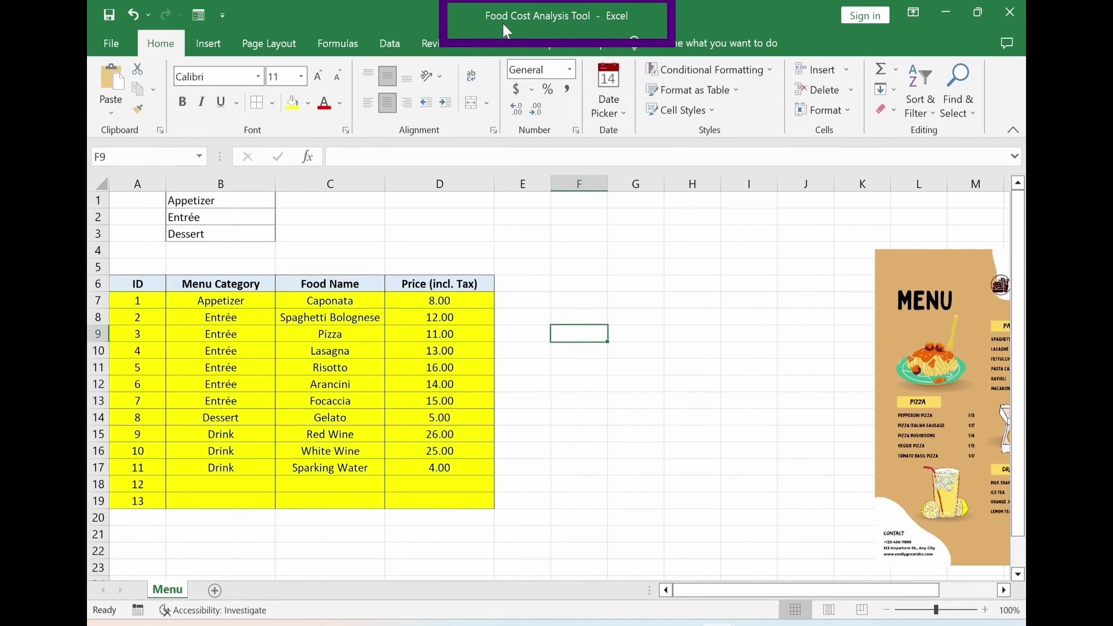
{"action": "left_click", "coordinate": [702, 386]}
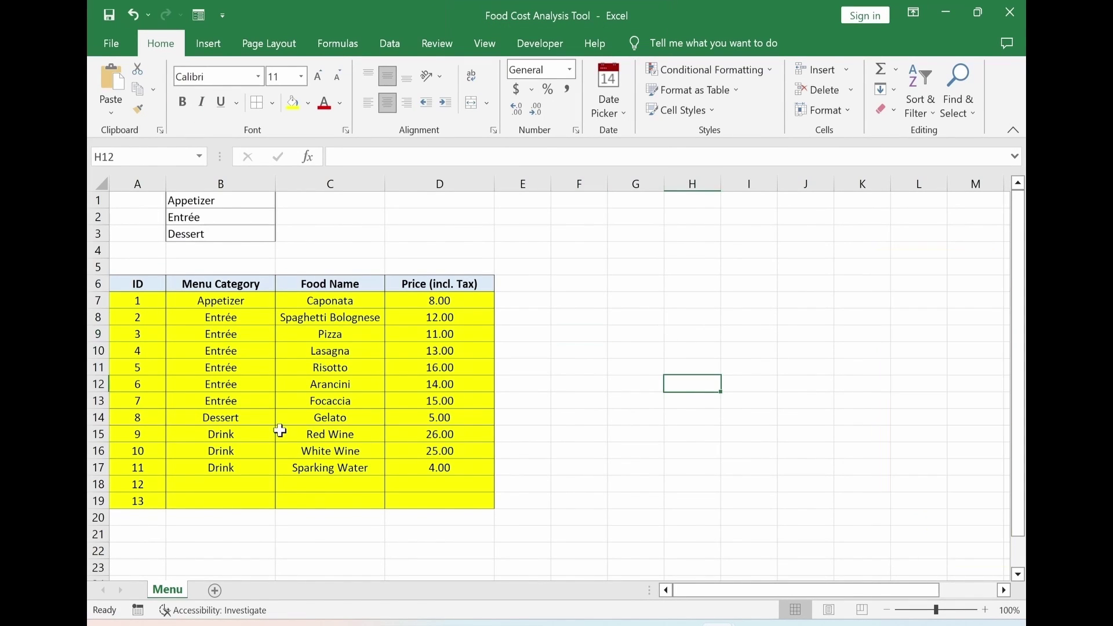
Move the category list from B1:B3 to the cells starting at Q1 and return to cell A1.
{"action": "left_click_drag", "start_coordinate": [211, 203], "coordinate": [211, 233]}
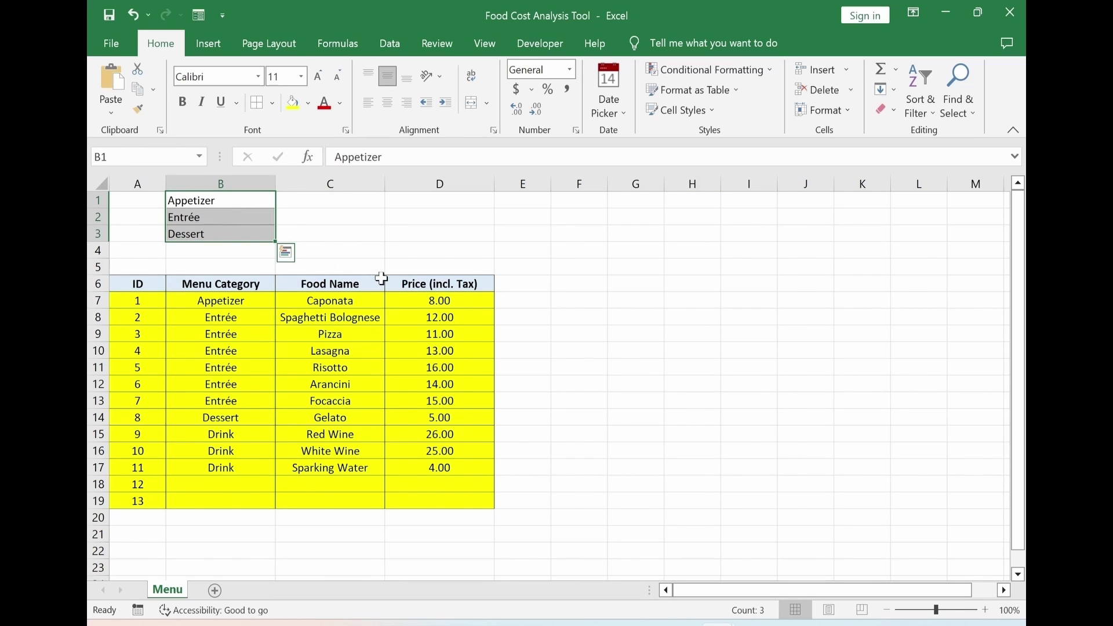
{"action": "key", "text": "ctrl+x"}
{"action": "left_click", "coordinate": [870, 204]}
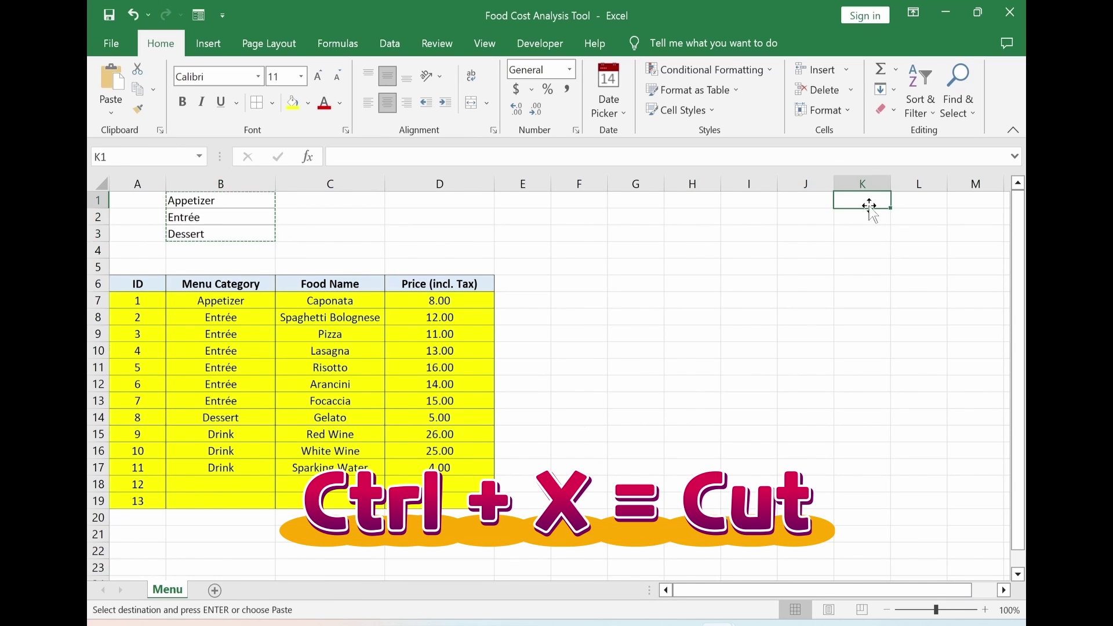
{"action": "key", "text": "Right"}
{"action": "key", "text": "Right"}
{"action": "key", "text": "Right"}
{"action": "key", "text": "Right"}
{"action": "key", "text": "Right"}
{"action": "key", "text": "Right"}
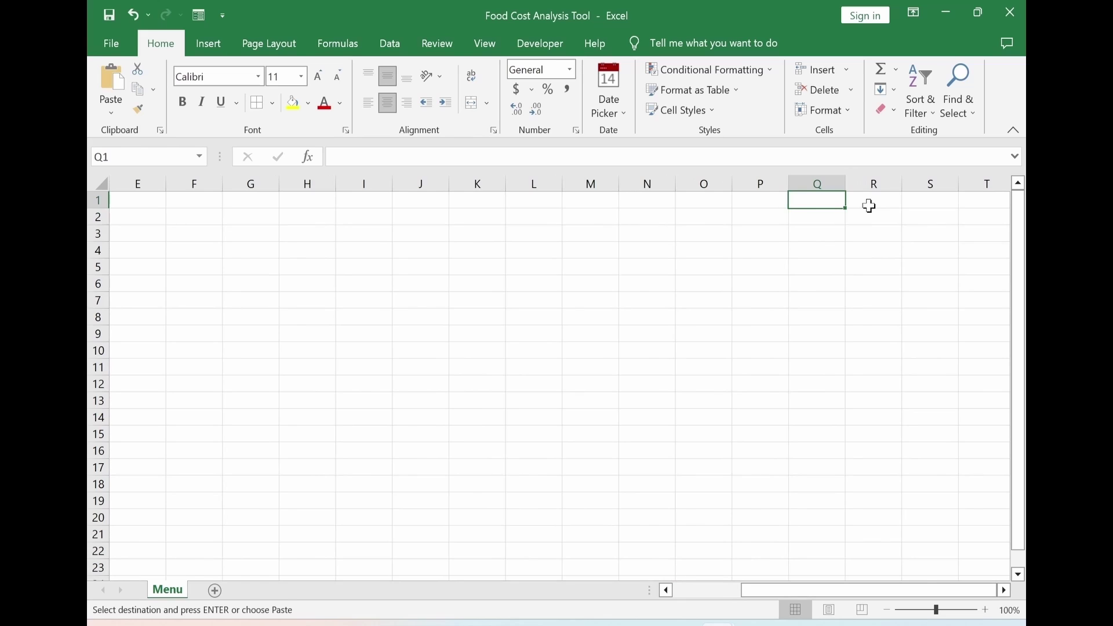
{"action": "key", "text": "ctrl+v"}
{"action": "key", "text": "ctrl+Home"}
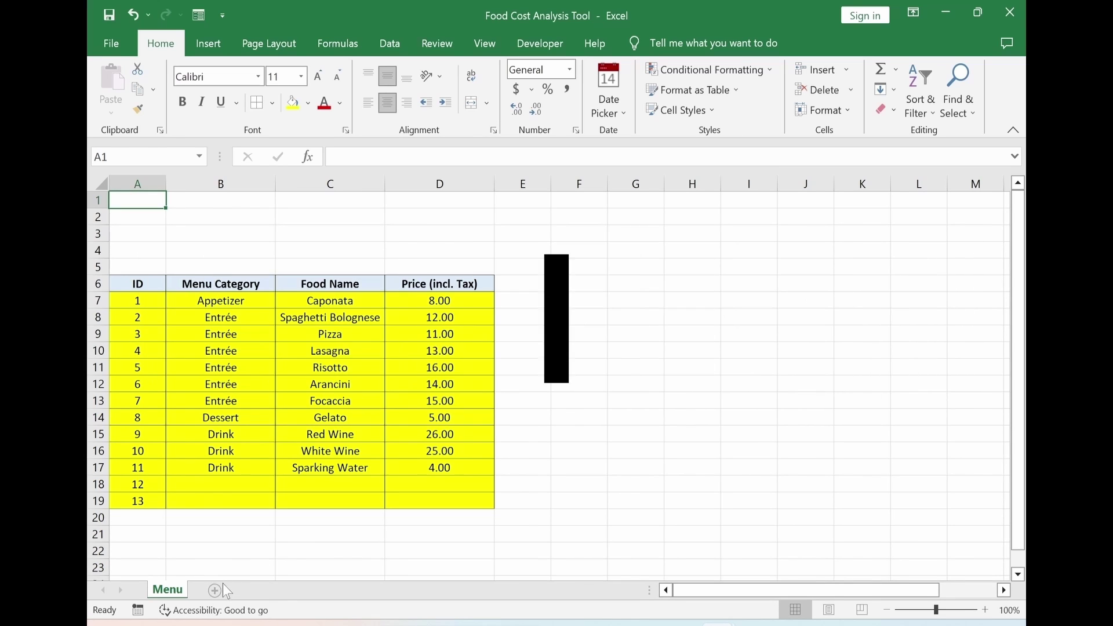
Add a new worksheet after the Menu sheet and name it Inventory.
{"action": "left_click", "coordinate": [215, 591]}
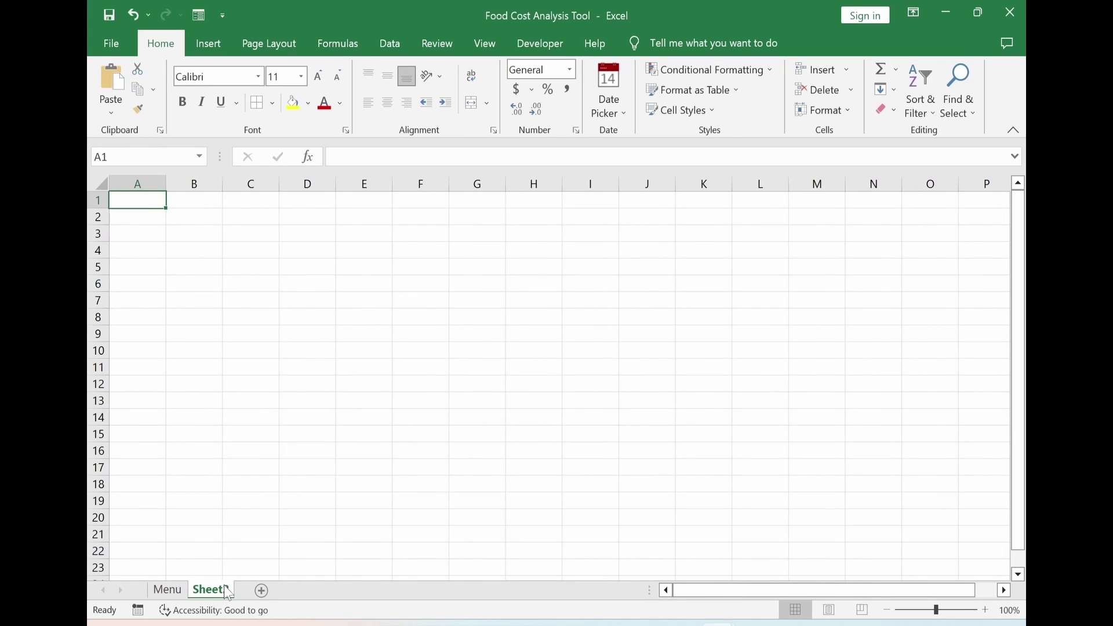
{"action": "right_click", "coordinate": [224, 591]}
{"action": "left_click", "coordinate": [256, 423]}
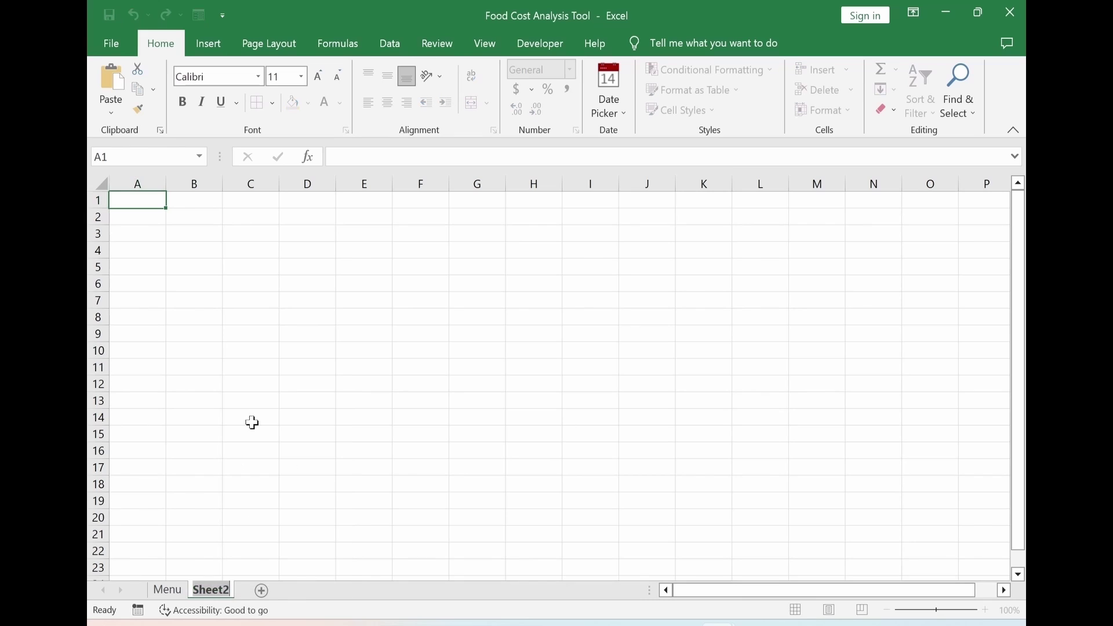
{"action": "type", "text": "Inventory"}
{"action": "key", "text": "Return"}
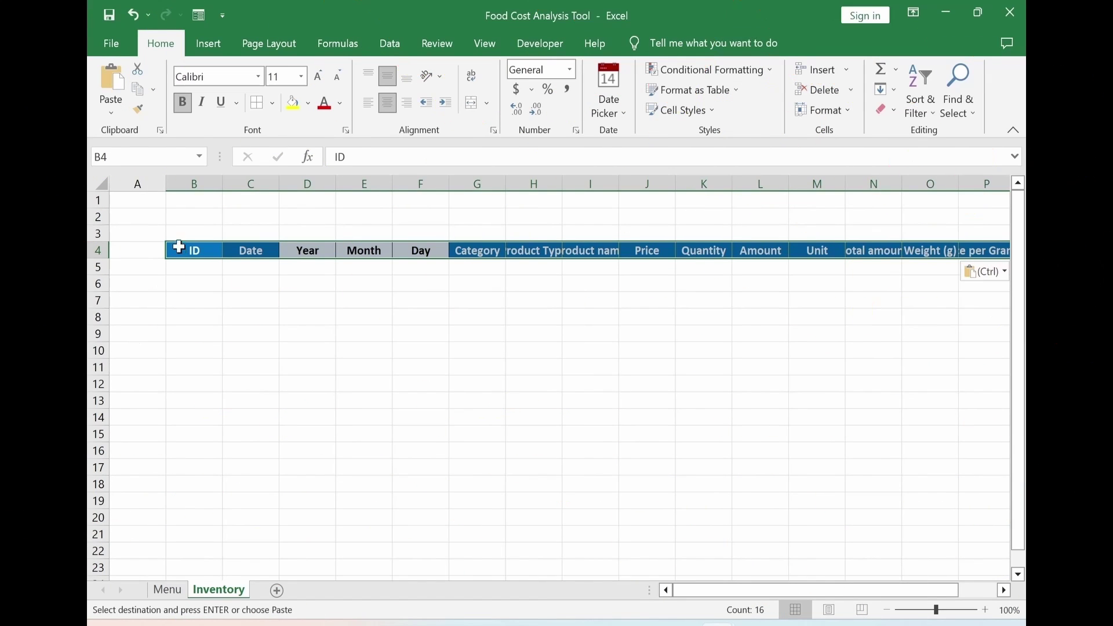
{"action": "left_click", "coordinate": [177, 249]}
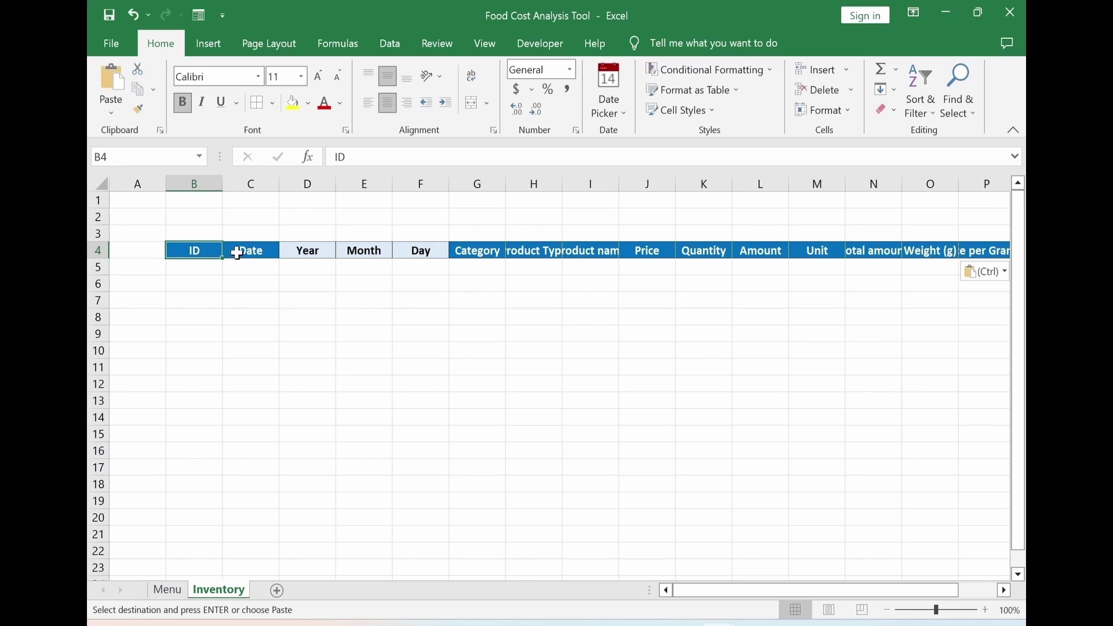
{"action": "left_click", "coordinate": [239, 252]}
{"action": "left_click", "coordinate": [303, 254]}
{"action": "left_click", "coordinate": [367, 251]}
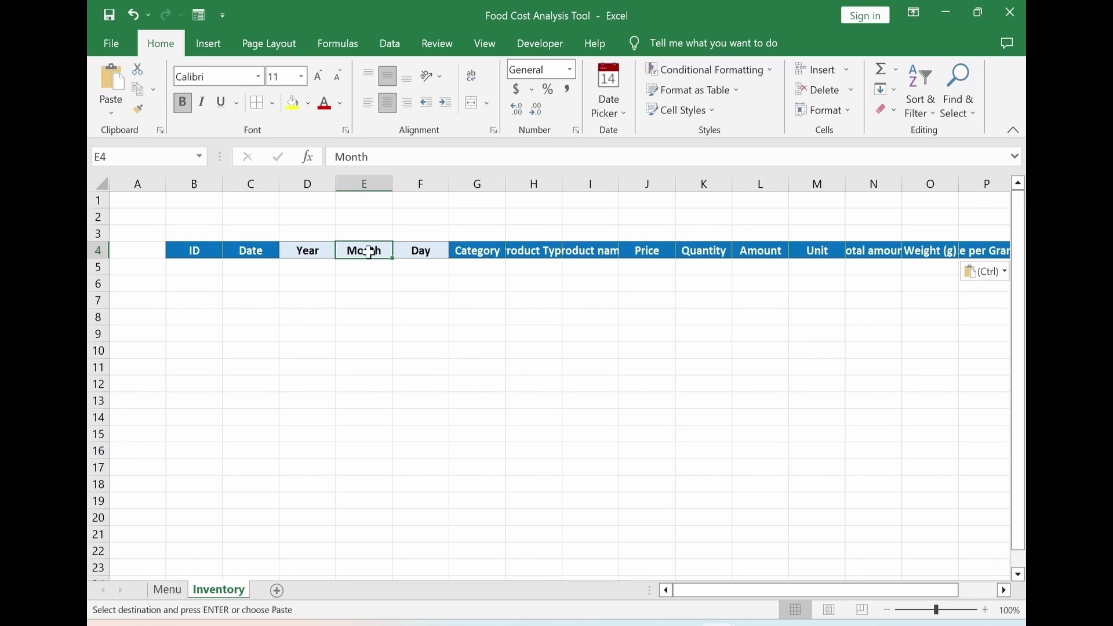
{"action": "left_click", "coordinate": [408, 252]}
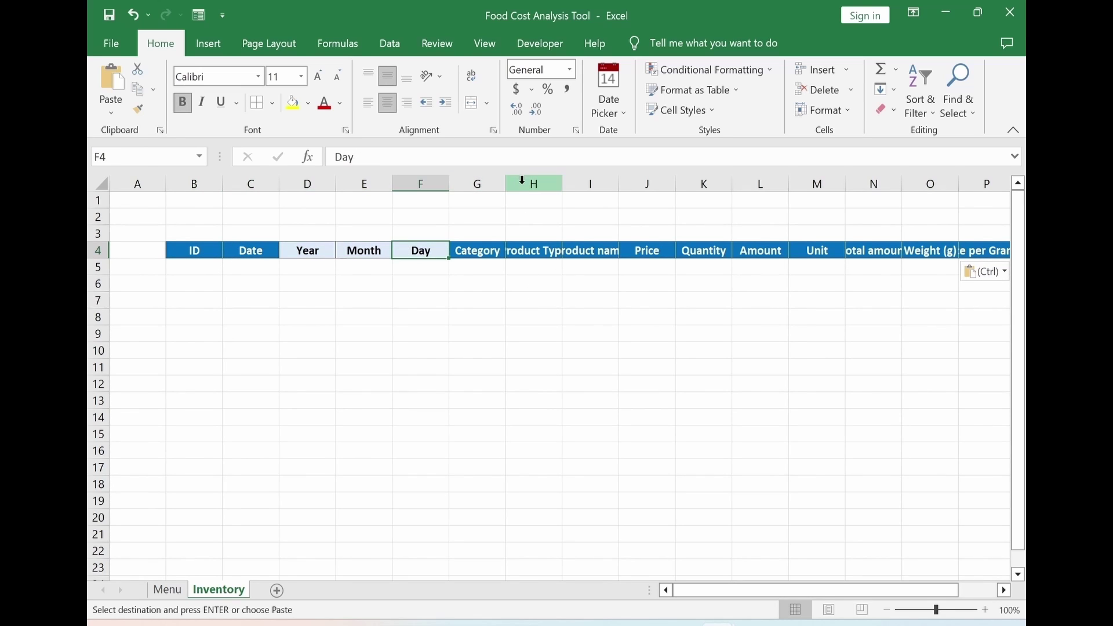
Fit the widths of the Product Type and Product name columns, H and I, to their headings.
{"action": "left_click_drag", "start_coordinate": [522, 181], "coordinate": [687, 183]}
{"action": "double_click", "coordinate": [619, 183]}
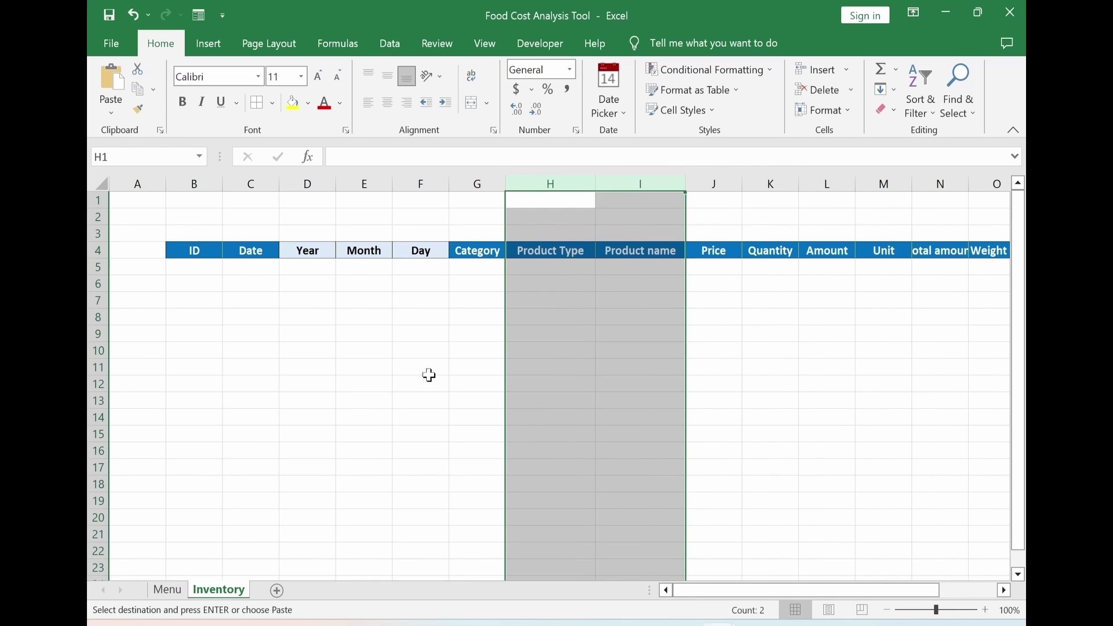
{"action": "left_click", "coordinate": [458, 334]}
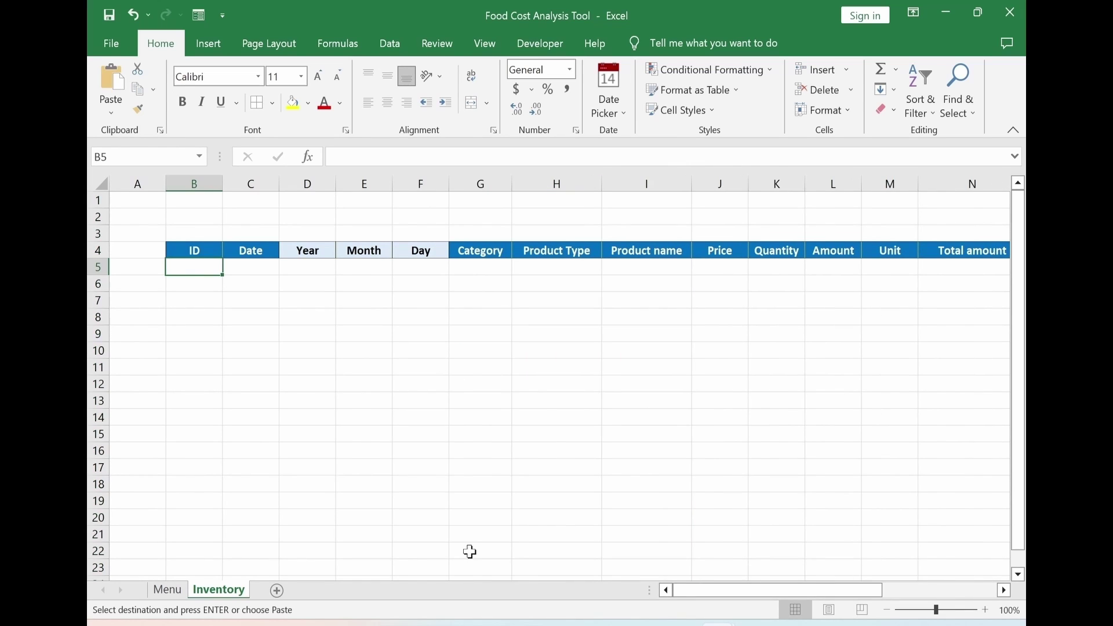
Paste the copied inventory record for ID 1 into row 5 from cell B5 and widen the Date column to show the full date.
{"action": "key", "text": "ctrl+v"}
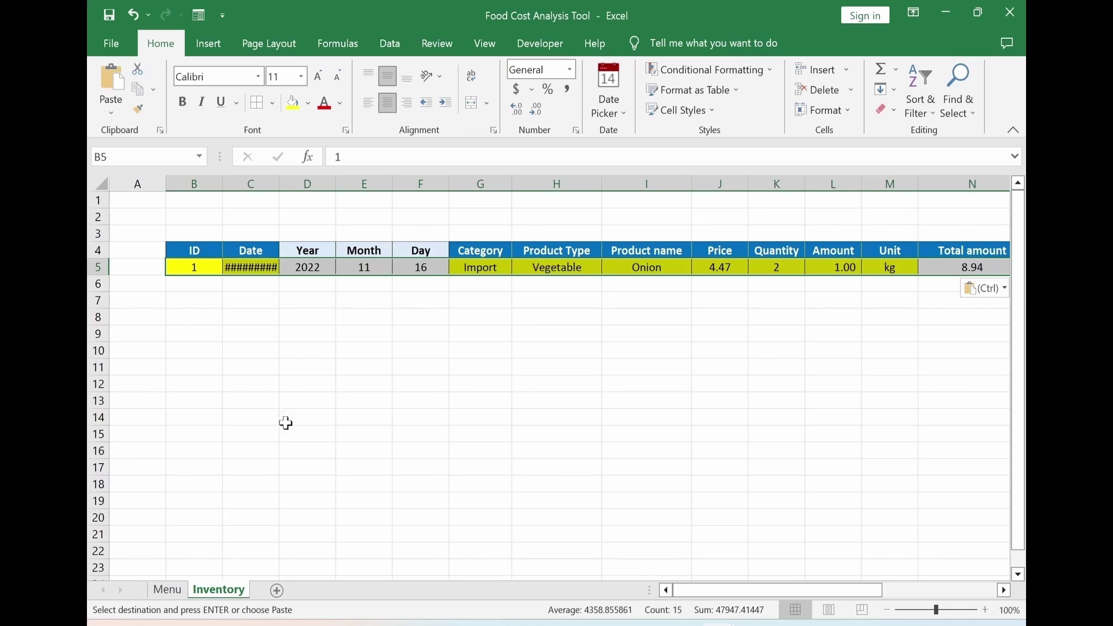
{"action": "left_click", "coordinate": [249, 334]}
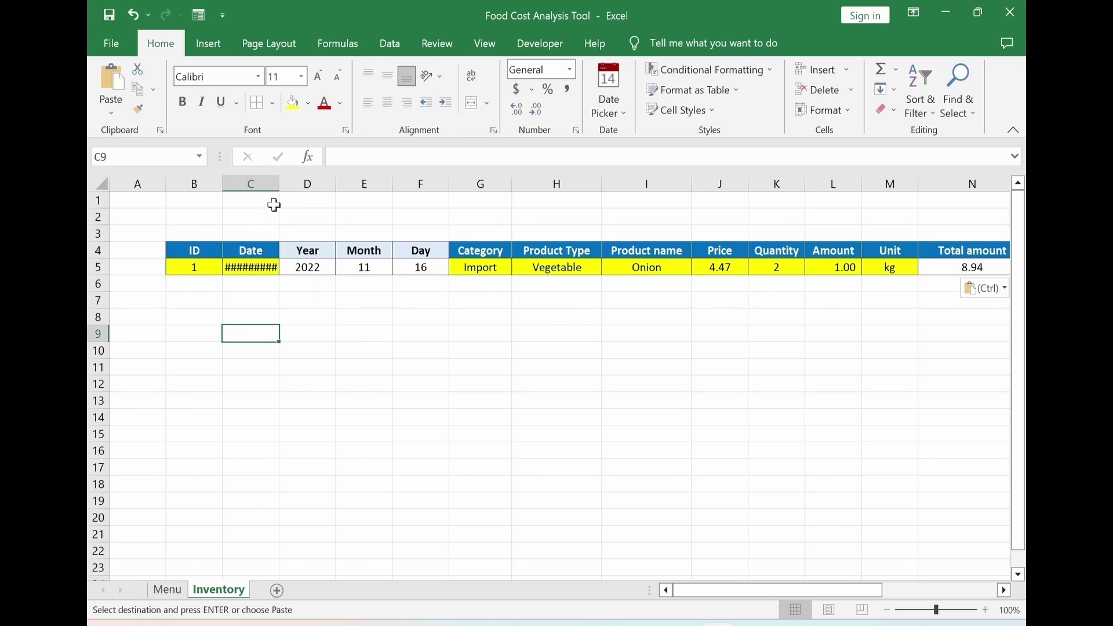
{"action": "left_click_drag", "start_coordinate": [279, 181], "coordinate": [301, 181]}
{"action": "left_click", "coordinate": [255, 268]}
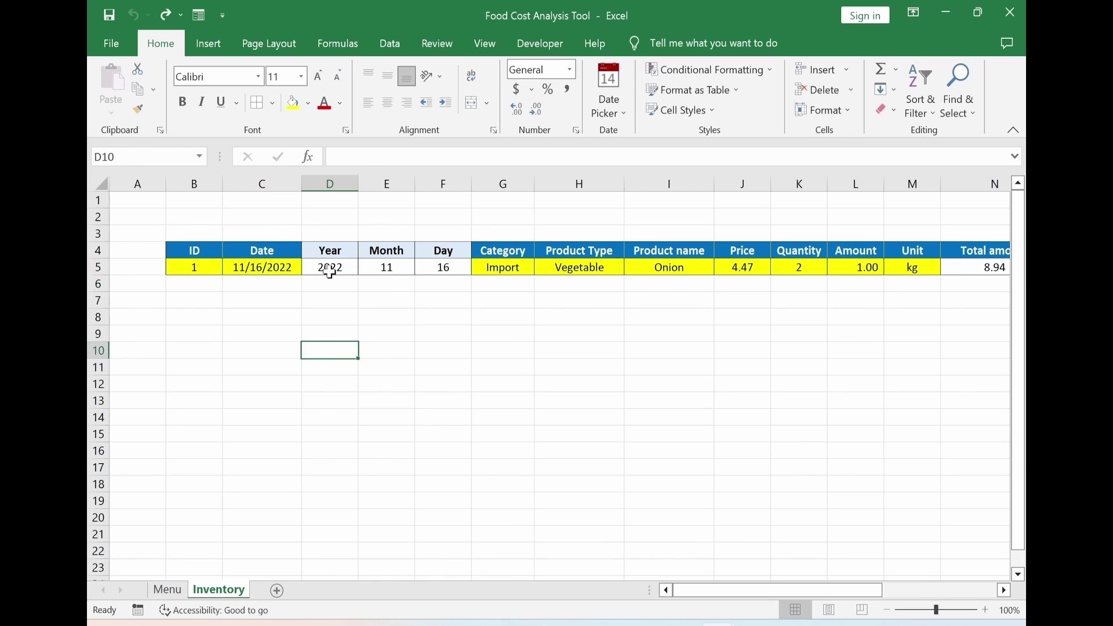
Examine the Year, Month and Day formulas in cells D5:F5 and the date cell C5 they refer to.
{"action": "left_click_drag", "start_coordinate": [329, 269], "coordinate": [444, 273]}
{"action": "left_click", "coordinate": [407, 382]}
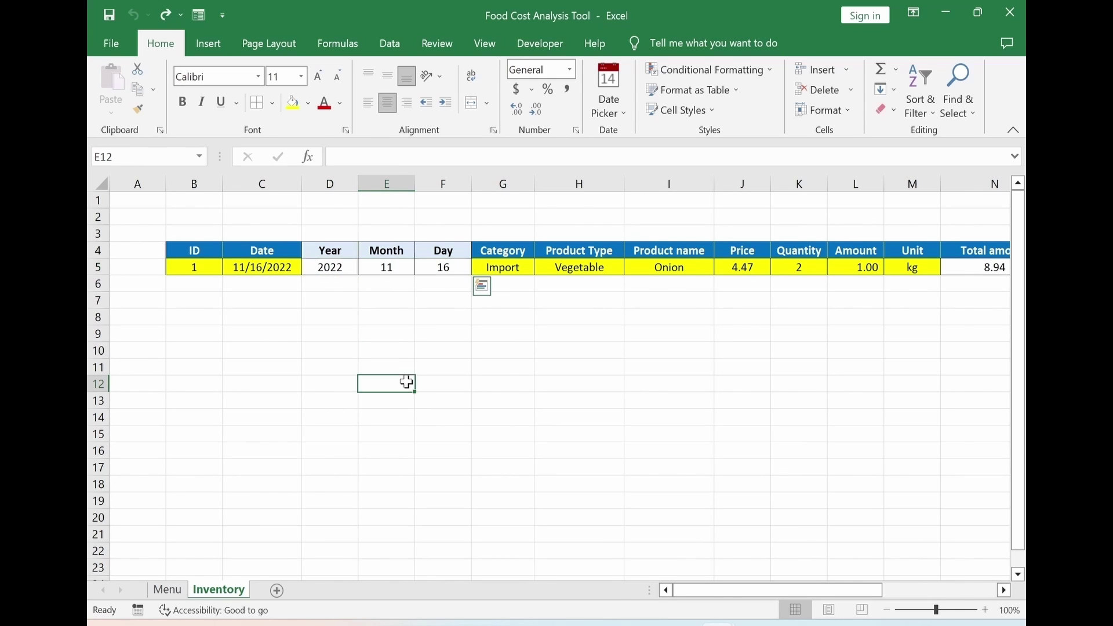
{"action": "left_click", "coordinate": [321, 268]}
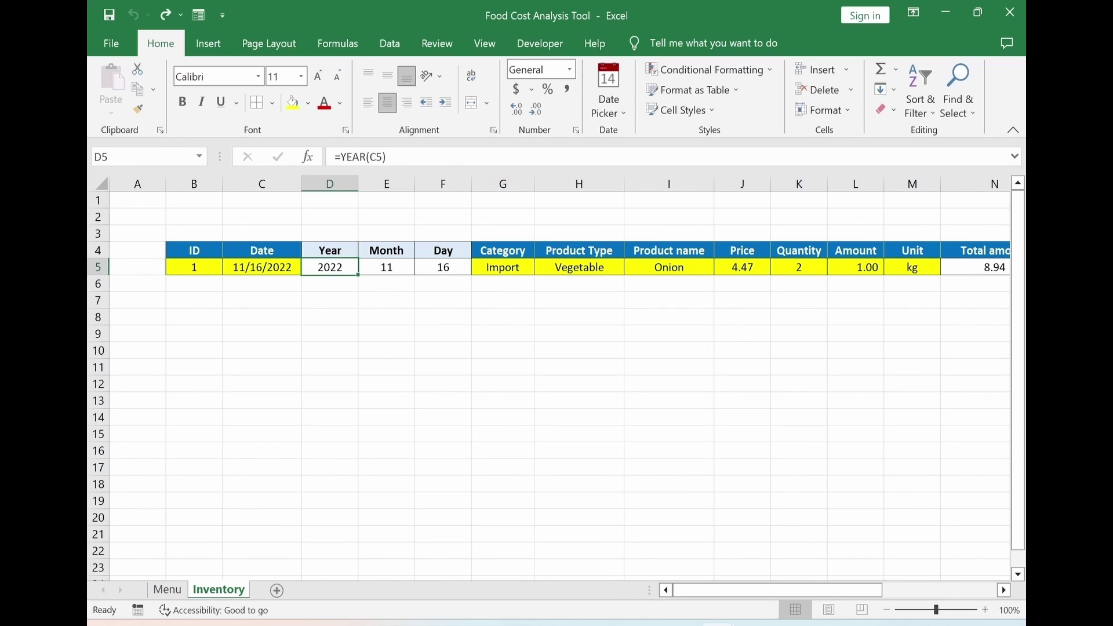
{"action": "left_click", "coordinate": [365, 157]}
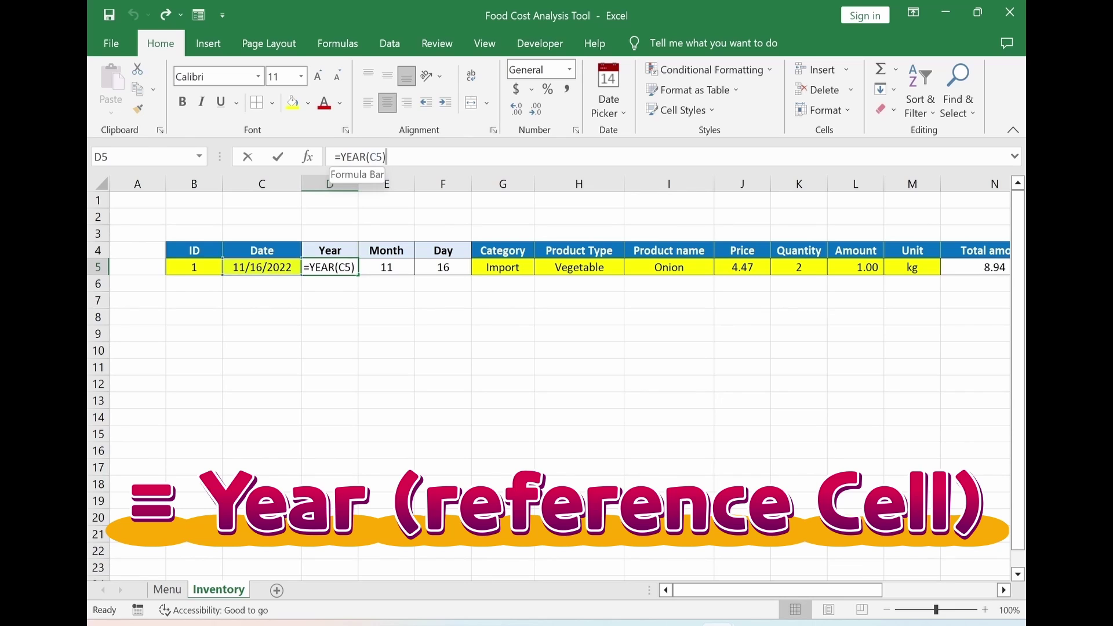
{"action": "key", "text": "ctrl+Return"}
{"action": "left_click", "coordinate": [255, 266]}
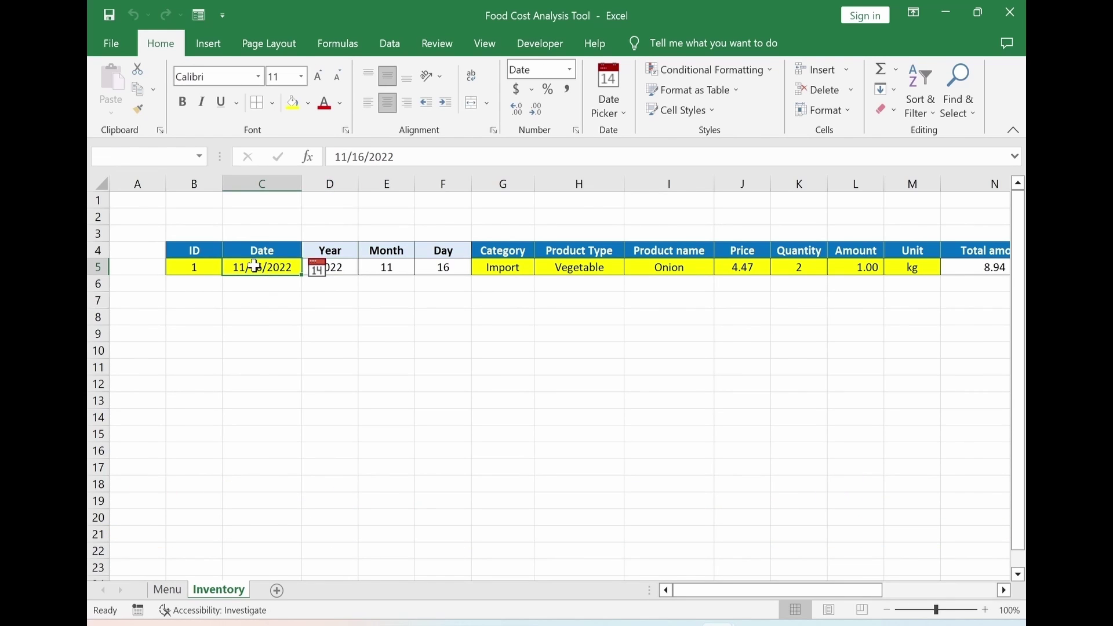
{"action": "left_click", "coordinate": [351, 274]}
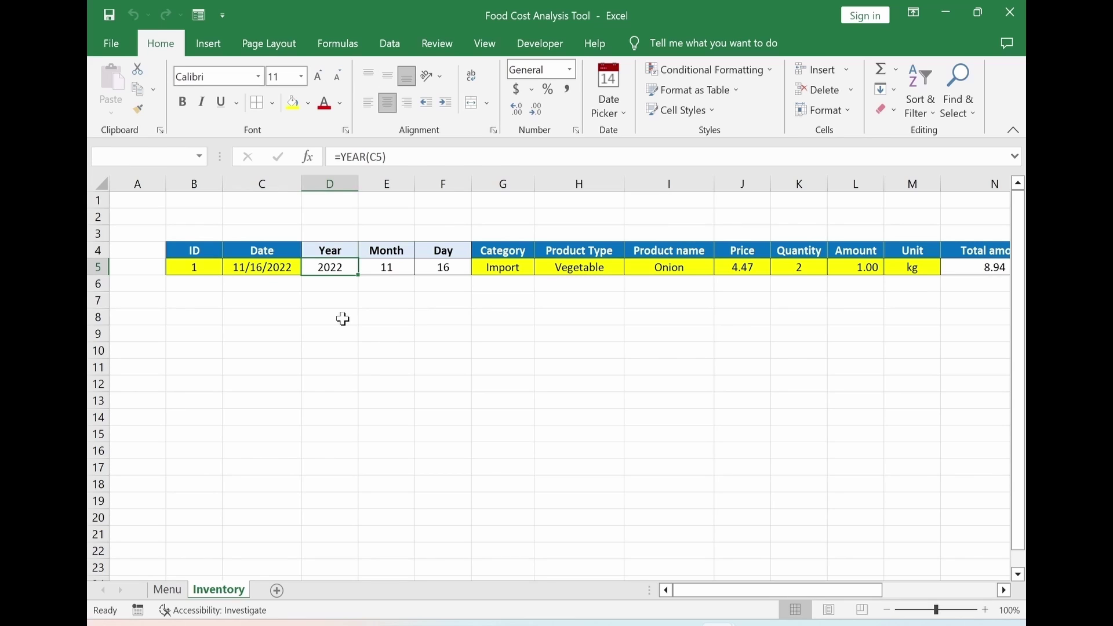
{"action": "left_click", "coordinate": [392, 266]}
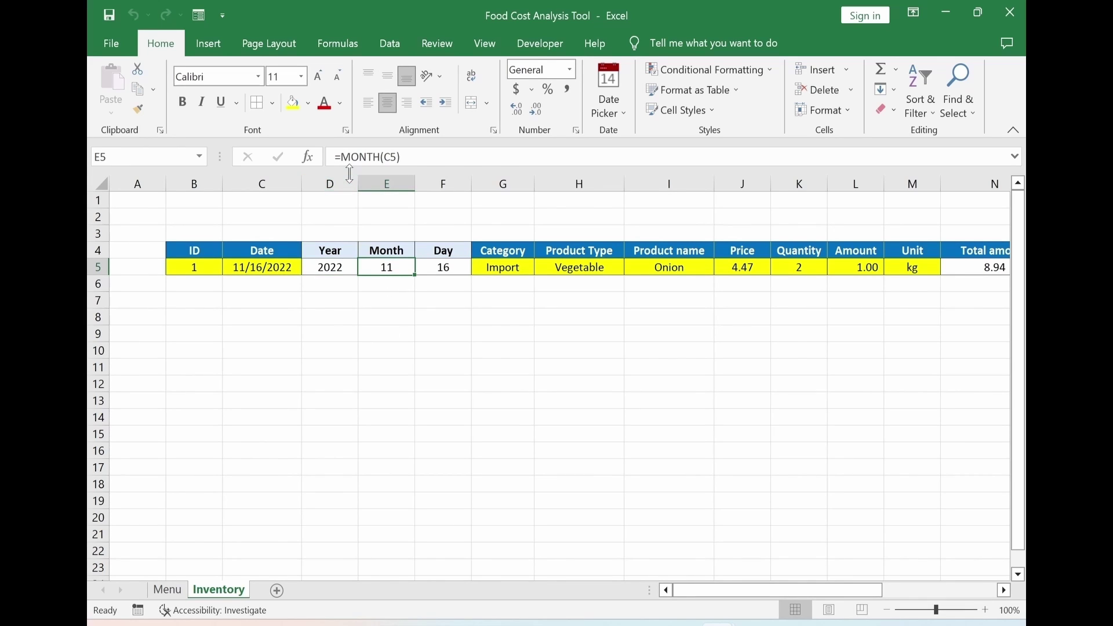
{"action": "left_click", "coordinate": [432, 267]}
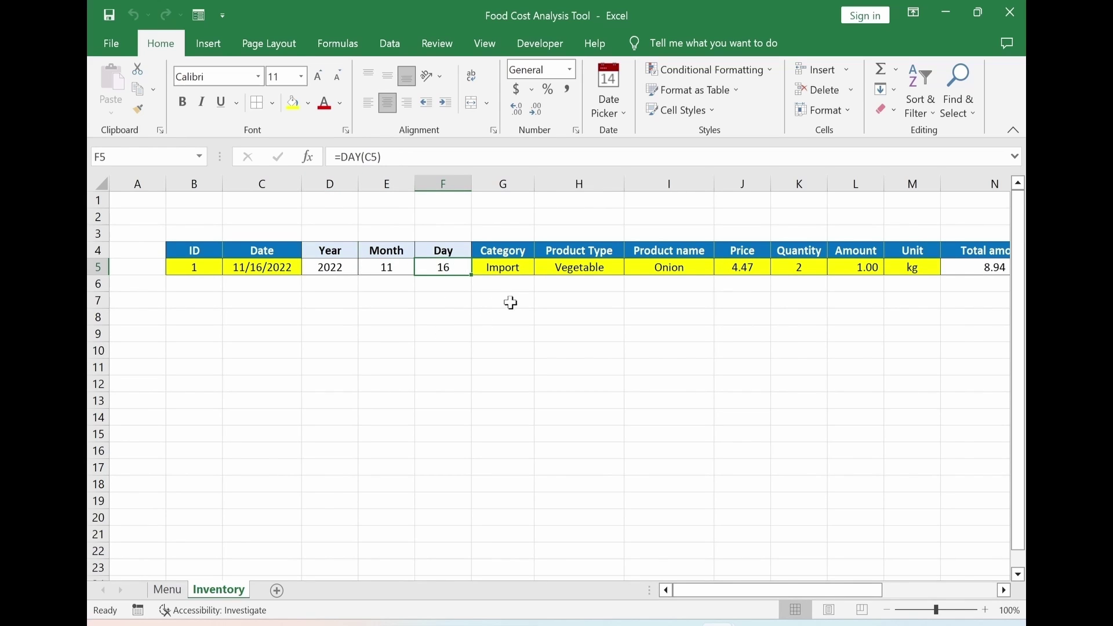
Examine the entries in row 5 from Category to Unit, cells G5:M5.
{"action": "left_click", "coordinate": [504, 267]}
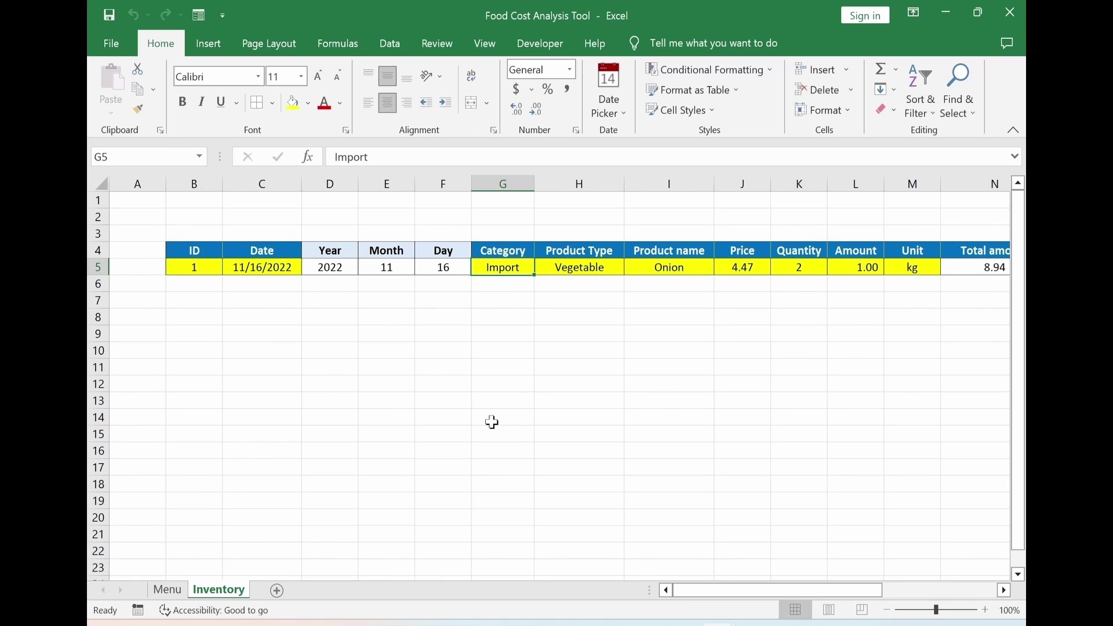
{"action": "left_click", "coordinate": [600, 265]}
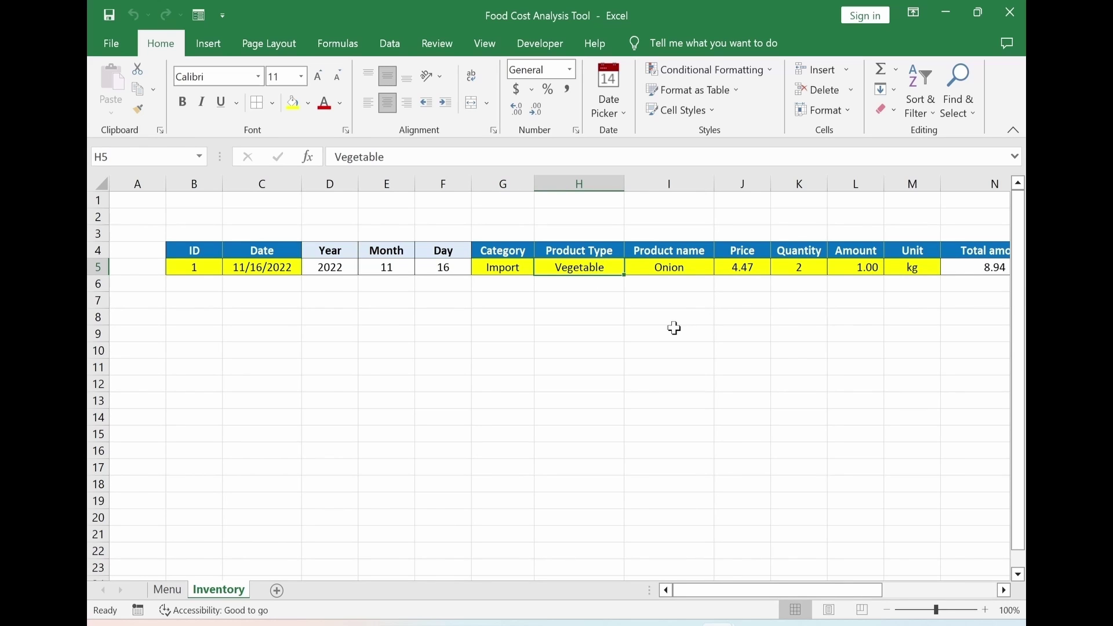
{"action": "left_click", "coordinate": [671, 265]}
{"action": "left_click", "coordinate": [745, 270]}
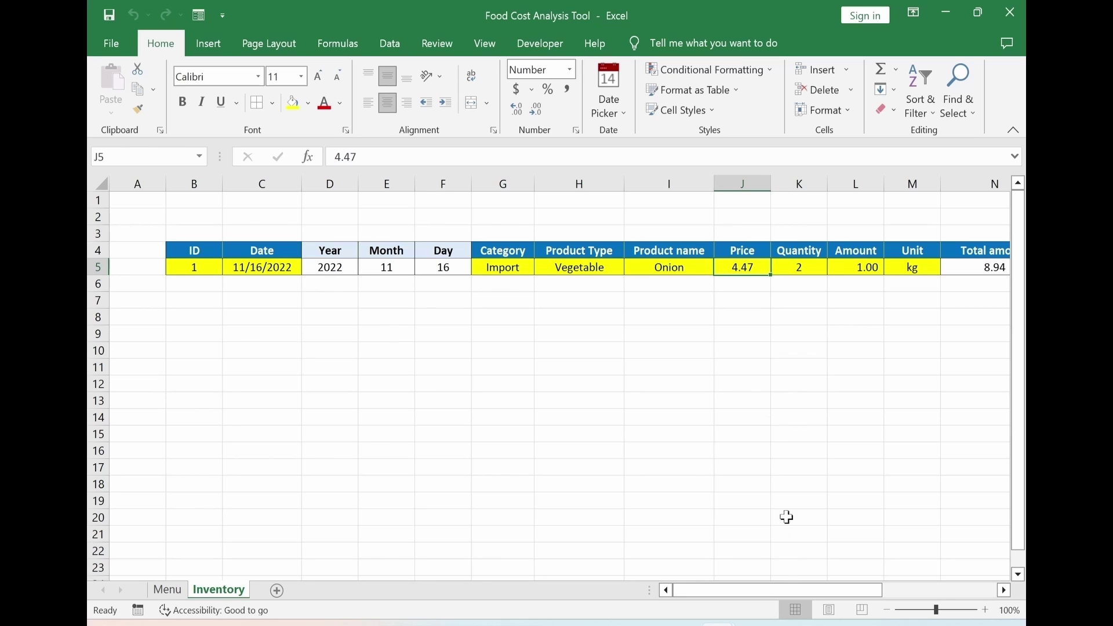
{"action": "left_click_drag", "start_coordinate": [789, 584], "coordinate": [847, 586]}
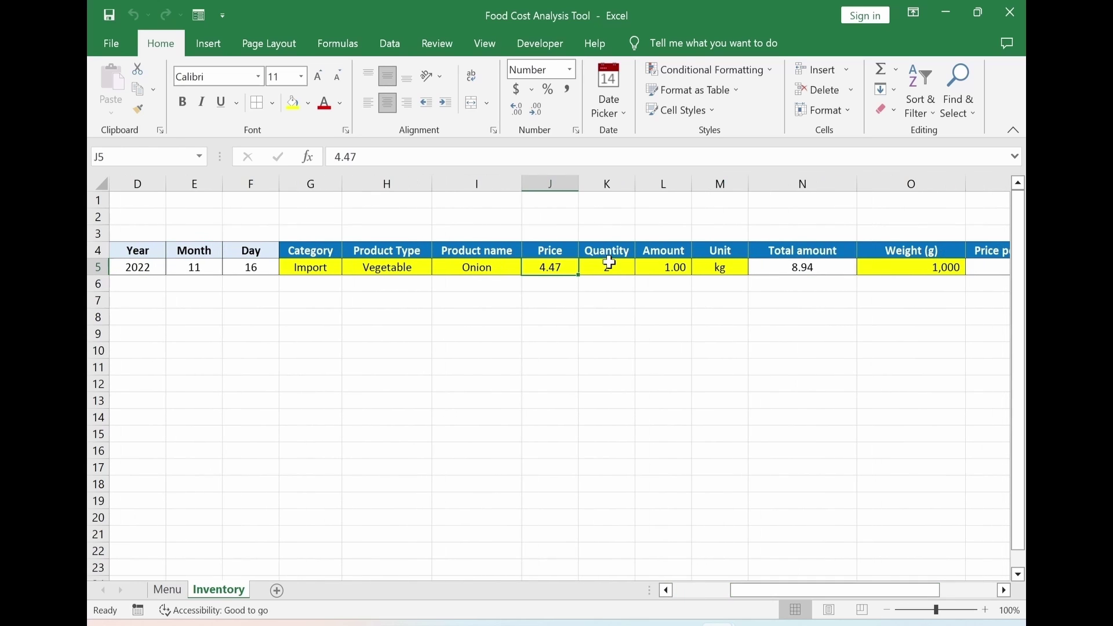
{"action": "left_click", "coordinate": [611, 265]}
{"action": "left_click", "coordinate": [673, 268]}
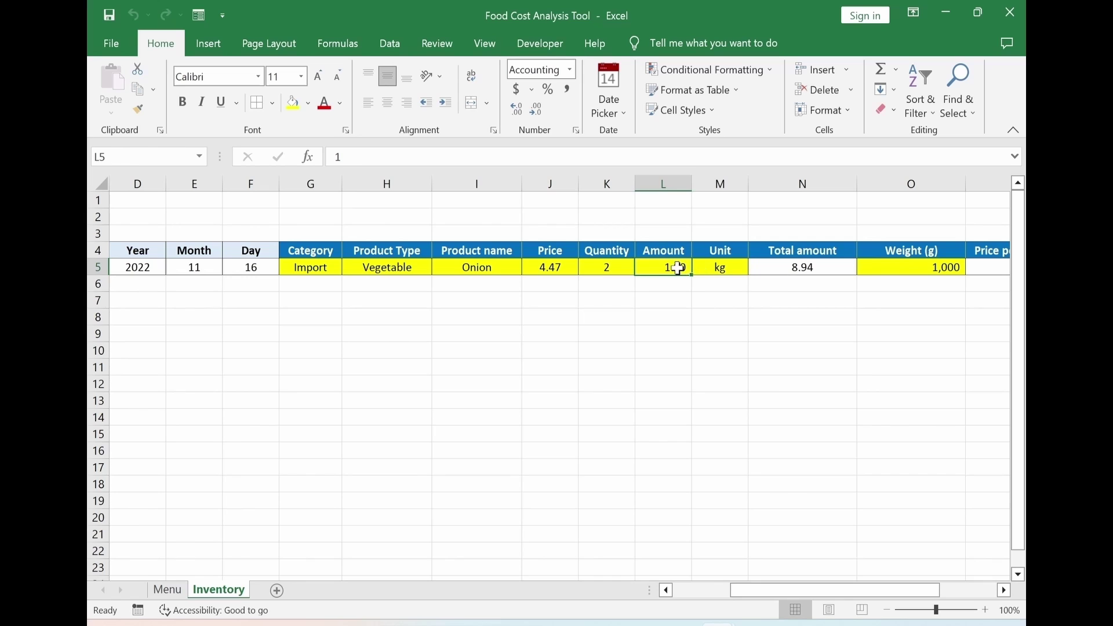
{"action": "left_click_drag", "start_coordinate": [679, 268], "coordinate": [710, 266]}
{"action": "left_click", "coordinate": [729, 315]}
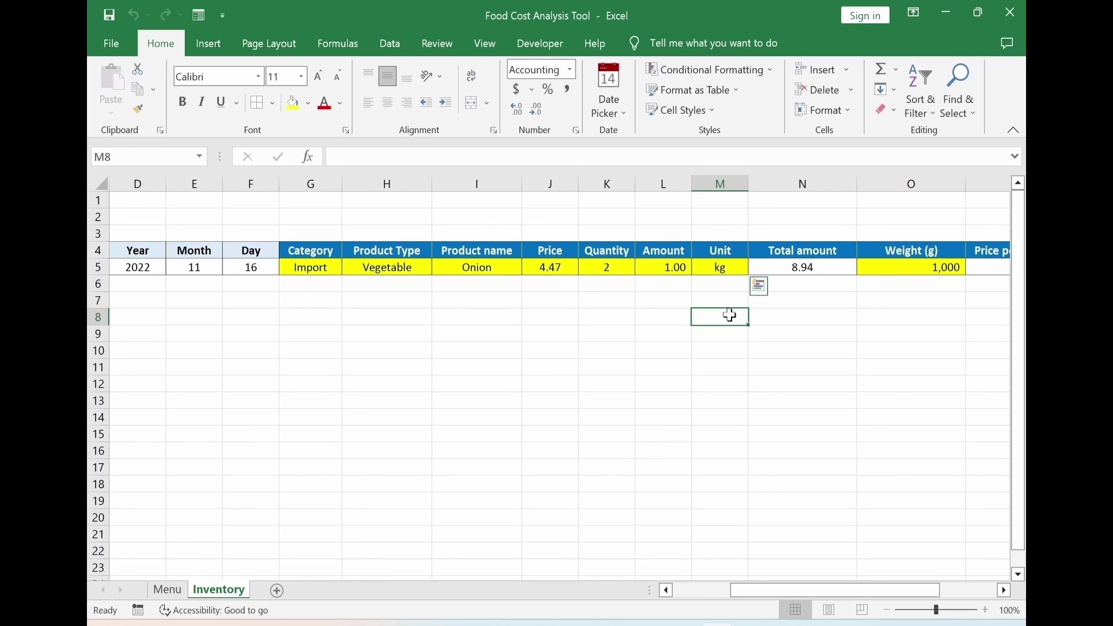
Examine the Total amount and Price per Gram formulas in N5 and P5, and how Amount and Unit relate to Weight (g) in O5.
{"action": "left_click", "coordinate": [790, 264]}
{"action": "key", "text": "F2"}
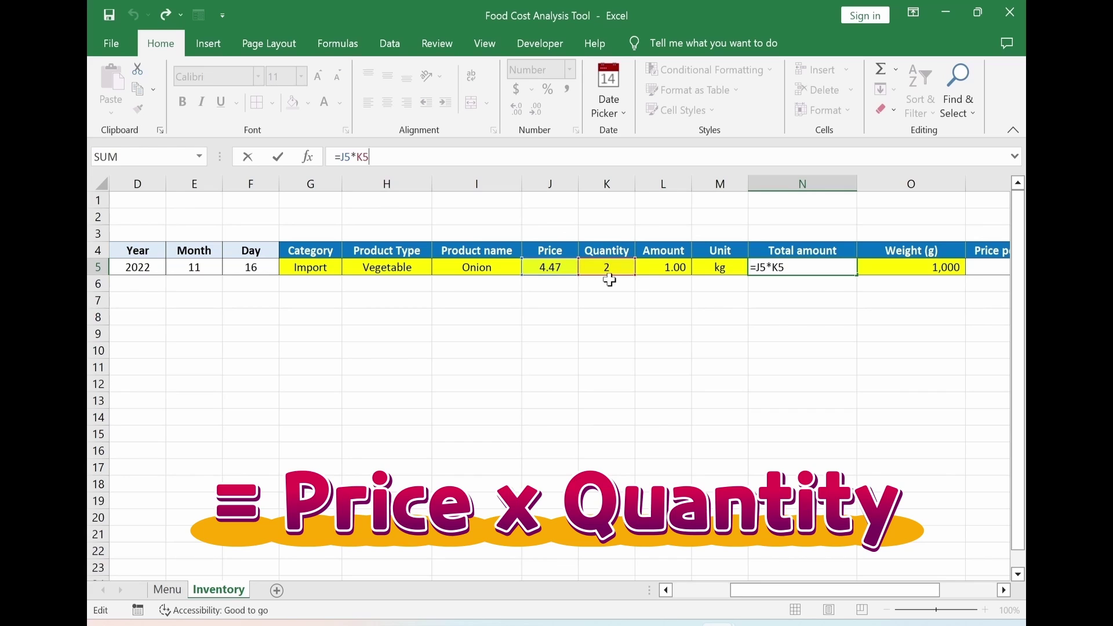
{"action": "key", "text": "Escape"}
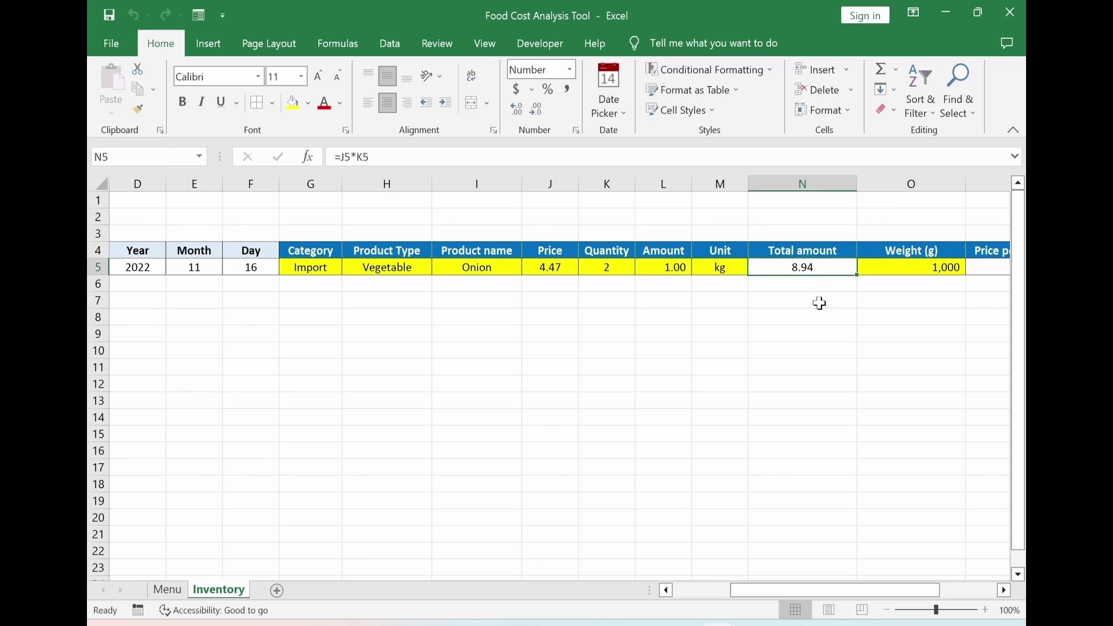
{"action": "left_click", "coordinate": [887, 269]}
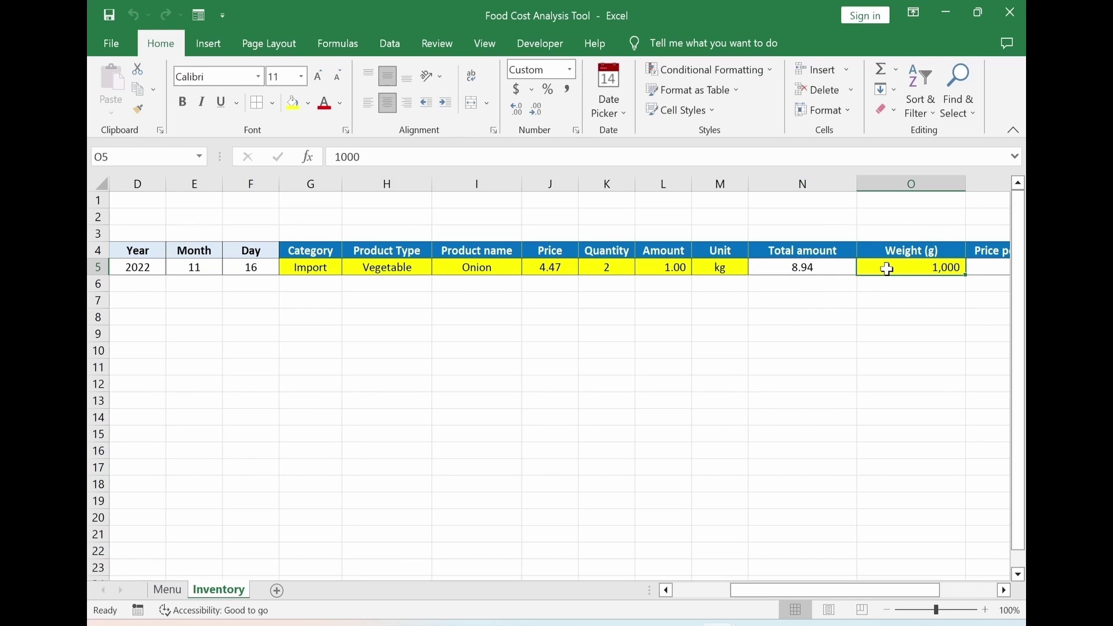
{"action": "left_click", "coordinate": [715, 270]}
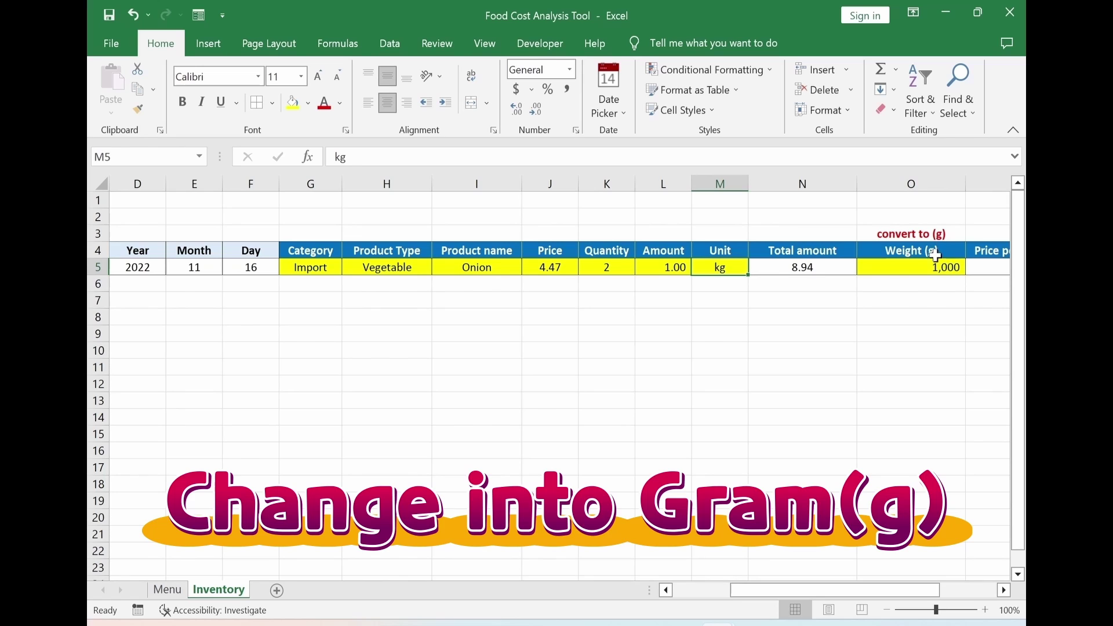
{"action": "left_click", "coordinate": [924, 268]}
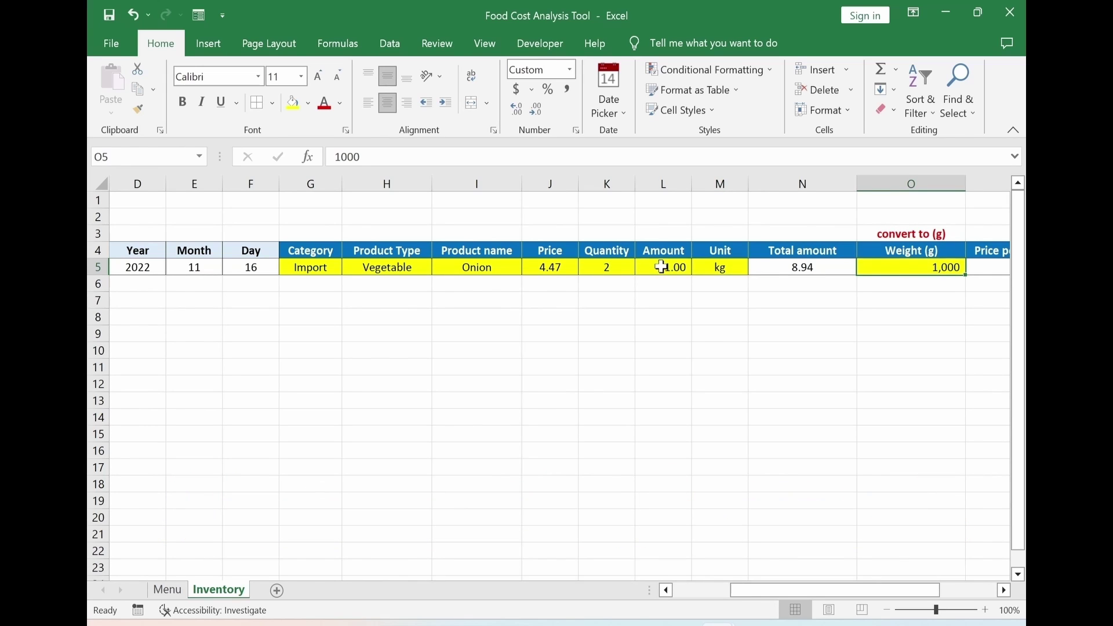
{"action": "left_click", "coordinate": [662, 266]}
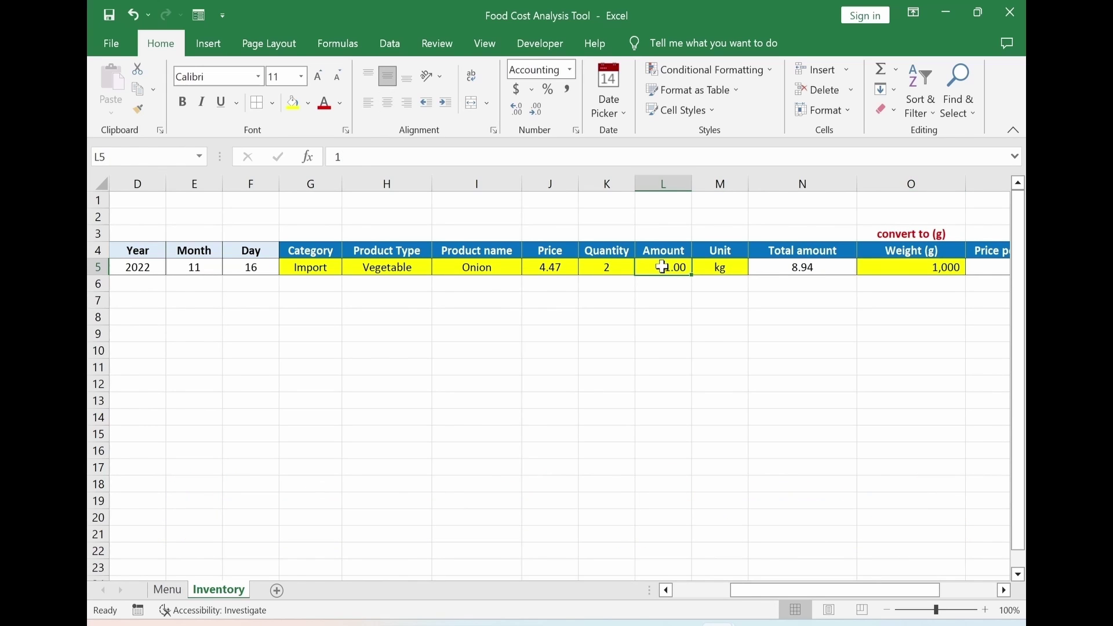
{"action": "left_click", "coordinate": [921, 268]}
{"action": "left_click", "coordinate": [989, 268]}
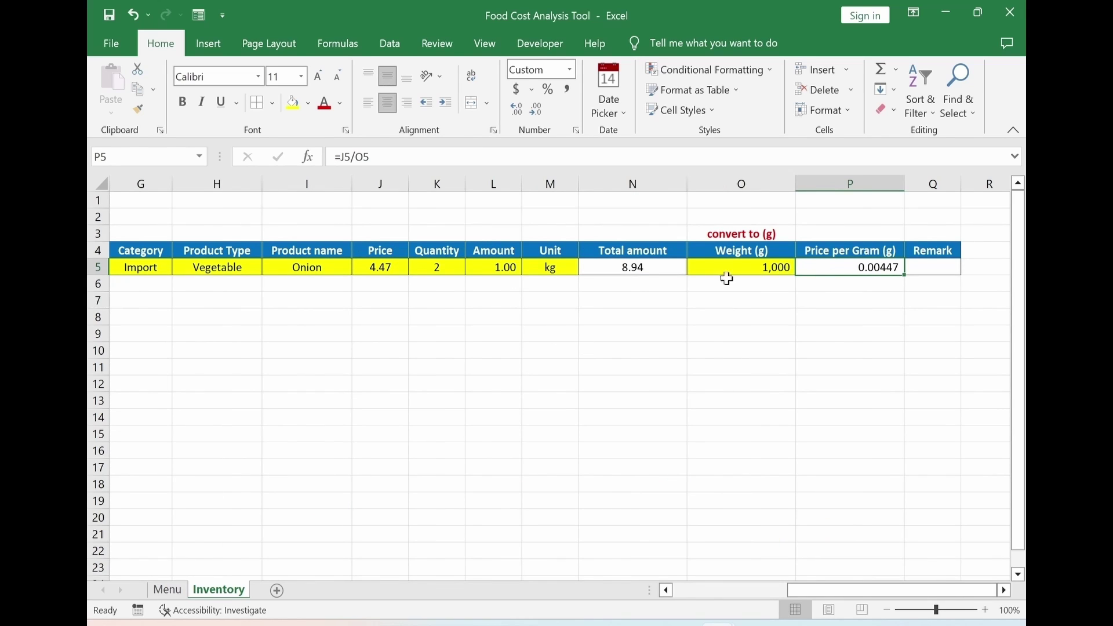
{"action": "key", "text": "F2"}
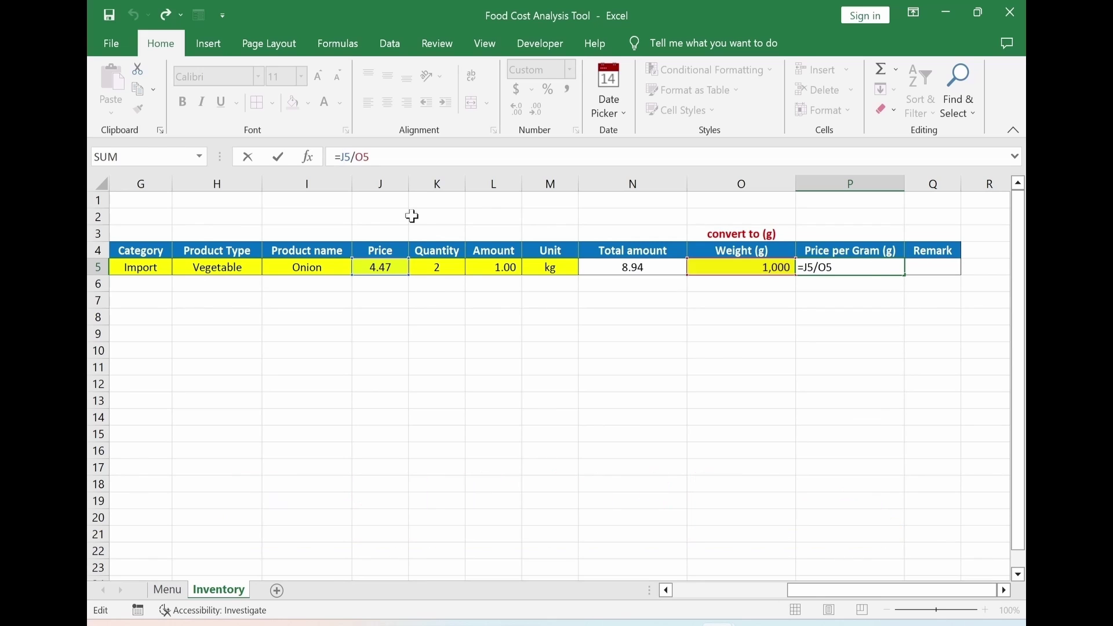
{"action": "key", "text": "ctrl+Return"}
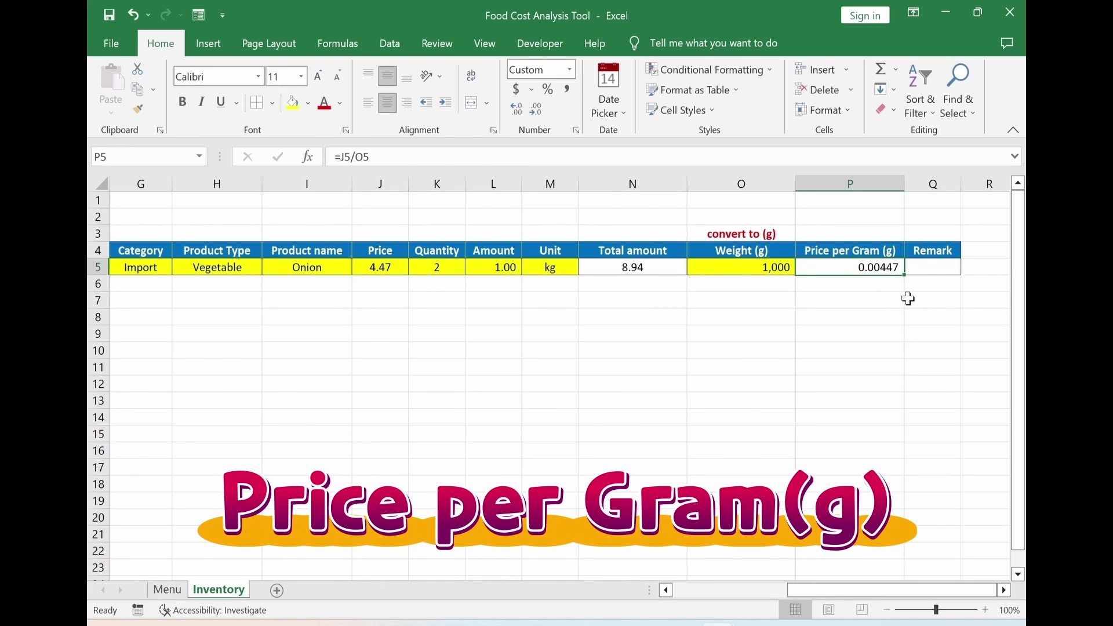
Paste the remaining copied inventory records, starting with ID 2, from cell B6 downward and look through the filled rows.
{"action": "left_click_drag", "start_coordinate": [790, 594], "coordinate": [672, 596]}
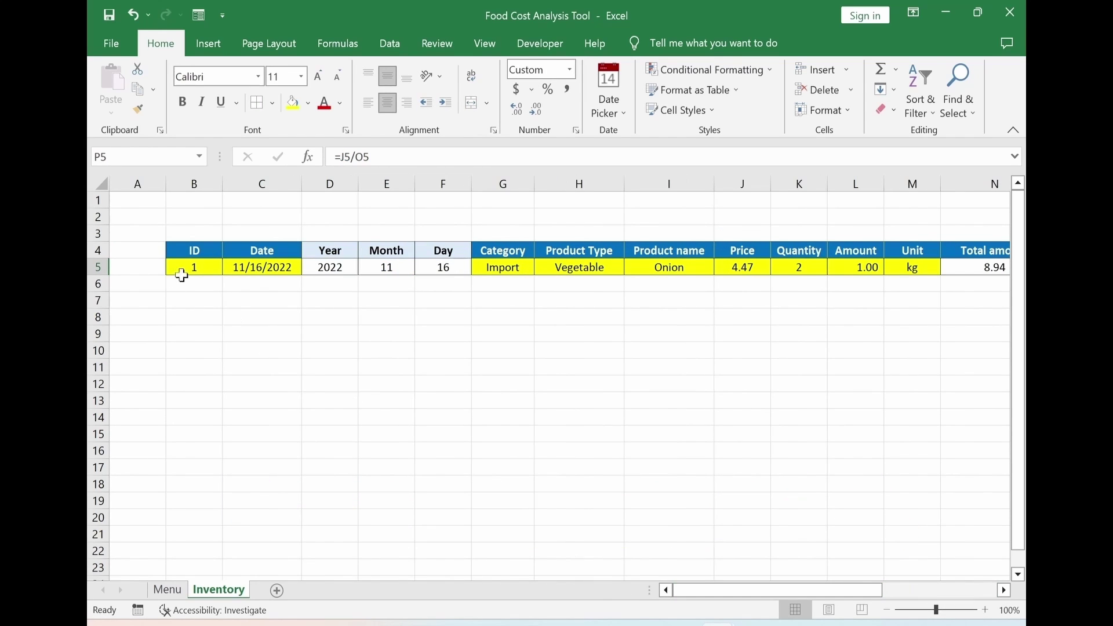
{"action": "left_click", "coordinate": [199, 280]}
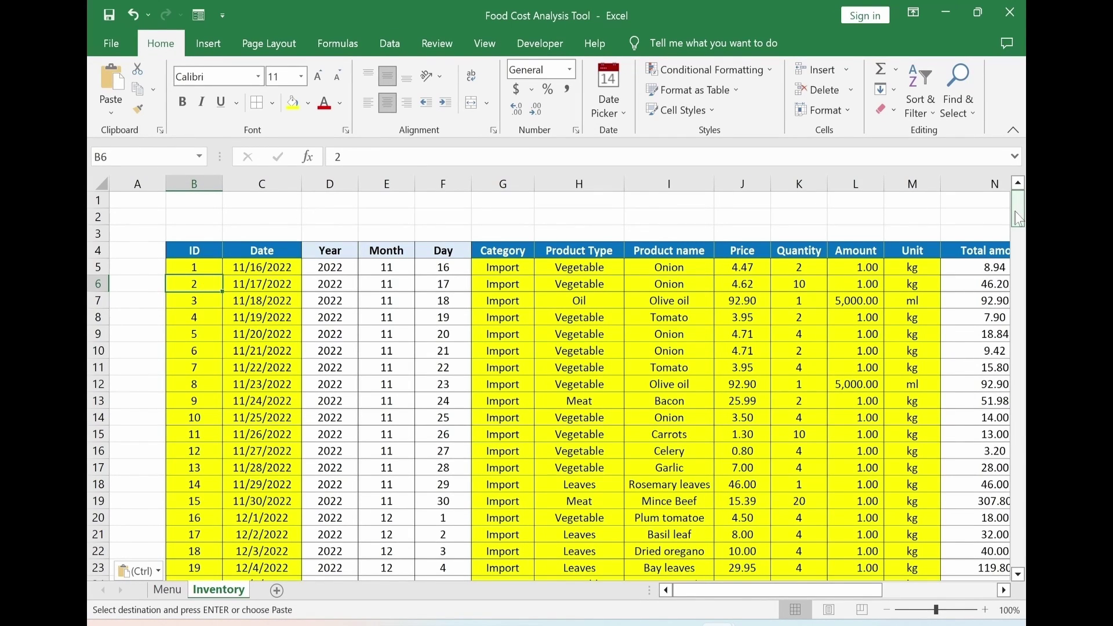
{"action": "left_click_drag", "start_coordinate": [1019, 220], "coordinate": [1021, 386]}
{"action": "left_click_drag", "start_coordinate": [1024, 380], "coordinate": [1022, 200]}
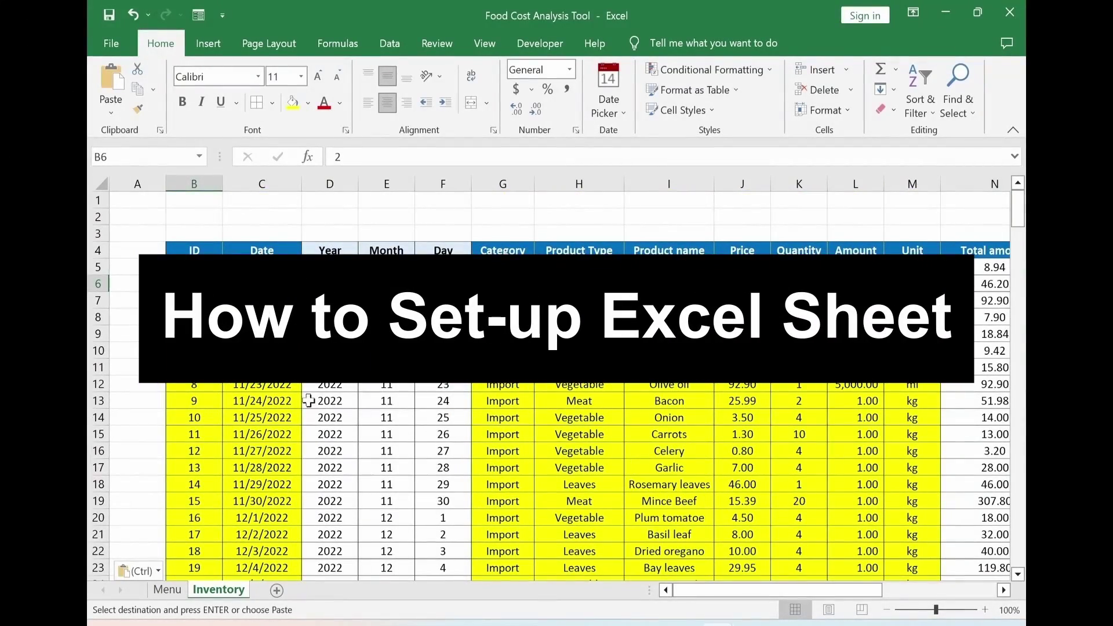
Hide the gridlines on the Inventory sheet and narrow the empty column A.
{"action": "left_click", "coordinate": [888, 610]}
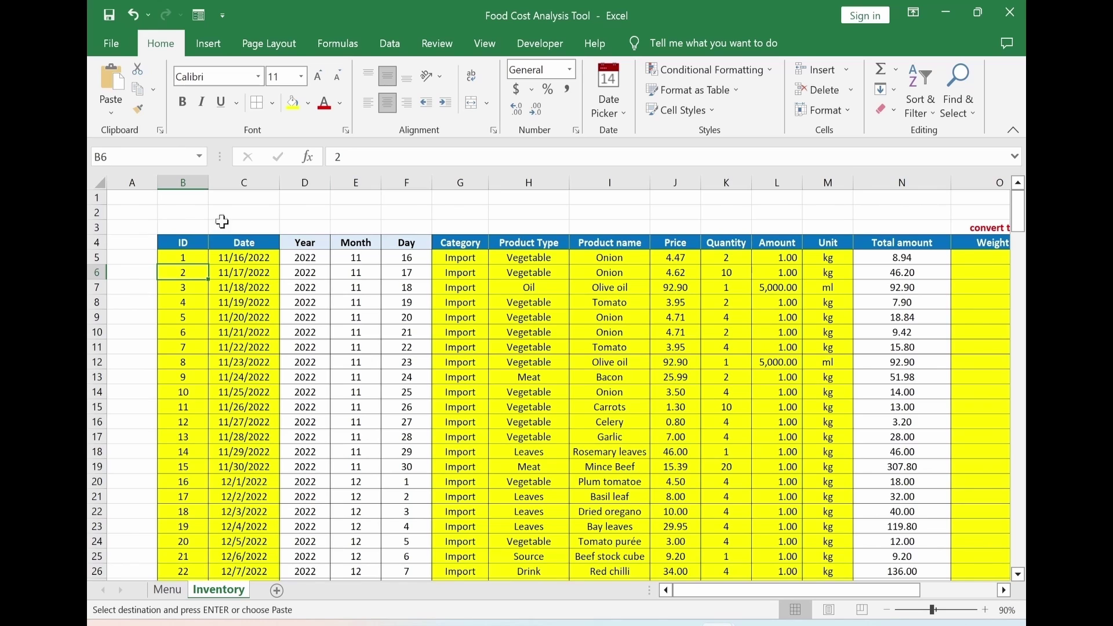
{"action": "left_click", "coordinate": [486, 47]}
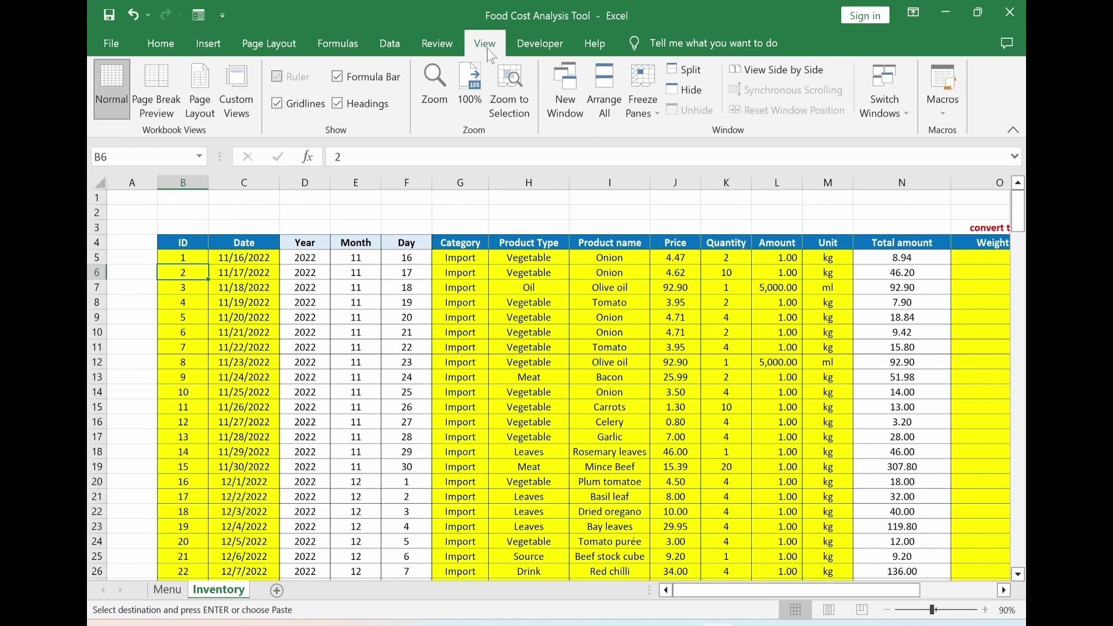
{"action": "left_click", "coordinate": [277, 105]}
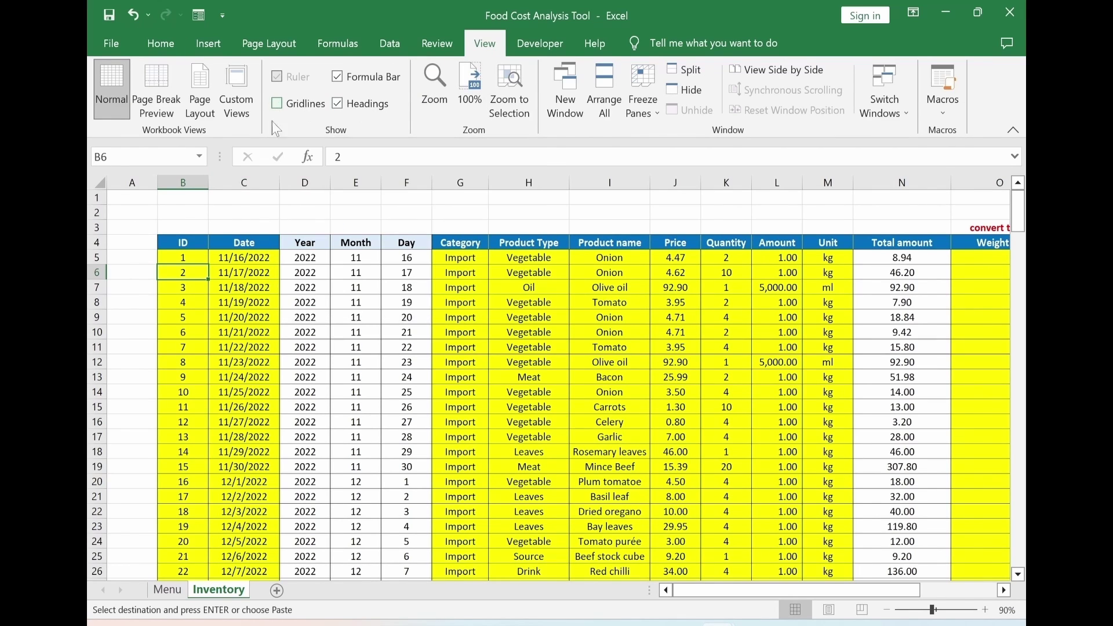
{"action": "left_click", "coordinate": [204, 213]}
{"action": "left_click_drag", "start_coordinate": [157, 194], "coordinate": [131, 195]}
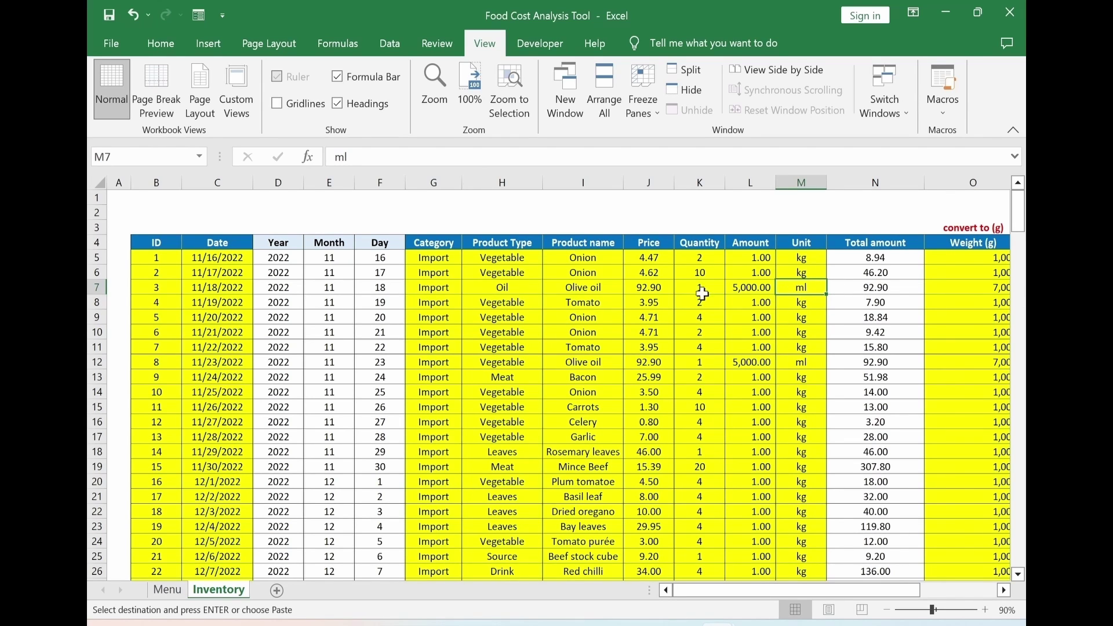
Examine the olive oil record in row 7, checking its unit and the Weight (g) formula in O7.
{"action": "left_click", "coordinate": [564, 290]}
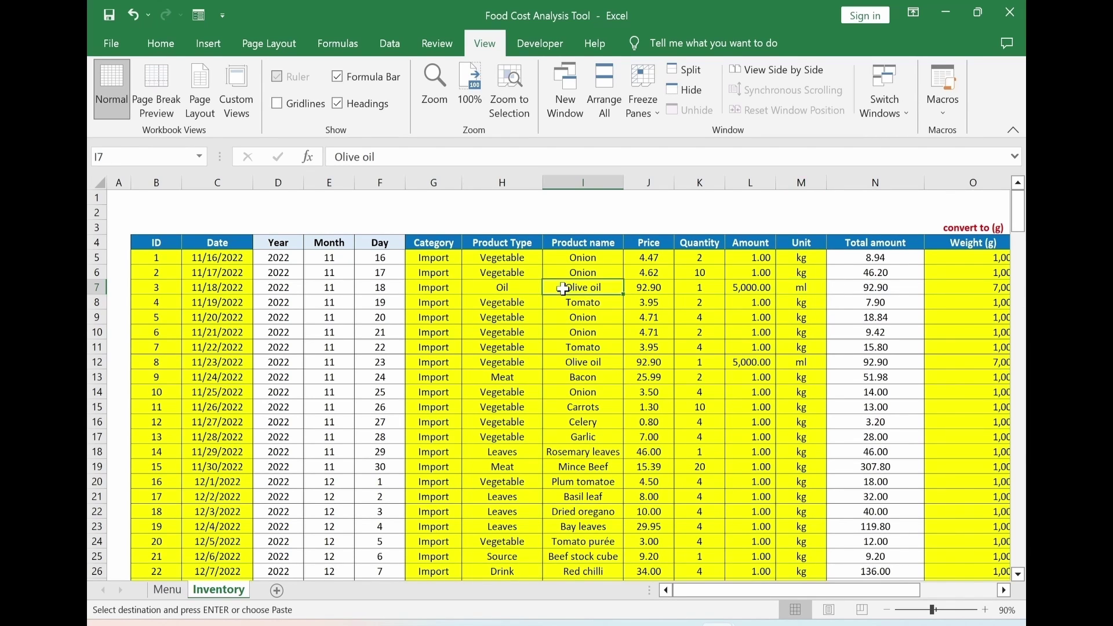
{"action": "left_click", "coordinate": [798, 289]}
{"action": "left_click", "coordinate": [964, 289]}
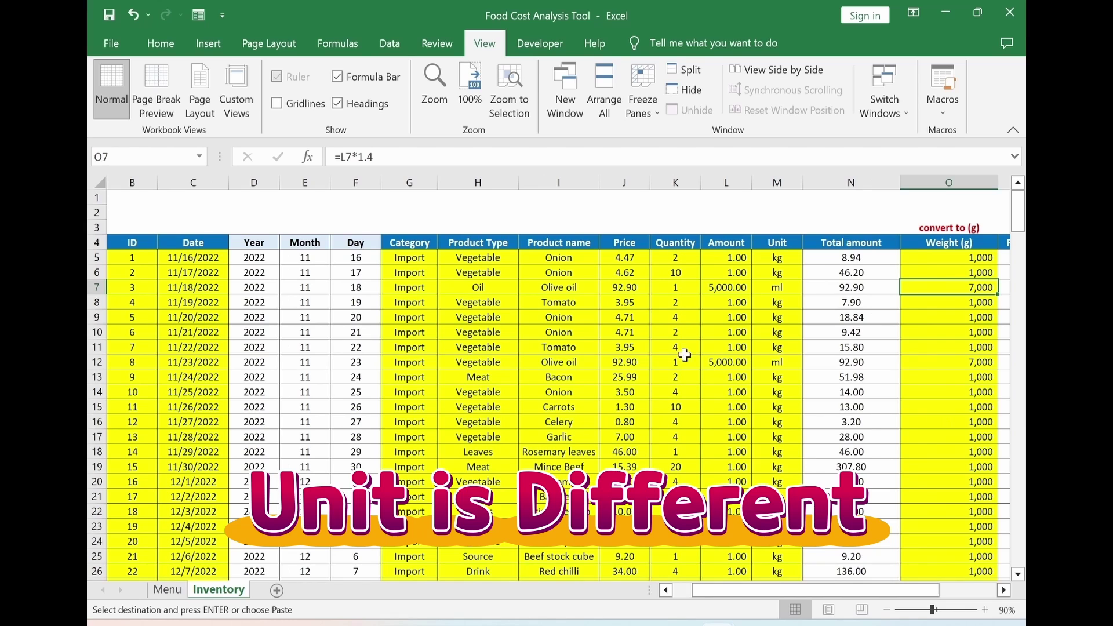
{"action": "key", "text": "F2"}
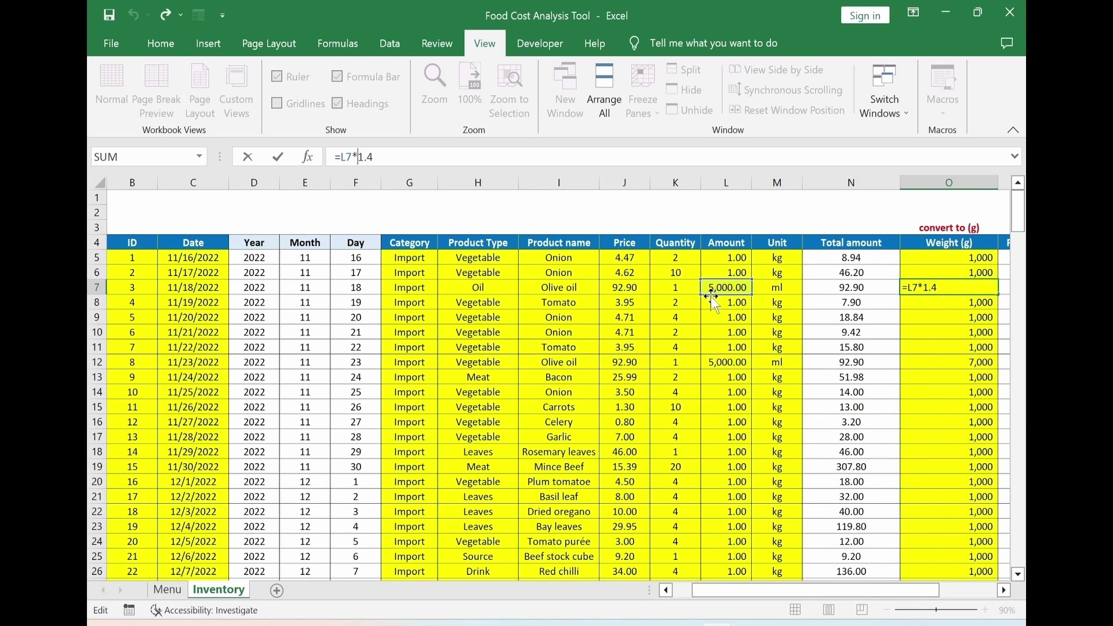
{"action": "key", "text": "Escape"}
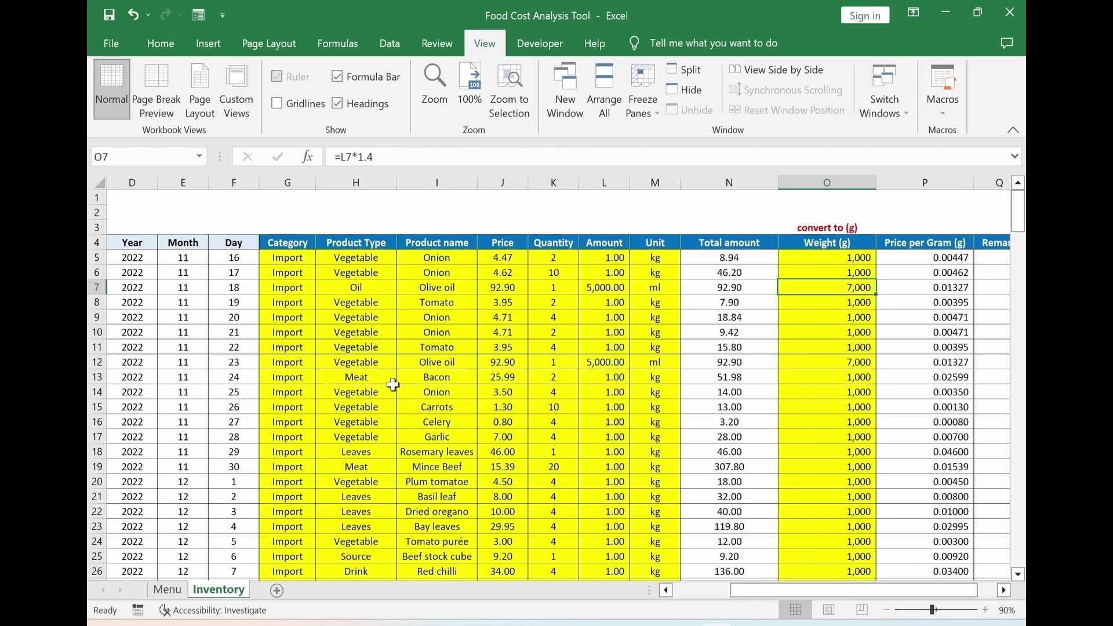
Paste the olive oil ml-to-grams conversion picture as a reference for the O7 formula, move it aside and delete it.
{"action": "key", "text": "ctrl+v"}
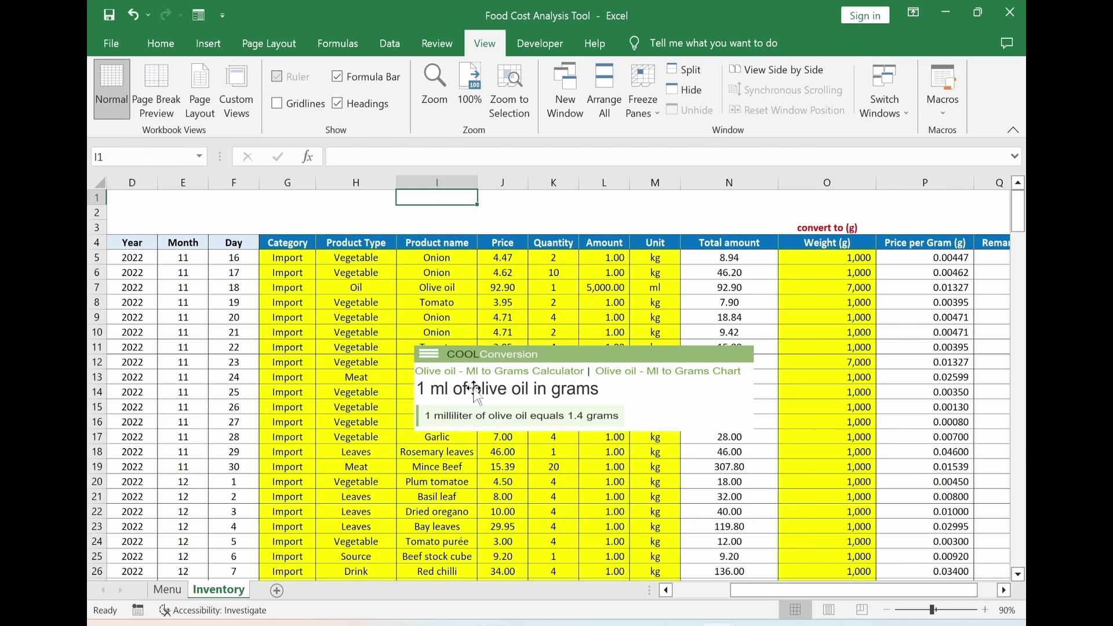
{"action": "key", "text": "Escape"}
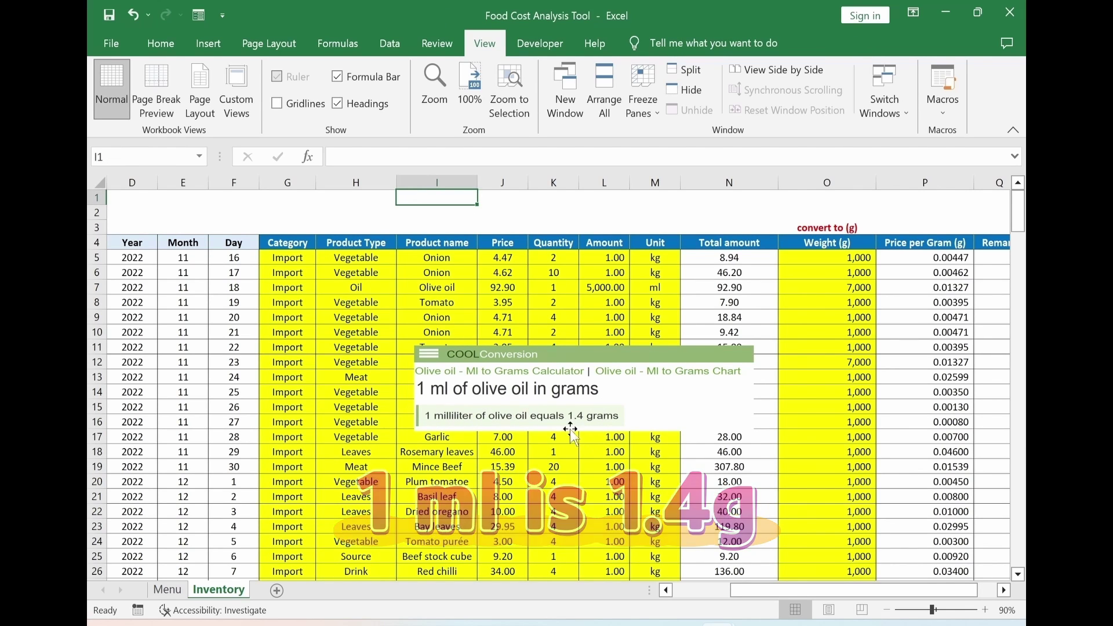
{"action": "left_click", "coordinate": [824, 290]}
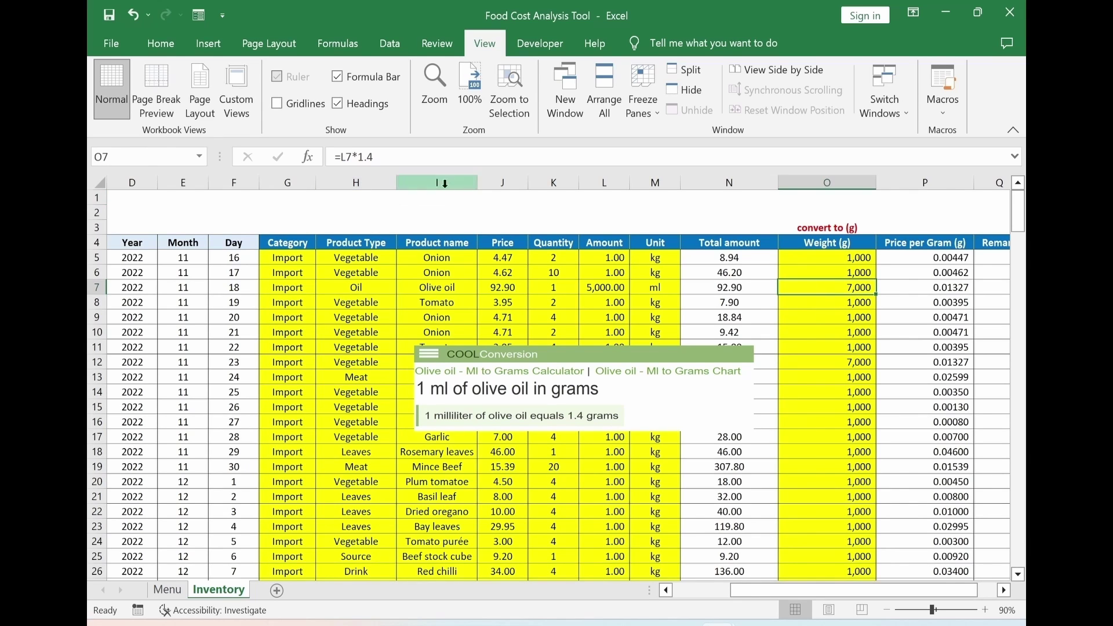
{"action": "left_click_drag", "start_coordinate": [517, 412], "coordinate": [435, 450]}
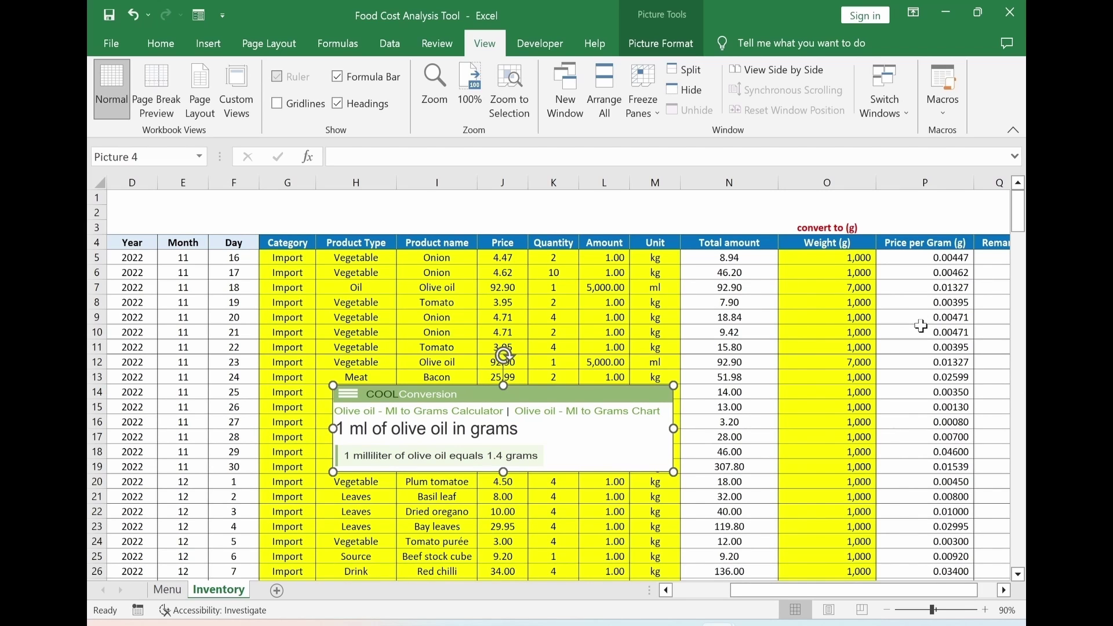
{"action": "key", "text": "Delete"}
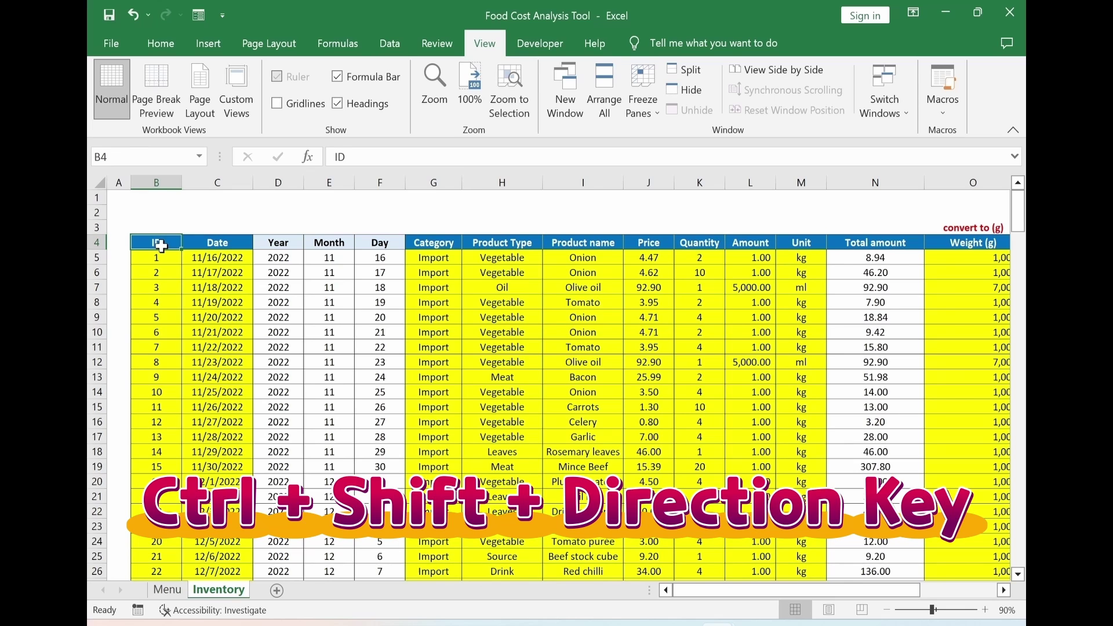
Convert the inventory range B4:Q231 into a table that uses row 4 as its headers.
{"action": "key", "text": "ctrl+shift+Right"}
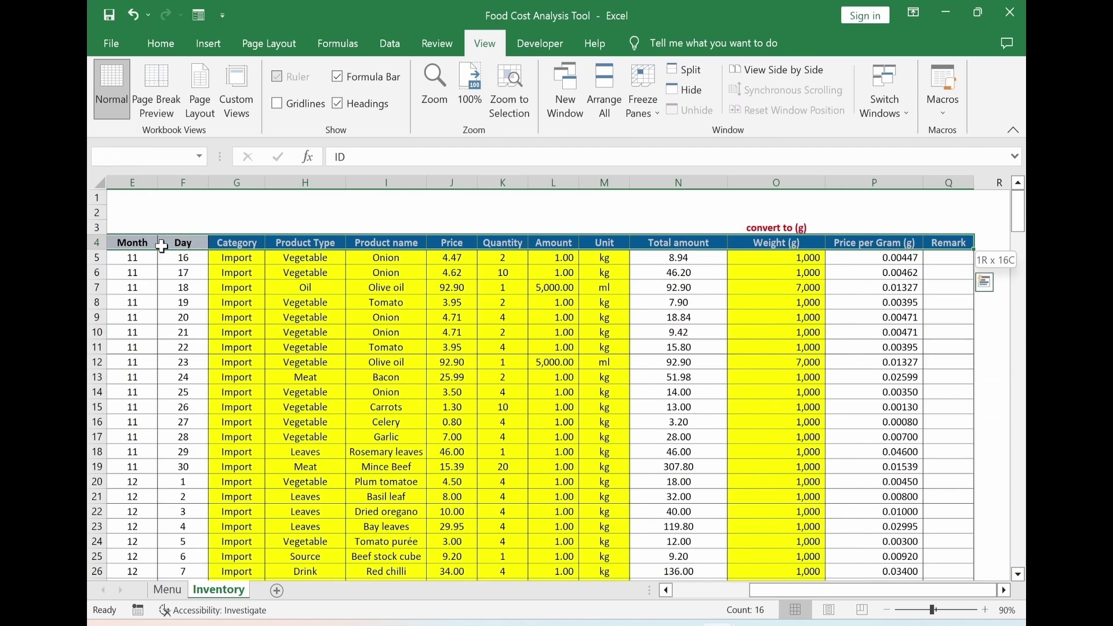
{"action": "key", "text": "ctrl+shift+Down"}
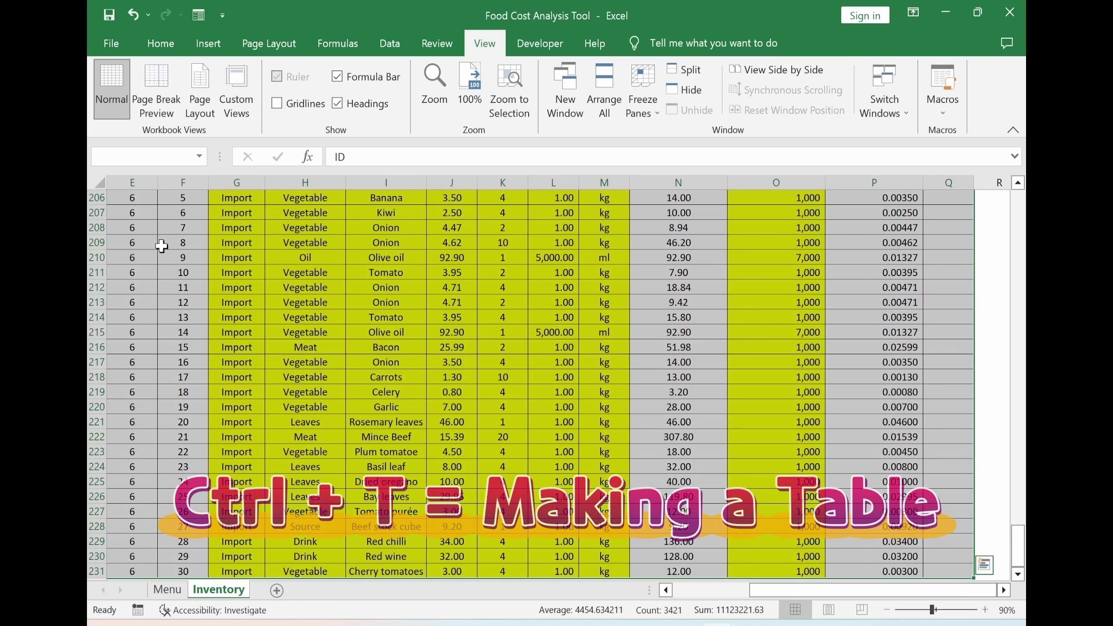
{"action": "key", "text": "ctrl+t"}
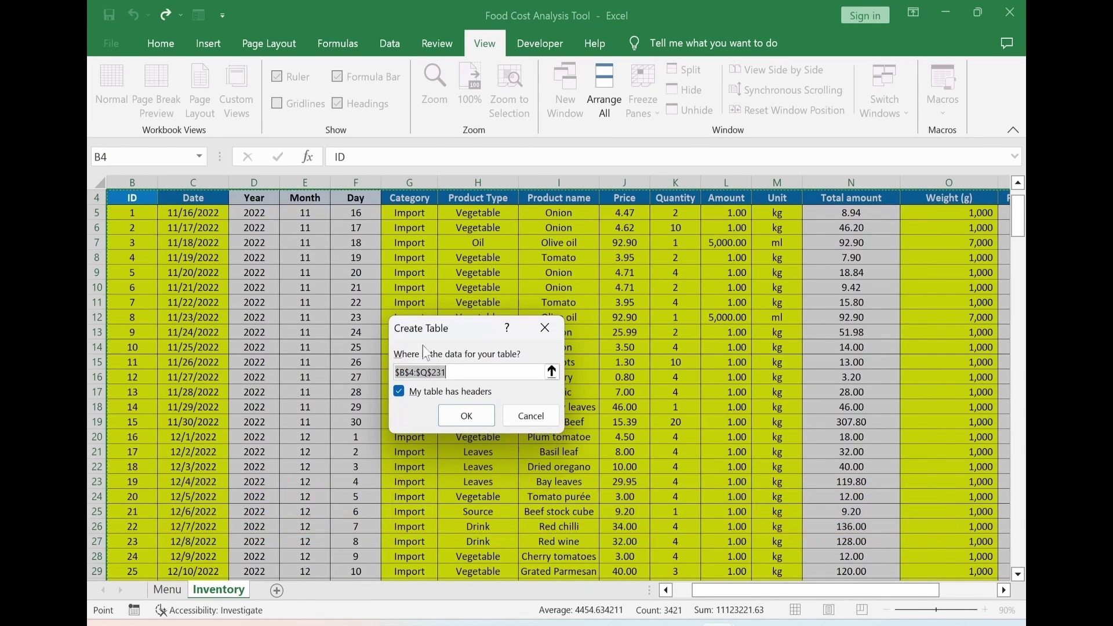
{"action": "left_click", "coordinate": [464, 417]}
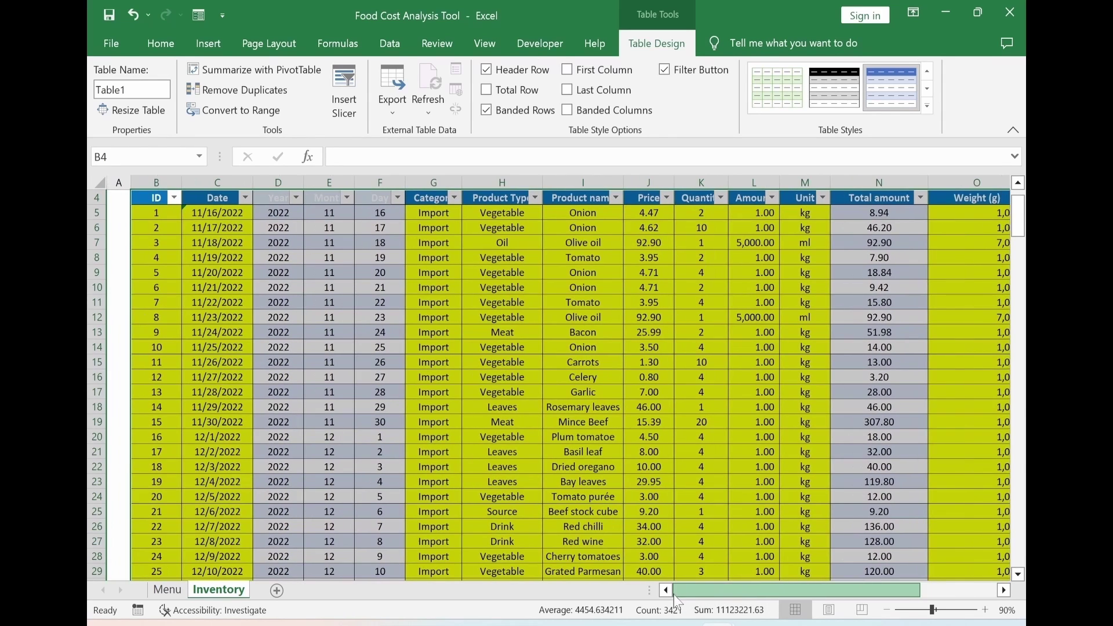
Remove the preset colour formatting from the Inventory table by applying the None table style.
{"action": "left_click_drag", "start_coordinate": [701, 594], "coordinate": [679, 594]}
{"action": "scroll", "coordinate": [530, 359], "scroll_direction": "up", "scroll_amount": 1}
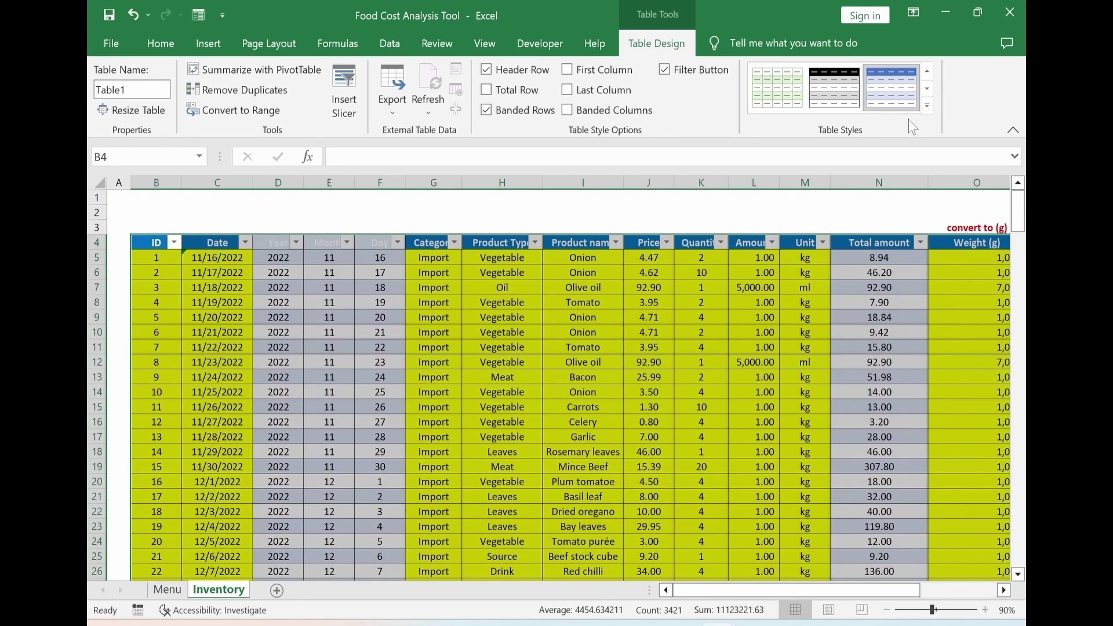
{"action": "left_click", "coordinate": [927, 107]}
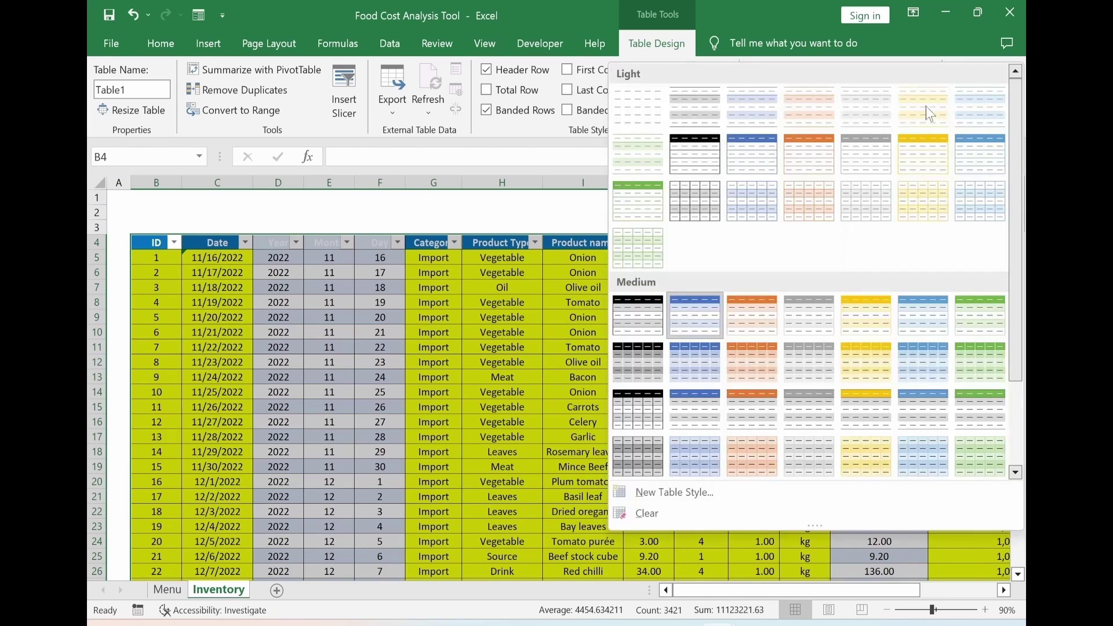
{"action": "left_click", "coordinate": [630, 116]}
{"action": "left_click", "coordinate": [495, 225]}
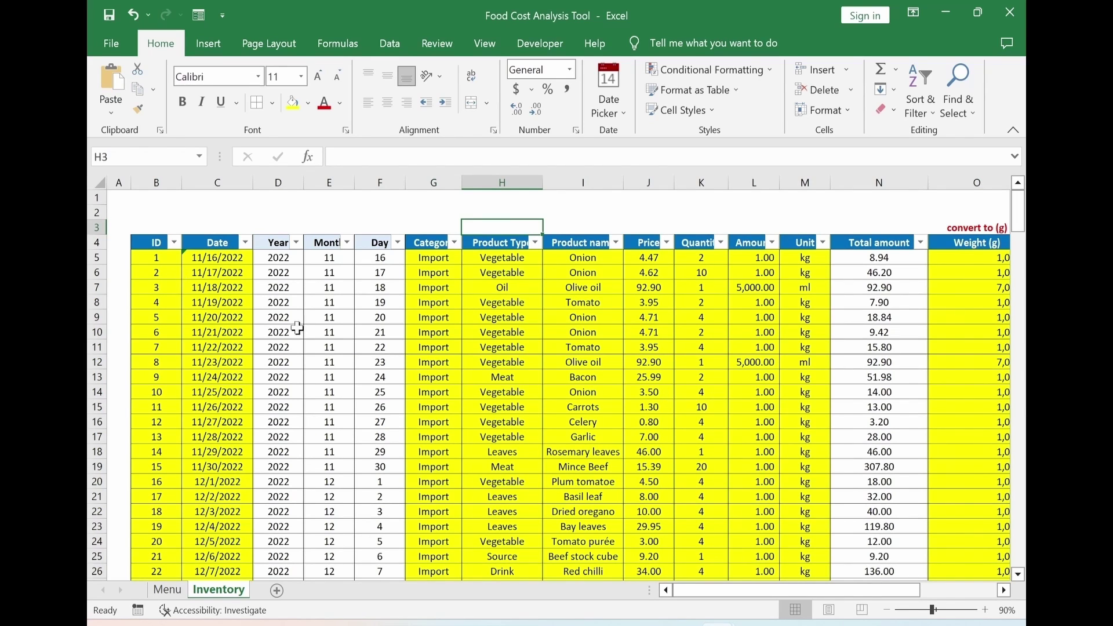
Check the extent of the Inventory table by selecting the named range Table1.
{"action": "left_click", "coordinate": [200, 156]}
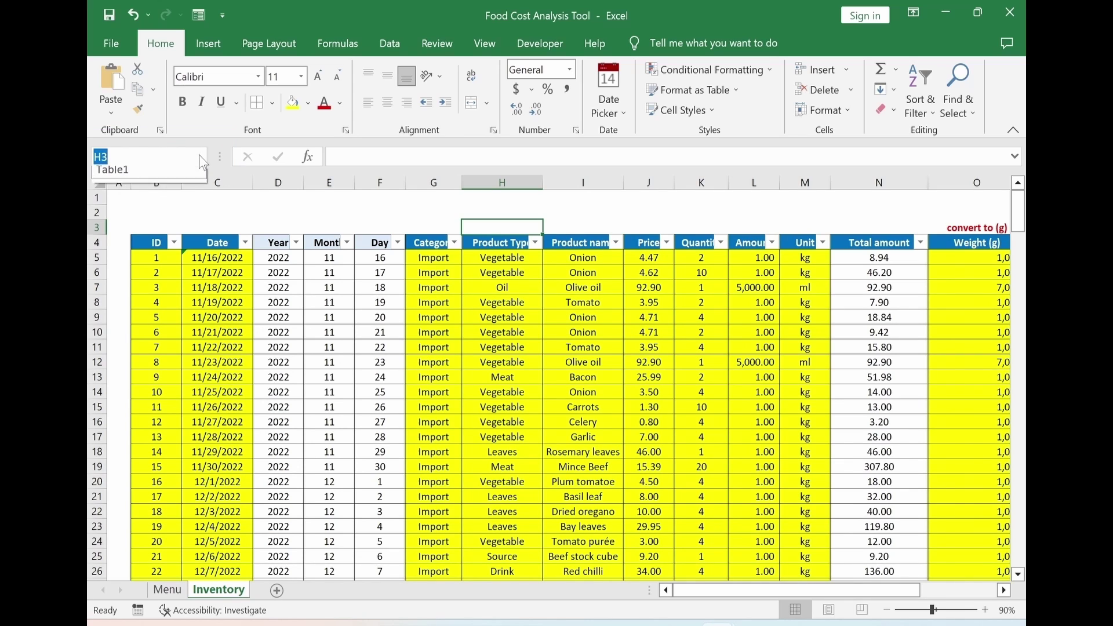
{"action": "left_click", "coordinate": [110, 177]}
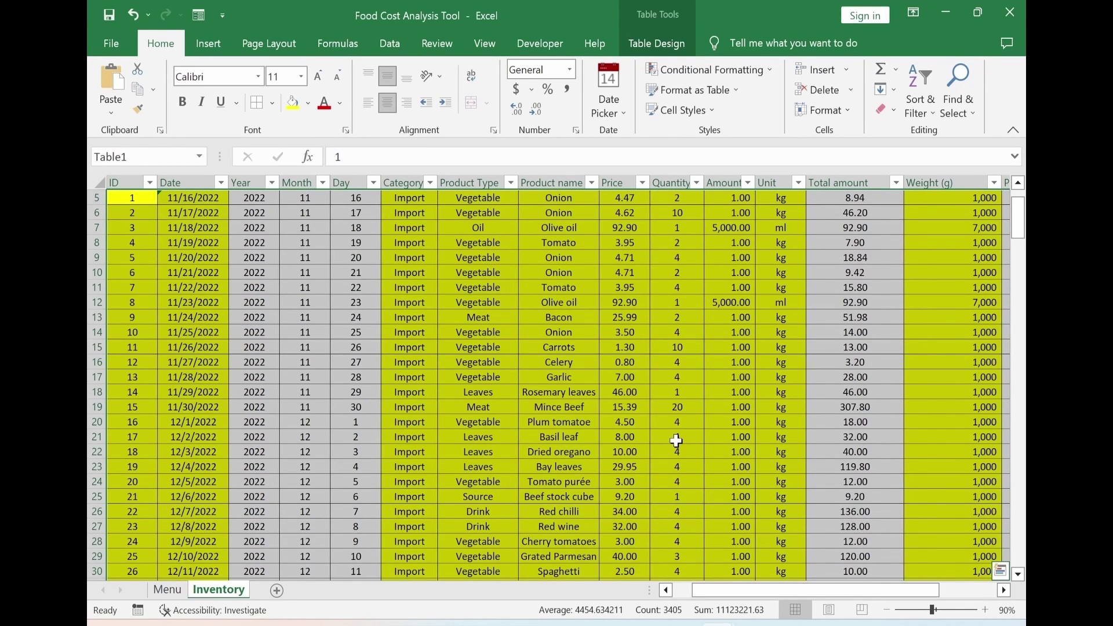
{"action": "scroll", "coordinate": [675, 439], "scroll_direction": "up", "scroll_amount": 2}
AutoFit the widths of the table columns from Month to Amount to their contents.
{"action": "left_click_drag", "start_coordinate": [410, 197], "coordinate": [753, 198]}
{"action": "double_click", "coordinate": [754, 182]}
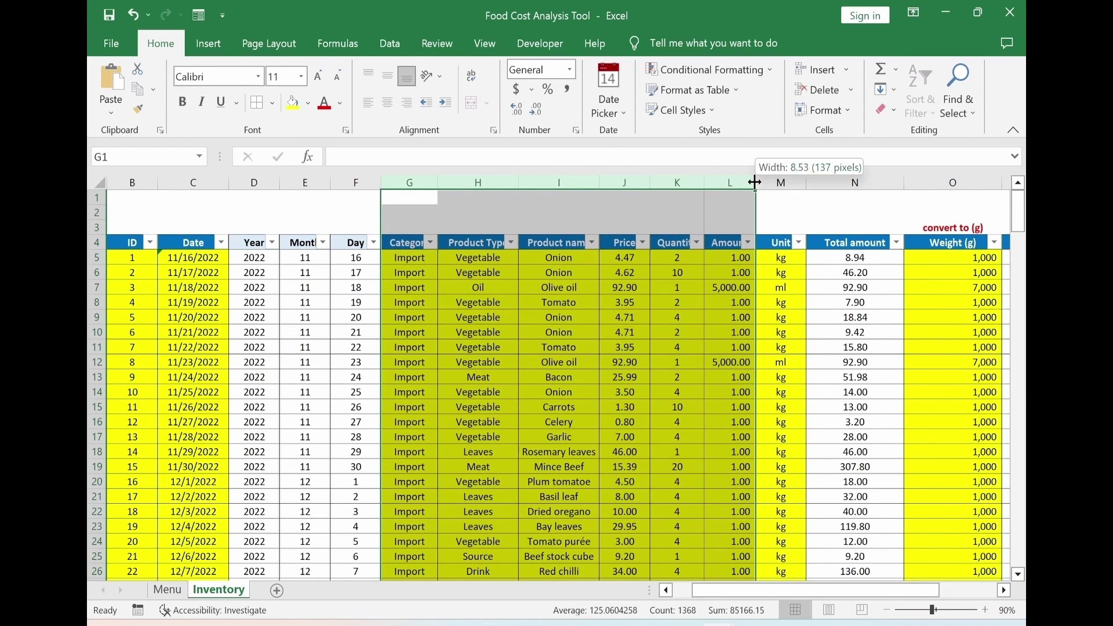
{"action": "left_click", "coordinate": [656, 219]}
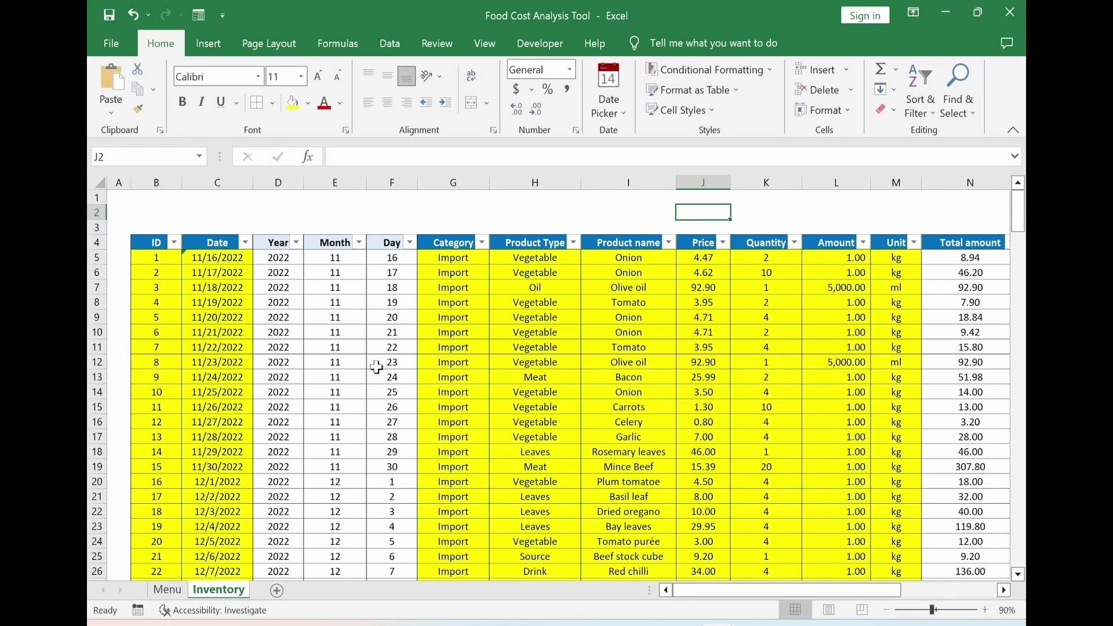
Start a new record directly below the table's last row by entering ID 228 in B232.
{"action": "left_click_drag", "start_coordinate": [1018, 215], "coordinate": [1018, 548]}
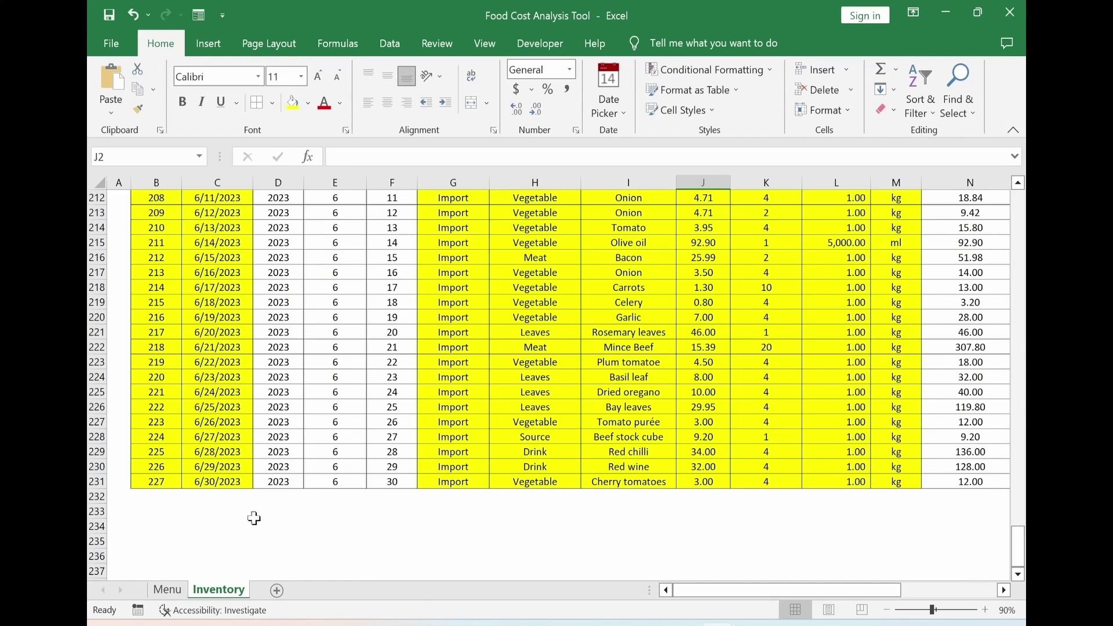
{"action": "left_click", "coordinate": [219, 499]}
{"action": "key", "text": "Left"}
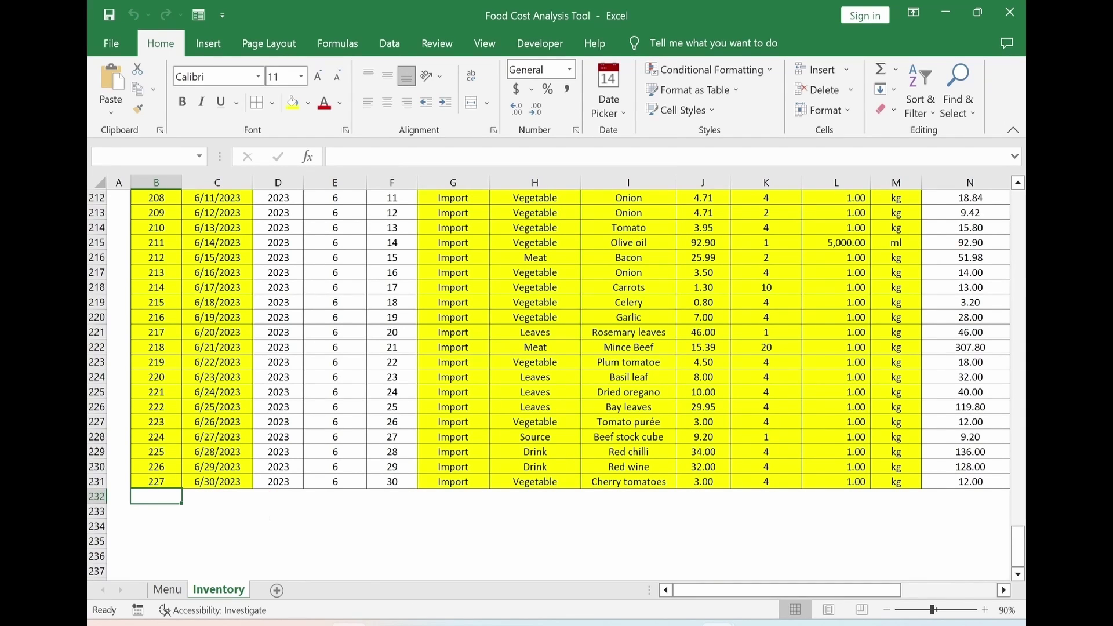
{"action": "type", "text": "228"}
{"action": "key", "text": "Return"}
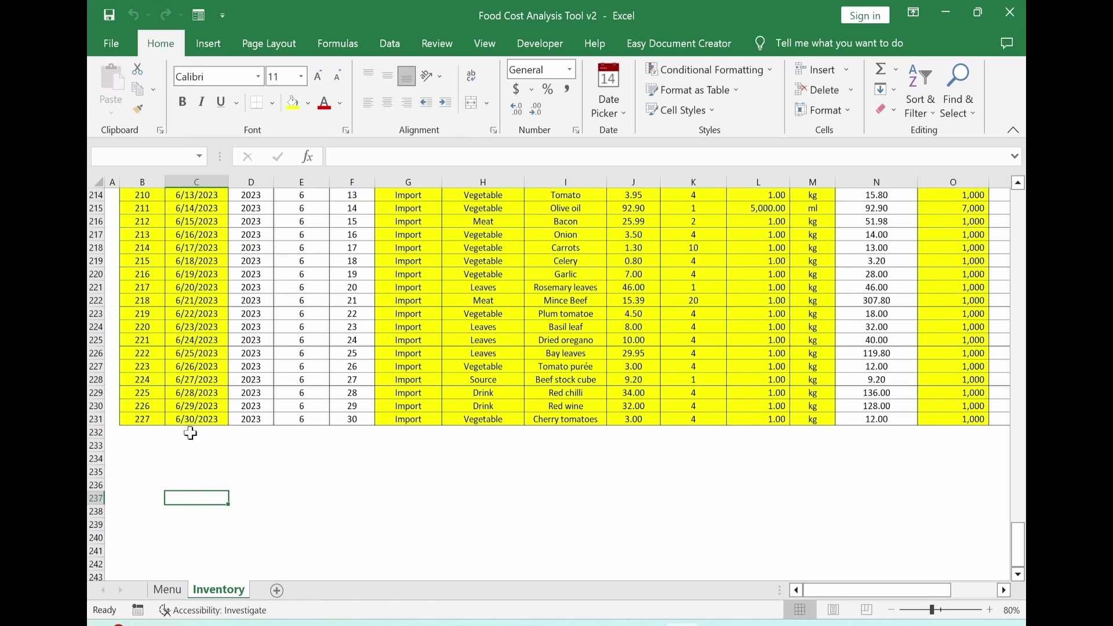
Enter the date 7/10/2023 in C232 with the date picker calendar.
{"action": "left_click", "coordinate": [191, 433]}
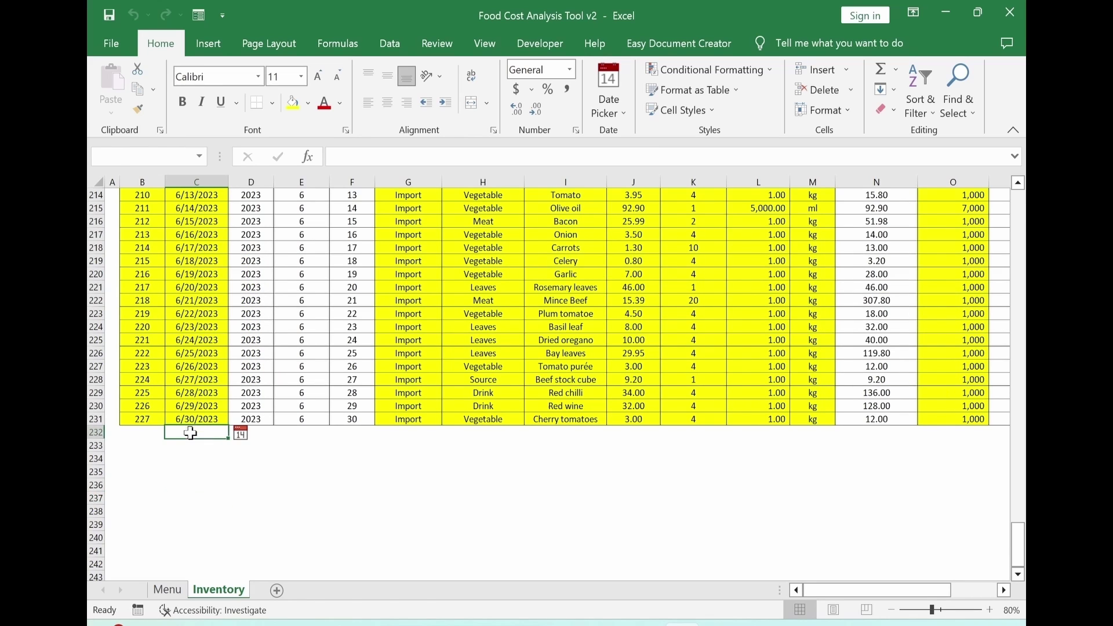
{"action": "left_click", "coordinate": [241, 436]}
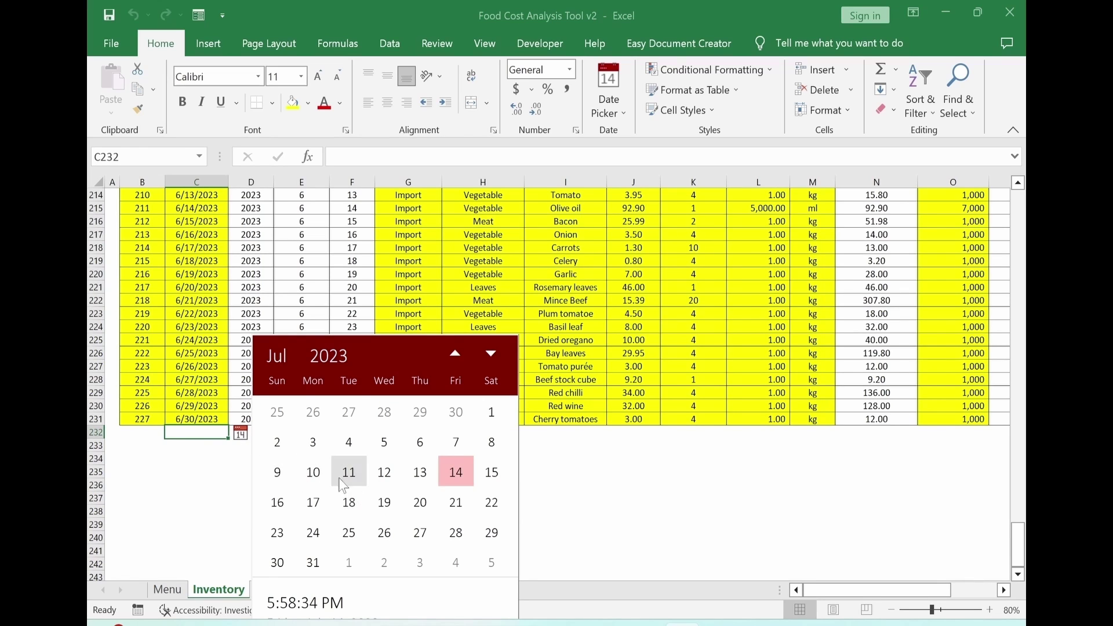
{"action": "left_click", "coordinate": [307, 479]}
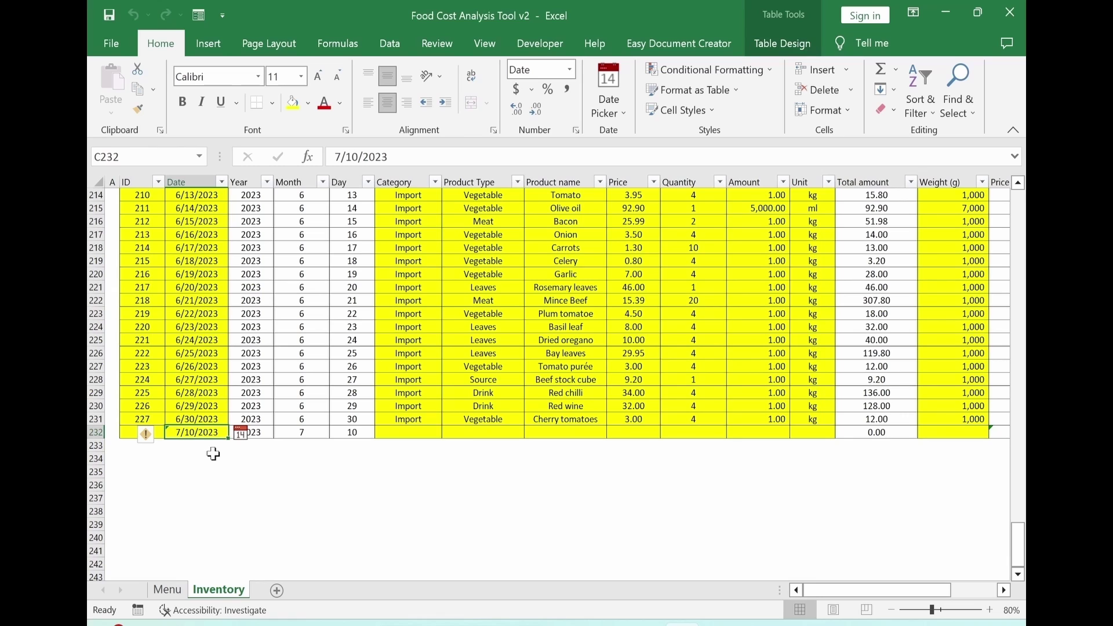
{"action": "left_click", "coordinate": [251, 498]}
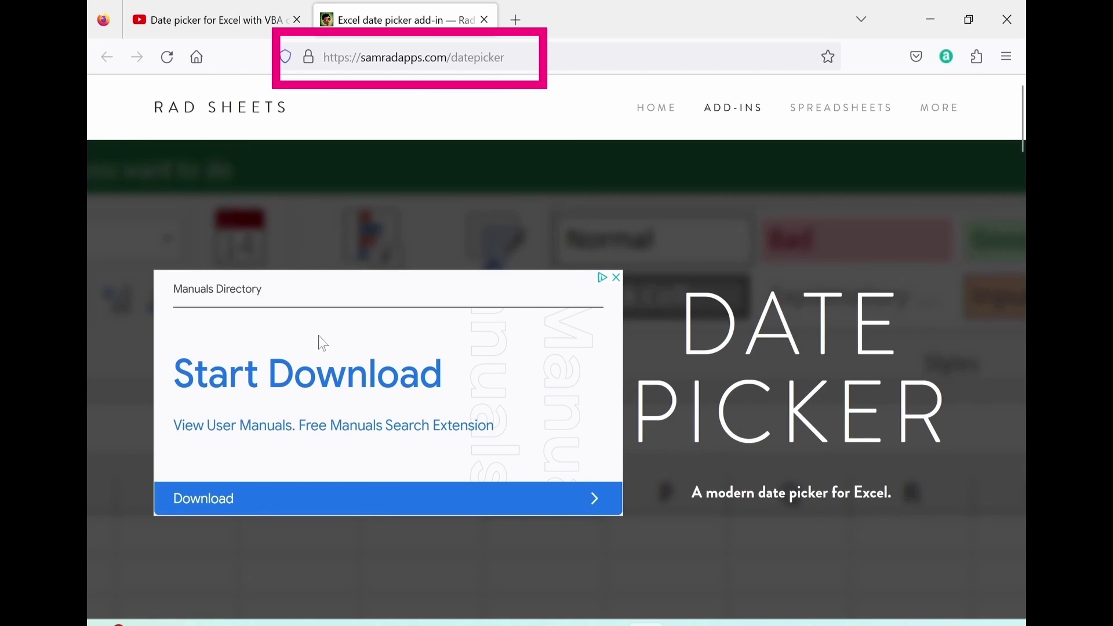
Switch to the browser and look through the Excel date picker add-in page at samradapps.com/datepicker.
{"action": "scroll", "coordinate": [368, 342], "scroll_direction": "down", "scroll_amount": 2}
{"action": "scroll", "coordinate": [368, 342], "scroll_direction": "down", "scroll_amount": 12}
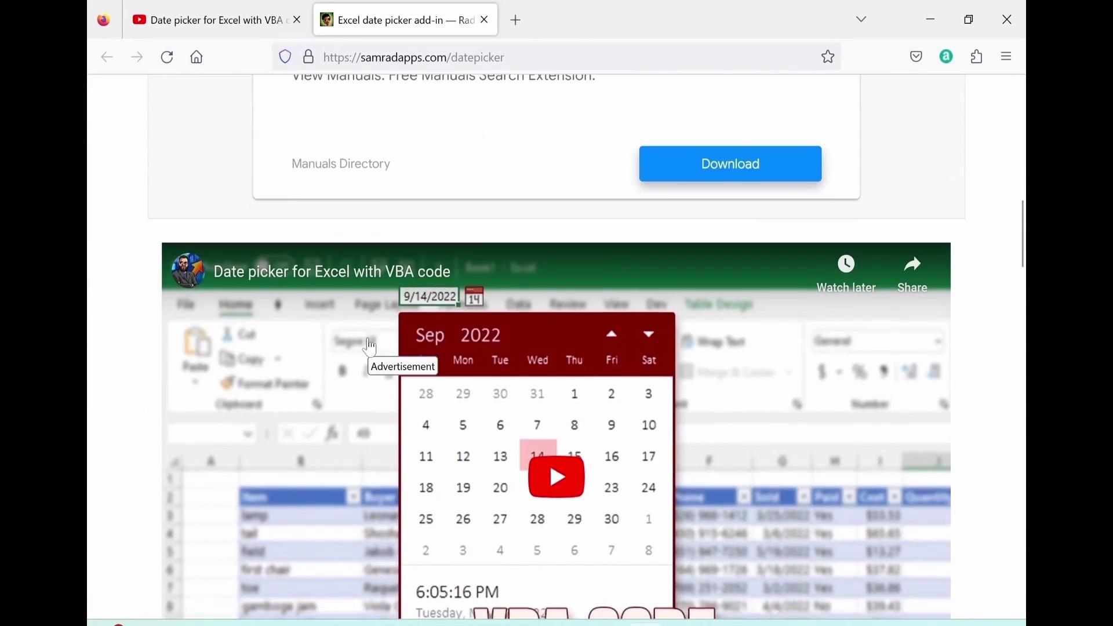
{"action": "scroll", "coordinate": [372, 351], "scroll_direction": "down", "scroll_amount": 15}
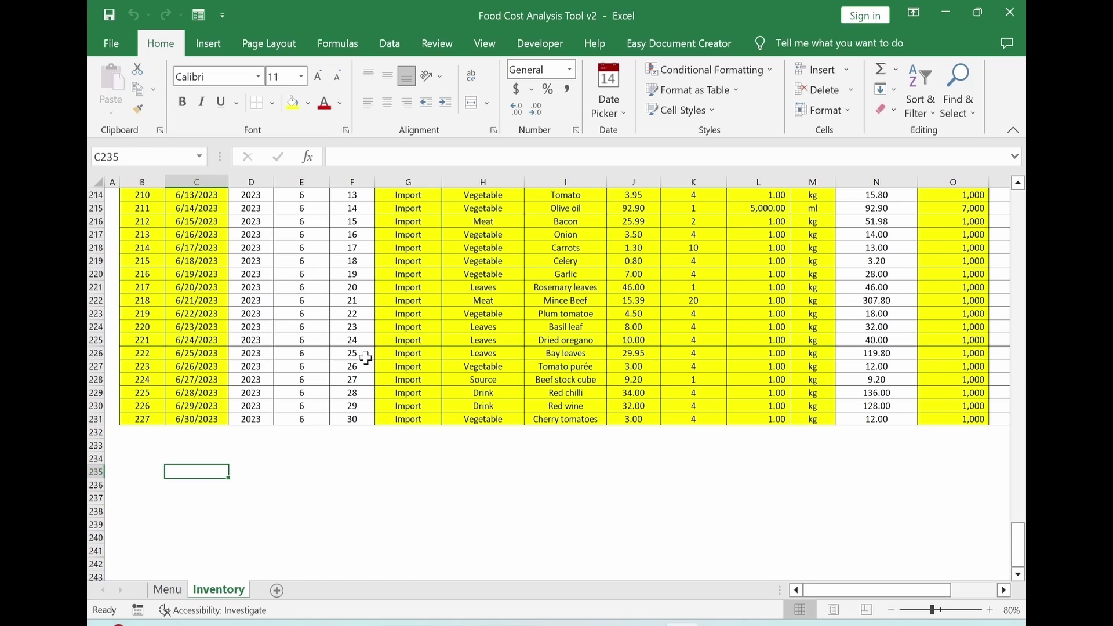
Open the Excel Add-ins manager from the Add-ins page of Excel Options.
{"action": "left_click", "coordinate": [112, 45]}
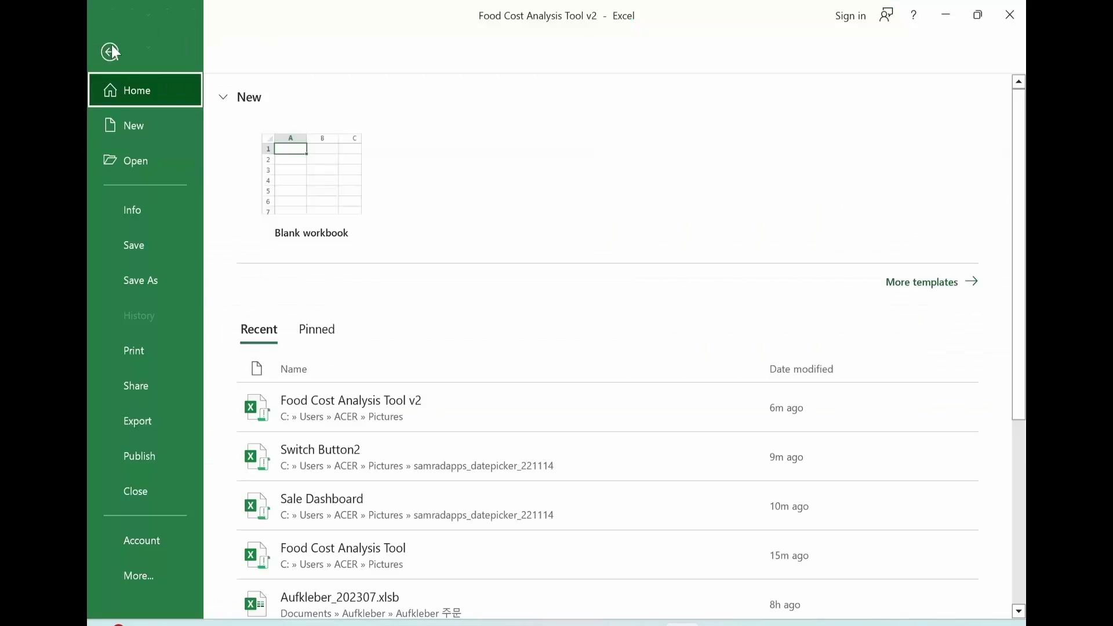
{"action": "left_click", "coordinate": [140, 580]}
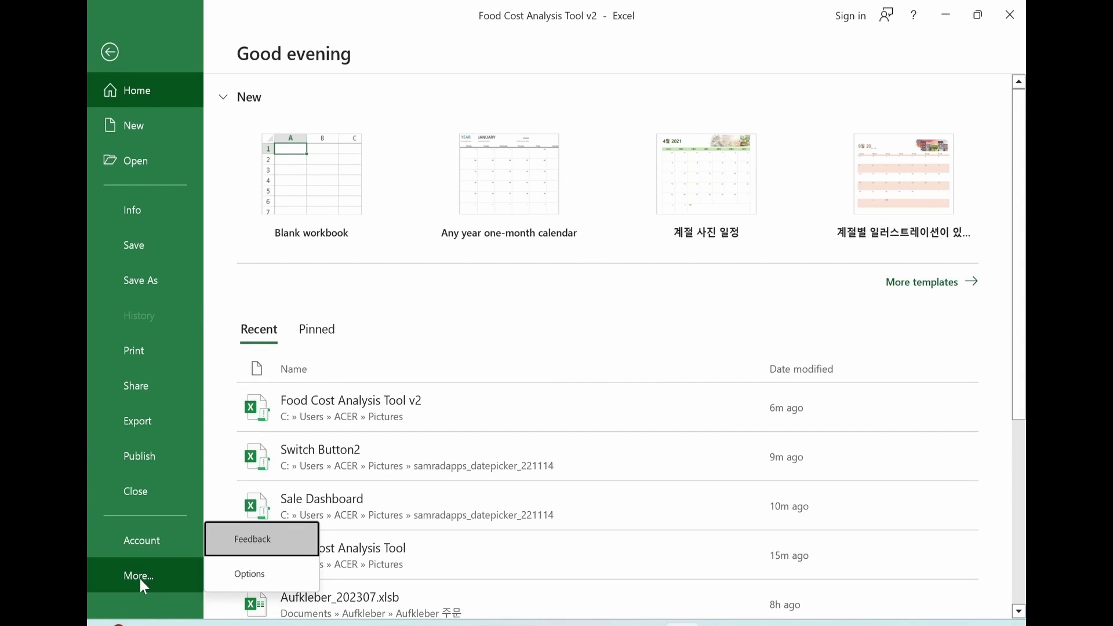
{"action": "left_click", "coordinate": [250, 574]}
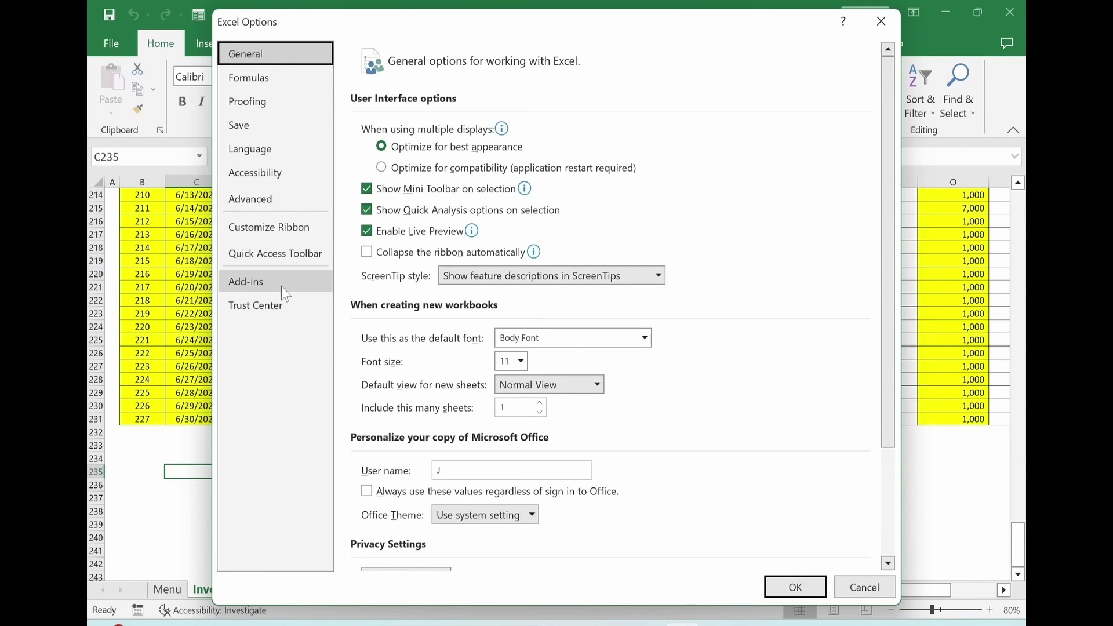
{"action": "left_click", "coordinate": [281, 288]}
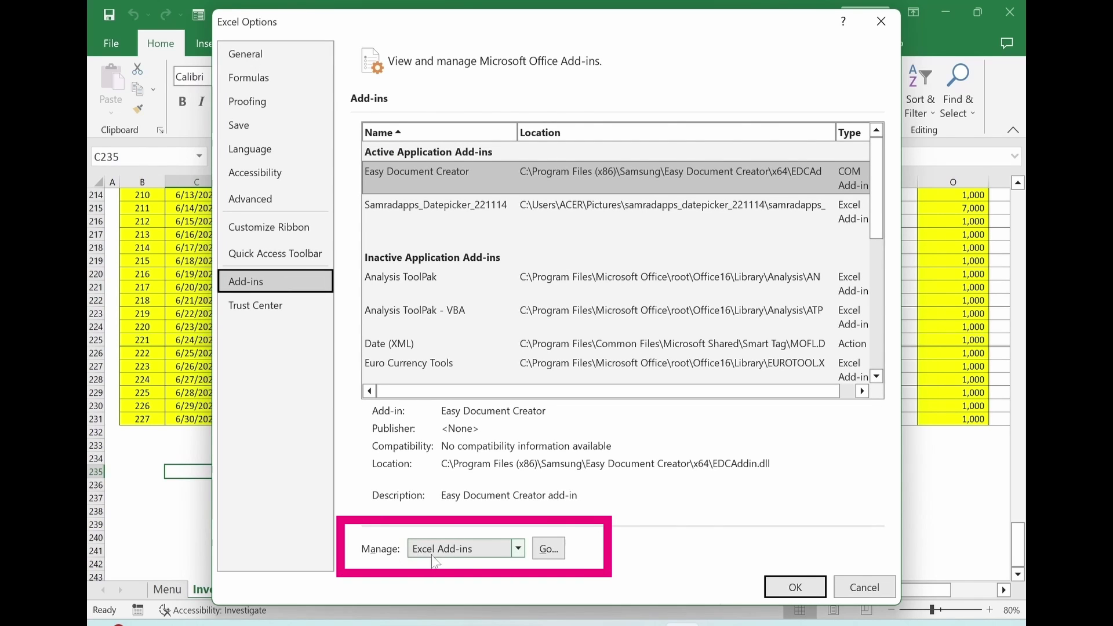
{"action": "left_click", "coordinate": [548, 550]}
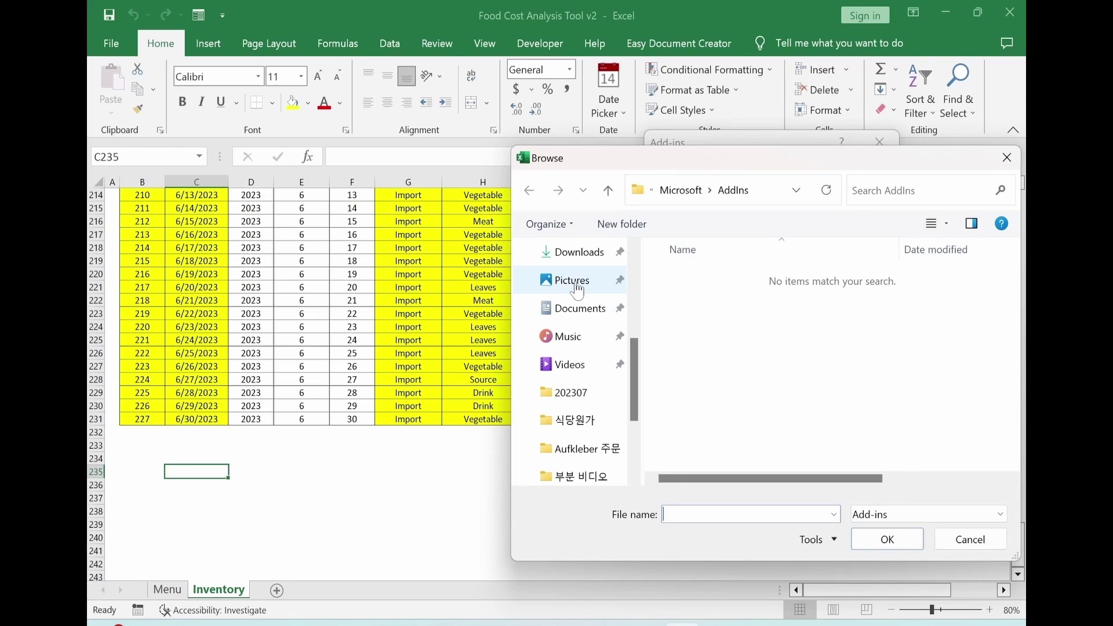
Look up the add-in file in the Pictures folder samradapps_datepicker_221114, then confirm the add-ins list with Samradapps_Datepicker_221114 enabled.
{"action": "left_click", "coordinate": [577, 288]}
{"action": "left_click", "coordinate": [788, 294]}
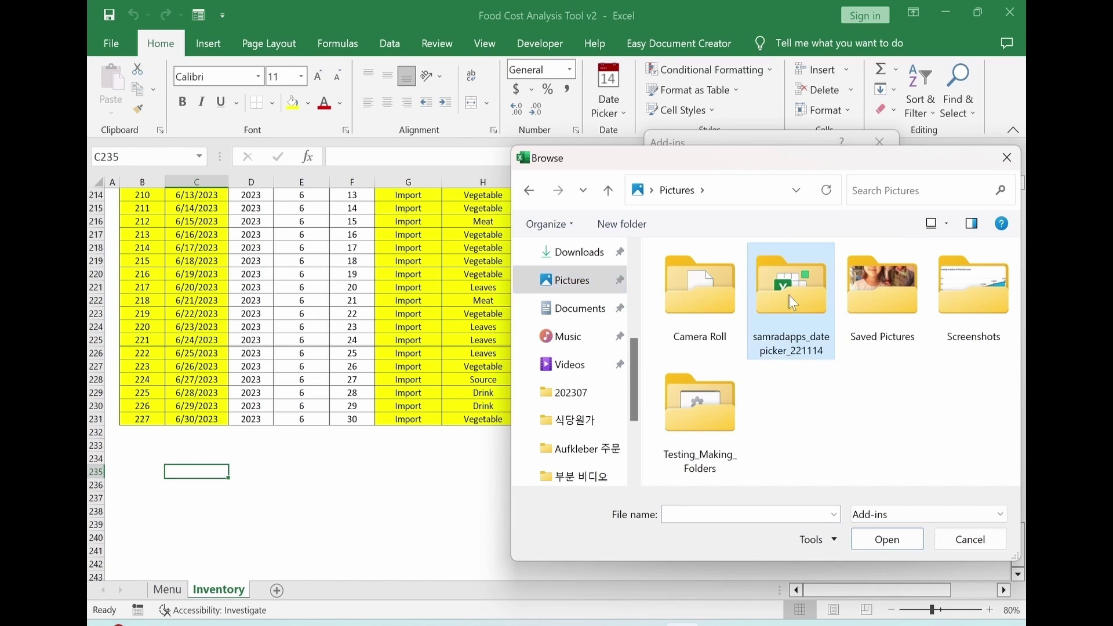
{"action": "double_click", "coordinate": [788, 295]}
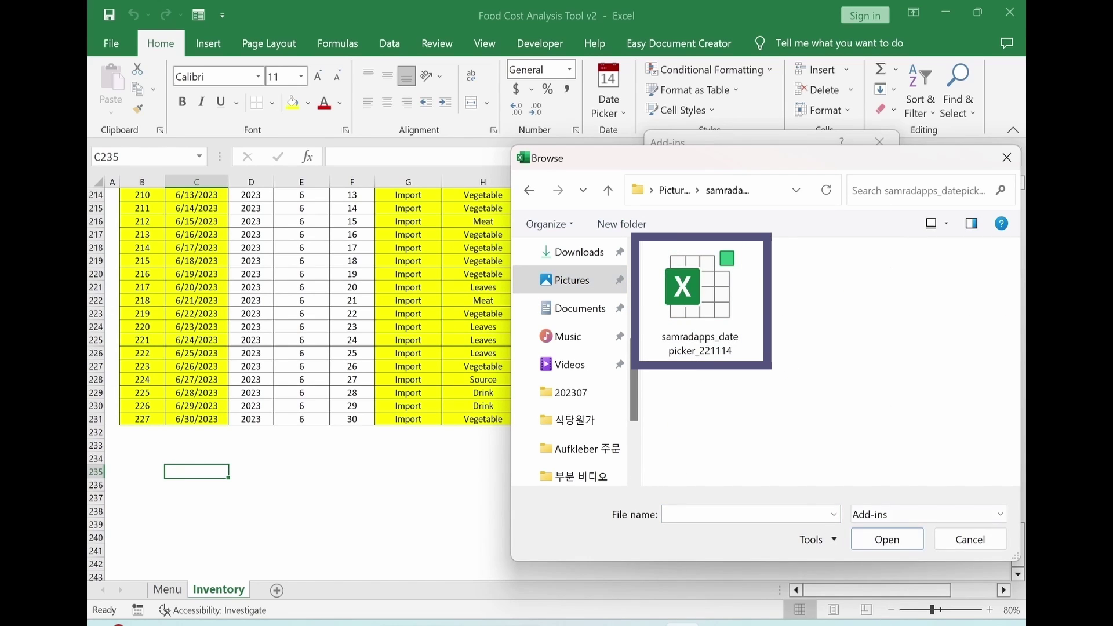
{"action": "left_click", "coordinate": [1008, 159]}
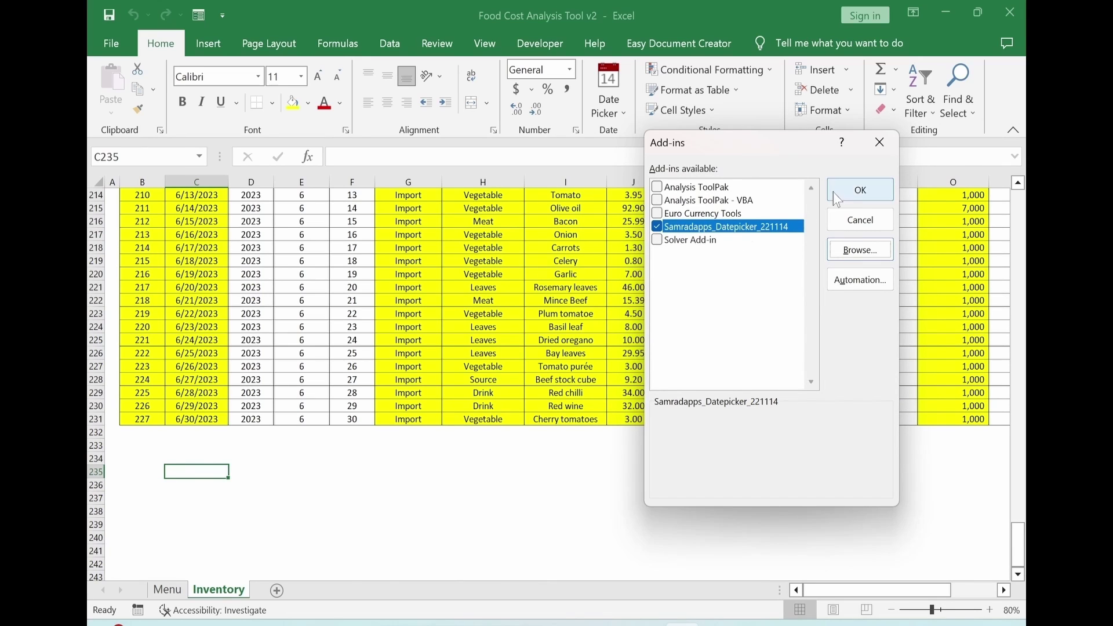
{"action": "left_click", "coordinate": [860, 191]}
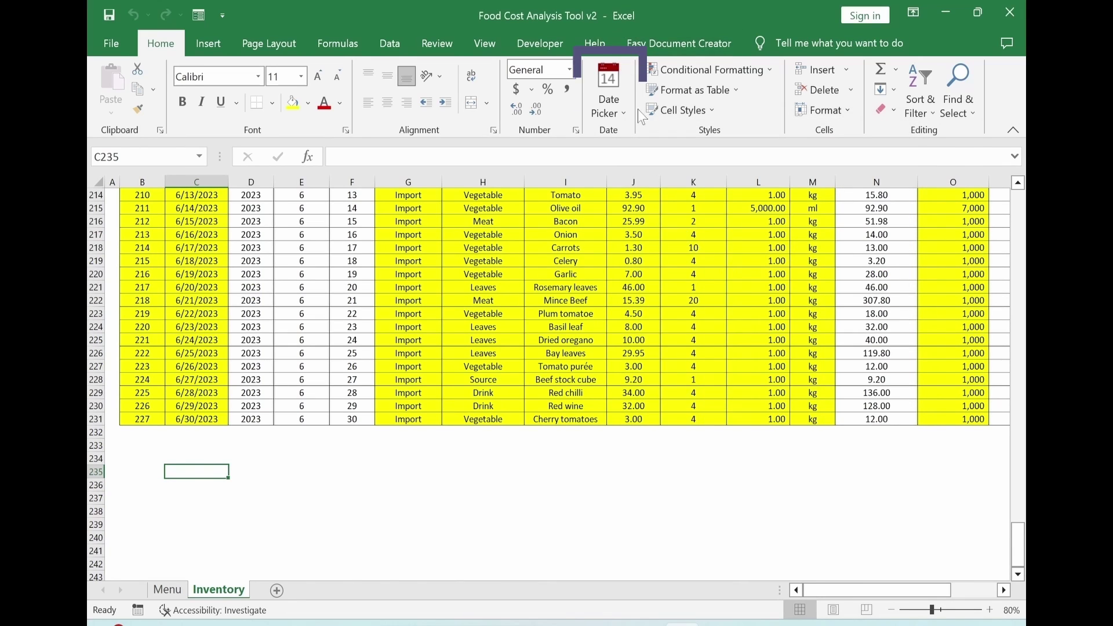
Open the date picker at C232 and explore its previous and next month, month list and year selection.
{"action": "left_click", "coordinate": [190, 433]}
{"action": "left_click", "coordinate": [241, 435]}
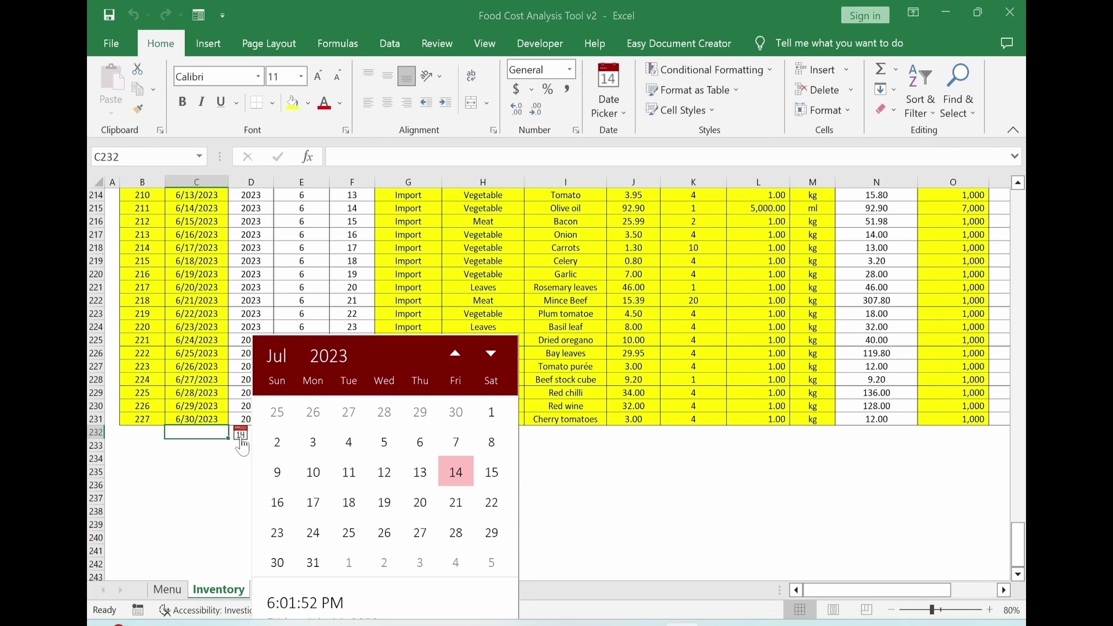
{"action": "left_click", "coordinate": [456, 355]}
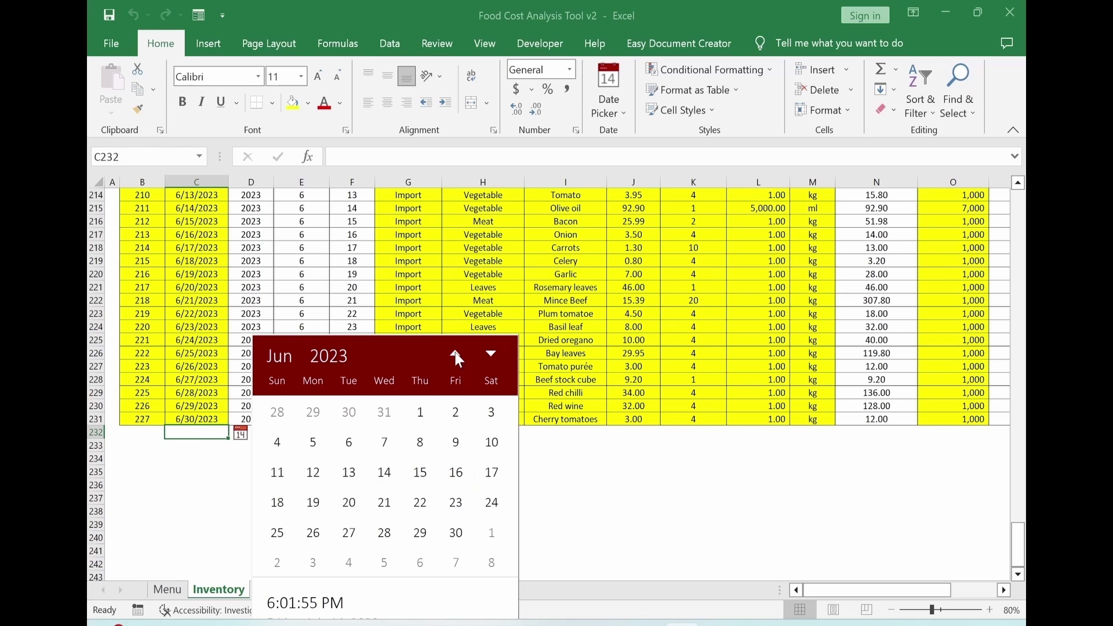
{"action": "left_click", "coordinate": [488, 354]}
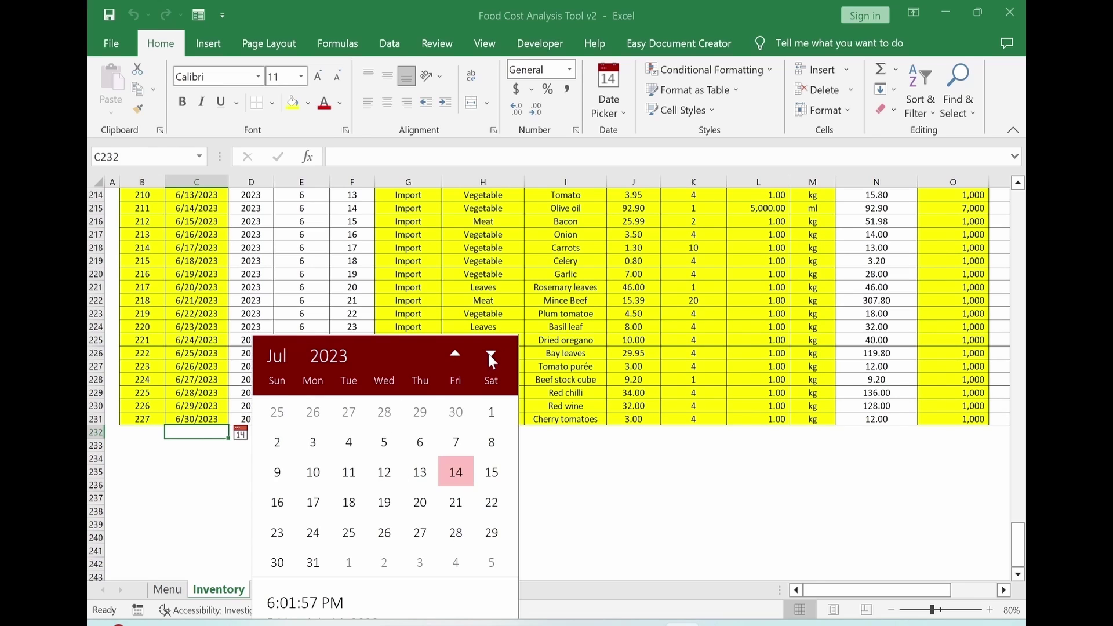
{"action": "left_click", "coordinate": [274, 356]}
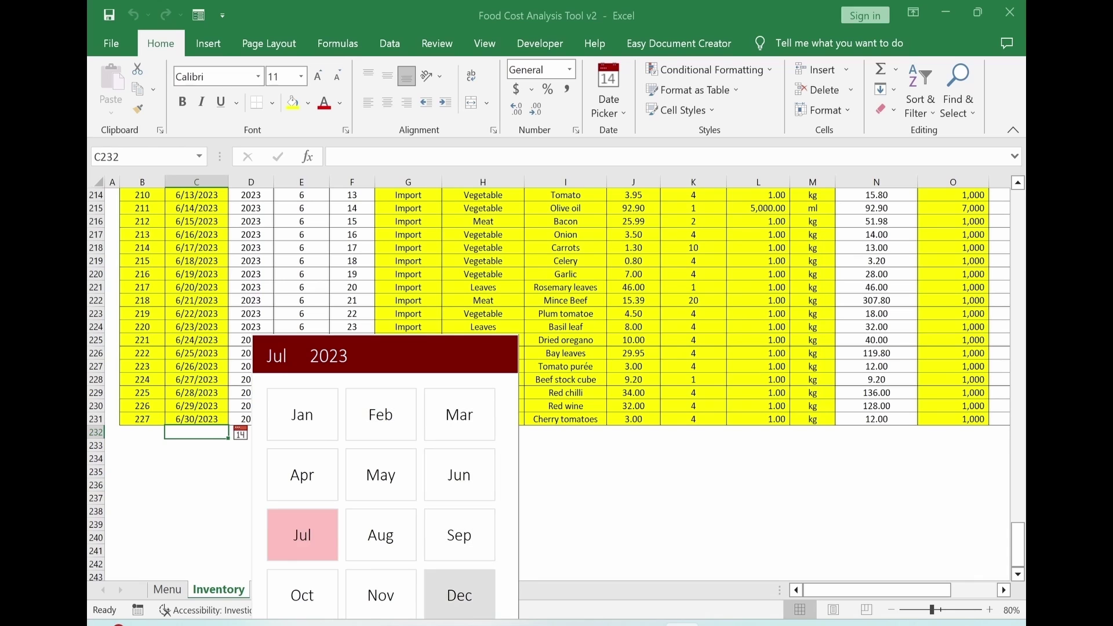
{"action": "left_click", "coordinate": [330, 356]}
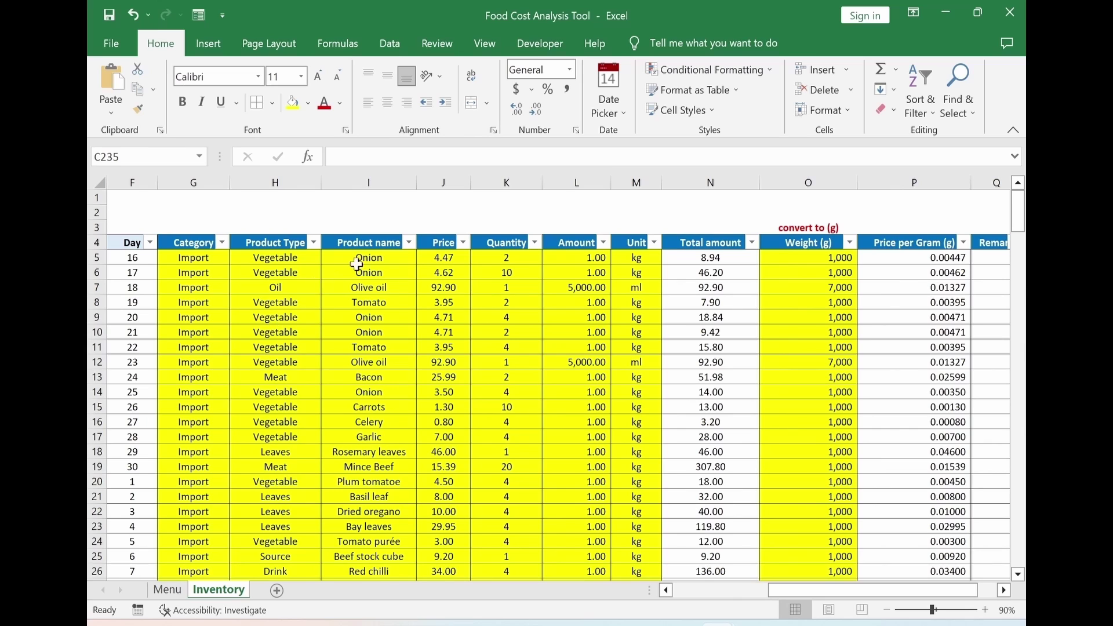
Examine the product names and the Price per Gram (g) cells in the upper rows of the Inventory table.
{"action": "left_click_drag", "start_coordinate": [368, 272], "coordinate": [406, 353]}
{"action": "left_click_drag", "start_coordinate": [925, 268], "coordinate": [926, 372]}
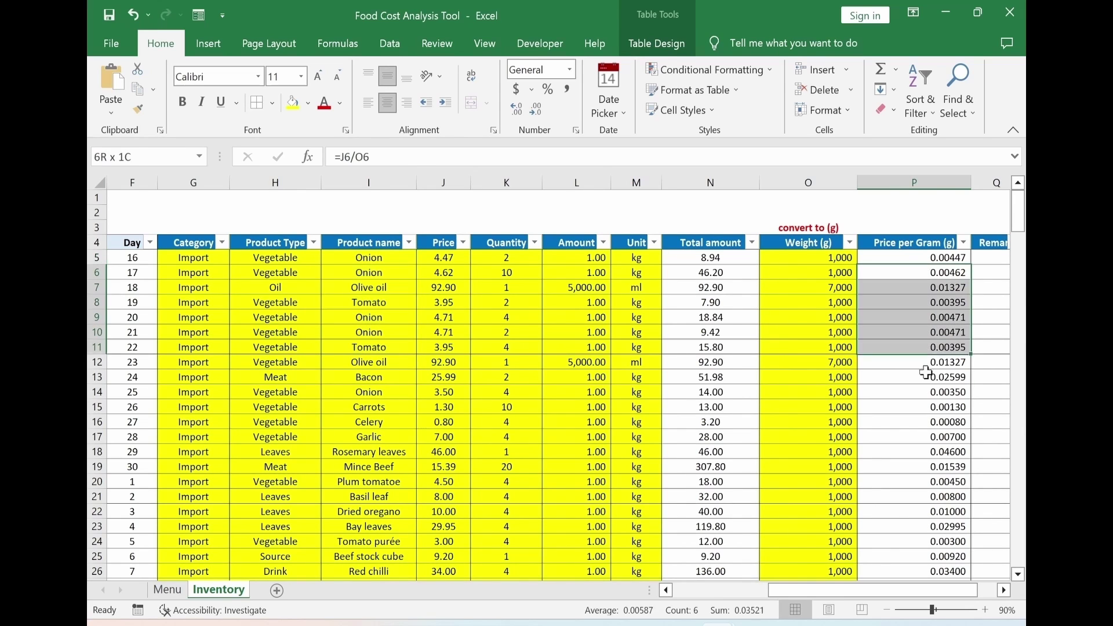
{"action": "left_click", "coordinate": [852, 212]}
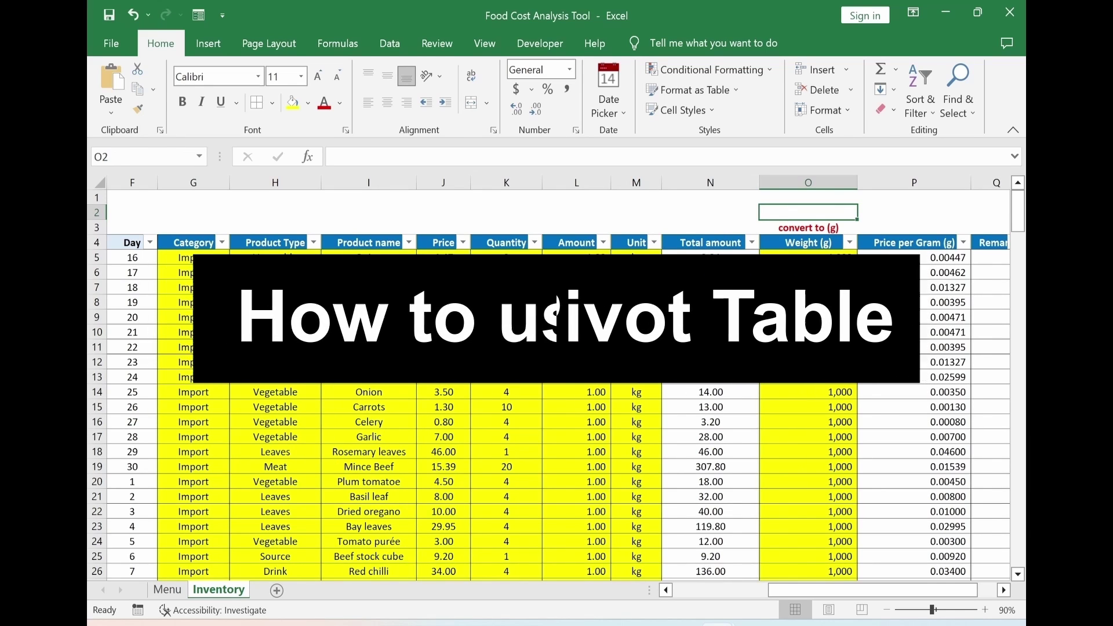
Insert a PivotTable based on the Inventory table, Table1, in a new worksheet.
{"action": "left_click", "coordinate": [384, 347]}
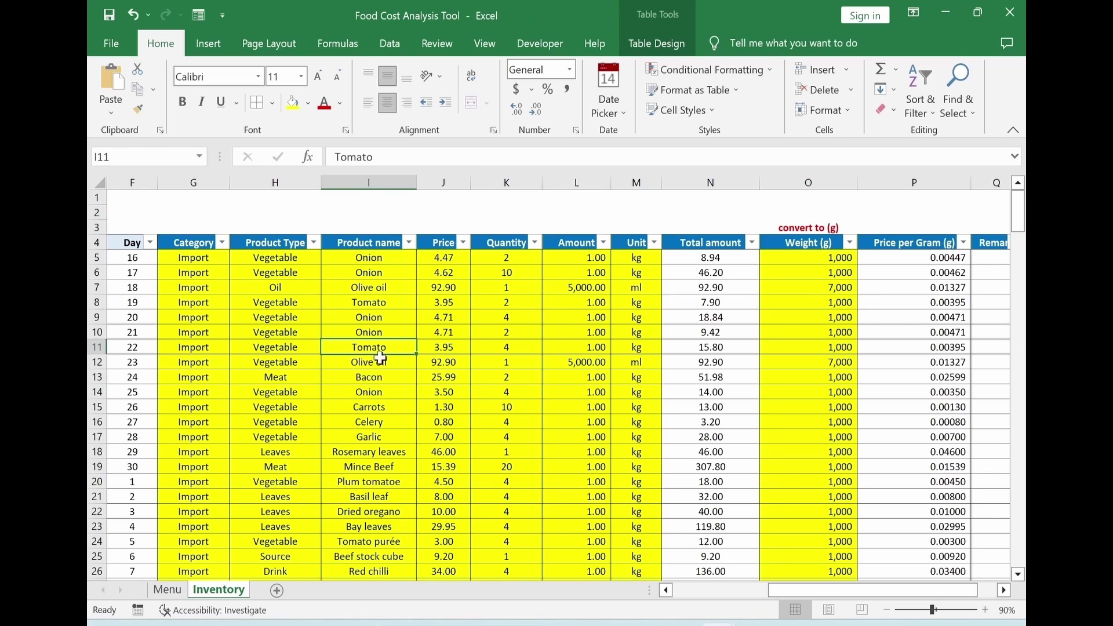
{"action": "left_click", "coordinate": [208, 43]}
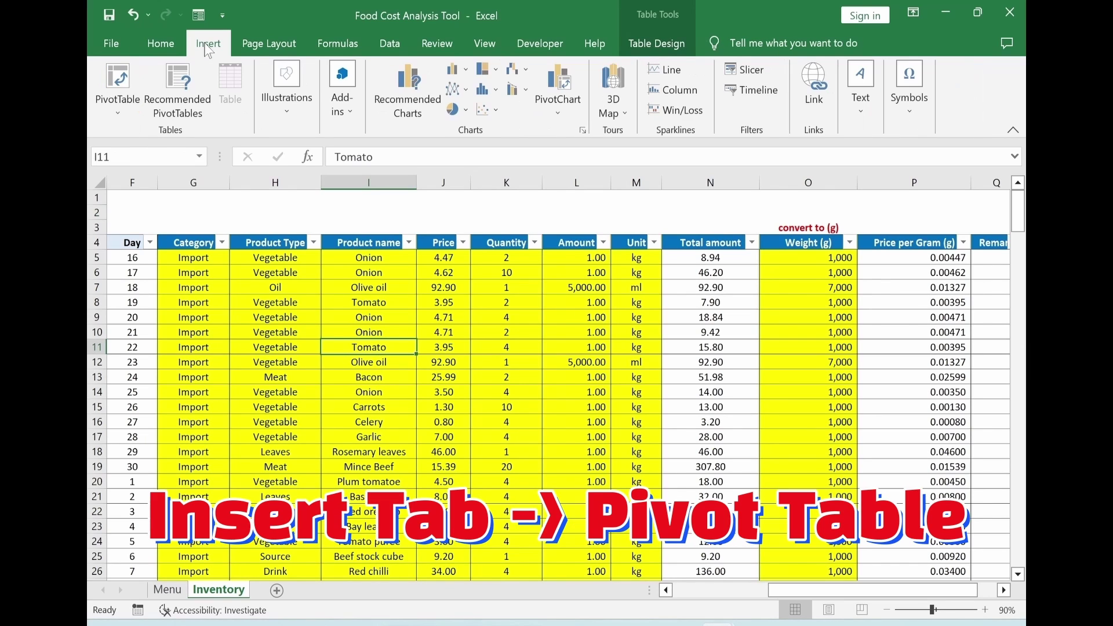
{"action": "left_click", "coordinate": [116, 111]}
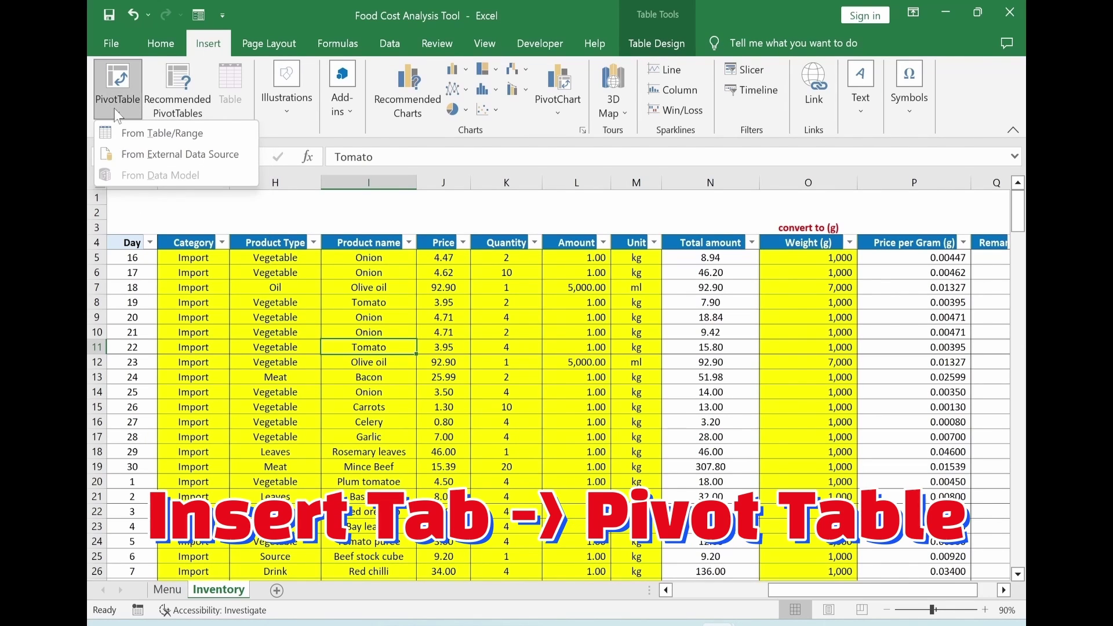
{"action": "left_click", "coordinate": [142, 135]}
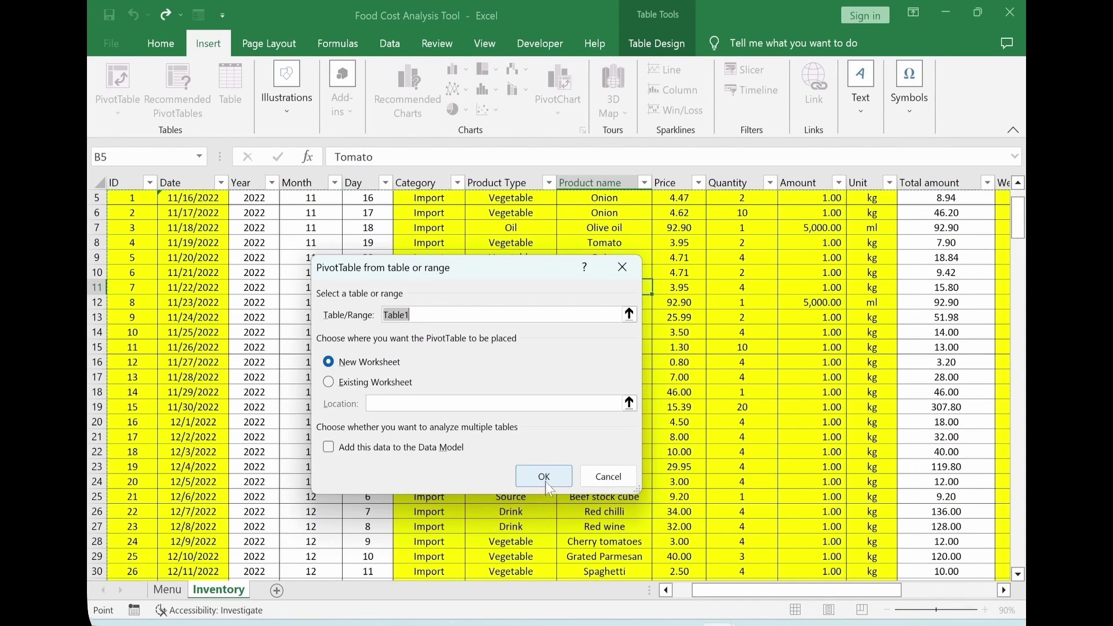
{"action": "left_click", "coordinate": [547, 483]}
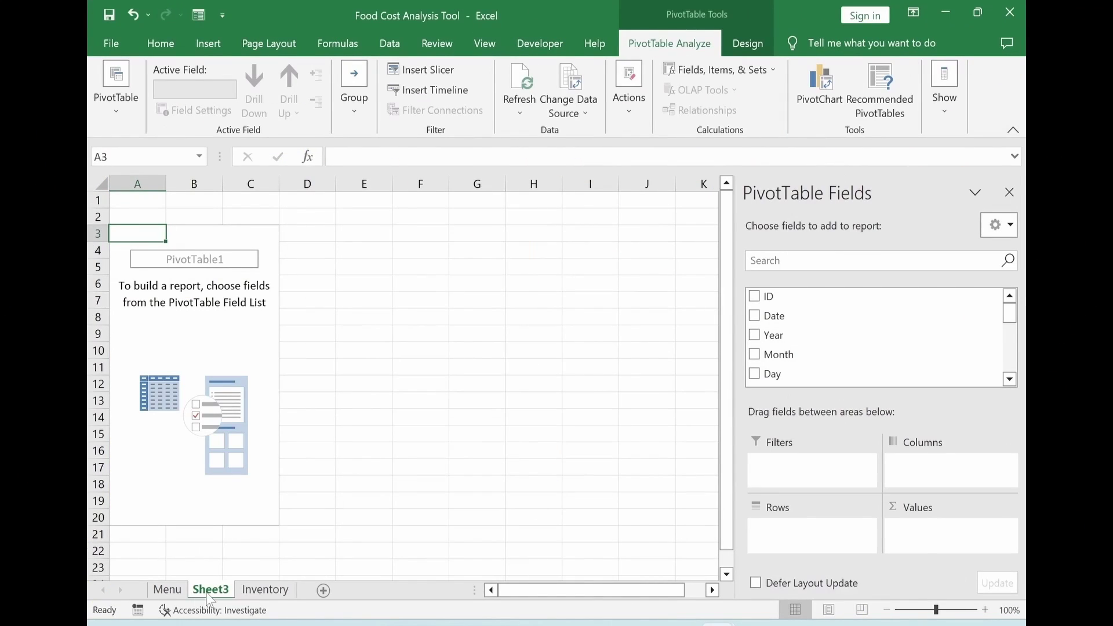
Rename the new PivotTable worksheet as Pivot.
{"action": "right_click", "coordinate": [209, 597]}
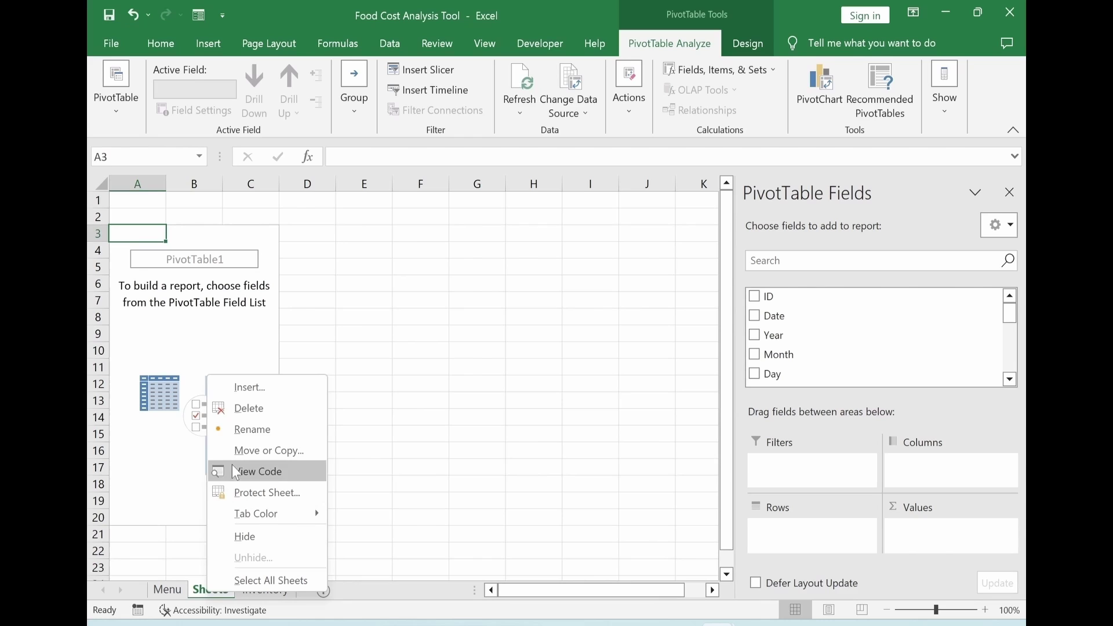
{"action": "left_click", "coordinate": [246, 432]}
{"action": "type", "text": "Pivot"}
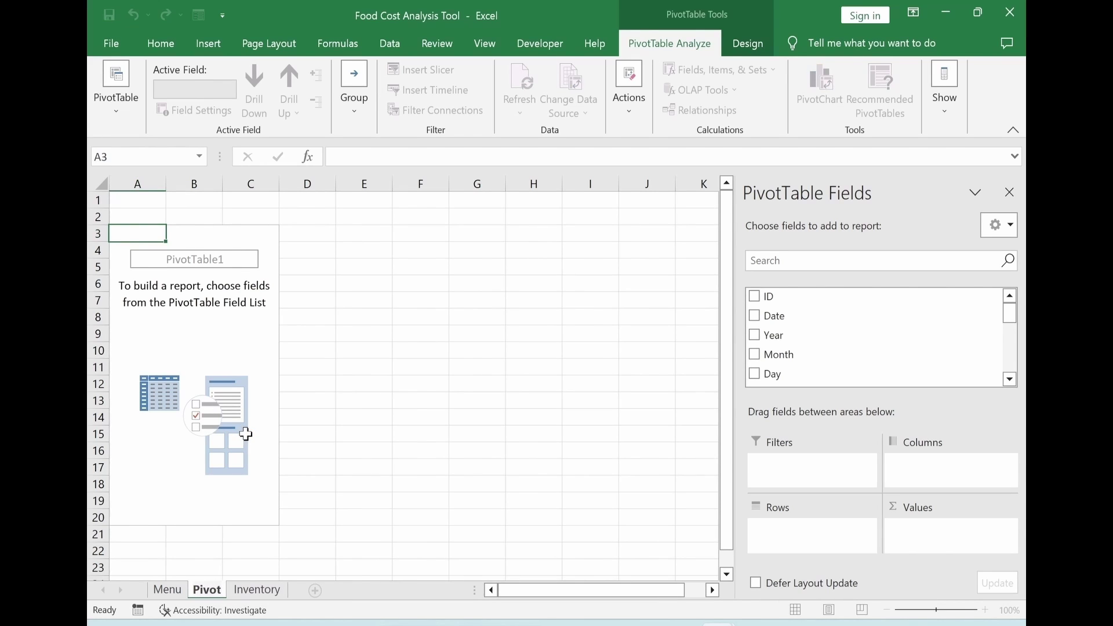
{"action": "key", "text": "Return"}
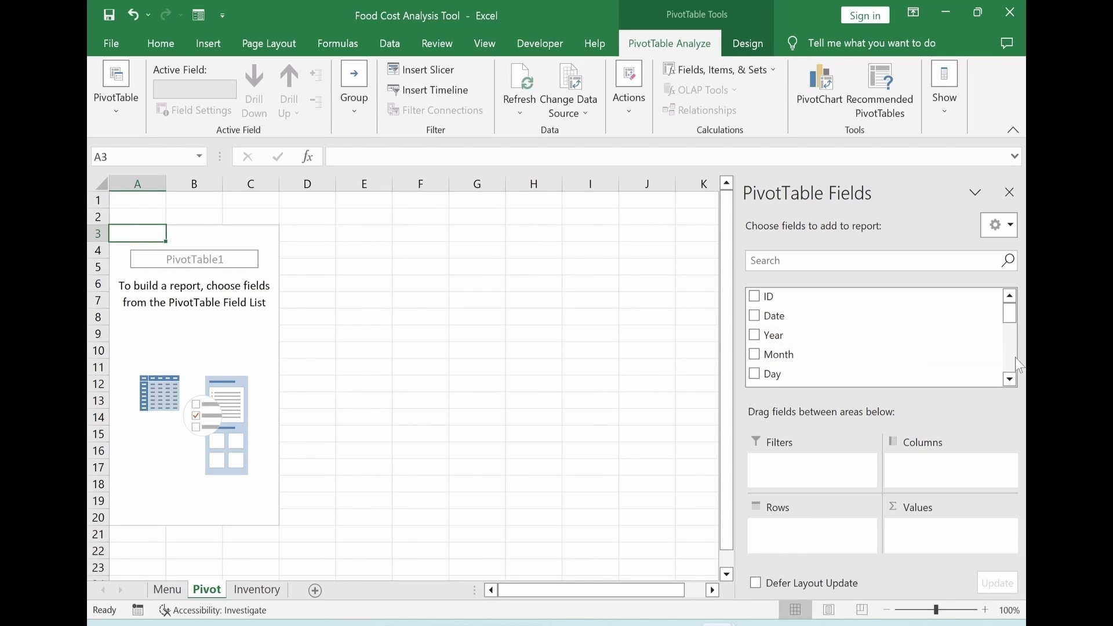
Add Product name to the PivotTable's Rows area and Price per Gram (g) to its Values area.
{"action": "left_click_drag", "start_coordinate": [1010, 314], "coordinate": [1015, 347]}
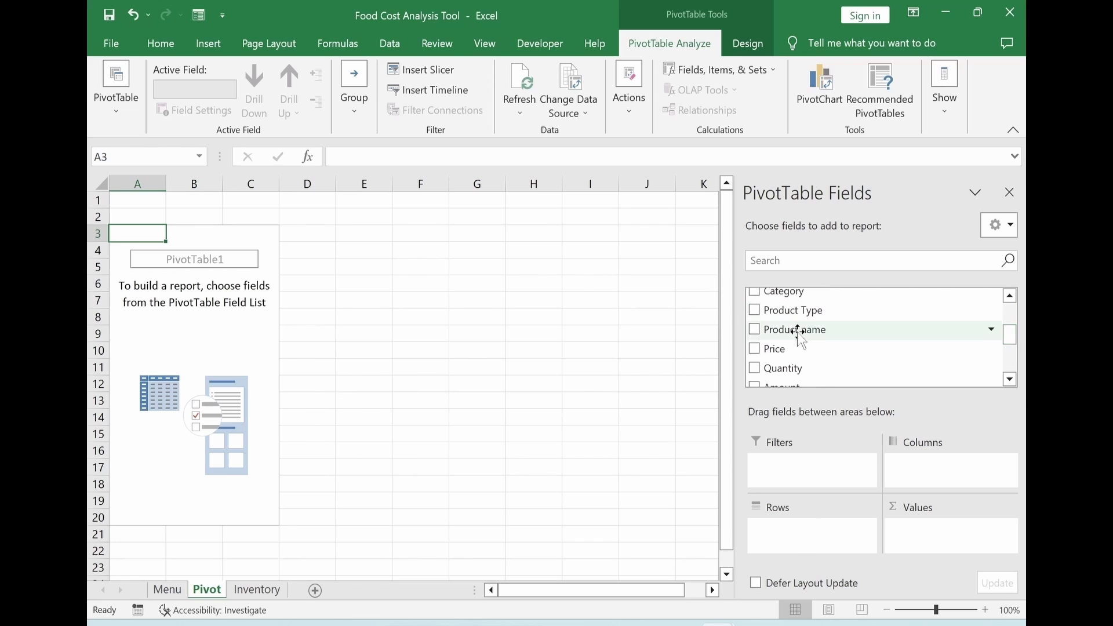
{"action": "left_click_drag", "start_coordinate": [800, 334], "coordinate": [803, 543]}
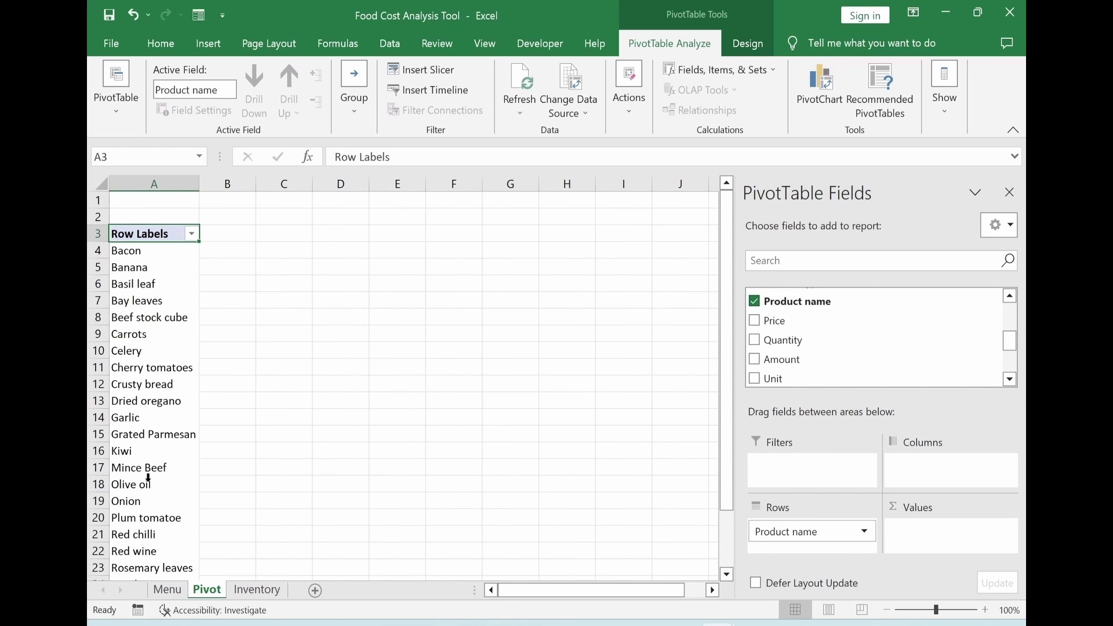
{"action": "left_click_drag", "start_coordinate": [1015, 350], "coordinate": [1016, 371]}
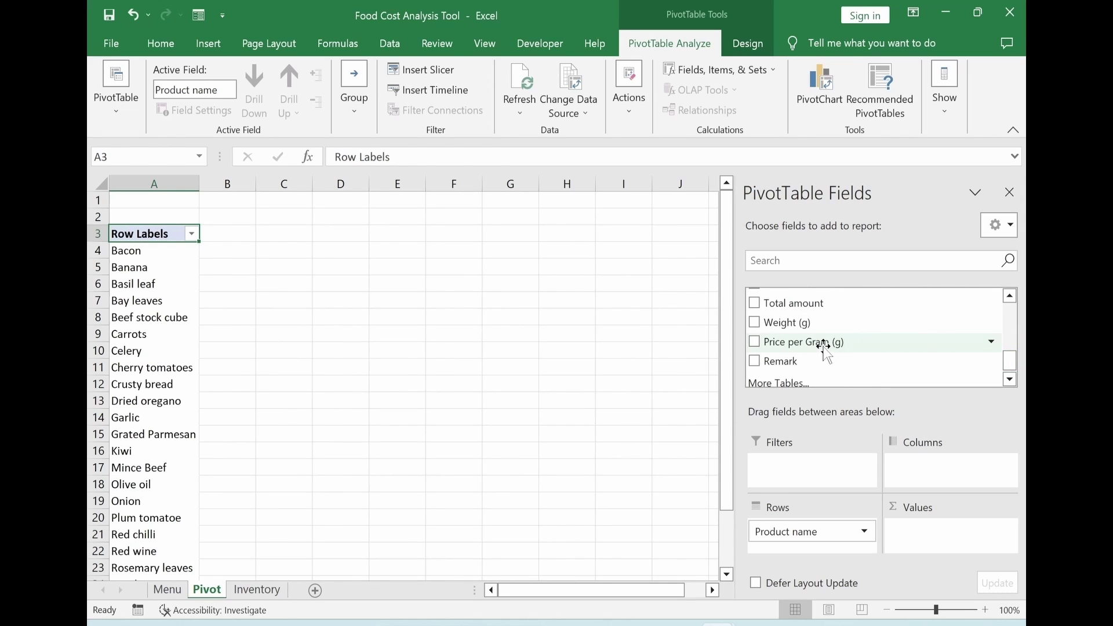
{"action": "left_click_drag", "start_coordinate": [824, 345], "coordinate": [945, 538]}
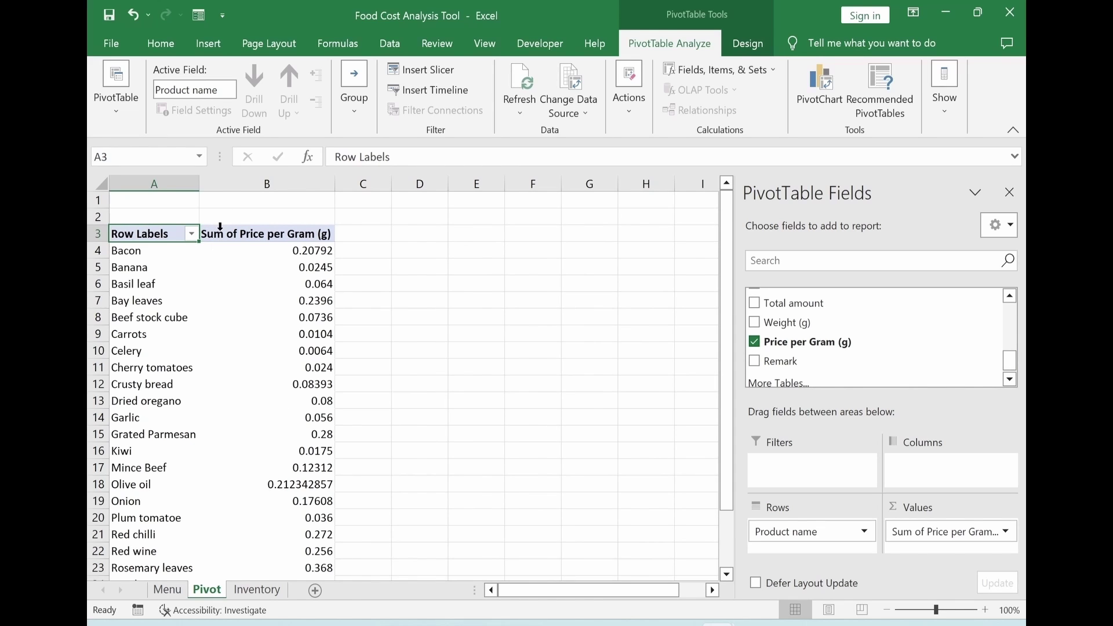
Summarize the PivotTable's Price per Gram (g) values by Average instead of Sum.
{"action": "left_click", "coordinate": [290, 284]}
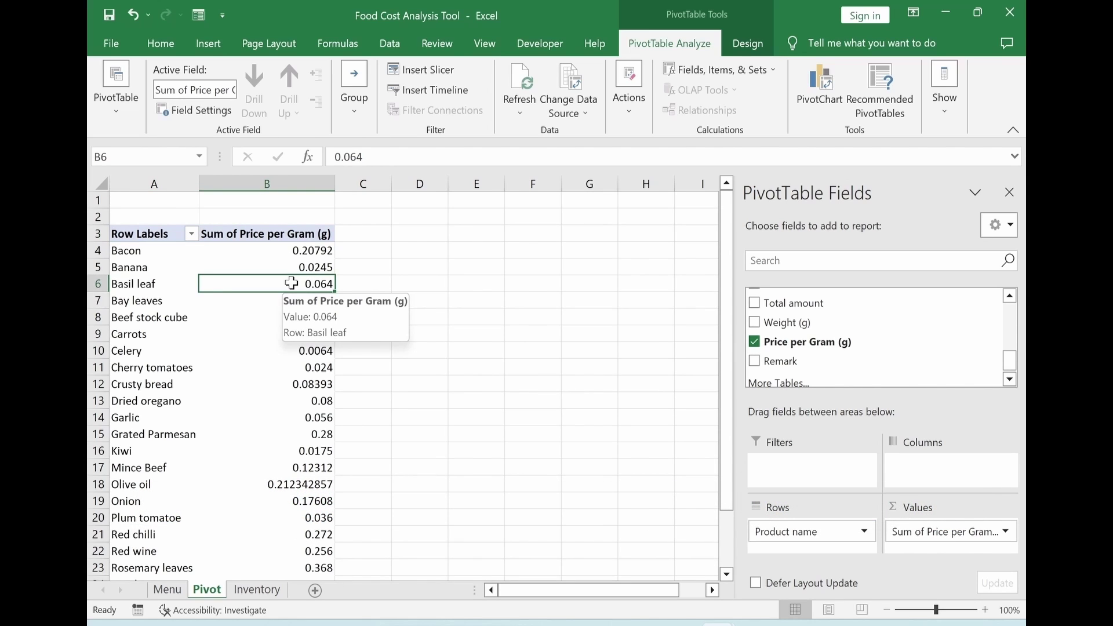
{"action": "right_click", "coordinate": [291, 283]}
{"action": "mouse_move", "coordinate": [332, 464]}
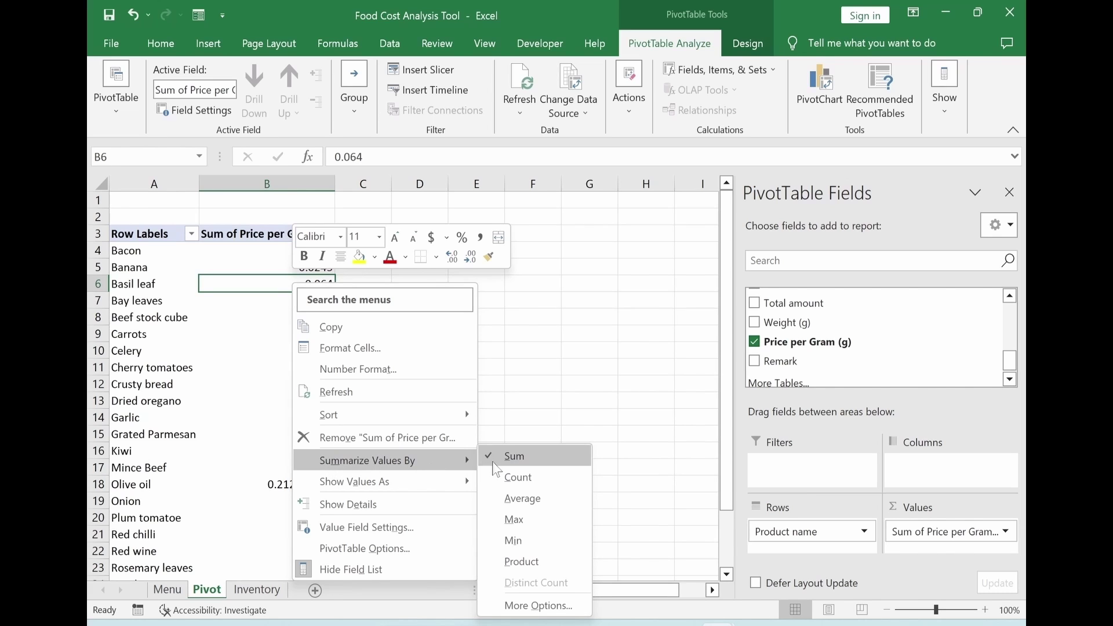
{"action": "left_click", "coordinate": [523, 498]}
{"action": "left_click", "coordinate": [439, 434]}
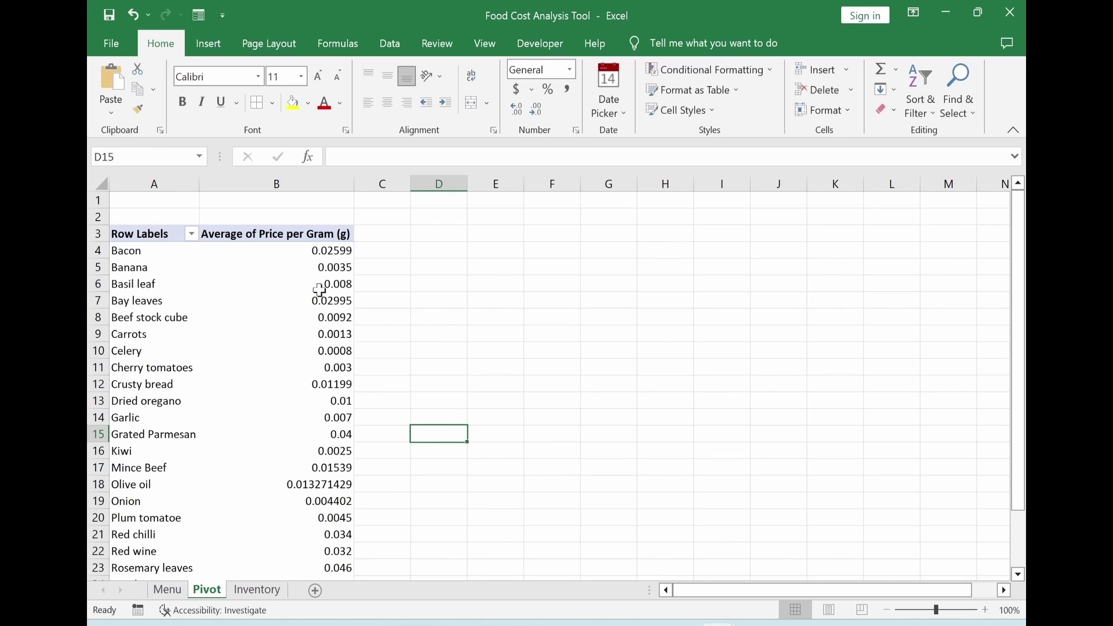
Check the Inventory table's Product name column for repeated items such as Onion.
{"action": "left_click", "coordinate": [257, 590]}
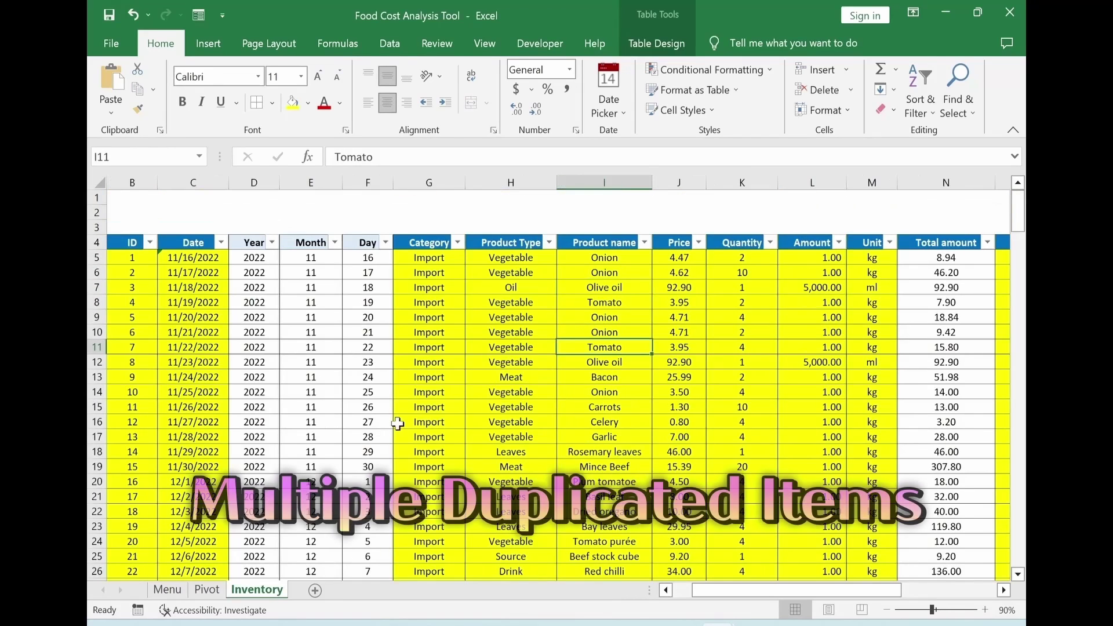
{"action": "left_click_drag", "start_coordinate": [579, 259], "coordinate": [588, 276]}
{"action": "left_click_drag", "start_coordinate": [592, 318], "coordinate": [597, 335]}
{"action": "left_click", "coordinate": [597, 336]}
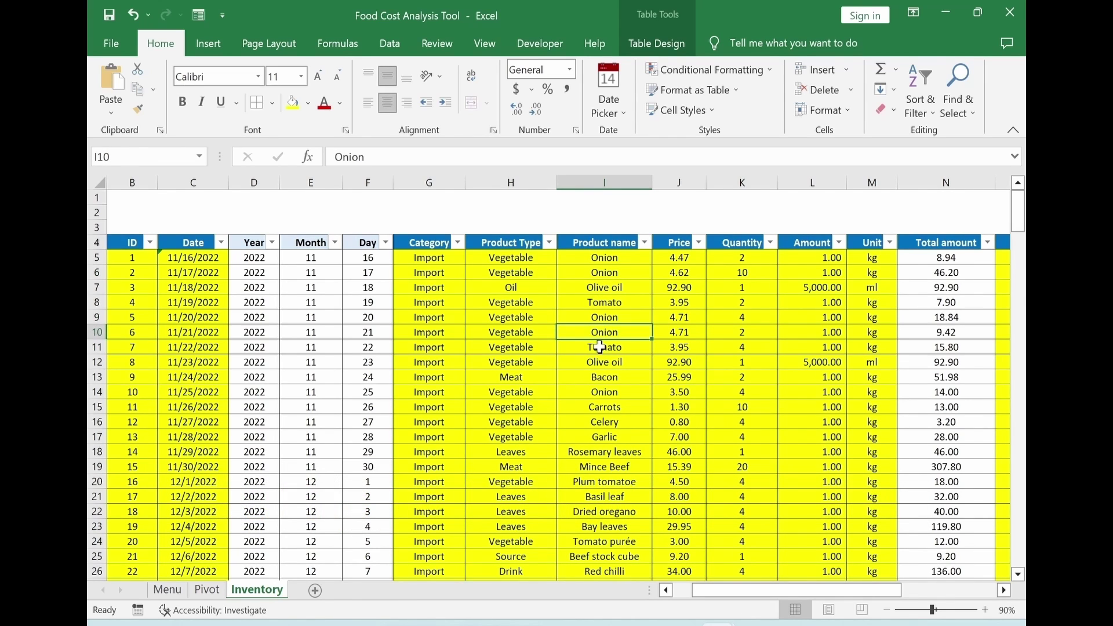
Move the Pivot sheet behind Inventory and hide its gridlines.
{"action": "left_click", "coordinate": [207, 598]}
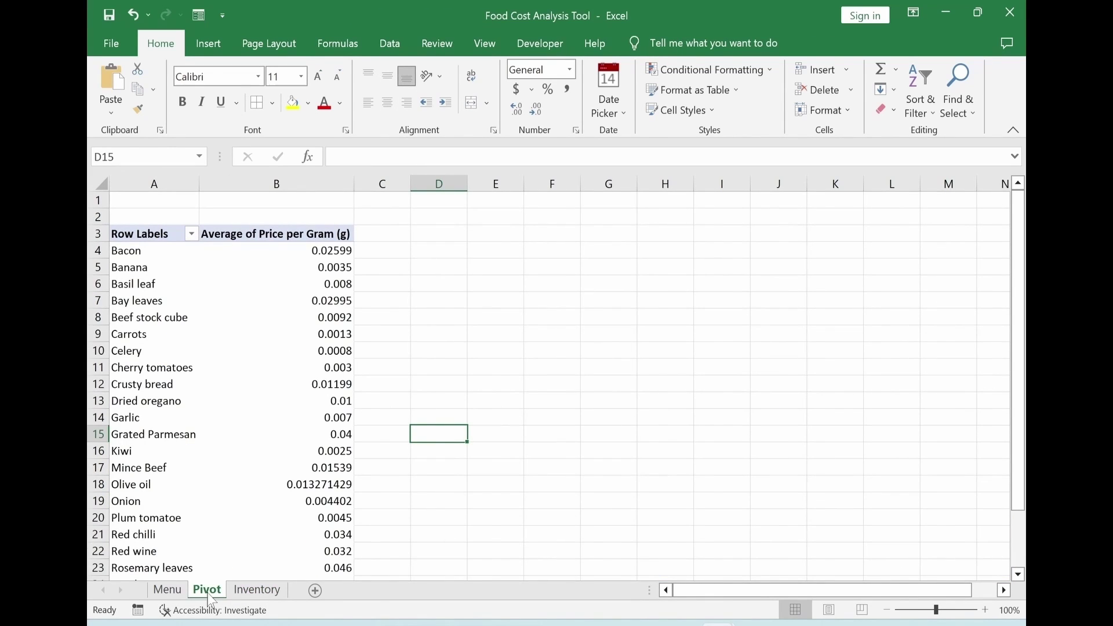
{"action": "mouse_move", "coordinate": [208, 595]}
{"action": "left_mouse_down"}
{"action": "mouse_move", "coordinate": [268, 551]}
{"action": "mouse_move", "coordinate": [301, 599]}
{"action": "left_mouse_up"}
{"action": "left_click", "coordinate": [485, 43]}
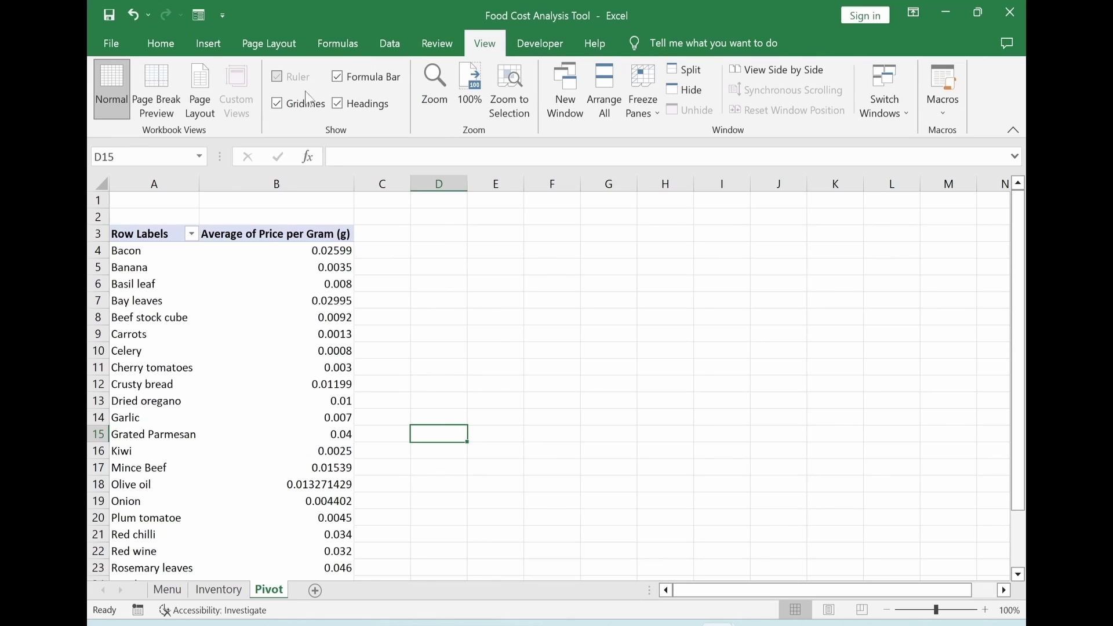
{"action": "left_click", "coordinate": [301, 107]}
{"action": "left_click", "coordinate": [516, 290]}
{"action": "left_click", "coordinate": [441, 401]}
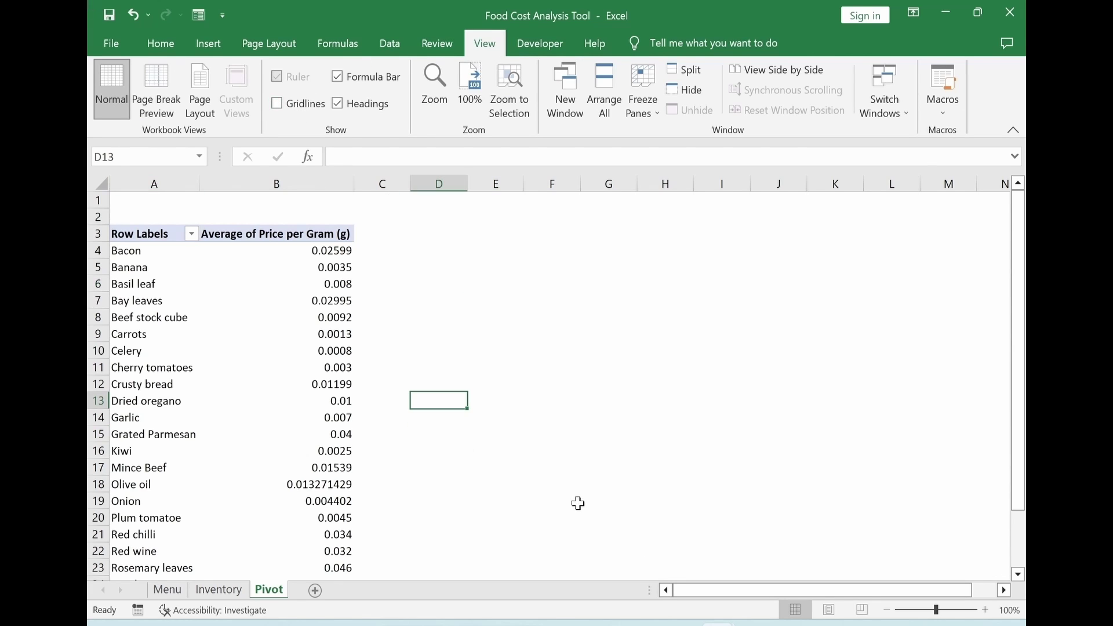
Add a worksheet between Inventory and Pivot and name it Food1.
{"action": "left_click", "coordinate": [168, 590]}
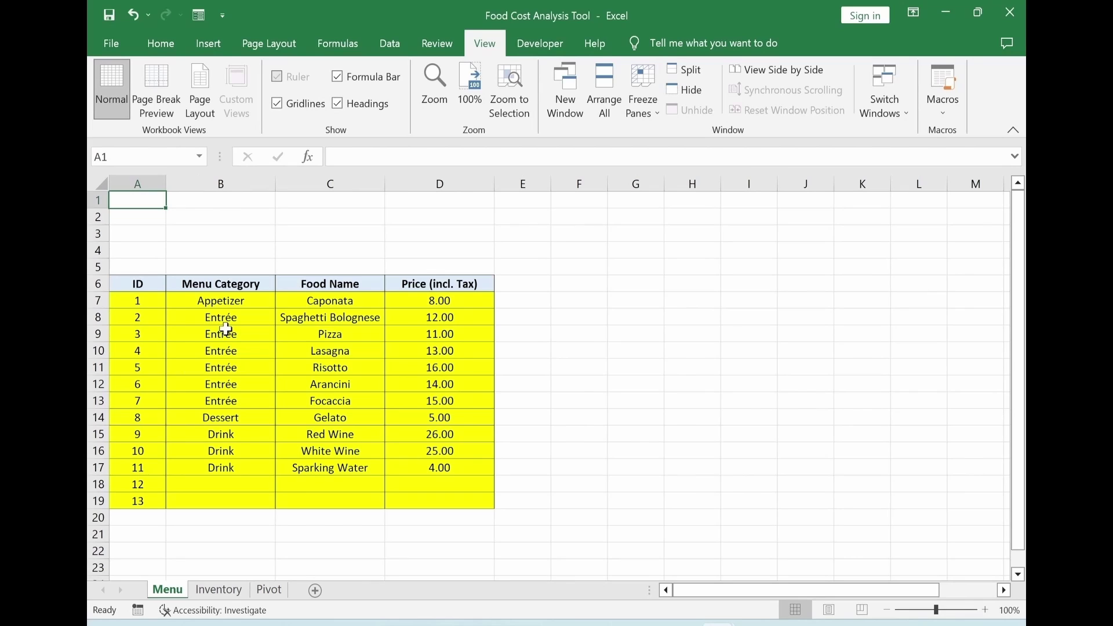
{"action": "left_click", "coordinate": [219, 589]}
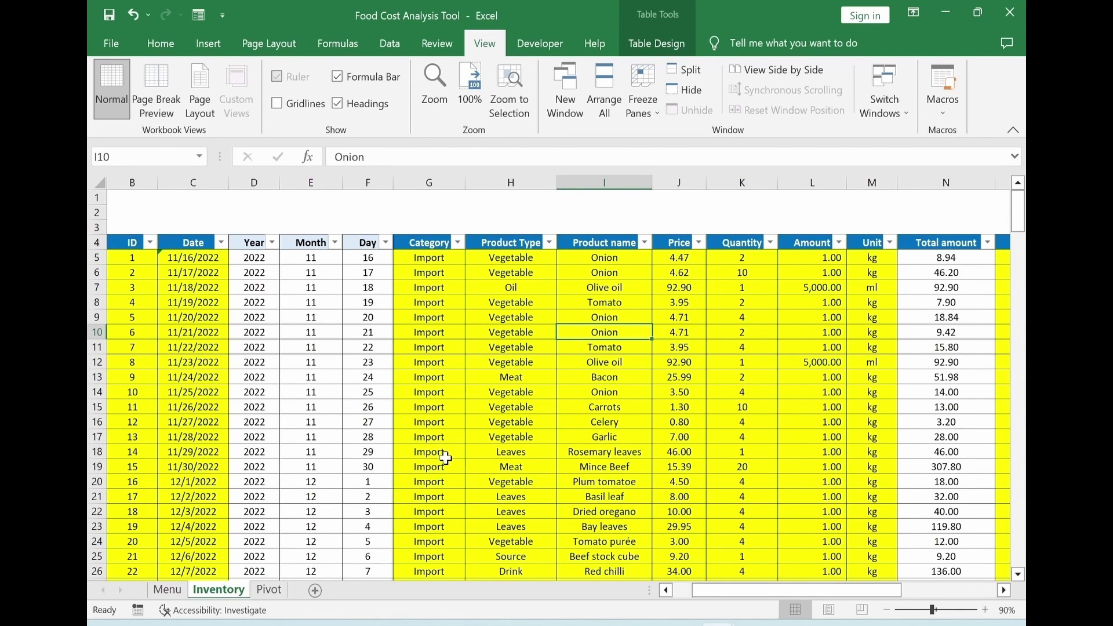
{"action": "left_click", "coordinate": [316, 592]}
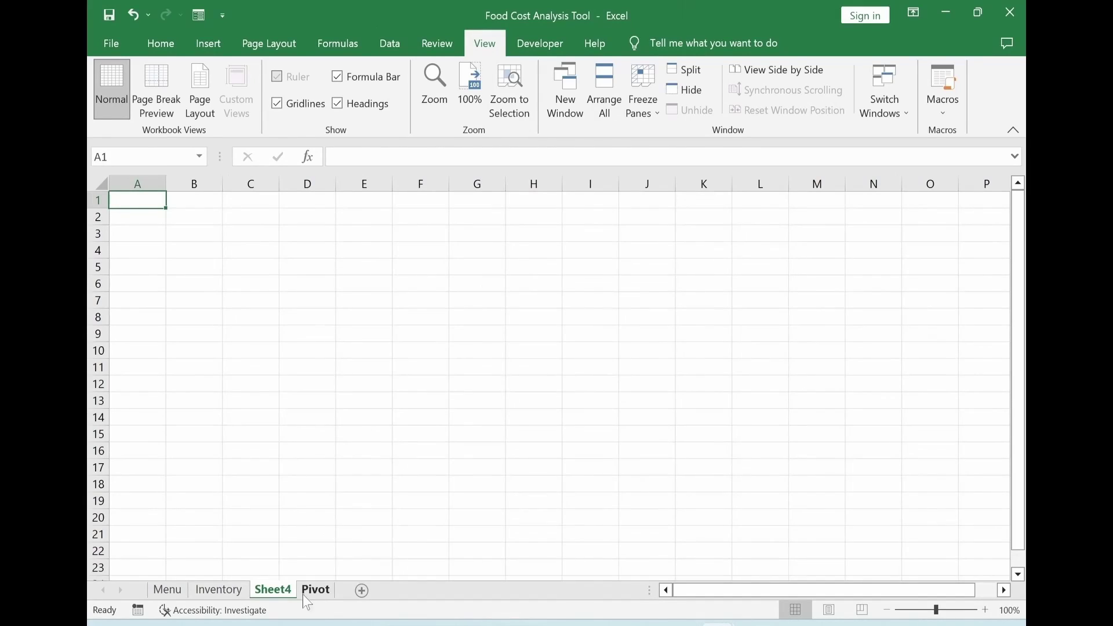
{"action": "right_click", "coordinate": [273, 592]}
{"action": "left_click", "coordinate": [298, 426]}
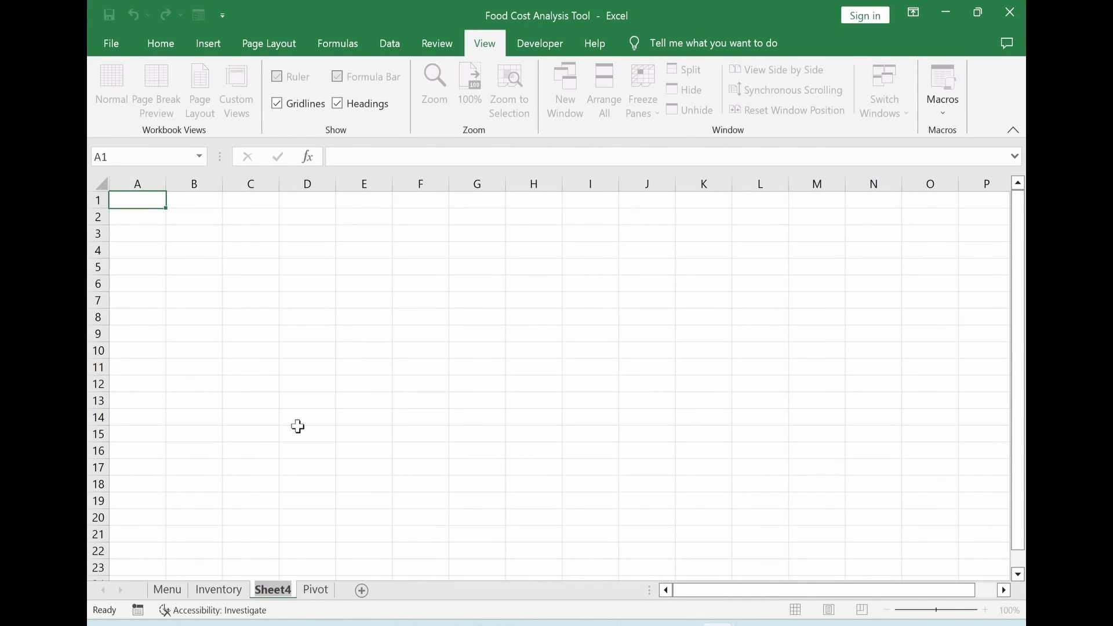
{"action": "type", "text": "Food1"}
{"action": "key", "text": "Return"}
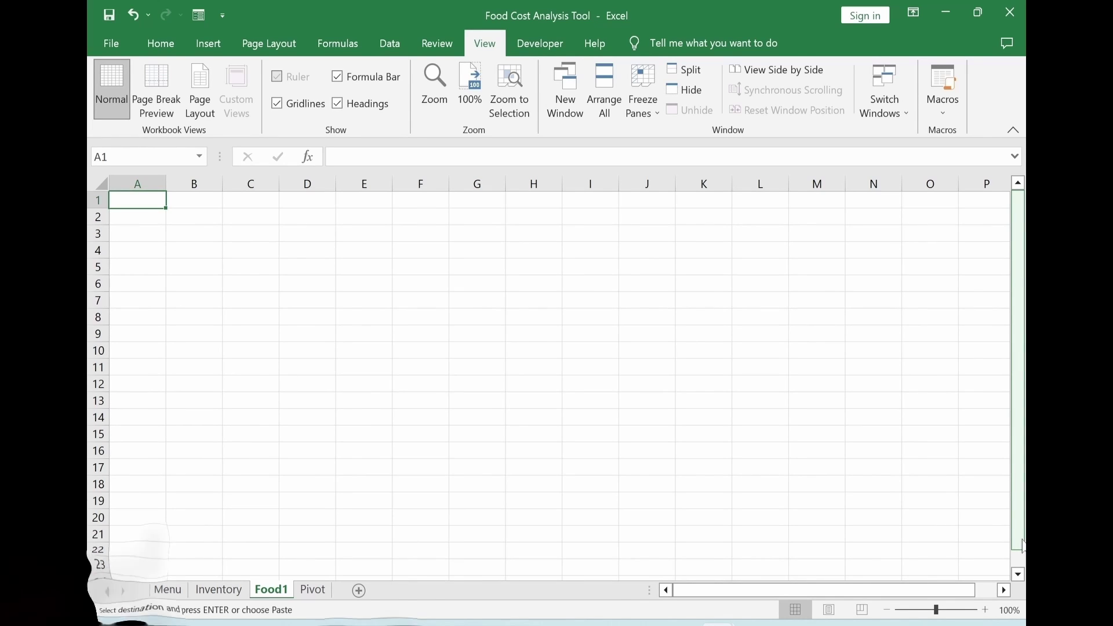
Lay out the "Cost analysis for Menu (1 person)" template on Food1, widening columns C to F and hiding the gridlines.
{"action": "left_click_drag", "start_coordinate": [250, 183], "coordinate": [435, 189]}
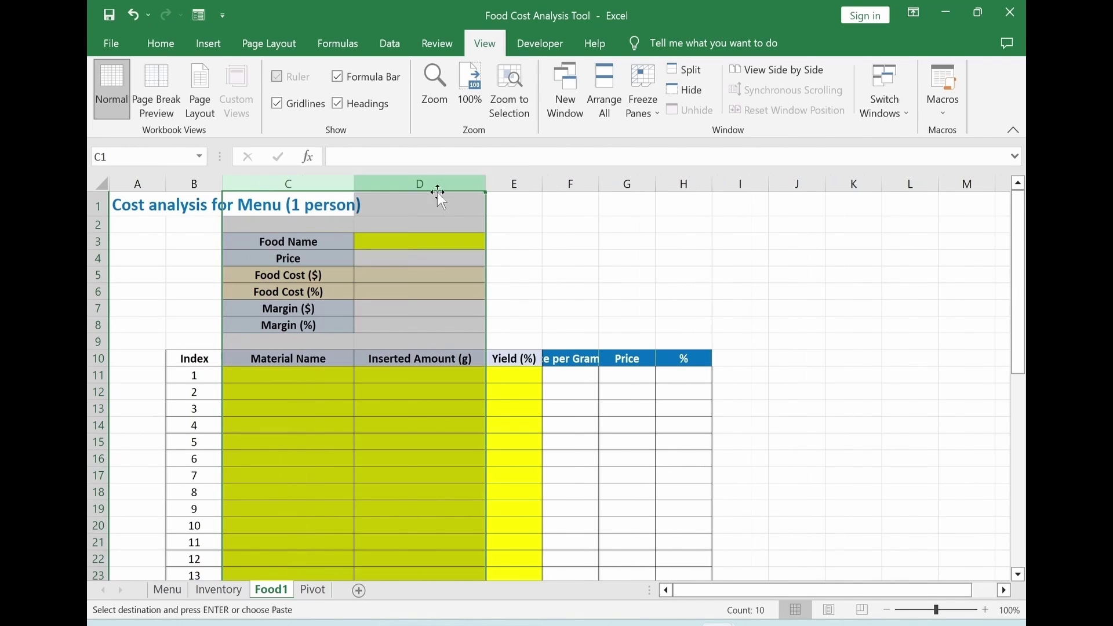
{"action": "left_click", "coordinate": [628, 288]}
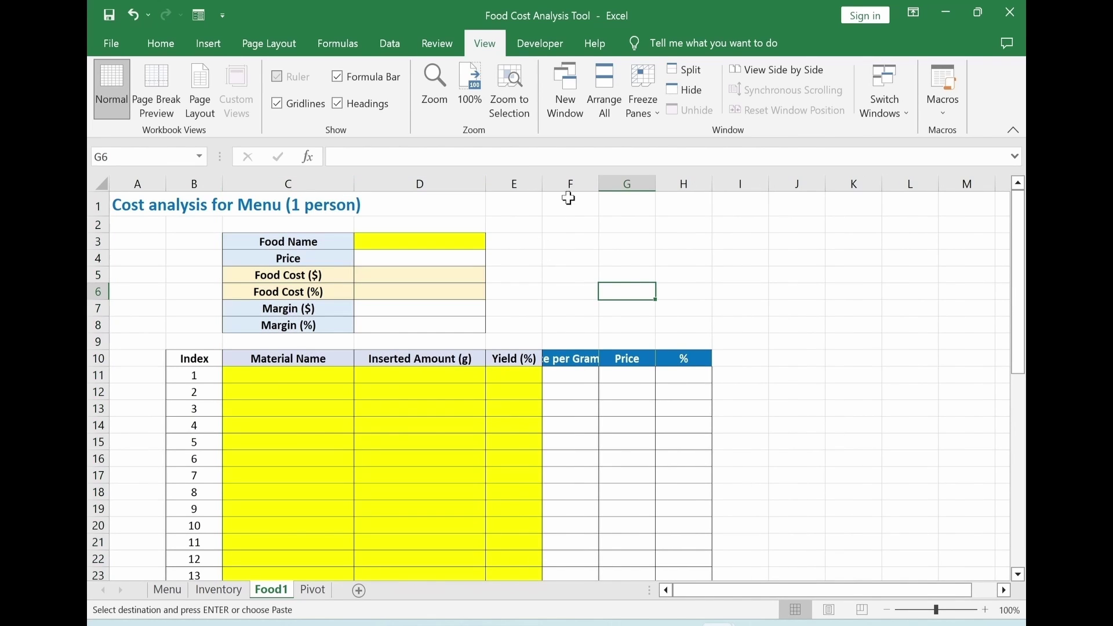
{"action": "left_click_drag", "start_coordinate": [569, 187], "coordinate": [653, 194]}
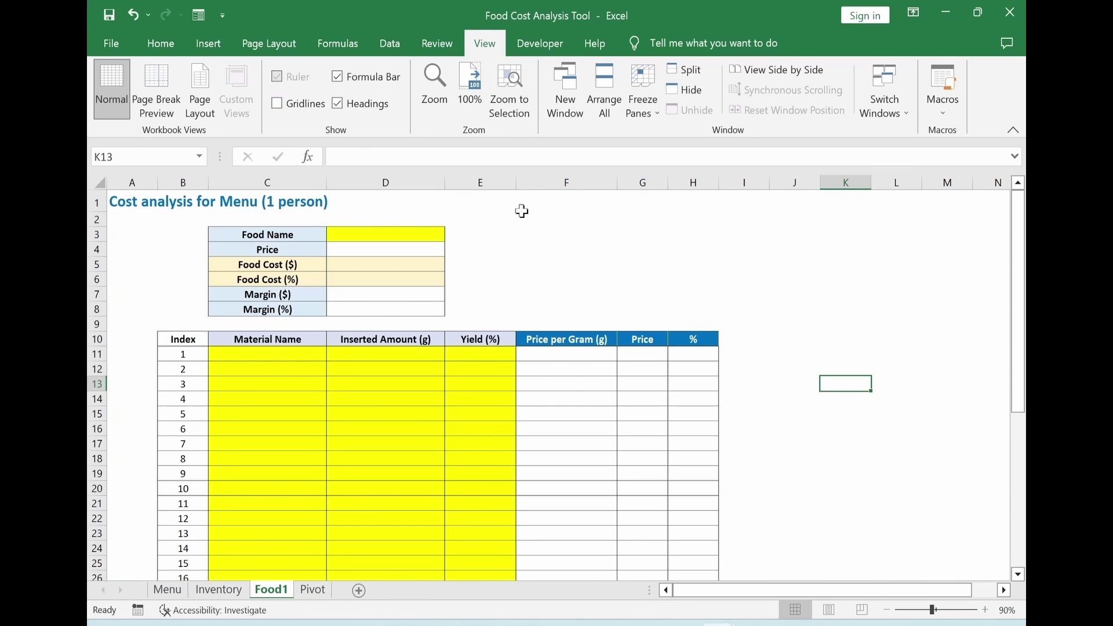
{"action": "left_click", "coordinate": [537, 249]}
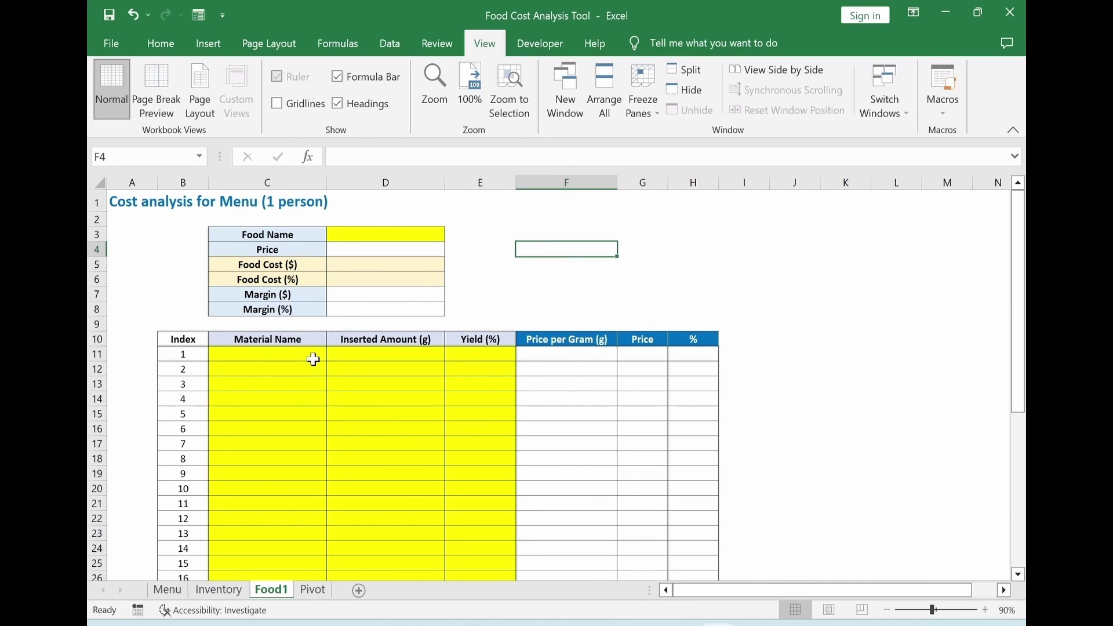
Review the Food1 template's Food Name cell, material table and Packaging Cost table.
{"action": "left_click", "coordinate": [364, 235]}
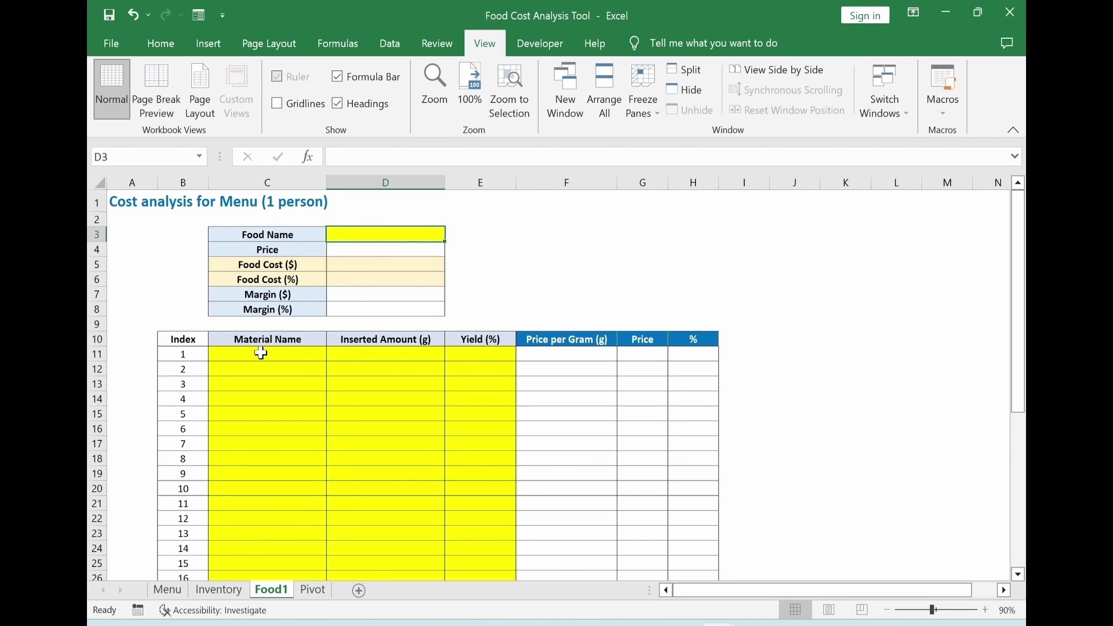
{"action": "left_click_drag", "start_coordinate": [259, 352], "coordinate": [371, 582]}
{"action": "left_click", "coordinate": [540, 335]}
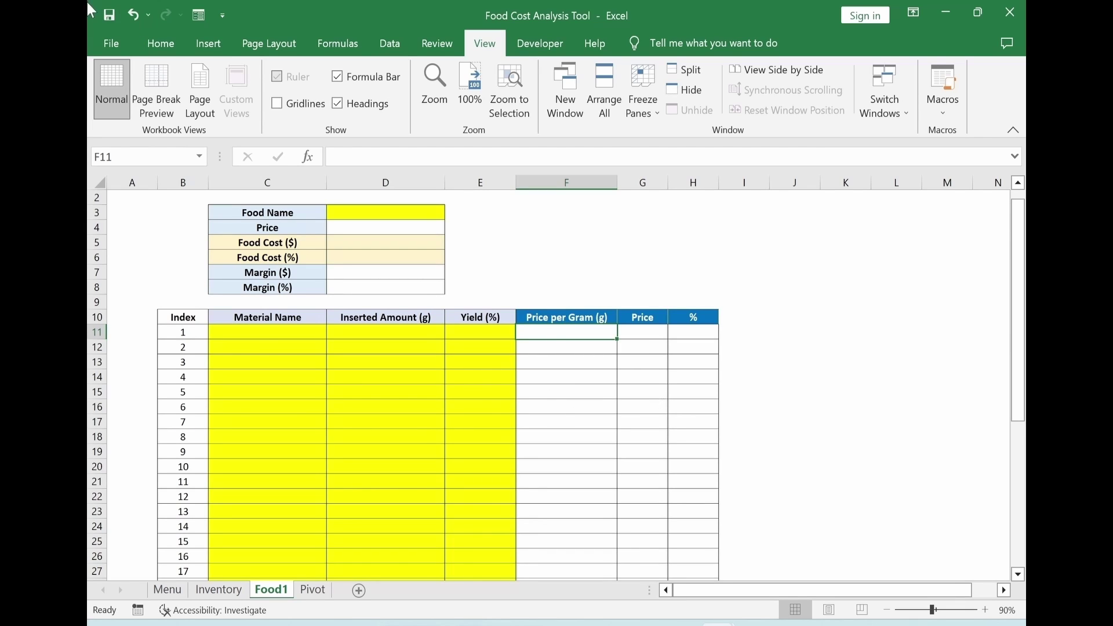
{"action": "left_click", "coordinate": [429, 378]}
{"action": "scroll", "coordinate": [439, 415], "scroll_direction": "down", "scroll_amount": 7}
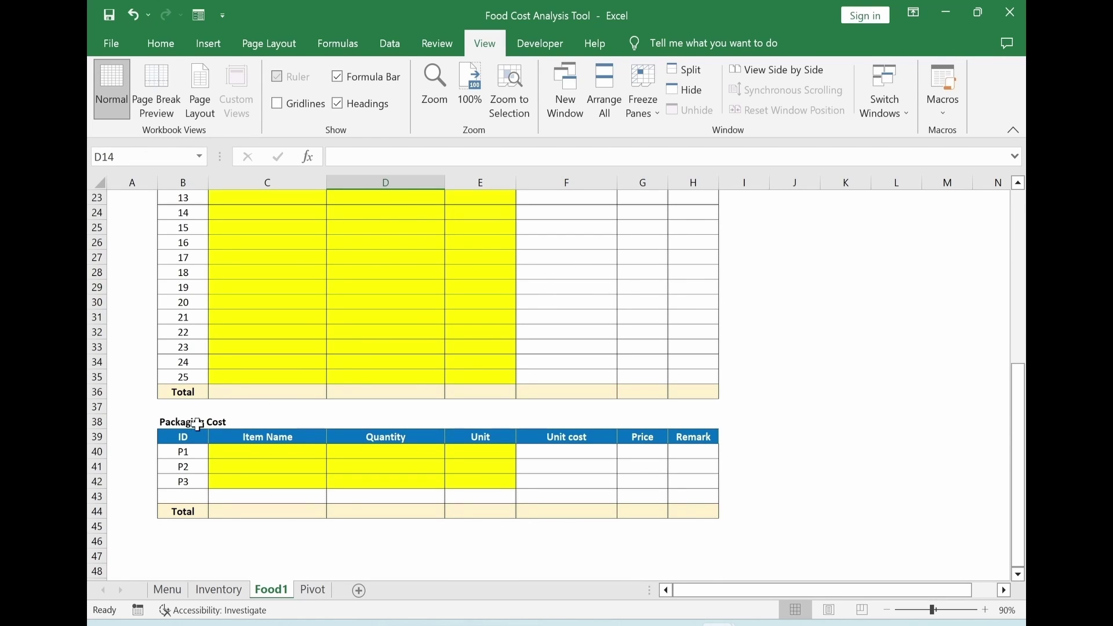
Restrict the Food Name cell D3 on Food1 to an in-cell dropdown list sourced from =Menu!$C$7:$C$19.
{"action": "key", "text": "ctrl+Home"}
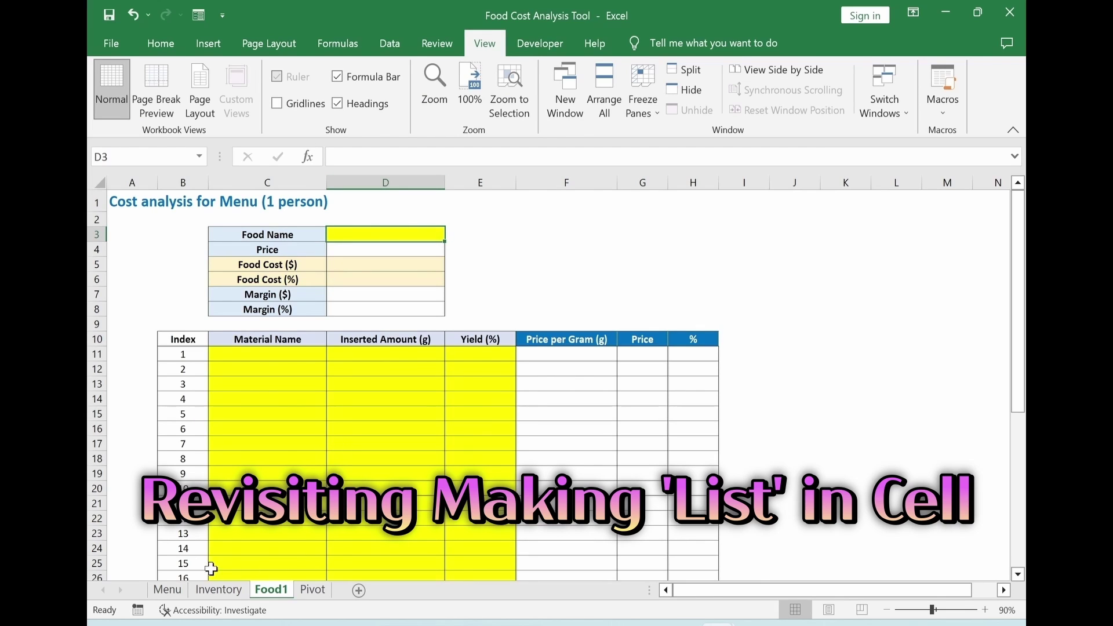
{"action": "left_click", "coordinate": [390, 43]}
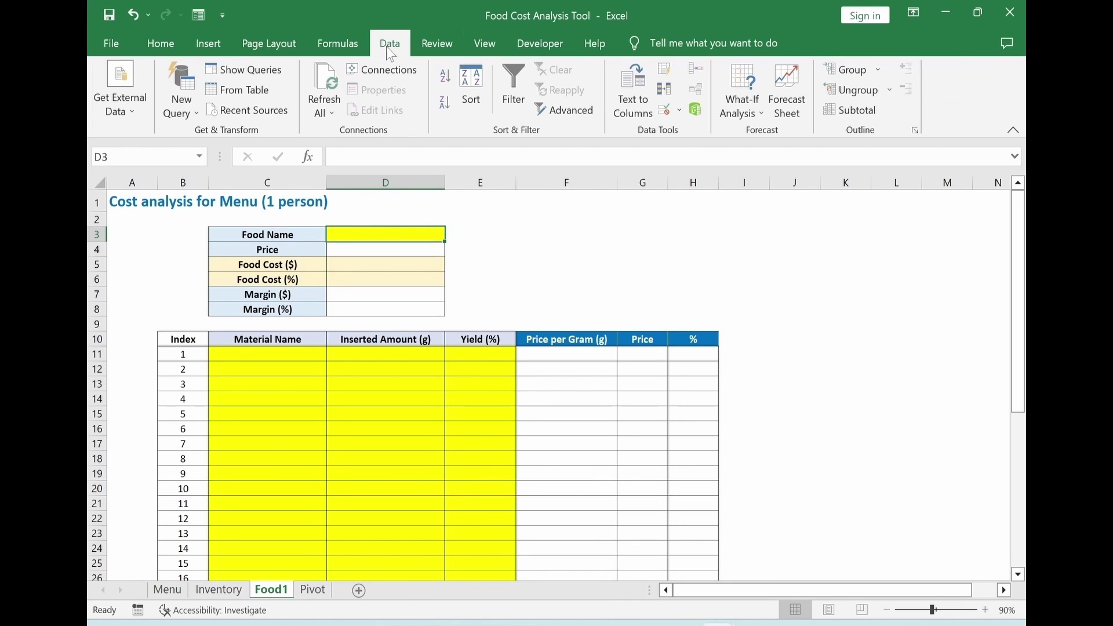
{"action": "left_click", "coordinate": [664, 110]}
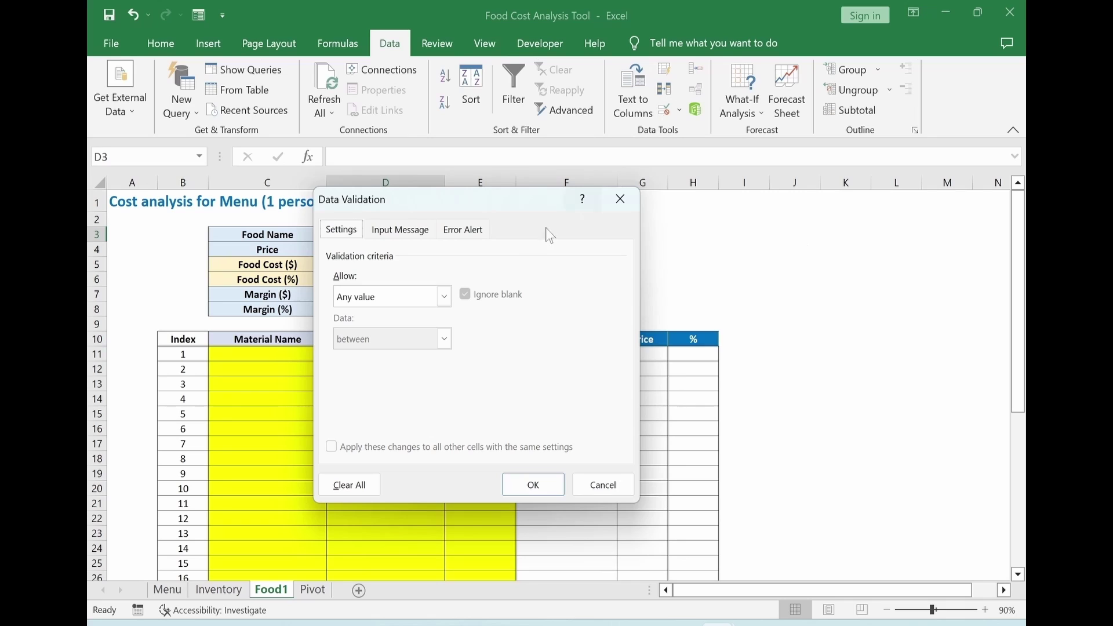
{"action": "left_click", "coordinate": [444, 297]}
{"action": "left_click", "coordinate": [359, 355]}
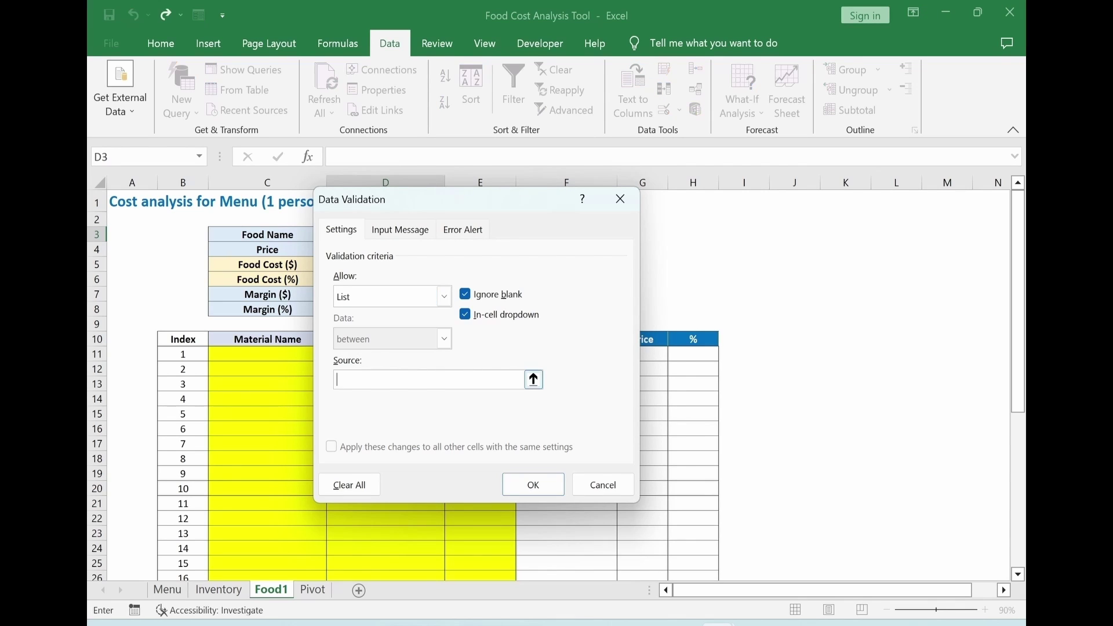
{"action": "left_click", "coordinate": [535, 382]}
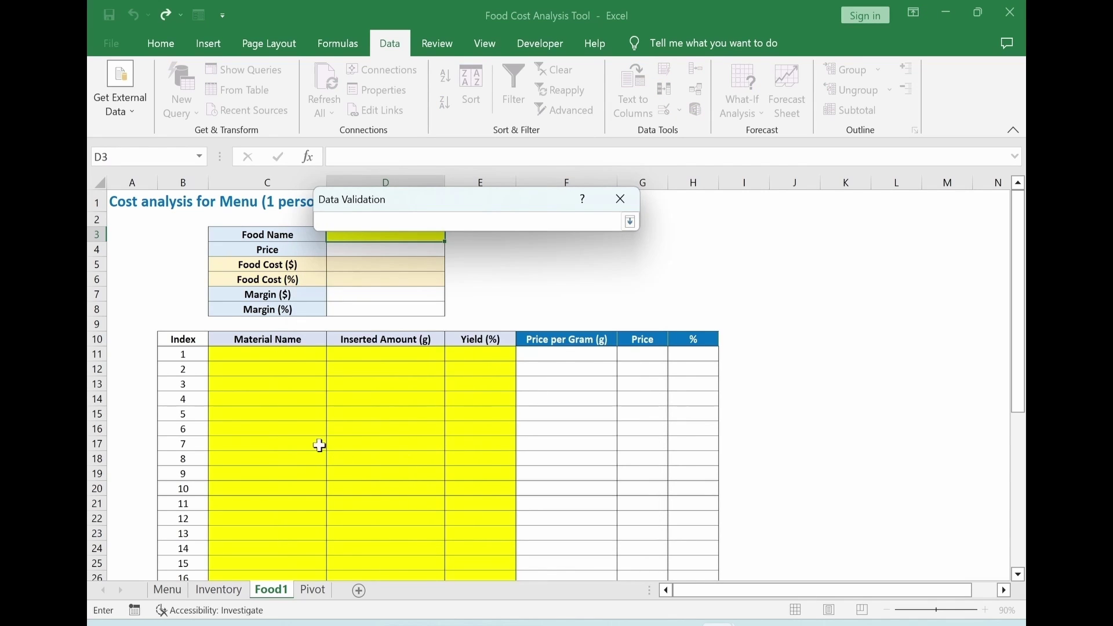
{"action": "left_click", "coordinate": [168, 590]}
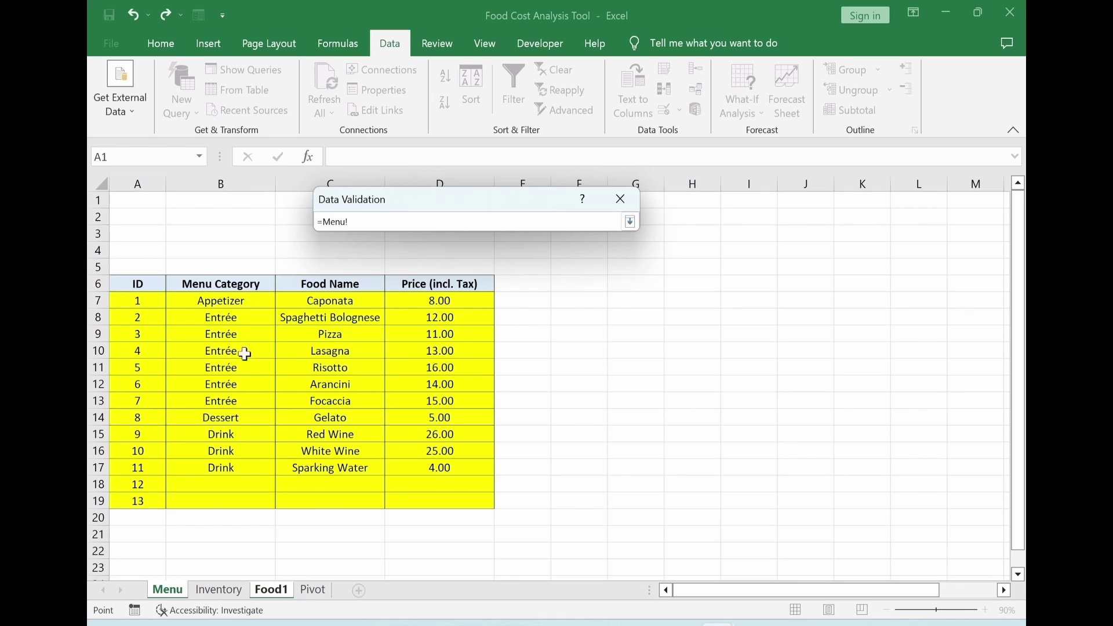
{"action": "left_click_drag", "start_coordinate": [330, 300], "coordinate": [313, 499]}
{"action": "key", "text": "Return"}
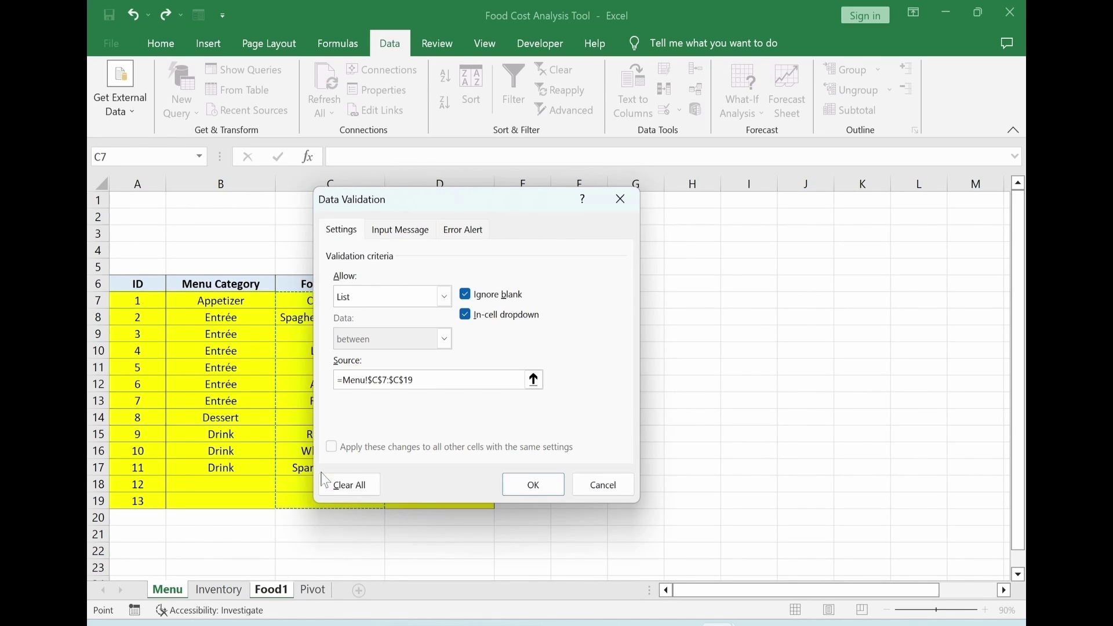
{"action": "left_click", "coordinate": [534, 485]}
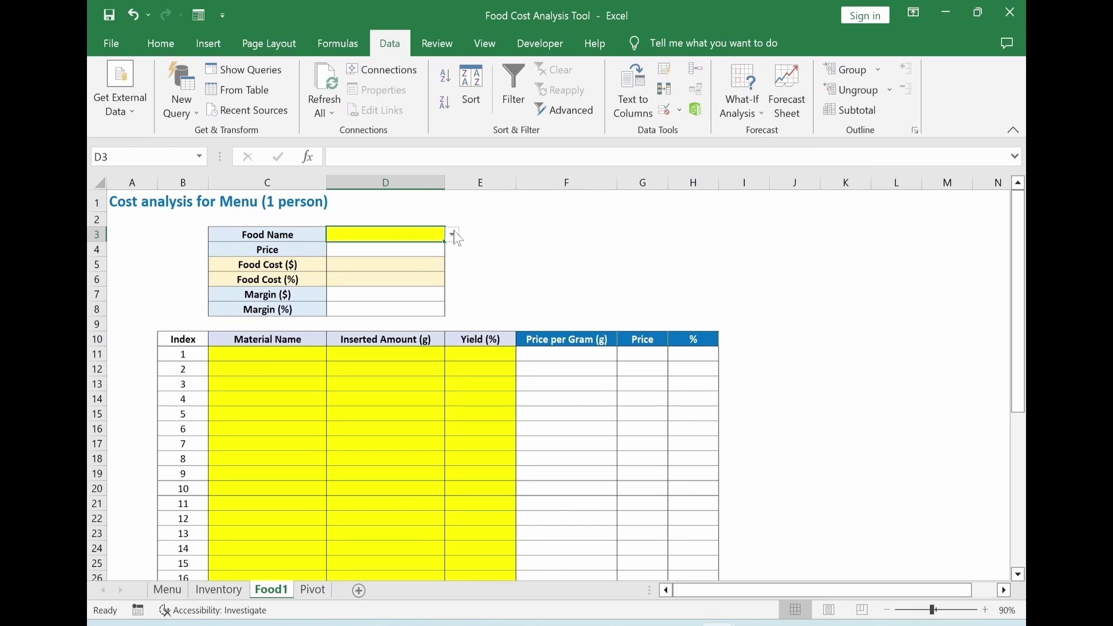
Choose Spaghetti Bolognese from the Food Name dropdown list in D3, then select the Price cell D4.
{"action": "left_click", "coordinate": [452, 234]}
{"action": "scroll", "coordinate": [451, 260], "scroll_direction": "down", "scroll_amount": 2}
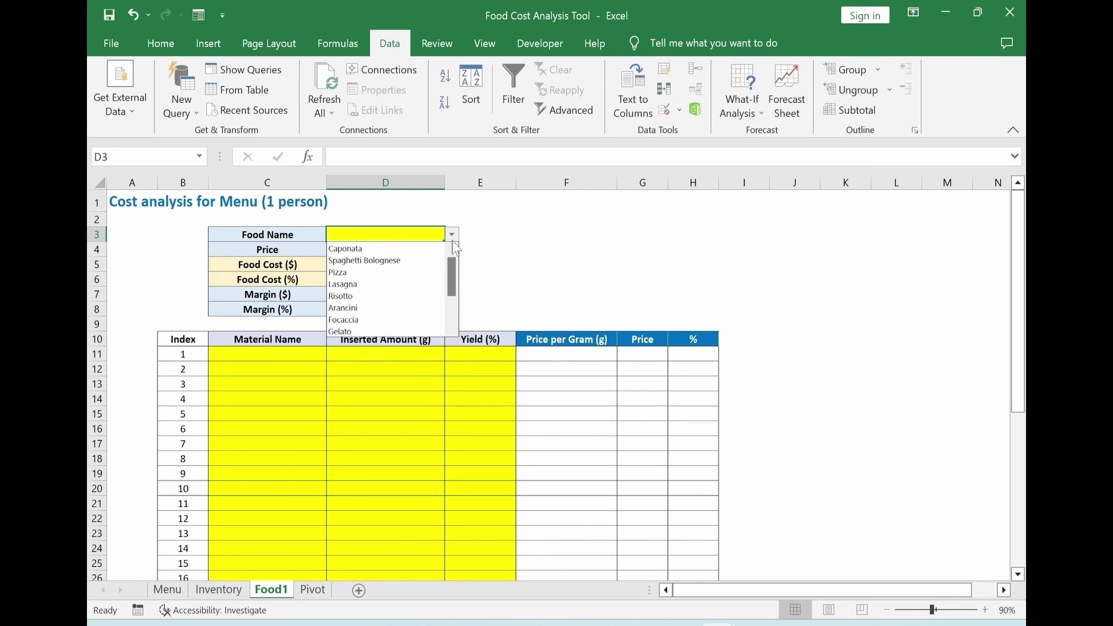
{"action": "left_click", "coordinate": [374, 265]}
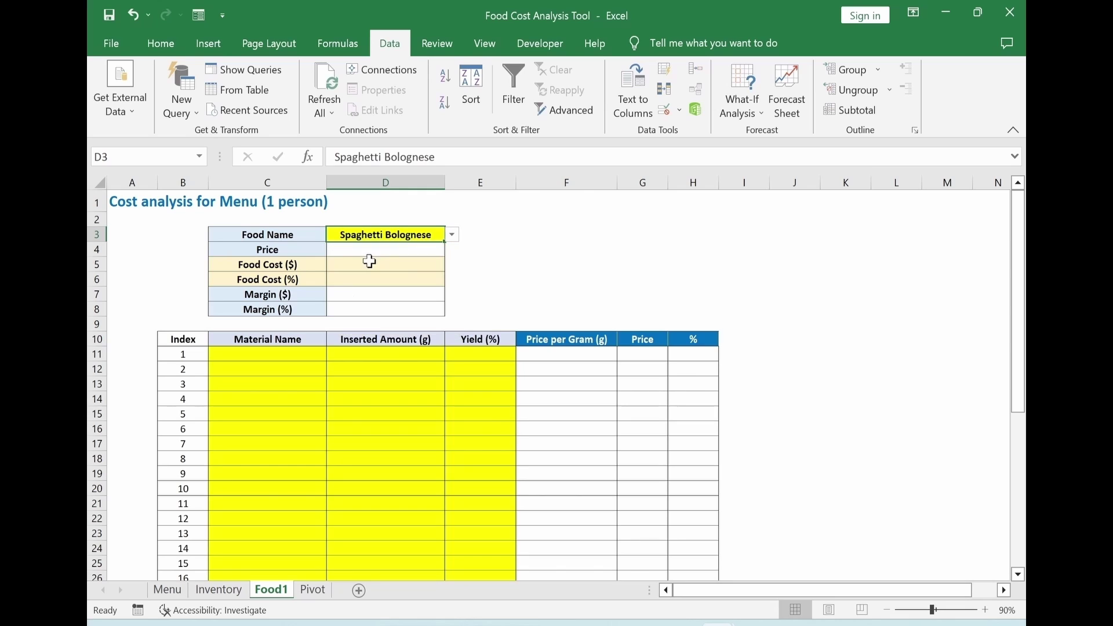
{"action": "left_click", "coordinate": [533, 271]}
{"action": "left_click", "coordinate": [367, 231]}
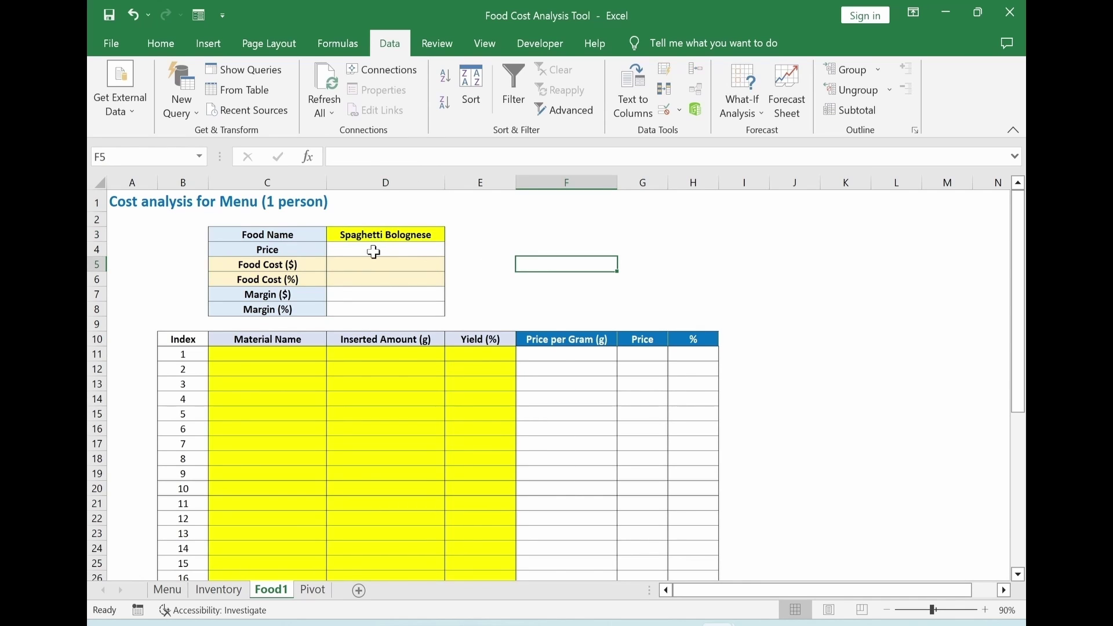
{"action": "left_click", "coordinate": [374, 249]}
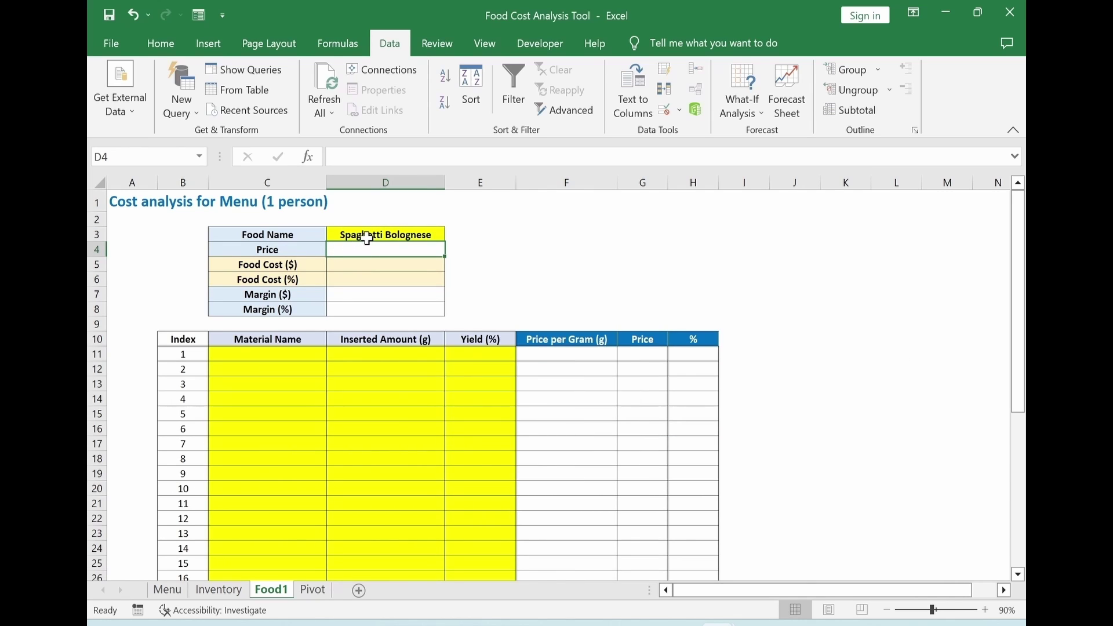
Name the food name and price range C7:D19 on the Menu sheet All_Menu and check which cells the name selects.
{"action": "left_click", "coordinate": [167, 590]}
{"action": "left_click_drag", "start_coordinate": [332, 302], "coordinate": [444, 502]}
{"action": "left_click", "coordinate": [128, 157]}
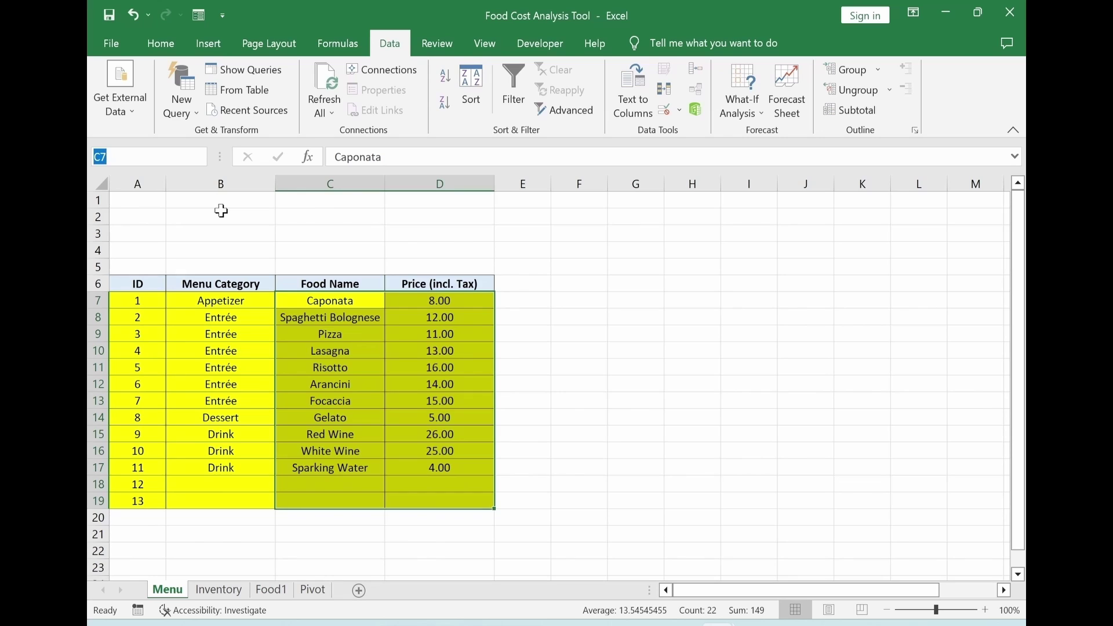
{"action": "type", "text": "All_Menu"}
{"action": "left_click", "coordinate": [330, 233]}
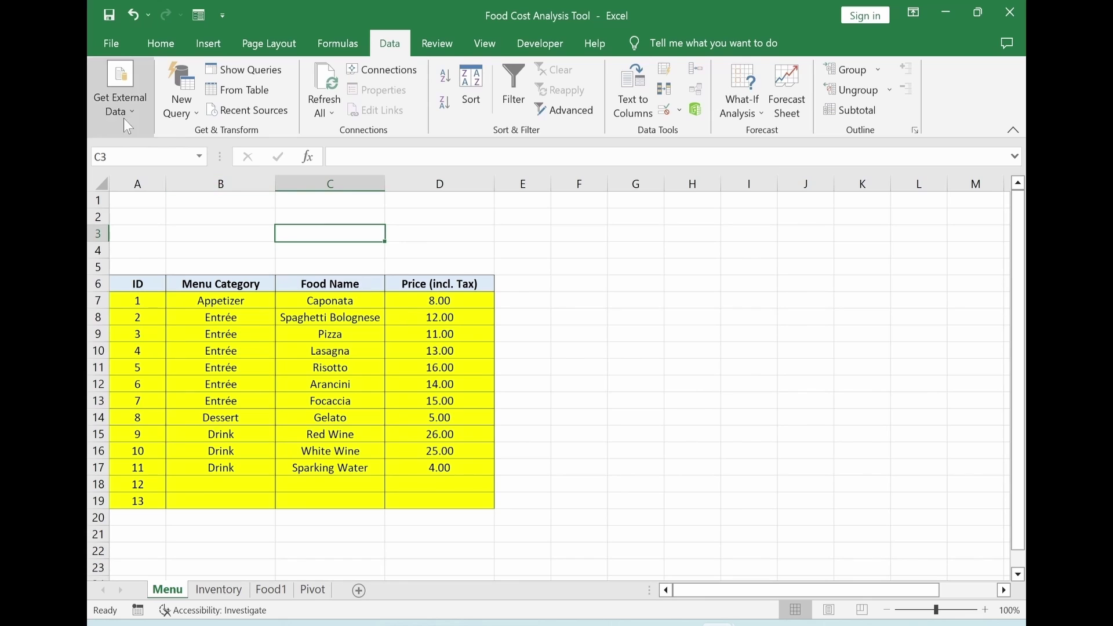
{"action": "left_click", "coordinate": [200, 157]}
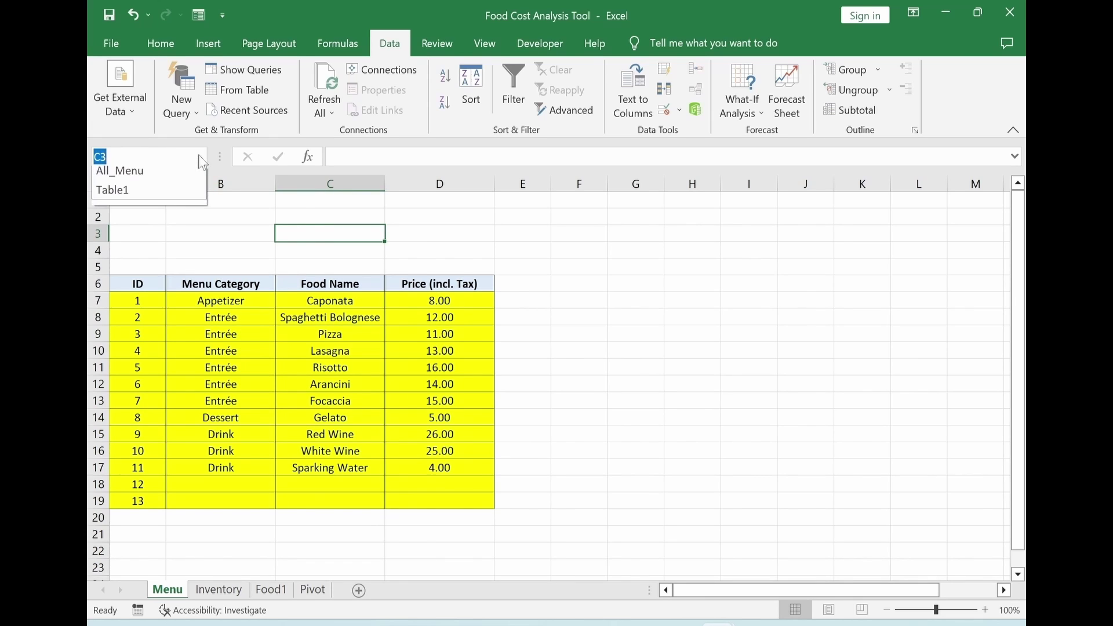
{"action": "left_click", "coordinate": [116, 169]}
{"action": "left_click", "coordinate": [561, 302]}
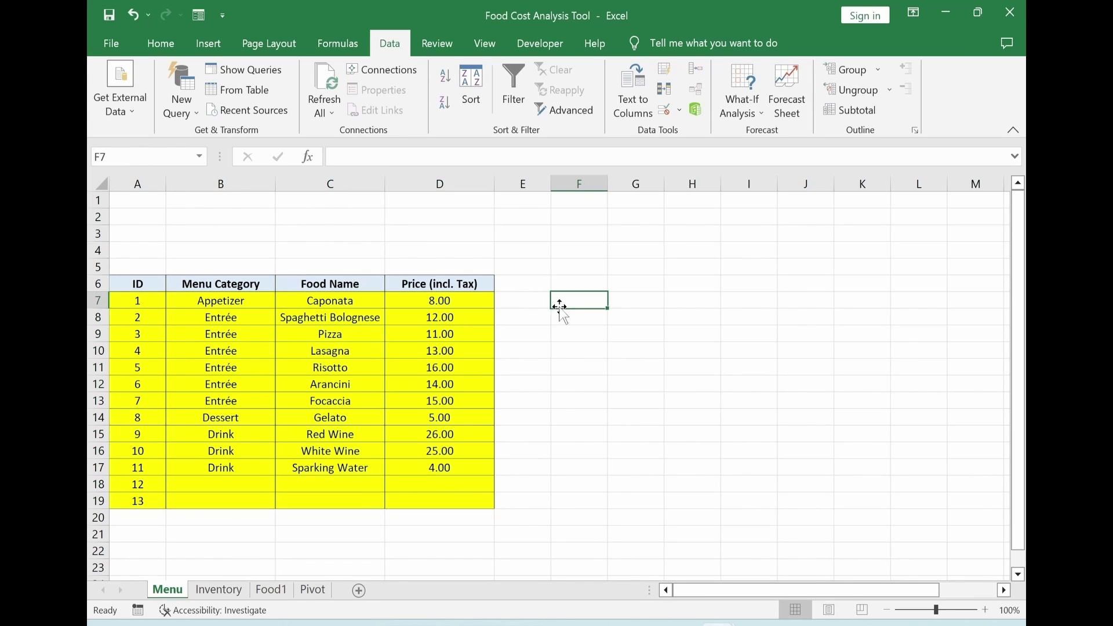
Enter =VLOOKUP(D3,All_Menu,2,FALSE) in the Price cell D4 on Food1.
{"action": "left_click", "coordinate": [271, 590]}
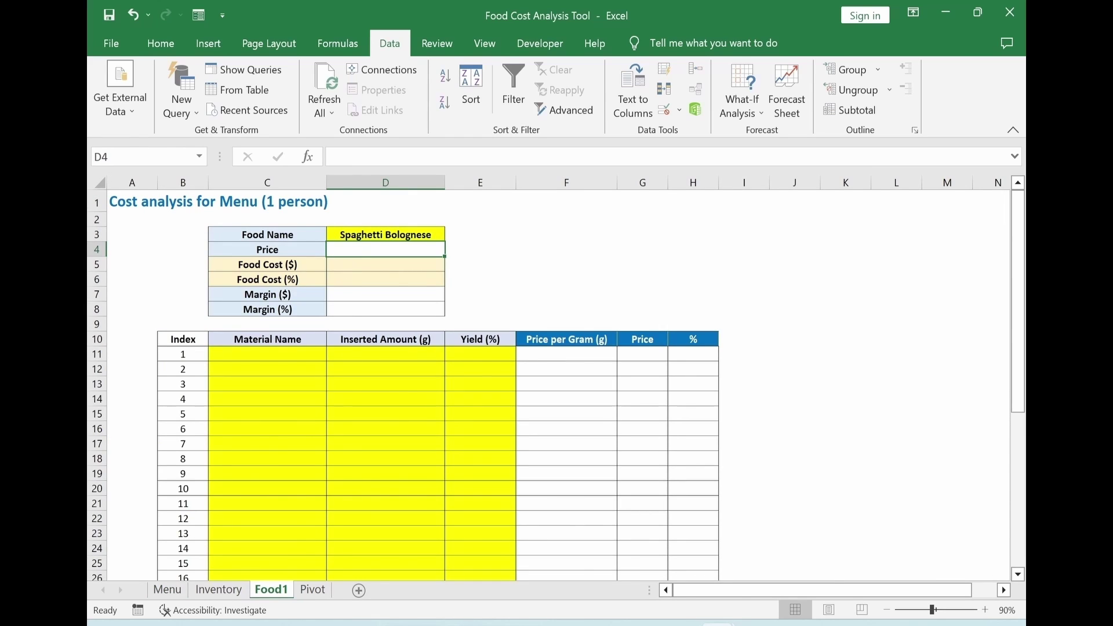
{"action": "left_click", "coordinate": [345, 157]}
{"action": "type", "text": "="}
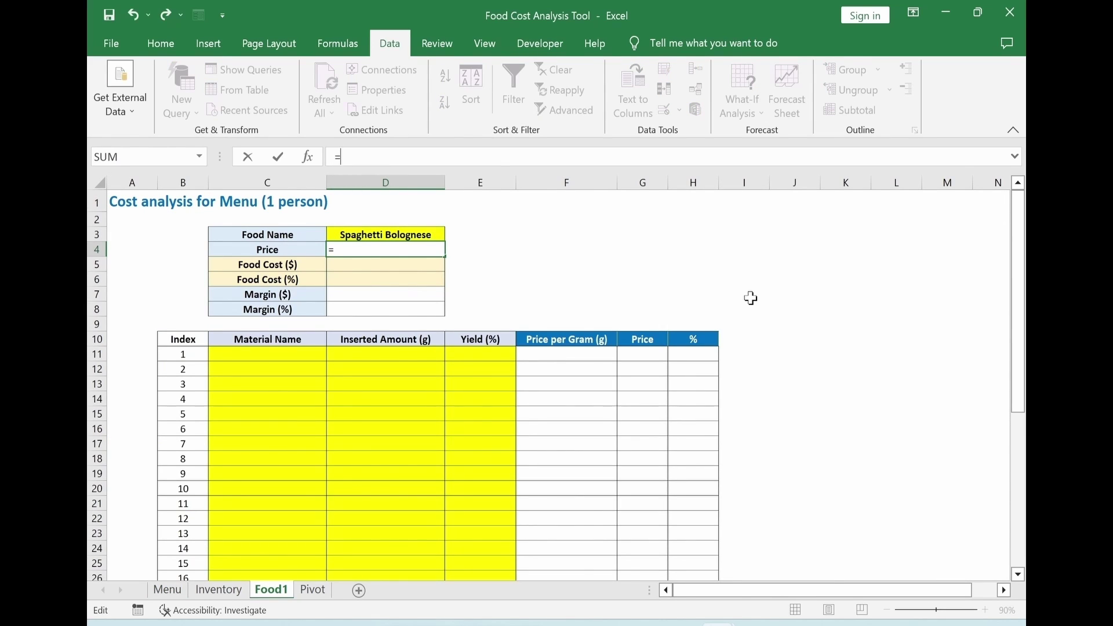
{"action": "type", "text": "vl"}
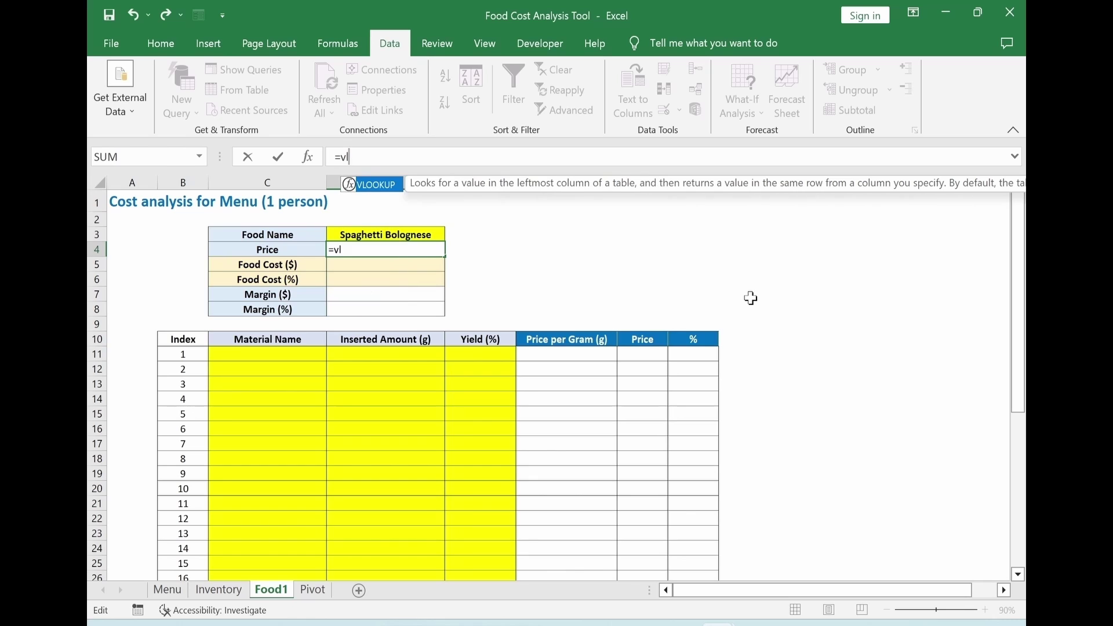
{"action": "key", "text": "Tab"}
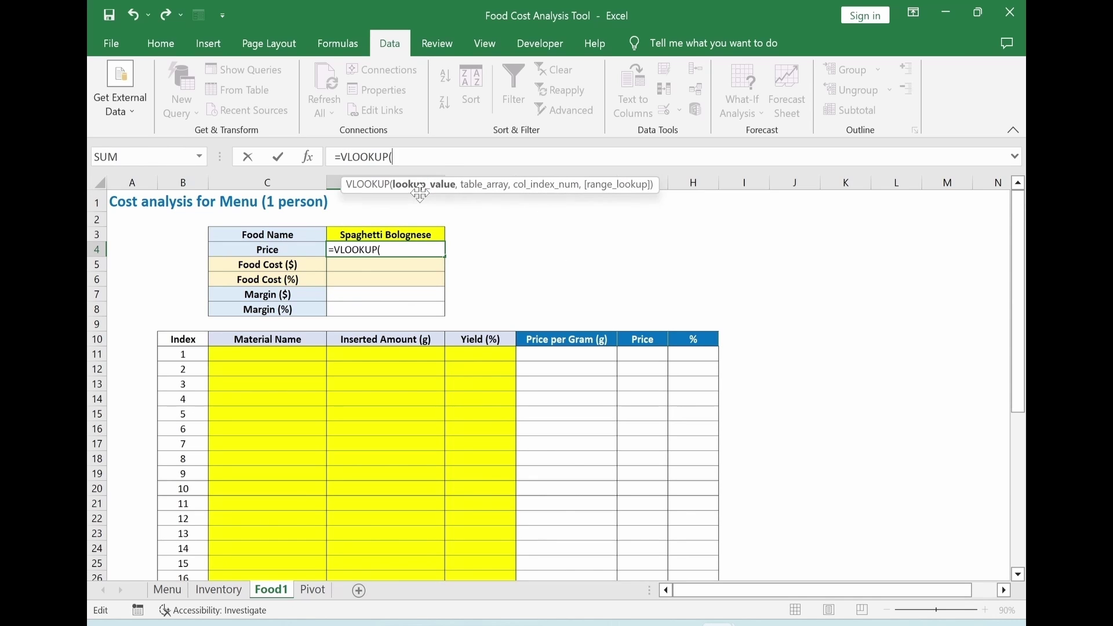
{"action": "left_click", "coordinate": [377, 233]}
{"action": "type", "text": ","}
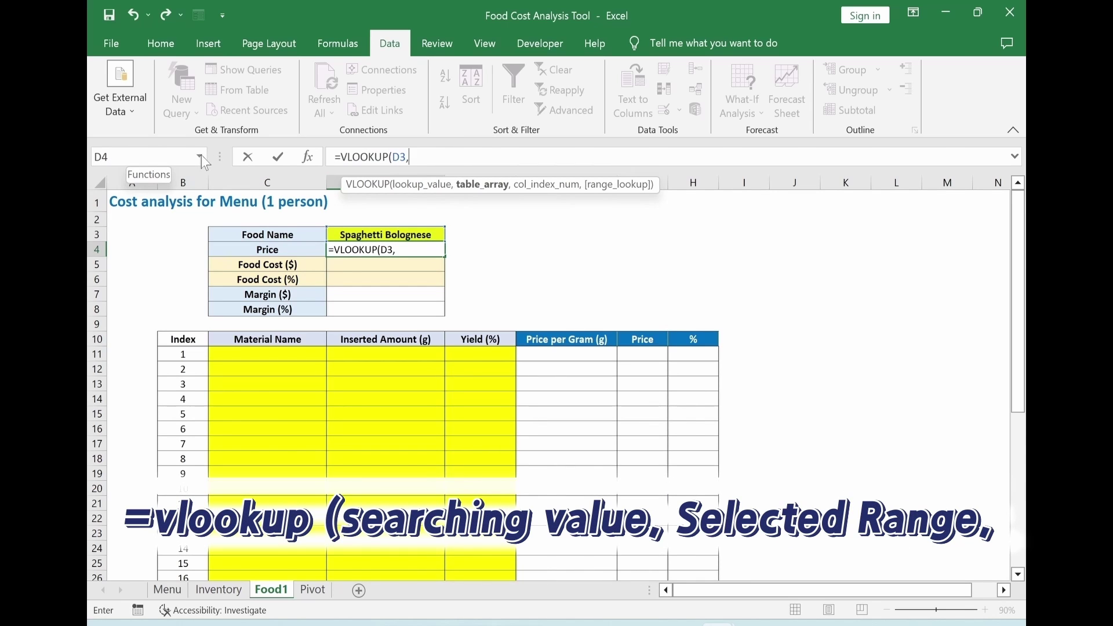
{"action": "type", "text": "All_Menu"}
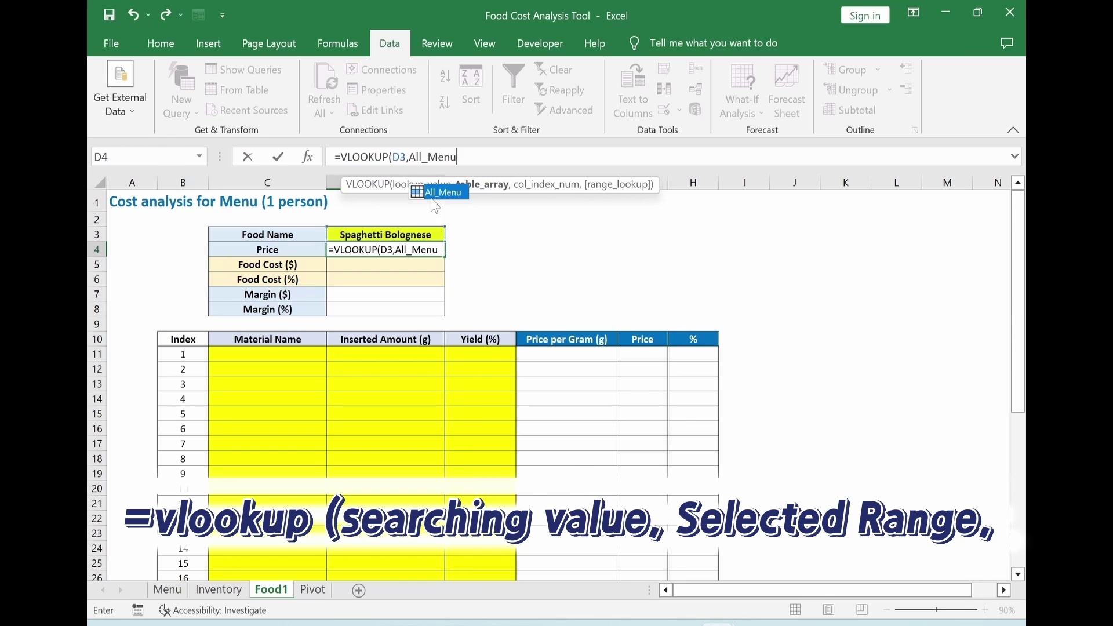
{"action": "key", "text": "Tab"}
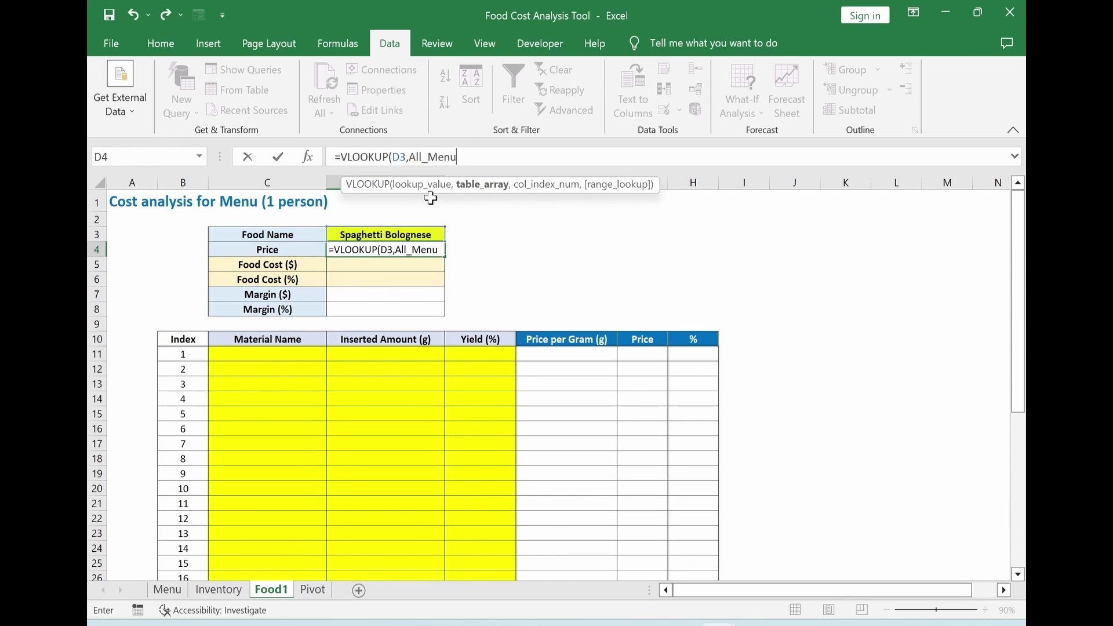
{"action": "type", "text": ","}
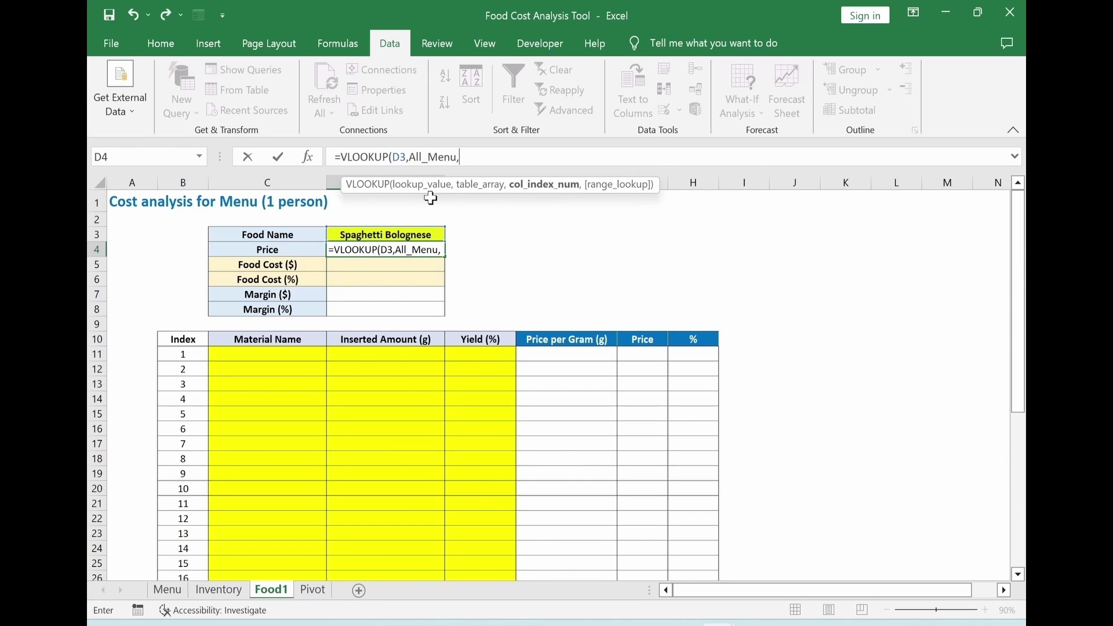
{"action": "type", "text": "2,"}
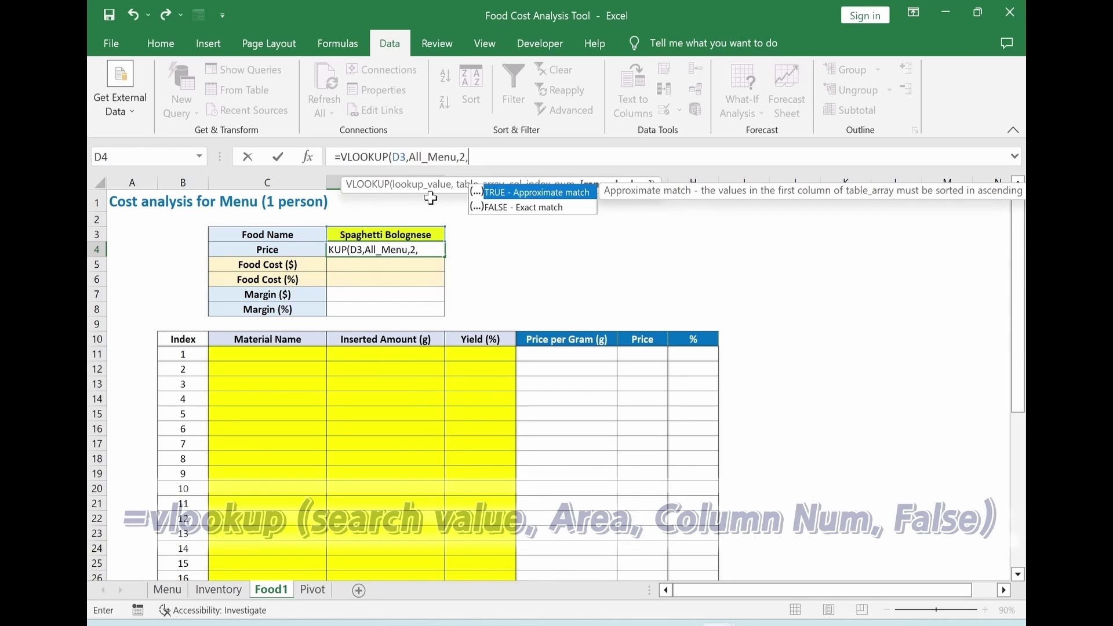
{"action": "left_click", "coordinate": [528, 212]}
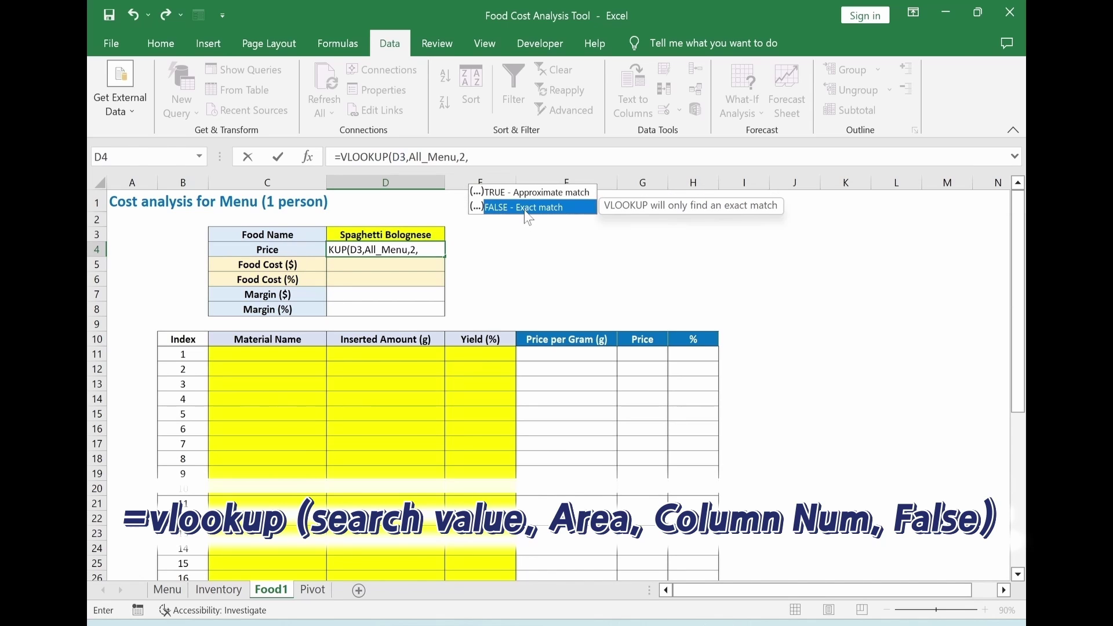
{"action": "double_click", "coordinate": [526, 209]}
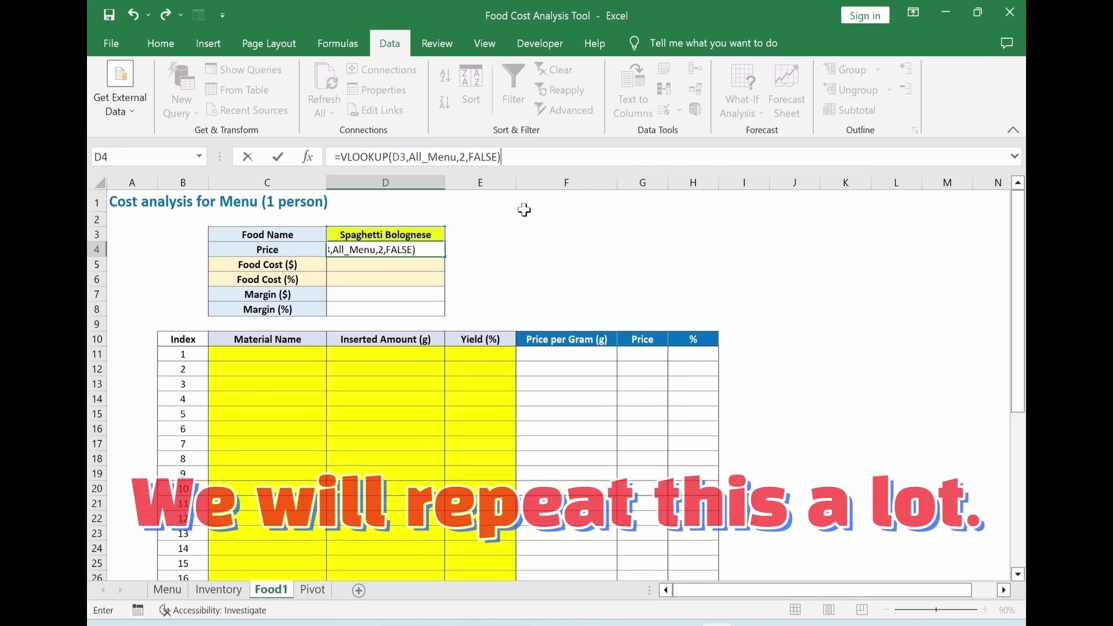
{"action": "key", "text": "Return"}
{"action": "left_click", "coordinate": [543, 268]}
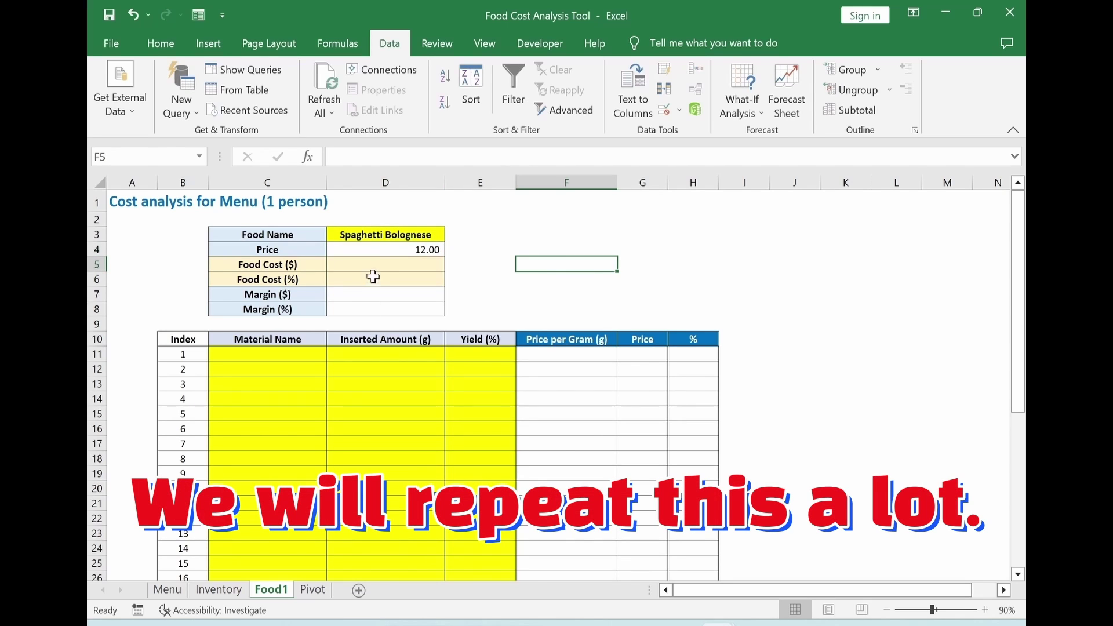
Compare the arguments of the Price formula in D4 with the All_Menu range and the Spaghetti Bolognese row on the Menu sheet.
{"action": "left_click", "coordinate": [369, 249]}
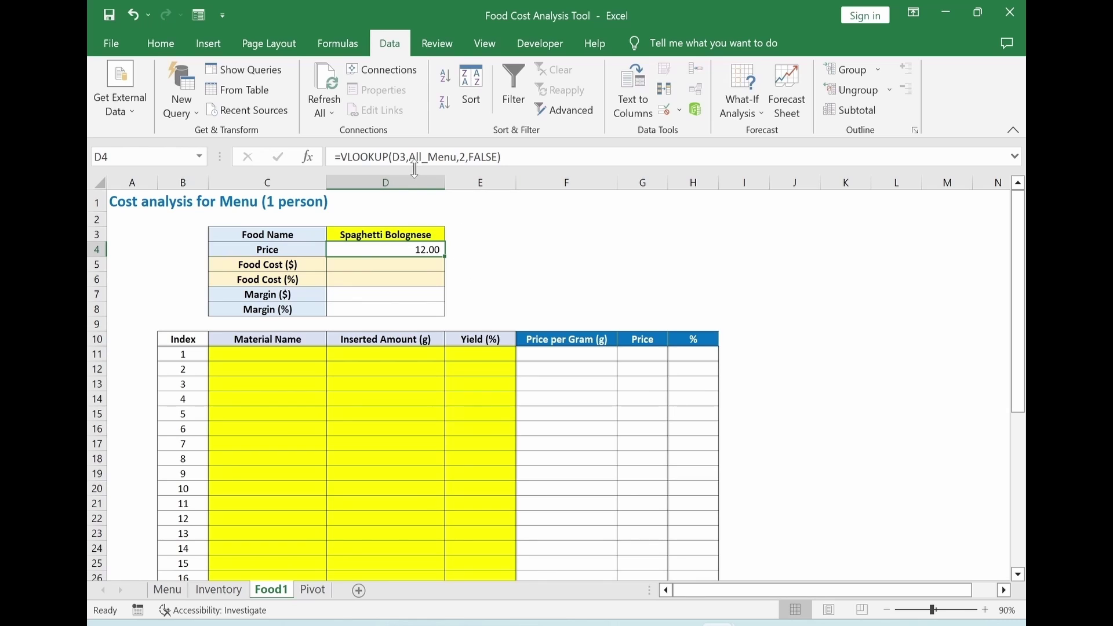
{"action": "left_click", "coordinate": [168, 589]}
{"action": "left_click", "coordinate": [198, 157]}
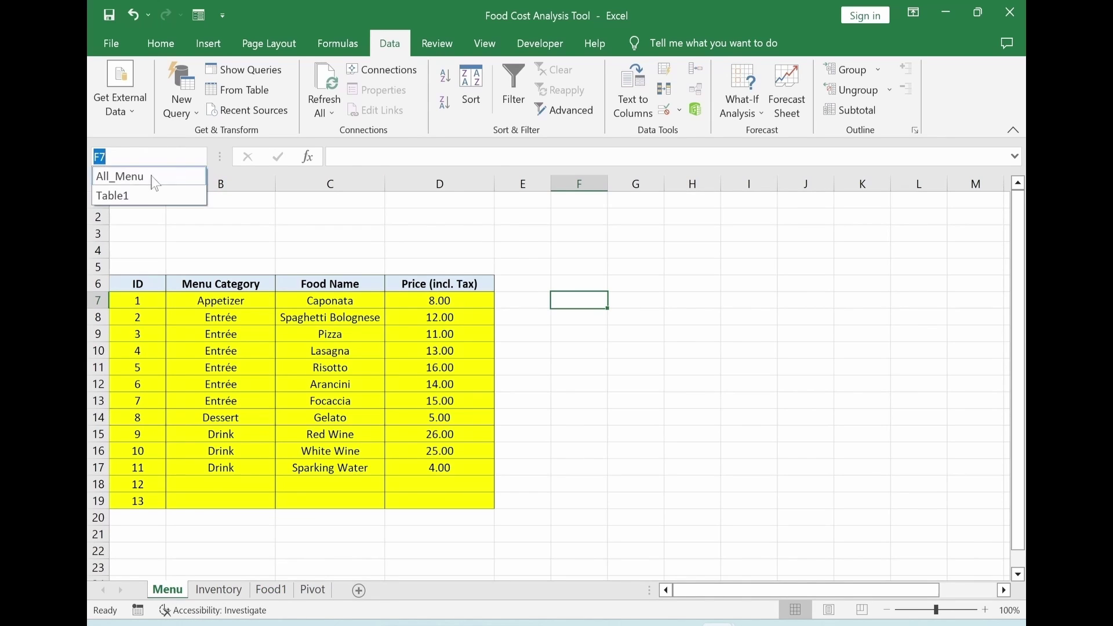
{"action": "left_click", "coordinate": [155, 183]}
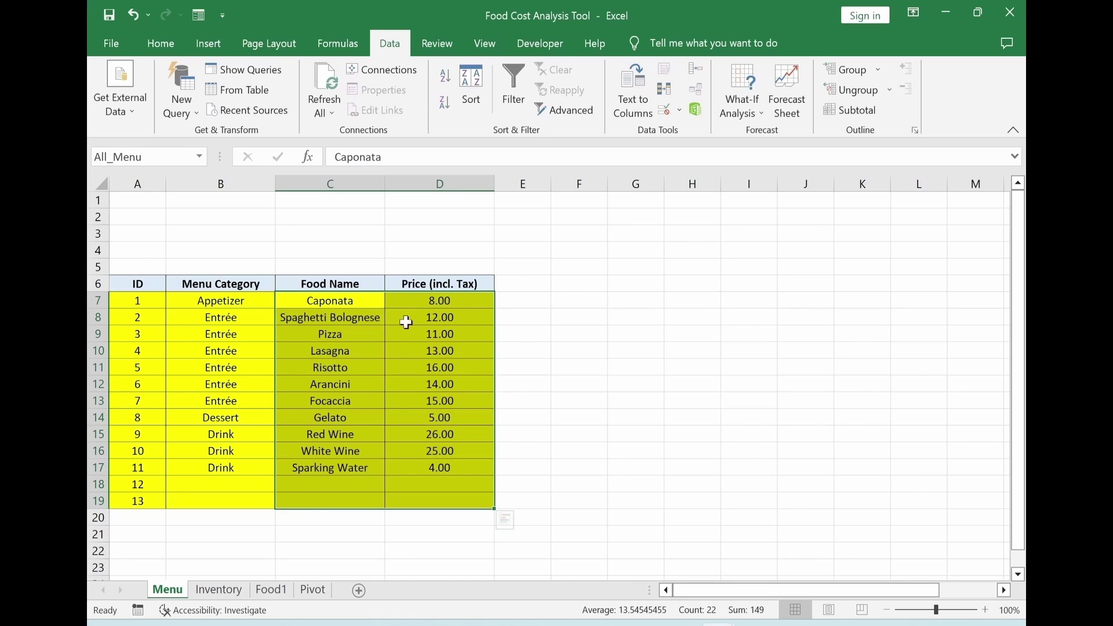
{"action": "left_click", "coordinate": [270, 589]}
{"action": "double_click", "coordinate": [463, 157]}
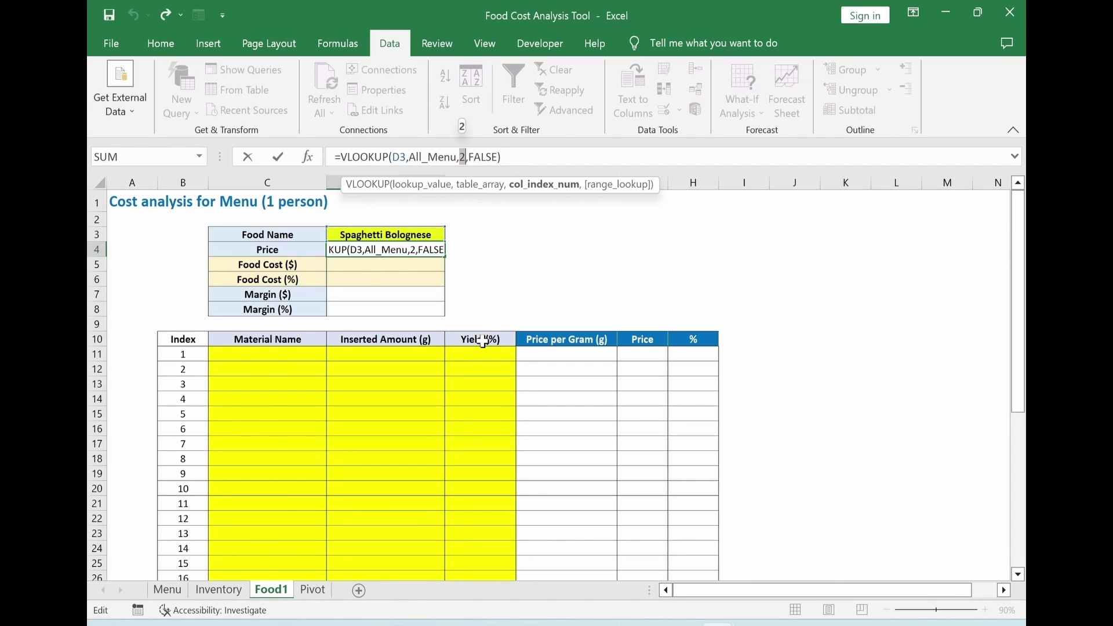
{"action": "key", "text": "Escape"}
{"action": "left_click", "coordinate": [173, 591]}
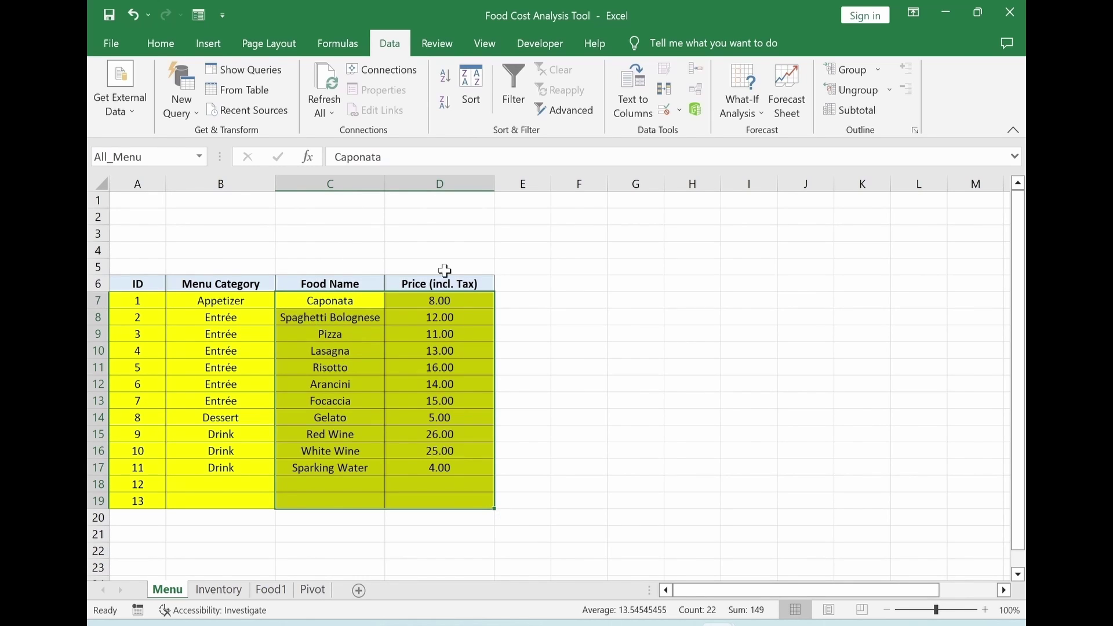
{"action": "left_click", "coordinate": [308, 318]}
{"action": "left_click", "coordinate": [416, 318]}
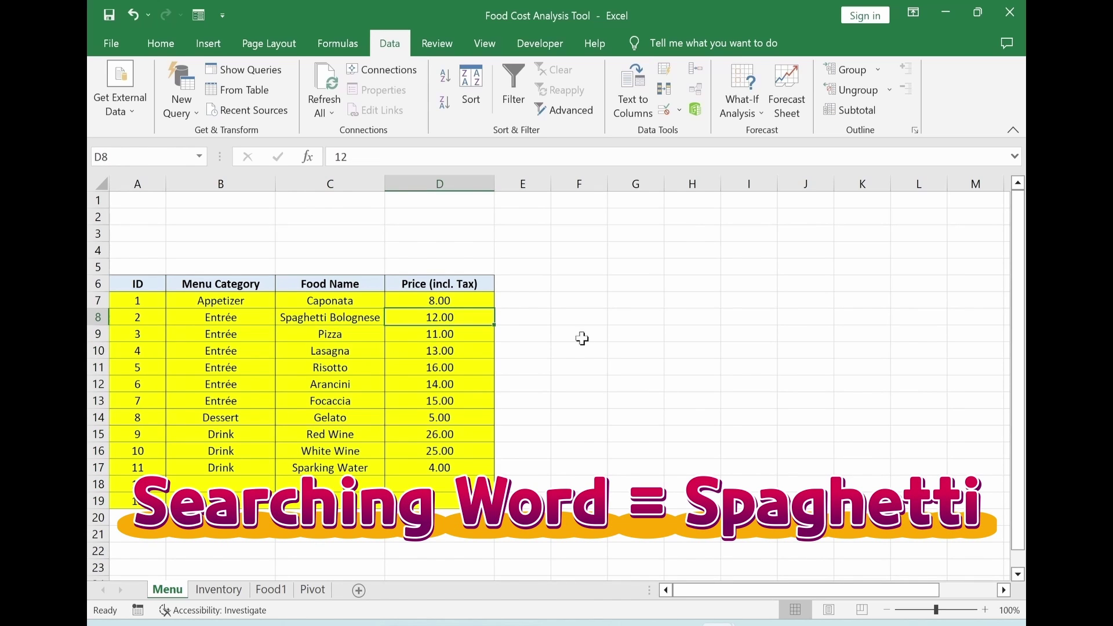
{"action": "left_click", "coordinate": [272, 590]}
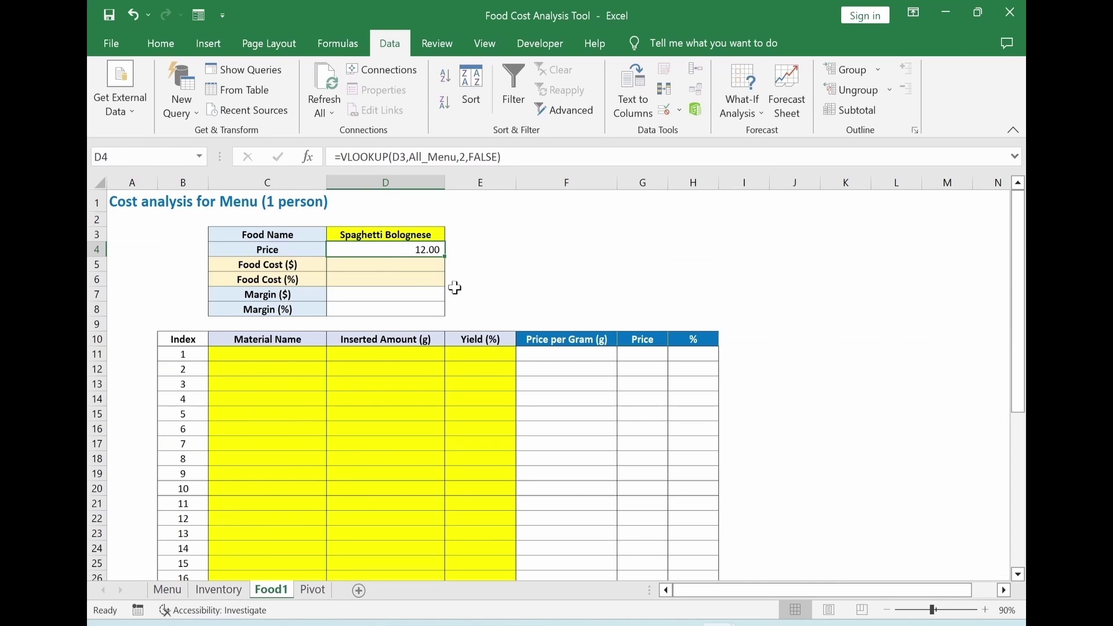
Fill the Material Name, Inserted Amount and Yield columns on Food1 in C11:E29 with the copied Spaghetti Bolognese ingredient data.
{"action": "left_click", "coordinate": [175, 594]}
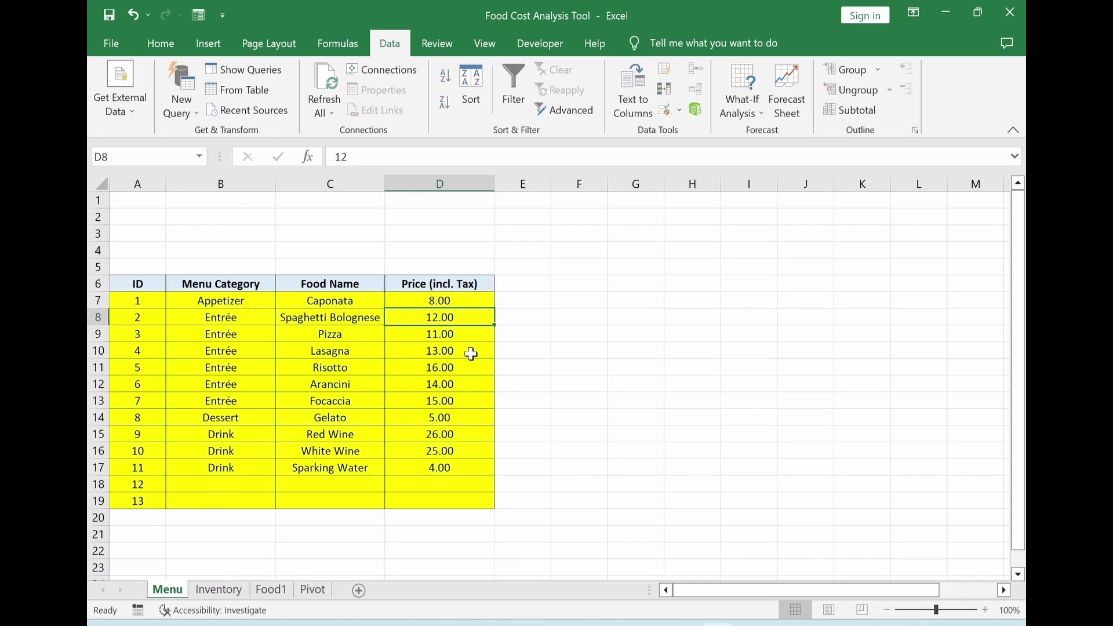
{"action": "left_click", "coordinate": [272, 589]}
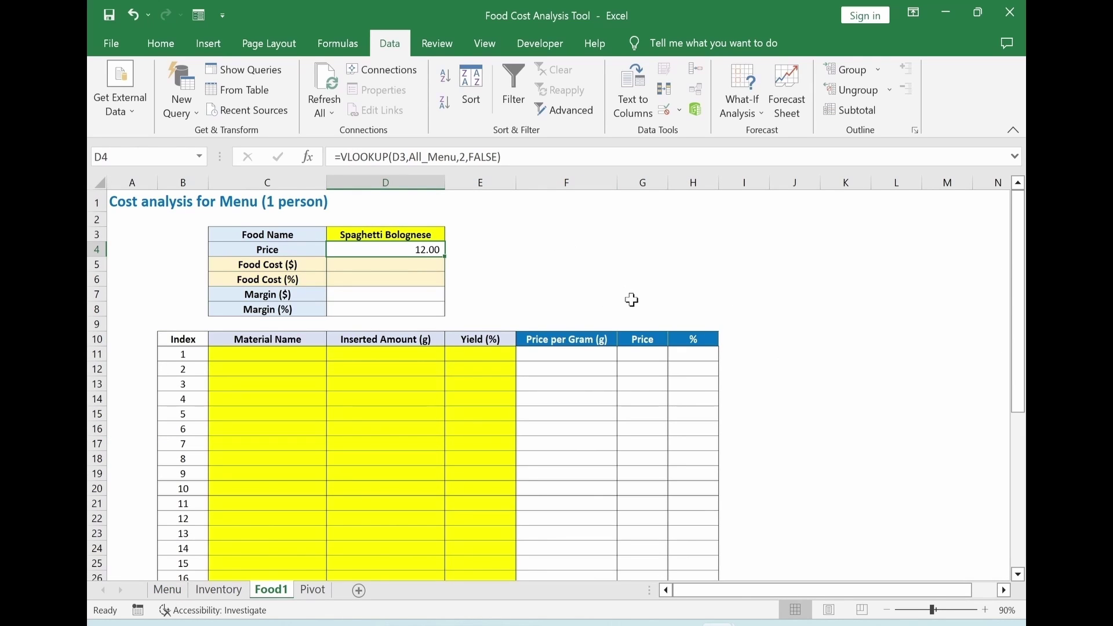
{"action": "left_click", "coordinate": [276, 355]}
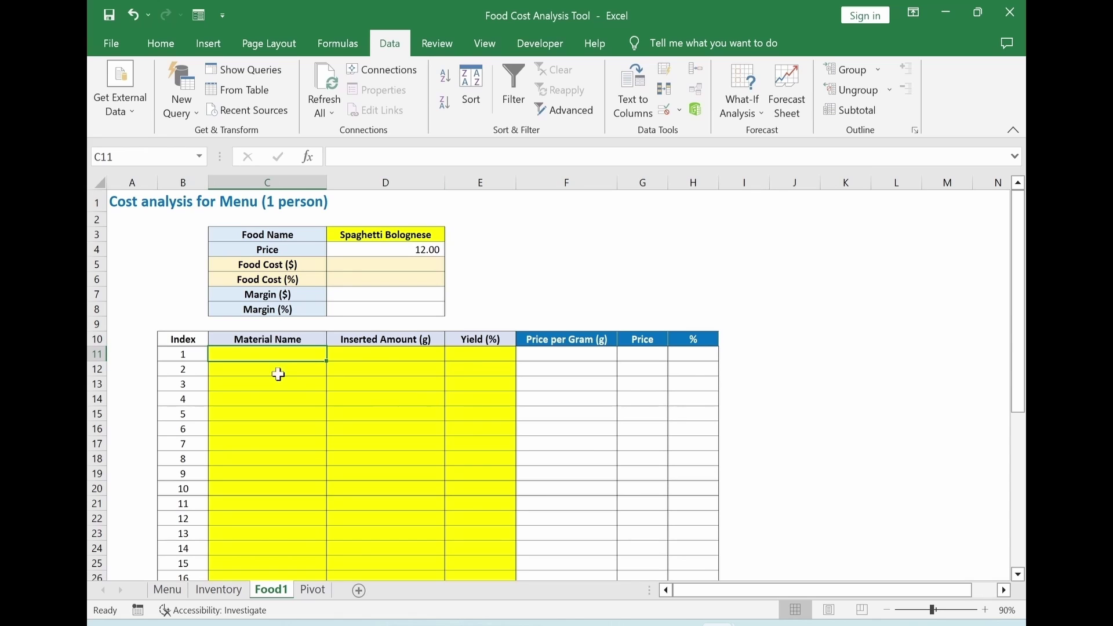
{"action": "scroll", "coordinate": [385, 432], "scroll_direction": "down", "scroll_amount": 1}
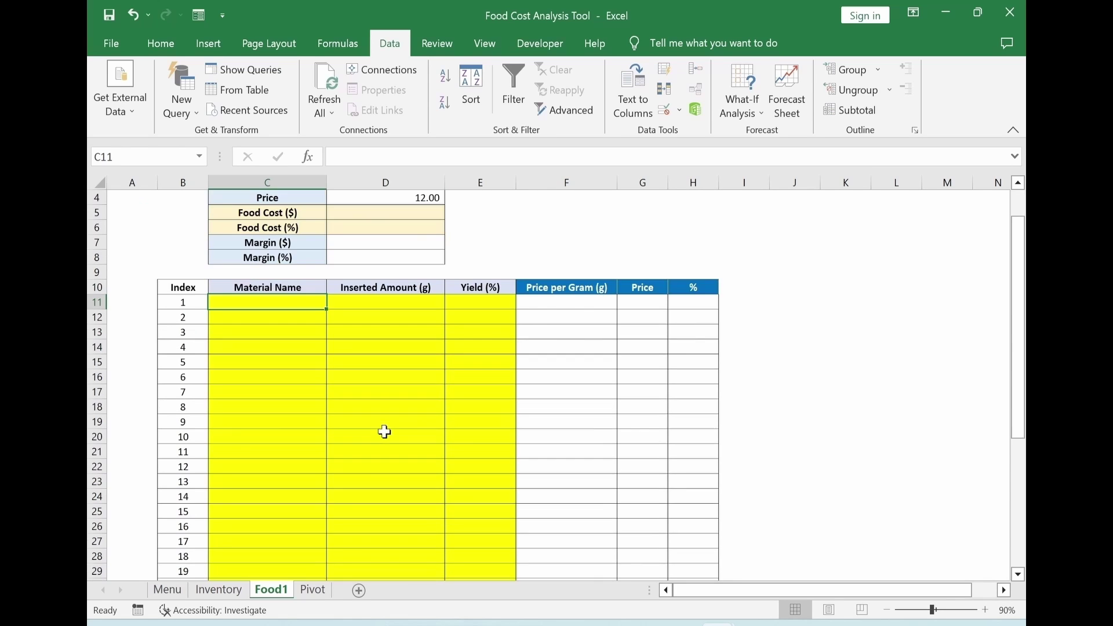
{"action": "scroll", "coordinate": [798, 550], "scroll_direction": "up", "scroll_amount": 1}
{"action": "key", "text": "ctrl+c"}
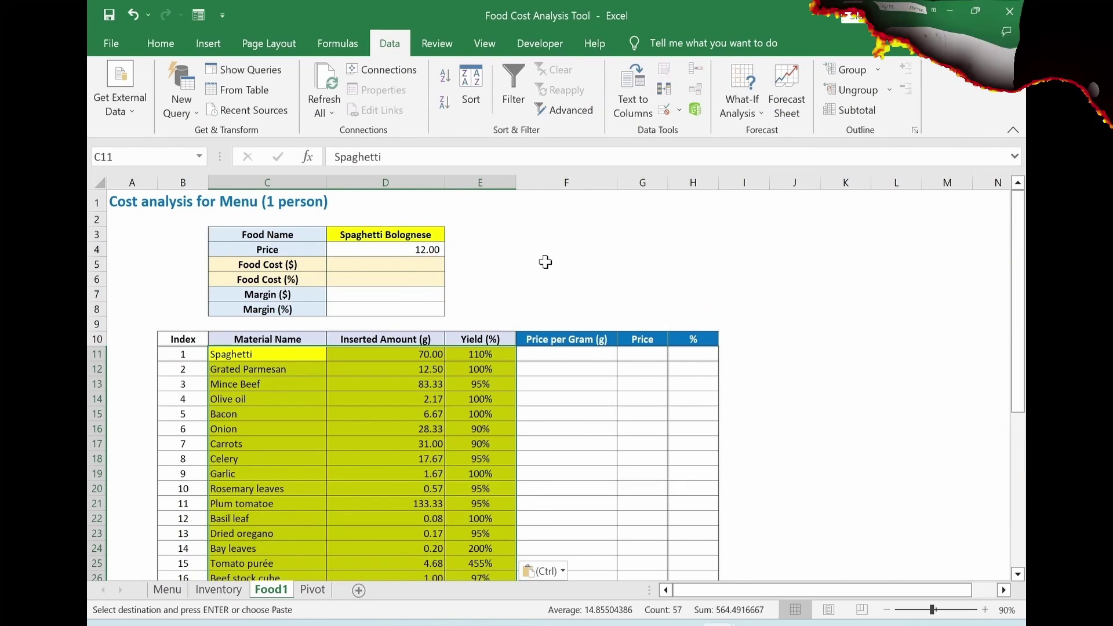
{"action": "left_click", "coordinate": [545, 264]}
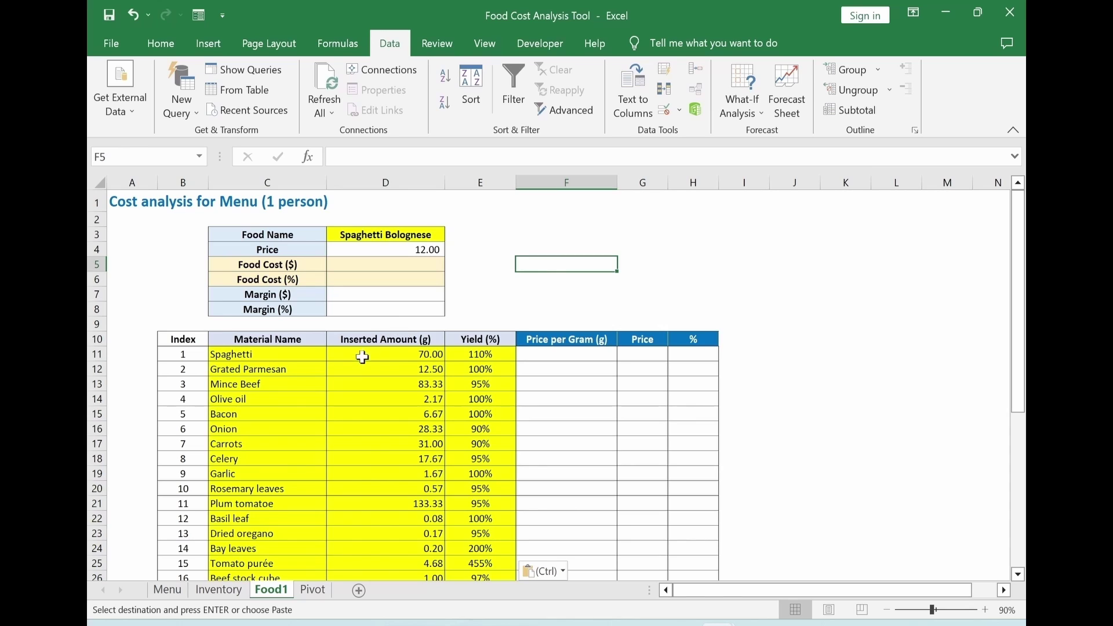
Compare the Inserted Amount values on Food1 with the six-person and one-person gram weights on the recipe workbook's Semi-Food Cost sheet.
{"action": "left_click", "coordinate": [390, 353]}
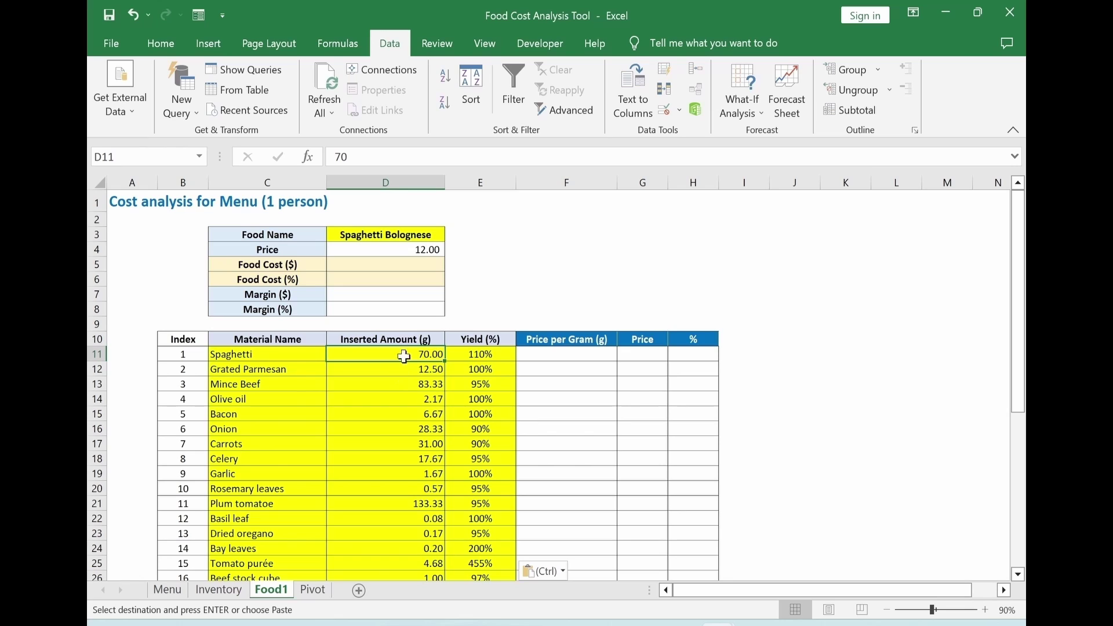
{"action": "left_click", "coordinate": [394, 429]}
{"action": "left_click", "coordinate": [406, 357]}
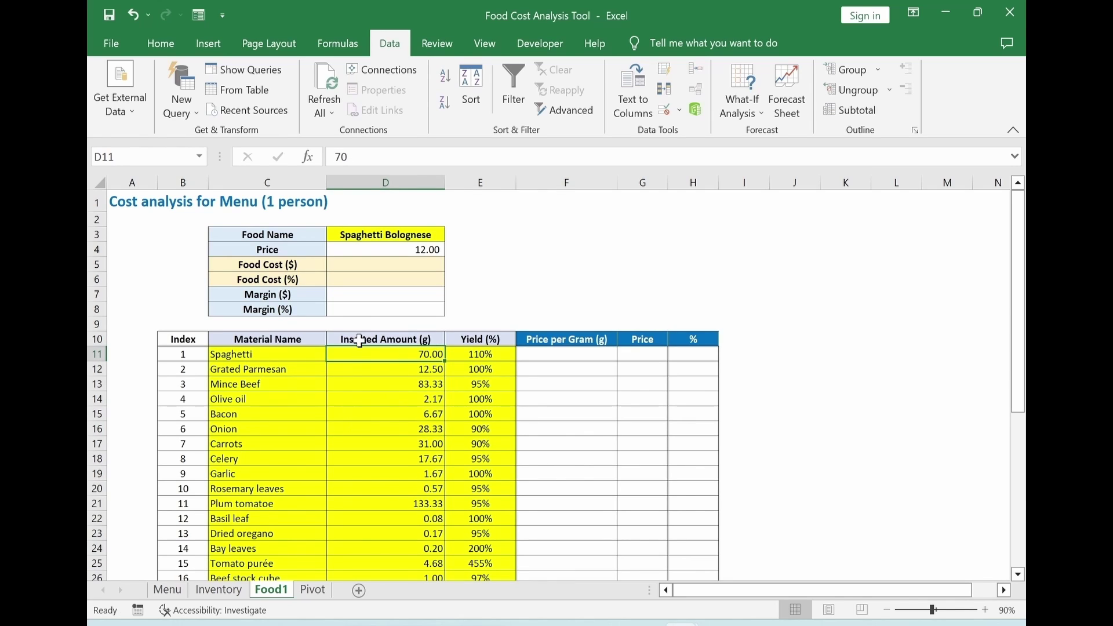
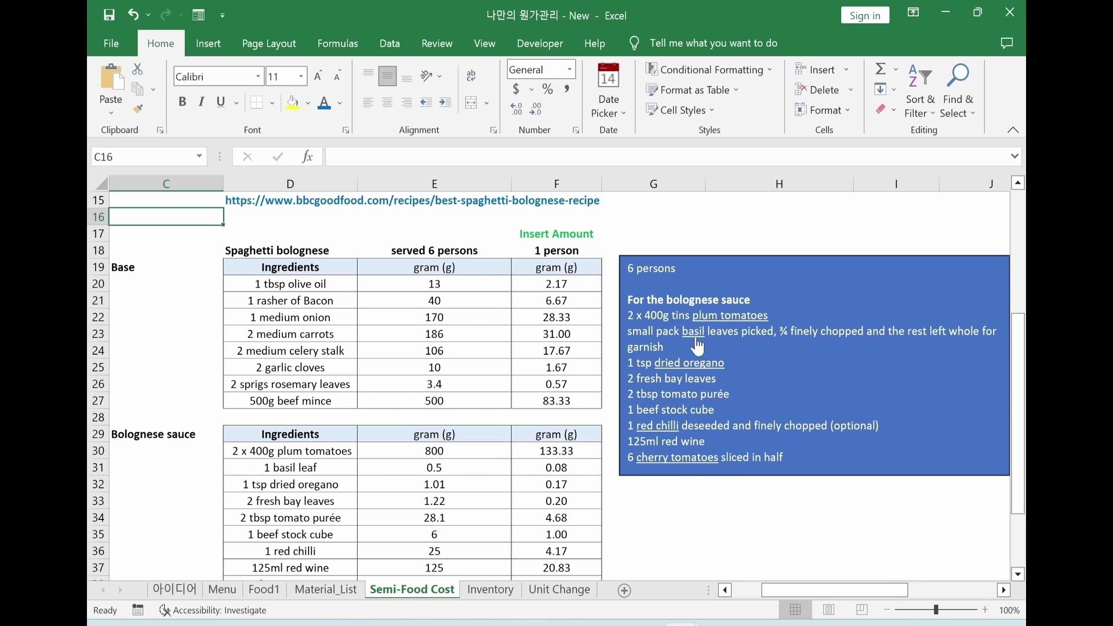
{"action": "left_click", "coordinate": [425, 283]}
{"action": "left_click", "coordinate": [429, 317]}
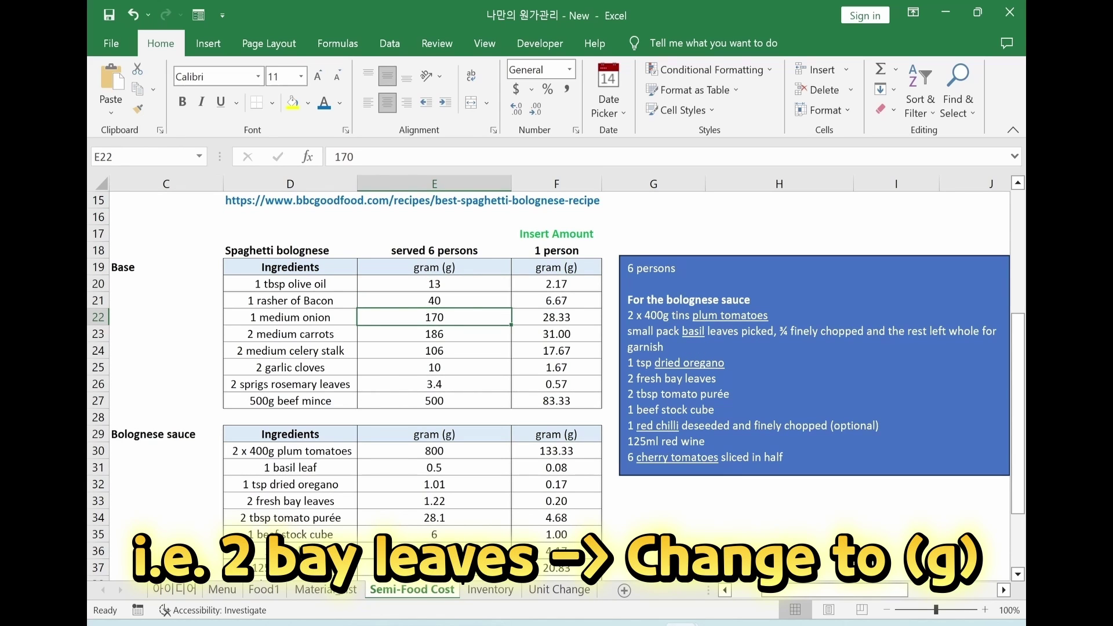
{"action": "left_click", "coordinate": [577, 299]}
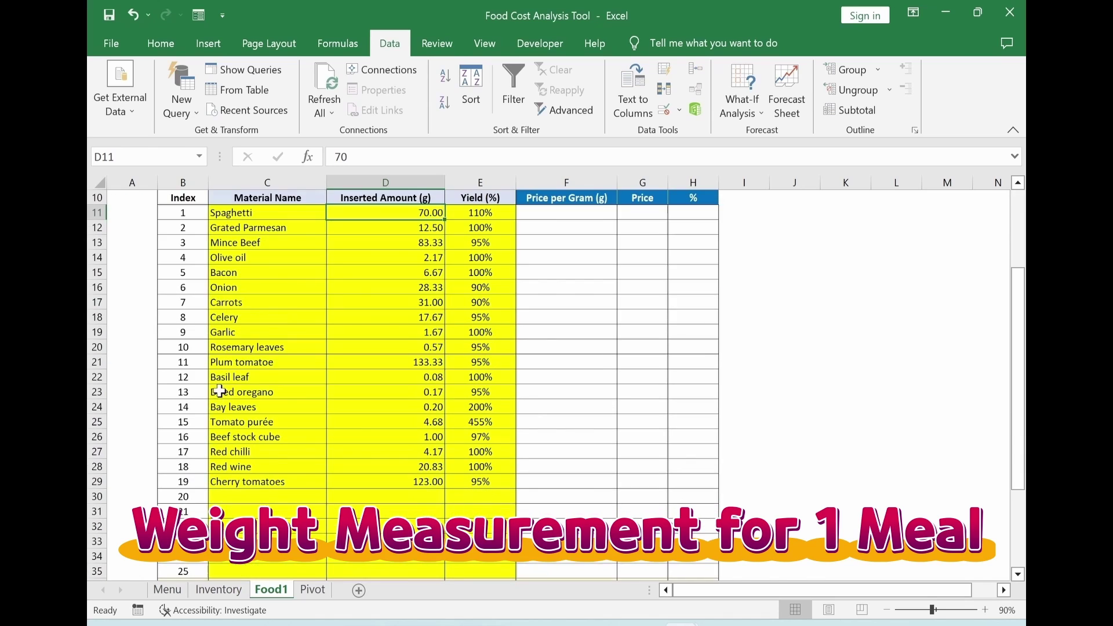
Examine the inserted amounts and yield rates of the Food1 ingredients, especially Spaghetti, Grated Parmesan and Onion.
{"action": "scroll", "coordinate": [220, 396], "scroll_direction": "down", "scroll_amount": 3}
{"action": "scroll", "coordinate": [192, 328], "scroll_direction": "up", "scroll_amount": 2}
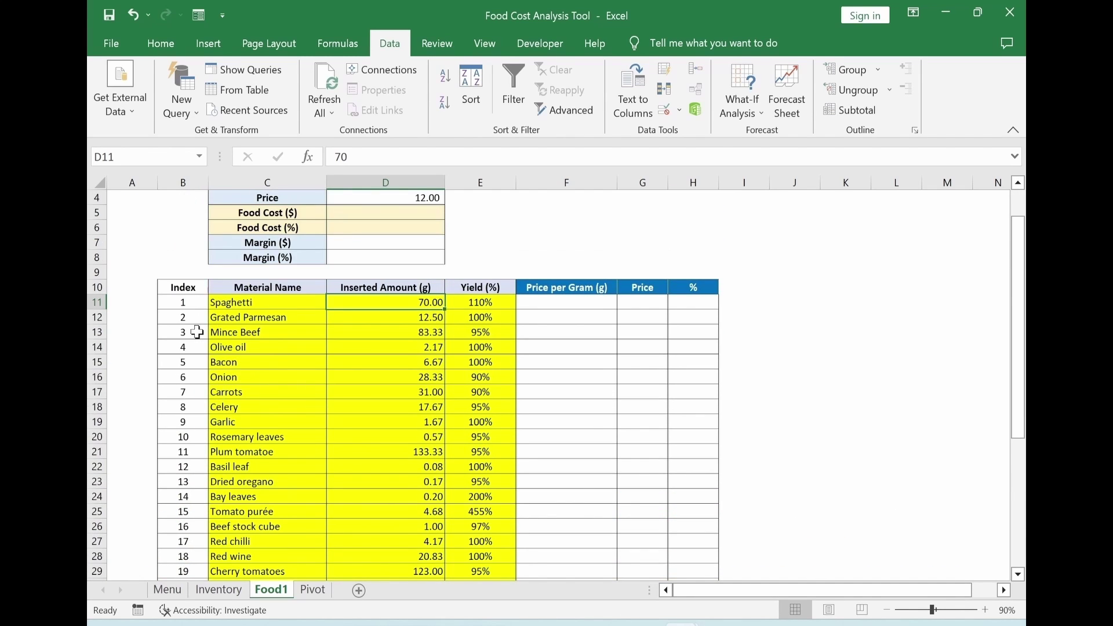
{"action": "scroll", "coordinate": [191, 429], "scroll_direction": "down", "scroll_amount": 2}
{"action": "key", "text": "Right"}
{"action": "scroll", "coordinate": [486, 410], "scroll_direction": "up", "scroll_amount": 2}
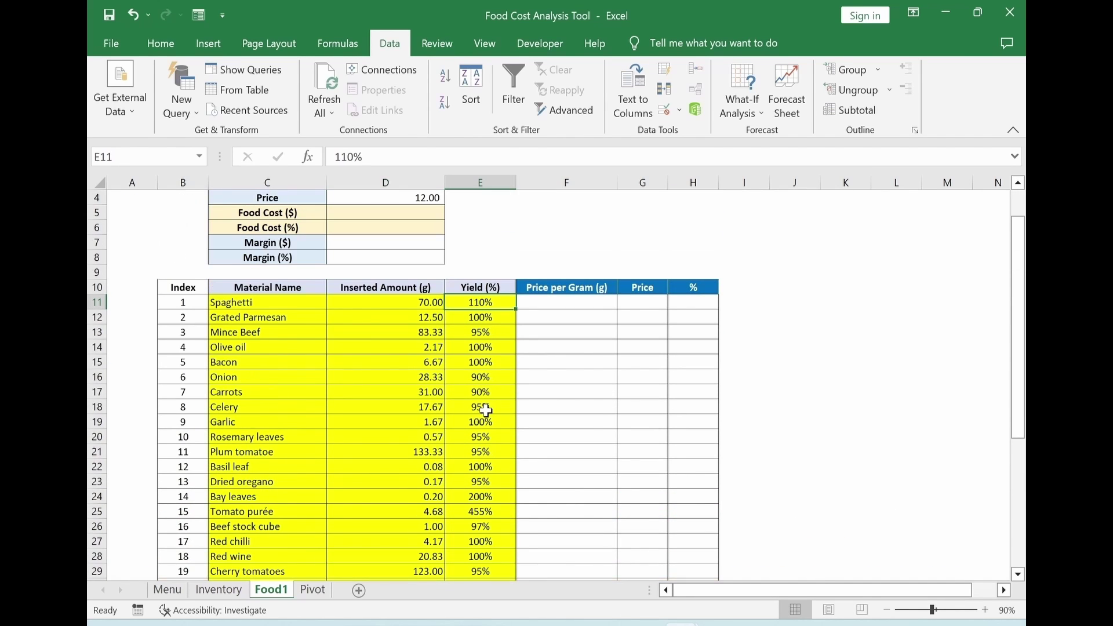
{"action": "key", "text": "Left"}
{"action": "key", "text": "Left"}
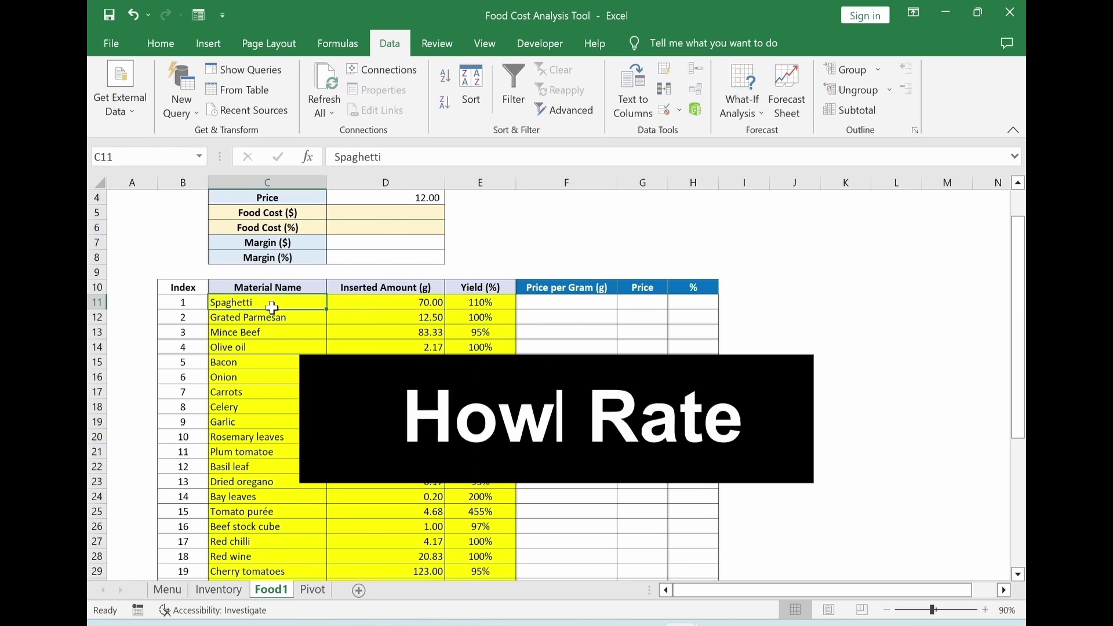
{"action": "left_click", "coordinate": [357, 305]}
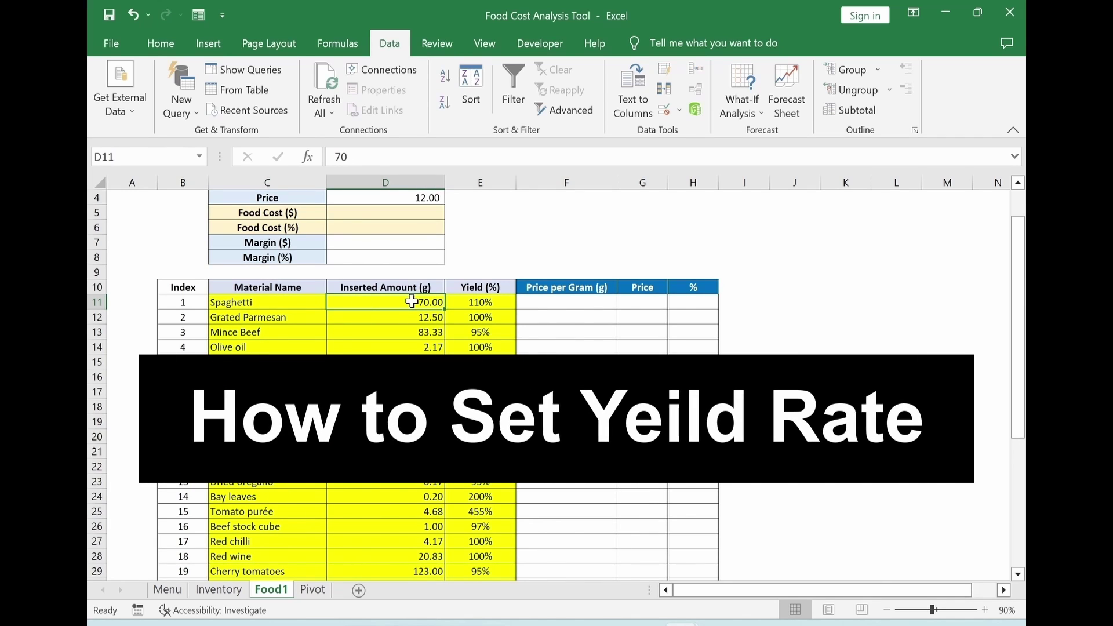
{"action": "left_click", "coordinate": [483, 306]}
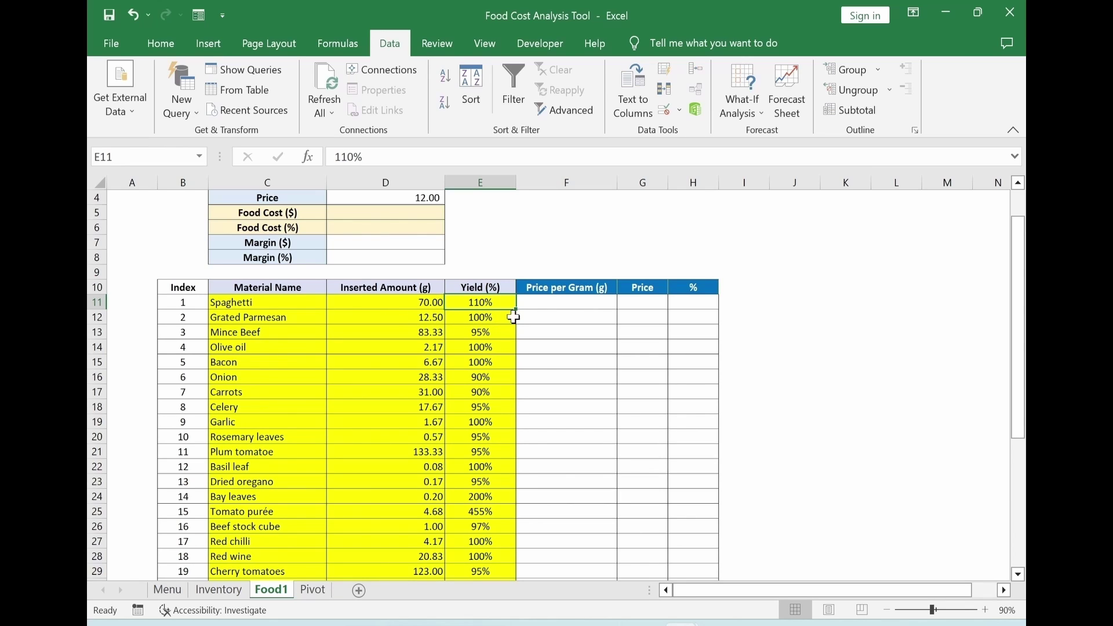
{"action": "left_click", "coordinate": [394, 320]}
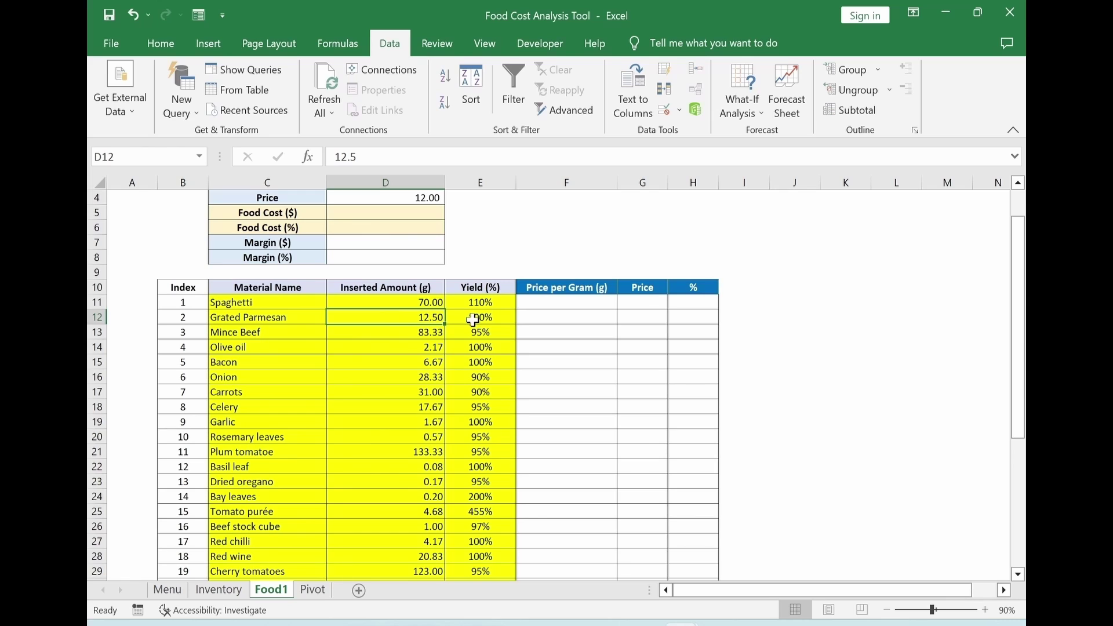
{"action": "left_click_drag", "start_coordinate": [273, 377], "coordinate": [479, 378]}
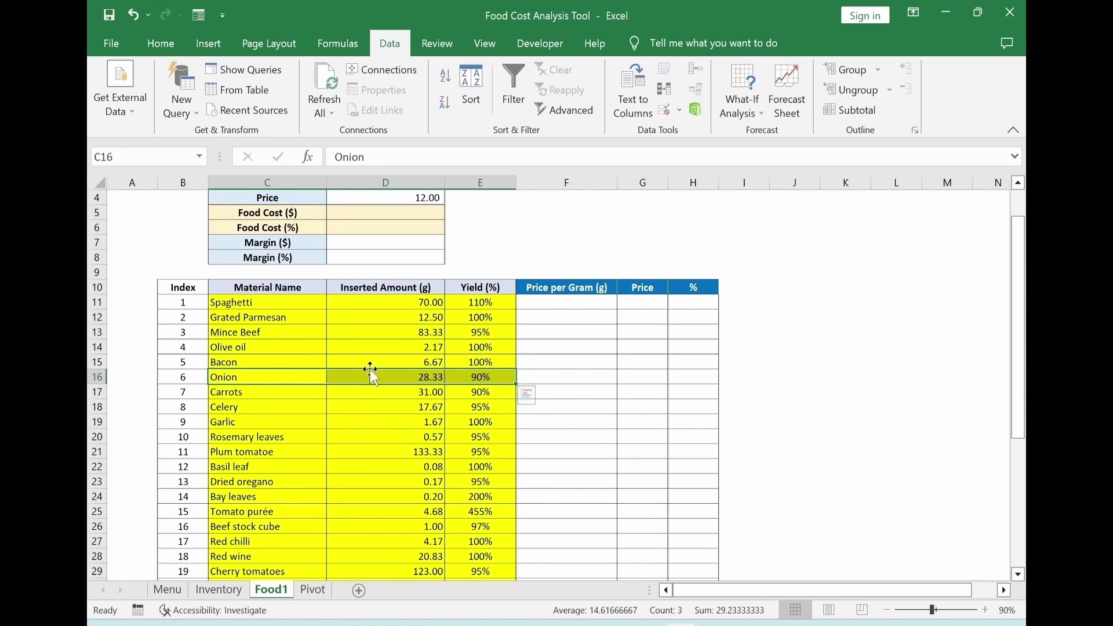
{"action": "left_click", "coordinate": [419, 379]}
{"action": "left_click", "coordinate": [470, 380]}
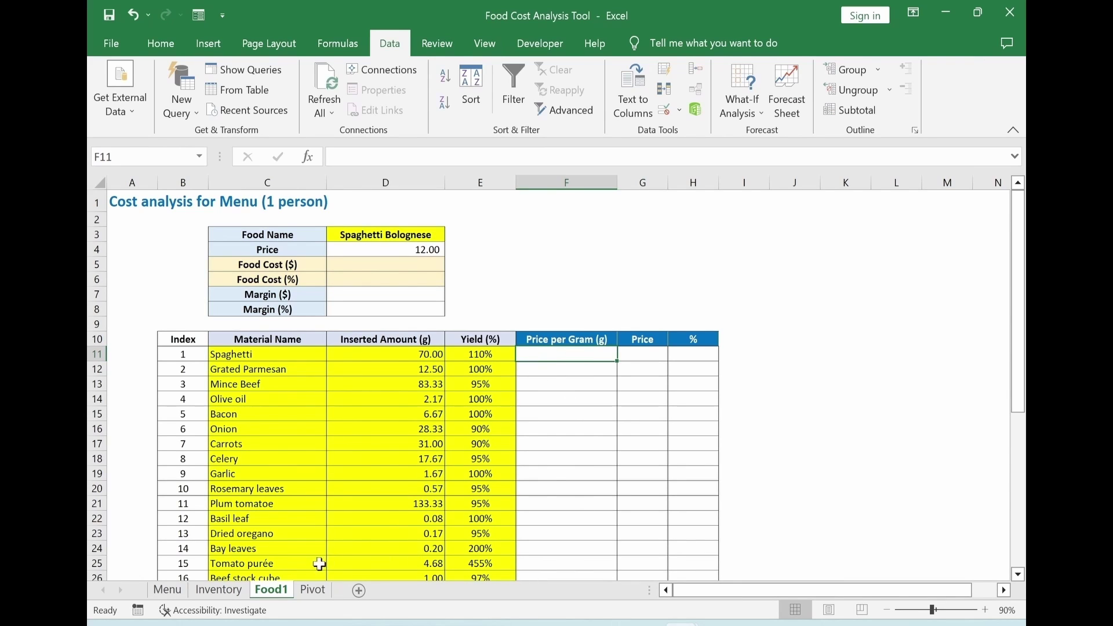
Review the ingredient names and average prices per gram on the Pivot sheet down to the Grand Total row.
{"action": "left_click", "coordinate": [313, 590]}
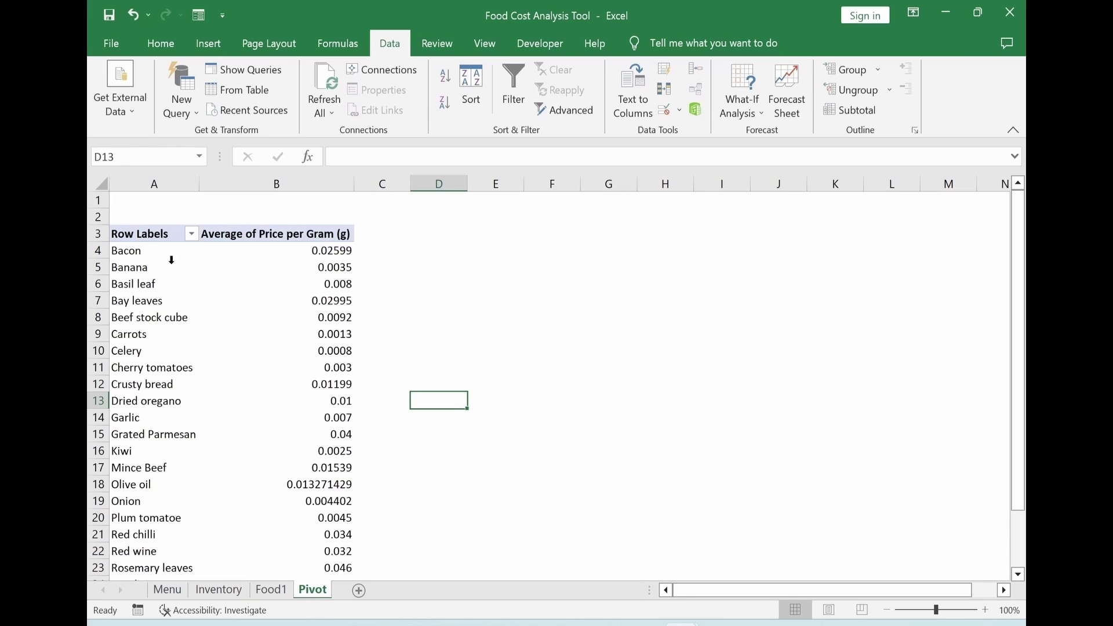
{"action": "key", "text": "Up"}
{"action": "key", "text": "Right"}
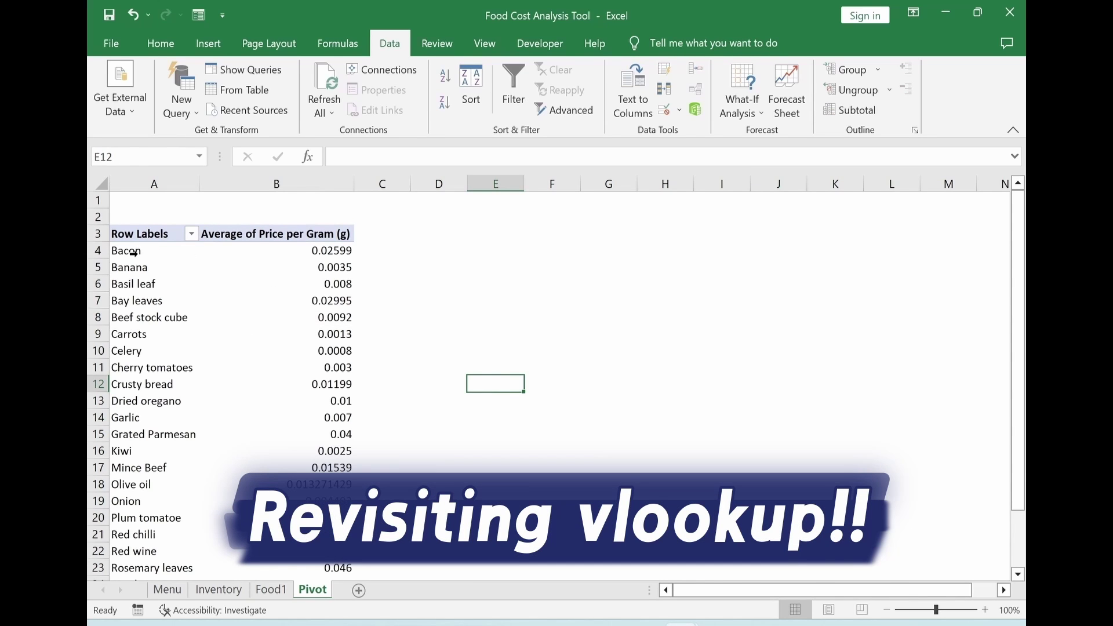
{"action": "left_click_drag", "start_coordinate": [134, 254], "coordinate": [290, 536]}
{"action": "left_click", "coordinate": [436, 503]}
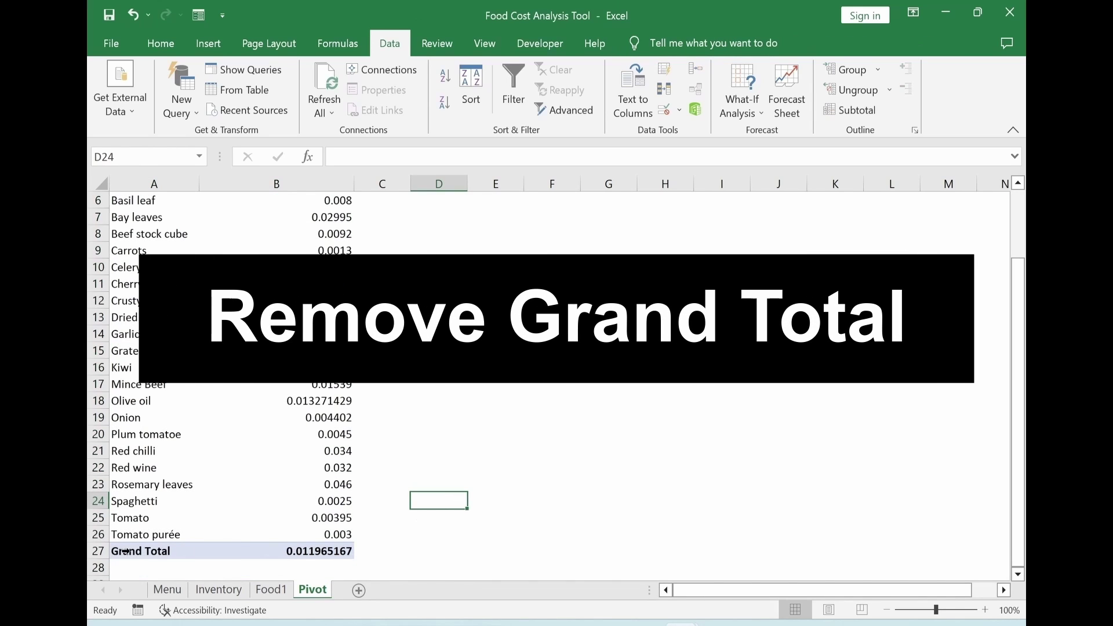
{"action": "scroll", "coordinate": [296, 519], "scroll_direction": "up", "scroll_amount": 1}
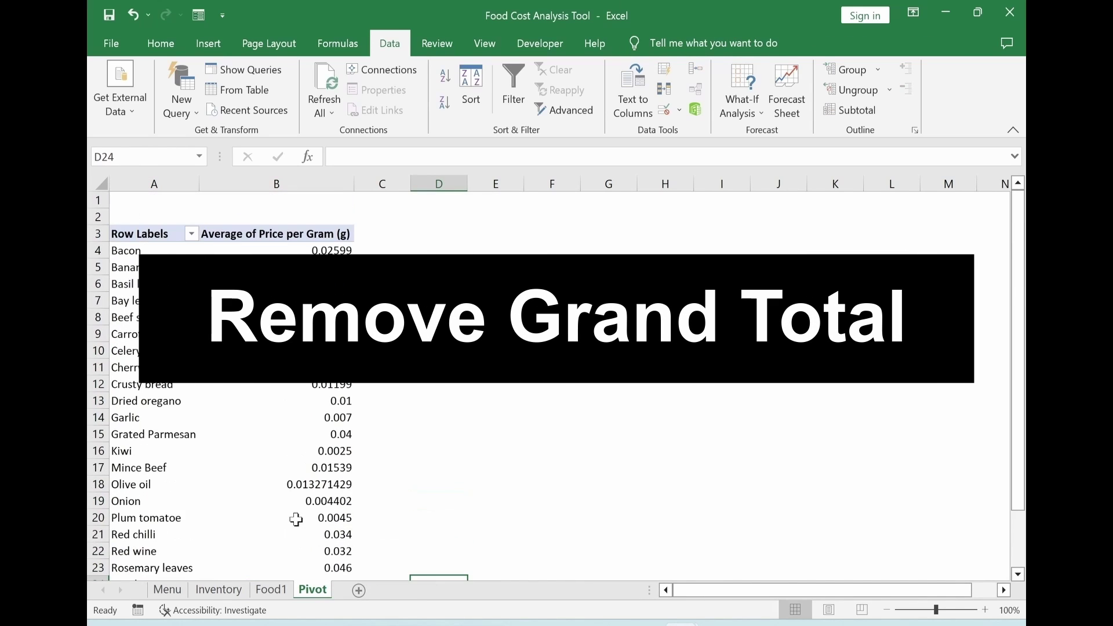
{"action": "scroll", "coordinate": [296, 518], "scroll_direction": "down", "scroll_amount": 2}
{"action": "scroll", "coordinate": [295, 518], "scroll_direction": "up", "scroll_amount": 2}
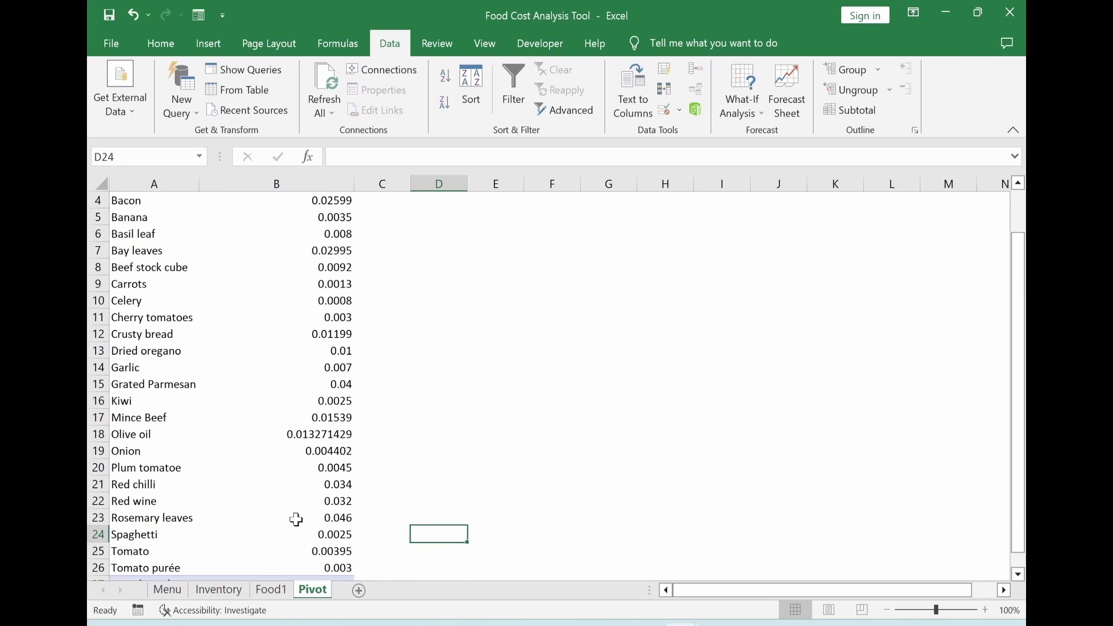
{"action": "scroll", "coordinate": [296, 518], "scroll_direction": "up", "scroll_amount": 1}
Turn off the grand totals for rows and columns in the pivot table's options and check the end of the list.
{"action": "left_click", "coordinate": [256, 315]}
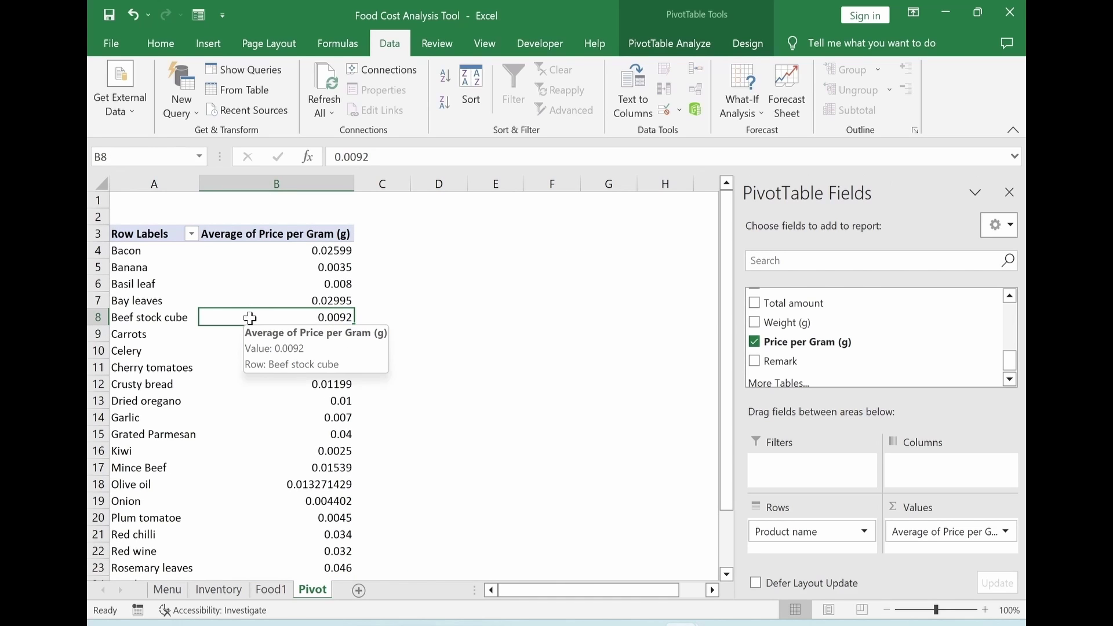
{"action": "right_click", "coordinate": [252, 320]}
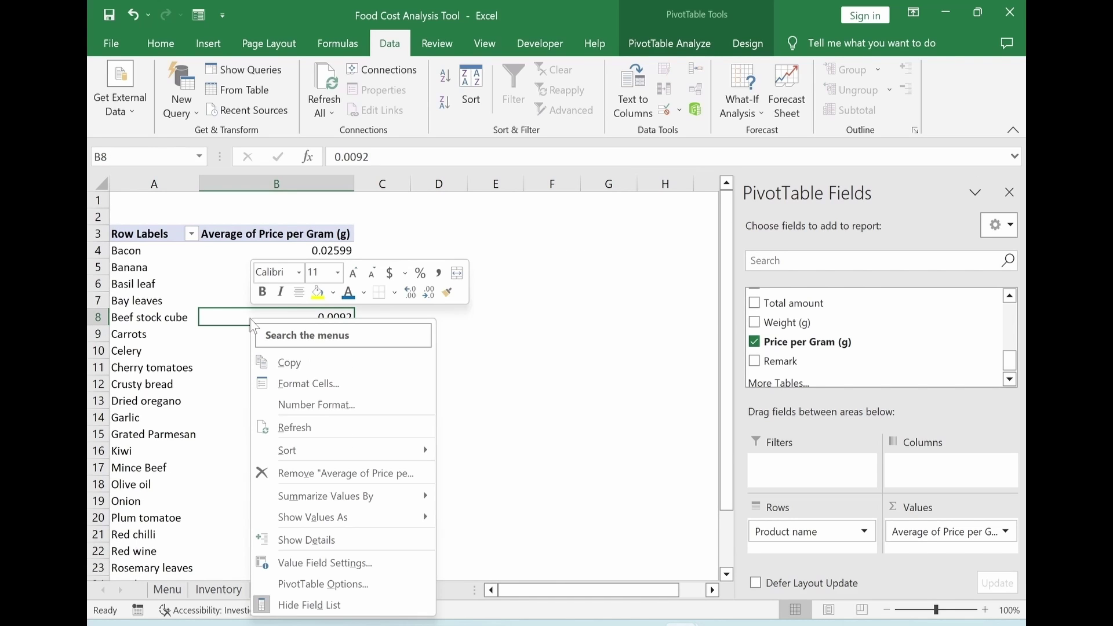
{"action": "left_click", "coordinate": [297, 583]}
{"action": "left_click", "coordinate": [233, 220]}
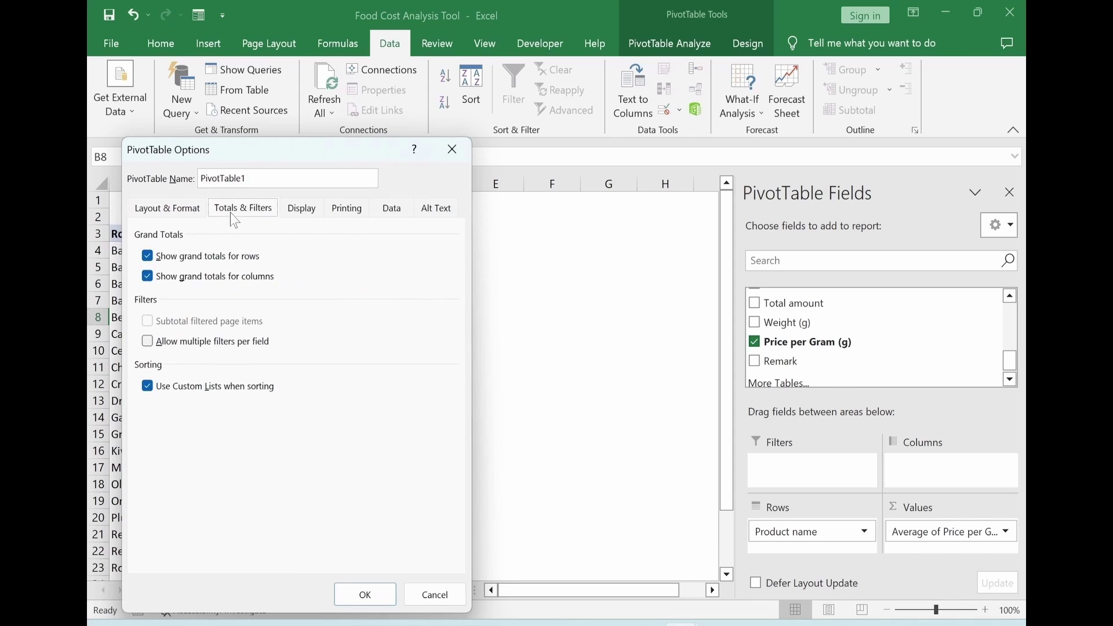
{"action": "left_click", "coordinate": [184, 257]}
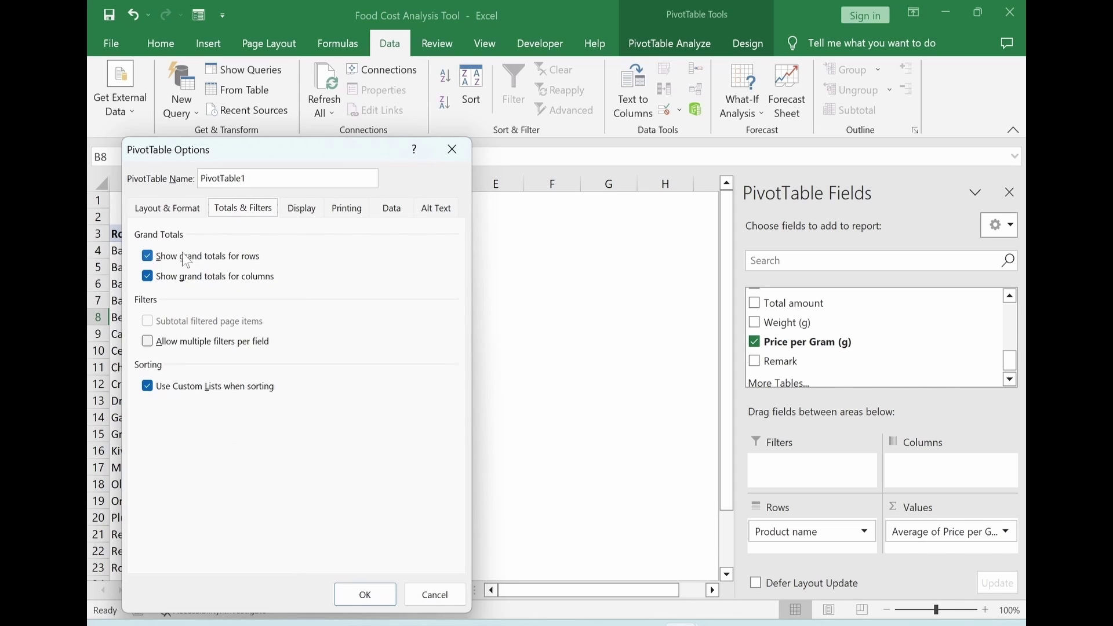
{"action": "left_click", "coordinate": [148, 277]}
{"action": "left_click", "coordinate": [365, 594]}
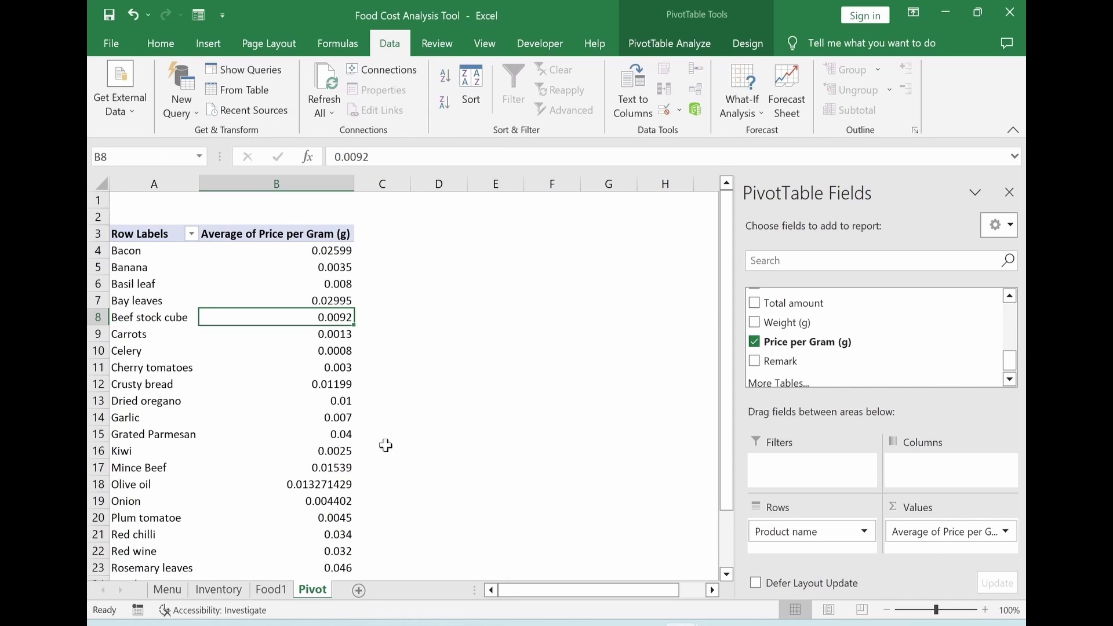
{"action": "scroll", "coordinate": [356, 470], "scroll_direction": "down", "scroll_amount": 4}
{"action": "scroll", "coordinate": [353, 465], "scroll_direction": "up", "scroll_amount": 4}
Name the range A4:B33 on the Pivot sheet Material_List and check which cells the name selects.
{"action": "left_click", "coordinate": [138, 252]}
{"action": "left_click_drag", "start_coordinate": [138, 254], "coordinate": [329, 515]}
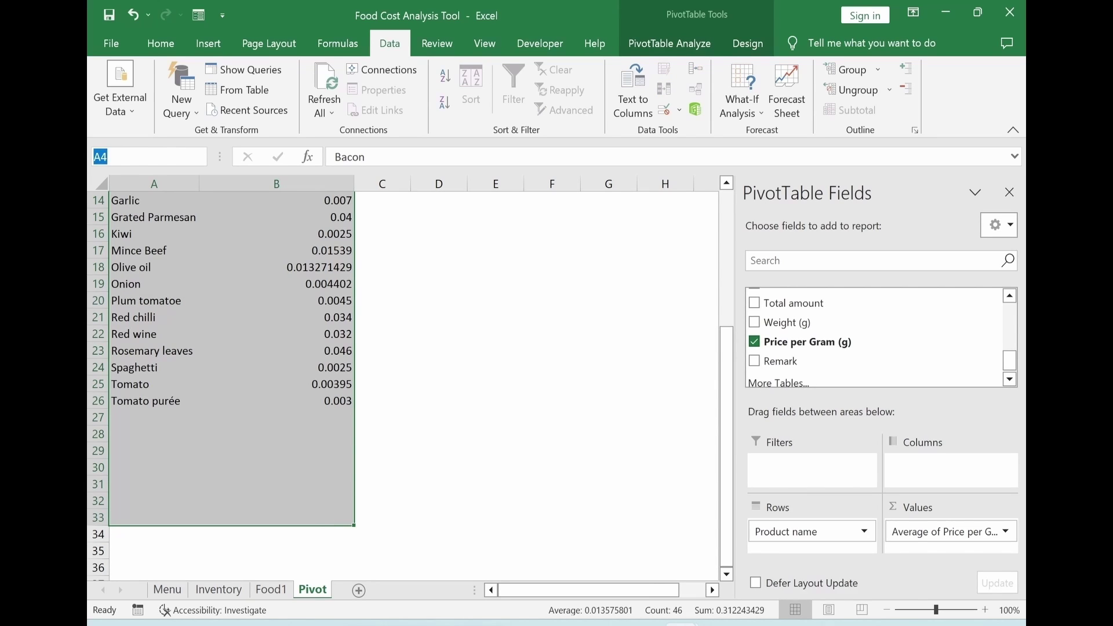
{"action": "type", "text": "Material_List"}
{"action": "key", "text": "Return"}
{"action": "left_click", "coordinate": [495, 333]}
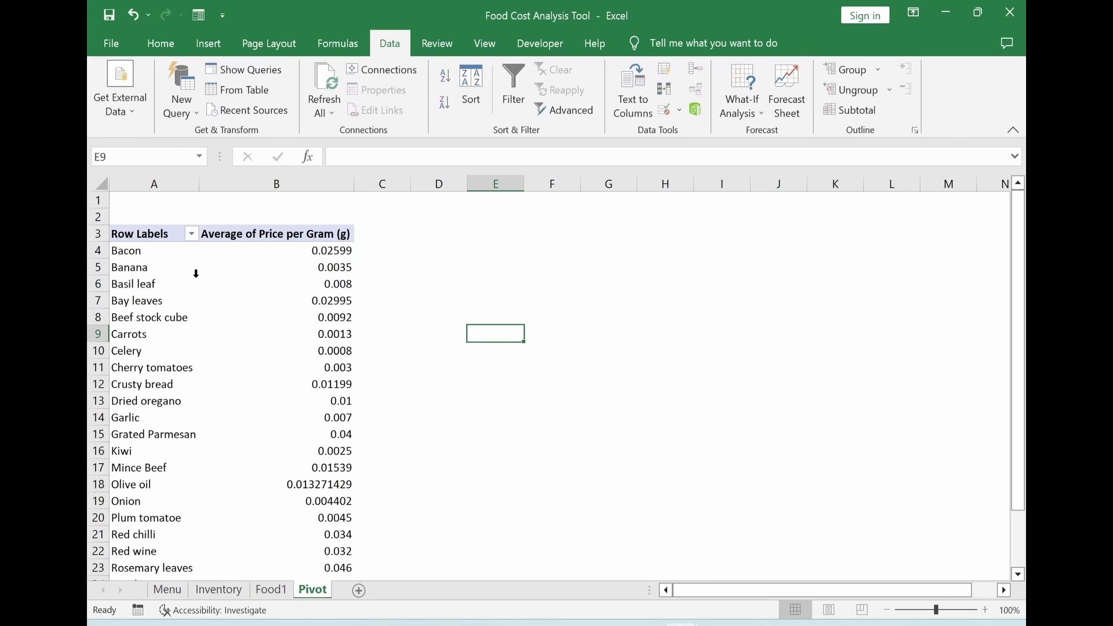
{"action": "left_click", "coordinate": [199, 157]}
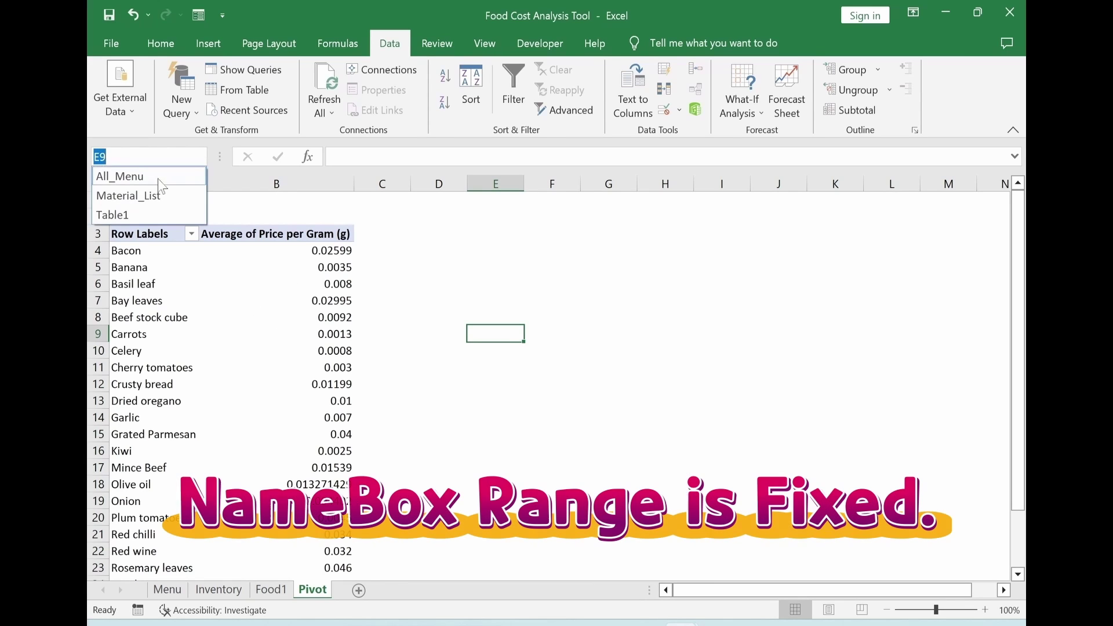
{"action": "left_click", "coordinate": [129, 197]}
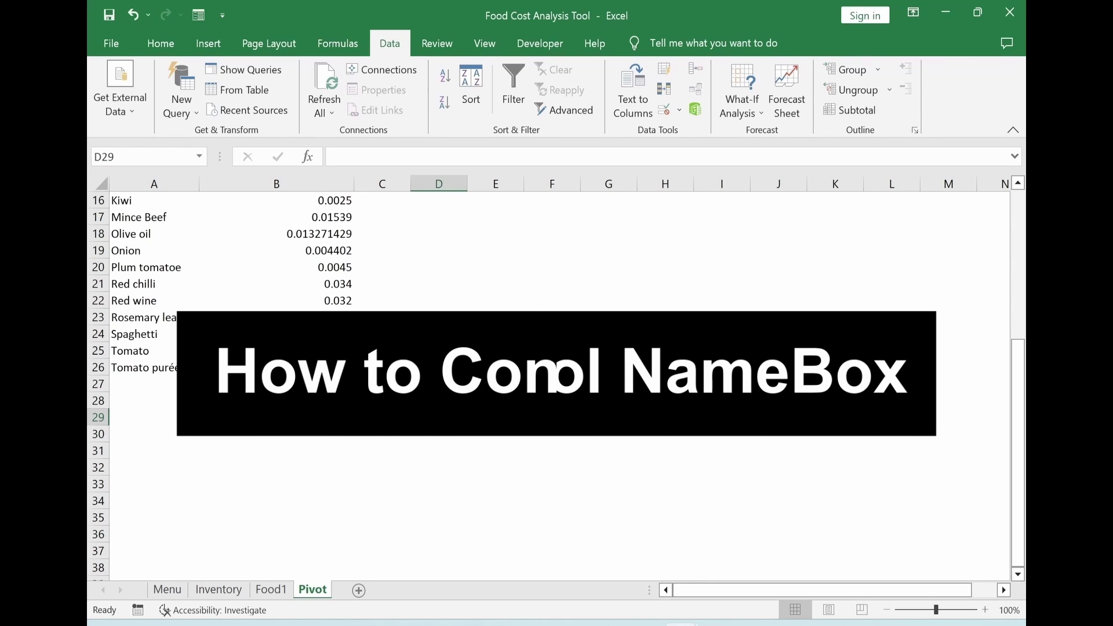
Extend the named range Material_List so it refers to =Pivot!$A$4:$B$330.
{"action": "left_click", "coordinate": [340, 52]}
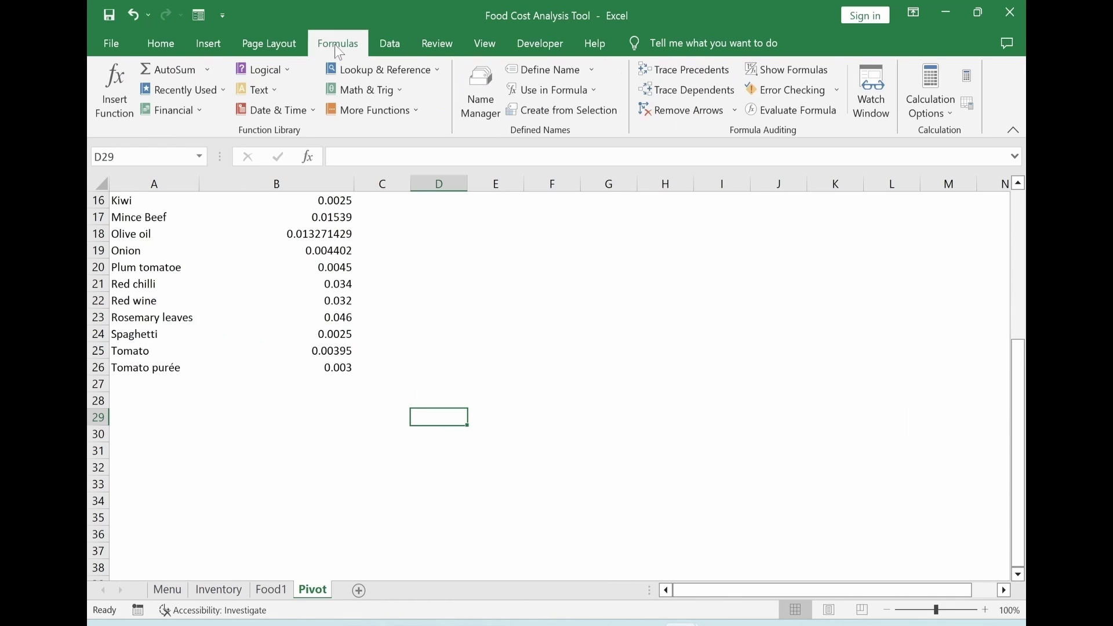
{"action": "left_click", "coordinate": [486, 114]}
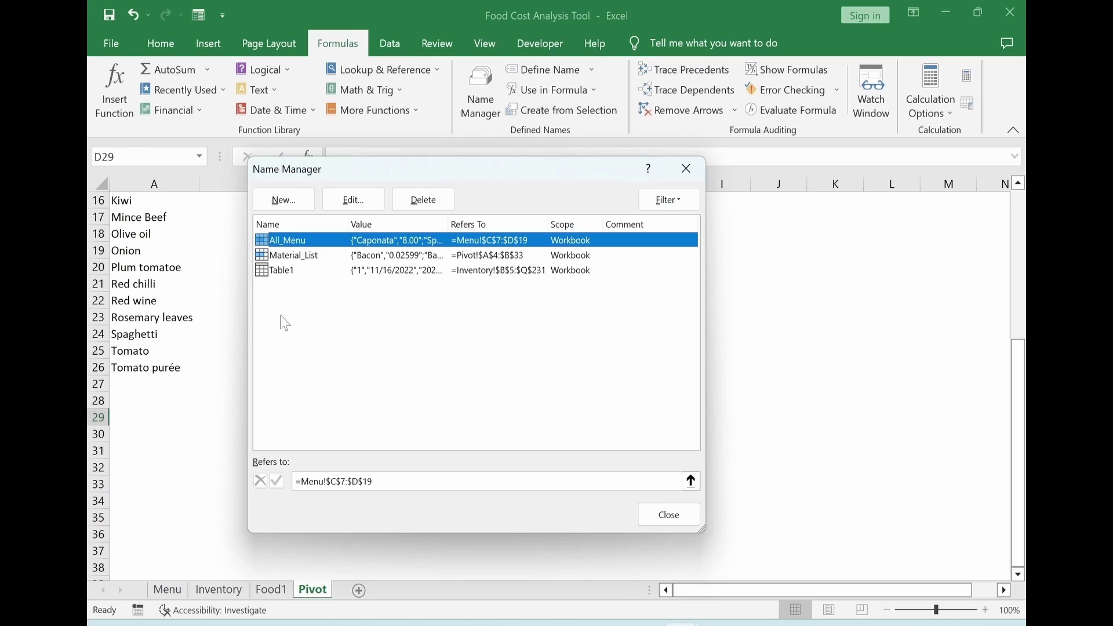
{"action": "left_click", "coordinate": [293, 256]}
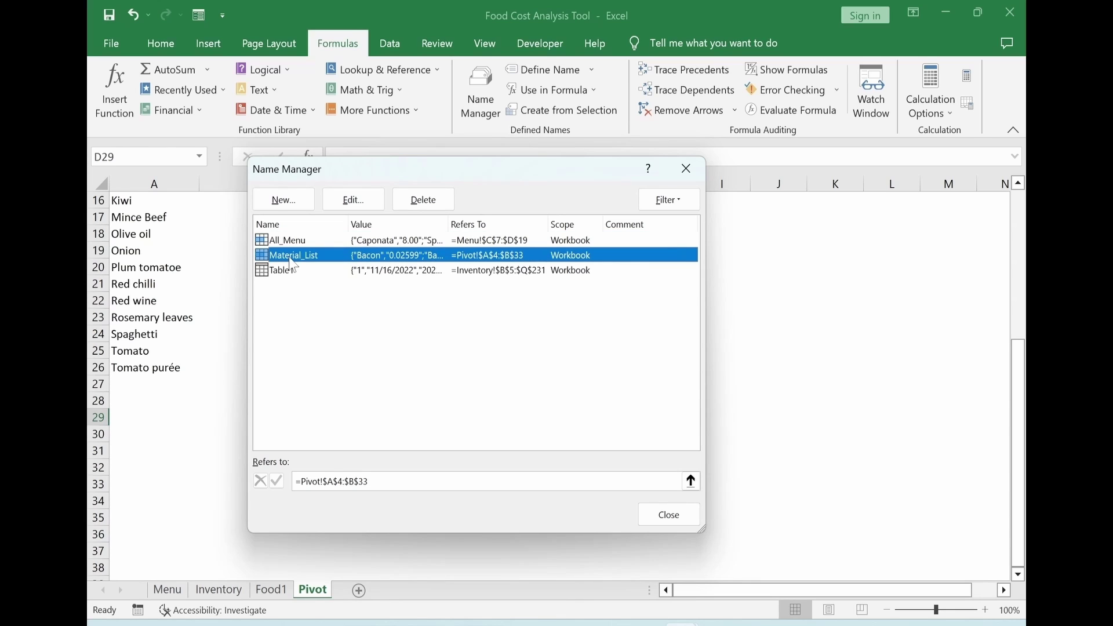
{"action": "left_click", "coordinate": [351, 201]}
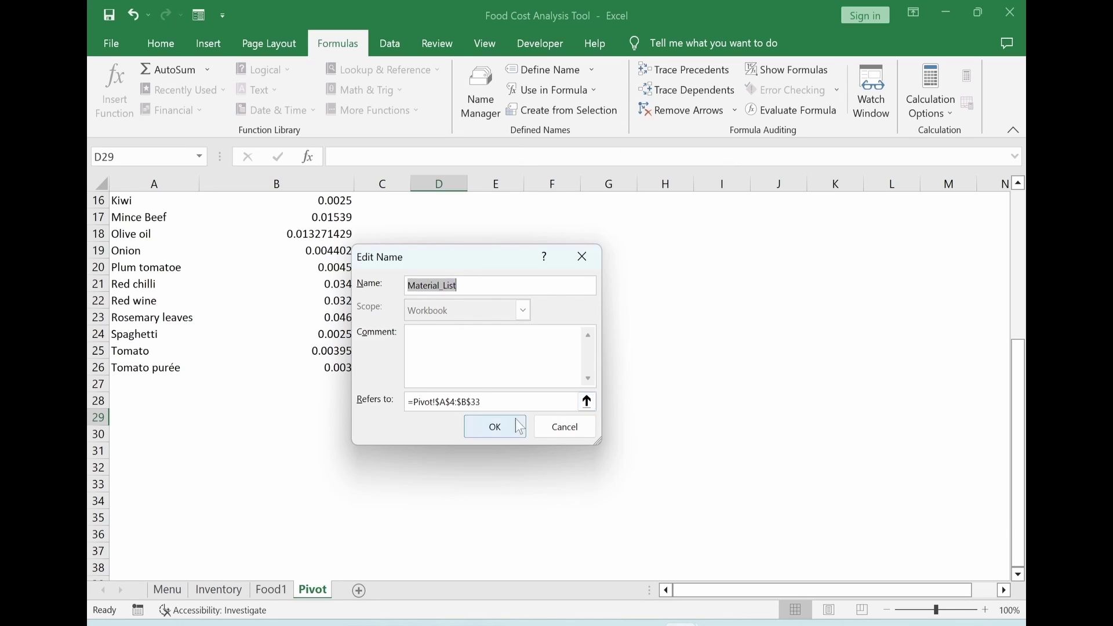
{"action": "left_click", "coordinate": [587, 401]}
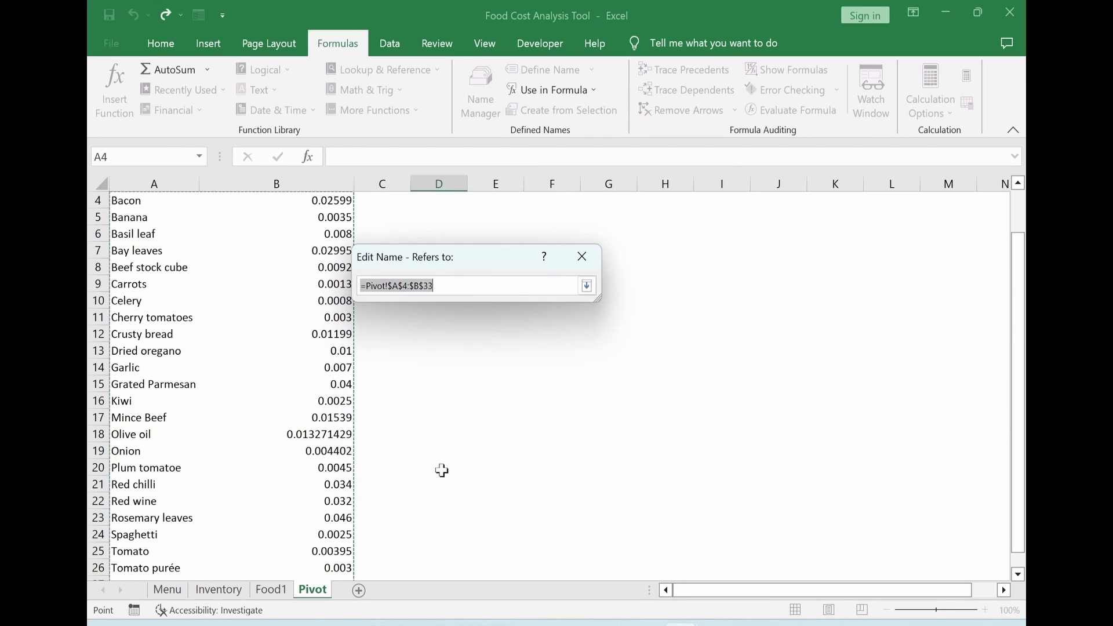
{"action": "scroll", "coordinate": [413, 420], "scroll_direction": "down", "scroll_amount": 4}
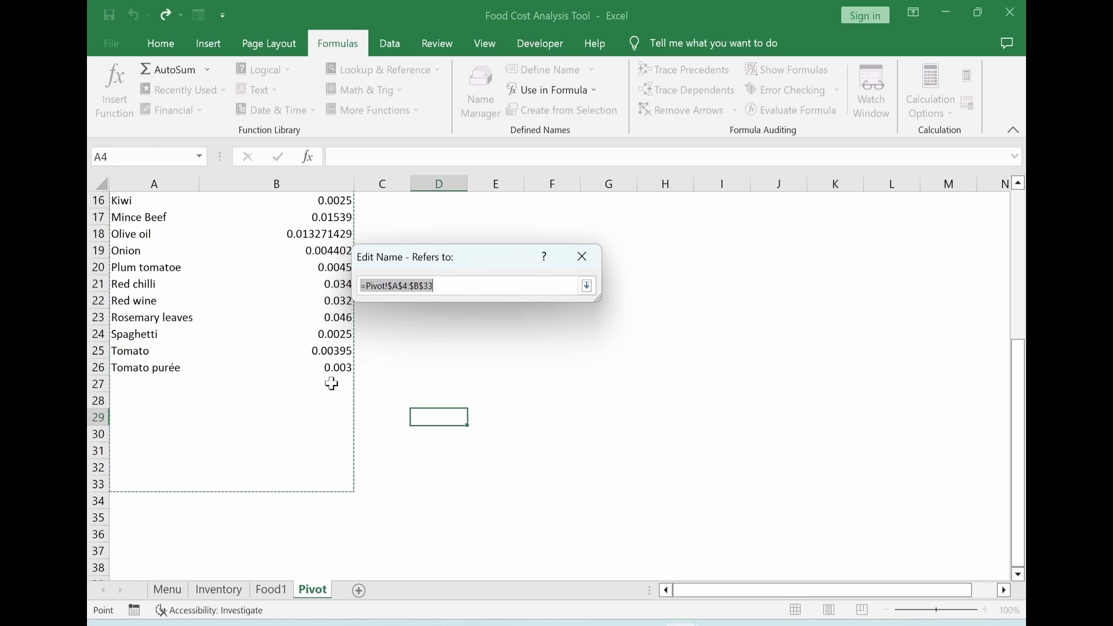
{"action": "type", "text": "0"}
{"action": "key", "text": "Return"}
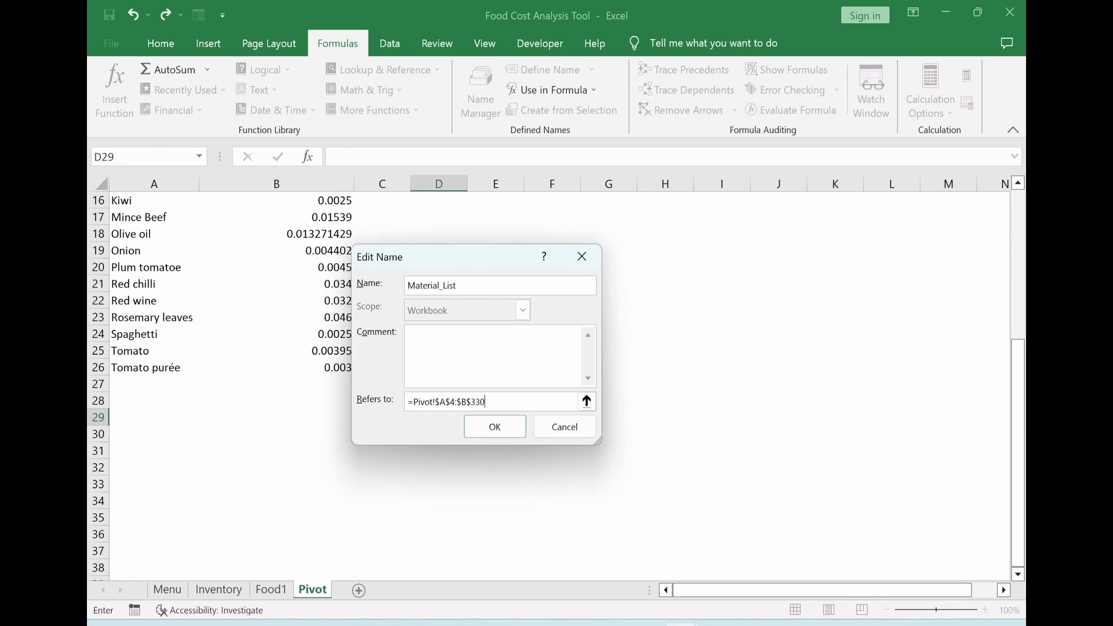
{"action": "left_click", "coordinate": [473, 424]}
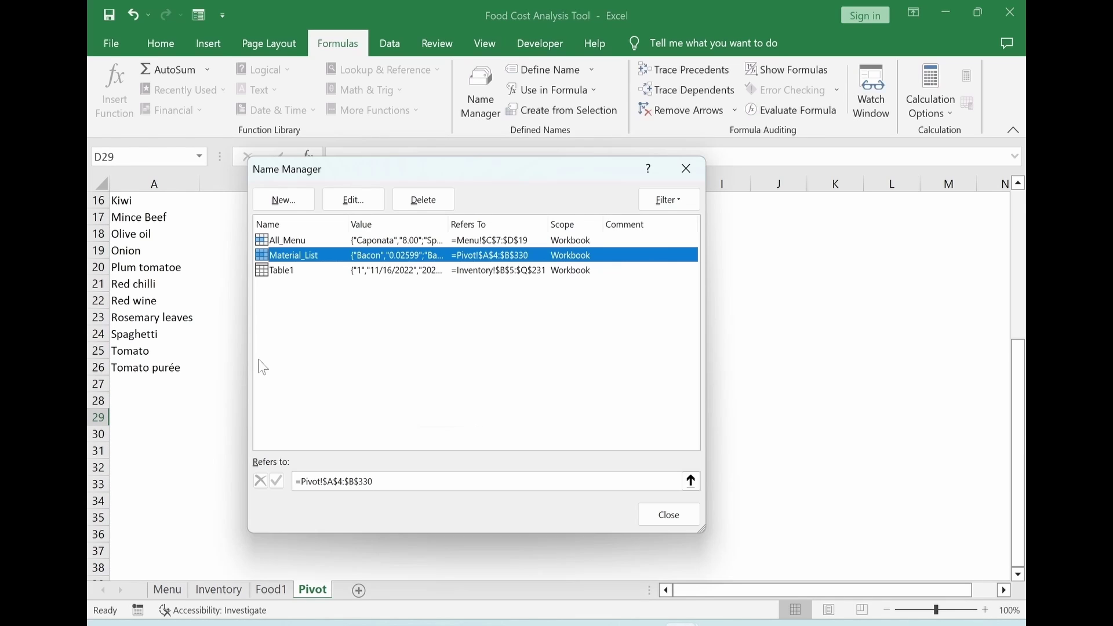
{"action": "left_click", "coordinate": [666, 515]}
Check which cells on the Pivot sheet the name Material_List selects, far below the last ingredient.
{"action": "left_click", "coordinate": [198, 157]}
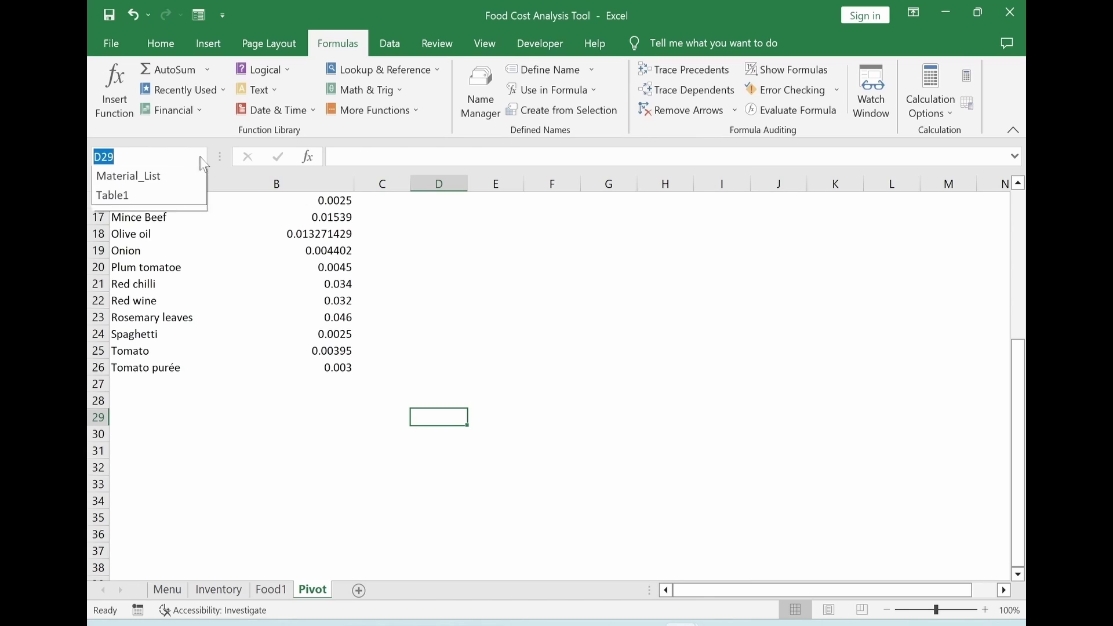
{"action": "left_click", "coordinate": [132, 195]}
{"action": "scroll", "coordinate": [393, 350], "scroll_direction": "down", "scroll_amount": 16}
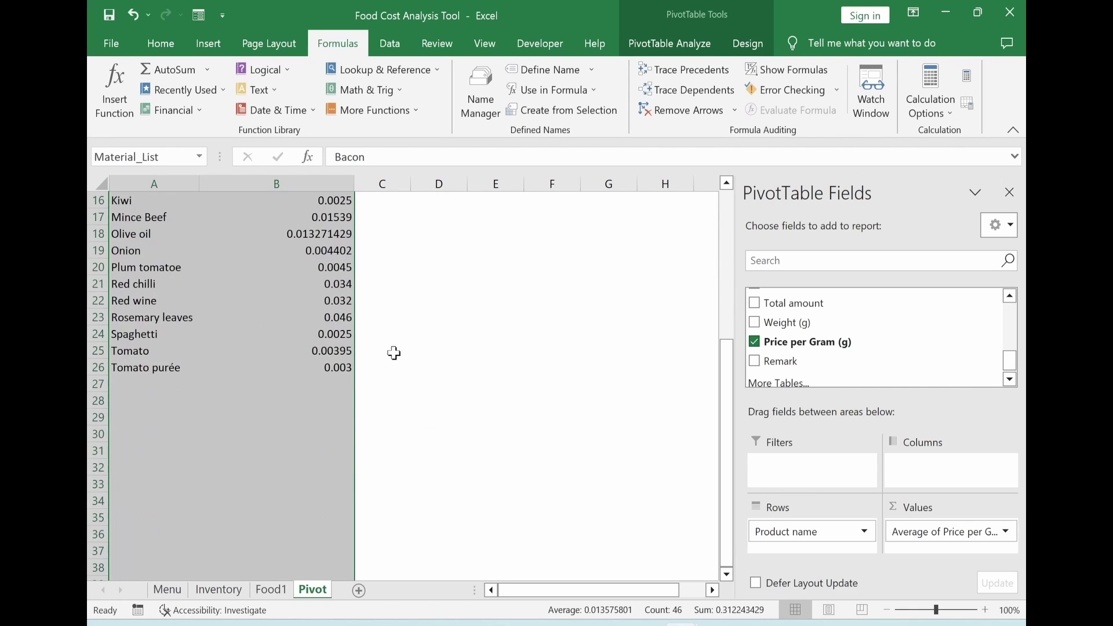
{"action": "scroll", "coordinate": [389, 434], "scroll_direction": "down", "scroll_amount": 15}
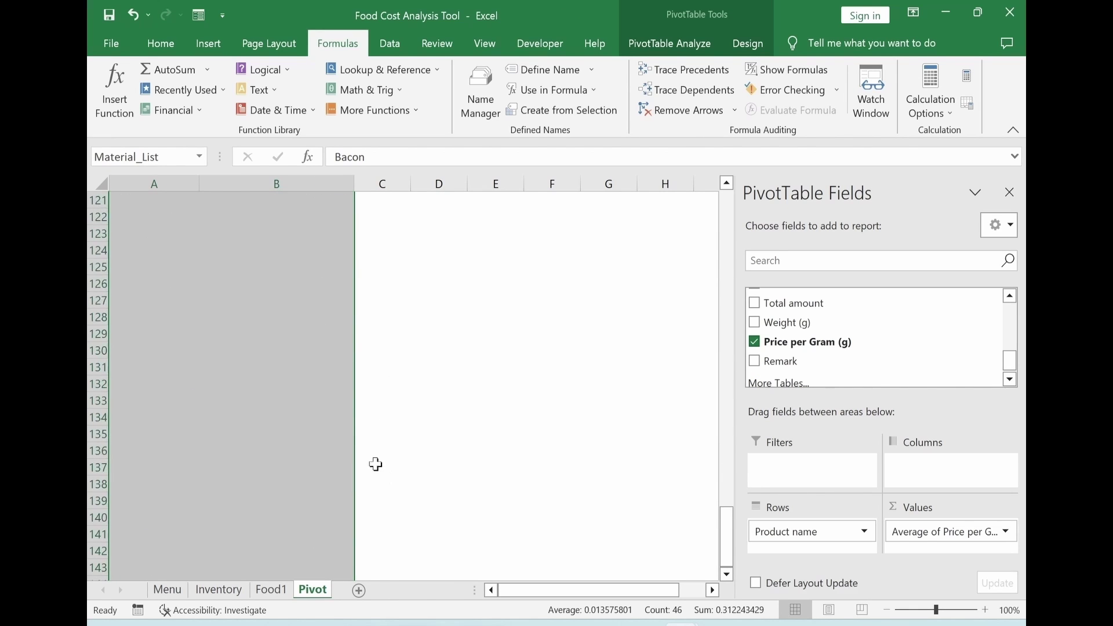
{"action": "scroll", "coordinate": [348, 432], "scroll_direction": "up", "scroll_amount": 20}
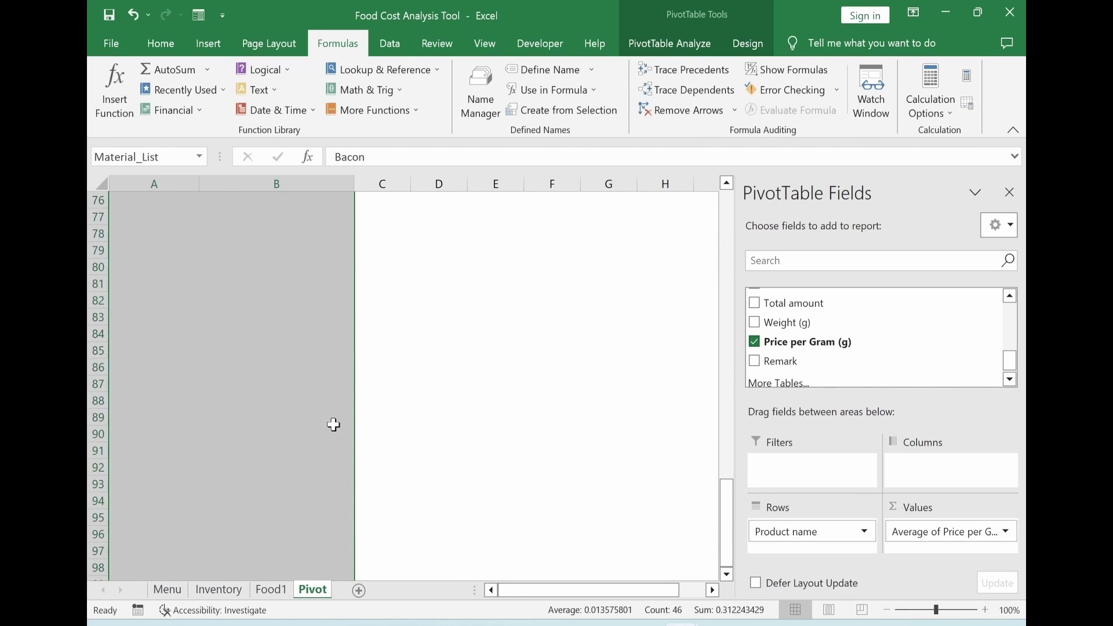
{"action": "left_click", "coordinate": [412, 296]}
{"action": "left_click", "coordinate": [496, 484]}
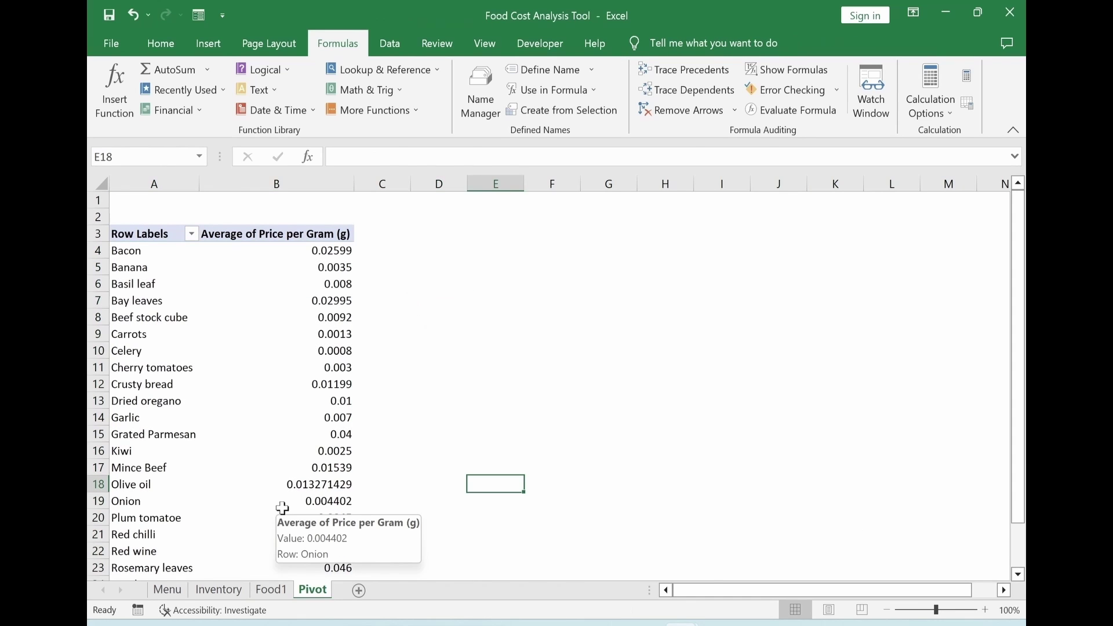
Copy the Price formula =VLOOKUP(D3,All_Menu,2,FALSE) from D4 on the Food1 sheet into F11, Spaghetti's price per gram.
{"action": "left_click", "coordinate": [271, 590]}
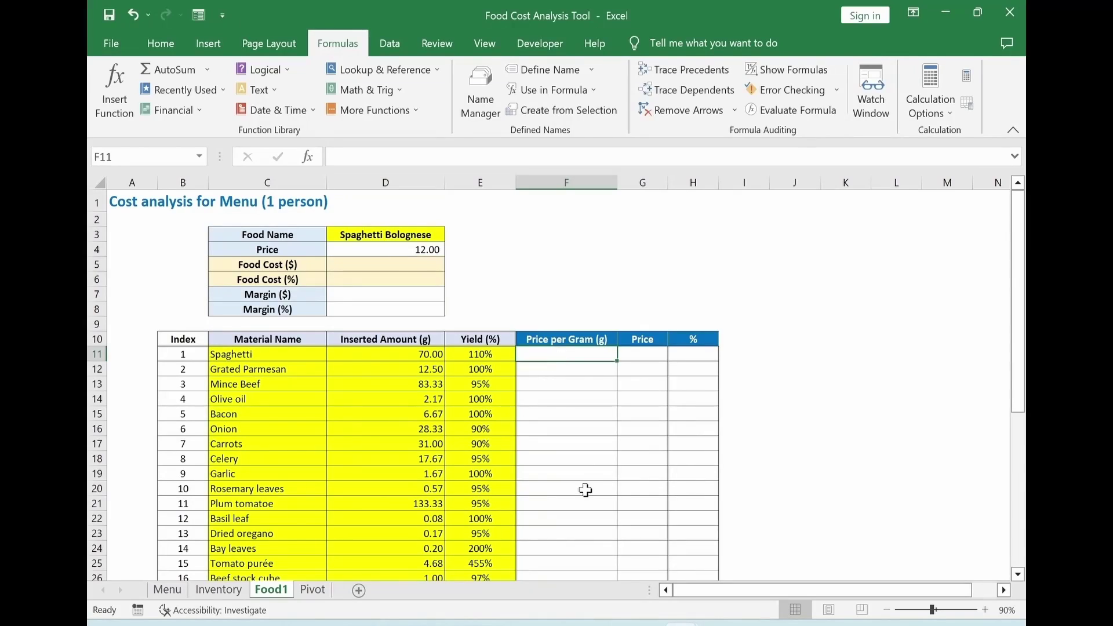
{"action": "left_click", "coordinate": [379, 250]}
{"action": "left_click_drag", "start_coordinate": [335, 156], "coordinate": [503, 156]}
{"action": "key", "text": "ctrl+c"}
{"action": "key", "text": "Escape"}
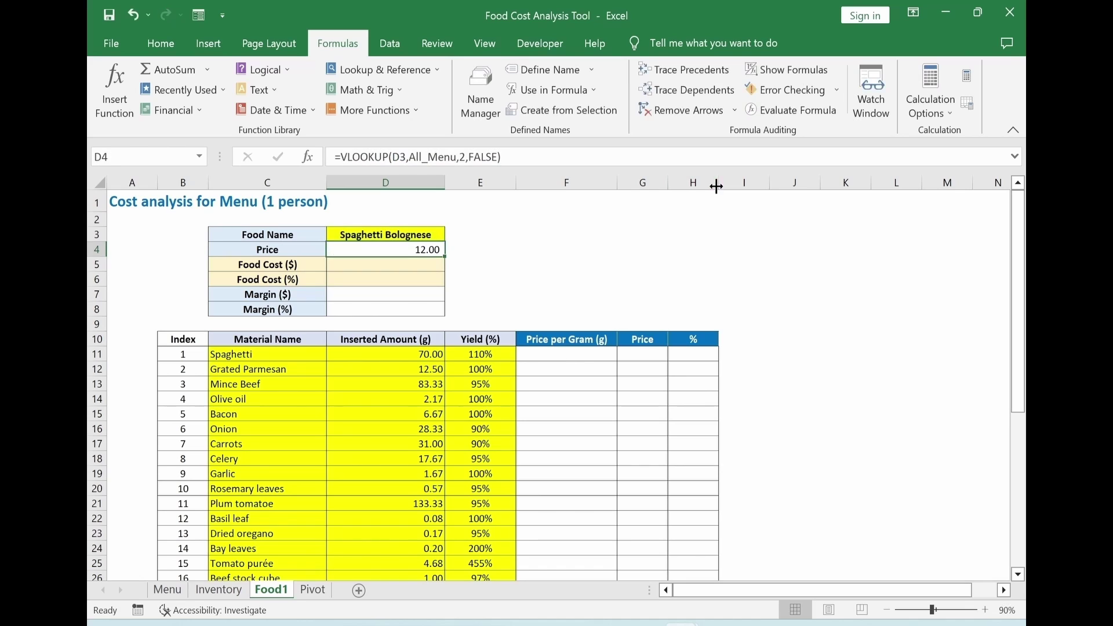
{"action": "left_click", "coordinate": [566, 355]}
{"action": "key", "text": "ctrl+v"}
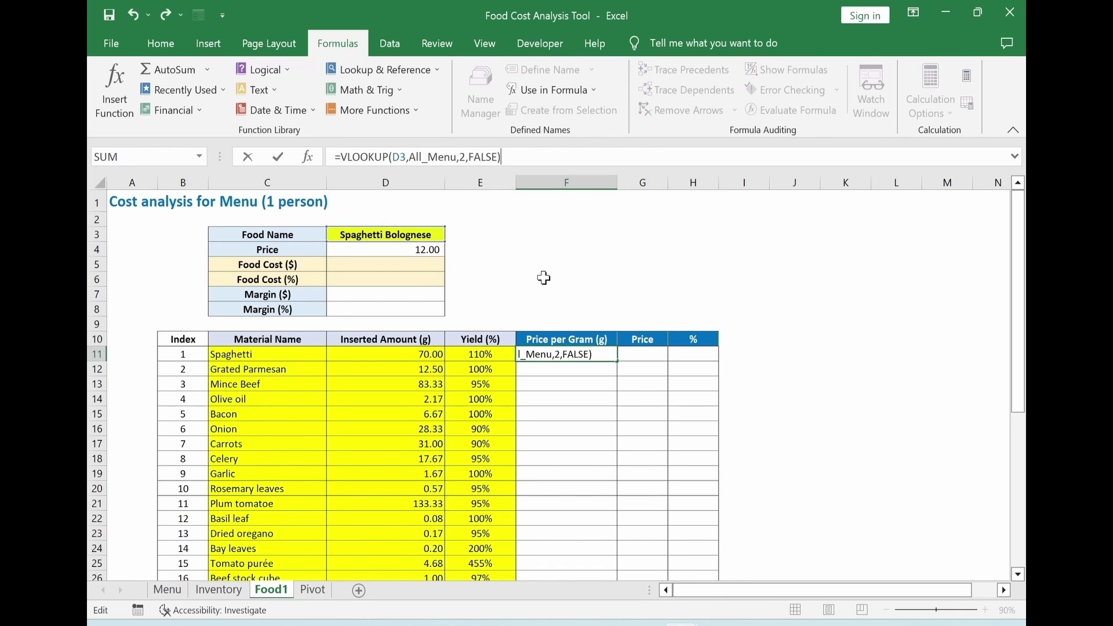
{"action": "key", "text": "Return"}
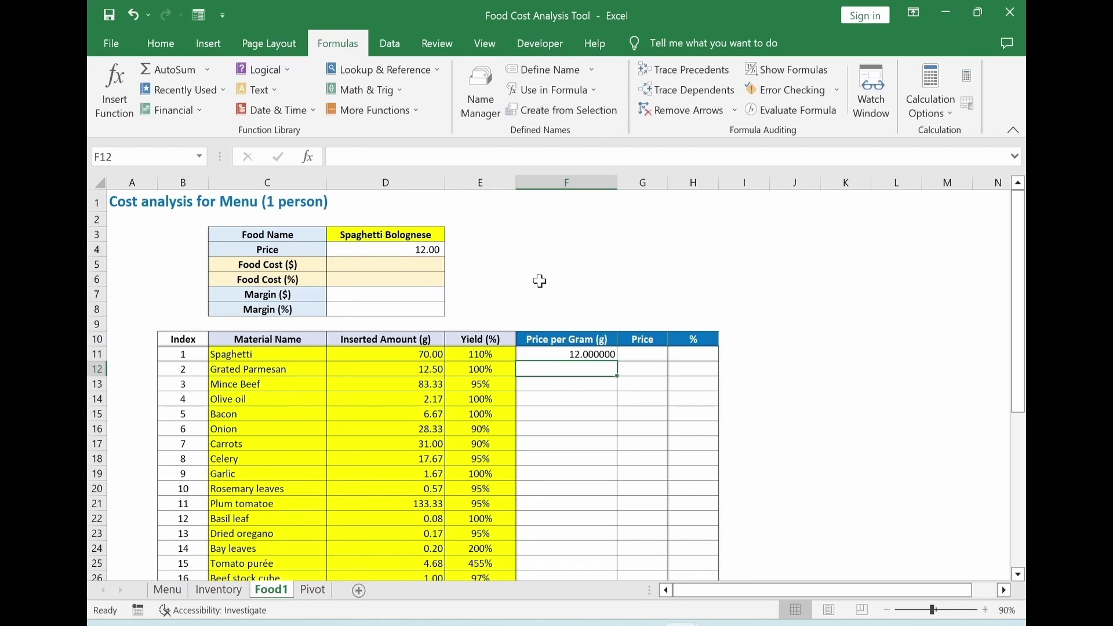
Change the lookup value of the formula in F11 to Spaghetti's material name in C11.
{"action": "left_click", "coordinate": [549, 356]}
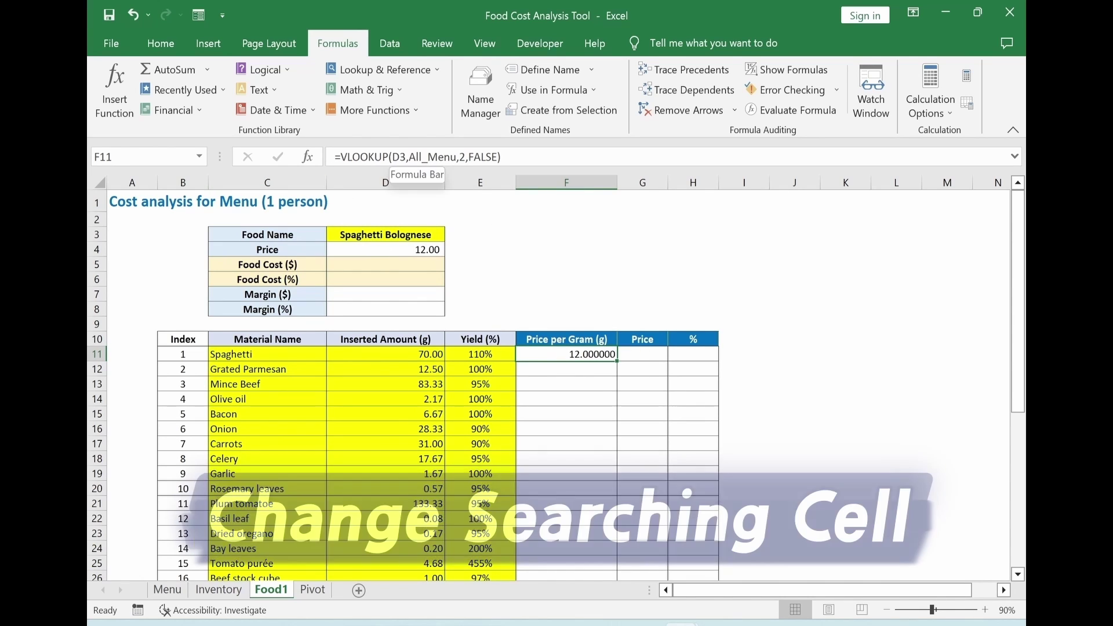
{"action": "left_click", "coordinate": [399, 157]}
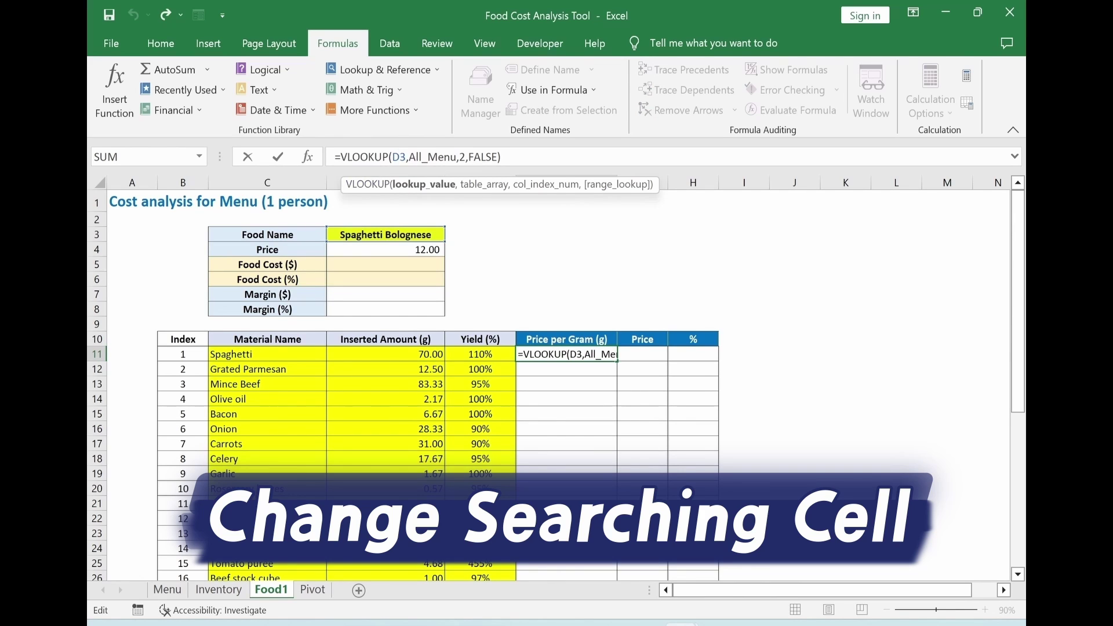
{"action": "double_click", "coordinate": [397, 156]}
{"action": "key", "text": "BackSpace"}
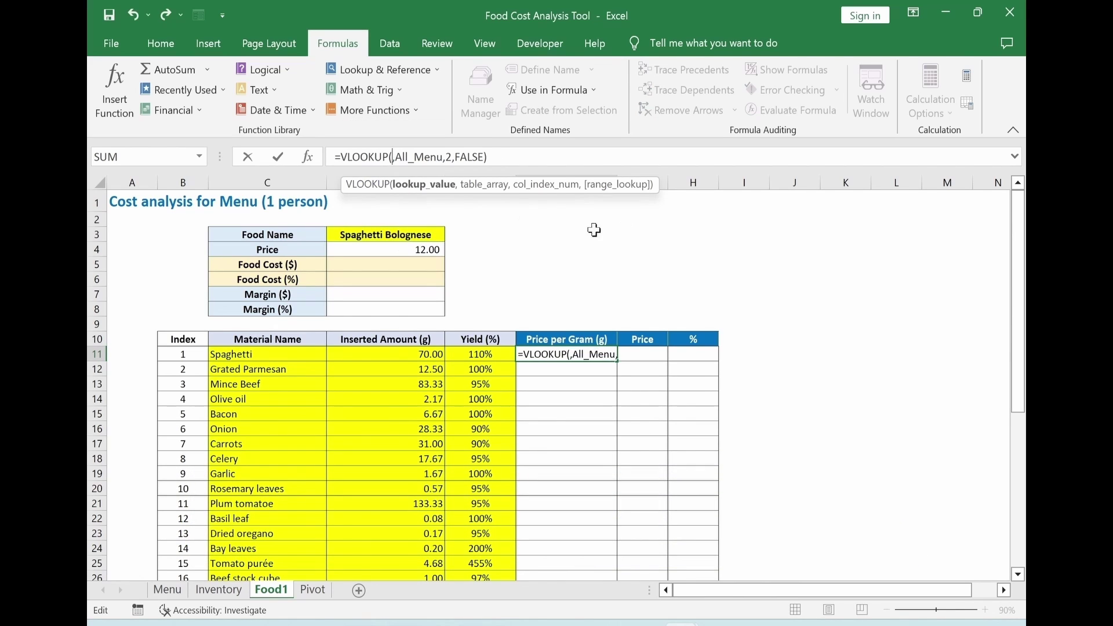
{"action": "left_click", "coordinate": [253, 353]}
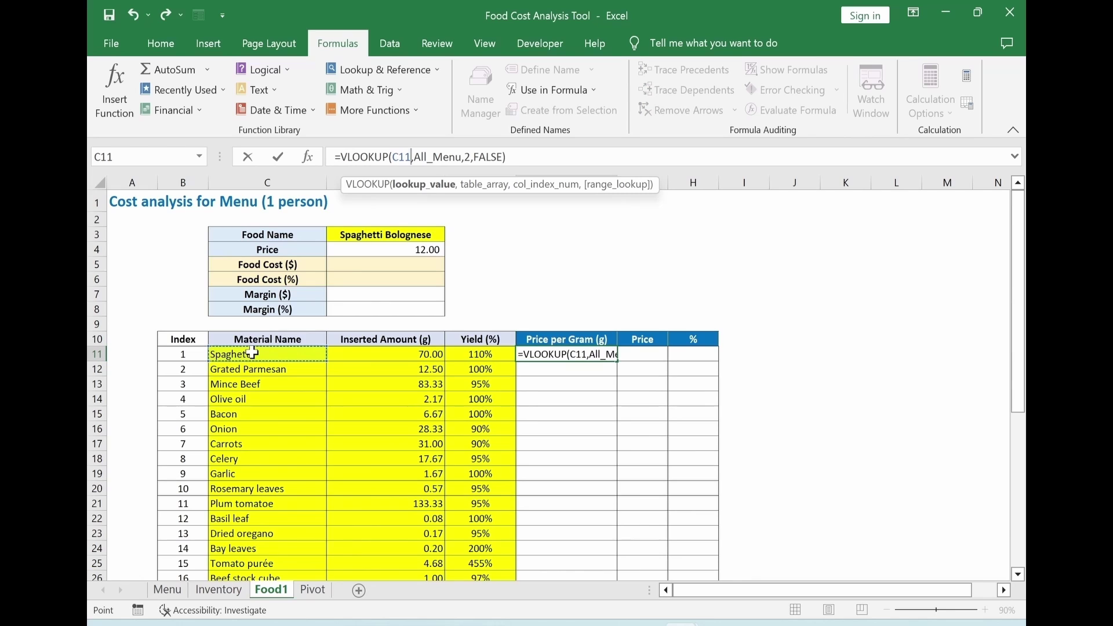
{"action": "key", "text": "Return"}
{"action": "key", "text": "Up"}
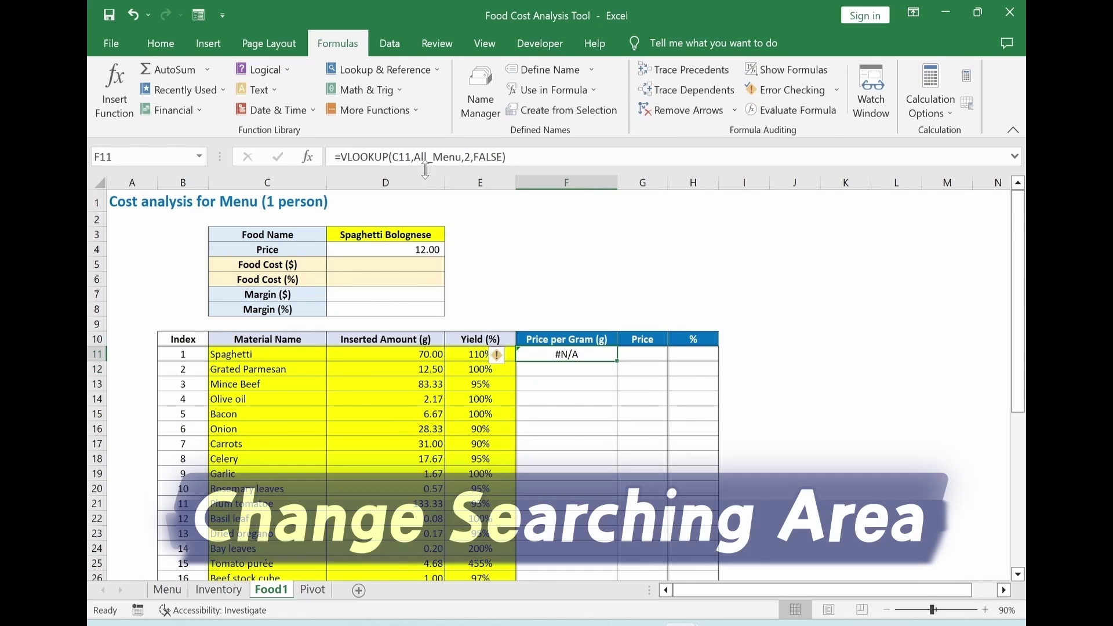
Check the range behind the name Material_List and use that name as the lookup table in F11's formula.
{"action": "left_click", "coordinate": [199, 156]}
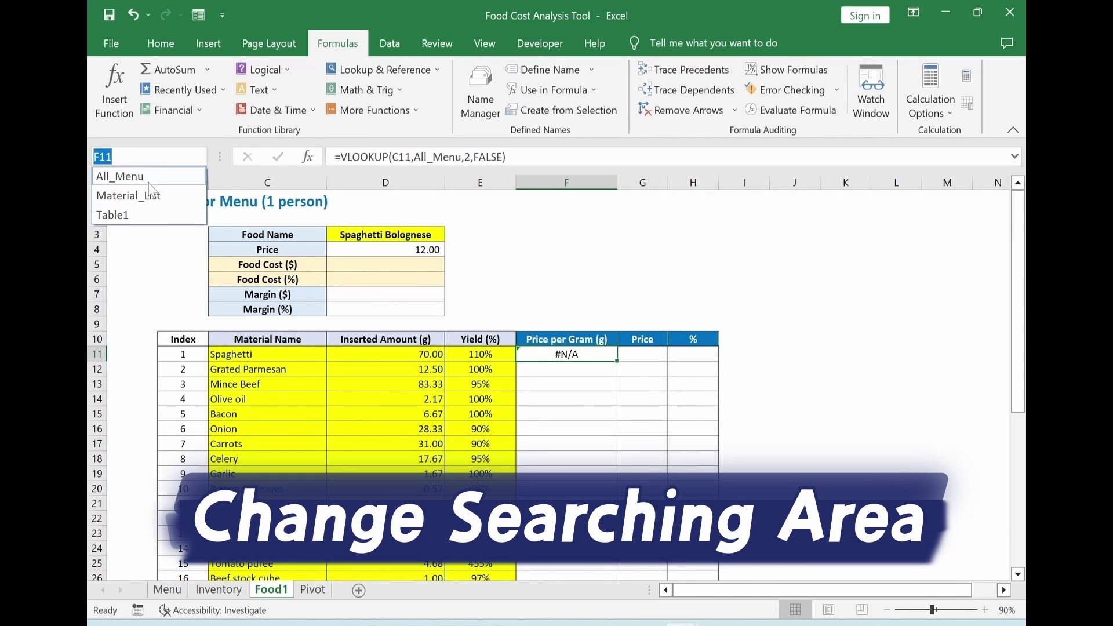
{"action": "left_click", "coordinate": [122, 193]}
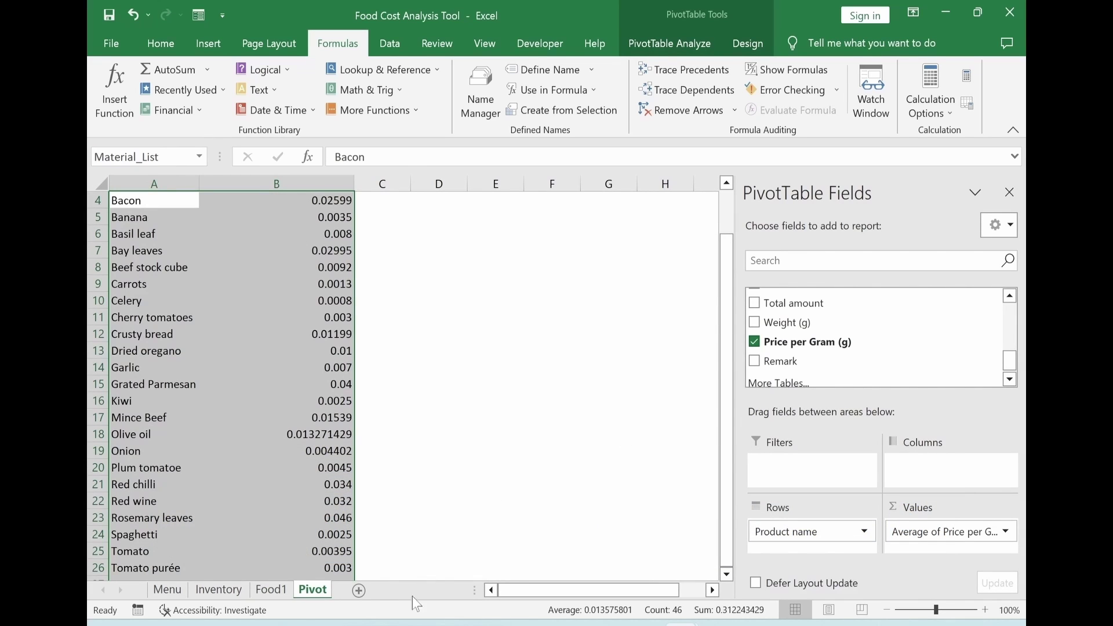
{"action": "left_click", "coordinate": [273, 591]}
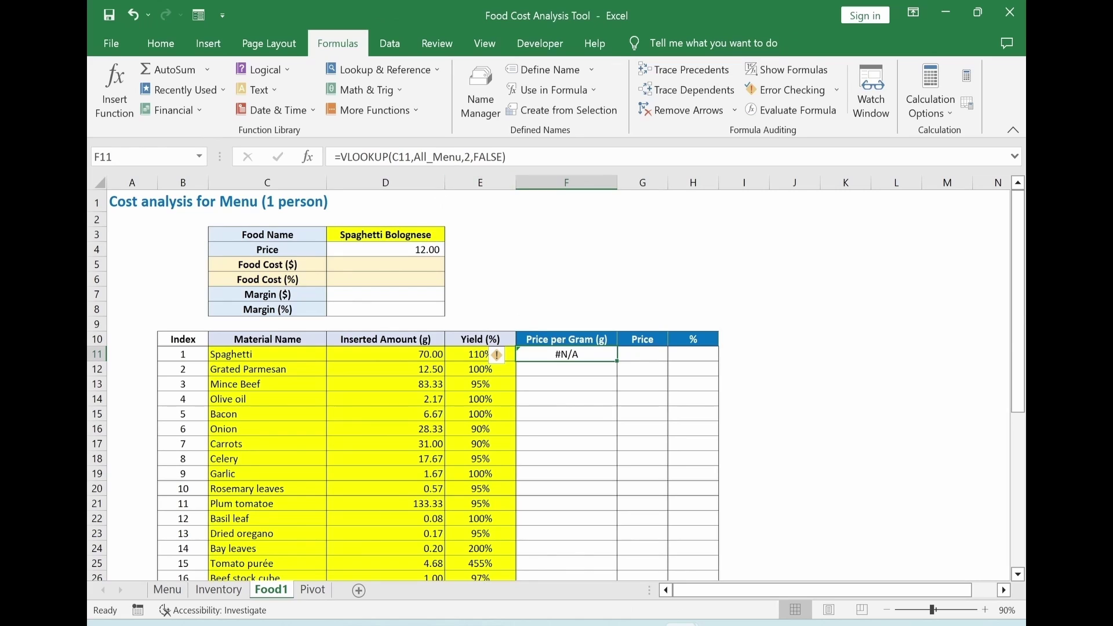
{"action": "left_click_drag", "start_coordinate": [414, 157], "coordinate": [449, 157]}
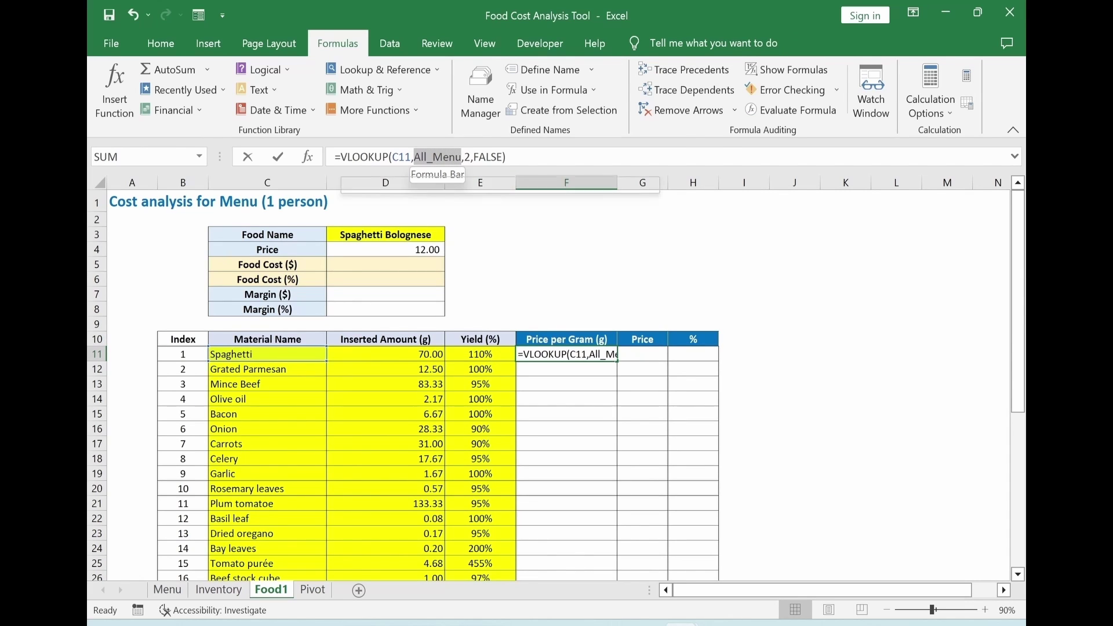
{"action": "type", "text": "Material_List"}
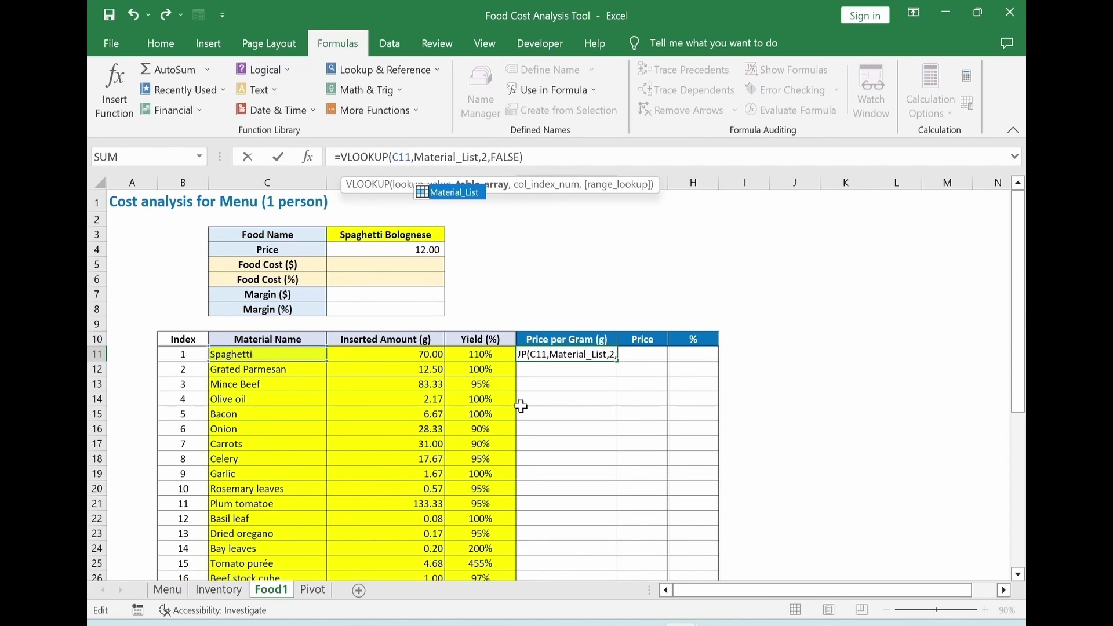
{"action": "key", "text": "Return"}
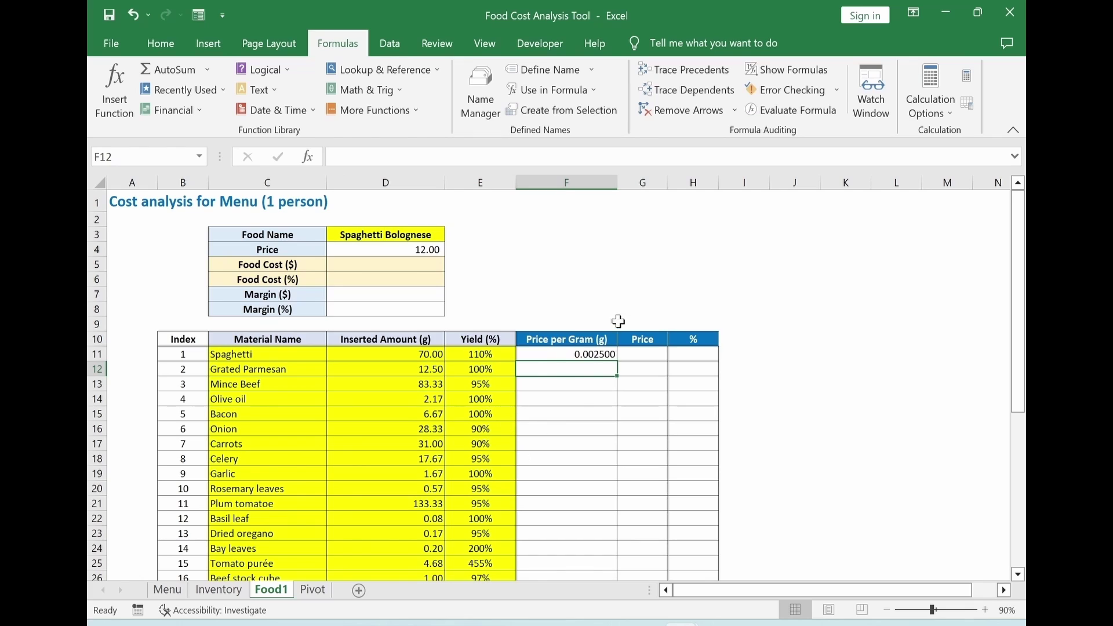
Compare Spaghetti's looked-up price per gram in F11 with its entry on the Pivot sheet.
{"action": "left_click", "coordinate": [561, 356]}
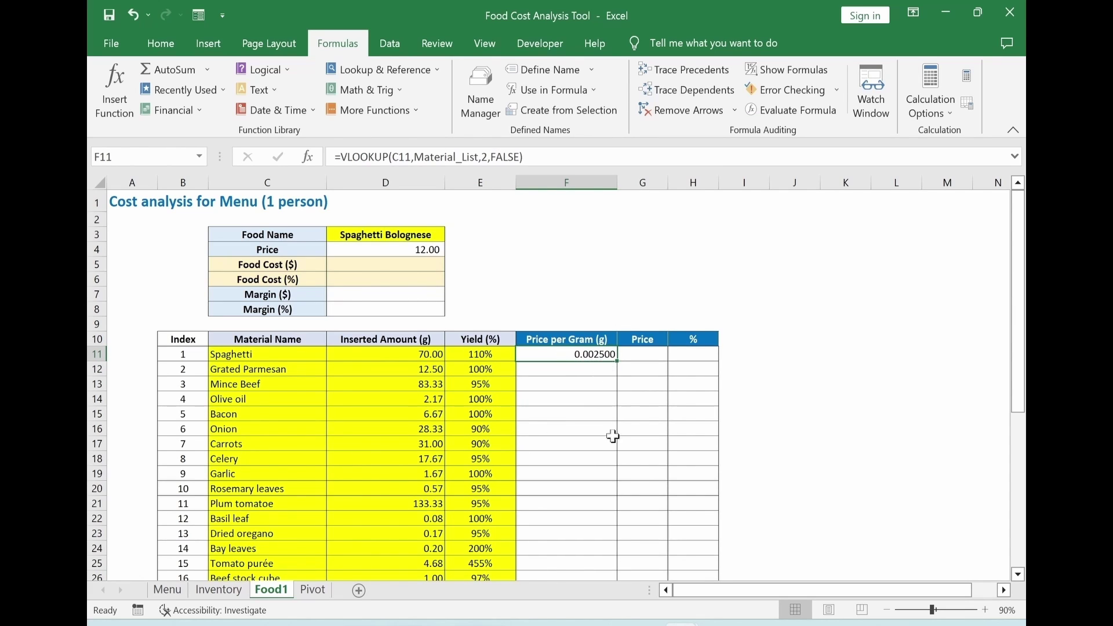
{"action": "key", "text": "Left"}
{"action": "key", "text": "Left"}
{"action": "key", "text": "Left"}
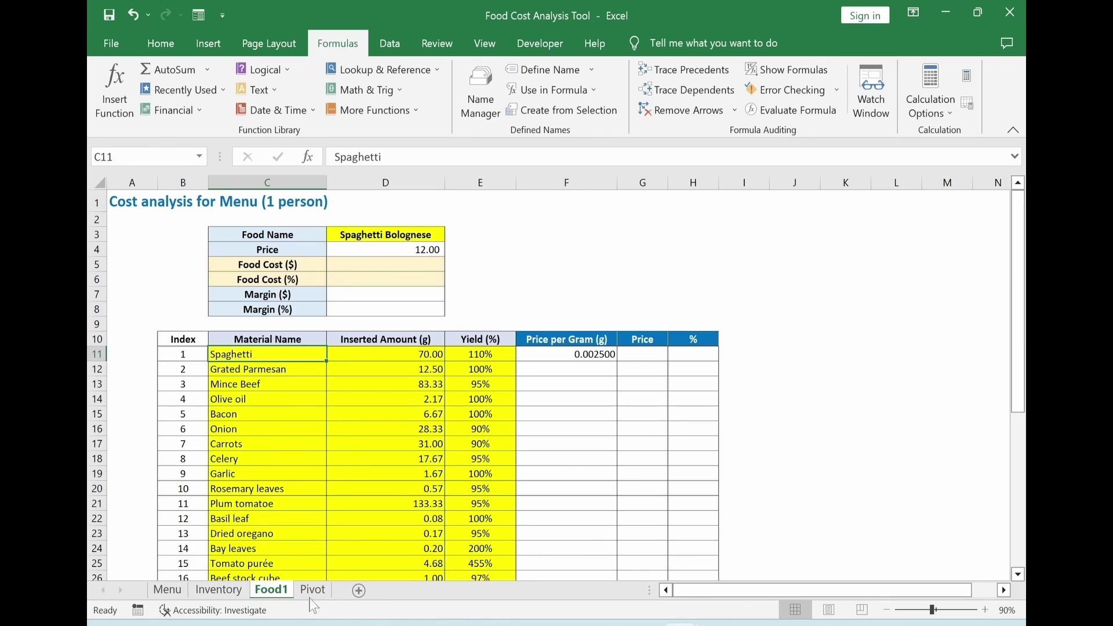
{"action": "left_click", "coordinate": [316, 591]}
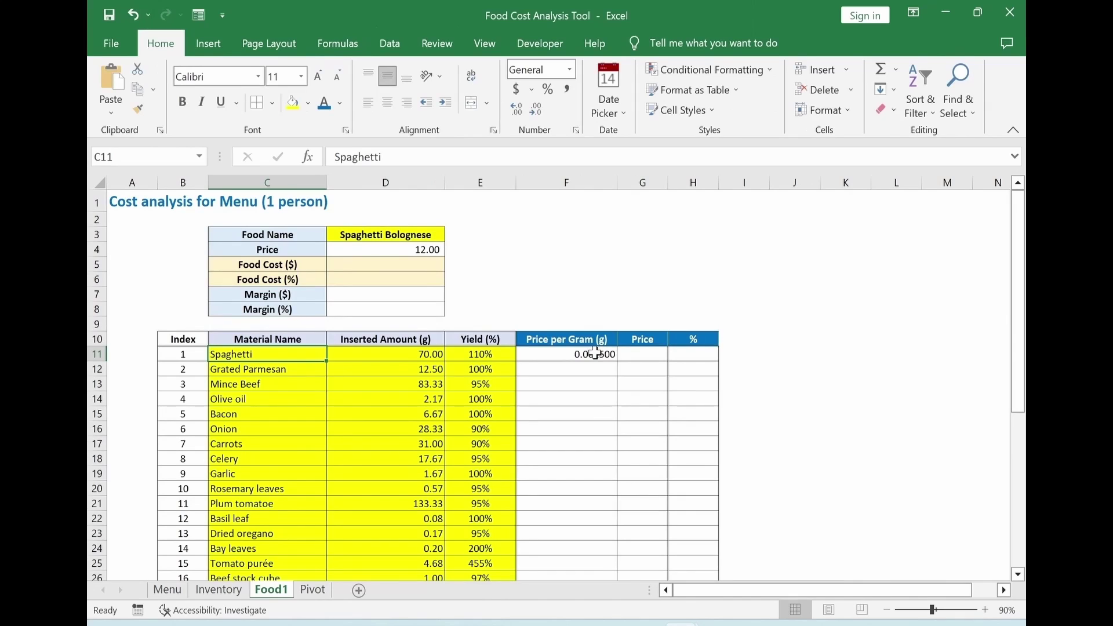
Fill the price per gram lookup from F11 down to the Total row in F36 and review the column.
{"action": "left_click", "coordinate": [597, 354]}
{"action": "double_click", "coordinate": [616, 360]}
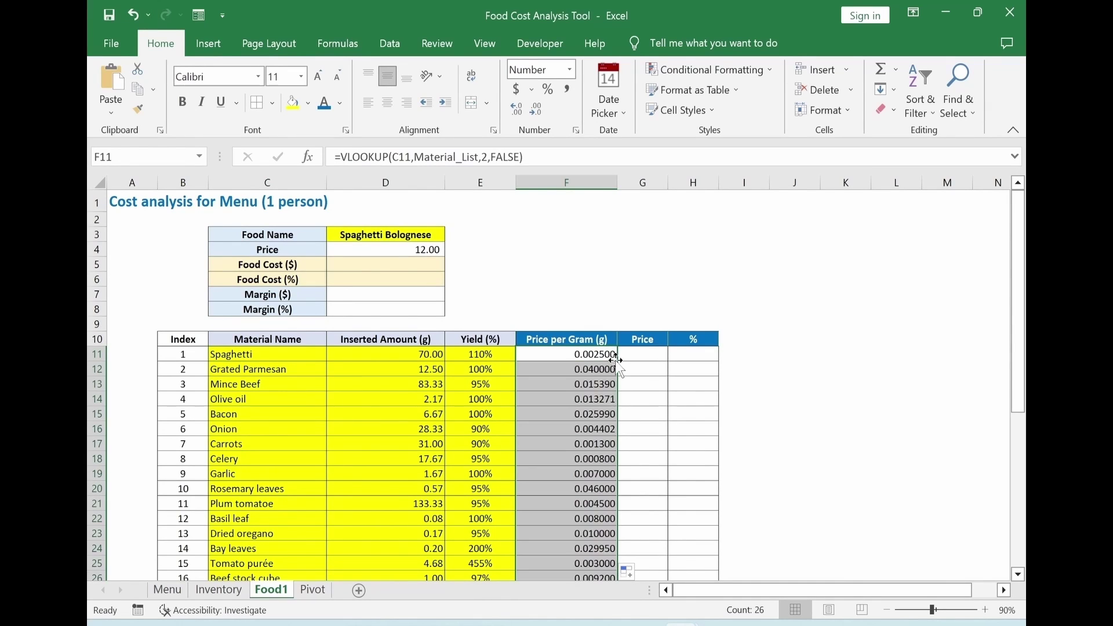
{"action": "scroll", "coordinate": [617, 468], "scroll_direction": "down", "scroll_amount": 4}
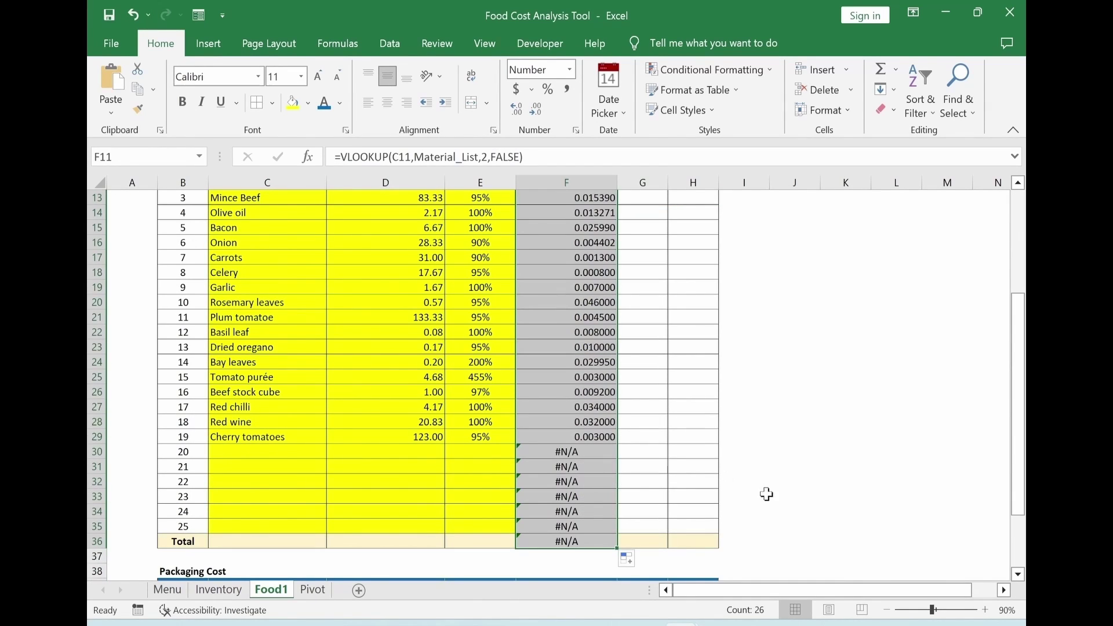
{"action": "left_click", "coordinate": [784, 494]}
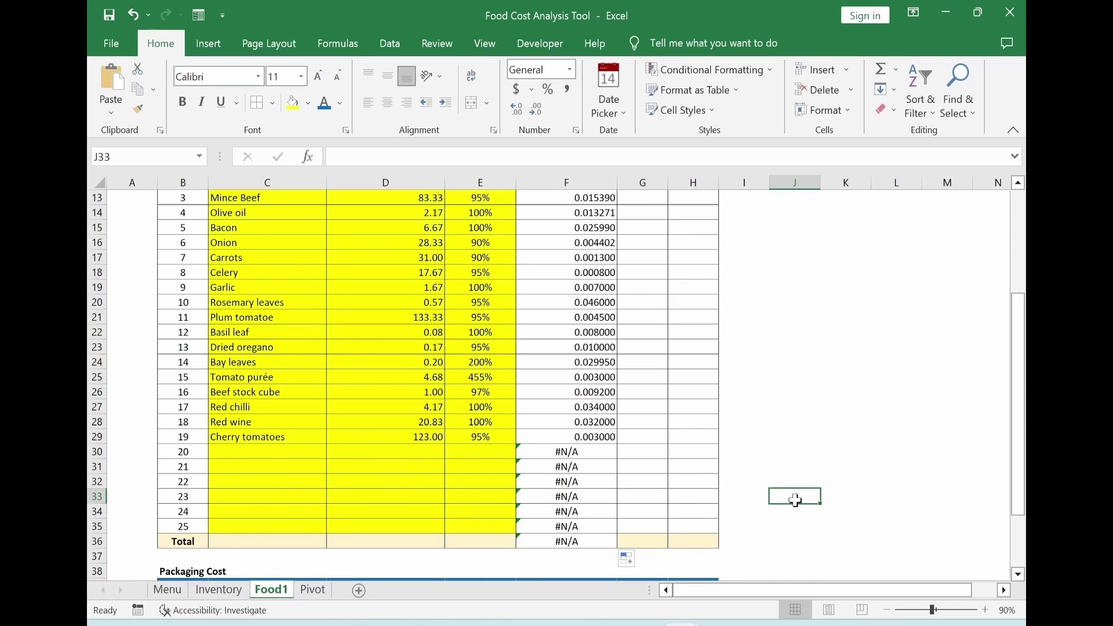
{"action": "scroll", "coordinate": [790, 490], "scroll_direction": "up", "scroll_amount": 4}
{"action": "scroll", "coordinate": [719, 531], "scroll_direction": "down", "scroll_amount": 5}
{"action": "scroll", "coordinate": [696, 487], "scroll_direction": "up", "scroll_amount": 3}
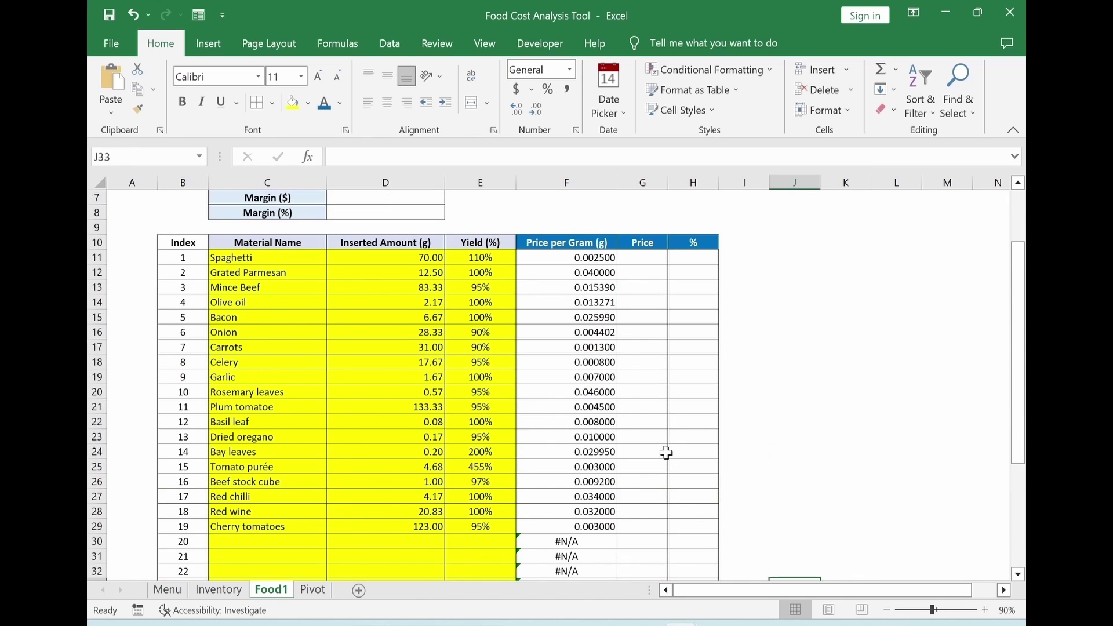
Undo the price per gram fill and refill the lookup from F11 only down to the Cherry tomatoes row, F29.
{"action": "left_click", "coordinate": [134, 22]}
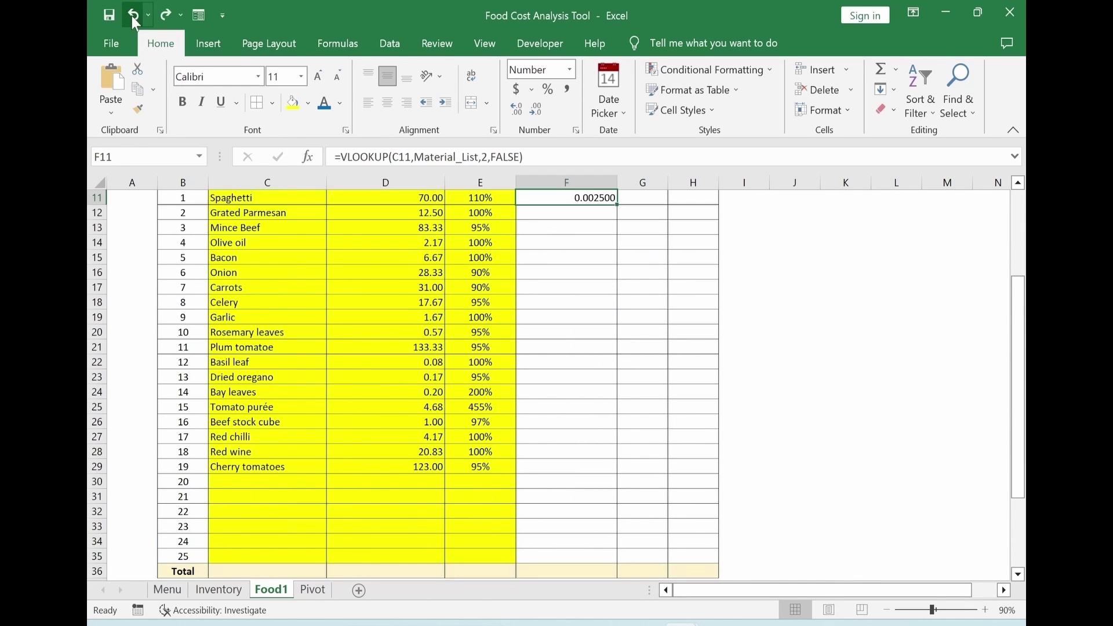
{"action": "scroll", "coordinate": [676, 346], "scroll_direction": "up", "scroll_amount": 3}
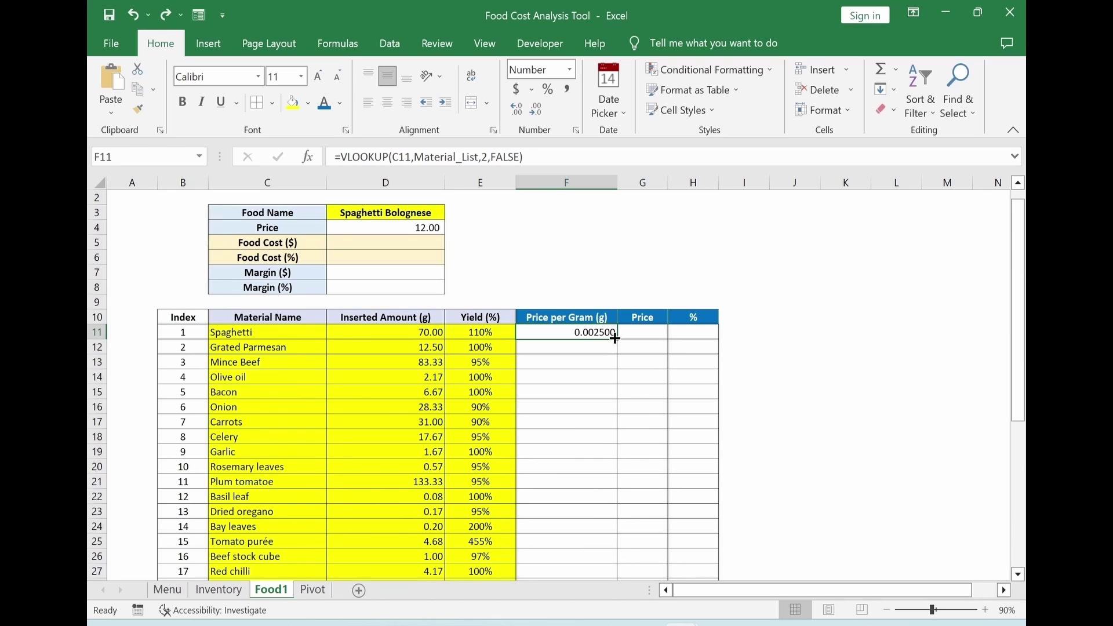
{"action": "left_click_drag", "start_coordinate": [615, 338], "coordinate": [606, 533]}
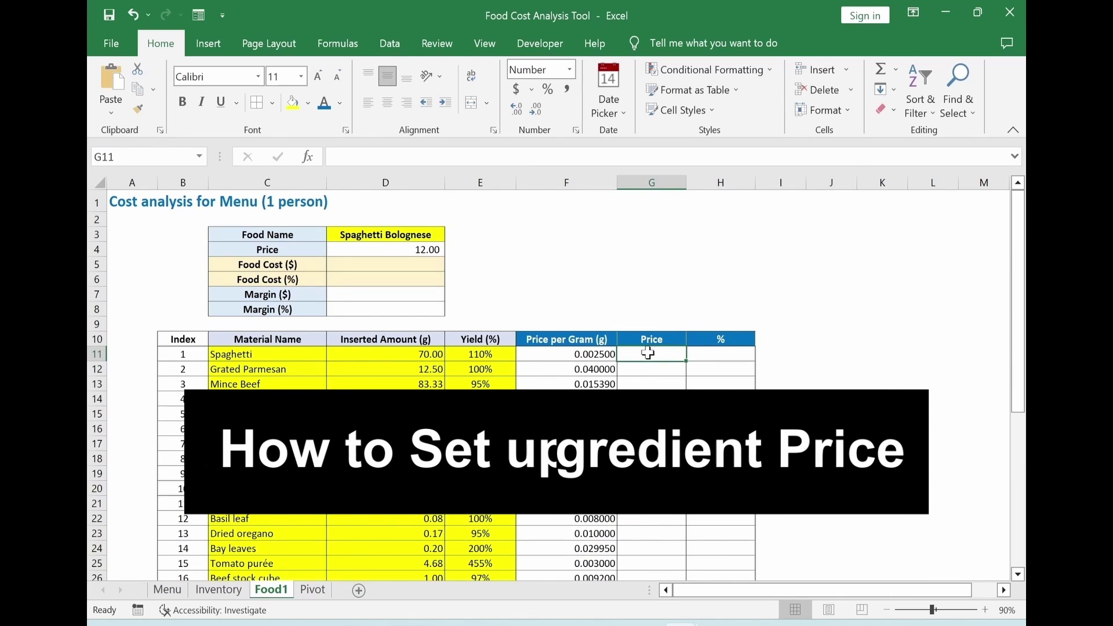
Calculate Spaghetti's price in G11 as inserted amount times price per gram with =D11*F11.
{"action": "type", "text": "="}
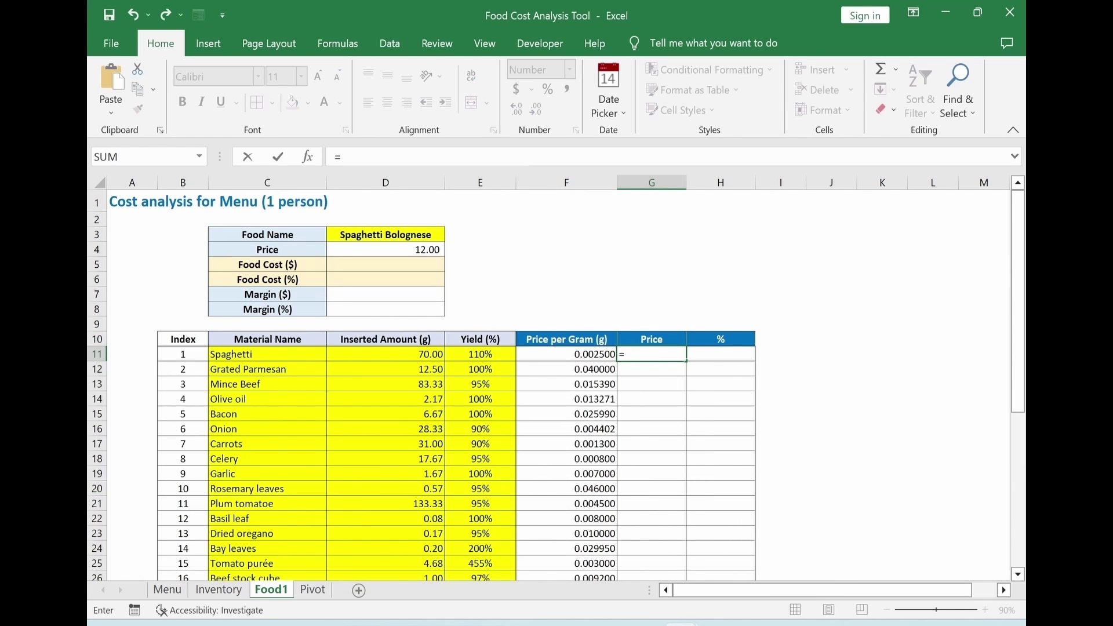
{"action": "left_click", "coordinate": [396, 356]}
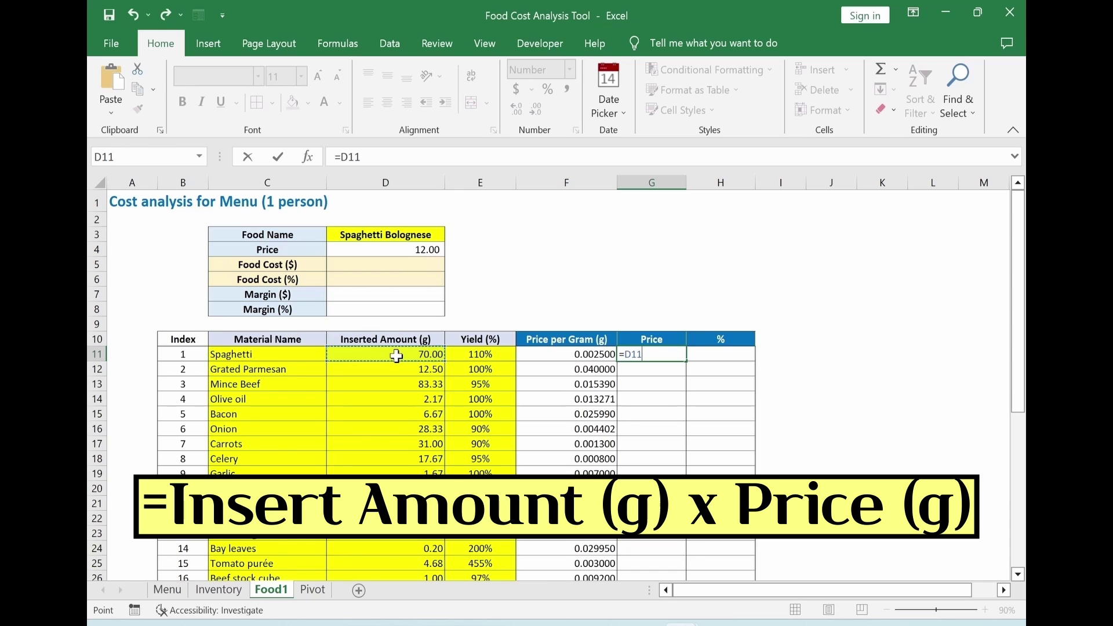
{"action": "type", "text": "*"}
{"action": "left_click", "coordinate": [543, 356]}
{"action": "key", "text": "Return"}
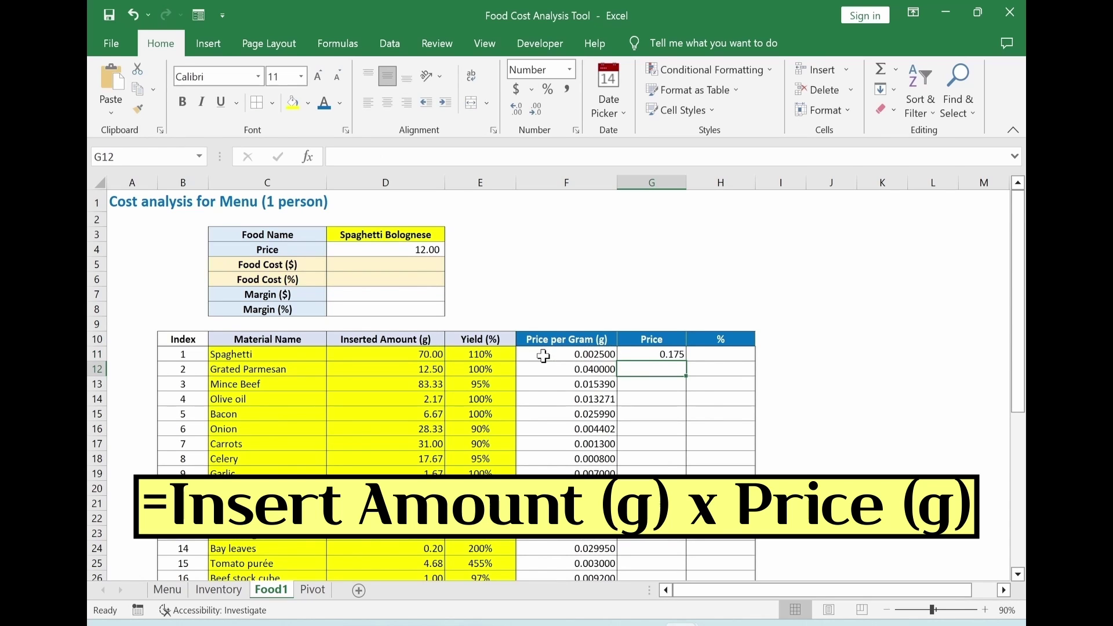
Fill the price formula from G11 down to the Cherry tomatoes row and review the column.
{"action": "left_click", "coordinate": [647, 356]}
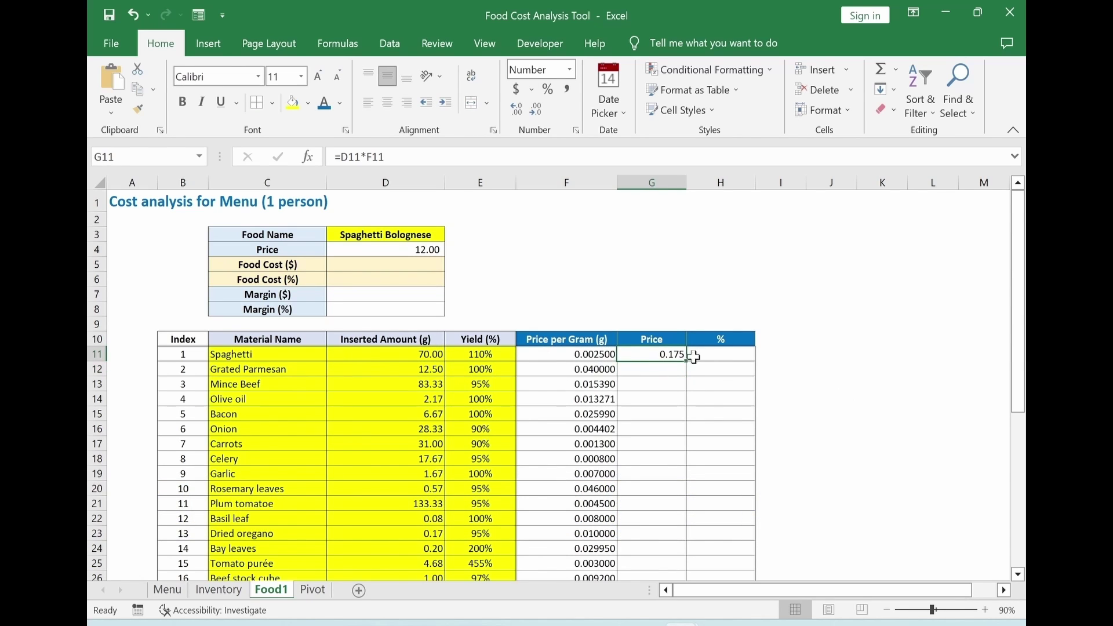
{"action": "left_click_drag", "start_coordinate": [694, 356], "coordinate": [671, 494]}
{"action": "scroll", "coordinate": [728, 425], "scroll_direction": "up", "scroll_amount": 3}
{"action": "scroll", "coordinate": [728, 425], "scroll_direction": "down", "scroll_amount": 2}
{"action": "left_click", "coordinate": [831, 526]}
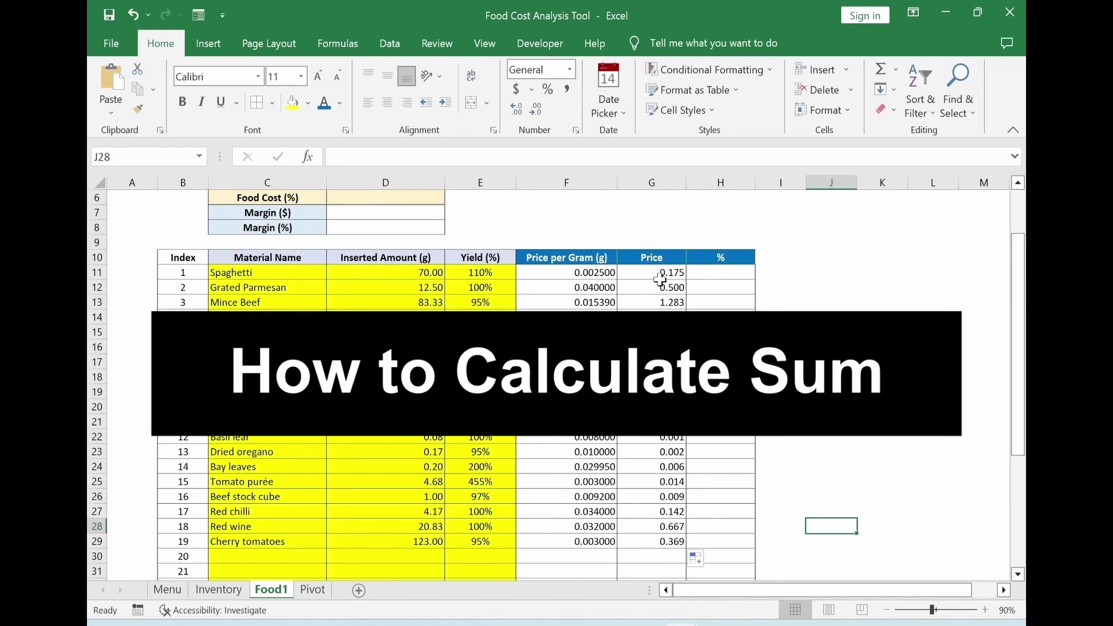
Sum the ingredient prices in the Total row's cell G36 with =SUM(G11:G35).
{"action": "left_click_drag", "start_coordinate": [659, 280], "coordinate": [659, 542]}
{"action": "scroll", "coordinate": [866, 520], "scroll_direction": "down", "scroll_amount": 3}
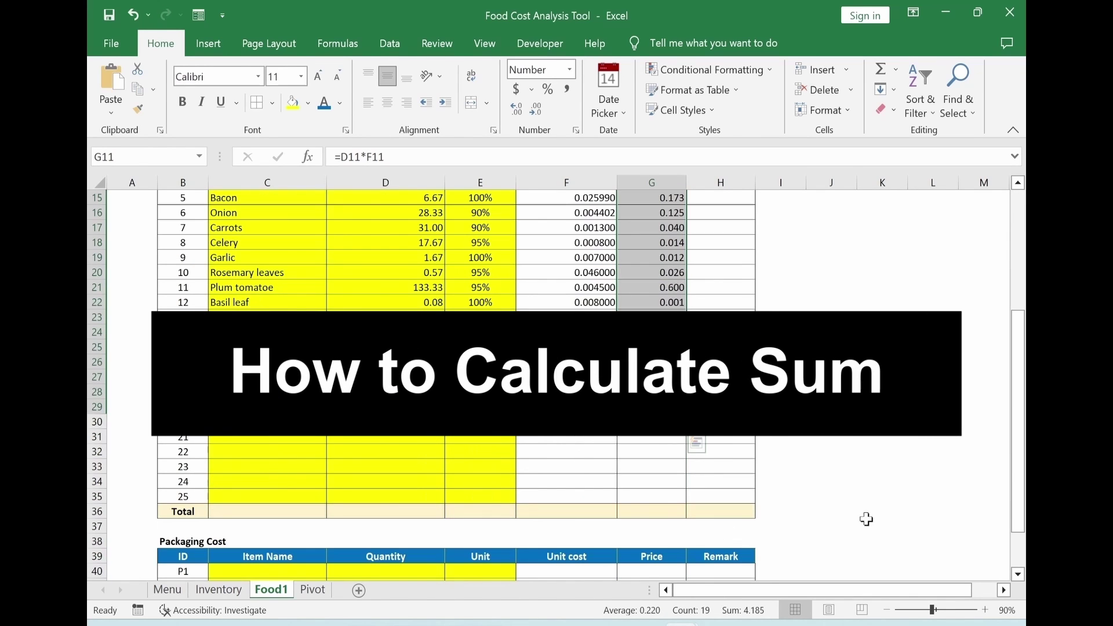
{"action": "left_click", "coordinate": [876, 480]}
{"action": "left_click", "coordinate": [163, 511]}
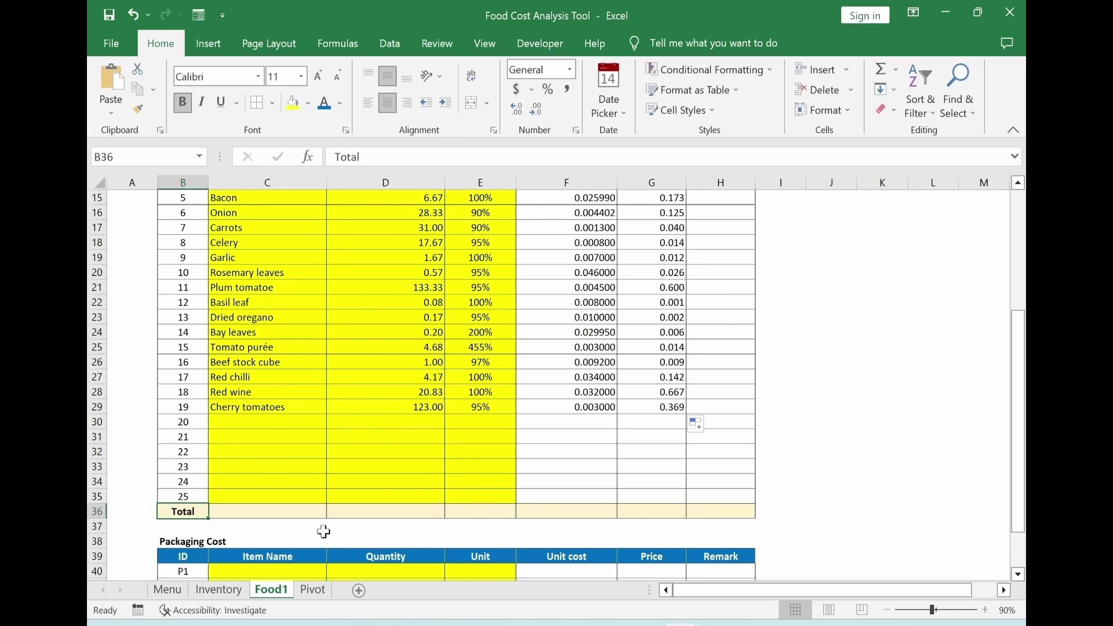
{"action": "left_click", "coordinate": [643, 515]}
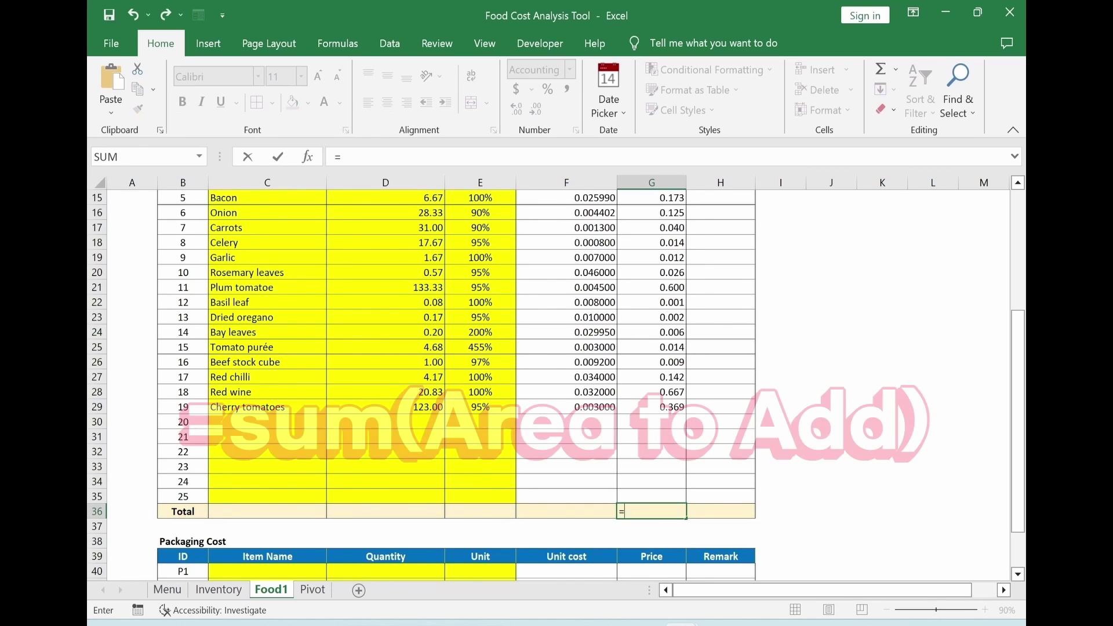
{"action": "type", "text": "=sum"}
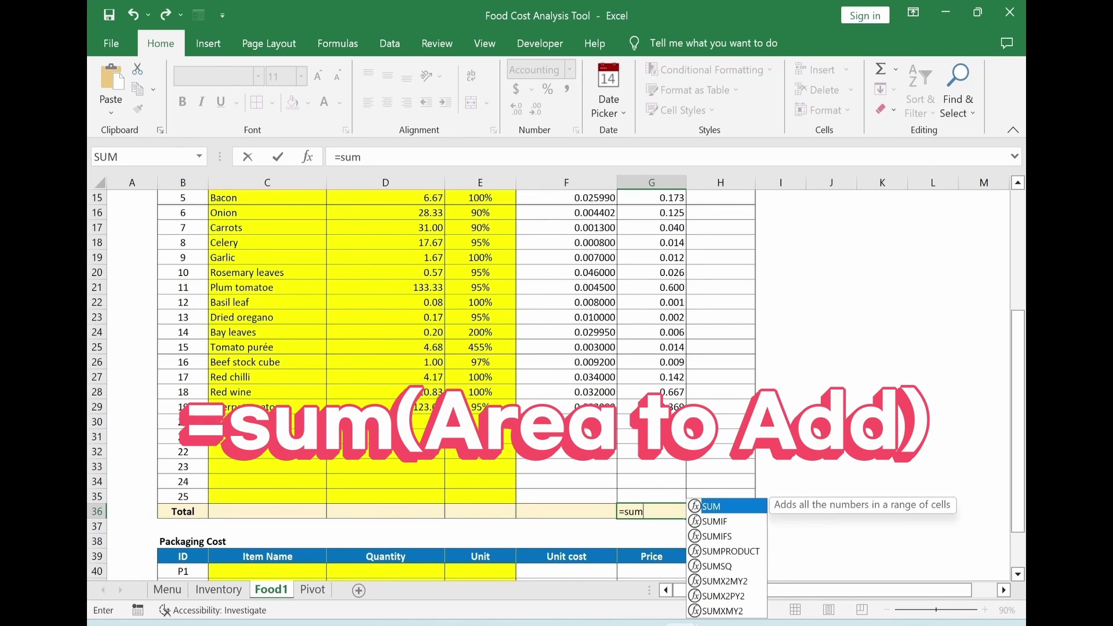
{"action": "type", "text": "("}
{"action": "scroll", "coordinate": [652, 348], "scroll_direction": "up", "scroll_amount": 3}
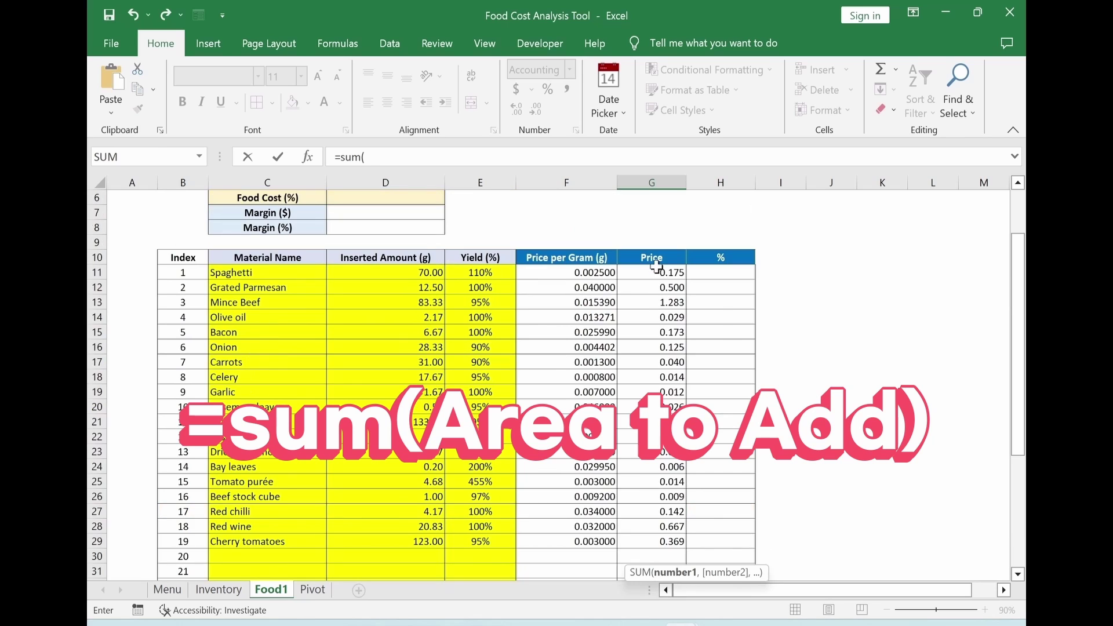
{"action": "left_click_drag", "start_coordinate": [651, 272], "coordinate": [655, 529]}
{"action": "left_click_drag", "start_coordinate": [655, 534], "coordinate": [655, 533]}
{"action": "type", "text": ")"}
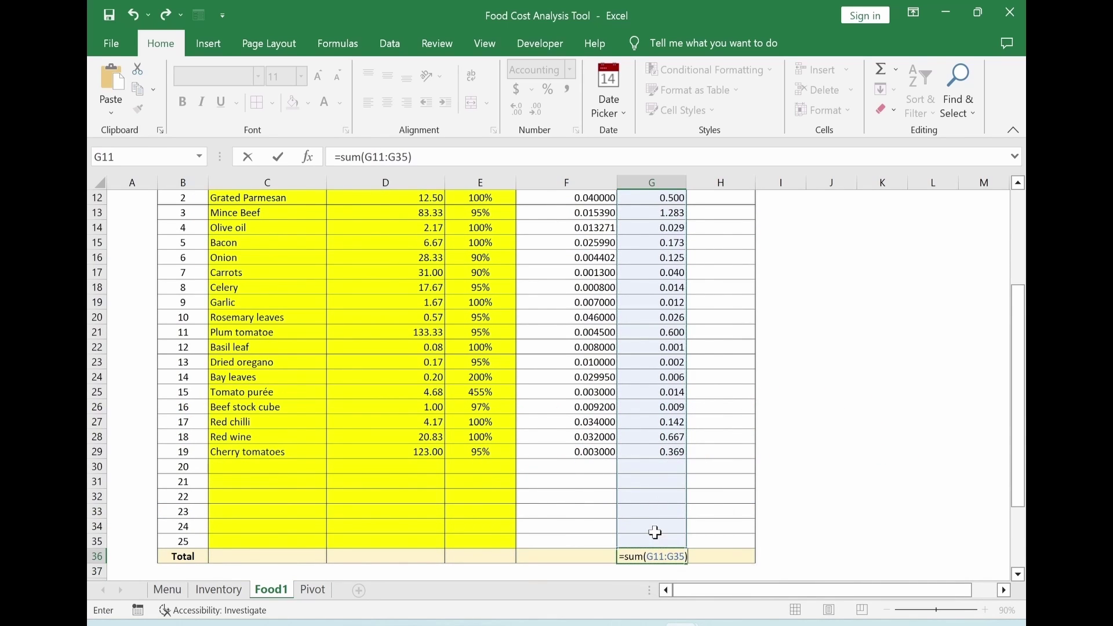
{"action": "key", "text": "Return"}
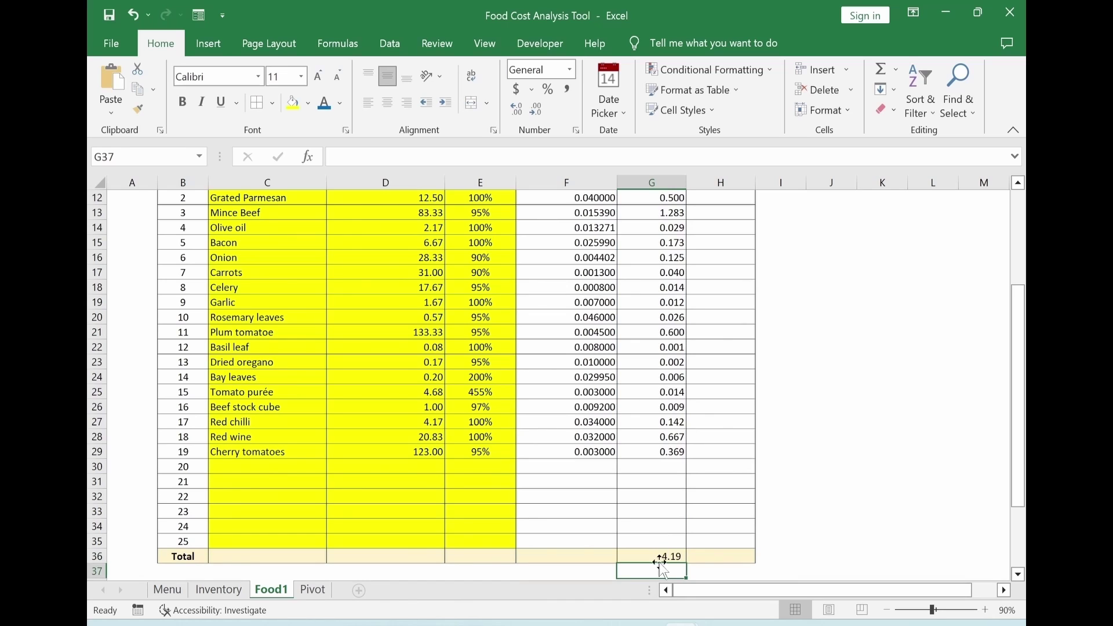
{"action": "left_click", "coordinate": [660, 558]}
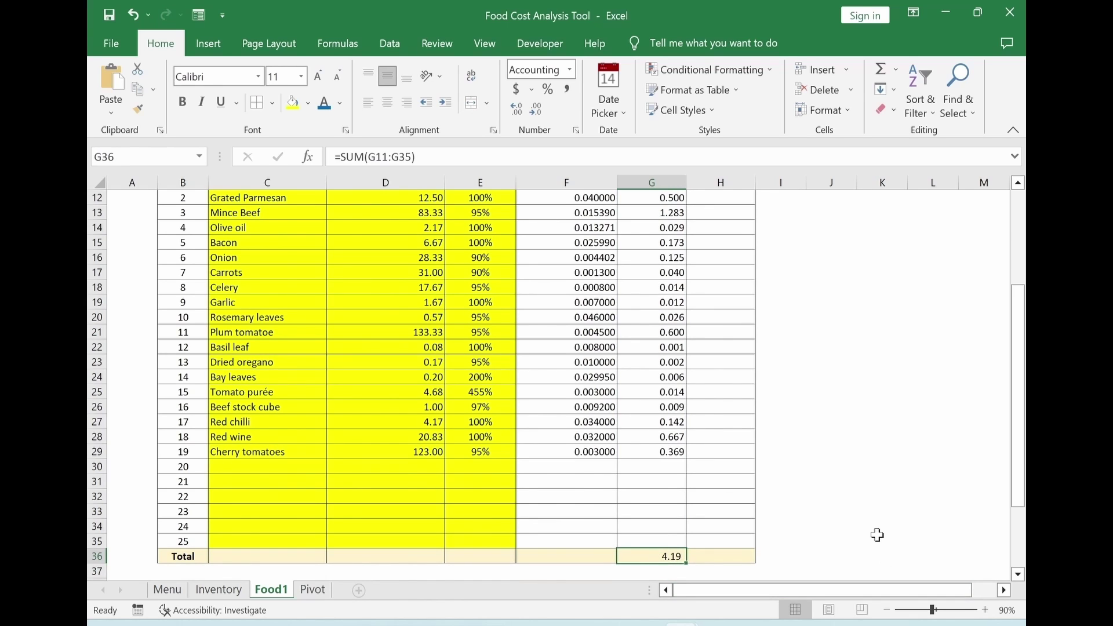
Calculate Spaghetti's share of the total price in H11 with =G11/$G$36, keeping the total as an absolute reference.
{"action": "scroll", "coordinate": [877, 535], "scroll_direction": "up", "scroll_amount": 2}
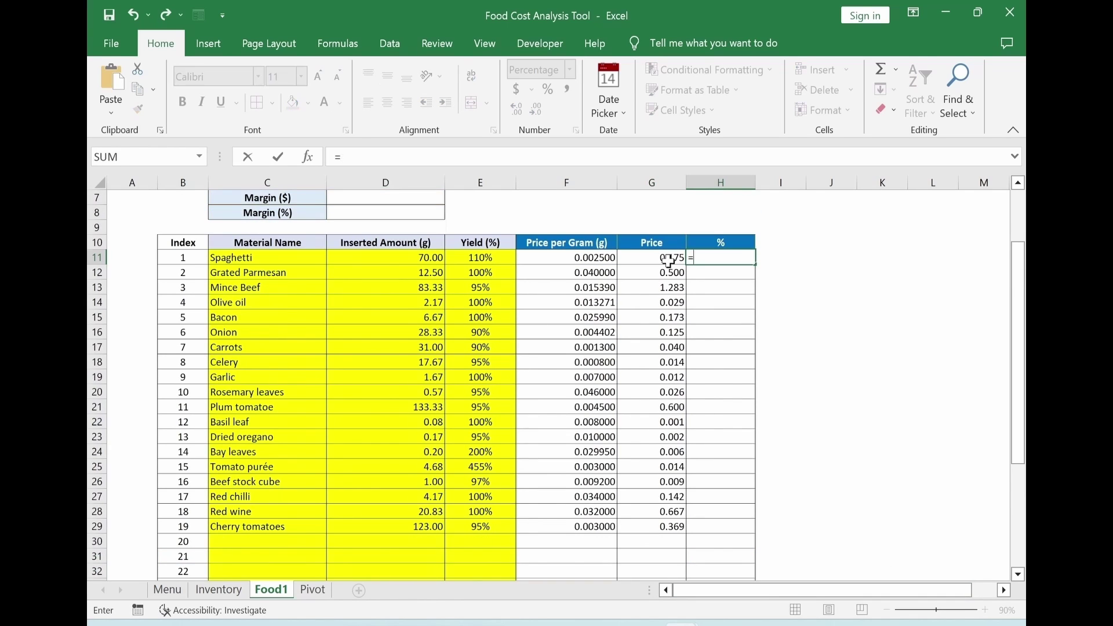
{"action": "key", "text": "Escape"}
{"action": "left_click", "coordinate": [670, 261]}
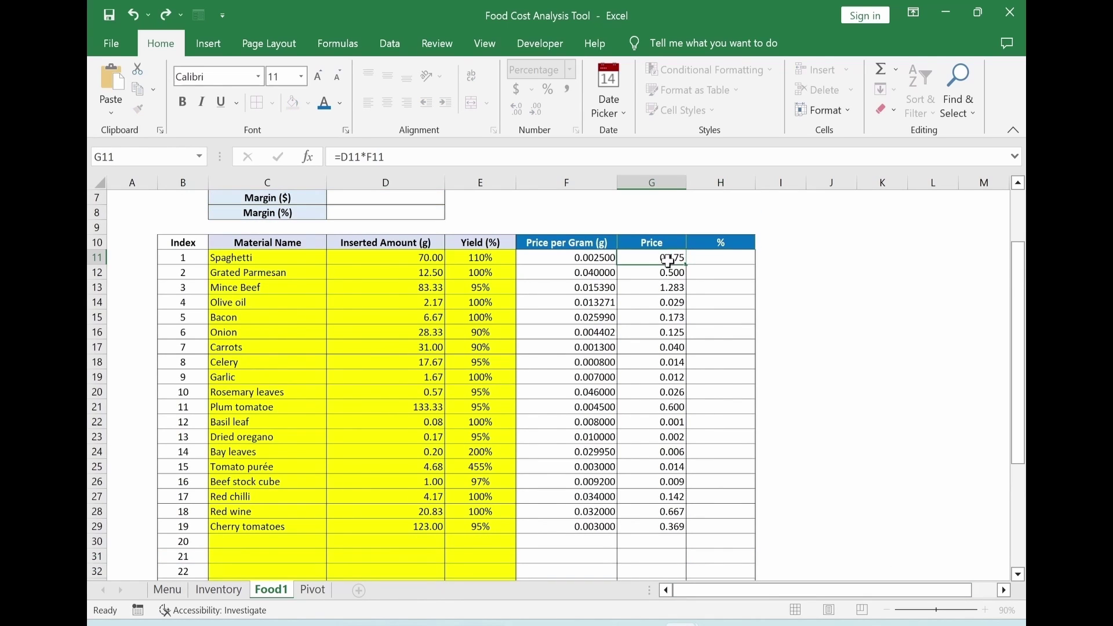
{"action": "left_click", "coordinate": [707, 262]}
{"action": "type", "text": "="}
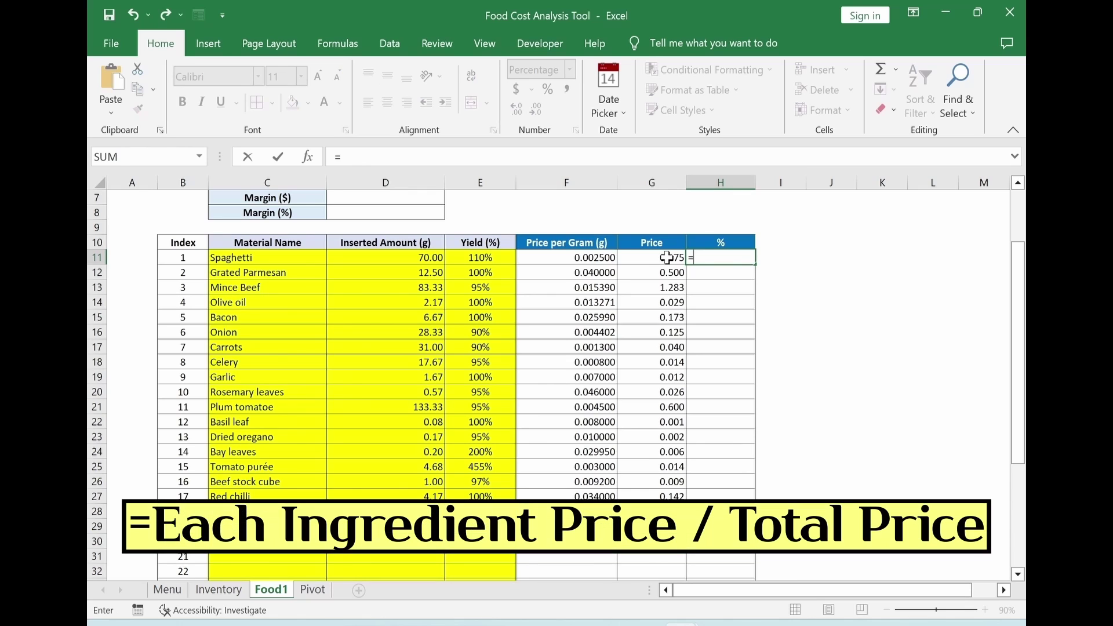
{"action": "left_click", "coordinate": [668, 257]}
{"action": "type", "text": "/"}
{"action": "scroll", "coordinate": [686, 401], "scroll_direction": "down", "scroll_amount": 4}
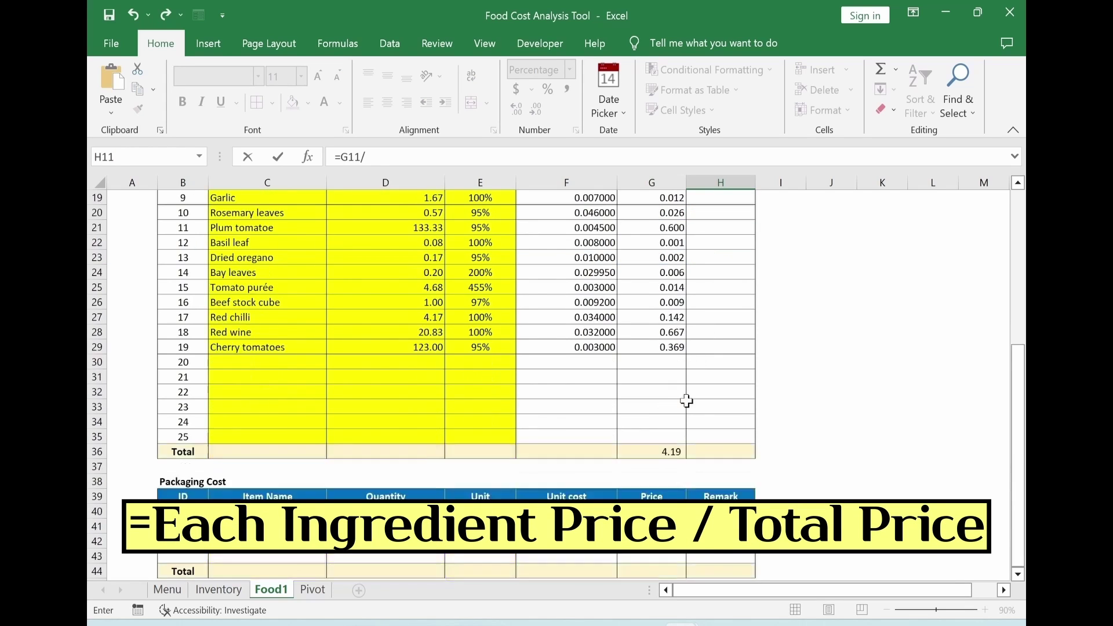
{"action": "scroll", "coordinate": [687, 401], "scroll_direction": "down", "scroll_amount": 1}
{"action": "left_click", "coordinate": [670, 406]}
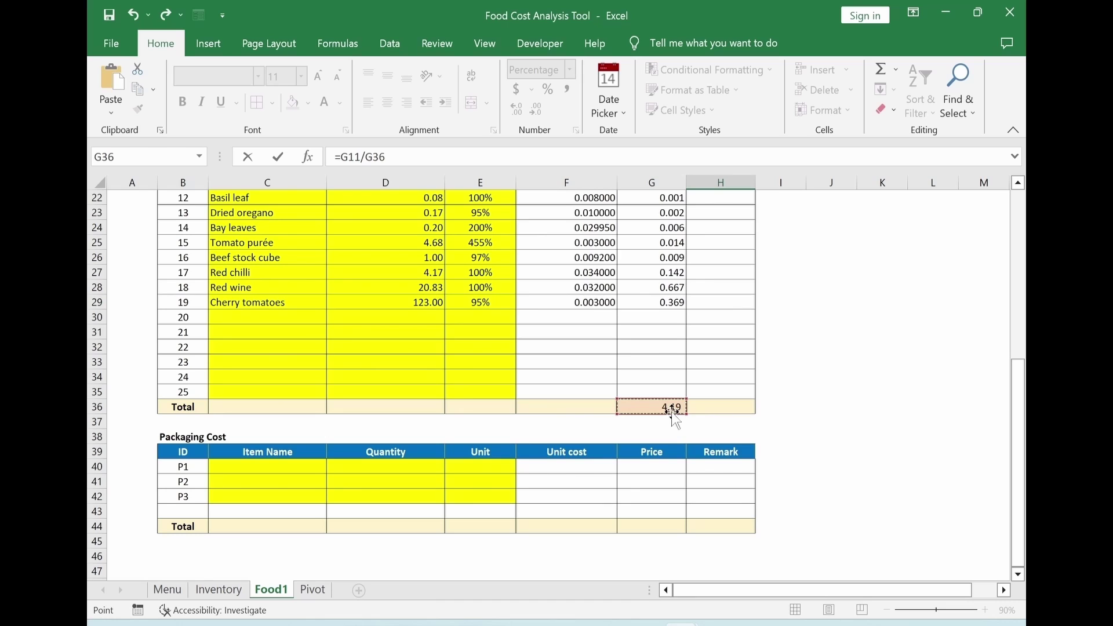
{"action": "key", "text": "F4"}
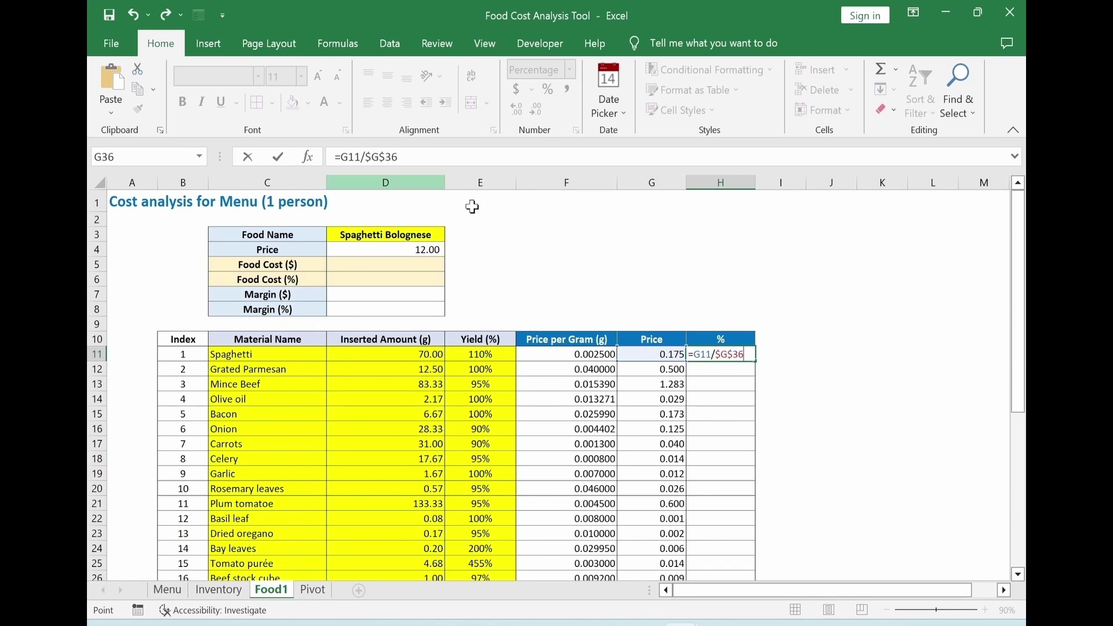
{"action": "key", "text": "Return"}
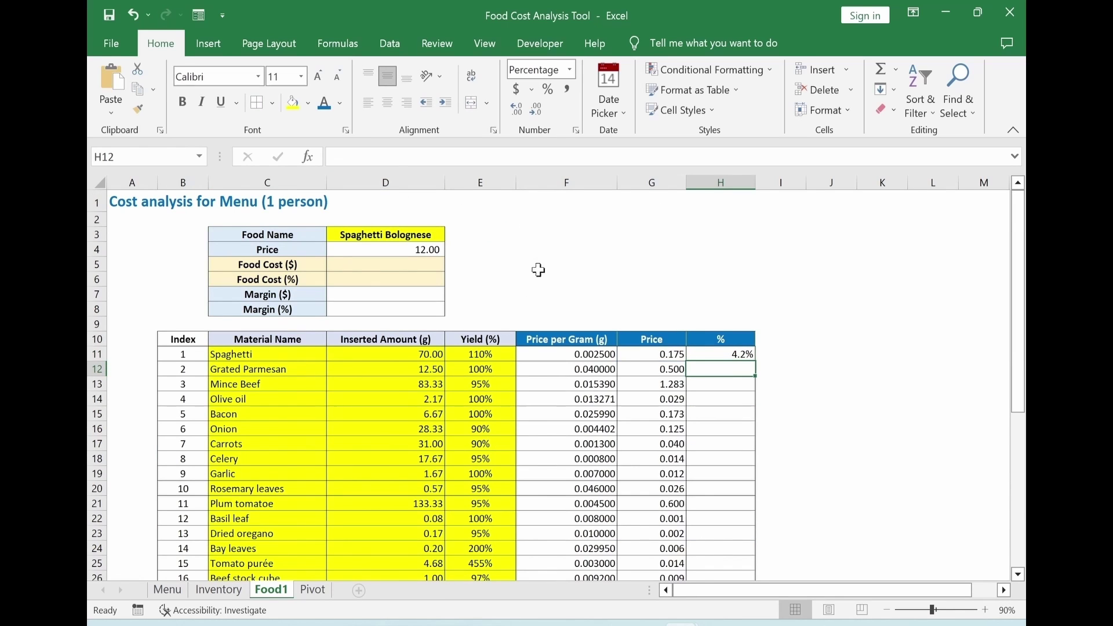
Fill the percentage formula from H11 down to the Cherry tomatoes row, H29.
{"action": "left_click", "coordinate": [737, 354]}
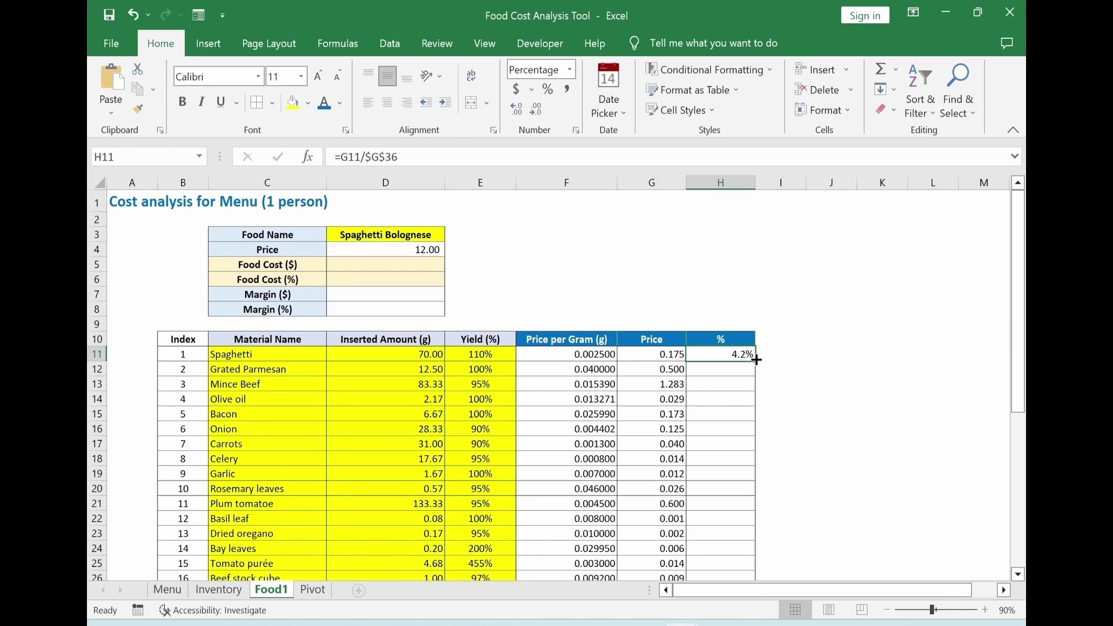
{"action": "left_click_drag", "start_coordinate": [757, 360], "coordinate": [751, 491]}
{"action": "left_click", "coordinate": [829, 492]}
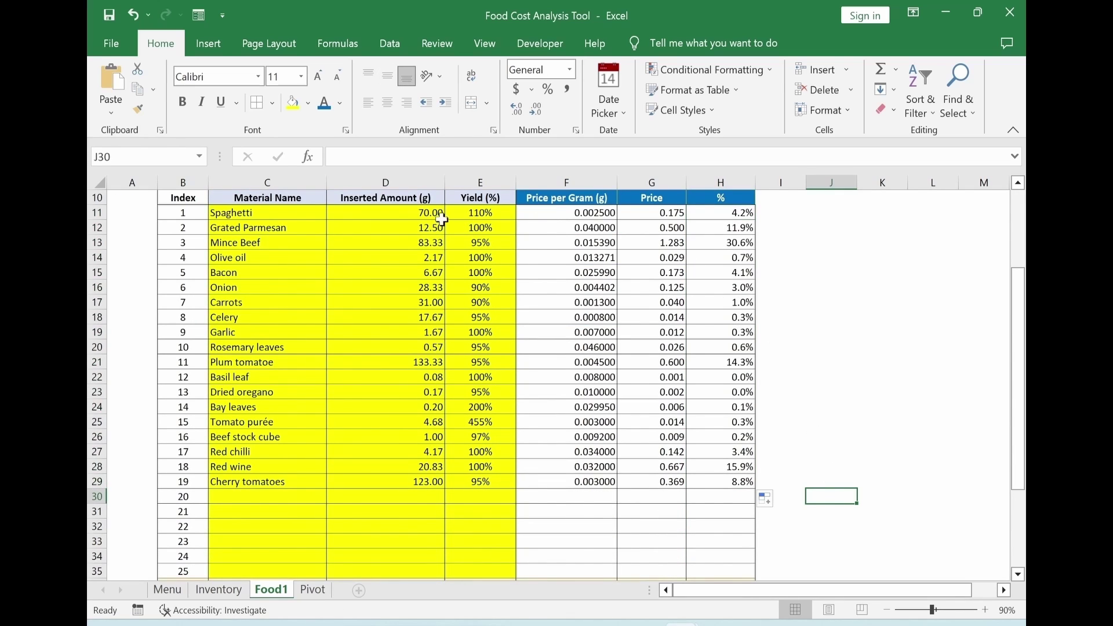
Try bold formatting on the Mince Beef row from C13 to H13.
{"action": "scroll", "coordinate": [443, 219], "scroll_direction": "up", "scroll_amount": 3}
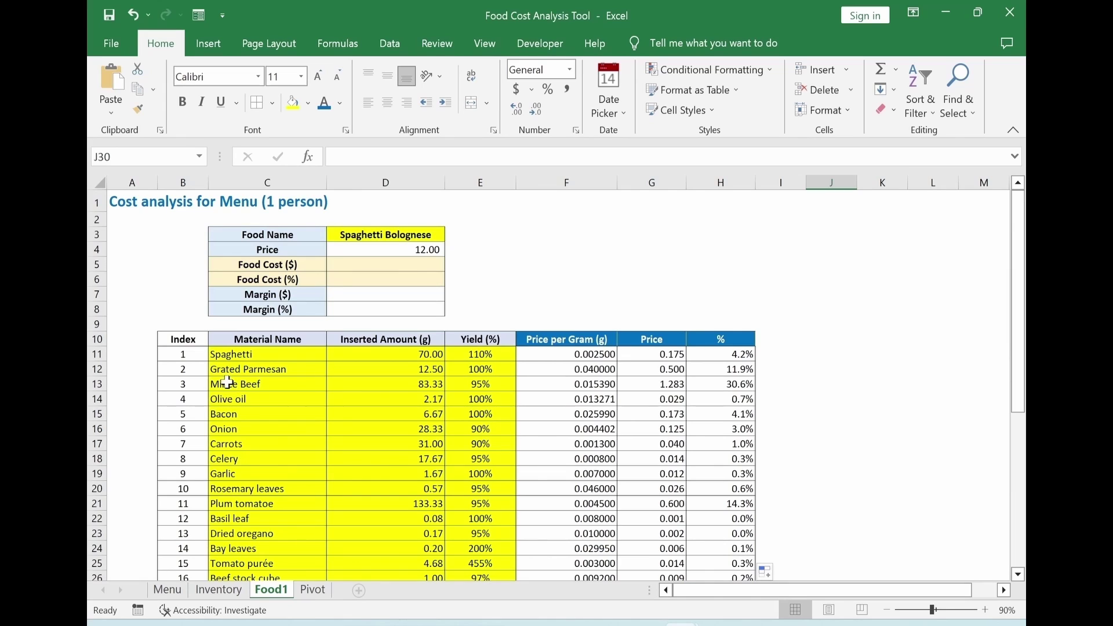
{"action": "left_click_drag", "start_coordinate": [227, 382], "coordinate": [725, 386]}
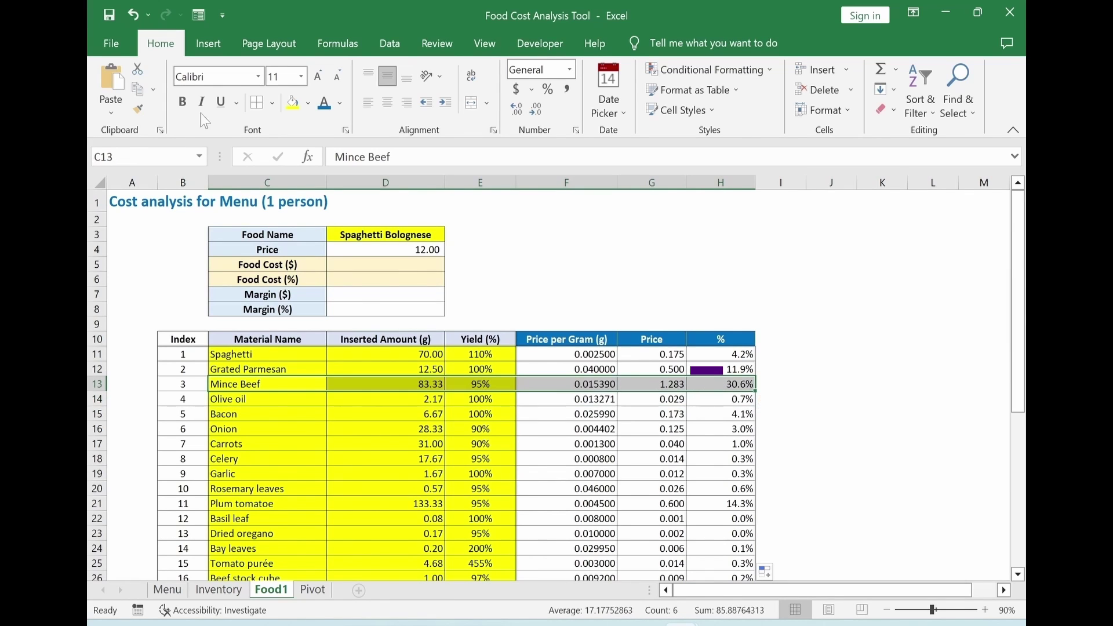
{"action": "left_click", "coordinate": [182, 102]}
{"action": "left_click", "coordinate": [920, 446]}
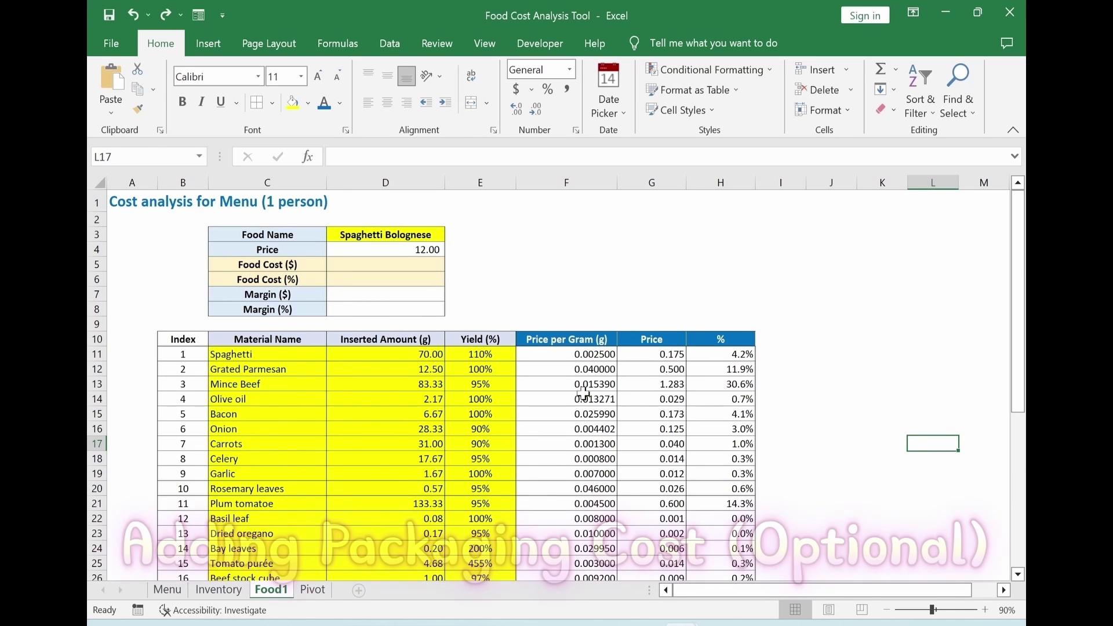
Add Packaging Container (Large), Packaging Container Cover (Large) and Disposable Cutlery to Packaging Cost, each with quantity 1 and unit each, and fit column C's width.
{"action": "scroll", "coordinate": [629, 447], "scroll_direction": "down", "scroll_amount": 8}
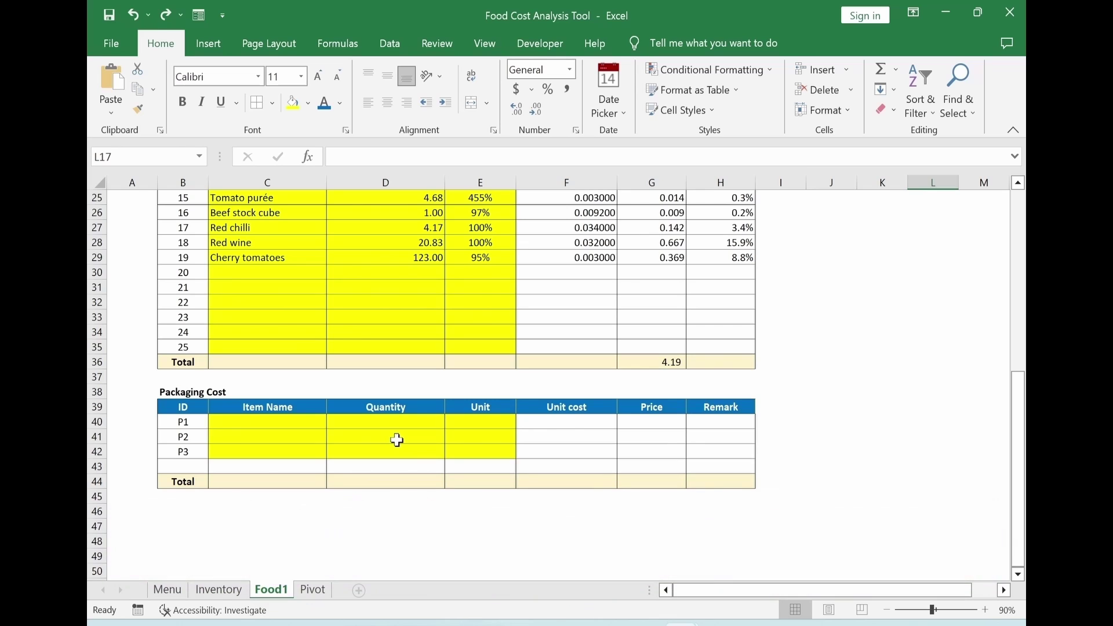
{"action": "left_click", "coordinate": [250, 424]}
{"action": "type", "text": "Packaging Container (Large)\t1\teach Packaging Container Cover\t1\teach Disposable Cutlery\t1\teach"}
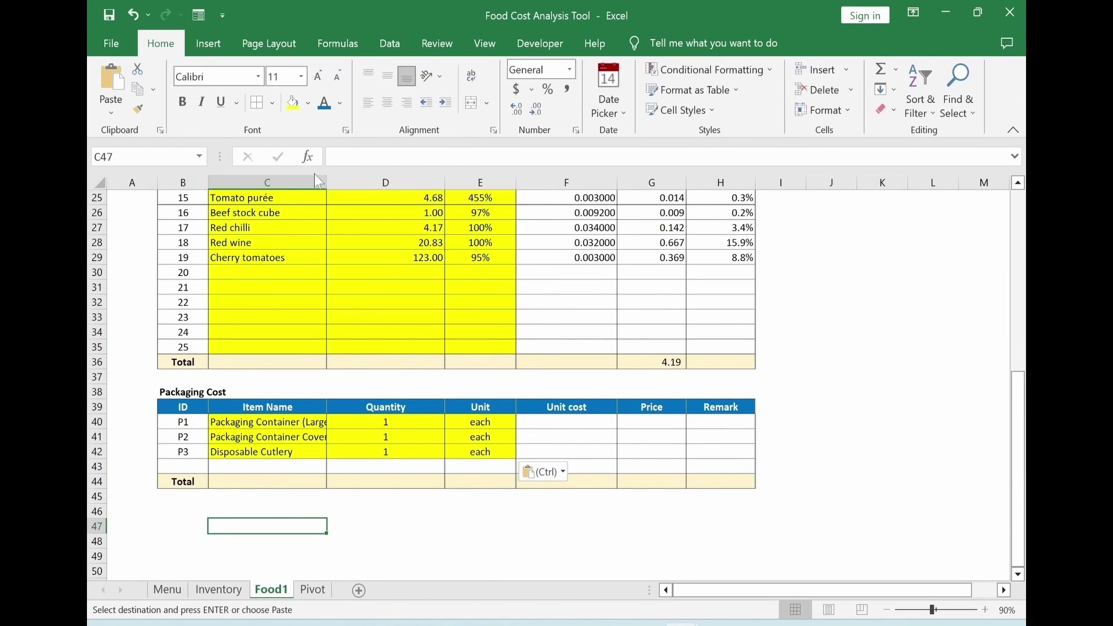
{"action": "double_click", "coordinate": [326, 182]}
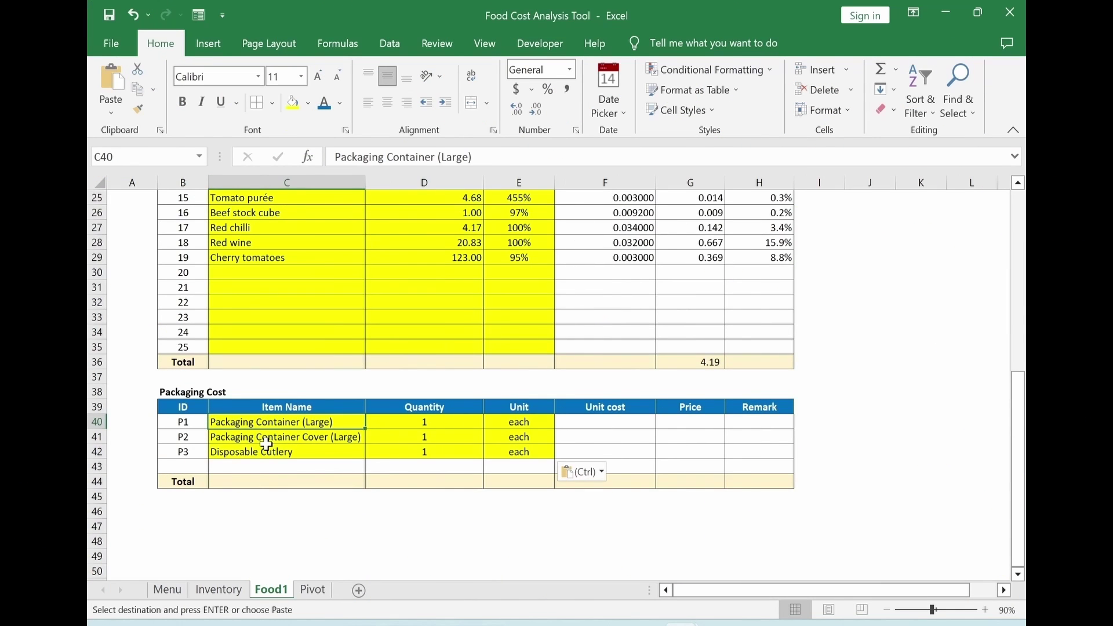
Enter the packaging unit costs 0.450, 0.150 and 0.250 in F40 to F42.
{"action": "left_click", "coordinate": [266, 442]}
{"action": "left_click", "coordinate": [270, 454]}
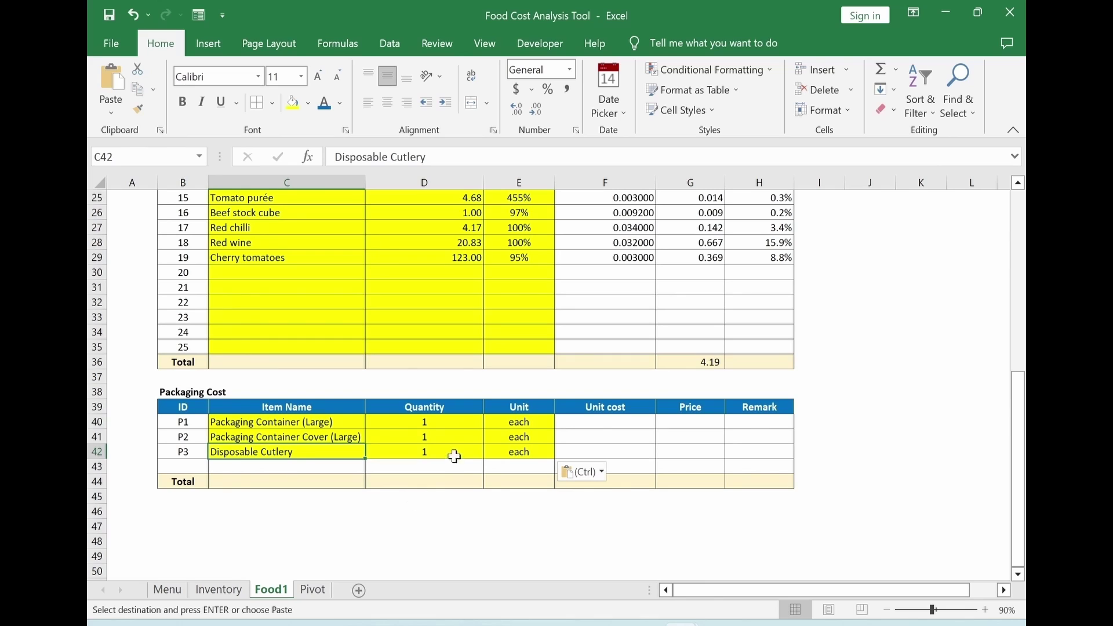
{"action": "left_click_drag", "start_coordinate": [602, 426], "coordinate": [603, 454]}
{"action": "key", "text": "ctrl+v"}
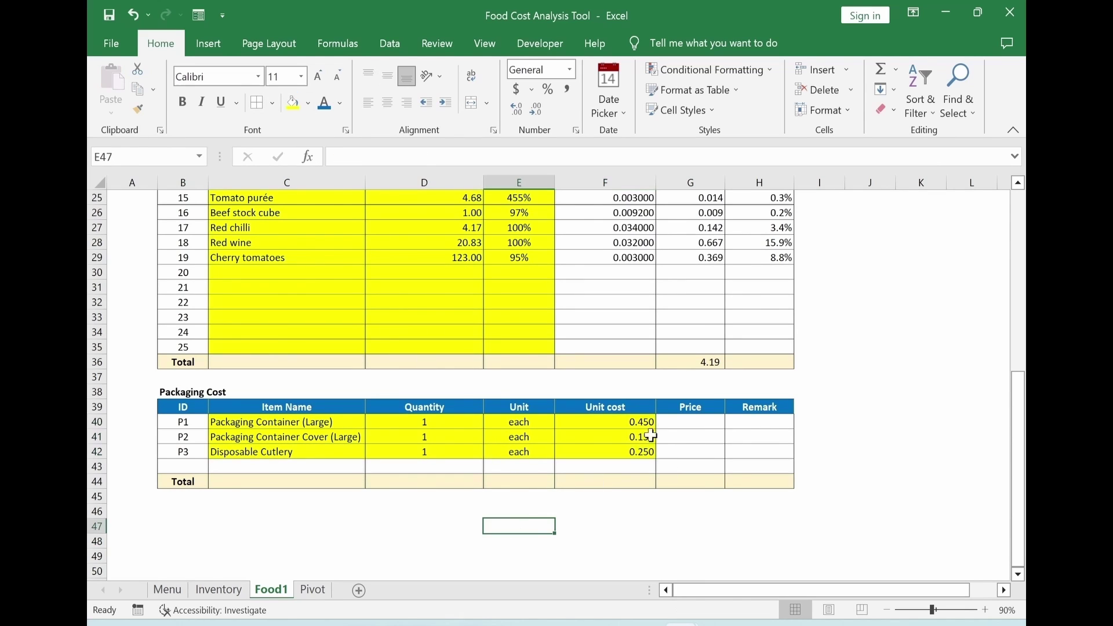
Calculate the large packaging container's price in G40 as quantity times unit cost with =D40*F40.
{"action": "left_click", "coordinate": [690, 422]}
{"action": "type", "text": "="}
{"action": "key", "text": "Left"}
{"action": "key", "text": "Left"}
{"action": "key", "text": "Left"}
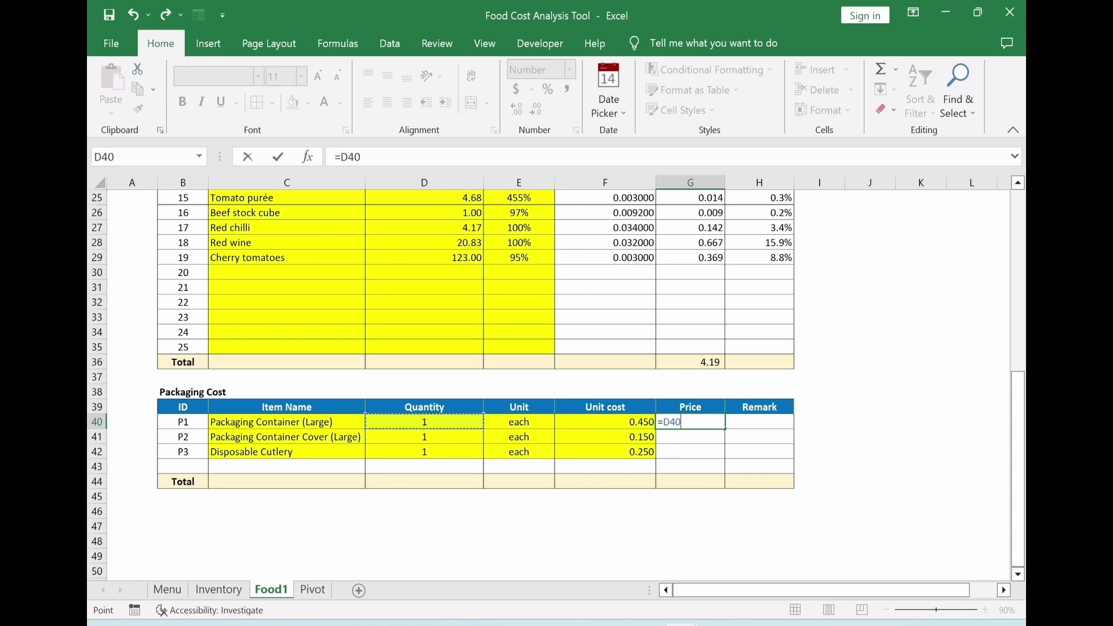
{"action": "type", "text": "*"}
{"action": "left_click", "coordinate": [615, 423]}
{"action": "key", "text": "Return"}
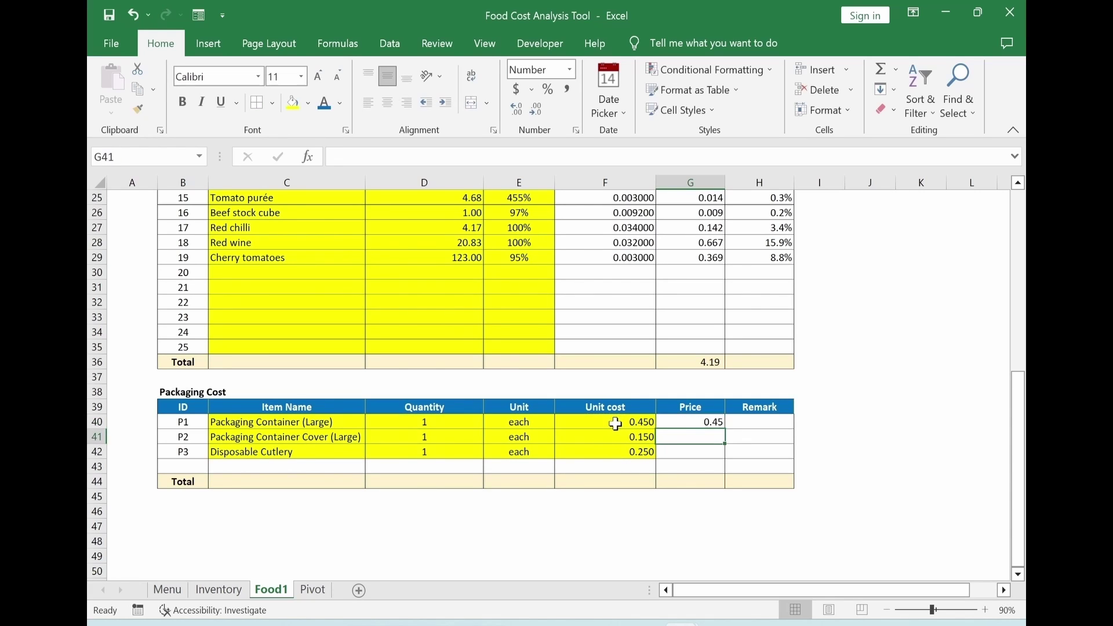
Copy the packaging price formula down to G42 and total the prices in G44 with =SUM(G40:G42).
{"action": "left_click", "coordinate": [693, 422]}
{"action": "left_click_drag", "start_coordinate": [724, 428], "coordinate": [723, 458]}
{"action": "left_click", "coordinate": [671, 485]}
{"action": "type", "text": "="}
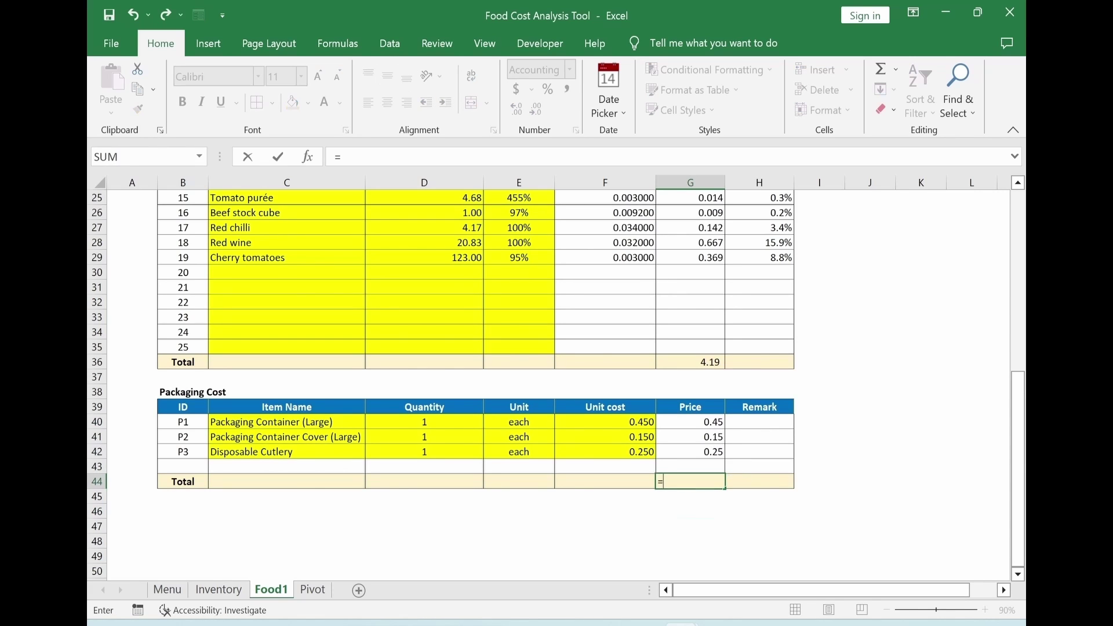
{"action": "type", "text": "sum("}
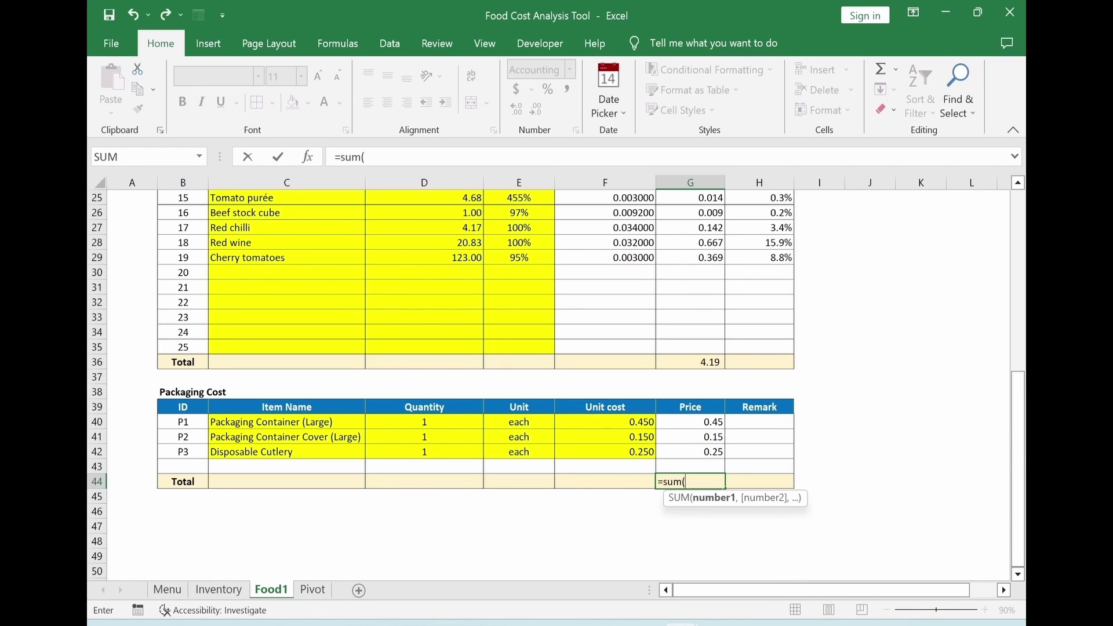
{"action": "left_click_drag", "start_coordinate": [705, 422], "coordinate": [712, 450]}
{"action": "key", "text": "Return"}
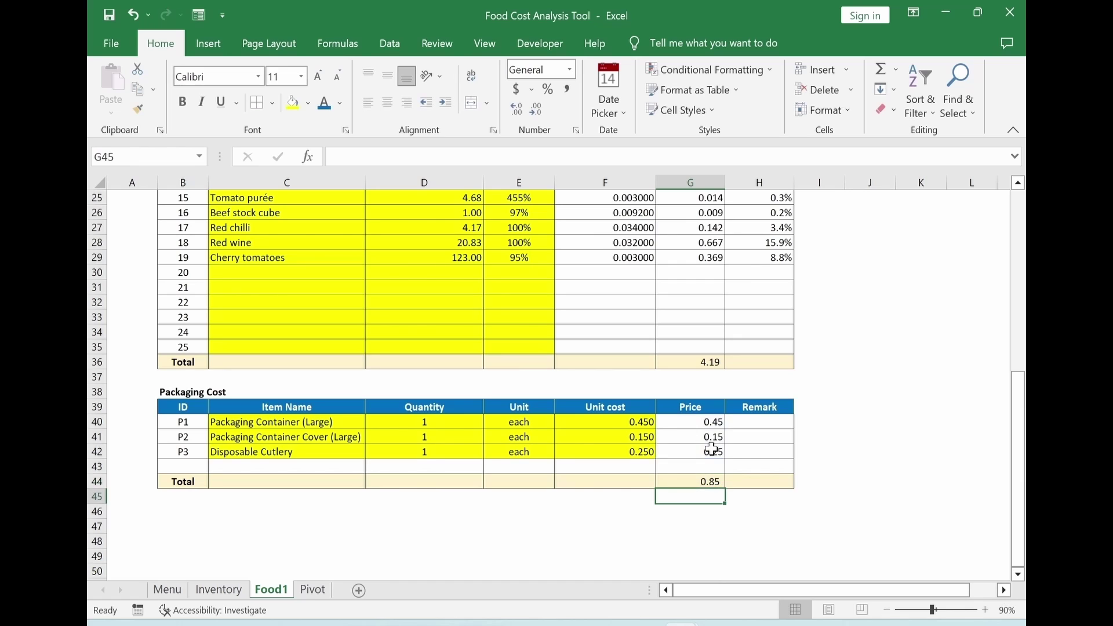
{"action": "left_click", "coordinate": [681, 483]}
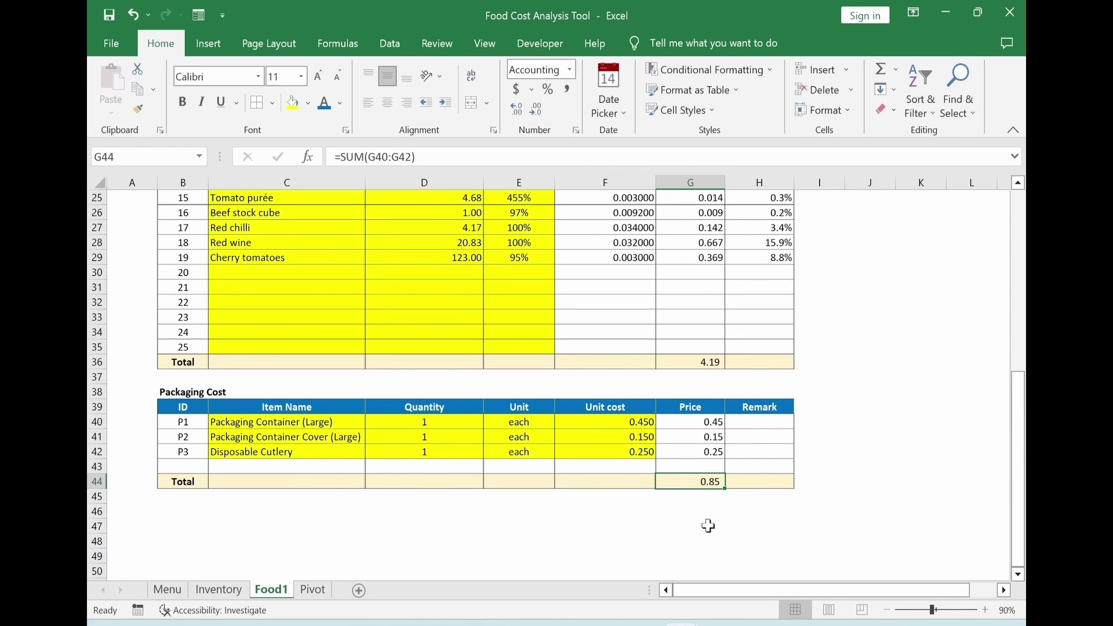
Calculate Food Cost ($) in D5 as the ingredient total plus the packaging total with =G36+G44.
{"action": "scroll", "coordinate": [713, 376], "scroll_direction": "up", "scroll_amount": 8}
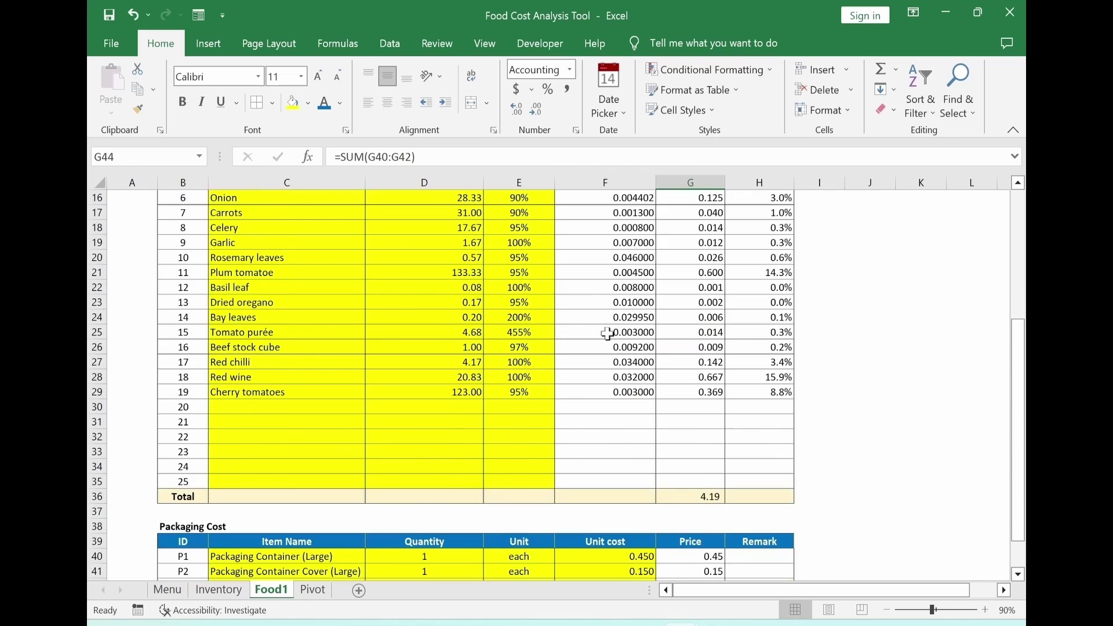
{"action": "left_click", "coordinate": [402, 268]}
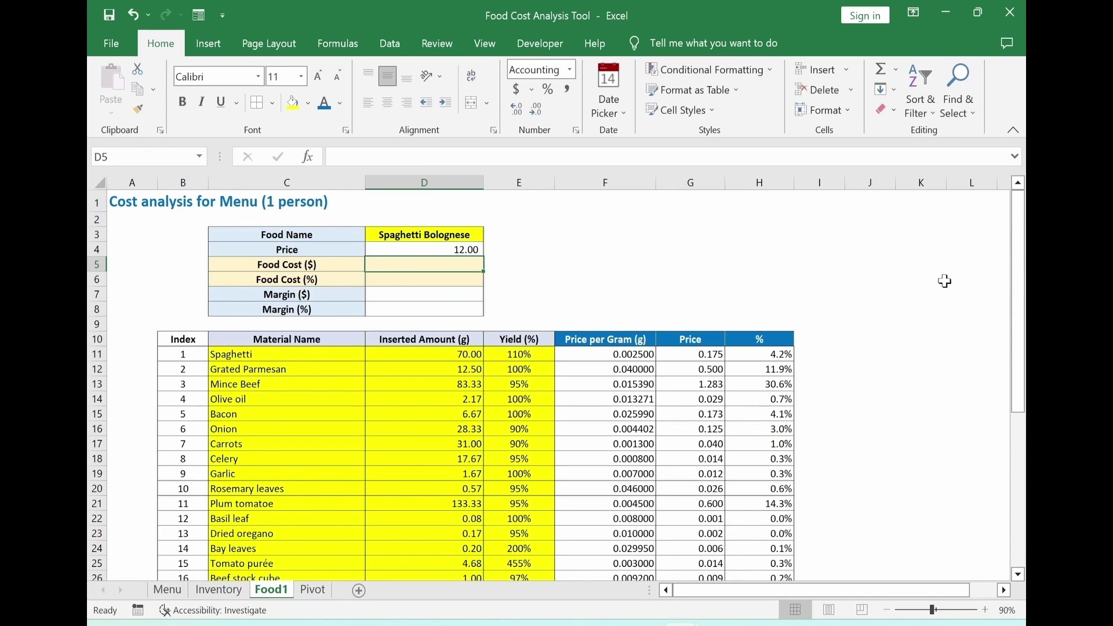
{"action": "type", "text": "="}
{"action": "scroll", "coordinate": [545, 374], "scroll_direction": "down", "scroll_amount": 5}
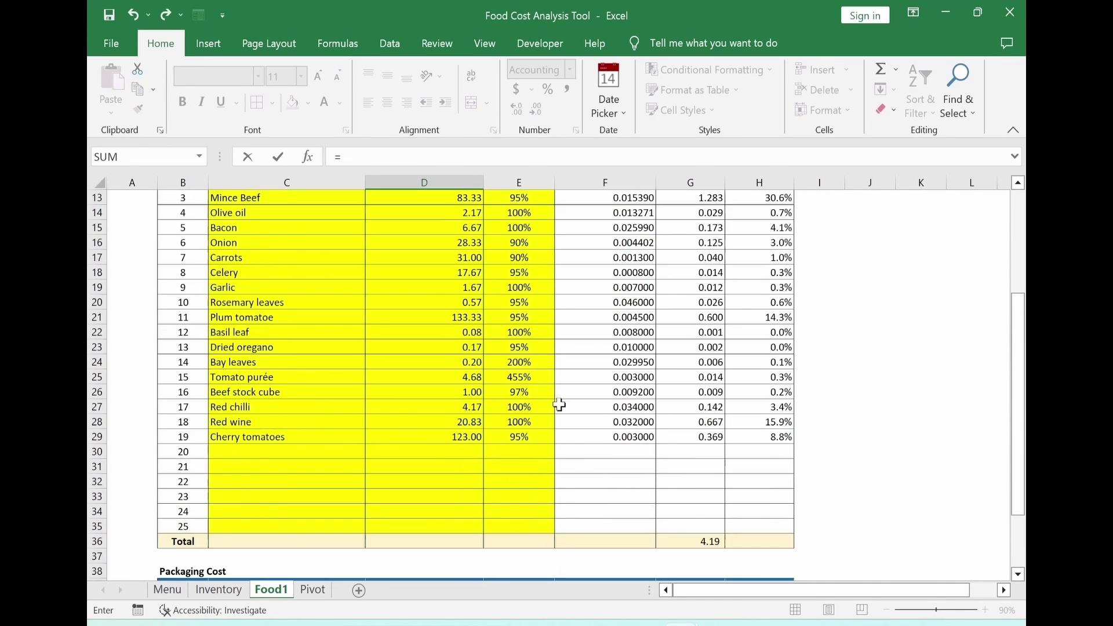
{"action": "left_click", "coordinate": [710, 496]}
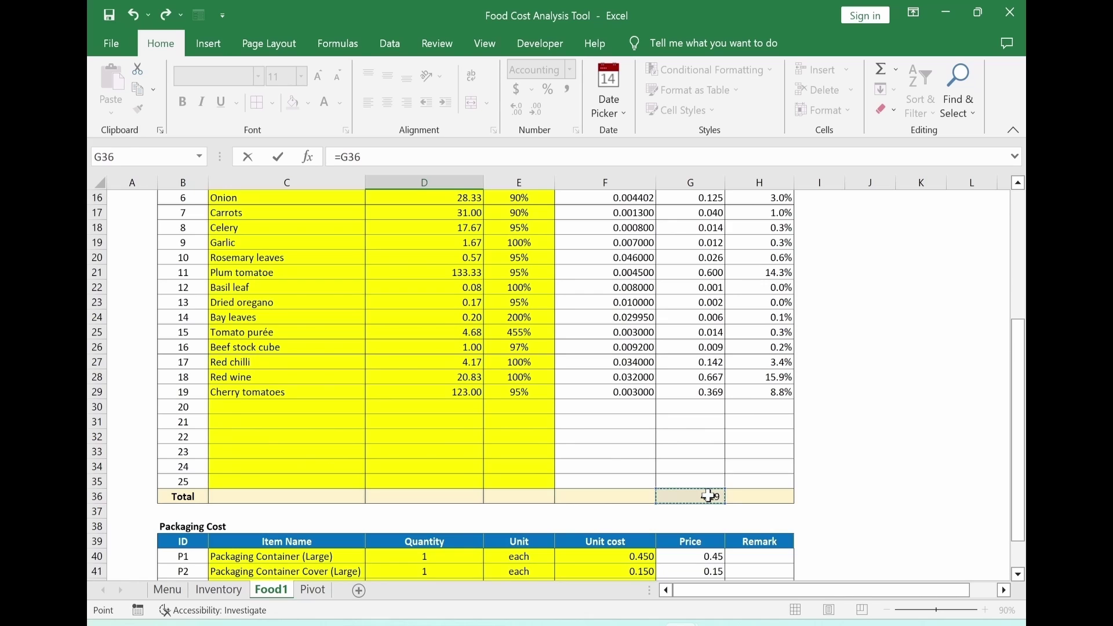
{"action": "type", "text": "+"}
{"action": "scroll", "coordinate": [709, 497], "scroll_direction": "down", "scroll_amount": 3}
{"action": "left_click", "coordinate": [711, 484]}
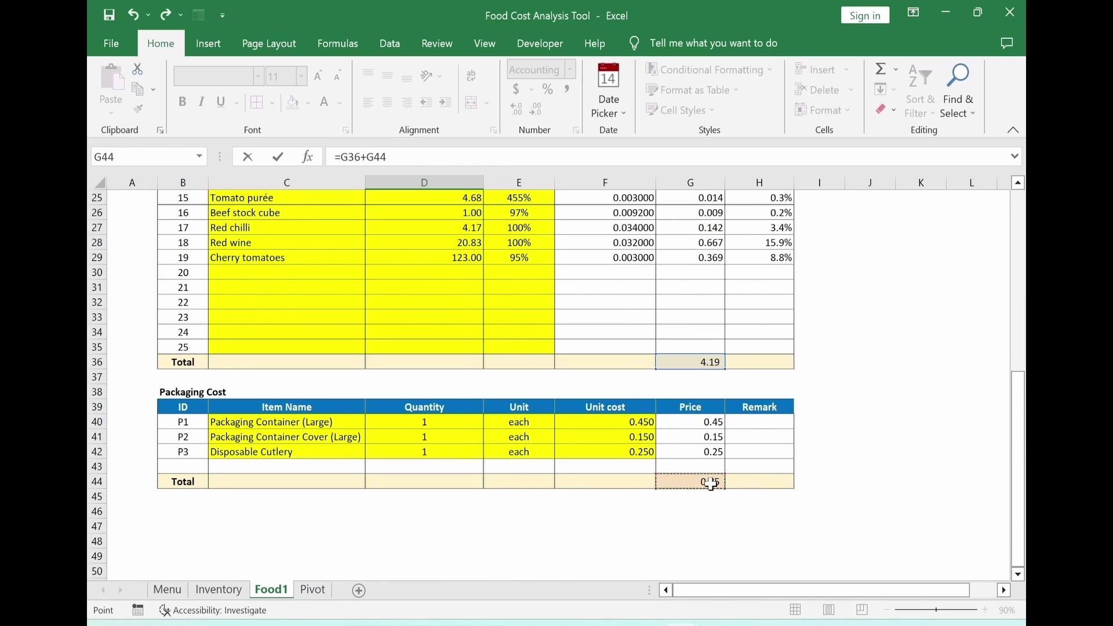
{"action": "key", "text": "Return"}
{"action": "scroll", "coordinate": [458, 267], "scroll_direction": "up", "scroll_amount": 2}
{"action": "left_click", "coordinate": [458, 267]}
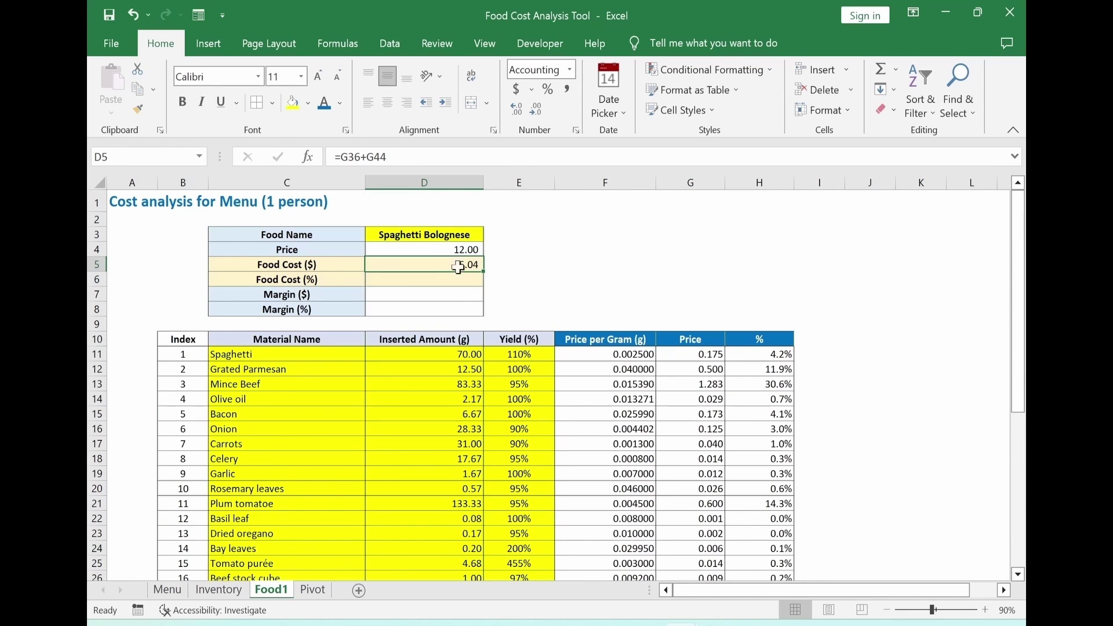
Calculate Food Cost (%) in D6 as food cost divided by price with =D5/D4.
{"action": "left_click", "coordinate": [432, 280]}
{"action": "type", "text": "="}
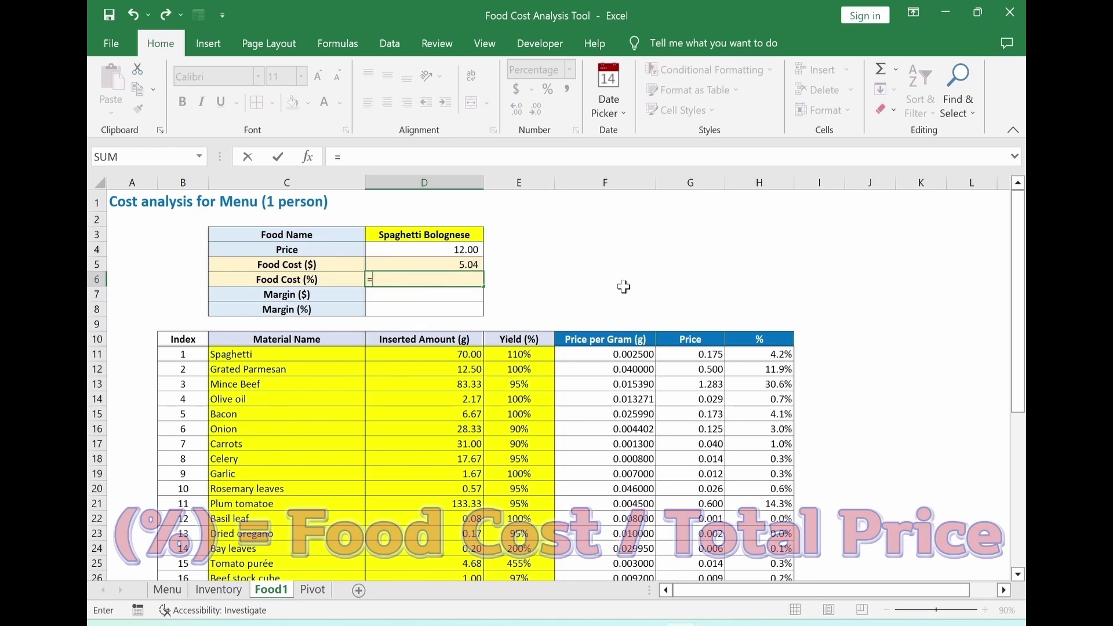
{"action": "left_click", "coordinate": [469, 265]}
{"action": "type", "text": "/"}
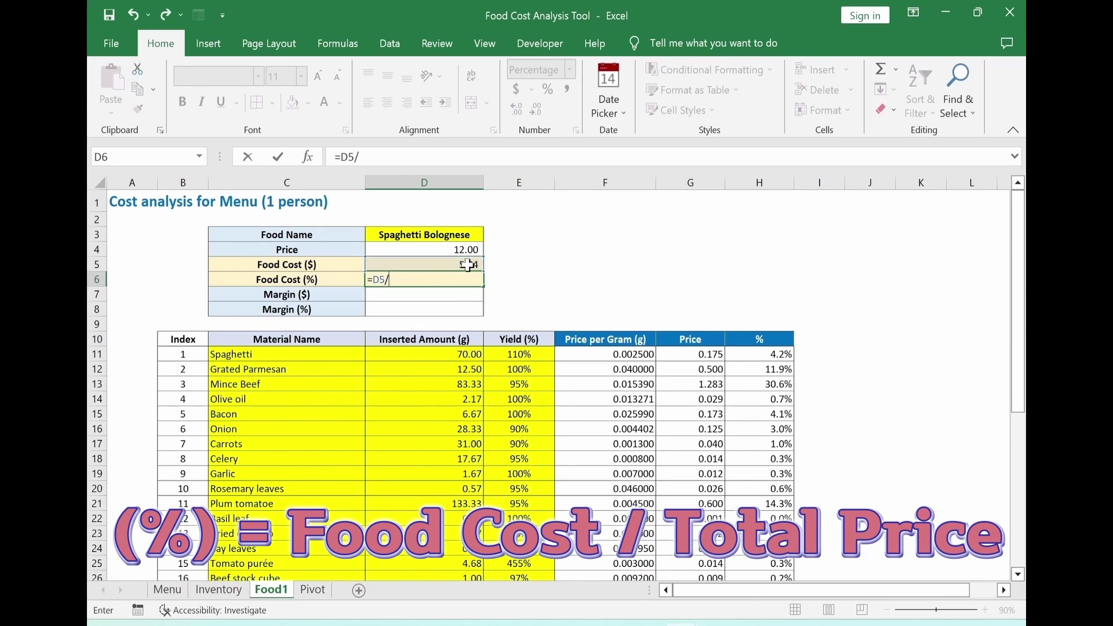
{"action": "left_click", "coordinate": [470, 250]}
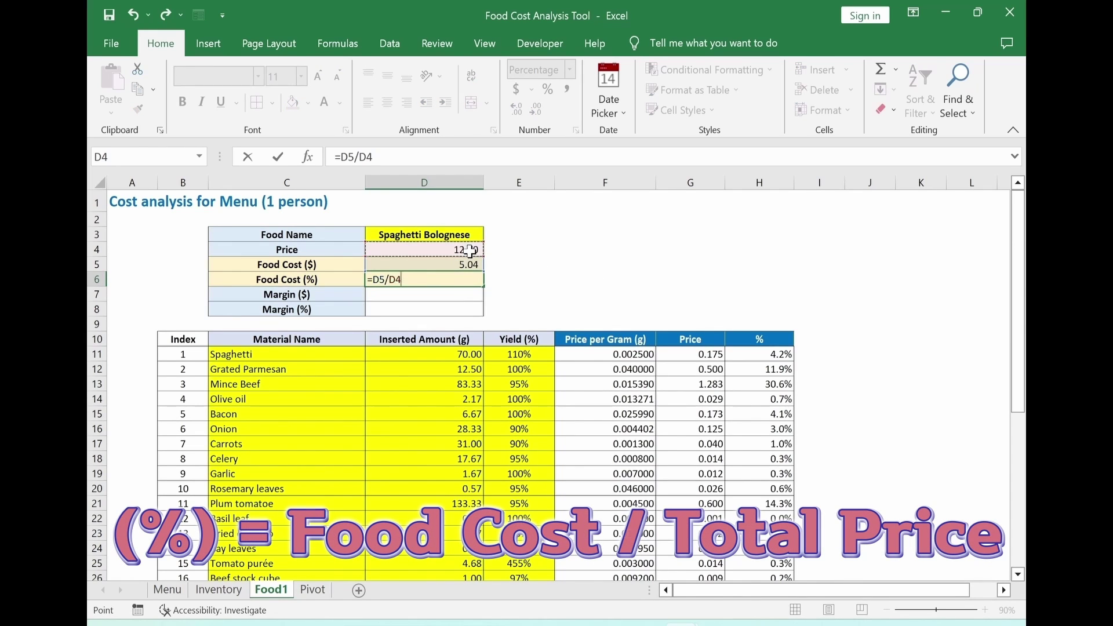
{"action": "key", "text": "Return"}
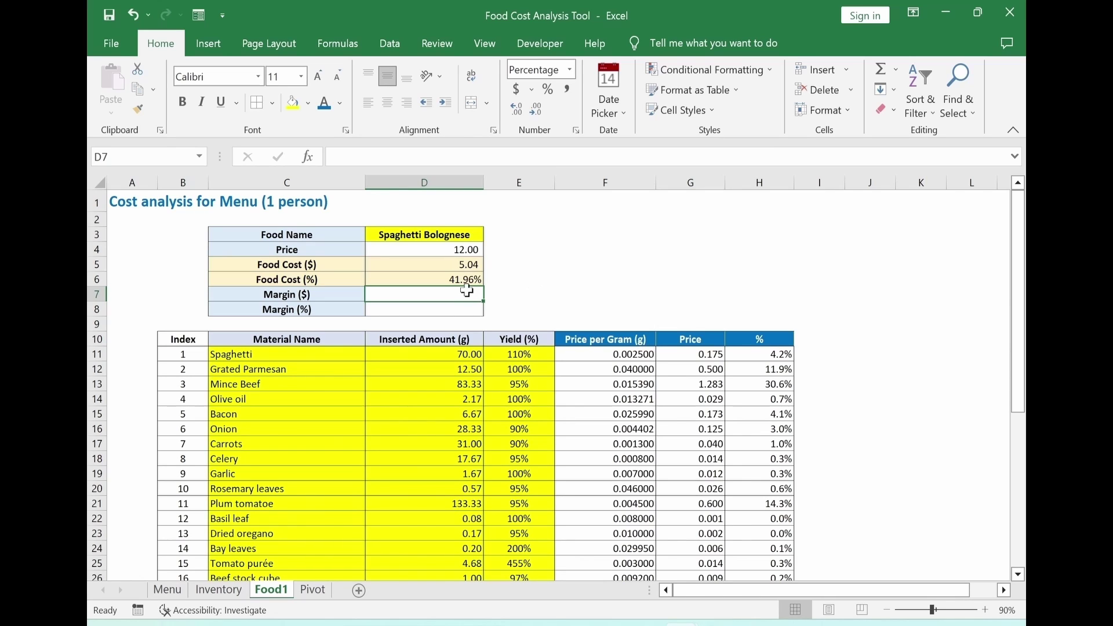
Calculate the margin percentage in D7 as one minus the food cost percentage with =1-D6.
{"action": "type", "text": "="}
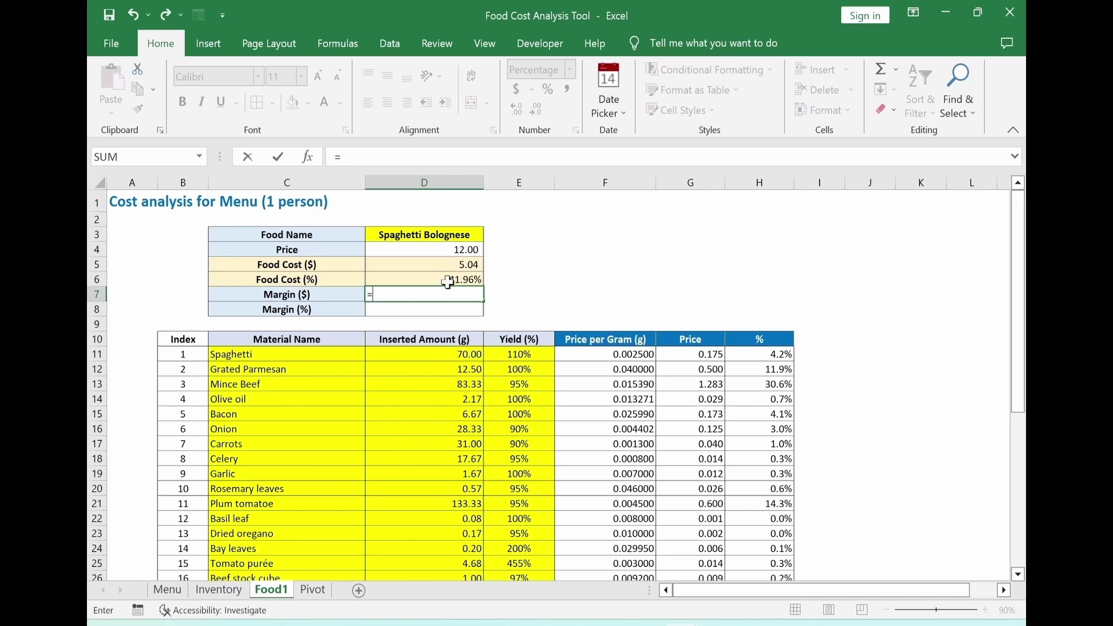
{"action": "type", "text": "1"}
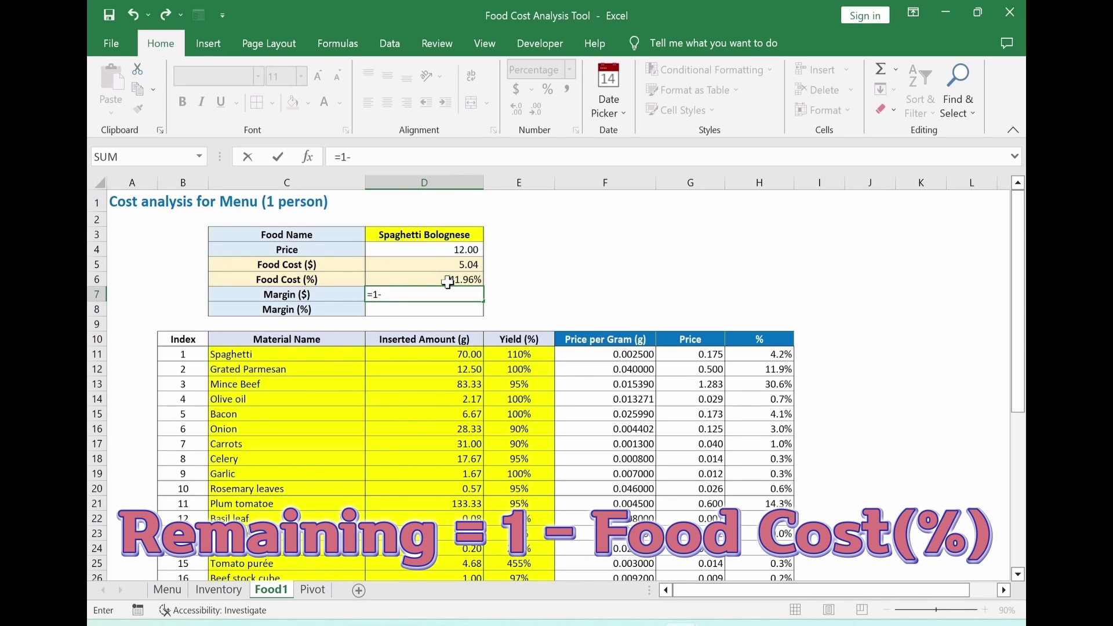
{"action": "type", "text": "-"}
{"action": "left_click", "coordinate": [449, 282]}
{"action": "key", "text": "Return"}
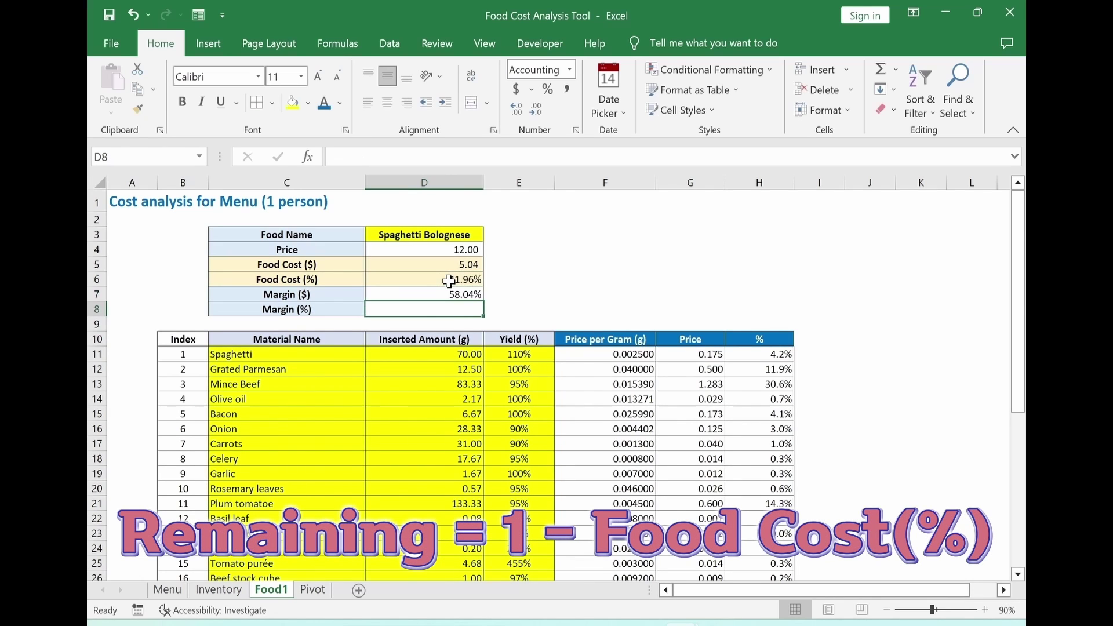
Swap the two margin labels so C7 reads Margin (%) and C8 reads Margin ($).
{"action": "left_click_drag", "start_coordinate": [376, 157], "coordinate": [385, 156]}
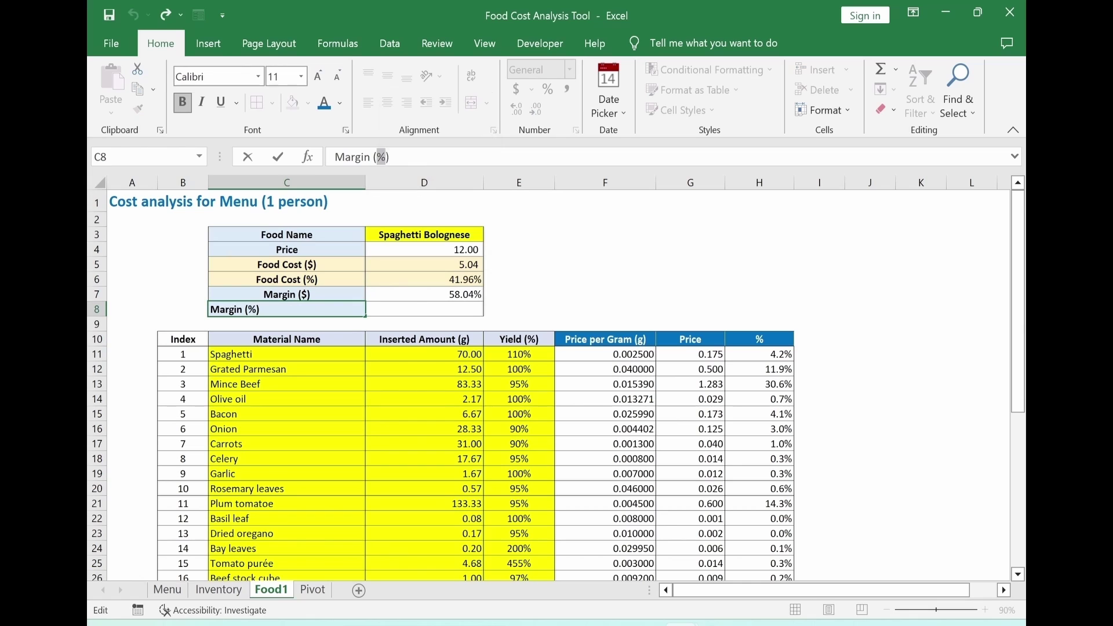
{"action": "type", "text": "$"}
{"action": "key", "text": "Return"}
{"action": "key", "text": "Up"}
Calculate Margin ($) in D8 as margin percentage times price with =D7*D4, and save the workbook.
{"action": "left_click", "coordinate": [451, 310]}
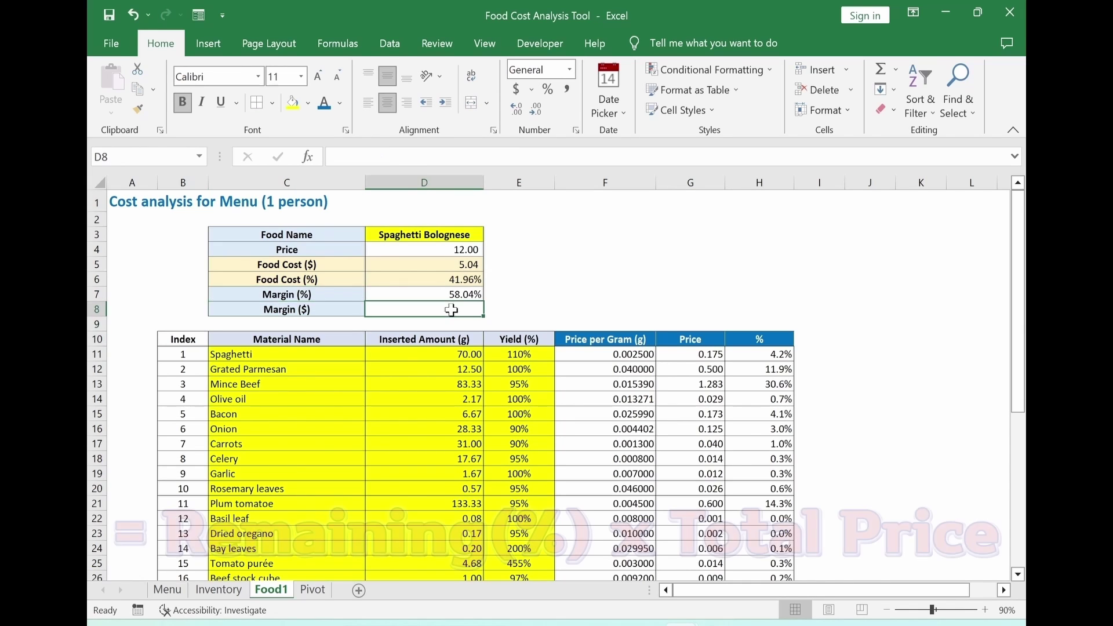
{"action": "type", "text": "="}
{"action": "left_click", "coordinate": [455, 297]}
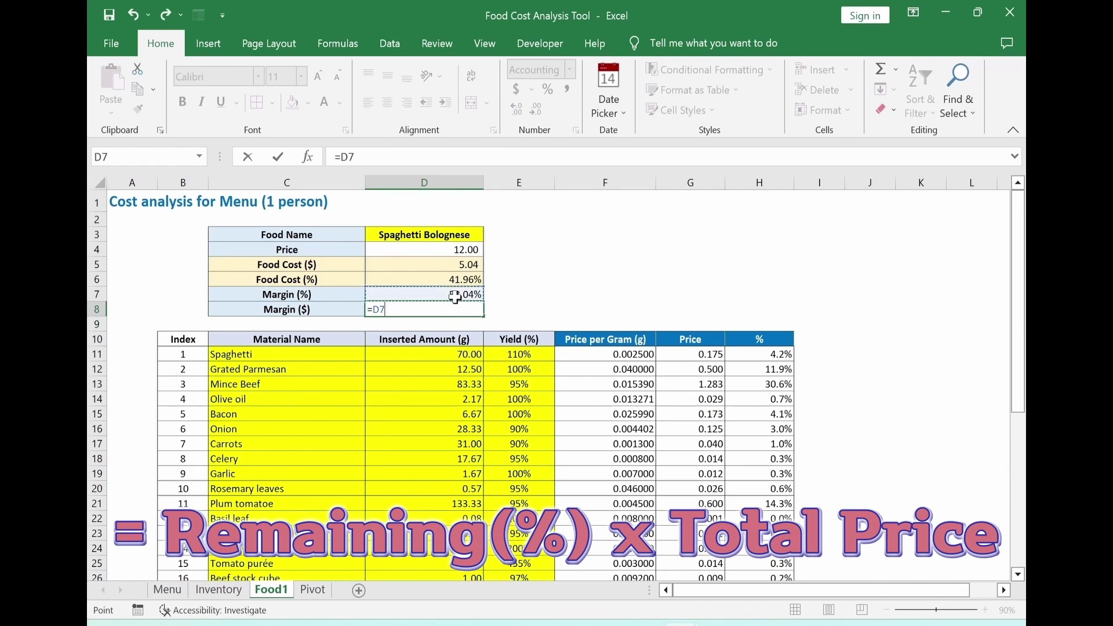
{"action": "type", "text": "*"}
{"action": "left_click", "coordinate": [455, 252]}
{"action": "key", "text": "Return"}
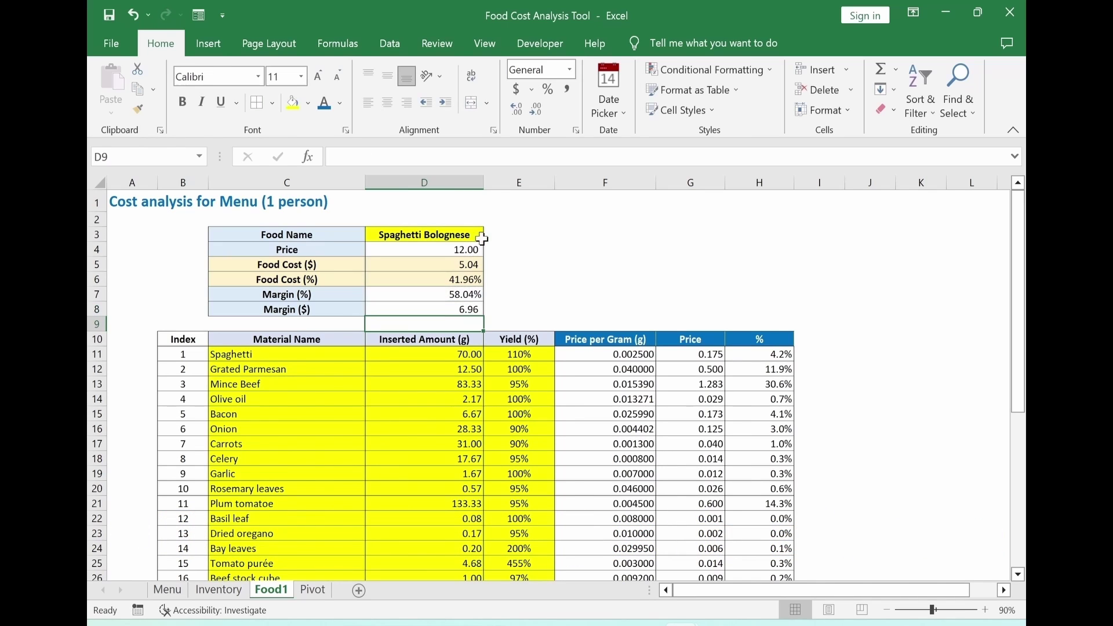
{"action": "left_click", "coordinate": [446, 312]}
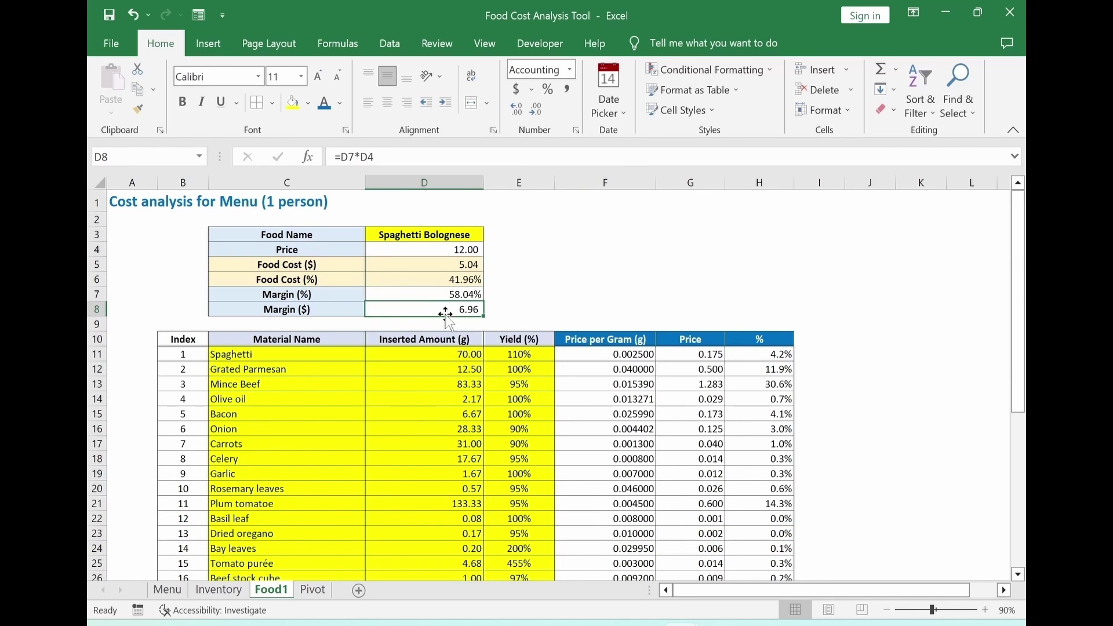
{"action": "left_click", "coordinate": [651, 301]}
{"action": "left_click", "coordinate": [109, 14]}
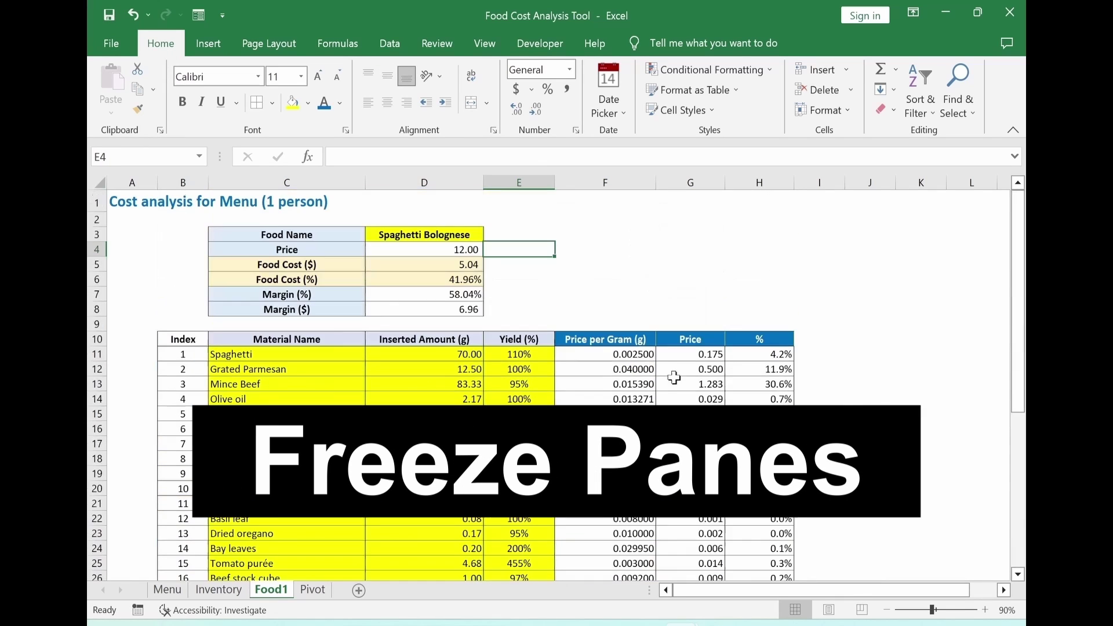
Freeze the panes above row 11 so the summary and the ingredient table header stay in view.
{"action": "left_click", "coordinate": [95, 355]}
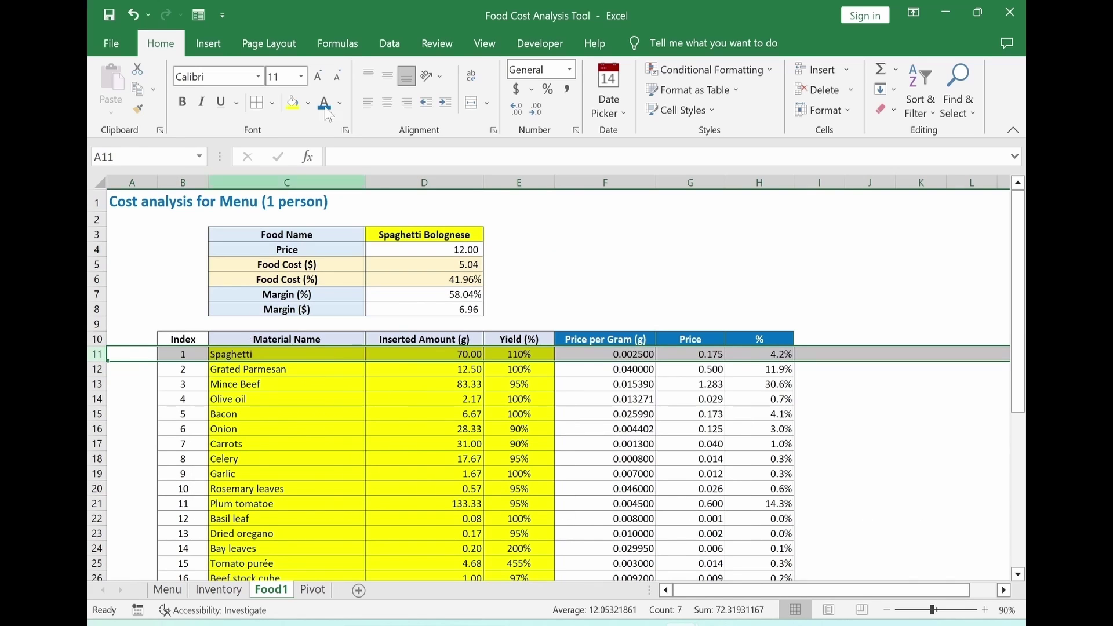
{"action": "left_click", "coordinate": [484, 44]}
{"action": "left_click", "coordinate": [642, 93]}
{"action": "left_click", "coordinate": [703, 141]}
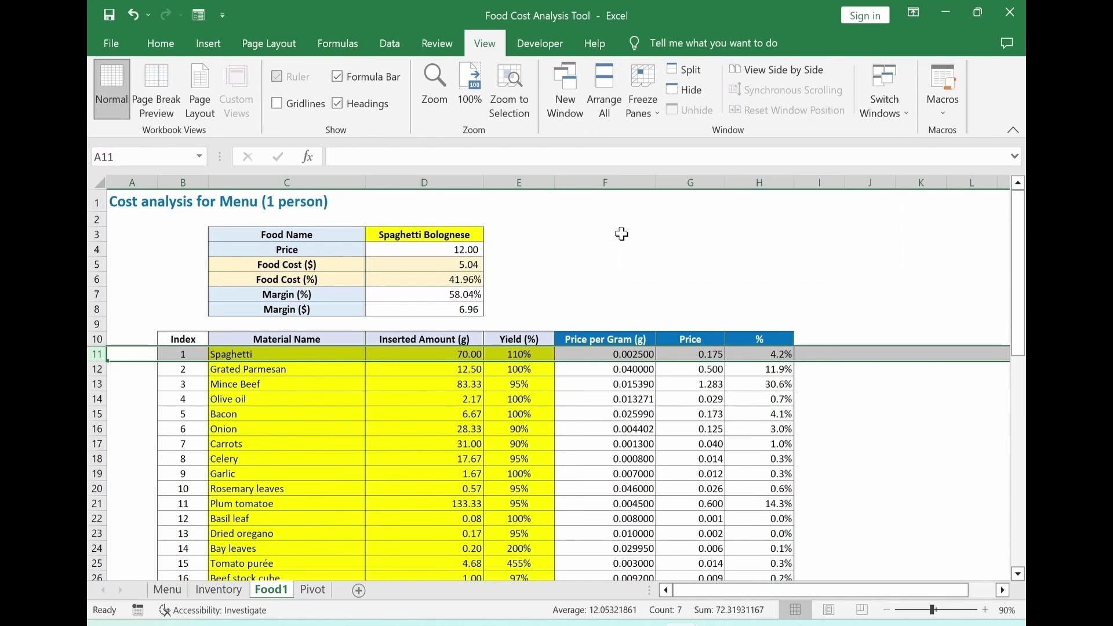
{"action": "left_click", "coordinate": [626, 261]}
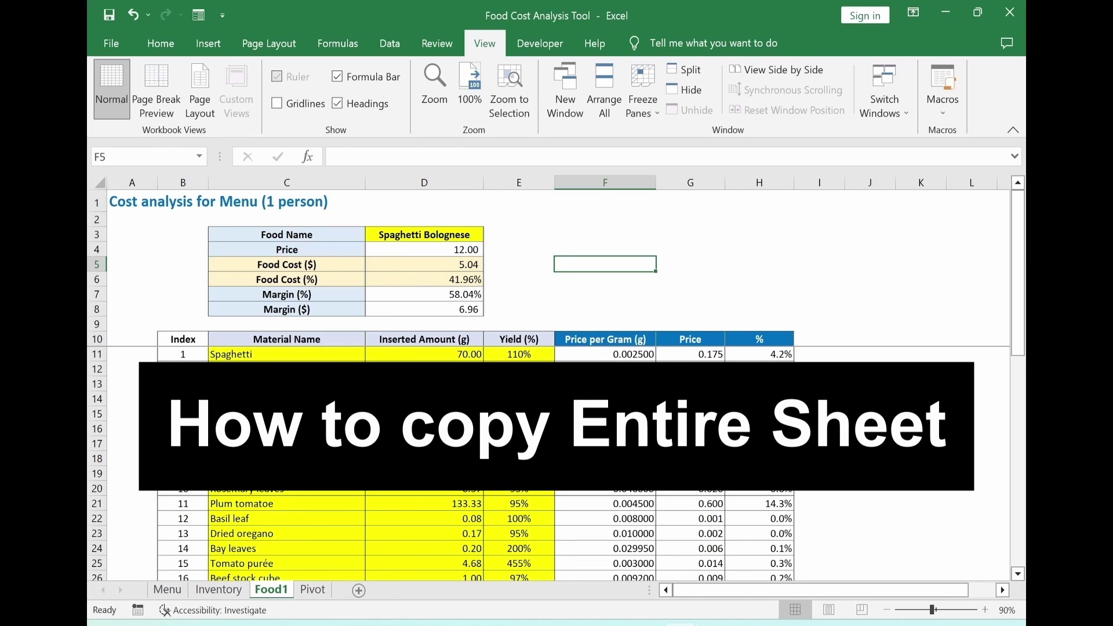
{"action": "key", "text": "Down"}
{"action": "key", "text": "Down"}
{"action": "key", "text": "Down"}
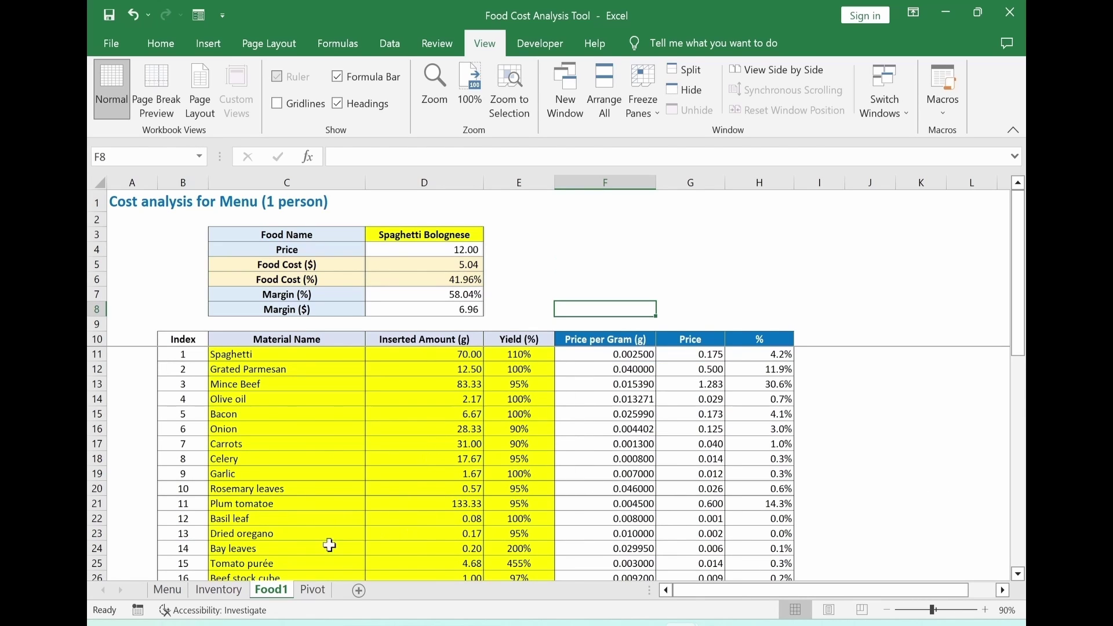
Create a copy of the Food1 sheet at the end of the workbook.
{"action": "right_click", "coordinate": [277, 600]}
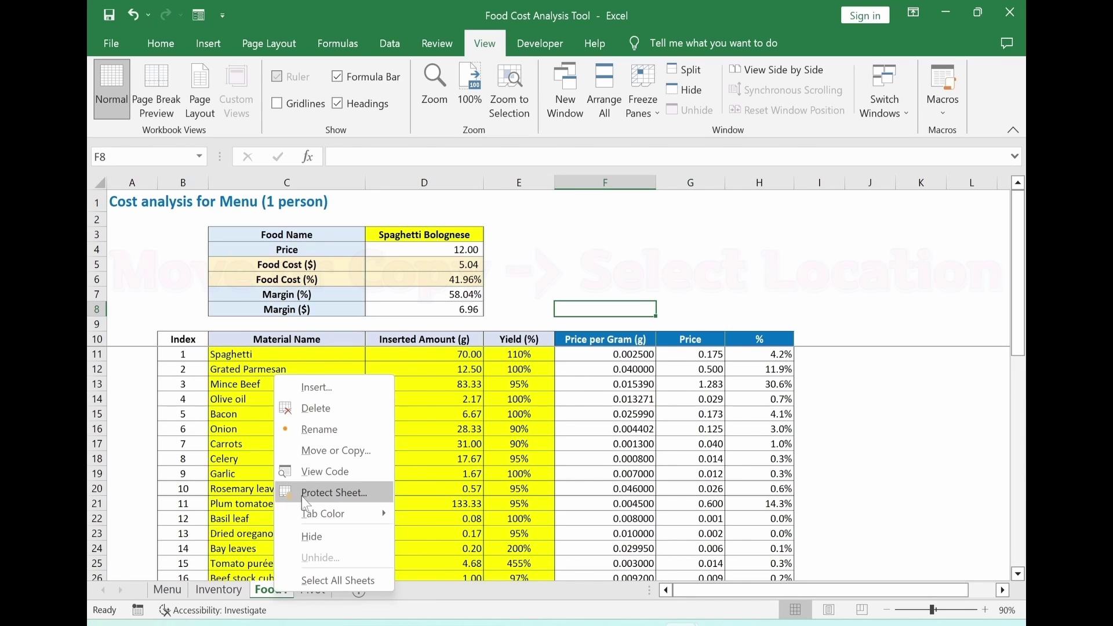
{"action": "left_click", "coordinate": [324, 452]}
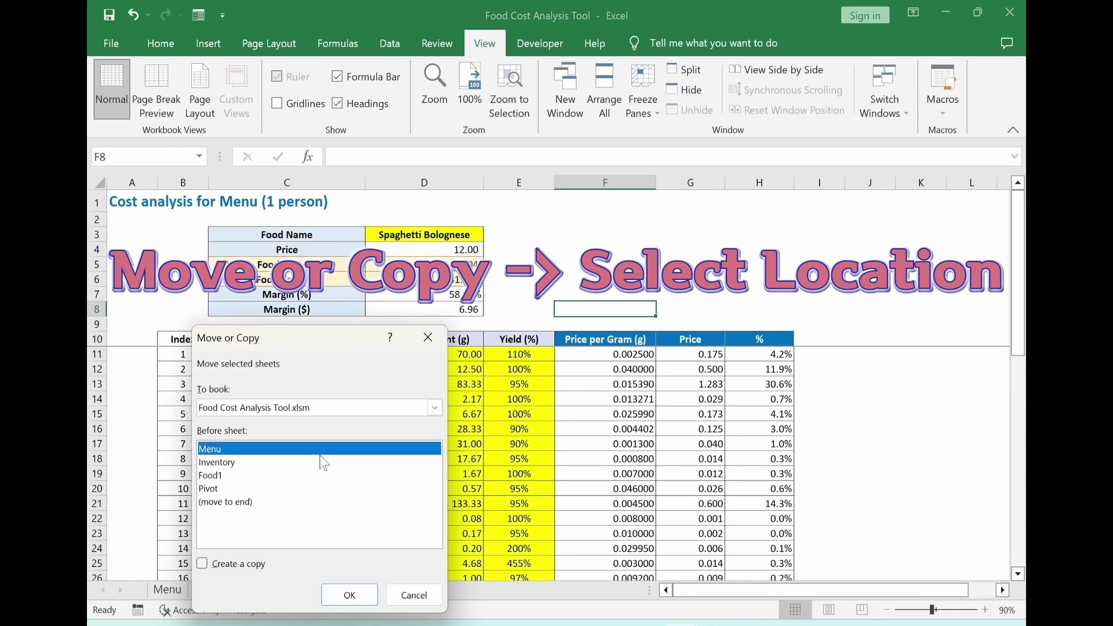
{"action": "left_click", "coordinate": [223, 503]}
{"action": "left_click", "coordinate": [202, 565]}
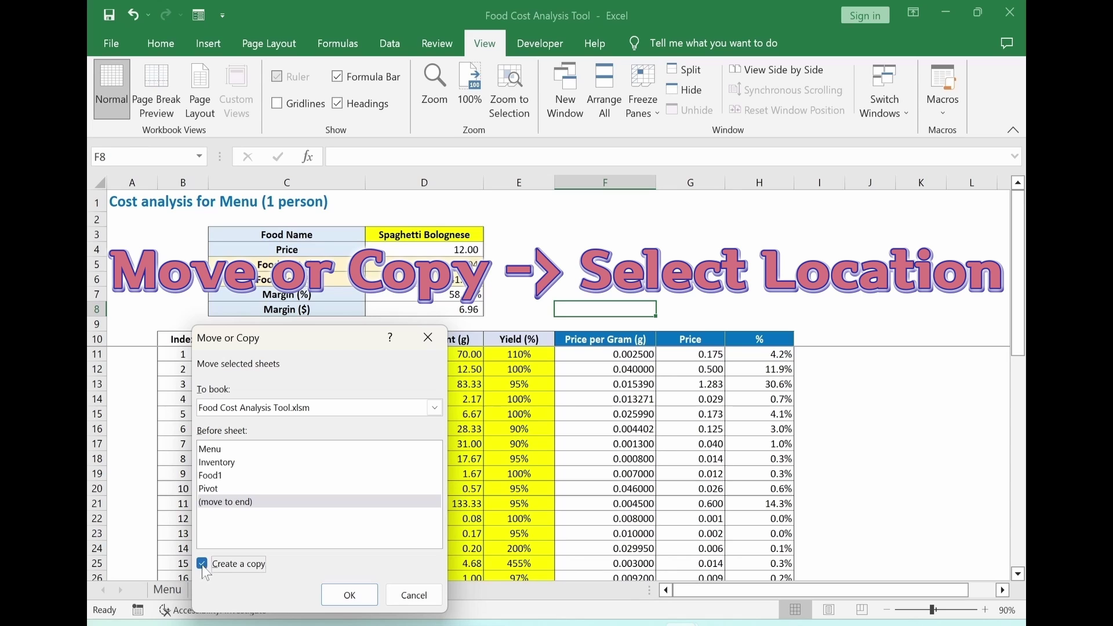
{"action": "left_click", "coordinate": [343, 602]}
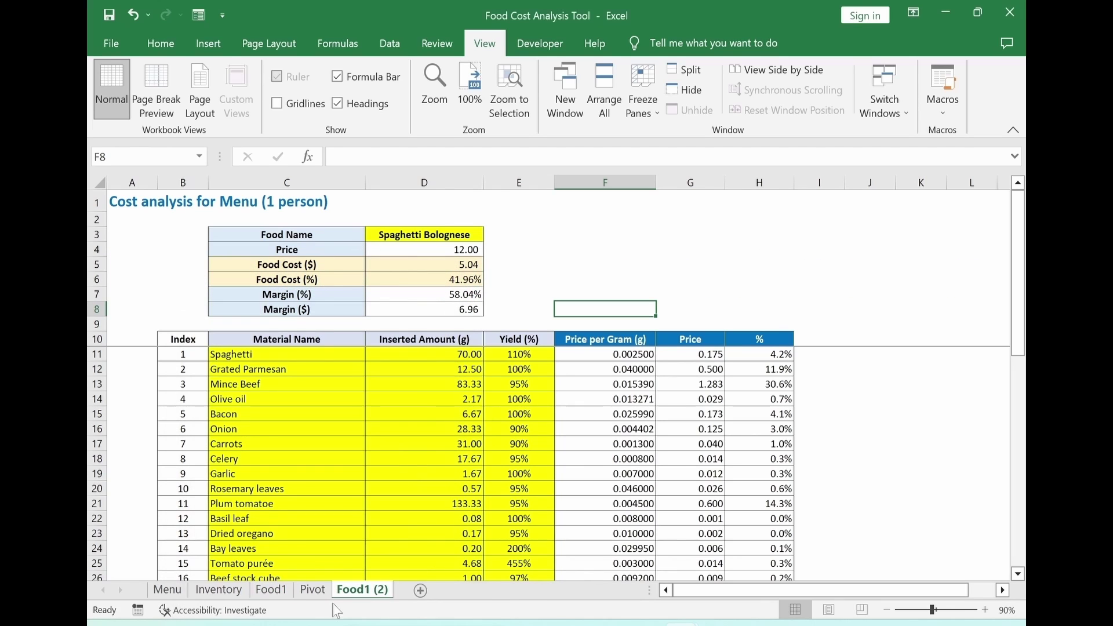
Rename the copied sheet as Food2.
{"action": "right_click", "coordinate": [363, 589]}
{"action": "left_click", "coordinate": [406, 429]}
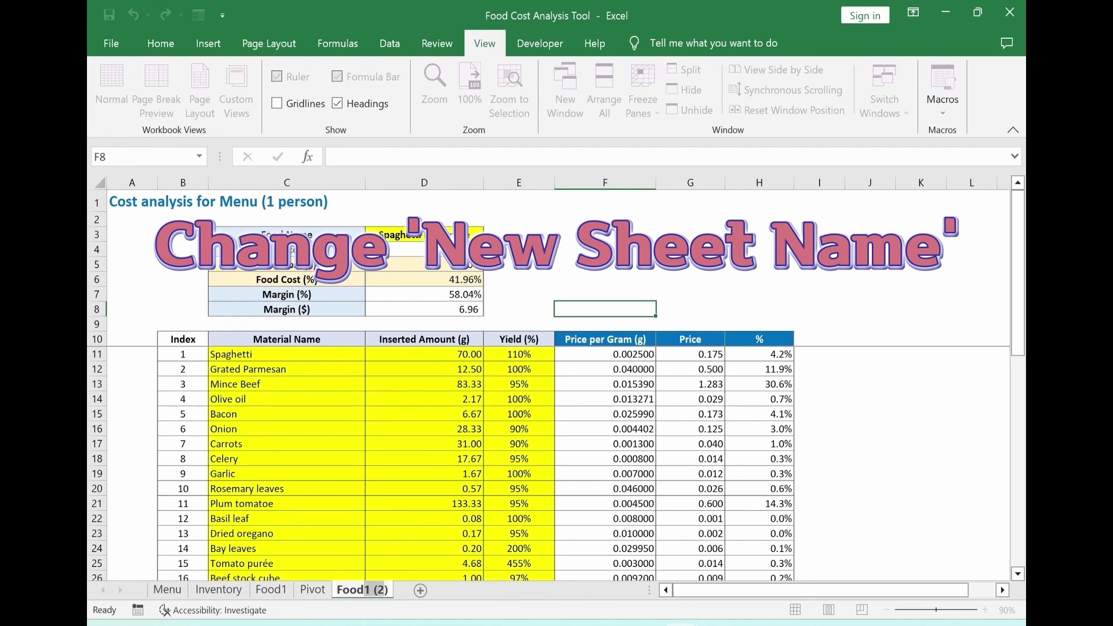
{"action": "type", "text": "Food2"}
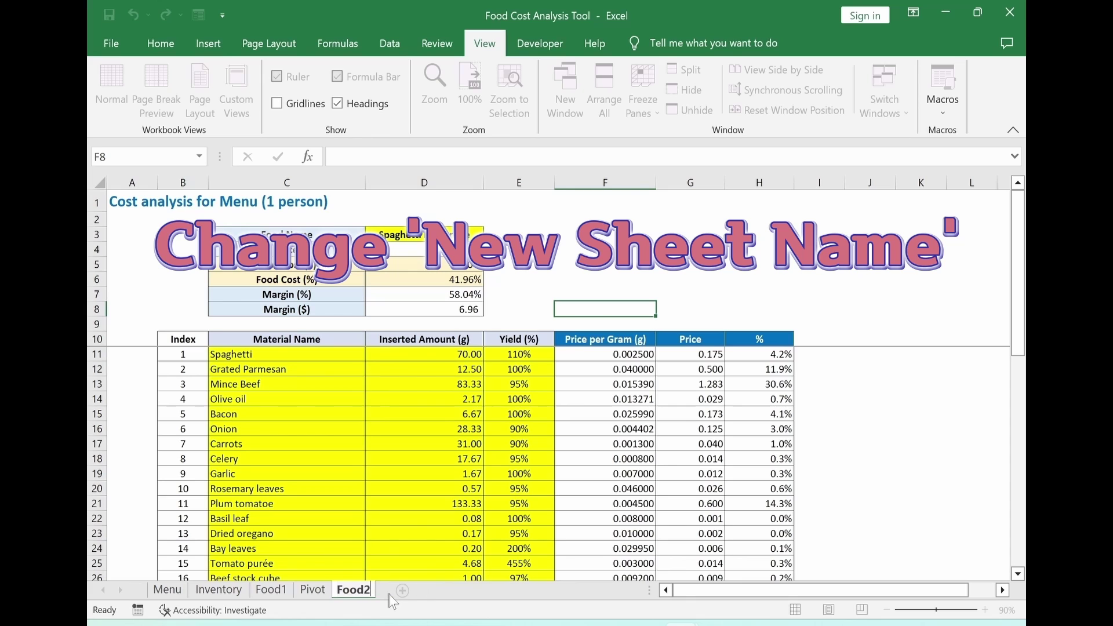
{"action": "key", "text": "Return"}
Choose Pizza as the food name in D3 of the Food2 sheet.
{"action": "left_click", "coordinate": [443, 235]}
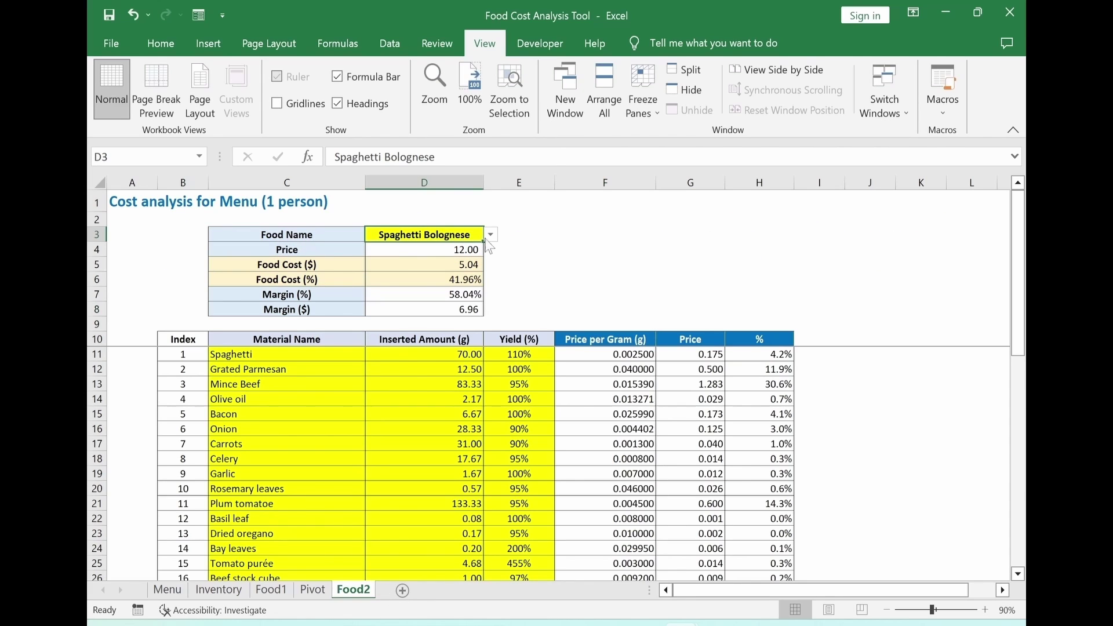
{"action": "left_click", "coordinate": [492, 235]}
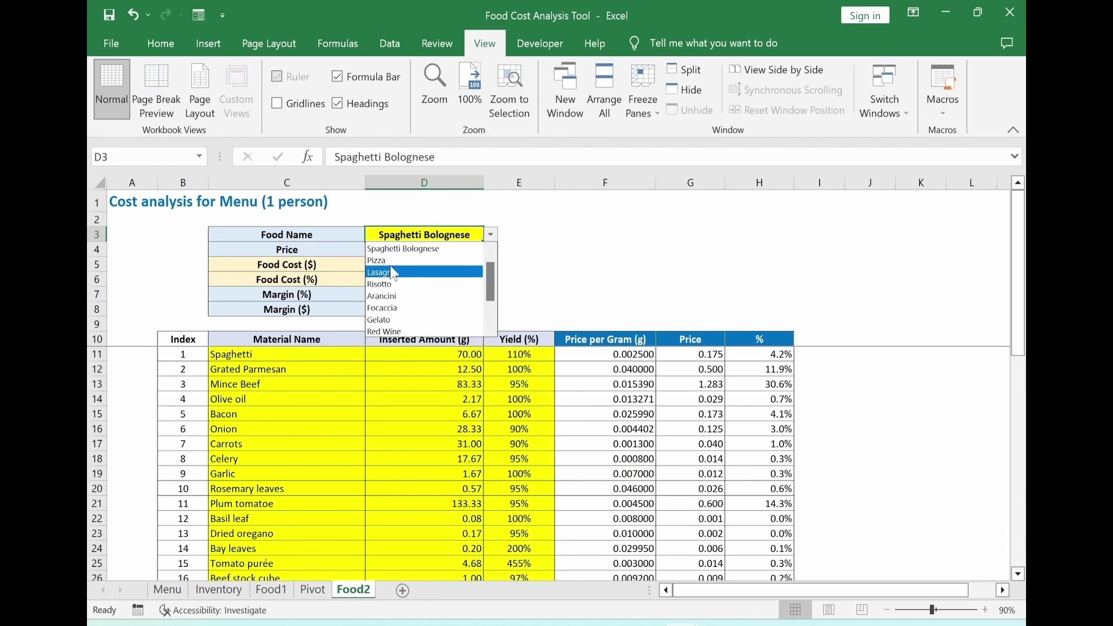
{"action": "left_click", "coordinate": [378, 261]}
{"action": "left_click", "coordinate": [654, 278]}
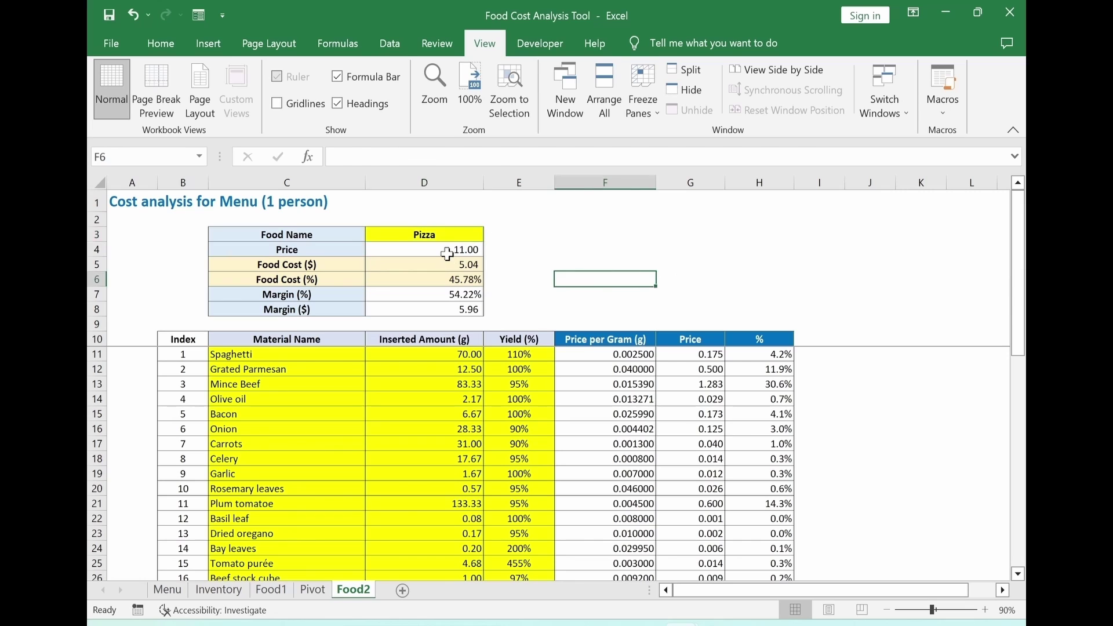
{"action": "left_click", "coordinate": [447, 255]}
{"action": "left_click_drag", "start_coordinate": [290, 360], "coordinate": [506, 518]}
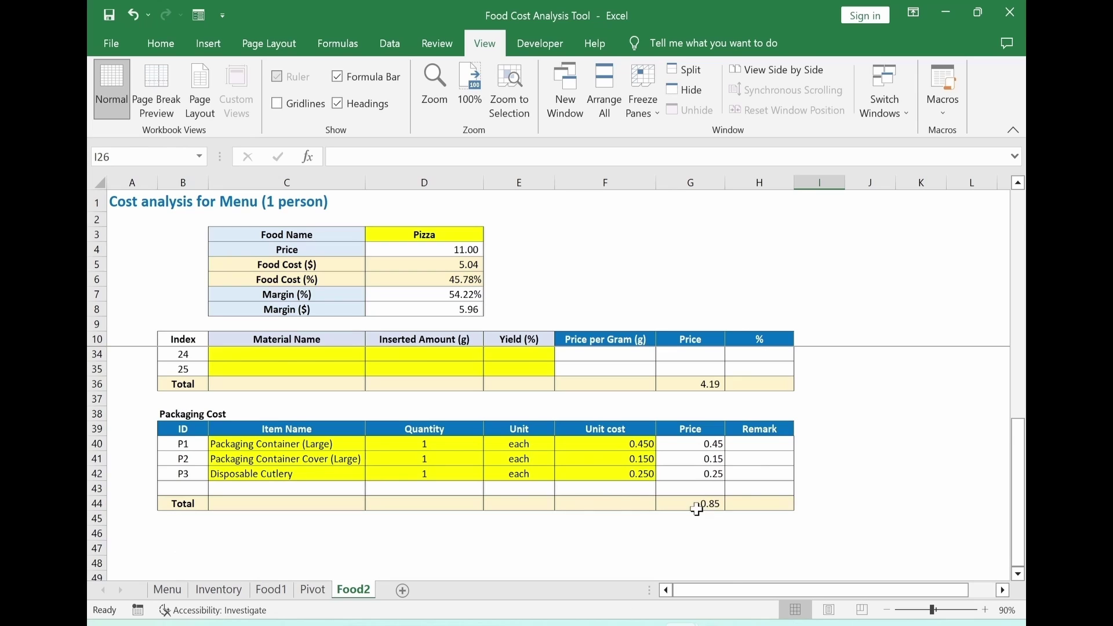
{"action": "left_click", "coordinate": [696, 506]}
{"action": "scroll", "coordinate": [522, 406], "scroll_direction": "up", "scroll_amount": 4}
{"action": "left_click", "coordinate": [432, 266]}
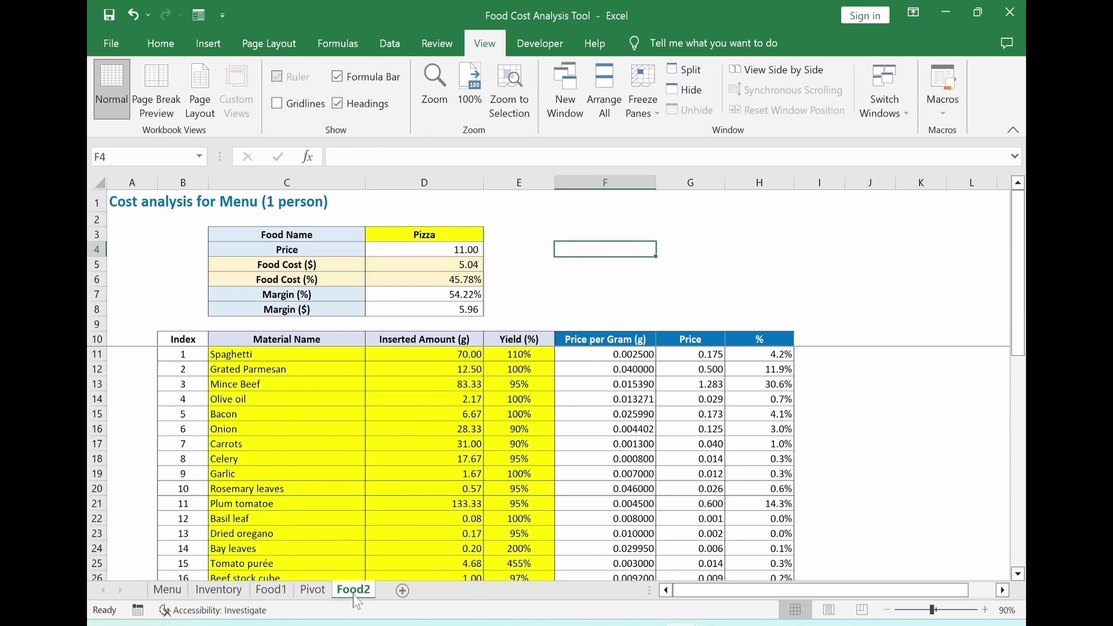
Create a copy of the Food2 sheet at the end of the workbook.
{"action": "right_click", "coordinate": [355, 597]}
{"action": "left_click", "coordinate": [393, 452]}
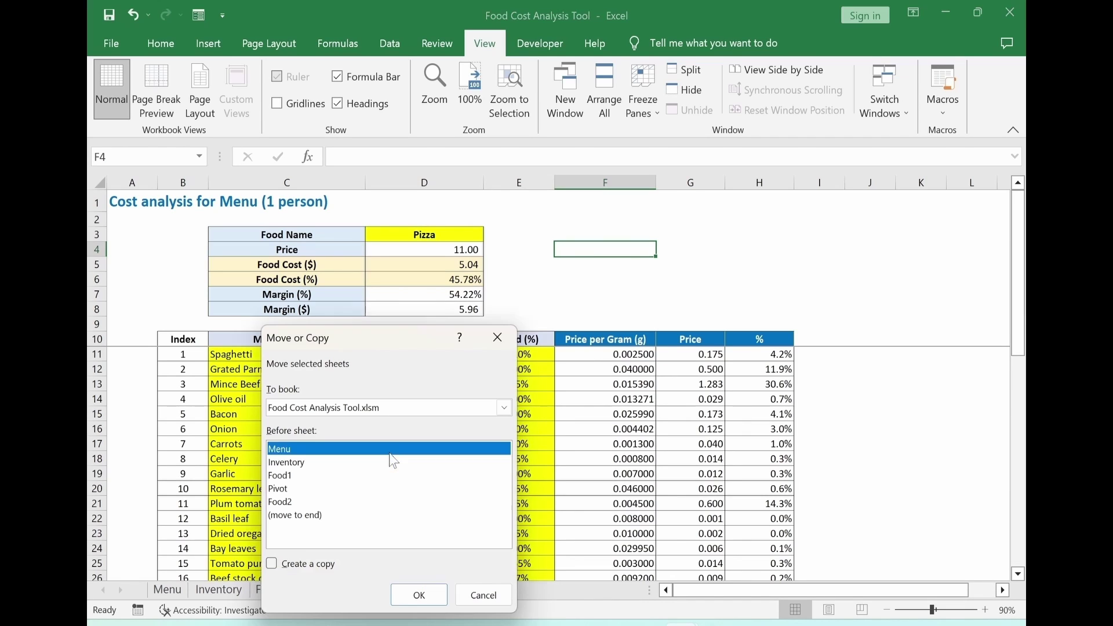
{"action": "left_click", "coordinate": [290, 544]}
{"action": "left_click", "coordinate": [273, 564]}
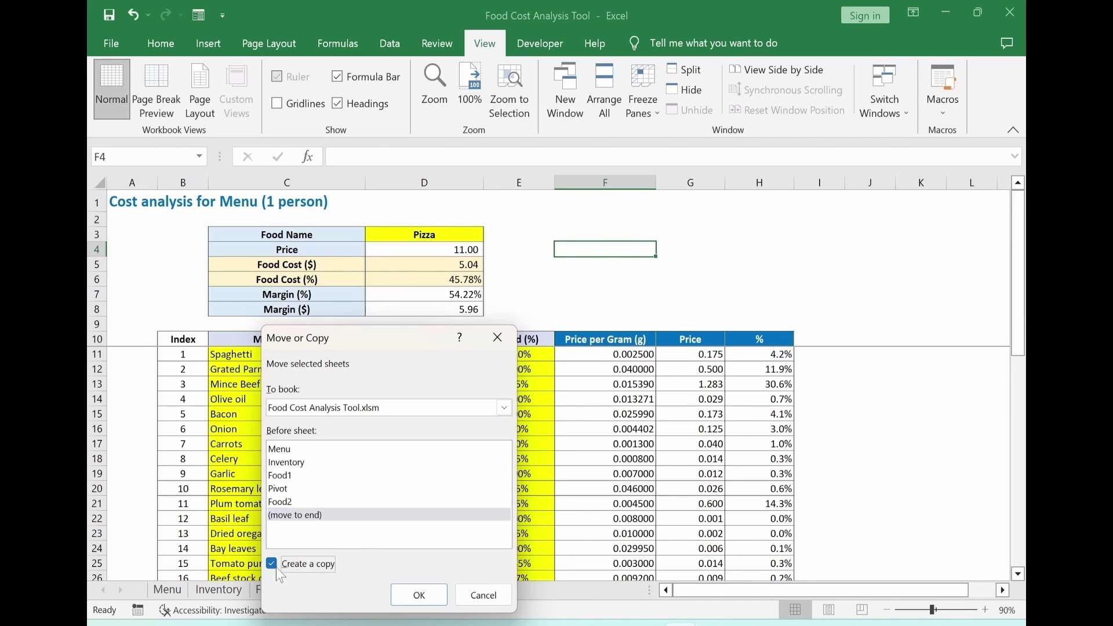
{"action": "left_click", "coordinate": [400, 601]}
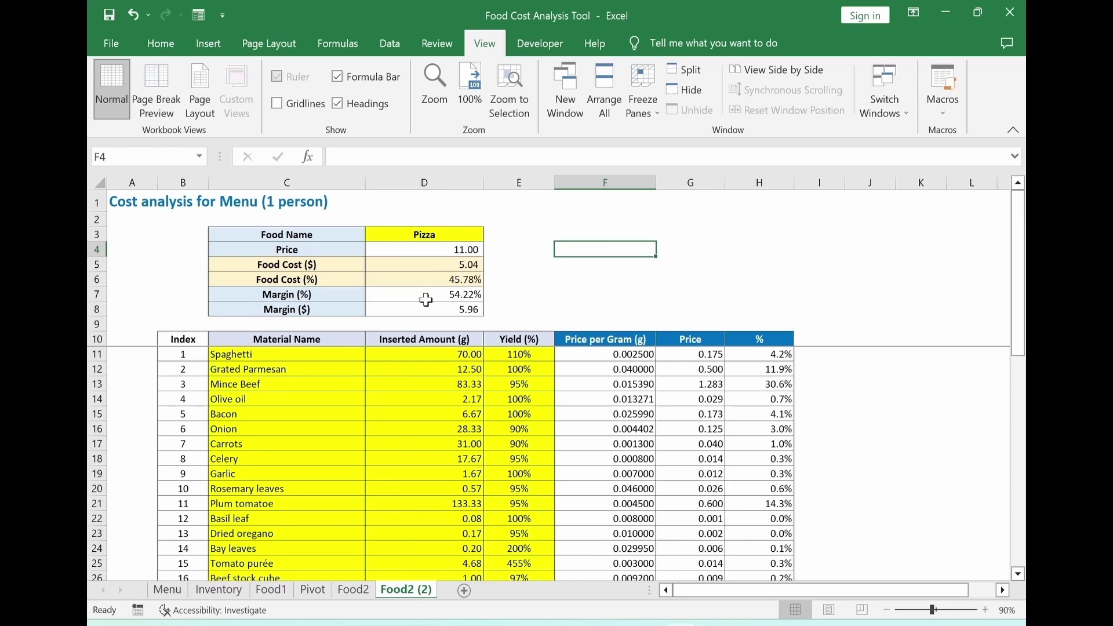
Rename the copied Food2 sheet as Food3.
{"action": "right_click", "coordinate": [414, 604]}
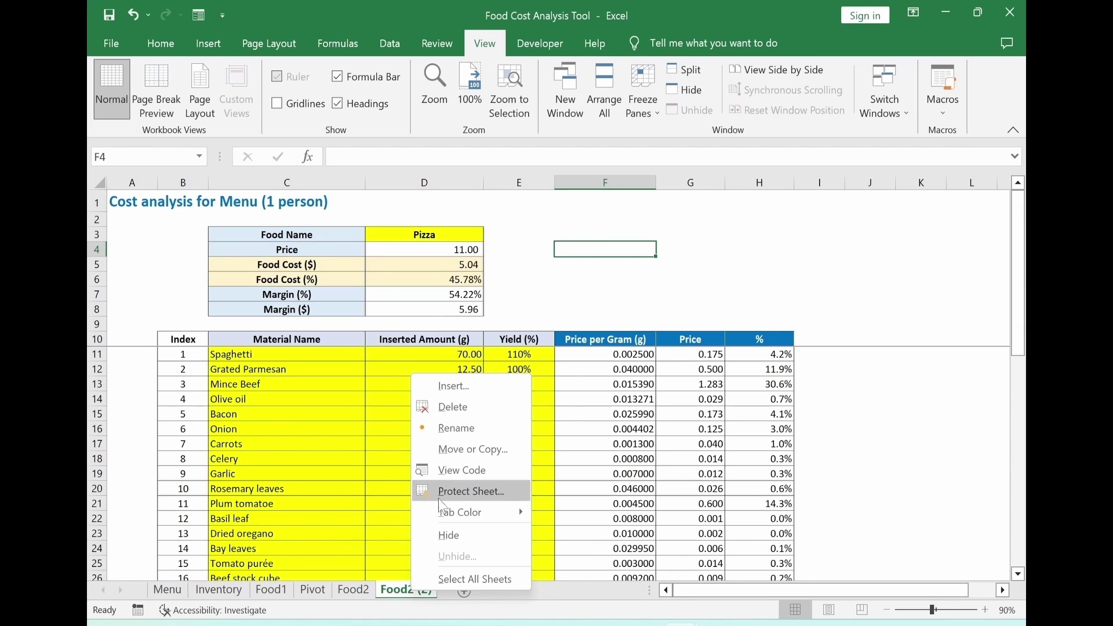
{"action": "left_click", "coordinate": [454, 429]}
{"action": "left_click_drag", "start_coordinate": [409, 590], "coordinate": [440, 590]}
{"action": "type", "text": "3"}
Choose Lasagna as the food name in D3 of the Food3 sheet.
{"action": "left_click", "coordinate": [428, 235]}
{"action": "left_click", "coordinate": [490, 236]}
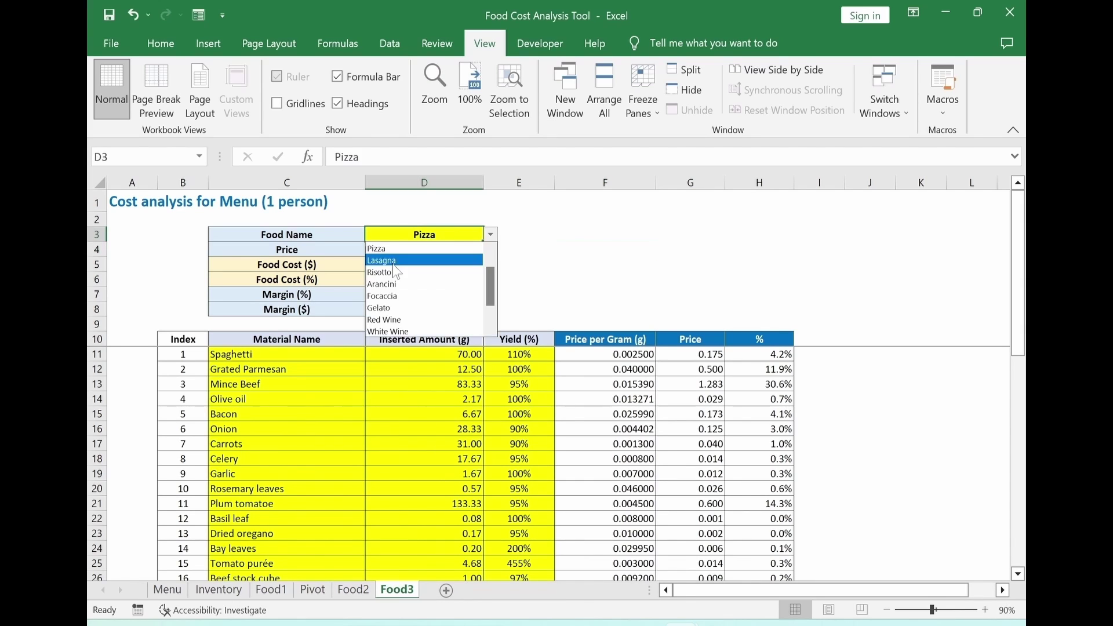
{"action": "left_click", "coordinate": [392, 261]}
{"action": "left_click", "coordinate": [568, 282]}
On the Menu sheet, bold the category, name and price of Spaghetti Bolognese, Pizza and Lasagna in B8:D10.
{"action": "left_click", "coordinate": [167, 590]}
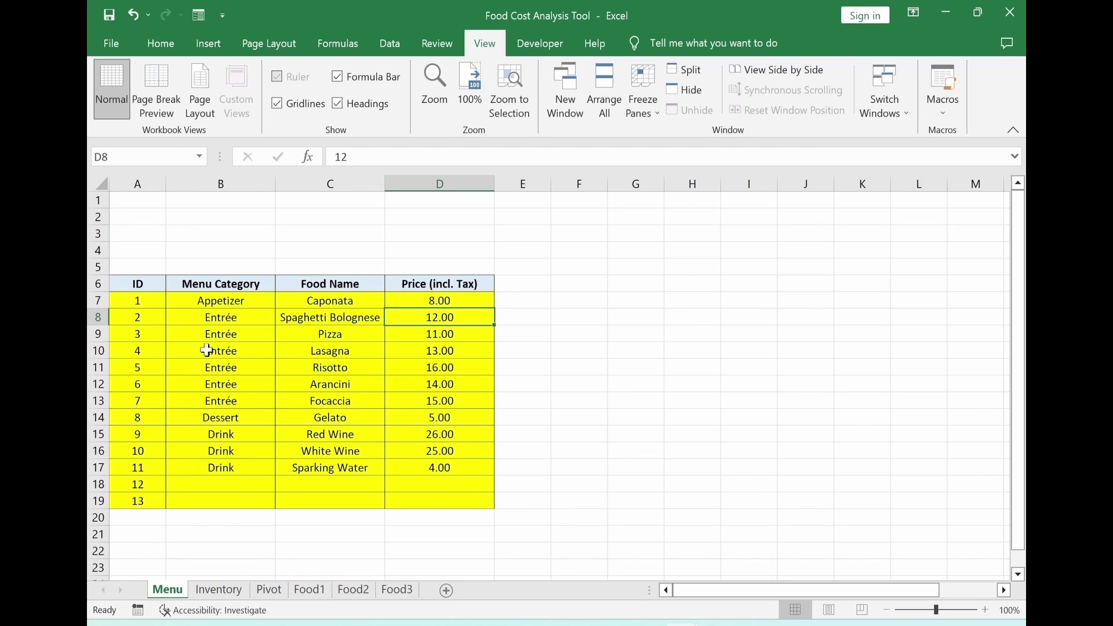
{"action": "left_click_drag", "start_coordinate": [221, 317], "coordinate": [435, 356]}
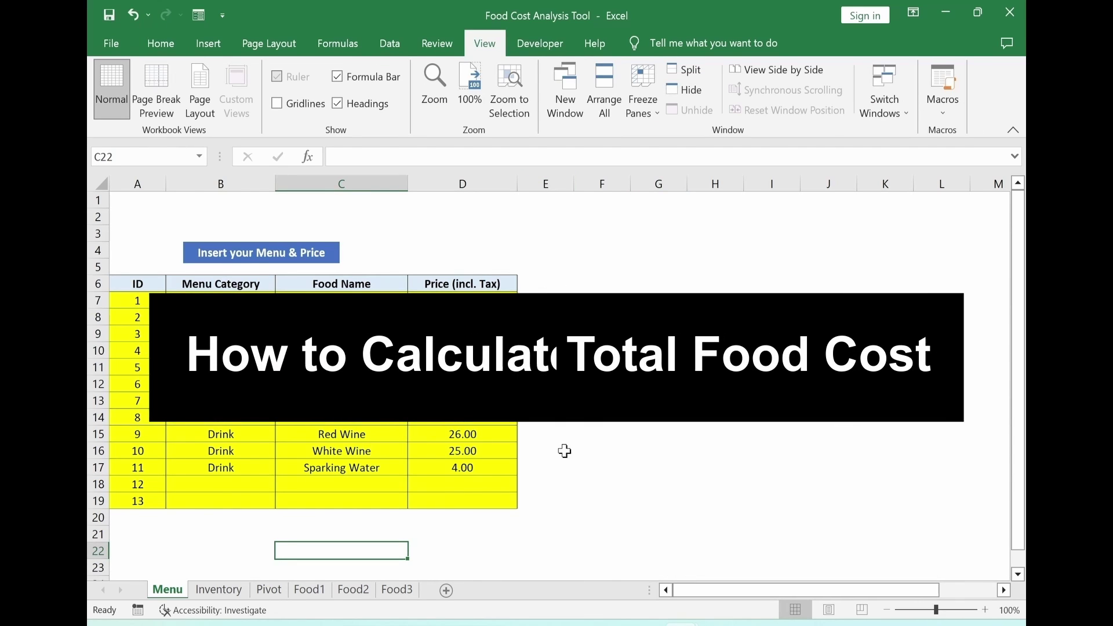
Copy the Price (incl. Tax) column D6:D19 of the menu table into the adjacent column starting at E6.
{"action": "left_click", "coordinate": [462, 280]}
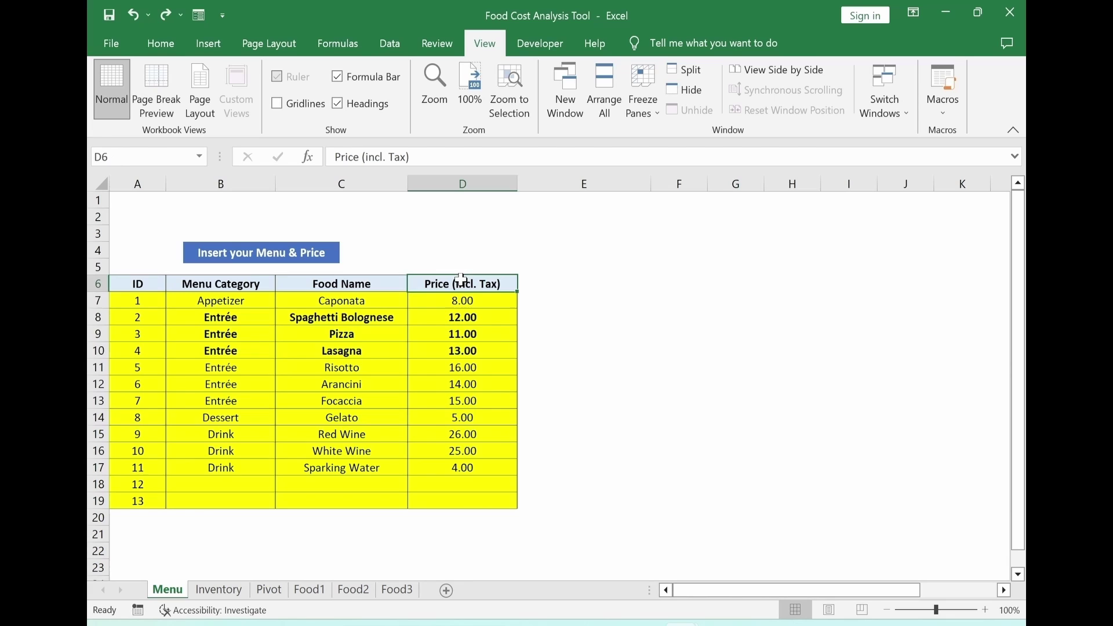
{"action": "left_click_drag", "start_coordinate": [462, 280], "coordinate": [466, 511]}
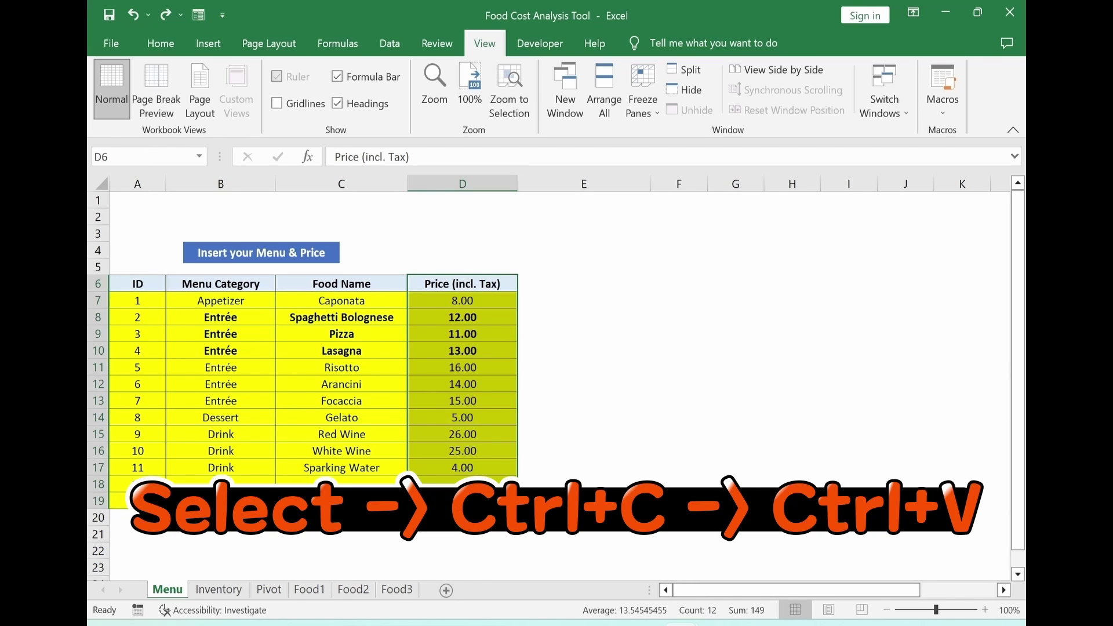
{"action": "key", "text": "ctrl+c"}
{"action": "left_click", "coordinate": [554, 279]}
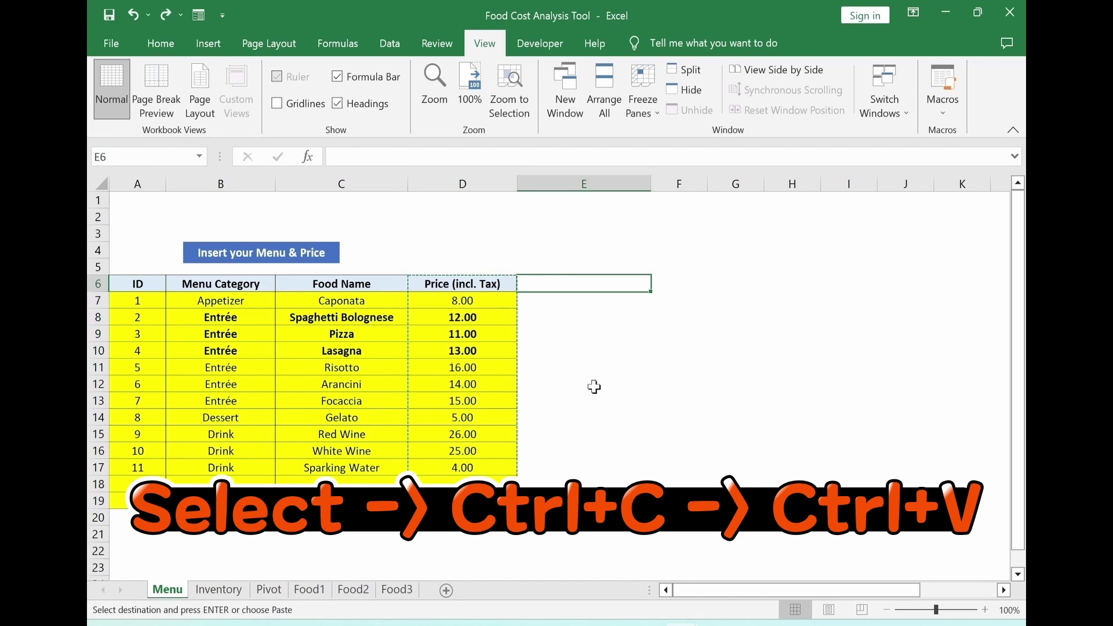
Paste the copied price column at E6 on the Menu sheet and remove the yellow fill from E7:E19.
{"action": "key", "text": "ctrl+v"}
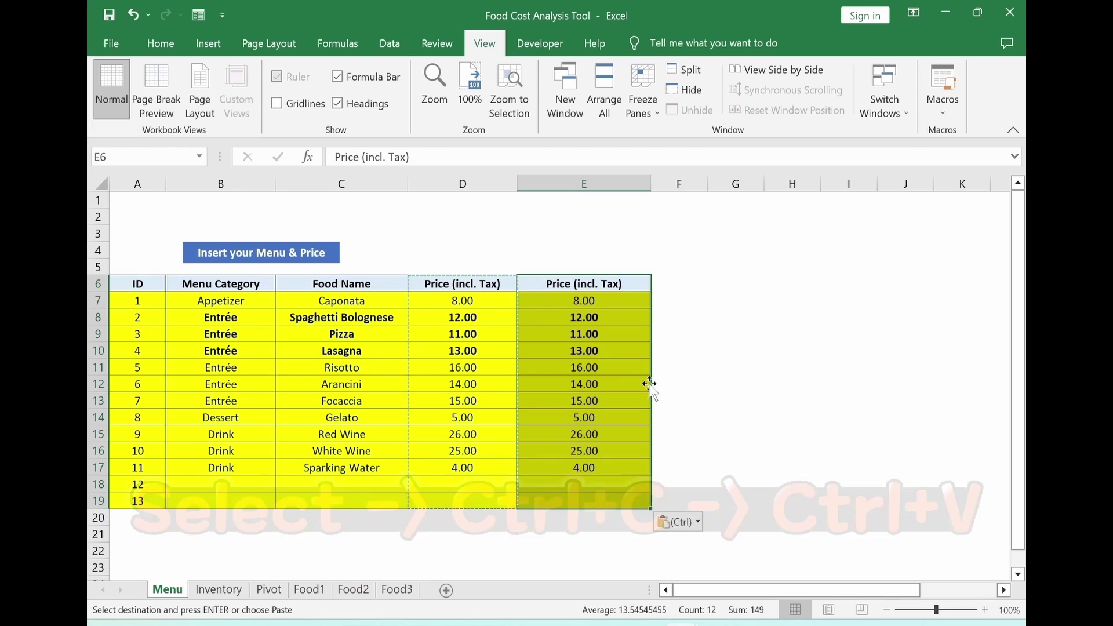
{"action": "left_click_drag", "start_coordinate": [584, 301], "coordinate": [583, 499]}
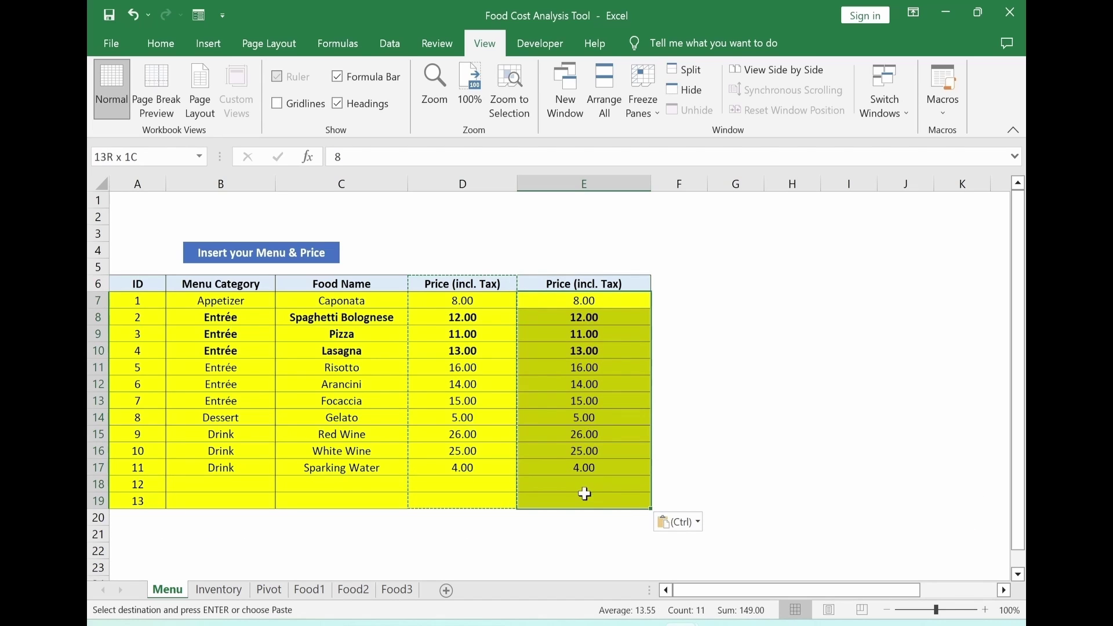
{"action": "left_click", "coordinate": [160, 44]}
{"action": "left_click", "coordinate": [308, 103]}
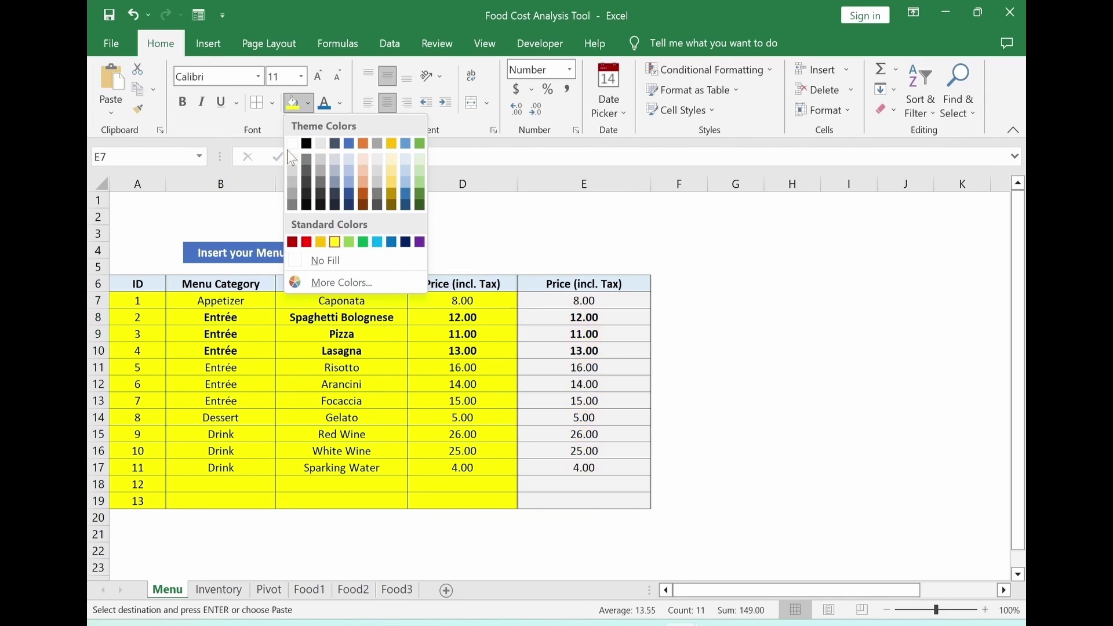
{"action": "left_click", "coordinate": [359, 250]}
{"action": "left_click", "coordinate": [793, 399]}
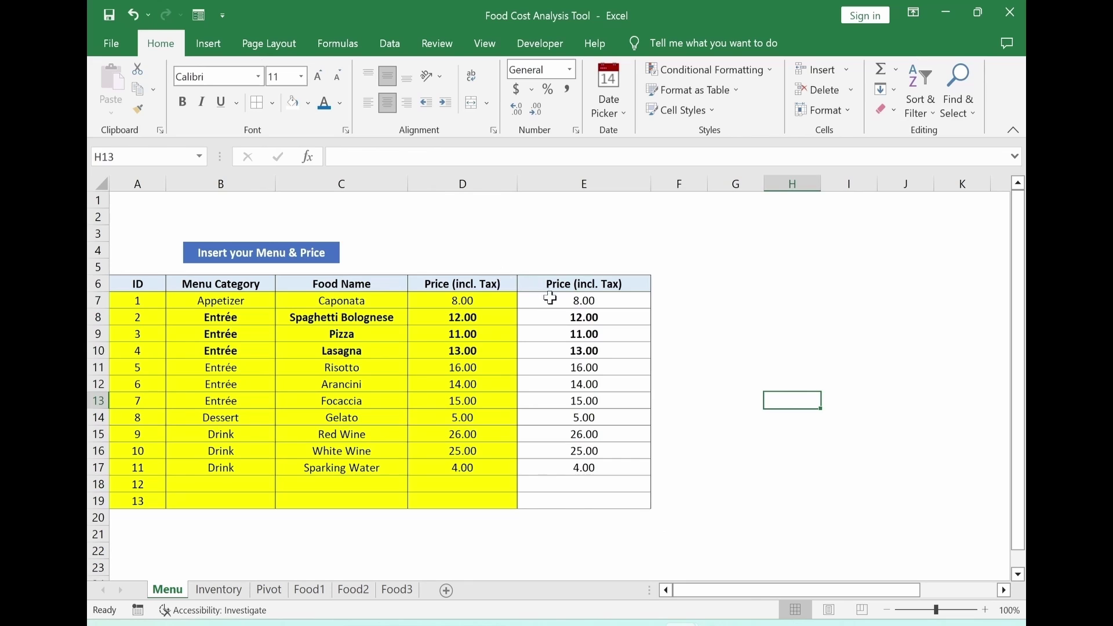
Clear the pasted price values from E7:E19, keeping the header and borders.
{"action": "left_click_drag", "start_coordinate": [549, 298], "coordinate": [563, 497]}
{"action": "key", "text": "Delete"}
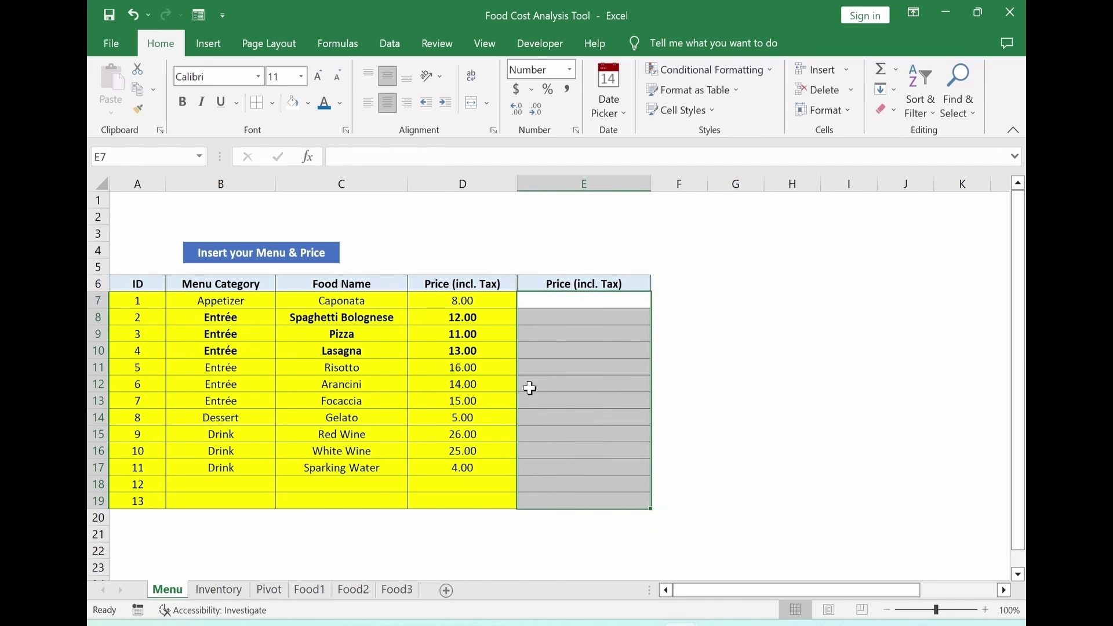
Link the Spaghetti Bolognese cell E8 to the Food Cost ($) value in D5 of the Food1 sheet.
{"action": "left_click", "coordinate": [558, 329]}
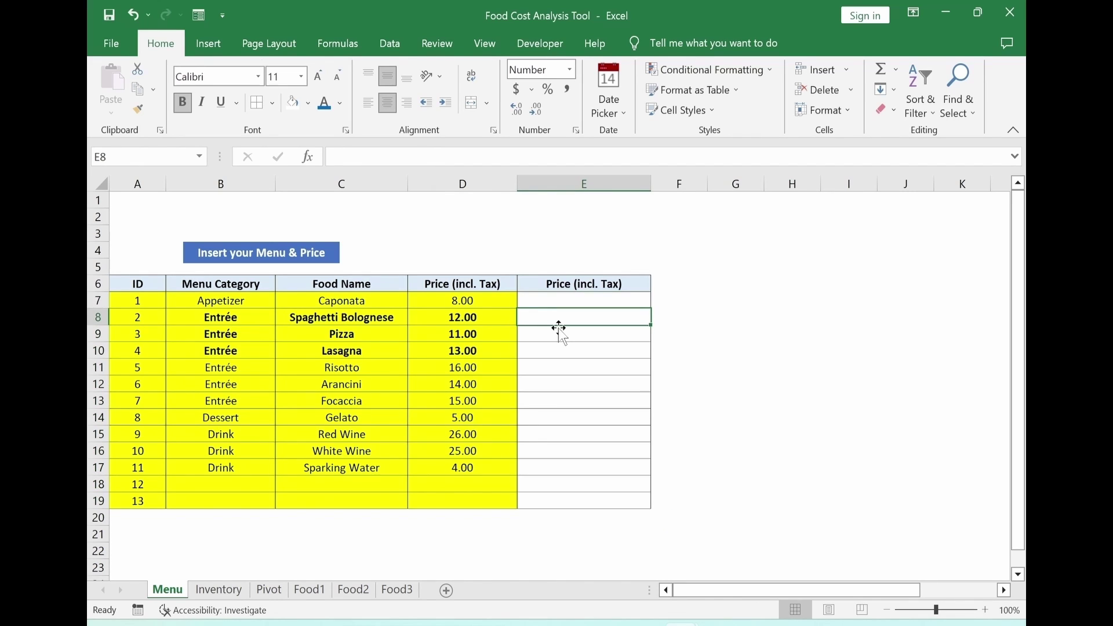
{"action": "type", "text": "="}
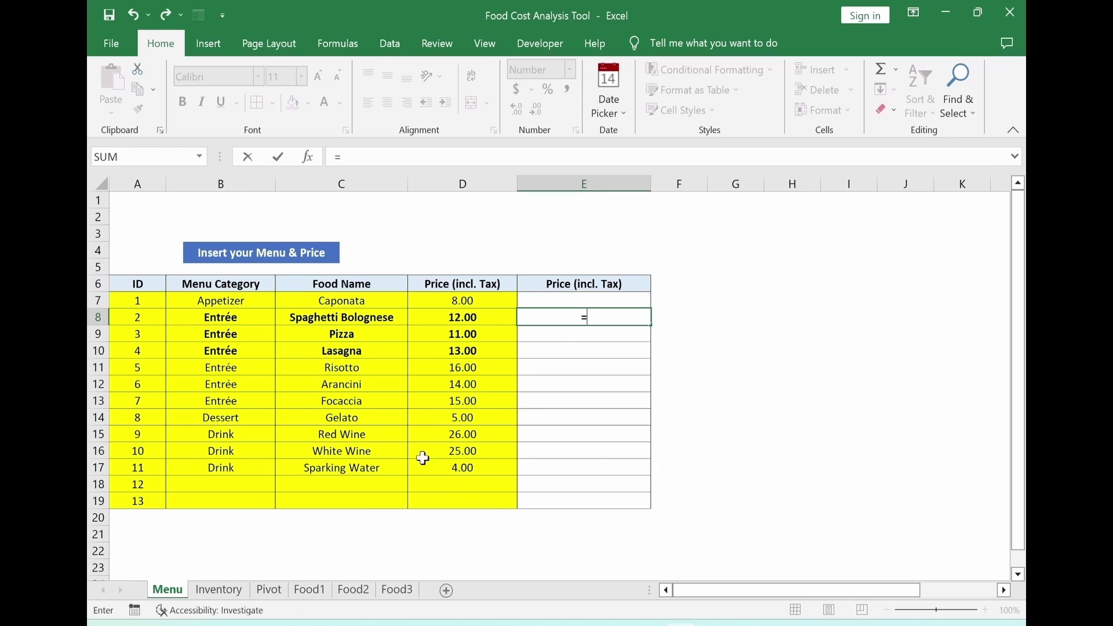
{"action": "left_click", "coordinate": [310, 590]}
{"action": "left_click", "coordinate": [406, 265]}
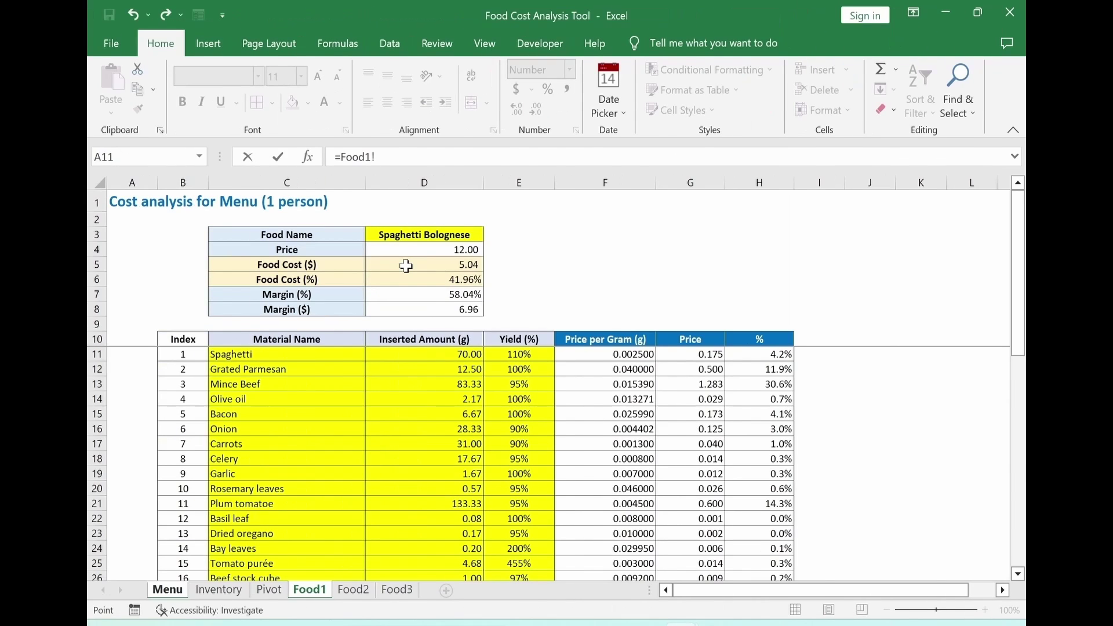
{"action": "key", "text": "Return"}
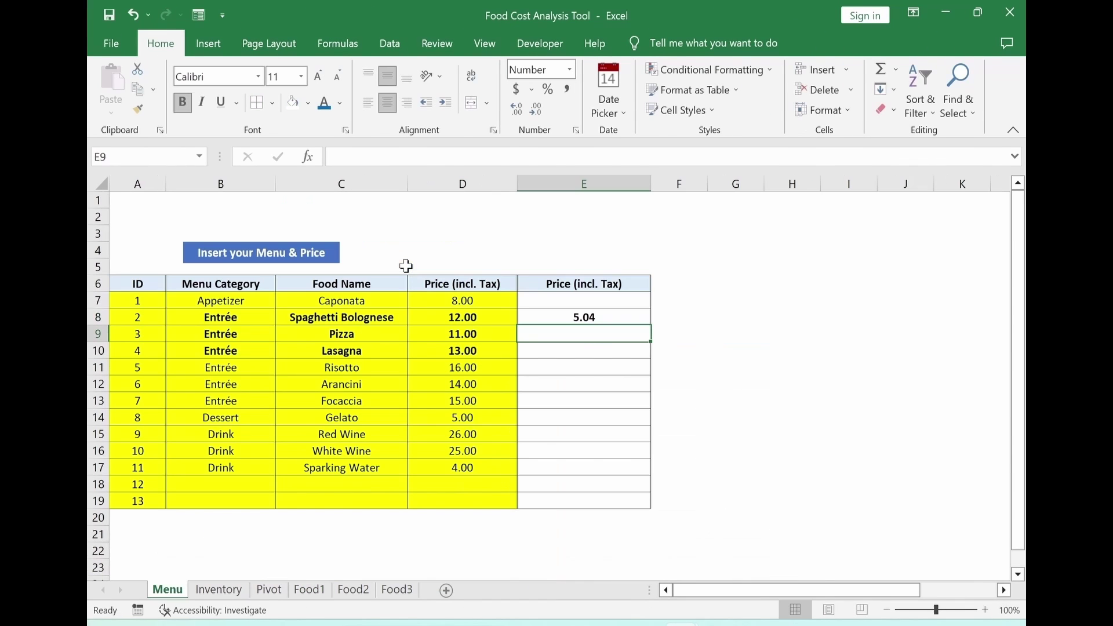
Link the Pizza cell E9 to the Food Cost ($) value in D5 of the Food2 sheet.
{"action": "type", "text": "="}
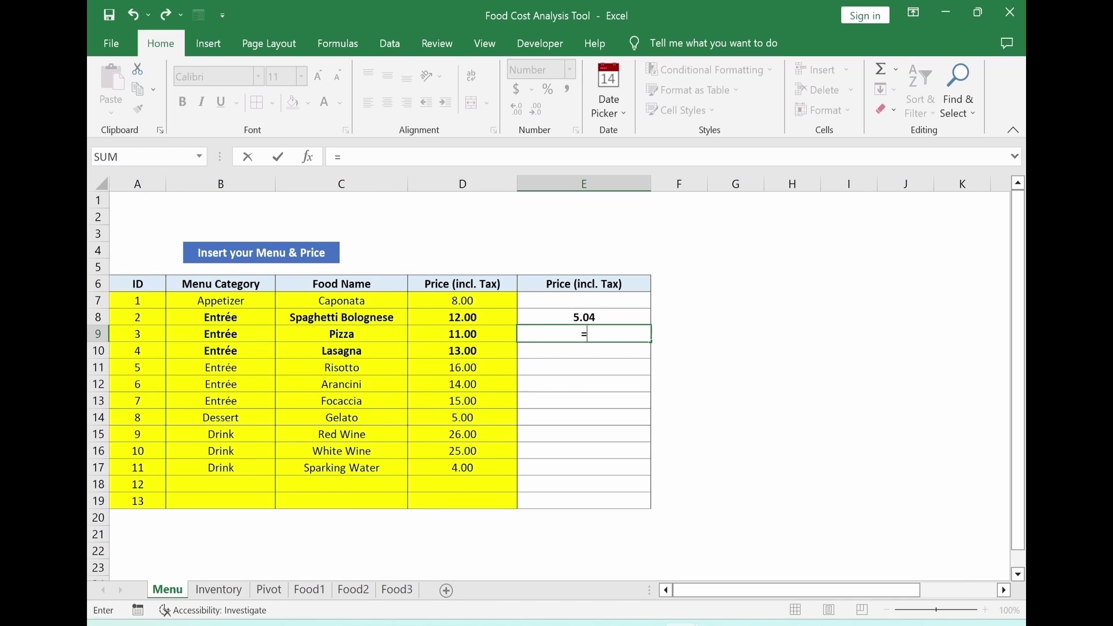
{"action": "left_click", "coordinate": [353, 589]}
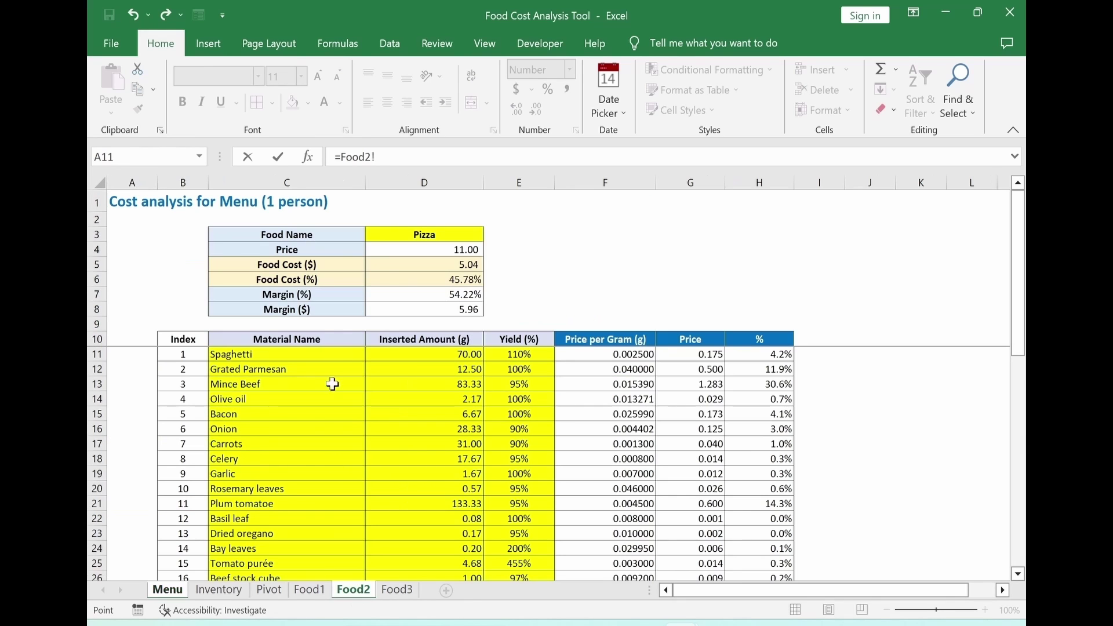
{"action": "left_click", "coordinate": [395, 273]}
{"action": "left_click", "coordinate": [399, 265]}
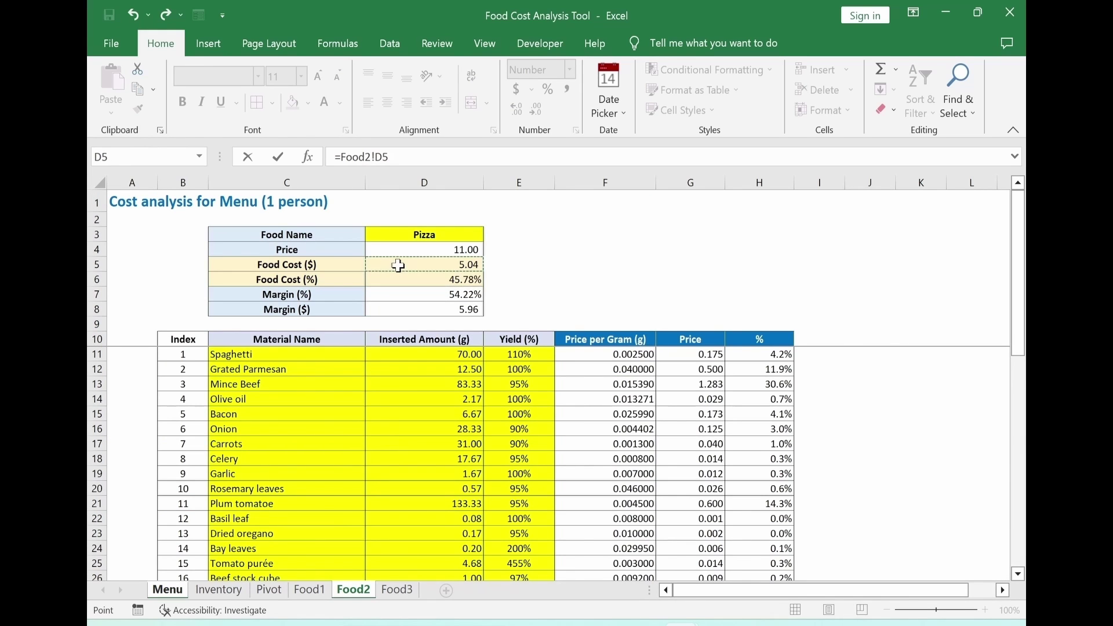
{"action": "key", "text": "Return"}
Link the Lasagna cell E10 to the Food Cost ($) value in D5 of the Food3 sheet.
{"action": "type", "text": "="}
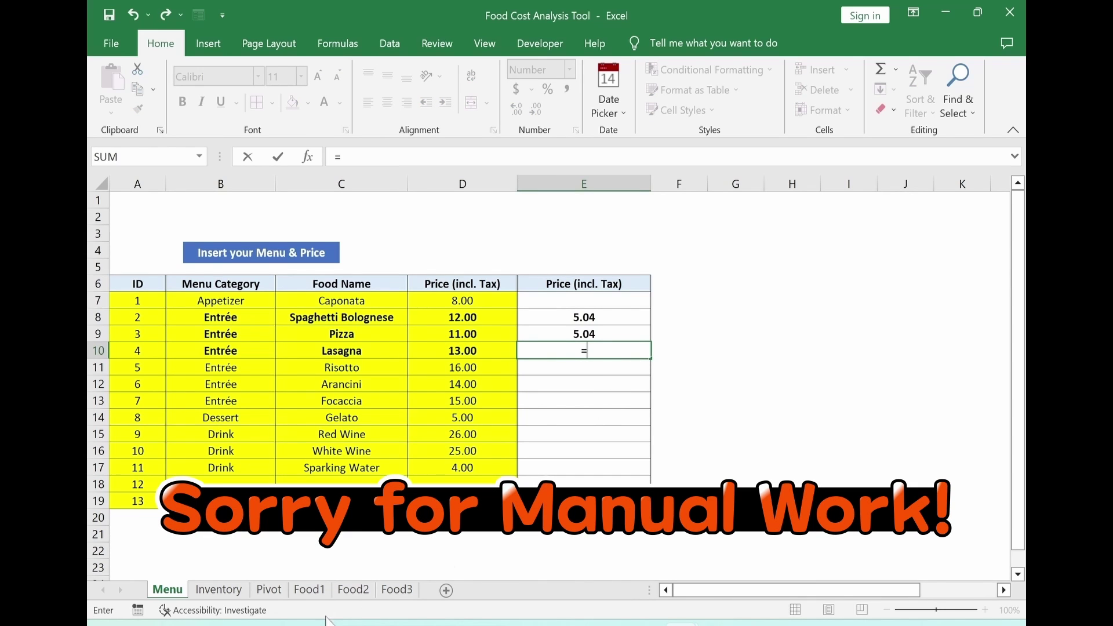
{"action": "left_click", "coordinate": [397, 590]}
{"action": "left_click", "coordinate": [457, 266]}
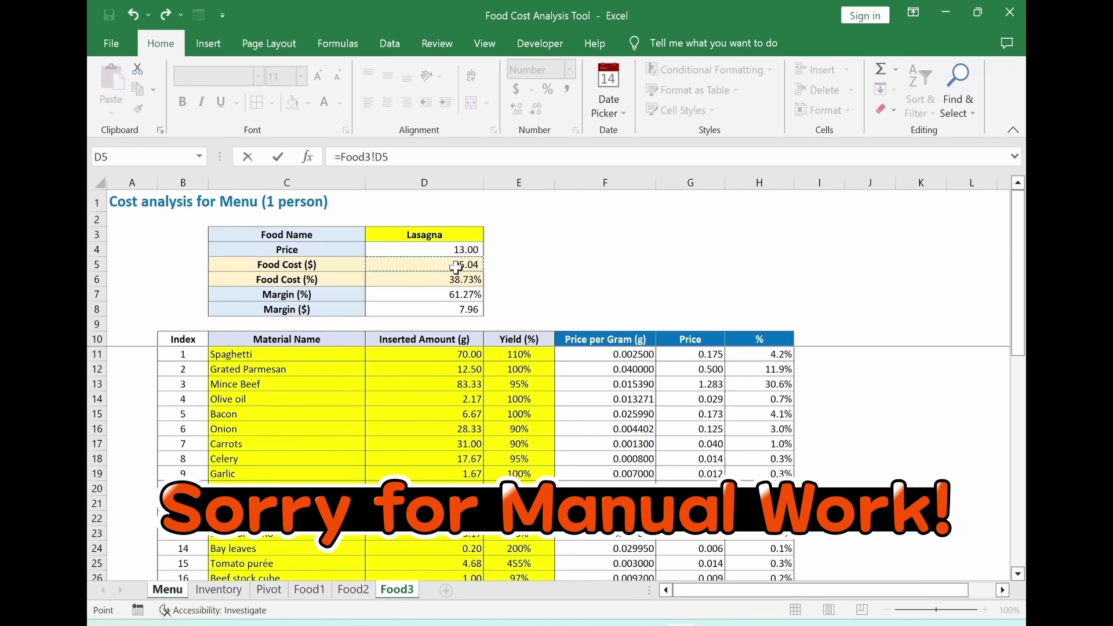
{"action": "key", "text": "Return"}
{"action": "left_click_drag", "start_coordinate": [597, 317], "coordinate": [612, 351]}
{"action": "left_click", "coordinate": [738, 382]}
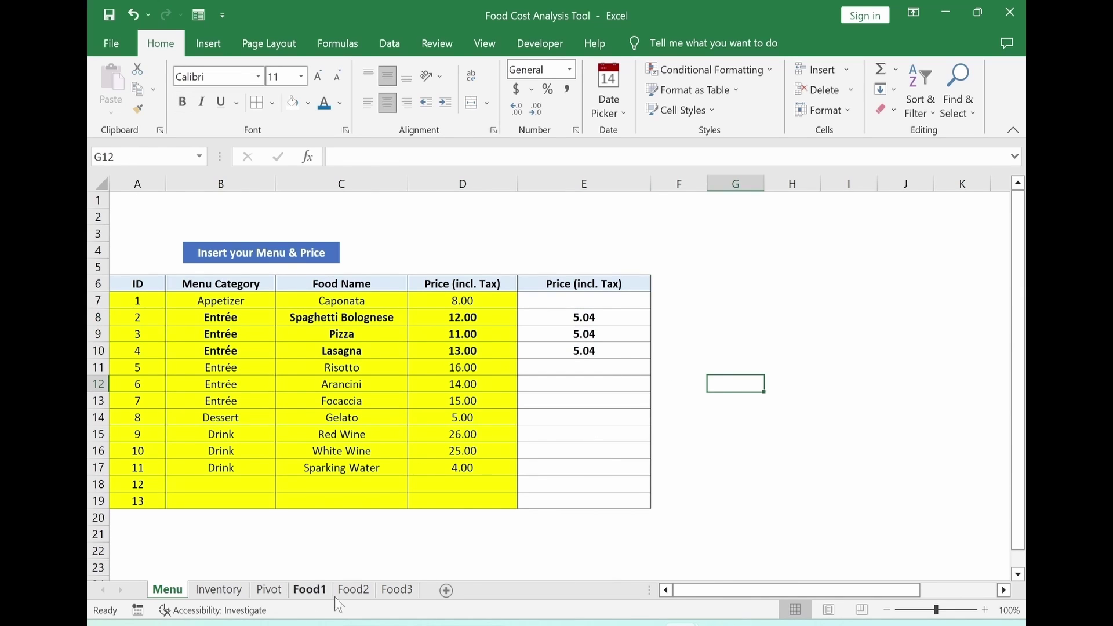
Clear the ingredient rows from Carrots through Bay leaves (C17:H24) on the Food3 sheet.
{"action": "left_click", "coordinate": [354, 589]}
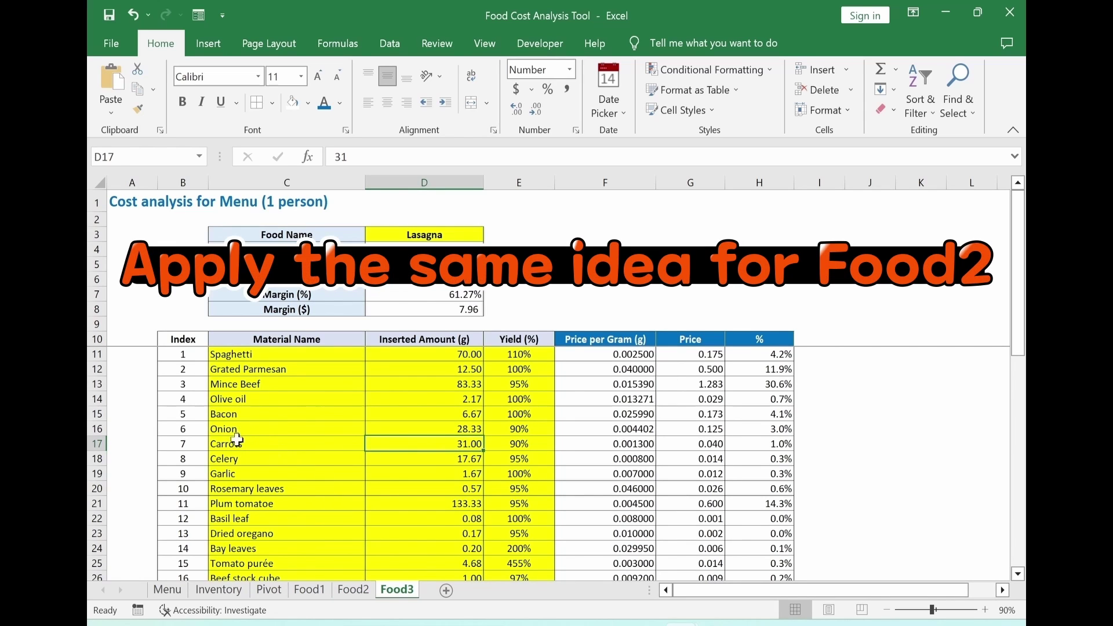
{"action": "left_click_drag", "start_coordinate": [233, 442], "coordinate": [756, 553]}
{"action": "key", "text": "Delete"}
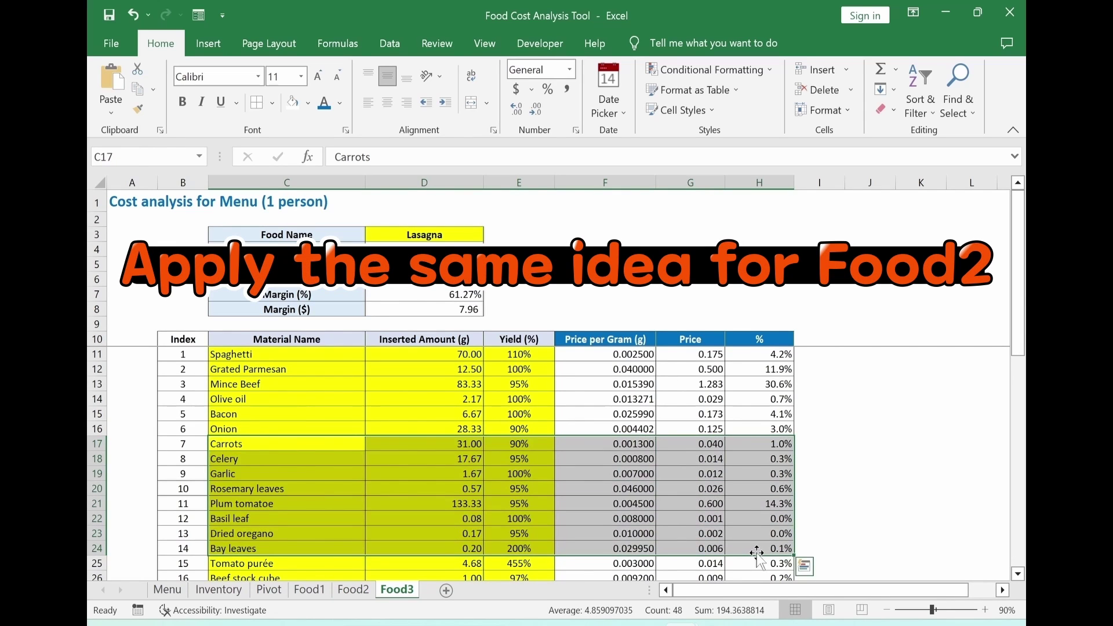
On the Menu sheet, copy the Food Cost ($) column E6:E19 to F6 and change the copy's header to Food Cost (%).
{"action": "left_click", "coordinate": [168, 590]}
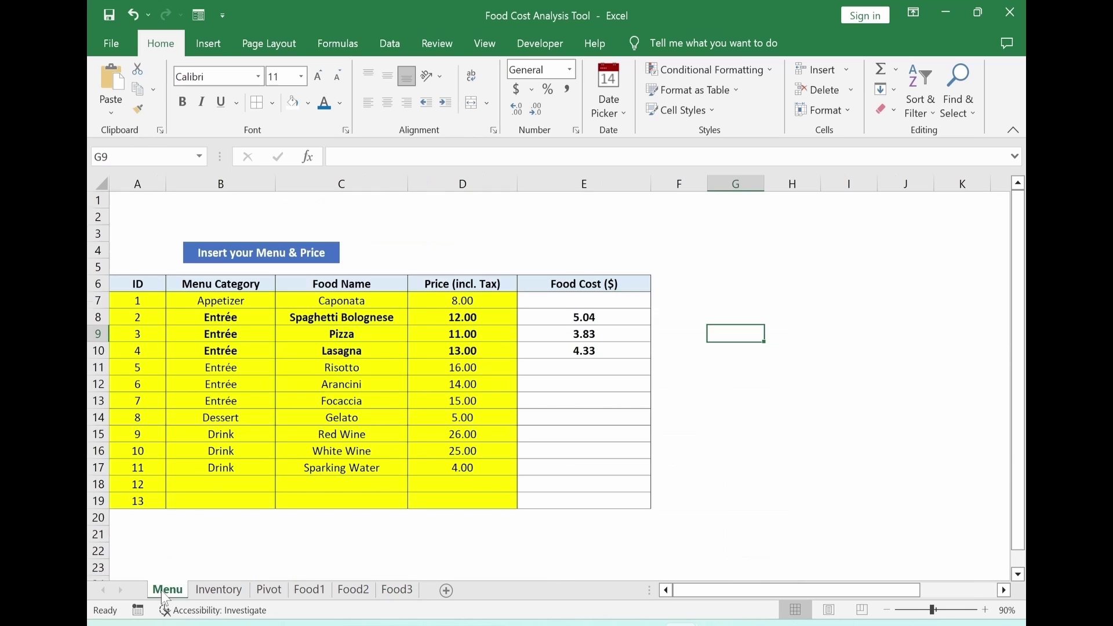
{"action": "left_click_drag", "start_coordinate": [551, 323], "coordinate": [551, 350]}
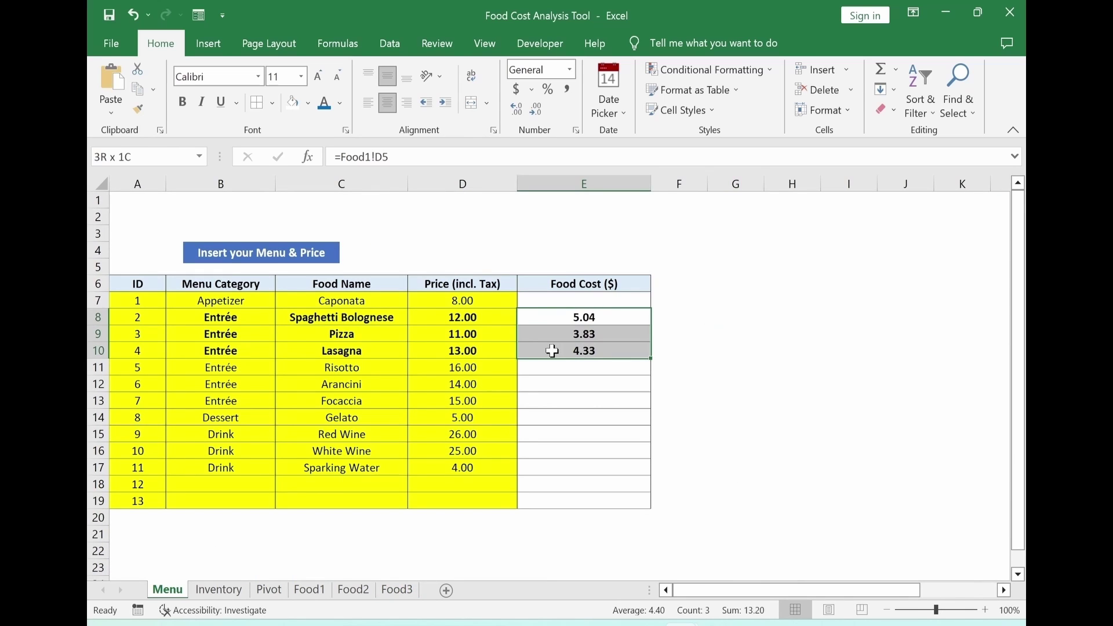
{"action": "left_click", "coordinate": [727, 380]}
{"action": "left_click_drag", "start_coordinate": [566, 284], "coordinate": [574, 501]}
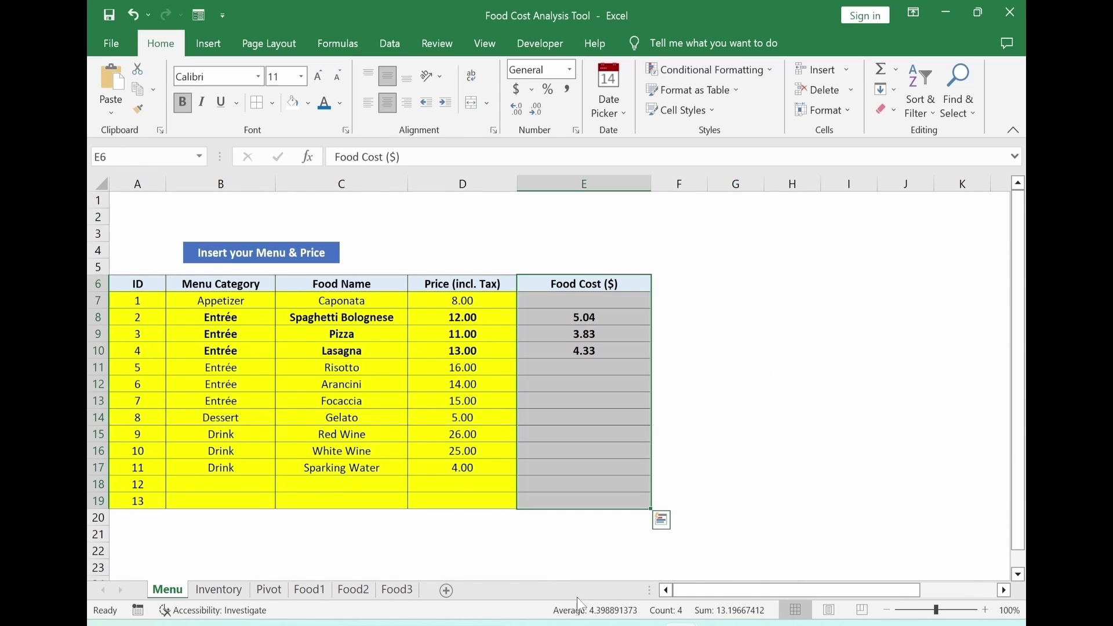
{"action": "key", "text": "ctrl+c"}
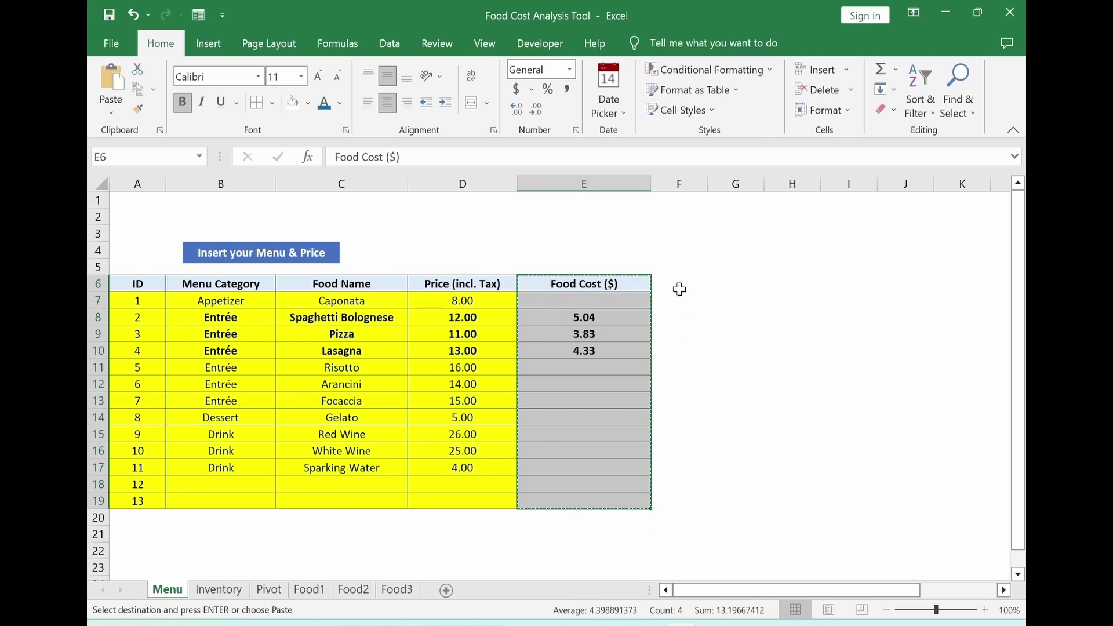
{"action": "left_click", "coordinate": [678, 286]}
{"action": "key", "text": "ctrl+v"}
{"action": "left_click_drag", "start_coordinate": [390, 156], "coordinate": [397, 157]}
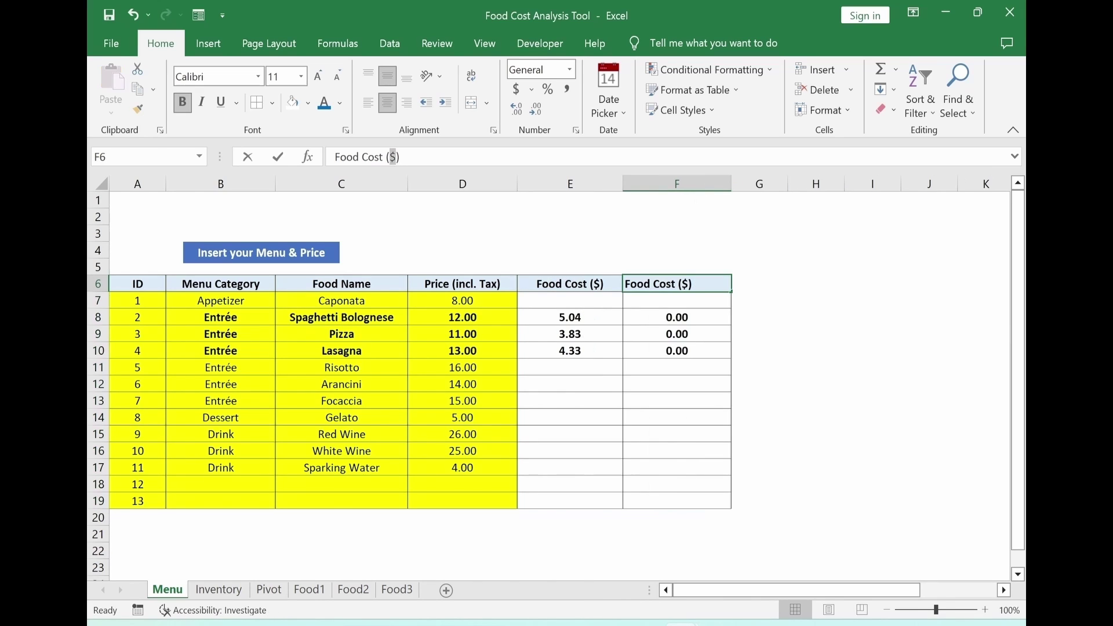
{"action": "type", "text": "%"}
{"action": "key", "text": "Return"}
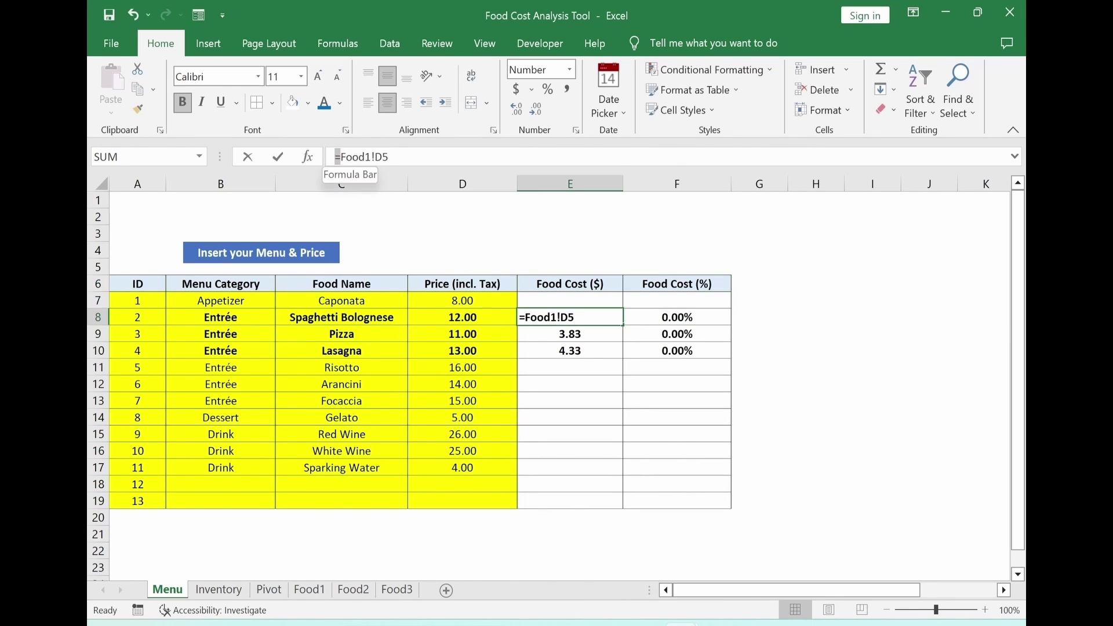
Replace the Spaghetti Bolognese formula in F8 with a link to the Food Cost (%) value in Food1!D6.
{"action": "left_click_drag", "start_coordinate": [335, 156], "coordinate": [455, 172]}
{"action": "key", "text": "ctrl+c"}
{"action": "key", "text": "Escape"}
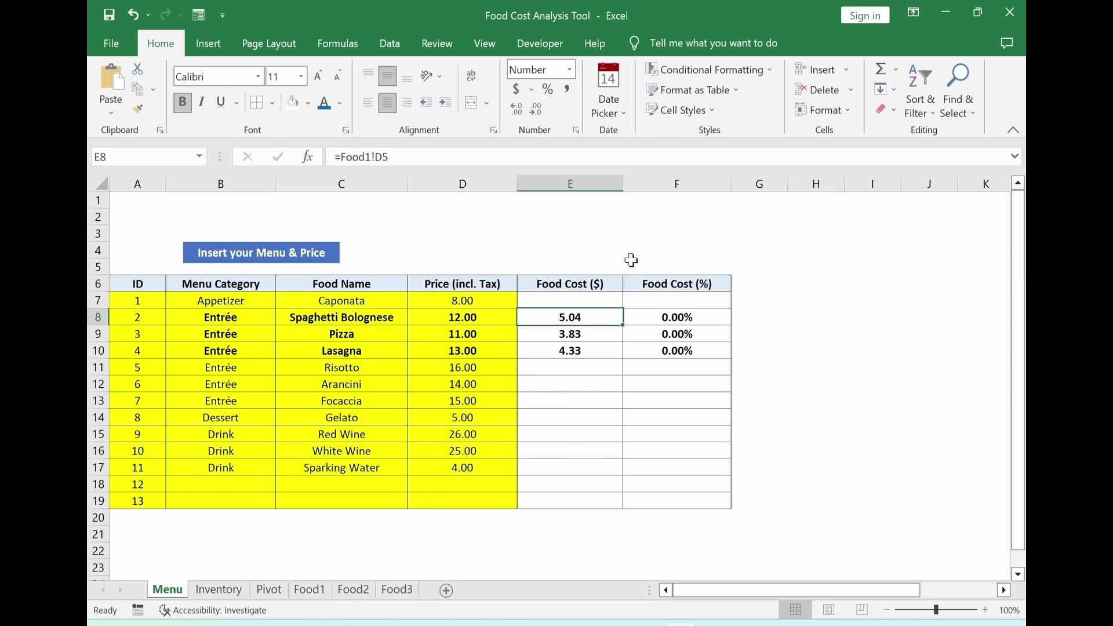
{"action": "left_click", "coordinate": [650, 317]}
{"action": "left_click", "coordinate": [389, 157]}
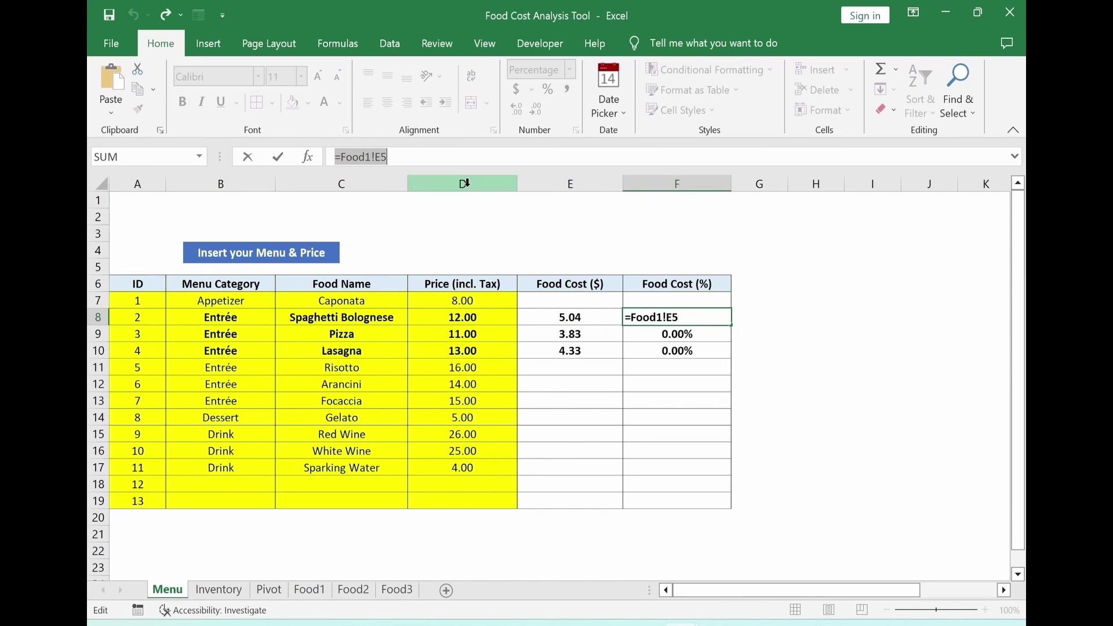
{"action": "key", "text": "Return"}
Link the Pizza and Lasagna cells F9 and F10 to the Food Cost (%) values in Food2!D6 and Food3!D6.
{"action": "left_click", "coordinate": [593, 333]}
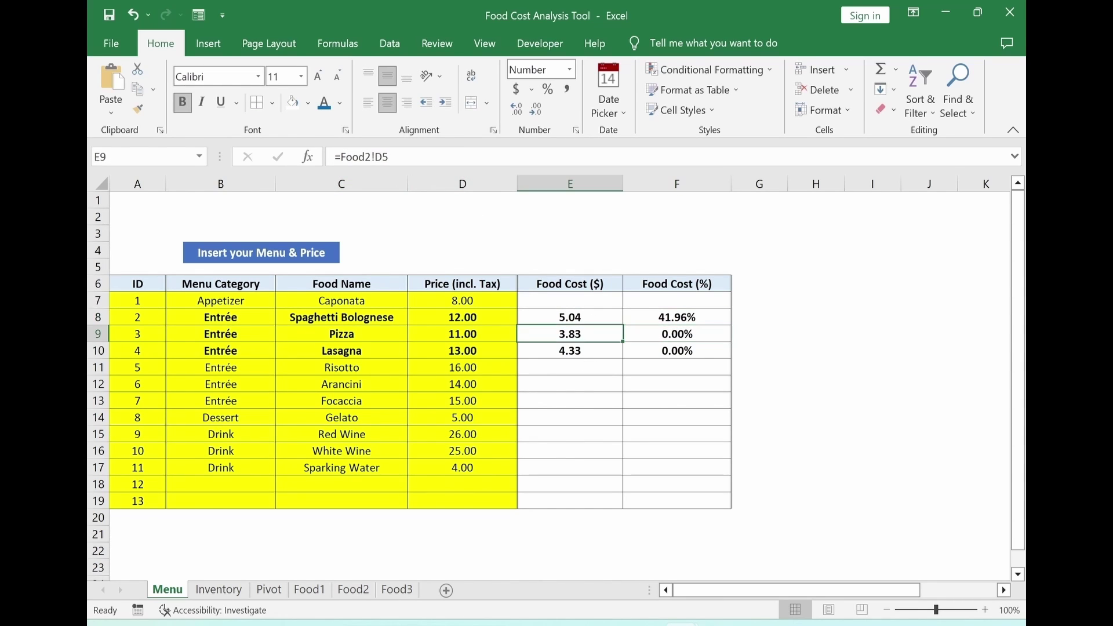
{"action": "left_click_drag", "start_coordinate": [335, 157], "coordinate": [400, 159]}
{"action": "key", "text": "ctrl+c"}
{"action": "key", "text": "Escape"}
{"action": "left_click", "coordinate": [644, 333]}
{"action": "key", "text": "ctrl+v"}
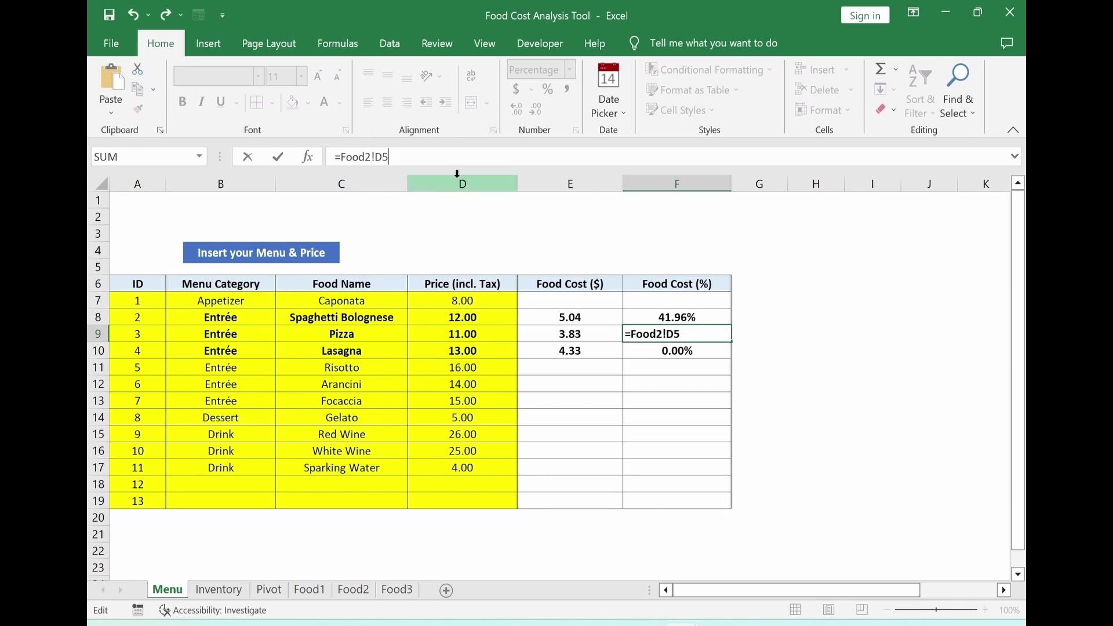
{"action": "type", "text": "5"}
{"action": "key", "text": "Return"}
{"action": "key", "text": "F2"}
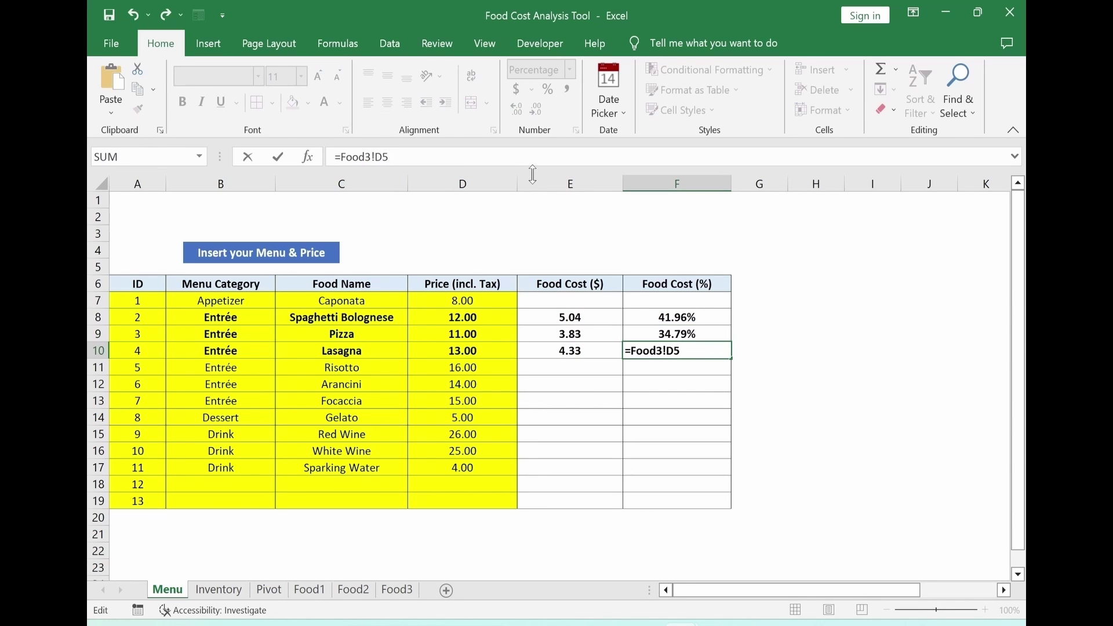
{"action": "type", "text": "5"}
Paste the copied Total Food Cost (%) block at E3 and enter =AVERAGE(F7:F19) in F3.
{"action": "left_click", "coordinate": [572, 234]}
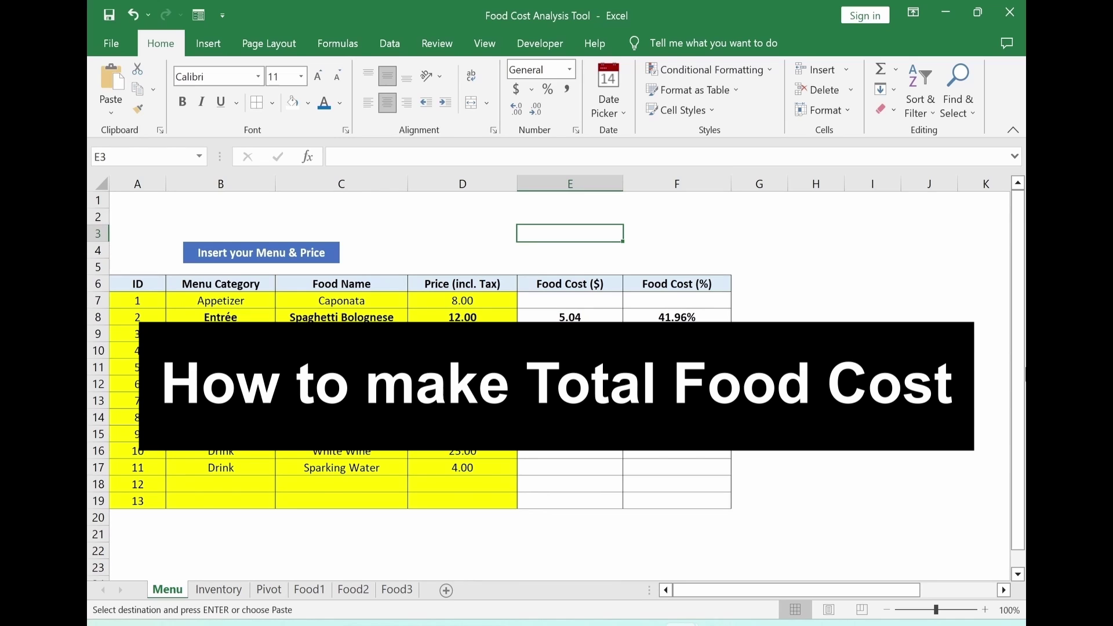
{"action": "key", "text": "Return"}
{"action": "double_click", "coordinate": [674, 235]}
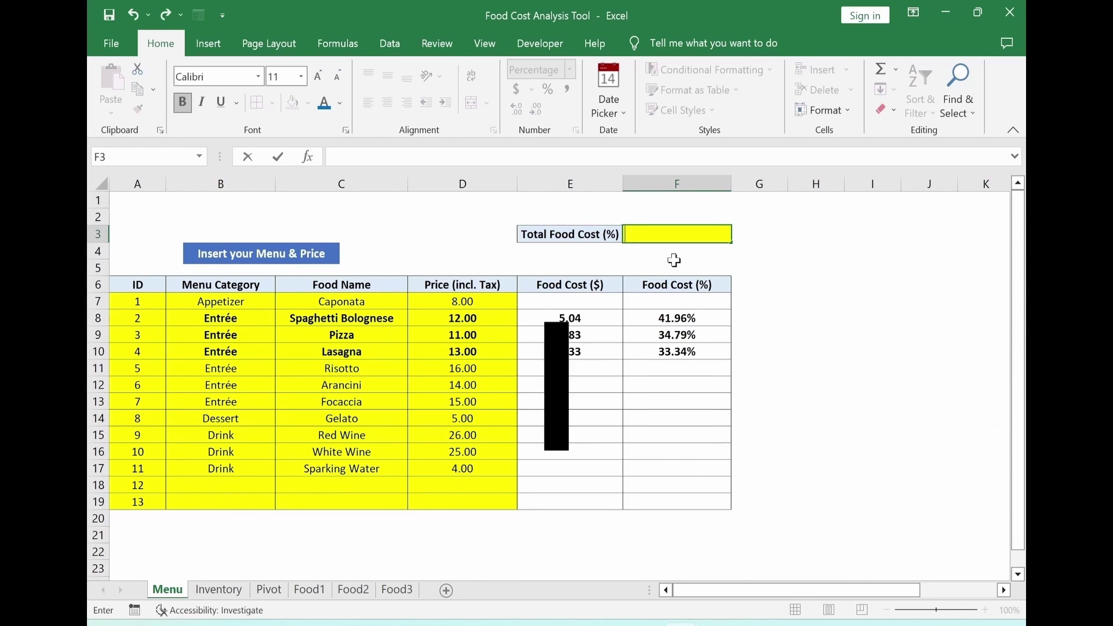
{"action": "type", "text": "=av"}
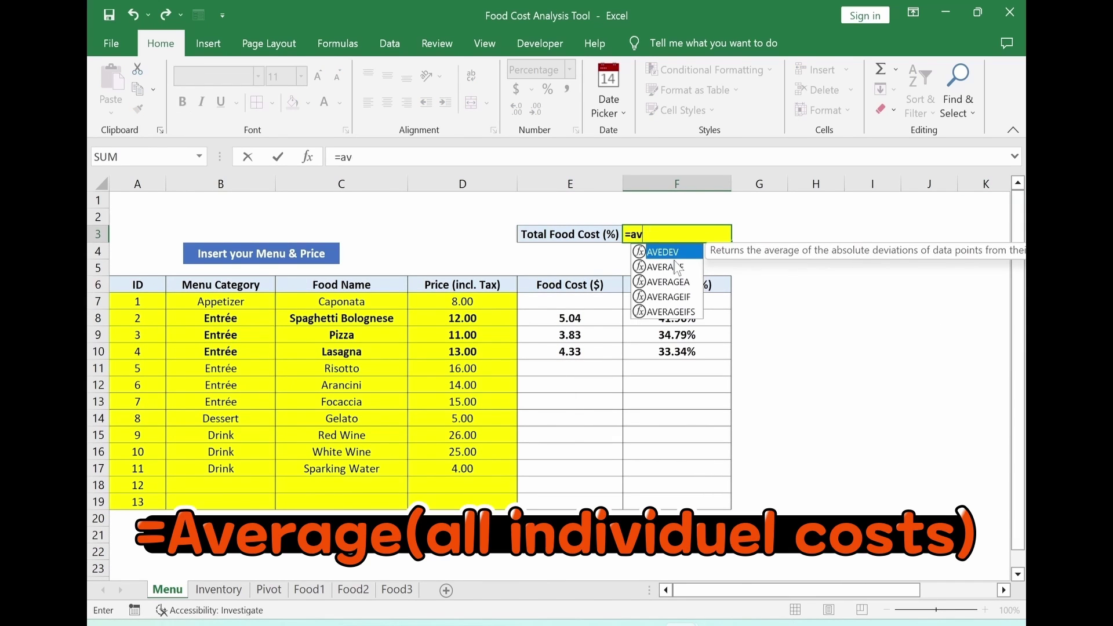
{"action": "type", "text": "erage("}
{"action": "left_click_drag", "start_coordinate": [677, 301], "coordinate": [679, 493]}
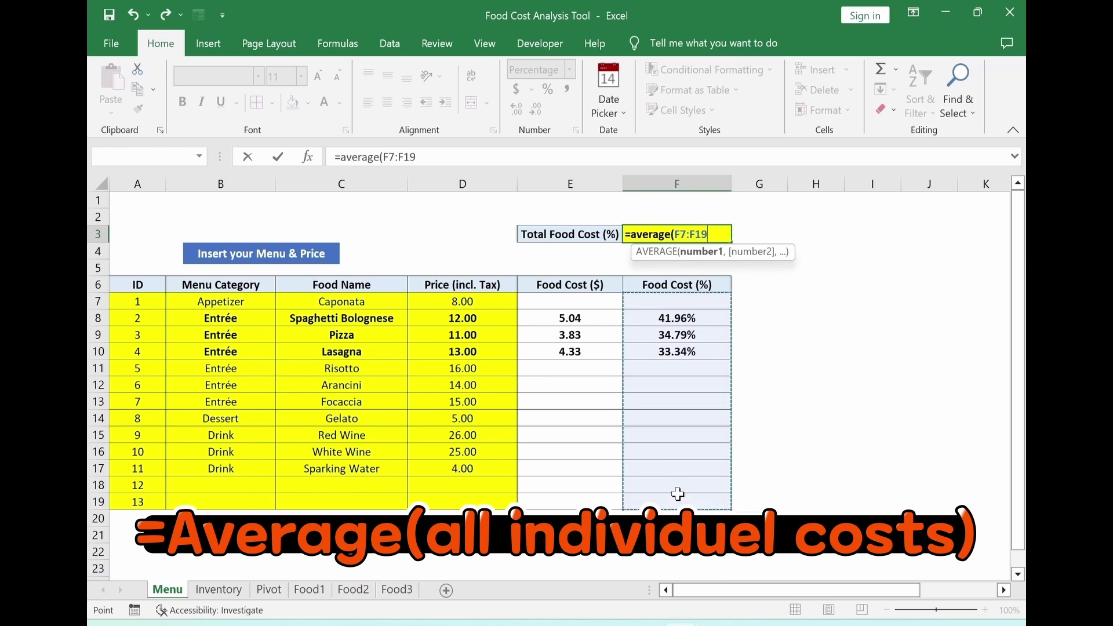
{"action": "type", "text": ")"}
{"action": "key", "text": "ctrl+Return"}
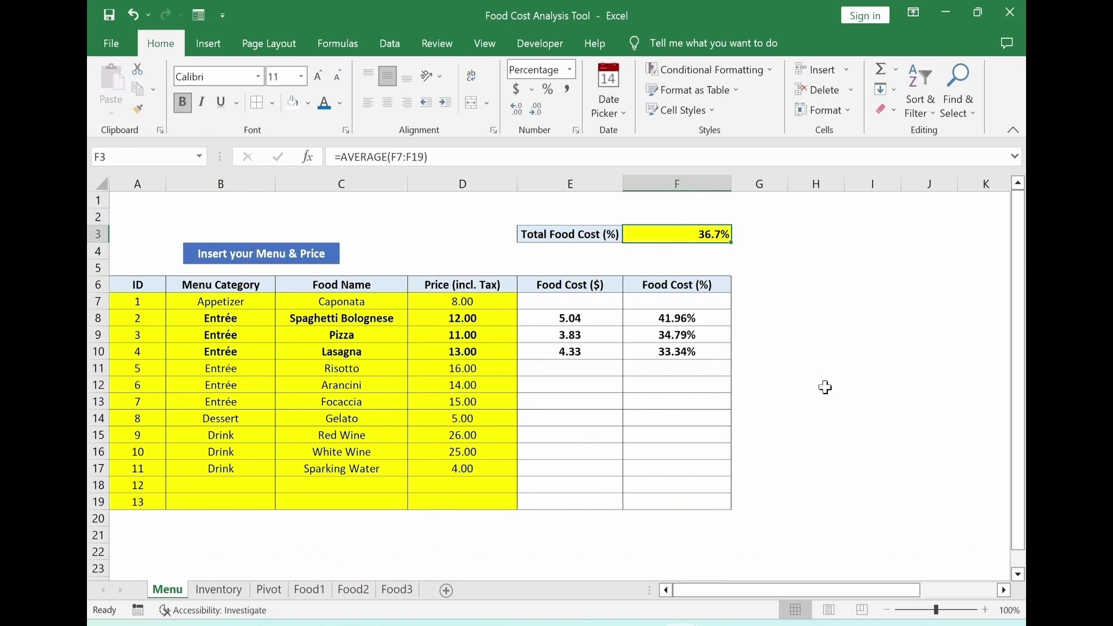
{"action": "left_click", "coordinate": [826, 391]}
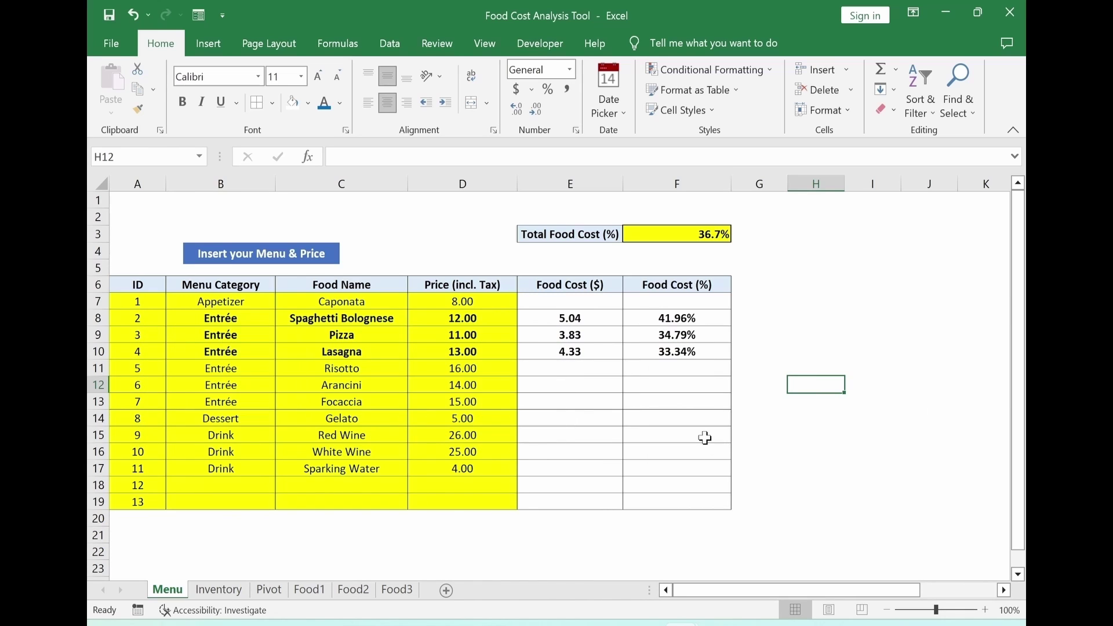
Add a worksheet named Raw_Data after Food3 and paste the header row from Date to Sale Revenue into A1:H1.
{"action": "left_click", "coordinate": [447, 590]}
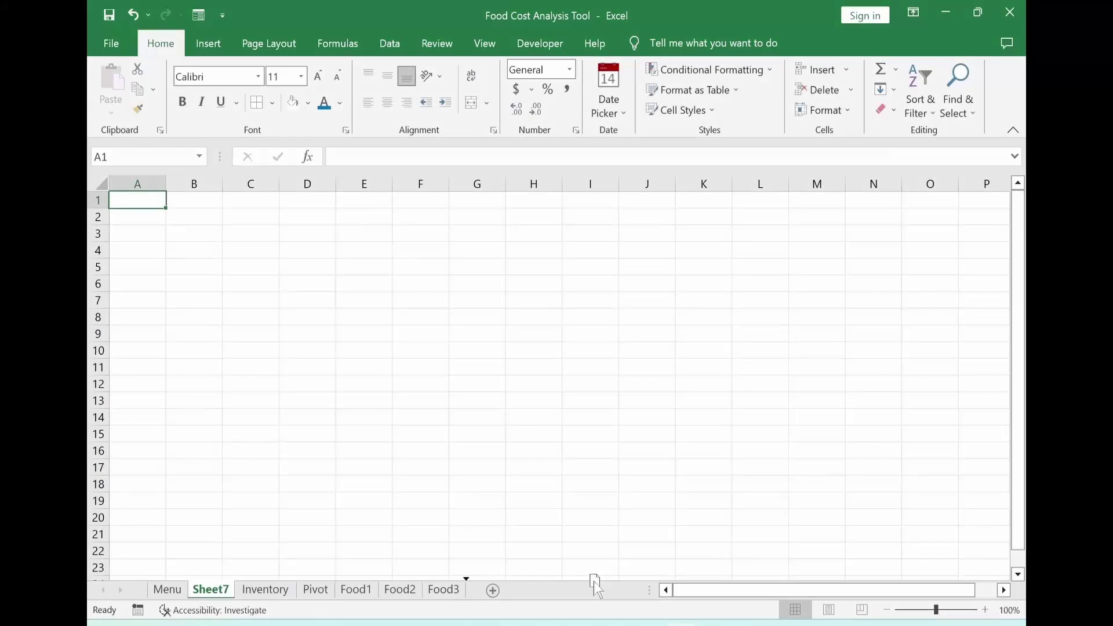
{"action": "left_click_drag", "start_coordinate": [596, 585], "coordinate": [458, 591]}
{"action": "right_click", "coordinate": [447, 590]}
{"action": "left_click", "coordinate": [487, 427]}
{"action": "type", "text": "Raw_Data"}
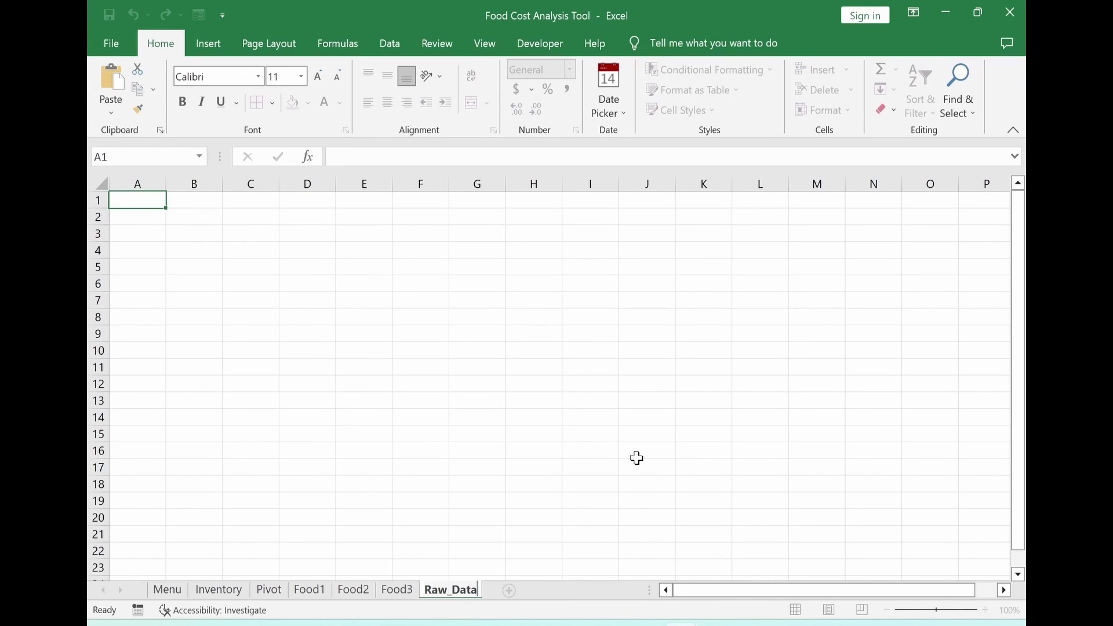
{"action": "key", "text": "Return"}
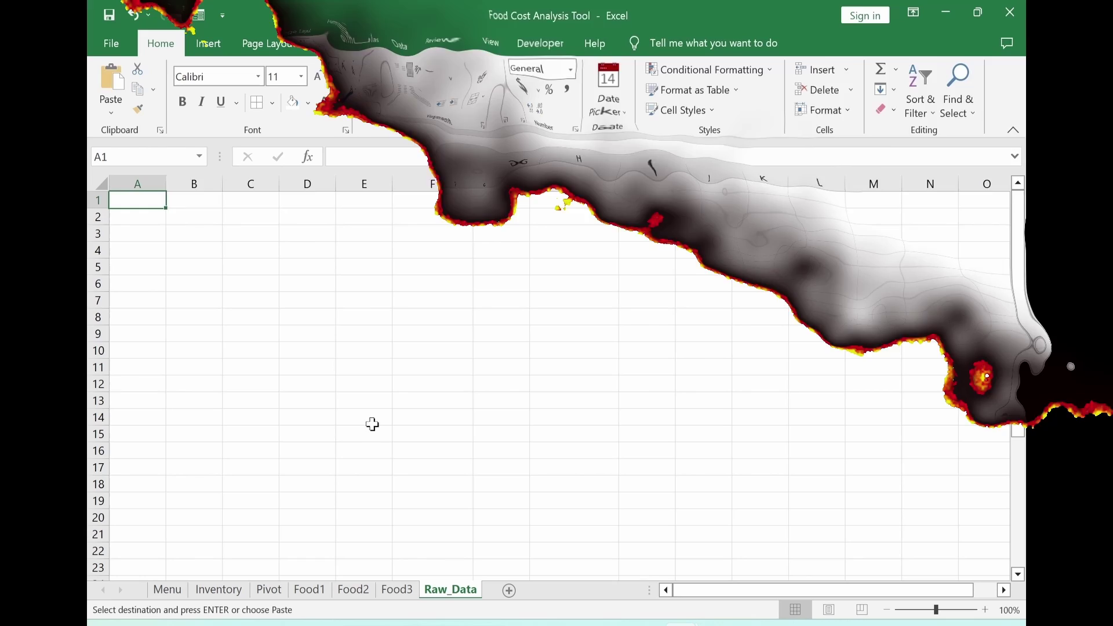
{"action": "key", "text": "Return"}
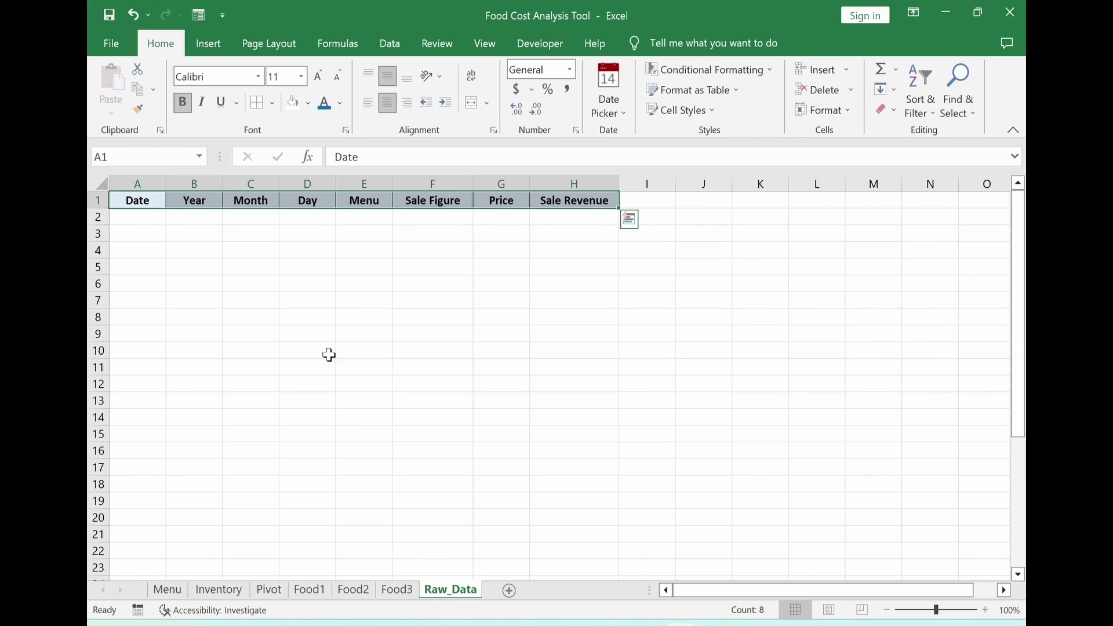
{"action": "left_click", "coordinate": [581, 250]}
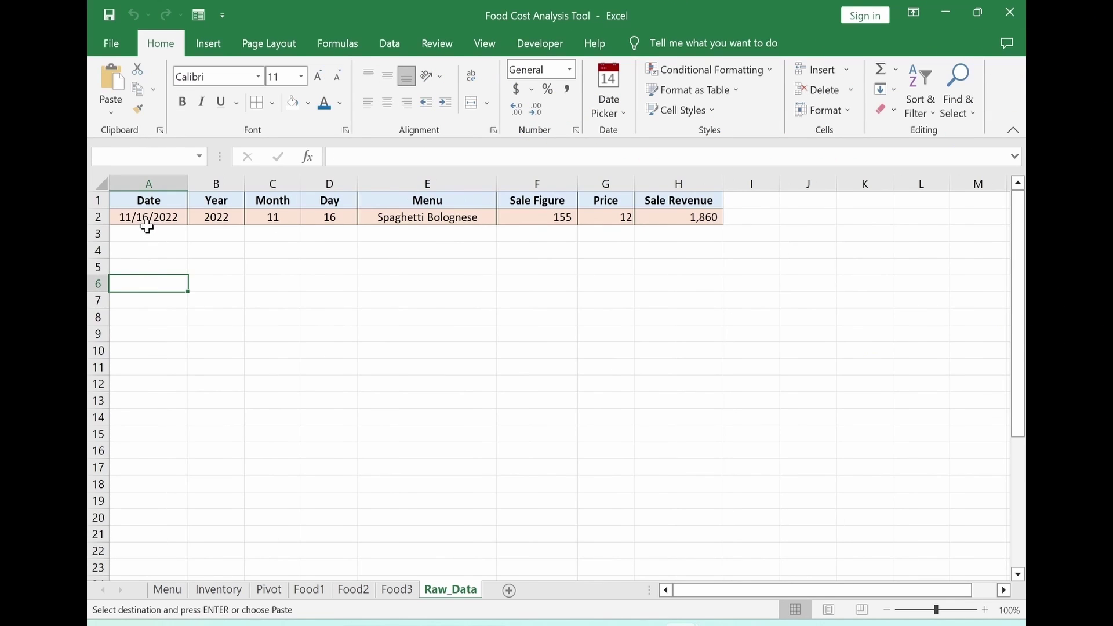
Fill the Date, Menu and Sale Figure cells A2, E2 and F2 on Raw_Data with yellow.
{"action": "left_click", "coordinate": [151, 218]}
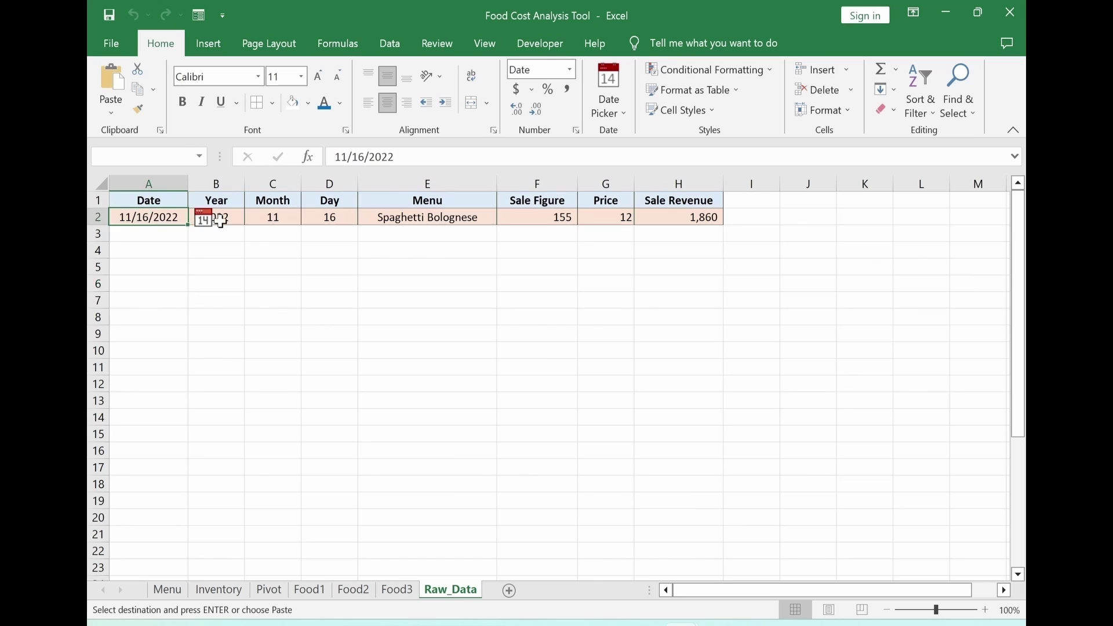
{"action": "left_click", "coordinate": [273, 218]}
{"action": "left_click", "coordinate": [329, 219]}
{"action": "left_click", "coordinate": [152, 217]}
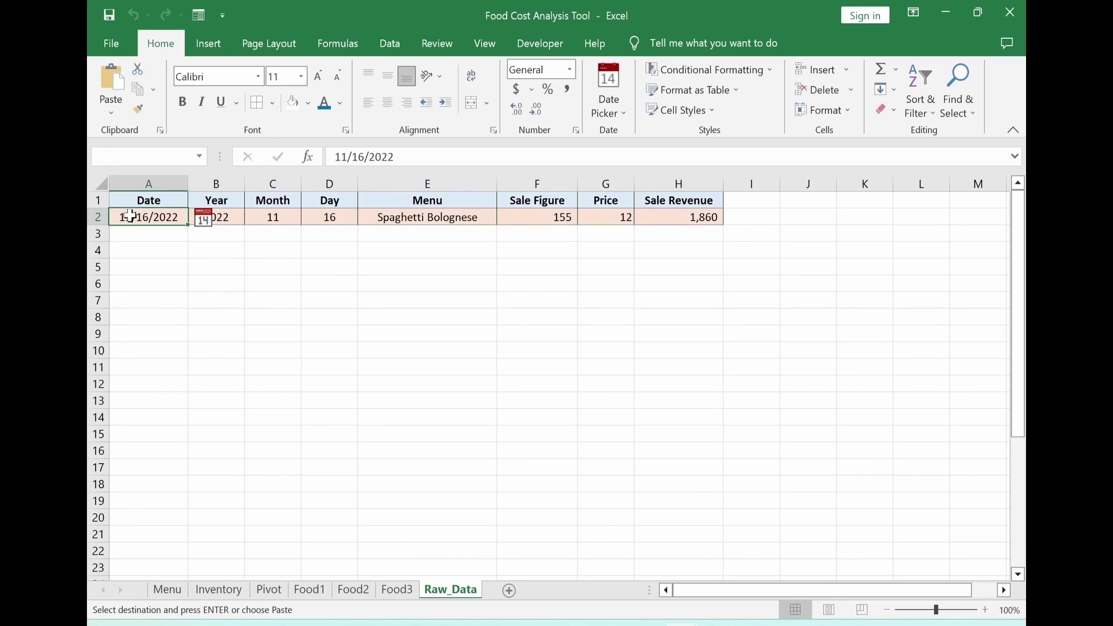
{"action": "left_click", "coordinate": [309, 104]}
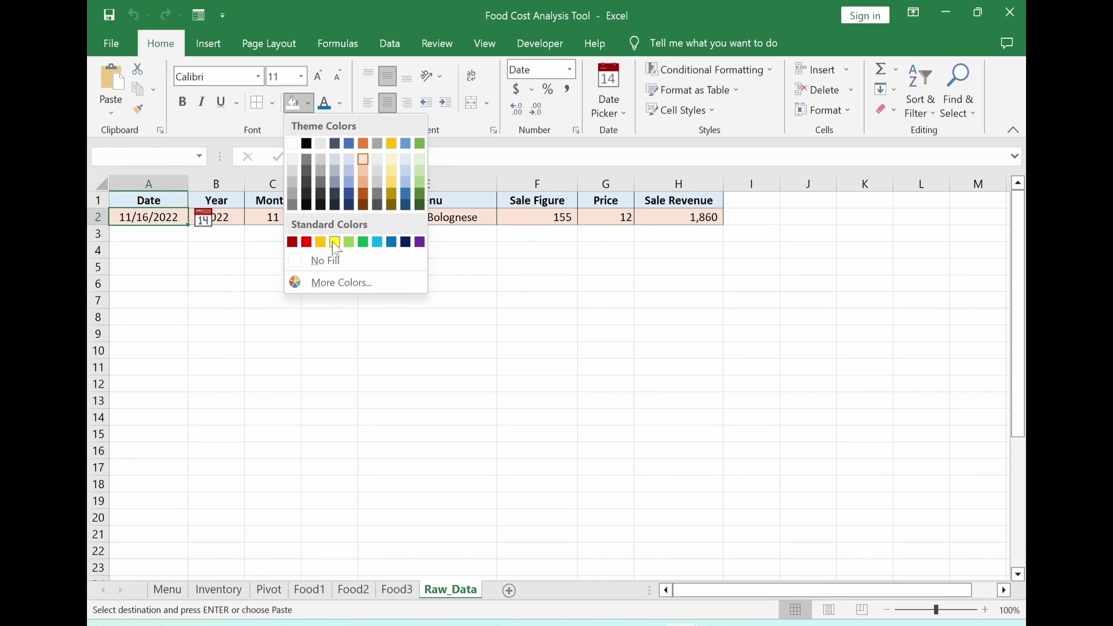
{"action": "left_click", "coordinate": [334, 241]}
{"action": "left_click", "coordinate": [272, 300]}
{"action": "left_click", "coordinate": [394, 216]}
{"action": "left_click", "coordinate": [293, 103]}
{"action": "left_click", "coordinate": [530, 218]}
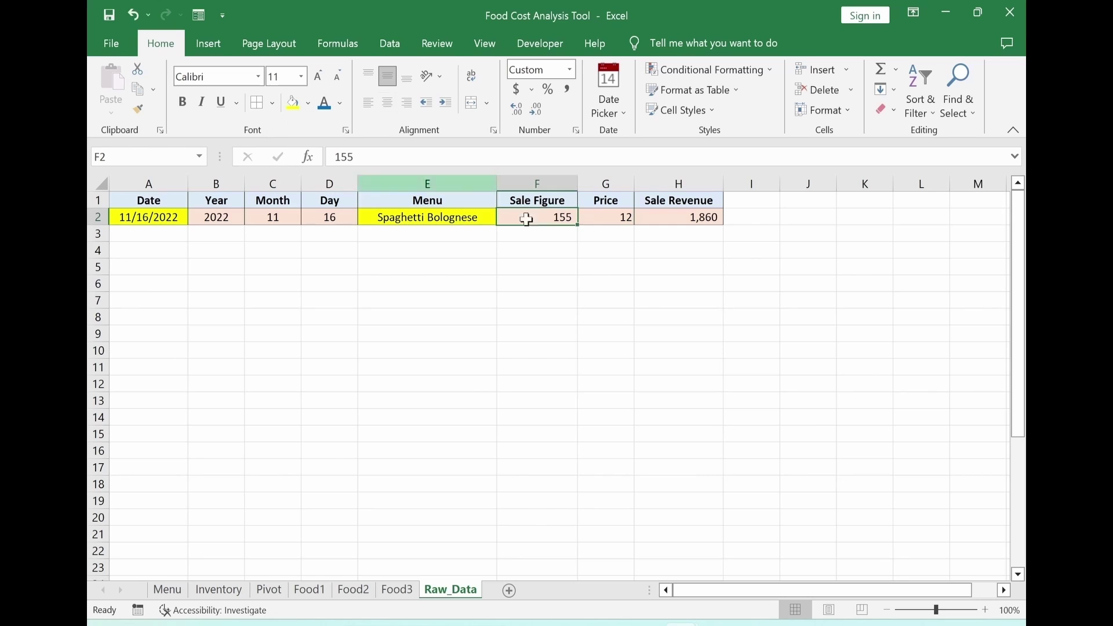
{"action": "left_click", "coordinate": [293, 104]}
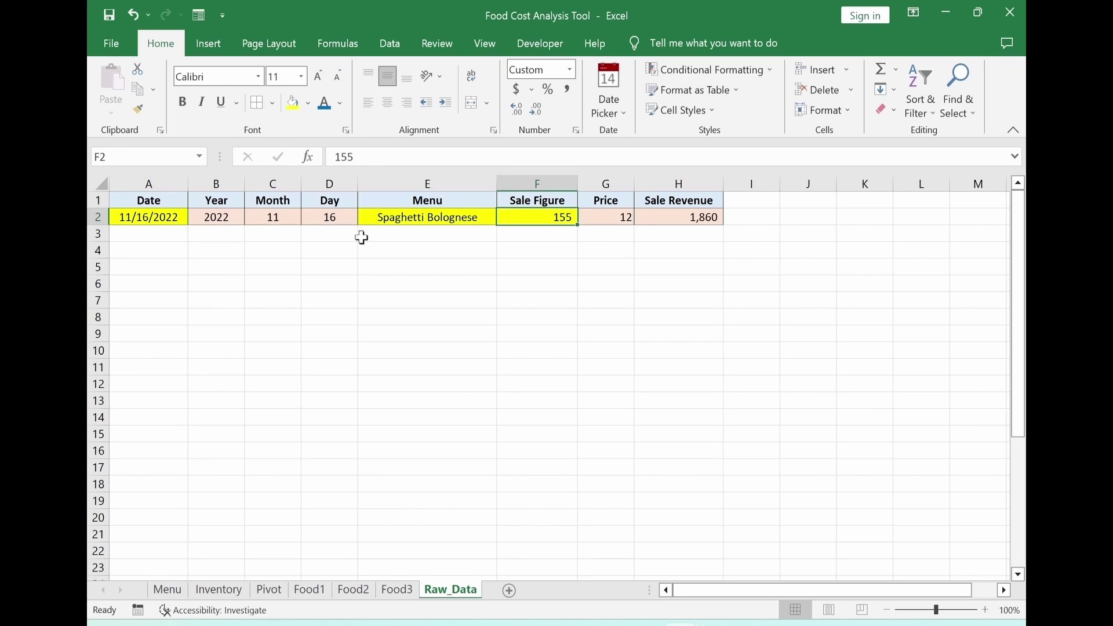
{"action": "left_click", "coordinate": [442, 288]}
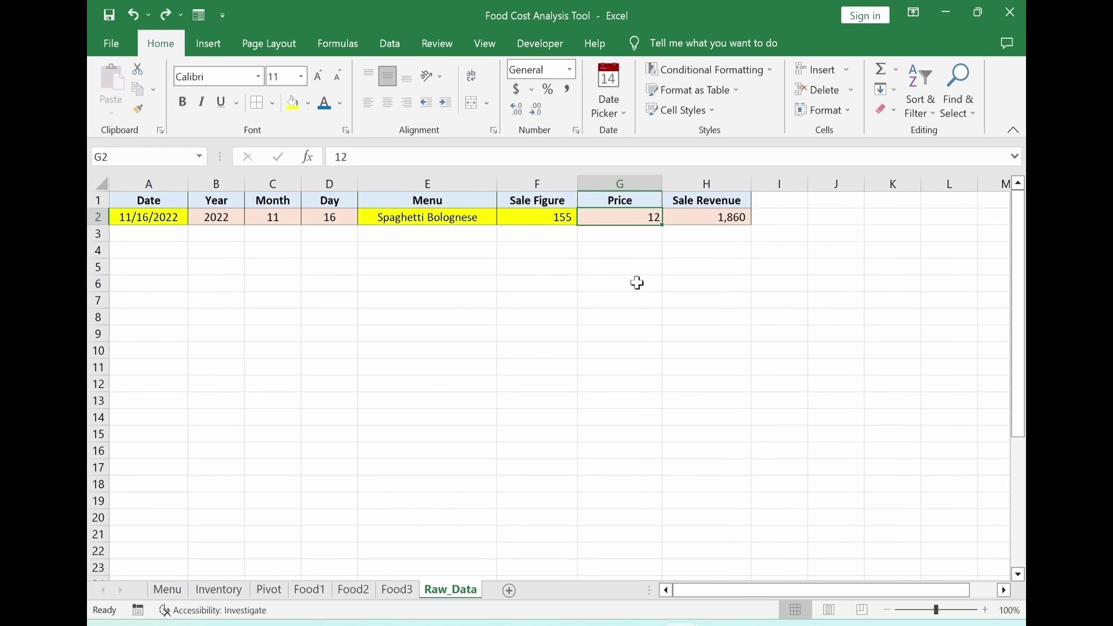
Copy the VLOOKUP price formula from cell D4 of the Food1 sheet and return to Raw_Data.
{"action": "type", "text": "="}
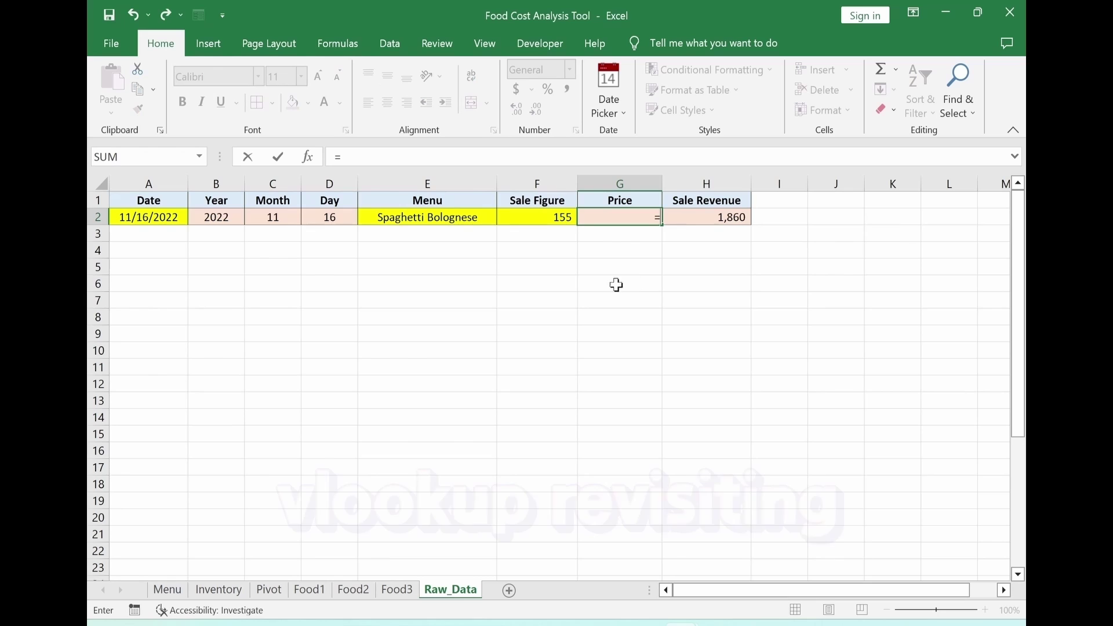
{"action": "key", "text": "Escape"}
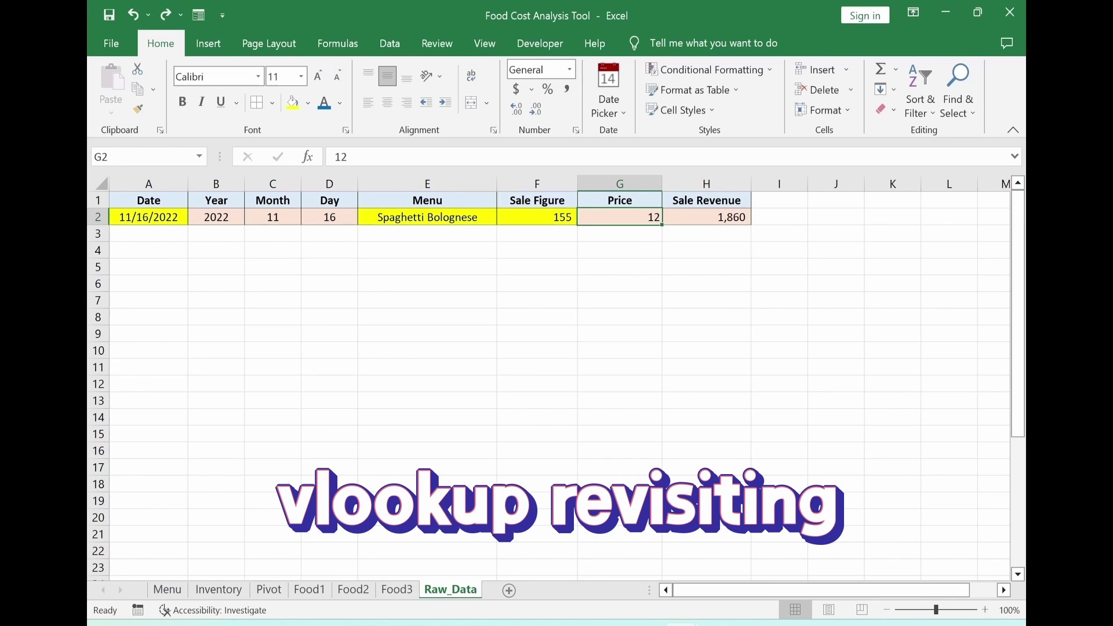
{"action": "left_click", "coordinate": [310, 589]}
{"action": "key", "text": "F2"}
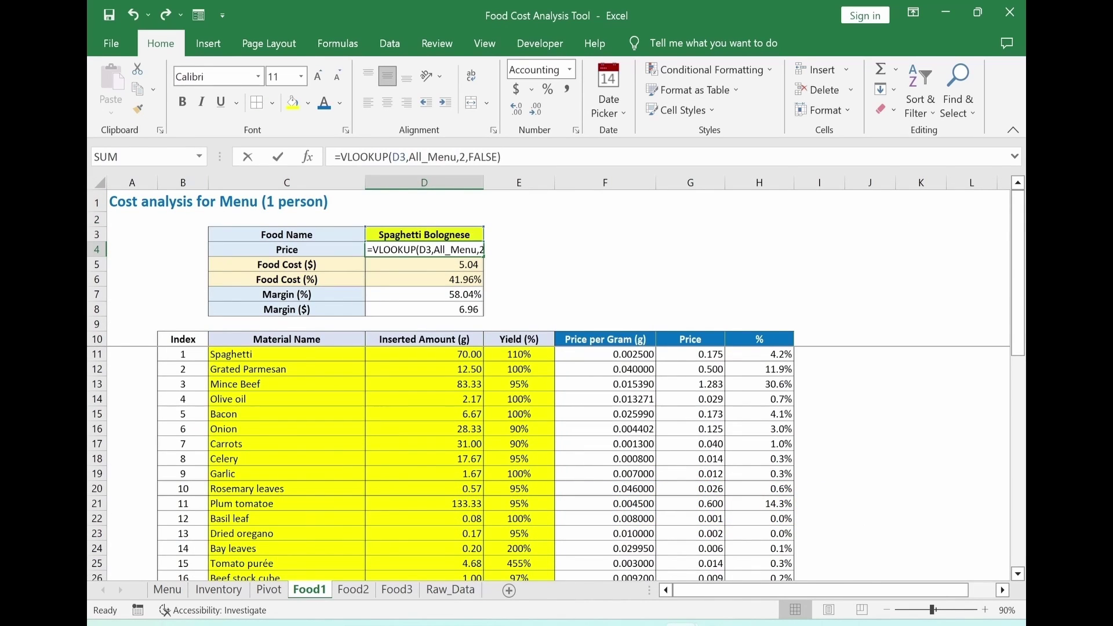
{"action": "left_click_drag", "start_coordinate": [335, 157], "coordinate": [553, 173]}
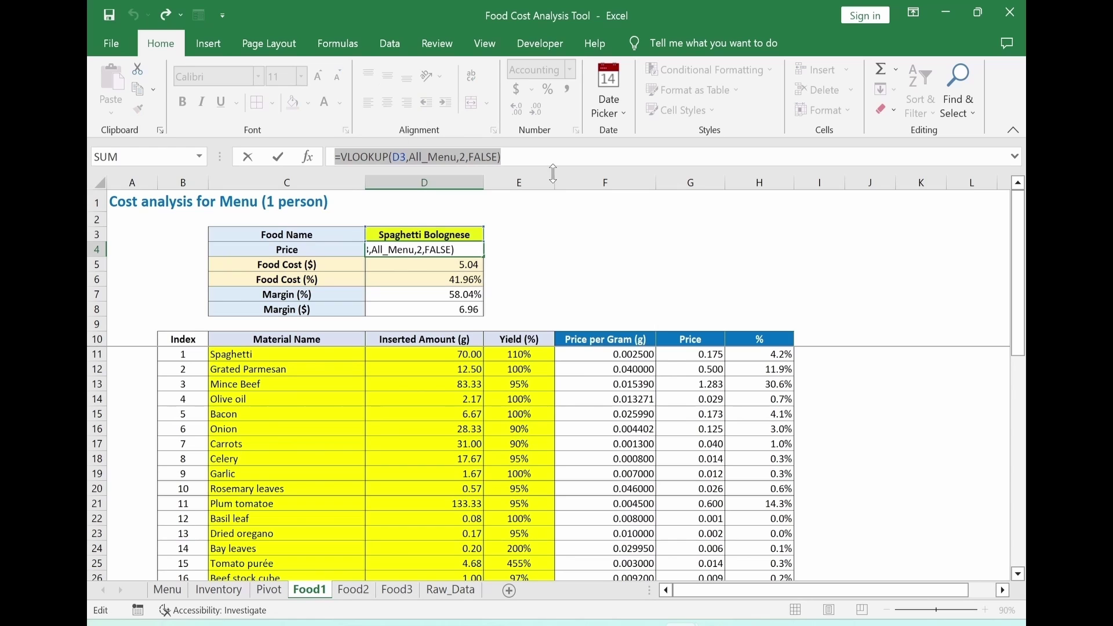
{"action": "key", "text": "Escape"}
{"action": "left_click", "coordinate": [450, 590]}
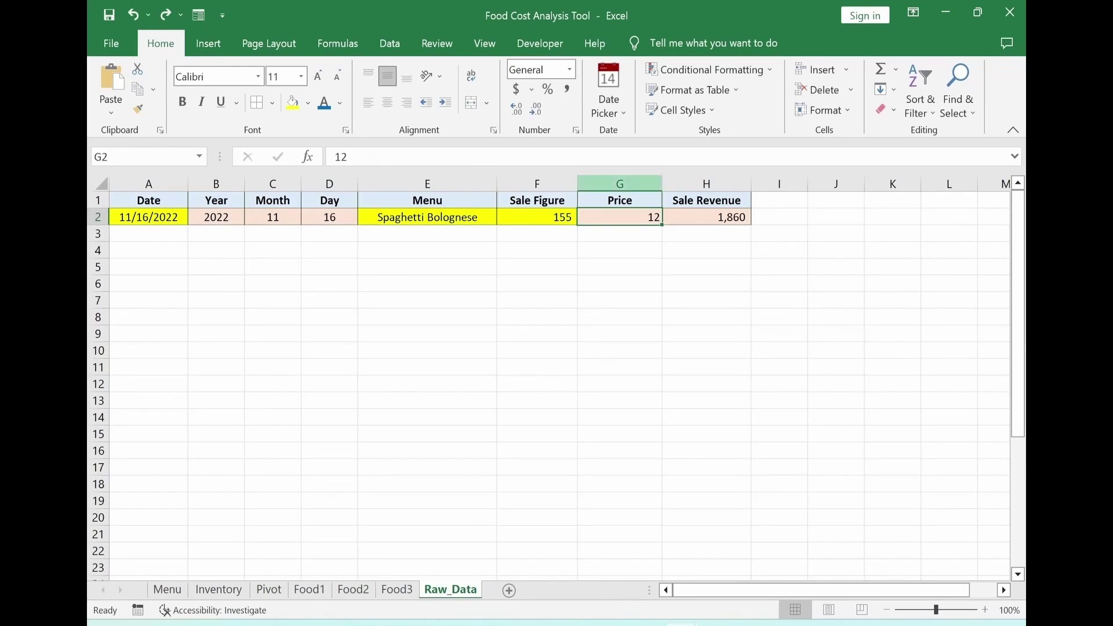
Paste the formula into the Price cell G2 and change its lookup cell to E2, giving =VLOOKUP(E2,All_Menu,2,FALSE).
{"action": "double_click", "coordinate": [341, 157]}
{"action": "key", "text": "ctrl+v"}
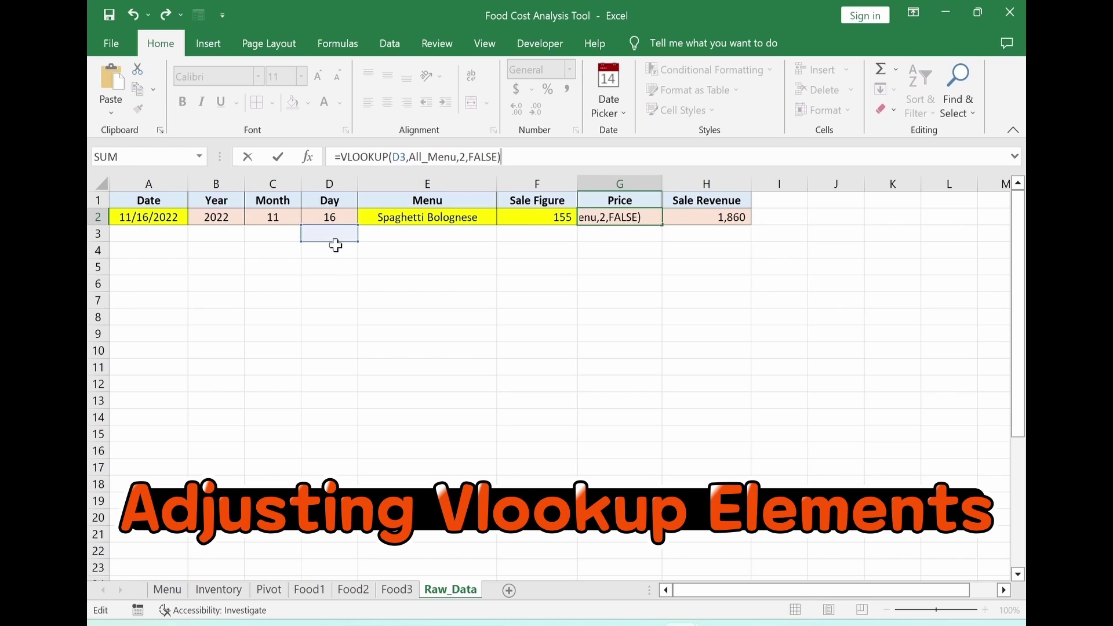
{"action": "left_click_drag", "start_coordinate": [336, 240], "coordinate": [427, 215]}
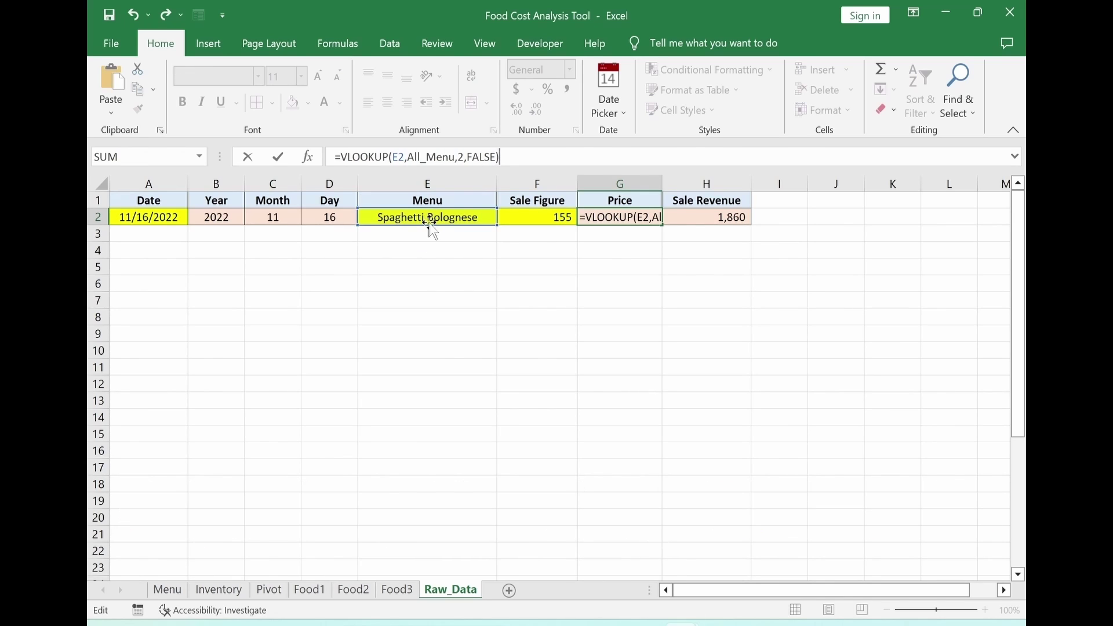
{"action": "key", "text": "Return"}
{"action": "left_click", "coordinate": [591, 217]}
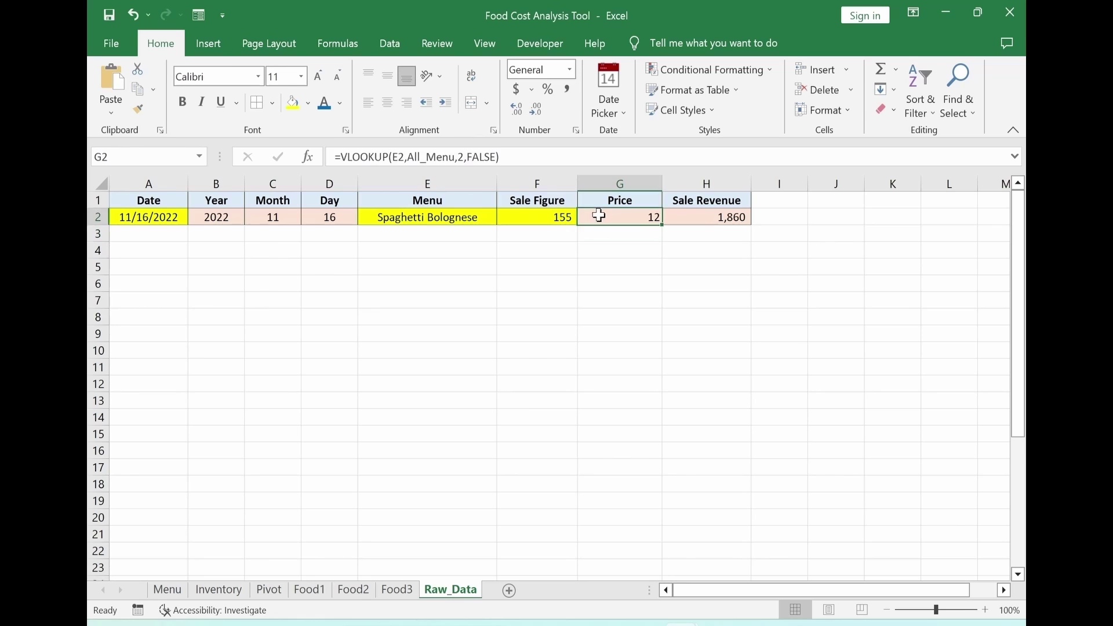
Review the yellow Date, Menu and Sale Figure input cells in row 2 of Raw_Data.
{"action": "left_click", "coordinate": [707, 283]}
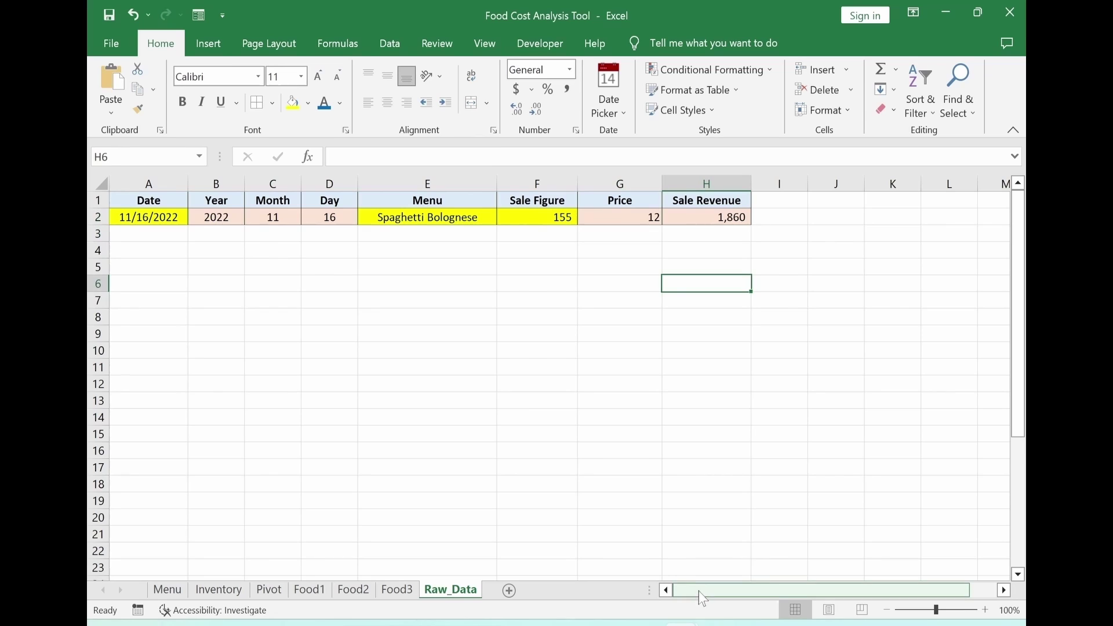
{"action": "left_click", "coordinate": [126, 218]}
{"action": "left_click", "coordinate": [411, 217]}
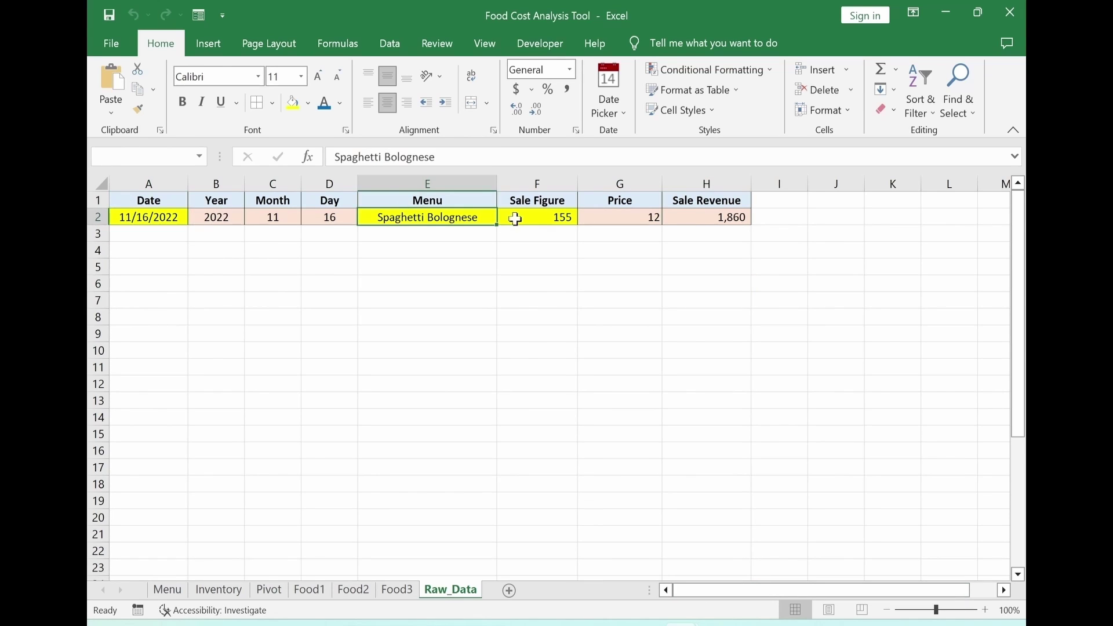
{"action": "left_click", "coordinate": [516, 219]}
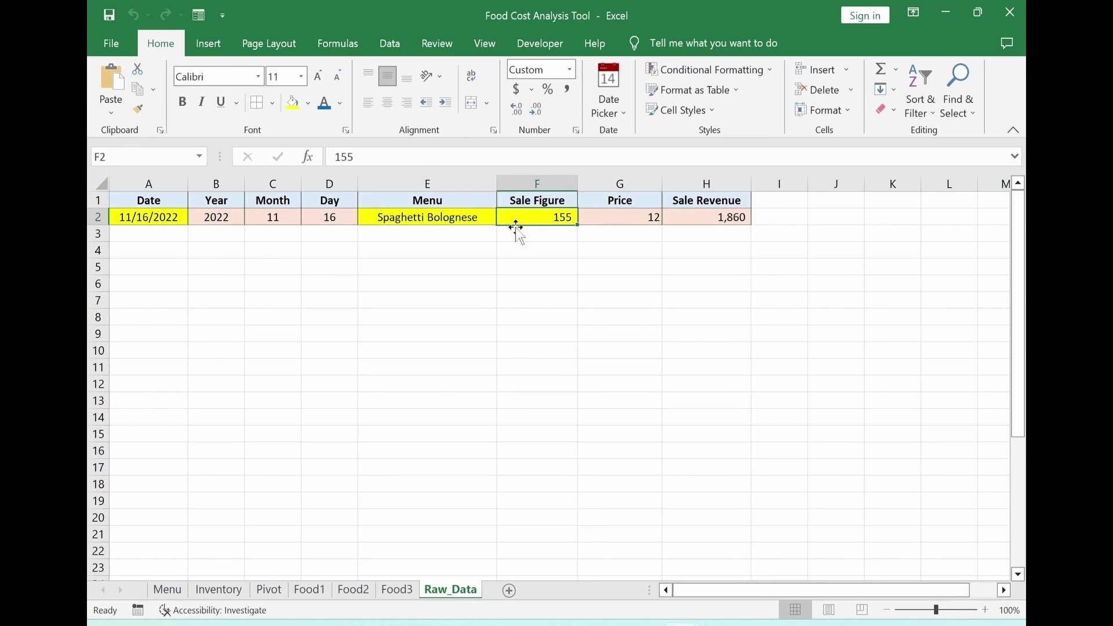
{"action": "left_click", "coordinate": [434, 217]}
{"action": "left_click", "coordinate": [157, 221]}
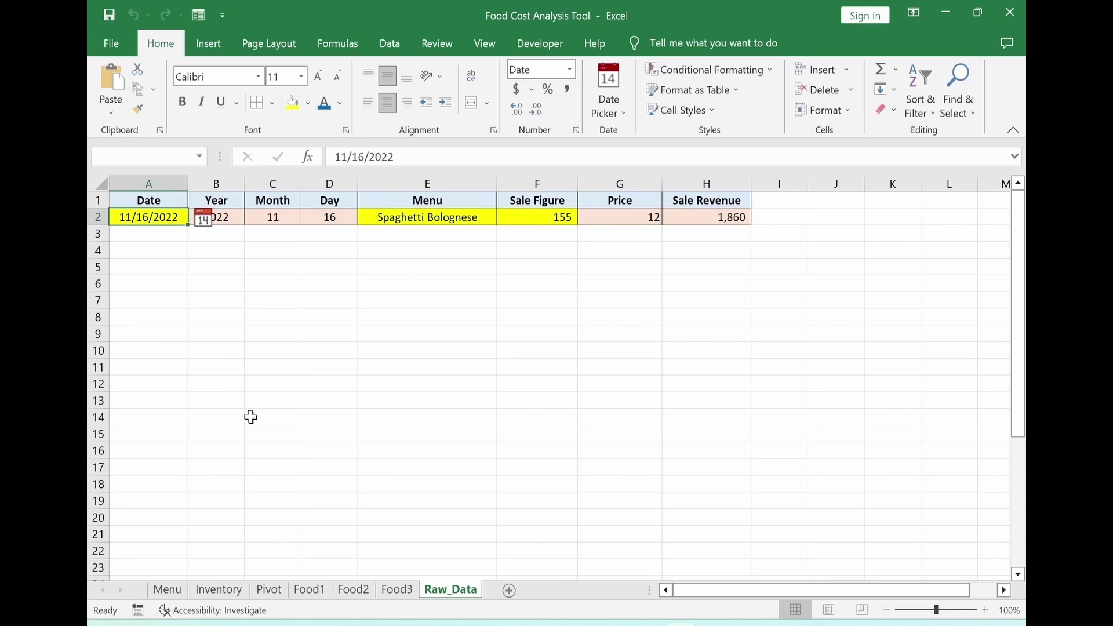
{"action": "left_click", "coordinate": [836, 300]}
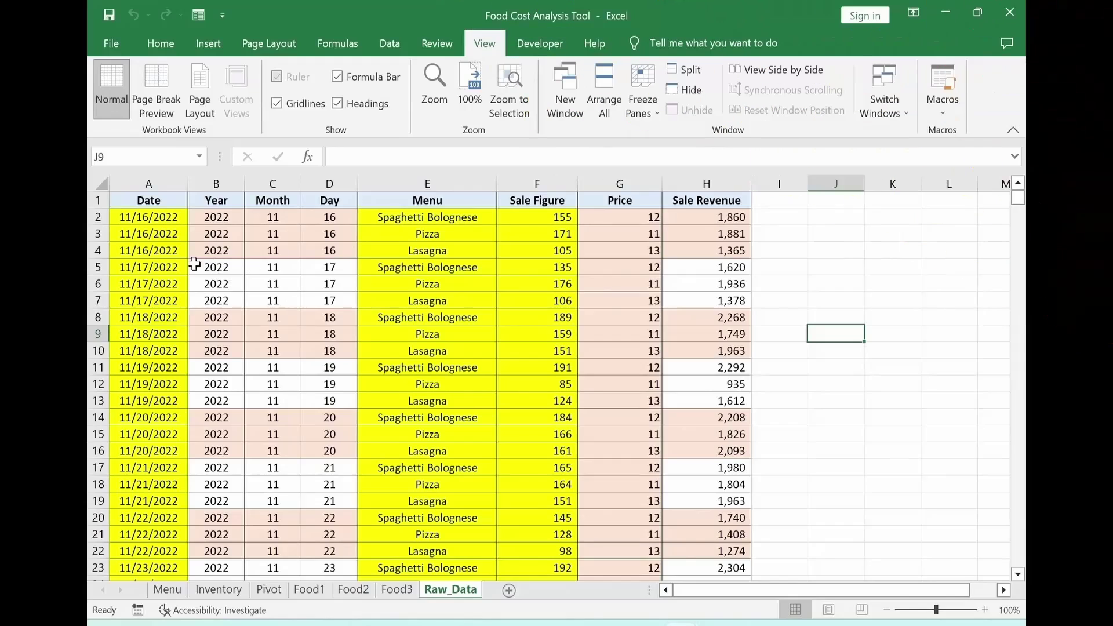
Freeze the panes of Raw_Data at row 2 to keep the header row in view.
{"action": "scroll", "coordinate": [356, 429], "scroll_direction": "down", "scroll_amount": 5}
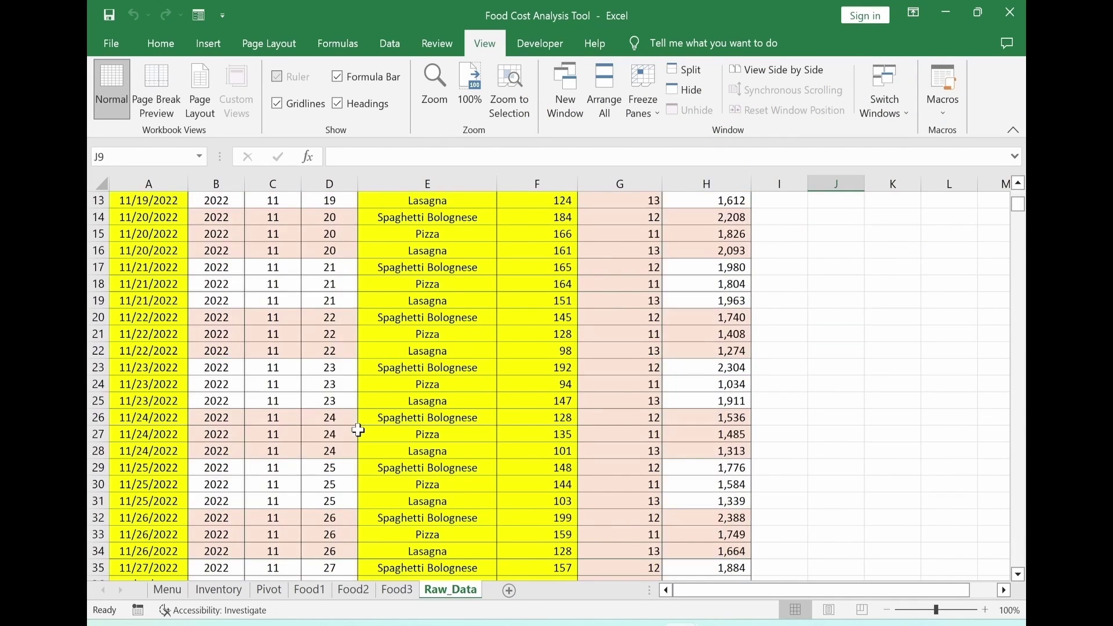
{"action": "scroll", "coordinate": [356, 433], "scroll_direction": "up", "scroll_amount": 5}
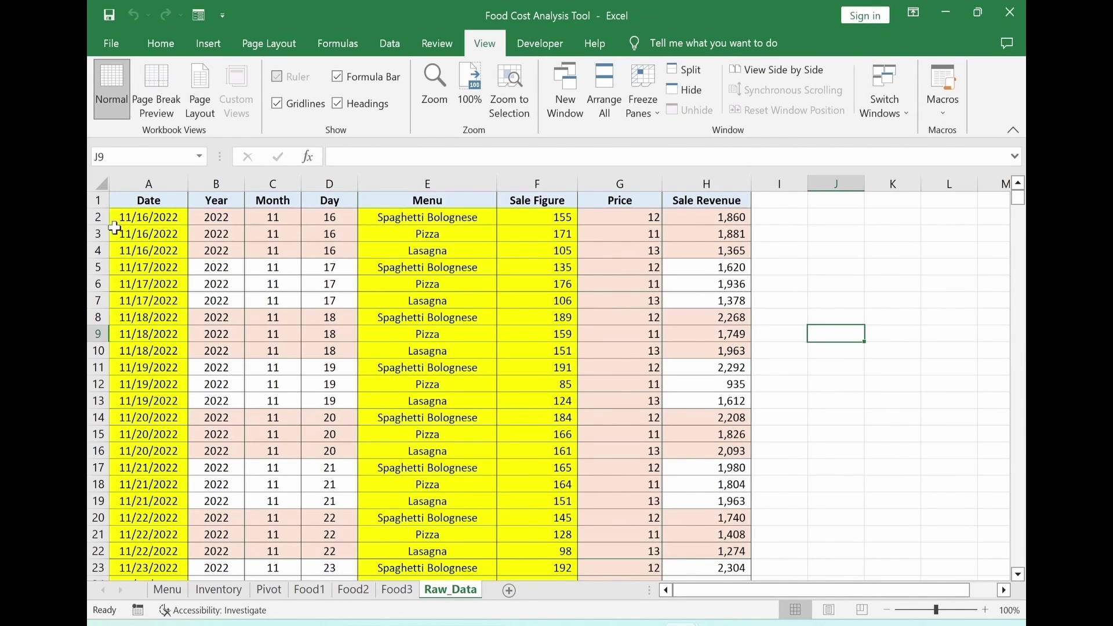
{"action": "left_click", "coordinate": [98, 217]}
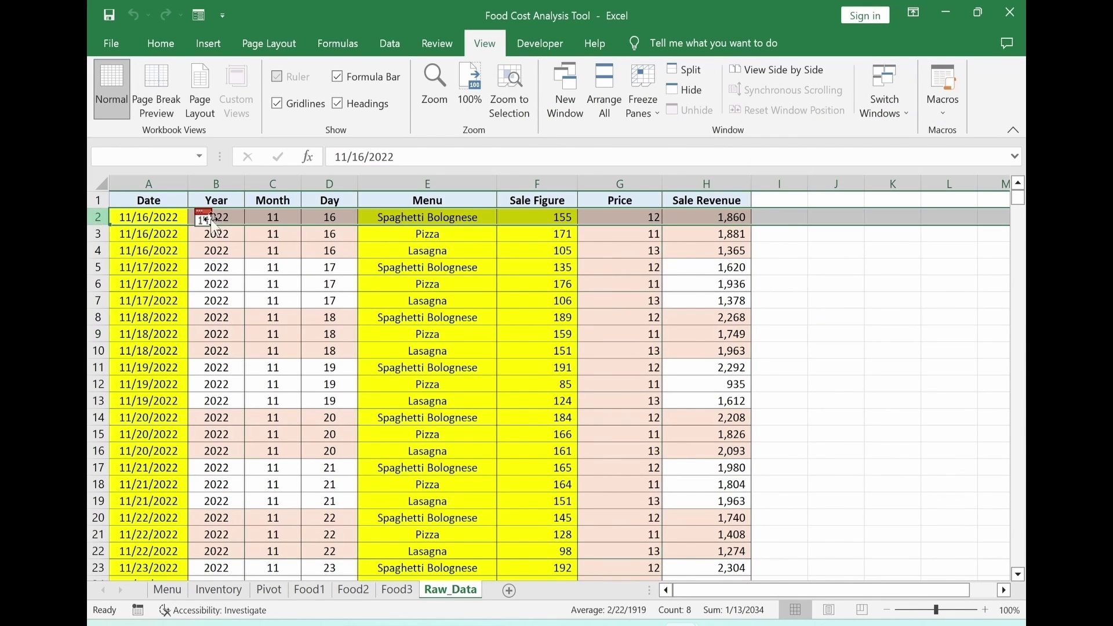
{"action": "left_click", "coordinate": [646, 114]}
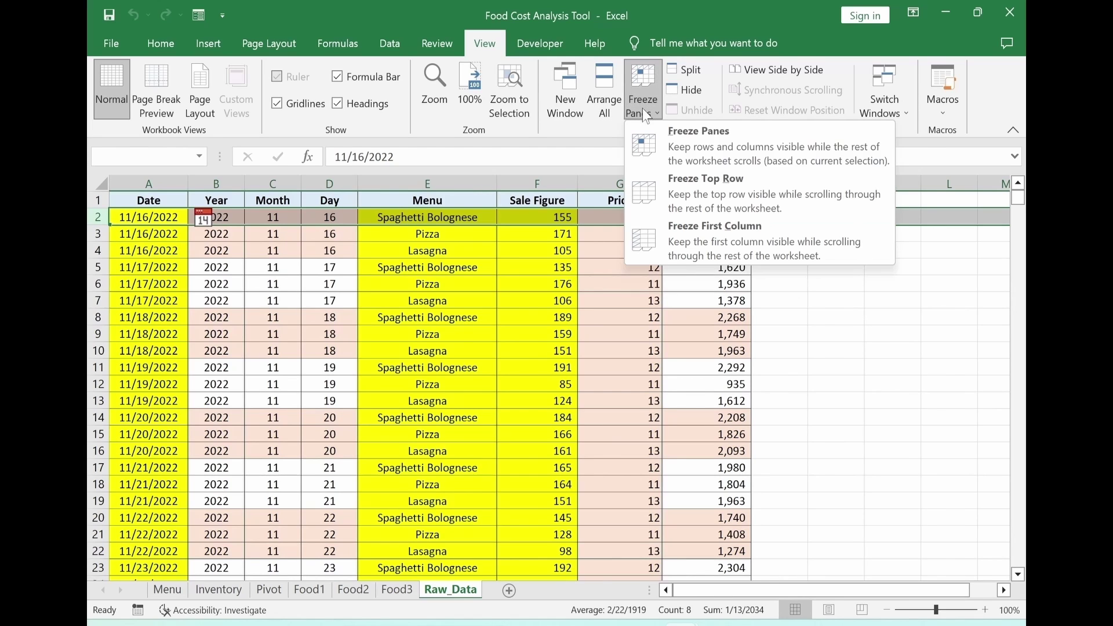
{"action": "left_click", "coordinate": [651, 150]}
{"action": "left_click", "coordinate": [800, 285]}
{"action": "scroll", "coordinate": [536, 324], "scroll_direction": "down", "scroll_amount": 11}
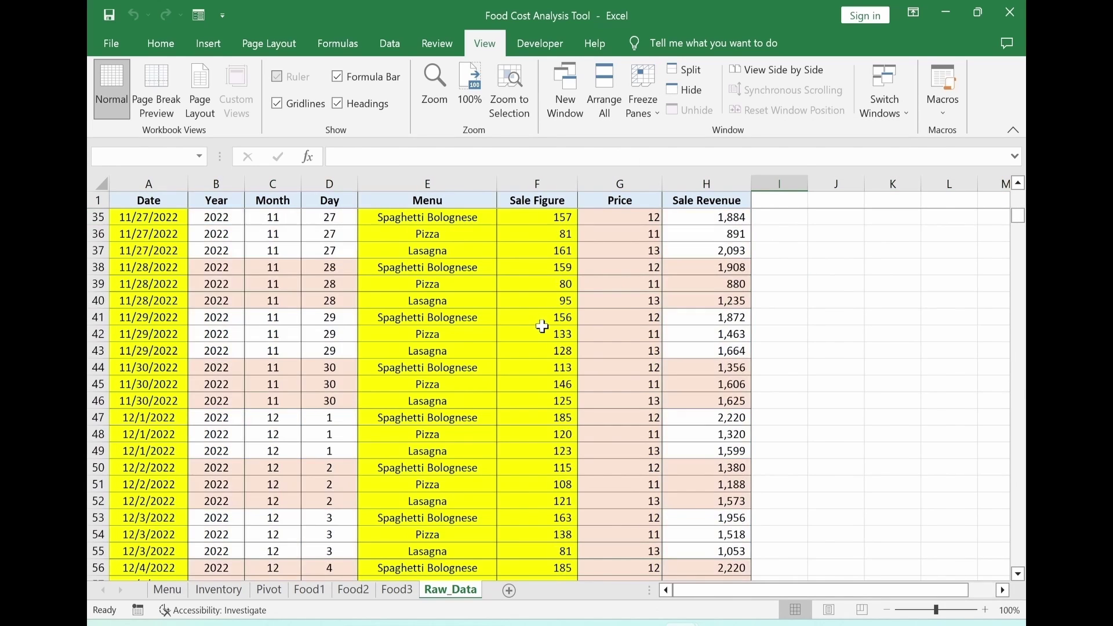
Hide the gridlines on the Raw_Data sheet.
{"action": "scroll", "coordinate": [542, 327], "scroll_direction": "up", "scroll_amount": 5}
{"action": "left_click", "coordinate": [277, 104]}
{"action": "left_click", "coordinate": [400, 400]}
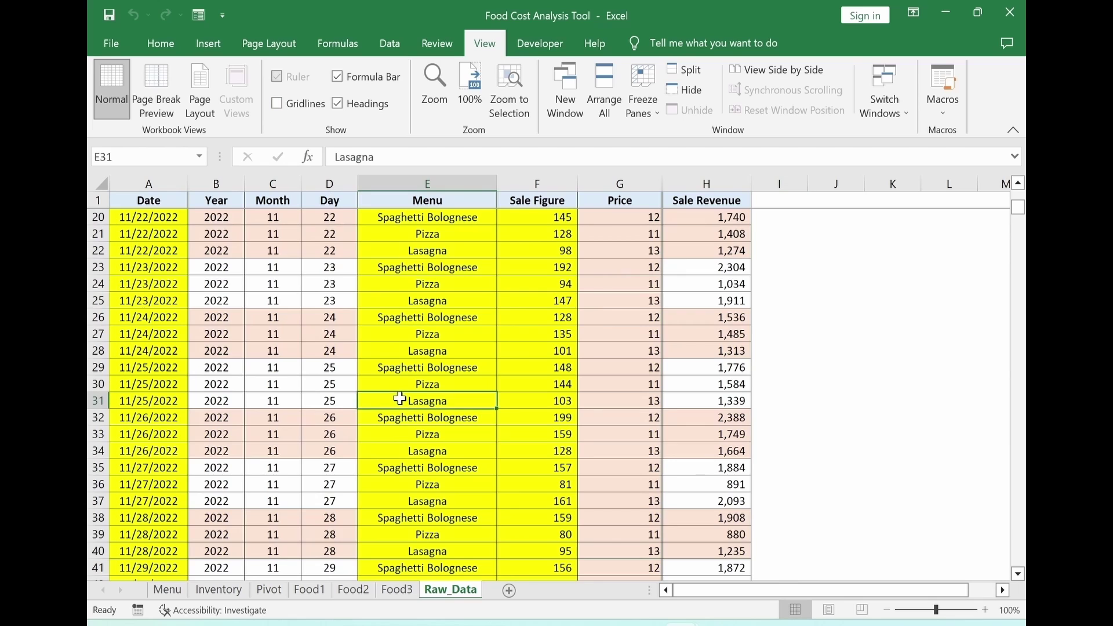
{"action": "scroll", "coordinate": [400, 400], "scroll_direction": "down", "scroll_amount": 5}
{"action": "scroll", "coordinate": [400, 400], "scroll_direction": "up", "scroll_amount": 9}
Compare the dates on Raw_Data with those on Inventory, and inspect the Day and Price formulas on Raw_Data.
{"action": "left_click", "coordinate": [137, 232]}
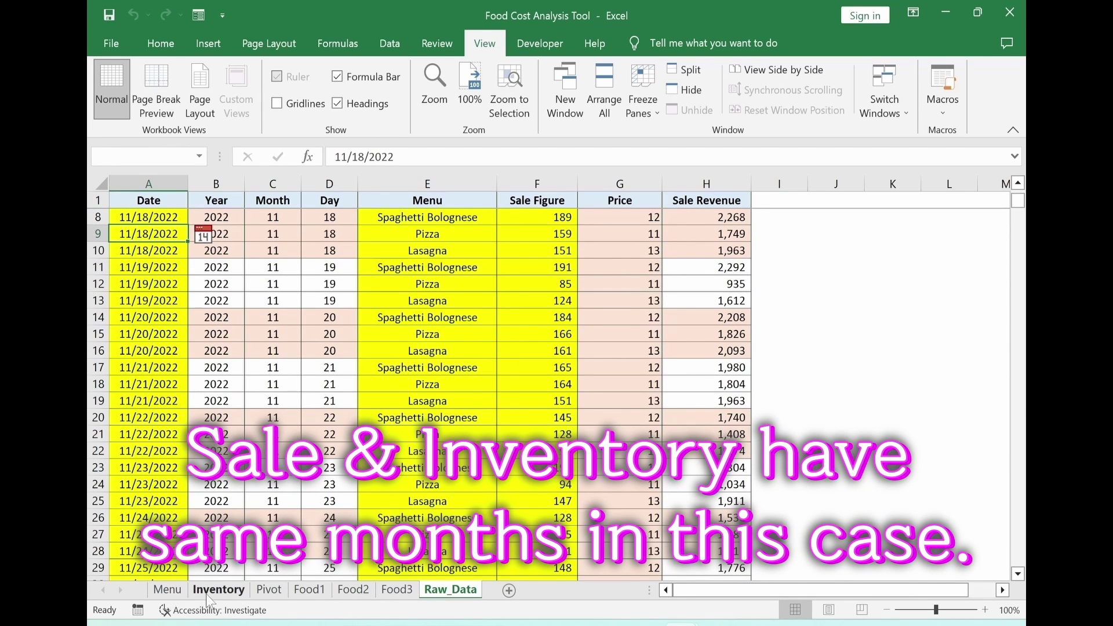
{"action": "left_click", "coordinate": [241, 591]}
{"action": "left_click", "coordinate": [197, 258]}
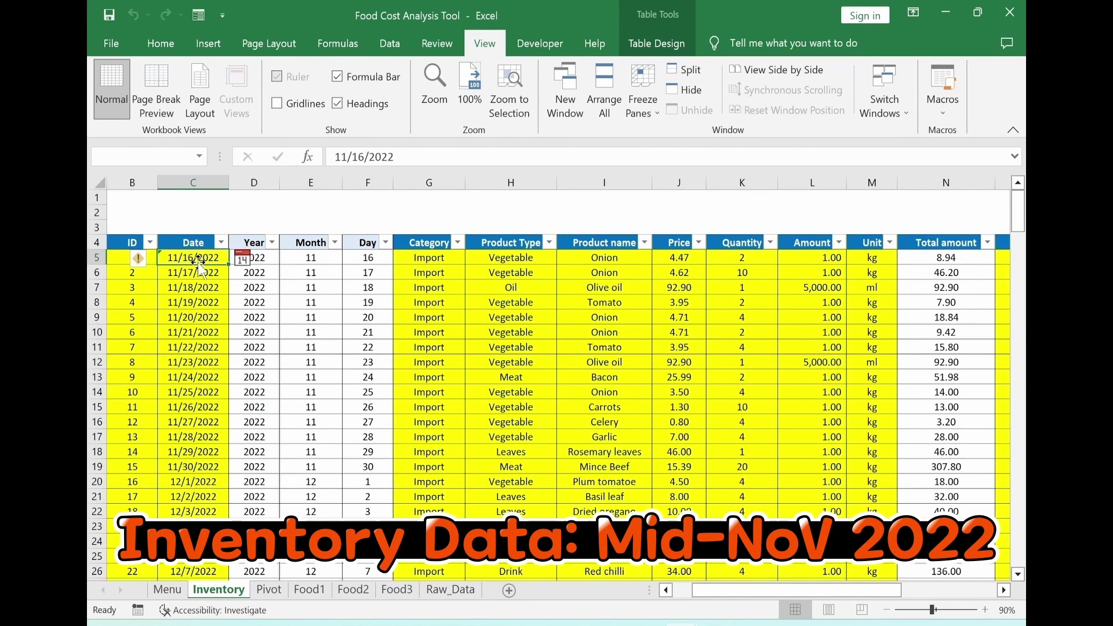
{"action": "left_click", "coordinate": [451, 589]}
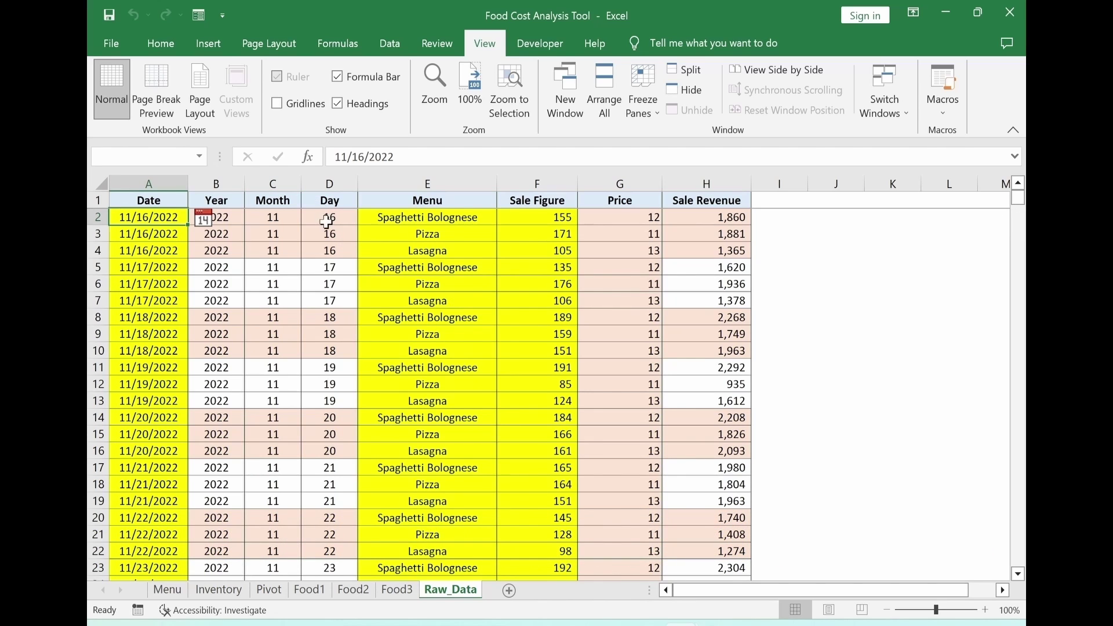
{"action": "left_click", "coordinate": [330, 283]}
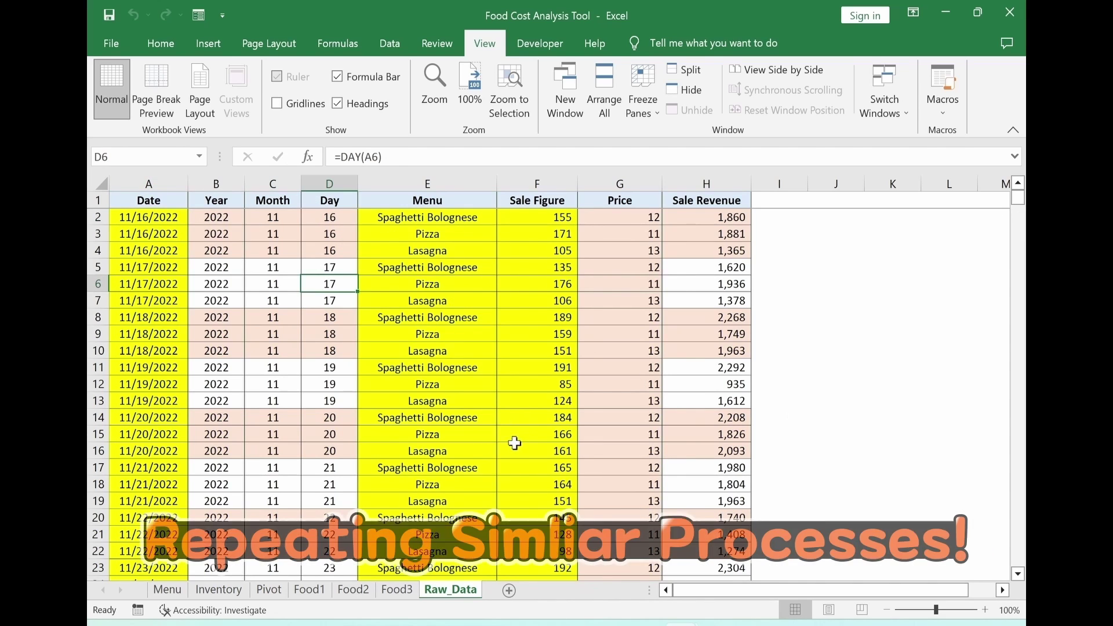
{"action": "left_click", "coordinate": [633, 224]}
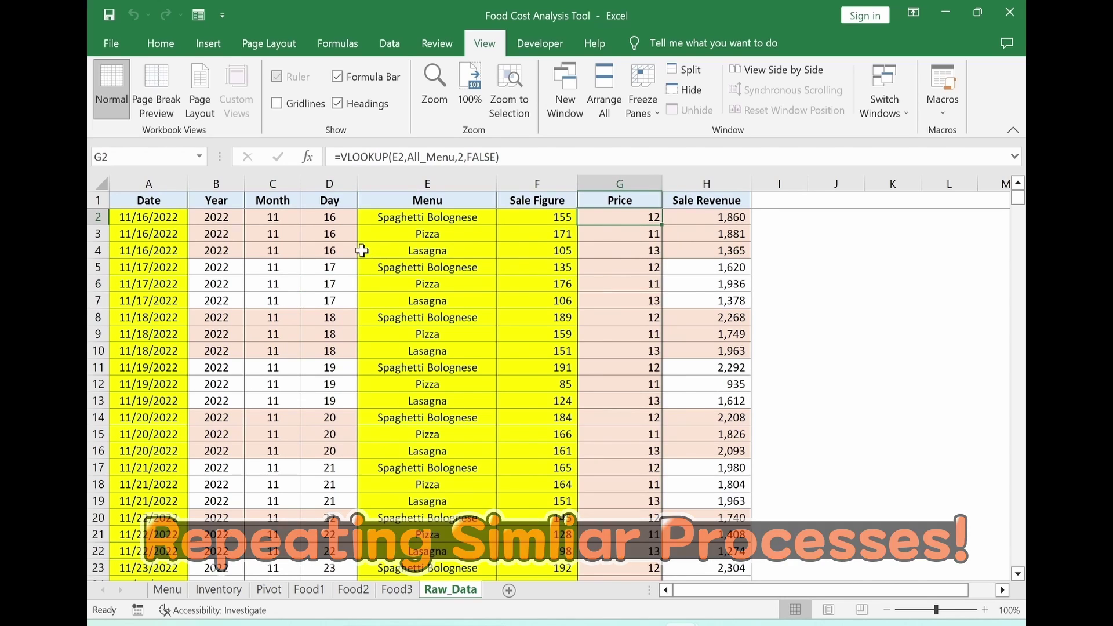
Convert the Raw_Data range A1:H682 into a table with headers.
{"action": "left_click", "coordinate": [168, 203]}
{"action": "key", "text": "ctrl+shift+End"}
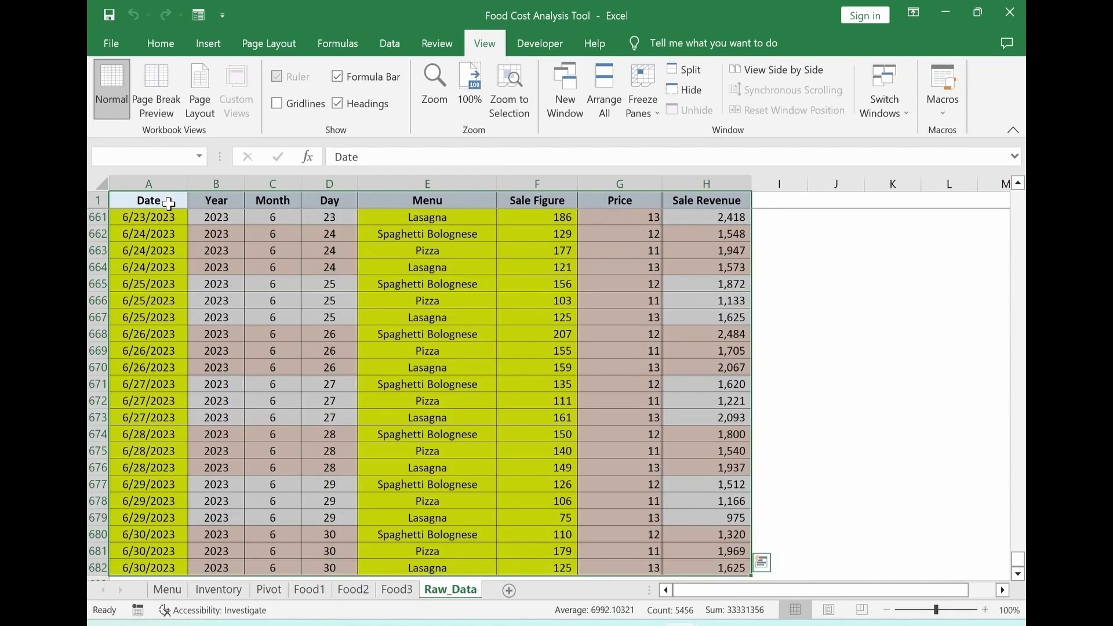
{"action": "key", "text": "ctrl+t"}
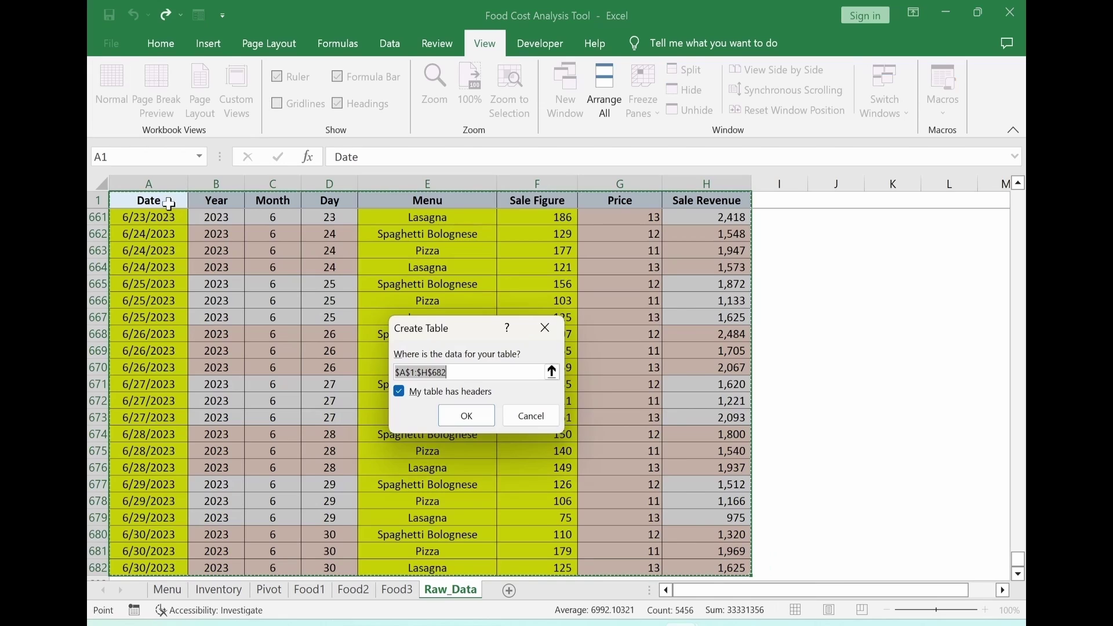
{"action": "left_click", "coordinate": [464, 416]}
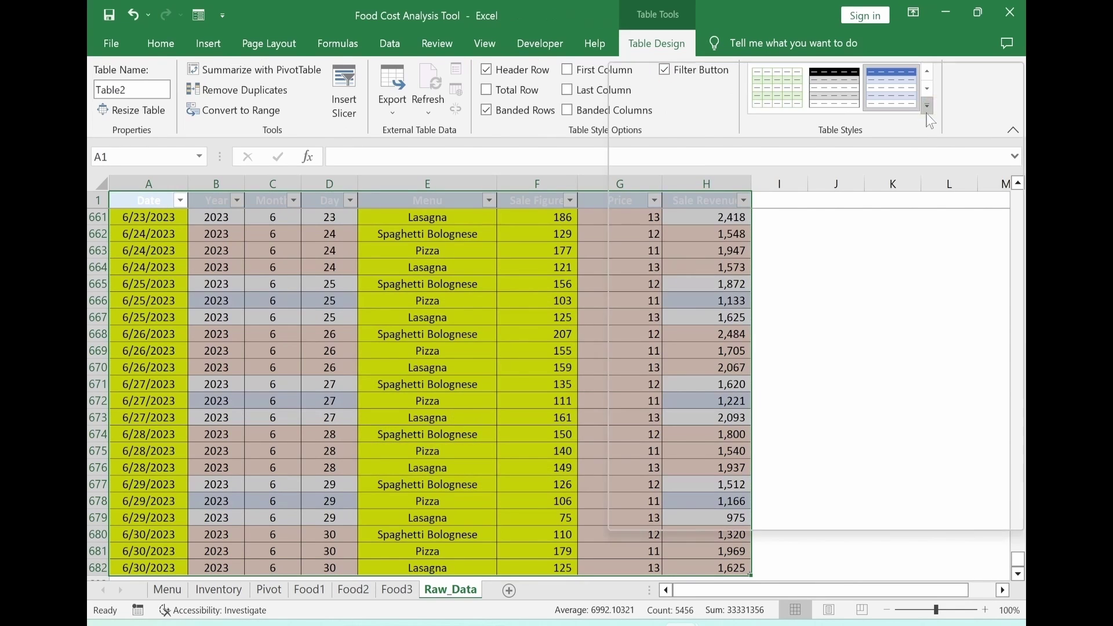
Apply the plain, unformatted table style to the Raw_Data table so its original cell colours remain.
{"action": "left_click", "coordinate": [928, 106]}
{"action": "left_click", "coordinate": [630, 117]}
{"action": "left_click", "coordinate": [841, 313]}
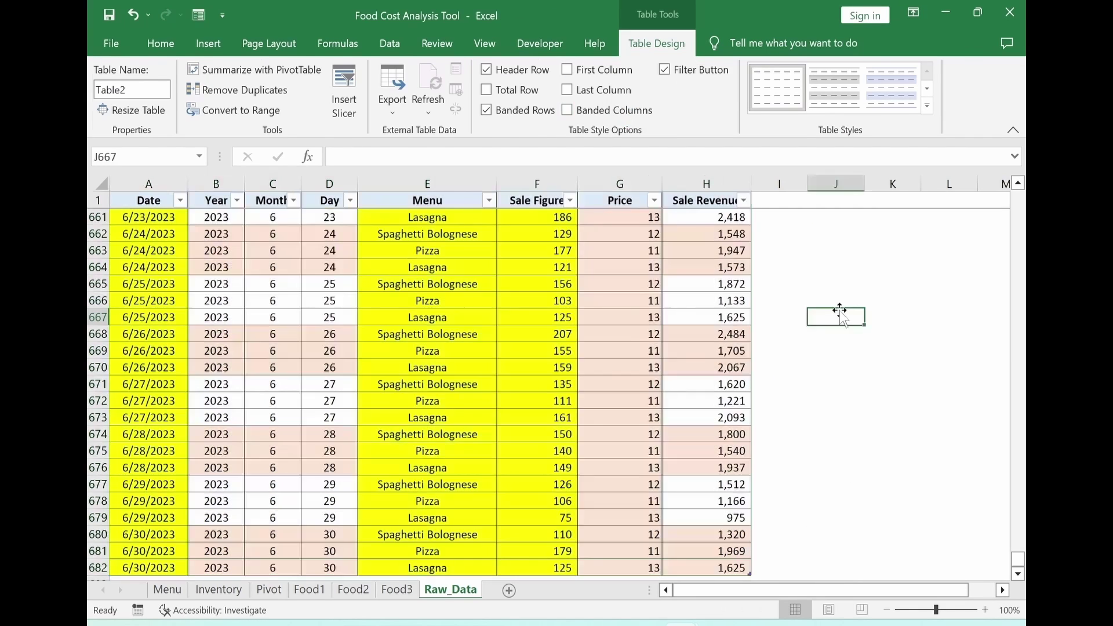
Autofit the column widths of the Raw_Data table and widen the Sale Figure column slightly.
{"action": "double_click", "coordinate": [752, 184]}
{"action": "left_click", "coordinate": [199, 157]}
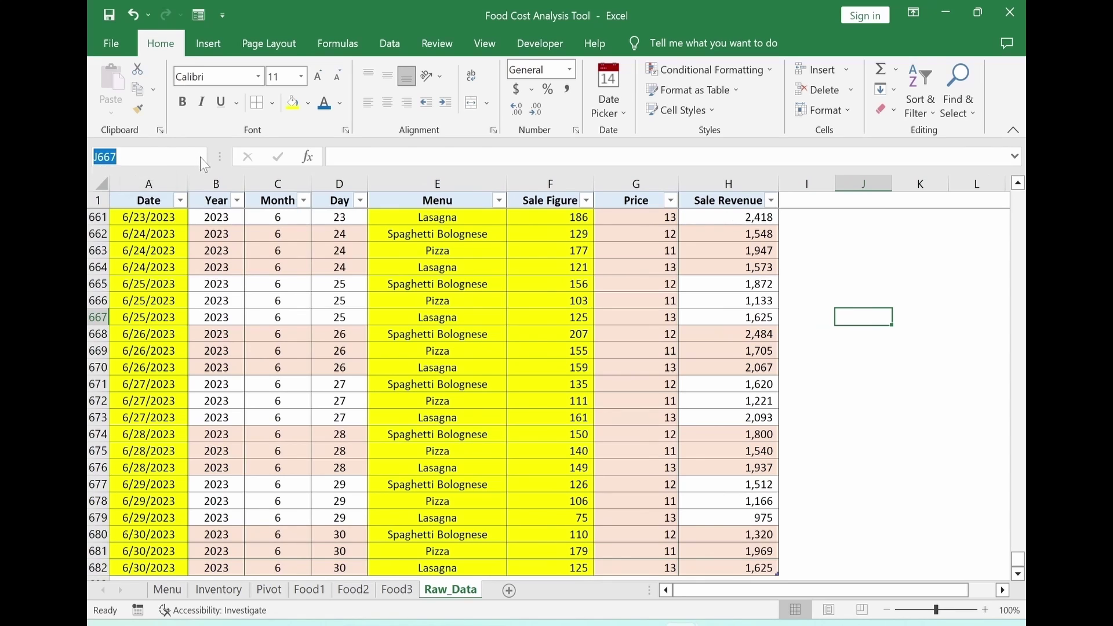
{"action": "left_click", "coordinate": [122, 237]}
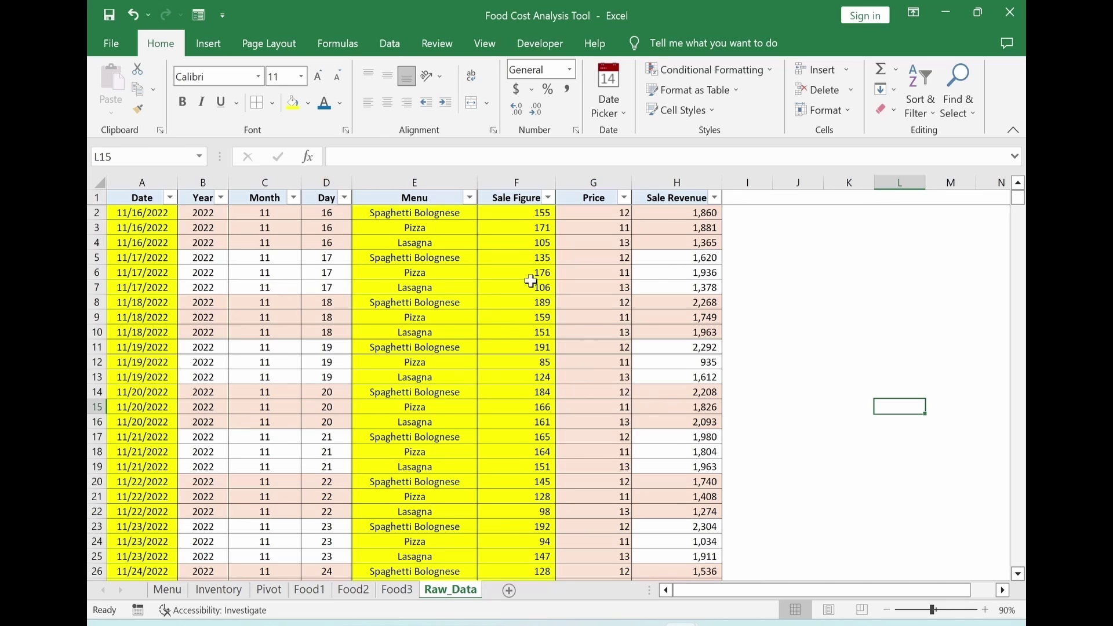
{"action": "left_click_drag", "start_coordinate": [554, 182], "coordinate": [568, 182]}
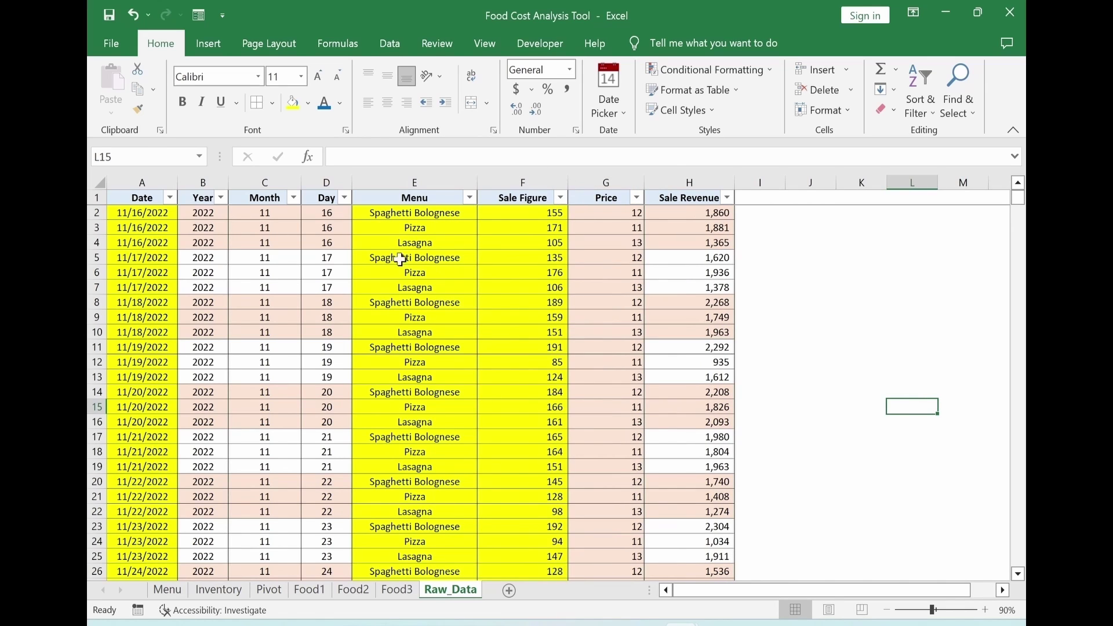
Review the menu names in cells E2:E4 of Raw_Data.
{"action": "left_click_drag", "start_coordinate": [415, 212], "coordinate": [417, 255]}
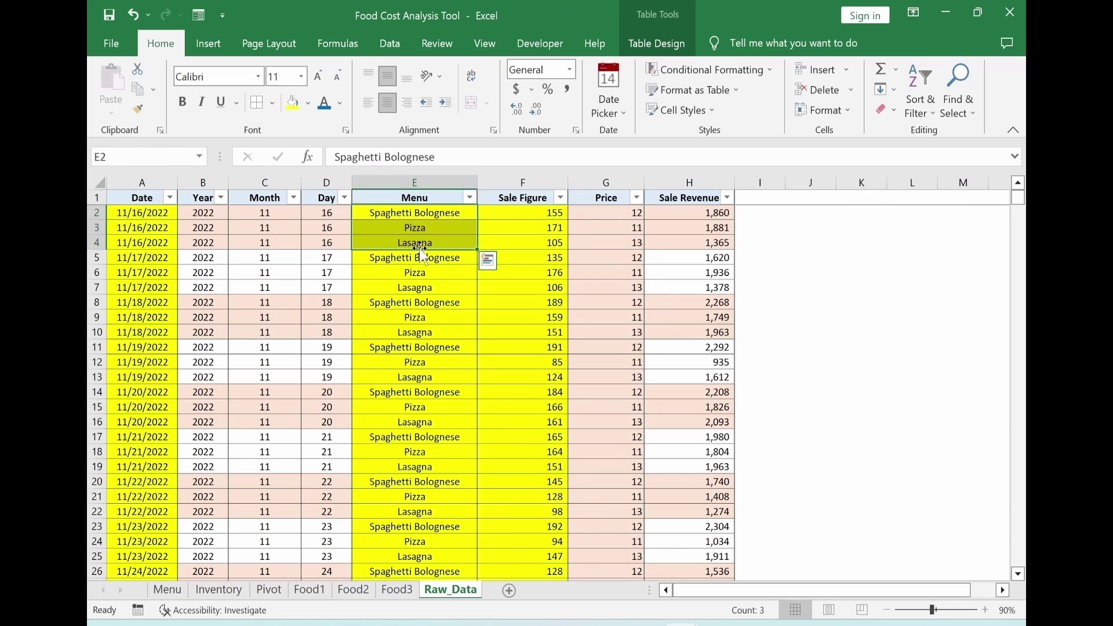
{"action": "left_click", "coordinate": [400, 213]}
{"action": "left_click_drag", "start_coordinate": [401, 215], "coordinate": [406, 244]}
{"action": "left_click", "coordinate": [810, 377]}
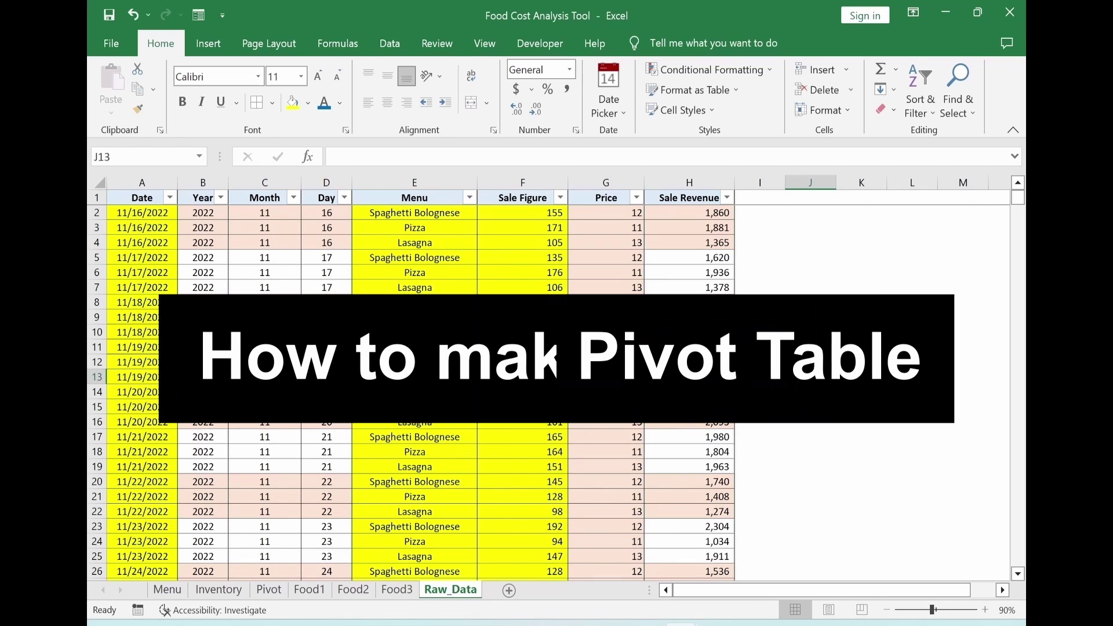
Create a PivotTable from Table2 on the existing Pivot worksheet, placed at cell G3.
{"action": "left_click", "coordinate": [415, 317]}
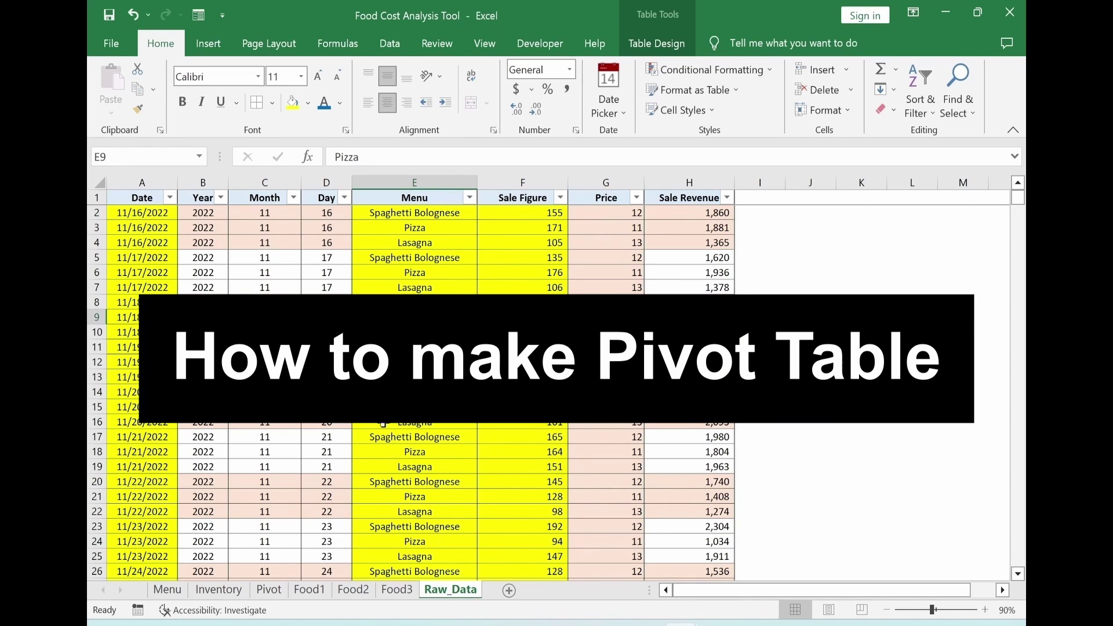
{"action": "left_click", "coordinate": [207, 43]}
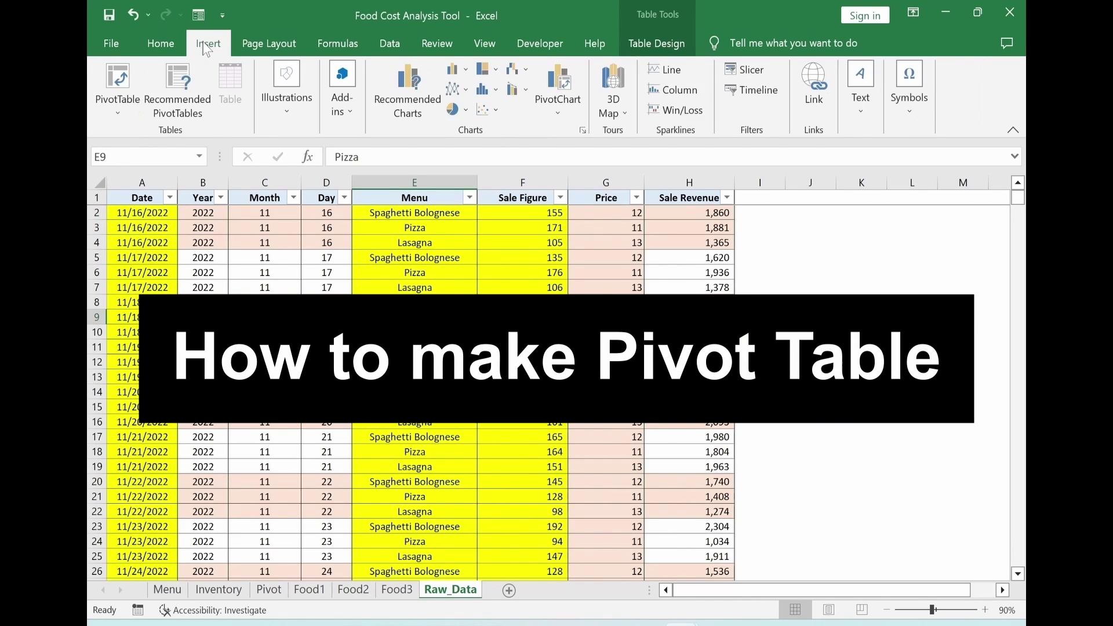
{"action": "left_click", "coordinate": [112, 114]}
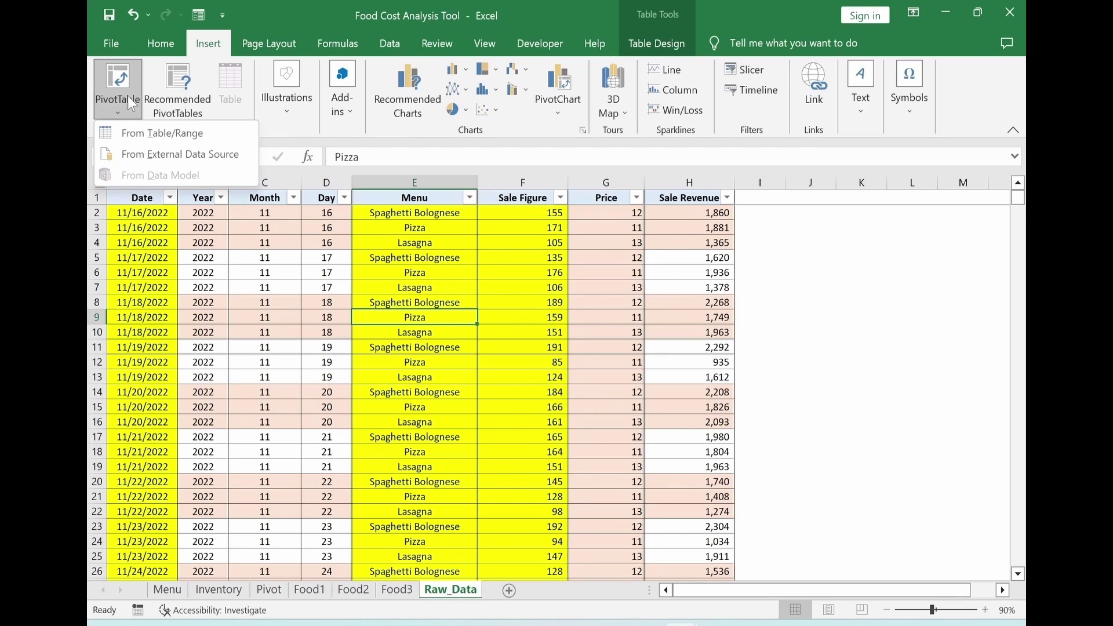
{"action": "left_click", "coordinate": [139, 142]}
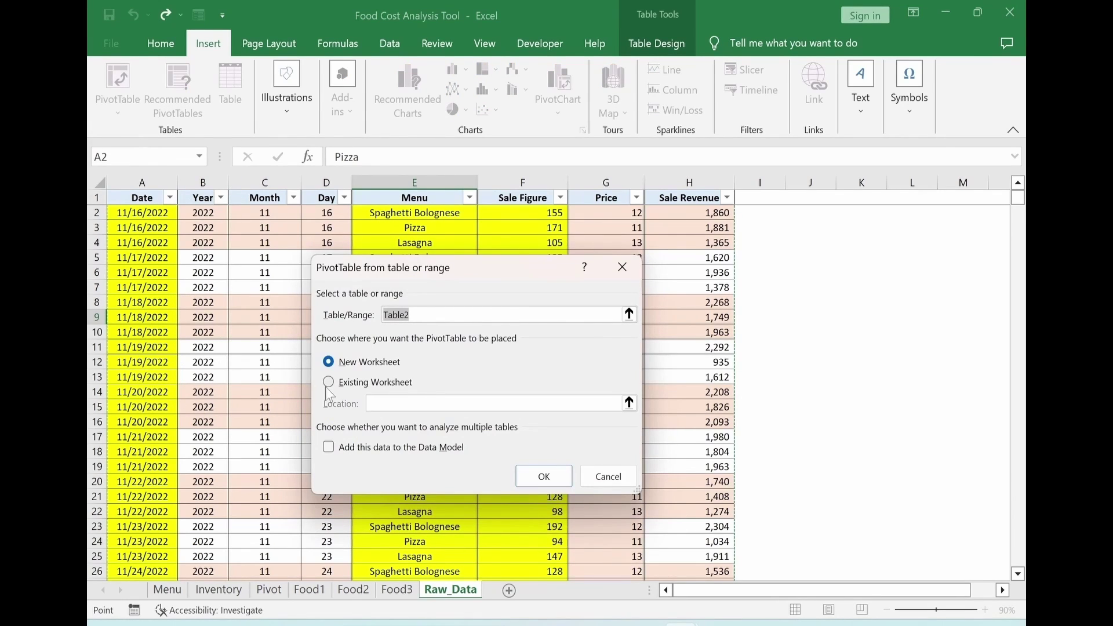
{"action": "left_click", "coordinate": [329, 384]}
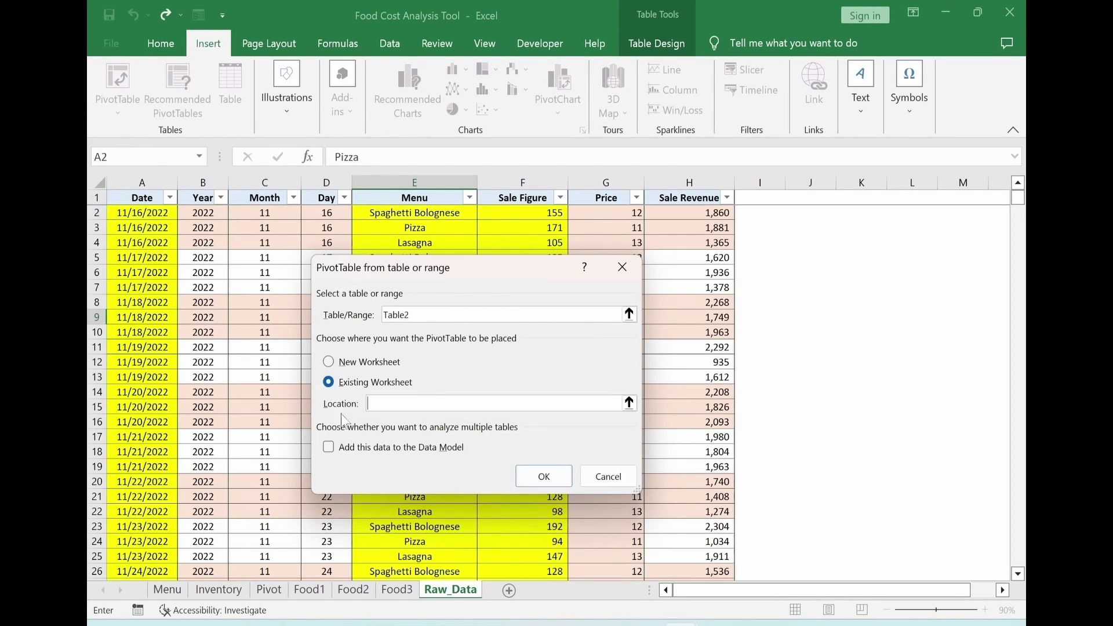
{"action": "left_click", "coordinate": [630, 403]}
{"action": "left_click", "coordinate": [268, 590]}
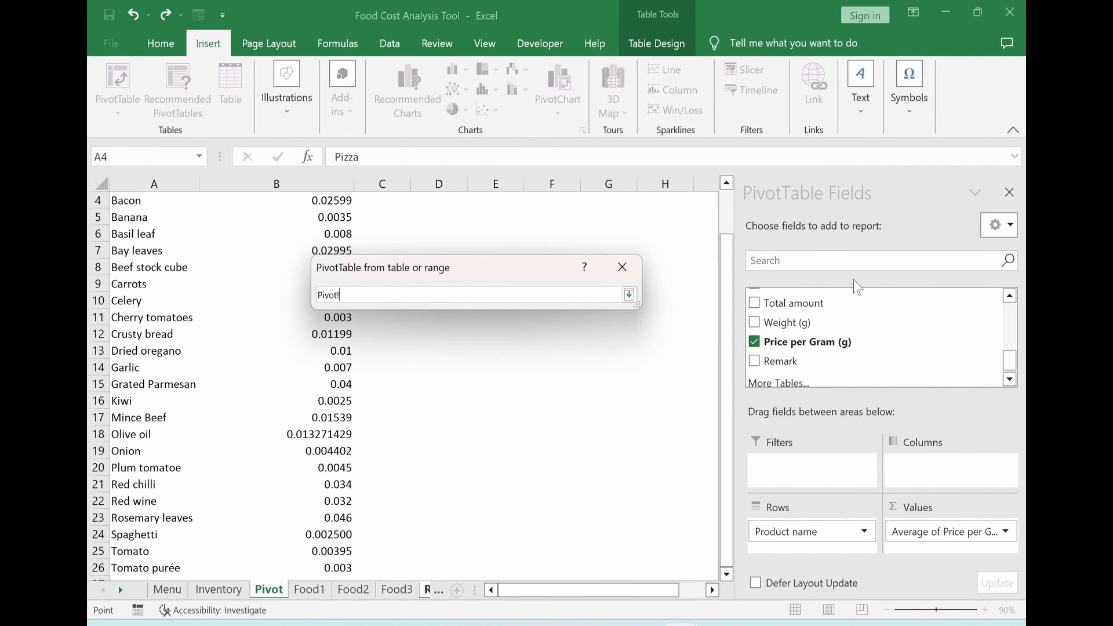
{"action": "scroll", "coordinate": [545, 238], "scroll_direction": "up", "scroll_amount": 1}
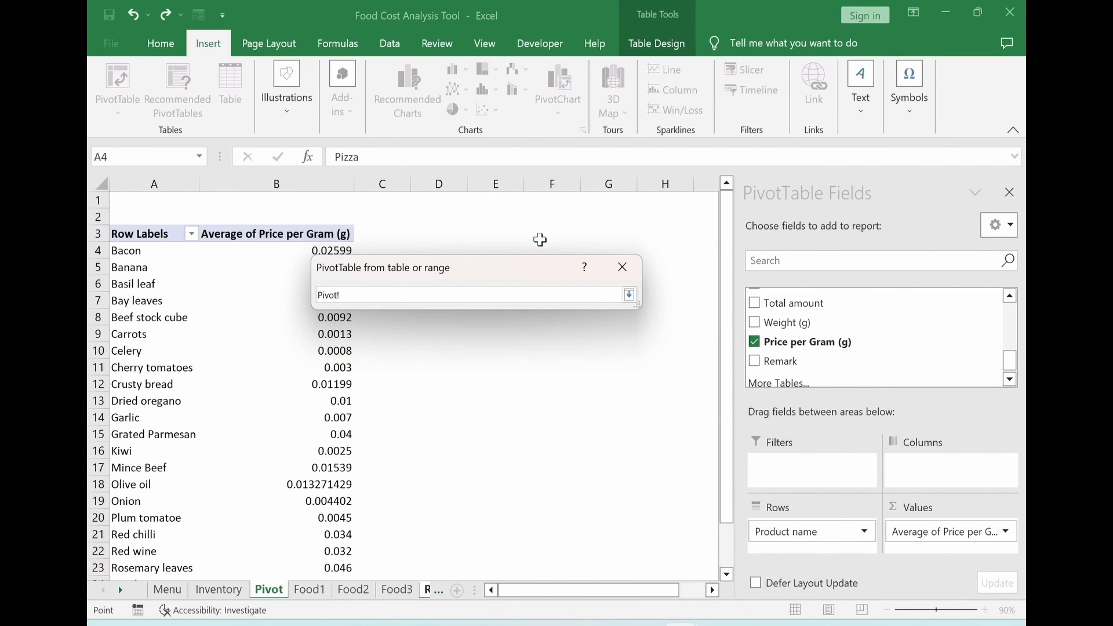
{"action": "left_click", "coordinate": [595, 236]}
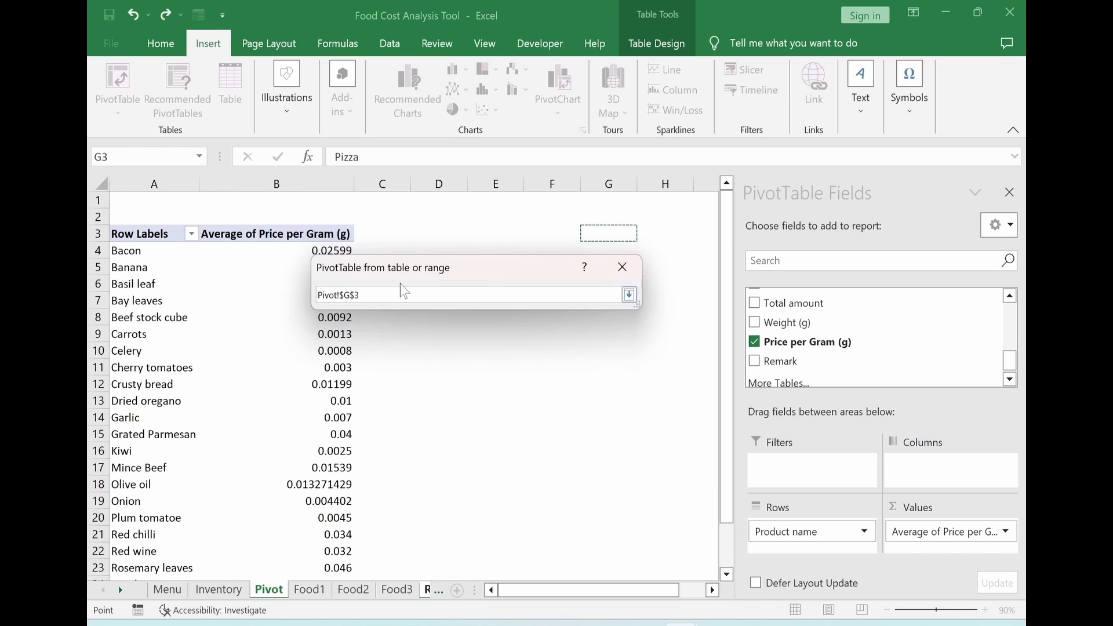
{"action": "key", "text": "Return"}
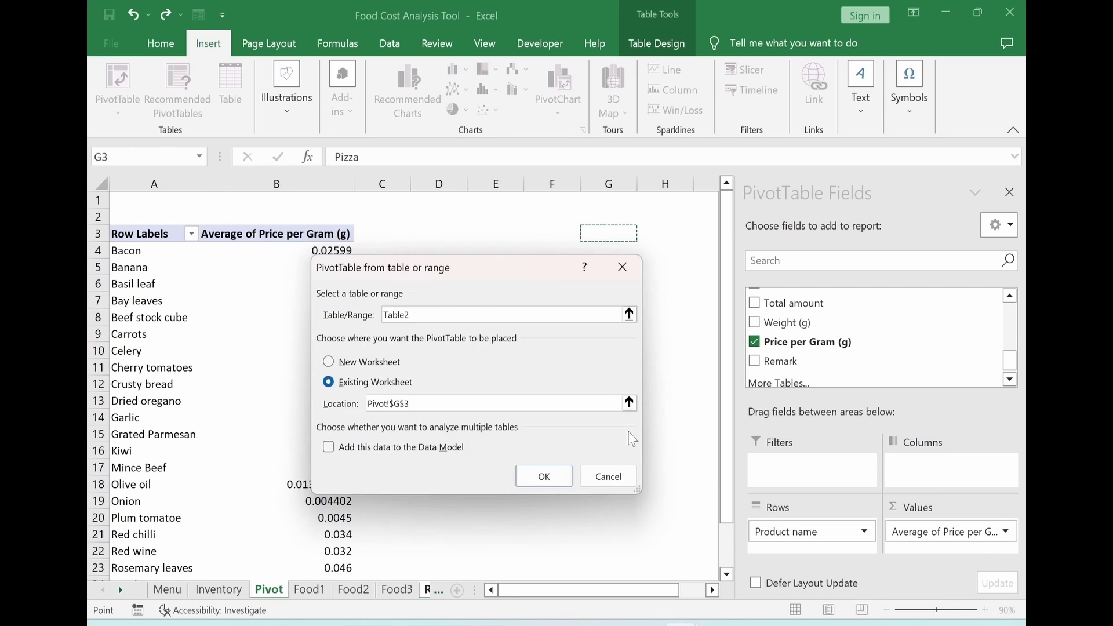
{"action": "left_click", "coordinate": [534, 481]}
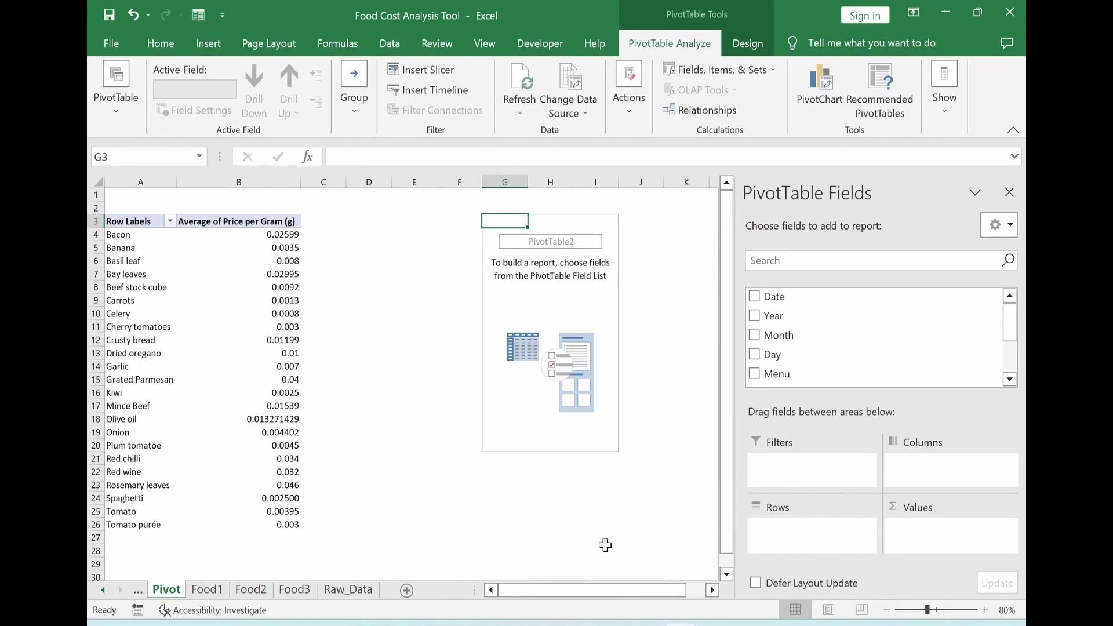
Build the new PivotTable with Menu as the row field and Sale Figure as the value field.
{"action": "key", "text": "Right"}
{"action": "key", "text": "Right"}
{"action": "key", "text": "Right"}
{"action": "key", "text": "Right"}
{"action": "key", "text": "Right"}
{"action": "key", "text": "Right"}
{"action": "key", "text": "Right"}
{"action": "key", "text": "Right"}
{"action": "key", "text": "Right"}
{"action": "key", "text": "Right"}
{"action": "key", "text": "Right"}
{"action": "key", "text": "Right"}
{"action": "key", "text": "Right"}
{"action": "key", "text": "Right"}
{"action": "key", "text": "Right"}
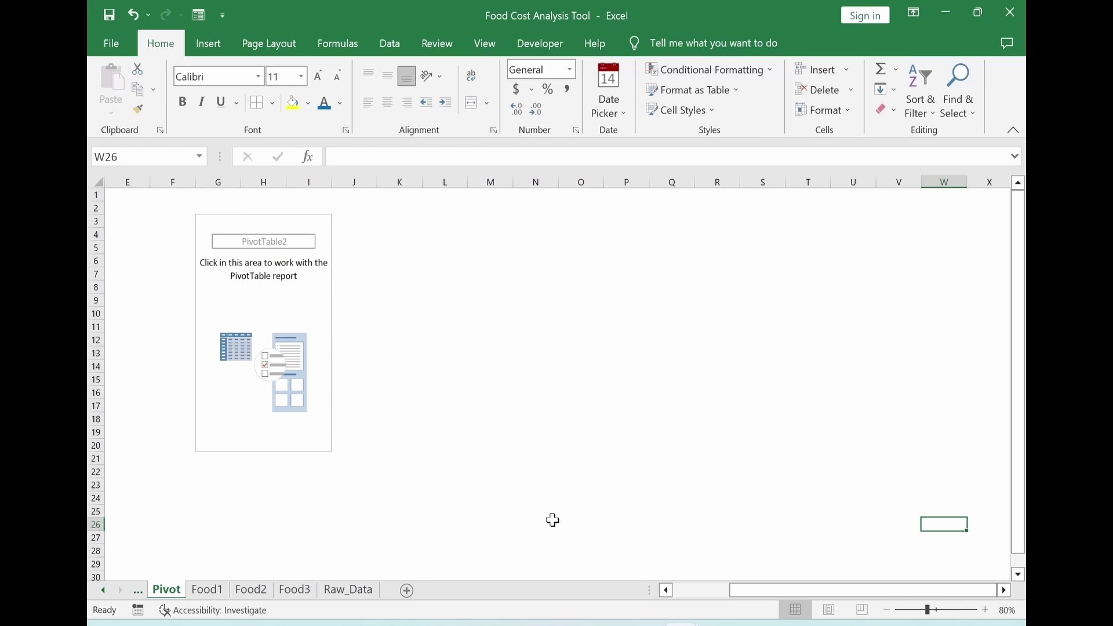
{"action": "key", "text": "Right"}
{"action": "left_click", "coordinate": [257, 302]}
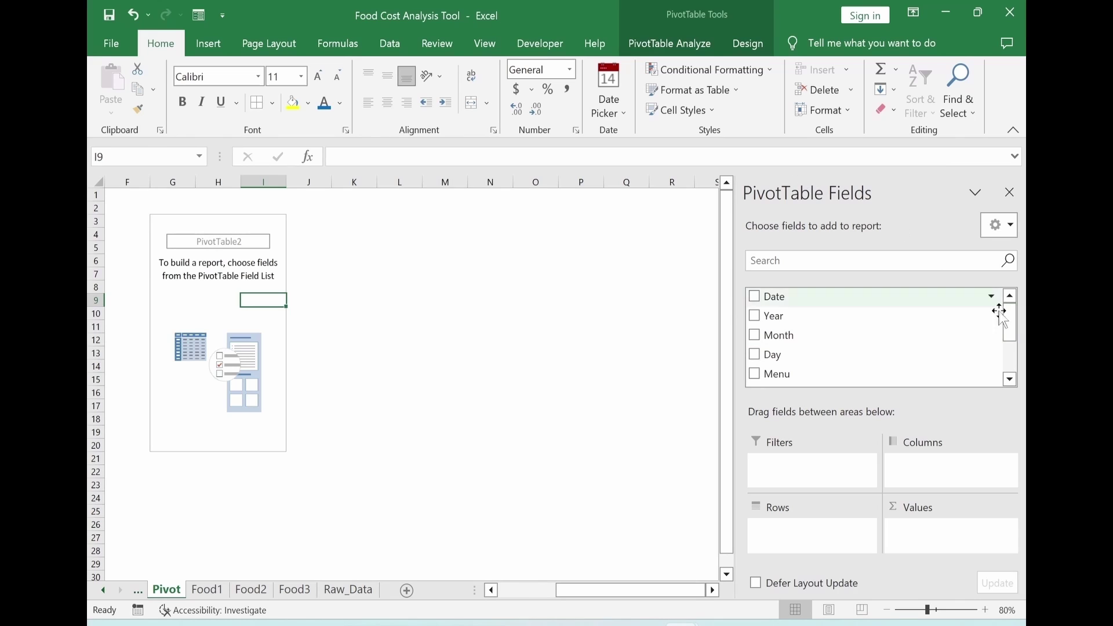
{"action": "left_click_drag", "start_coordinate": [1013, 325], "coordinate": [1016, 370]}
{"action": "left_click_drag", "start_coordinate": [835, 295], "coordinate": [765, 532]}
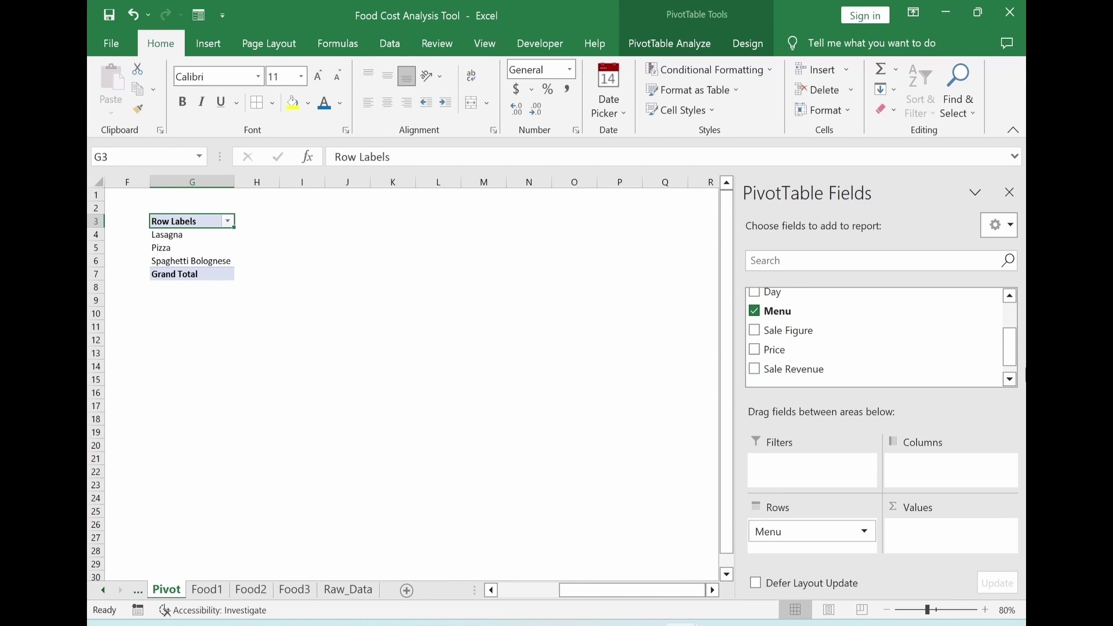
{"action": "mouse_move", "coordinate": [835, 325]}
{"action": "left_mouse_down"}
{"action": "mouse_move", "coordinate": [887, 328]}
{"action": "mouse_move", "coordinate": [930, 435]}
{"action": "mouse_move", "coordinate": [953, 545]}
{"action": "mouse_move", "coordinate": [925, 530]}
{"action": "left_mouse_up"}
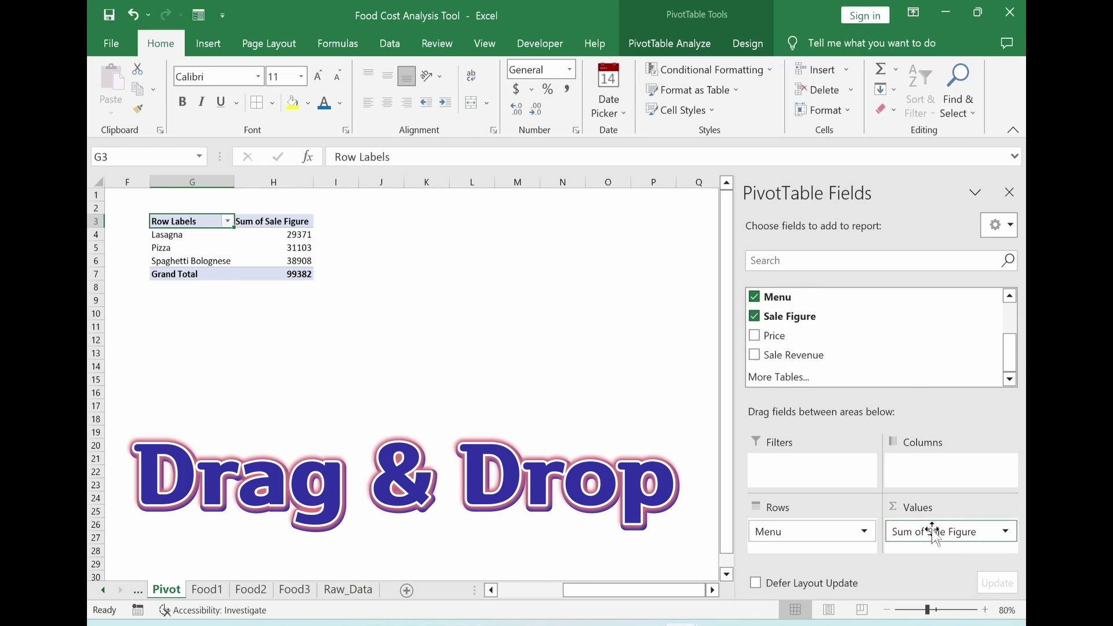
{"action": "left_click", "coordinate": [444, 393]}
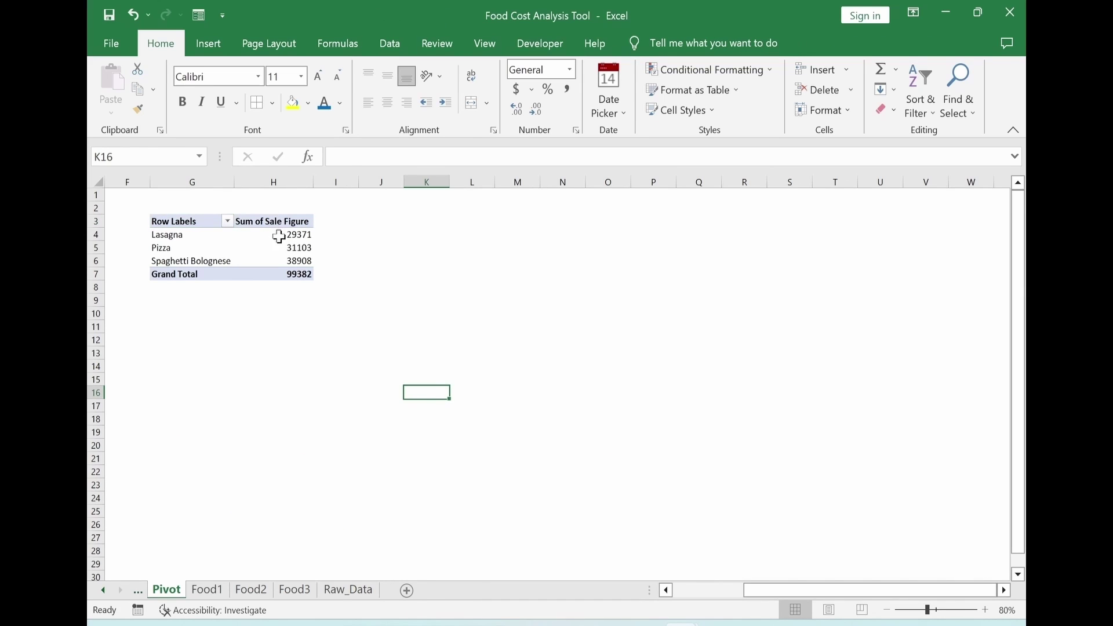
Summarize the Sale Figure values in the menu PivotTable by Average.
{"action": "left_click", "coordinate": [279, 236]}
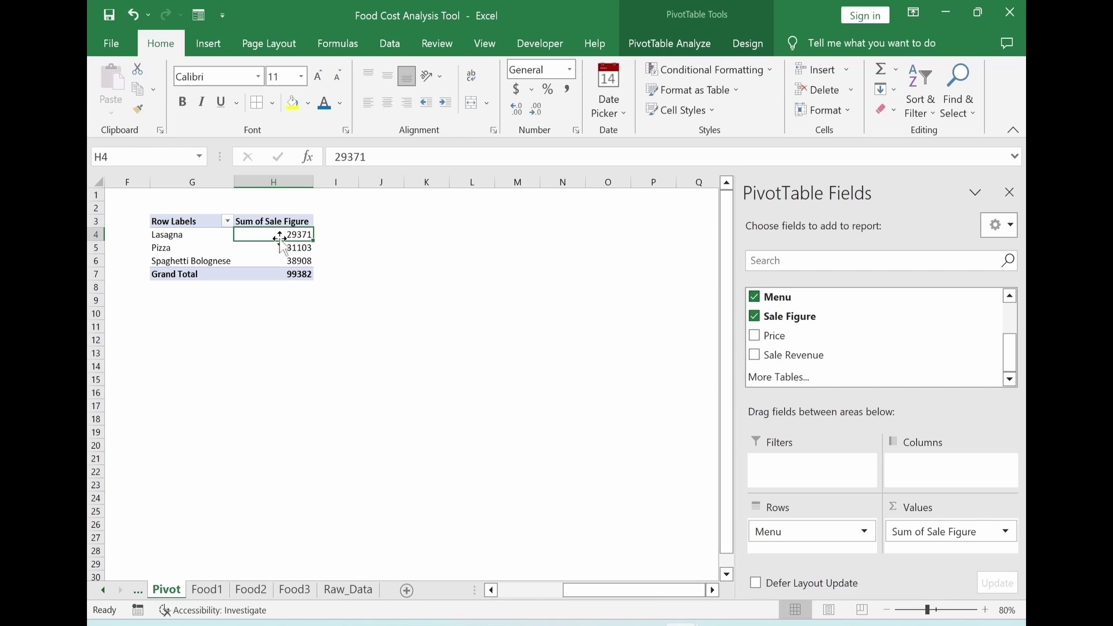
{"action": "right_click", "coordinate": [281, 242]}
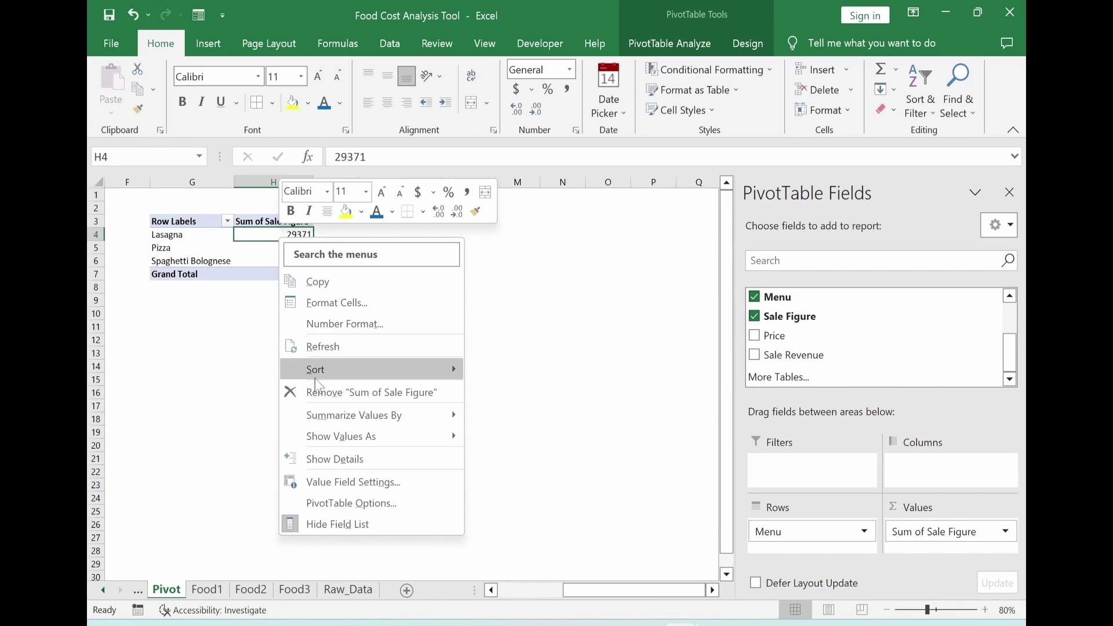
{"action": "mouse_move", "coordinate": [319, 415]}
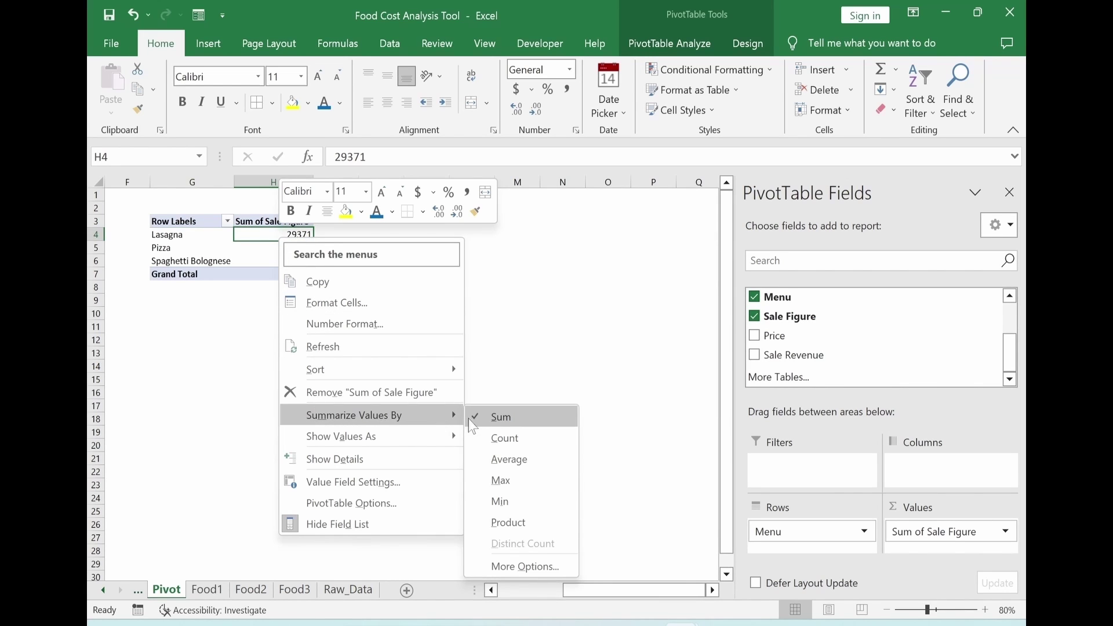
{"action": "left_click", "coordinate": [494, 456]}
{"action": "left_click", "coordinate": [441, 405]}
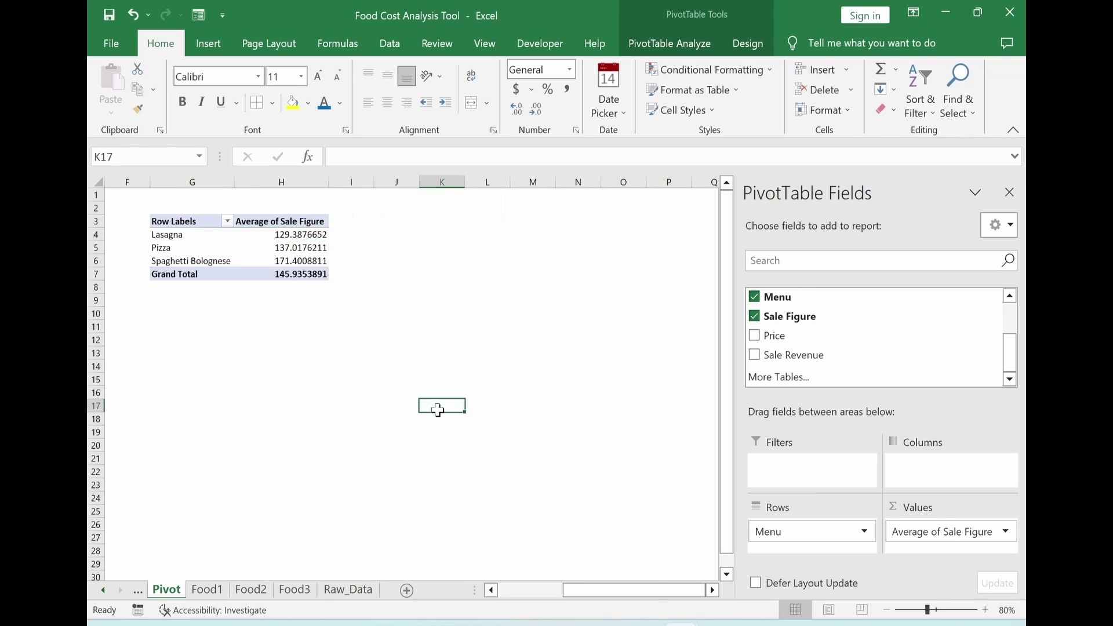
Turn off the grand totals for rows and columns in the menu PivotTable's options.
{"action": "left_click", "coordinate": [295, 236]}
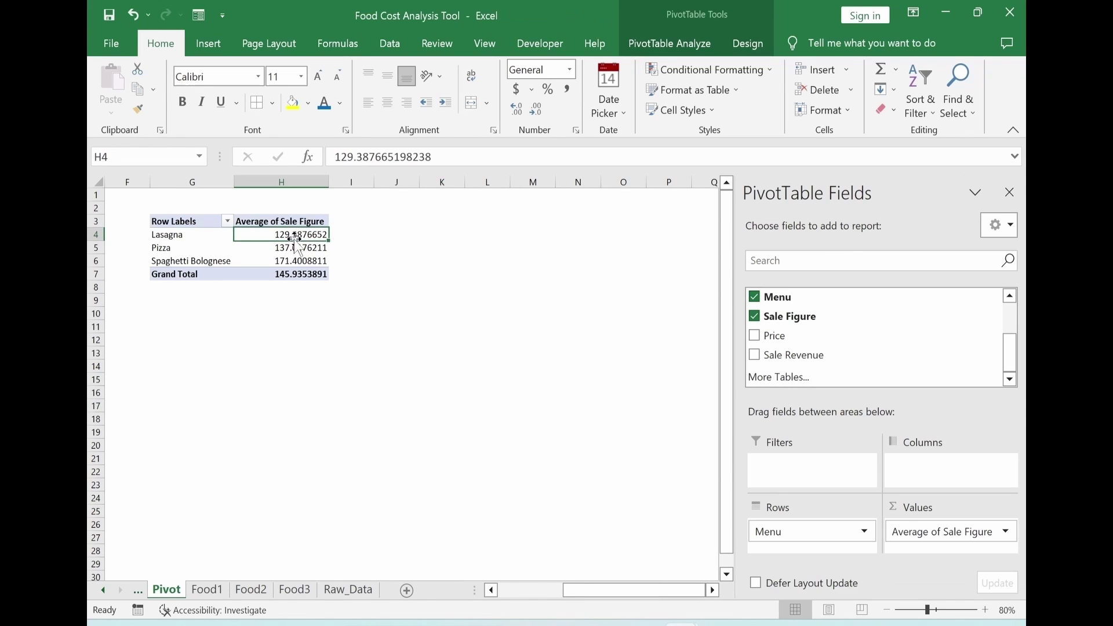
{"action": "right_click", "coordinate": [289, 238]}
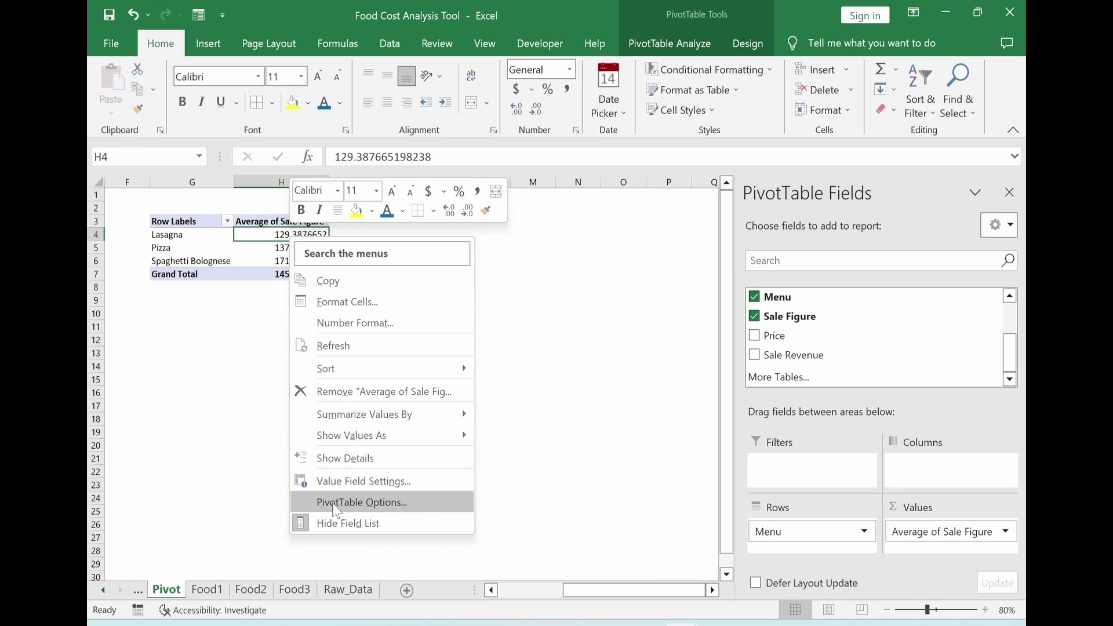
{"action": "left_click", "coordinate": [423, 510]}
{"action": "left_click", "coordinate": [354, 210]}
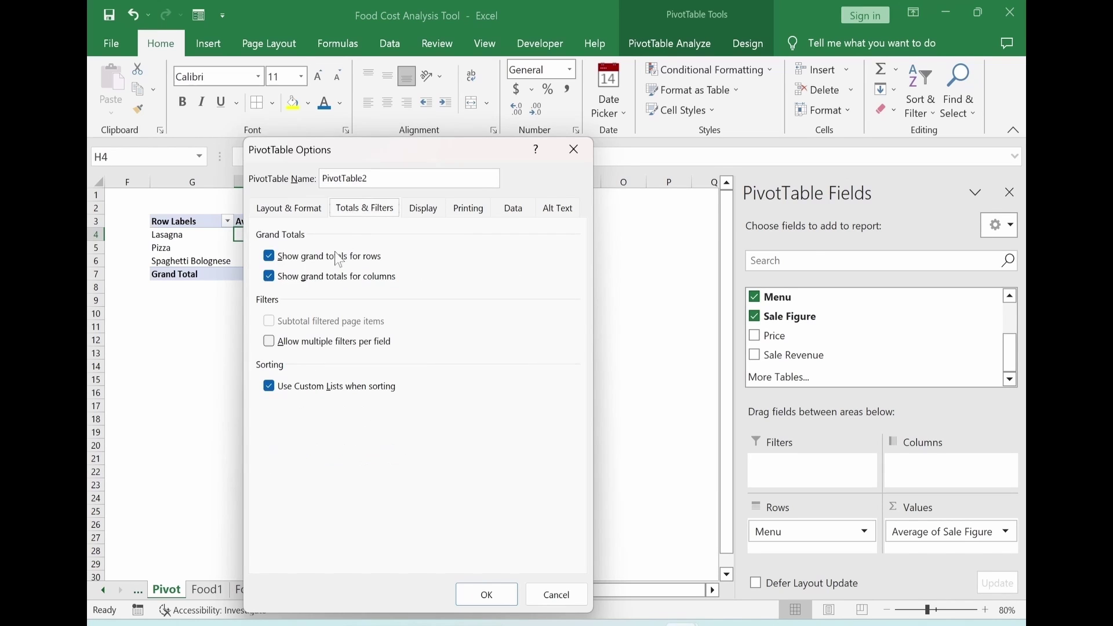
{"action": "left_click", "coordinate": [268, 257]}
{"action": "left_click", "coordinate": [269, 276]}
{"action": "left_click", "coordinate": [487, 595]}
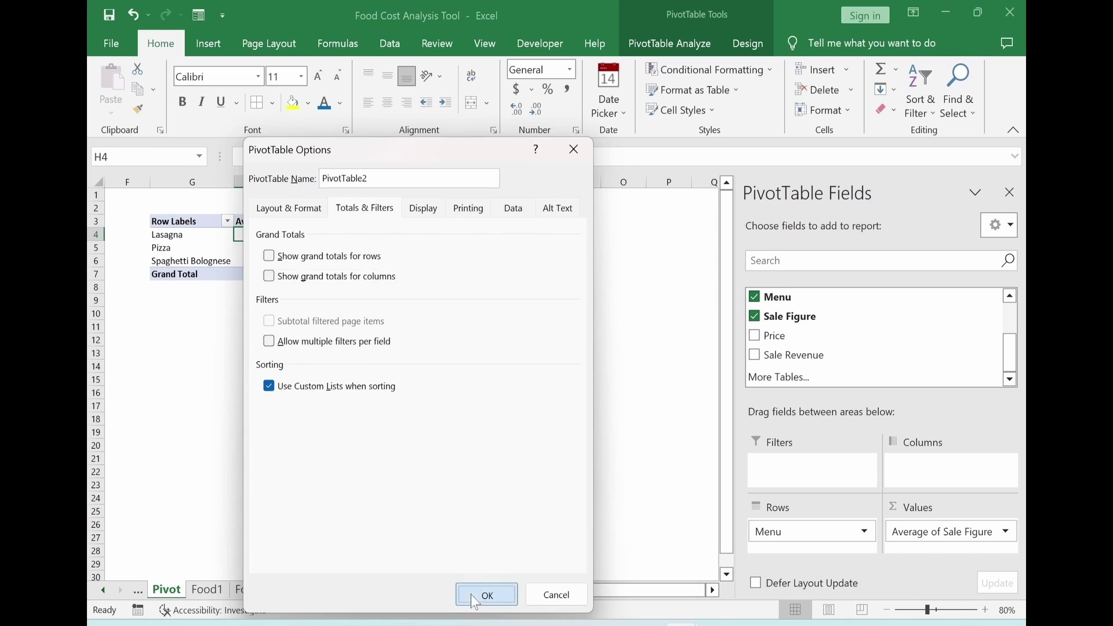
Format the average sale figures in H4:H6 as numbers without decimal places.
{"action": "left_click_drag", "start_coordinate": [290, 234], "coordinate": [308, 262]}
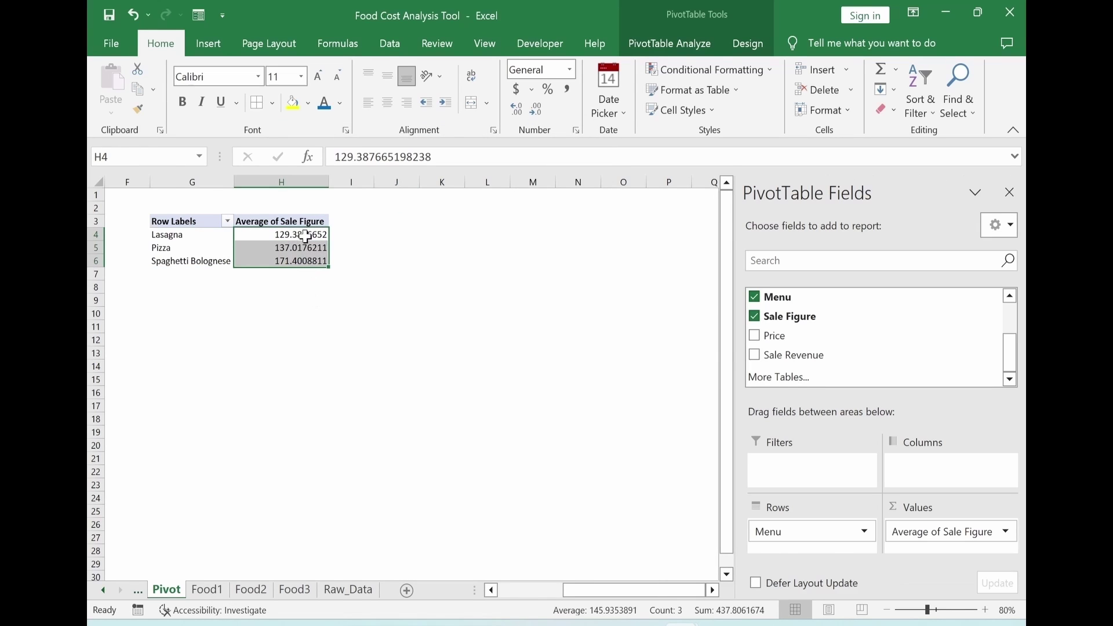
{"action": "left_click", "coordinate": [540, 114]}
{"action": "left_click", "coordinate": [539, 114]}
{"action": "left_click", "coordinate": [540, 114]}
{"action": "left_click", "coordinate": [539, 114]}
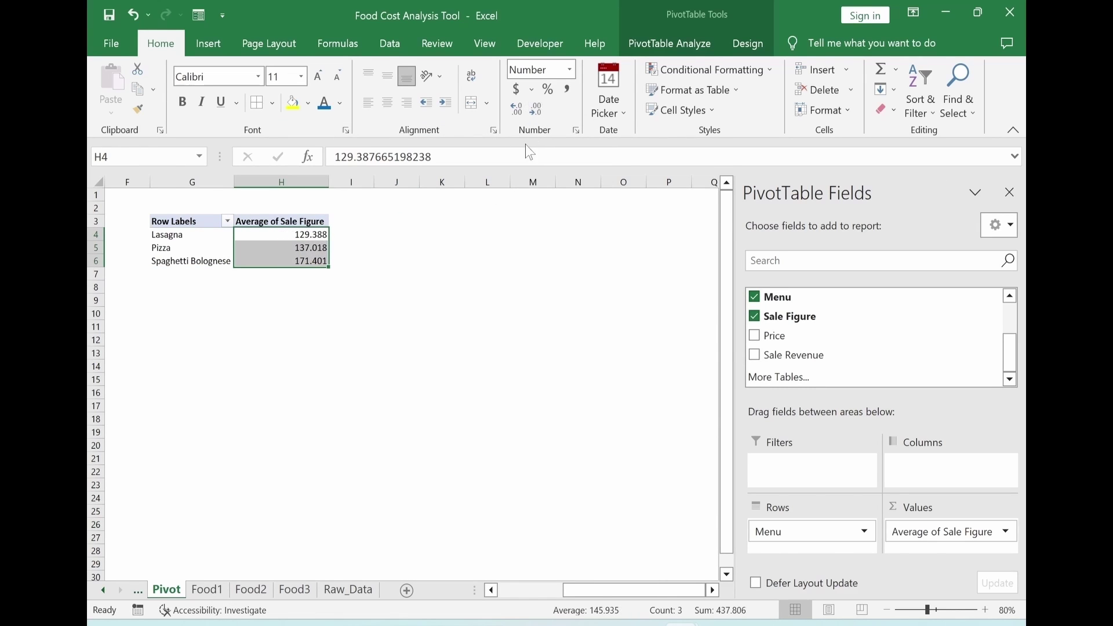
{"action": "left_click", "coordinate": [534, 113]}
{"action": "left_click", "coordinate": [534, 113]}
{"action": "left_click", "coordinate": [534, 113]}
{"action": "left_click", "coordinate": [439, 353]}
{"action": "left_click", "coordinate": [410, 406]}
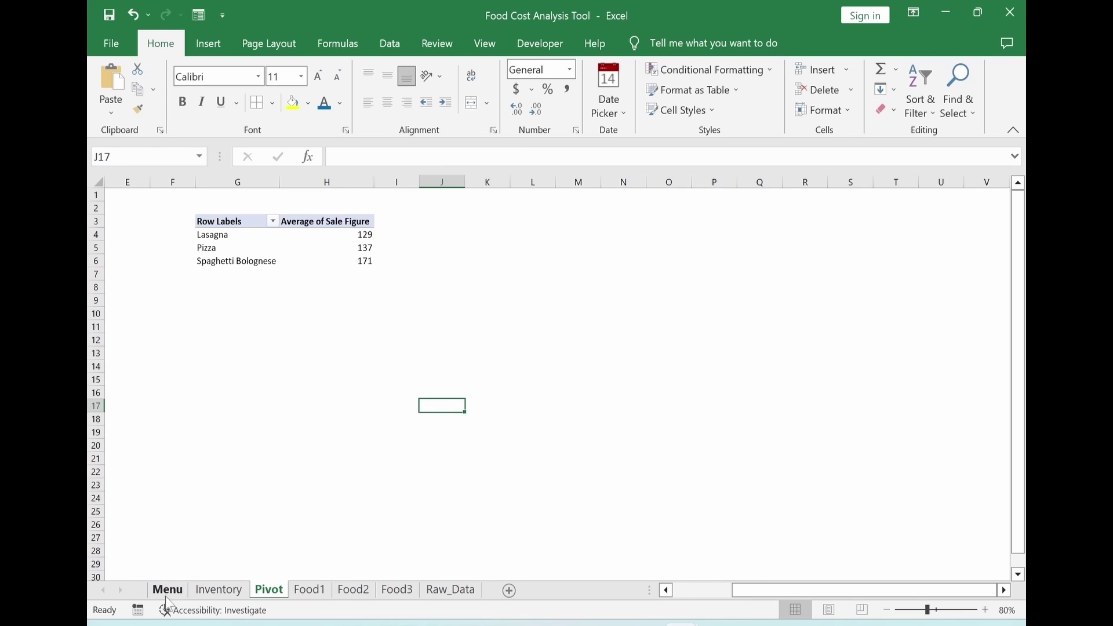
Paste the copied Expected Sale Figure arrow beside the Total Food Cost (%) value, at G3 of the Menu sheet.
{"action": "left_click", "coordinate": [167, 589]}
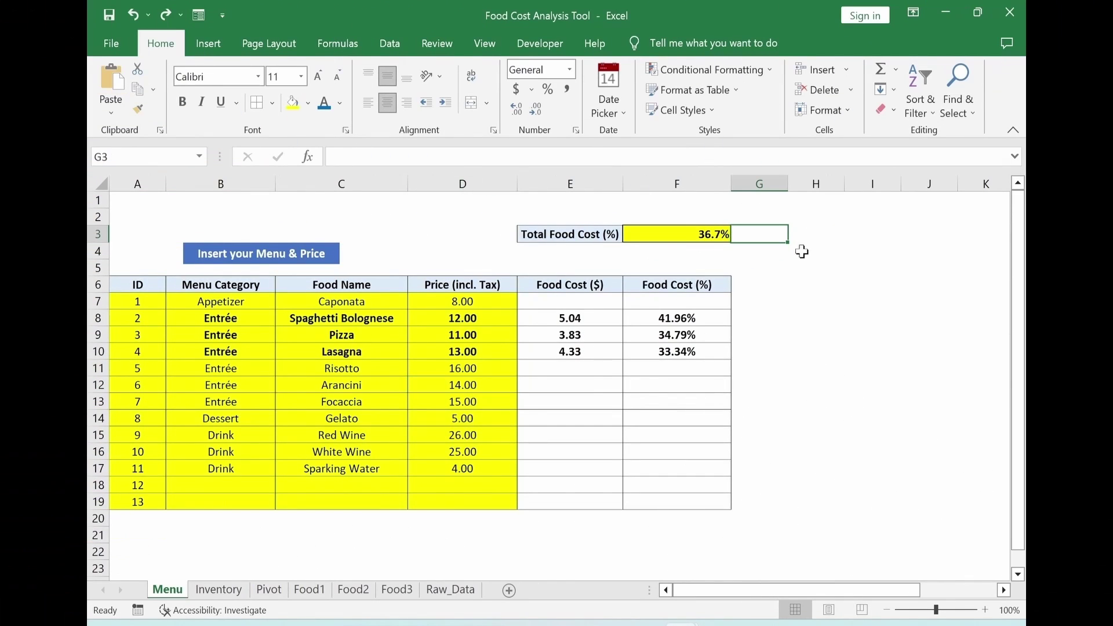
{"action": "key", "text": "ctrl+v"}
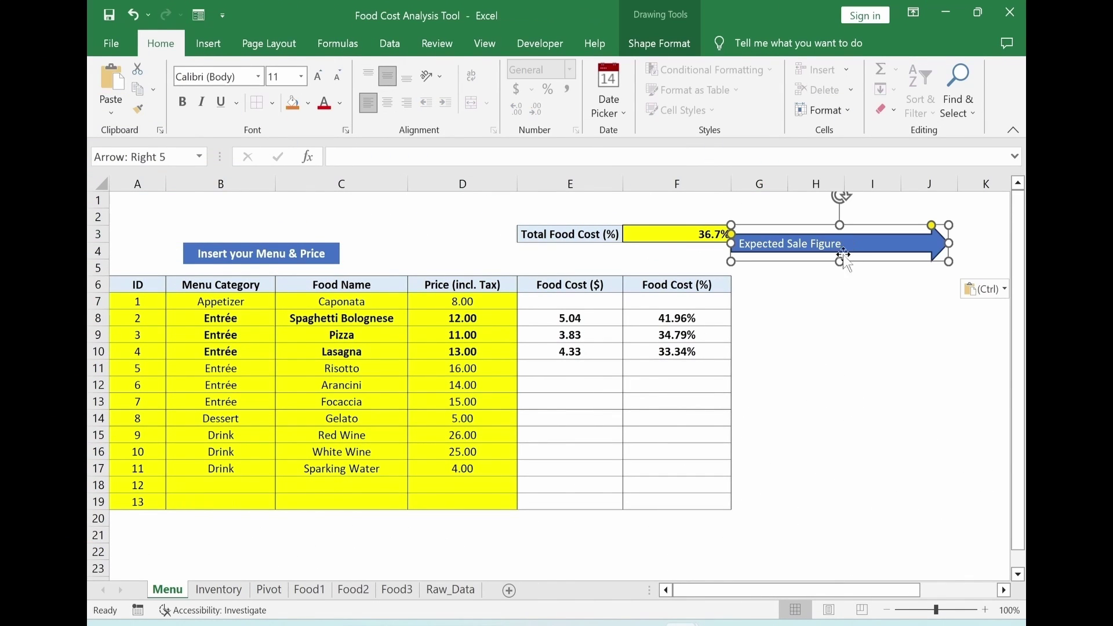
{"action": "left_click", "coordinate": [759, 277]}
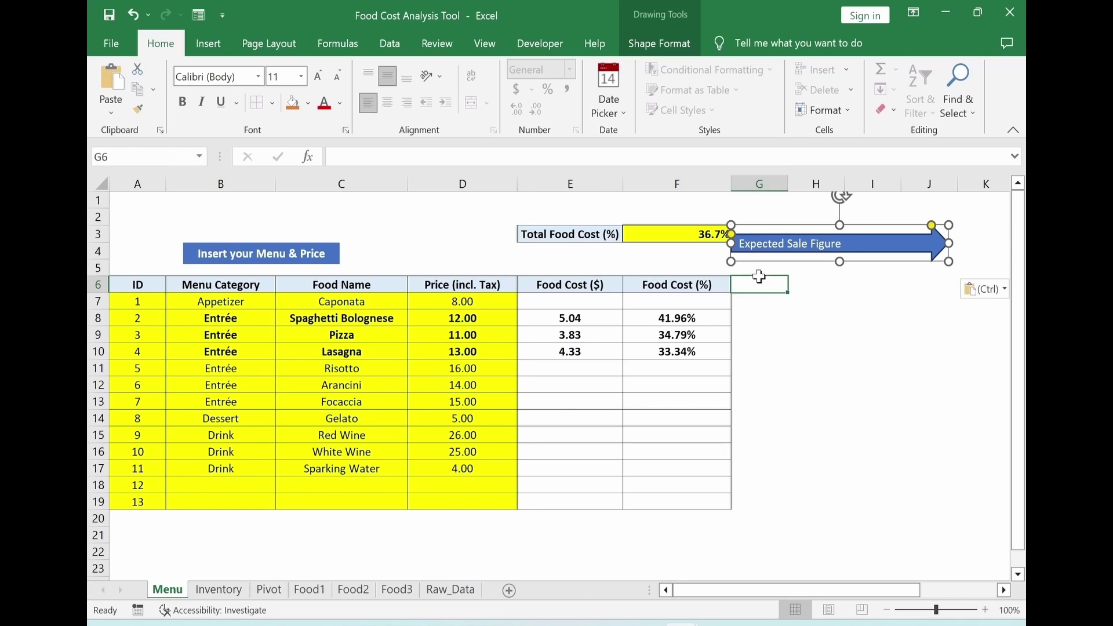
Copy the Food Cost (%) column F6:F19 into column G starting at G6 and widen column G.
{"action": "left_click_drag", "start_coordinate": [677, 284], "coordinate": [677, 502]}
{"action": "key", "text": "ctrl+c"}
{"action": "left_click", "coordinate": [749, 285]}
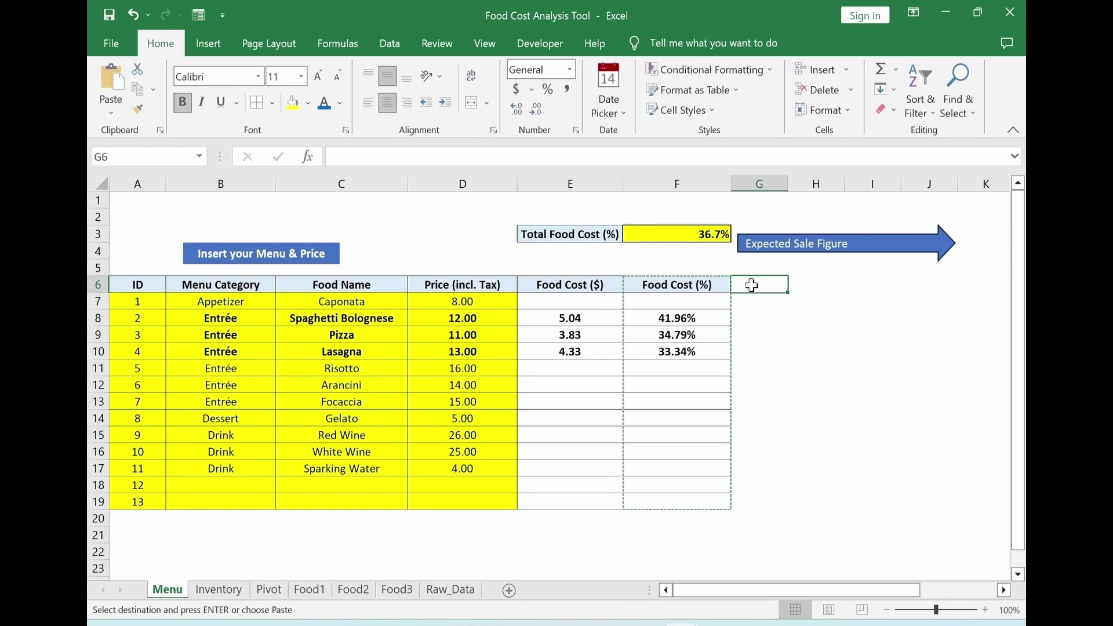
{"action": "key", "text": "ctrl+v"}
{"action": "left_click_drag", "start_coordinate": [785, 184], "coordinate": [831, 184]}
Change the G6 header to "Sale Figure (Day)" and clear the copied values beneath it, applying the Food Cost ($) number format.
{"action": "left_click_drag", "start_coordinate": [402, 157], "coordinate": [335, 158]}
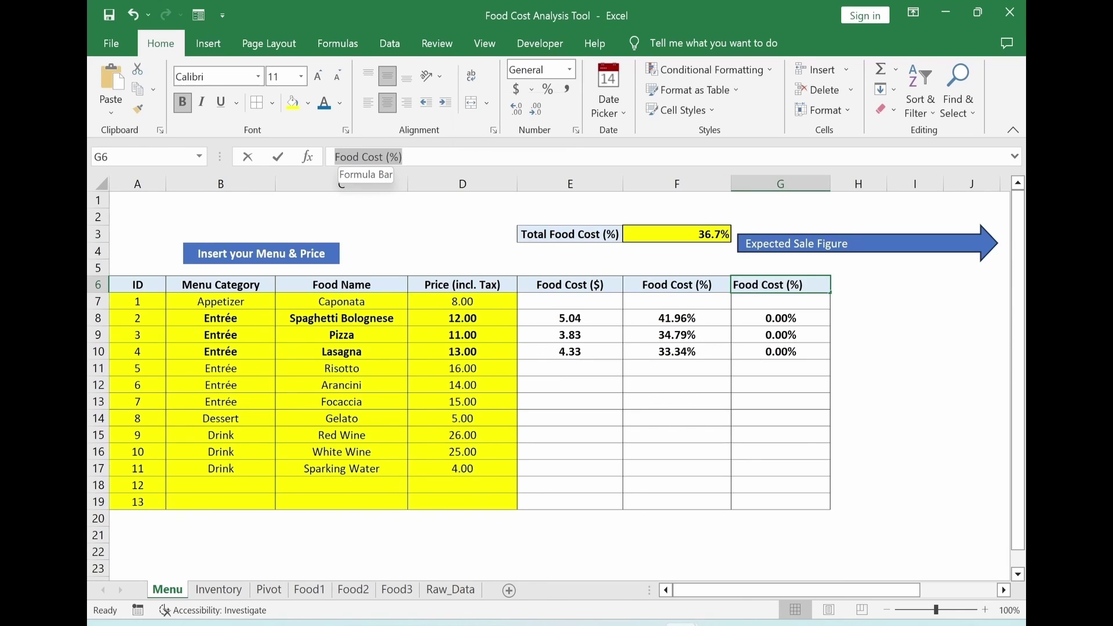
{"action": "type", "text": "Sale Figure (Day)"}
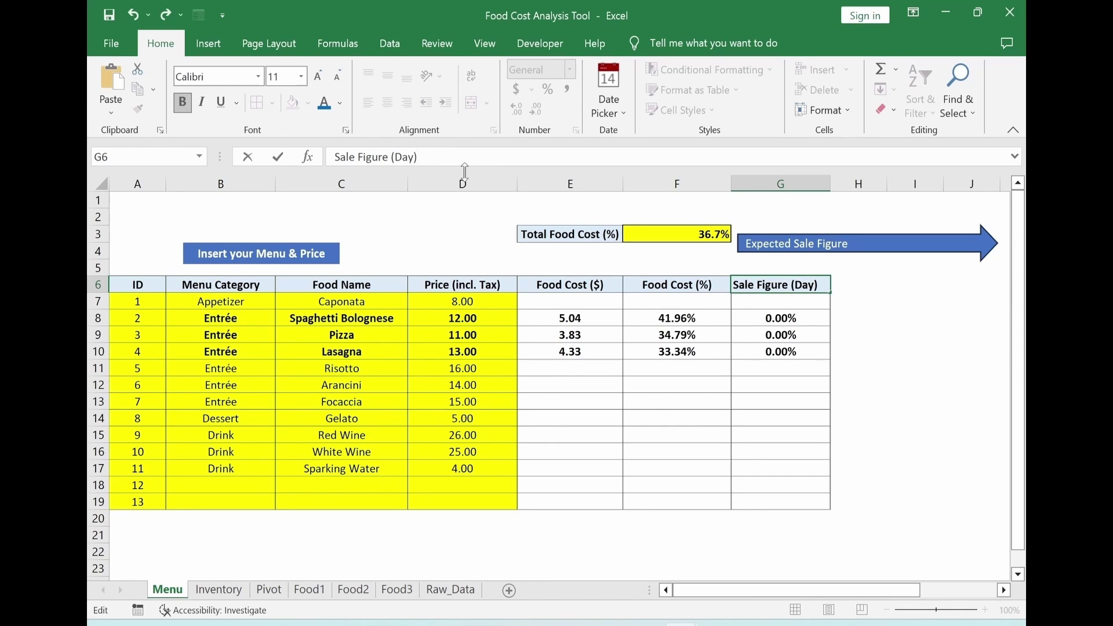
{"action": "key", "text": "Return"}
{"action": "left_click_drag", "start_coordinate": [781, 318], "coordinate": [787, 380]}
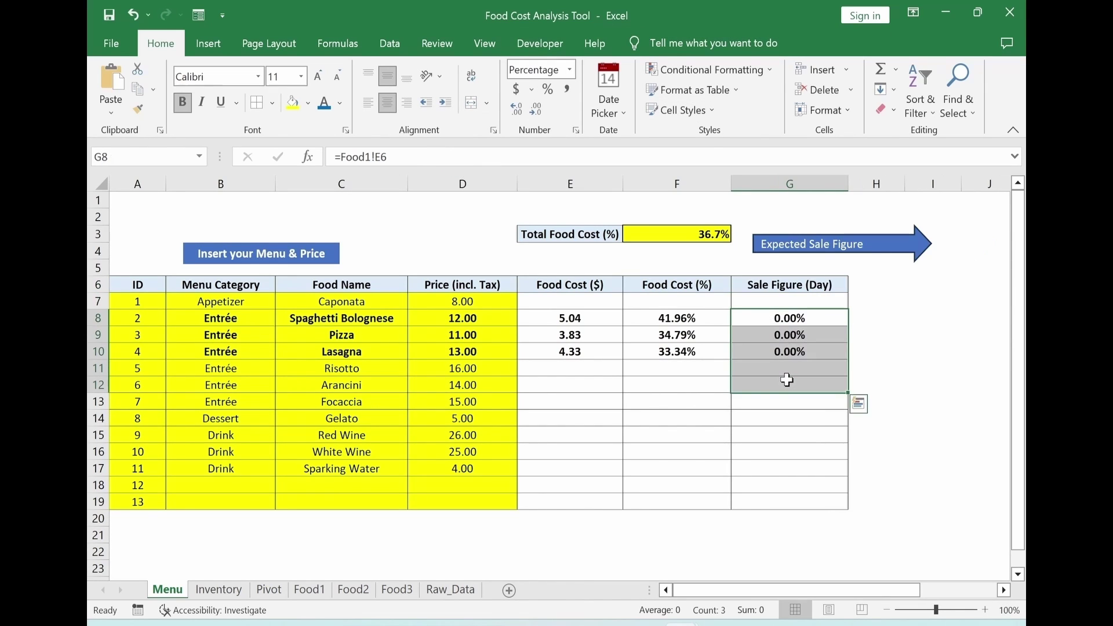
{"action": "key", "text": "Delete"}
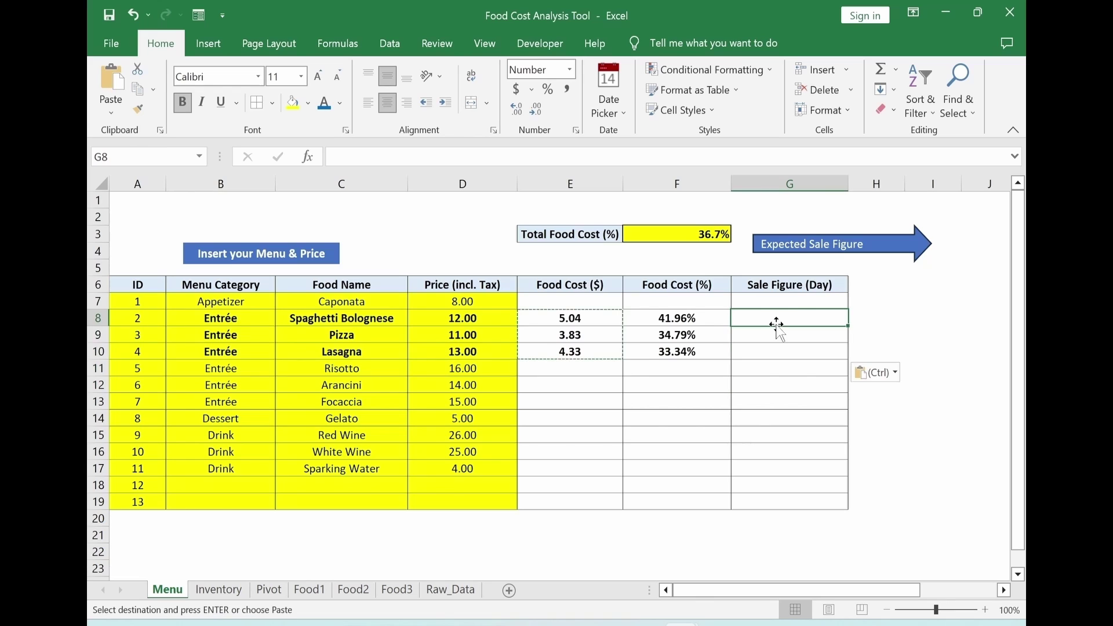
Enter a reference to cell I4 of the Pivot sheet in G8, as =Pivot!I4.
{"action": "type", "text": "="}
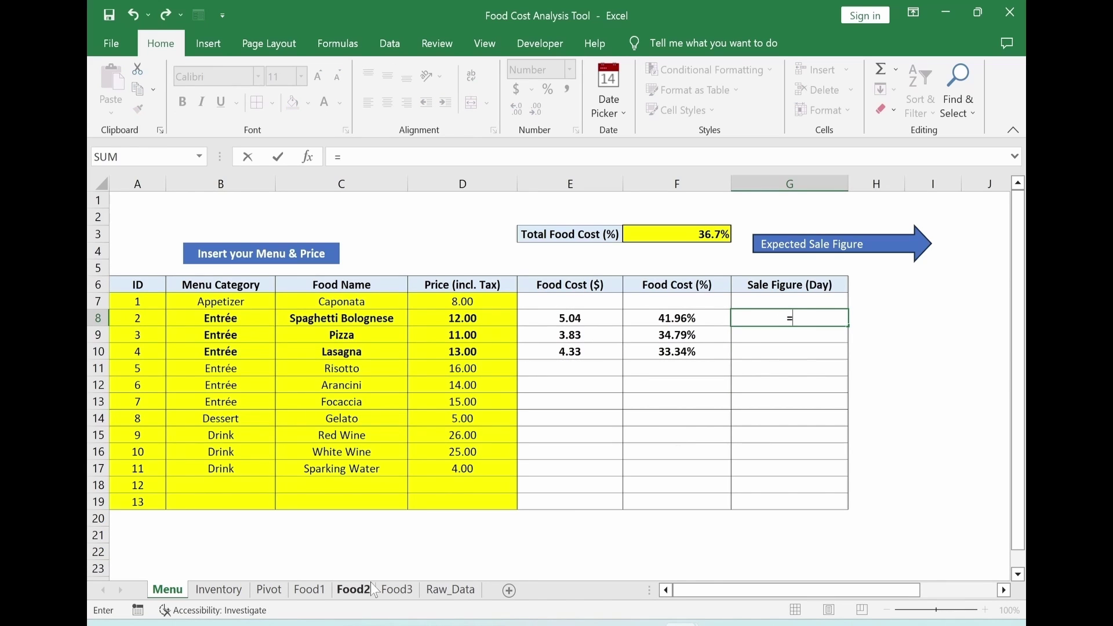
{"action": "left_click", "coordinate": [269, 590]}
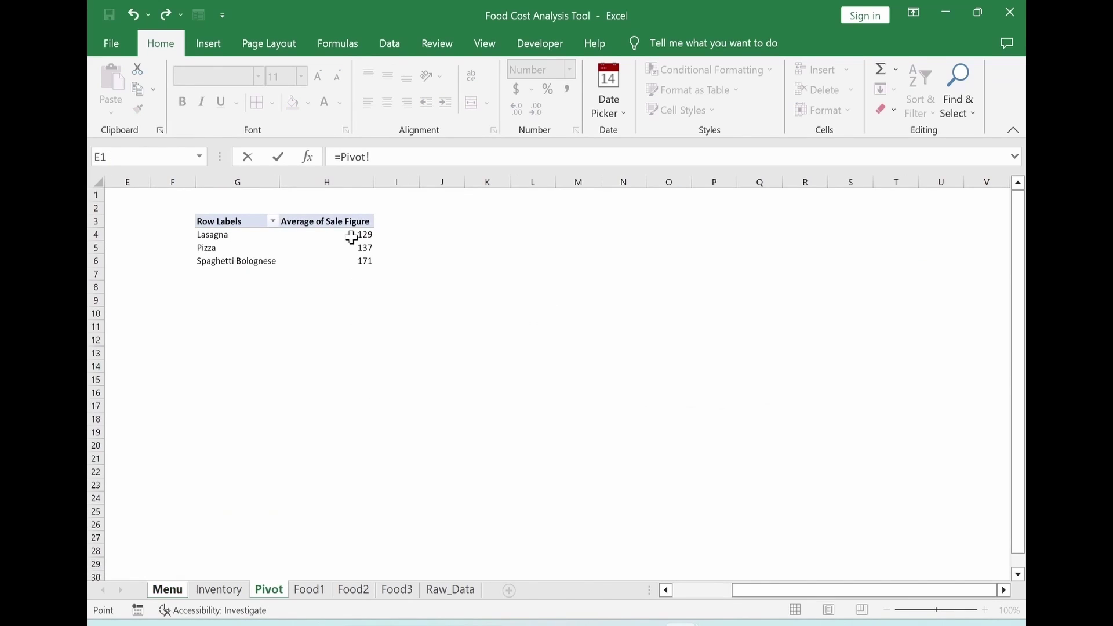
{"action": "left_click", "coordinate": [353, 236]}
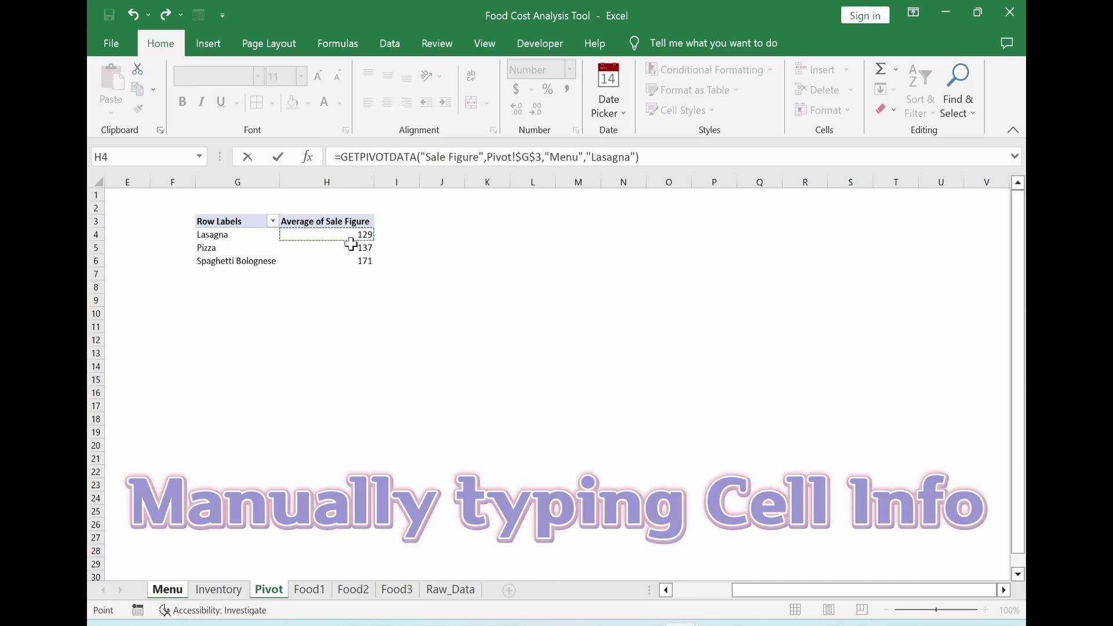
{"action": "key", "text": "Right"}
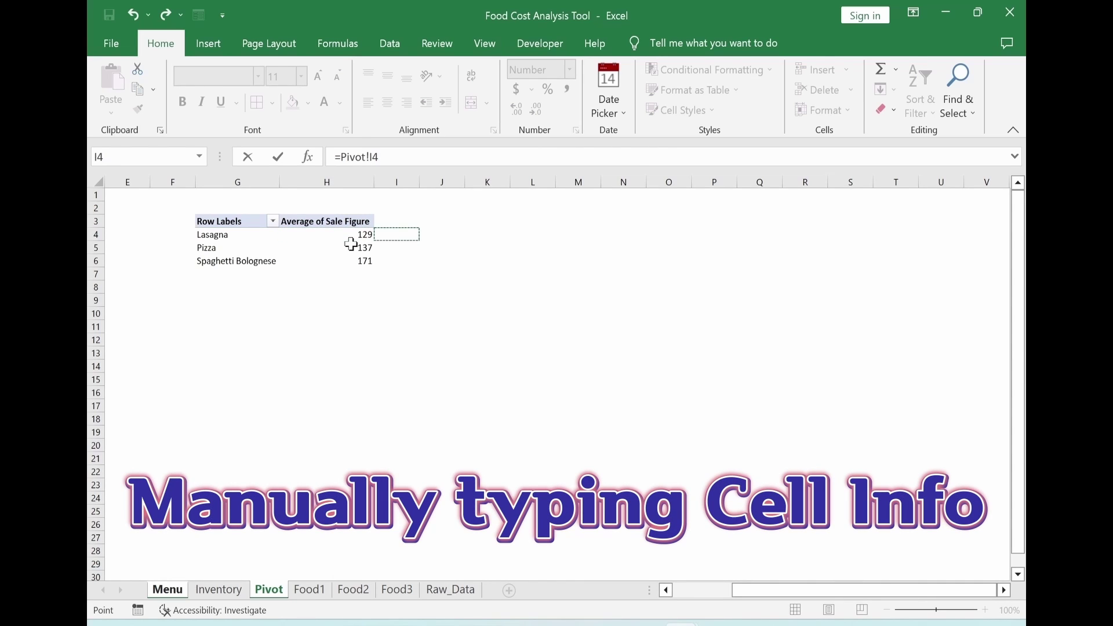
{"action": "key", "text": "Return"}
{"action": "key", "text": "Up"}
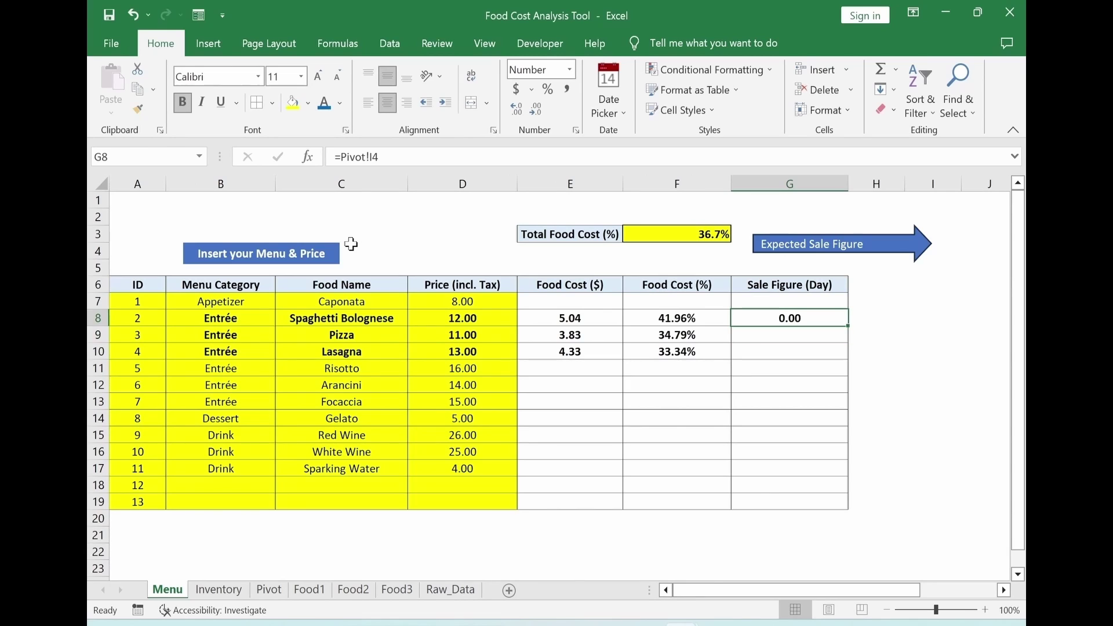
Check the position of the first average on the Pivot sheet and change the G8 formula to =Pivot!H4.
{"action": "left_click", "coordinate": [266, 590]}
{"action": "left_click", "coordinate": [401, 236]}
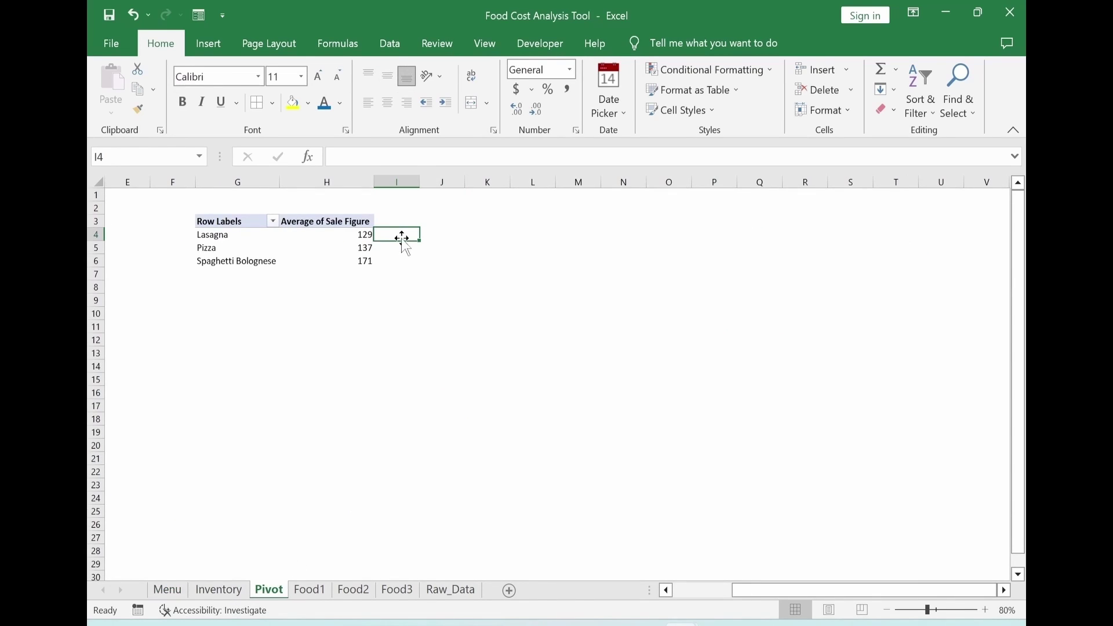
{"action": "key", "text": "Left"}
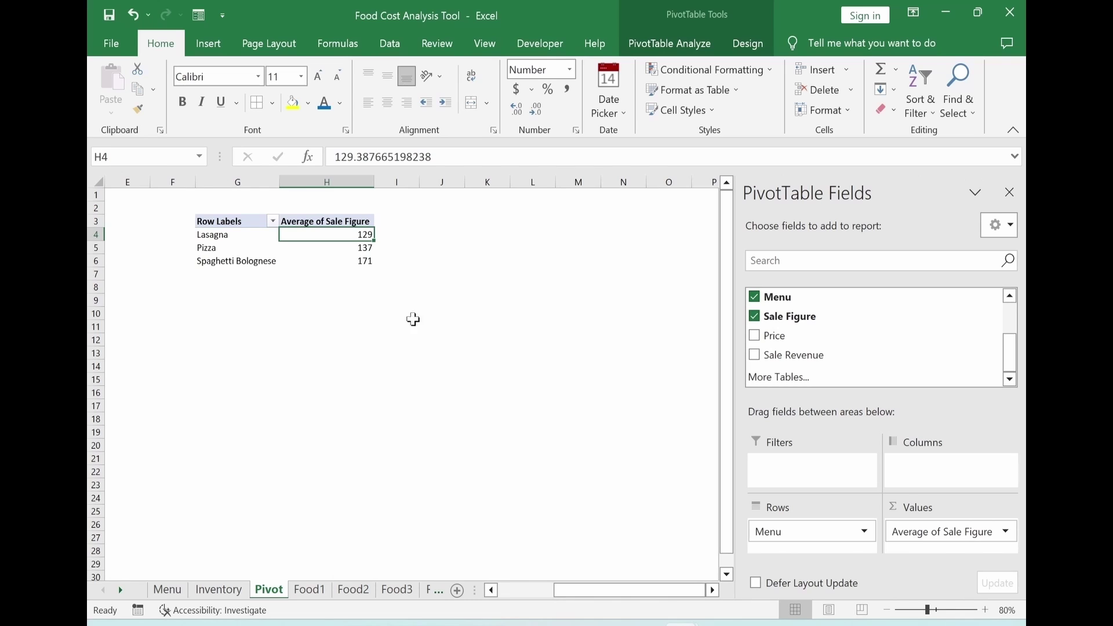
{"action": "left_click", "coordinate": [167, 590]}
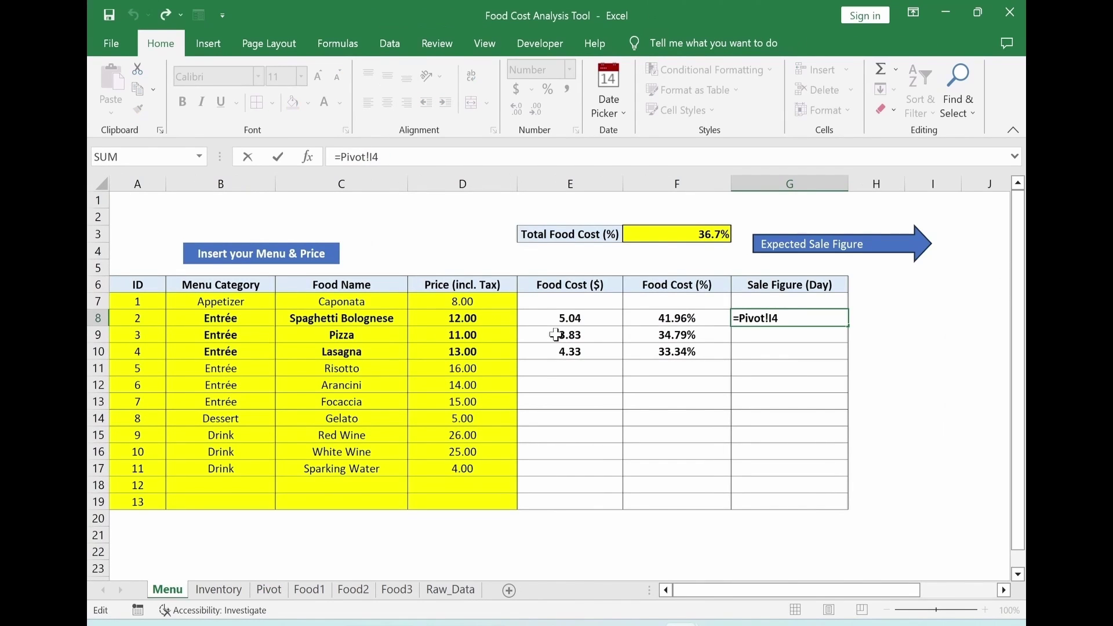
{"action": "key", "text": "BackSpace"}
{"action": "type", "text": "h"}
{"action": "key", "text": "Return"}
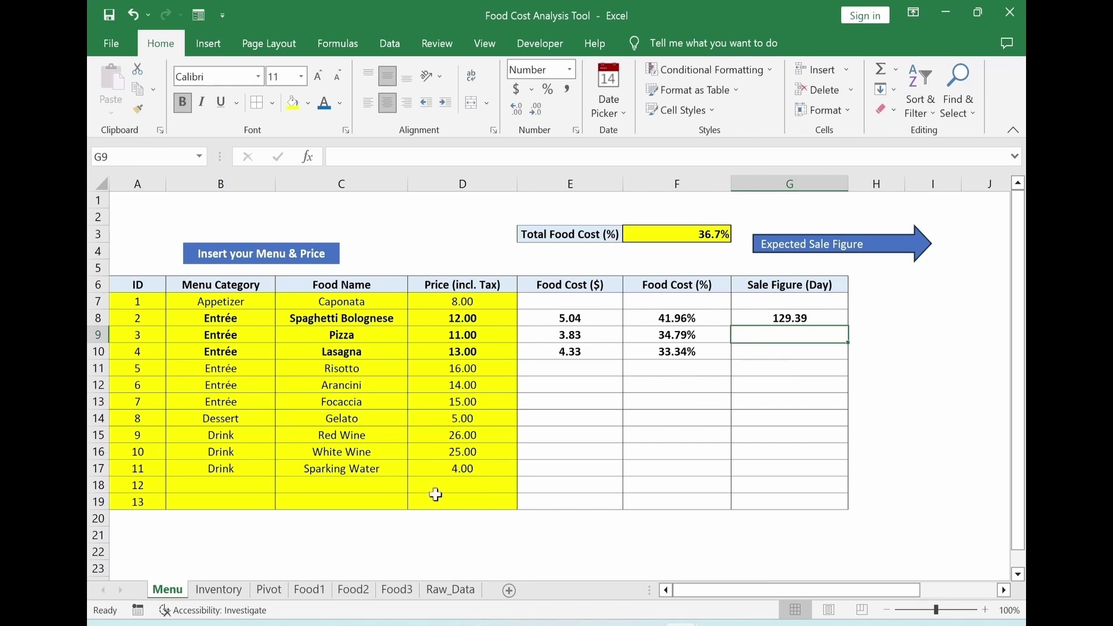
Link G8 to =Pivot!H6, G10 to =Pivot!H4 and G9 to the pizza average, and review the three formulas.
{"action": "key", "text": "ctrl+Page_Down"}
{"action": "key", "text": "ctrl+Page_Down"}
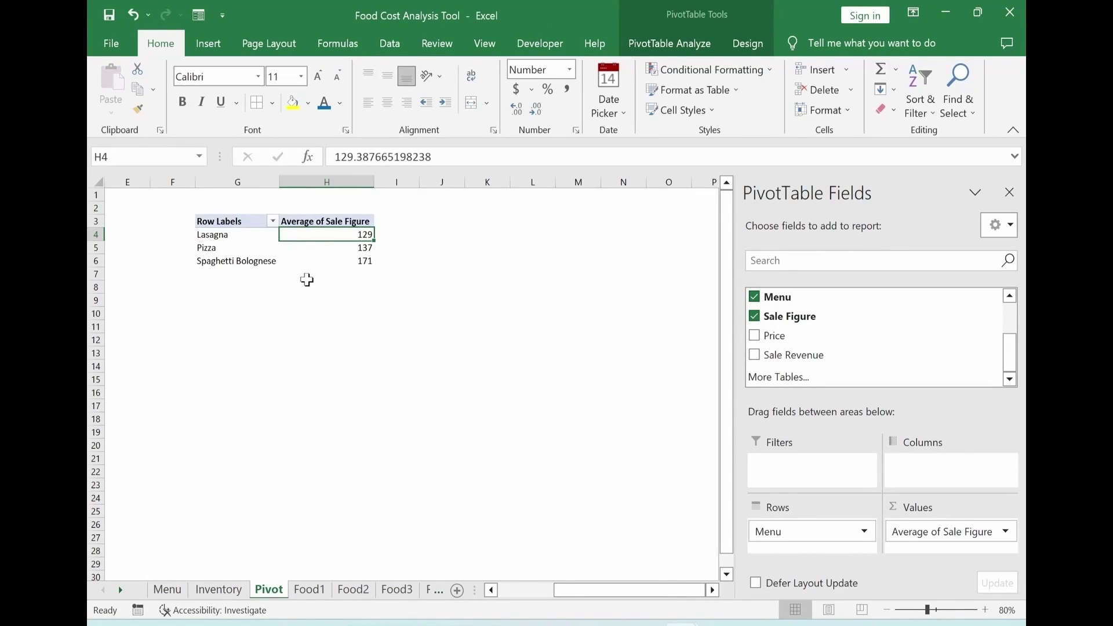
{"action": "left_click", "coordinate": [328, 262]}
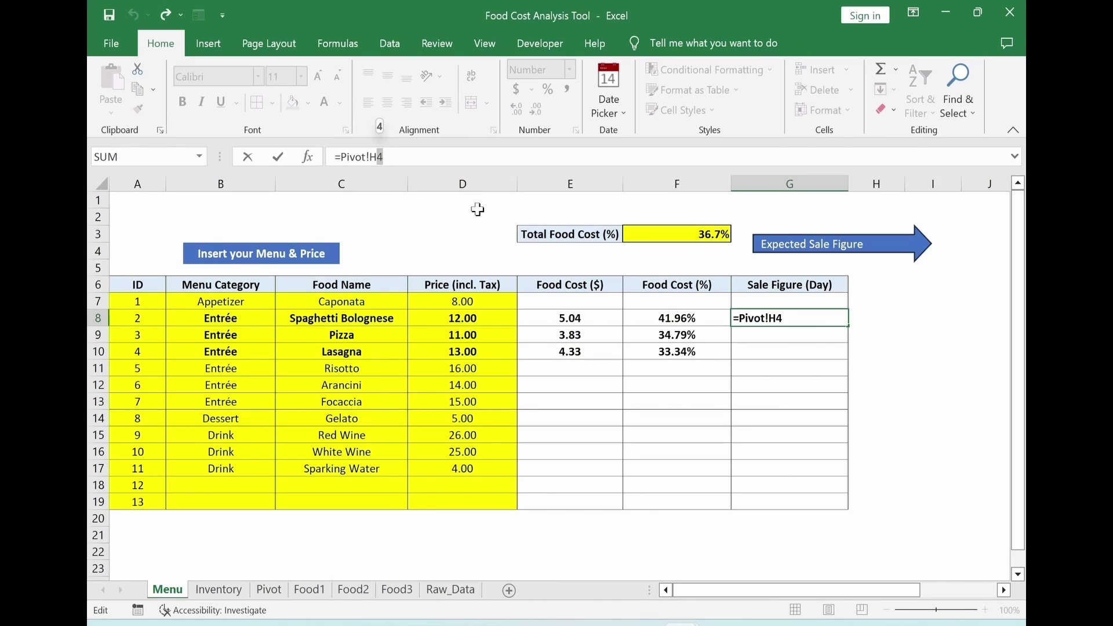
{"action": "key", "text": "Return"}
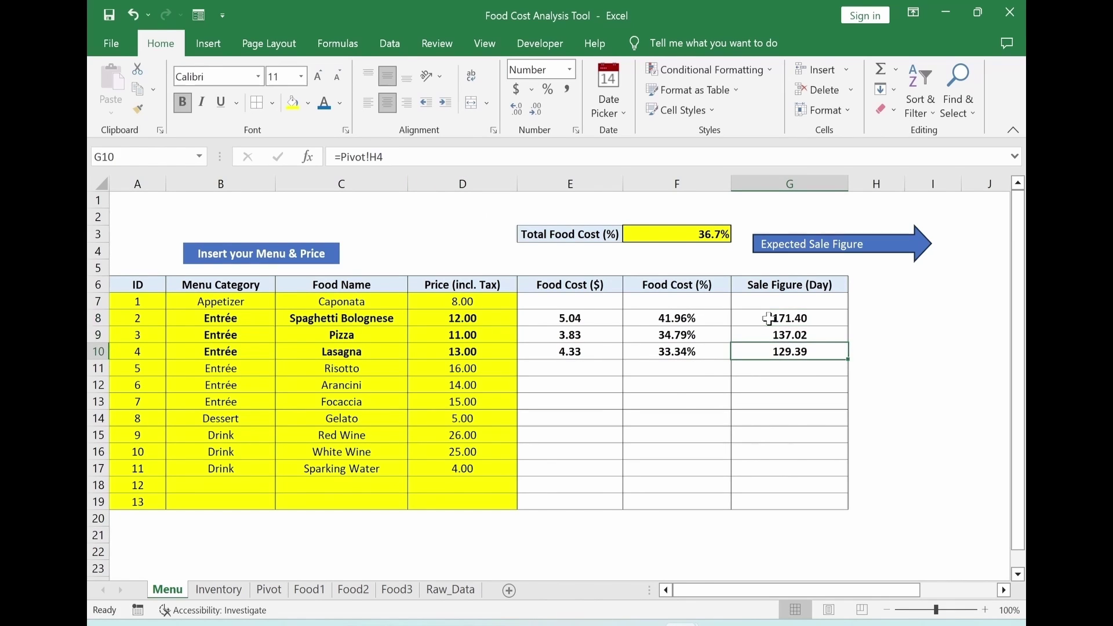
{"action": "left_click", "coordinate": [768, 319]}
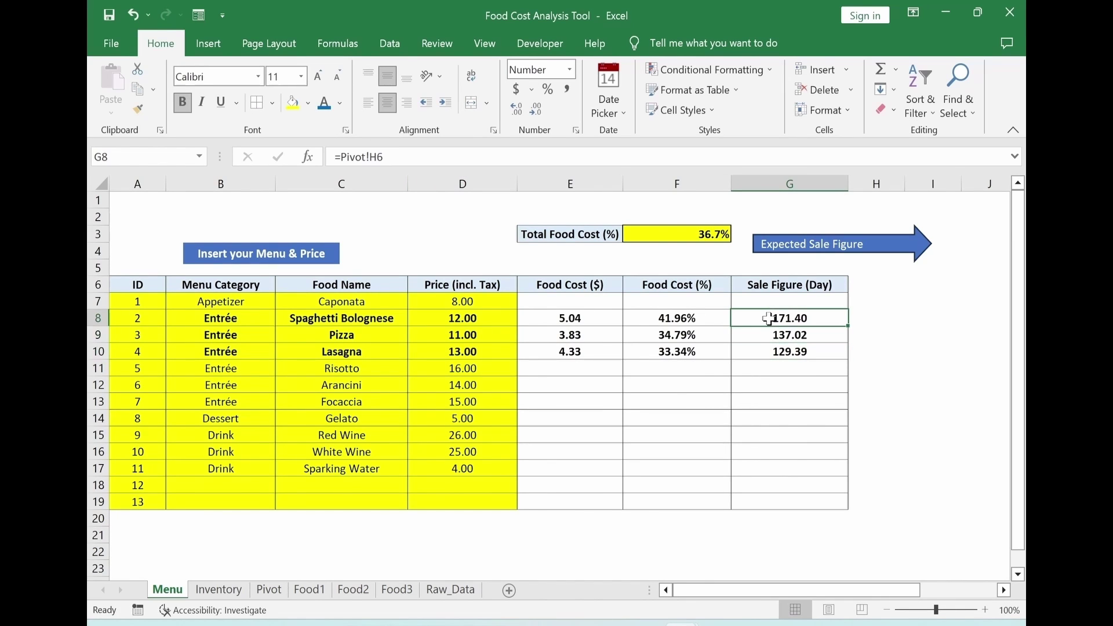
{"action": "key", "text": "Down"}
{"action": "key", "text": "Down"}
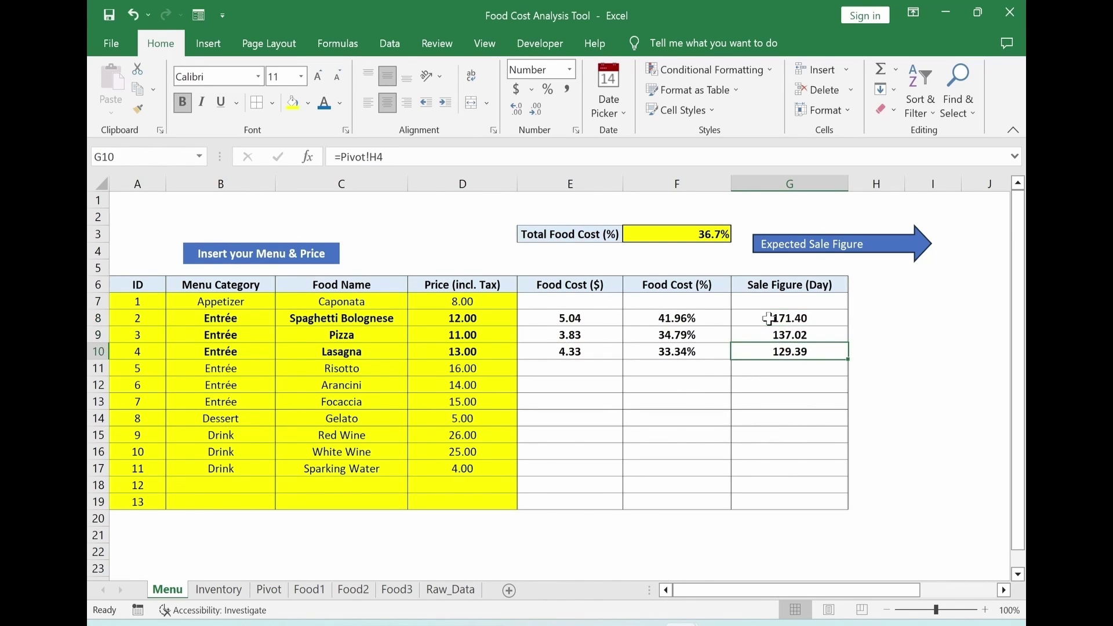
{"action": "key", "text": "Up"}
{"action": "key", "text": "Up"}
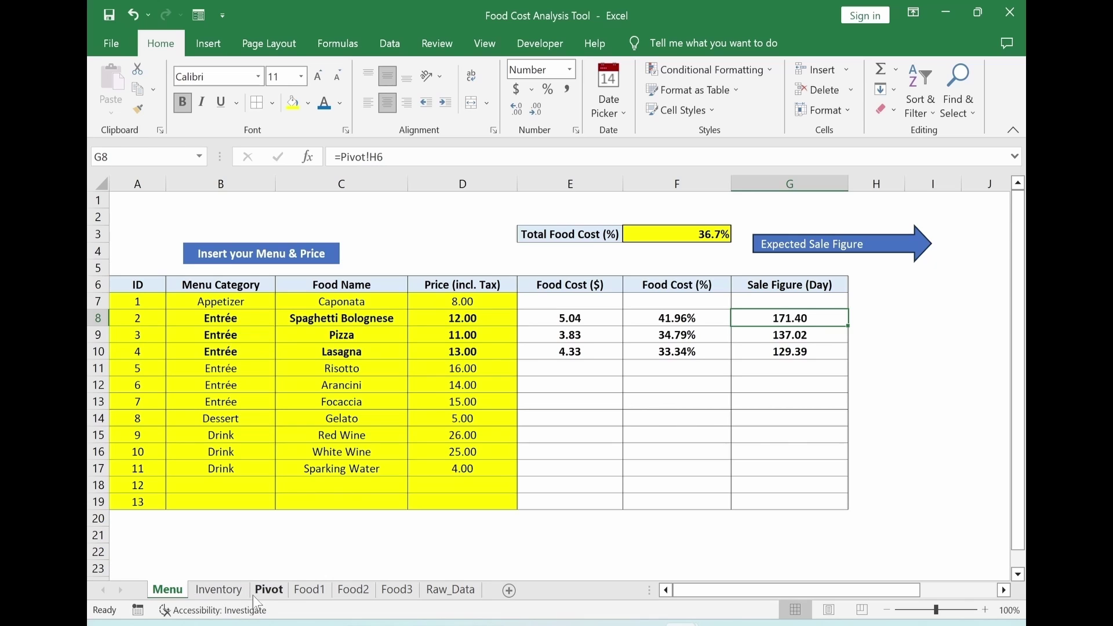
Name the range H4:H13 on the Pivot sheet Avg_Sale_Menu and fill it with yellow.
{"action": "left_click", "coordinate": [309, 589]}
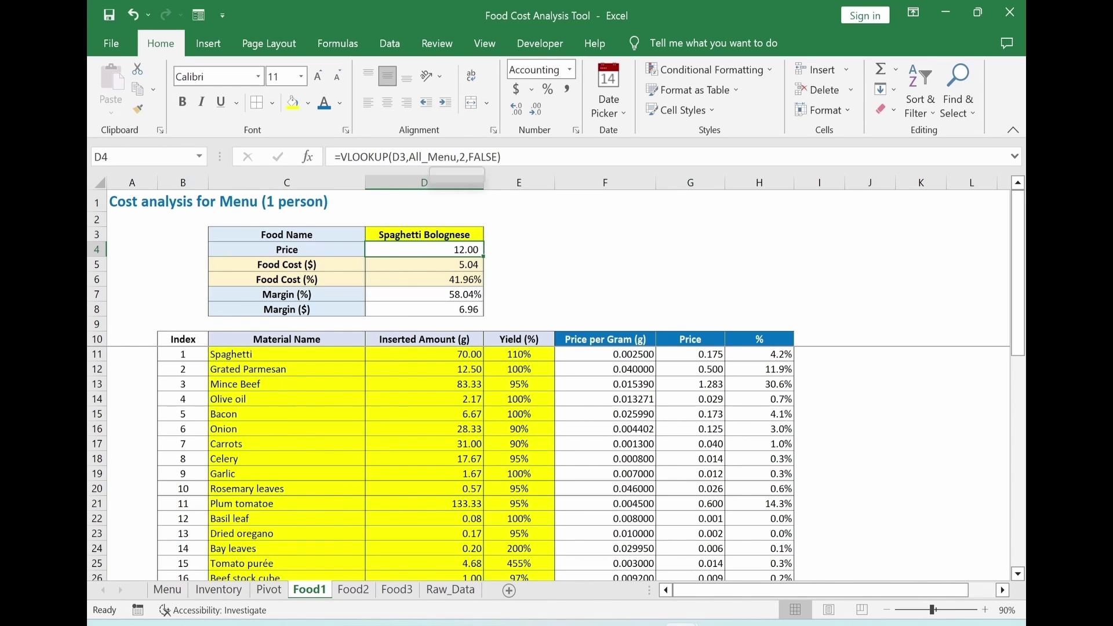
{"action": "left_click", "coordinate": [268, 590]}
{"action": "left_click", "coordinate": [462, 341]}
{"action": "left_click_drag", "start_coordinate": [336, 233], "coordinate": [319, 355]}
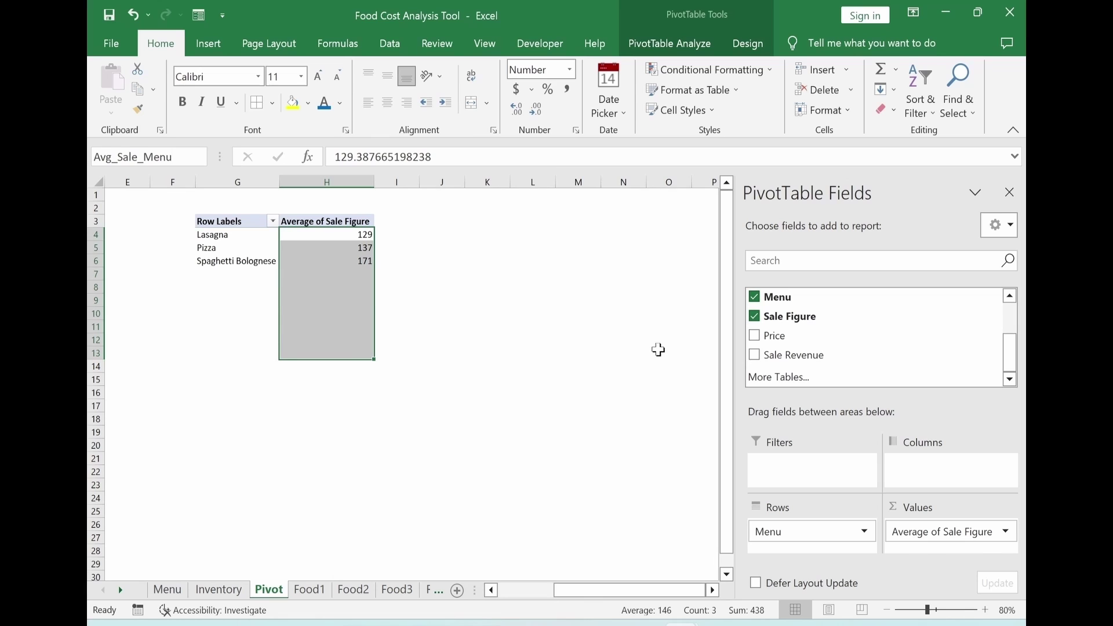
{"action": "key", "text": "Return"}
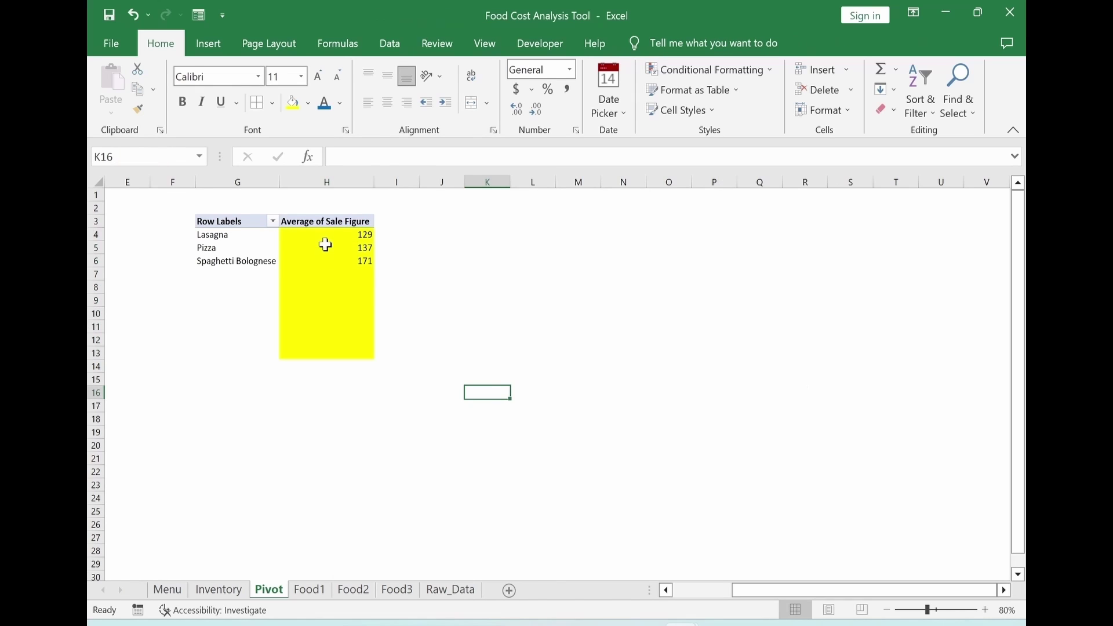
{"action": "left_click_drag", "start_coordinate": [323, 235], "coordinate": [314, 355]}
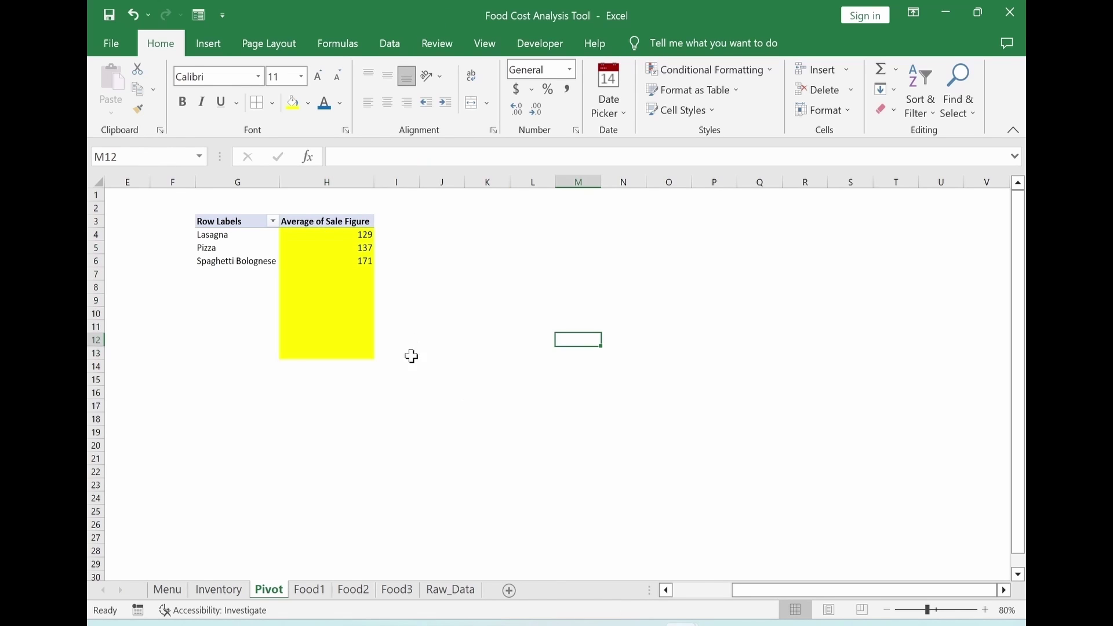
Replace the G8 formula on the Menu sheet with a copy of Food1's price formula, =VLOOKUP(D3,All_Menu,2,FALSE).
{"action": "left_click", "coordinate": [311, 590]}
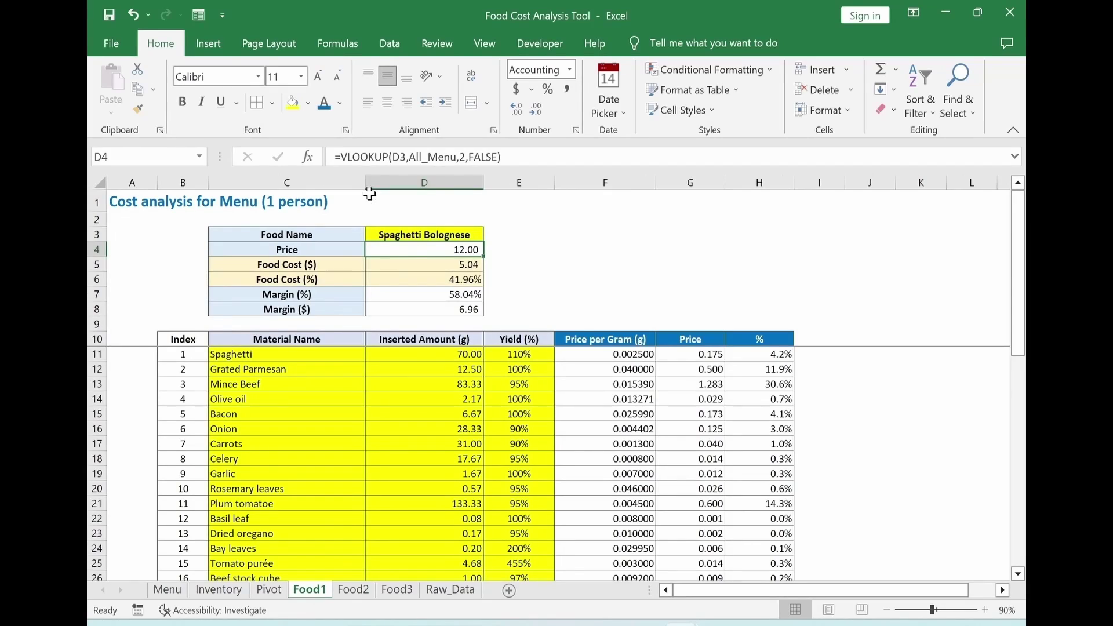
{"action": "left_click_drag", "start_coordinate": [335, 156], "coordinate": [502, 157]}
{"action": "key", "text": "ctrl+c"}
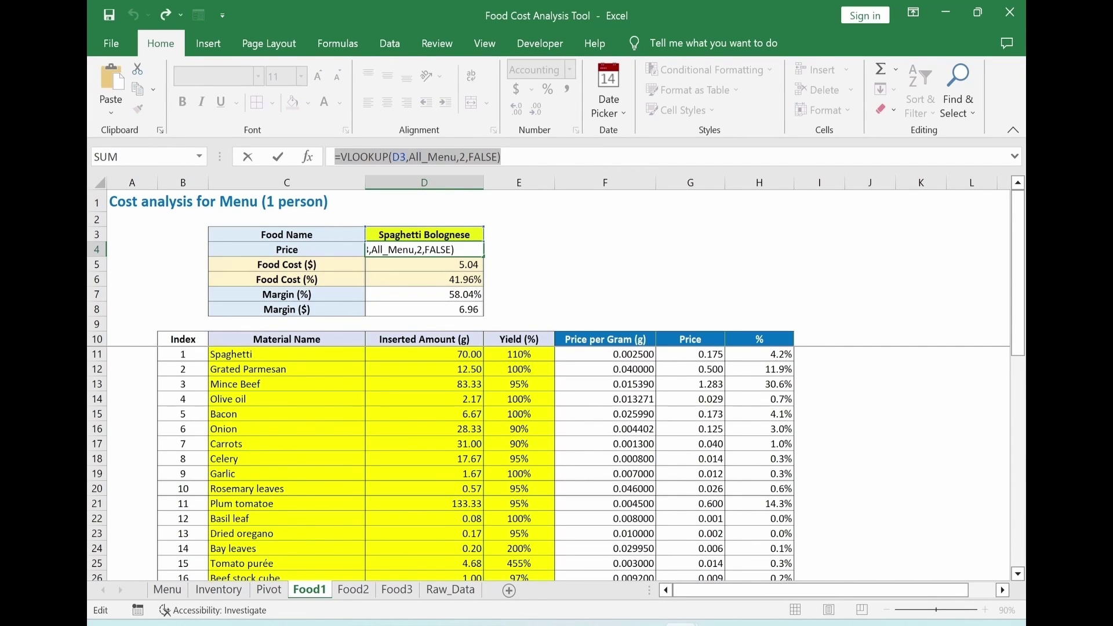
{"action": "key", "text": "Escape"}
{"action": "left_click", "coordinate": [168, 589]}
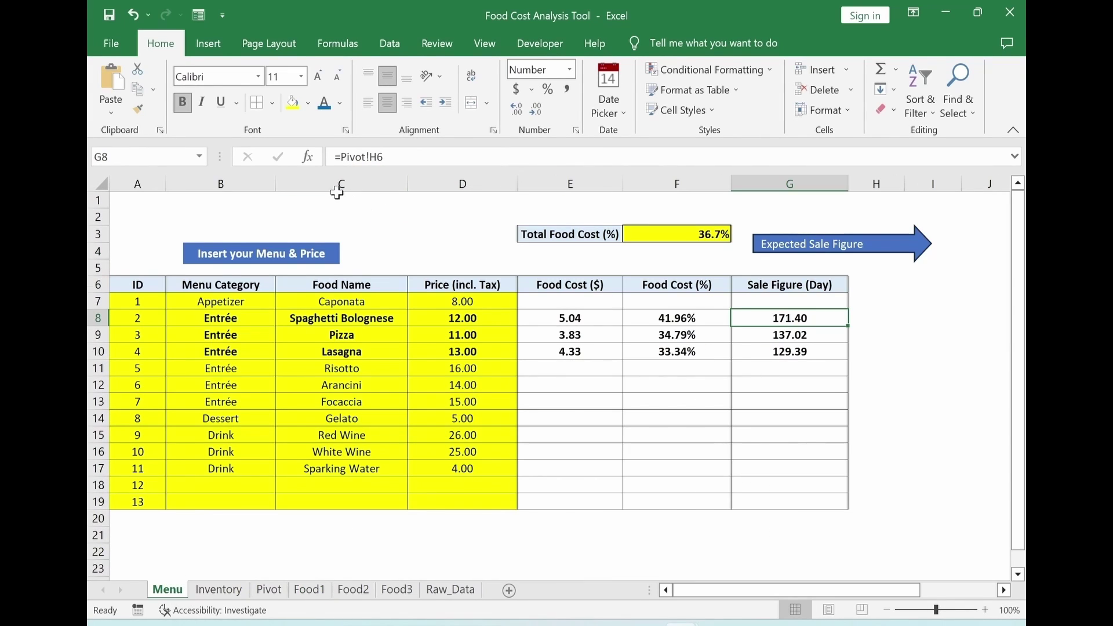
{"action": "left_click_drag", "start_coordinate": [335, 157], "coordinate": [385, 157]}
{"action": "key", "text": "ctrl+v"}
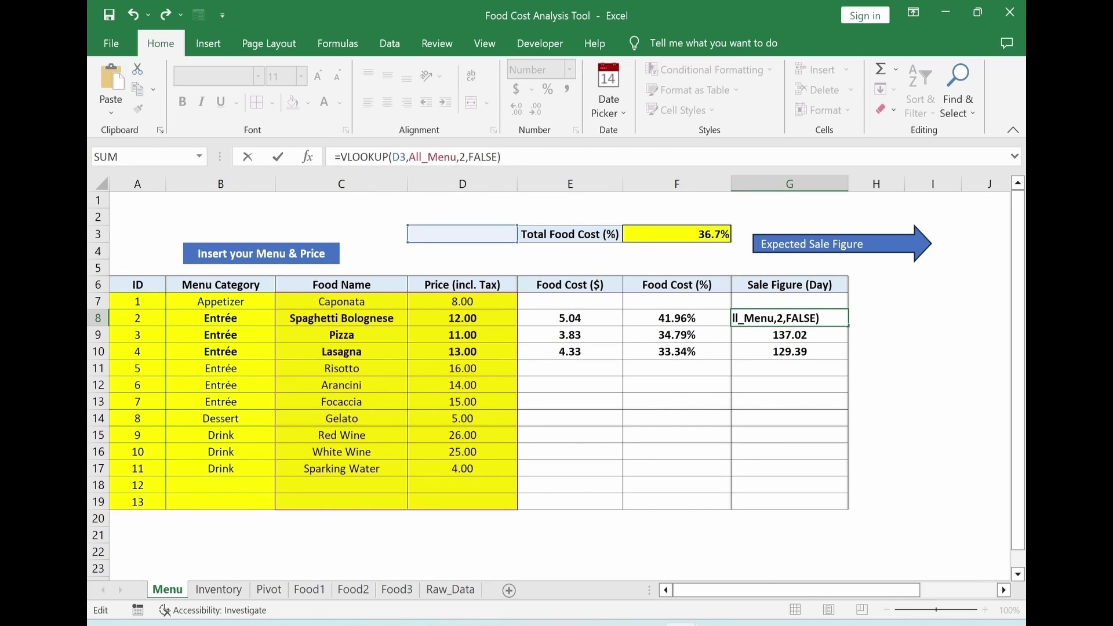
Remove All_Menu from the G8 VLOOKUP formula and move its lookup value to C8.
{"action": "left_click_drag", "start_coordinate": [409, 157], "coordinate": [455, 157]}
{"action": "key", "text": "Delete"}
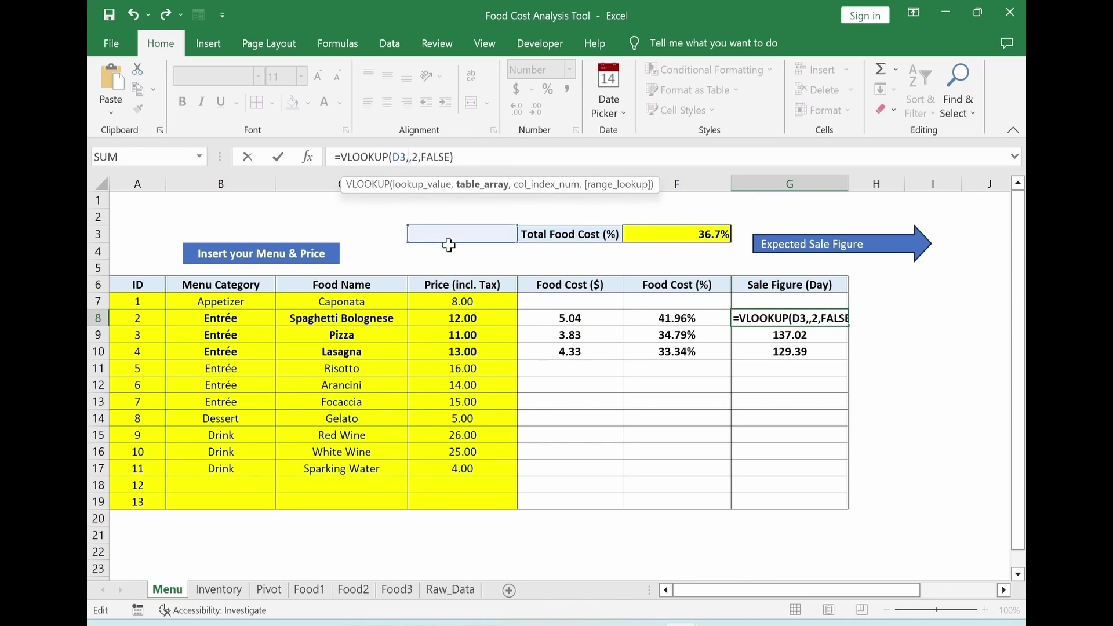
{"action": "left_click_drag", "start_coordinate": [449, 245], "coordinate": [358, 318]}
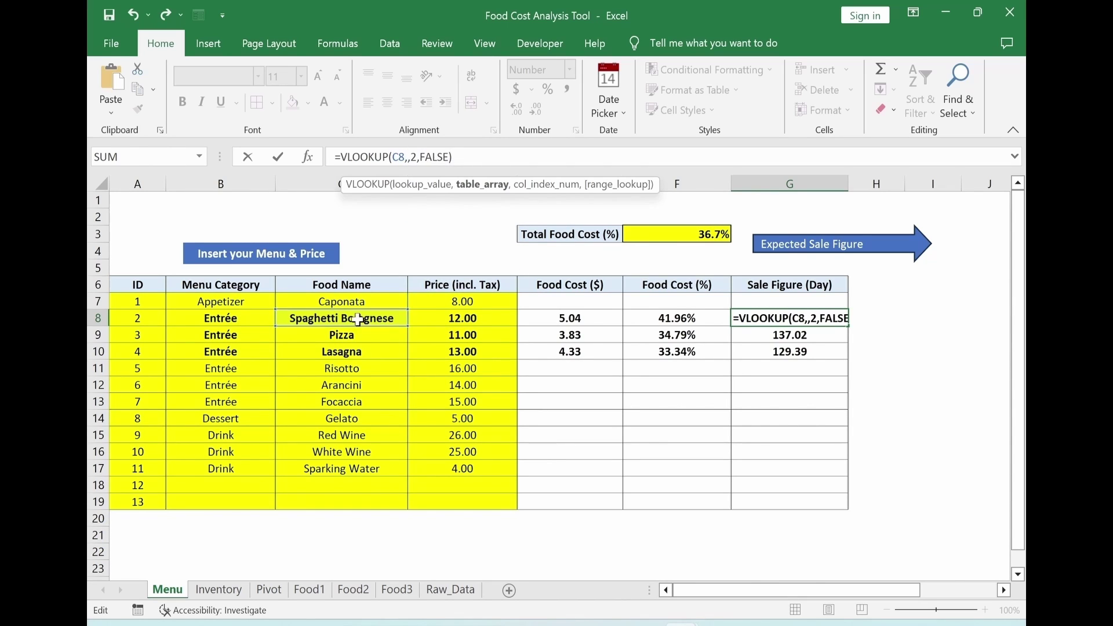
{"action": "key", "text": "Return"}
Check which cells on the Pivot sheet the Avg_Sale_Menu name covers, and return to the Menu sheet.
{"action": "left_click", "coordinate": [796, 316]}
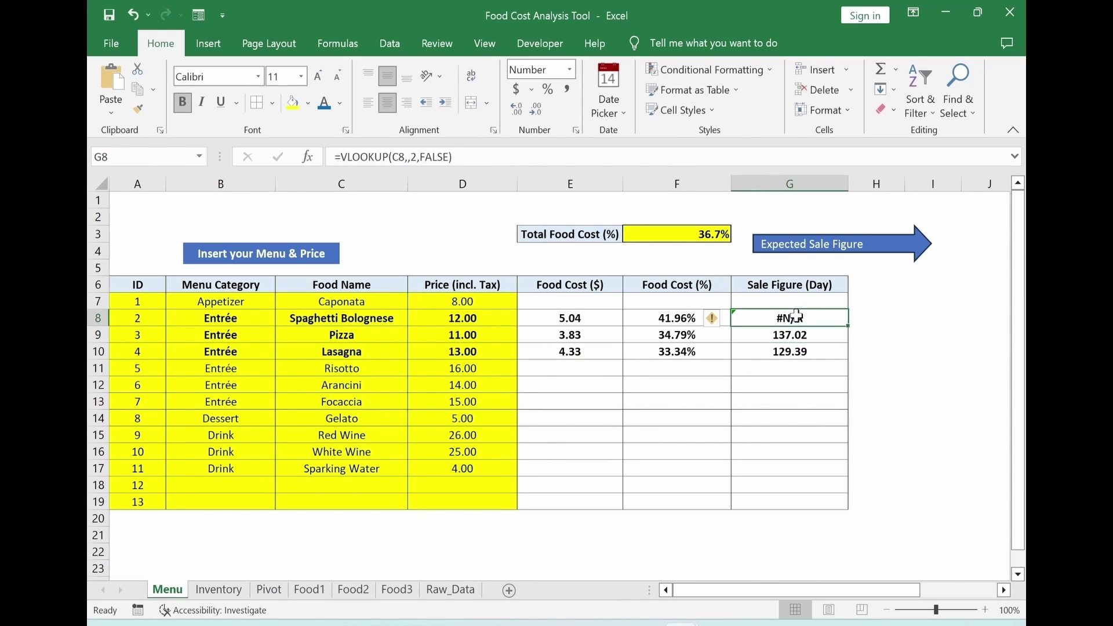
{"action": "left_click", "coordinate": [409, 156]}
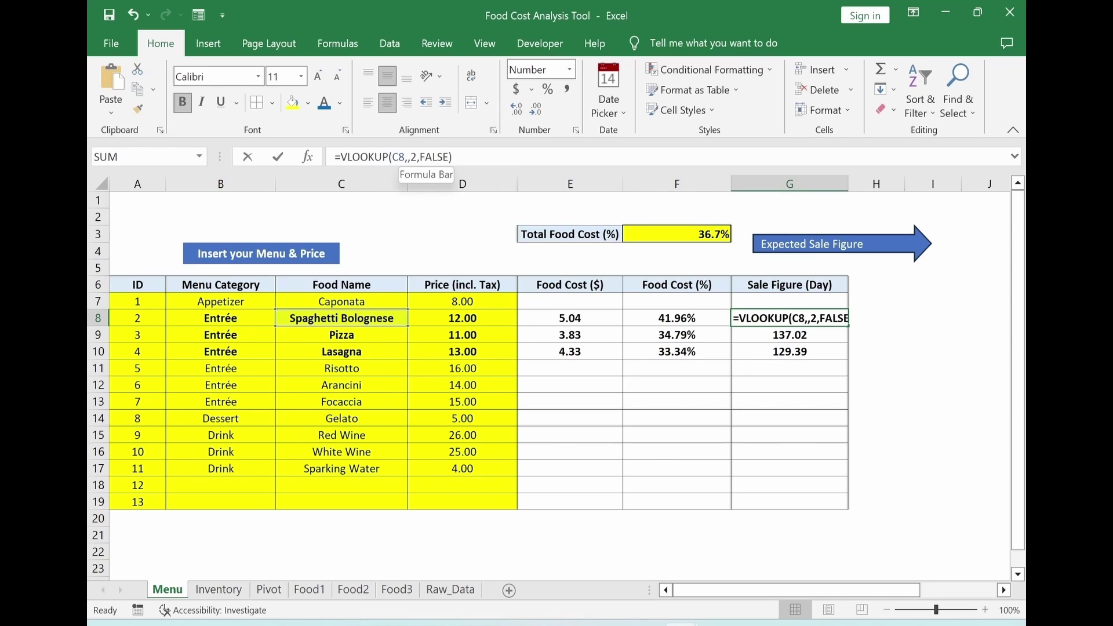
{"action": "key", "text": "Escape"}
{"action": "left_click", "coordinate": [199, 157]}
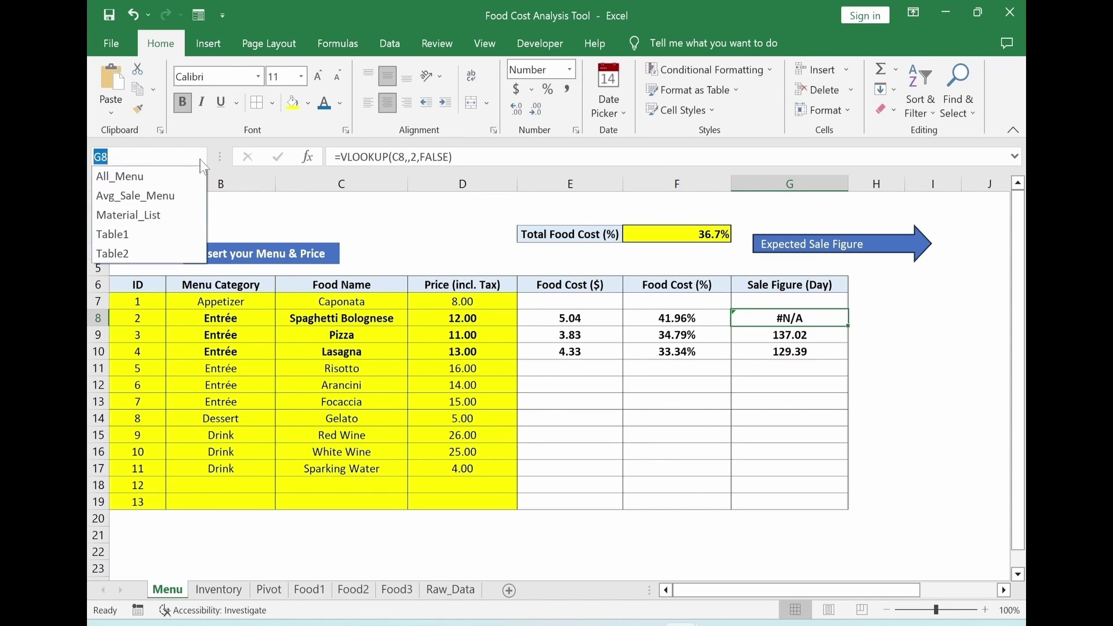
{"action": "left_click", "coordinate": [175, 192]}
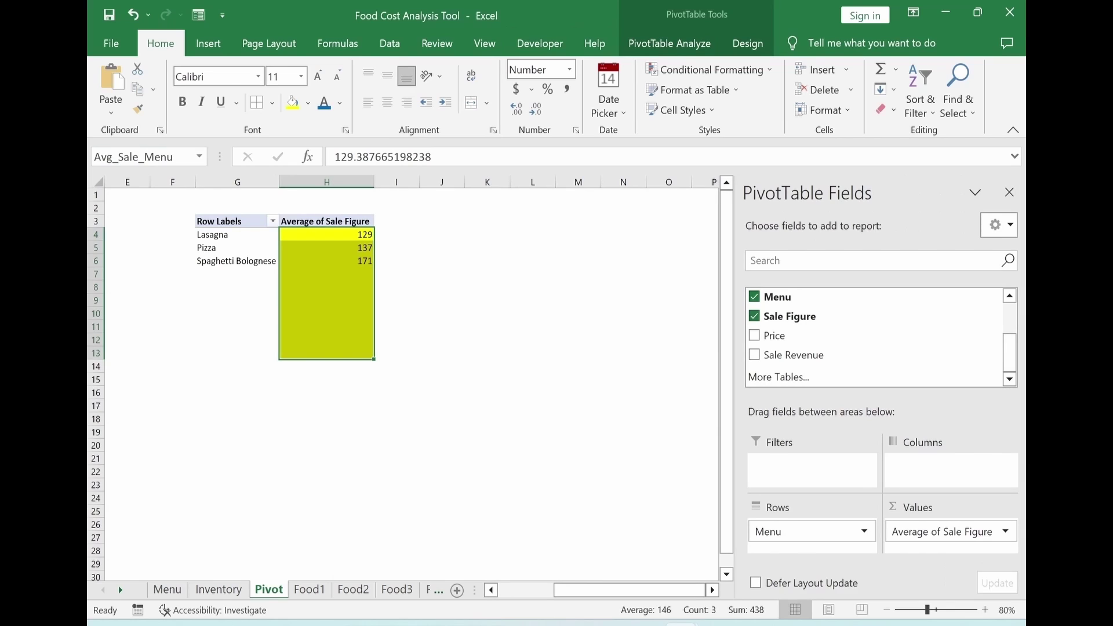
{"action": "left_click", "coordinate": [140, 158]}
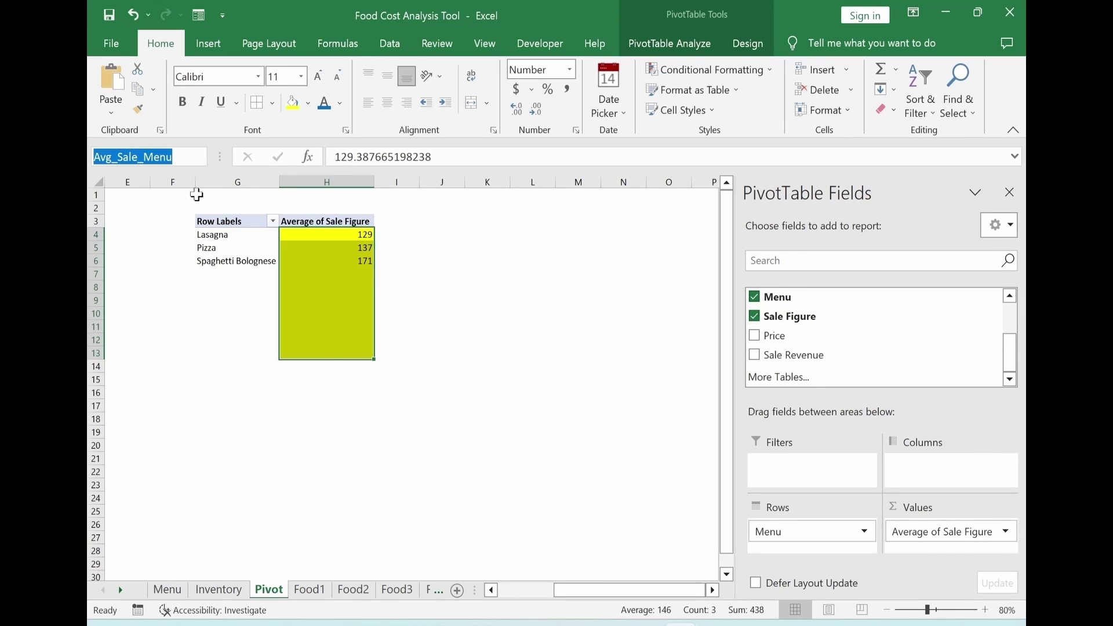
{"action": "key", "text": "Escape"}
{"action": "left_click", "coordinate": [169, 592]}
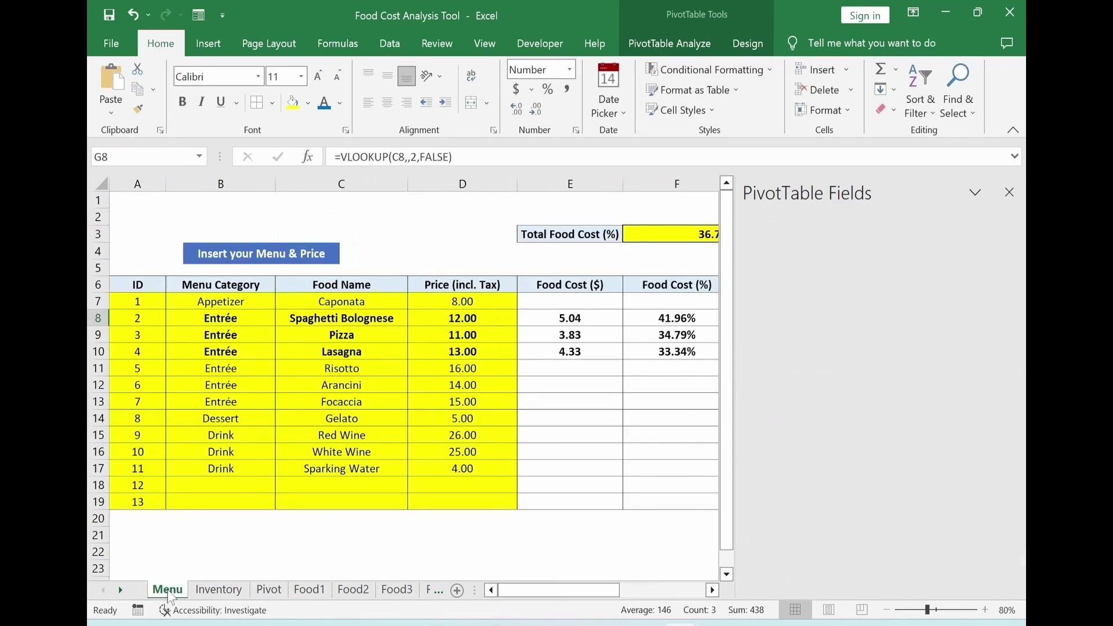
Insert Avg_Sale_Menu as the table array in G8's VLOOKUP, making it =VLOOKUP(C8,Avg_Sale_Menu,2,FALSE).
{"action": "left_click", "coordinate": [407, 157]}
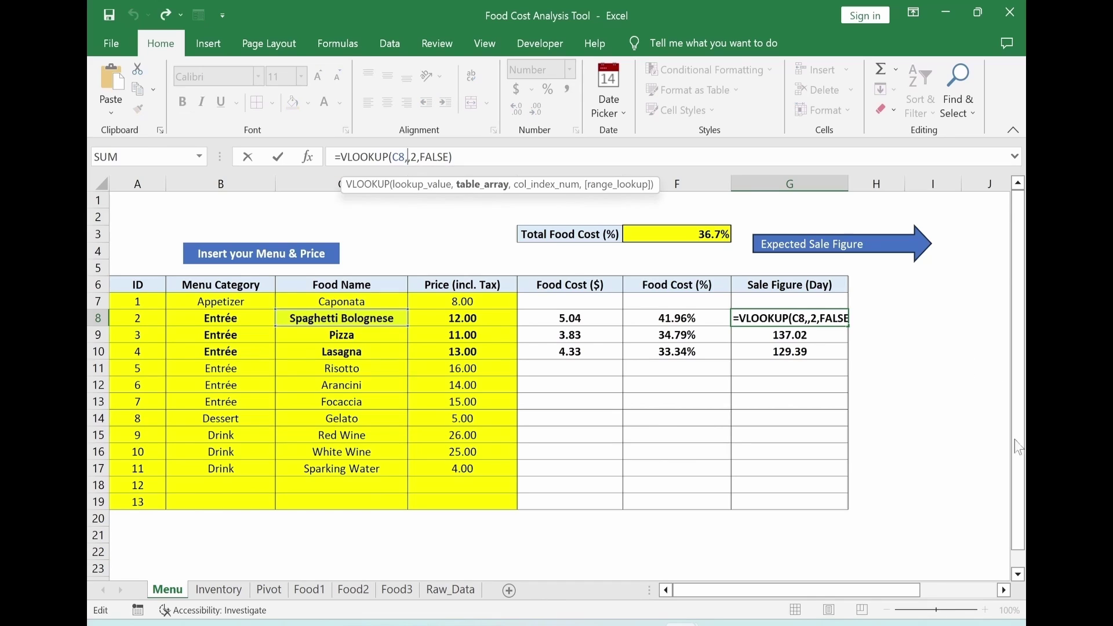
{"action": "type", "text": "Avg_Sale_Menu"}
{"action": "key", "text": "Return"}
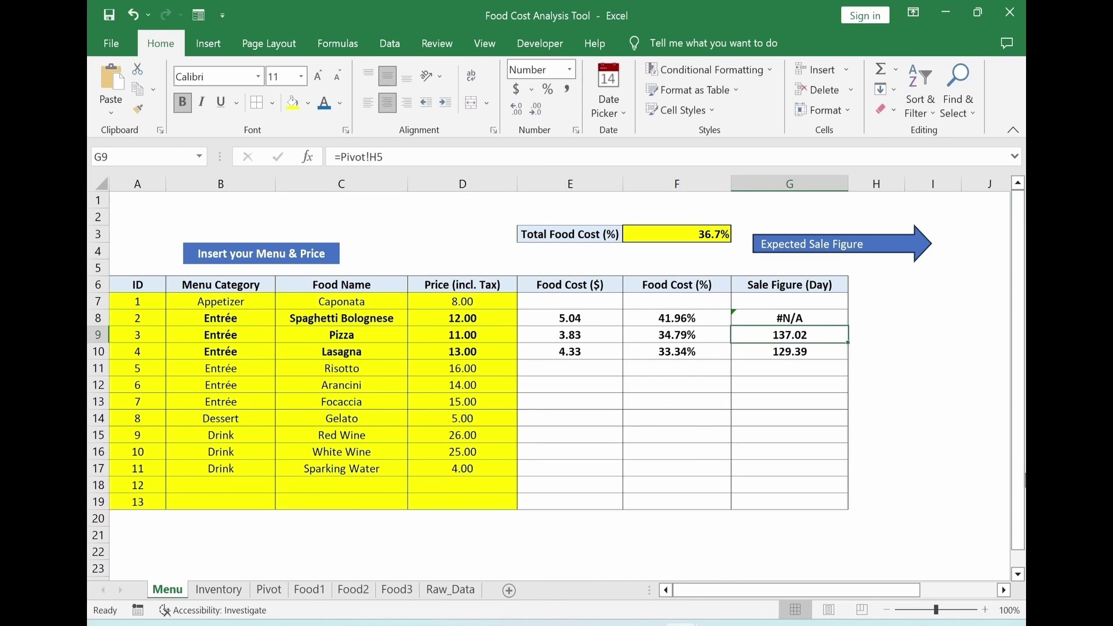
{"action": "key", "text": "Up"}
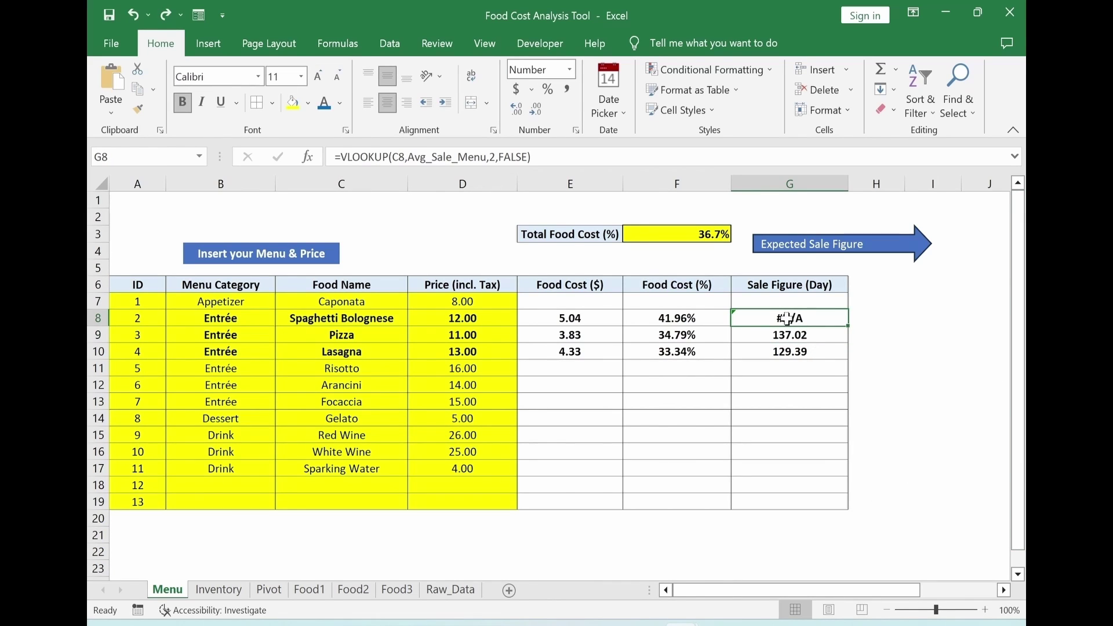
Go to the Avg_Sale_Menu range on the Pivot sheet and close the PivotTable Fields pane.
{"action": "left_click", "coordinate": [197, 156]}
{"action": "left_click", "coordinate": [141, 200]}
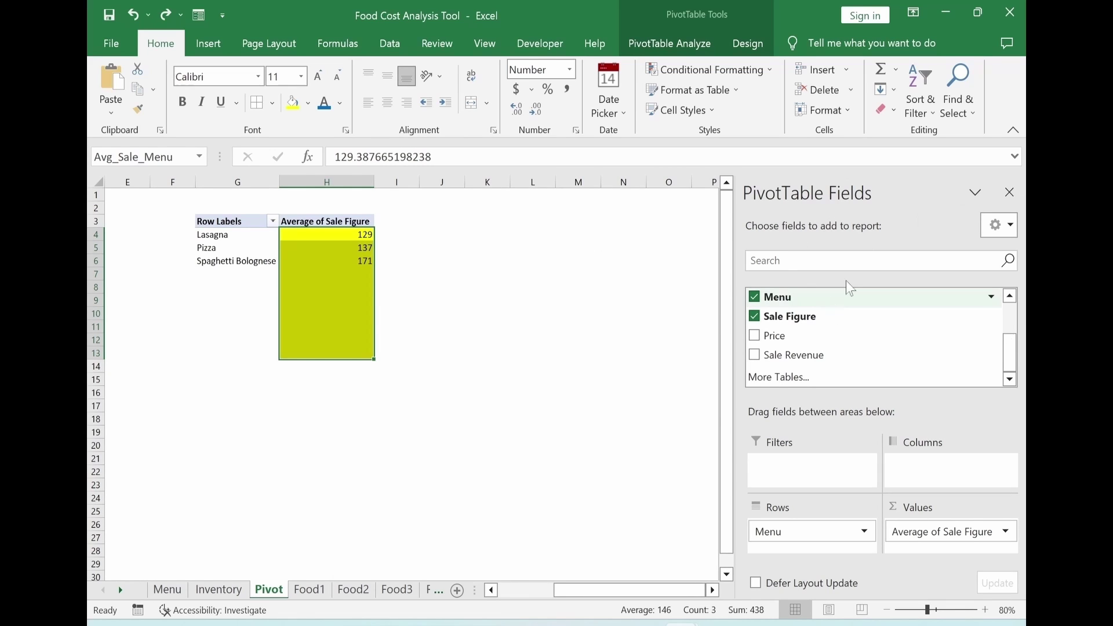
{"action": "left_click", "coordinate": [1010, 192]}
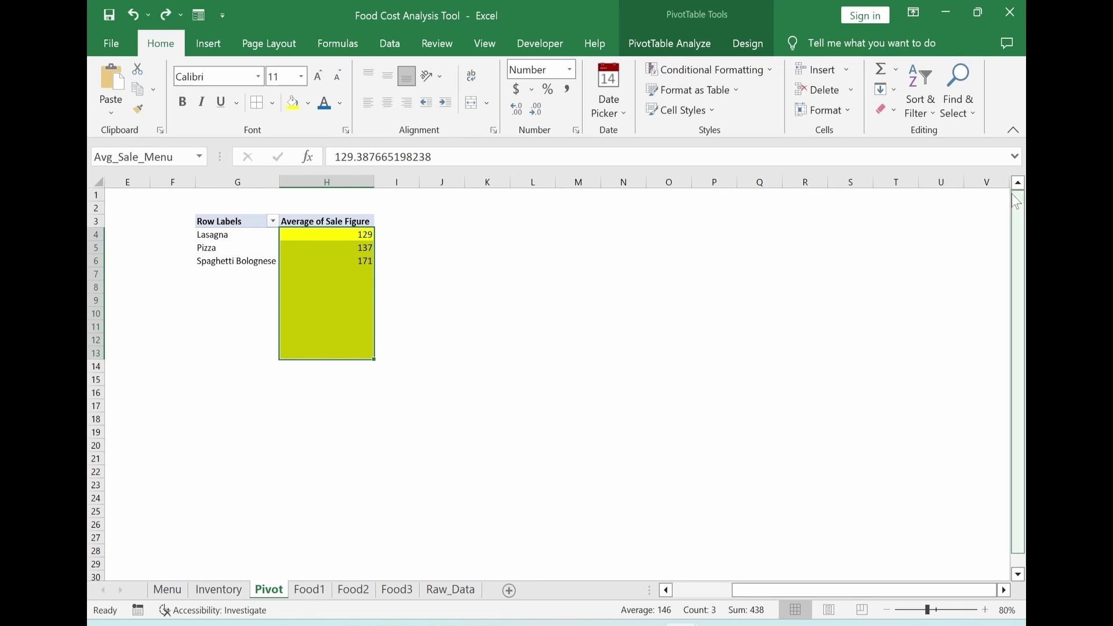
Select H6 in the PivotTable, bring back its field list, and close the list again.
{"action": "left_click", "coordinate": [805, 313]}
{"action": "left_click", "coordinate": [310, 264]}
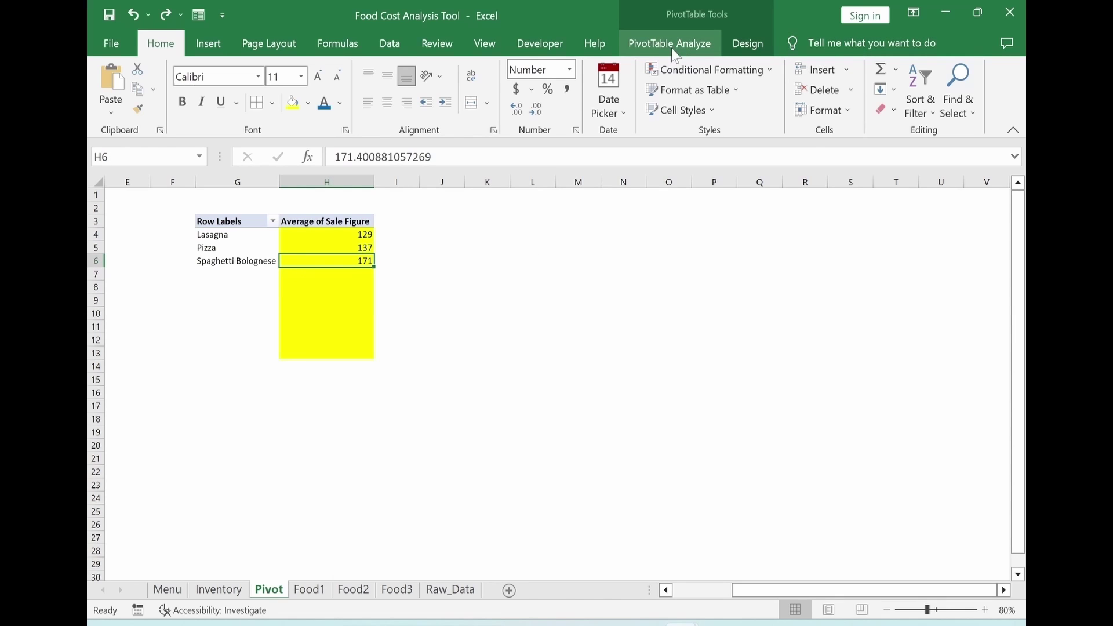
{"action": "left_click", "coordinate": [676, 56]}
{"action": "left_click", "coordinate": [950, 106]}
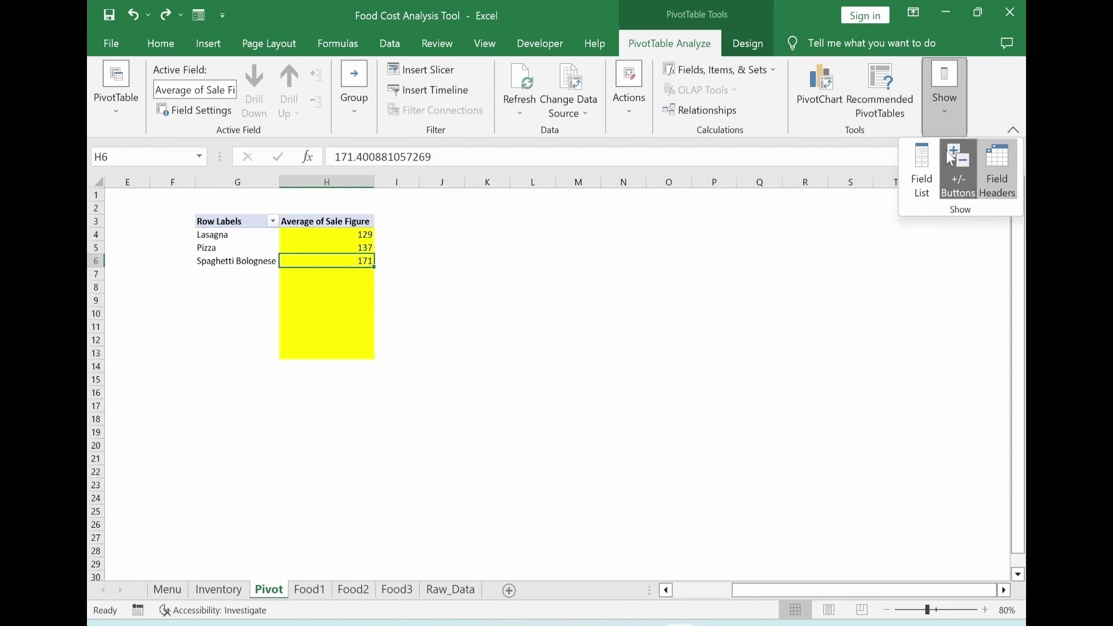
{"action": "left_click", "coordinate": [928, 179]}
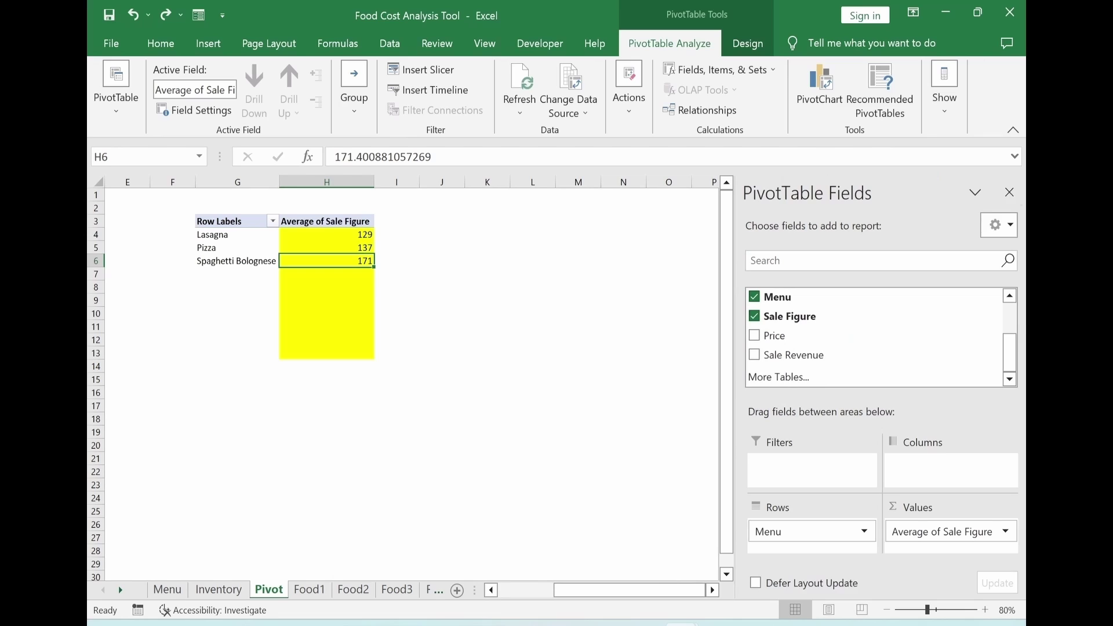
{"action": "left_click", "coordinate": [1009, 193]}
{"action": "left_click", "coordinate": [577, 327]}
{"action": "left_click", "coordinate": [322, 261]}
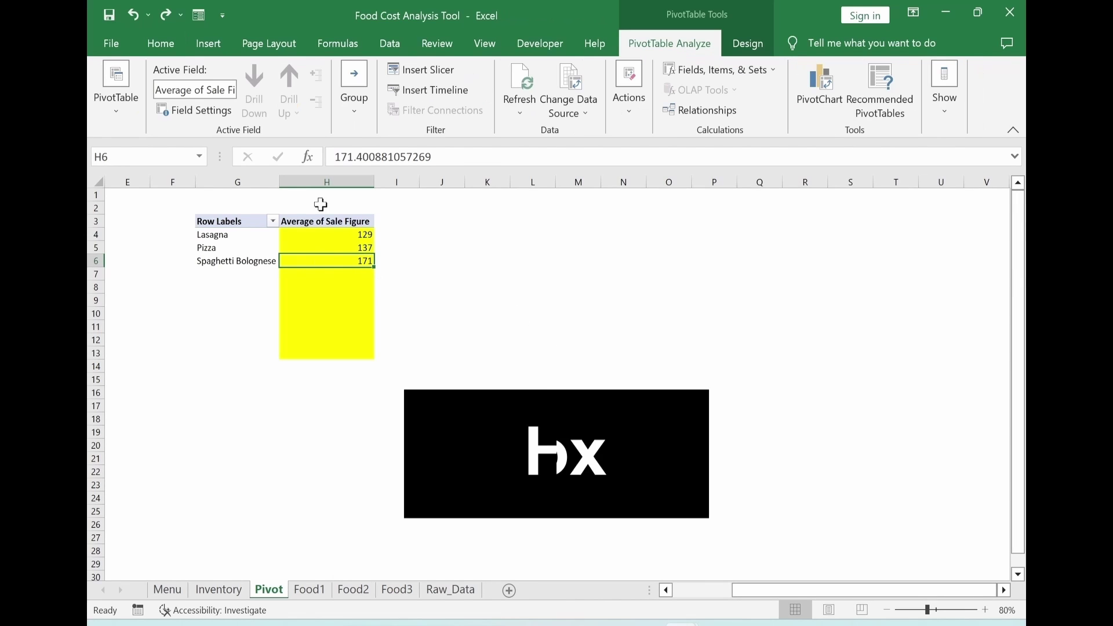
Redefine the Avg_Sale_Menu name to refer to G4:H13 on the Pivot sheet, so it includes the dish names.
{"action": "left_click", "coordinate": [199, 156]}
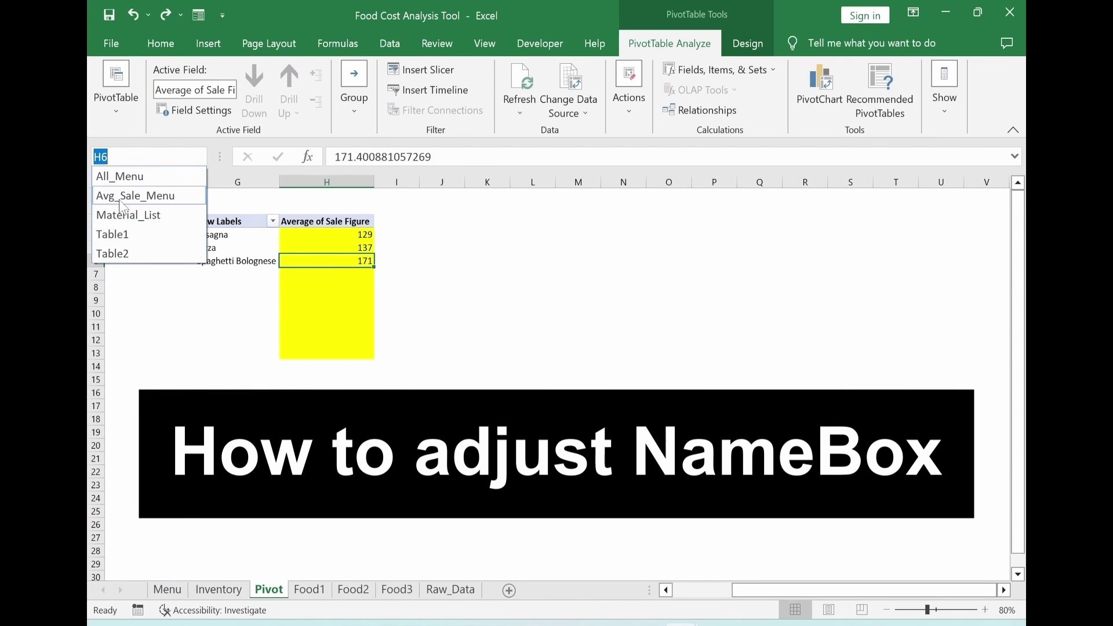
{"action": "left_click", "coordinate": [120, 197]}
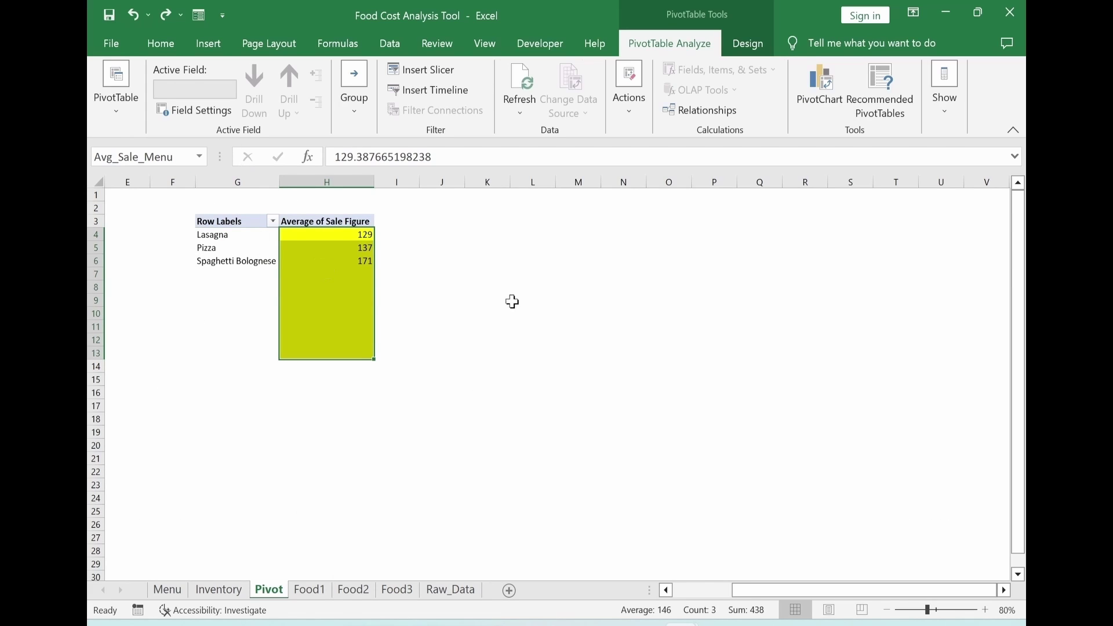
{"action": "left_click", "coordinate": [337, 46]}
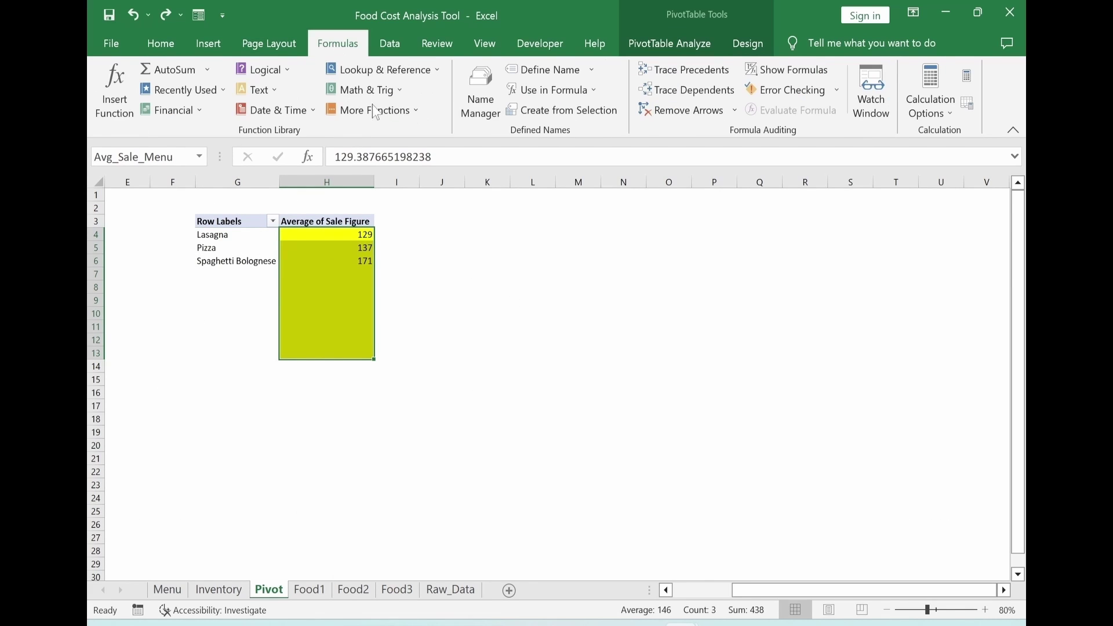
{"action": "left_click", "coordinate": [481, 103]}
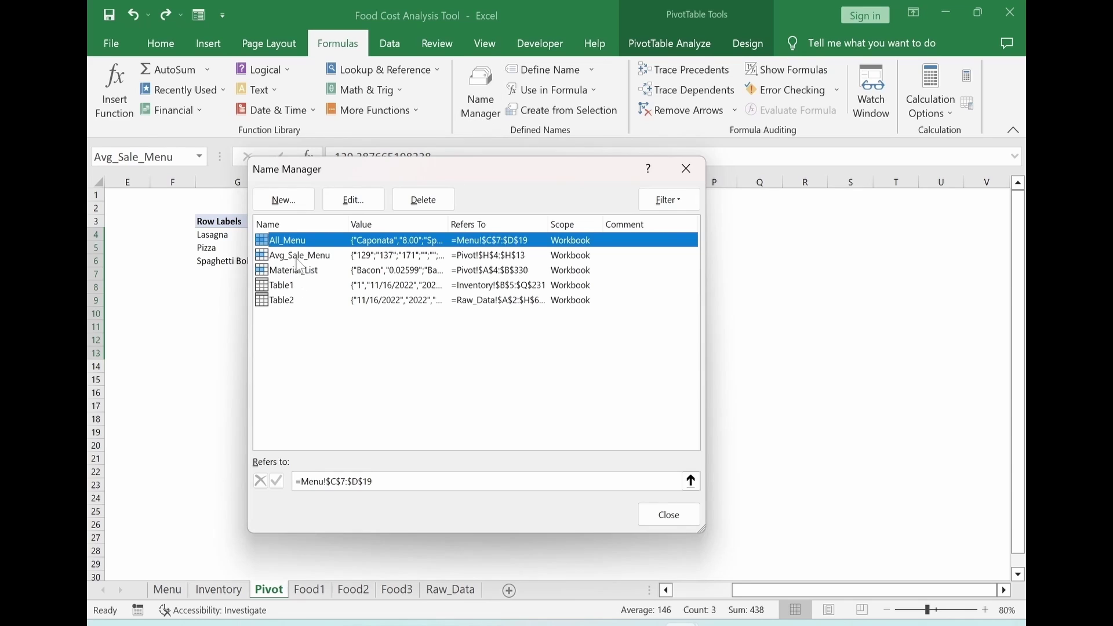
{"action": "left_click", "coordinate": [299, 260]}
{"action": "left_click", "coordinate": [355, 200]}
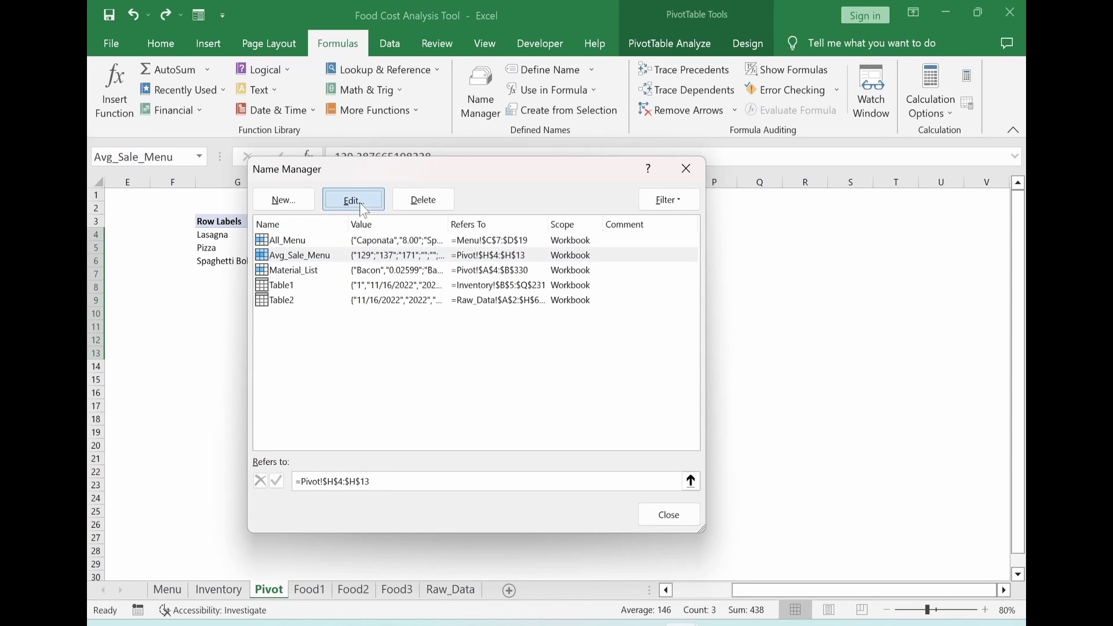
{"action": "left_click", "coordinate": [587, 402]}
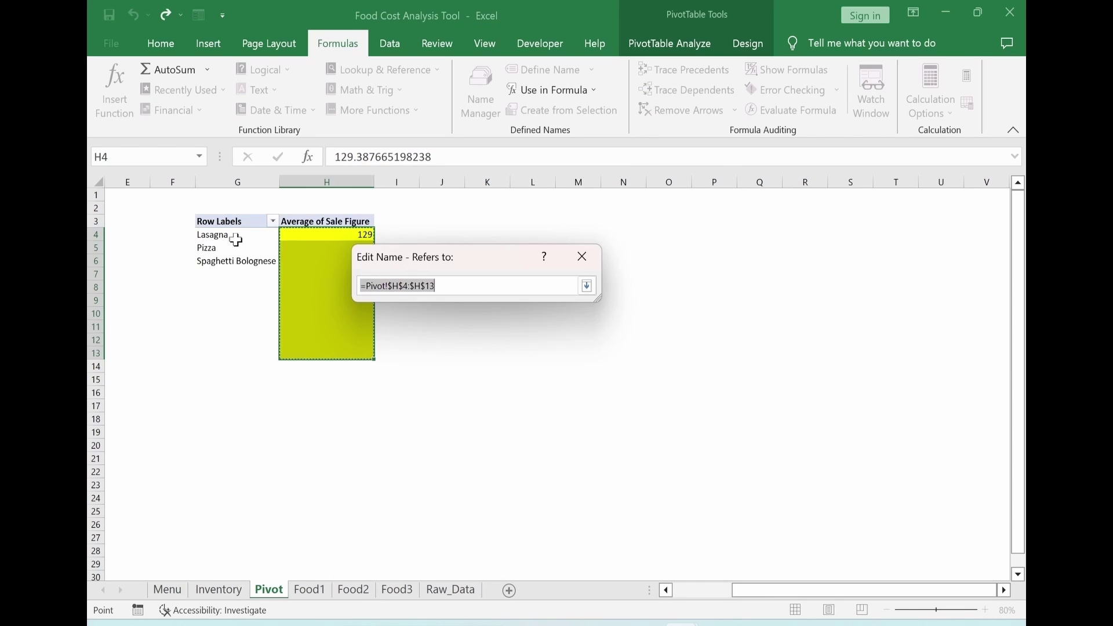
{"action": "left_click_drag", "start_coordinate": [227, 235], "coordinate": [320, 351]}
{"action": "left_click", "coordinate": [492, 427]}
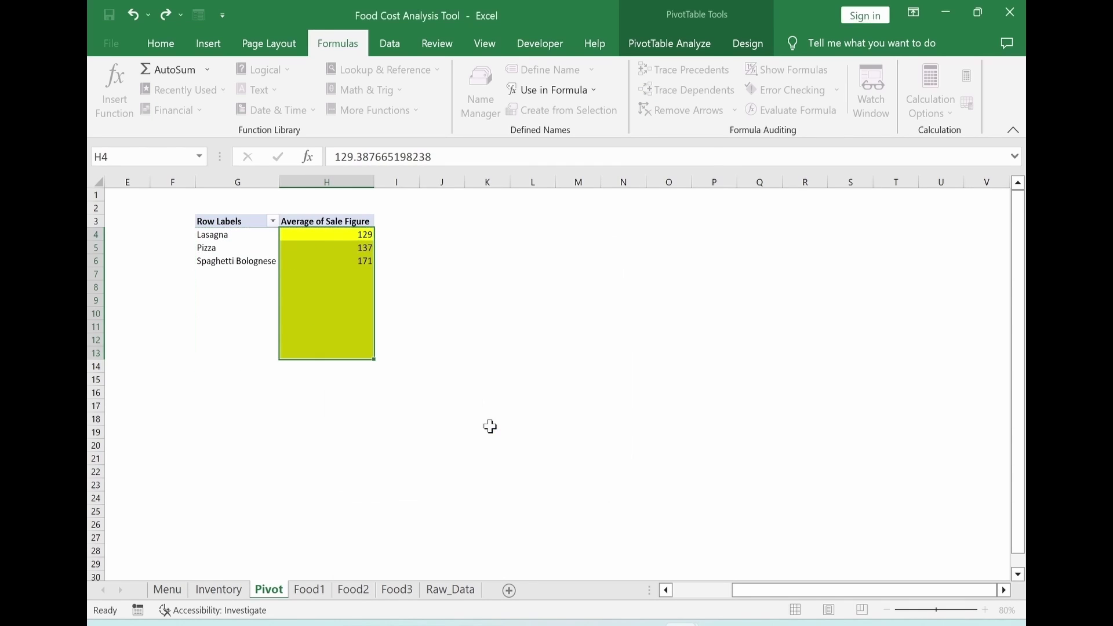
{"action": "left_click", "coordinate": [669, 518]}
Copy the Menu sheet's G8 formula and paste it as formulas only over G8:G19.
{"action": "left_click", "coordinate": [168, 590]}
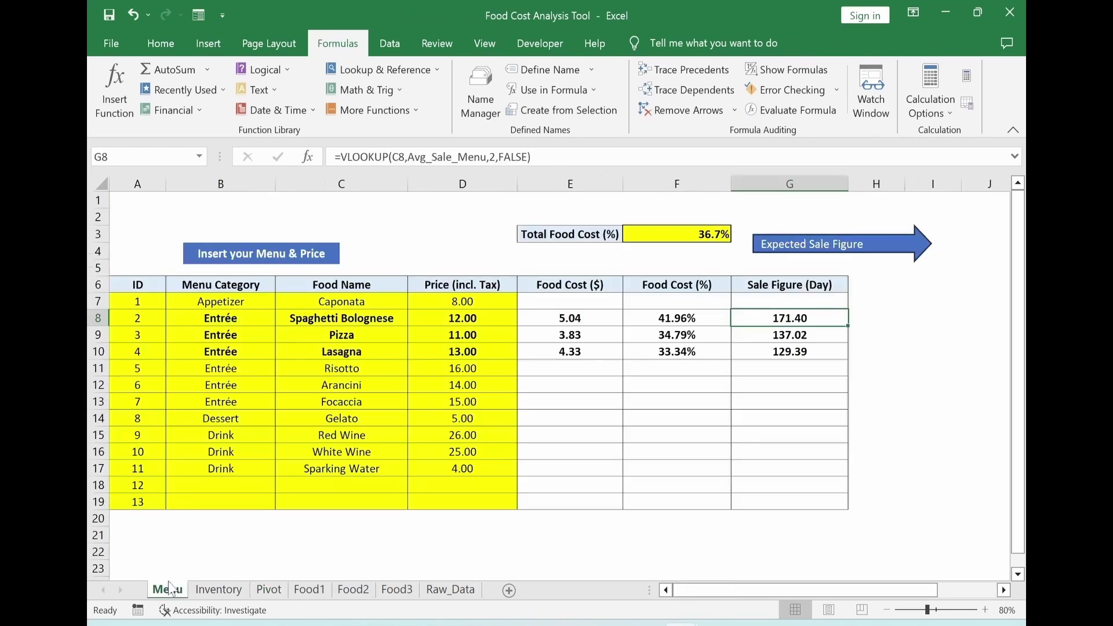
{"action": "key", "text": "ctrl+c"}
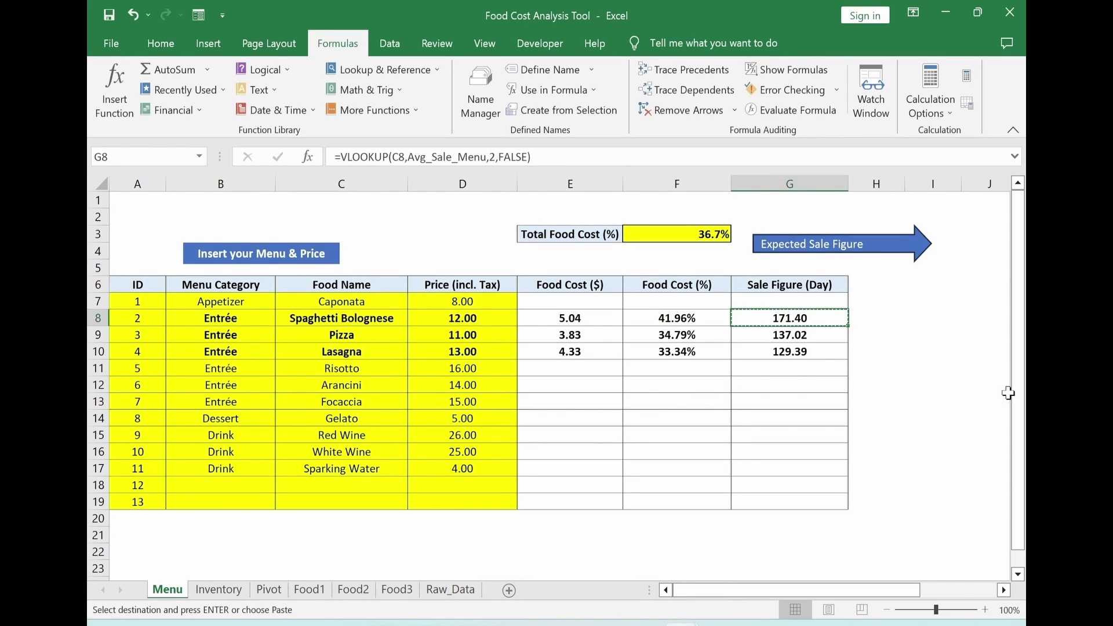
{"action": "key", "text": "shift+Down"}
{"action": "key", "text": "shift+Down"}
{"action": "key", "text": "shift+Down"}
{"action": "key", "text": "shift+Down"}
{"action": "key", "text": "shift+Down"}
{"action": "key", "text": "shift+Down"}
{"action": "key", "text": "shift+Down"}
{"action": "key", "text": "shift+Down"}
{"action": "key", "text": "shift+Down"}
{"action": "key", "text": "shift+Down"}
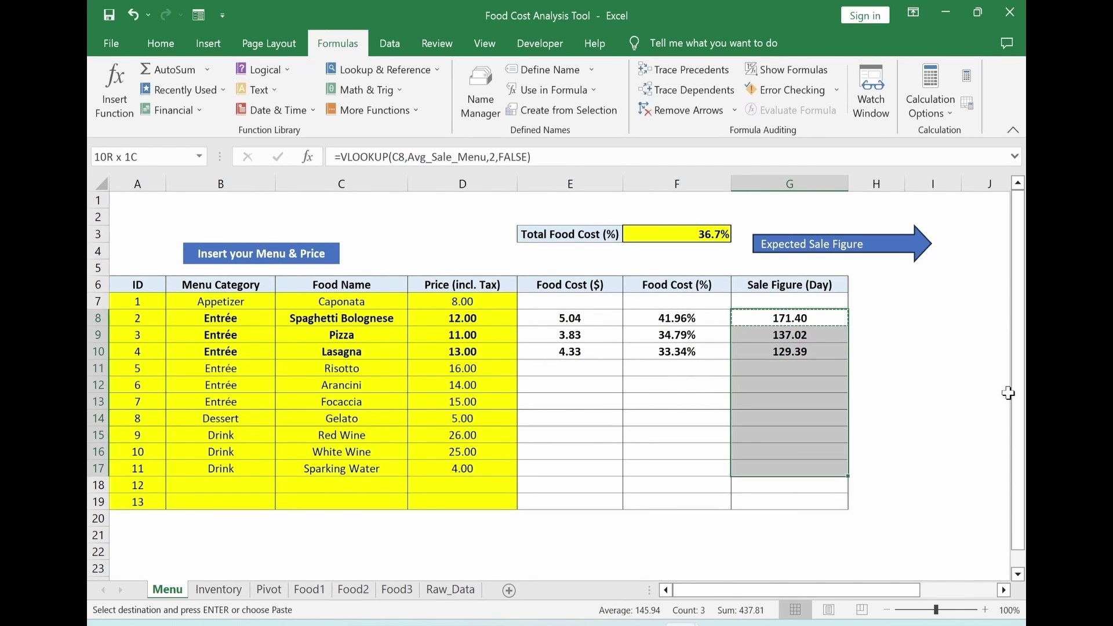
{"action": "key", "text": "shift+Down"}
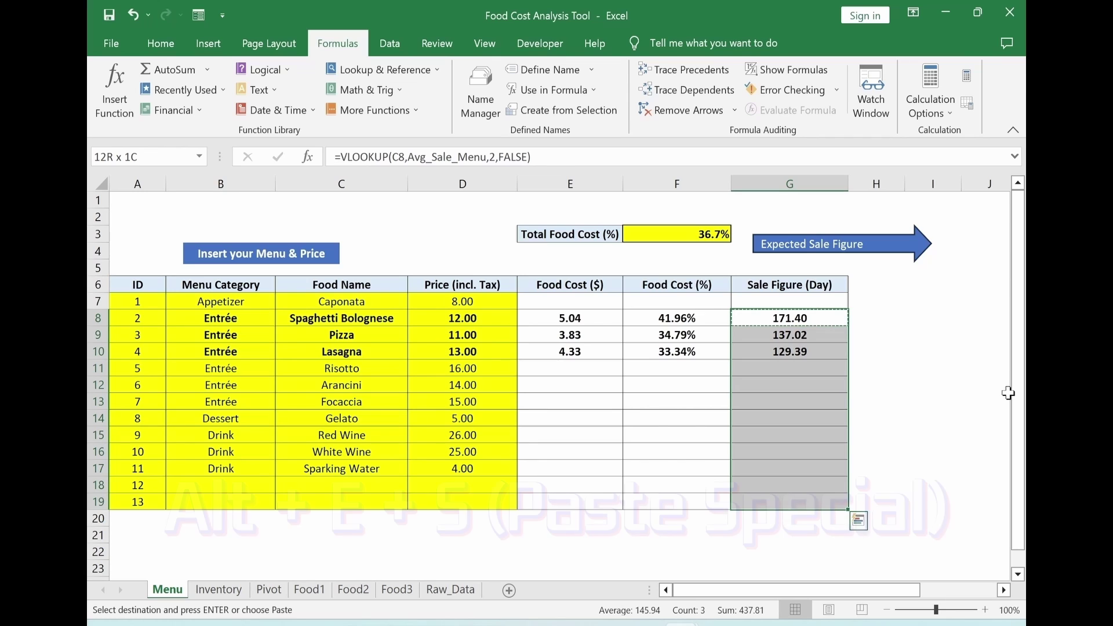
{"action": "key", "text": "alt+e"}
{"action": "key", "text": "s"}
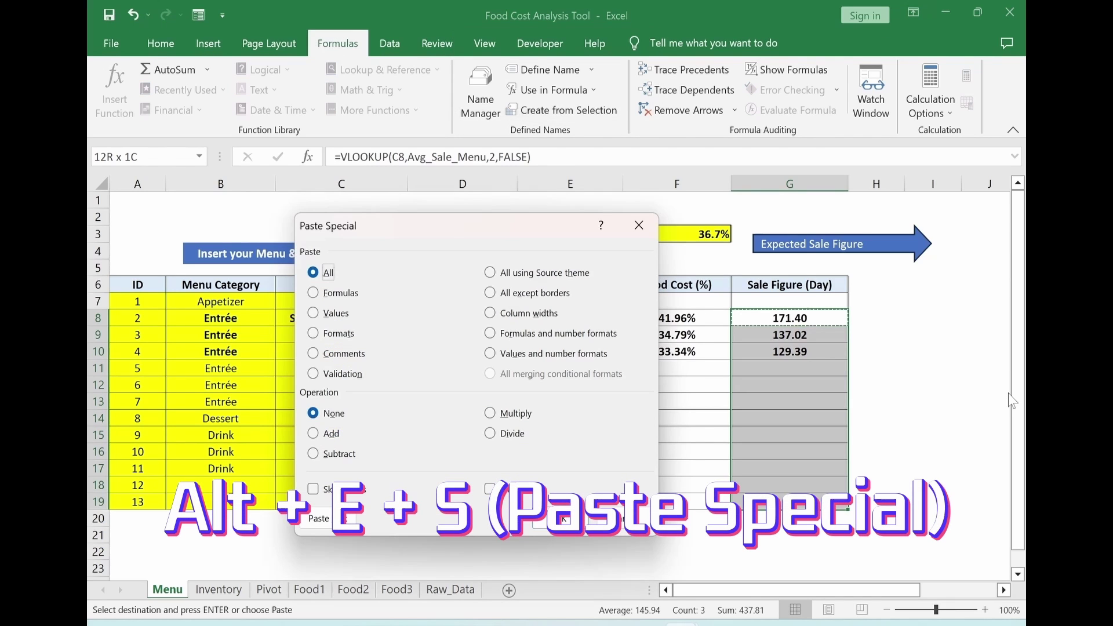
{"action": "left_click", "coordinate": [345, 294]}
{"action": "left_click", "coordinate": [563, 519]}
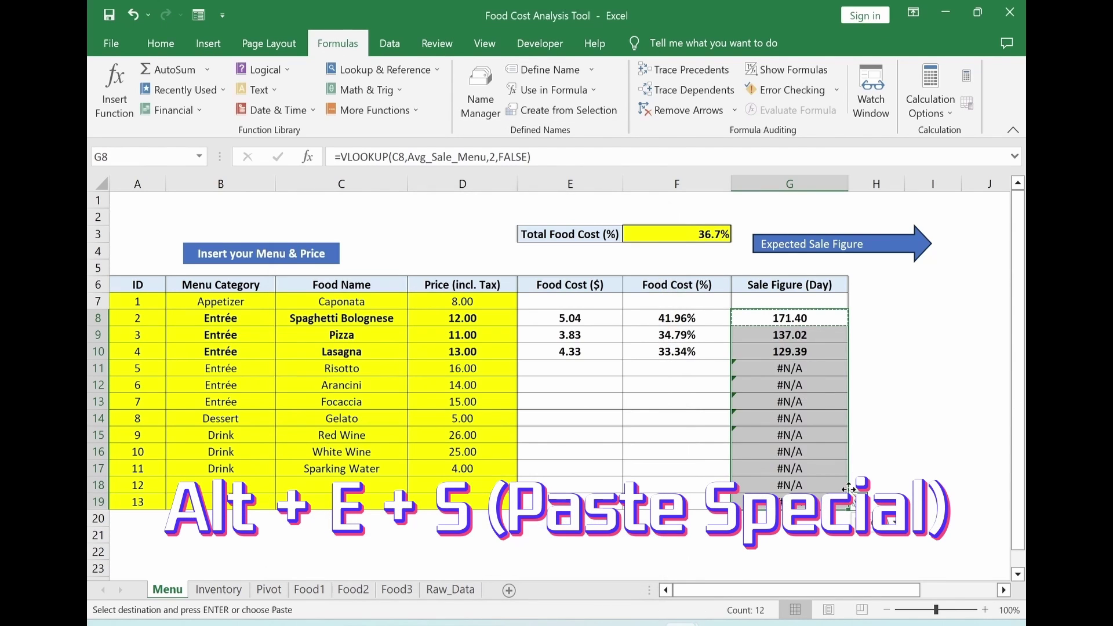
Wrap Risotto's sale figure formula in G11 with IFERROR, returning 0 on error: =IFERROR(VLOOKUP(C11,Avg_Sale_Menu,2,FALSE),0).
{"action": "left_click", "coordinate": [774, 370]}
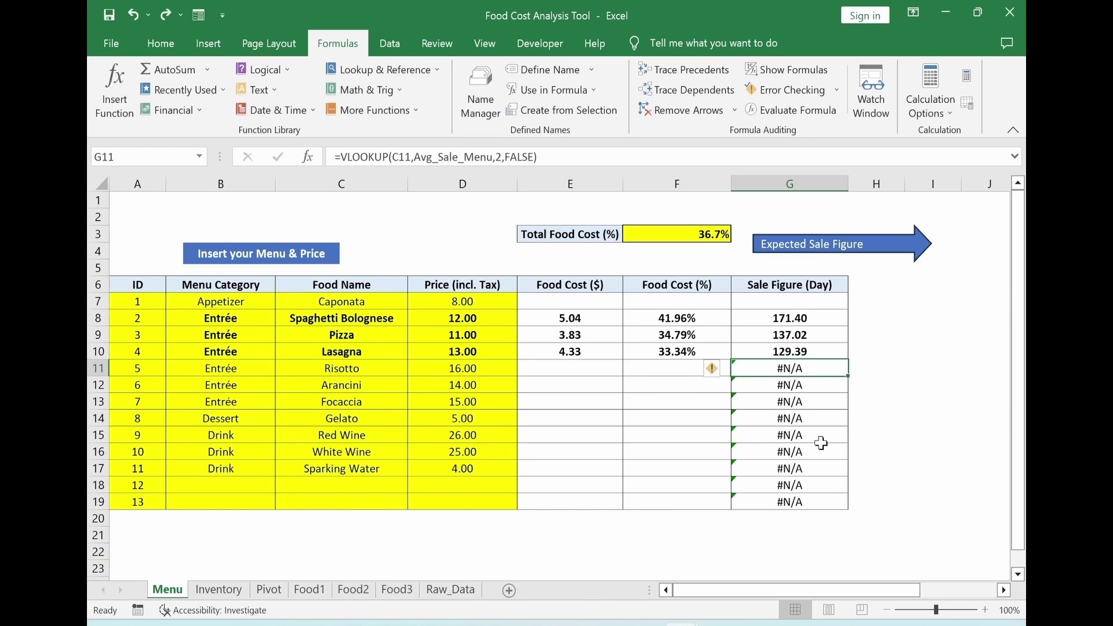
{"action": "key", "text": "F2"}
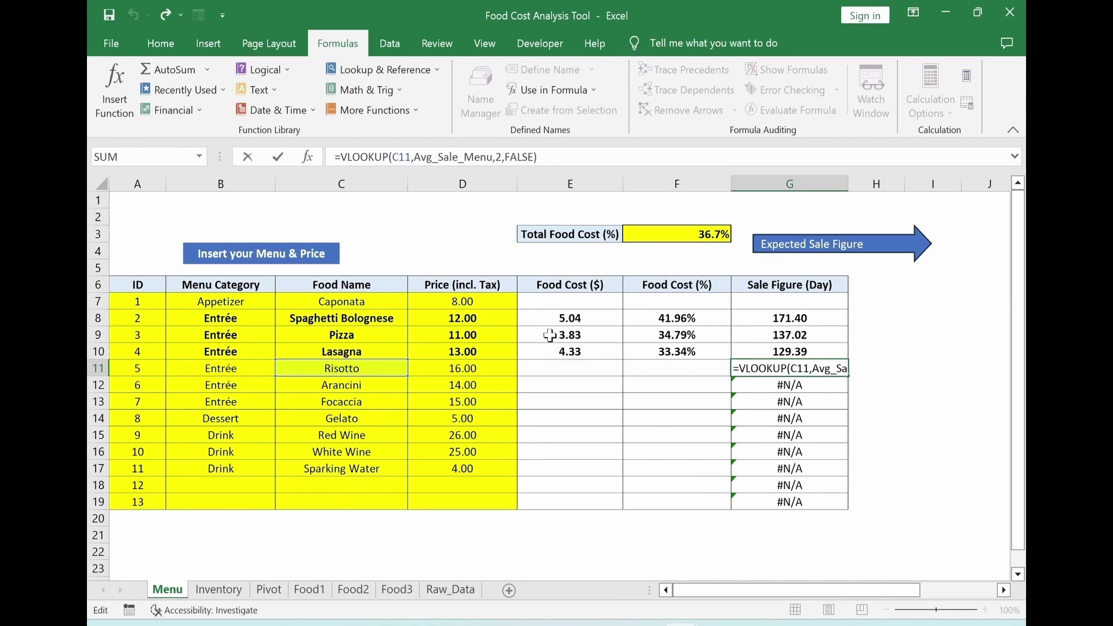
{"action": "type", "text": "if"}
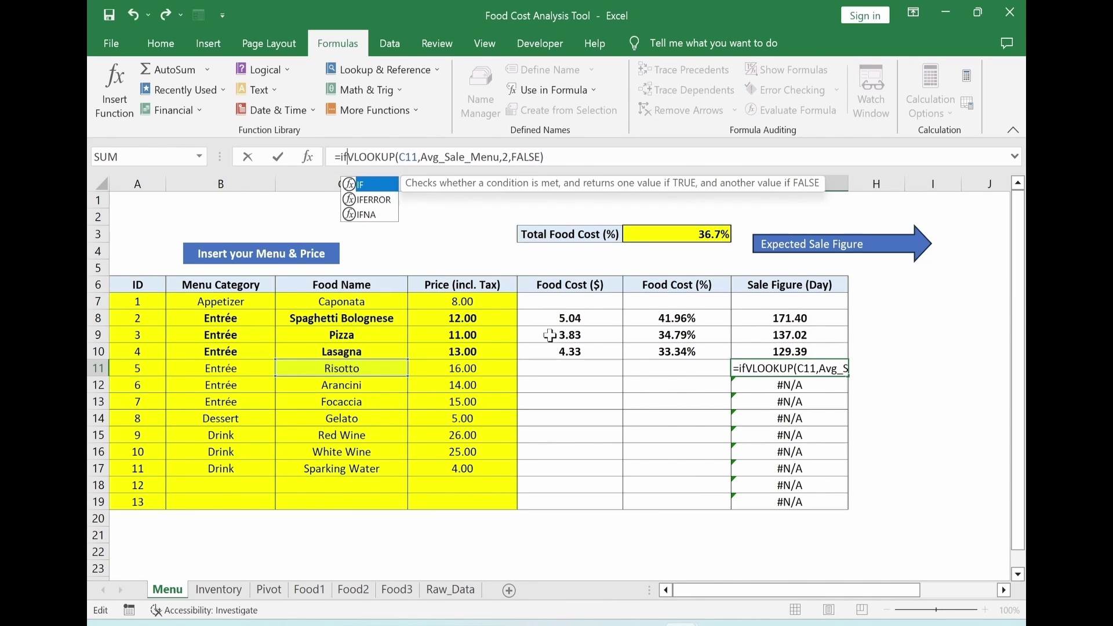
{"action": "left_click", "coordinate": [370, 203]}
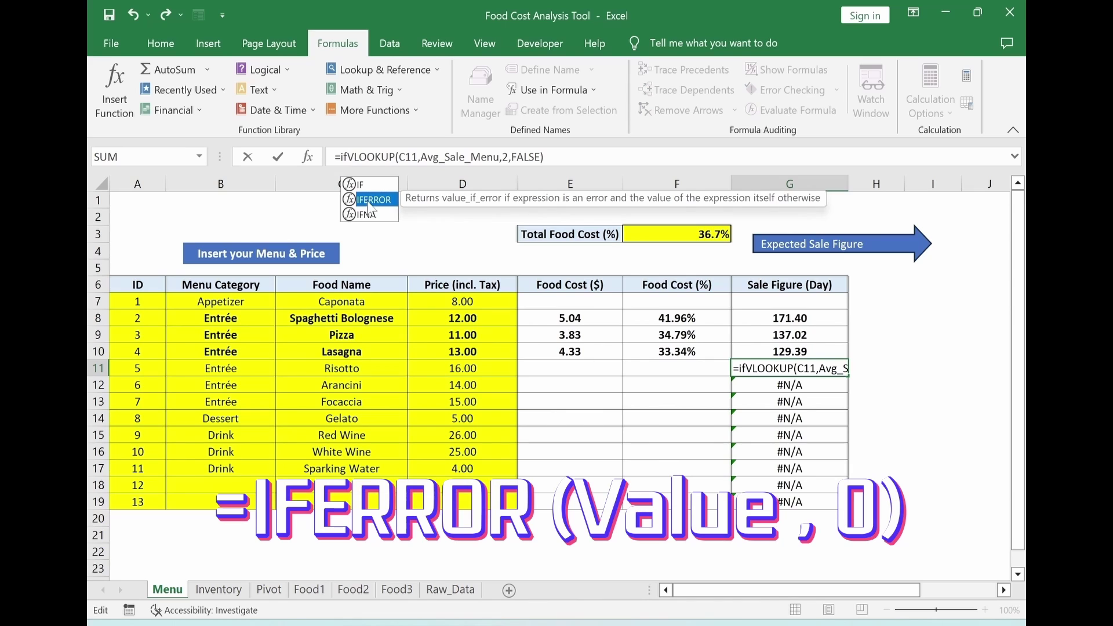
{"action": "double_click", "coordinate": [369, 204]}
{"action": "type", "text": ","}
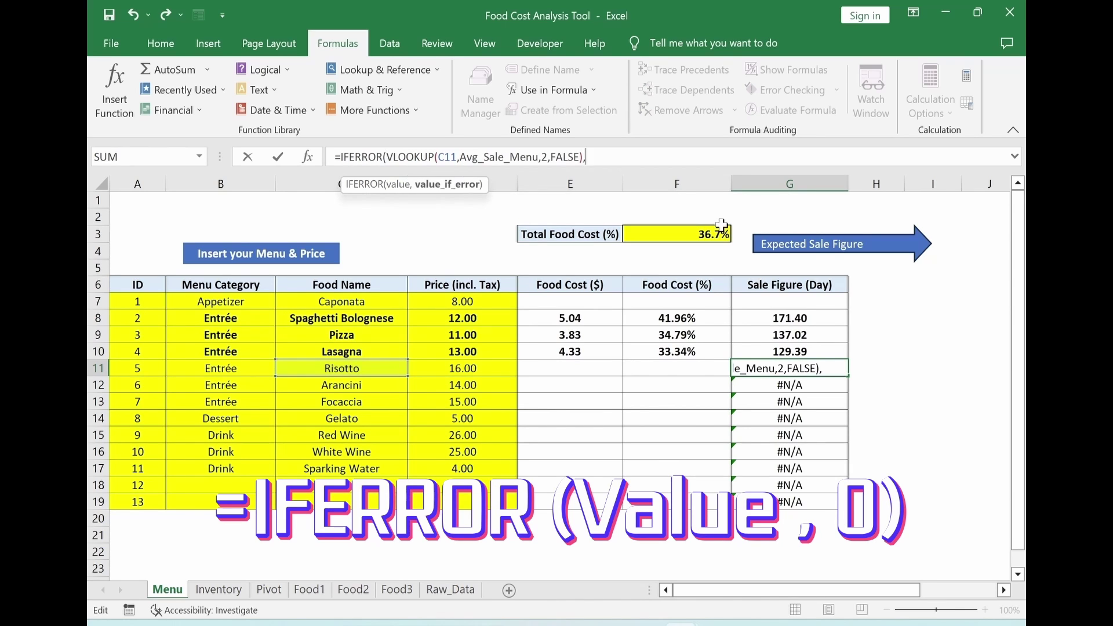
{"action": "type", "text": "0)"}
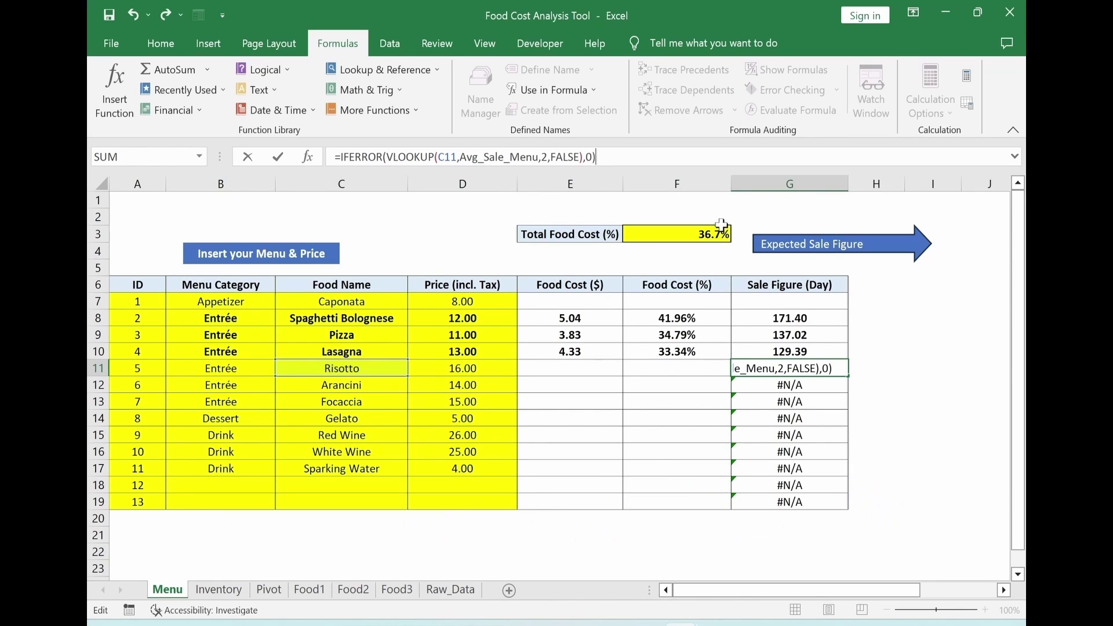
{"action": "key", "text": "Return"}
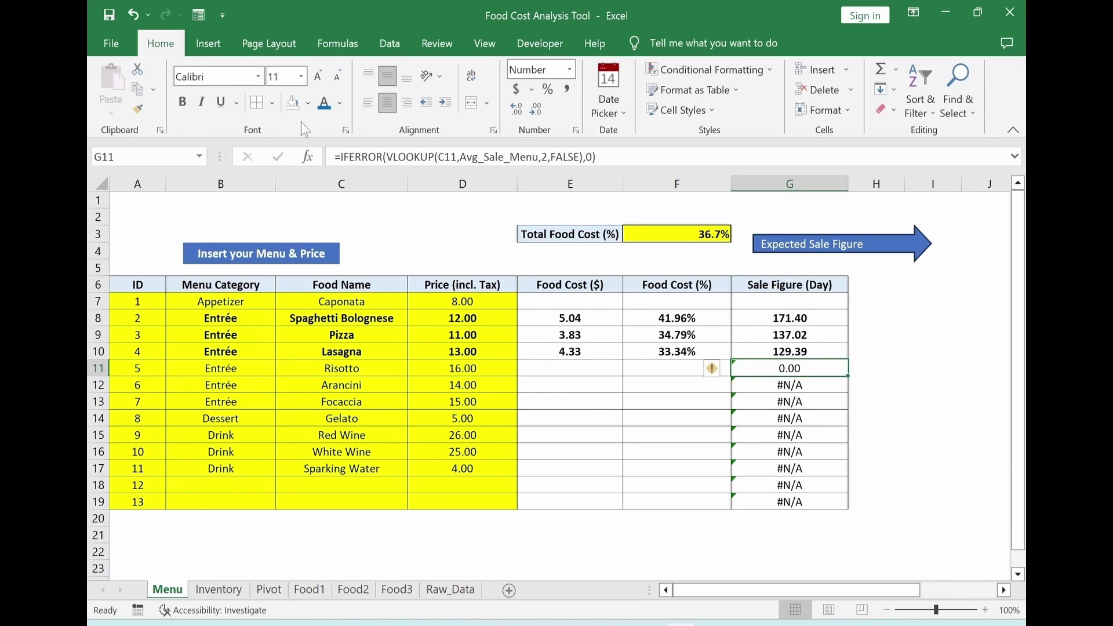
Copy the G11 IFERROR formula and paste it as formulas only over G7:G19 in the Sale Figure (Day) column.
{"action": "key", "text": "ctrl+c"}
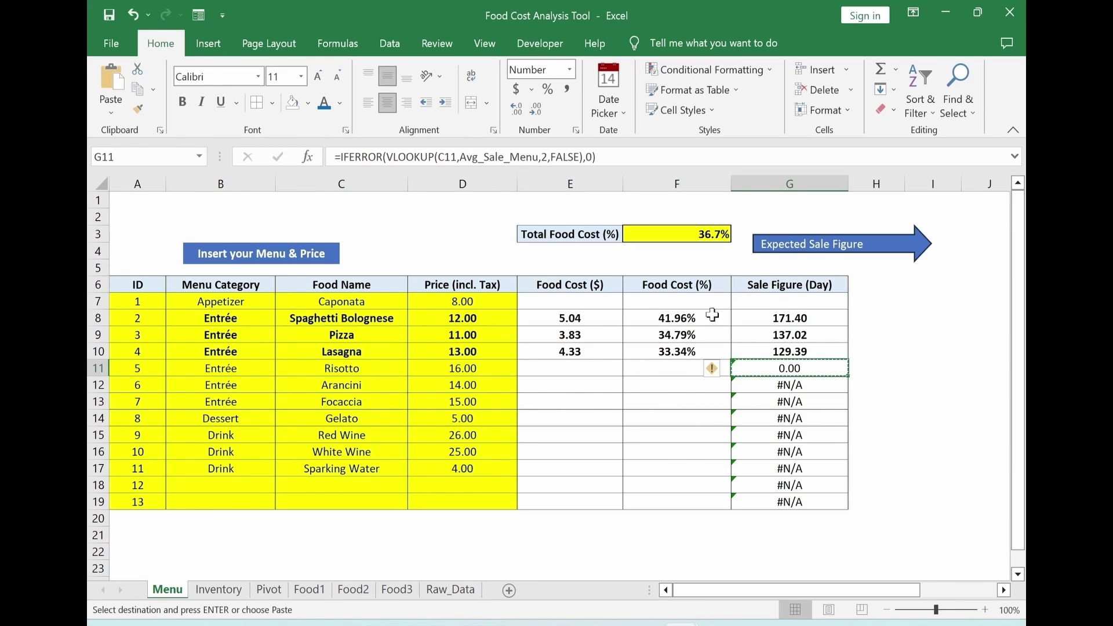
{"action": "left_click_drag", "start_coordinate": [787, 304], "coordinate": [787, 499]}
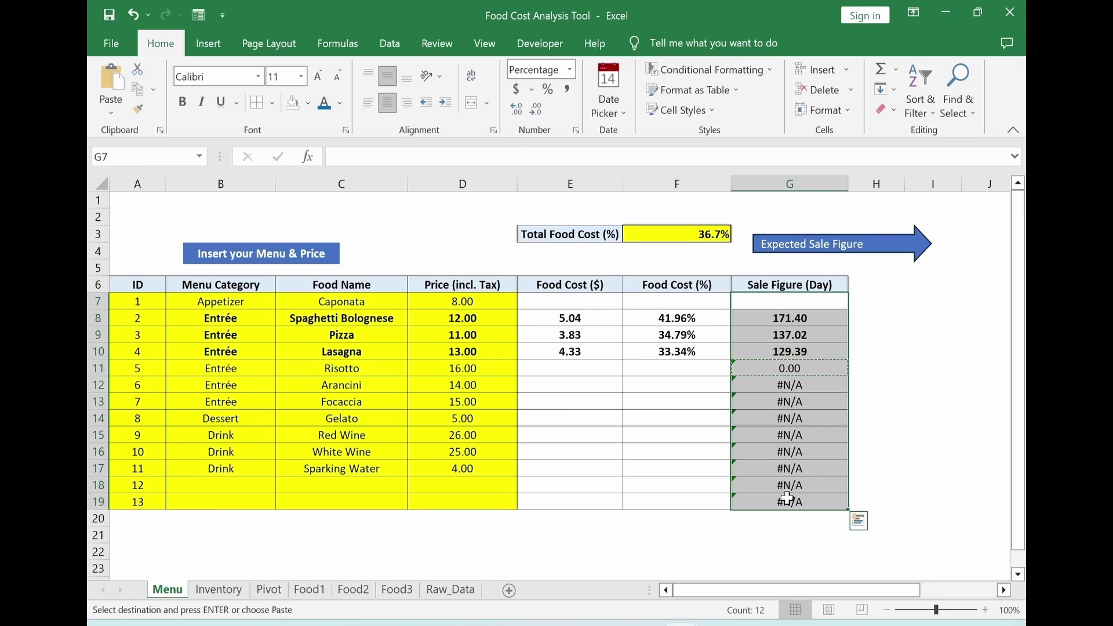
{"action": "key", "text": "alt+e"}
{"action": "key", "text": "s"}
{"action": "key", "text": "f"}
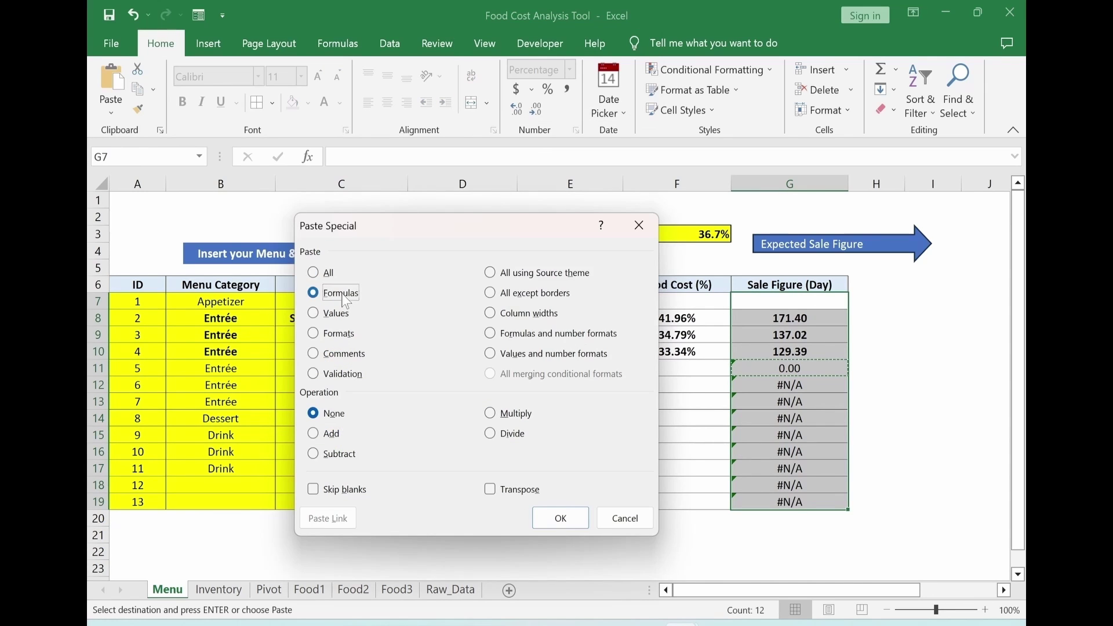
{"action": "key", "text": "Return"}
{"action": "left_click", "coordinate": [933, 417]}
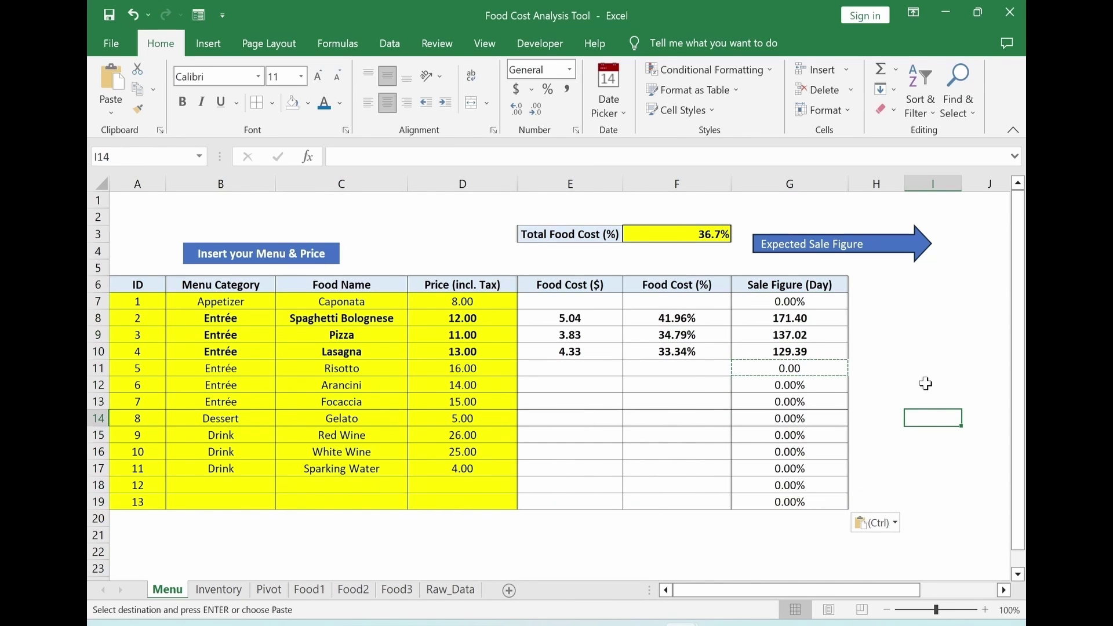
Copy G11 and paste only its formats onto G12:G19, so the daily sale figures use its number format.
{"action": "left_click_drag", "start_coordinate": [799, 385], "coordinate": [803, 496]}
{"action": "left_click", "coordinate": [795, 368]}
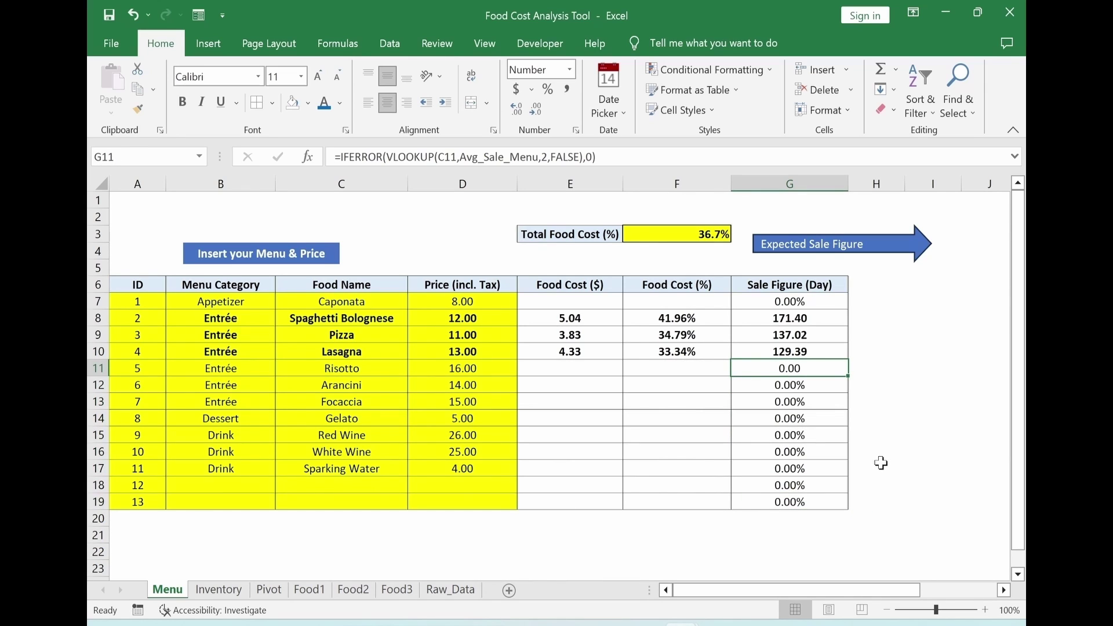
{"action": "key", "text": "ctrl+c"}
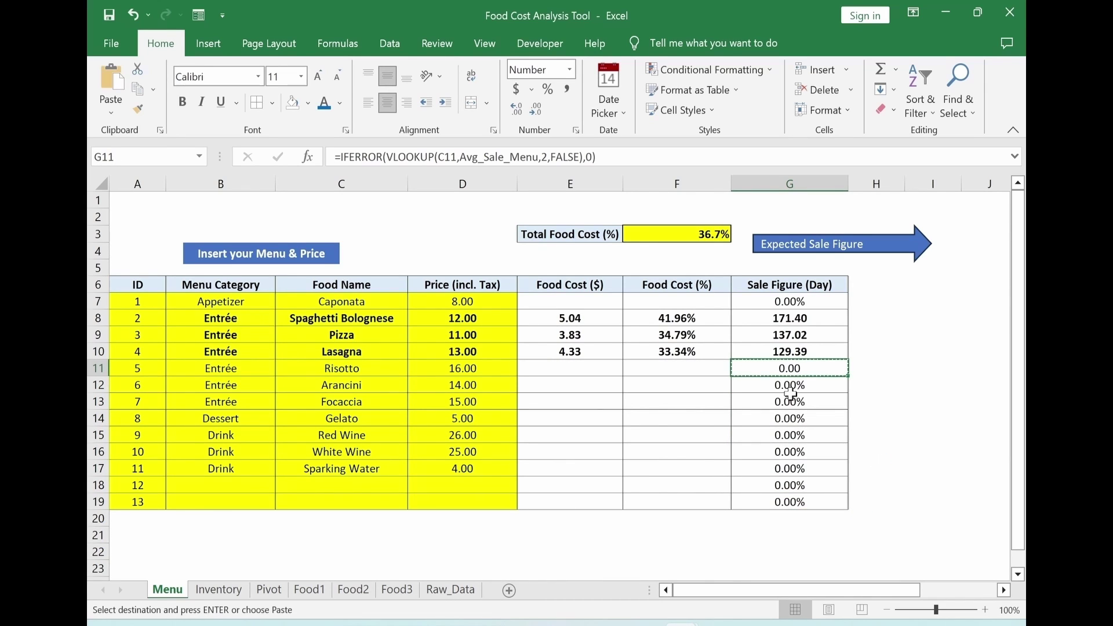
{"action": "left_click_drag", "start_coordinate": [790, 392], "coordinate": [792, 495]}
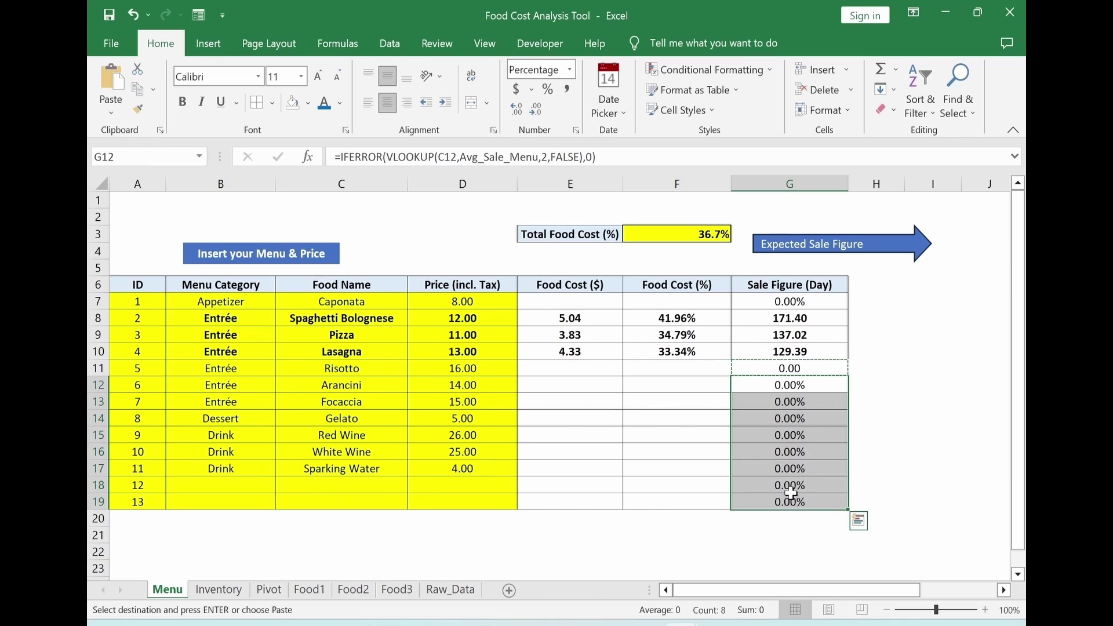
{"action": "key", "text": "alt"}
{"action": "key", "text": "e"}
{"action": "key", "text": "s"}
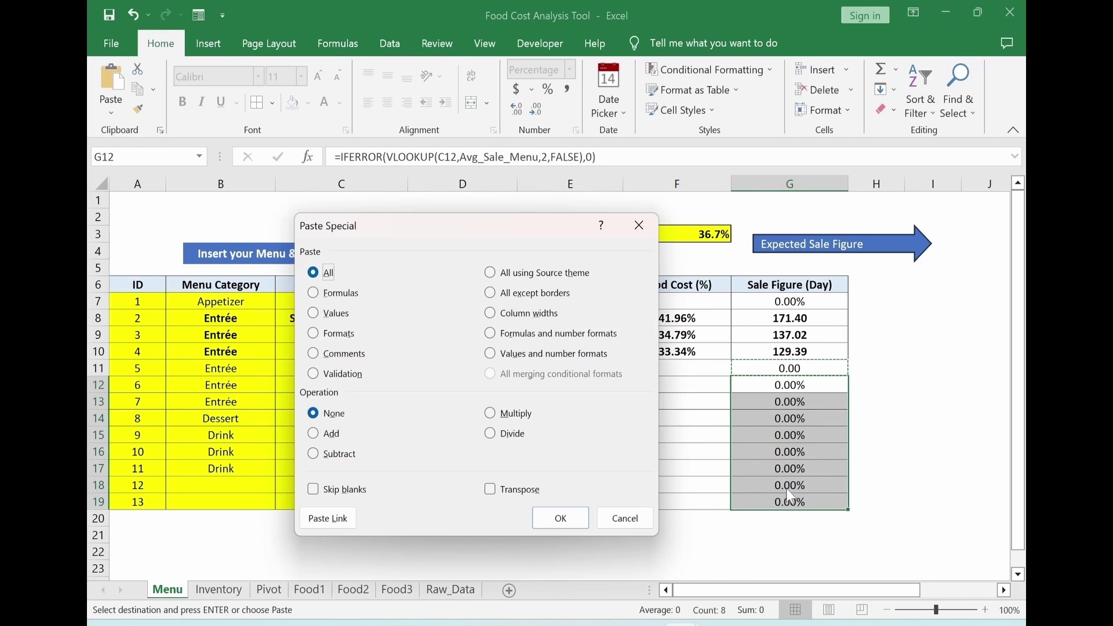
{"action": "left_click", "coordinate": [314, 333]}
{"action": "left_click", "coordinate": [560, 518]}
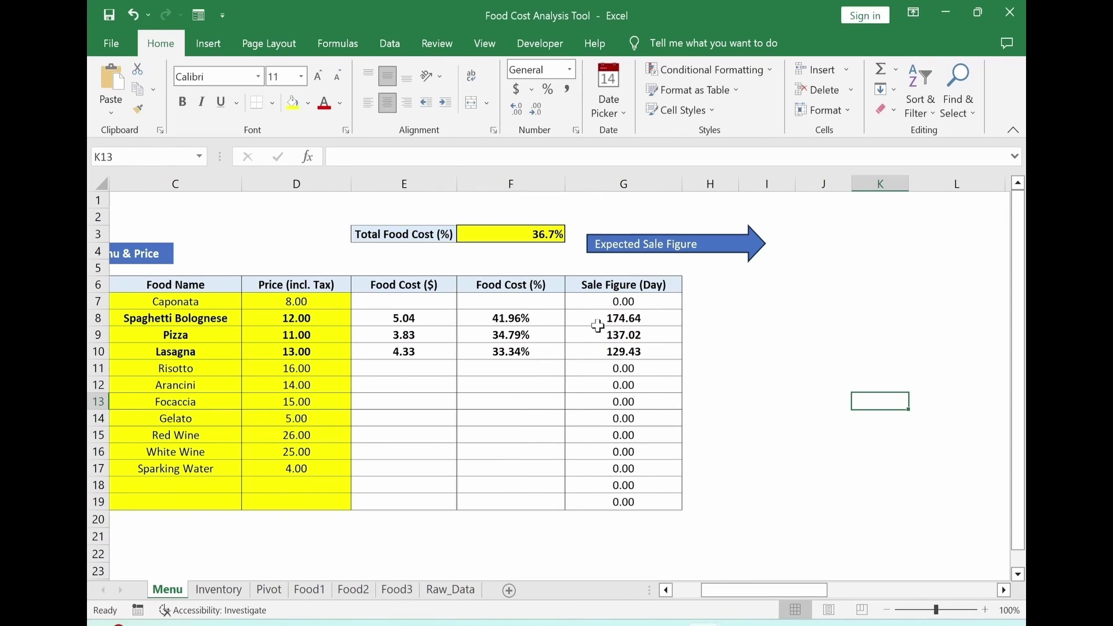
Total the daily sale figures in G20 with =SUM(G7:G19).
{"action": "left_click_drag", "start_coordinate": [603, 300], "coordinate": [602, 504]}
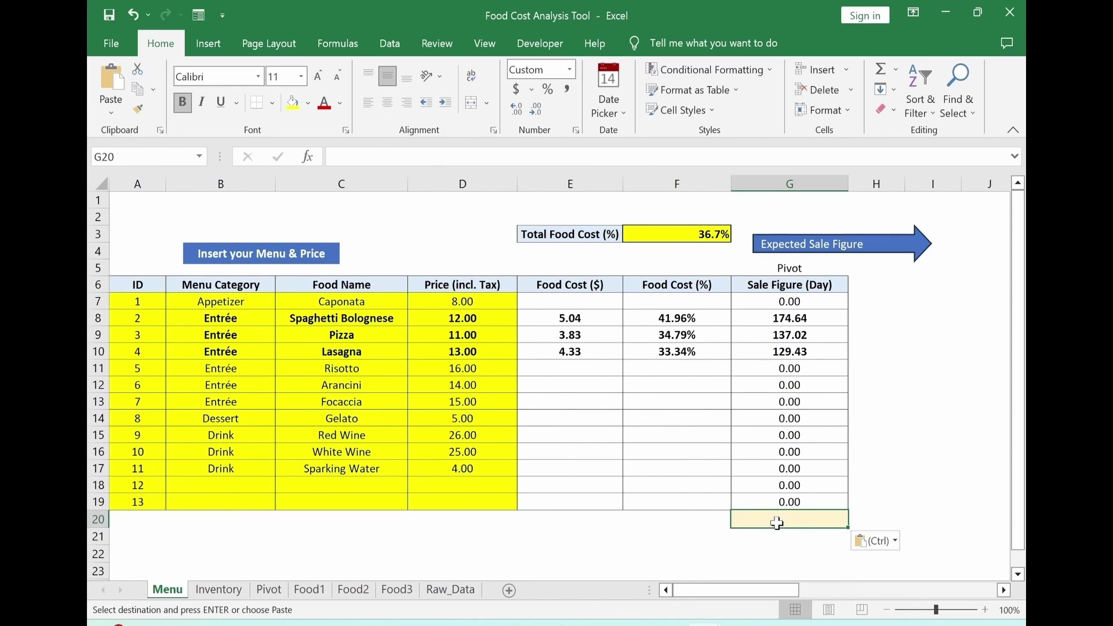
{"action": "type", "text": "="}
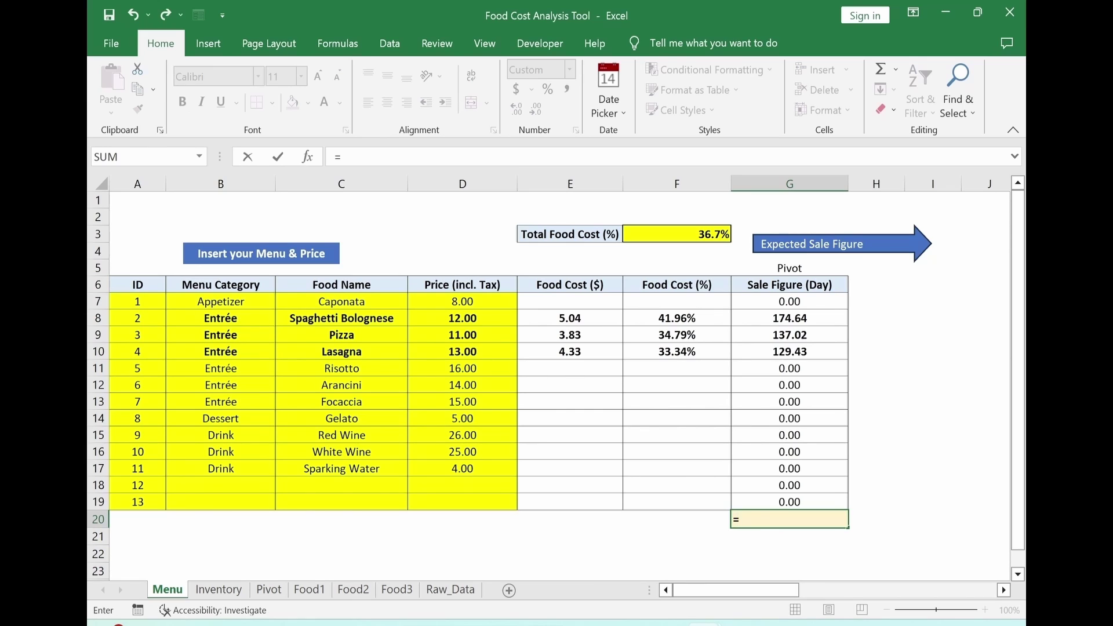
{"action": "type", "text": "sum("}
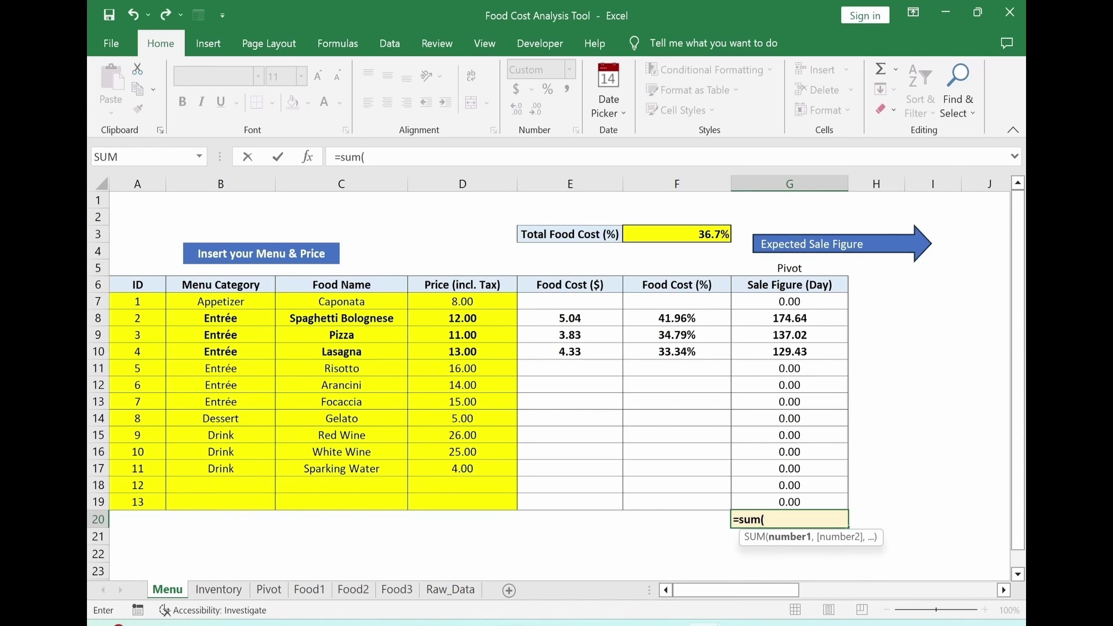
{"action": "left_click_drag", "start_coordinate": [782, 299], "coordinate": [791, 502]}
{"action": "type", "text": ")"}
{"action": "key", "text": "Return"}
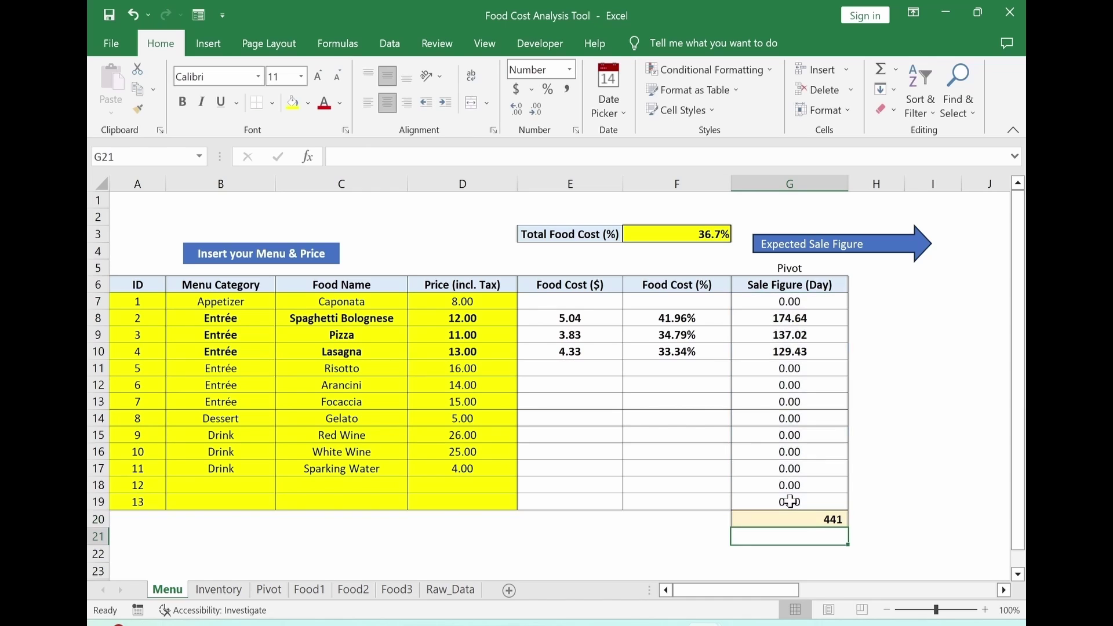
{"action": "left_click", "coordinate": [802, 524]}
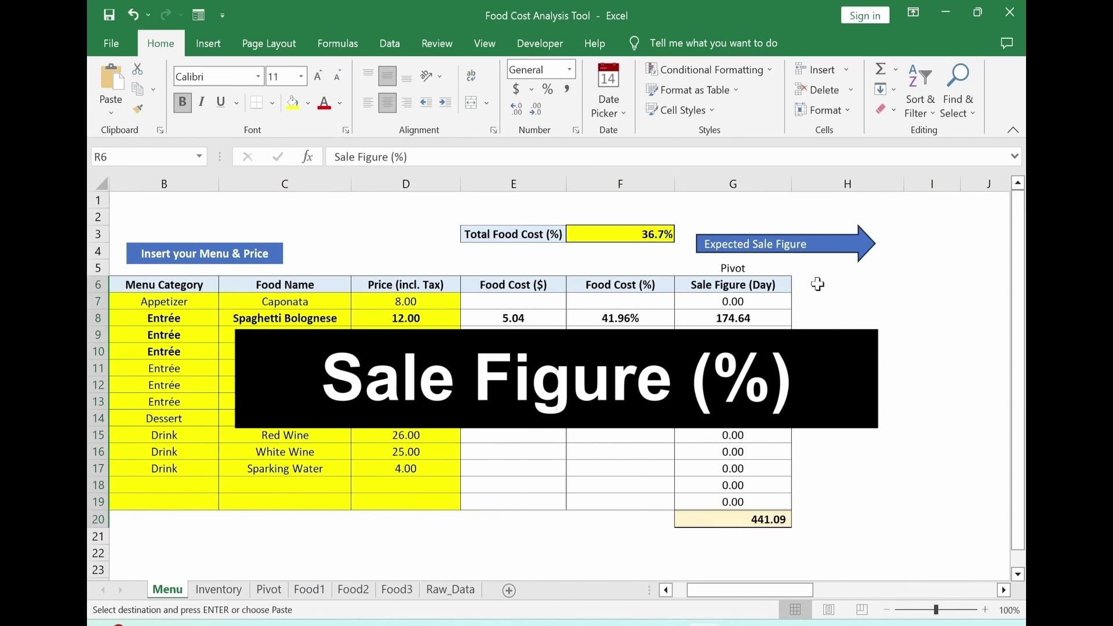
Paste the copied Sale Figure (%) column block at H6 and enter =G7/$G$20 in H7.
{"action": "left_click", "coordinate": [818, 284]}
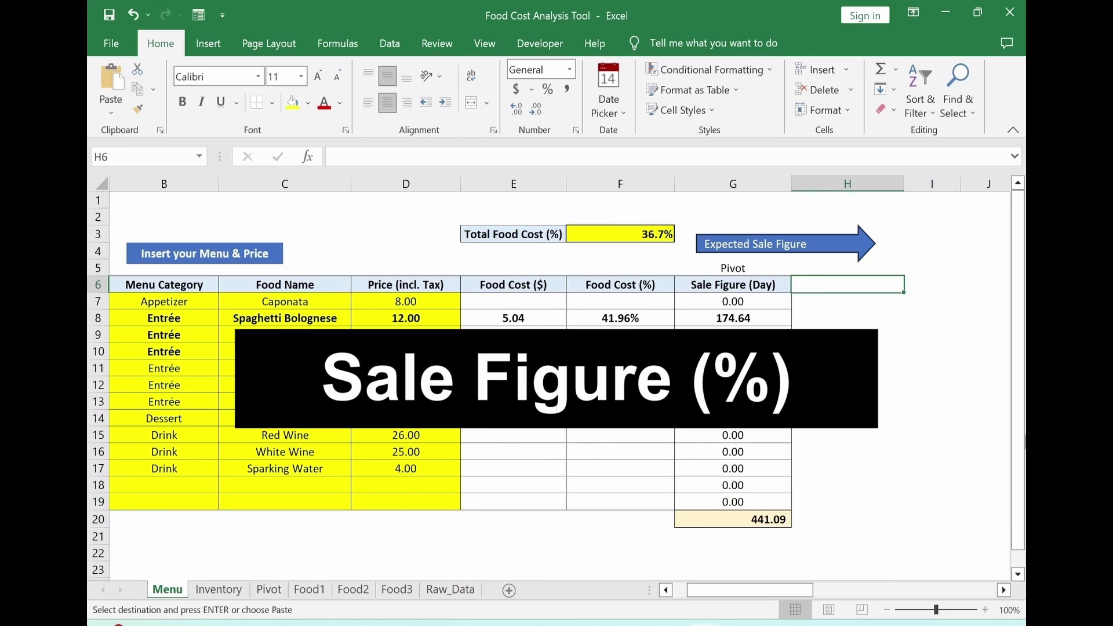
{"action": "key", "text": "ctrl+v"}
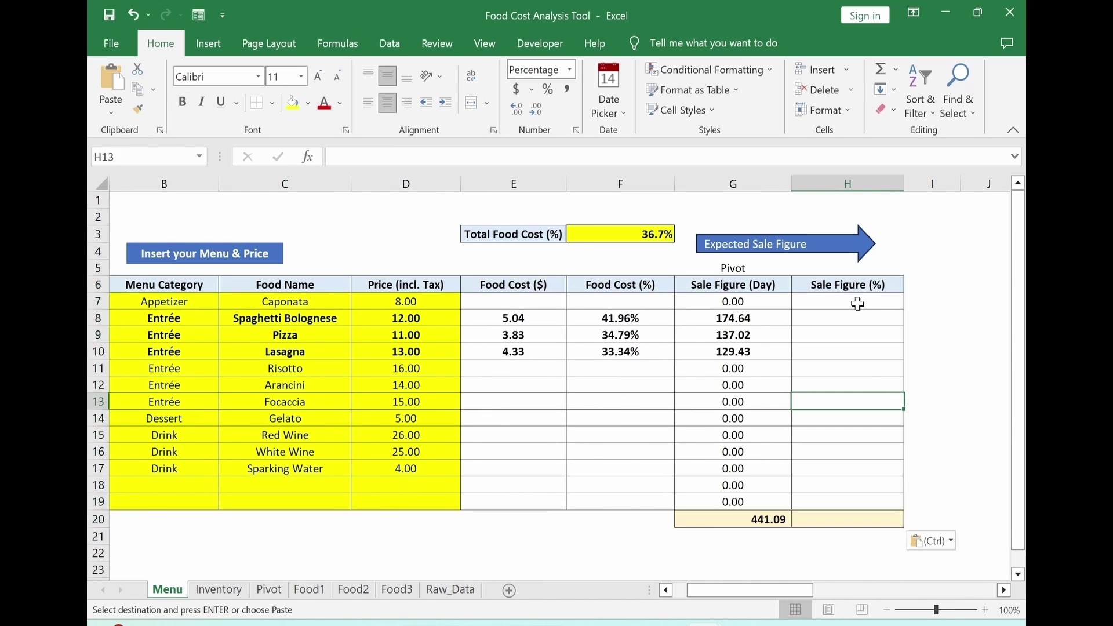
{"action": "left_click", "coordinate": [858, 304]}
{"action": "key", "text": "Escape"}
{"action": "type", "text": "="}
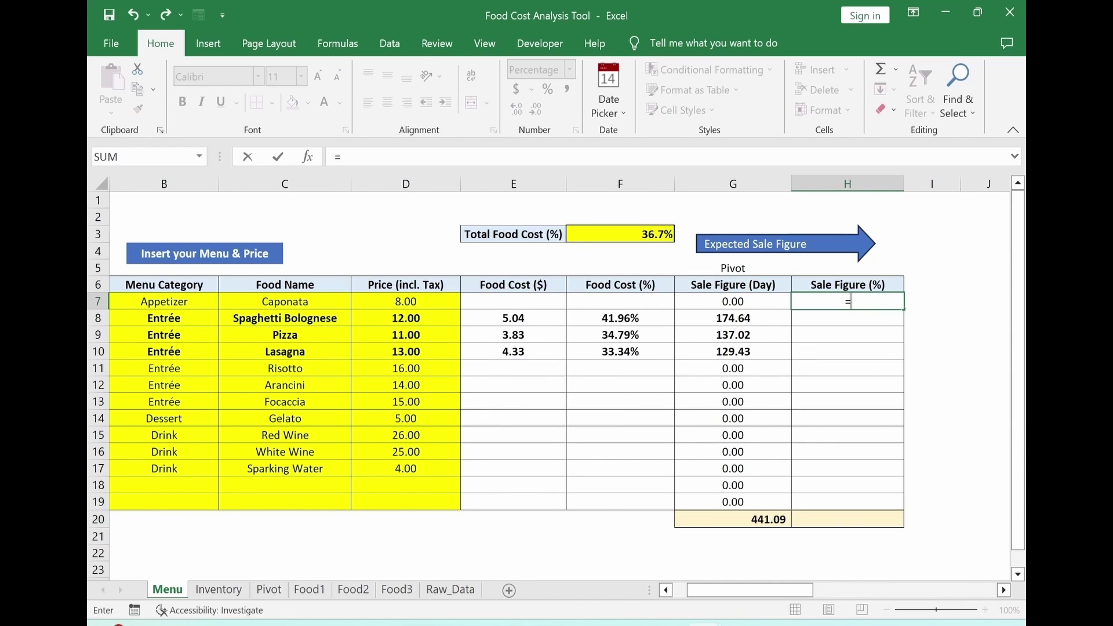
{"action": "left_click", "coordinate": [735, 300]}
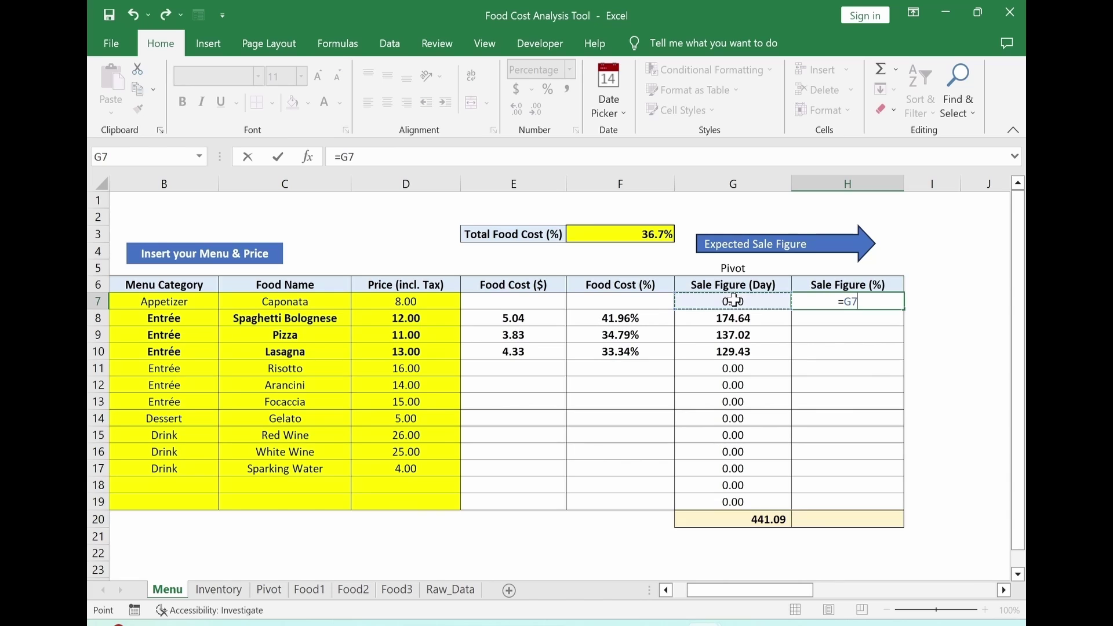
{"action": "type", "text": "/"}
{"action": "left_click", "coordinate": [740, 520]}
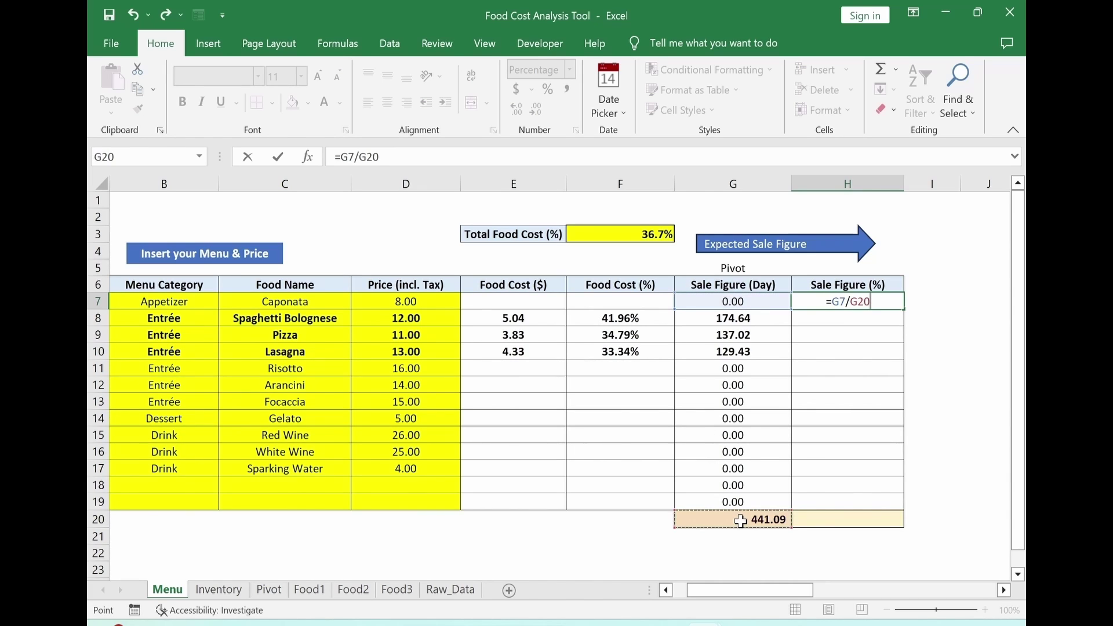
{"action": "key", "text": "F4"}
{"action": "key", "text": "Return"}
Fill the sale percentage formula in H7 down through H19.
{"action": "left_click", "coordinate": [847, 306]}
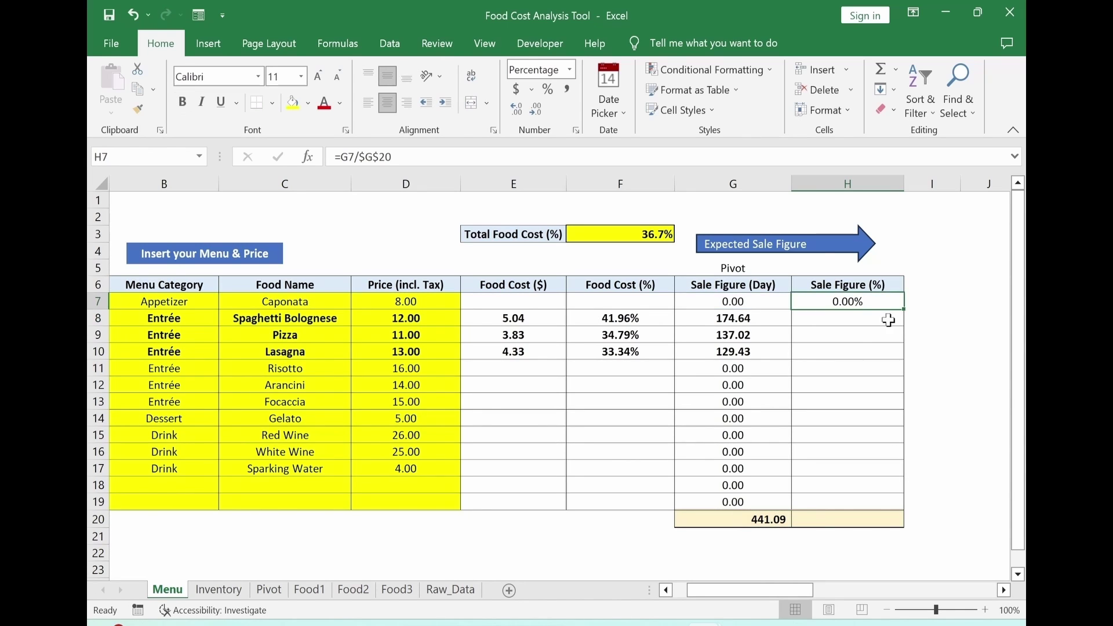
{"action": "left_click_drag", "start_coordinate": [904, 310], "coordinate": [897, 512]}
{"action": "left_click", "coordinate": [960, 432]}
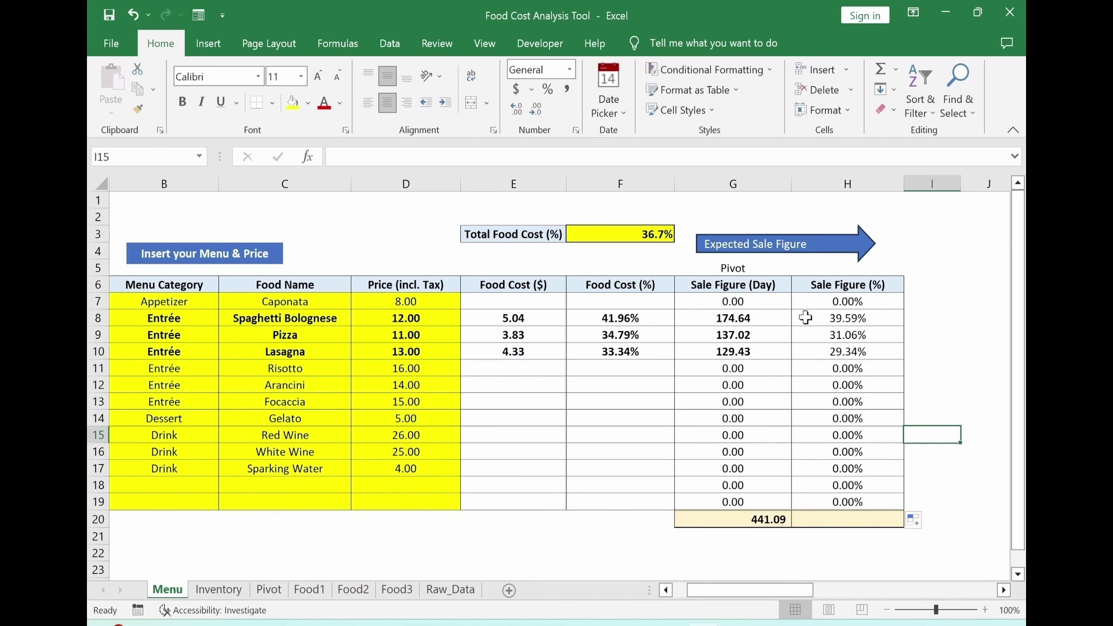
Copy the G20 total formula into H20 and format that cell as a percentage.
{"action": "left_click", "coordinate": [716, 515]}
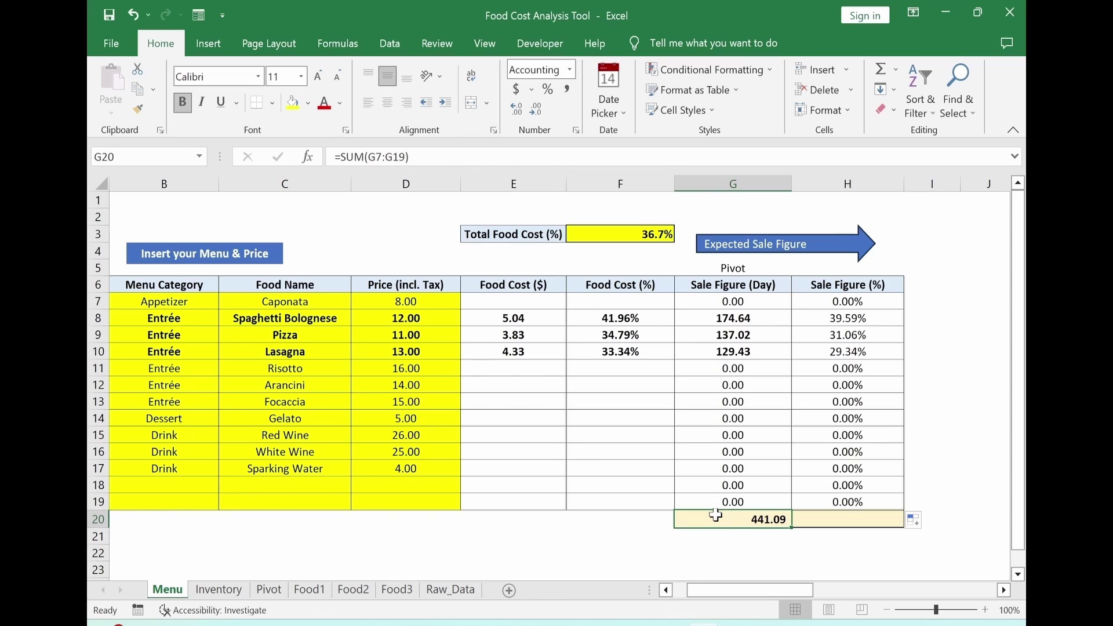
{"action": "key", "text": "ctrl+c"}
{"action": "key", "text": "Right"}
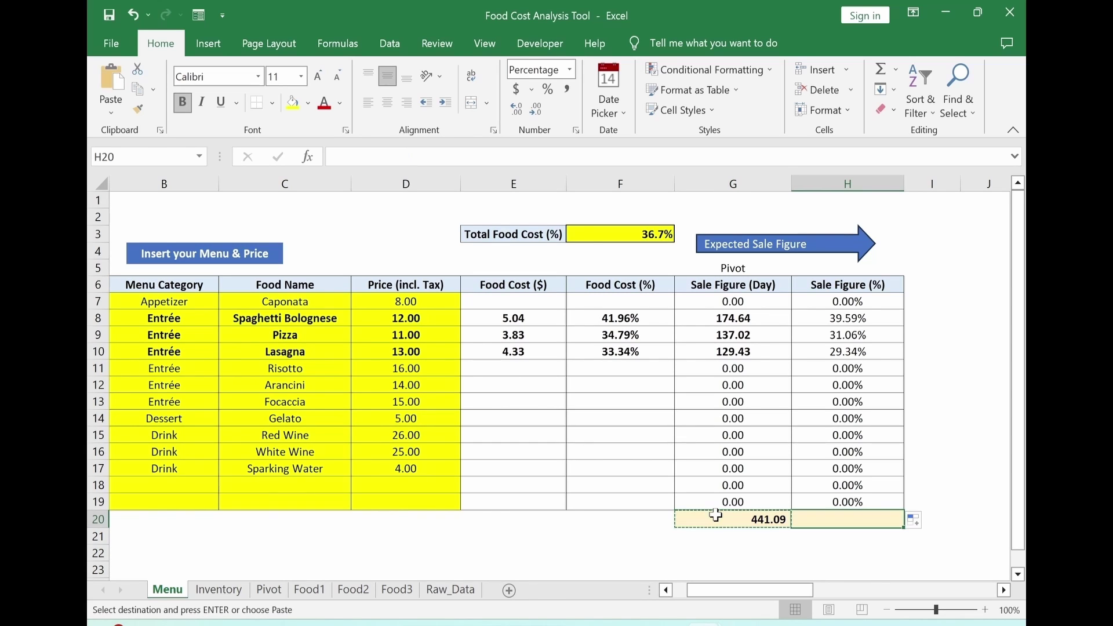
{"action": "key", "text": "ctrl+v"}
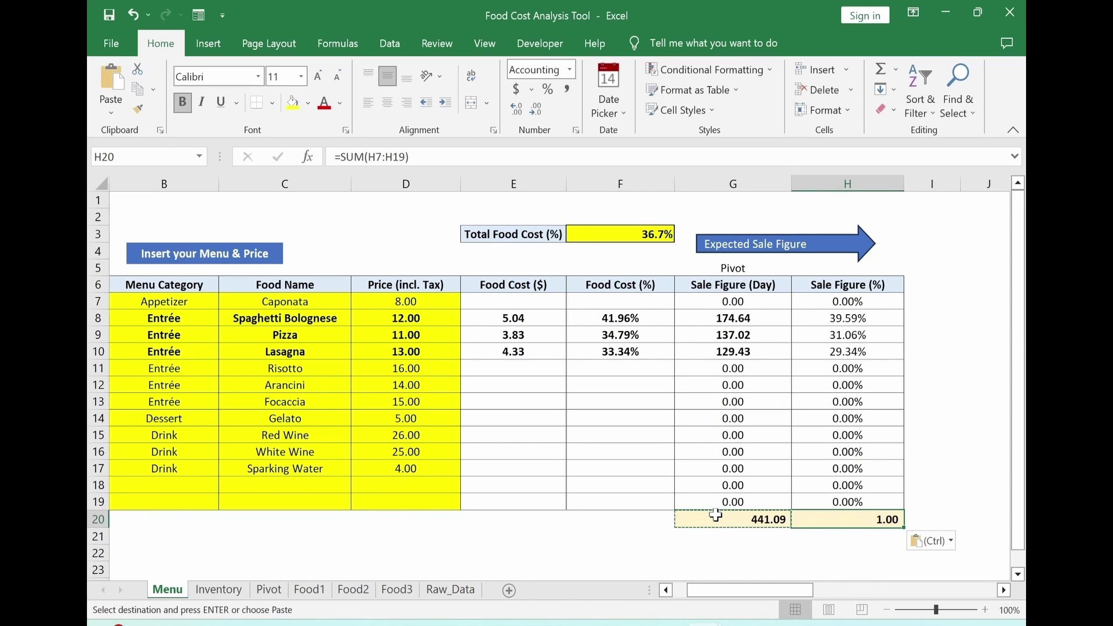
{"action": "left_click", "coordinate": [548, 95]}
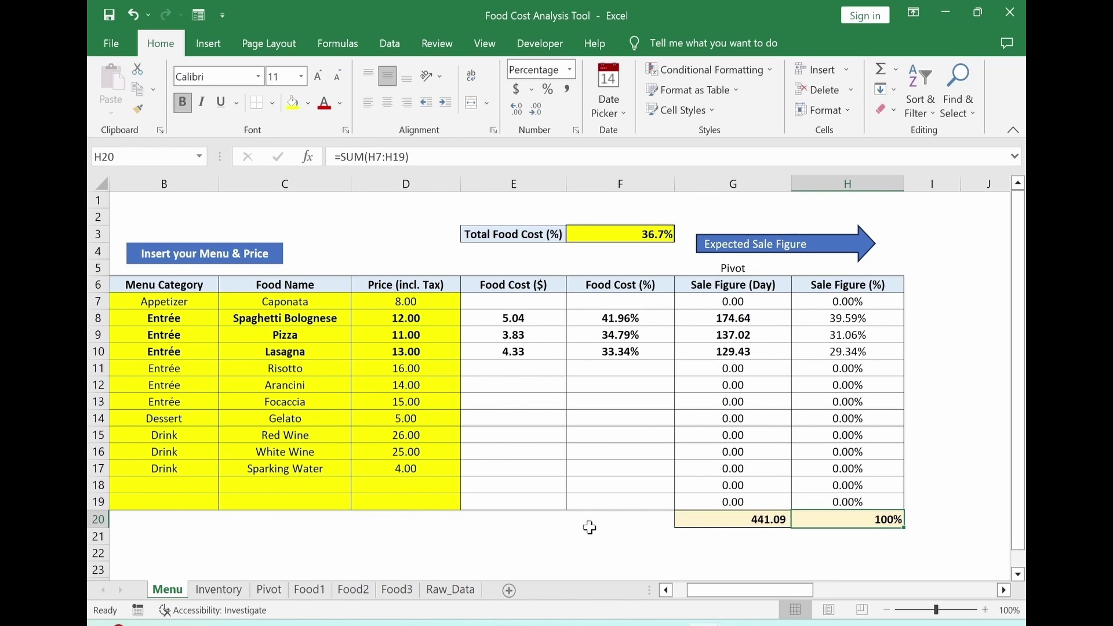
Paste the copied Estimated Value column block, headed Sale Figure (Month), into I5:I20.
{"action": "left_click_drag", "start_coordinate": [757, 591], "coordinate": [784, 597]}
{"action": "key", "text": "ctrl+v"}
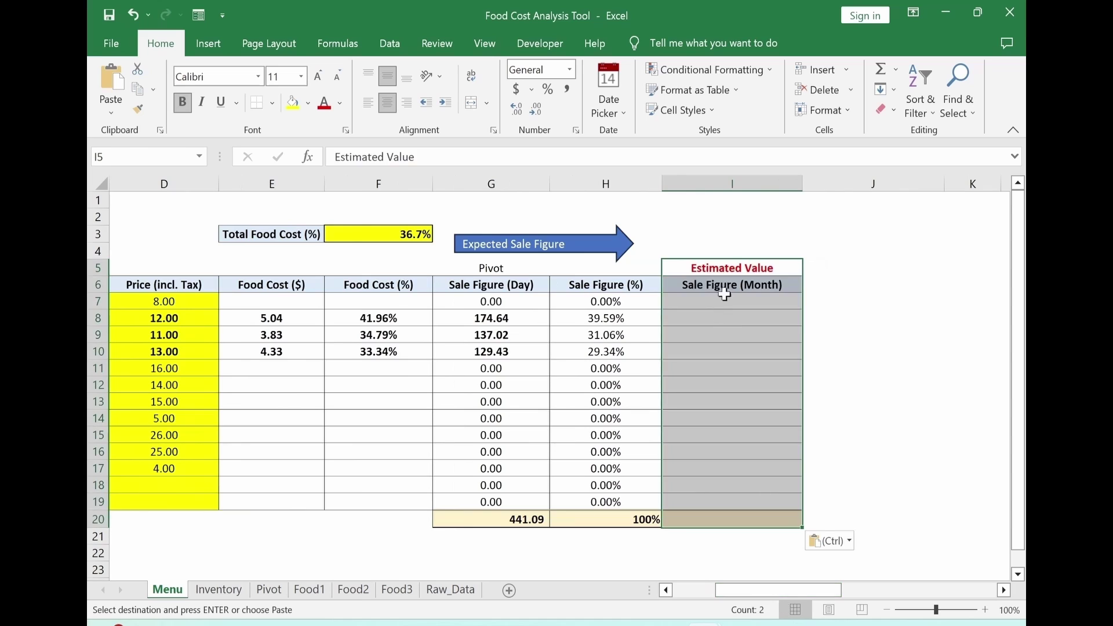
{"action": "left_click", "coordinate": [731, 288]}
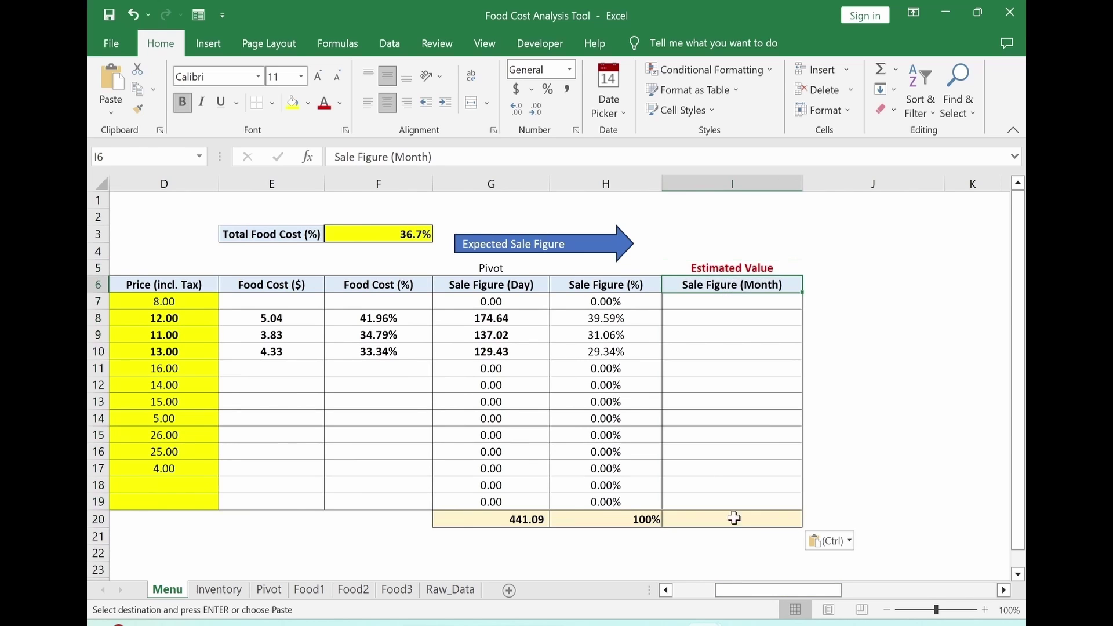
{"action": "left_click", "coordinate": [720, 302]}
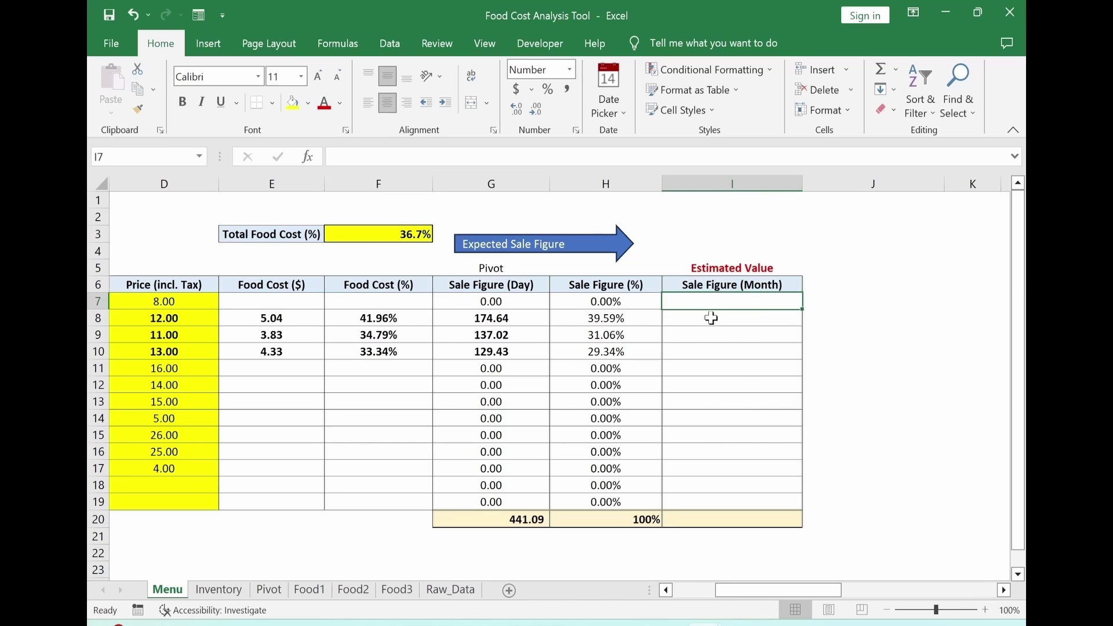
Paste the Working Days (Month) label and its value of 30 into I1:I2.
{"action": "key", "text": "ctrl+c"}
{"action": "left_click", "coordinate": [732, 200]}
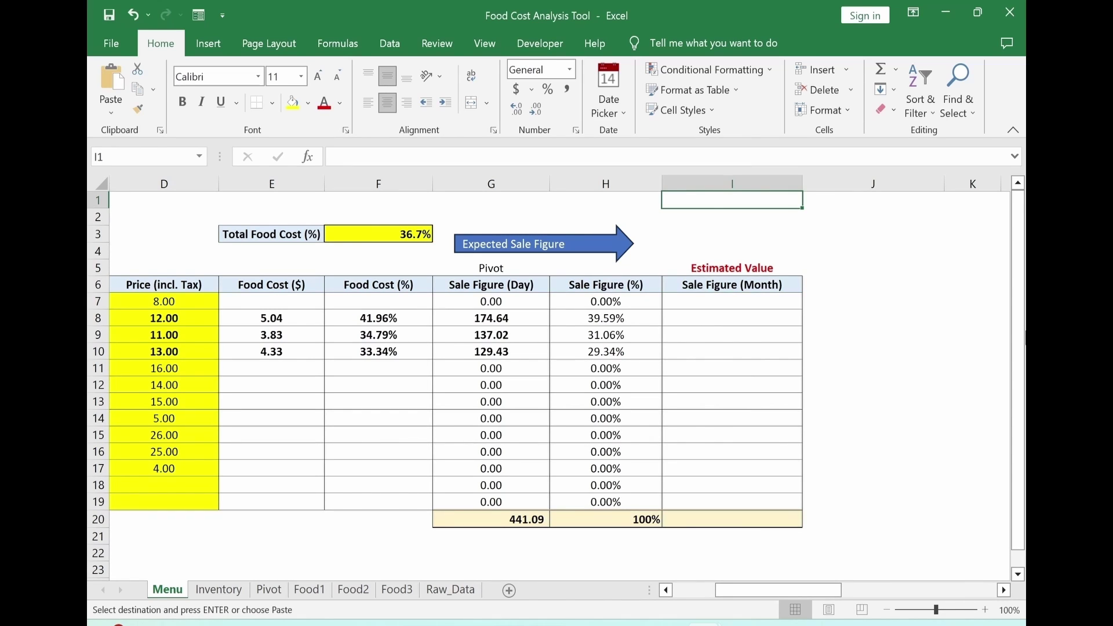
{"action": "key", "text": "ctrl+v"}
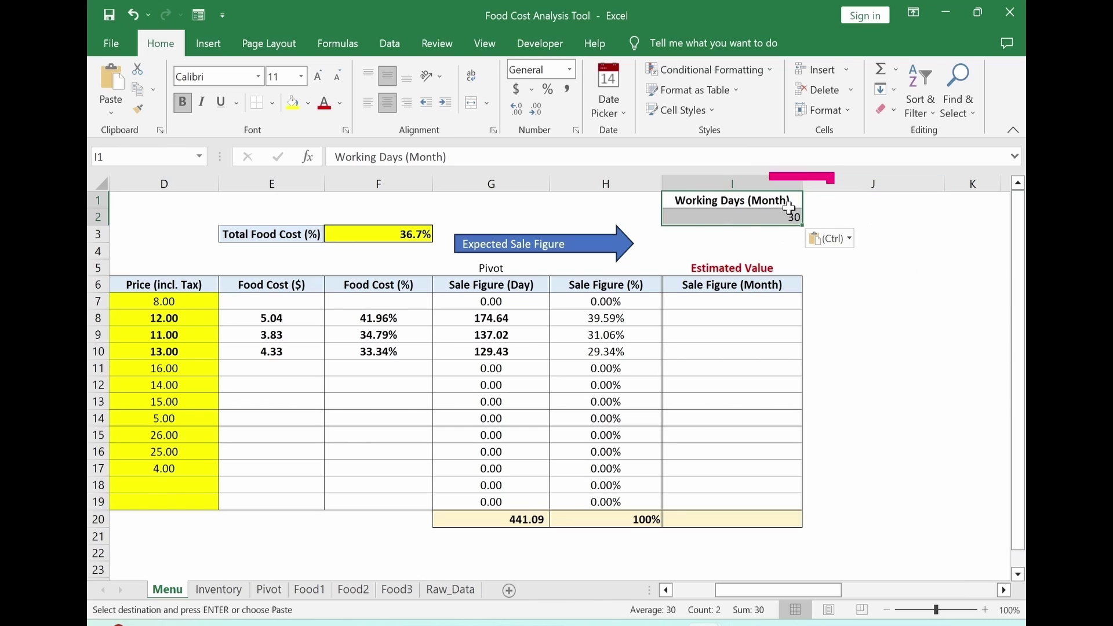
{"action": "key", "text": "Down"}
{"action": "key", "text": "Down"}
{"action": "key", "text": "Down"}
{"action": "left_click", "coordinate": [726, 200]}
{"action": "left_click", "coordinate": [745, 218]}
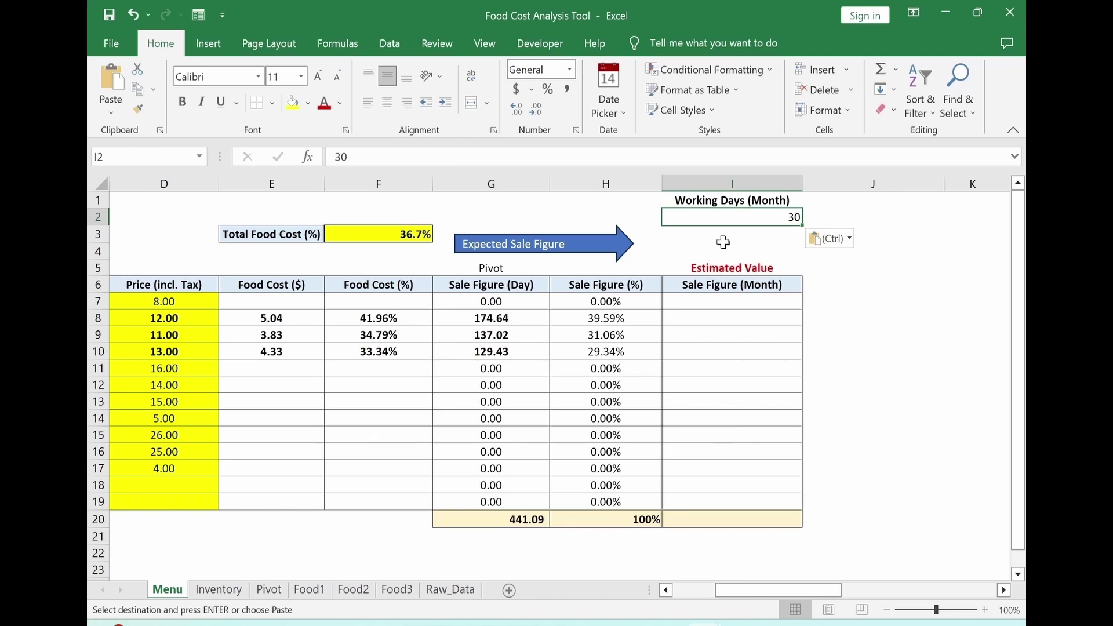
Enter the monthly sale figure formula =G7*$I$2 in I7, multiplying the daily sale figure by the working days.
{"action": "left_click", "coordinate": [685, 303]}
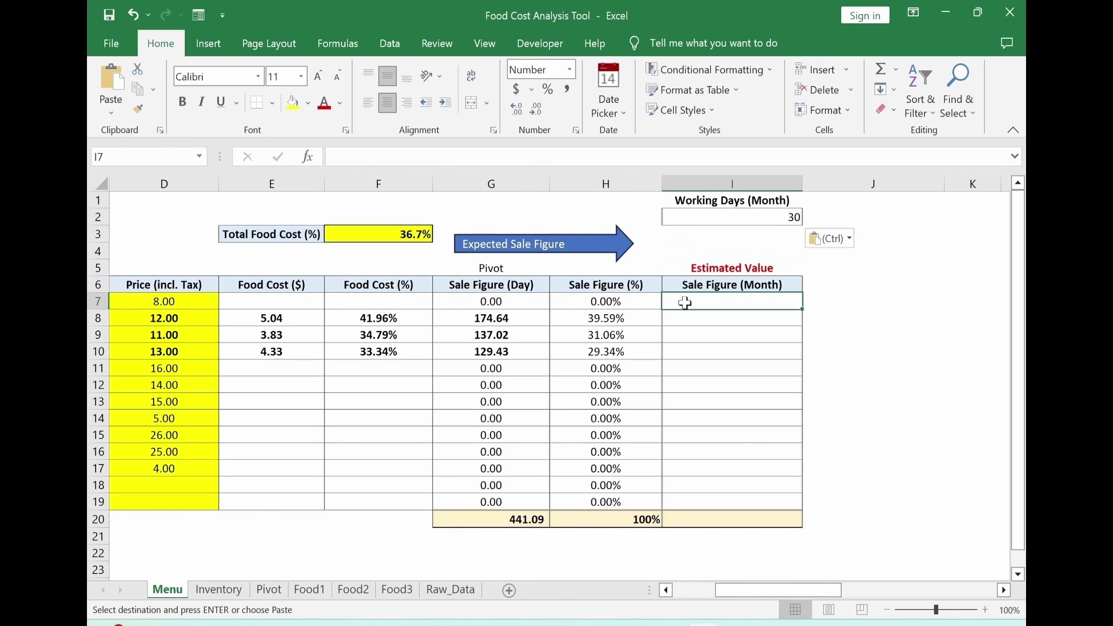
{"action": "type", "text": "="}
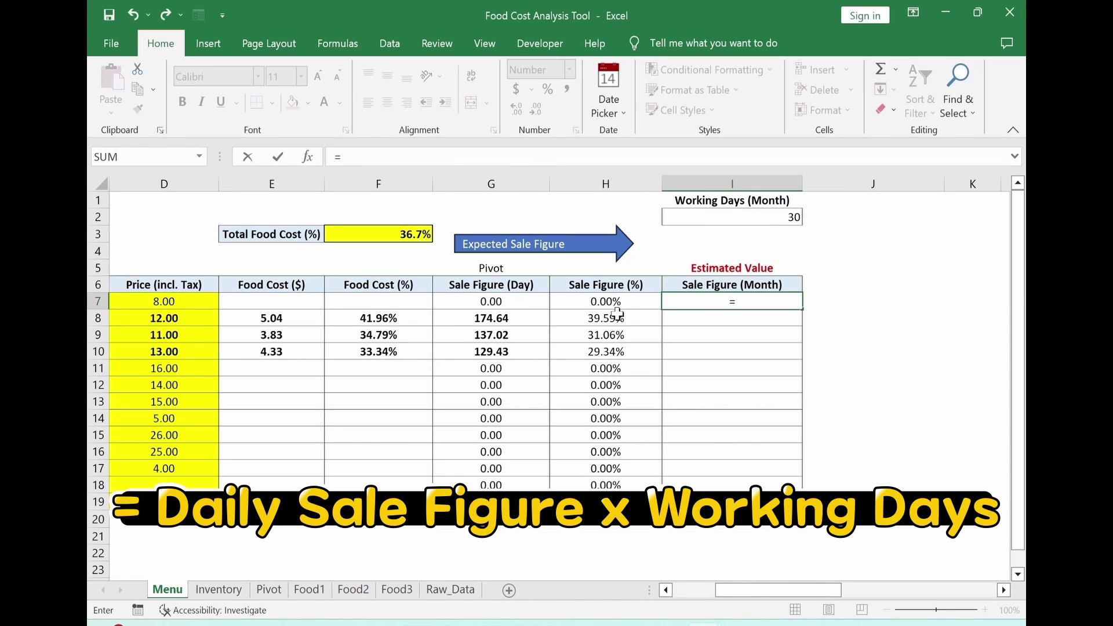
{"action": "left_click", "coordinate": [502, 302]}
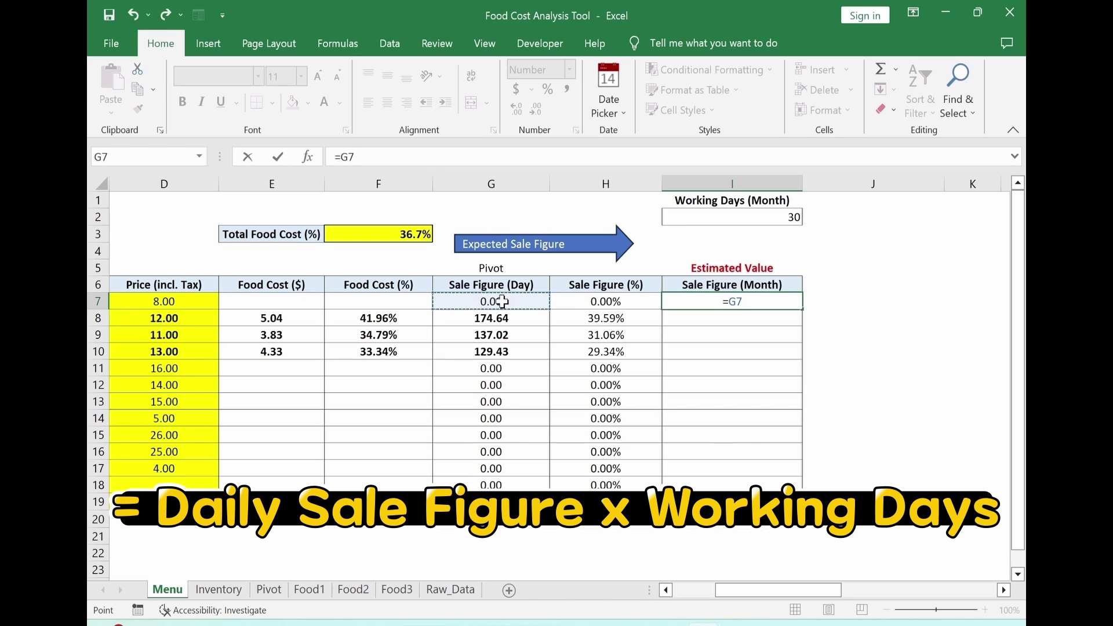
{"action": "type", "text": "("}
{"action": "key", "text": "BackSpace"}
{"action": "type", "text": "*"}
{"action": "left_click", "coordinate": [748, 218]}
{"action": "key", "text": "F4"}
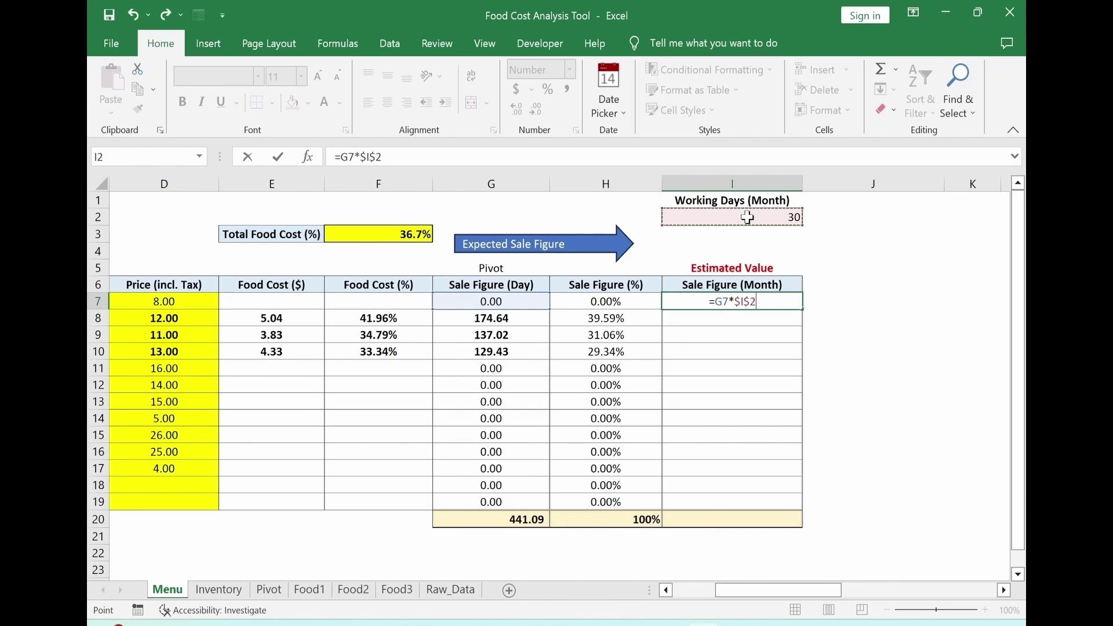
{"action": "key", "text": "ctrl+Return"}
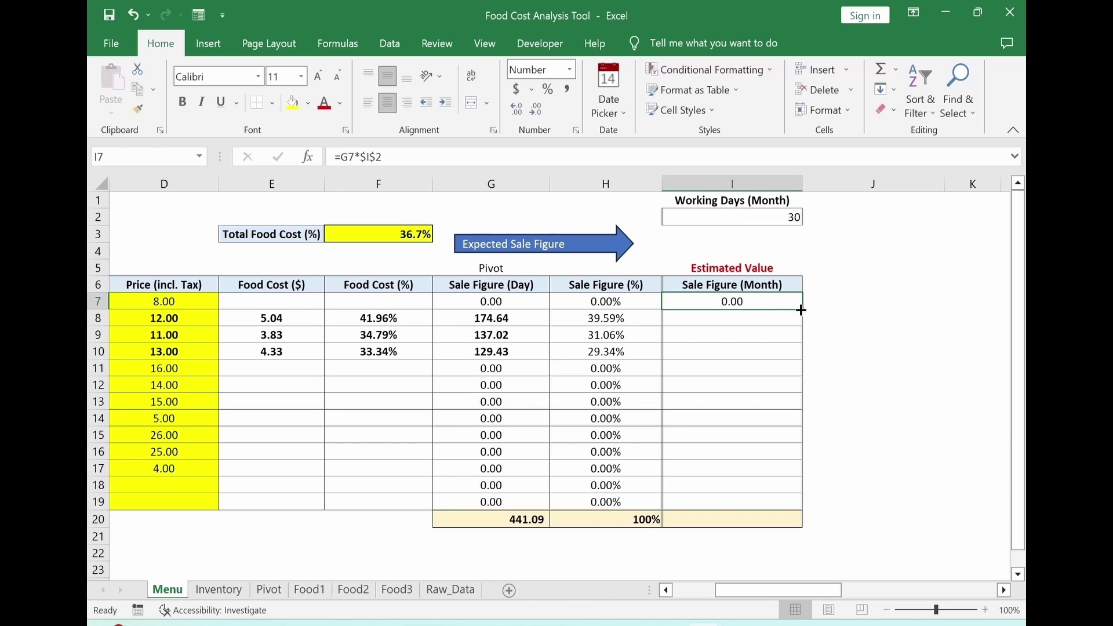
Fill the I7 formula down through I19 and format the range with thousands separators and no decimals.
{"action": "left_click_drag", "start_coordinate": [804, 311], "coordinate": [797, 504]}
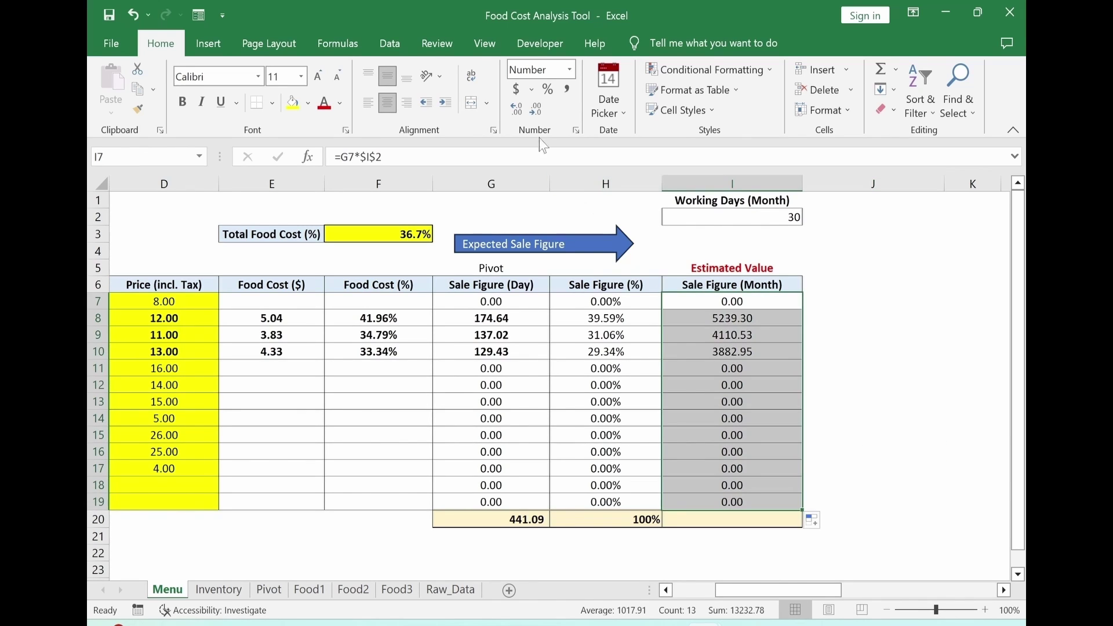
{"action": "left_click", "coordinate": [565, 92]}
{"action": "left_click", "coordinate": [537, 109]}
{"action": "left_click", "coordinate": [536, 109]}
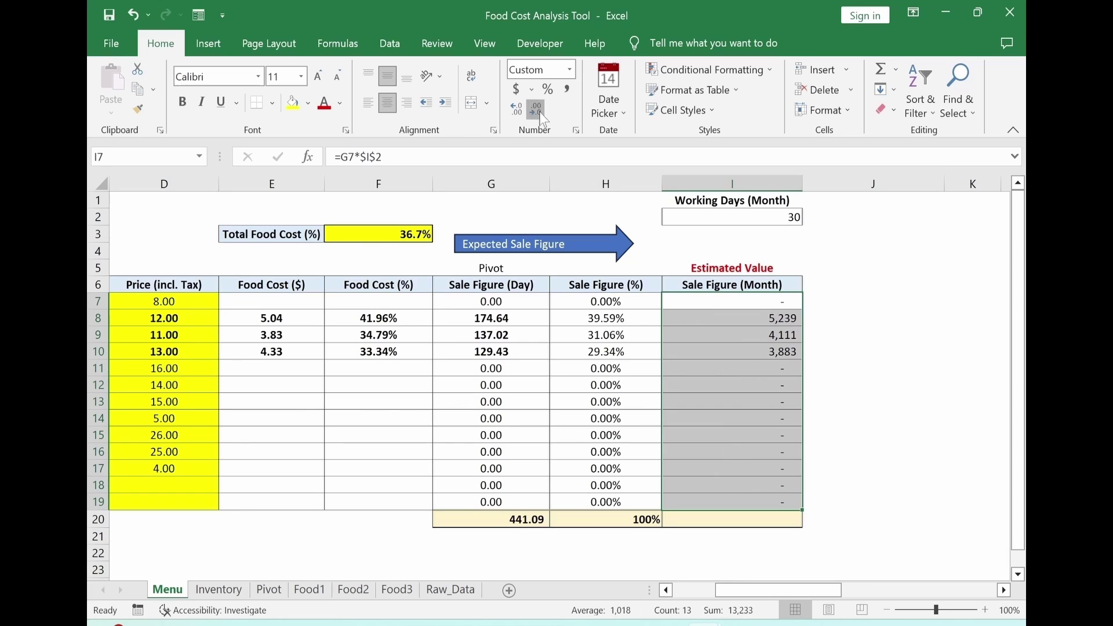
Copy the total formula from G20 into I20.
{"action": "left_click", "coordinate": [930, 451]}
{"action": "left_click", "coordinate": [507, 520]}
{"action": "key", "text": "ctrl+c"}
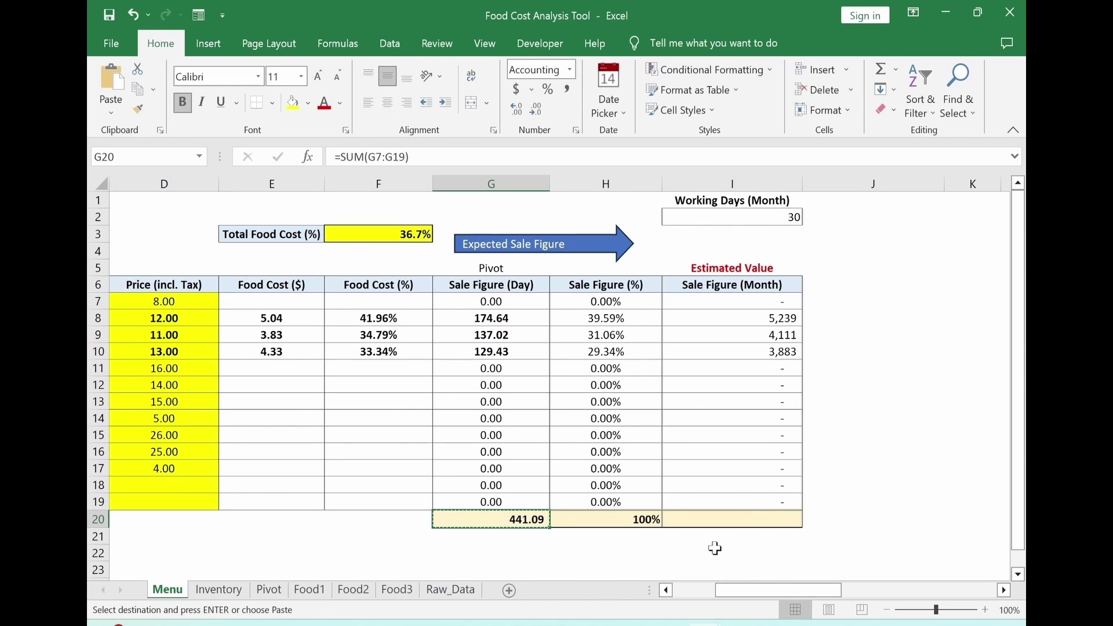
{"action": "left_click", "coordinate": [708, 523]}
{"action": "key", "text": "ctrl+v"}
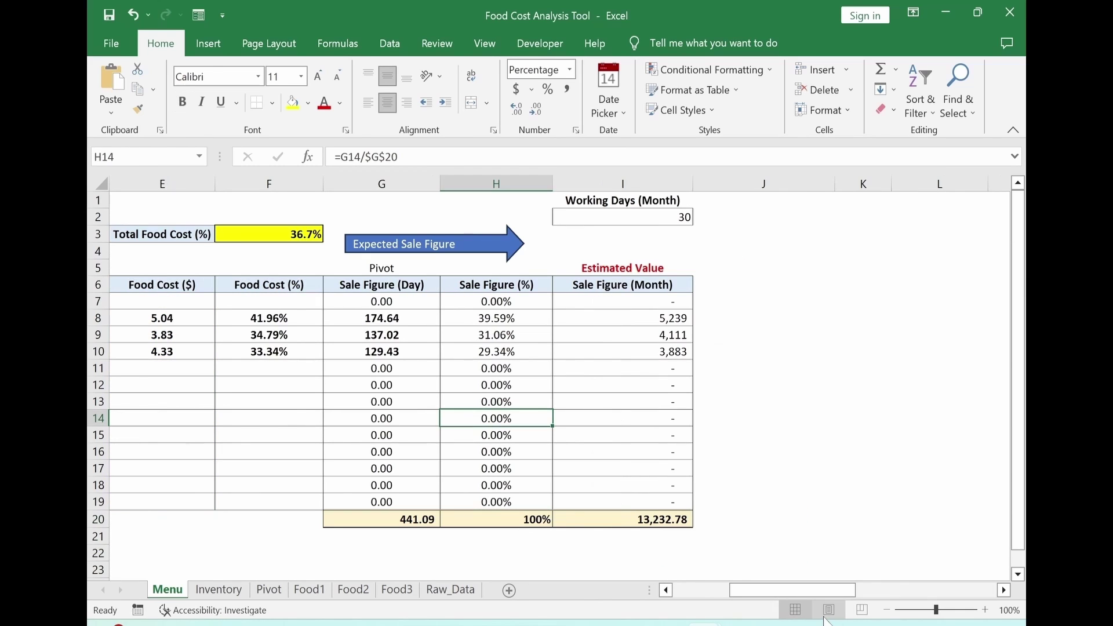
Paste the banner shape reading "Actual Sale Figure X Time = Estimated Value" onto the Menu sheet.
{"action": "key", "text": "ctrl+v"}
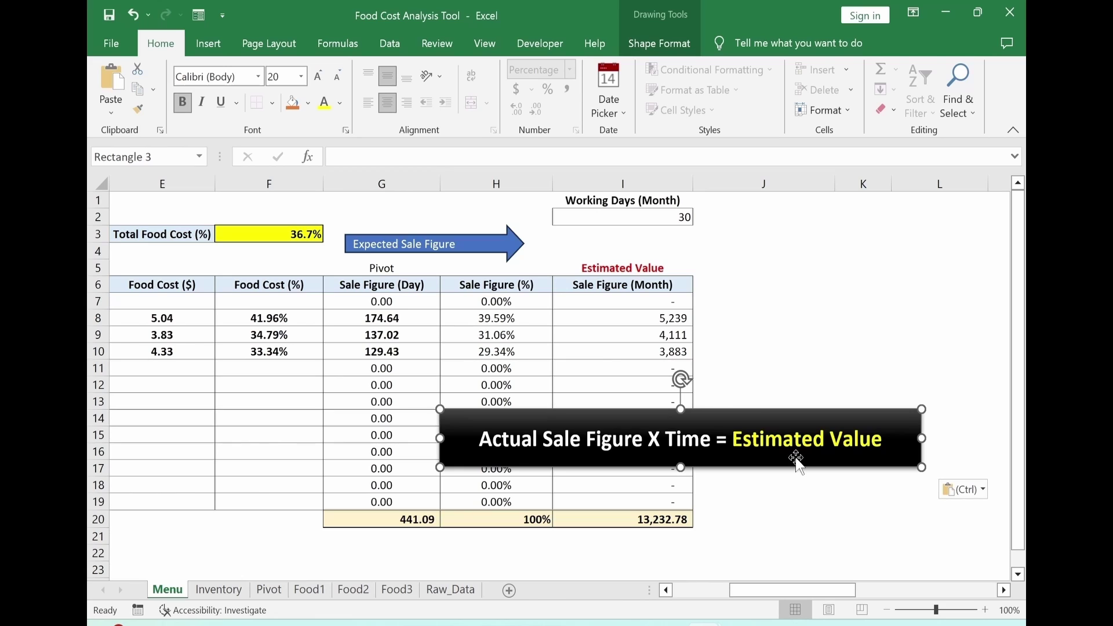
{"action": "left_click", "coordinate": [648, 325]}
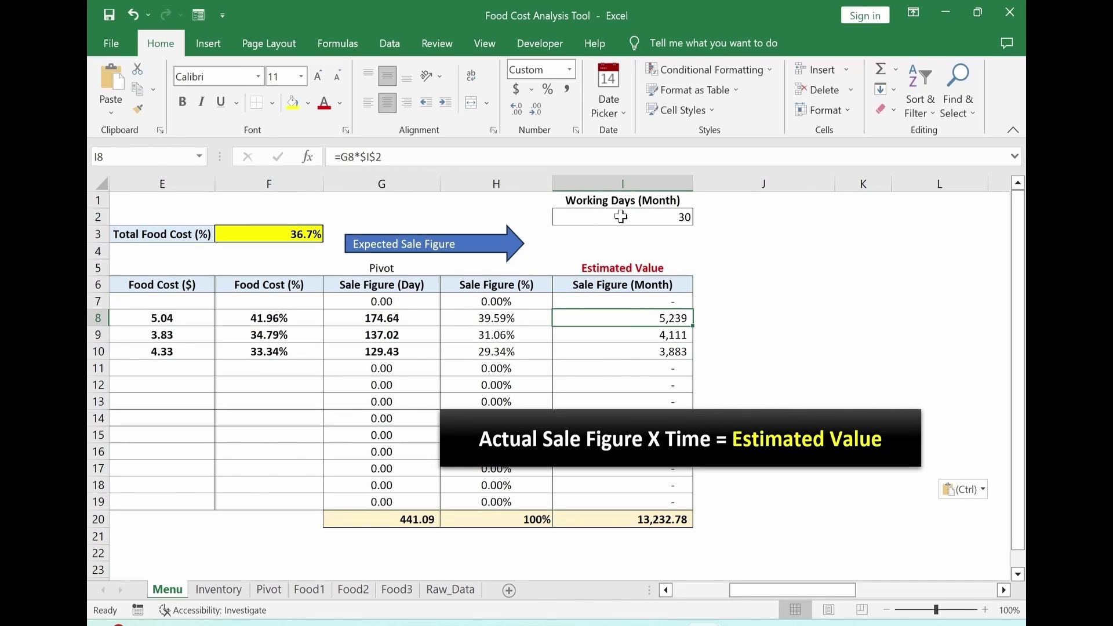
Paste the prepared column block headed Sale Revenue (Day) into J6:J20.
{"action": "key", "text": "ctrl+c"}
{"action": "left_click", "coordinate": [709, 286]}
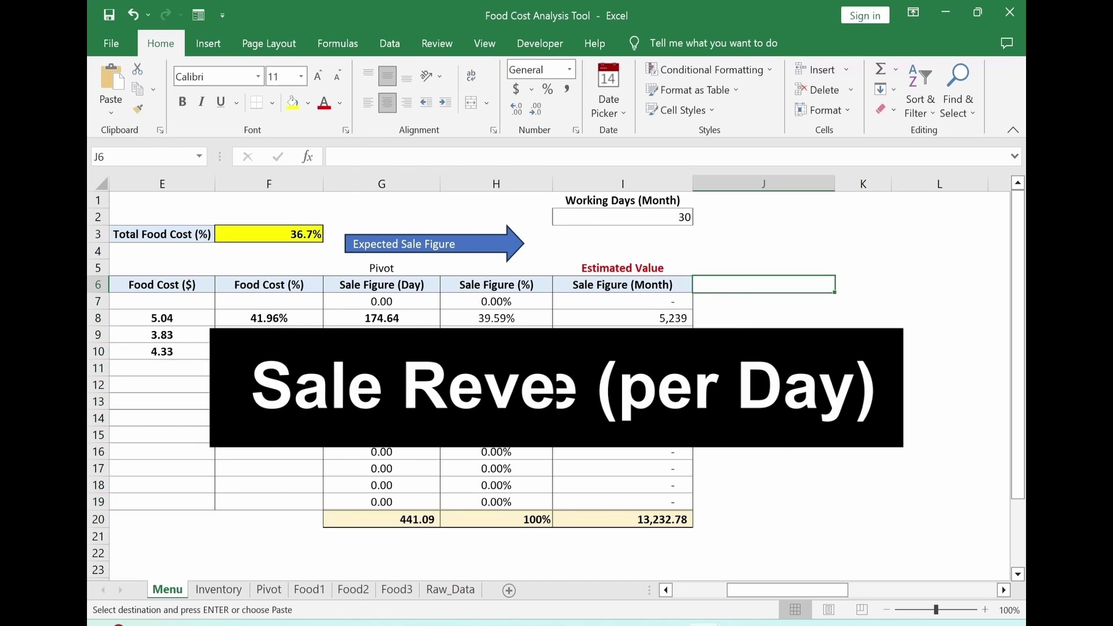
{"action": "key", "text": "ctrl+v"}
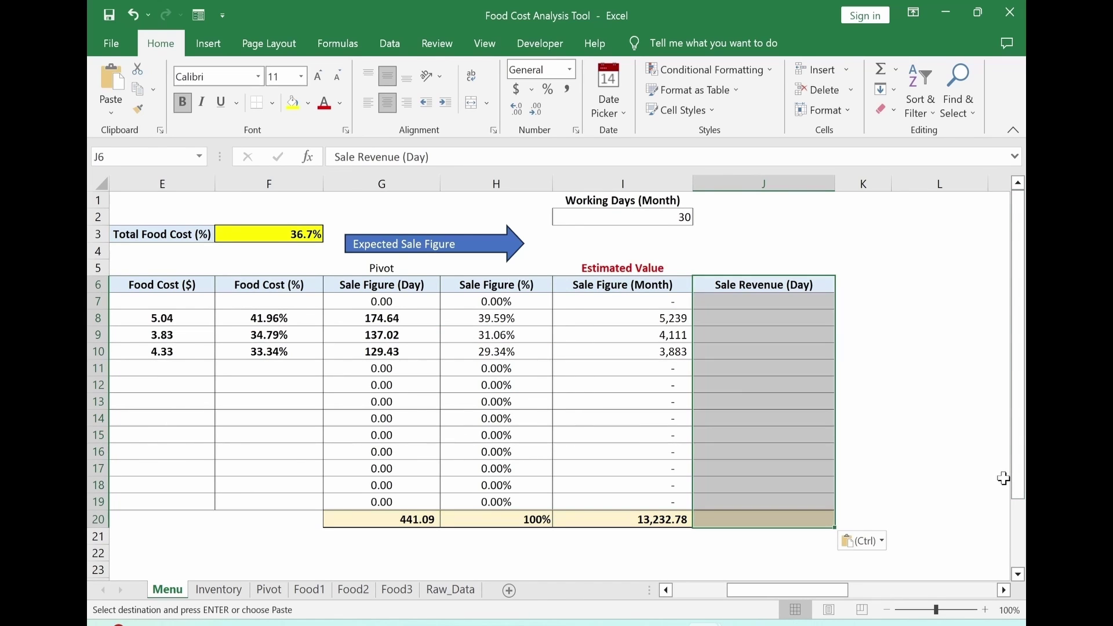
{"action": "key", "text": "ctrl"}
{"action": "key", "text": "Escape"}
Enter =D7*G7 in J7 to multiply price by daily sale figure, and fill it down through J19.
{"action": "left_click", "coordinate": [758, 307]}
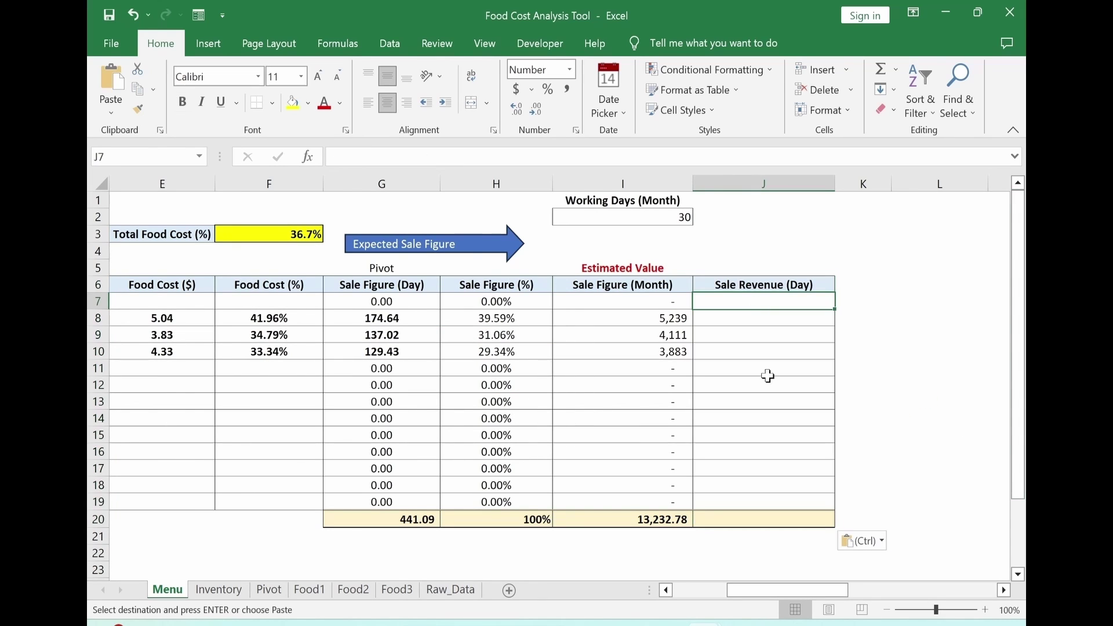
{"action": "type", "text": "="}
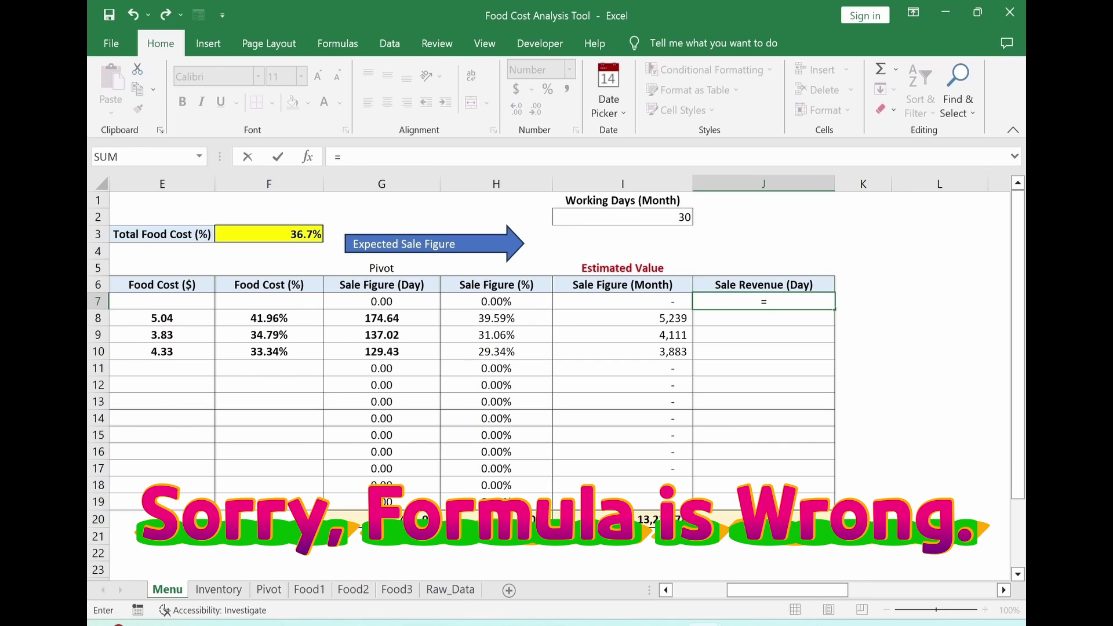
{"action": "left_click", "coordinate": [364, 303]}
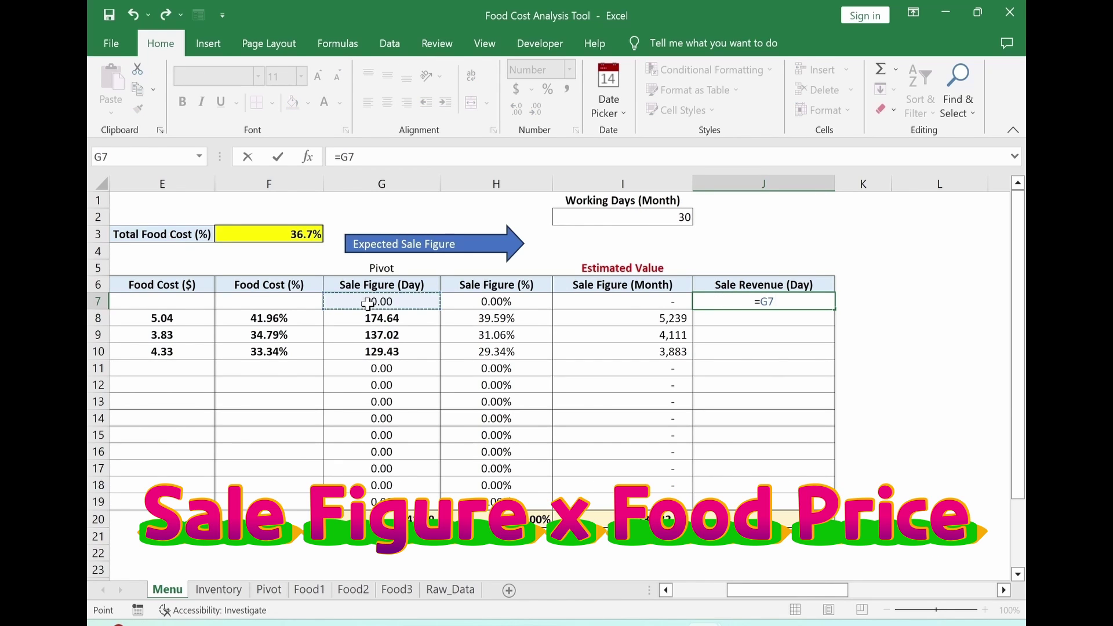
{"action": "type", "text": "*"}
{"action": "left_click", "coordinate": [163, 301]}
{"action": "key", "text": "Return"}
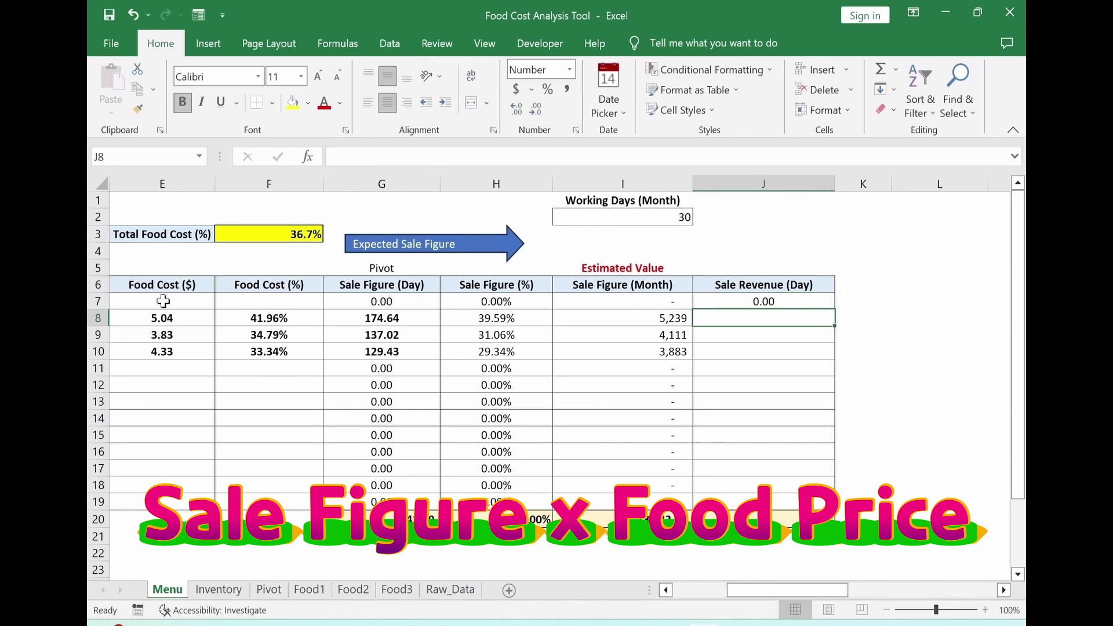
{"action": "left_click", "coordinate": [764, 301]}
{"action": "left_click_drag", "start_coordinate": [835, 310], "coordinate": [826, 502]}
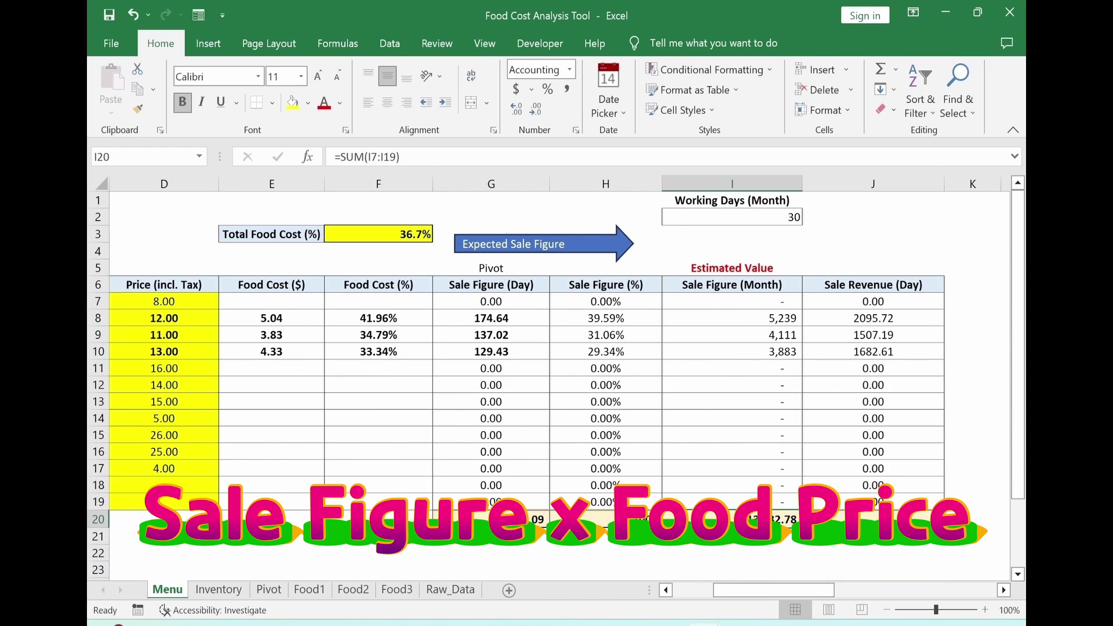
Copy the total formula from I20 into J20 and check the range it sums.
{"action": "key", "text": "ctrl+c"}
{"action": "key", "text": "Right"}
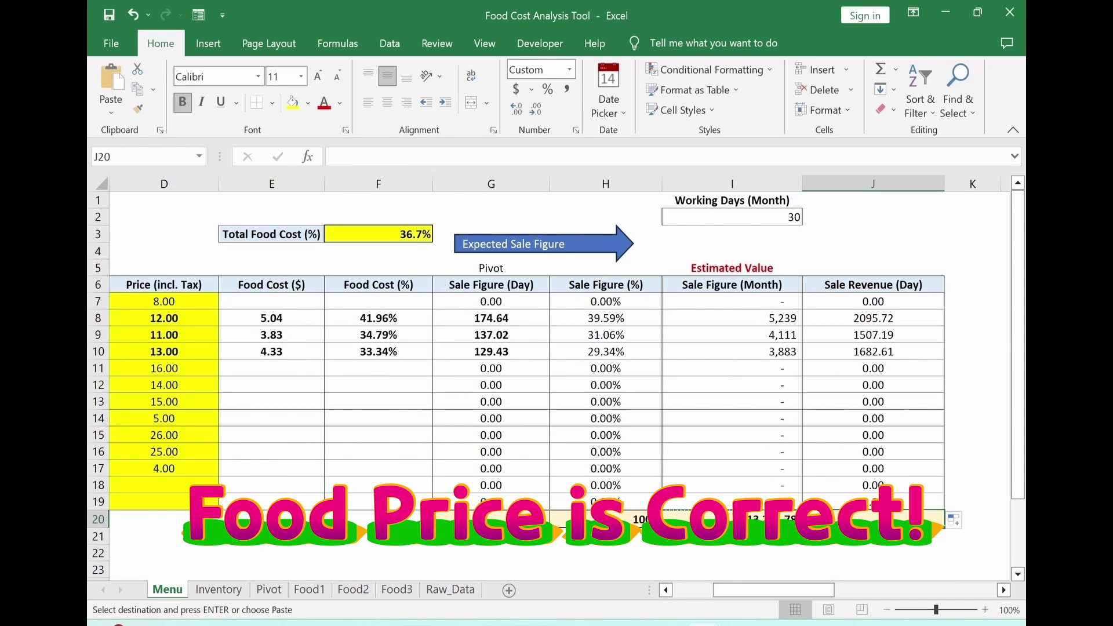
{"action": "key", "text": "Return"}
{"action": "key", "text": "F2"}
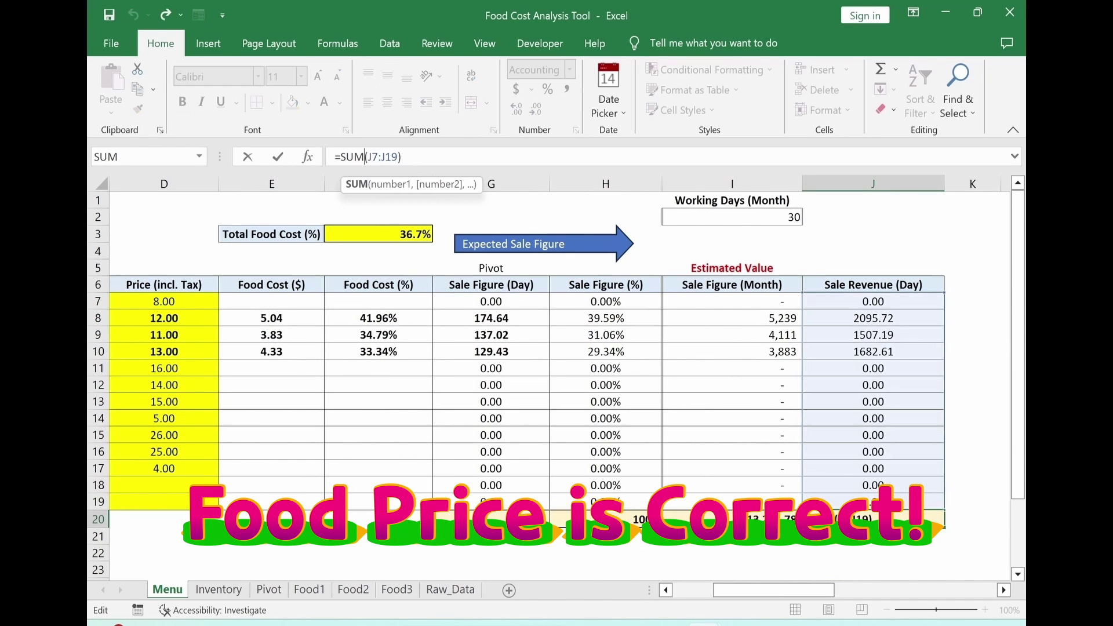
{"action": "key", "text": "Escape"}
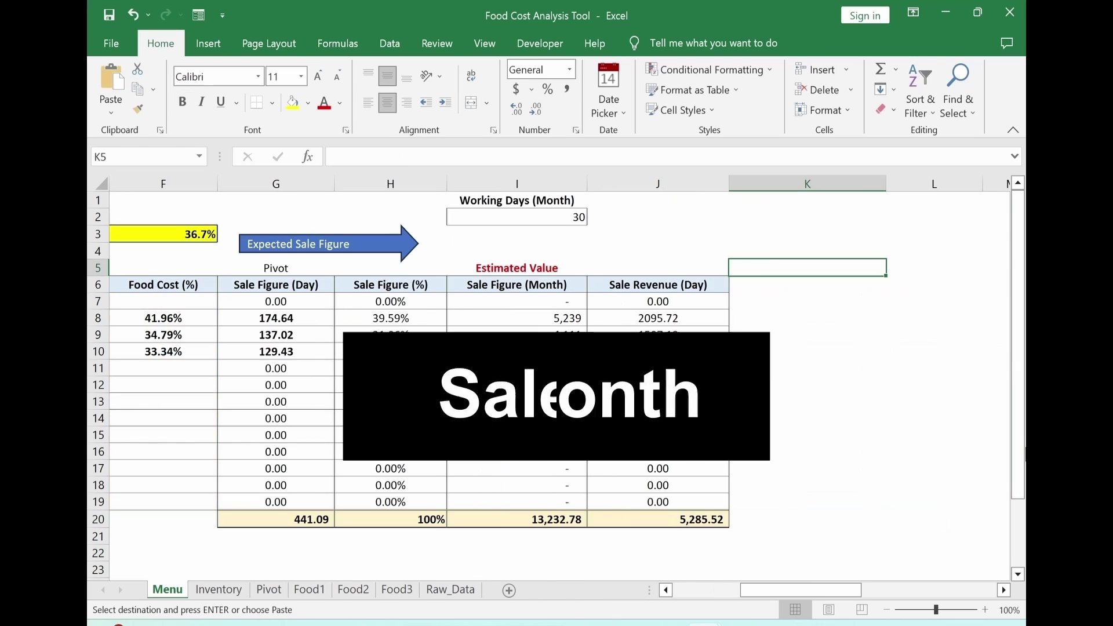
Paste the Estimated Value block headed Sale Revenue (Month) into K5:K20 and enter =J7*$I$2 in K7.
{"action": "key", "text": "ctrl+v"}
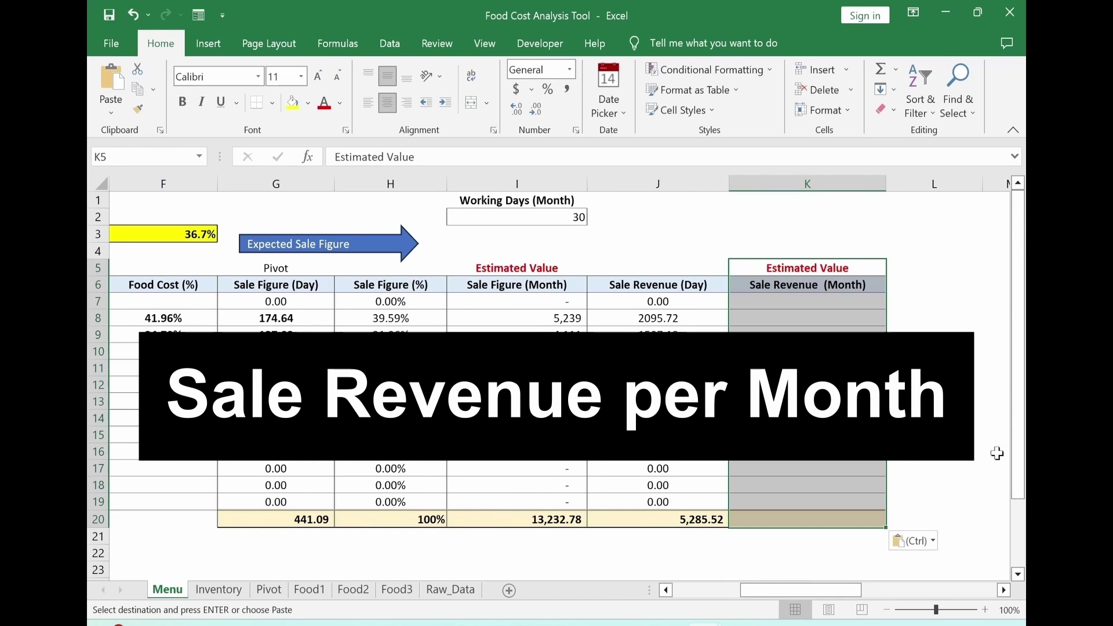
{"action": "double_click", "coordinate": [829, 300]}
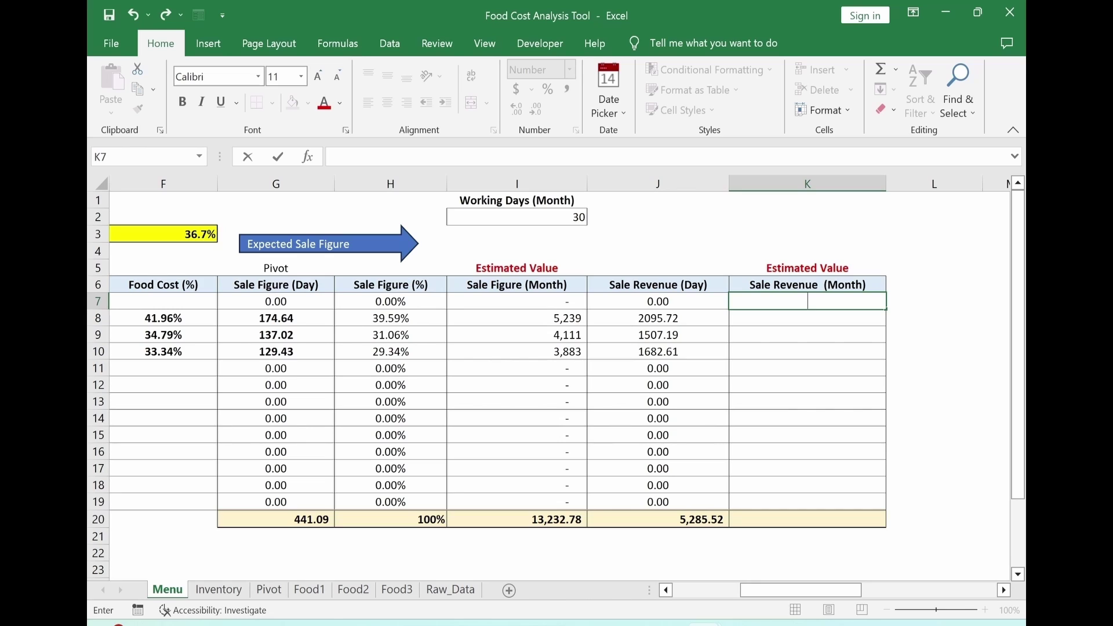
{"action": "type", "text": "="}
{"action": "left_click", "coordinate": [672, 299]}
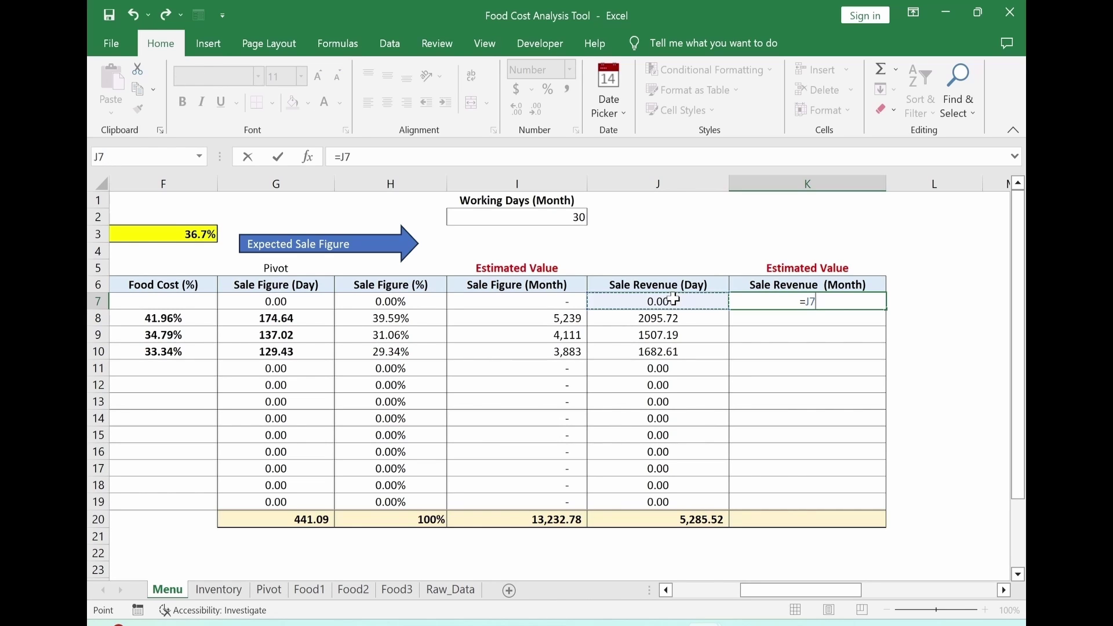
{"action": "type", "text": "*"}
{"action": "left_click", "coordinate": [547, 218]}
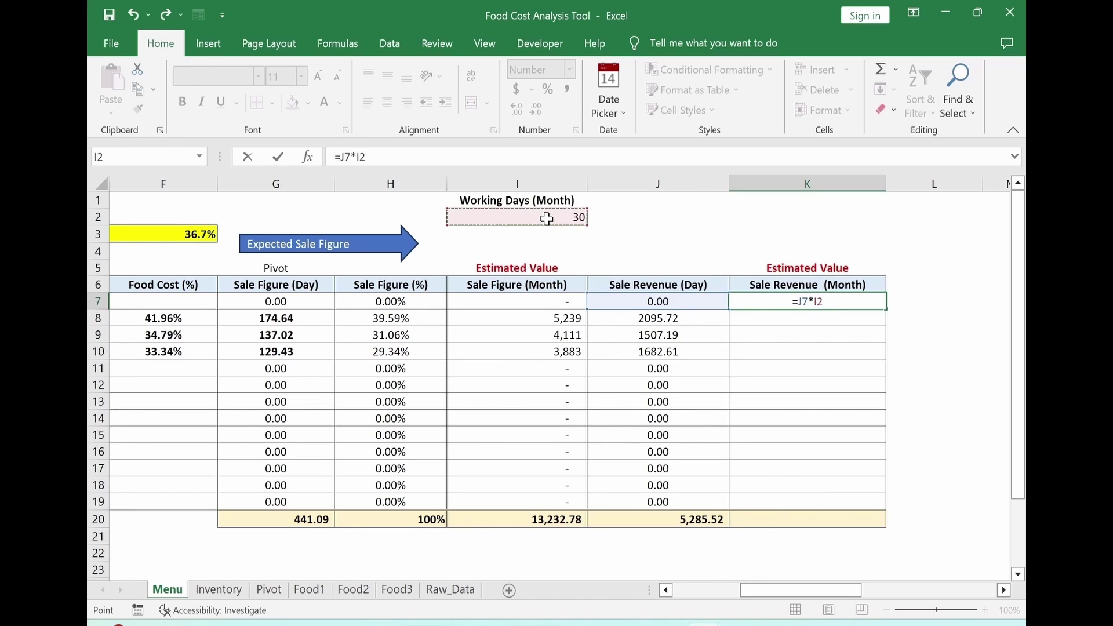
{"action": "key", "text": "F4"}
{"action": "key", "text": "Return"}
Fill the K7 formula down through K19 and format J7:K19 with thousands separators and no decimals.
{"action": "left_click", "coordinate": [870, 303]}
{"action": "left_click_drag", "start_coordinate": [885, 309], "coordinate": [881, 502]}
{"action": "left_click_drag", "start_coordinate": [637, 302], "coordinate": [822, 498]}
{"action": "left_click", "coordinate": [569, 89]}
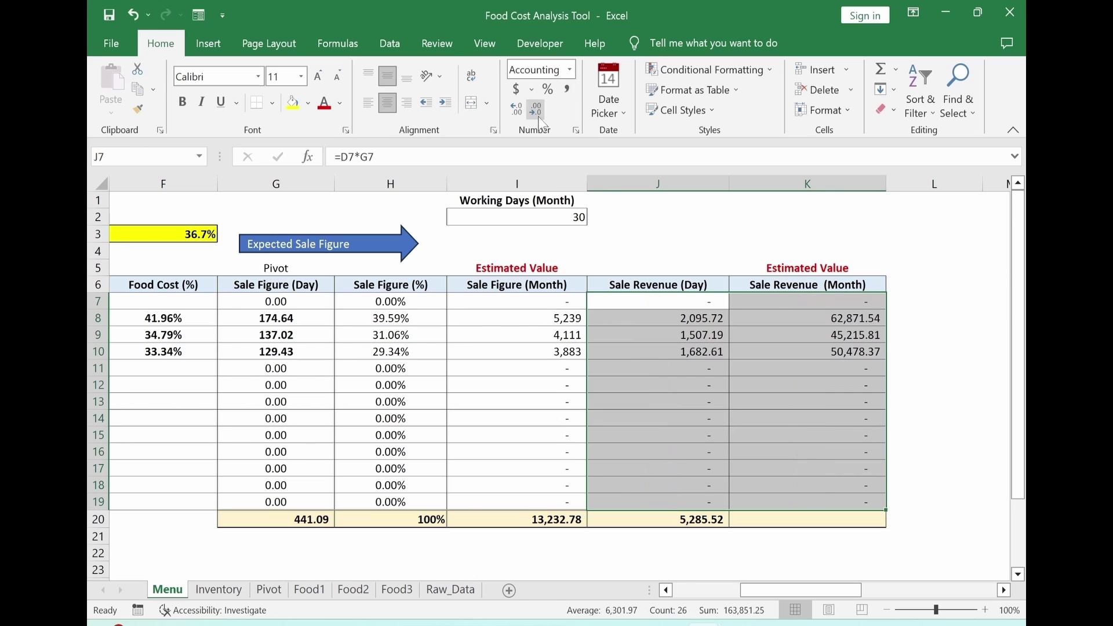
{"action": "left_click", "coordinate": [536, 113]}
{"action": "left_click", "coordinate": [537, 113]}
{"action": "left_click", "coordinate": [970, 471]}
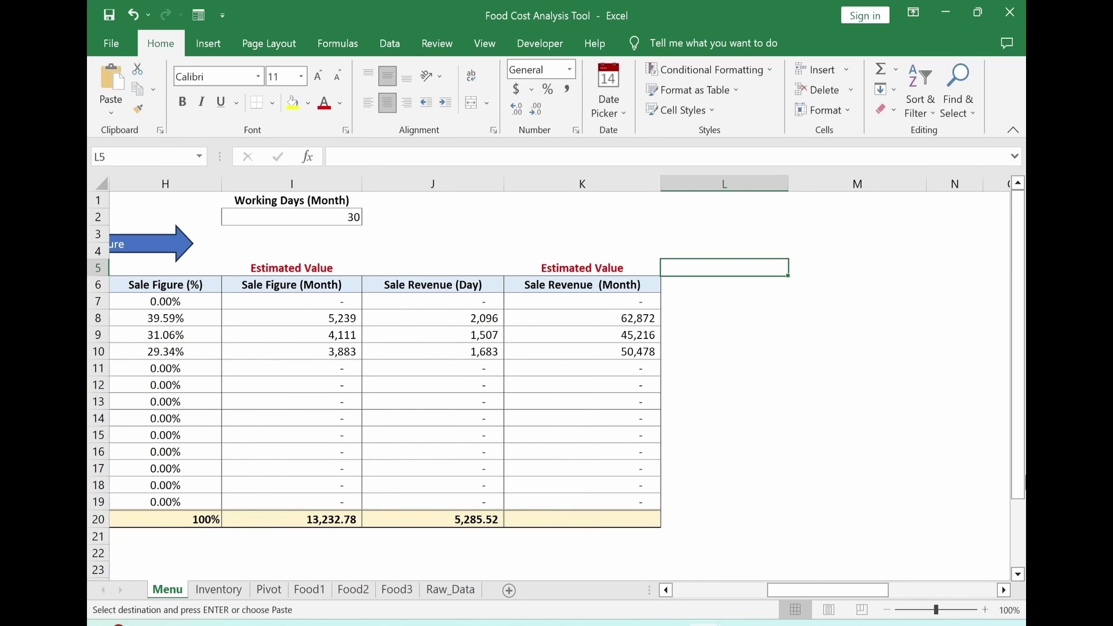
Paste the Estimated Value block headed Total Food Cost (Month) into L5:L20 and widen column L slightly.
{"action": "key", "text": "ctrl+v"}
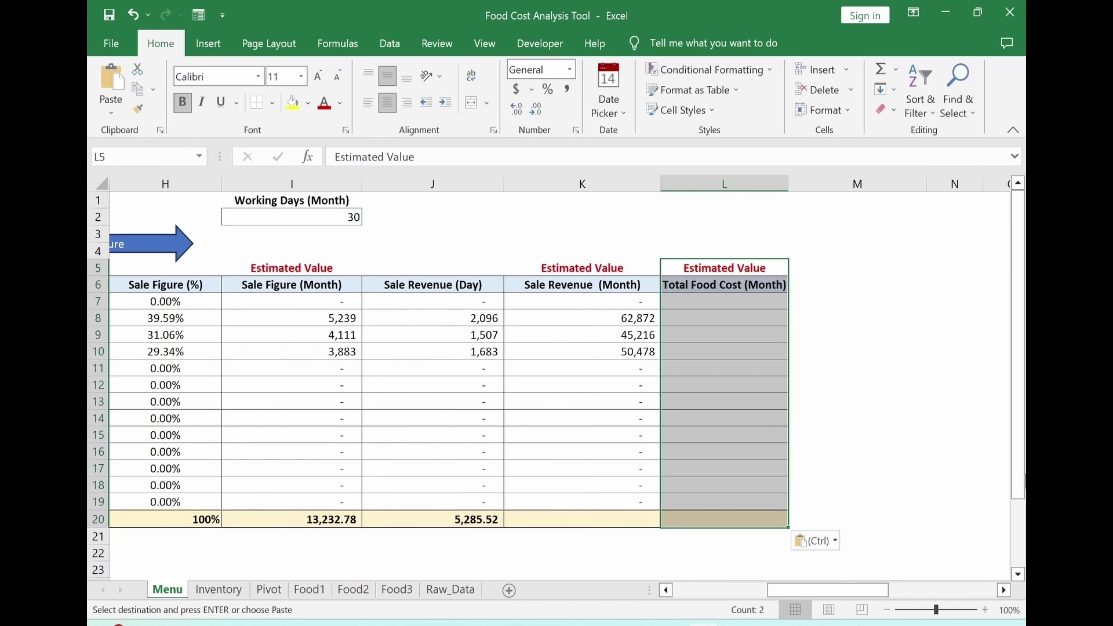
{"action": "left_click", "coordinate": [693, 287]}
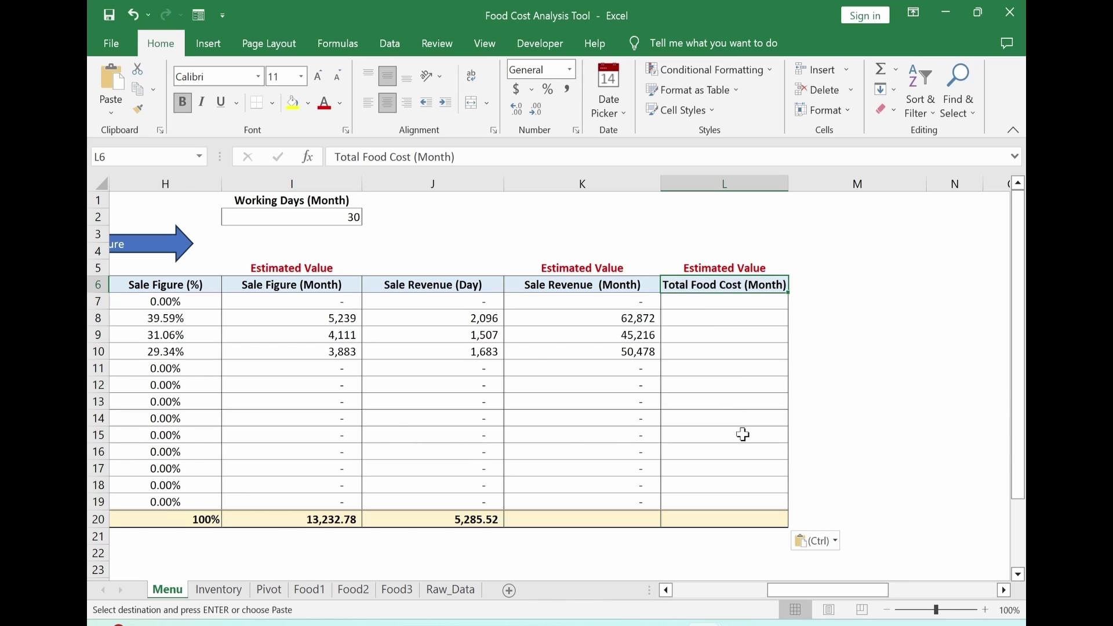
{"action": "left_click_drag", "start_coordinate": [790, 184], "coordinate": [800, 185]}
Enter =I7*E7 in L7 to multiply the monthly sale figure by the dish's food cost.
{"action": "key", "text": "Return"}
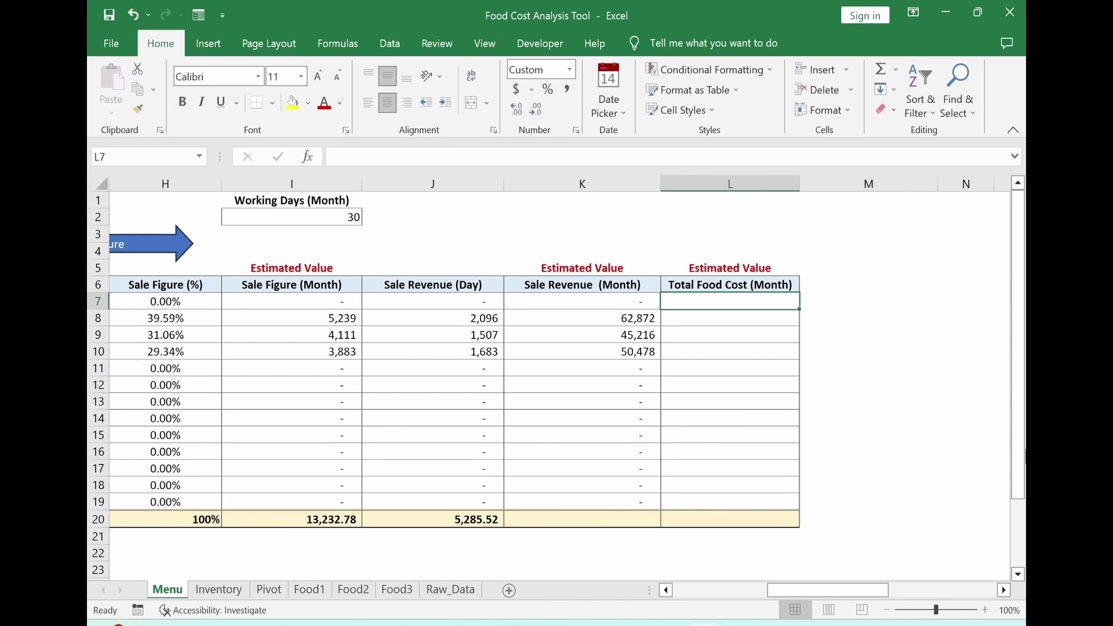
{"action": "type", "text": "="}
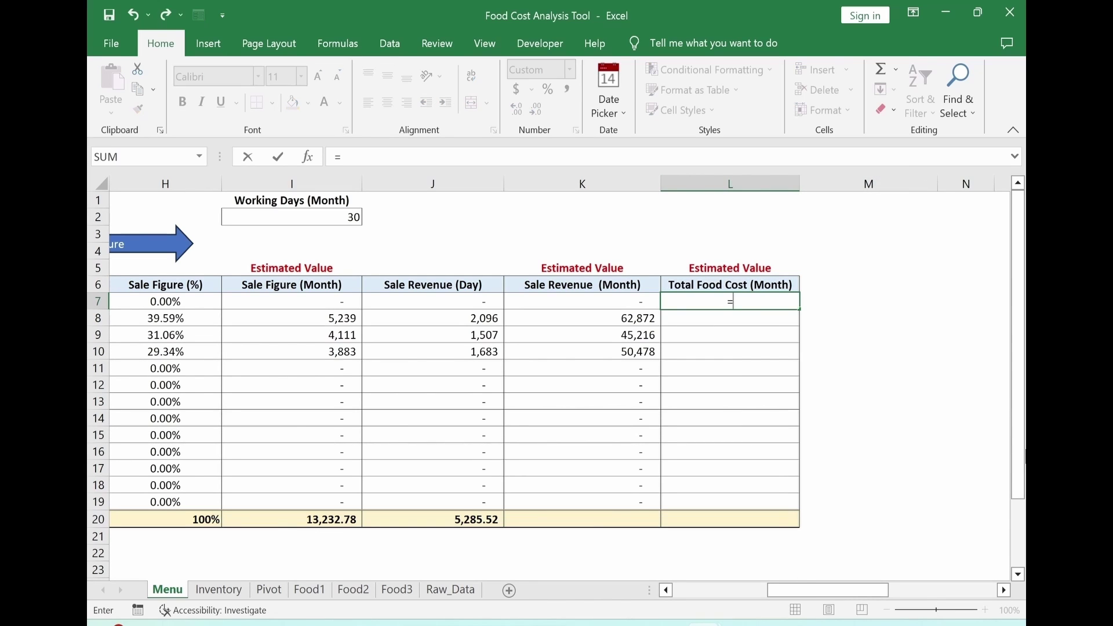
{"action": "left_click_drag", "start_coordinate": [811, 590], "coordinate": [757, 595]}
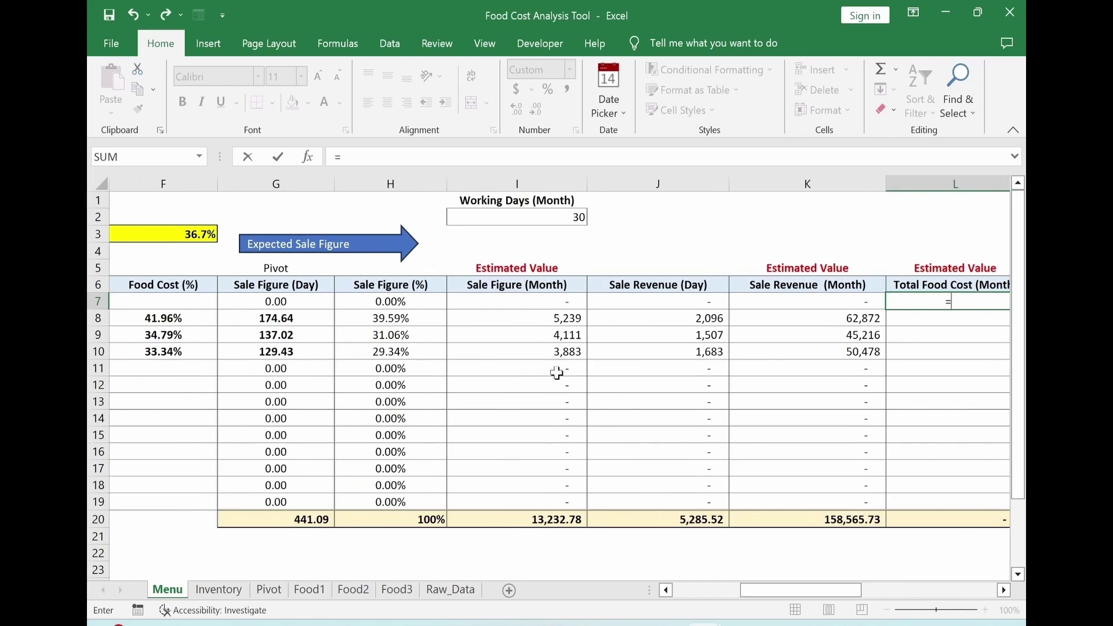
{"action": "left_click", "coordinate": [529, 301]}
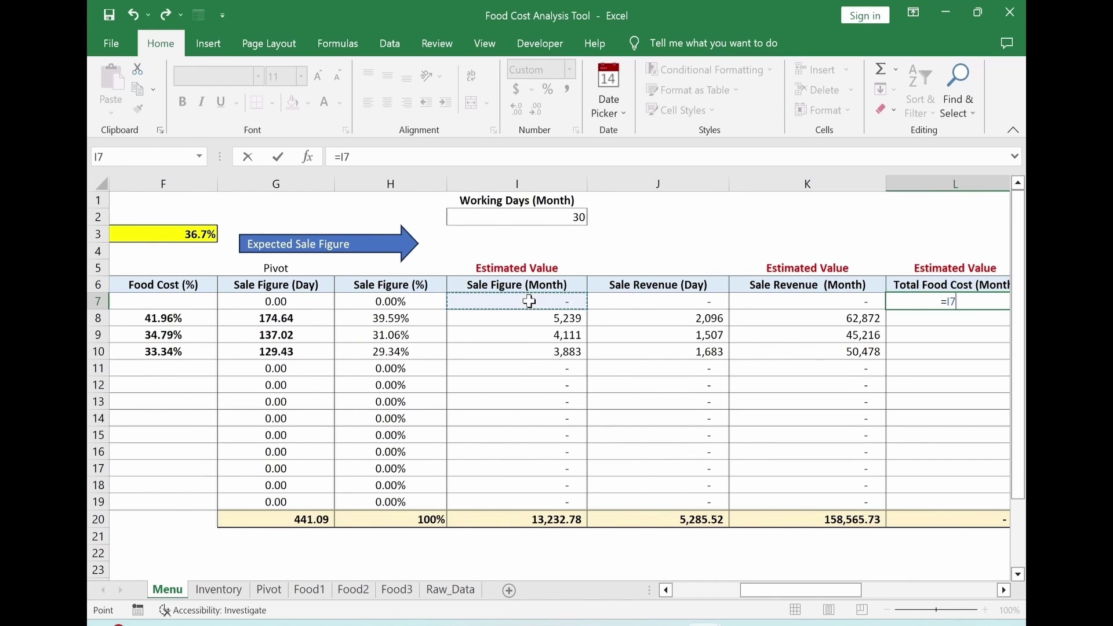
{"action": "type", "text": "*"}
{"action": "left_click_drag", "start_coordinate": [800, 589], "coordinate": [756, 584]}
{"action": "left_click", "coordinate": [275, 300]}
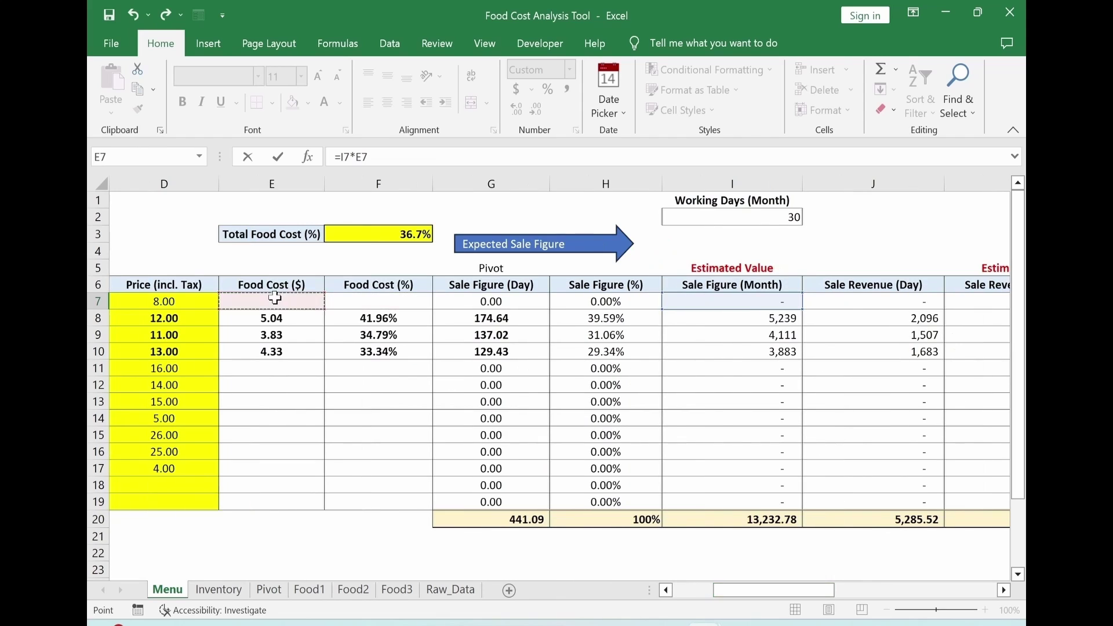
{"action": "key", "text": "ctrl+Return"}
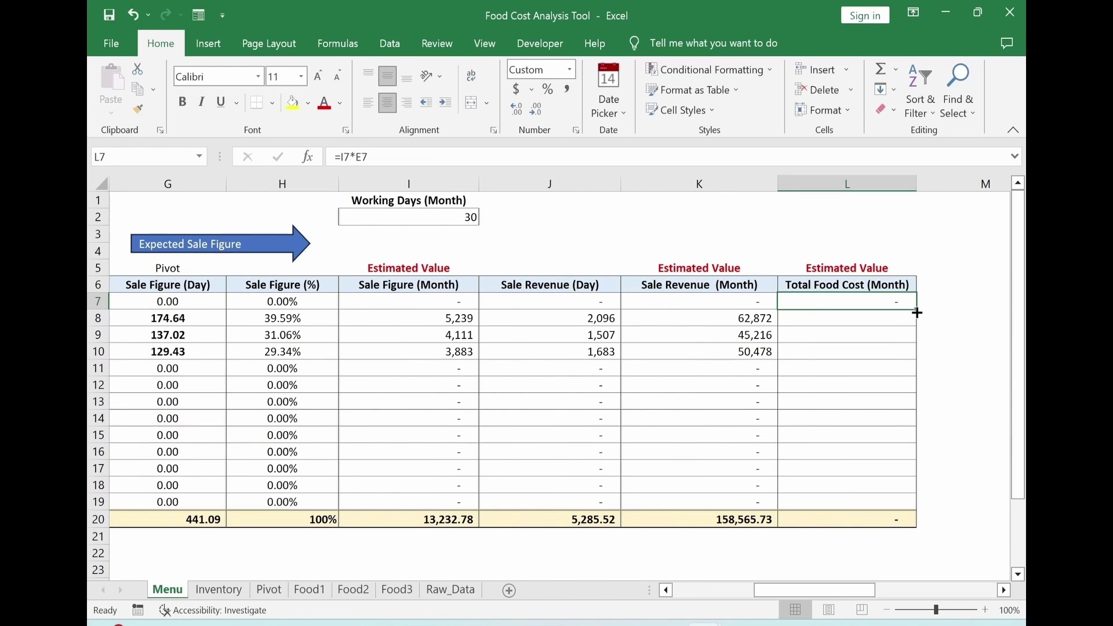
Fill the Total Food Cost (Month) formula in L7 down through L19.
{"action": "left_click_drag", "start_coordinate": [917, 310], "coordinate": [909, 499]}
{"action": "left_click", "coordinate": [847, 234]}
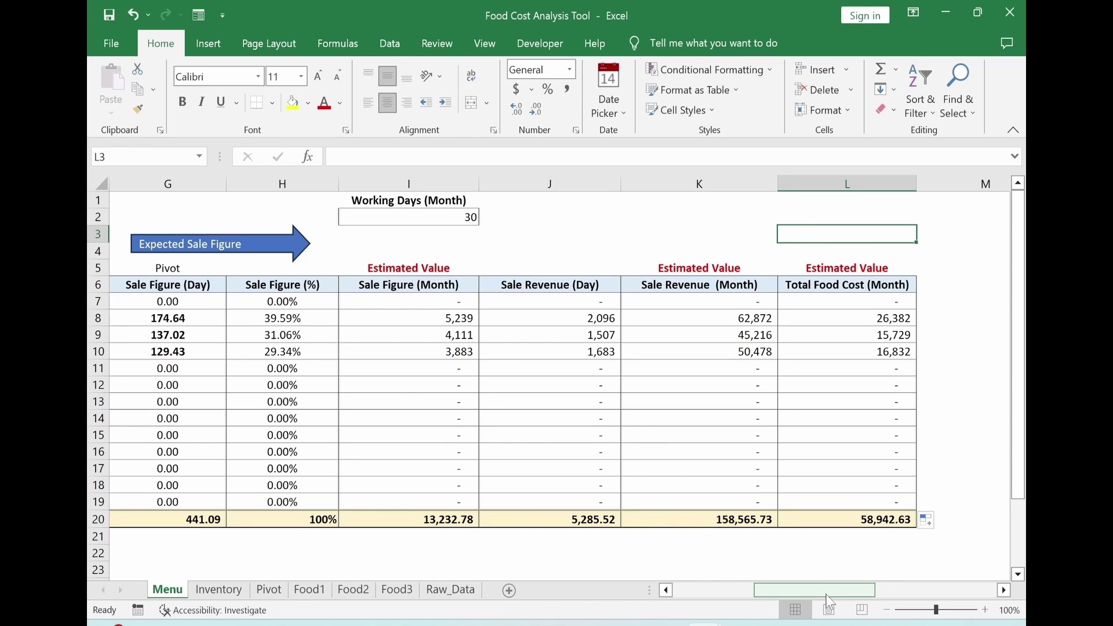
Inspect the AVERAGE formula behind Total Food Cost (%) in F3 and the Spaghetti Bolognese food cost percentage in F8.
{"action": "left_click_drag", "start_coordinate": [829, 602], "coordinate": [777, 603]}
{"action": "left_click", "coordinate": [495, 236]}
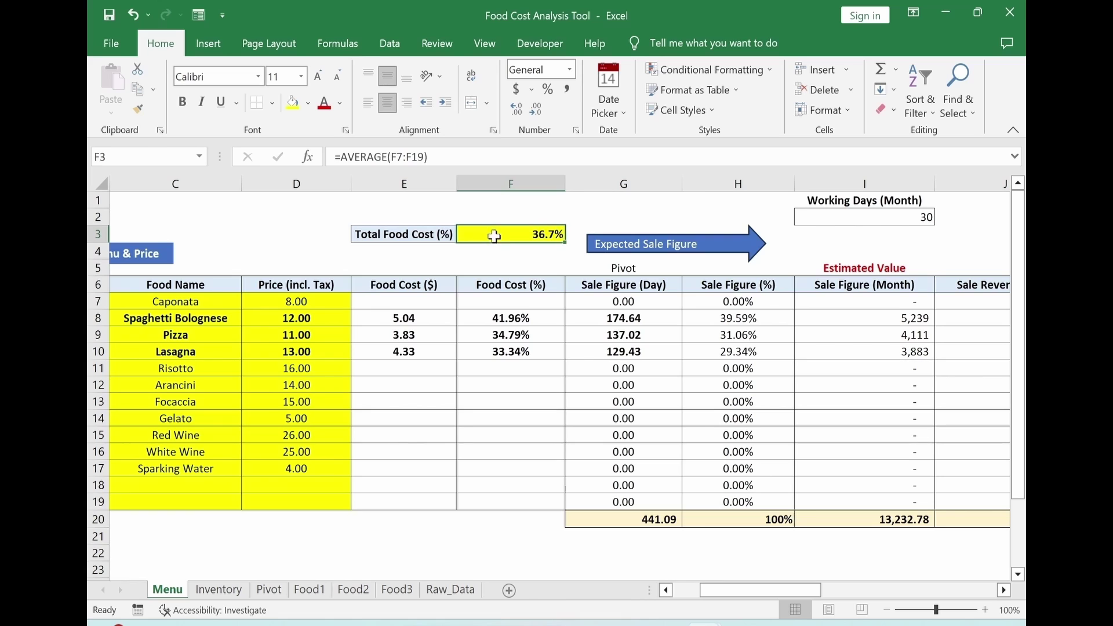
{"action": "key", "text": "F2"}
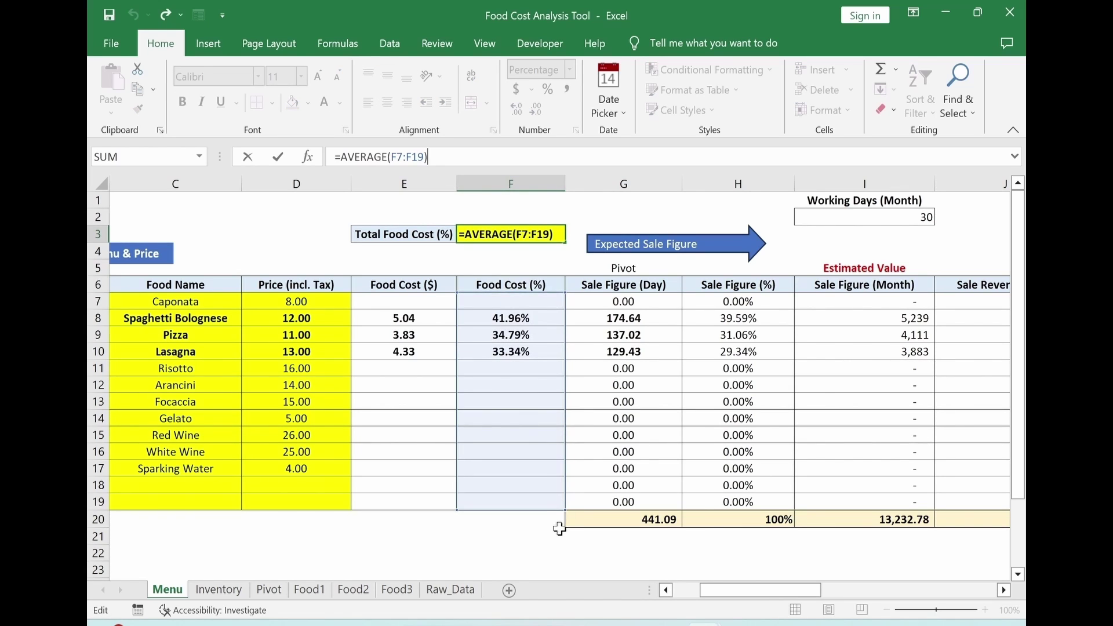
{"action": "key", "text": "ctrl+Return"}
{"action": "left_click", "coordinate": [499, 320]}
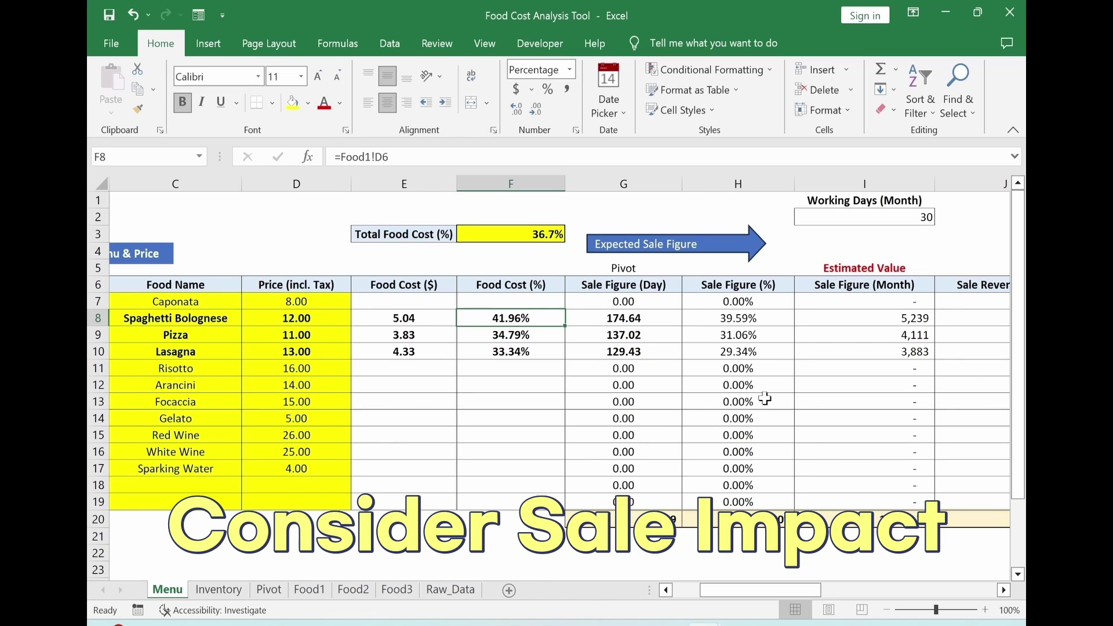
Enter =SUMPRODUCT(F7:F19,H7:H19) in F4 to weight each dish's food cost percentage by its sale share.
{"action": "left_click", "coordinate": [510, 234]}
{"action": "left_click", "coordinate": [510, 251]}
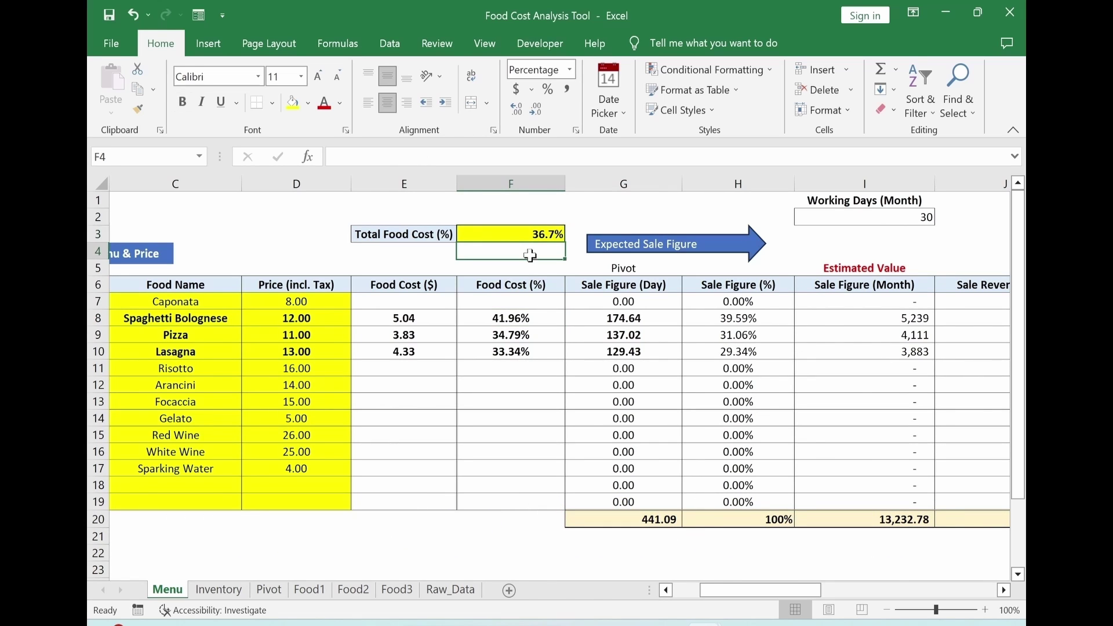
{"action": "type", "text": "=sum"}
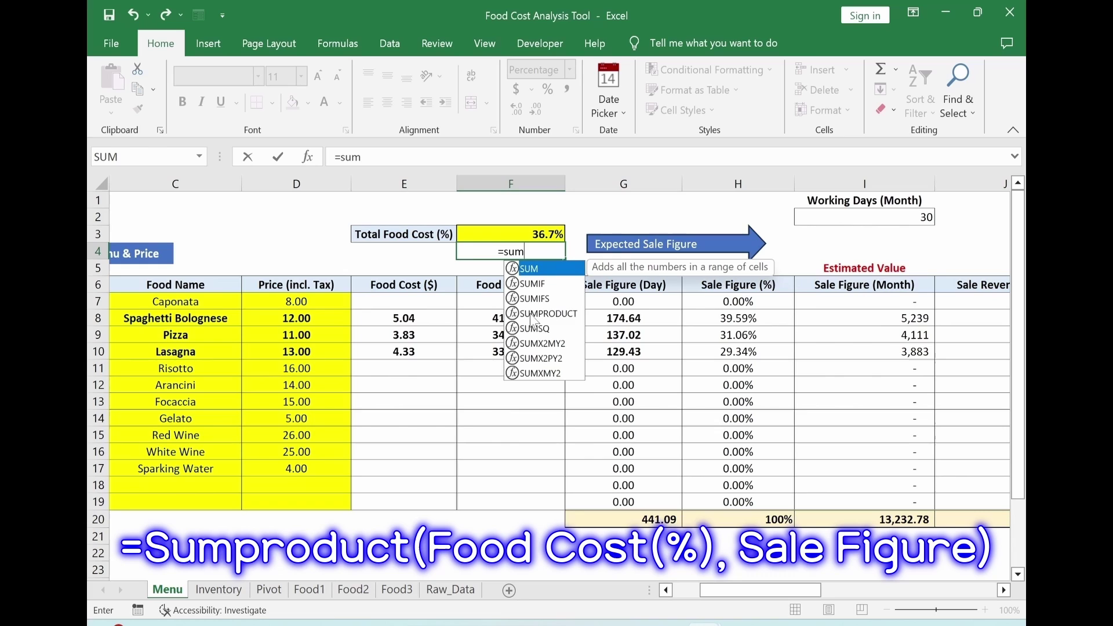
{"action": "left_click", "coordinate": [534, 313]}
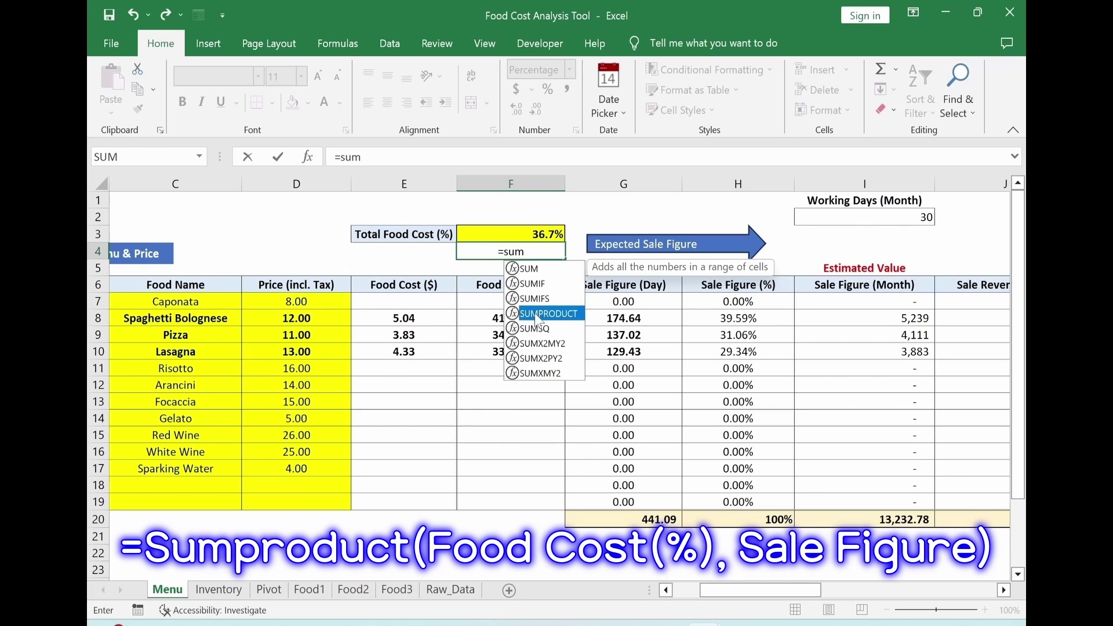
{"action": "double_click", "coordinate": [534, 313]}
{"action": "left_click_drag", "start_coordinate": [510, 301], "coordinate": [503, 503]}
{"action": "type", "text": ","}
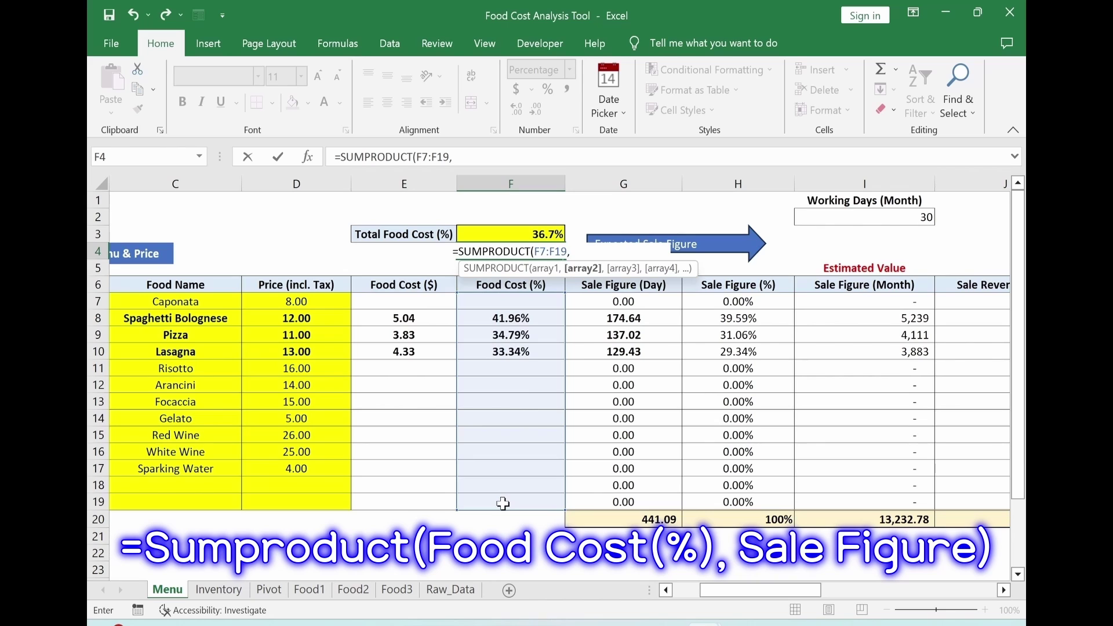
{"action": "left_click_drag", "start_coordinate": [738, 300], "coordinate": [746, 509]}
{"action": "key", "text": "Return"}
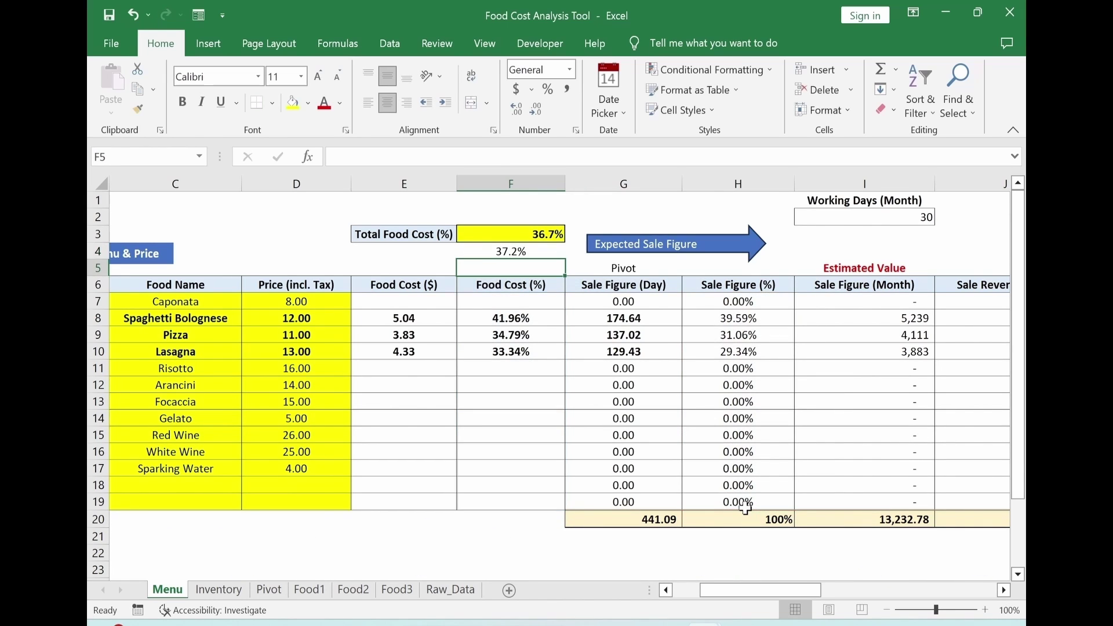
Move the SUMPRODUCT formula out of F4 into F3, replacing the AVERAGE formula for Total Food Cost (%).
{"action": "left_click", "coordinate": [522, 250]}
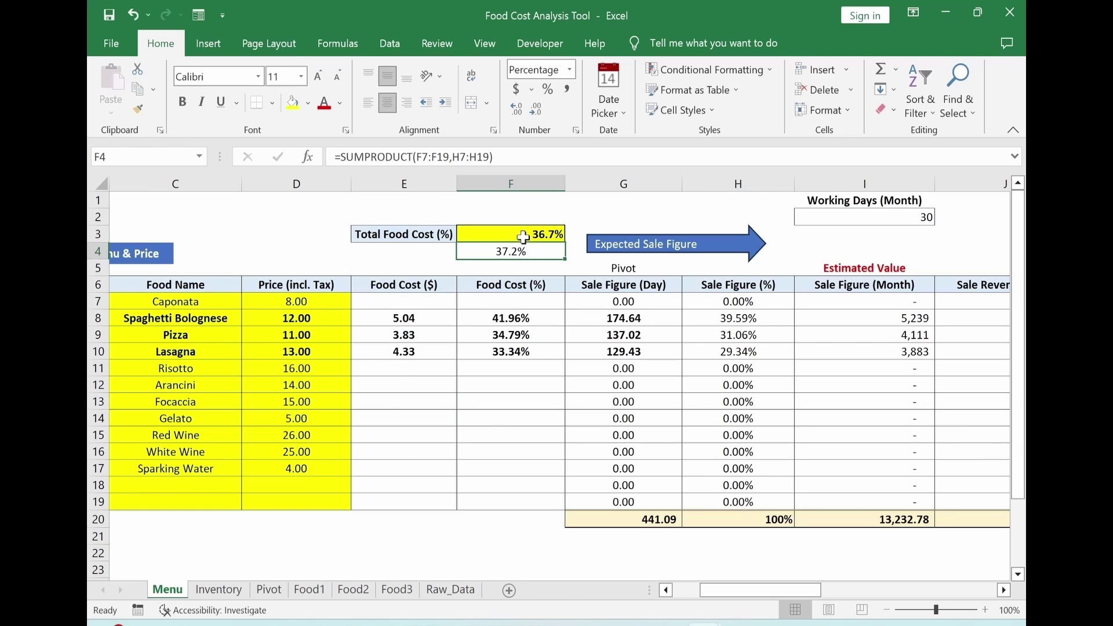
{"action": "left_click", "coordinate": [524, 235]}
{"action": "left_click", "coordinate": [523, 250]}
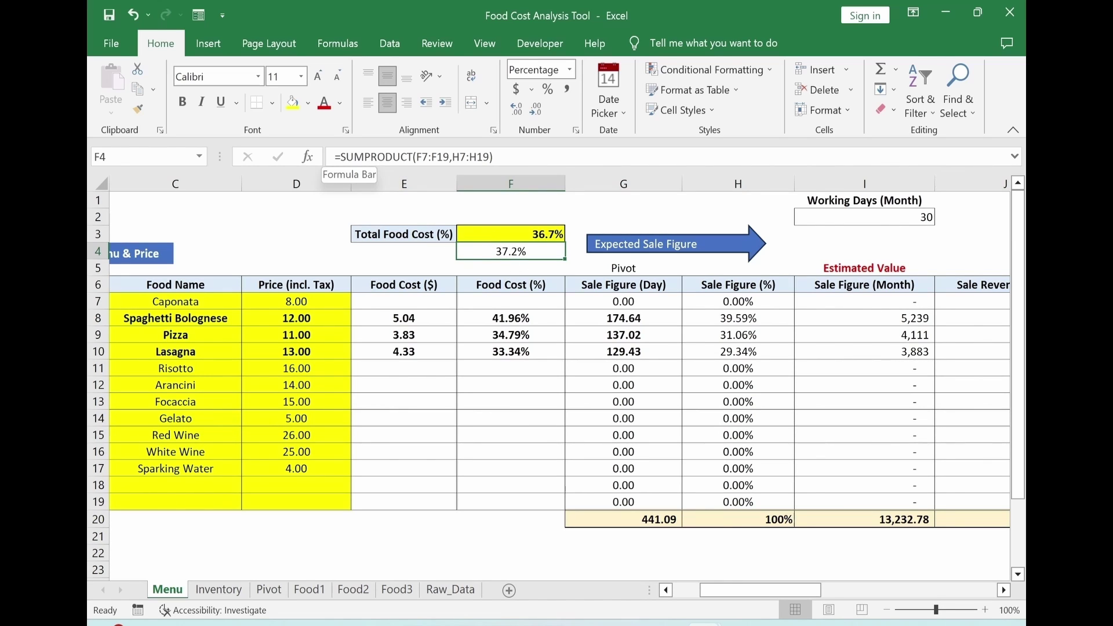
{"action": "left_click_drag", "start_coordinate": [334, 157], "coordinate": [490, 156]}
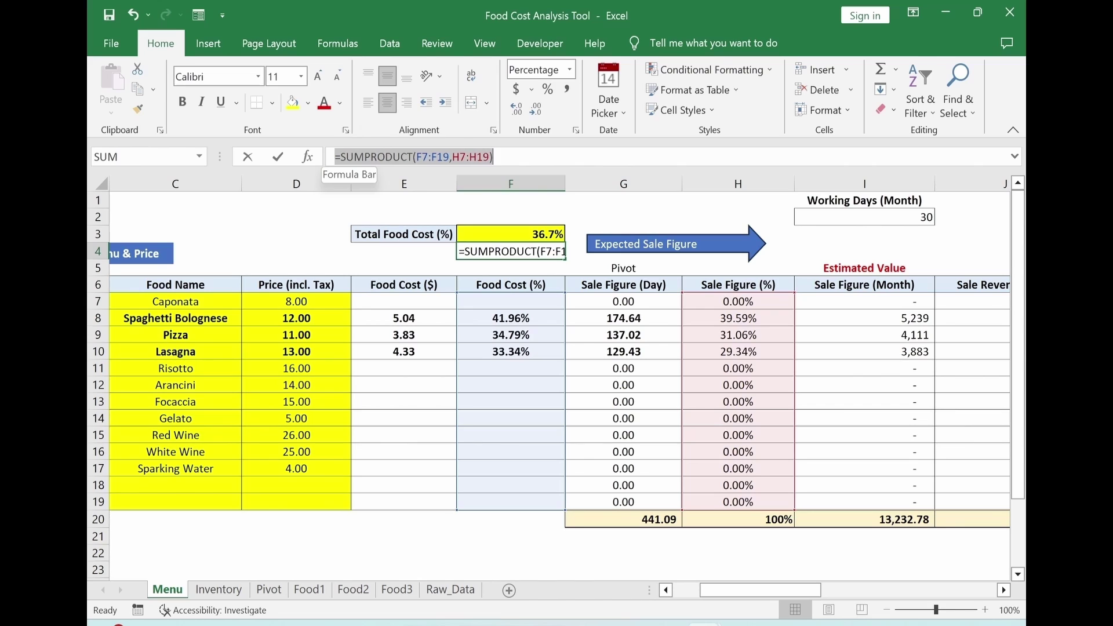
{"action": "key", "text": "BackSpace"}
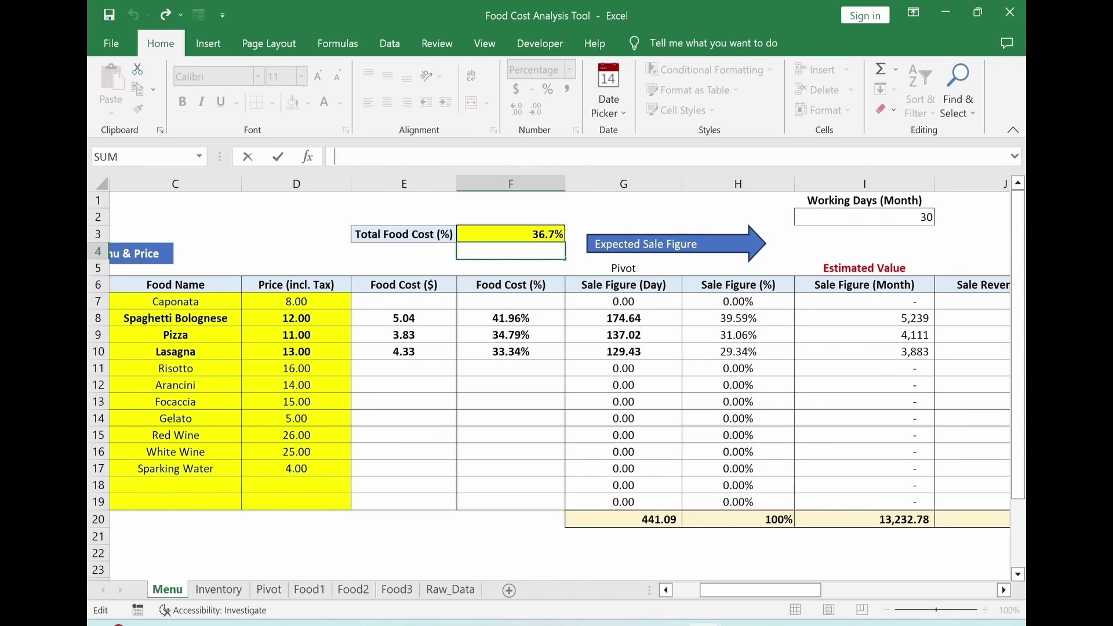
{"action": "left_click", "coordinate": [484, 235]}
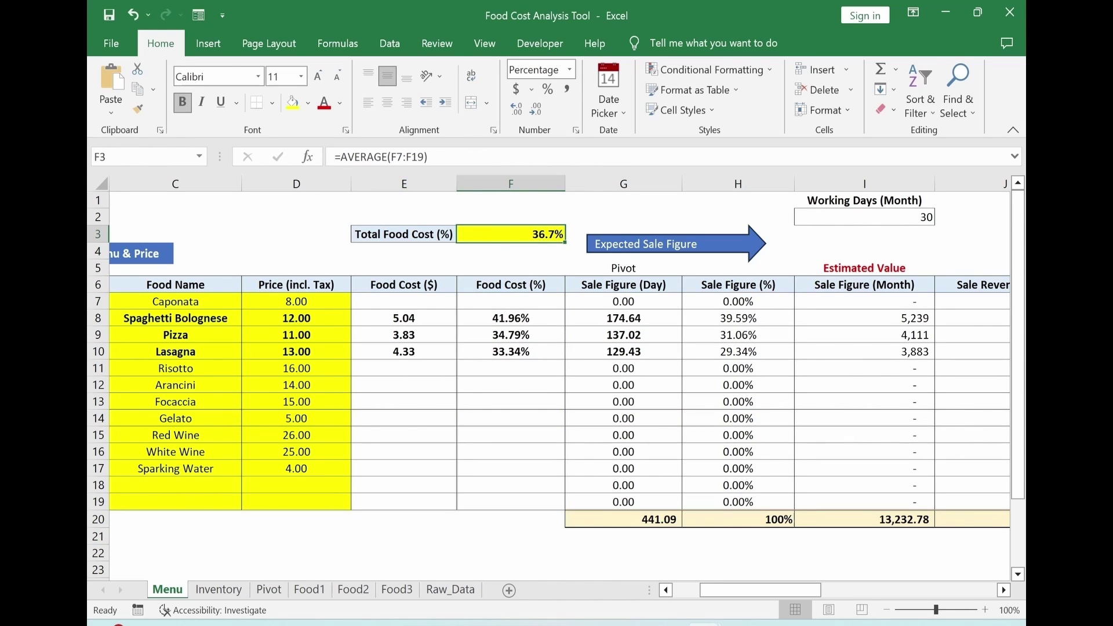
{"action": "key", "text": "F2"}
{"action": "key", "text": "shift+Home"}
{"action": "type", "text": "=SUMPRODUCT(F7:F19,H7:H19)"}
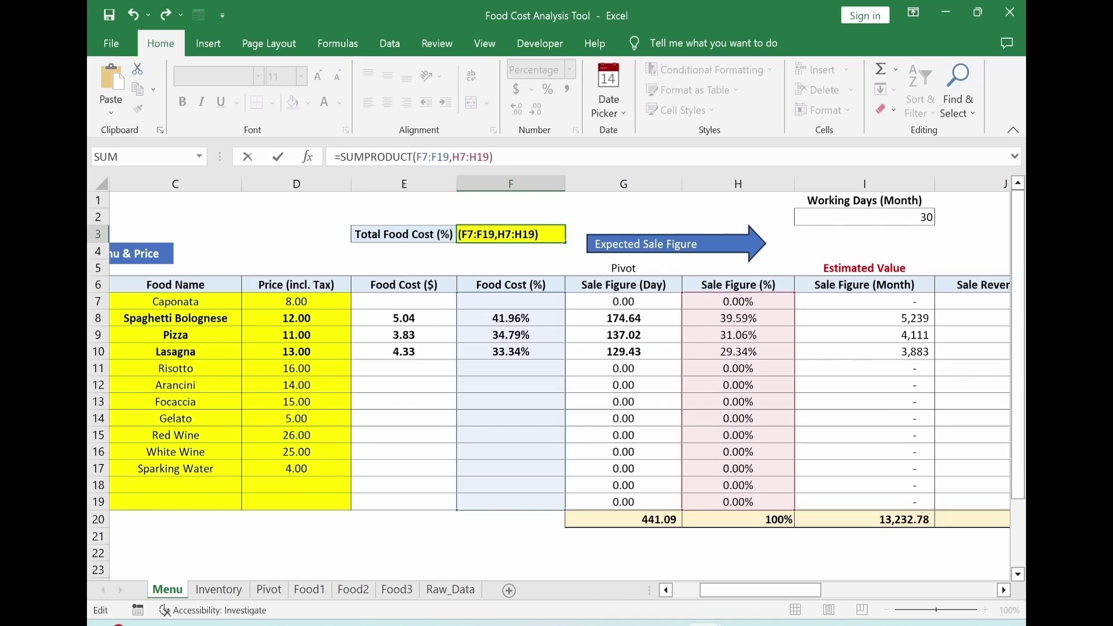
{"action": "key", "text": "Return"}
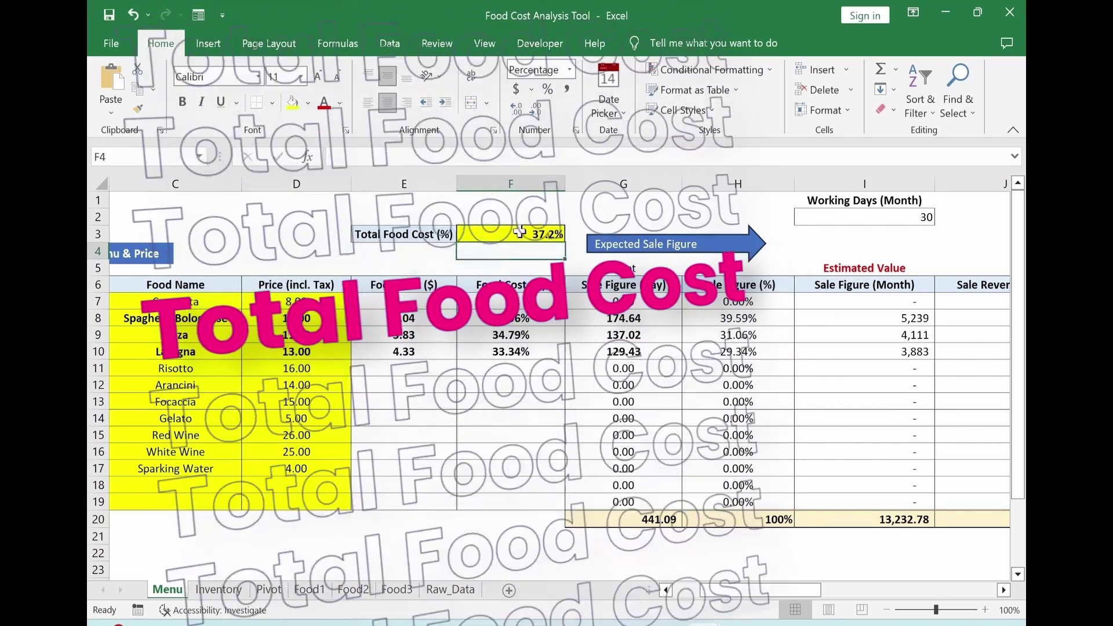
{"action": "left_click", "coordinate": [519, 232]}
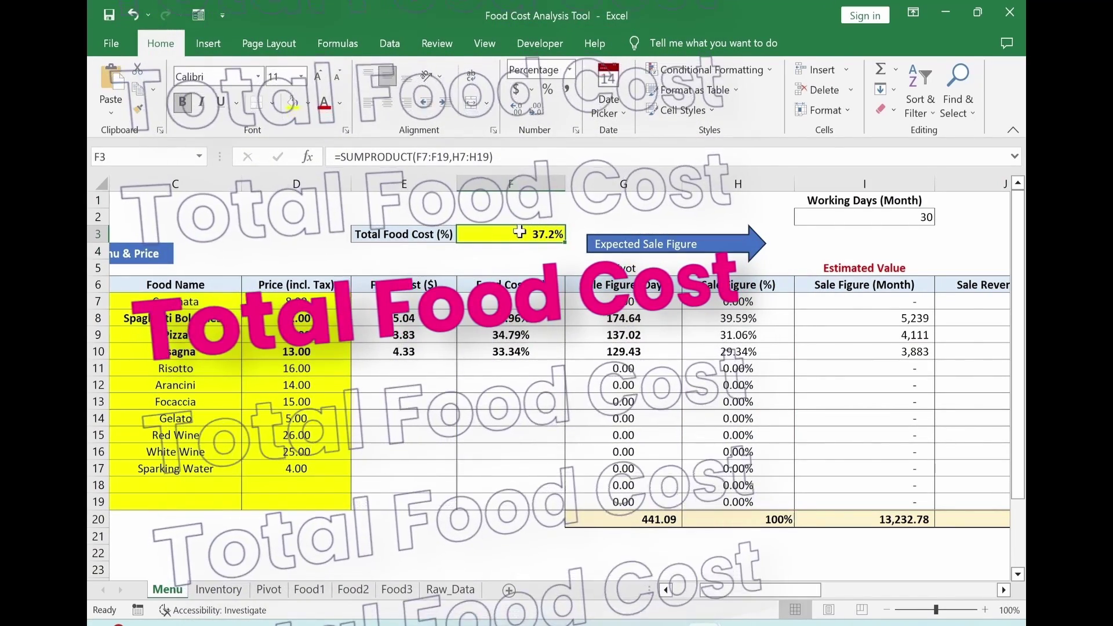
{"action": "left_click_drag", "start_coordinate": [730, 585], "coordinate": [743, 582]}
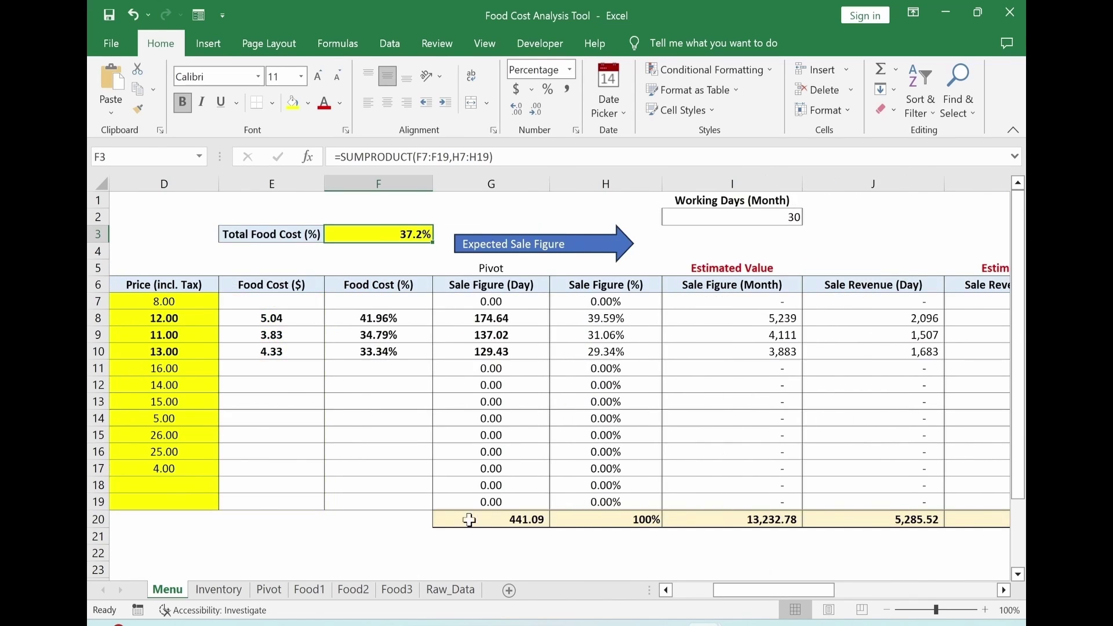
Add a new worksheet after Raw_Data and name it Cost.
{"action": "left_click", "coordinate": [509, 590]}
{"action": "left_click_drag", "start_coordinate": [540, 606], "coordinate": [535, 598]}
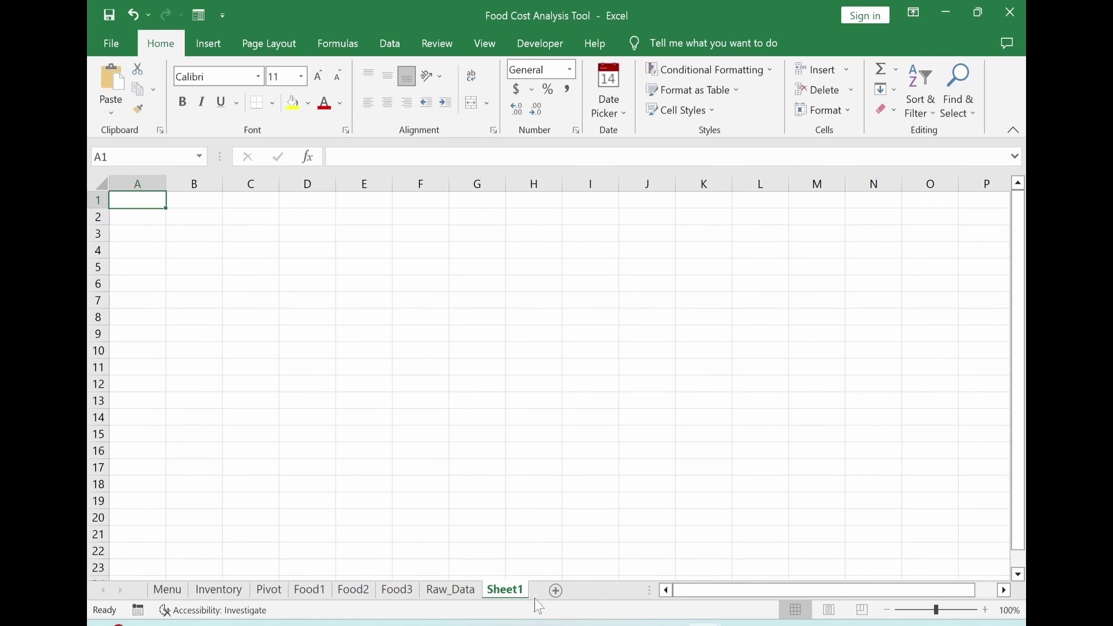
{"action": "right_click", "coordinate": [506, 590]}
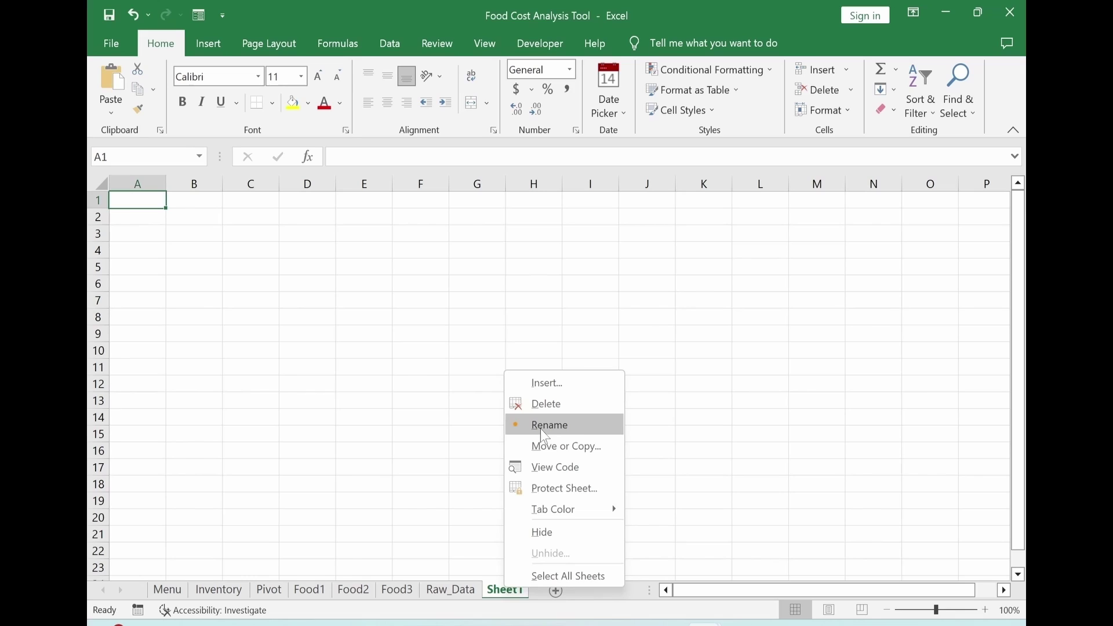
{"action": "left_click", "coordinate": [541, 430]}
{"action": "type", "text": "Cost"}
{"action": "key", "text": "Return"}
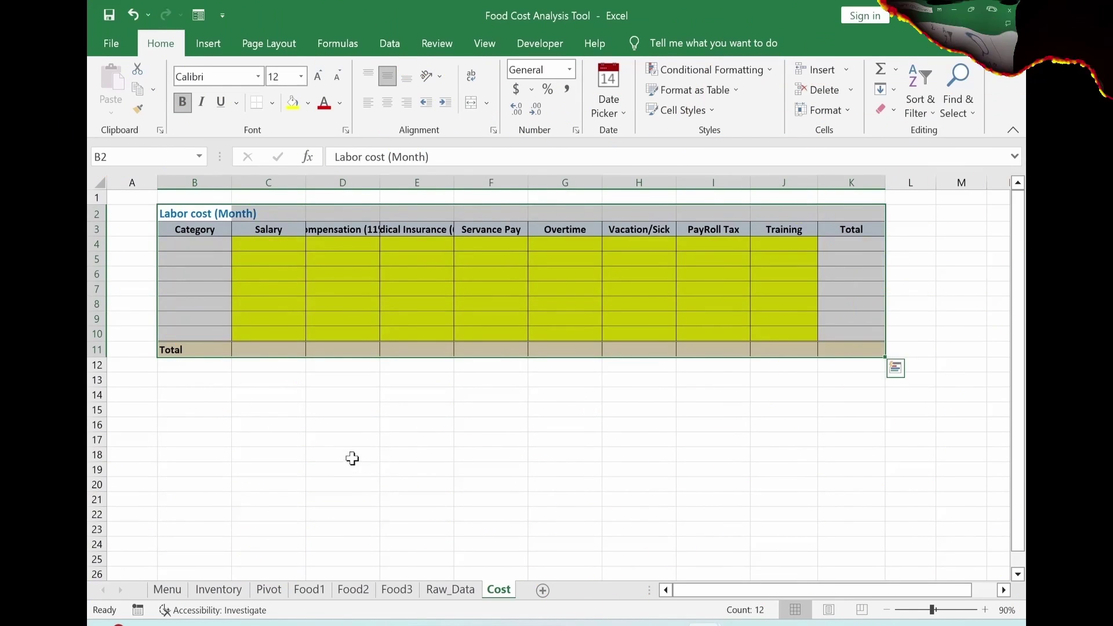
Widen columns D and E of the labor cost table to fit the Compensation (11%) and Medical Insurance (6%) headings.
{"action": "left_click", "coordinate": [354, 457]}
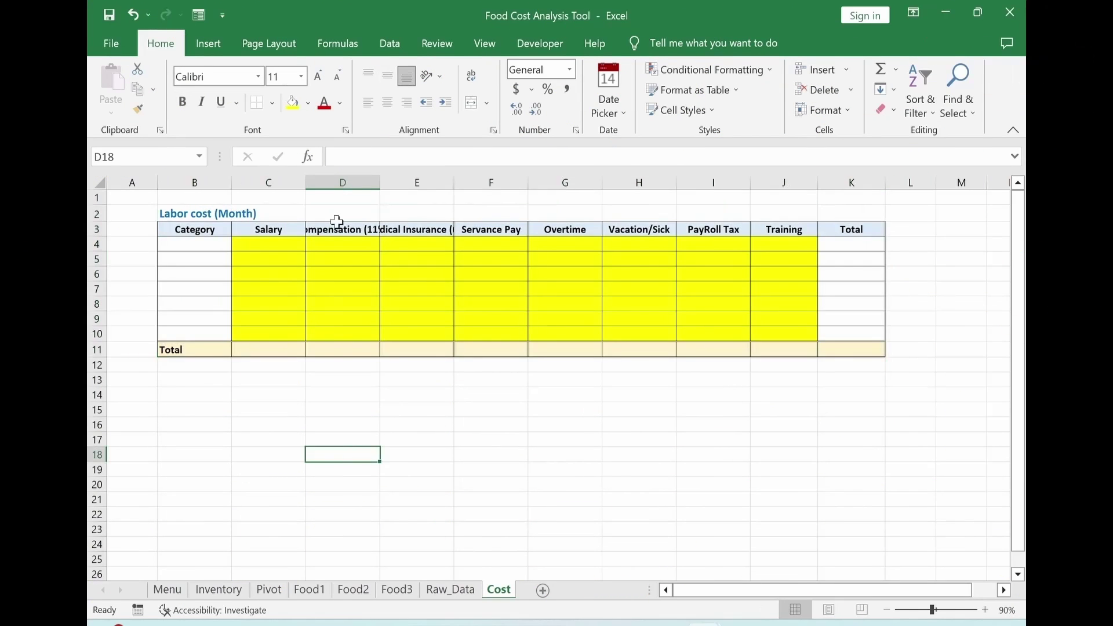
{"action": "double_click", "coordinate": [380, 183]}
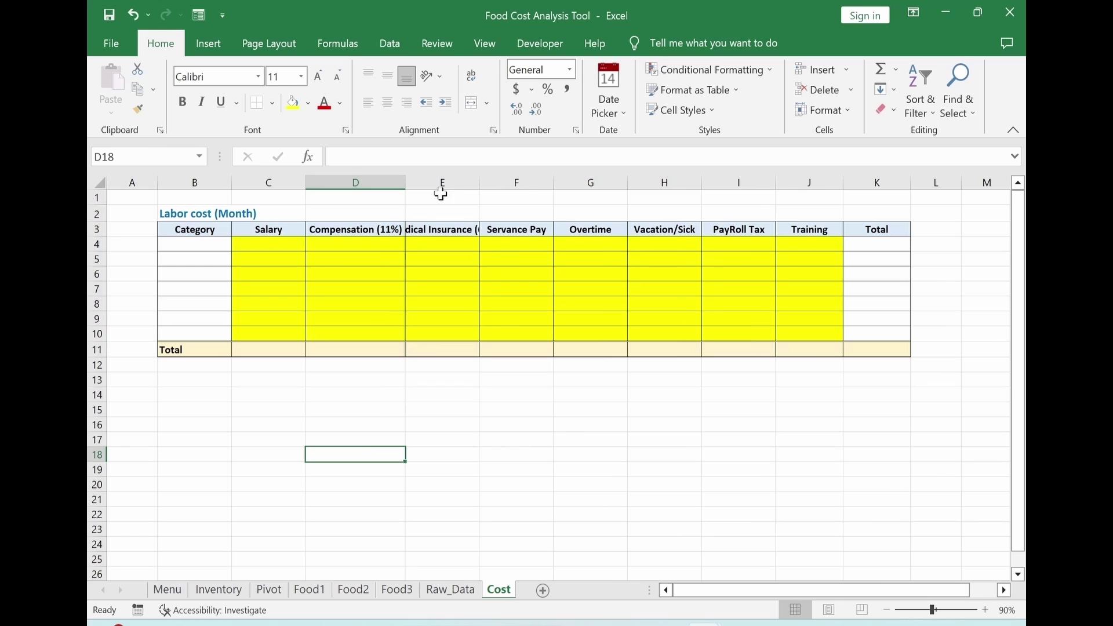
{"action": "left_click", "coordinate": [469, 186]}
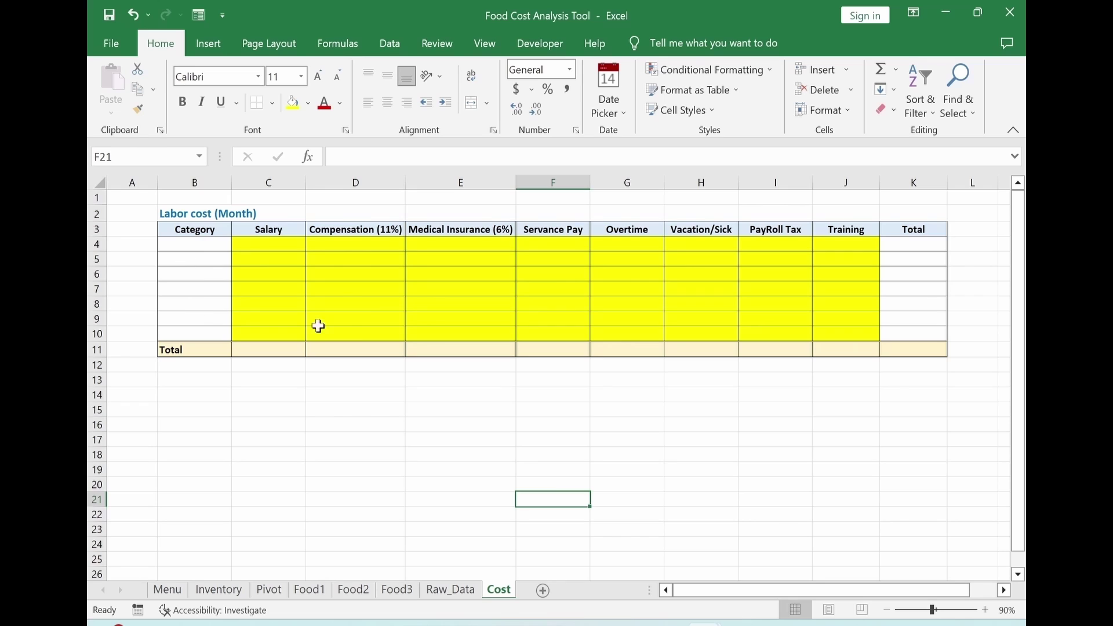
Paste Manager, Chef1 (Full Time), Chef2 (Full Time), Server (Full Time), Part Time1 and Part Time2 into B4:B9, and widen columns B and D.
{"action": "left_click", "coordinate": [187, 246]}
{"action": "type", "text": "Manager Chef1 (Full Time) Chef2 (Full Time) Server (Full Time) Part Time1 Part Time2"}
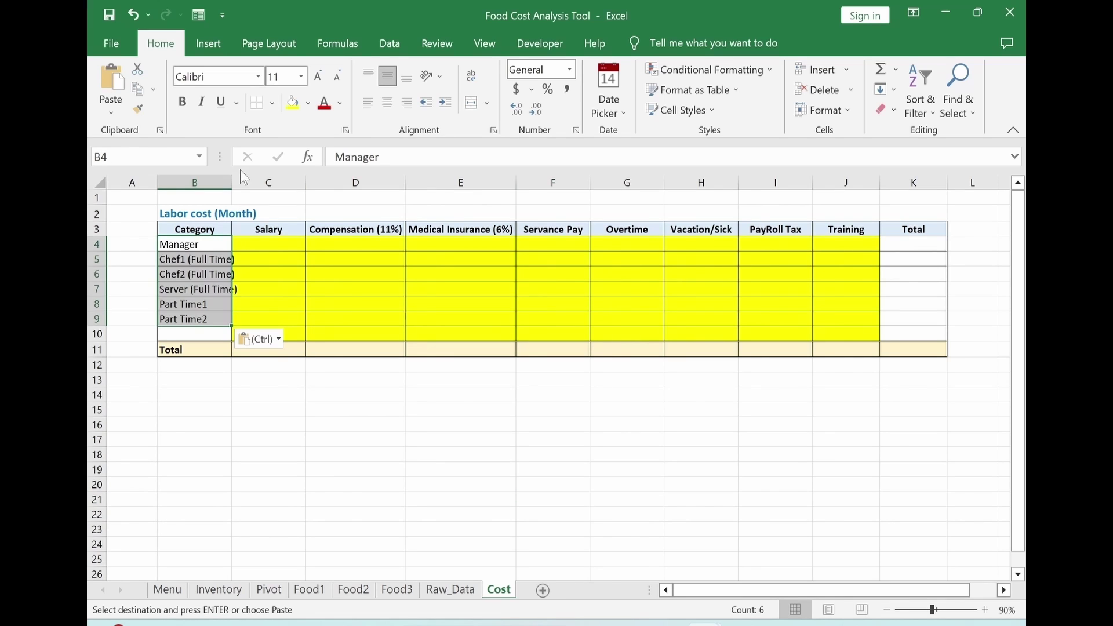
{"action": "left_click_drag", "start_coordinate": [230, 182], "coordinate": [277, 182]}
{"action": "left_click", "coordinate": [219, 258]}
{"action": "left_click", "coordinate": [219, 290]}
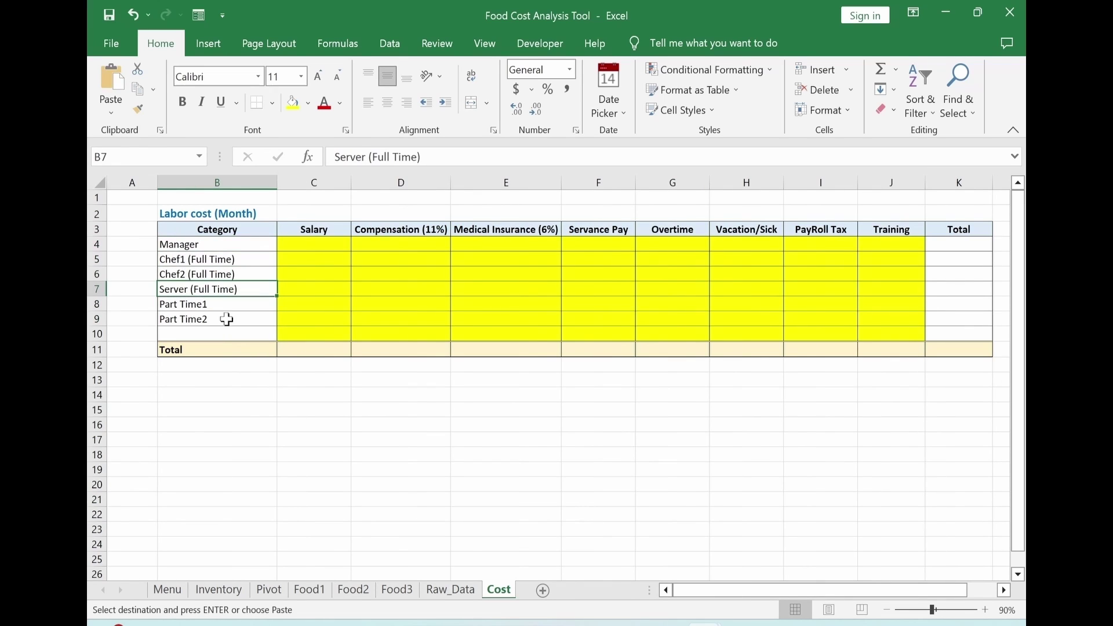
{"action": "left_click", "coordinate": [186, 304]}
{"action": "left_click", "coordinate": [192, 322]}
{"action": "left_click", "coordinate": [296, 422]}
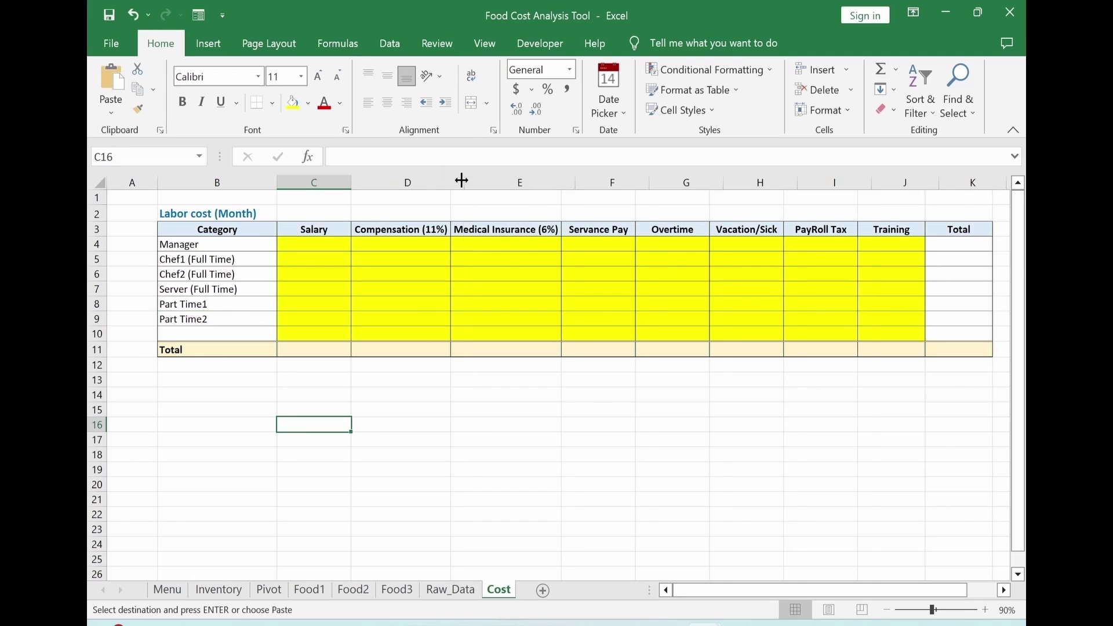
{"action": "left_click_drag", "start_coordinate": [450, 182], "coordinate": [464, 182]}
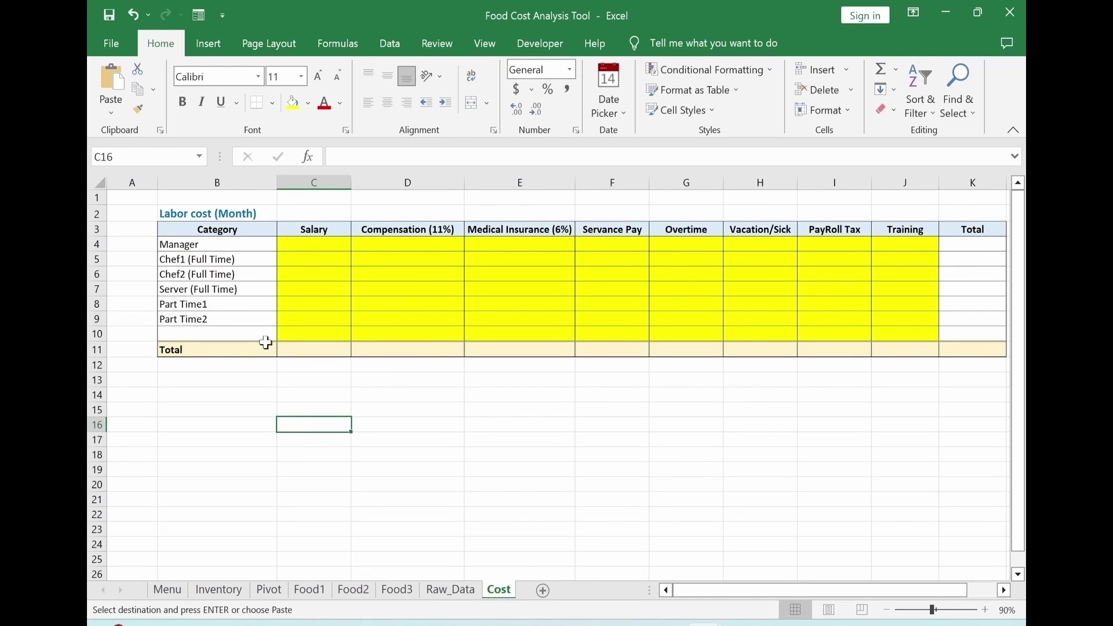
Review the labor cost table's column headings from Salary through Total.
{"action": "left_click", "coordinate": [323, 232]}
{"action": "left_click", "coordinate": [406, 229]}
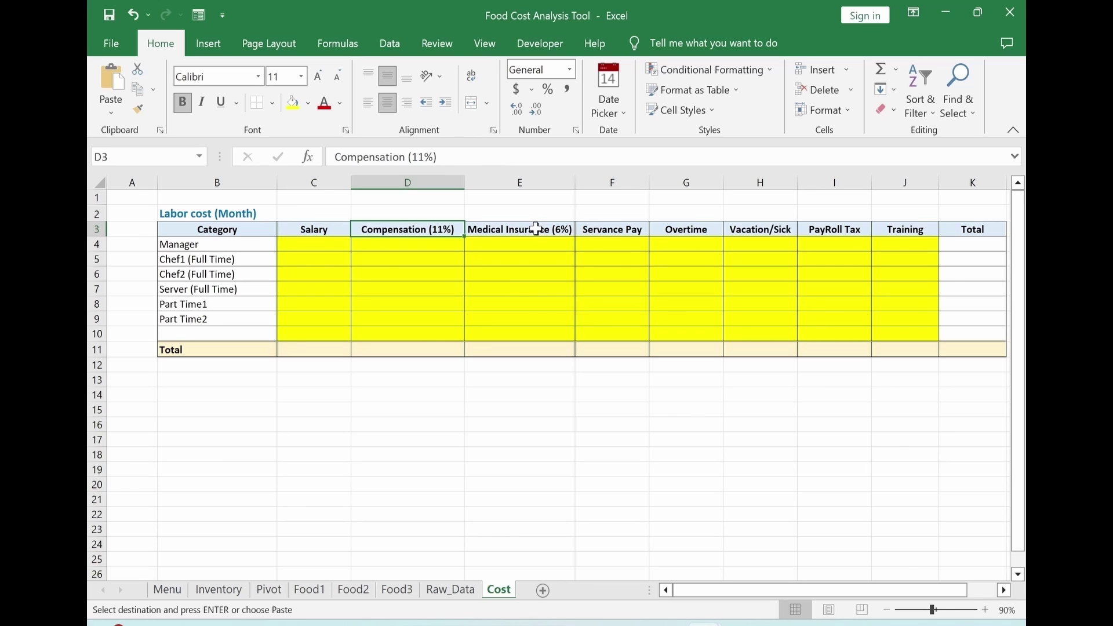
{"action": "left_click", "coordinate": [536, 229]}
{"action": "left_click", "coordinate": [614, 232]}
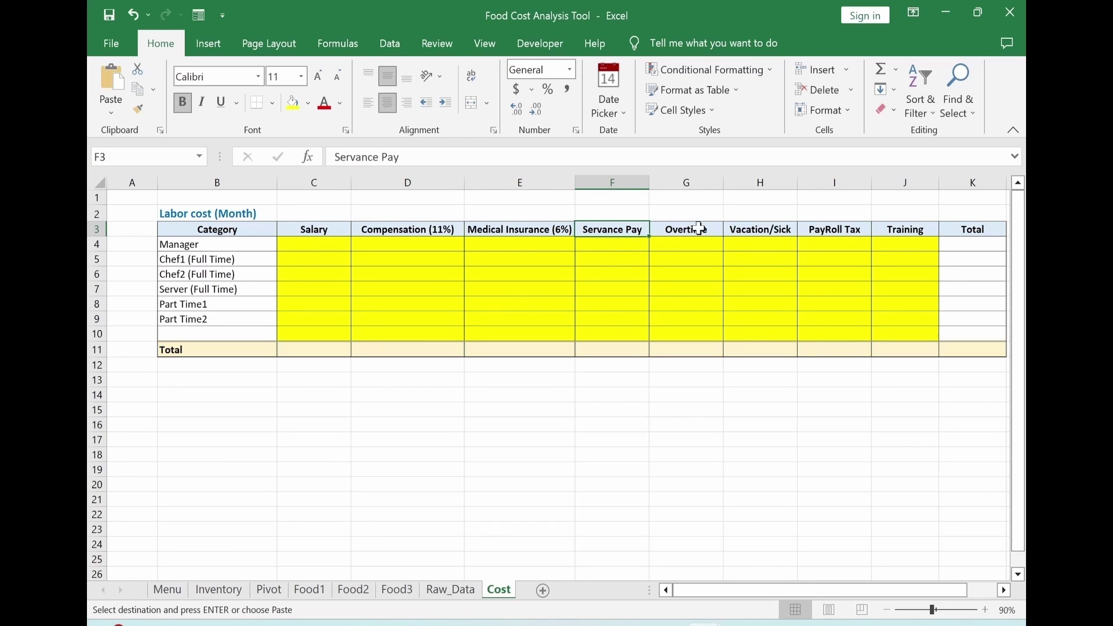
{"action": "left_click", "coordinate": [700, 229]}
{"action": "left_click", "coordinate": [758, 229]}
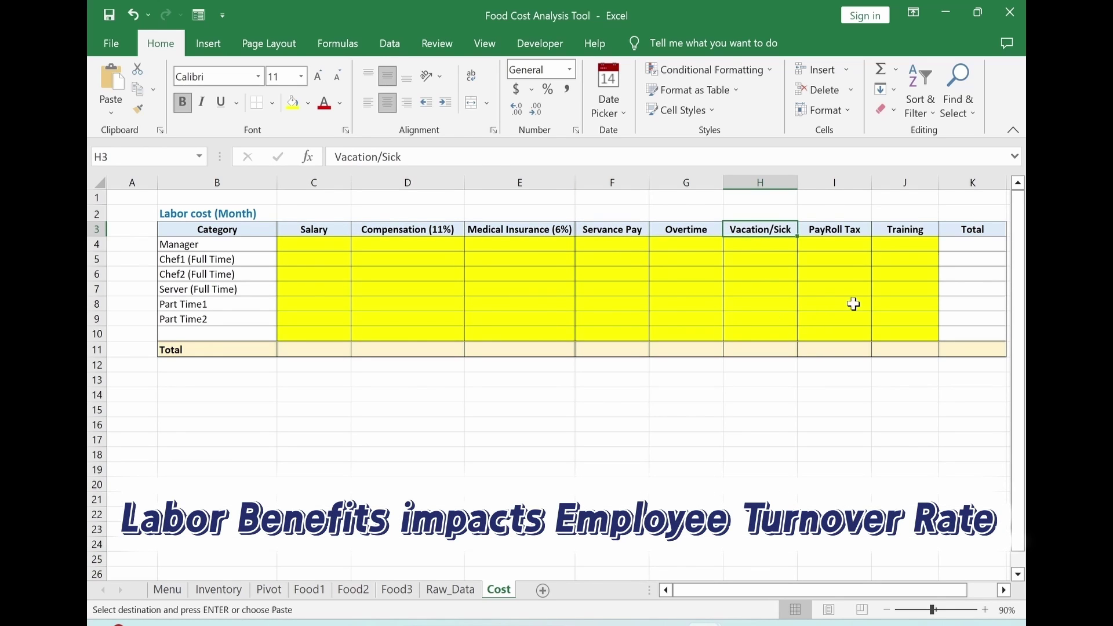
{"action": "left_click", "coordinate": [849, 232]}
{"action": "left_click", "coordinate": [914, 232]}
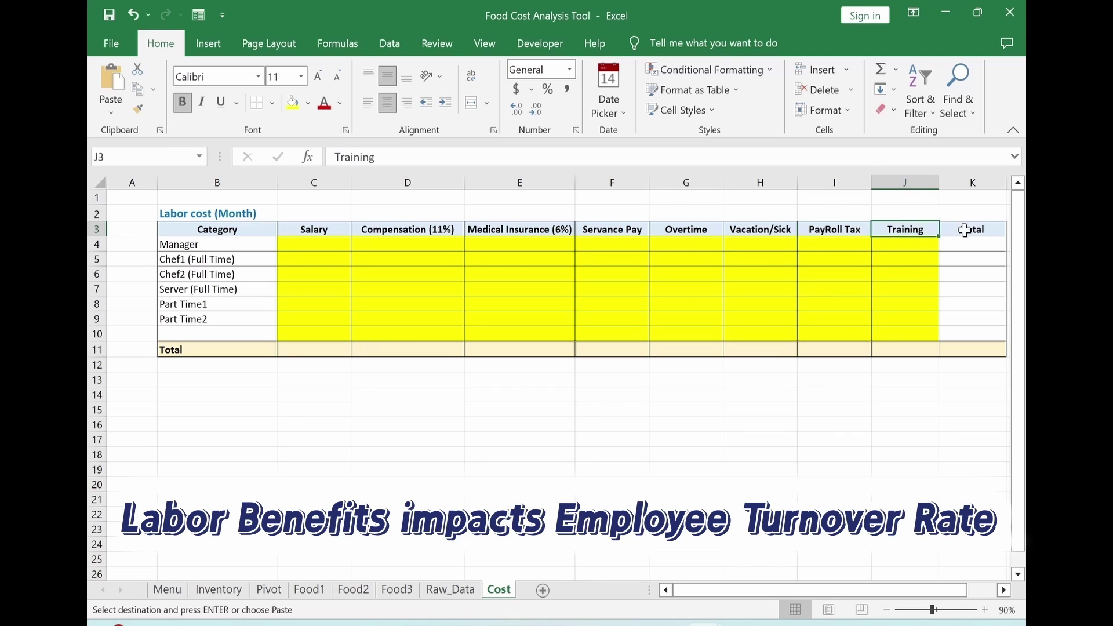
{"action": "left_click", "coordinate": [965, 231]}
{"action": "left_click", "coordinate": [963, 249]}
Paste the monthly salary, benefit, overtime, payroll tax and training amounts for the six staff categories into C4:J9.
{"action": "left_click", "coordinate": [314, 244]}
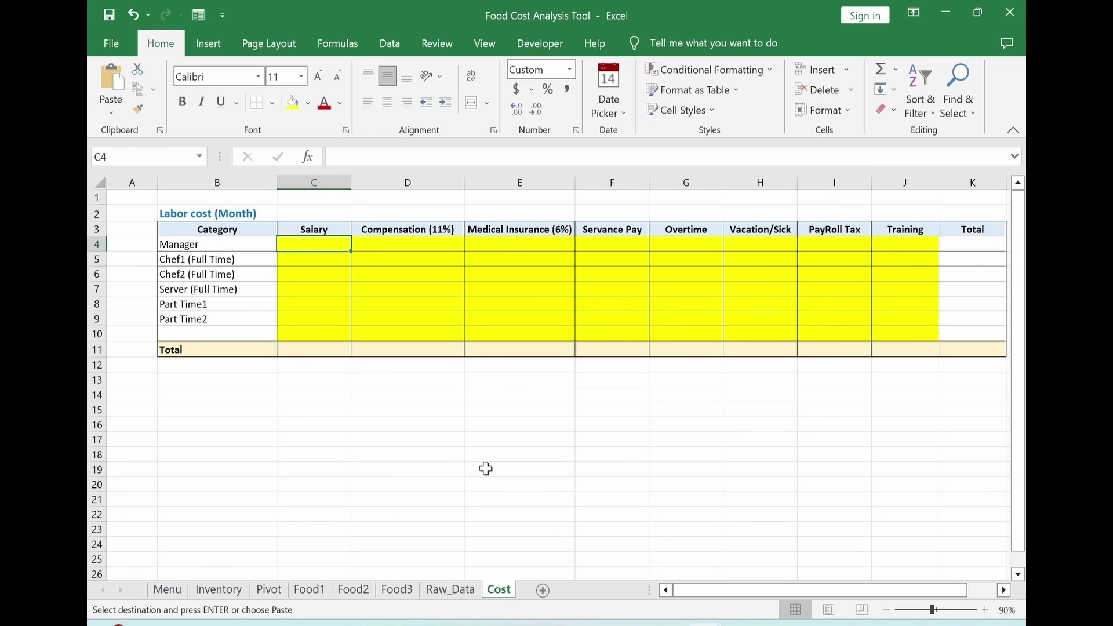
{"action": "key", "text": "ctrl+v"}
{"action": "left_click", "coordinate": [527, 454]}
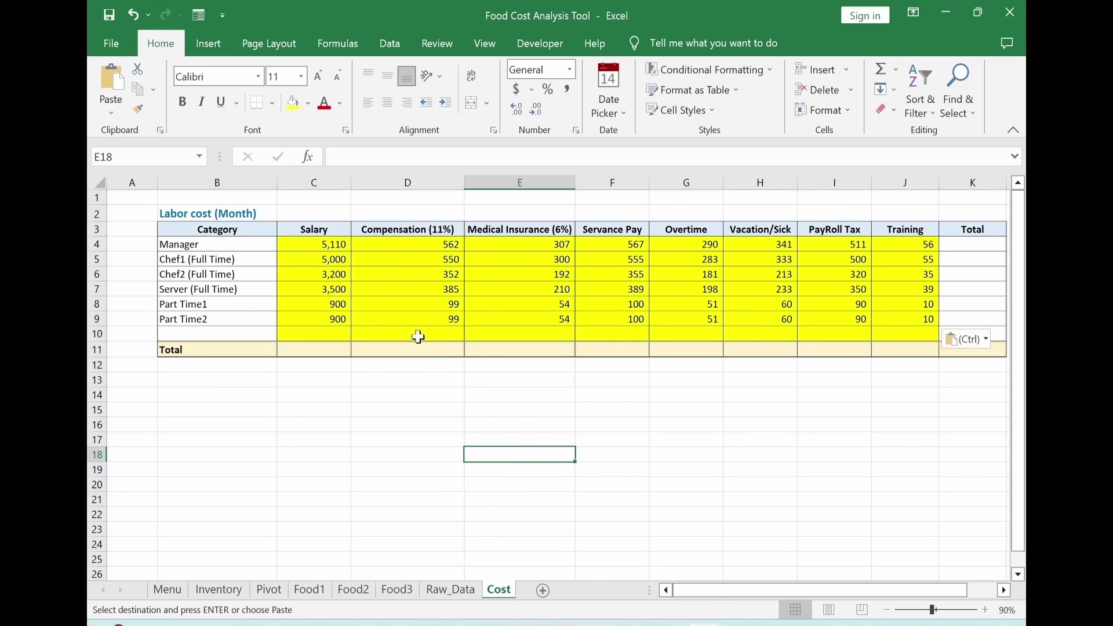
Total each staff category's labor costs with =SUM(C4:J4) in K4 and fill the formula through K9.
{"action": "left_click", "coordinate": [966, 245]}
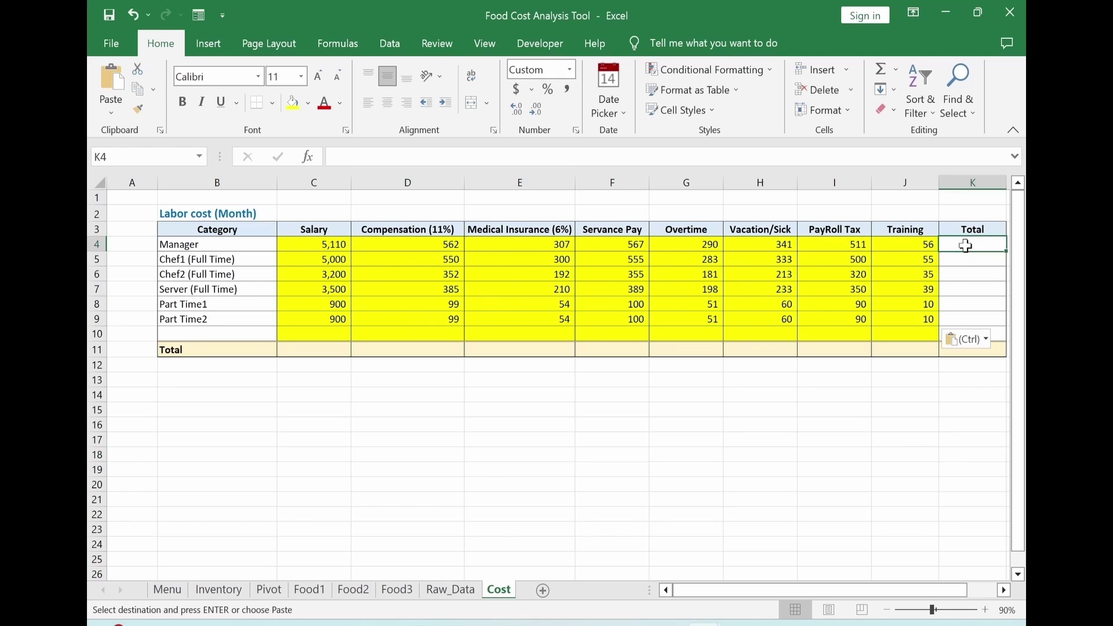
{"action": "type", "text": "=sum("}
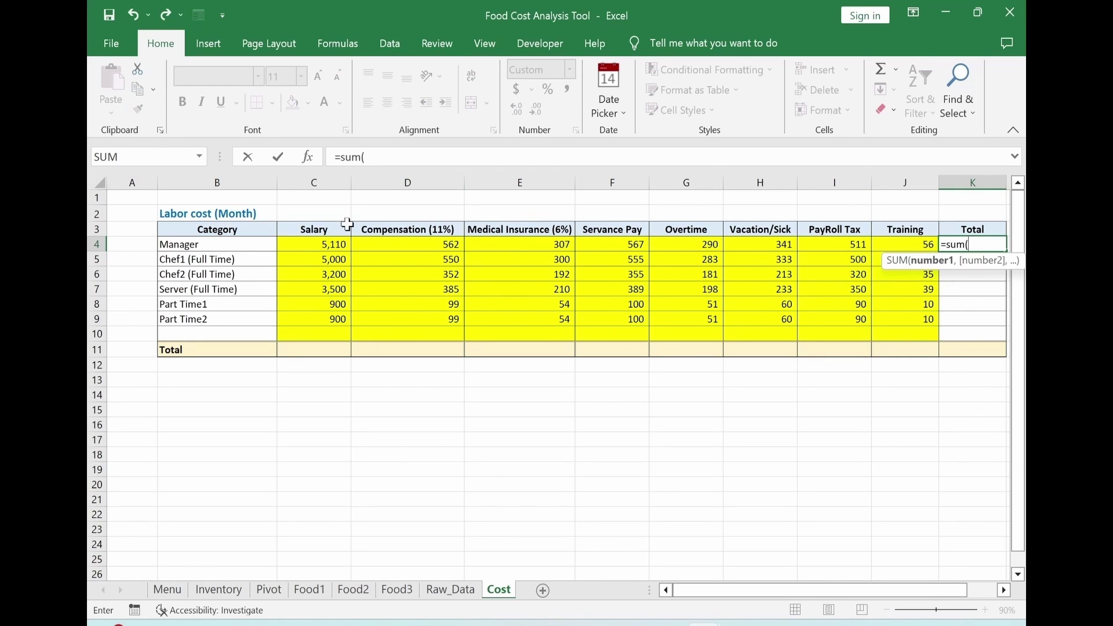
{"action": "left_click", "coordinate": [320, 248]}
{"action": "left_click_drag", "start_coordinate": [319, 248], "coordinate": [894, 246]}
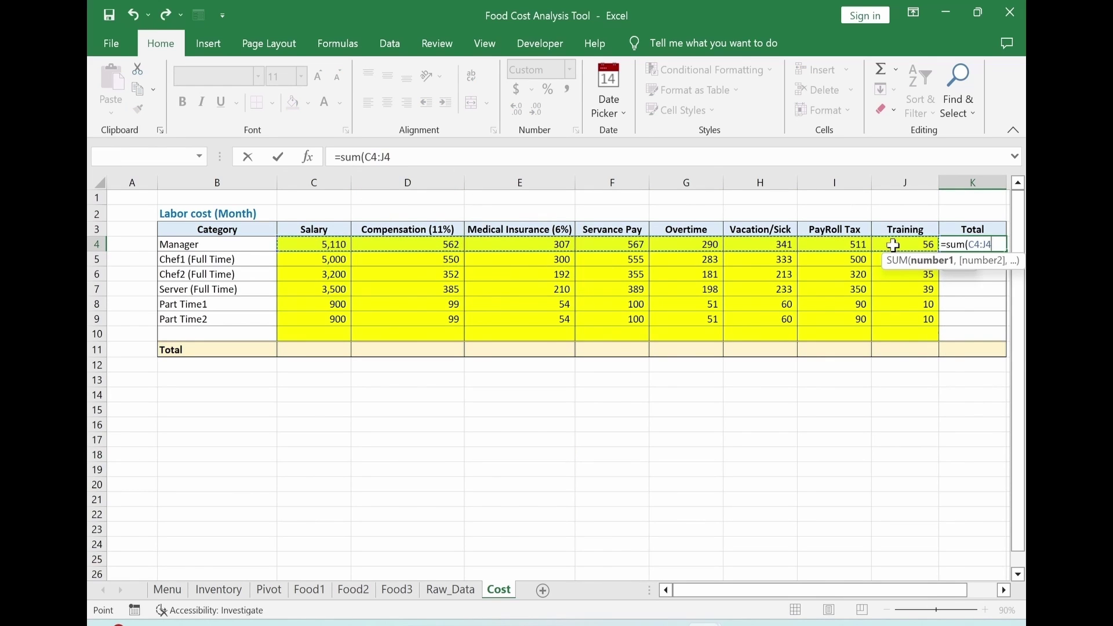
{"action": "type", "text": ")"}
{"action": "key", "text": "ctrl+Return"}
{"action": "left_click_drag", "start_coordinate": [1007, 252], "coordinate": [1000, 324]}
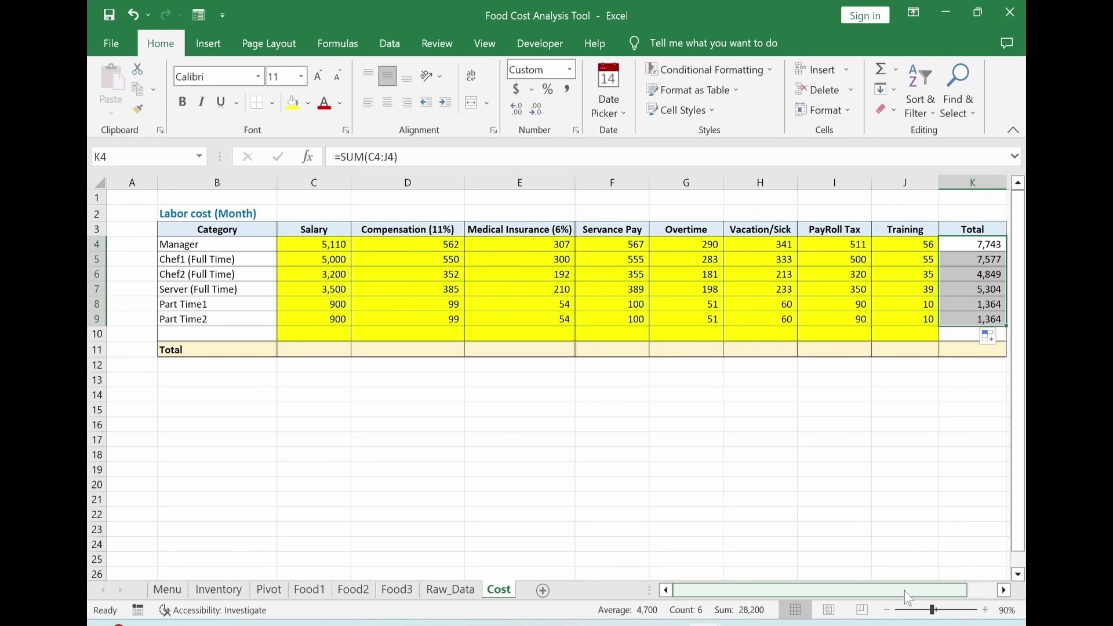
Sum the staff totals in the labor cost table's Total row at K11 over the range K4:K10.
{"action": "left_click_drag", "start_coordinate": [908, 591], "coordinate": [935, 591]}
{"action": "left_click", "coordinate": [919, 353]}
{"action": "type", "text": "="}
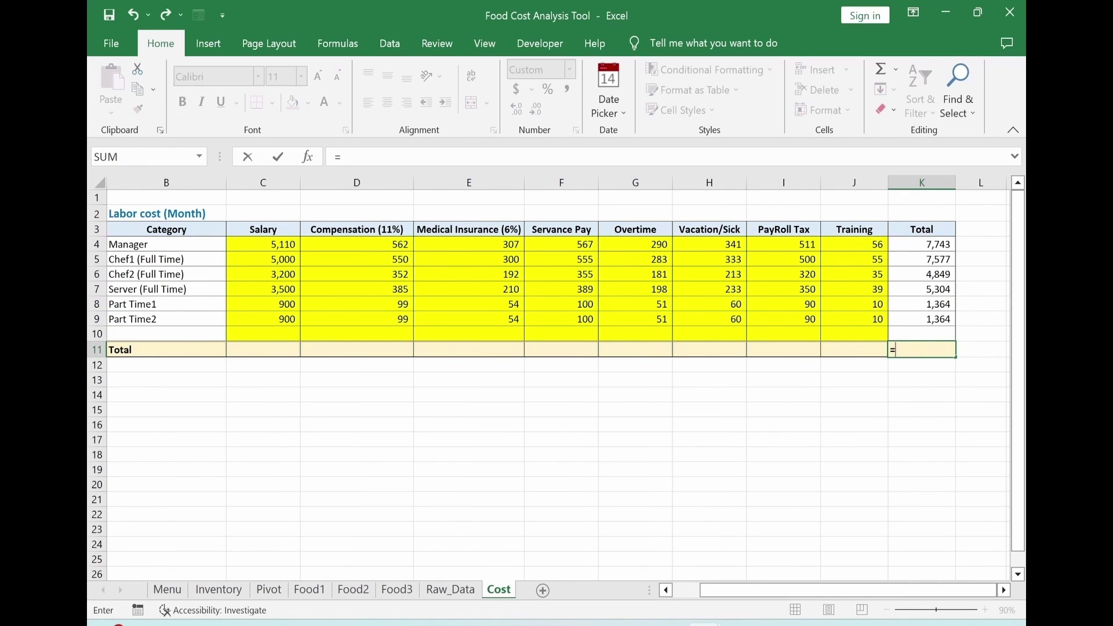
{"action": "type", "text": "sum("}
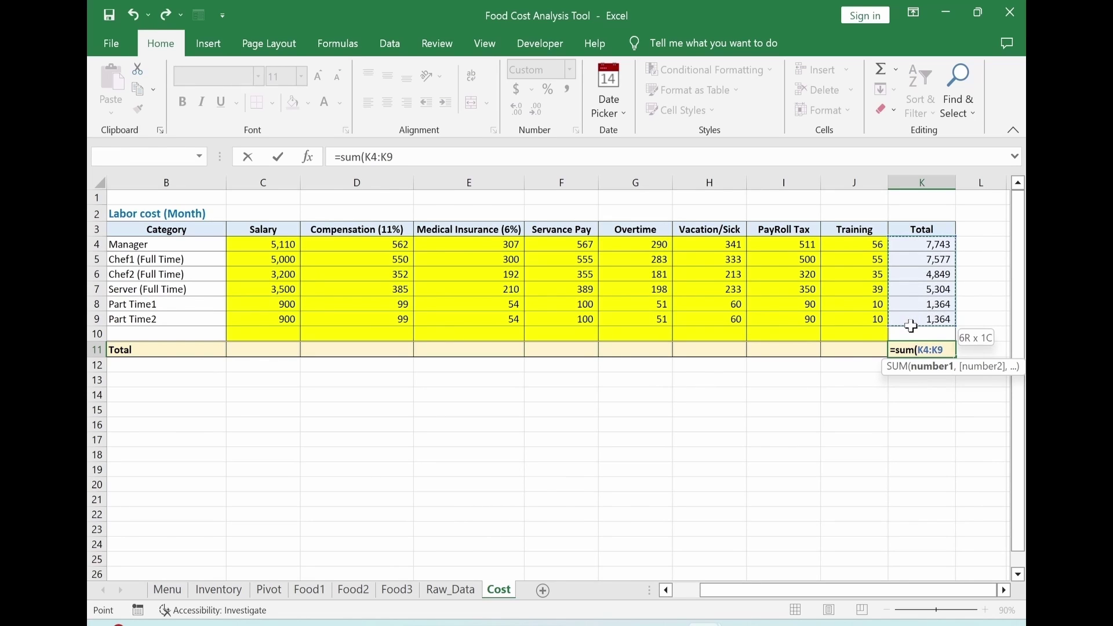
{"action": "left_click_drag", "start_coordinate": [912, 327], "coordinate": [914, 331]}
{"action": "key", "text": "ctrl+Return"}
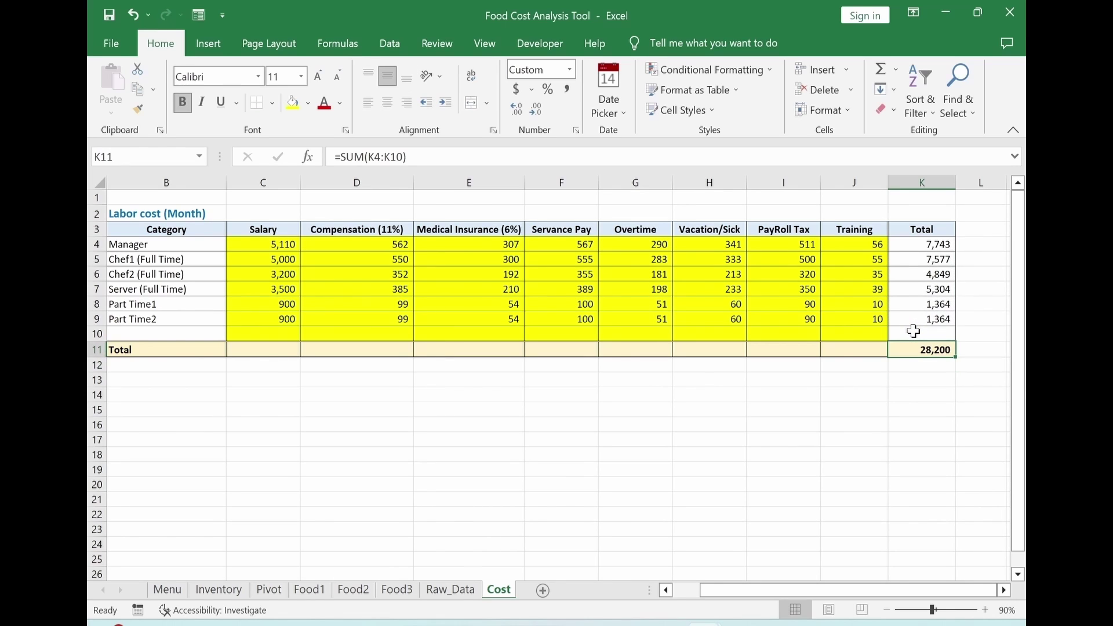
{"action": "key", "text": "Home"}
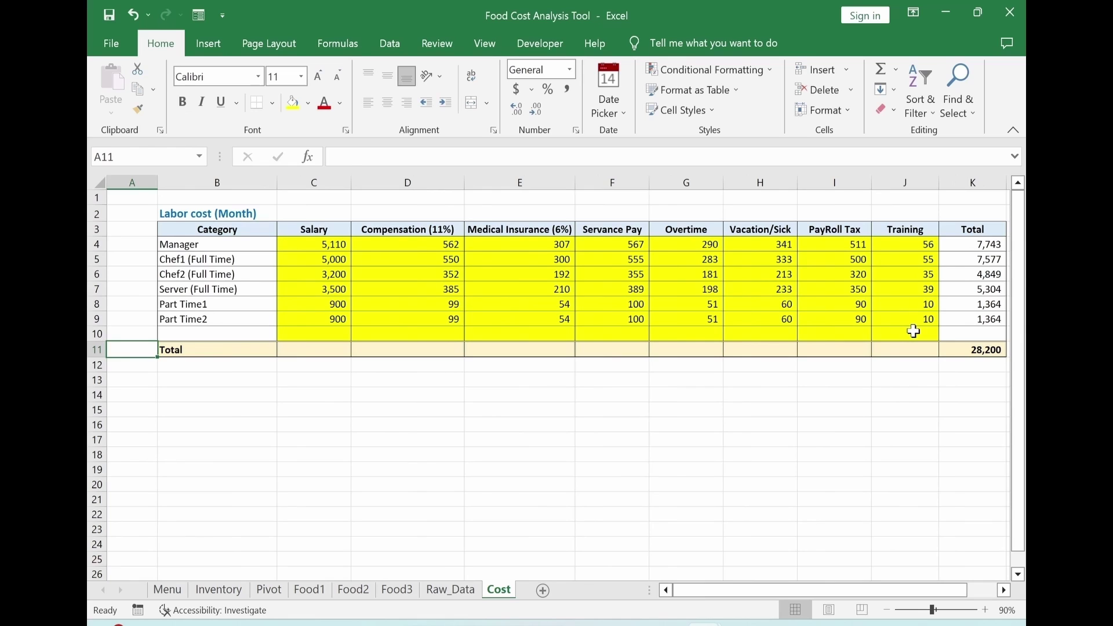
{"action": "key", "text": "Right"}
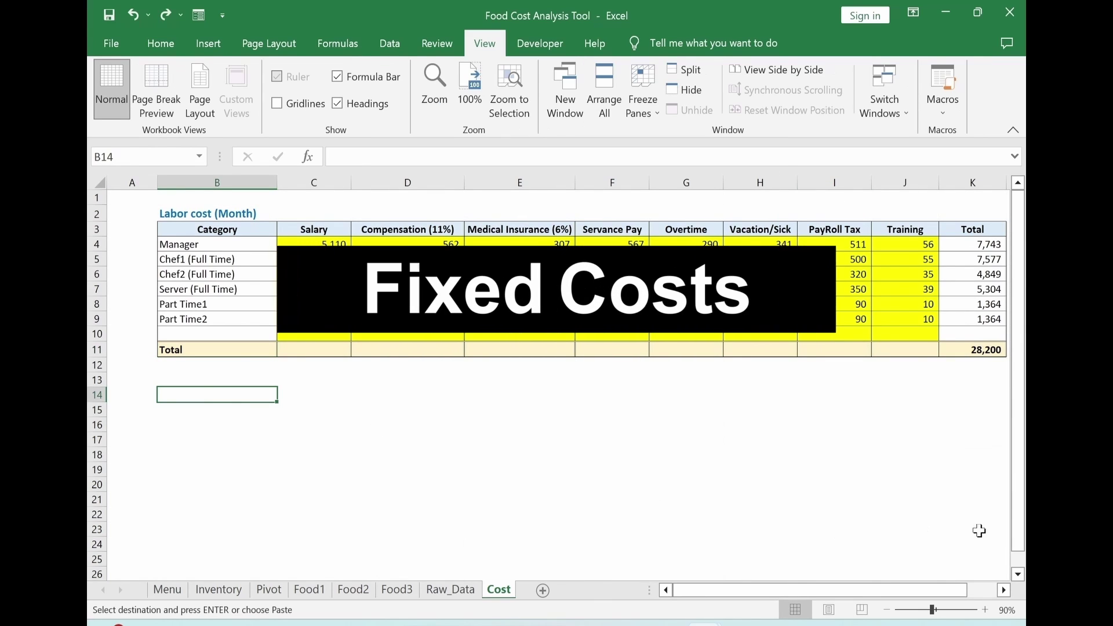
Paste the Fixed cost (Month) table at B14 and check the total formula in C23.
{"action": "key", "text": "ctrl+v"}
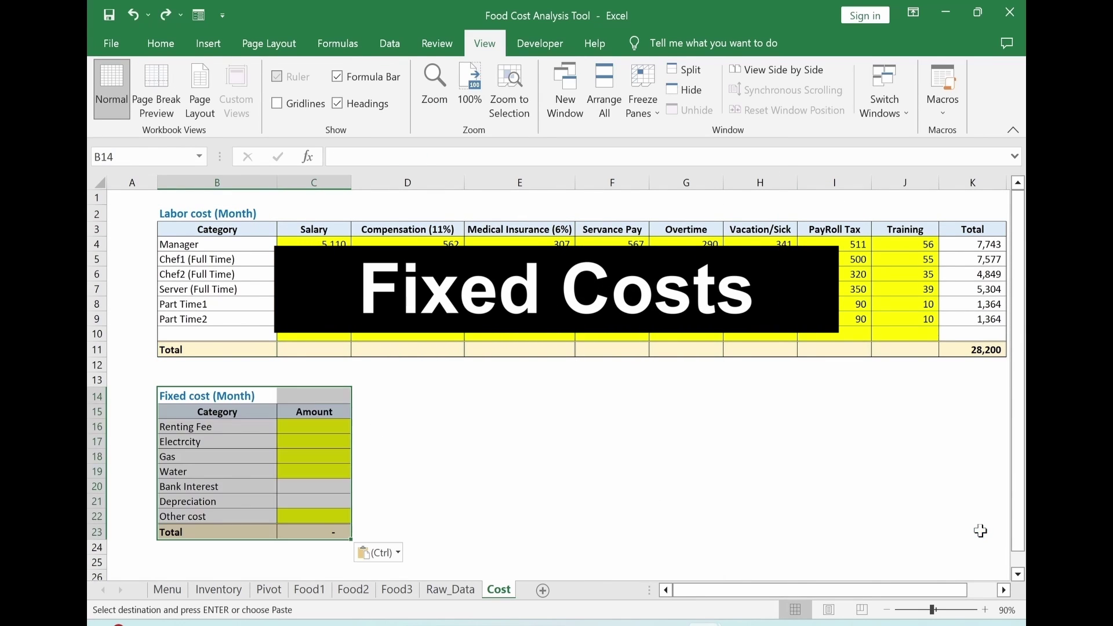
{"action": "left_click", "coordinate": [520, 456]}
{"action": "left_click_drag", "start_coordinate": [191, 434], "coordinate": [197, 515]}
{"action": "left_click", "coordinate": [314, 532]}
{"action": "left_click", "coordinate": [373, 157]}
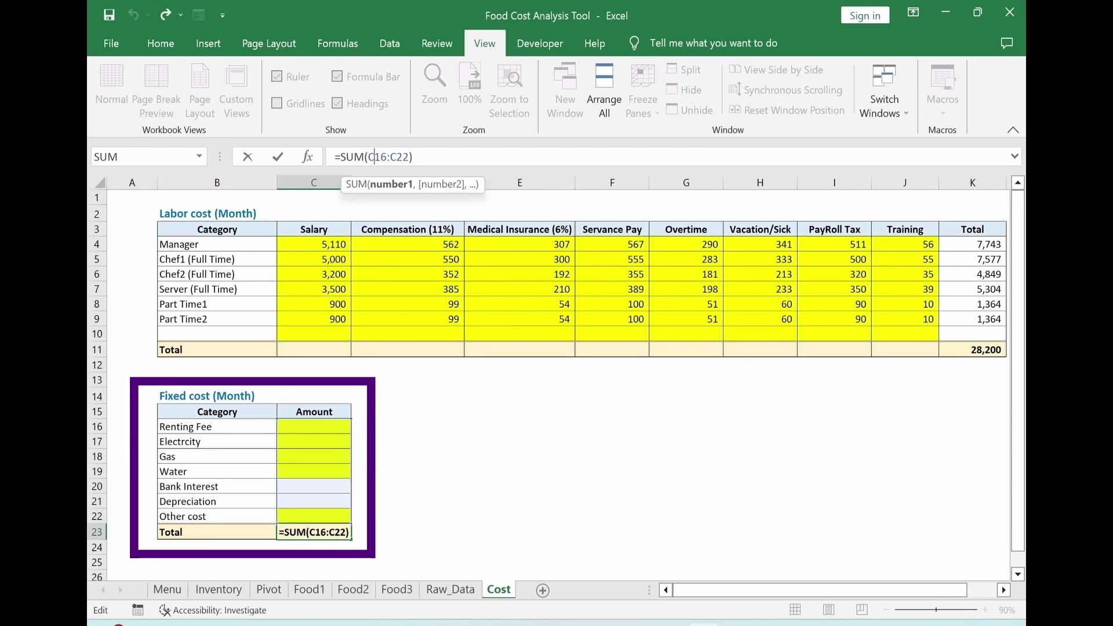
{"action": "key", "text": "Escape"}
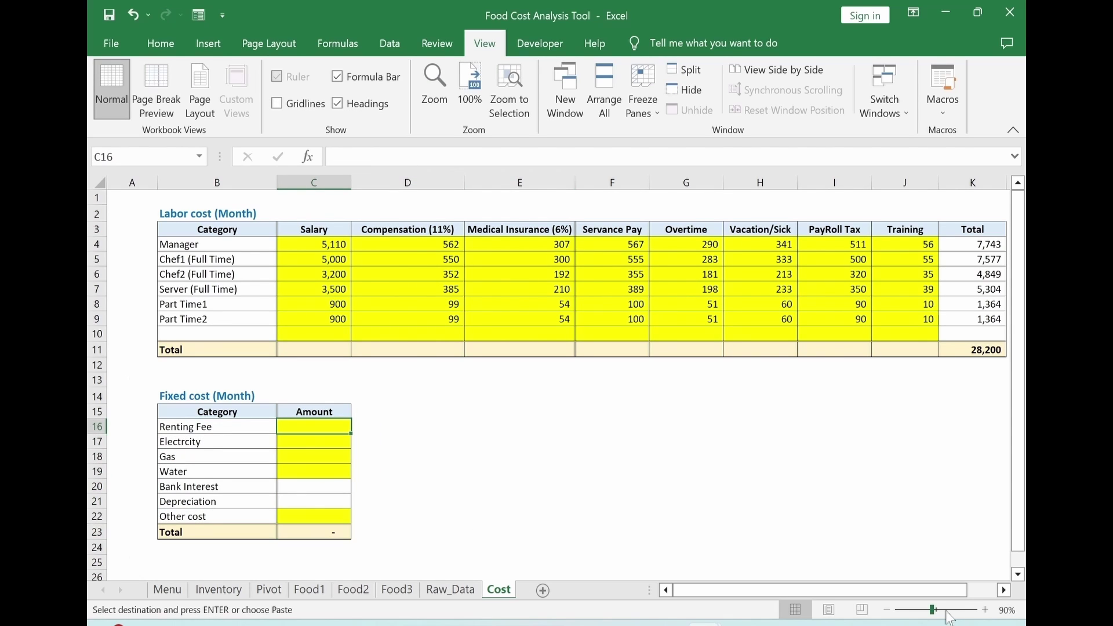
Paste fixed costs of 10,000, 2,700, 1,425 and 722 into C16:C19 and enter 800 for Other cost.
{"action": "key", "text": "ctrl+v"}
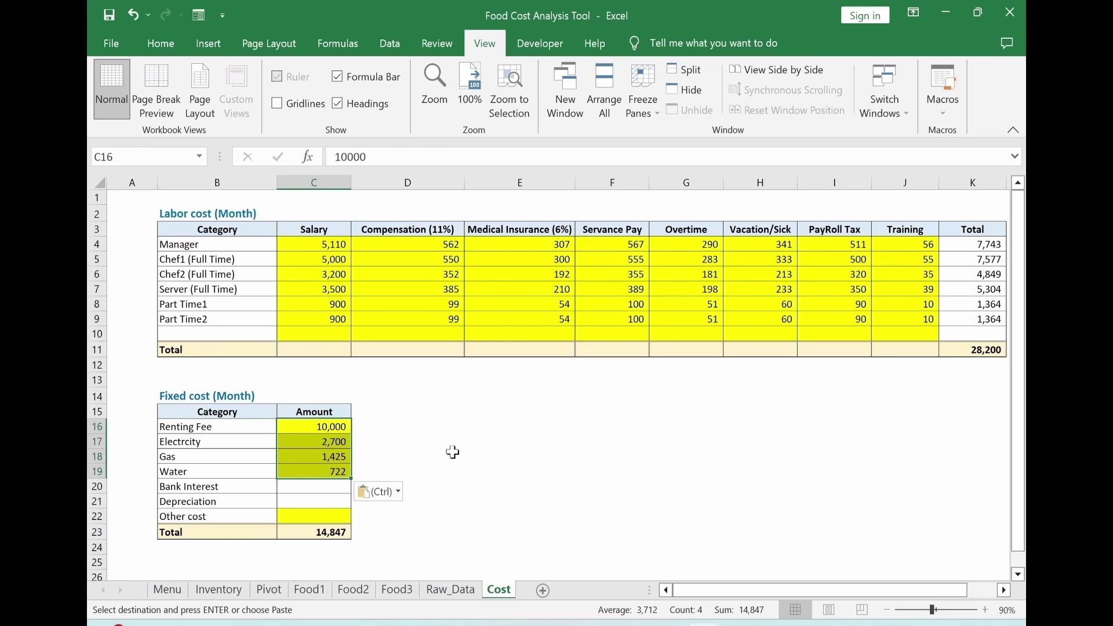
{"action": "key", "text": "Escape"}
{"action": "left_click", "coordinate": [329, 517]}
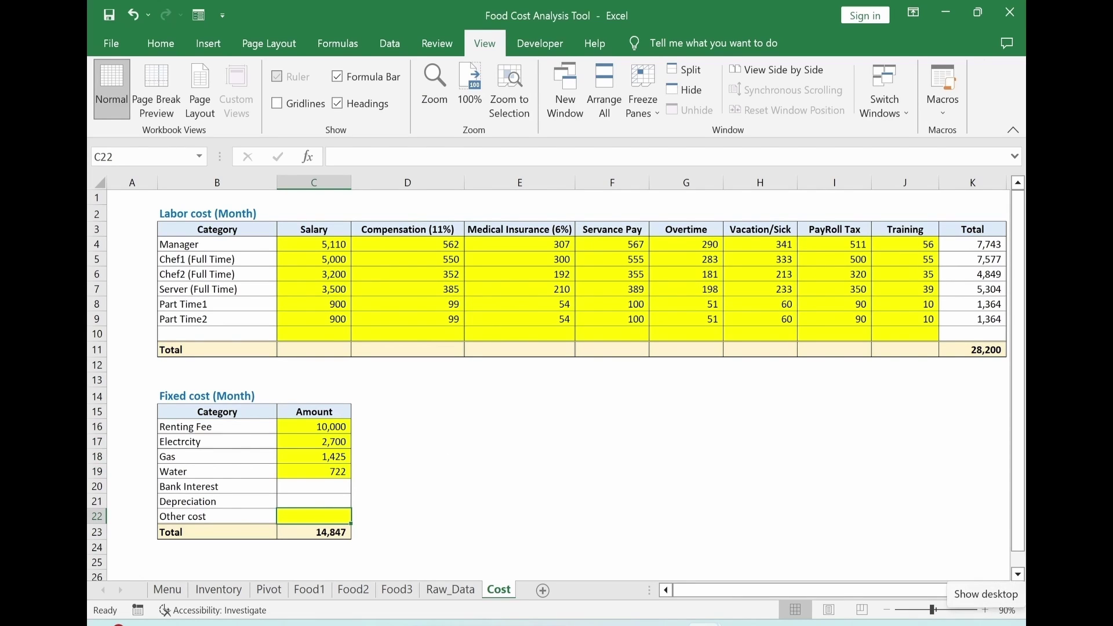
{"action": "type", "text": "800"}
{"action": "key", "text": "Return"}
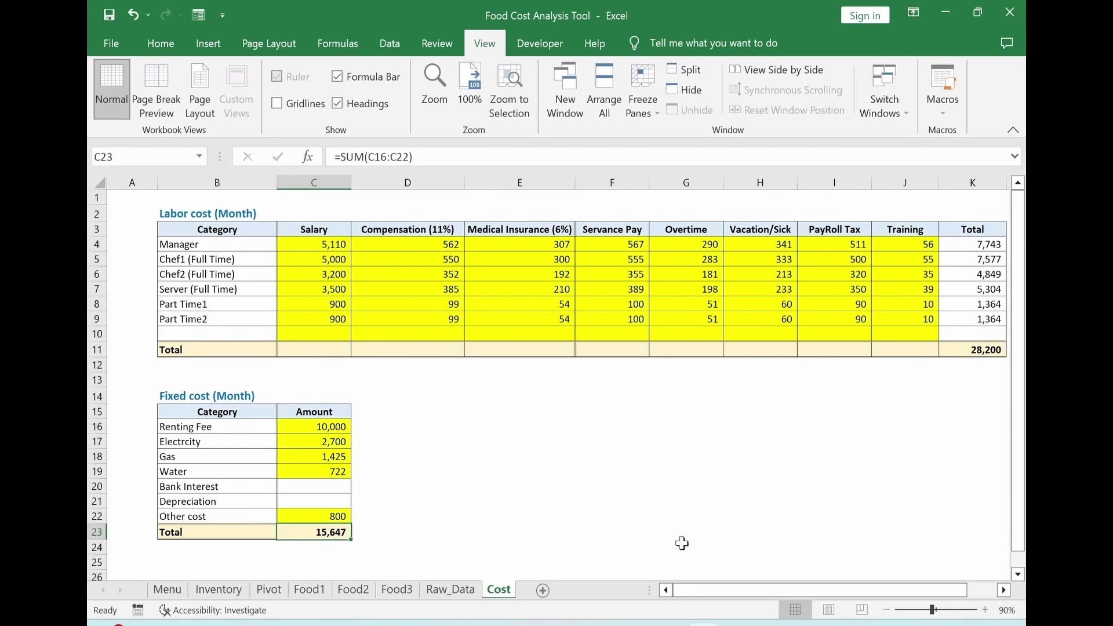
Add the Loan (Month) table at E14 with Category, Amount, Loan Amount and Applied Rate columns and a Bank Interest row.
{"action": "left_click", "coordinate": [481, 528]}
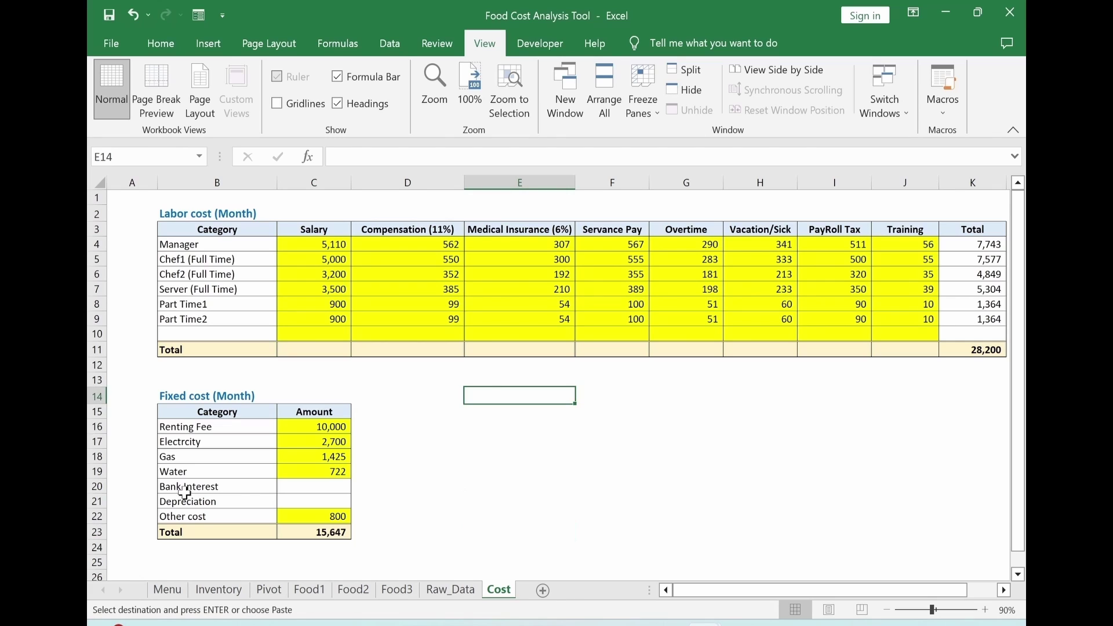
{"action": "type", "text": "Loan (Month) Category\tAmount\tLoan Amount\tApplied Rate Bank Interest"}
{"action": "left_click", "coordinate": [492, 504]}
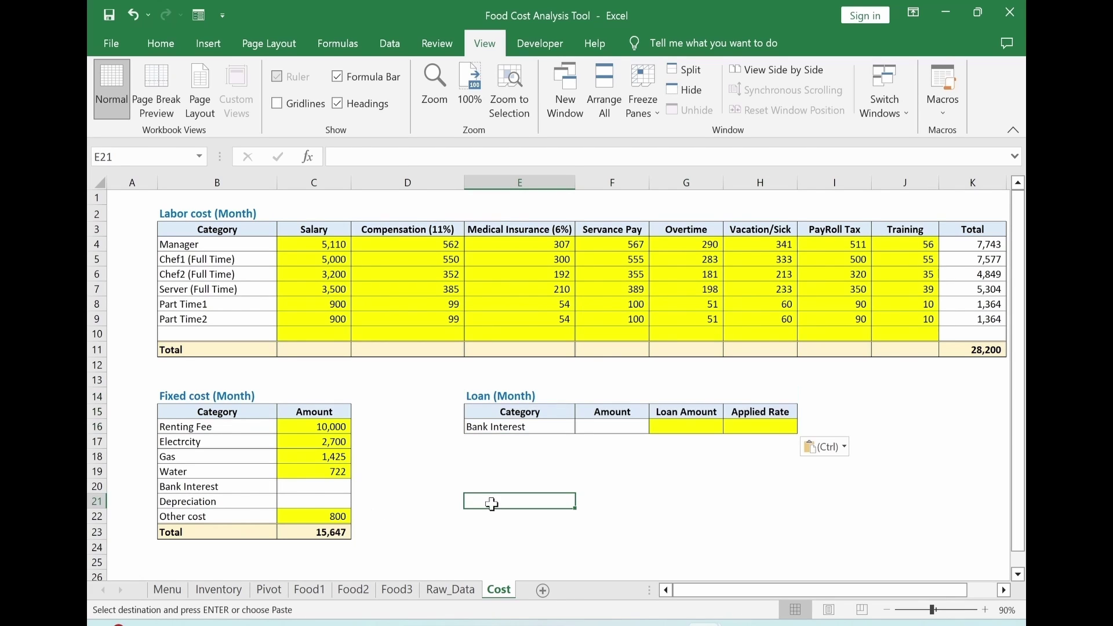
{"action": "left_click", "coordinate": [499, 429]}
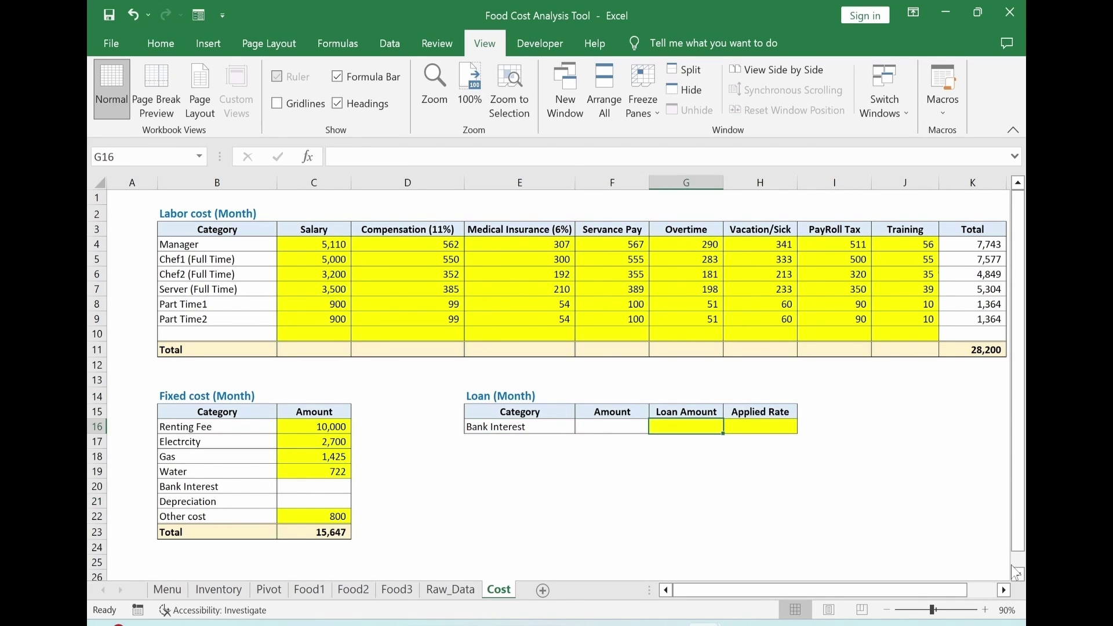
Enter a loan amount of 80,000 and an applied rate of 4% for Bank Interest.
{"action": "type", "text": "8000"}
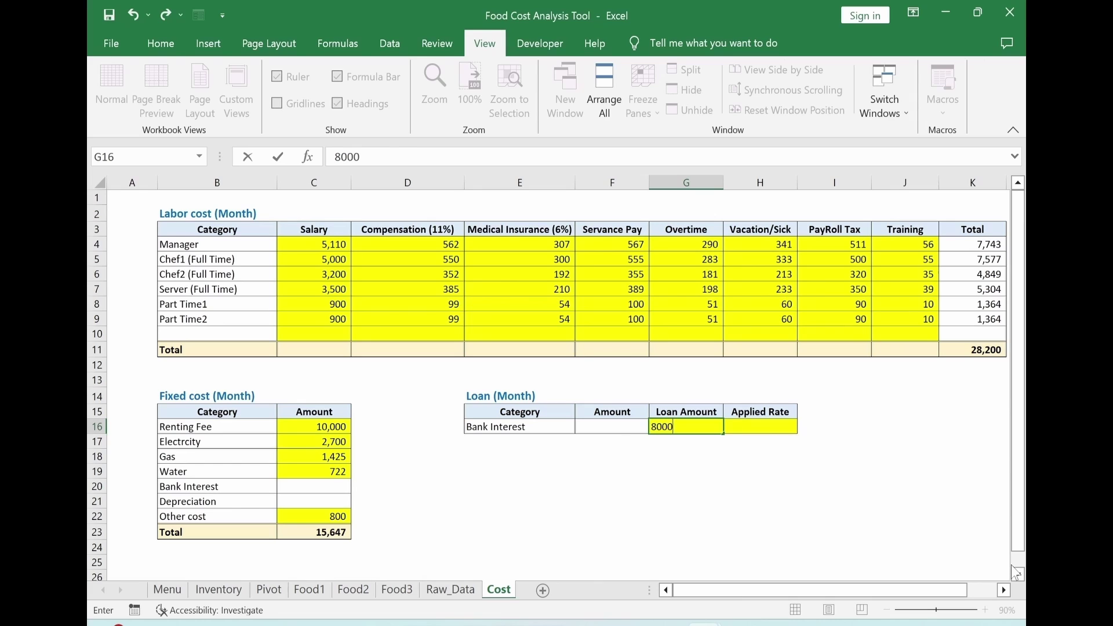
{"action": "type", "text": ",000"}
{"action": "key", "text": "Tab"}
{"action": "type", "text": "4%"}
{"action": "key", "text": "Return"}
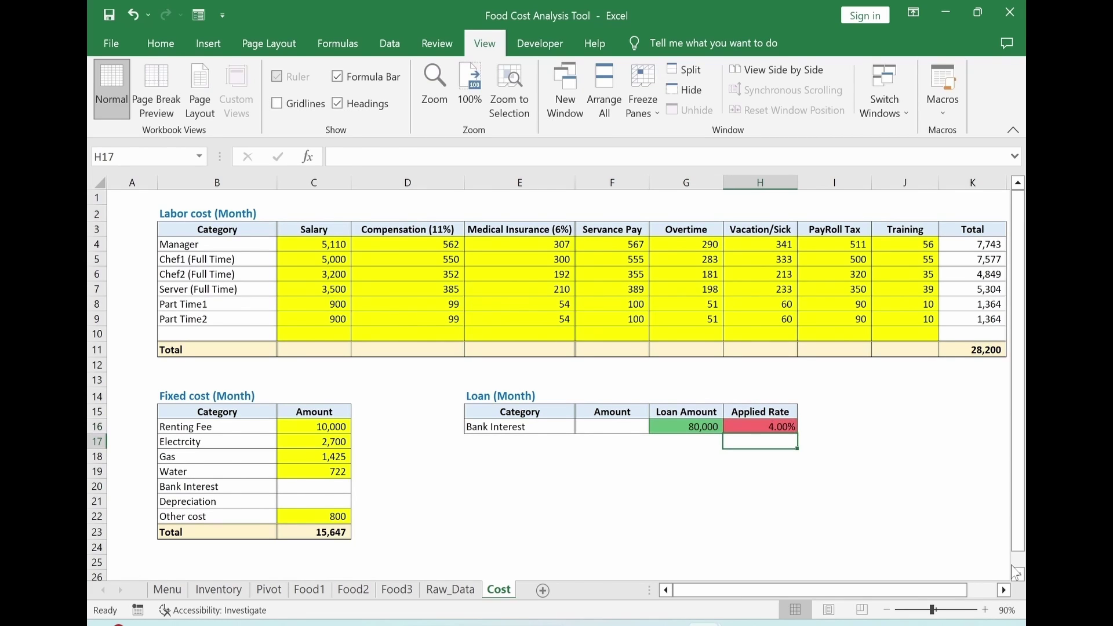
Calculate the Bank Interest amount in F16 as loan amount times applied rate, =G16*H16.
{"action": "key", "text": "Up"}
{"action": "key", "text": "Left"}
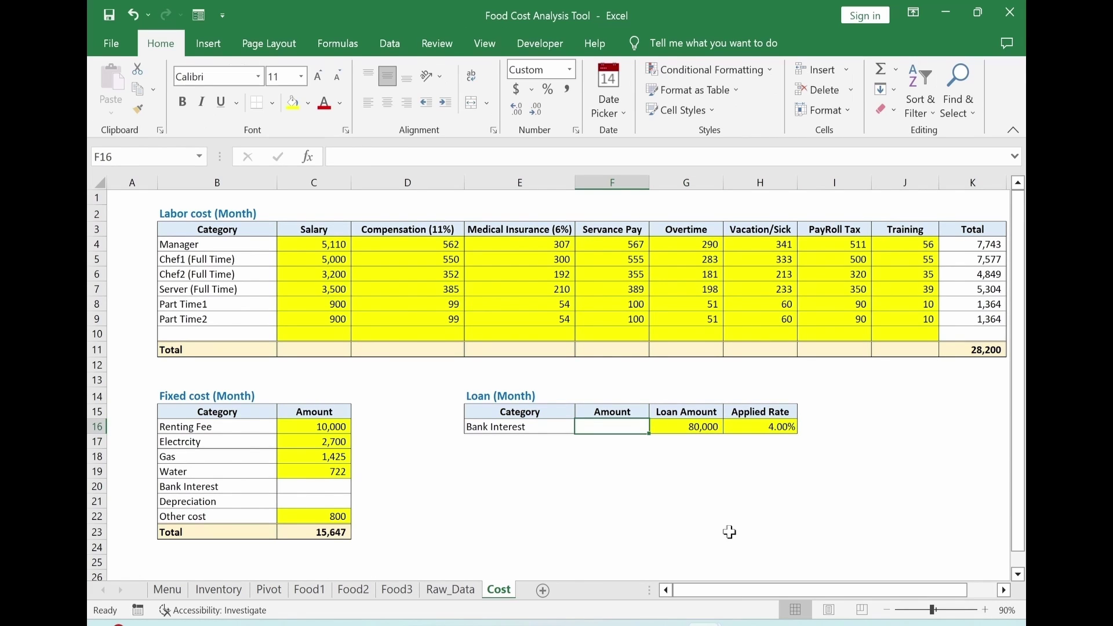
{"action": "type", "text": "="}
{"action": "key", "text": "Right"}
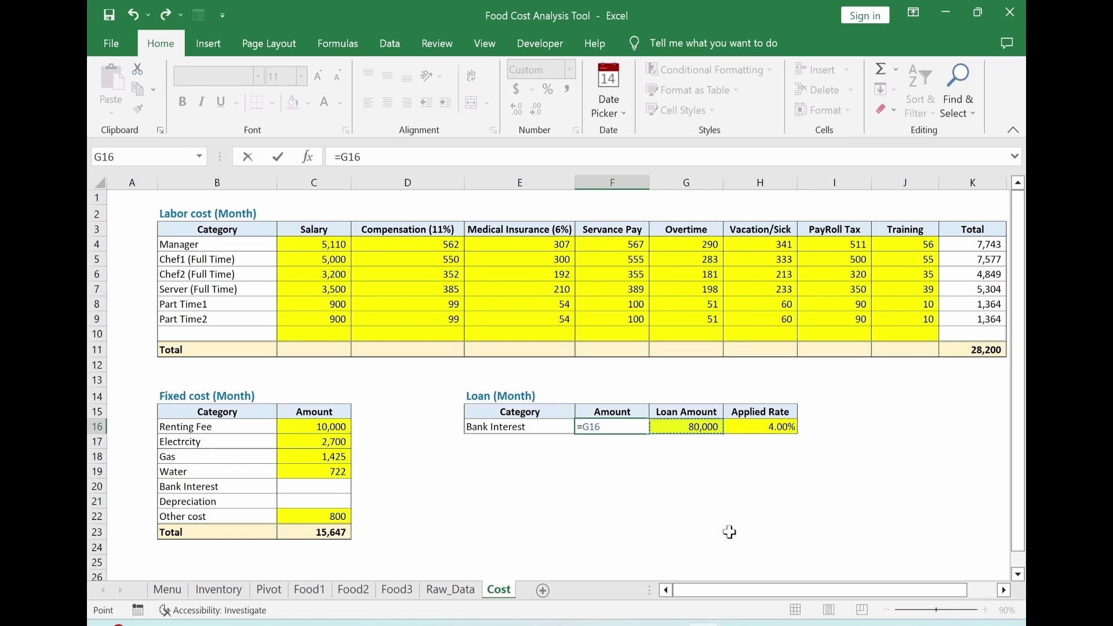
{"action": "type", "text": "*"}
{"action": "left_click", "coordinate": [760, 427]}
{"action": "key", "text": "Return"}
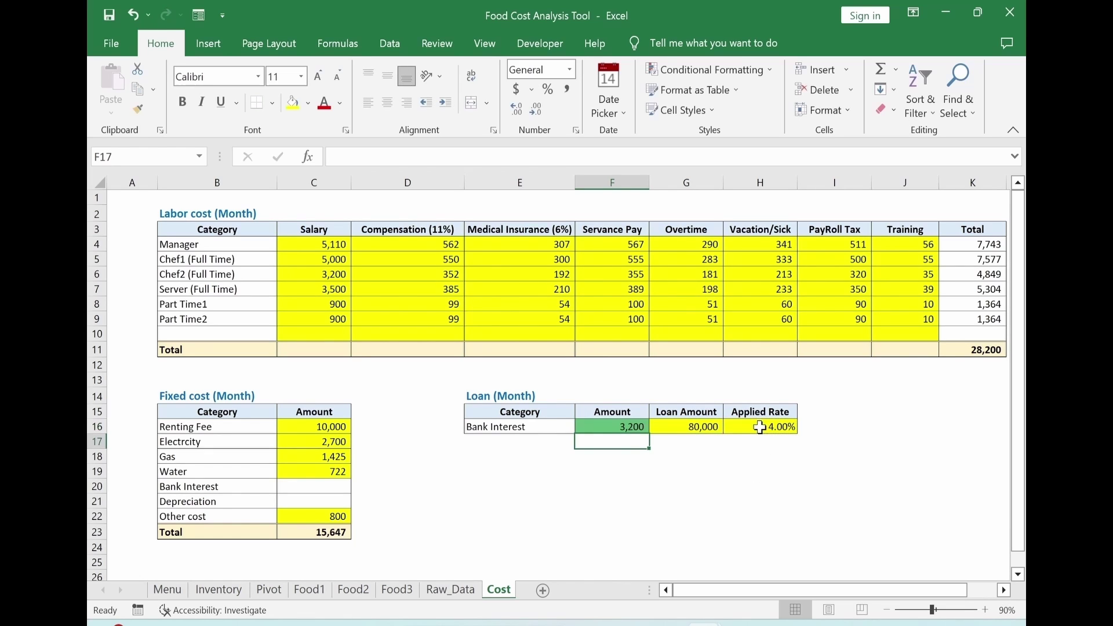
Convert the Bank Interest amount in F16 to a monthly figure by changing its formula to =G16*H16/12.
{"action": "left_click", "coordinate": [632, 427]}
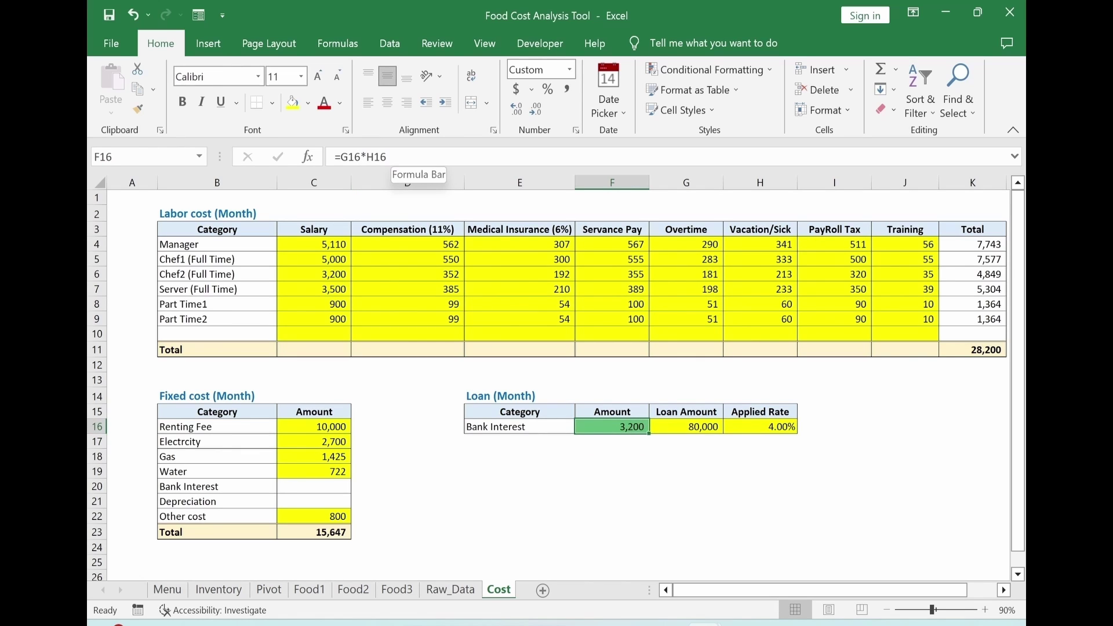
{"action": "left_click", "coordinate": [406, 156]}
{"action": "type", "text": "/"}
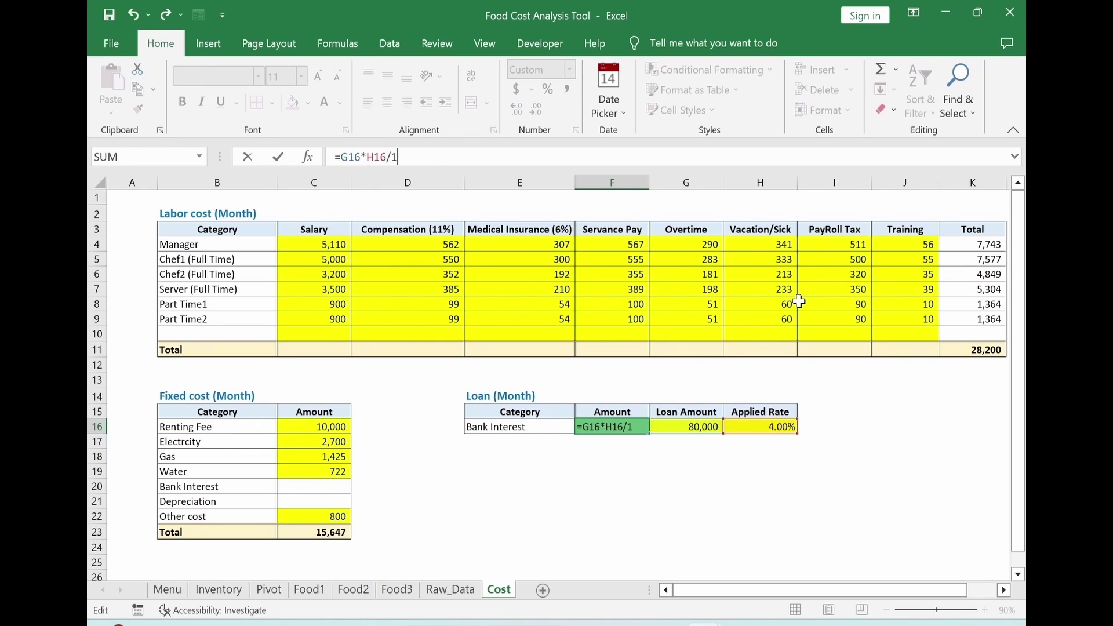
{"action": "type", "text": "12"}
{"action": "key", "text": "Return"}
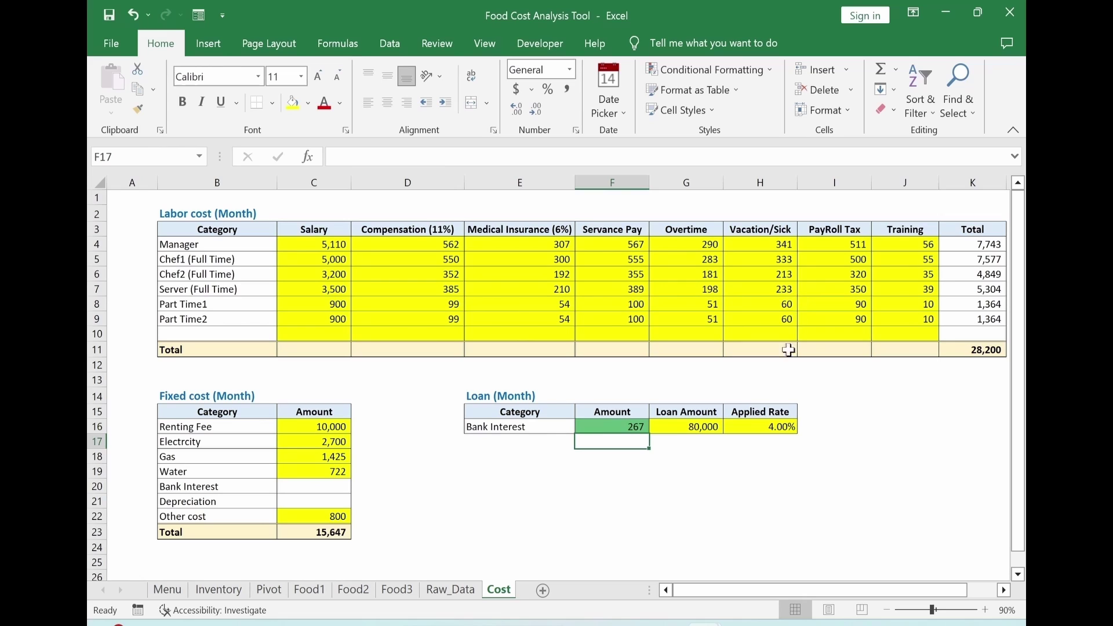
{"action": "left_click", "coordinate": [714, 426]}
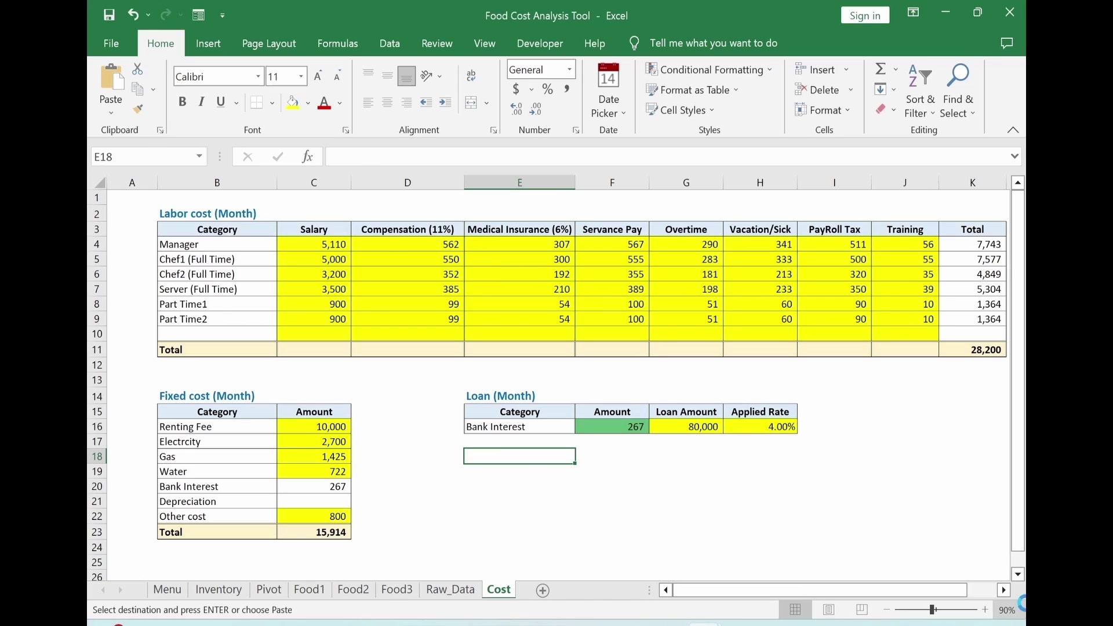
Paste the Depreciation (Interior) table at E18 and enter a loan amount of 30,000 with 48 applied months.
{"action": "key", "text": "ctrl+v"}
{"action": "key", "text": "Down"}
{"action": "key", "text": "Right"}
{"action": "key", "text": "Right"}
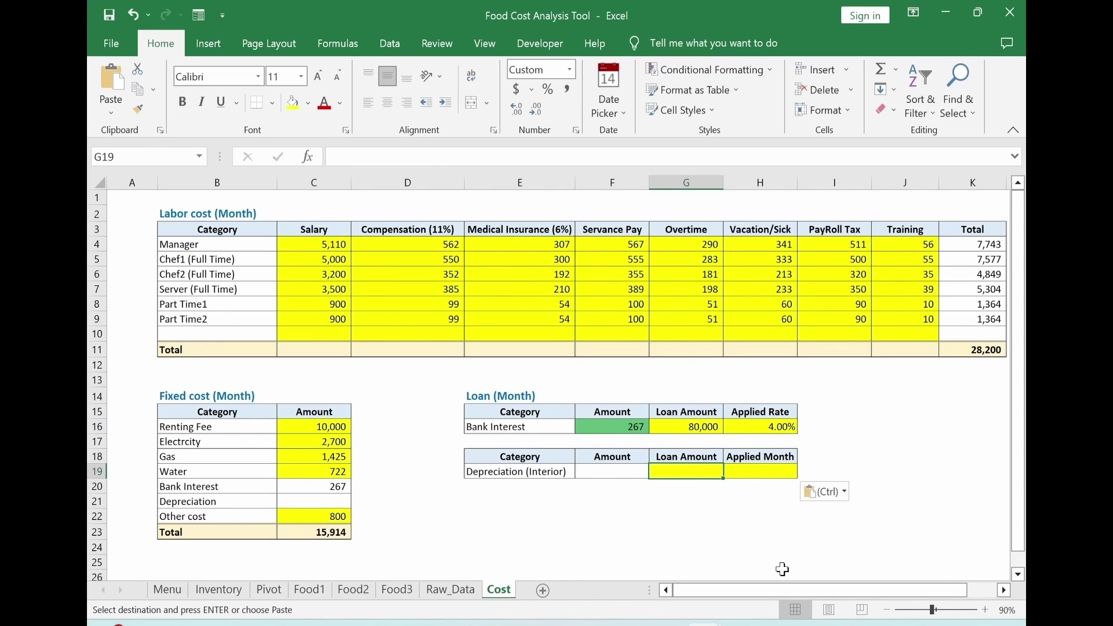
{"action": "type", "text": "30000"}
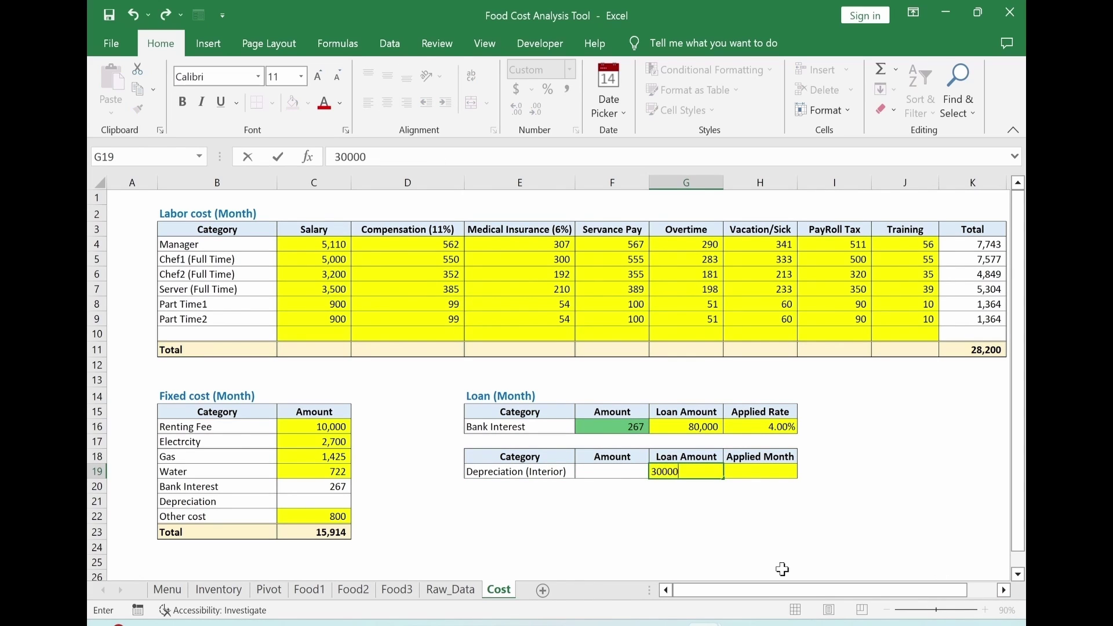
{"action": "key", "text": "Tab"}
{"action": "type", "text": "48"}
{"action": "key", "text": "Return"}
{"action": "key", "text": "Down"}
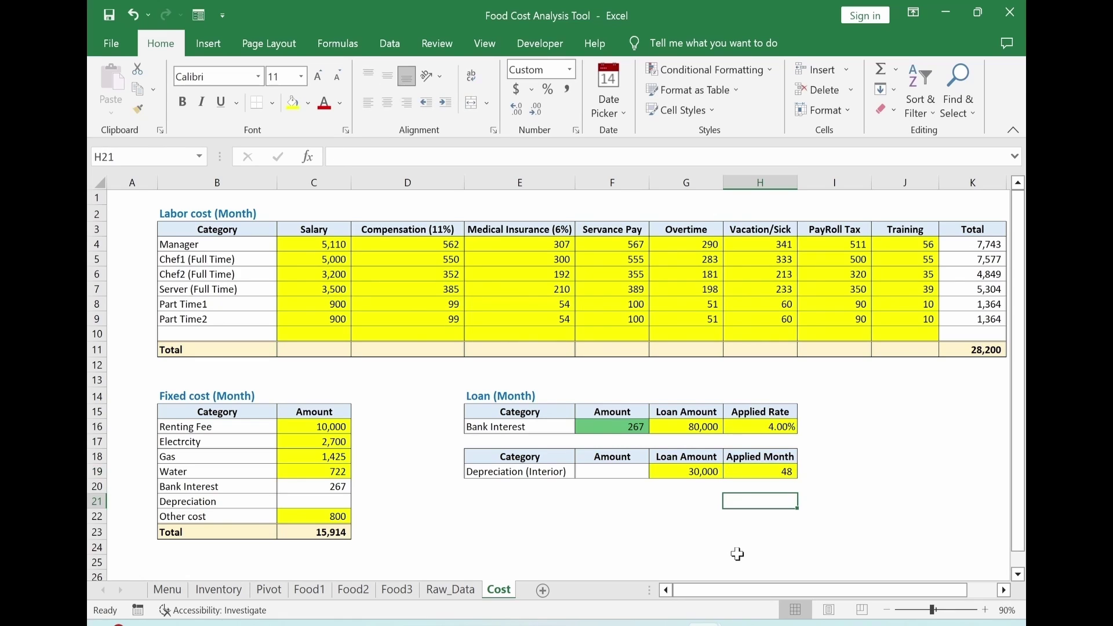
Calculate the Depreciation (Interior) amount in F19 as loan amount divided by applied months, =G19/H19.
{"action": "key", "text": "Up"}
{"action": "key", "text": "Up"}
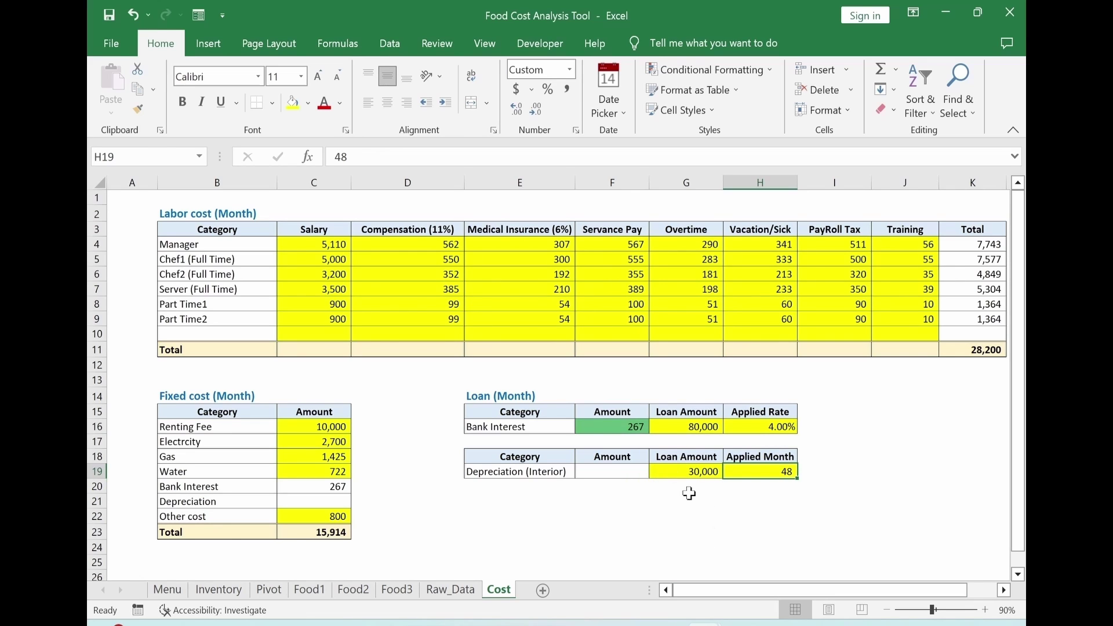
{"action": "key", "text": "Left"}
{"action": "key", "text": "Left"}
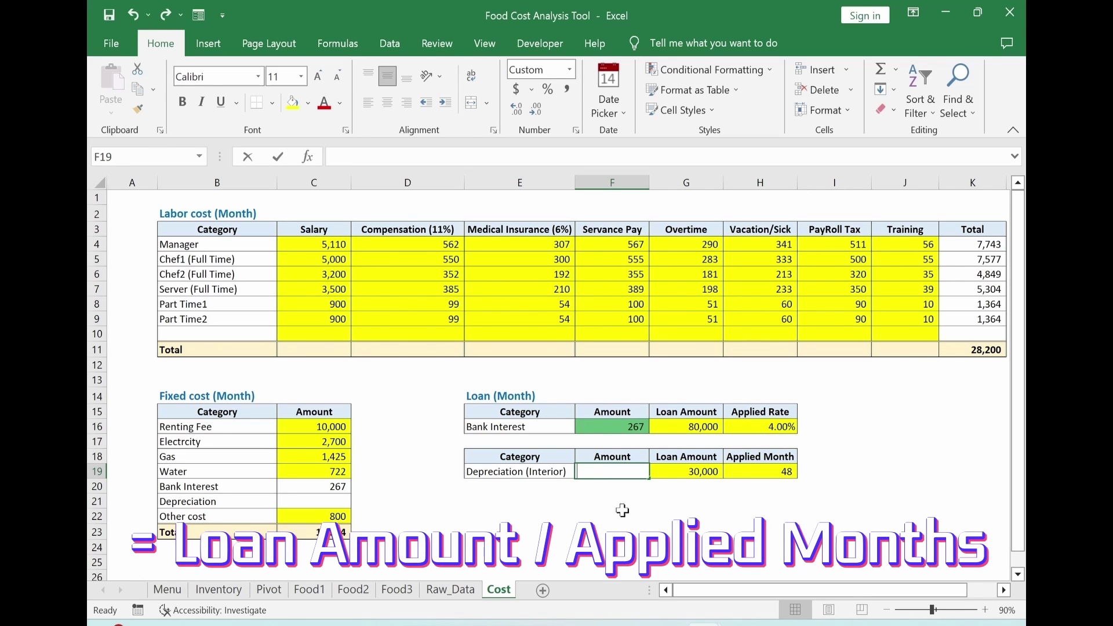
{"action": "type", "text": "="}
{"action": "left_click", "coordinate": [685, 474]}
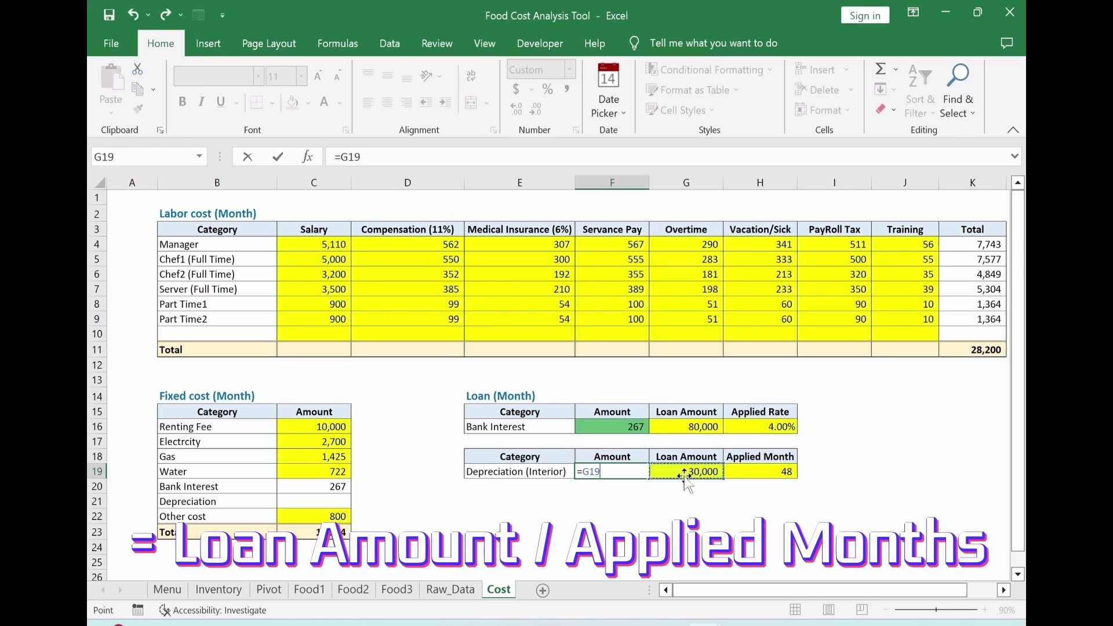
{"action": "type", "text": "/"}
{"action": "left_click", "coordinate": [746, 468]}
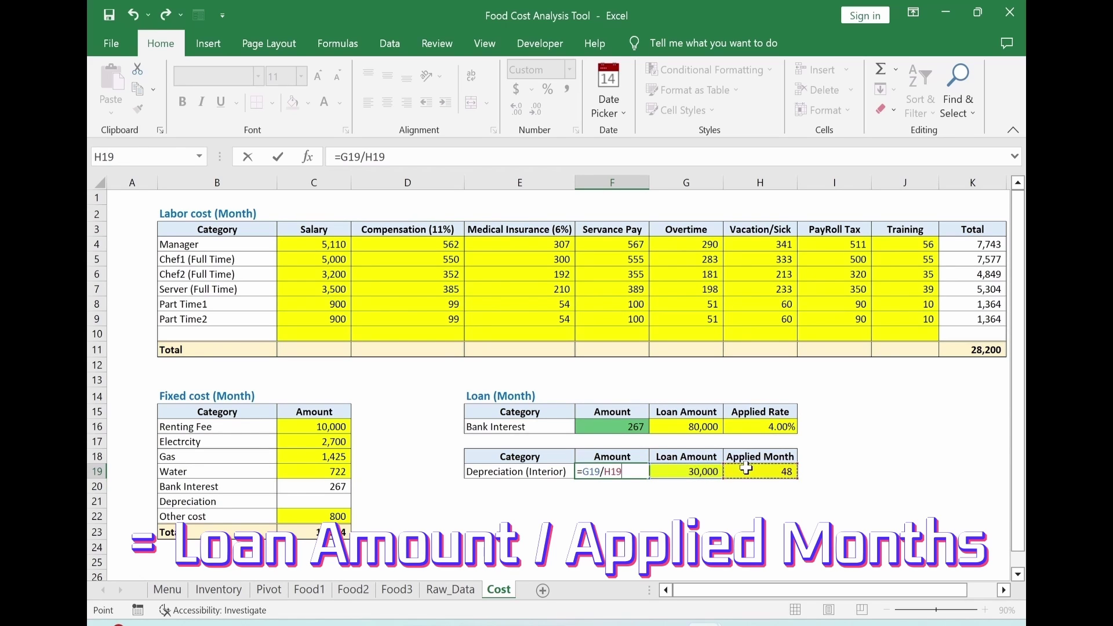
{"action": "key", "text": "Return"}
Link the Depreciation amount in C21 of the fixed cost table to F19 with =F19, and check the total's formula in C23.
{"action": "left_click", "coordinate": [313, 502]}
{"action": "type", "text": "="}
{"action": "left_click", "coordinate": [617, 471]}
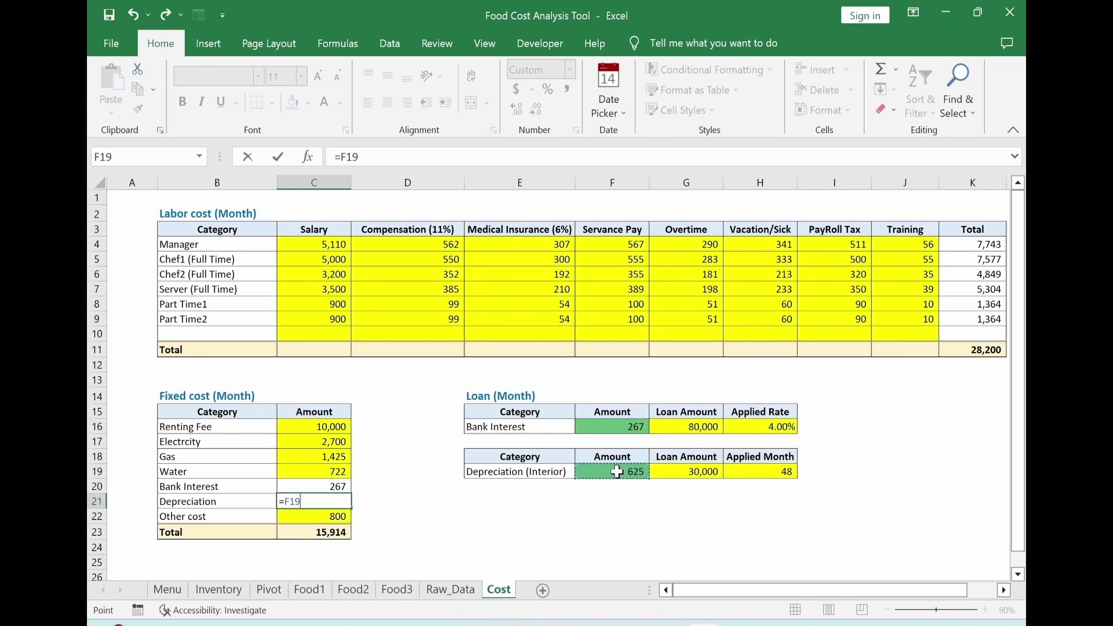
{"action": "key", "text": "Return"}
{"action": "left_click", "coordinate": [316, 530]}
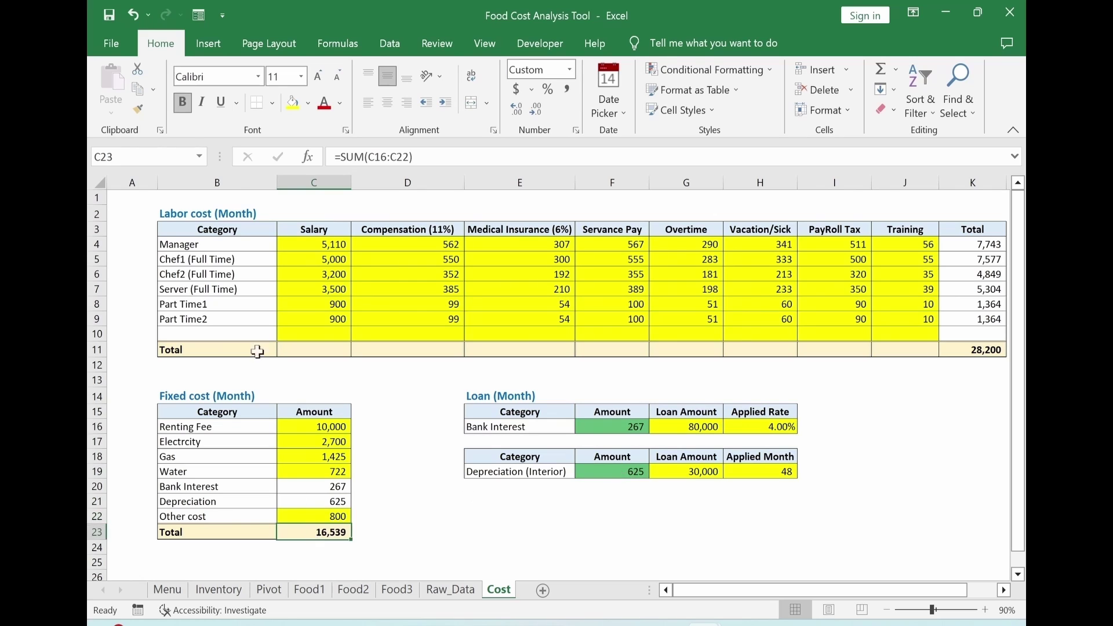
{"action": "left_click", "coordinate": [374, 157]}
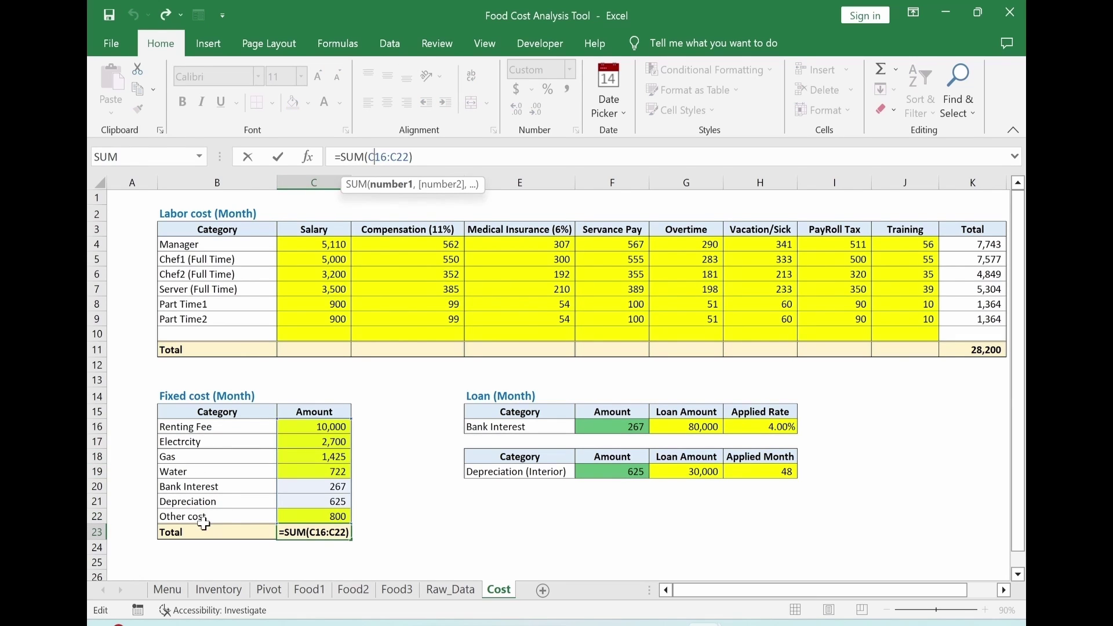
{"action": "key", "text": "Escape"}
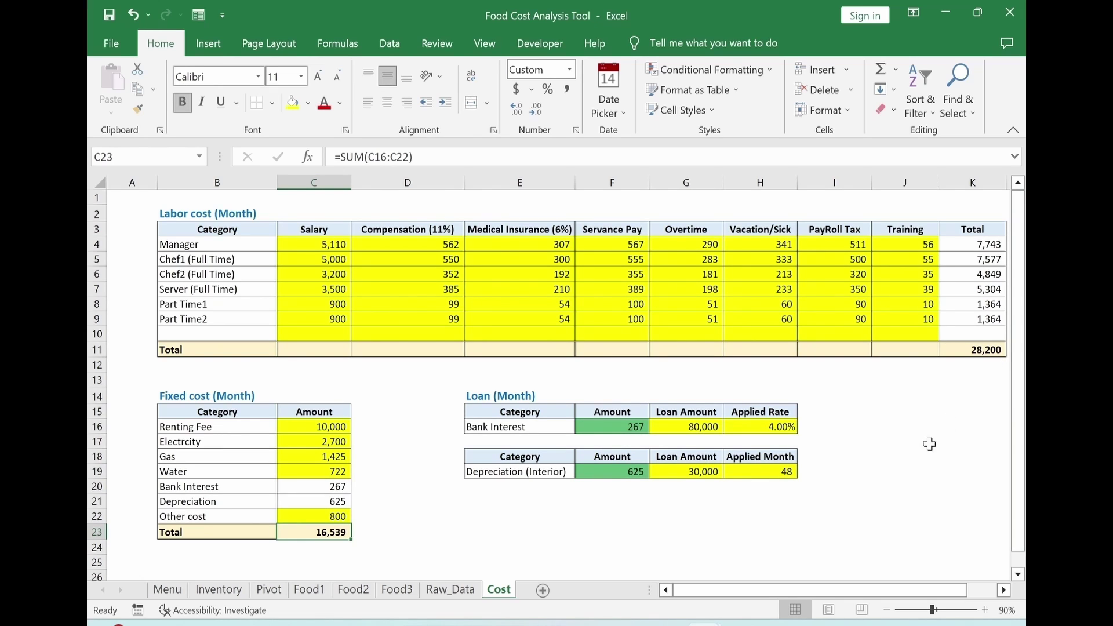
On the Menu sheet, copy the Total Food Cost (Month) column L5:L20 to M5 and rename the new header "Labor Cost (Month)".
{"action": "left_click", "coordinate": [168, 593]}
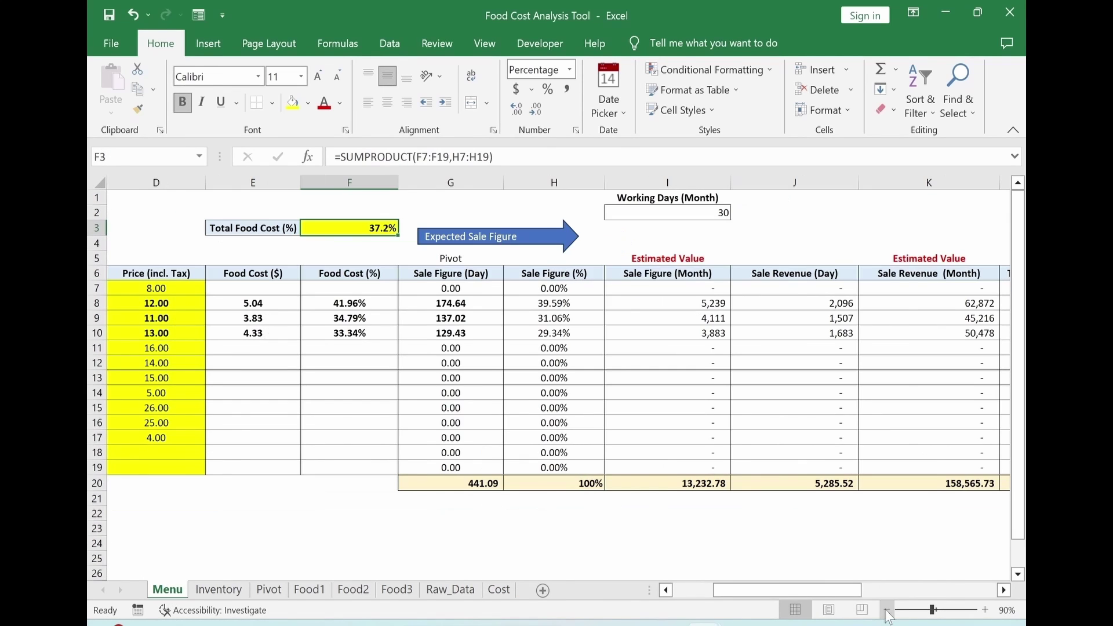
{"action": "left_click_drag", "start_coordinate": [811, 590], "coordinate": [864, 589]}
{"action": "left_click_drag", "start_coordinate": [667, 258], "coordinate": [676, 481]}
{"action": "key", "text": "ctrl+c"}
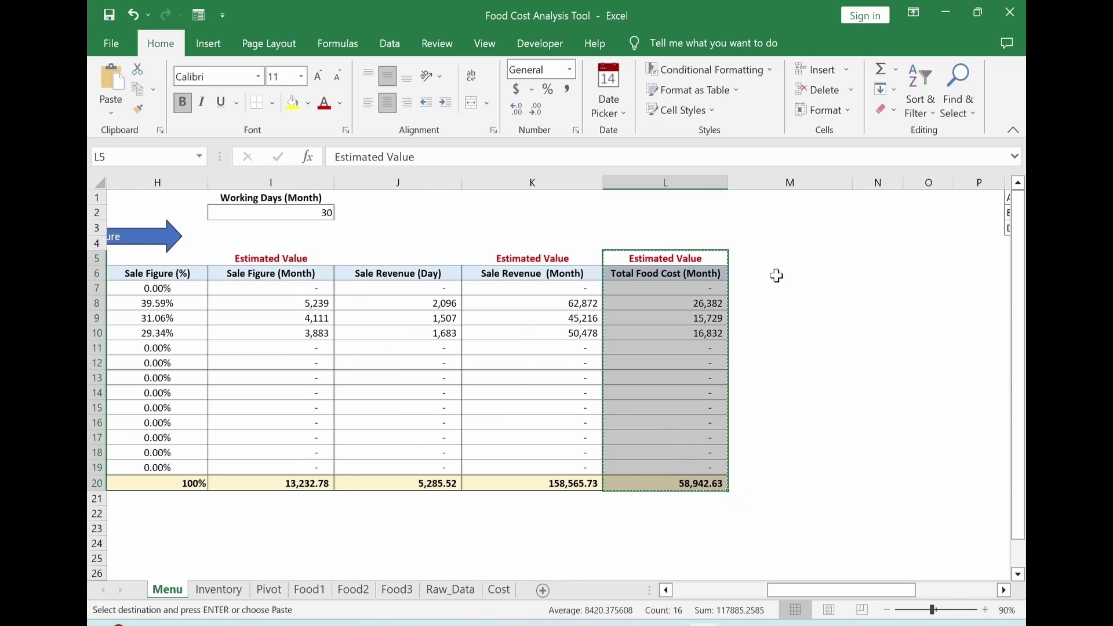
{"action": "left_click", "coordinate": [760, 262]}
{"action": "key", "text": "ctrl+v"}
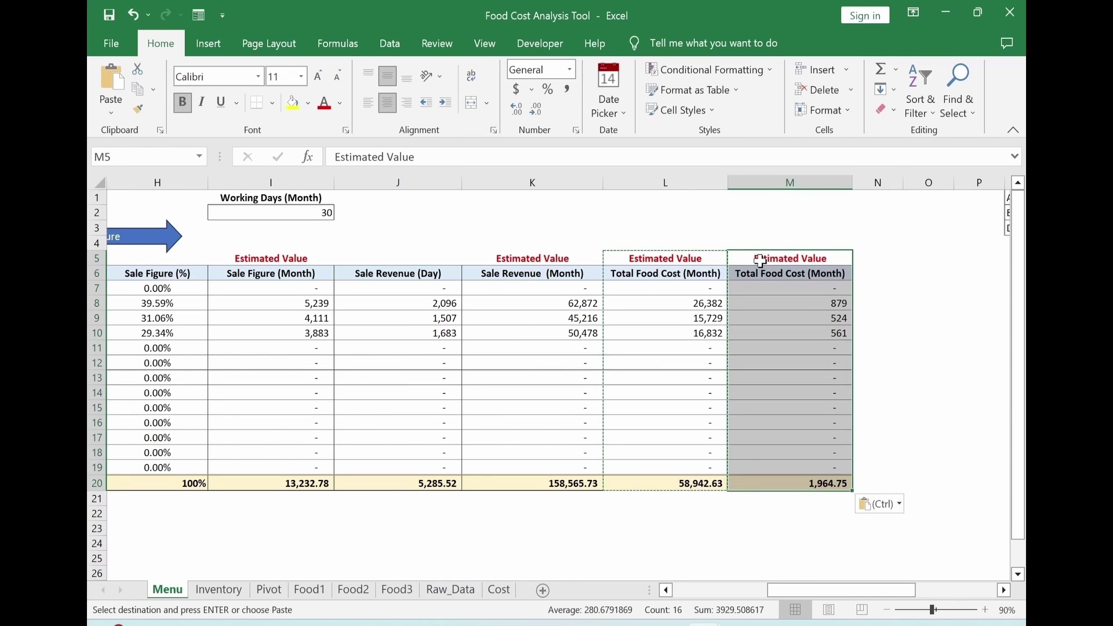
{"action": "key", "text": "Escape"}
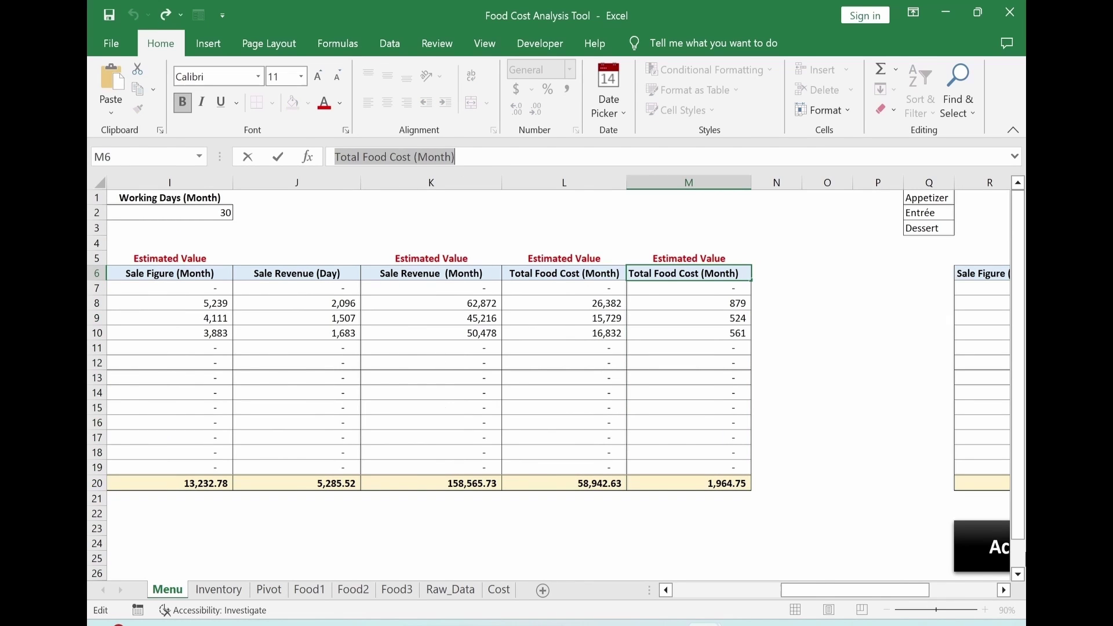
{"action": "type", "text": "Labor Cost (Month)"}
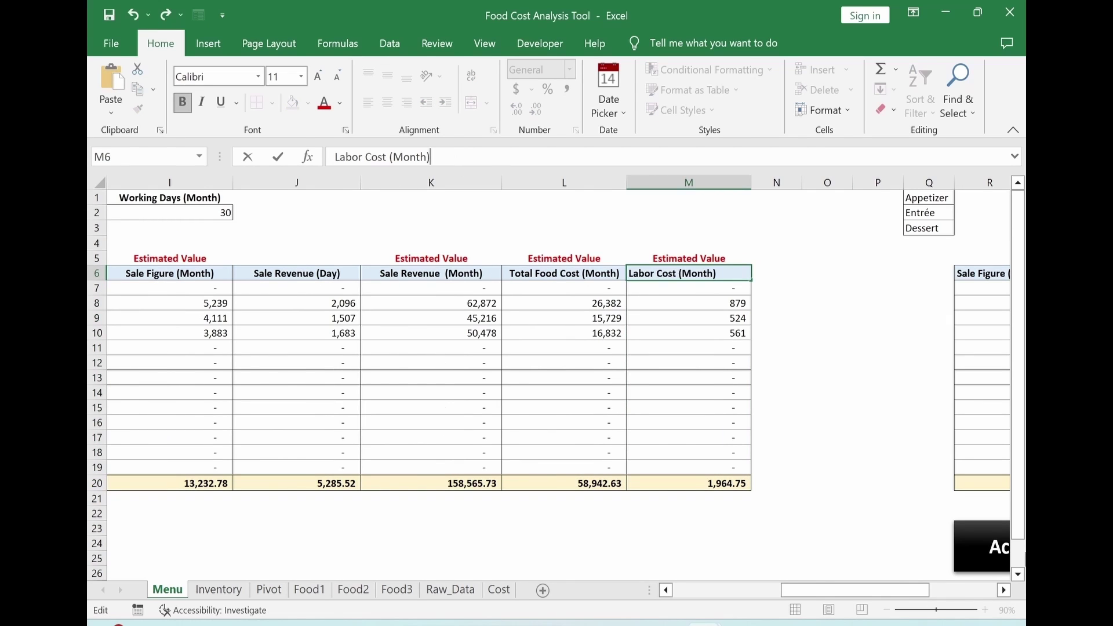
{"action": "key", "text": "Return"}
Reference the labor cost total from the Cost sheet in M7 with an absolute reference, =Cost!$K$11.
{"action": "type", "text": "="}
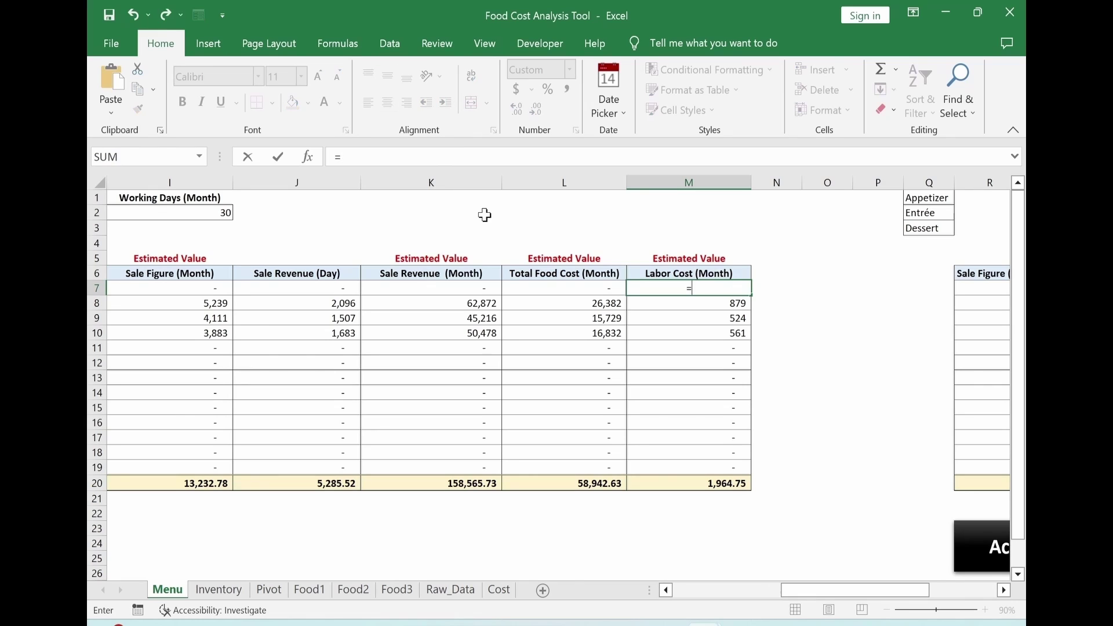
{"action": "scroll", "coordinate": [778, 566], "scroll_direction": "left", "scroll_amount": 1}
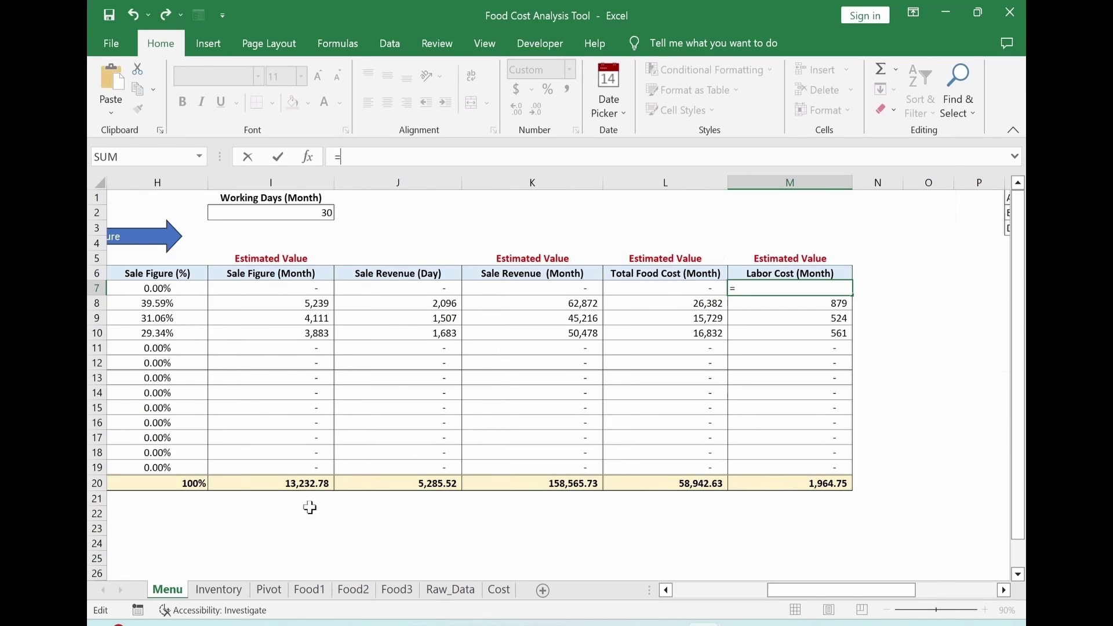
{"action": "left_click", "coordinate": [498, 590]}
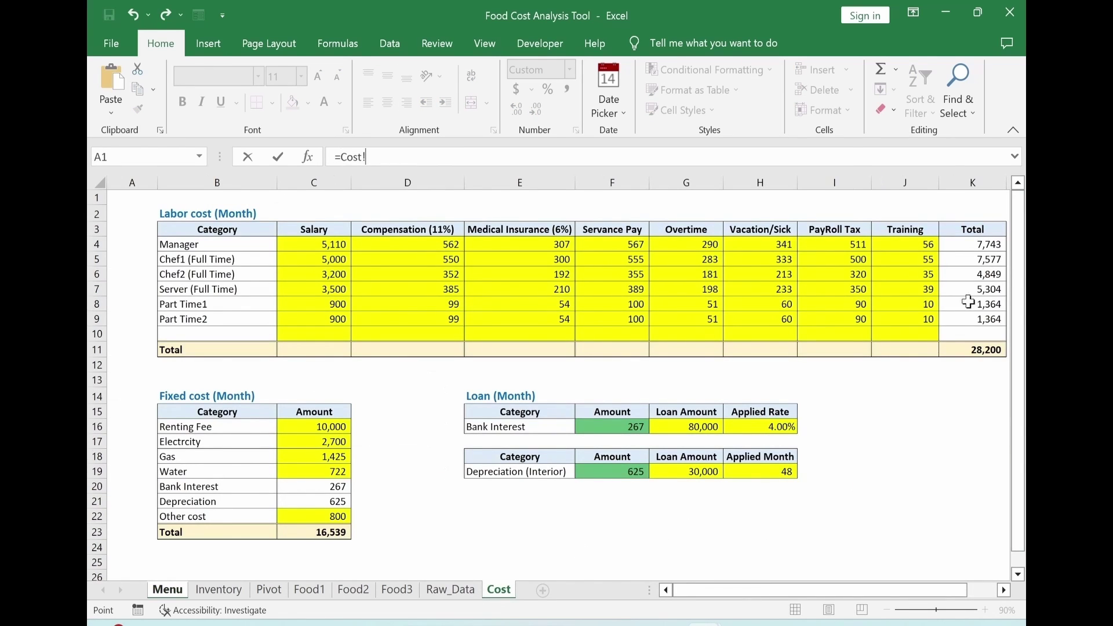
{"action": "left_click", "coordinate": [976, 348]}
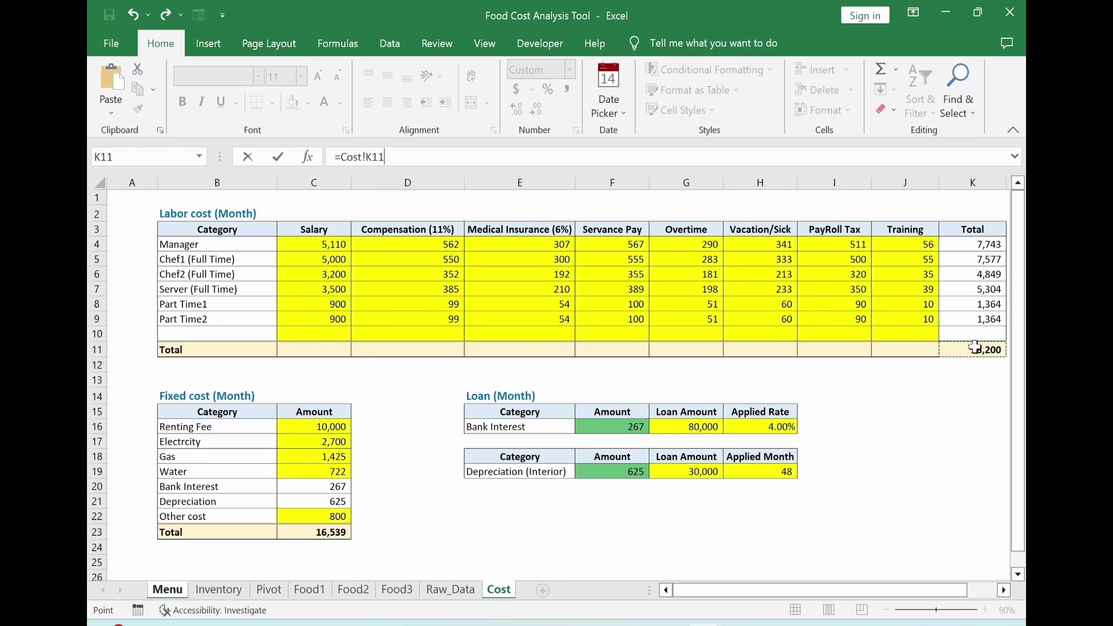
{"action": "key", "text": "F4"}
{"action": "key", "text": "Return"}
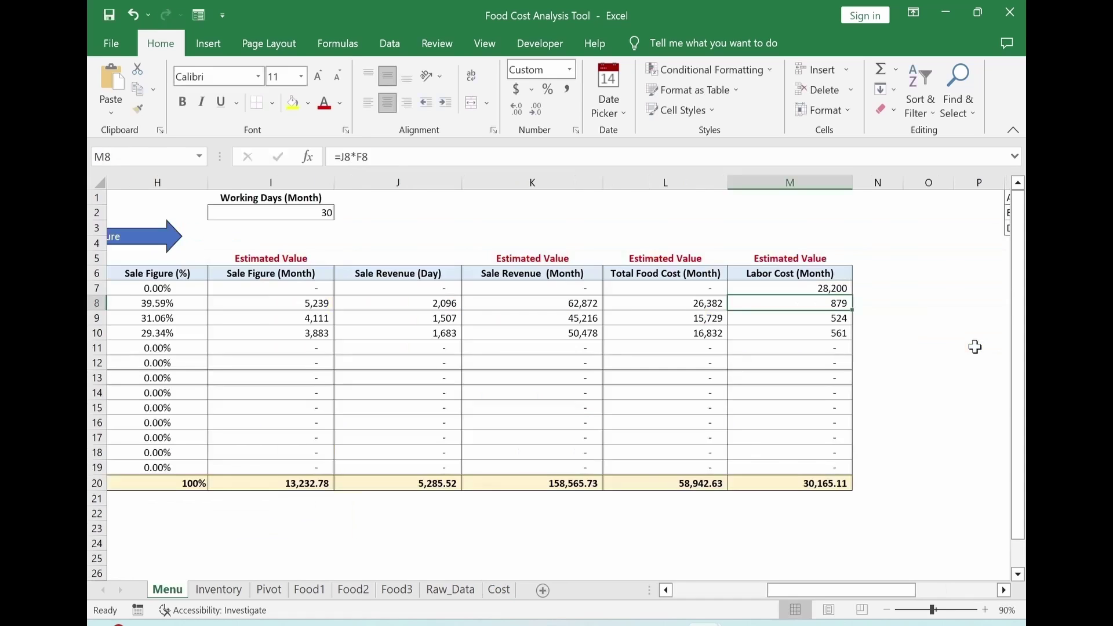
Extend the M7 formula to multiply the labor total by the menu's sale figure percentage, =Cost!$K$11*H7.
{"action": "left_click", "coordinate": [780, 288]}
{"action": "left_click", "coordinate": [412, 158]}
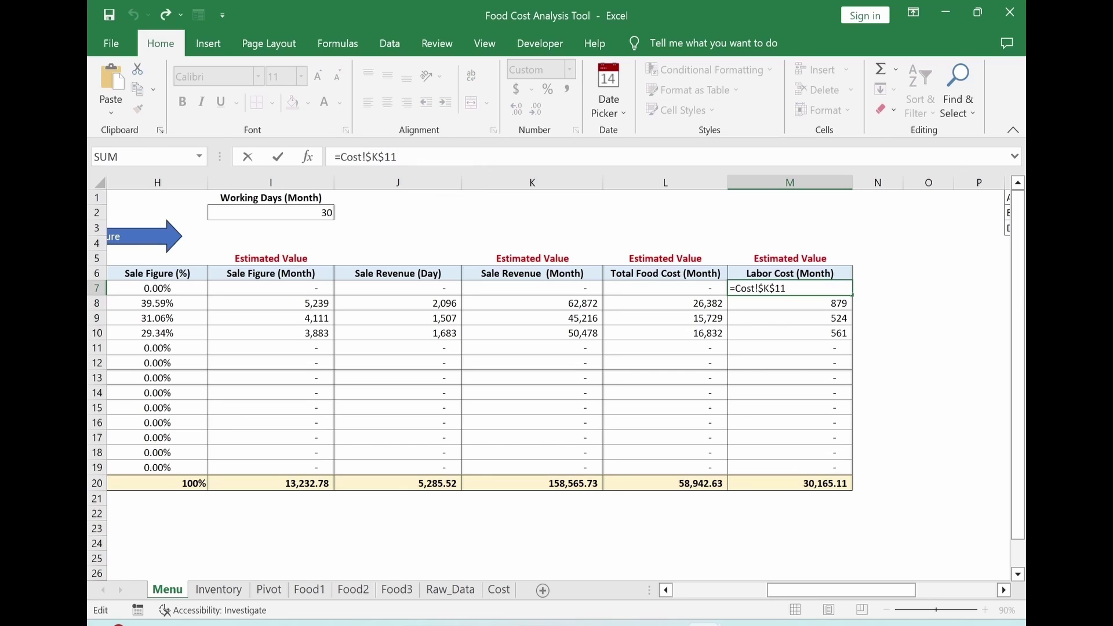
{"action": "type", "text": "*"}
{"action": "left_click", "coordinate": [182, 286]}
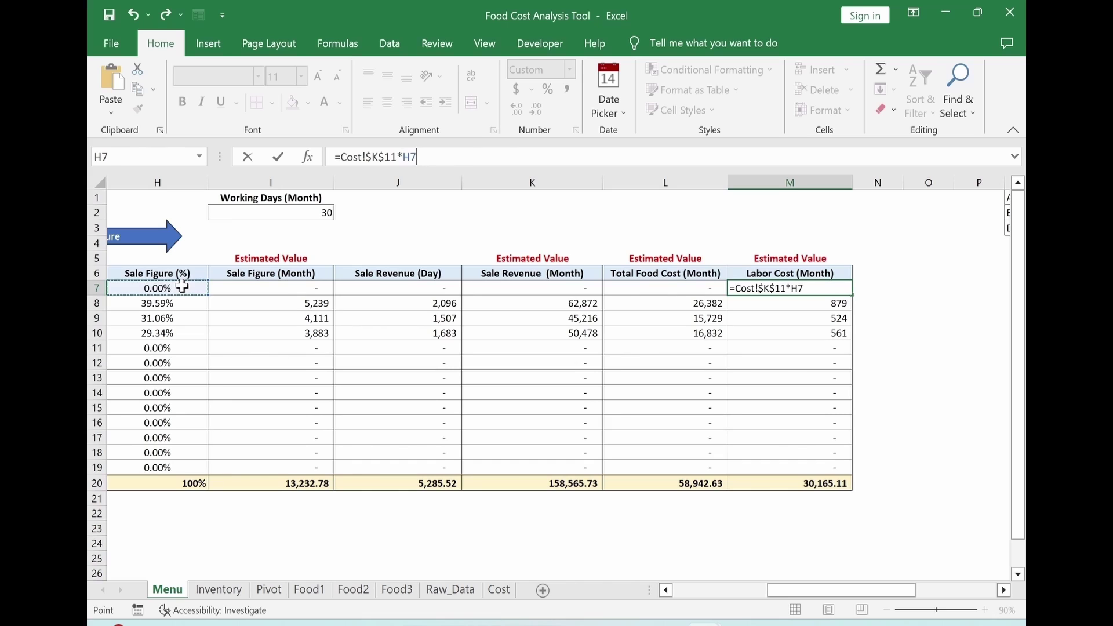
{"action": "key", "text": "Return"}
Fill the Labor Cost formula from M7 down to M19 and check the column's total in M20.
{"action": "left_click", "coordinate": [767, 285]}
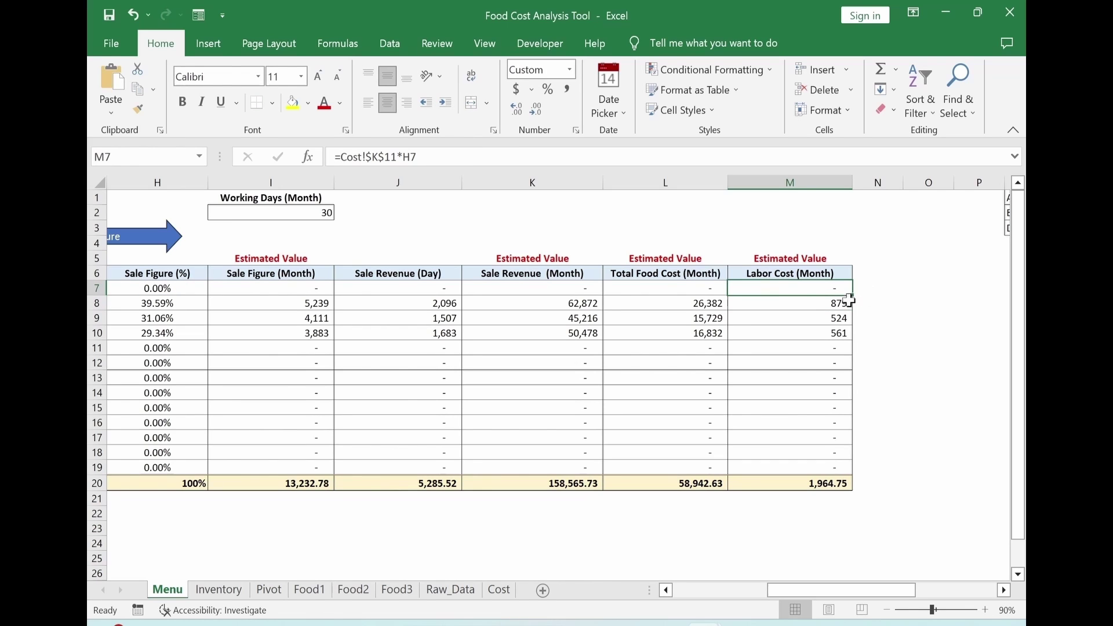
{"action": "left_click_drag", "start_coordinate": [854, 296], "coordinate": [850, 469]}
{"action": "left_click", "coordinate": [818, 319]}
{"action": "left_click", "coordinate": [812, 483]}
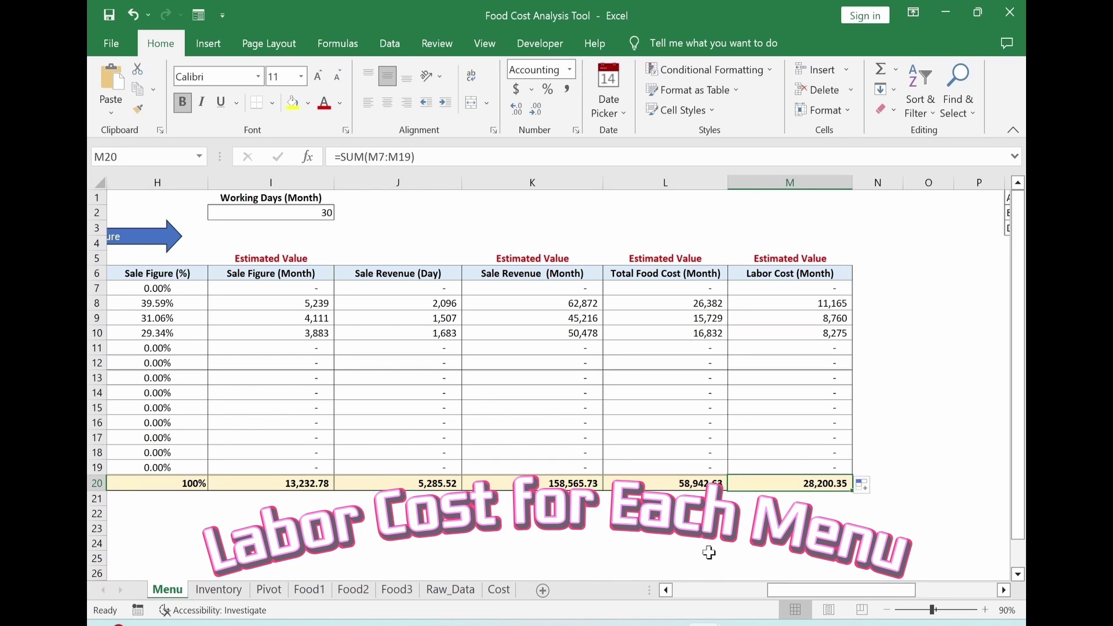
{"action": "mouse_move", "coordinate": [792, 592]}
{"action": "left_mouse_down"}
{"action": "mouse_move", "coordinate": [765, 591]}
{"action": "mouse_move", "coordinate": [792, 592]}
{"action": "left_mouse_up"}
{"action": "left_click", "coordinate": [674, 542]}
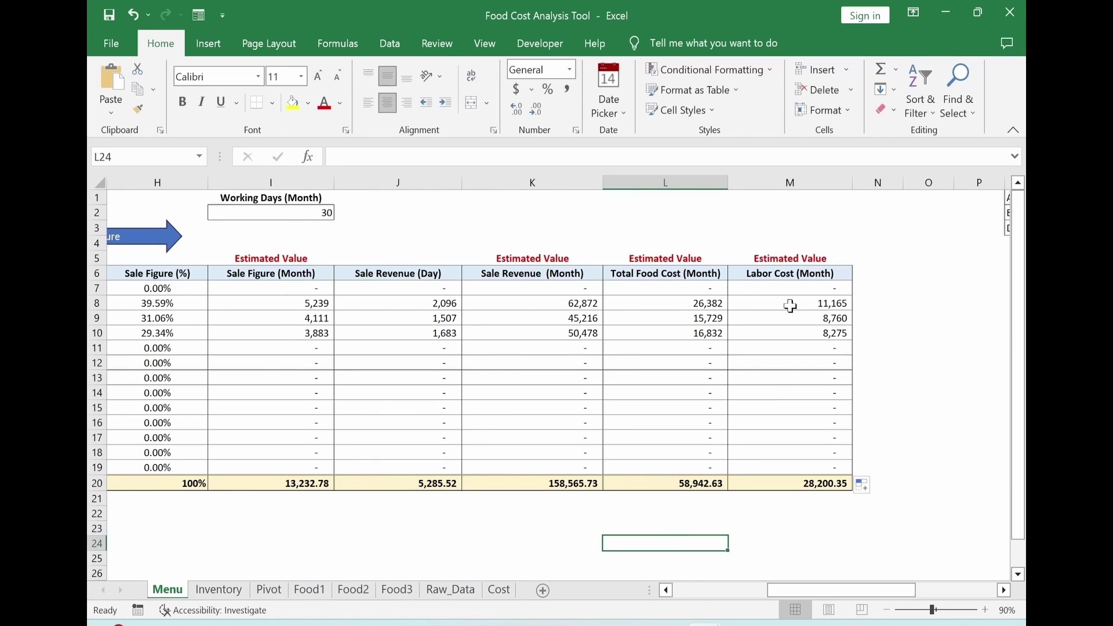
{"action": "left_click", "coordinate": [768, 307]}
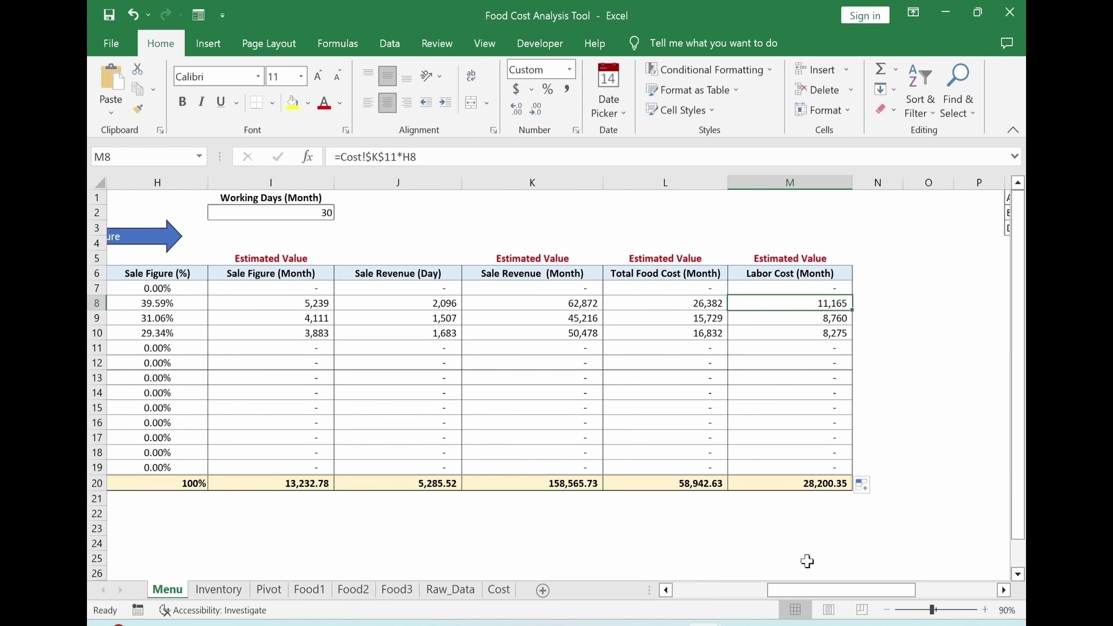
{"action": "left_click_drag", "start_coordinate": [788, 593], "coordinate": [774, 561]}
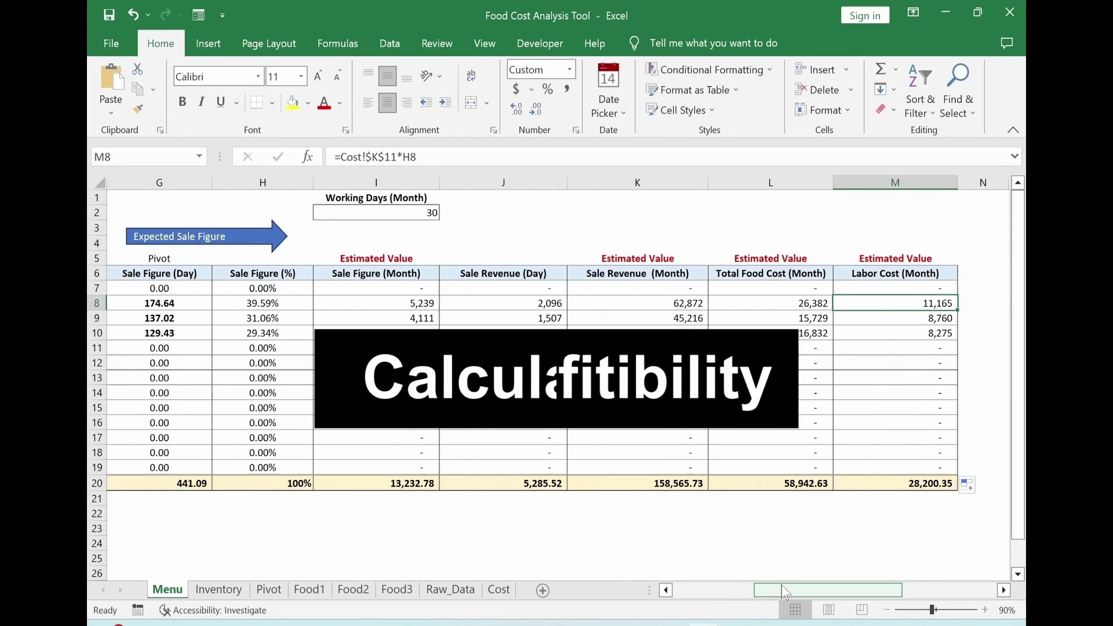
Add a new worksheet, place it after the Cost sheet and rename it "Profit".
{"action": "left_click", "coordinate": [547, 590]}
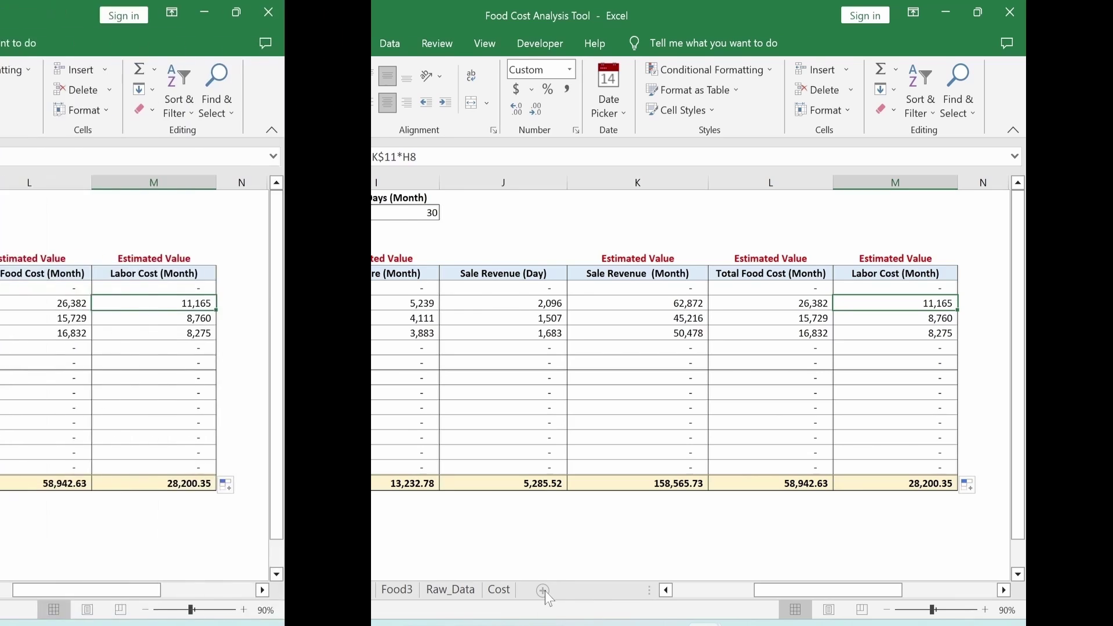
{"action": "left_click_drag", "start_coordinate": [212, 590], "coordinate": [567, 588]}
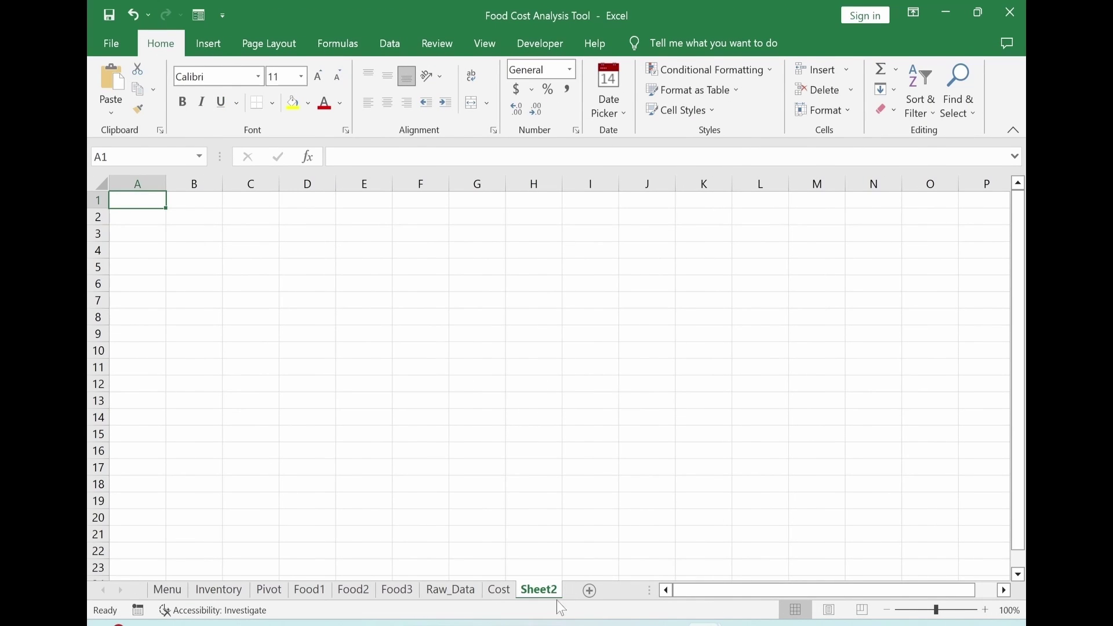
{"action": "right_click", "coordinate": [540, 589]}
{"action": "left_click", "coordinate": [585, 446]}
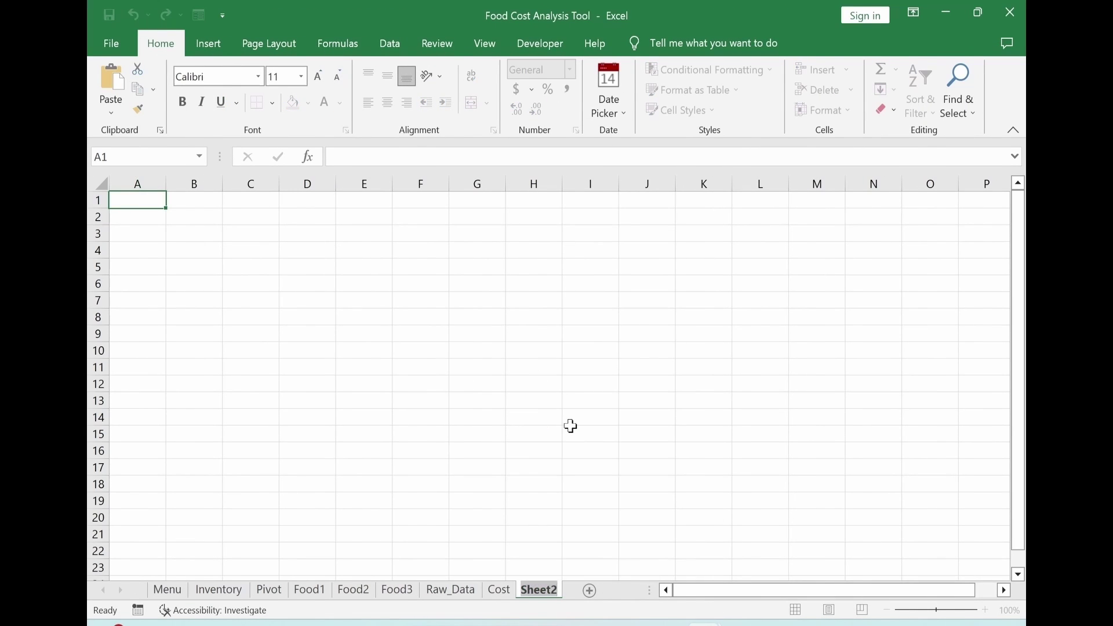
{"action": "type", "text": "Profit"}
{"action": "key", "text": "Return"}
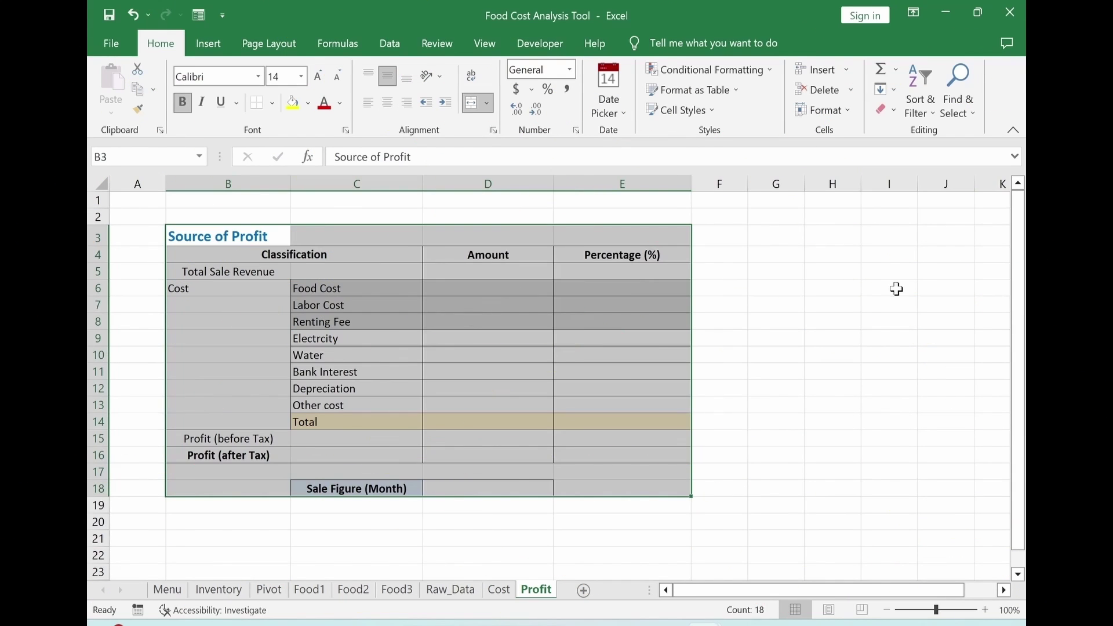
Hide the gridlines on the Profit sheet.
{"action": "left_click", "coordinate": [895, 289]}
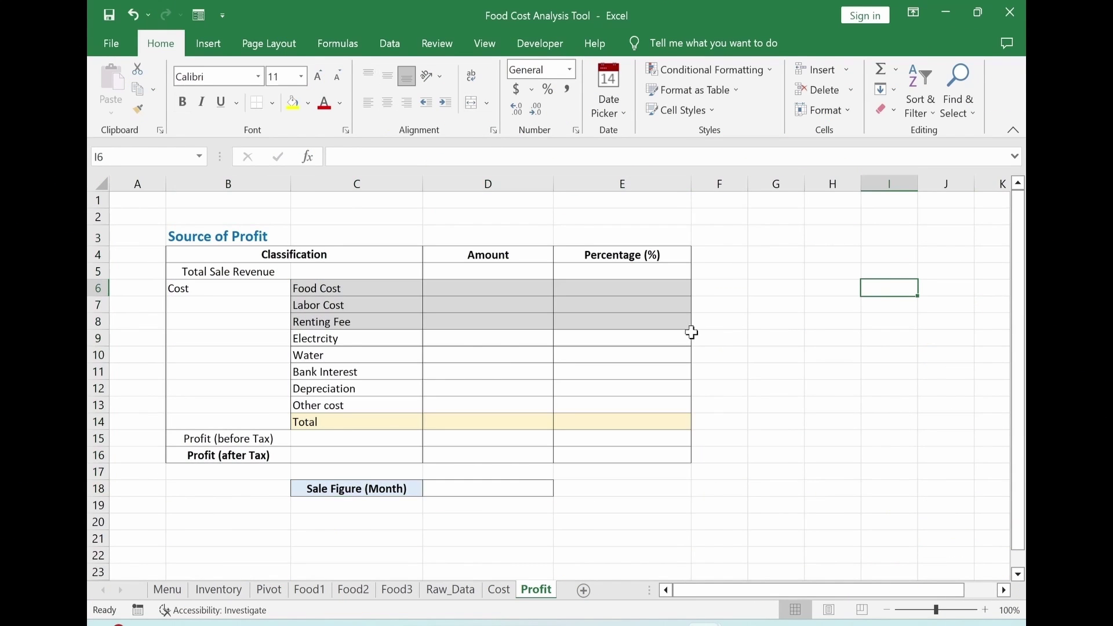
{"action": "left_click", "coordinate": [485, 43]}
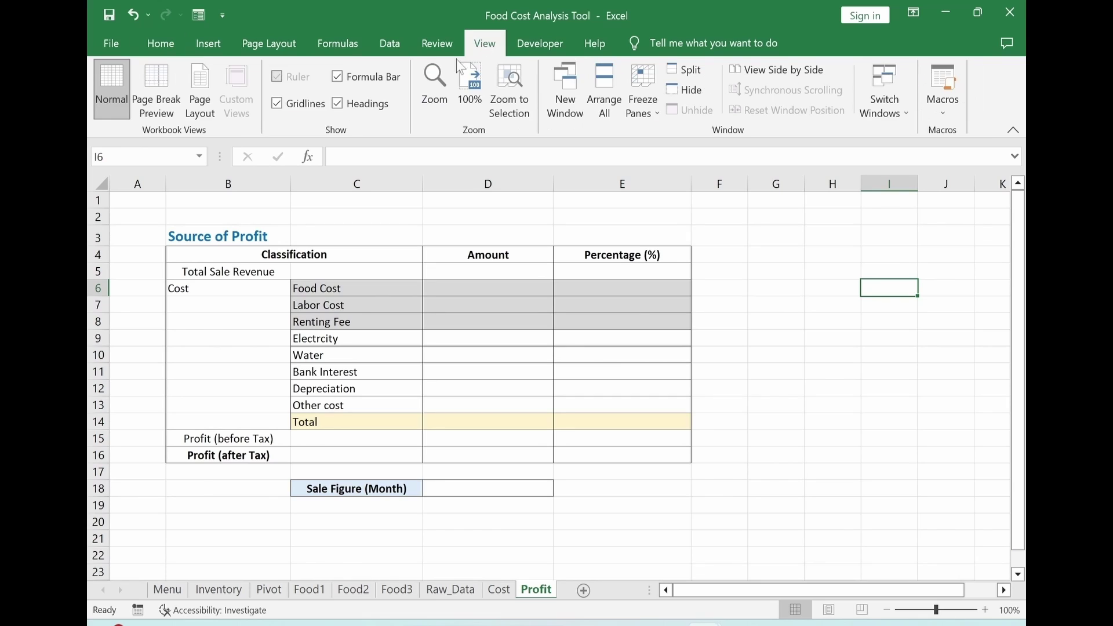
{"action": "left_click", "coordinate": [277, 104]}
{"action": "left_click", "coordinate": [229, 539]}
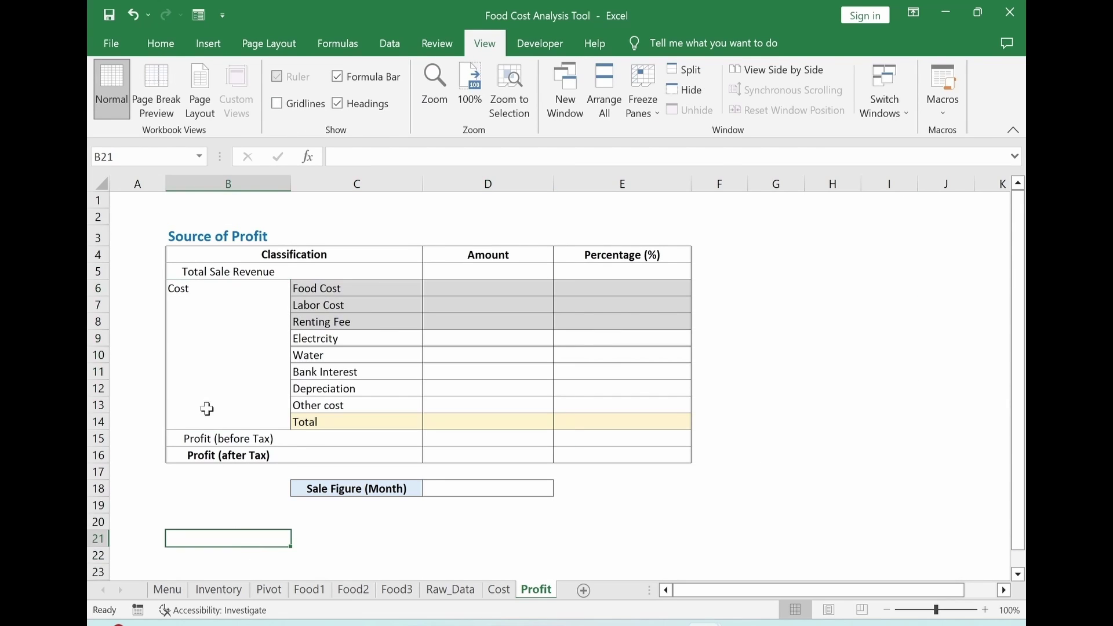
Review the Source of Profit table's entries for total sale revenue, costs, profit before and after tax, and monthly sale figure.
{"action": "left_click", "coordinate": [212, 271]}
{"action": "left_click", "coordinate": [483, 271]}
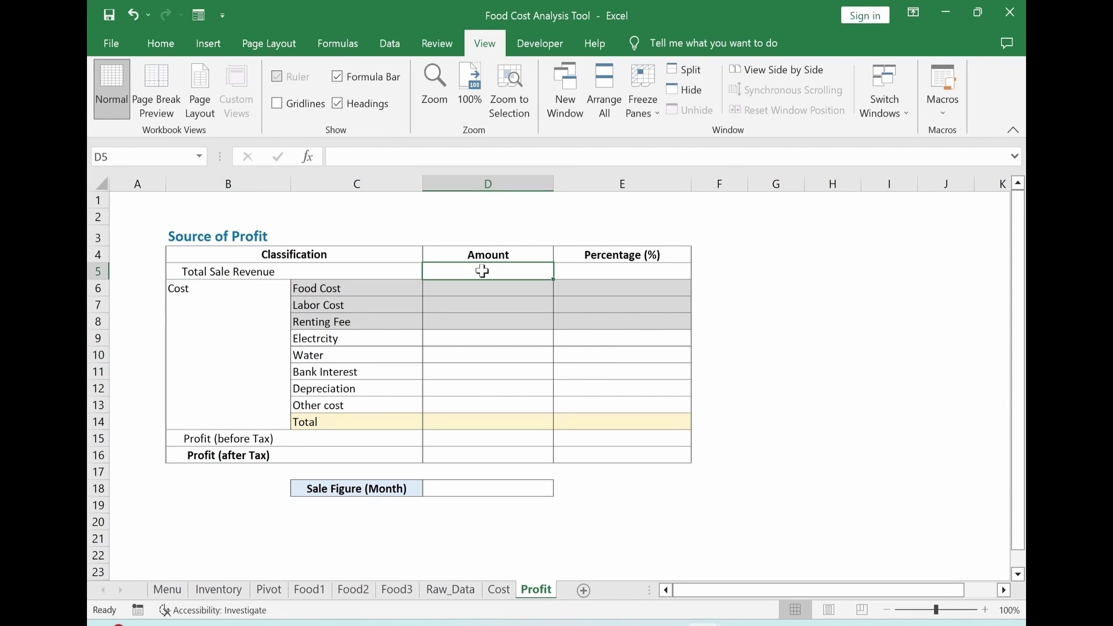
{"action": "left_click", "coordinate": [239, 272]}
{"action": "left_click_drag", "start_coordinate": [273, 293], "coordinate": [230, 418]}
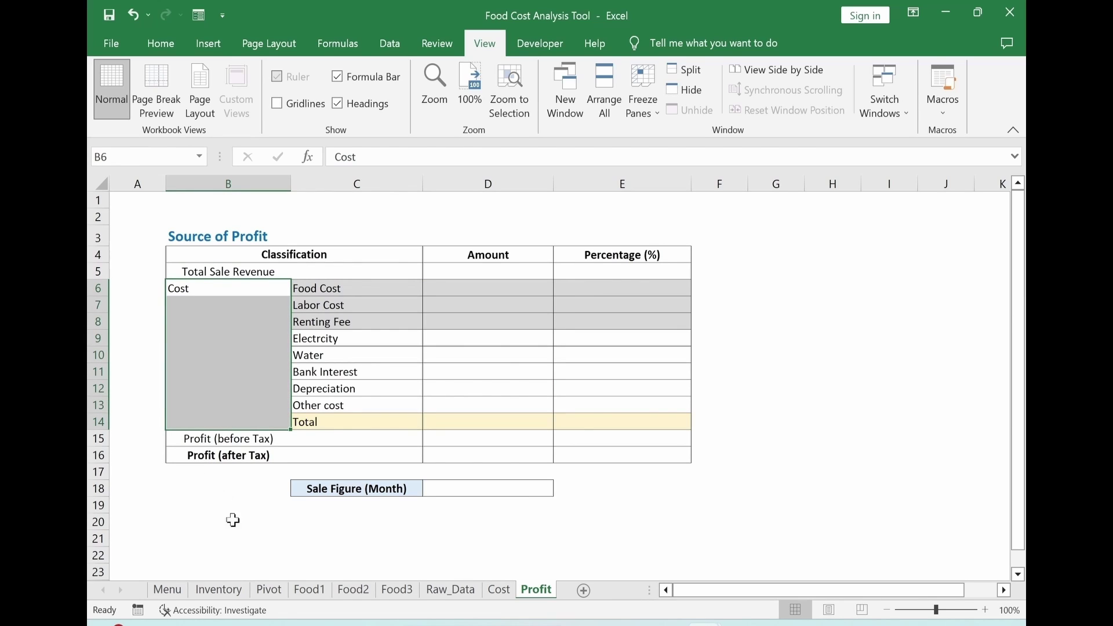
{"action": "left_click", "coordinate": [223, 439]}
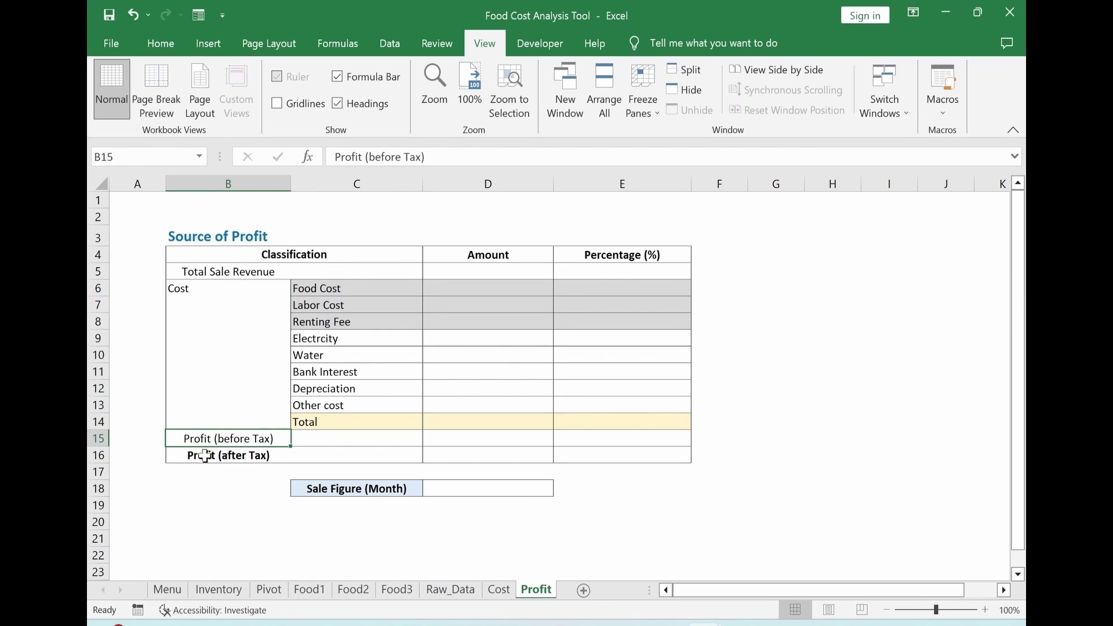
{"action": "left_click", "coordinate": [205, 456]}
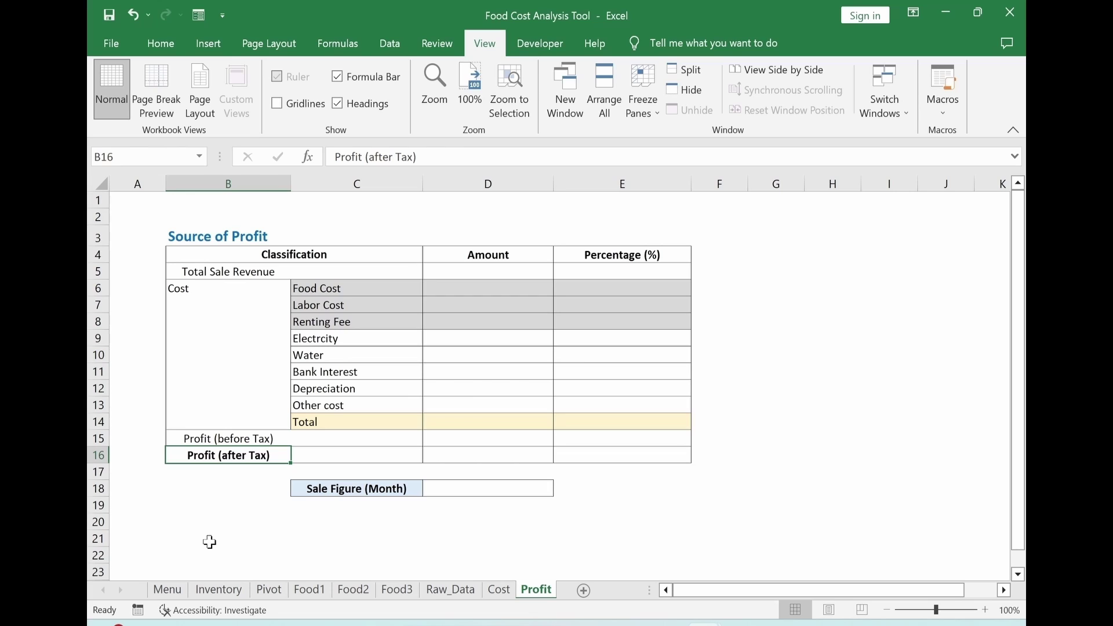
{"action": "left_click", "coordinate": [322, 487]}
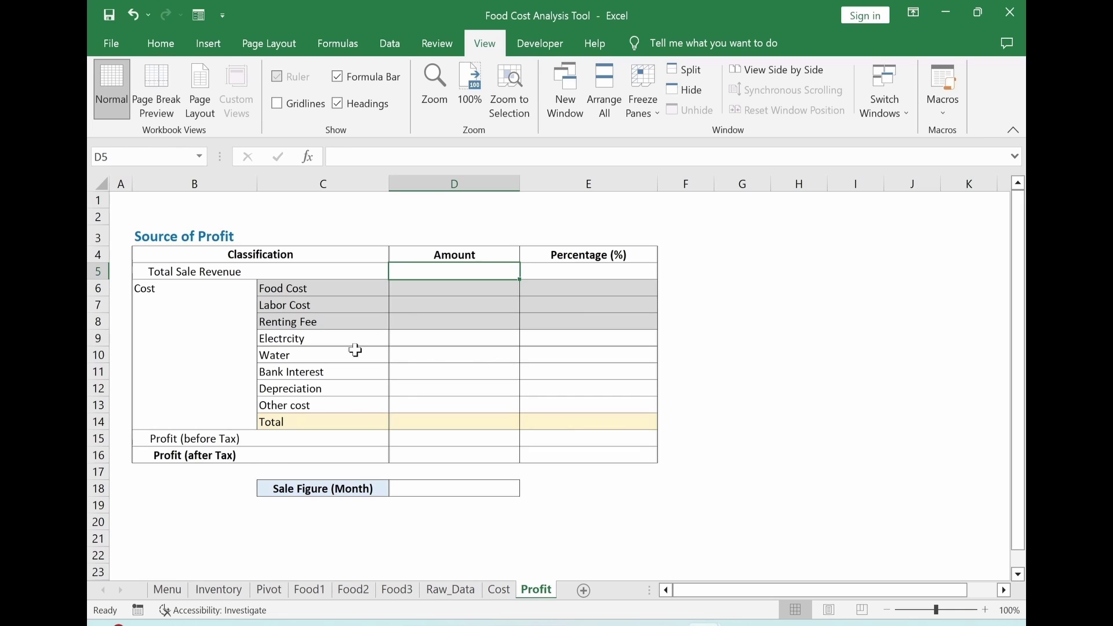
Link the Total Sale Revenue amount in D5 to the monthly sale revenue total on the Menu sheet with =Menu!K20.
{"action": "type", "text": "="}
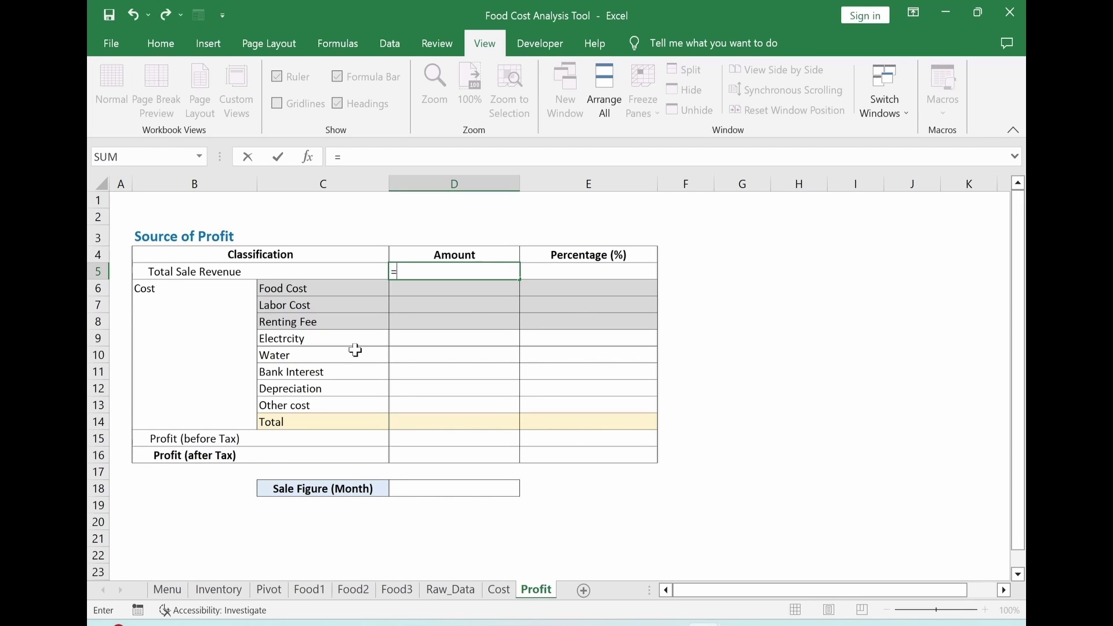
{"action": "left_click", "coordinate": [167, 590]}
{"action": "left_click", "coordinate": [663, 486]}
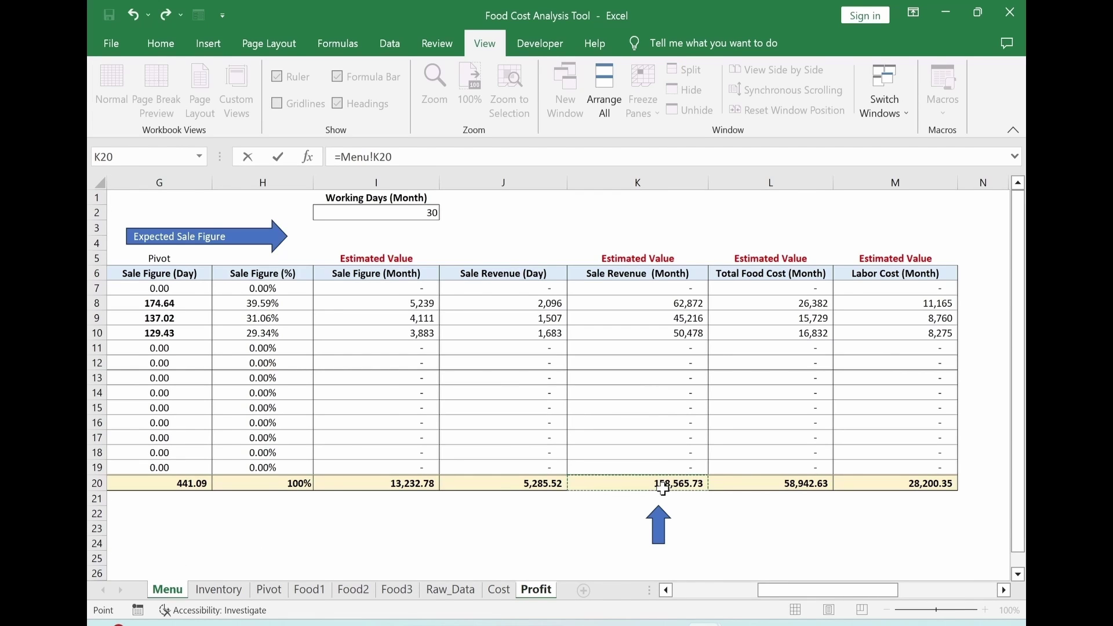
{"action": "key", "text": "Return"}
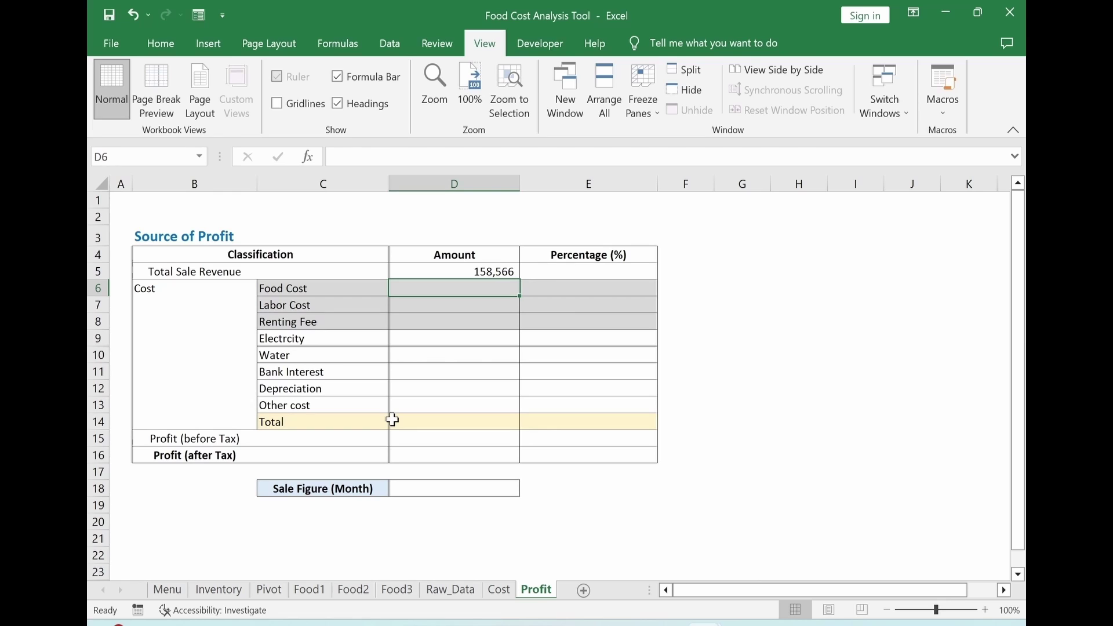
Link the Food Cost and Labor Cost amounts in D6 and D7 to the Menu sheet totals in L20 and M20.
{"action": "type", "text": "="}
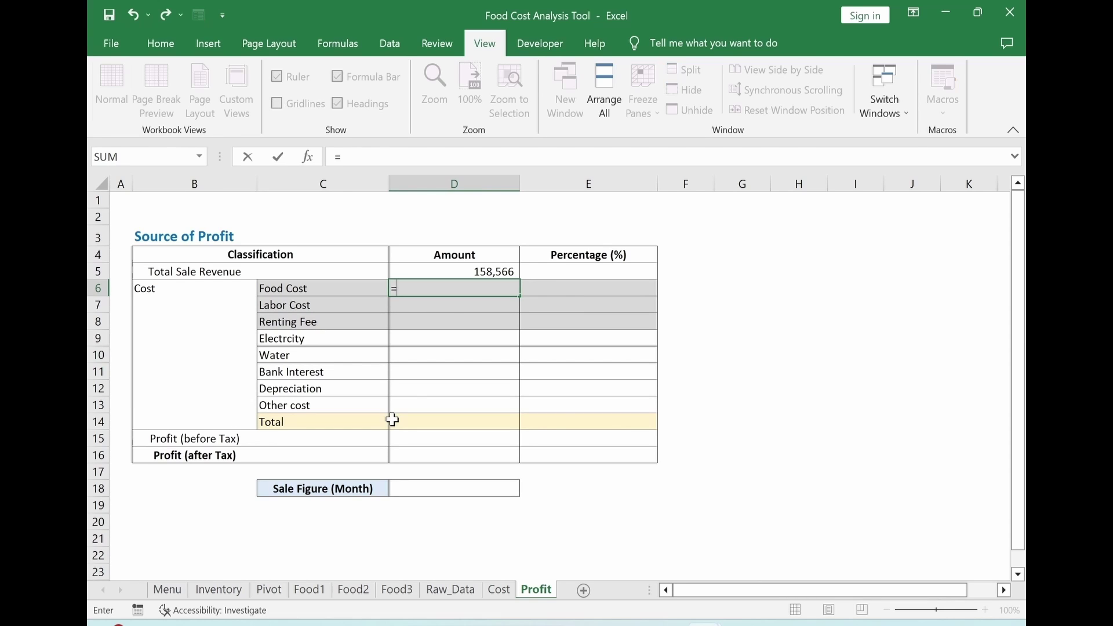
{"action": "left_click", "coordinate": [174, 591]}
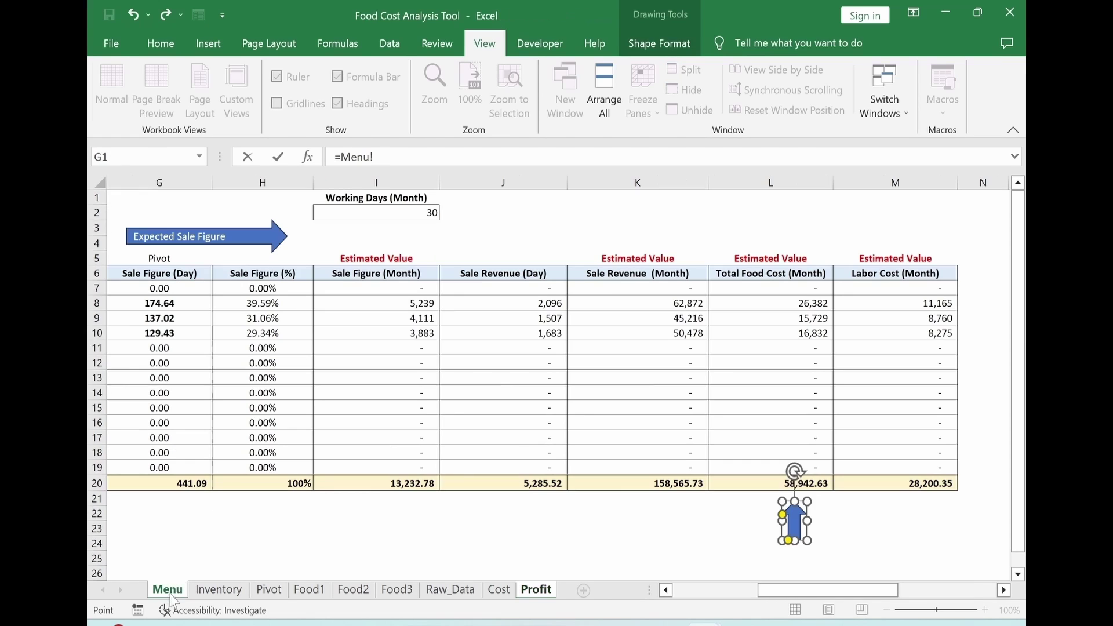
{"action": "left_click", "coordinate": [795, 488]}
{"action": "key", "text": "Return"}
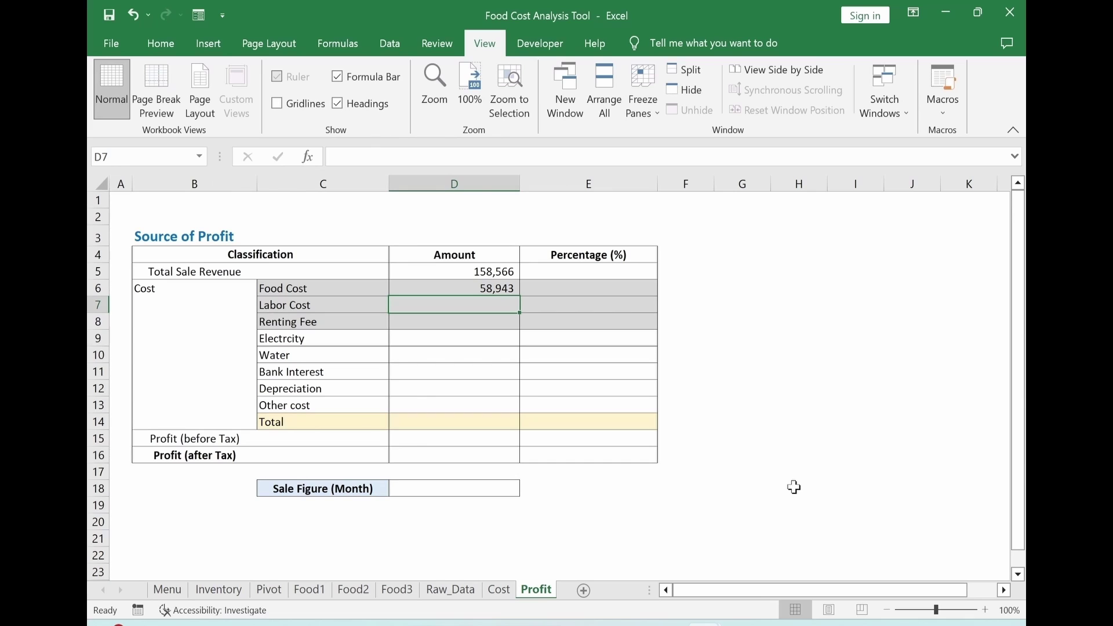
{"action": "type", "text": "="}
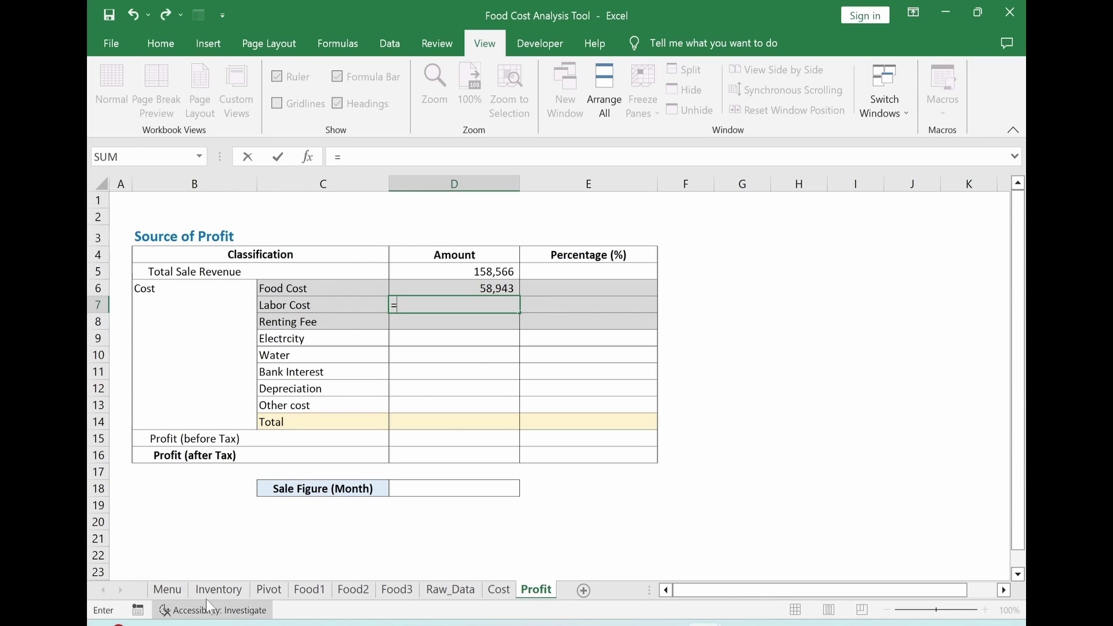
{"action": "left_click", "coordinate": [168, 589]}
{"action": "left_click", "coordinate": [928, 483]}
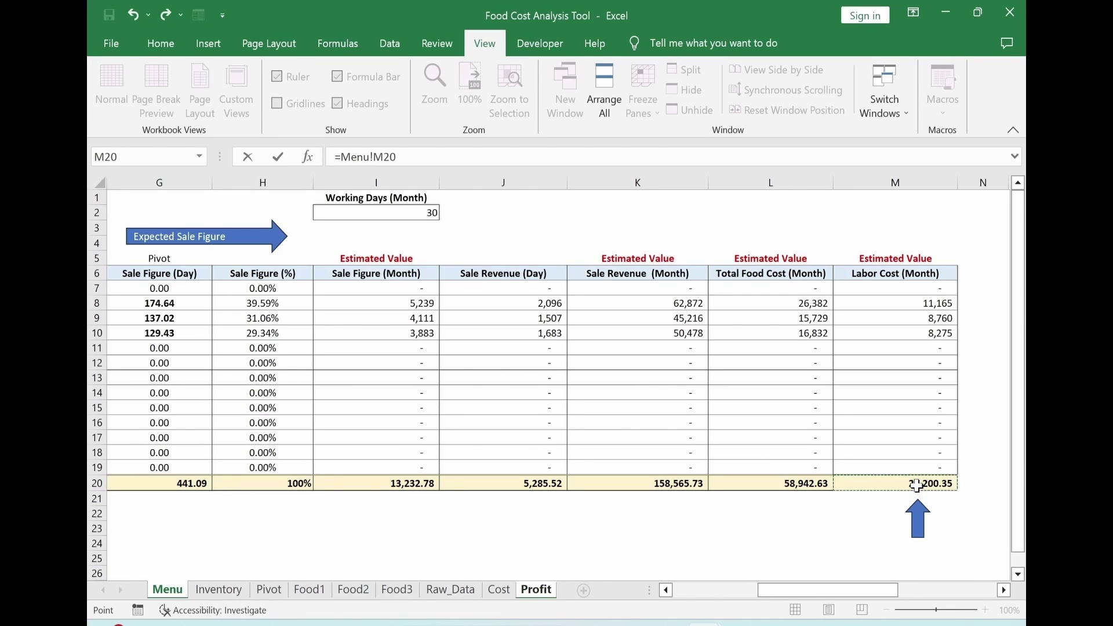
{"action": "key", "text": "Return"}
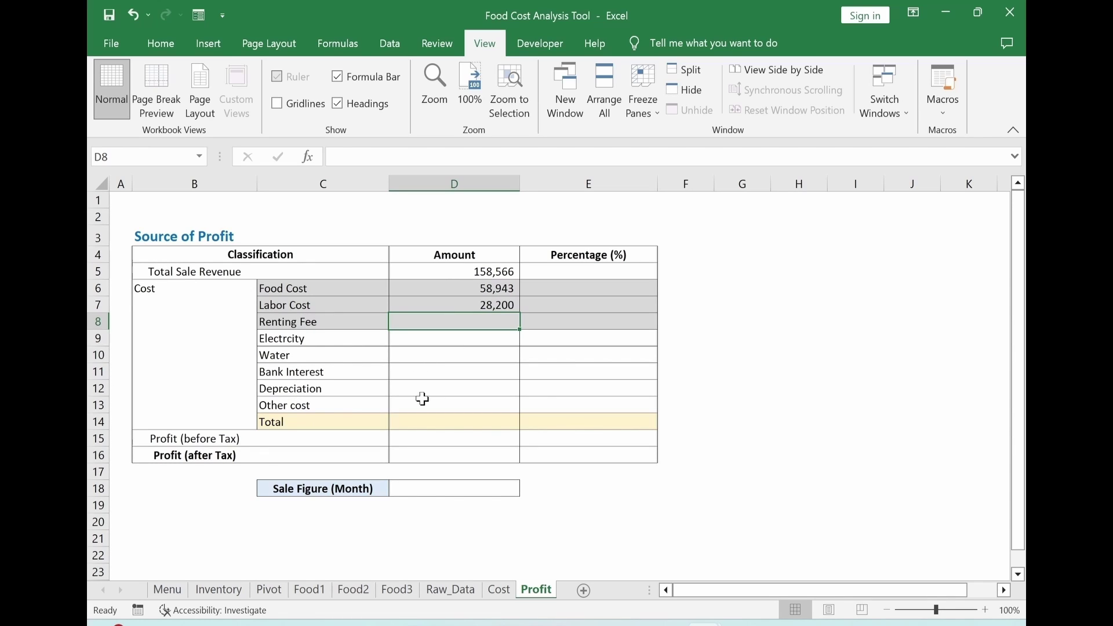
Link the Renting Fee amount in D8 to the fixed cost table with =Cost!C16.
{"action": "type", "text": "="}
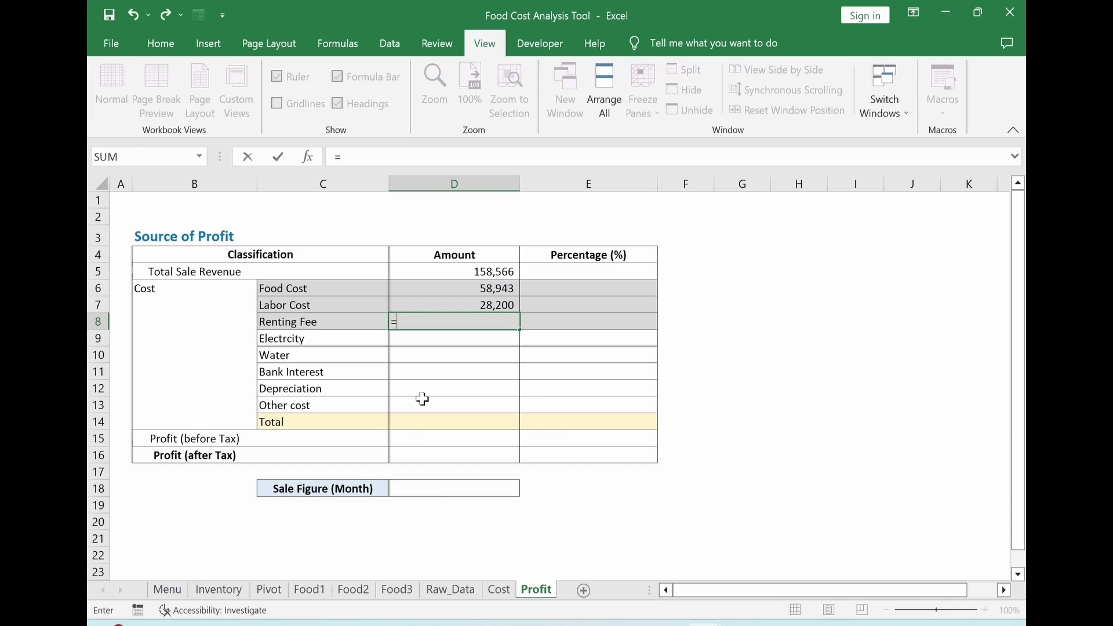
{"action": "left_click", "coordinate": [500, 590]}
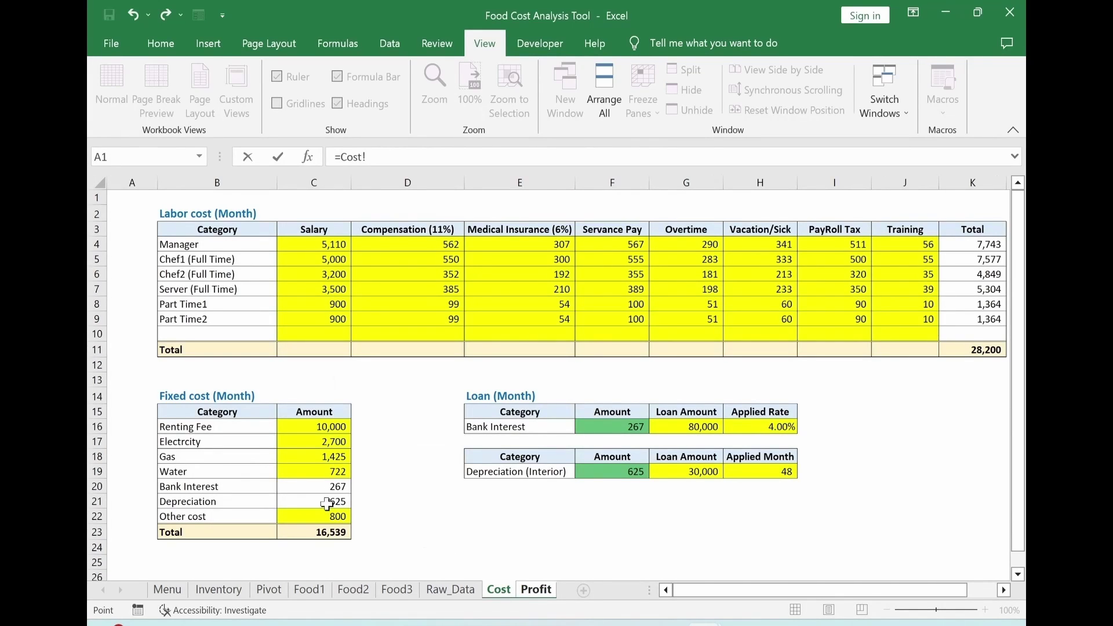
{"action": "left_click", "coordinate": [313, 426]}
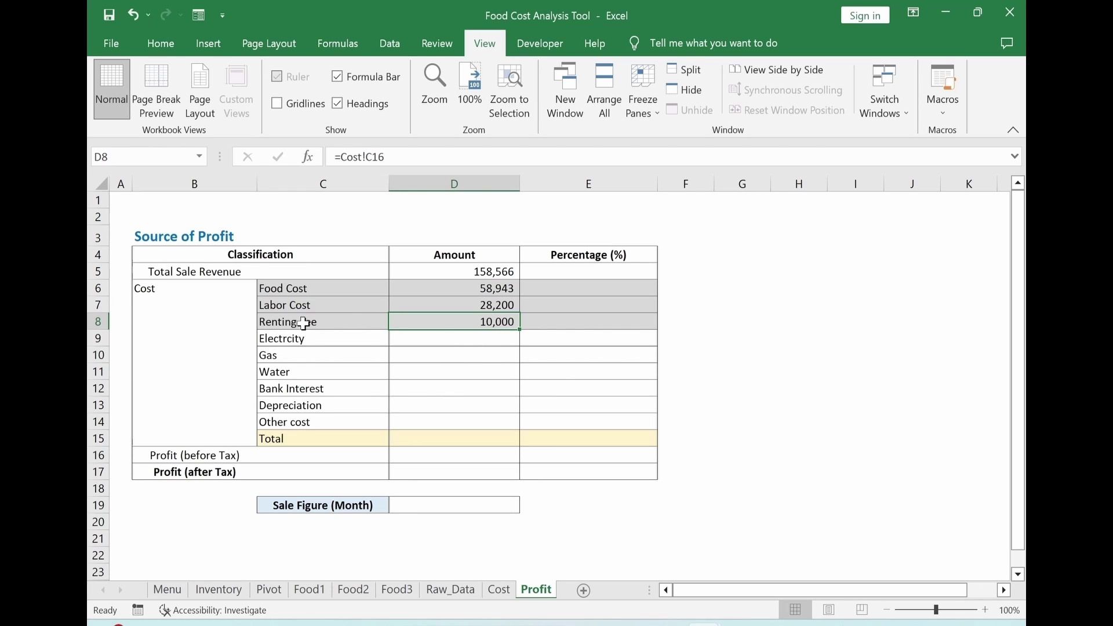
Check the fixed cost categories on the Cost sheet and copy the Renting Fee formula into D9:D14 of the Profit sheet as formulas only.
{"action": "left_click", "coordinate": [499, 590]}
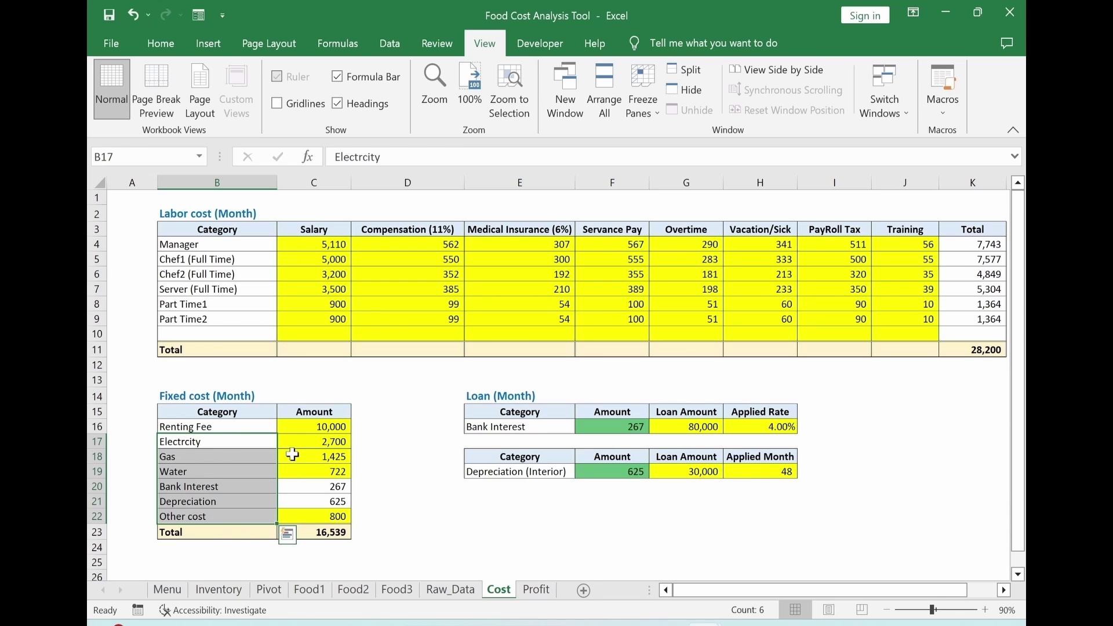
{"action": "left_click", "coordinate": [536, 590]}
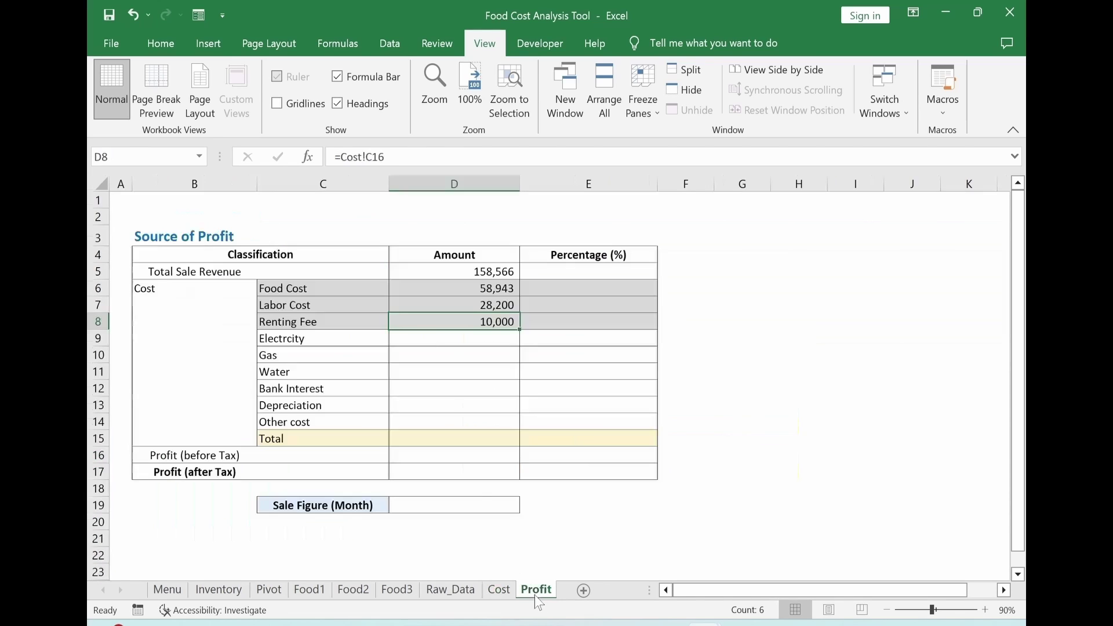
{"action": "key", "text": "ctrl+c"}
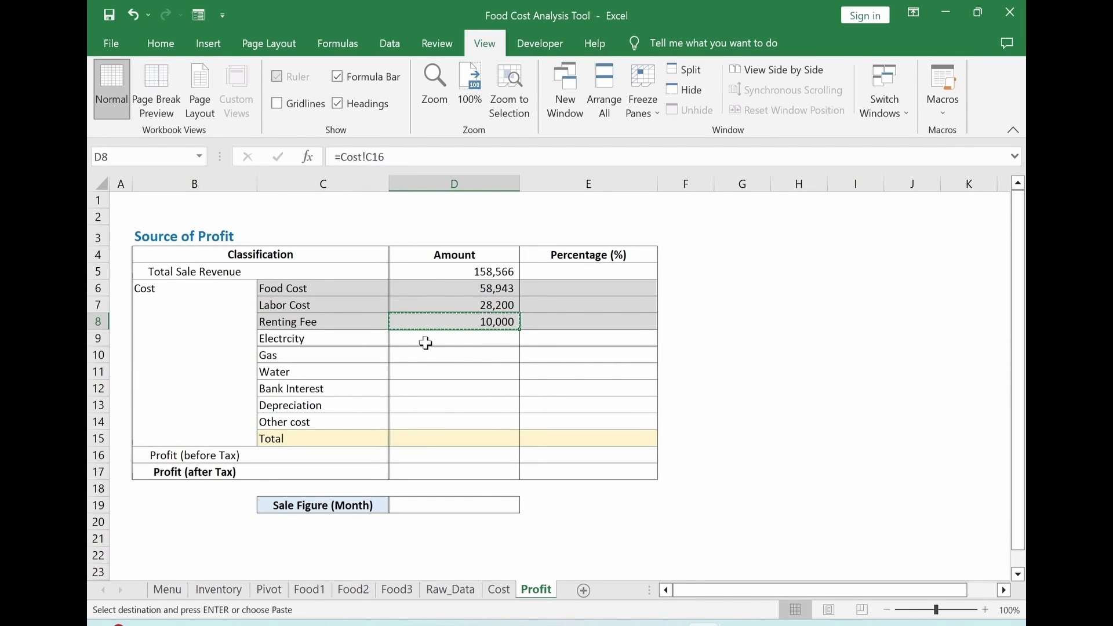
{"action": "left_click_drag", "start_coordinate": [424, 342], "coordinate": [436, 427]}
{"action": "key", "text": "alt+e"}
{"action": "key", "text": "s"}
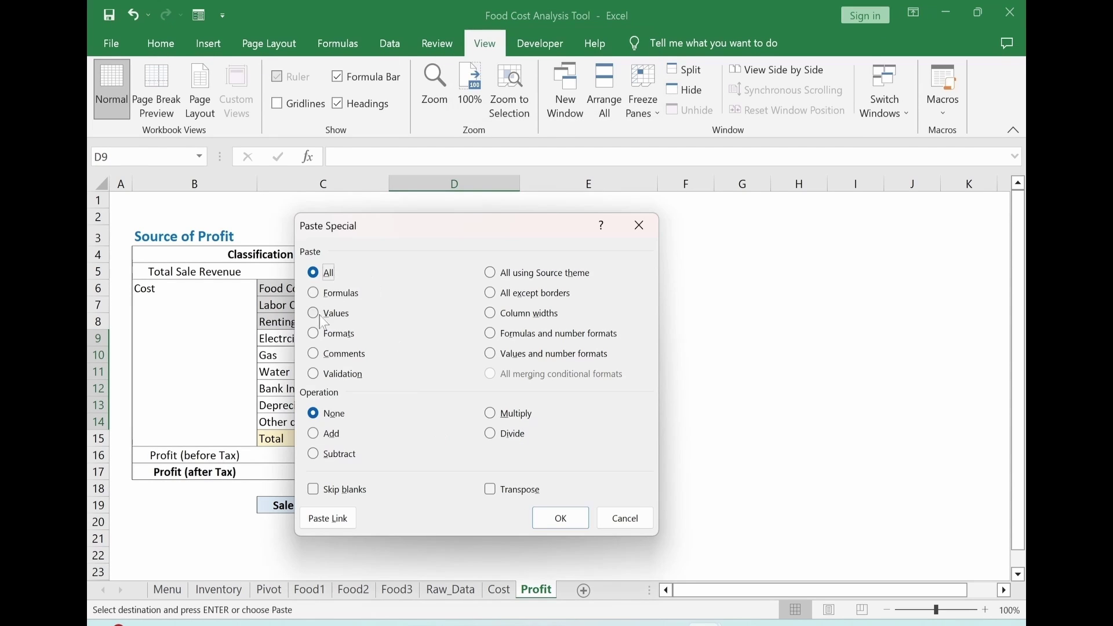
{"action": "left_click", "coordinate": [314, 295]}
{"action": "left_click", "coordinate": [560, 518]}
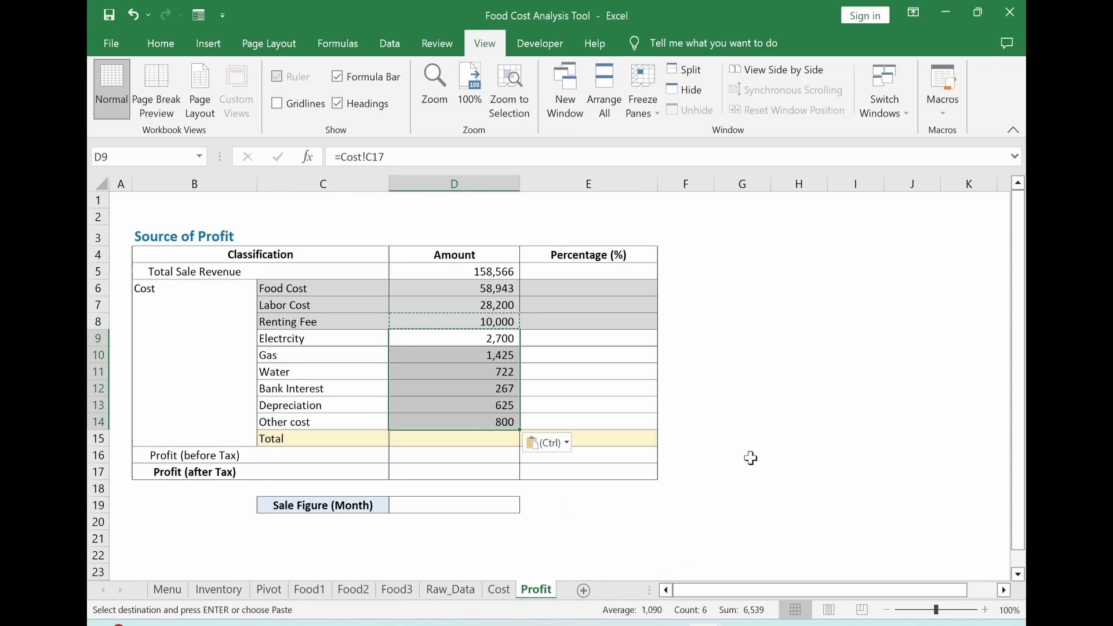
{"action": "left_click", "coordinate": [743, 457]}
{"action": "key", "text": "Escape"}
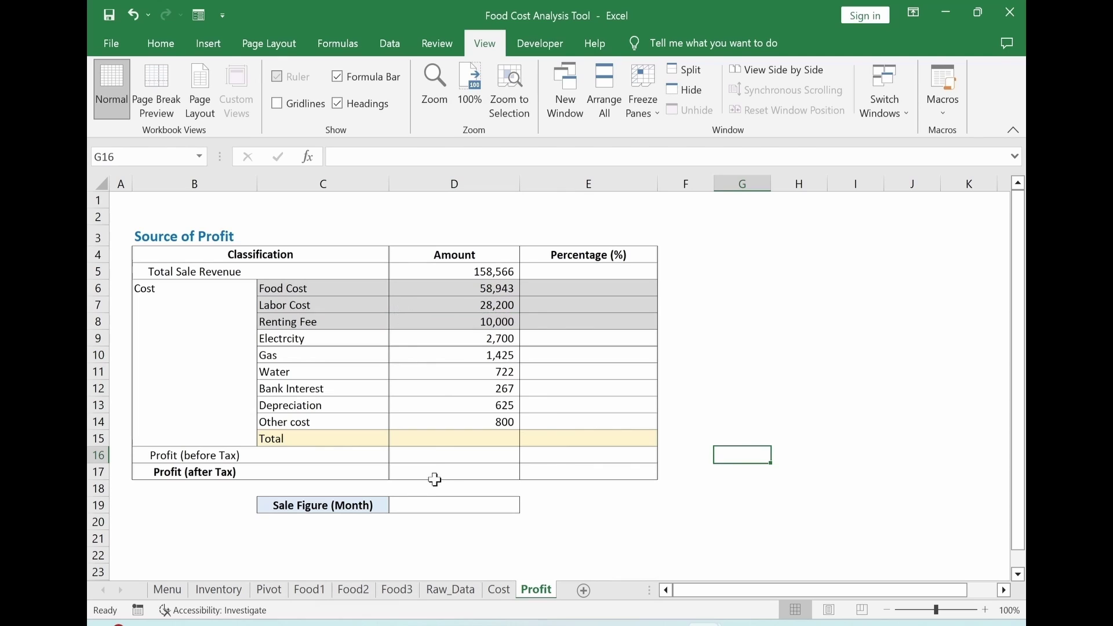
Total the costs in D15 with a SUM of D6:D14.
{"action": "left_click", "coordinate": [433, 440]}
{"action": "type", "text": "="}
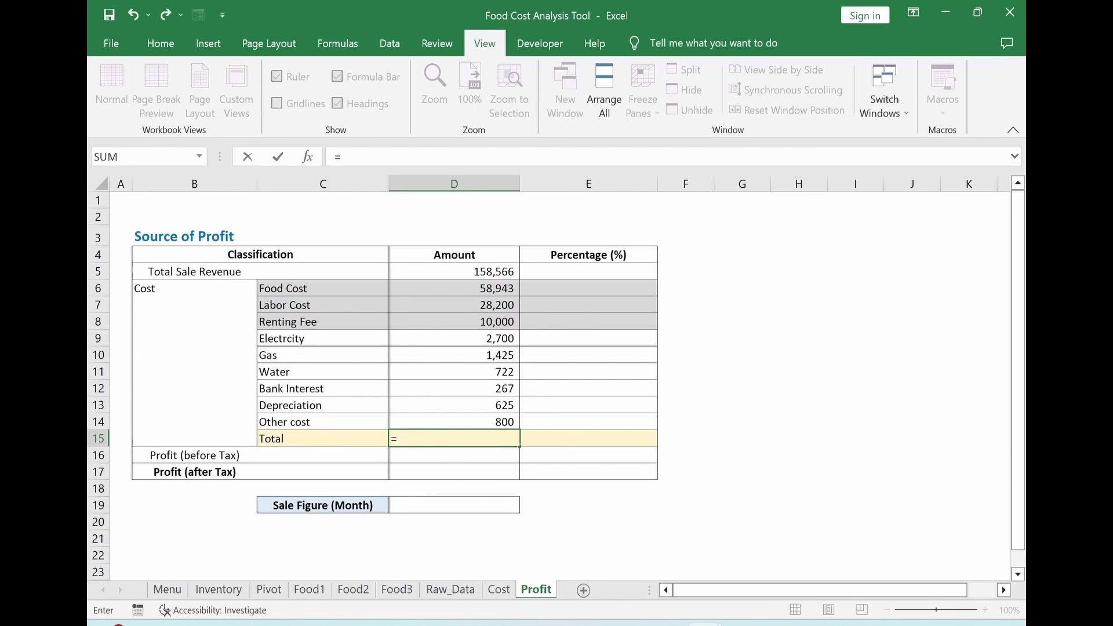
{"action": "type", "text": "sum("}
{"action": "left_click_drag", "start_coordinate": [438, 287], "coordinate": [471, 418]}
{"action": "type", "text": ")"}
{"action": "key", "text": "Return"}
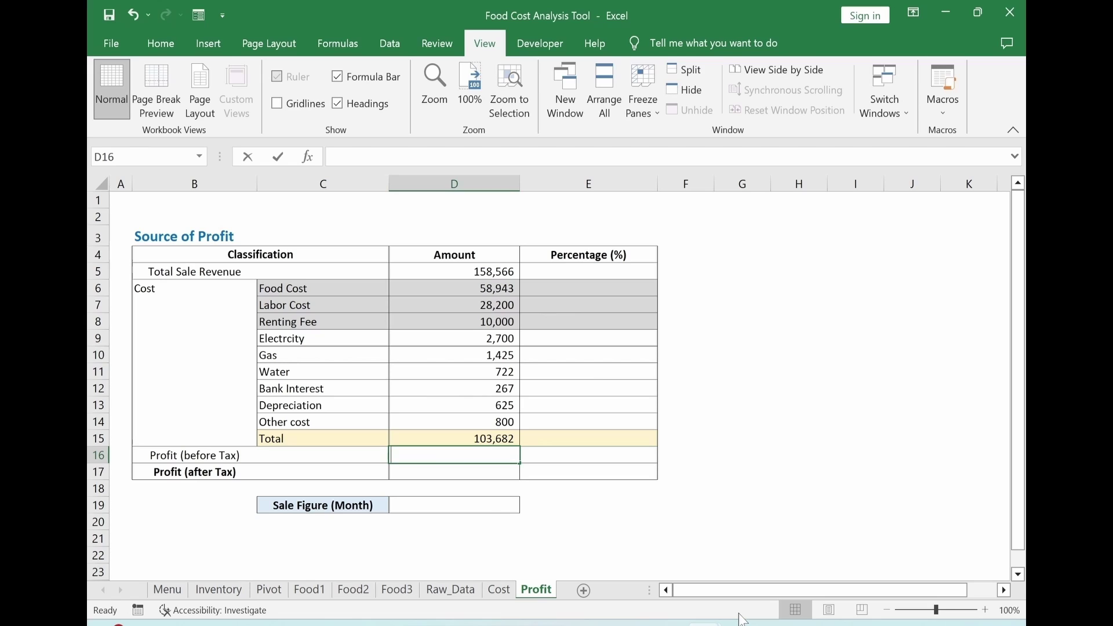
Calculate Profit (before Tax) in D16 as total sale revenue minus total cost, =D5-D15.
{"action": "type", "text": "="}
{"action": "left_click", "coordinate": [467, 270]}
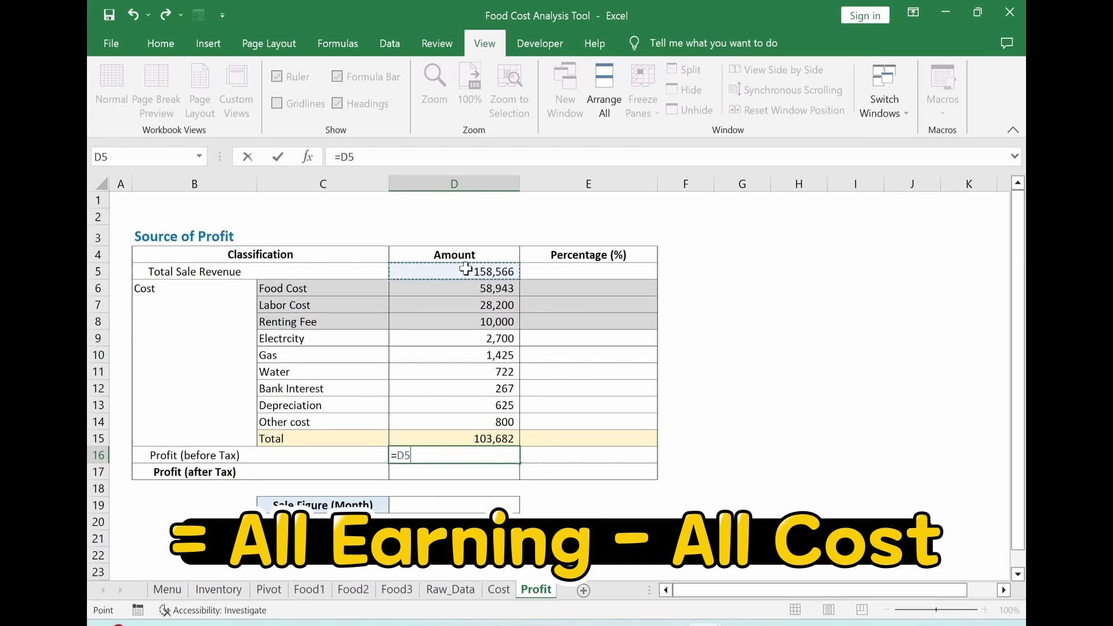
{"action": "type", "text": "-"}
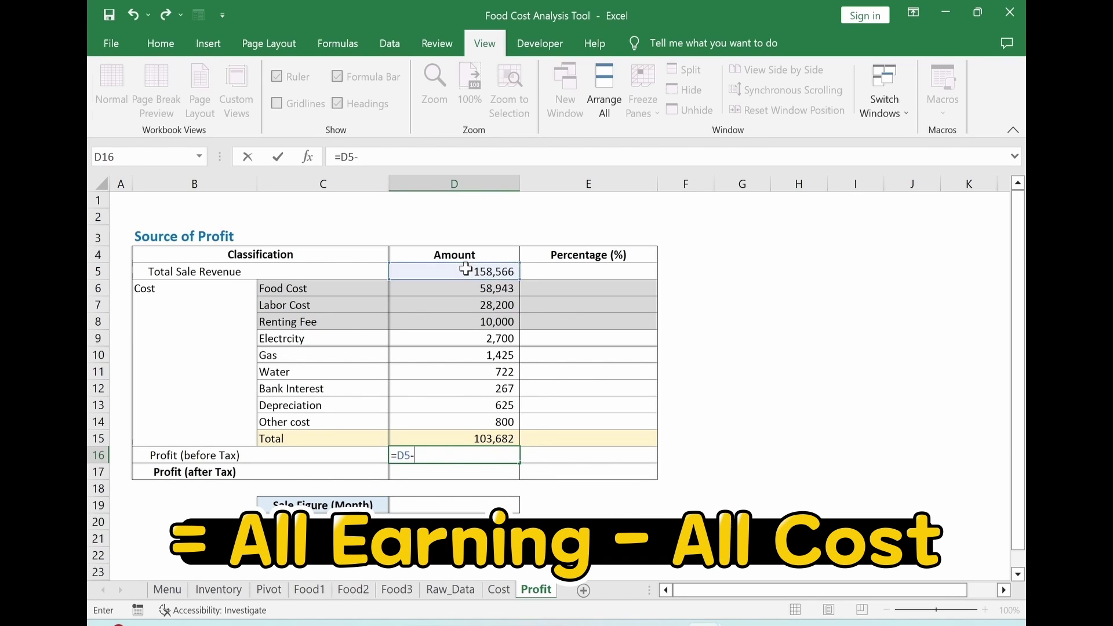
{"action": "left_click", "coordinate": [451, 439]}
{"action": "key", "text": "Return"}
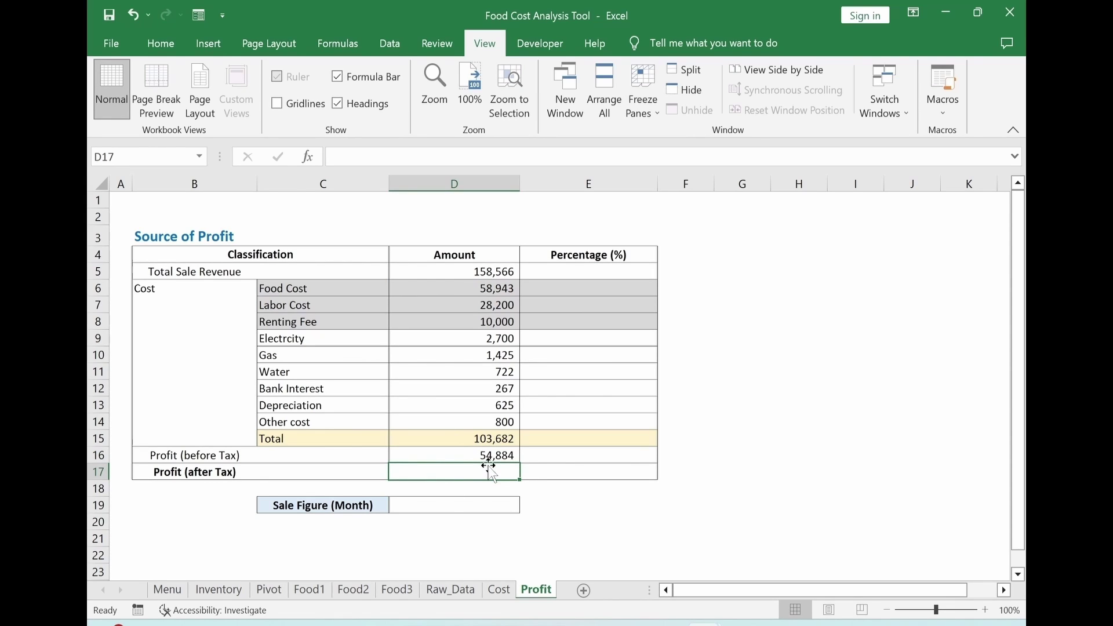
Calculate Profit (after Tax) in D17 at a 30% tax rate with =D16*(1-30%).
{"action": "type", "text": "="}
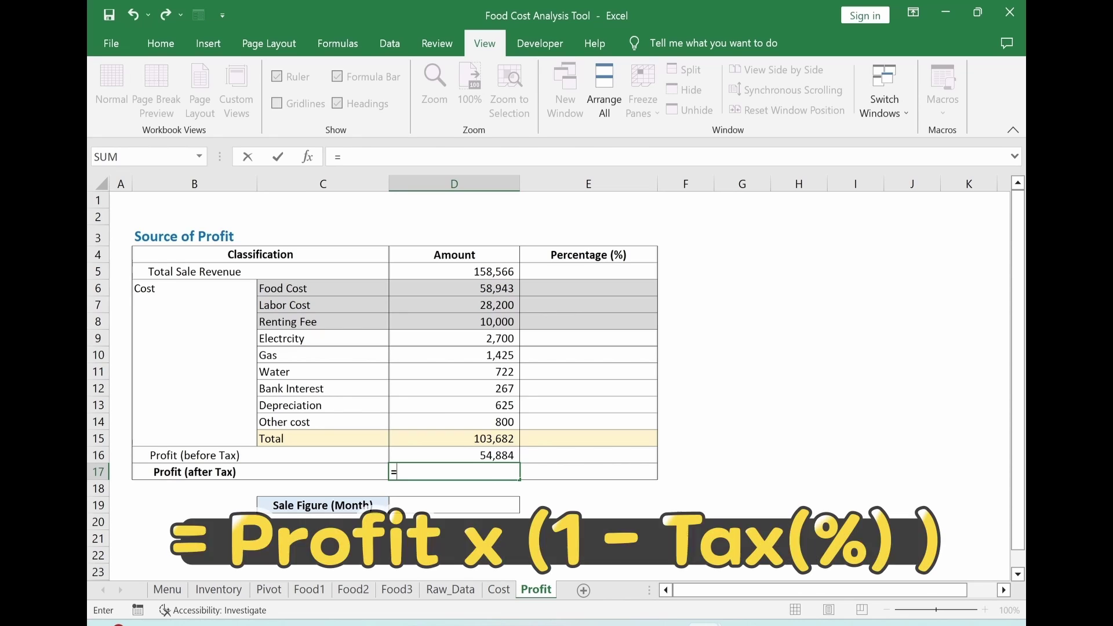
{"action": "left_click", "coordinate": [463, 458]}
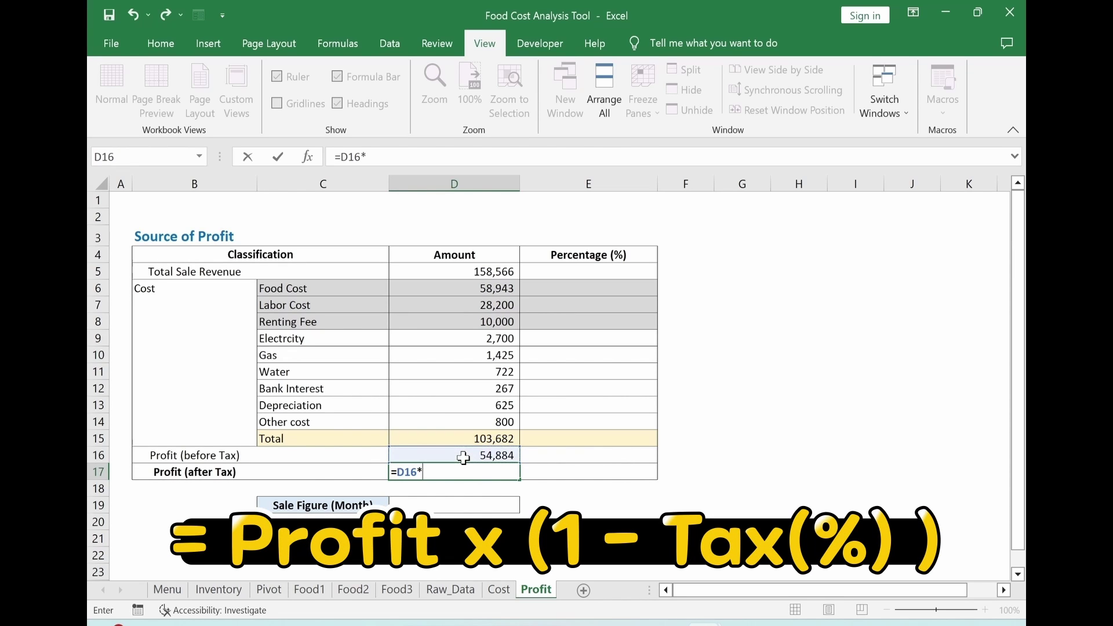
{"action": "type", "text": "*(1-30%"}
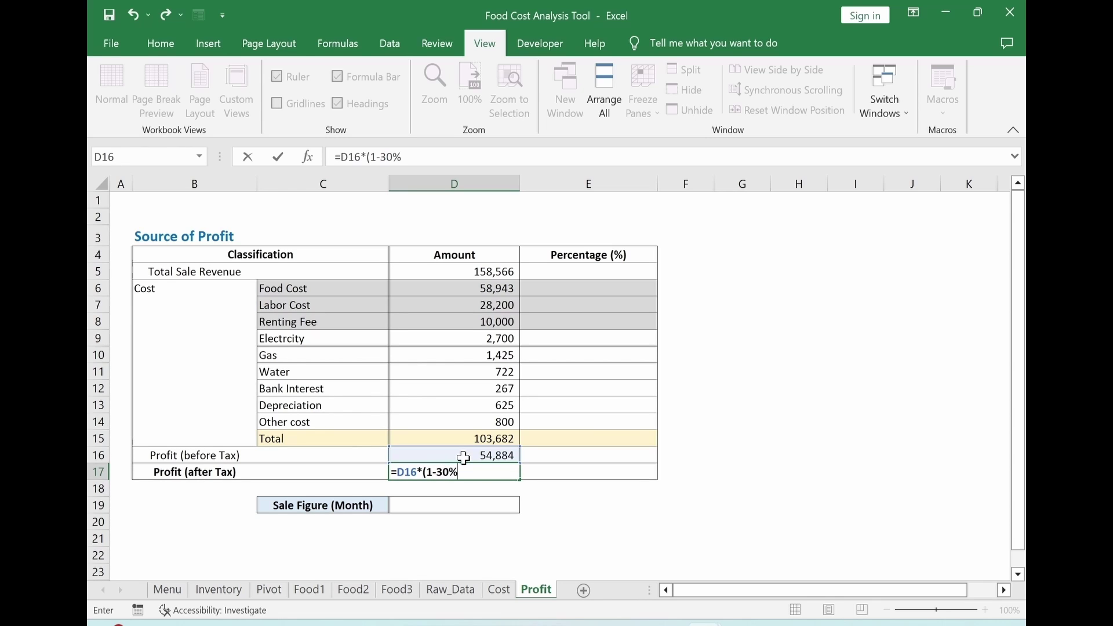
{"action": "key", "text": "Return"}
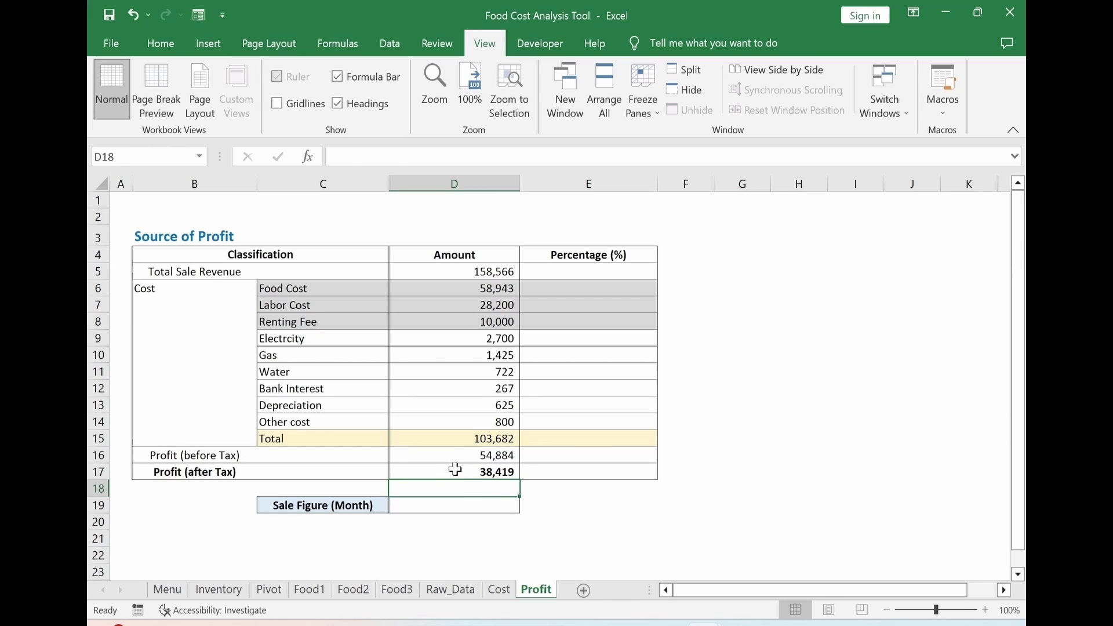
{"action": "left_click", "coordinate": [454, 470]}
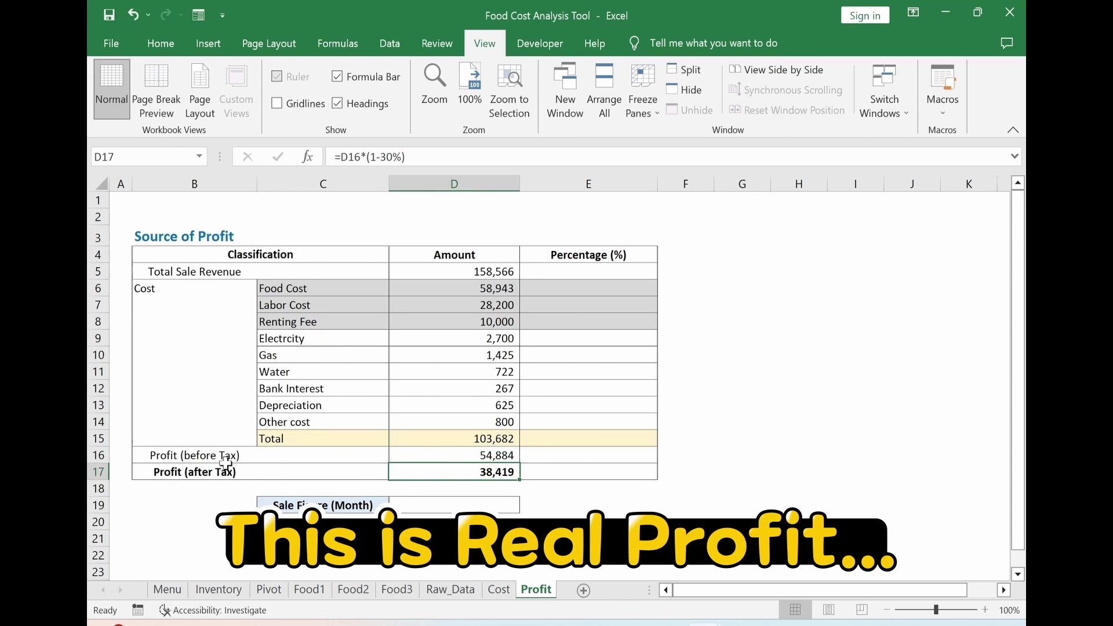
Calculate the Total Sale Revenue percentage in E5 with =D5/$D$5, keeping the divisor absolute.
{"action": "left_click", "coordinate": [555, 270]}
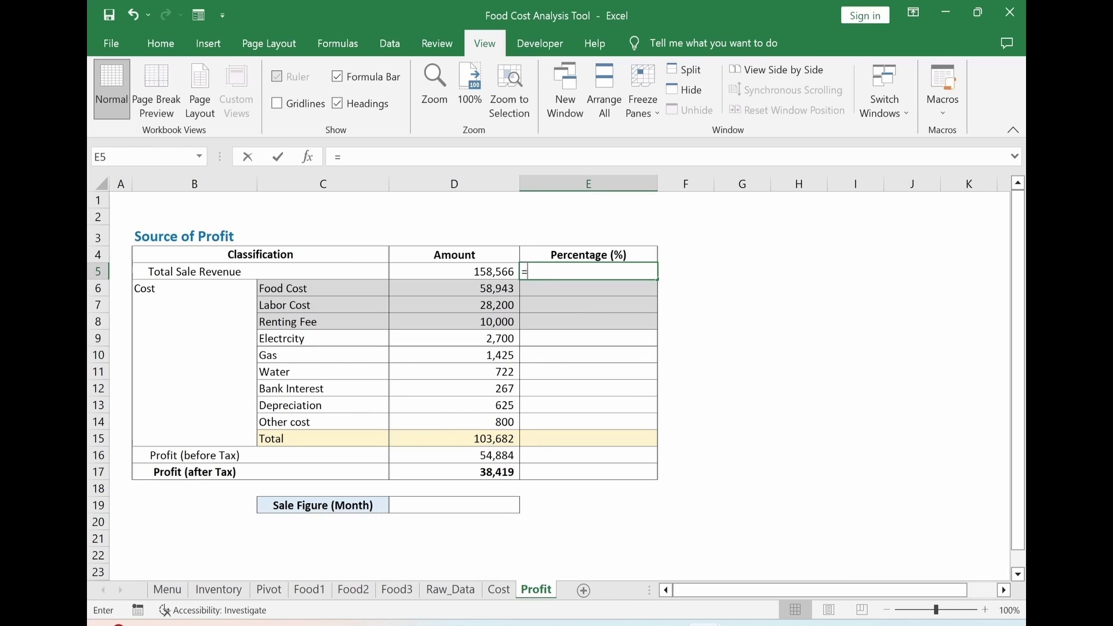
{"action": "type", "text": "="}
{"action": "left_click", "coordinate": [475, 271]}
{"action": "type", "text": "/"}
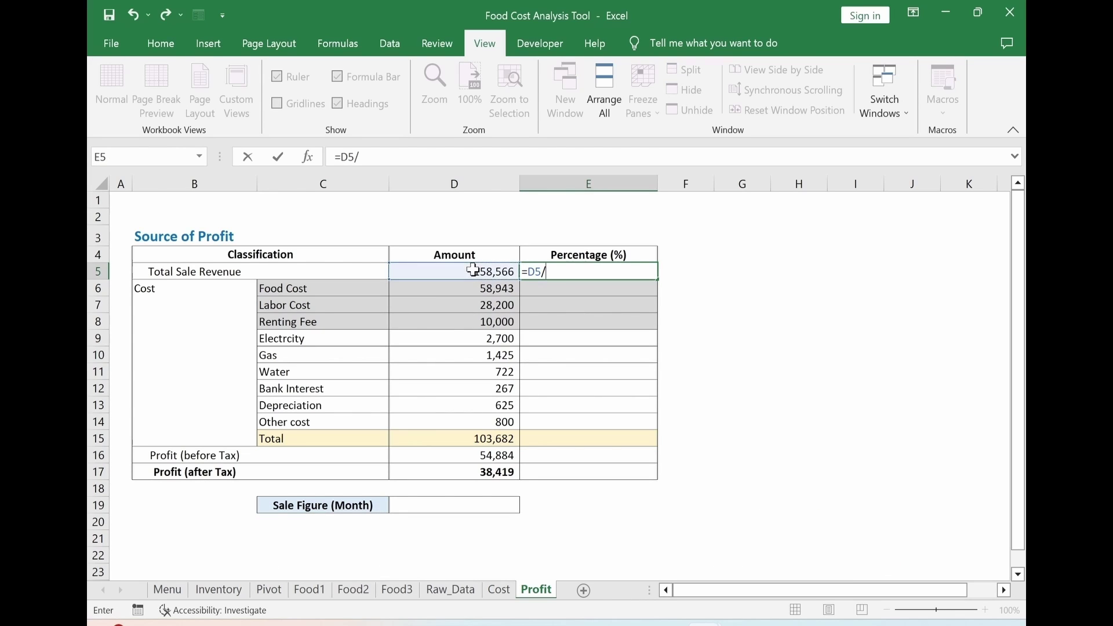
{"action": "left_click", "coordinate": [475, 270]}
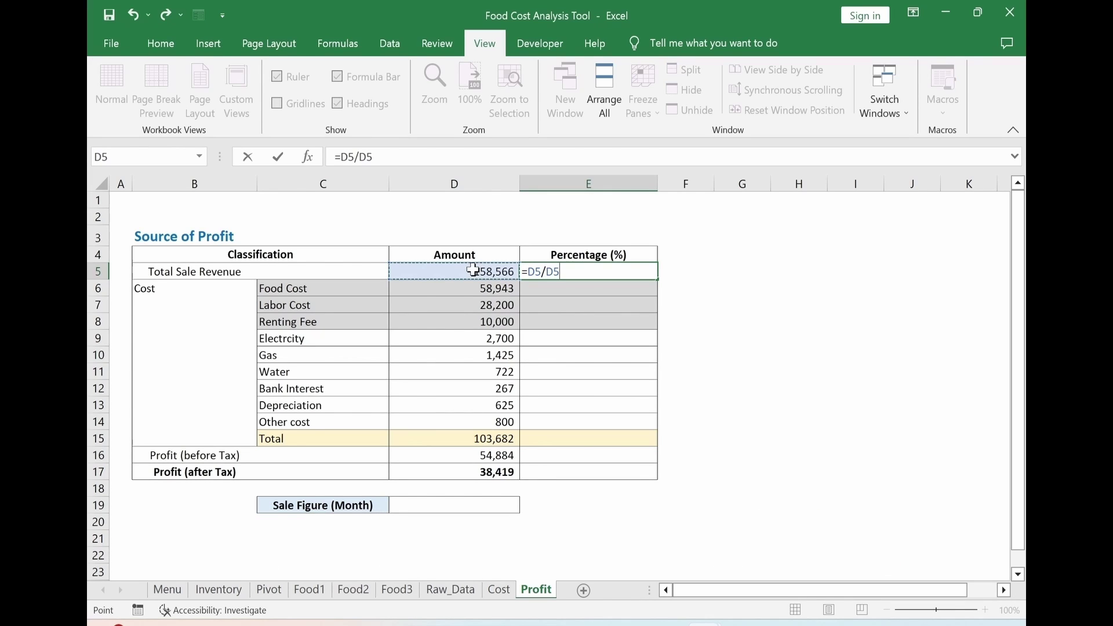
{"action": "key", "text": "F4"}
{"action": "key", "text": "Return"}
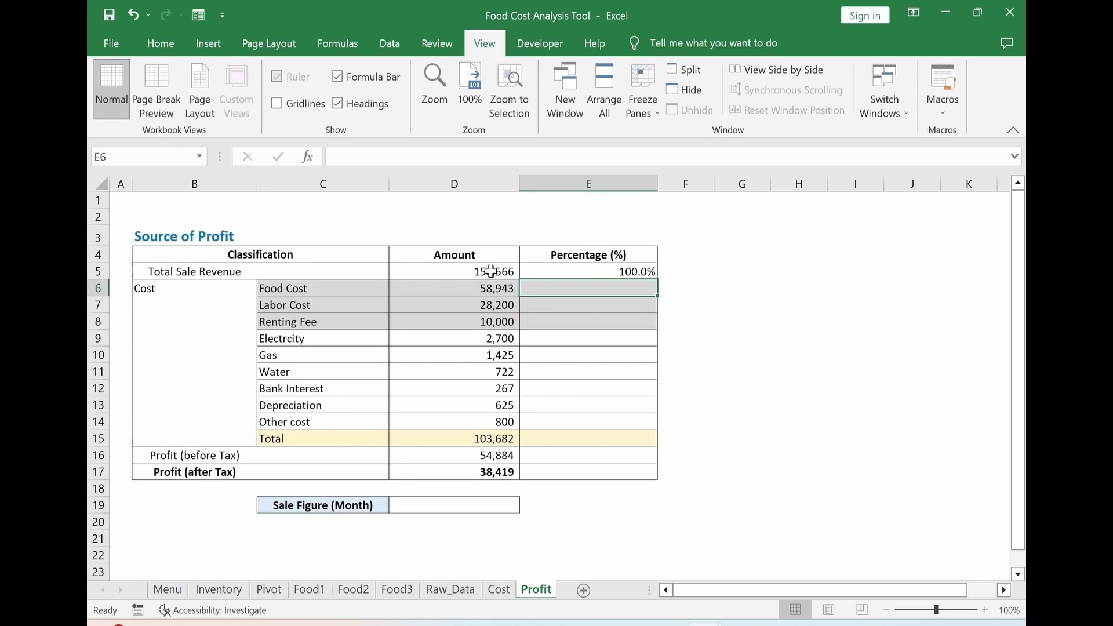
Copy the percentage formula from E5 into E6:E17 as formulas only.
{"action": "left_click", "coordinate": [613, 272]}
{"action": "key", "text": "ctrl+c"}
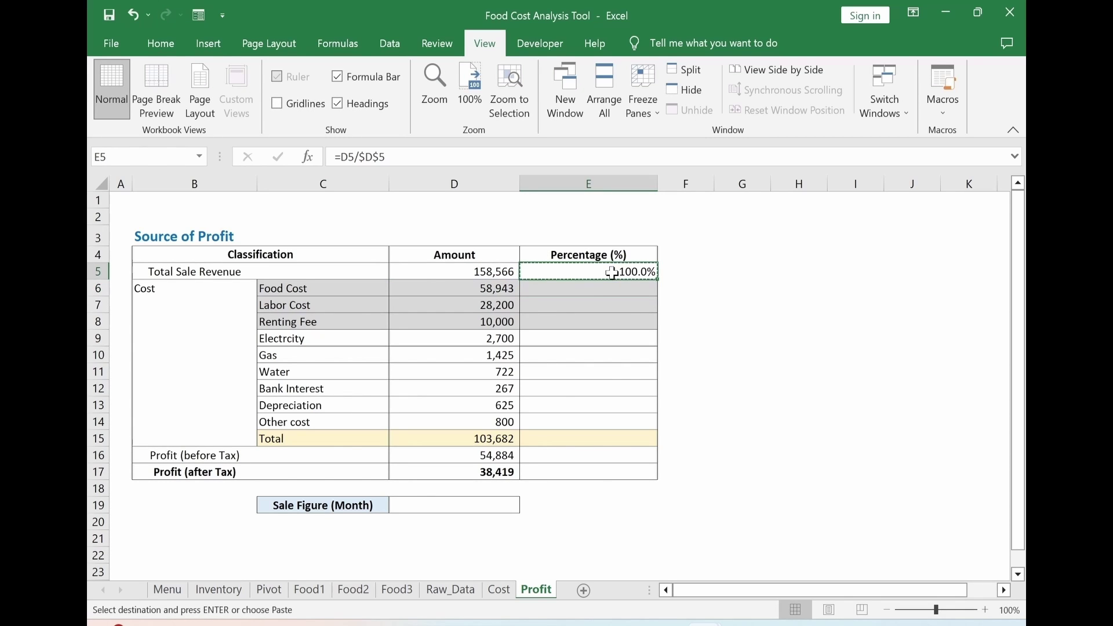
{"action": "left_click_drag", "start_coordinate": [592, 285], "coordinate": [596, 471]}
{"action": "key", "text": "alt+e"}
{"action": "key", "text": "s"}
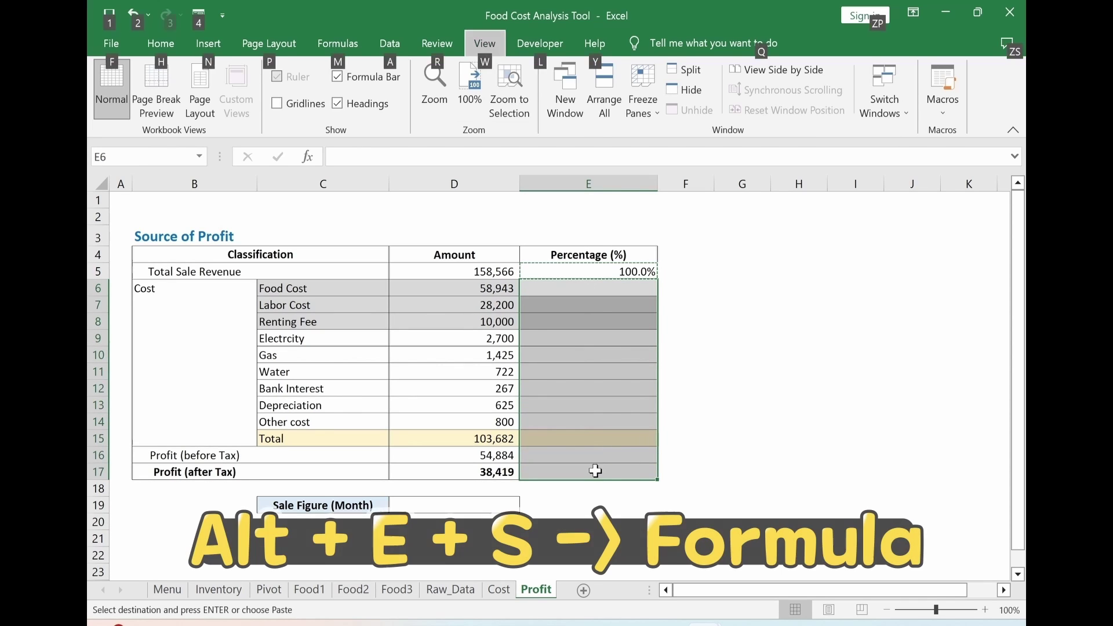
{"action": "key", "text": "f"}
{"action": "key", "text": "Return"}
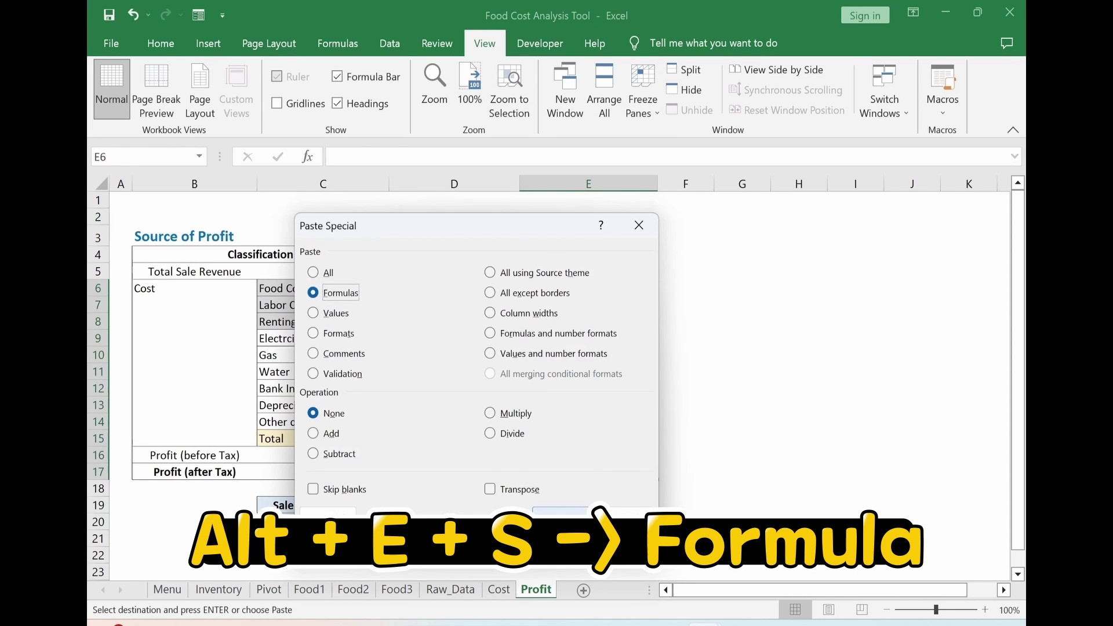
{"action": "left_click", "coordinate": [815, 428]}
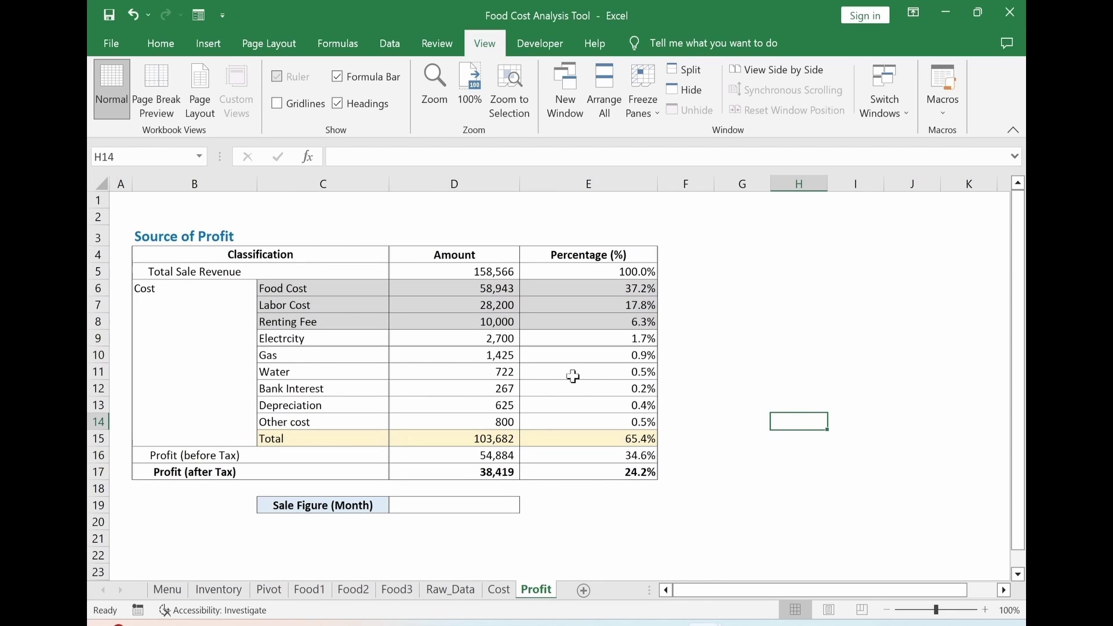
{"action": "left_click", "coordinate": [618, 525]}
{"action": "left_click", "coordinate": [621, 470]}
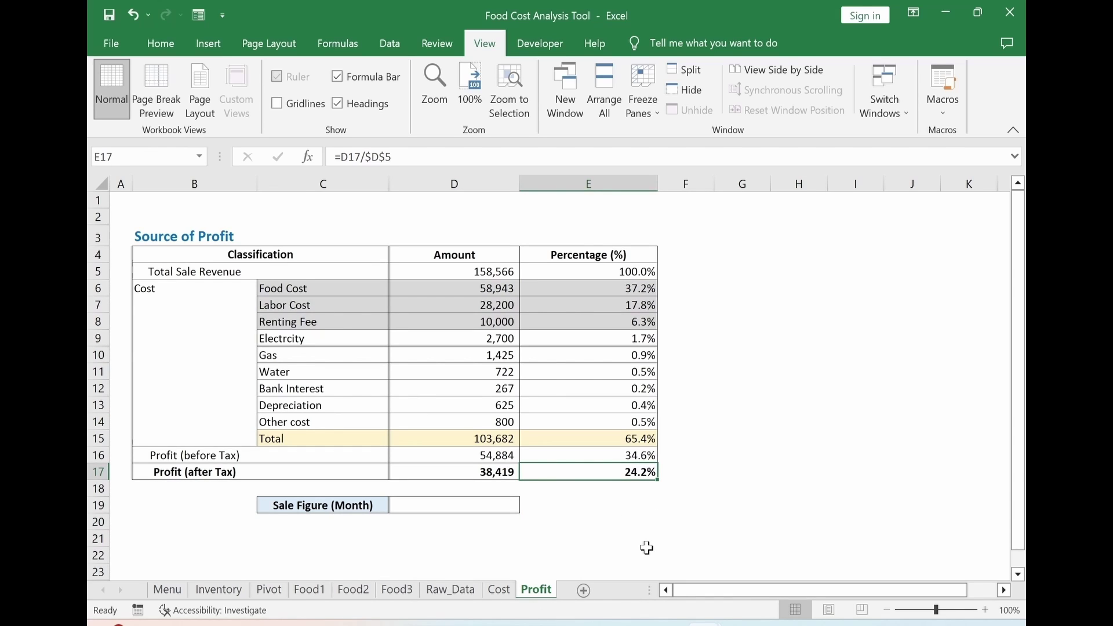
Link the Sale Figure (Month) cell D19 to the monthly sale figure total in I20 of the Menu sheet.
{"action": "left_click", "coordinate": [493, 506]}
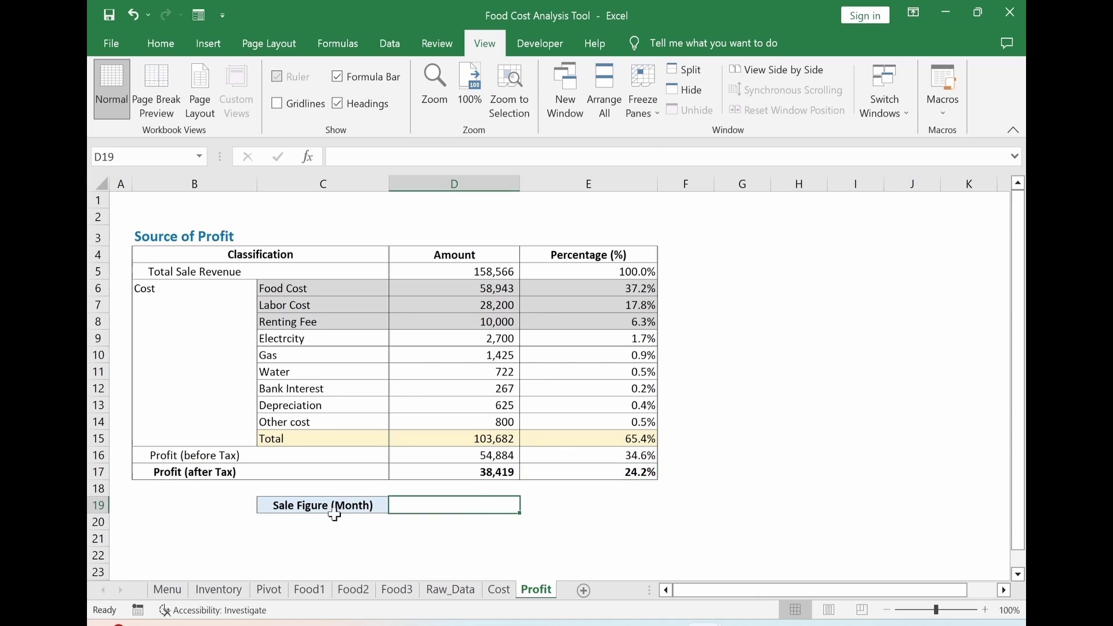
{"action": "type", "text": "="}
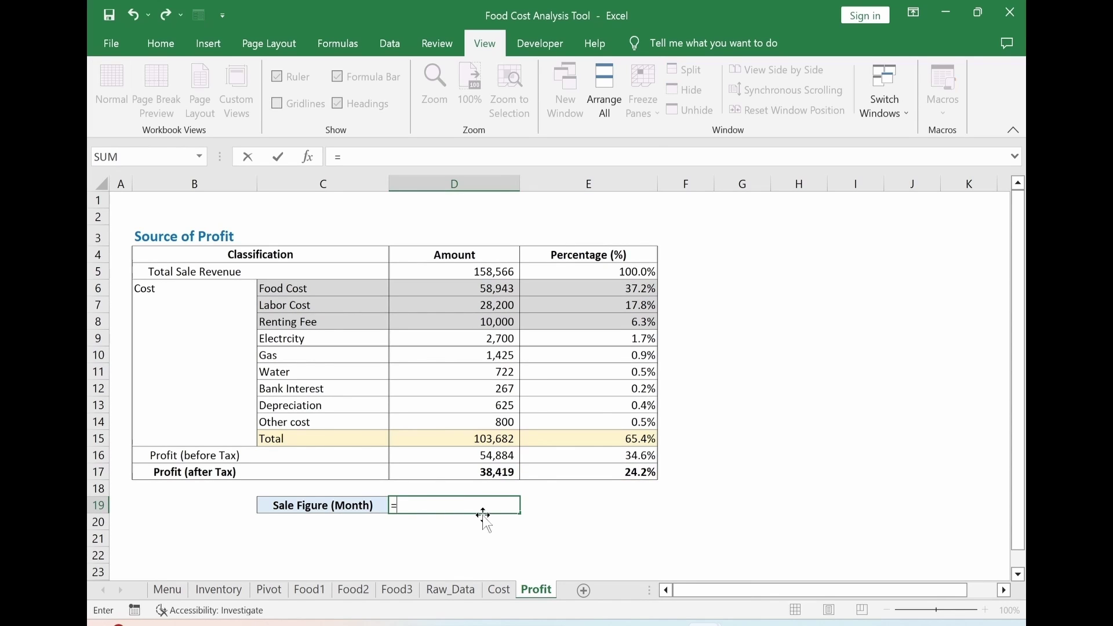
{"action": "left_click", "coordinate": [167, 591]}
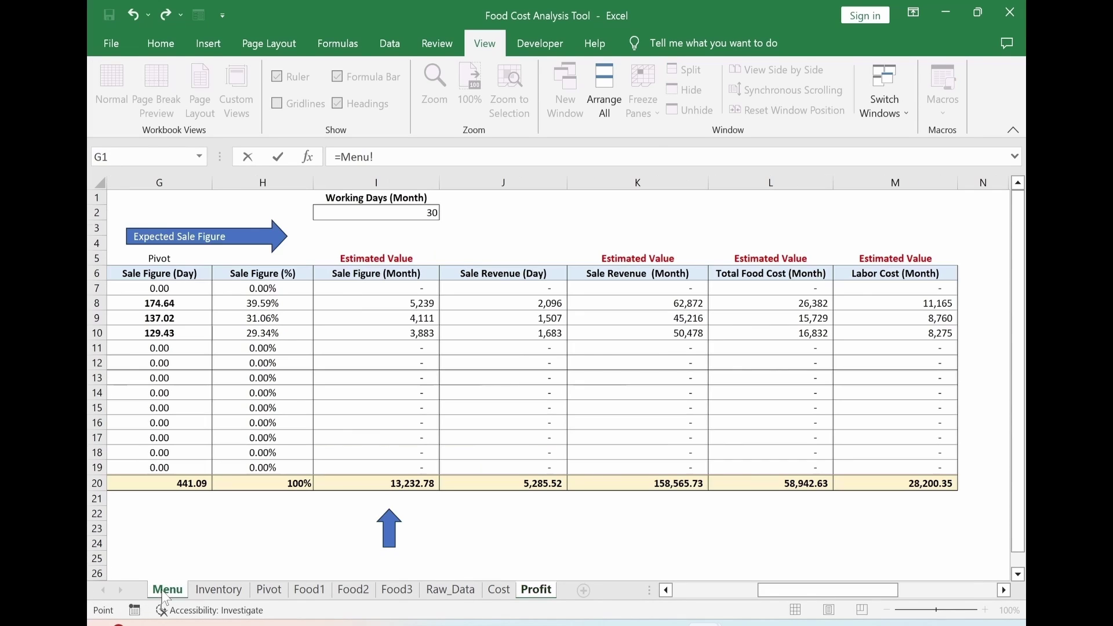
{"action": "left_click", "coordinate": [375, 486]}
{"action": "key", "text": "Return"}
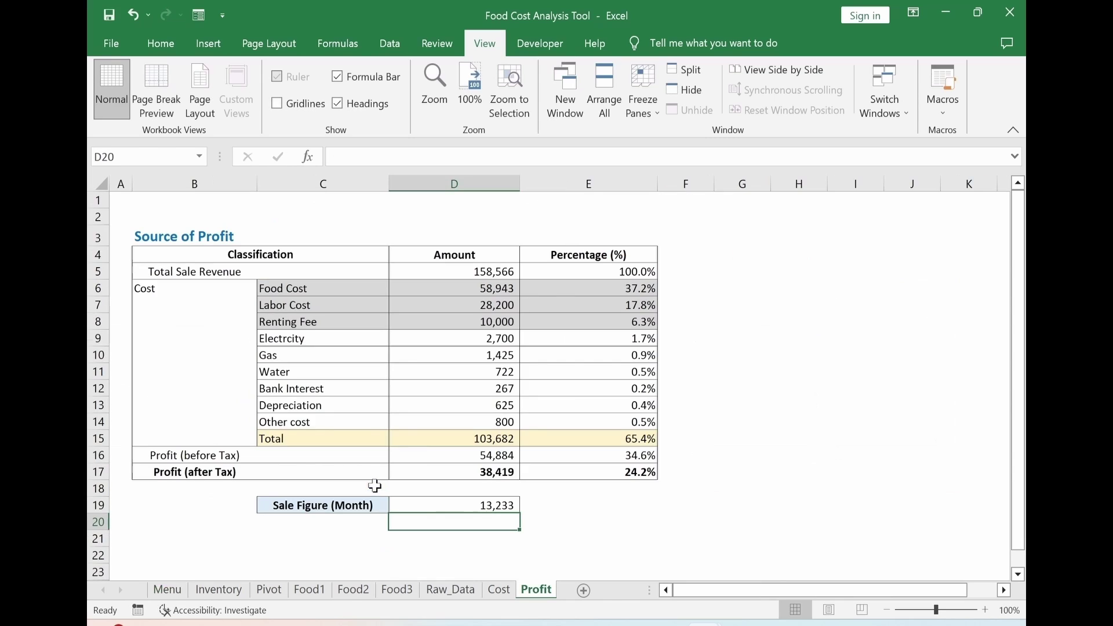
{"action": "left_click", "coordinate": [312, 553]}
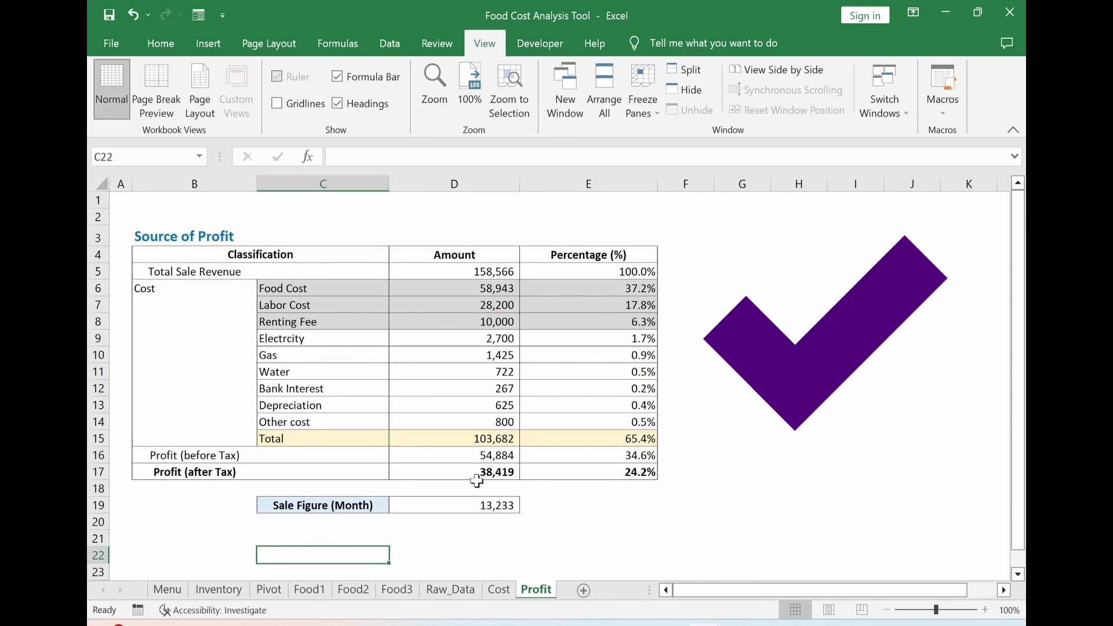
{"action": "left_click", "coordinate": [636, 474]}
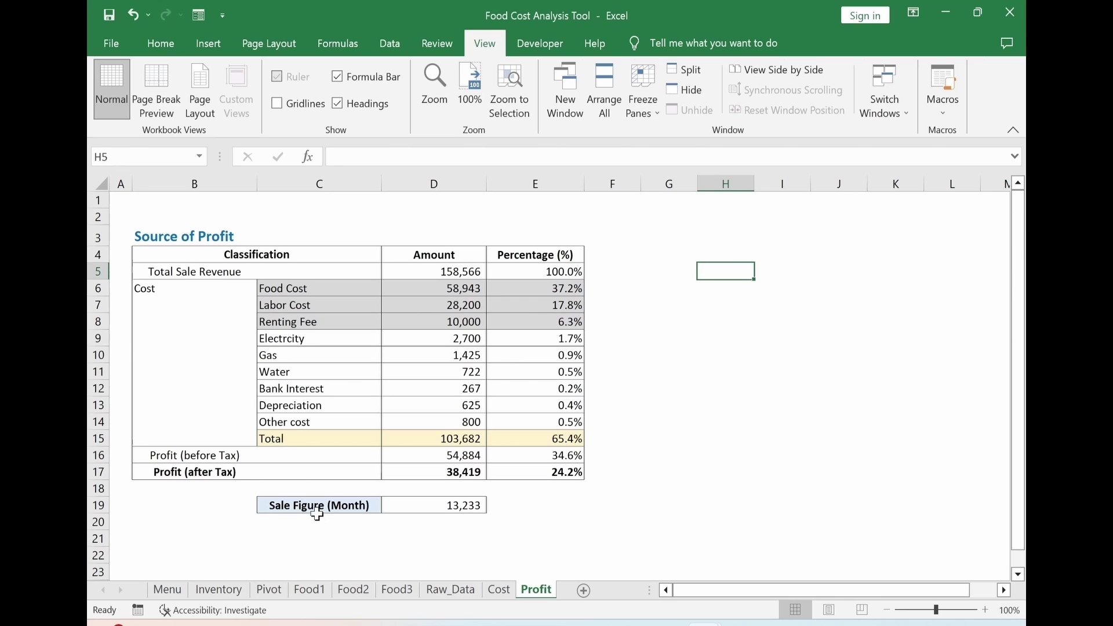
Copy the Sale Figure (Month) heading from C19 to H5 to start a separate list beside the profit table.
{"action": "left_click", "coordinate": [316, 509]}
{"action": "key", "text": "ctrl+c"}
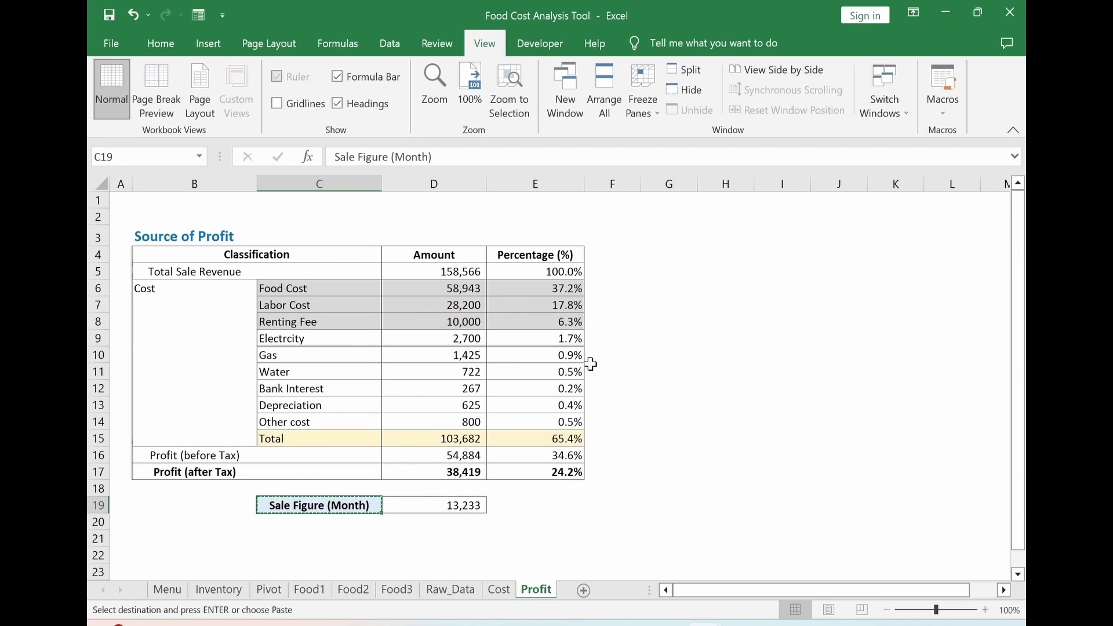
{"action": "left_click", "coordinate": [721, 265]}
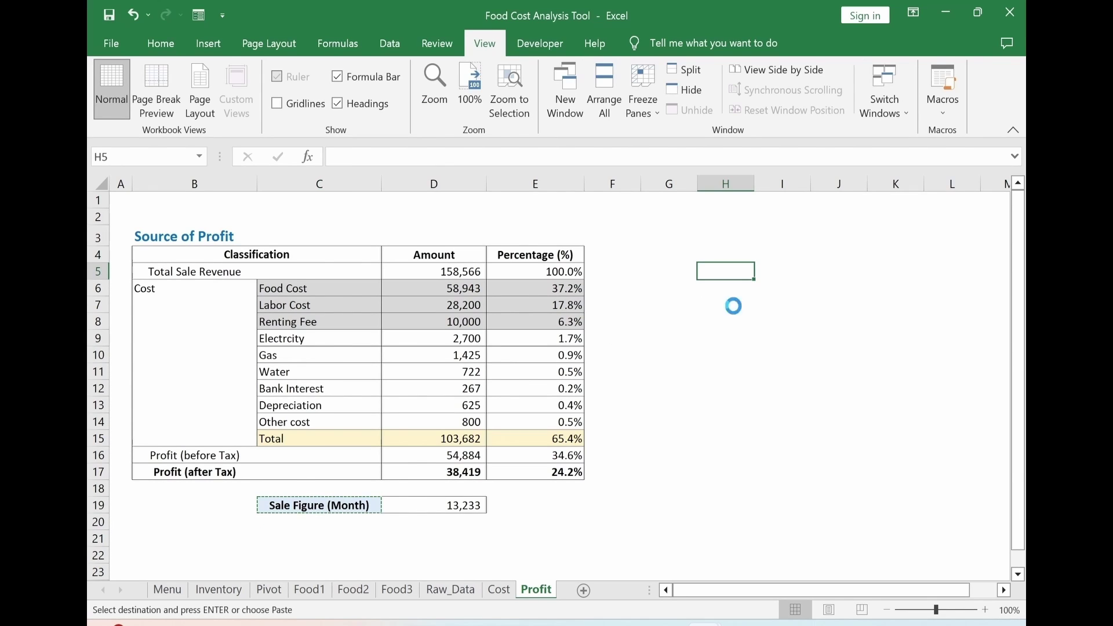
{"action": "key", "text": "ctrl+v"}
Copy C5:C14 with the cost item labels to H6:H15 and enter Sale Revenue in the blank cell H6.
{"action": "left_click", "coordinate": [300, 273]}
{"action": "left_click_drag", "start_coordinate": [300, 292], "coordinate": [320, 427]}
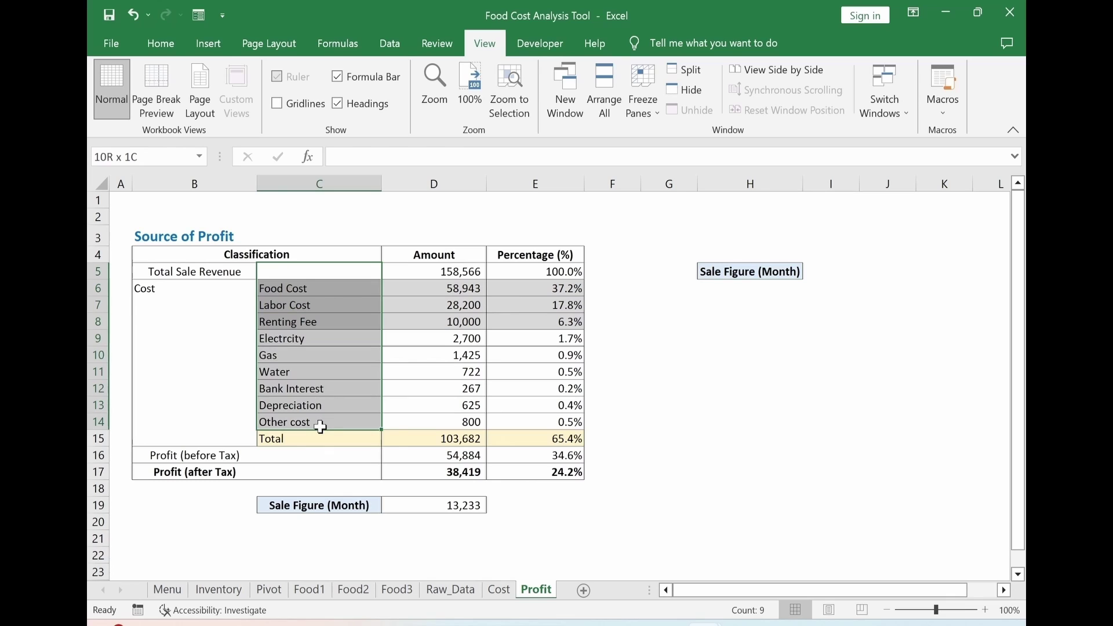
{"action": "key", "text": "ctrl+c"}
{"action": "left_click", "coordinate": [733, 290]}
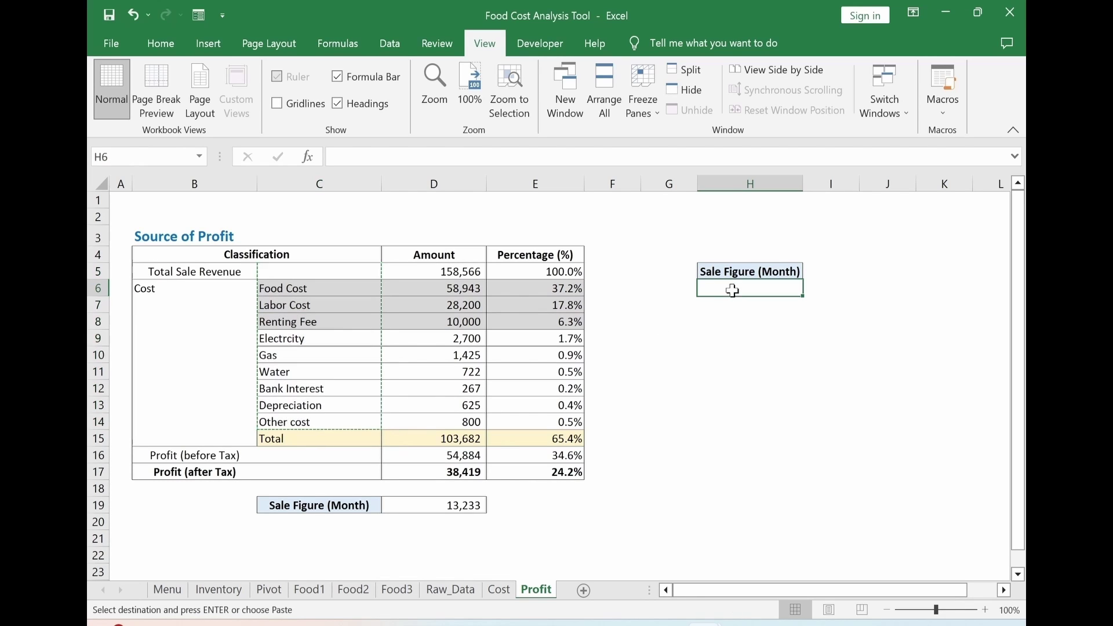
{"action": "key", "text": "ctrl+v"}
{"action": "key", "text": "Escape"}
{"action": "left_click", "coordinate": [748, 290]}
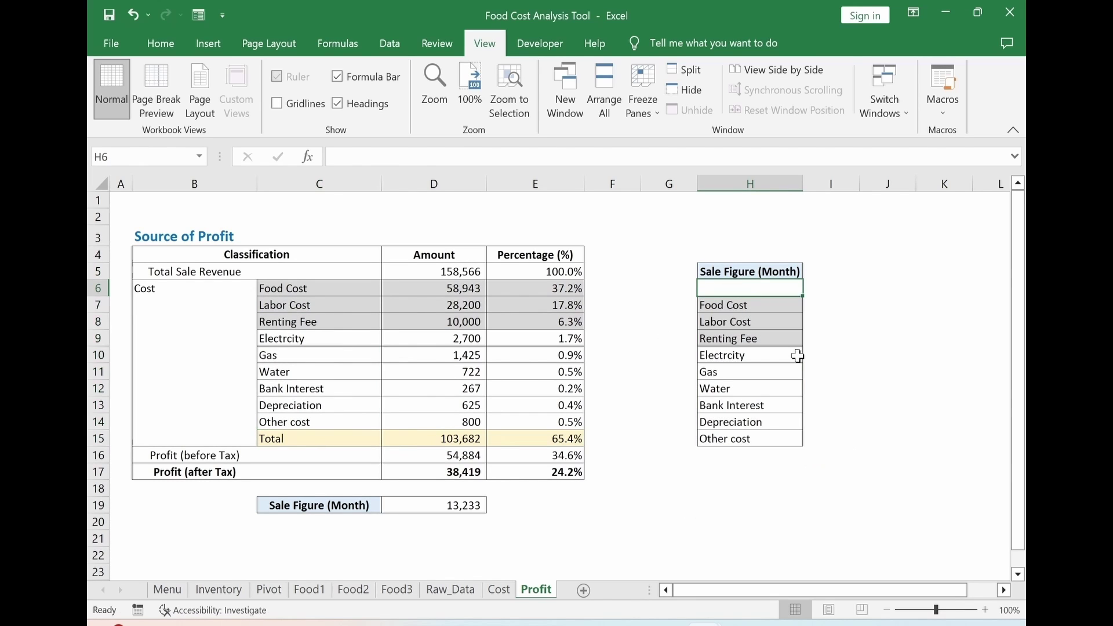
{"action": "type", "text": "Sale Revenue"}
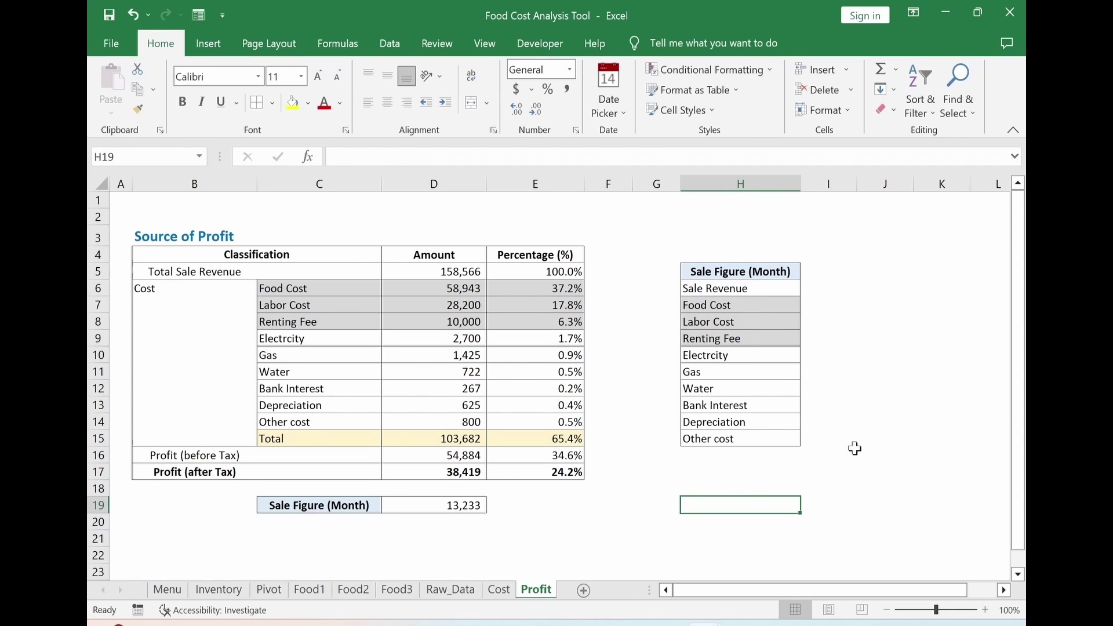
Highlight the Profit (after Tax) percentage in E17 with a yellow fill.
{"action": "left_click", "coordinate": [535, 472]}
{"action": "left_click", "coordinate": [293, 102]}
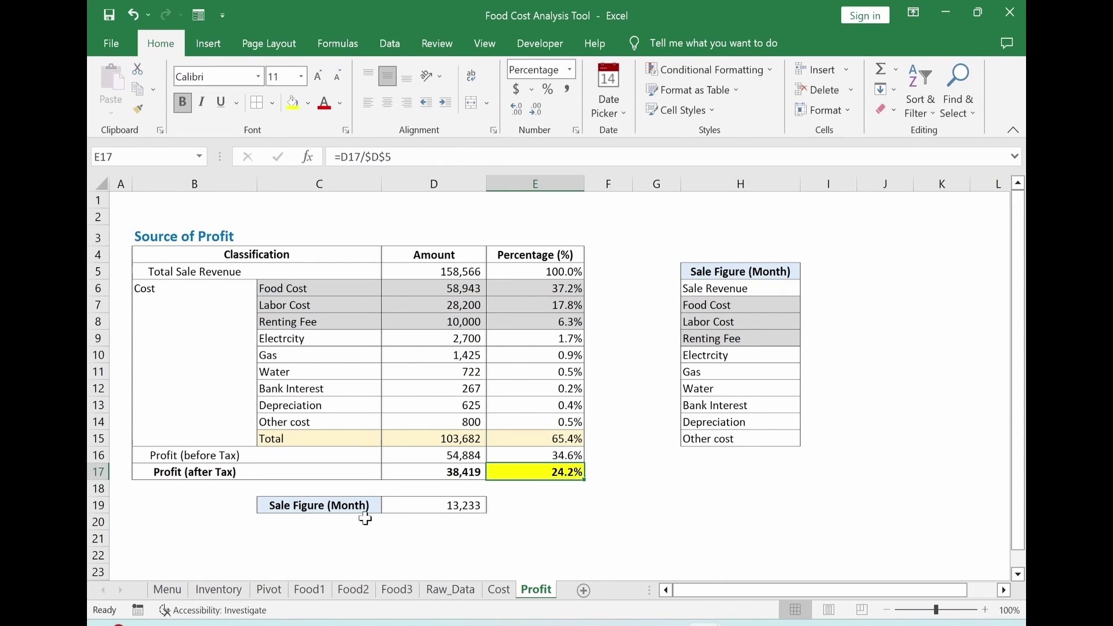
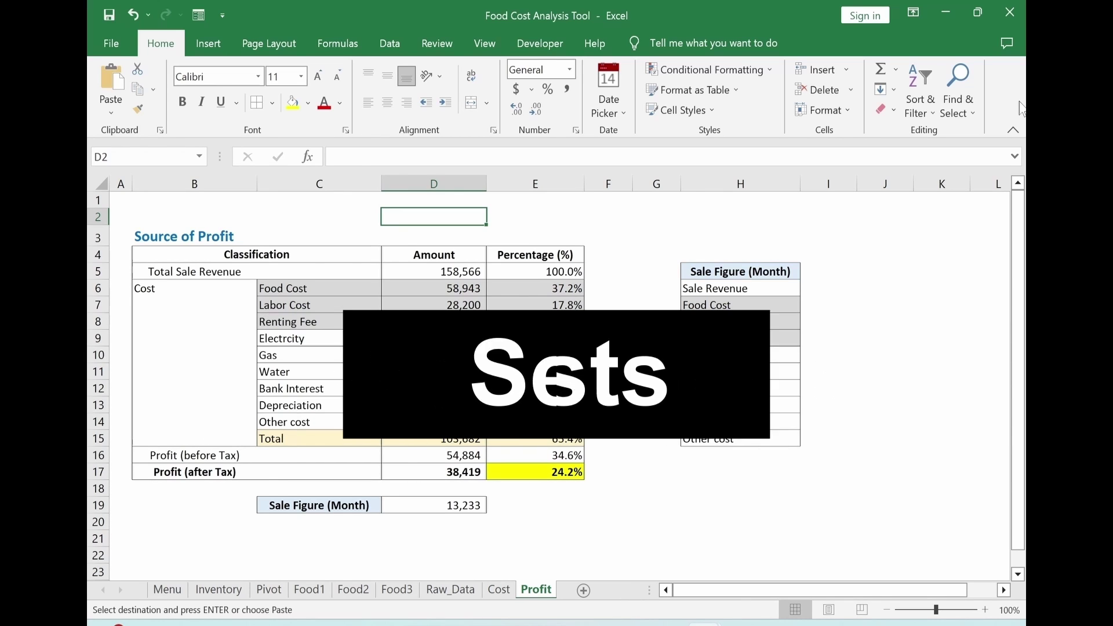
Enter the label Shock Factor in D2 above the Amount column.
{"action": "type", "text": "Shock Factor"}
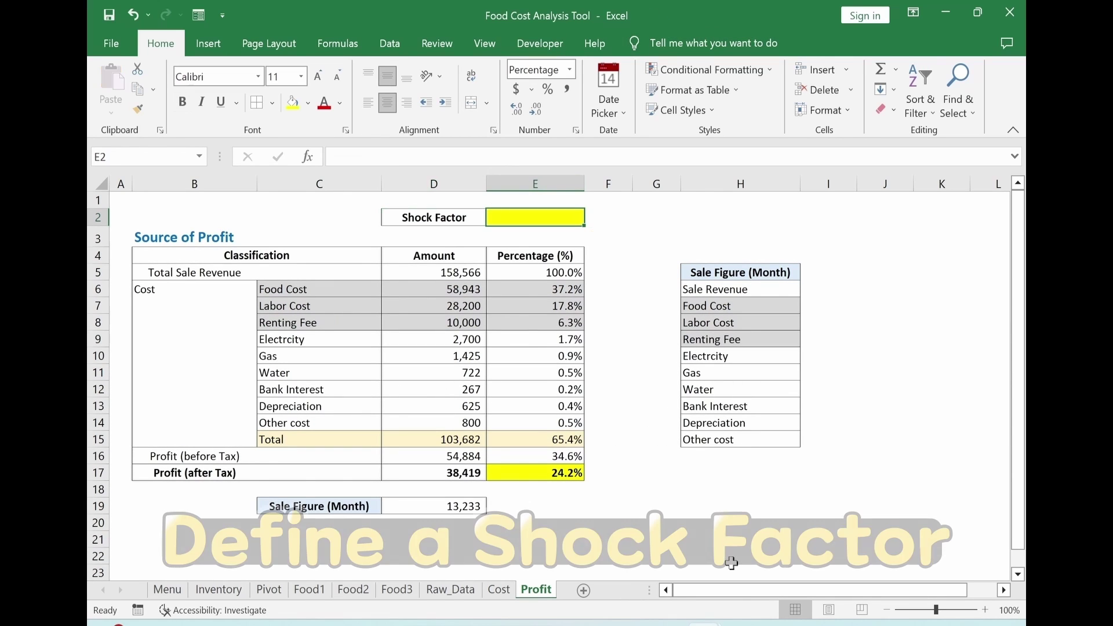
Enter a shock factor of 10% in cell E2 and replace it with -10%.
{"action": "type", "text": "10"}
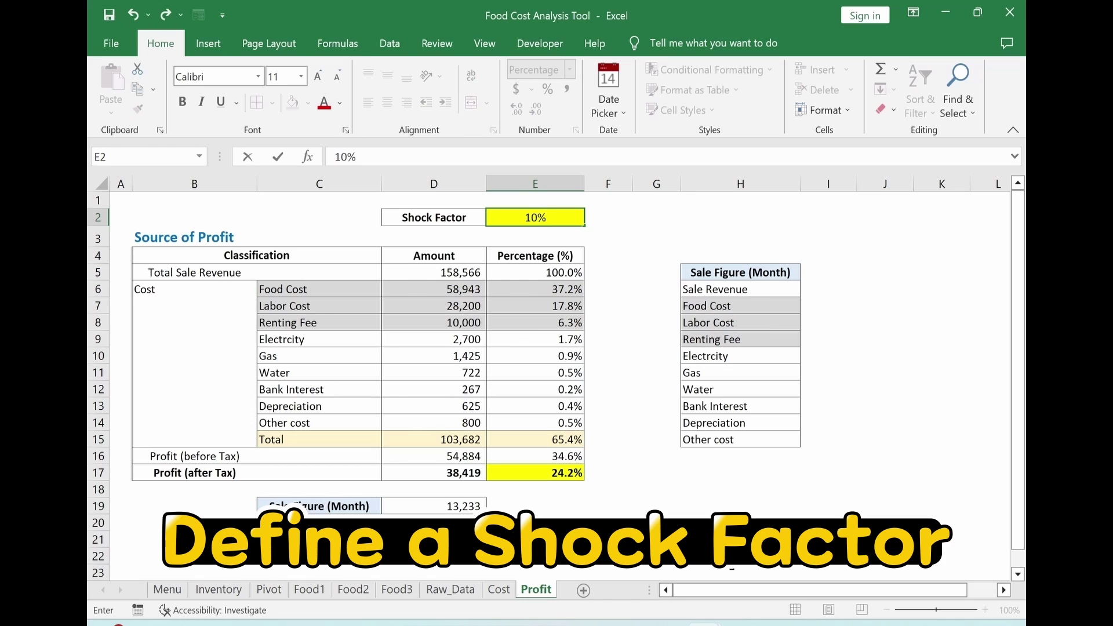
{"action": "key", "text": "Return"}
{"action": "key", "text": "Up"}
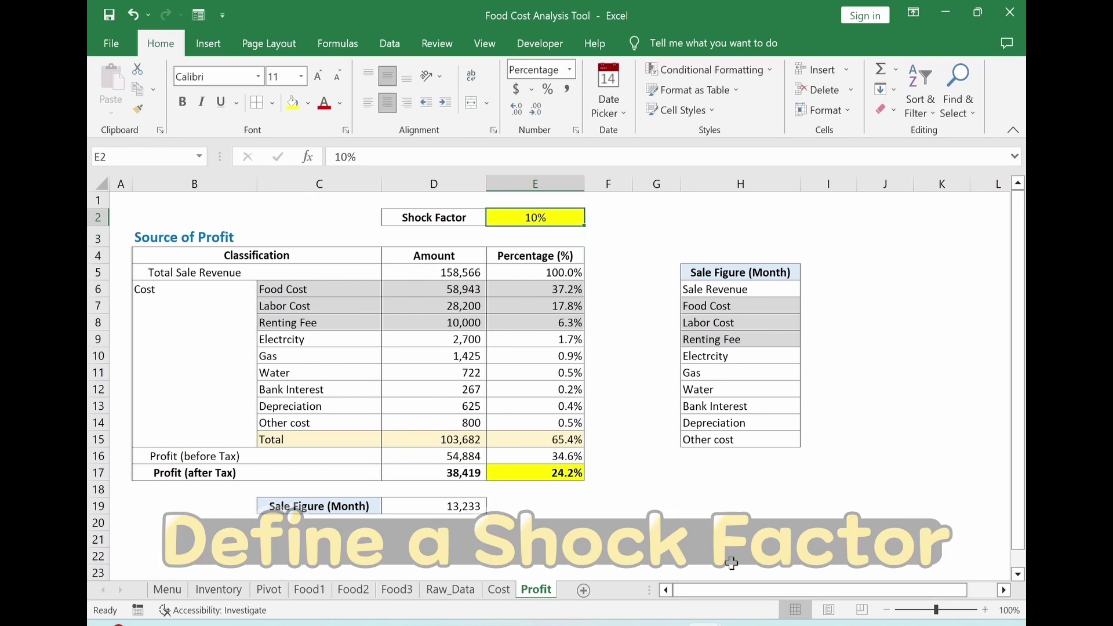
{"action": "type", "text": "-10"}
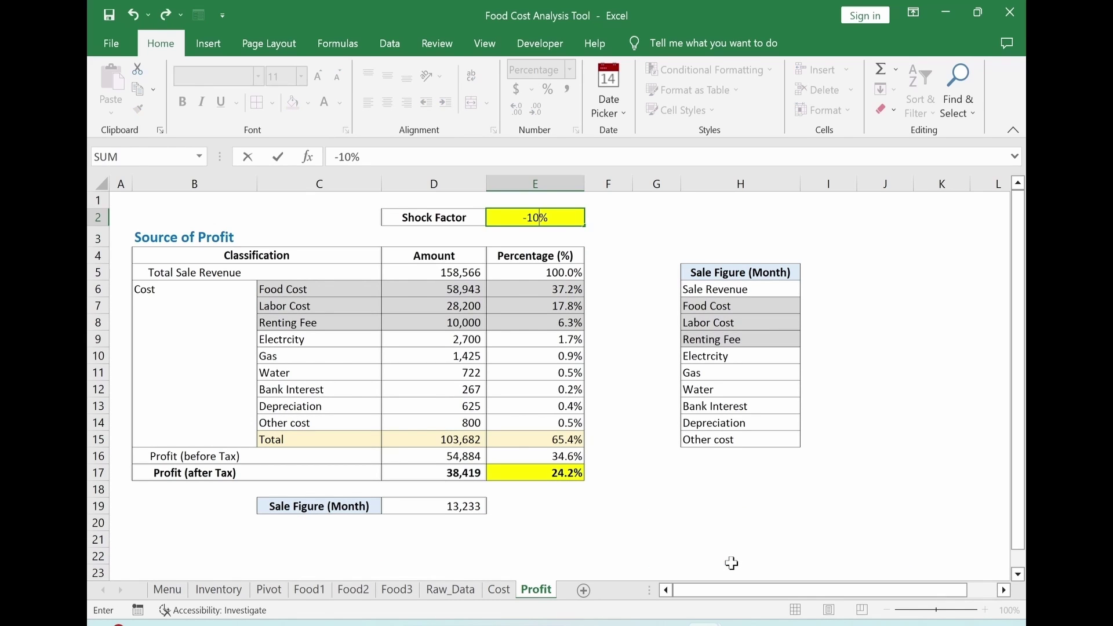
{"action": "key", "text": "Return"}
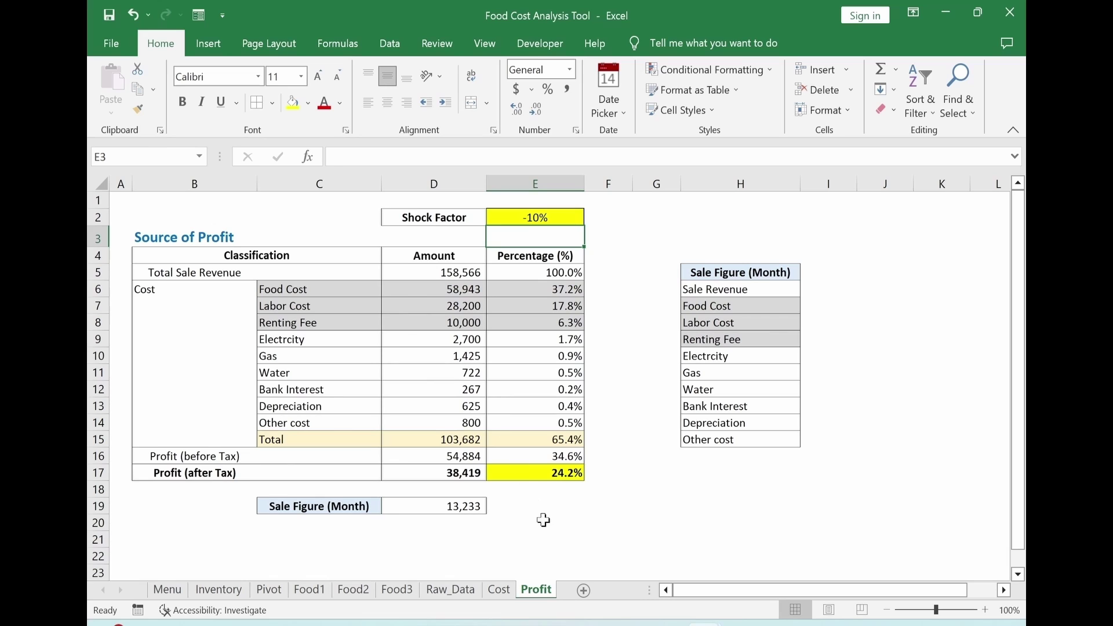
Name the shock factor cell E2 Shock_Factor.
{"action": "left_click", "coordinate": [527, 222]}
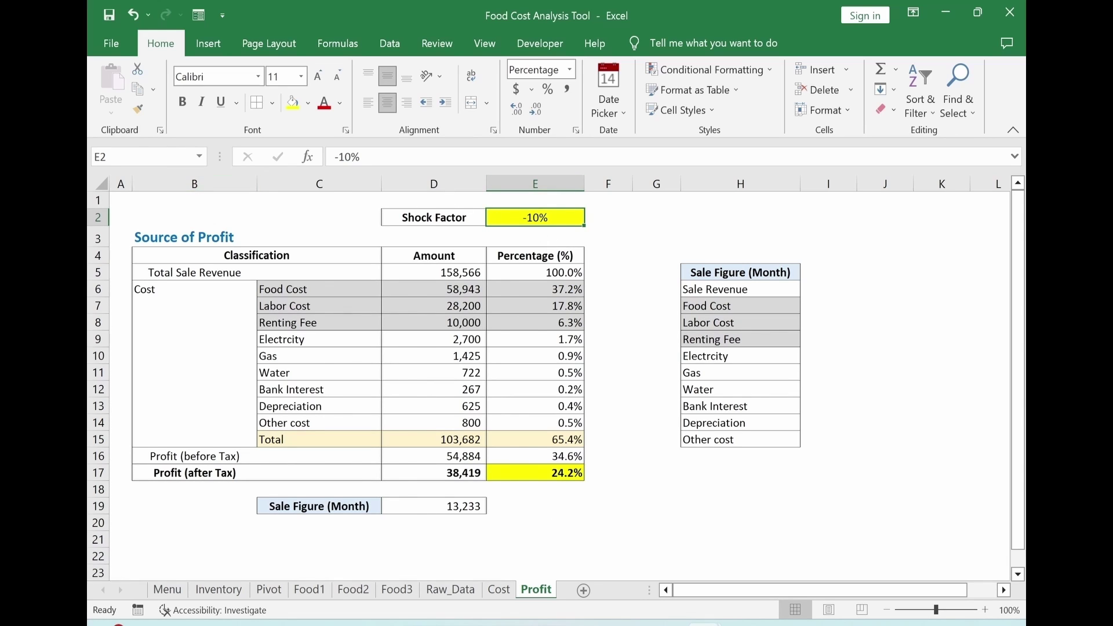
{"action": "key", "text": "ctrl+c"}
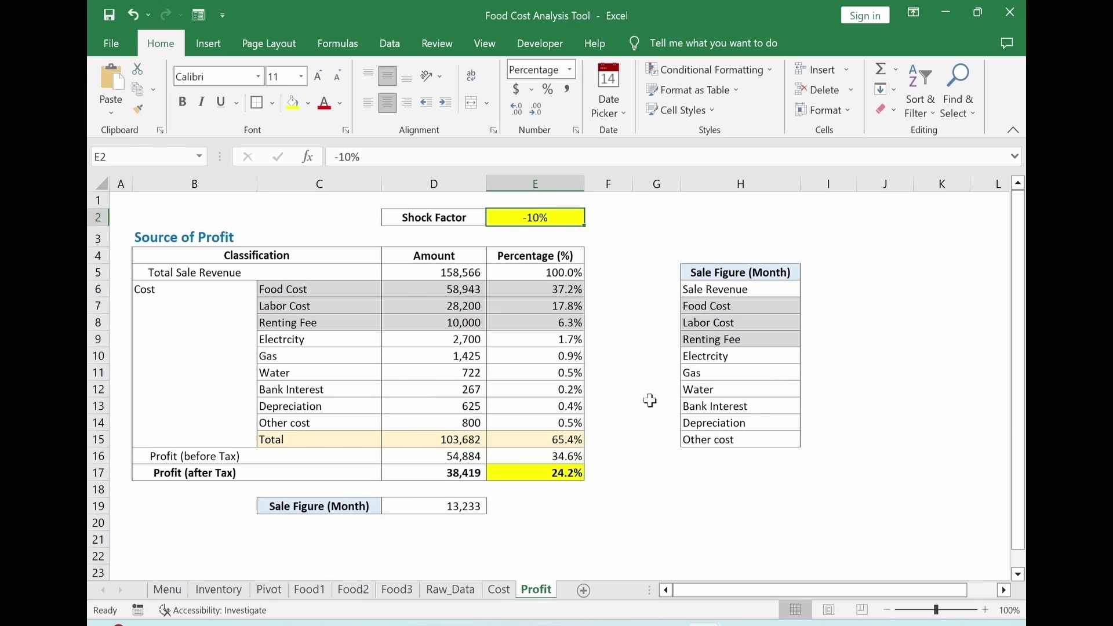
{"action": "left_click", "coordinate": [100, 156]}
{"action": "type", "text": "Shock_Factor"}
{"action": "key", "text": "Return"}
{"action": "left_click", "coordinate": [139, 157]}
{"action": "key", "text": "Escape"}
On the Menu sheet, append *(1+Shock_Factor) to the daily sale figure formula in G7.
{"action": "left_click", "coordinate": [174, 597]}
{"action": "left_click_drag", "start_coordinate": [777, 590], "coordinate": [728, 605]}
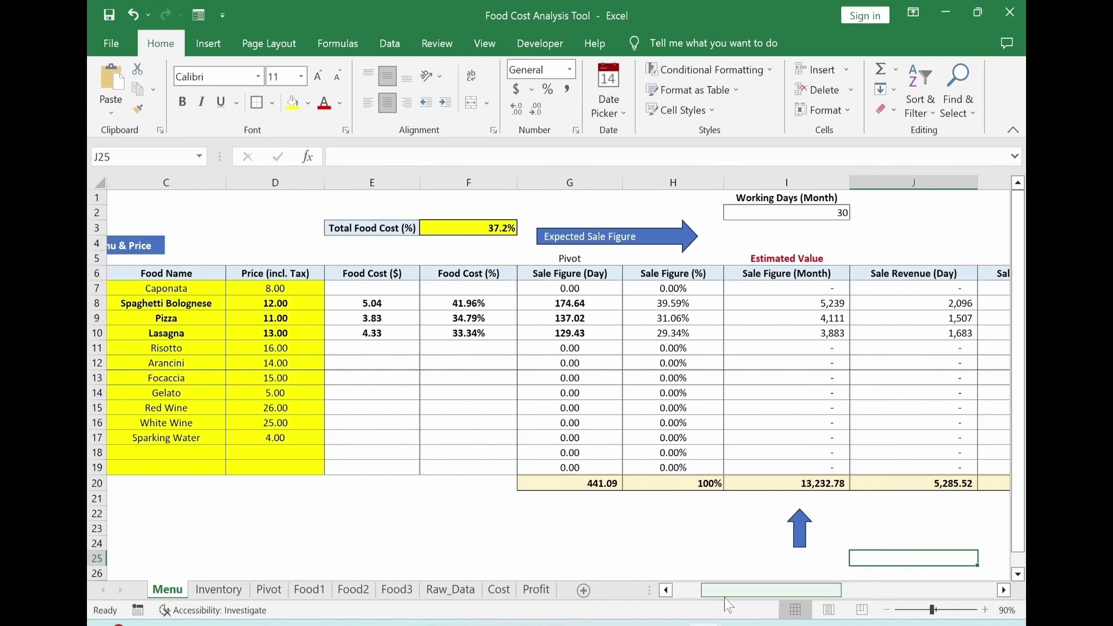
{"action": "left_click", "coordinate": [558, 286]}
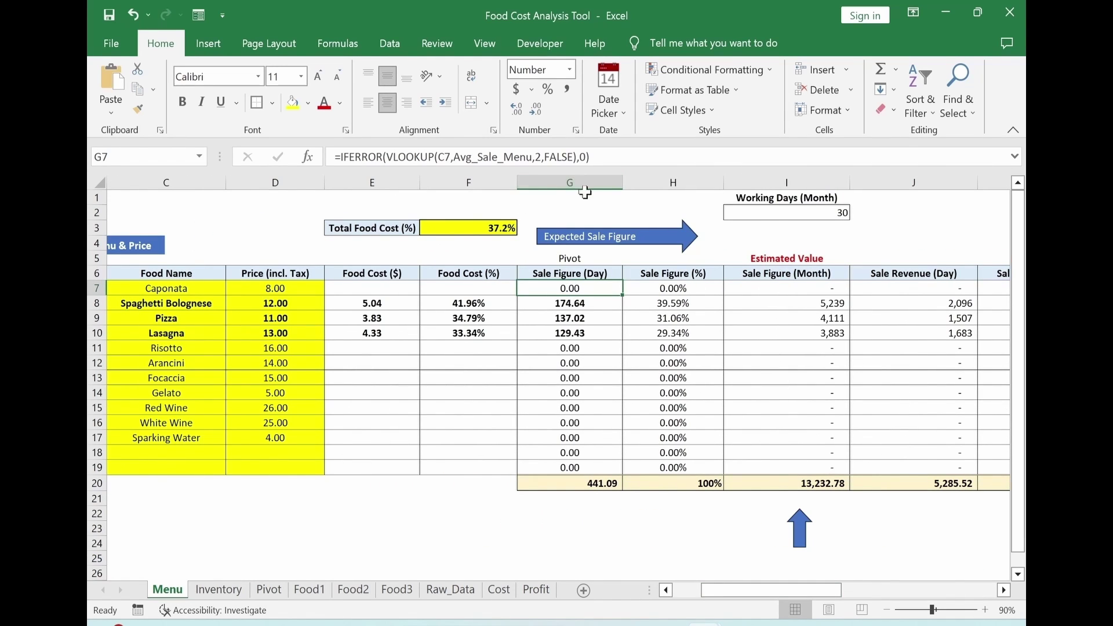
{"action": "left_click", "coordinate": [589, 157]}
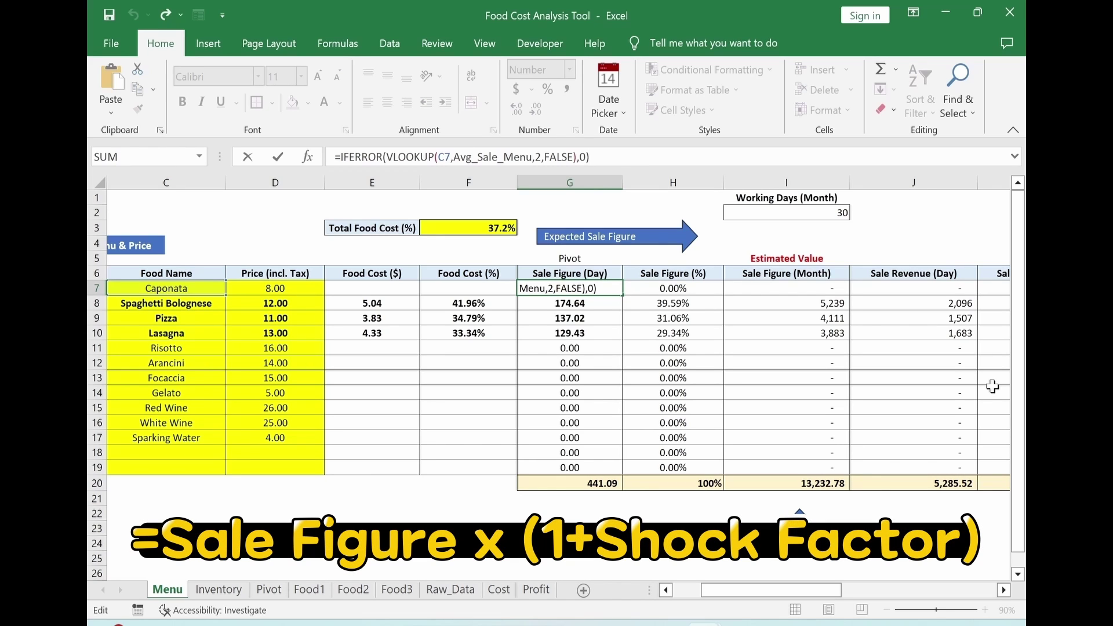
{"action": "type", "text": "*(1+Shock_Factor"}
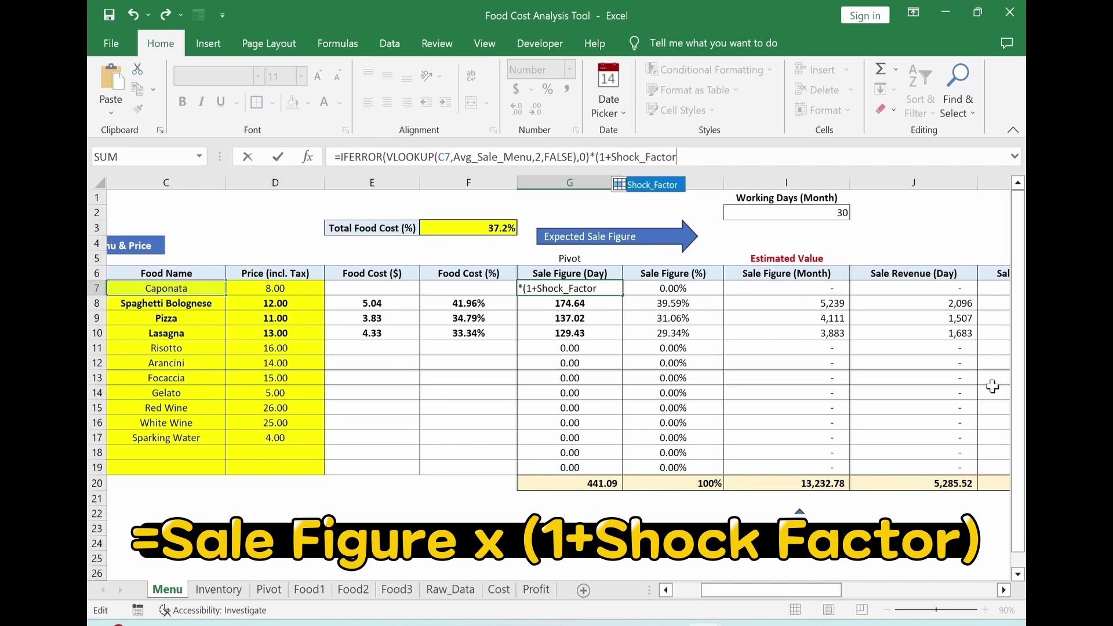
{"action": "type", "text": ")"}
{"action": "key", "text": "ctrl+Return"}
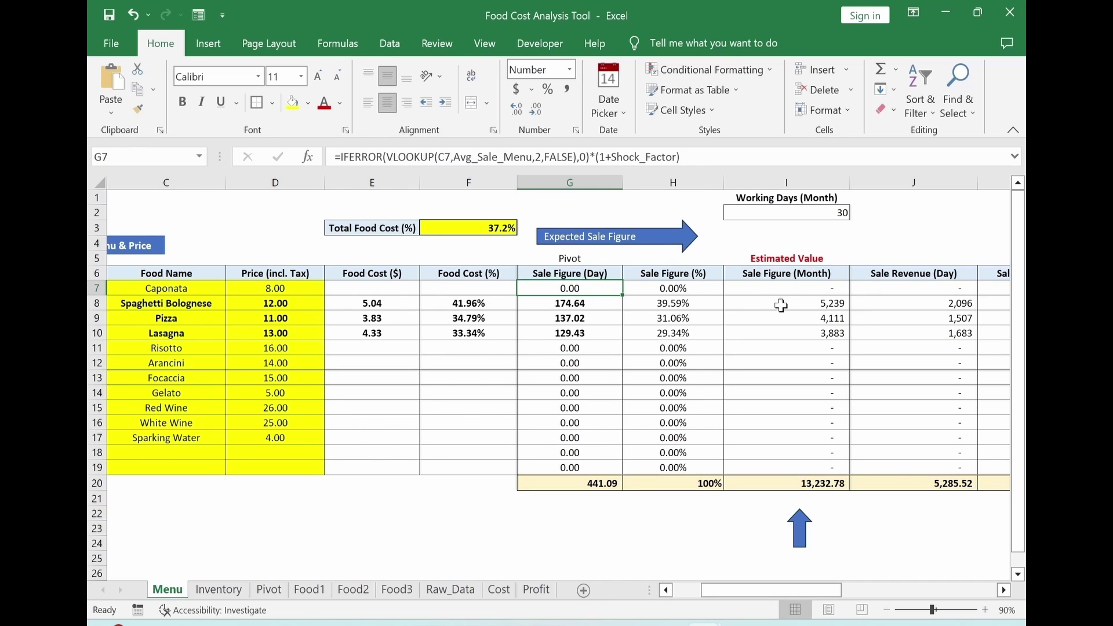
Copy the G7 formula into G8:G19, pasting only the formulas.
{"action": "key", "text": "ctrl+c"}
{"action": "left_click_drag", "start_coordinate": [580, 303], "coordinate": [592, 464]}
{"action": "key", "text": "ctrl+v"}
{"action": "key", "text": "alt+e"}
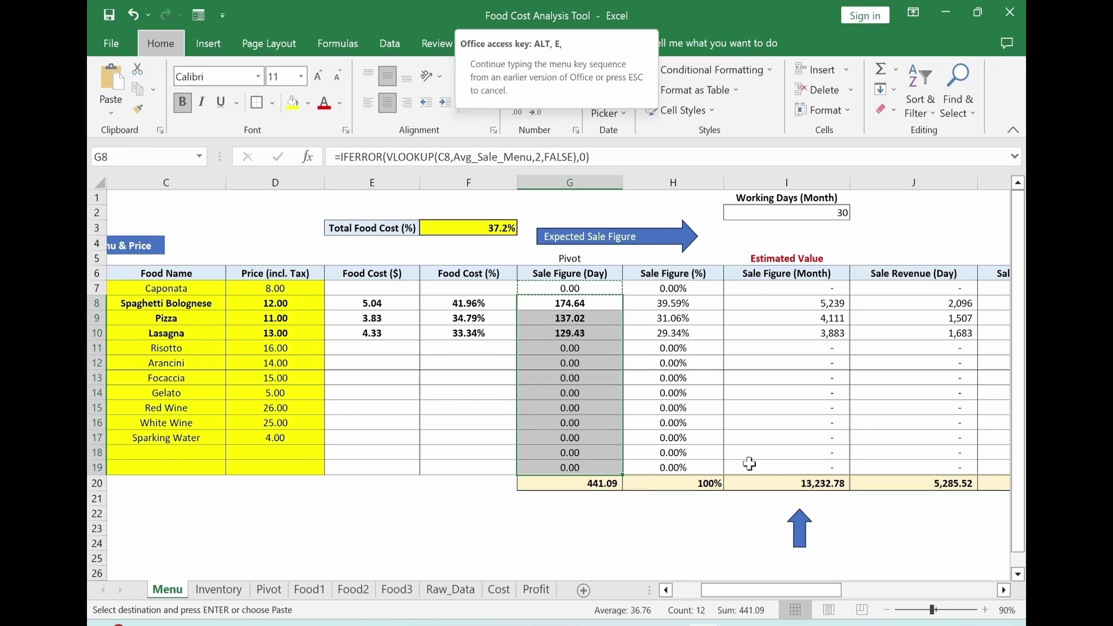
{"action": "key", "text": "s"}
{"action": "left_click", "coordinate": [334, 294]}
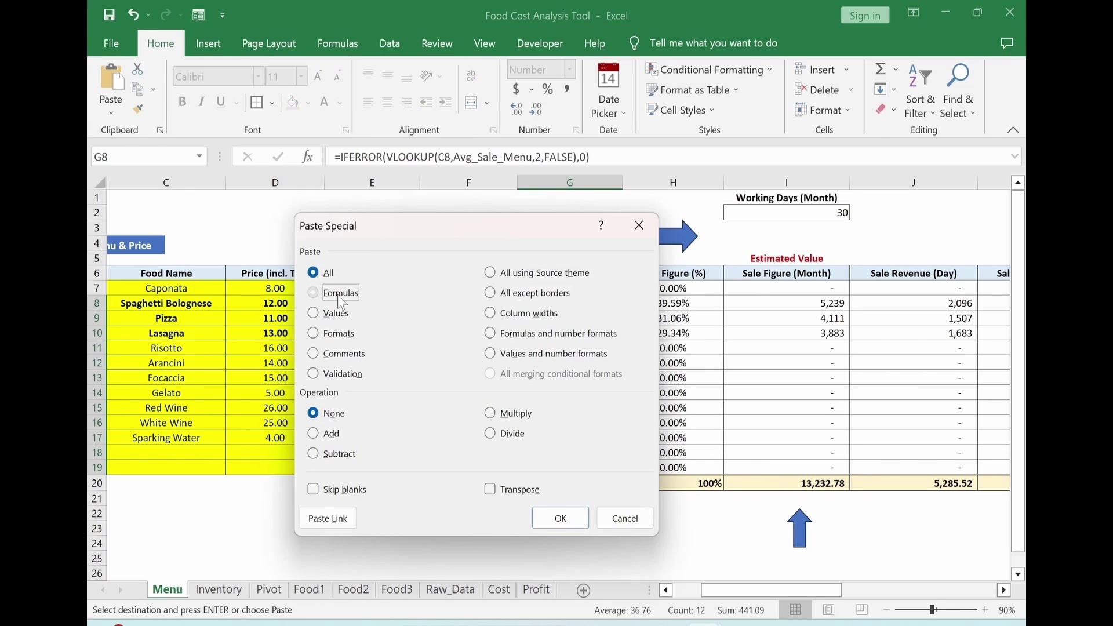
{"action": "left_click", "coordinate": [554, 525]}
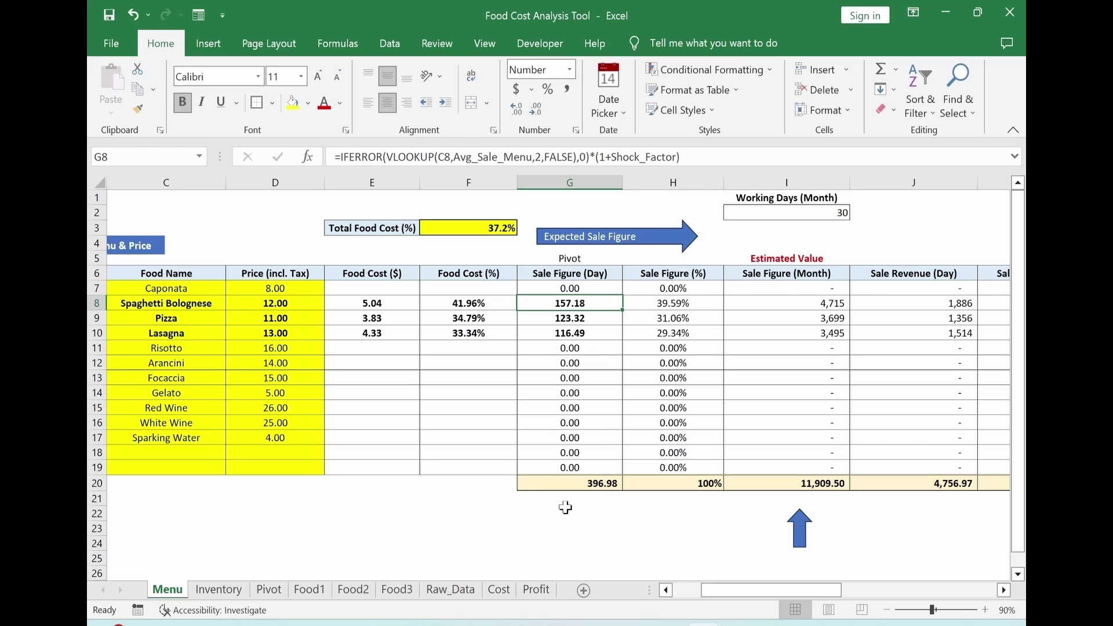
{"action": "left_click", "coordinate": [468, 543]}
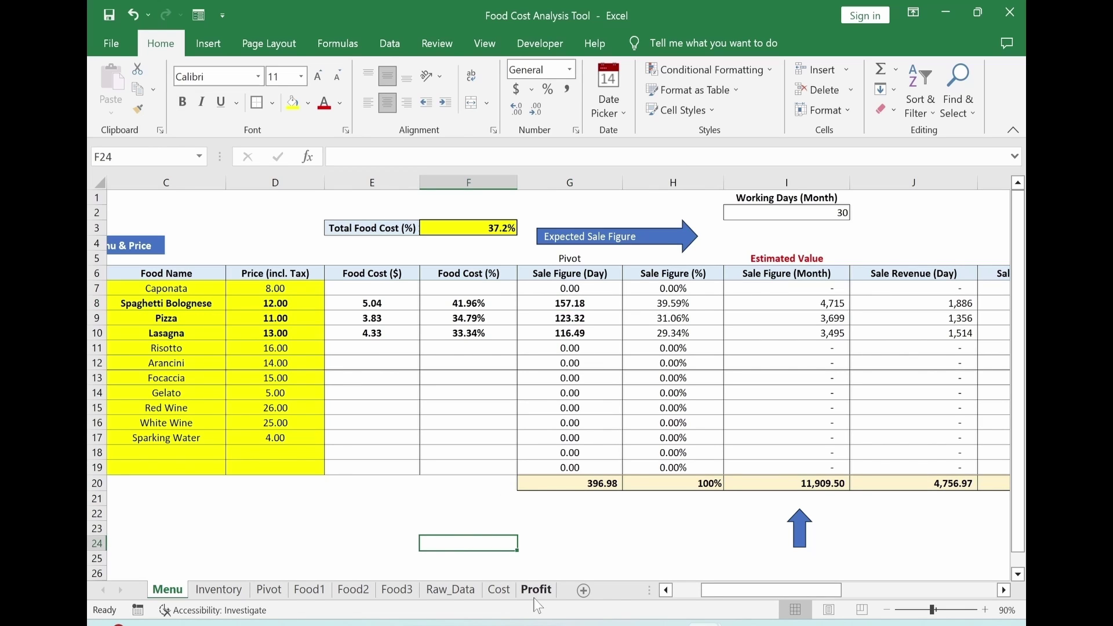
Set the shock factor on the Profit sheet to 0%.
{"action": "left_click", "coordinate": [536, 593]}
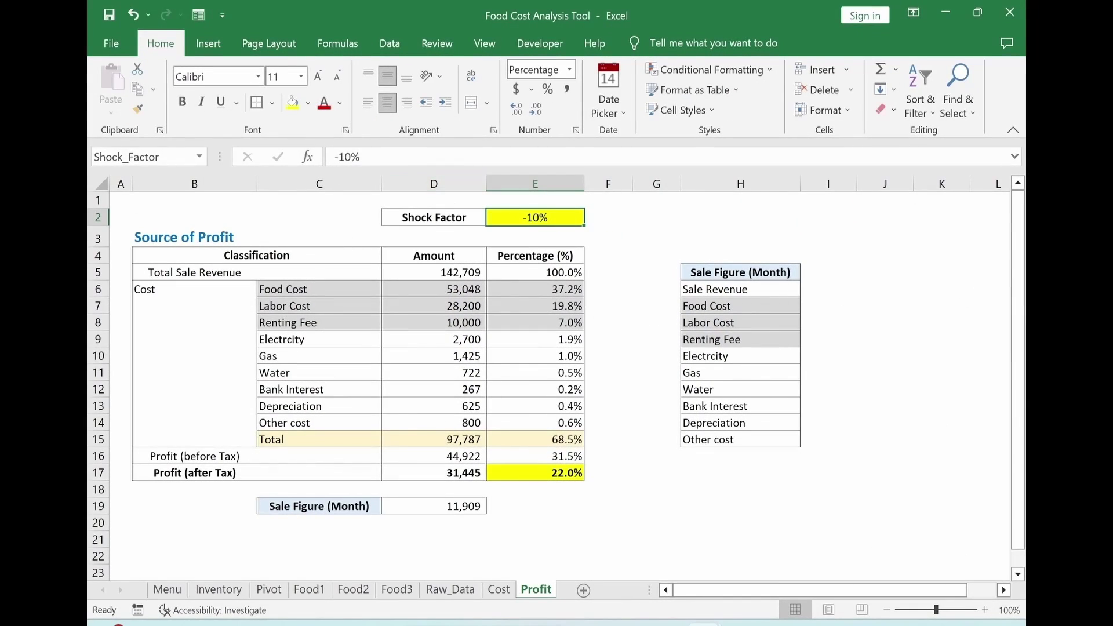
{"action": "key", "text": "F2"}
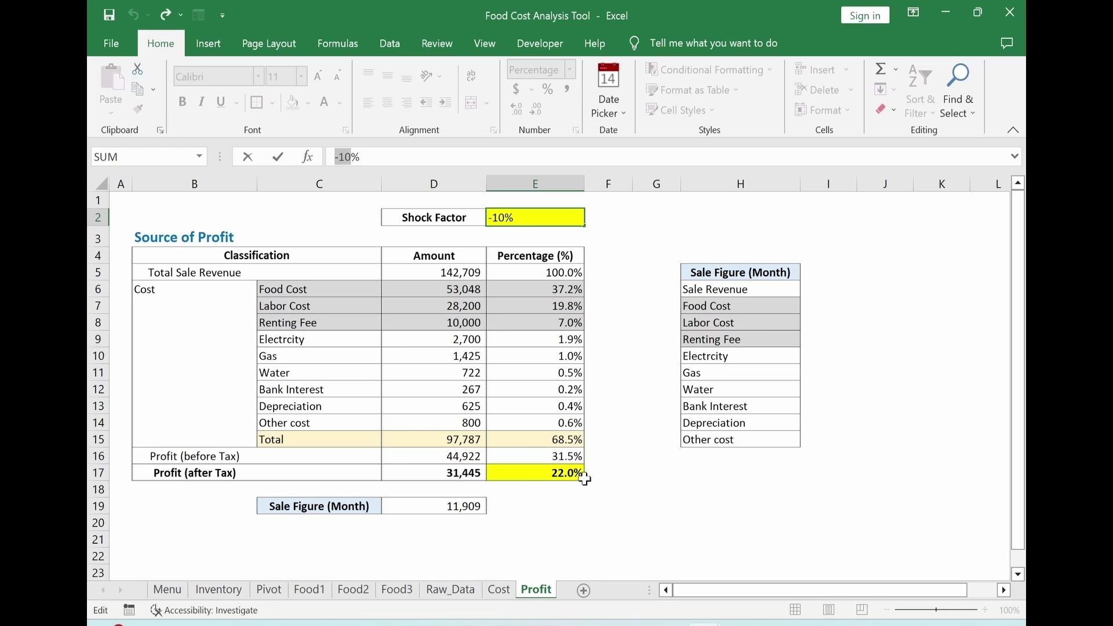
{"action": "type", "text": "0"}
{"action": "key", "text": "Return"}
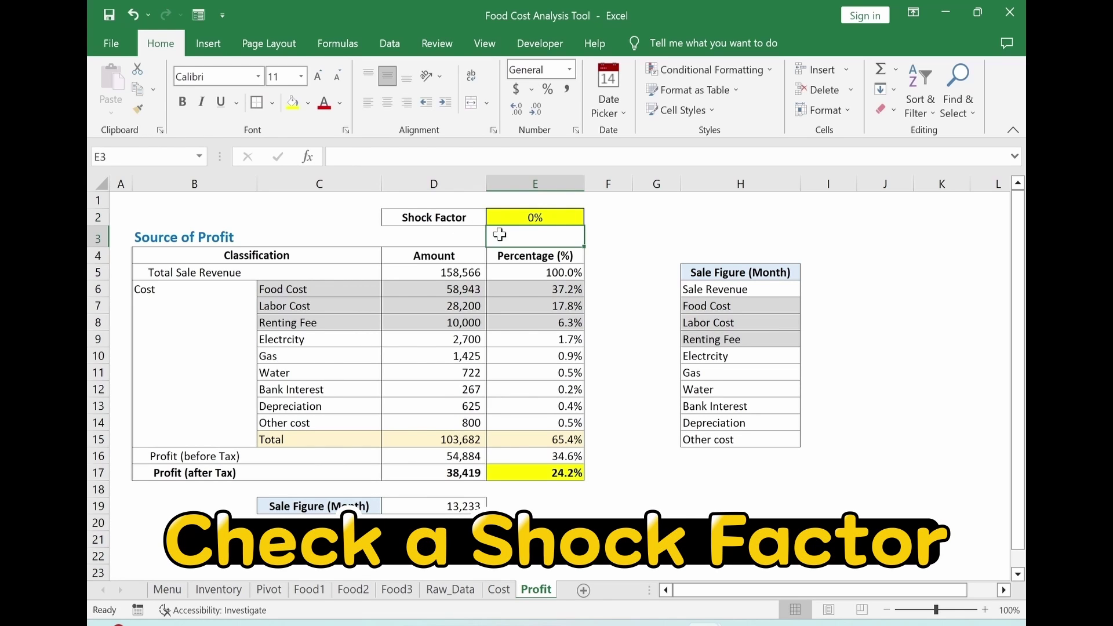
Set the shock factor in E2 to 20% to test its effect on profit.
{"action": "left_click", "coordinate": [494, 210]}
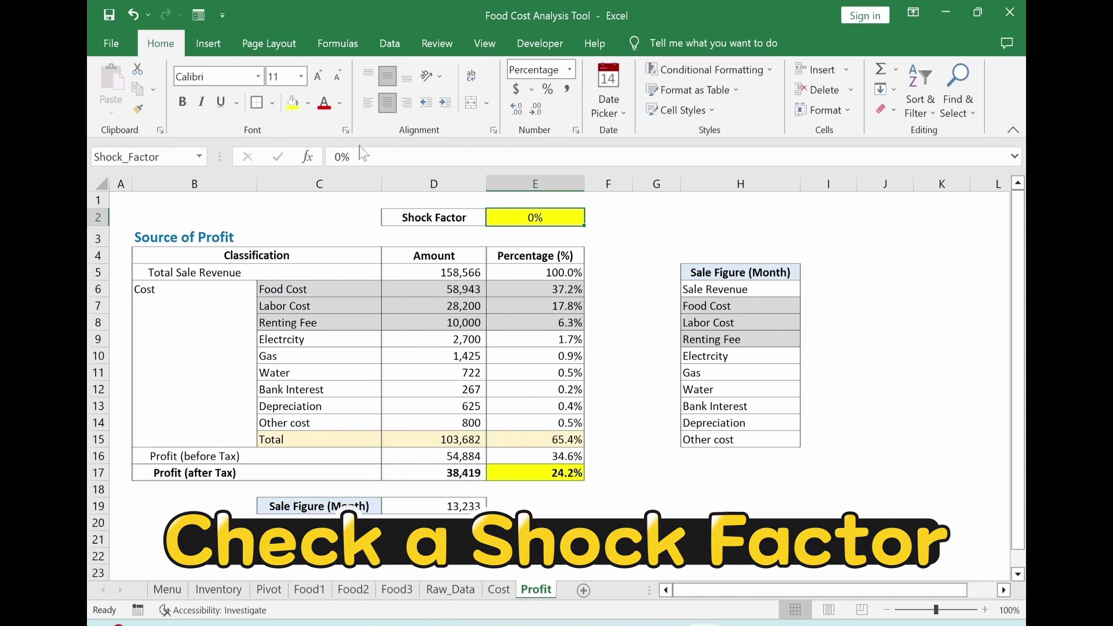
{"action": "key", "text": "F2"}
{"action": "type", "text": "2"}
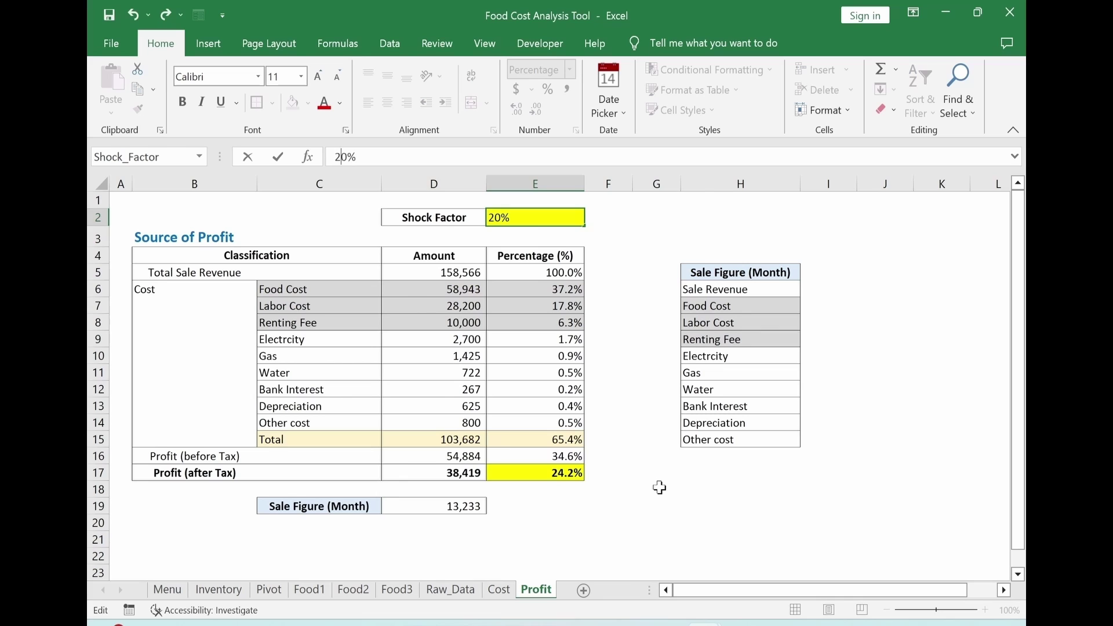
{"action": "key", "text": "Return"}
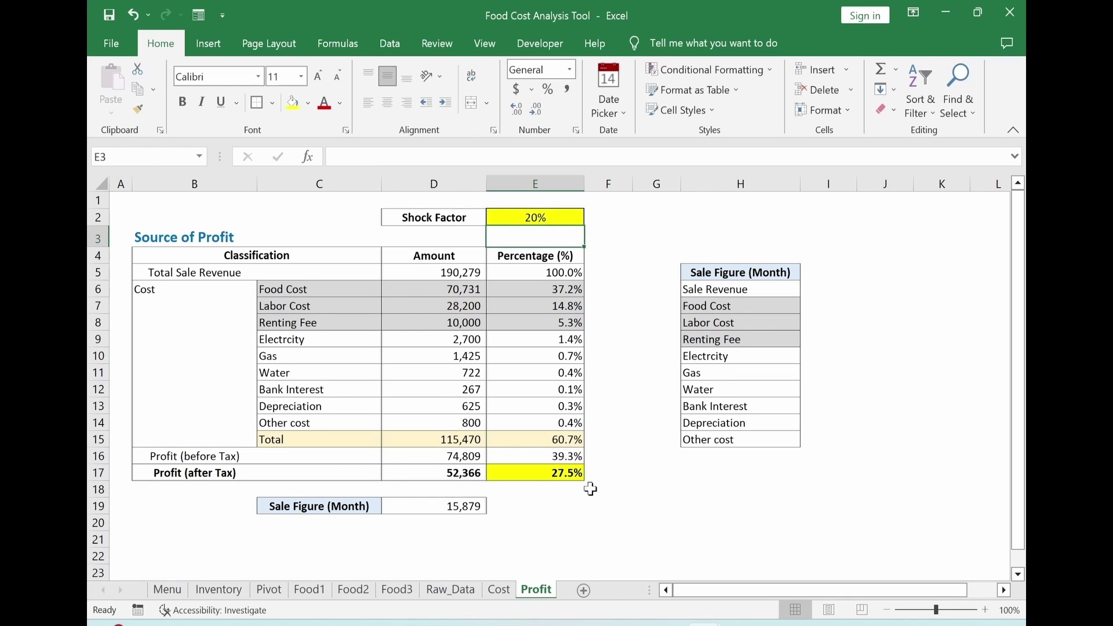
Add a Shock Factor heading in H4 with values from -100% to 100% in 20% increments across I4:S4.
{"action": "left_click", "coordinate": [504, 212]}
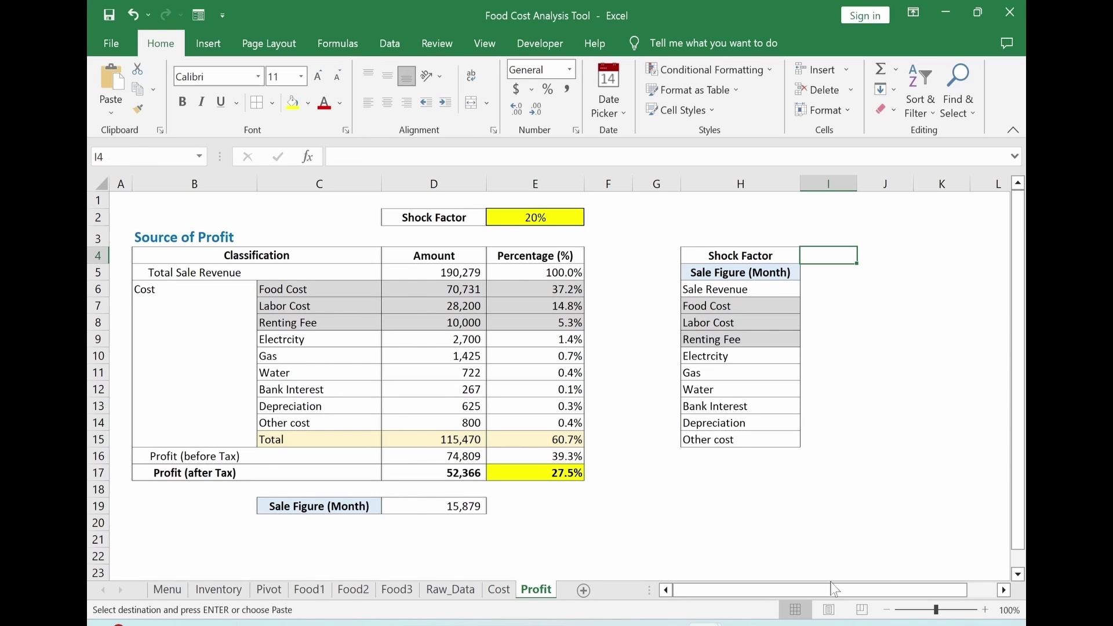
{"action": "left_click", "coordinate": [745, 539]}
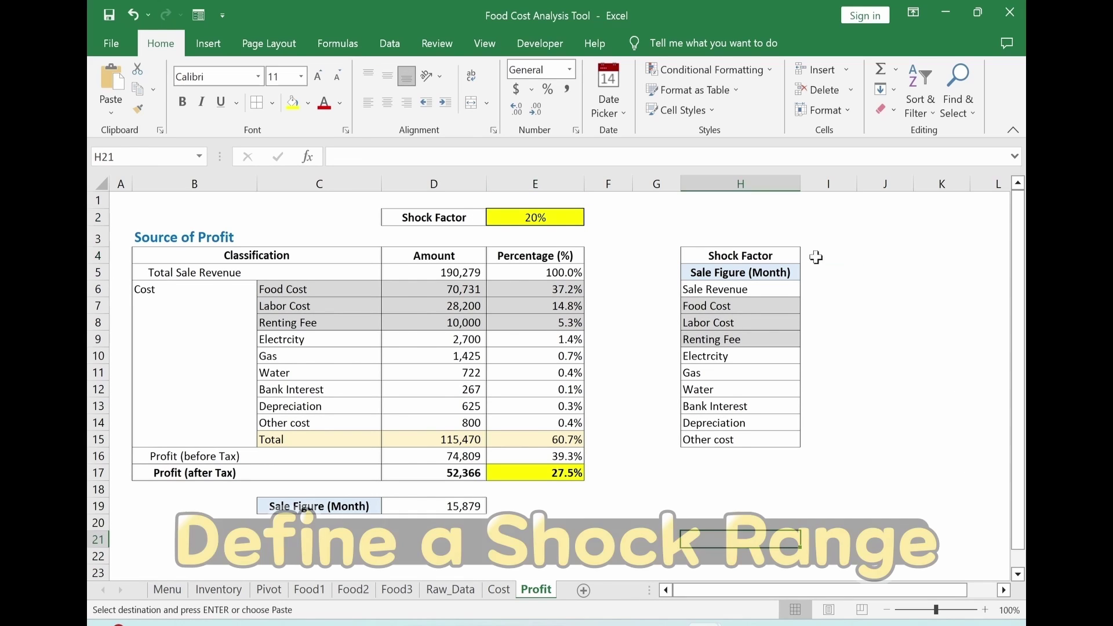
{"action": "left_click", "coordinate": [818, 256]}
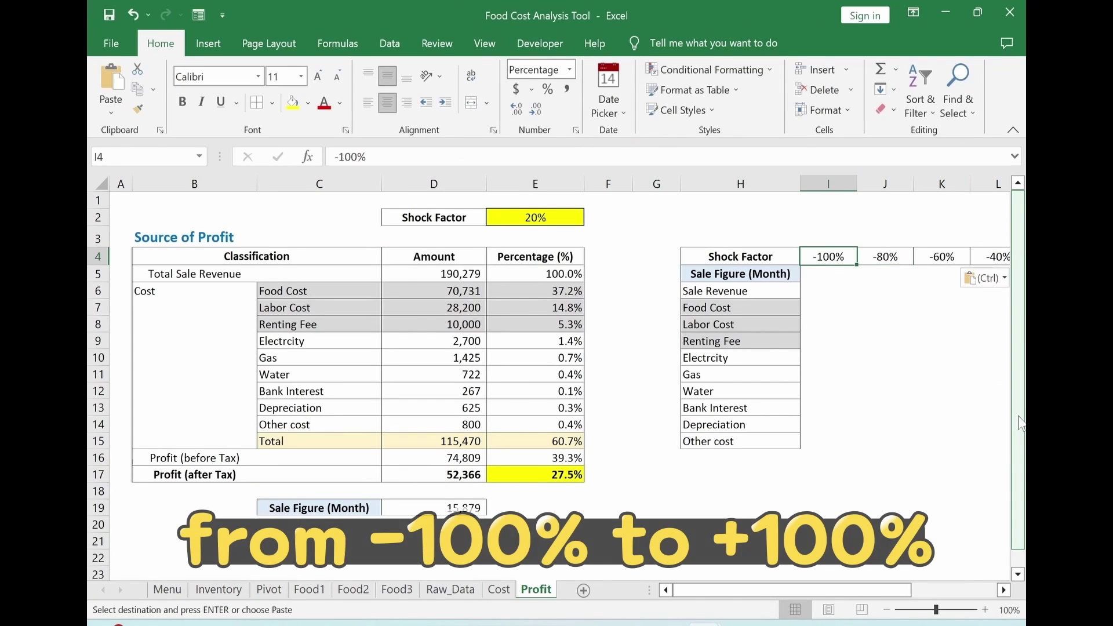
Look over the shock factor values from I4 to S4 and the empty rows beneath the first one.
{"action": "key", "text": "Right"}
{"action": "key", "text": "Right"}
{"action": "key", "text": "Right"}
{"action": "key", "text": "Right"}
{"action": "key", "text": "Right"}
{"action": "key", "text": "Right"}
{"action": "key", "text": "Right"}
{"action": "key", "text": "Right"}
{"action": "key", "text": "Right"}
{"action": "key", "text": "Right"}
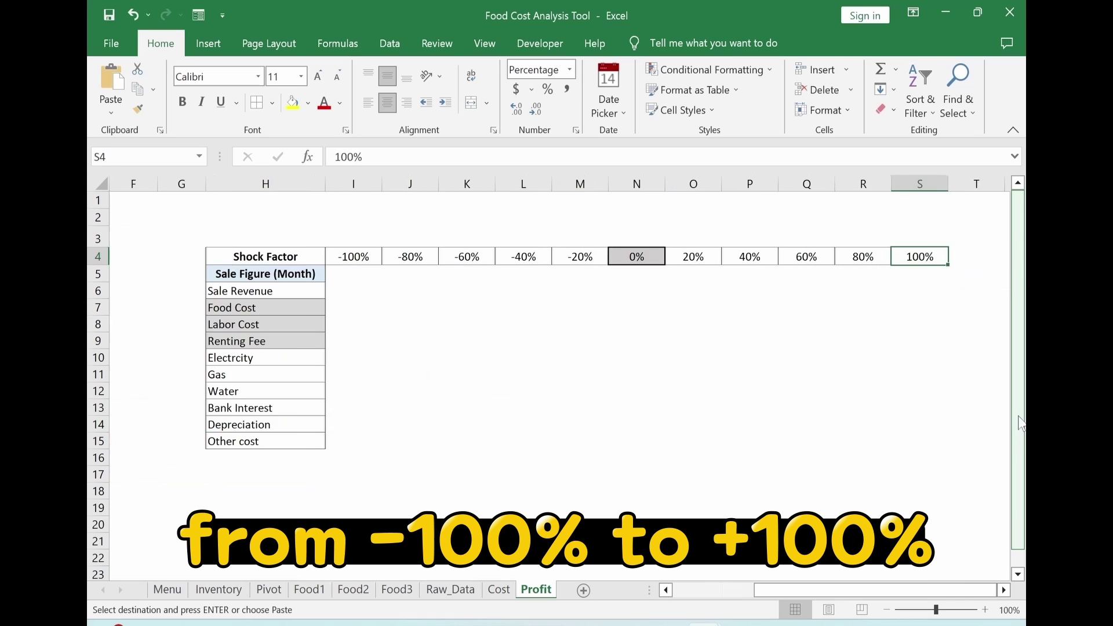
{"action": "key", "text": "Left"}
{"action": "key", "text": "Left"}
{"action": "key", "text": "Left"}
{"action": "key", "text": "Left"}
{"action": "key", "text": "Left"}
{"action": "key", "text": "Left"}
{"action": "key", "text": "Left"}
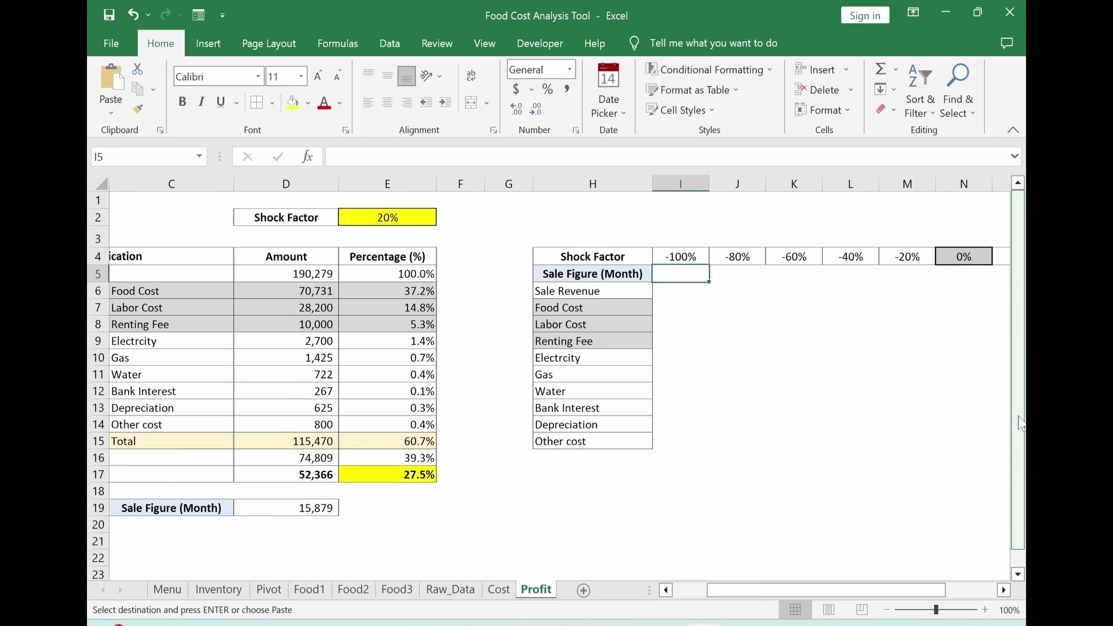
{"action": "key", "text": "Down"}
{"action": "key", "text": "Down"}
{"action": "key", "text": "Down"}
{"action": "key", "text": "Down"}
{"action": "key", "text": "Down"}
{"action": "key", "text": "Up"}
{"action": "key", "text": "Up"}
{"action": "key", "text": "Up"}
{"action": "key", "text": "Up"}
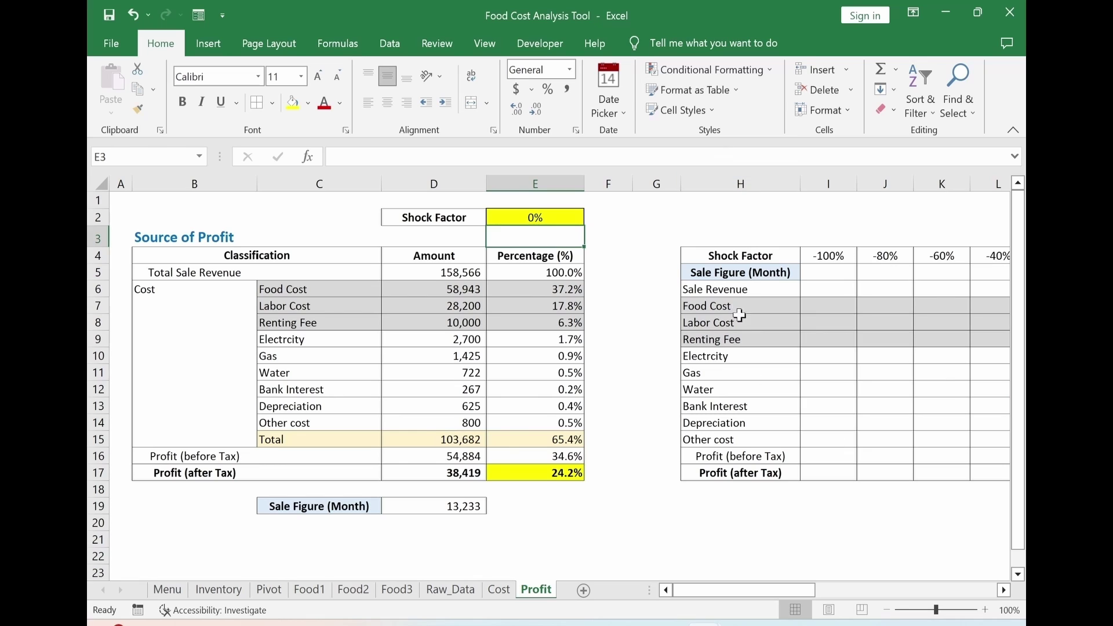
Compare the amounts in D5:D17 and the monthly sale figure in D19 with the empty sensitivity table.
{"action": "left_click_drag", "start_coordinate": [442, 272], "coordinate": [443, 467]}
{"action": "left_click", "coordinate": [861, 323]}
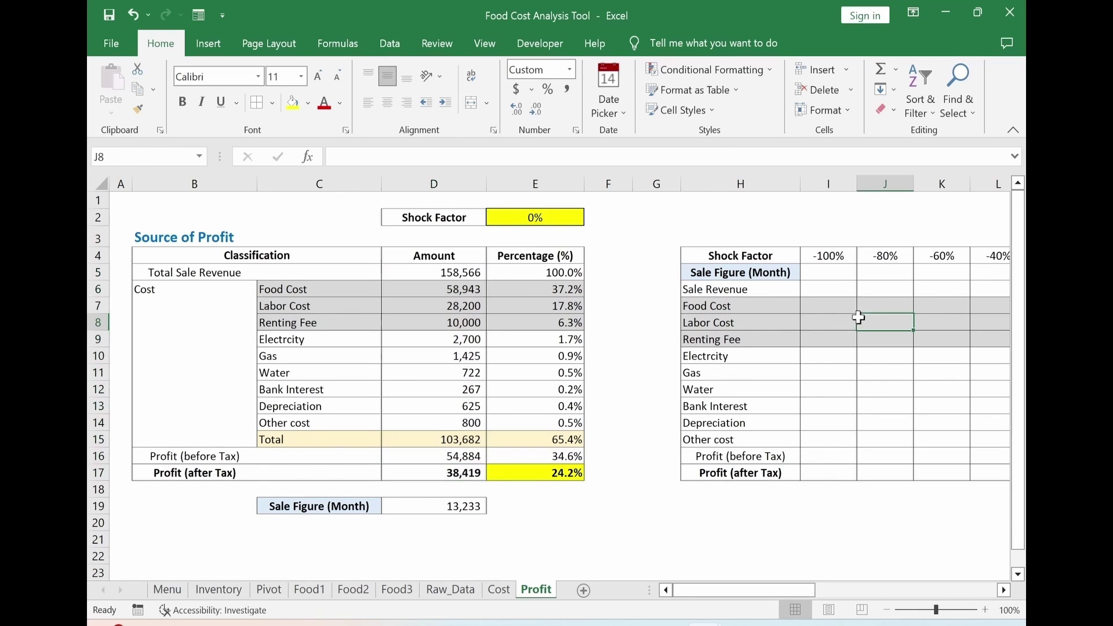
{"action": "left_click", "coordinate": [272, 508]}
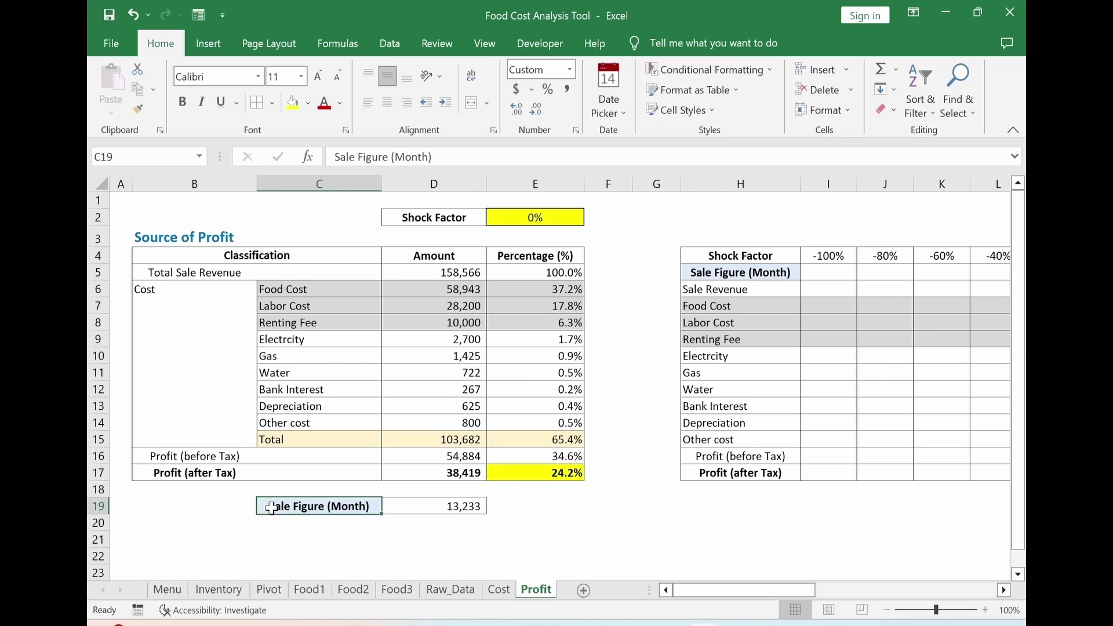
{"action": "left_click", "coordinate": [431, 505]}
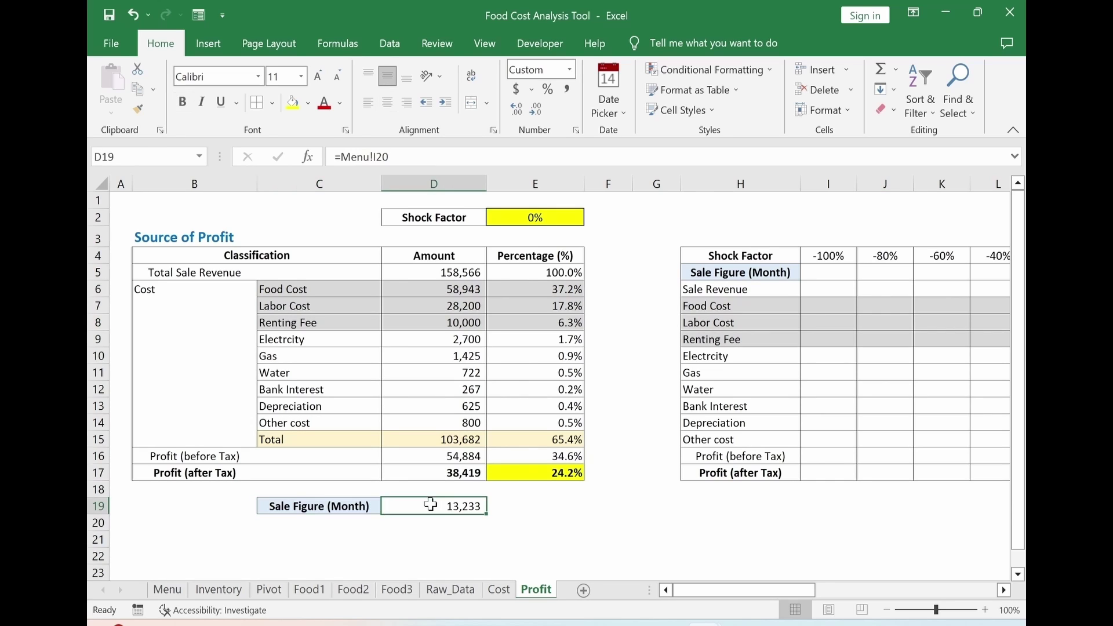
{"action": "left_click", "coordinate": [843, 276]}
Title the sensitivity table "Profit Sensitivity (by Sale Figure)" in cell H3.
{"action": "left_click", "coordinate": [704, 236]}
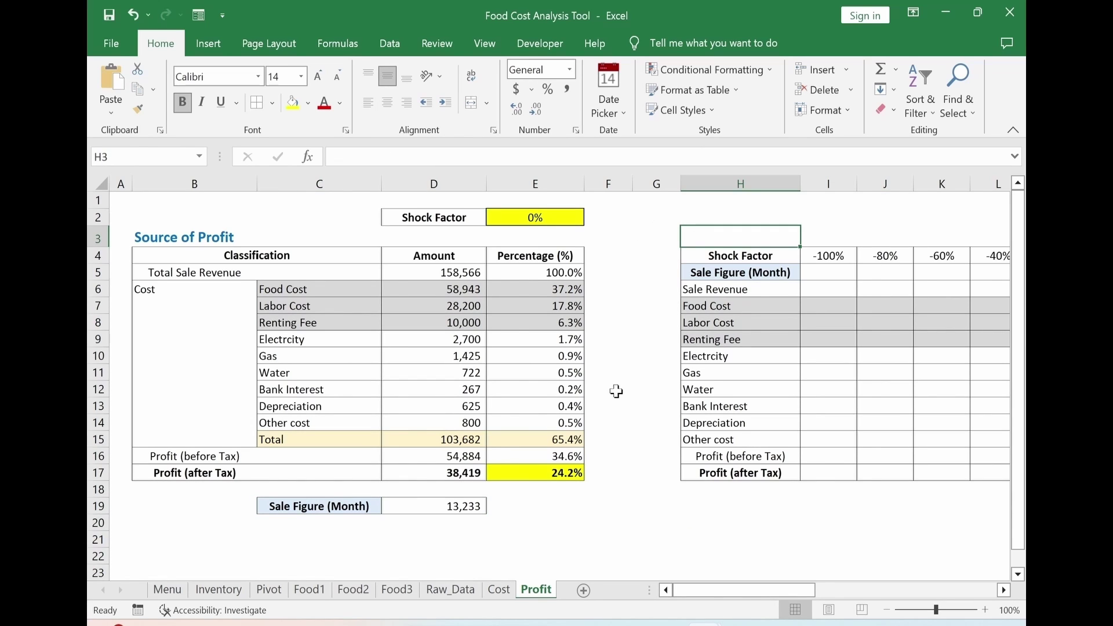
{"action": "type", "text": "Profit Sensitivity (by Sale Figure)"}
{"action": "key", "text": "Down"}
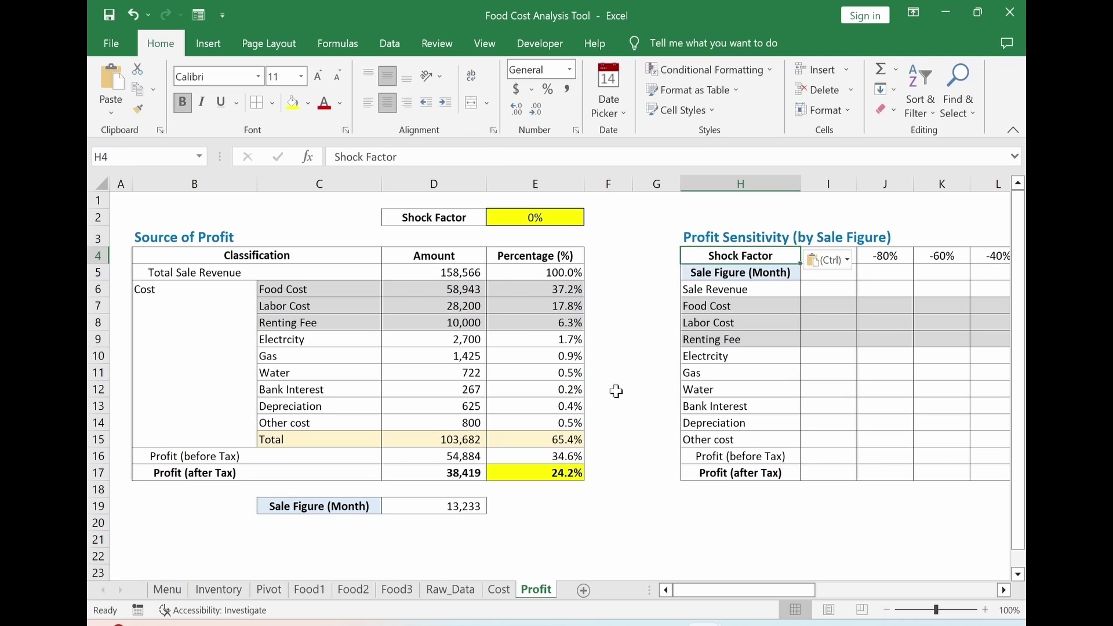
{"action": "left_click", "coordinate": [787, 538]}
{"action": "key", "text": "Return"}
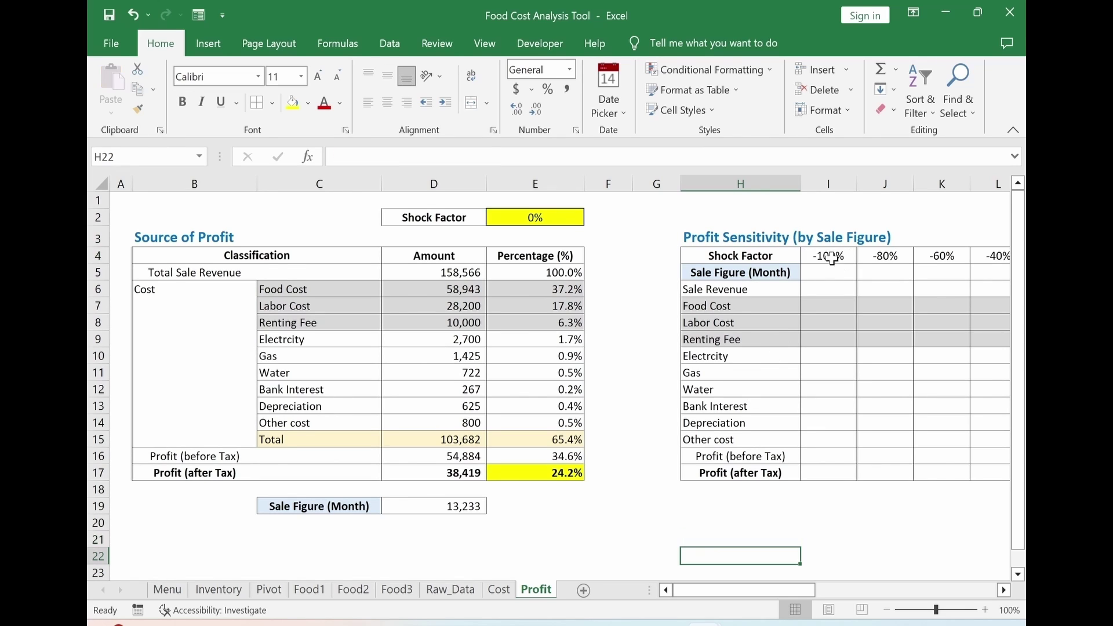
Set the shock factor in E2 to -100%.
{"action": "left_click", "coordinate": [550, 218]}
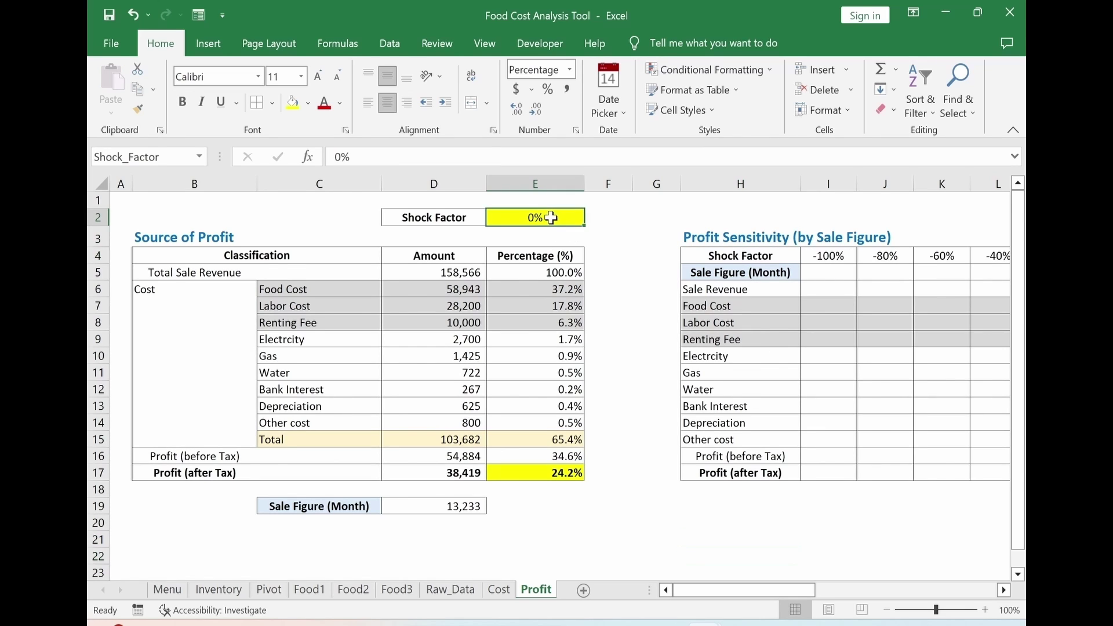
{"action": "type", "text": "-100"}
{"action": "key", "text": "Return"}
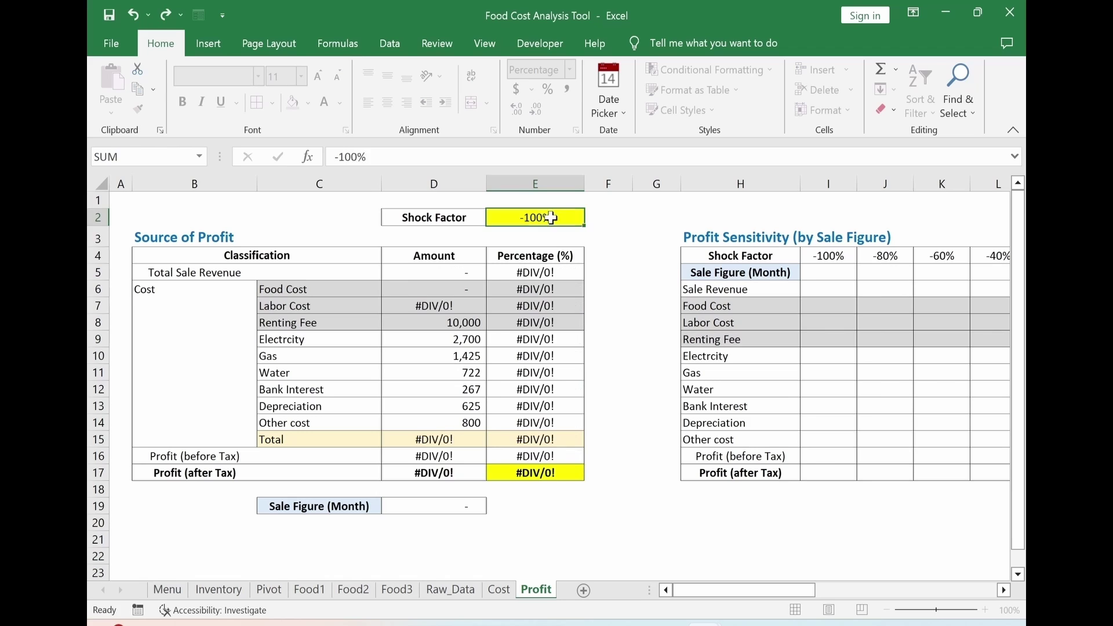
Set the shock factor in E2 to -99.999%.
{"action": "left_click", "coordinate": [550, 217]}
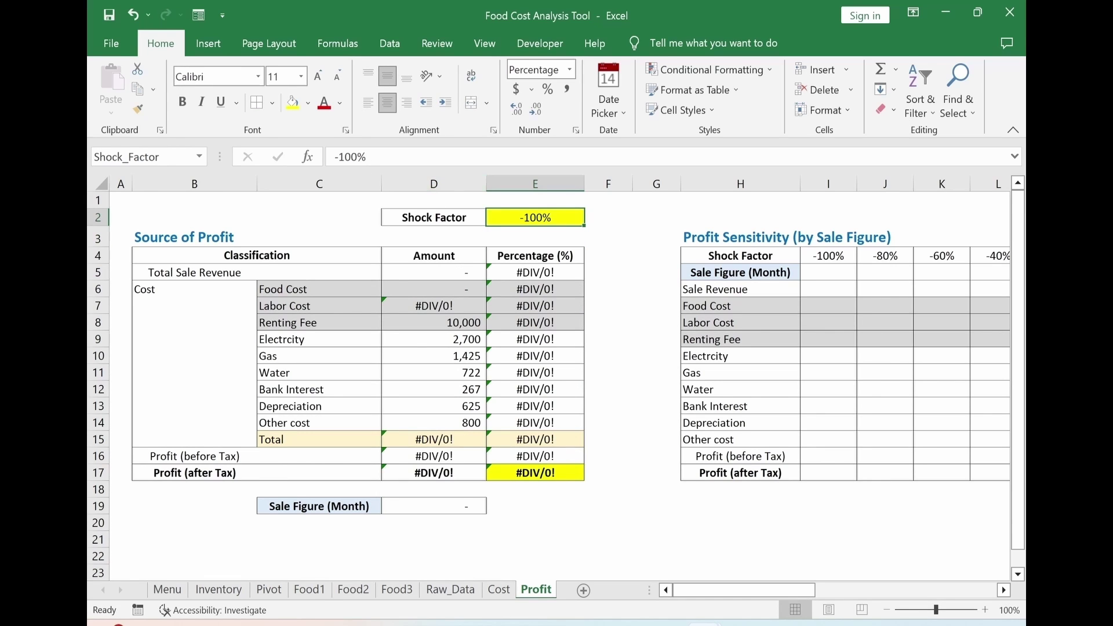
{"action": "left_click", "coordinate": [341, 157]}
{"action": "left_click_drag", "start_coordinate": [351, 157], "coordinate": [357, 157]}
{"action": "type", "text": "99.999"}
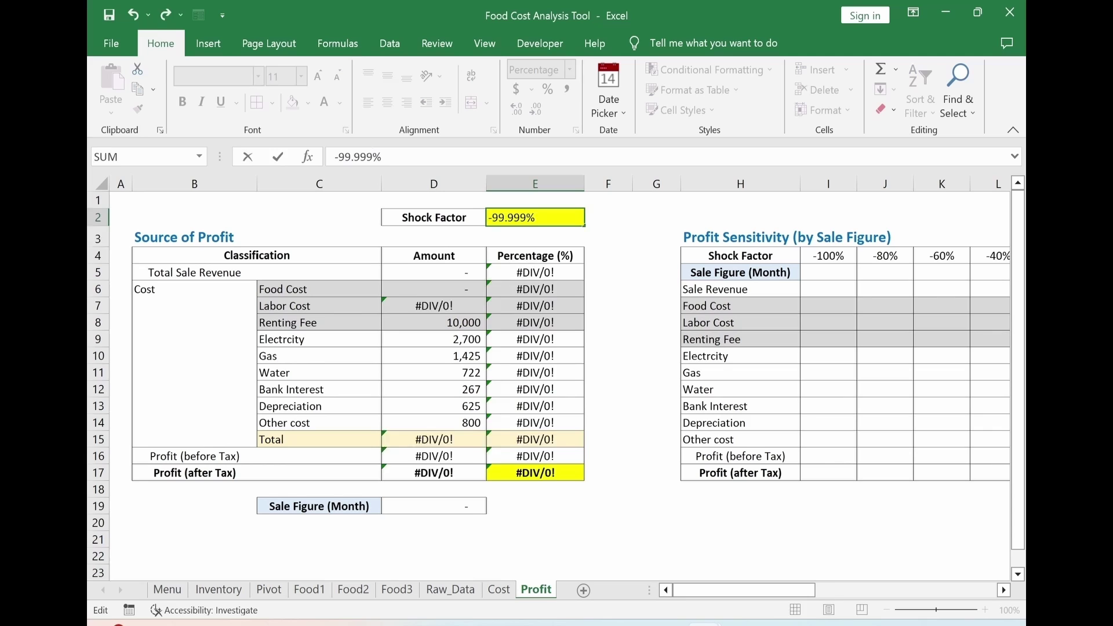
{"action": "key", "text": "Return"}
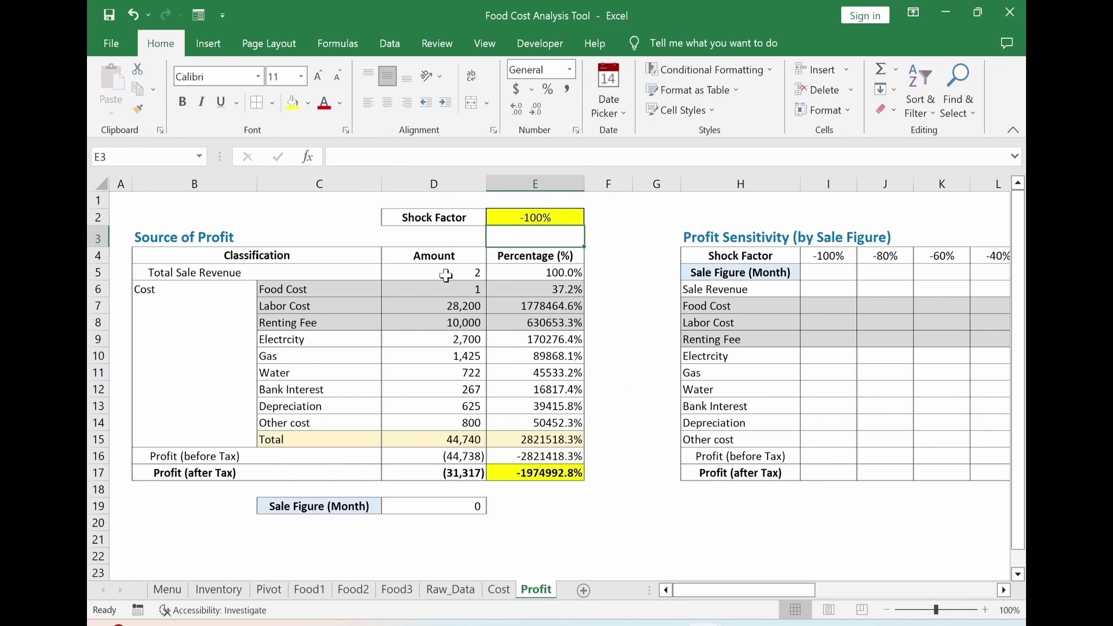
Copy the amounts in D5:D17 and paste them as values into the -100% column, starting at the Sale Revenue row in I6.
{"action": "left_click_drag", "start_coordinate": [446, 276], "coordinate": [458, 471]}
{"action": "key", "text": "ctrl+c"}
{"action": "left_click", "coordinate": [832, 290]}
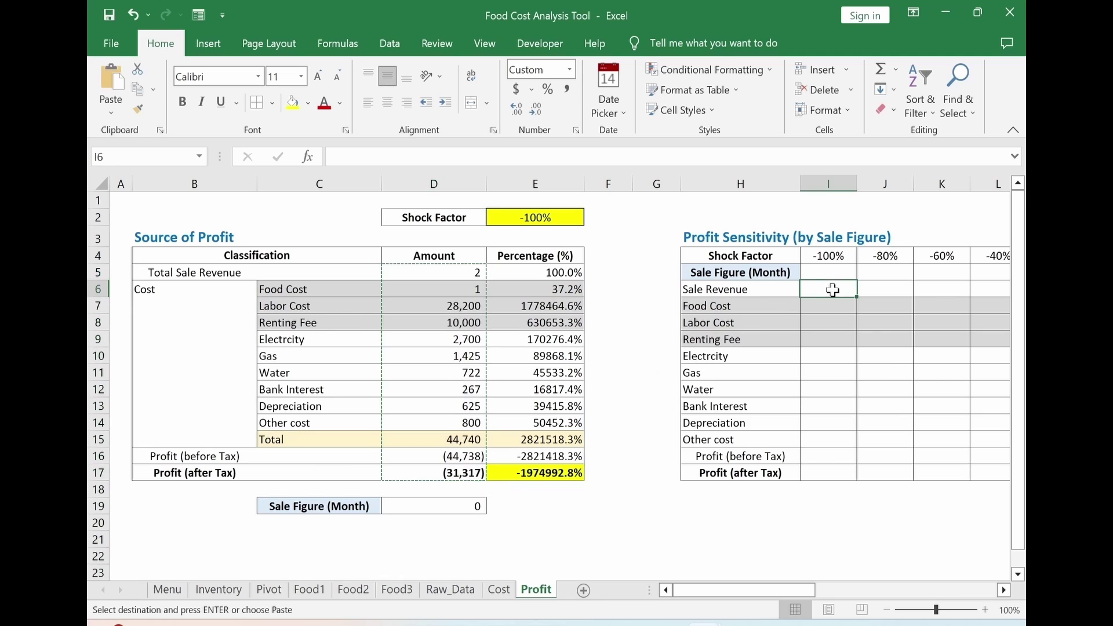
{"action": "key", "text": "alt"}
{"action": "key", "text": "e"}
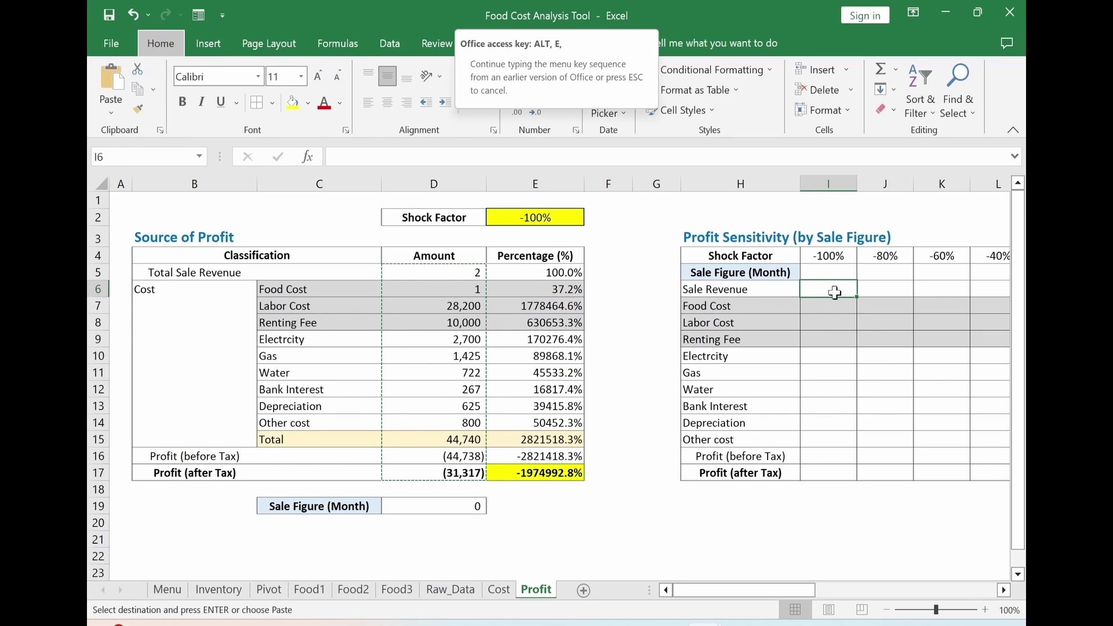
{"action": "key", "text": "s"}
{"action": "key", "text": "v"}
{"action": "key", "text": "Return"}
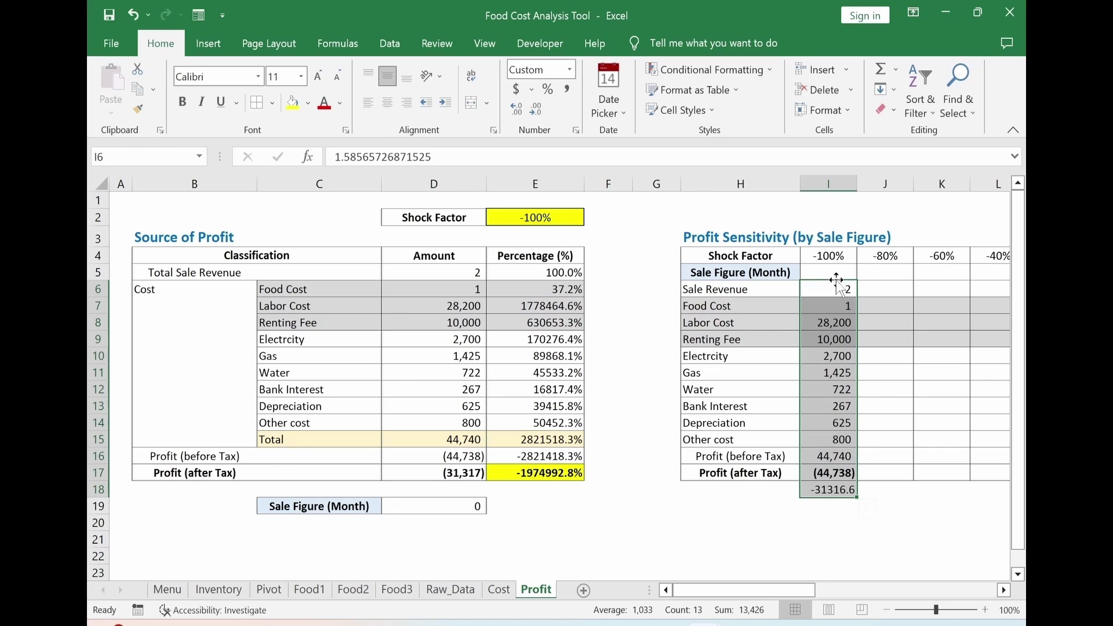
{"action": "left_click", "coordinate": [803, 506]}
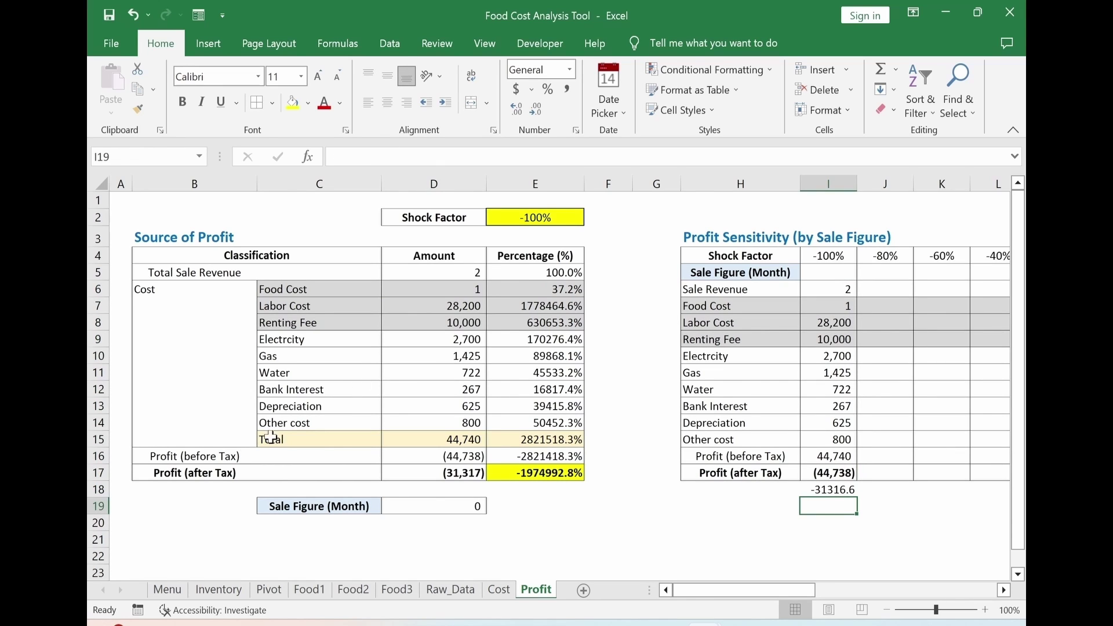
{"action": "left_click_drag", "start_coordinate": [270, 439], "coordinate": [547, 440]}
{"action": "left_click", "coordinate": [763, 539]}
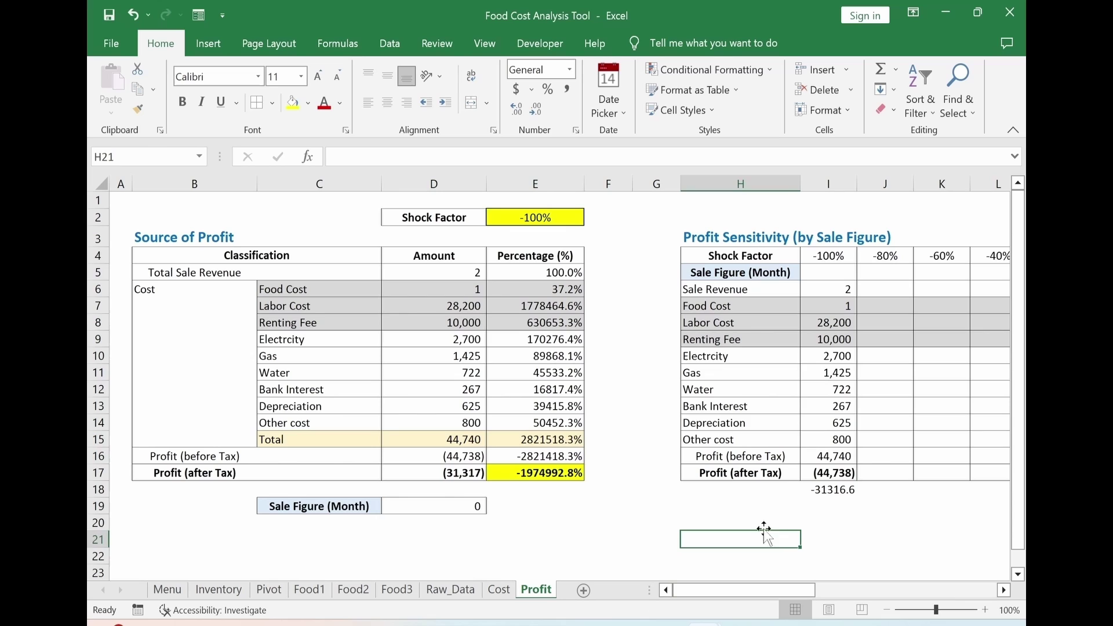
Copy the monthly sale figure from D19 and paste it into I5 under the -100% shock factor.
{"action": "left_click", "coordinate": [823, 273]}
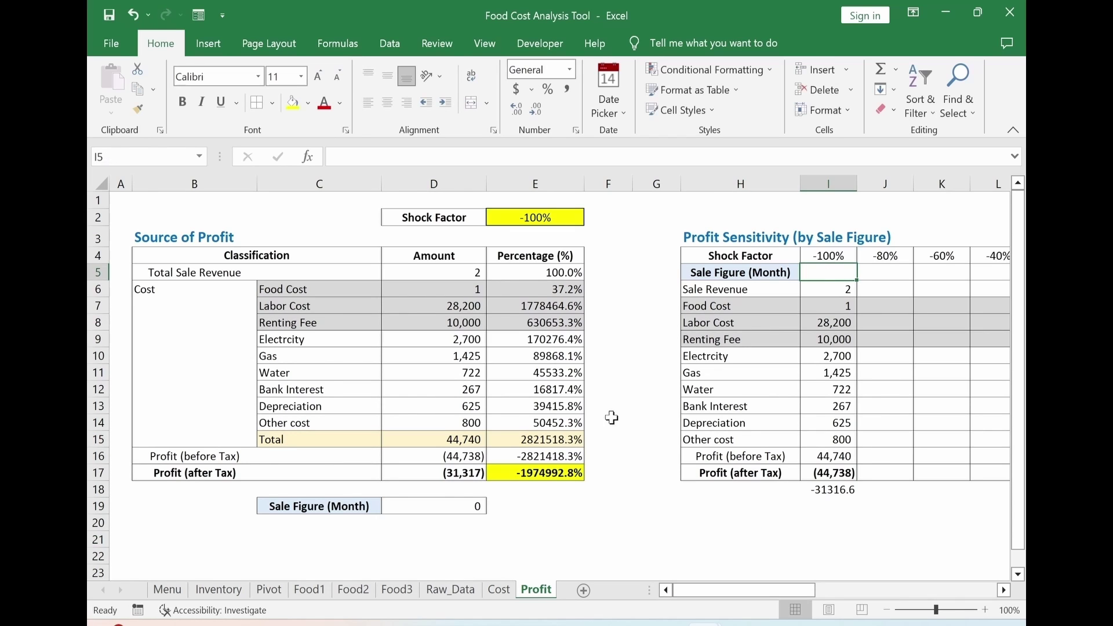
{"action": "left_click", "coordinate": [422, 506]}
{"action": "key", "text": "ctrl+c"}
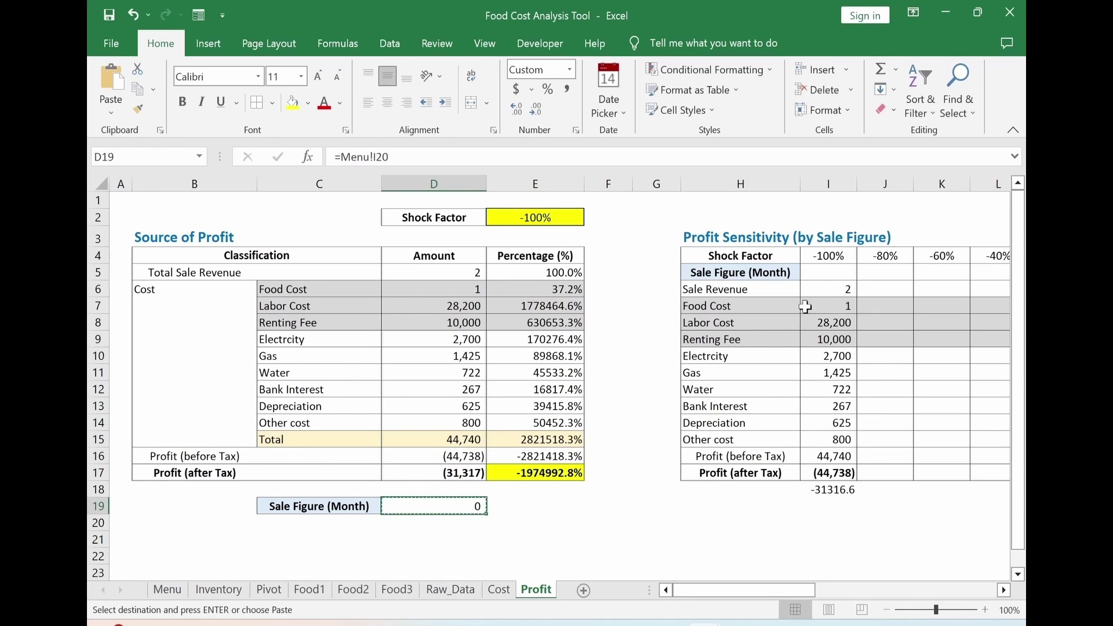
{"action": "left_click", "coordinate": [823, 271]}
{"action": "key", "text": "ctrl+v"}
{"action": "key", "text": "Escape"}
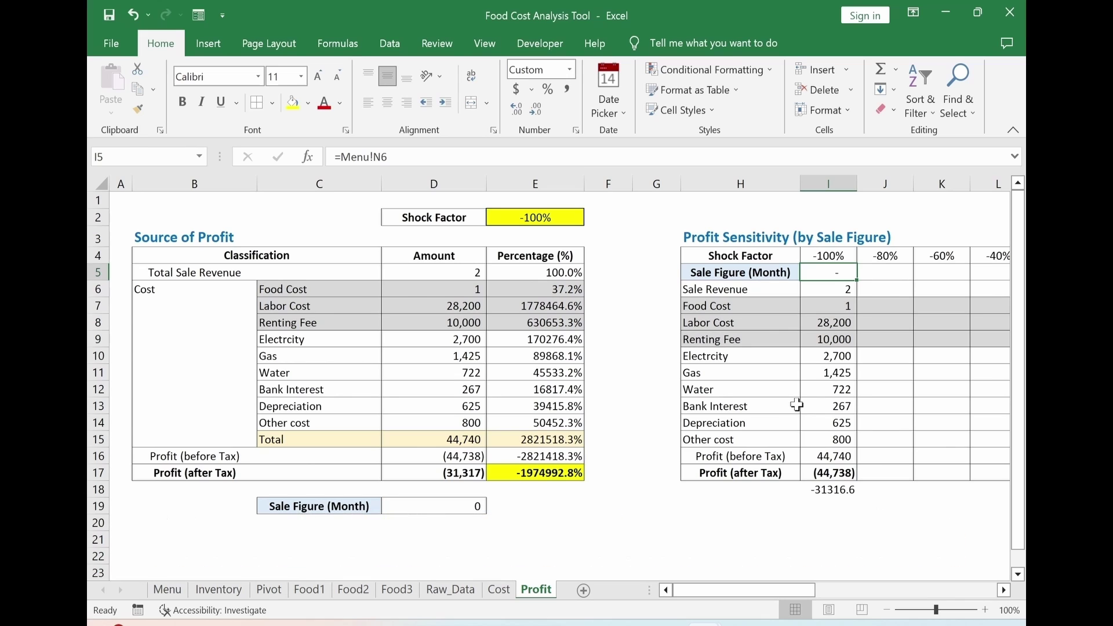
Insert a column before the sensitivity table and link its cell H5 to the monthly sale figure with =D19.
{"action": "left_click", "coordinate": [729, 184]}
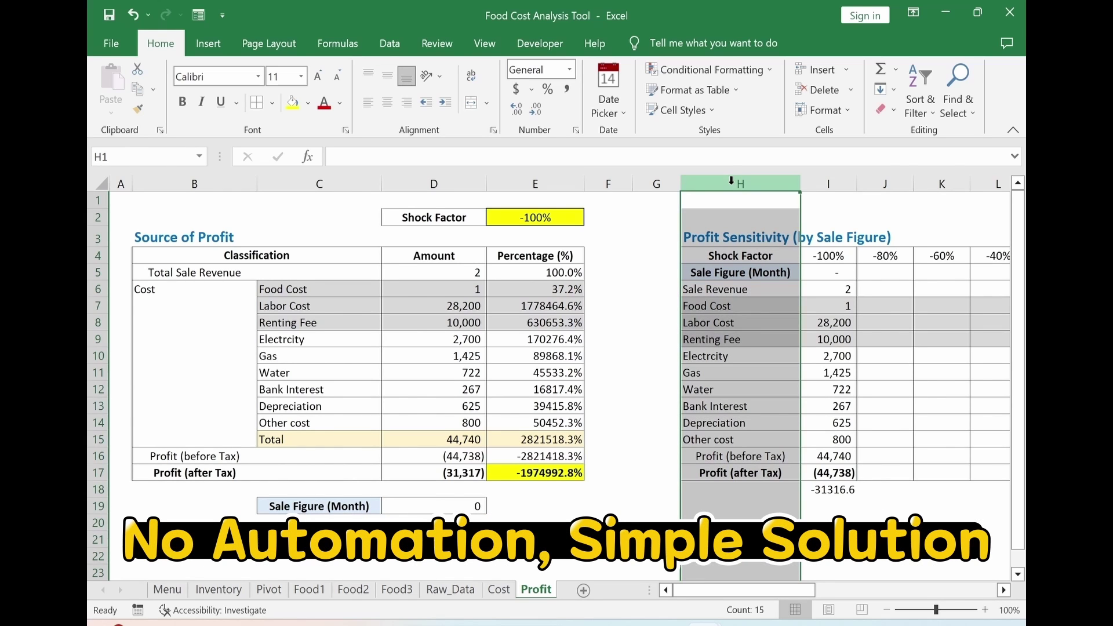
{"action": "right_click", "coordinate": [731, 181]}
{"action": "left_click", "coordinate": [762, 346]}
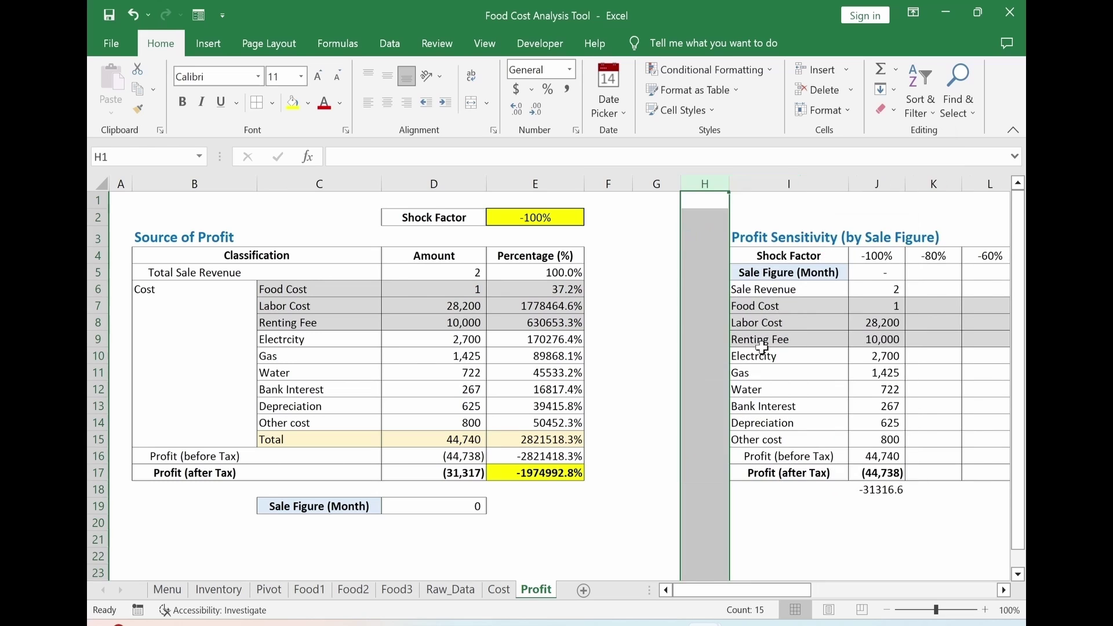
{"action": "left_click", "coordinate": [704, 272]}
{"action": "type", "text": "="}
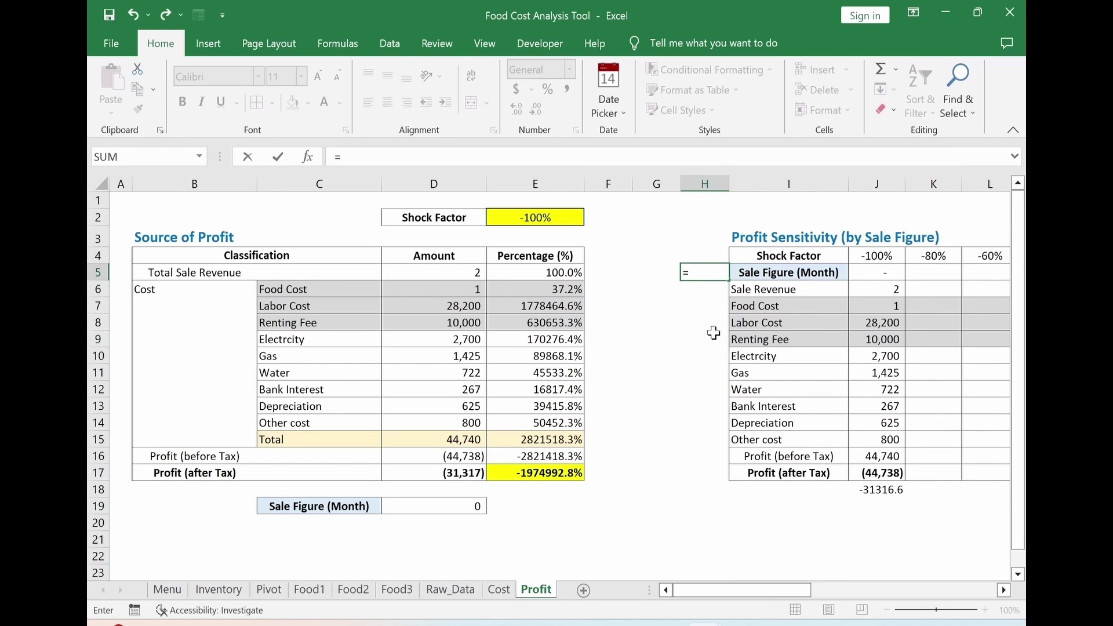
{"action": "left_click", "coordinate": [426, 508]}
{"action": "key", "text": "Return"}
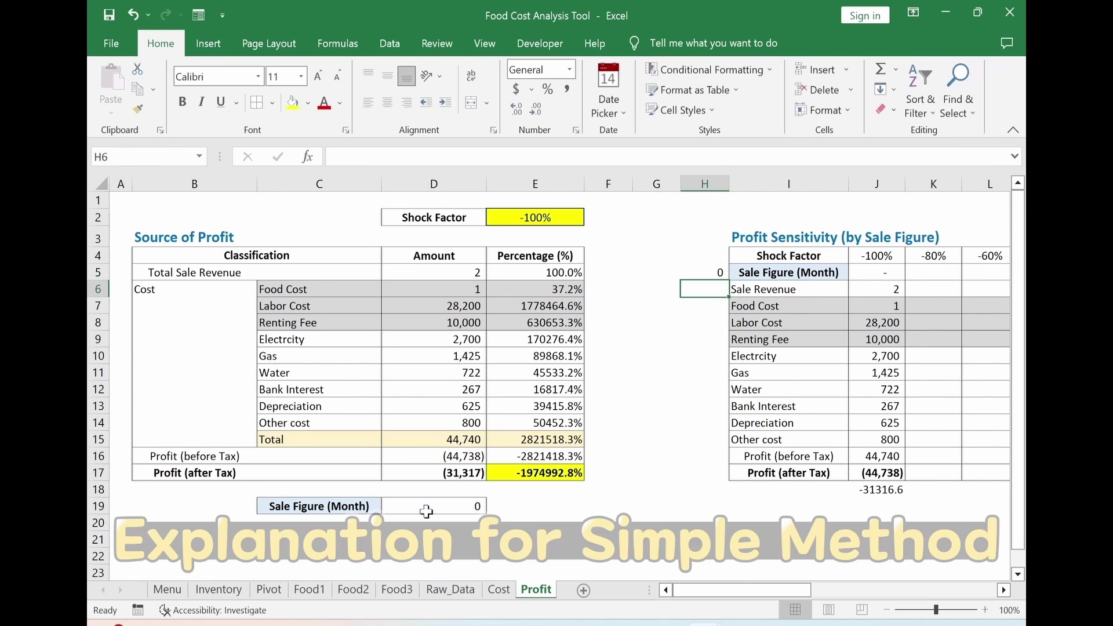
Link H6 to the source amounts with =D6 and fill the formula down to H15.
{"action": "type", "text": "="}
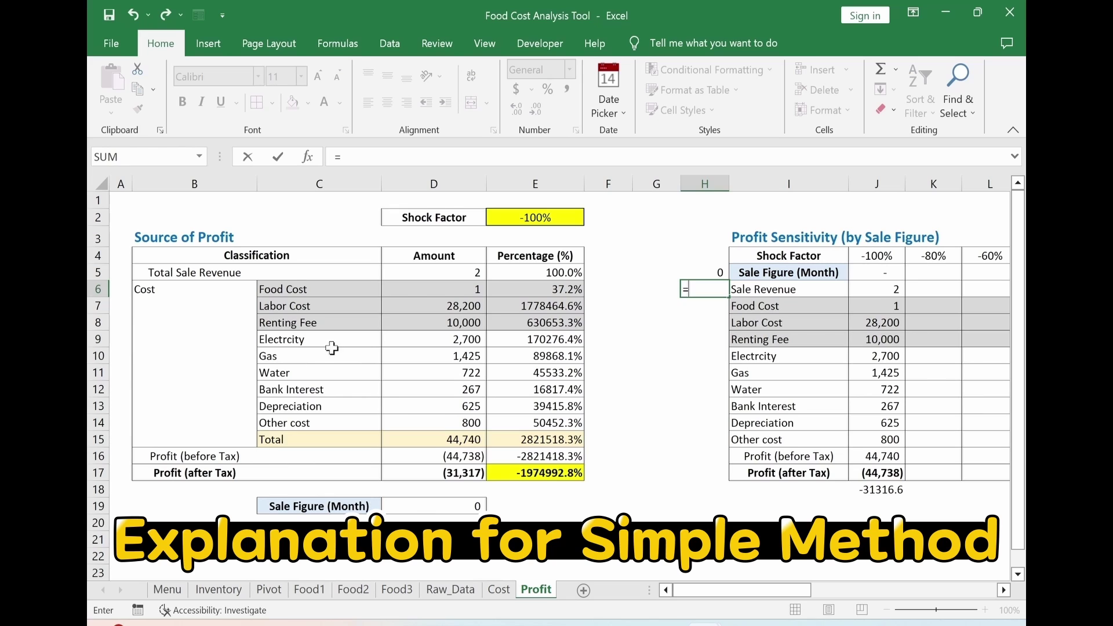
{"action": "left_click", "coordinate": [429, 296]}
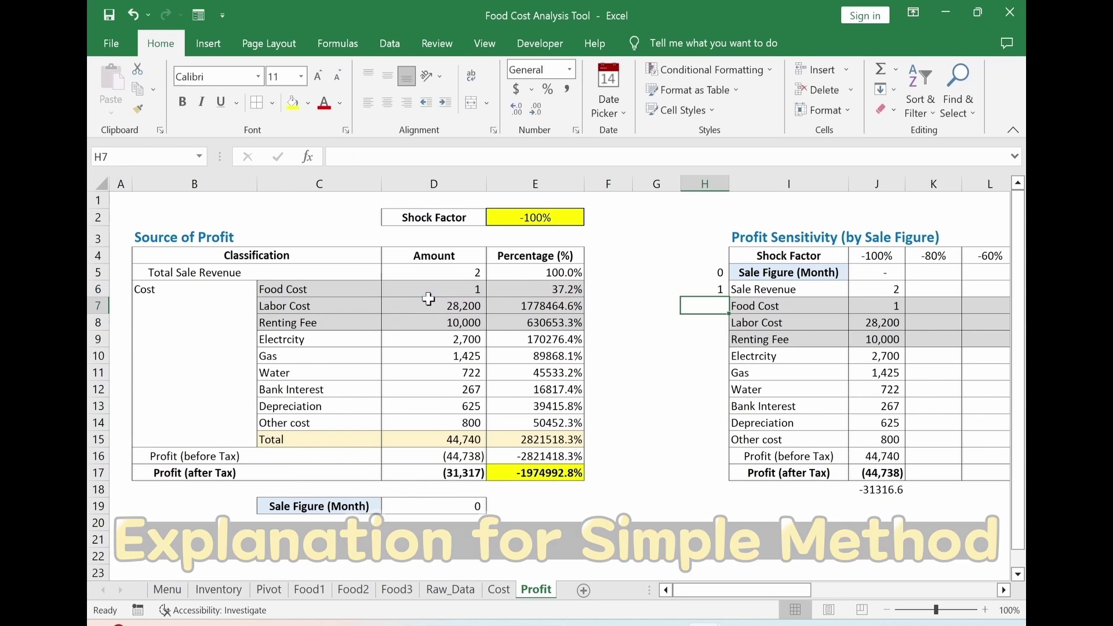
{"action": "key", "text": "ctrl+Return"}
{"action": "left_click_drag", "start_coordinate": [729, 297], "coordinate": [731, 447]}
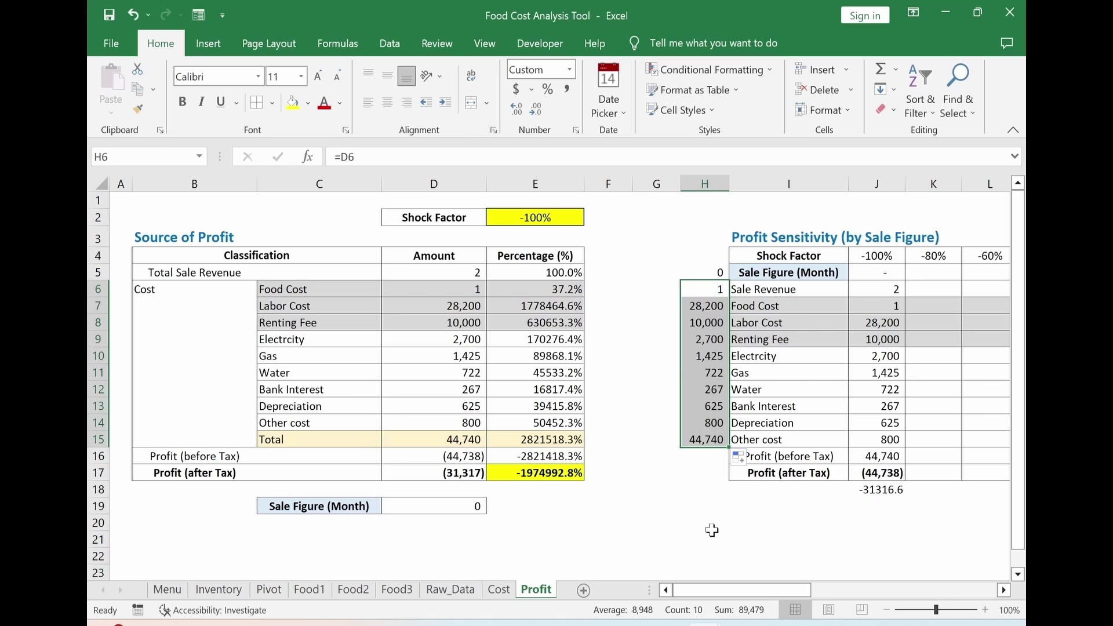
Link H16 to the profit before tax in D16, fill the formula down to H17, and fit column H's width to its contents.
{"action": "left_click", "coordinate": [704, 456]}
{"action": "type", "text": "="}
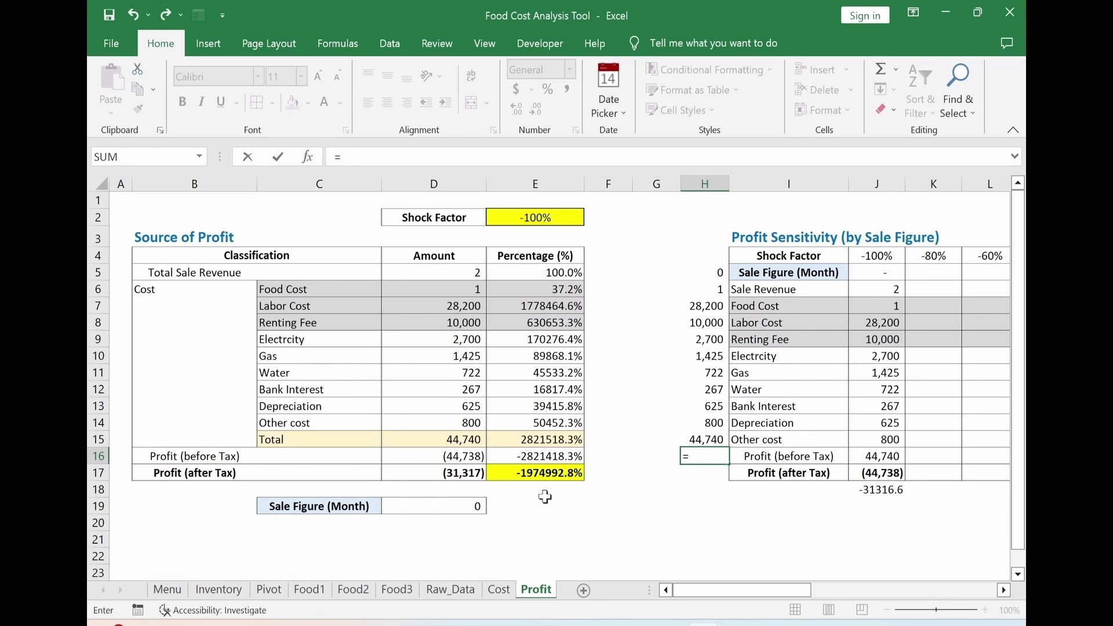
{"action": "left_click", "coordinate": [436, 456]}
{"action": "key", "text": "Return"}
{"action": "left_click", "coordinate": [724, 461]}
{"action": "left_click_drag", "start_coordinate": [728, 464], "coordinate": [728, 478]}
{"action": "left_click", "coordinate": [704, 522]}
{"action": "double_click", "coordinate": [731, 184]}
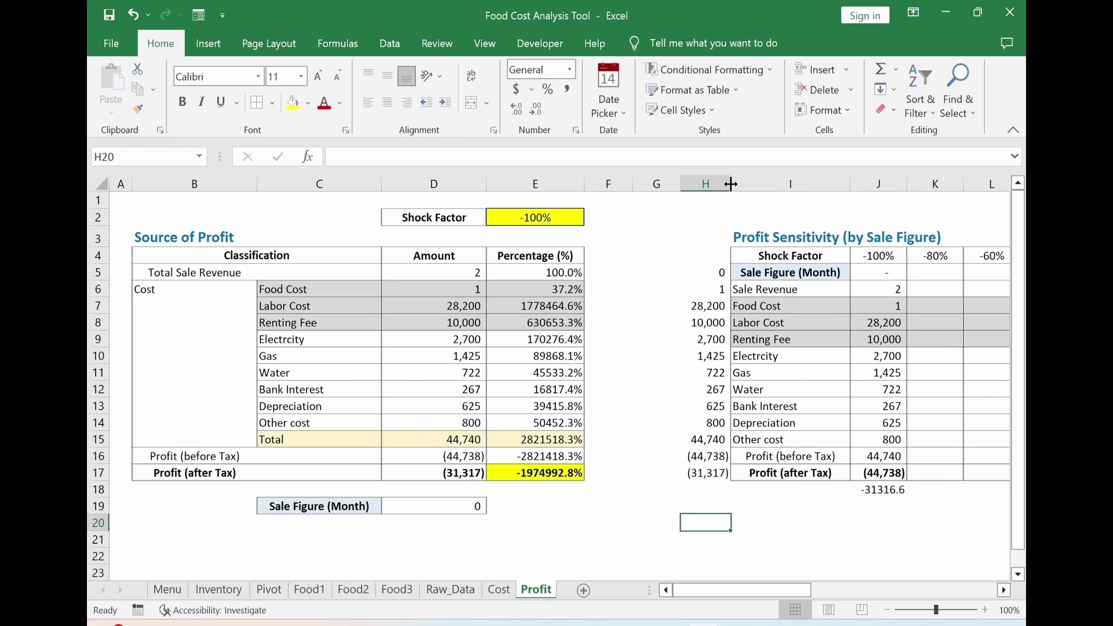
{"action": "left_click", "coordinate": [663, 498]}
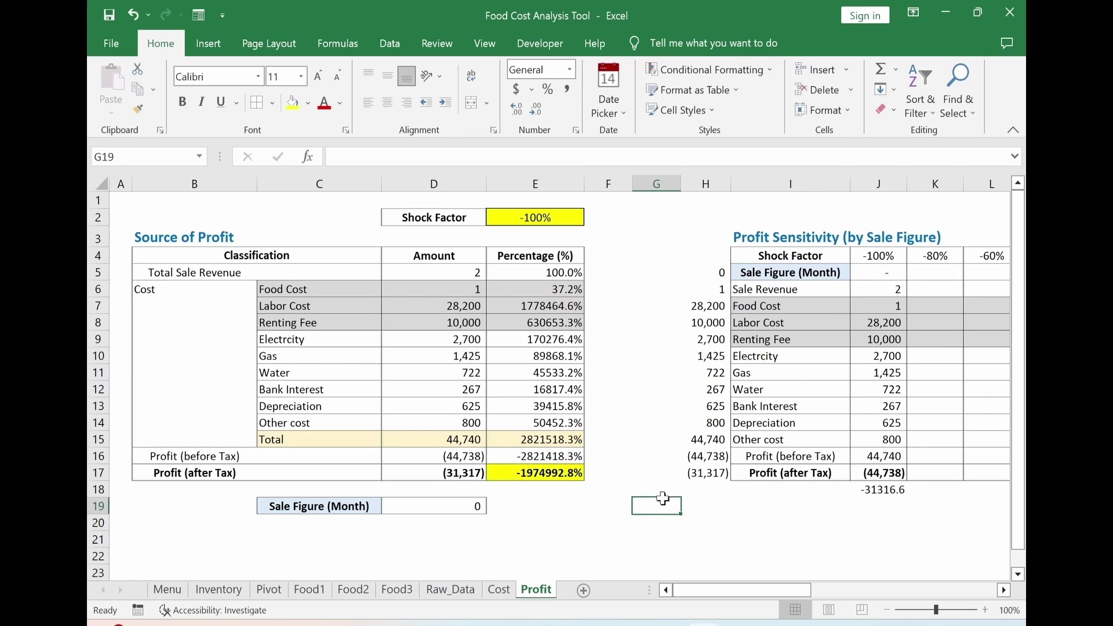
Copy the linked figures in H5:H17 and paste them as values into the -100% column starting at J5.
{"action": "left_click", "coordinate": [513, 215]}
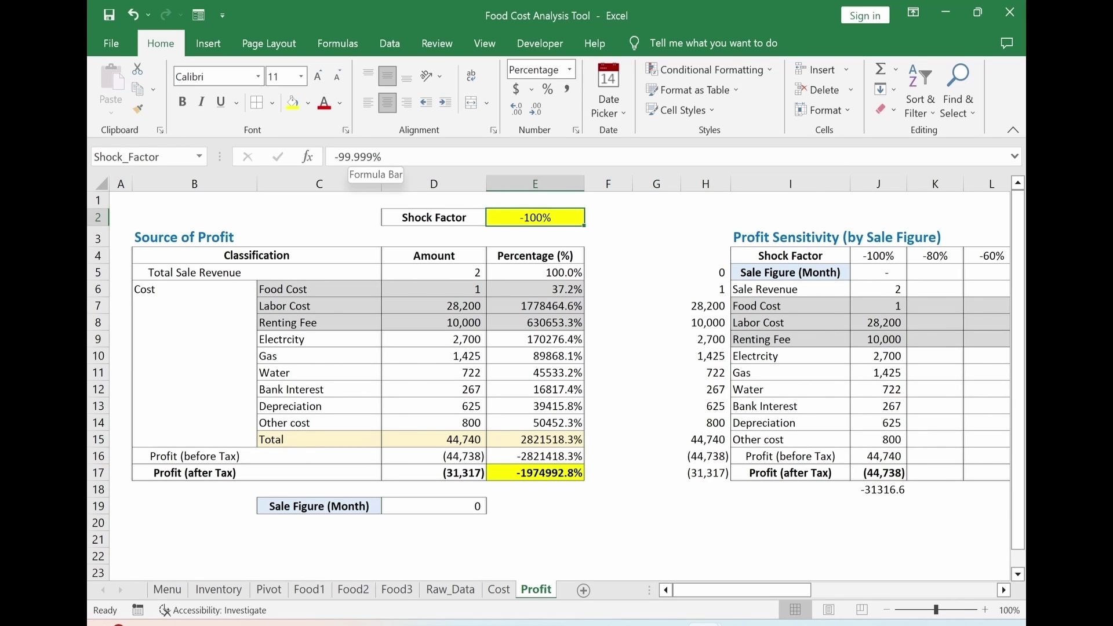
{"action": "left_click", "coordinate": [711, 272]}
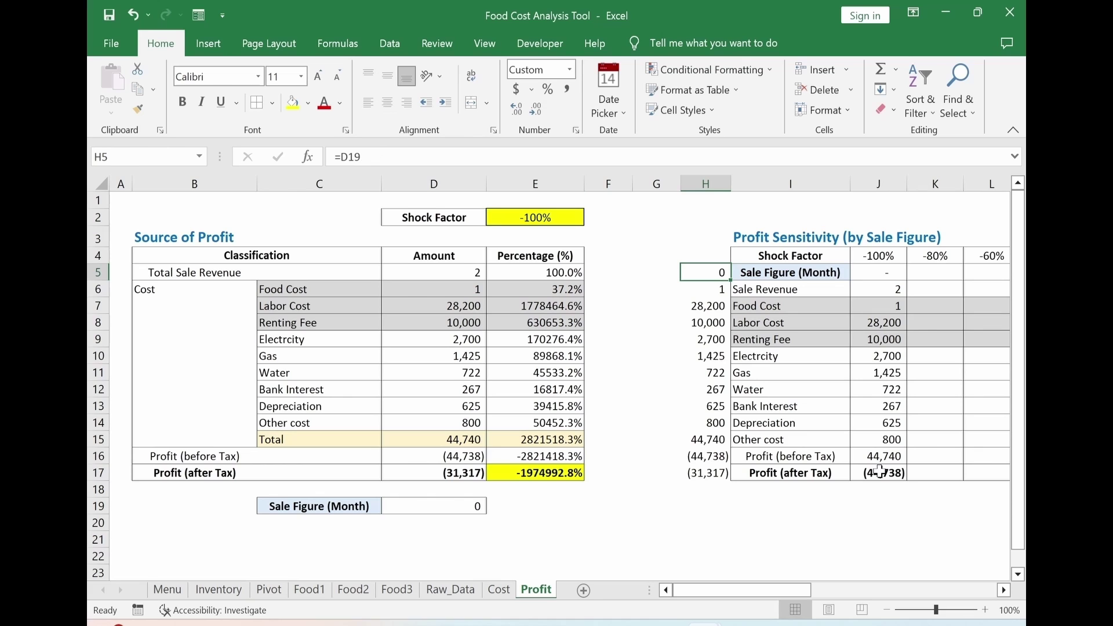
{"action": "key", "text": "ctrl+shift+Down"}
{"action": "key", "text": "ctrl+c"}
{"action": "key", "text": "Right"}
{"action": "key", "text": "Right"}
{"action": "key", "text": "Right"}
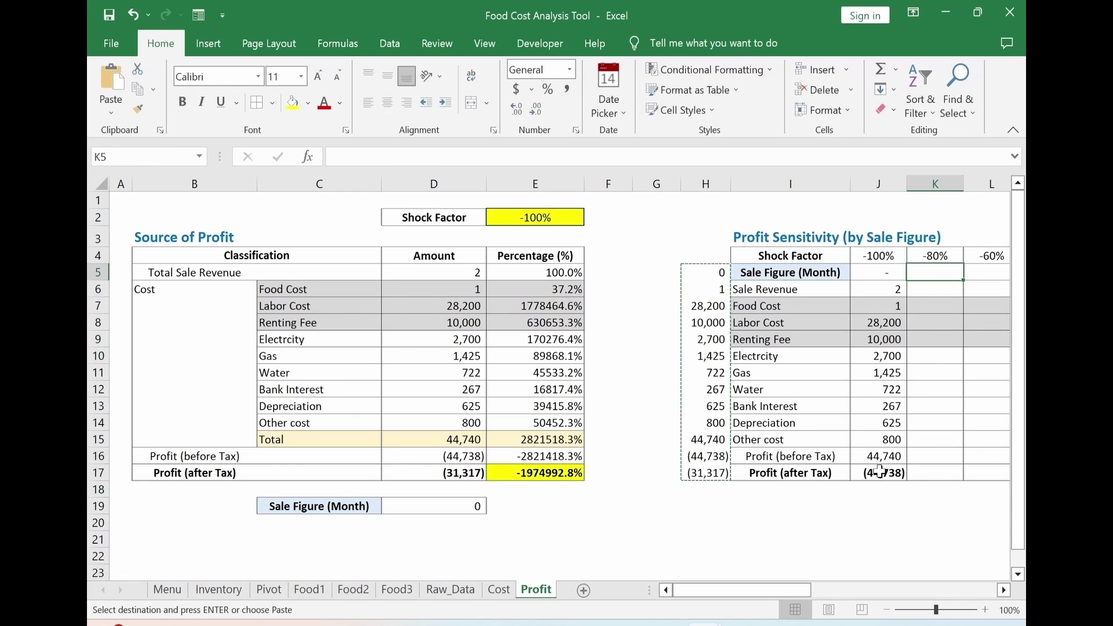
{"action": "key", "text": "Left"}
{"action": "key", "text": "alt+e"}
{"action": "key", "text": "s"}
{"action": "key", "text": "v"}
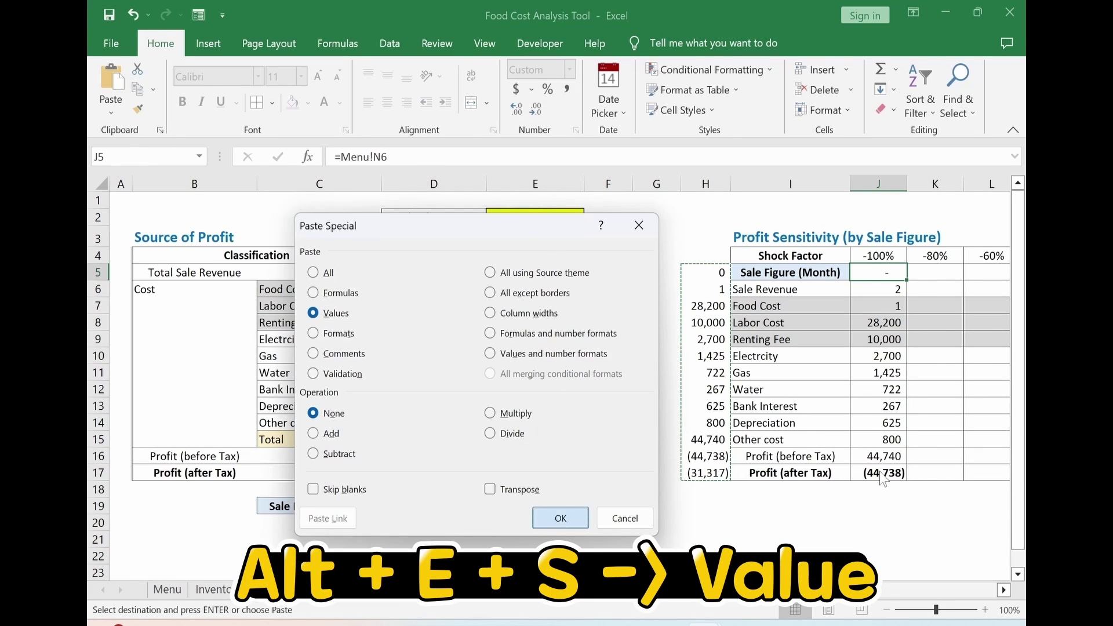
{"action": "key", "text": "Return"}
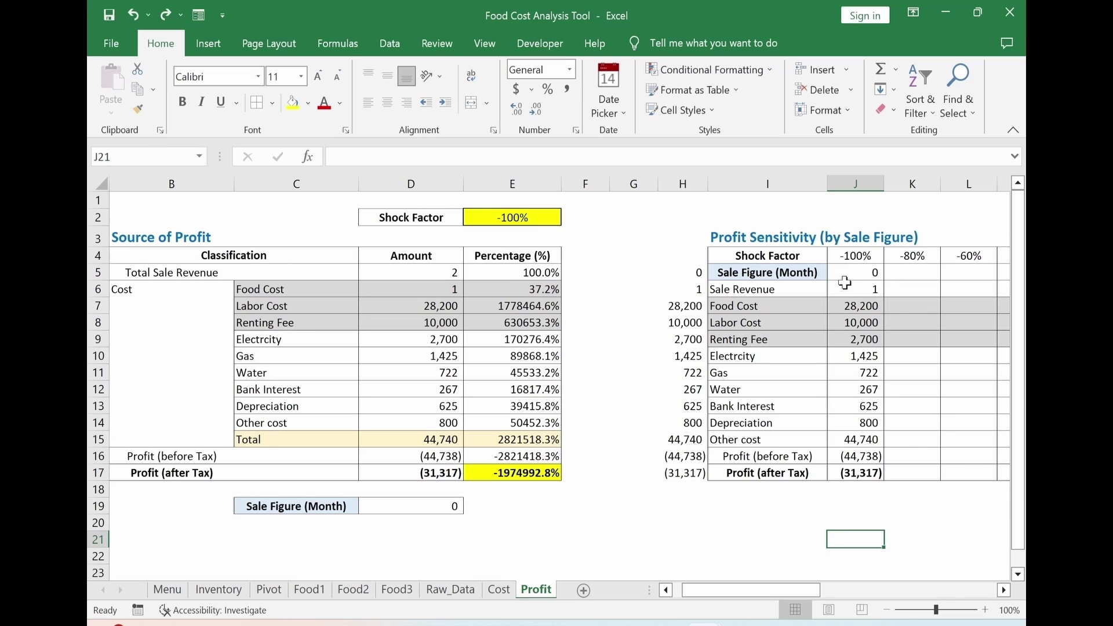
{"action": "key", "text": "Up"}
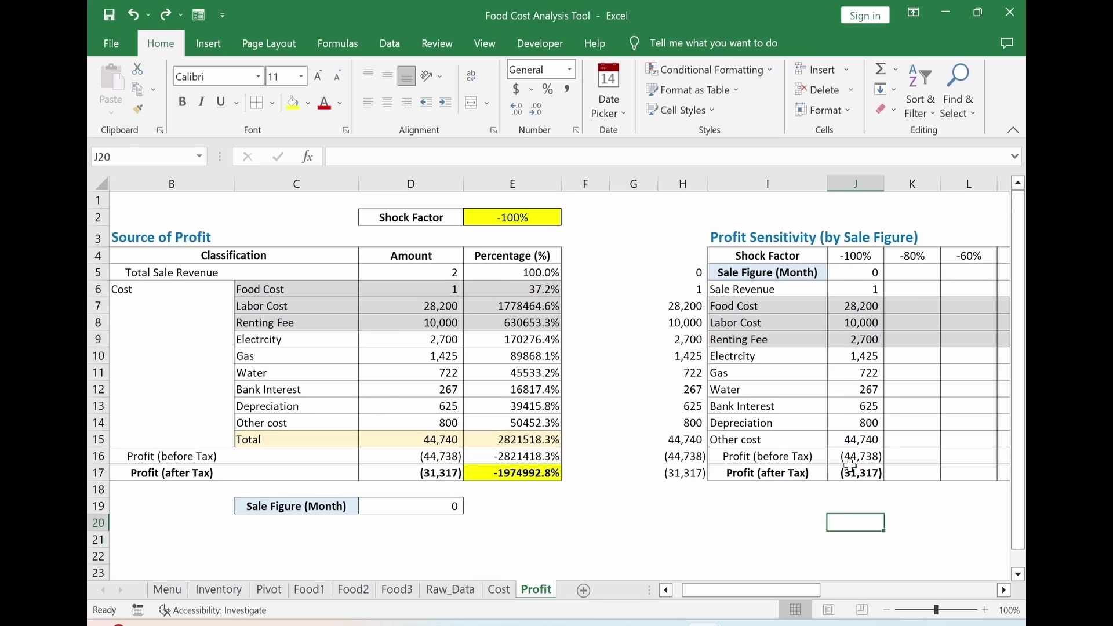
Set the shock factor in E2 to -80%.
{"action": "left_click", "coordinate": [477, 218]}
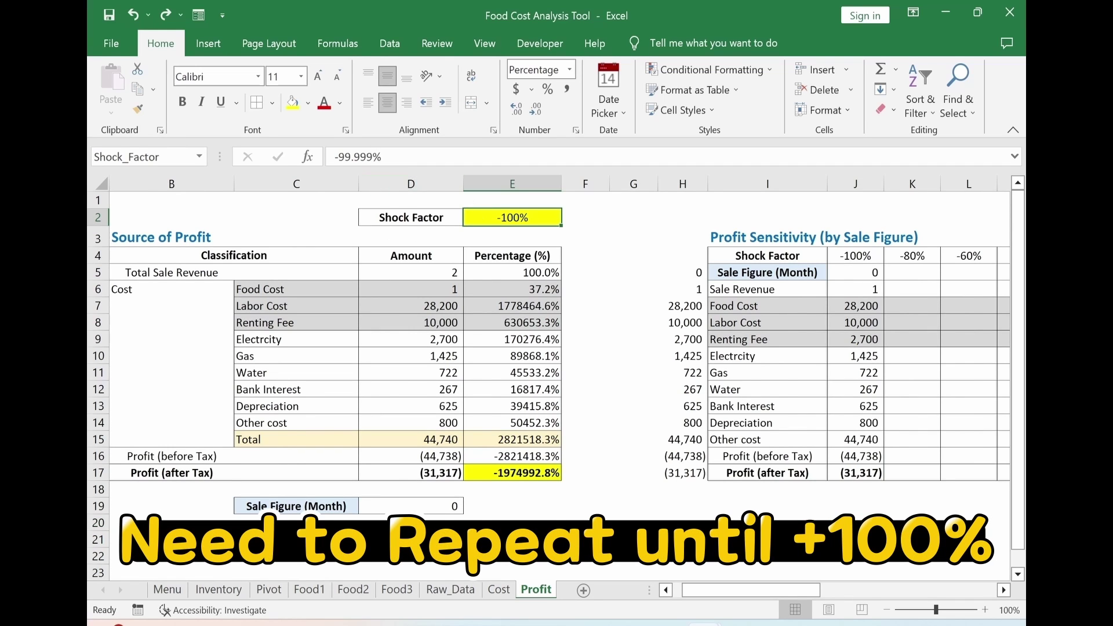
{"action": "double_click", "coordinate": [371, 157]}
{"action": "type", "text": "80"}
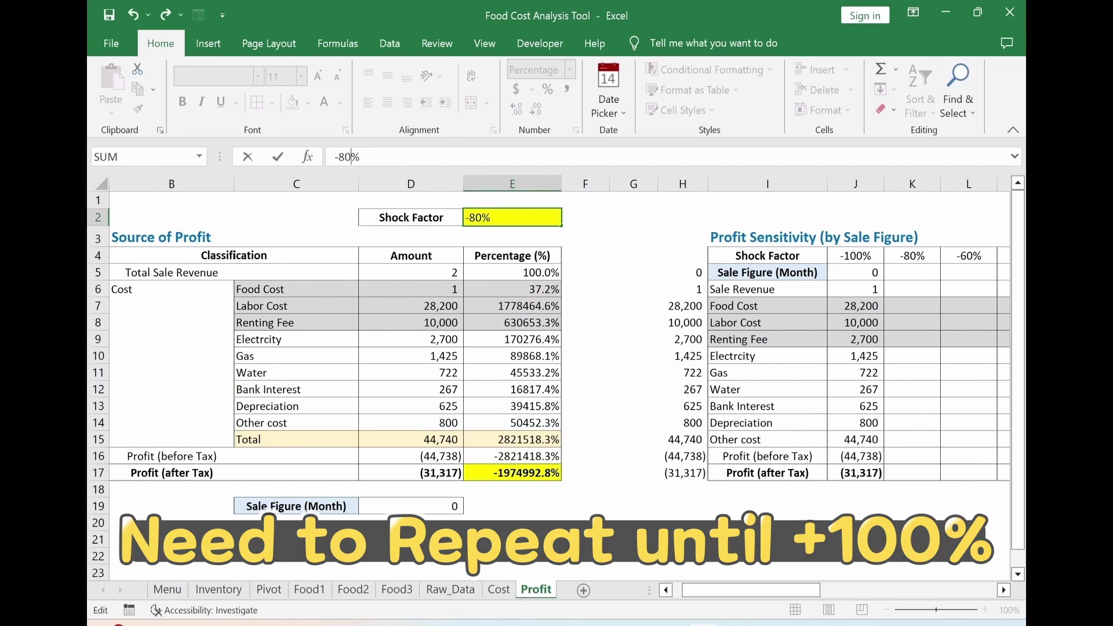
{"action": "key", "text": "Return"}
Copy the linked figures in H5:H17 and paste them as values into the -80% column starting at K5.
{"action": "left_click_drag", "start_coordinate": [685, 273], "coordinate": [667, 476]}
{"action": "key", "text": "ctrl+c"}
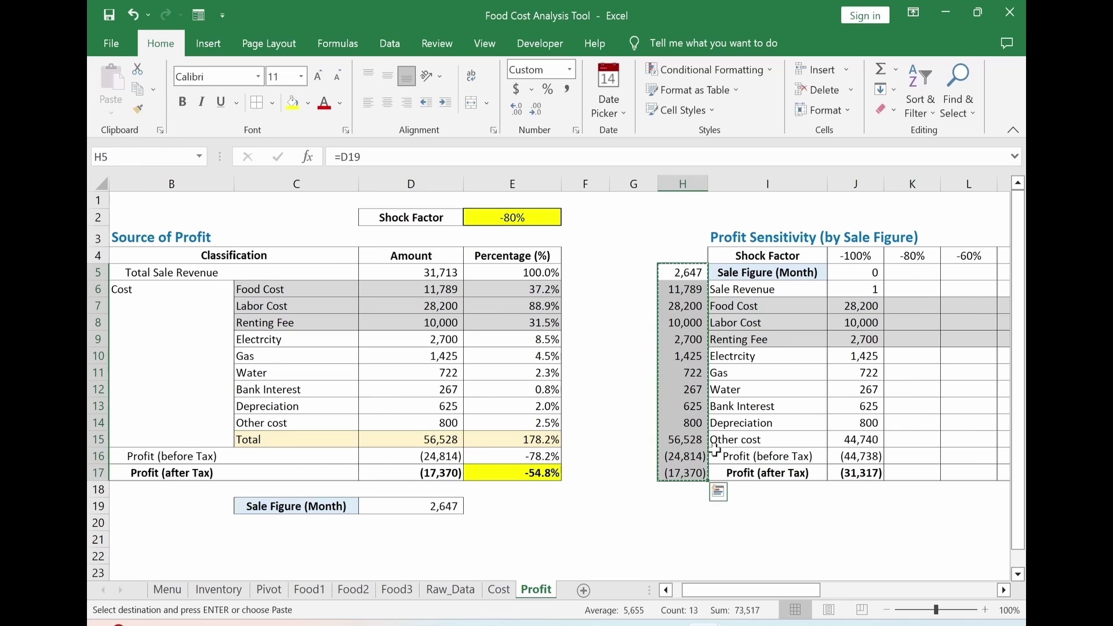
{"action": "left_click", "coordinate": [916, 275]}
{"action": "key", "text": "alt+e"}
{"action": "key", "text": "s"}
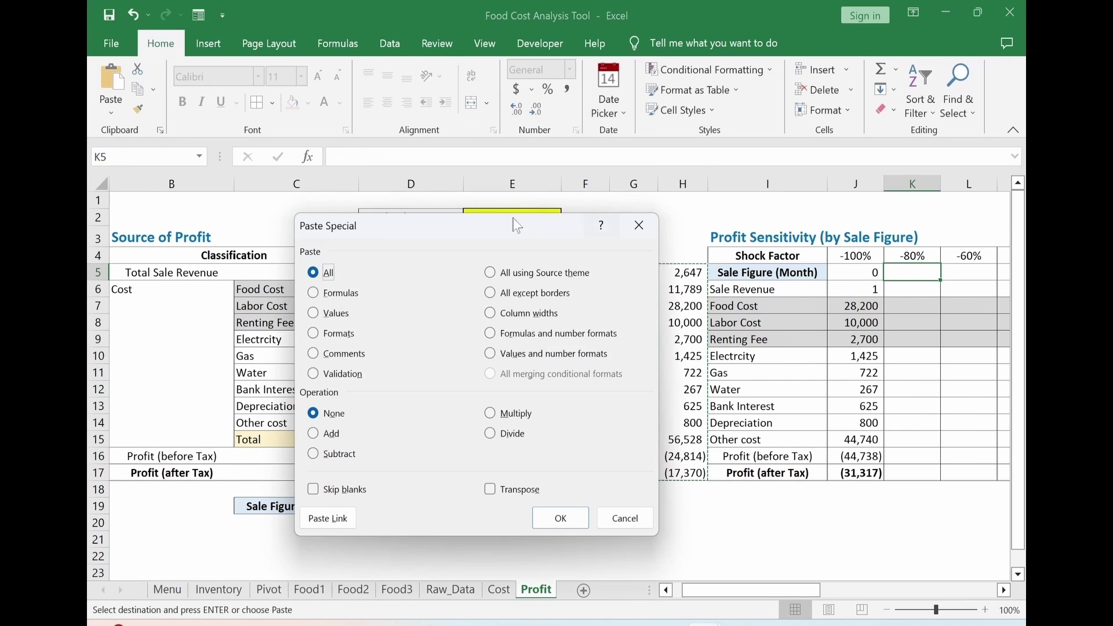
{"action": "left_click", "coordinate": [314, 313]}
{"action": "left_click", "coordinate": [561, 517]}
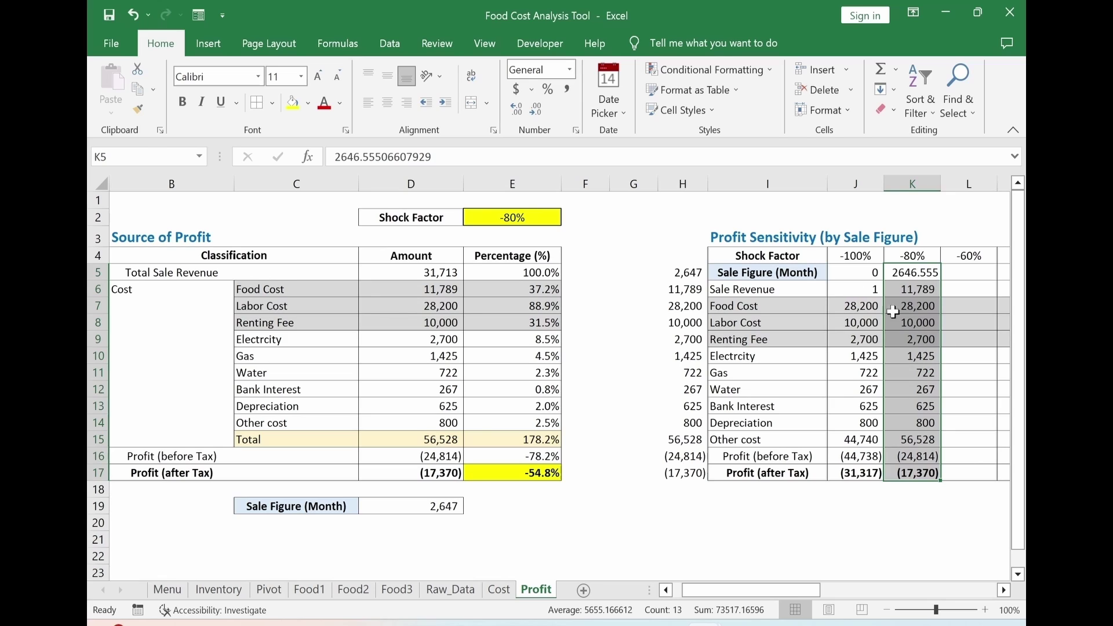
Apply a thick solid outline border around the 0% shock factor column, cells O4:O17, in the Profit Sensitivity table.
{"action": "left_click_drag", "start_coordinate": [795, 590], "coordinate": [850, 587]}
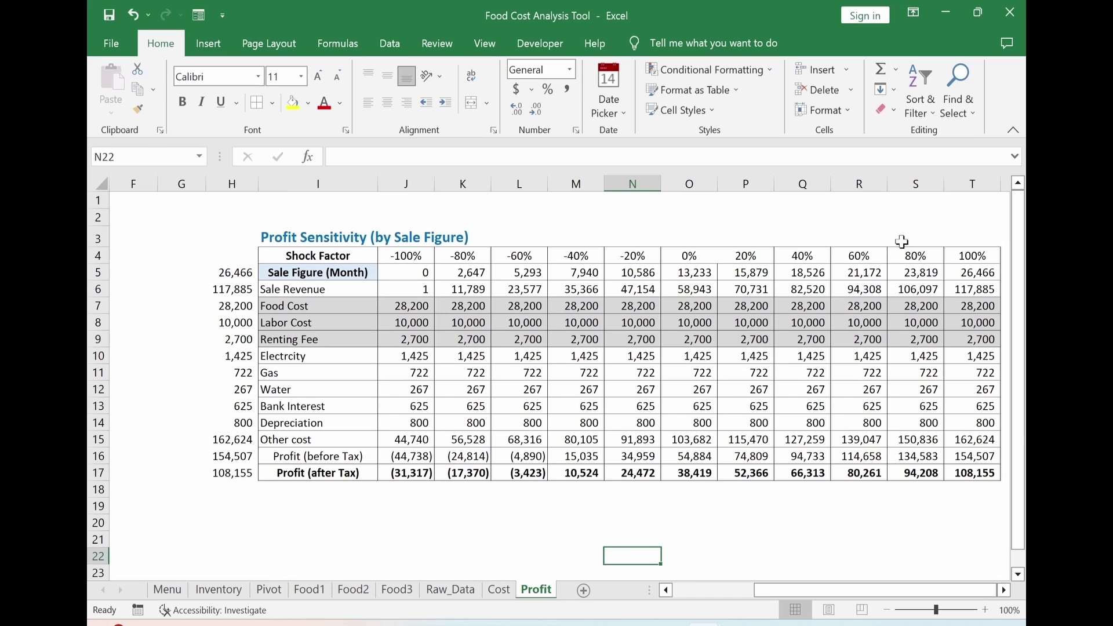
{"action": "left_click_drag", "start_coordinate": [686, 259], "coordinate": [692, 473]}
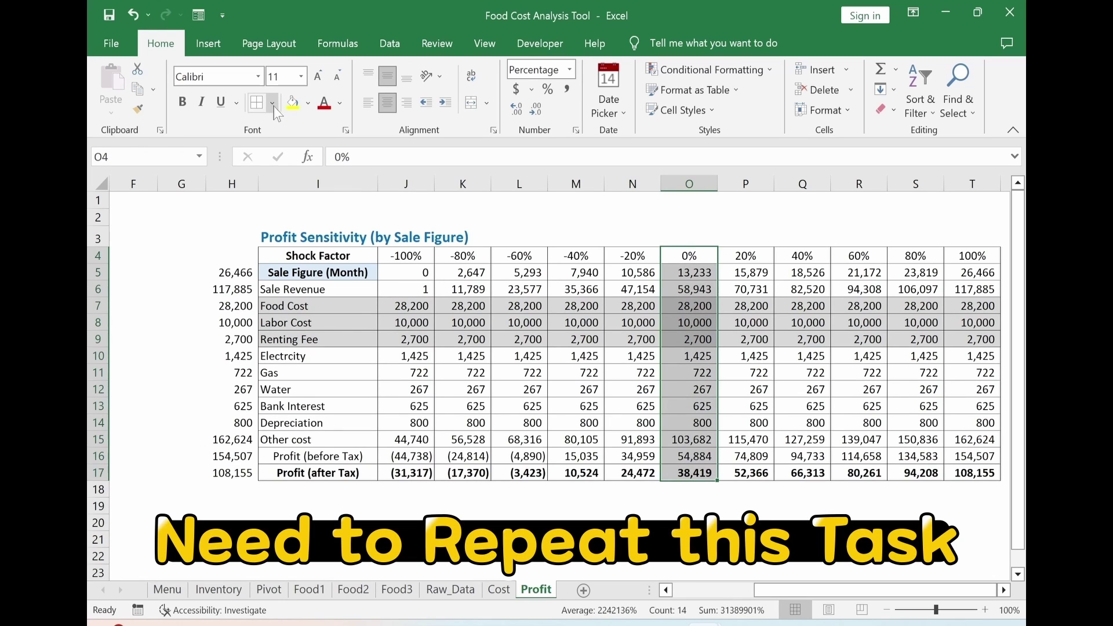
{"action": "key", "text": "ctrl+1"}
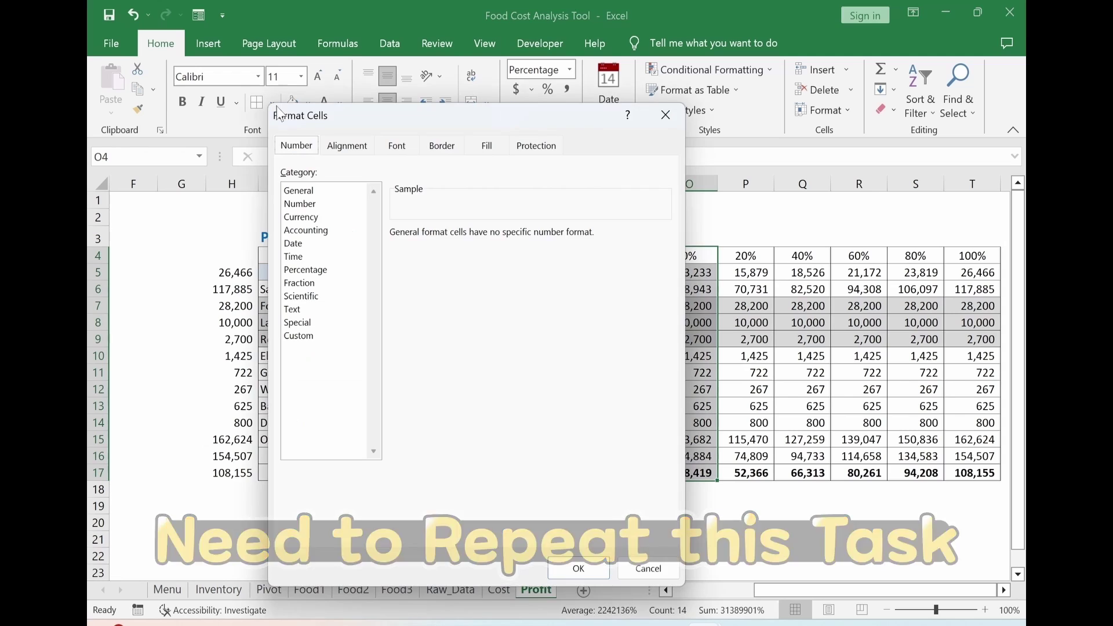
{"action": "left_click", "coordinate": [442, 148]}
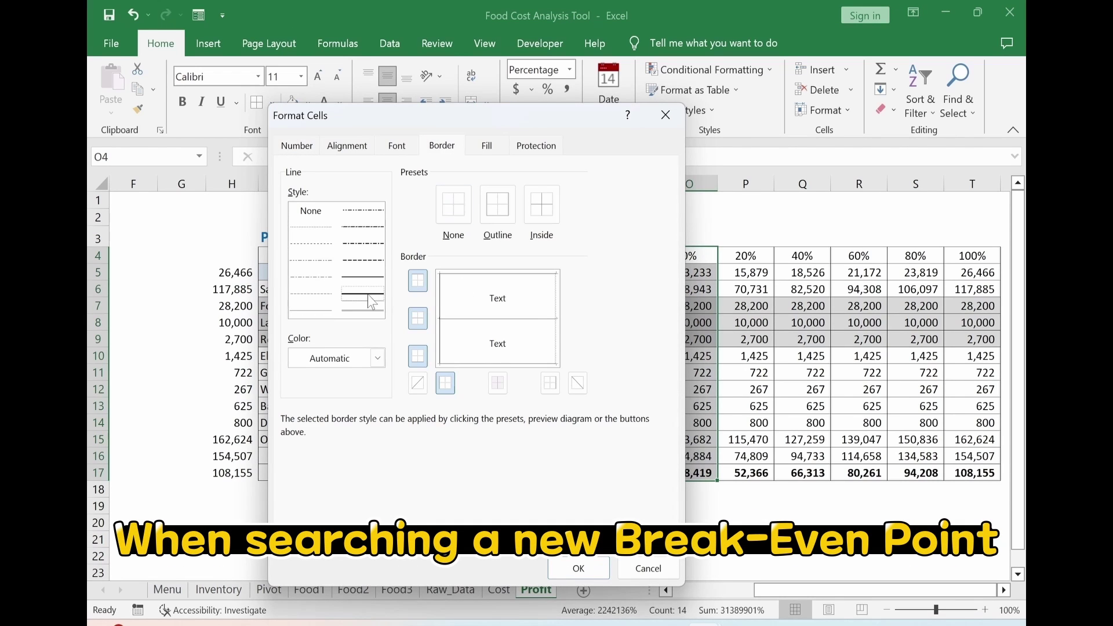
{"action": "left_click", "coordinate": [441, 330]}
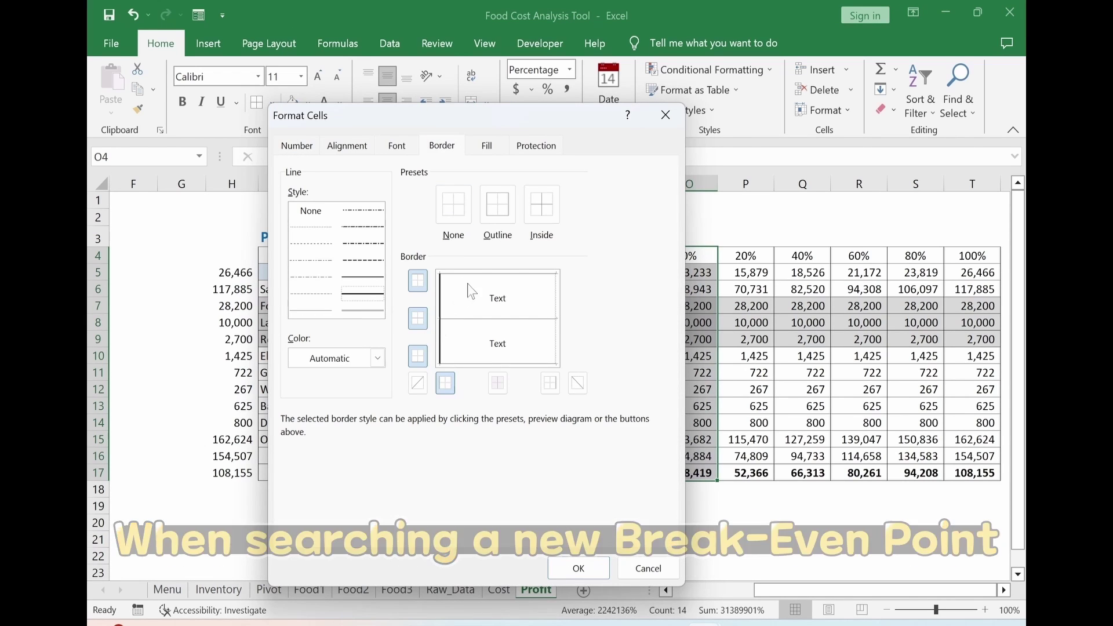
{"action": "left_click", "coordinate": [472, 279]}
{"action": "left_click", "coordinate": [536, 298]}
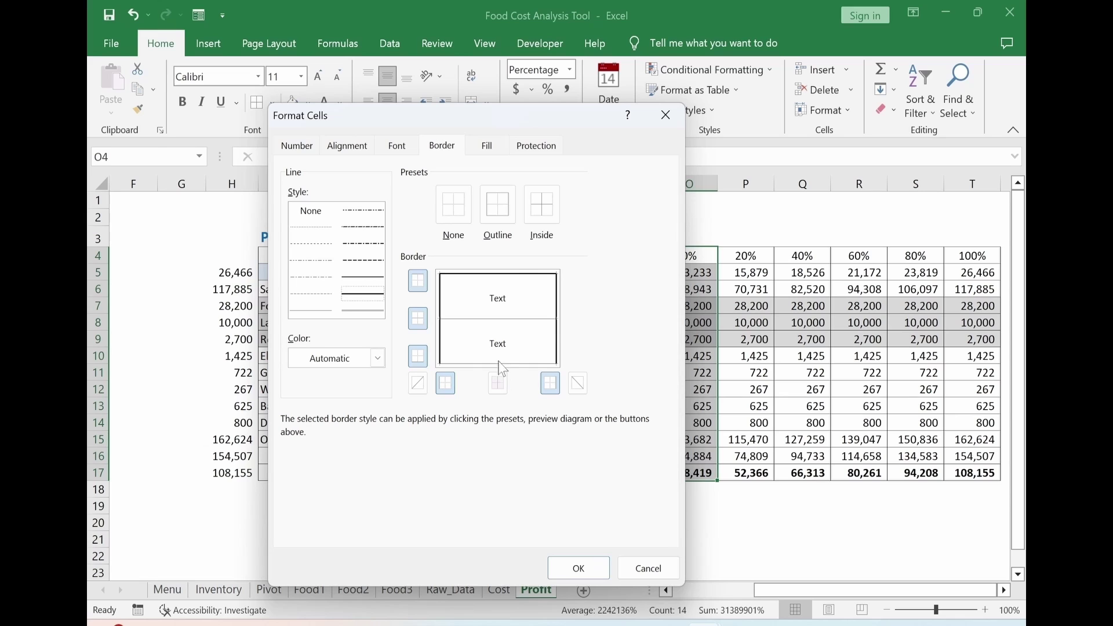
{"action": "left_click", "coordinate": [502, 365]}
{"action": "left_click", "coordinate": [577, 568]}
{"action": "left_click", "coordinate": [699, 542]}
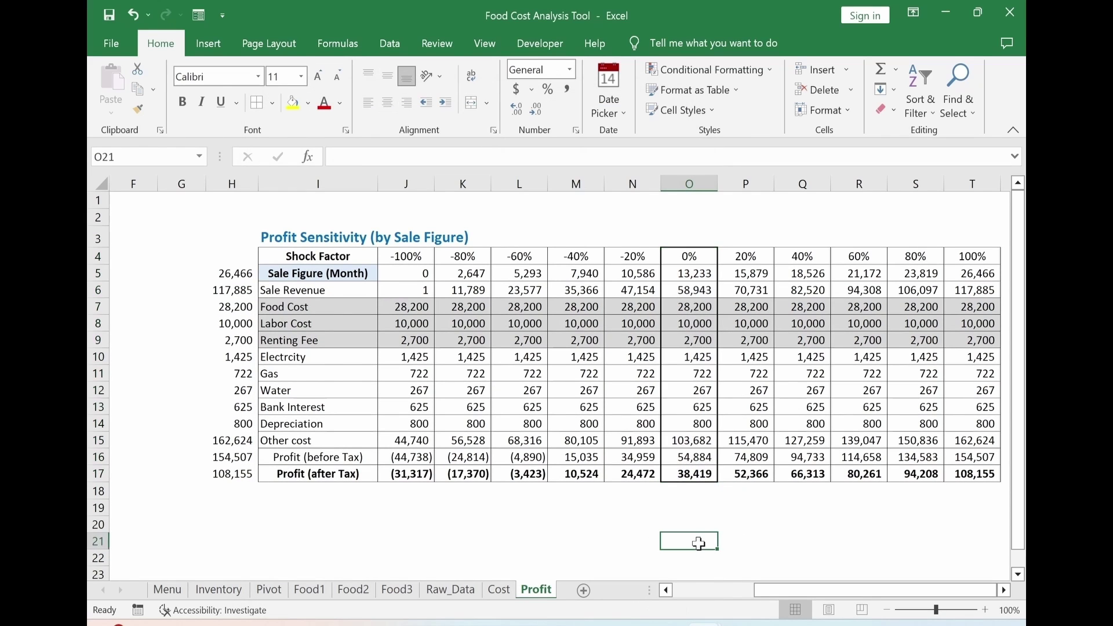
Fill the 0% shock factor header in O4 with yellow.
{"action": "left_click", "coordinate": [689, 257]}
{"action": "left_click", "coordinate": [293, 103]}
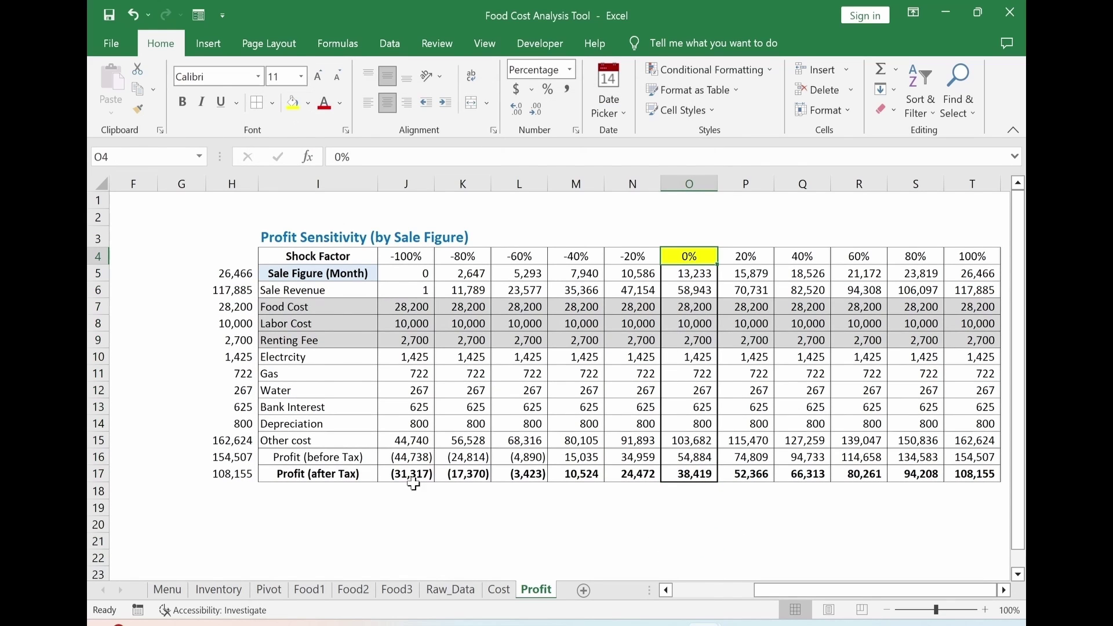
{"action": "left_click", "coordinate": [450, 517]}
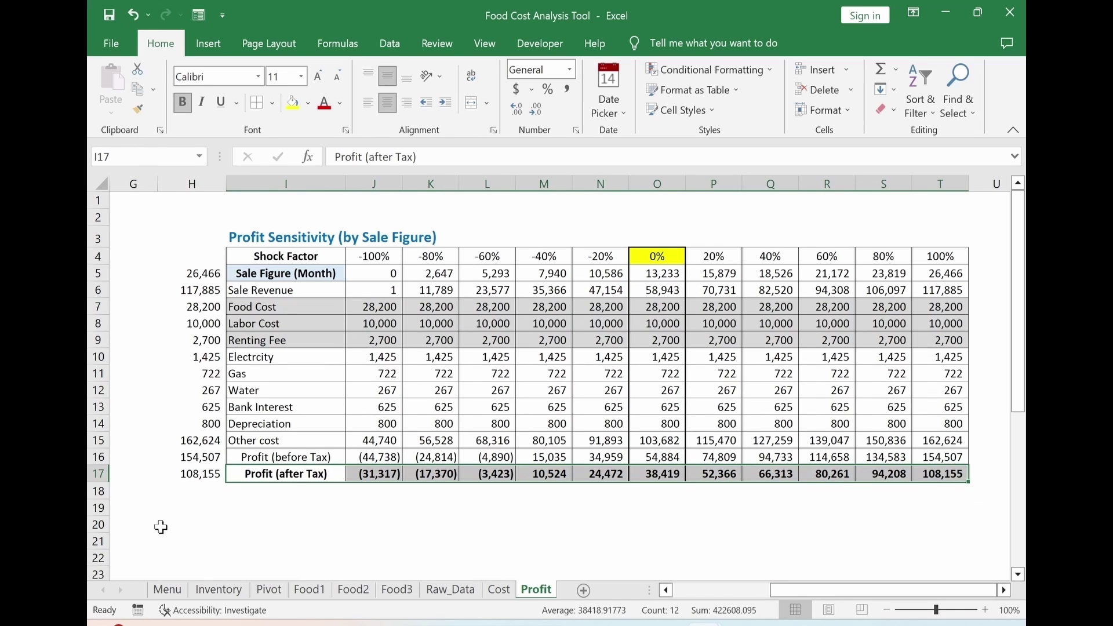
Insert the recommended Clustered Column chart for the Profit (after Tax) row, I17:T17.
{"action": "key", "text": "alt"}
{"action": "key", "text": "n"}
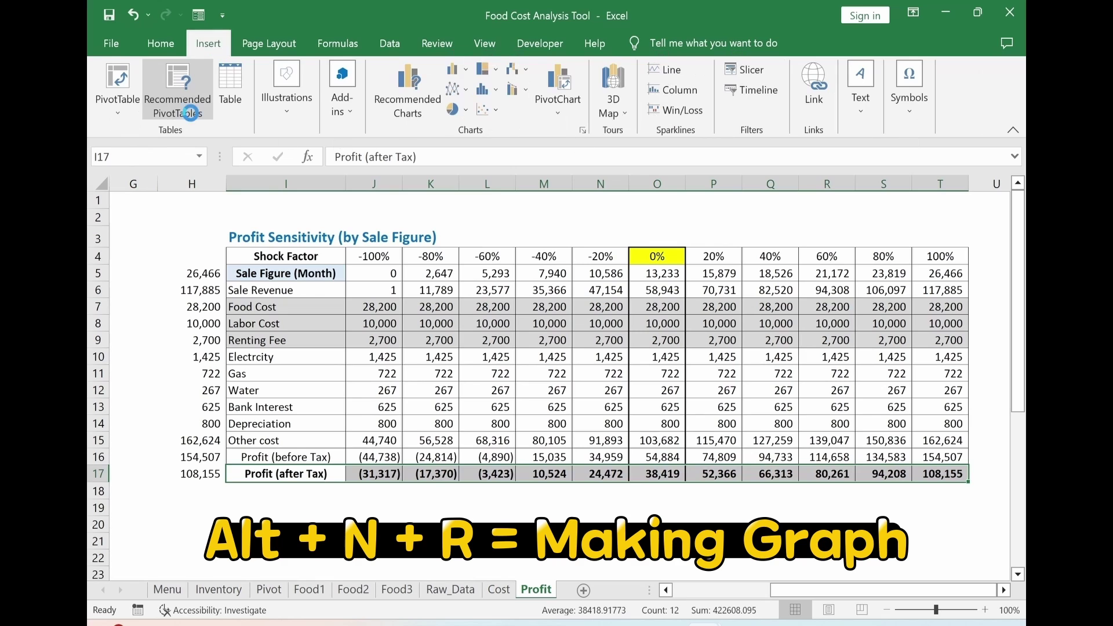
{"action": "key", "text": "r"}
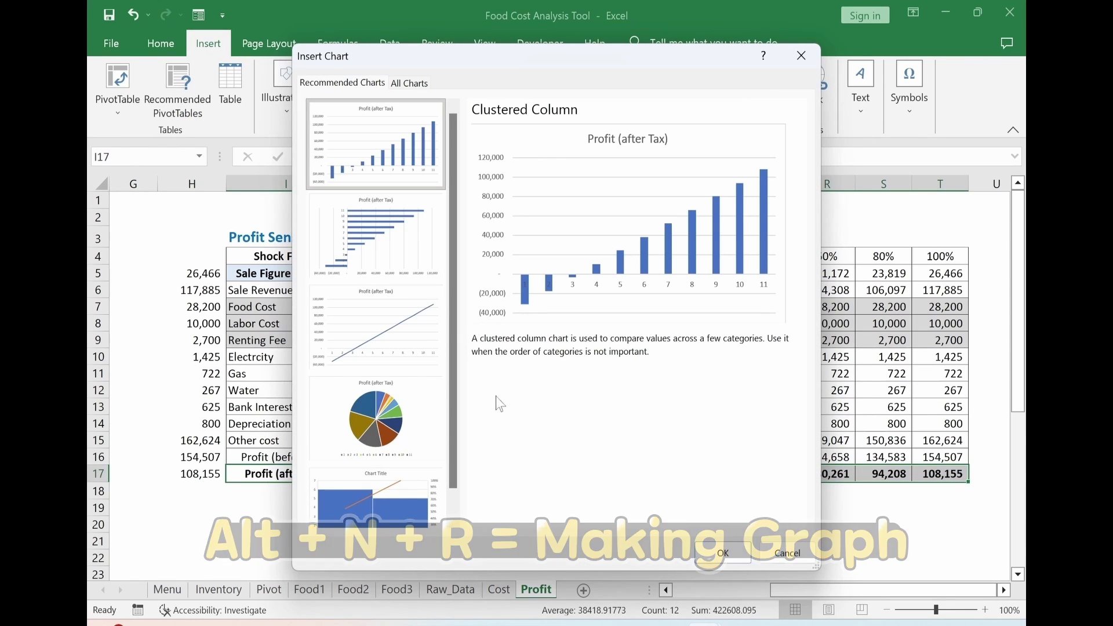
{"action": "left_click", "coordinate": [717, 554]}
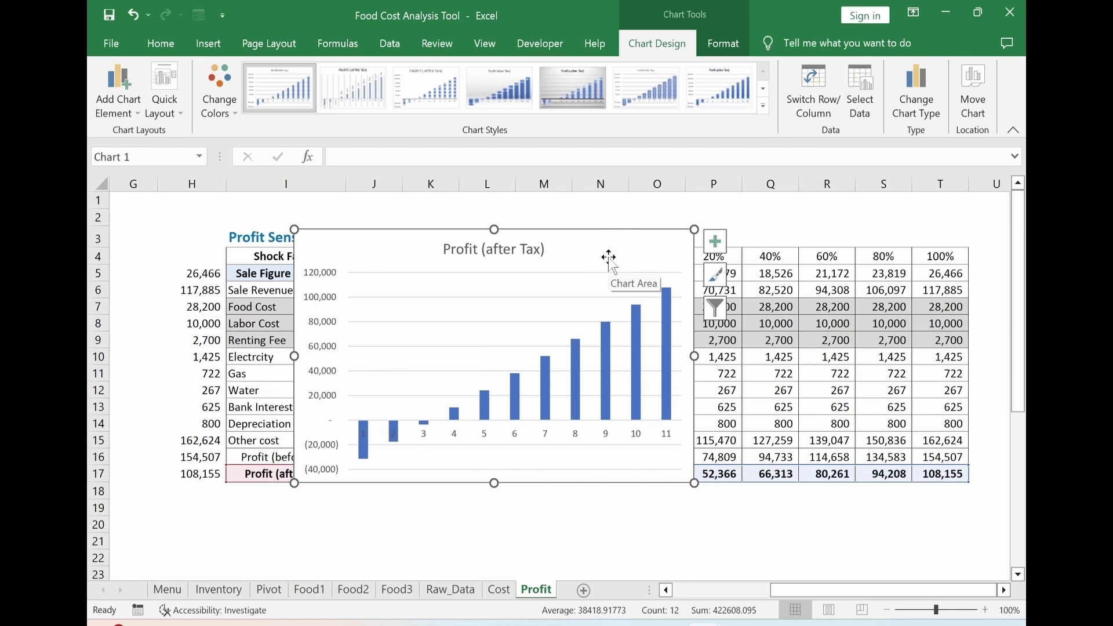
Set the chart's horizontal axis labels to the shock factor percentages in J4:T4.
{"action": "right_click", "coordinate": [584, 259]}
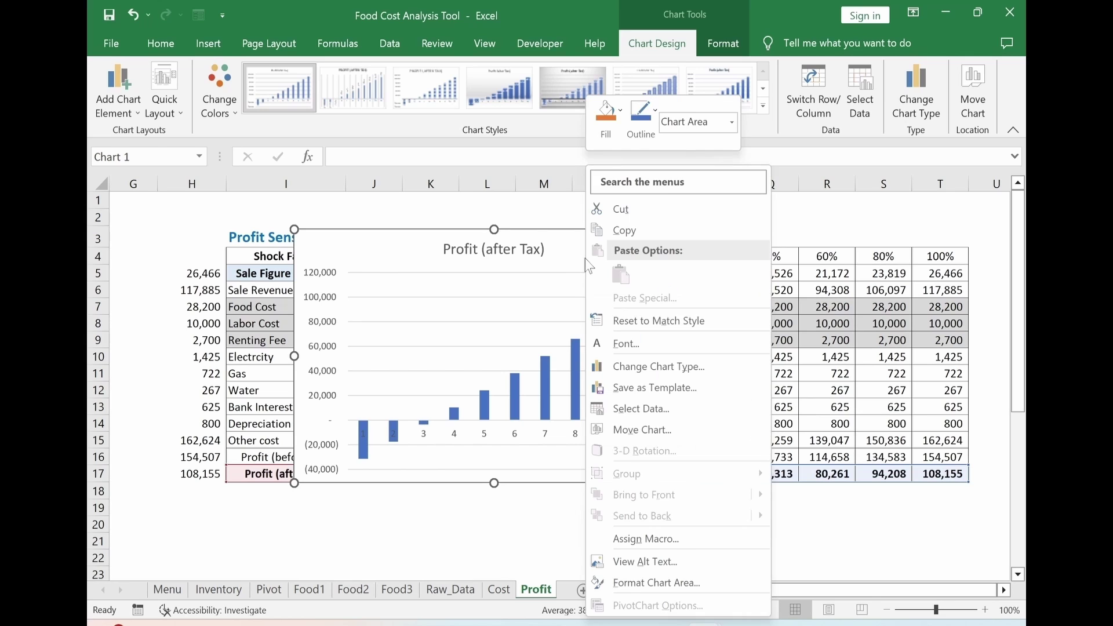
{"action": "left_click", "coordinate": [630, 409]}
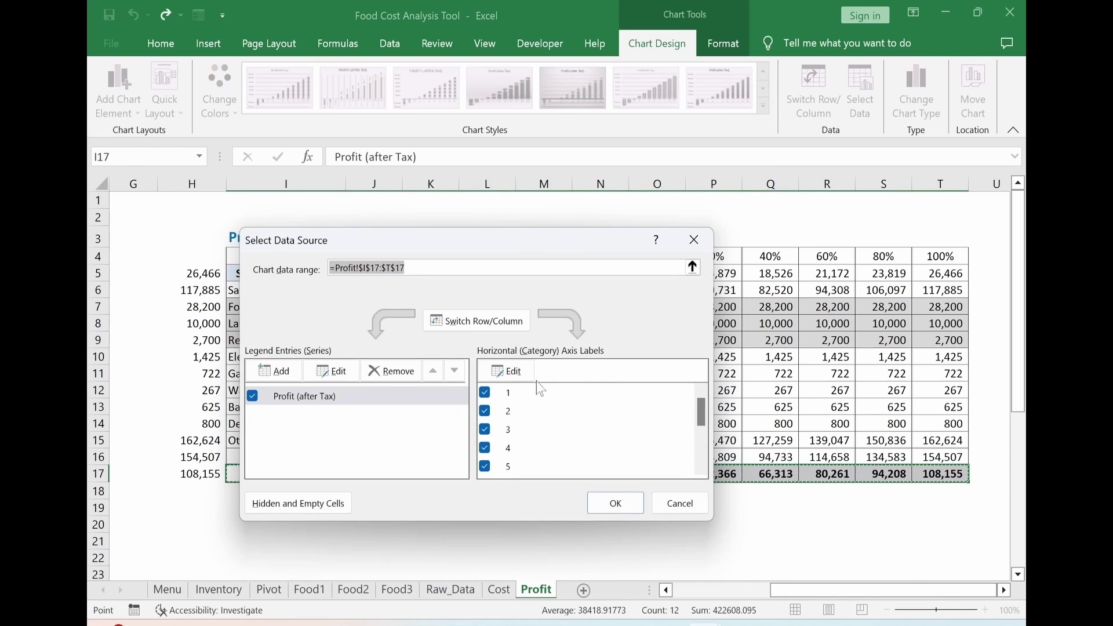
{"action": "left_click", "coordinate": [508, 371]}
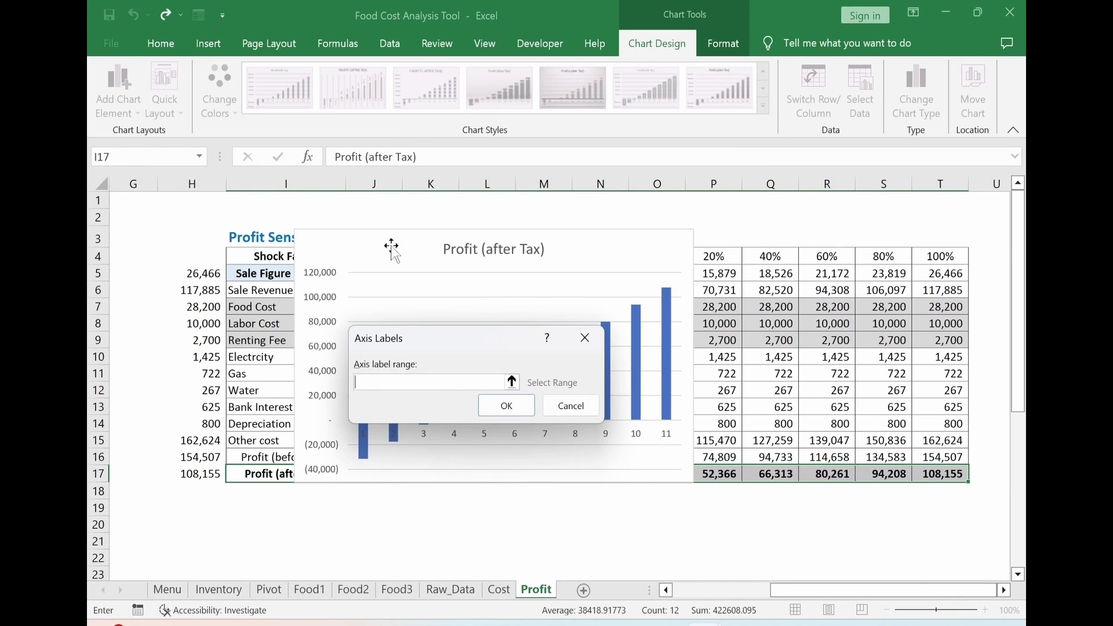
{"action": "left_click_drag", "start_coordinate": [371, 256], "coordinate": [945, 255]}
{"action": "left_click", "coordinate": [550, 542]}
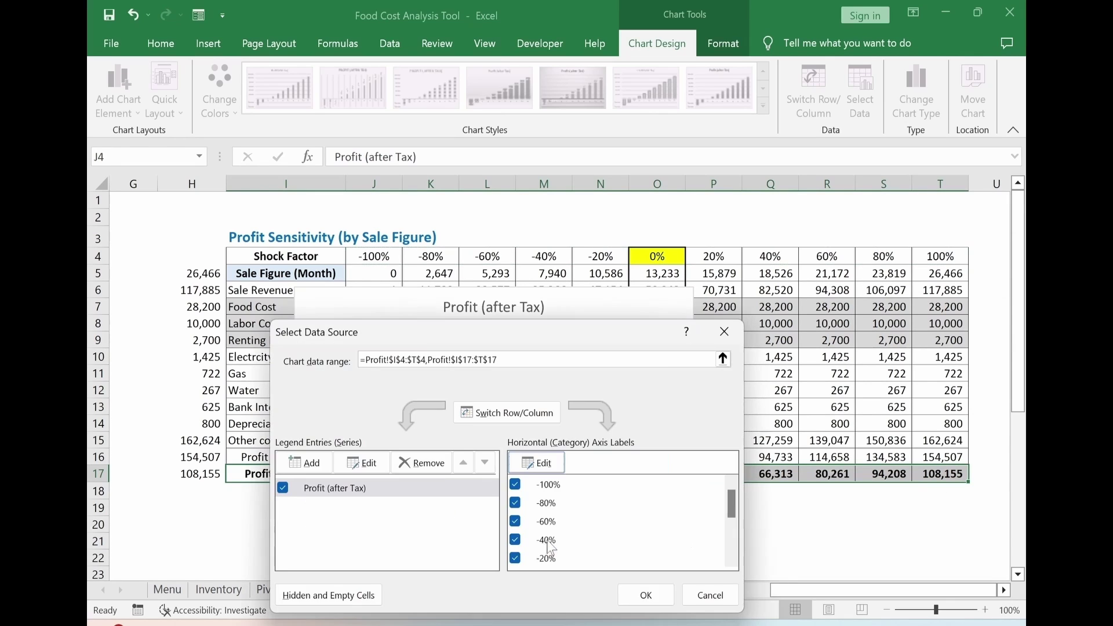
{"action": "key", "text": "Return"}
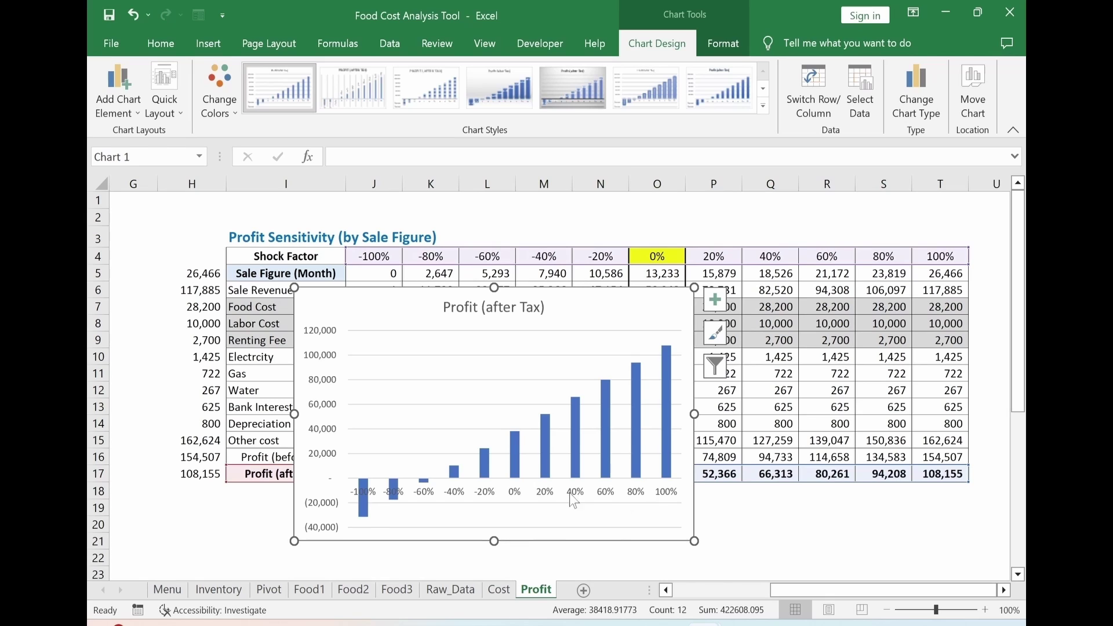
{"action": "left_click", "coordinate": [545, 497]}
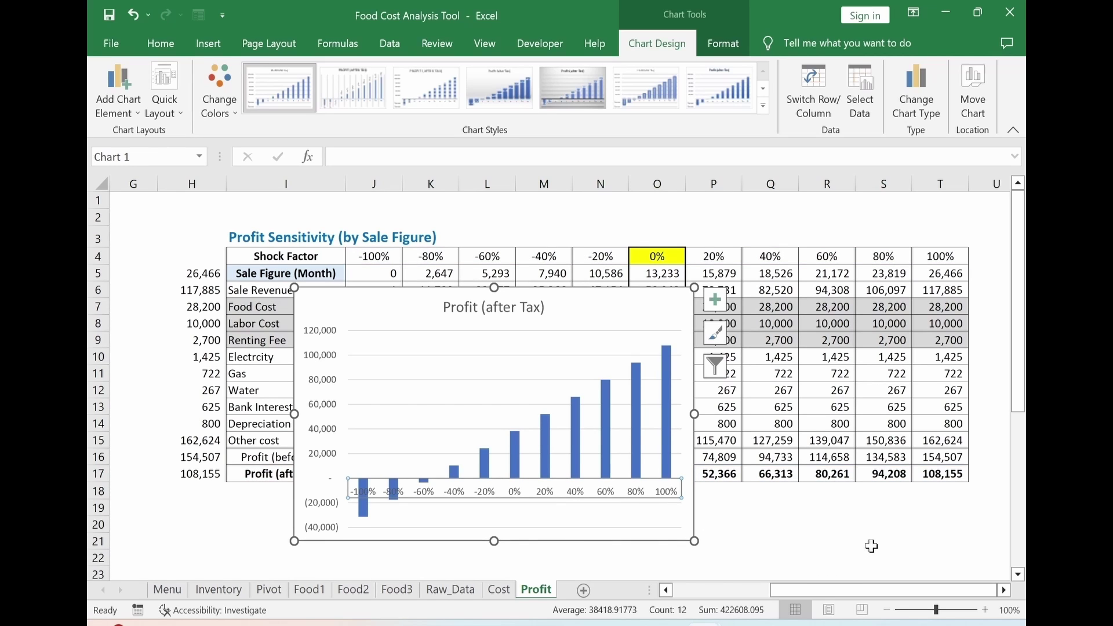
{"action": "left_click", "coordinate": [739, 536]}
Remove the gridlines from the Profit (after Tax) chart.
{"action": "left_click", "coordinate": [636, 313]}
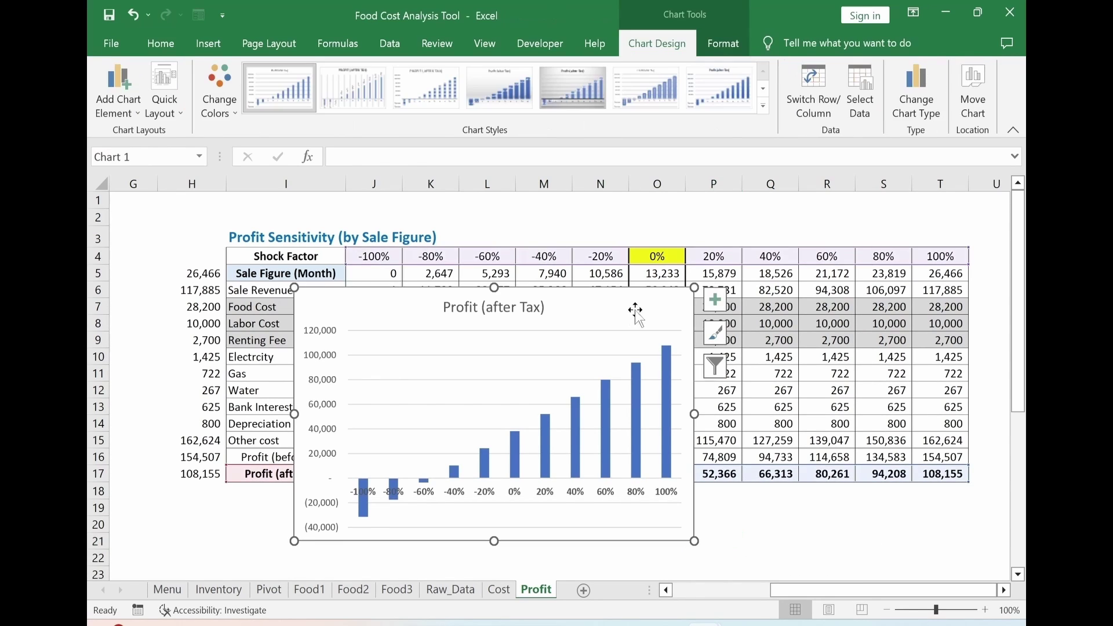
{"action": "left_click", "coordinate": [715, 300]}
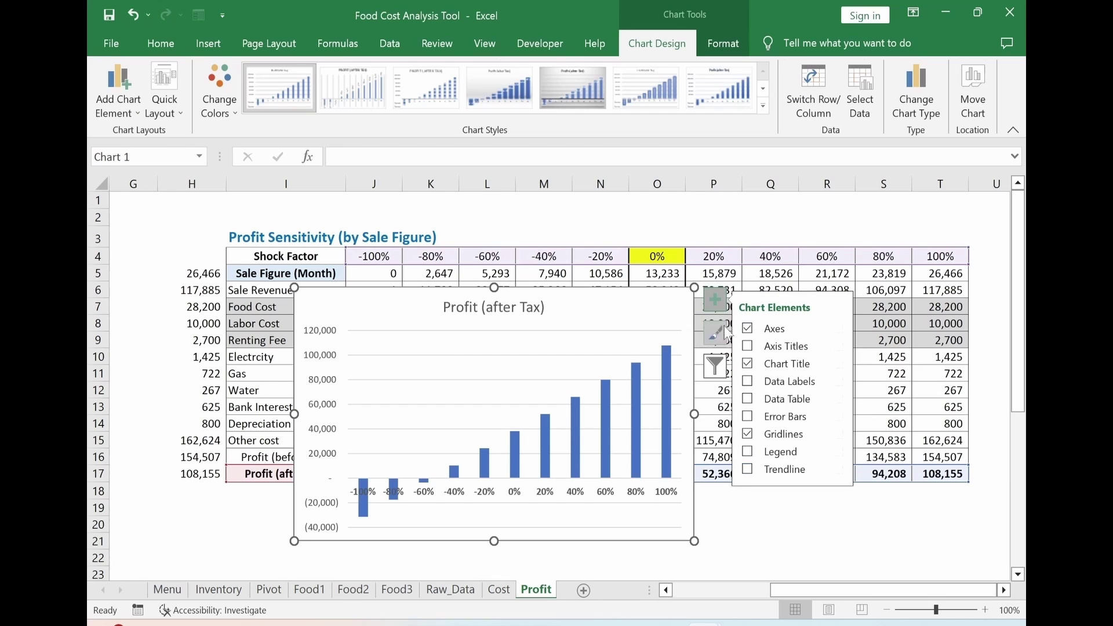
{"action": "left_click", "coordinate": [748, 434]}
{"action": "left_click", "coordinate": [818, 542]}
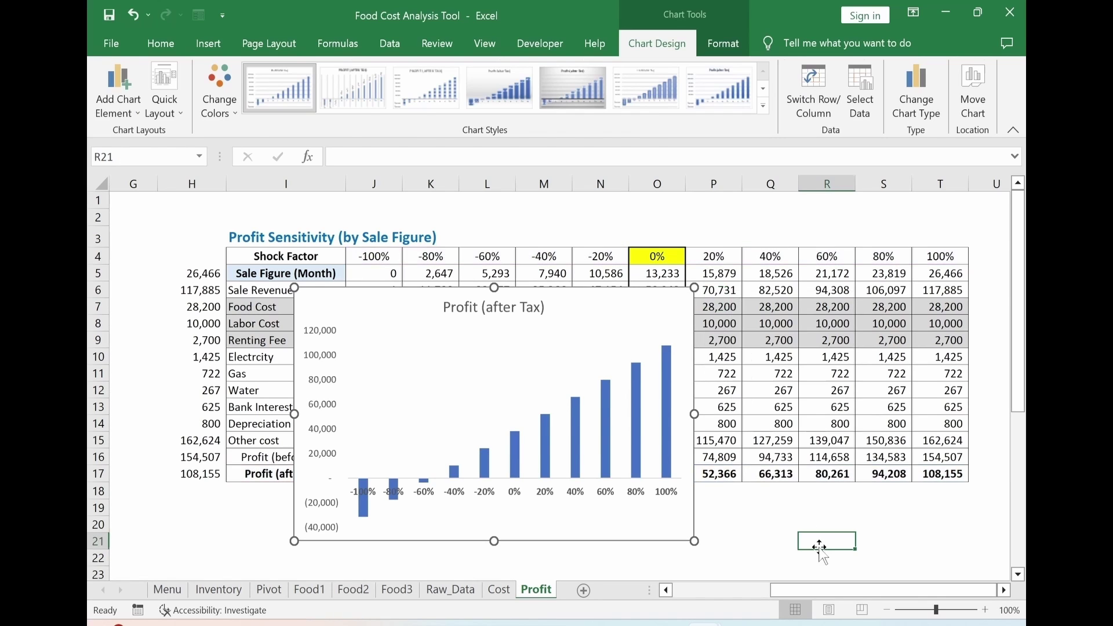
Set the label position of the chart's horizontal axis to Low.
{"action": "left_click", "coordinate": [489, 500]}
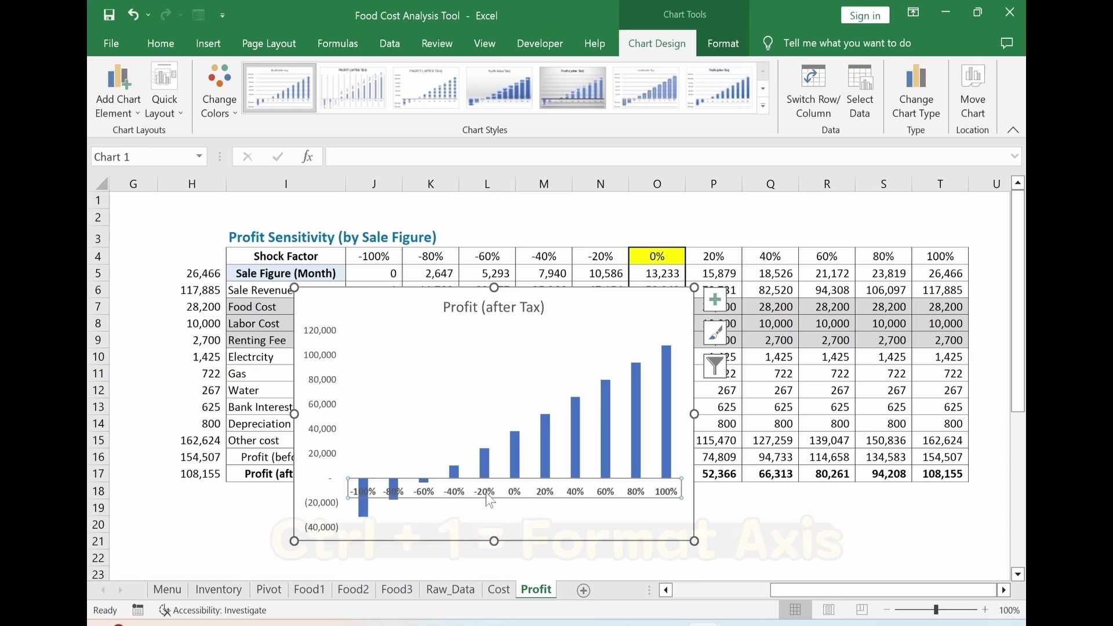
{"action": "key", "text": "ctrl+1"}
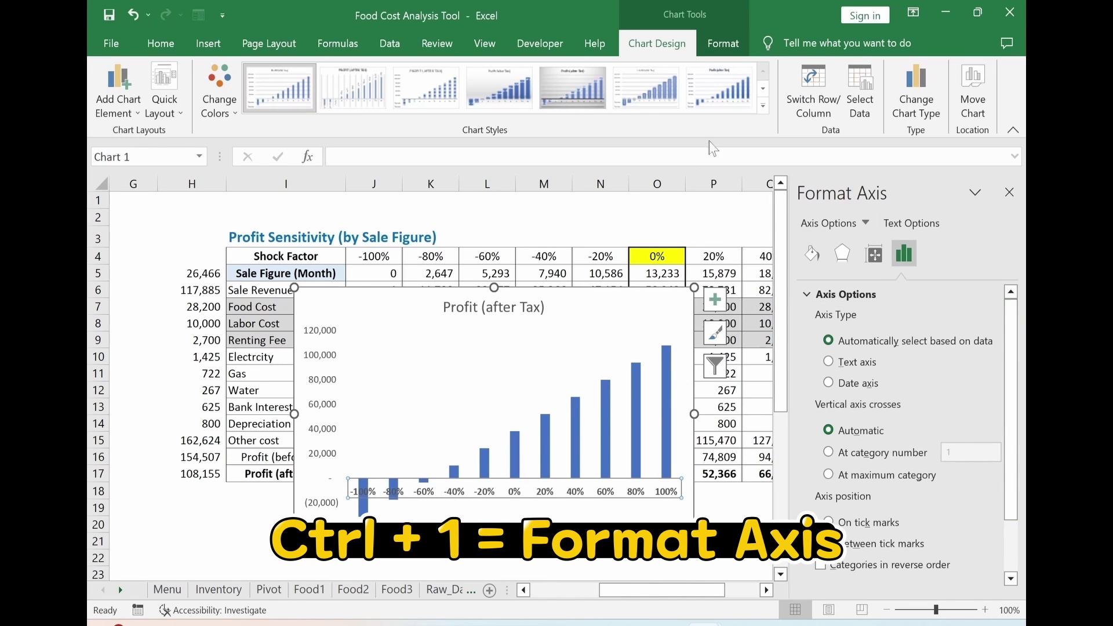
{"action": "scroll", "coordinate": [1015, 394], "scroll_direction": "down", "scroll_amount": 3}
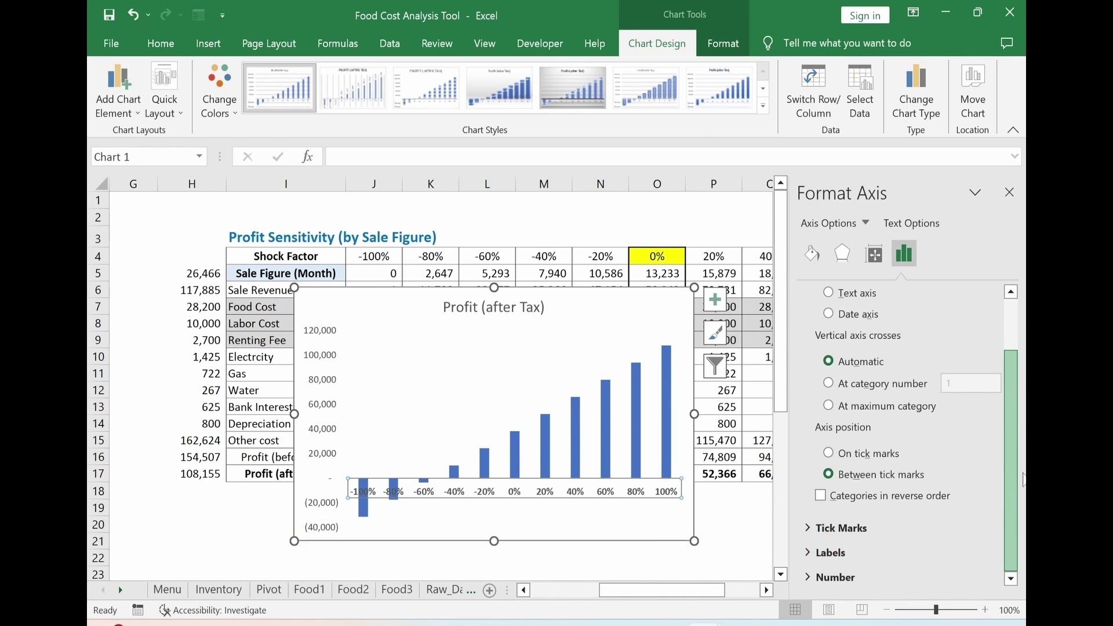
{"action": "left_click", "coordinate": [807, 551]}
{"action": "scroll", "coordinate": [1013, 550], "scroll_direction": "down", "scroll_amount": 2}
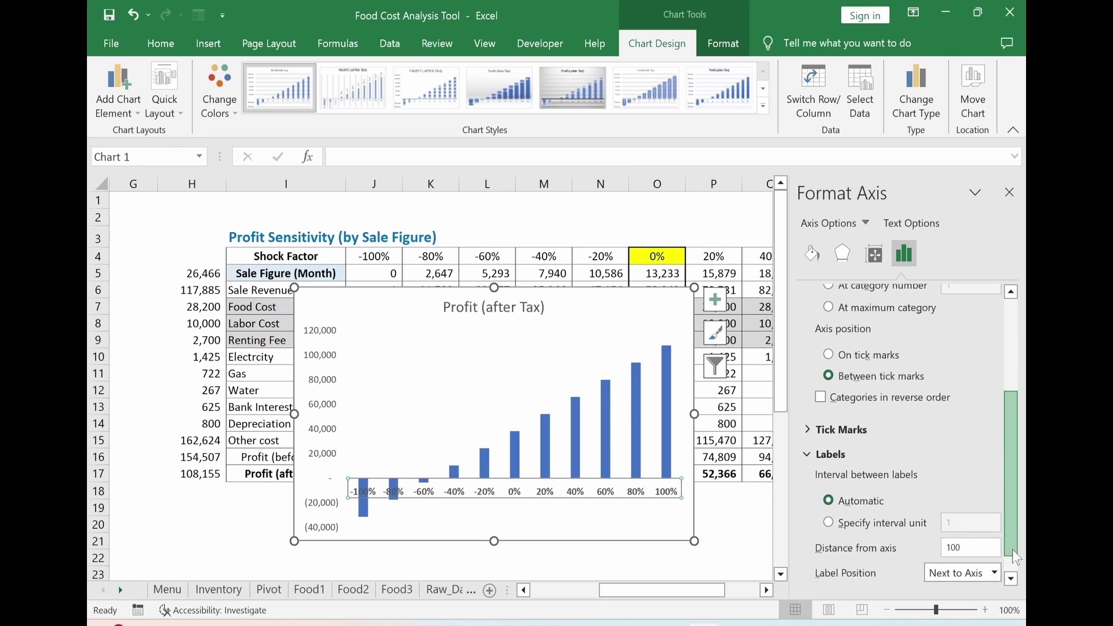
{"action": "left_click_drag", "start_coordinate": [1016, 563], "coordinate": [1016, 579]}
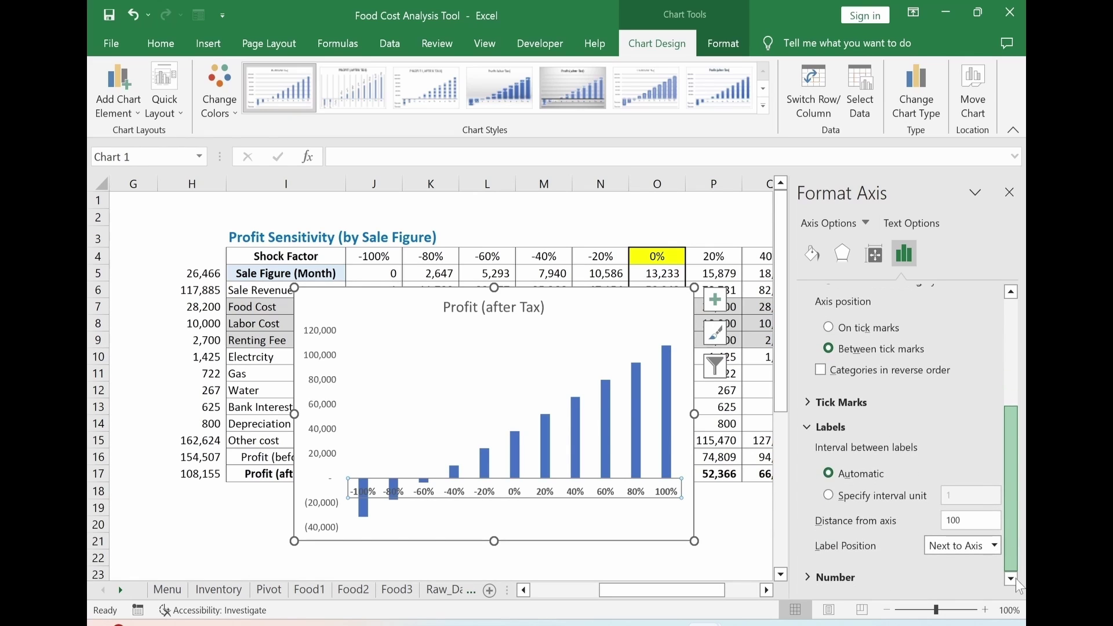
{"action": "left_click", "coordinate": [995, 547]}
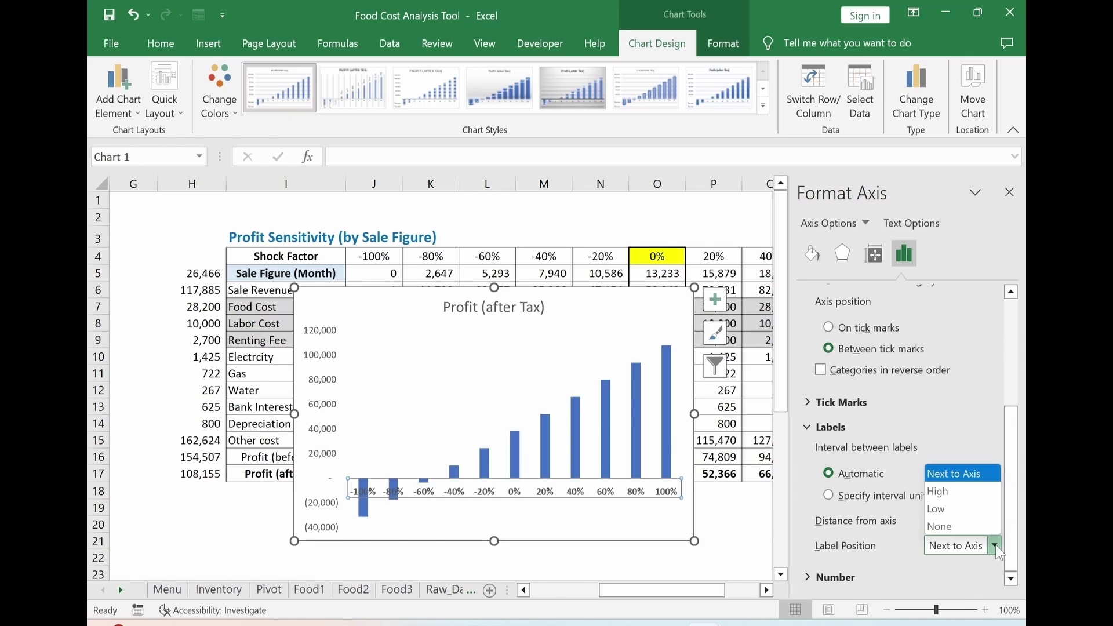
{"action": "left_click", "coordinate": [938, 512]}
{"action": "left_click", "coordinate": [754, 540]}
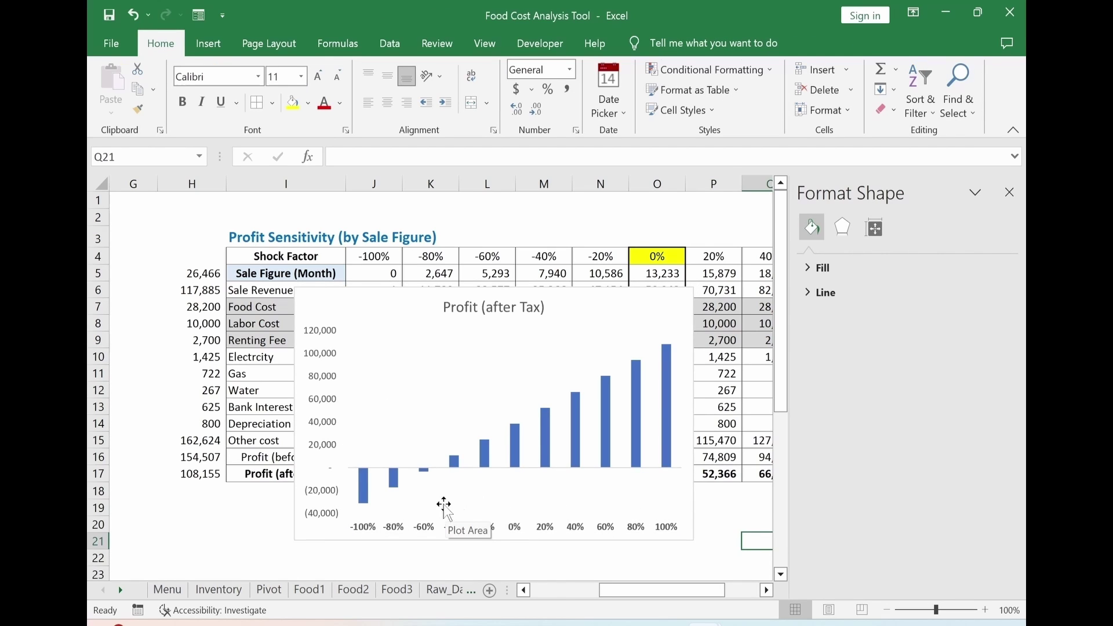
Turn on Invert if negative in the fill settings of the chart's Profit (after Tax) column series.
{"action": "left_click", "coordinate": [368, 502]}
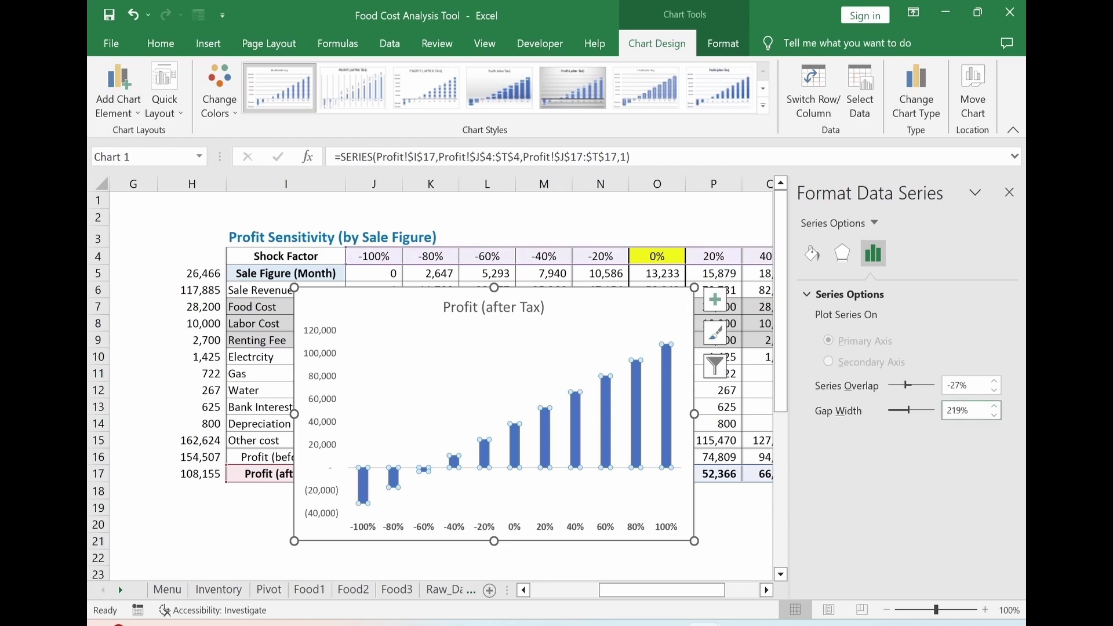
{"action": "left_click", "coordinate": [811, 252]}
{"action": "left_click", "coordinate": [805, 295]}
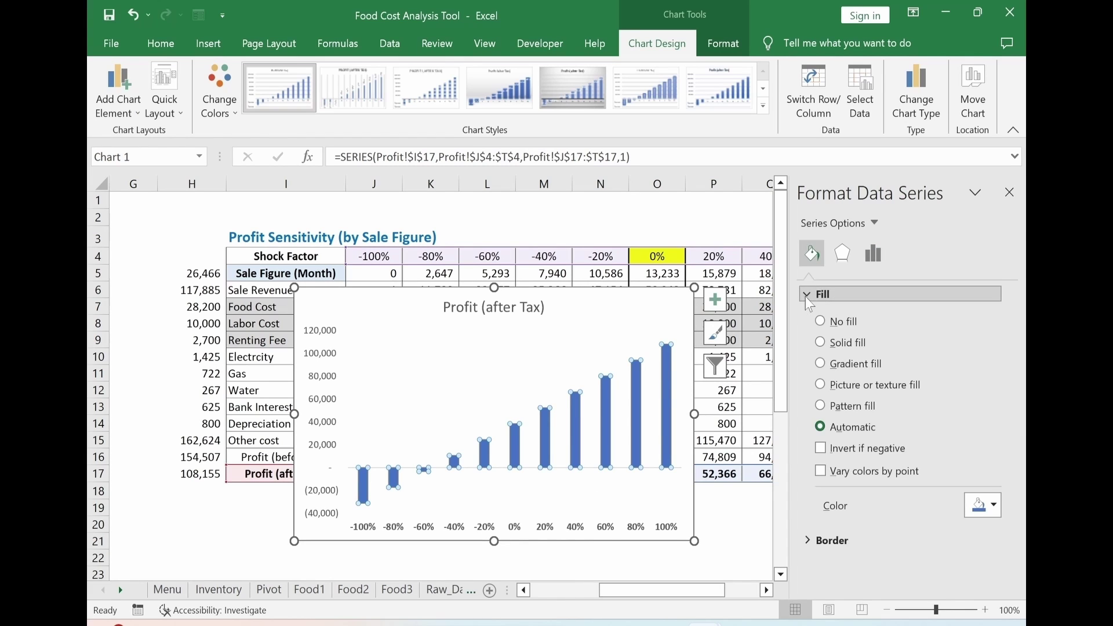
{"action": "left_click", "coordinate": [820, 449]}
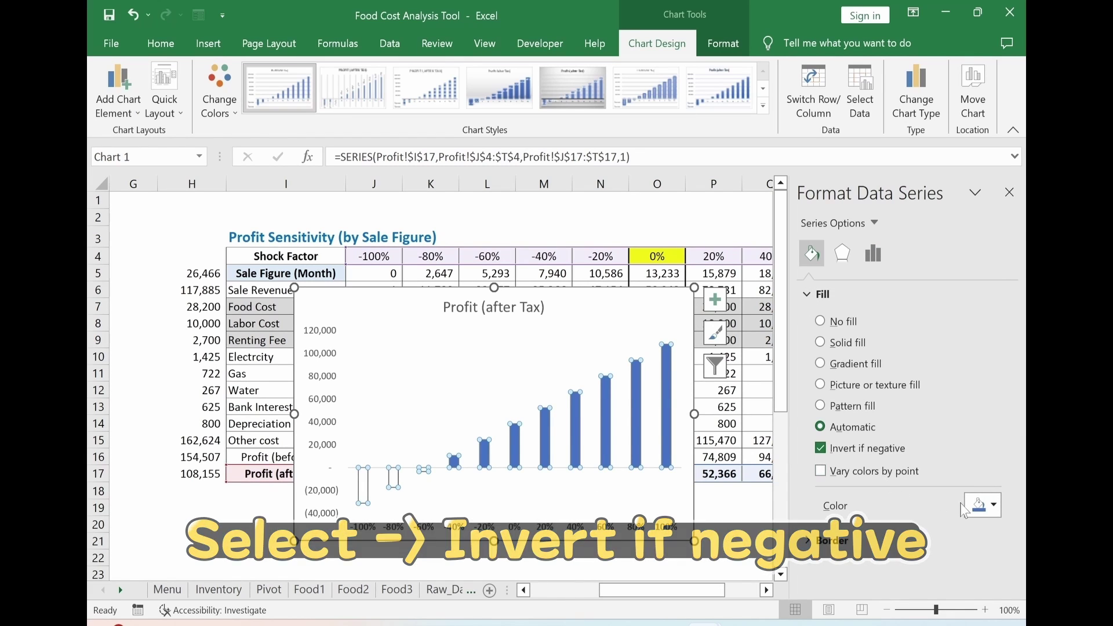
Apply a solid fill to the Profit (after Tax) series with blue for positive values and red for negative values.
{"action": "left_click", "coordinate": [820, 342]}
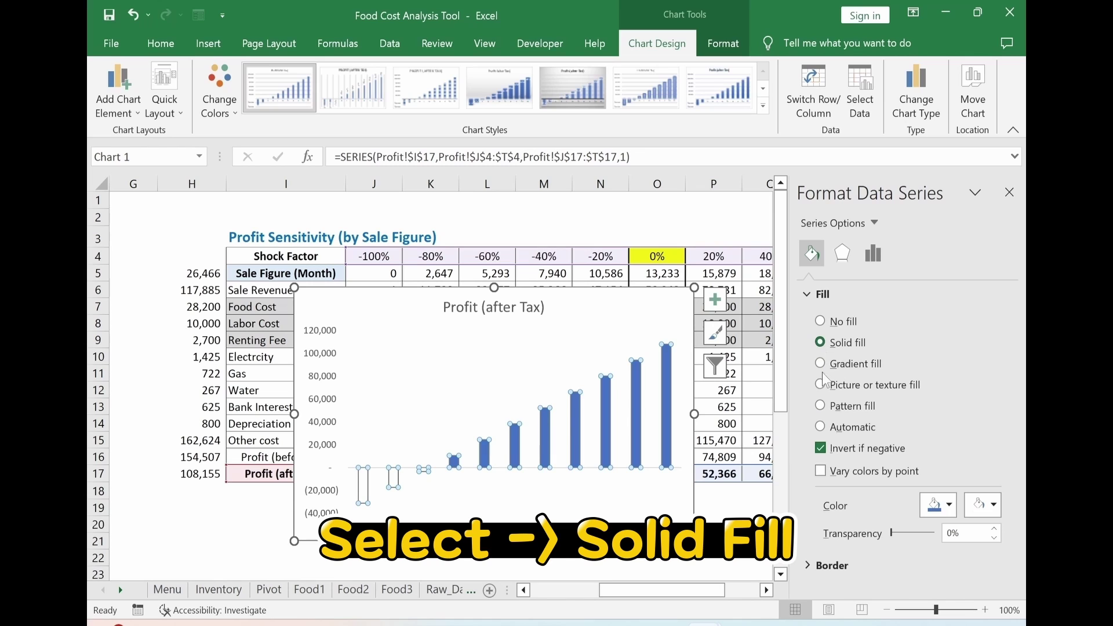
{"action": "left_click", "coordinate": [950, 505]}
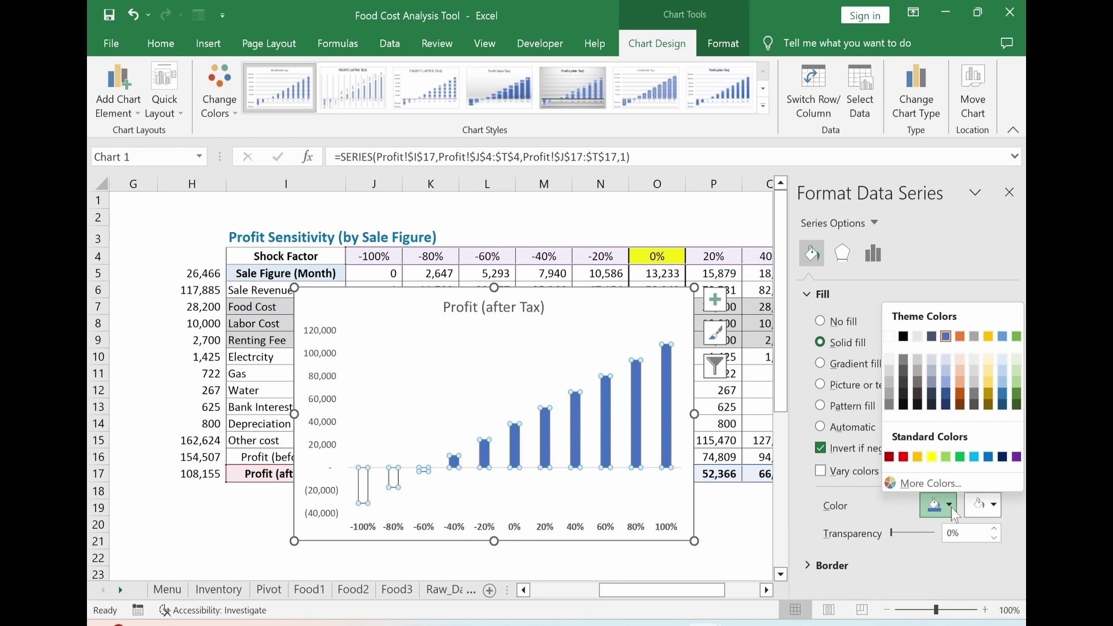
{"action": "left_click", "coordinate": [988, 457]}
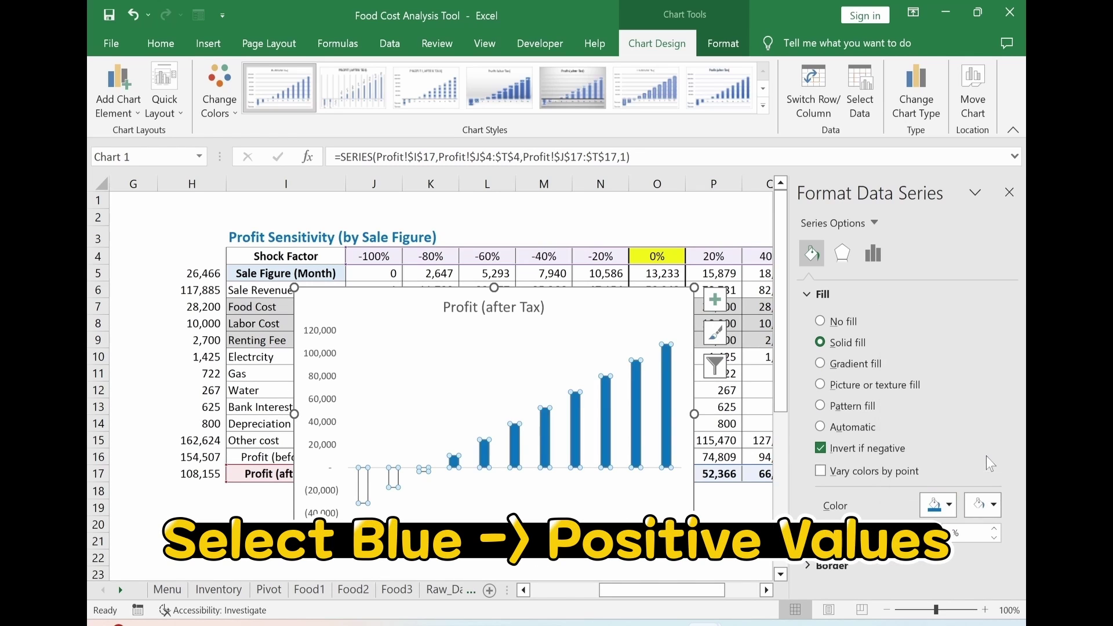
{"action": "left_click", "coordinate": [993, 505]}
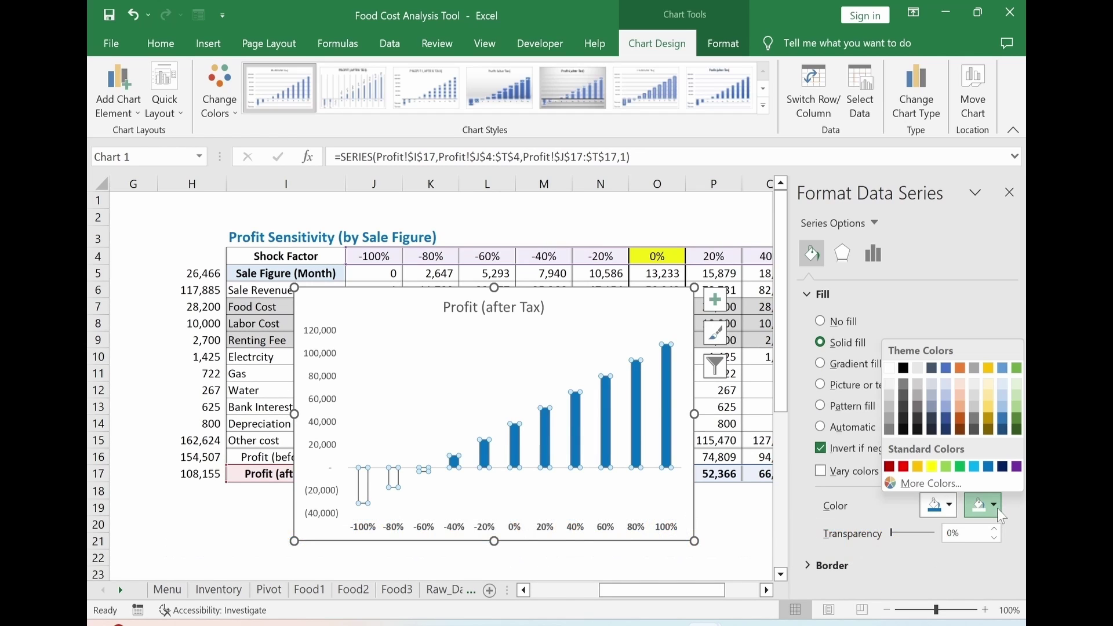
{"action": "left_click", "coordinate": [904, 467]}
{"action": "left_click", "coordinate": [1009, 195]}
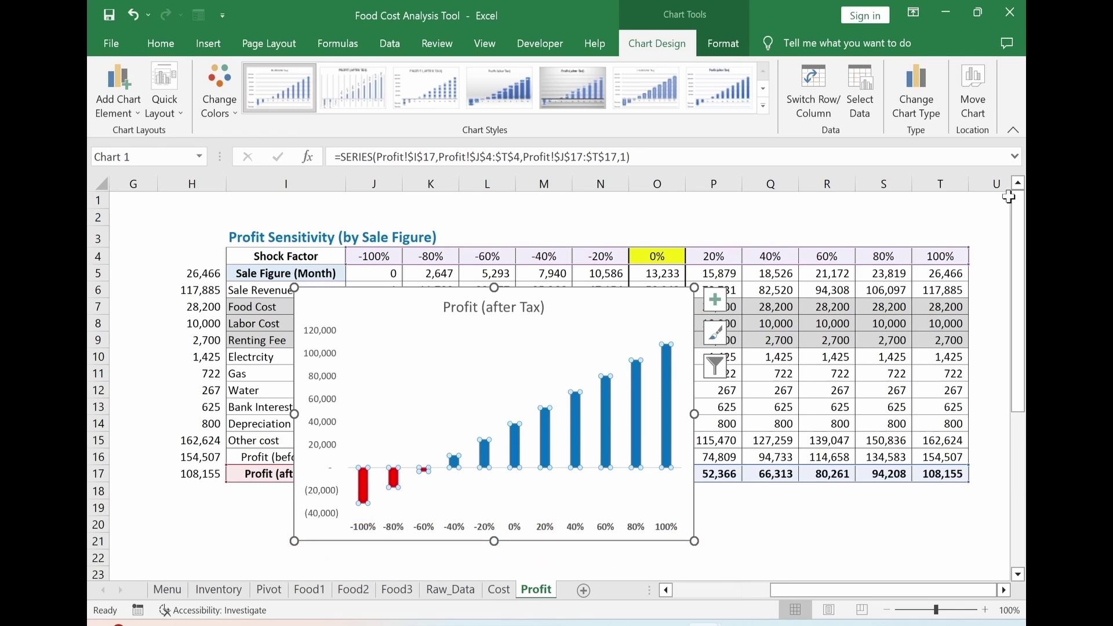
{"action": "left_click", "coordinate": [832, 522]}
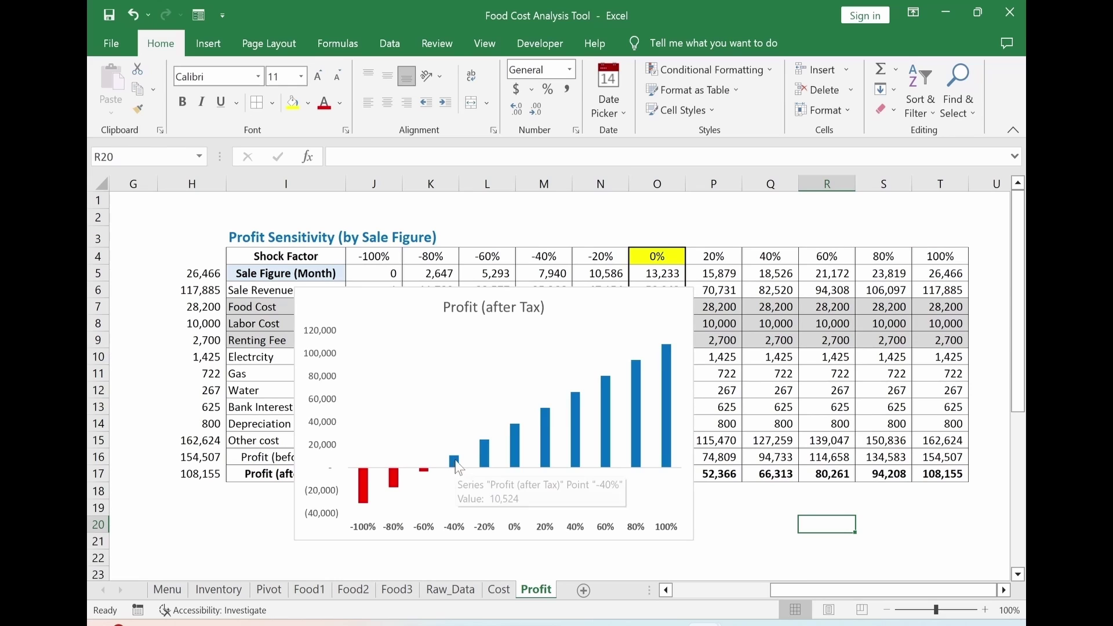
Add a linear trendline to the Profit (after Tax) series.
{"action": "left_click", "coordinate": [456, 462]}
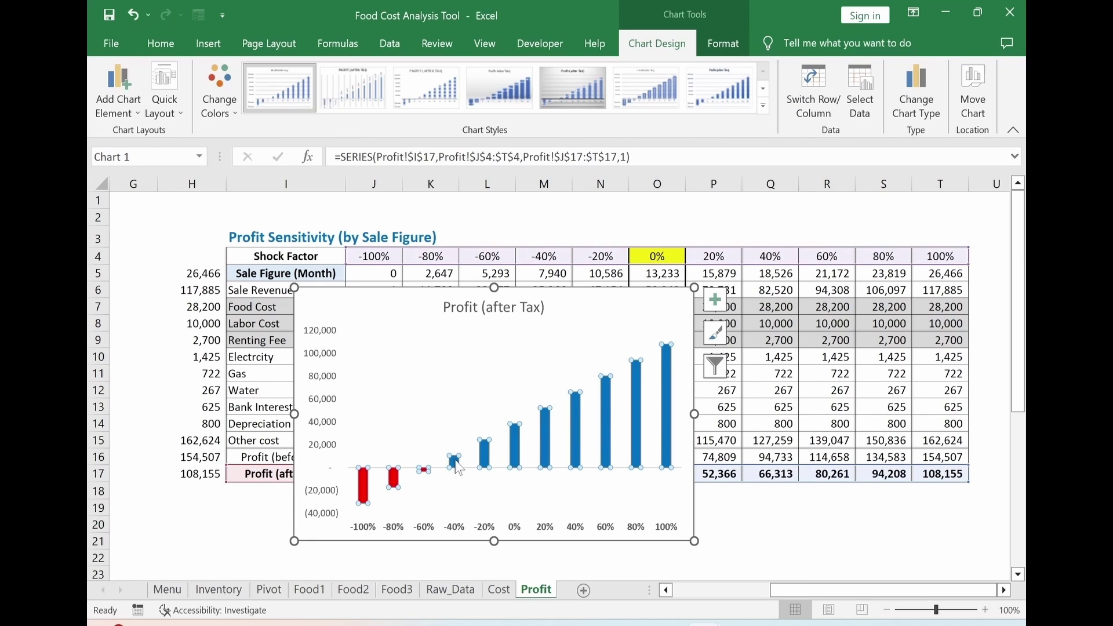
{"action": "right_click", "coordinate": [458, 468]}
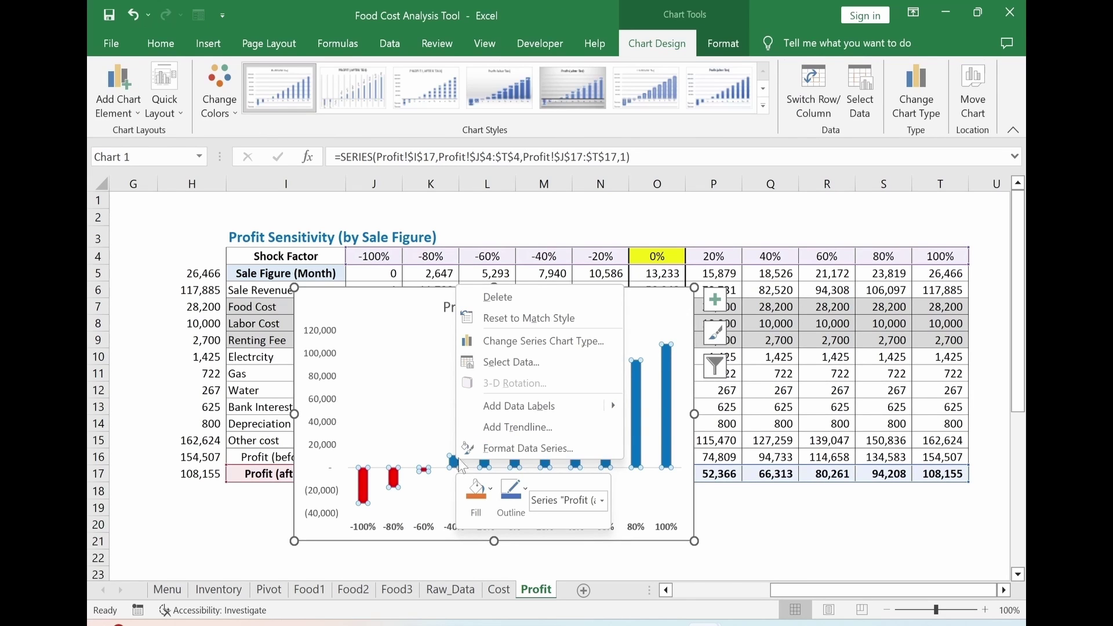
{"action": "left_click", "coordinate": [499, 435]}
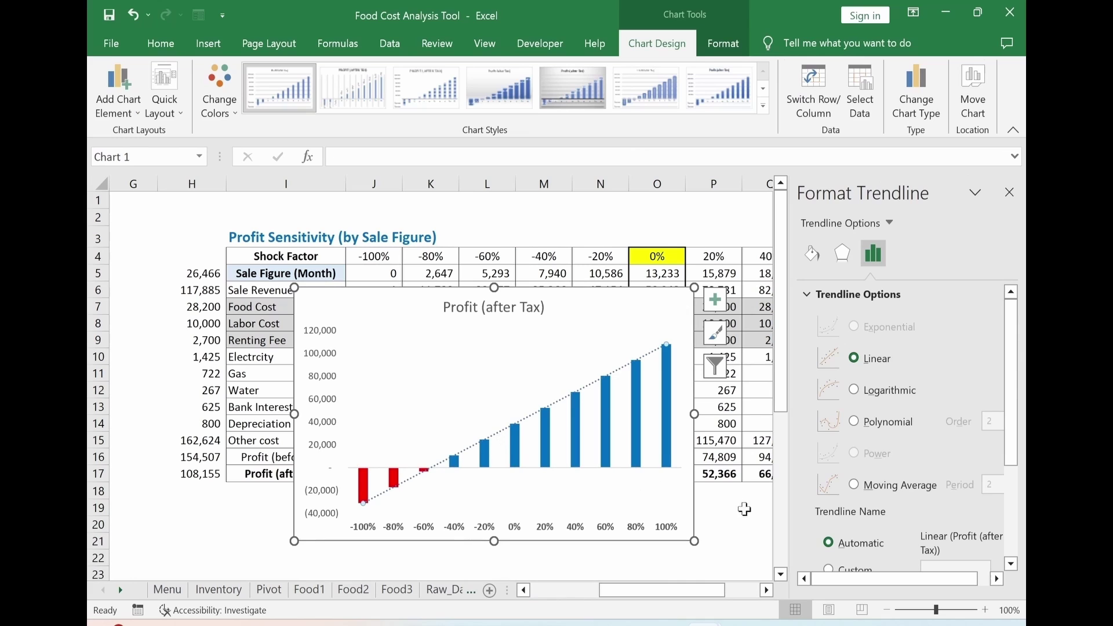
{"action": "left_click", "coordinate": [736, 529]}
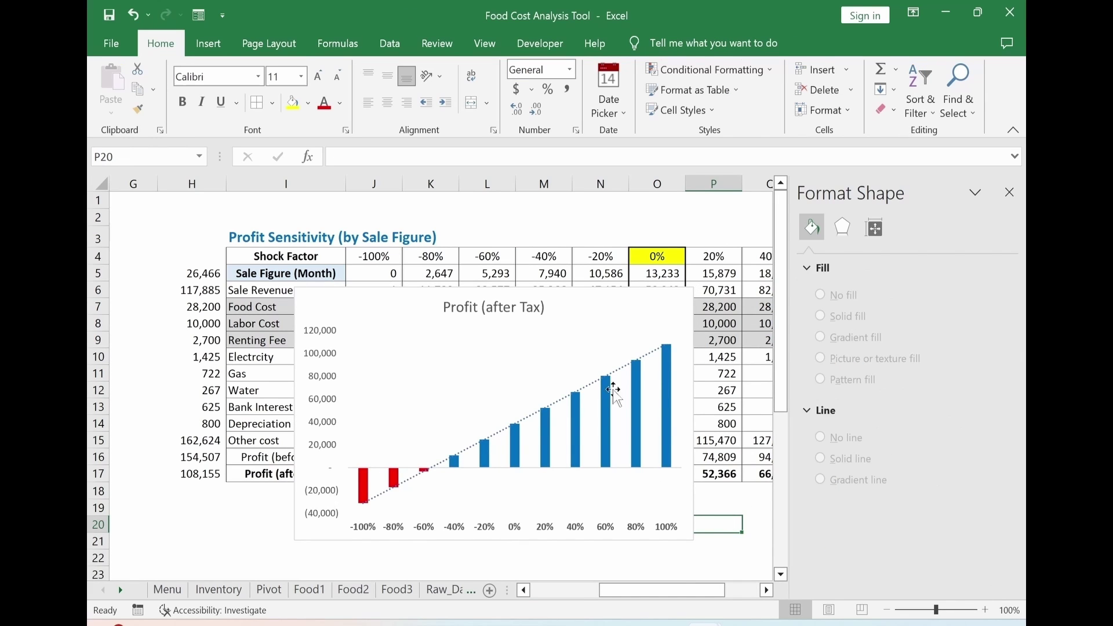
{"action": "left_click", "coordinate": [1009, 194]}
{"action": "left_click", "coordinate": [770, 541]}
Move the Profit (after Tax) chart so that it starts at about cell J5.
{"action": "left_click", "coordinate": [604, 307]}
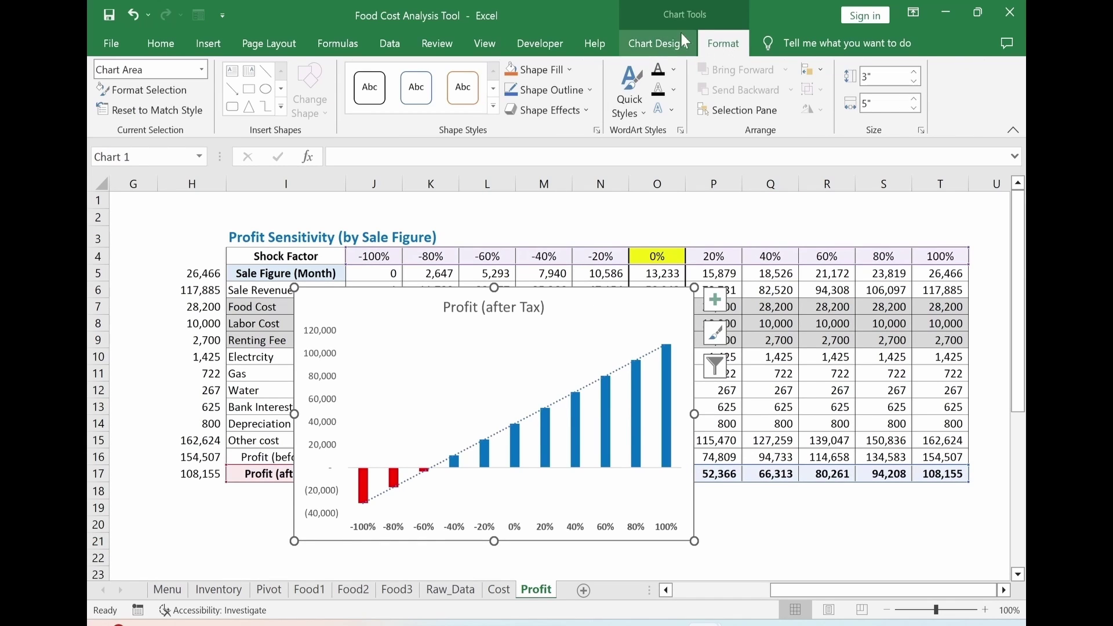
{"action": "left_click", "coordinate": [540, 98]}
{"action": "left_click", "coordinate": [565, 266]}
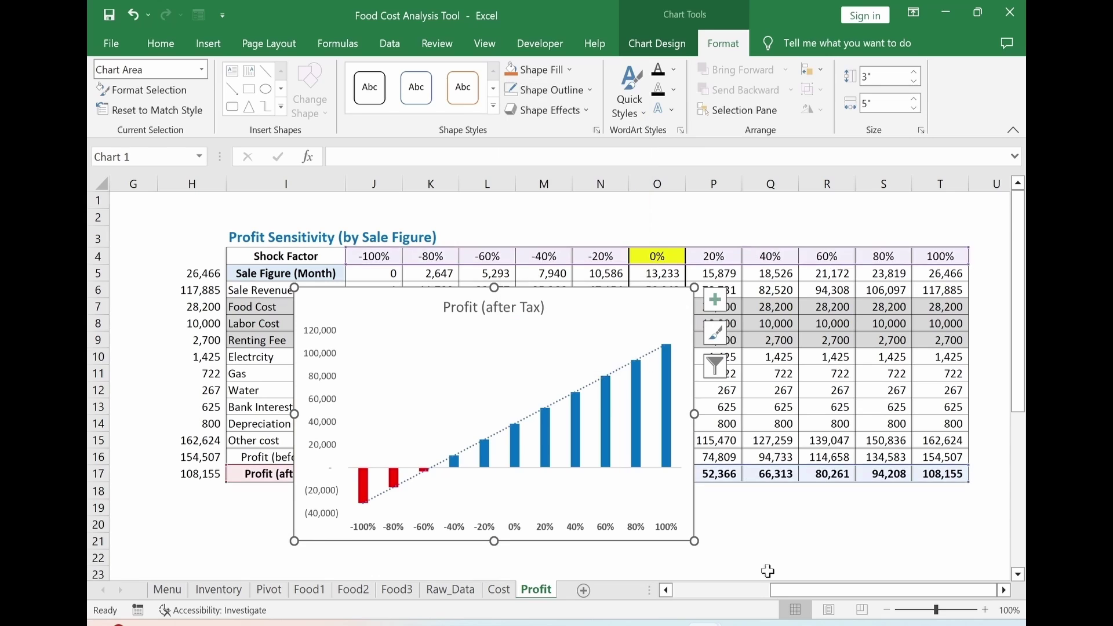
{"action": "left_click_drag", "start_coordinate": [653, 301], "coordinate": [723, 278]}
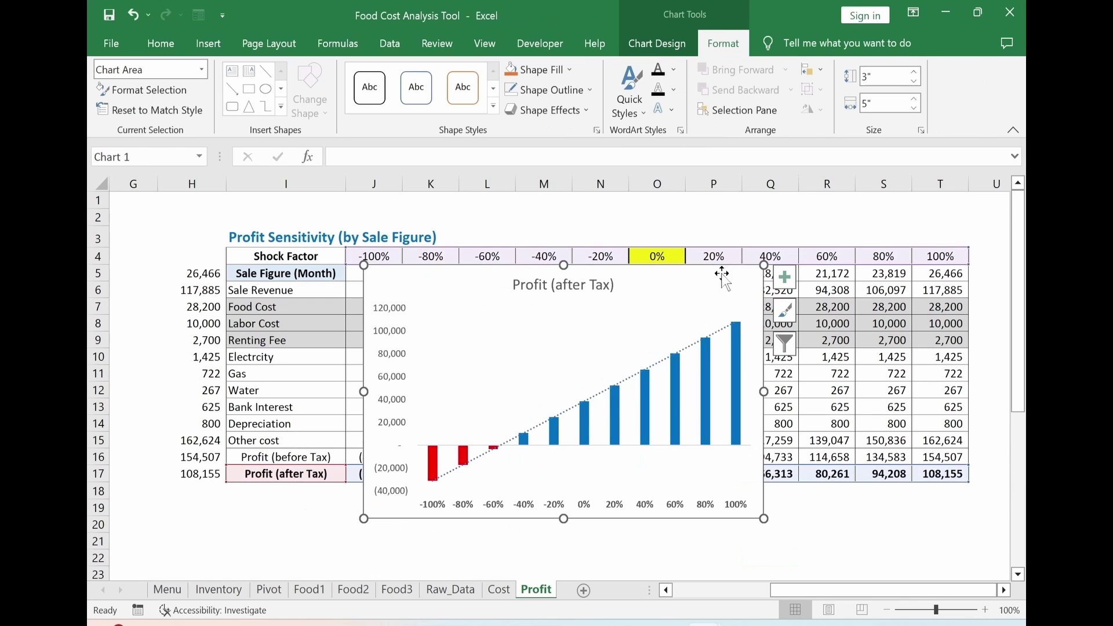
Add axis titles to the chart, naming the vertical axis Sale Figure and the horizontal axis Shock Factor.
{"action": "left_click", "coordinate": [785, 279]}
{"action": "left_click", "coordinate": [817, 326]}
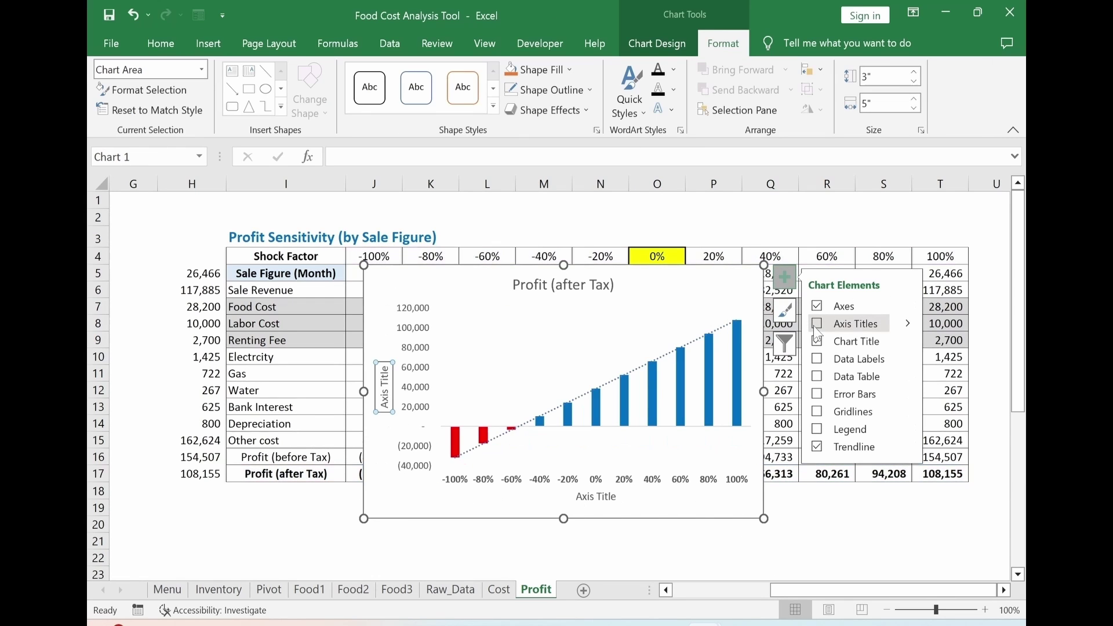
{"action": "left_click", "coordinate": [816, 326]}
{"action": "left_click", "coordinate": [439, 157]}
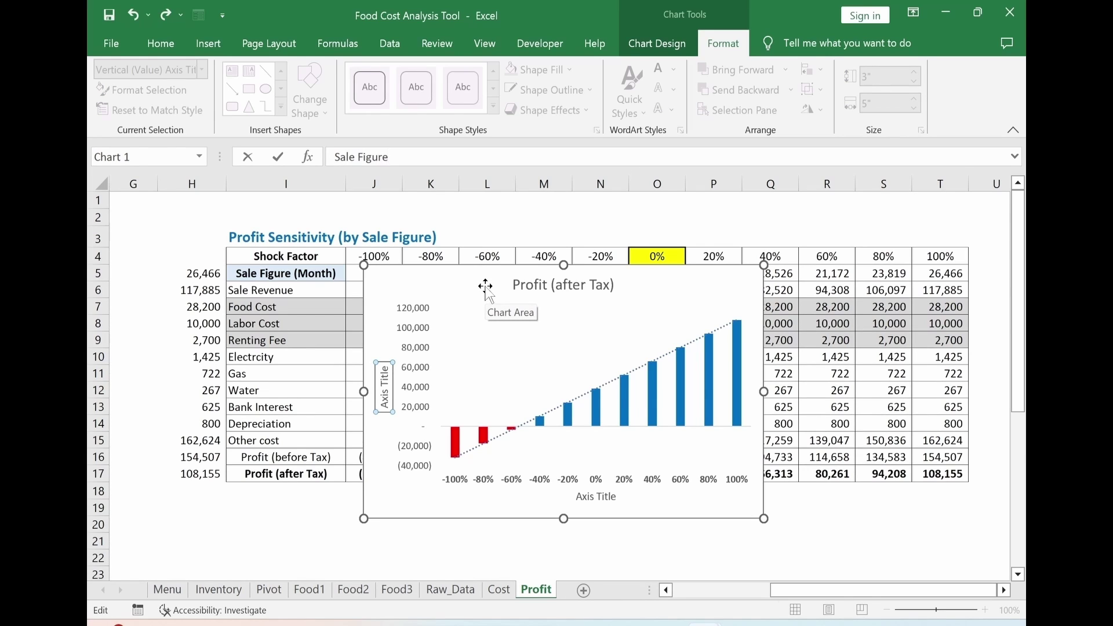
{"action": "left_click", "coordinate": [594, 496]}
{"action": "type", "text": "Shock Factor"}
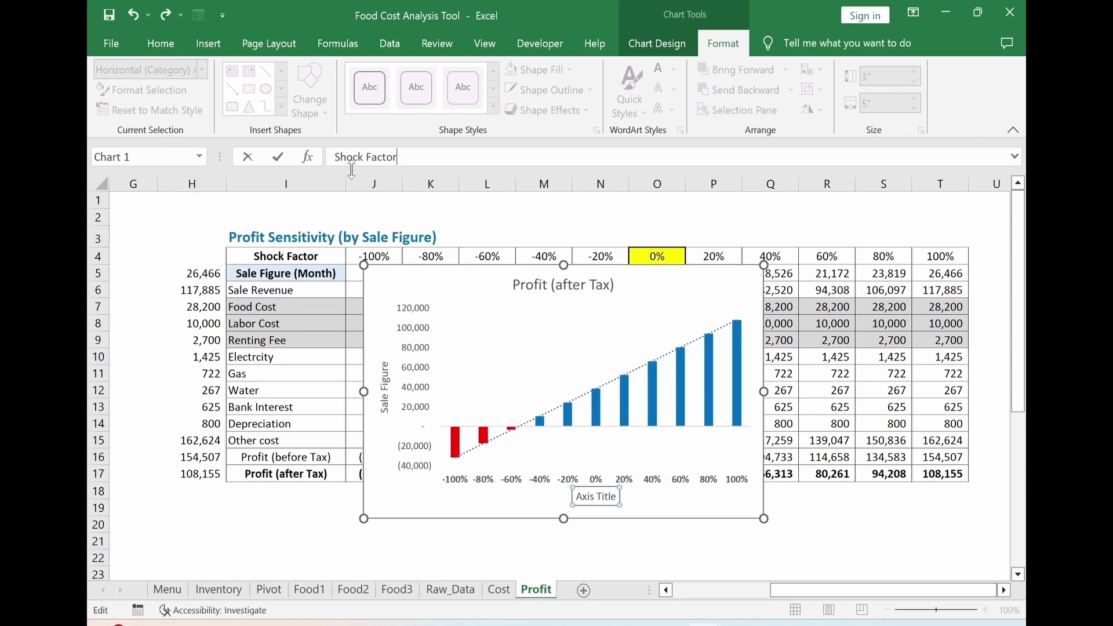
{"action": "left_click", "coordinate": [689, 233]}
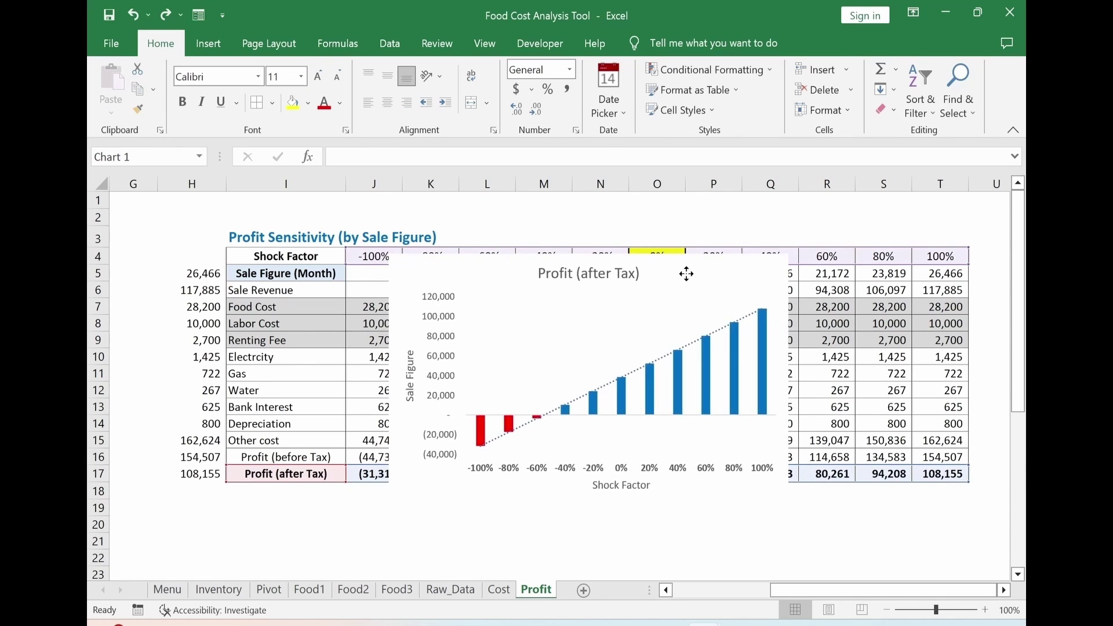
Move the chart below the sensitivity table and paste the Slope and Y intercept header block at H20.
{"action": "left_click", "coordinate": [498, 310]}
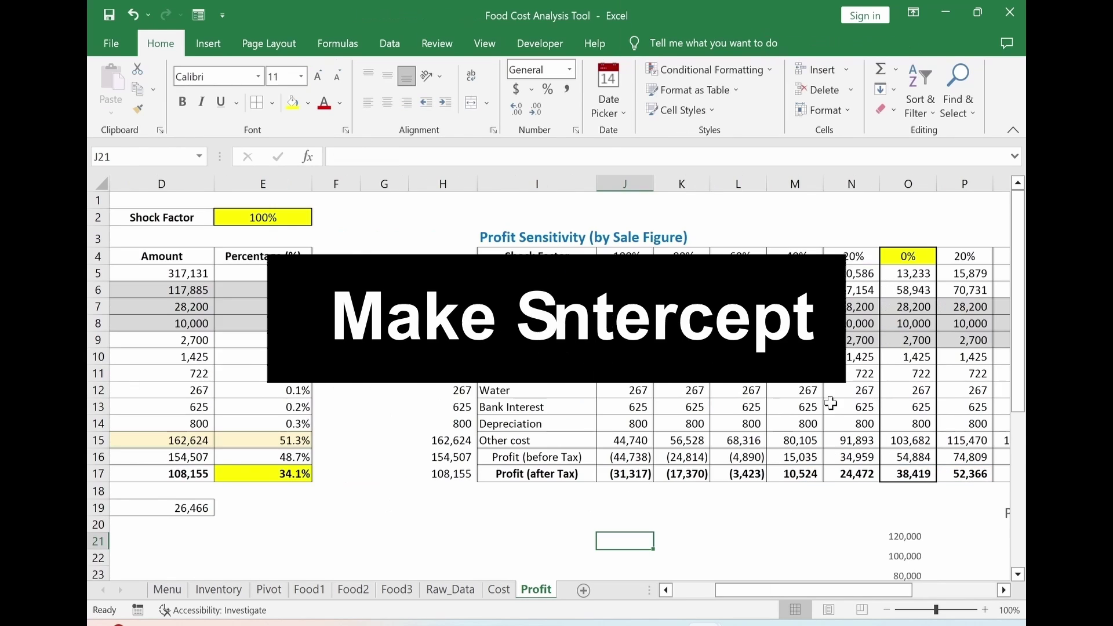
{"action": "scroll", "coordinate": [681, 467], "scroll_direction": "down", "scroll_amount": 1}
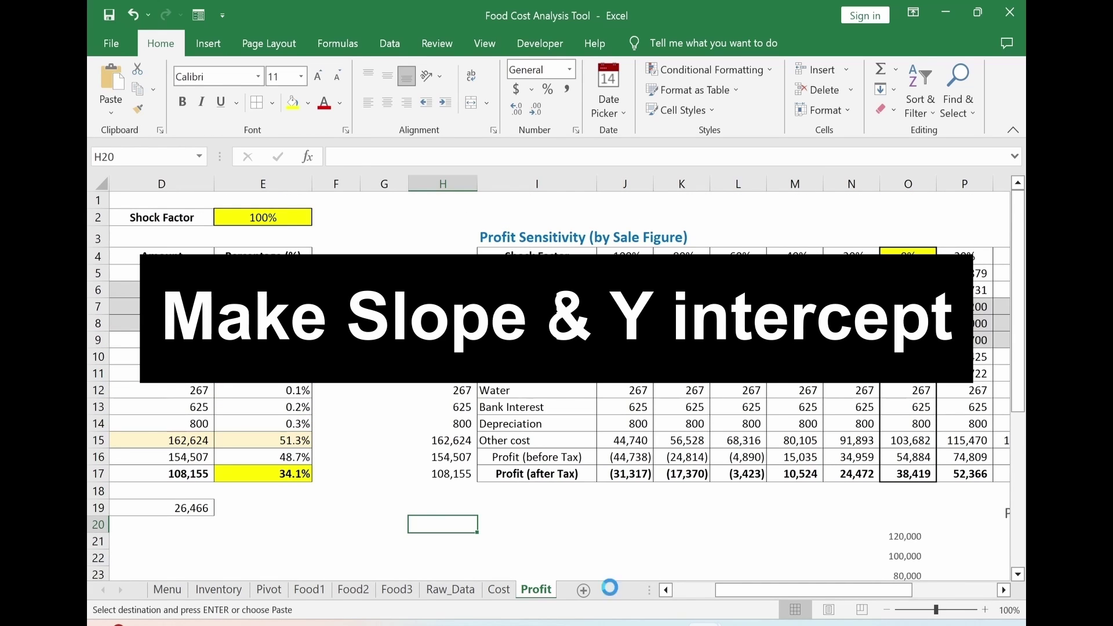
{"action": "key", "text": "Return"}
Calculate the slope in H21 from the 0% and -20% columns with the formula =(O17-N17)/(O5-N5).
{"action": "double_click", "coordinate": [467, 541]}
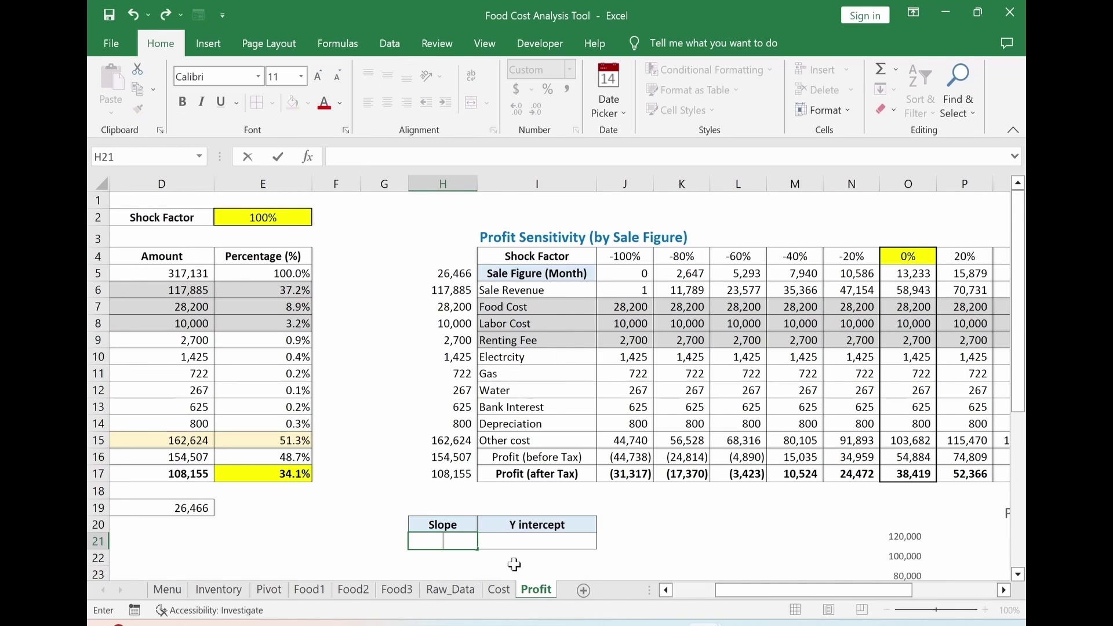
{"action": "type", "text": "=("}
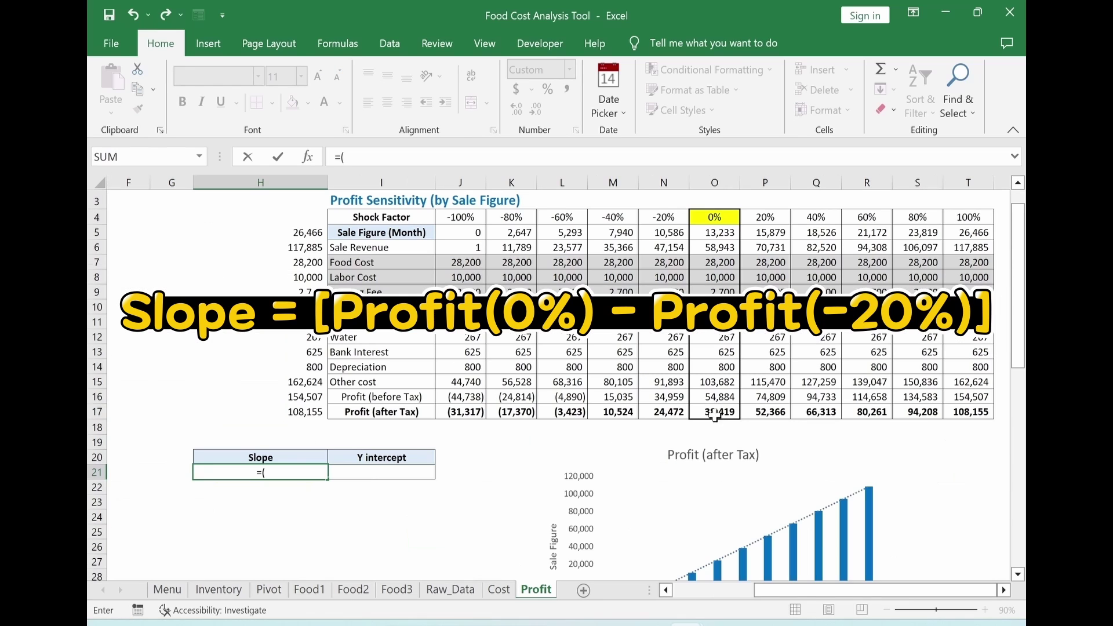
{"action": "left_click", "coordinate": [721, 413]}
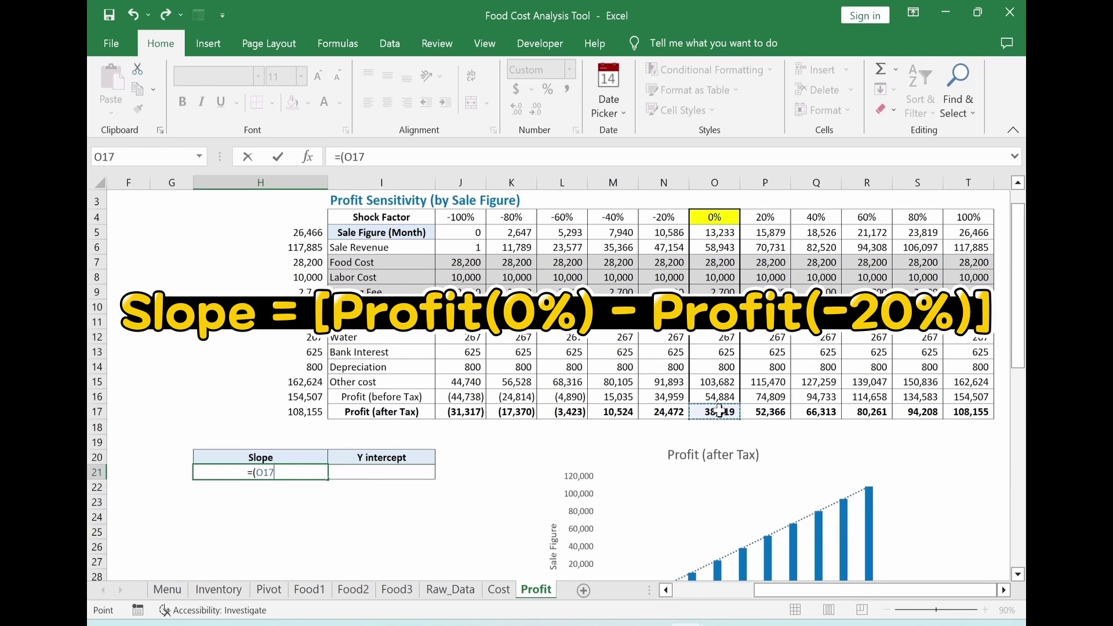
{"action": "type", "text": "-"}
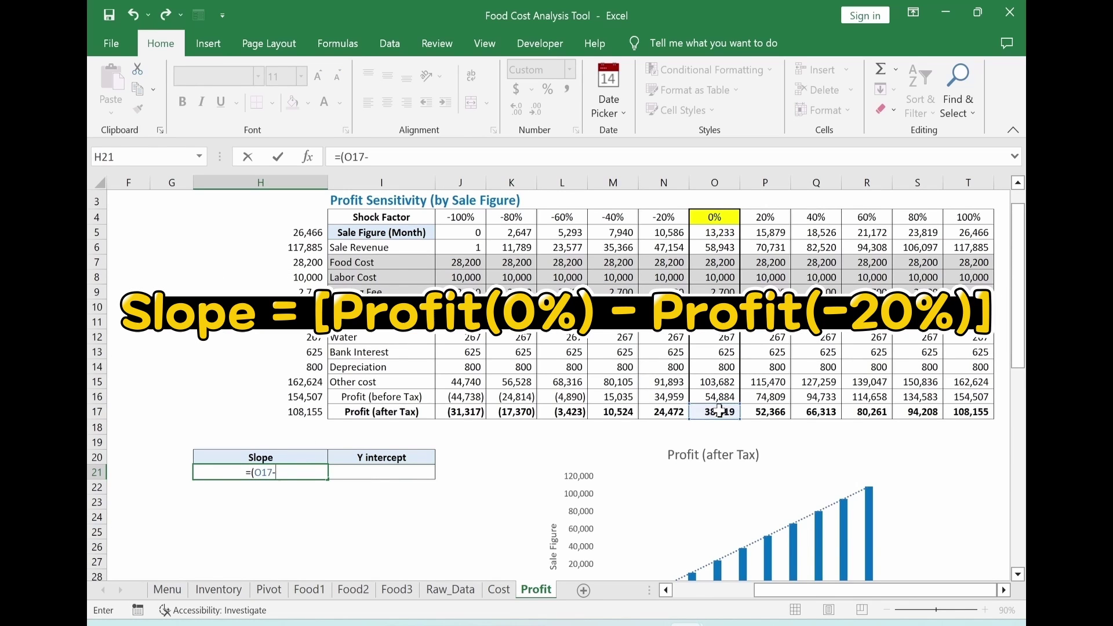
{"action": "left_click", "coordinate": [668, 413]}
{"action": "type", "text": ")/"}
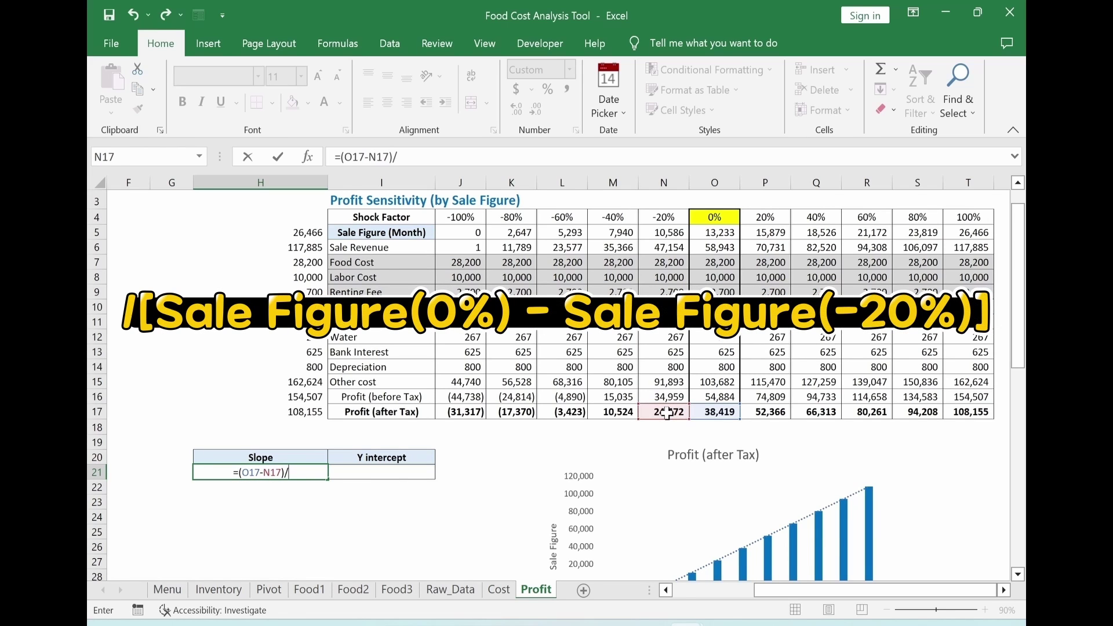
{"action": "type", "text": "("}
{"action": "left_click", "coordinate": [717, 233]}
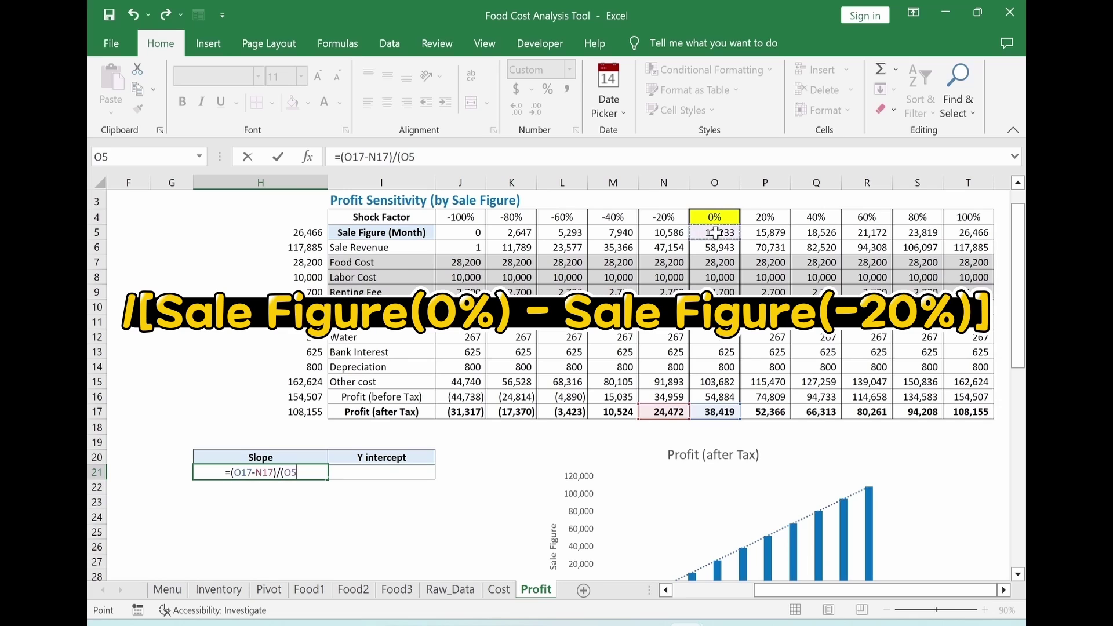
{"action": "type", "text": "-"}
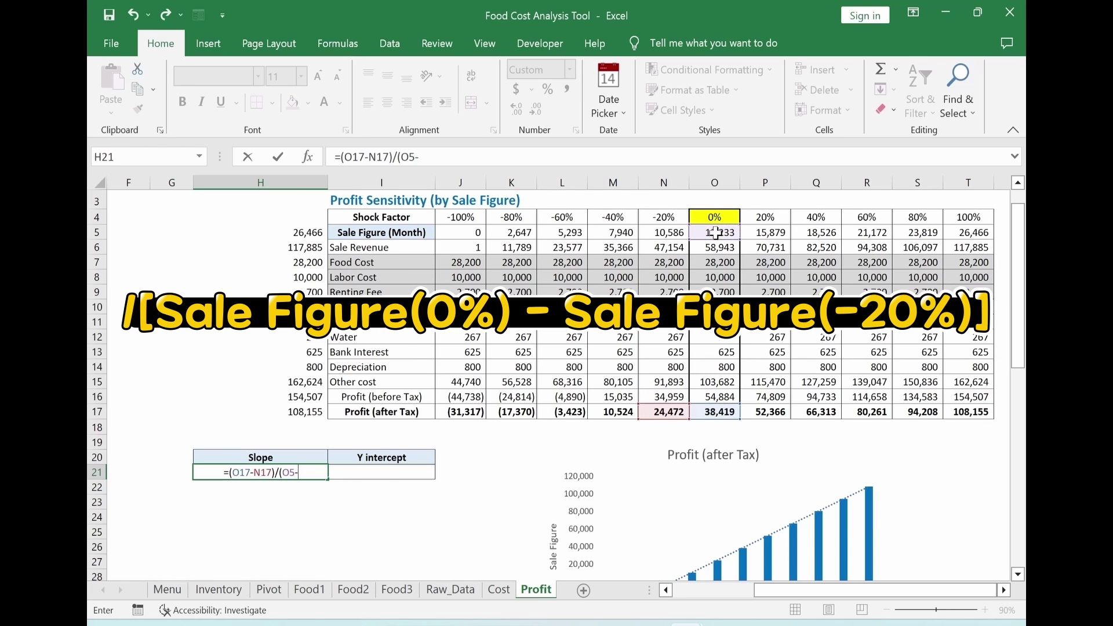
{"action": "left_click", "coordinate": [660, 234]}
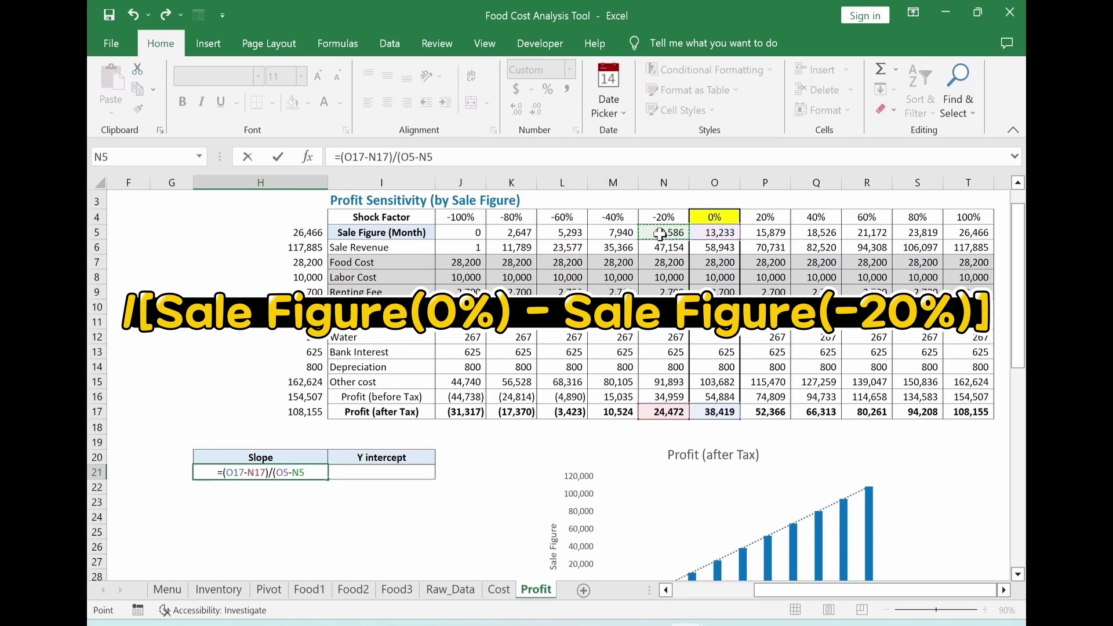
{"action": "type", "text": ")"}
{"action": "key", "text": "ctrl+Return"}
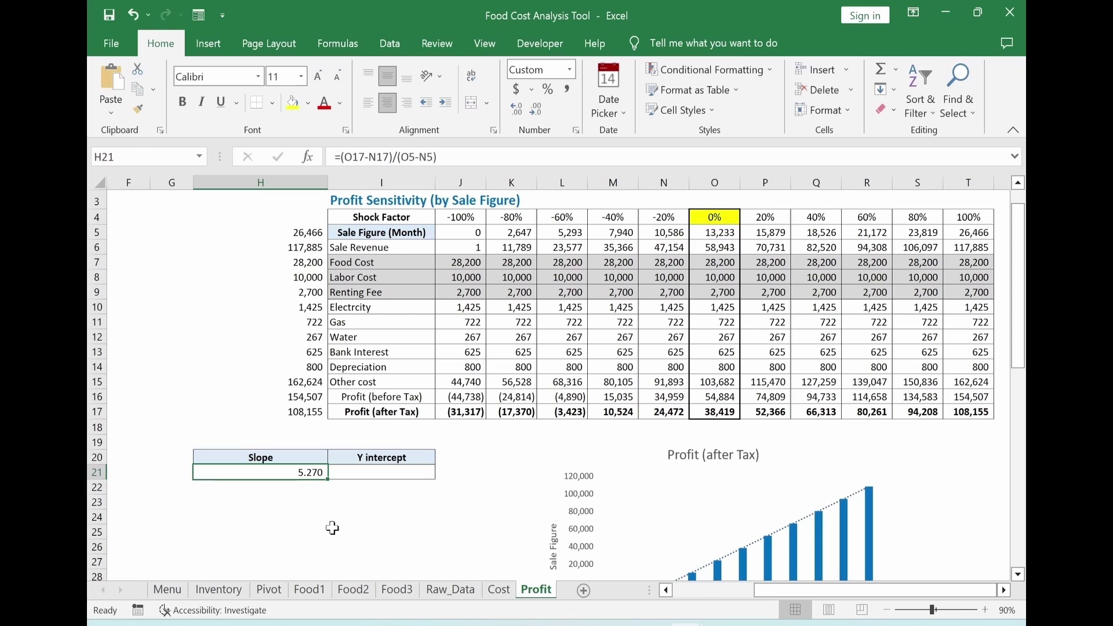
Set the Y intercept in I21 to an absolute reference to J17, the profit after tax at the -100% shock factor.
{"action": "left_click", "coordinate": [368, 414]}
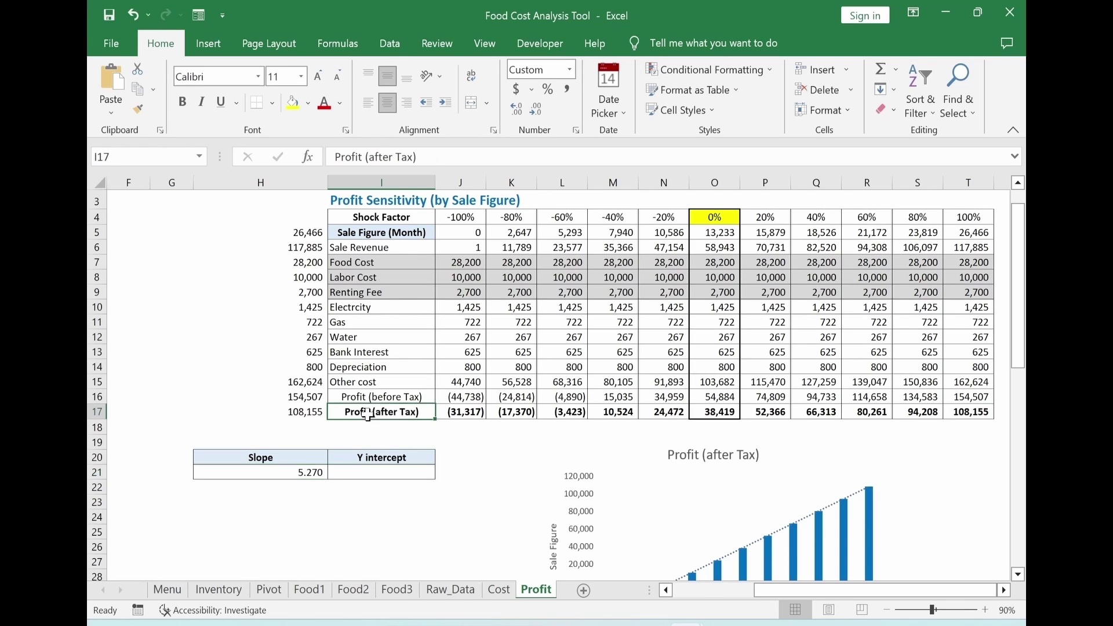
{"action": "left_click", "coordinate": [385, 236]}
{"action": "left_click", "coordinate": [358, 473]}
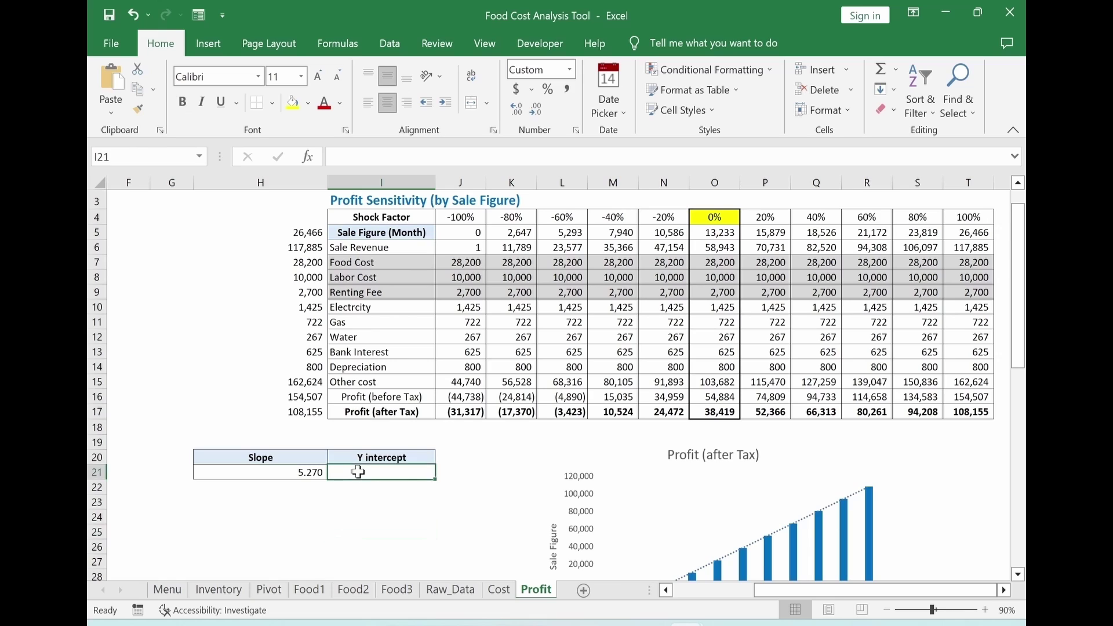
{"action": "type", "text": "="}
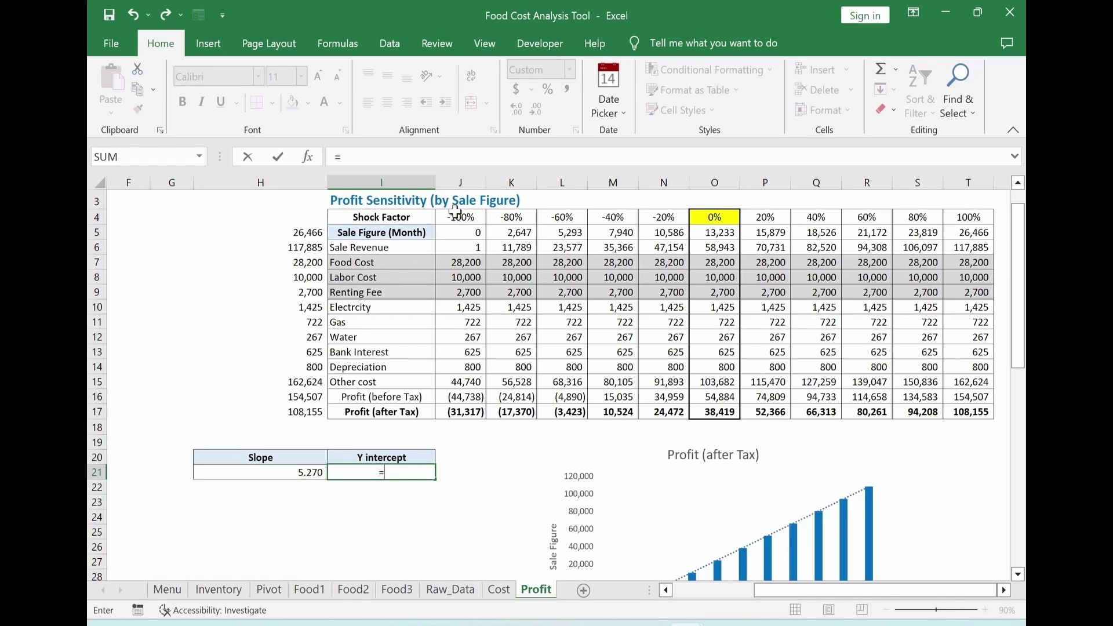
{"action": "left_click", "coordinate": [466, 413]}
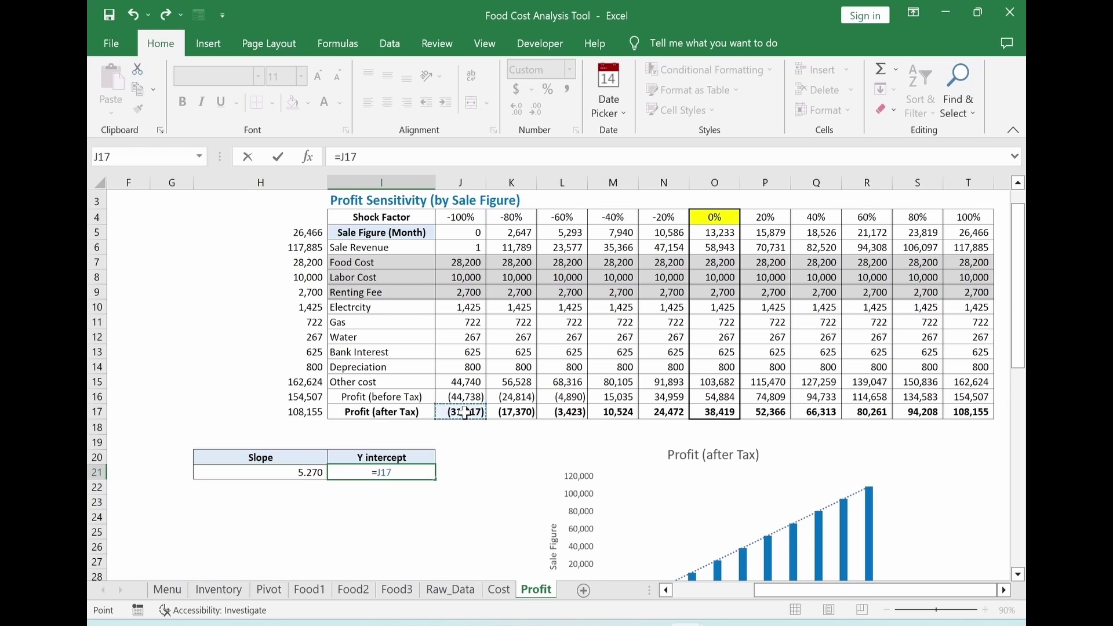
{"action": "key", "text": "F4"}
{"action": "key", "text": "ctrl+Return"}
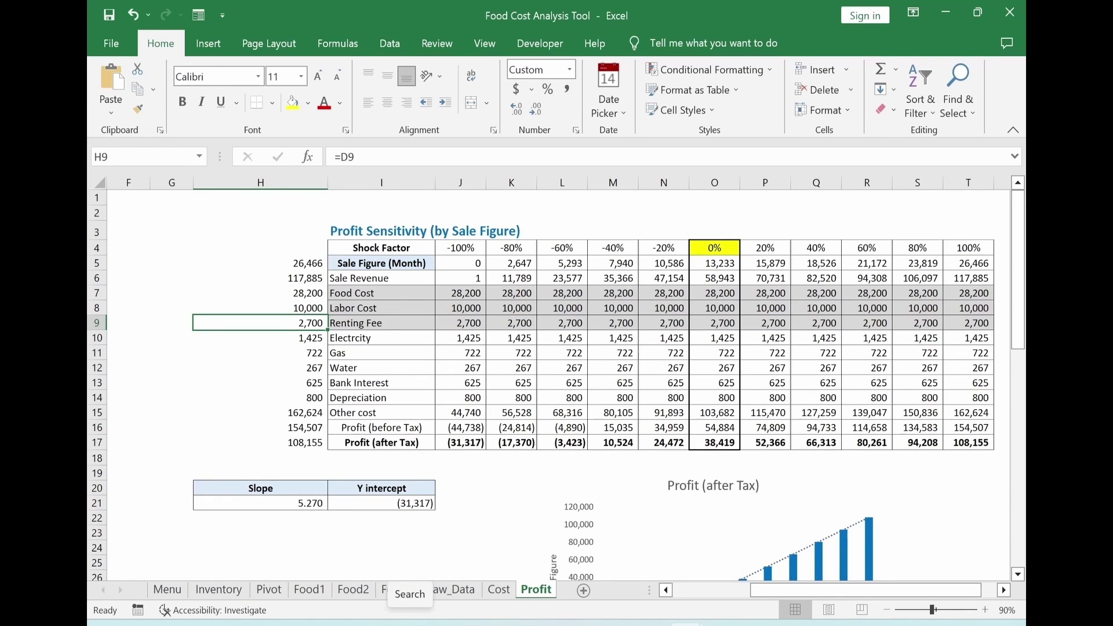
Paste the blue equation box reading Y = 5.270X - 31317, where Y = Profit and X = Sale Amount, at H9.
{"action": "key", "text": "ctrl+v"}
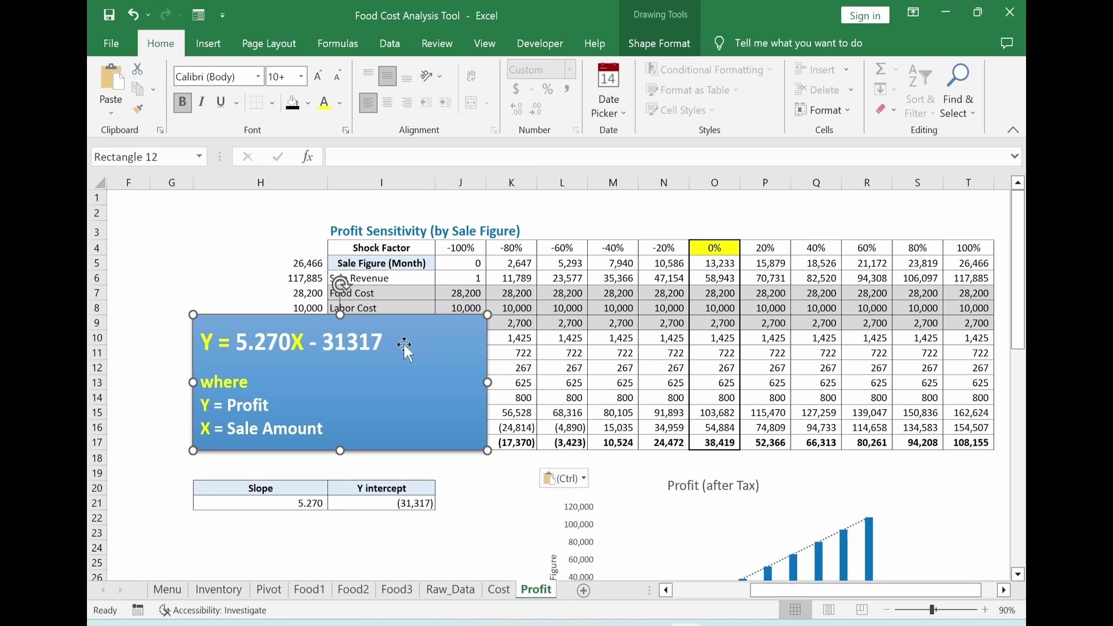
{"action": "left_click", "coordinate": [251, 547]}
{"action": "left_click", "coordinate": [251, 504]}
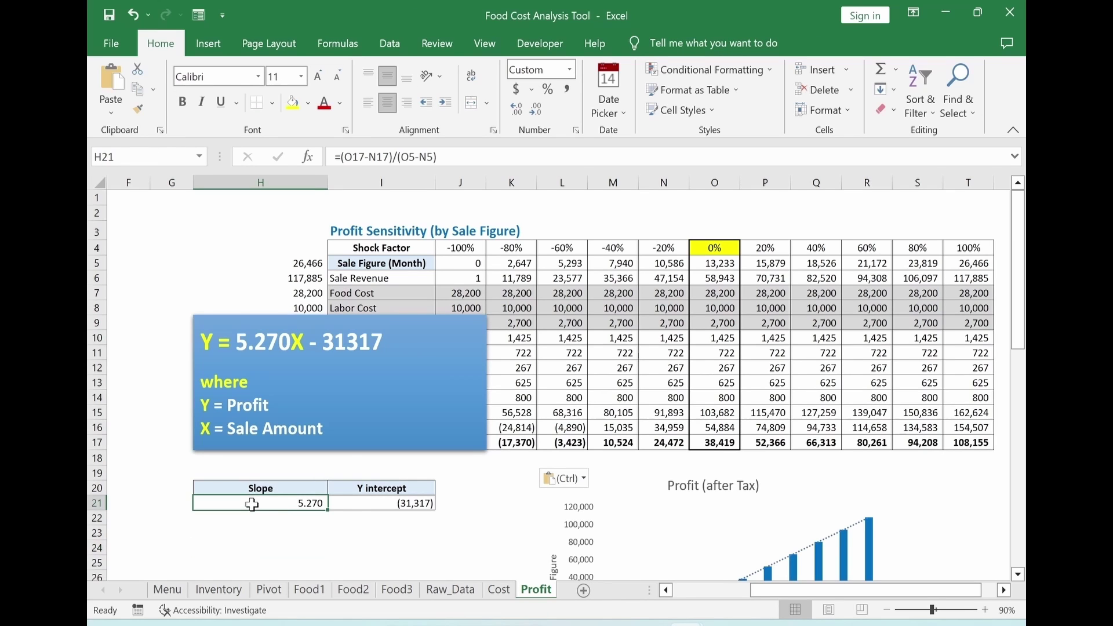
Paste the Month calculator block with the X (Sale Amount) and Y (Profit) rows at H24.
{"action": "left_click", "coordinate": [364, 506]}
{"action": "key", "text": "ctrl+z"}
{"action": "scroll", "coordinate": [251, 527], "scroll_direction": "down", "scroll_amount": 2}
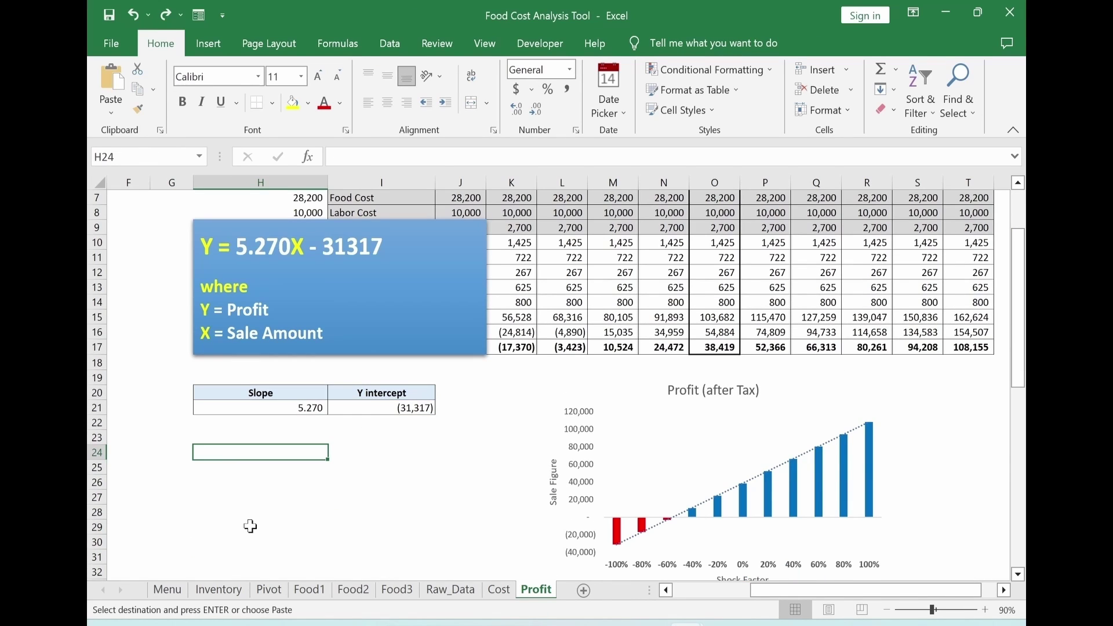
{"action": "key", "text": "ctrl+v"}
{"action": "left_click", "coordinate": [251, 527]}
{"action": "left_click", "coordinate": [335, 467]}
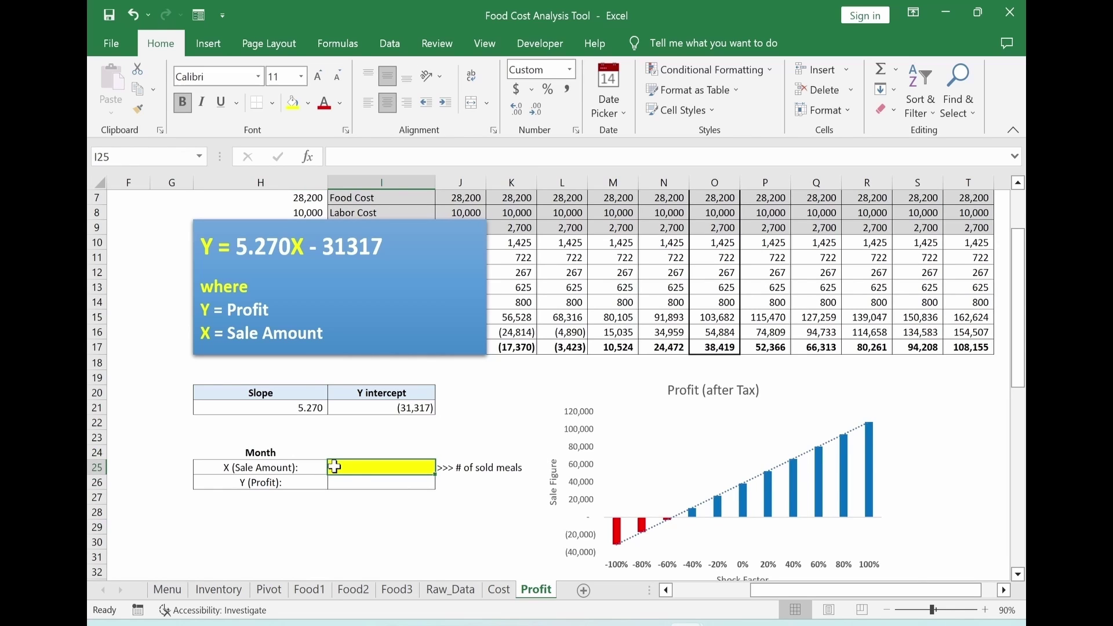
Calculate Y (Profit) in I26 from the slope, sale amount and Y intercept with the formula =H21*I25+I21.
{"action": "left_click", "coordinate": [259, 483]}
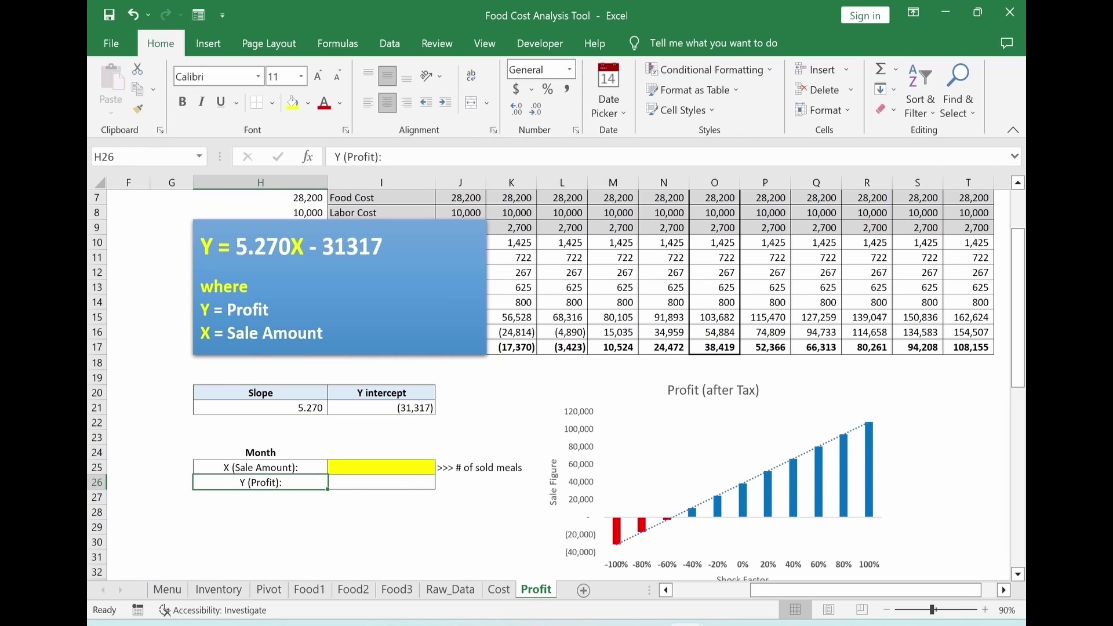
{"action": "left_click", "coordinate": [353, 487]}
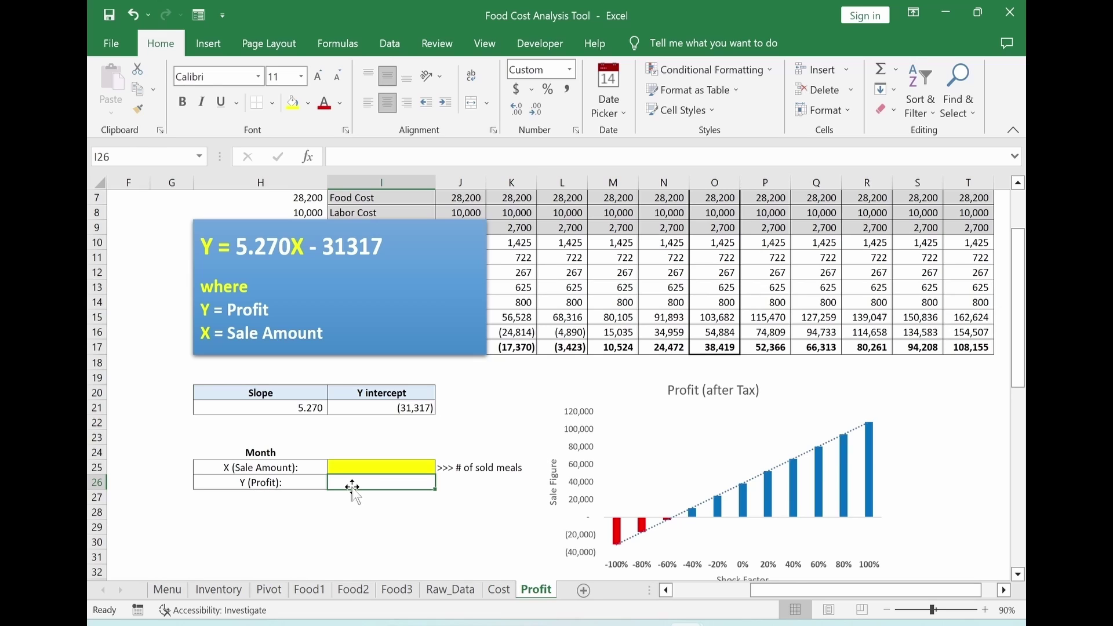
{"action": "type", "text": "="}
{"action": "left_click", "coordinate": [317, 410]}
{"action": "type", "text": "*"}
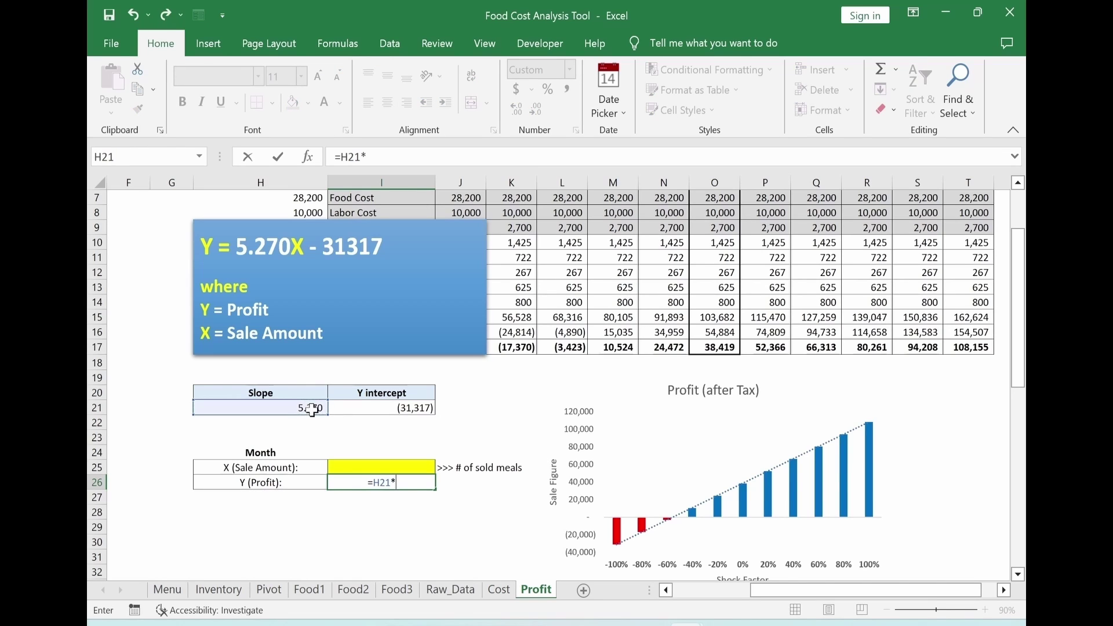
{"action": "left_click", "coordinate": [374, 468]}
{"action": "type", "text": "+"}
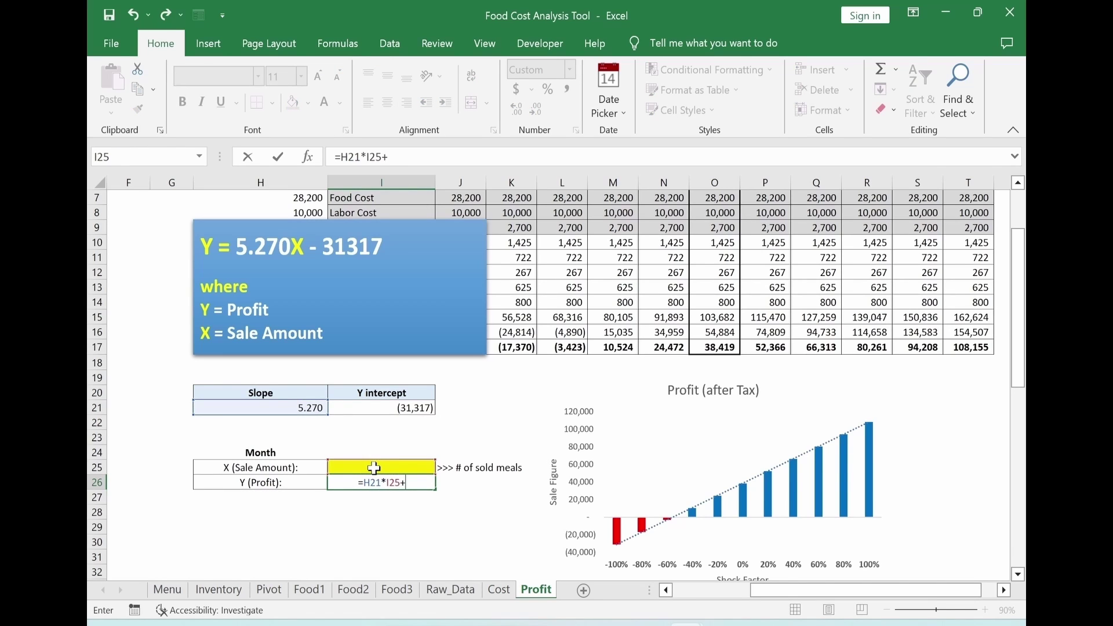
{"action": "left_click", "coordinate": [387, 407]}
{"action": "key", "text": "Return"}
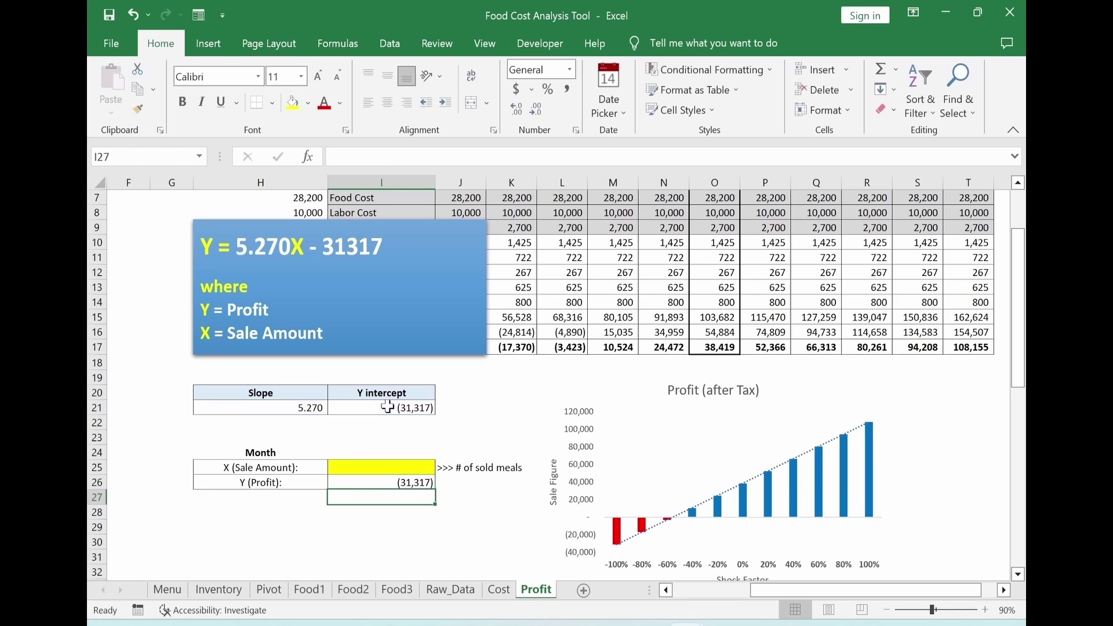
{"action": "left_click", "coordinate": [371, 466]}
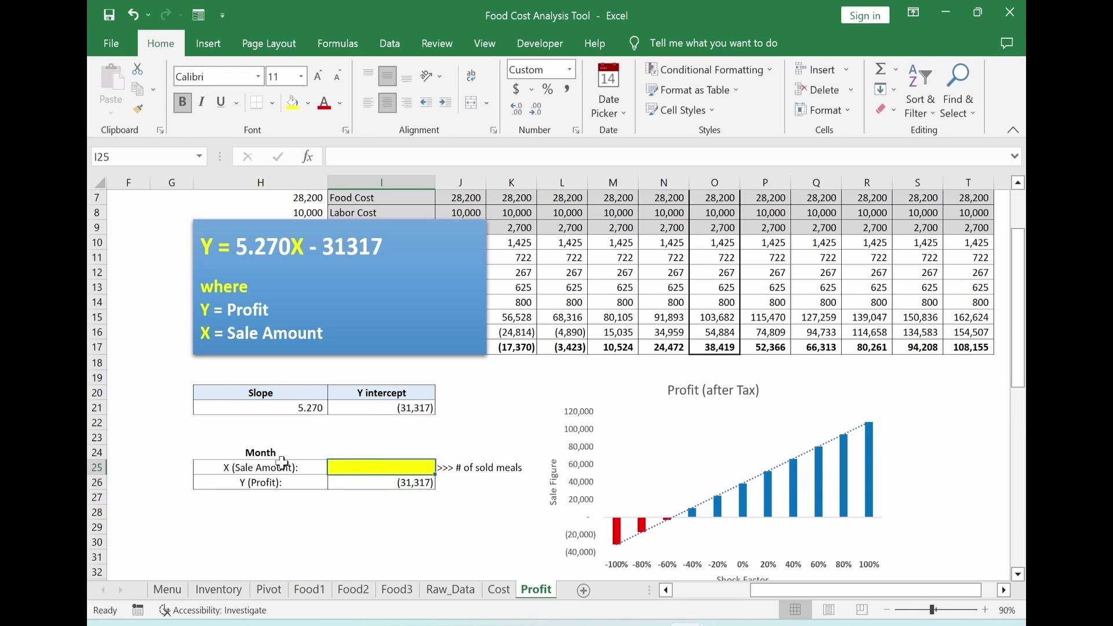
{"action": "left_click", "coordinate": [387, 483]}
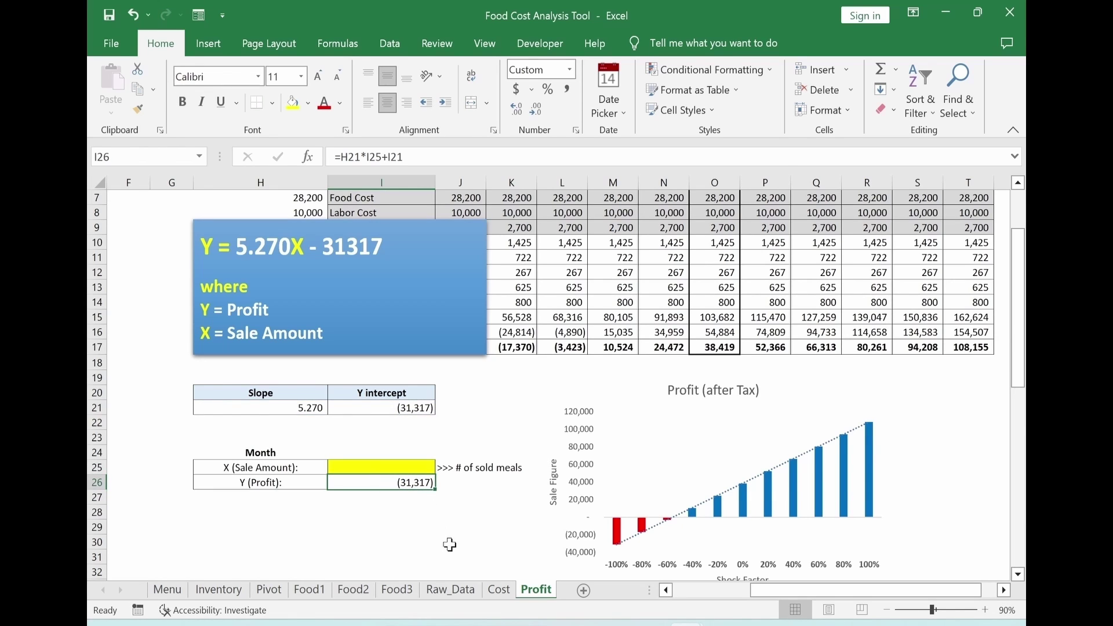
Highlight the -60% and -40% monthly sale figures in L5:M5 with a green fill.
{"action": "left_click", "coordinate": [432, 527]}
{"action": "left_click", "coordinate": [464, 351]}
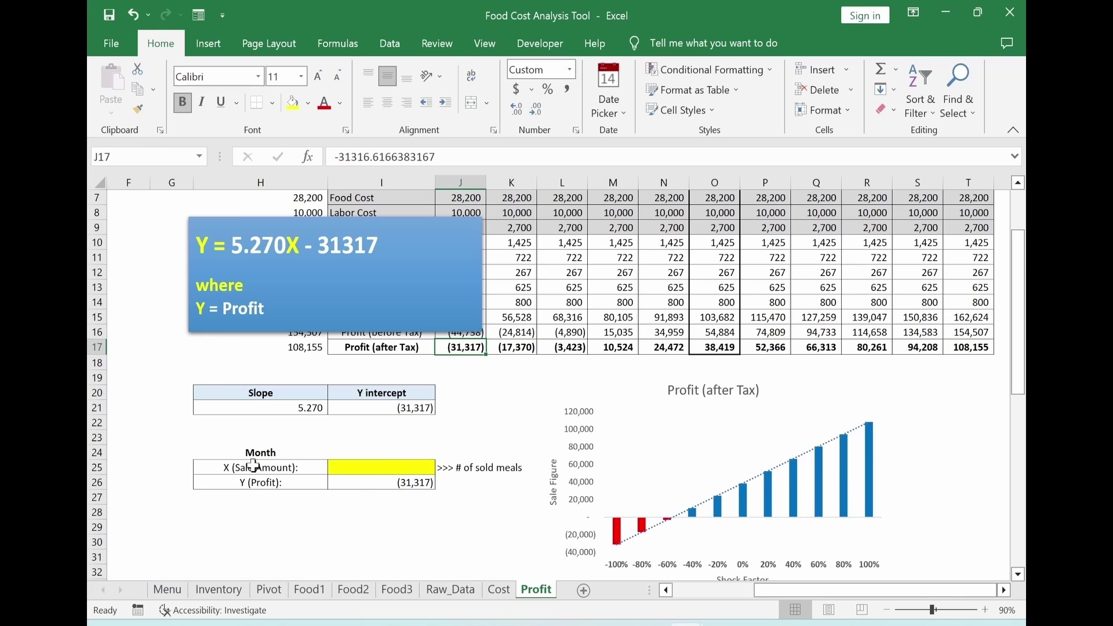
{"action": "left_click", "coordinate": [377, 467]}
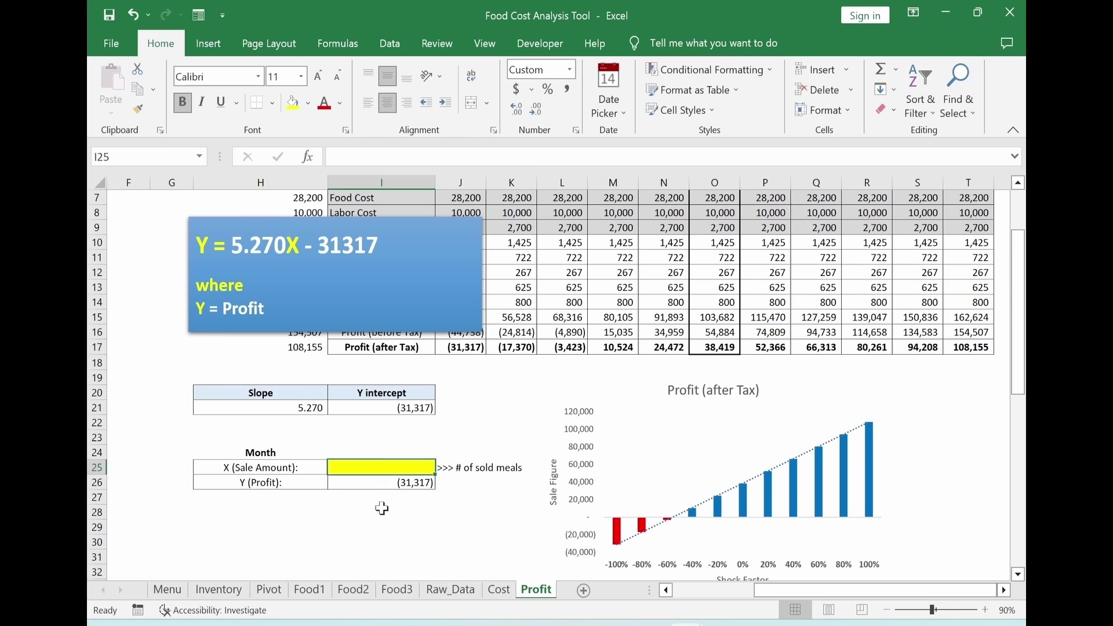
{"action": "scroll", "coordinate": [385, 519], "scroll_direction": "down", "scroll_amount": 1}
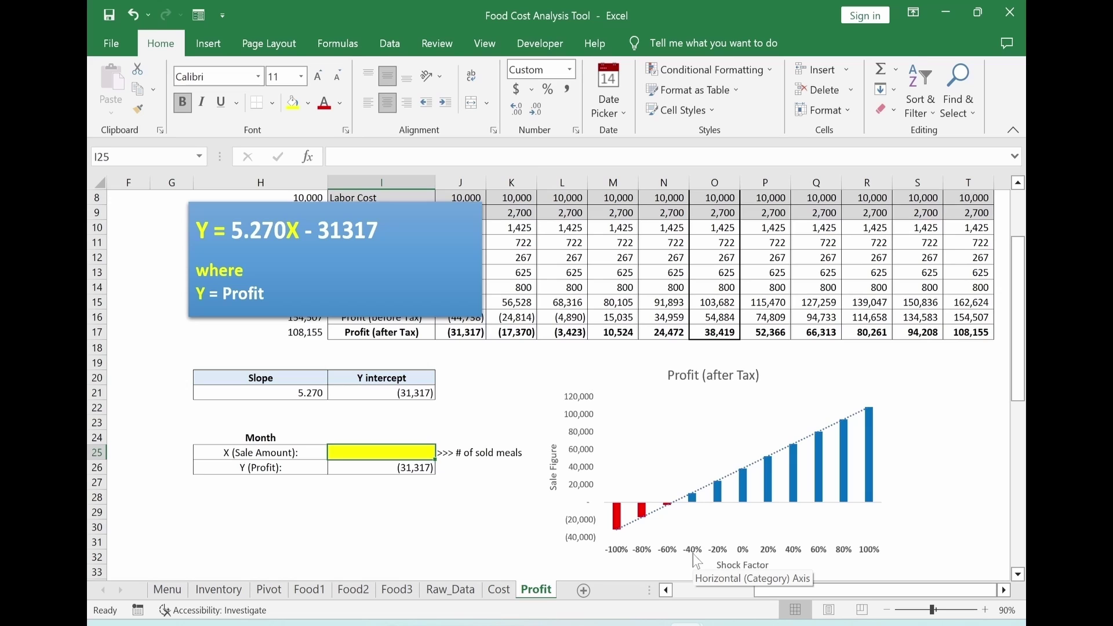
{"action": "scroll", "coordinate": [696, 394], "scroll_direction": "up", "scroll_amount": 2}
{"action": "left_click_drag", "start_coordinate": [565, 248], "coordinate": [589, 248]}
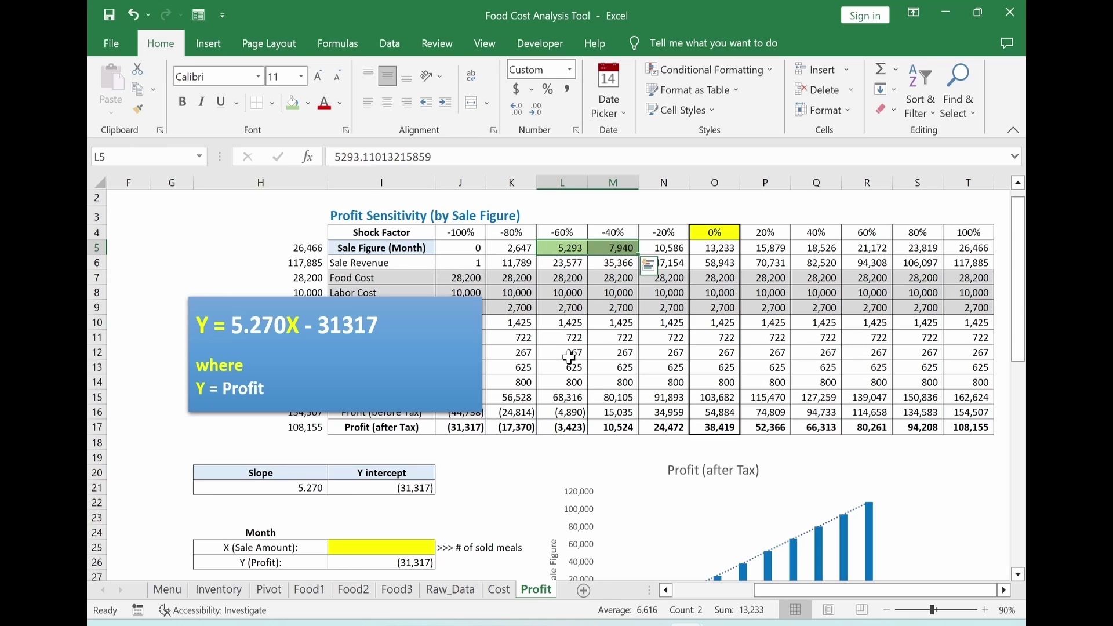
Enter a sale amount of 5900 in I25 and refine it up to 5942 to bring the profit close to break-even.
{"action": "scroll", "coordinate": [569, 357], "scroll_direction": "down", "scroll_amount": 1}
{"action": "left_click", "coordinate": [400, 498]}
{"action": "type", "text": "5900"}
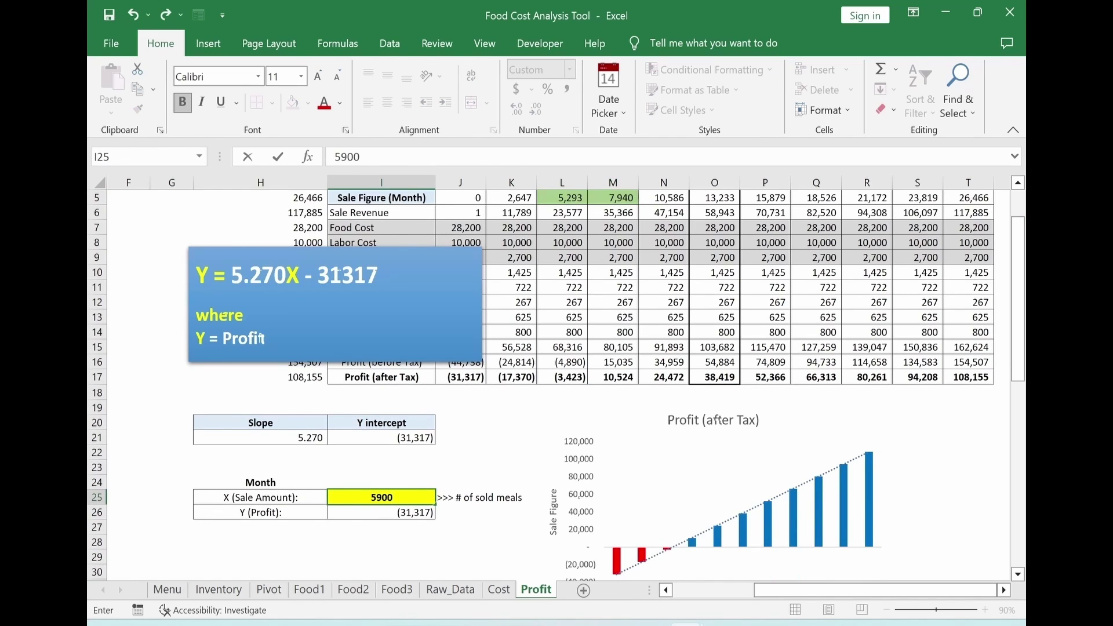
{"action": "key", "text": "Return"}
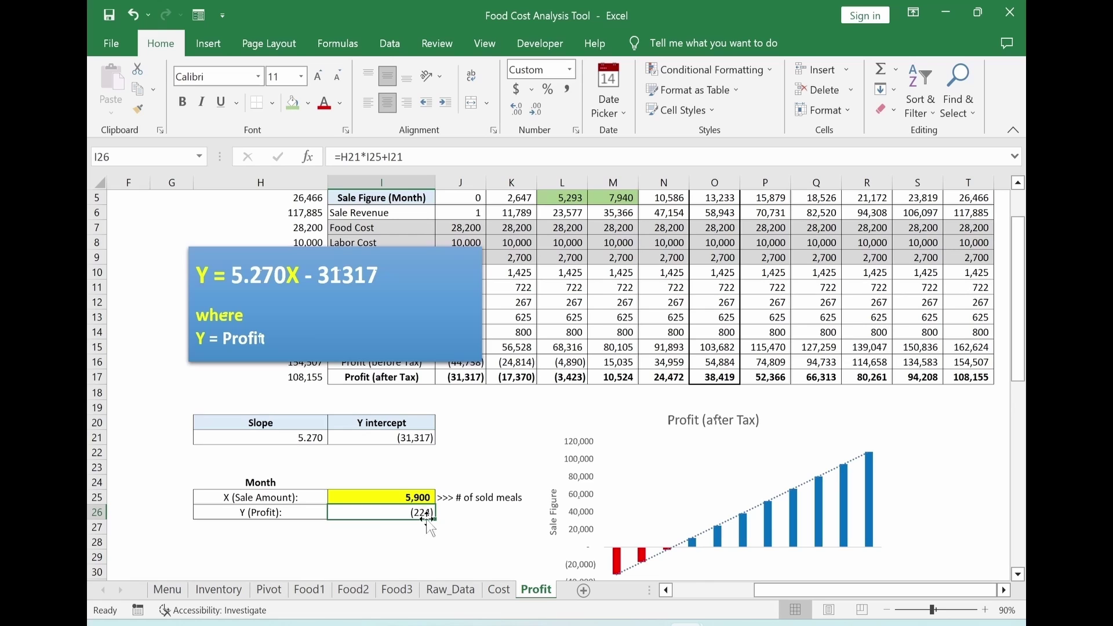
{"action": "left_click", "coordinate": [399, 499]}
{"action": "left_click", "coordinate": [360, 157]}
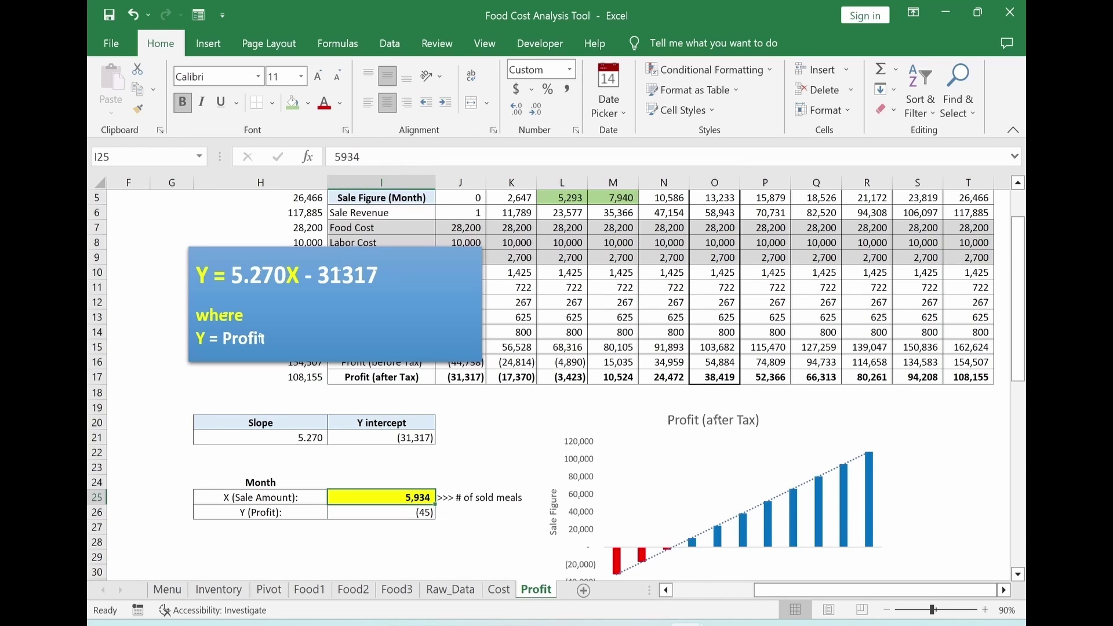
{"action": "left_click_drag", "start_coordinate": [360, 157], "coordinate": [354, 157]}
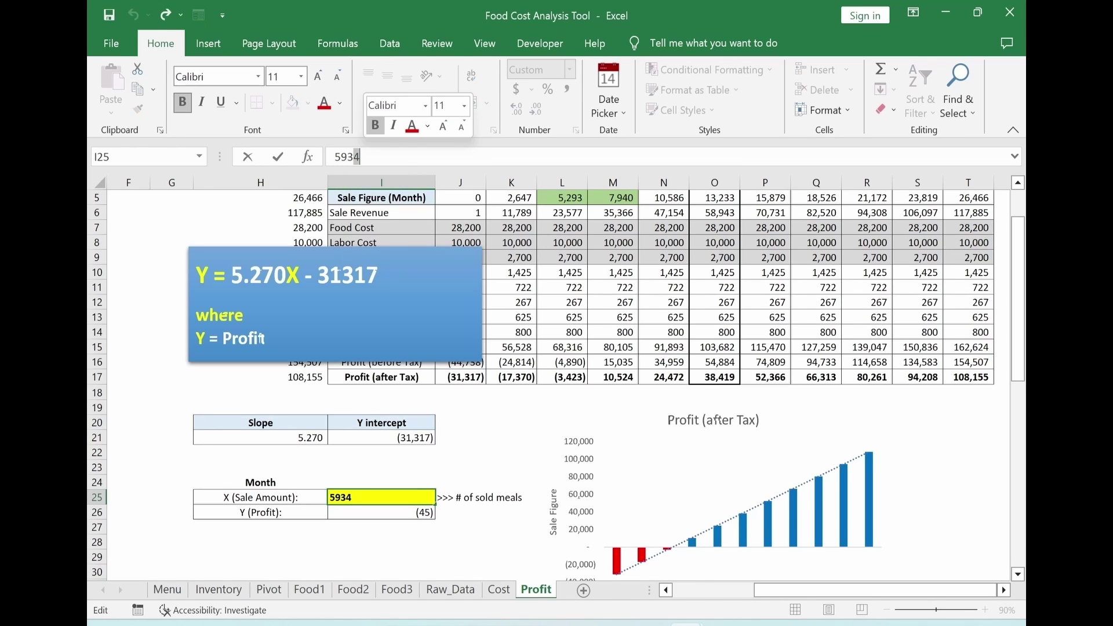
{"action": "type", "text": "5"}
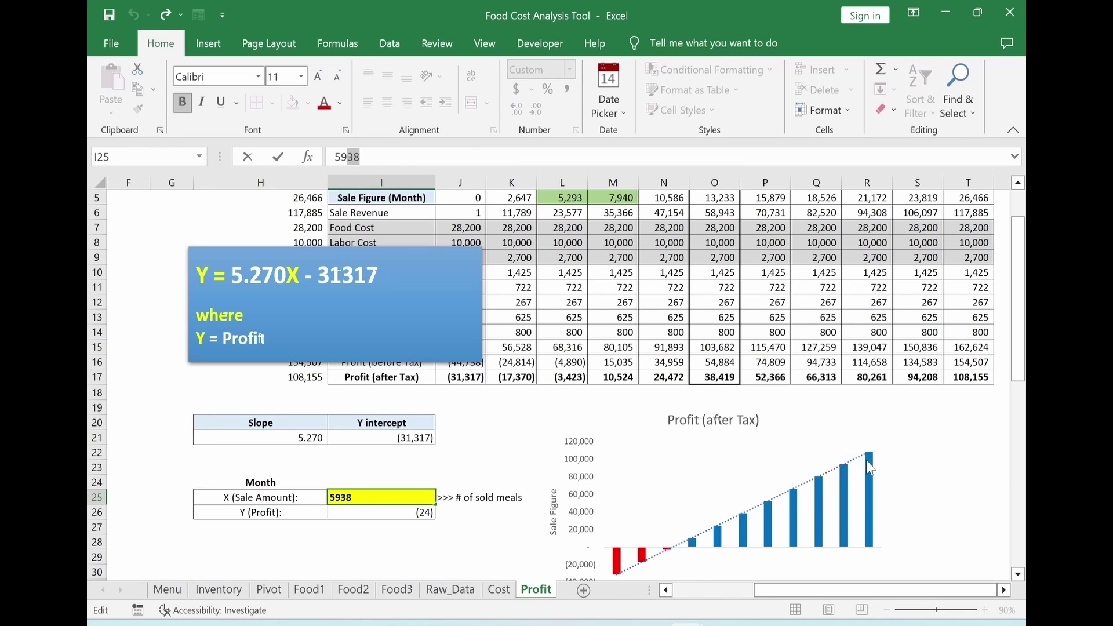
{"action": "type", "text": "40"}
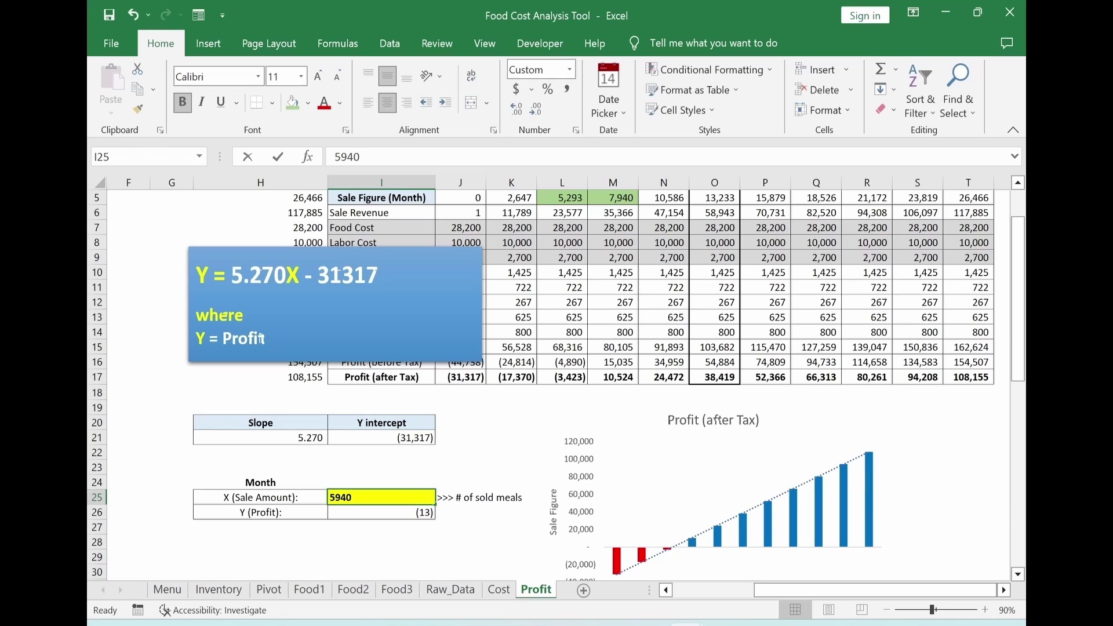
{"action": "left_click_drag", "start_coordinate": [360, 157], "coordinate": [354, 157]}
{"action": "type", "text": "2"}
{"action": "key", "text": "Return"}
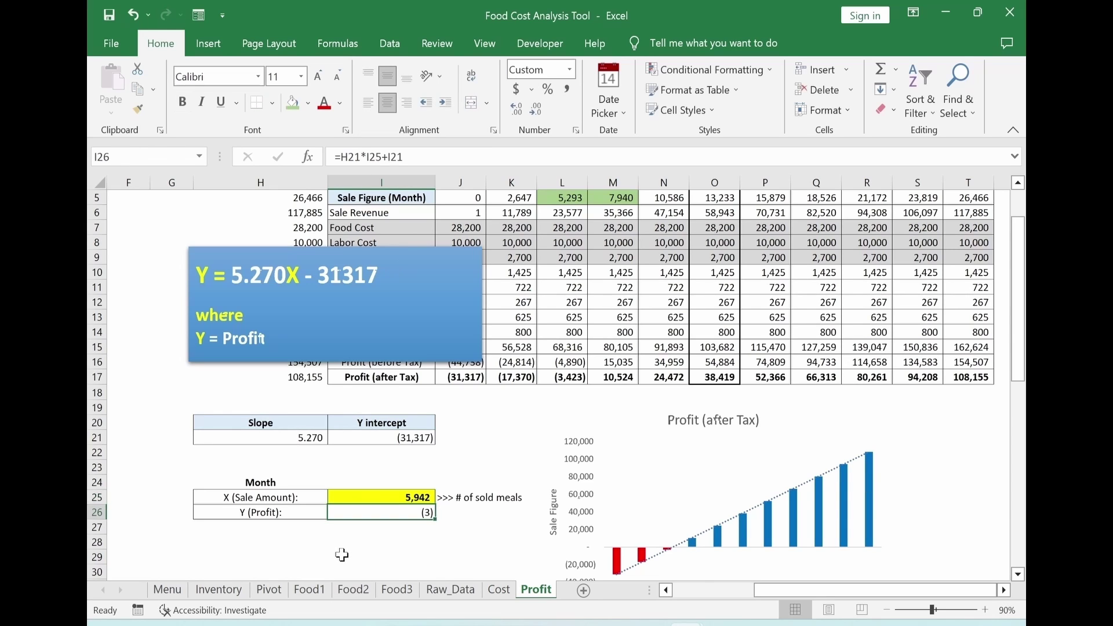
{"action": "left_click", "coordinate": [342, 556]}
{"action": "left_click", "coordinate": [372, 500]}
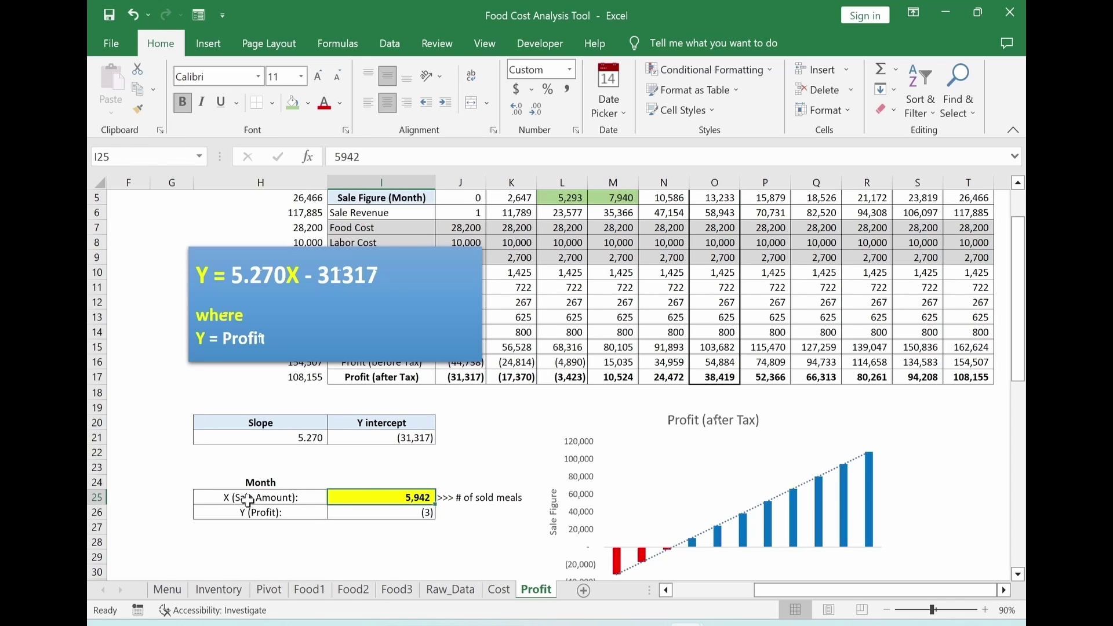
{"action": "left_click", "coordinate": [386, 513]}
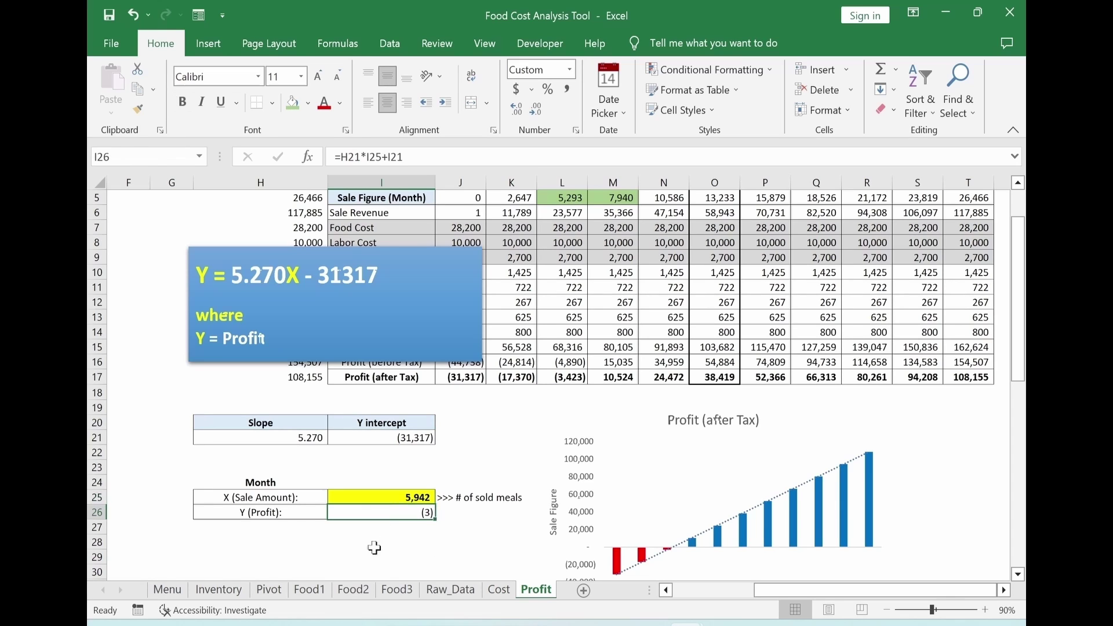
{"action": "scroll", "coordinate": [536, 455], "scroll_direction": "down", "scroll_amount": 1}
{"action": "left_click", "coordinate": [383, 453]}
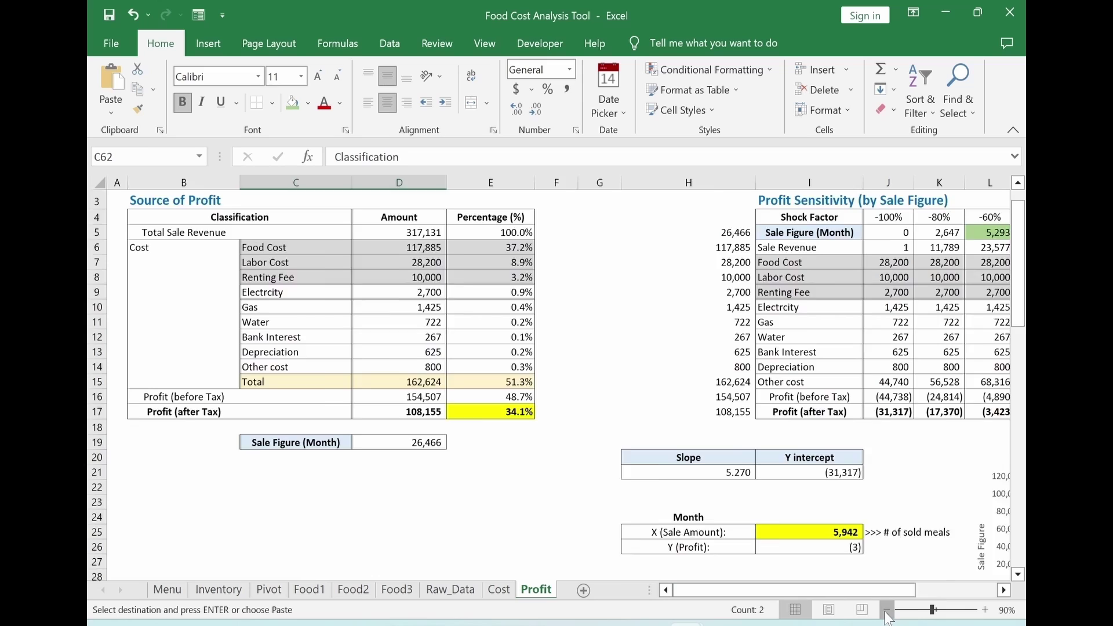
Paste the copied blank Classification and Percentage (%) table at C23, below the Sale Figure (Month) row.
{"action": "left_click", "coordinate": [887, 610]}
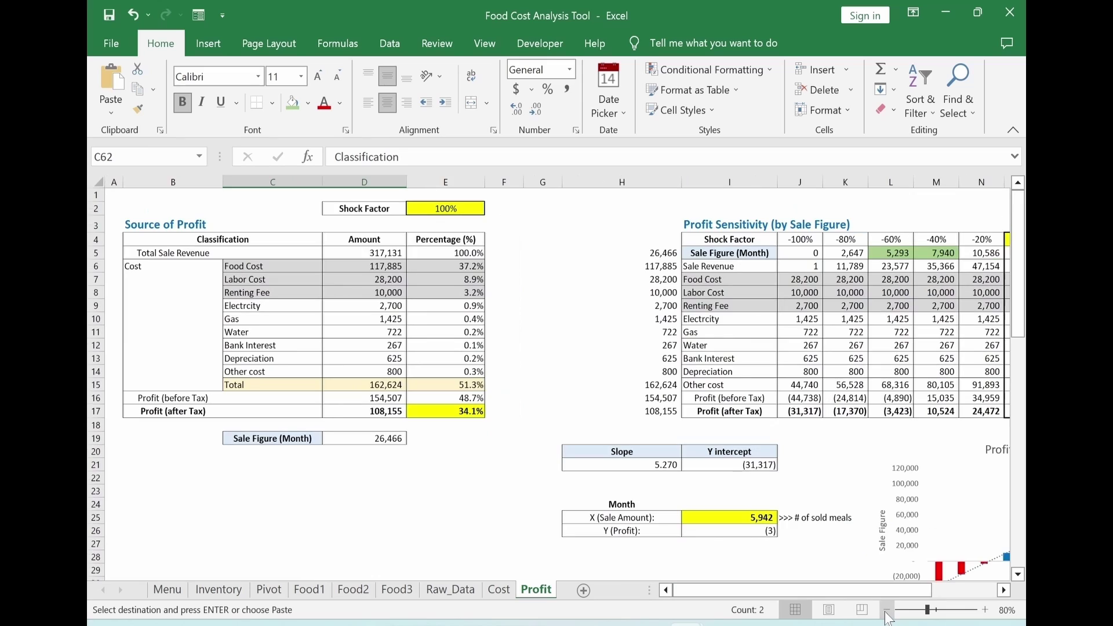
{"action": "left_click_drag", "start_coordinate": [1021, 333], "coordinate": [1021, 355]}
{"action": "left_click", "coordinate": [273, 433]}
{"action": "key", "text": "Return"}
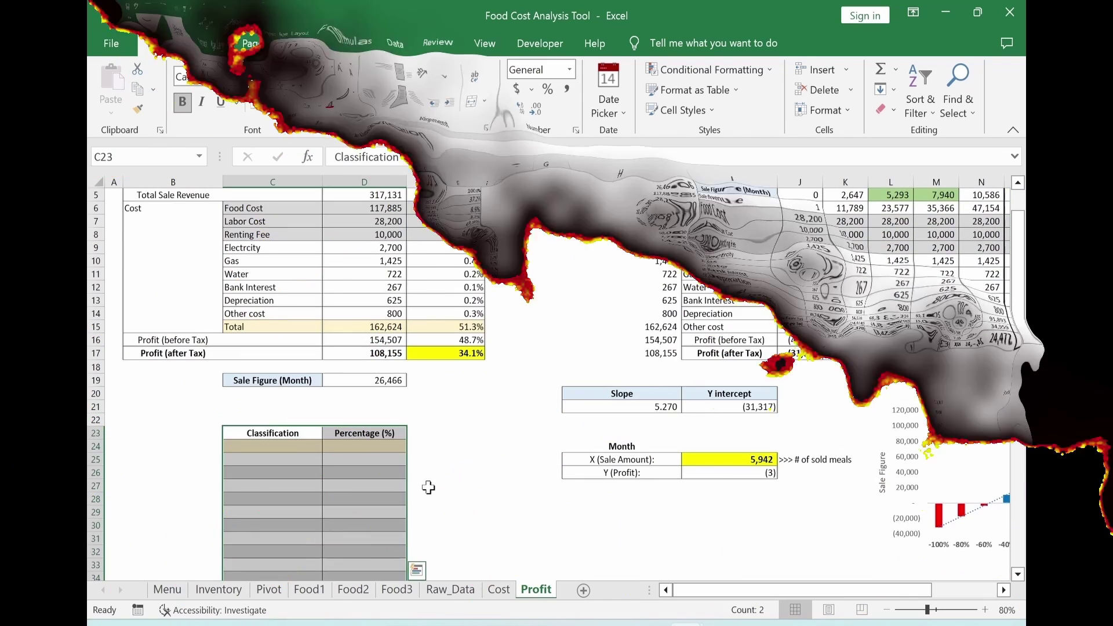
{"action": "left_click", "coordinate": [441, 486]}
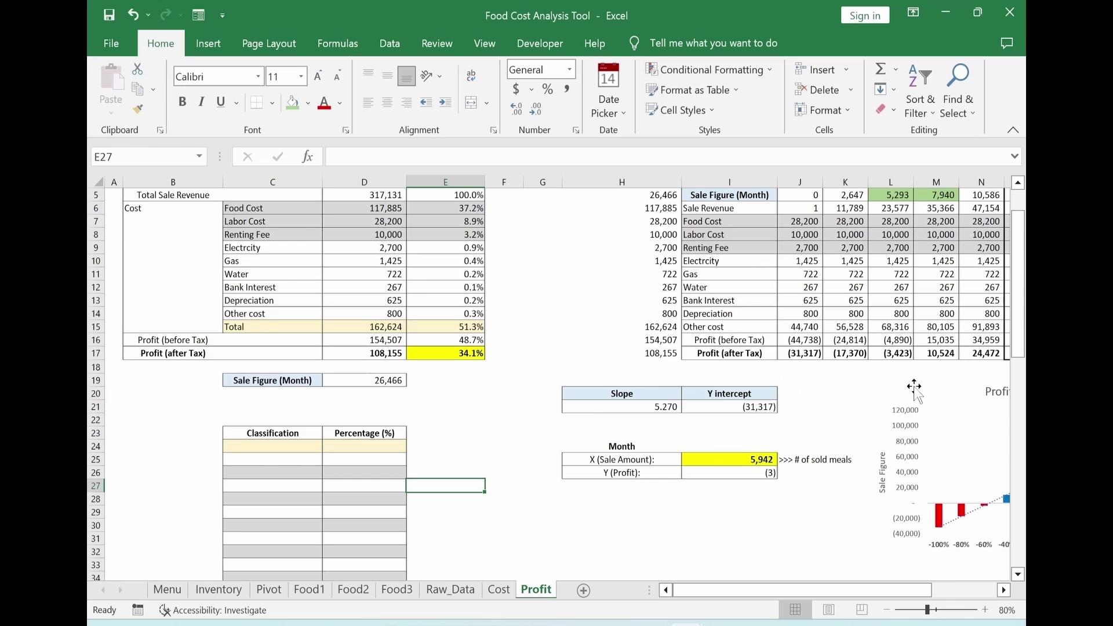
Link the first classification cell C24 to the total sale revenue label in B5.
{"action": "scroll", "coordinate": [899, 332], "scroll_direction": "up", "scroll_amount": 1}
{"action": "left_click", "coordinate": [273, 477]}
{"action": "type", "text": "="}
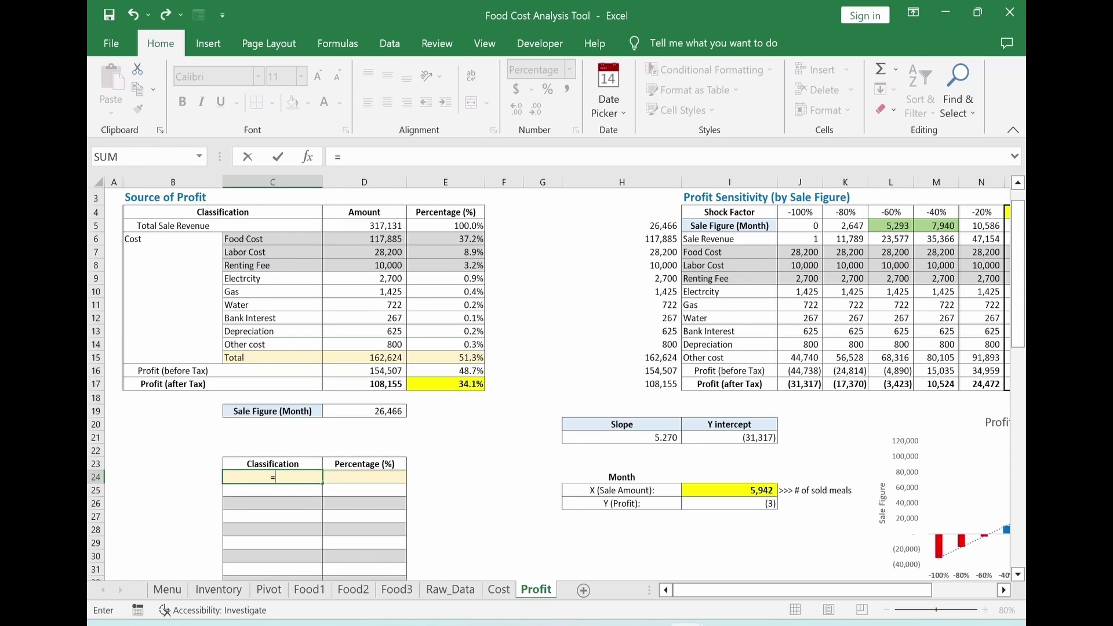
{"action": "left_click", "coordinate": [169, 227]}
{"action": "key", "text": "Return"}
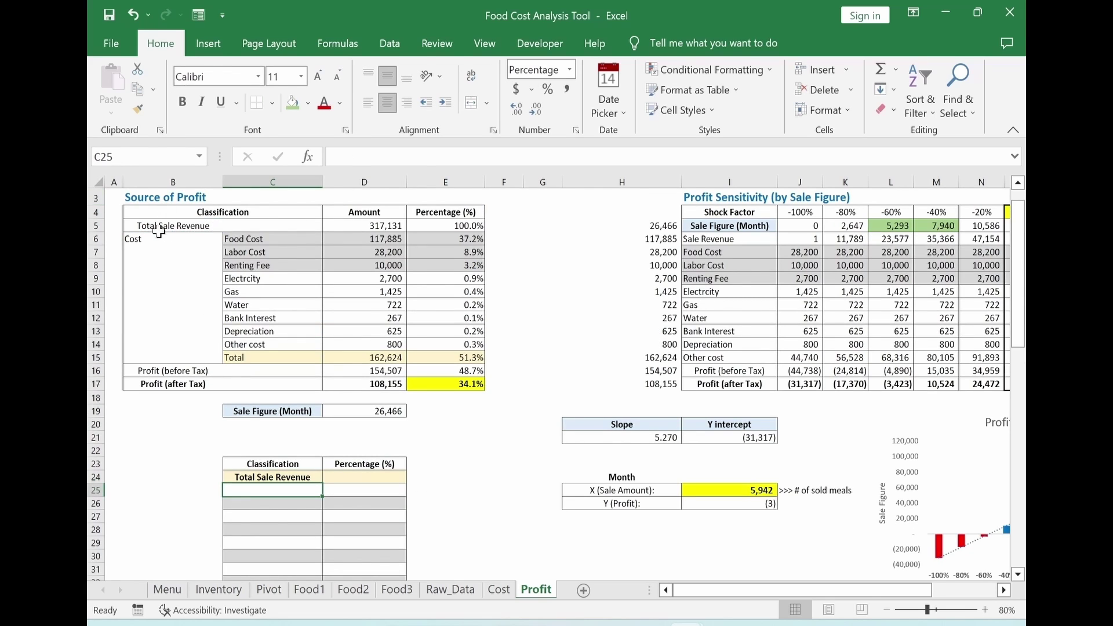
Shorten the label in B5 of the Source of Profit table to Sale Revenue.
{"action": "left_click", "coordinate": [159, 231]}
{"action": "left_click_drag", "start_coordinate": [363, 157], "coordinate": [322, 157]}
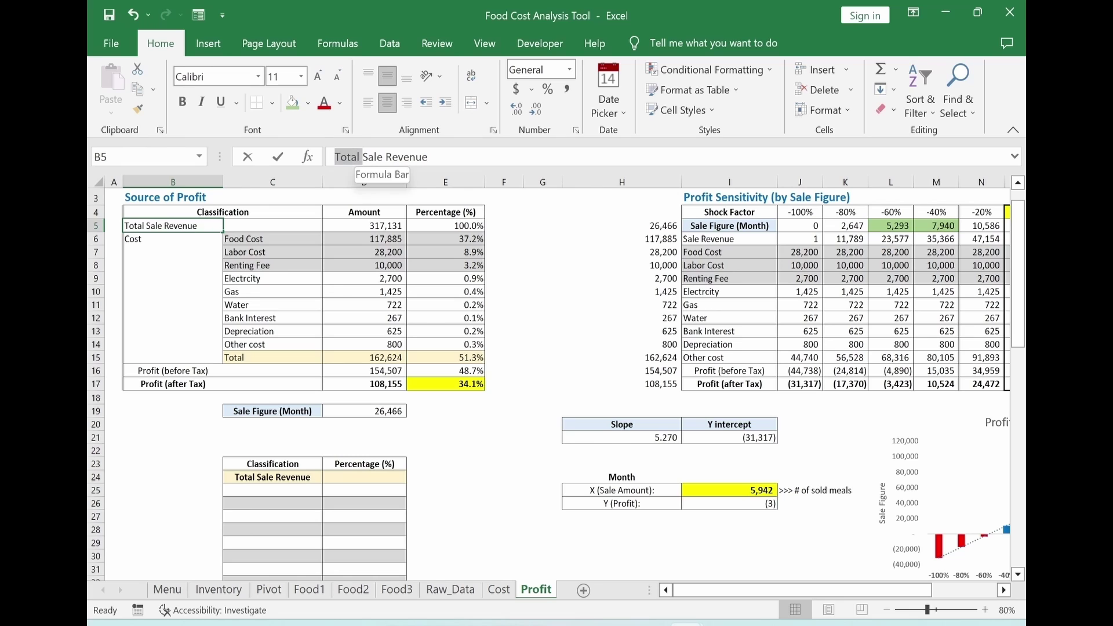
{"action": "key", "text": "BackSpace"}
{"action": "key", "text": "Return"}
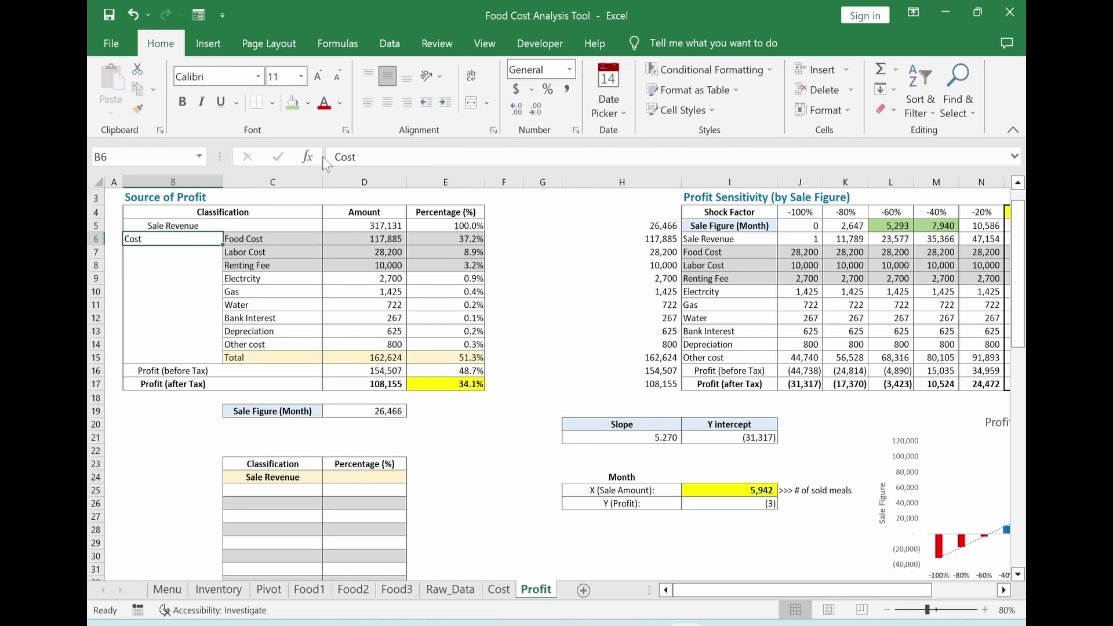
Link the Sale Revenue percentage in D24 to the source table's percentage with =E5.
{"action": "left_click", "coordinate": [364, 478]}
{"action": "type", "text": "="}
{"action": "left_click", "coordinate": [417, 226]}
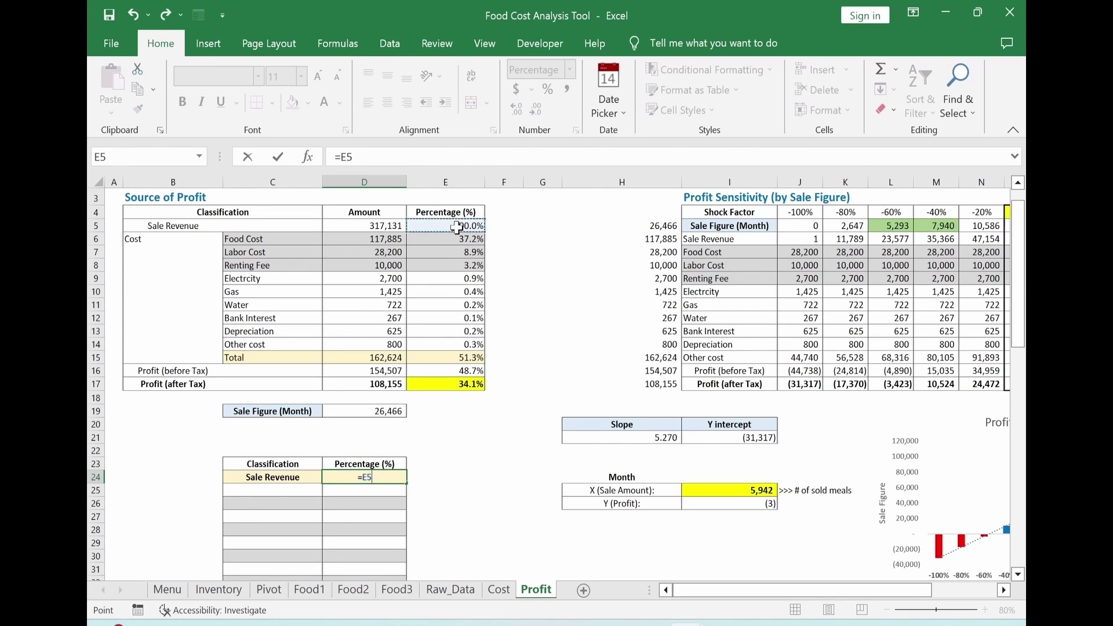
{"action": "key", "text": "Return"}
Fill the Food Cost row of the new table by linking C25 to the label in C6 and D25 to its percentage in E6.
{"action": "left_click", "coordinate": [276, 496]}
{"action": "type", "text": "="}
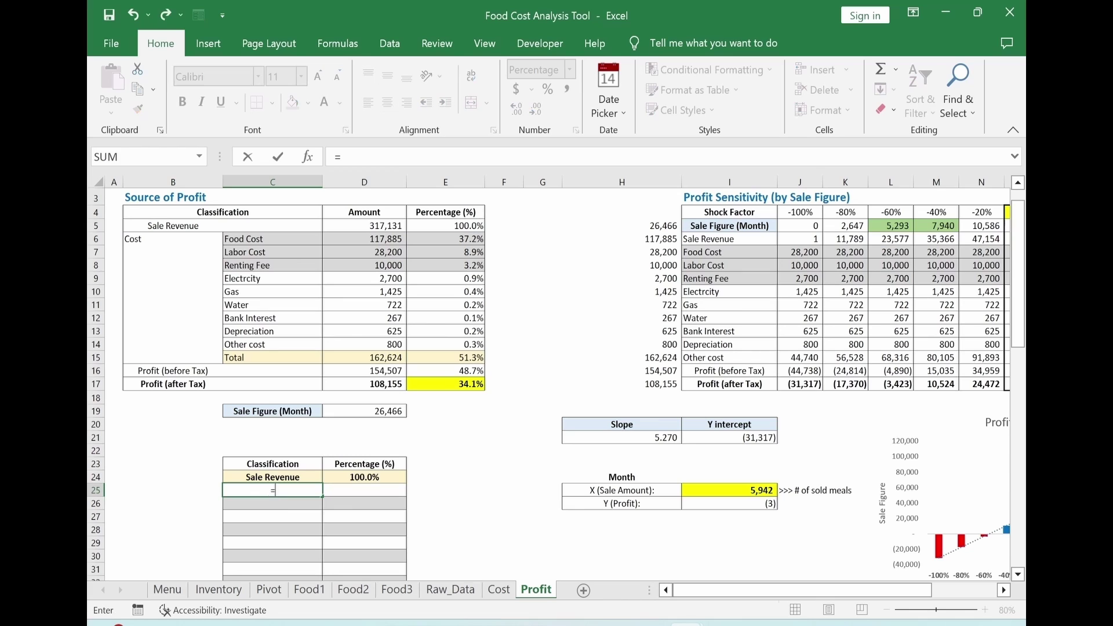
{"action": "left_click", "coordinate": [249, 238]}
{"action": "key", "text": "Tab"}
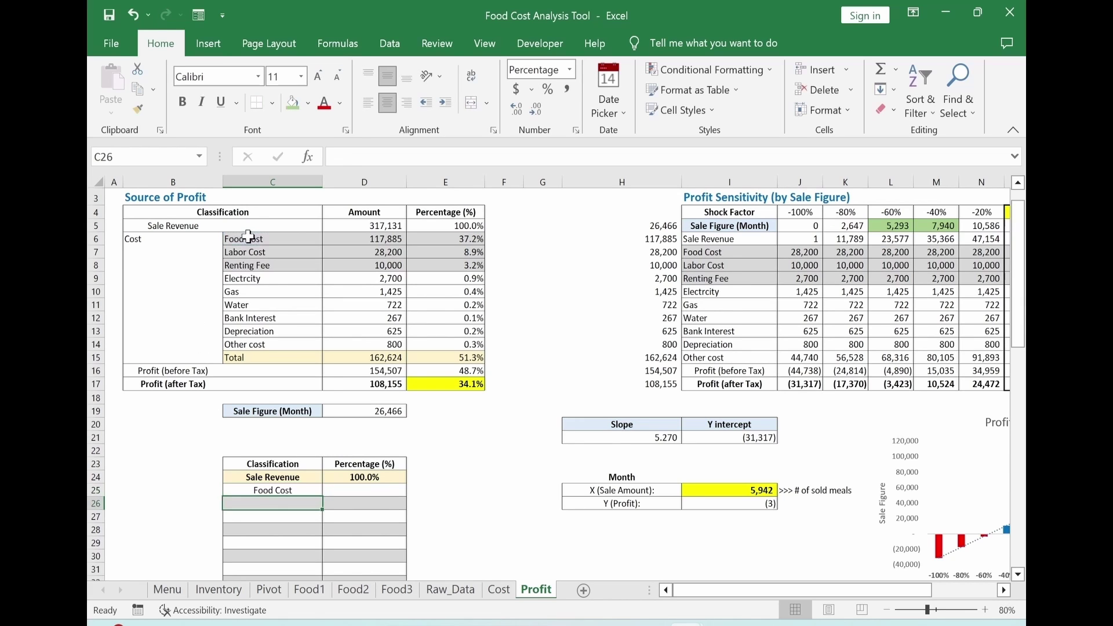
{"action": "type", "text": "="}
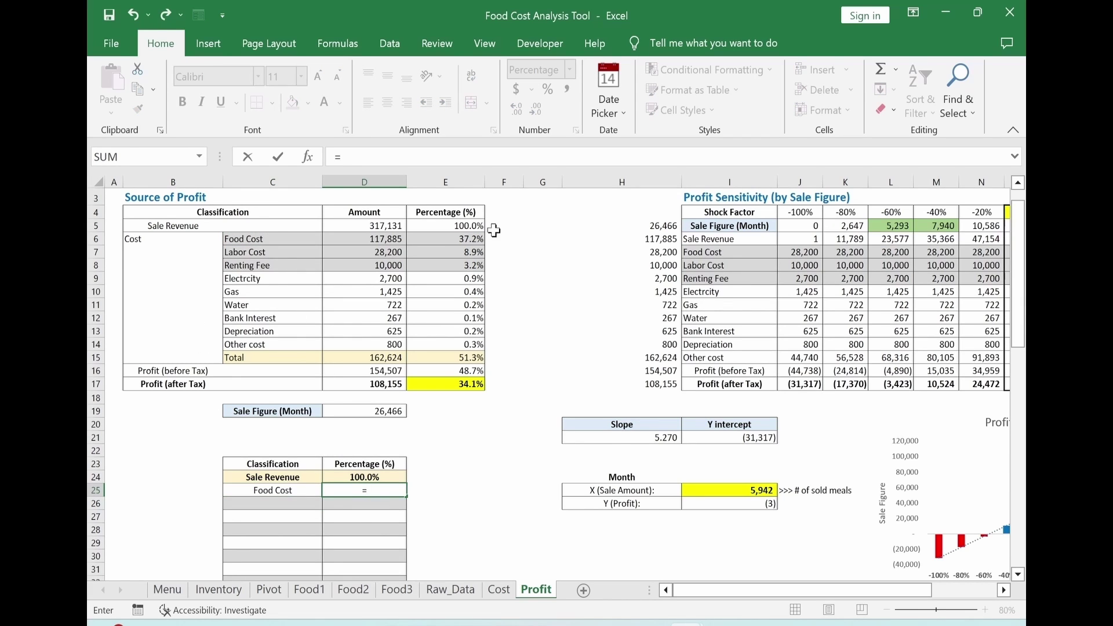
{"action": "left_click", "coordinate": [457, 243]}
{"action": "key", "text": "Return"}
{"action": "scroll", "coordinate": [322, 456], "scroll_direction": "down", "scroll_amount": 1}
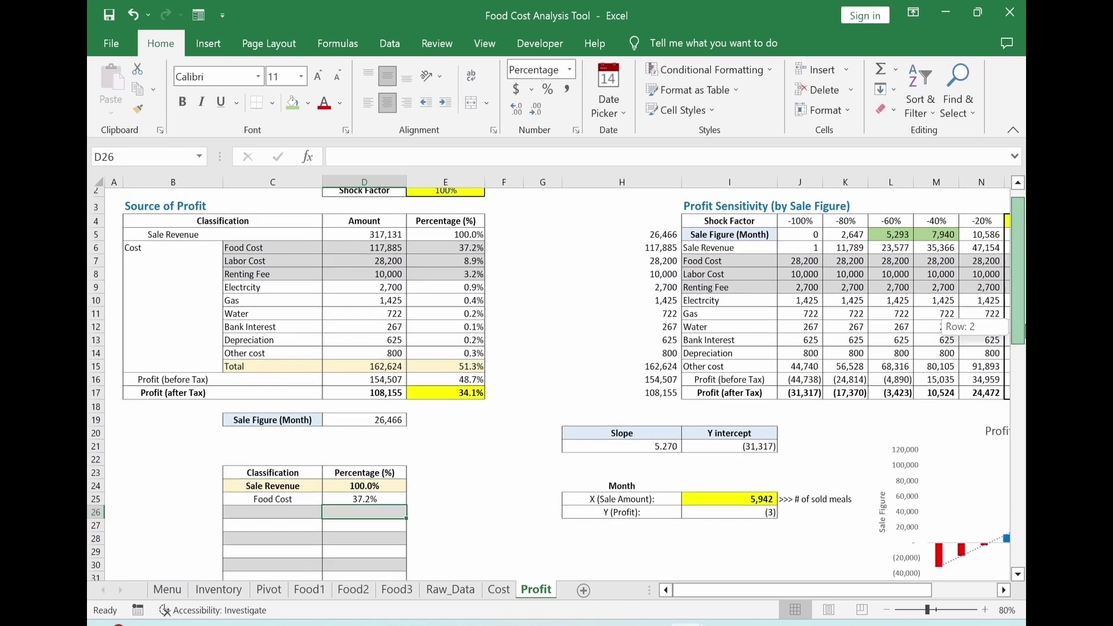
Make the Food Cost percentage in D25 negative by multiplying its link to E6 by -1.
{"action": "left_click", "coordinate": [370, 458]}
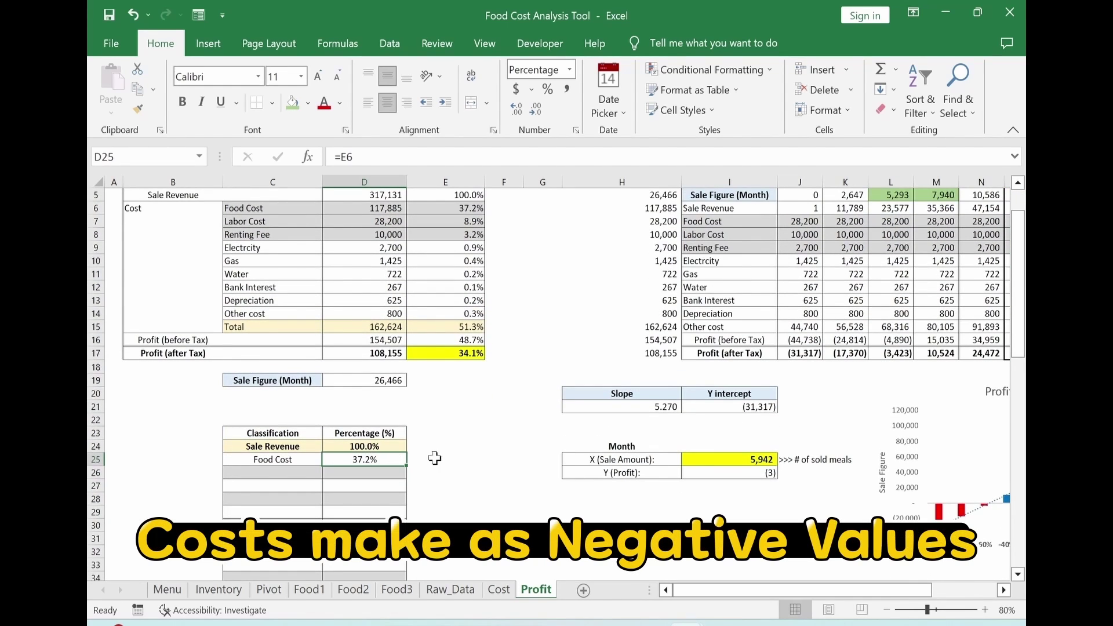
{"action": "key", "text": "F2"}
{"action": "type", "text": "*"}
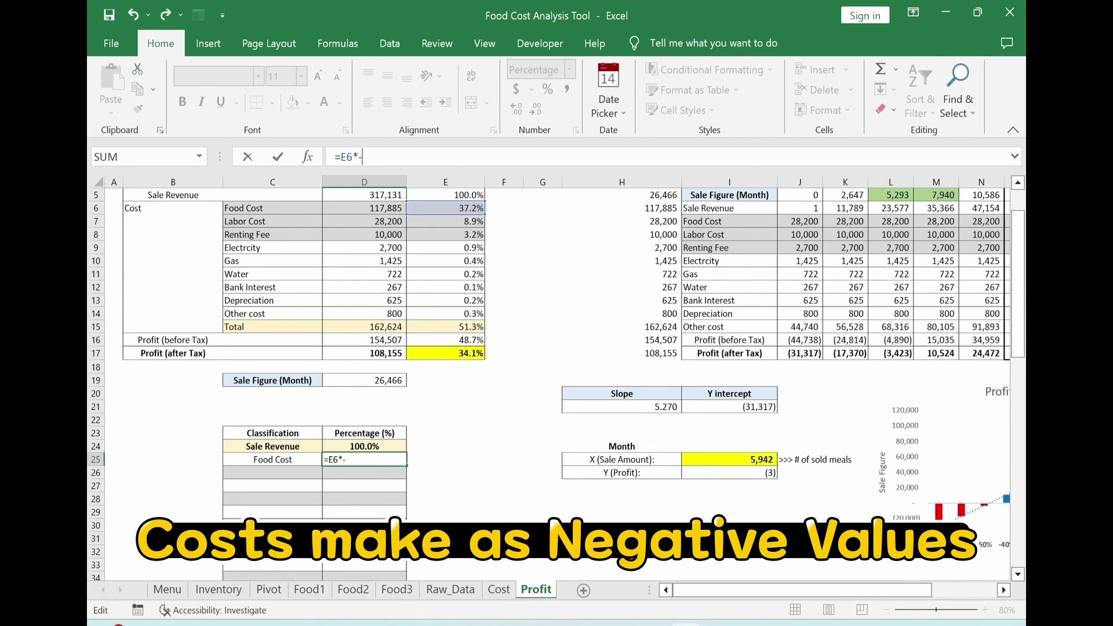
{"action": "key", "text": "Return"}
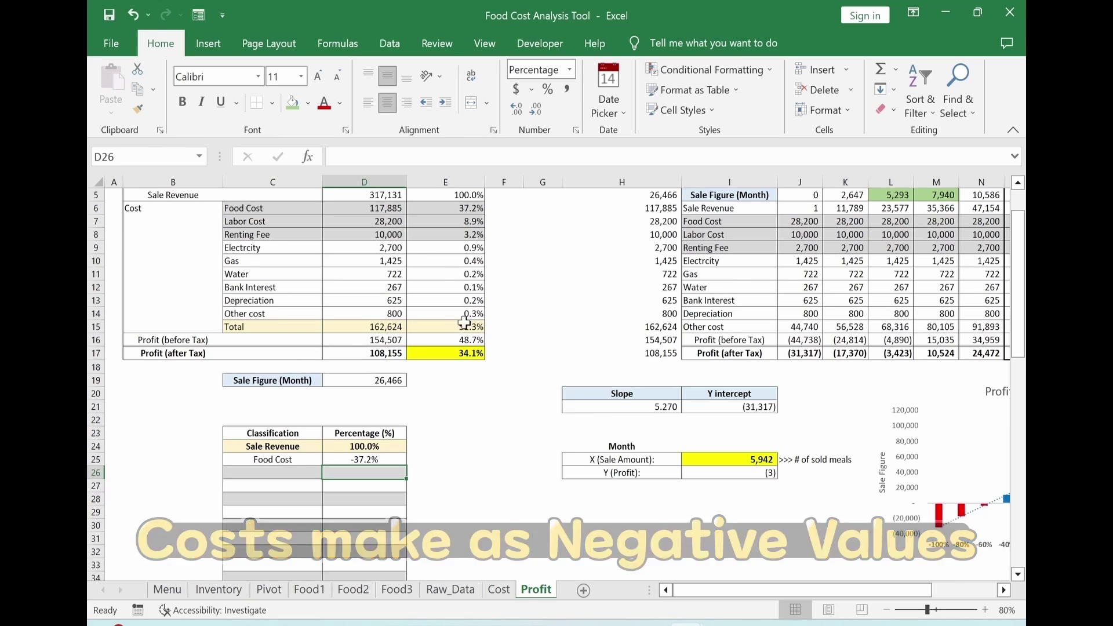
Copy the Food Cost row C25:D25 and paste only its formulas into C26:D31.
{"action": "left_click_drag", "start_coordinate": [272, 459], "coordinate": [350, 464]}
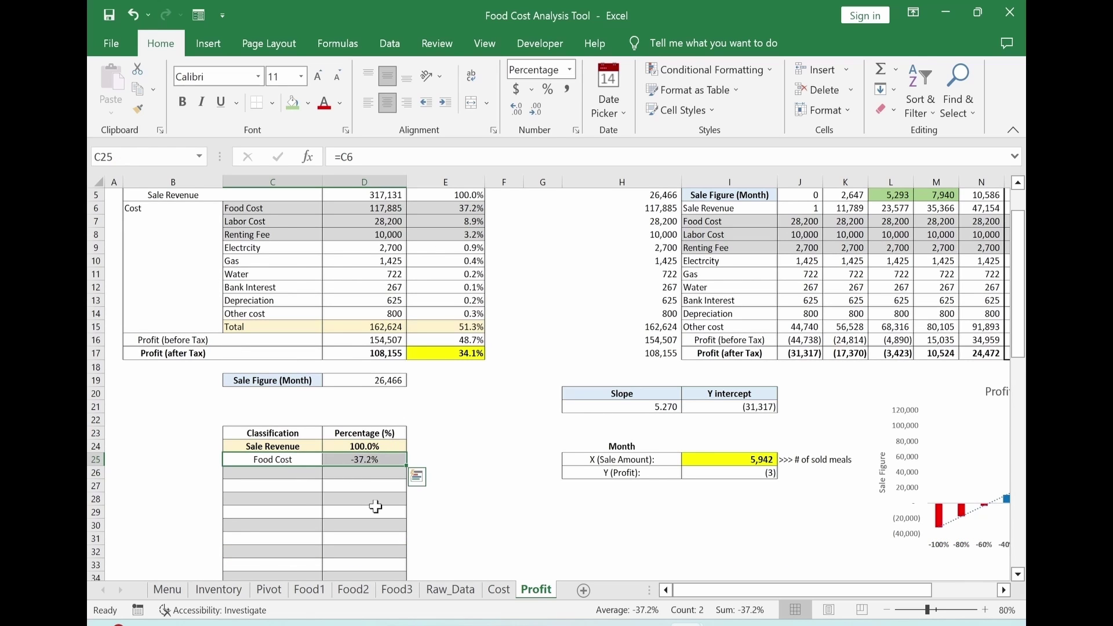
{"action": "key", "text": "ctrl+c"}
{"action": "left_click_drag", "start_coordinate": [278, 474], "coordinate": [352, 474]}
{"action": "key", "text": "alt"}
{"action": "key", "text": "e"}
{"action": "key", "text": "s"}
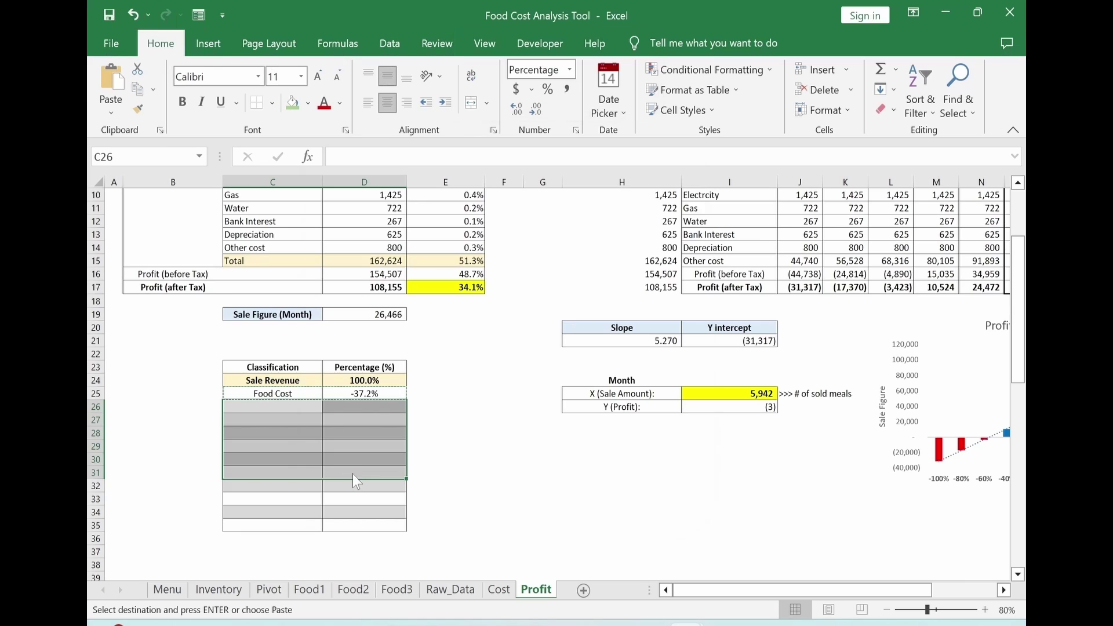
{"action": "key", "text": "f"}
{"action": "left_click", "coordinate": [585, 465]}
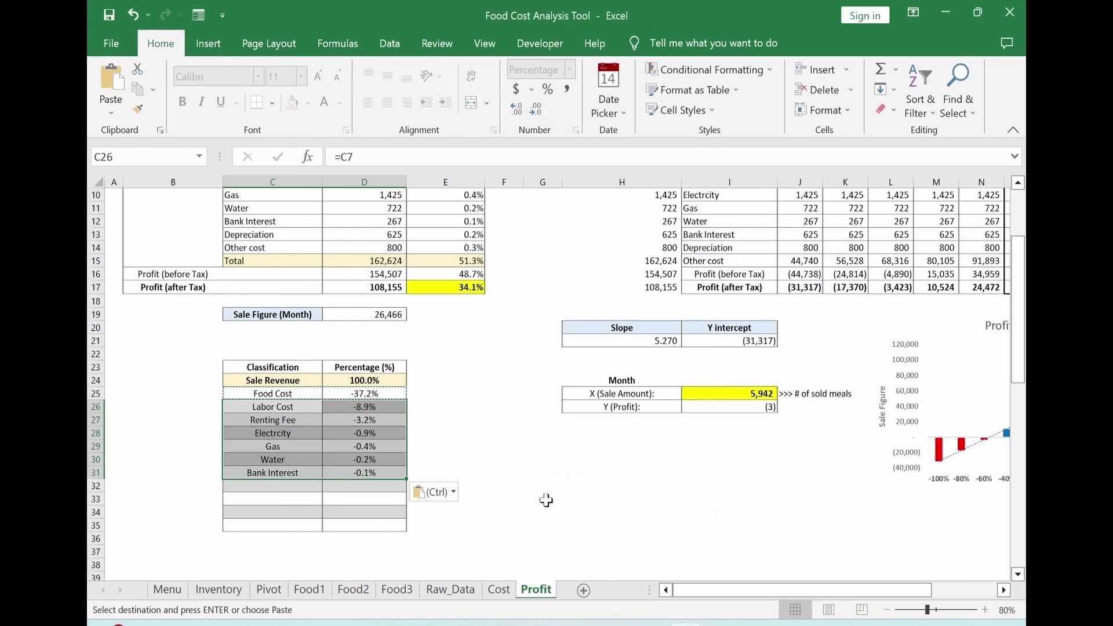
Copy the Bank Interest row C31:D31 and paste only its formulas into C32:D33.
{"action": "left_click", "coordinate": [514, 510]}
{"action": "left_click_drag", "start_coordinate": [278, 472], "coordinate": [349, 503]}
{"action": "key", "text": "ctrl+c"}
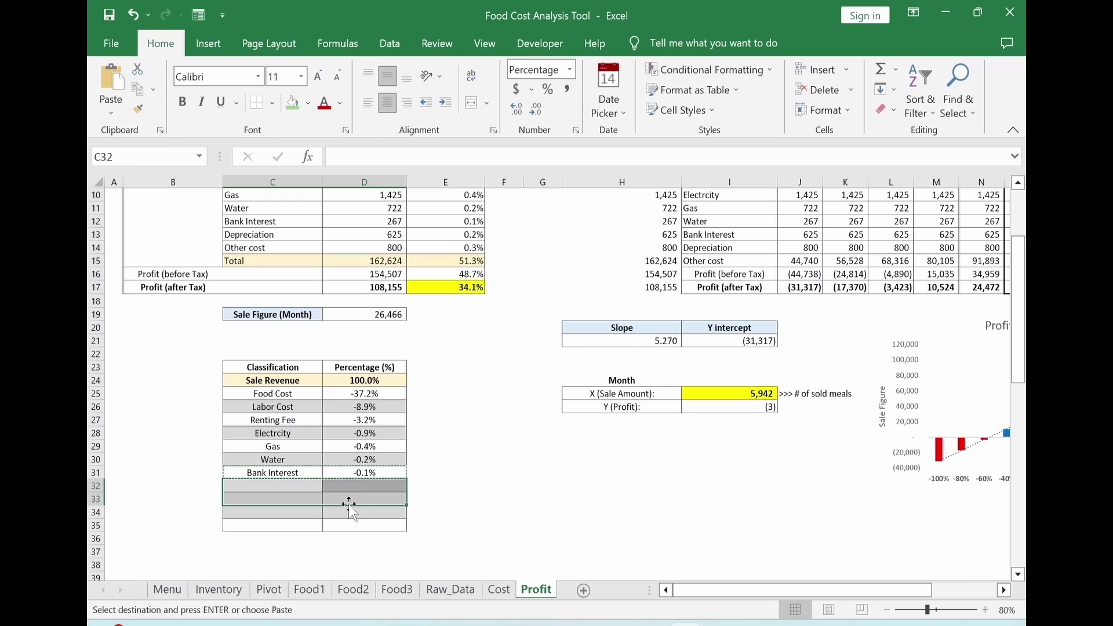
{"action": "key", "text": "alt+e"}
{"action": "key", "text": "s"}
{"action": "key", "text": "f"}
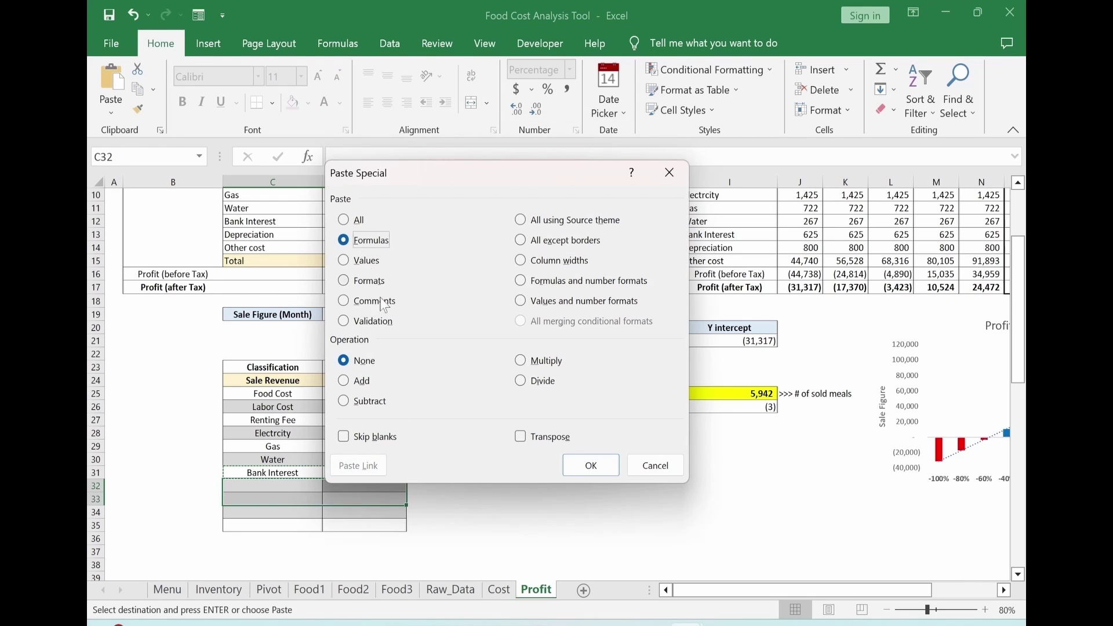
{"action": "left_click", "coordinate": [579, 474]}
{"action": "left_click", "coordinate": [504, 538]}
{"action": "key", "text": "Escape"}
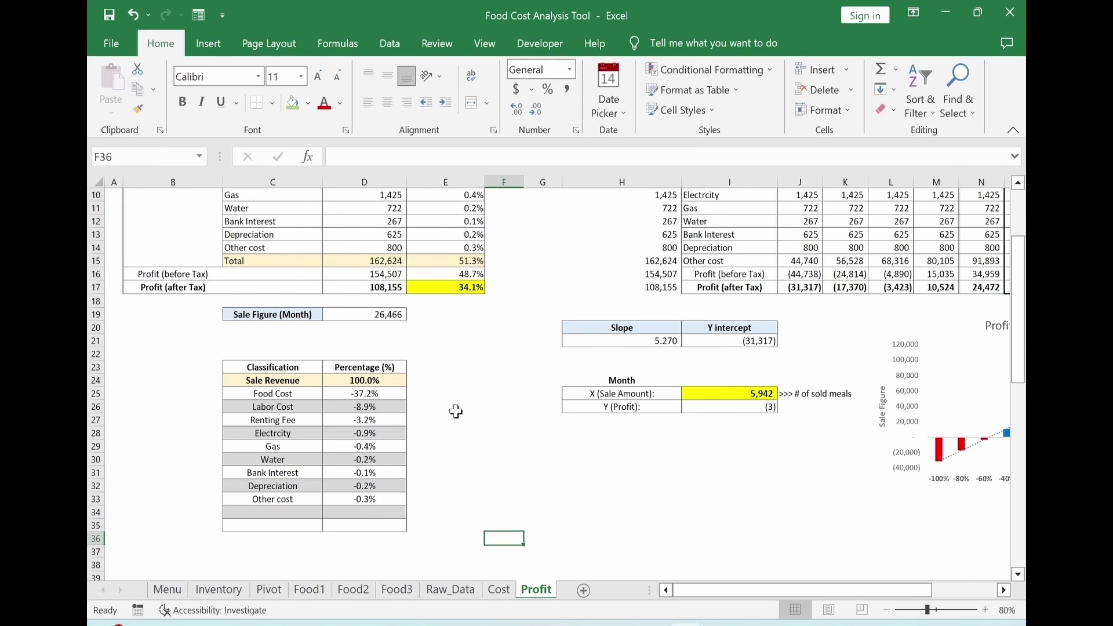
Label the last two rows of the classification table Tax in C34 and Profit in C35.
{"action": "left_click", "coordinate": [281, 511]}
{"action": "type", "text": "T"}
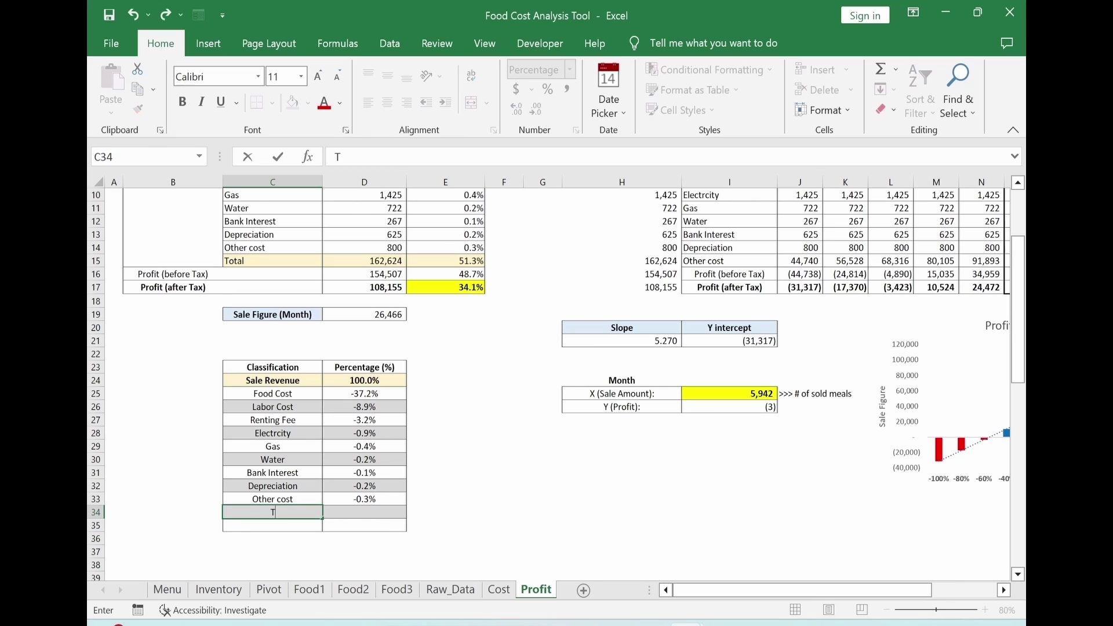
{"action": "type", "text": "ax"}
{"action": "key", "text": "Return"}
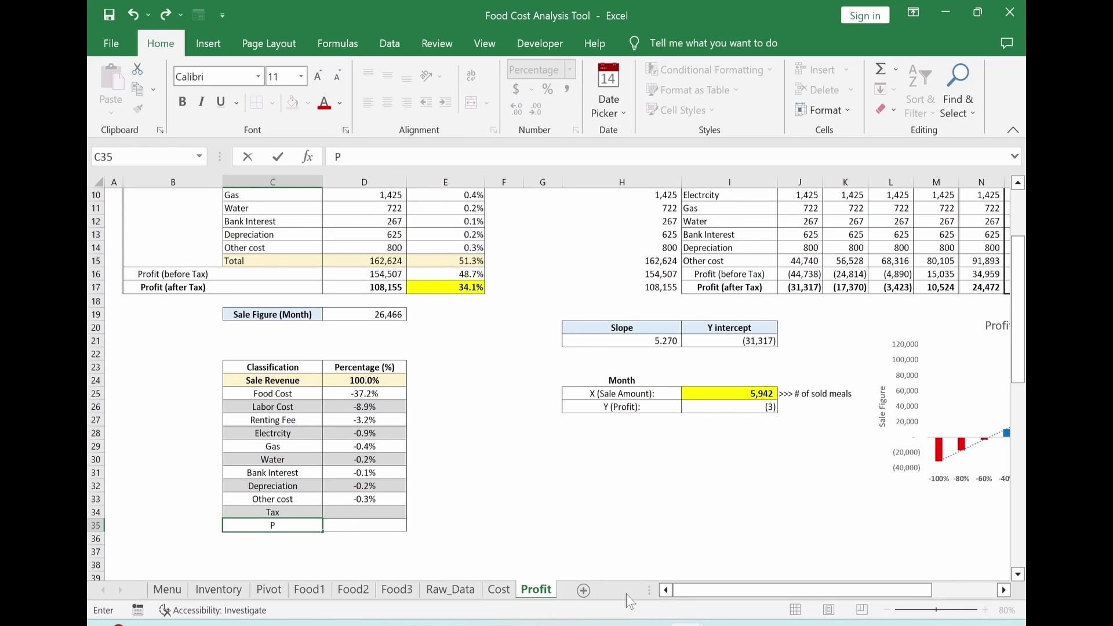
{"action": "type", "text": "Profit"}
{"action": "key", "text": "Return"}
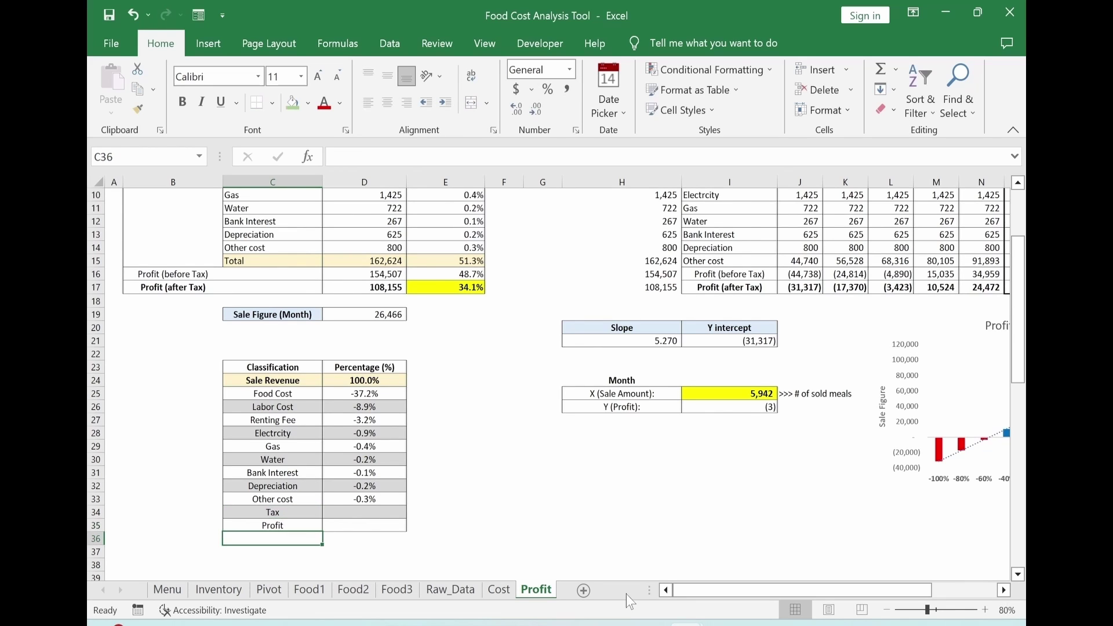
Calculate the Tax percentage in D34 as the negative of profit before tax minus profit after tax, divided by sale revenue: =-(D16-D17)/D5.
{"action": "scroll", "coordinate": [340, 459], "scroll_direction": "down", "scroll_amount": 1}
{"action": "left_click", "coordinate": [340, 460]}
{"action": "type", "text": "=("}
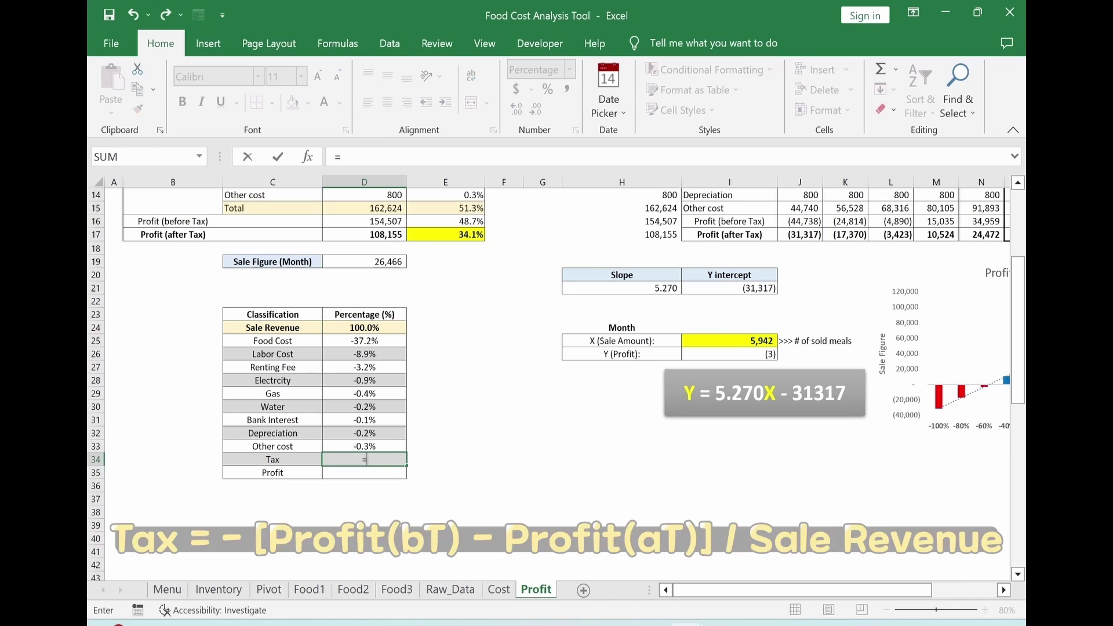
{"action": "left_click", "coordinate": [350, 226]}
{"action": "type", "text": "-"}
{"action": "left_click", "coordinate": [377, 236]}
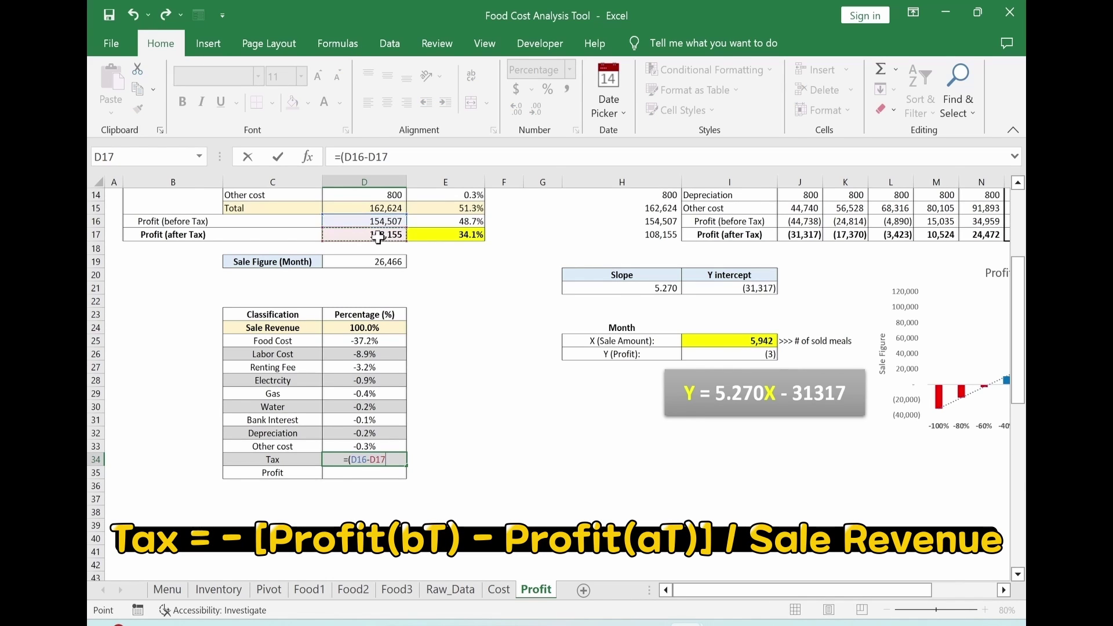
{"action": "type", "text": ")/"}
{"action": "scroll", "coordinate": [378, 232], "scroll_direction": "up", "scroll_amount": 3}
{"action": "left_click", "coordinate": [377, 195]}
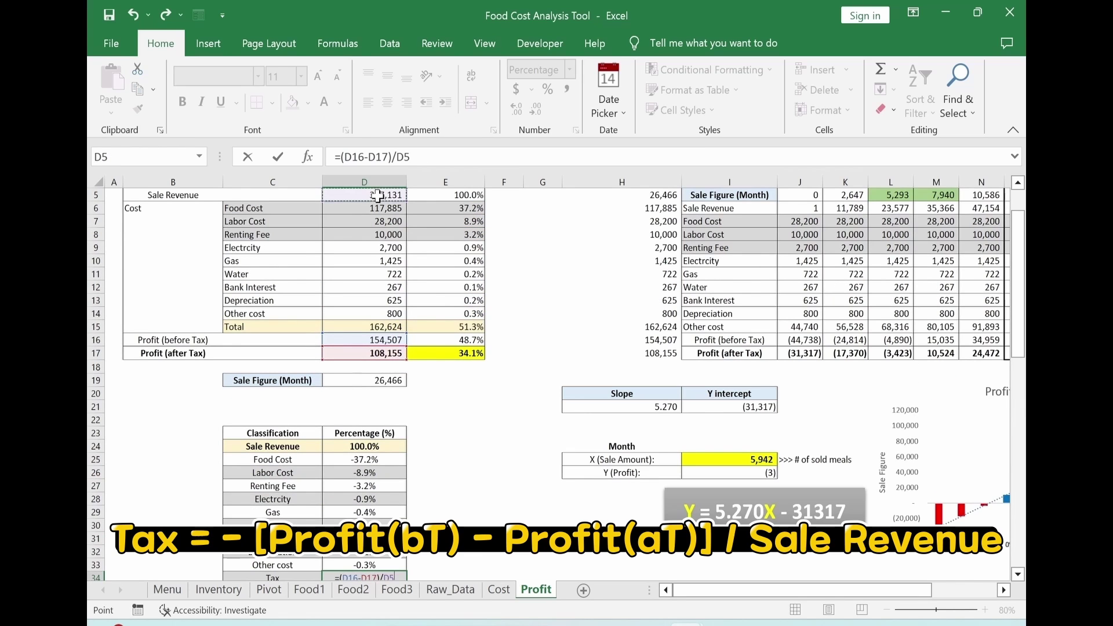
{"action": "key", "text": "F2"}
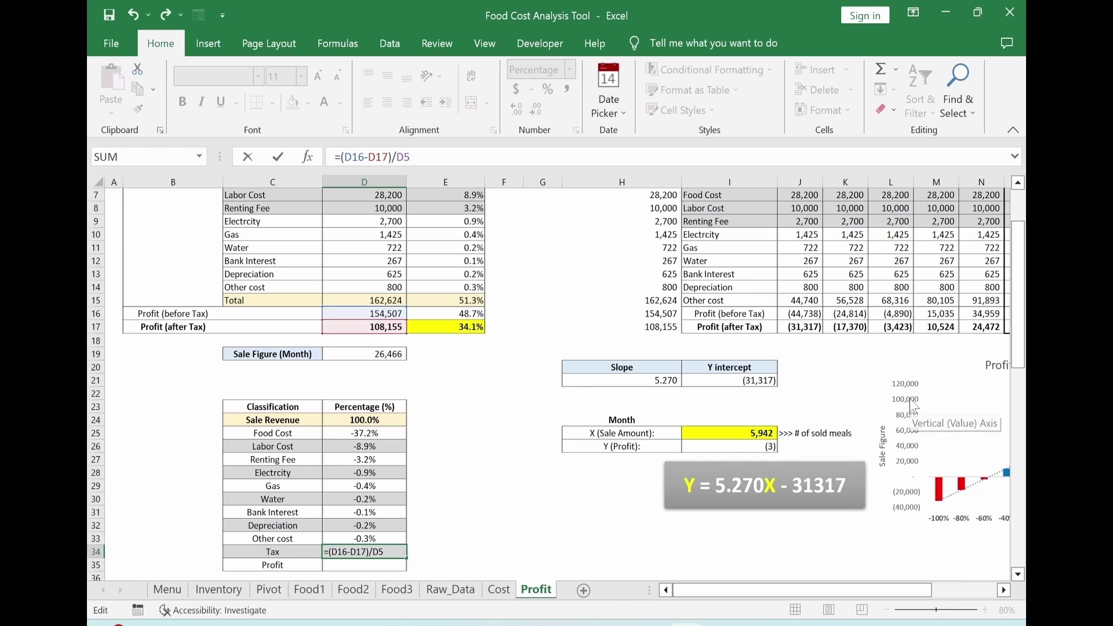
{"action": "type", "text": "-"}
{"action": "key", "text": "Return"}
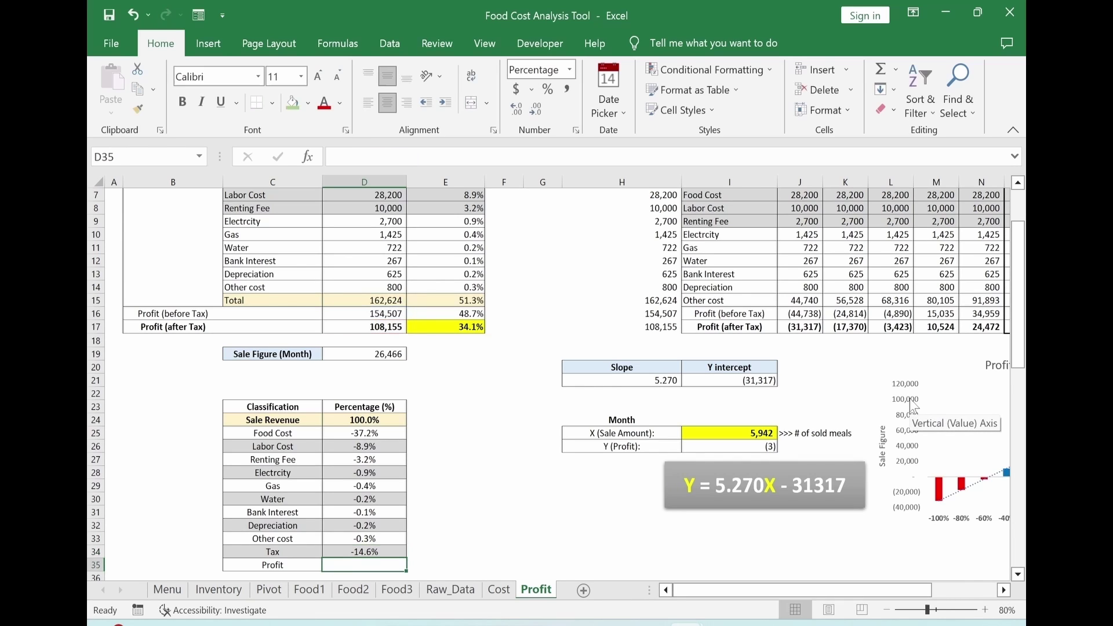
Link the Profit percentage in D35 to the after-tax profit percentage in E17.
{"action": "type", "text": "="}
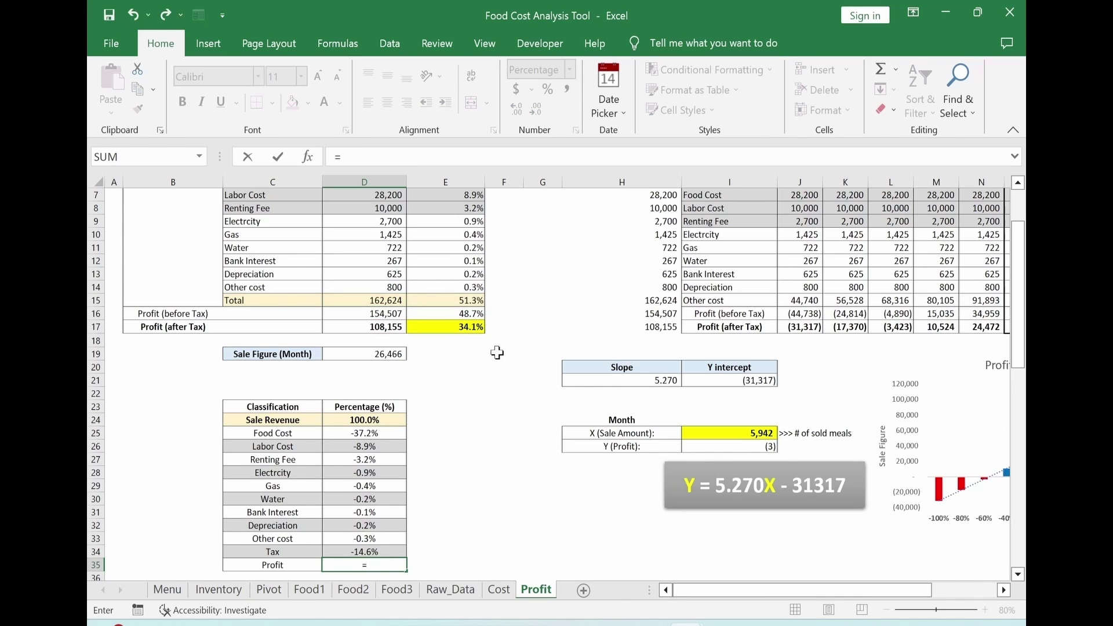
{"action": "left_click", "coordinate": [475, 327]}
{"action": "key", "text": "Return"}
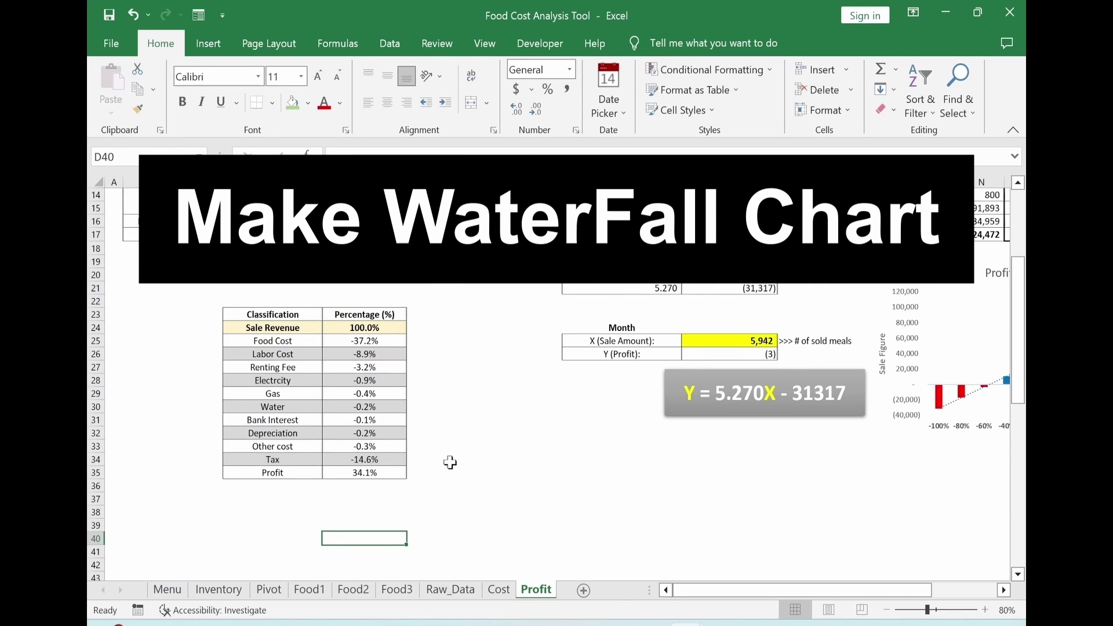
Insert a Waterfall chart from the classification and percentage data in C24:D35.
{"action": "left_click_drag", "start_coordinate": [273, 328], "coordinate": [361, 471]}
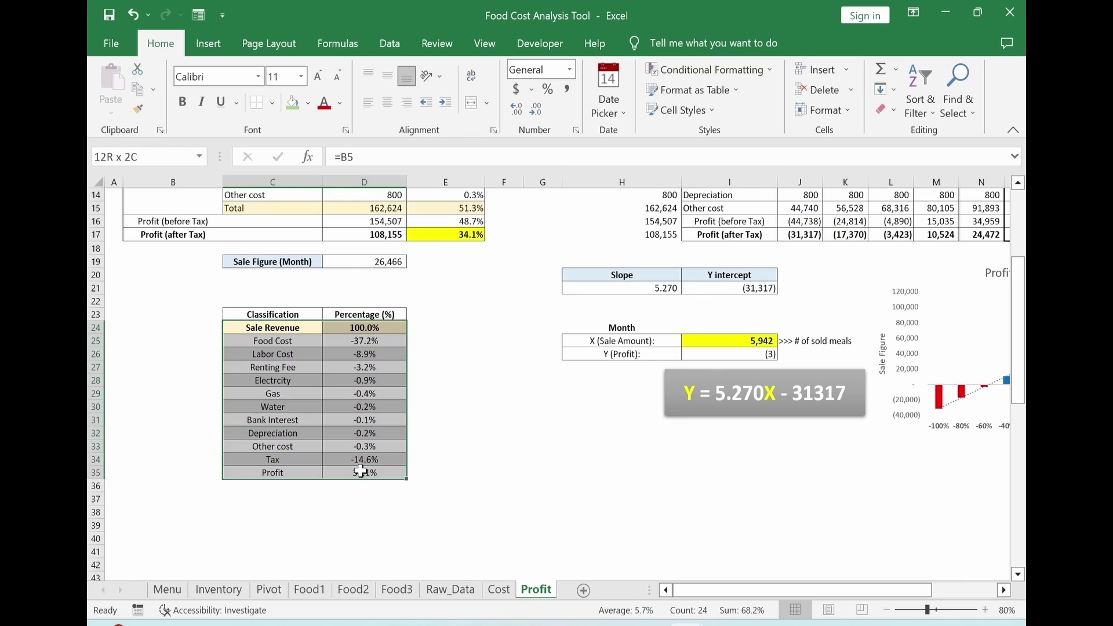
{"action": "key", "text": "alt+n"}
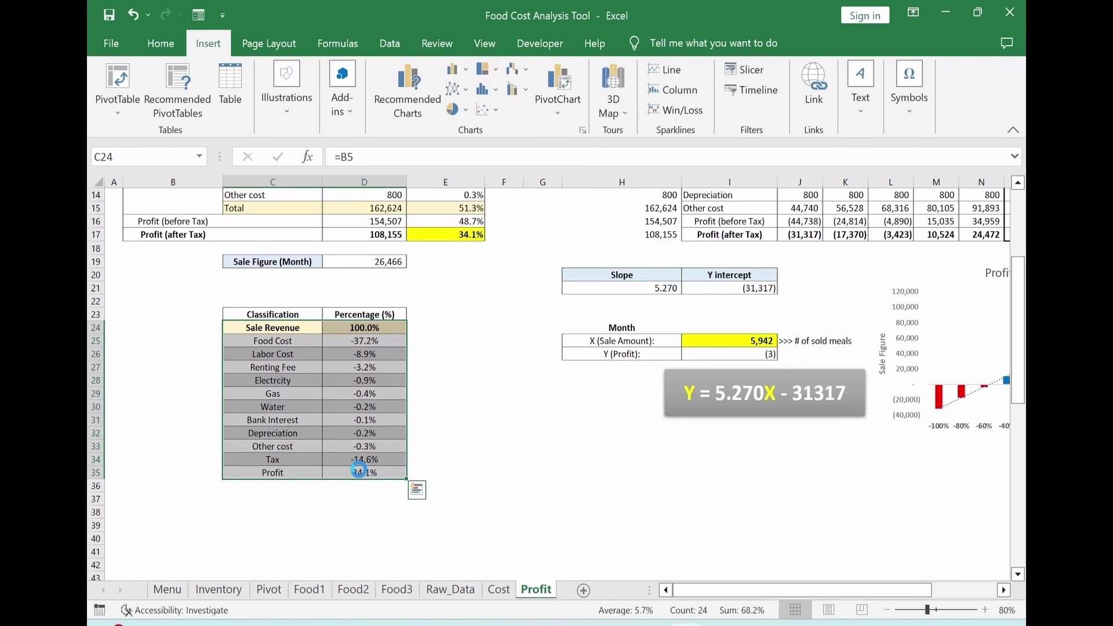
{"action": "key", "text": "r"}
{"action": "left_click", "coordinate": [410, 84]}
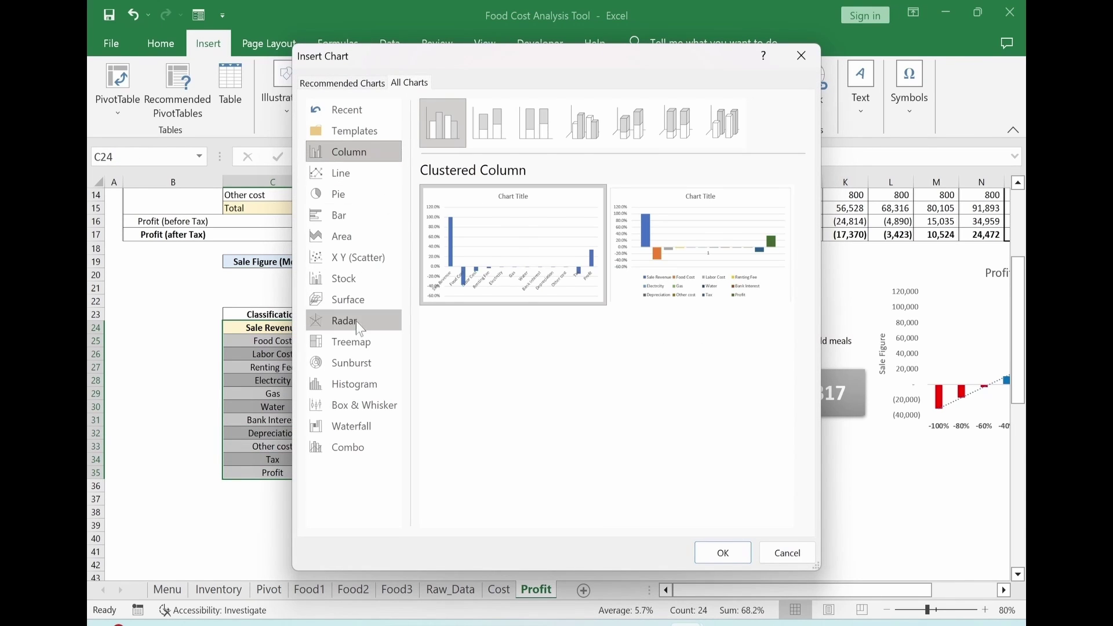
{"action": "left_click", "coordinate": [351, 426]}
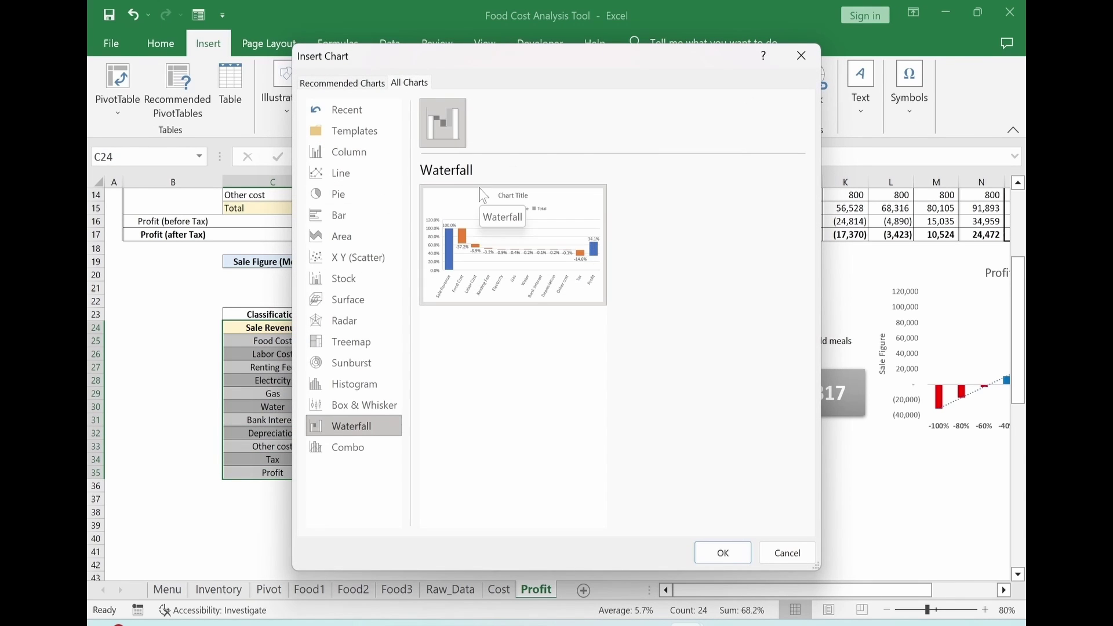
{"action": "left_click", "coordinate": [718, 563]}
Set the Profit column of the waterfall chart as a total.
{"action": "left_click", "coordinate": [645, 408]}
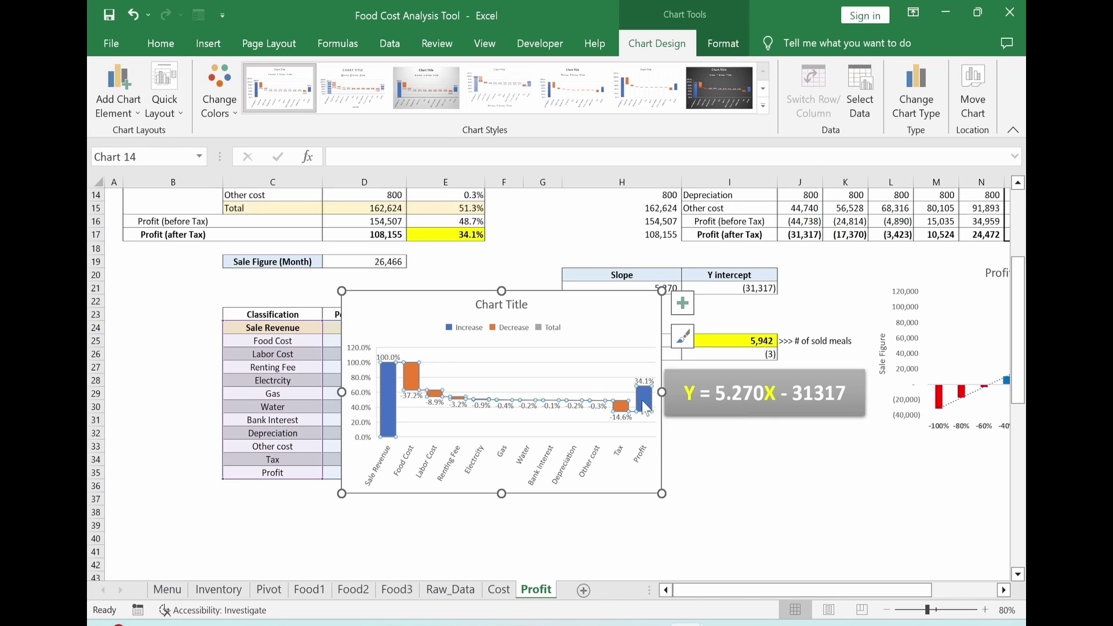
{"action": "left_click", "coordinate": [645, 407]}
{"action": "right_click", "coordinate": [645, 408]}
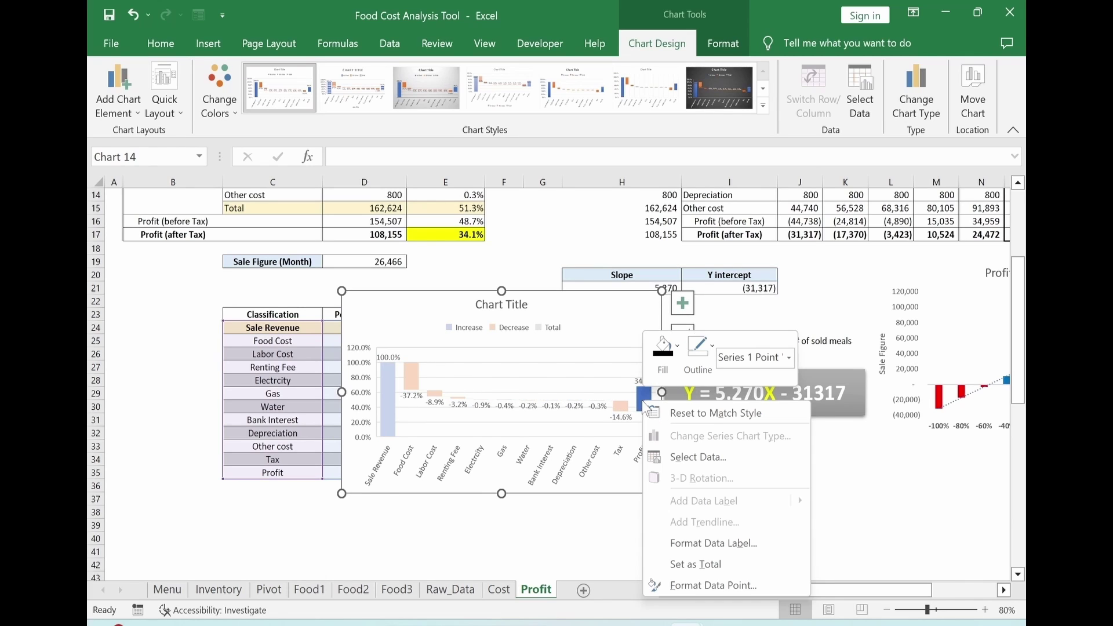
{"action": "left_click", "coordinate": [676, 562]}
{"action": "left_click", "coordinate": [598, 554]}
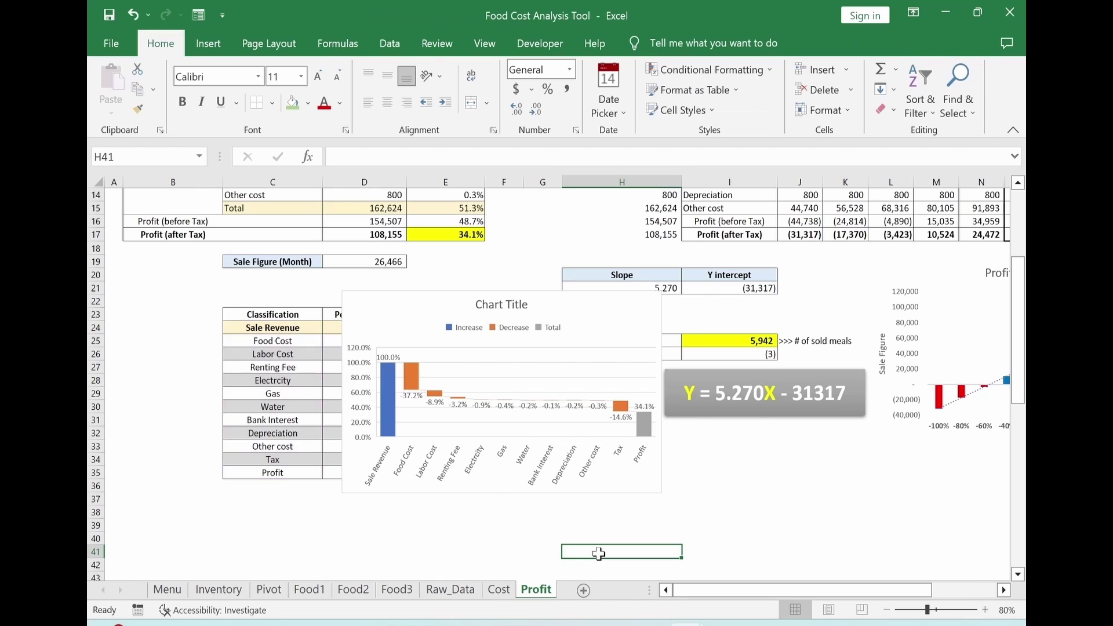
Enlarge the waterfall chart to span about columns B to K and rows 16 to 38, and delete its legend.
{"action": "mouse_move", "coordinate": [387, 430]}
{"action": "left_click_drag", "start_coordinate": [651, 493], "coordinate": [755, 516]}
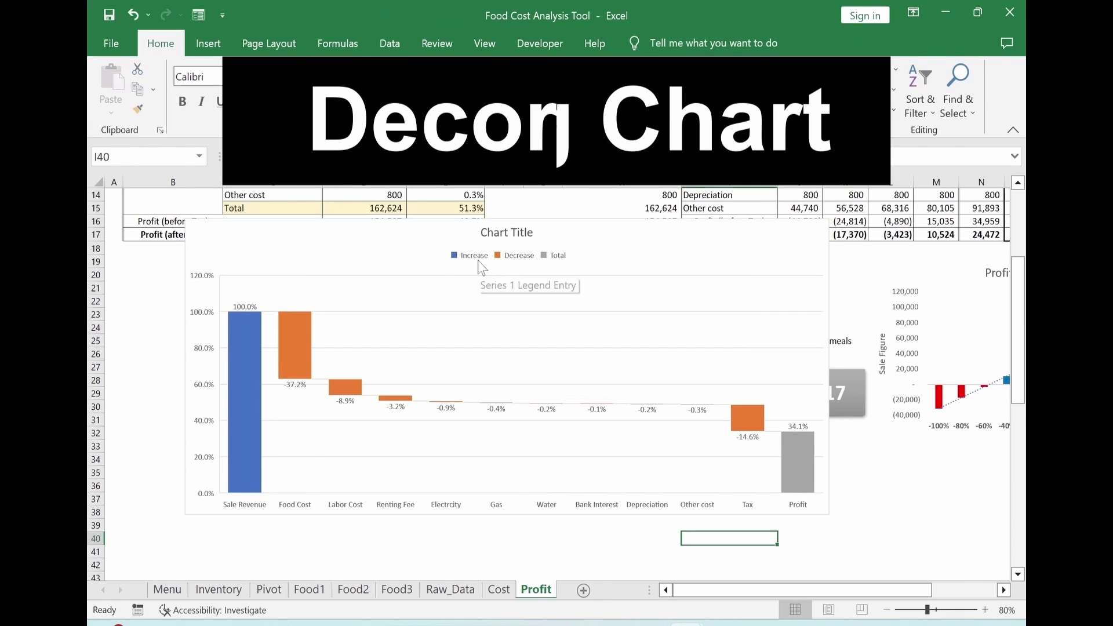
{"action": "left_click", "coordinate": [479, 260]}
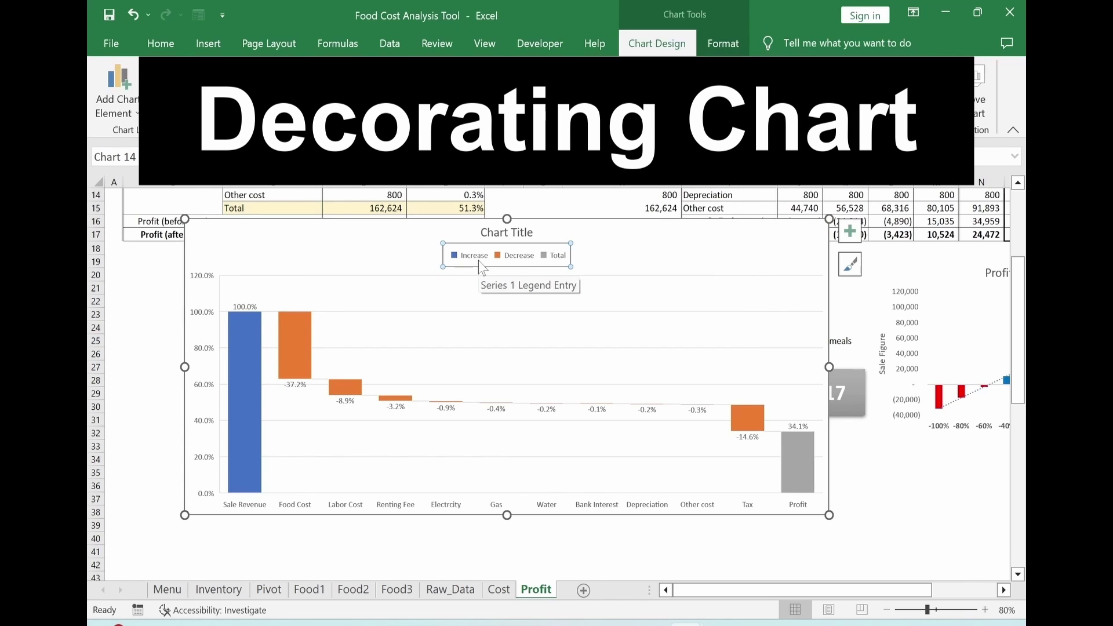
{"action": "key", "text": "Delete"}
Make the waterfall chart's category axis labels bold and increase their font size.
{"action": "left_click", "coordinate": [338, 509]}
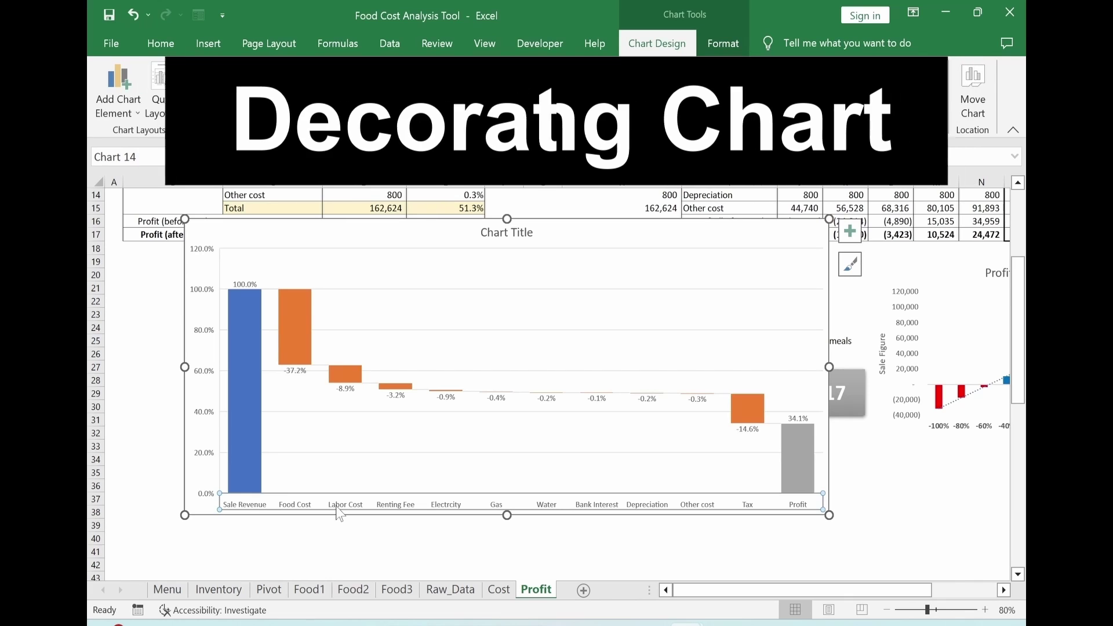
{"action": "key", "text": "ctrl+b"}
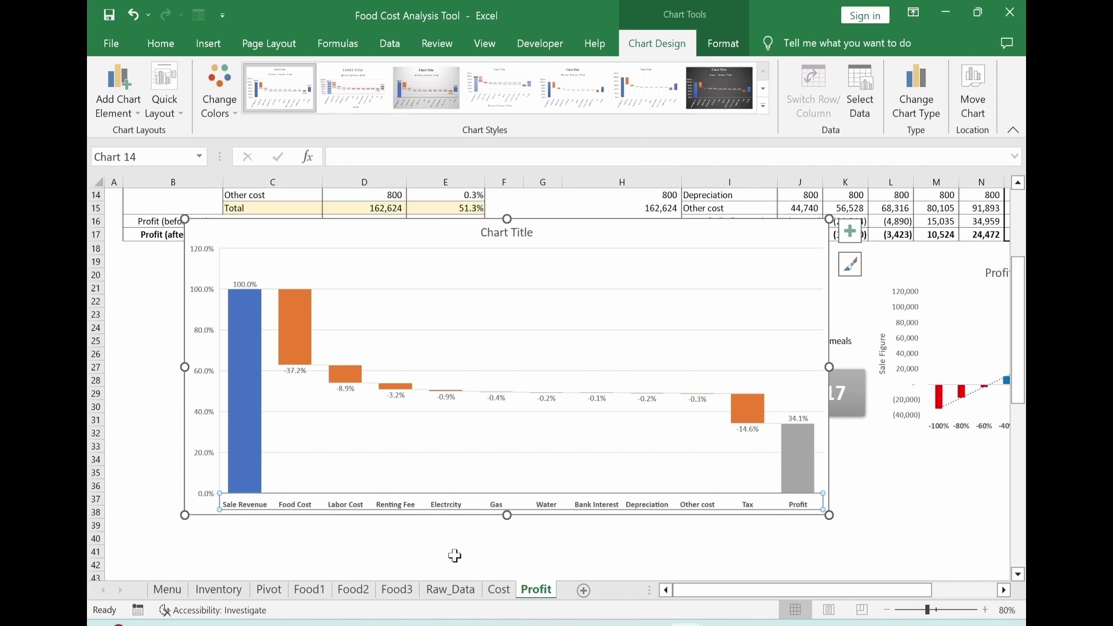
{"action": "left_click", "coordinate": [156, 43]}
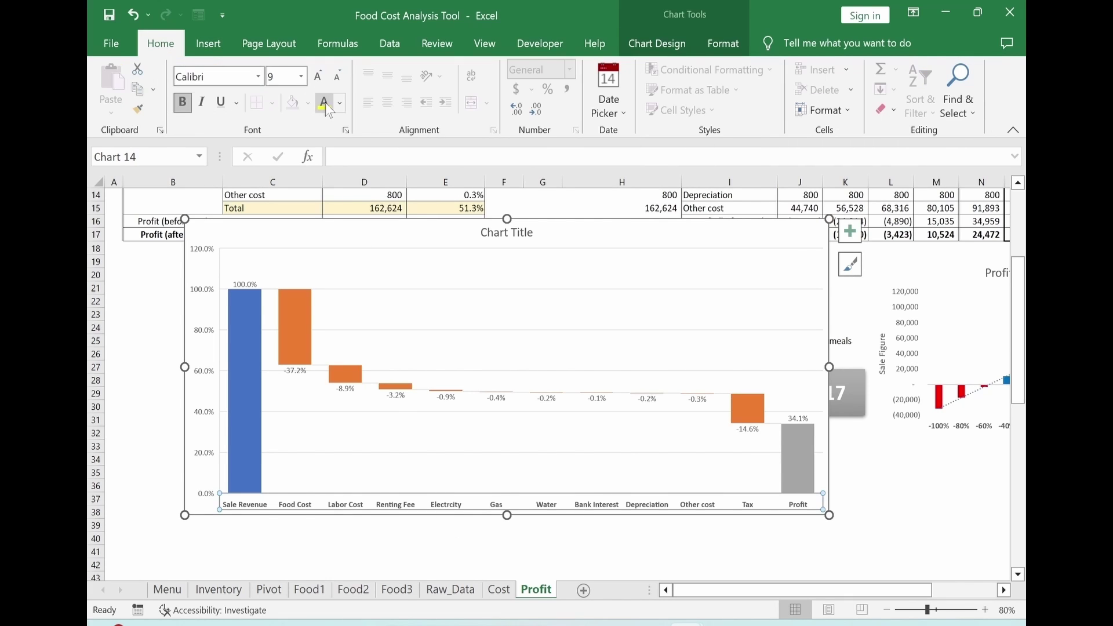
{"action": "left_click", "coordinate": [317, 76]}
{"action": "left_click", "coordinate": [447, 246]}
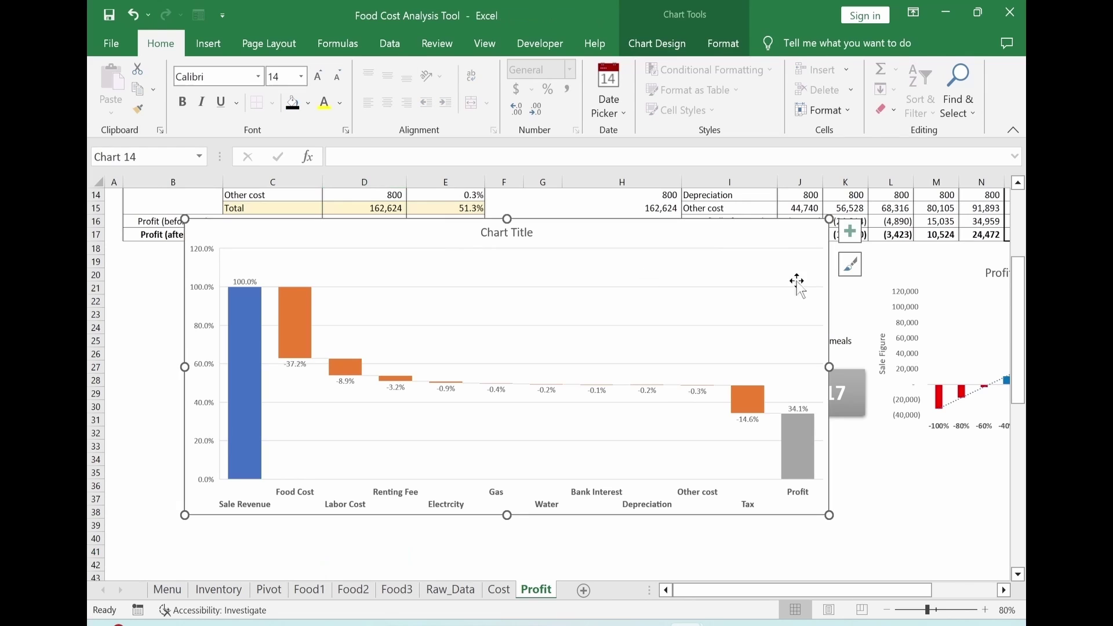
Remove the gridlines from the waterfall chart.
{"action": "left_click", "coordinate": [850, 231]}
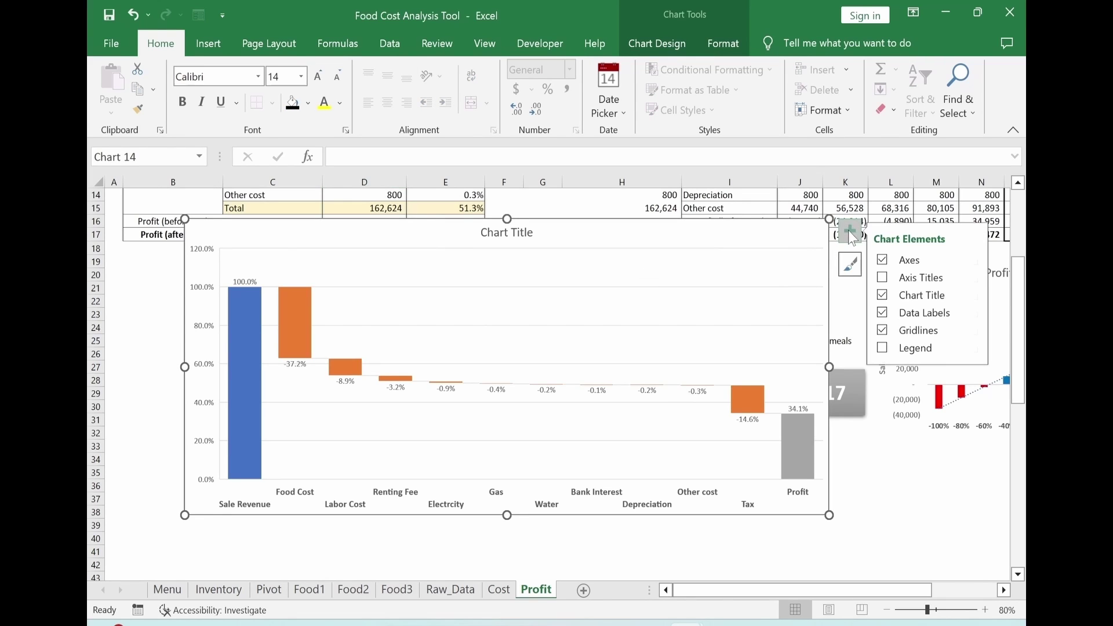
{"action": "left_click", "coordinate": [883, 330]}
{"action": "key", "text": "Escape"}
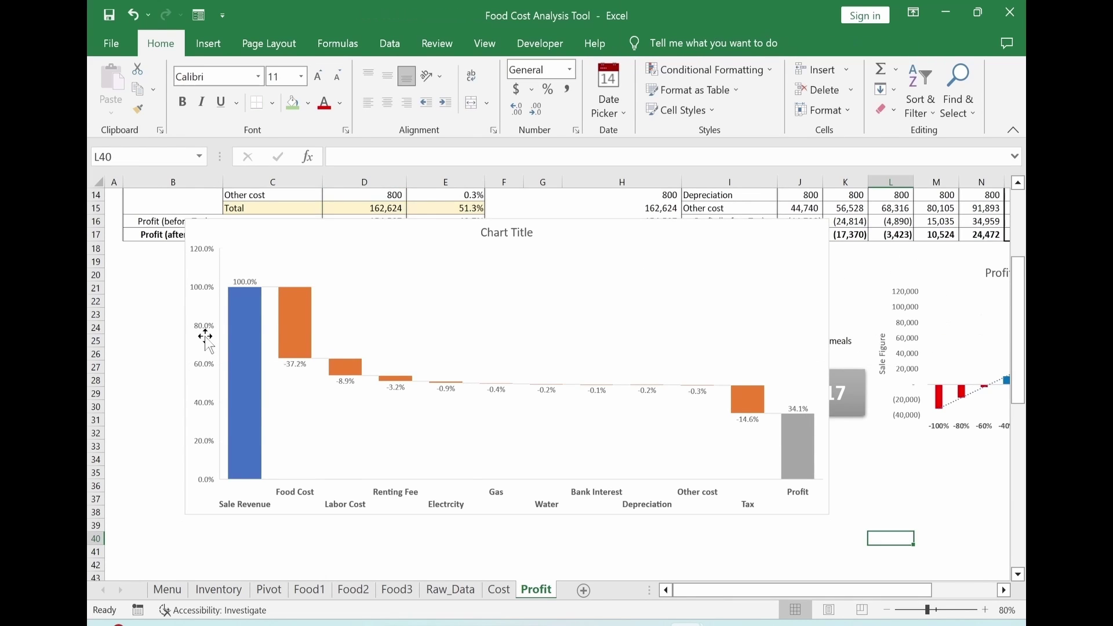
Delete the waterfall chart's vertical percentage axis and set the chart area to no fill and no outline.
{"action": "left_click", "coordinate": [207, 333]}
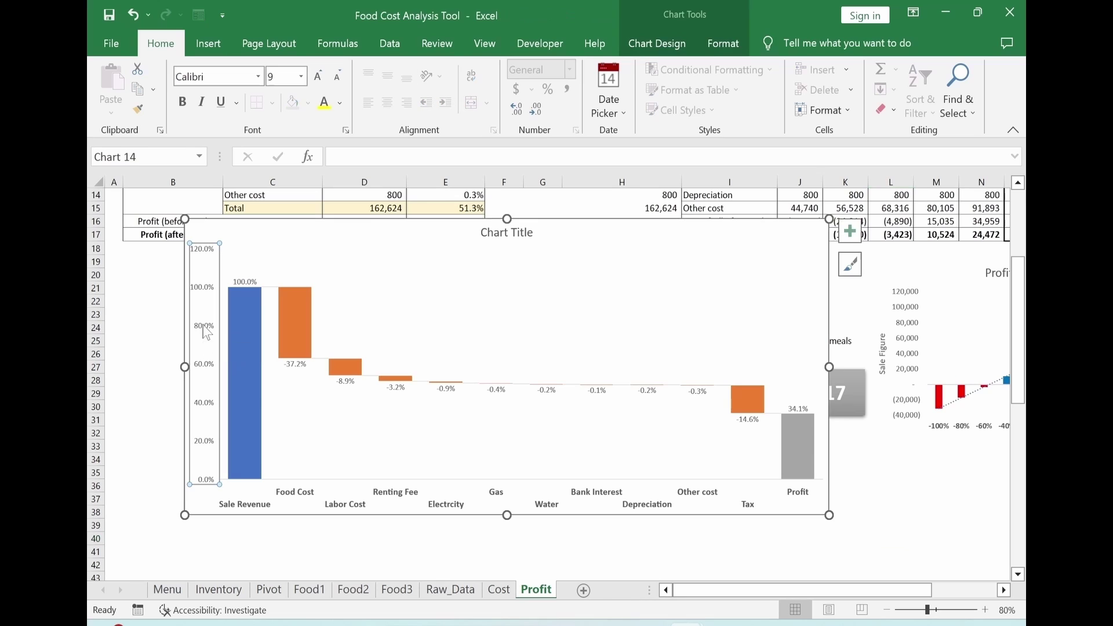
{"action": "key", "text": "Delete"}
{"action": "left_click", "coordinate": [723, 44]}
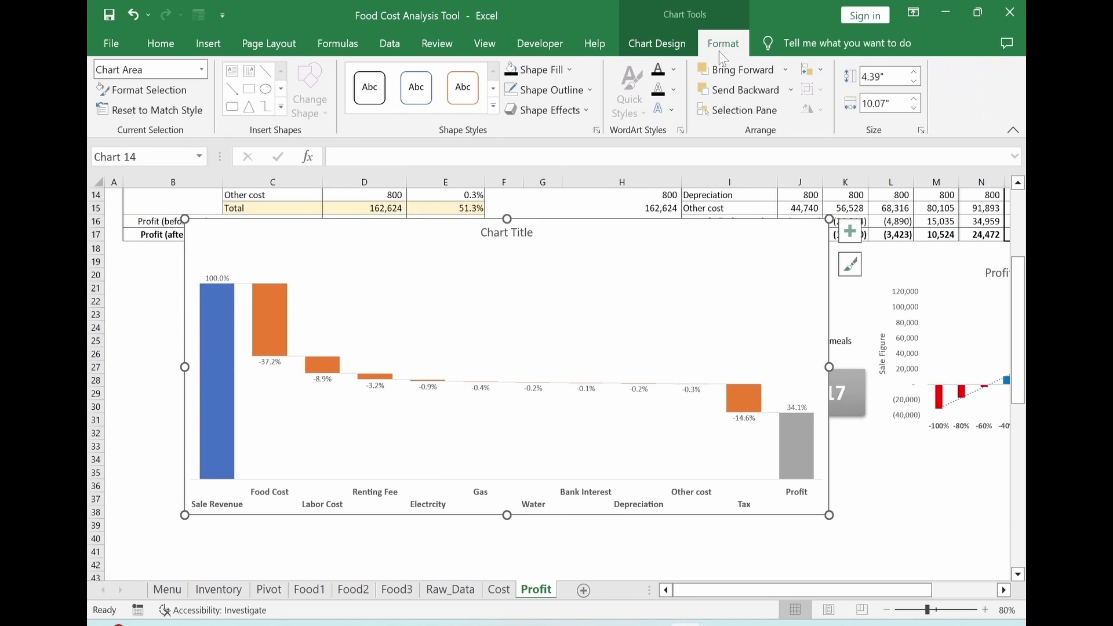
{"action": "left_click", "coordinate": [548, 73]}
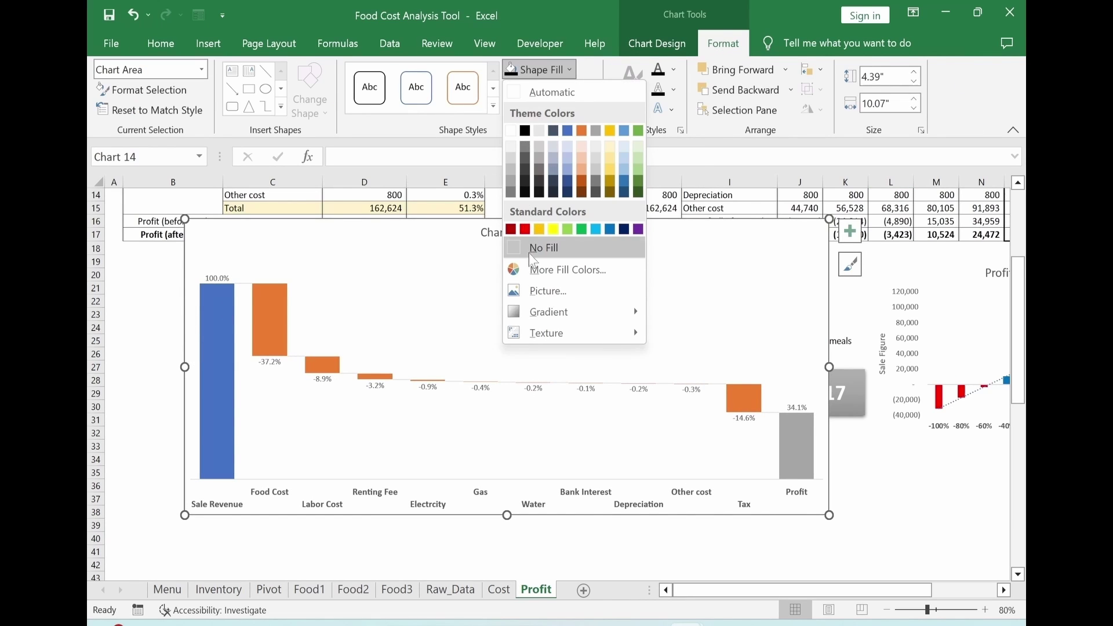
{"action": "left_click", "coordinate": [531, 255]}
{"action": "left_click", "coordinate": [550, 90]}
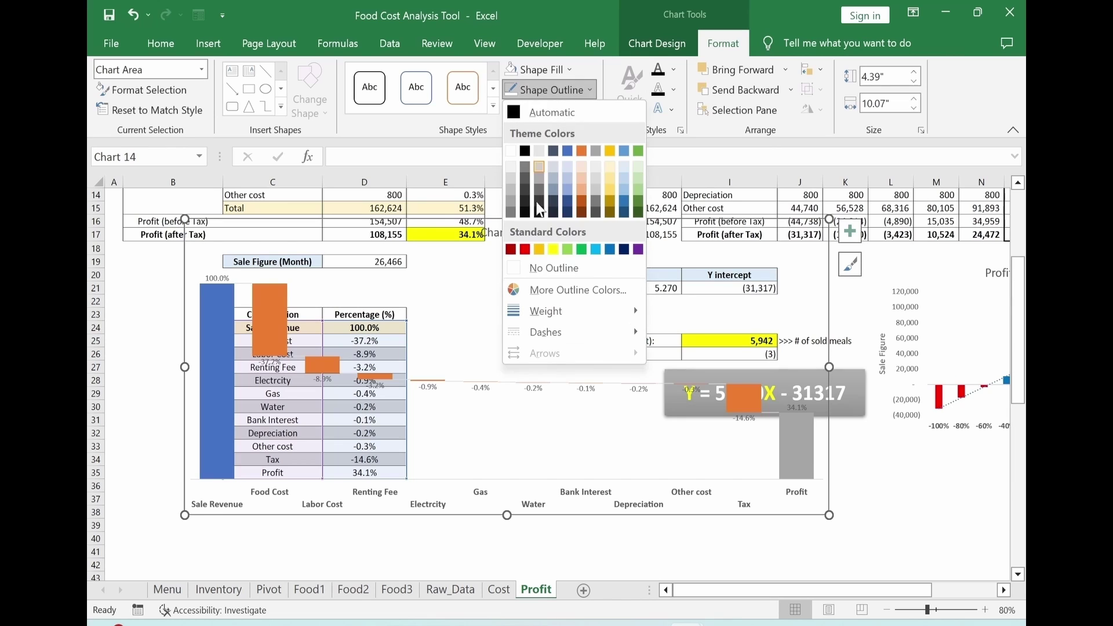
{"action": "left_click", "coordinate": [541, 266]}
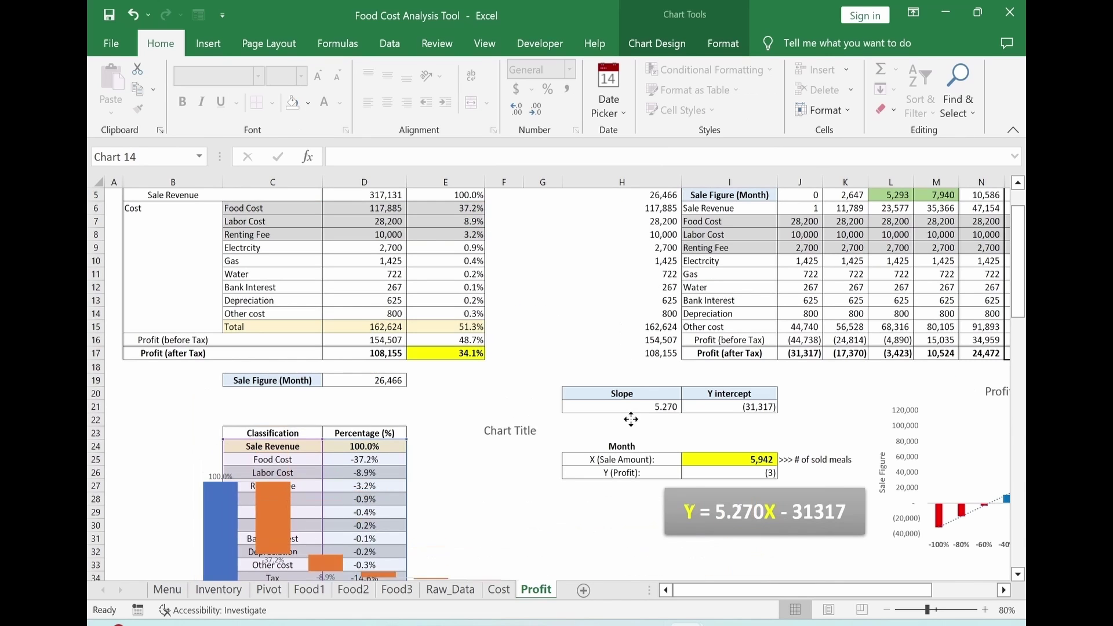
Move the waterfall chart below the classification table, starting at about row 36, and title it "Source of Profit".
{"action": "scroll", "coordinate": [611, 551], "scroll_direction": "down", "scroll_amount": 9}
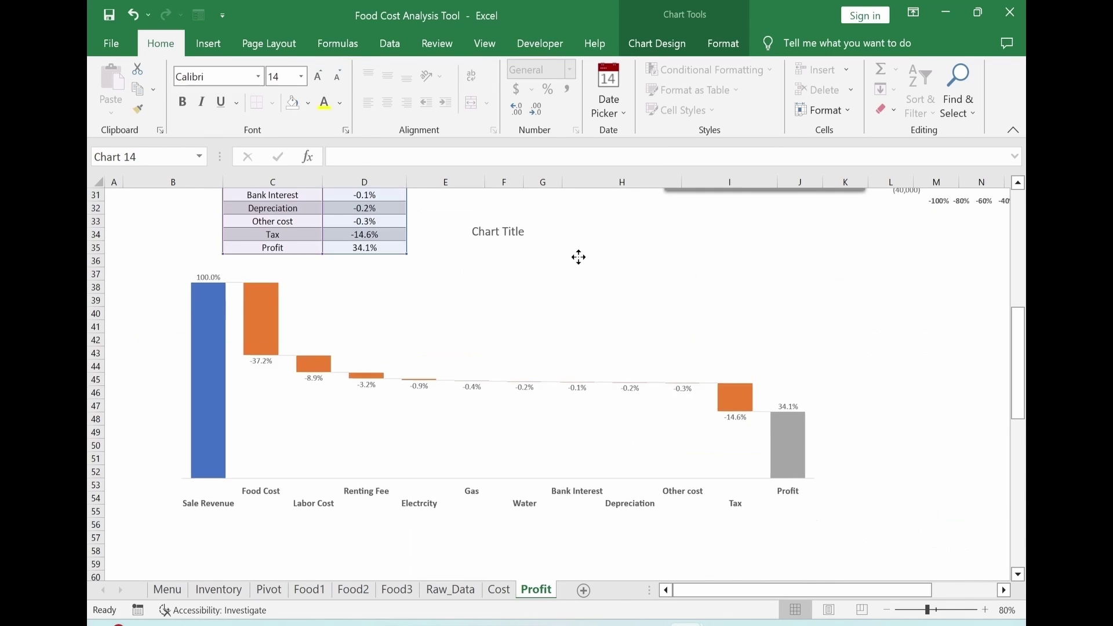
{"action": "key", "text": "Escape"}
{"action": "left_click", "coordinate": [522, 288]}
{"action": "left_click", "coordinate": [525, 281]}
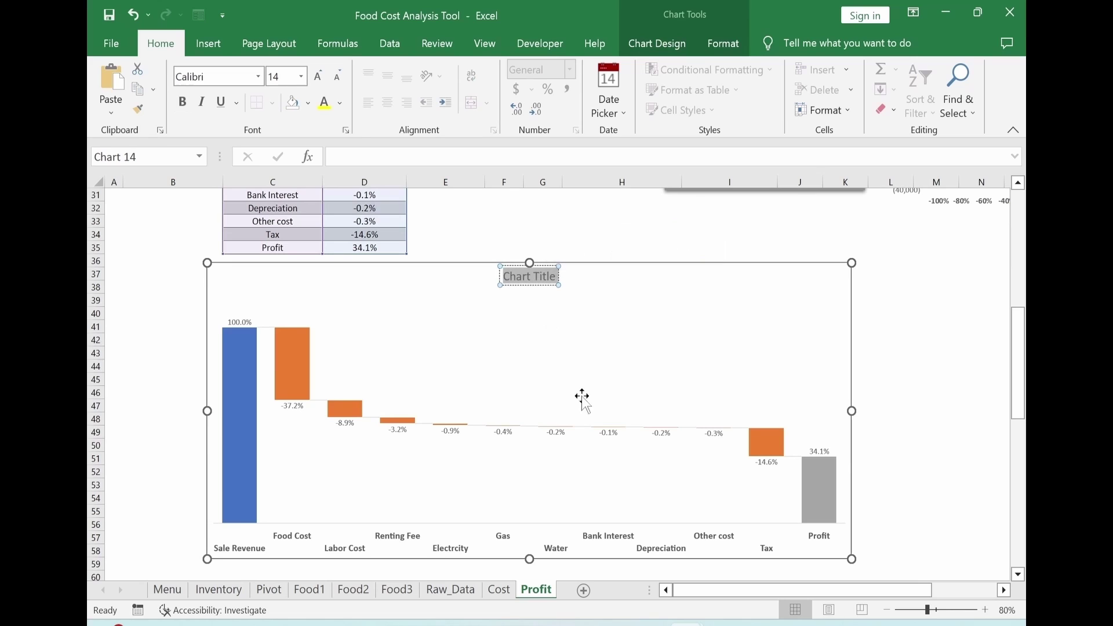
{"action": "type", "text": "Source of Profit"}
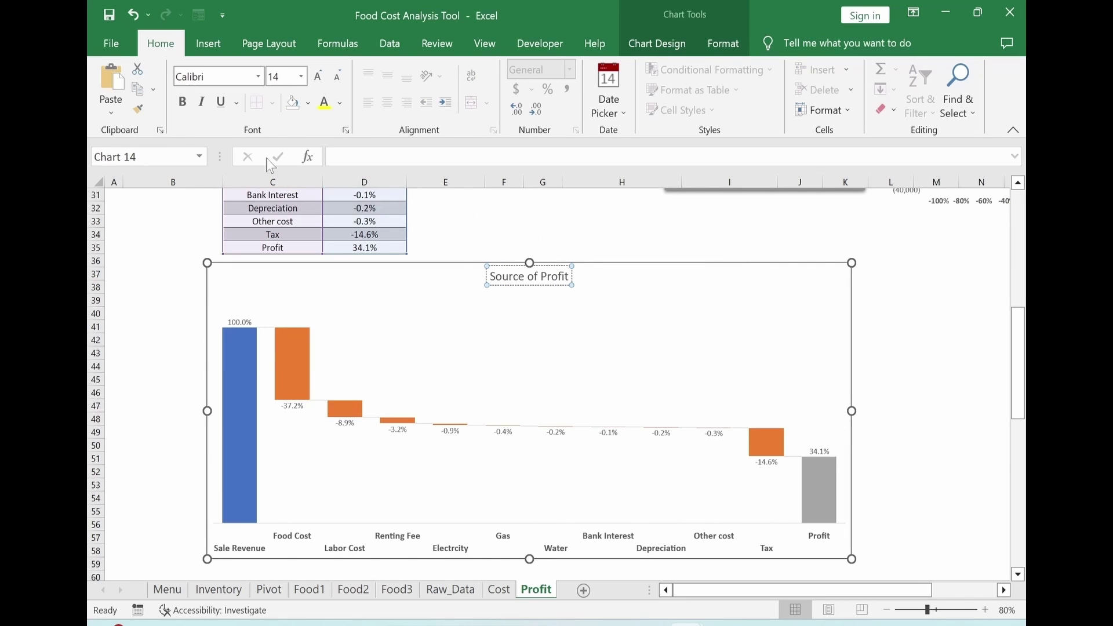
{"action": "key", "text": "Escape"}
Format the waterfall chart's title as bold, standard blue text in a larger font size.
{"action": "left_click", "coordinate": [182, 102]}
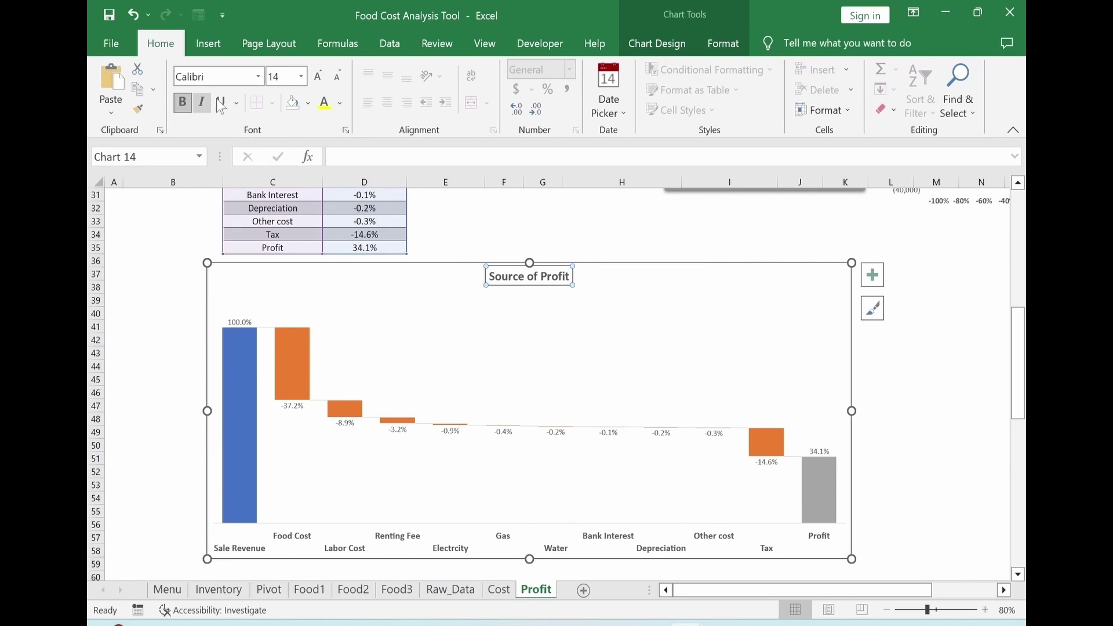
{"action": "left_click", "coordinate": [340, 103]}
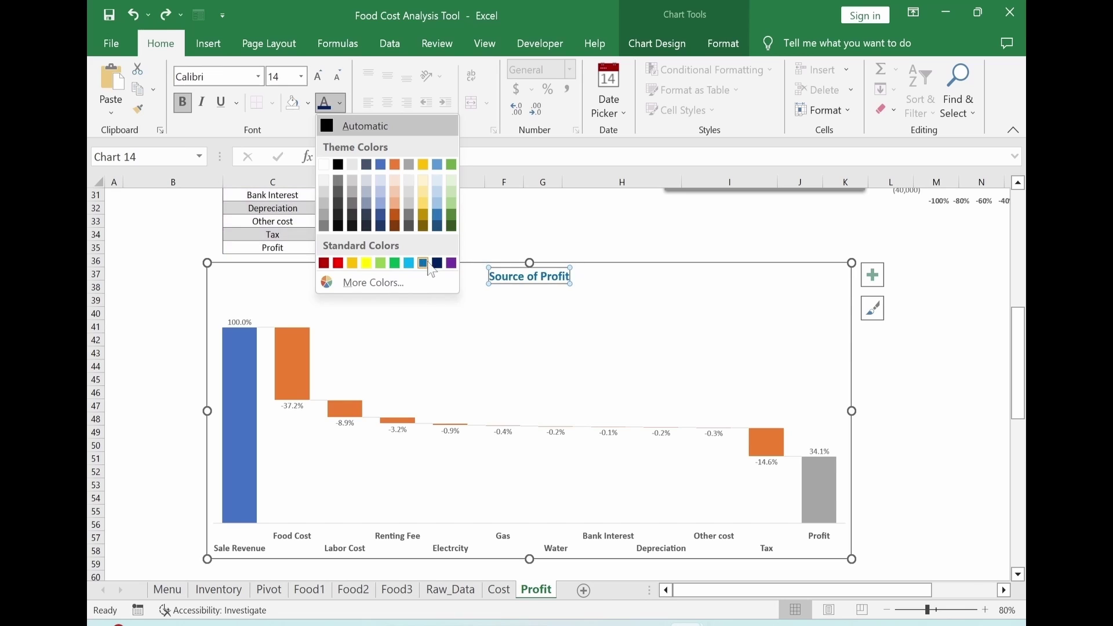
{"action": "left_click", "coordinate": [423, 263]}
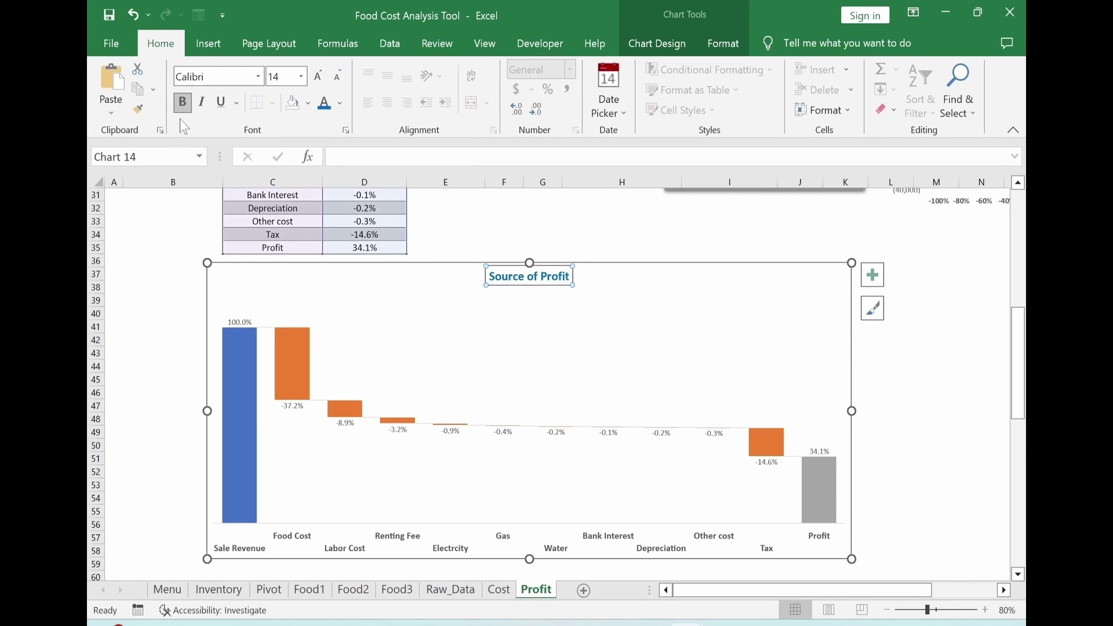
{"action": "left_click", "coordinate": [319, 76]}
{"action": "left_click", "coordinate": [319, 76]}
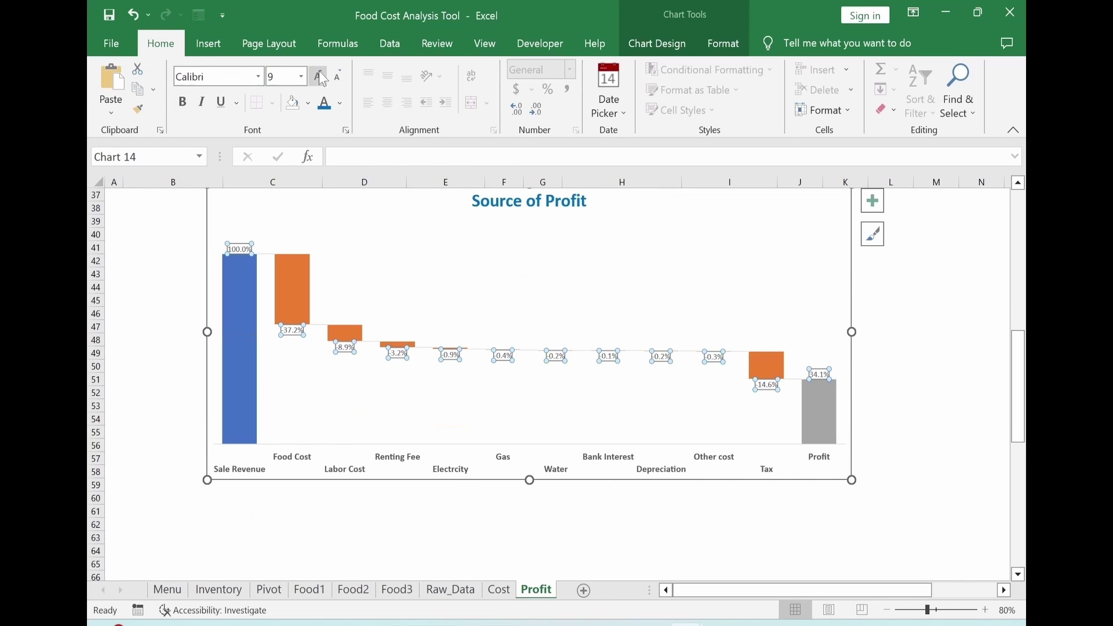
Make the waterfall chart's data labels bold at size 14, and enlarge the category axis labels.
{"action": "left_click", "coordinate": [319, 76]}
{"action": "left_click", "coordinate": [319, 76]}
{"action": "left_click", "coordinate": [318, 76]}
{"action": "left_click", "coordinate": [319, 76]}
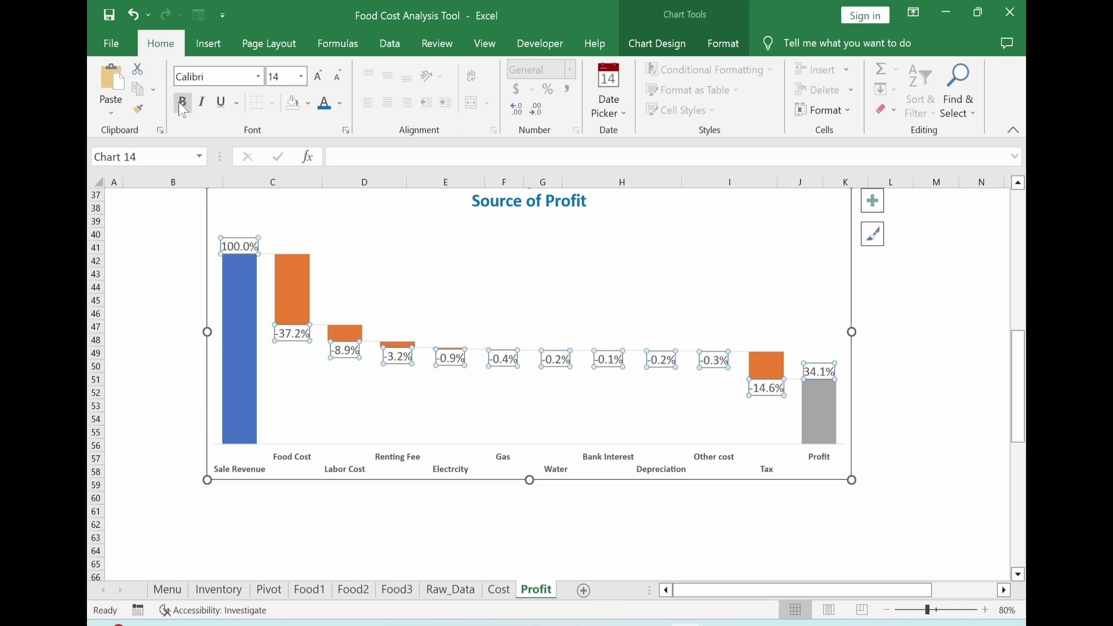
{"action": "left_click", "coordinate": [182, 102]}
{"action": "key", "text": "Escape"}
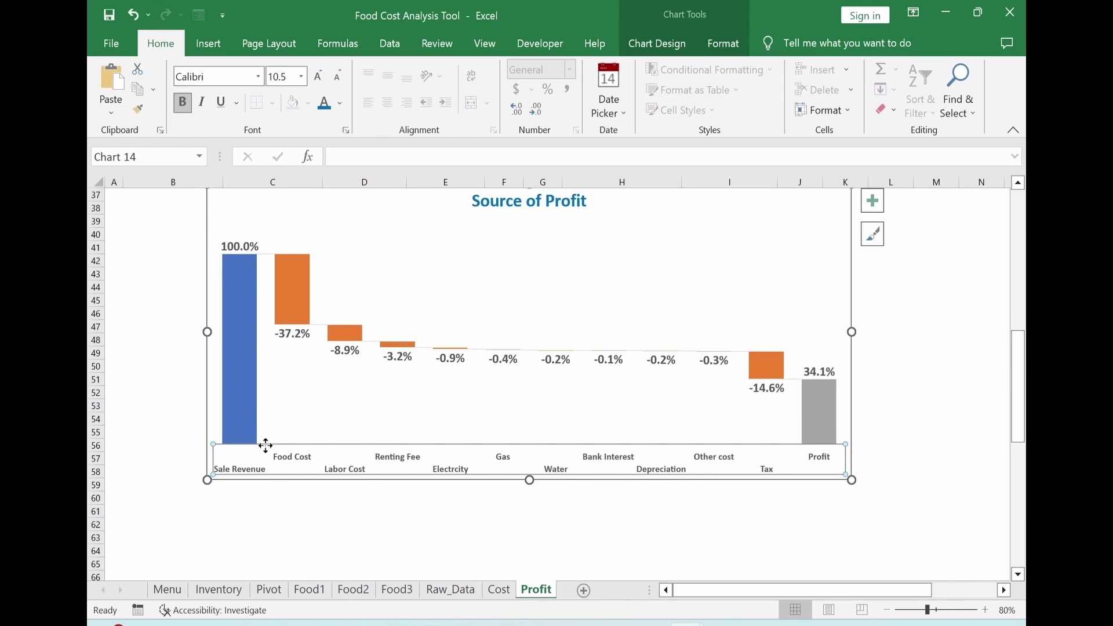
{"action": "key", "text": "Escape"}
{"action": "scroll", "coordinate": [133, 438], "scroll_direction": "down", "scroll_amount": 1}
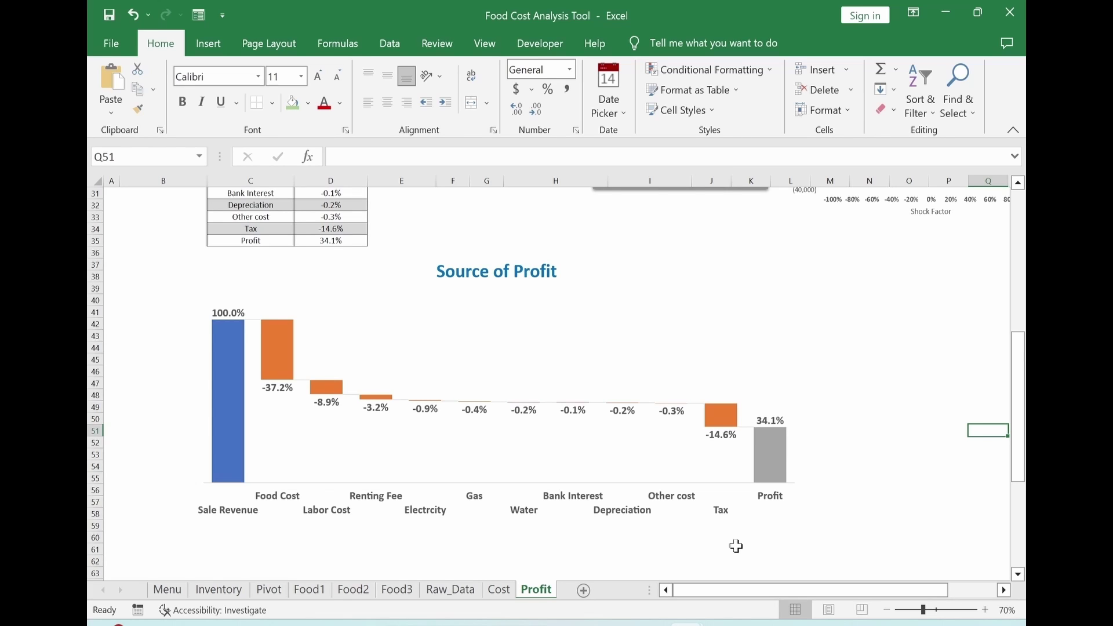
Add a new worksheet after Profit and name it Monthly_Profit.
{"action": "left_click", "coordinate": [584, 591]}
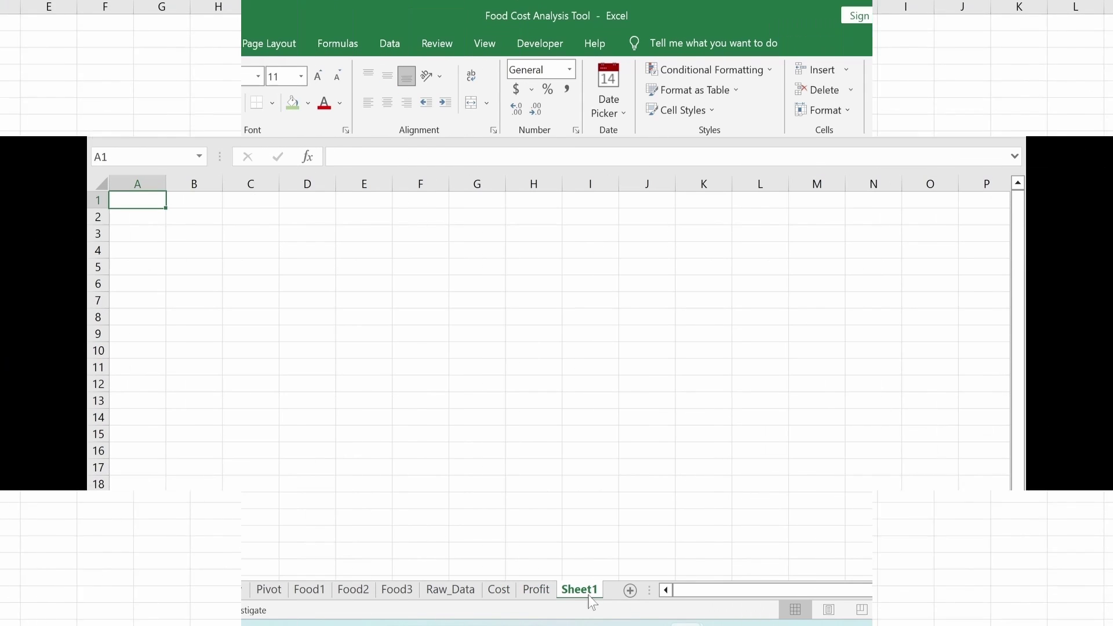
{"action": "right_click", "coordinate": [590, 593]}
{"action": "left_click", "coordinate": [616, 431]}
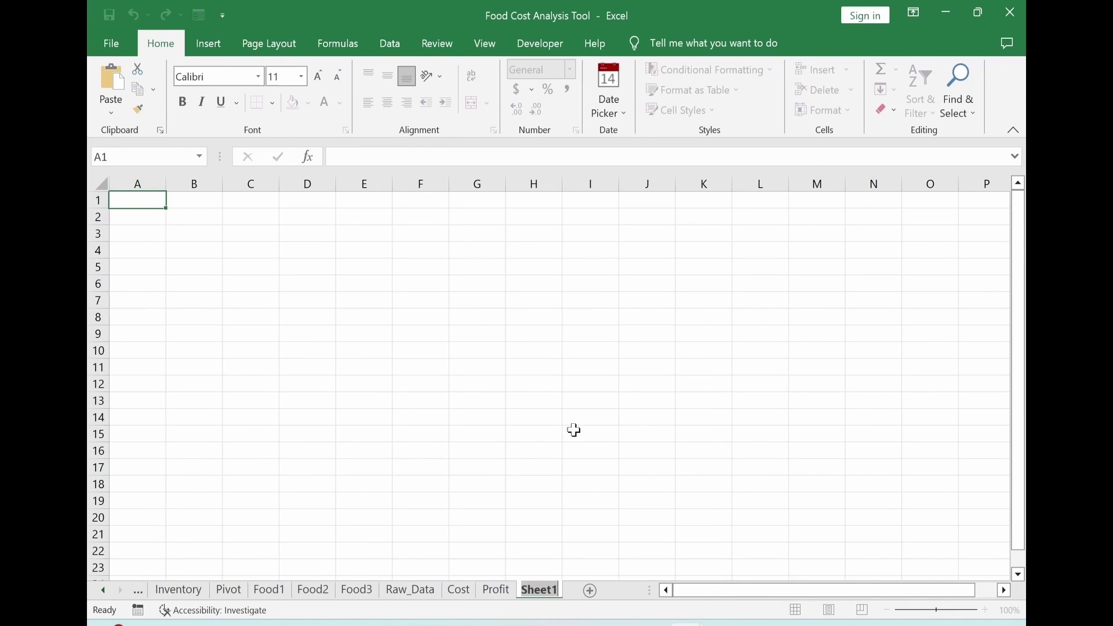
{"action": "type", "text": "Monthly_Profit"}
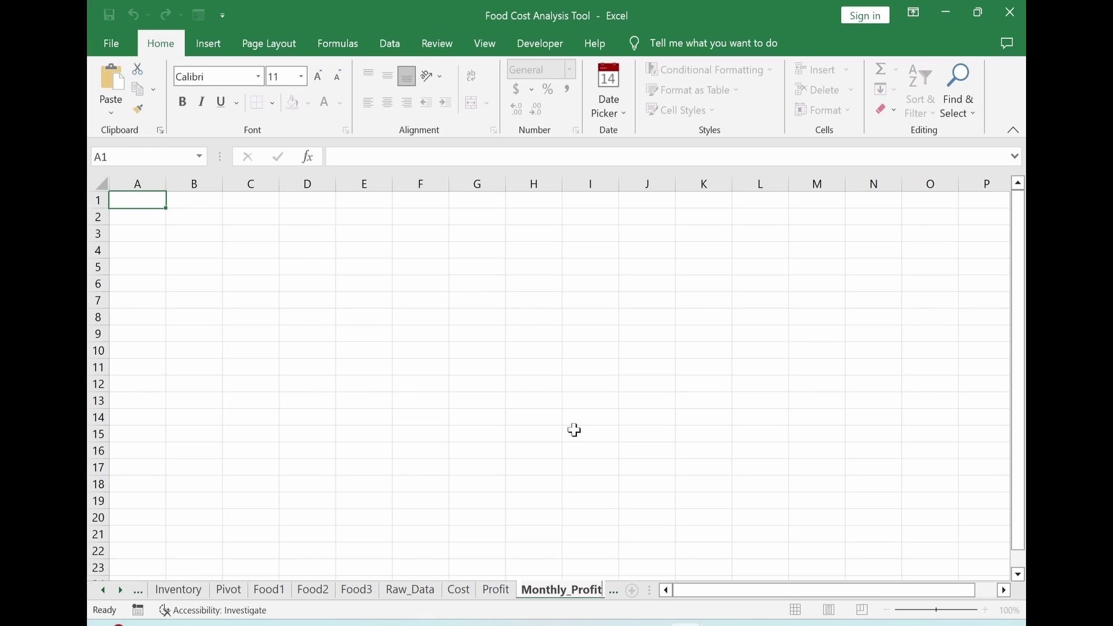
{"action": "key", "text": "Return"}
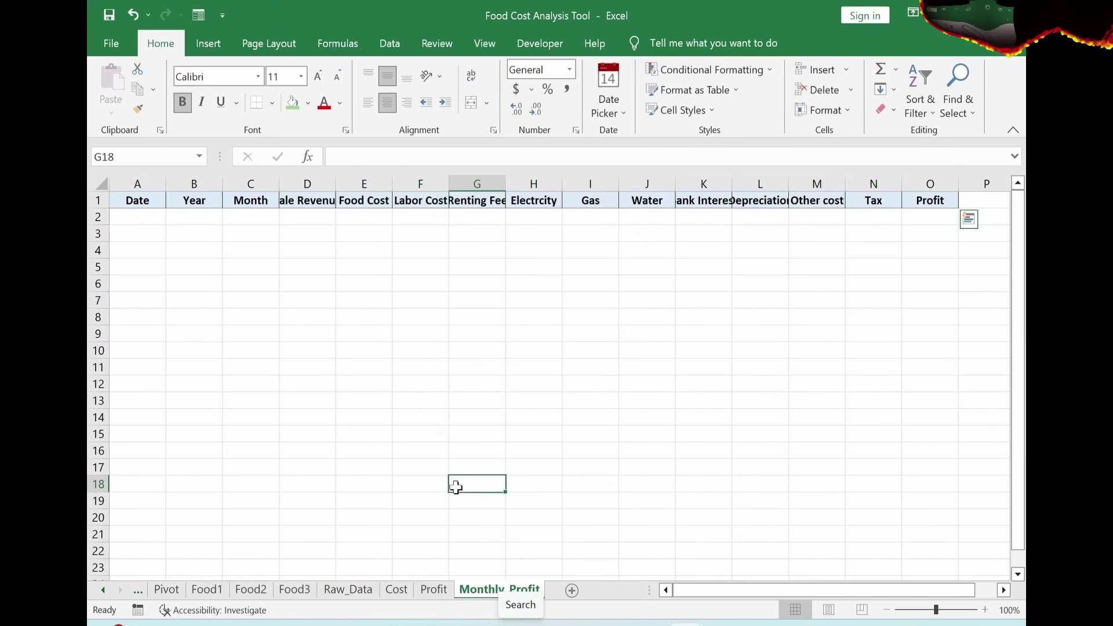
Autofit the Monthly_Profit columns from Sale Revenue onward to the width of their headers.
{"action": "left_click_drag", "start_coordinate": [308, 183], "coordinate": [479, 184]}
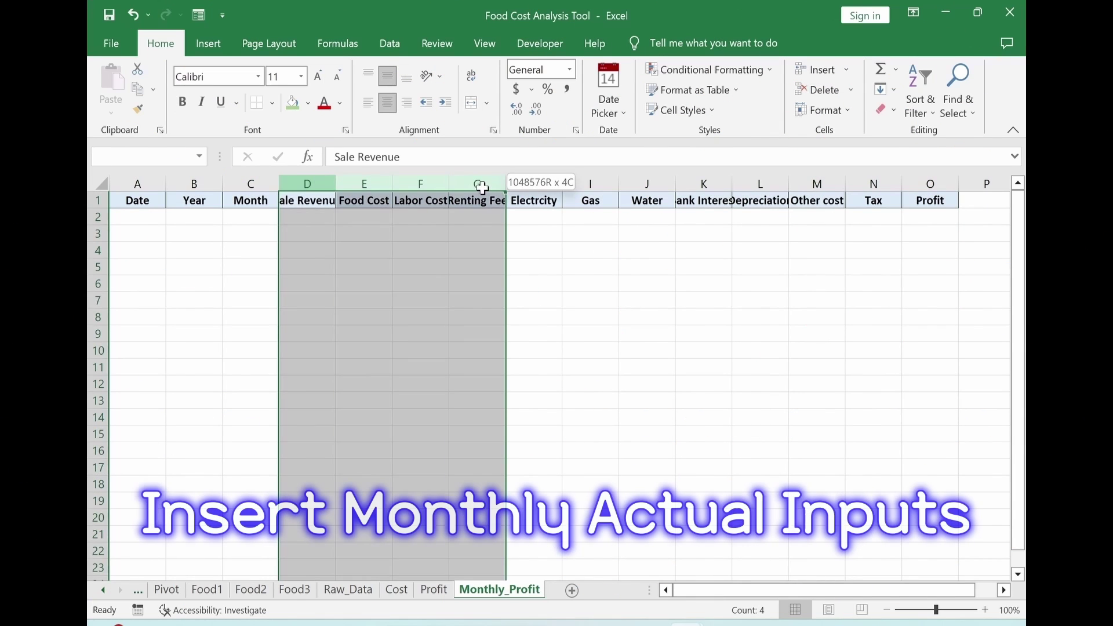
{"action": "double_click", "coordinate": [506, 184]}
{"action": "left_click", "coordinate": [144, 281]}
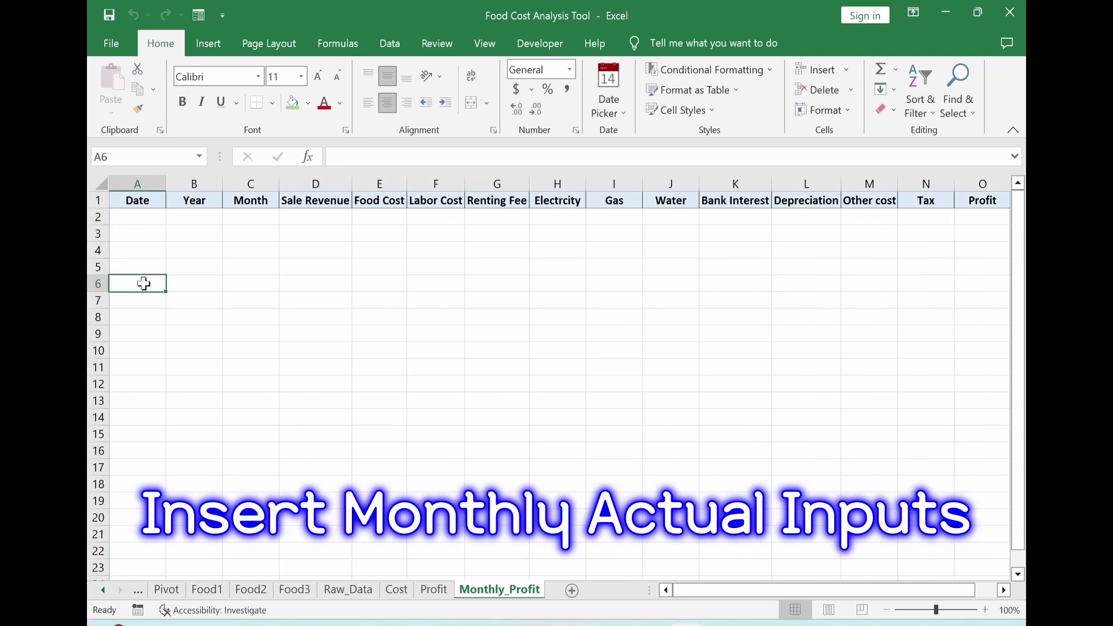
Review the Monthly_Profit column headers in row 1, from Date through Profit.
{"action": "left_click", "coordinate": [125, 202]}
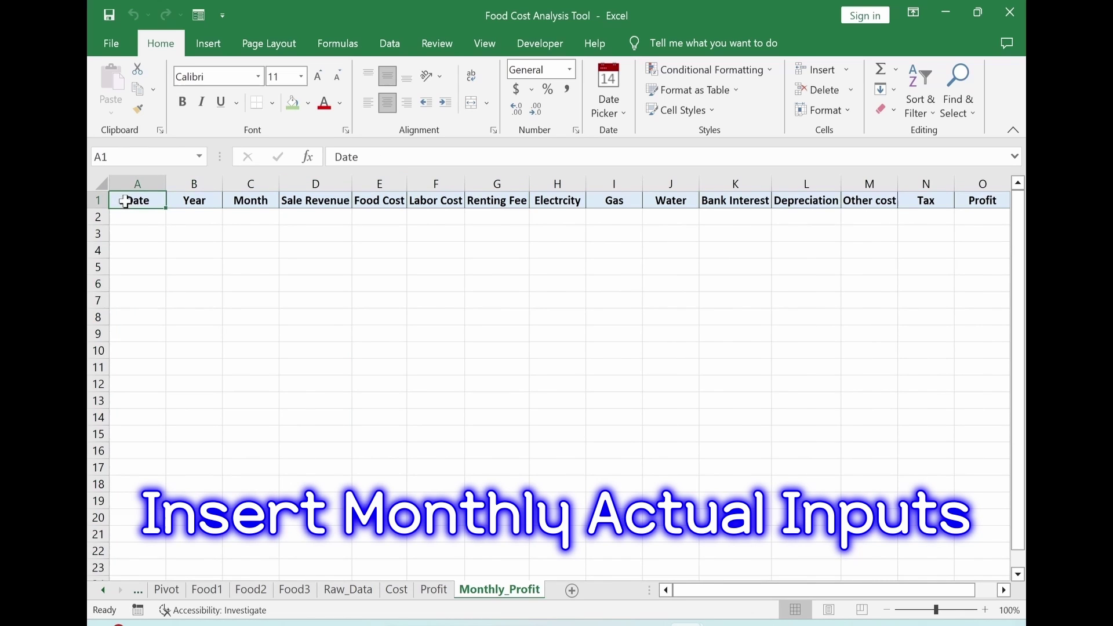
{"action": "left_click", "coordinate": [184, 203]}
{"action": "left_click", "coordinate": [238, 204]}
{"action": "left_click", "coordinate": [304, 201]}
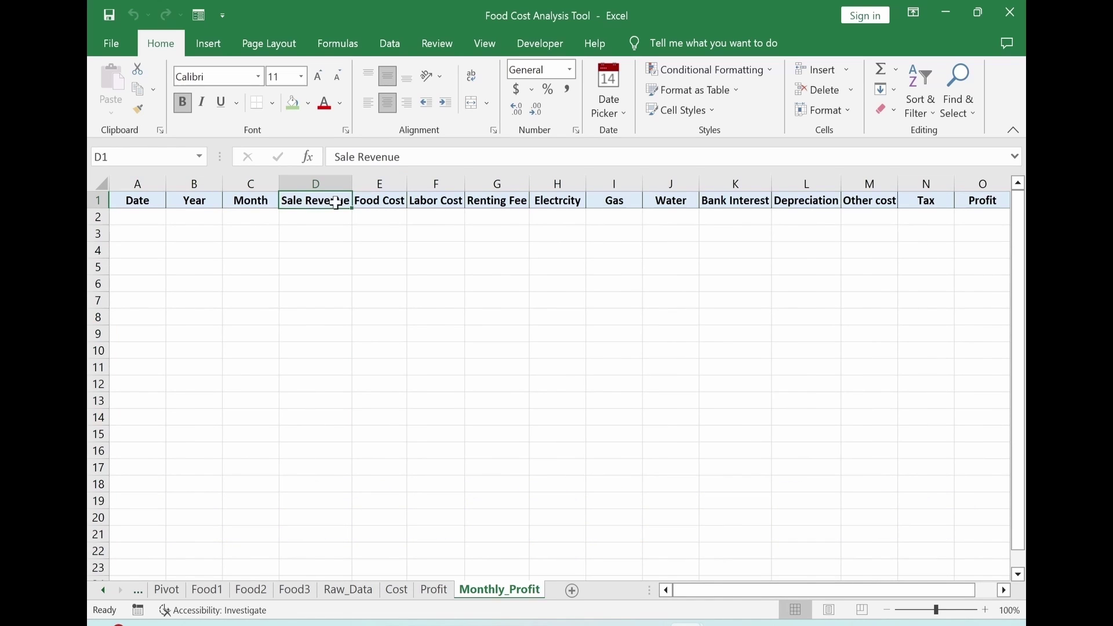
{"action": "left_click", "coordinate": [432, 201]}
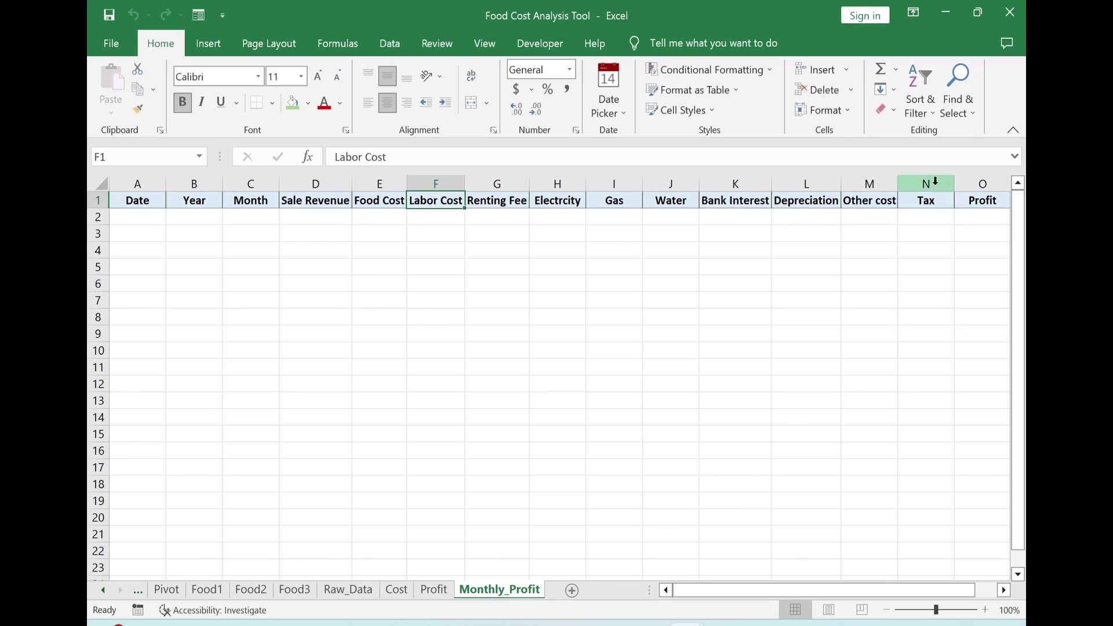
{"action": "left_click", "coordinate": [974, 203]}
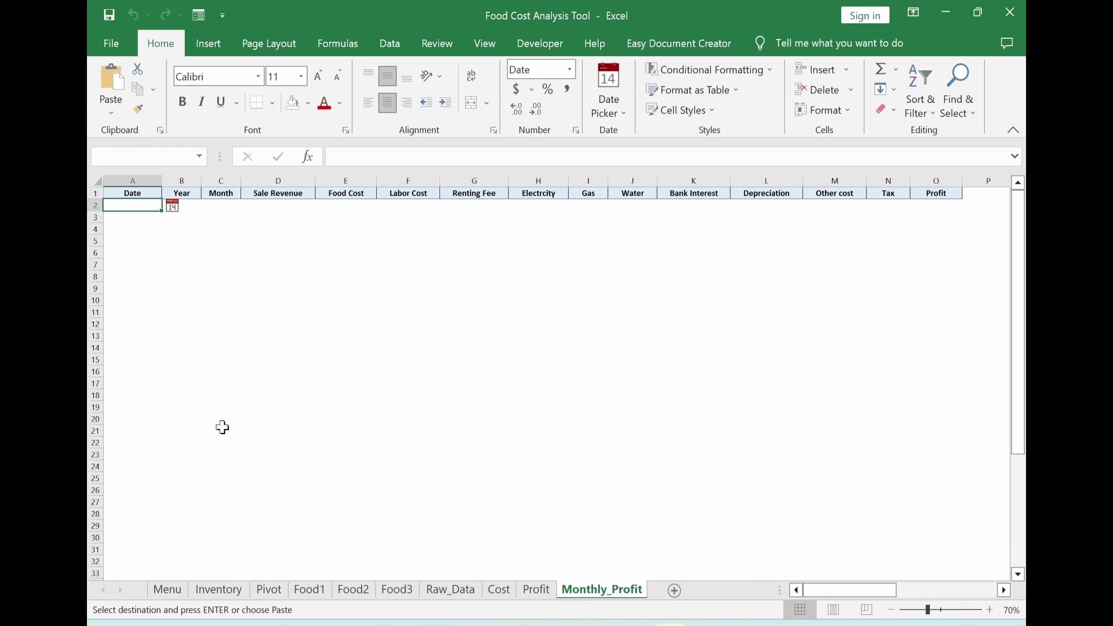
Paste the month-end dates from 11/30/2022 to 6/30/2023 with their Year and Month values into A2:C9.
{"action": "key", "text": "ctrl+v"}
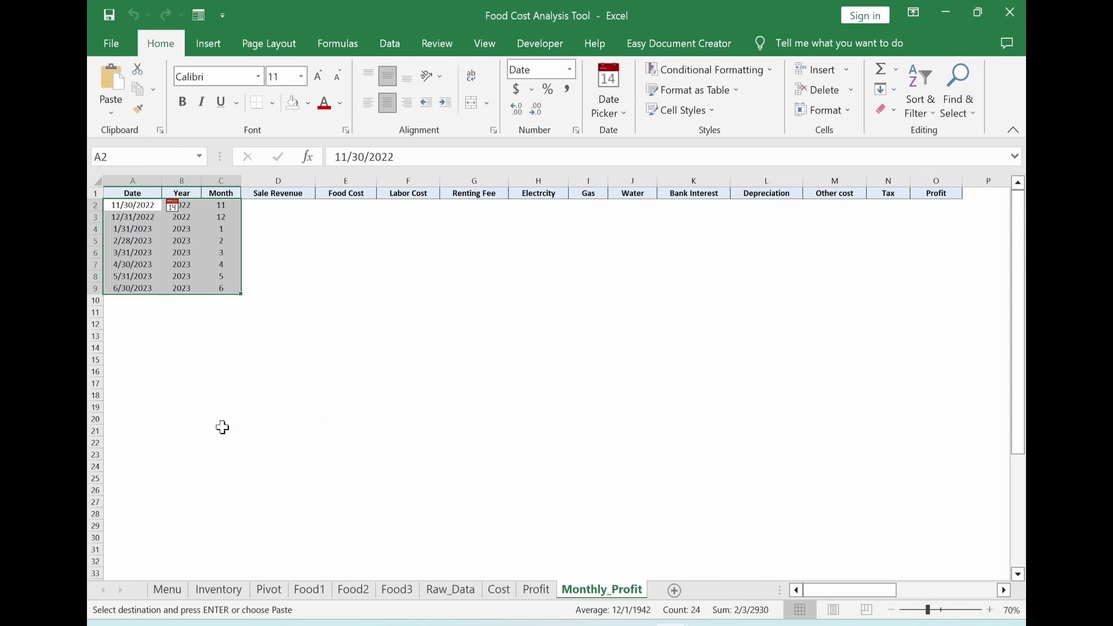
{"action": "left_click", "coordinate": [189, 372]}
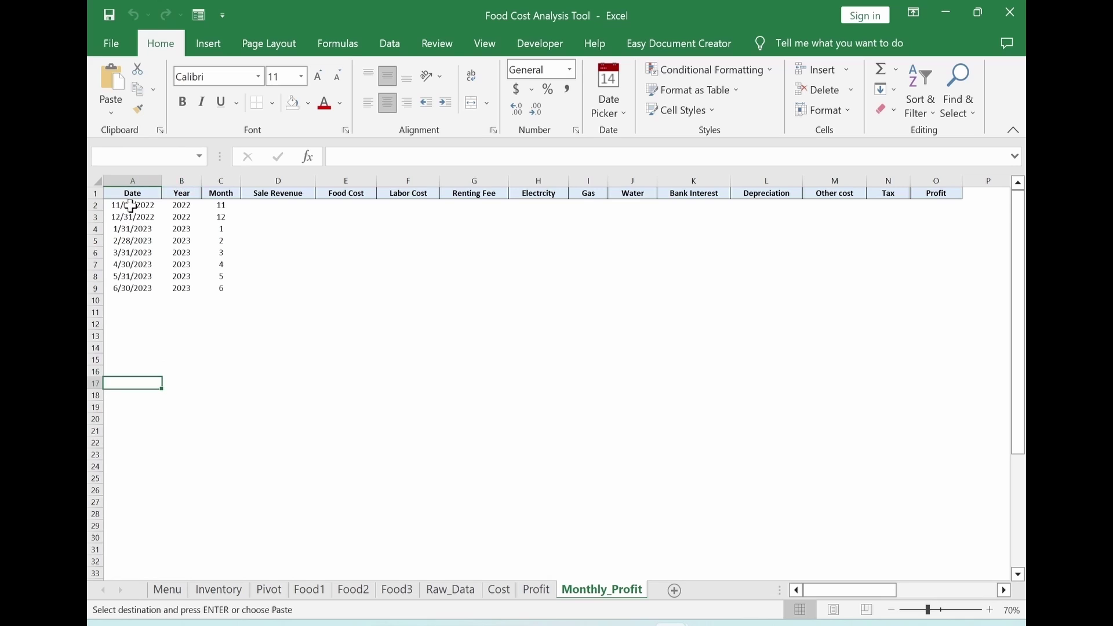
{"action": "left_click", "coordinate": [131, 206]}
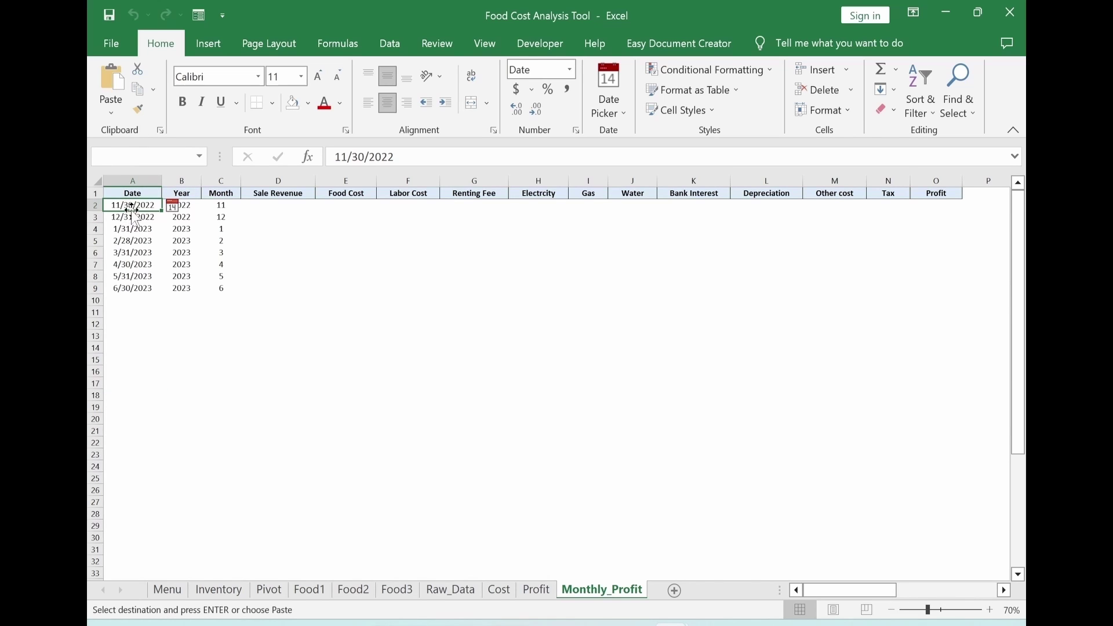
{"action": "left_click", "coordinate": [137, 304]}
Fill the date cells A2:A9 yellow, and check the Year and Month formulas in row 4.
{"action": "left_click_drag", "start_coordinate": [133, 206], "coordinate": [132, 287]}
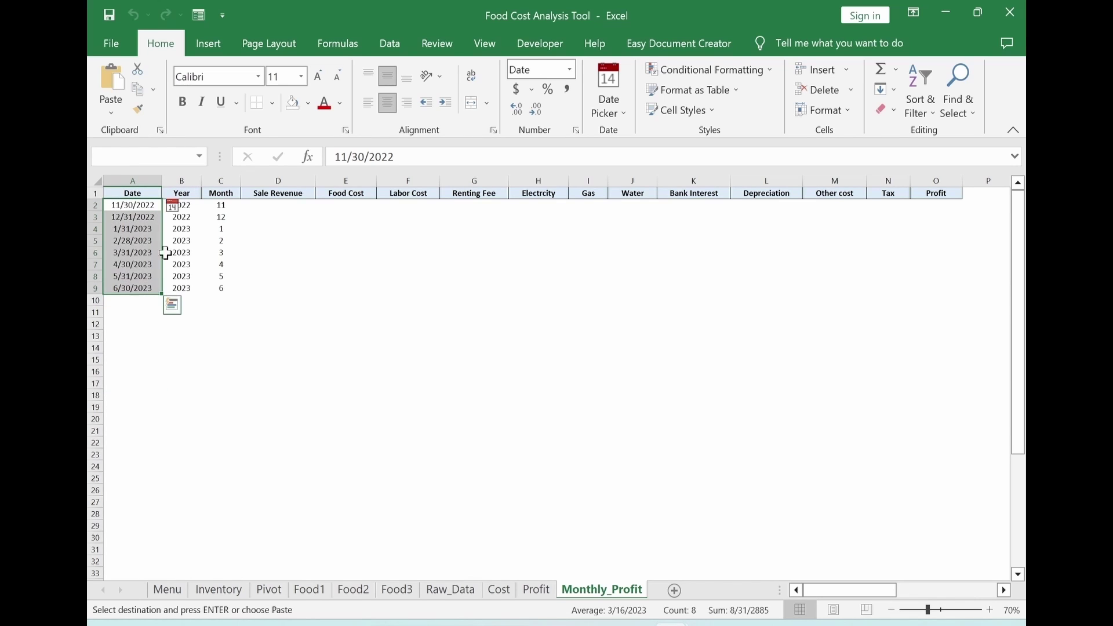
{"action": "left_click", "coordinate": [309, 104]}
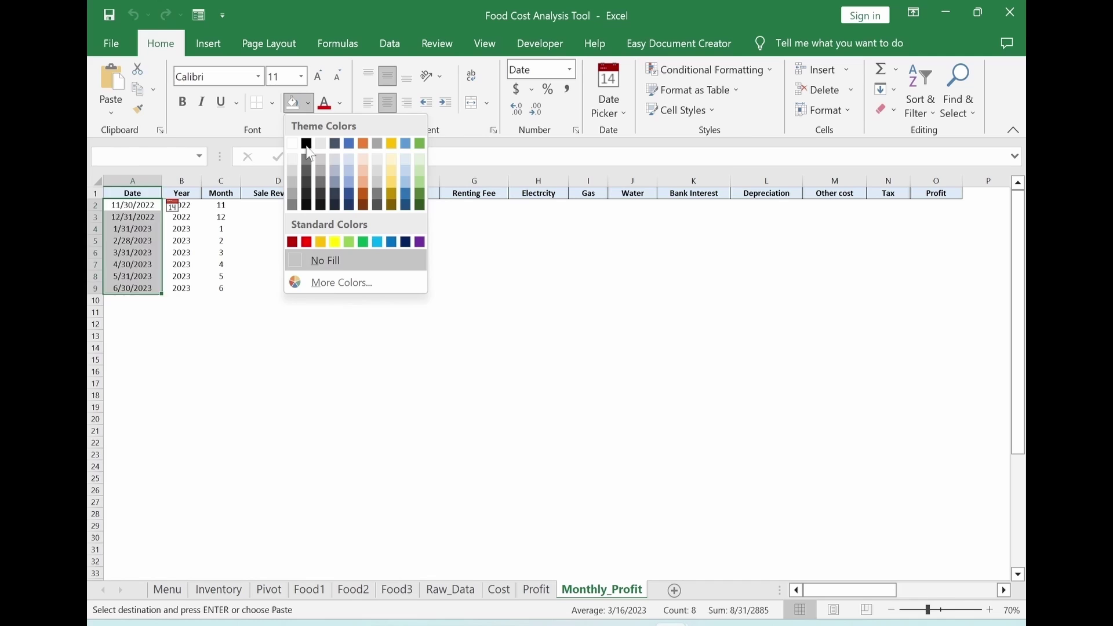
{"action": "left_click", "coordinate": [331, 246]}
{"action": "left_click", "coordinate": [274, 382]}
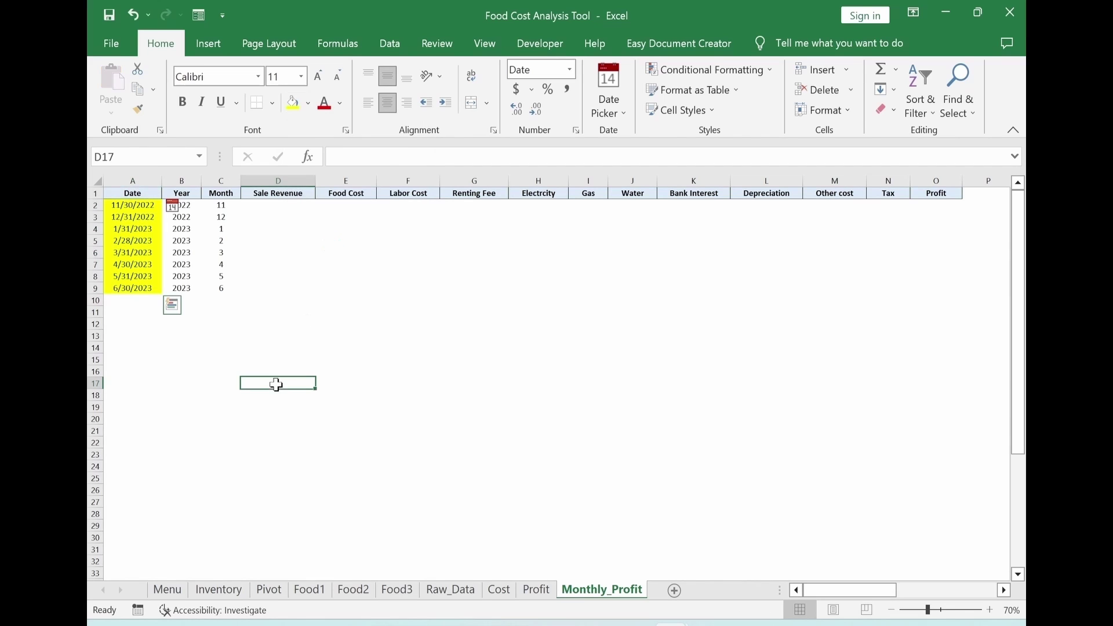
{"action": "left_click", "coordinate": [180, 232]}
{"action": "left_click", "coordinate": [216, 232]}
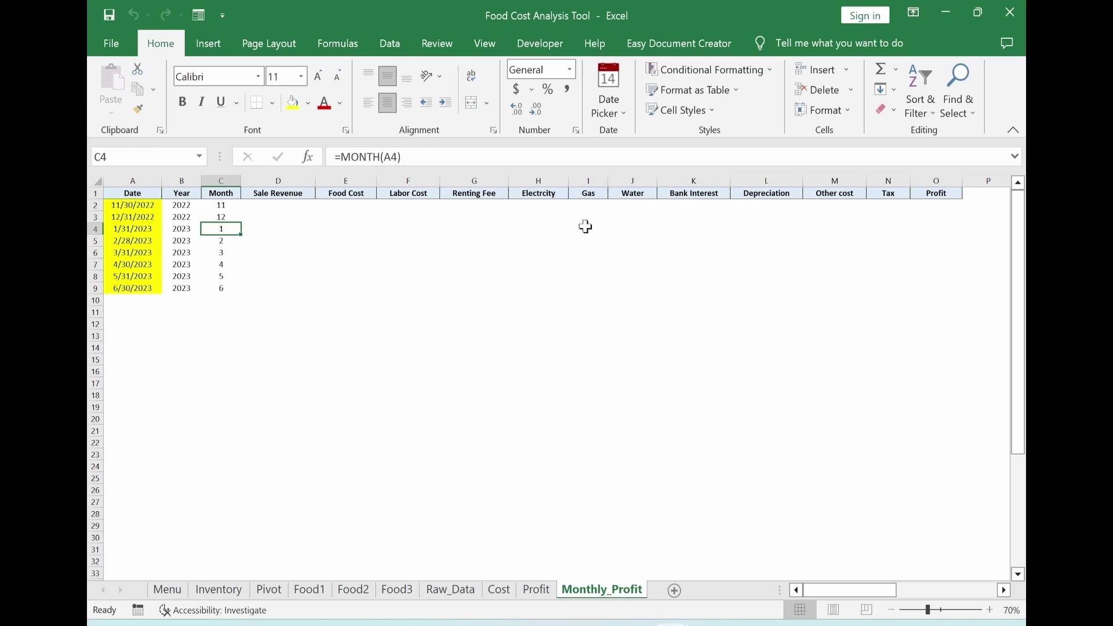
Fill the input range D2:M9 yellow and paste the monthly costs, Labor Cost through Other cost, into F2:M9.
{"action": "left_click_drag", "start_coordinate": [281, 204], "coordinate": [837, 288]}
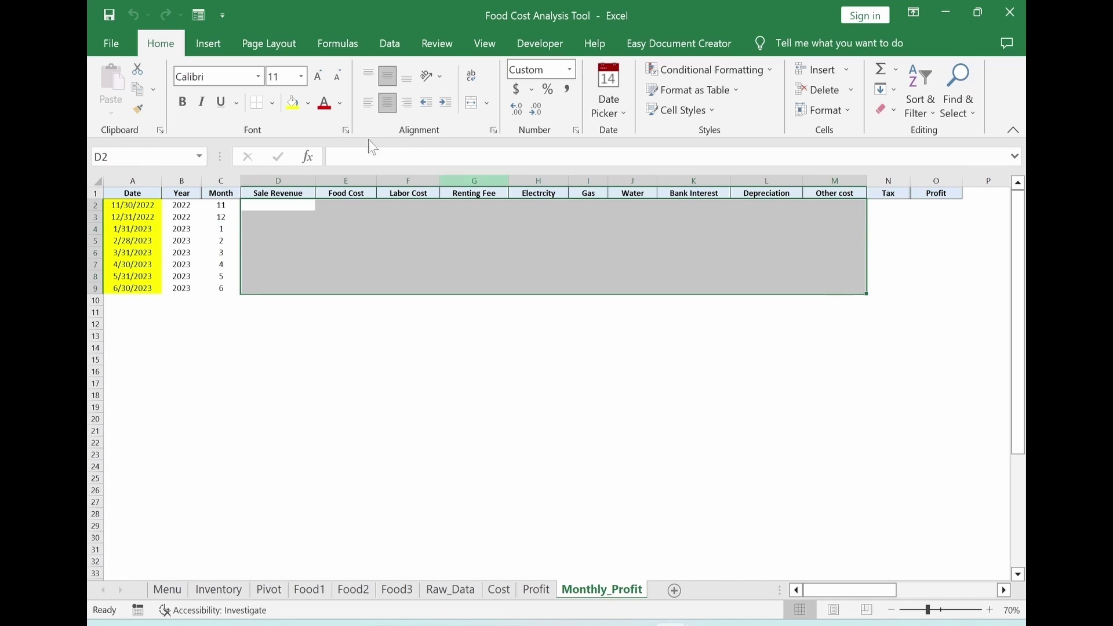
{"action": "left_click", "coordinate": [294, 107]}
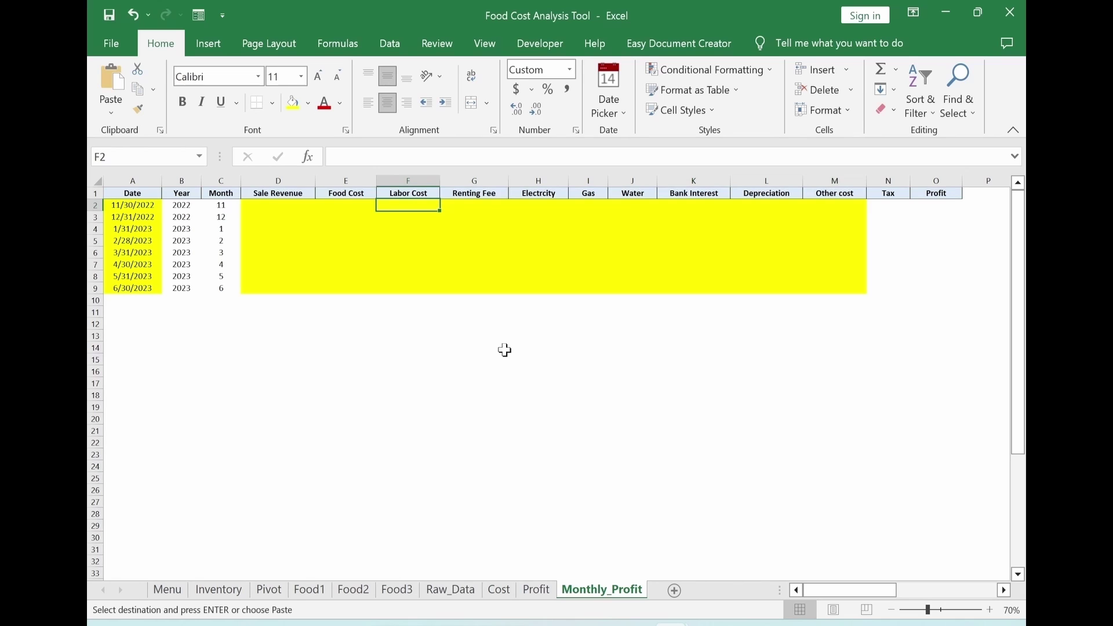
{"action": "key", "text": "ctrl+v"}
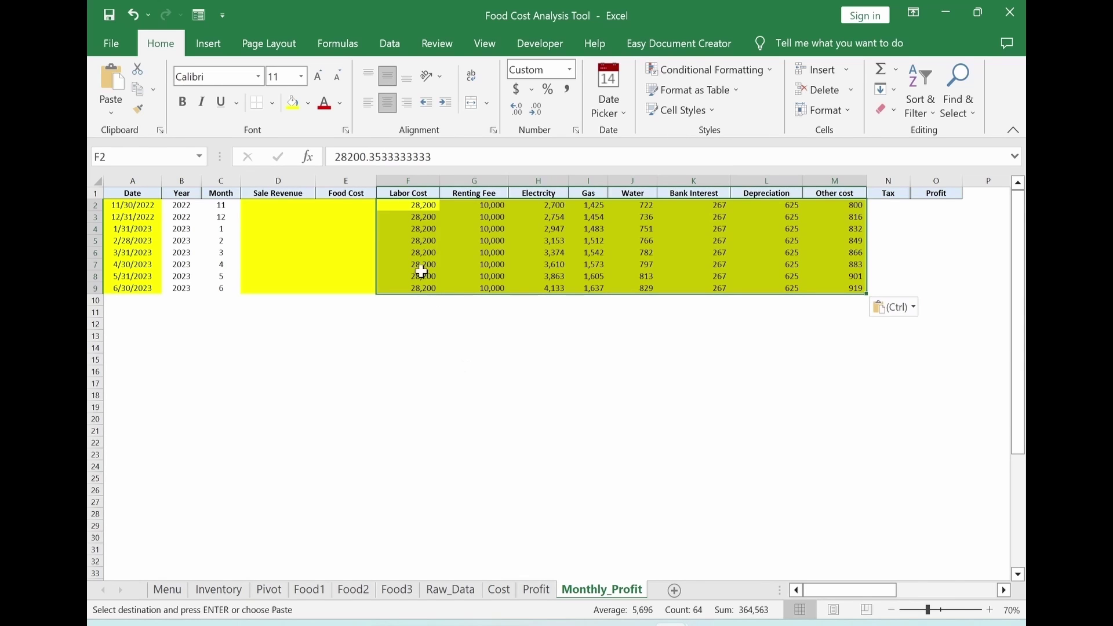
Rename the Profit sheet as Estimated_Profit.
{"action": "left_click", "coordinate": [474, 336]}
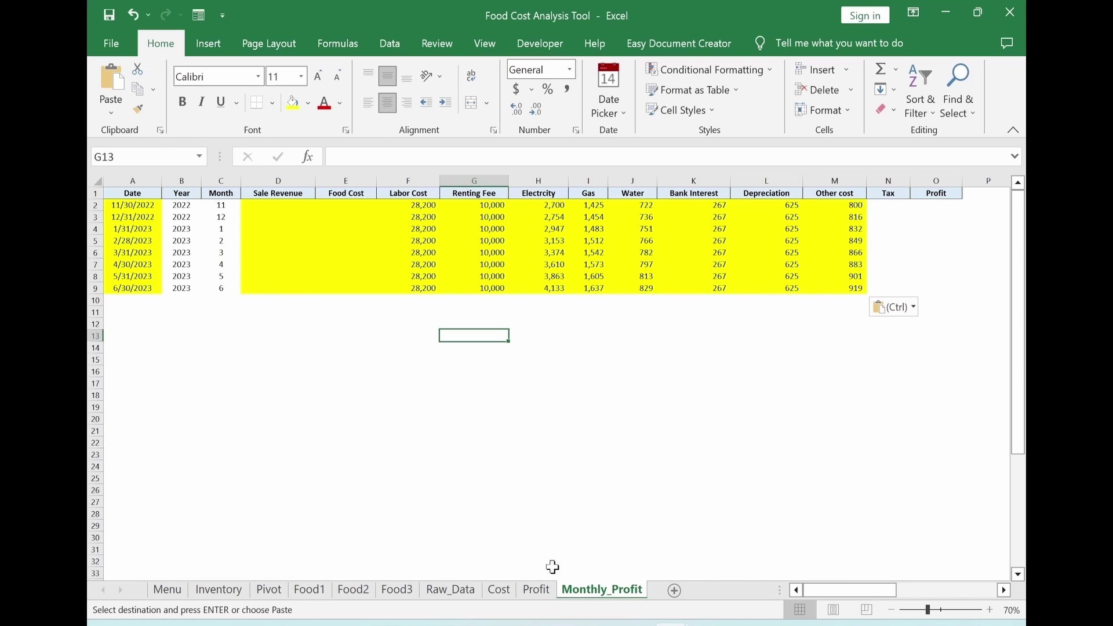
{"action": "left_click", "coordinate": [532, 591]}
{"action": "right_click", "coordinate": [531, 593]}
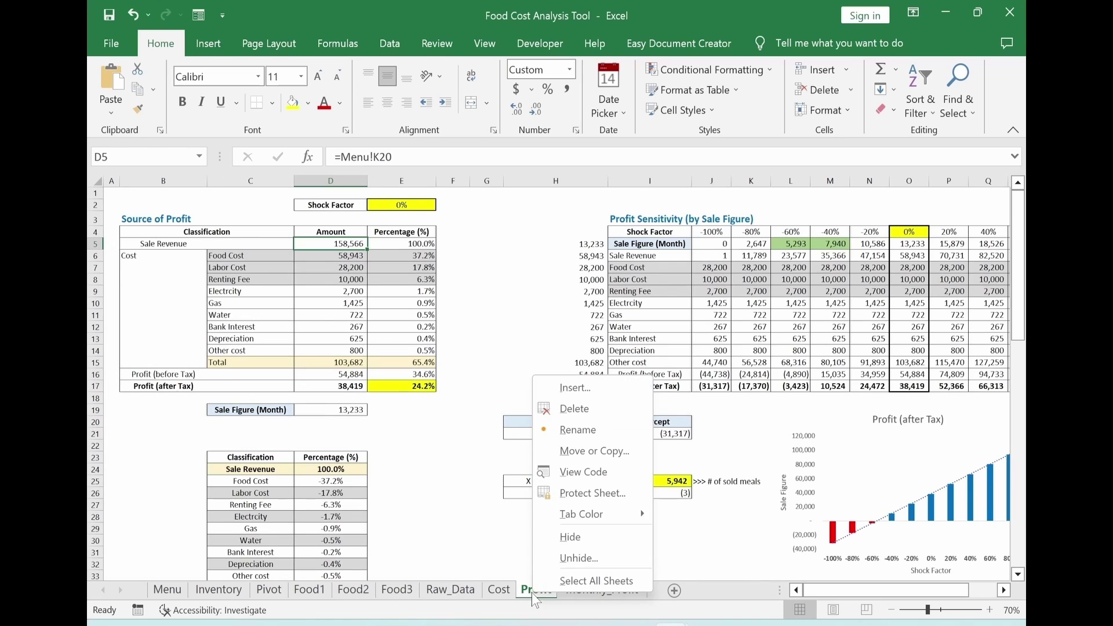
{"action": "left_click", "coordinate": [571, 439]}
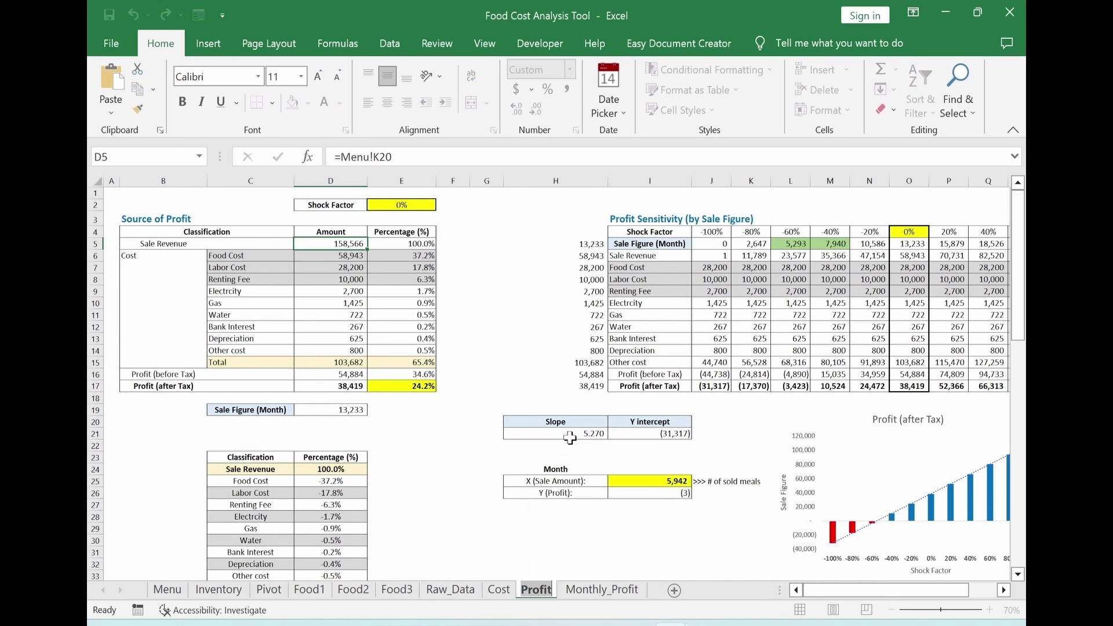
{"action": "type", "text": "Estimated_"}
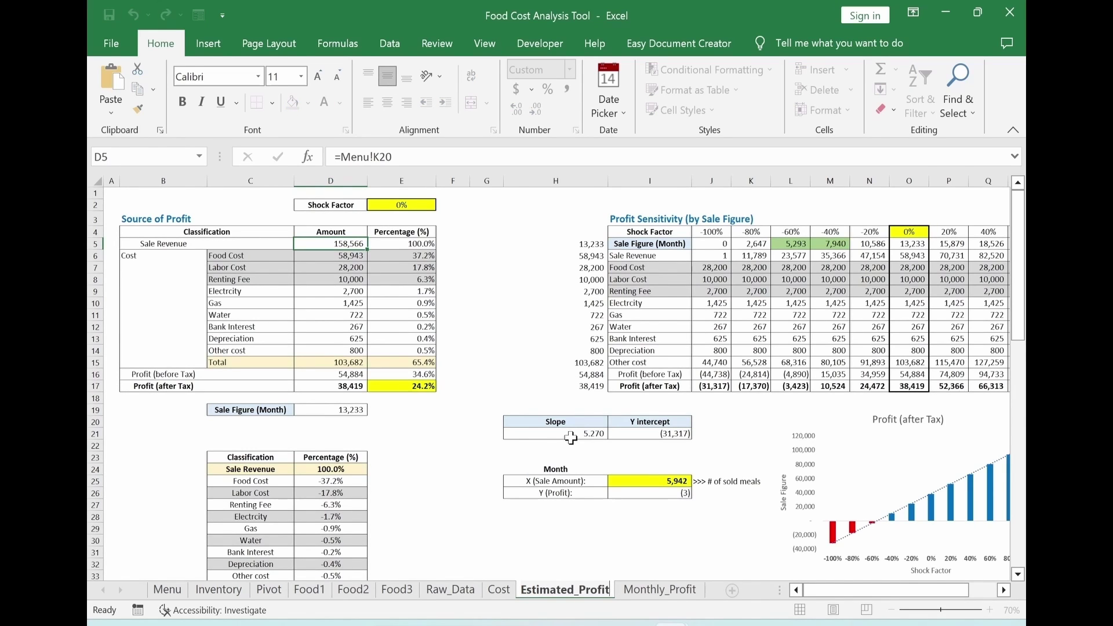
{"action": "key", "text": "Return"}
{"action": "left_click", "coordinate": [453, 470]}
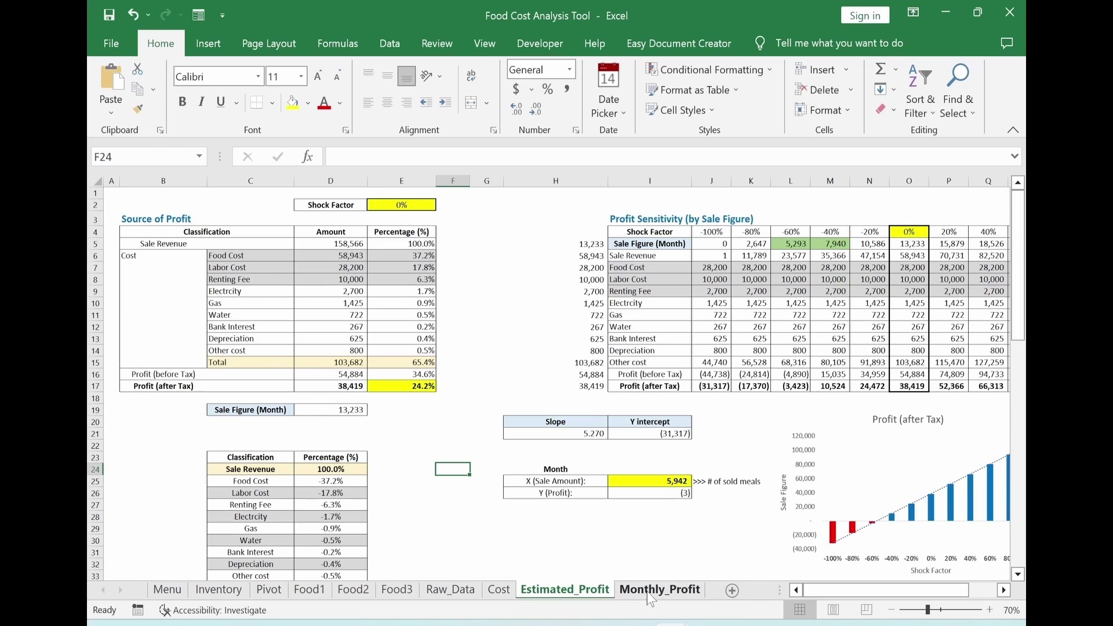
Rename the Monthly_Profit sheet as Actual_Profit.
{"action": "left_click", "coordinate": [649, 595]}
{"action": "right_click", "coordinate": [650, 596]}
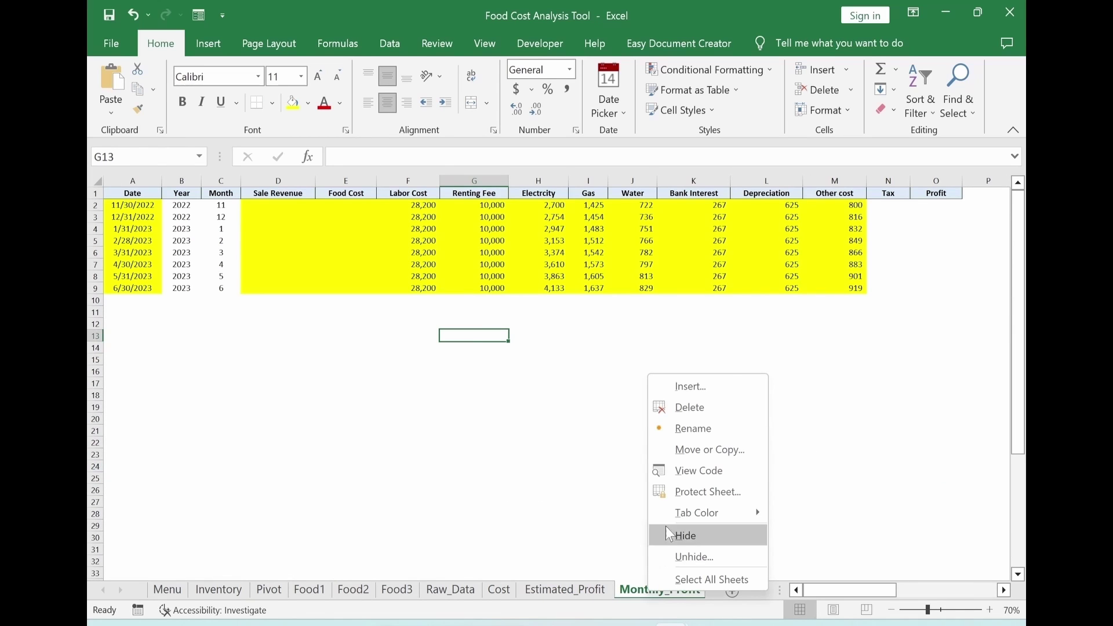
{"action": "left_click", "coordinate": [678, 435]}
{"action": "type", "text": "Actual_Profit"}
{"action": "left_click", "coordinate": [562, 436]}
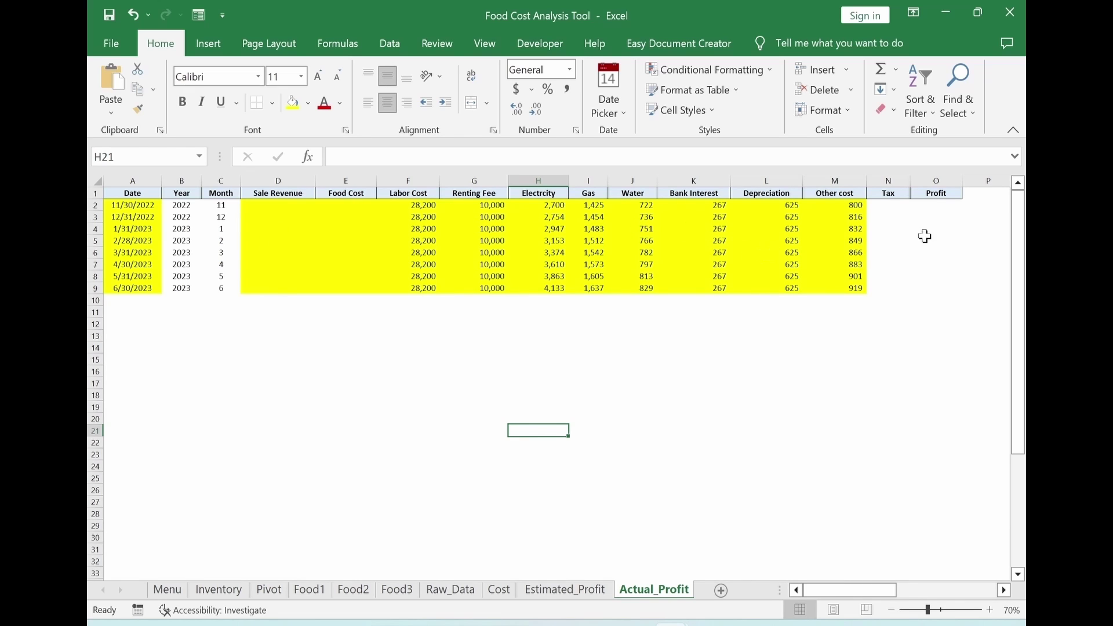
Trace the estimated sale revenue from D5 on Estimated_Profit to the formulas in K20 and K8 on the Menu sheet.
{"action": "left_click", "coordinate": [566, 591]}
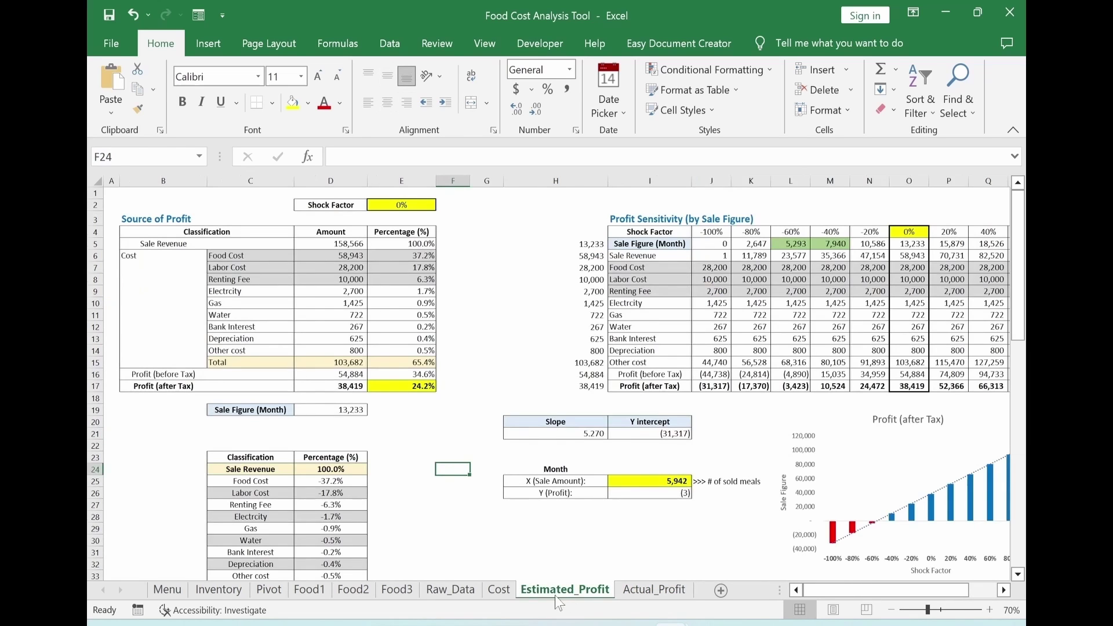
{"action": "left_click", "coordinate": [344, 246]}
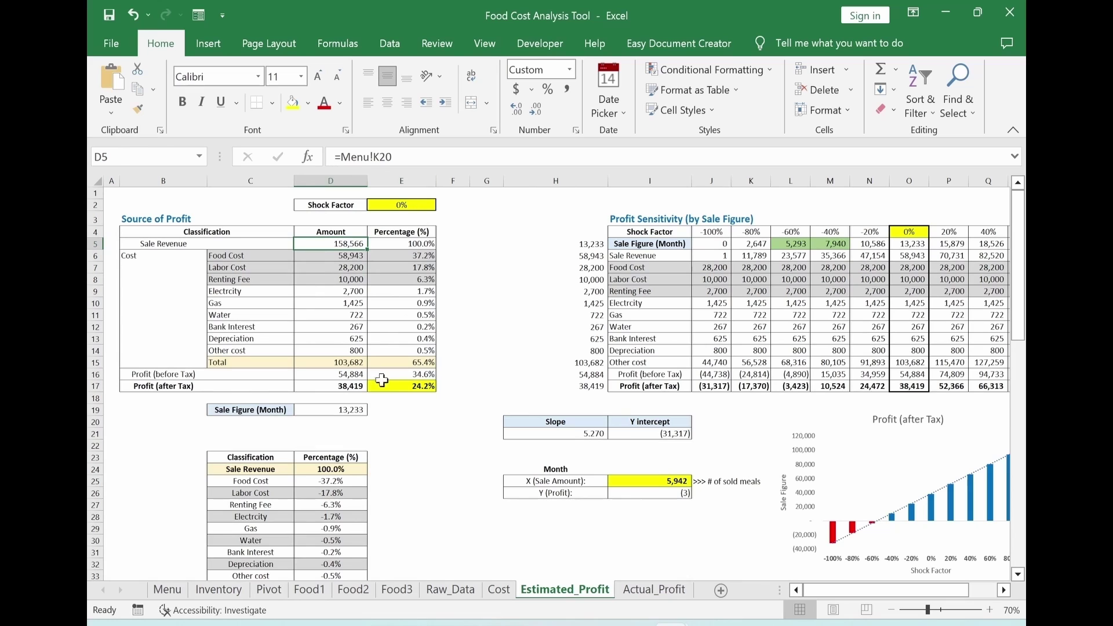
{"action": "left_click", "coordinate": [167, 589]}
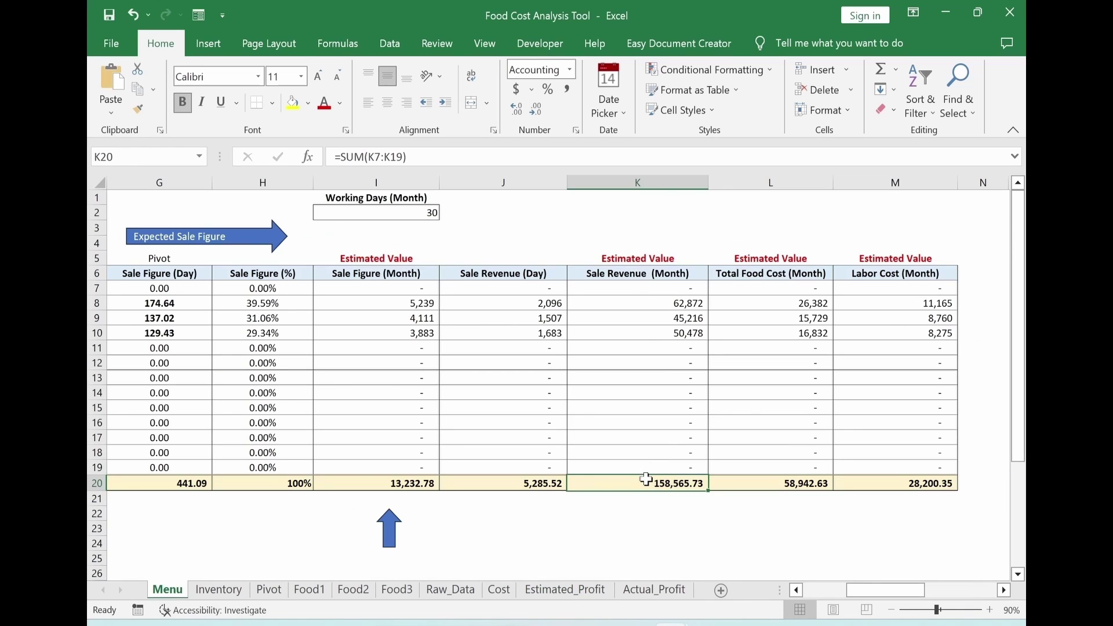
{"action": "double_click", "coordinate": [618, 484]}
{"action": "key", "text": "Escape"}
{"action": "left_click", "coordinate": [626, 304]}
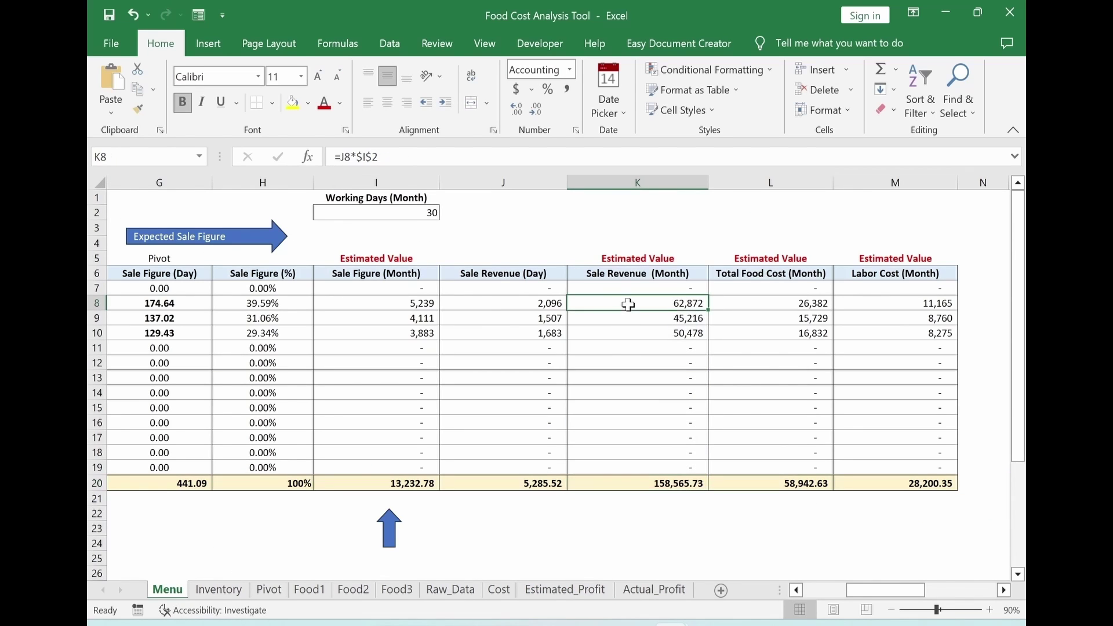
{"action": "double_click", "coordinate": [626, 303]}
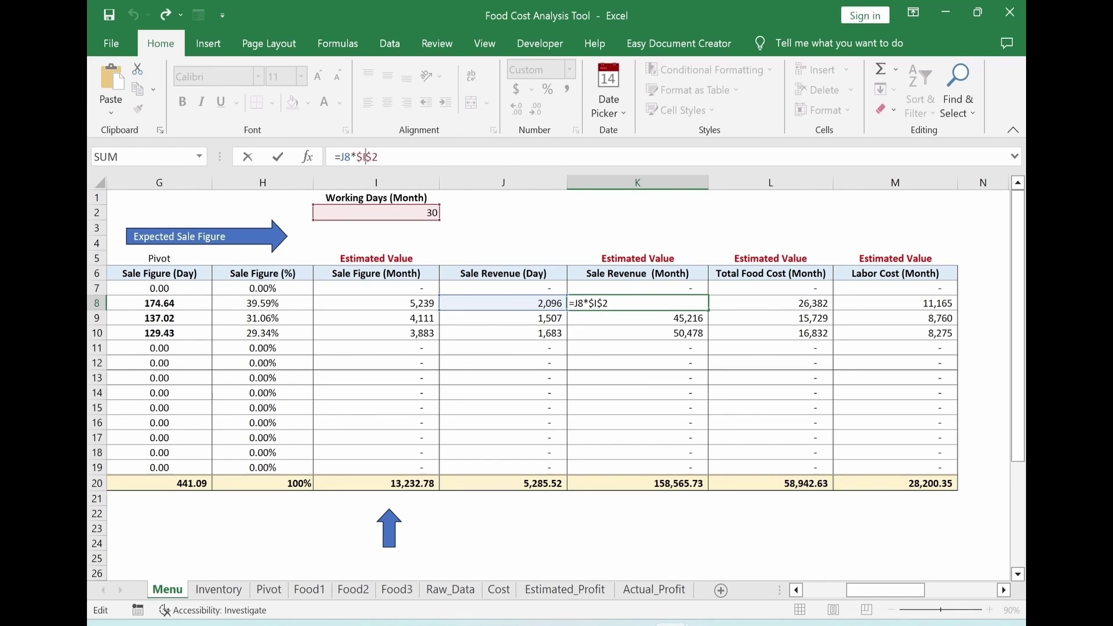
{"action": "key", "text": "ctrl+Return"}
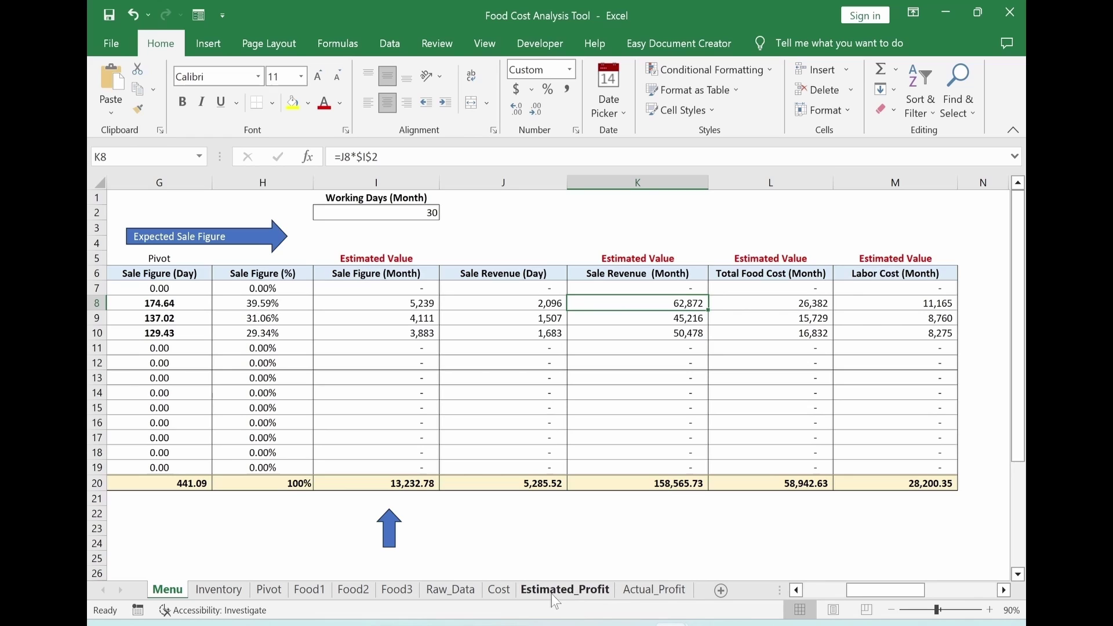
Review the revenue and food cost columns on Actual_Profit, the Food1 cost analysis, and the food cost percentages on Menu.
{"action": "left_click", "coordinate": [647, 591]}
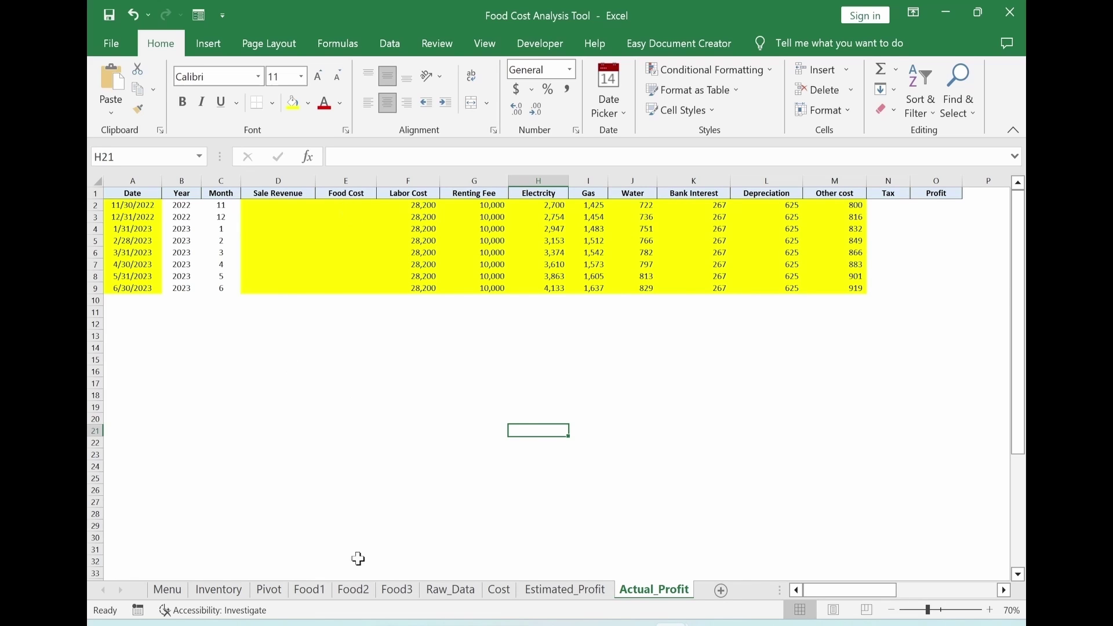
{"action": "left_click", "coordinate": [310, 593]}
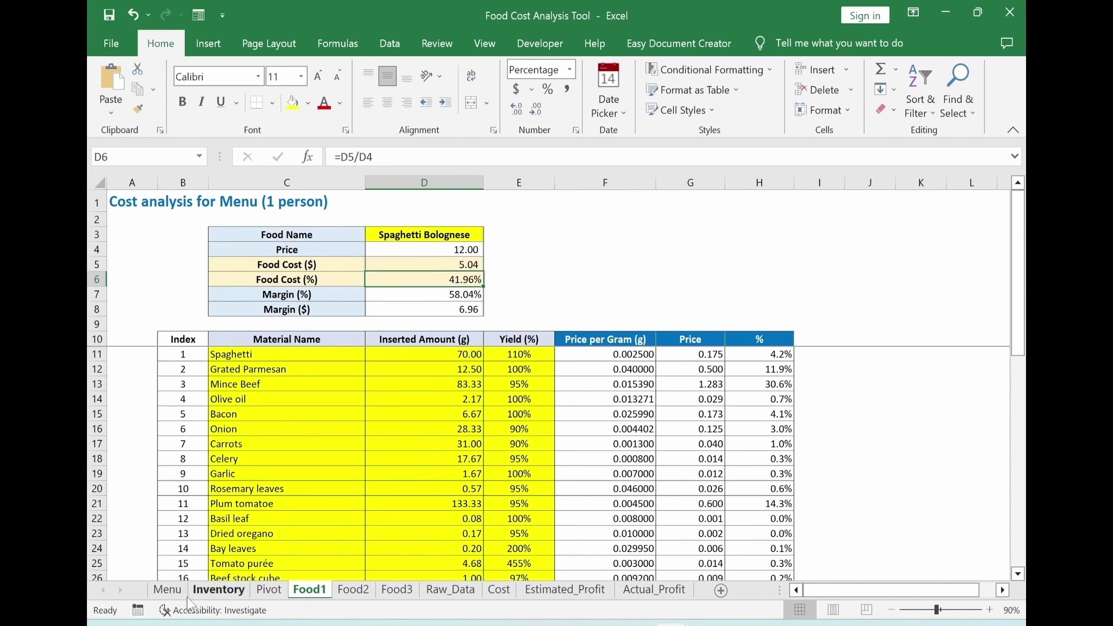
{"action": "left_click", "coordinate": [165, 591]}
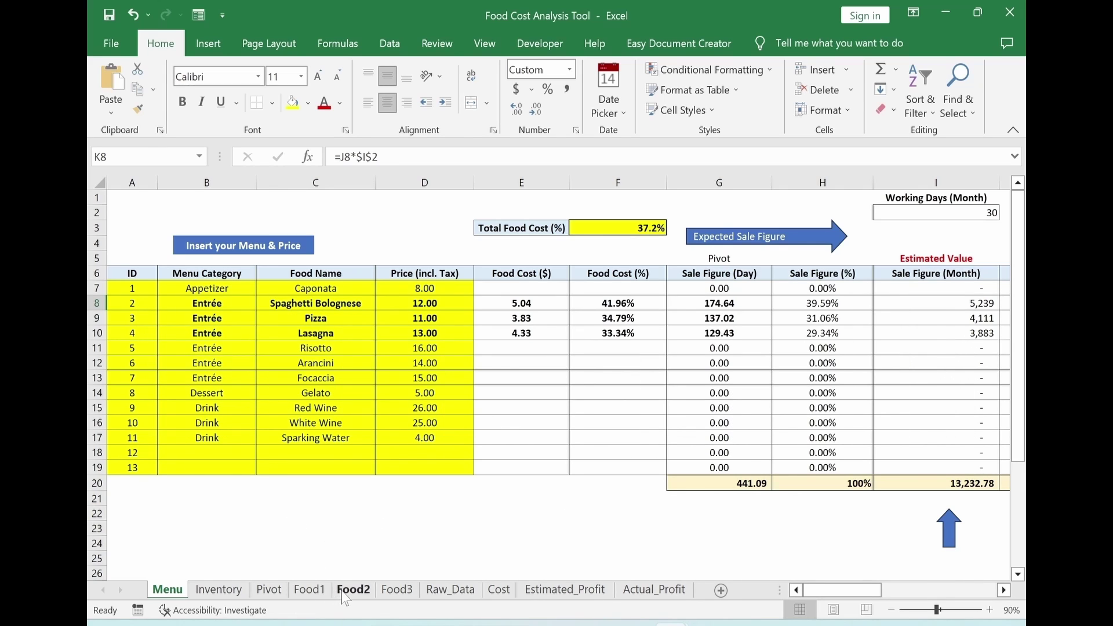
Hide the Food1, Food2 and Food3 sheets.
{"action": "left_click", "coordinate": [306, 592]}
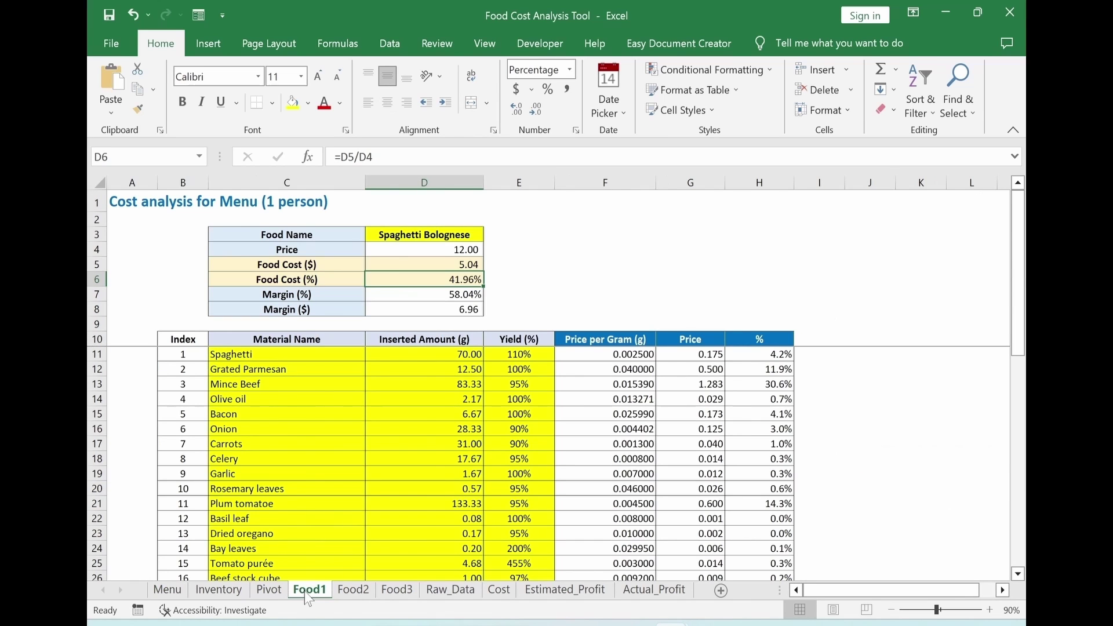
{"action": "right_click", "coordinate": [306, 591]}
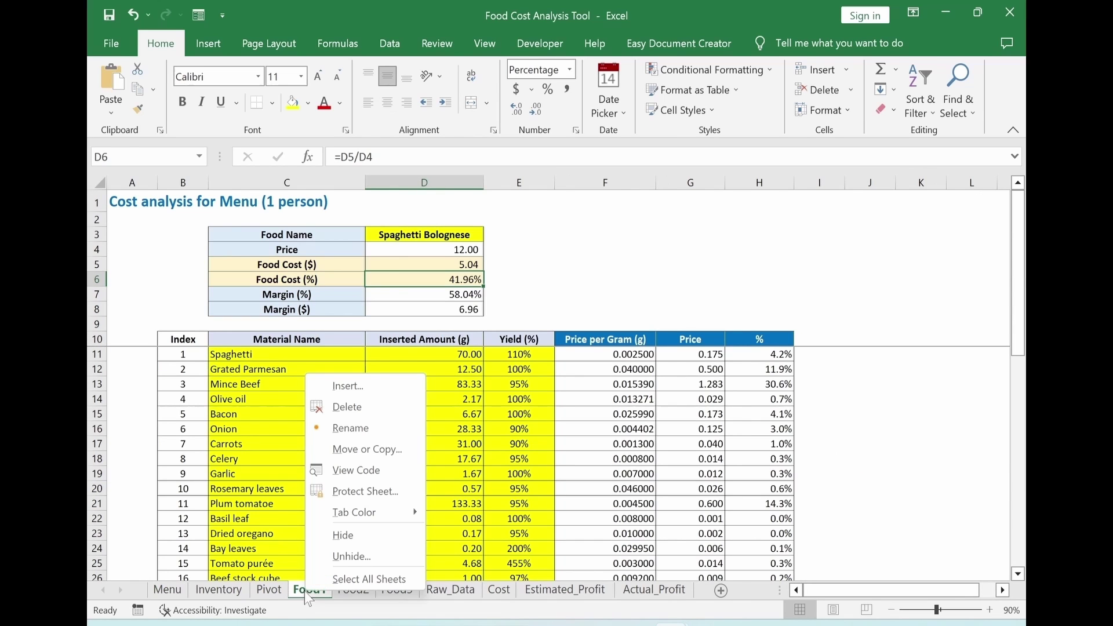
{"action": "left_click", "coordinate": [376, 544]}
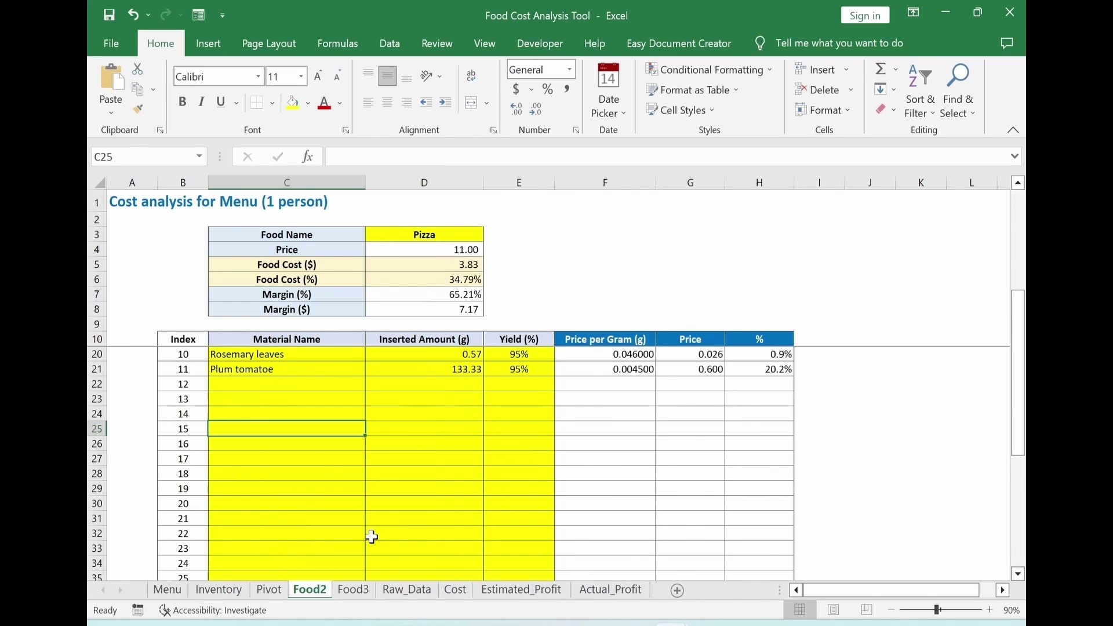
{"action": "right_click", "coordinate": [307, 591]}
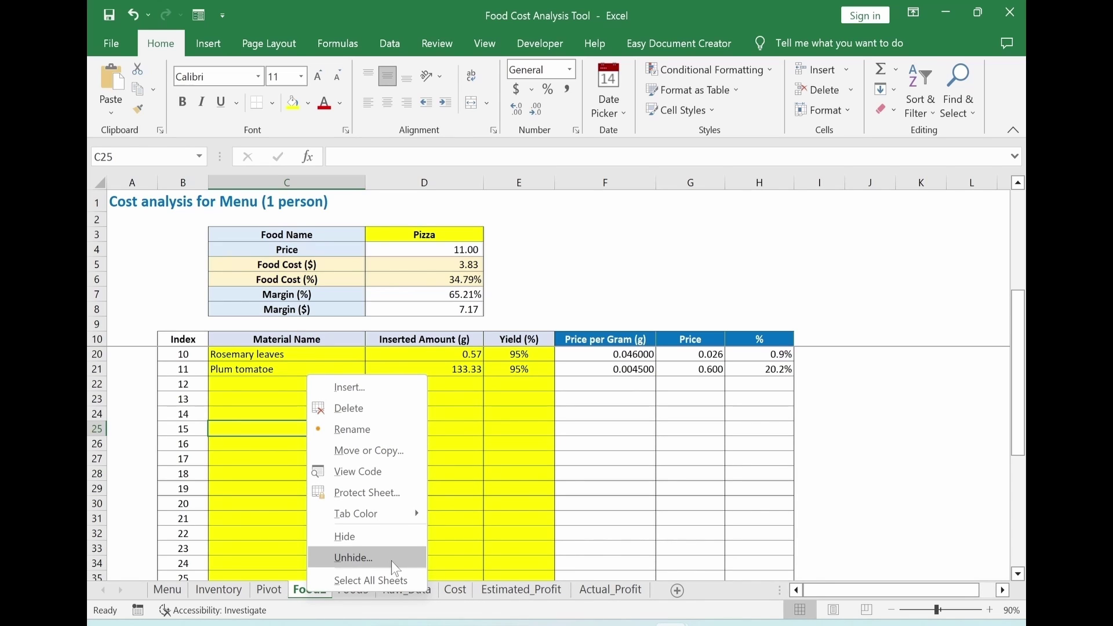
{"action": "left_click", "coordinate": [336, 543]}
{"action": "right_click", "coordinate": [311, 591]}
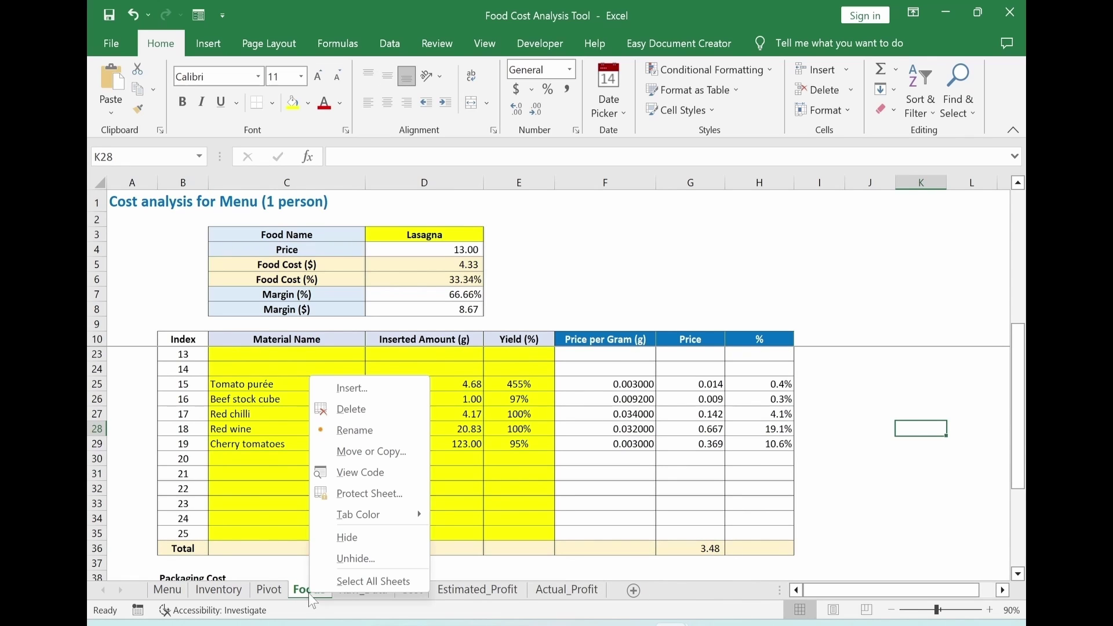
{"action": "left_click", "coordinate": [326, 540]}
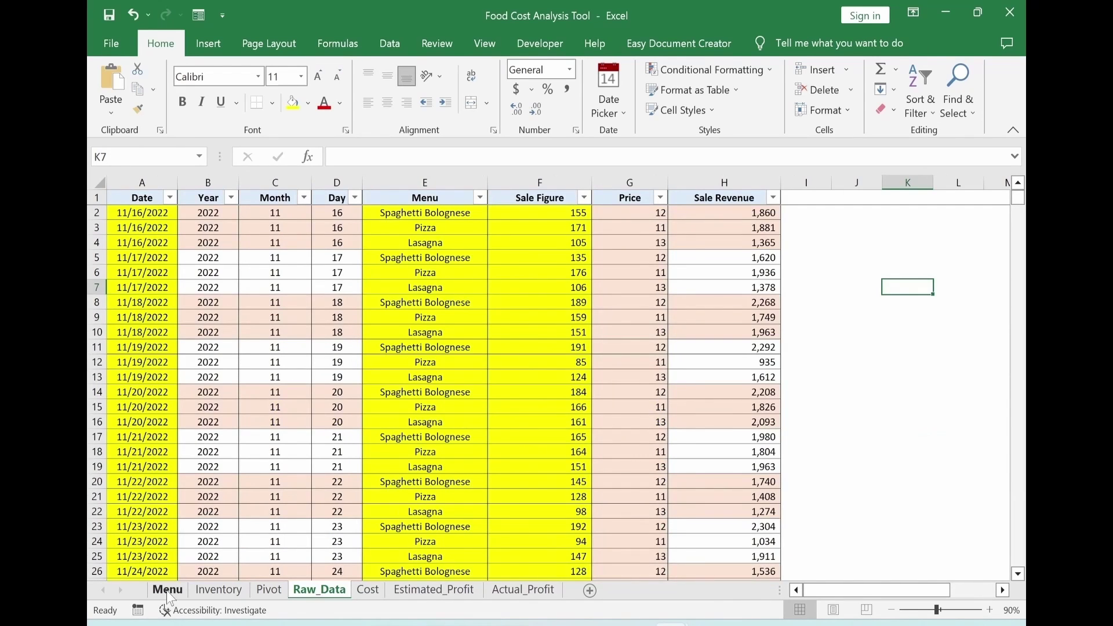
Copy the IFERROR(VLOOKUP(C9,Avg_Sale_Menu,2,FALSE),0) part of the Menu sheet's G9 formula into G23, without the shock factor.
{"action": "left_click", "coordinate": [168, 596]}
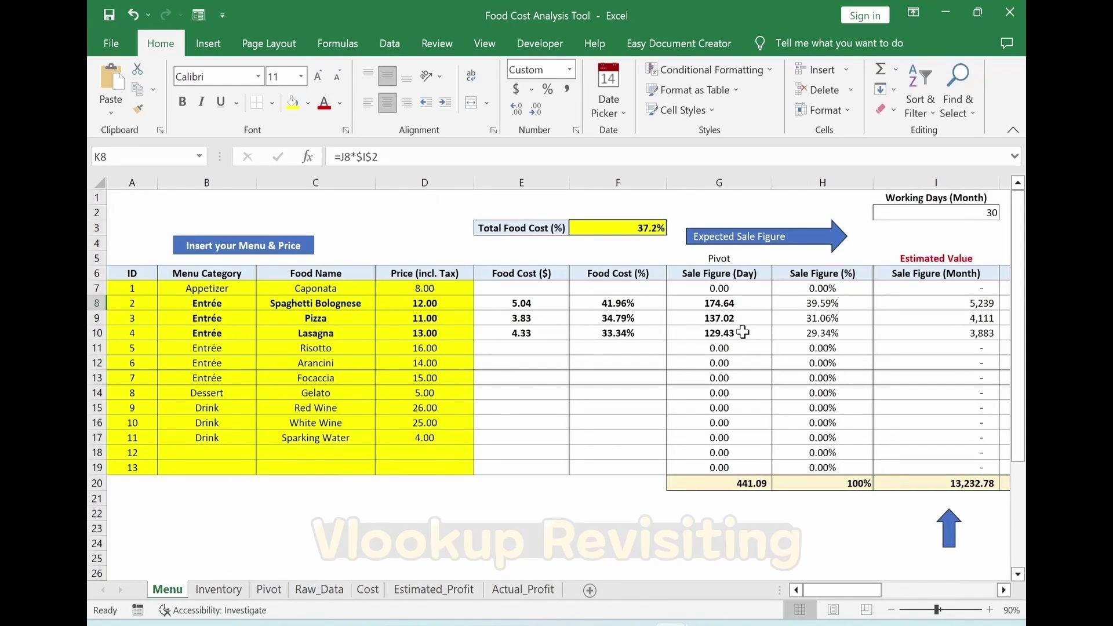
{"action": "left_click", "coordinate": [703, 317]}
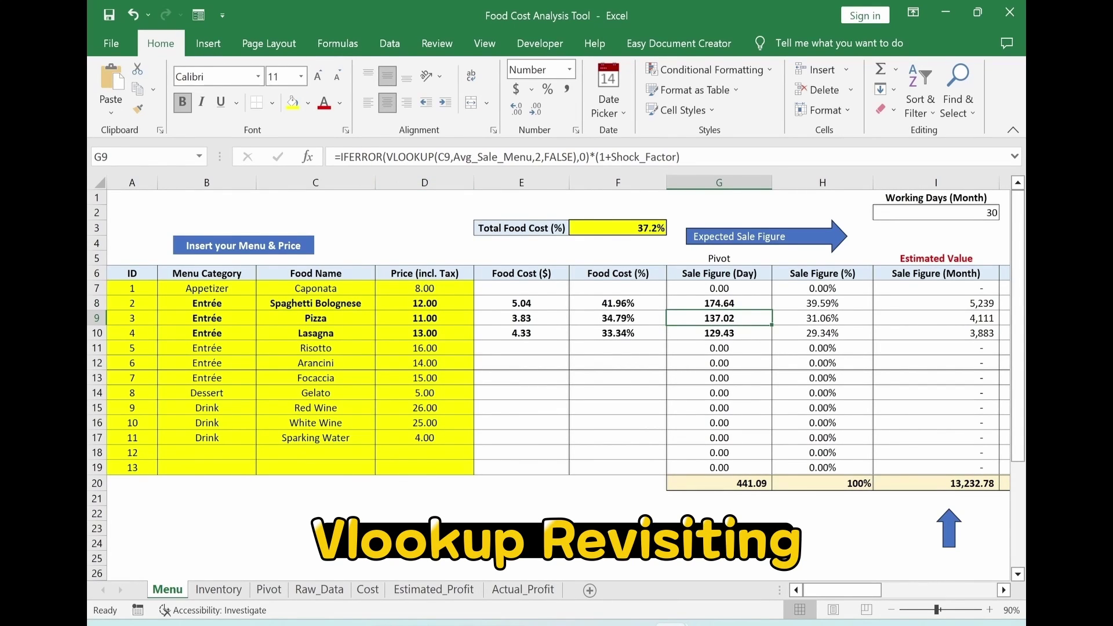
{"action": "left_click_drag", "start_coordinate": [335, 156], "coordinate": [589, 157]}
{"action": "key", "text": "ctrl+c"}
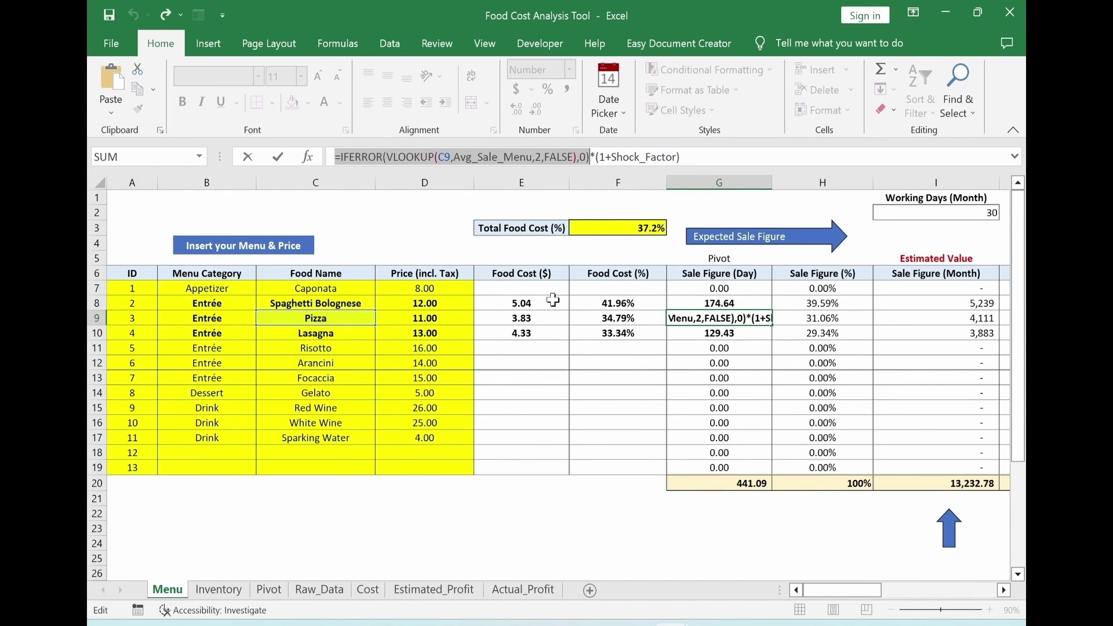
{"action": "key", "text": "Escape"}
{"action": "left_click", "coordinate": [690, 528]}
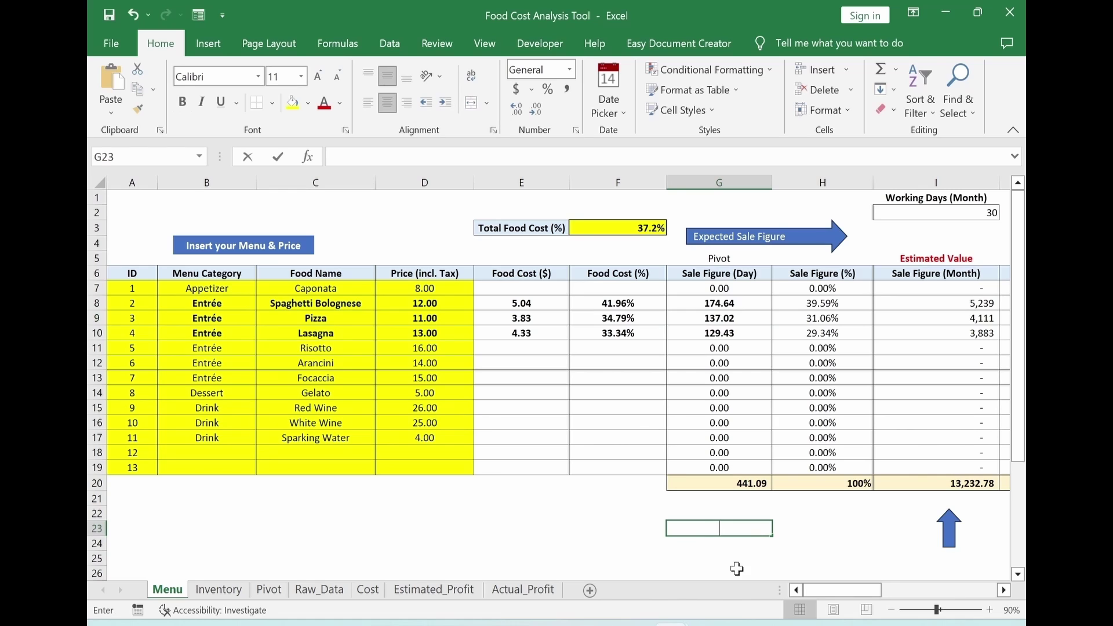
{"action": "key", "text": "ctrl+v"}
{"action": "key", "text": "Return"}
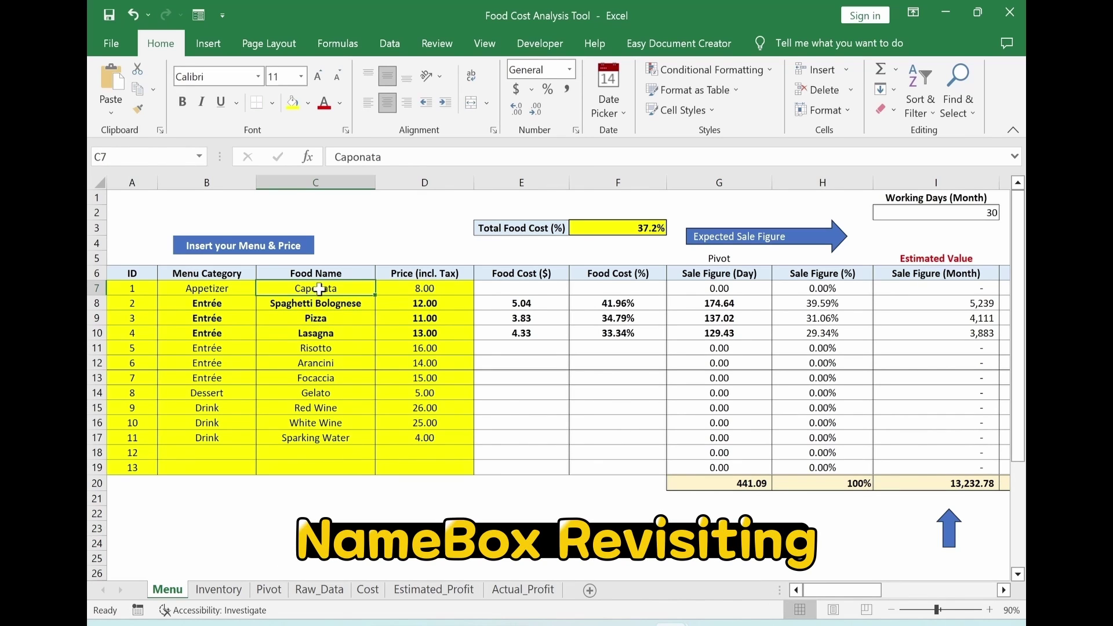
Name the Menu range C7:F19, Food Name through Food Cost (%), as Food_Cost_Per.
{"action": "left_click_drag", "start_coordinate": [320, 288], "coordinate": [616, 468]}
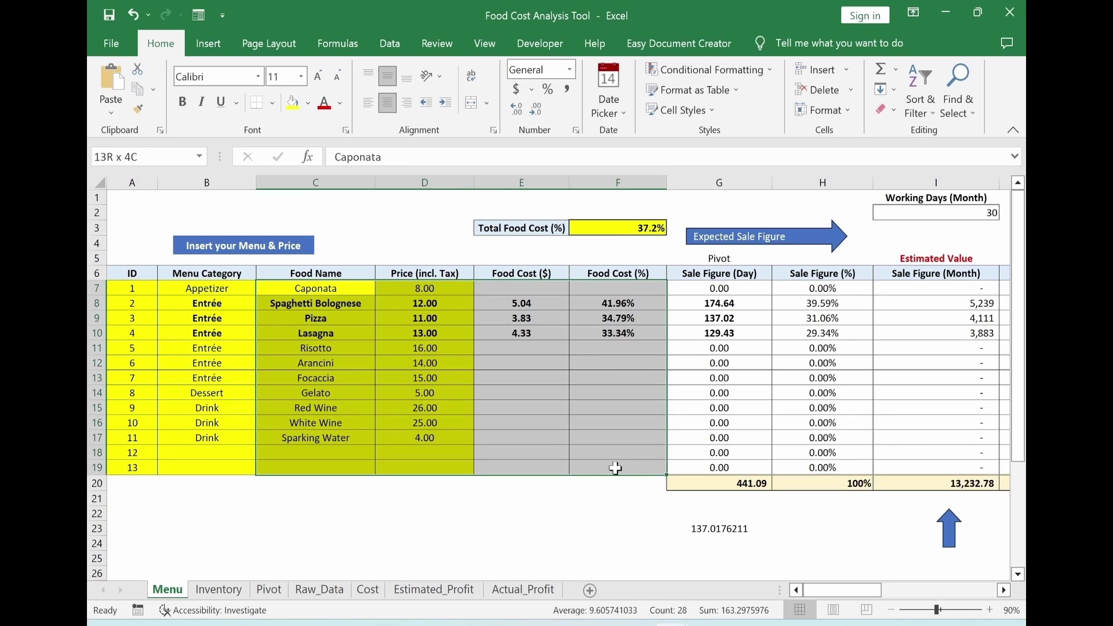
{"action": "left_click", "coordinate": [128, 157]}
{"action": "type", "text": "Food_Cost_Per"}
{"action": "key", "text": "Return"}
Replace the lookup table Avg_Sale_Menu in the G23 formula with Food_Cost_Per.
{"action": "left_click", "coordinate": [713, 528]}
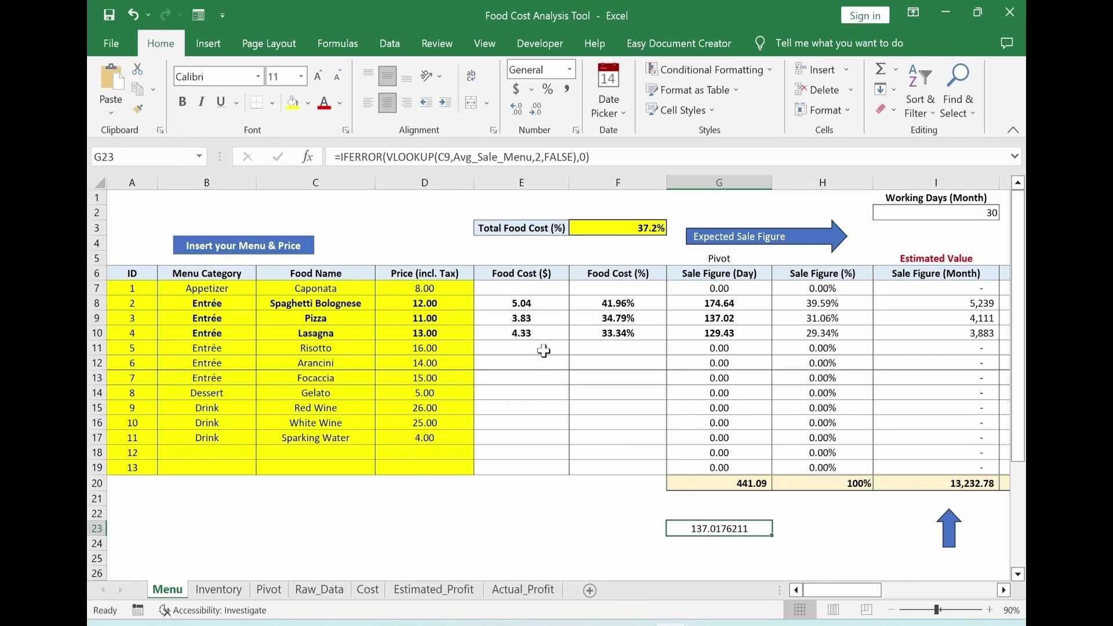
{"action": "double_click", "coordinate": [493, 156]}
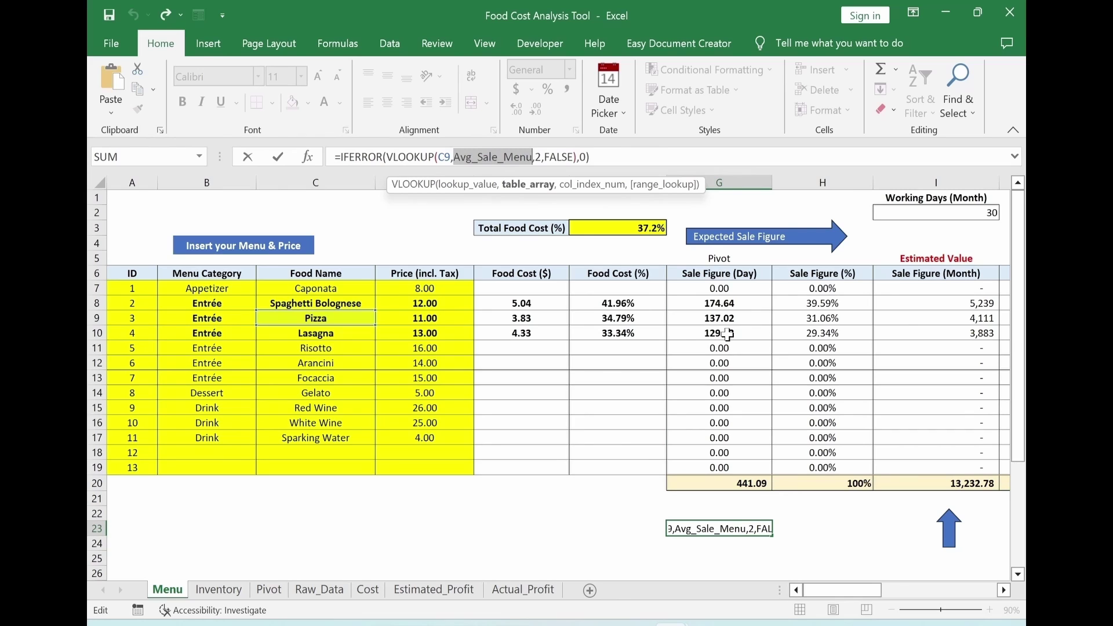
{"action": "type", "text": "Food_Cost_Per"}
{"action": "key", "text": "Return"}
Check the Food_Cost_Per range used by the G23 lookup and set its column index to 4 for the food cost percentage.
{"action": "left_click", "coordinate": [719, 528]}
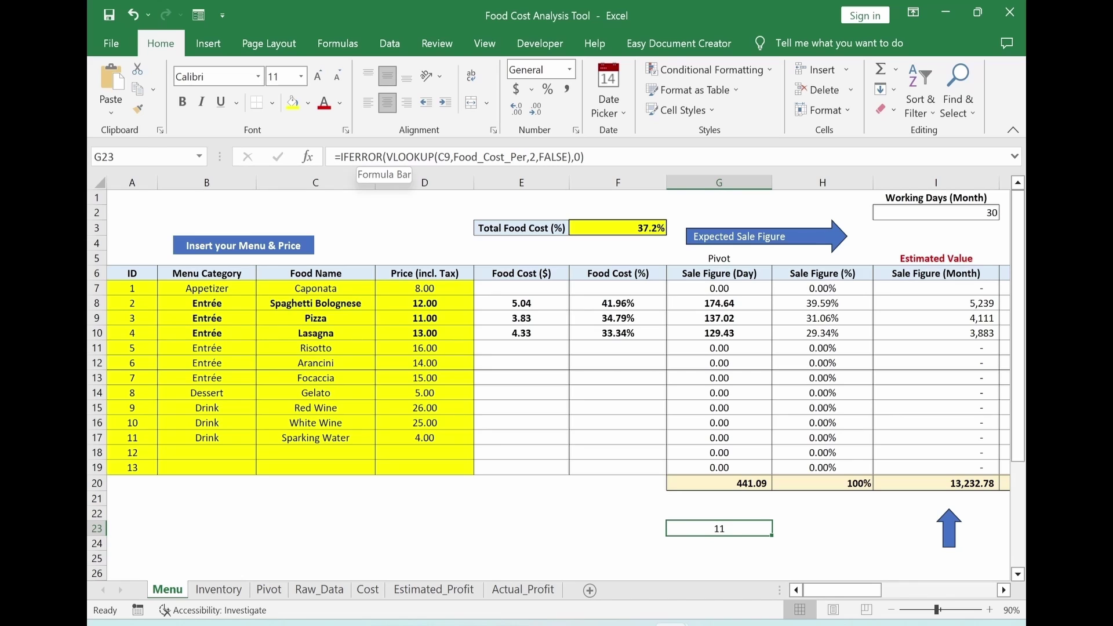
{"action": "left_click", "coordinate": [455, 156]}
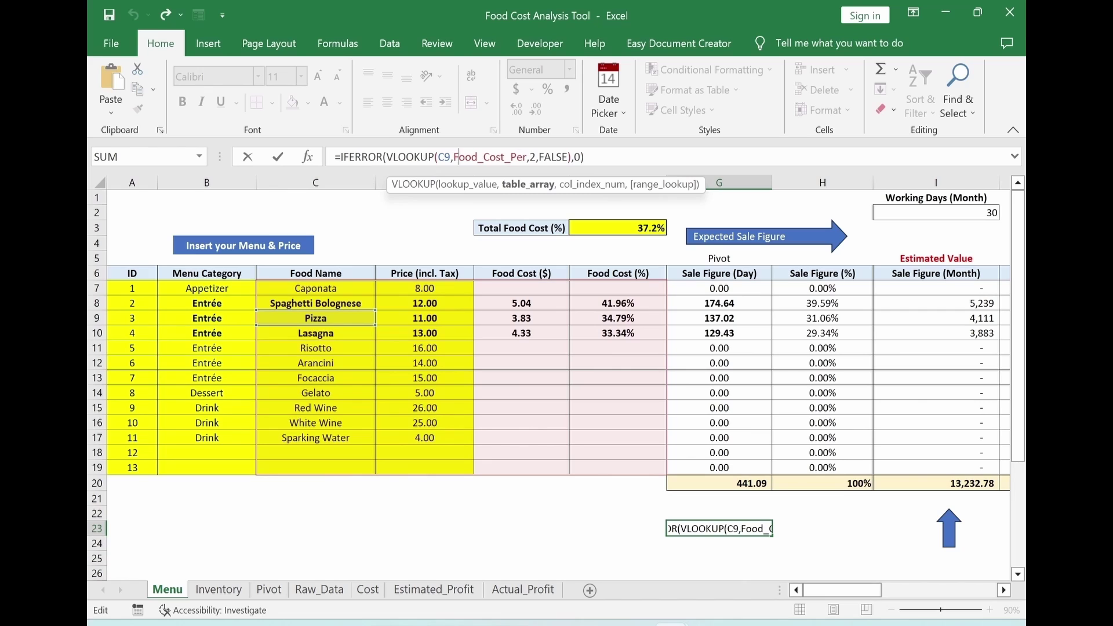
{"action": "key", "text": "Escape"}
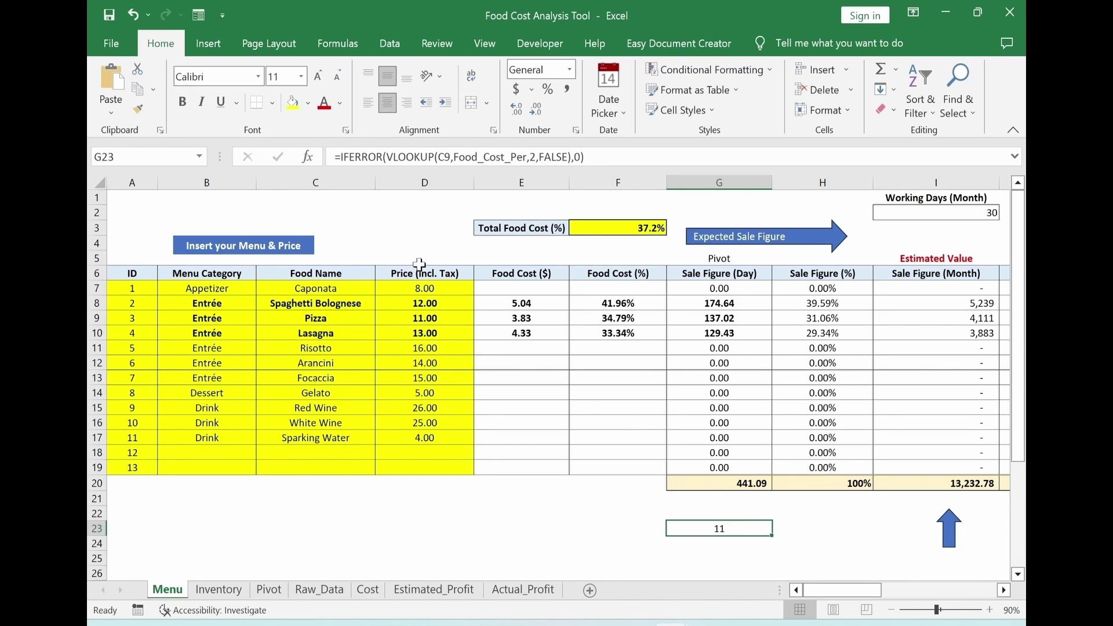
{"action": "left_click", "coordinate": [535, 156]}
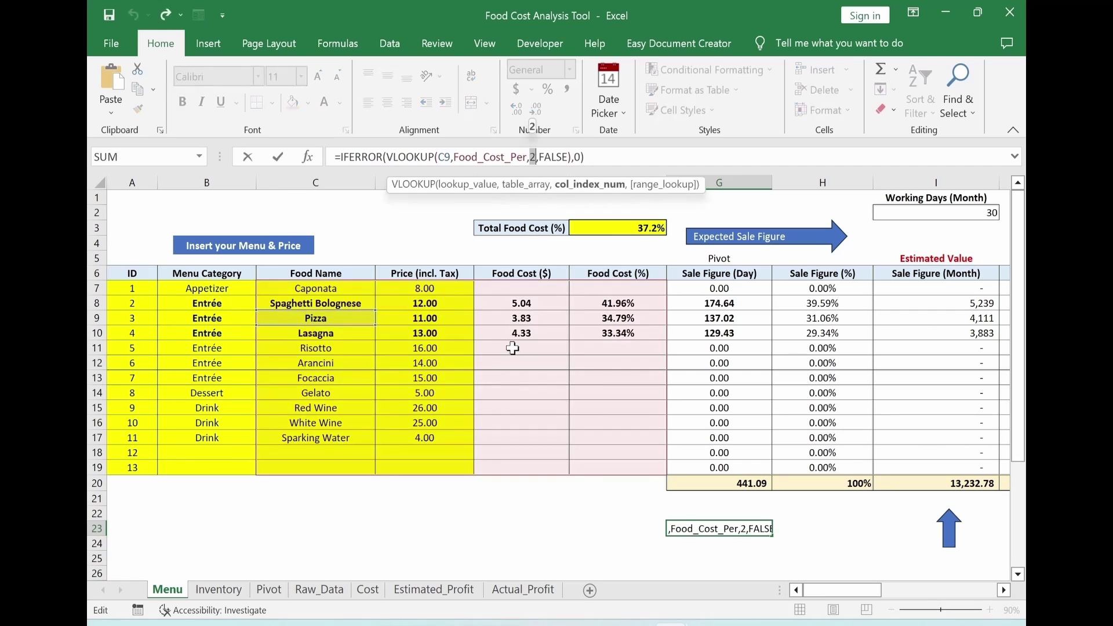
{"action": "key", "text": "BackSpace"}
{"action": "type", "text": "4"}
{"action": "key", "text": "Return"}
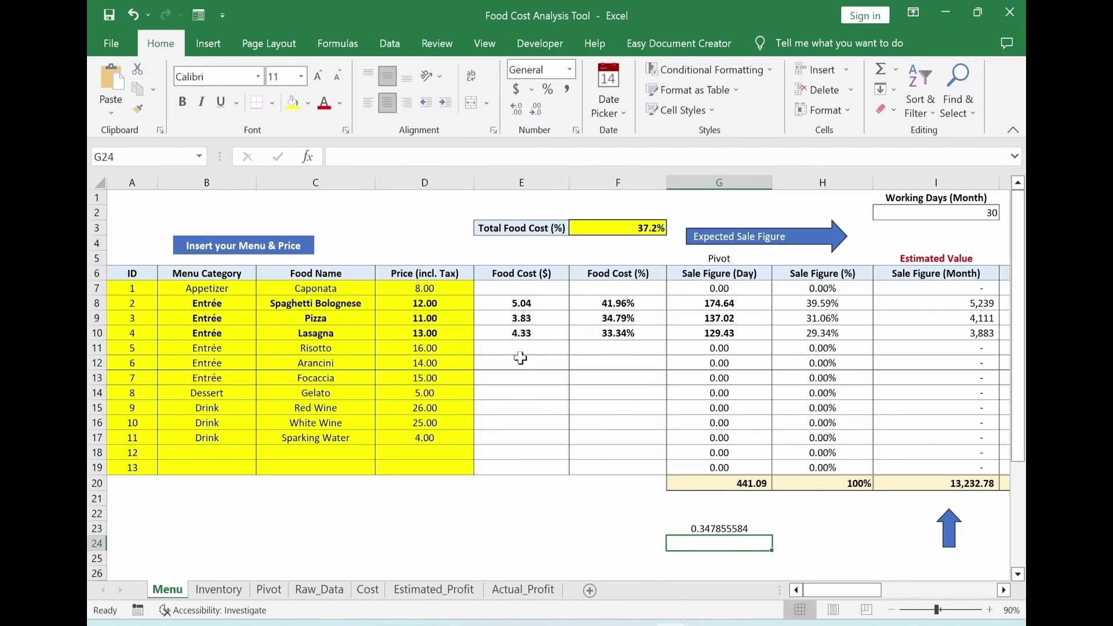
Format cell G23 as a percentage and change its formula's lookup value from C9 to cell E2 on the Raw_Data sheet.
{"action": "left_click", "coordinate": [714, 526]}
{"action": "left_click", "coordinate": [548, 88]}
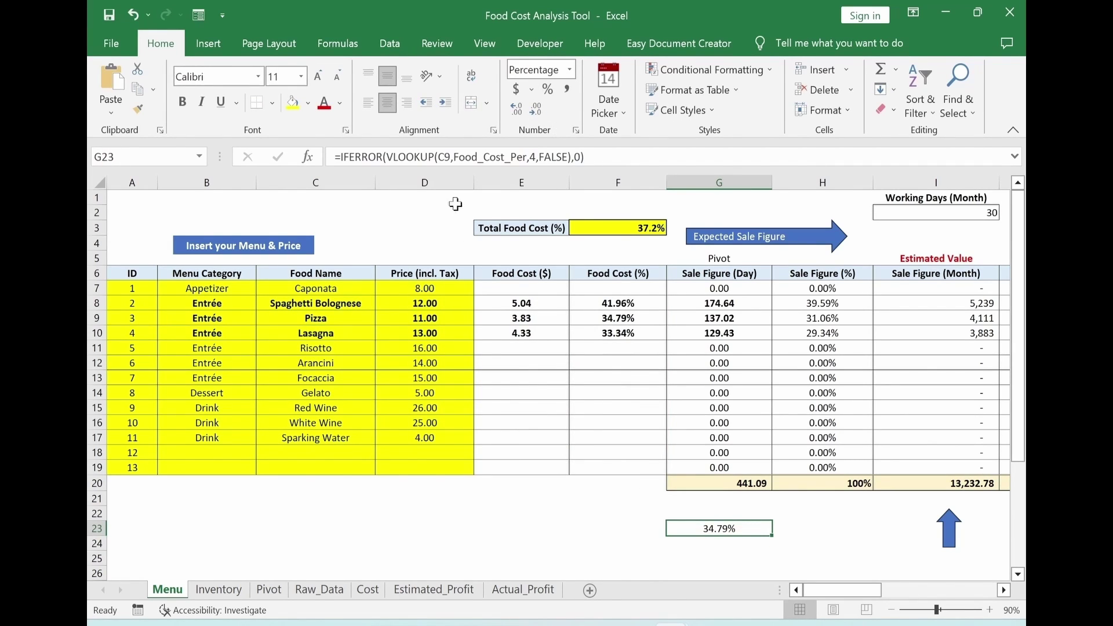
{"action": "left_click", "coordinate": [447, 160]}
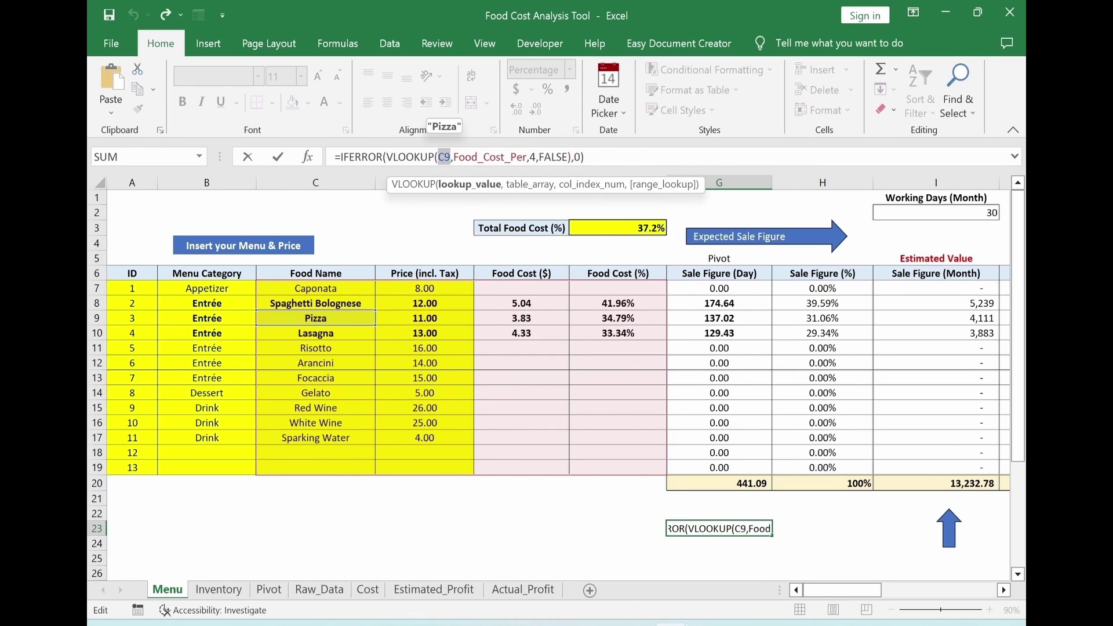
{"action": "left_click", "coordinate": [320, 590]}
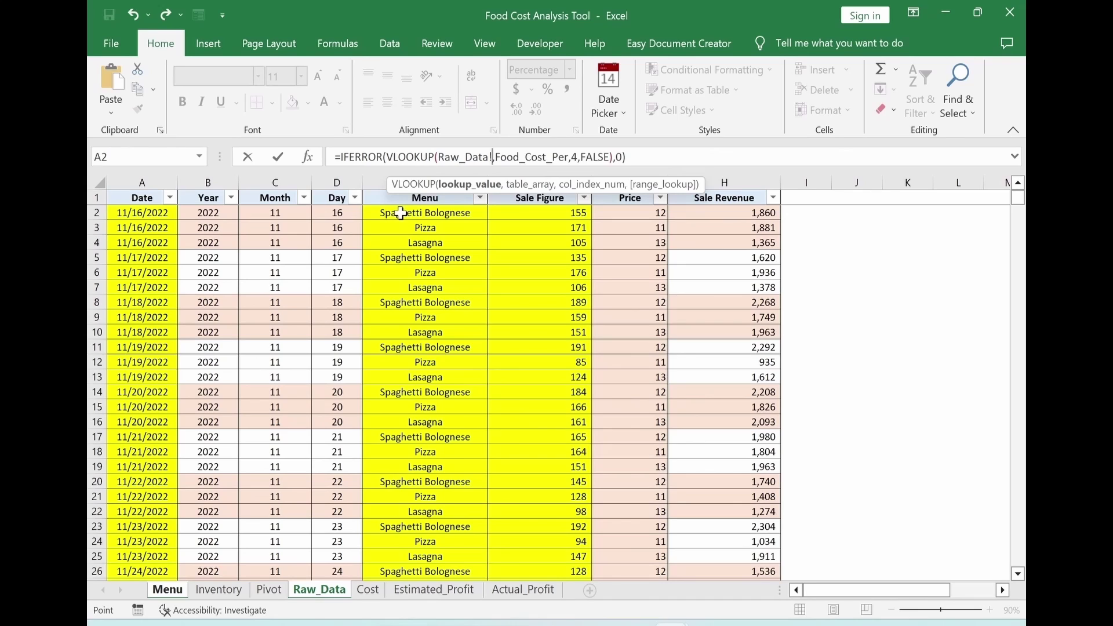
{"action": "left_click", "coordinate": [400, 214]}
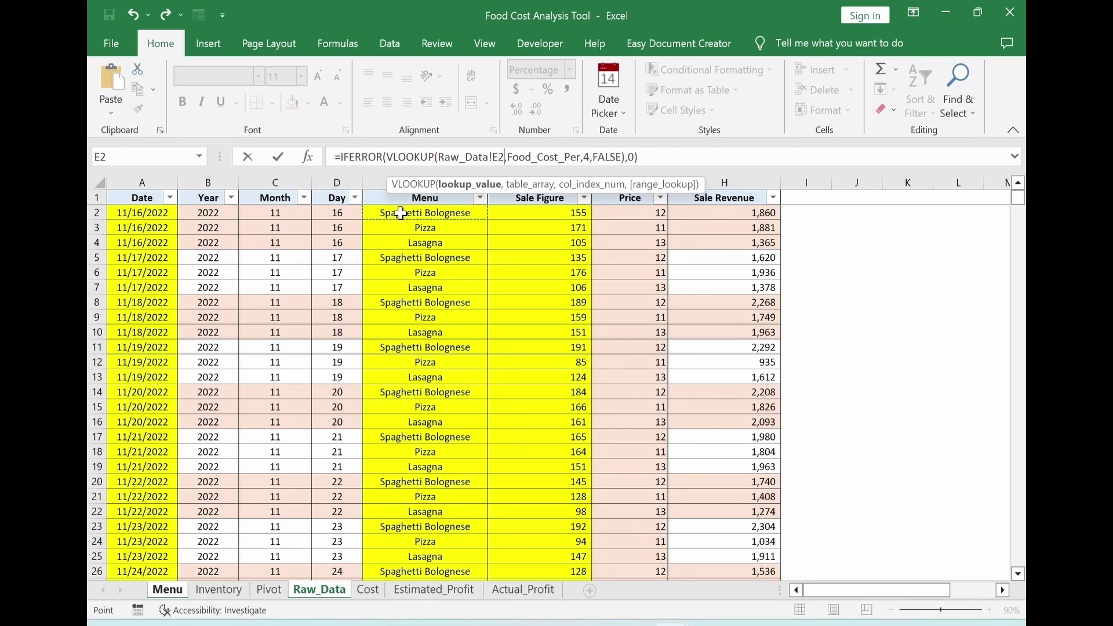
{"action": "key", "text": "Return"}
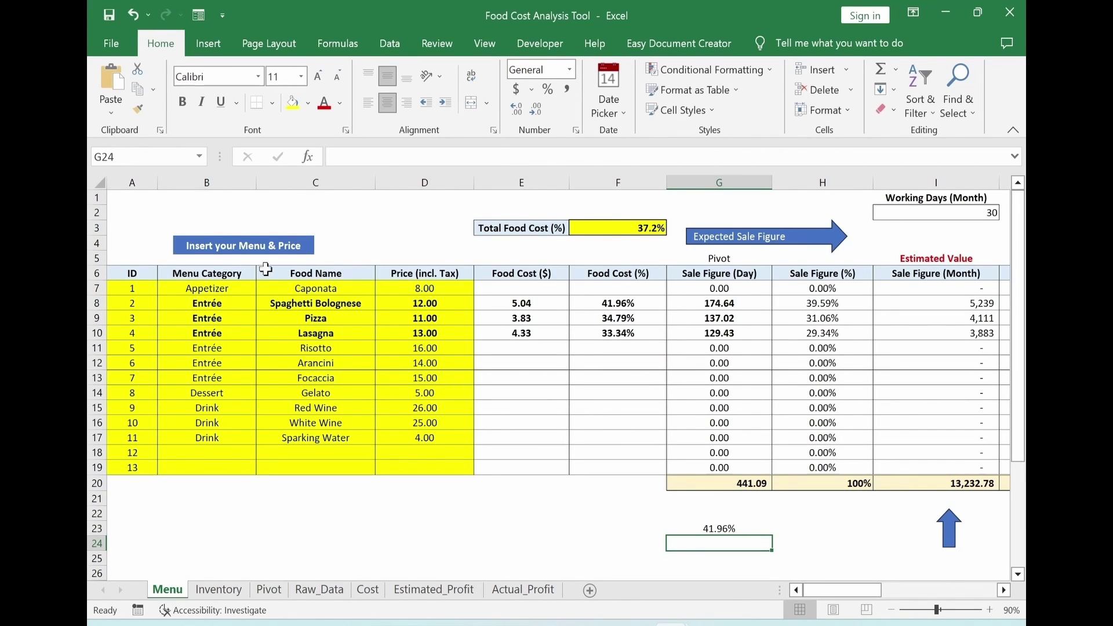
Move the whole G23 formula from the Menu sheet to cell I2 on the Raw_Data sheet, clearing G23.
{"action": "left_click", "coordinate": [721, 529]}
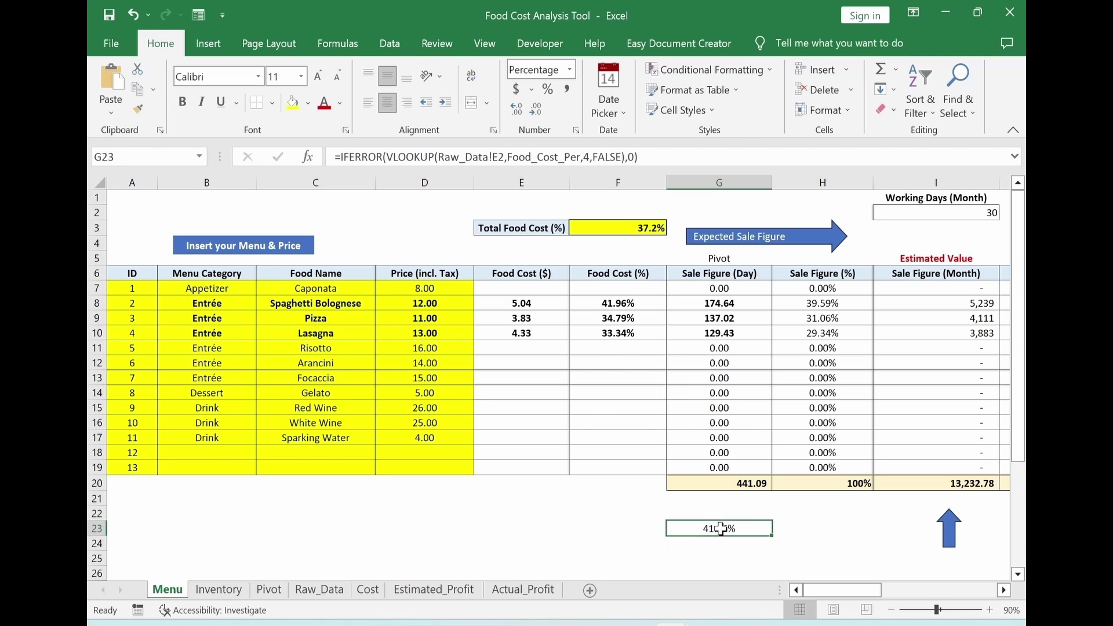
{"action": "left_click", "coordinate": [334, 164]}
{"action": "left_click_drag", "start_coordinate": [334, 158], "coordinate": [639, 157]}
{"action": "key", "text": "ctrl+c"}
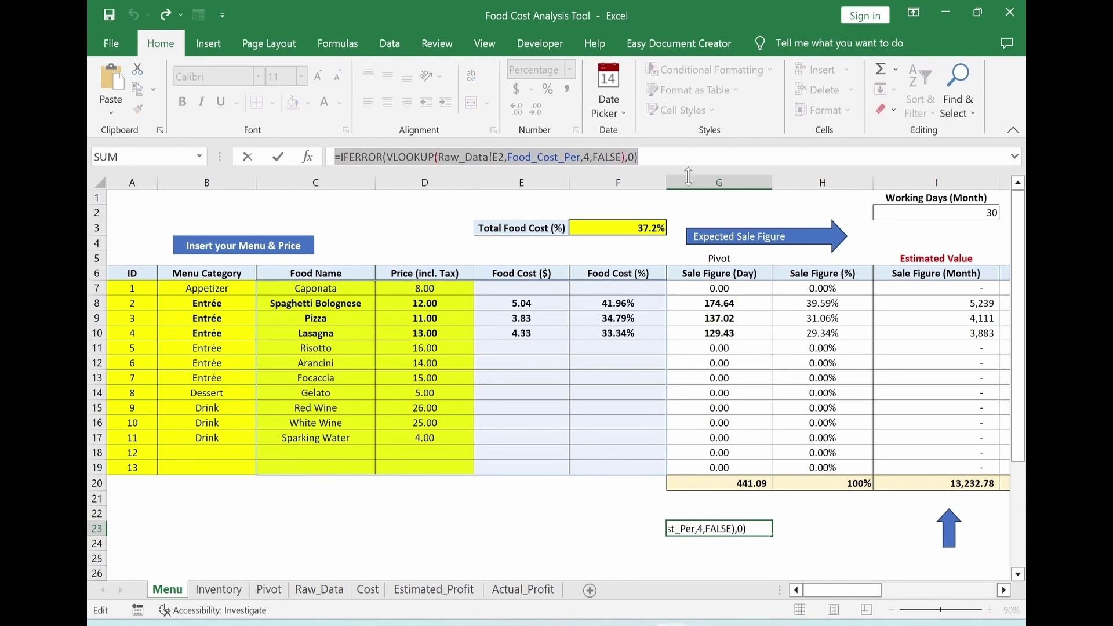
{"action": "key", "text": "Delete"}
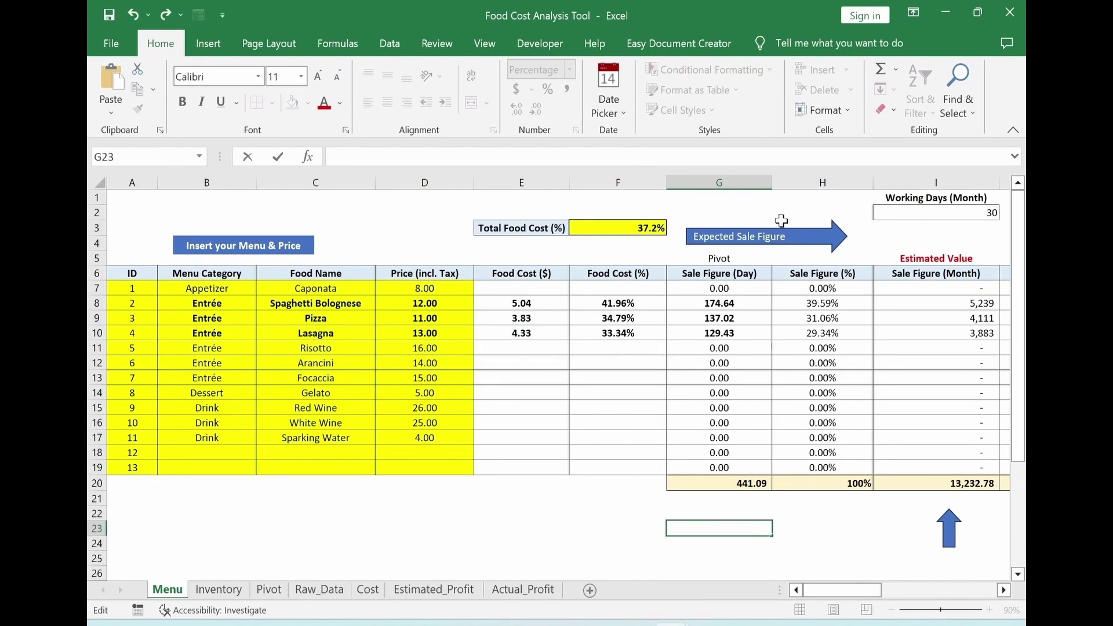
{"action": "left_click", "coordinate": [318, 603]}
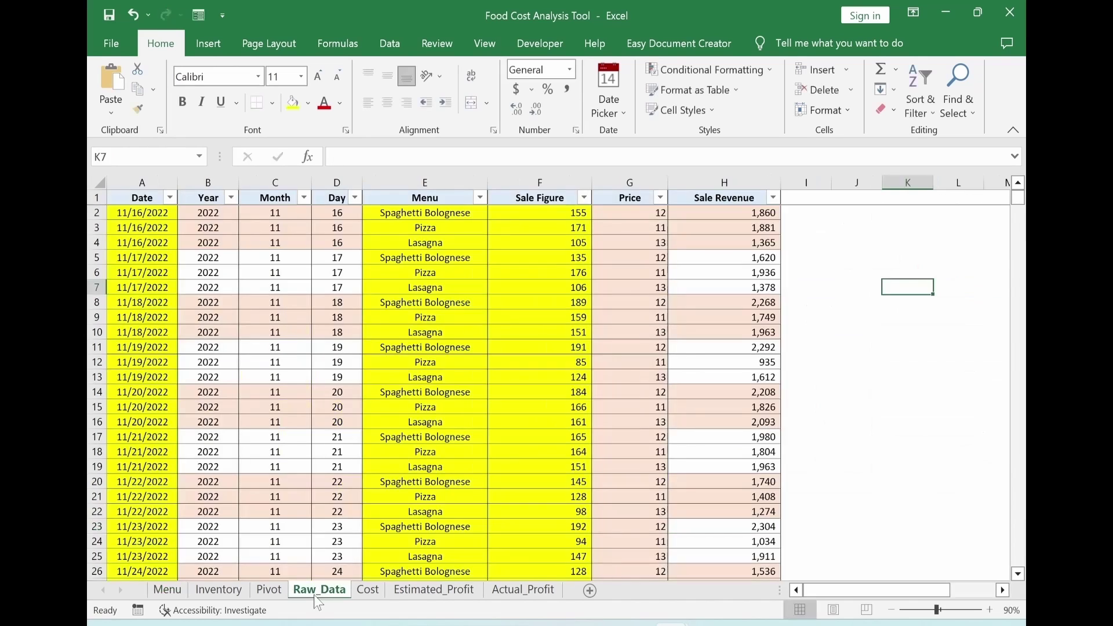
{"action": "left_click", "coordinate": [811, 218]}
{"action": "key", "text": "ctrl+v"}
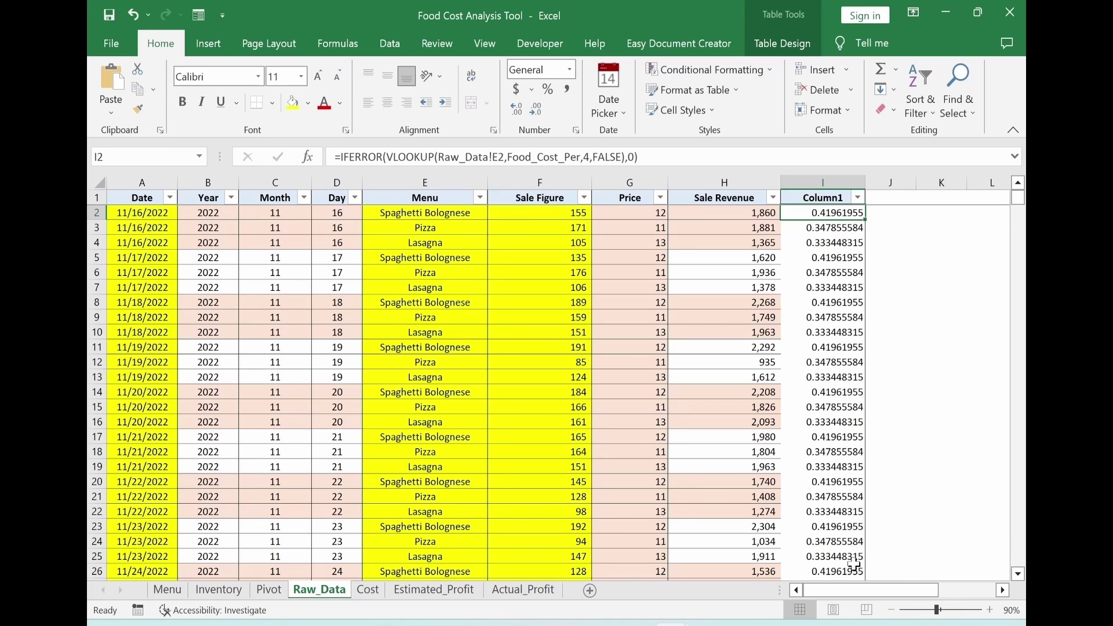
Rename the new column I header on Raw_Data as Food Cost (%).
{"action": "left_click_drag", "start_coordinate": [335, 157], "coordinate": [372, 157]}
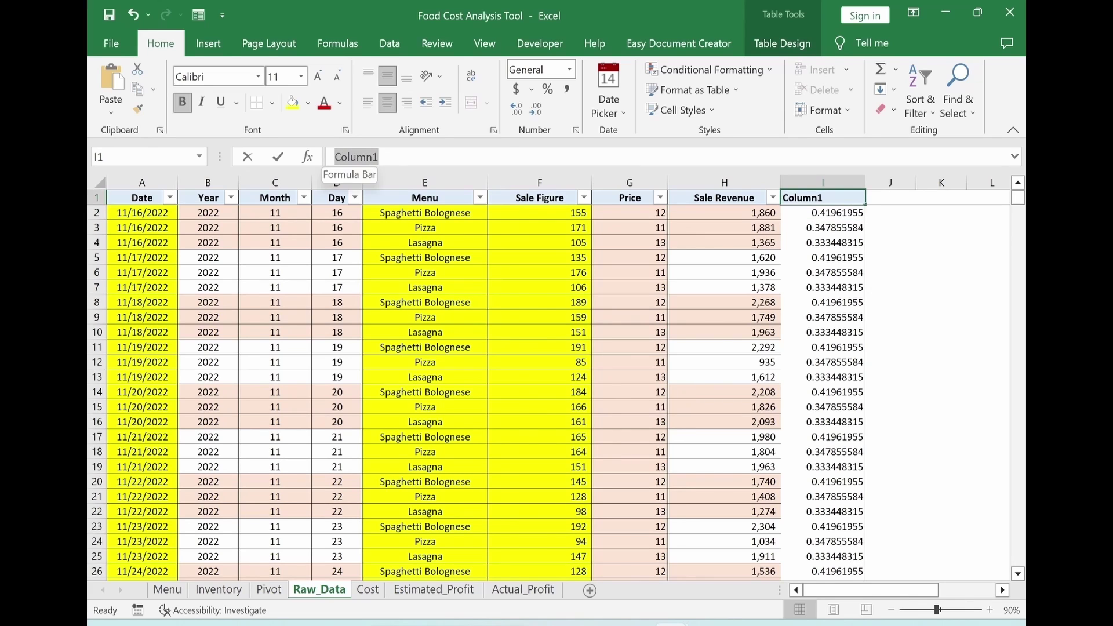
{"action": "type", "text": "Food Cost (%)"}
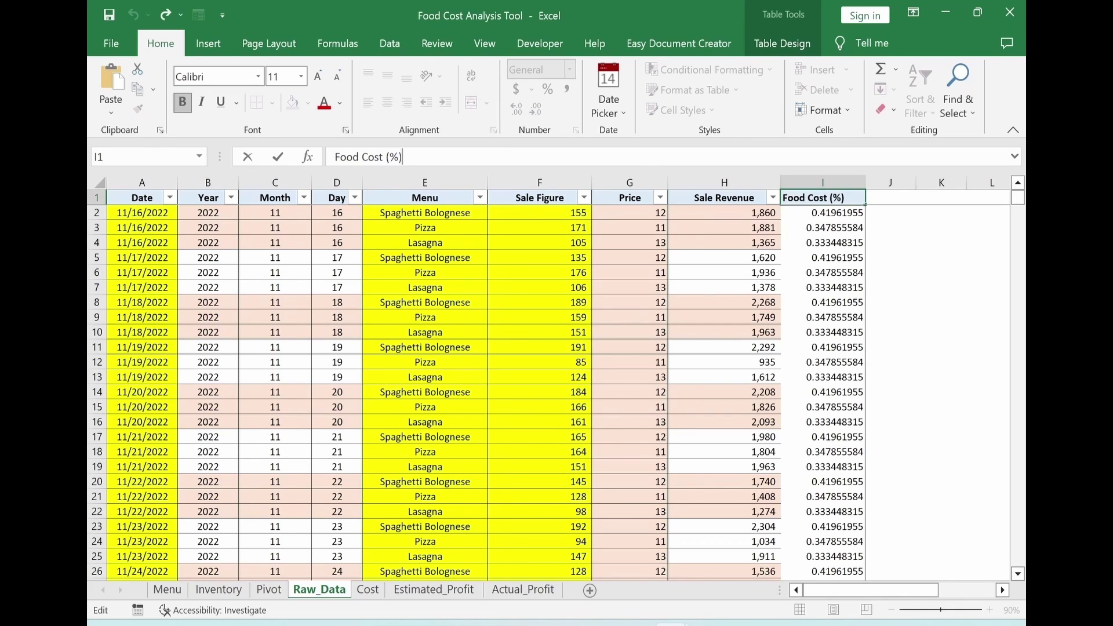
{"action": "key", "text": "Return"}
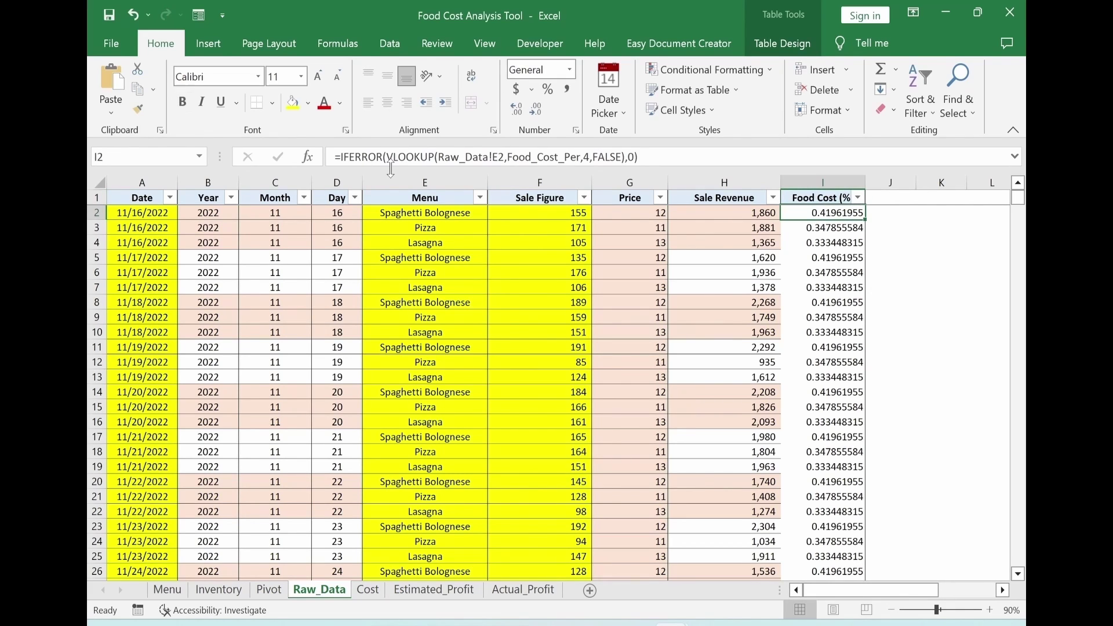
Format all Food Cost (%) values in column I as percentages and widen the column to fit its header.
{"action": "left_click", "coordinate": [549, 90]}
{"action": "double_click", "coordinate": [868, 219]}
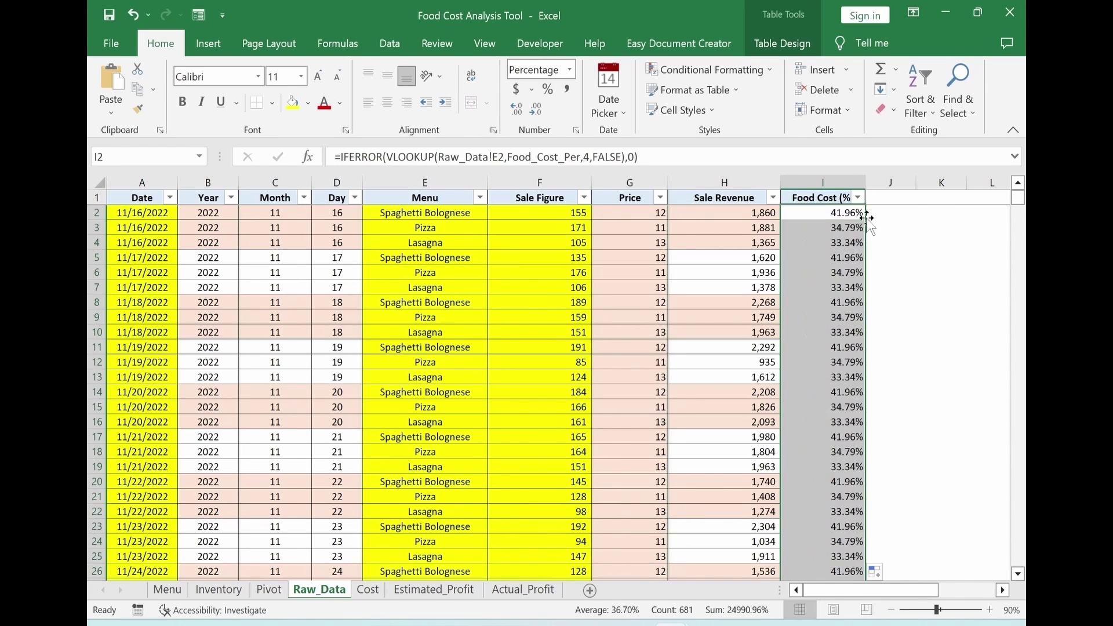
{"action": "left_click", "coordinate": [905, 289]}
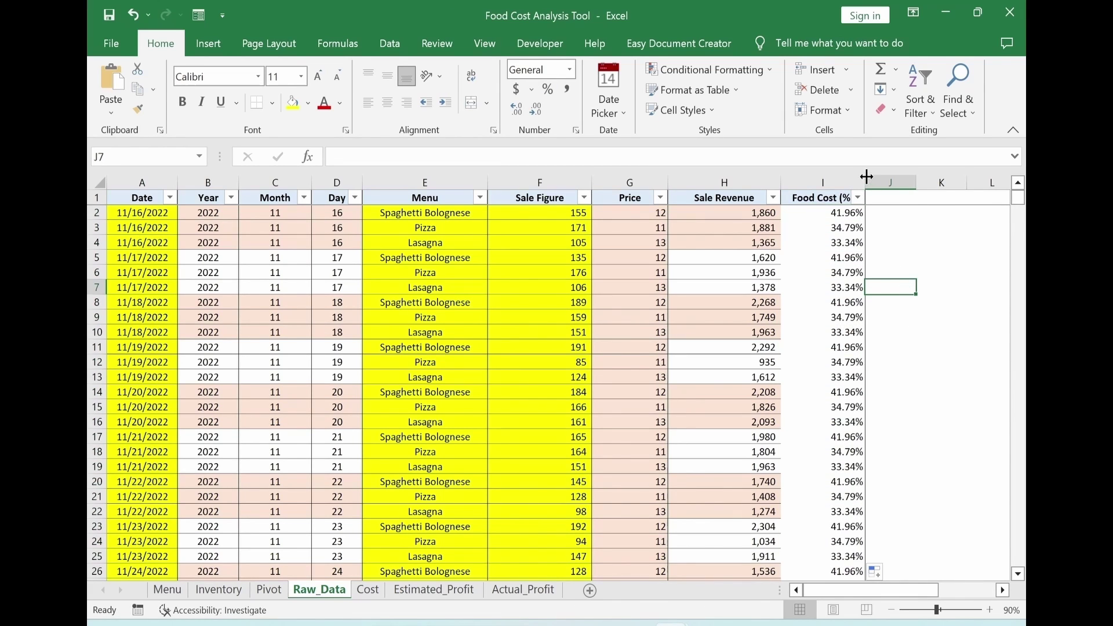
{"action": "left_click_drag", "start_coordinate": [866, 177], "coordinate": [884, 177]}
{"action": "left_click", "coordinate": [903, 212]}
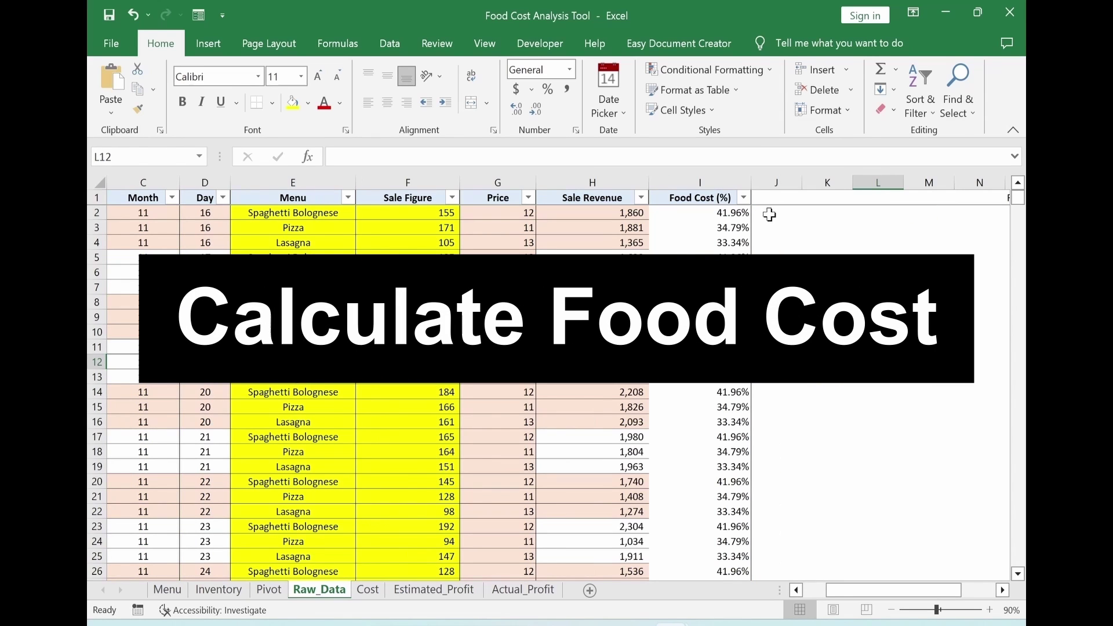
Calculate each row's food cost in column J of Raw_Data by entering =H2*I2 in J2.
{"action": "left_click", "coordinate": [769, 215]}
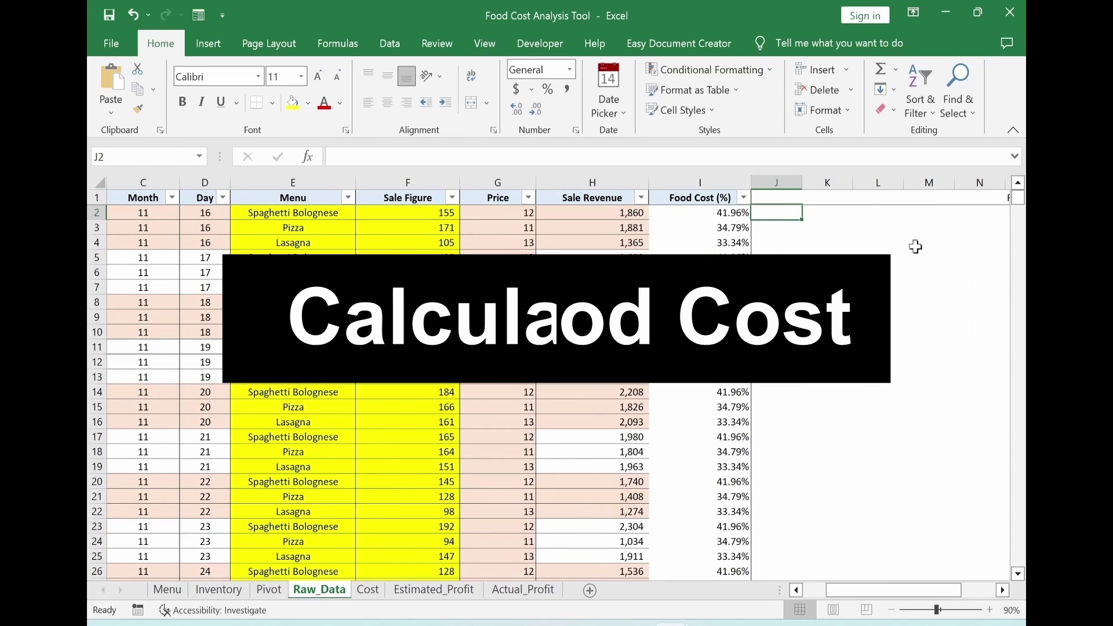
{"action": "type", "text": "=h2"}
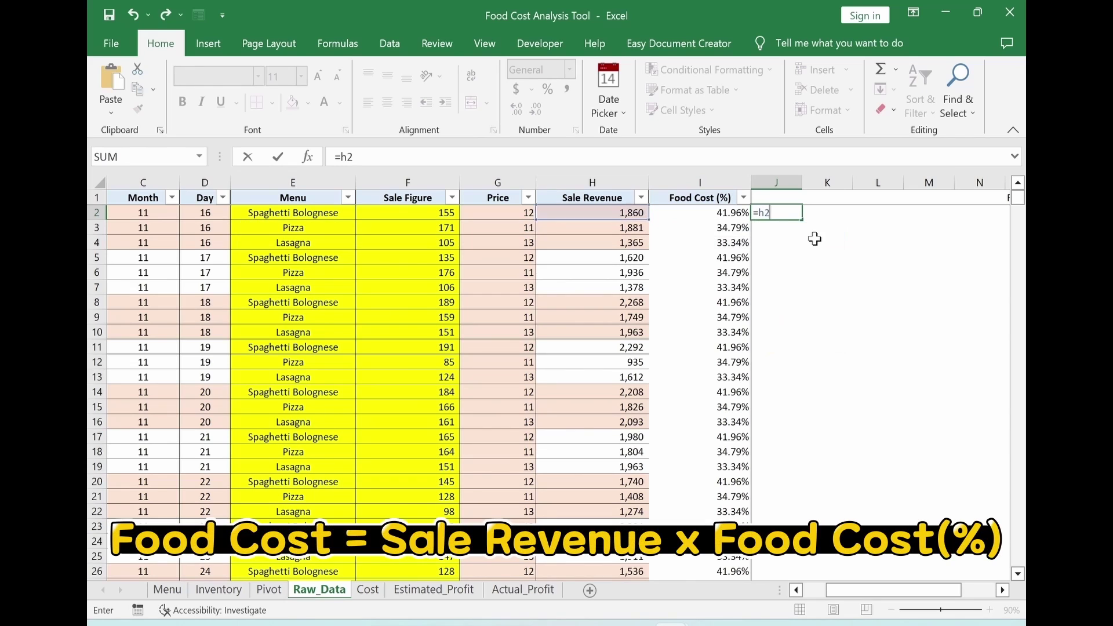
{"action": "type", "text": "*I"}
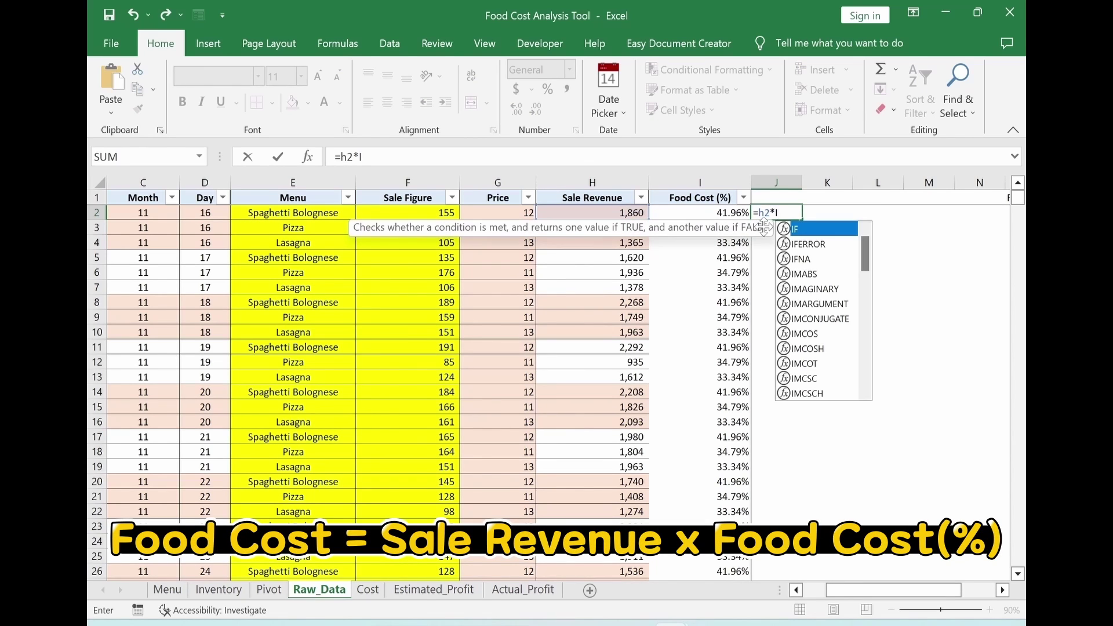
{"action": "type", "text": "2"}
{"action": "key", "text": "Return"}
Rename the column J header as Food Cost and autofit the column width to it.
{"action": "left_click", "coordinate": [777, 198]}
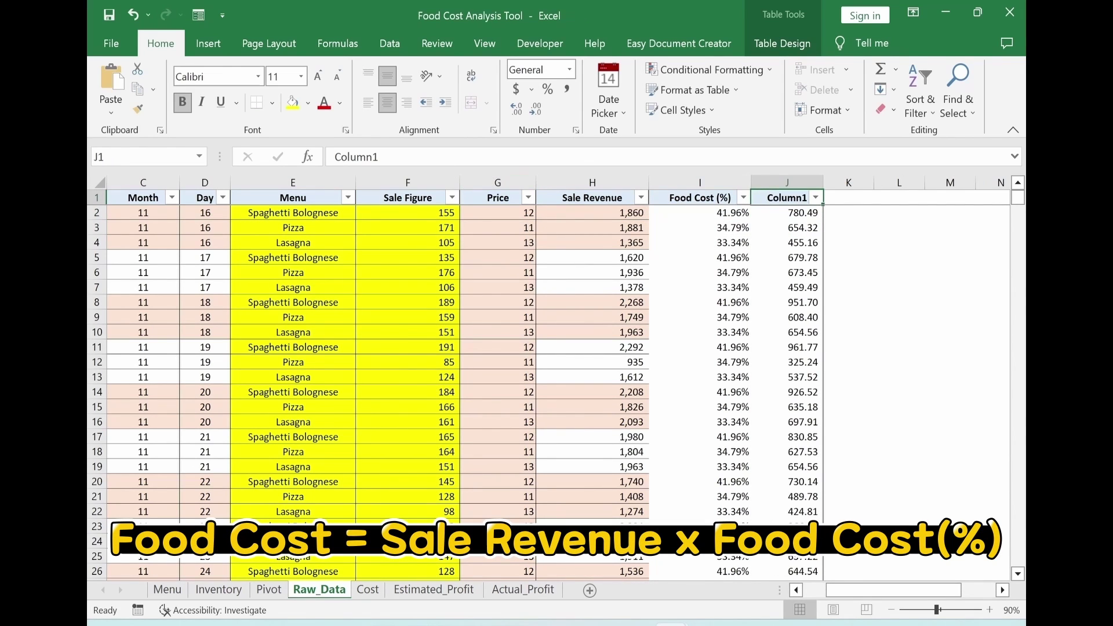
{"action": "type", "text": "Food Cost"}
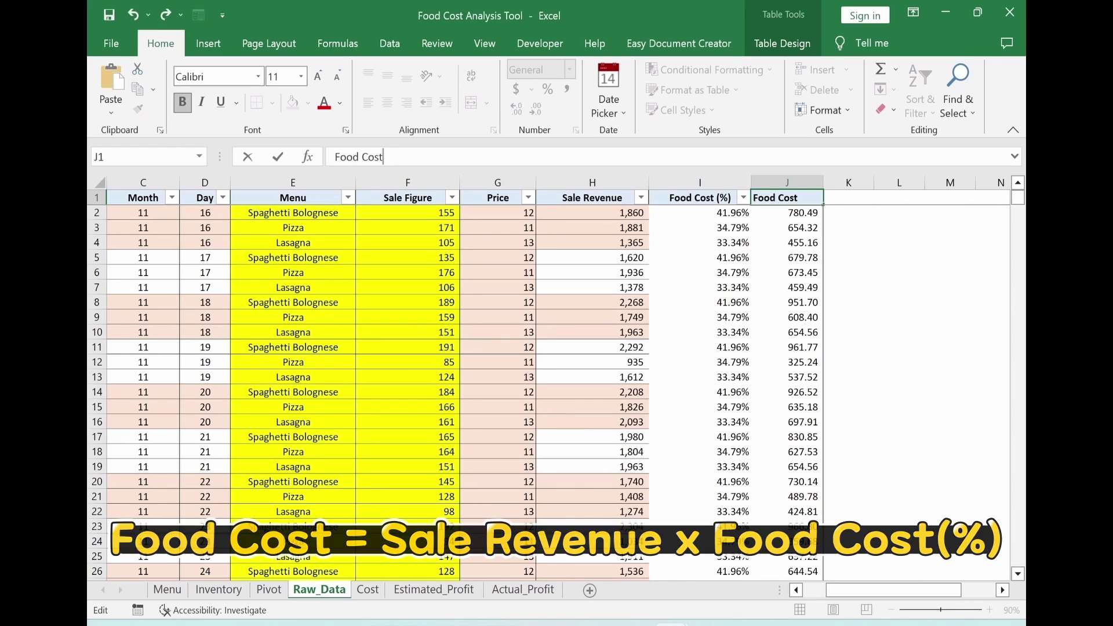
{"action": "key", "text": "Return"}
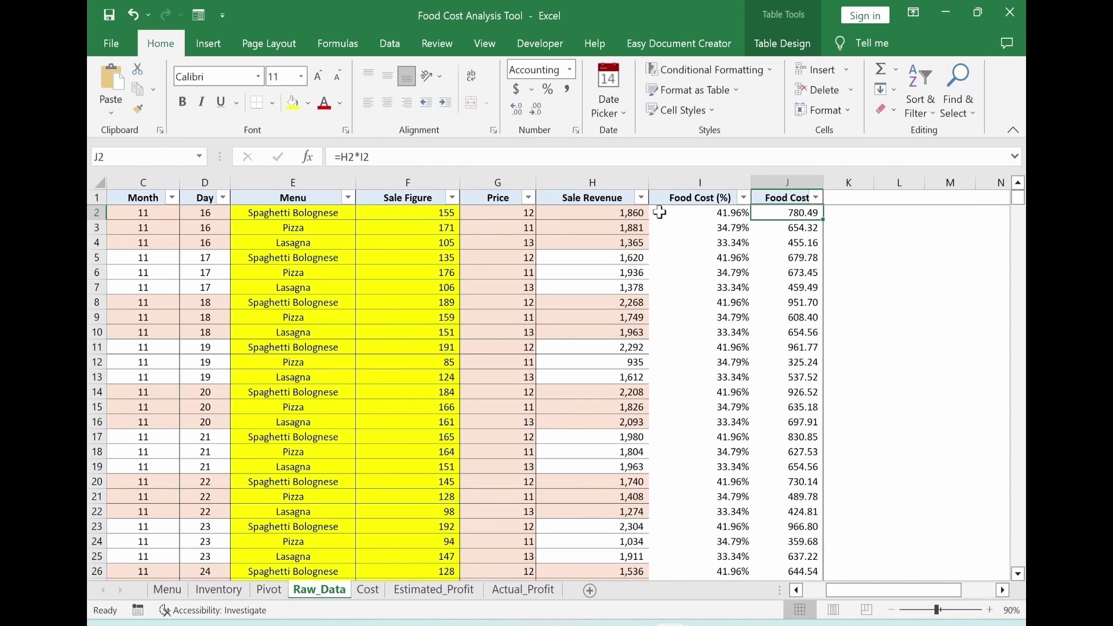
{"action": "left_click", "coordinate": [690, 199]}
{"action": "left_click", "coordinate": [779, 199]}
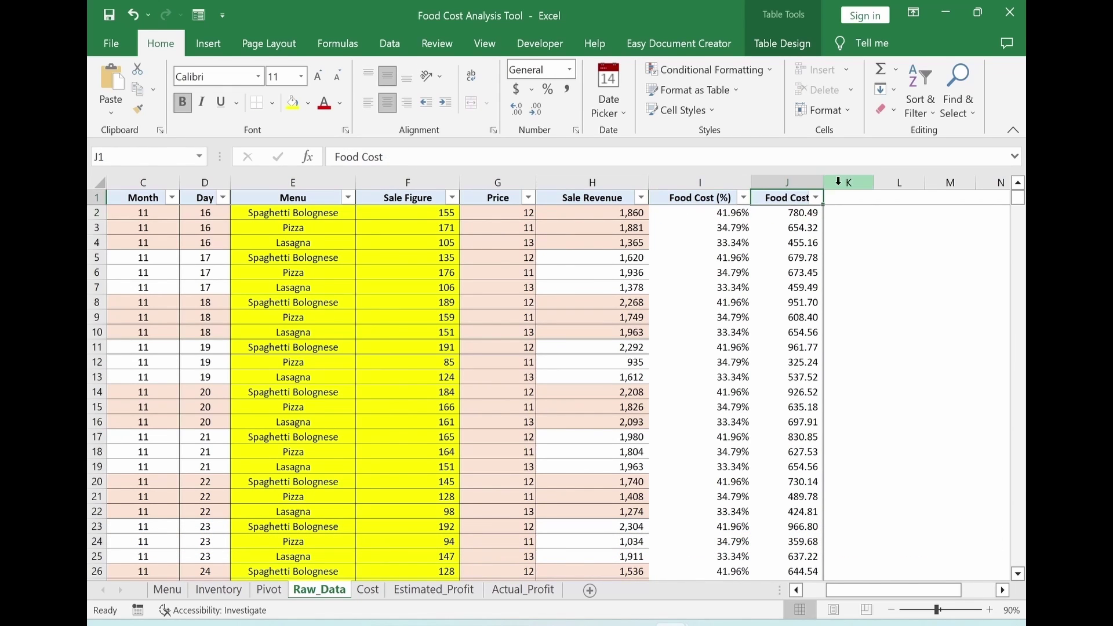
{"action": "double_click", "coordinate": [823, 182]}
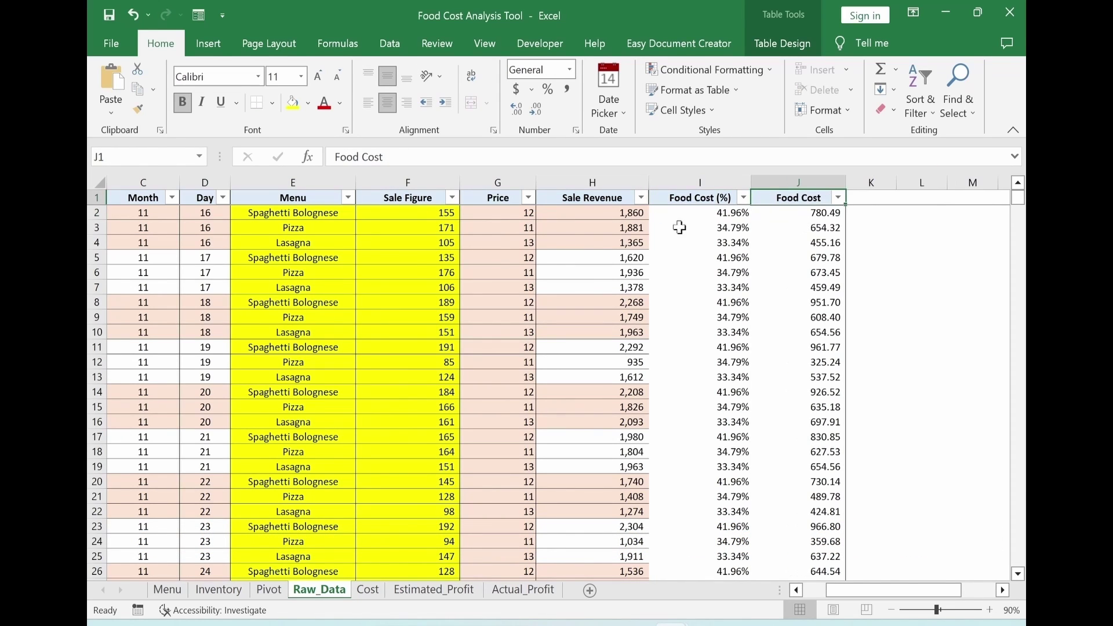
{"action": "left_click", "coordinate": [383, 213]}
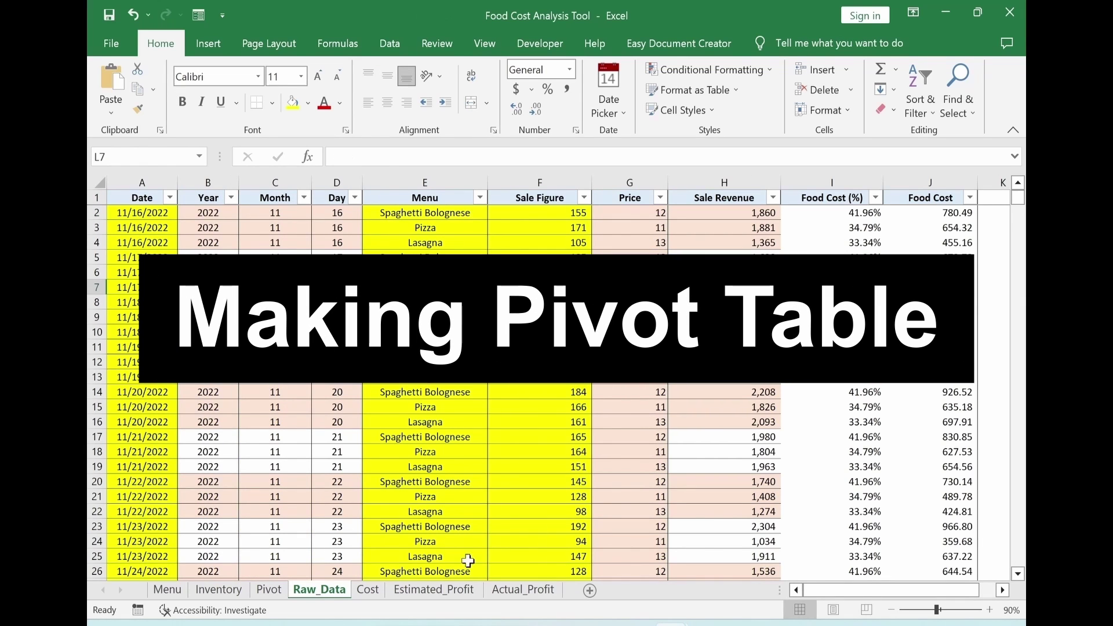
On the Pivot sheet, fill range G4:H13 of the Average of Sale Figure pivot table with yellow.
{"action": "left_click", "coordinate": [268, 589]}
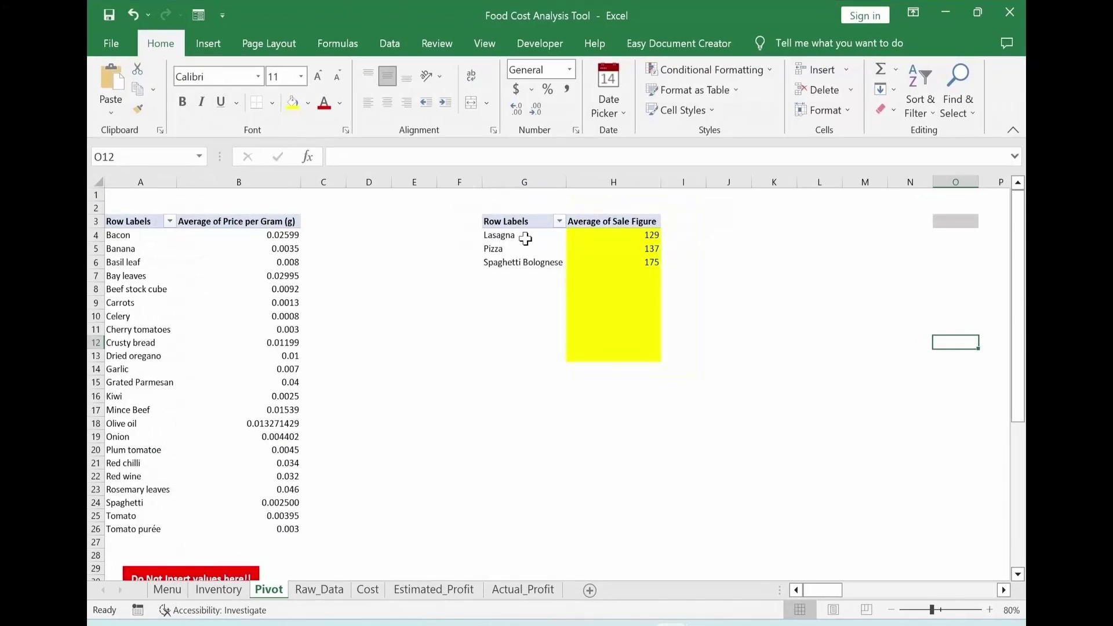
{"action": "left_click_drag", "start_coordinate": [536, 232], "coordinate": [603, 353]}
{"action": "left_click", "coordinate": [293, 102]}
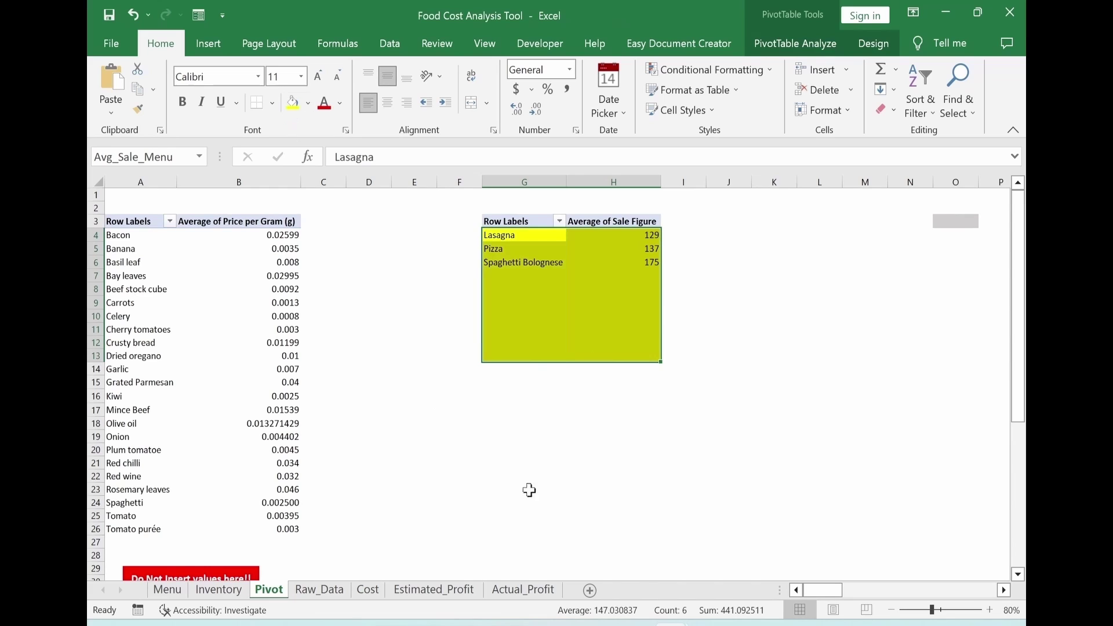
{"action": "left_click", "coordinate": [576, 439]}
Copy the Average of Sale Figure pivot table range G3:H13 and paste it at O3 on the same sheet.
{"action": "left_click_drag", "start_coordinate": [520, 222], "coordinate": [632, 363]}
{"action": "key", "text": "ctrl+c"}
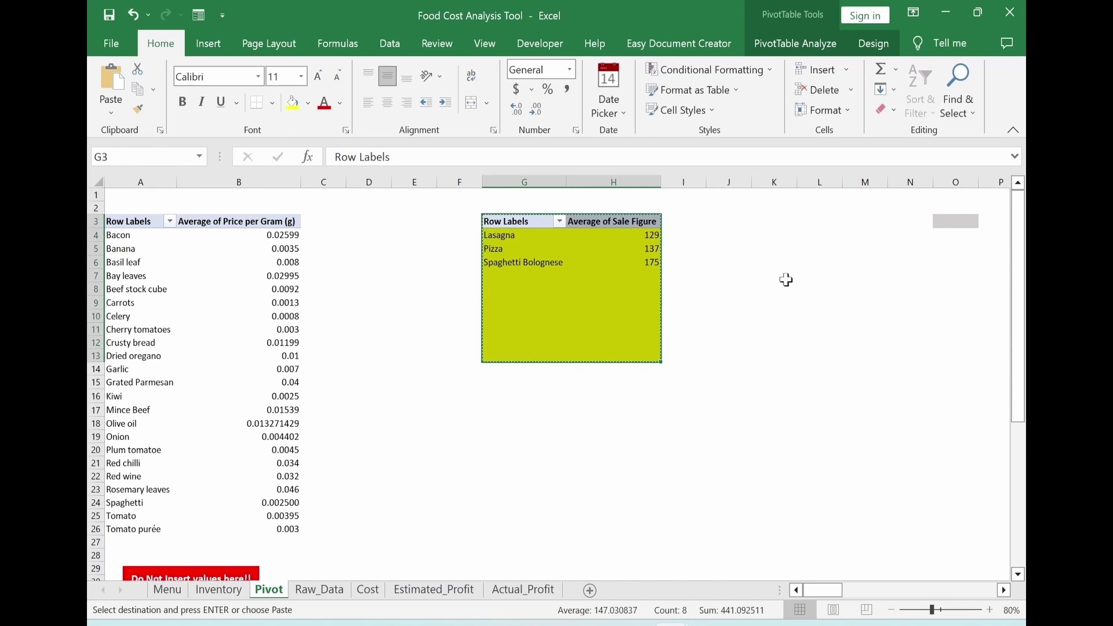
{"action": "left_click", "coordinate": [944, 221]}
{"action": "key", "text": "ctrl+v"}
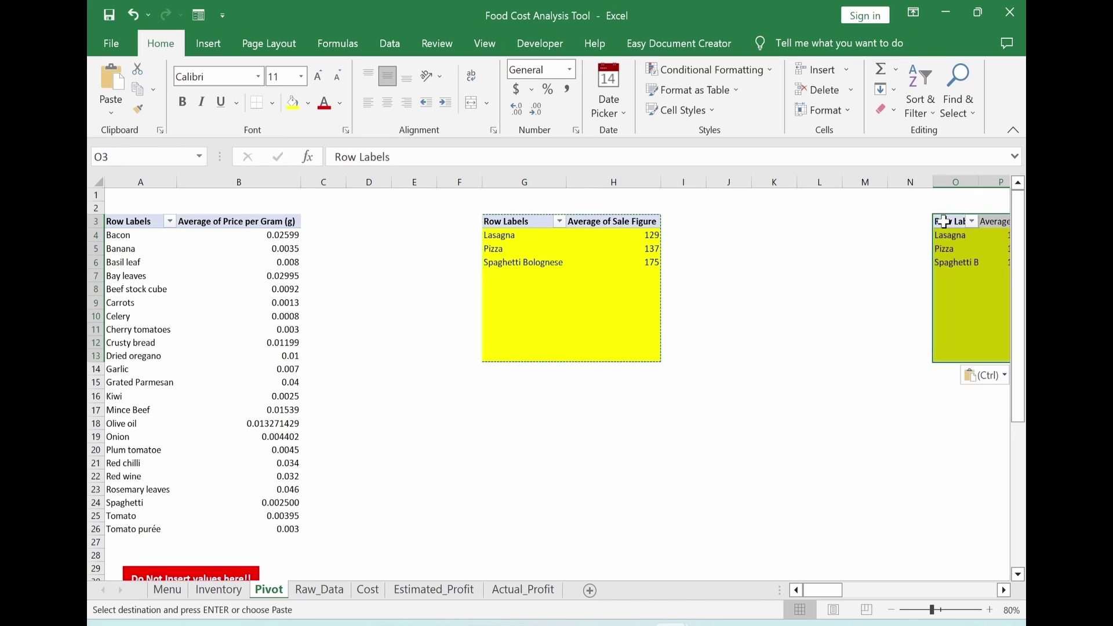
{"action": "left_click", "coordinate": [986, 371]}
Show the PivotTable field list for the copied pivot table at O3.
{"action": "left_click", "coordinate": [951, 248]}
{"action": "left_click_drag", "start_coordinate": [815, 590], "coordinate": [832, 594]}
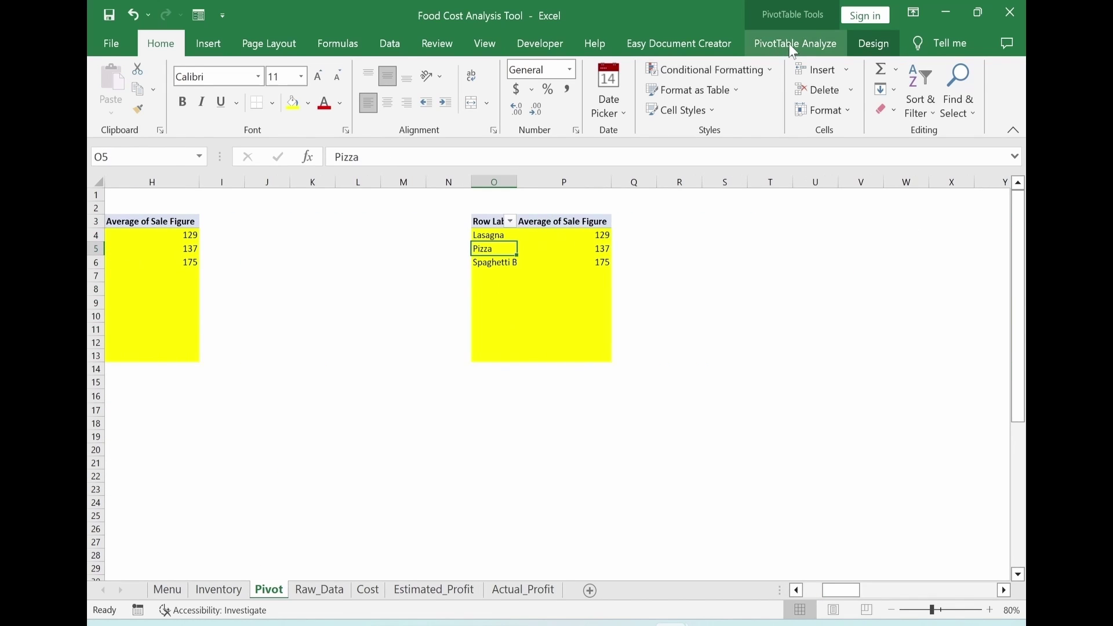
{"action": "left_click", "coordinate": [793, 51]}
{"action": "left_click", "coordinate": [944, 93]}
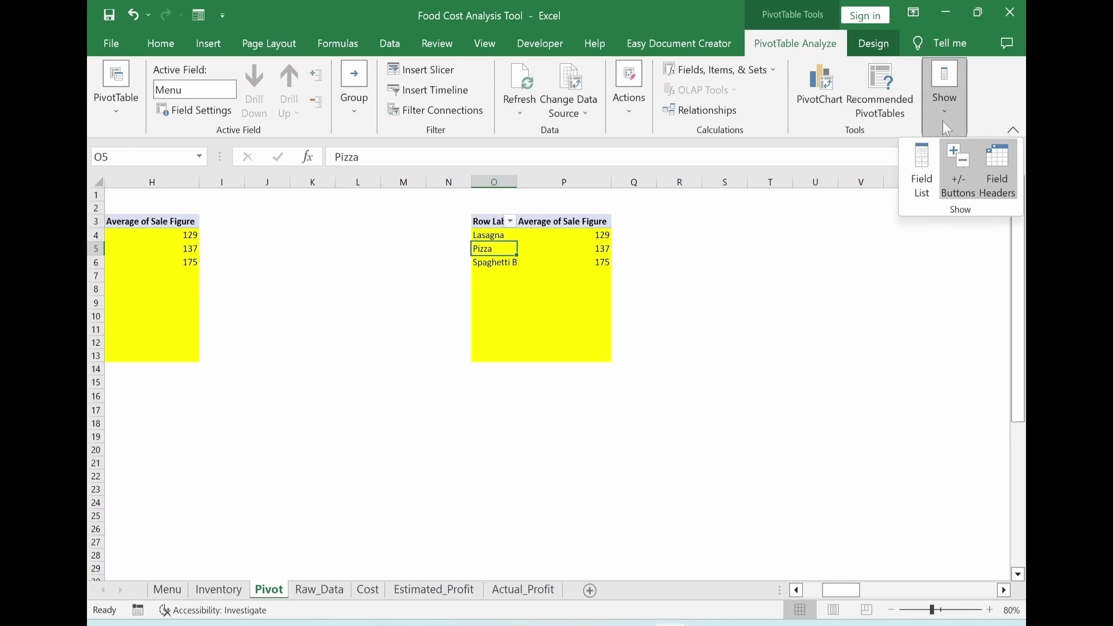
{"action": "left_click", "coordinate": [928, 206]}
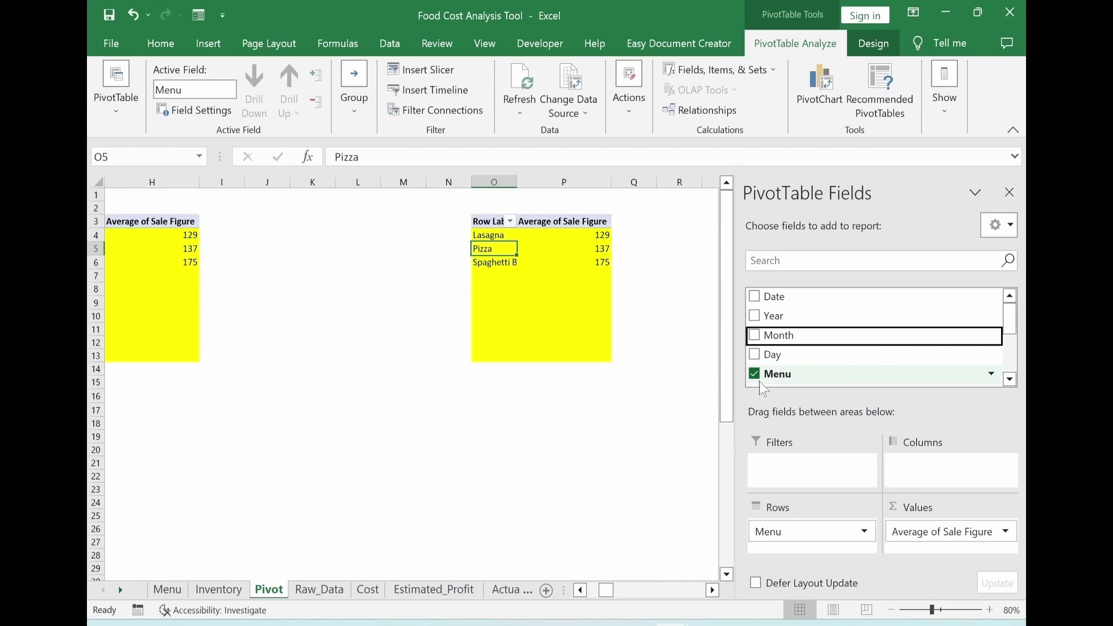
In the copied pivot table, replace the Menu row field with Year and Month and remove Sale Figure from the values.
{"action": "left_click", "coordinate": [754, 374]}
{"action": "left_click_drag", "start_coordinate": [774, 316], "coordinate": [776, 494]}
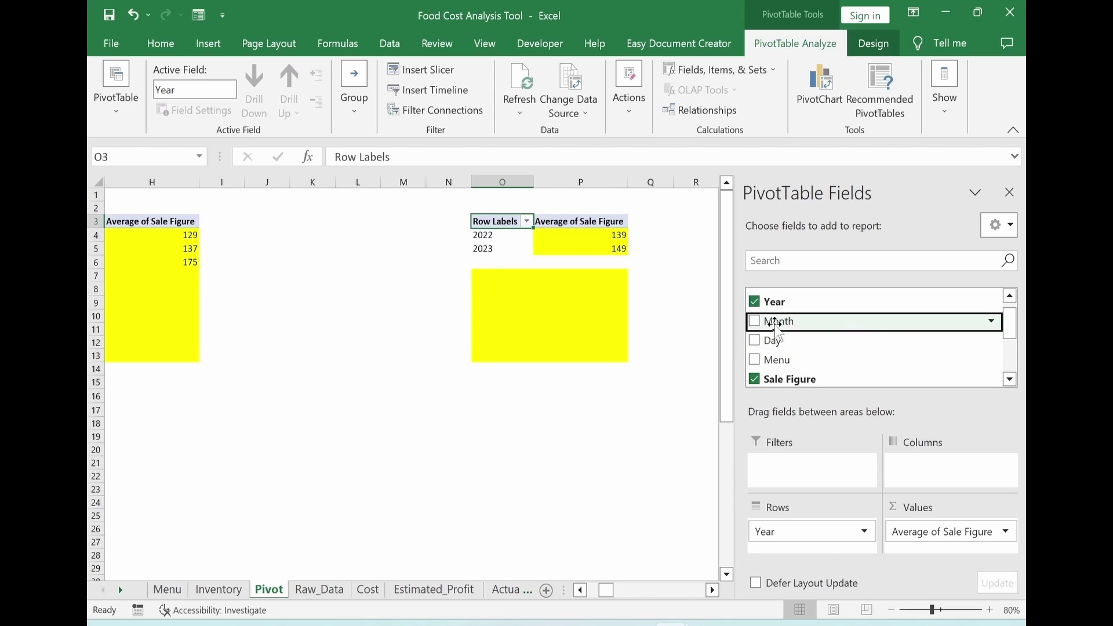
{"action": "left_click_drag", "start_coordinate": [780, 313], "coordinate": [778, 545]}
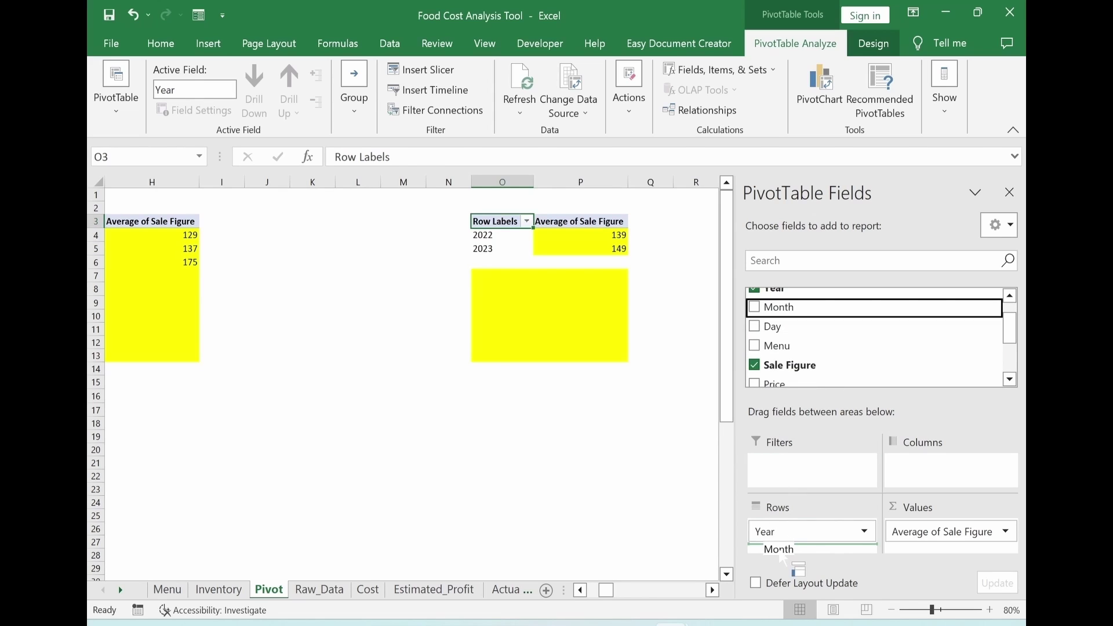
{"action": "left_click", "coordinate": [754, 365]}
{"action": "scroll", "coordinate": [794, 343], "scroll_direction": "down", "scroll_amount": 2}
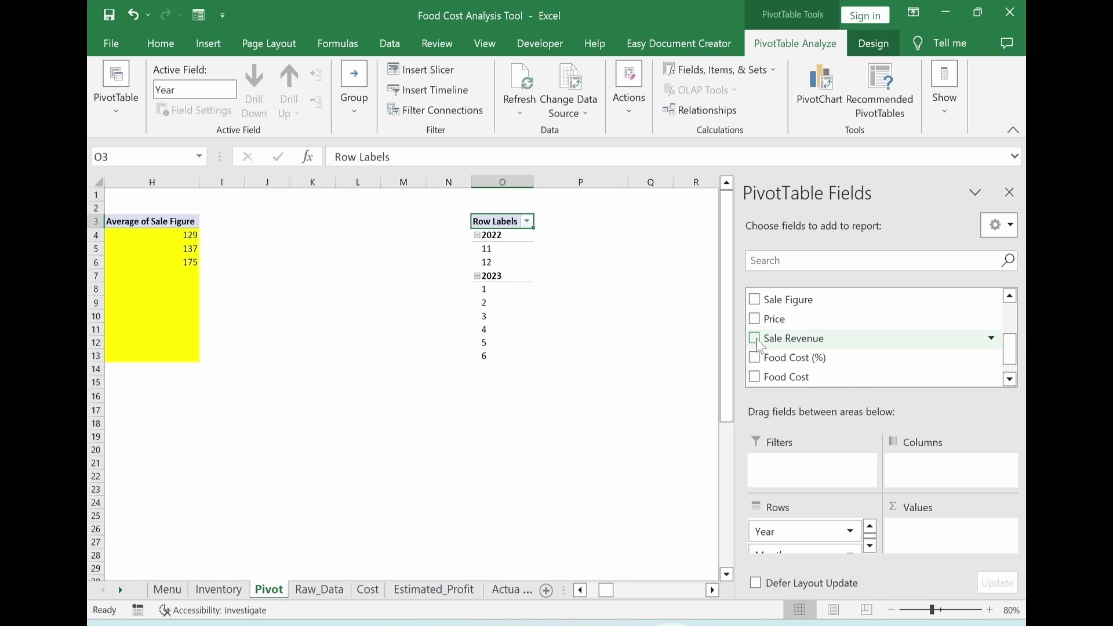
Add Sale Revenue and Food Cost as summed values in the copied pivot table at O3.
{"action": "left_click", "coordinate": [754, 338]}
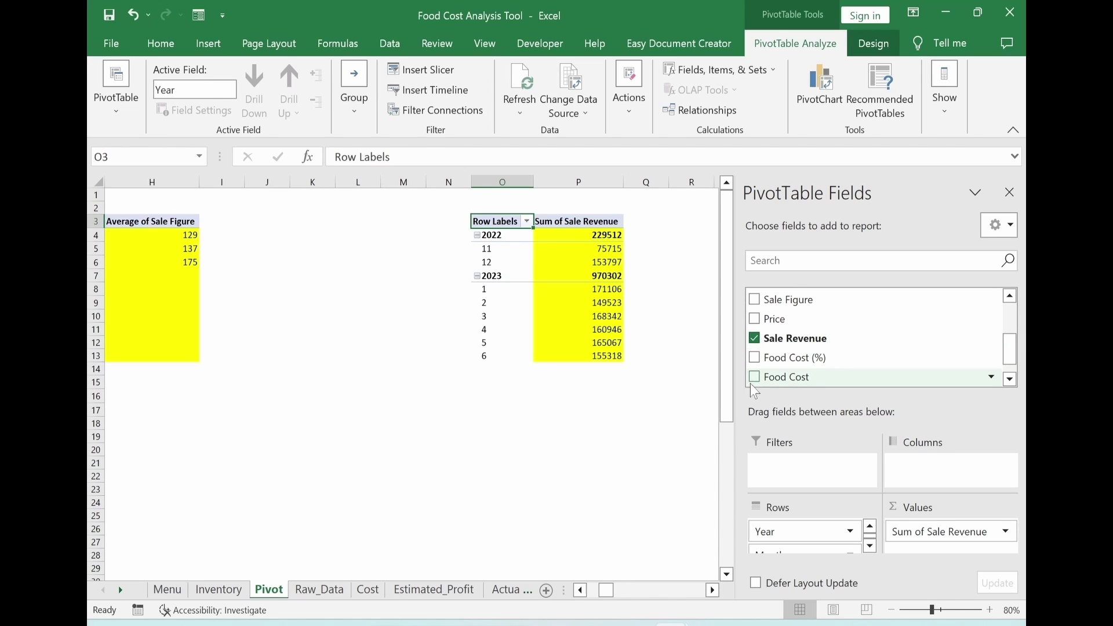
{"action": "left_click", "coordinate": [754, 377]}
{"action": "left_click", "coordinate": [579, 488]}
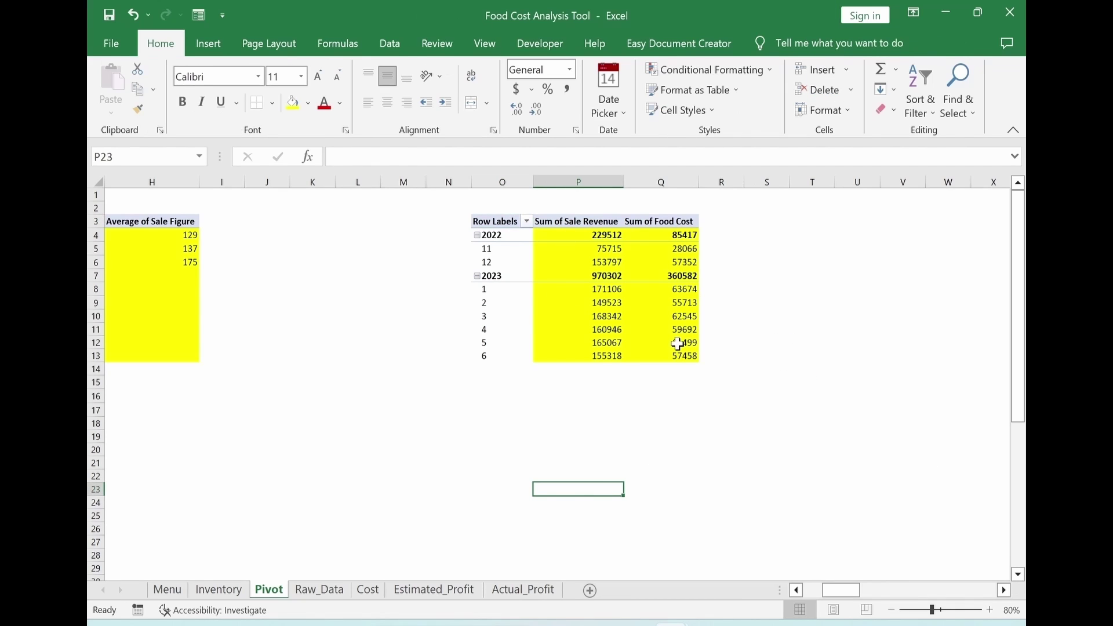
Format pivot values P4:Q13 with thousands separators and no decimals, and remove their yellow fill.
{"action": "left_click_drag", "start_coordinate": [678, 355], "coordinate": [603, 234]}
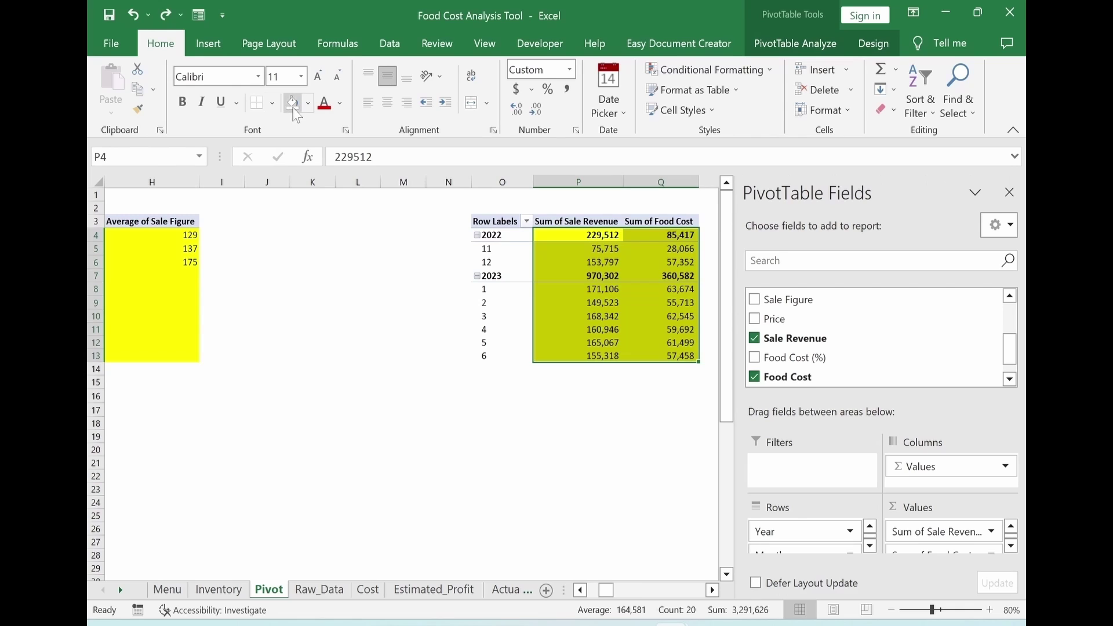
{"action": "left_click", "coordinate": [294, 111]}
{"action": "left_click", "coordinate": [448, 462]}
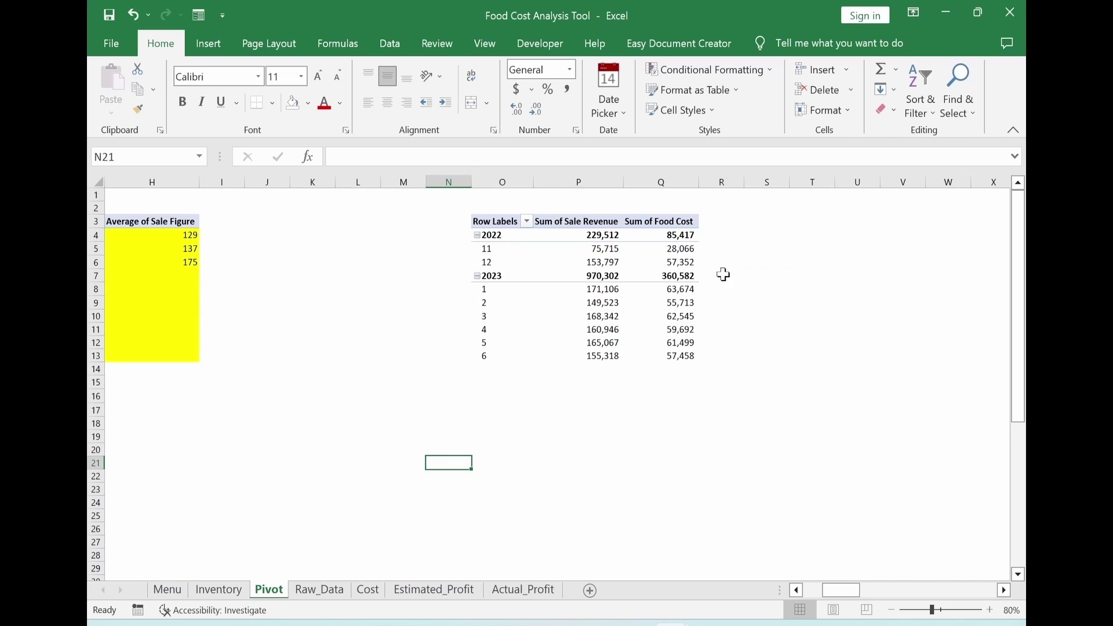
Copy the November and December 2022 revenue and food cost values in P5:Q6 to S5.
{"action": "left_click_drag", "start_coordinate": [603, 249], "coordinate": [660, 274]}
{"action": "key", "text": "ctrl+c"}
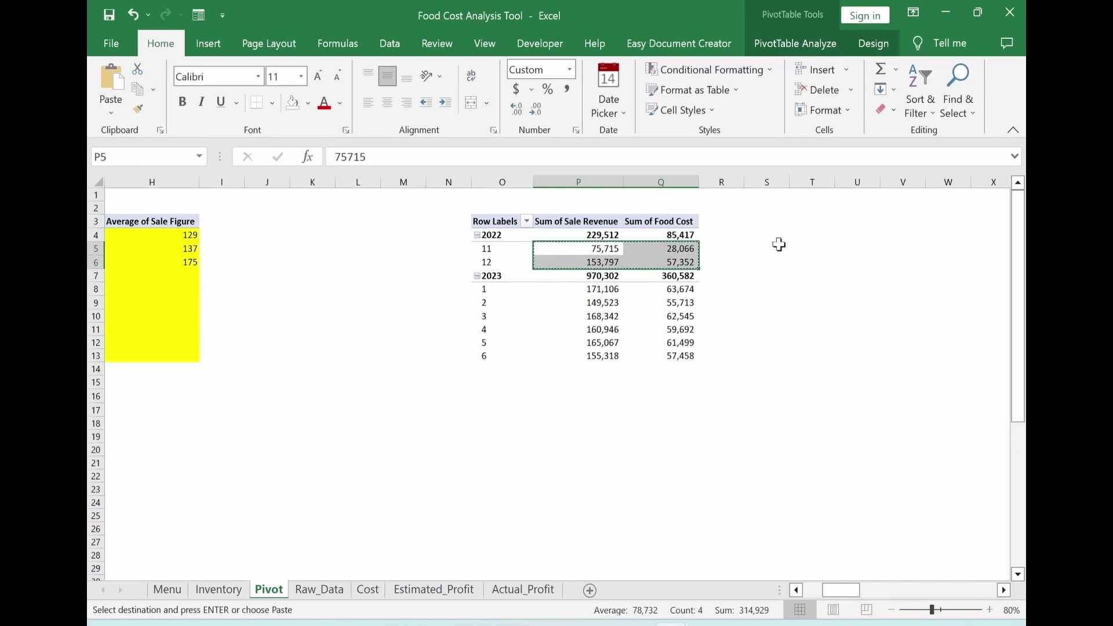
{"action": "left_click", "coordinate": [772, 248]}
{"action": "key", "text": "ctrl+v"}
Copy the January to June 2023 revenue and food cost values in P8:Q13 to S7, directly below the 2022 values.
{"action": "left_click", "coordinate": [654, 450]}
{"action": "left_click_drag", "start_coordinate": [580, 289], "coordinate": [666, 372]}
{"action": "key", "text": "ctrl+c"}
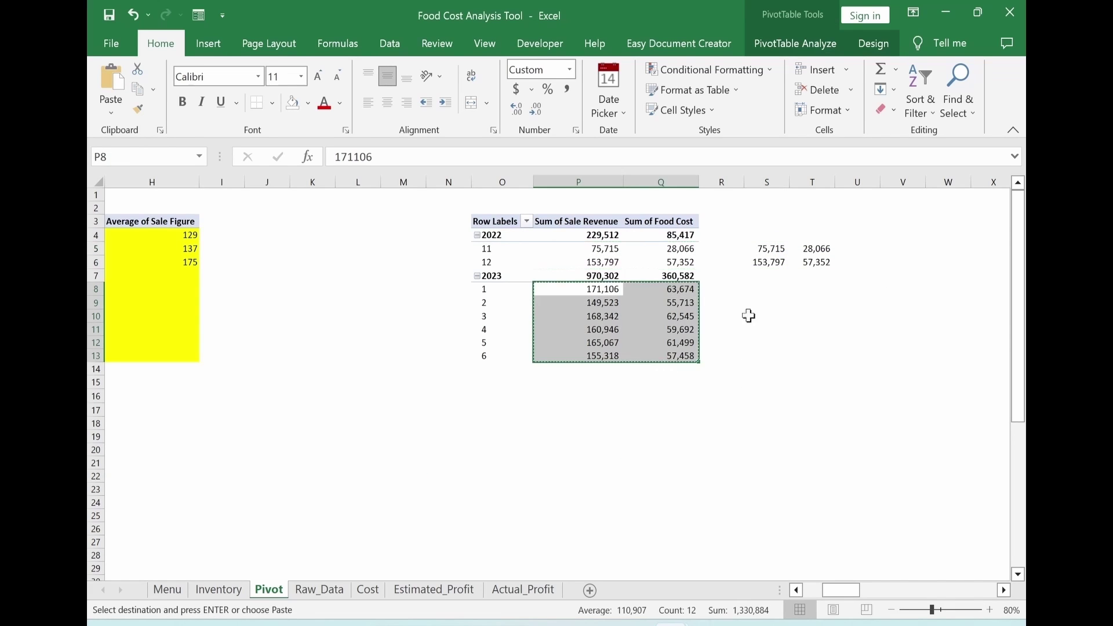
{"action": "left_click", "coordinate": [769, 276]}
{"action": "key", "text": "ctrl+v"}
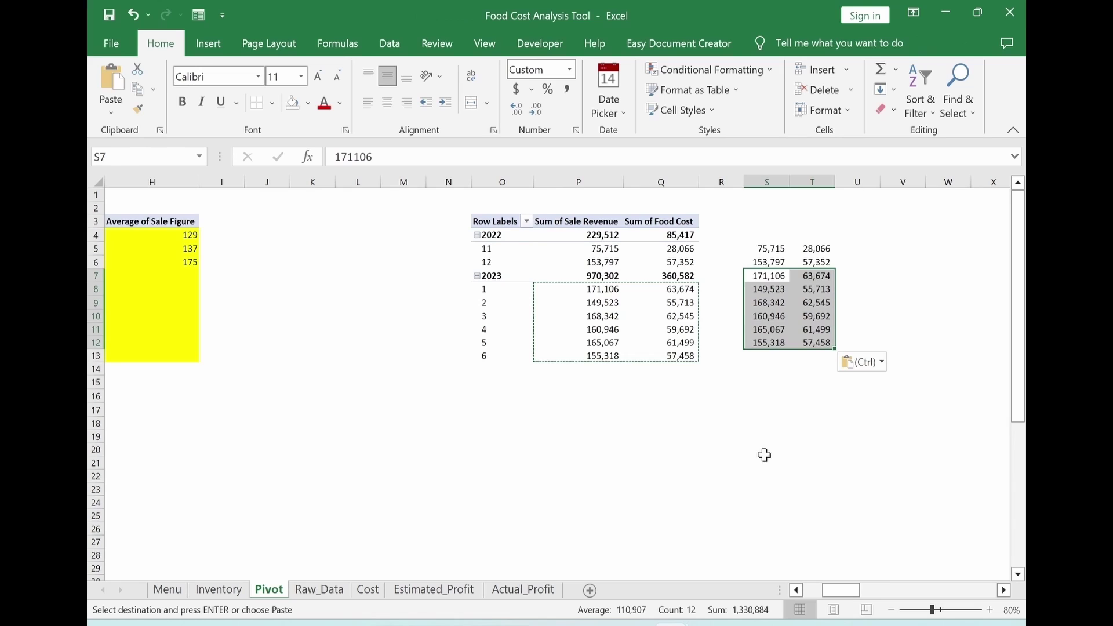
Copy S5:T12 and paste it as values only into the Sale Revenue and Food Cost columns of Actual_Profit, starting at D2.
{"action": "left_click_drag", "start_coordinate": [772, 248], "coordinate": [806, 337]}
{"action": "key", "text": "ctrl+c"}
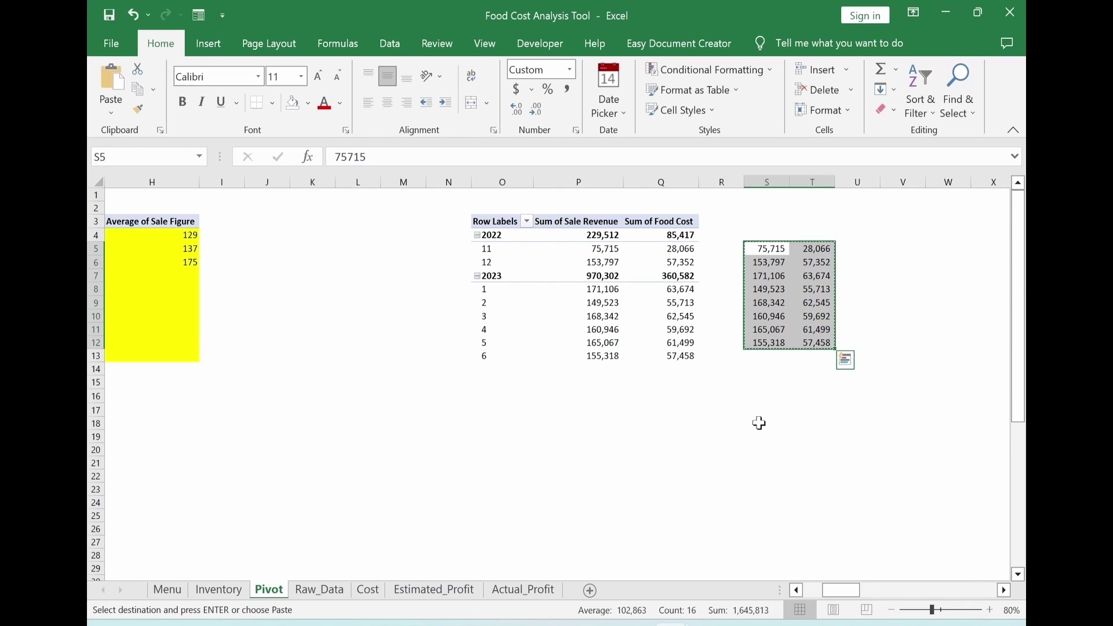
{"action": "left_click", "coordinate": [527, 590]}
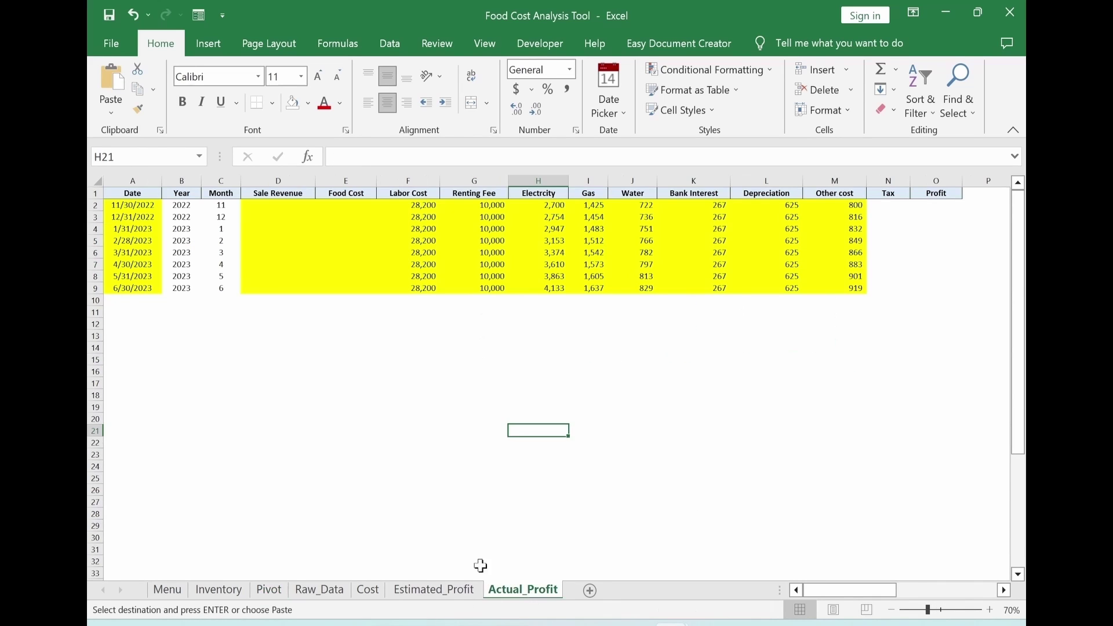
{"action": "left_click", "coordinate": [279, 208]}
{"action": "key", "text": "alt+e"}
{"action": "key", "text": "s"}
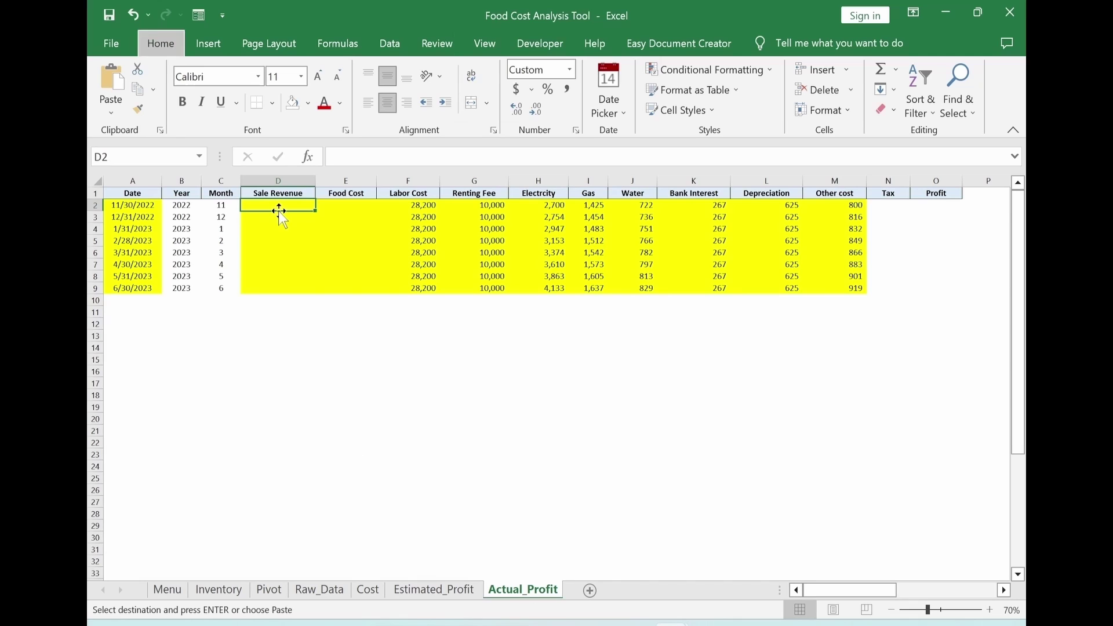
{"action": "left_click", "coordinate": [627, 287]}
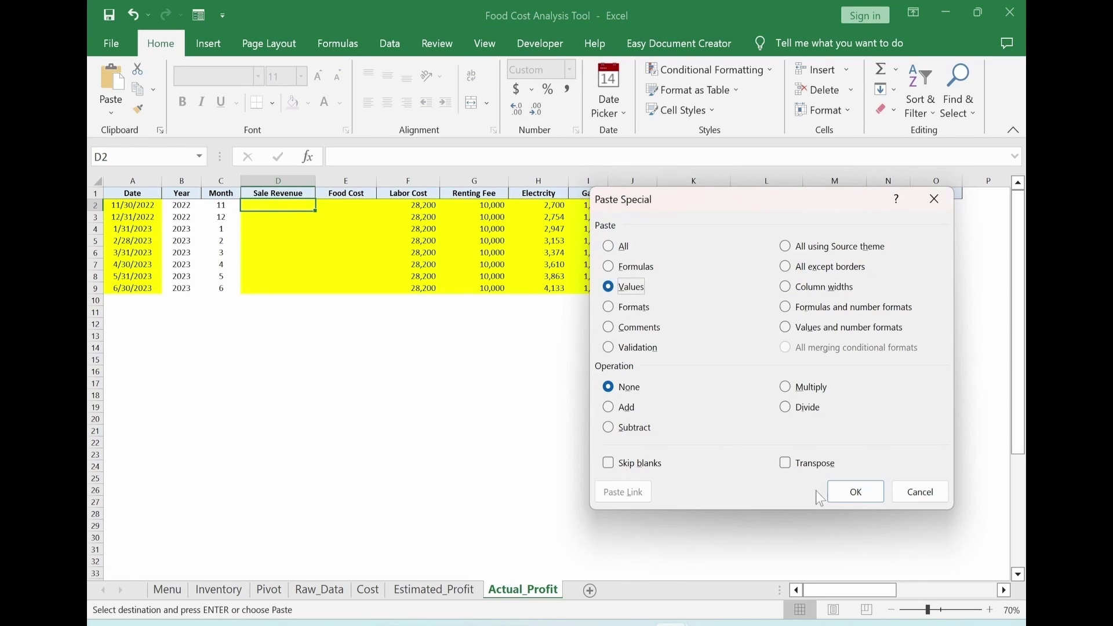
{"action": "left_click", "coordinate": [835, 493]}
{"action": "left_click", "coordinate": [423, 477]}
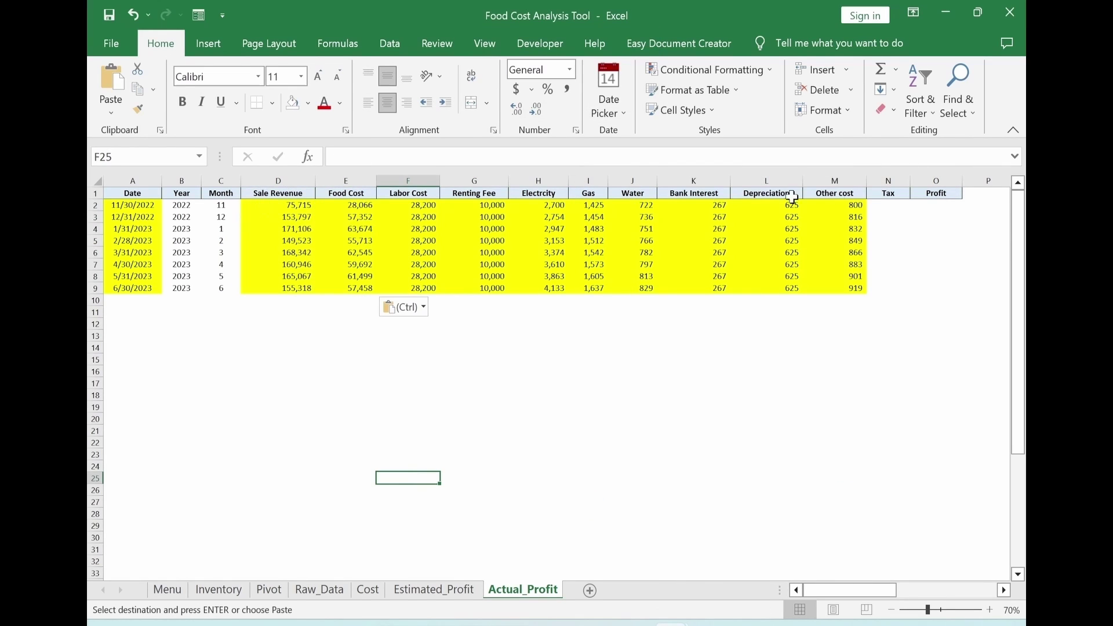
{"action": "left_click_drag", "start_coordinate": [279, 206], "coordinate": [279, 289]}
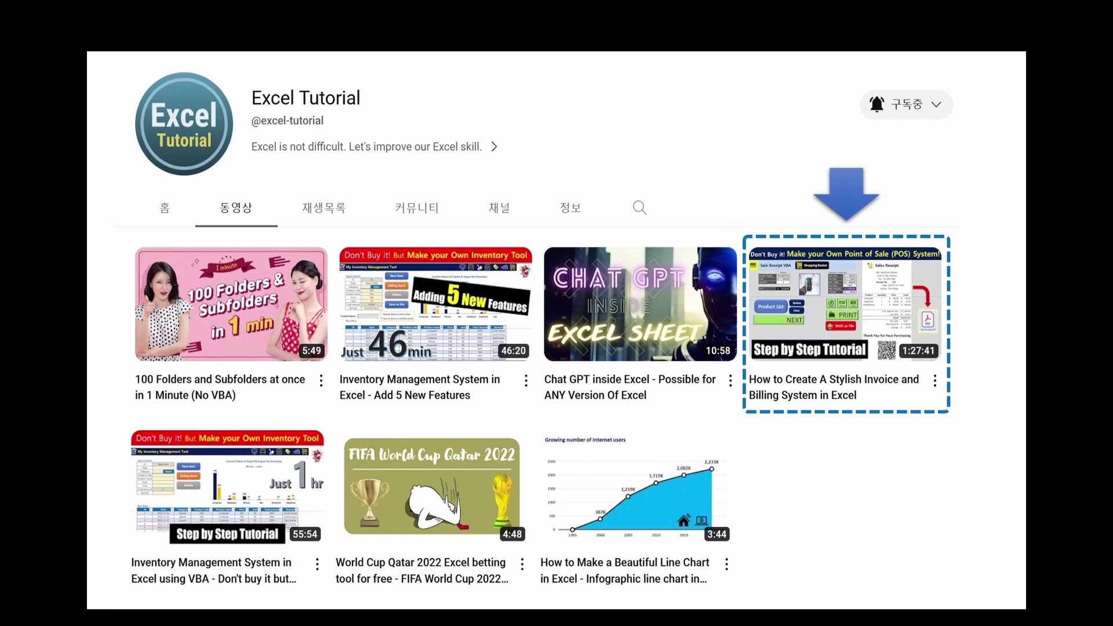
{"action": "left_click", "coordinate": [830, 377]}
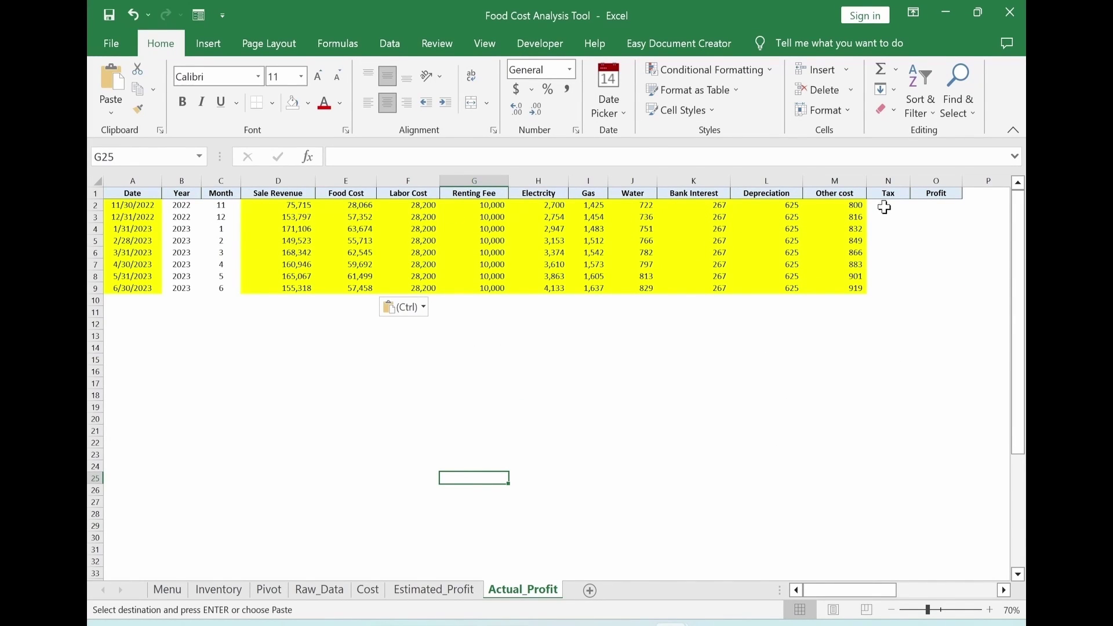
In Tax cell N2, enter the pre-tax profit formula =D2-SUM(E2:M2).
{"action": "left_click", "coordinate": [884, 208]}
{"action": "type", "text": "="}
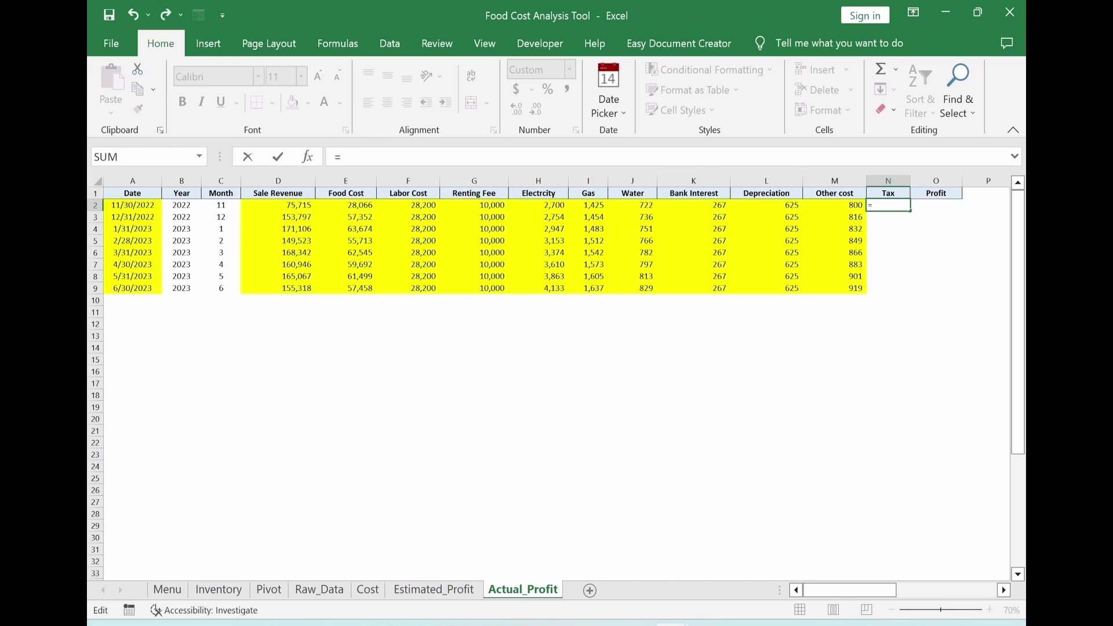
{"action": "left_click", "coordinate": [270, 205]}
{"action": "type", "text": "-"}
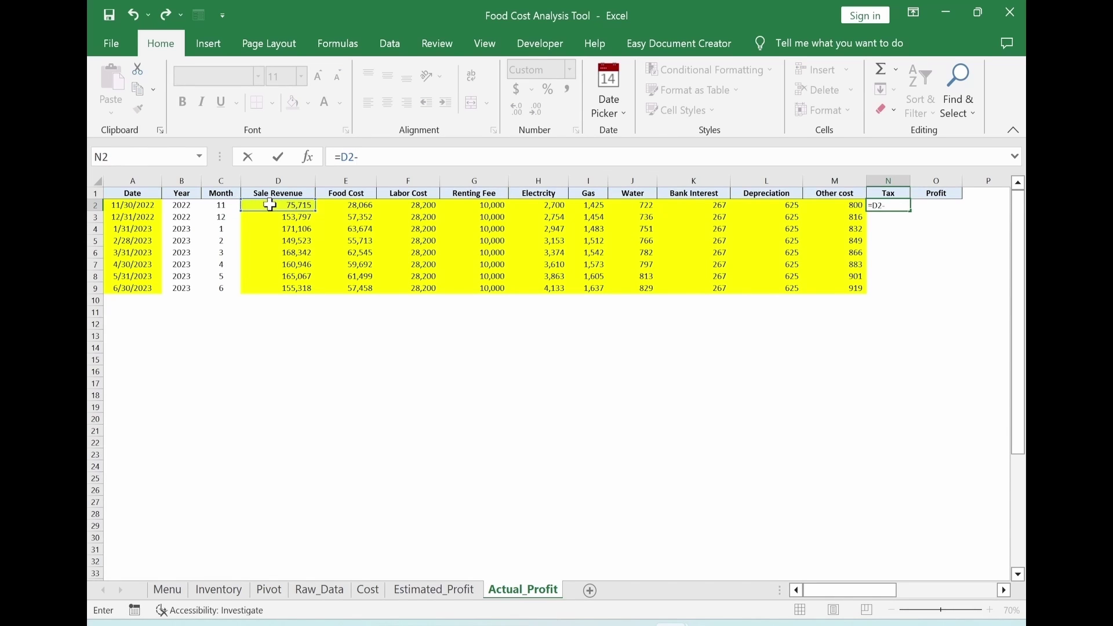
{"action": "type", "text": "sum("}
{"action": "left_click_drag", "start_coordinate": [342, 206], "coordinate": [824, 211]}
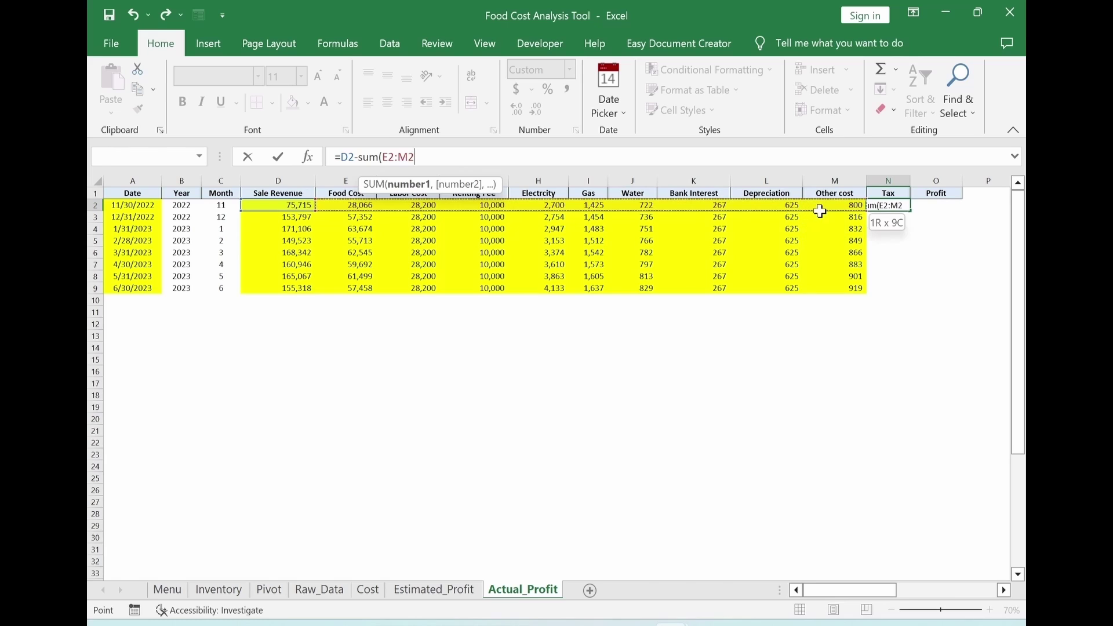
{"action": "type", "text": ")"}
{"action": "key", "text": "ctrl+Return"}
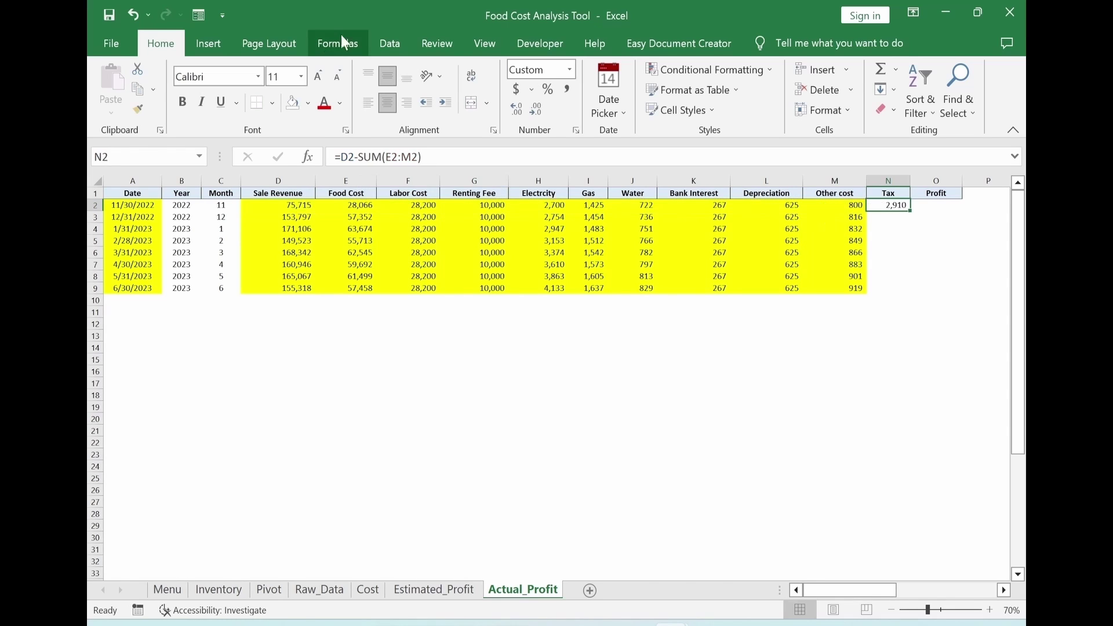
Wrap the N2 formula in parentheses, multiply it by 30%, and fill it down to N9.
{"action": "left_click", "coordinate": [340, 157]}
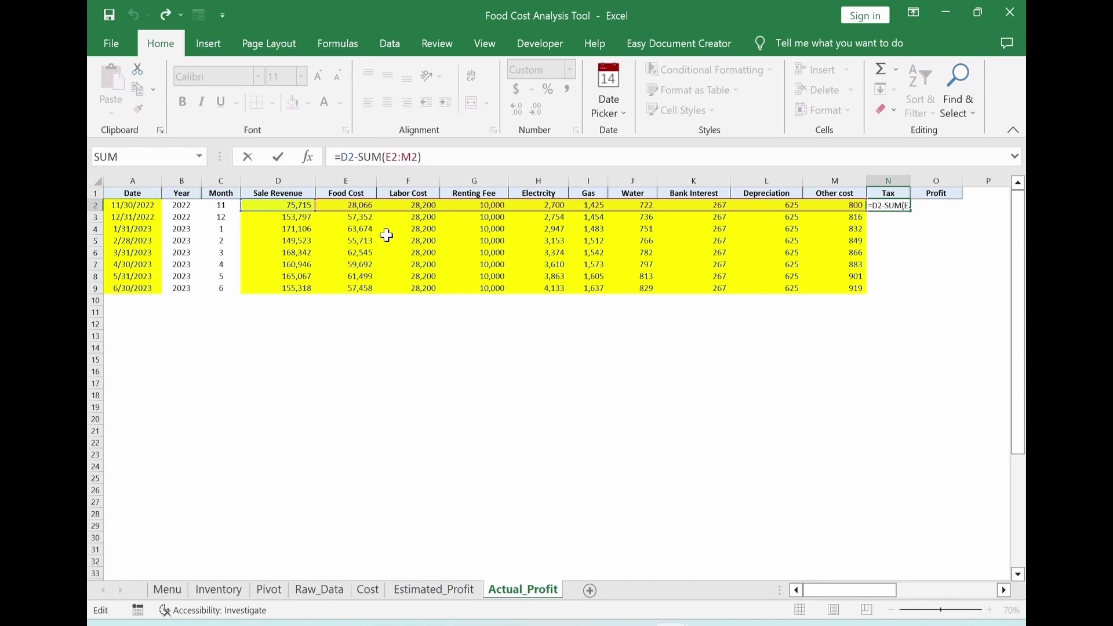
{"action": "type", "text": "("}
{"action": "left_click", "coordinate": [427, 157]}
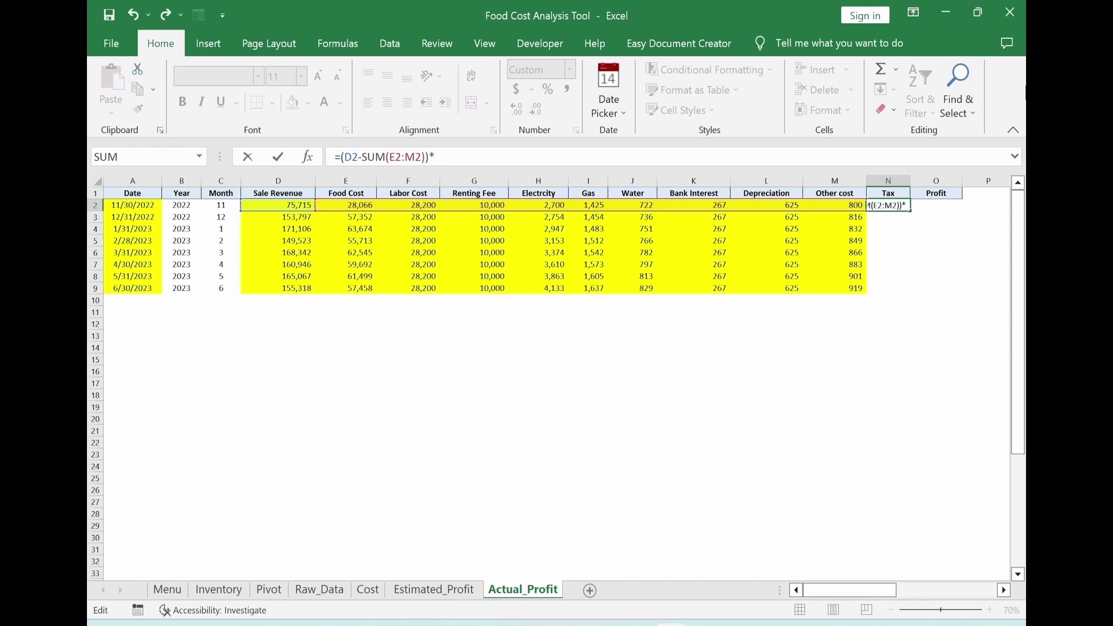
{"action": "type", "text": ")*3"}
{"action": "key", "text": "Return"}
{"action": "left_click", "coordinate": [892, 205]}
{"action": "left_click_drag", "start_coordinate": [910, 211], "coordinate": [912, 292]}
{"action": "left_click", "coordinate": [891, 360]}
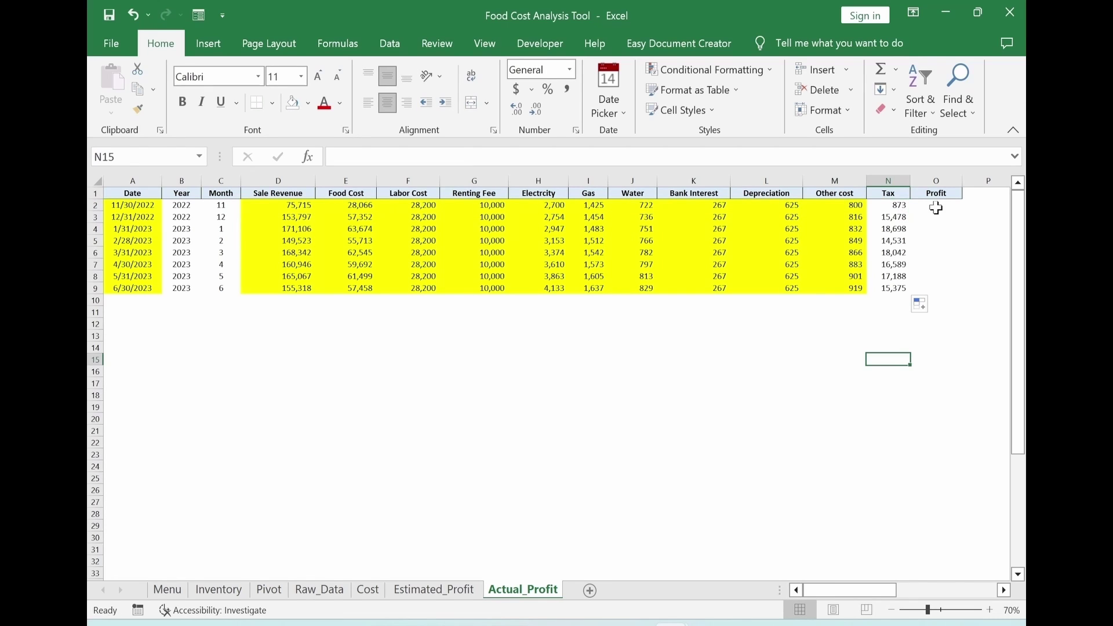
In Profit cell O2, enter the formula =D2-SUM(E2:N2).
{"action": "left_click", "coordinate": [937, 205]}
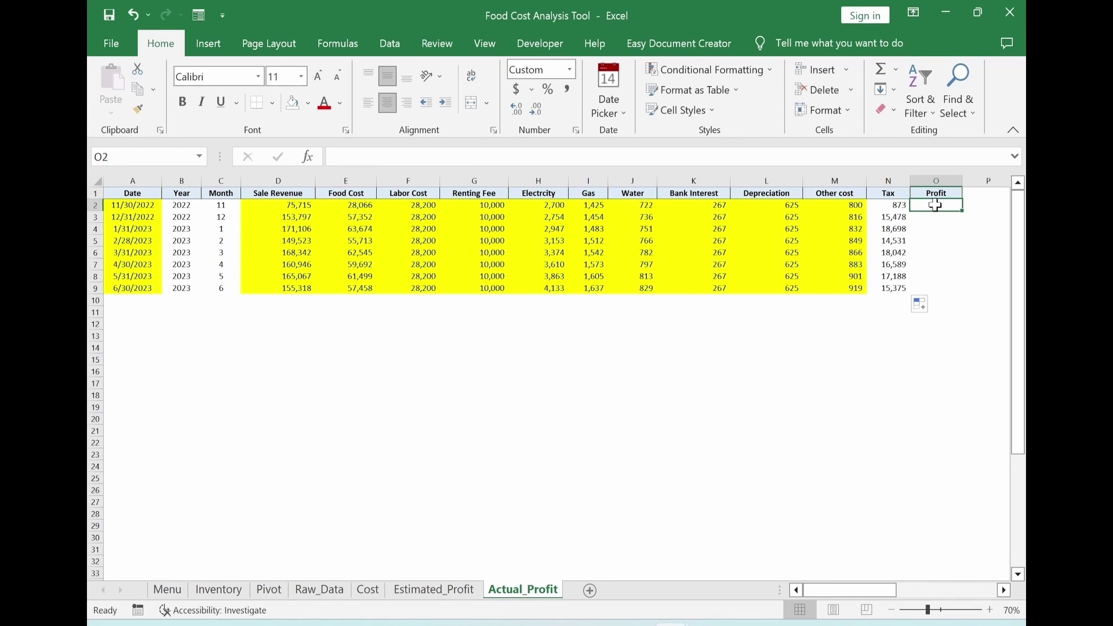
{"action": "type", "text": "="}
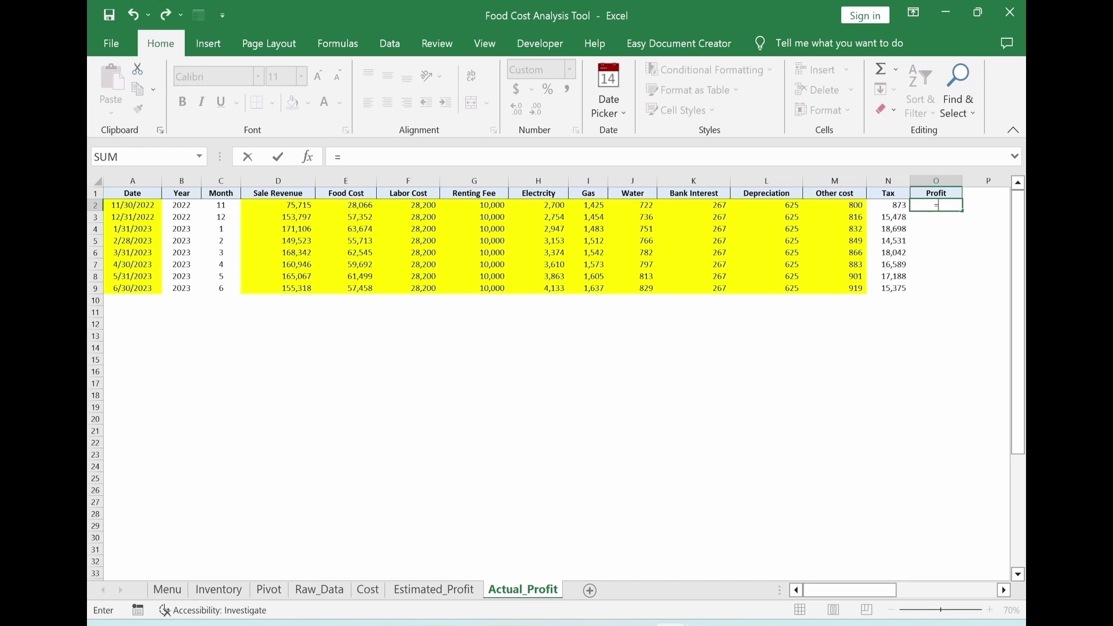
{"action": "left_click", "coordinate": [288, 205]}
{"action": "type", "text": "-sum("}
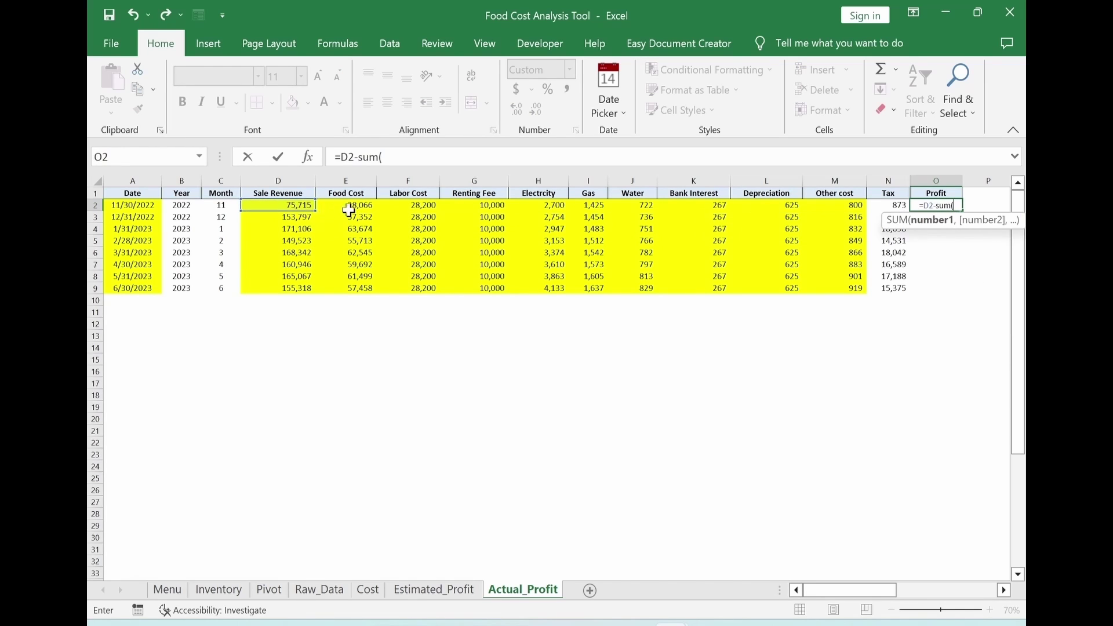
{"action": "left_click_drag", "start_coordinate": [349, 211], "coordinate": [882, 199]}
{"action": "type", "text": ")"}
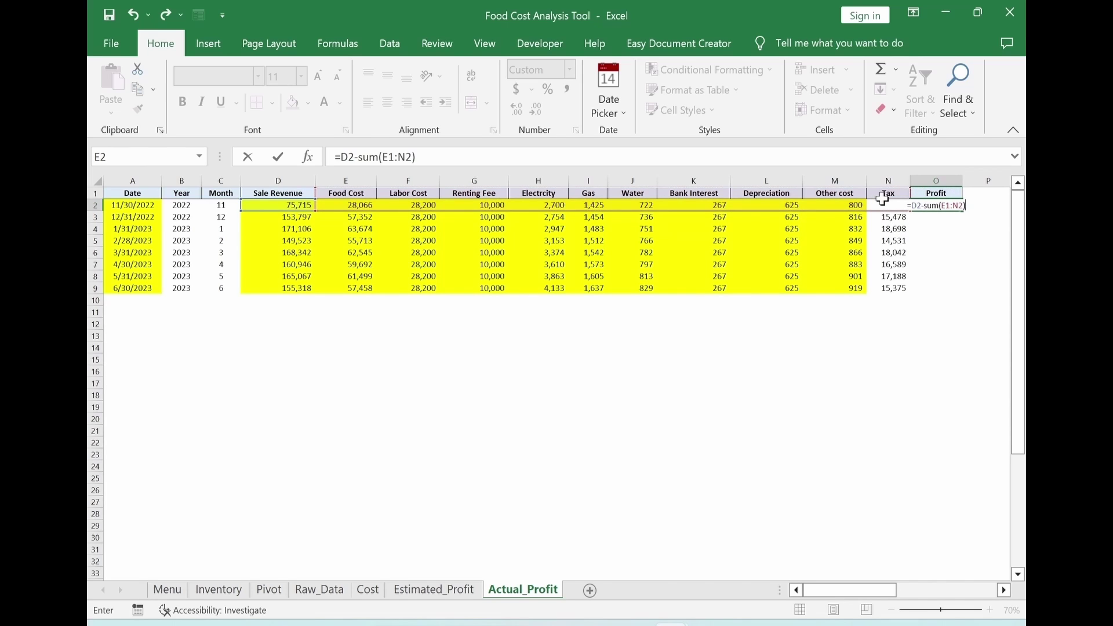
{"action": "key", "text": "ctrl+Return"}
Copy the O2 profit formula and paste only formulas into O3:O9.
{"action": "key", "text": "ctrl+c"}
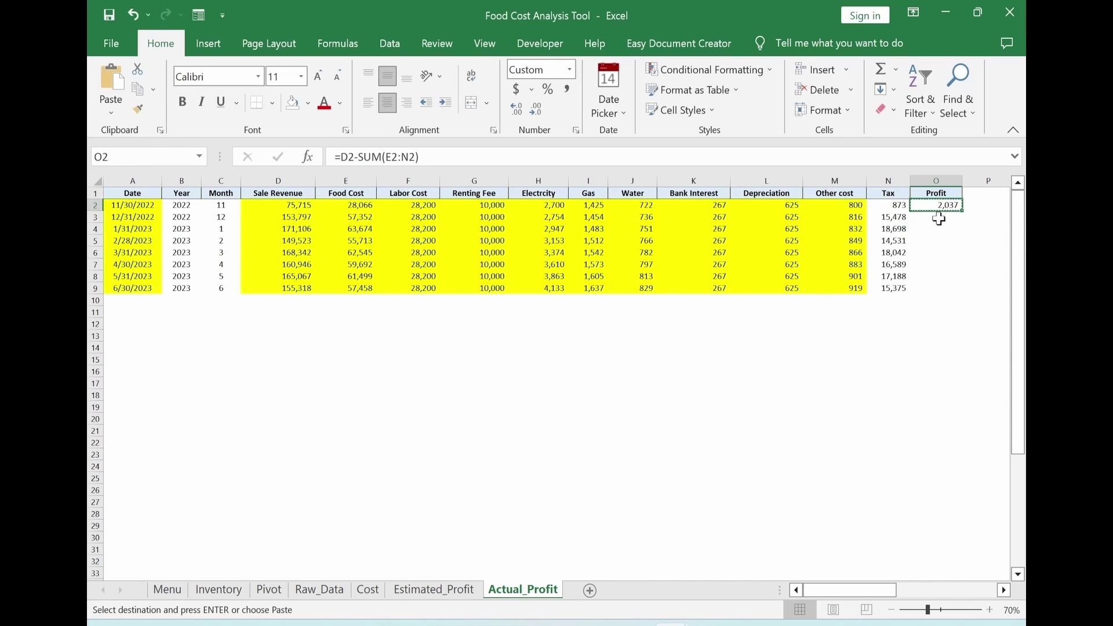
{"action": "left_click_drag", "start_coordinate": [939, 219], "coordinate": [939, 290]}
{"action": "key", "text": "alt"}
{"action": "key", "text": "e"}
{"action": "key", "text": "s"}
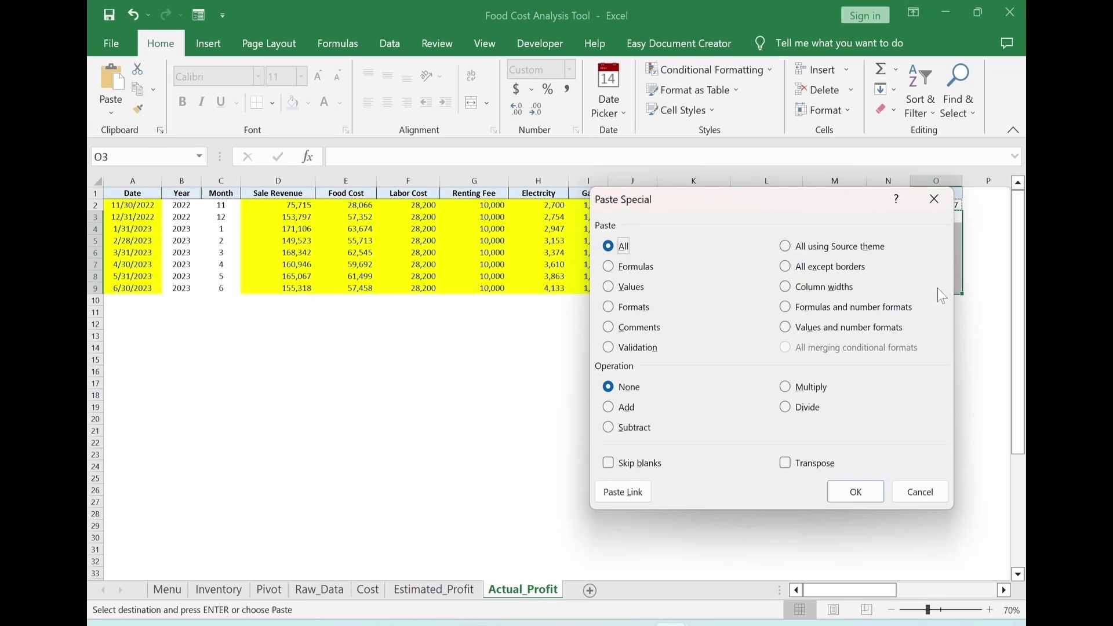
{"action": "left_click", "coordinate": [644, 270]}
{"action": "left_click", "coordinate": [855, 491]}
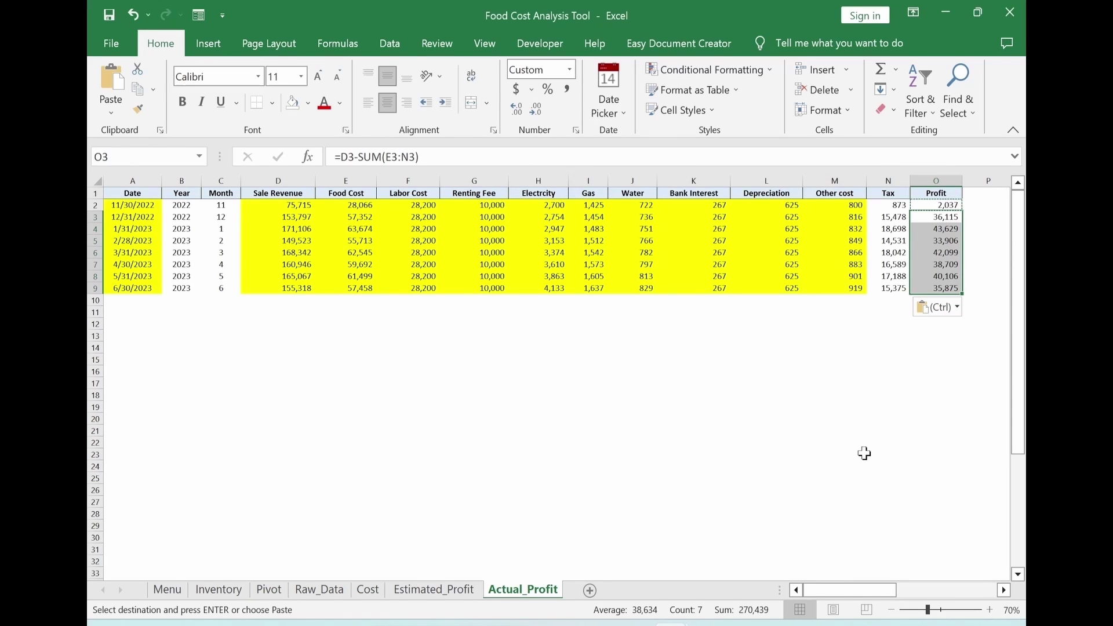
{"action": "key", "text": "Escape"}
{"action": "left_click", "coordinate": [859, 443]}
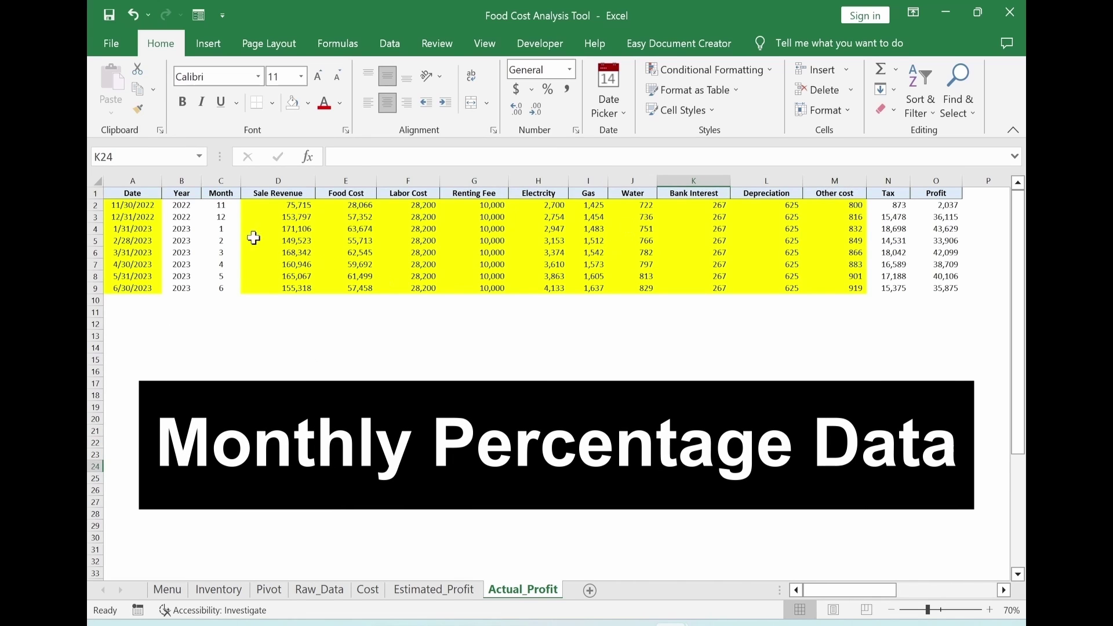
Copy the whole Actual_Profit table A1:O9 and paste it at T1 on the same sheet.
{"action": "left_click_drag", "start_coordinate": [145, 195], "coordinate": [930, 288]}
{"action": "key", "text": "ctrl+c"}
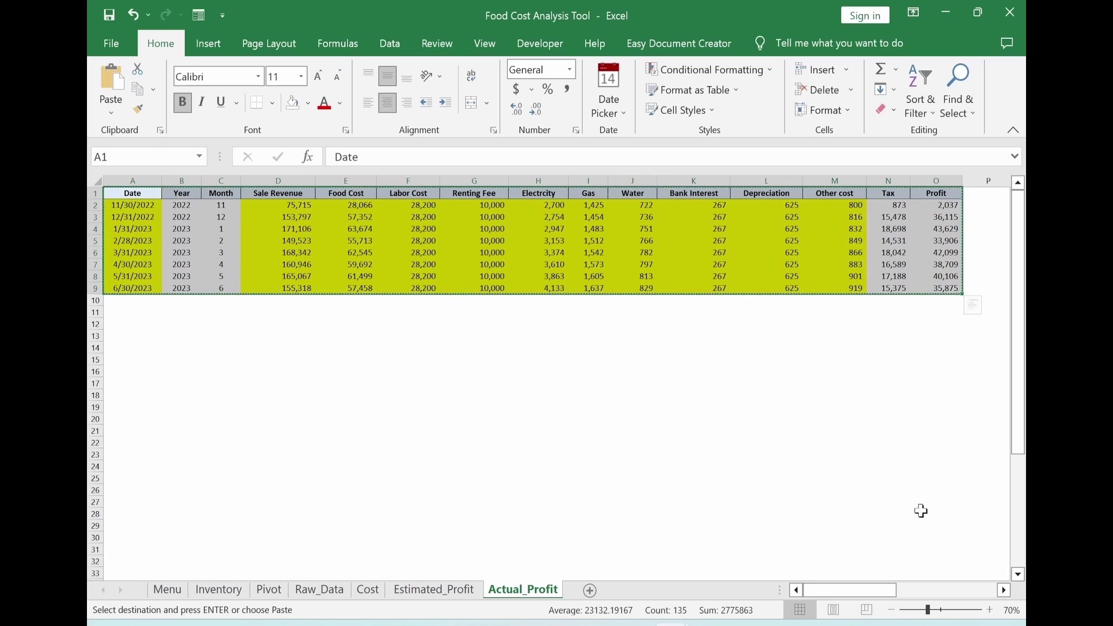
{"action": "left_click_drag", "start_coordinate": [850, 590], "coordinate": [894, 590]}
{"action": "left_click", "coordinate": [792, 199]}
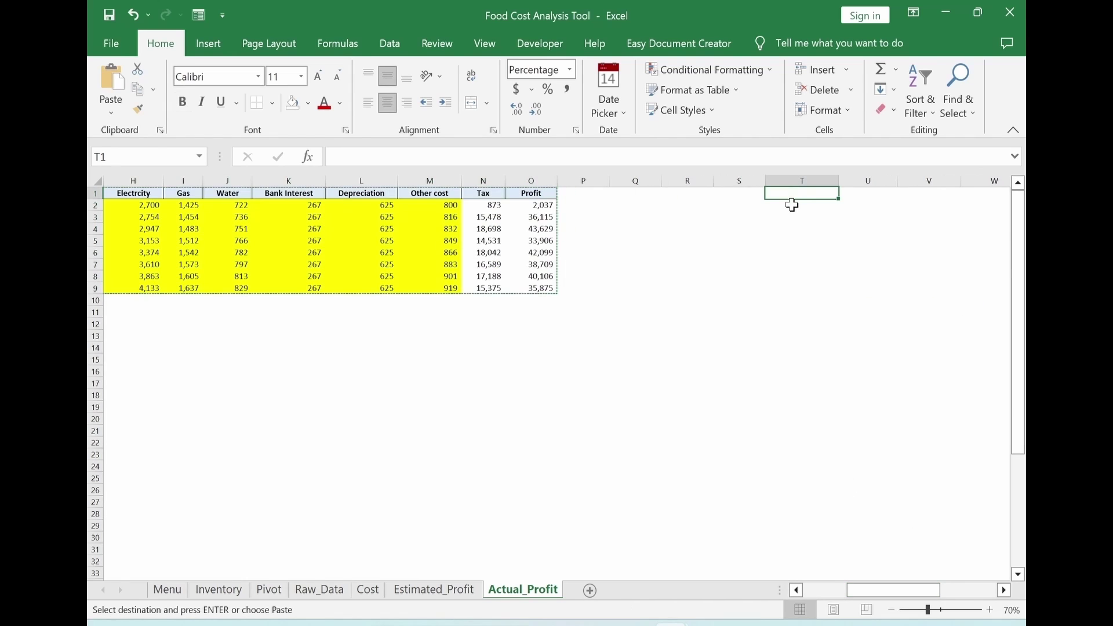
{"action": "key", "text": "ctrl+v"}
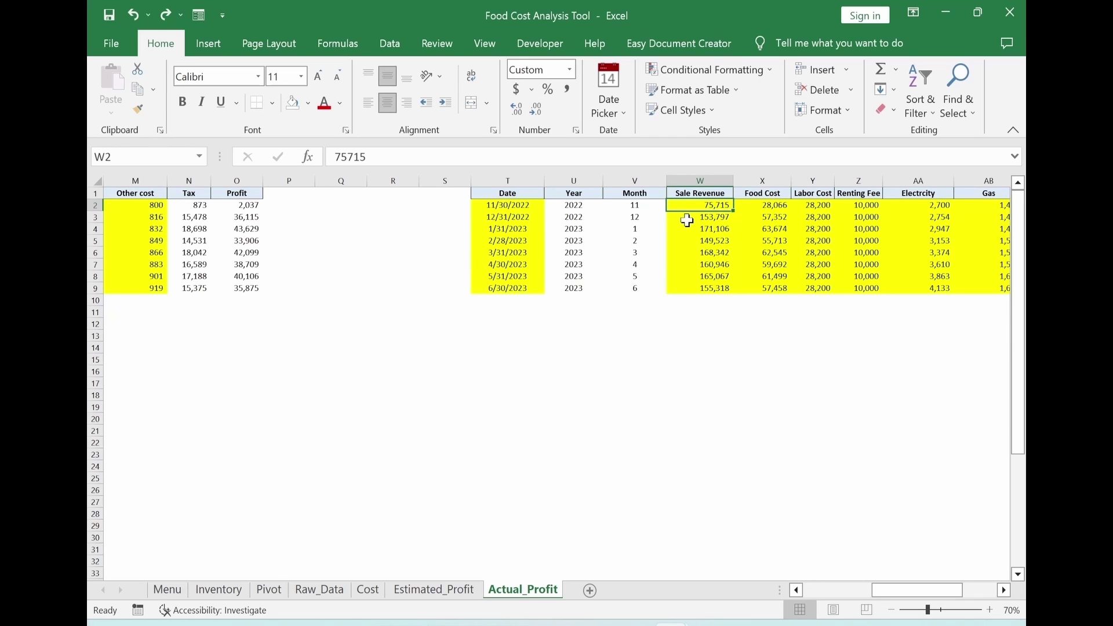
In W2 of the copied table, enter =D2/$D2 and format the cell as a percentage.
{"action": "type", "text": "="}
{"action": "left_click_drag", "start_coordinate": [917, 590], "coordinate": [804, 592]}
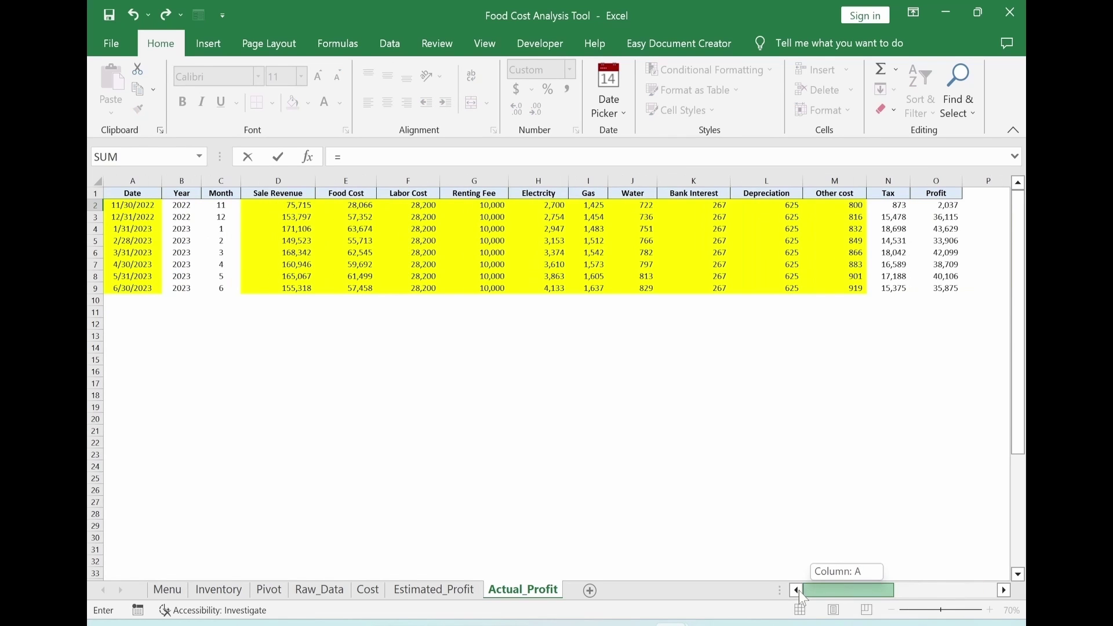
{"action": "left_click", "coordinate": [292, 208]}
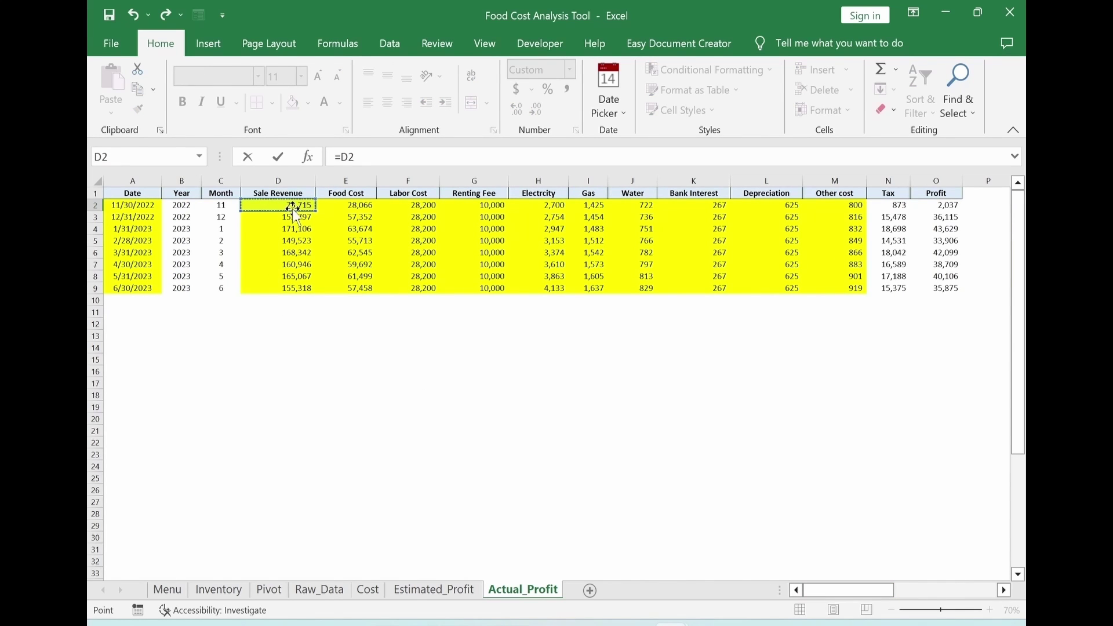
{"action": "type", "text": "/"}
{"action": "left_click", "coordinate": [294, 205]}
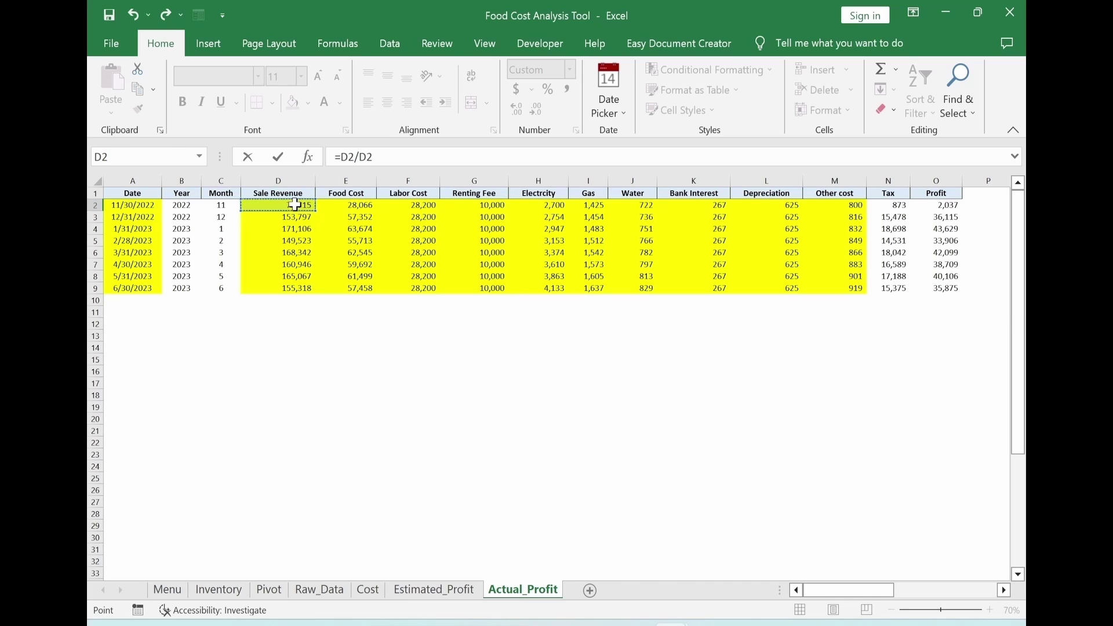
{"action": "left_click", "coordinate": [419, 157]}
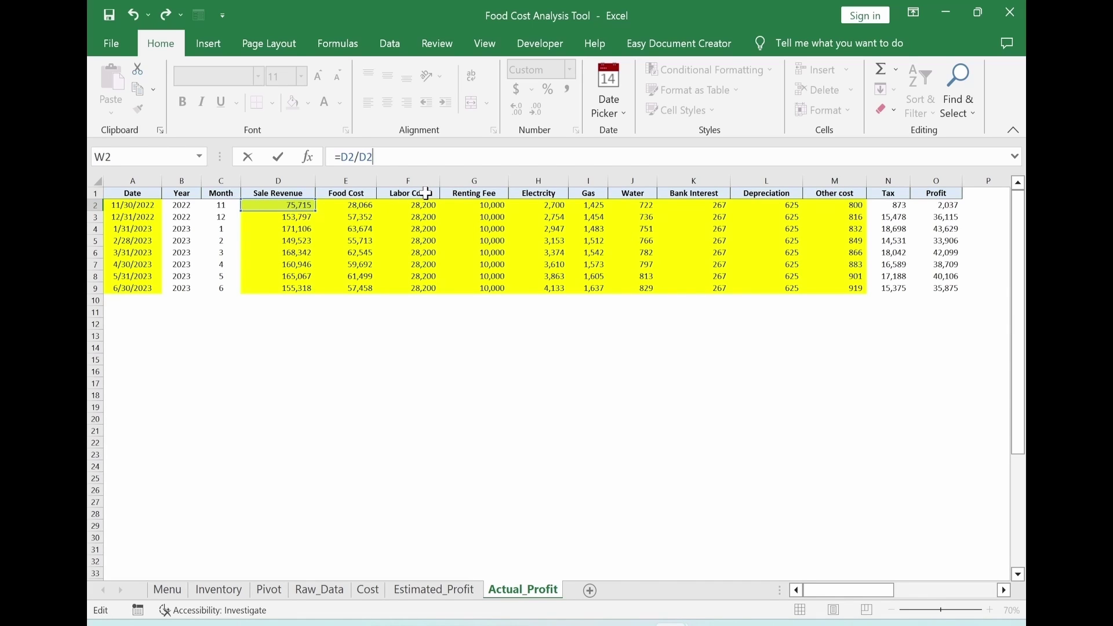
{"action": "key", "text": "F4"}
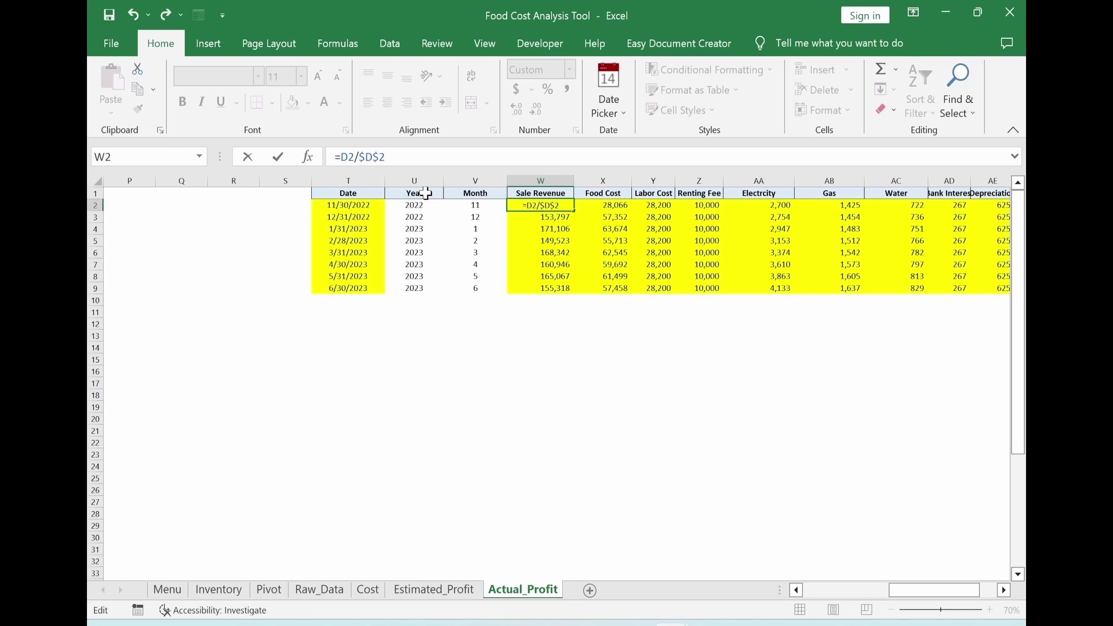
{"action": "key", "text": "F4"}
{"action": "key", "text": "ctrl+Return"}
{"action": "left_click", "coordinate": [548, 90]}
Copy the W2 percentage formula and paste only formulas across W2:AH9.
{"action": "key", "text": "ctrl+c"}
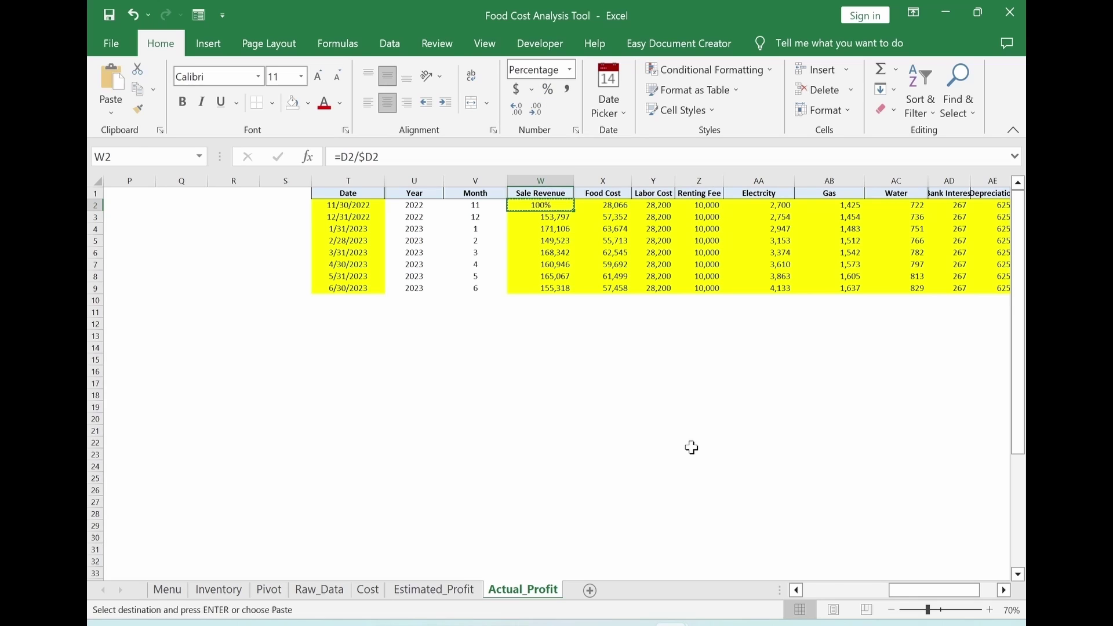
{"action": "key", "text": "ctrl+shift+Right"}
{"action": "key", "text": "ctrl+shift+Down"}
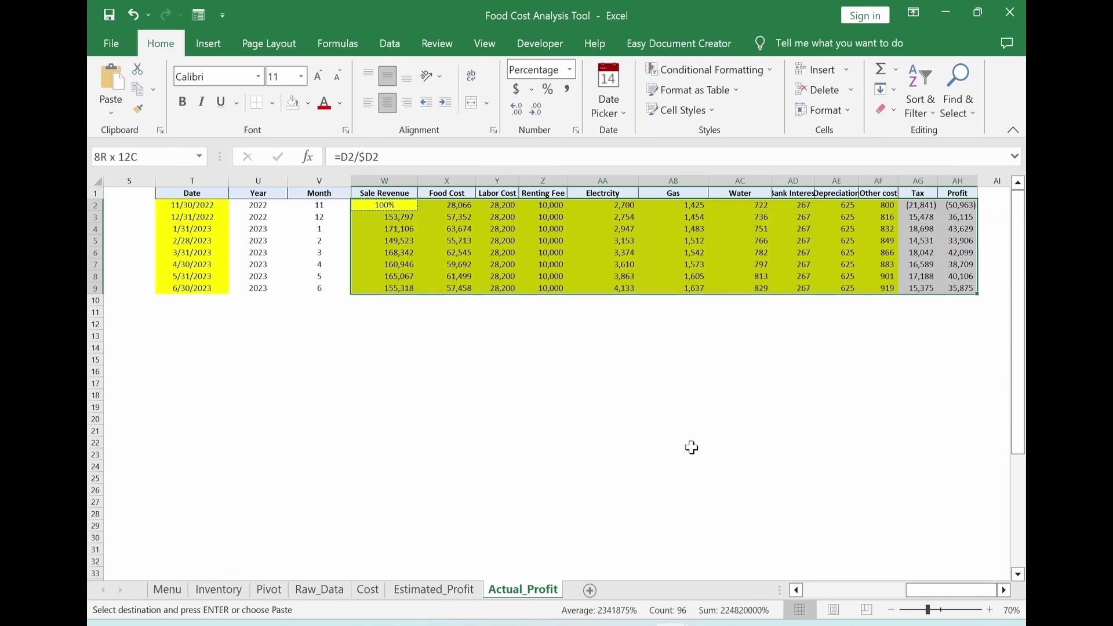
{"action": "key", "text": "alt+e"}
{"action": "key", "text": "s"}
{"action": "key", "text": "f"}
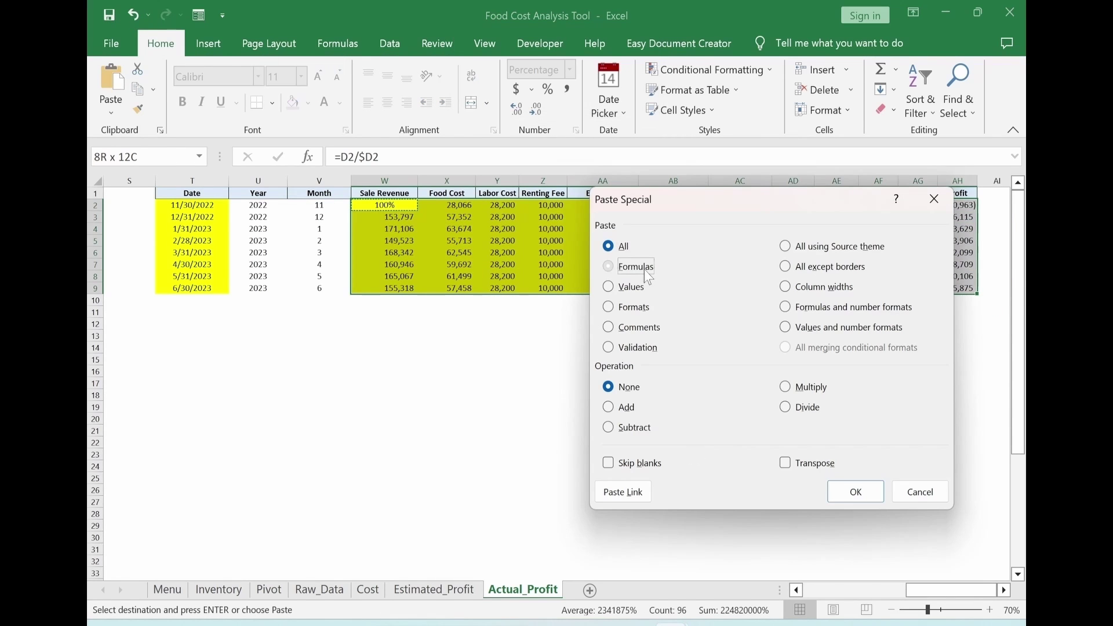
{"action": "left_click", "coordinate": [852, 493]}
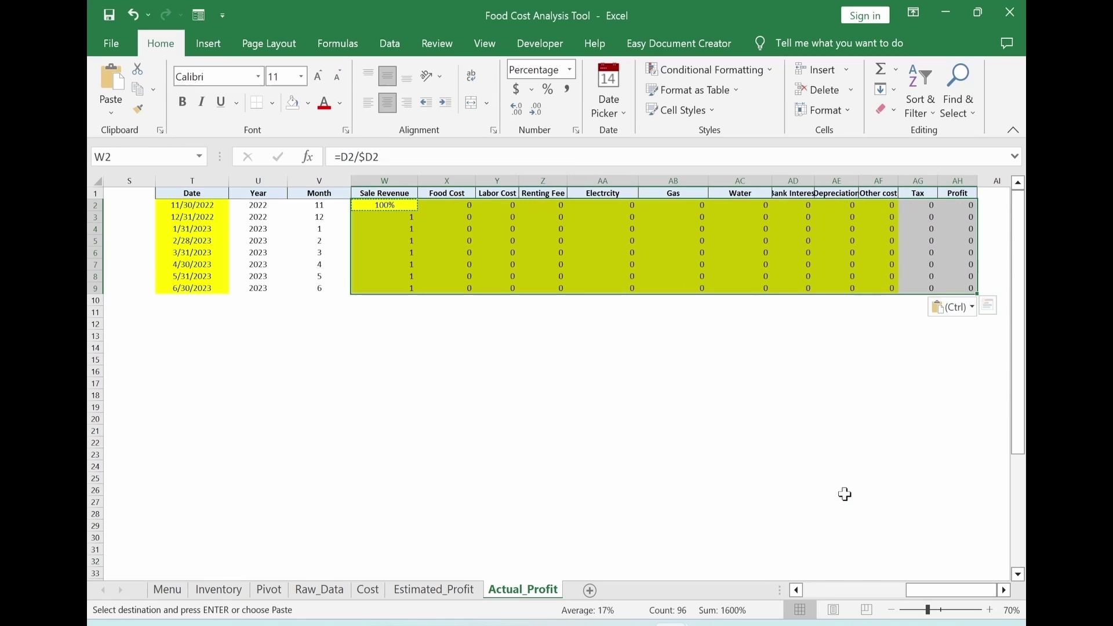
Format W2:AH9 as percentages with one decimal place.
{"action": "left_click", "coordinate": [548, 92]}
{"action": "left_click", "coordinate": [518, 109]}
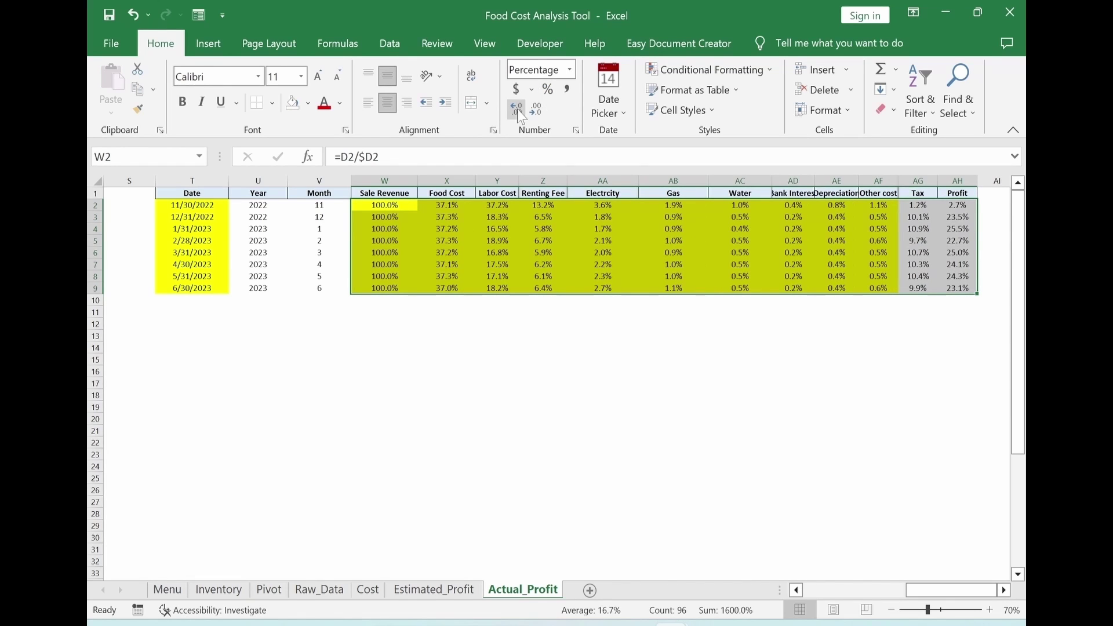
{"action": "left_click", "coordinate": [591, 379]}
Make the Food Cost percentage in X2 negative by changing its formula to =E2/$D2*-1.
{"action": "left_click", "coordinate": [449, 206]}
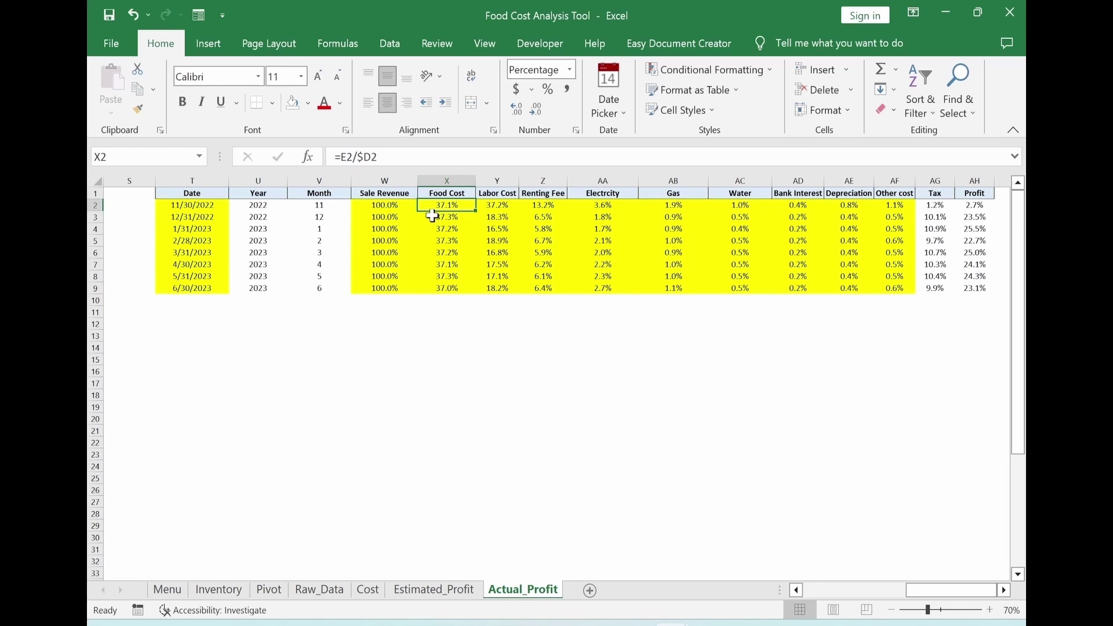
{"action": "left_click", "coordinate": [405, 156]}
{"action": "type", "text": "*"}
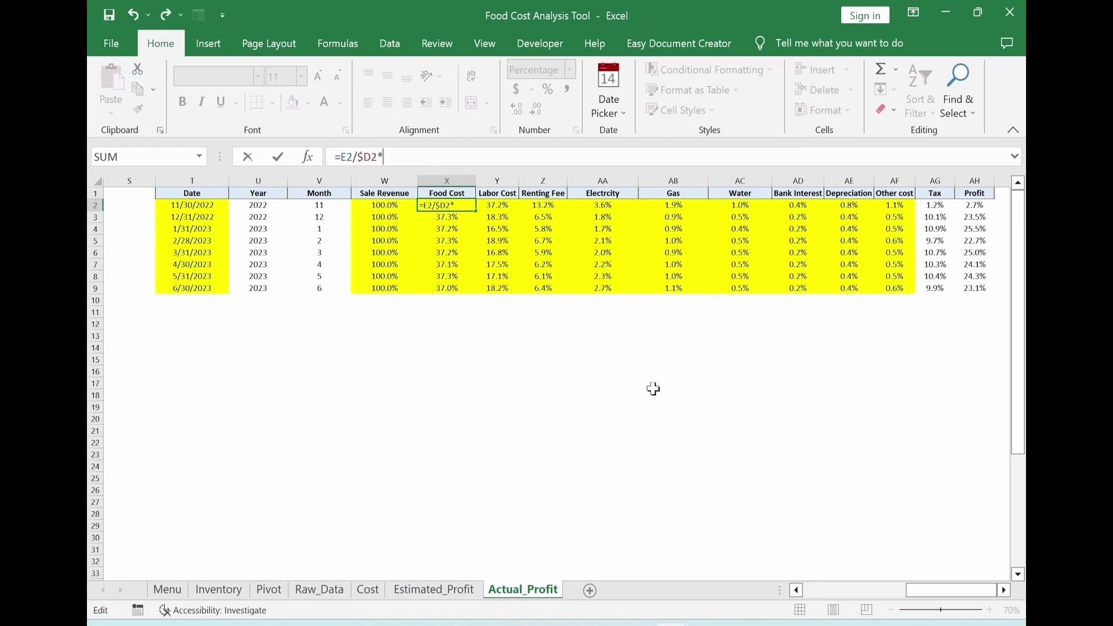
{"action": "type", "text": "-1"}
{"action": "key", "text": "Return"}
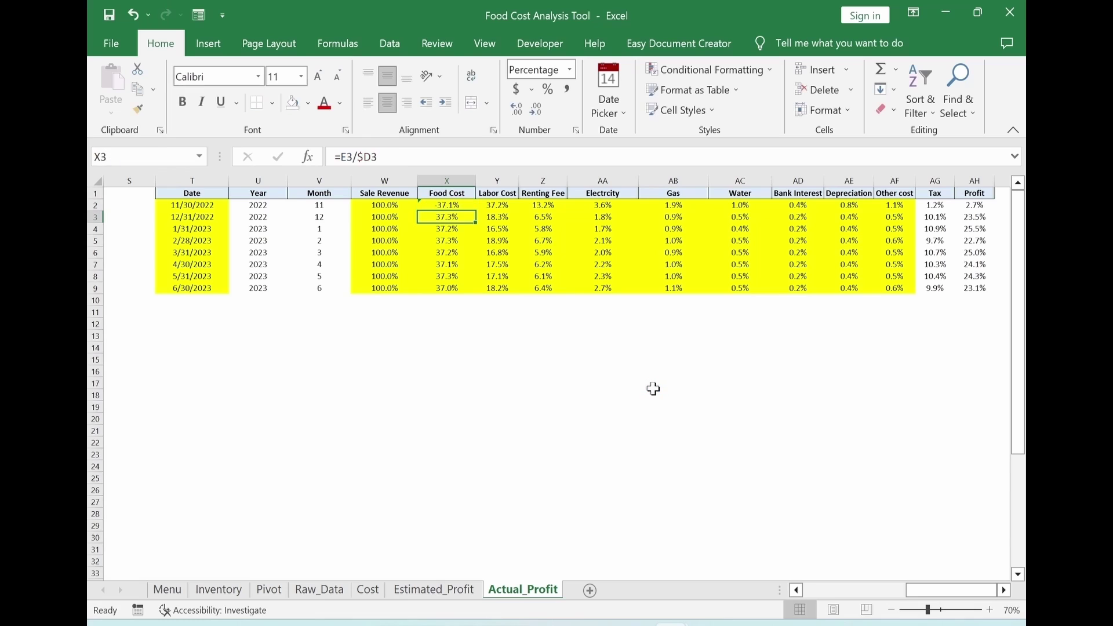
Copy the X2 formula and paste only formulas across X2:AG9, from Food Cost through Tax.
{"action": "left_click", "coordinate": [447, 206]}
{"action": "key", "text": "ctrl+c"}
{"action": "left_click_drag", "start_coordinate": [436, 204], "coordinate": [935, 288]}
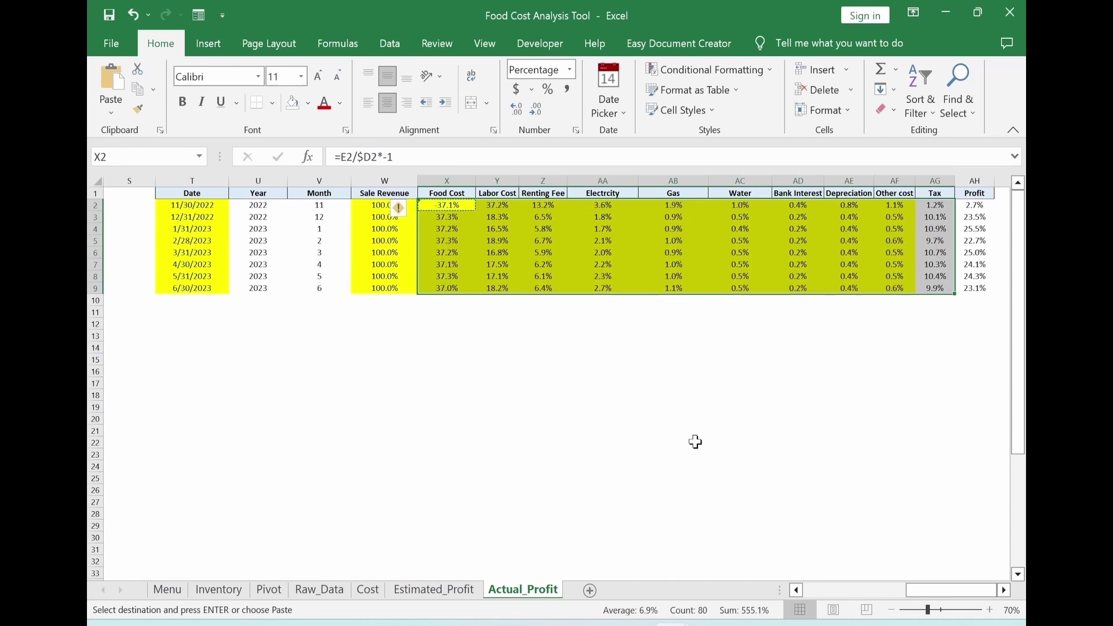
{"action": "key", "text": "alt"}
{"action": "key", "text": "e"}
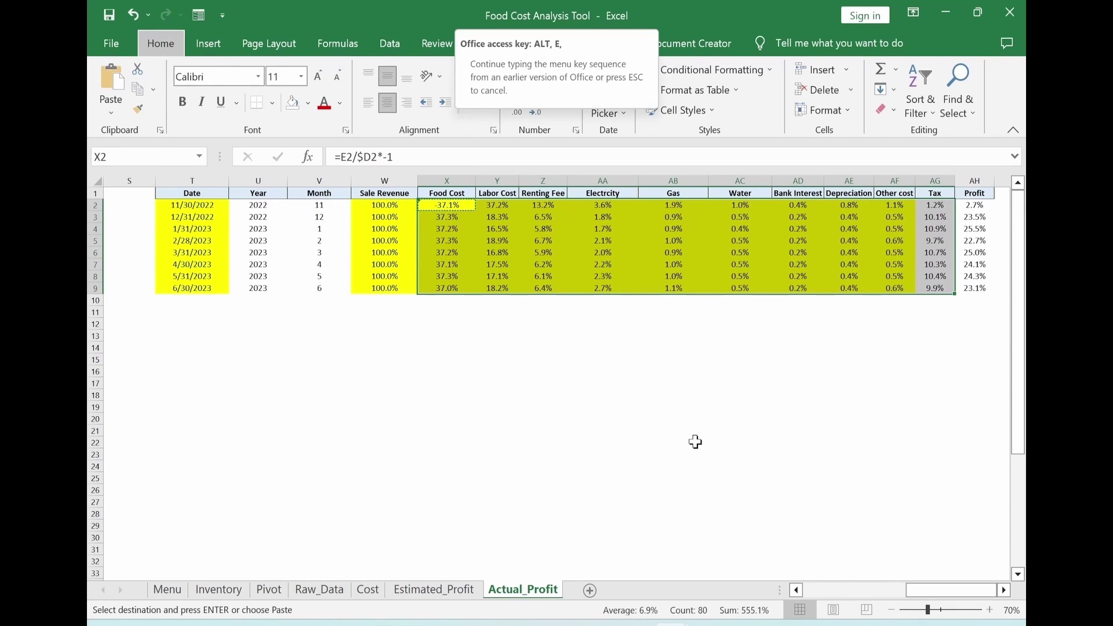
{"action": "key", "text": "s"}
{"action": "left_click", "coordinate": [630, 272]}
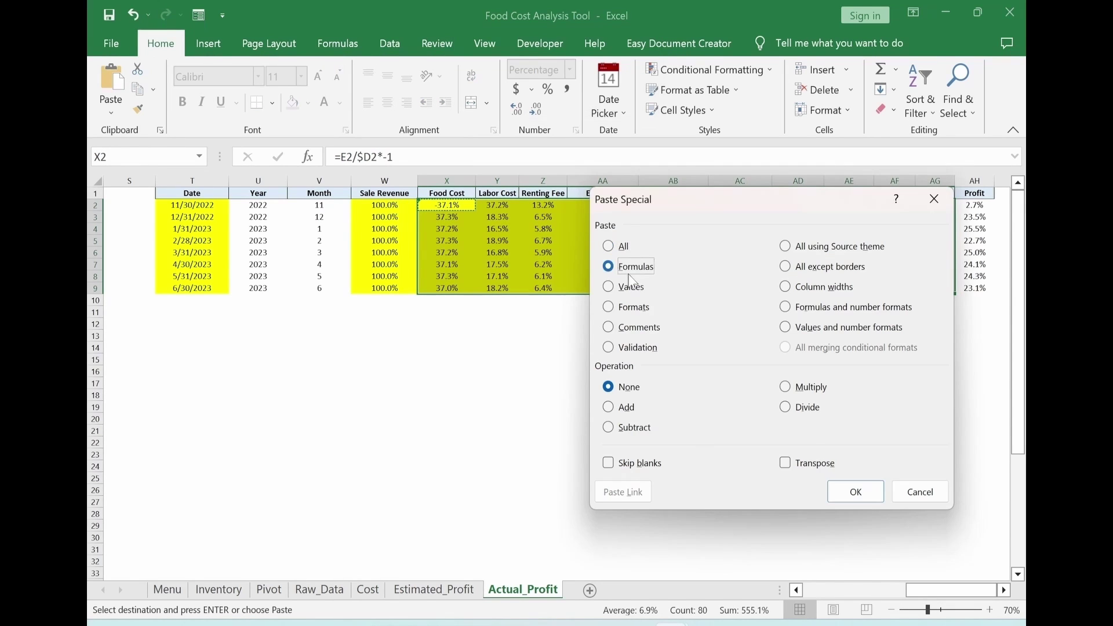
{"action": "left_click", "coordinate": [855, 492]}
Remove the yellow fill from W2:AF9 and from the dates in T2:T9 of the percentage table.
{"action": "left_click_drag", "start_coordinate": [367, 204], "coordinate": [895, 288]}
{"action": "left_click", "coordinate": [298, 104]}
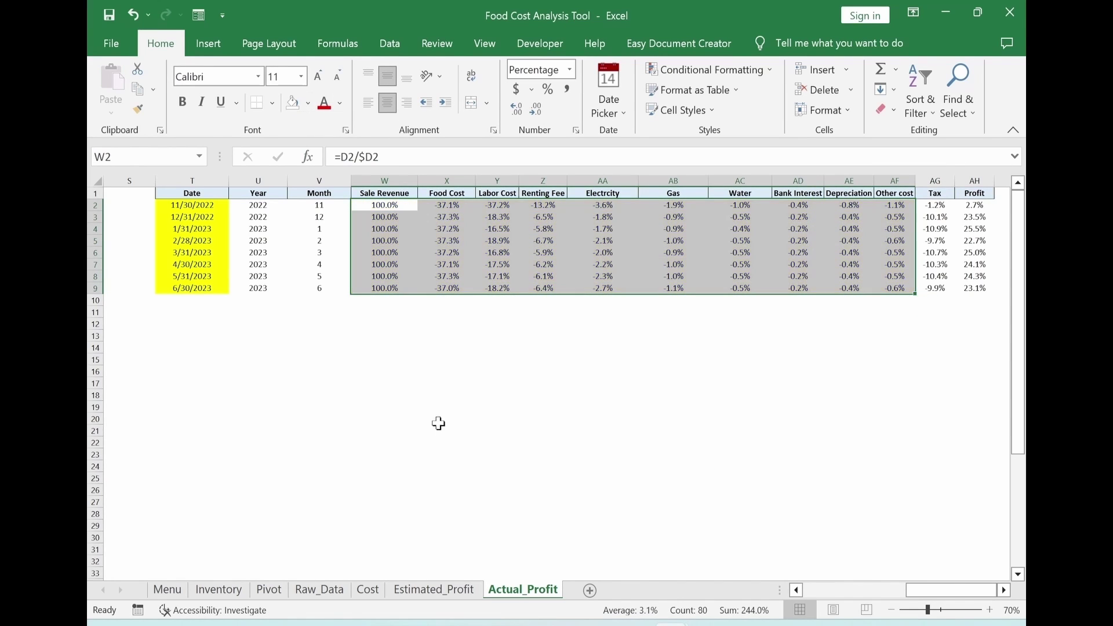
{"action": "left_click", "coordinate": [435, 423]}
{"action": "left_click_drag", "start_coordinate": [174, 207], "coordinate": [174, 288]}
{"action": "left_click", "coordinate": [292, 103]}
{"action": "left_click", "coordinate": [673, 454]}
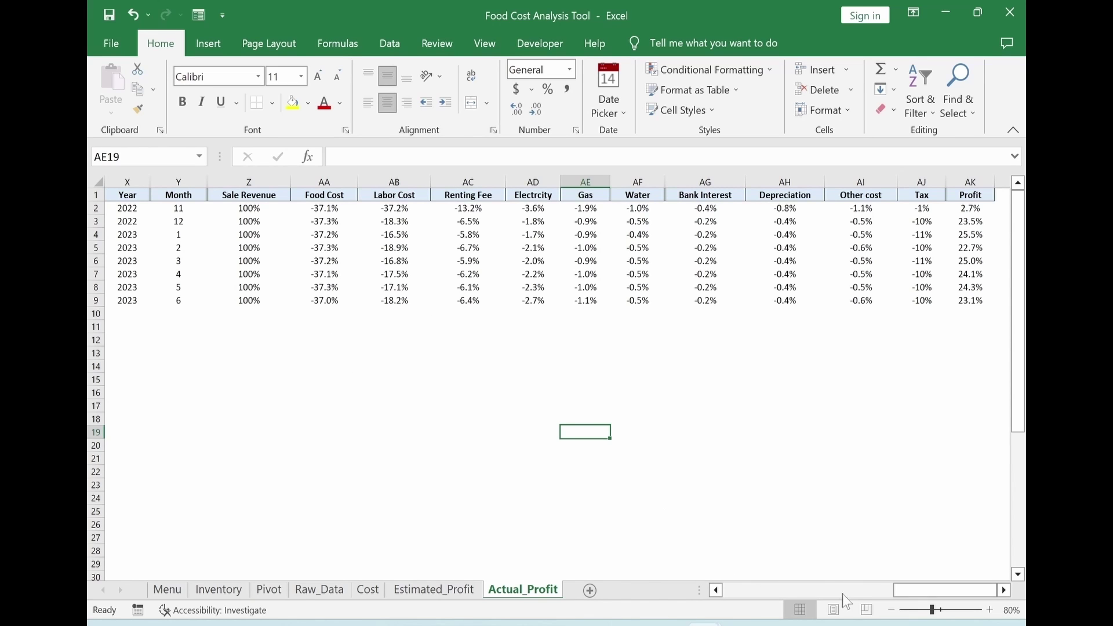
Paste the copied headers with the (%) suffix over Z1:AK1, from Sale Revenue (%) to Profit (%).
{"action": "left_click_drag", "start_coordinate": [895, 595], "coordinate": [807, 601]}
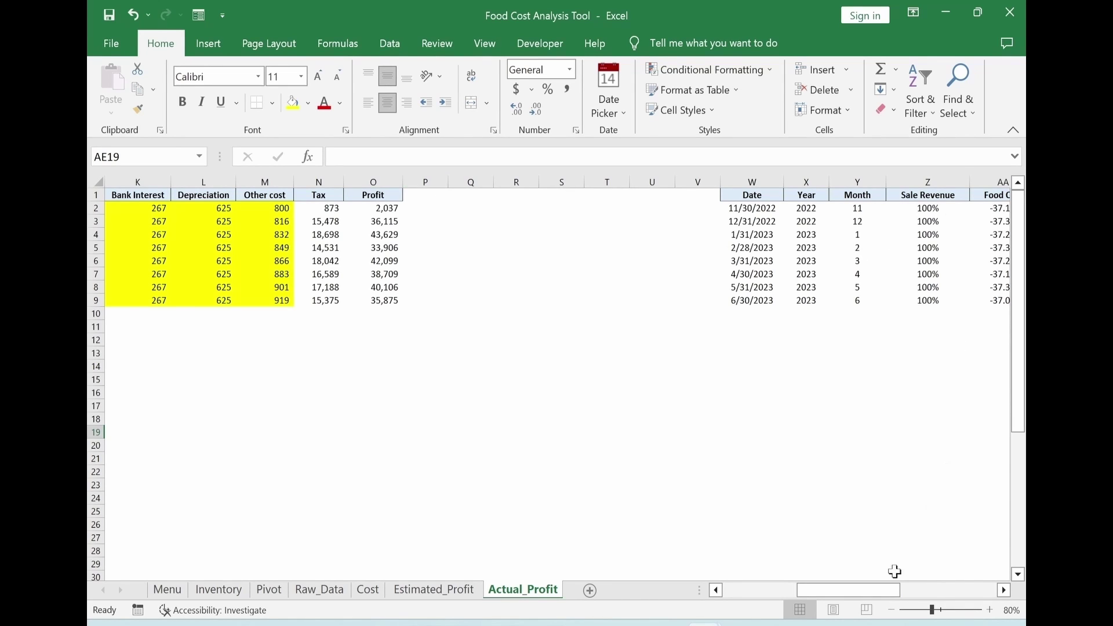
{"action": "left_click_drag", "start_coordinate": [896, 590], "coordinate": [992, 591]}
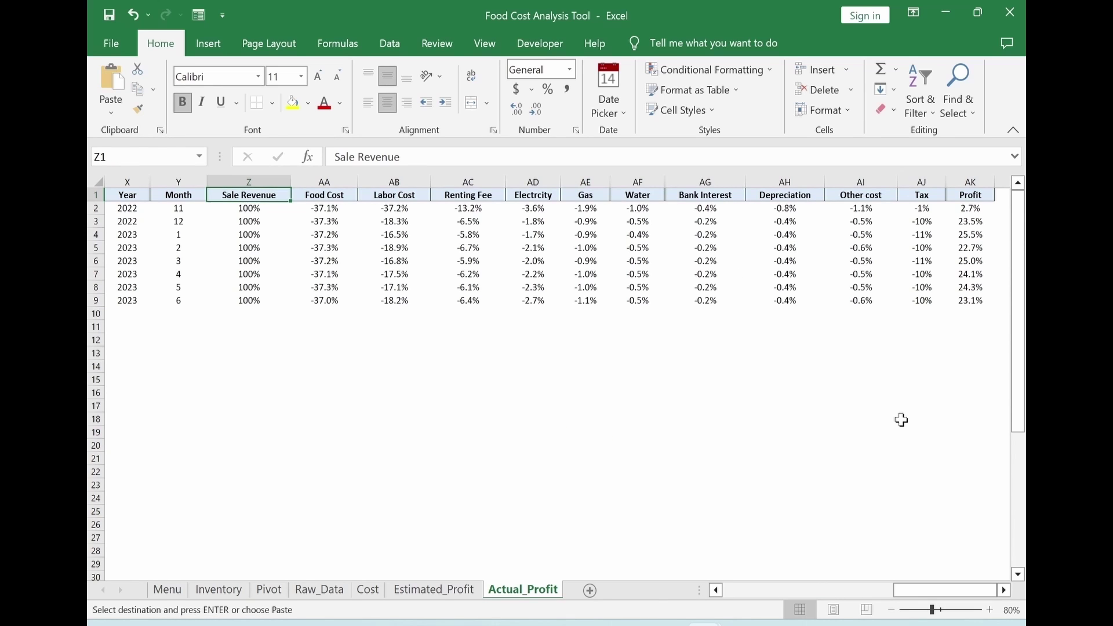
{"action": "key", "text": "ctrl+v"}
{"action": "left_click", "coordinate": [466, 432]}
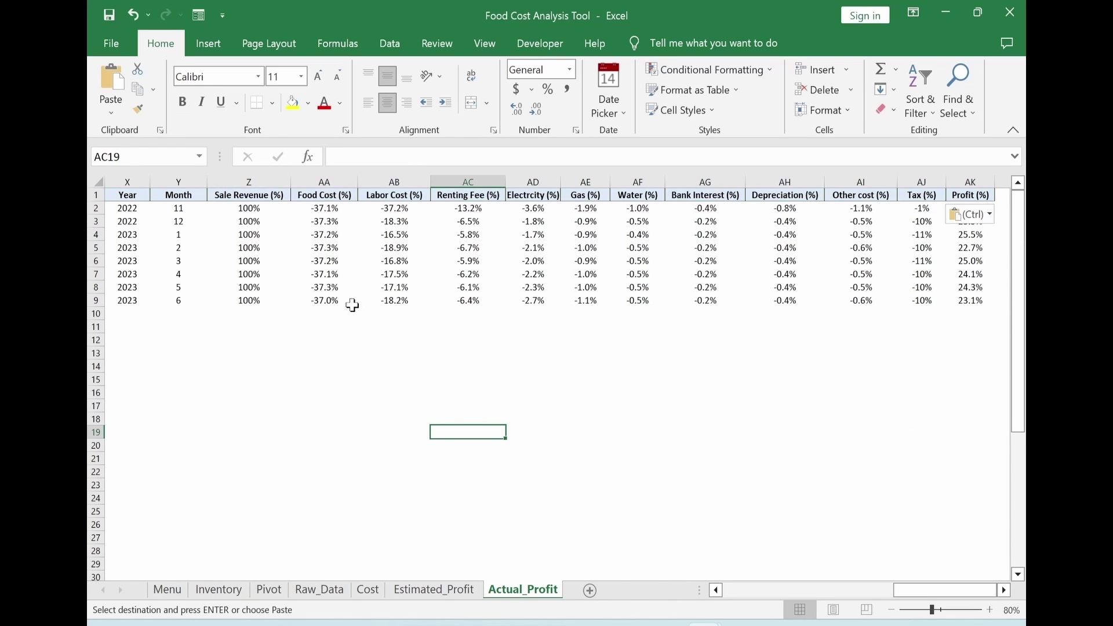
Delete columns P through Y, including the duplicate Date, Year and Month, so both data blocks adjoin.
{"action": "left_click_drag", "start_coordinate": [928, 590], "coordinate": [823, 590]}
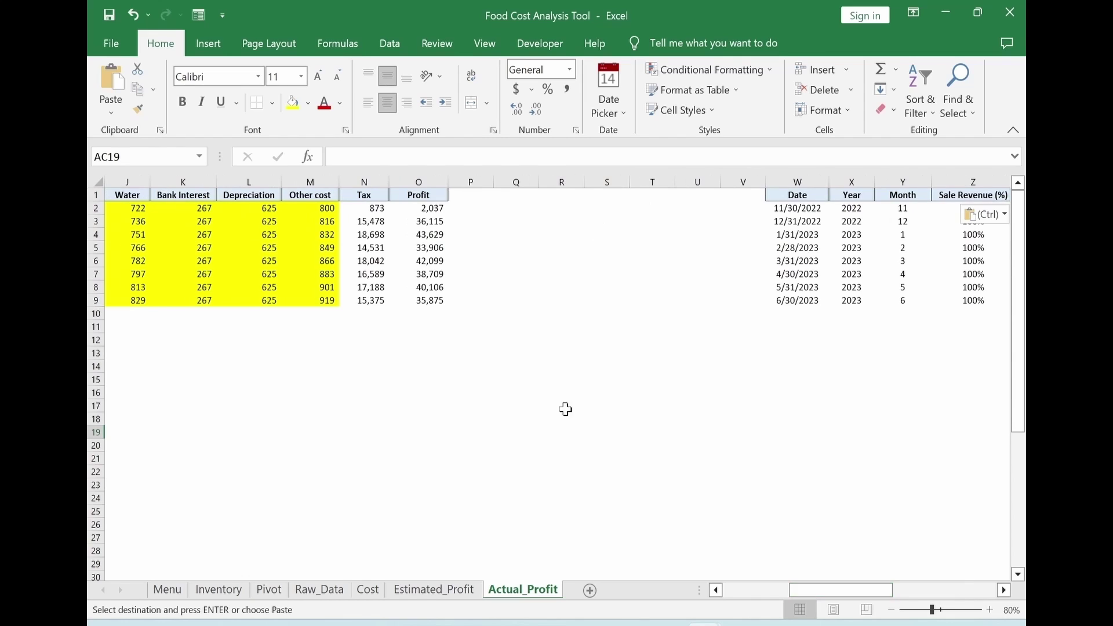
{"action": "left_click", "coordinate": [476, 183]}
{"action": "left_click_drag", "start_coordinate": [475, 183], "coordinate": [897, 181]}
{"action": "right_click", "coordinate": [896, 182]}
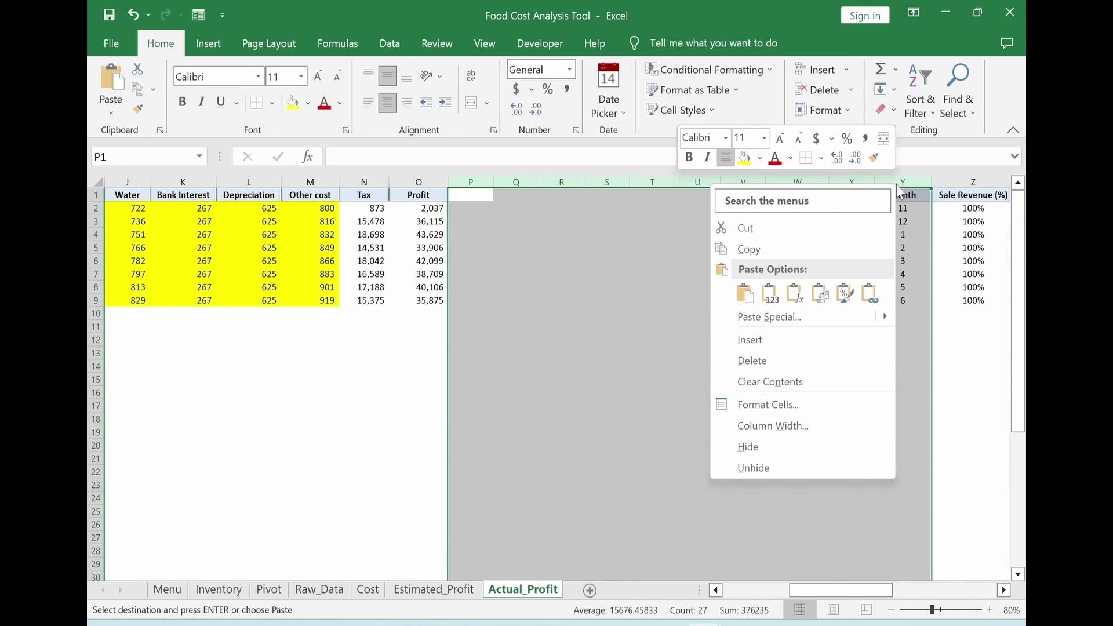
{"action": "left_click", "coordinate": [751, 364]}
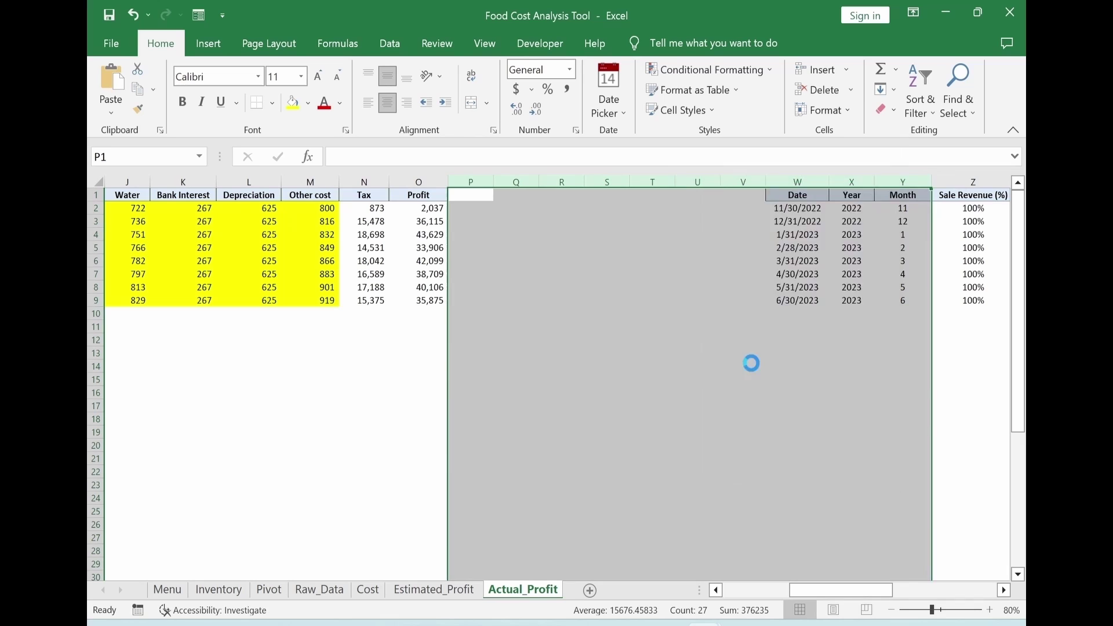
{"action": "left_click", "coordinate": [642, 387]}
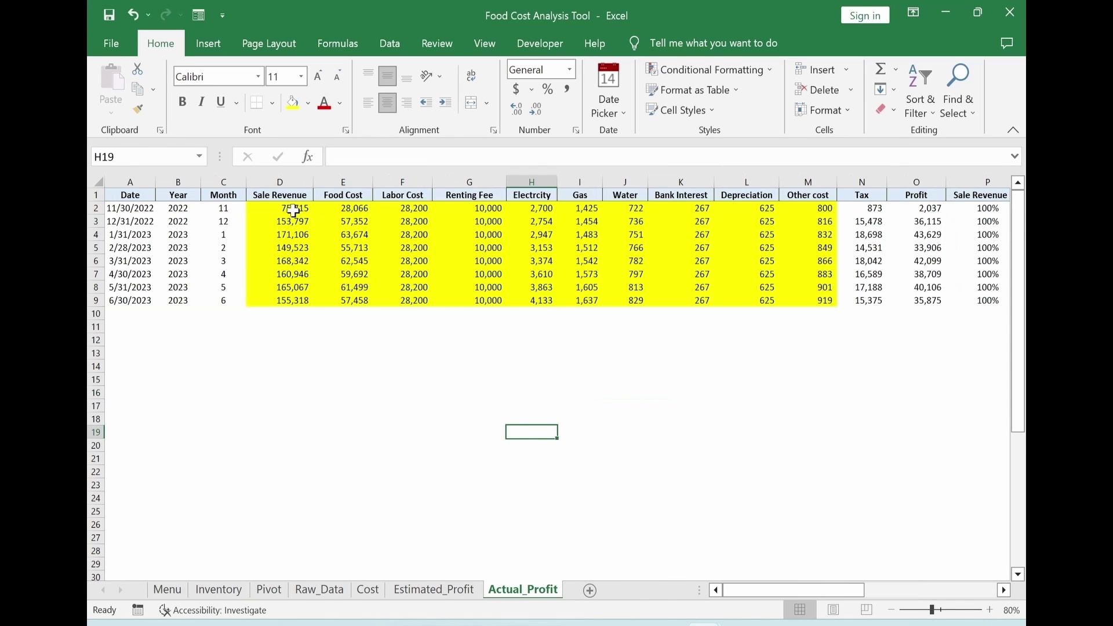
{"action": "left_click_drag", "start_coordinate": [294, 211], "coordinate": [808, 299]}
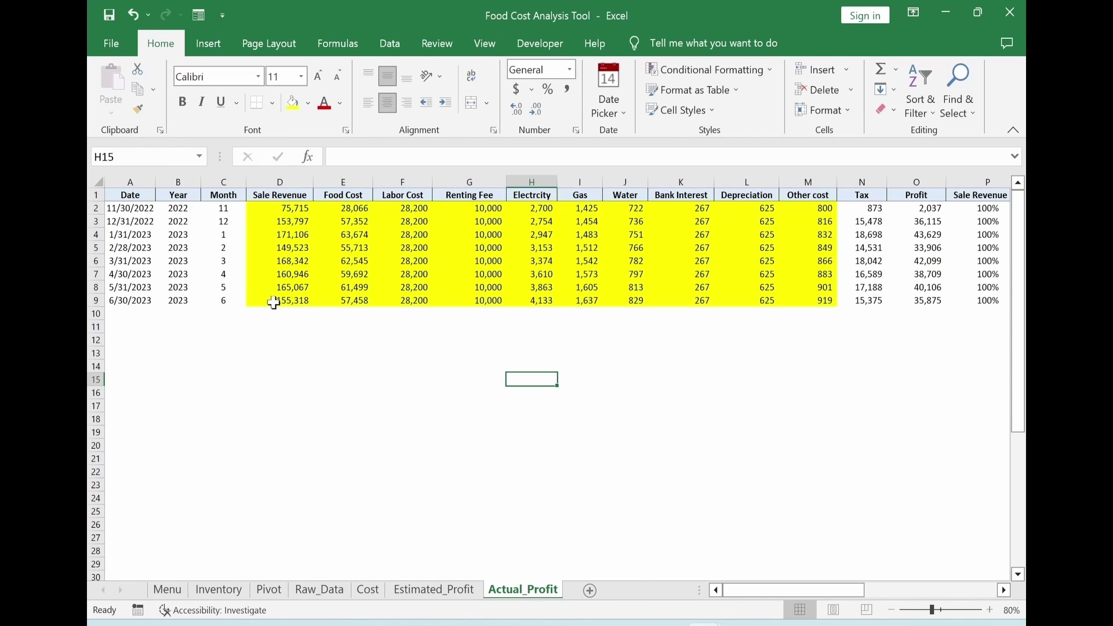
{"action": "left_click_drag", "start_coordinate": [273, 301], "coordinate": [791, 302]}
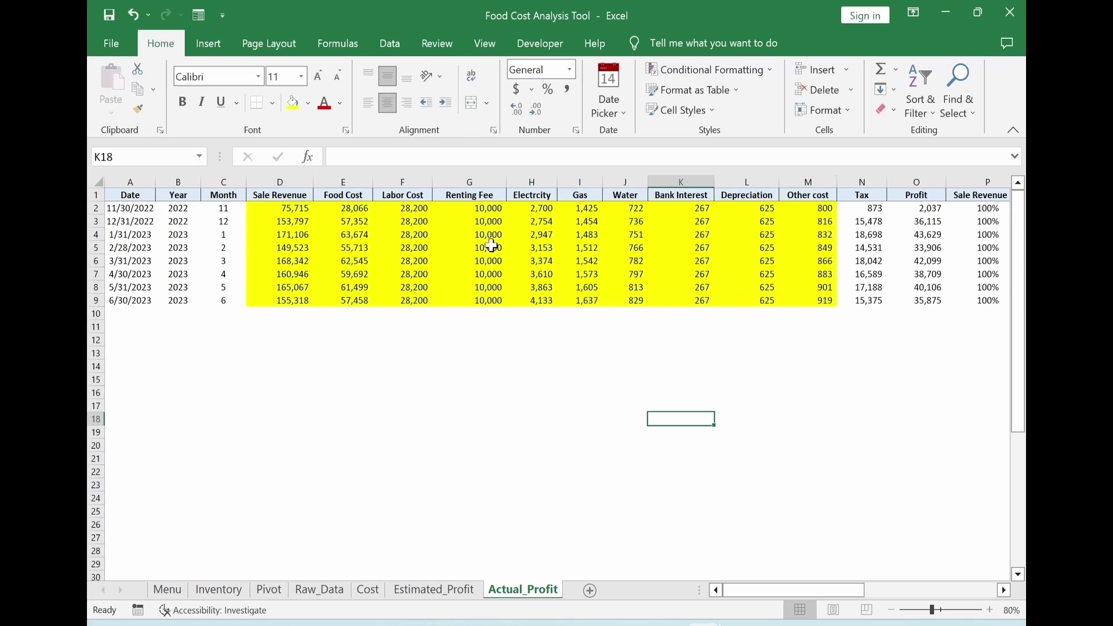
Convert the Actual_Profit range A1:AA9 into an Excel table with headers.
{"action": "left_click", "coordinate": [491, 248]}
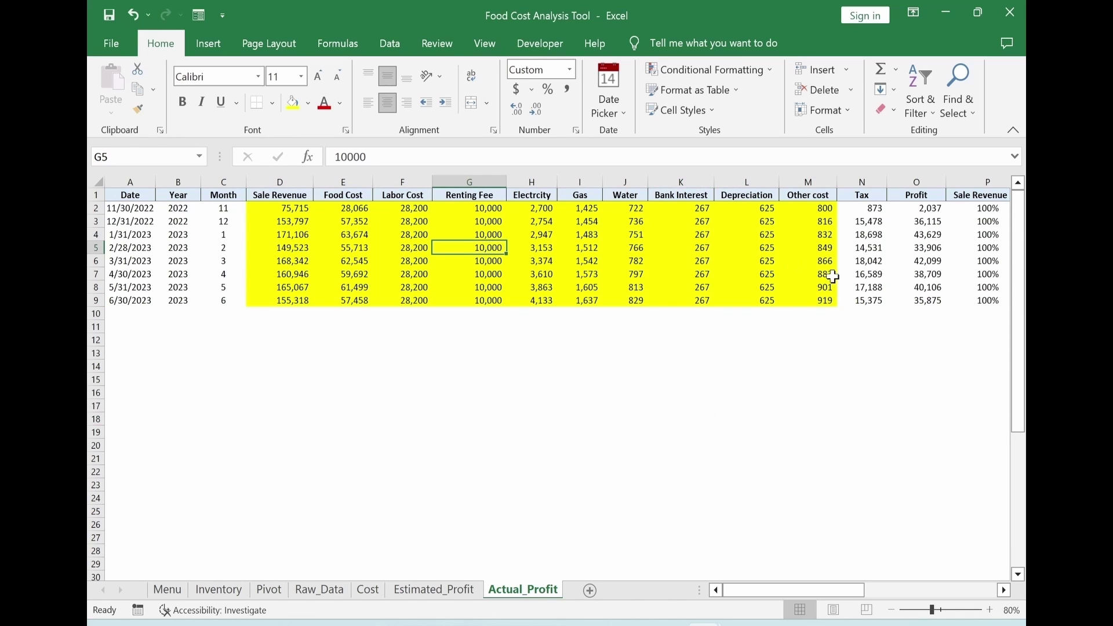
{"action": "key", "text": "ctrl+t"}
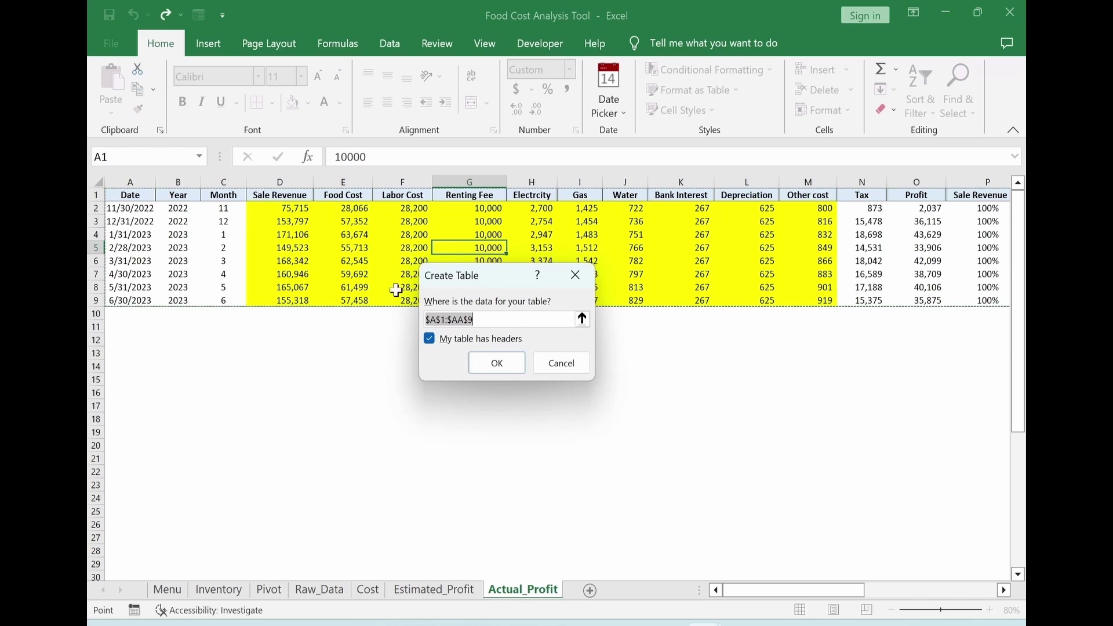
{"action": "left_click", "coordinate": [498, 364]}
{"action": "left_click", "coordinate": [469, 379]}
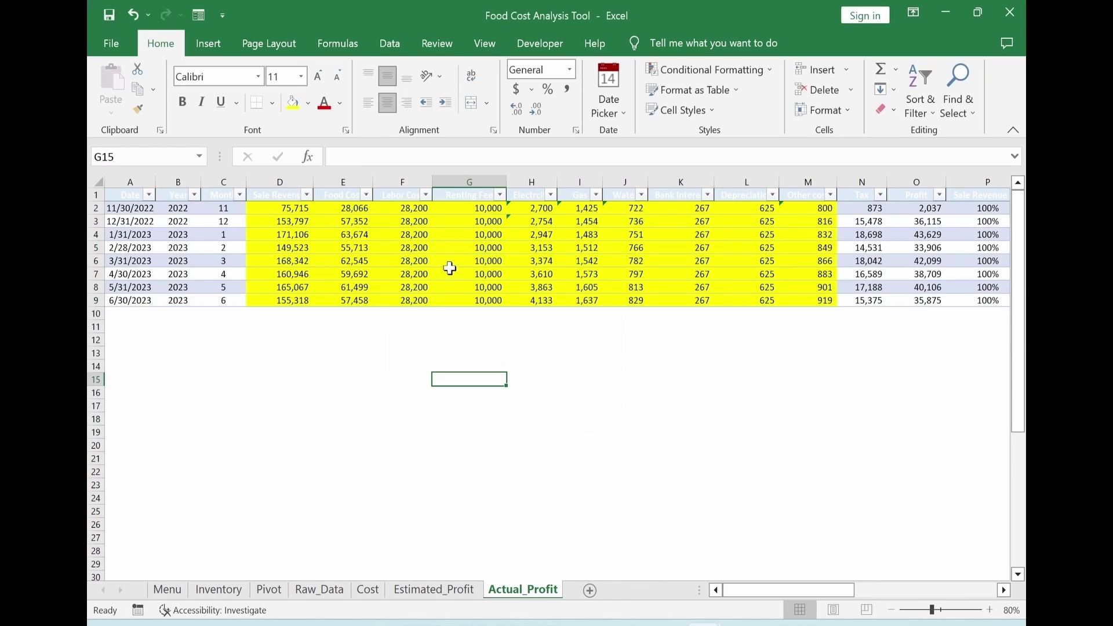
Apply the plain first style of the Light group to the new Actual_Profit table.
{"action": "left_click", "coordinate": [469, 260]}
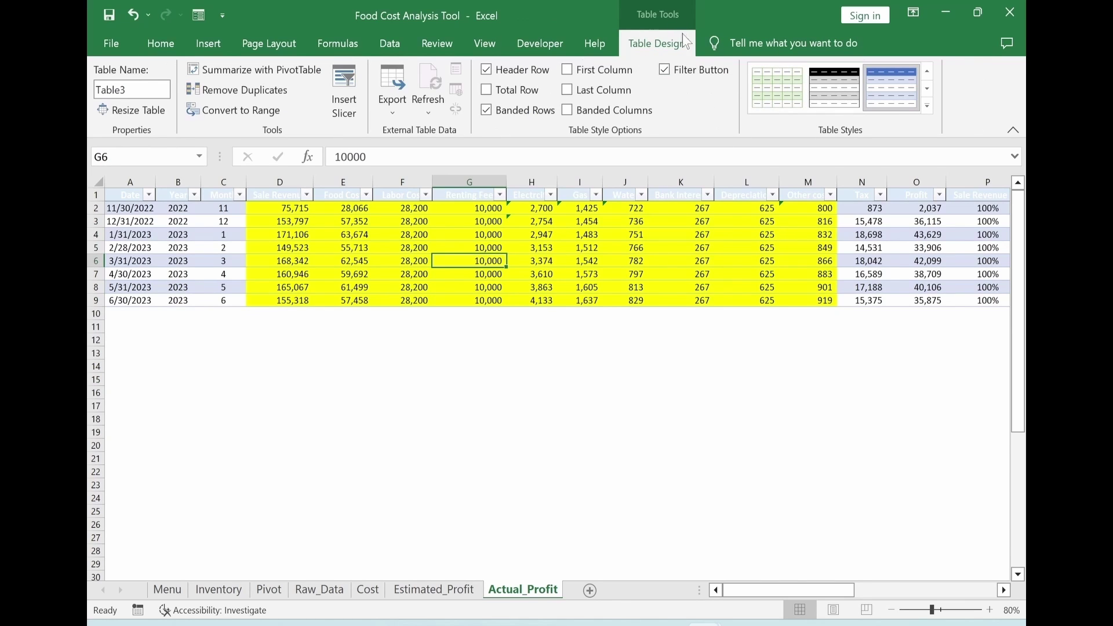
{"action": "left_click", "coordinate": [928, 107]}
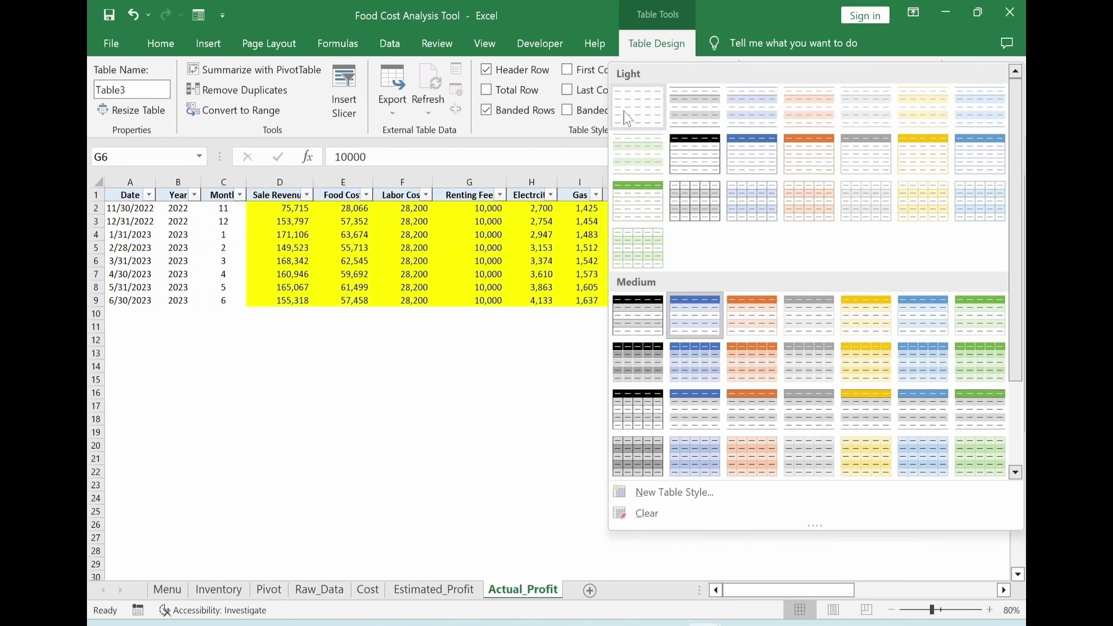
{"action": "left_click", "coordinate": [627, 119]}
{"action": "left_click", "coordinate": [617, 378]}
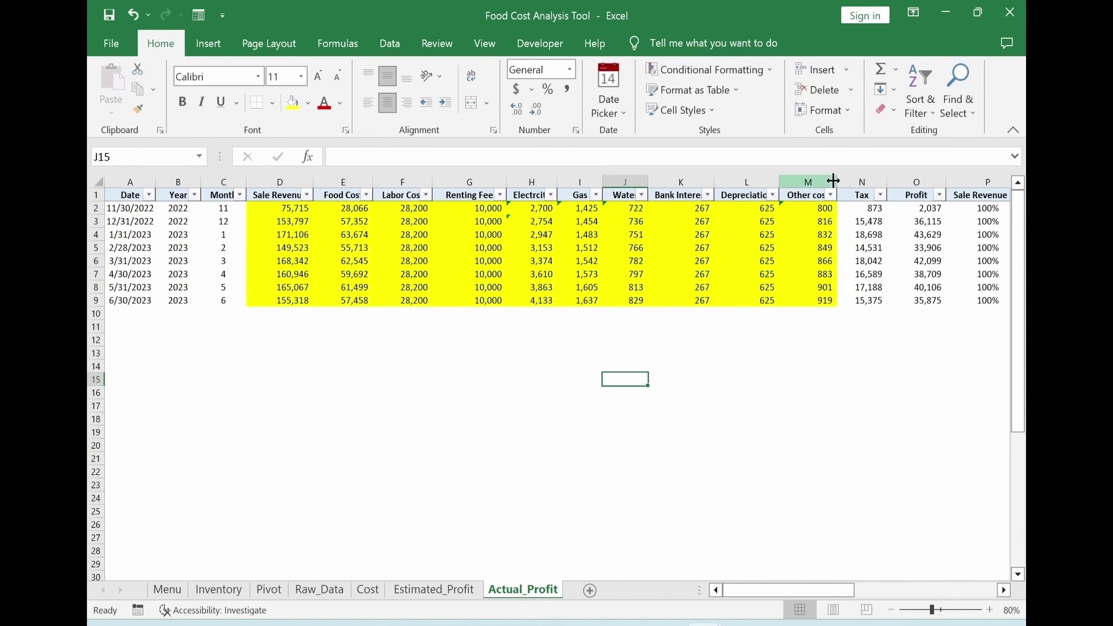
{"action": "left_click", "coordinate": [666, 222]}
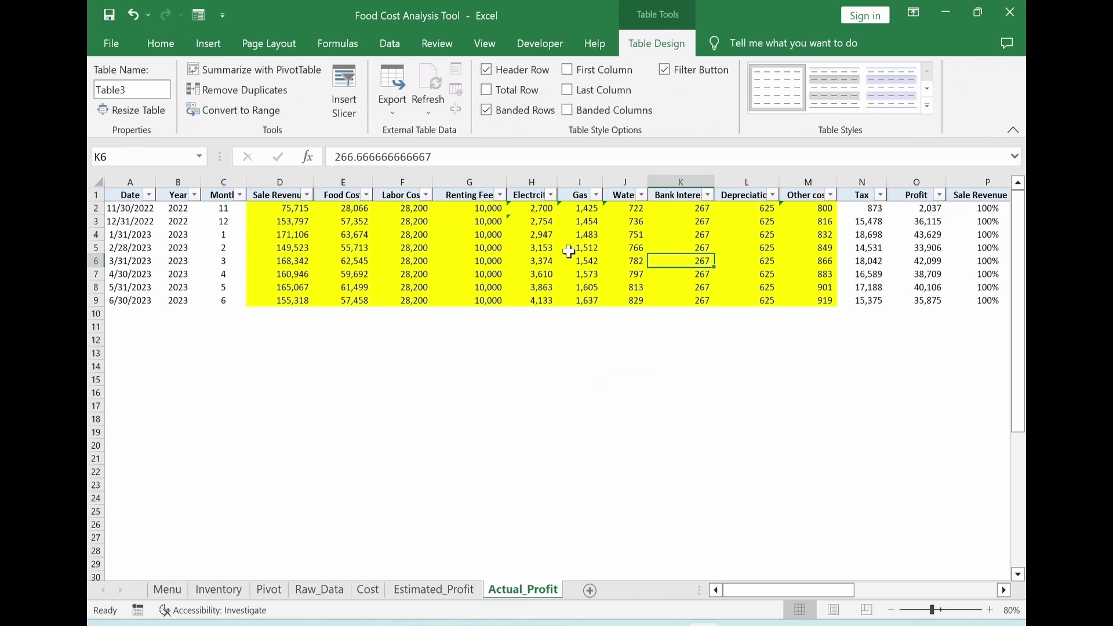
{"action": "left_click", "coordinate": [531, 235]}
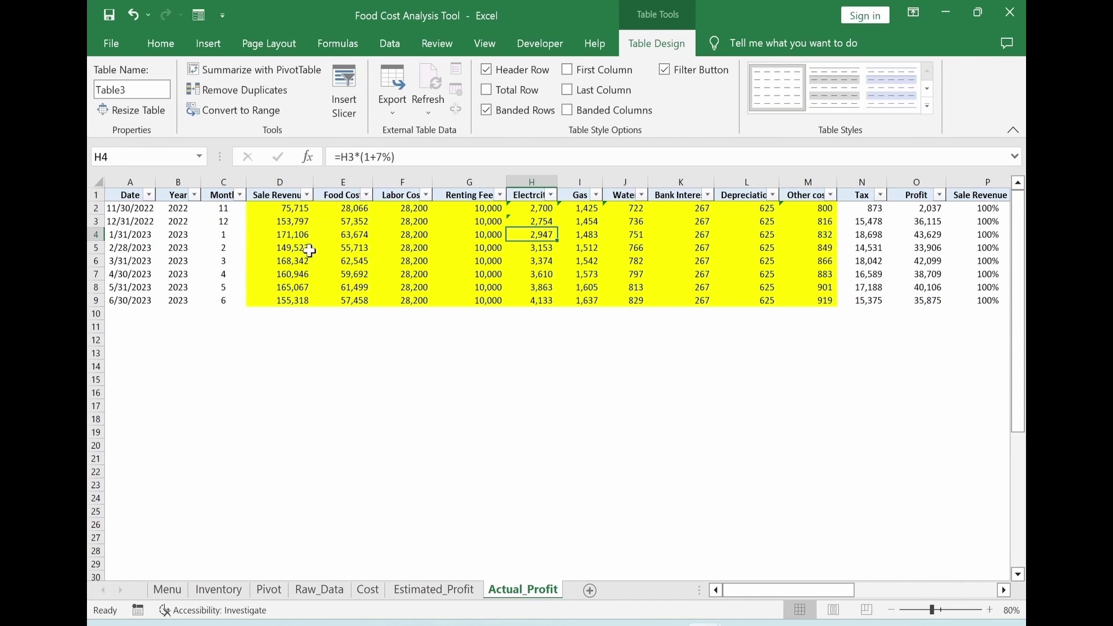
Create a PivotTable from the Actual_Profit table (Table3) on the existing Pivot sheet at cell AA2.
{"action": "left_click", "coordinate": [207, 47]}
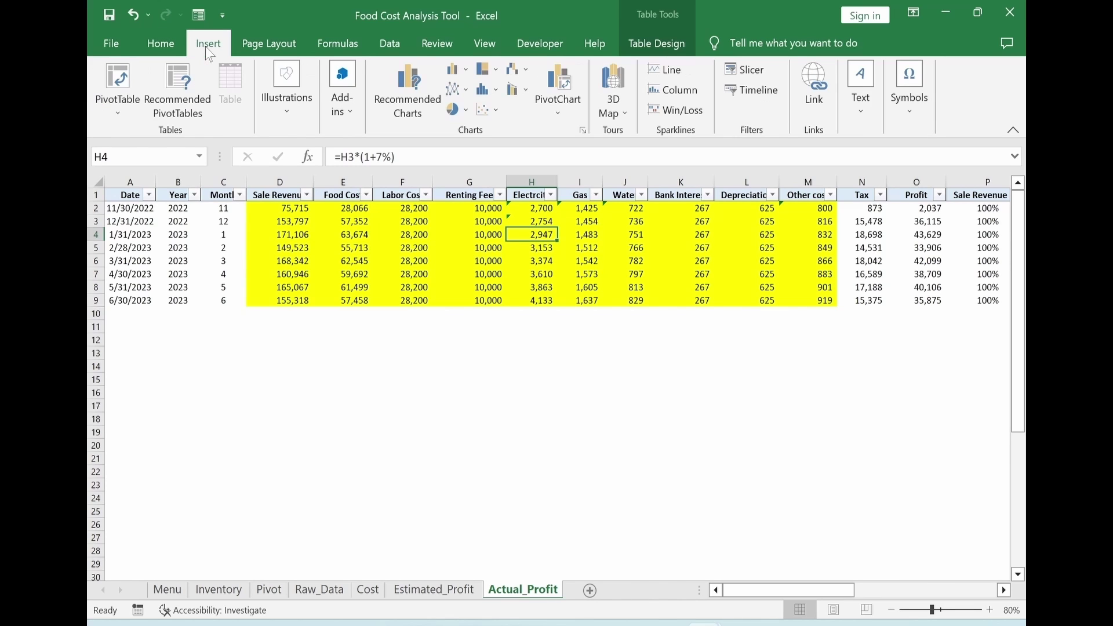
{"action": "left_click", "coordinate": [118, 103]}
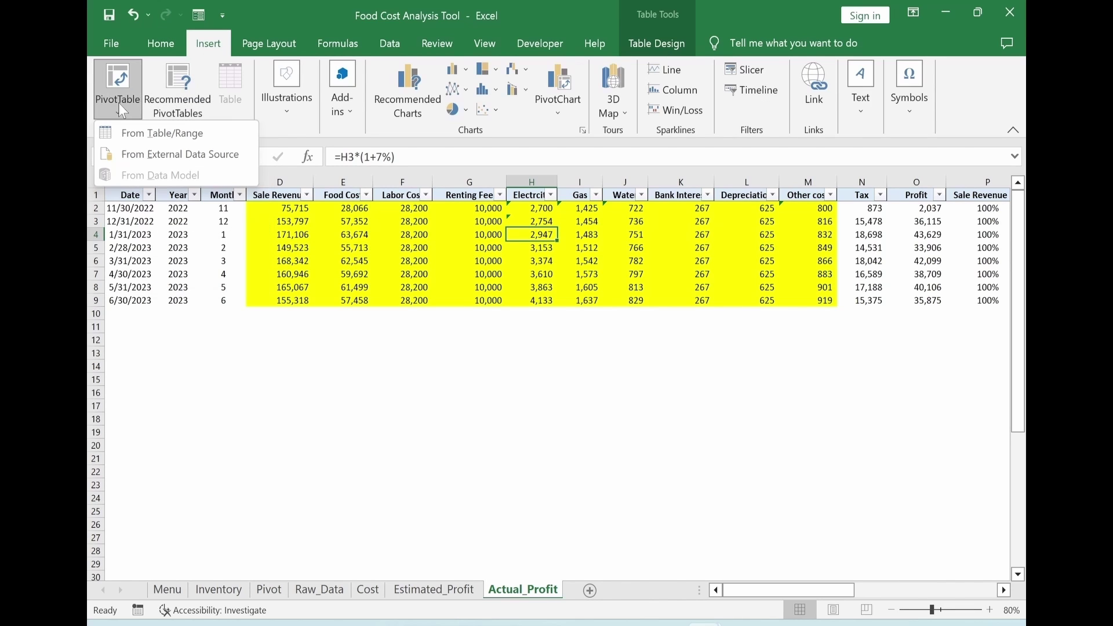
{"action": "left_click", "coordinate": [147, 135]}
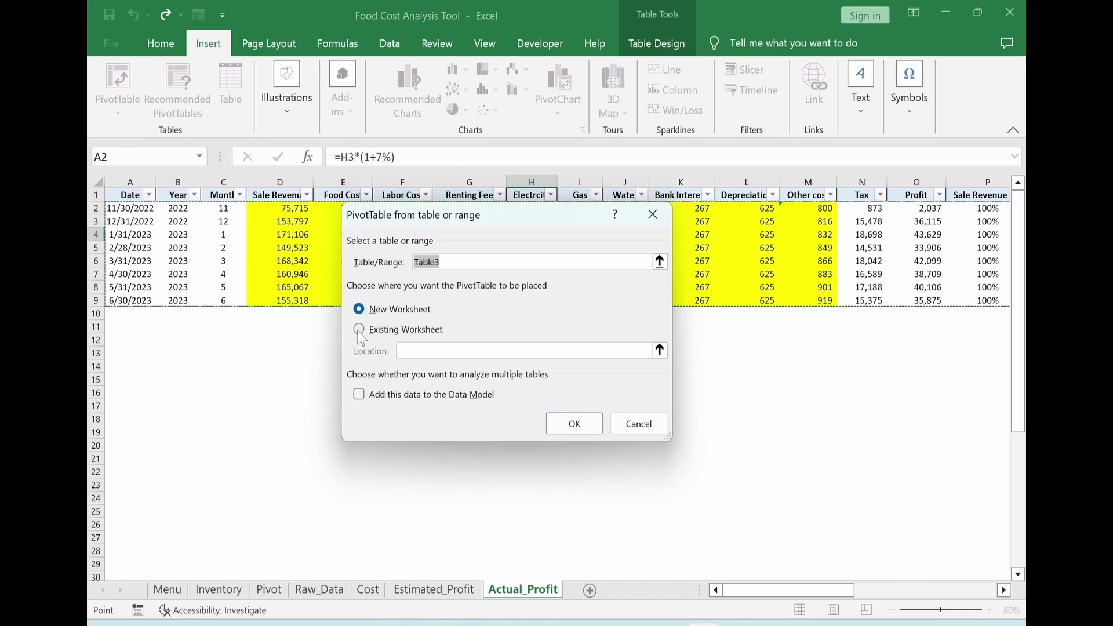
{"action": "left_click", "coordinate": [359, 329]}
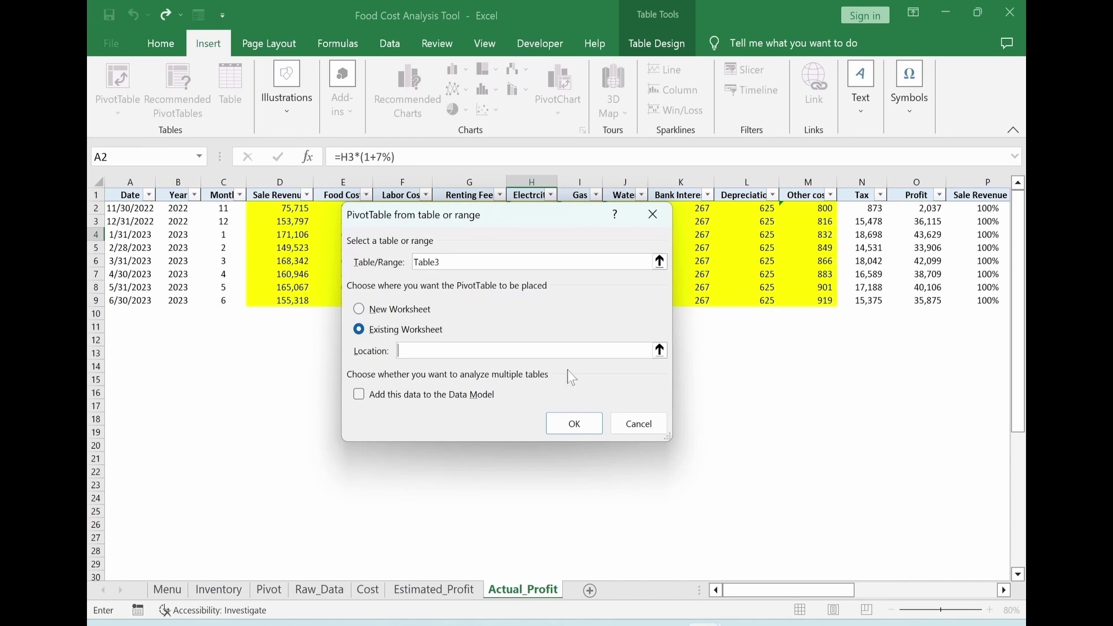
{"action": "left_click", "coordinate": [660, 351]}
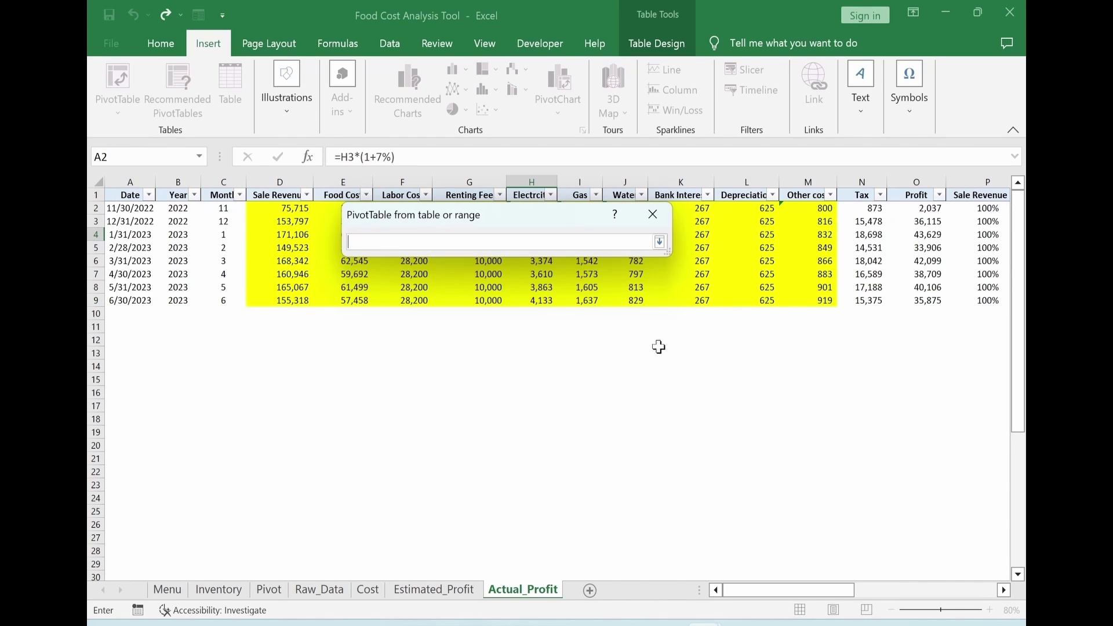
{"action": "left_click", "coordinate": [272, 593]}
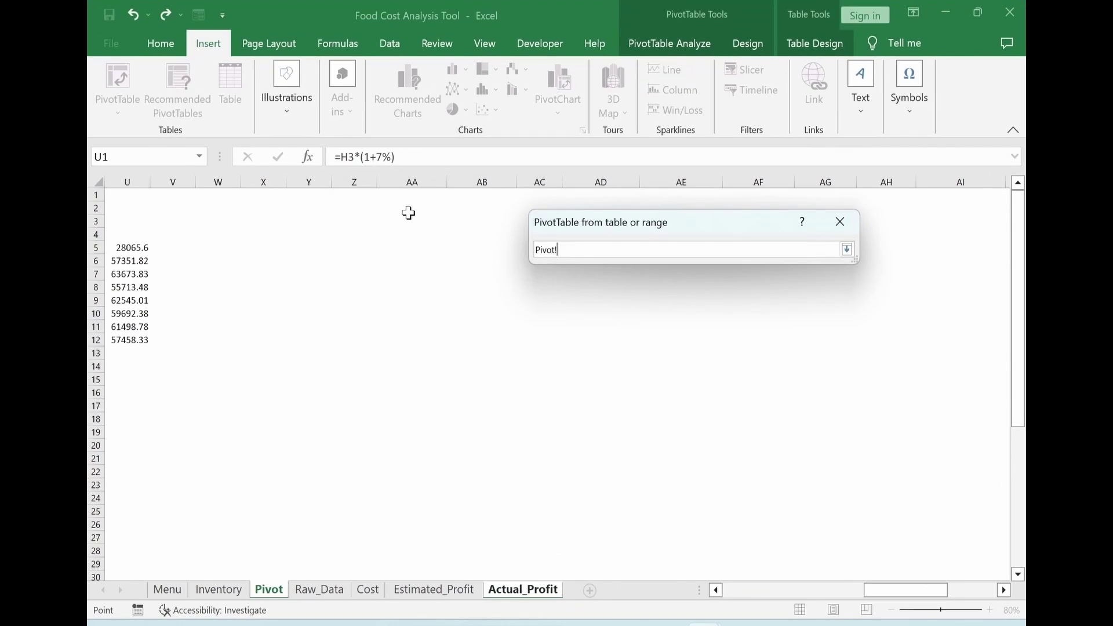
{"action": "left_click", "coordinate": [409, 213]}
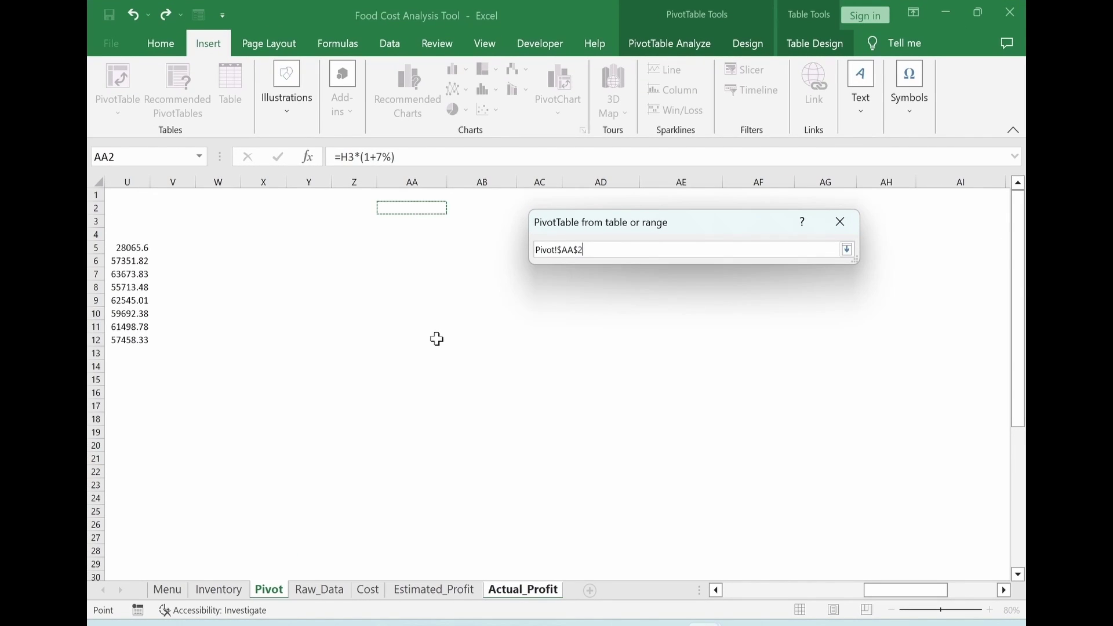
{"action": "key", "text": "Return"}
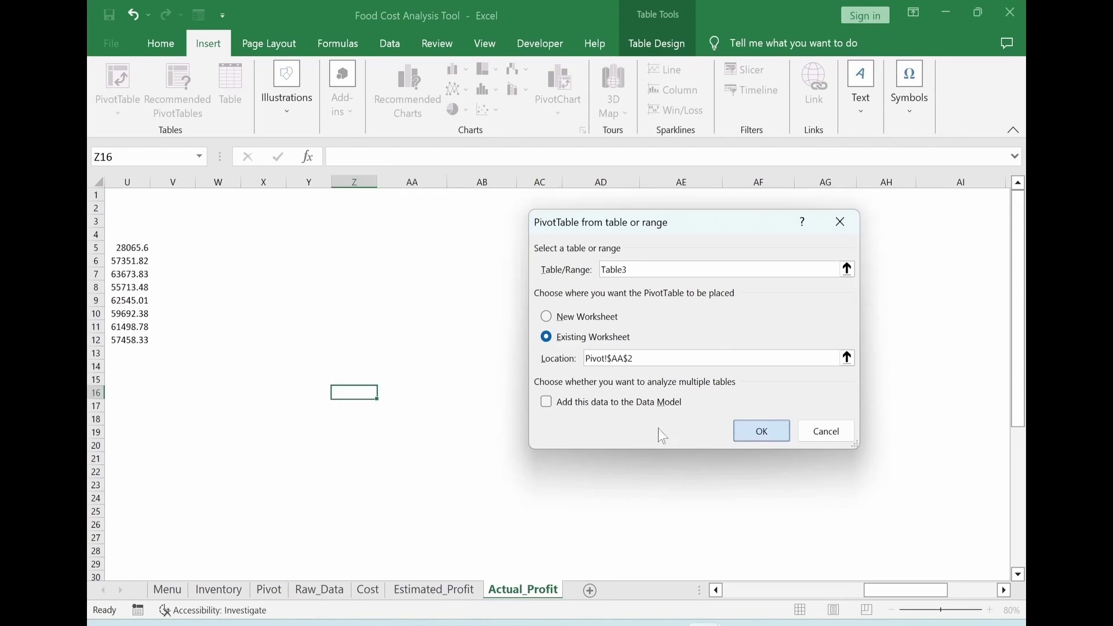
{"action": "key", "text": "Return"}
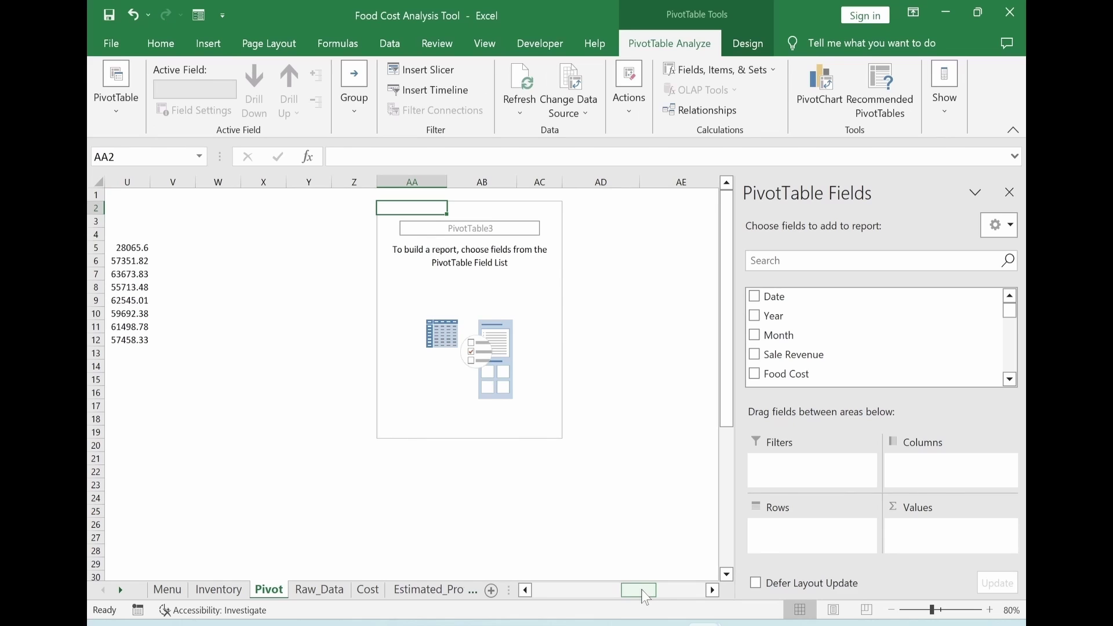
Add Year and Month as report filters of the new PivotTable.
{"action": "left_click_drag", "start_coordinate": [644, 597], "coordinate": [669, 596]}
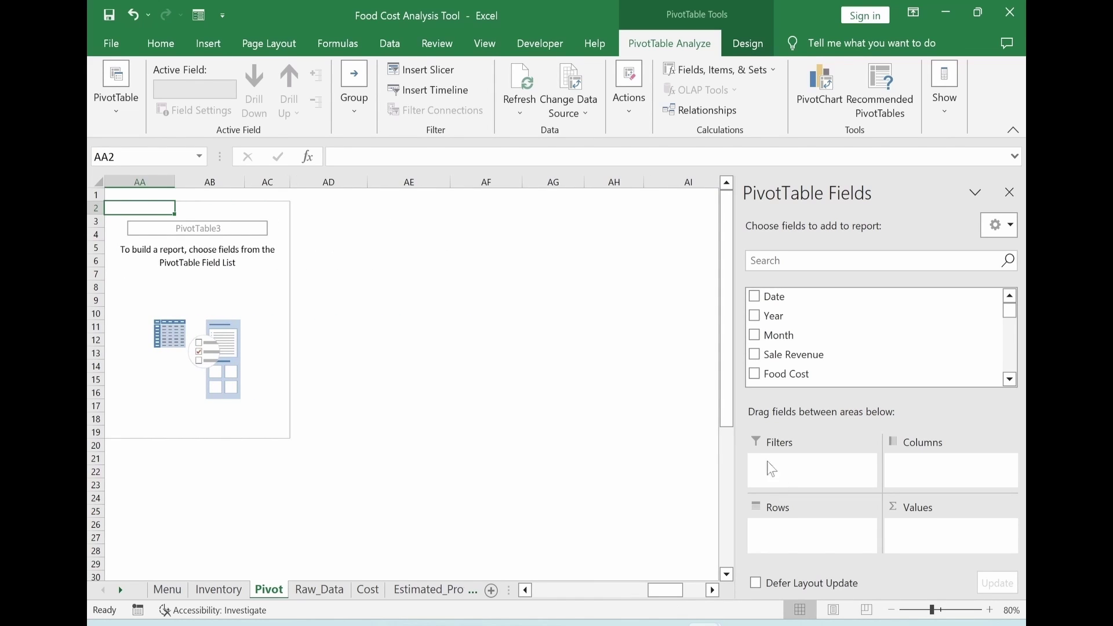
{"action": "left_click_drag", "start_coordinate": [773, 317], "coordinate": [804, 480]}
{"action": "left_click_drag", "start_coordinate": [774, 328], "coordinate": [795, 490]}
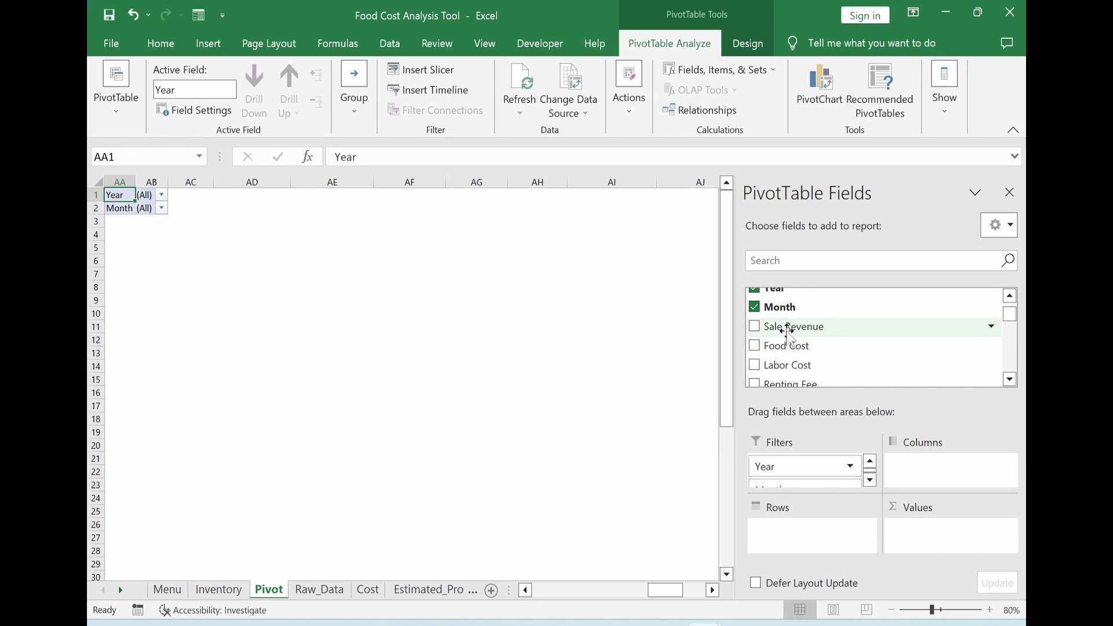
Add all amount fields from Sale Revenue and Food Cost through Other cost, Tax and Profit as summed values of the PivotTable.
{"action": "left_click_drag", "start_coordinate": [787, 330], "coordinate": [927, 544]}
{"action": "left_click_drag", "start_coordinate": [771, 317], "coordinate": [927, 557]}
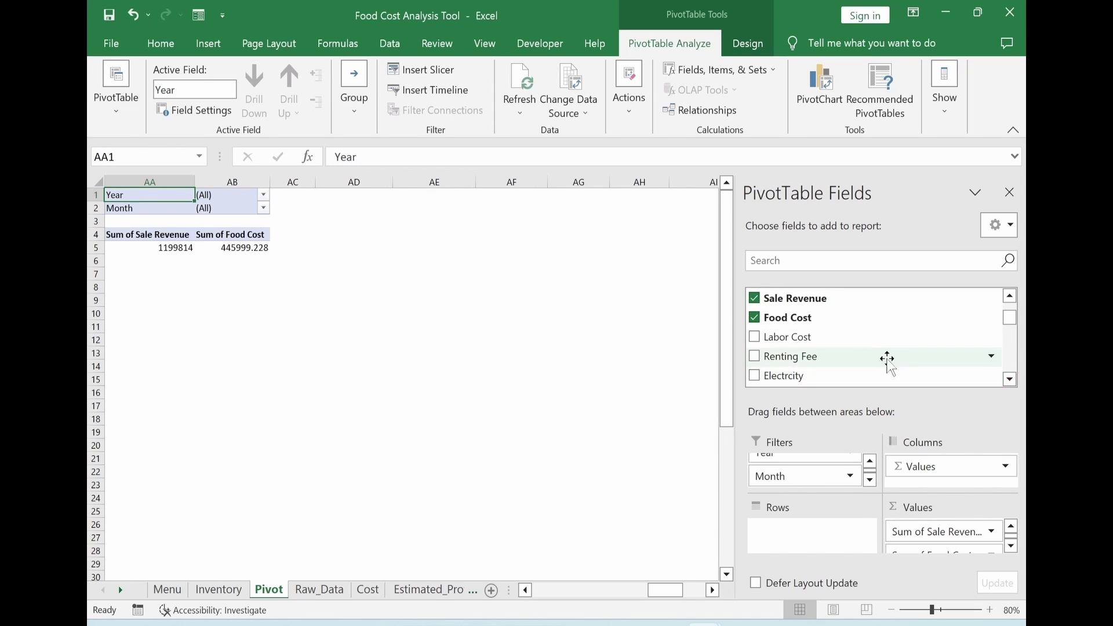
{"action": "left_click", "coordinate": [754, 336]}
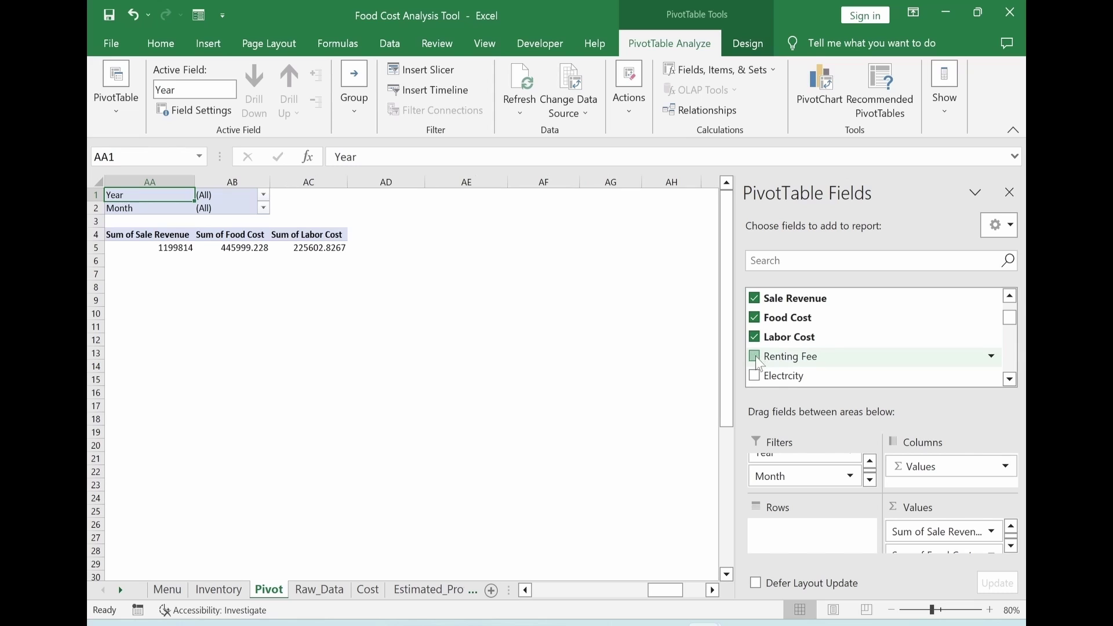
{"action": "left_click", "coordinate": [754, 357]}
{"action": "left_click", "coordinate": [755, 376]}
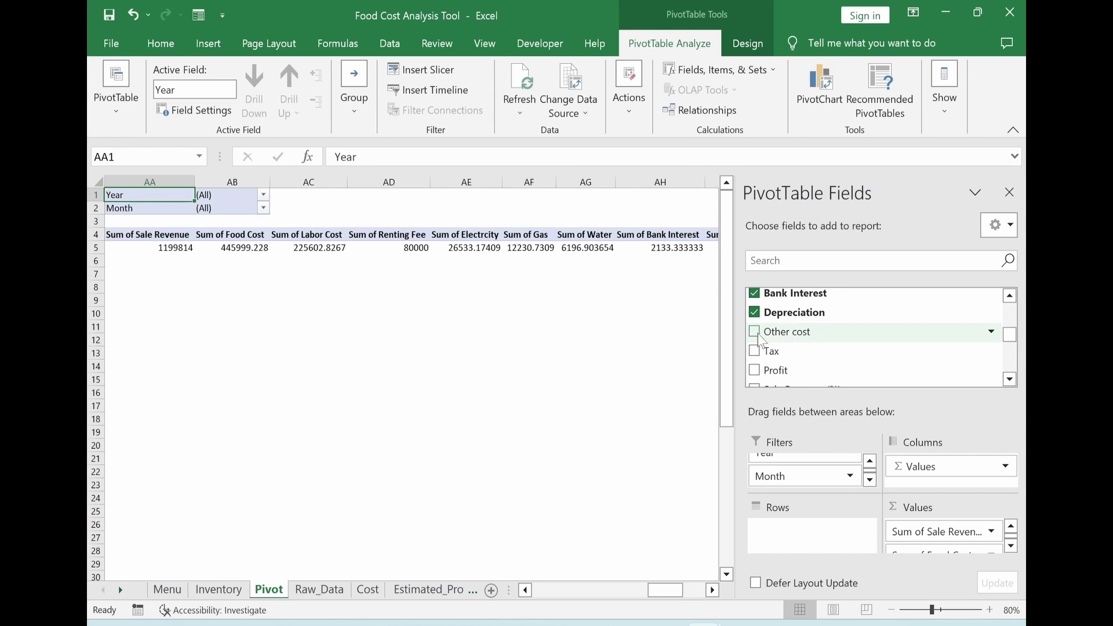
{"action": "left_click", "coordinate": [754, 331]}
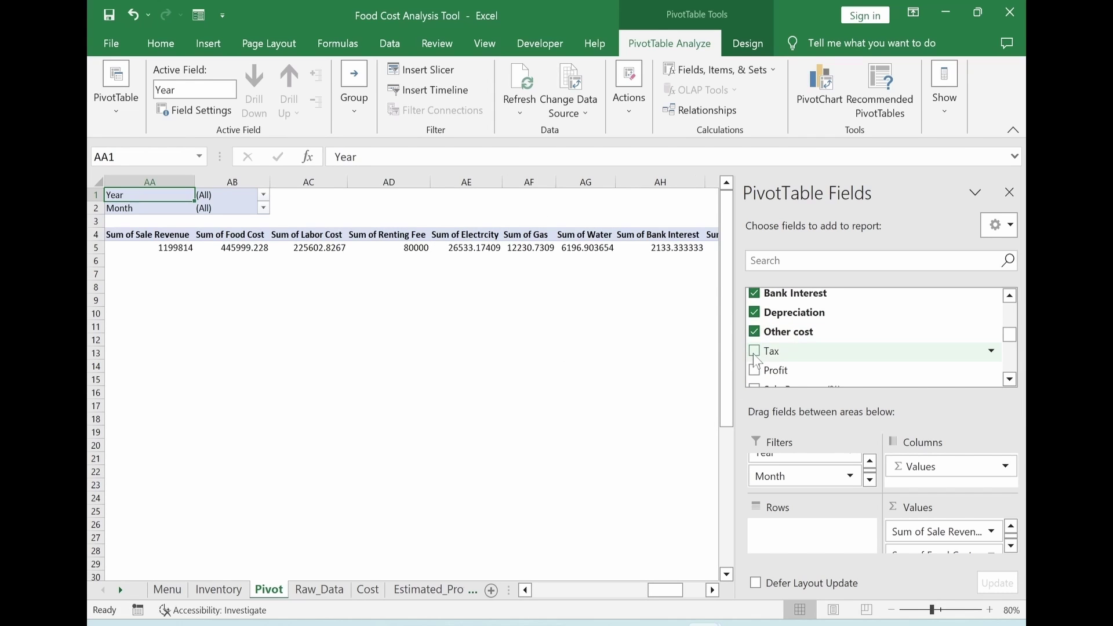
{"action": "left_click", "coordinate": [754, 350]}
{"action": "left_click", "coordinate": [755, 370]}
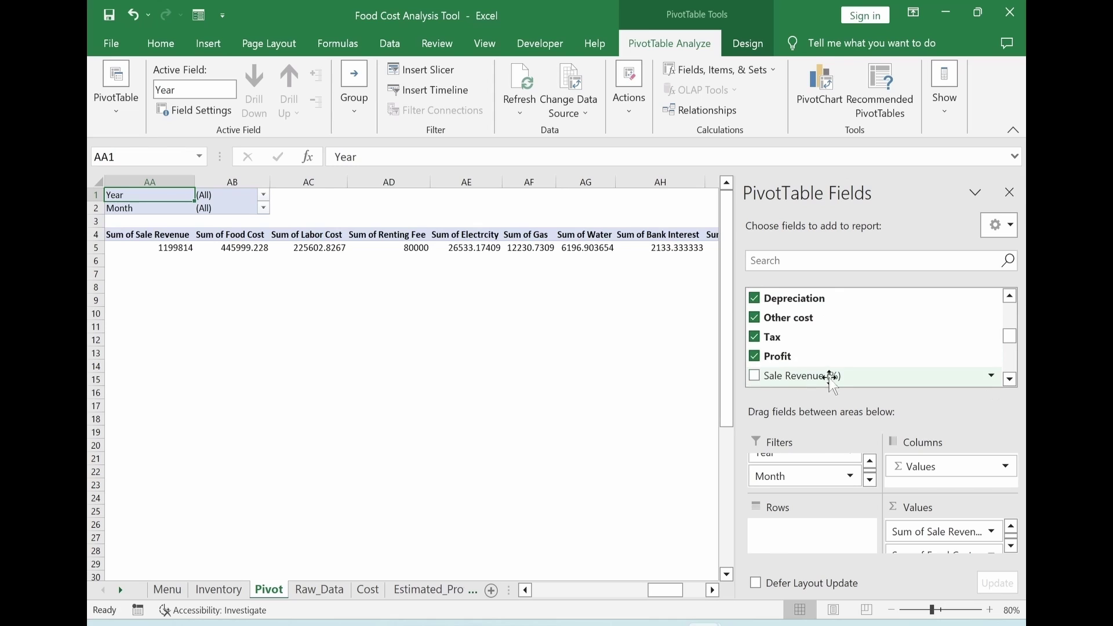
Insert a clustered column PivotChart based on the pivot table that starts in column AA.
{"action": "left_click", "coordinate": [525, 446]}
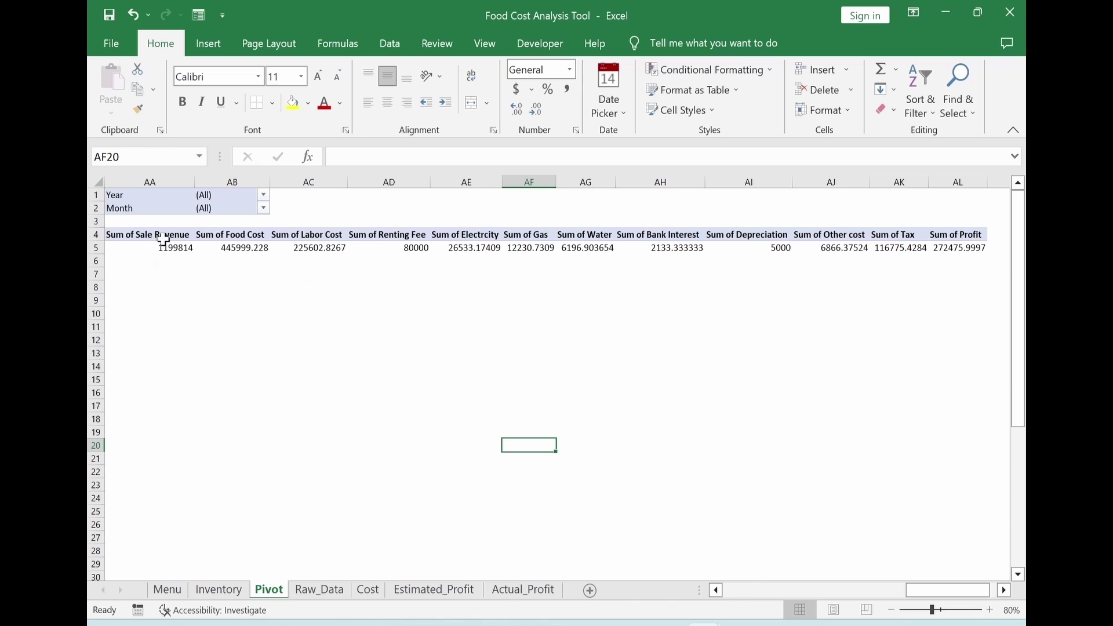
{"action": "left_click", "coordinate": [183, 238]}
{"action": "left_click", "coordinate": [233, 248]}
{"action": "left_click", "coordinate": [631, 53]}
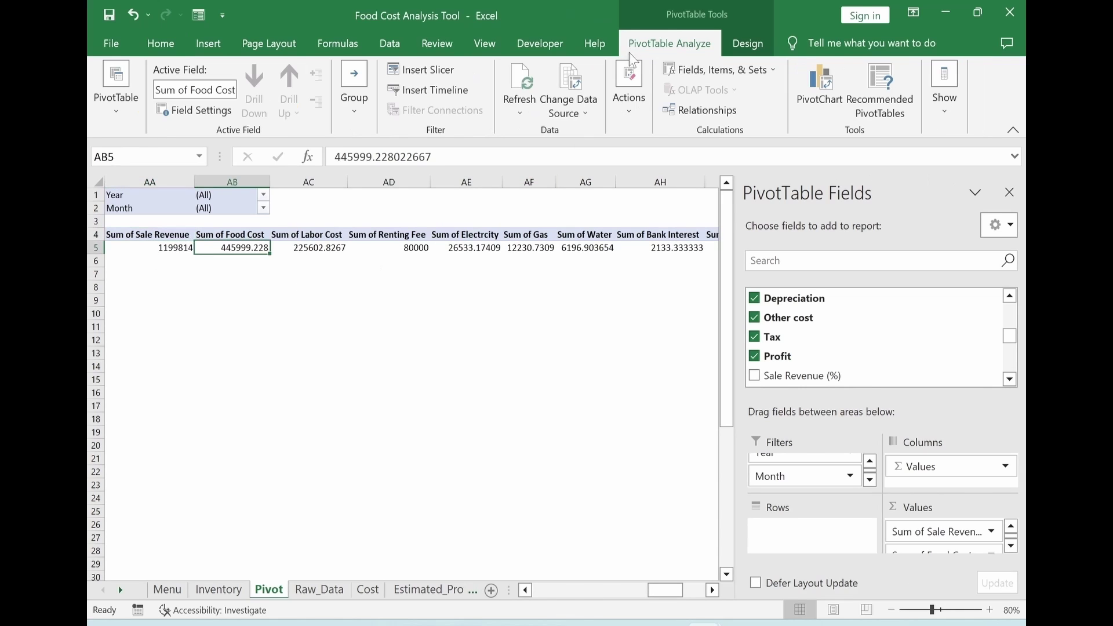
{"action": "left_click", "coordinate": [821, 101]}
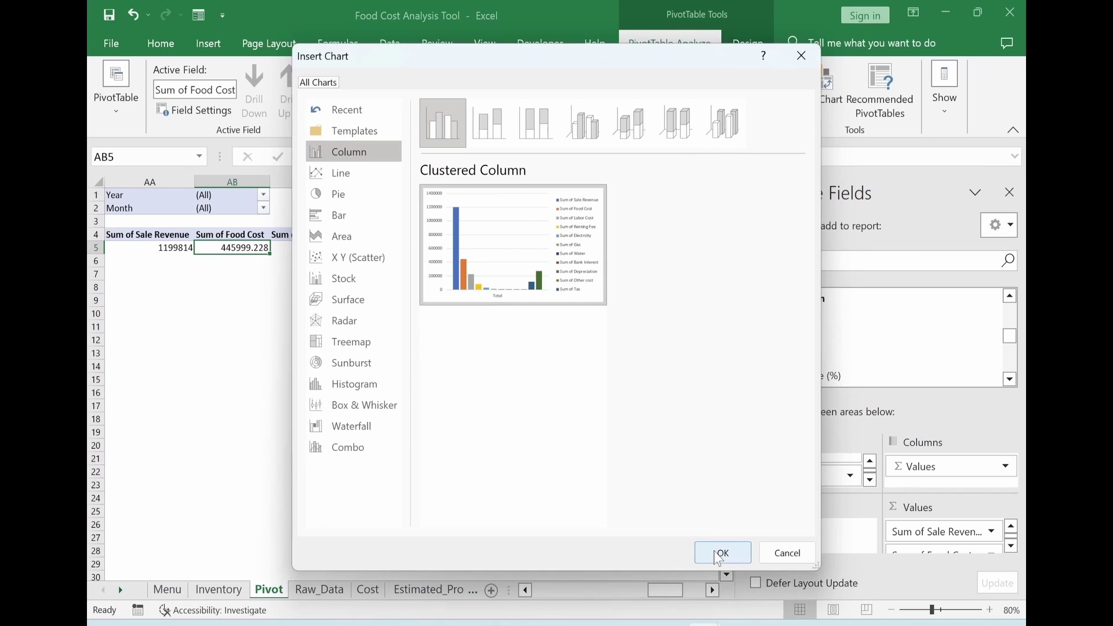
{"action": "left_click", "coordinate": [721, 554]}
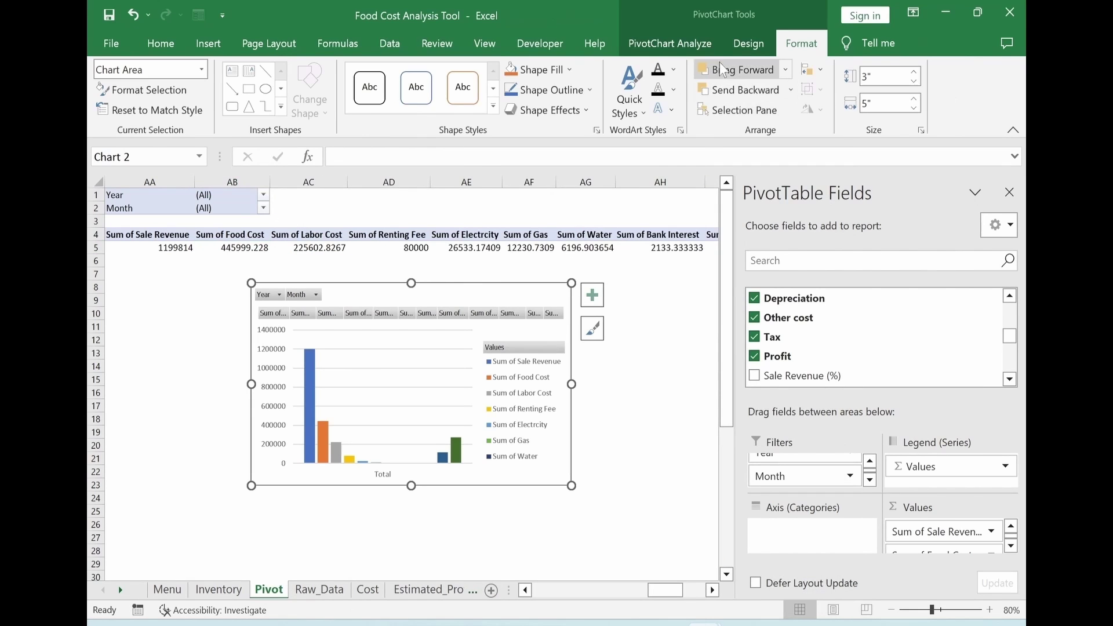
Switch the PivotChart's rows and columns so the pivot table lists its values vertically, and delete the chart.
{"action": "left_click", "coordinate": [748, 46]}
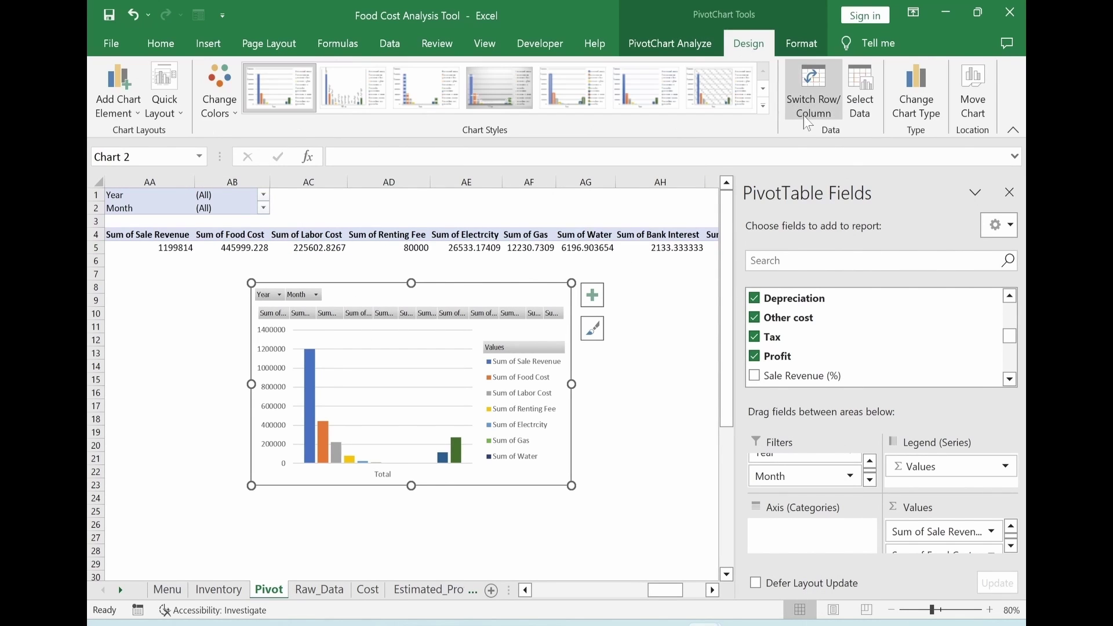
{"action": "left_click", "coordinate": [809, 119]}
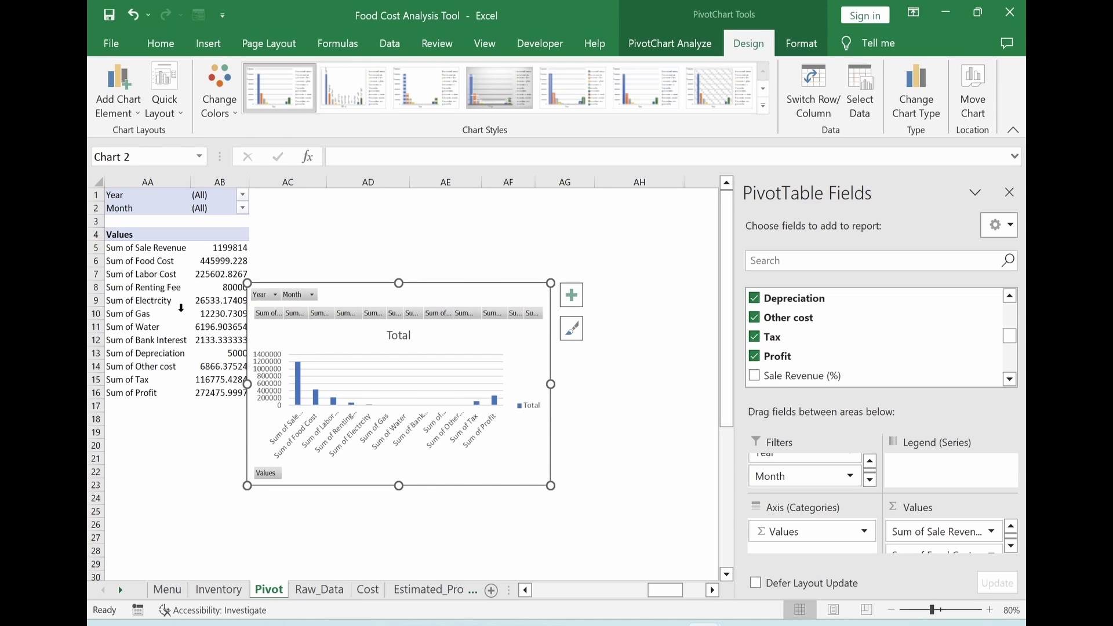
{"action": "key", "text": "Delete"}
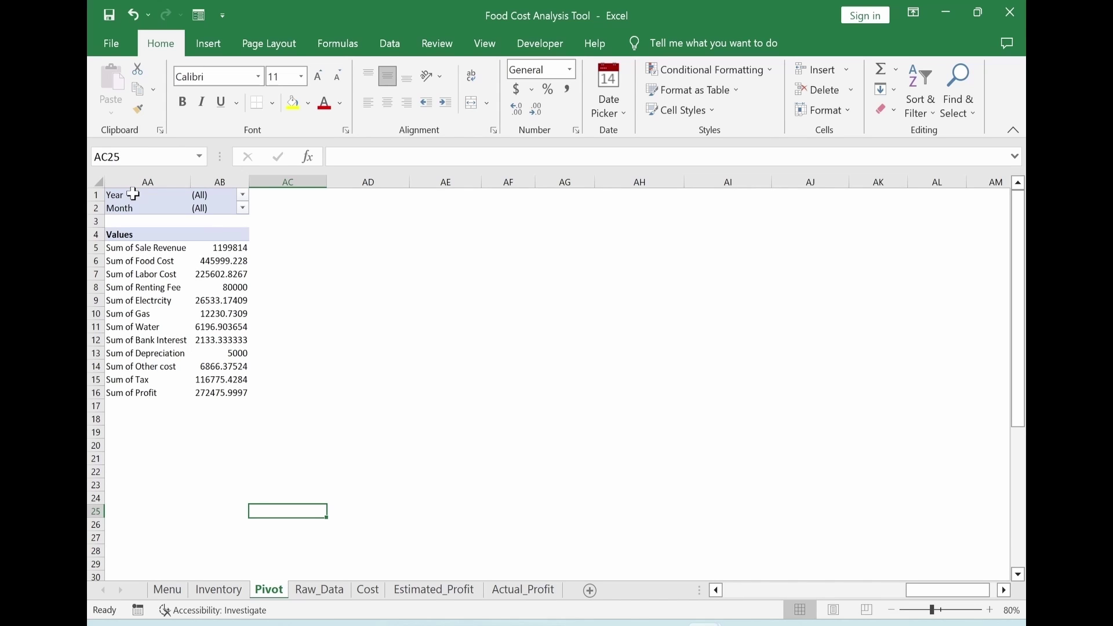
Copy the pivot table in AA1:AB16 and paste a duplicate at AA31.
{"action": "left_click_drag", "start_coordinate": [133, 194], "coordinate": [197, 391]}
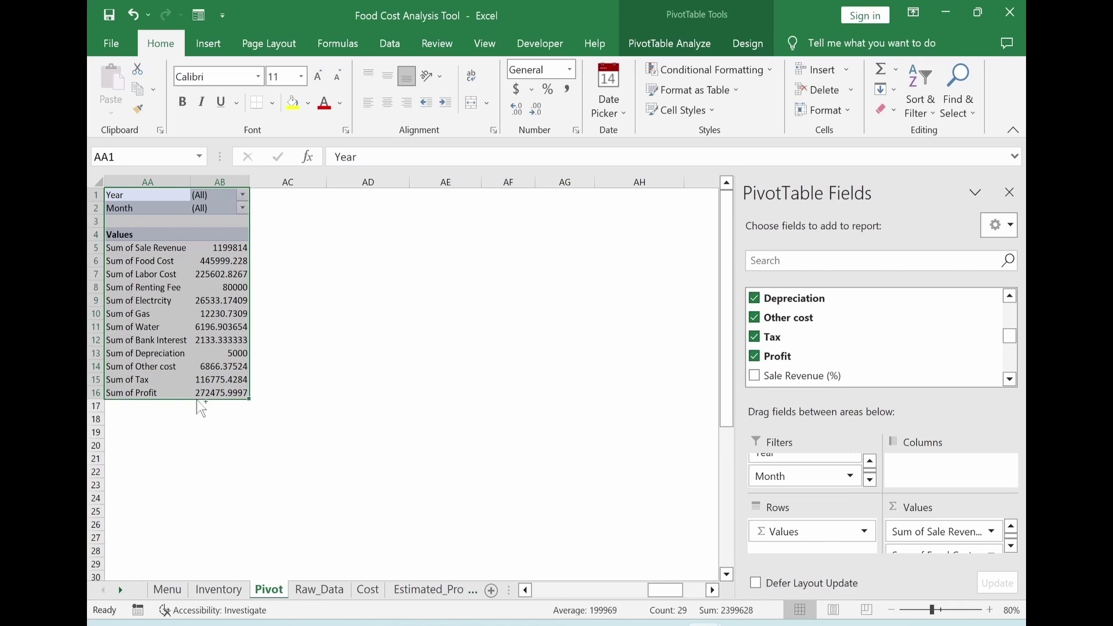
{"action": "key", "text": "ctrl+c"}
{"action": "scroll", "coordinate": [149, 474], "scroll_direction": "down", "scroll_amount": 3}
{"action": "left_click", "coordinate": [146, 472]}
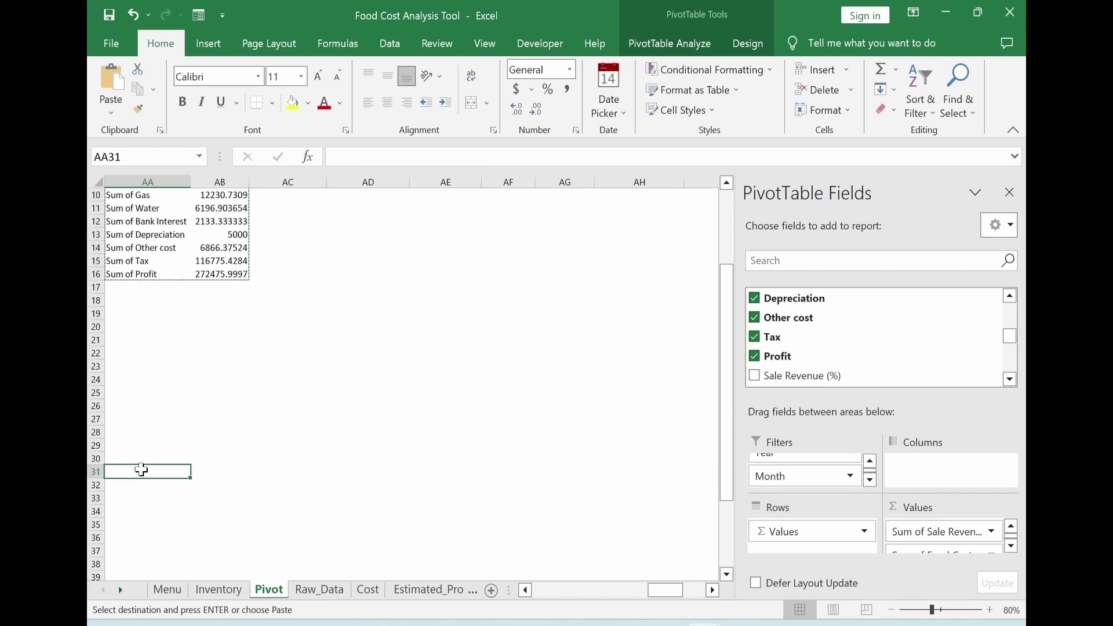
{"action": "key", "text": "ctrl+v"}
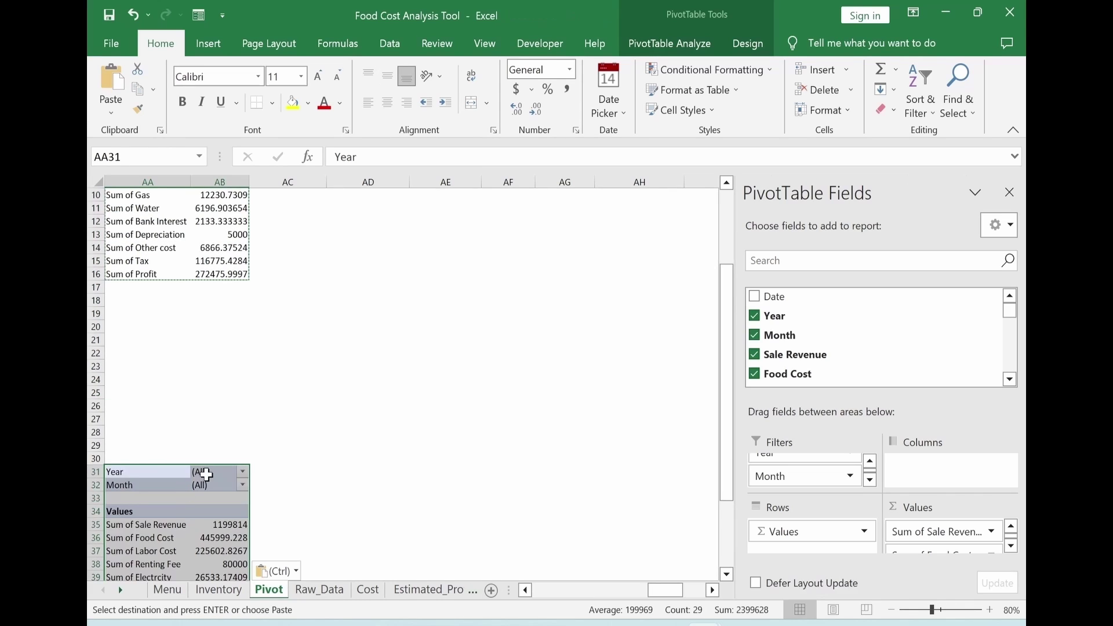
Remove all amount fields, from Sale Revenue through Profit, from the duplicated pivot table's values.
{"action": "left_click", "coordinate": [148, 538]}
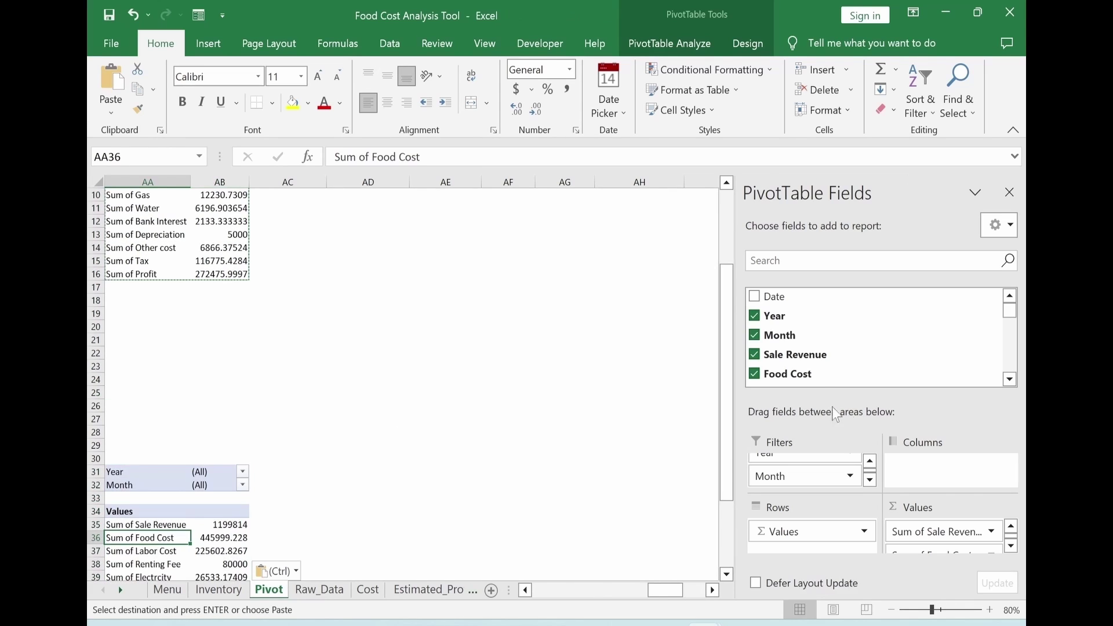
{"action": "left_click", "coordinate": [1010, 379]}
{"action": "left_click", "coordinate": [1010, 380]}
{"action": "left_click", "coordinate": [1010, 380]}
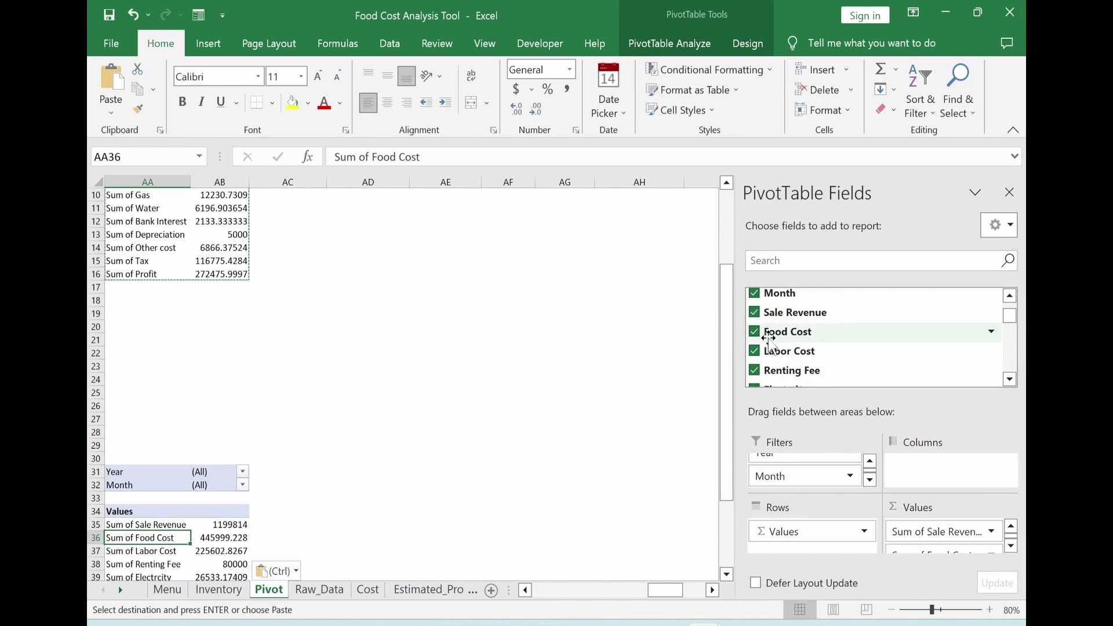
{"action": "left_click", "coordinate": [754, 314]}
{"action": "left_click", "coordinate": [755, 332]}
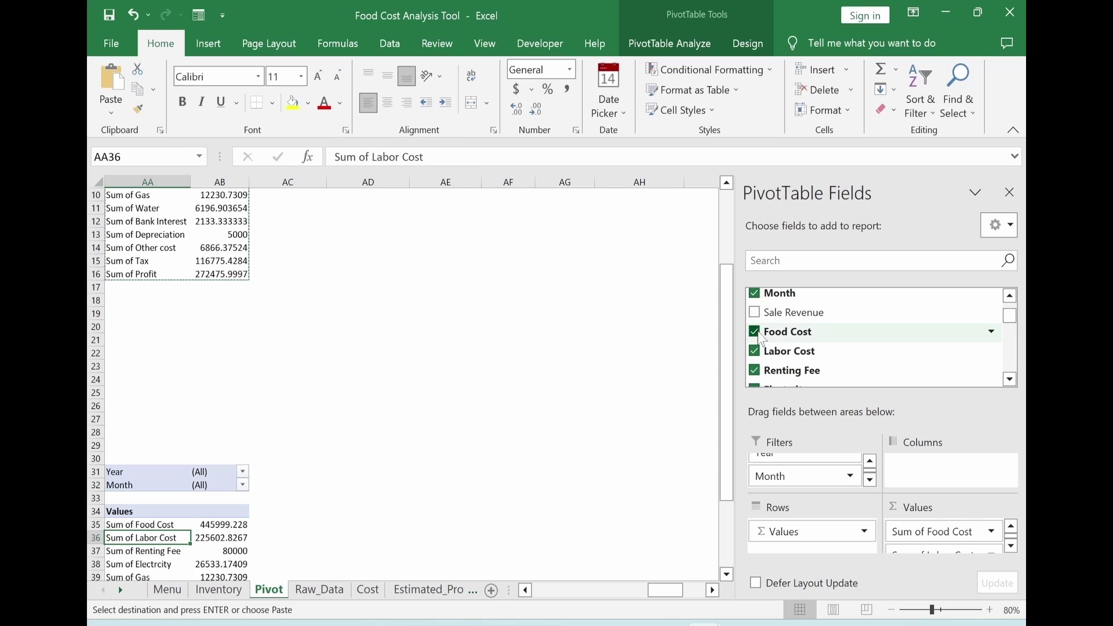
{"action": "left_click", "coordinate": [755, 370]}
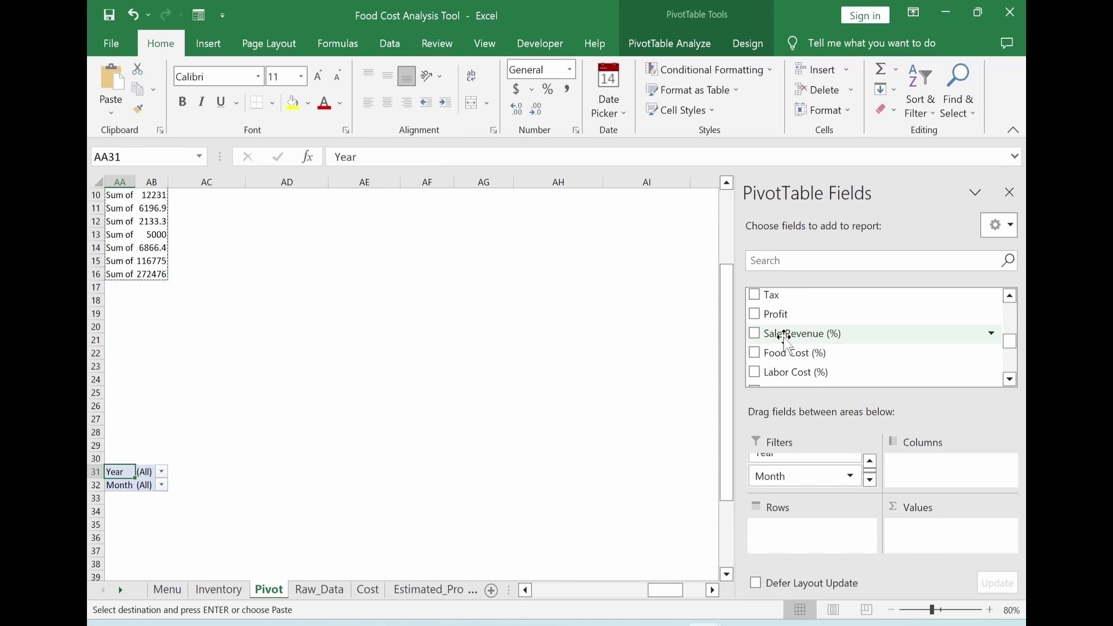
Add the percentage fields from Sale Revenue (%) through Profit (%) to the duplicated pivot table's values.
{"action": "left_click_drag", "start_coordinate": [803, 342], "coordinate": [932, 537]}
{"action": "scroll", "coordinate": [773, 394], "scroll_direction": "down", "scroll_amount": 1}
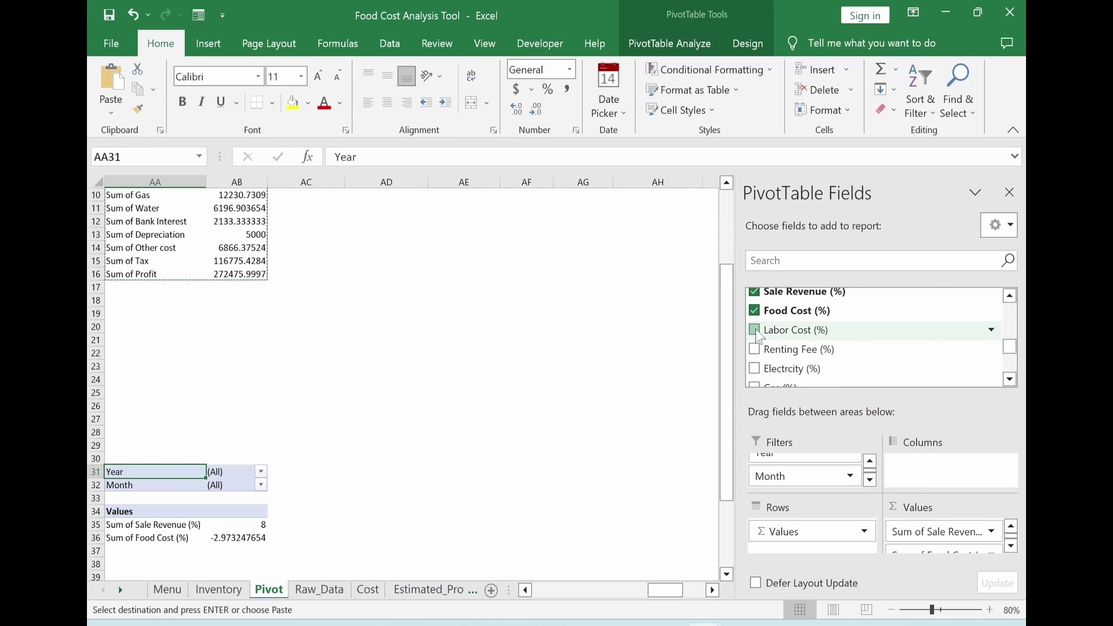
{"action": "left_click", "coordinate": [755, 330]}
{"action": "left_click", "coordinate": [755, 350]}
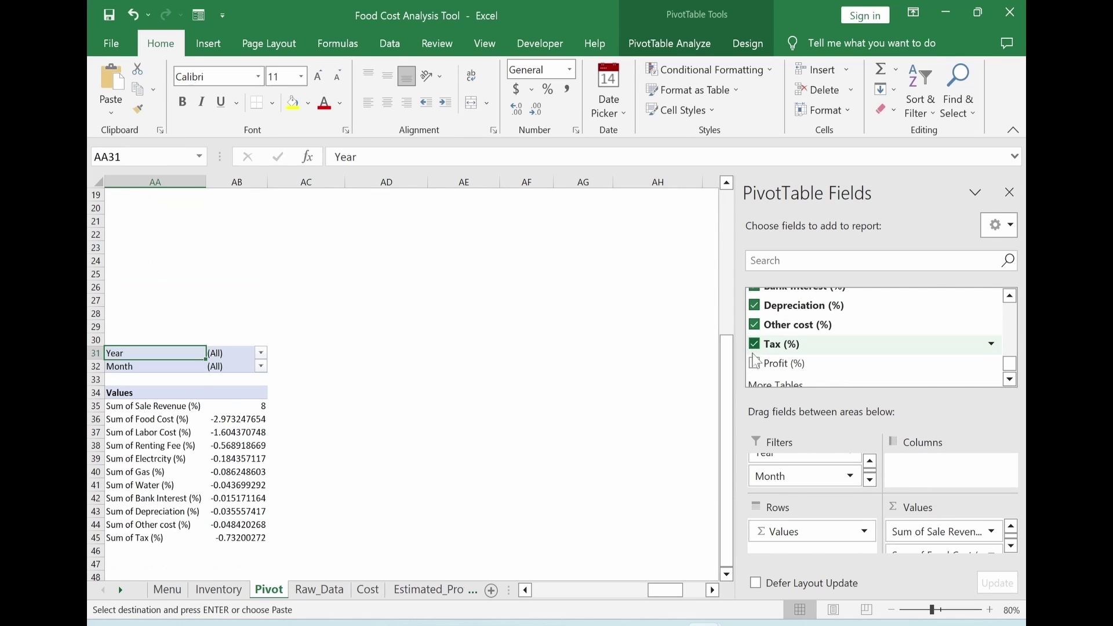
{"action": "left_click", "coordinate": [754, 363]}
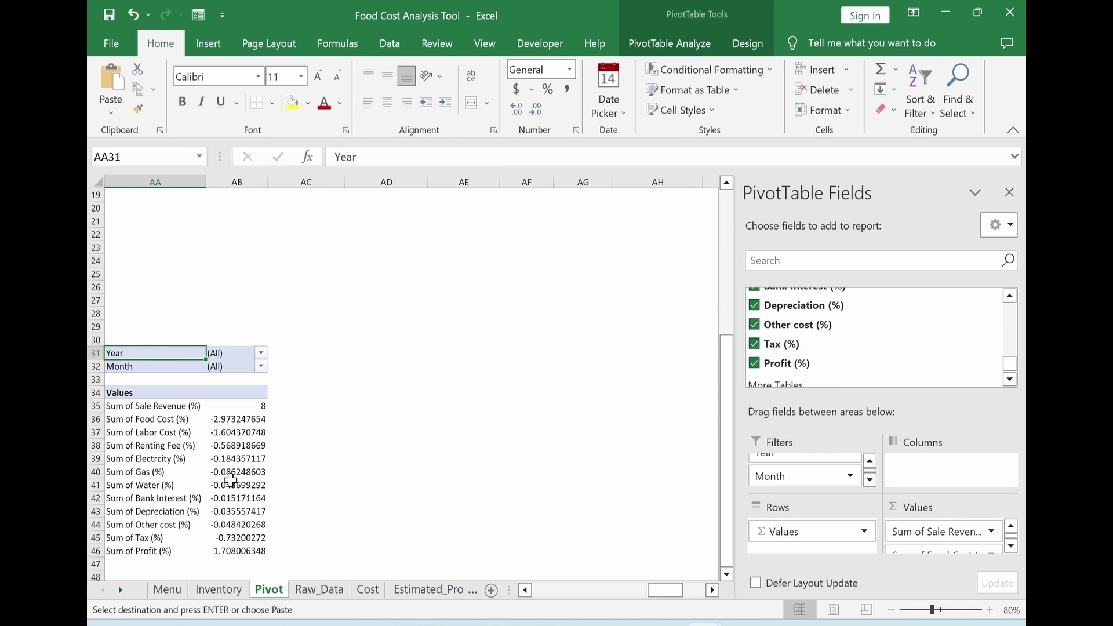
Format the duplicated pivot table's values in AB35:AB46 as percentages.
{"action": "scroll", "coordinate": [237, 464], "scroll_direction": "up", "scroll_amount": 6}
{"action": "scroll", "coordinate": [211, 452], "scroll_direction": "down", "scroll_amount": 7}
{"action": "left_click", "coordinate": [234, 368]}
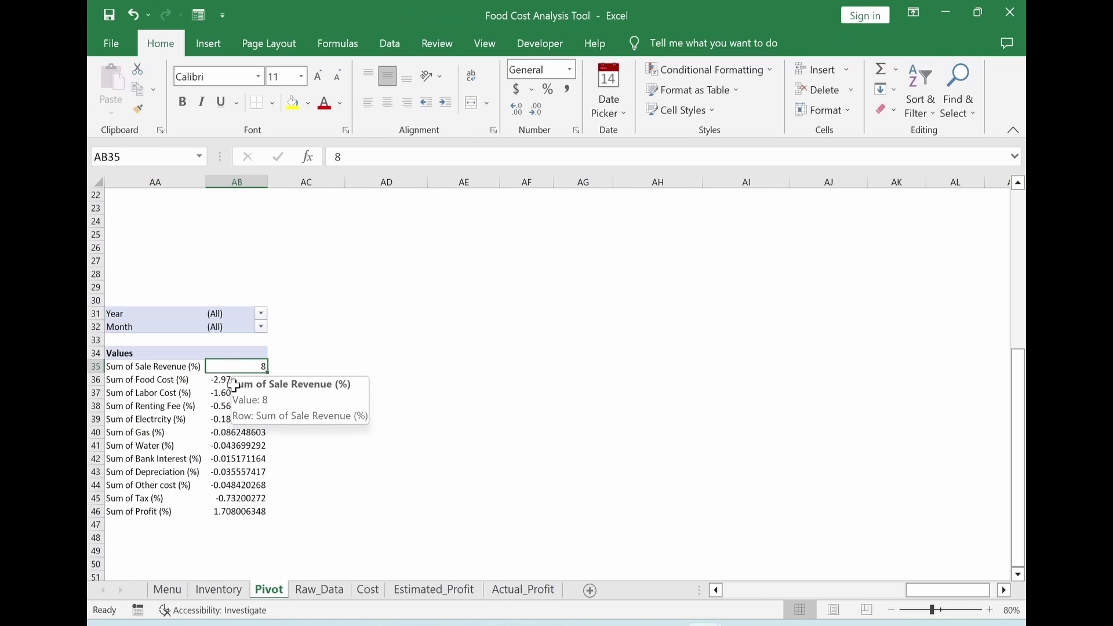
{"action": "left_click_drag", "start_coordinate": [234, 368], "coordinate": [224, 505]}
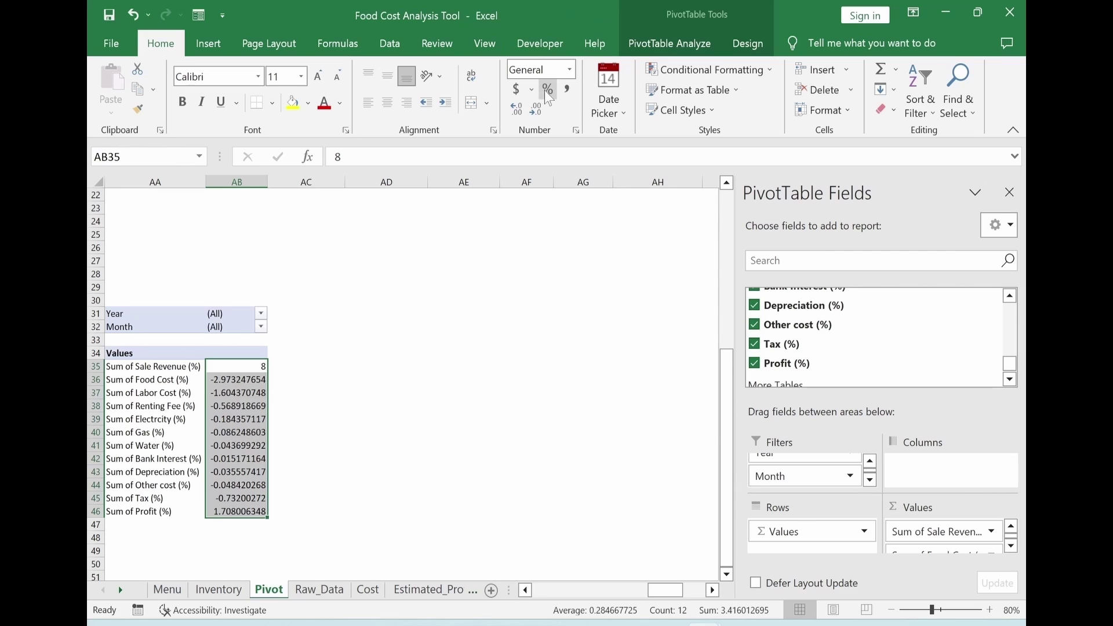
{"action": "left_click", "coordinate": [548, 89]}
{"action": "left_click", "coordinate": [464, 419]}
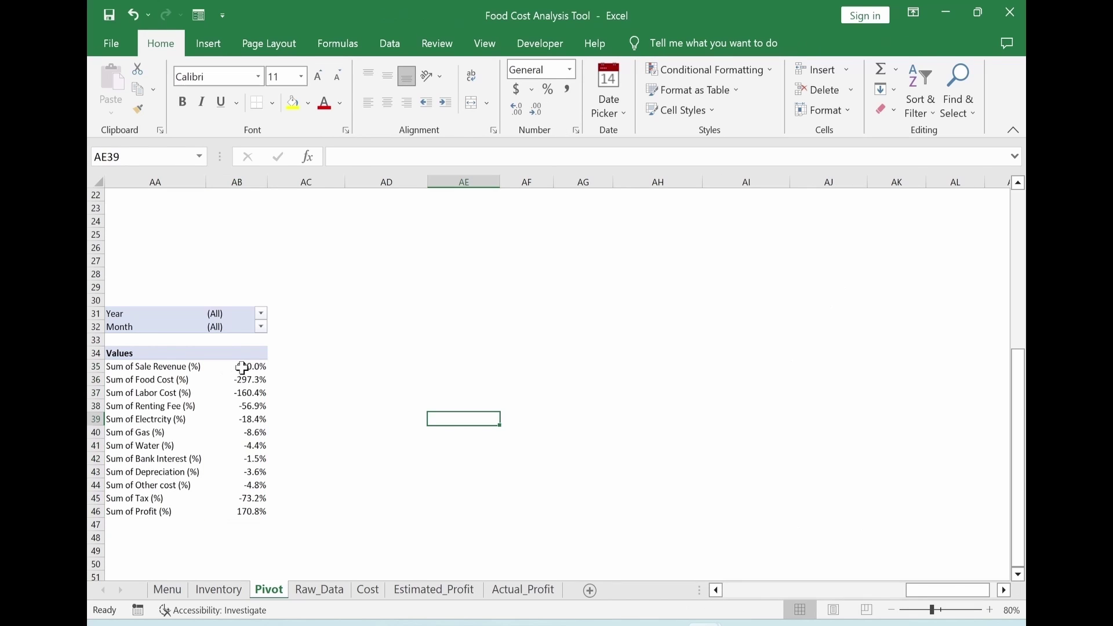
Filter the percentage pivot table to year 2022 and month 12.
{"action": "left_click", "coordinate": [243, 368]}
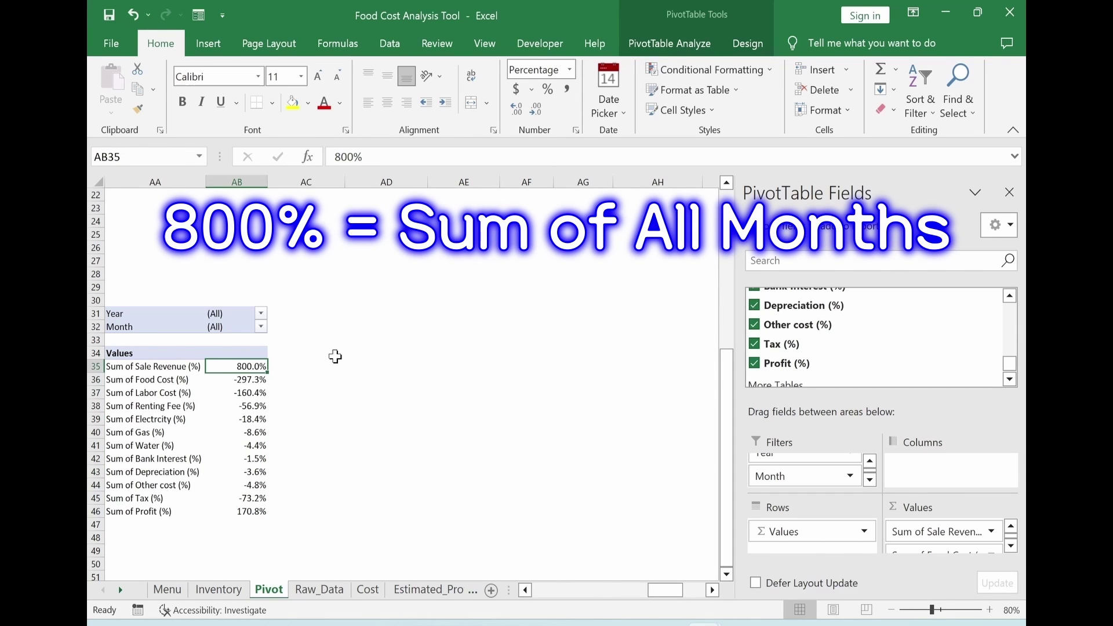
{"action": "left_click", "coordinate": [261, 314]}
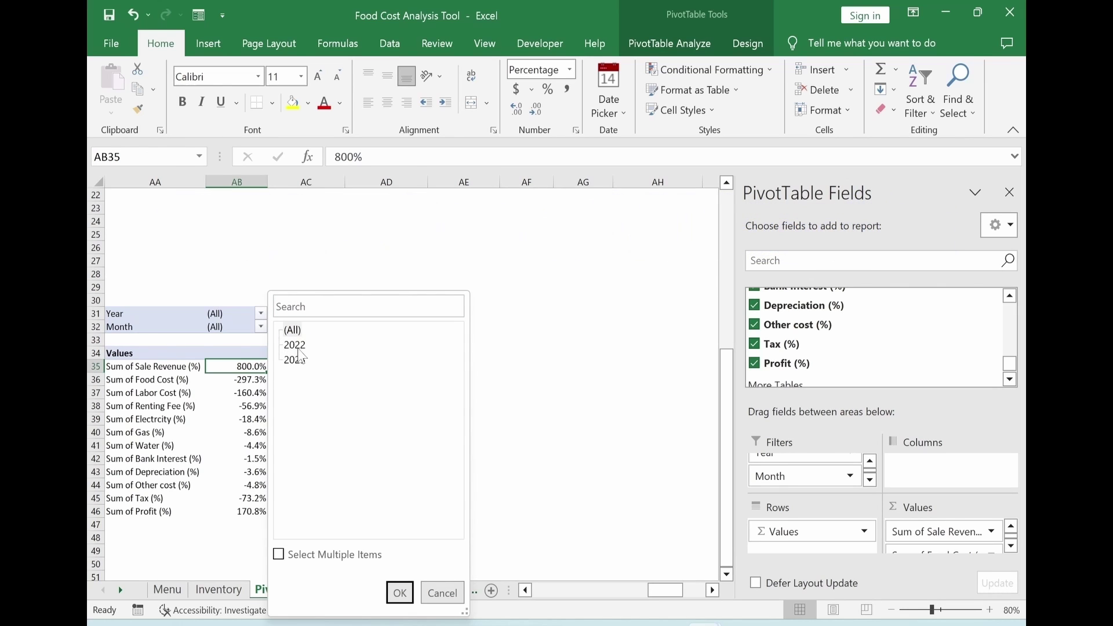
{"action": "left_click", "coordinate": [295, 345]}
{"action": "left_click", "coordinate": [398, 593]}
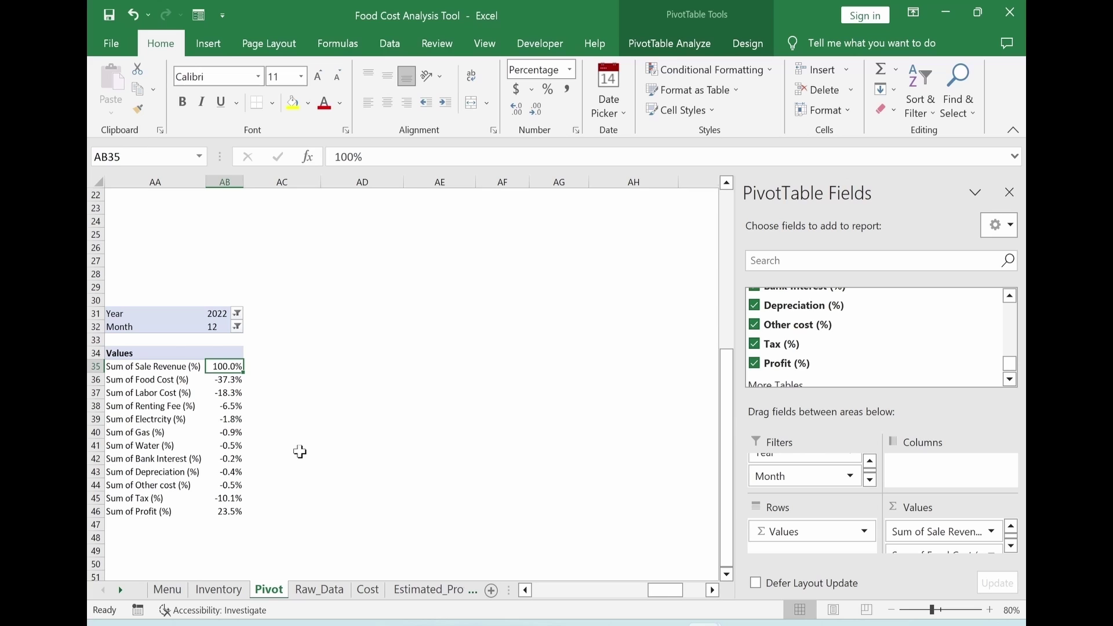
Format the amounts in AB5:AB16 of the first pivot table with thousands separators and no decimals.
{"action": "scroll", "coordinate": [305, 455], "scroll_direction": "up", "scroll_amount": 7}
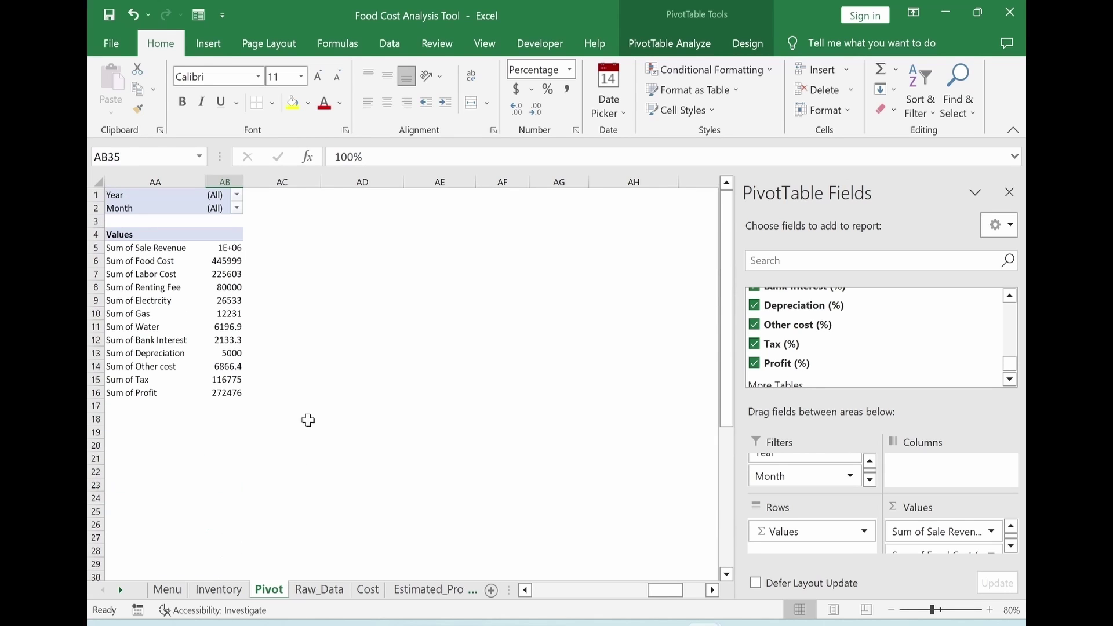
{"action": "left_click_drag", "start_coordinate": [227, 249], "coordinate": [218, 392]}
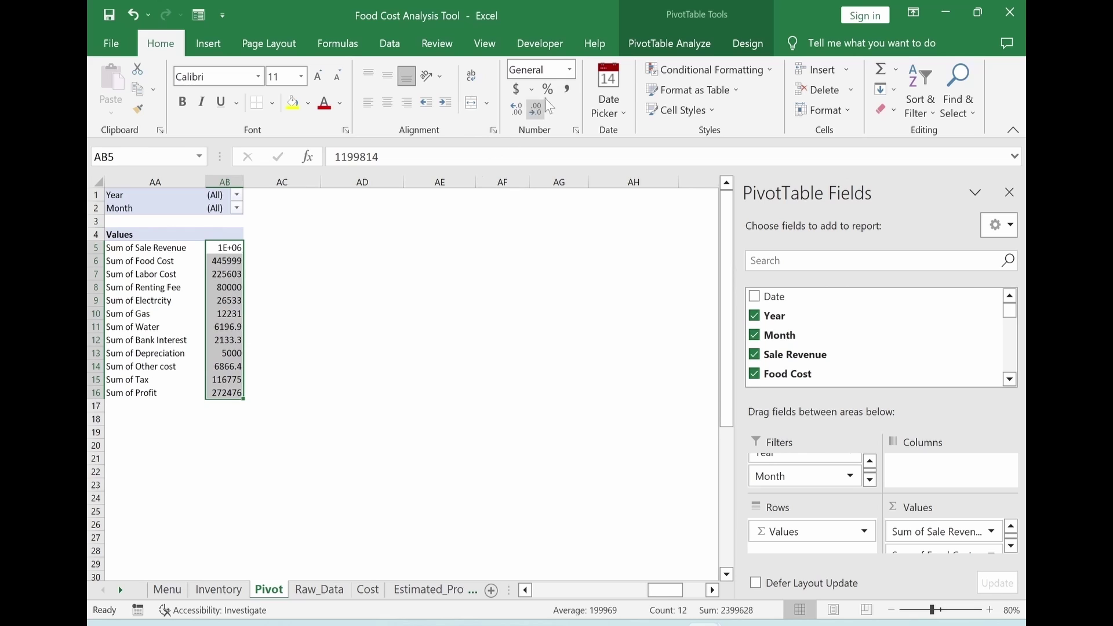
{"action": "left_click", "coordinate": [567, 89]}
{"action": "double_click", "coordinate": [542, 118]}
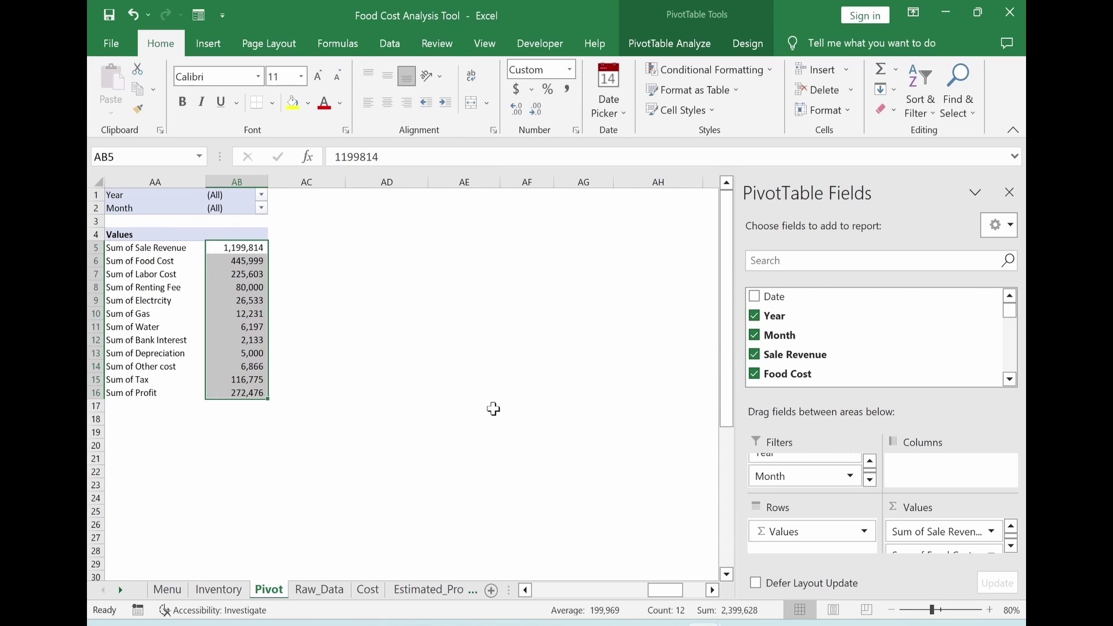
{"action": "left_click", "coordinate": [494, 409]}
Paste the Actual, Estimated and Differences (+/-) comparison table at AD4 and widen its Differences column.
{"action": "left_click", "coordinate": [386, 236]}
{"action": "key", "text": "ctrl+c"}
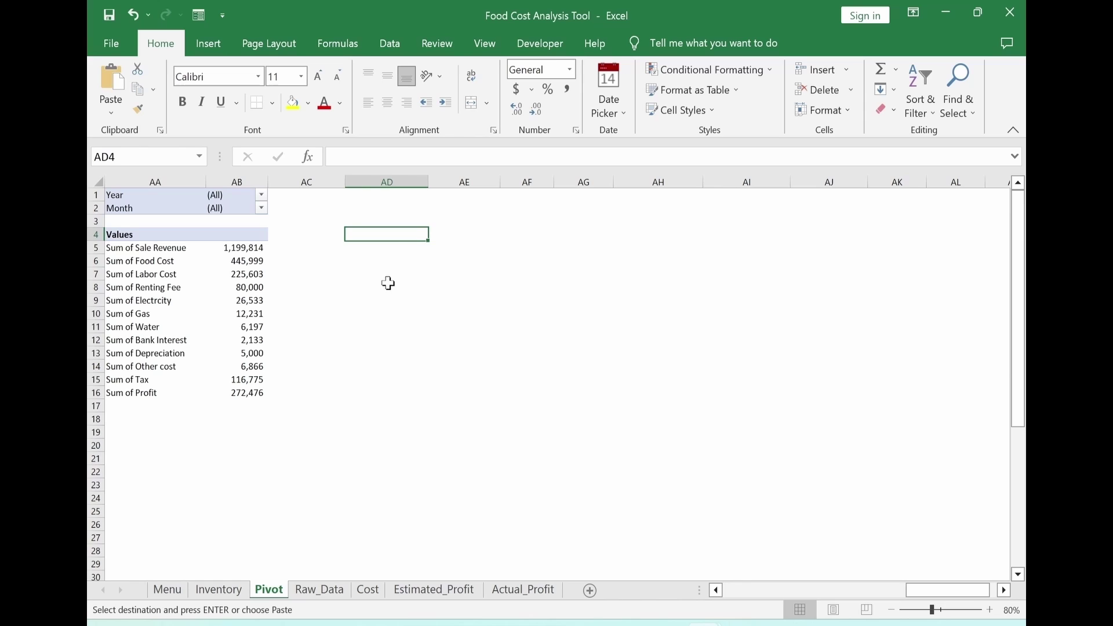
{"action": "key", "text": "ctrl+v"}
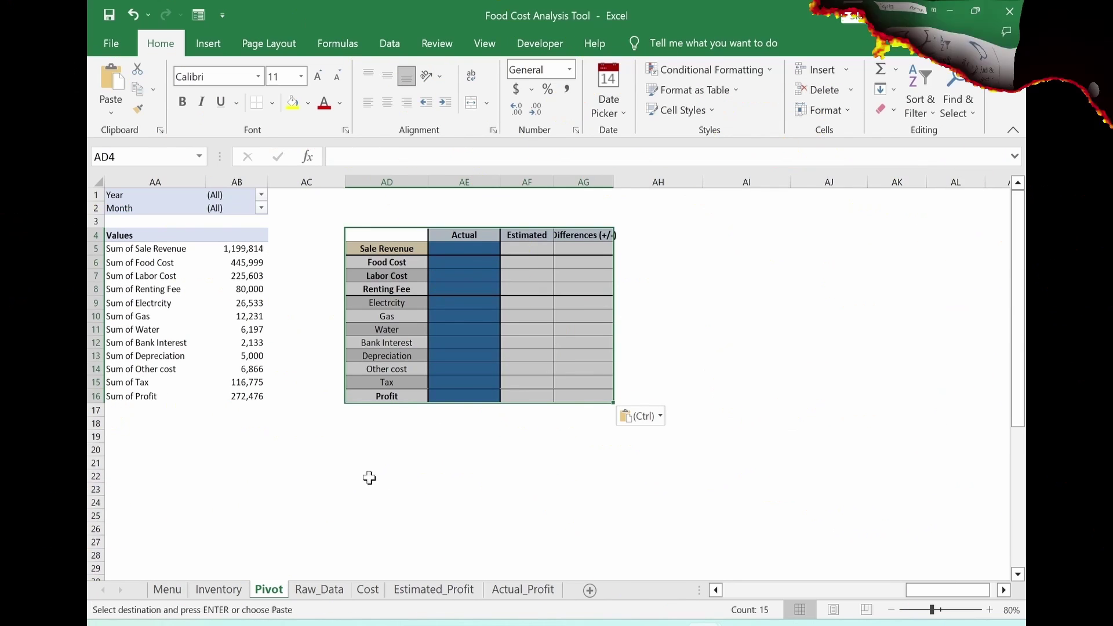
{"action": "left_click", "coordinate": [386, 500]}
{"action": "left_click", "coordinate": [742, 294]}
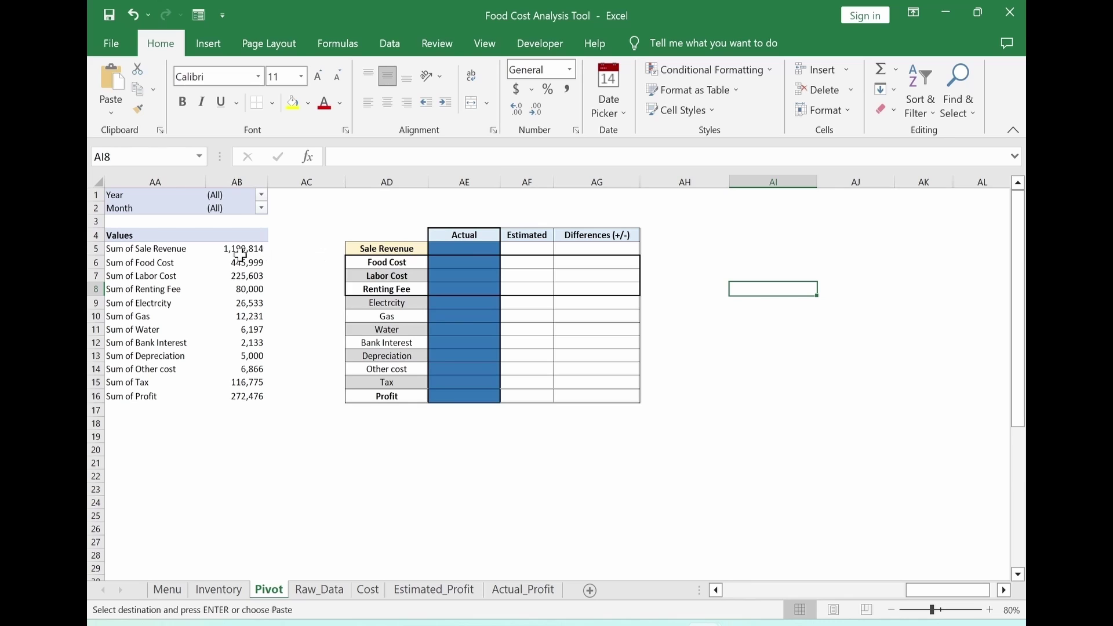
Link the Actual Sale Revenue cell AE5 to the pivot table's value with the formula =AB5.
{"action": "left_click", "coordinate": [460, 249]}
{"action": "type", "text": "="}
{"action": "left_click", "coordinate": [318, 248]}
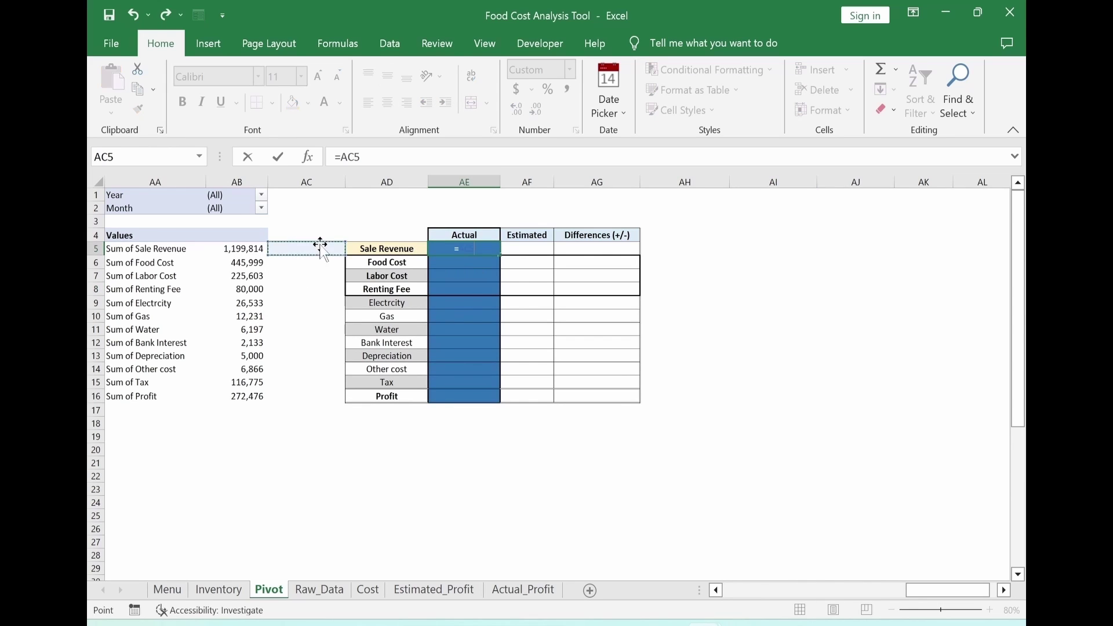
{"action": "key", "text": "F2"}
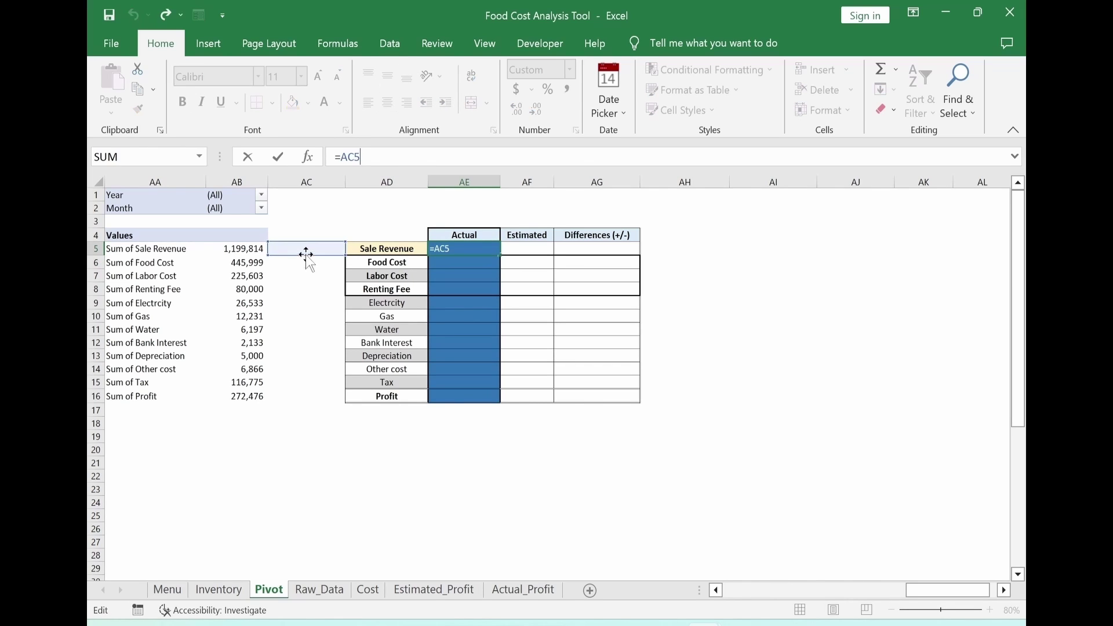
{"action": "left_click_drag", "start_coordinate": [270, 264], "coordinate": [253, 259]}
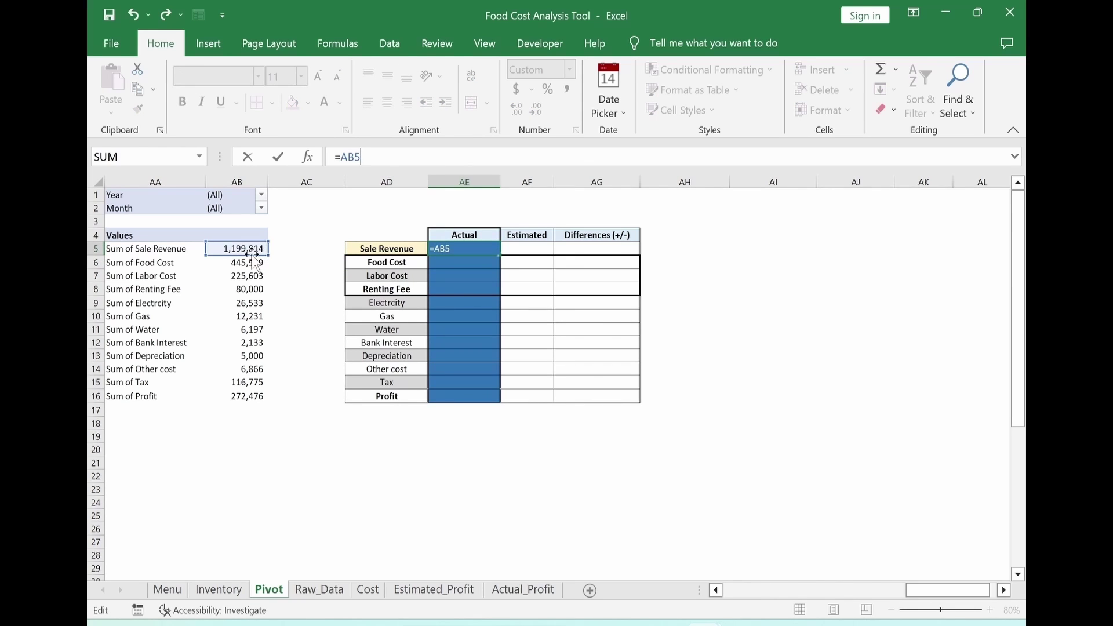
{"action": "key", "text": "Return"}
Copy the formula in AE5 and apply it to the remaining Actual cells AE6:AE16 with Paste Special.
{"action": "left_click", "coordinate": [470, 249]}
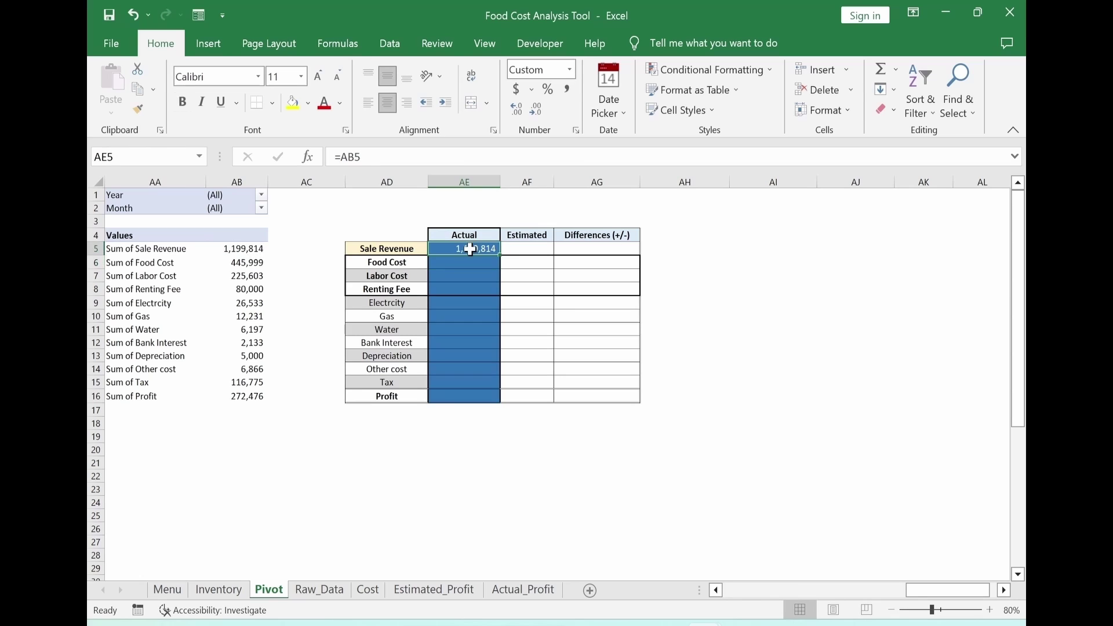
{"action": "key", "text": "ctrl+c"}
{"action": "left_click_drag", "start_coordinate": [469, 262], "coordinate": [473, 400]}
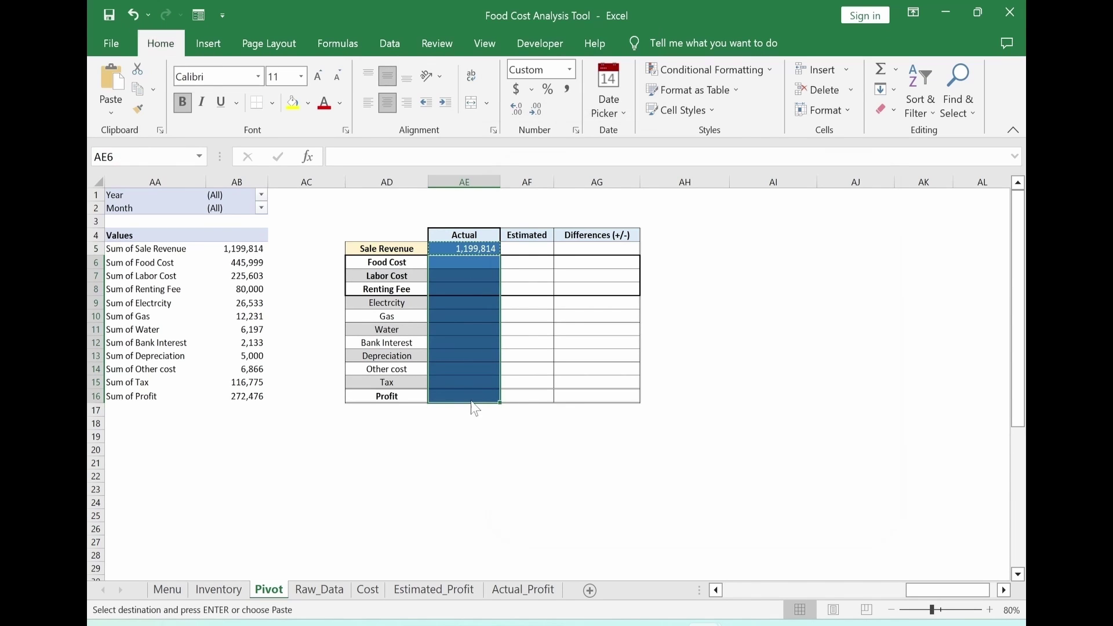
{"action": "key", "text": "ctrl+alt+v"}
{"action": "left_click", "coordinate": [570, 247]}
{"action": "left_click", "coordinate": [778, 473]}
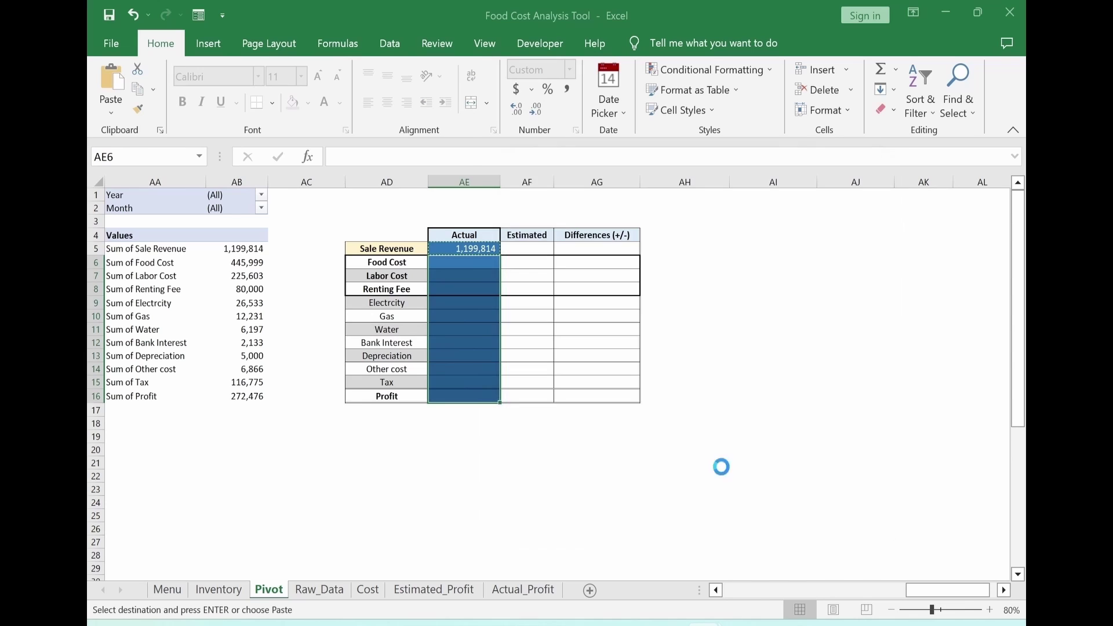
Link the Estimated Sale Revenue cell AF5 to the Sale Revenue amount on the Estimated_Profit sheet with the formula =Estimated_Profit!D5.
{"action": "left_click", "coordinate": [509, 495]}
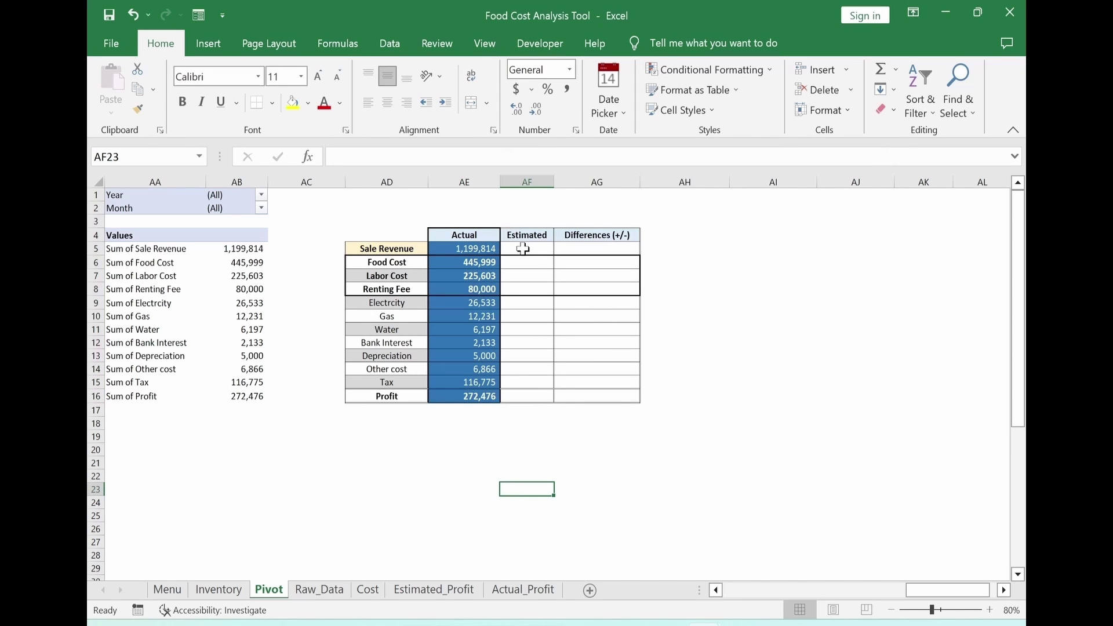
{"action": "left_click", "coordinate": [524, 248]}
{"action": "type", "text": "="}
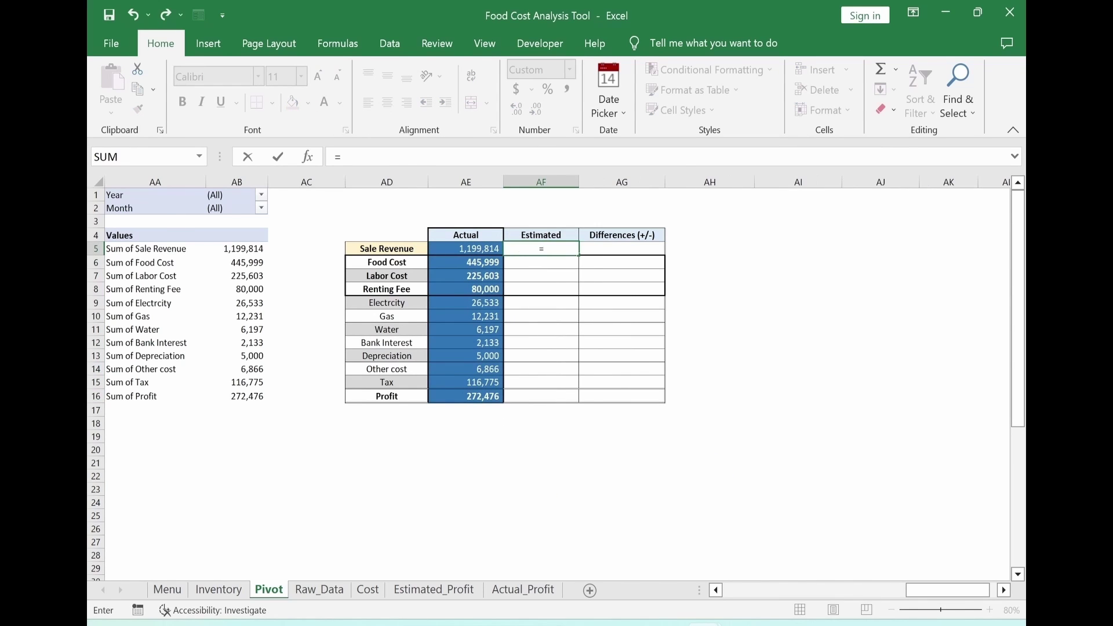
{"action": "left_click", "coordinate": [432, 590]}
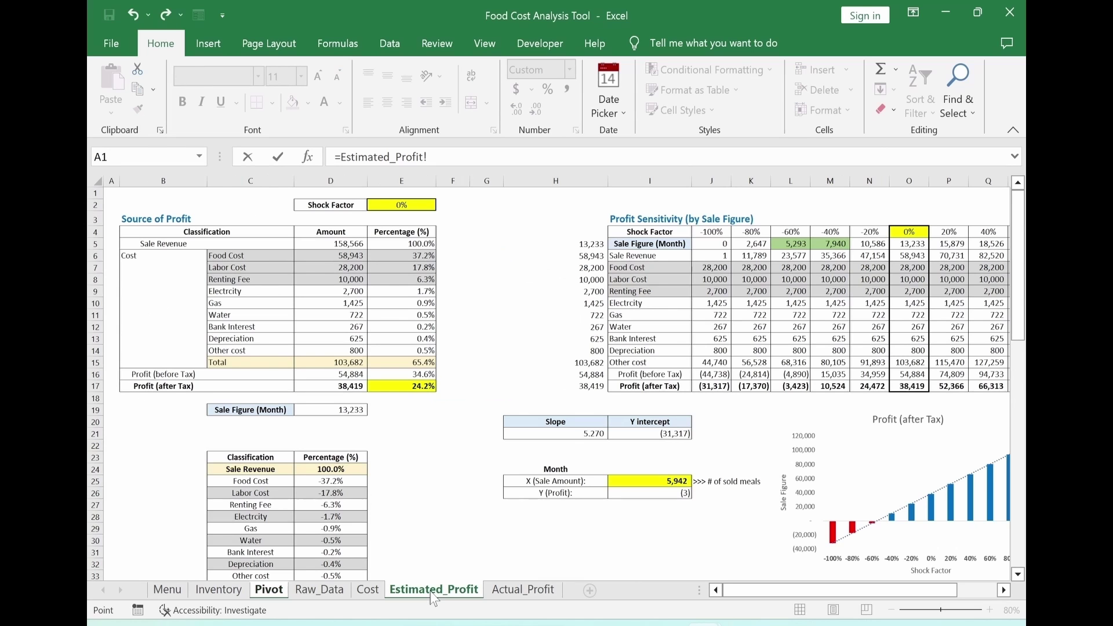
{"action": "left_click", "coordinate": [332, 242]}
{"action": "key", "text": "Return"}
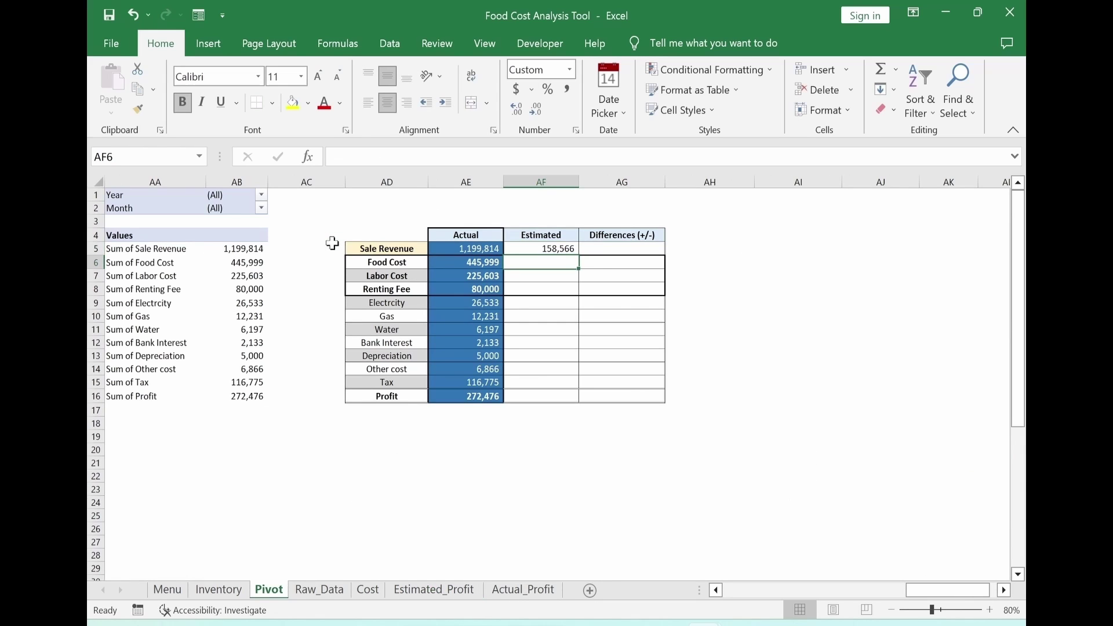
Copy AF5 and paste only its formula into the remaining Estimated cells AF6:AF16.
{"action": "key", "text": "Up"}
{"action": "key", "text": "ctrl+c"}
{"action": "left_click_drag", "start_coordinate": [549, 264], "coordinate": [531, 394]}
{"action": "key", "text": "ctrl+alt+v"}
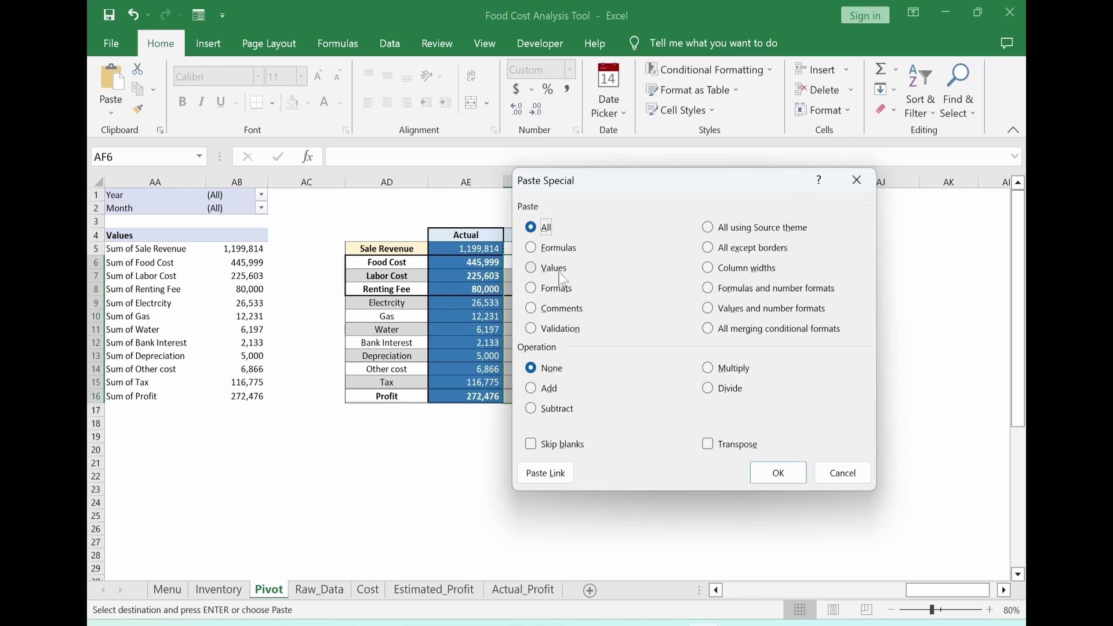
{"action": "left_click", "coordinate": [561, 247]}
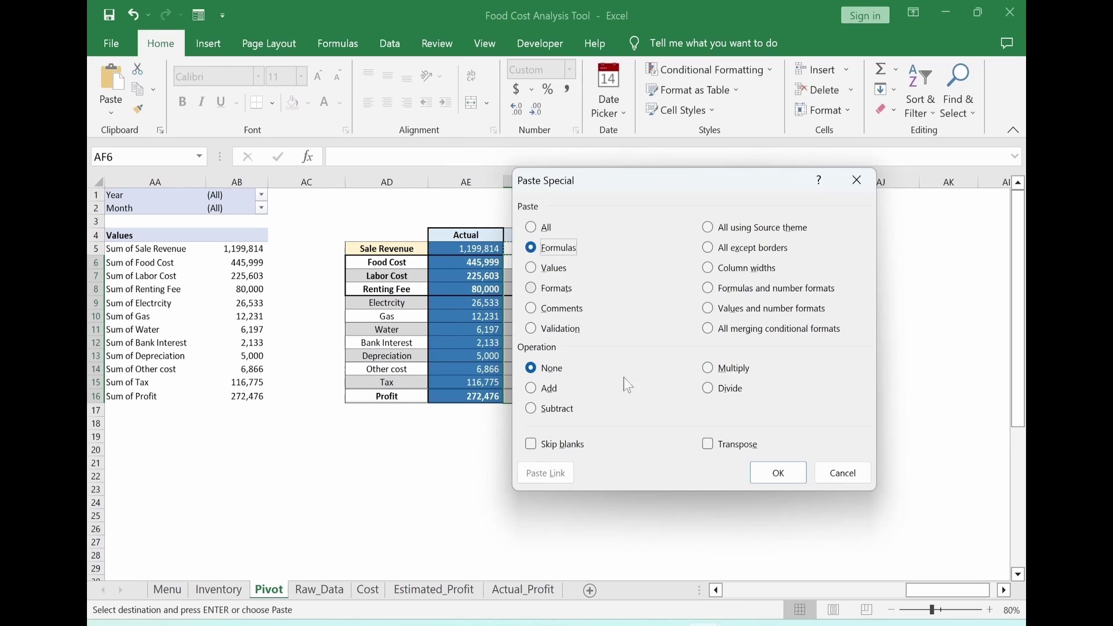
{"action": "left_click", "coordinate": [776, 475]}
Calculate the Sale Revenue difference in AG5 with the formula =AE5-AF5.
{"action": "left_click", "coordinate": [623, 249]}
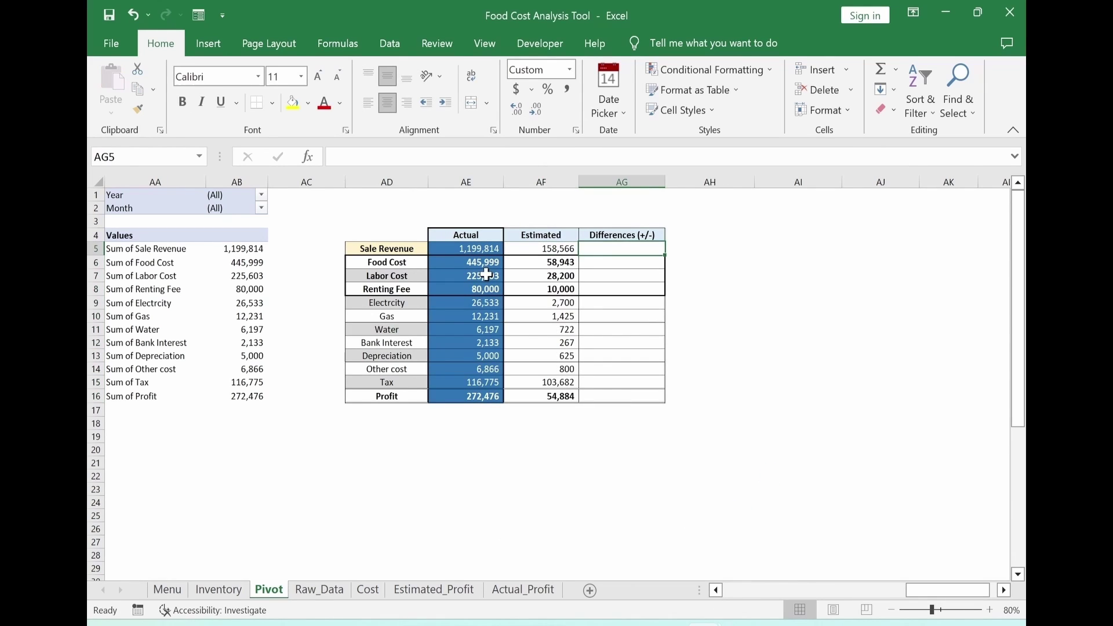
{"action": "type", "text": "="}
{"action": "left_click", "coordinate": [470, 250]}
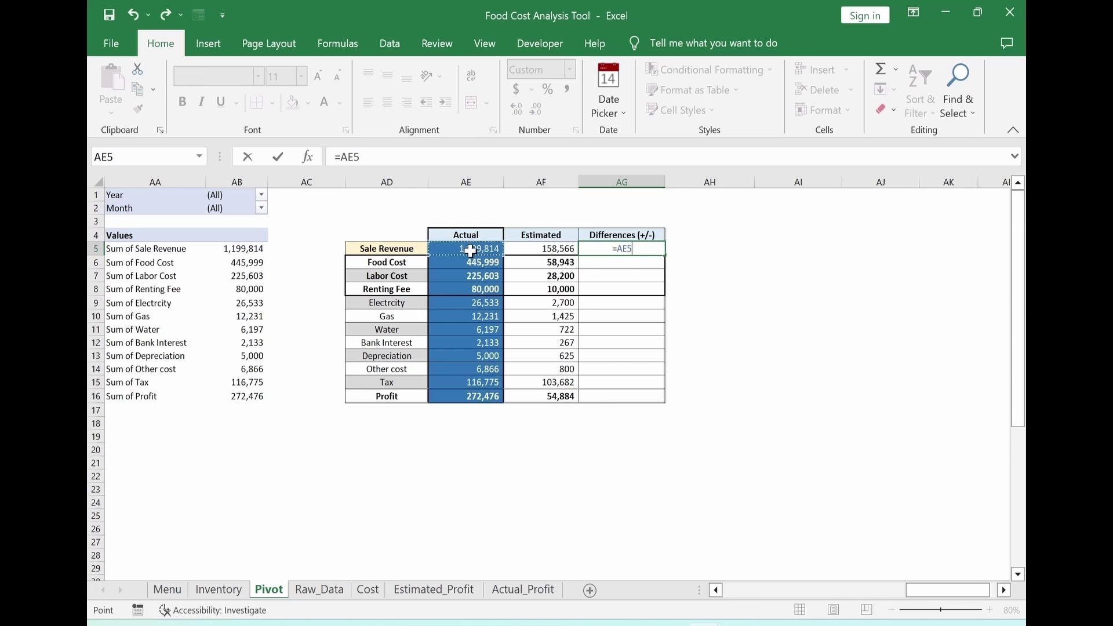
{"action": "type", "text": "-"}
{"action": "left_click", "coordinate": [536, 251]}
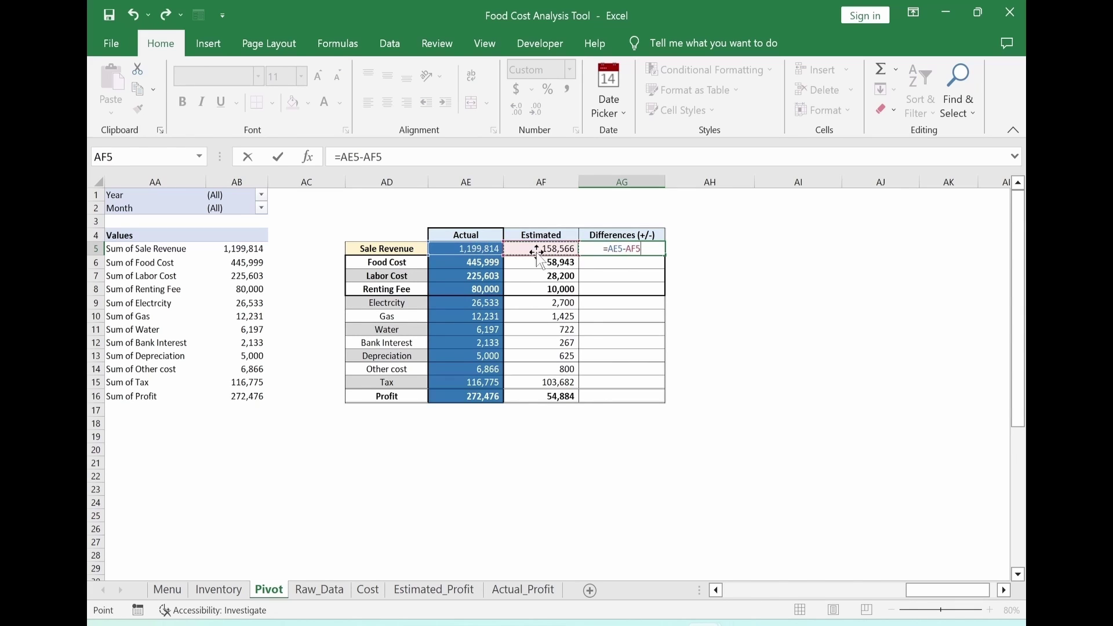
{"action": "key", "text": "Return"}
Copy AG5 and paste only its formula into the remaining Differences cells AG6:AG16.
{"action": "left_click", "coordinate": [621, 248]}
{"action": "key", "text": "ctrl+c"}
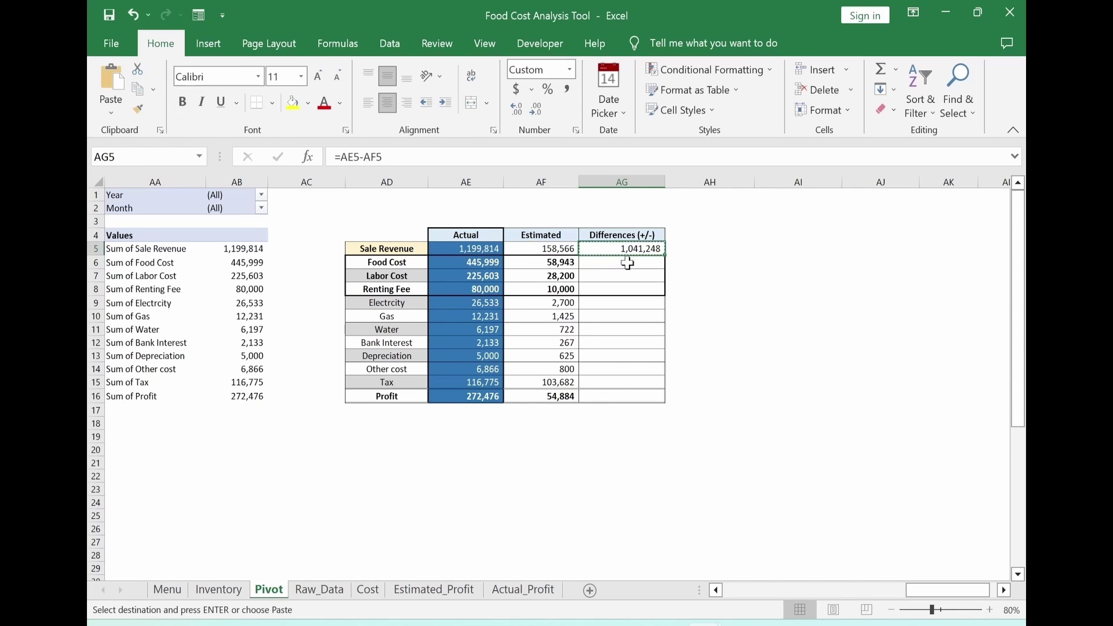
{"action": "left_click_drag", "start_coordinate": [627, 263], "coordinate": [623, 396]}
{"action": "key", "text": "alt"}
{"action": "key", "text": "h"}
{"action": "key", "text": "v"}
{"action": "key", "text": "s"}
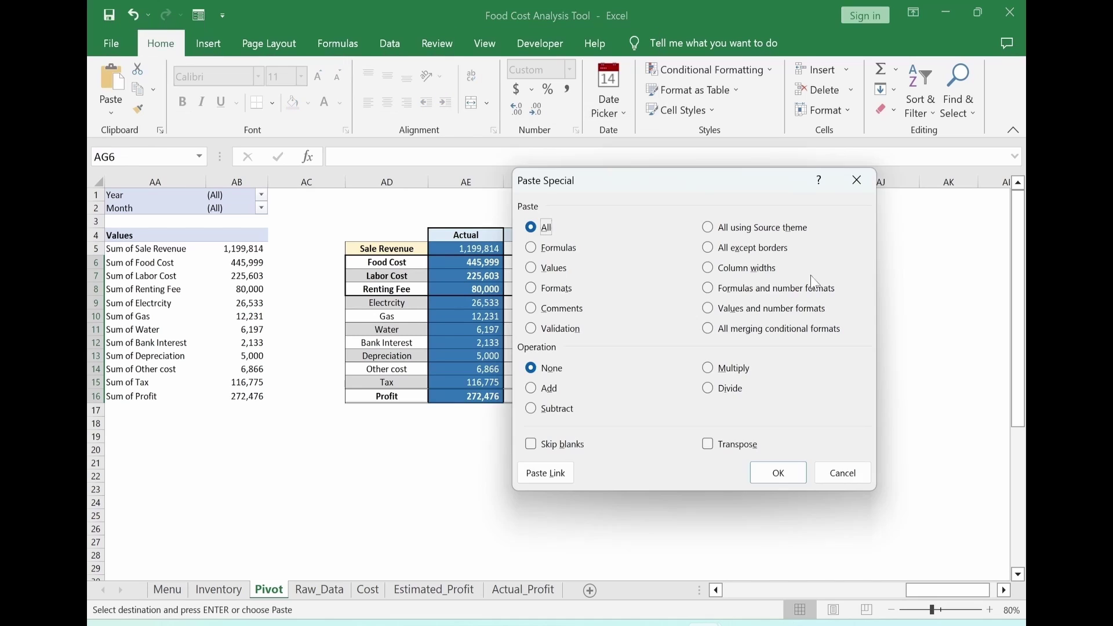
{"action": "left_click", "coordinate": [537, 251]}
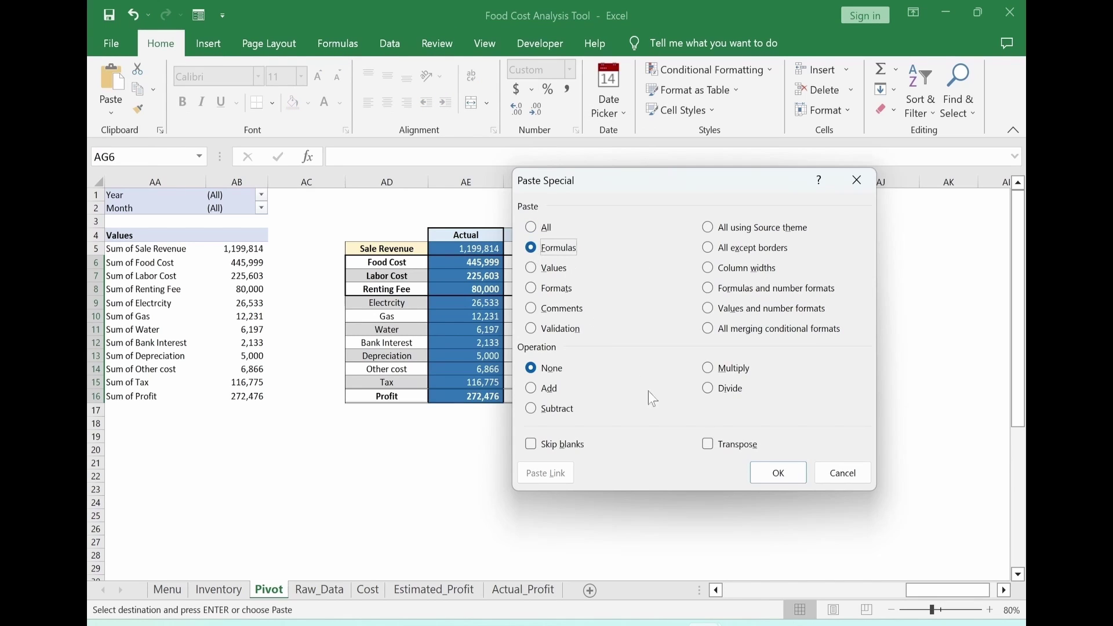
{"action": "left_click", "coordinate": [761, 470]}
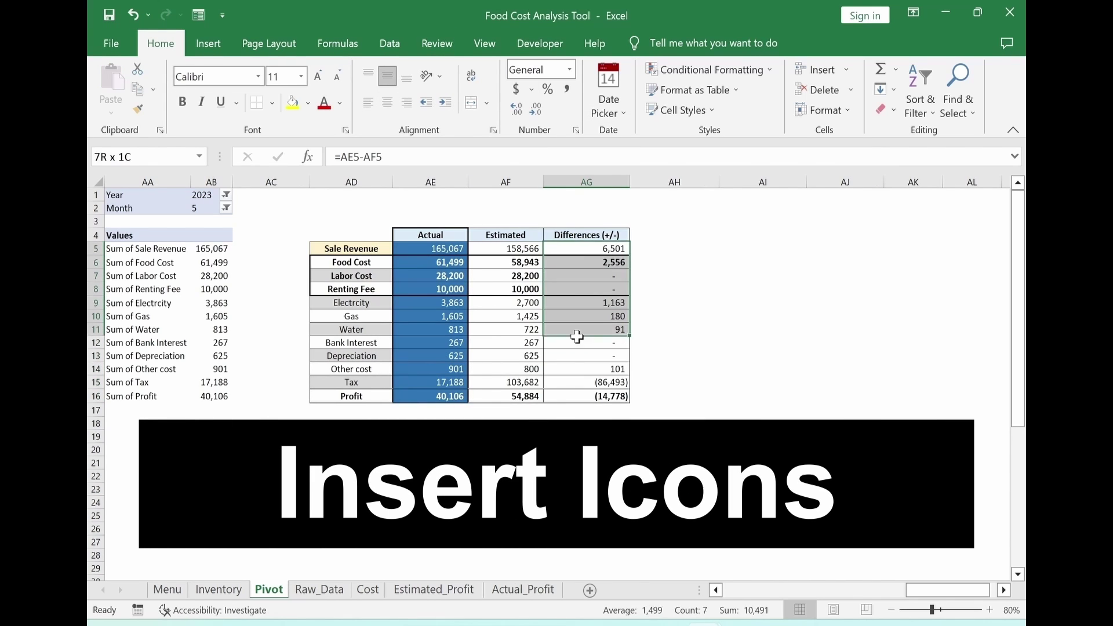
Apply the conditional formatting icon set with coloured triangles and a dash to the Differences cells AG5:AG16.
{"action": "left_click_drag", "start_coordinate": [577, 337], "coordinate": [578, 397]}
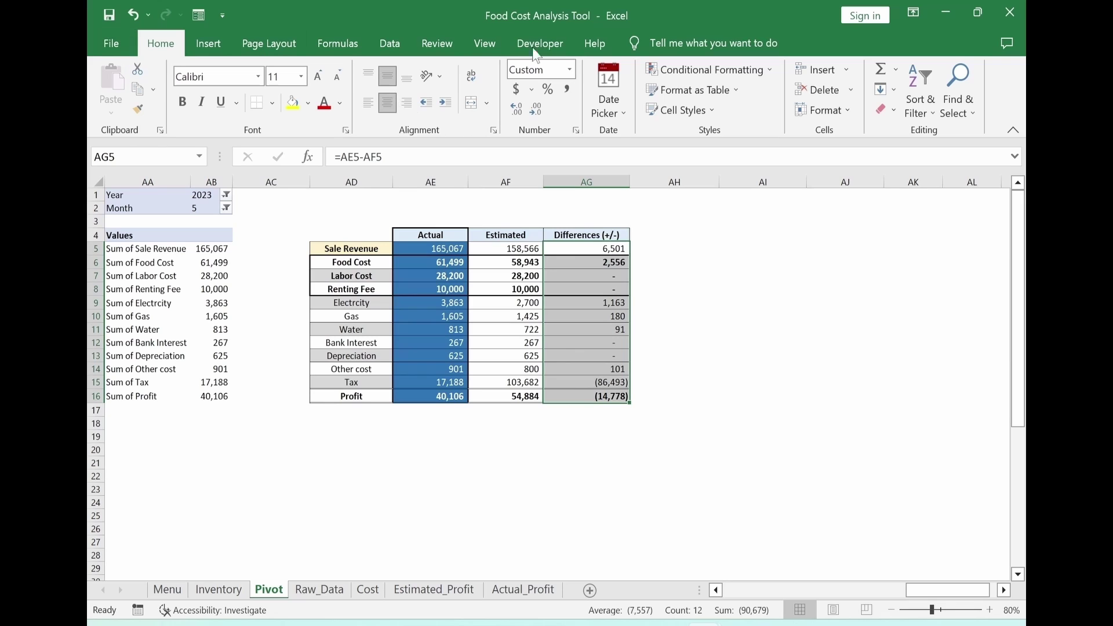
{"action": "left_click", "coordinate": [709, 77]}
{"action": "mouse_move", "coordinate": [713, 264]}
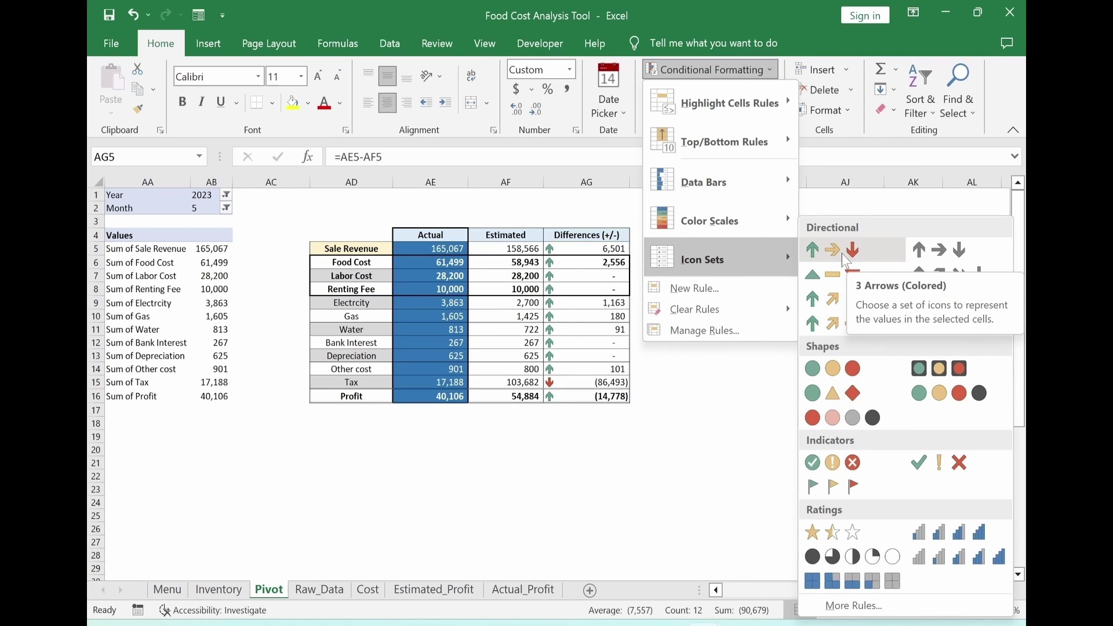
{"action": "left_click", "coordinate": [837, 281]}
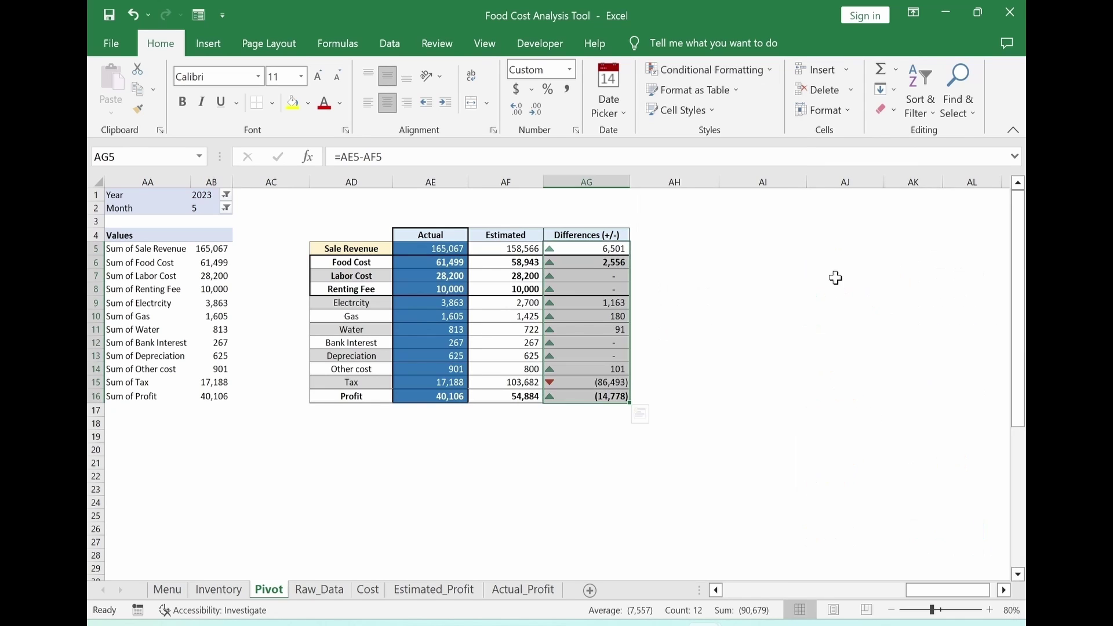
{"action": "left_click", "coordinate": [729, 394]}
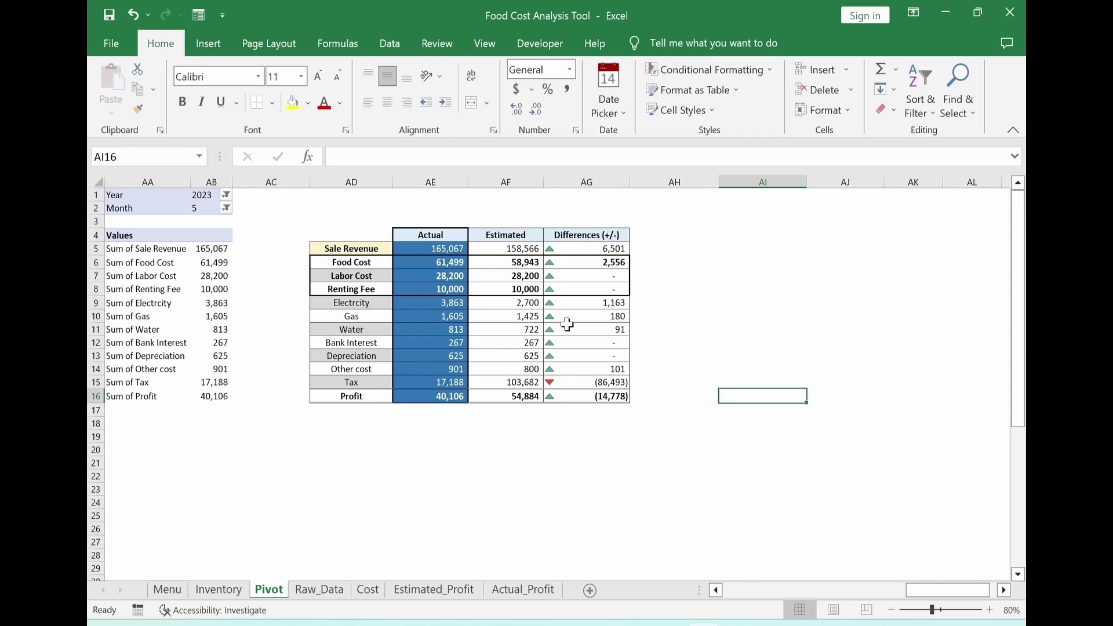
{"action": "left_click", "coordinate": [561, 494]}
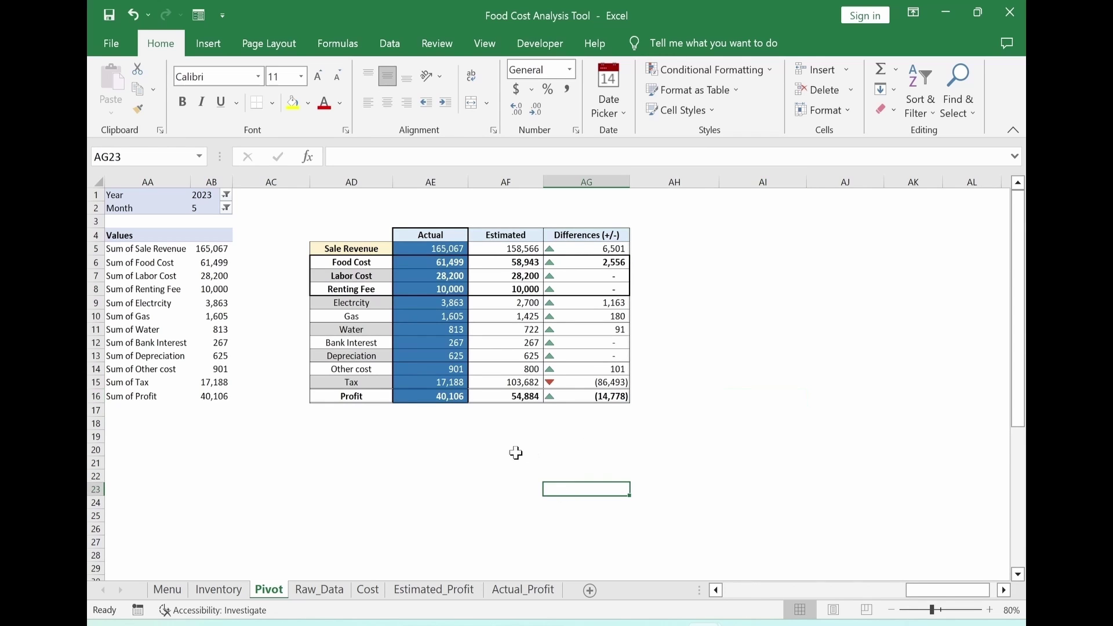
Paste the blank Actual, Estimated and Differences (+/-) table at AD34 beside the percentage pivot table.
{"action": "scroll", "coordinate": [499, 442], "scroll_direction": "down", "scroll_amount": 7}
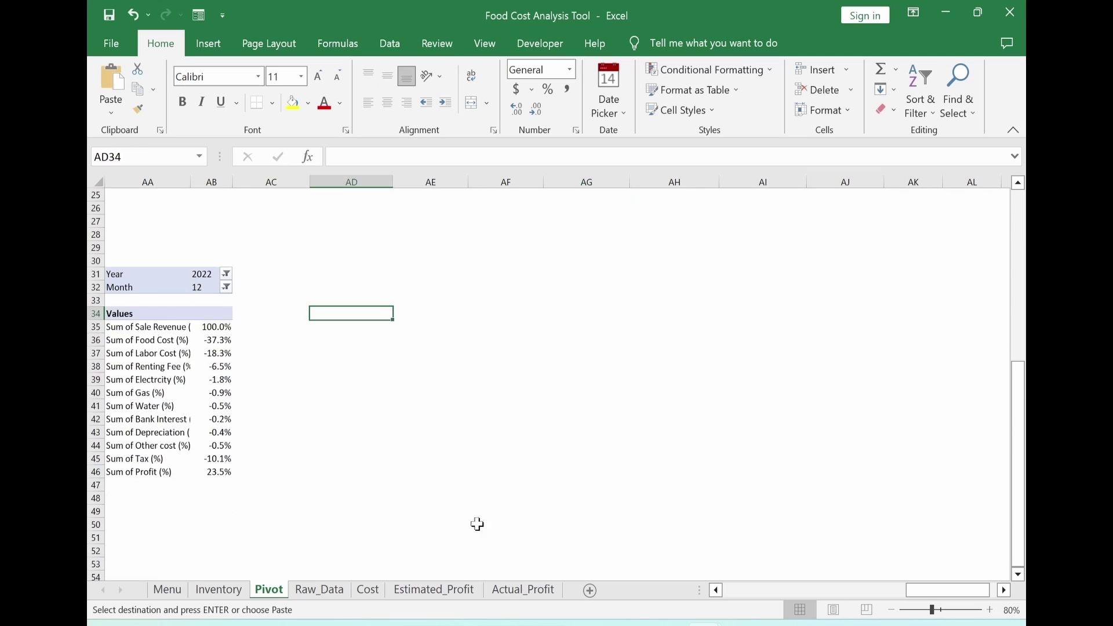
{"action": "key", "text": "ctrl+v"}
{"action": "left_click", "coordinate": [445, 560]}
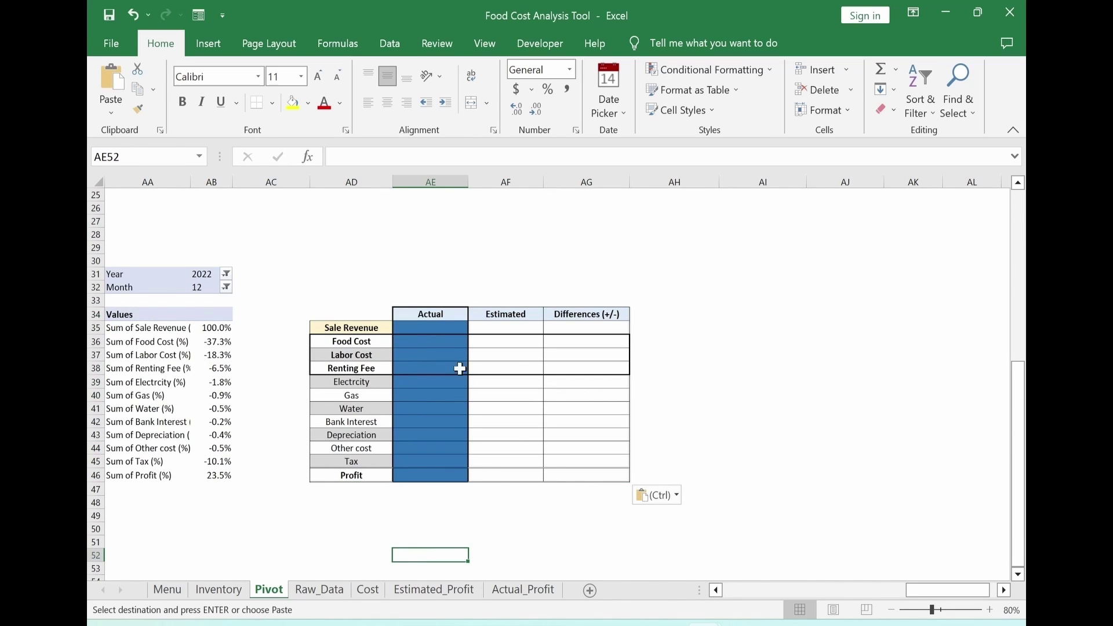
Examine the Classification percentage table on the Estimated_Profit sheet and the Differences formula in AG8 on the Pivot sheet.
{"action": "left_click", "coordinate": [432, 591]}
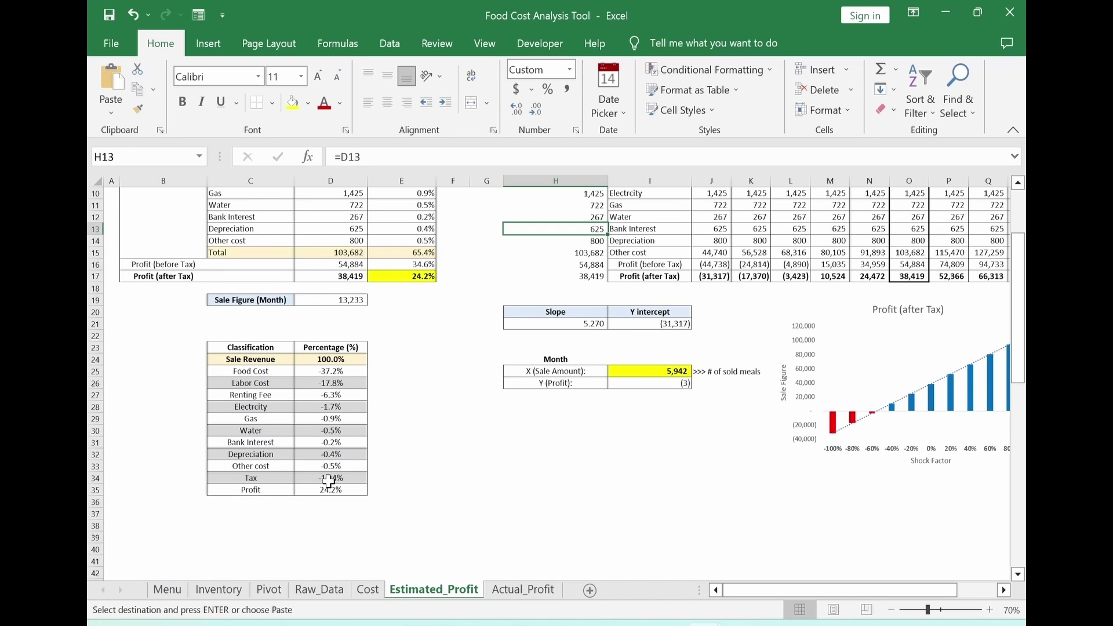
{"action": "left_click", "coordinate": [268, 590]}
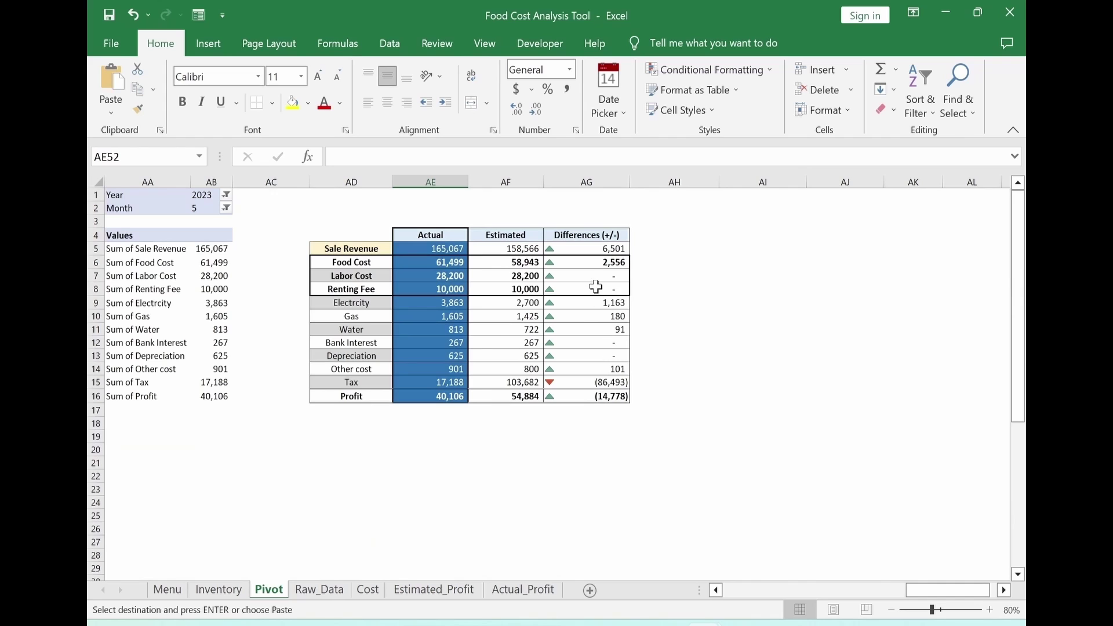
{"action": "left_click", "coordinate": [596, 286]}
{"action": "left_click", "coordinate": [360, 156]}
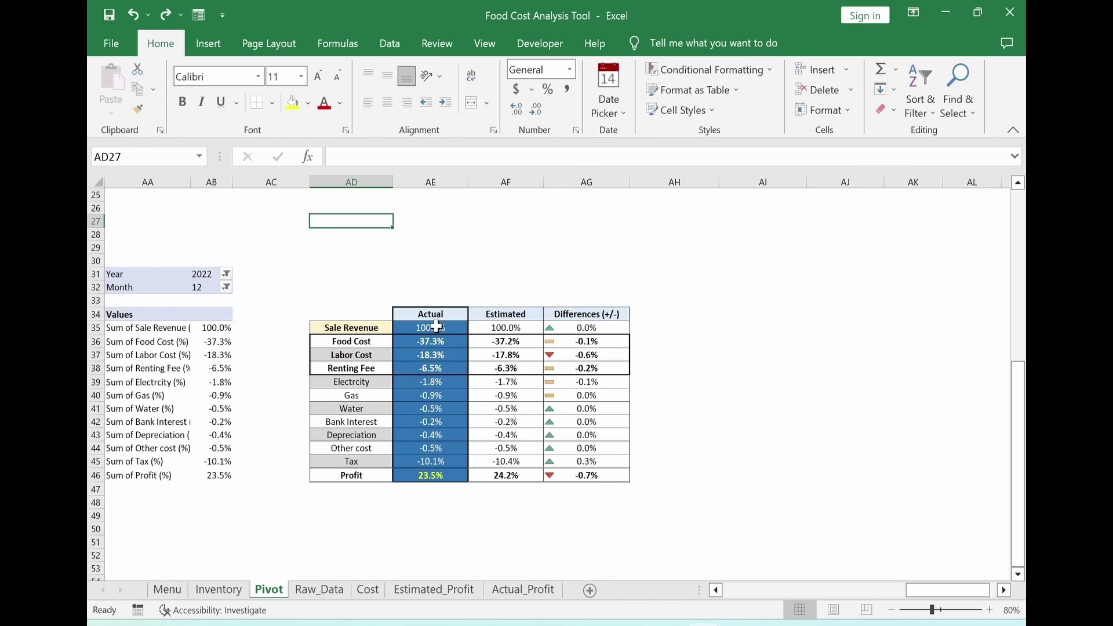
Insert a waterfall chart of the Actual percentages in AD35:AE46 and place it beside the comparison table, clear of its columns.
{"action": "left_click", "coordinate": [437, 327]}
{"action": "left_click_drag", "start_coordinate": [360, 326], "coordinate": [412, 483]}
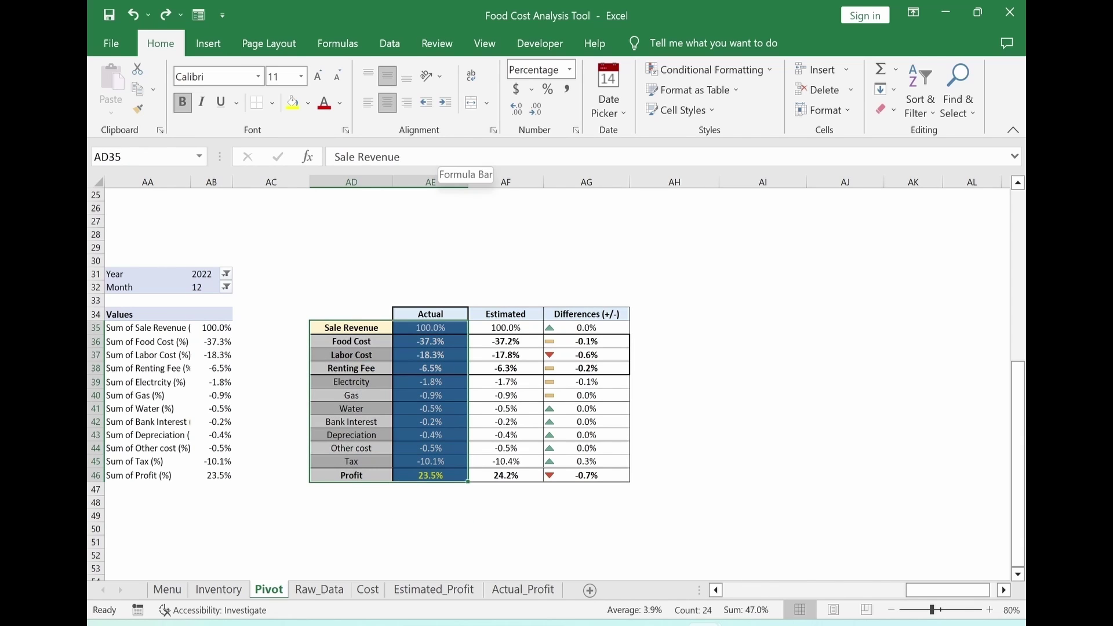
{"action": "key", "text": "alt+n"}
{"action": "key", "text": "r"}
{"action": "left_click", "coordinate": [410, 83]}
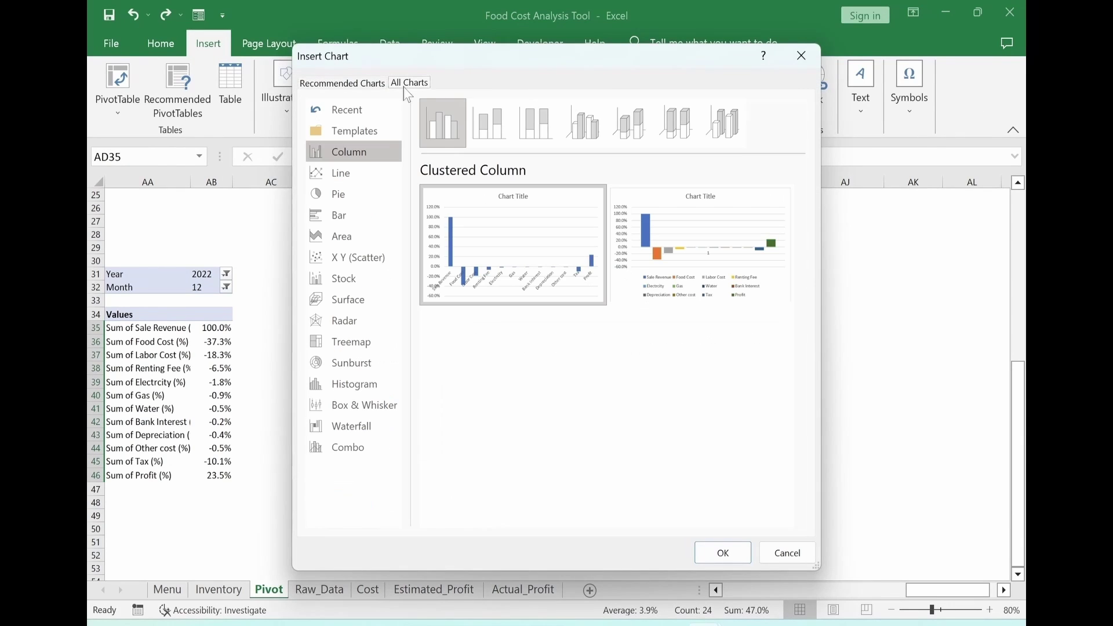
{"action": "left_click", "coordinate": [343, 430]}
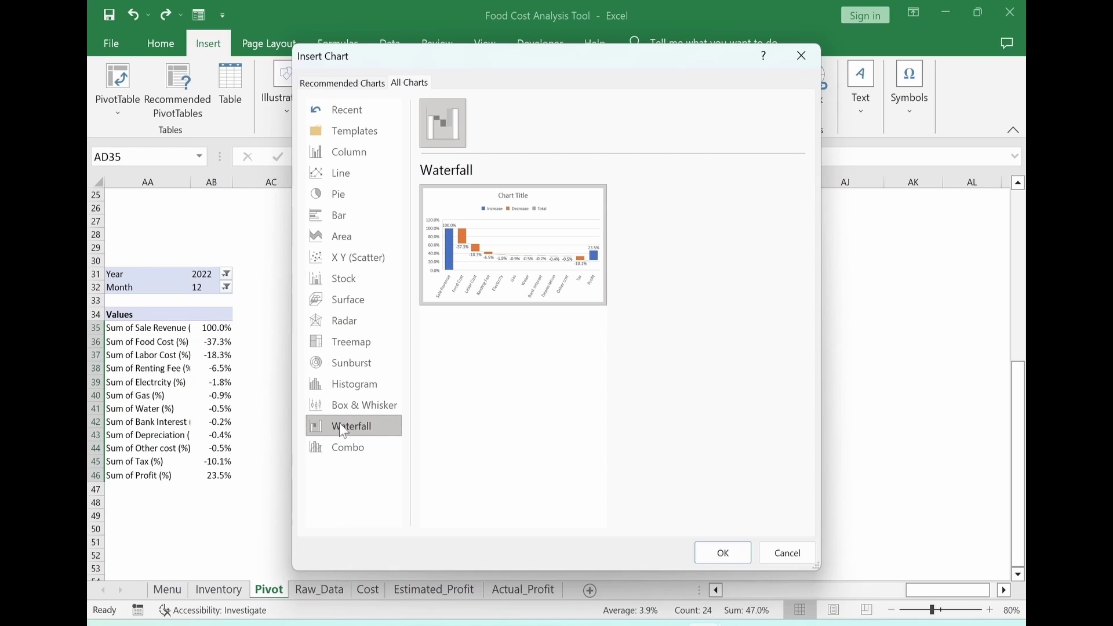
{"action": "left_click", "coordinate": [725, 552]}
{"action": "left_click_drag", "start_coordinate": [771, 299], "coordinate": [727, 290]}
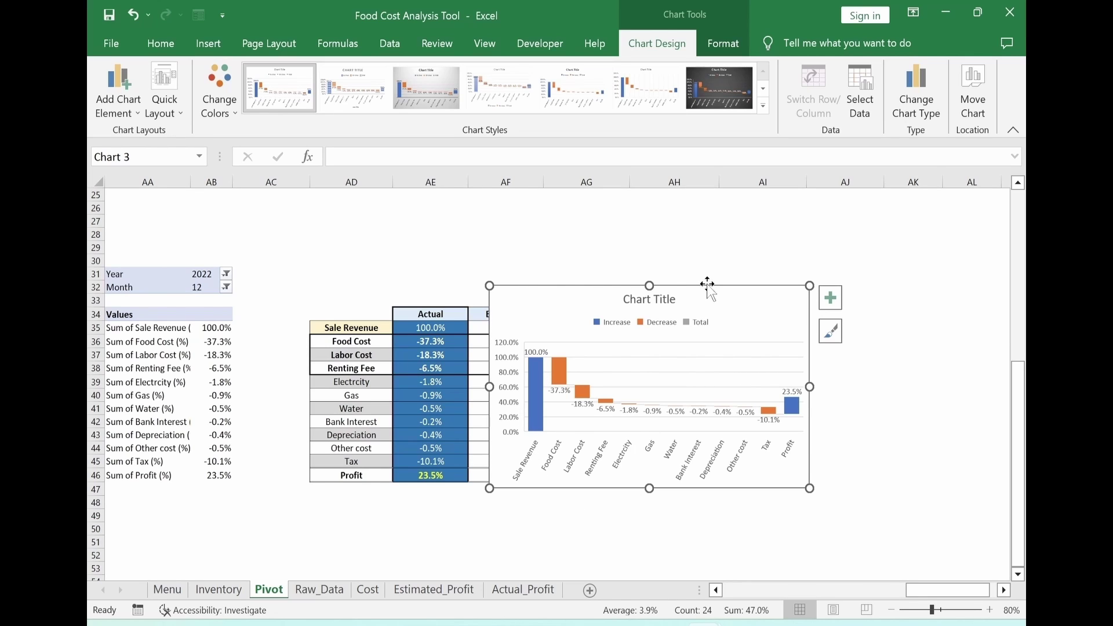
{"action": "left_click_drag", "start_coordinate": [707, 284], "coordinate": [885, 205]}
{"action": "key", "text": "Escape"}
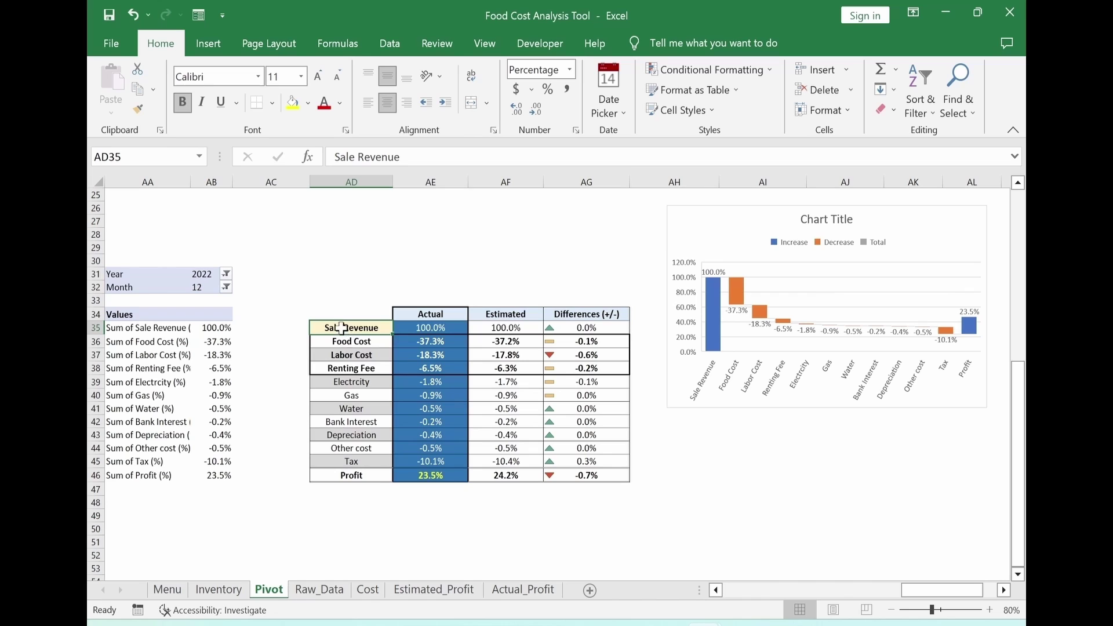
Insert a waterfall chart of the Estimated percentages from AD35:AD46 and AF35:AF46 and place it below the Actual chart.
{"action": "left_click_drag", "start_coordinate": [342, 328], "coordinate": [330, 469]}
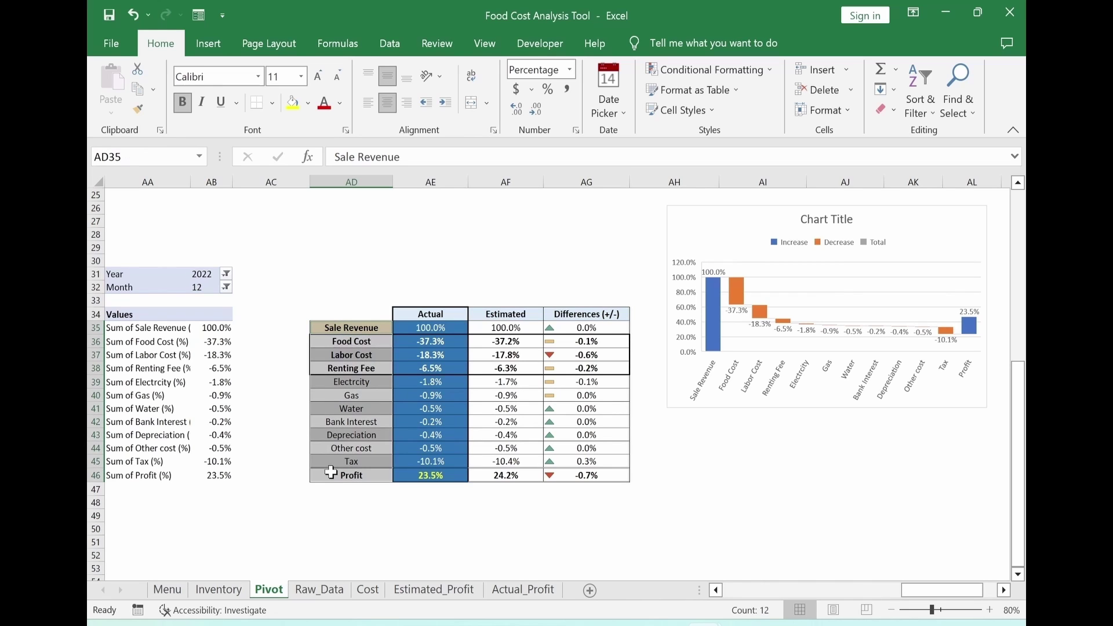
{"action": "left_click_drag", "start_coordinate": [491, 329], "coordinate": [494, 476]}
{"action": "key", "text": "alt+n"}
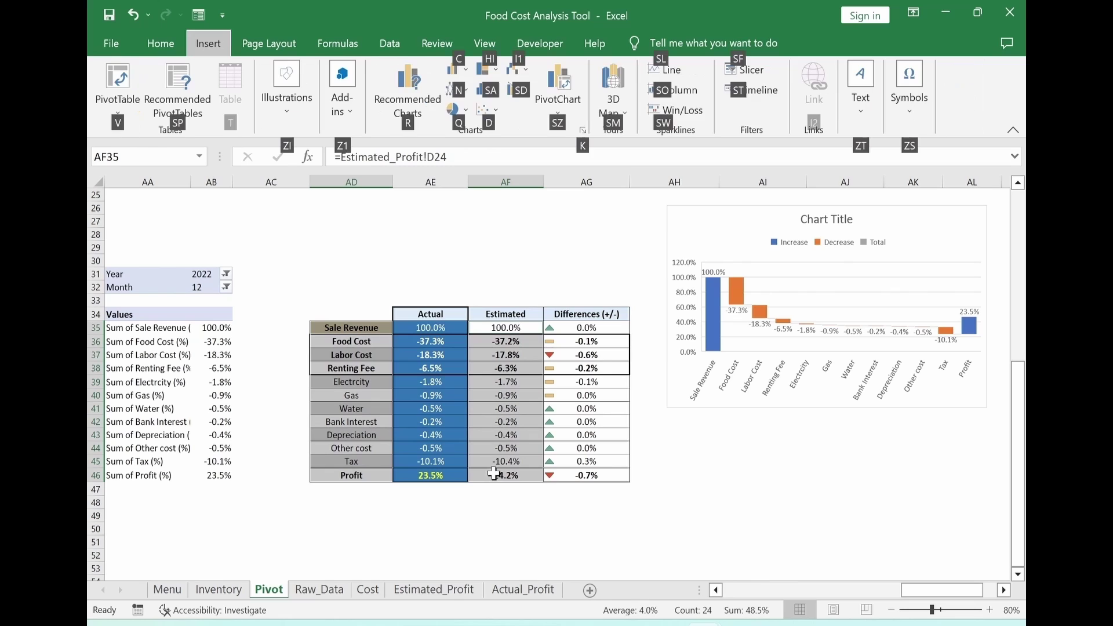
{"action": "key", "text": "r"}
{"action": "left_click", "coordinate": [408, 84]}
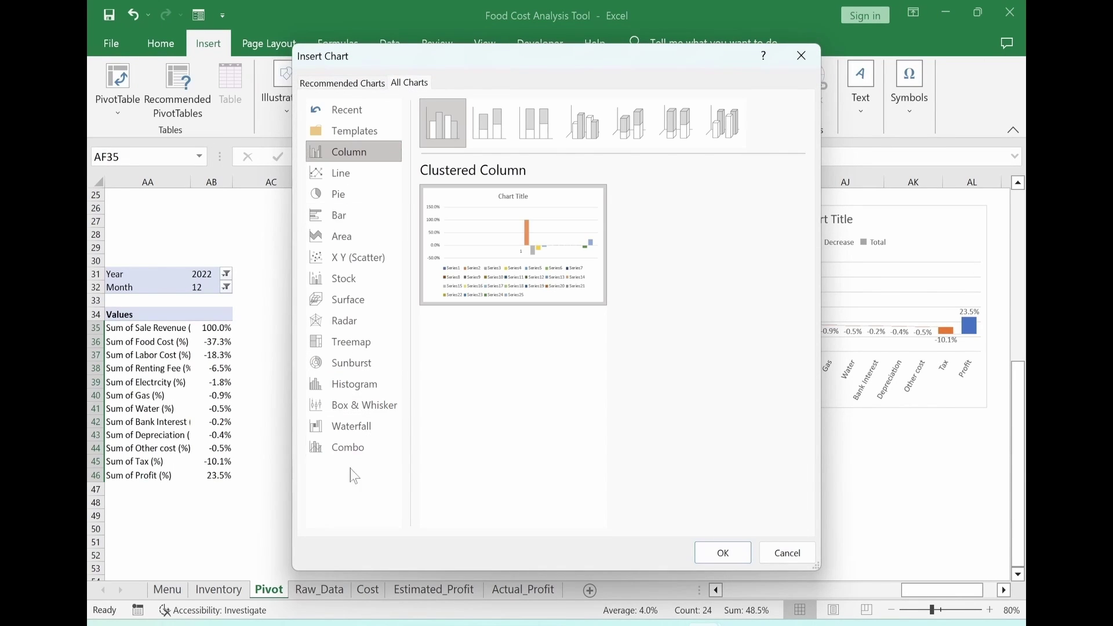
{"action": "left_click", "coordinate": [340, 432]}
{"action": "left_click", "coordinate": [724, 555]}
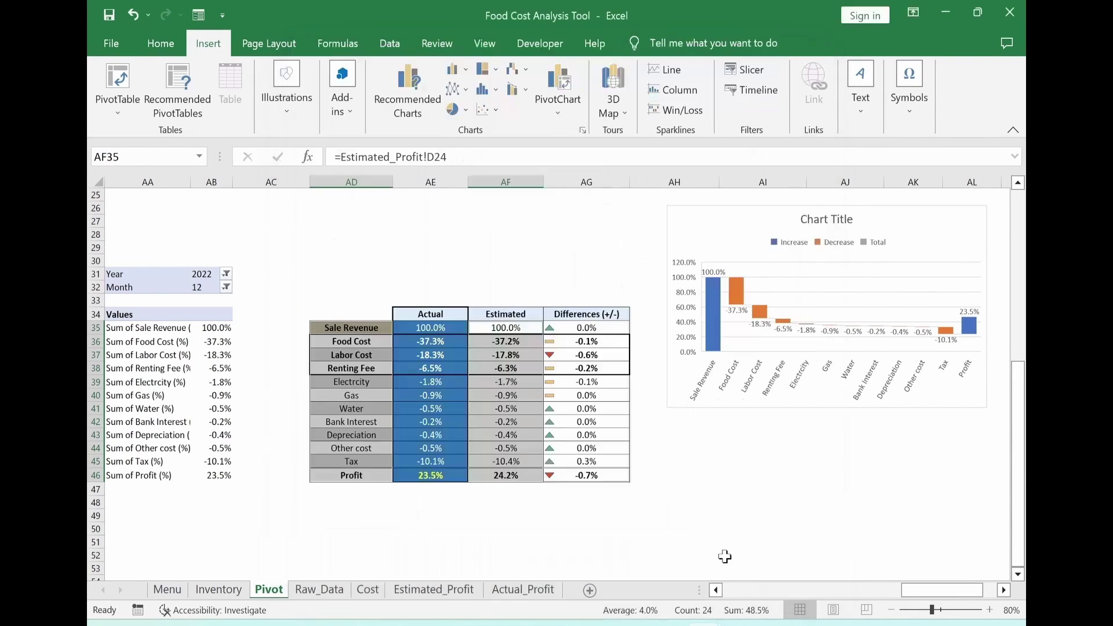
{"action": "left_click_drag", "start_coordinate": [618, 288], "coordinate": [889, 420]}
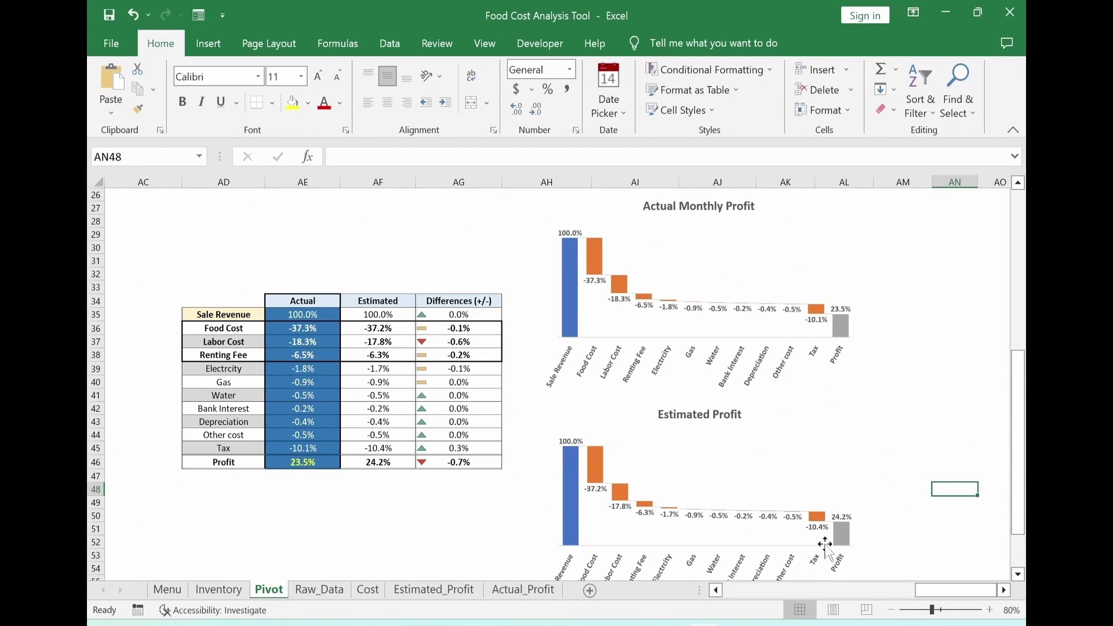
Fill the Food Cost bar in the Actual Monthly Profit waterfall chart with solid standard red.
{"action": "left_click", "coordinate": [903, 341]}
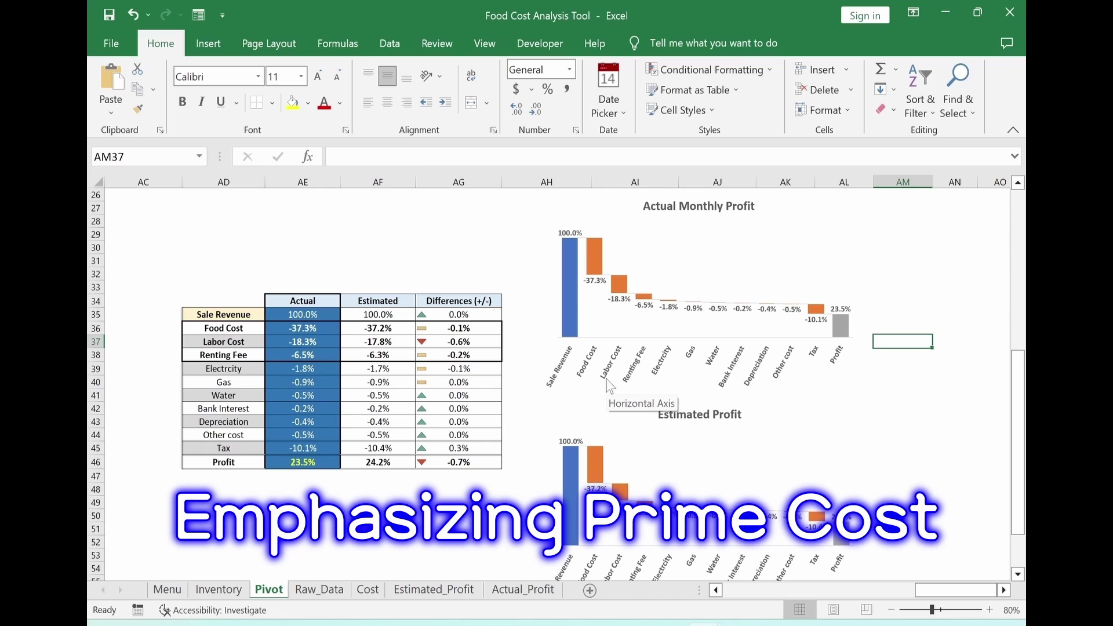
{"action": "left_click", "coordinate": [593, 259]}
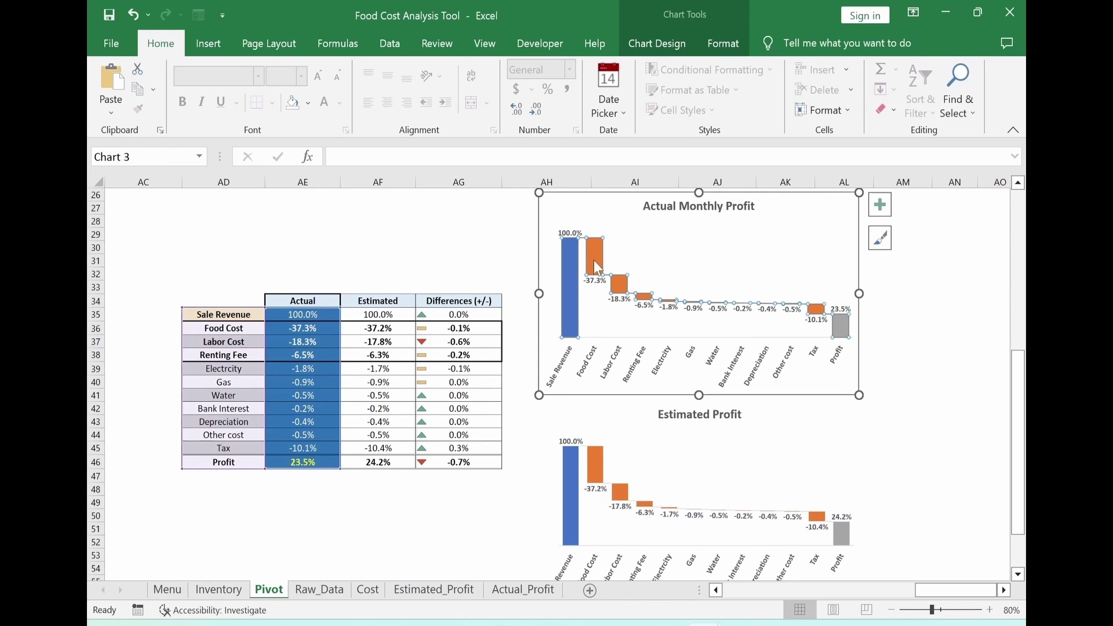
{"action": "left_click", "coordinate": [594, 262]}
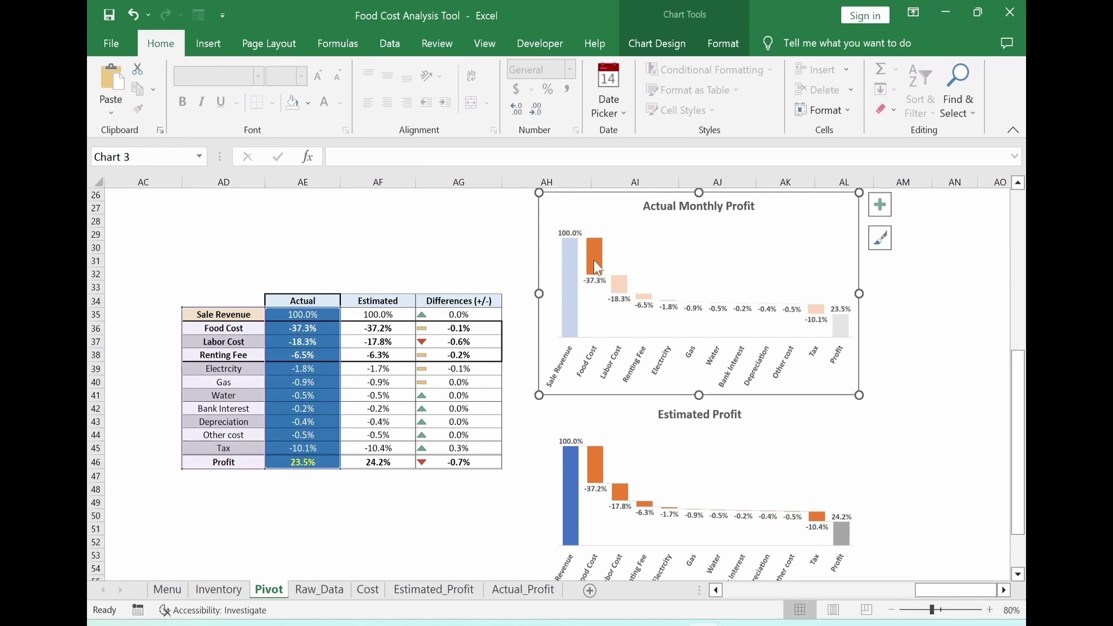
{"action": "double_click", "coordinate": [594, 260]}
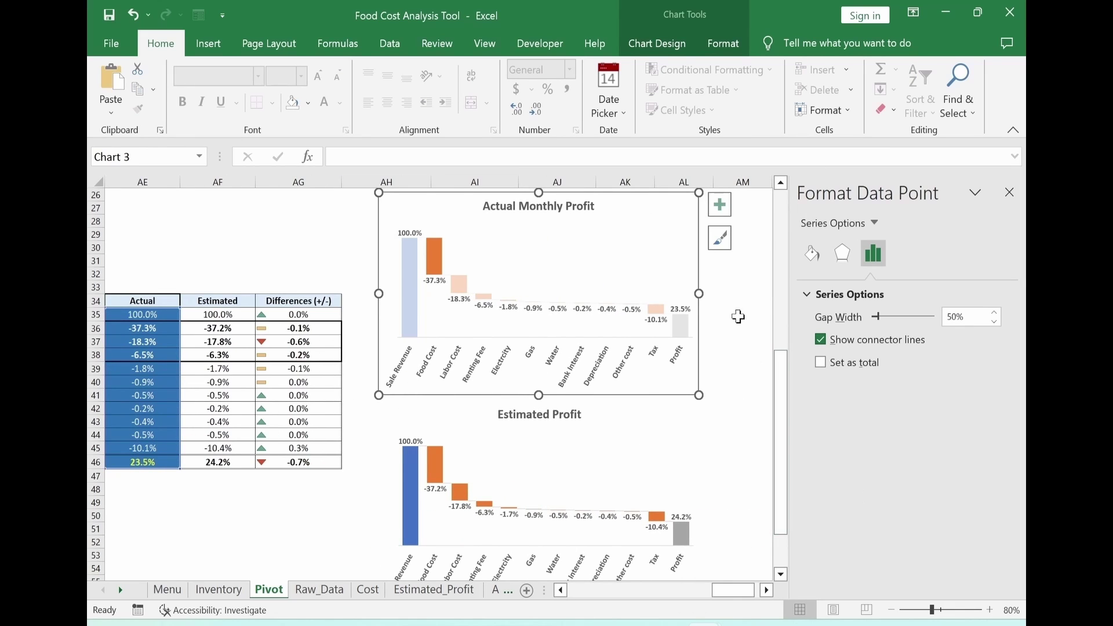
{"action": "left_click", "coordinate": [812, 254]}
{"action": "left_click", "coordinate": [819, 294]}
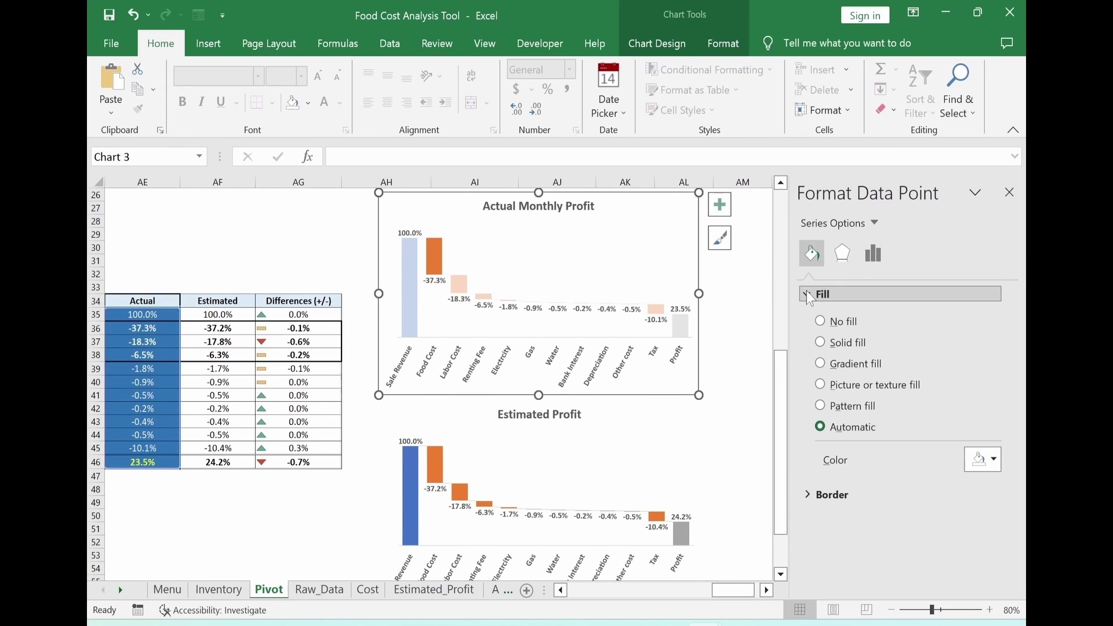
{"action": "left_click", "coordinate": [820, 343]}
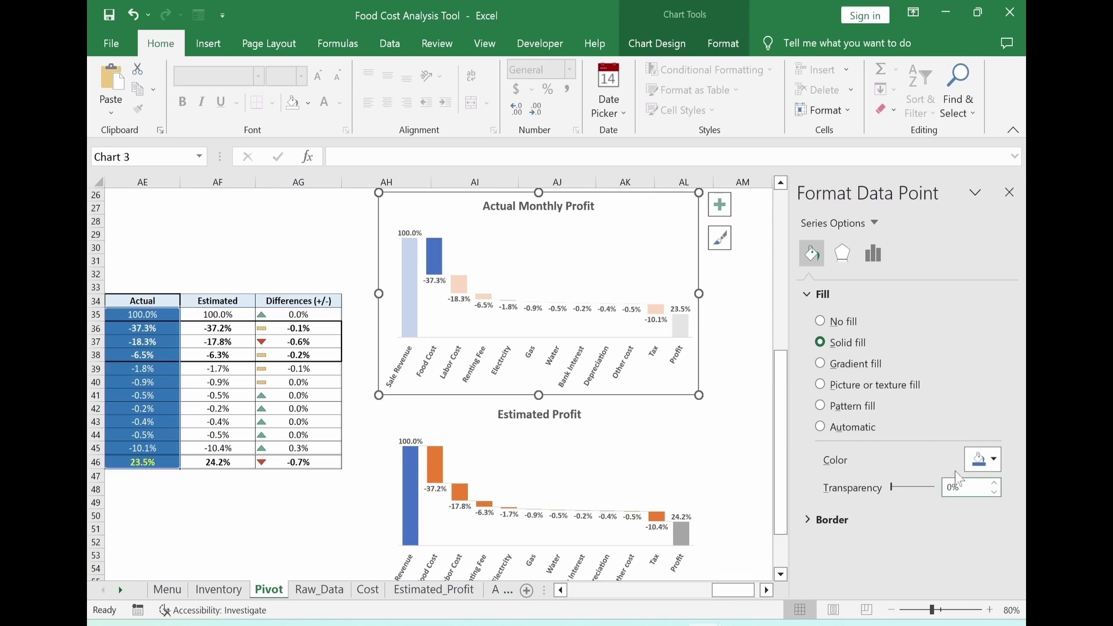
{"action": "left_click", "coordinate": [994, 461]}
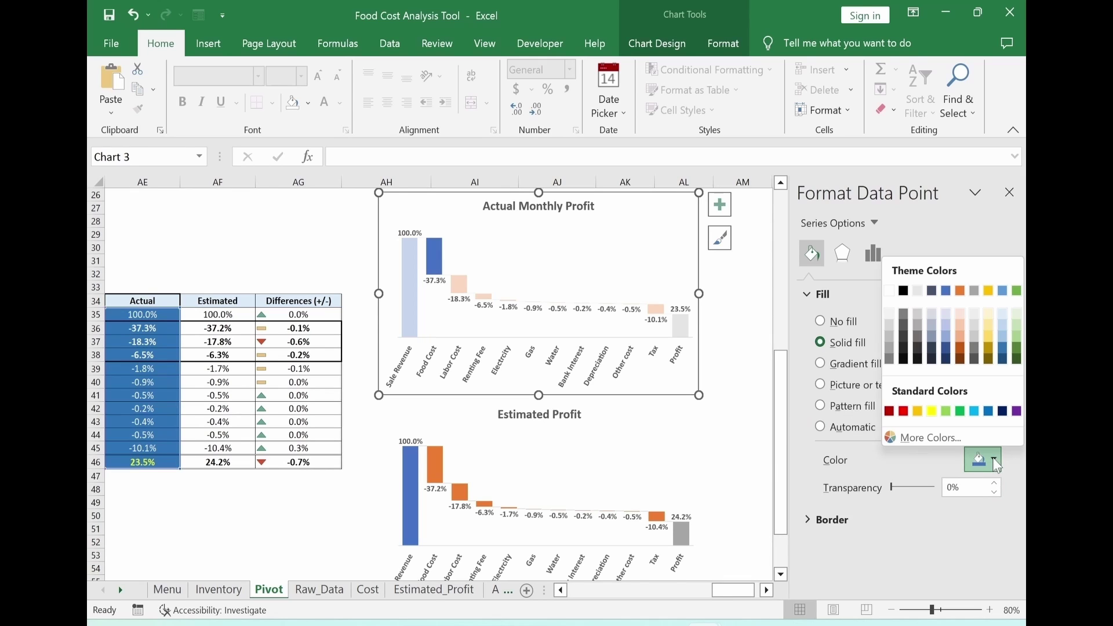
{"action": "left_click", "coordinate": [904, 411]}
Fill the Labor Cost bar in the Actual Monthly Profit chart with the same solid red and finish the chart formatting.
{"action": "left_click", "coordinate": [458, 285]}
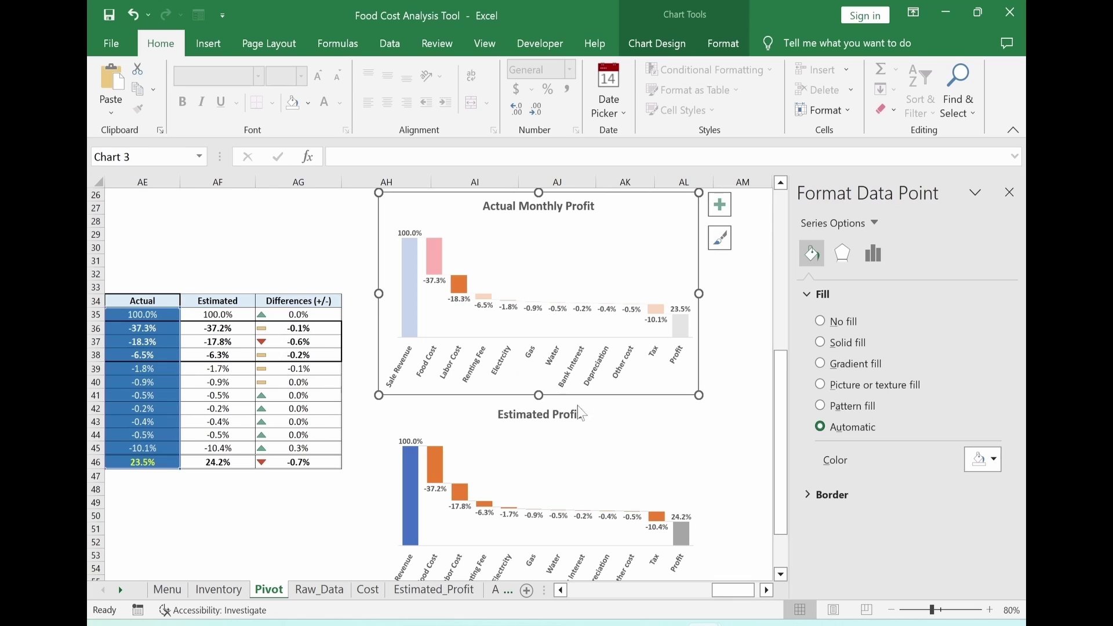
{"action": "left_click", "coordinate": [821, 343]}
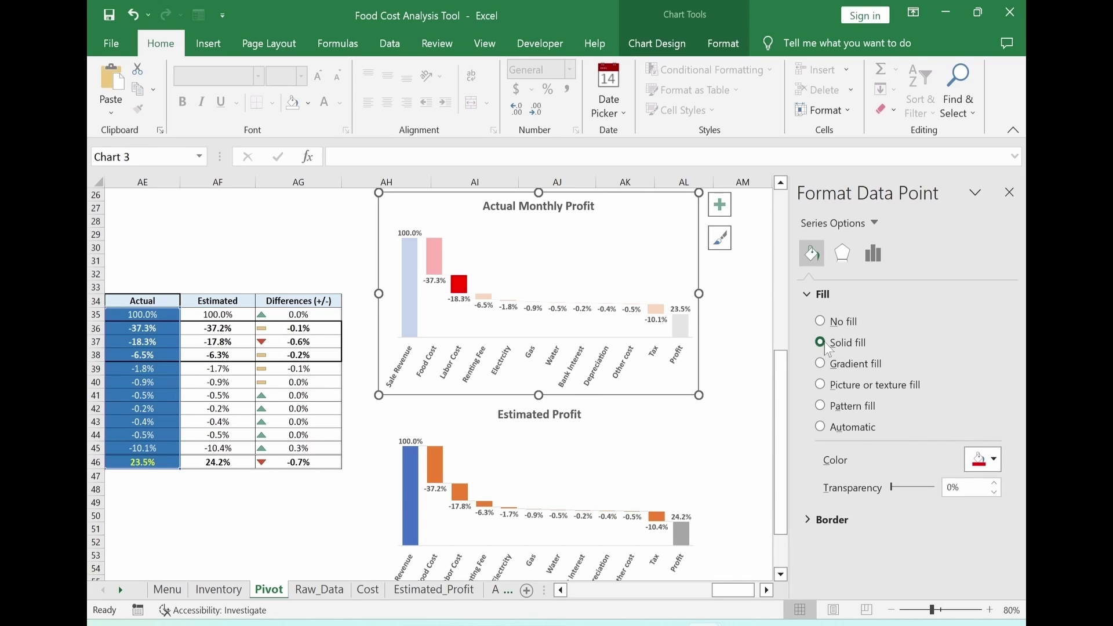
{"action": "left_click", "coordinate": [742, 433]}
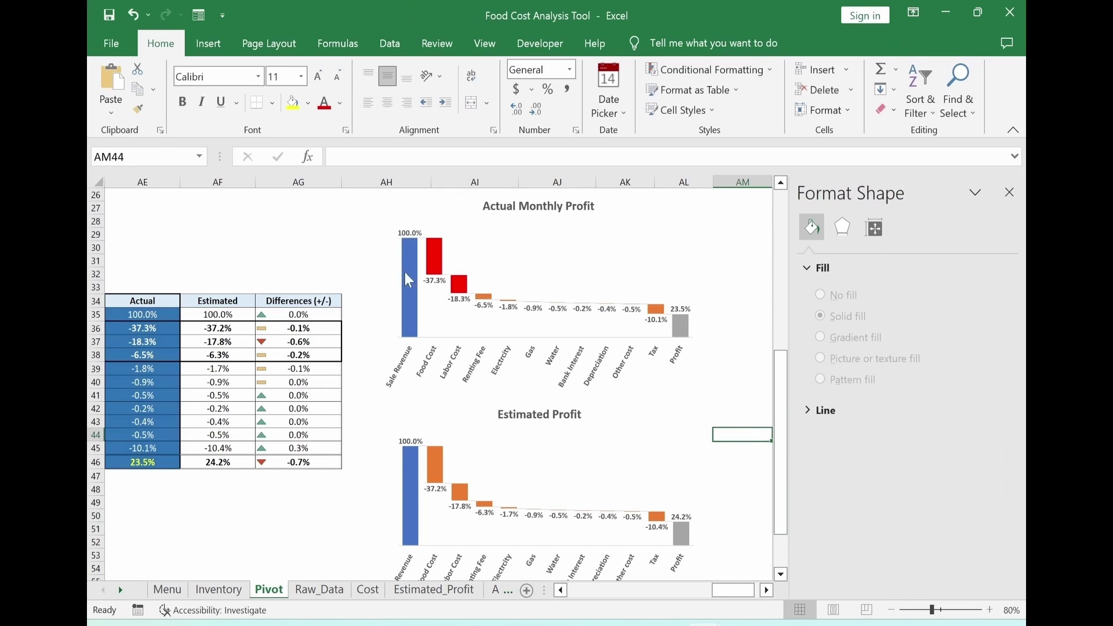
{"action": "mouse_move", "coordinate": [457, 299]}
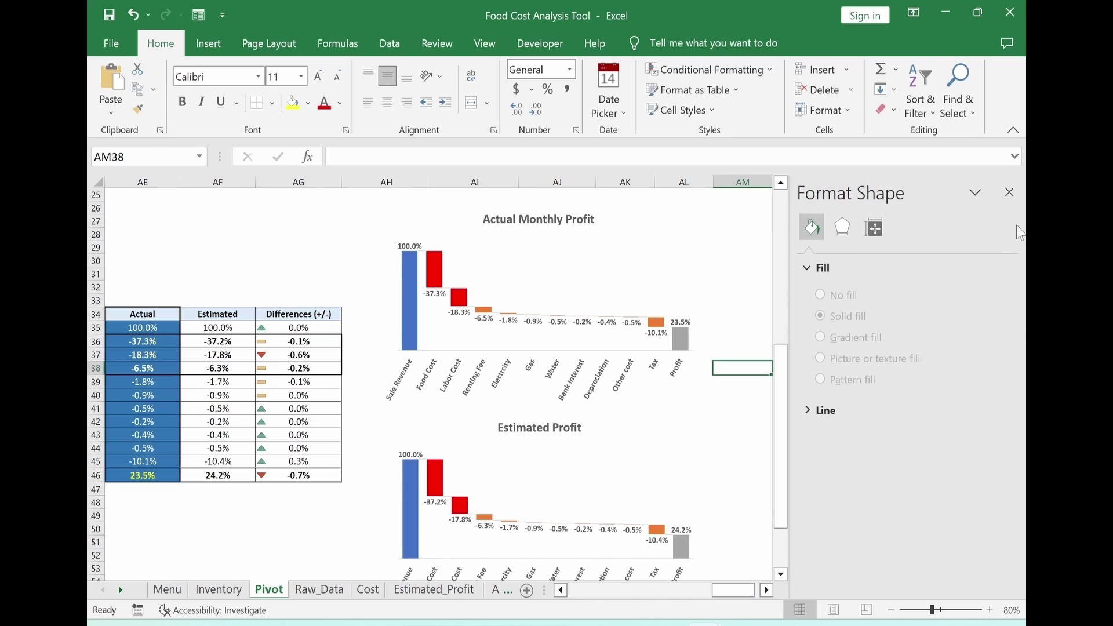
{"action": "left_click", "coordinate": [1010, 193]}
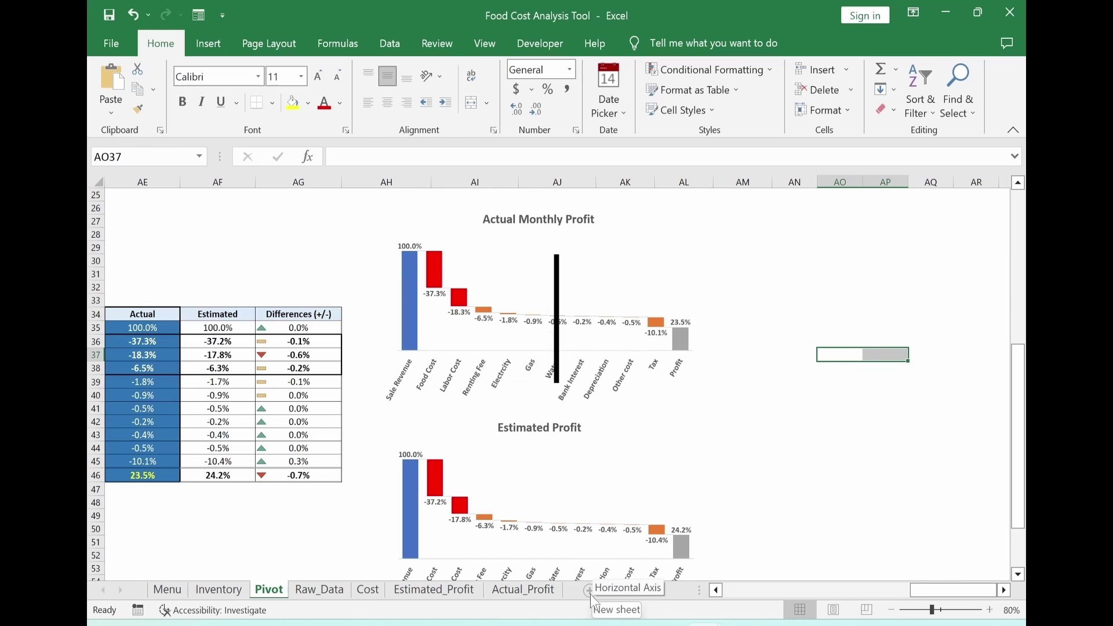
Add a new worksheet after Pivot and name it Profit_Analysis.
{"action": "left_click", "coordinate": [588, 590]}
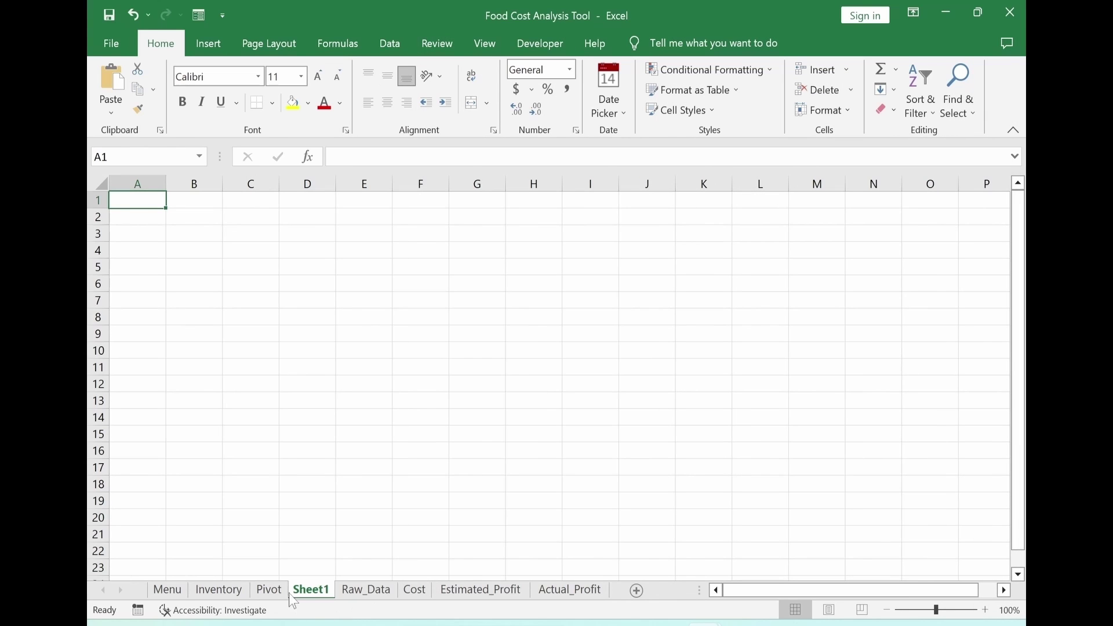
{"action": "right_click", "coordinate": [302, 597]}
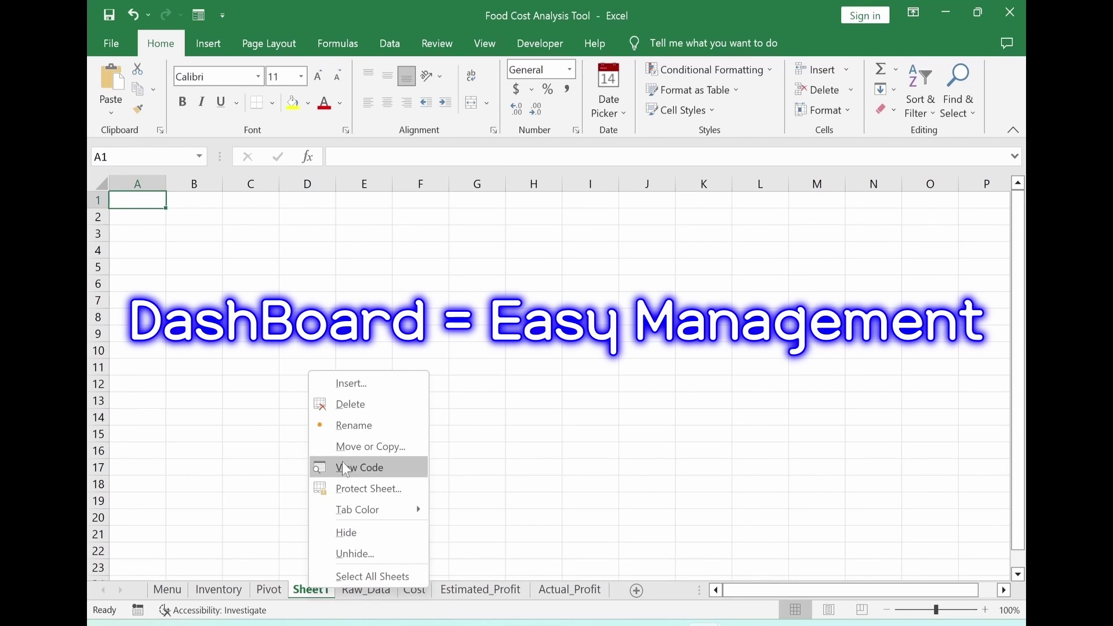
{"action": "left_click", "coordinate": [354, 424]}
{"action": "type", "text": "Profit_Analysis"}
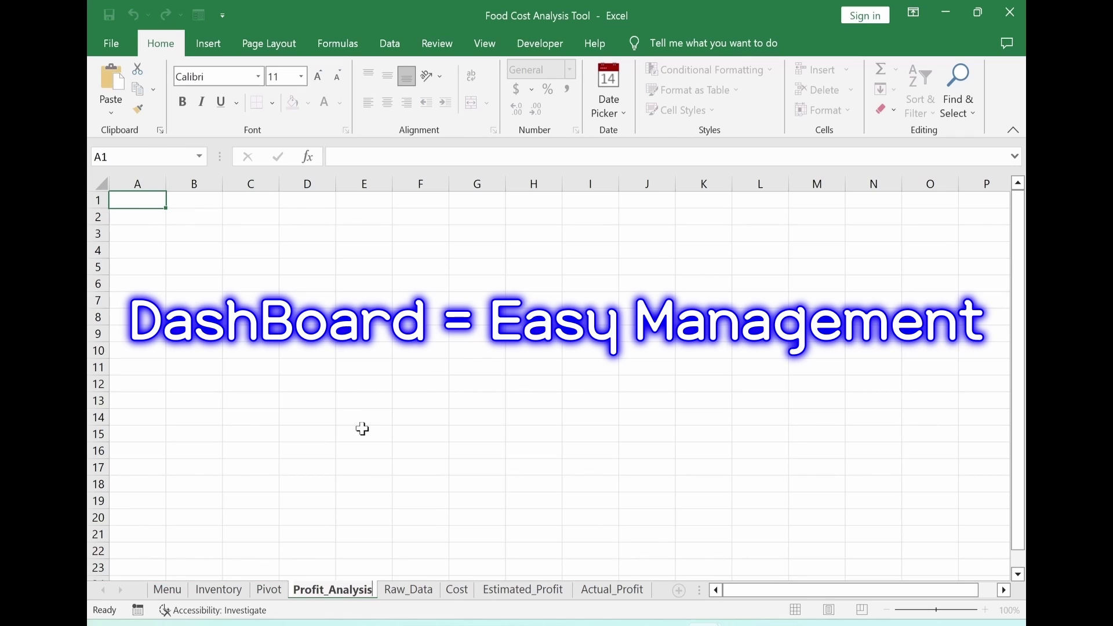
{"action": "key", "text": "Return"}
Hide the gridlines on the Profit_Analysis sheet and fill a large block of cells from A1 with the lightest theme green.
{"action": "scroll", "coordinate": [360, 427], "scroll_direction": "down", "scroll_amount": 2, "text": "ctrl"}
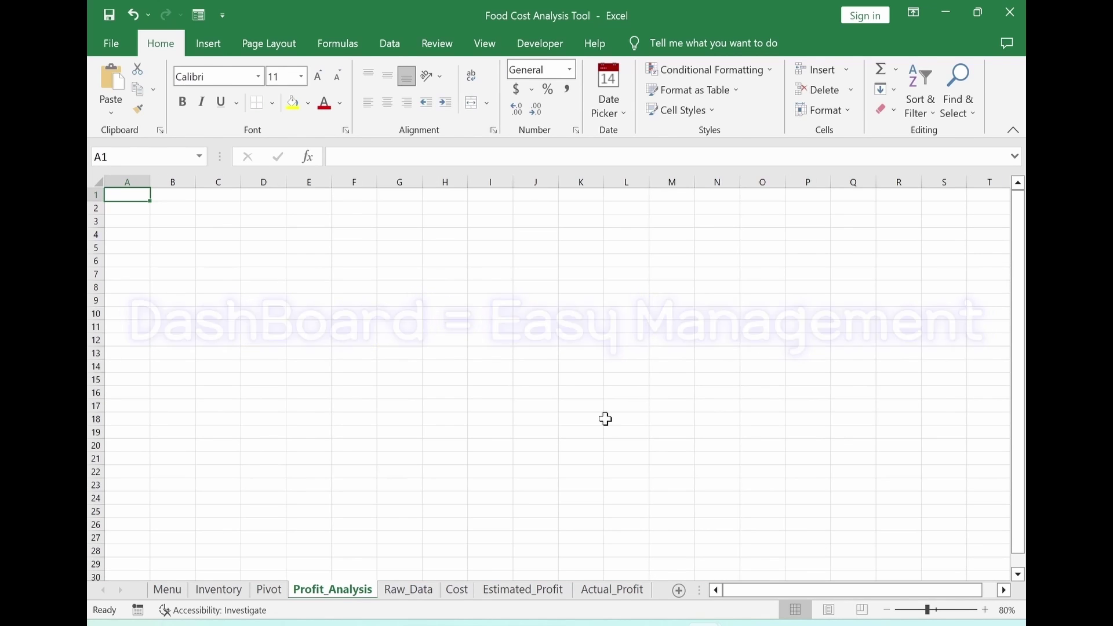
{"action": "left_click", "coordinate": [484, 44]}
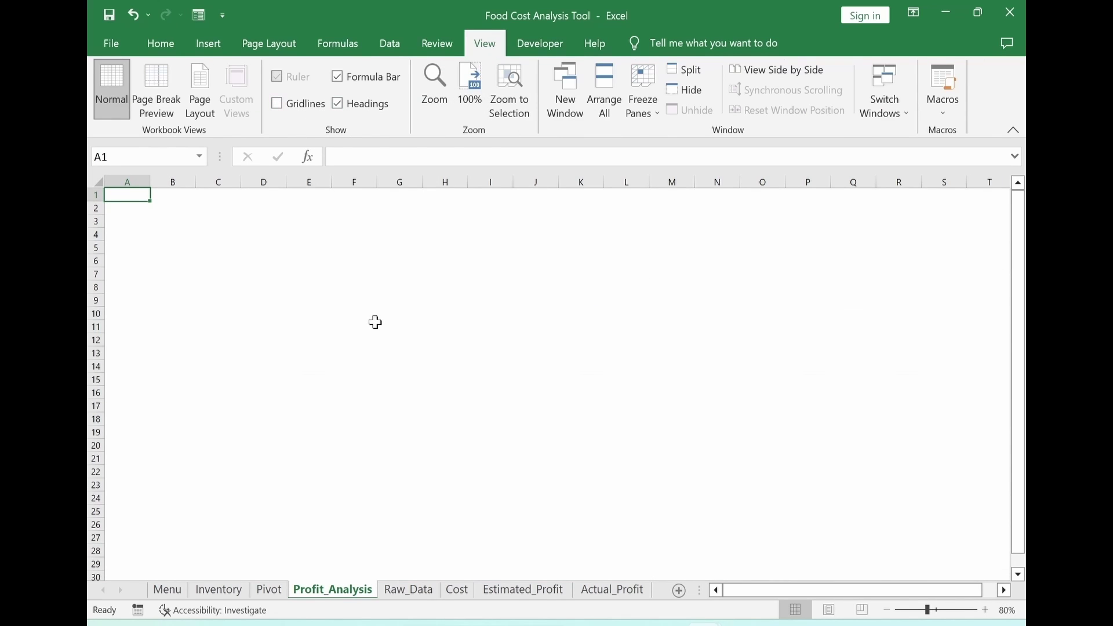
{"action": "left_click_drag", "start_coordinate": [136, 194], "coordinate": [1002, 529]}
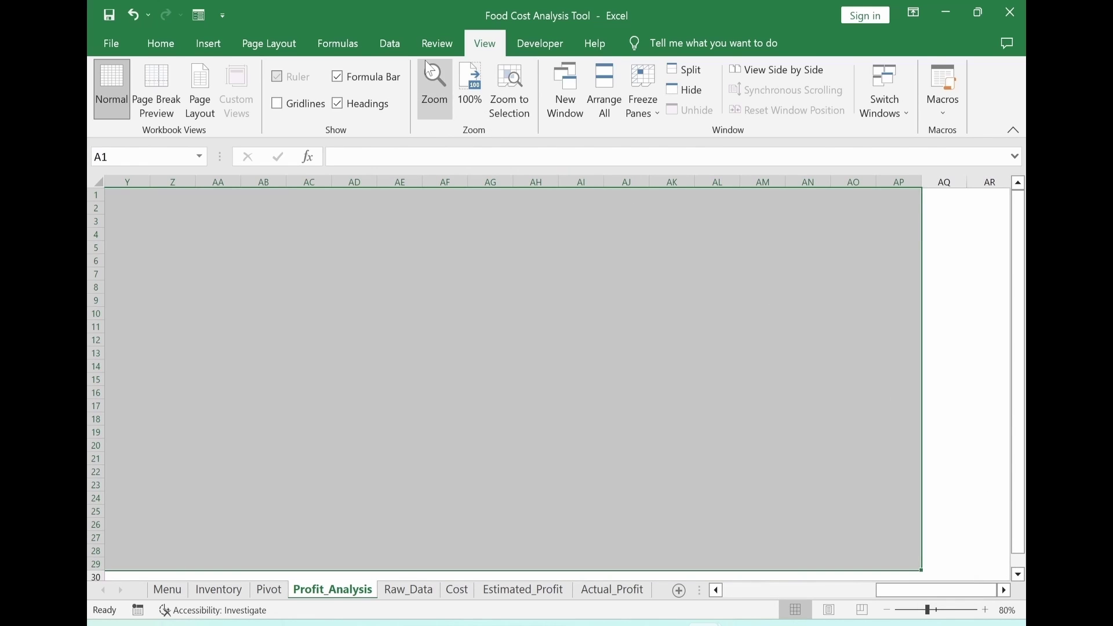
{"action": "key", "text": "ctrl+1"}
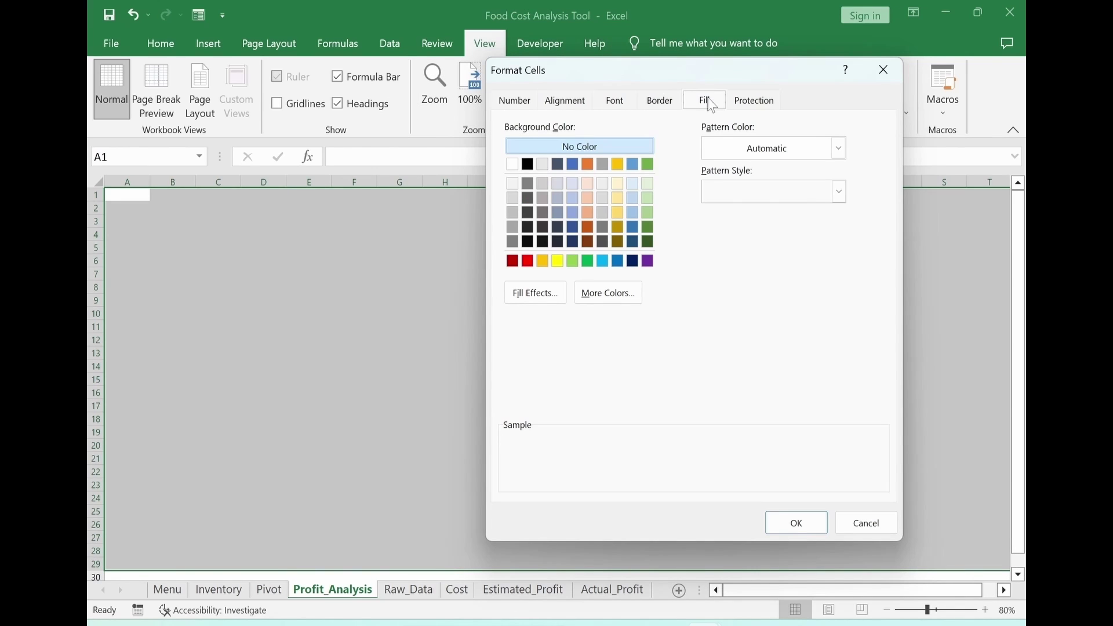
{"action": "left_click", "coordinate": [648, 185]}
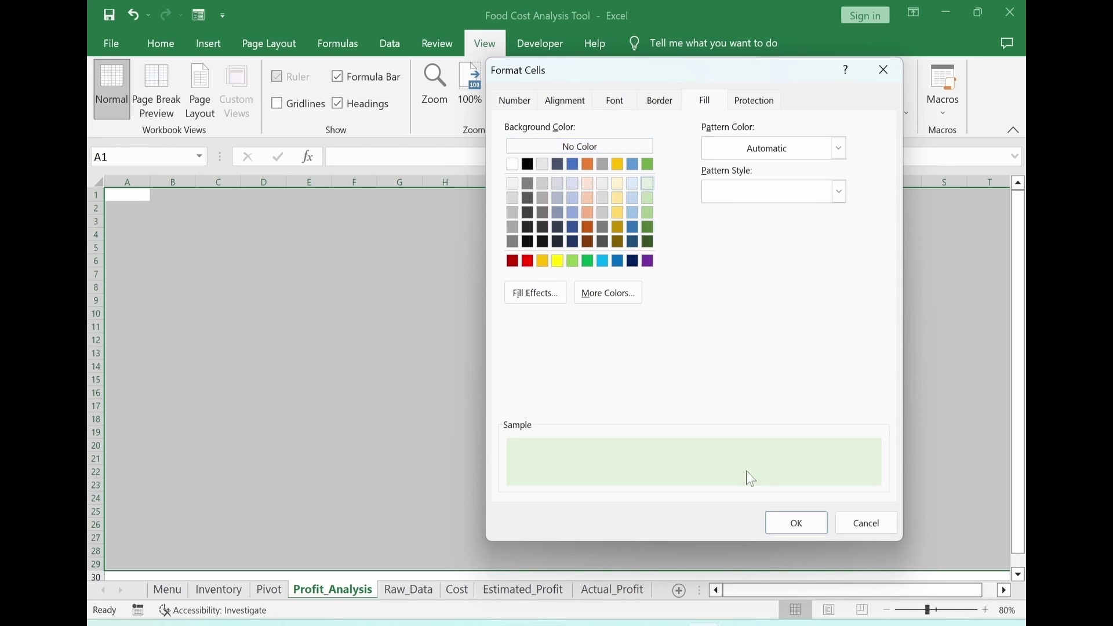
{"action": "left_click", "coordinate": [796, 524]}
{"action": "left_click", "coordinate": [459, 420]}
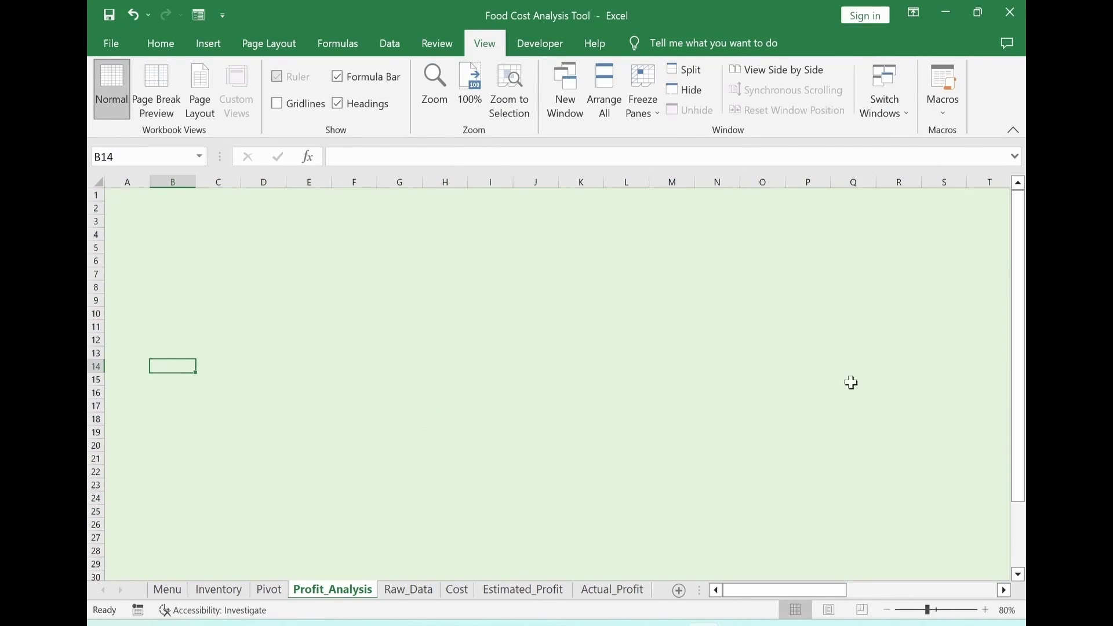
Fill the row 1 headline band with black and increase its height to nearly double.
{"action": "left_click_drag", "start_coordinate": [116, 194], "coordinate": [985, 197]}
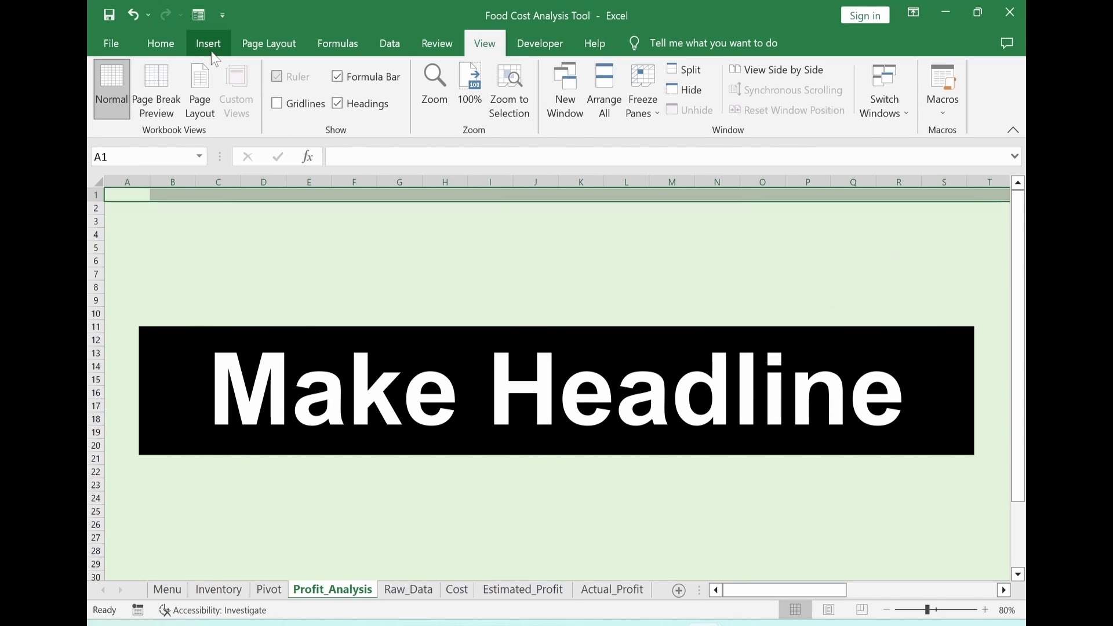
{"action": "left_click", "coordinate": [157, 42]}
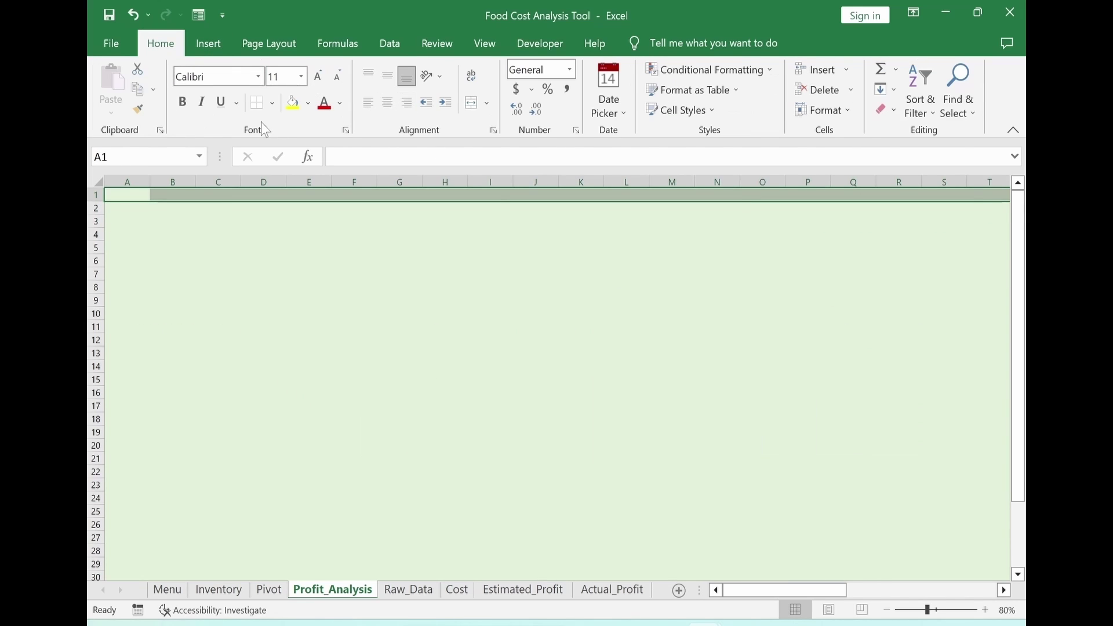
{"action": "left_click", "coordinate": [308, 103]}
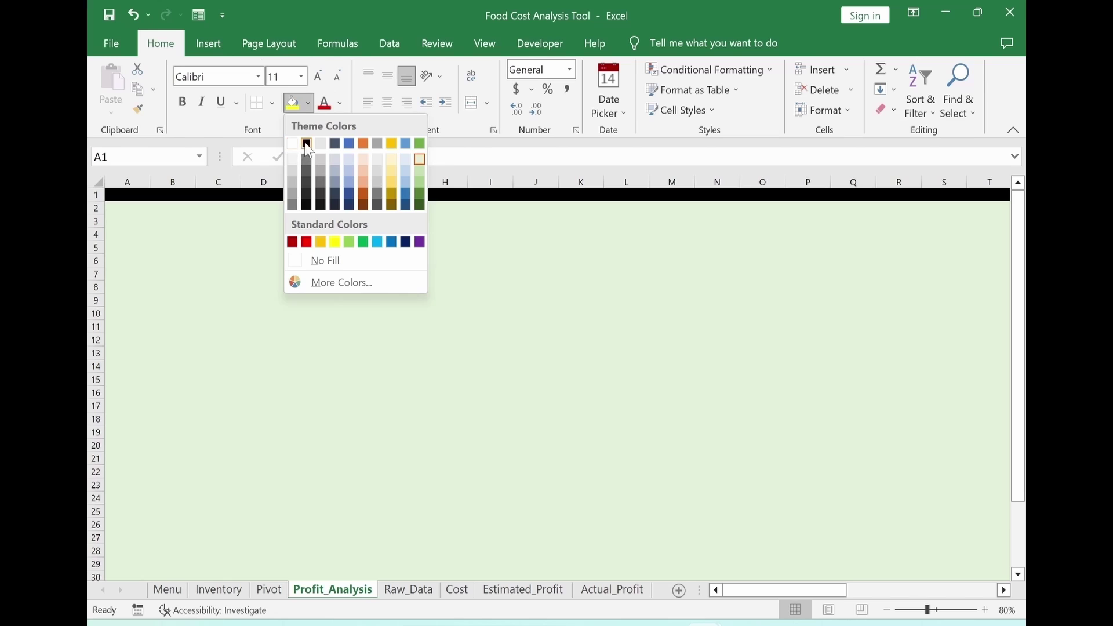
{"action": "left_click", "coordinate": [306, 143]}
{"action": "left_click", "coordinate": [339, 299]}
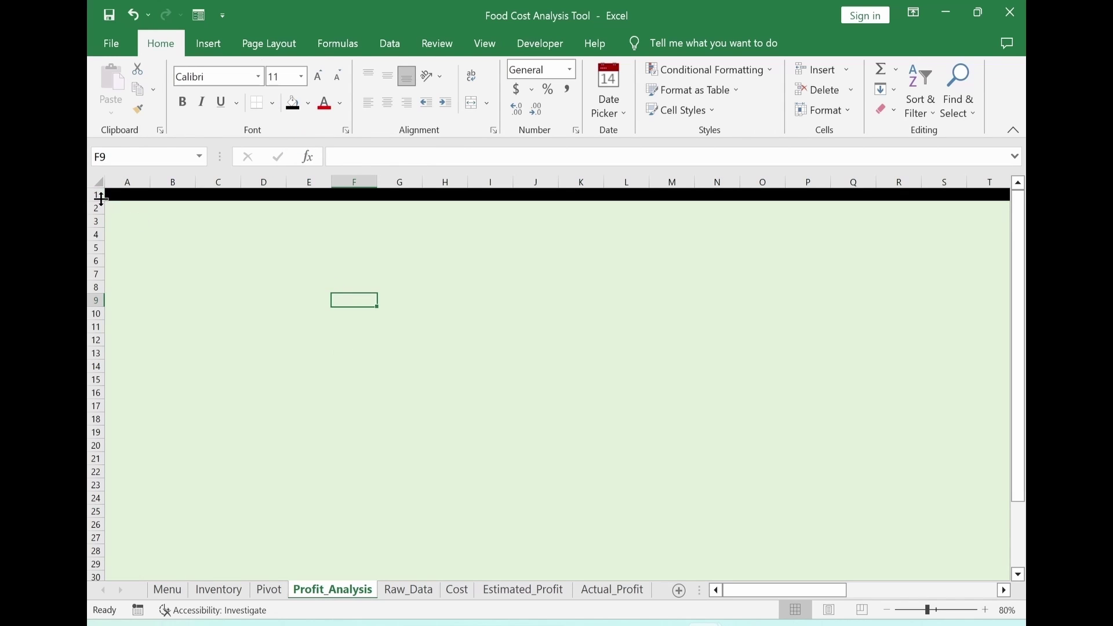
{"action": "left_click_drag", "start_coordinate": [96, 200], "coordinate": [96, 212]}
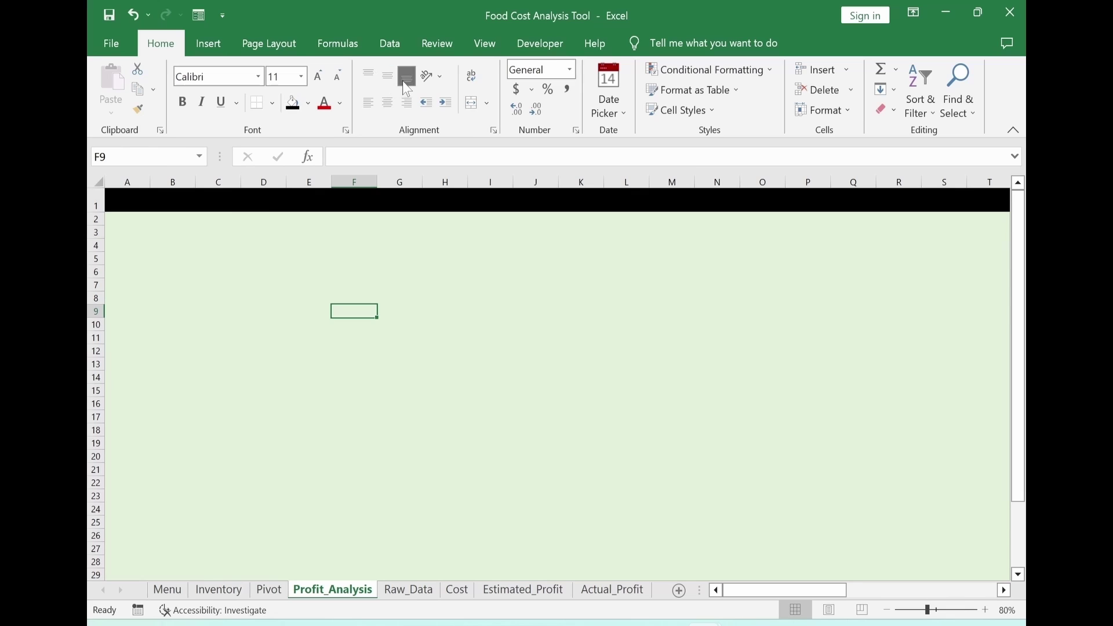
Align the contents of all cells on the Profit_Analysis sheet vertically to the middle.
{"action": "left_click", "coordinate": [99, 182]}
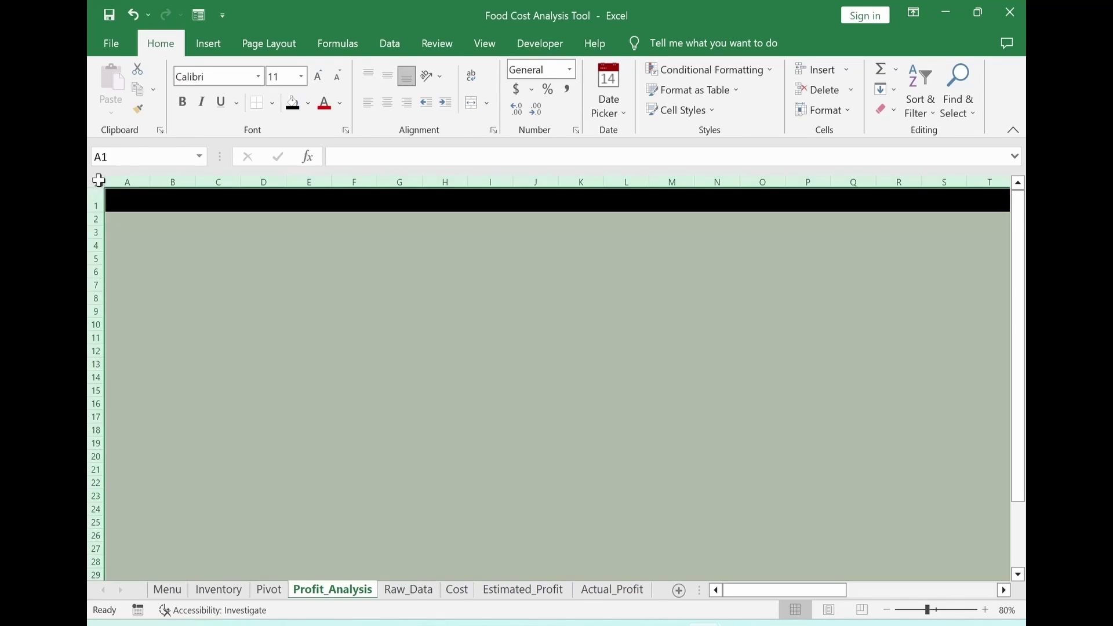
{"action": "left_click", "coordinate": [387, 76]}
{"action": "left_click", "coordinate": [360, 273]}
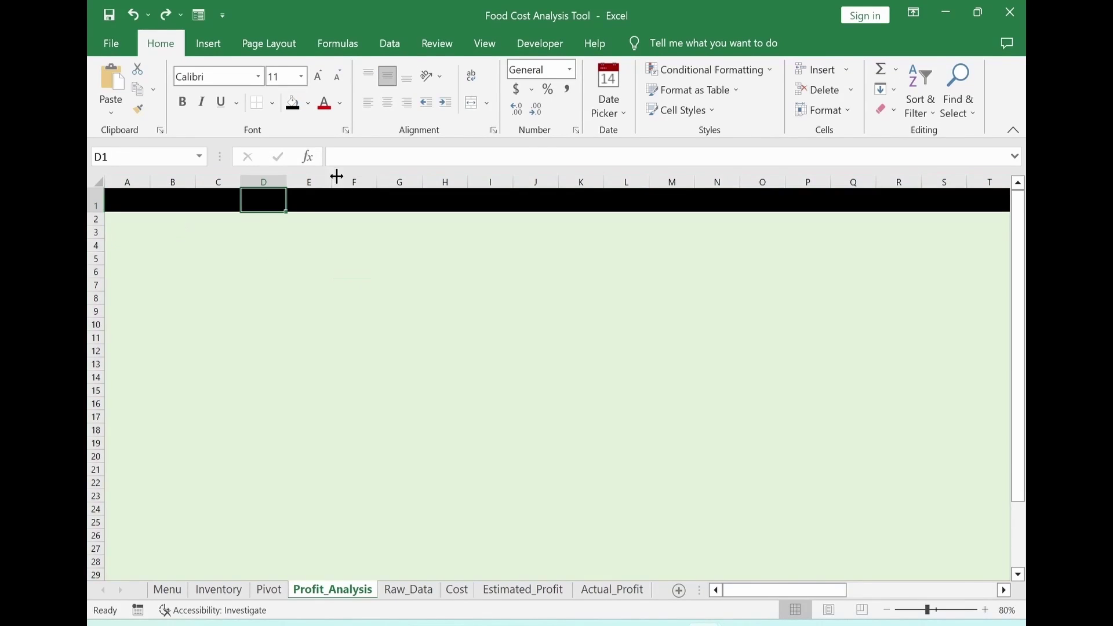
Enter the headline "Profitability Analysis for My Restaurant" in D1 and colour its text yellow.
{"action": "key", "text": "F2"}
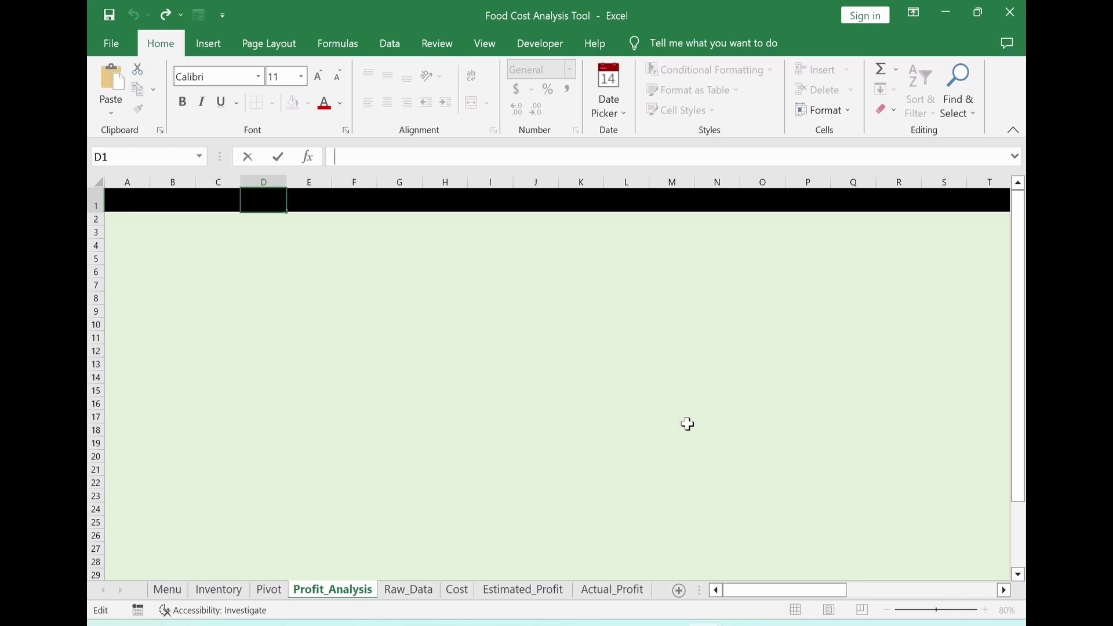
{"action": "type", "text": "Profitability Analysis for My Restaurant"}
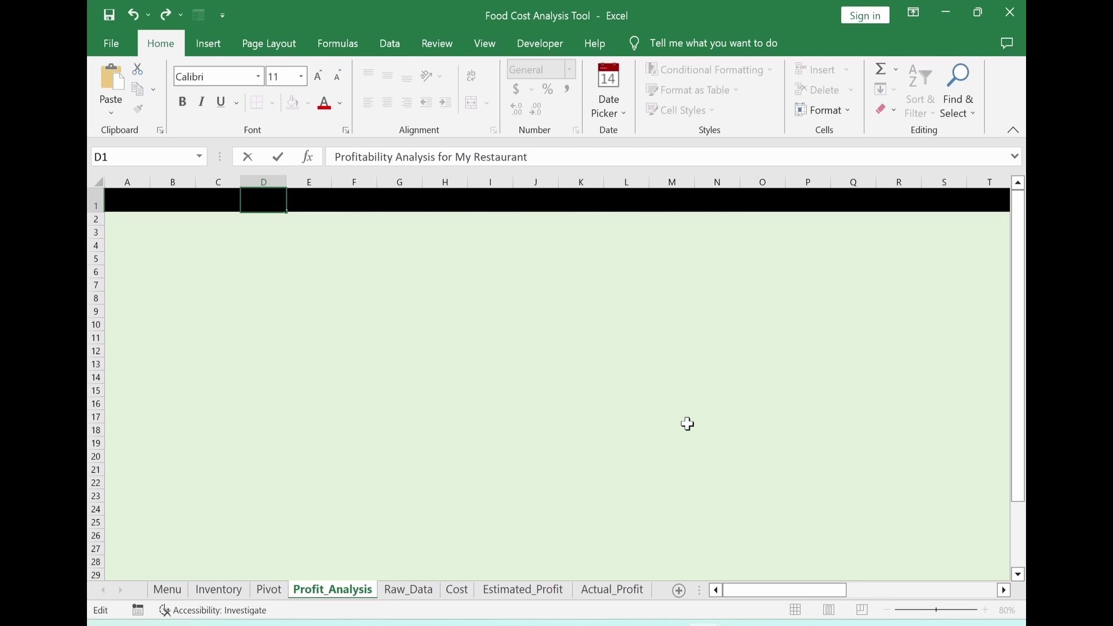
{"action": "key", "text": "ctrl+Return"}
{"action": "left_click", "coordinate": [343, 105]}
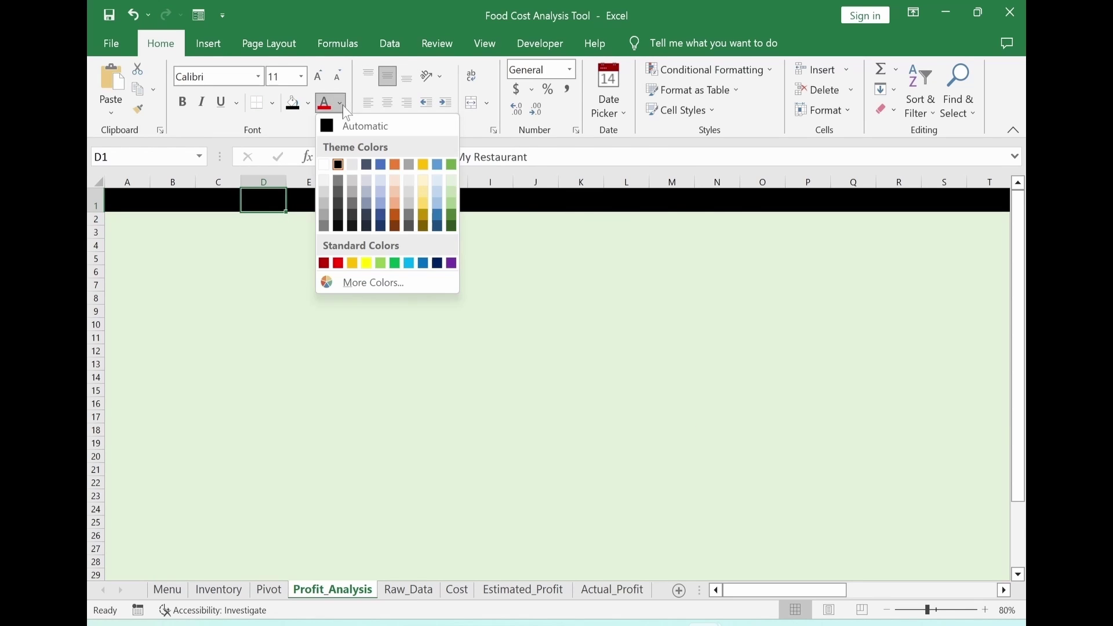
{"action": "left_click", "coordinate": [366, 264]}
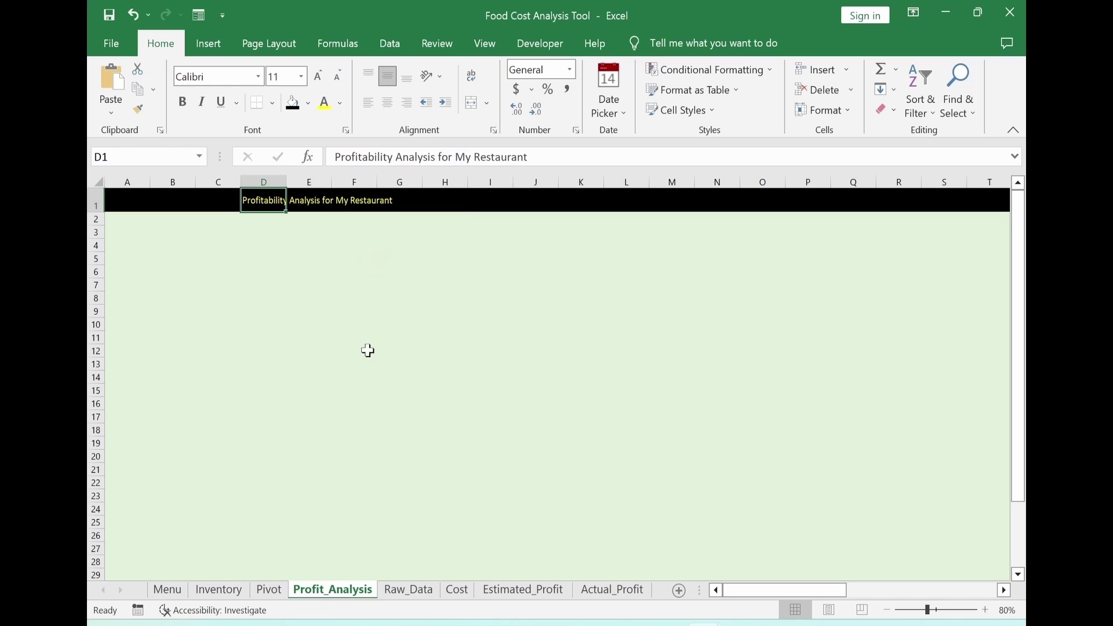
Set the D1 headline in the Aclonica font and enlarge it by three size increments.
{"action": "left_click", "coordinate": [264, 324]}
{"action": "left_click", "coordinate": [258, 76]}
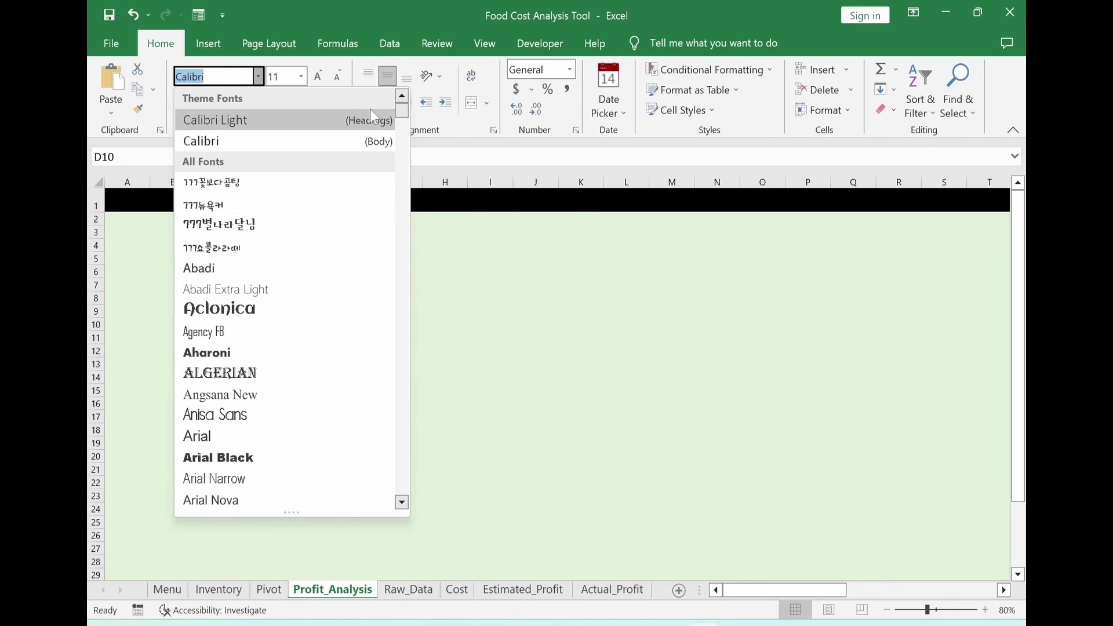
{"action": "left_click", "coordinate": [225, 379]}
{"action": "left_click", "coordinate": [267, 200]}
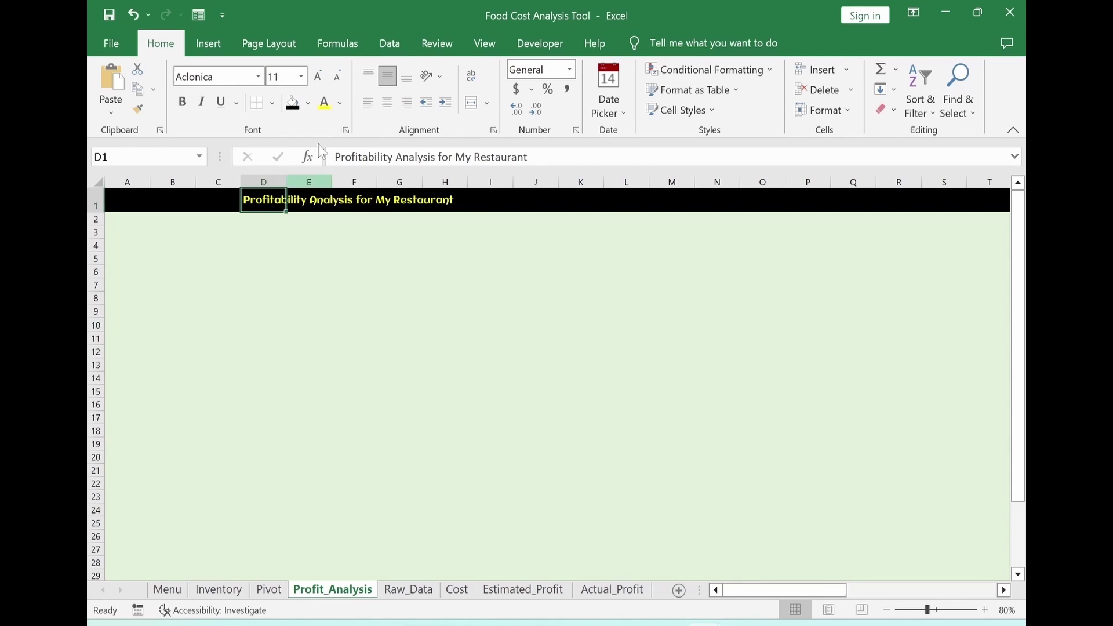
{"action": "left_click", "coordinate": [317, 75]}
{"action": "left_click", "coordinate": [318, 76]}
{"action": "left_click", "coordinate": [318, 76]}
{"action": "left_click", "coordinate": [354, 258]}
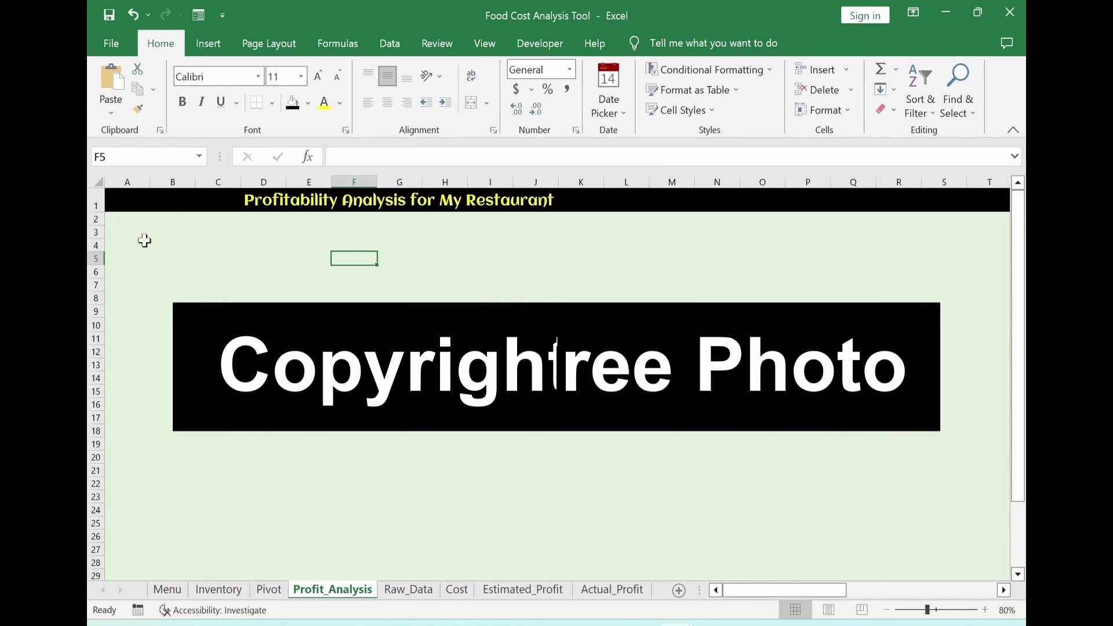
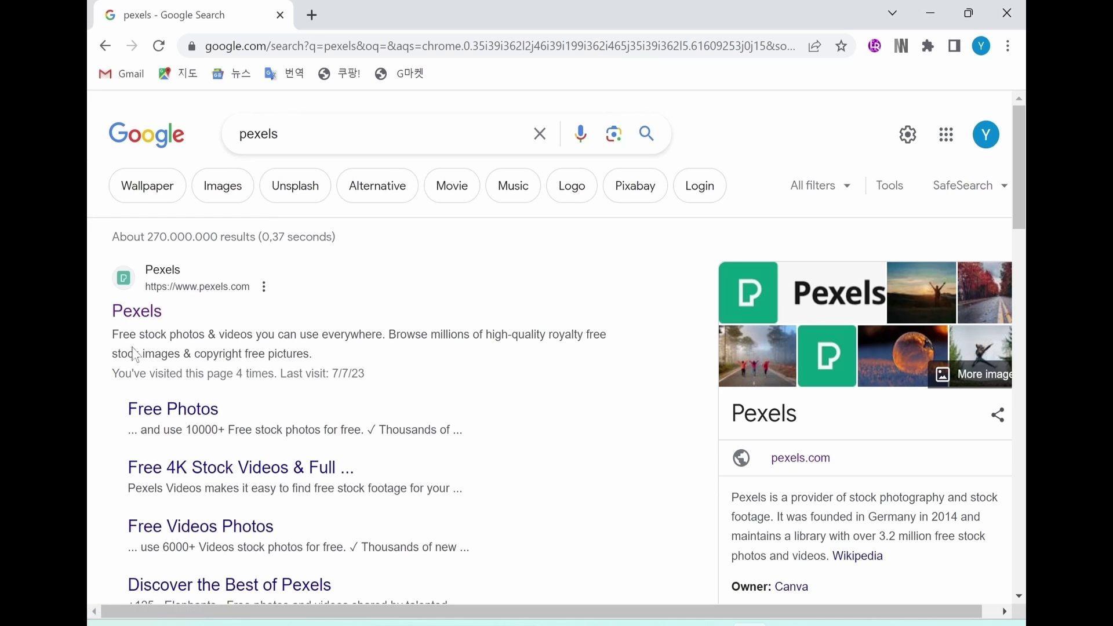
Search Pexels for restaurant photos, look over the downloaded images in the Pictures folder, and return to the workbook.
{"action": "left_click", "coordinate": [136, 313]}
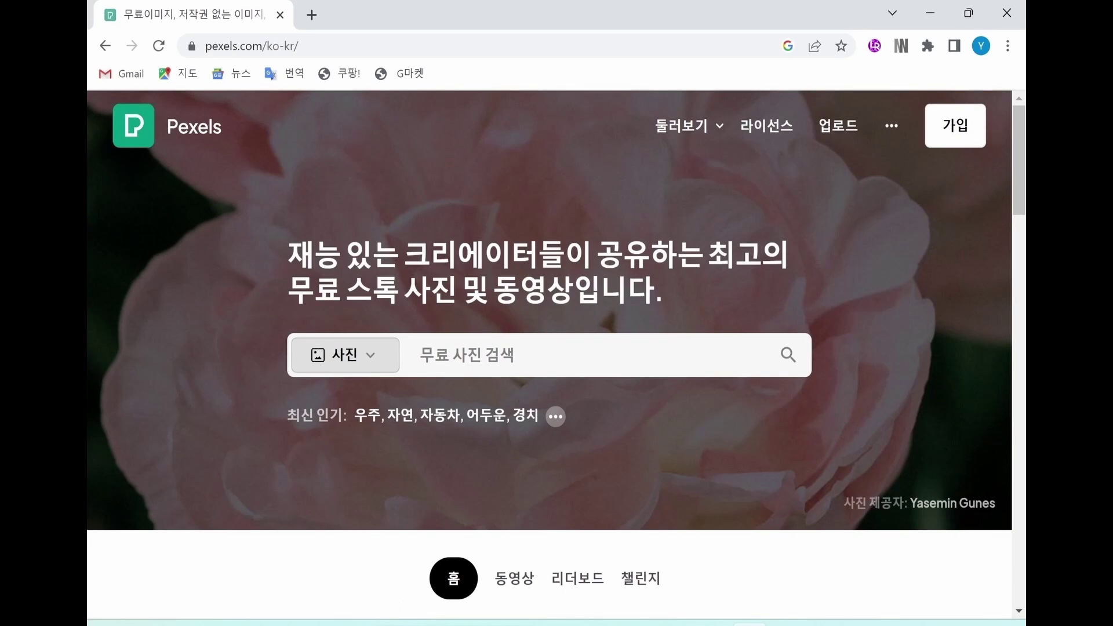
{"action": "type", "text": "resta"}
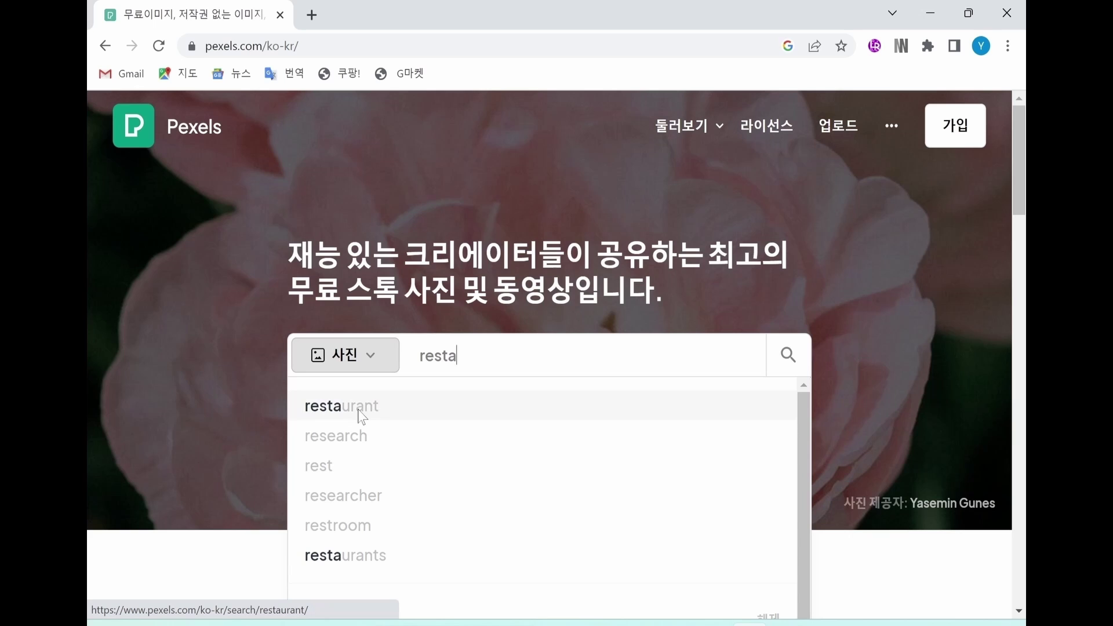
{"action": "left_click", "coordinate": [363, 413]}
{"action": "scroll", "coordinate": [616, 393], "scroll_direction": "down", "scroll_amount": 1}
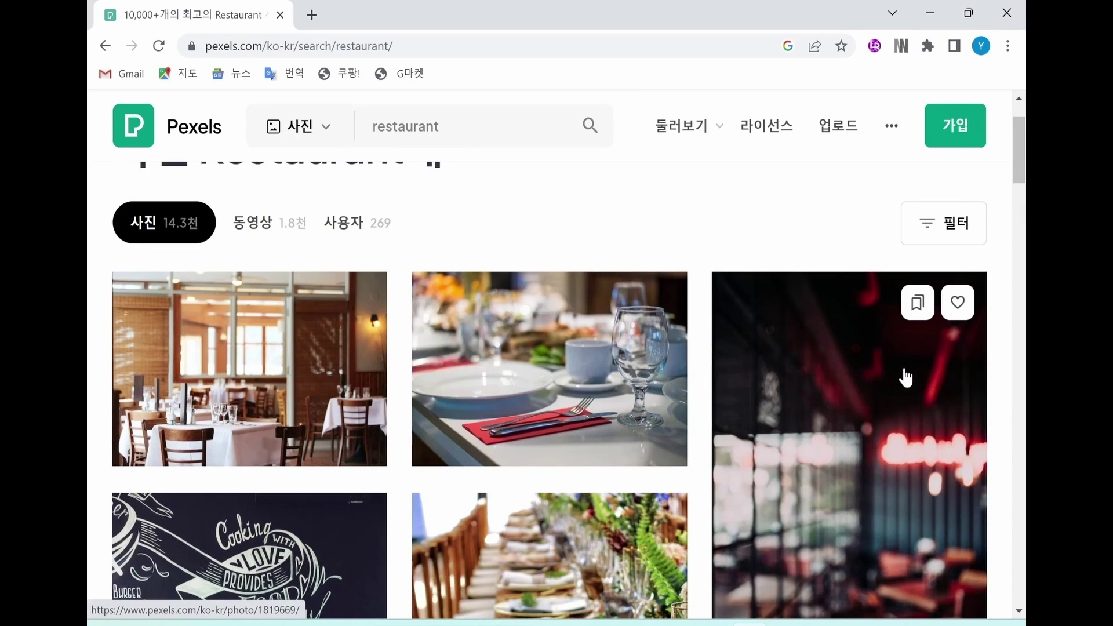
{"action": "key", "text": "alt+Tab"}
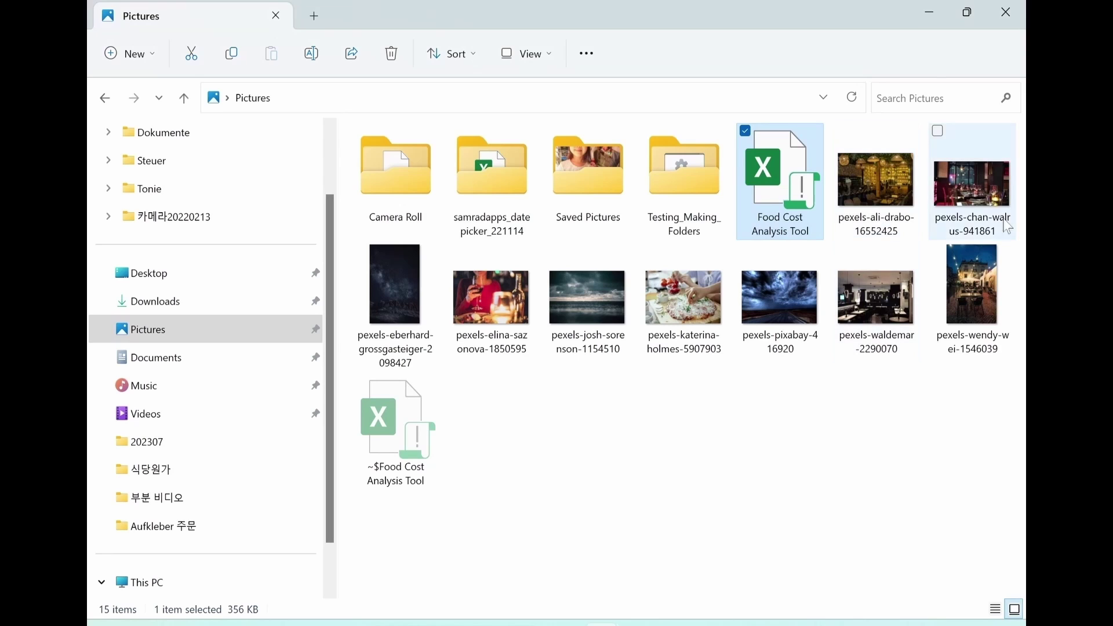
{"action": "key", "text": "Return"}
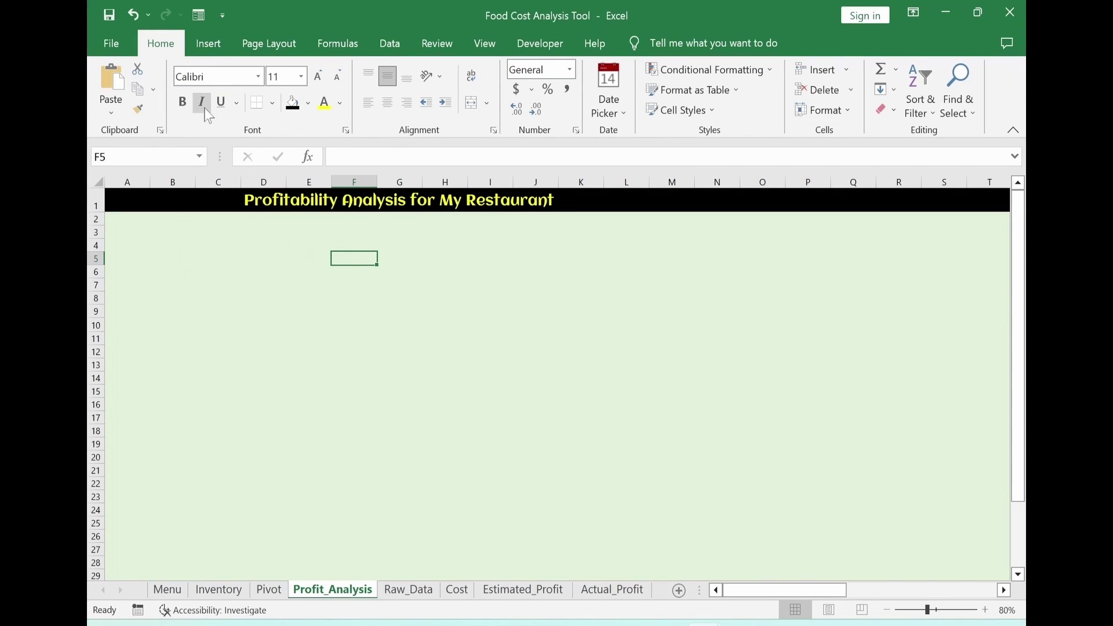
Insert the pizza-preparation photo ending in 5907903 from the Pictures folder into the Profit_Analysis sheet.
{"action": "left_click", "coordinate": [214, 50]}
{"action": "left_click", "coordinate": [287, 115]}
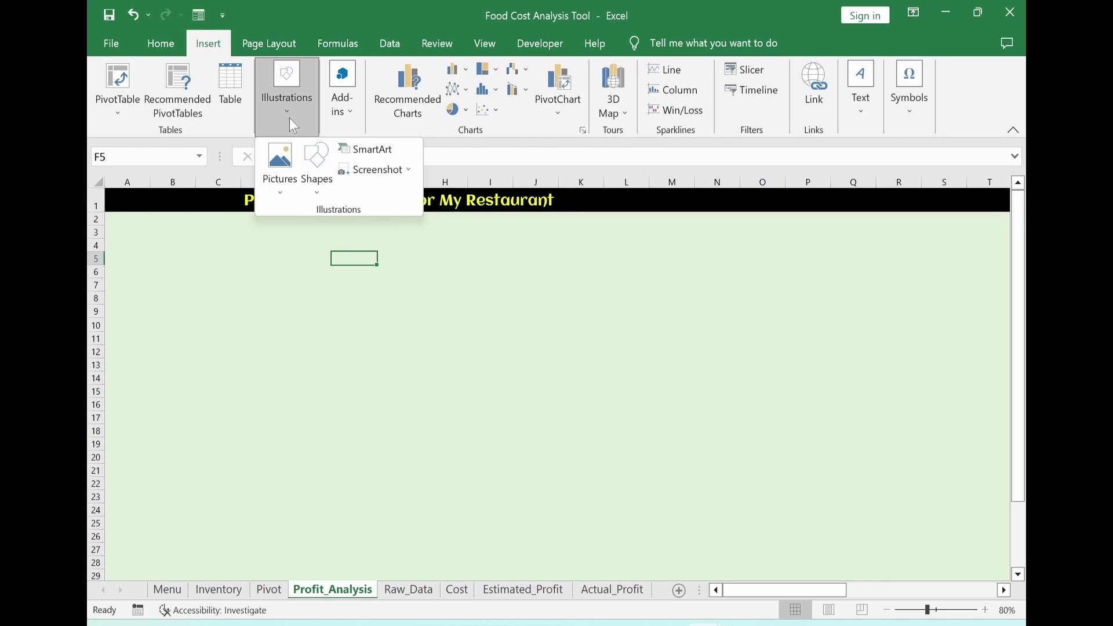
{"action": "left_click", "coordinate": [284, 195]}
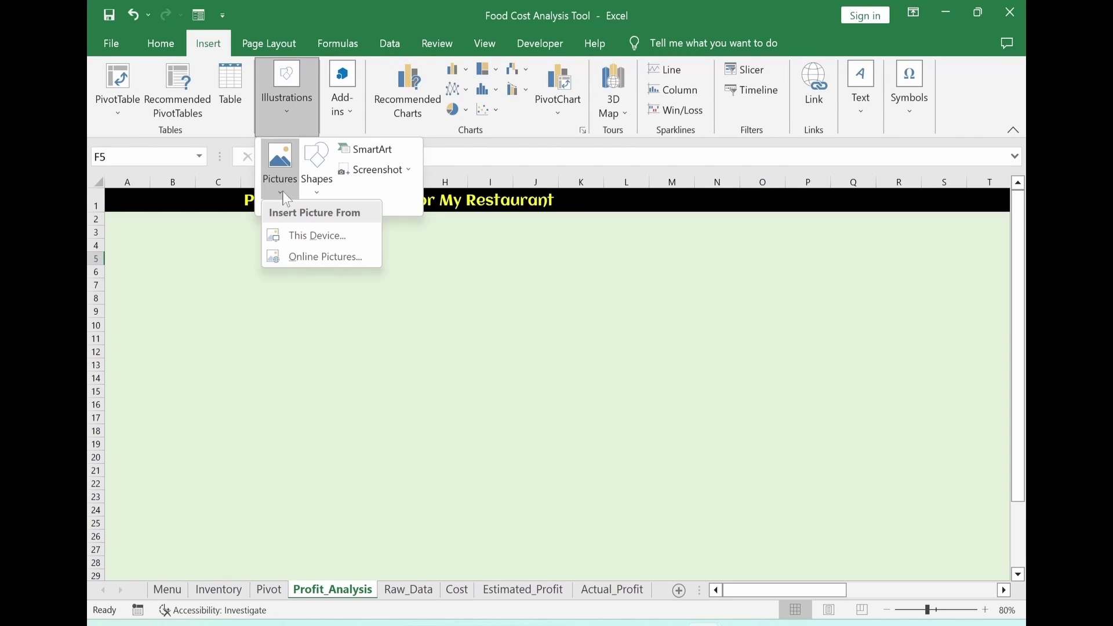
{"action": "left_click", "coordinate": [289, 239]}
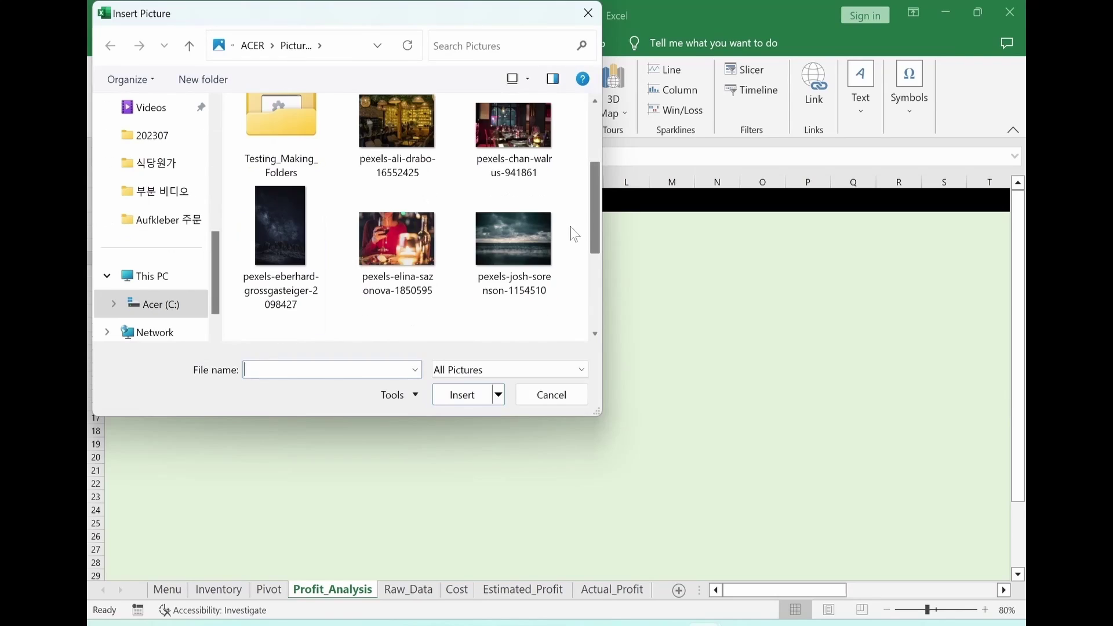
{"action": "scroll", "coordinate": [572, 244], "scroll_direction": "down", "scroll_amount": 3}
{"action": "scroll", "coordinate": [576, 269], "scroll_direction": "down", "scroll_amount": 2}
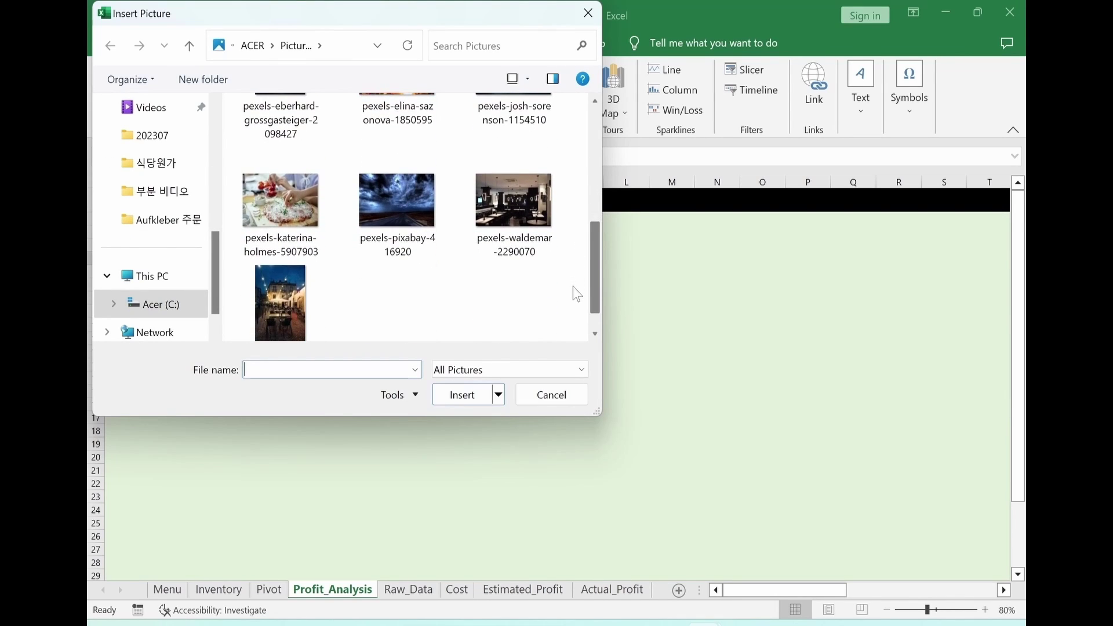
{"action": "left_click", "coordinate": [284, 211]}
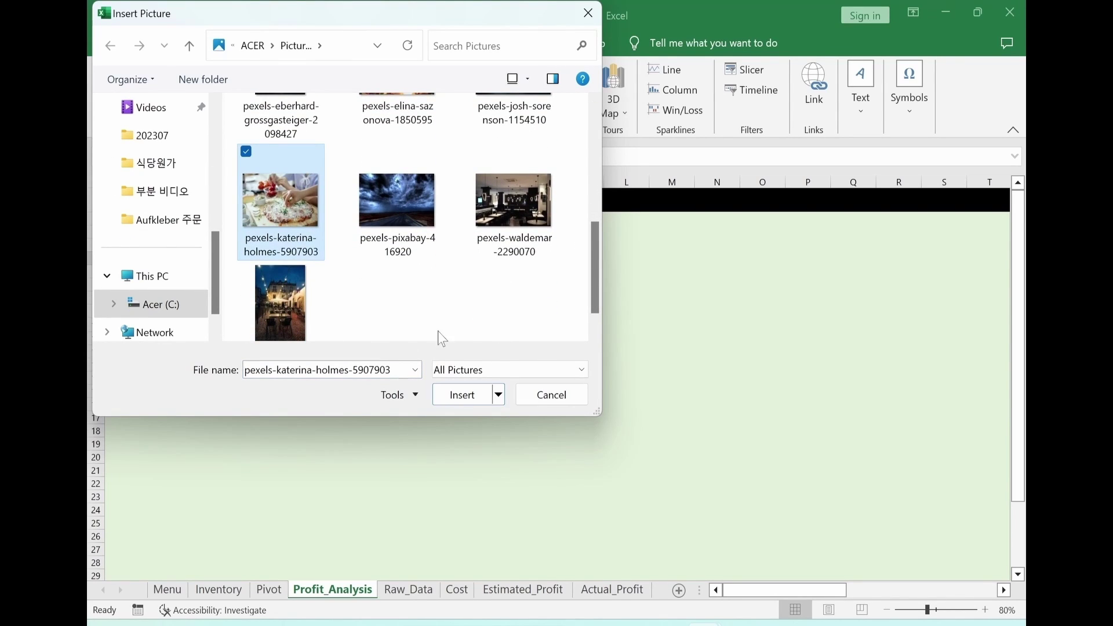
{"action": "left_click", "coordinate": [456, 393]}
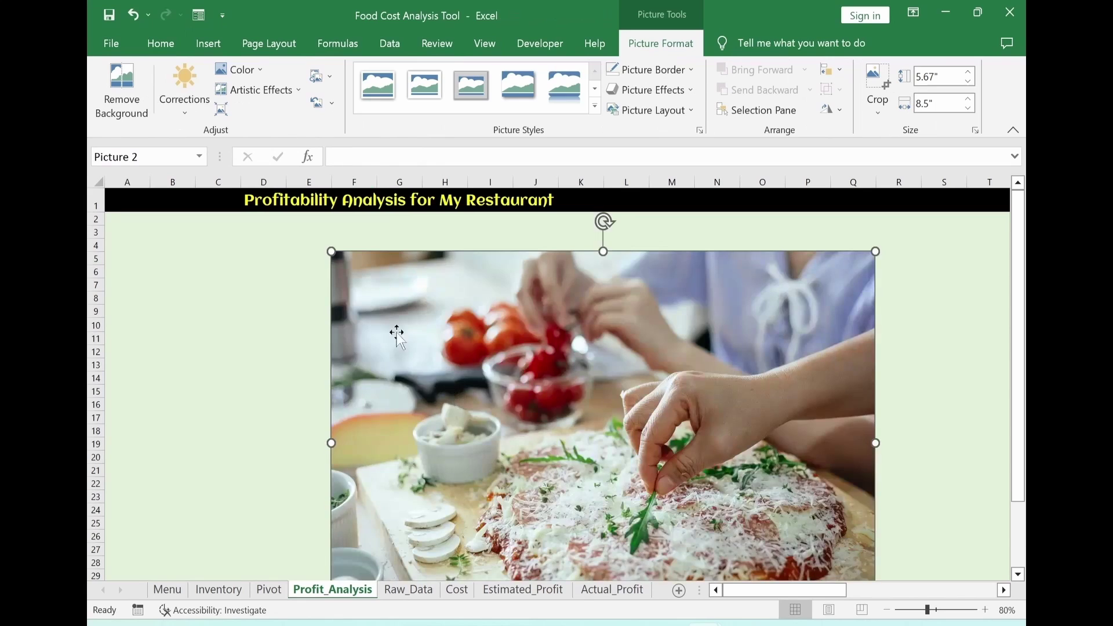
Shrink the inserted photo to about 2.98" wide by 1.99" high and move it over columns C to G below the headline.
{"action": "left_click_drag", "start_coordinate": [329, 253], "coordinate": [667, 532]}
{"action": "left_click_drag", "start_coordinate": [718, 497], "coordinate": [322, 323]}
{"action": "left_click_drag", "start_coordinate": [479, 460], "coordinate": [400, 409]}
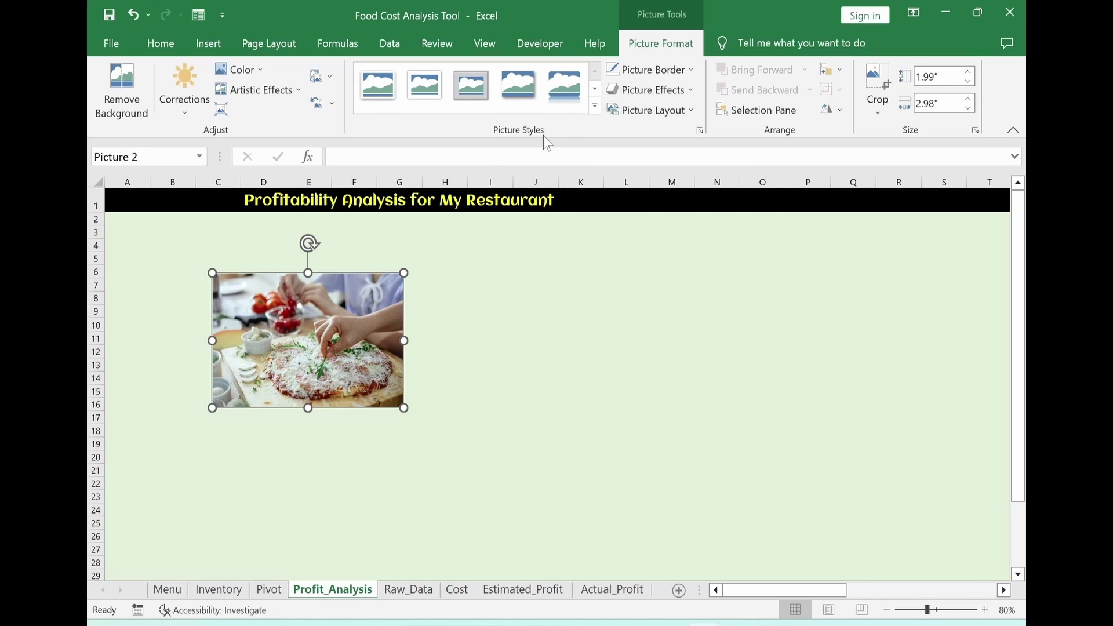
Apply the bevelled oval picture style with a shadow to the photo and colour its border standard orange.
{"action": "left_click", "coordinate": [594, 106]}
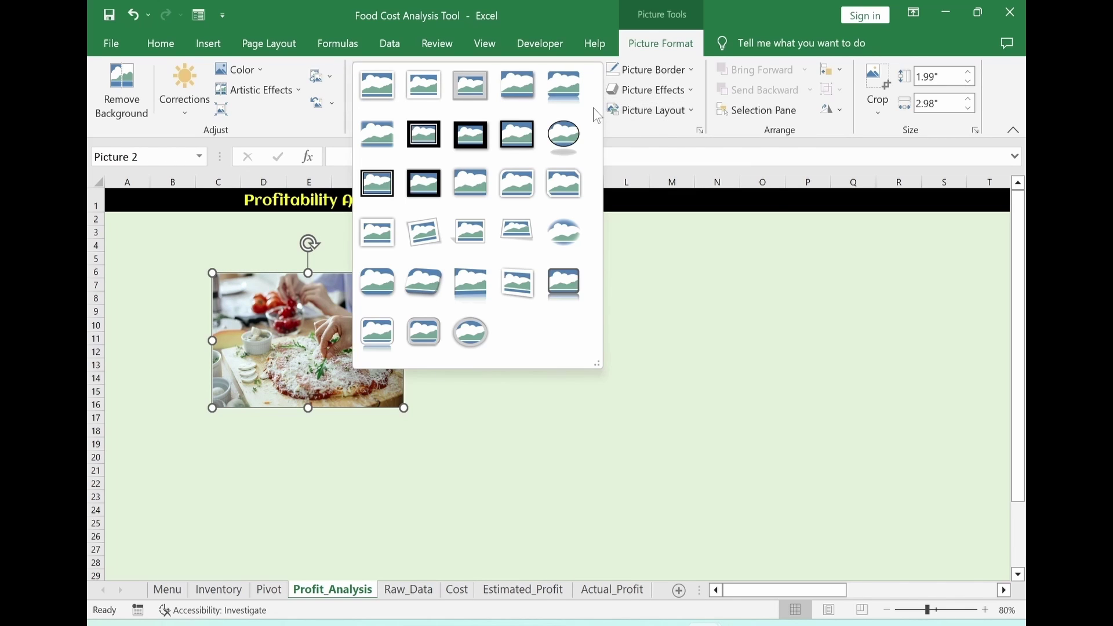
{"action": "left_click", "coordinate": [565, 139]}
{"action": "left_click", "coordinate": [673, 76]}
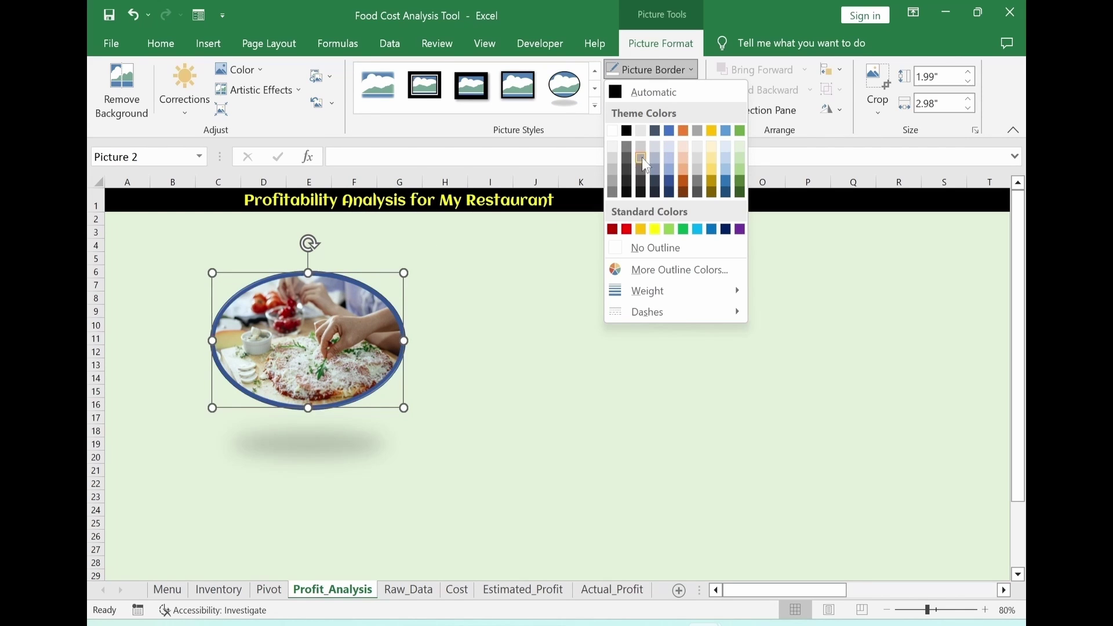
{"action": "left_click", "coordinate": [641, 229]}
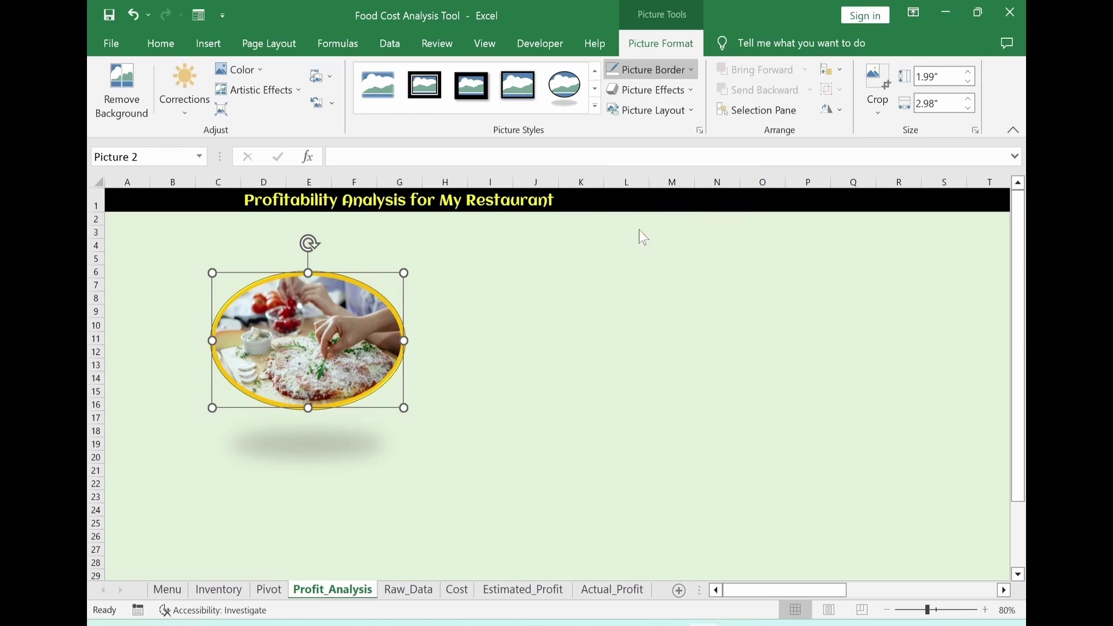
Set the oval photo's border weight to 2¼ pt.
{"action": "left_click", "coordinate": [650, 69]}
{"action": "mouse_move", "coordinate": [698, 297]}
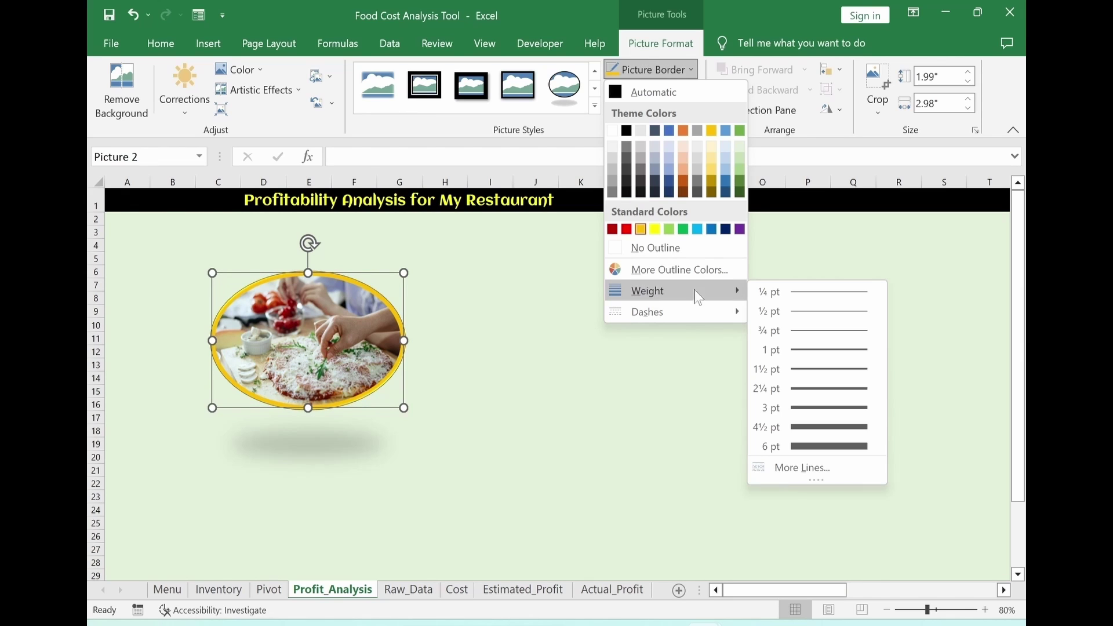
{"action": "left_click", "coordinate": [802, 387]}
{"action": "left_click", "coordinate": [610, 393]}
{"action": "left_click", "coordinate": [406, 340]}
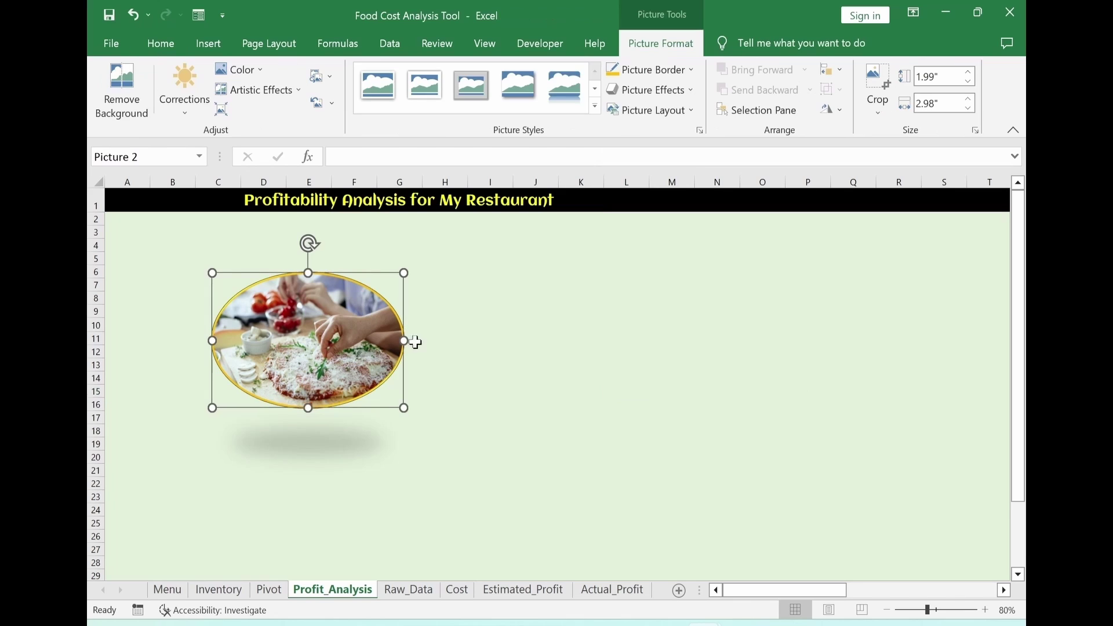
Replace the oval photo's shadow with the first perspective shadow preset.
{"action": "left_click", "coordinate": [690, 91]}
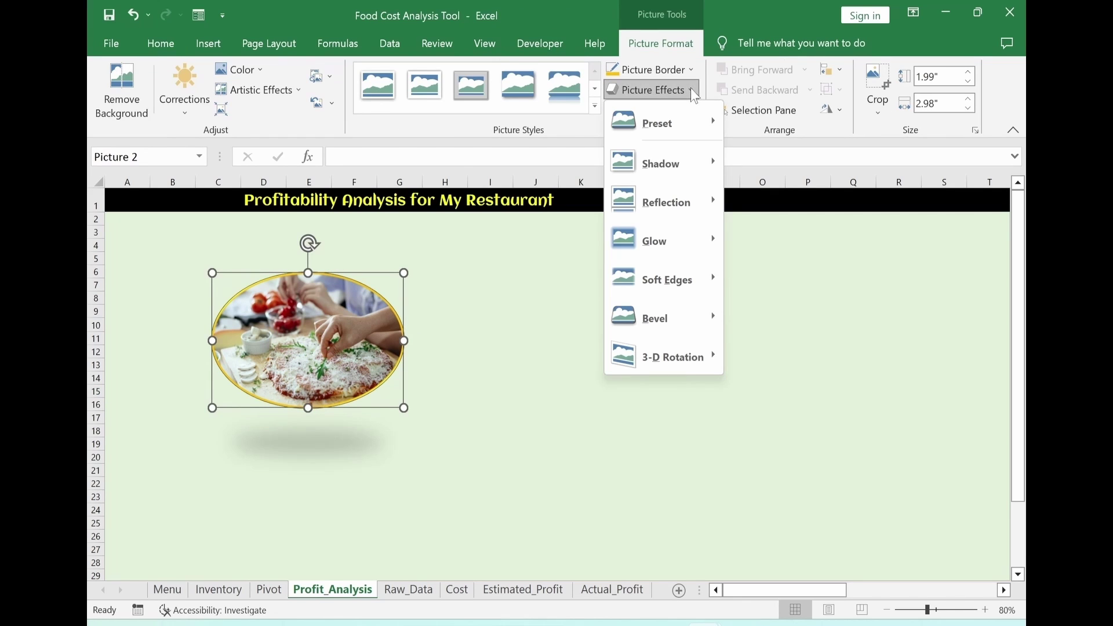
{"action": "mouse_move", "coordinate": [651, 168]}
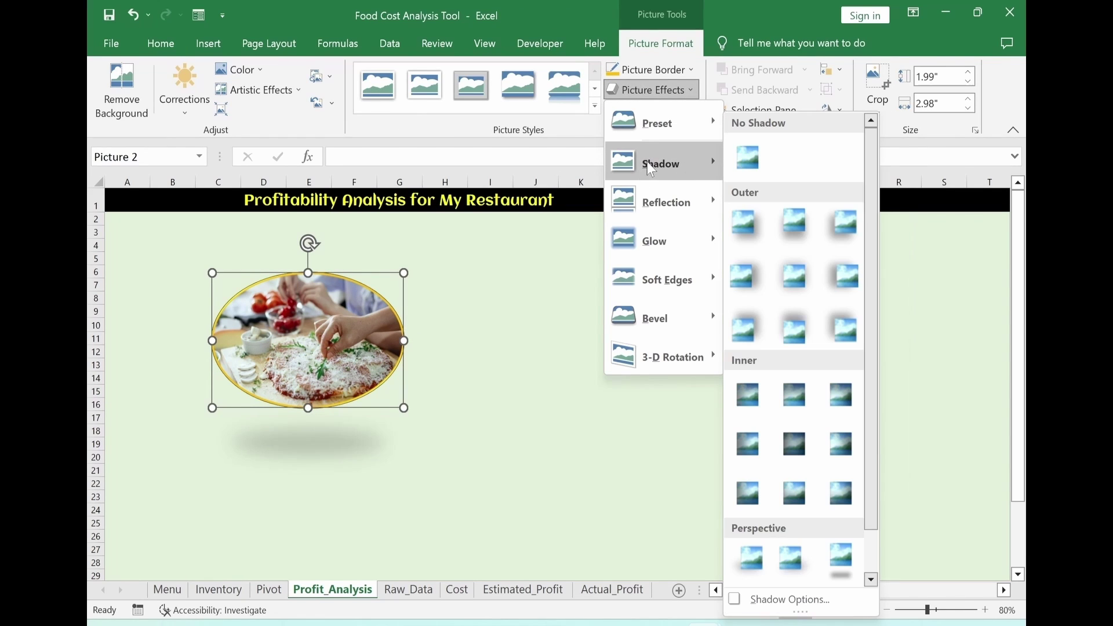
{"action": "left_click", "coordinate": [750, 560]}
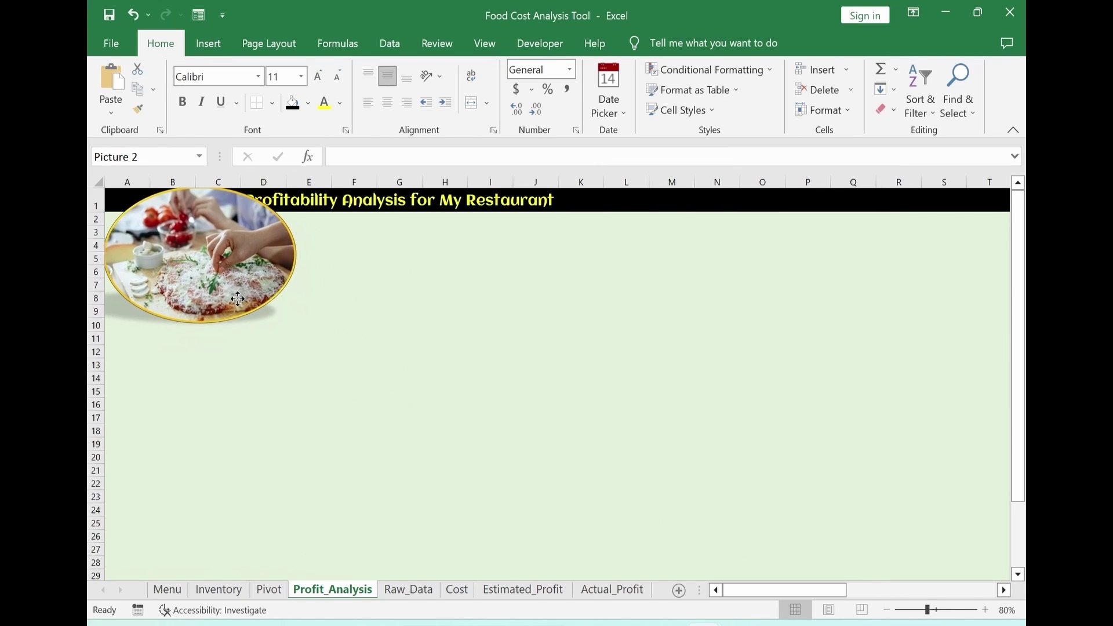
Shrink the photo in the sheet's upper-left corner to about 2.83" by 1.88" and widen columns A to C beneath it.
{"action": "left_click", "coordinate": [236, 299]}
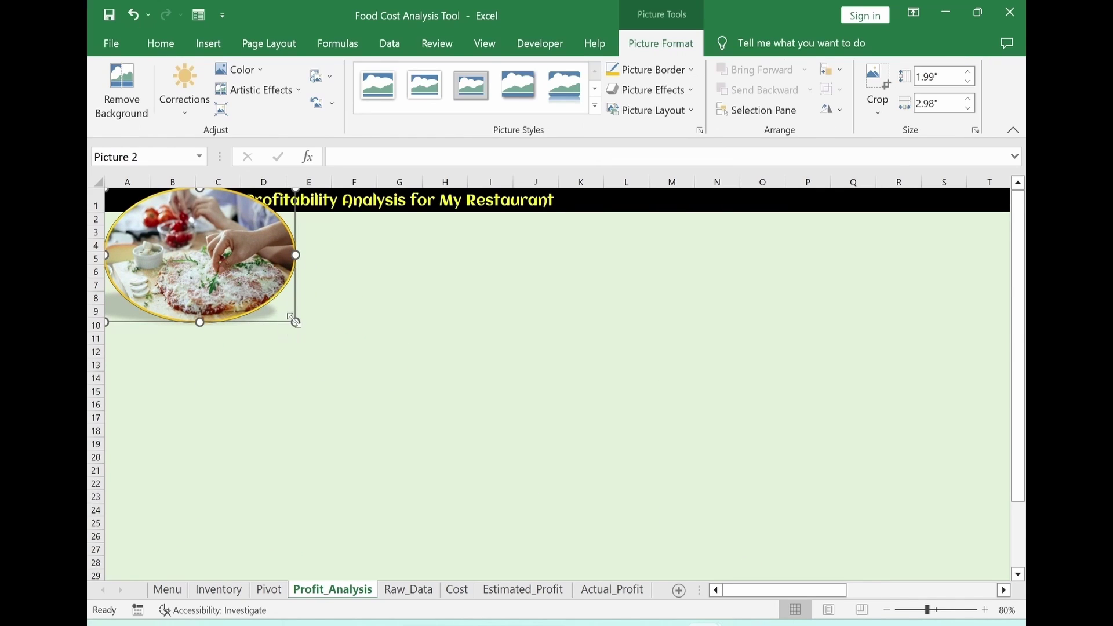
{"action": "left_click_drag", "start_coordinate": [296, 322], "coordinate": [285, 315]}
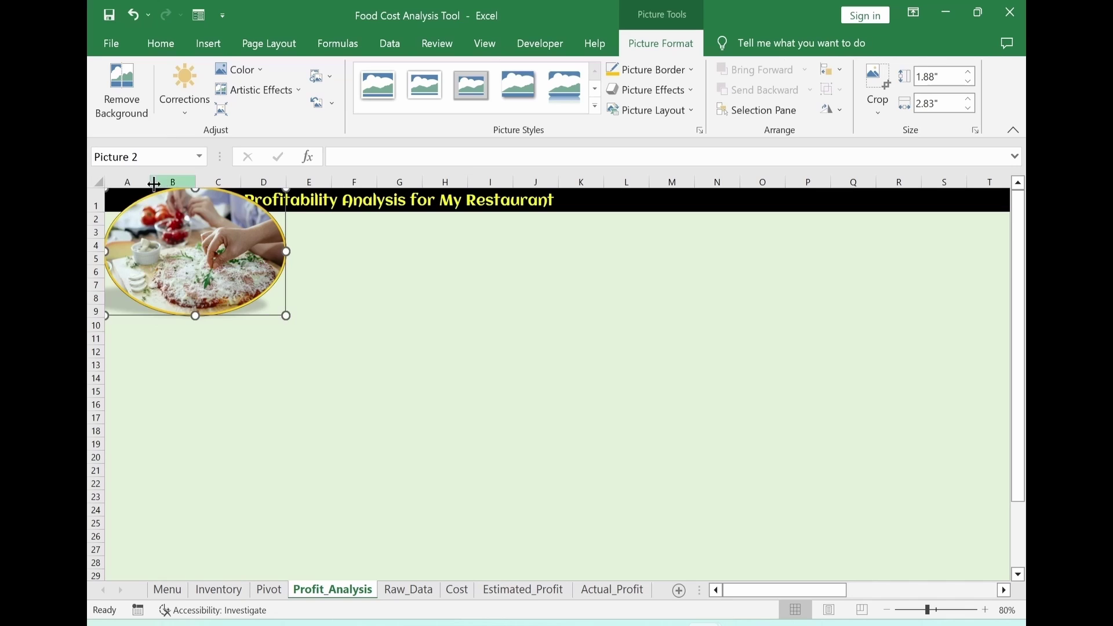
{"action": "left_click_drag", "start_coordinate": [128, 181], "coordinate": [273, 181]}
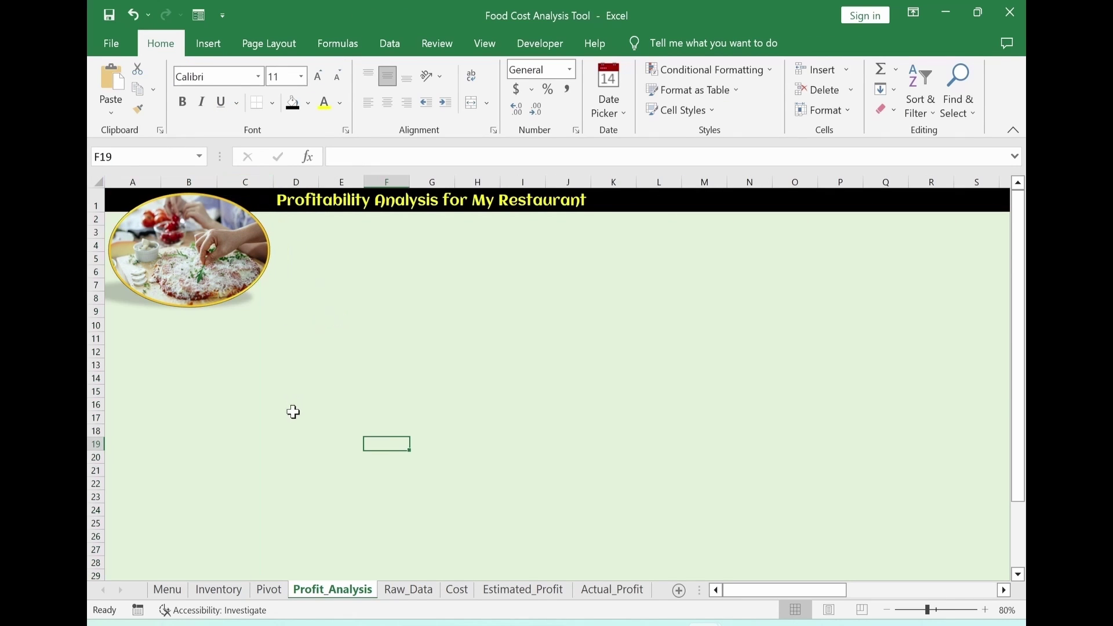
Recolor the oval photo to grayscale through its picture colour formatting and close the formatting pane.
{"action": "left_click", "coordinate": [187, 297]}
{"action": "key", "text": "ctrl+1"}
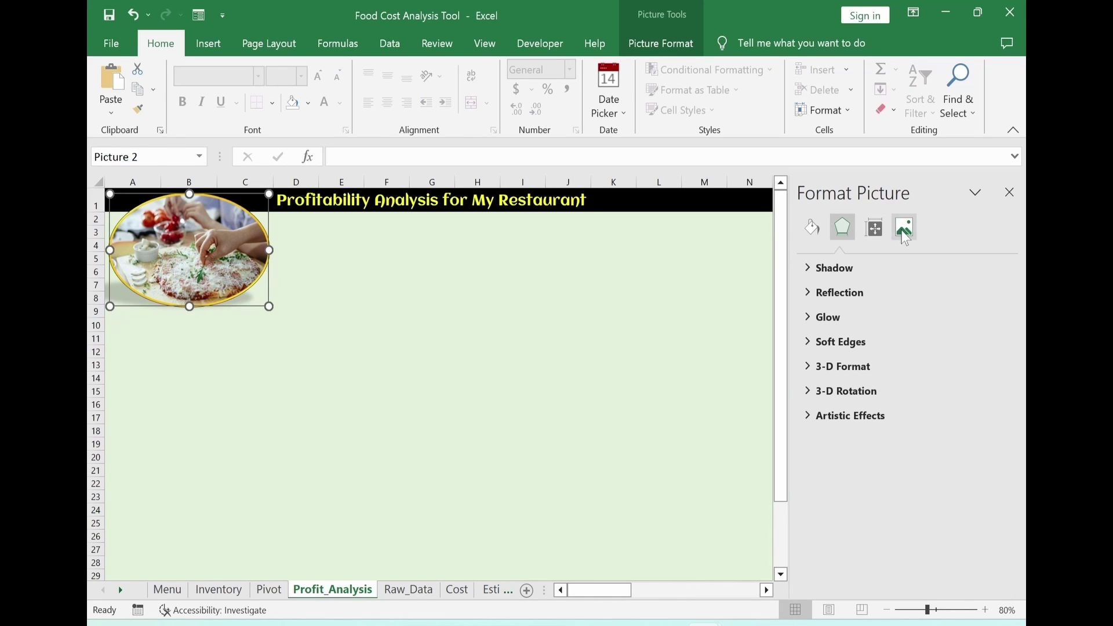
{"action": "left_click", "coordinate": [904, 232]}
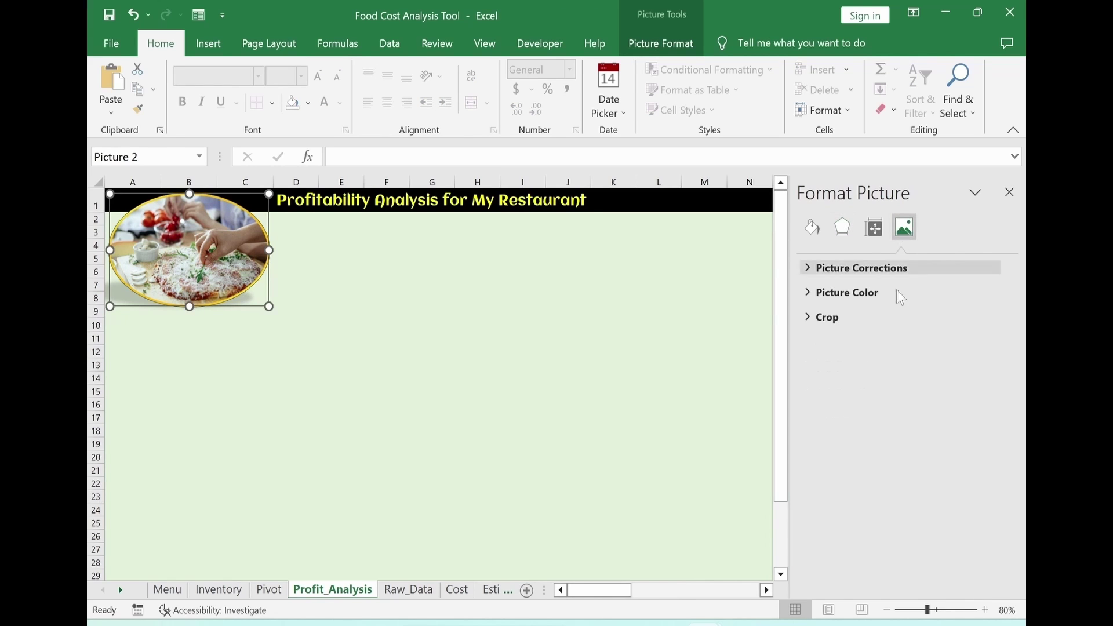
{"action": "left_click", "coordinate": [812, 294]}
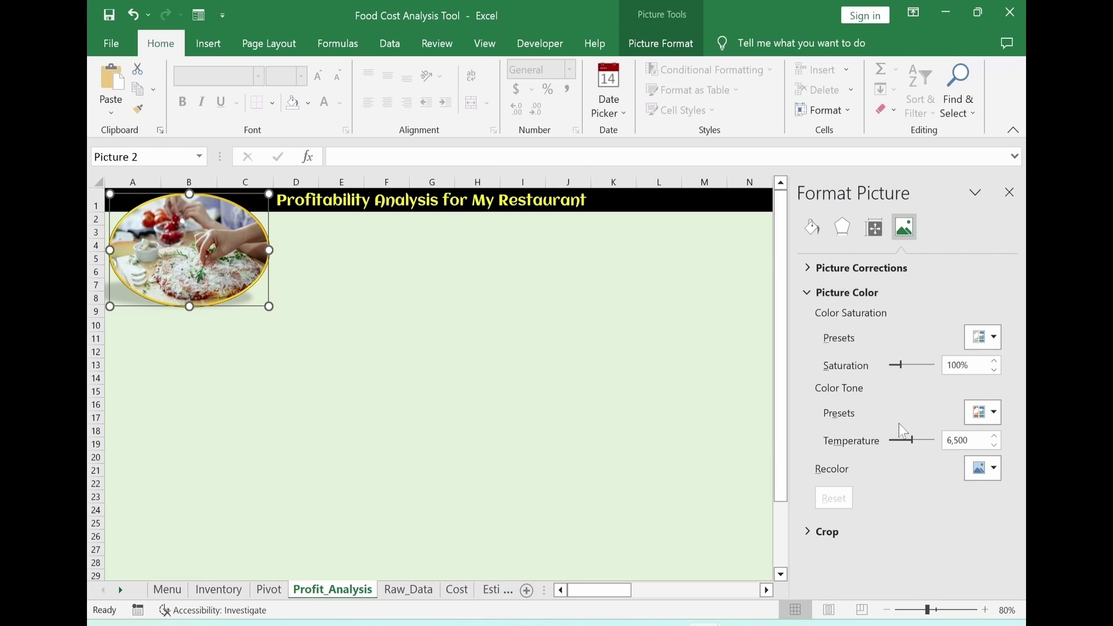
{"action": "left_click", "coordinate": [993, 471]}
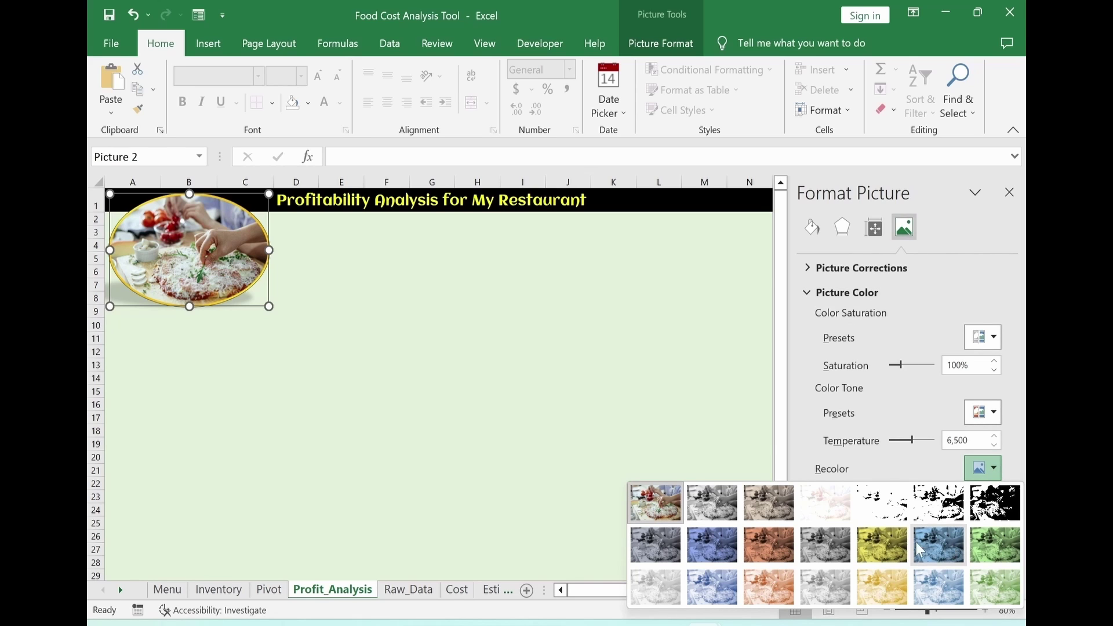
{"action": "left_click", "coordinate": [713, 508]}
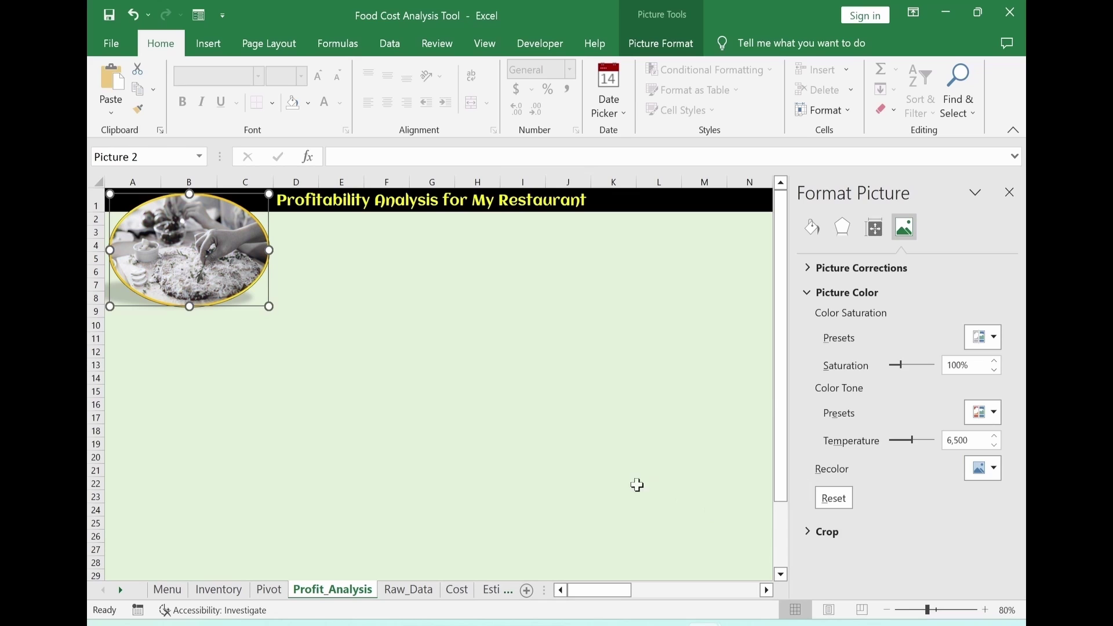
{"action": "left_click", "coordinate": [581, 470]}
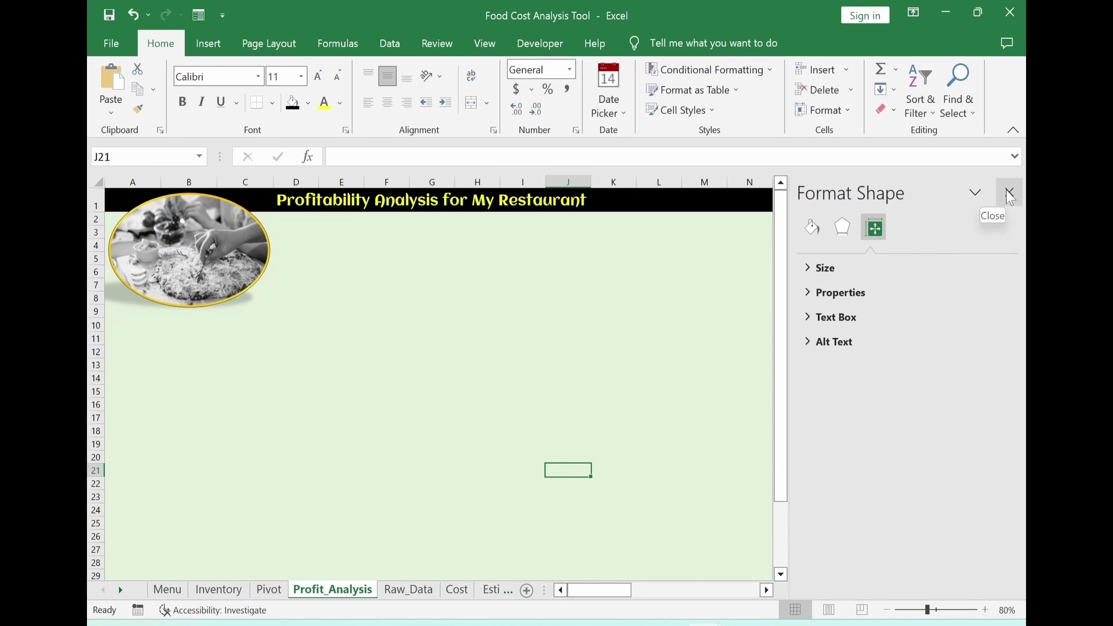
{"action": "left_click", "coordinate": [1010, 194]}
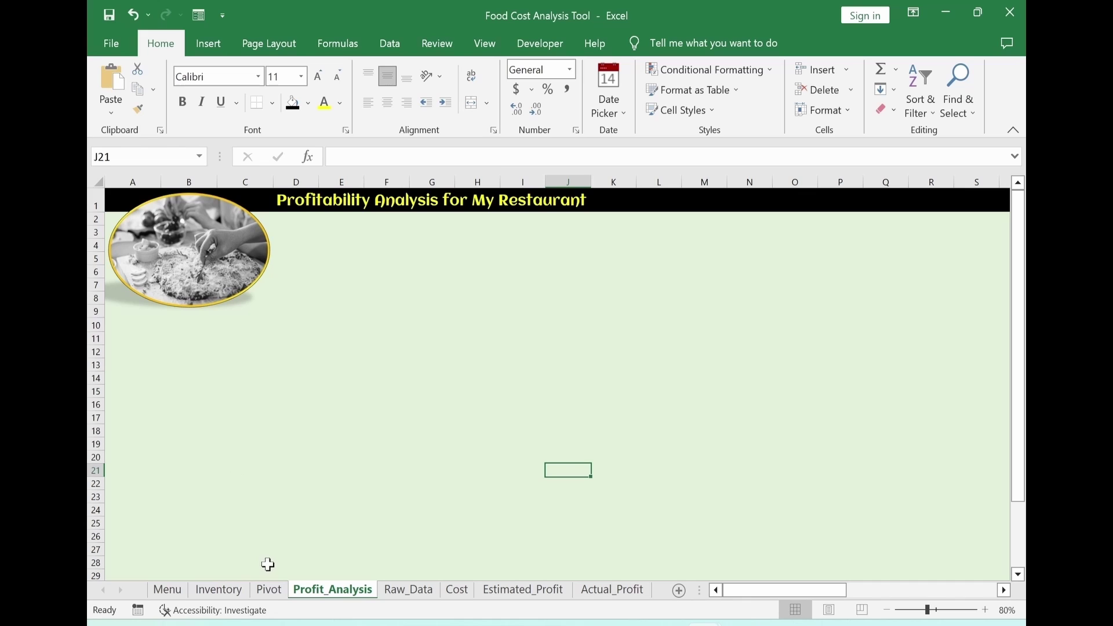
Insert Year and Month slicers for the actual-profit PivotTable on the Pivot sheet.
{"action": "left_click", "coordinate": [269, 590]}
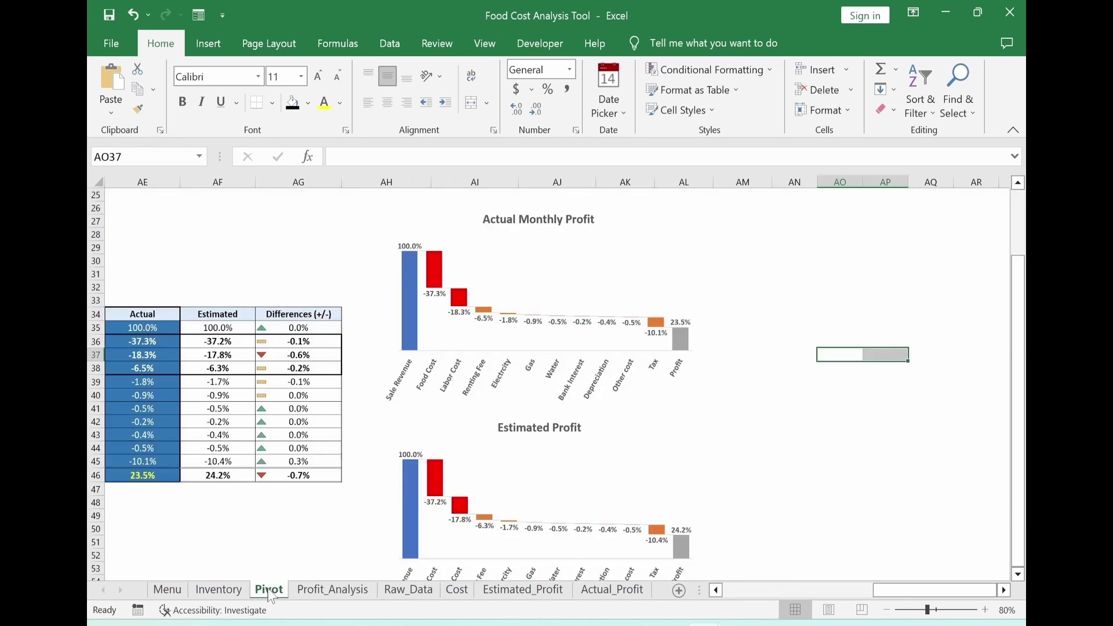
{"action": "left_click_drag", "start_coordinate": [948, 593], "coordinate": [886, 594]}
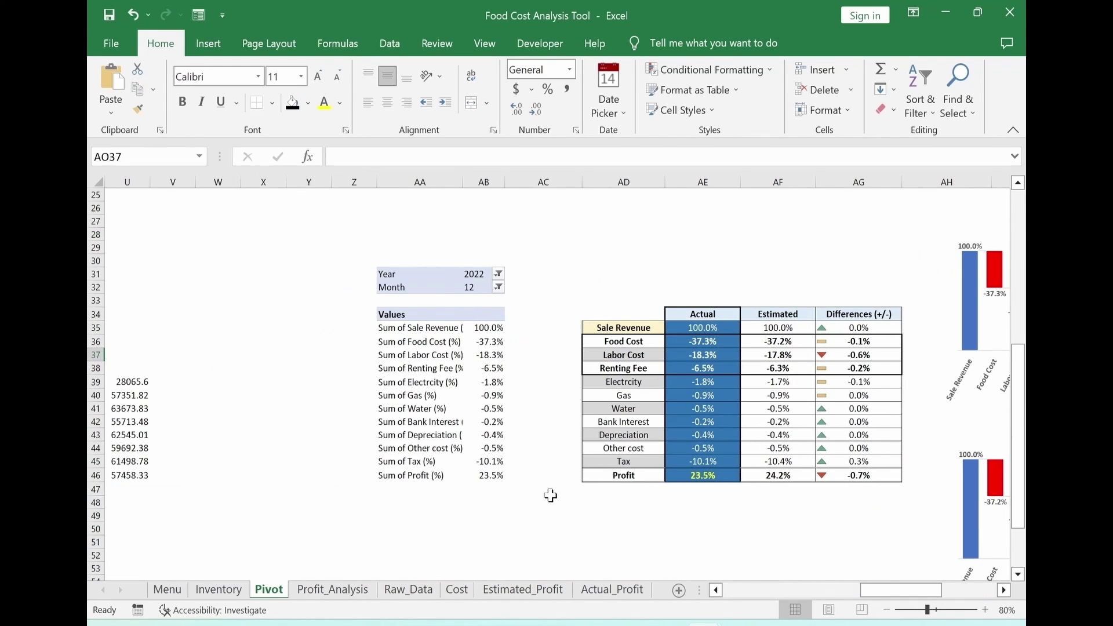
{"action": "left_click", "coordinate": [431, 387]}
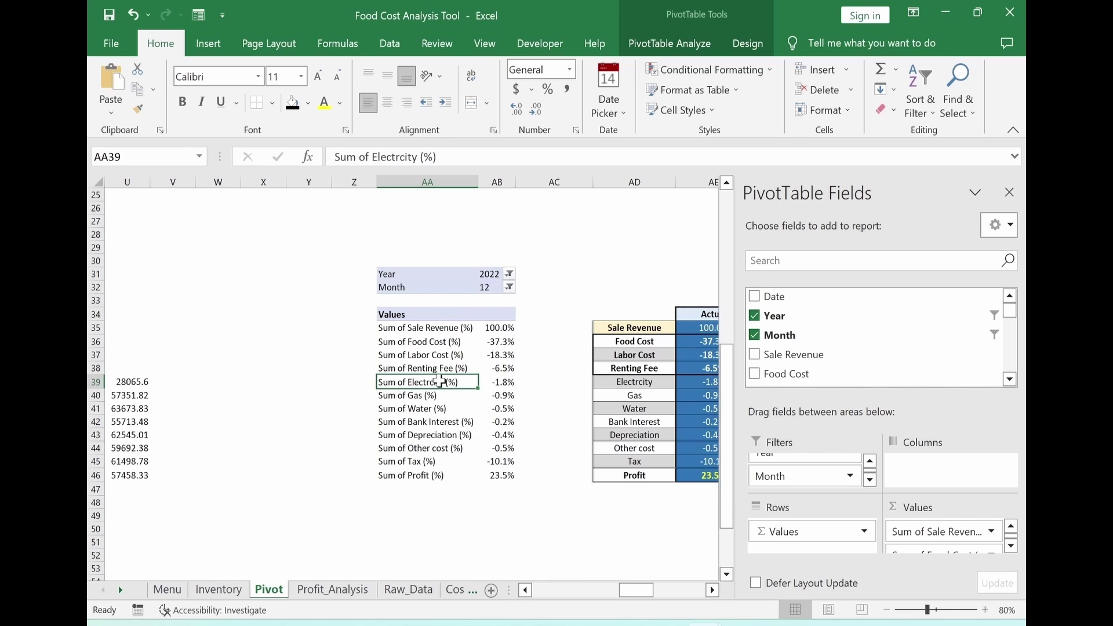
{"action": "left_click", "coordinate": [211, 49]}
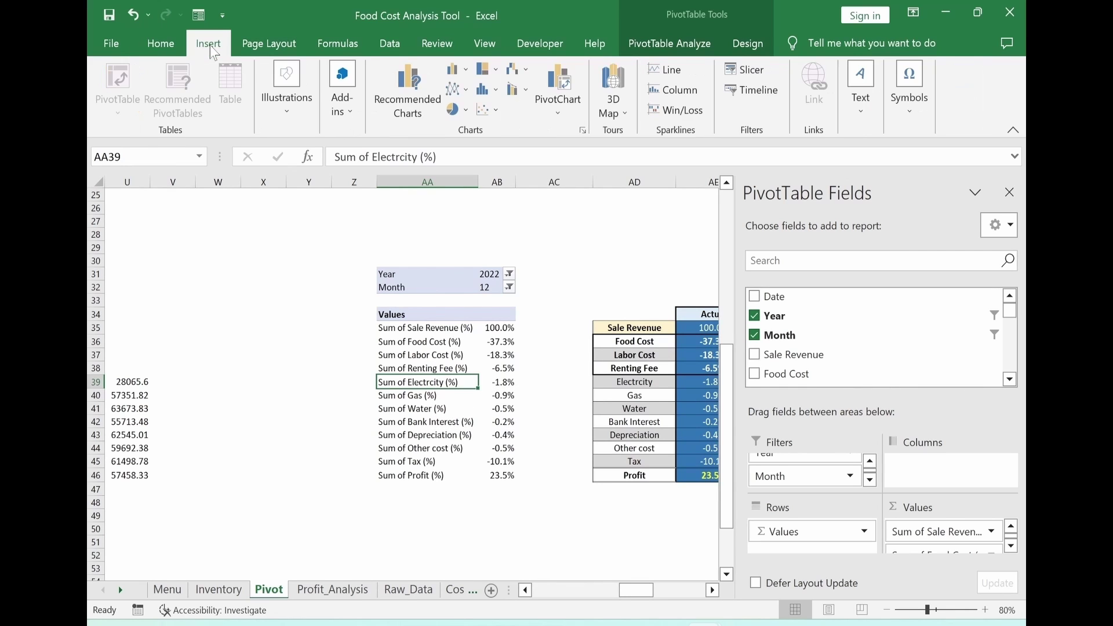
{"action": "left_click", "coordinate": [742, 79]}
{"action": "left_click", "coordinate": [612, 202]}
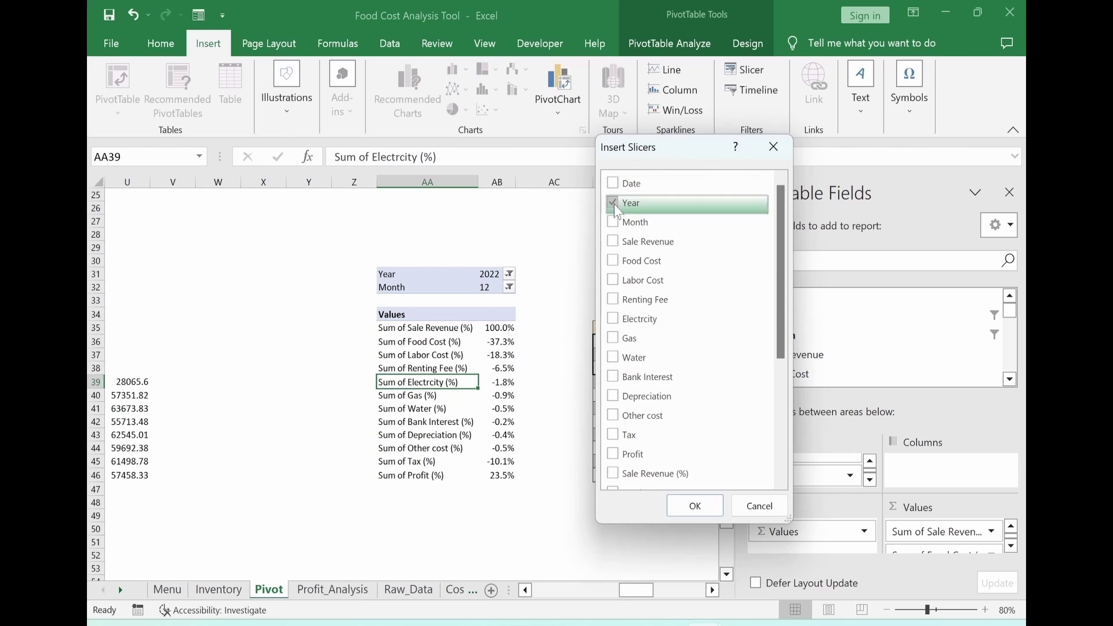
{"action": "left_click", "coordinate": [611, 225]}
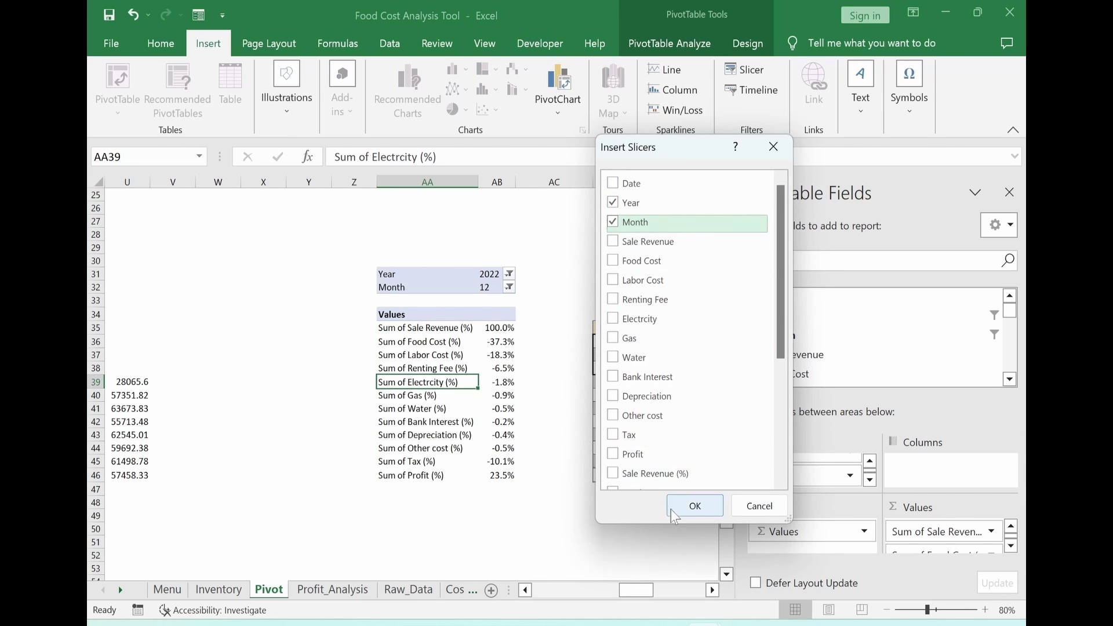
{"action": "left_click", "coordinate": [695, 505]}
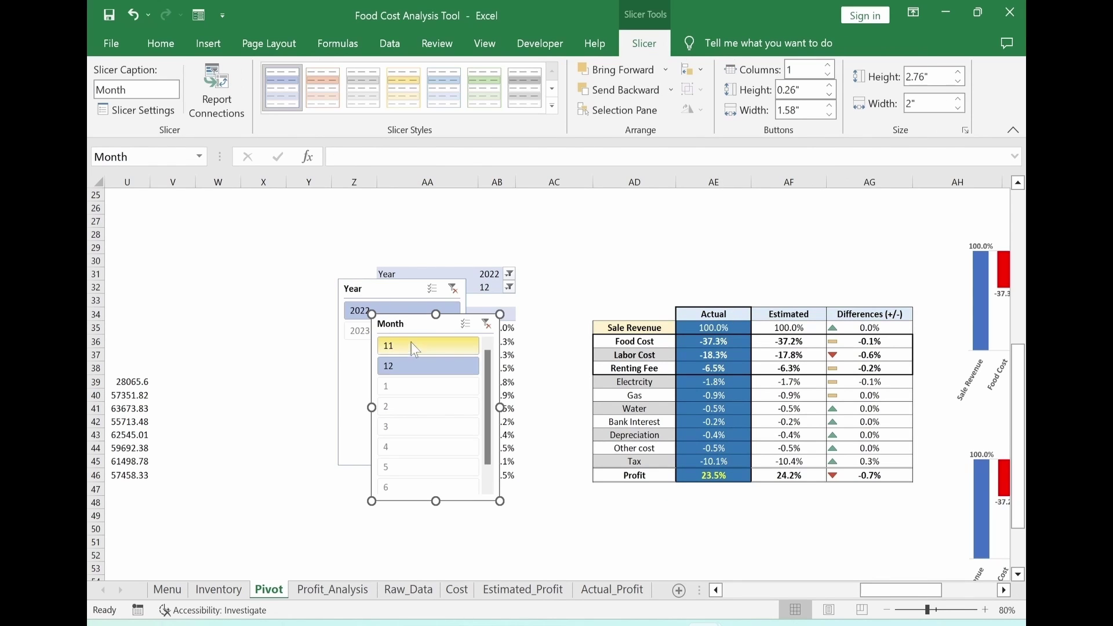
Place the Month slicer directly beside the Year slicer and try the light yellow and then the light gray slicer style on it.
{"action": "left_click_drag", "start_coordinate": [385, 323], "coordinate": [487, 289]}
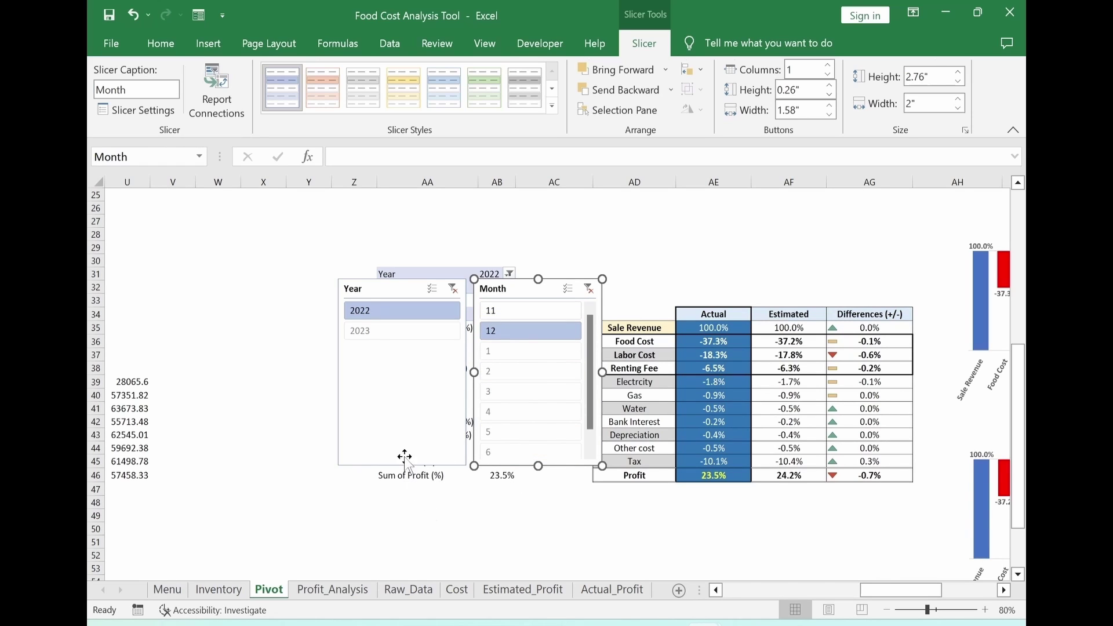
{"action": "left_click", "coordinate": [402, 87]}
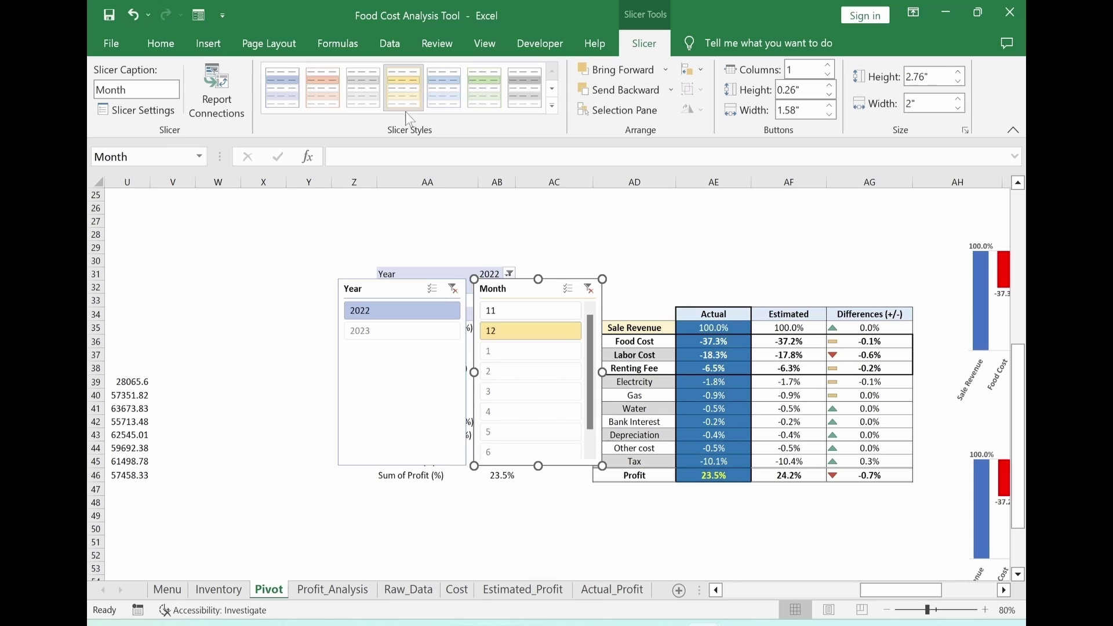
{"action": "left_click", "coordinate": [367, 96]}
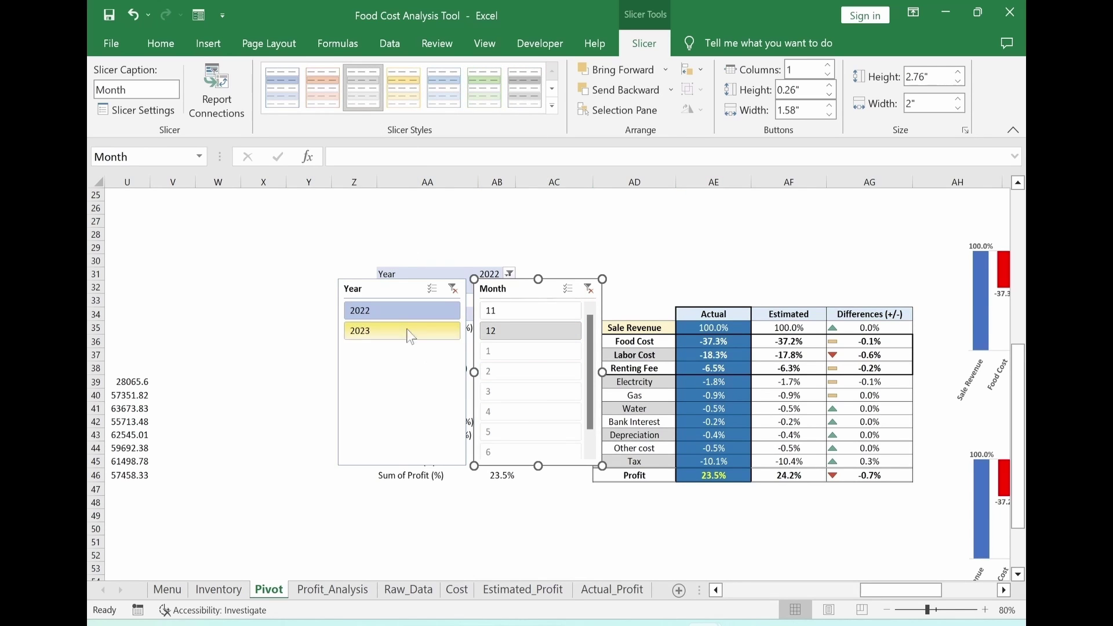
Arrange the Year slicer's buttons in 2 columns and the Month slicer's buttons in 4 columns.
{"action": "left_click", "coordinate": [410, 312]}
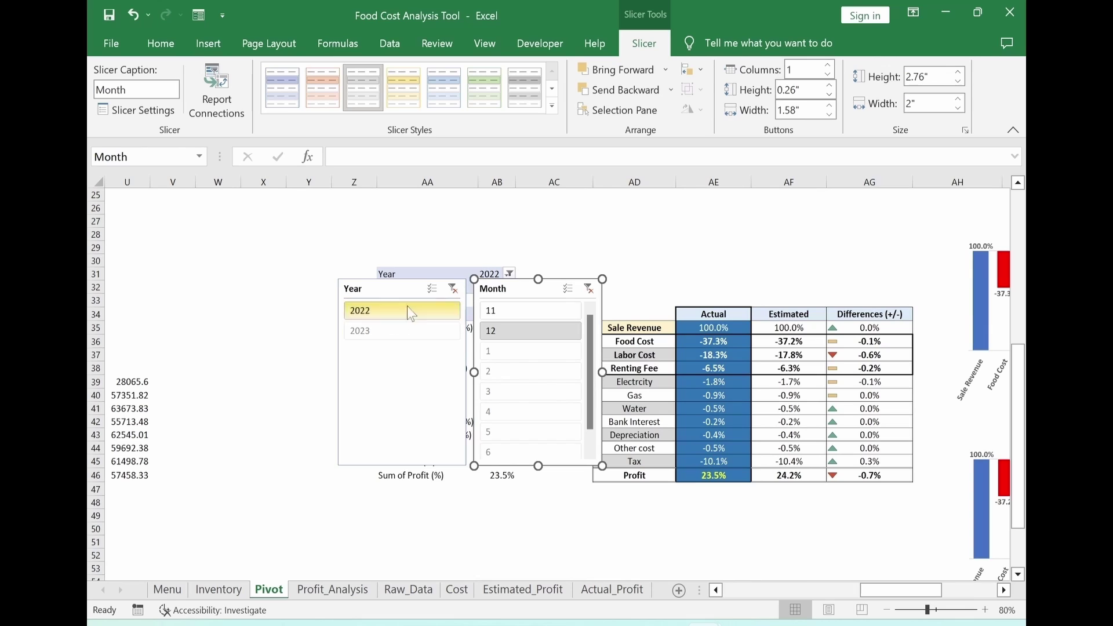
{"action": "left_click", "coordinate": [379, 289]}
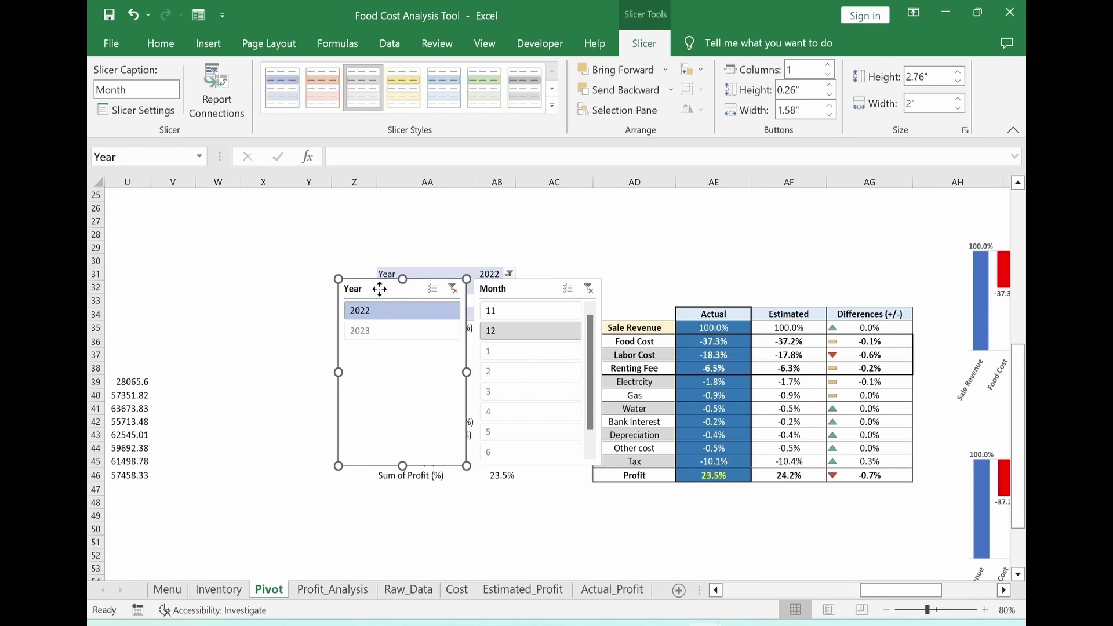
{"action": "left_click", "coordinate": [828, 66]}
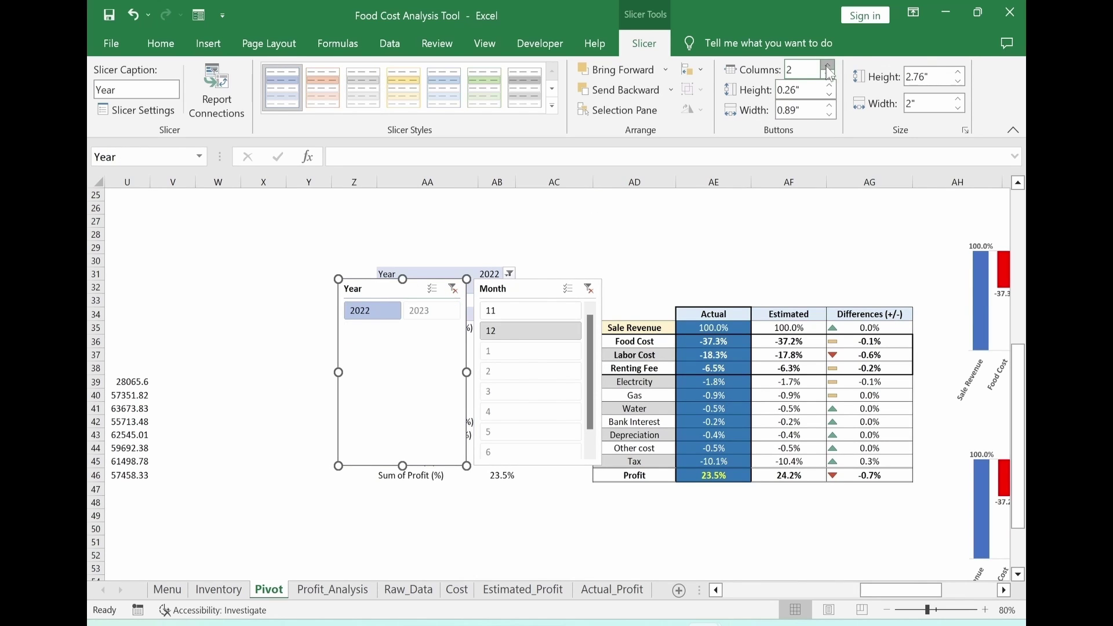
{"action": "left_click", "coordinate": [529, 290]}
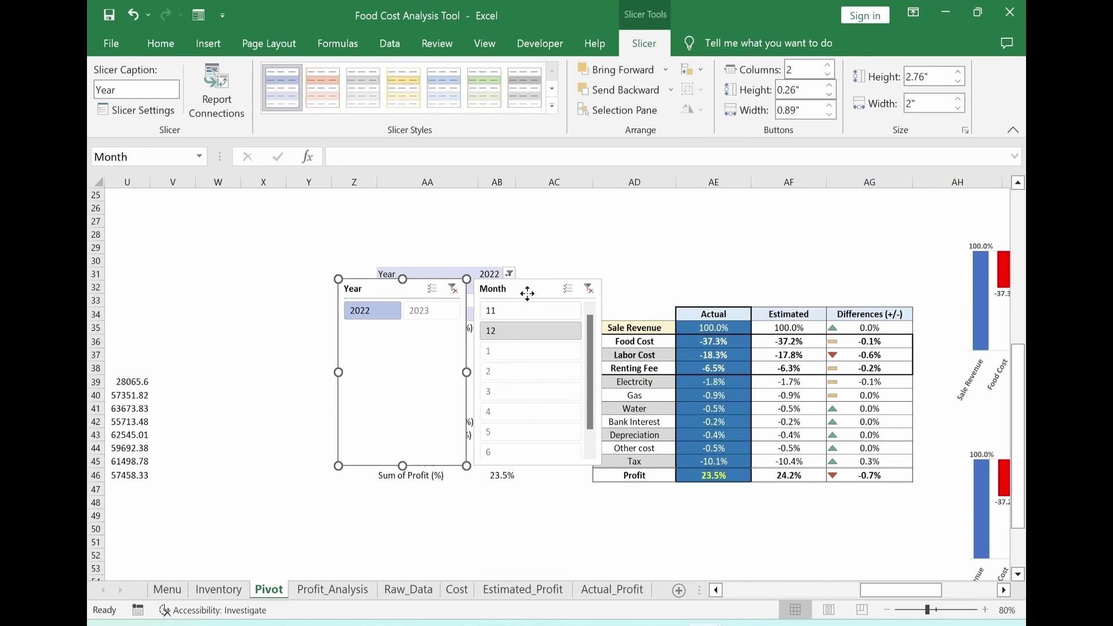
{"action": "left_click", "coordinate": [829, 66]}
{"action": "left_click", "coordinate": [829, 66]}
{"action": "left_click", "coordinate": [829, 65]}
Reduce the Year slicer's height to about 0.8" and the Month slicer's height to about 1.14".
{"action": "left_click", "coordinate": [369, 455]}
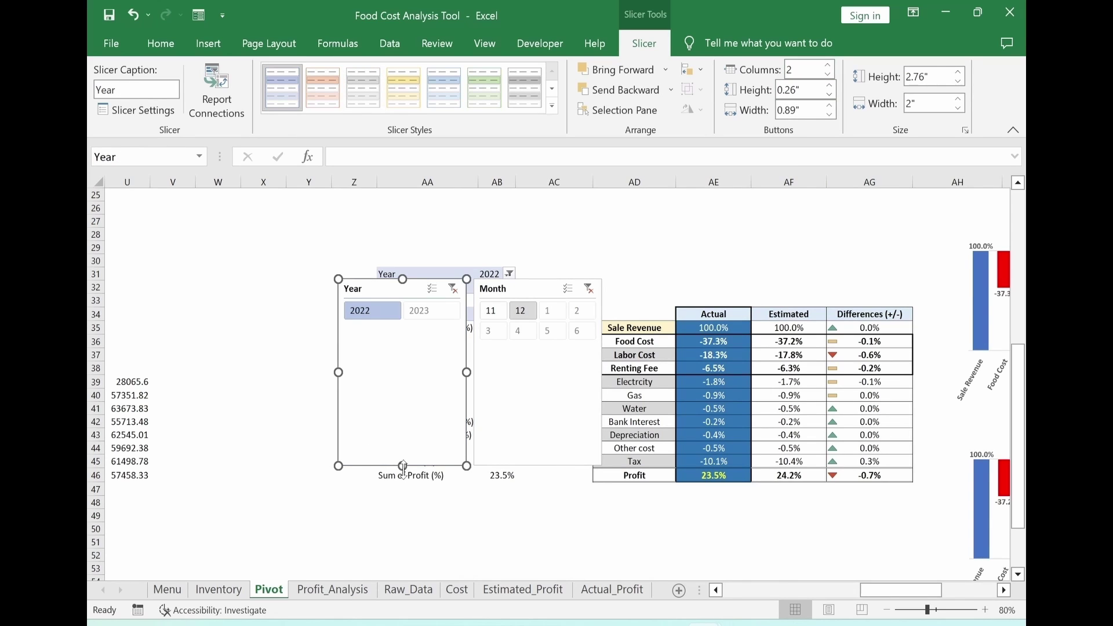
{"action": "left_click_drag", "start_coordinate": [403, 467], "coordinate": [406, 333]}
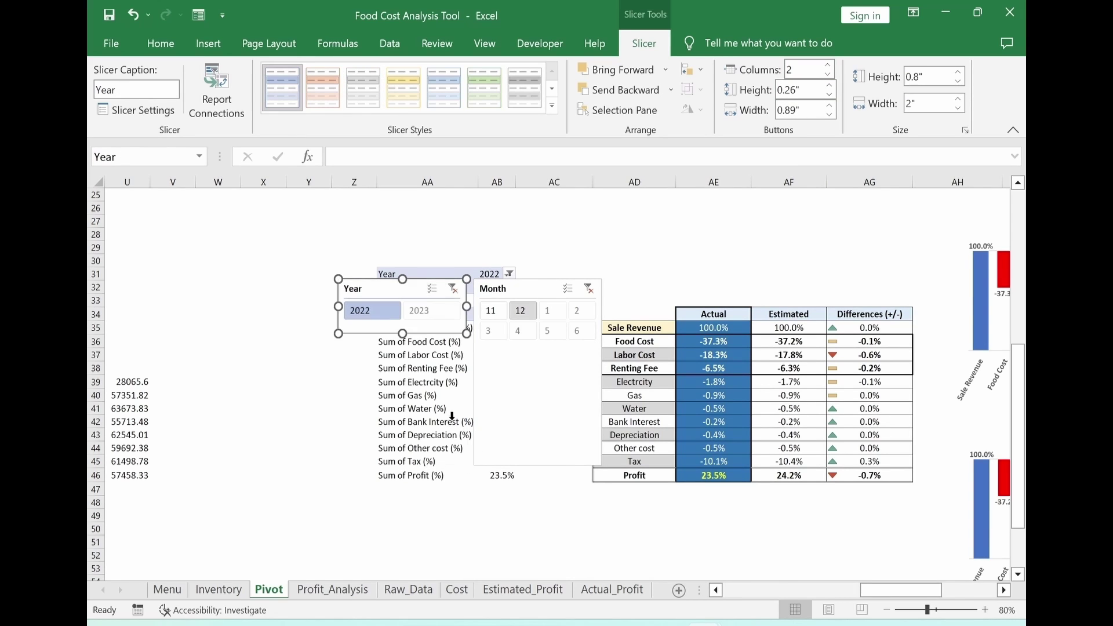
{"action": "left_click", "coordinate": [574, 464]}
{"action": "left_click_drag", "start_coordinate": [538, 466], "coordinate": [534, 357]}
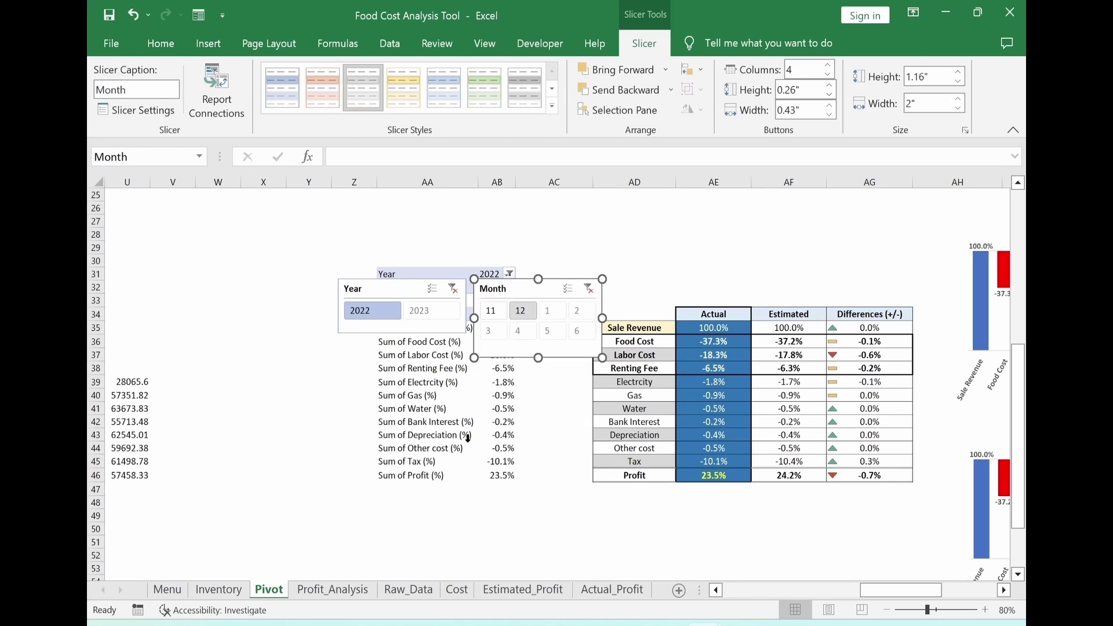
{"action": "left_click", "coordinate": [264, 435]}
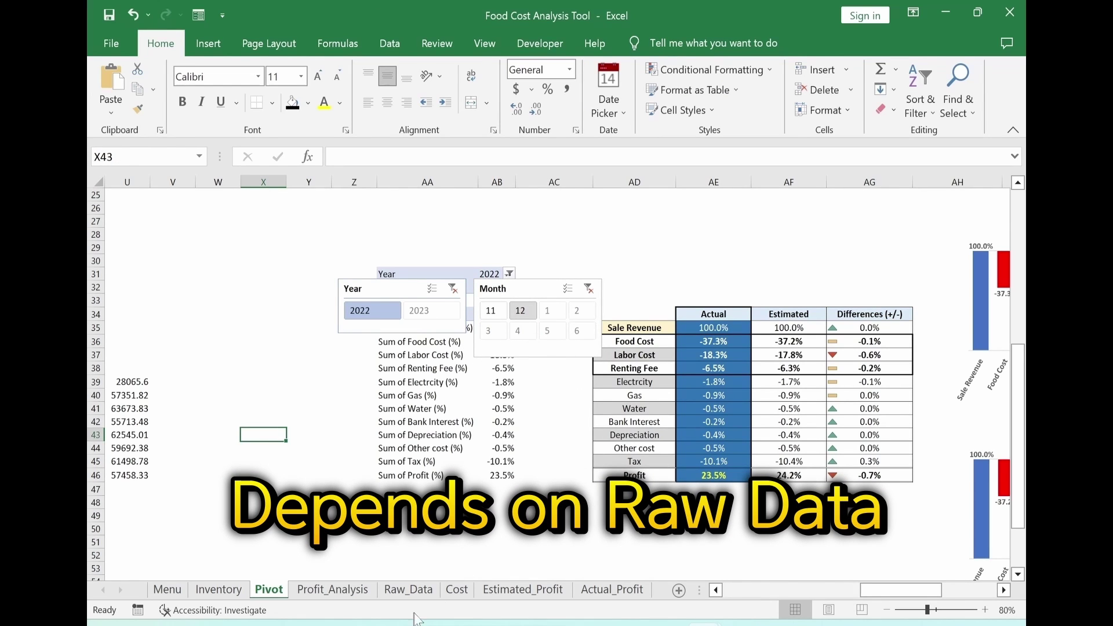
{"action": "left_click", "coordinate": [530, 354]}
{"action": "left_click_drag", "start_coordinate": [539, 359], "coordinate": [538, 356]}
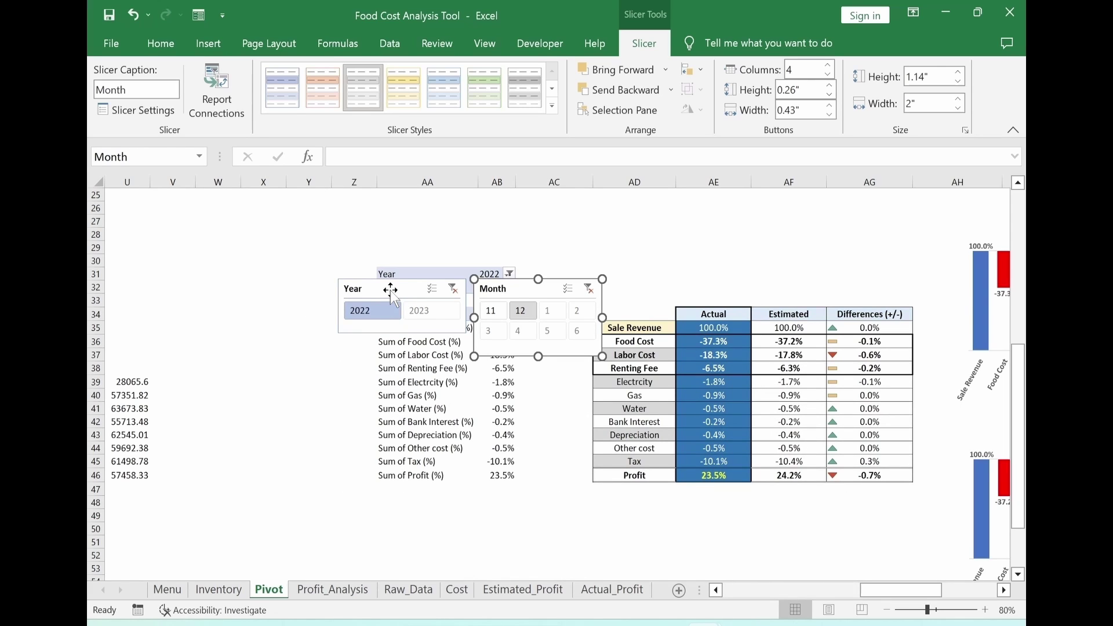
Duplicate the first light blue slicer style under the name SlicerStyleLight1 Dark and shift its dialog clear of the slicers.
{"action": "left_click", "coordinate": [553, 106]}
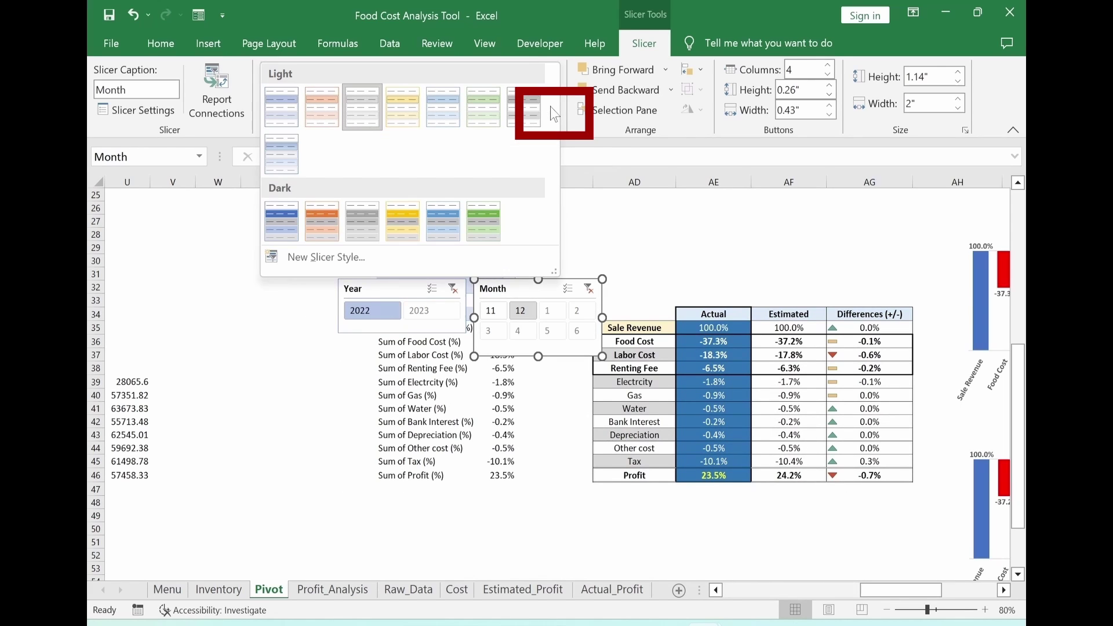
{"action": "right_click", "coordinate": [281, 116]}
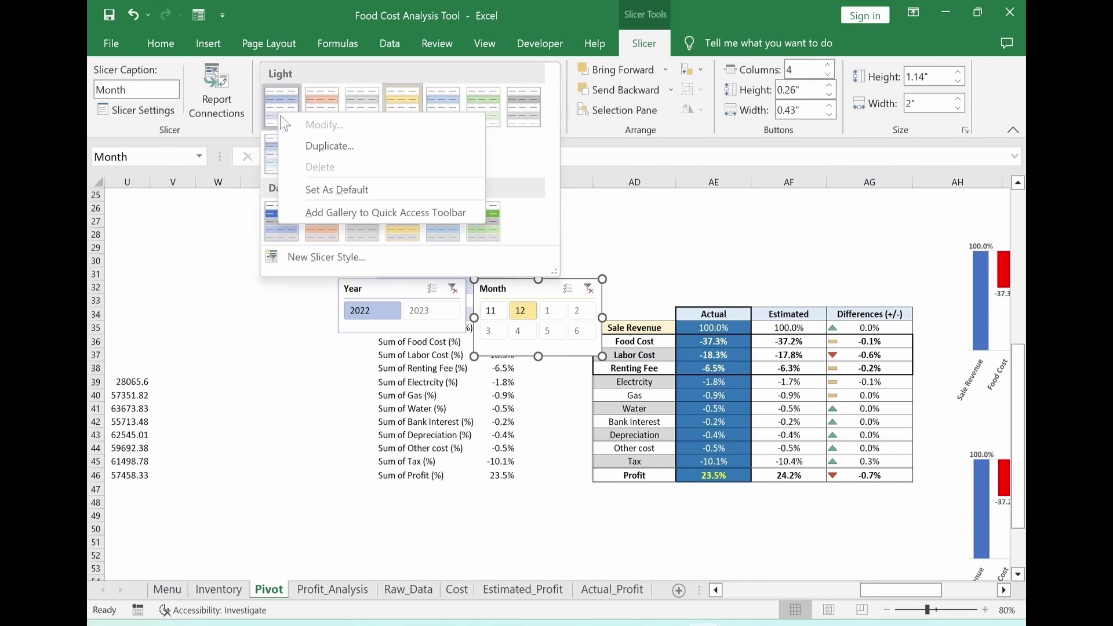
{"action": "left_click", "coordinate": [319, 147]}
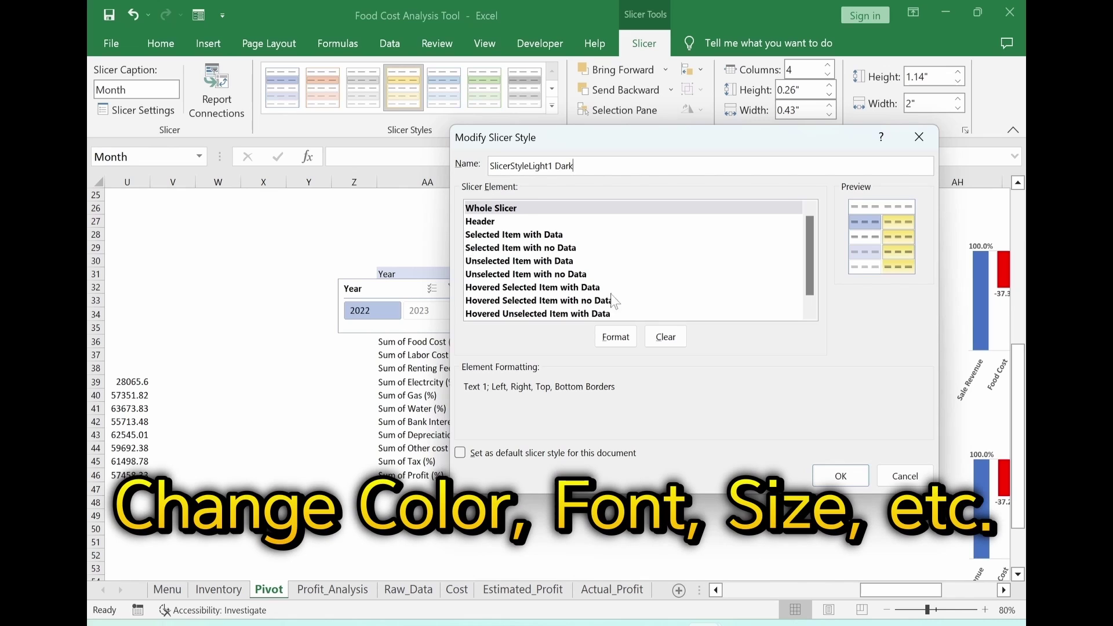
{"action": "left_click_drag", "start_coordinate": [619, 137], "coordinate": [788, 155]}
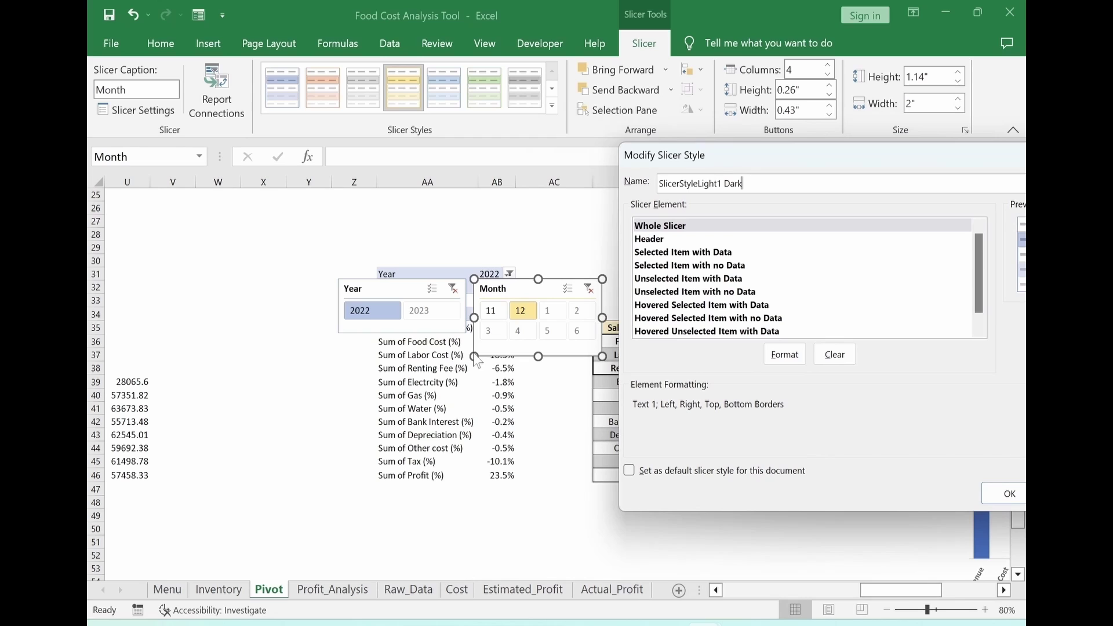
Give the Whole Slicer element of the SlicerStyleLight1 Dark style a black background fill.
{"action": "left_click", "coordinate": [782, 356]}
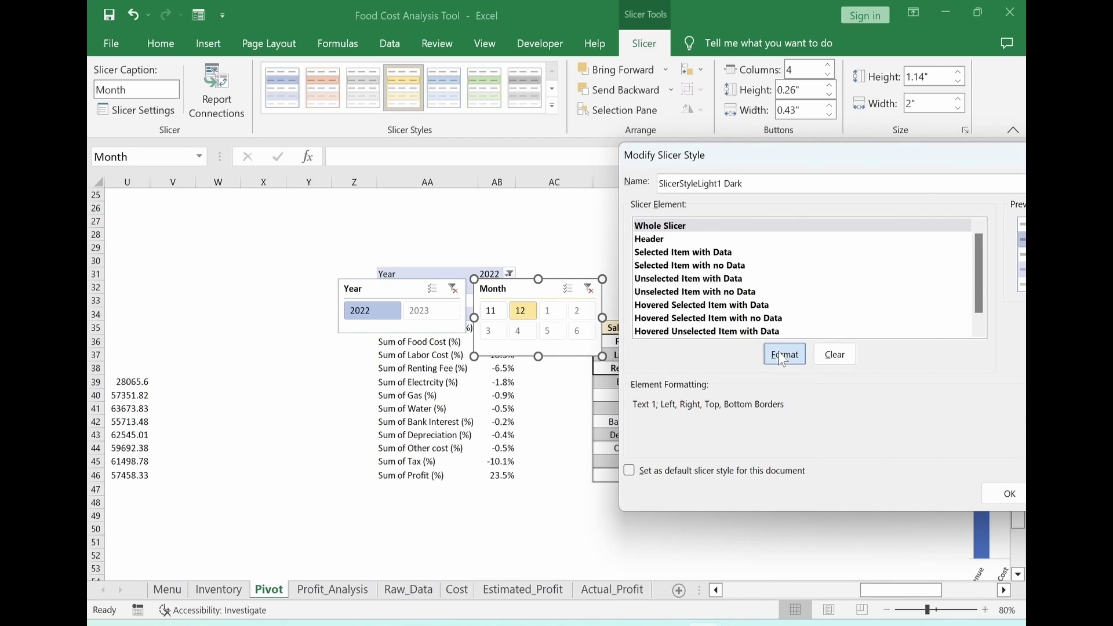
{"action": "left_click", "coordinate": [605, 87]}
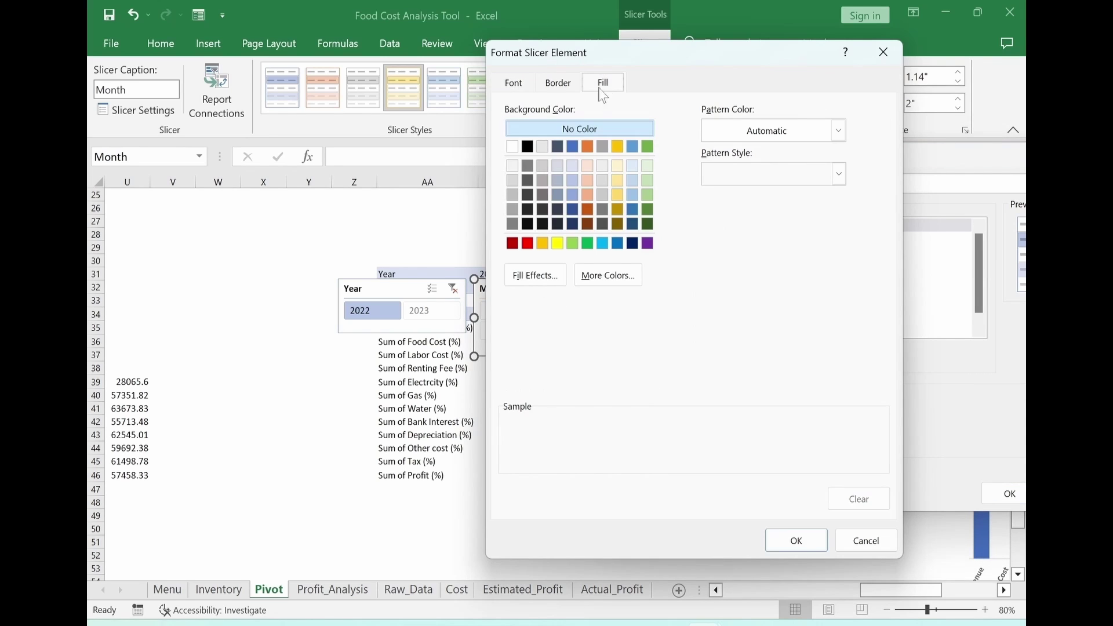
{"action": "left_click", "coordinate": [529, 147]}
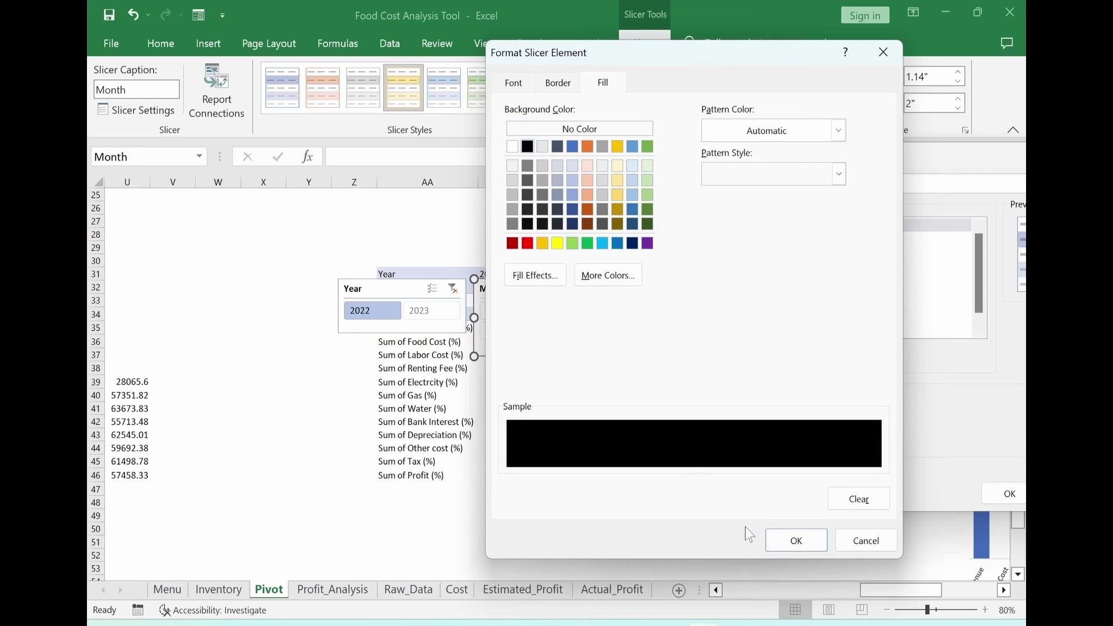
{"action": "left_click", "coordinate": [784, 542]}
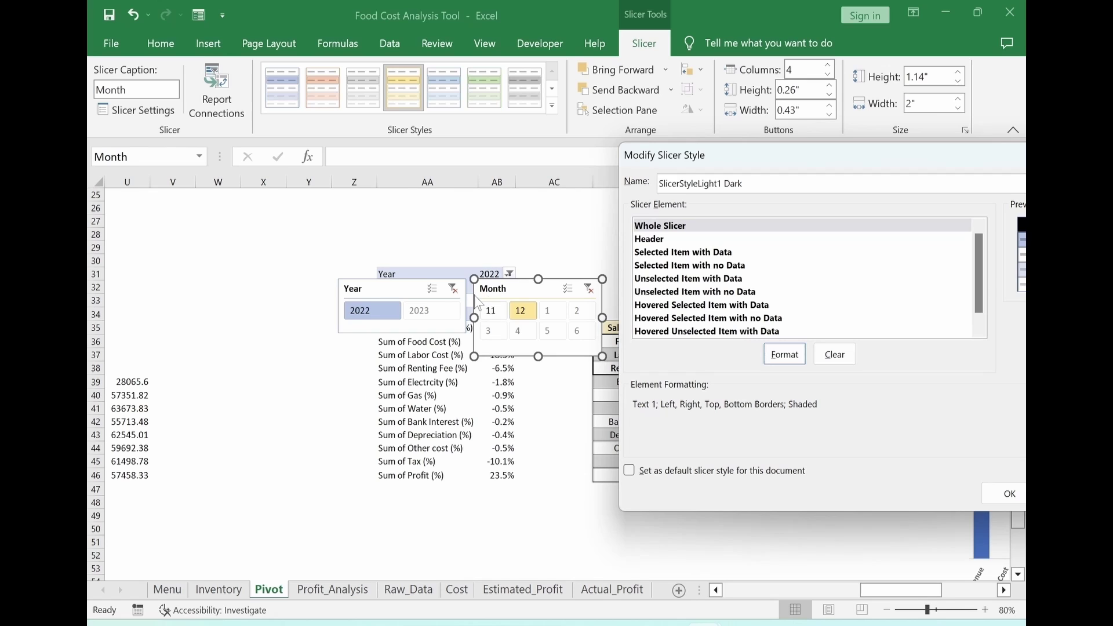
Format the Header element of the duplicated slicer style with a bold, size 12, white font.
{"action": "left_click", "coordinate": [654, 240]}
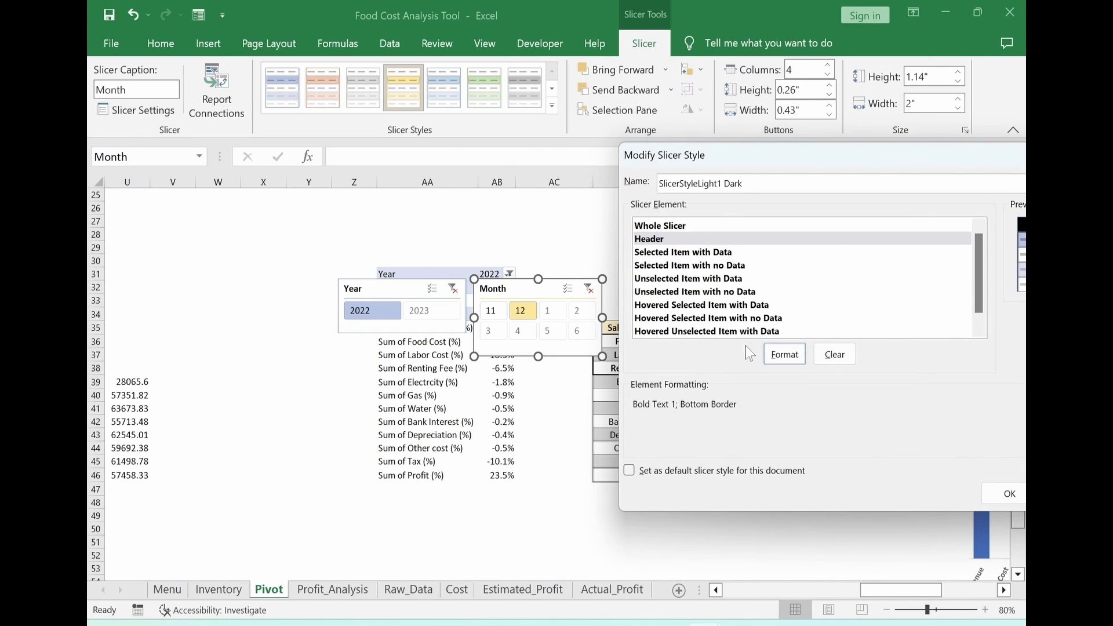
{"action": "left_click", "coordinate": [785, 354]}
{"action": "left_click", "coordinate": [514, 84]}
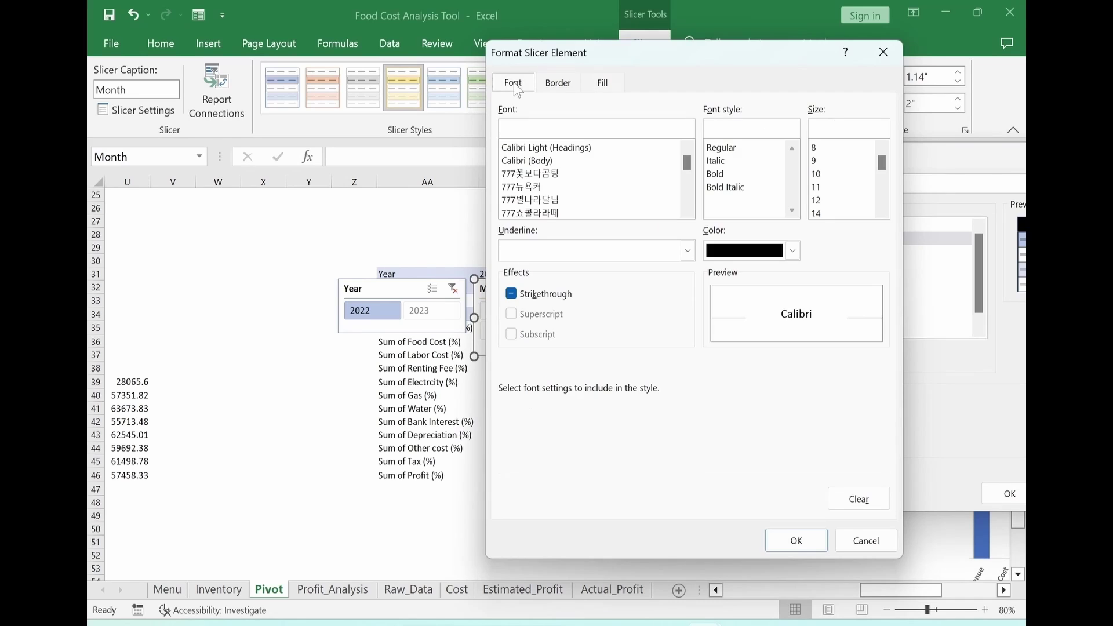
{"action": "left_click", "coordinate": [717, 175]}
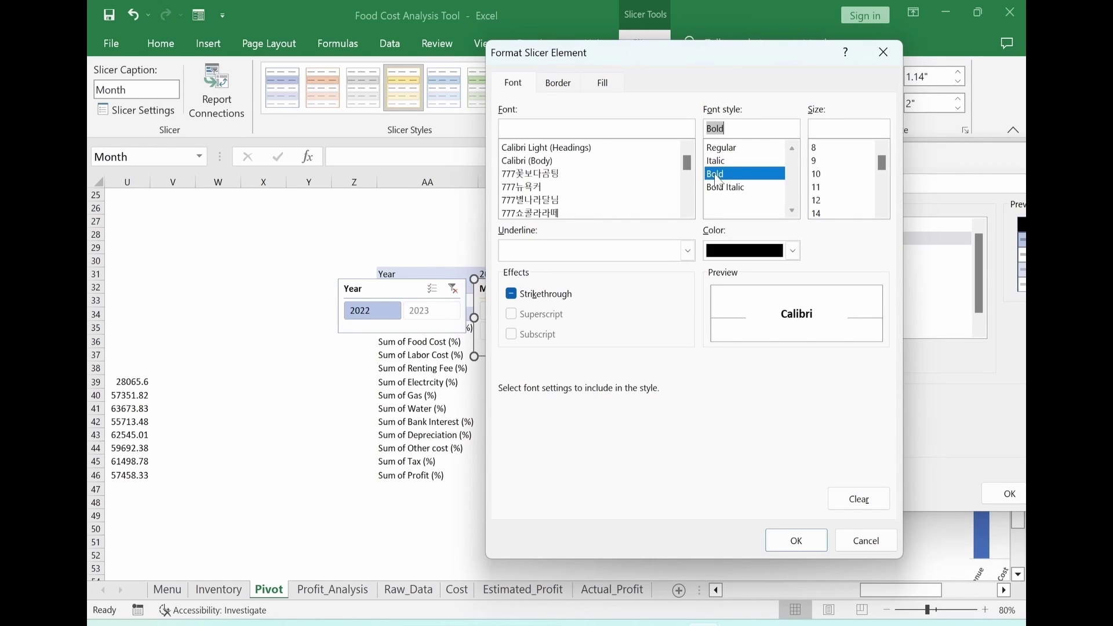
{"action": "left_click", "coordinate": [818, 201]}
{"action": "left_click", "coordinate": [792, 251]}
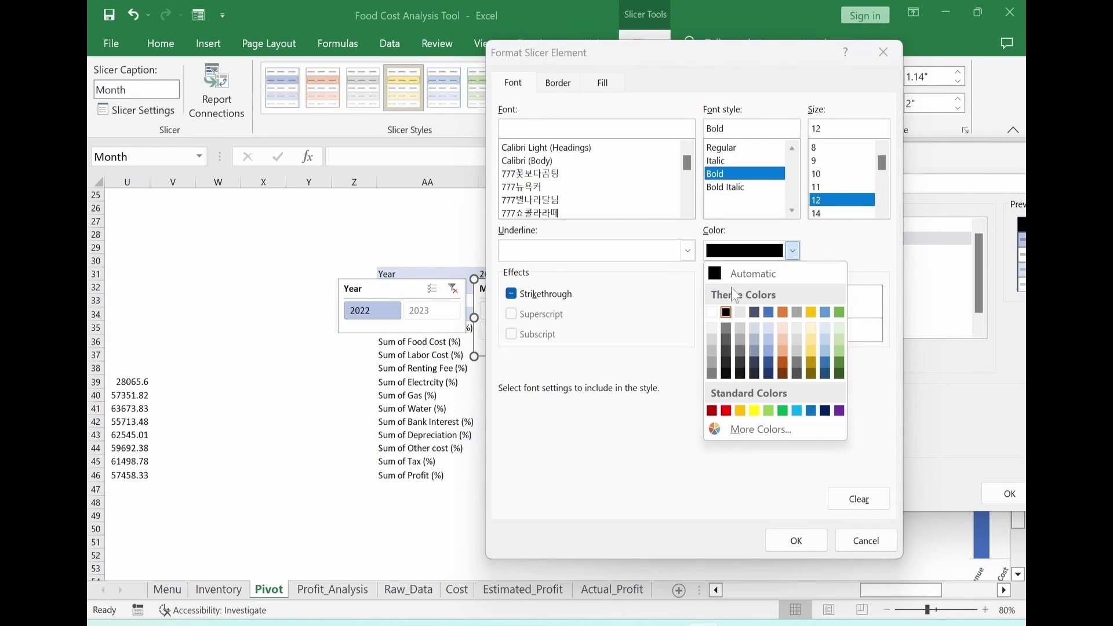
{"action": "left_click", "coordinate": [712, 313]}
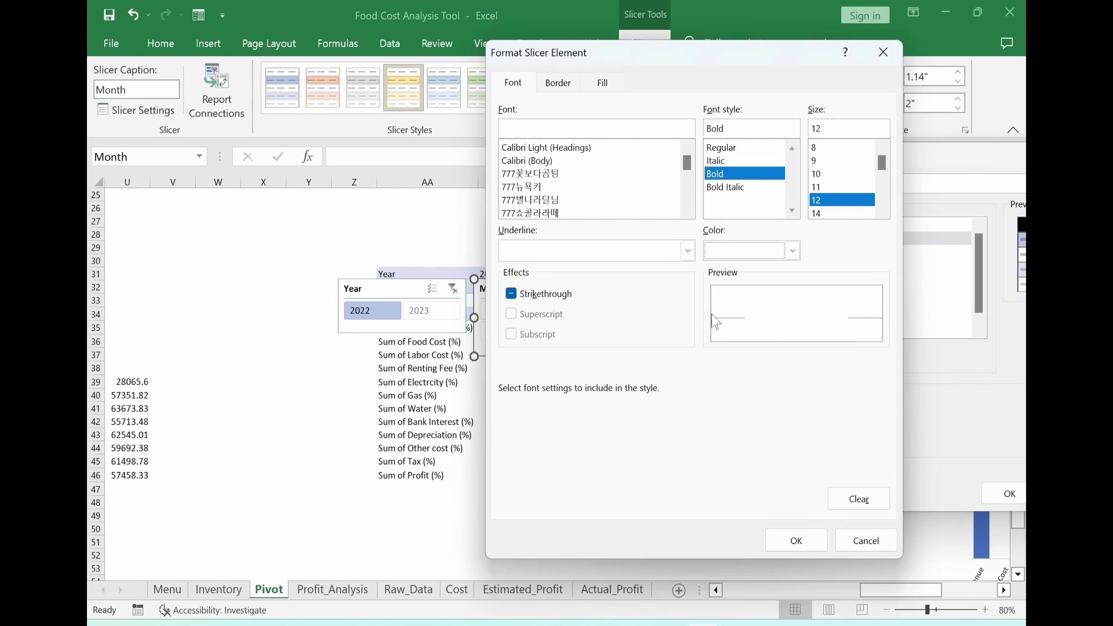
{"action": "left_click", "coordinate": [794, 541]}
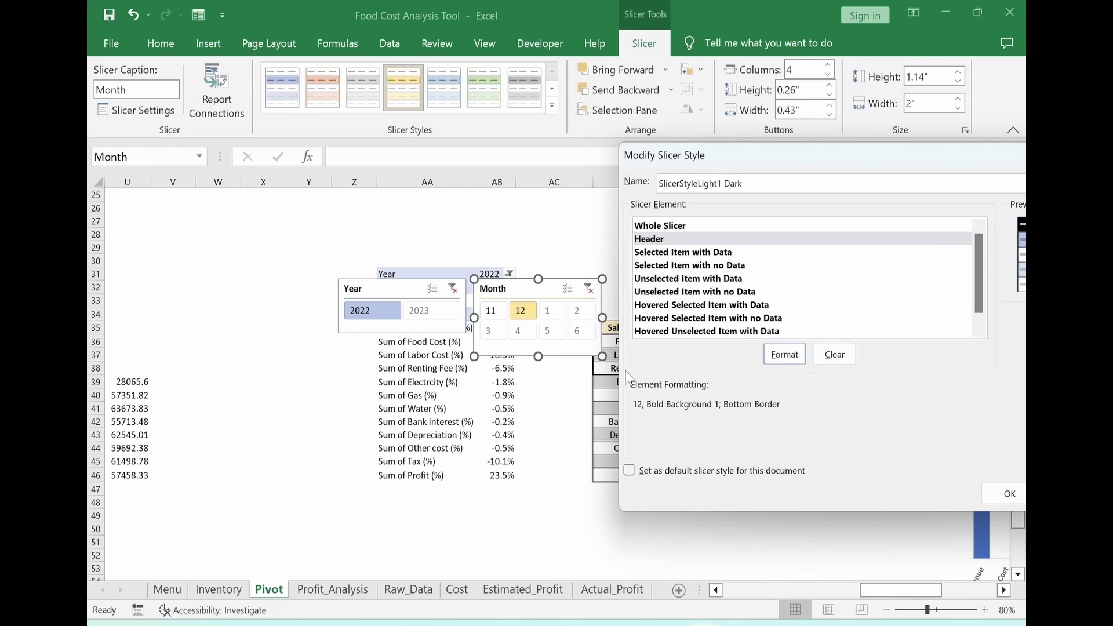
Remove the left, top, right and bottom borders from the Whole Slicer element of the SlicerStyleLight1 Dark style.
{"action": "left_click", "coordinate": [663, 230]}
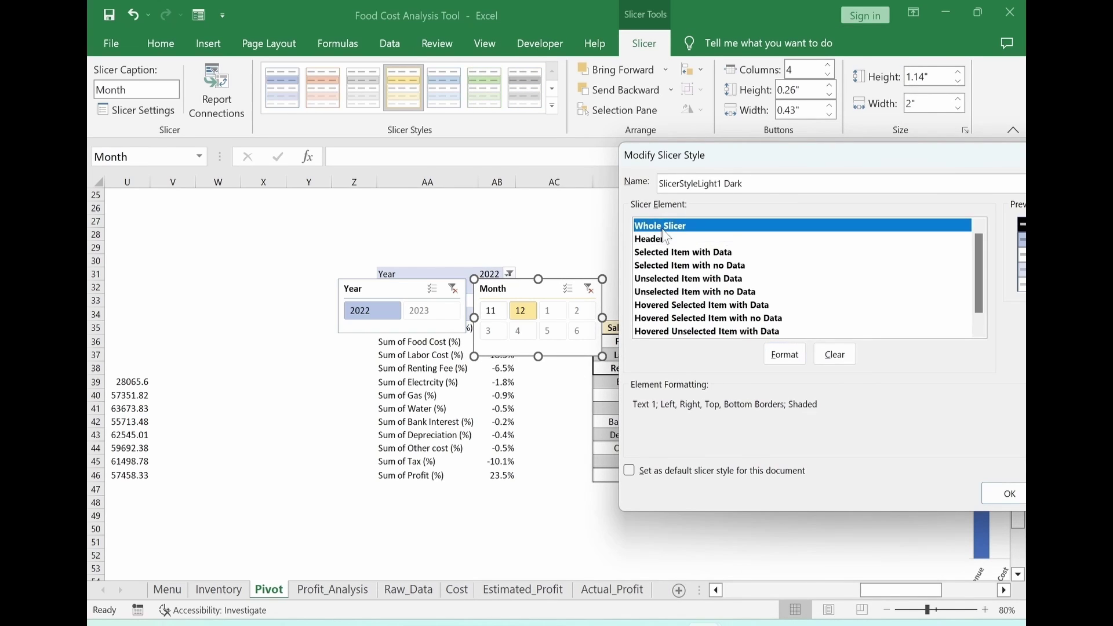
{"action": "left_click", "coordinate": [786, 359]}
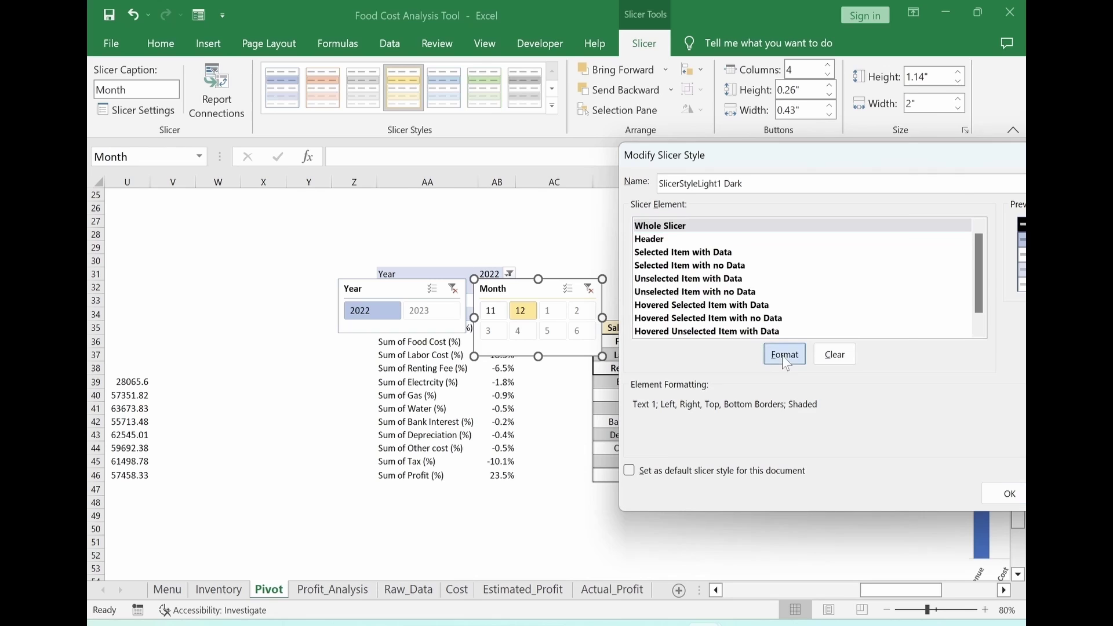
{"action": "left_click", "coordinate": [569, 87]}
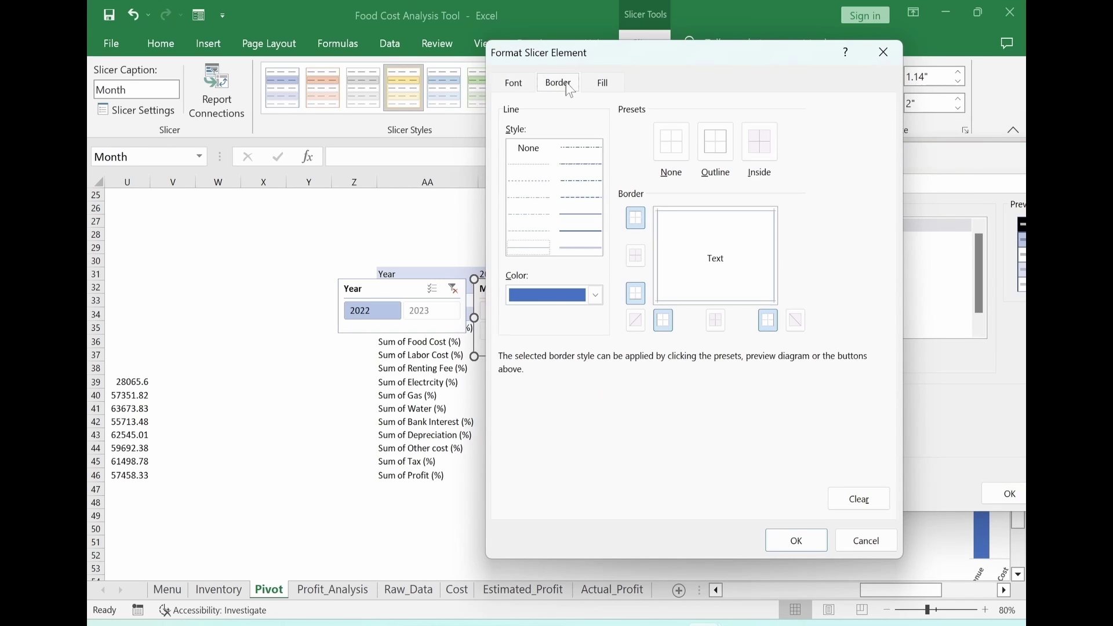
{"action": "left_click", "coordinate": [661, 259]}
{"action": "left_click", "coordinate": [687, 212]}
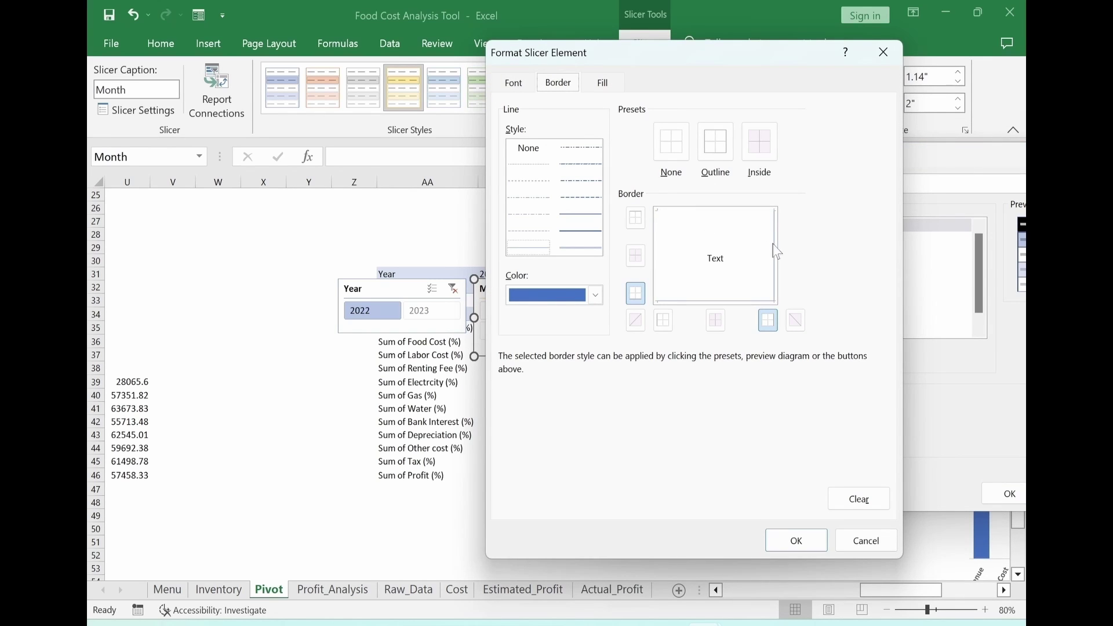
{"action": "left_click", "coordinate": [775, 254]}
{"action": "left_click", "coordinate": [751, 299]}
{"action": "left_click", "coordinate": [802, 545]}
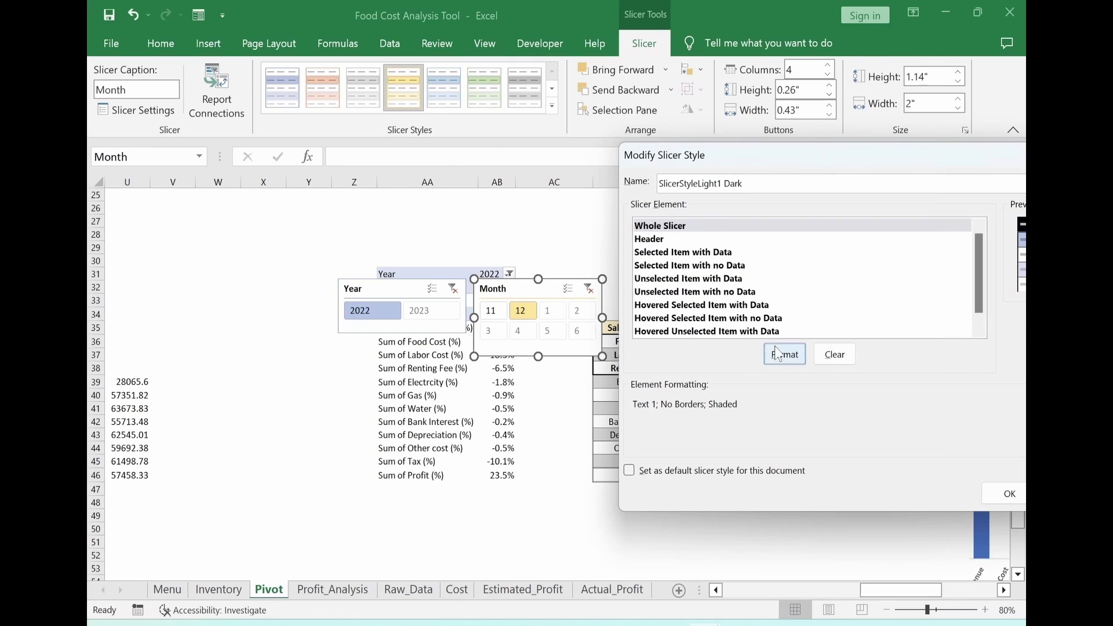
Give the Selected Item with Data element a yellow background fill and save the modified slicer style.
{"action": "left_click", "coordinate": [673, 252]}
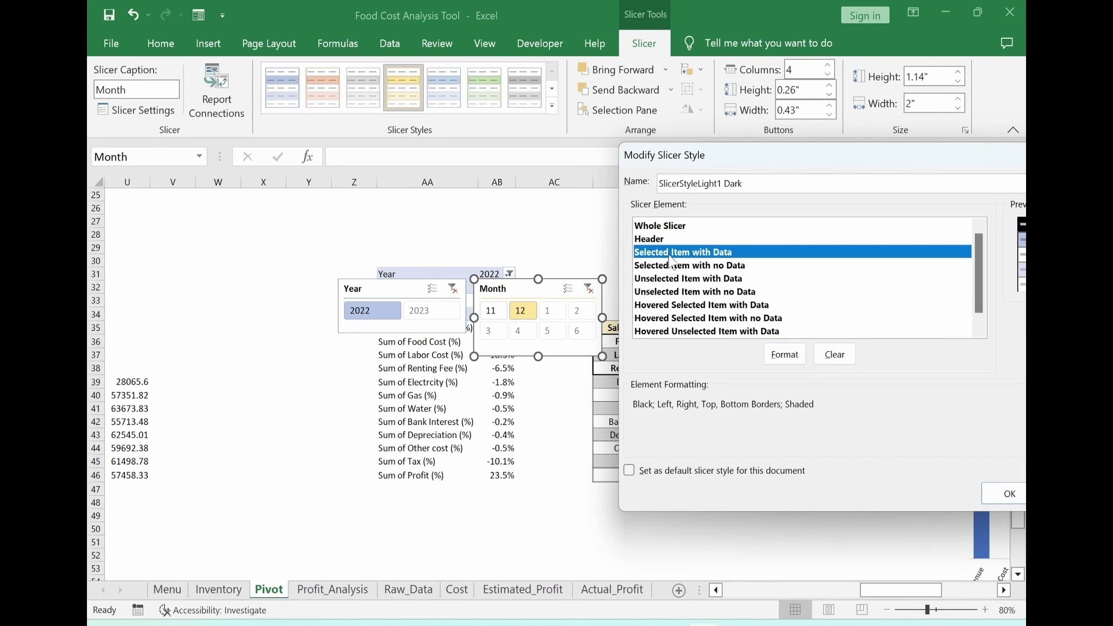
{"action": "left_click", "coordinate": [785, 357]}
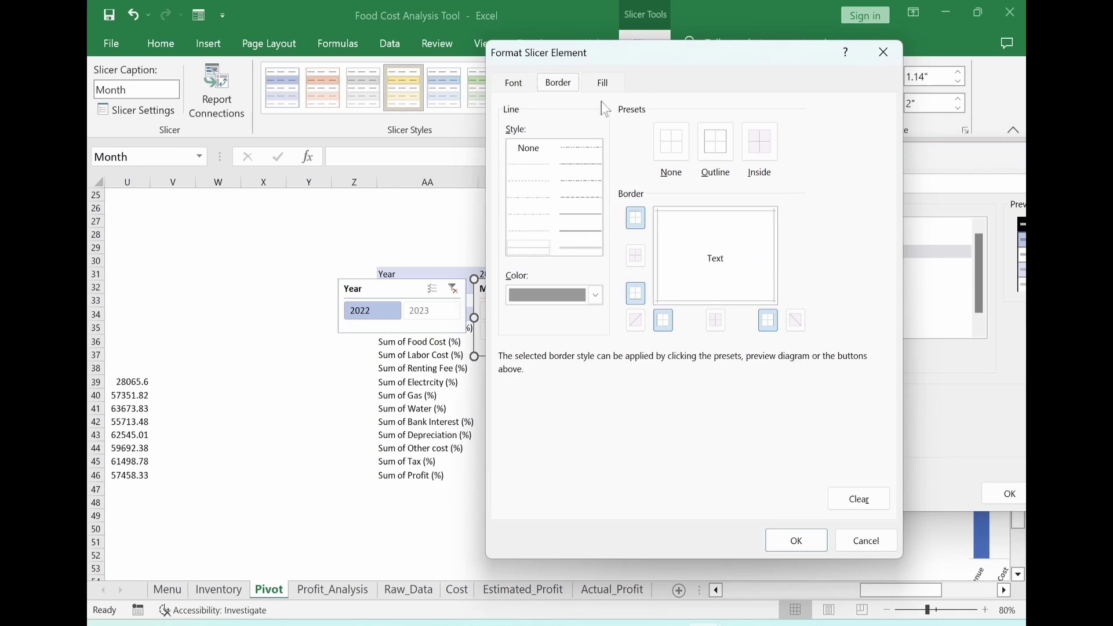
{"action": "left_click", "coordinate": [603, 84]}
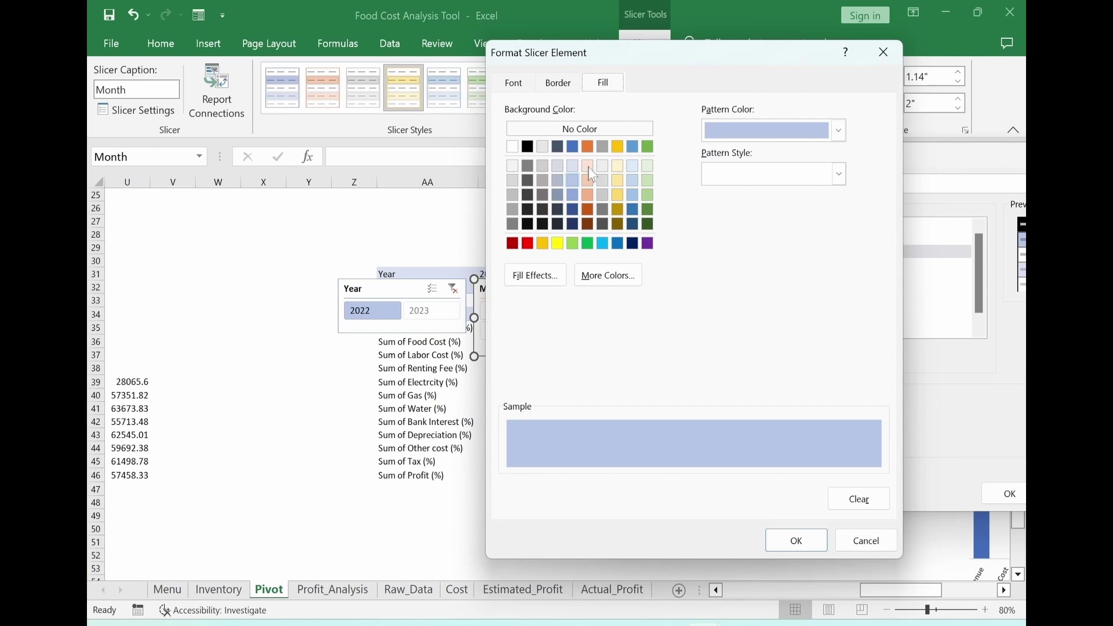
{"action": "left_click", "coordinate": [558, 243]}
{"action": "left_click", "coordinate": [795, 540]}
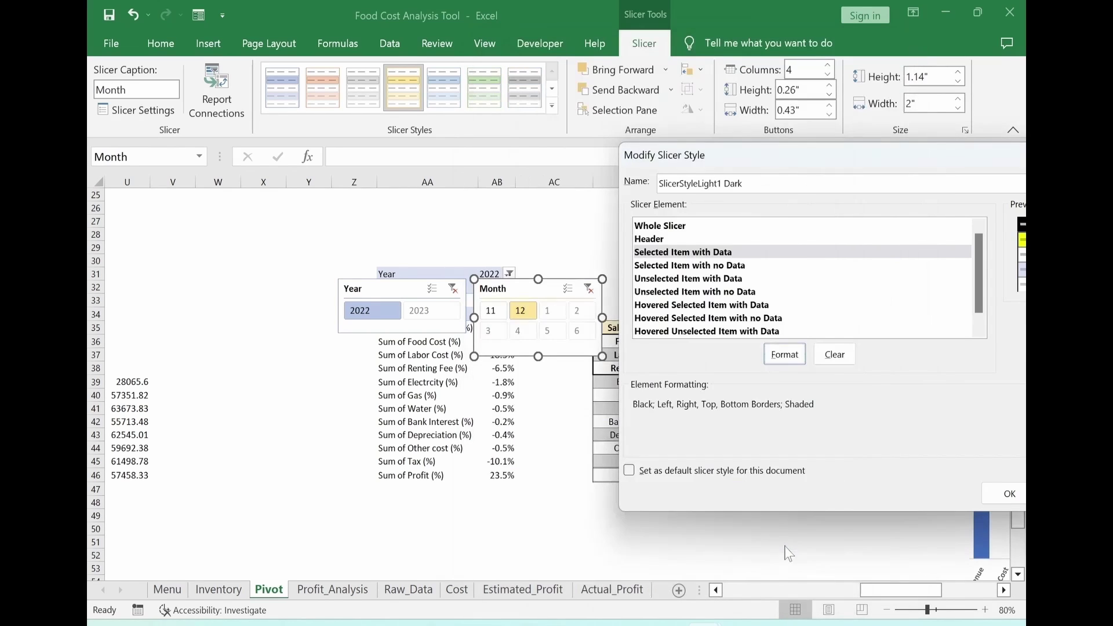
{"action": "left_click", "coordinate": [918, 493]}
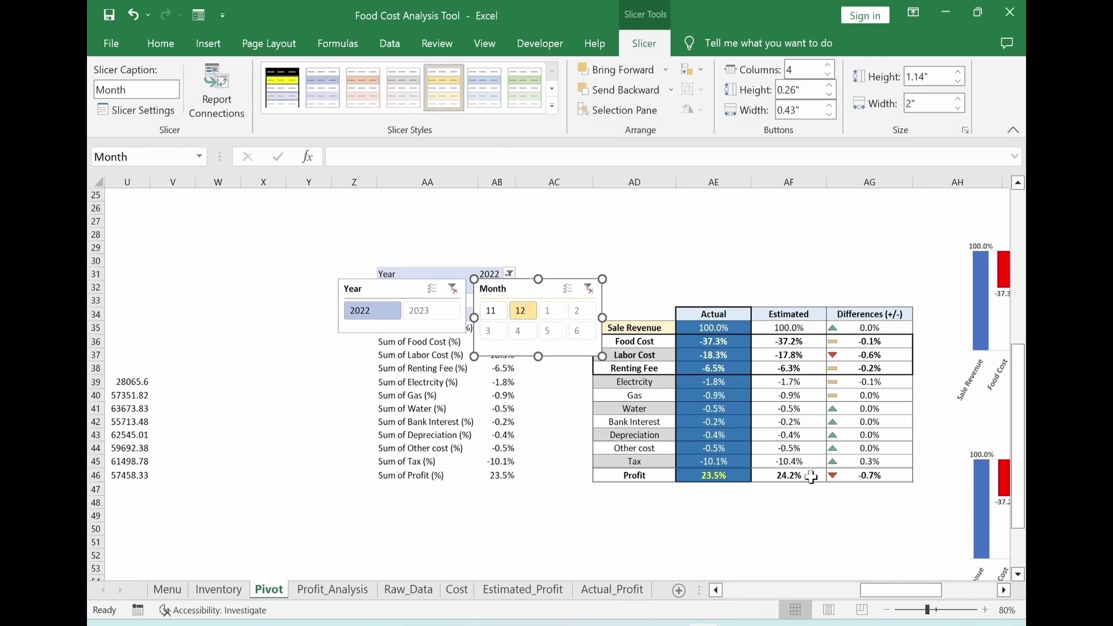
Apply the SlicerStyleLight1 Dark style to the Month slicer and the Year slicer.
{"action": "left_click", "coordinate": [283, 86]}
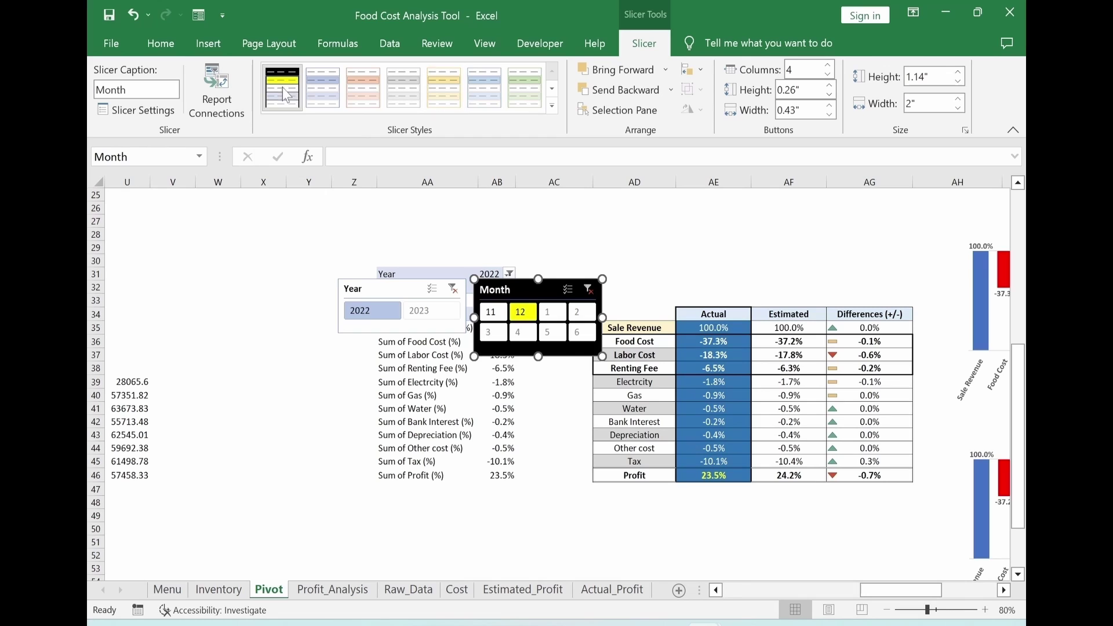
{"action": "left_click", "coordinate": [389, 290]}
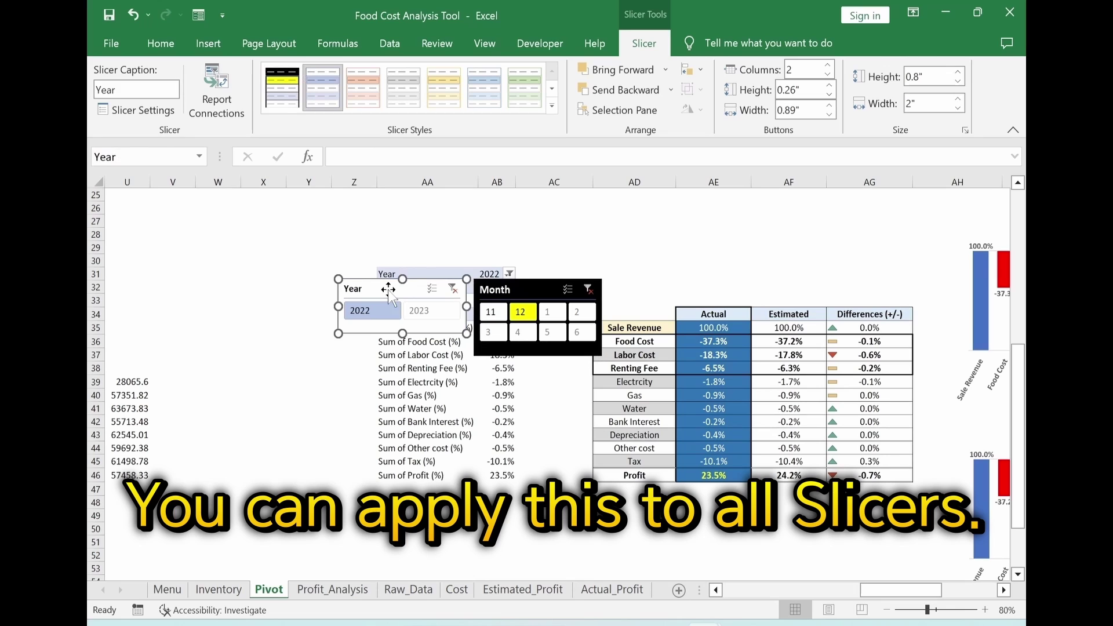
{"action": "left_click", "coordinate": [284, 96]}
Place the Month slicer directly beneath the Year slicer and align both with Align Center.
{"action": "left_click_drag", "start_coordinate": [537, 287], "coordinate": [402, 341]}
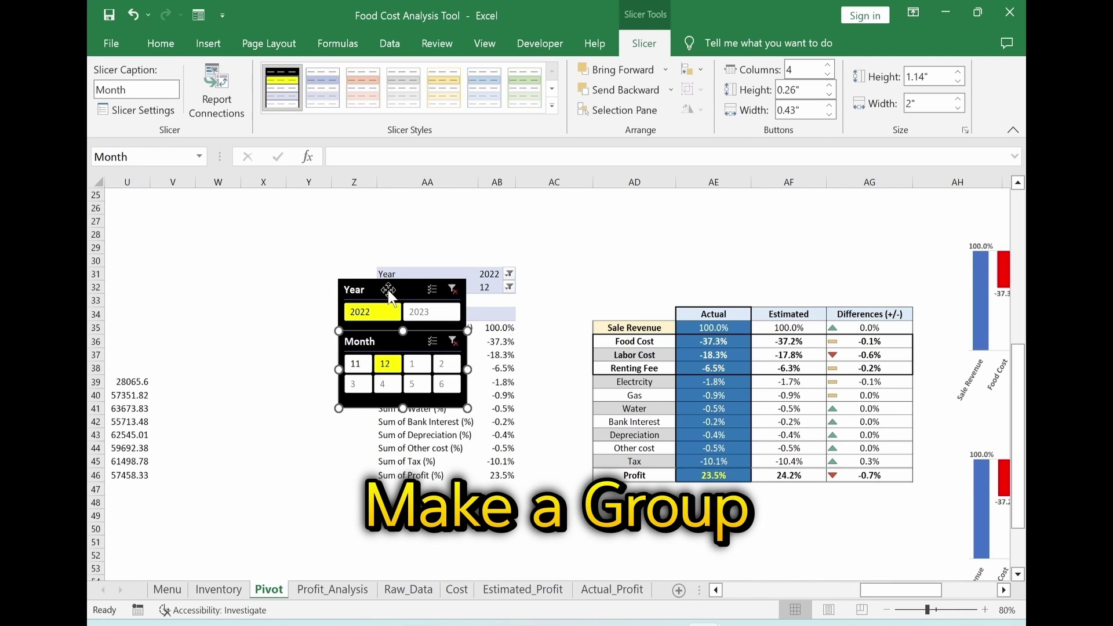
{"action": "left_click", "coordinate": [389, 290], "text": "ctrl"}
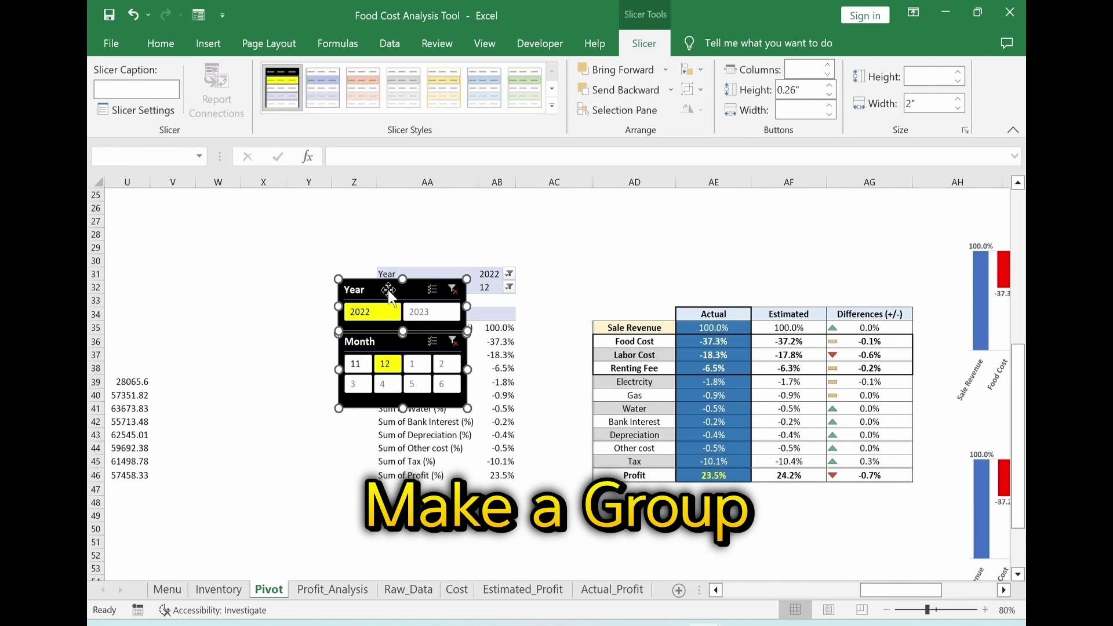
{"action": "left_click", "coordinate": [700, 70]}
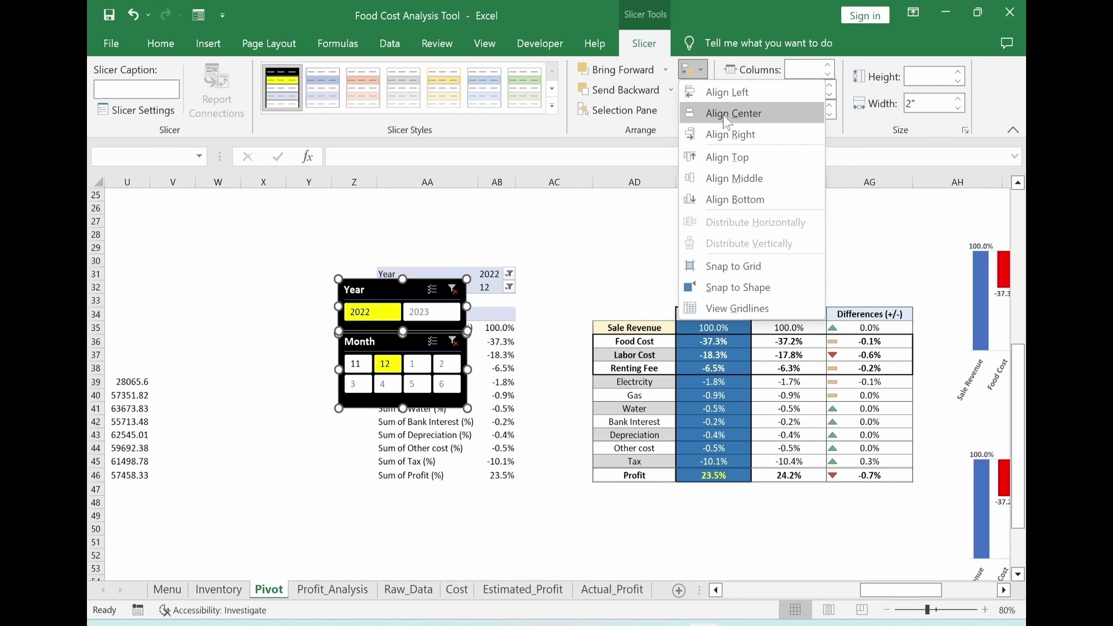
{"action": "left_click", "coordinate": [727, 116]}
Group the Year and Month slicers and move the group to the Profit_Analysis sheet, directly below the oval photo.
{"action": "left_click", "coordinate": [700, 89]}
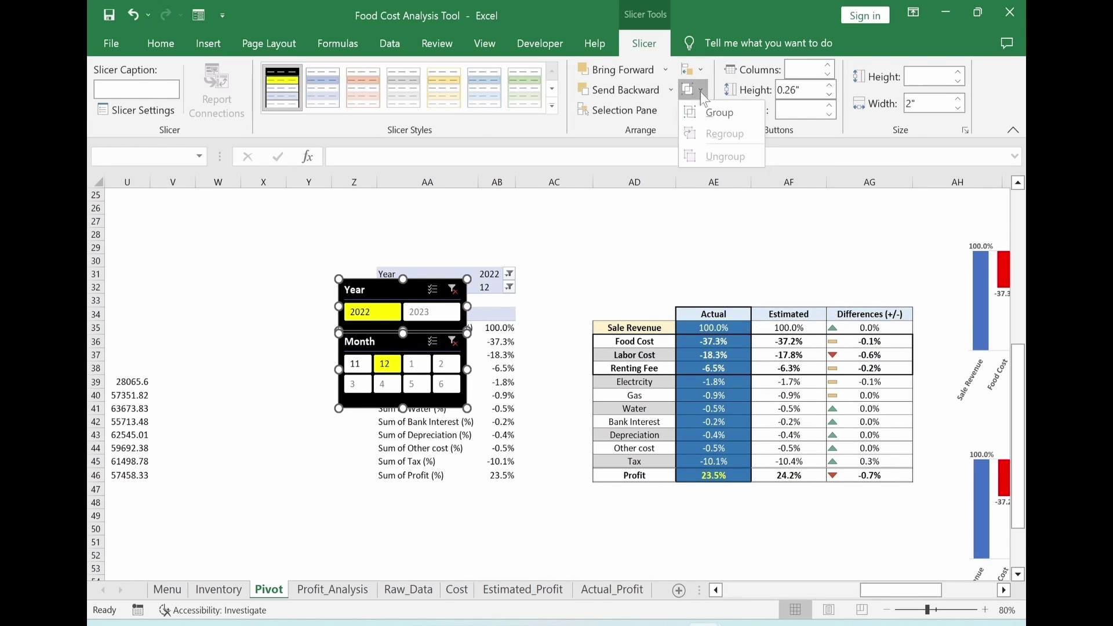
{"action": "left_click", "coordinate": [707, 115]}
{"action": "left_click_drag", "start_coordinate": [348, 410], "coordinate": [304, 427]}
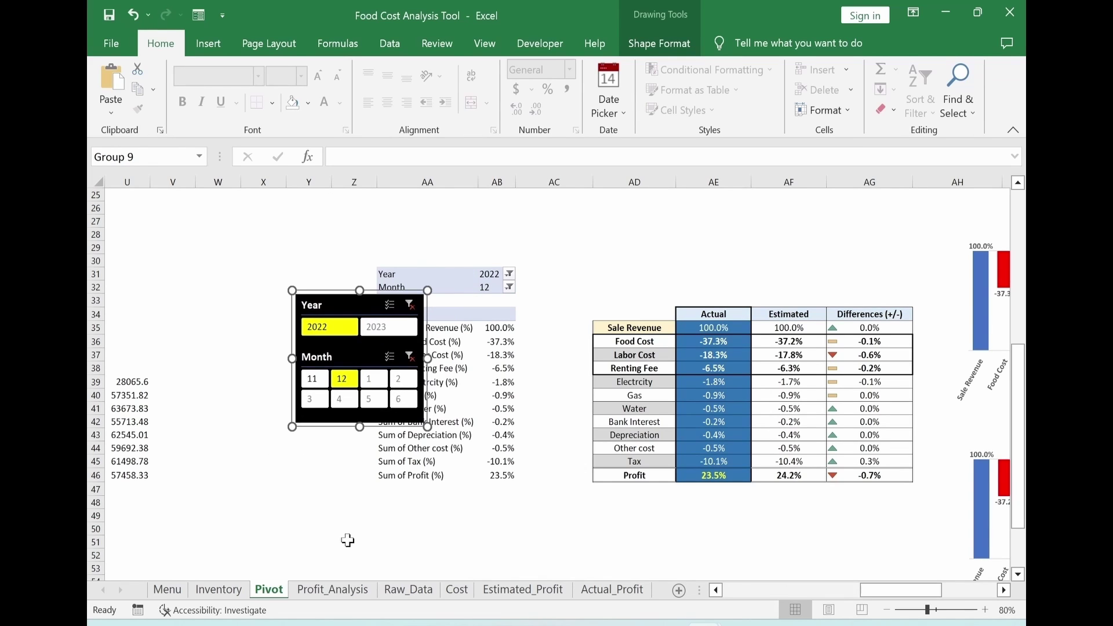
{"action": "key", "text": "Delete"}
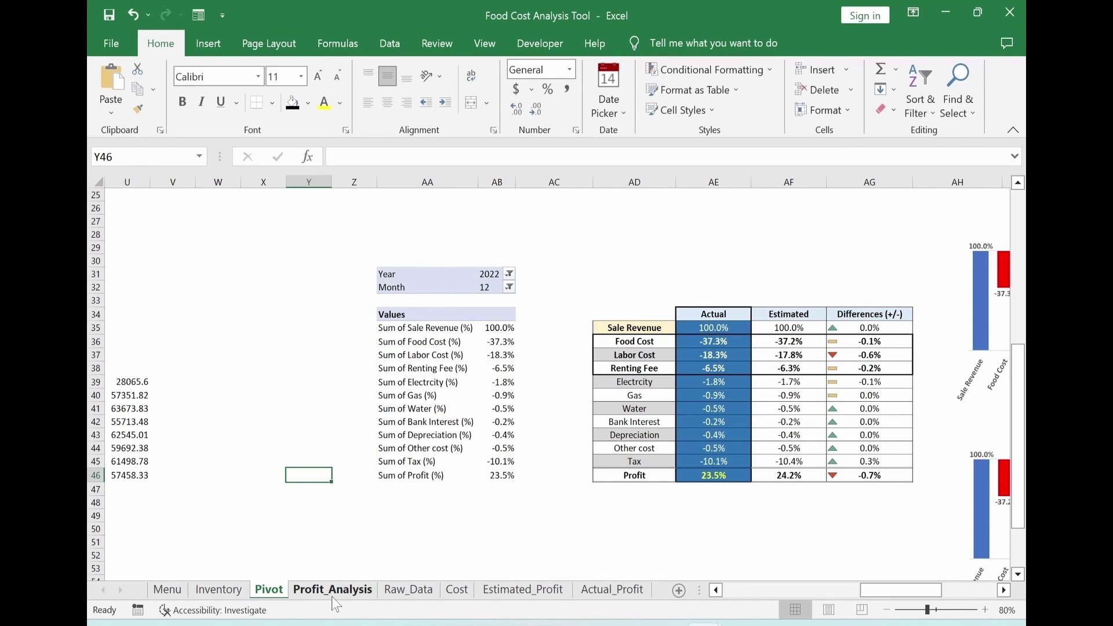
{"action": "left_click", "coordinate": [335, 590]}
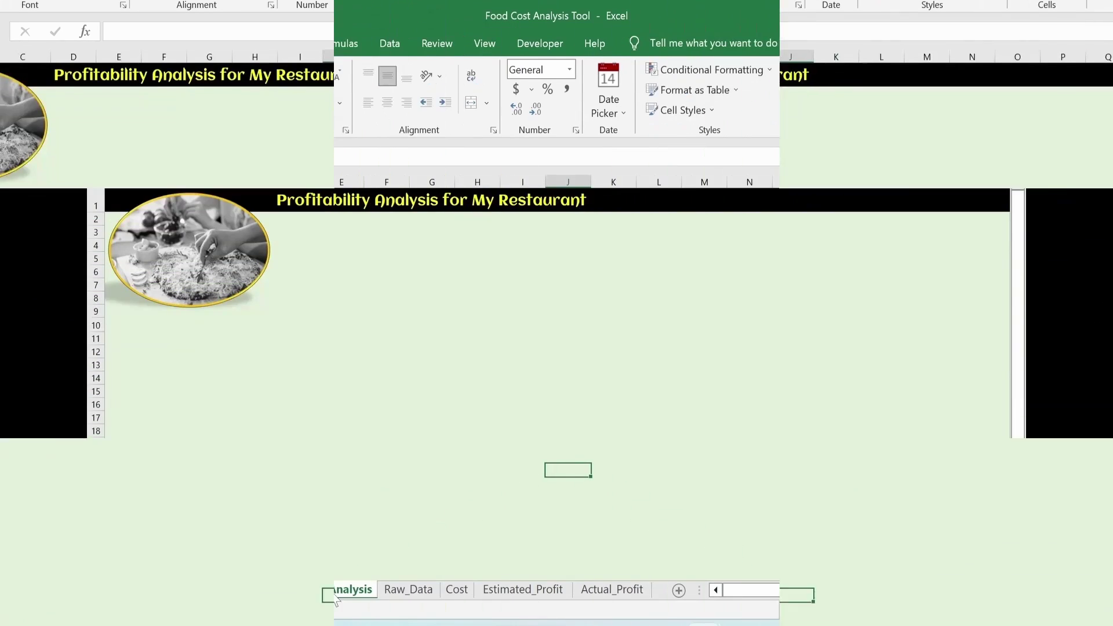
{"action": "key", "text": "ctrl+v"}
{"action": "left_click_drag", "start_coordinate": [574, 464], "coordinate": [150, 311]}
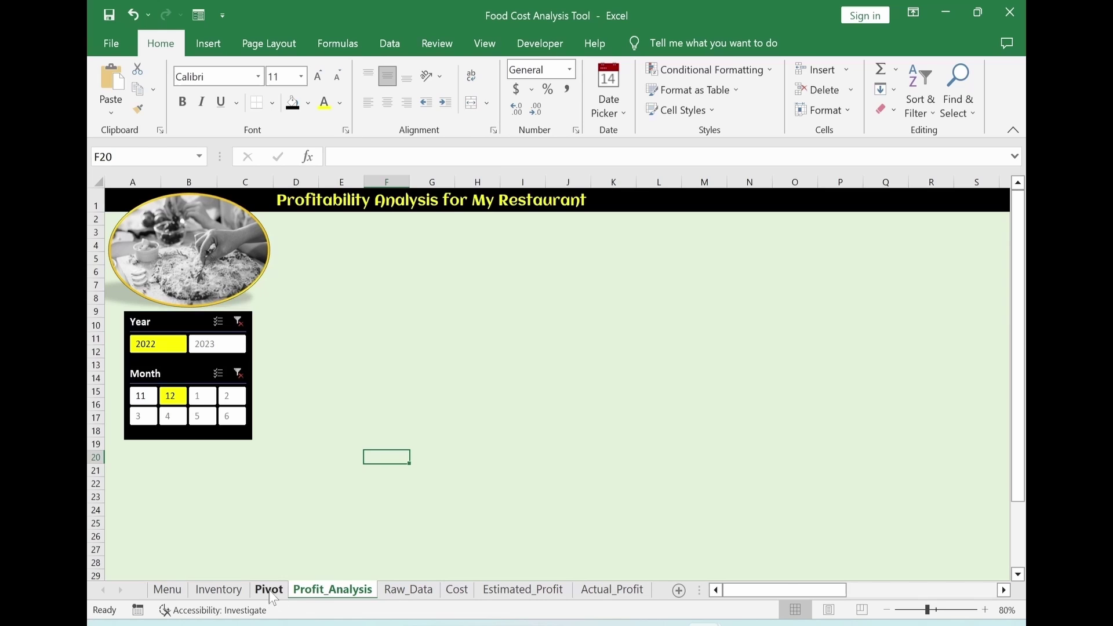
Move the Actual Monthly Profit and Estimated Profit charts from the Pivot sheet to Profit_Analysis, placing them over about columns K to Q below the headline.
{"action": "left_click", "coordinate": [270, 592]}
{"action": "left_click", "coordinate": [827, 282]}
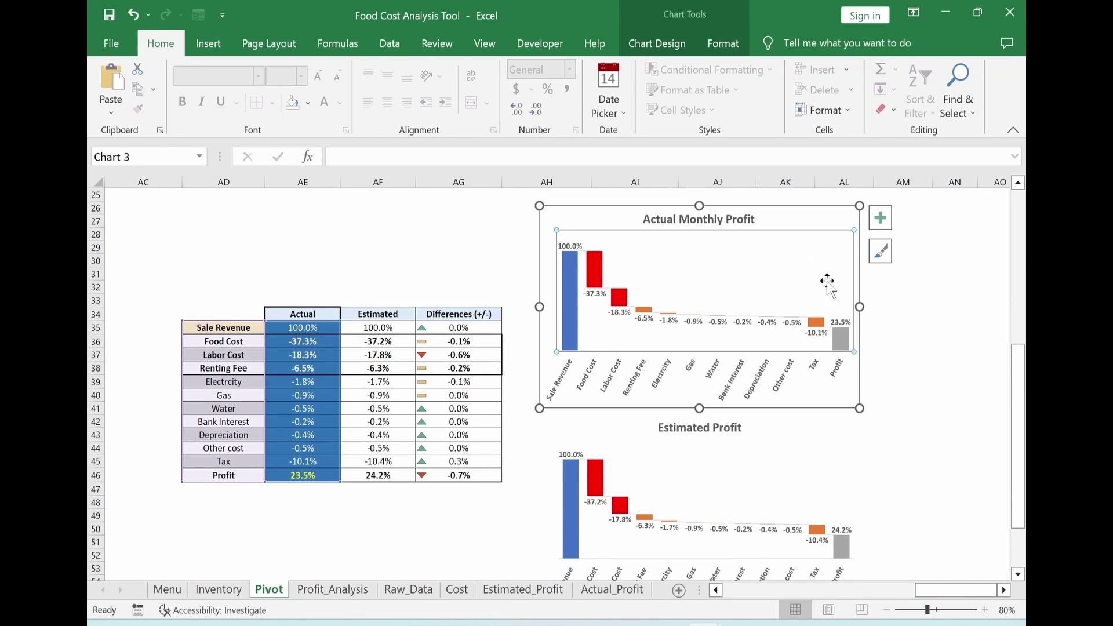
{"action": "left_click", "coordinate": [806, 478], "text": "ctrl"}
{"action": "key", "text": "ctrl+x"}
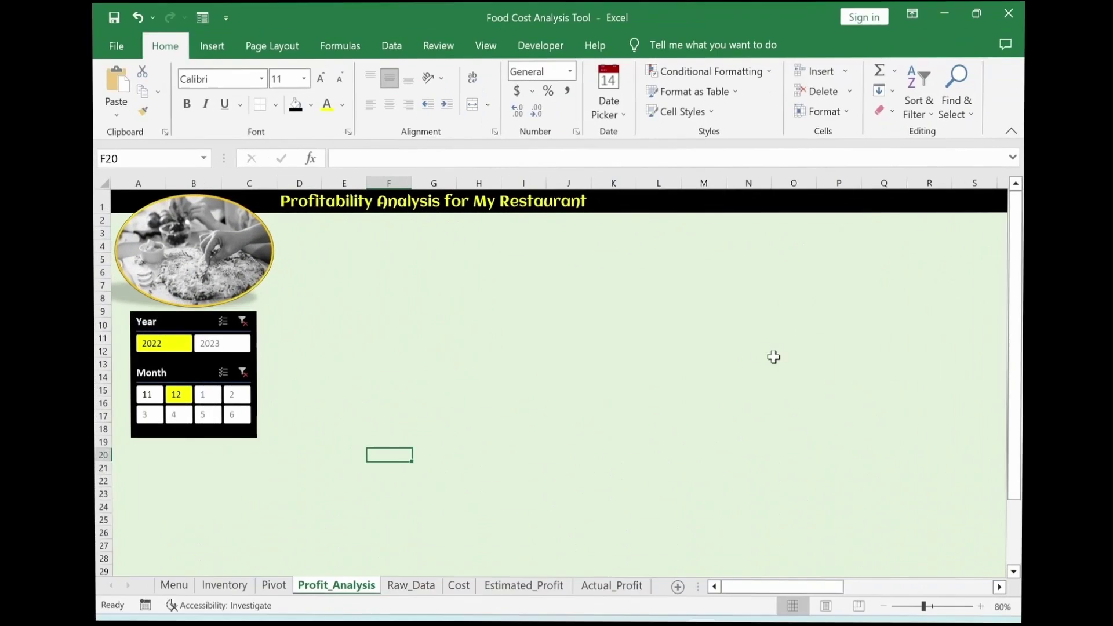
{"action": "key", "text": "ctrl+v"}
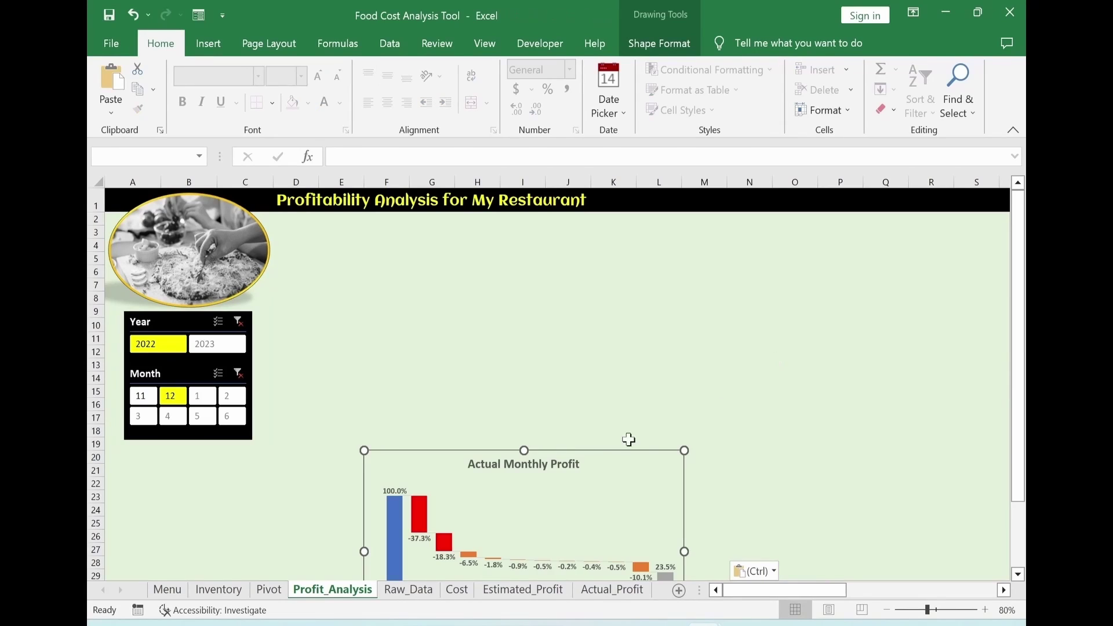
{"action": "left_click_drag", "start_coordinate": [629, 437], "coordinate": [867, 218]}
{"action": "left_click", "coordinate": [931, 365]}
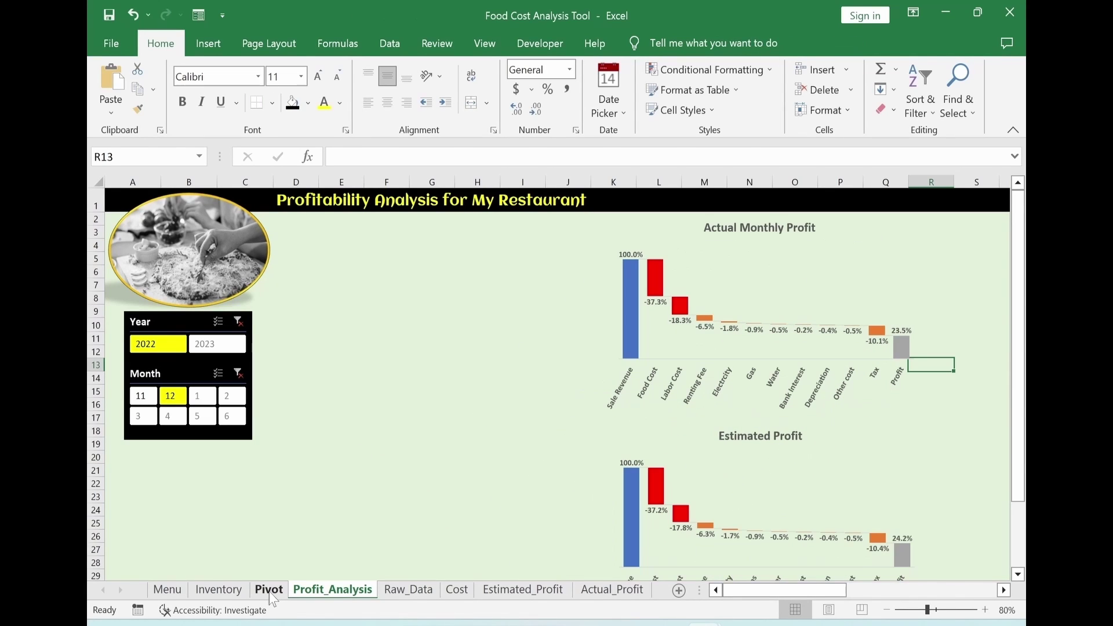
Copy the Actual, Estimated and Differences amount table in AD4:AG16 of the Pivot sheet.
{"action": "left_click", "coordinate": [269, 589]}
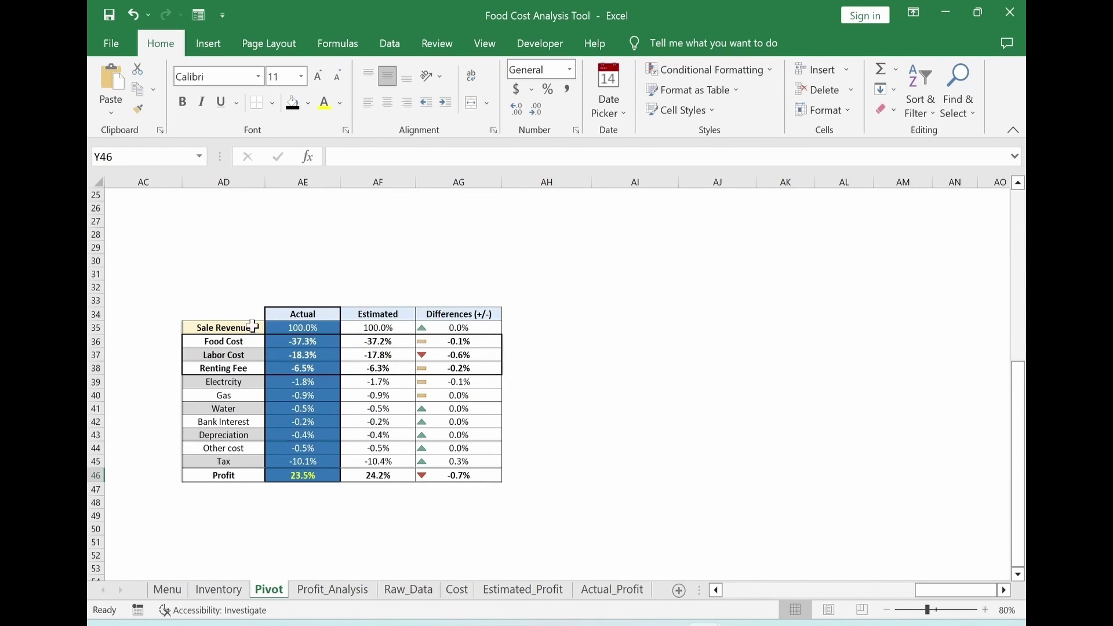
{"action": "scroll", "coordinate": [459, 494], "scroll_direction": "up", "scroll_amount": 8}
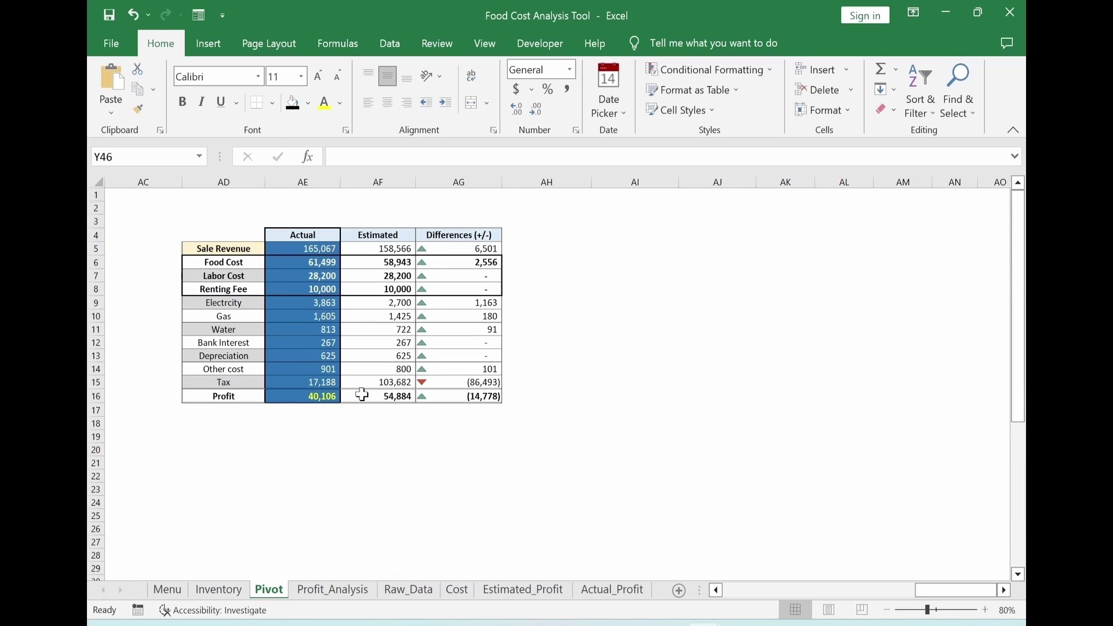
{"action": "left_click", "coordinate": [325, 589]}
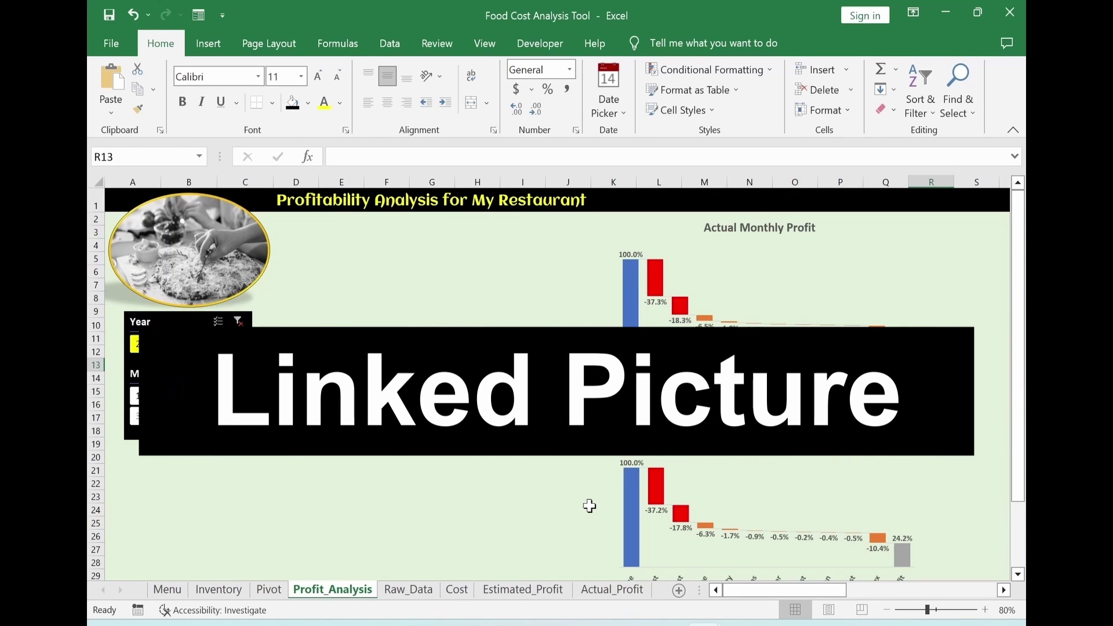
{"action": "left_click", "coordinate": [269, 591]}
{"action": "left_click", "coordinate": [236, 234]}
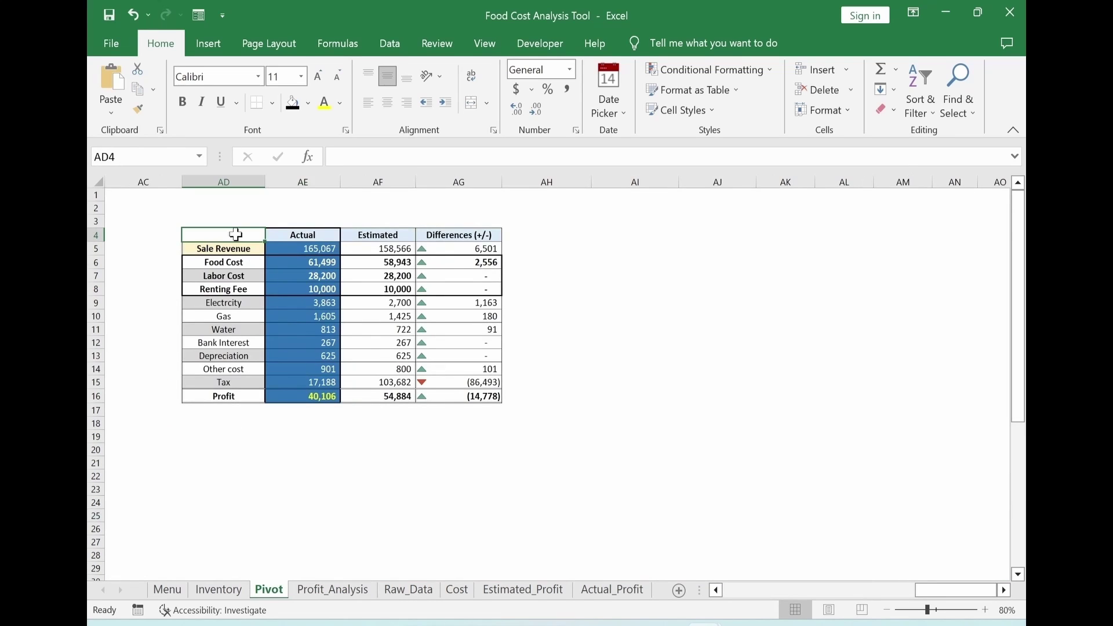
{"action": "left_click_drag", "start_coordinate": [235, 235], "coordinate": [487, 398]}
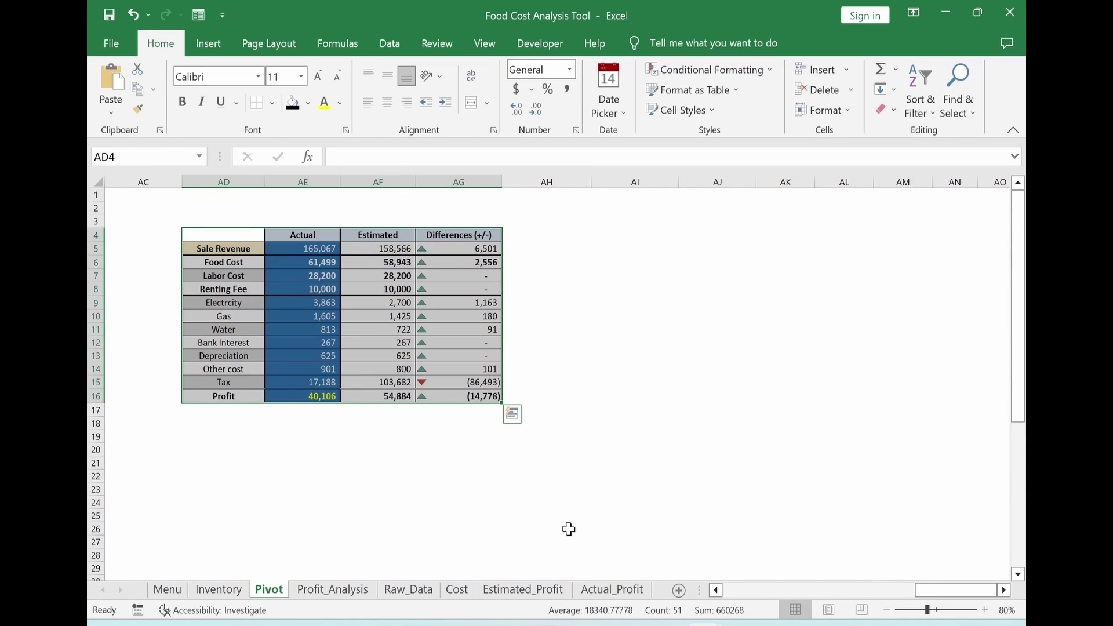
{"action": "key", "text": "ctrl+c"}
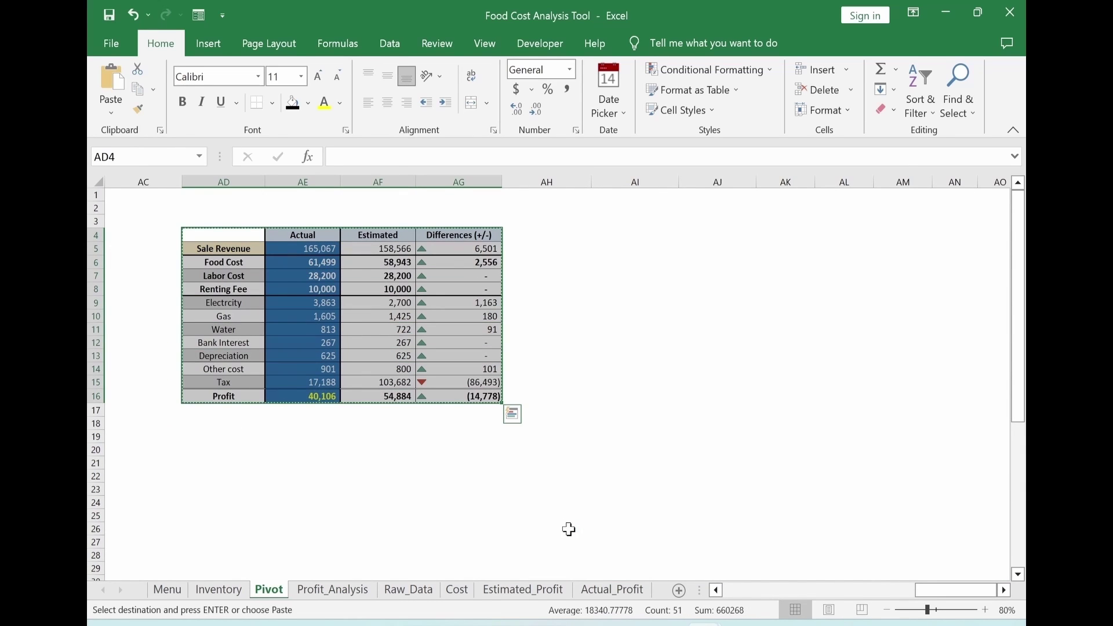
Paste the copied table as a linked picture at cell E6 of the Profit_Analysis sheet.
{"action": "left_click", "coordinate": [333, 591]}
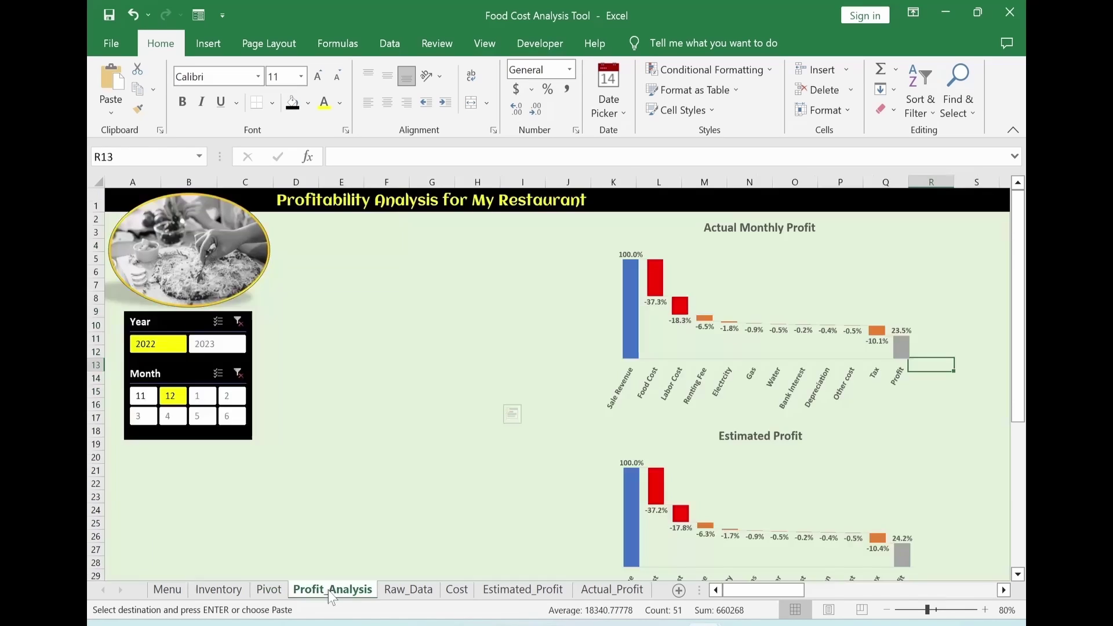
{"action": "left_click", "coordinate": [332, 269]}
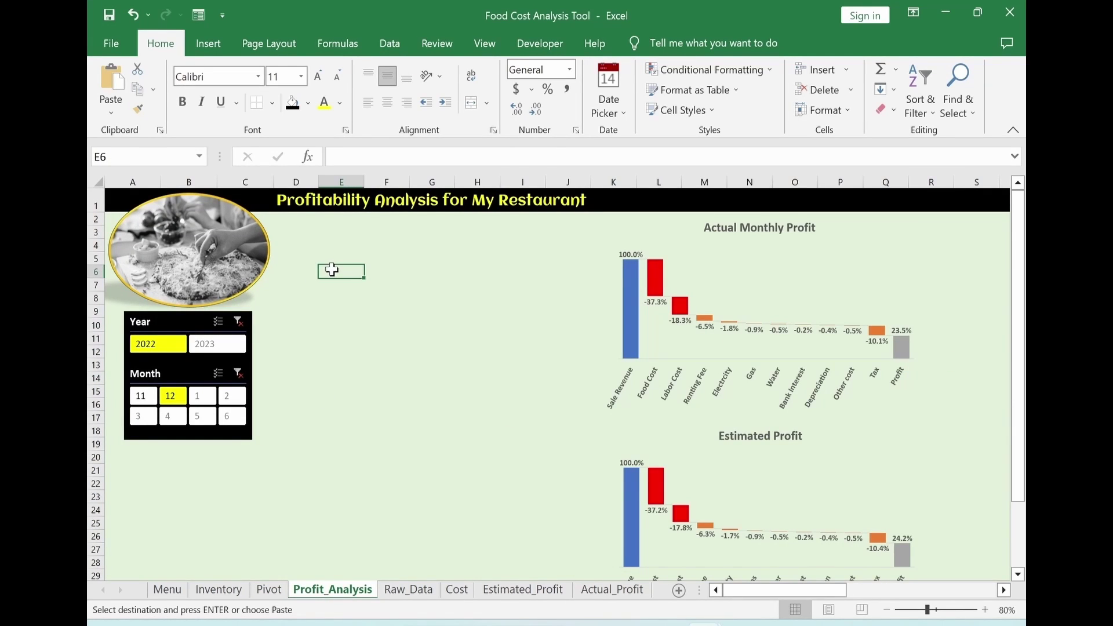
{"action": "right_click", "coordinate": [332, 270]}
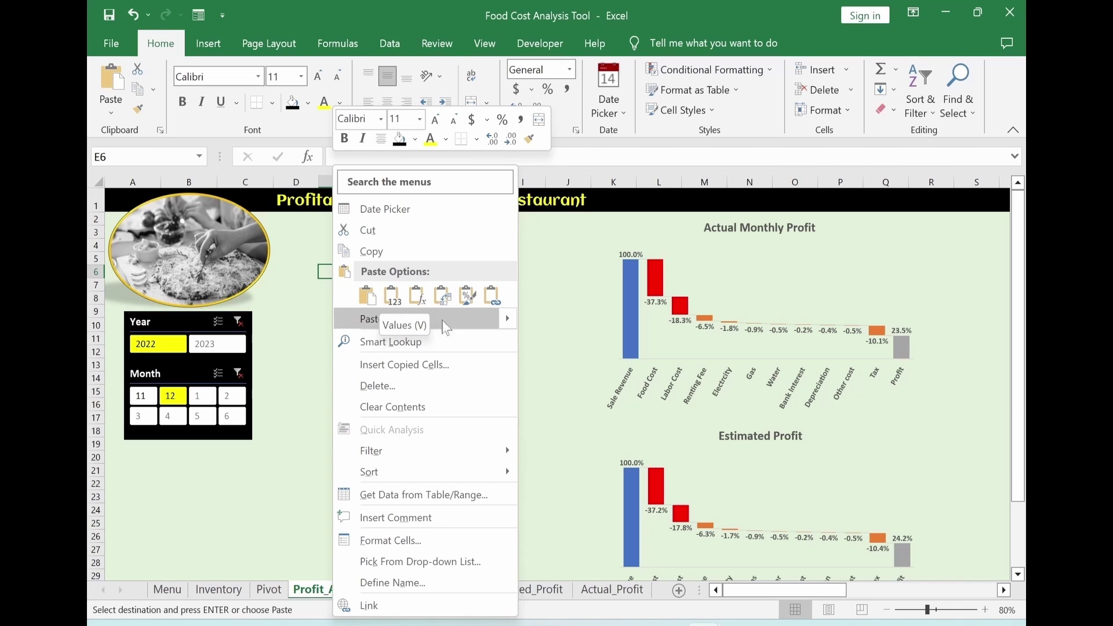
{"action": "mouse_move", "coordinate": [508, 323]}
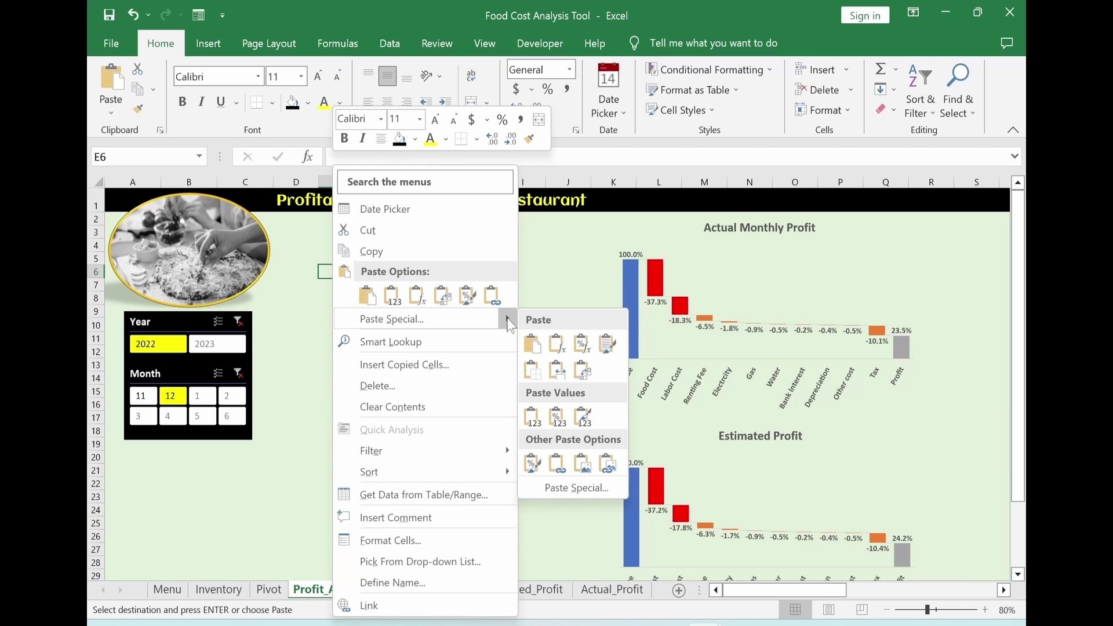
{"action": "left_click", "coordinate": [607, 464]}
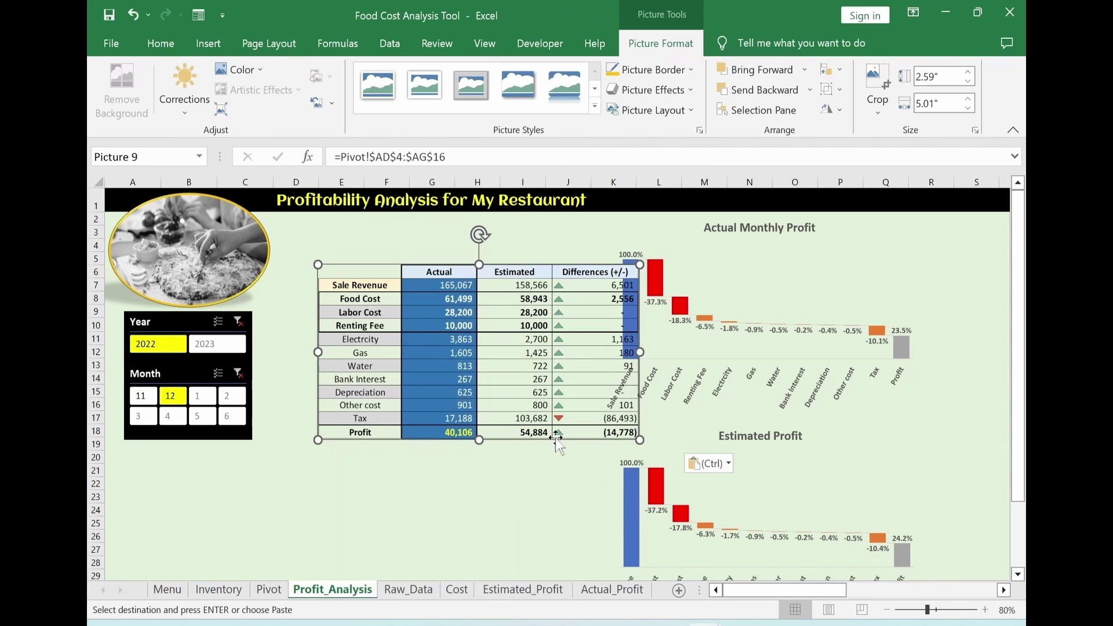
Move the linked amounts picture up to about D3 below the headline, and copy the percentage comparison table AD34:AG46 on the Pivot sheet.
{"action": "left_click_drag", "start_coordinate": [555, 438], "coordinate": [518, 402]}
{"action": "left_click", "coordinate": [268, 589]}
{"action": "scroll", "coordinate": [344, 499], "scroll_direction": "down", "scroll_amount": 7}
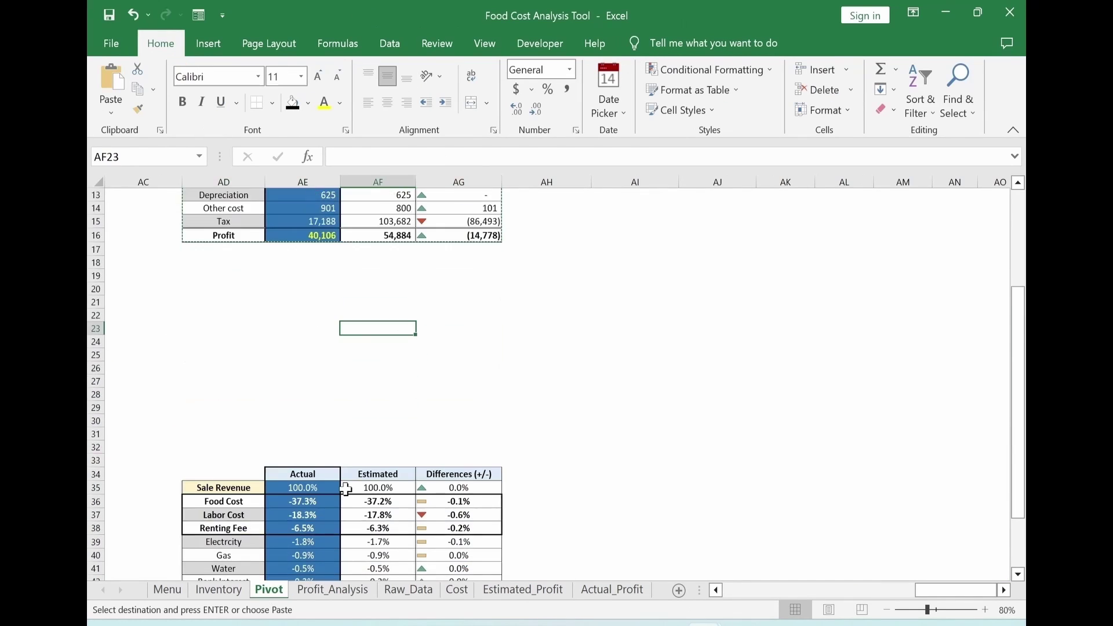
{"action": "left_click_drag", "start_coordinate": [217, 354], "coordinate": [463, 506]}
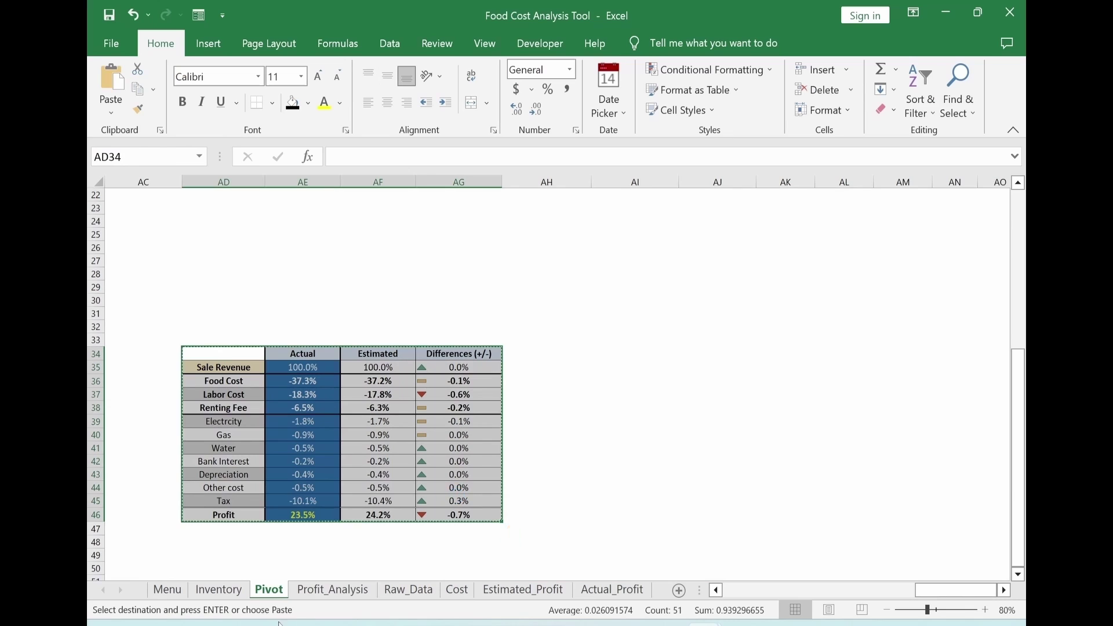
Paste the copied percentage table as a linked picture at cell D19 of the Profit_Analysis sheet.
{"action": "left_click", "coordinate": [333, 589]}
{"action": "left_click", "coordinate": [287, 447]}
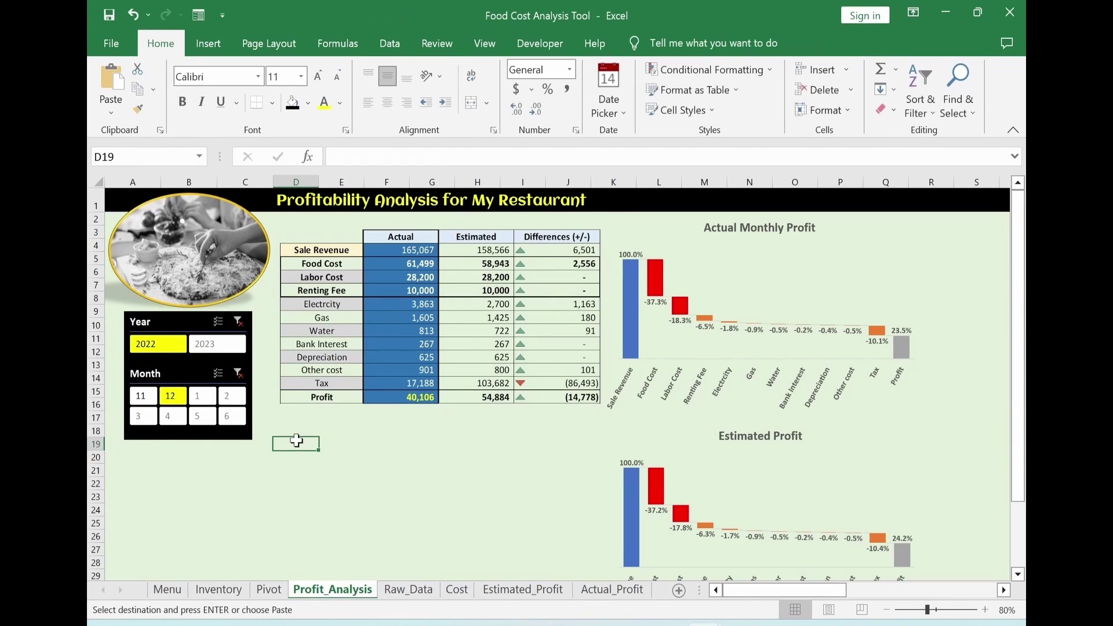
{"action": "right_click", "coordinate": [295, 445]}
{"action": "mouse_move", "coordinate": [474, 322]}
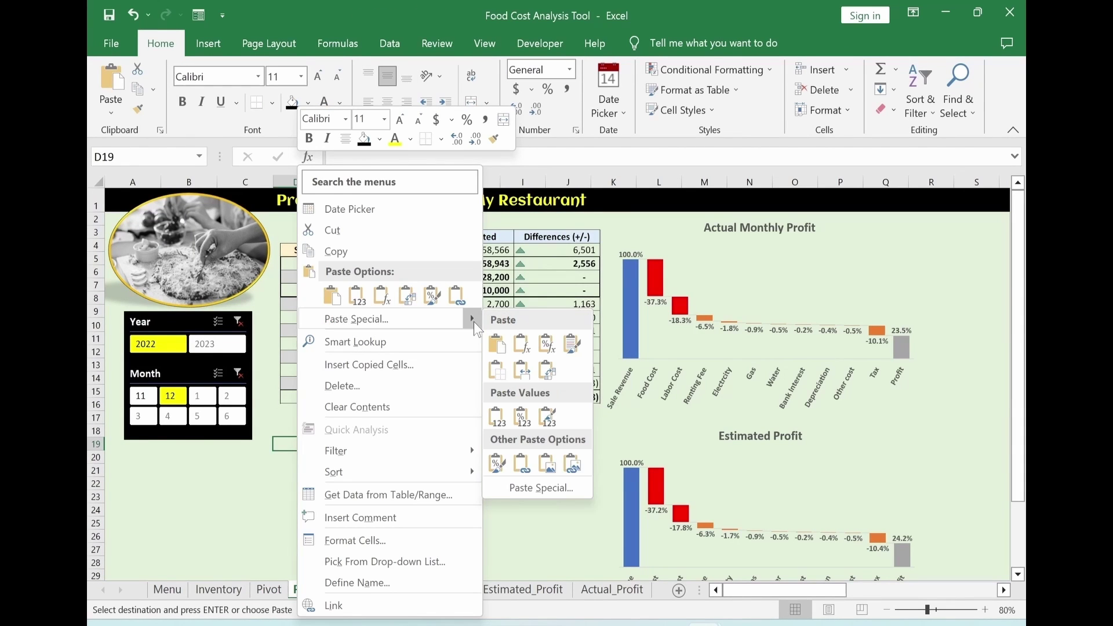
{"action": "left_click", "coordinate": [570, 464]}
{"action": "left_click", "coordinate": [570, 464]}
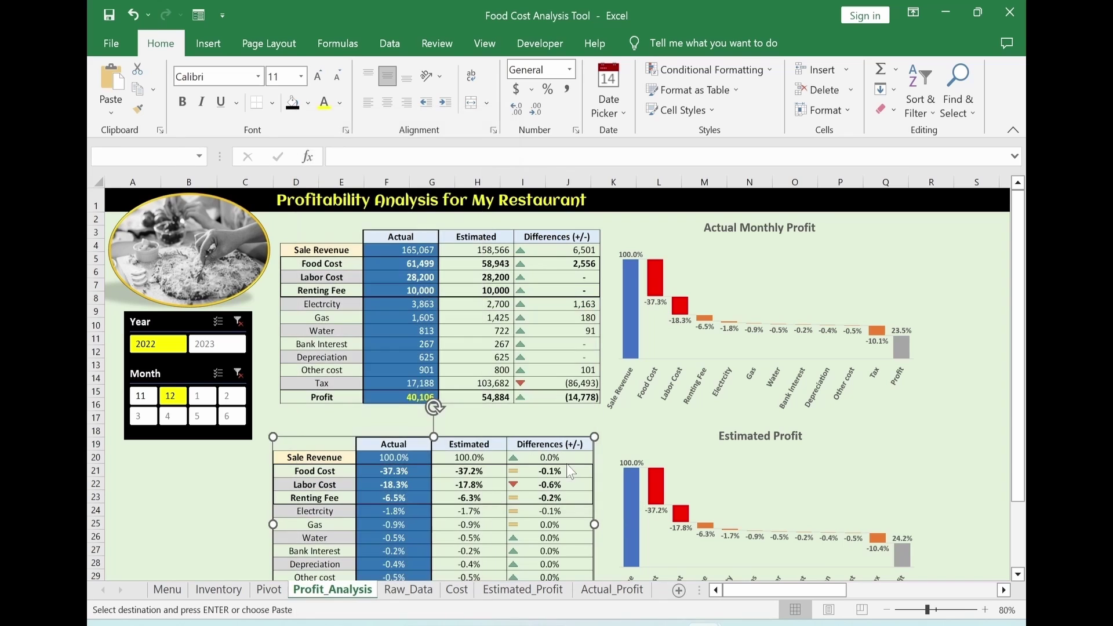
{"action": "left_click", "coordinate": [931, 457]}
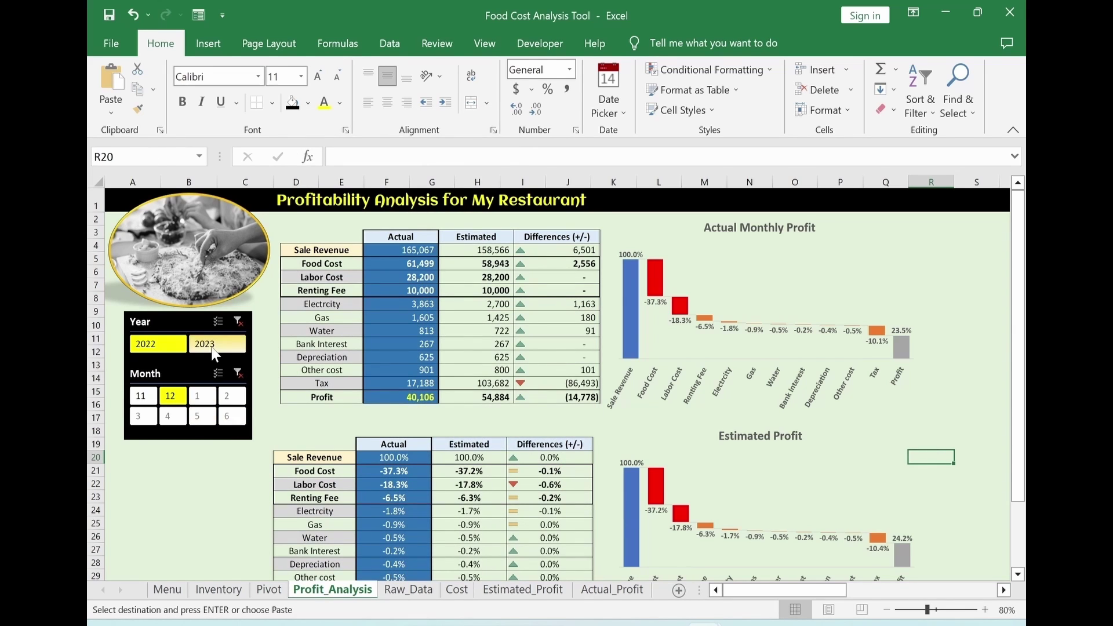
Filter the dashboard to year 2023 and month 3 with the slicers, and check the source pivot table on the Pivot sheet.
{"action": "left_click", "coordinate": [214, 347]}
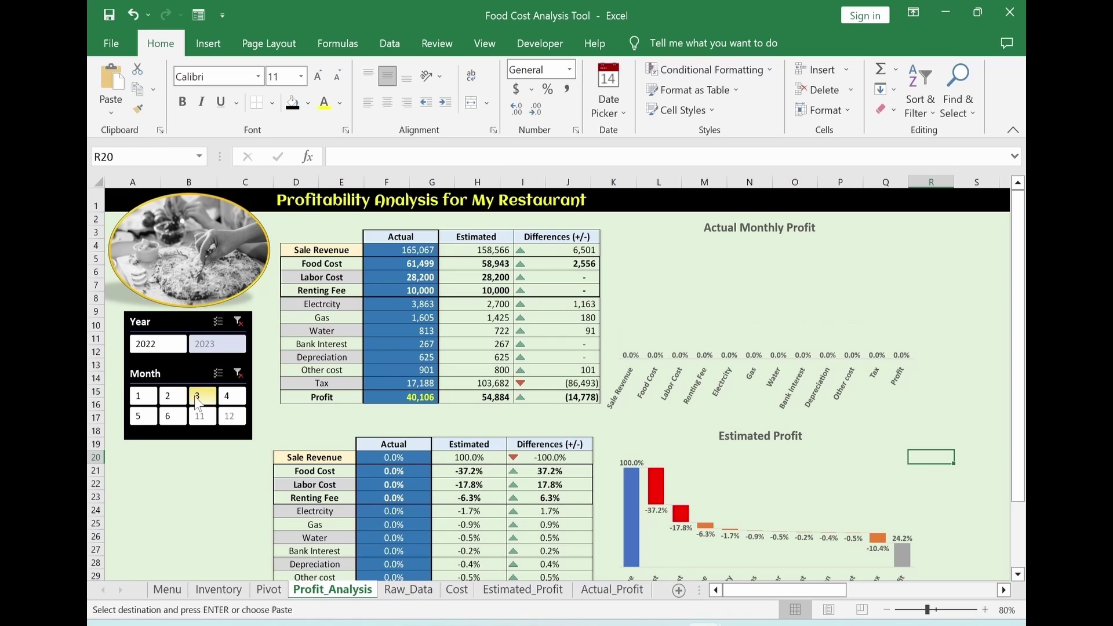
{"action": "left_click", "coordinate": [198, 401]}
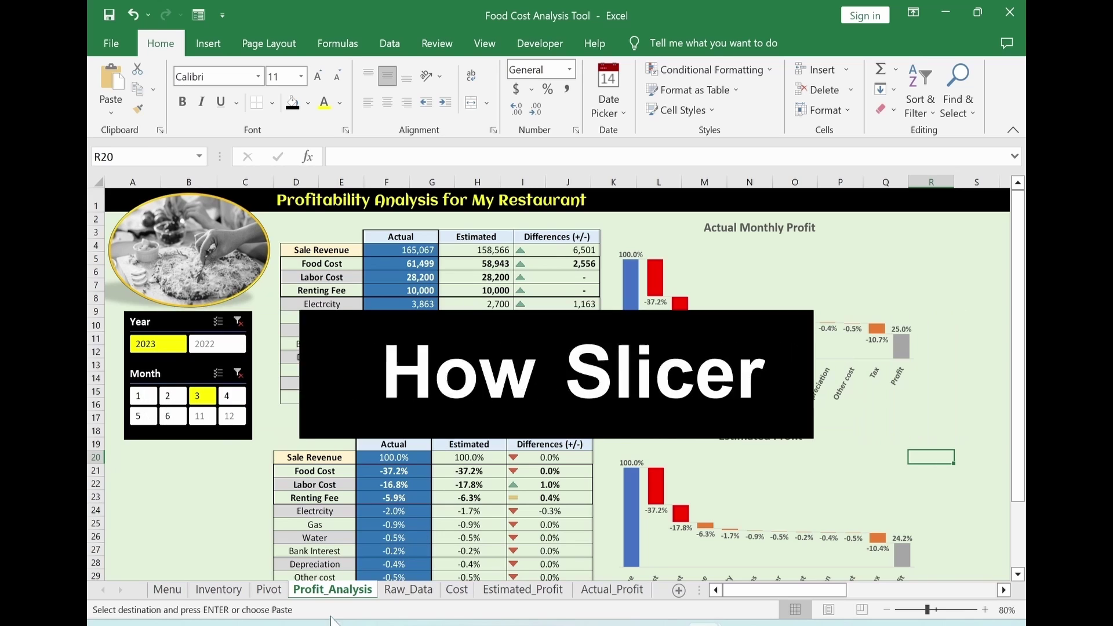
{"action": "left_click", "coordinate": [262, 592]}
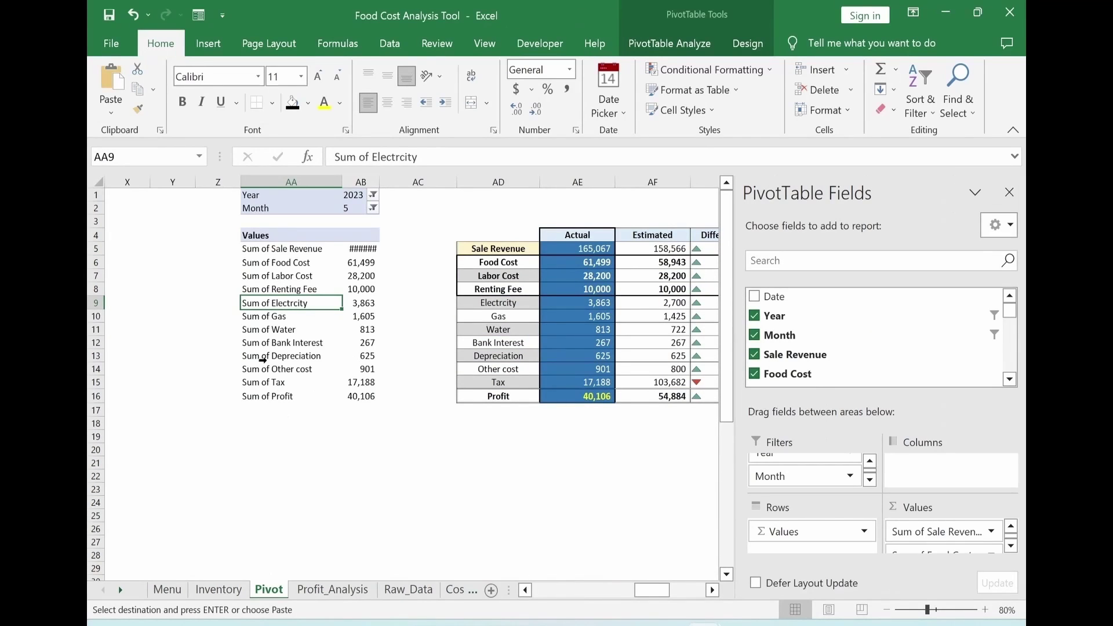
{"action": "left_click", "coordinate": [329, 590]}
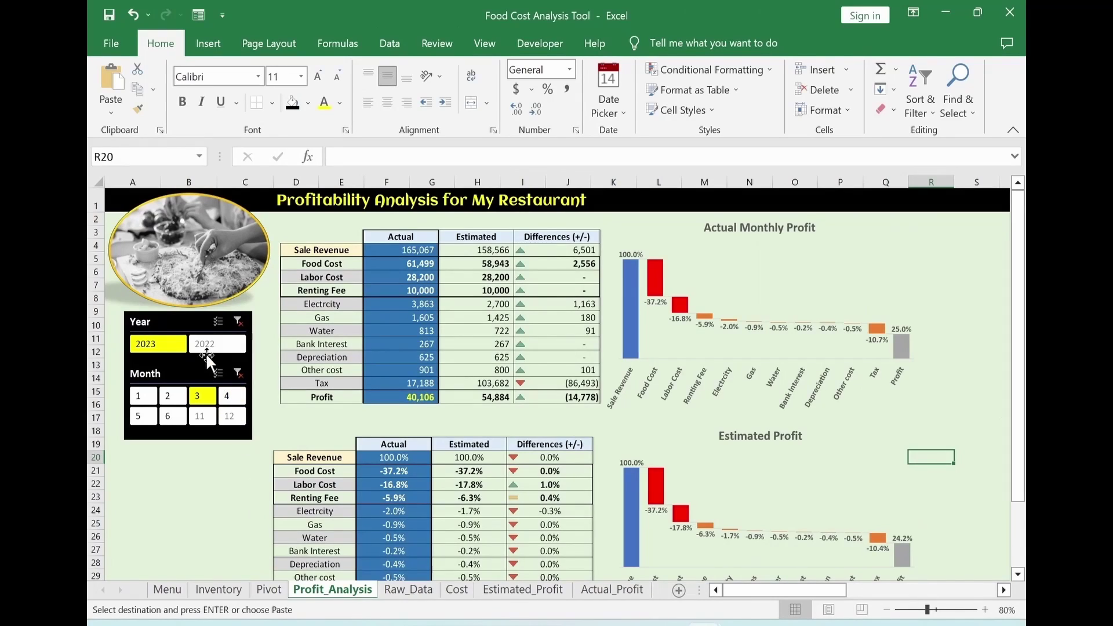
Connect the Year slicer on the Profit_Analysis sheet to PivotTable3 in addition to PivotTable5.
{"action": "left_click", "coordinate": [207, 353]}
{"action": "left_click", "coordinate": [195, 328]}
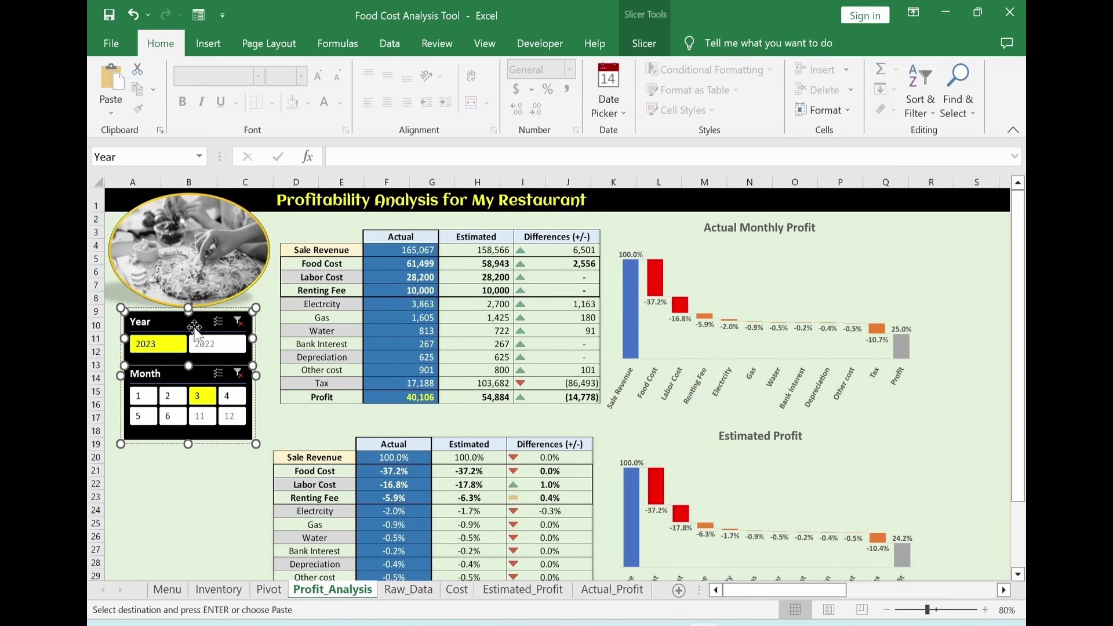
{"action": "left_click", "coordinate": [644, 50]}
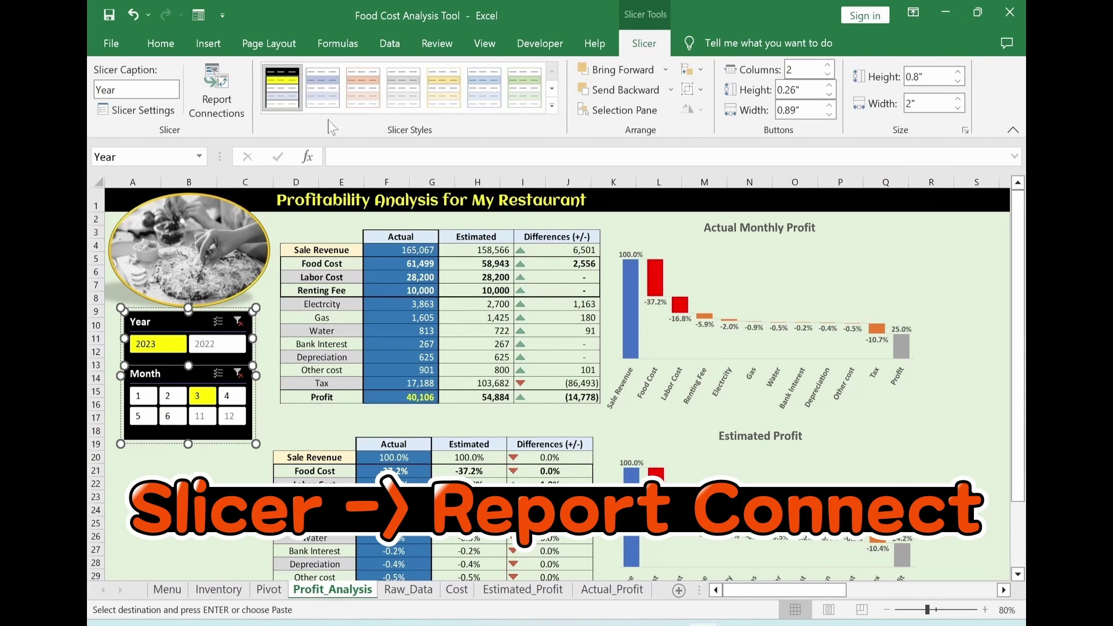
{"action": "left_click", "coordinate": [222, 116]}
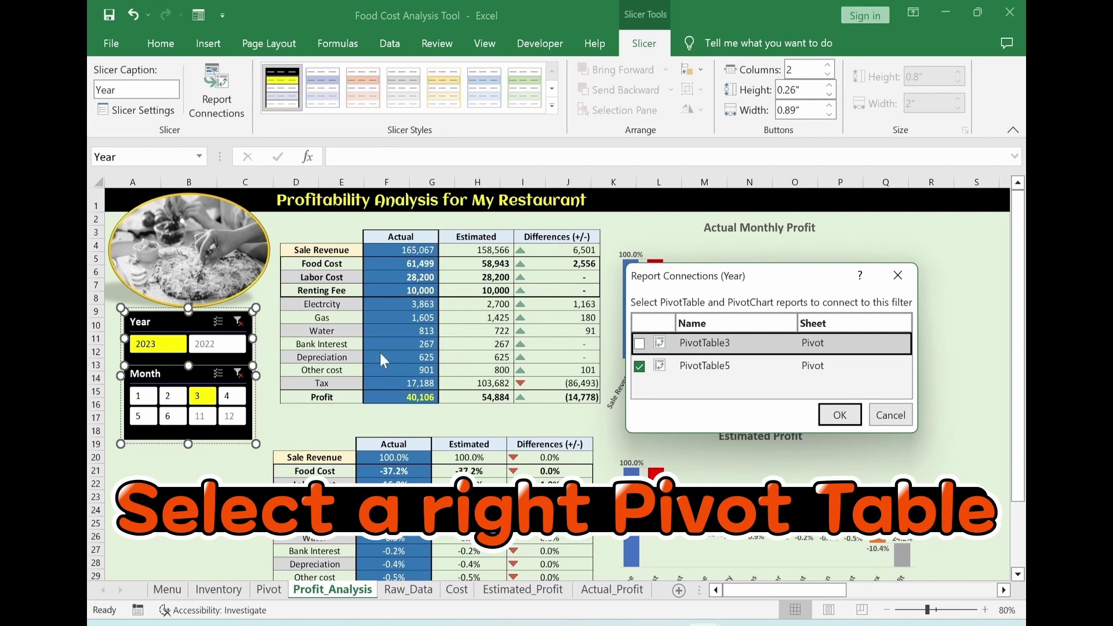
{"action": "left_click", "coordinate": [640, 345]}
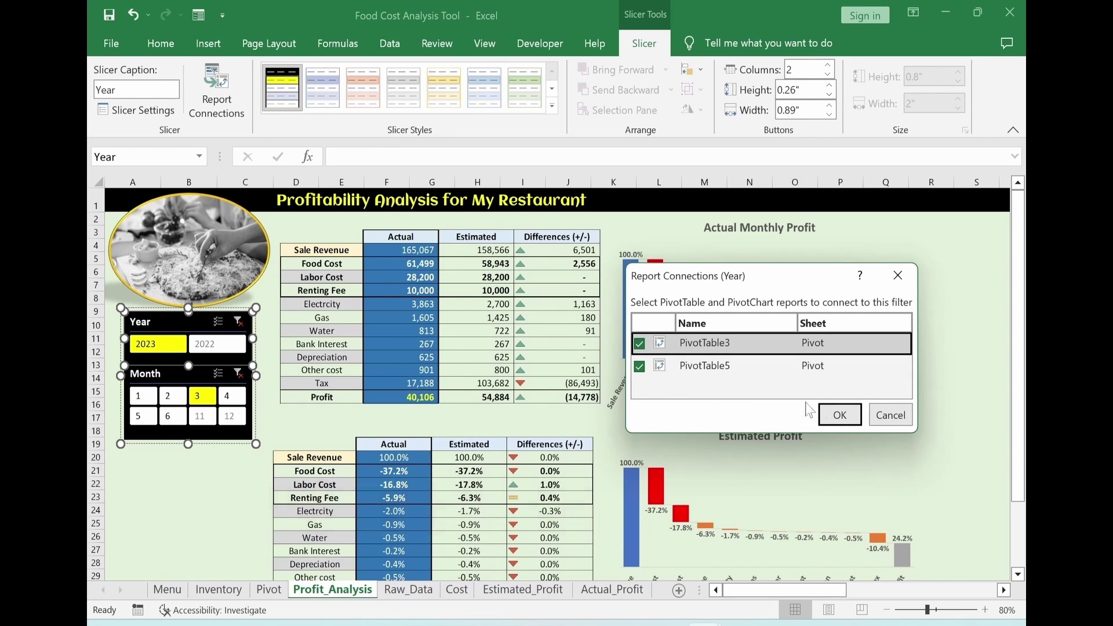
{"action": "left_click", "coordinate": [840, 415]}
Connect the Month slicer to PivotTable3 as well, and filter the dashboard to month 5.
{"action": "left_click", "coordinate": [186, 378]}
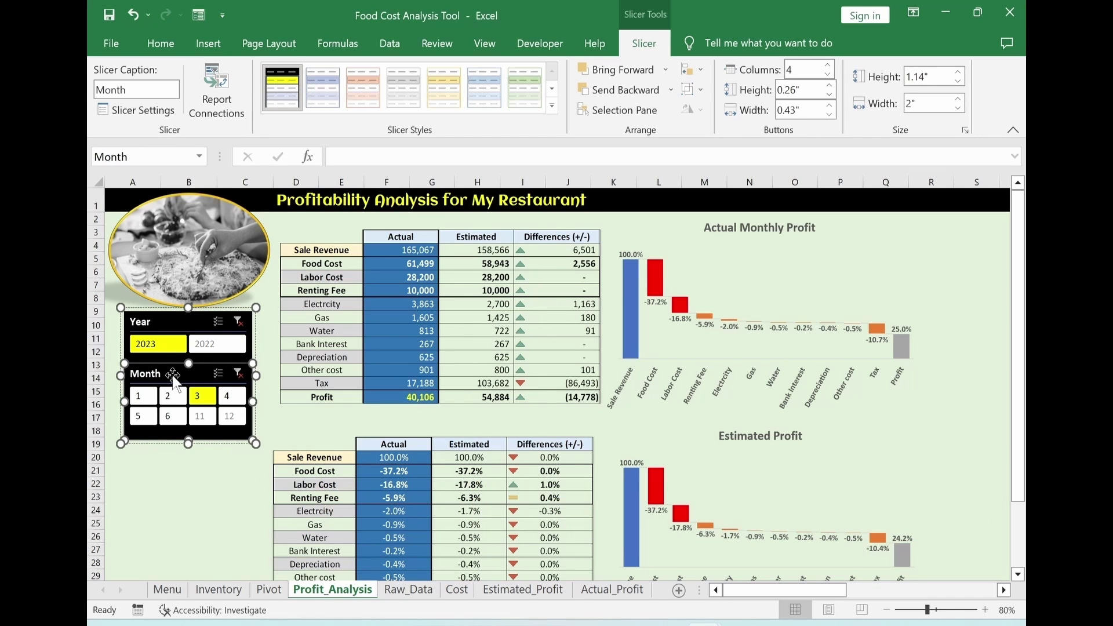
{"action": "left_click", "coordinate": [216, 118]}
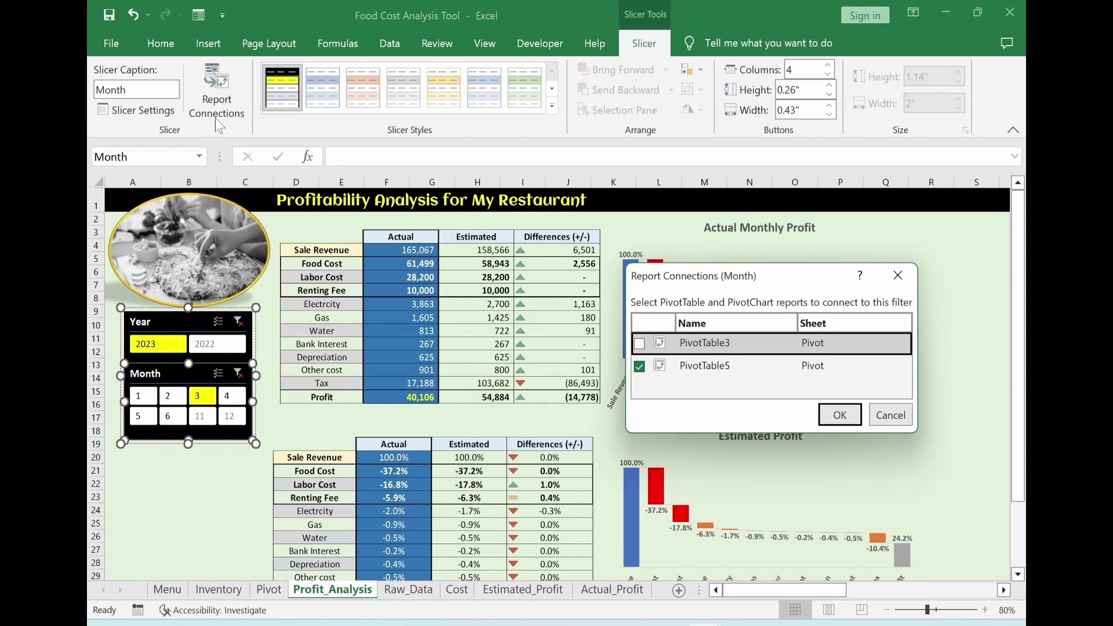
{"action": "left_click", "coordinate": [639, 344]}
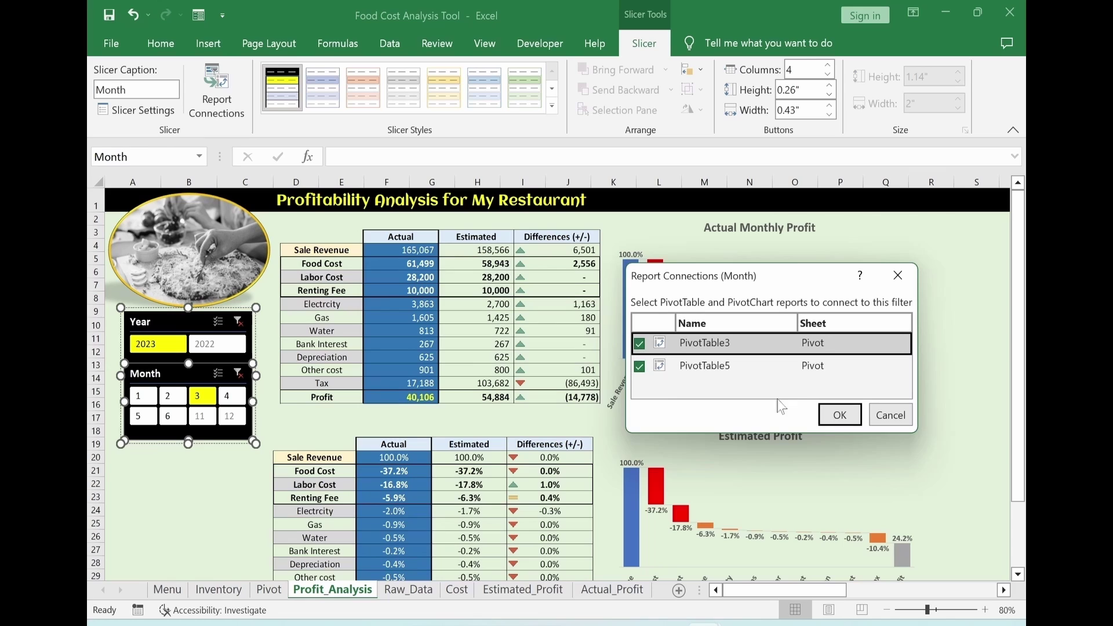
{"action": "left_click", "coordinate": [839, 416]}
{"action": "key", "text": "Escape"}
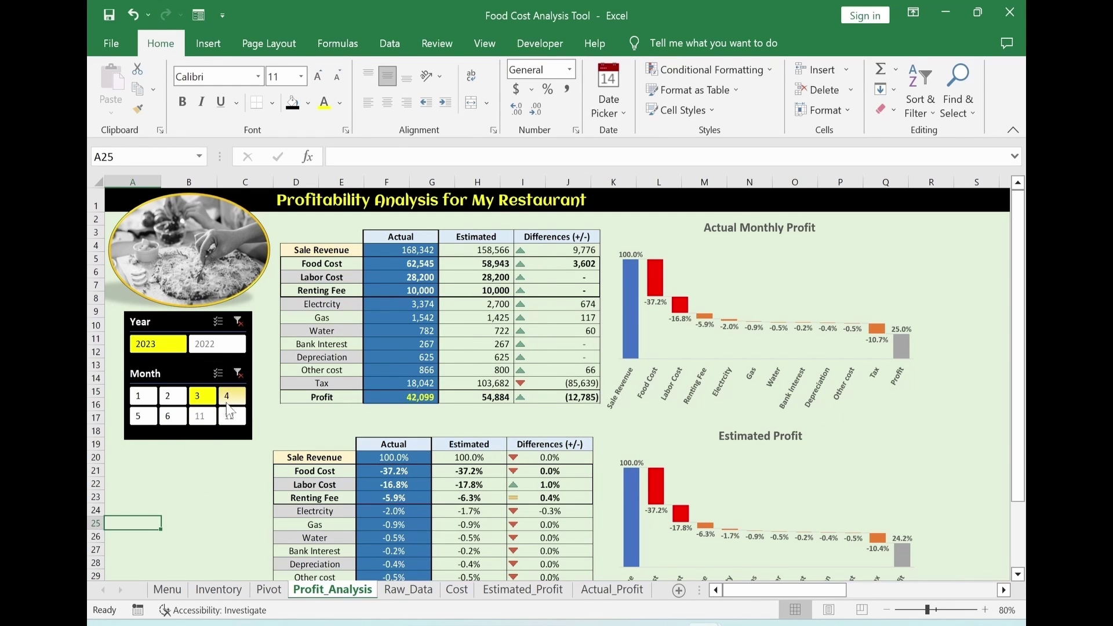
{"action": "left_click", "coordinate": [143, 416]}
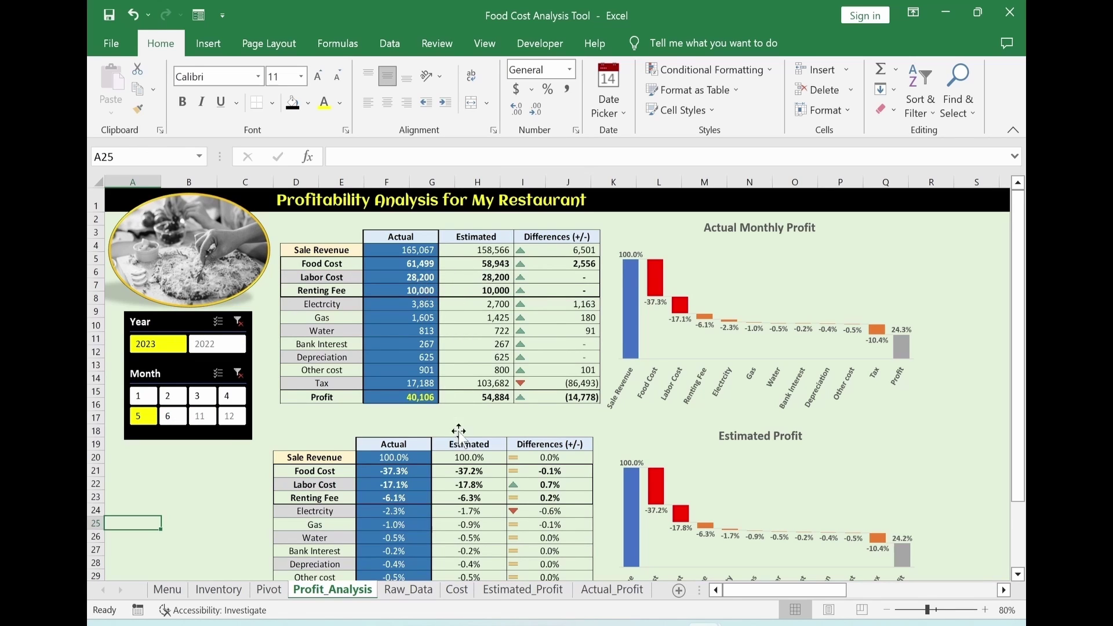
{"action": "key", "text": "Up"}
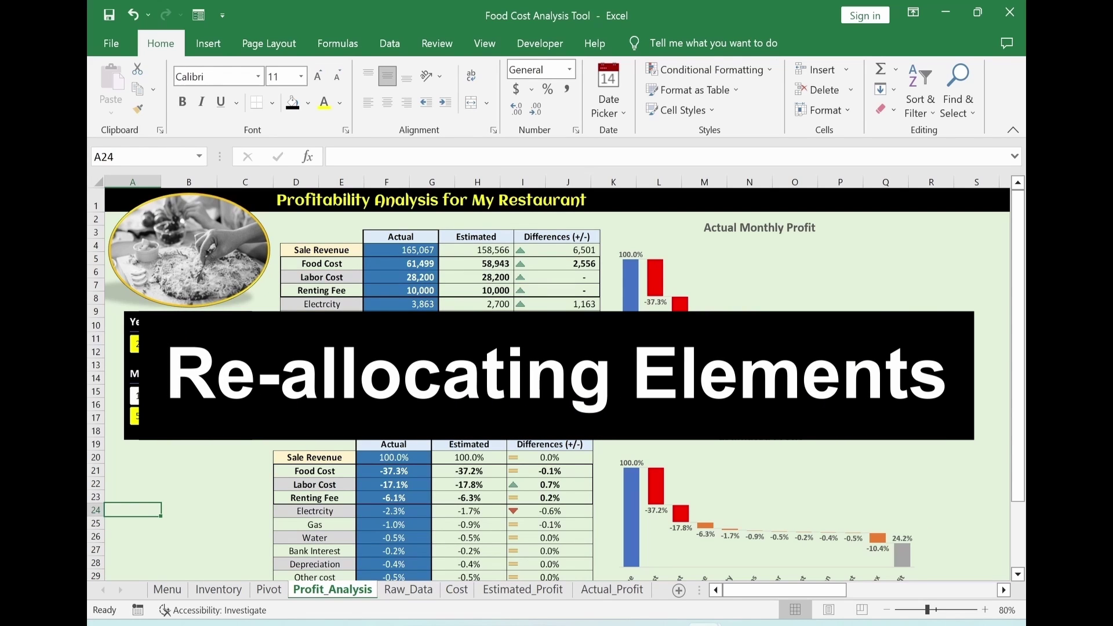
Align the two linked table pictures with each other using Align Center.
{"action": "left_click", "coordinate": [586, 238]}
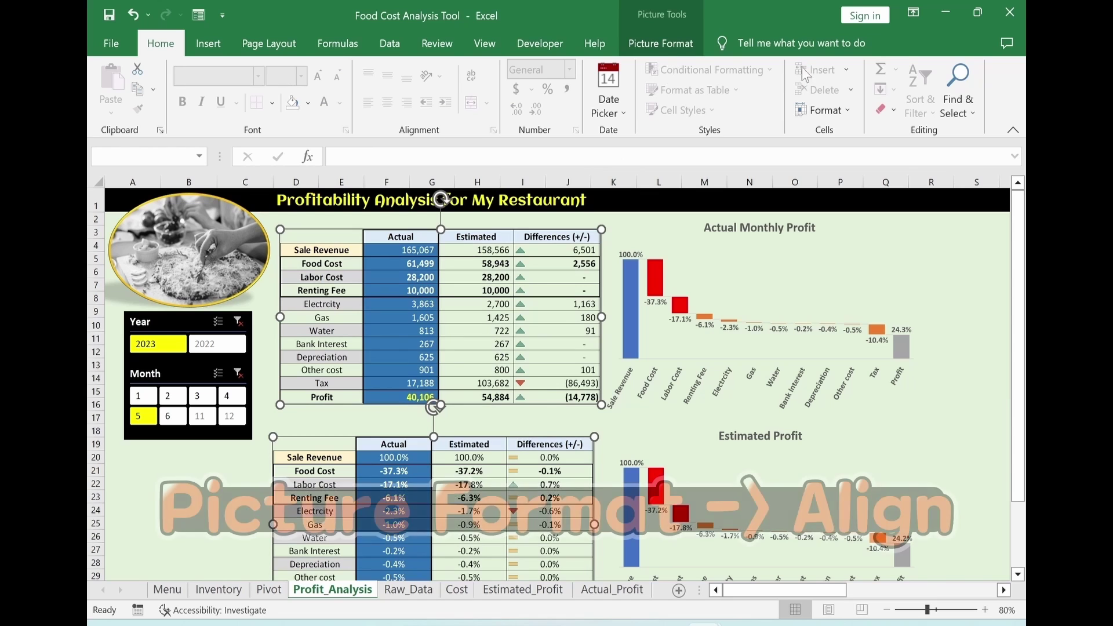
{"action": "left_click", "coordinate": [662, 45]}
{"action": "left_click", "coordinate": [833, 70]}
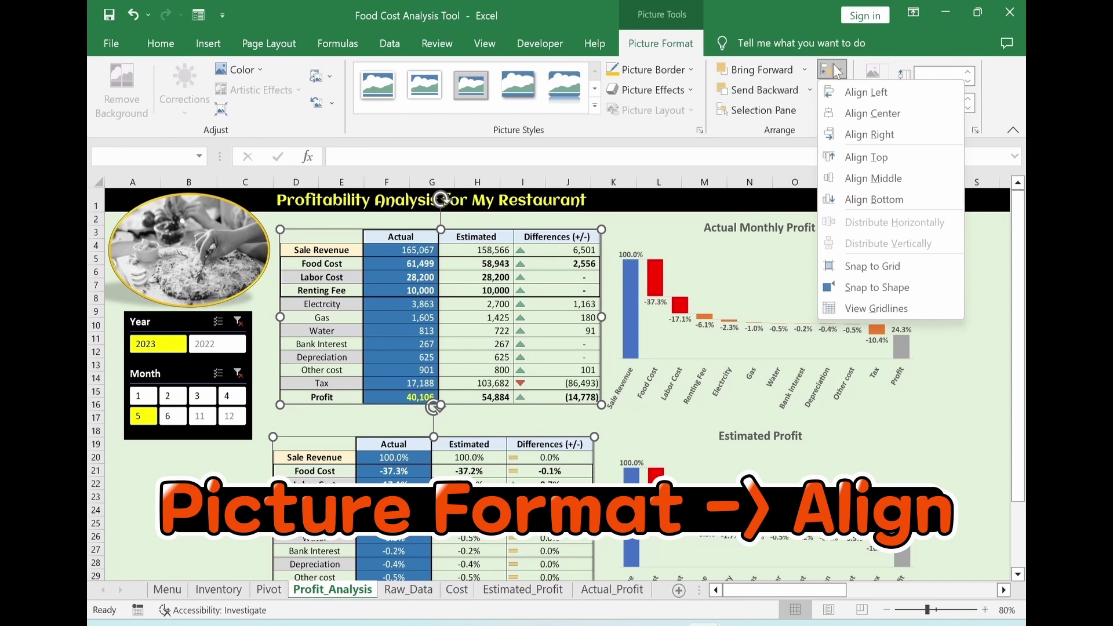
{"action": "left_click", "coordinate": [875, 113]}
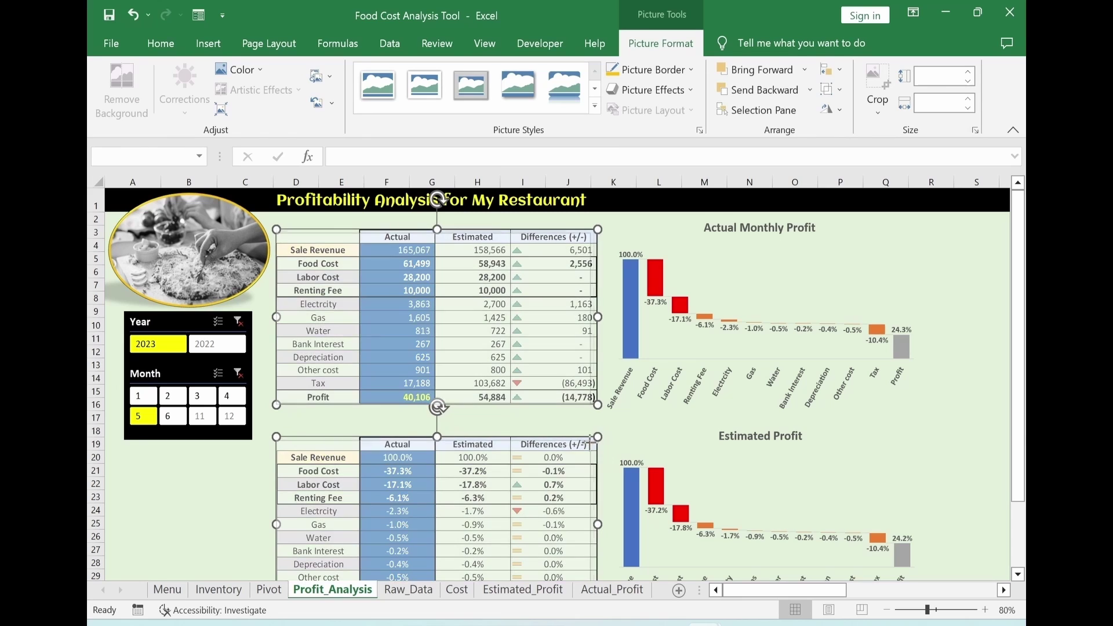
Shrink both linked table pictures together slightly and move them up, closer to the headline.
{"action": "left_click_drag", "start_coordinate": [598, 436], "coordinate": [578, 447]}
{"action": "left_click_drag", "start_coordinate": [514, 514], "coordinate": [518, 495]}
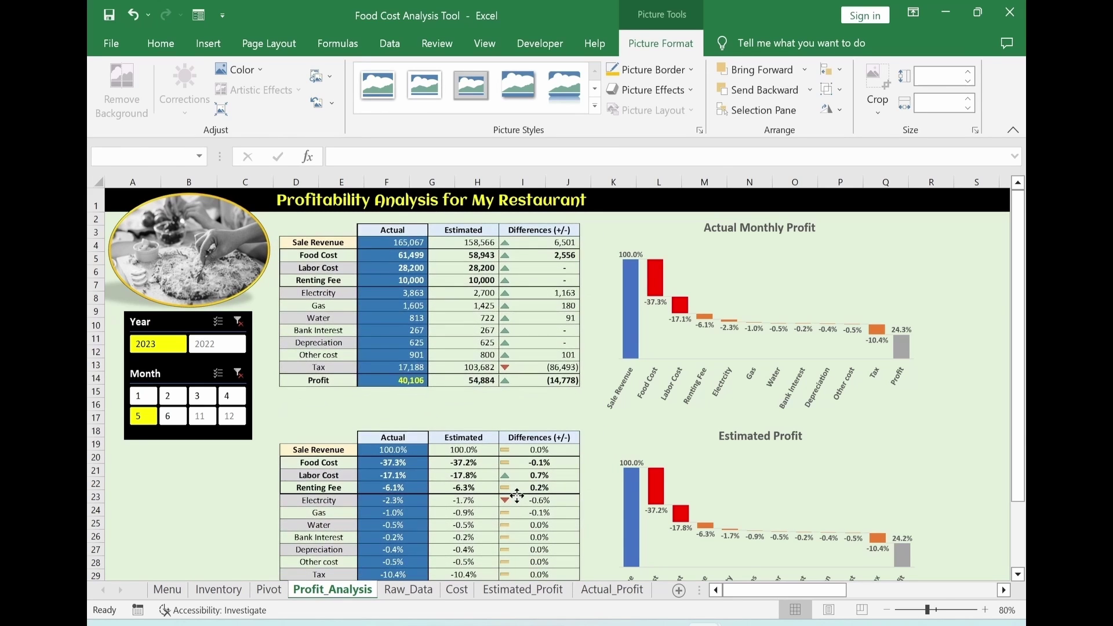
{"action": "left_click", "coordinate": [948, 458]}
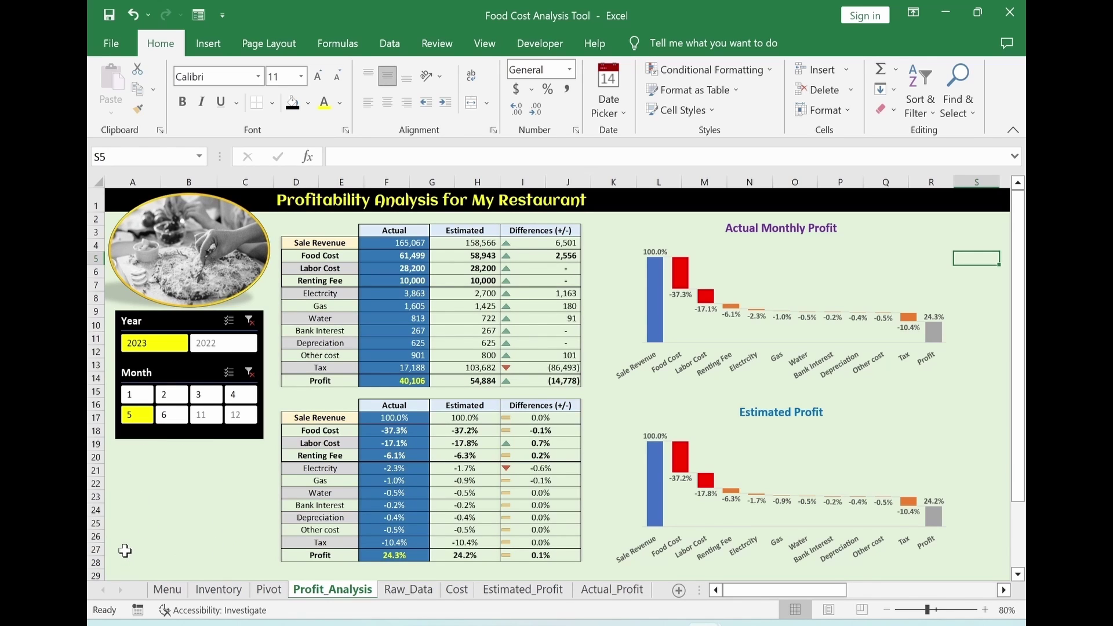
Draw a rounded rectangle about 1.63" high and 2.31" wide directly below the slicers, over about A20 to C28.
{"action": "left_click", "coordinate": [207, 51]}
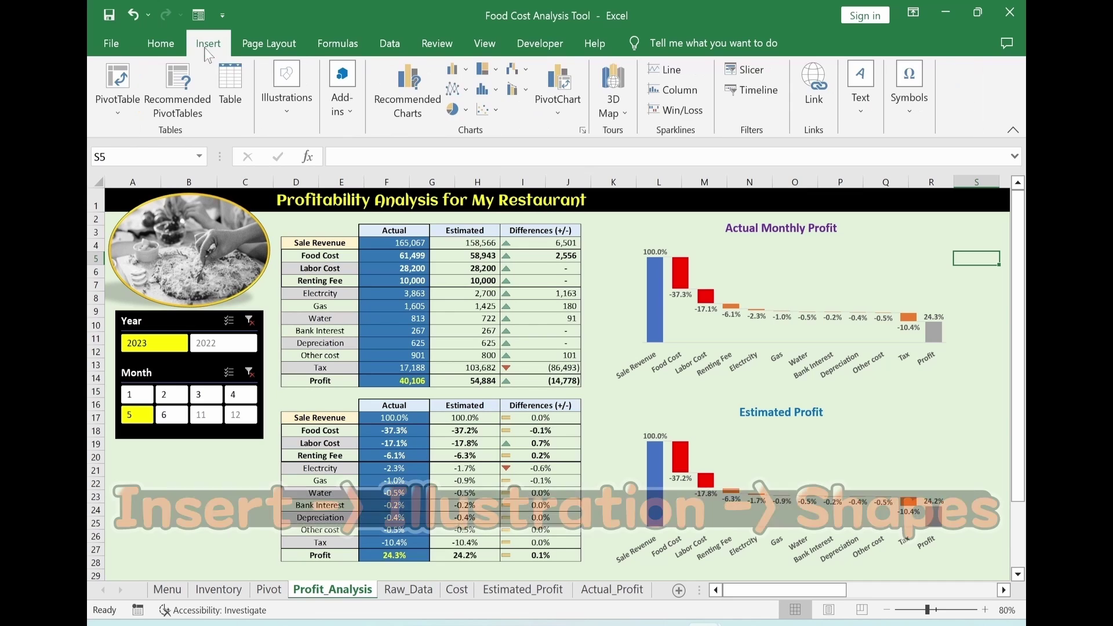
{"action": "left_click", "coordinate": [285, 99]}
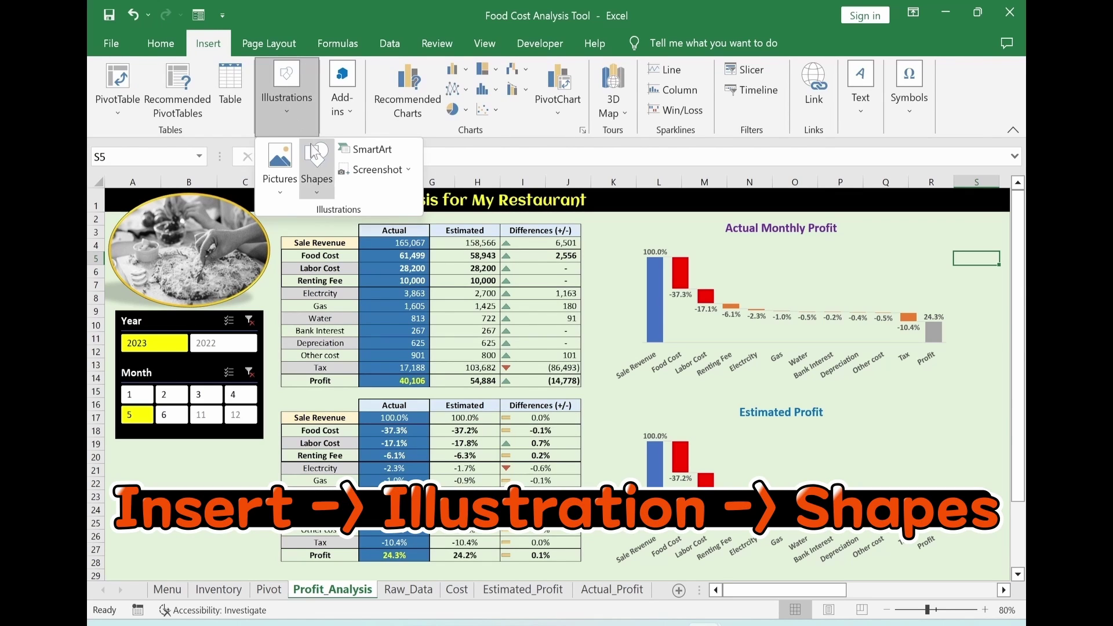
{"action": "left_click", "coordinate": [316, 168]}
{"action": "left_click", "coordinate": [392, 232]}
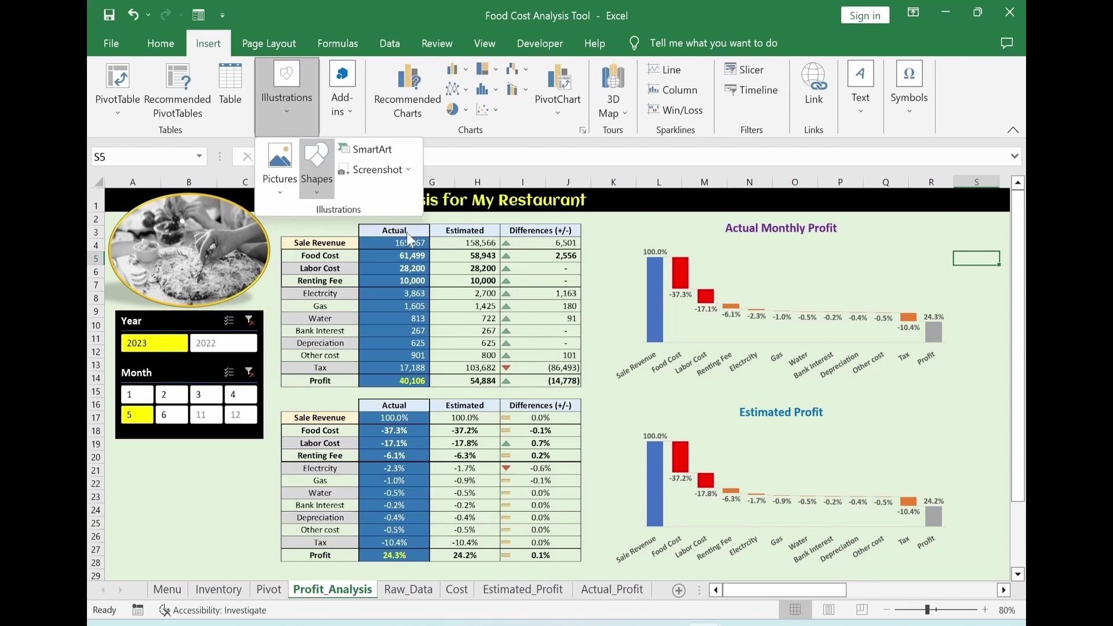
{"action": "left_click_drag", "start_coordinate": [136, 466], "coordinate": [263, 566]}
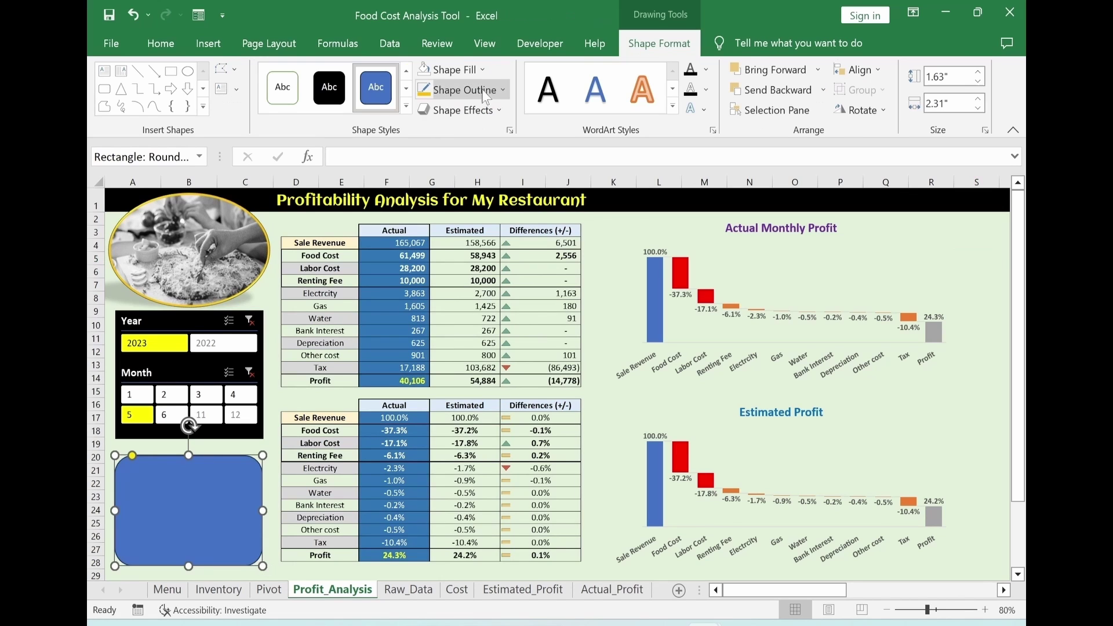
Remove the rounded rectangle's outline and apply the blue gradient theme style with a shadow.
{"action": "left_click", "coordinate": [478, 94]}
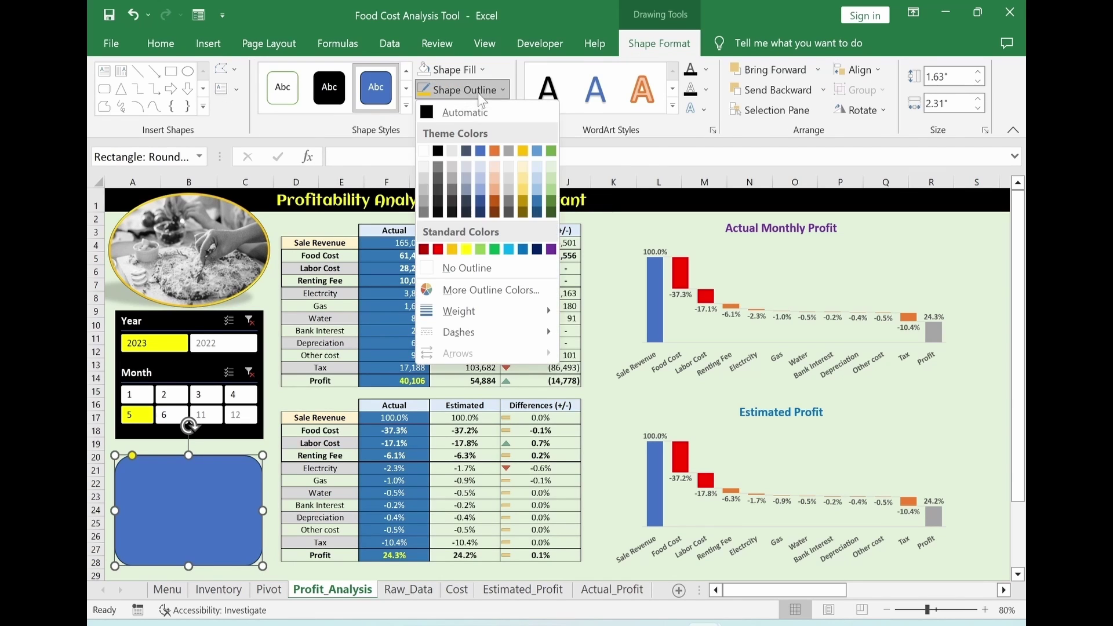
{"action": "left_click", "coordinate": [451, 269]}
{"action": "left_click", "coordinate": [406, 107]}
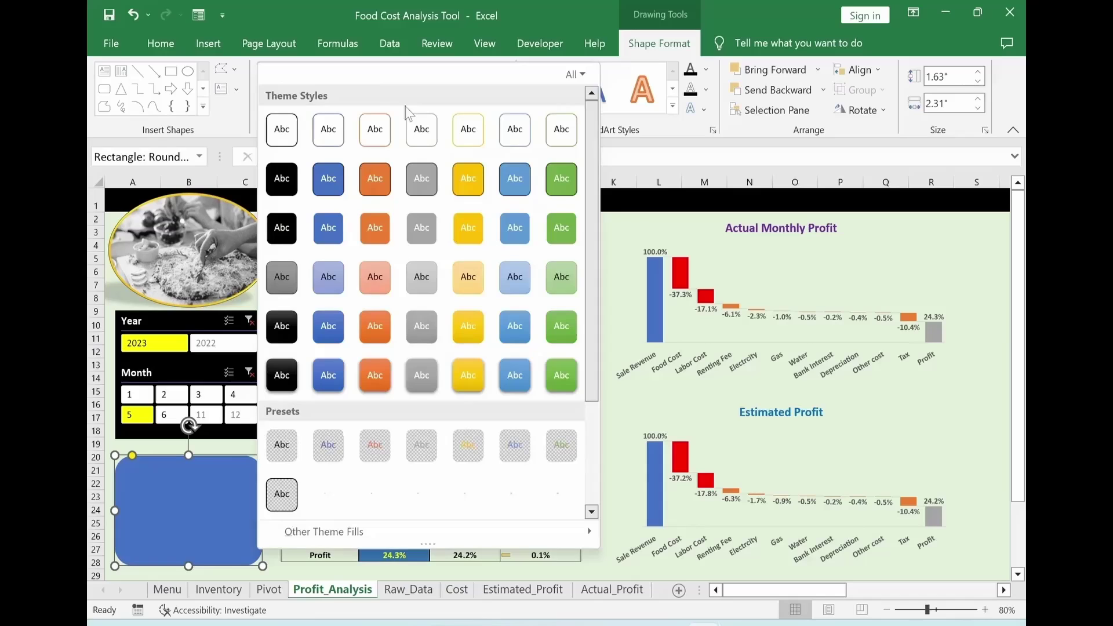
{"action": "left_click", "coordinate": [326, 396]}
{"action": "key", "text": "Escape"}
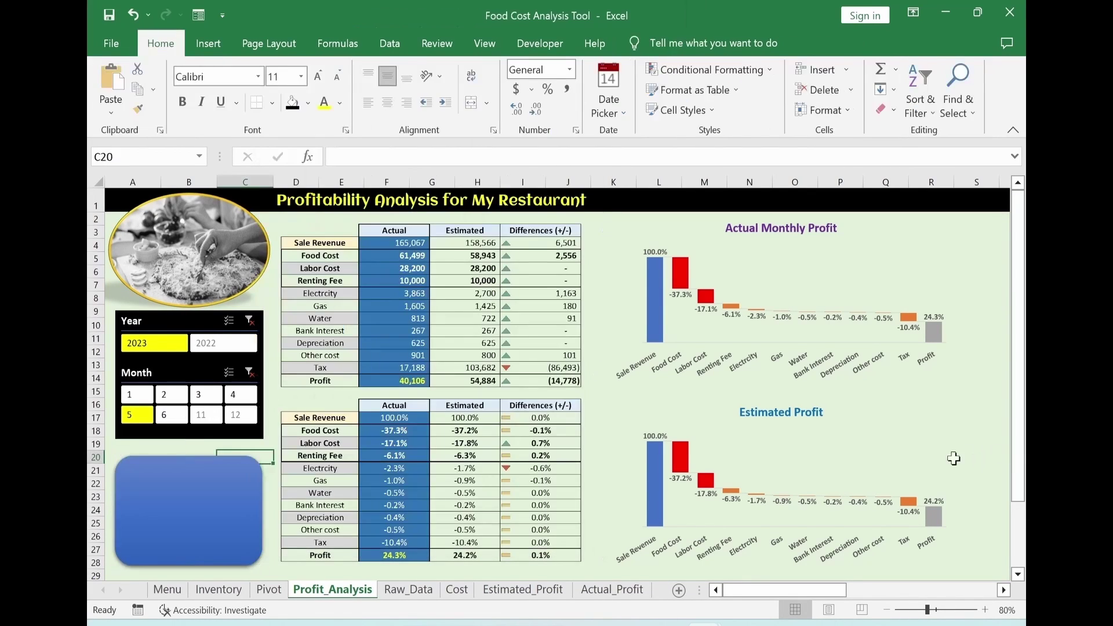
Paste the copied equation box "Y = 5.270X - 31317" and center it inside the blue rounded rectangle.
{"action": "key", "text": "ctrl+v"}
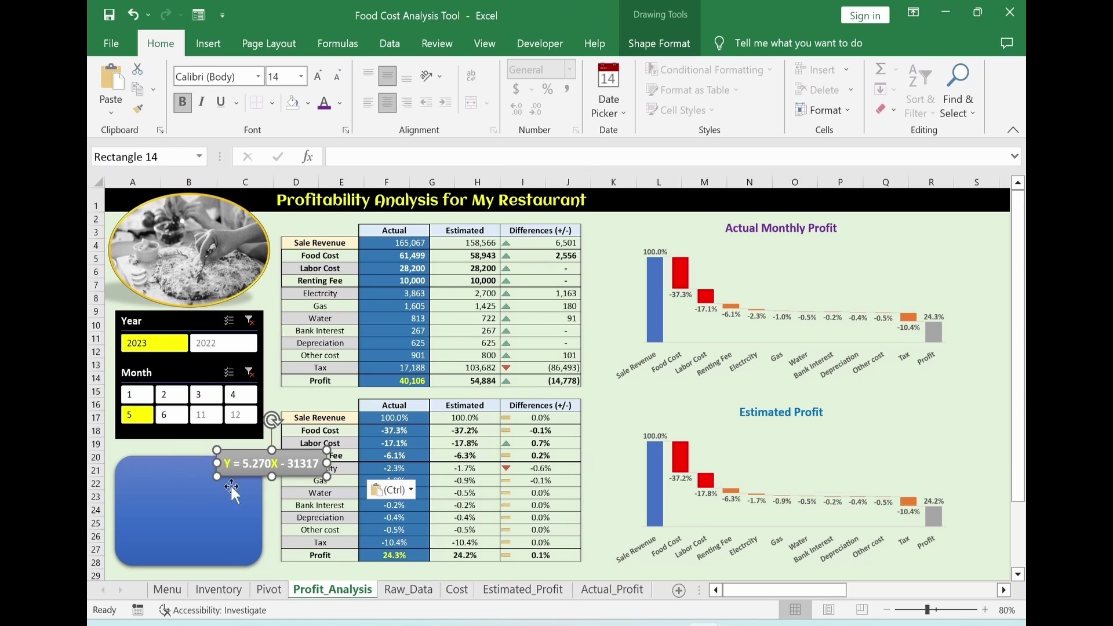
{"action": "left_click_drag", "start_coordinate": [280, 477], "coordinate": [244, 491]}
{"action": "left_click_drag", "start_coordinate": [200, 517], "coordinate": [199, 521]}
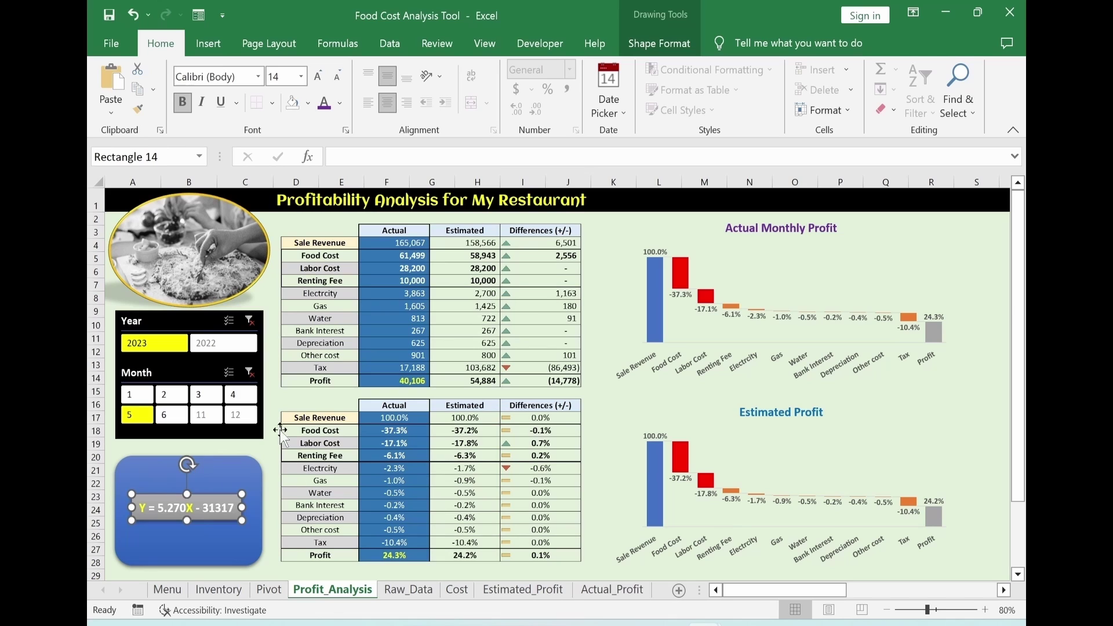
Draw a text box about 0.26" high and 1.91" wide across the upper part of the blue rounded rectangle.
{"action": "left_click", "coordinate": [209, 45]}
{"action": "left_click", "coordinate": [281, 106]}
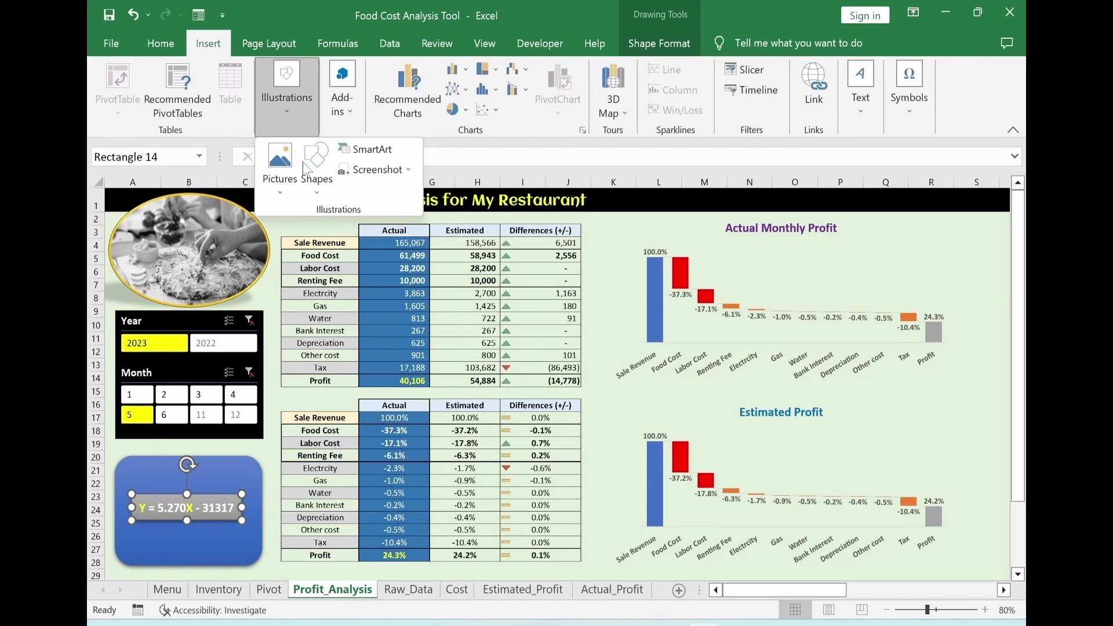
{"action": "left_click", "coordinate": [315, 185]}
{"action": "left_click", "coordinate": [310, 229]}
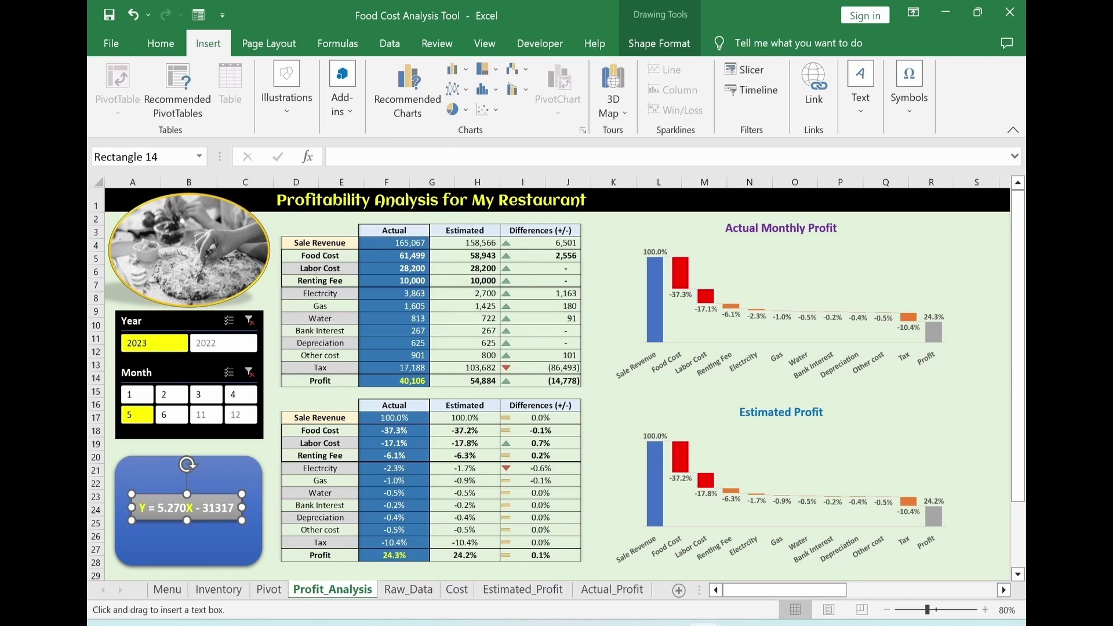
{"action": "left_click_drag", "start_coordinate": [143, 462], "coordinate": [266, 479]}
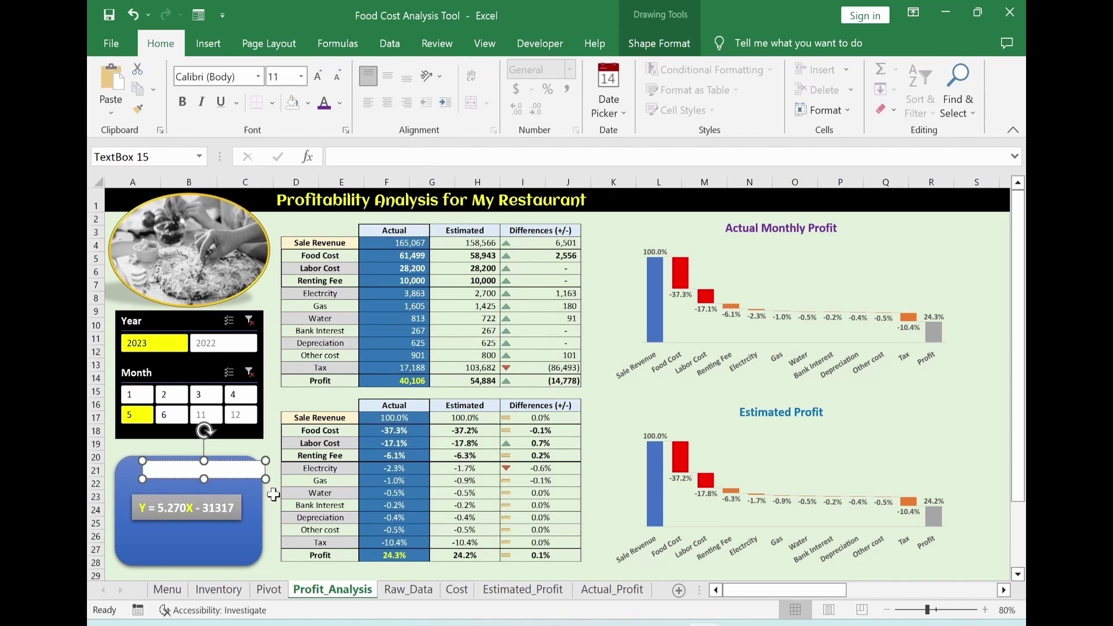
Remove the new text box's fill and outline.
{"action": "left_click", "coordinate": [669, 42]}
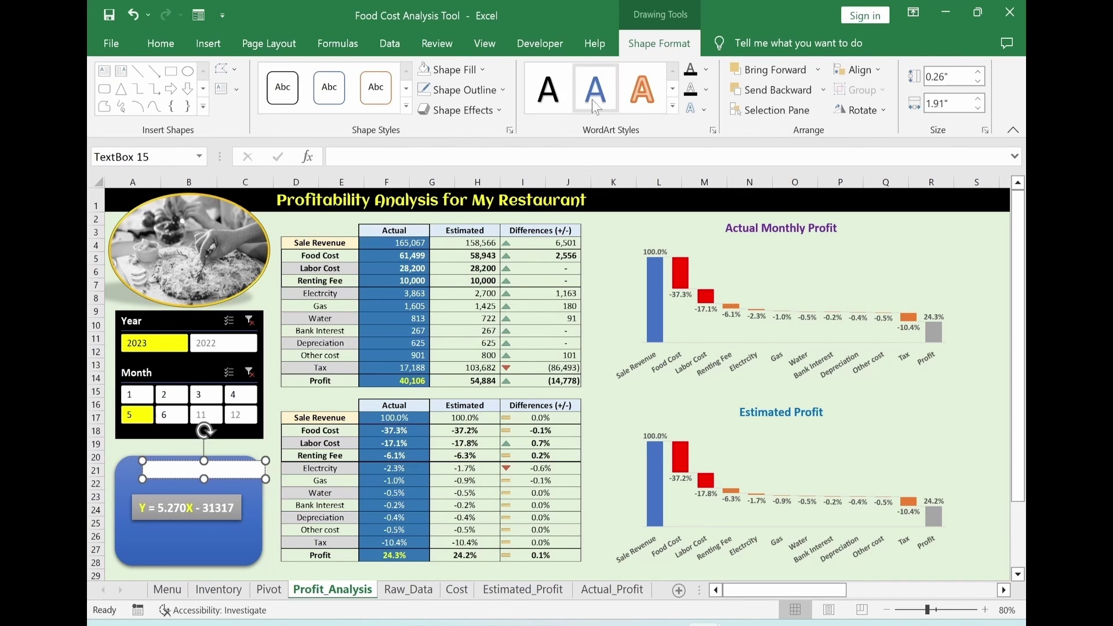
{"action": "left_click", "coordinate": [474, 80]}
{"action": "left_click", "coordinate": [457, 247]}
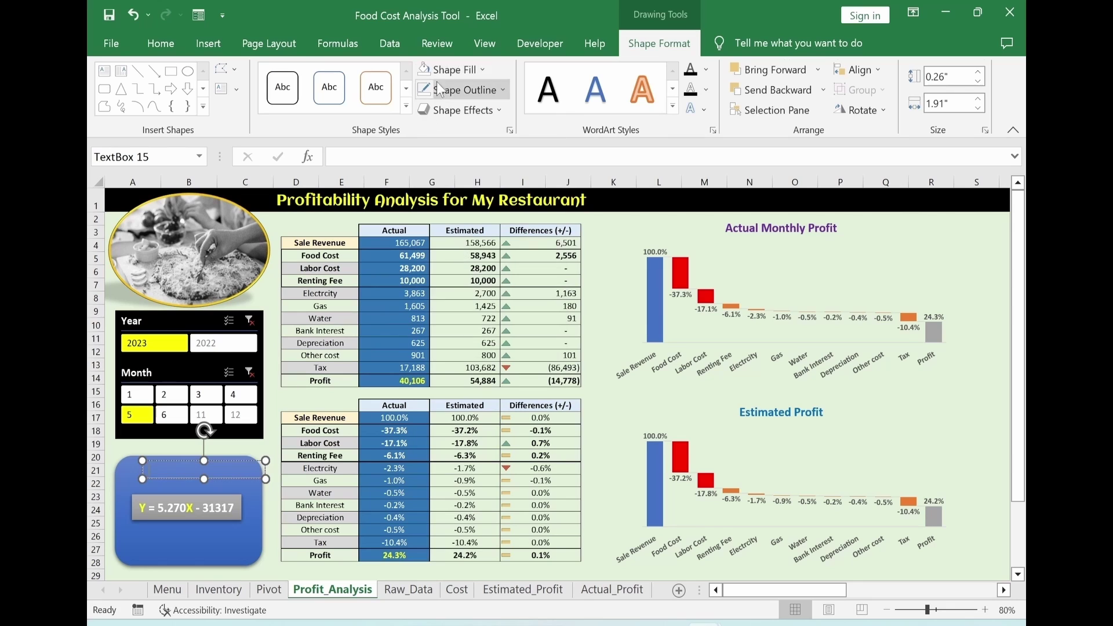
{"action": "left_click", "coordinate": [440, 90]}
{"action": "left_click", "coordinate": [449, 265]}
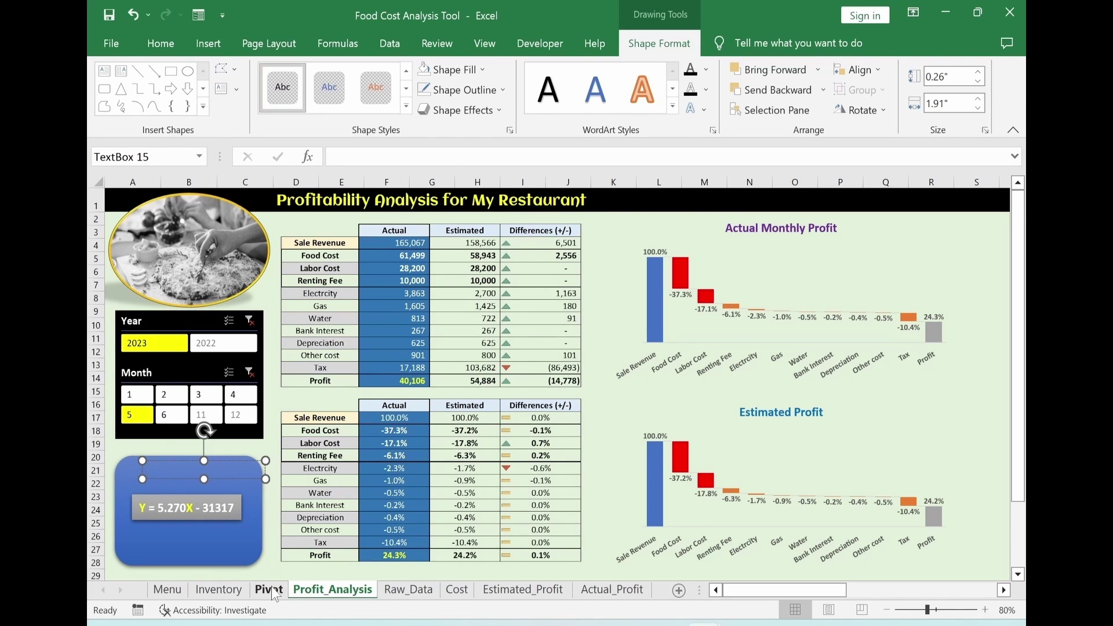
Enter "Monthly Break-Even Point" in the text box and center it over the equation box within the blue rounded rectangle.
{"action": "type", "text": "Monthly Break-Even Point"}
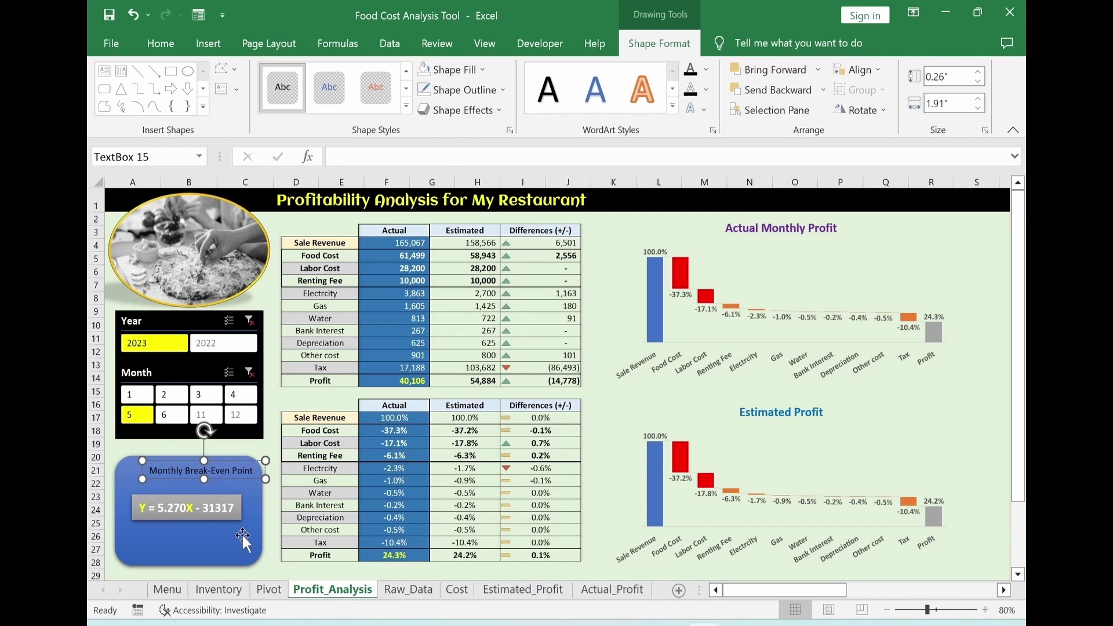
{"action": "left_click_drag", "start_coordinate": [255, 478], "coordinate": [241, 483]}
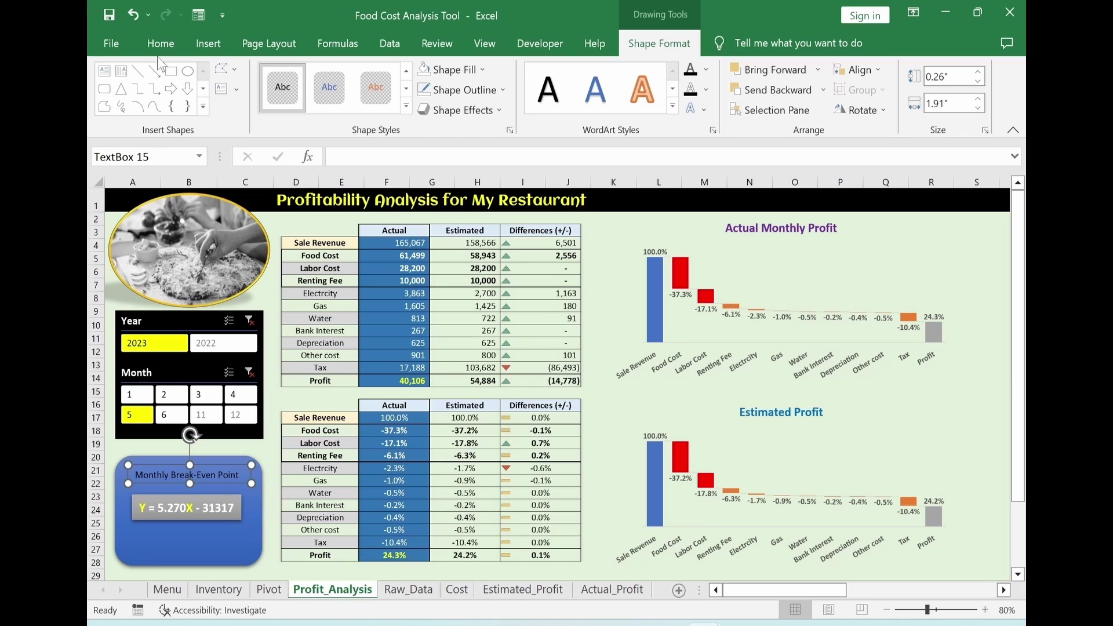
Format the "Monthly Break-Even Point" heading in white Blackadder ITC at size 16.
{"action": "left_click", "coordinate": [161, 43]}
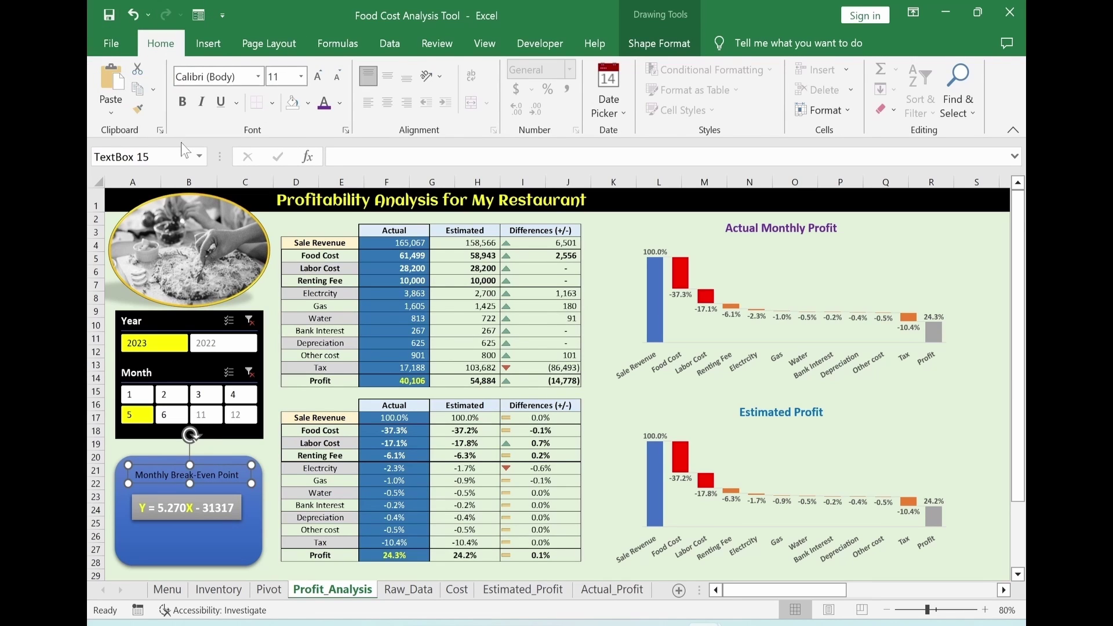
{"action": "left_click", "coordinate": [182, 102]}
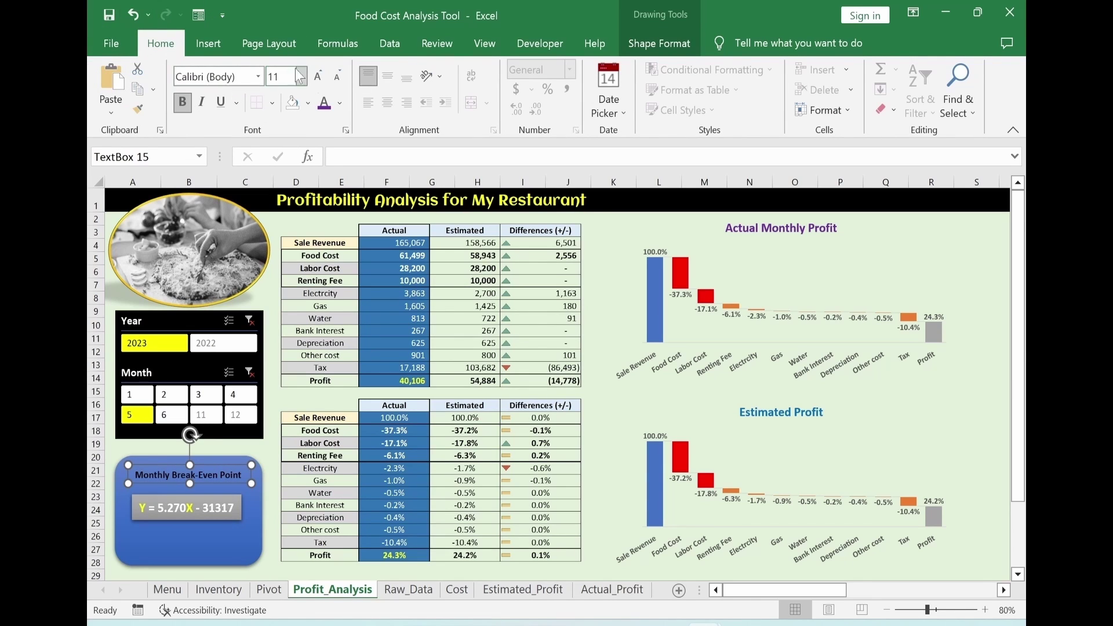
{"action": "left_click", "coordinate": [342, 103]}
{"action": "left_click", "coordinate": [327, 166]}
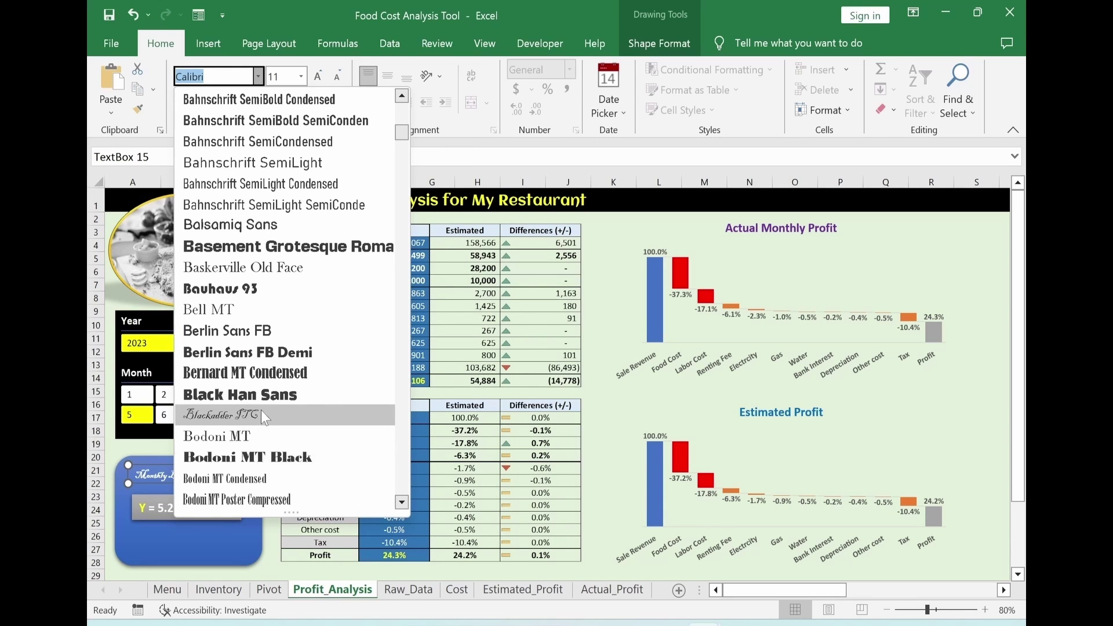
{"action": "left_click", "coordinate": [261, 414]}
{"action": "left_click", "coordinate": [318, 76]}
{"action": "left_click", "coordinate": [319, 76]}
{"action": "left_click", "coordinate": [319, 76]}
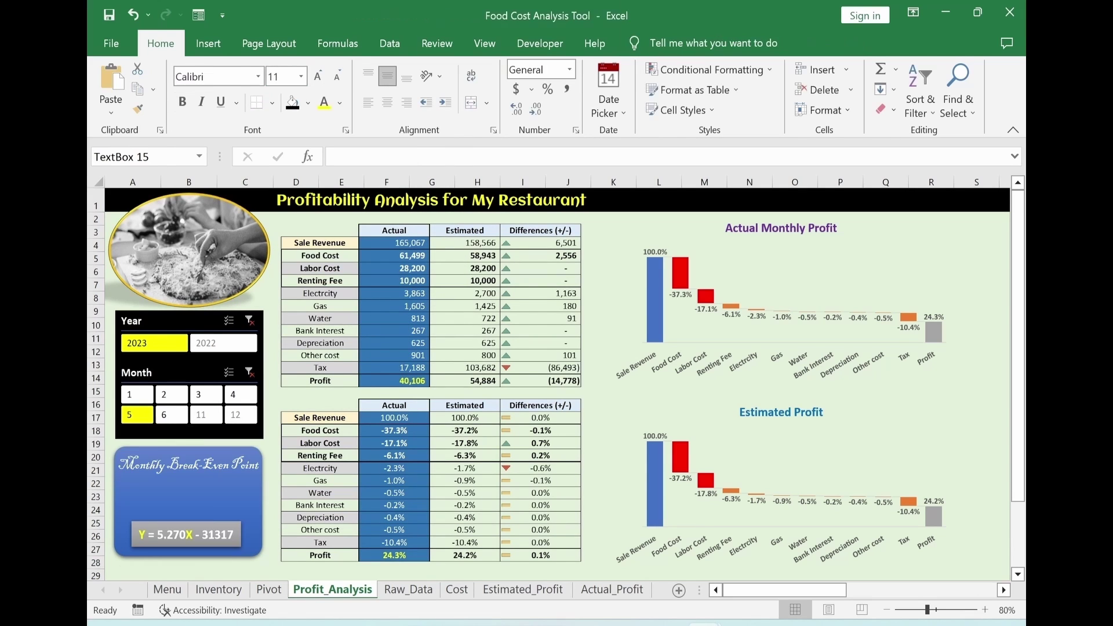
Duplicate the heading text box directly below itself and link the copy to cell I25 of the Estimated_Profit sheet.
{"action": "left_click", "coordinate": [276, 476]}
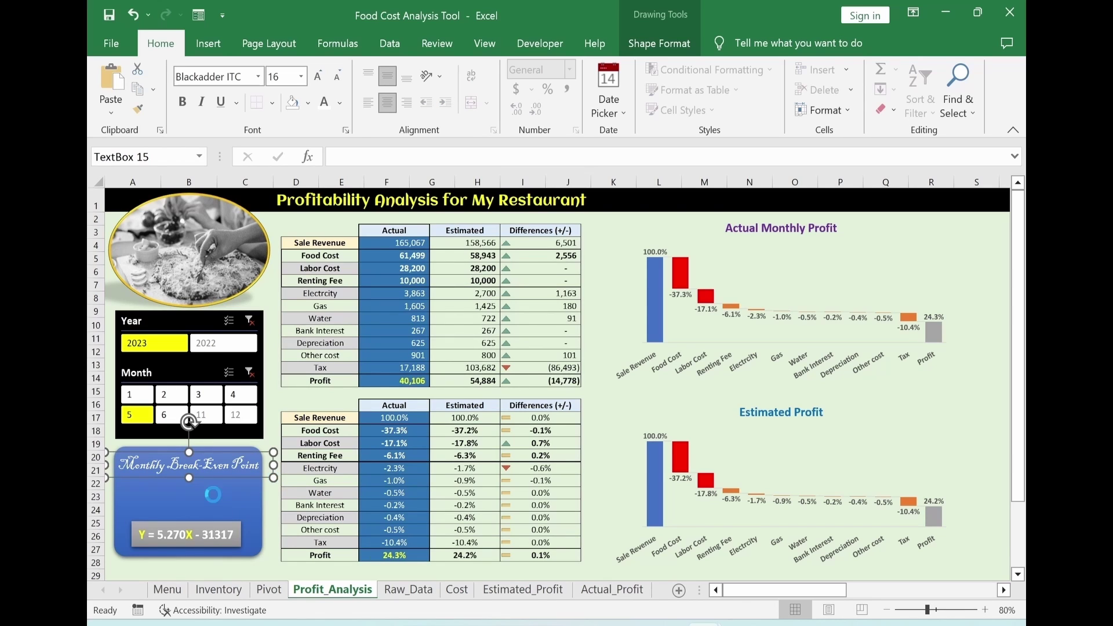
{"action": "left_click_drag", "start_coordinate": [213, 493], "coordinate": [212, 523]}
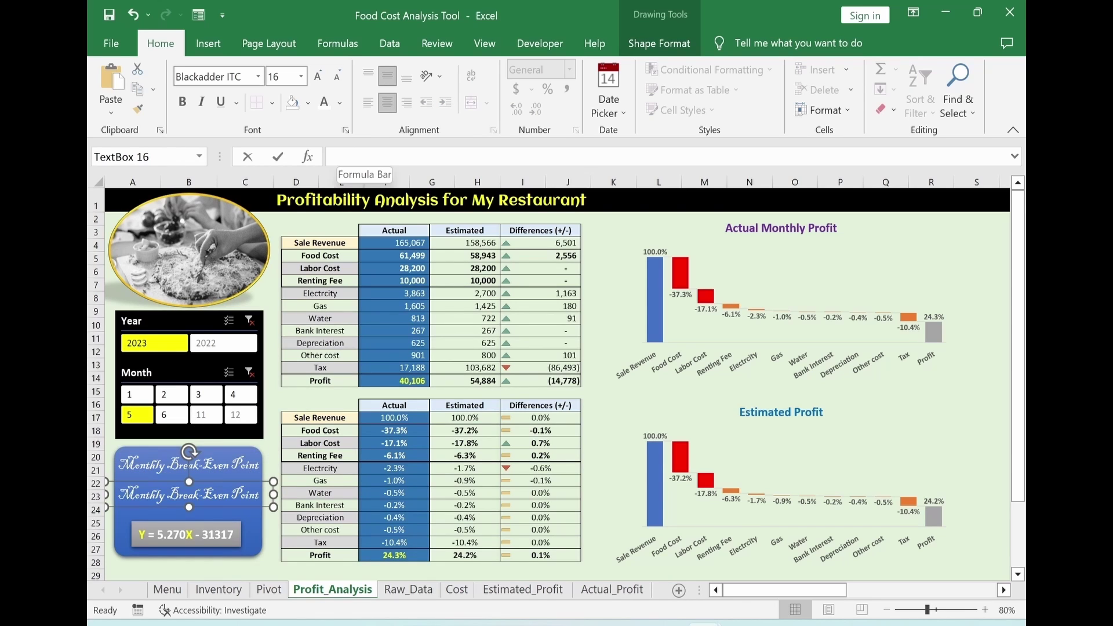
{"action": "left_click", "coordinate": [351, 164]}
{"action": "type", "text": "="}
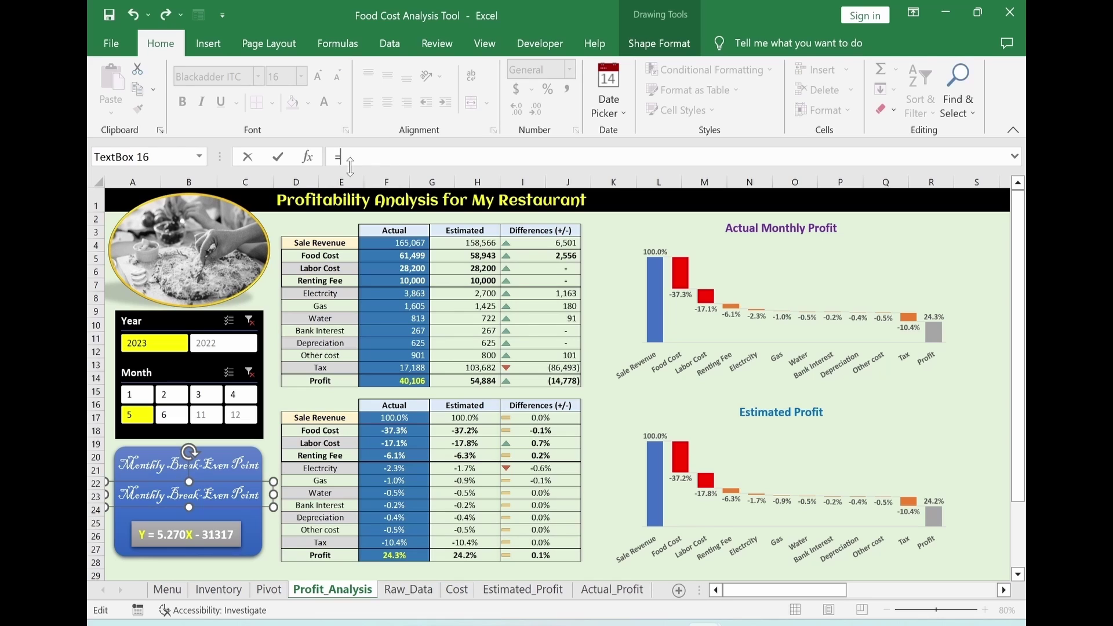
{"action": "left_click", "coordinate": [514, 597]}
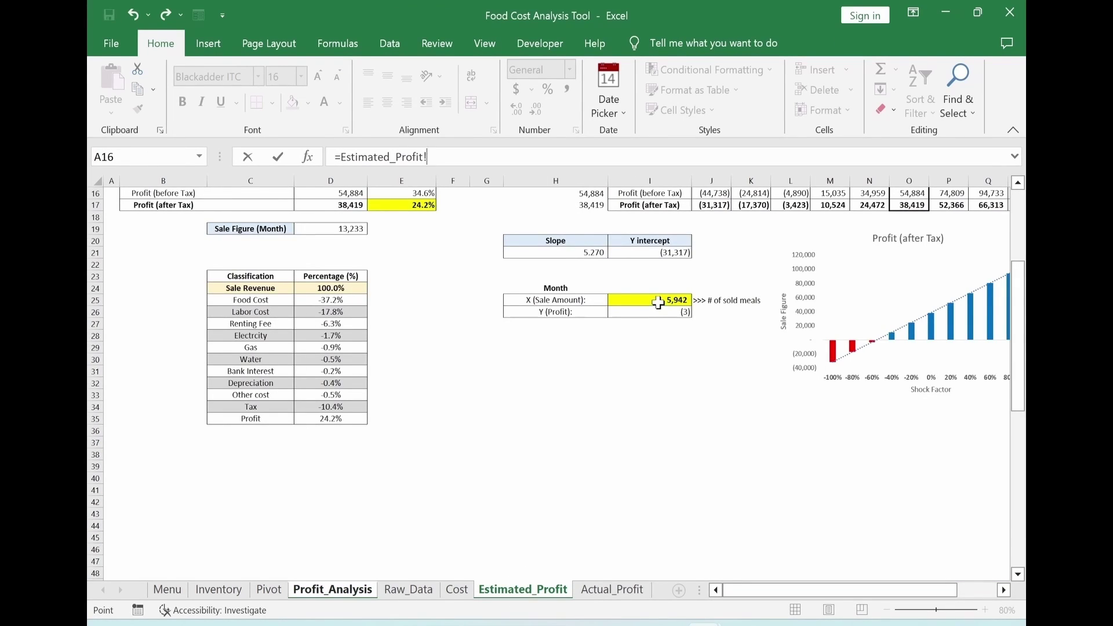
{"action": "left_click", "coordinate": [659, 303]}
{"action": "key", "text": "Return"}
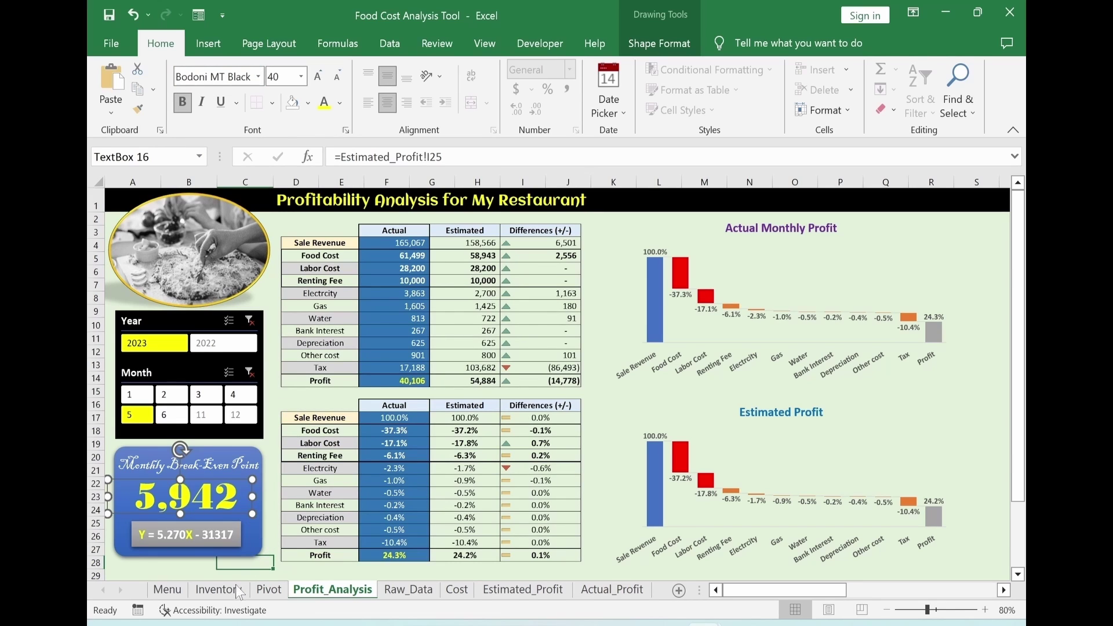
Select the rounded rectangle together with its text boxes and equation box and align them all to a common horizontal center.
{"action": "left_click", "coordinate": [252, 547], "text": "ctrl"}
{"action": "left_click", "coordinate": [225, 544], "text": "ctrl"}
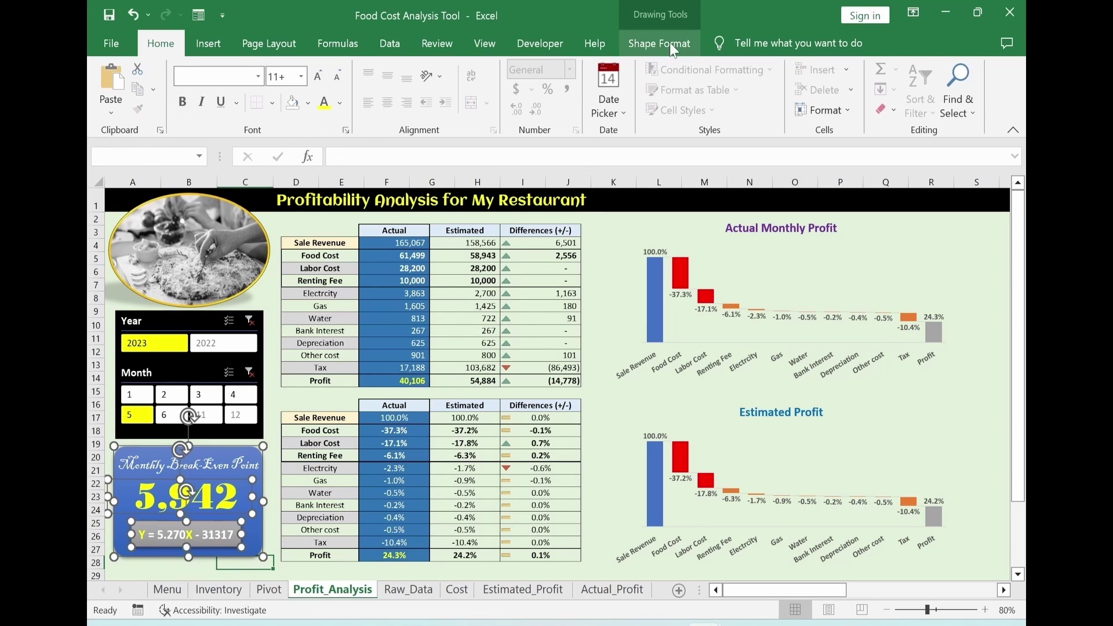
{"action": "left_click", "coordinate": [670, 43]}
{"action": "left_click", "coordinate": [854, 67]}
{"action": "left_click", "coordinate": [864, 116]}
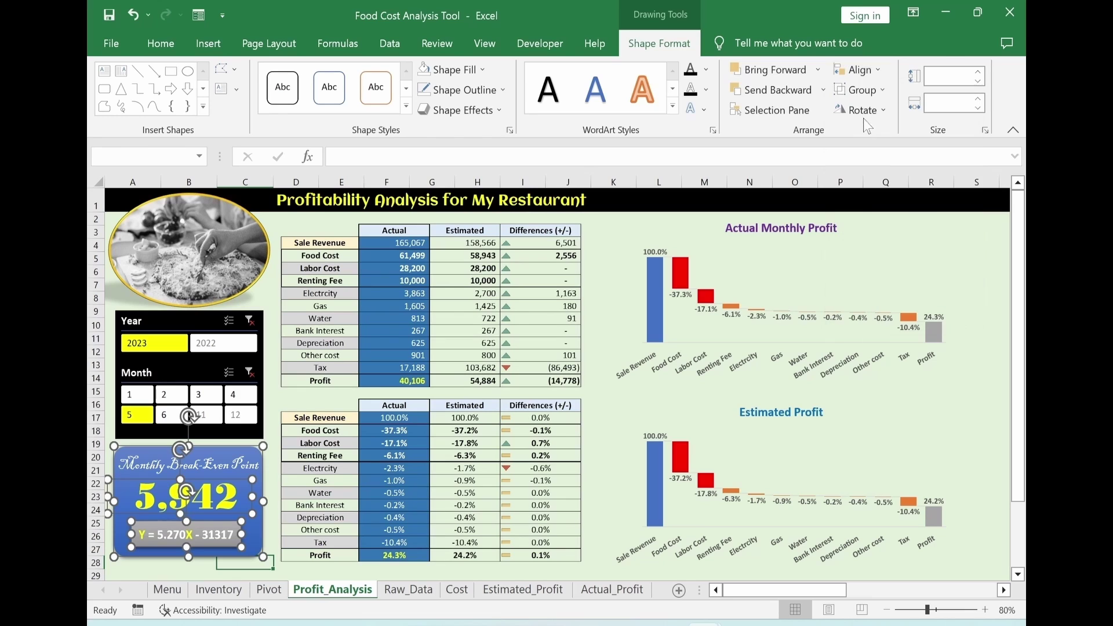
{"action": "left_click", "coordinate": [879, 90]}
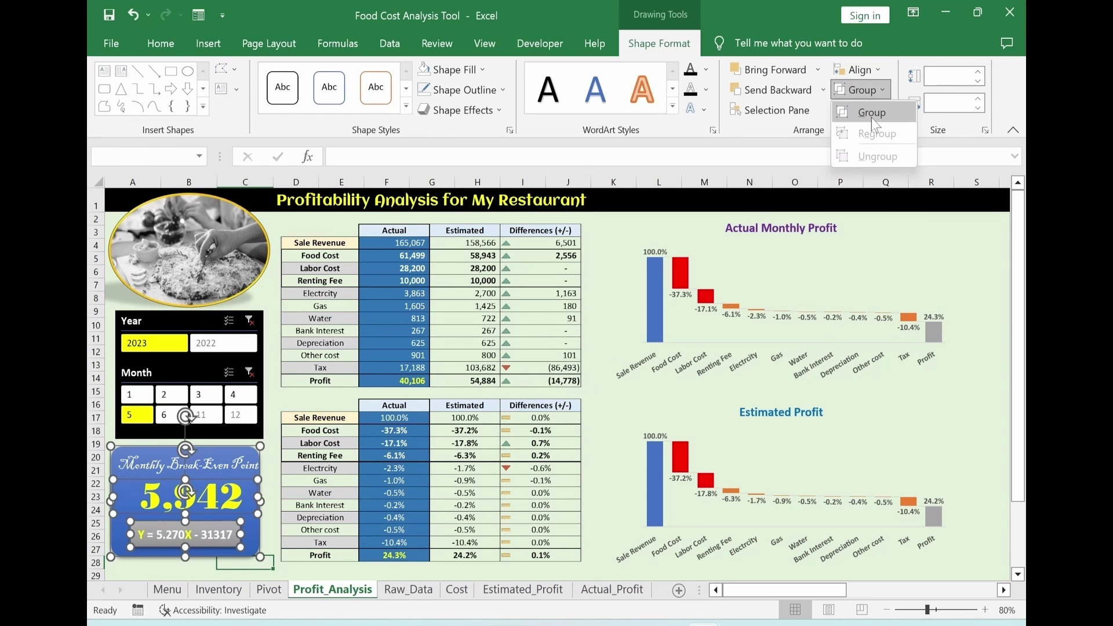
{"action": "left_click", "coordinate": [873, 116]}
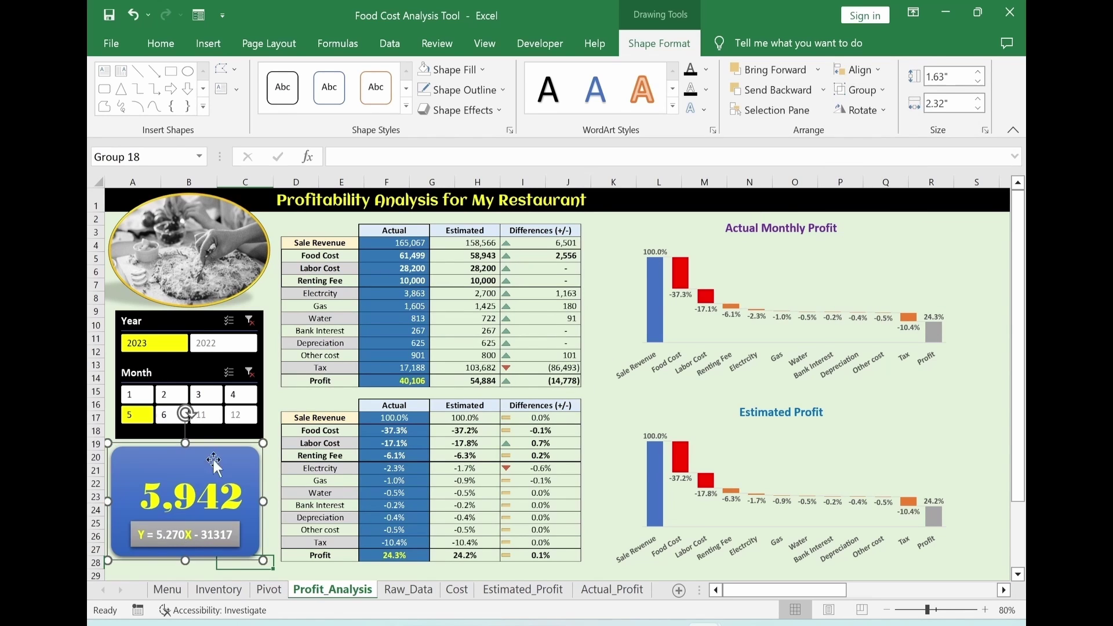
{"action": "left_click", "coordinate": [862, 93]}
{"action": "left_click", "coordinate": [858, 161]}
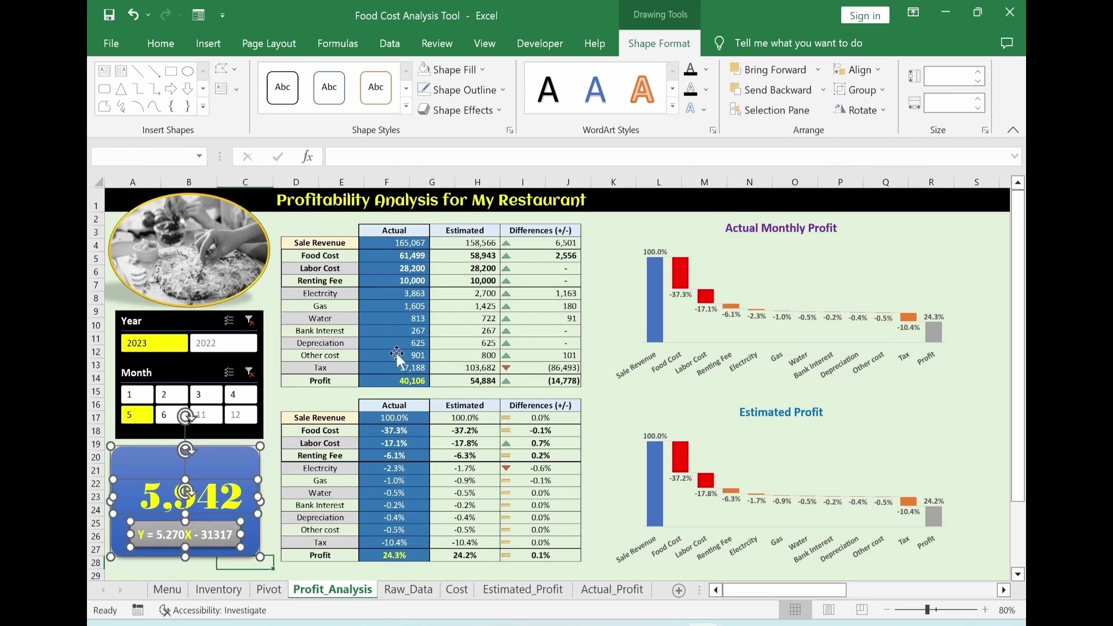
Send the blue rounded rectangle to the back and group it with the heading, break-even number and equation box.
{"action": "left_click", "coordinate": [125, 452]}
{"action": "left_click", "coordinate": [124, 451]}
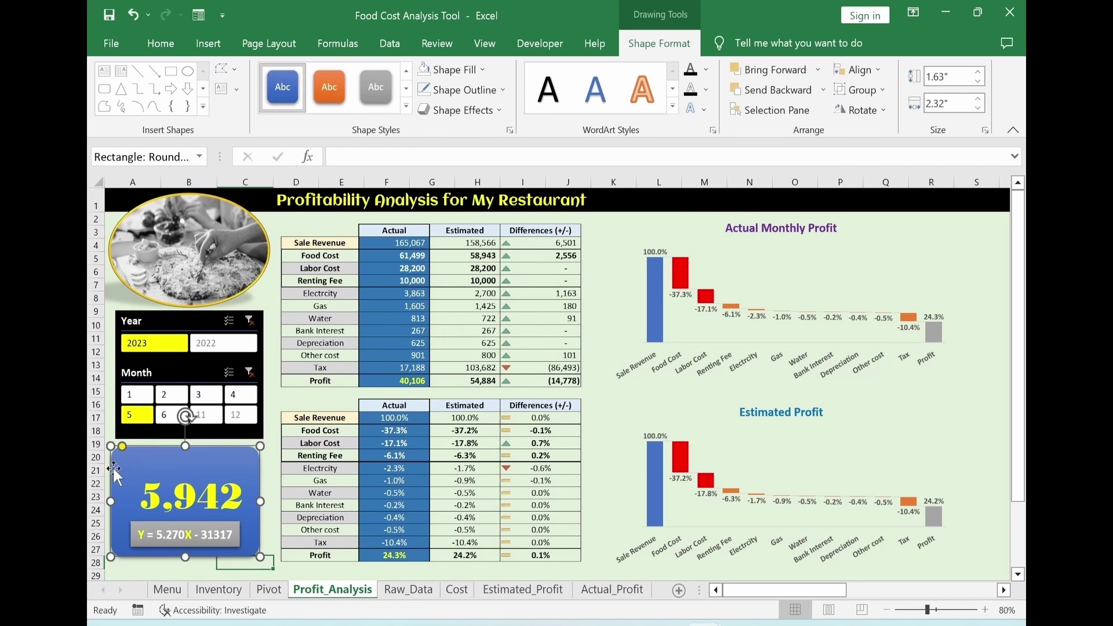
{"action": "right_click", "coordinate": [120, 468]}
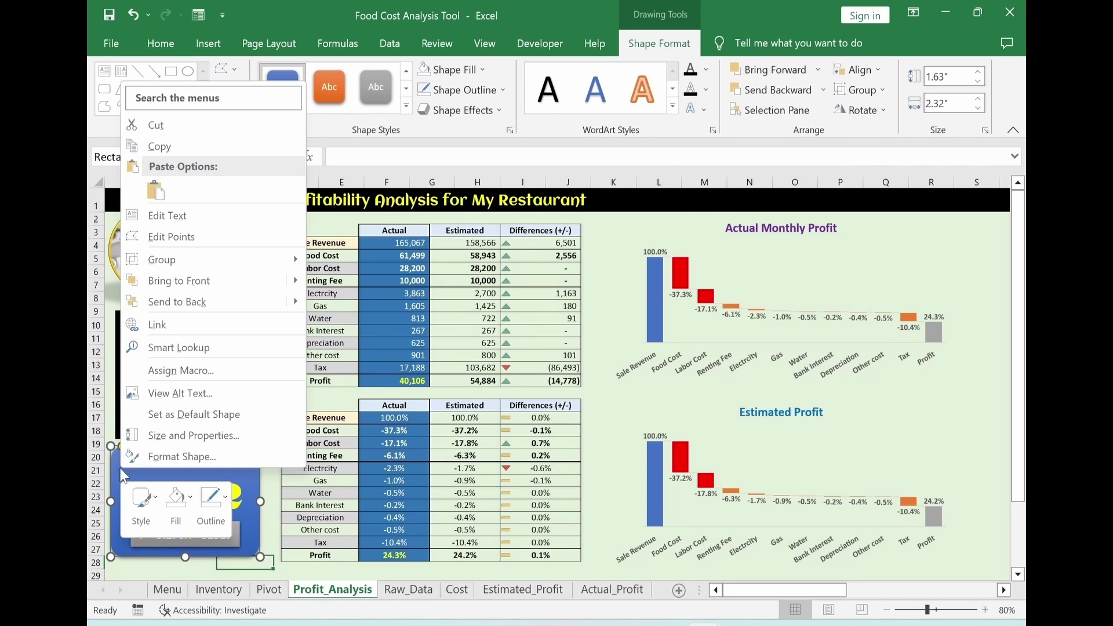
{"action": "left_click", "coordinate": [184, 302]}
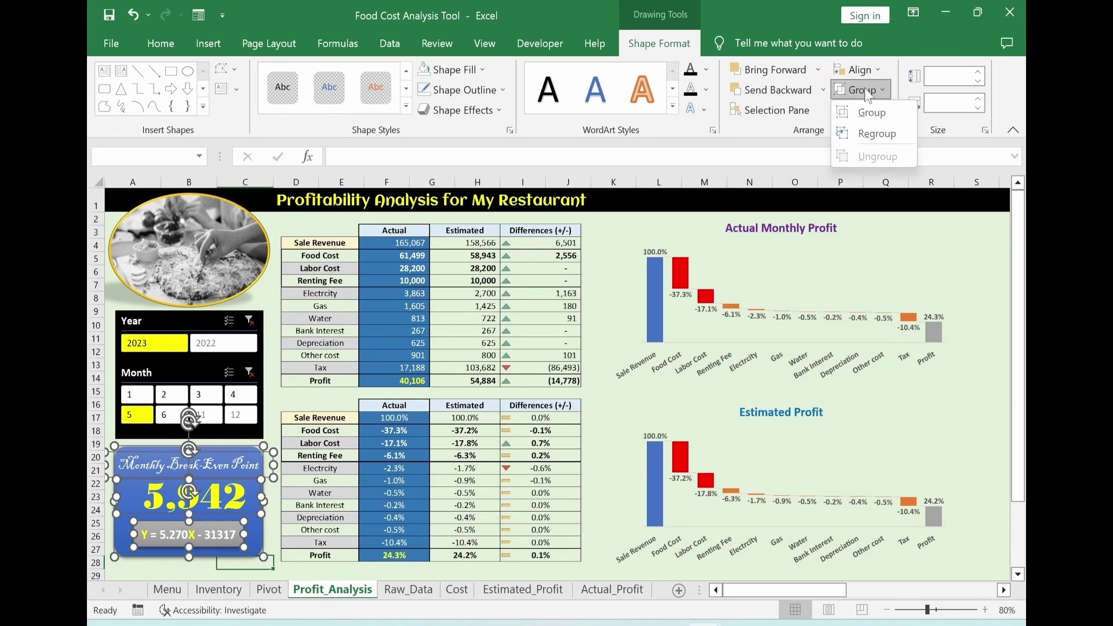
{"action": "left_click", "coordinate": [872, 112]}
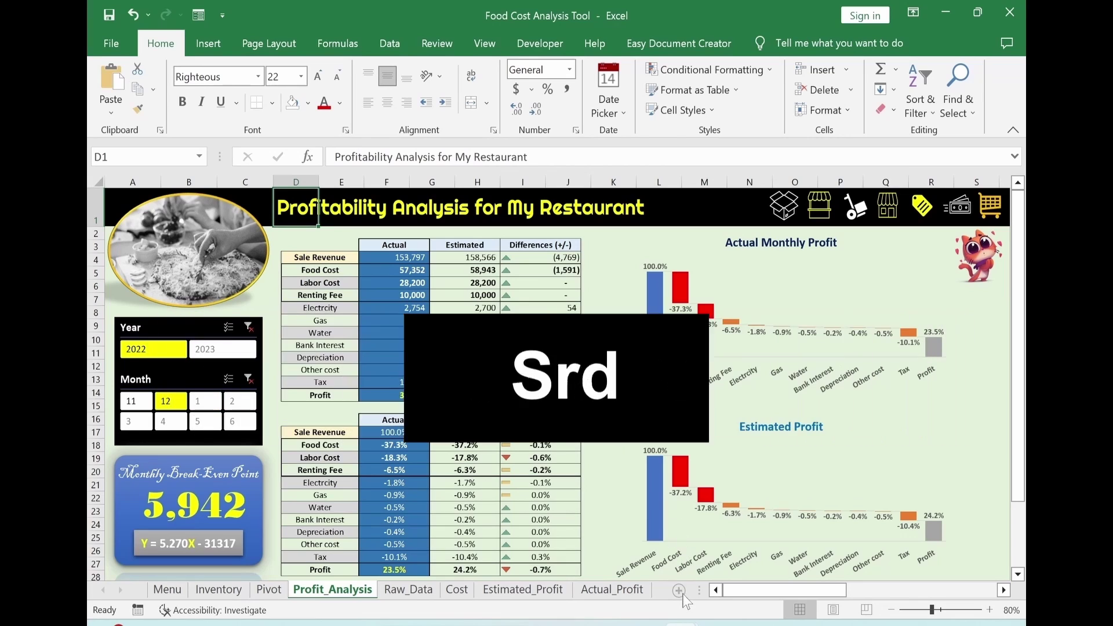
Add a new worksheet after Profit_Analysis and name it Sale_Analysis.
{"action": "left_click", "coordinate": [679, 590]}
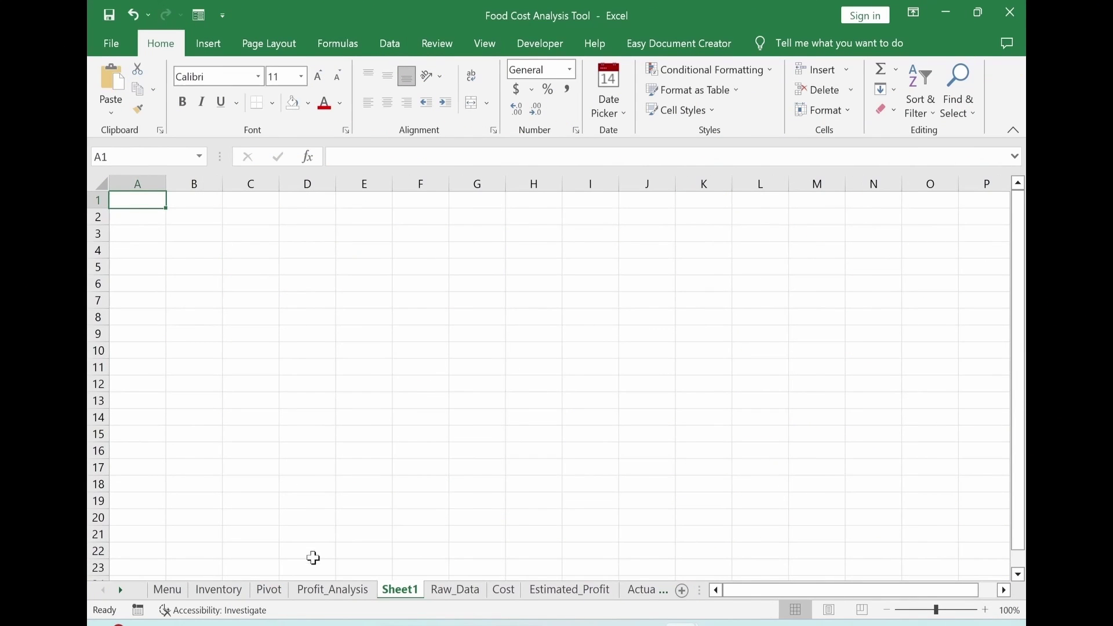
{"action": "right_click", "coordinate": [400, 590]}
{"action": "left_click", "coordinate": [428, 428]}
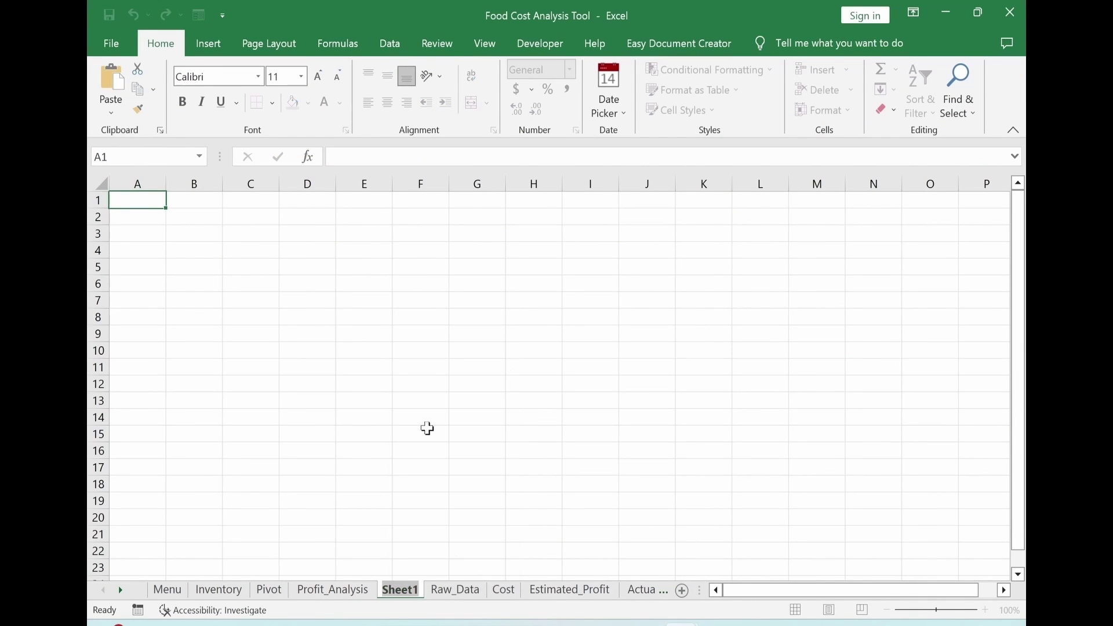
{"action": "type", "text": "Sale_Analysis"}
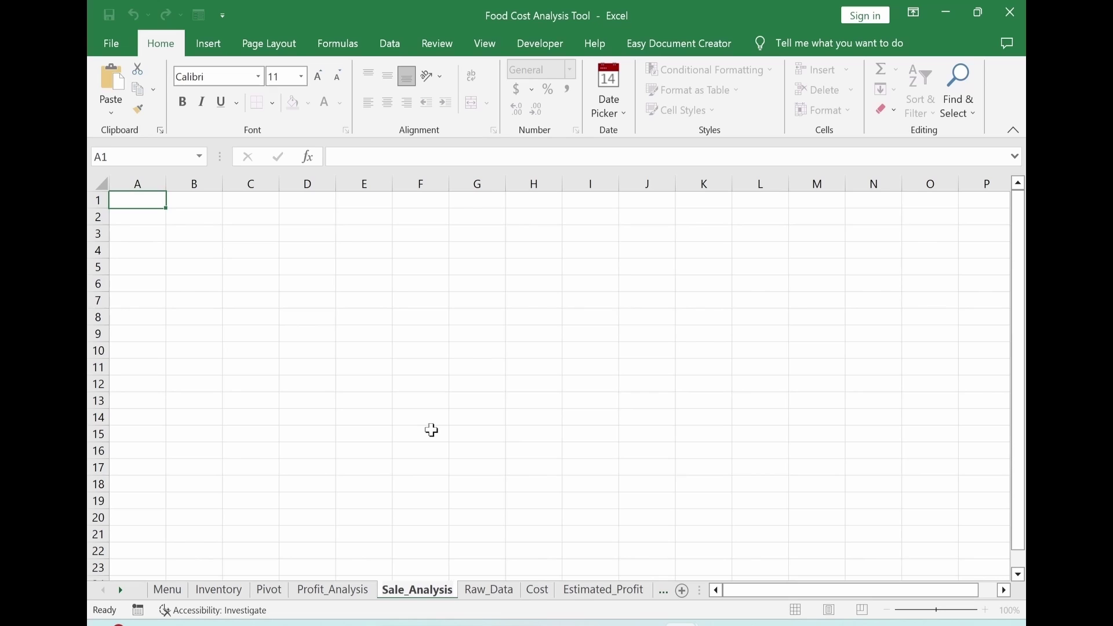
{"action": "key", "text": "Return"}
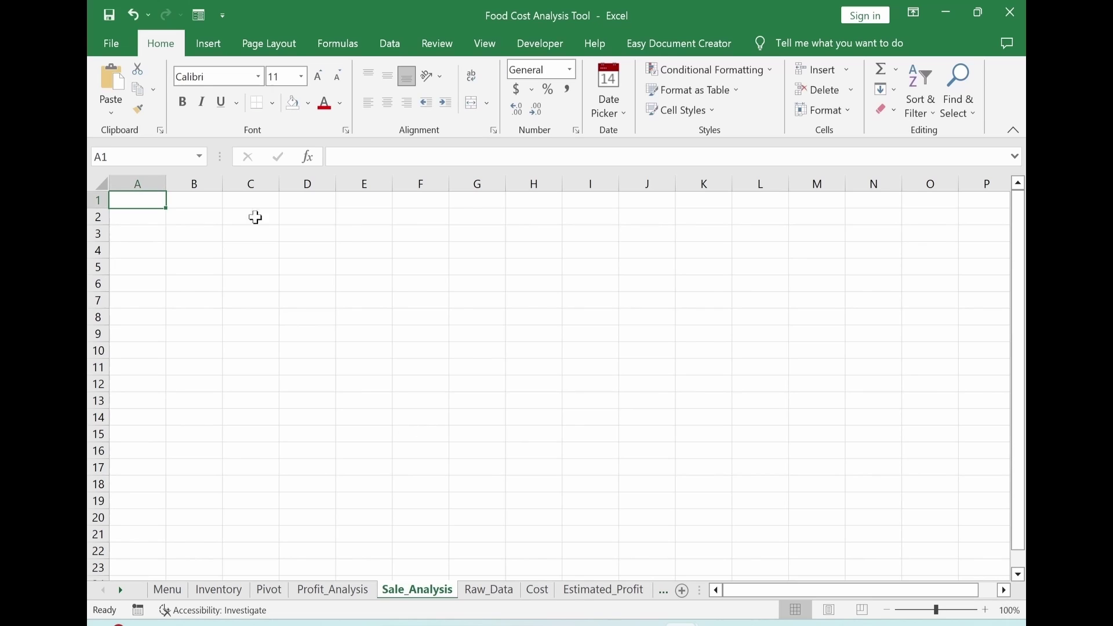
Set the Sale_Analysis sheet's zoom to 80% and hide its gridlines.
{"action": "left_click", "coordinate": [332, 590]}
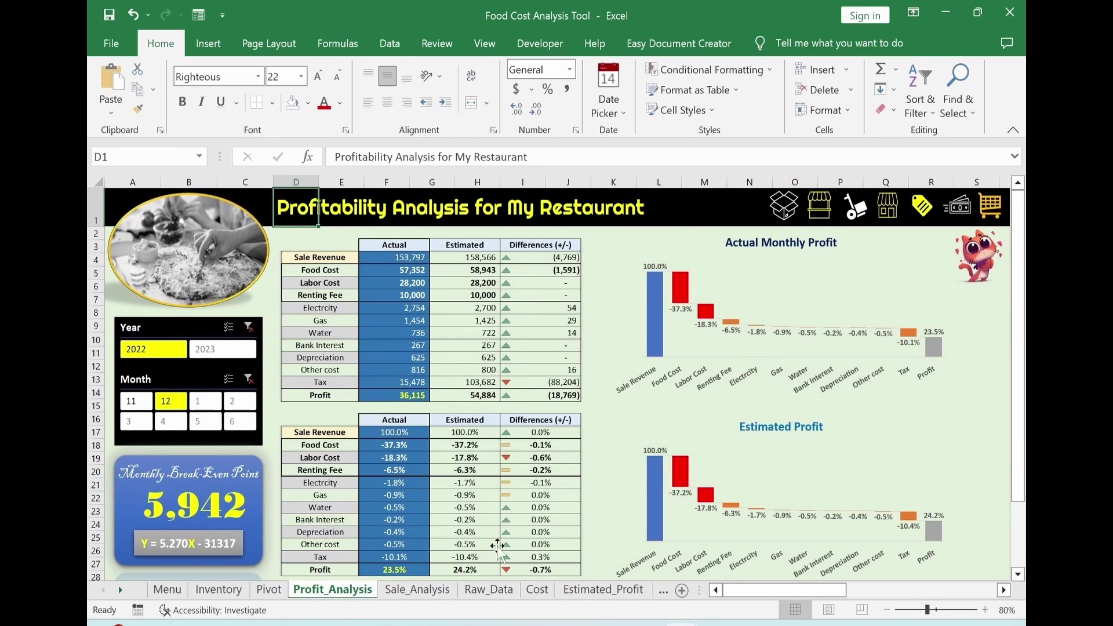
{"action": "left_click", "coordinate": [440, 589]}
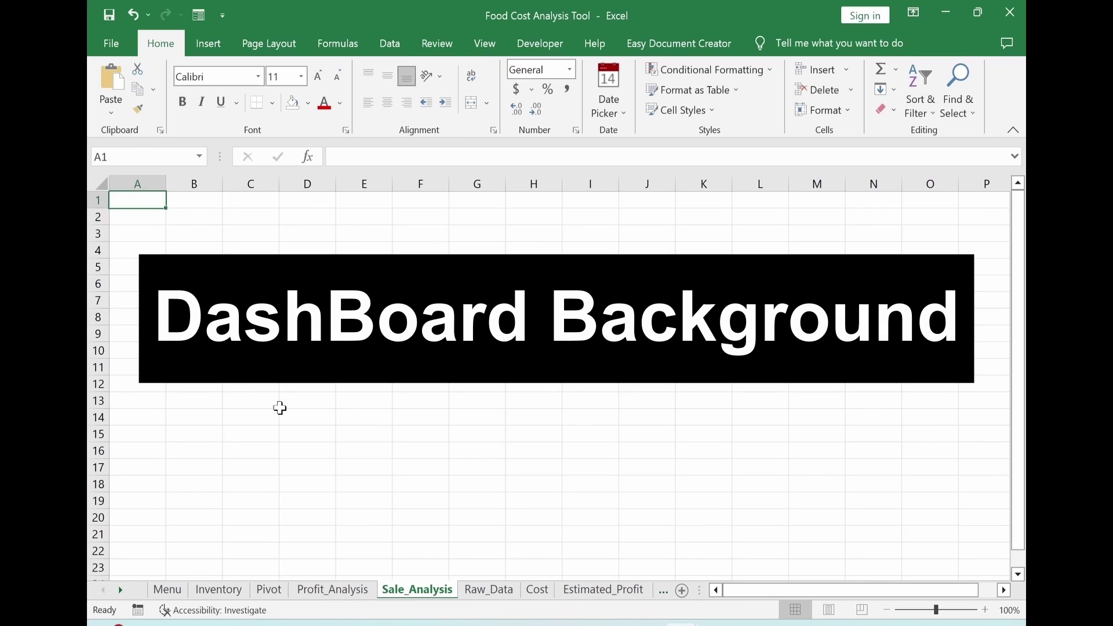
{"action": "scroll", "coordinate": [281, 408], "scroll_direction": "down", "scroll_amount": 2}
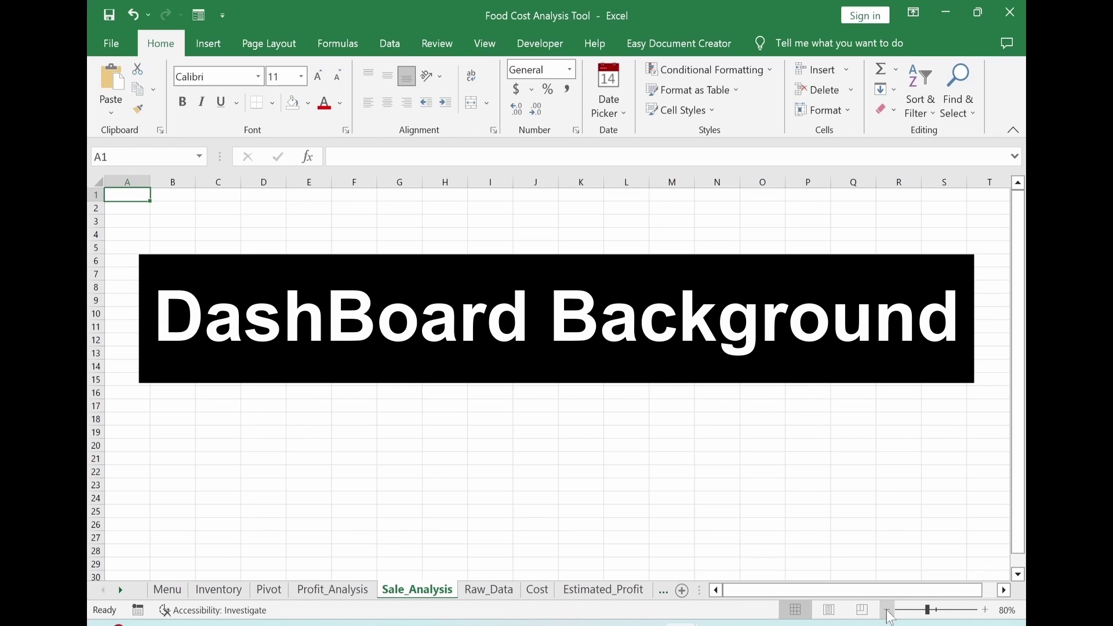
{"action": "left_click", "coordinate": [672, 458]}
{"action": "left_click", "coordinate": [485, 43]}
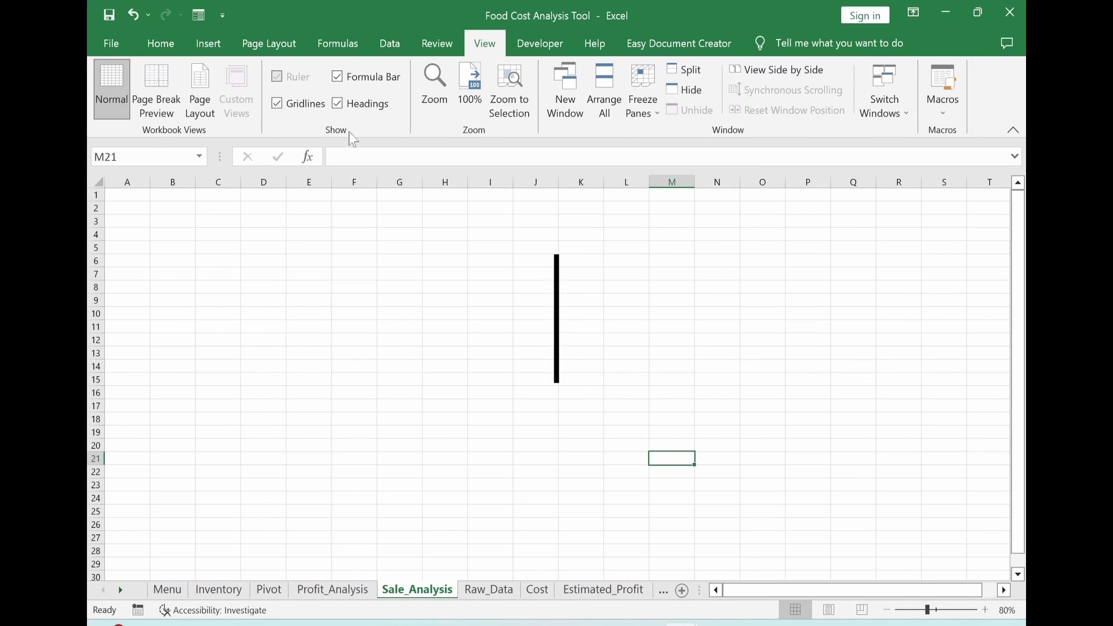
{"action": "left_click", "coordinate": [278, 104]}
Fill the Sale_Analysis sheet's cells with black from A1 across the dashboard area.
{"action": "left_click", "coordinate": [124, 194]}
{"action": "mouse_move", "coordinate": [124, 195]}
{"action": "left_mouse_down"}
{"action": "mouse_move", "coordinate": [945, 486]}
{"action": "mouse_move", "coordinate": [962, 565]}
{"action": "mouse_move", "coordinate": [1003, 586]}
{"action": "left_mouse_up"}
{"action": "left_click", "coordinate": [161, 43]}
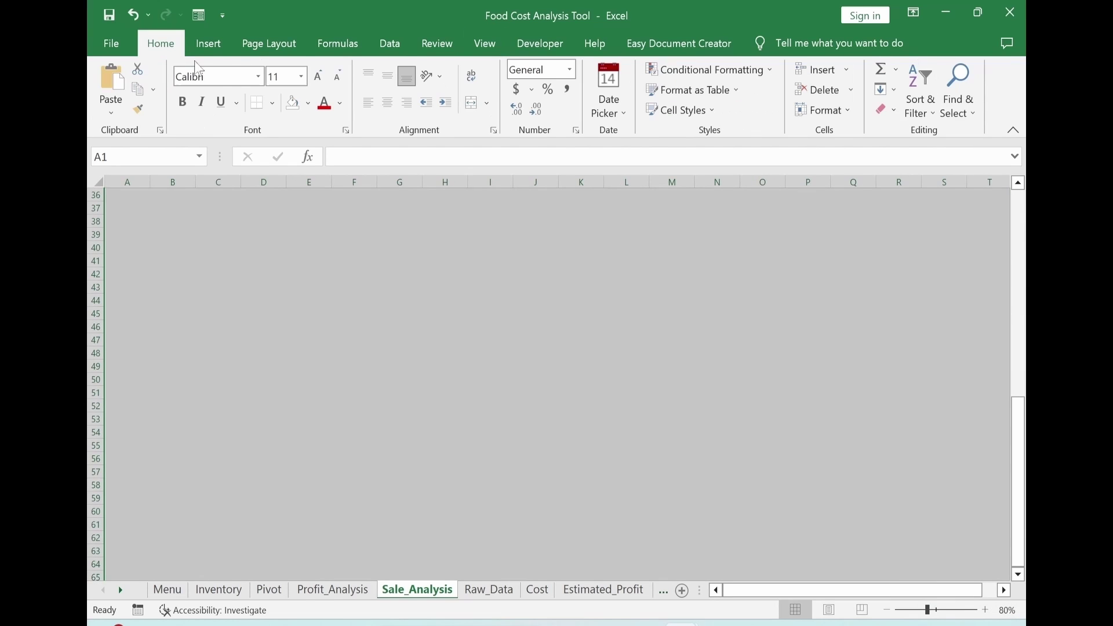
{"action": "left_click", "coordinate": [308, 104]}
{"action": "left_click", "coordinate": [307, 144]}
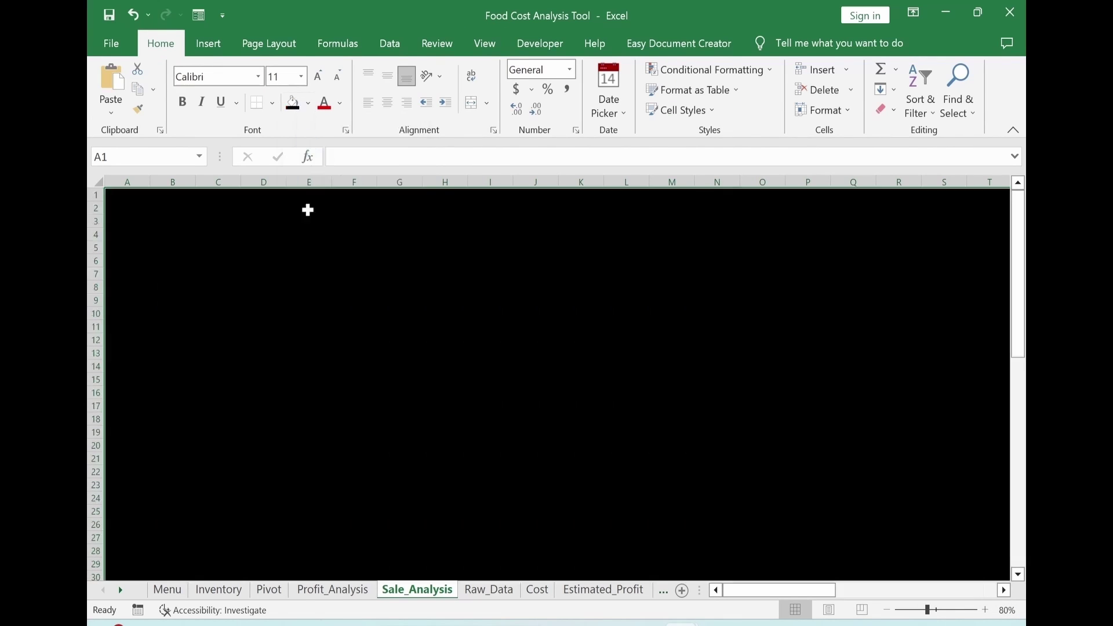
{"action": "left_click", "coordinate": [264, 300]}
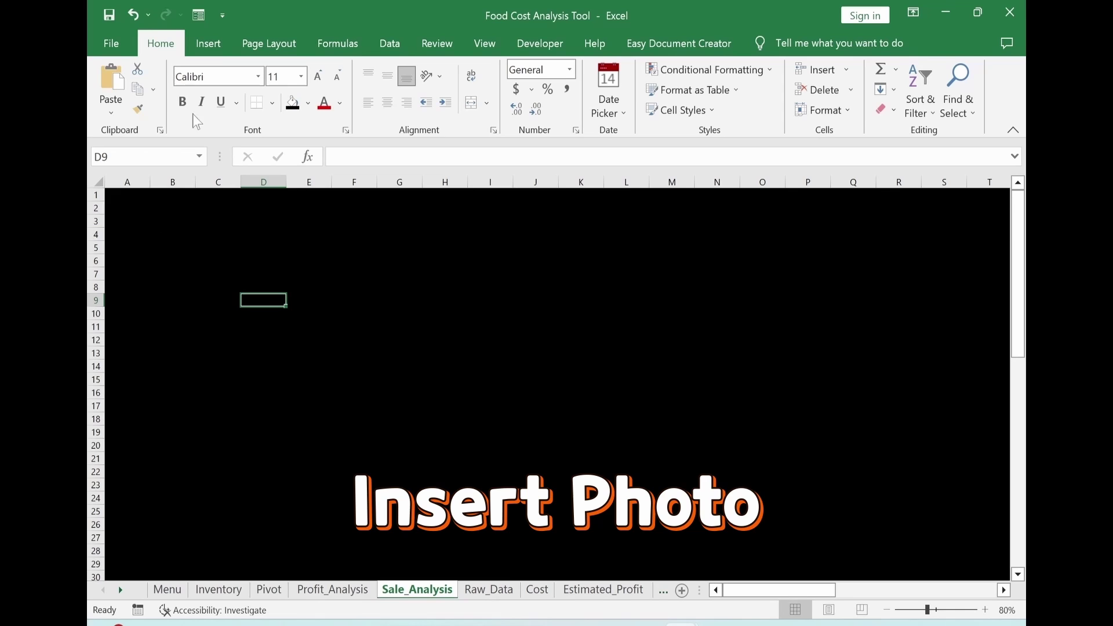
Insert the Pexels bar-interior photo ending in 16552425 and fit it into the sheet's upper-left corner at about 1.47" by 2.21".
{"action": "left_click", "coordinate": [208, 47]}
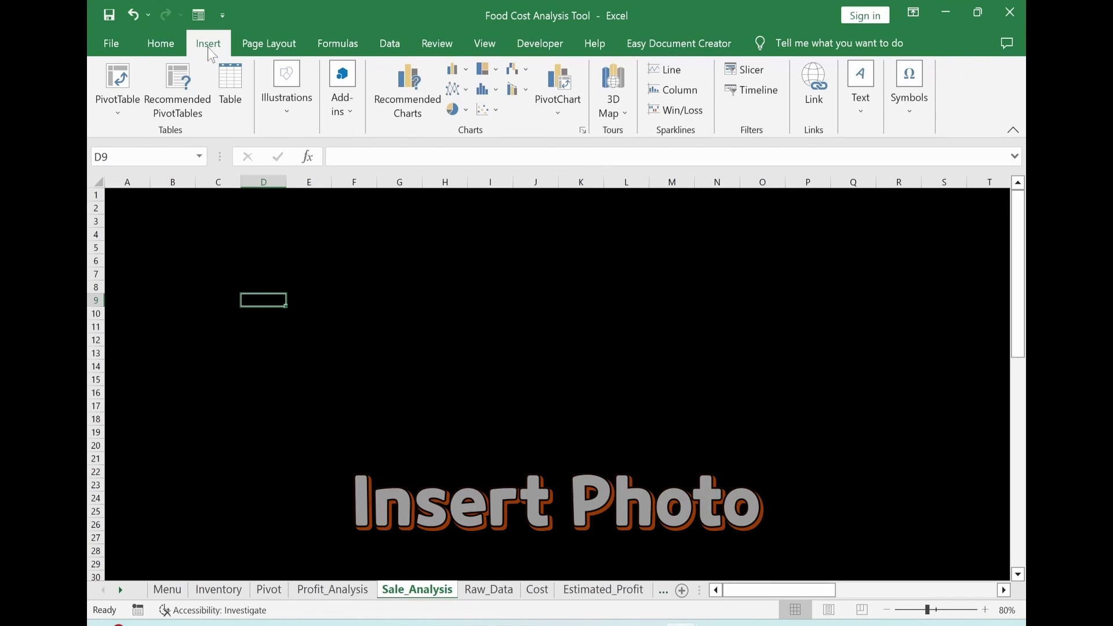
{"action": "left_click", "coordinate": [284, 114]}
{"action": "left_click", "coordinate": [283, 185]}
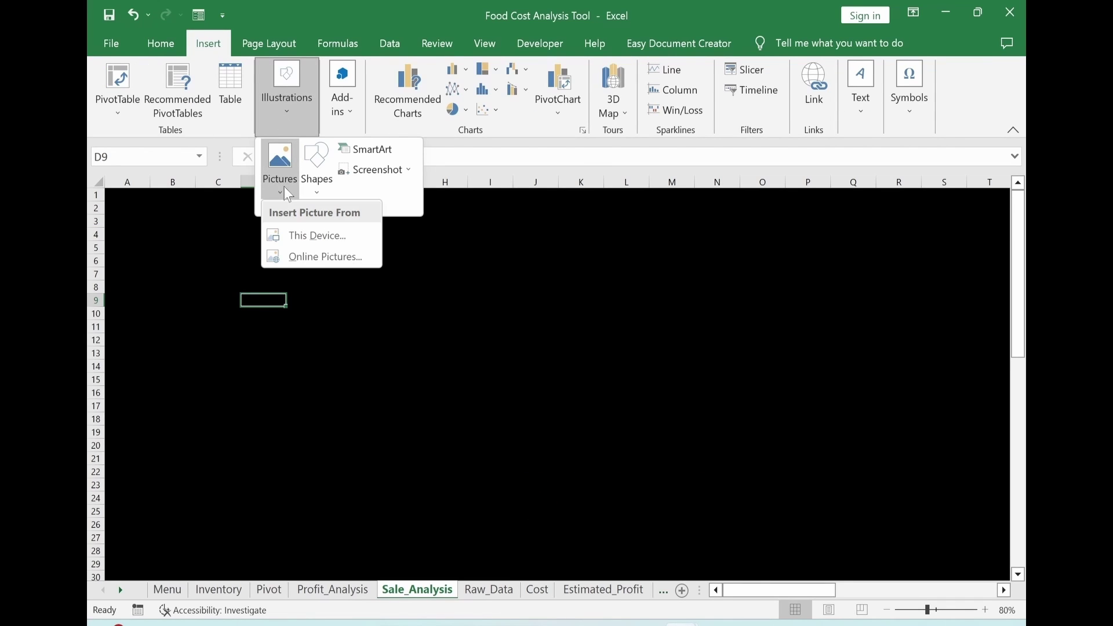
{"action": "left_click", "coordinate": [308, 242]}
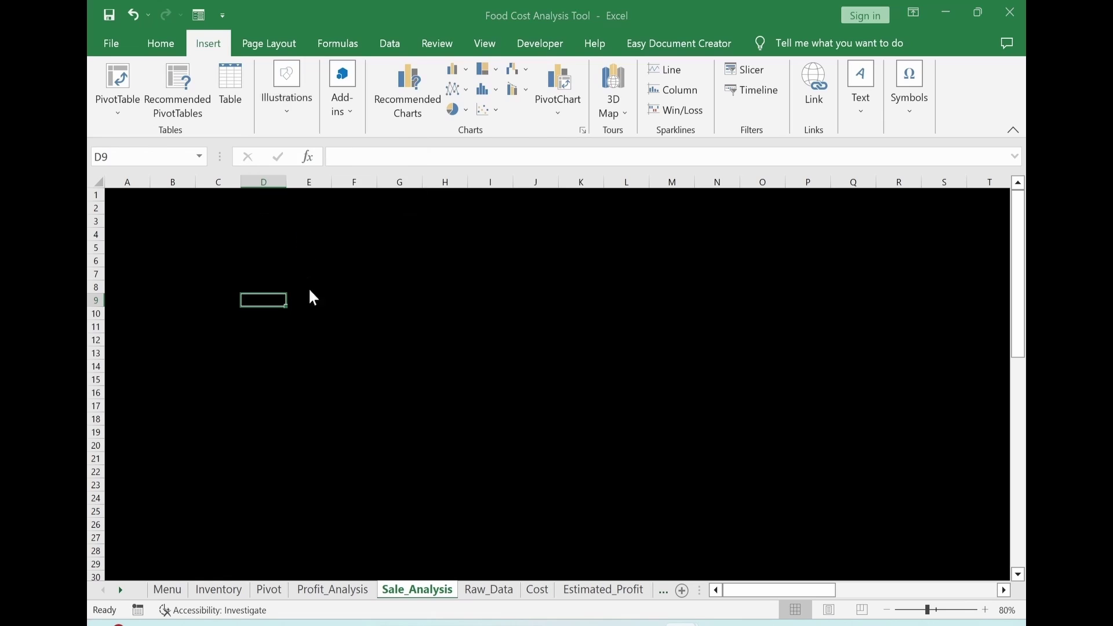
{"action": "left_click", "coordinate": [518, 151]}
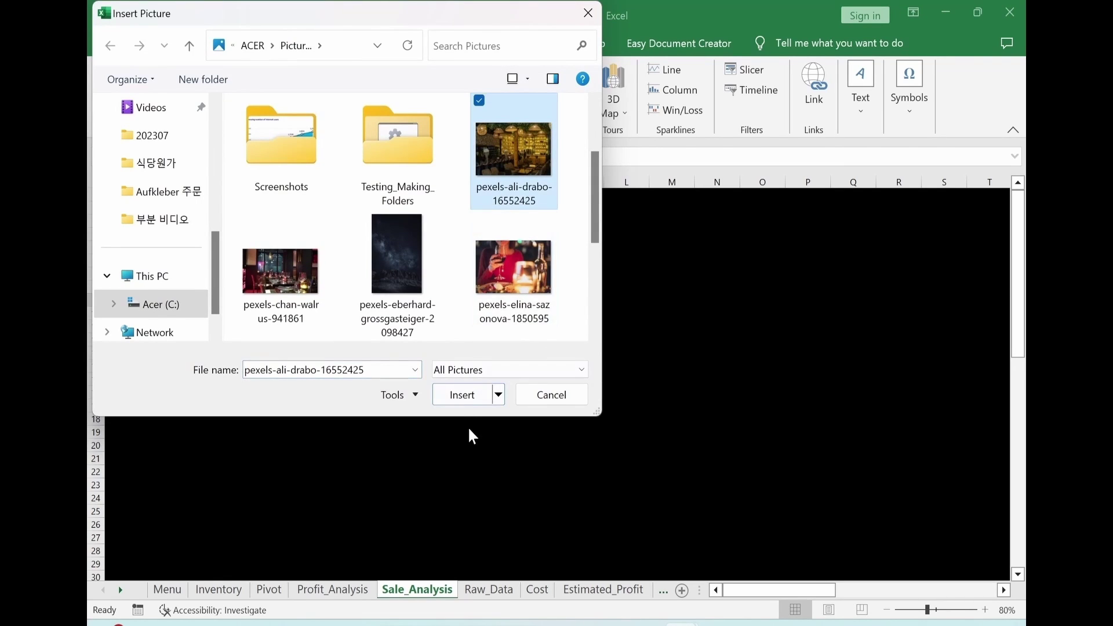
{"action": "left_click", "coordinate": [458, 395]}
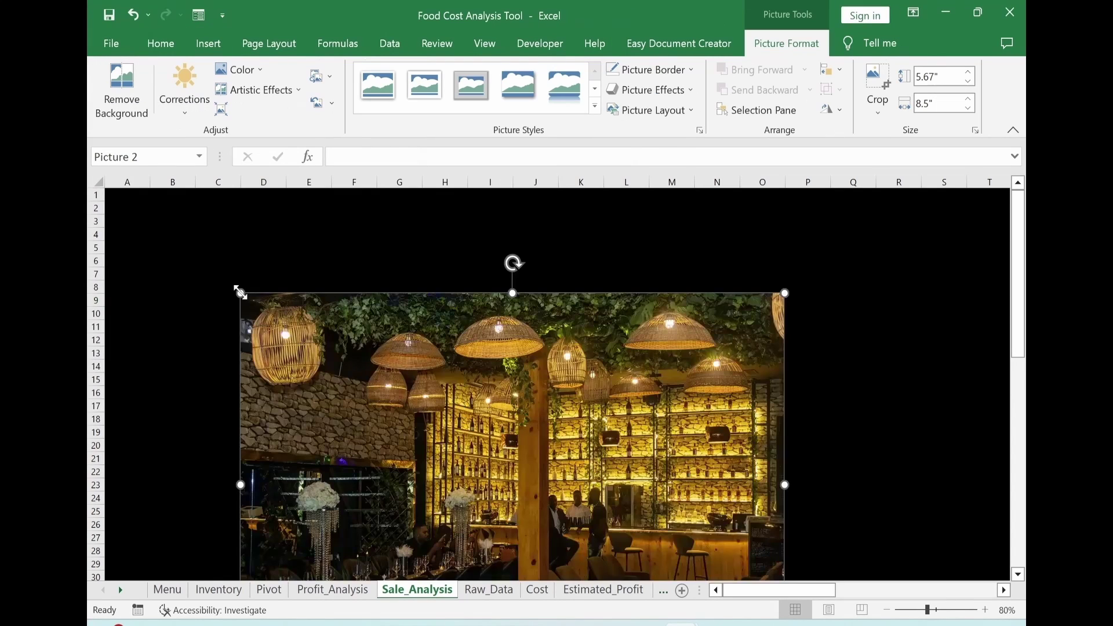
{"action": "left_click_drag", "start_coordinate": [346, 389], "coordinate": [489, 462]}
{"action": "left_click_drag", "start_coordinate": [753, 571], "coordinate": [247, 290]}
Apply the largest gold glow variation to the bar photo.
{"action": "key", "text": "ctrl+1"}
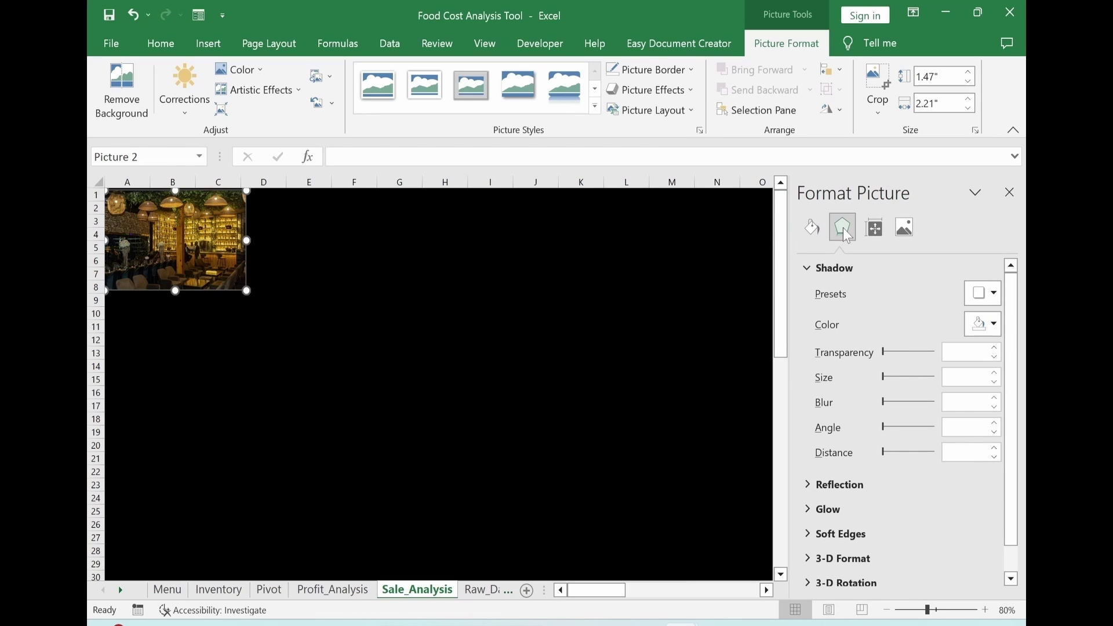
{"action": "scroll", "coordinate": [1013, 353], "scroll_direction": "down", "scroll_amount": 1}
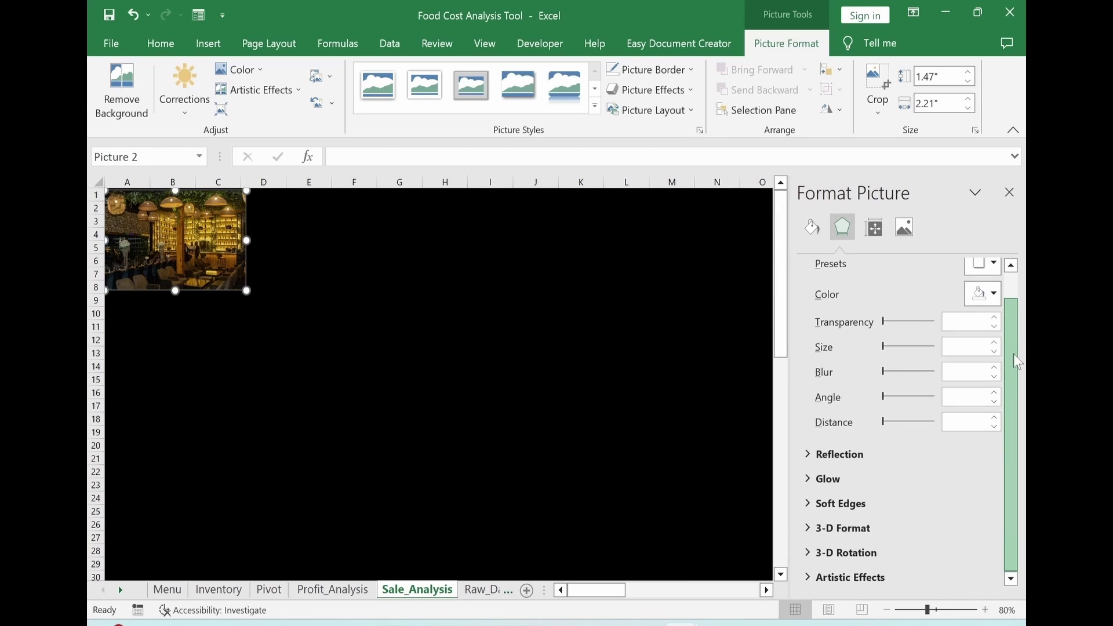
{"action": "left_click", "coordinate": [807, 479]}
{"action": "left_click", "coordinate": [994, 509]}
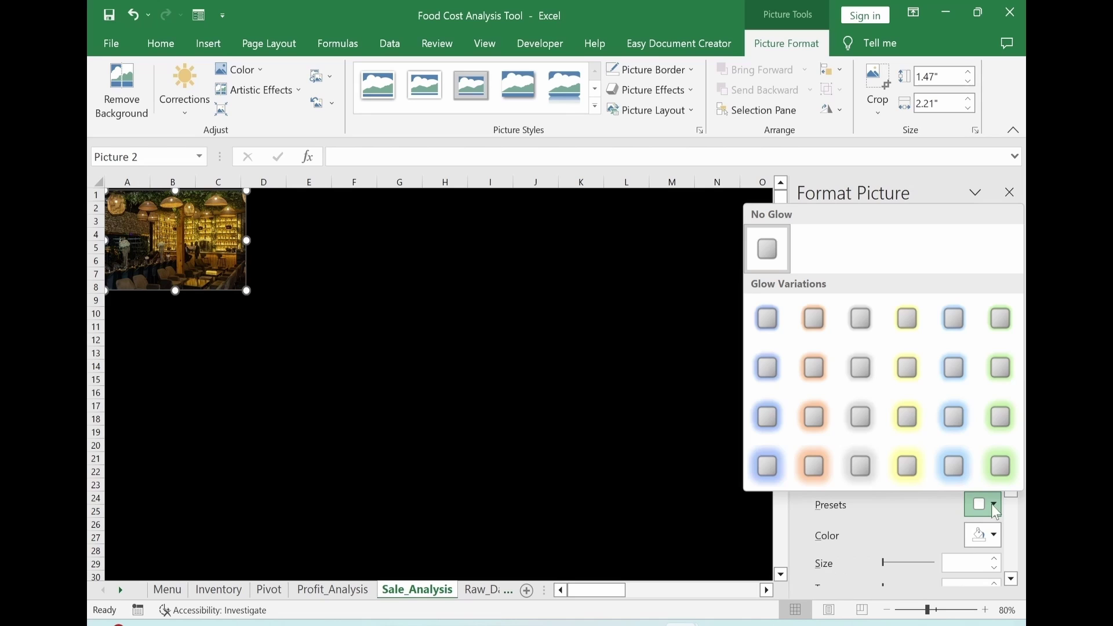
{"action": "left_click", "coordinate": [908, 479]}
{"action": "left_click", "coordinate": [400, 392]}
{"action": "left_click", "coordinate": [1010, 192]}
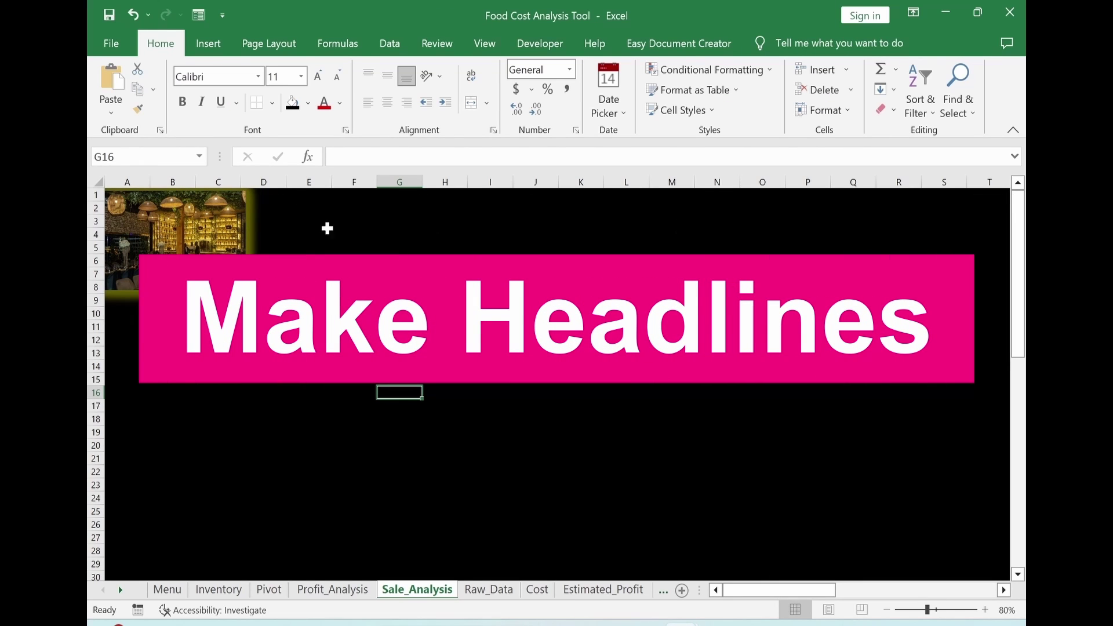
Draw a text box about 0.74" high and 3.48" wide beside the bar photo, starting around cell E3.
{"action": "left_click", "coordinate": [208, 44]}
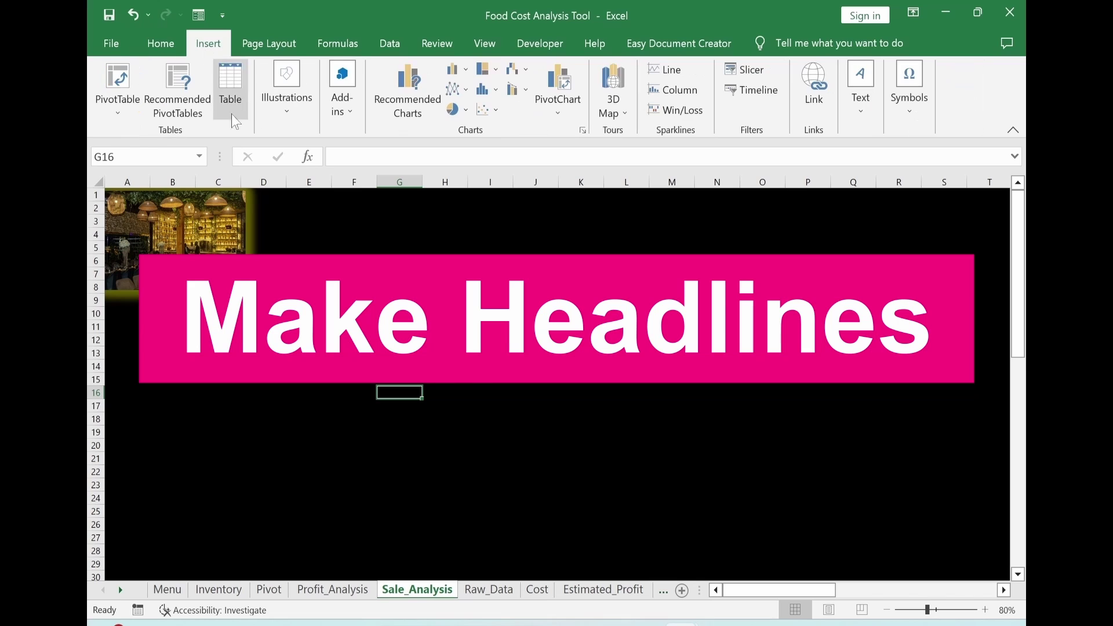
{"action": "left_click", "coordinate": [286, 92]}
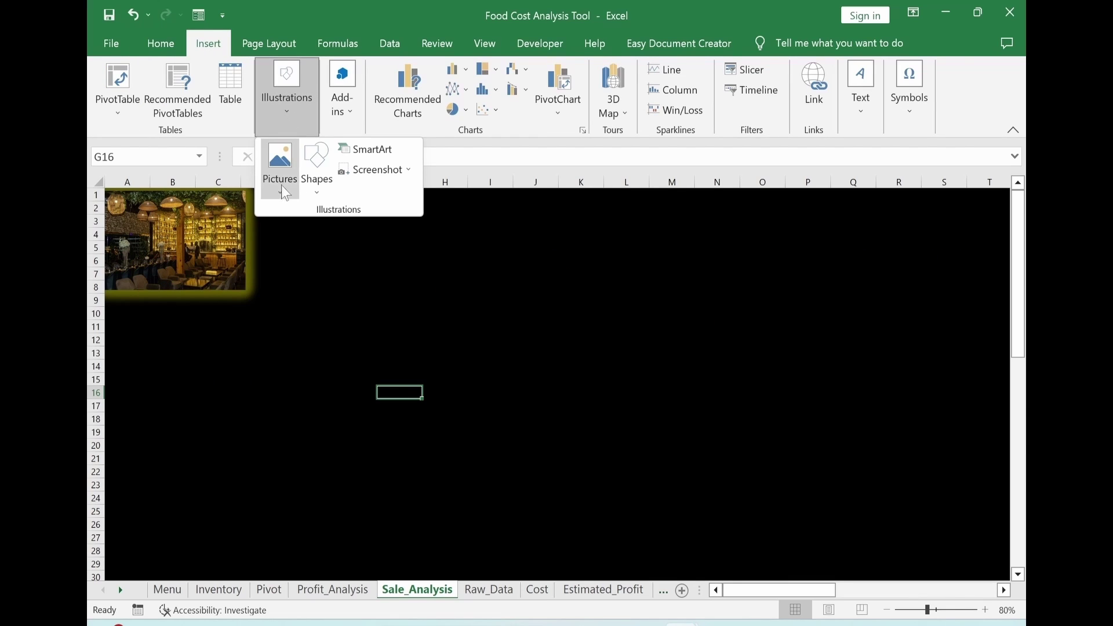
{"action": "left_click", "coordinate": [320, 185]}
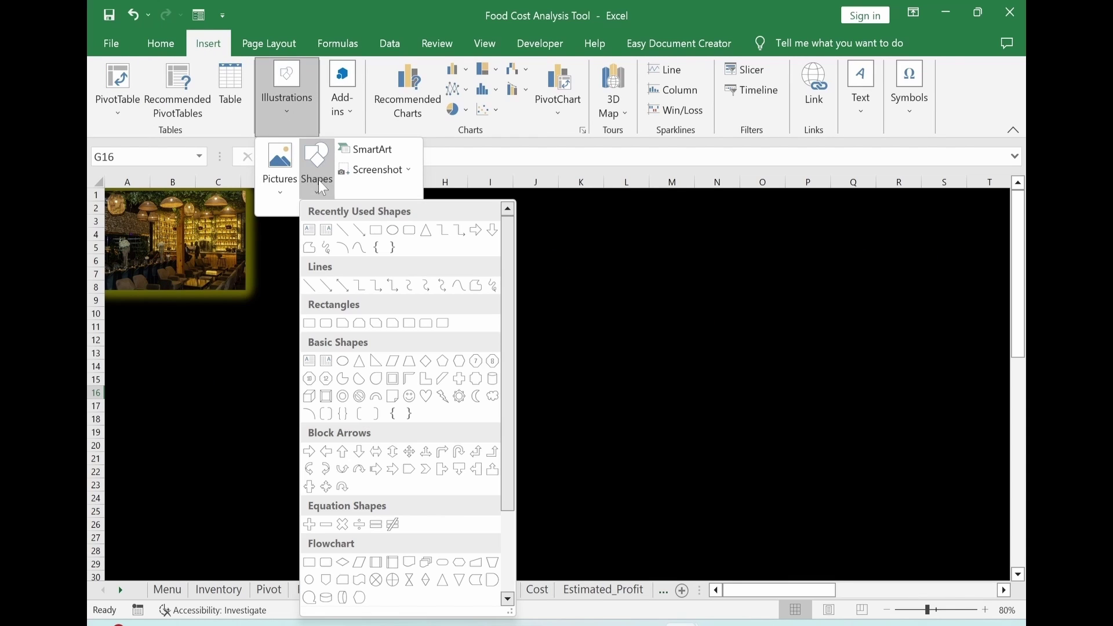
{"action": "left_click", "coordinate": [308, 230]}
{"action": "left_click_drag", "start_coordinate": [310, 219], "coordinate": [533, 270]}
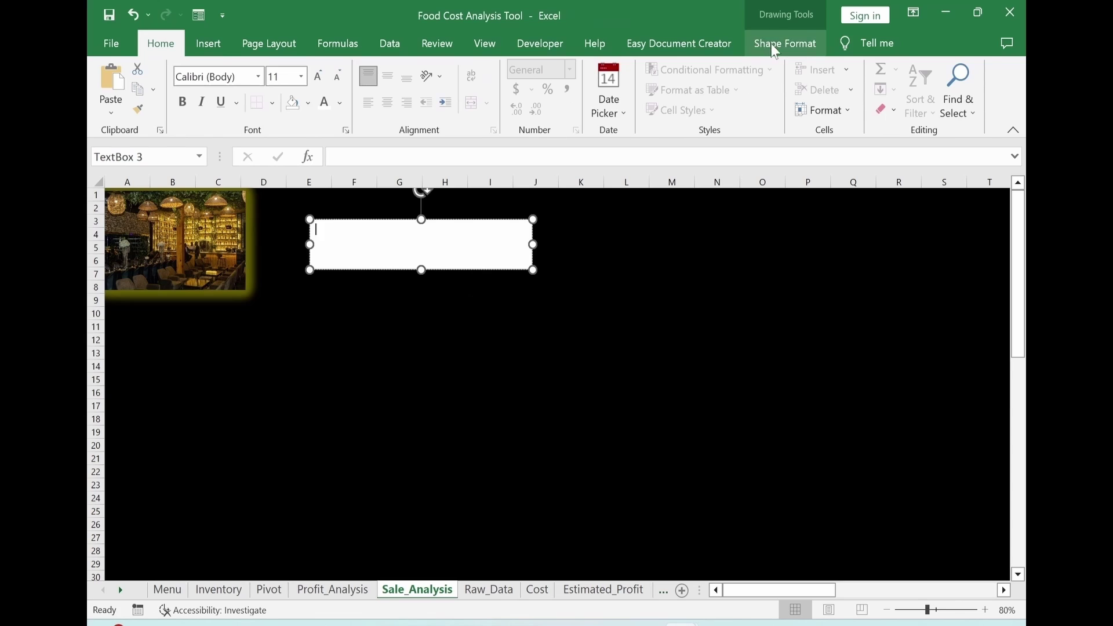
Remove the fill and the outline from the new text box.
{"action": "left_click", "coordinate": [775, 53]}
{"action": "left_click", "coordinate": [482, 70]}
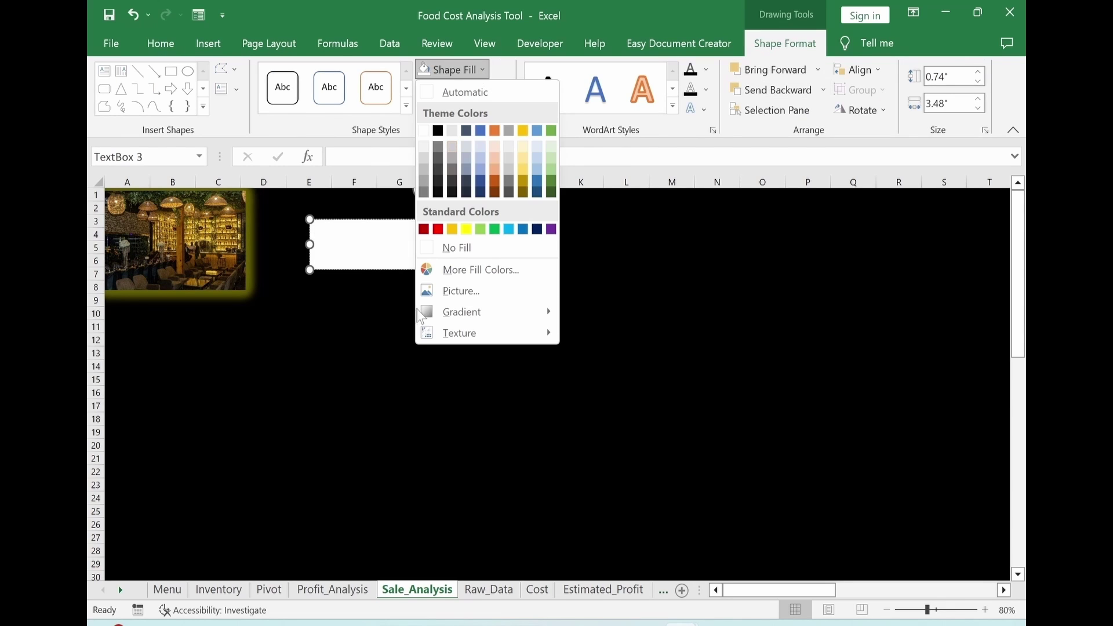
{"action": "left_click", "coordinate": [454, 245]}
{"action": "left_click", "coordinate": [463, 90]}
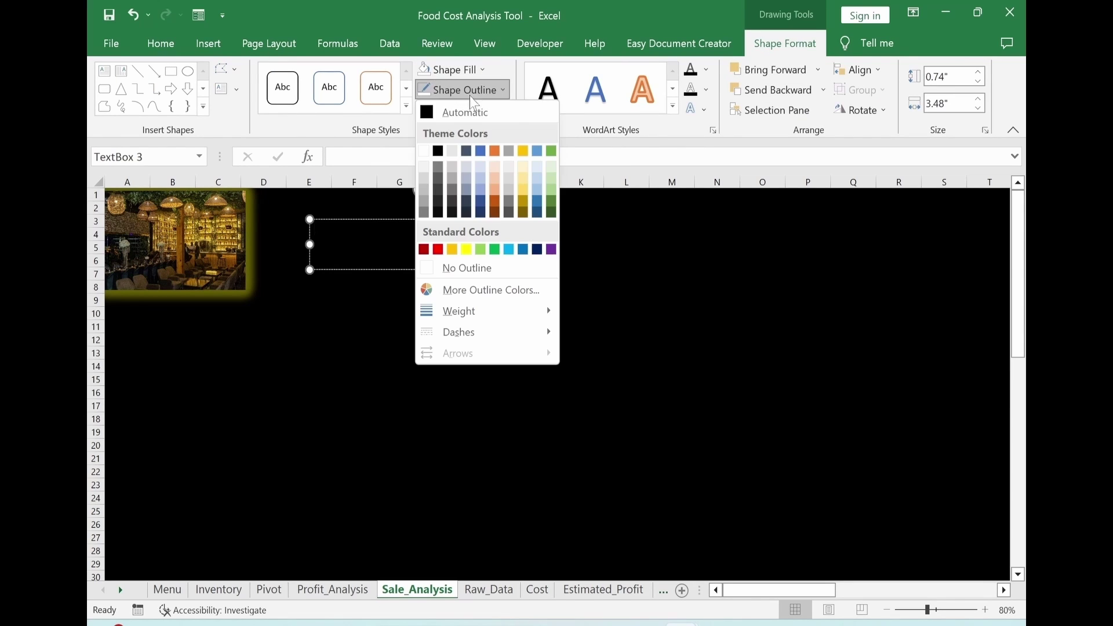
{"action": "left_click", "coordinate": [467, 269]}
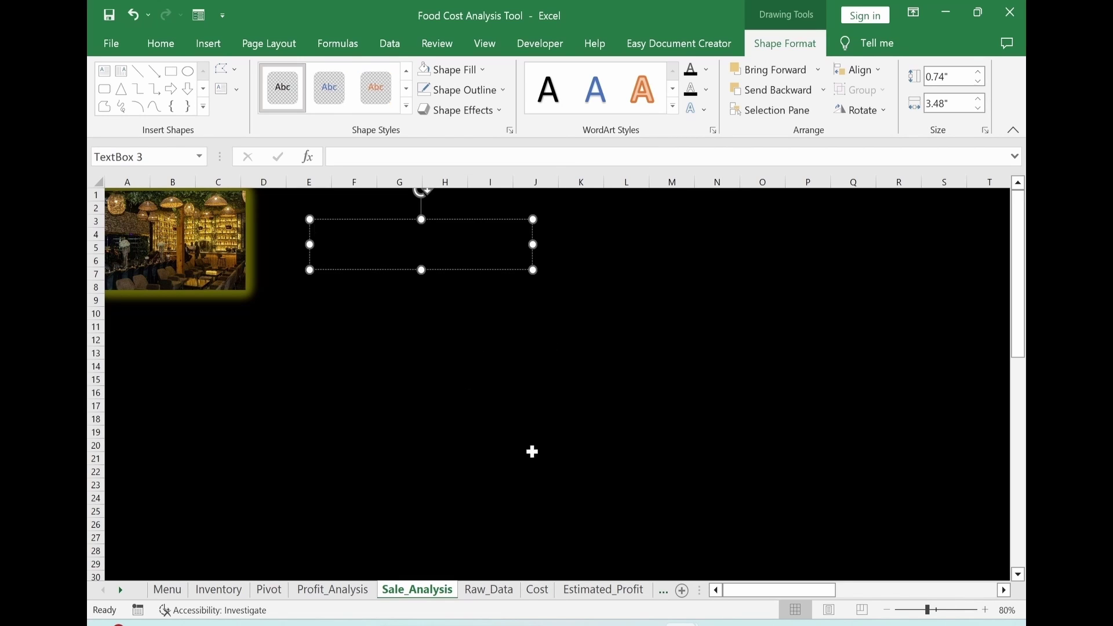
Paste the heading "Restaurant Sale Trend Analysis" into the text box, color it white and align it middle-left.
{"action": "key", "text": "ctrl+v"}
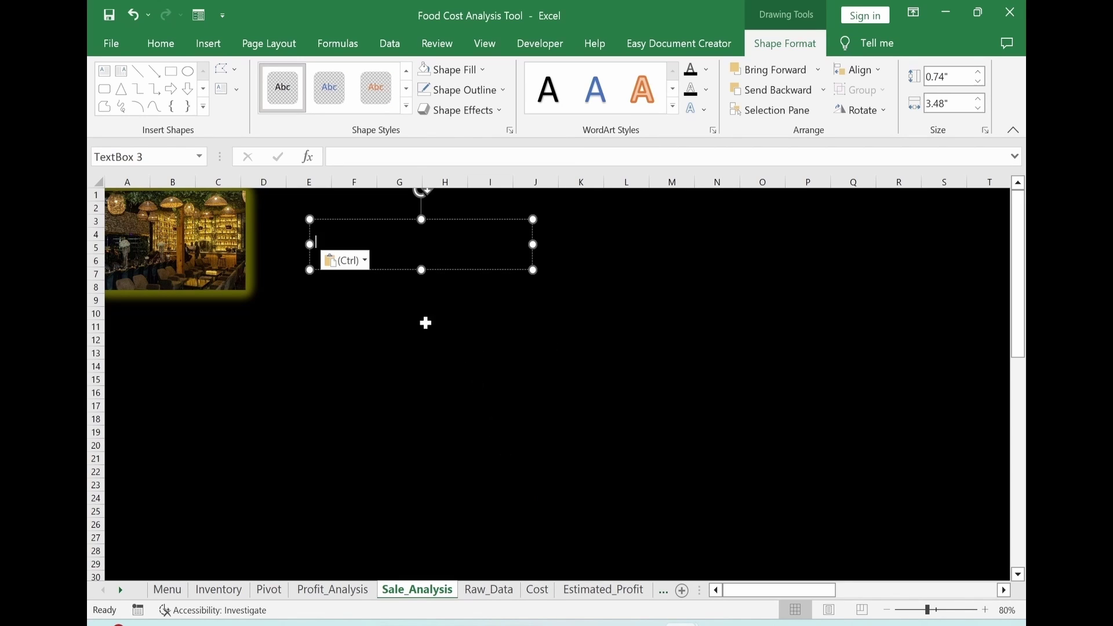
{"action": "left_click", "coordinate": [530, 271]}
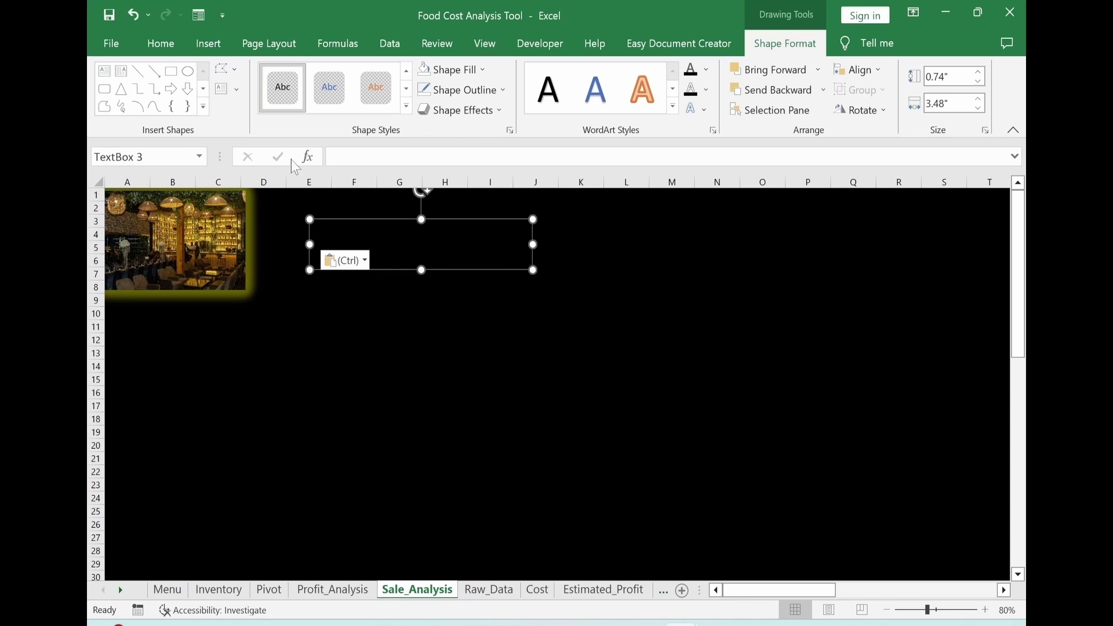
{"action": "left_click", "coordinate": [161, 44]}
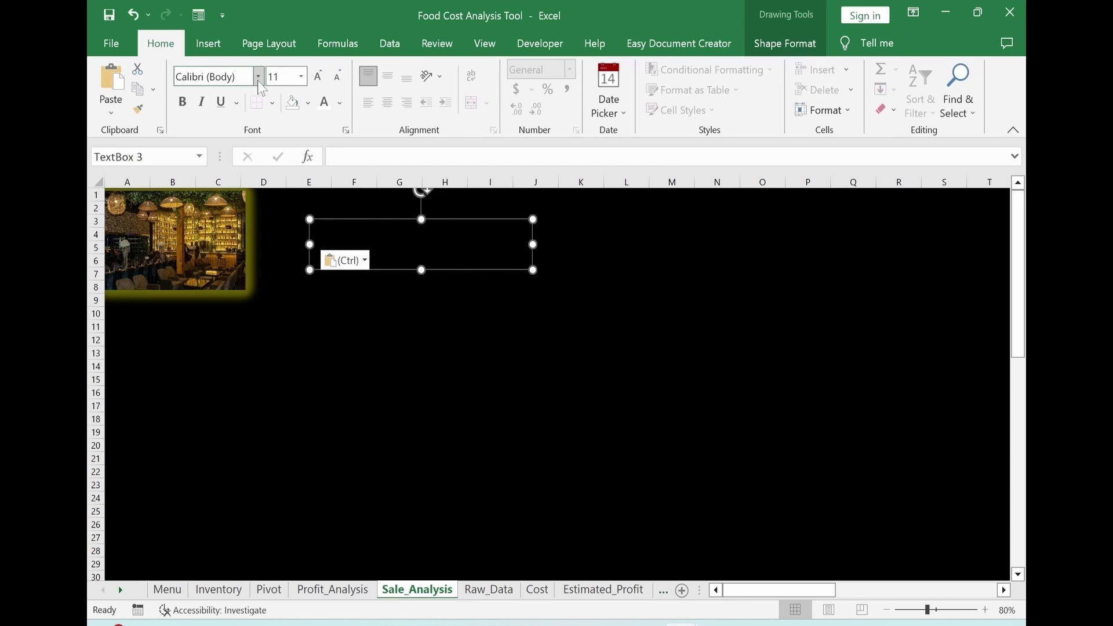
{"action": "left_click", "coordinate": [326, 105]}
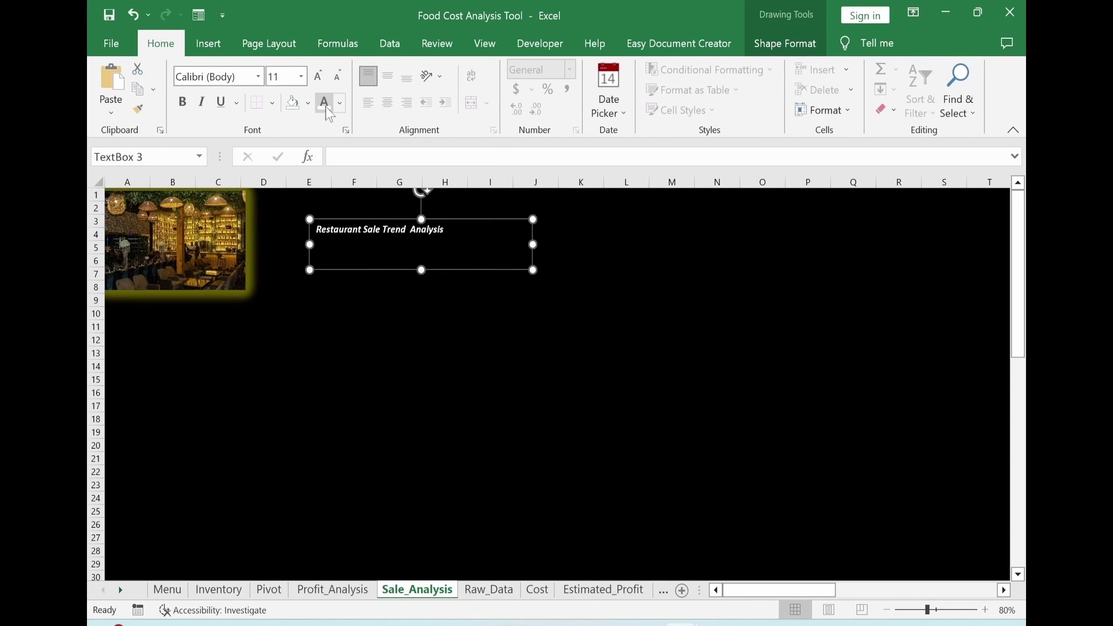
{"action": "left_click", "coordinate": [387, 81]}
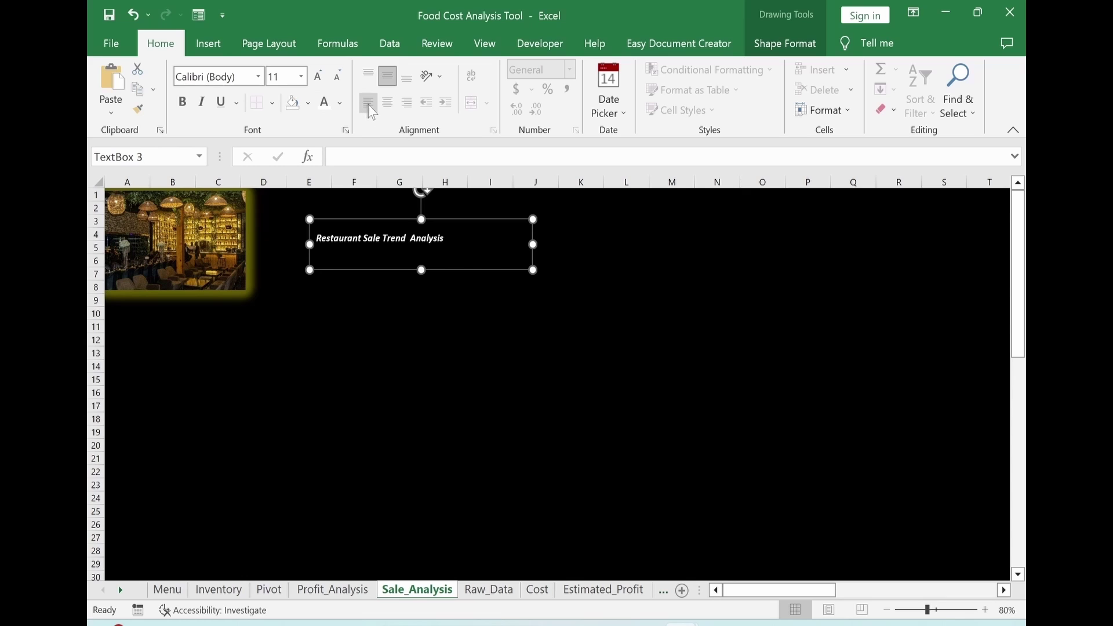
{"action": "left_click", "coordinate": [371, 110]}
Set the heading text to 20 pt in the Aclonica font.
{"action": "key", "text": "ctrl+shift+p"}
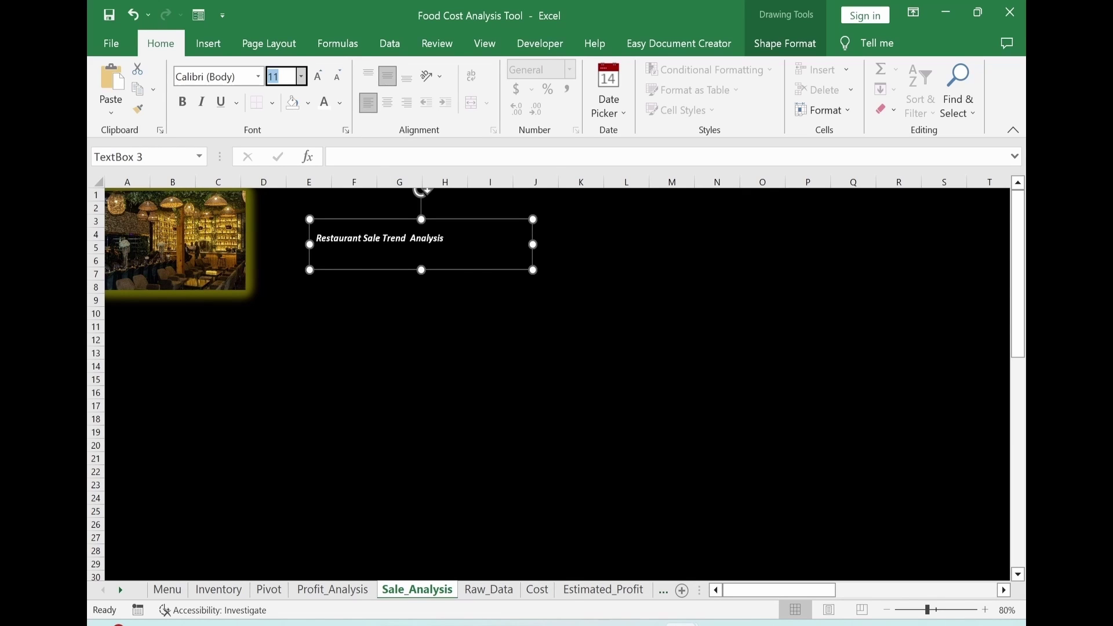
{"action": "type", "text": "20"}
{"action": "key", "text": "Return"}
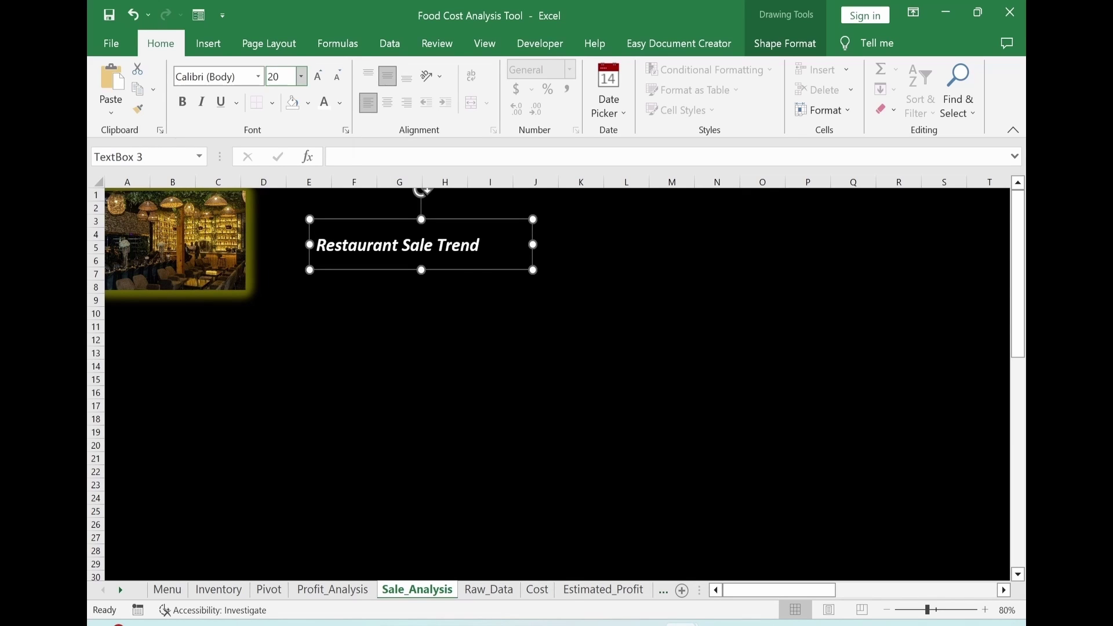
{"action": "left_click", "coordinate": [258, 77]}
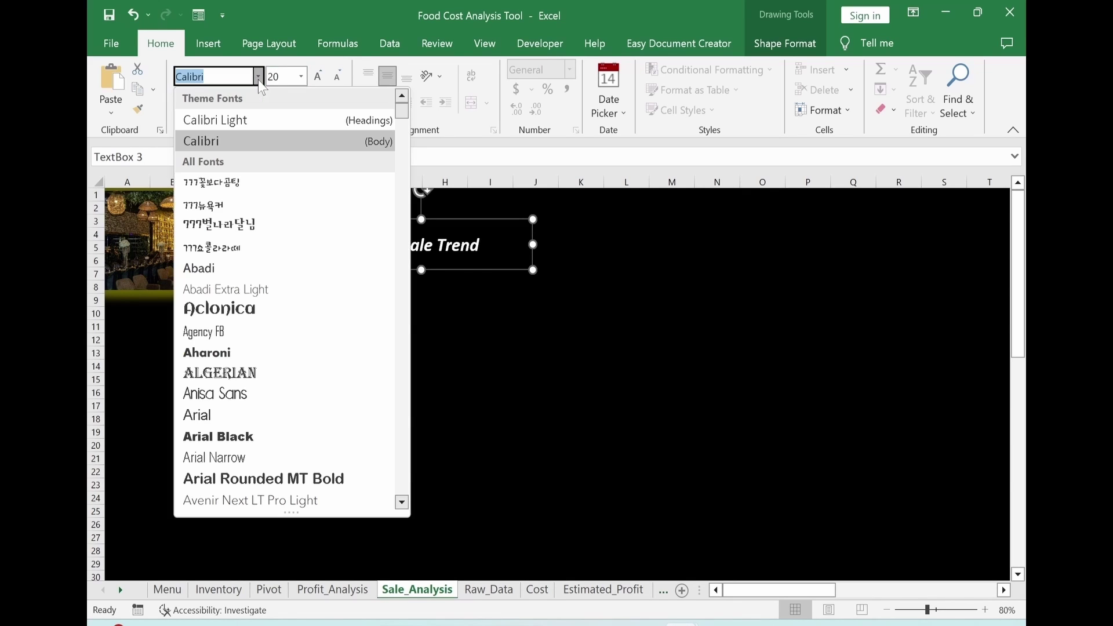
{"action": "left_click", "coordinate": [247, 313]}
Widen the heading text box to about column M's width extent and move it up next to the photo at row 1.
{"action": "left_click_drag", "start_coordinate": [532, 246], "coordinate": [728, 221]}
{"action": "left_click", "coordinate": [627, 366]}
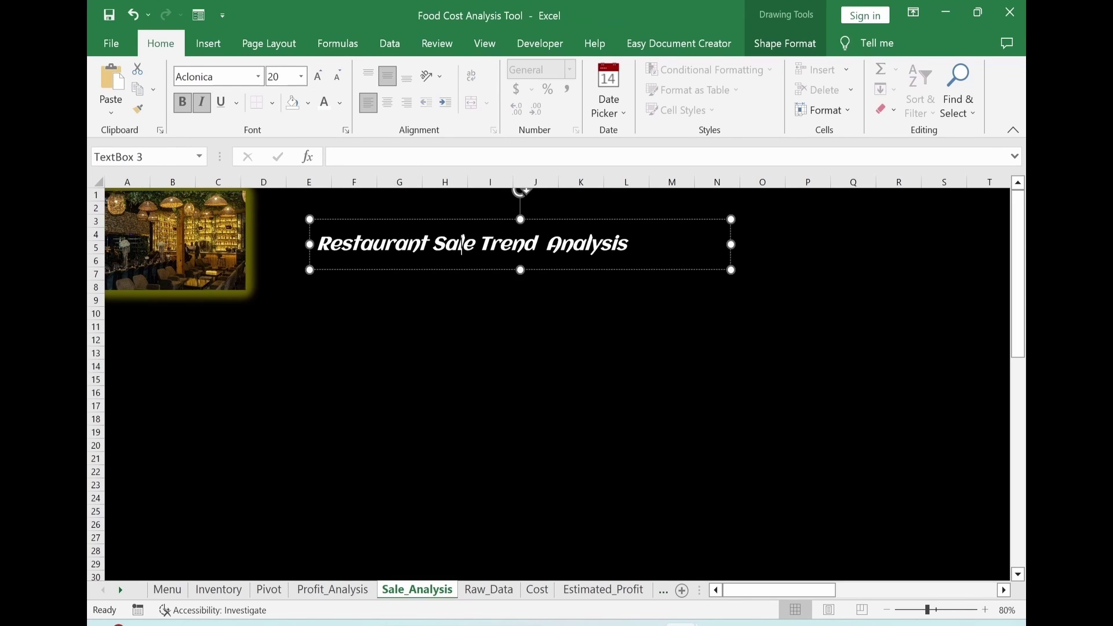
{"action": "left_click_drag", "start_coordinate": [542, 268], "coordinate": [376, 227]}
{"action": "key", "text": "Escape"}
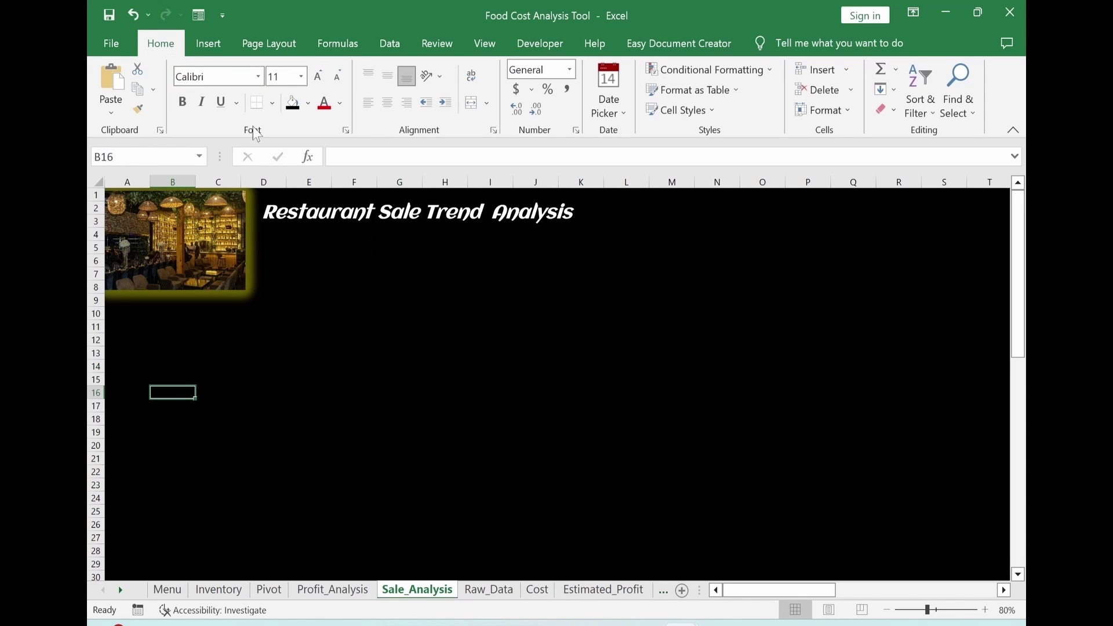
Draw a thin rectangle as an underline directly below the heading, spanning the heading text's width.
{"action": "left_click", "coordinate": [208, 44]}
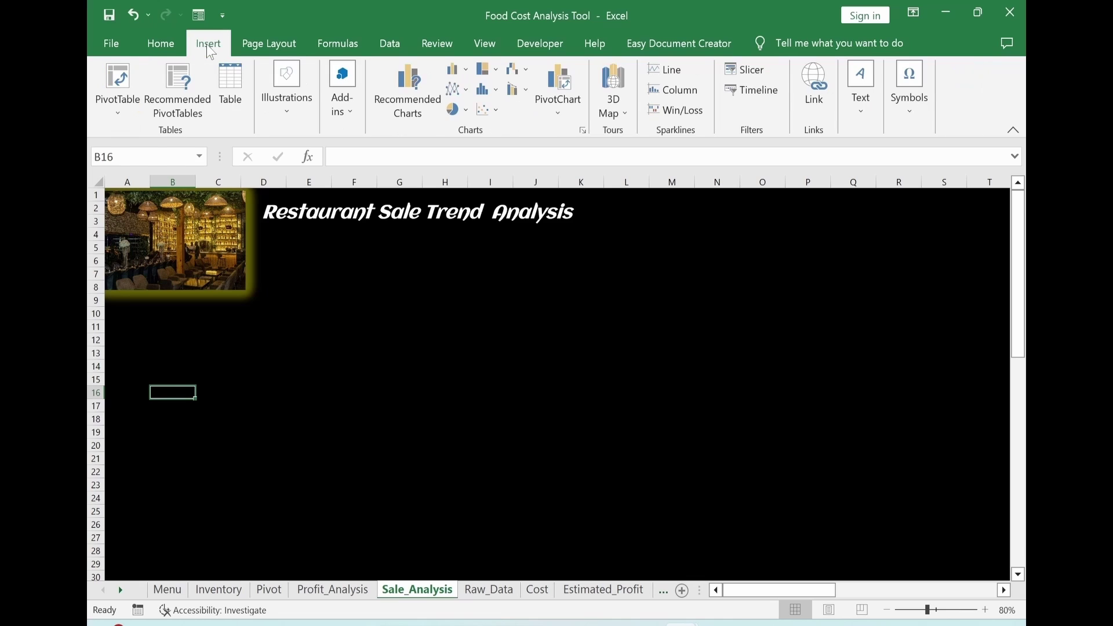
{"action": "left_click", "coordinate": [287, 115]}
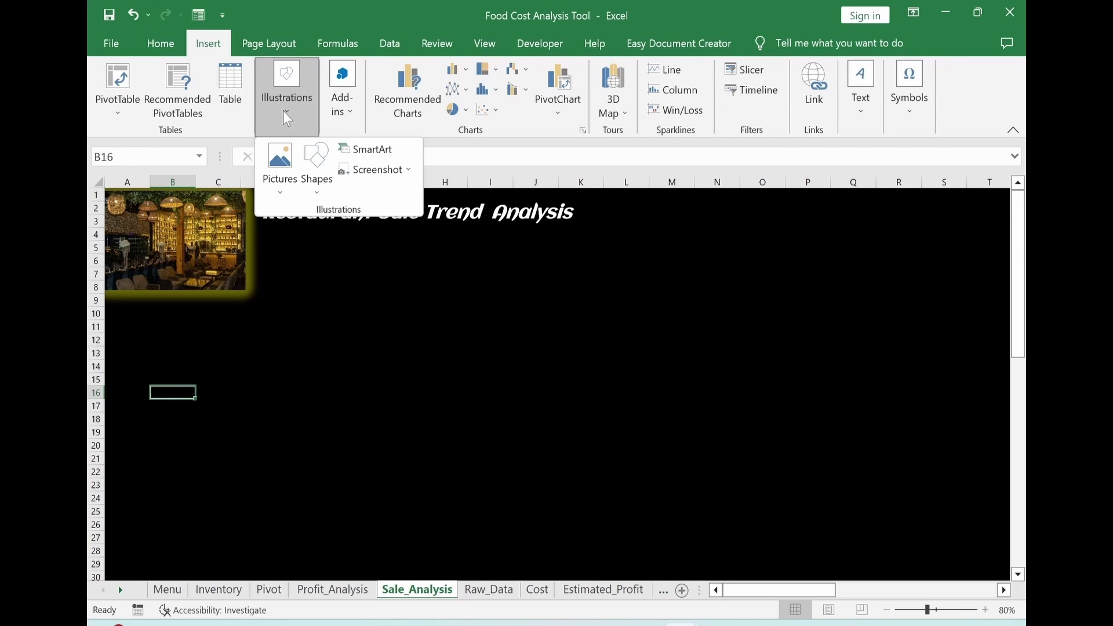
{"action": "left_click", "coordinate": [315, 174]}
{"action": "left_click", "coordinate": [376, 231]}
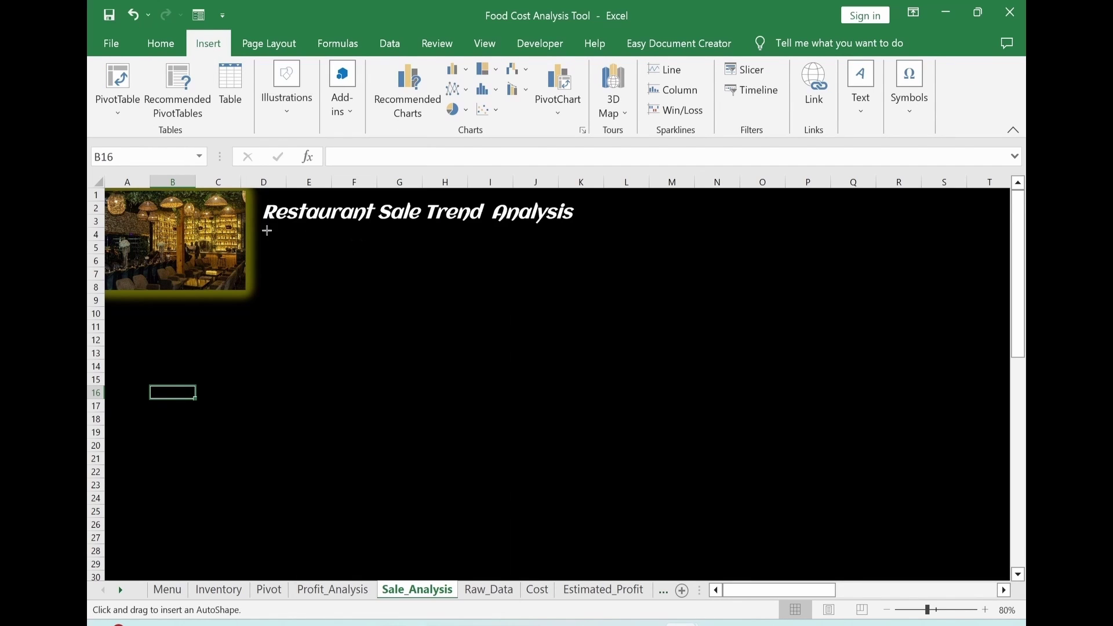
{"action": "left_click_drag", "start_coordinate": [263, 226], "coordinate": [578, 234]}
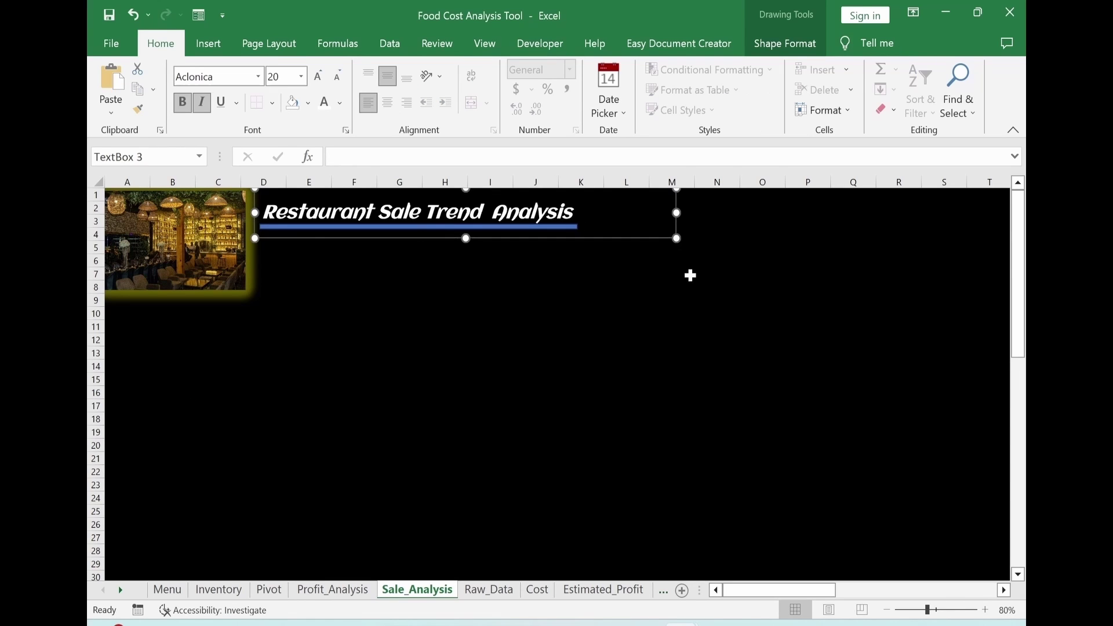
Duplicate the heading text box and place the copy below the original, around rows 7 to 10.
{"action": "key", "text": "ctrl+c"}
{"action": "key", "text": "ctrl+v"}
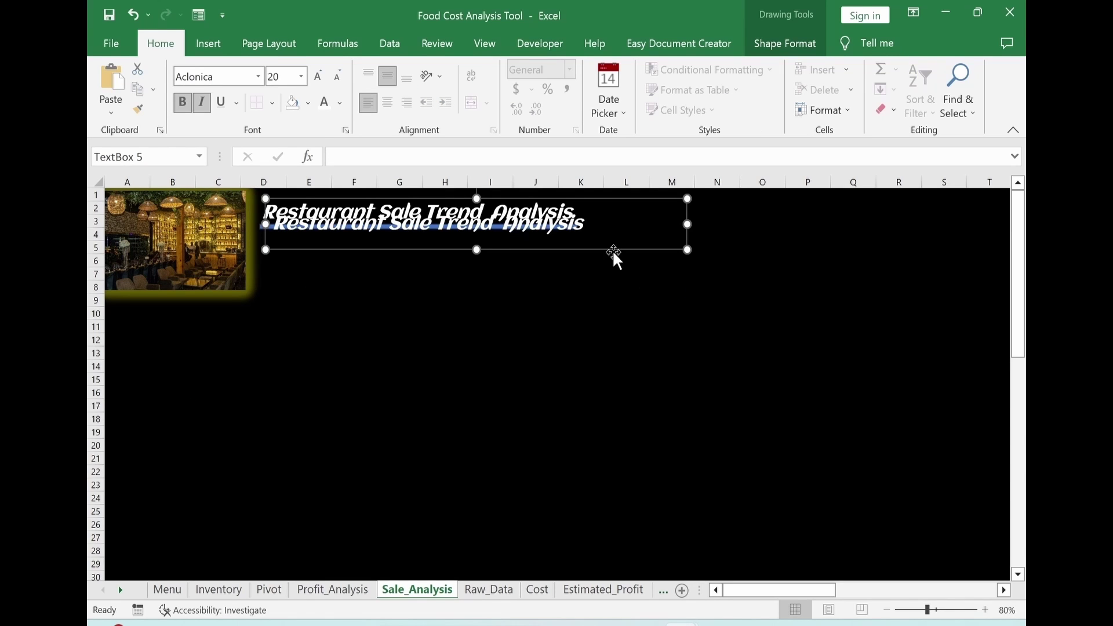
{"action": "left_click_drag", "start_coordinate": [616, 255], "coordinate": [603, 326]}
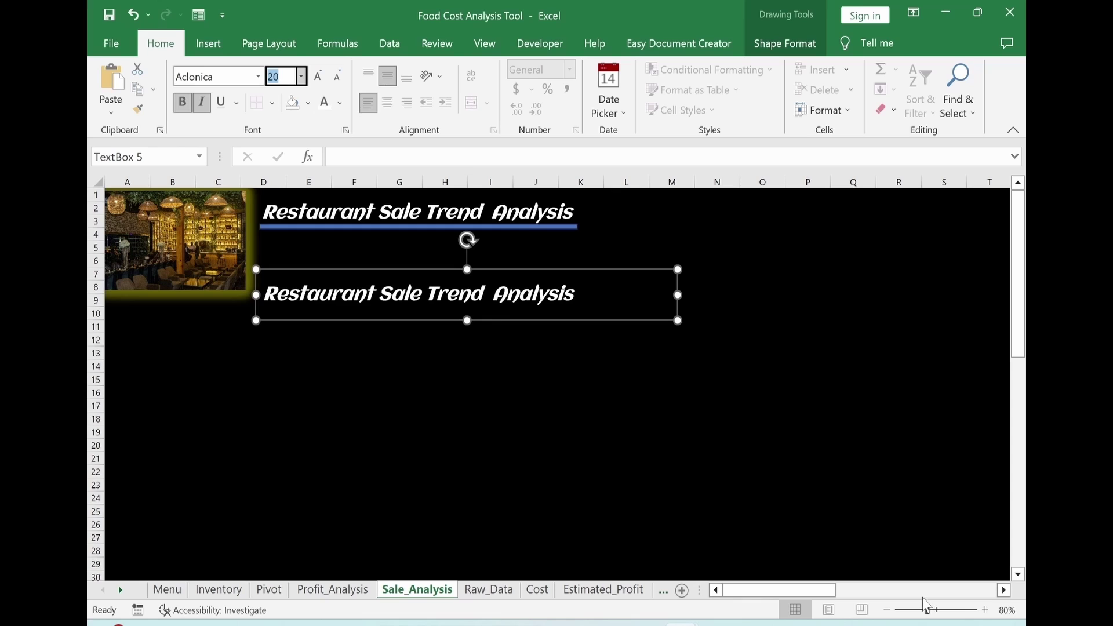
Turn the copied heading into a small Calibri 11 pt text box spanning about columns D to H, reading "Total Sale Revenue Trend".
{"action": "type", "text": "1"}
{"action": "key", "text": "Return"}
{"action": "left_click_drag", "start_coordinate": [677, 294], "coordinate": [448, 294]}
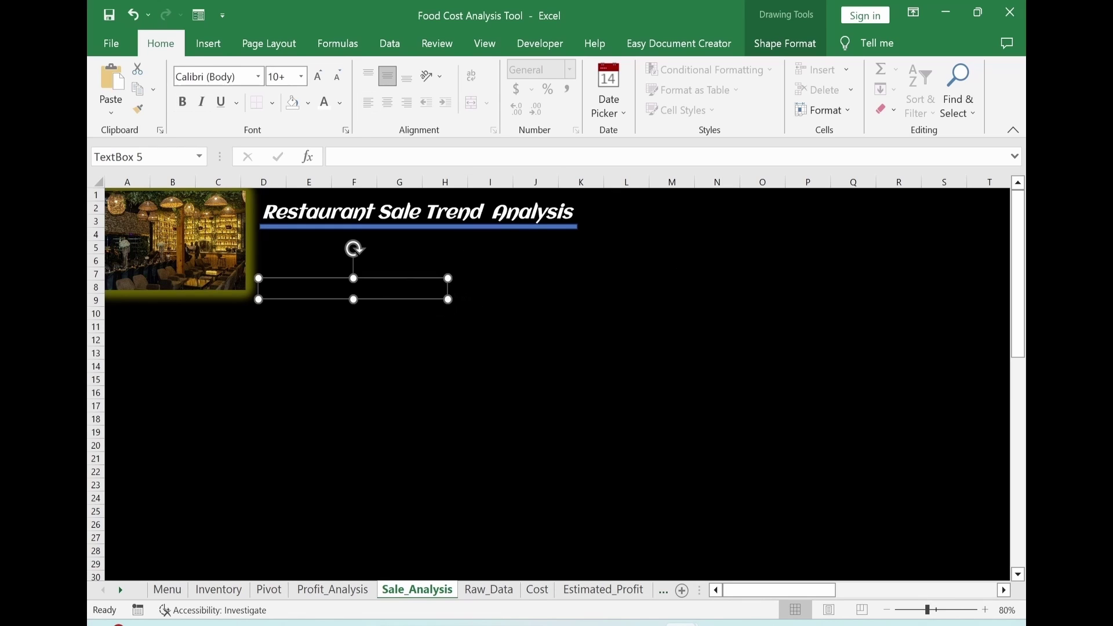
{"action": "left_click", "coordinate": [329, 101]}
{"action": "left_click_drag", "start_coordinate": [445, 300], "coordinate": [448, 300]}
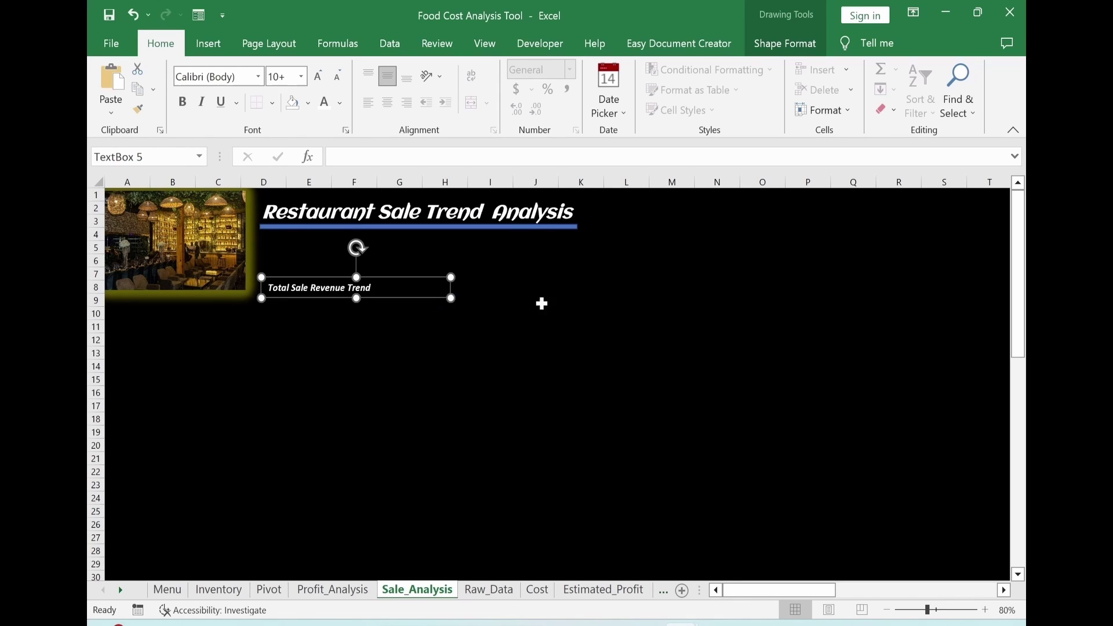
Paste a copy of the small heading around columns N to Q at row 8 and change its text to "Sale Revenue by Menu".
{"action": "left_click", "coordinate": [725, 288]}
{"action": "key", "text": "ctrl+v"}
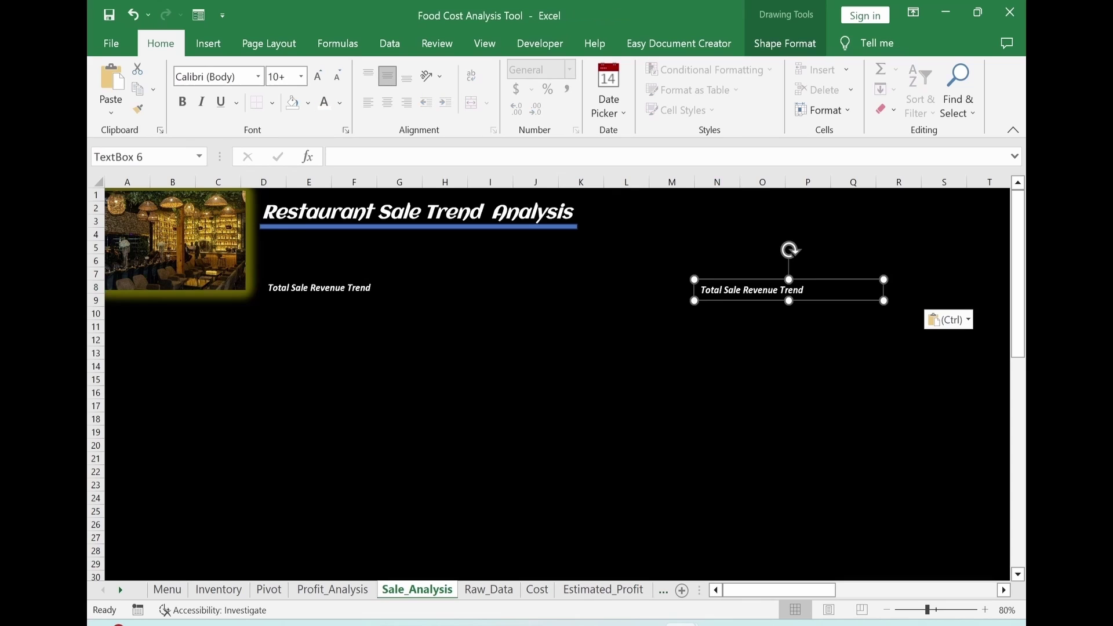
{"action": "left_click", "coordinate": [331, 106]}
{"action": "left_click", "coordinate": [329, 105]}
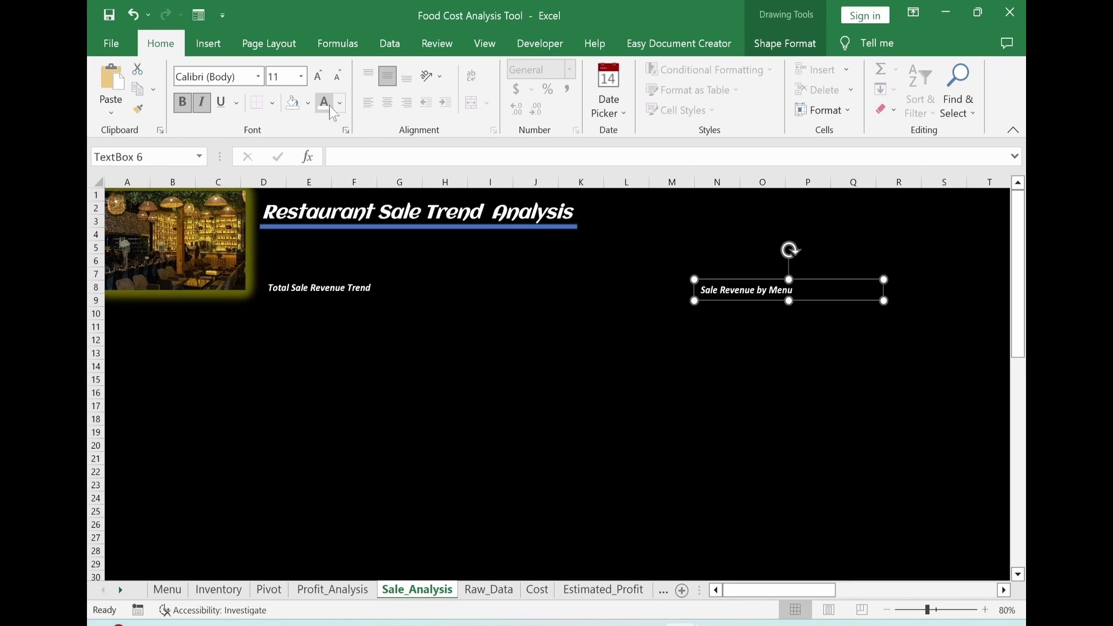
{"action": "left_click", "coordinate": [835, 340]}
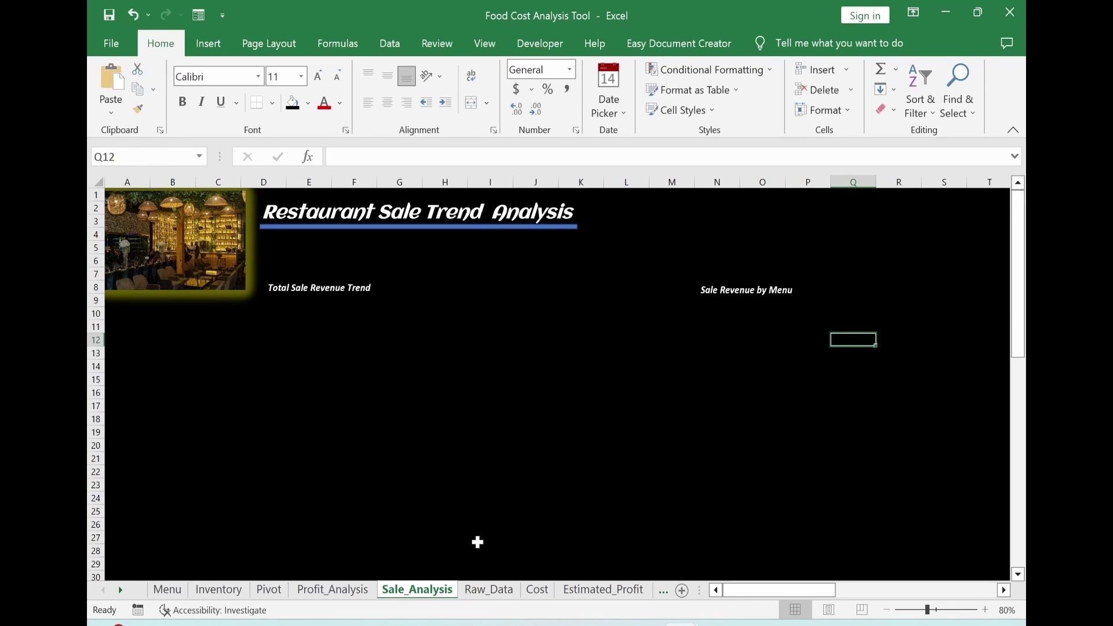
Create a PivotTable from Table2 on the Raw_Data sheet and place it on the existing Pivot sheet at cell AM3.
{"action": "left_click", "coordinate": [485, 590]}
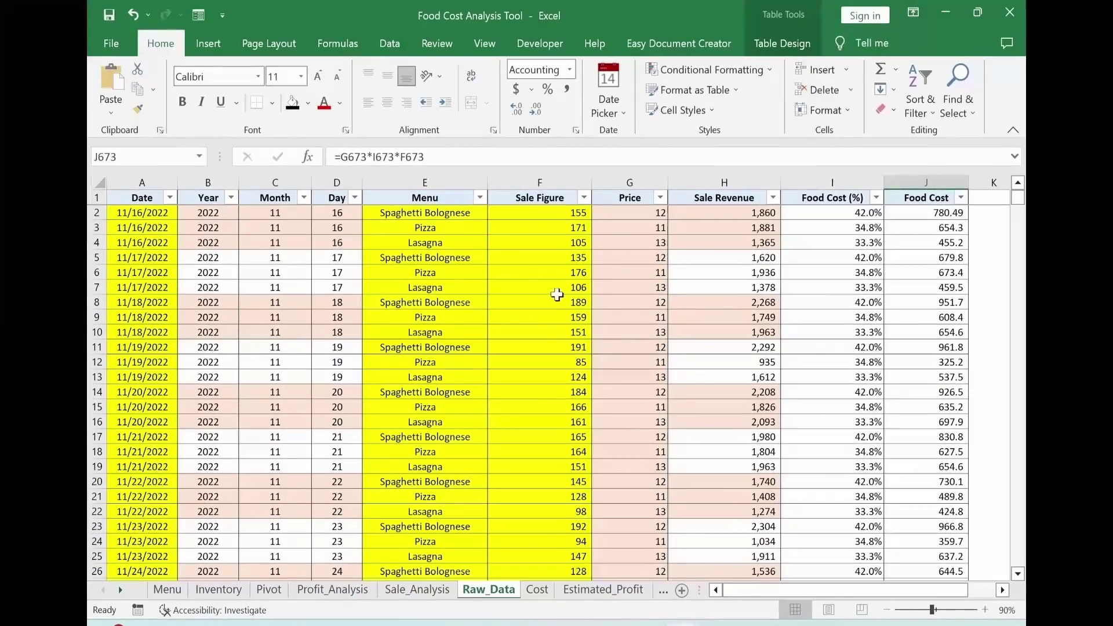
{"action": "left_click", "coordinate": [538, 272]}
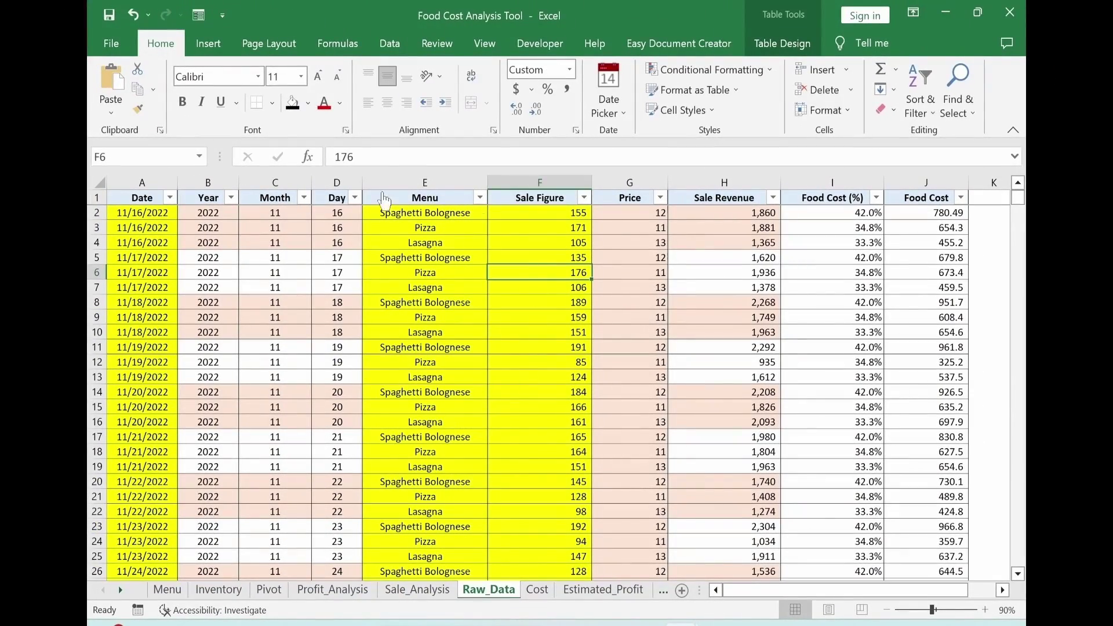
{"action": "left_click", "coordinate": [208, 44]}
{"action": "left_click", "coordinate": [117, 107]}
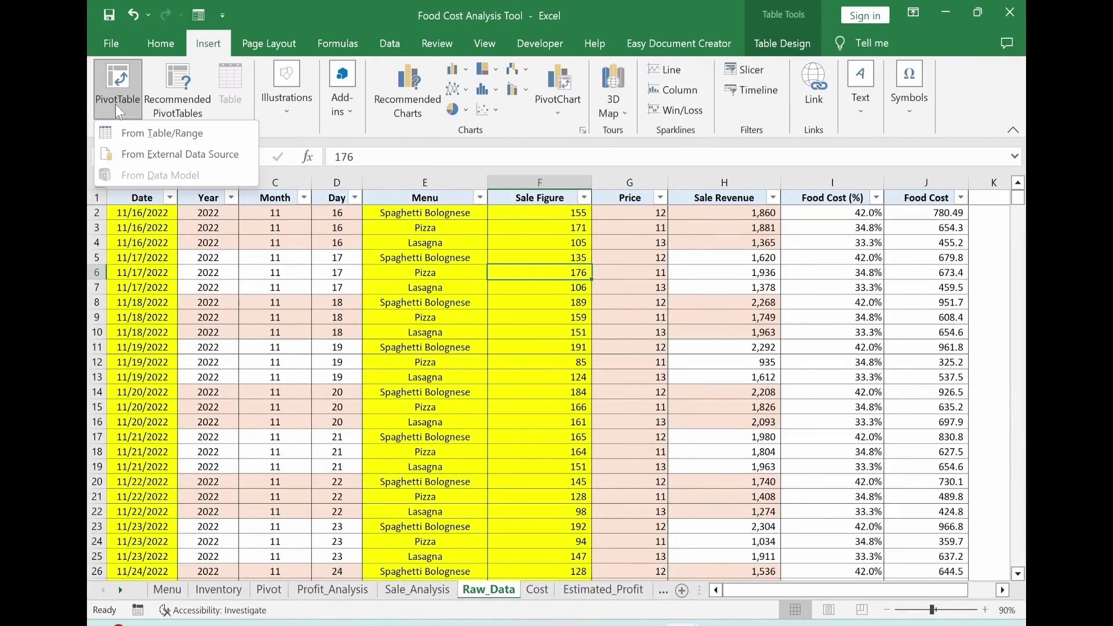
{"action": "left_click", "coordinate": [141, 135]}
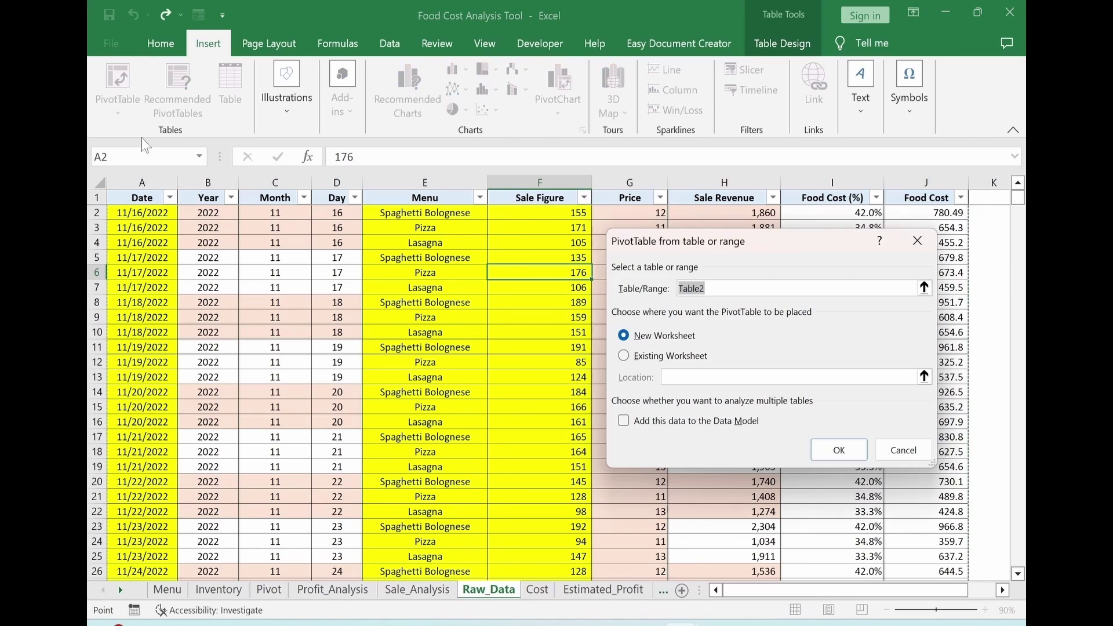
{"action": "left_click", "coordinate": [624, 355]}
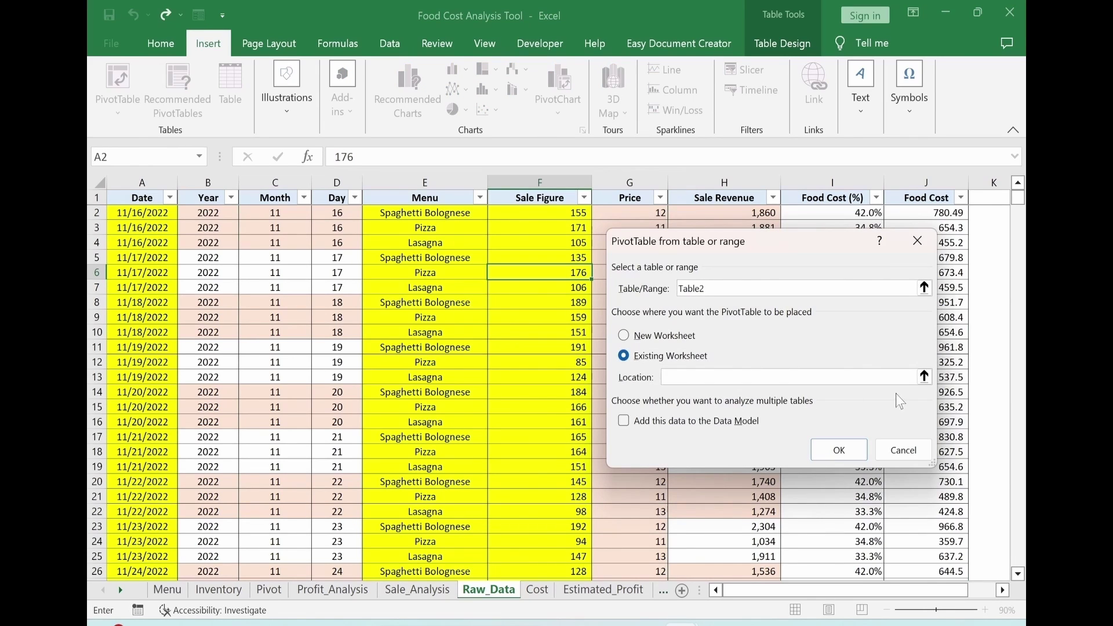
{"action": "left_click", "coordinate": [924, 377]}
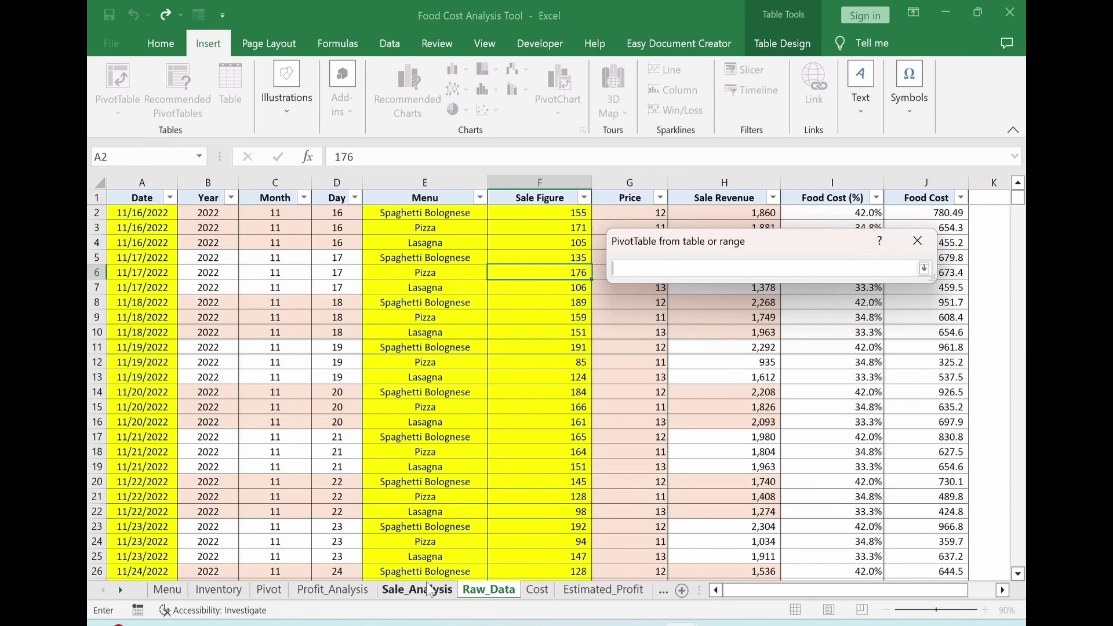
{"action": "left_click", "coordinate": [269, 592]}
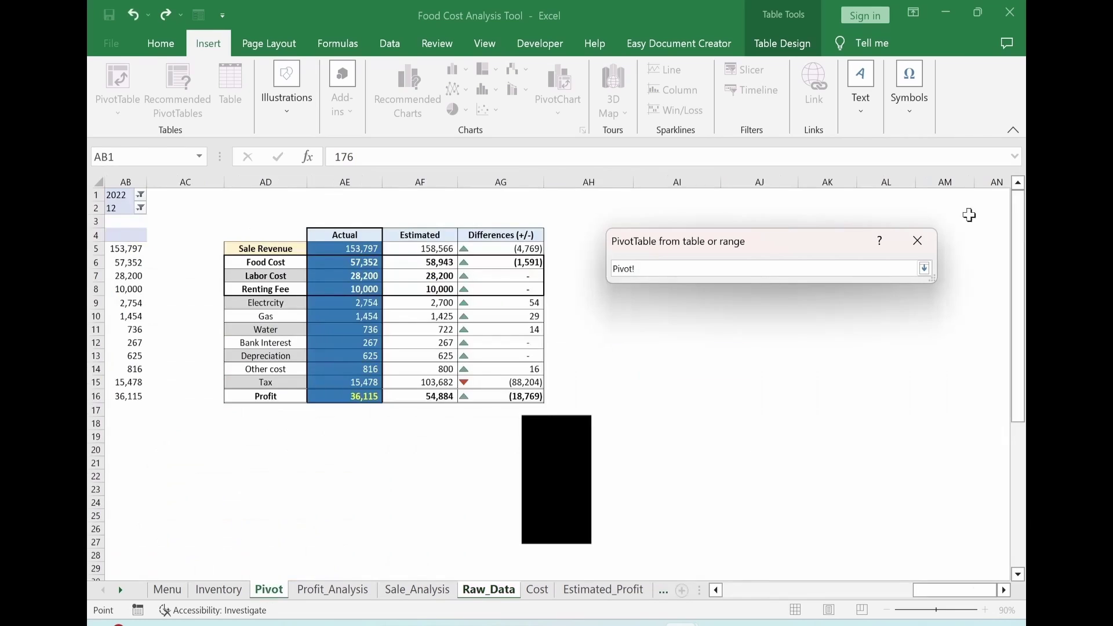
{"action": "left_click", "coordinate": [964, 225]}
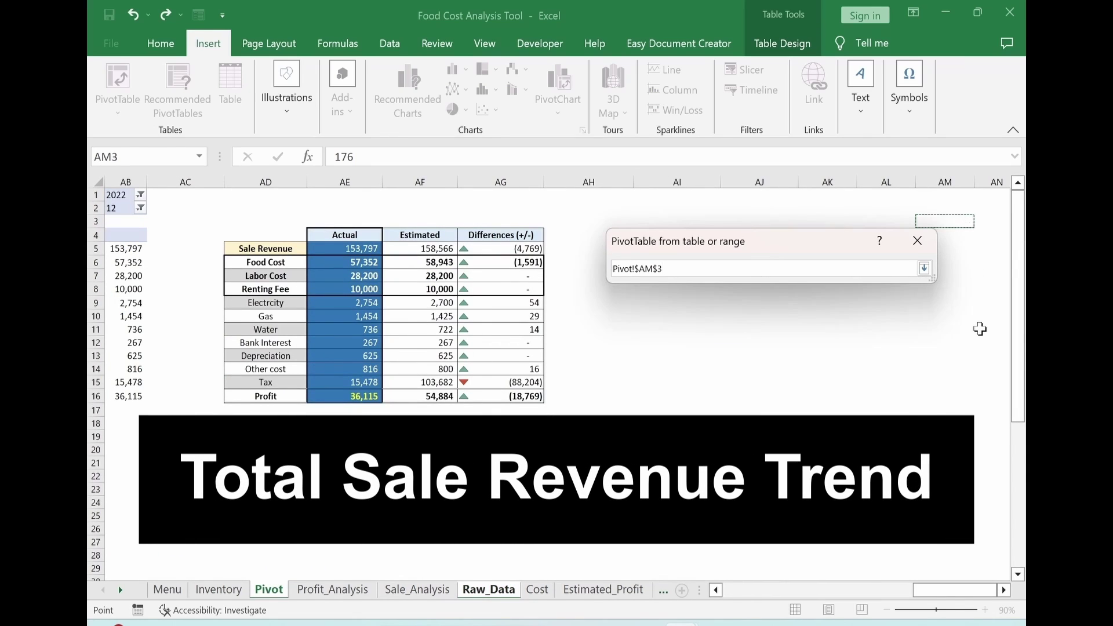
{"action": "key", "text": "Return"}
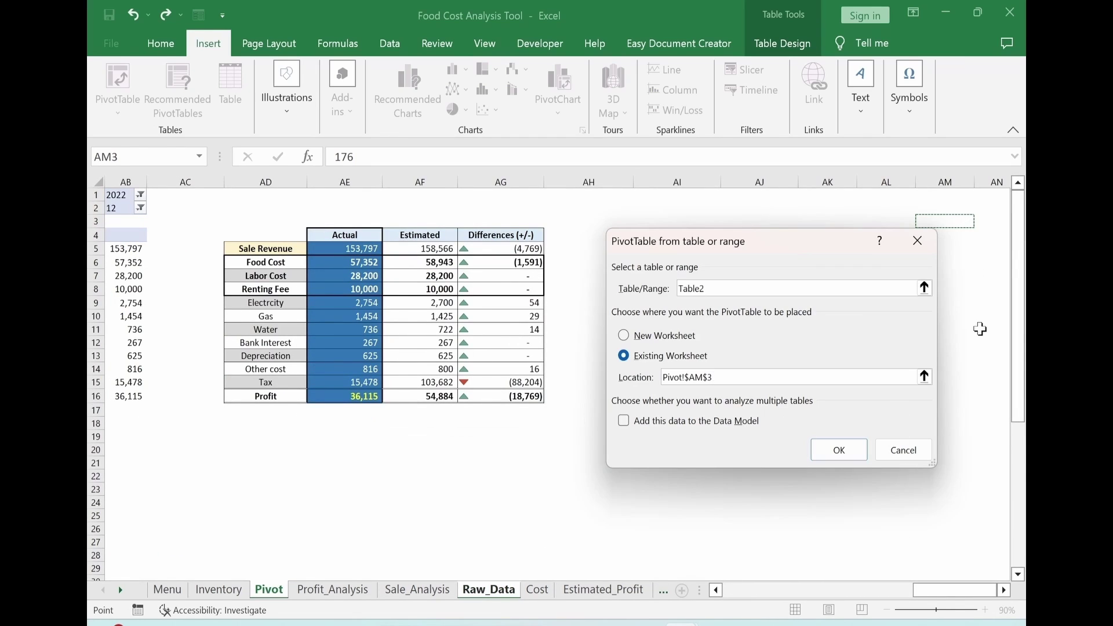
{"action": "left_click", "coordinate": [838, 450]}
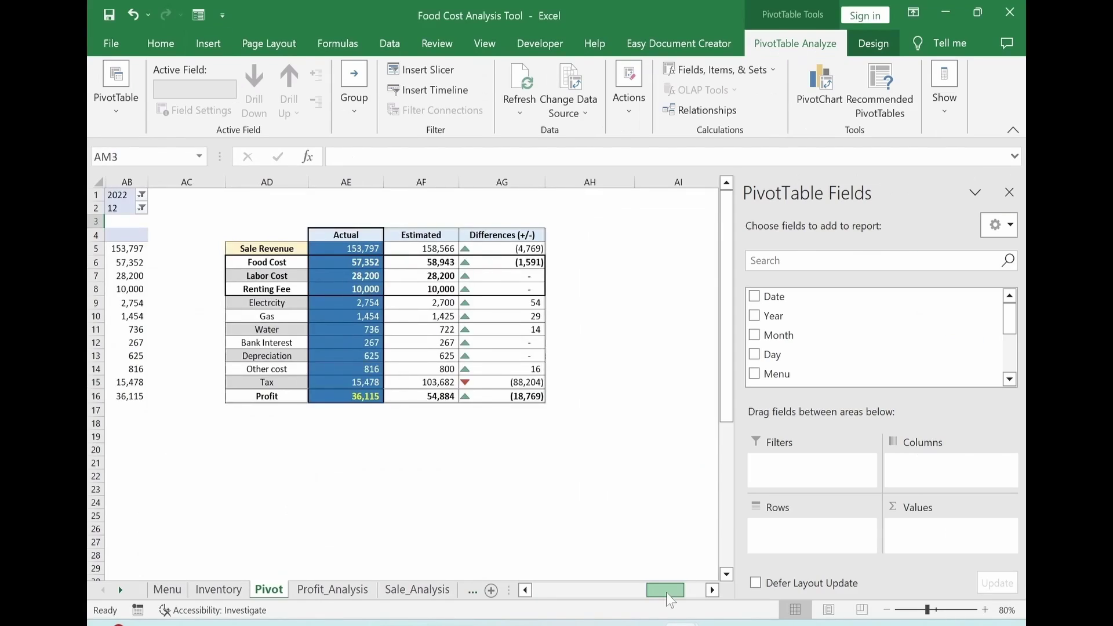
Add the Year and Month fields as rows of the new PivotTable at AM3.
{"action": "left_click_drag", "start_coordinate": [667, 591], "coordinate": [690, 592]}
{"action": "left_click", "coordinate": [626, 541]}
{"action": "key", "text": "Right"}
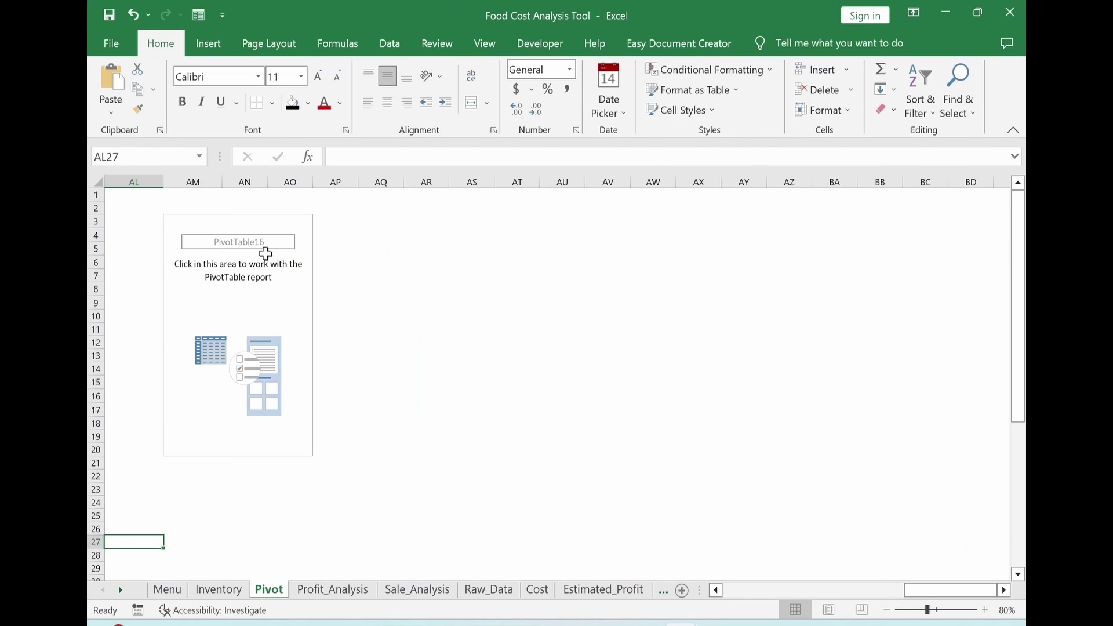
{"action": "left_click", "coordinate": [262, 309]}
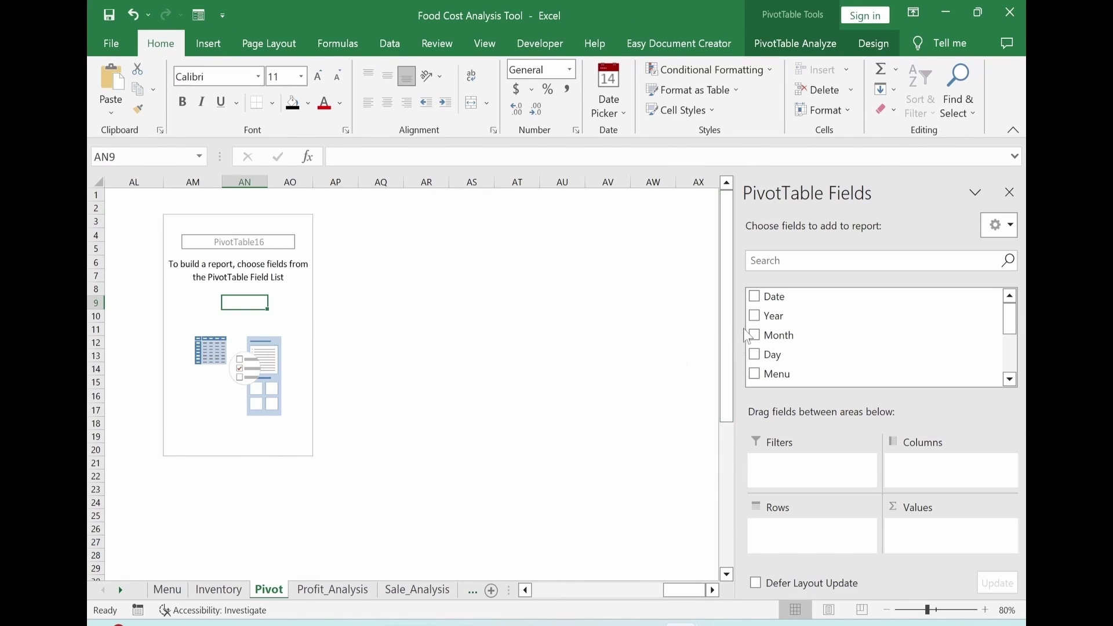
{"action": "left_click_drag", "start_coordinate": [757, 320], "coordinate": [793, 560]}
{"action": "scroll", "coordinate": [782, 322], "scroll_direction": "down", "scroll_amount": 3}
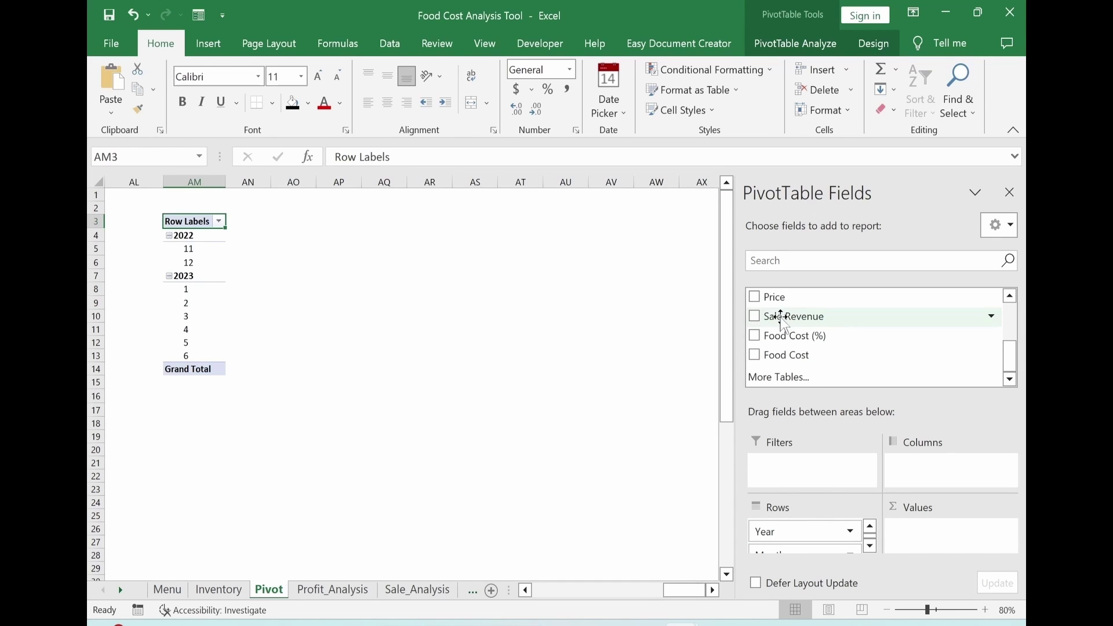
Add the Sale Revenue field to the PivotTable's values twice.
{"action": "left_click_drag", "start_coordinate": [783, 317], "coordinate": [924, 530]}
{"action": "left_click_drag", "start_coordinate": [771, 318], "coordinate": [931, 547]}
{"action": "left_click", "coordinate": [478, 409]}
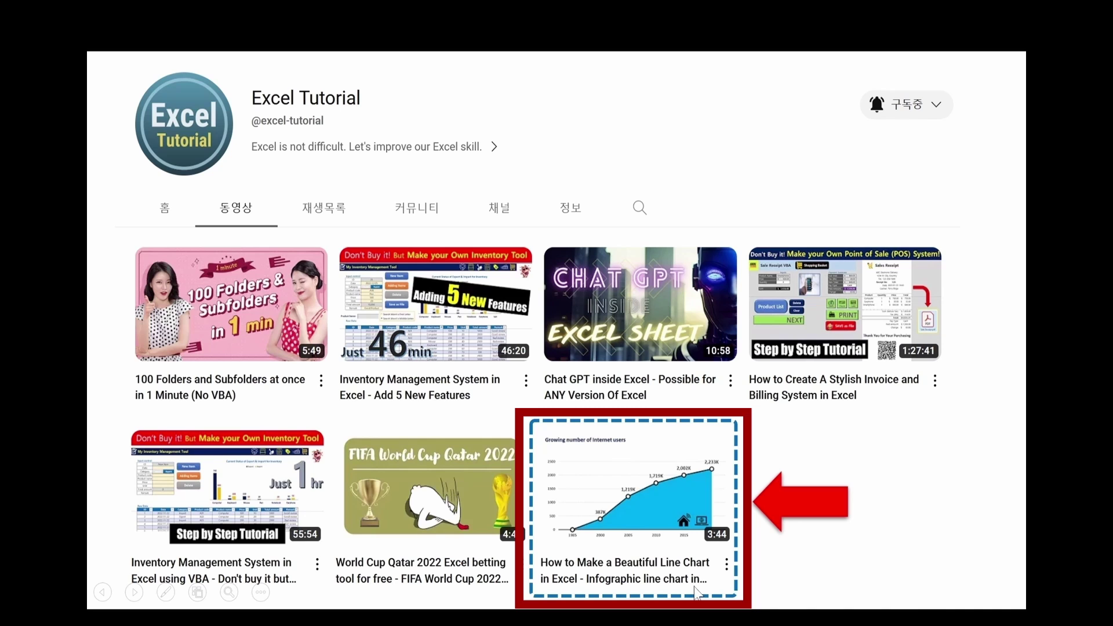
{"action": "key", "text": "Right"}
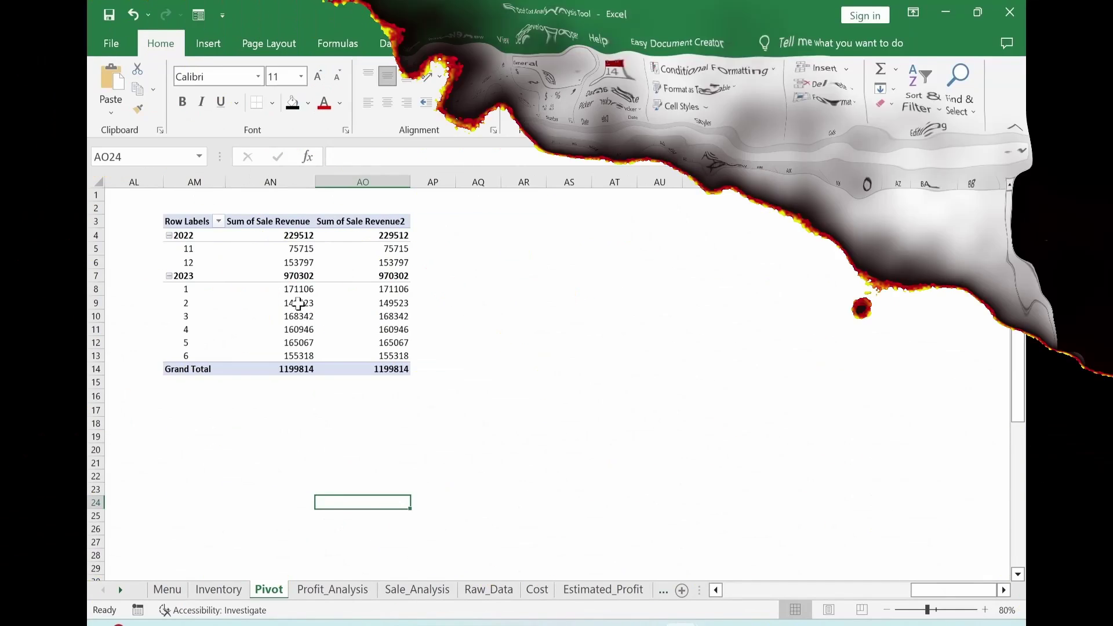
Insert a combo PivotChart with Sum of Sale Revenue as Line with Markers and Sum of Sale Revenue2 as Stacked Area.
{"action": "left_click", "coordinate": [298, 302]}
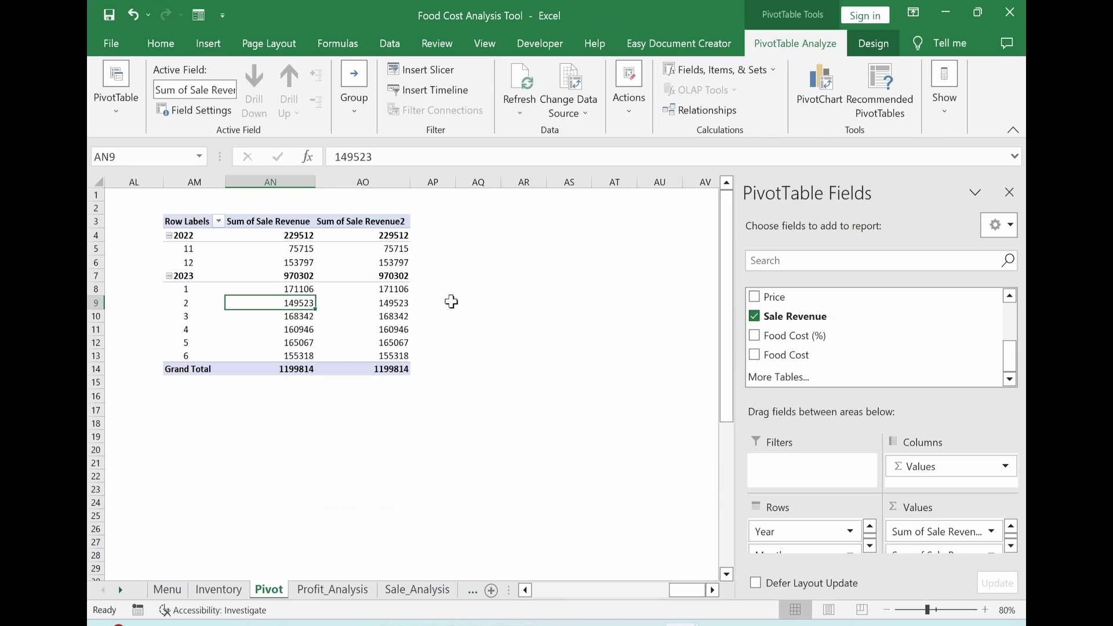
{"action": "left_click", "coordinate": [820, 96]}
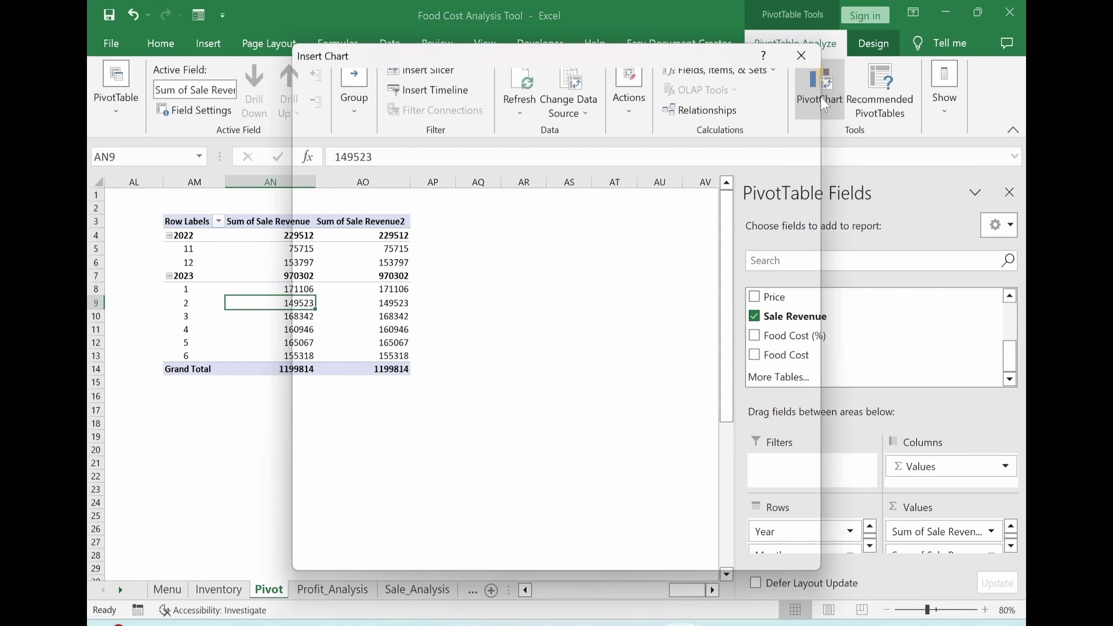
{"action": "left_click", "coordinate": [338, 453]}
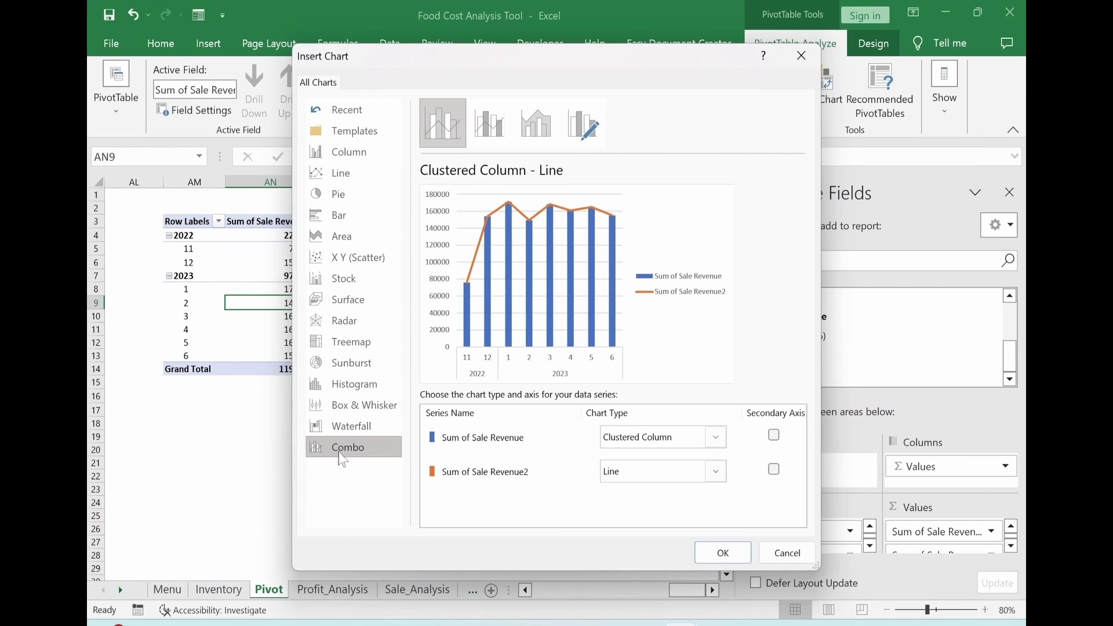
{"action": "left_click", "coordinate": [716, 438]}
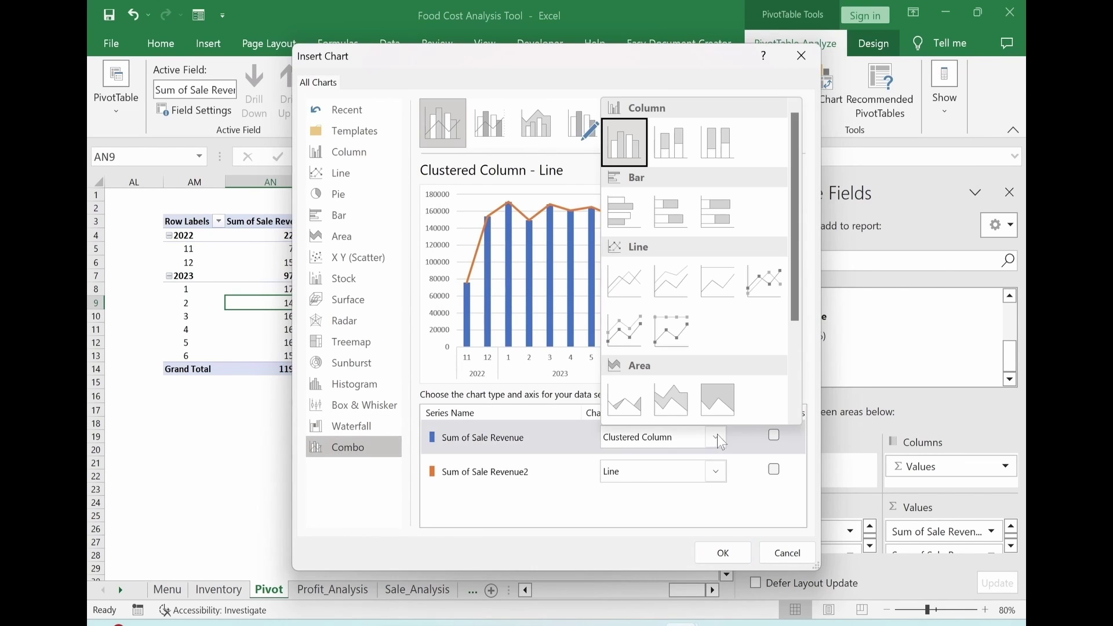
{"action": "left_click", "coordinate": [761, 290]}
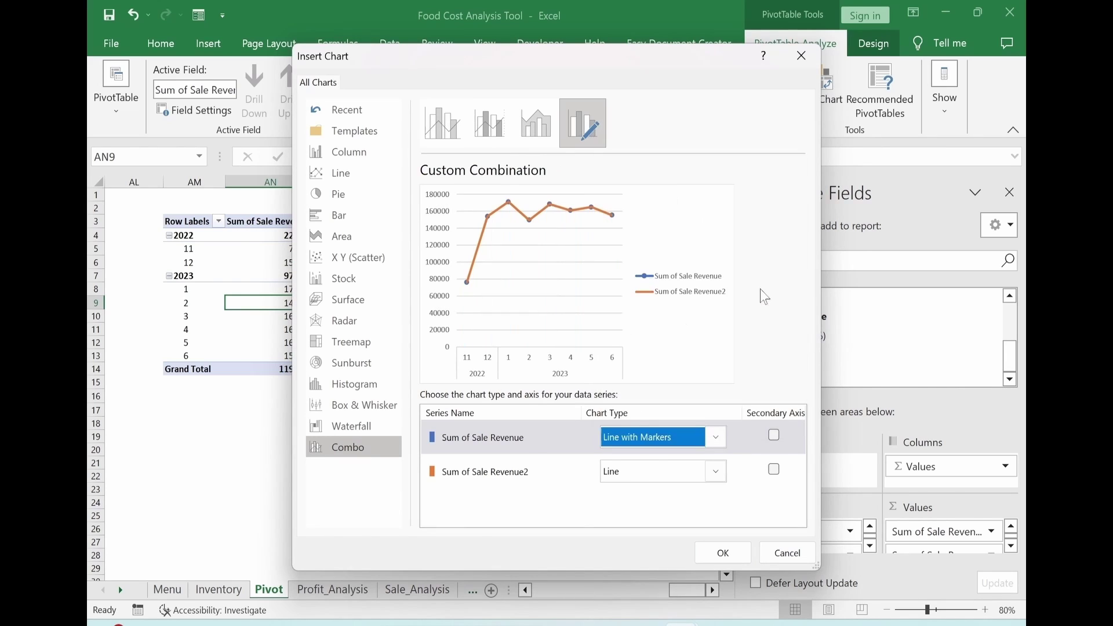
{"action": "left_click", "coordinate": [716, 471]}
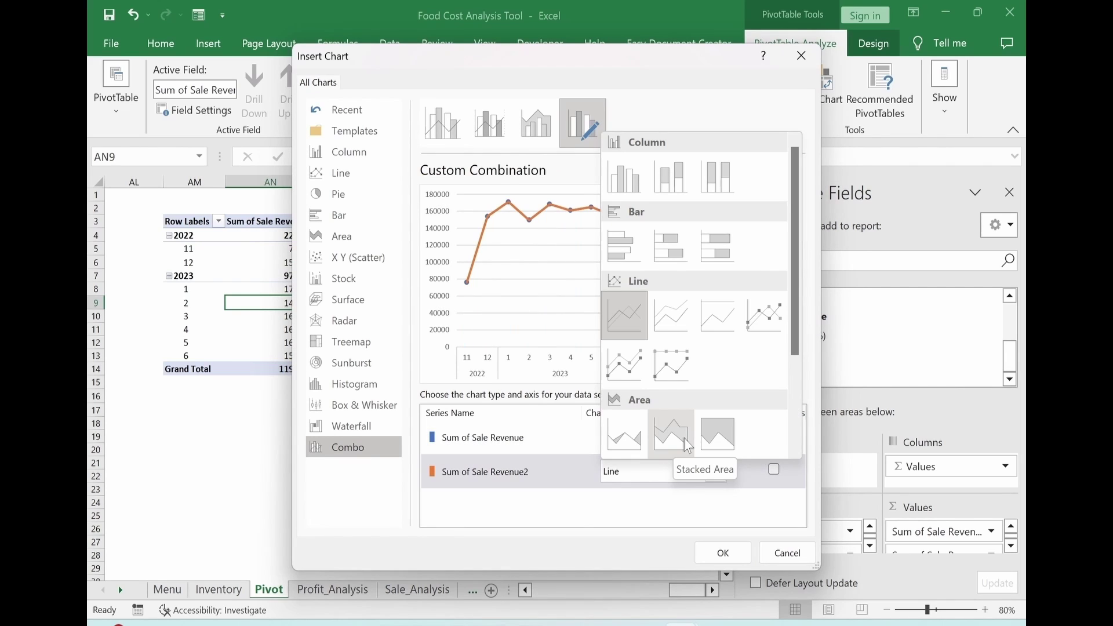
{"action": "left_click", "coordinate": [687, 445]}
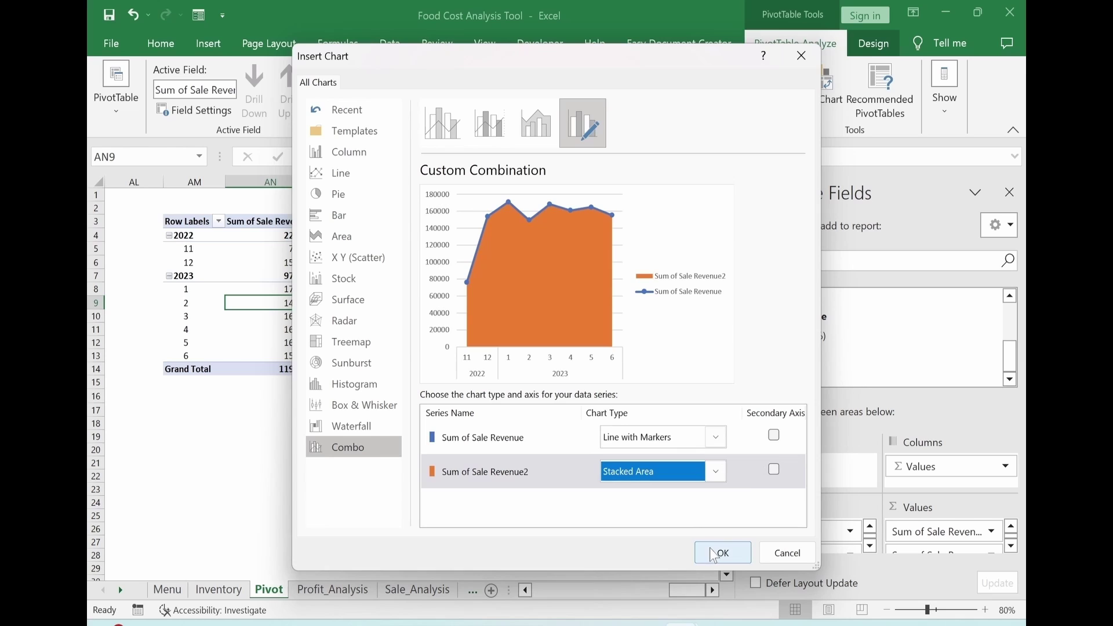
{"action": "left_click", "coordinate": [719, 553]}
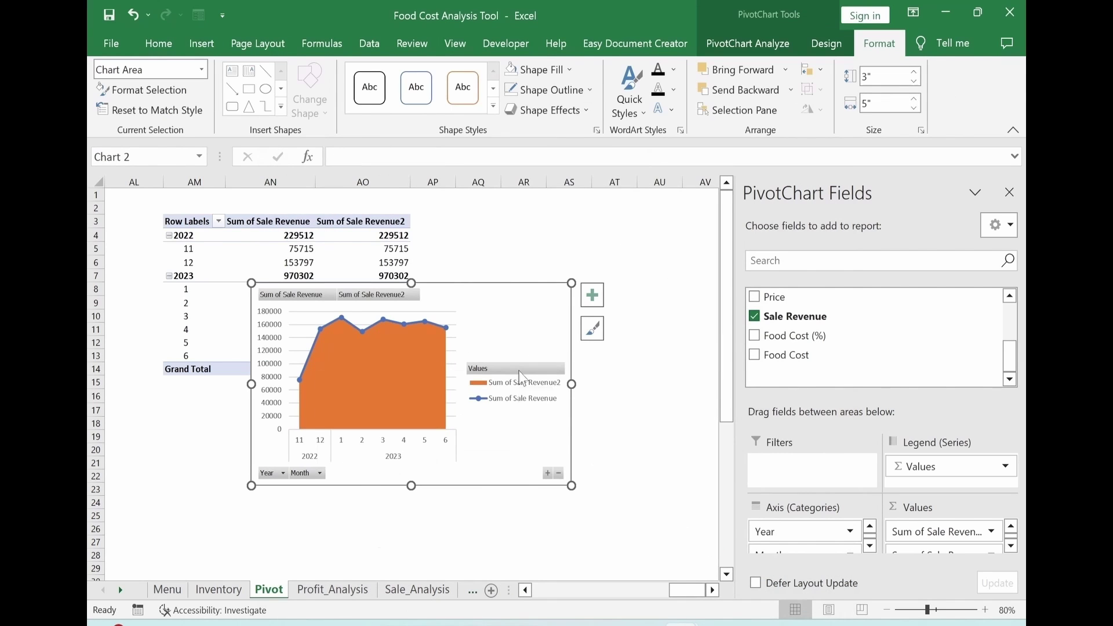
Hide all field buttons on the PivotChart and remove its legend and gridlines.
{"action": "right_click", "coordinate": [520, 375]}
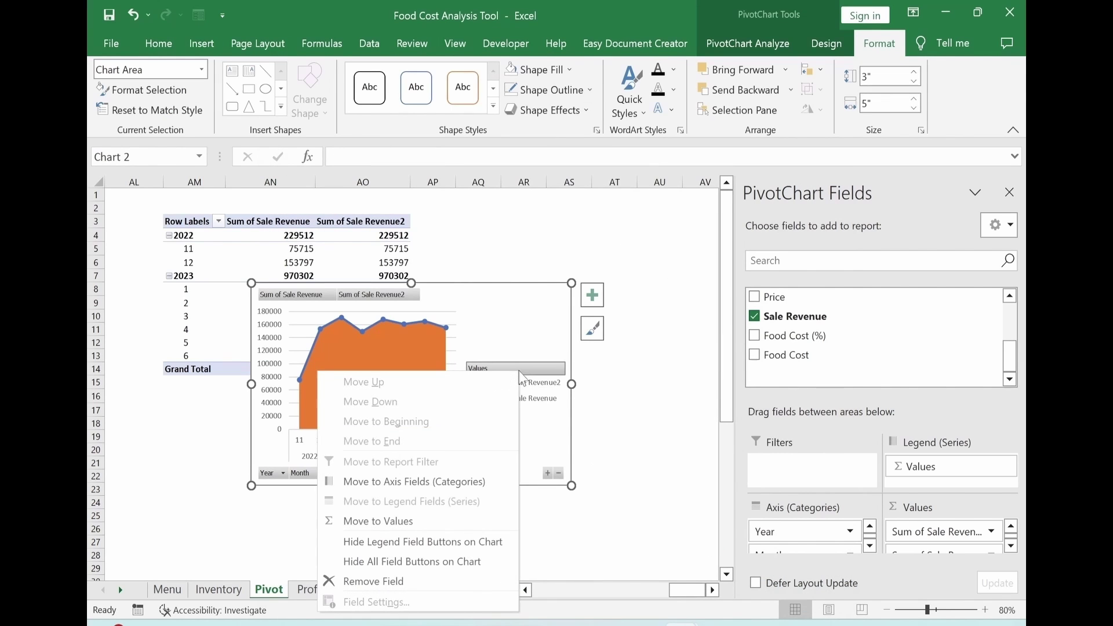
{"action": "left_click", "coordinate": [398, 565]}
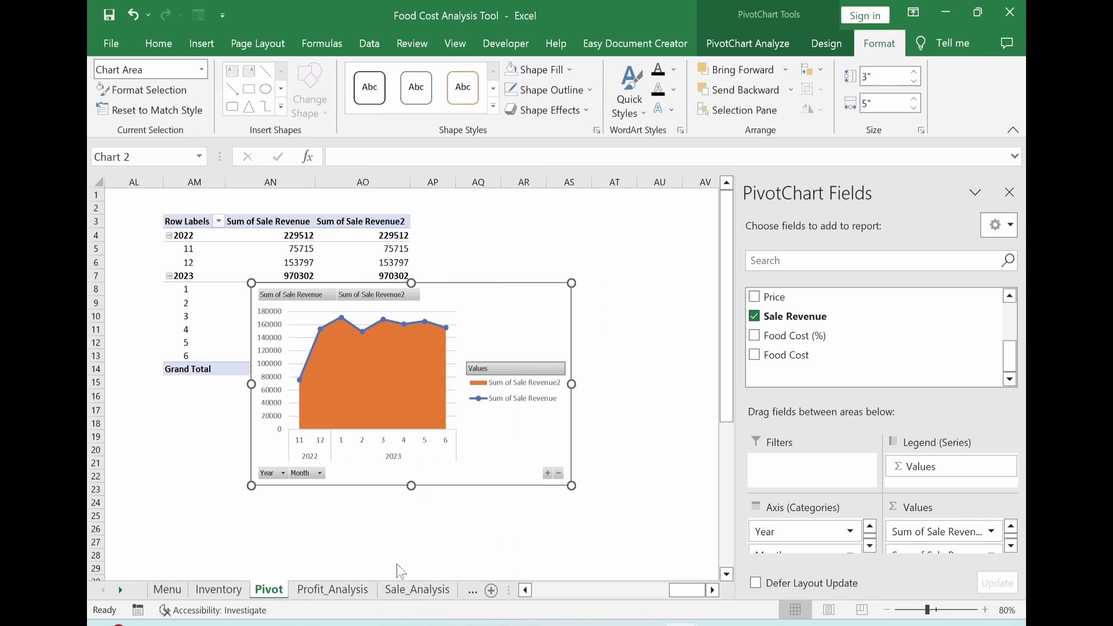
{"action": "left_click", "coordinate": [514, 393]}
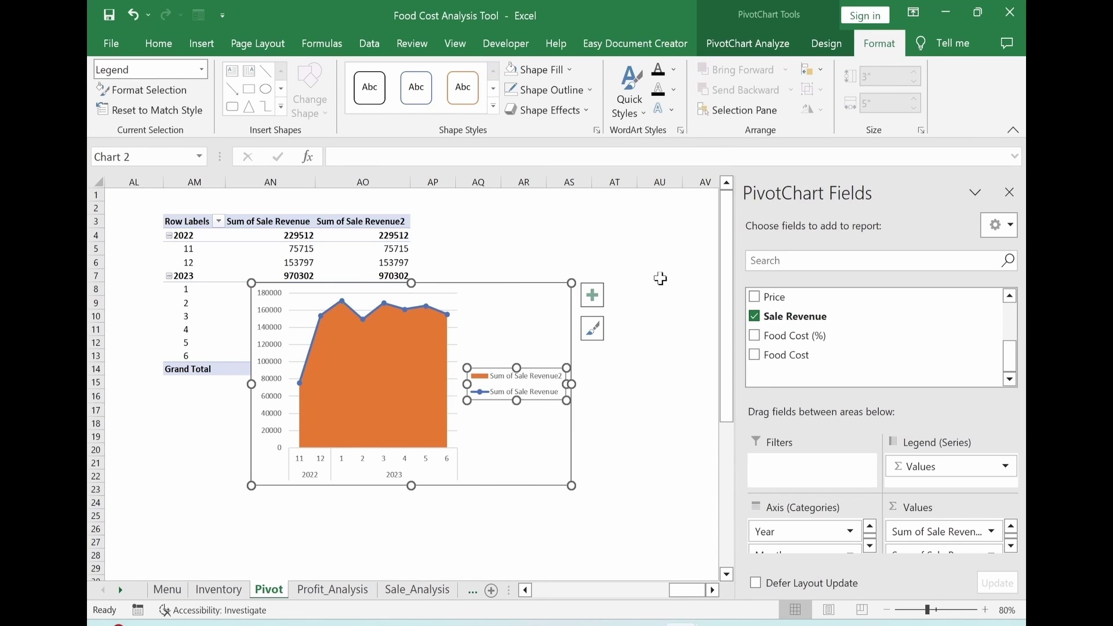
{"action": "key", "text": "Delete"}
{"action": "left_click", "coordinate": [592, 295]}
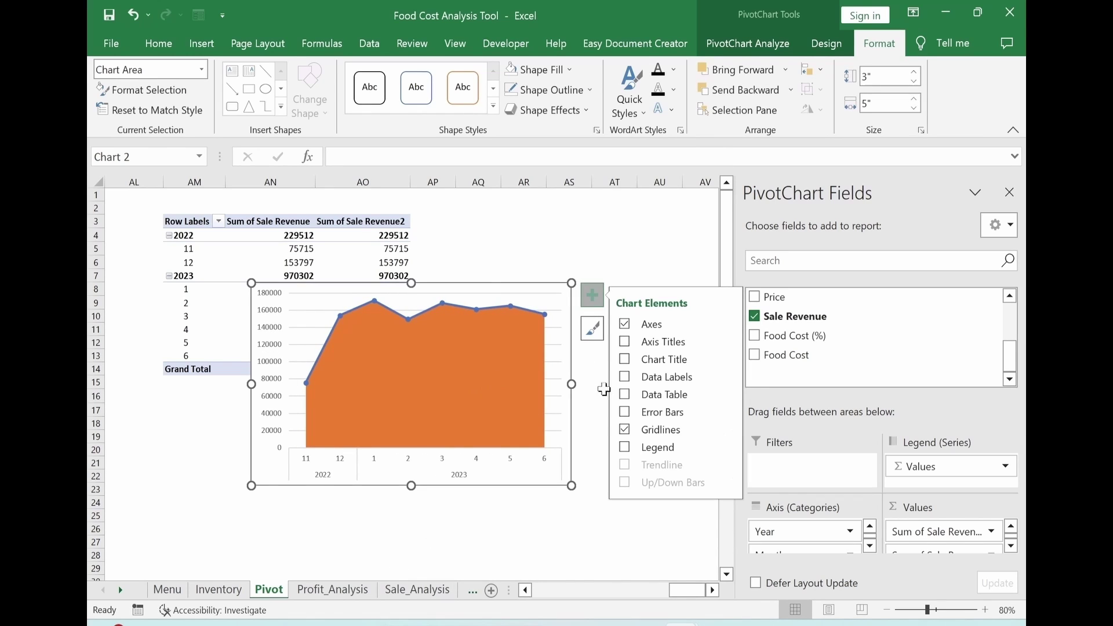
{"action": "left_click", "coordinate": [625, 431]}
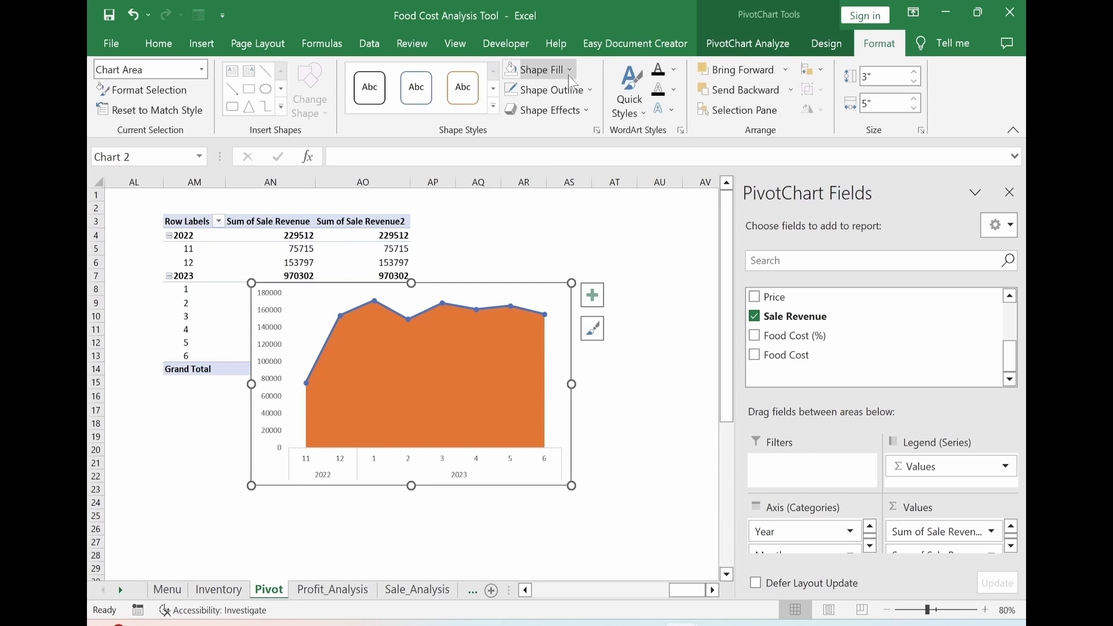
Set the PivotChart's chart area to No Fill and No Outline.
{"action": "left_click", "coordinate": [568, 75]}
{"action": "left_click", "coordinate": [540, 245]}
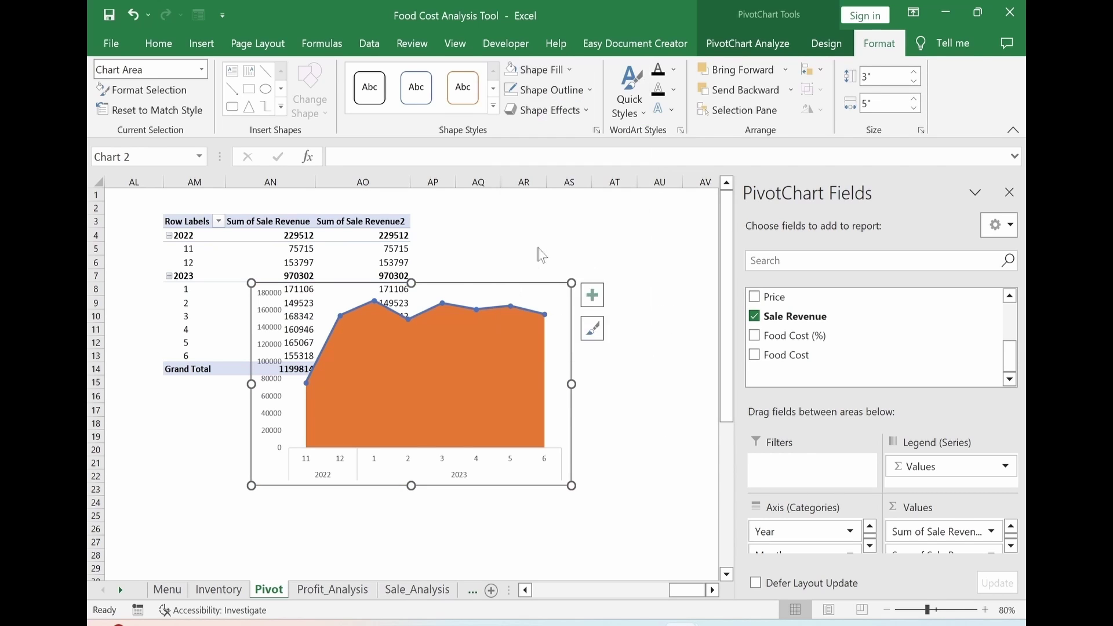
{"action": "left_click", "coordinate": [557, 92]}
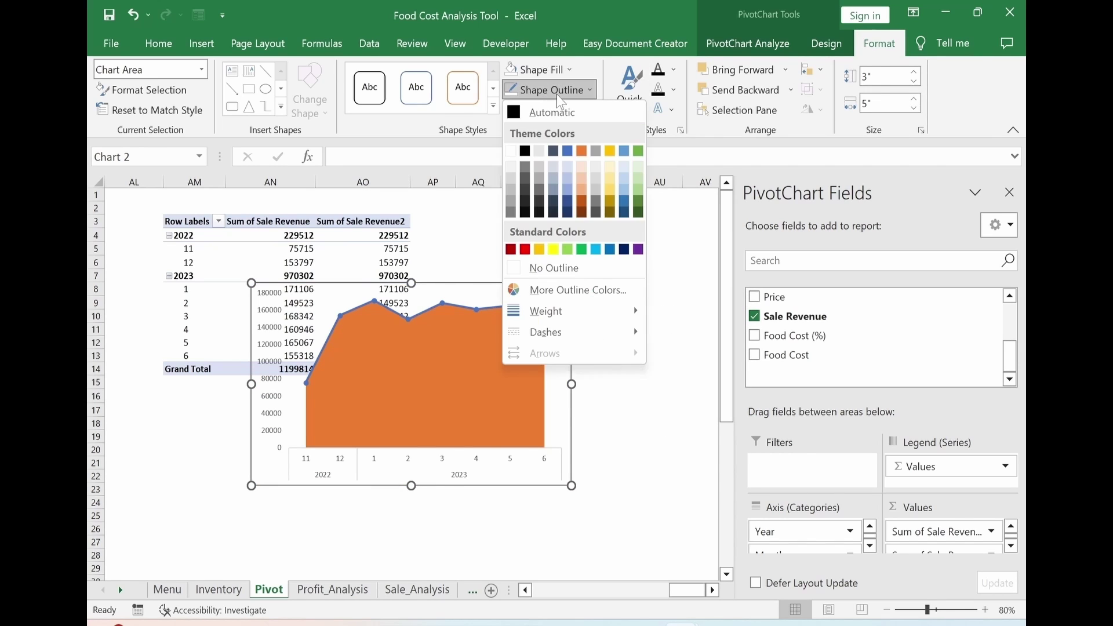
{"action": "left_click", "coordinate": [546, 268]}
Move the PivotChart clear of the PivotTable, delete its vertical axis and close the PivotChart field list.
{"action": "left_click_drag", "start_coordinate": [509, 282], "coordinate": [651, 279]}
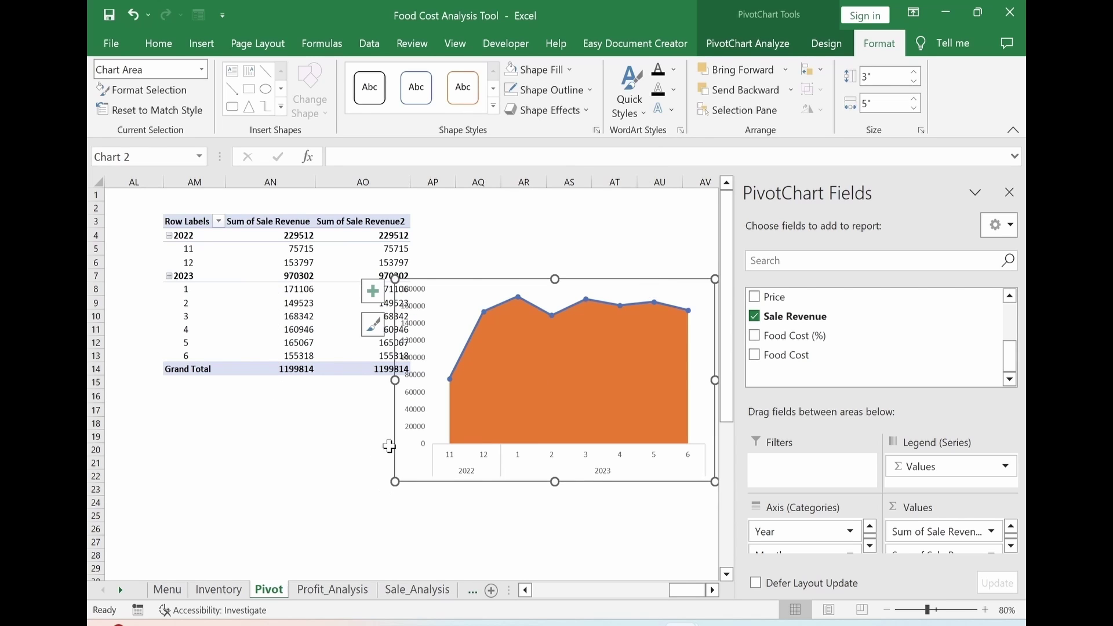
{"action": "left_click", "coordinate": [419, 440]}
{"action": "key", "text": "Delete"}
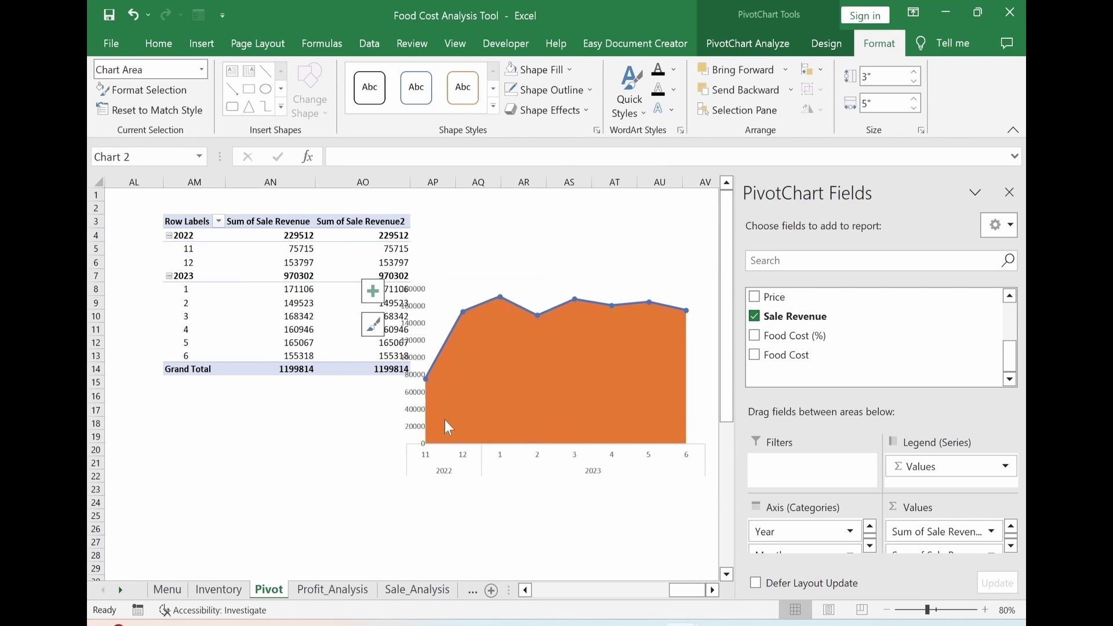
{"action": "left_click", "coordinate": [1009, 194]}
{"action": "left_click", "coordinate": [841, 436]}
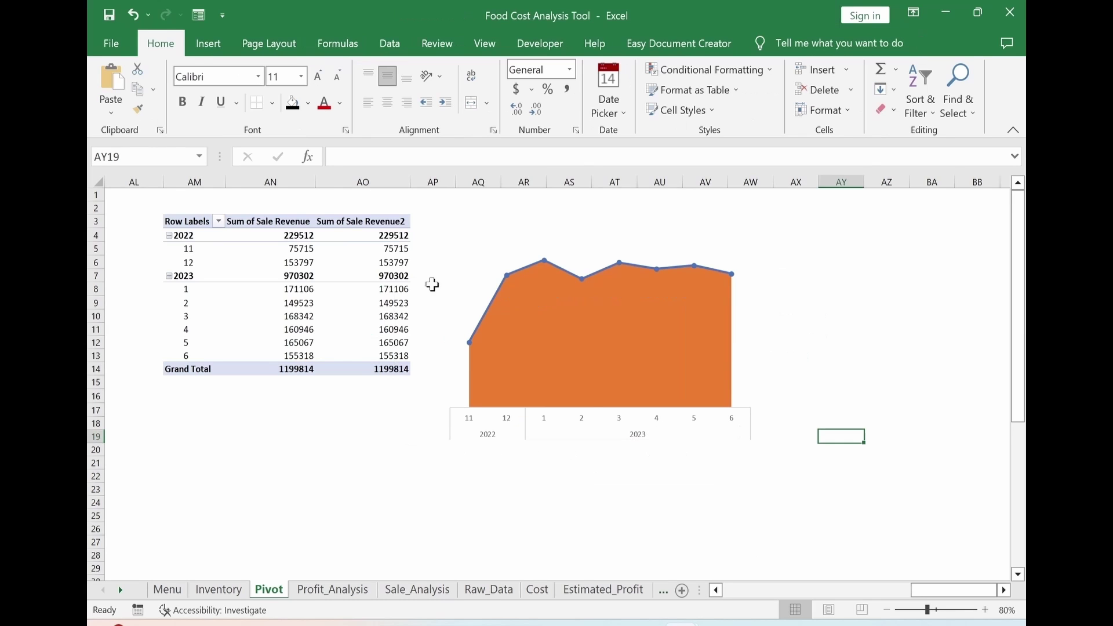
Format the Sum of Sale Revenue series line as a solid yellow line.
{"action": "left_click", "coordinate": [568, 277]}
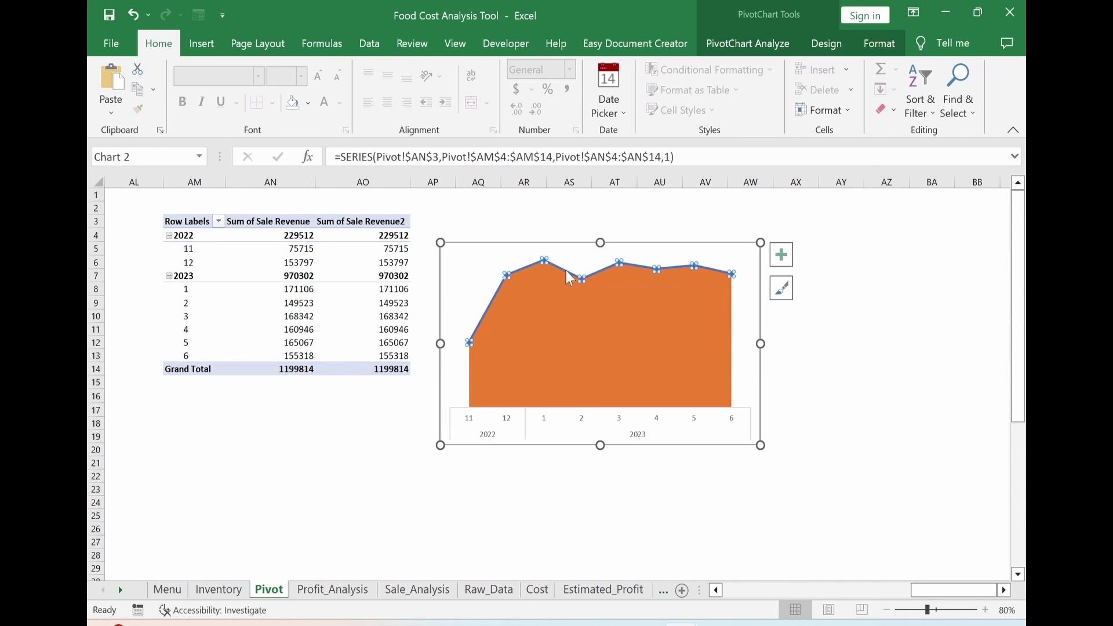
{"action": "double_click", "coordinate": [566, 271]}
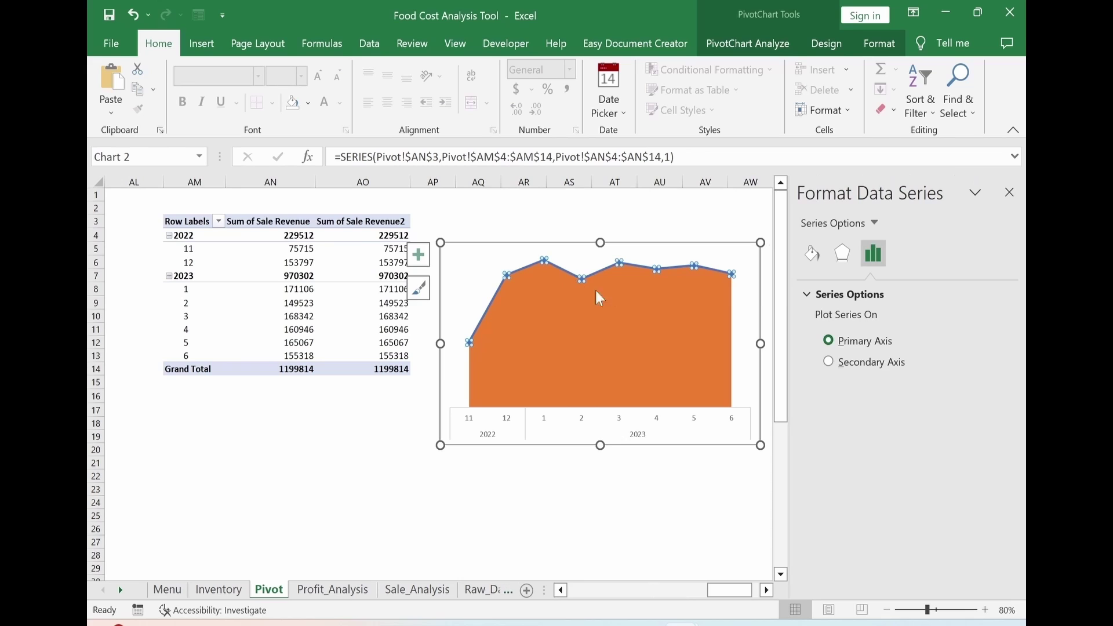
{"action": "left_click", "coordinate": [812, 255]}
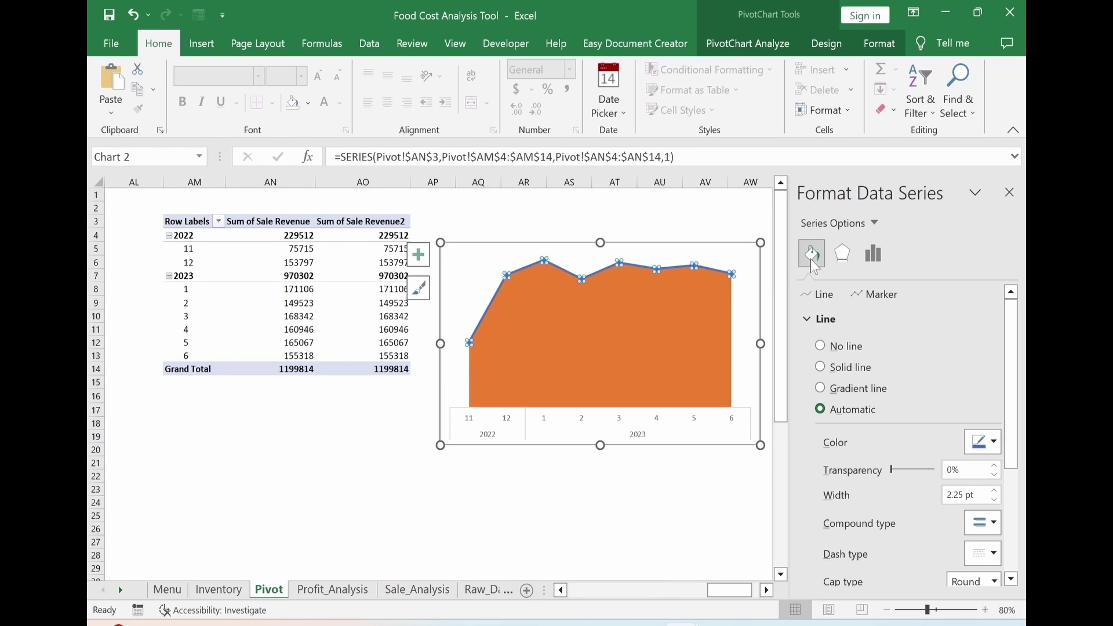
{"action": "left_click", "coordinate": [820, 367]}
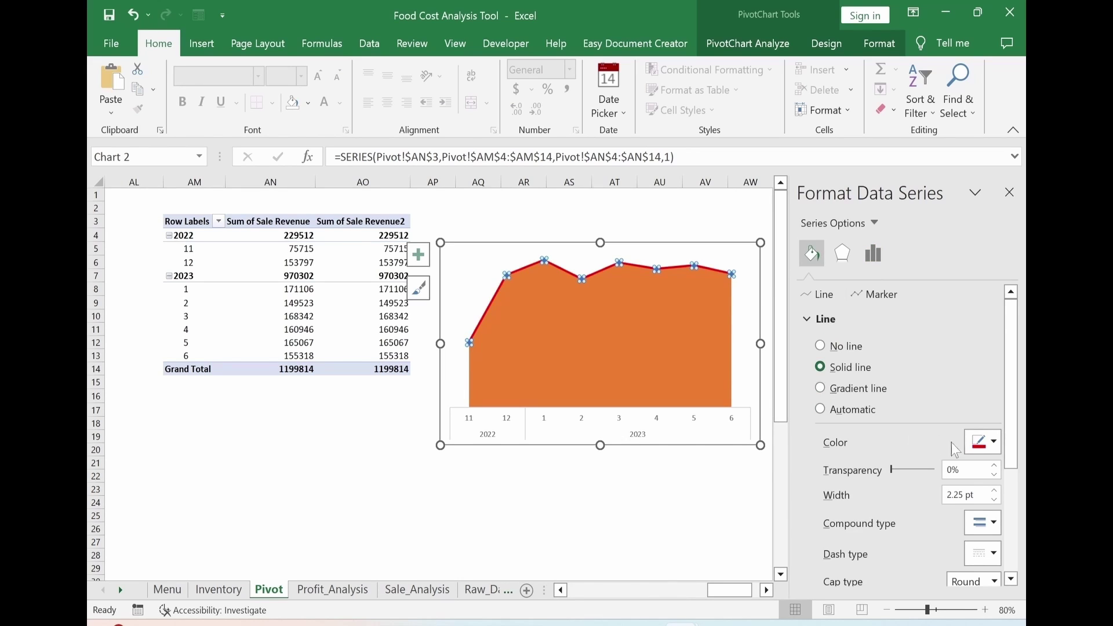
{"action": "left_click", "coordinate": [994, 444]}
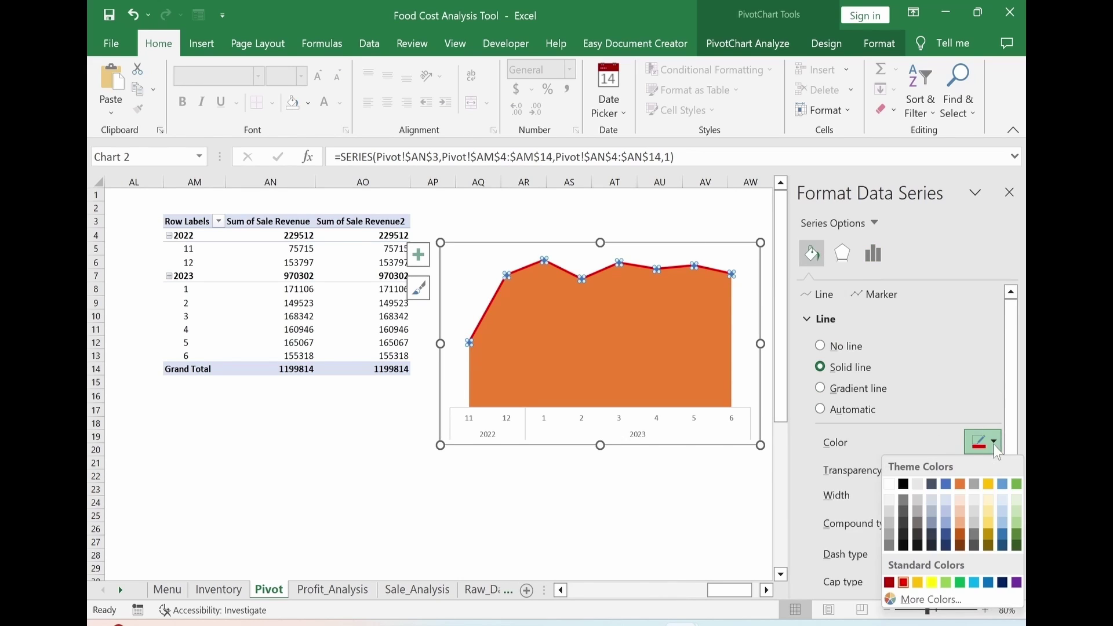
{"action": "left_click", "coordinate": [932, 583]}
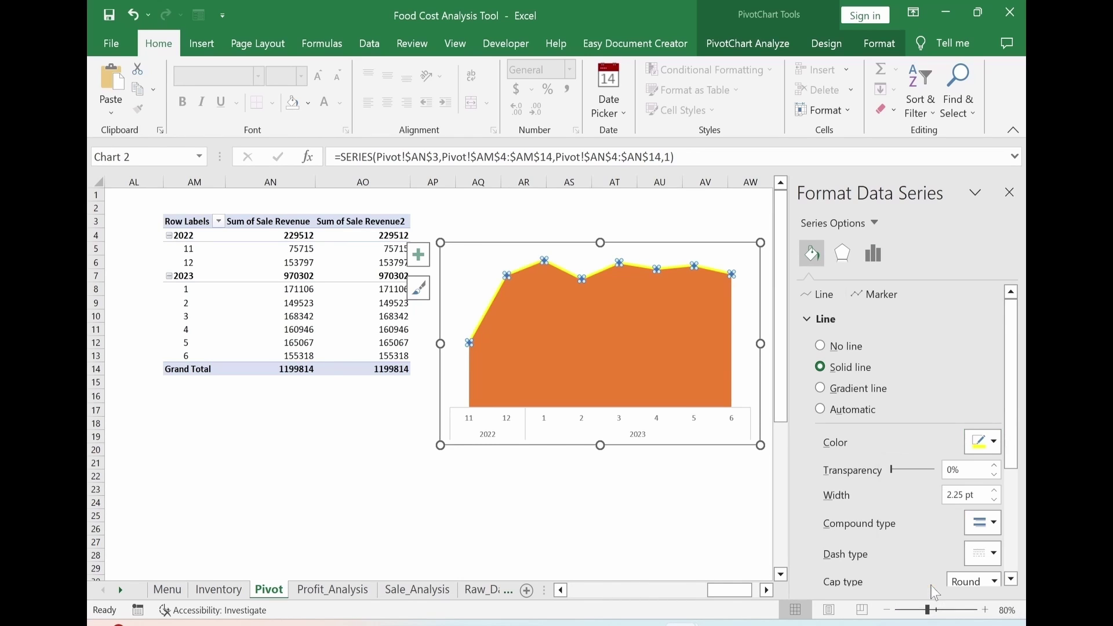
Give the Sum of Sale Revenue series built-in round markers with a size of 13.
{"action": "left_click", "coordinate": [864, 298]}
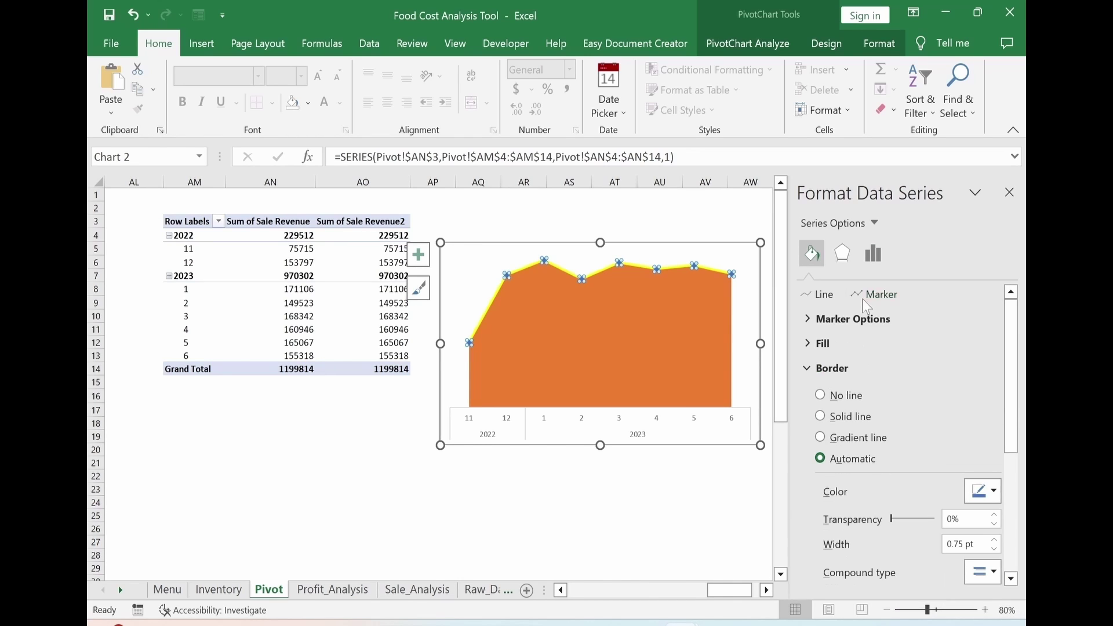
{"action": "left_click", "coordinate": [809, 320]}
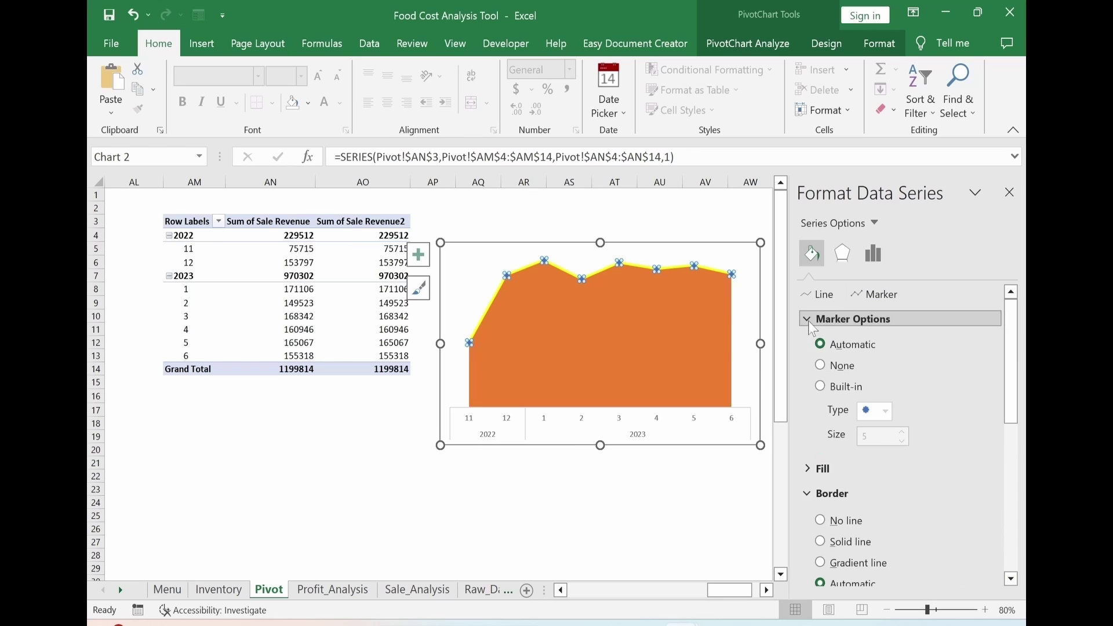
{"action": "left_click", "coordinate": [820, 386]}
{"action": "double_click", "coordinate": [893, 436]}
{"action": "type", "text": "13"}
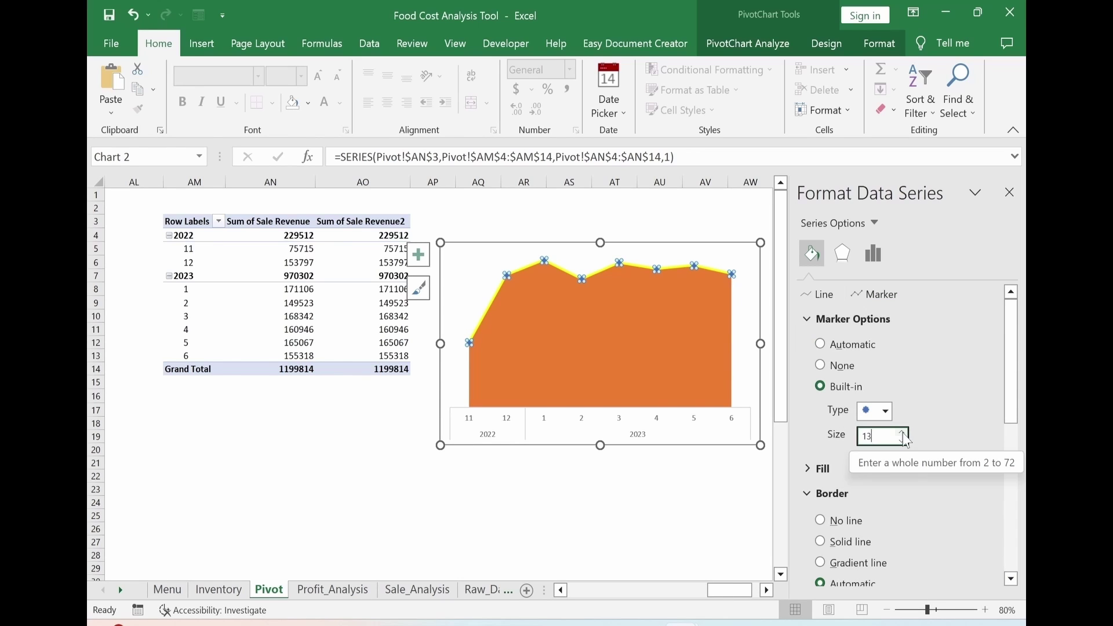
{"action": "key", "text": "BackSpace"}
{"action": "key", "text": "BackSpace"}
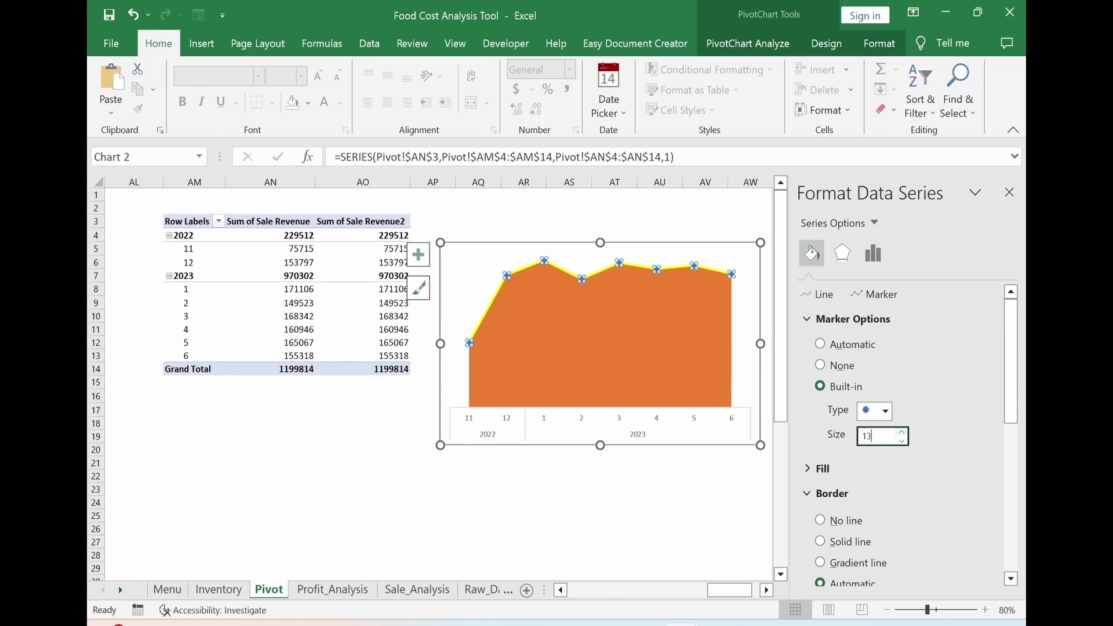
Apply a solid gold fill to the Sum of Sale Revenue line's markers.
{"action": "left_click", "coordinate": [808, 467]}
{"action": "left_click", "coordinate": [820, 516]}
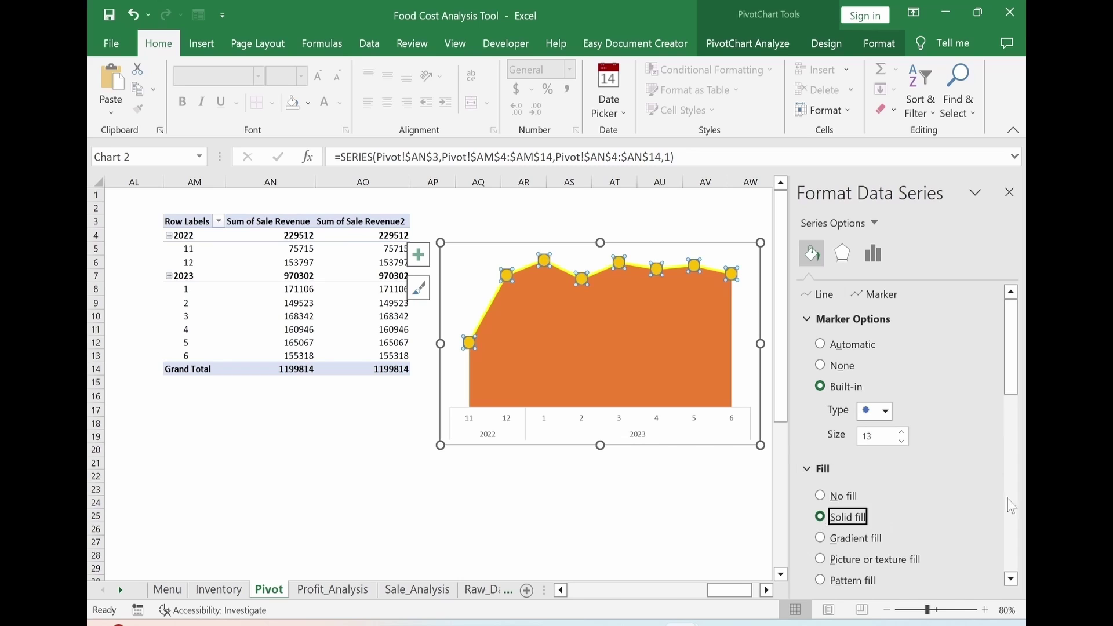
{"action": "scroll", "coordinate": [1014, 414], "scroll_direction": "down", "scroll_amount": 5}
{"action": "left_click", "coordinate": [994, 457]}
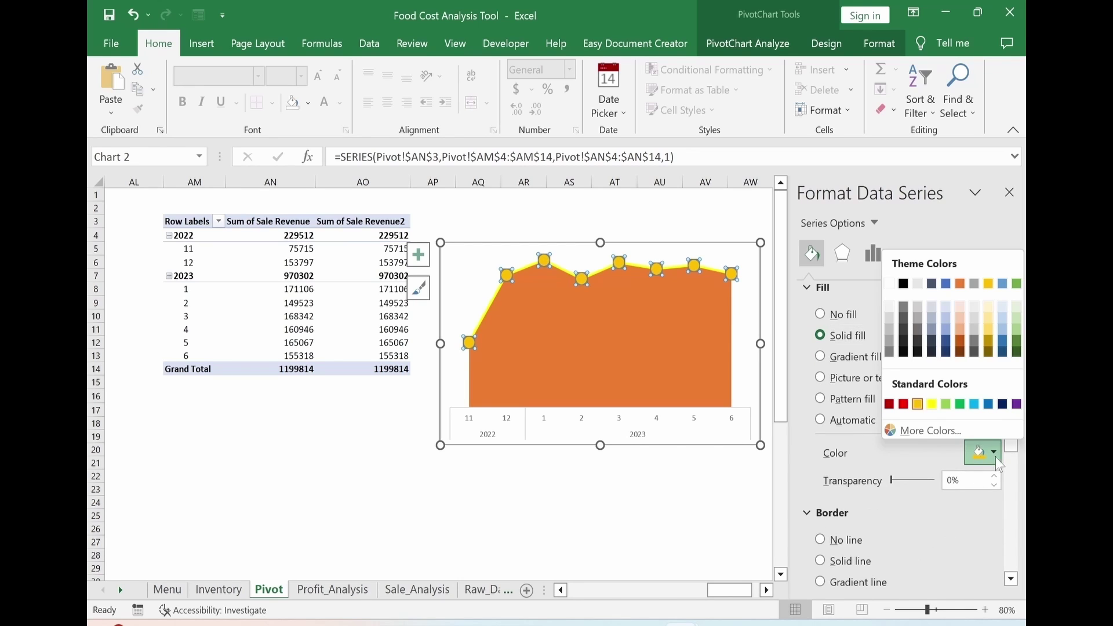
{"action": "left_click", "coordinate": [849, 445]}
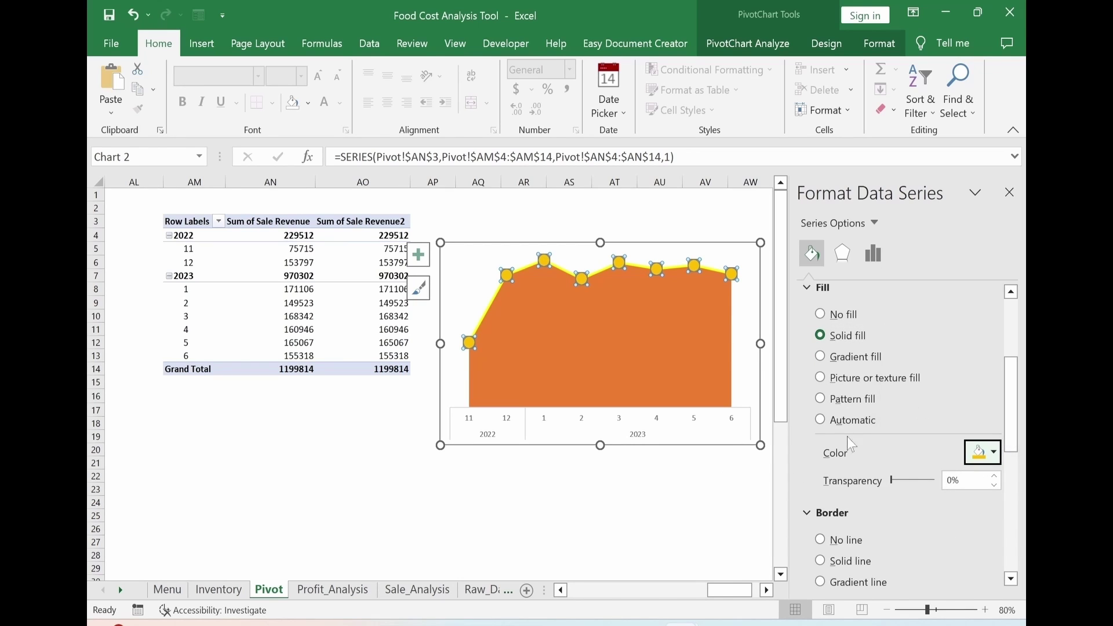
Apply the first preset in the Bevel group as the markers' 3-D top bevel, 6 pt wide and high.
{"action": "left_click", "coordinate": [844, 255]}
{"action": "left_click", "coordinate": [834, 294]}
{"action": "left_click", "coordinate": [828, 318]}
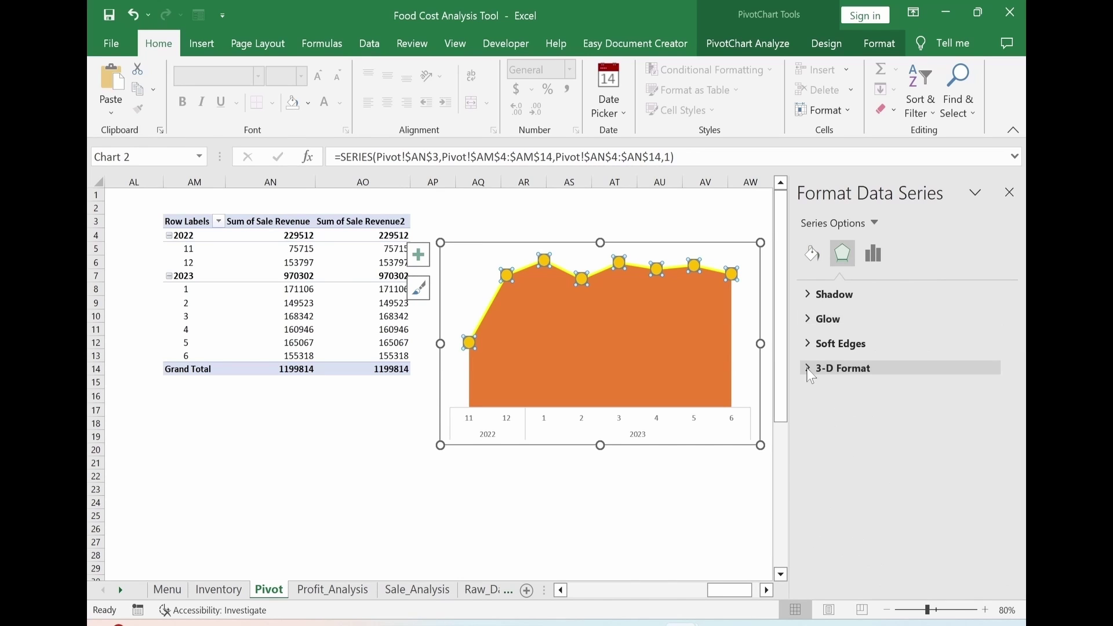
{"action": "left_click", "coordinate": [811, 371]}
{"action": "left_click", "coordinate": [870, 426]}
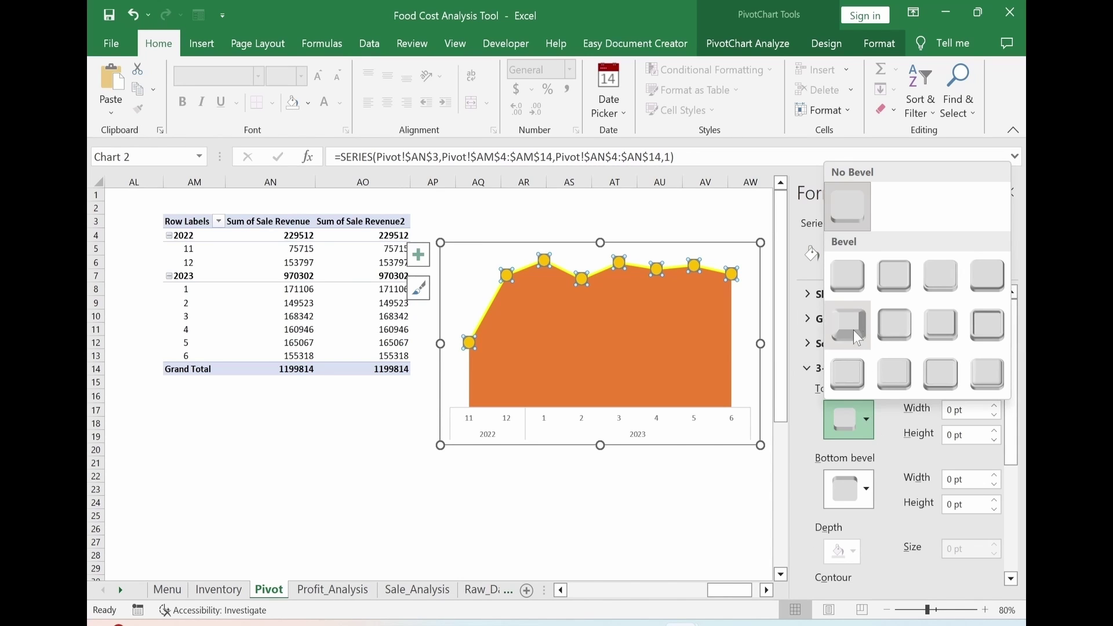
{"action": "left_click", "coordinate": [847, 288]}
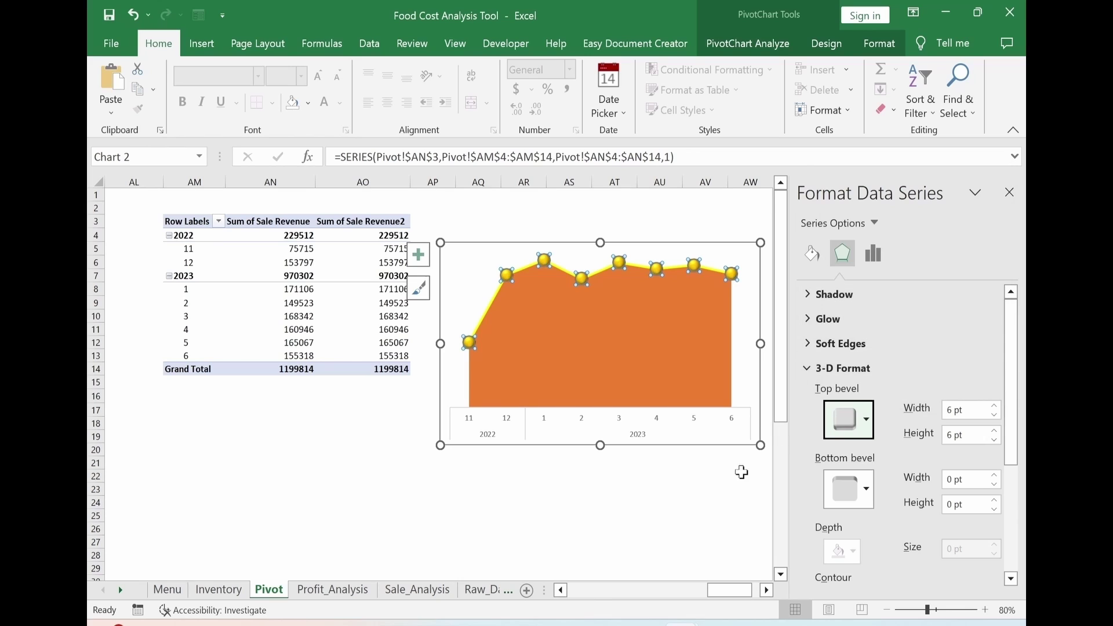
{"action": "left_click", "coordinate": [659, 503]}
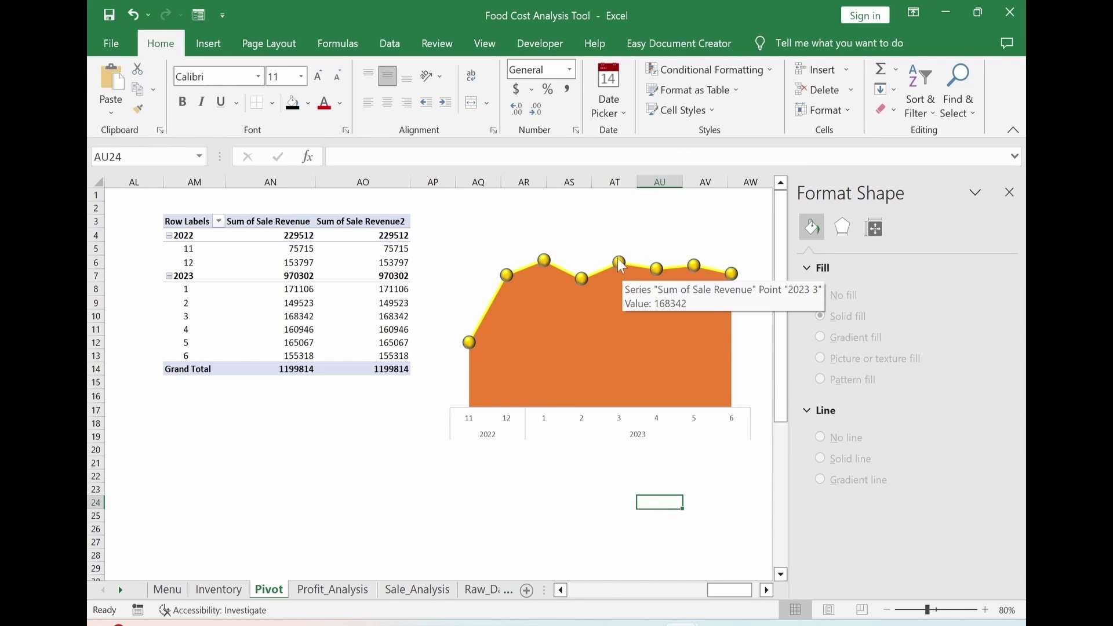
Give the Sum of Sale Revenue markers a solid red border and increase the border width.
{"action": "left_click", "coordinate": [621, 263]}
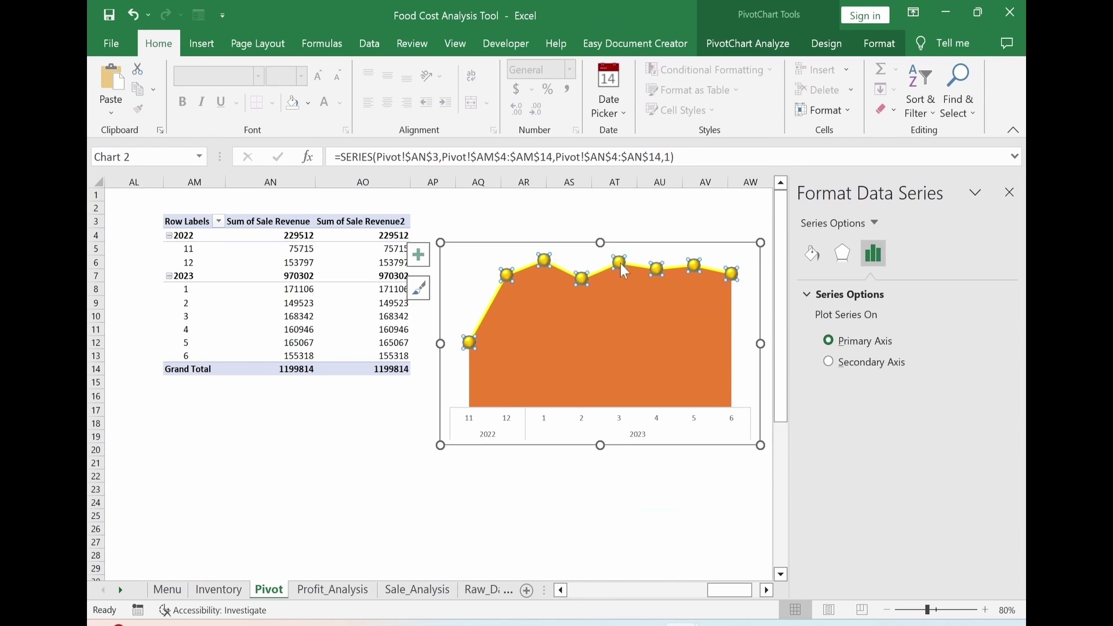
{"action": "left_click", "coordinate": [817, 261]}
{"action": "left_click", "coordinate": [882, 294]}
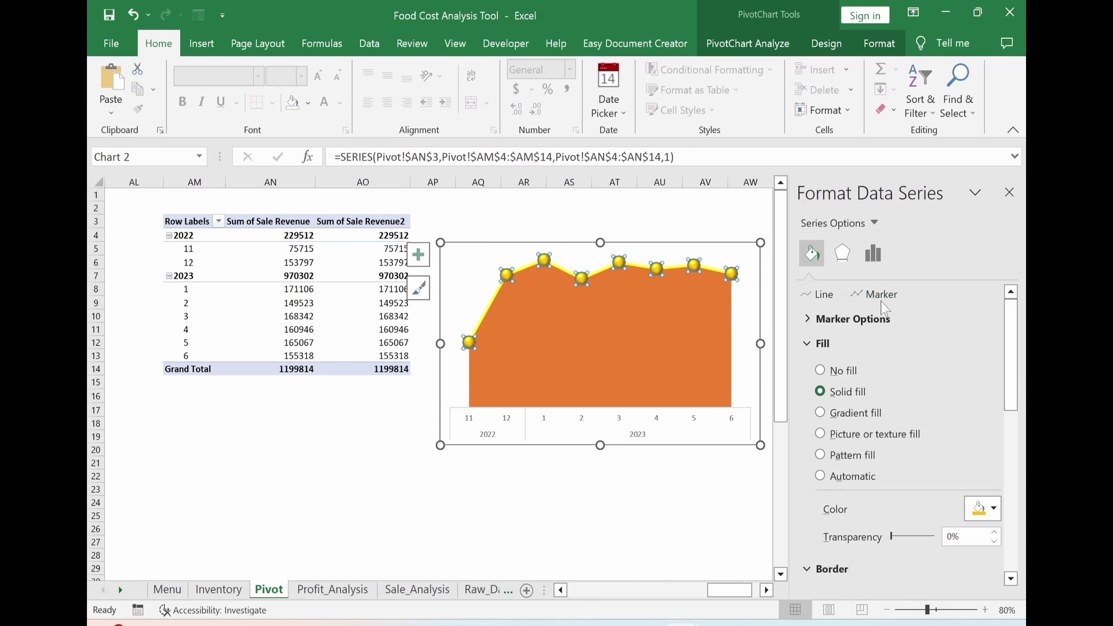
{"action": "left_click", "coordinate": [805, 318]}
{"action": "left_click_drag", "start_coordinate": [1009, 348], "coordinate": [1004, 470]}
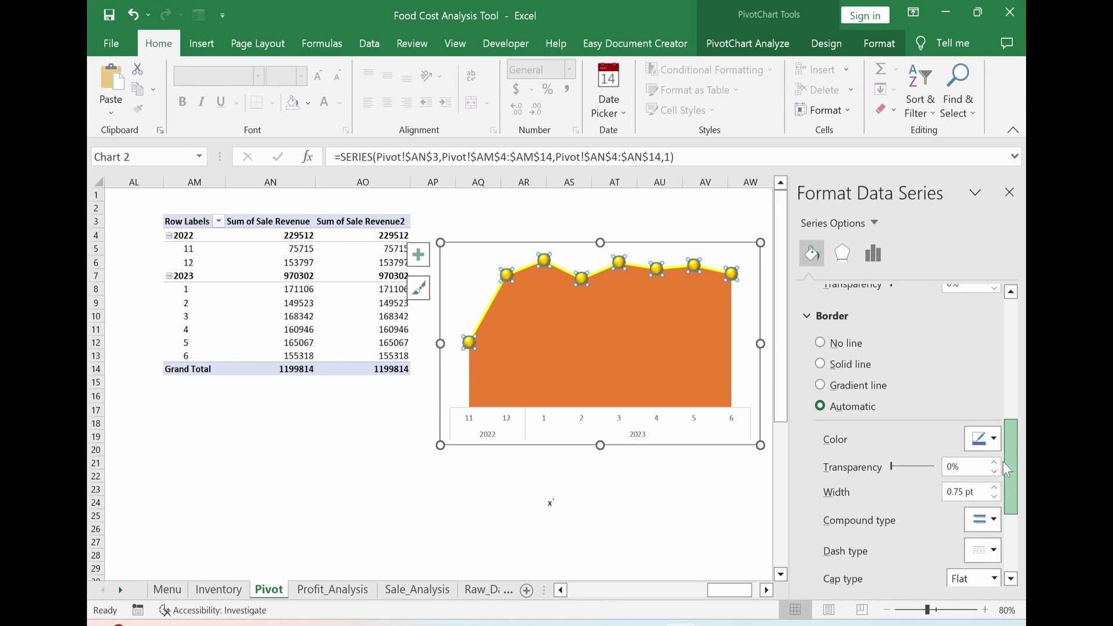
{"action": "left_click", "coordinate": [820, 364]}
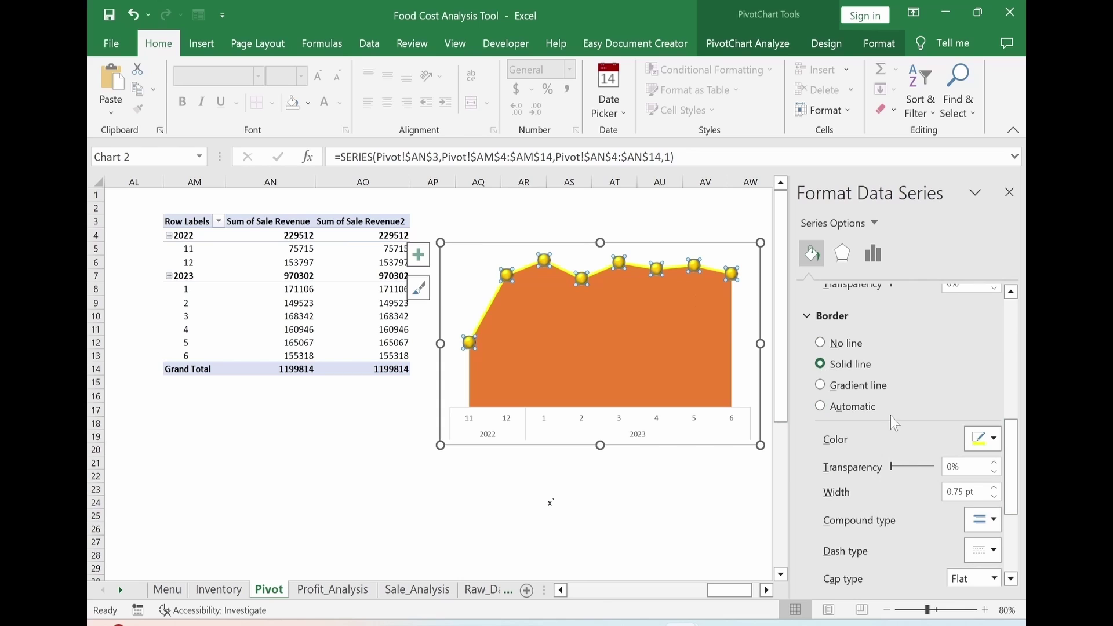
{"action": "left_click", "coordinate": [996, 441]}
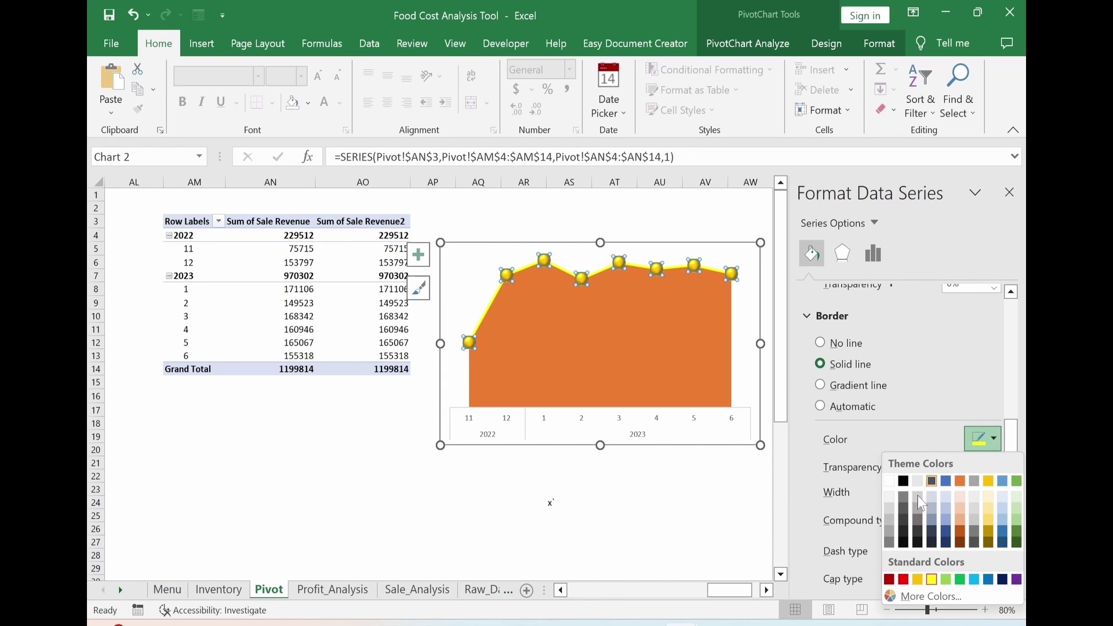
{"action": "left_click", "coordinate": [903, 579]}
{"action": "left_click", "coordinate": [995, 488]}
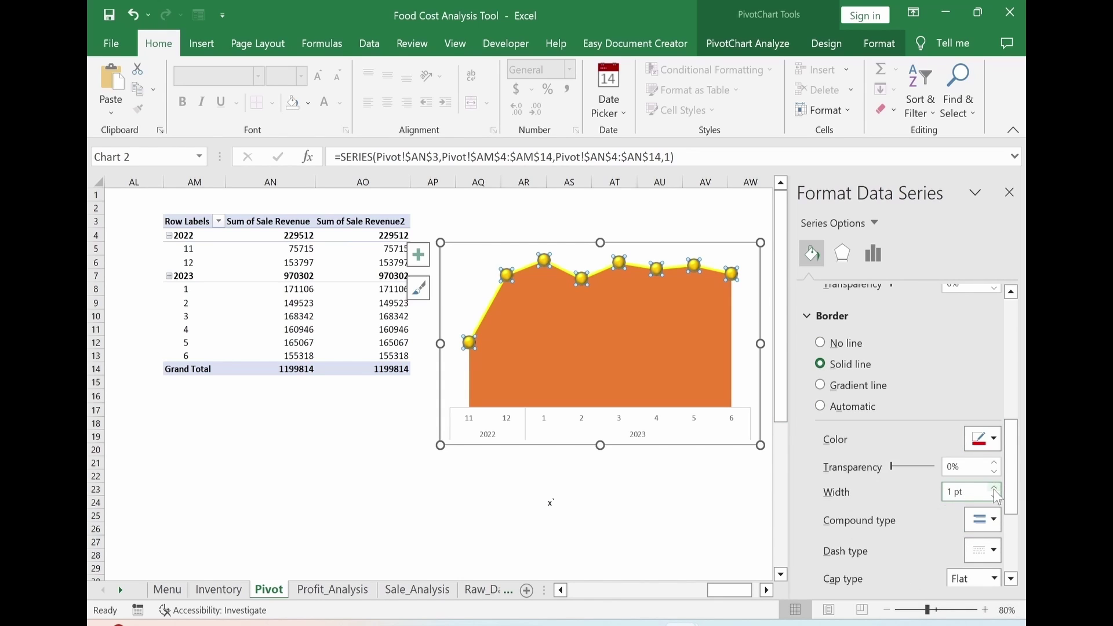
{"action": "left_click", "coordinate": [995, 488]}
{"action": "left_click", "coordinate": [995, 488]}
{"action": "left_click", "coordinate": [573, 503]}
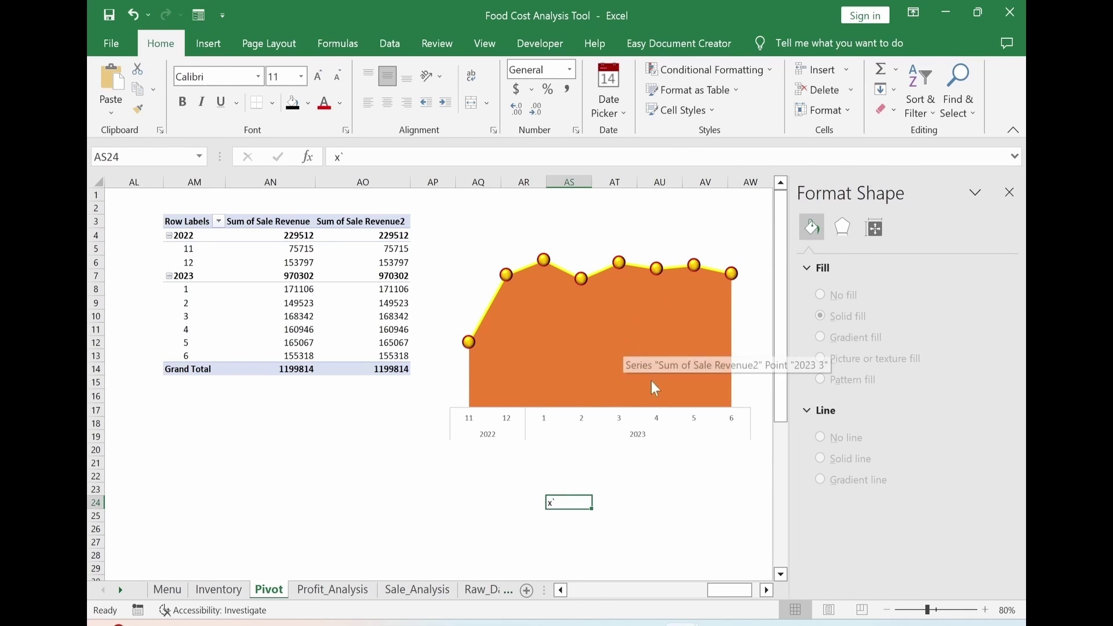
{"action": "left_click", "coordinate": [525, 578]}
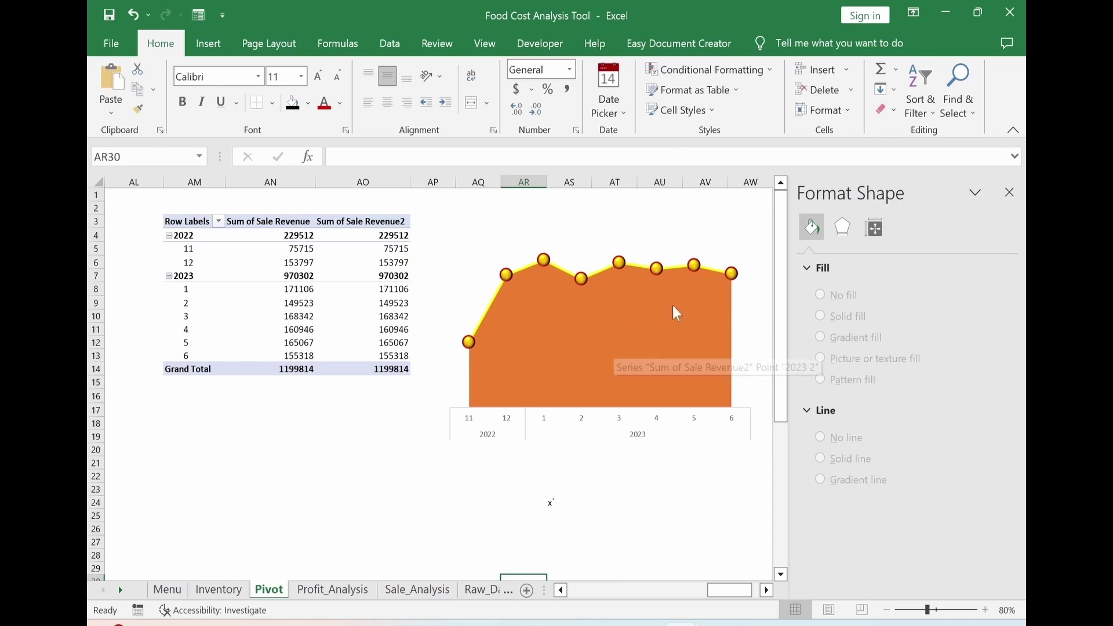
Give the Sum of Sale Revenue2 area series a linear gradient fill with the 225° diagonal direction.
{"action": "left_click", "coordinate": [601, 342]}
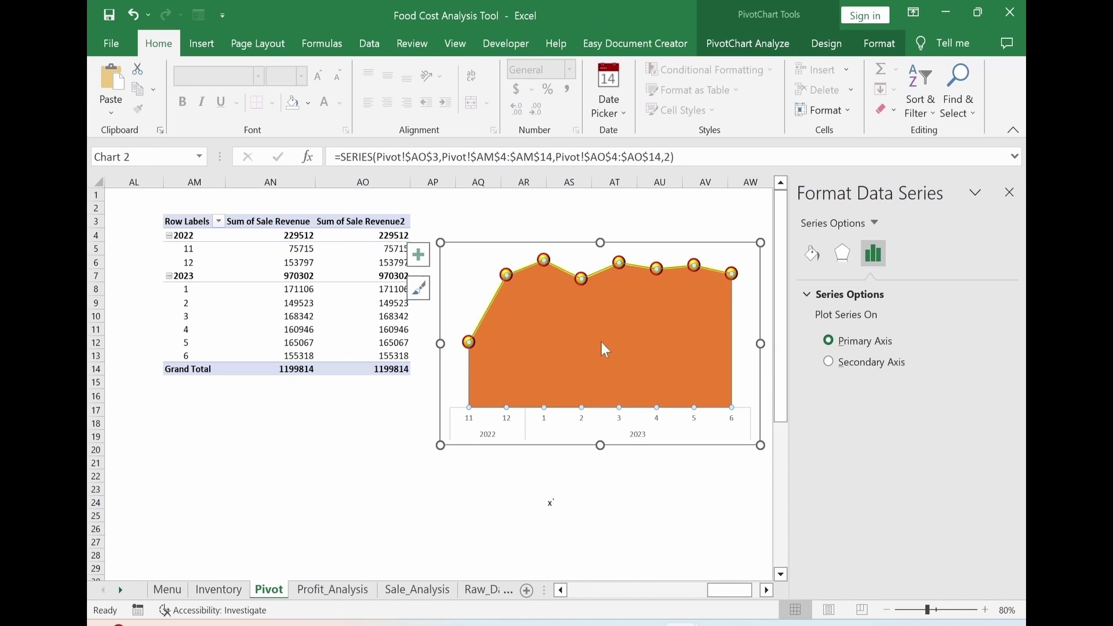
{"action": "left_click", "coordinate": [875, 225]}
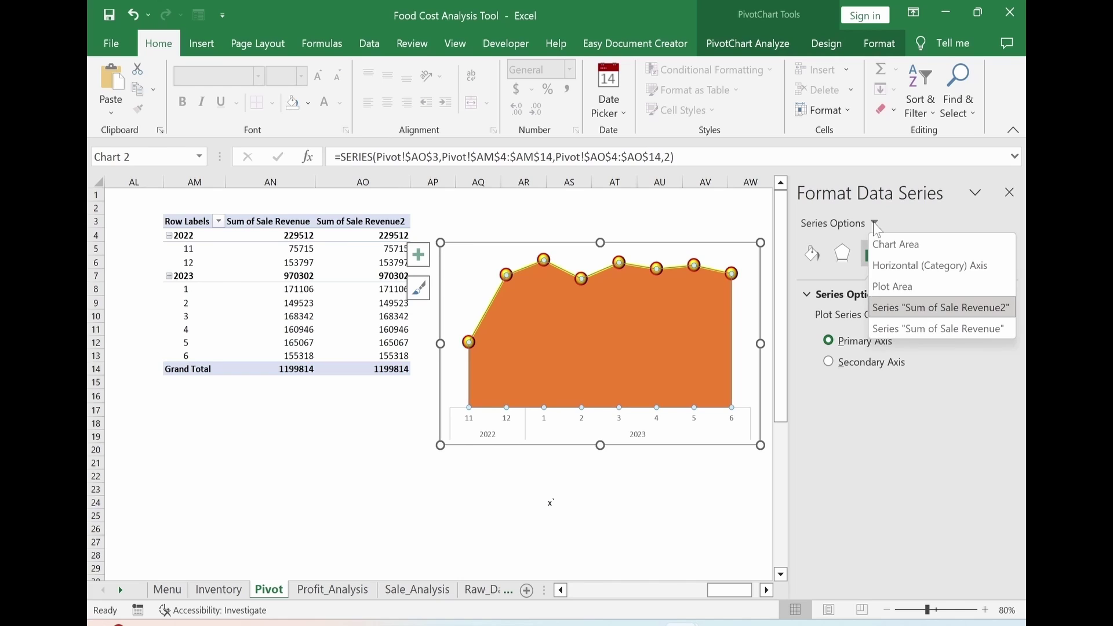
{"action": "left_click", "coordinate": [917, 336]}
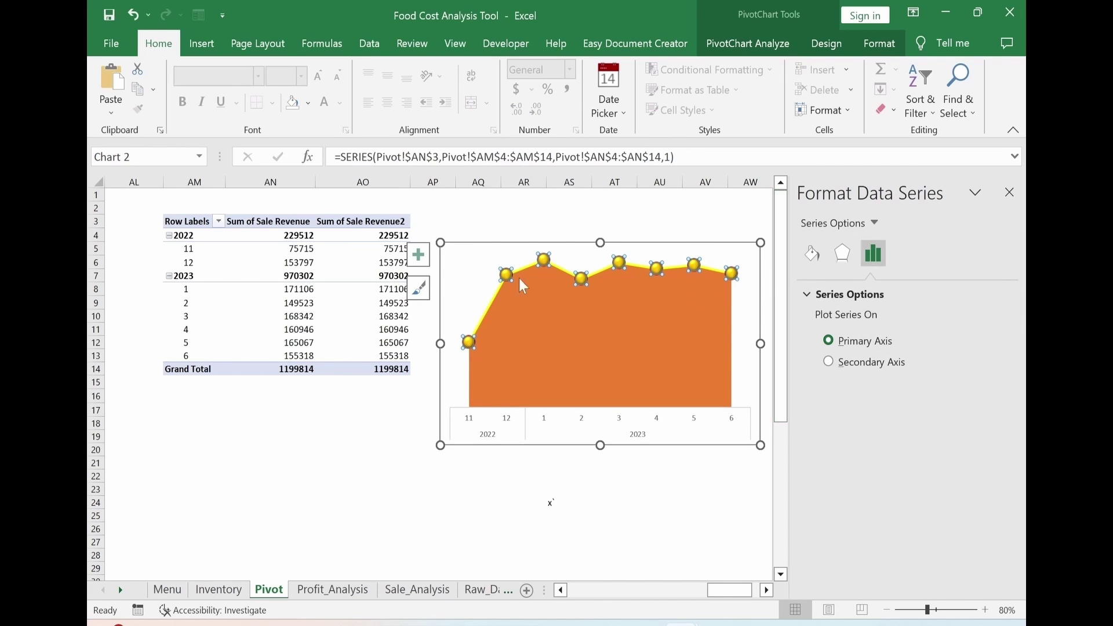
{"action": "left_click", "coordinate": [880, 225]}
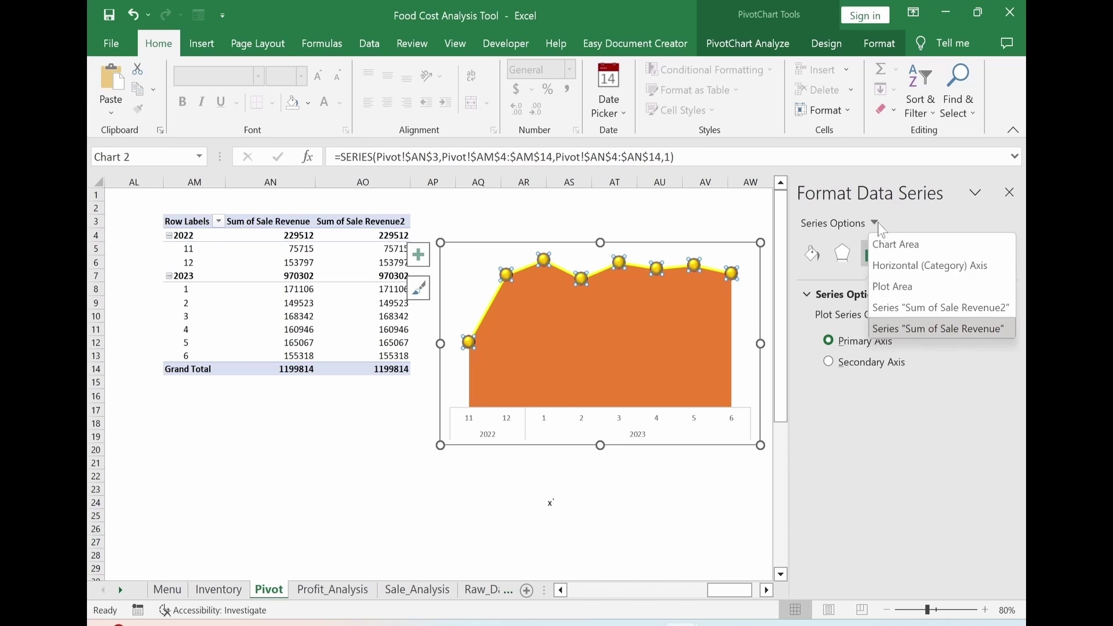
{"action": "left_click", "coordinate": [893, 305]}
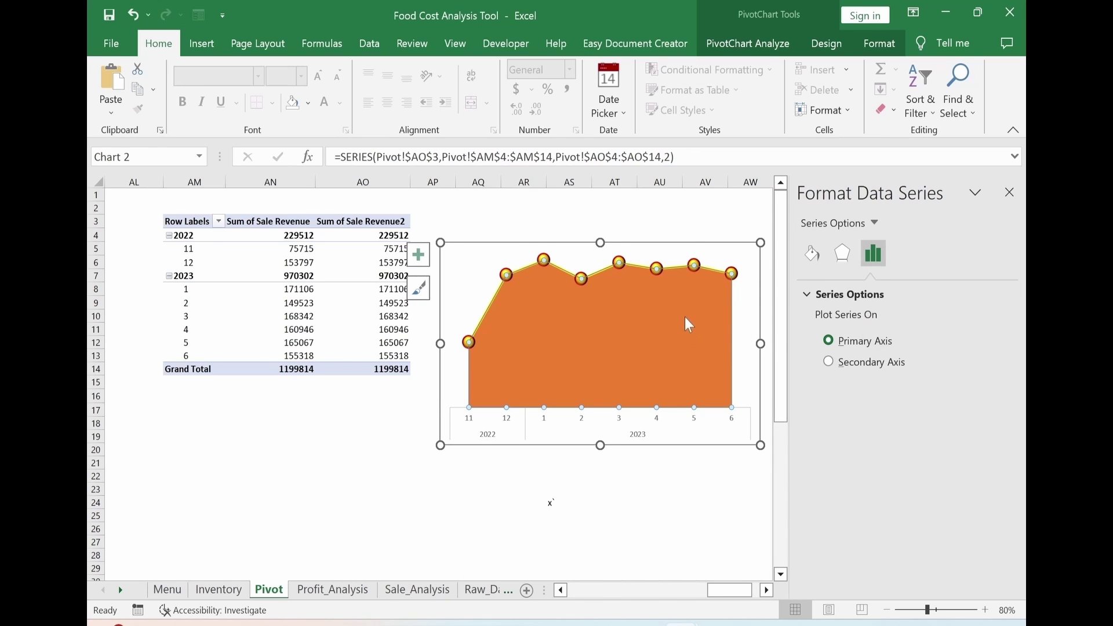
{"action": "left_click", "coordinate": [812, 255]}
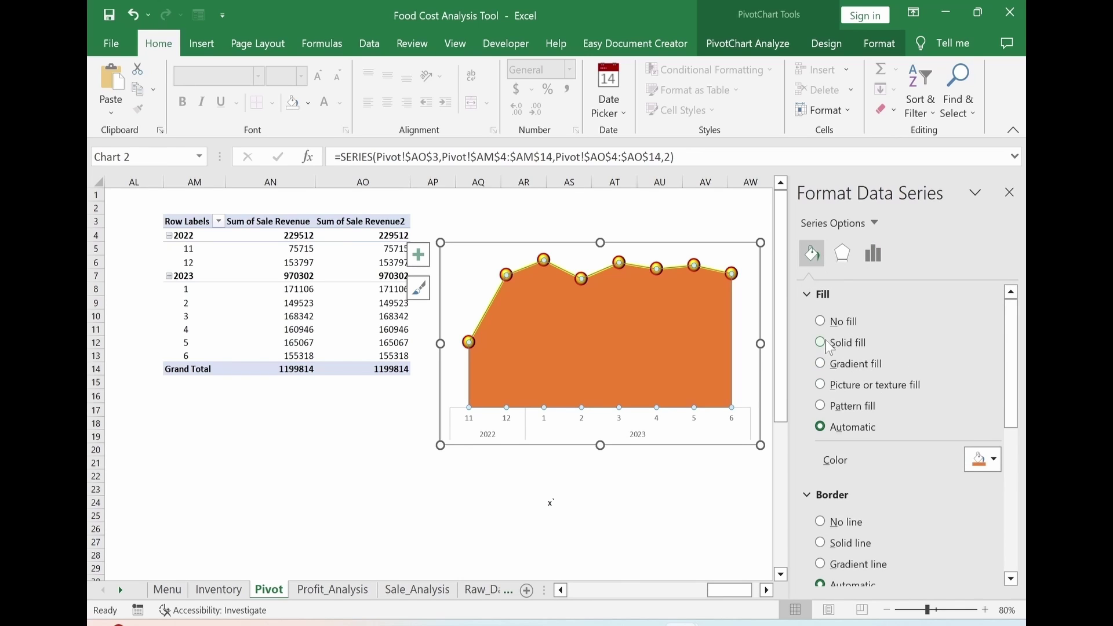
{"action": "scroll", "coordinate": [823, 341], "scroll_direction": "down", "scroll_amount": 1}
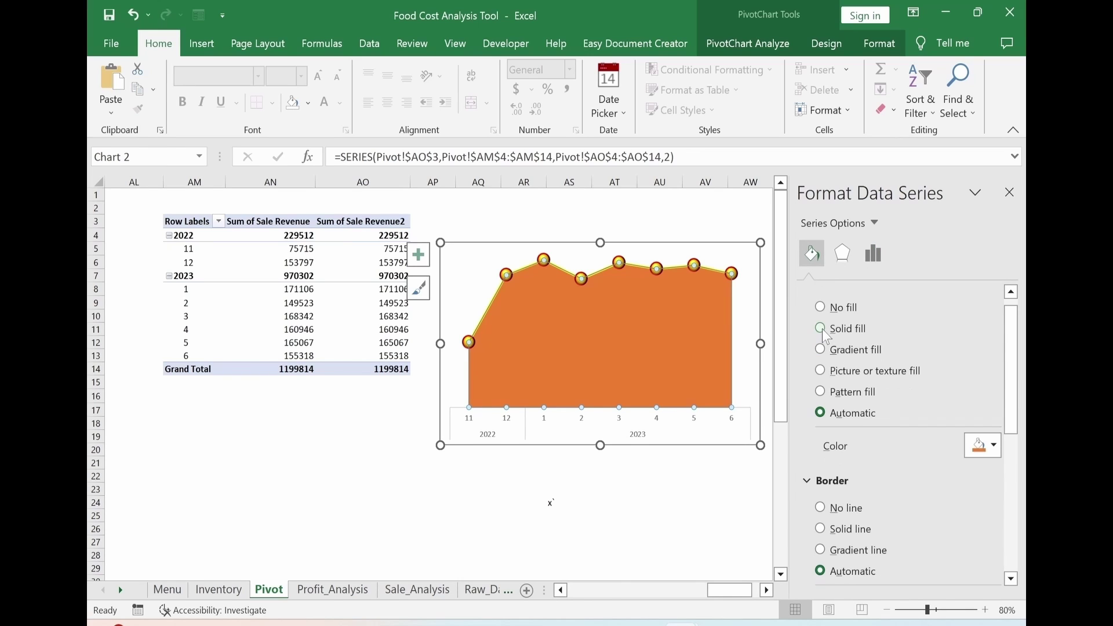
{"action": "left_click", "coordinate": [821, 350]}
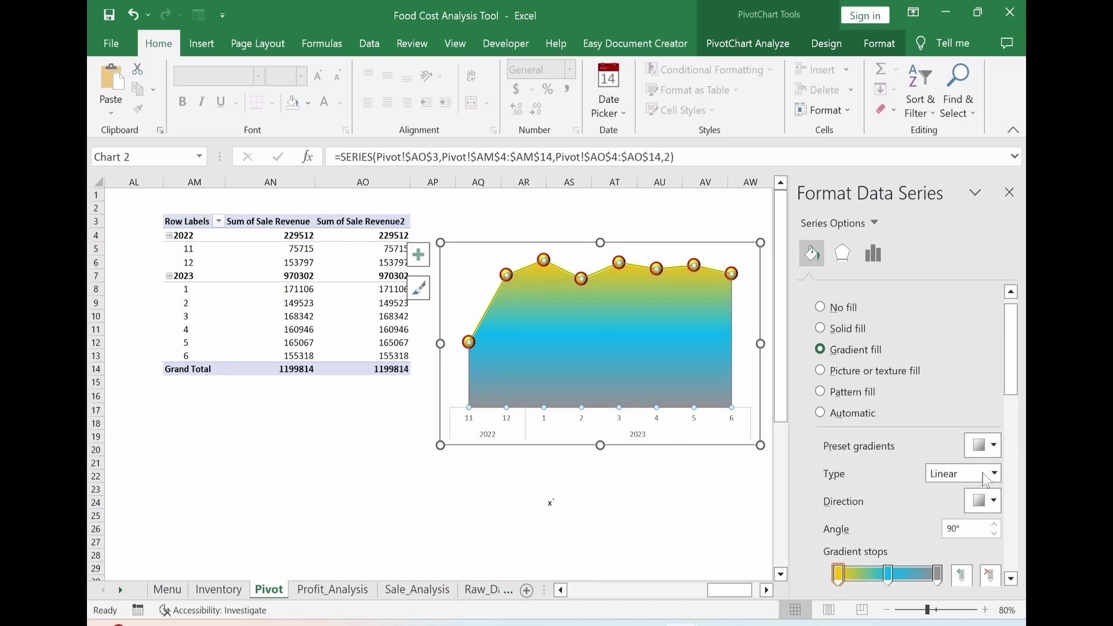
{"action": "scroll", "coordinate": [985, 481], "scroll_direction": "down", "scroll_amount": 3}
{"action": "left_click", "coordinate": [995, 436]}
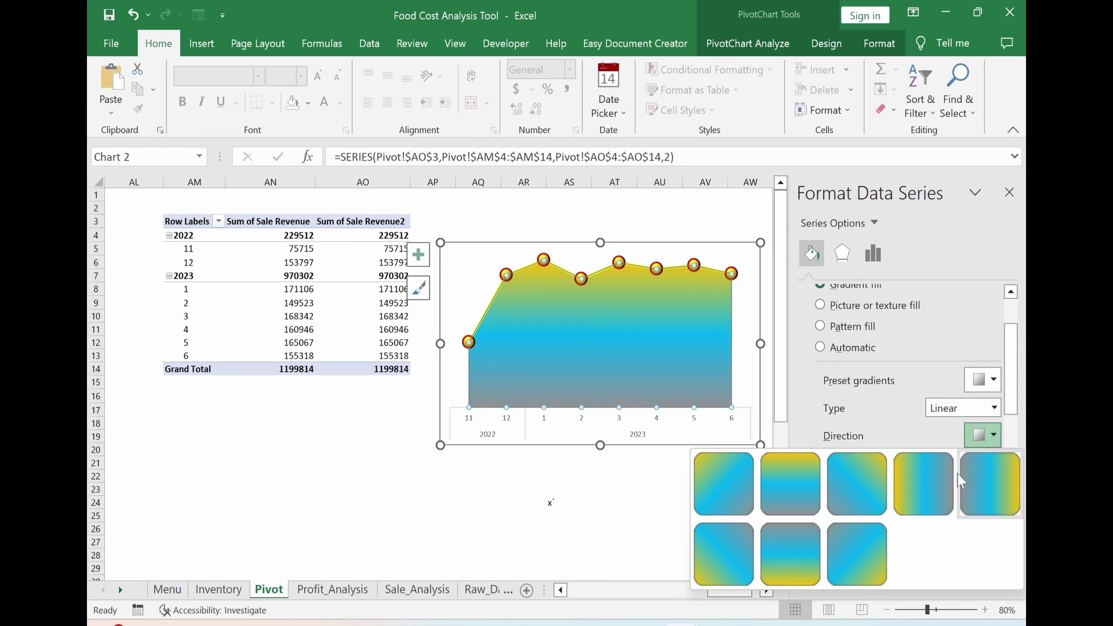
{"action": "left_click", "coordinate": [861, 555]}
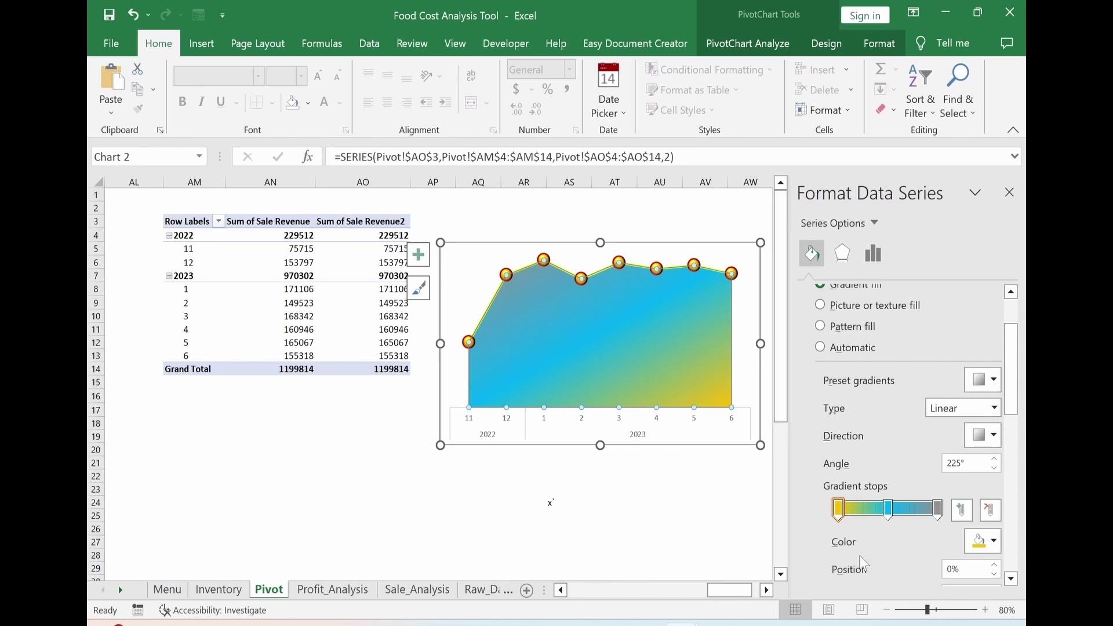
Remove the middle blue stop from the Sum of Sale Revenue2 area's gradient.
{"action": "scroll", "coordinate": [994, 448], "scroll_direction": "down", "scroll_amount": 3}
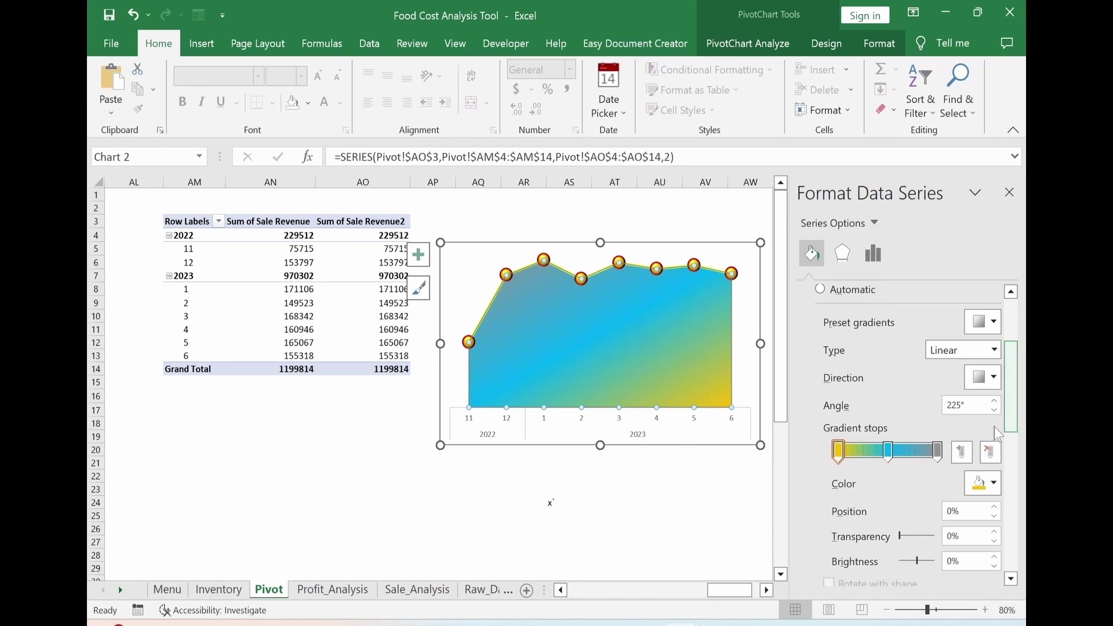
{"action": "left_click", "coordinate": [889, 452]}
{"action": "key", "text": "Delete"}
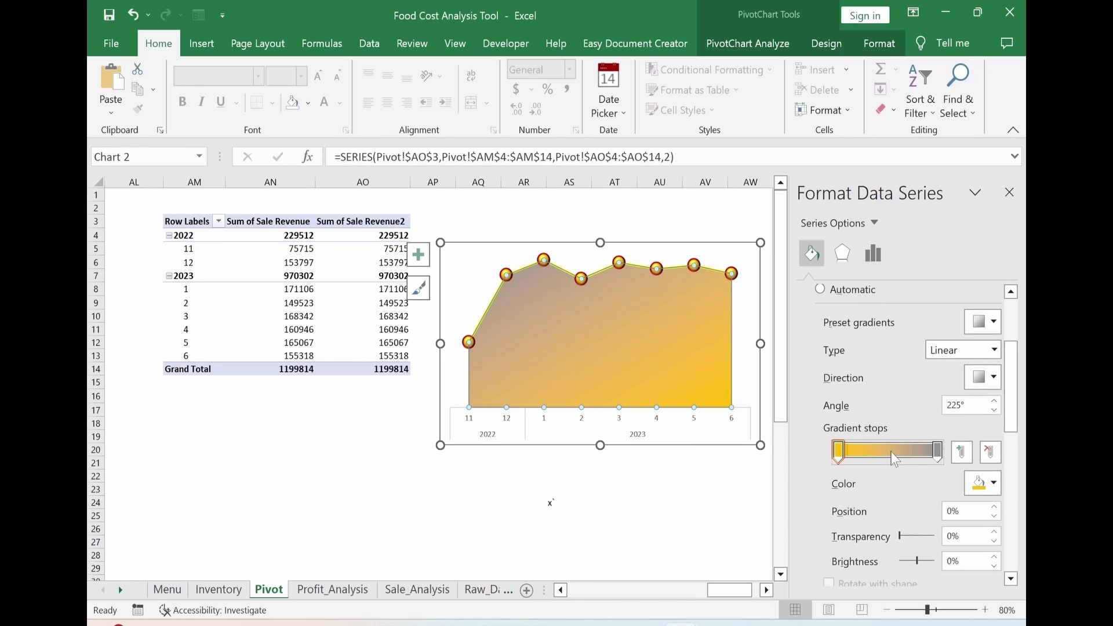
Set the area gradient's first stop to standard purple and its last stop to standard red.
{"action": "left_click", "coordinate": [993, 483]}
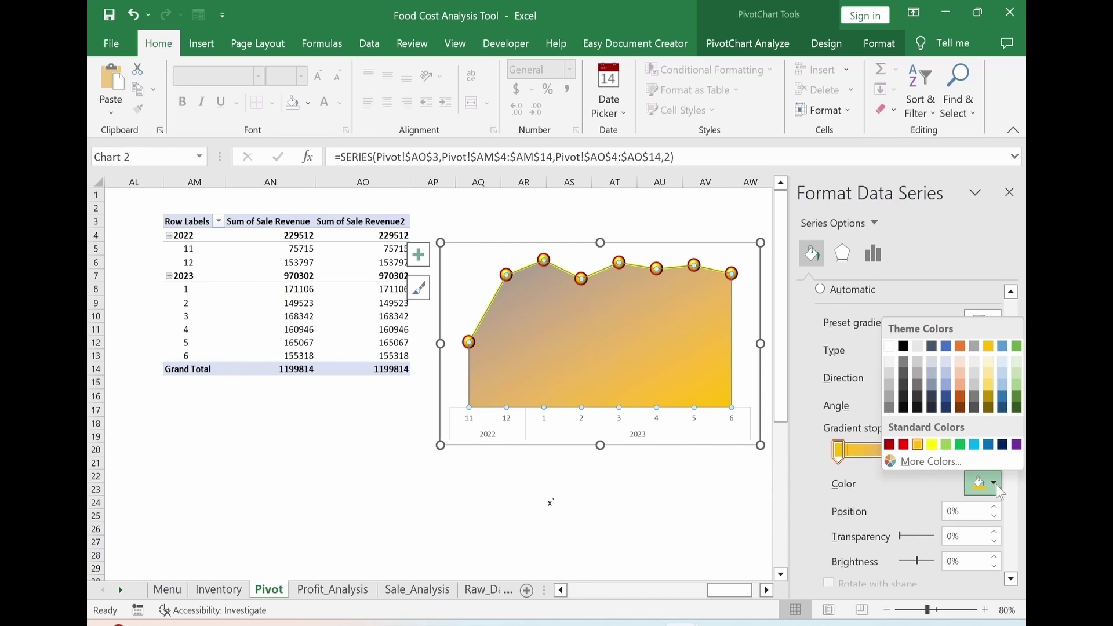
{"action": "left_click", "coordinate": [1017, 445]}
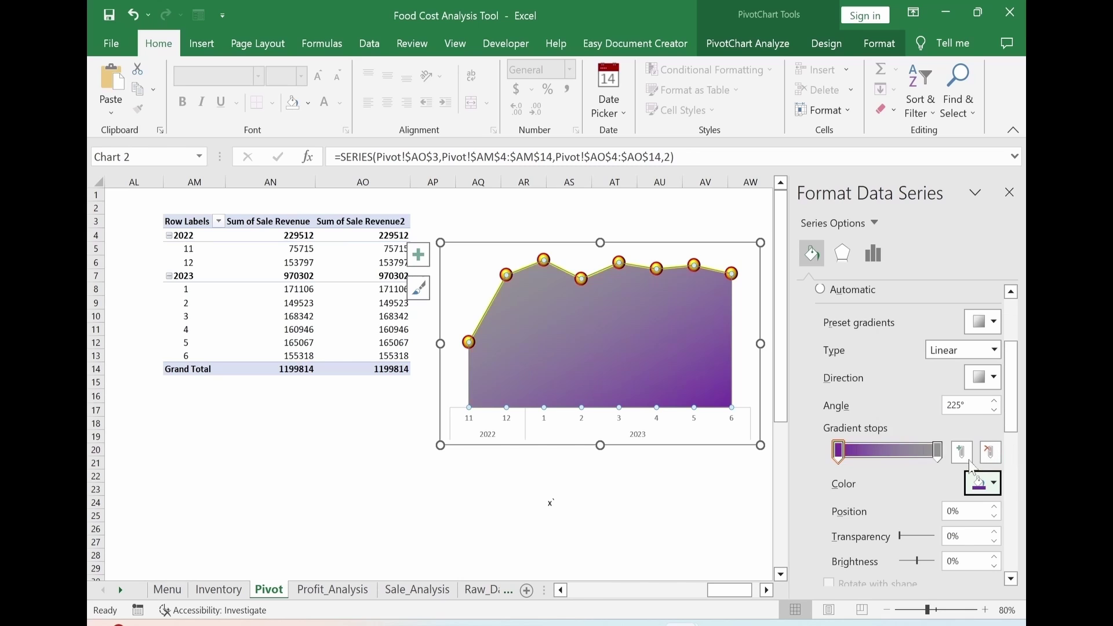
{"action": "left_click", "coordinate": [938, 452]}
{"action": "left_click", "coordinate": [989, 489]}
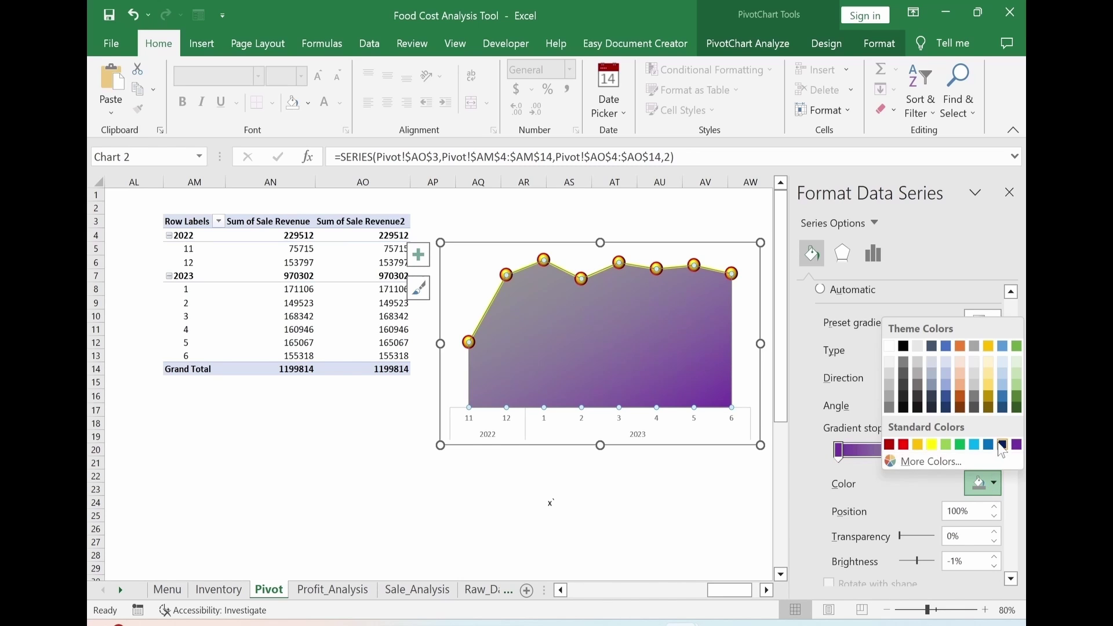
{"action": "left_click", "coordinate": [905, 449]}
{"action": "left_click", "coordinate": [713, 527]}
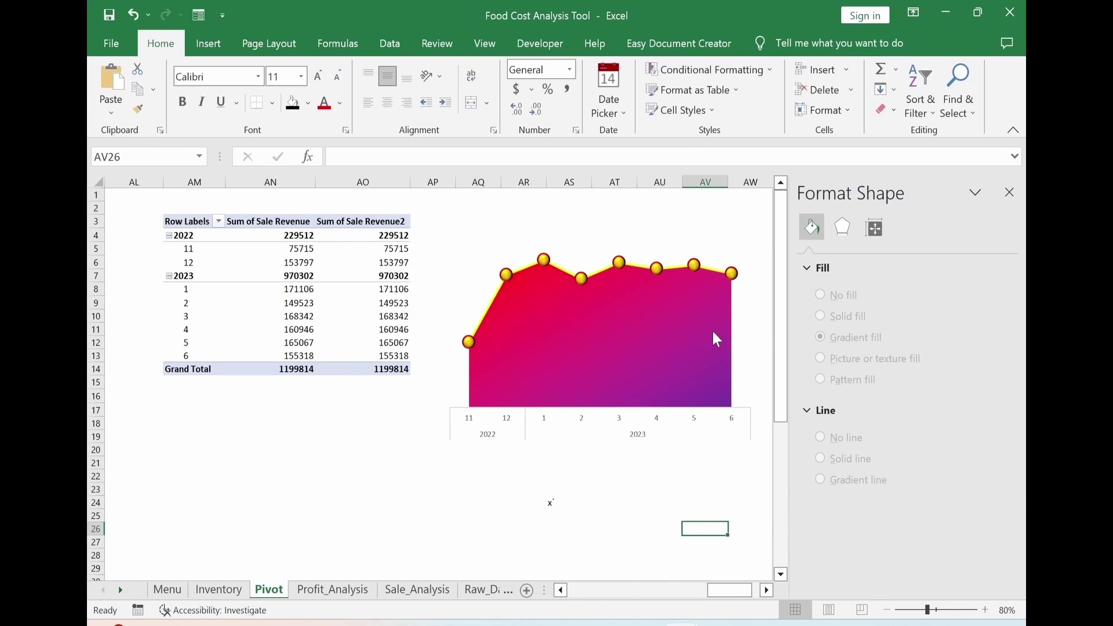
Set the transparency of the area gradient's purple stop to 30%.
{"action": "left_click", "coordinate": [651, 353]}
{"action": "scroll", "coordinate": [1021, 426], "scroll_direction": "down", "scroll_amount": 5}
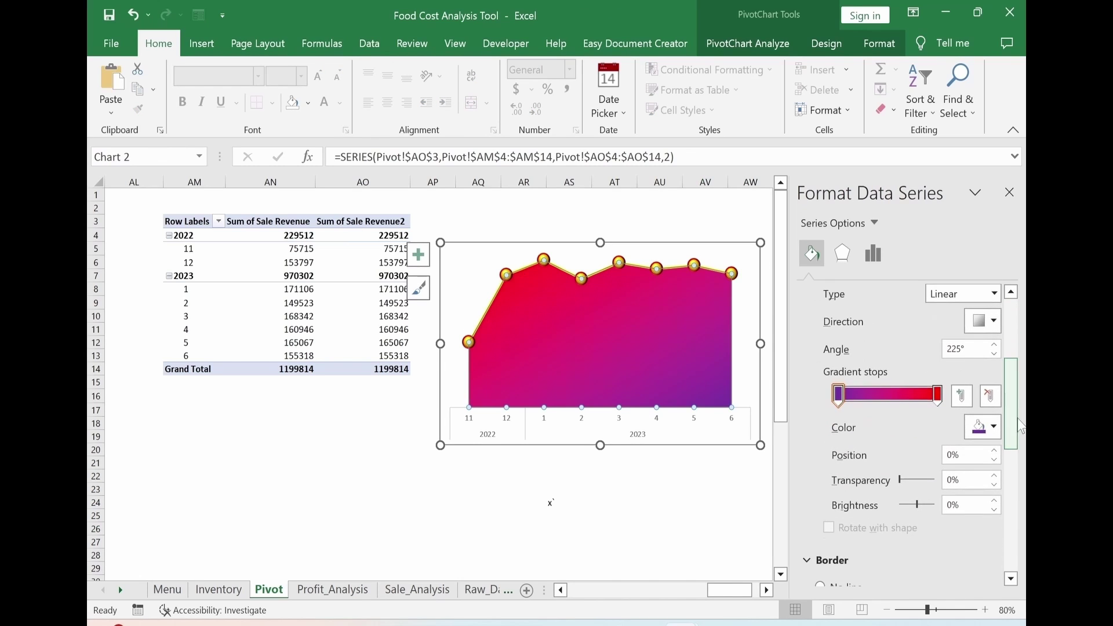
{"action": "left_click", "coordinate": [900, 481]}
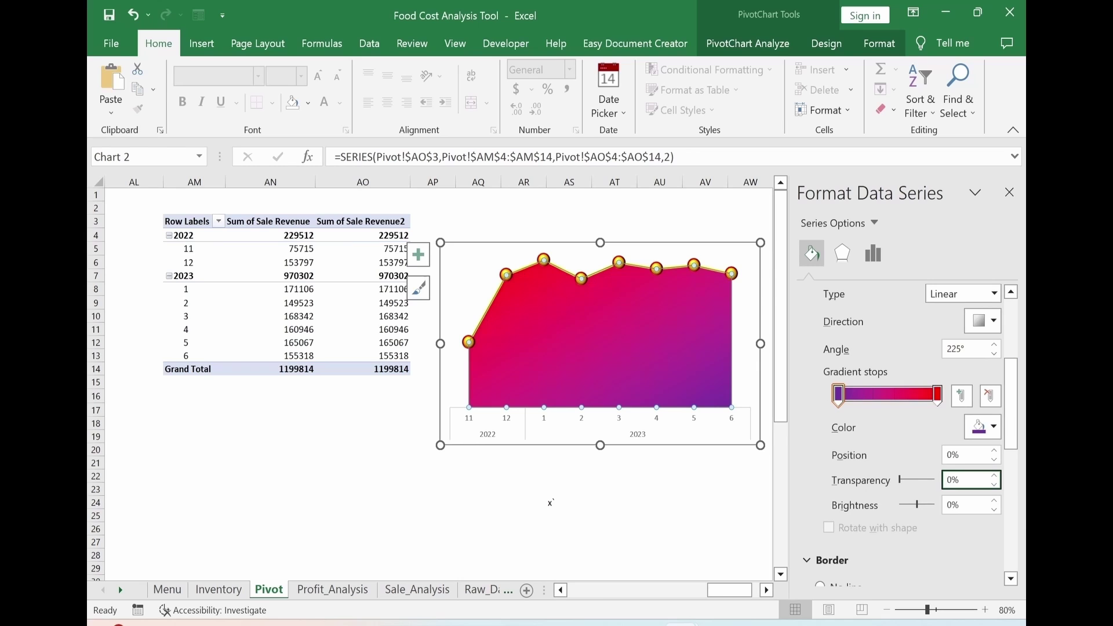
{"action": "type", "text": "3"}
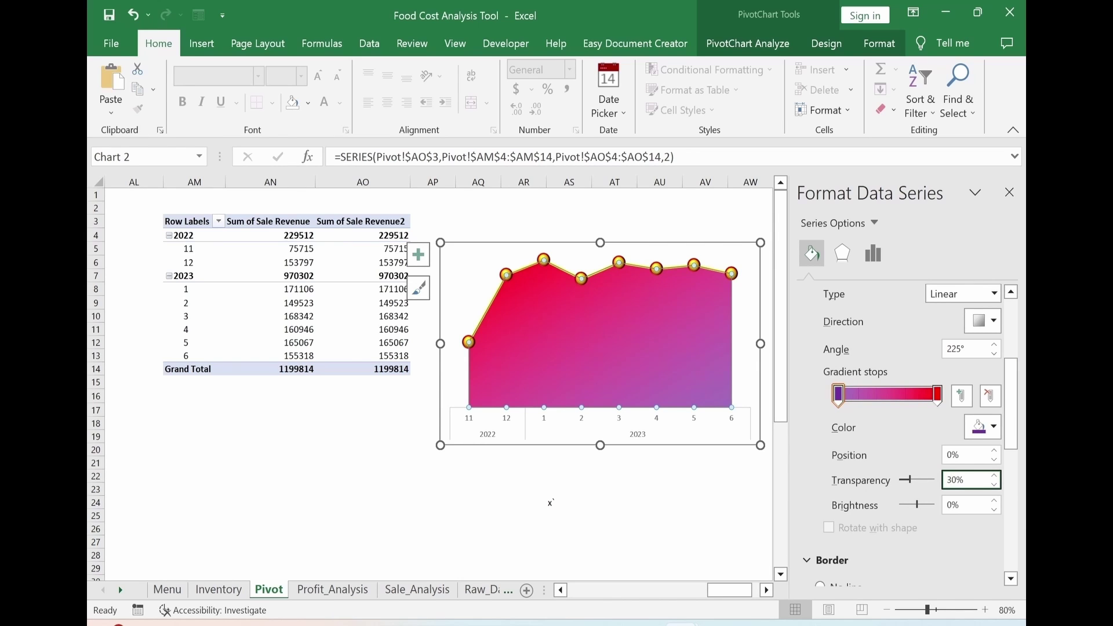
Make the chart's horizontal axis labels bold, size 11, in the Righteous font.
{"action": "left_click", "coordinate": [637, 436]}
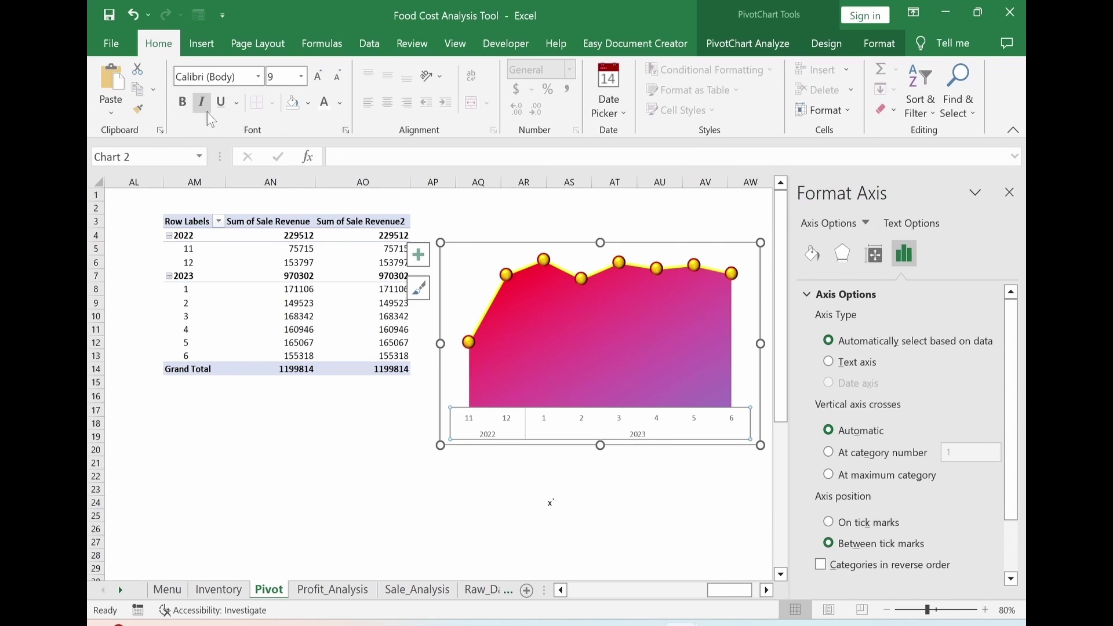
{"action": "left_click", "coordinate": [182, 102]}
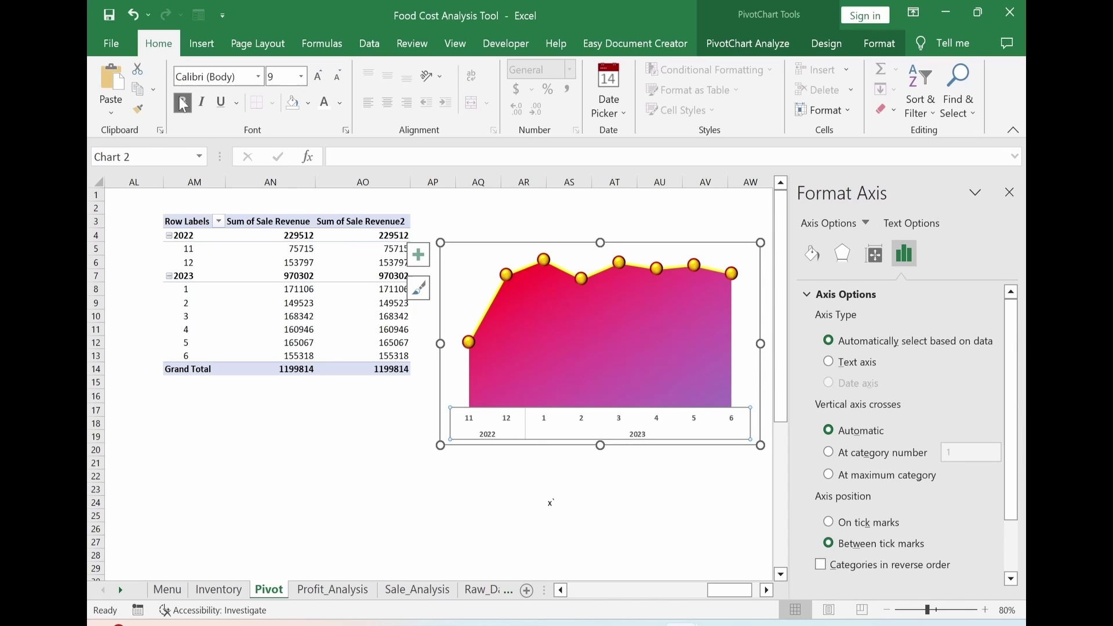
{"action": "left_click", "coordinate": [318, 77]}
{"action": "left_click", "coordinate": [318, 77]}
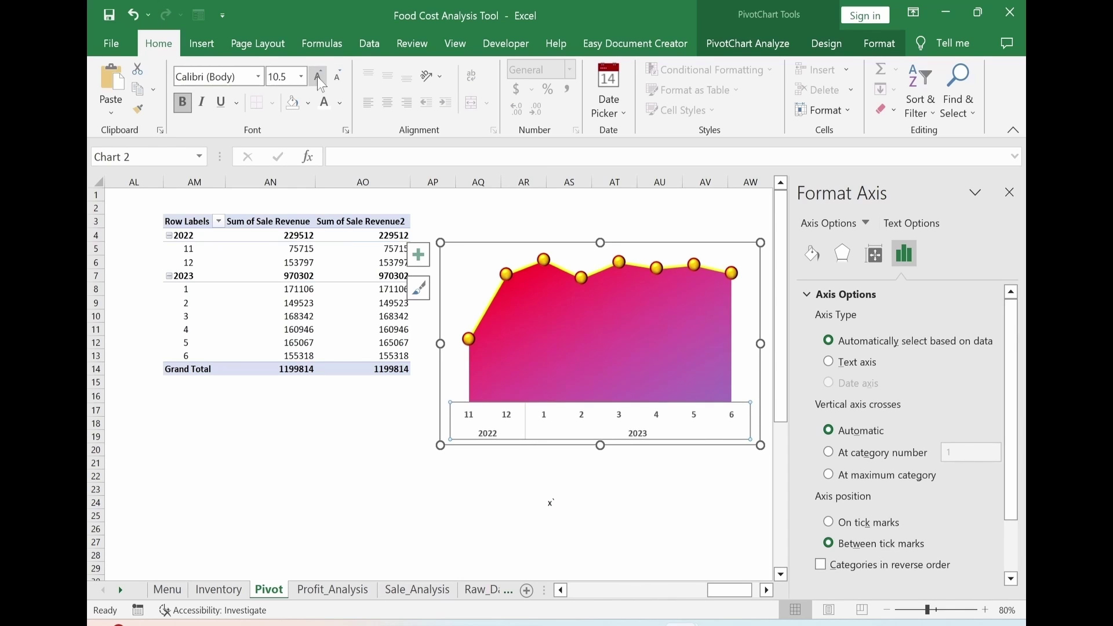
{"action": "left_click", "coordinate": [259, 77]}
{"action": "type", "text": "Righteous"}
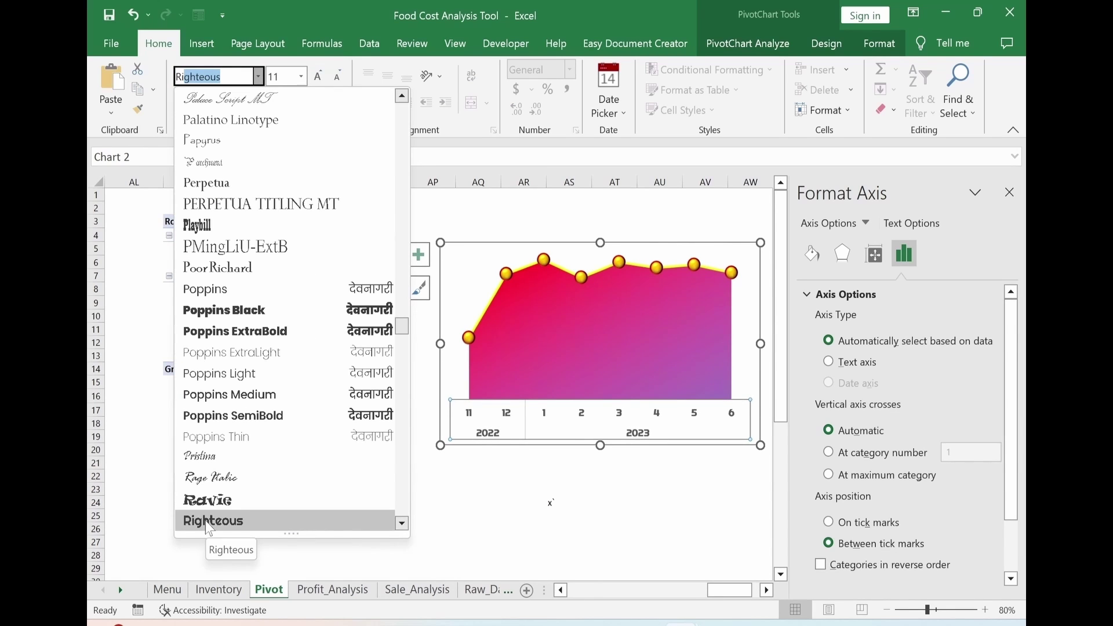
Set the font of the pivot chart's horizontal axis labels to Righteous.
{"action": "left_click", "coordinate": [210, 522]}
{"action": "left_click", "coordinate": [503, 539]}
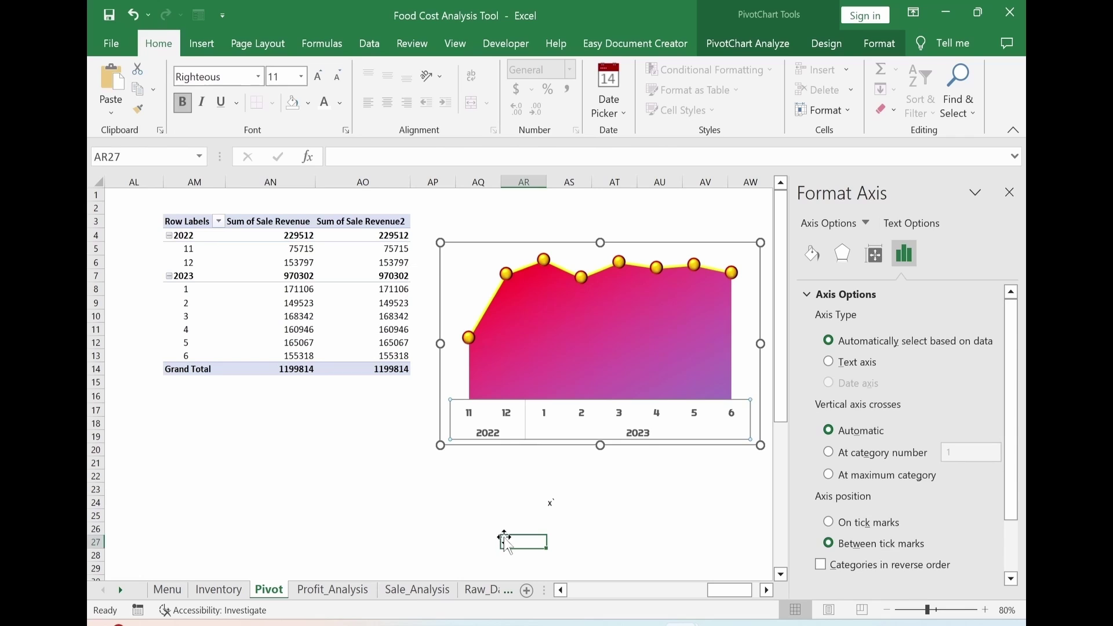
{"action": "left_click", "coordinate": [637, 428]}
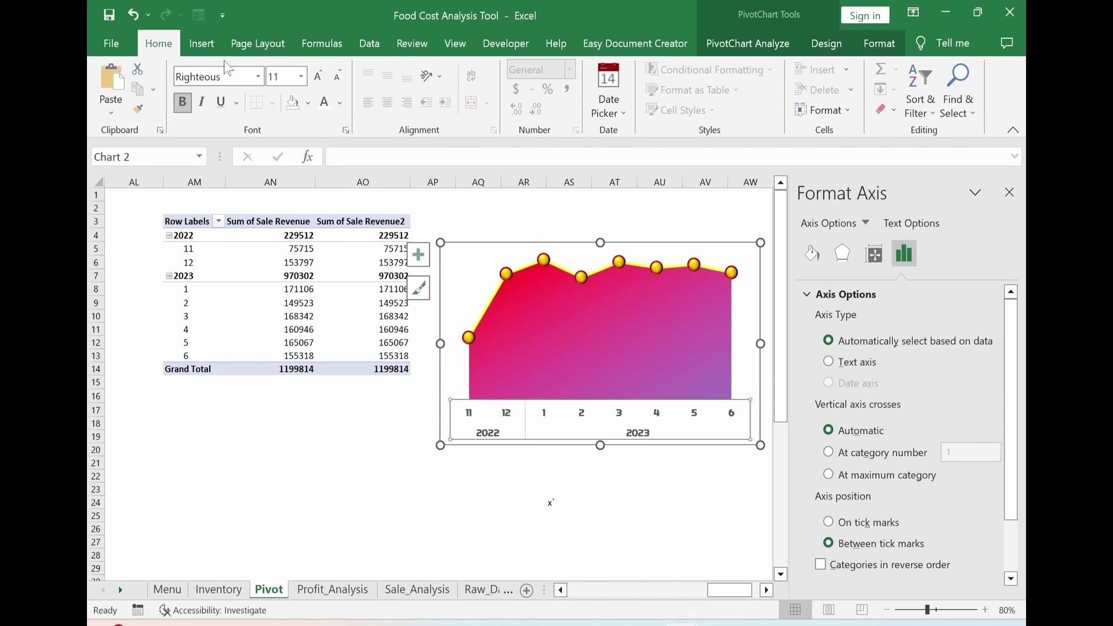
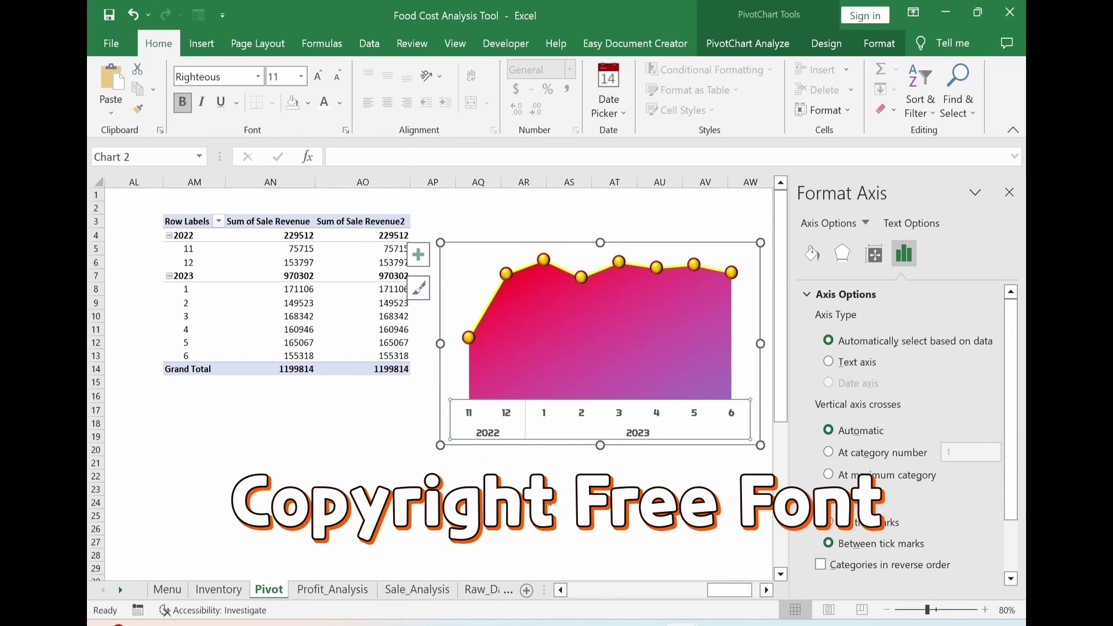
Add data labels to the chart's marker line series and position them above the points.
{"action": "left_click", "coordinate": [468, 341]}
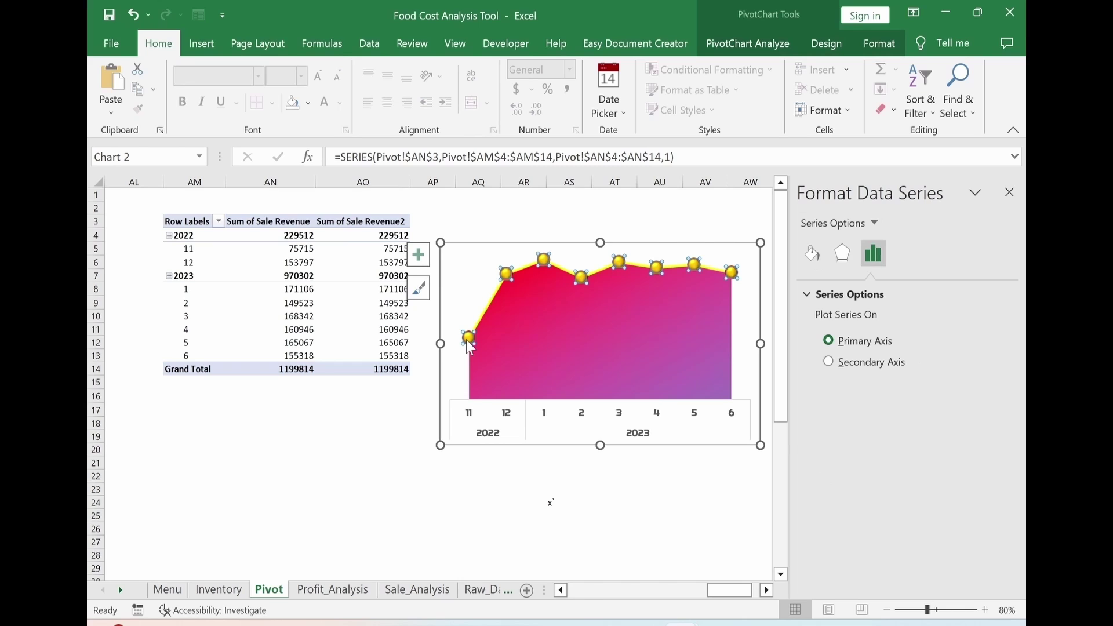
{"action": "right_click", "coordinate": [469, 342]}
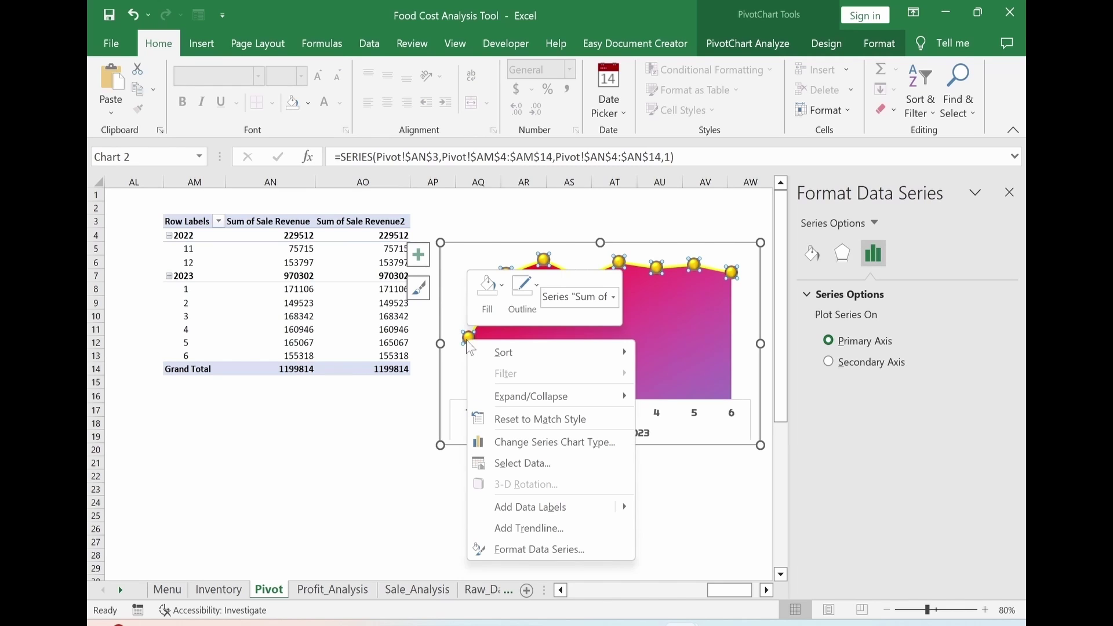
{"action": "left_click", "coordinate": [516, 508]}
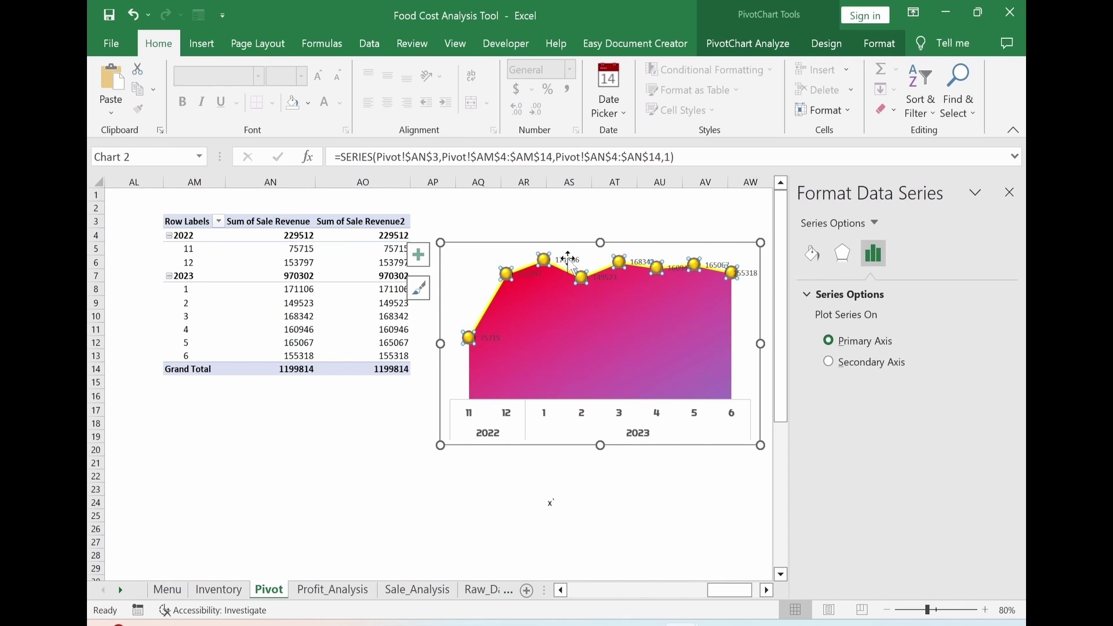
{"action": "left_click", "coordinate": [568, 259]}
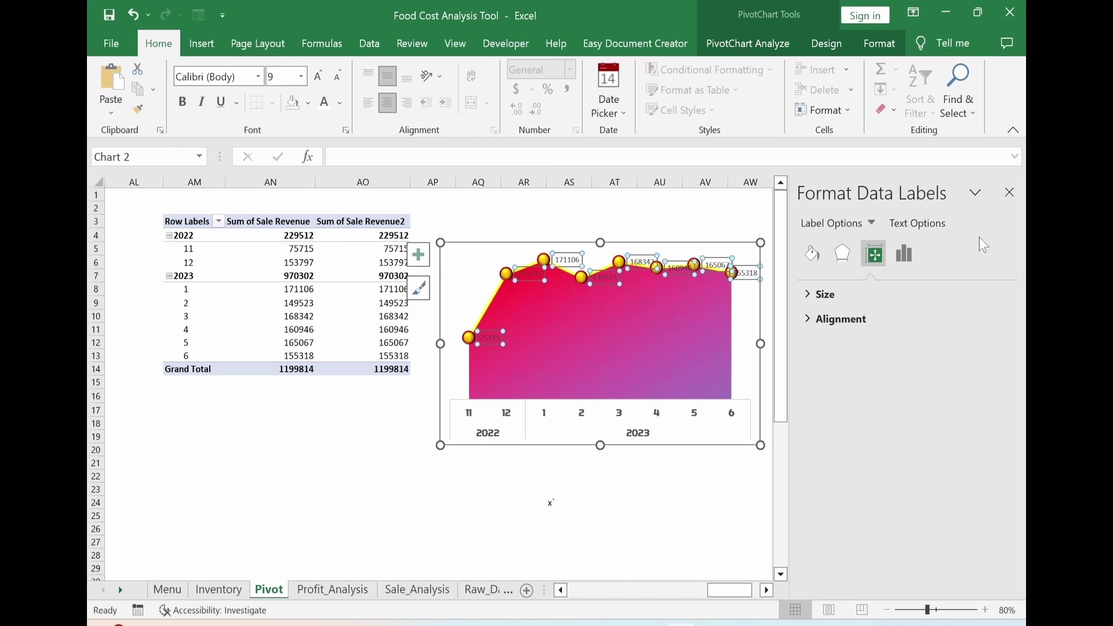
{"action": "left_click", "coordinate": [922, 225]}
{"action": "left_click", "coordinate": [812, 225]}
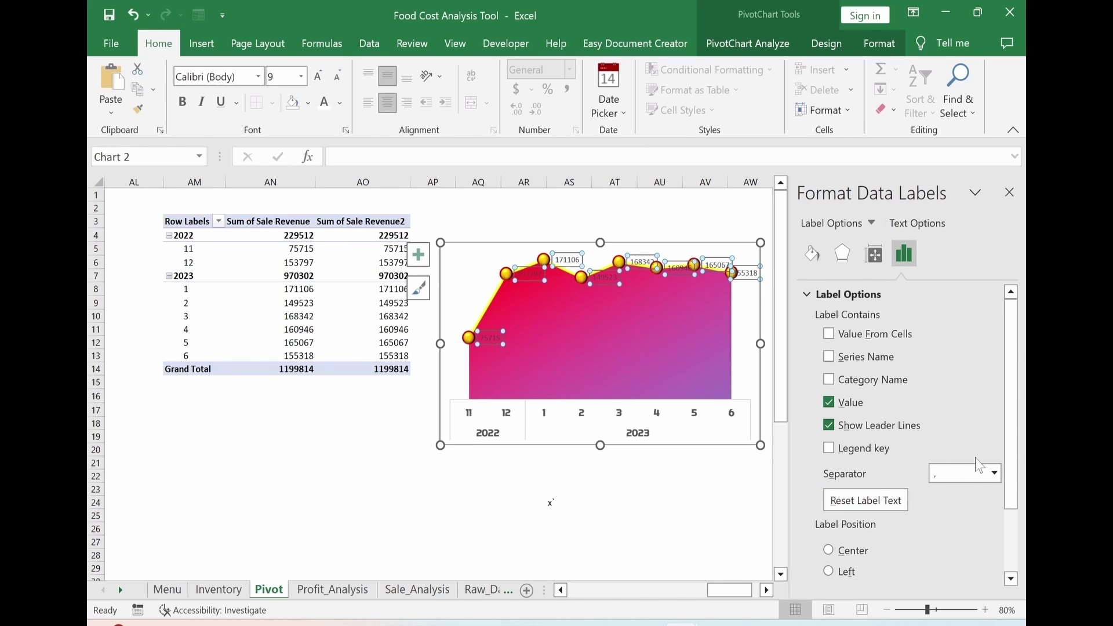
{"action": "scroll", "coordinate": [1010, 440], "scroll_direction": "down", "scroll_amount": 2}
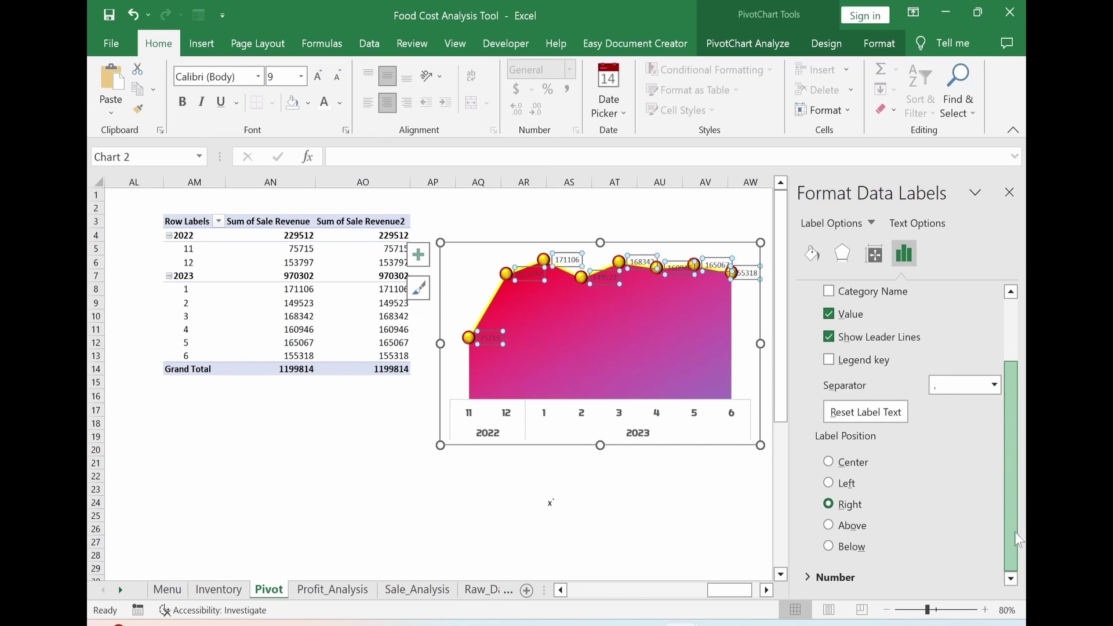
{"action": "left_click", "coordinate": [830, 526]}
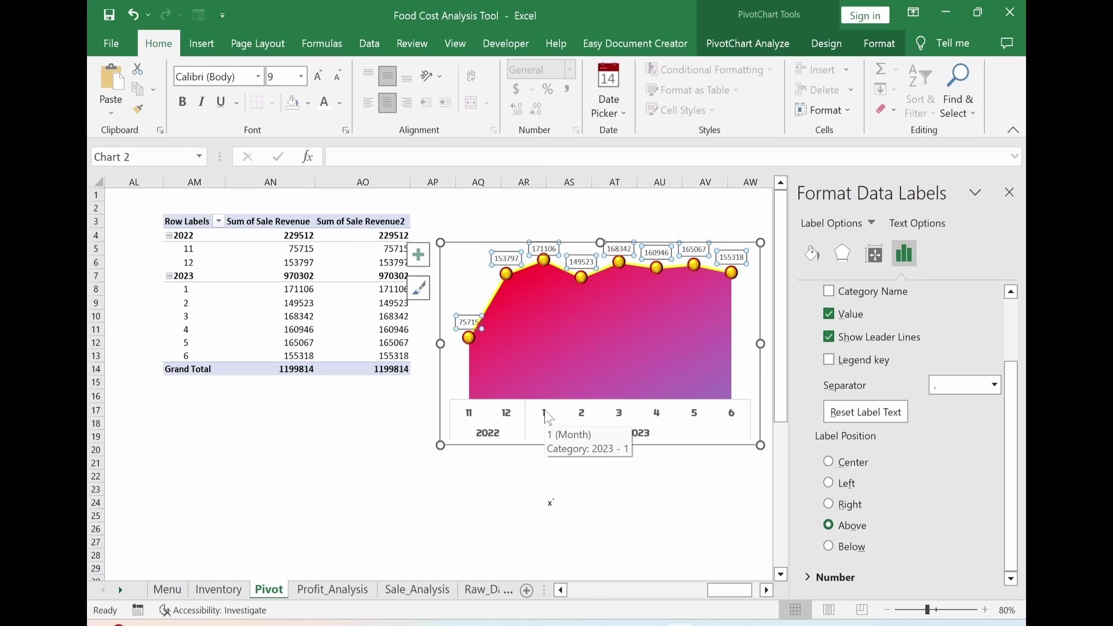
Format the pivot table values in AN4:AO14 with thousands separators and no decimals.
{"action": "left_click_drag", "start_coordinate": [272, 235], "coordinate": [385, 369]}
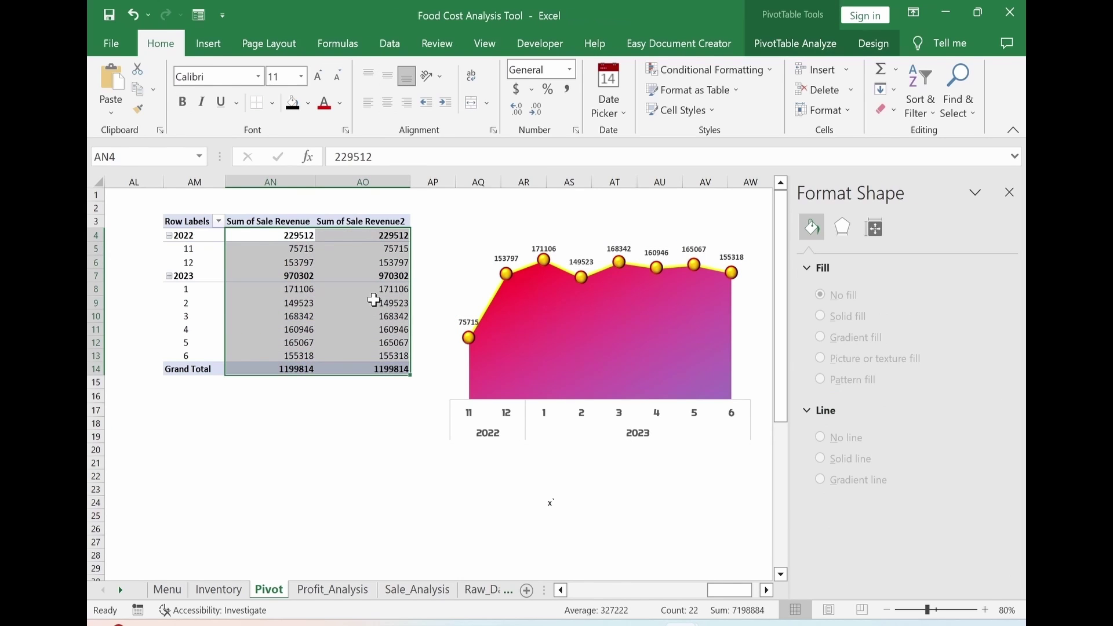
{"action": "left_click", "coordinate": [567, 89]}
{"action": "left_click", "coordinate": [534, 110]}
{"action": "left_click", "coordinate": [534, 110]}
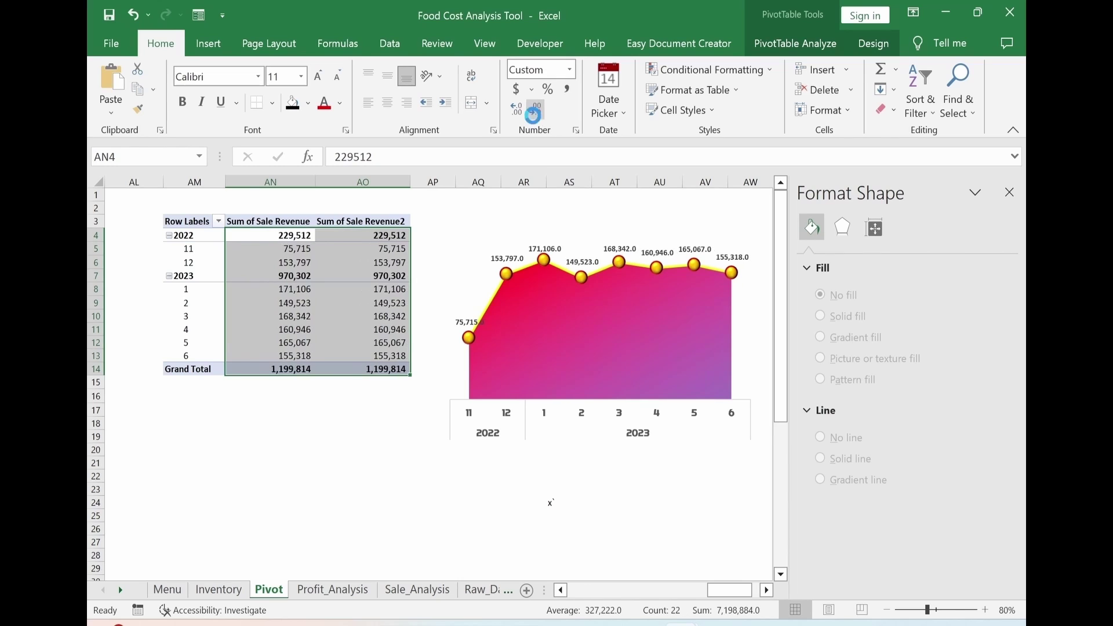
{"action": "left_click", "coordinate": [362, 489]}
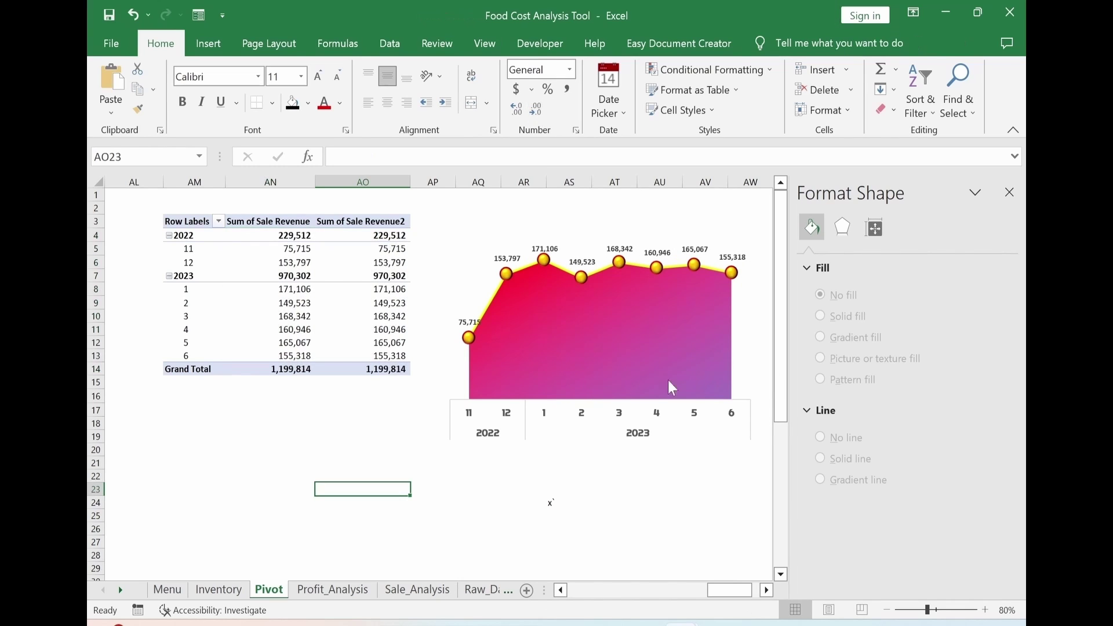
Move the chart from the Pivot sheet to the Sale_Analysis sheet and place it under the Total Sale Revenue Trend heading.
{"action": "left_click", "coordinate": [732, 409]}
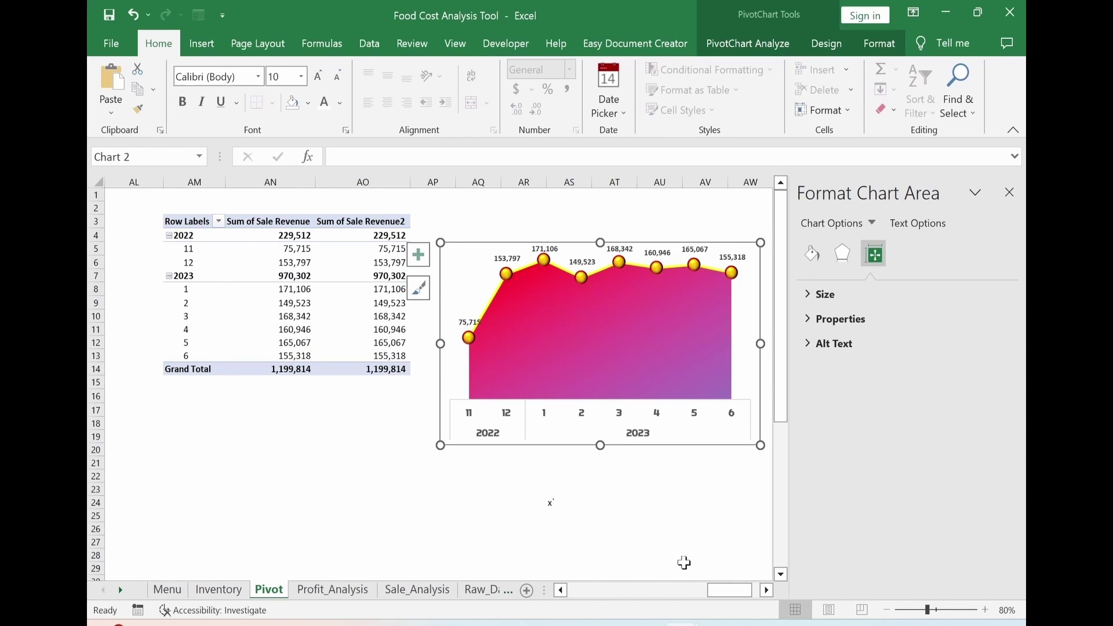
{"action": "key", "text": "Delete"}
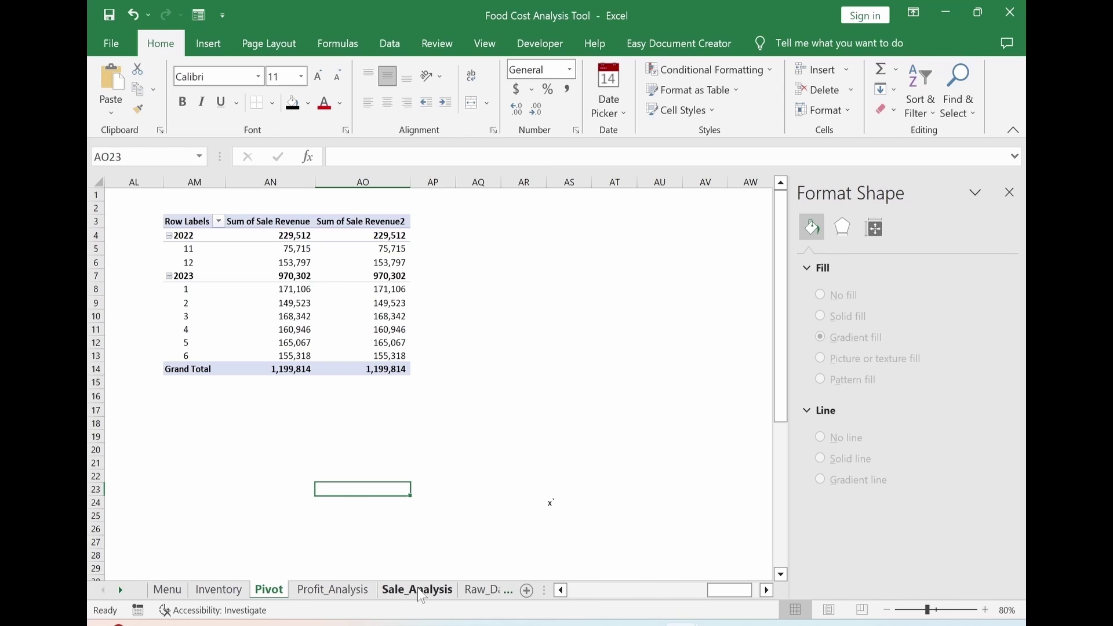
{"action": "left_click", "coordinate": [421, 590]}
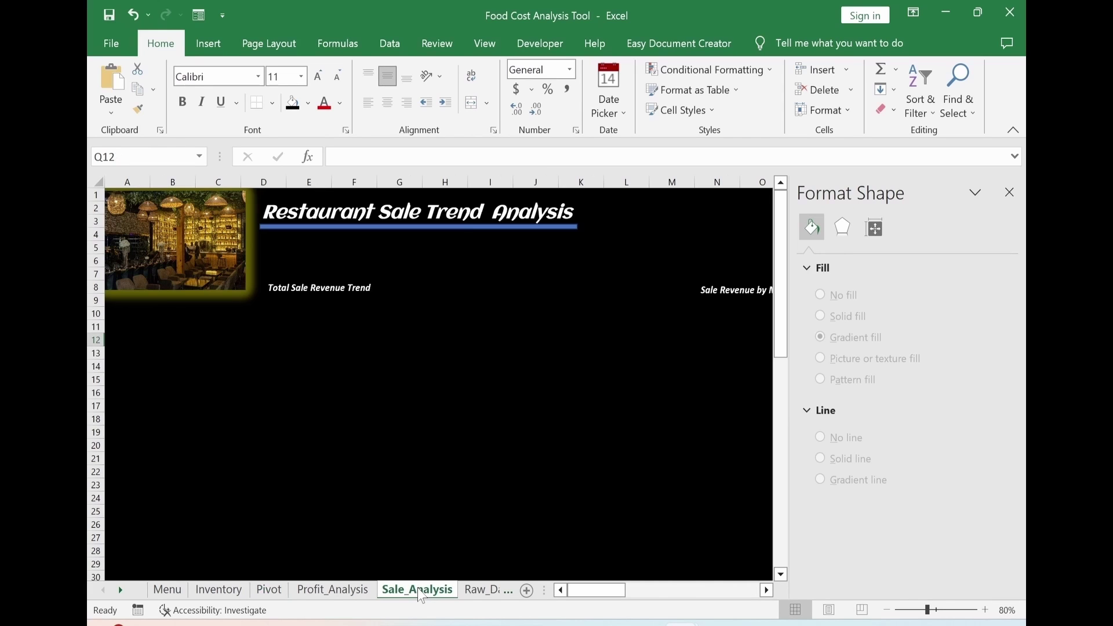
{"action": "key", "text": "ctrl+v"}
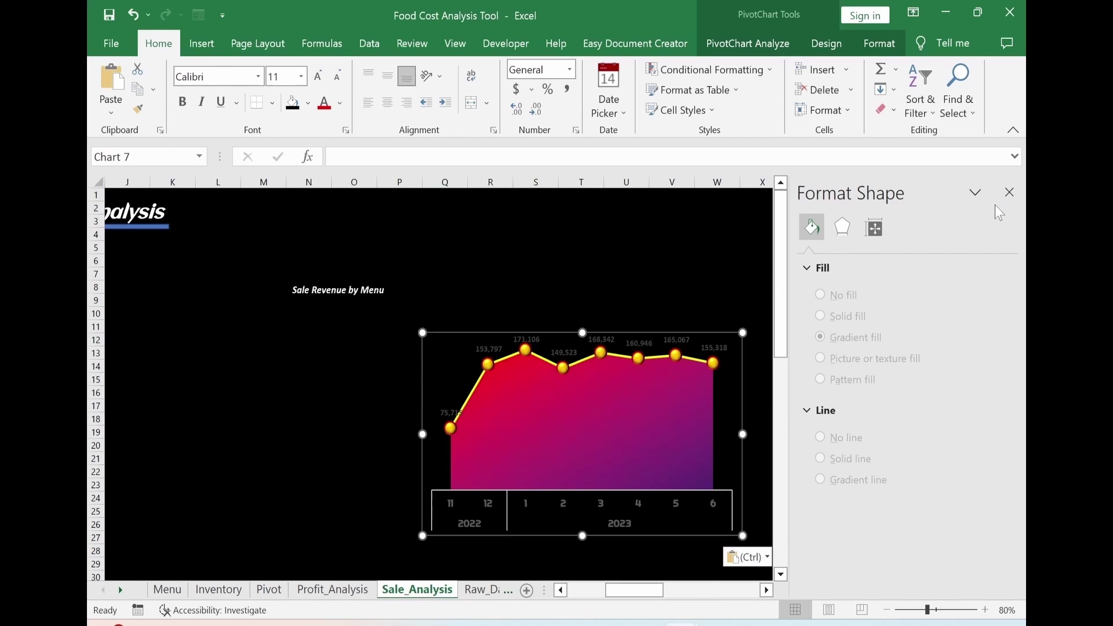
{"action": "left_click_drag", "start_coordinate": [719, 342], "coordinate": [235, 304]}
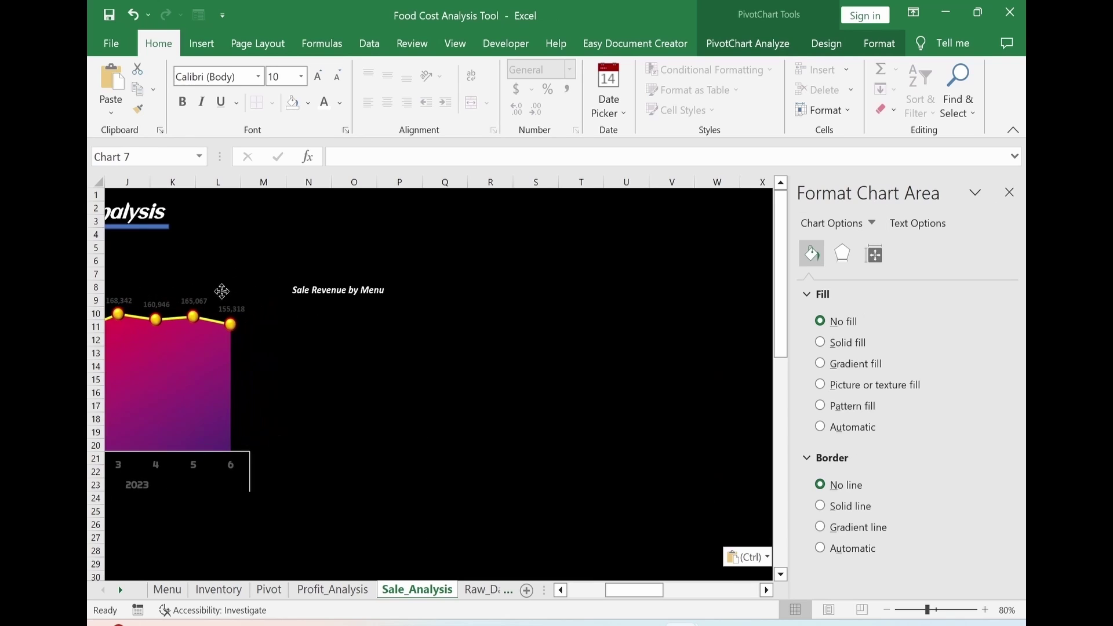
{"action": "left_click_drag", "start_coordinate": [608, 590], "coordinate": [570, 598]}
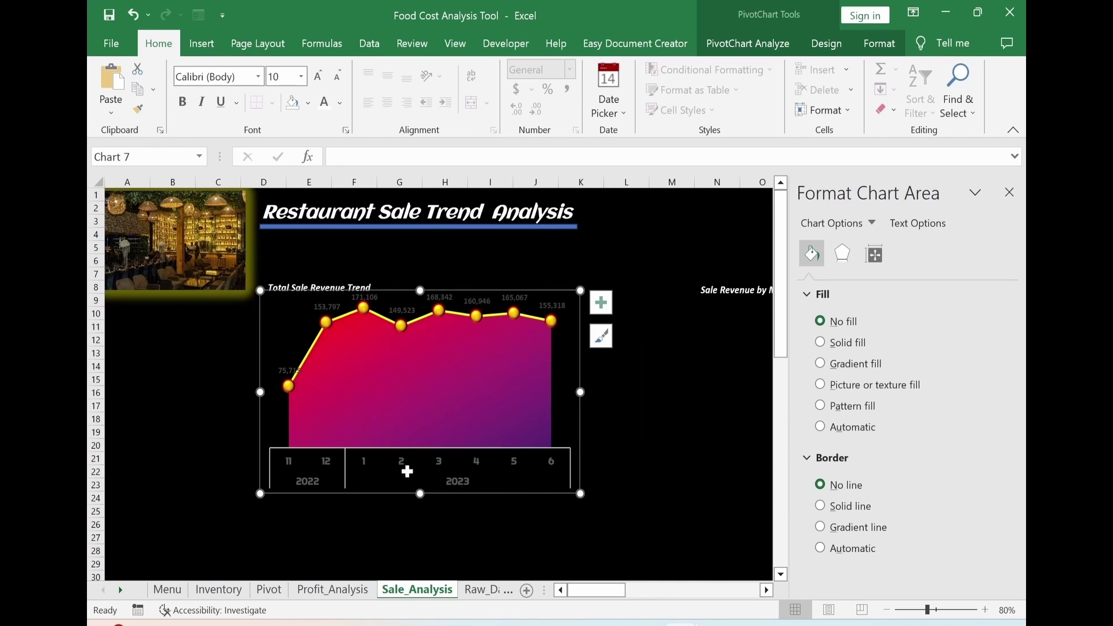
Make the chart's data labels and axis labels white and widen the chart below its heading.
{"action": "left_click", "coordinate": [478, 301]}
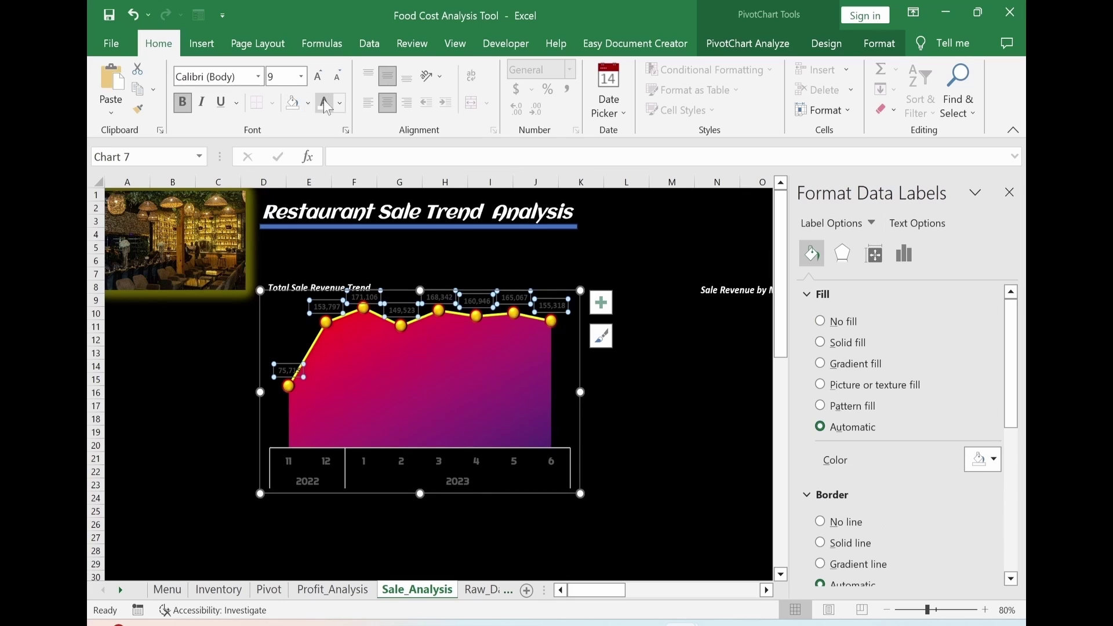
{"action": "left_click", "coordinate": [290, 462]}
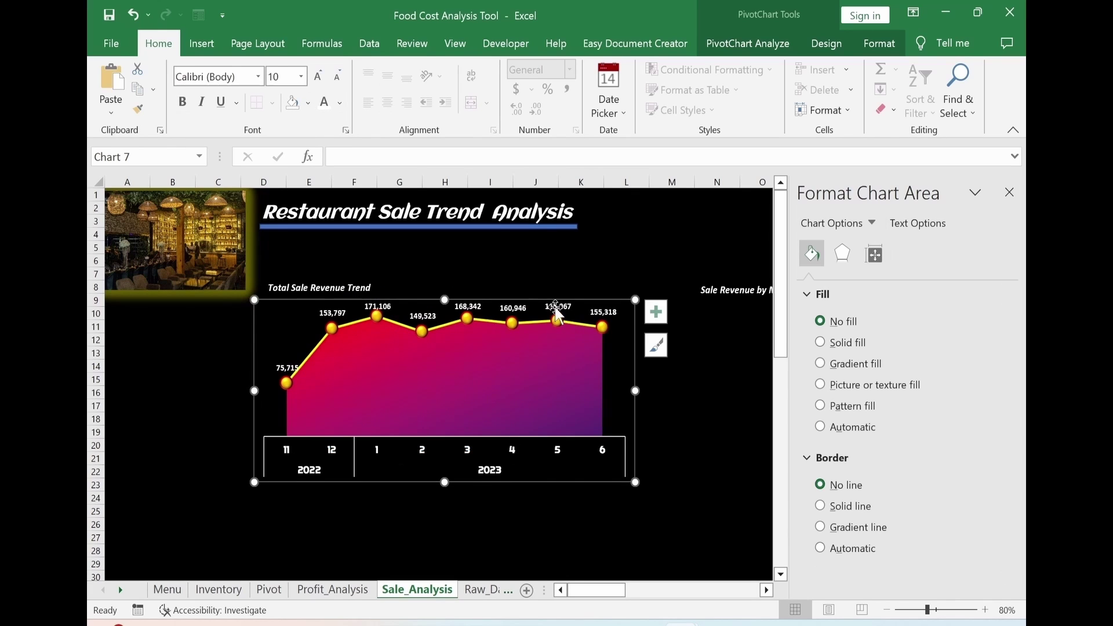
Change the font colour of the revenue chart's data labels to yellow.
{"action": "left_click", "coordinate": [555, 308]}
{"action": "left_click", "coordinate": [339, 102]}
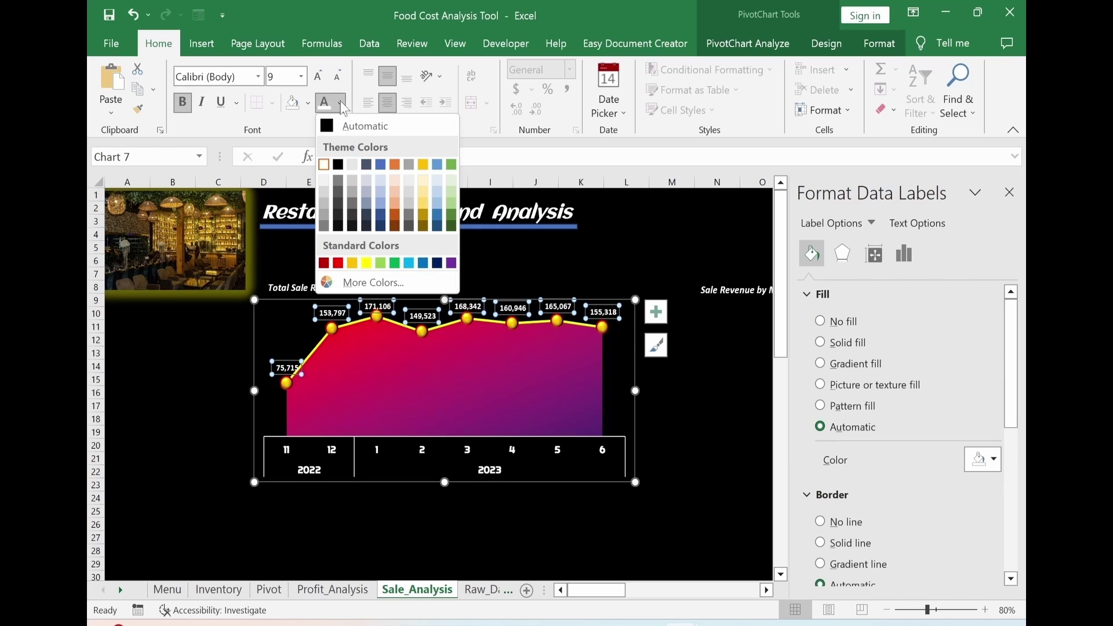
{"action": "left_click", "coordinate": [366, 264]}
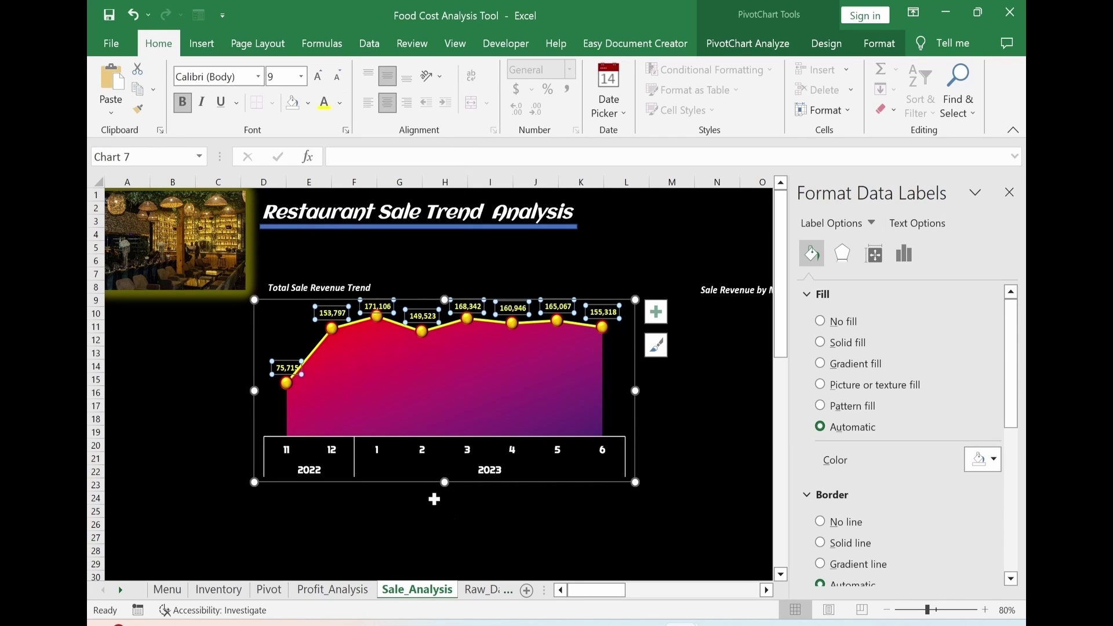
{"action": "left_click", "coordinate": [400, 537]}
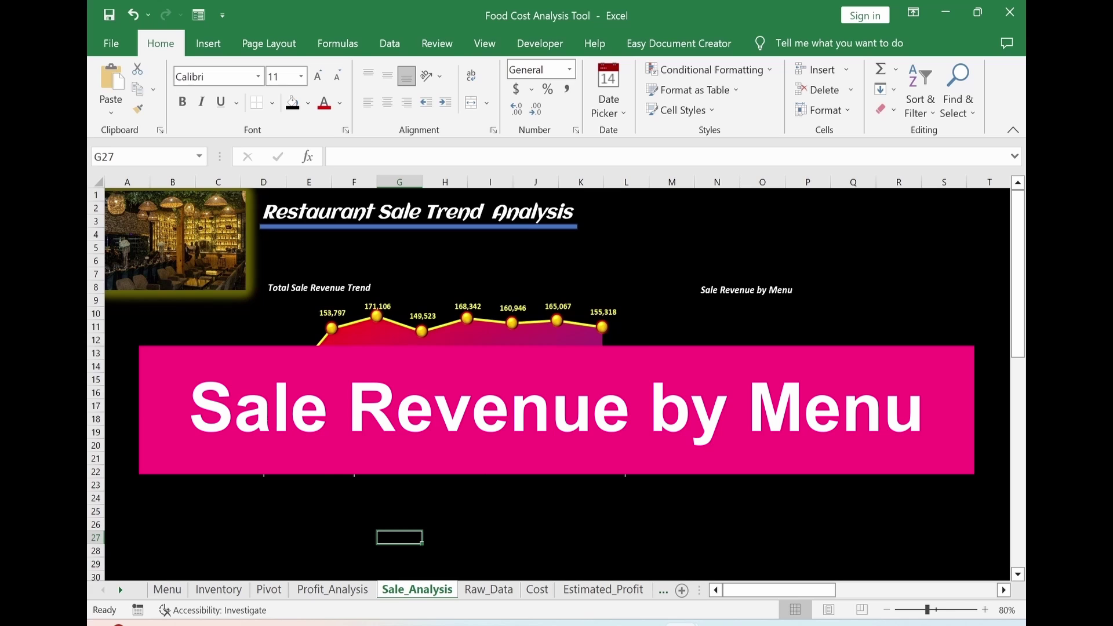
Copy the pivot table in AM3:AO14 of the Pivot sheet and paste it at cell AV3.
{"action": "left_click", "coordinate": [270, 592]}
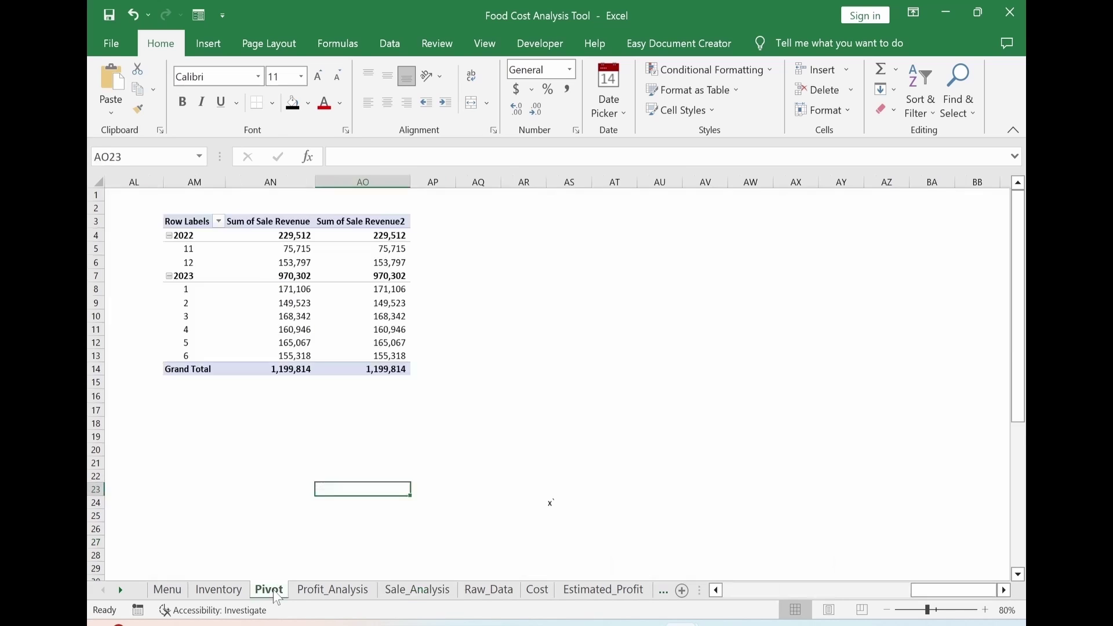
{"action": "left_click", "coordinate": [184, 220]}
{"action": "left_click_drag", "start_coordinate": [184, 221], "coordinate": [396, 379]}
{"action": "key", "text": "ctrl+c"}
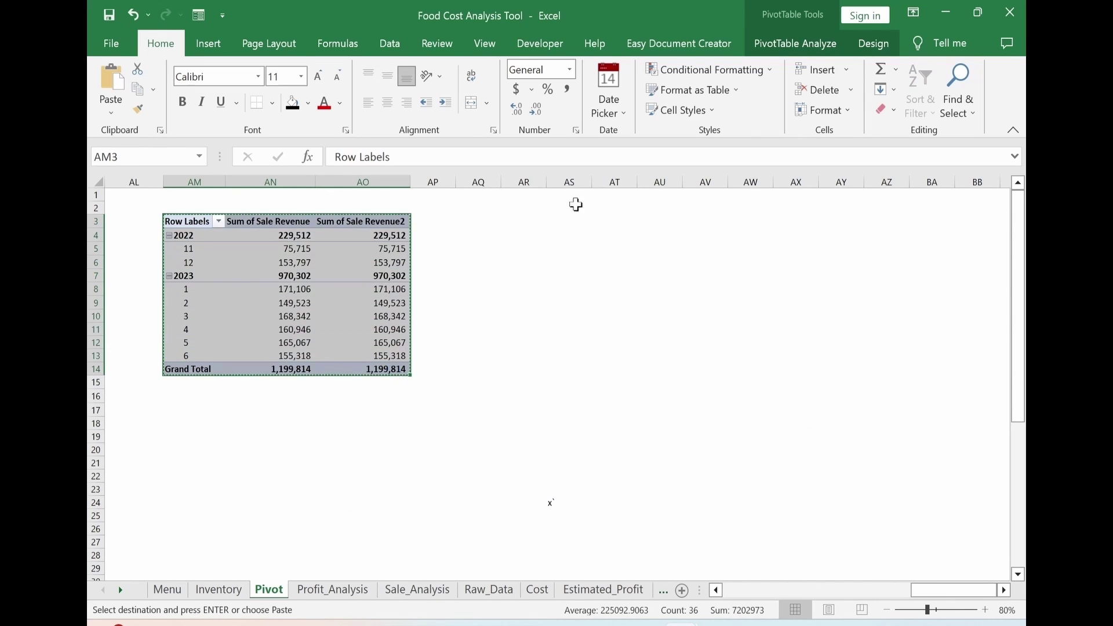
{"action": "left_click", "coordinate": [708, 219]}
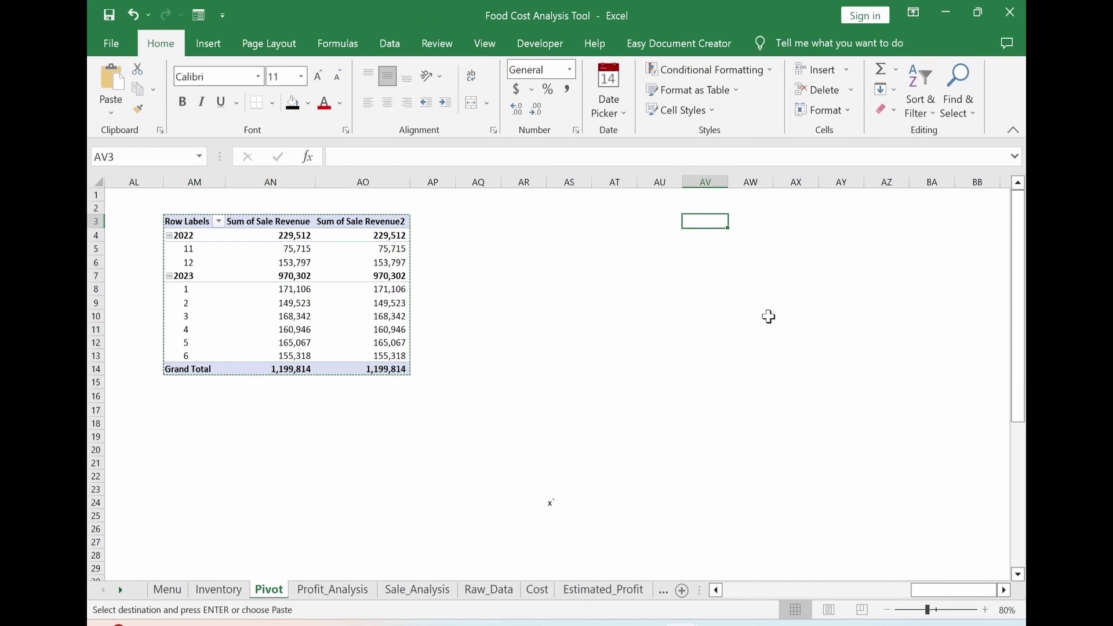
{"action": "key", "text": "ctrl+v"}
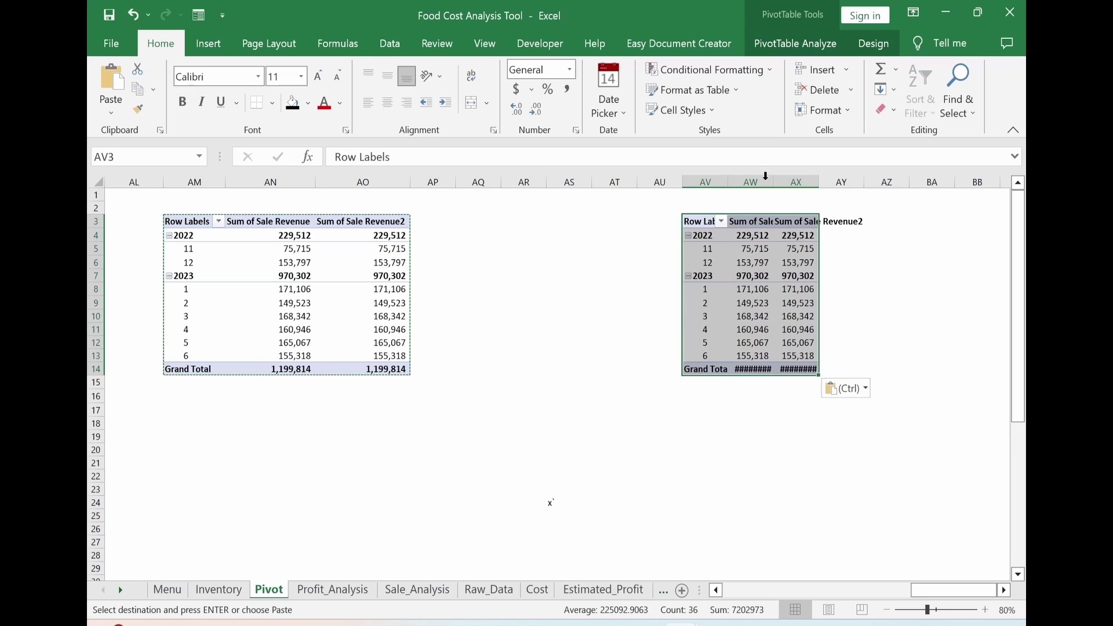
Widen columns AW and AX so the copied pivot table's headers and totals fit.
{"action": "left_click_drag", "start_coordinate": [765, 177], "coordinate": [870, 181]}
{"action": "left_click", "coordinate": [823, 450]}
{"action": "left_click", "coordinate": [902, 526]}
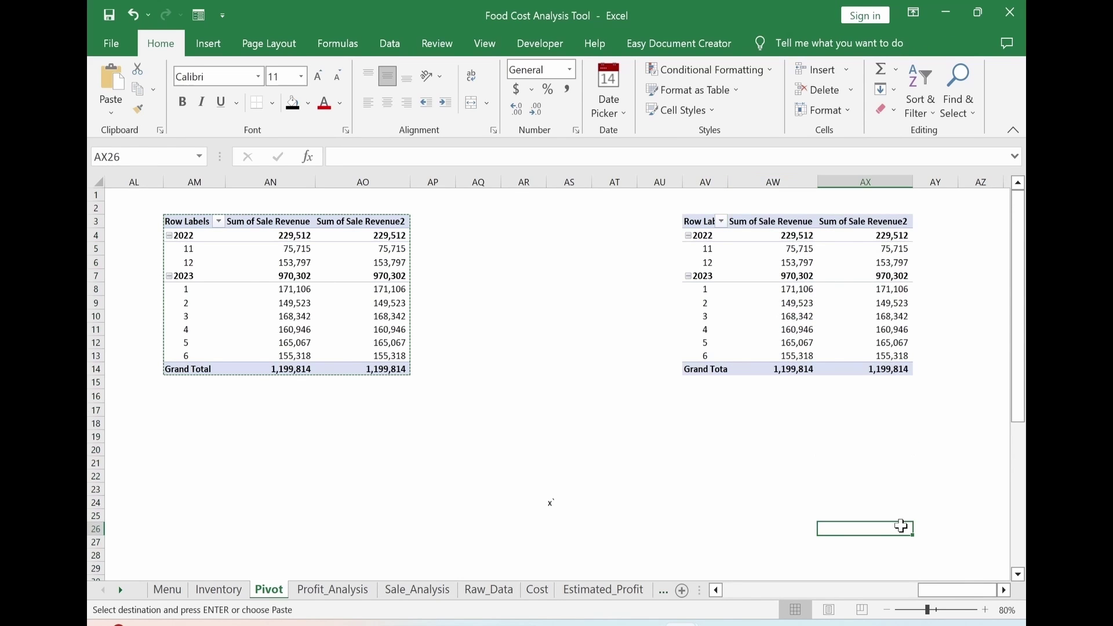
Show the field list for the copied pivot table and remove Sum of Sale Revenue2 from its values.
{"action": "key", "text": "Right"}
{"action": "key", "text": "Right"}
{"action": "key", "text": "Right"}
{"action": "key", "text": "Right"}
{"action": "key", "text": "Right"}
{"action": "key", "text": "Right"}
{"action": "key", "text": "Right"}
{"action": "key", "text": "Right"}
{"action": "key", "text": "Right"}
{"action": "key", "text": "Right"}
{"action": "key", "text": "Right"}
{"action": "key", "text": "Right"}
{"action": "key", "text": "Right"}
{"action": "left_click", "coordinate": [348, 318]}
{"action": "left_click", "coordinate": [791, 47]}
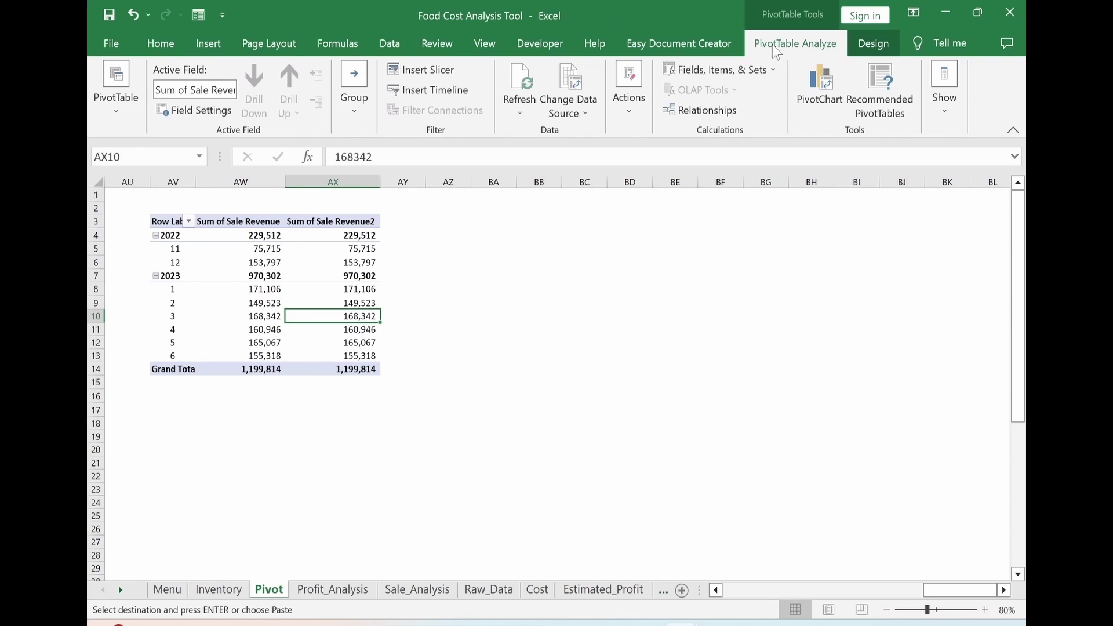
{"action": "left_click", "coordinate": [945, 87]}
{"action": "left_click", "coordinate": [925, 177]}
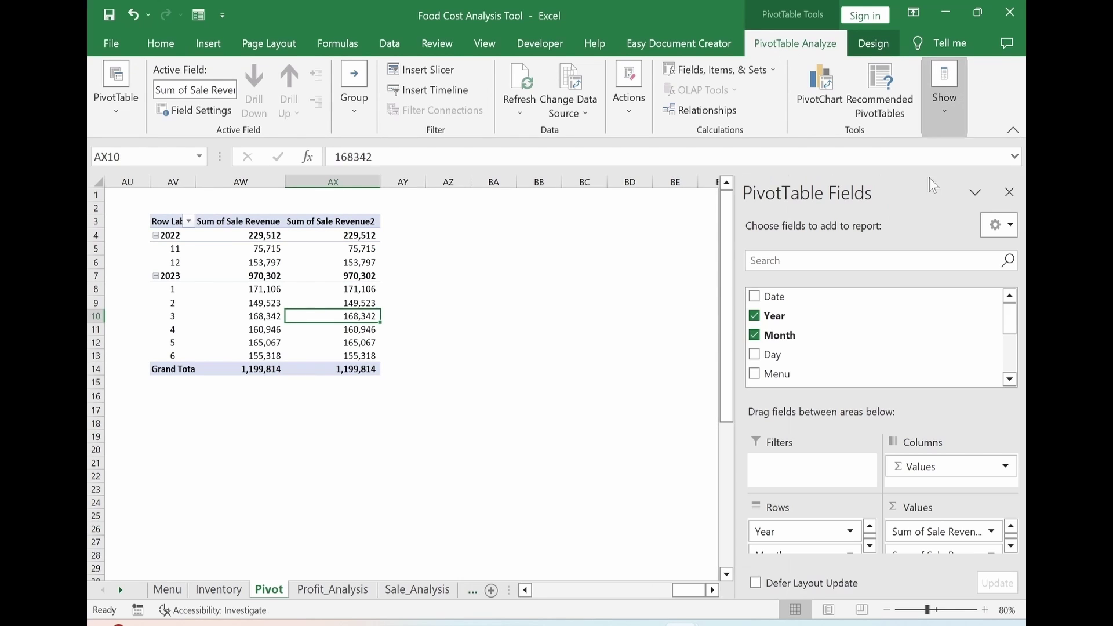
{"action": "left_click", "coordinate": [936, 551]}
{"action": "left_click", "coordinate": [911, 513]}
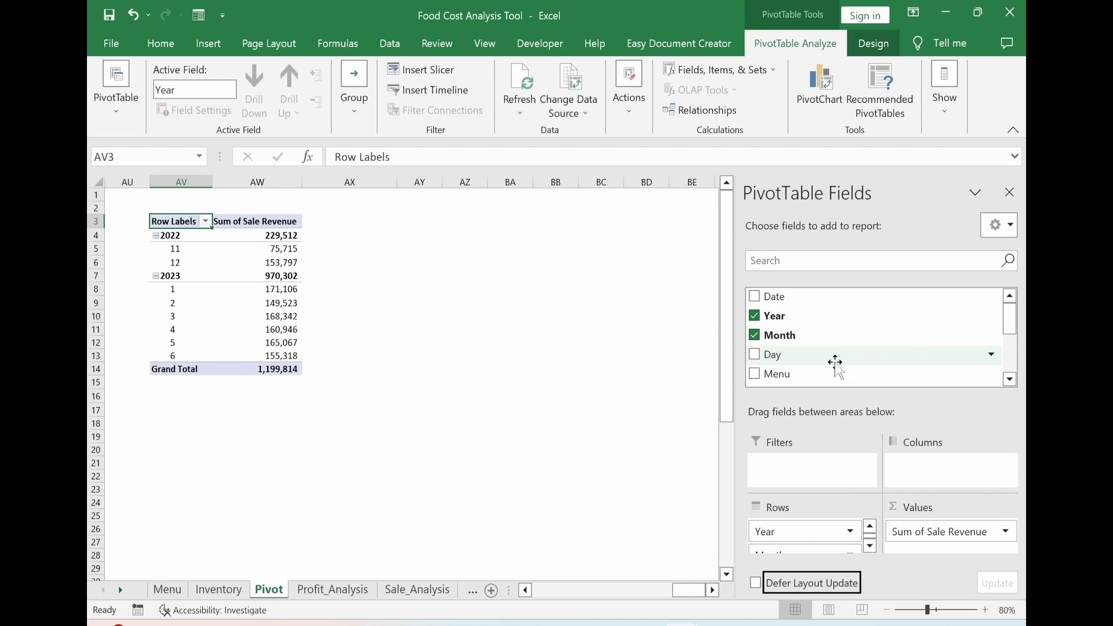
Add the Menu field to the columns of the copied pivot table to break down sale revenue by dish.
{"action": "left_click_drag", "start_coordinate": [782, 375], "coordinate": [928, 467]}
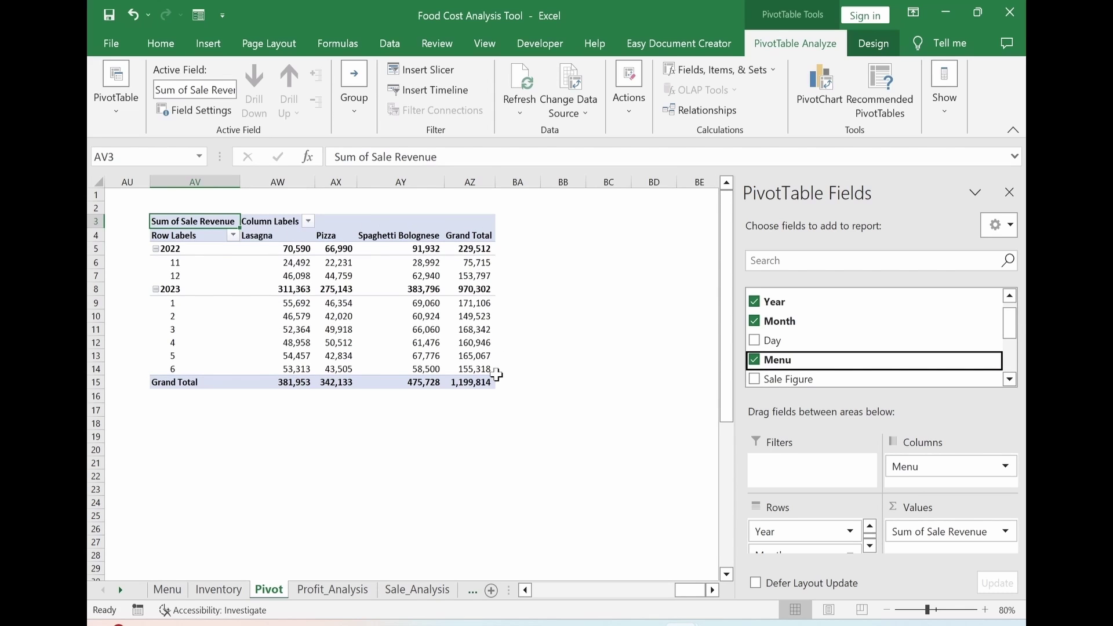
{"action": "left_click", "coordinate": [453, 506]}
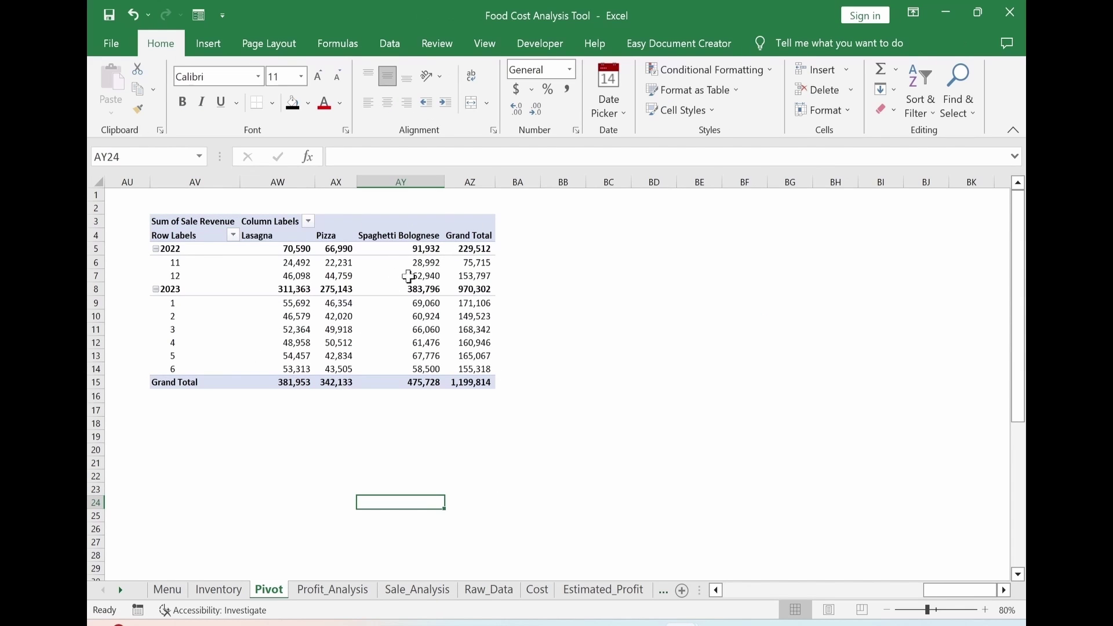
{"action": "left_click", "coordinate": [426, 264]}
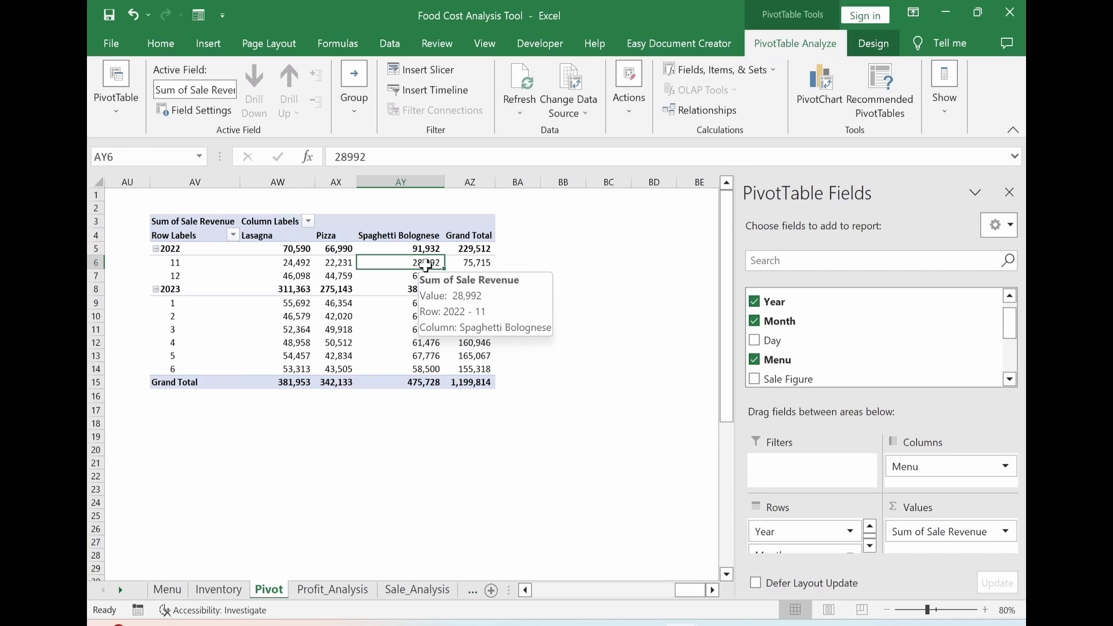
Turn off grand totals for both rows and columns in the sale revenue by menu pivot table.
{"action": "right_click", "coordinate": [426, 264]}
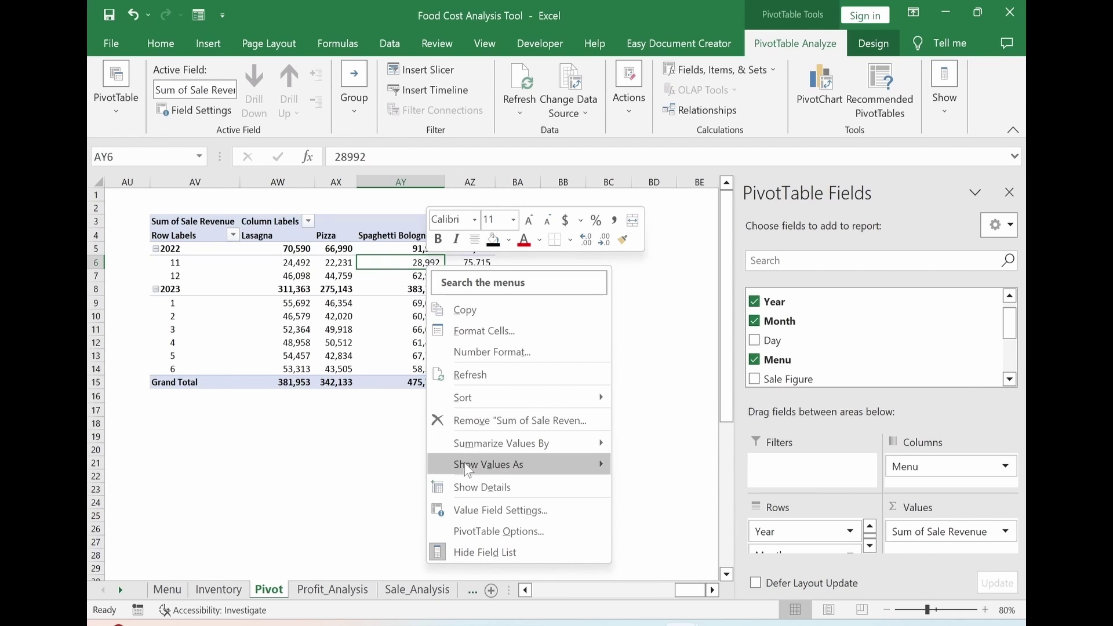
{"action": "left_click", "coordinate": [472, 537]}
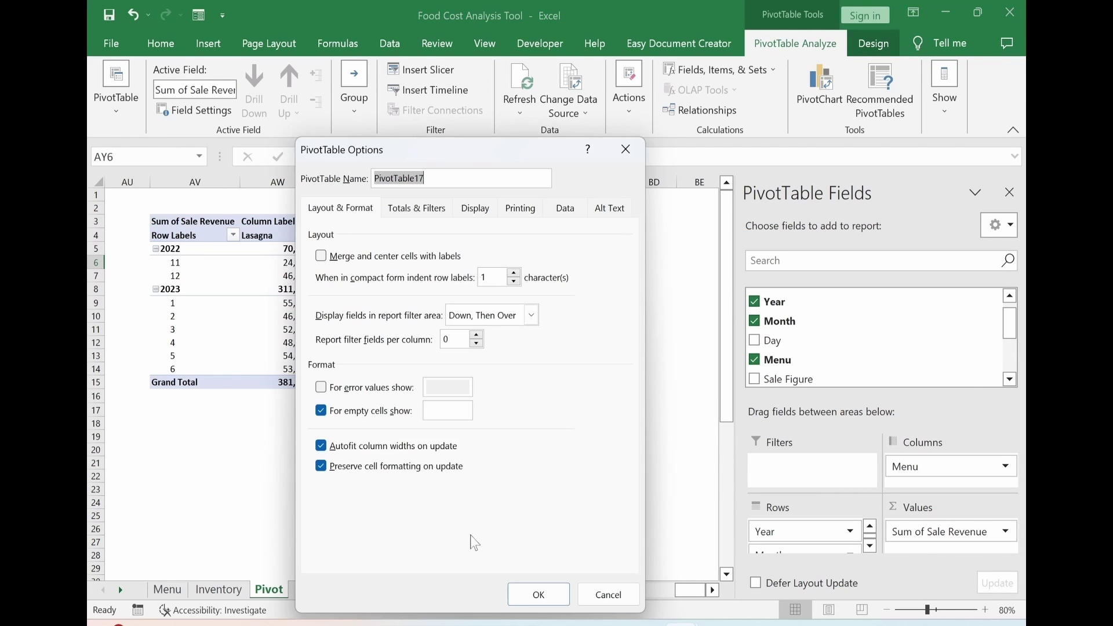
{"action": "left_click", "coordinate": [417, 207]}
{"action": "left_click", "coordinate": [321, 256]}
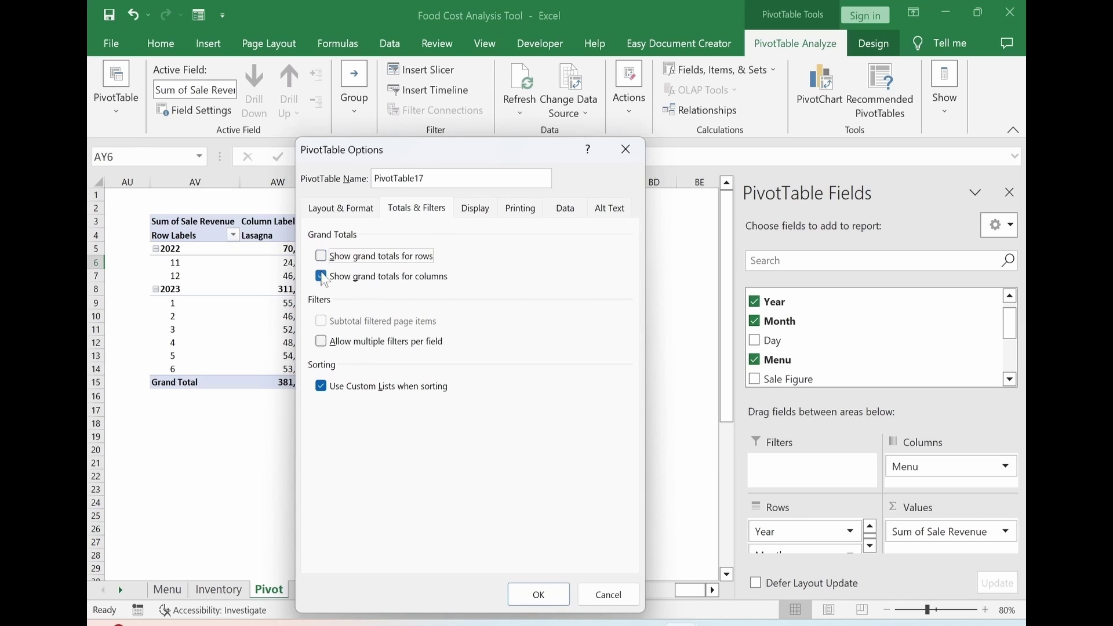
{"action": "left_click", "coordinate": [321, 276]}
{"action": "left_click", "coordinate": [533, 591]}
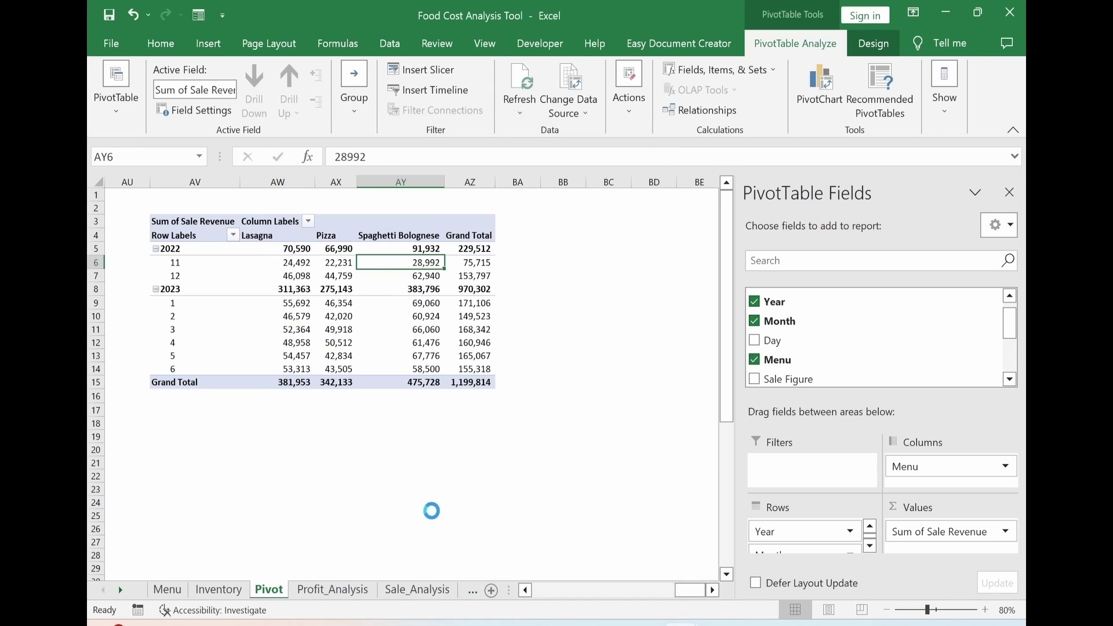
{"action": "left_click", "coordinate": [606, 447]}
Insert a Stacked Column PivotChart from the sale revenue by menu pivot table.
{"action": "left_click", "coordinate": [294, 276]}
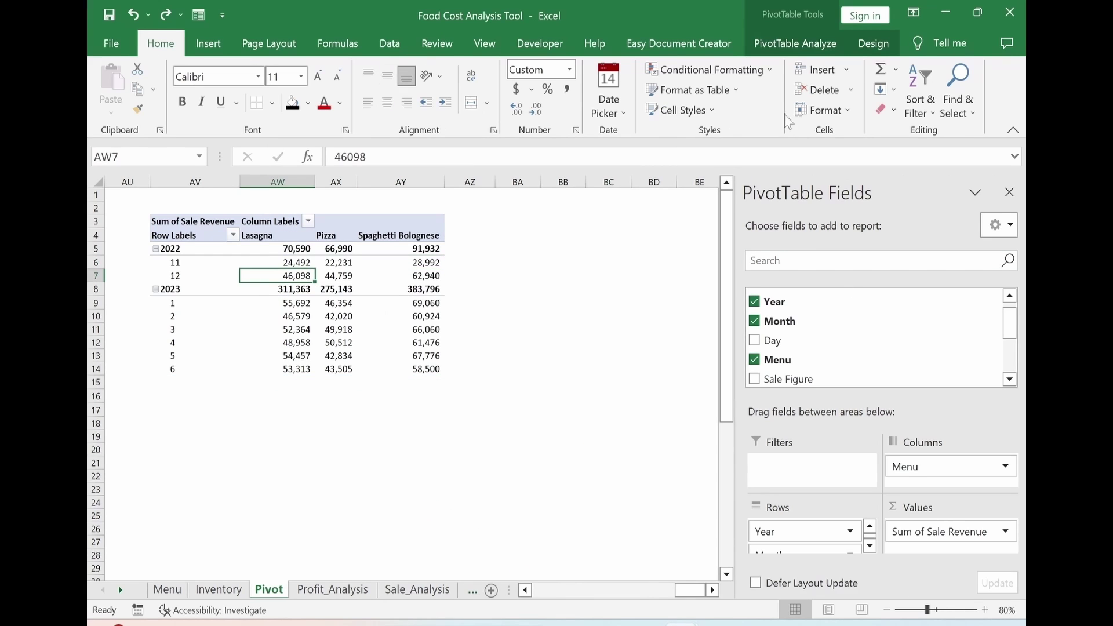
{"action": "left_click", "coordinate": [792, 47]}
{"action": "left_click", "coordinate": [818, 95]}
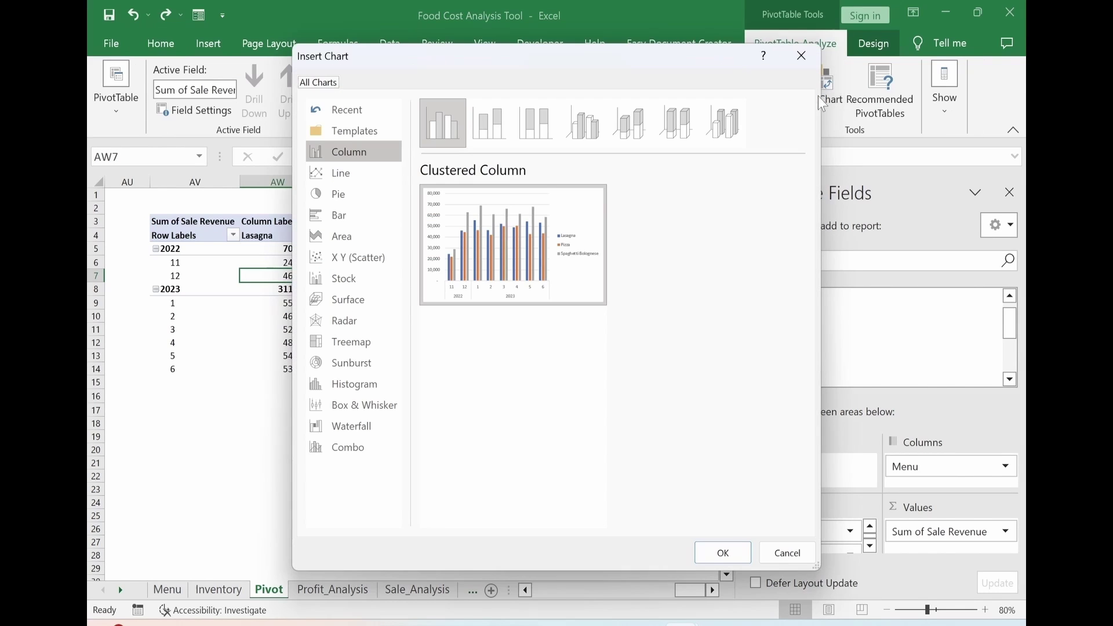
{"action": "left_click", "coordinate": [502, 132]}
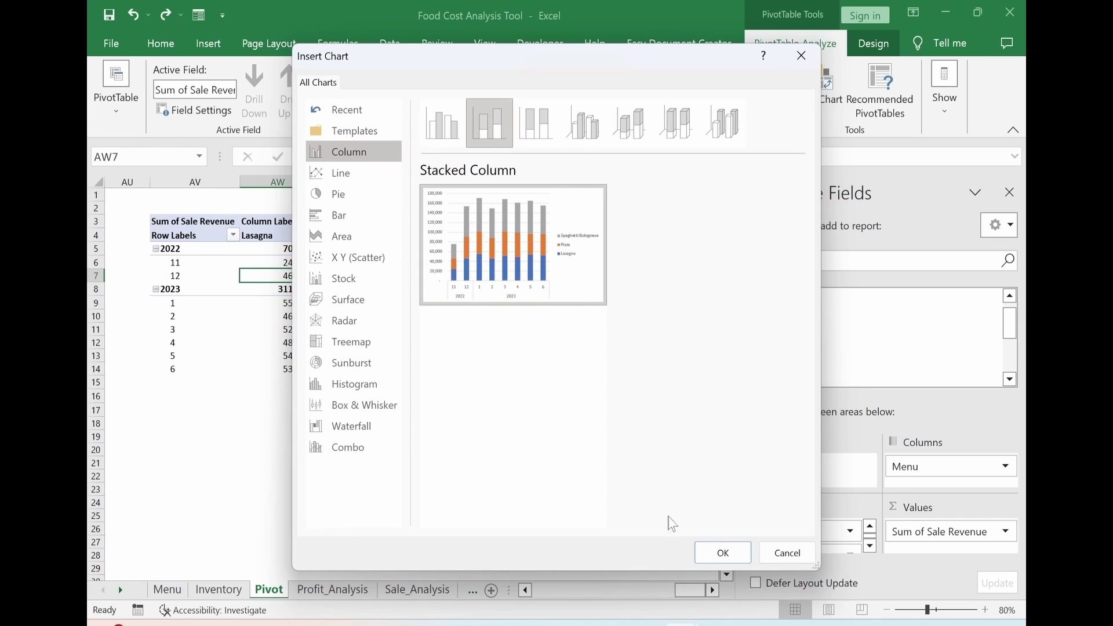
{"action": "left_click", "coordinate": [722, 554]}
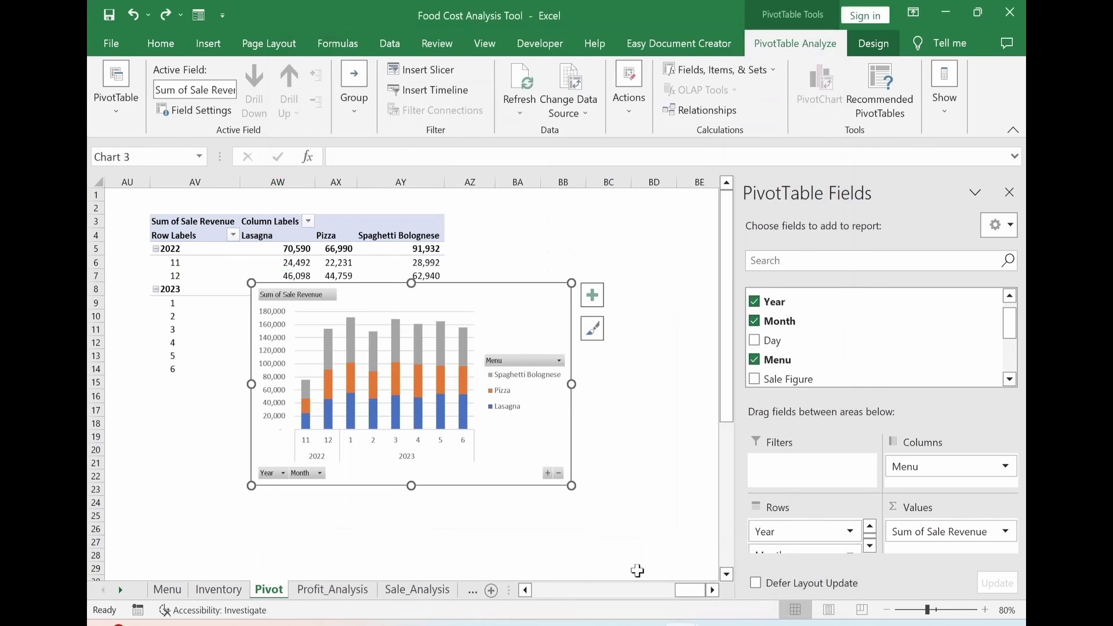
Move the stacked column chart clear of the pivot table and hide all its field buttons.
{"action": "left_click", "coordinate": [1011, 195]}
{"action": "left_click_drag", "start_coordinate": [506, 362], "coordinate": [747, 310]}
{"action": "right_click", "coordinate": [747, 310]}
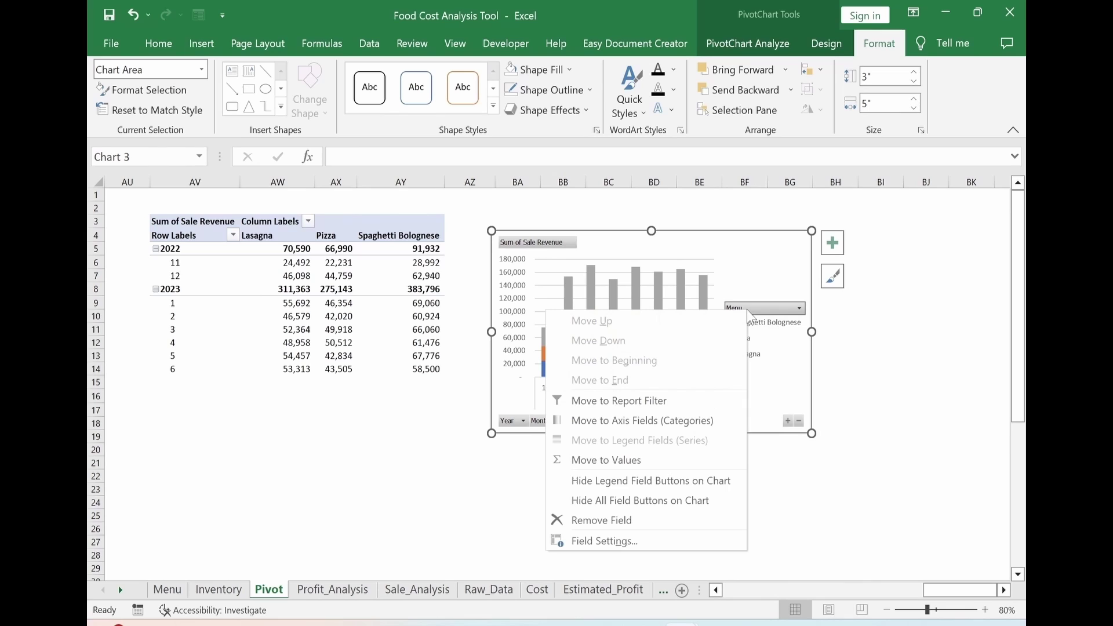
{"action": "left_click", "coordinate": [641, 502]}
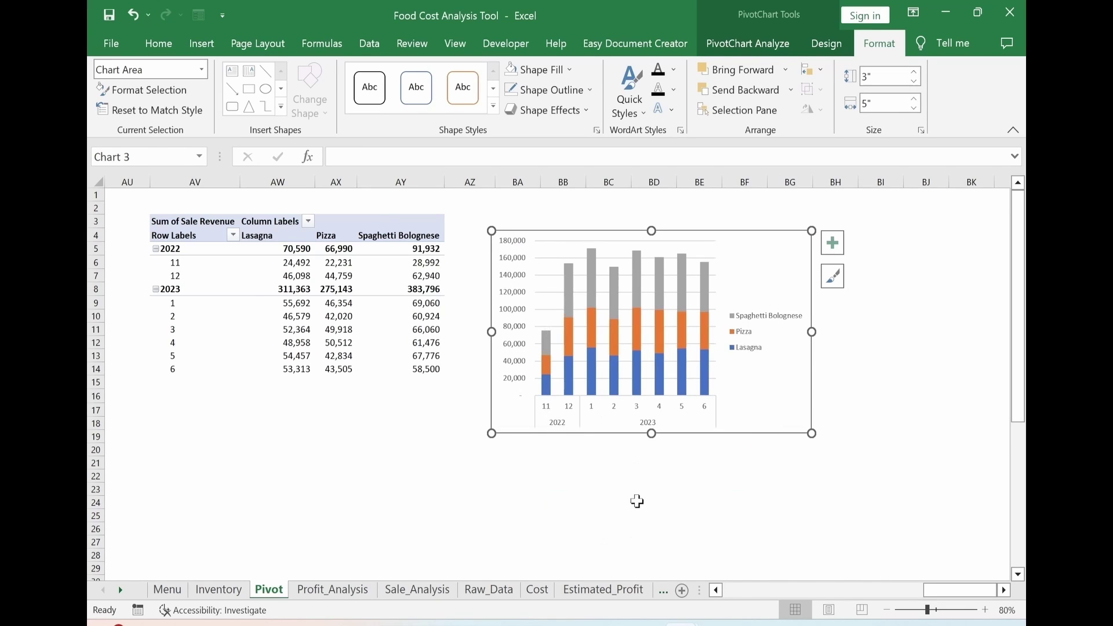
Set the stacked column chart's legend position to Top.
{"action": "left_click", "coordinate": [747, 355]}
{"action": "right_click", "coordinate": [747, 356]}
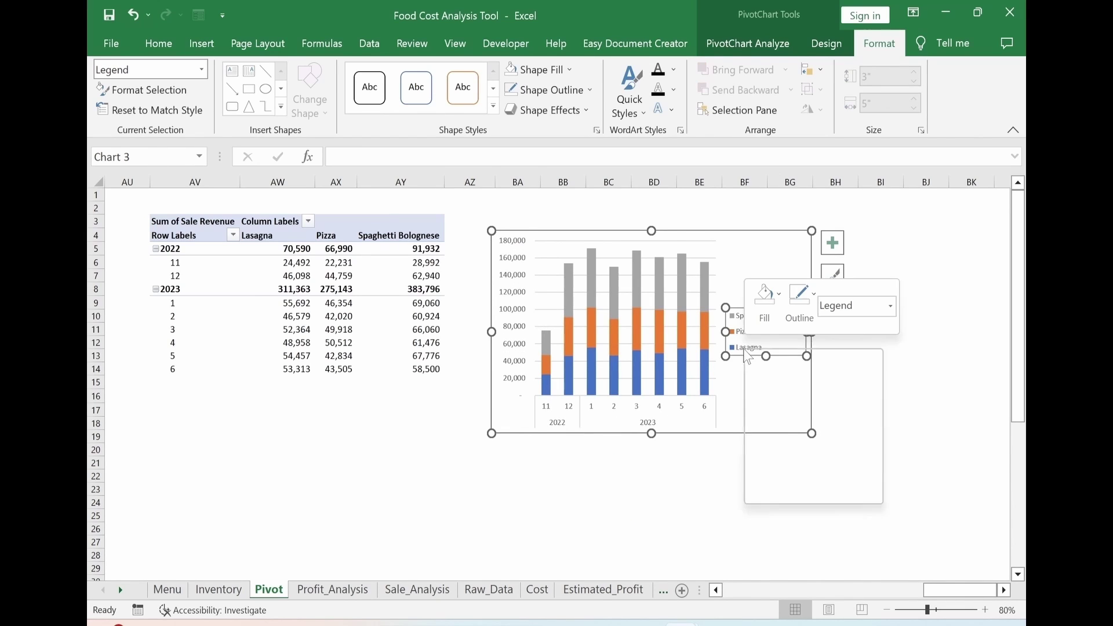
{"action": "left_click", "coordinate": [786, 494]}
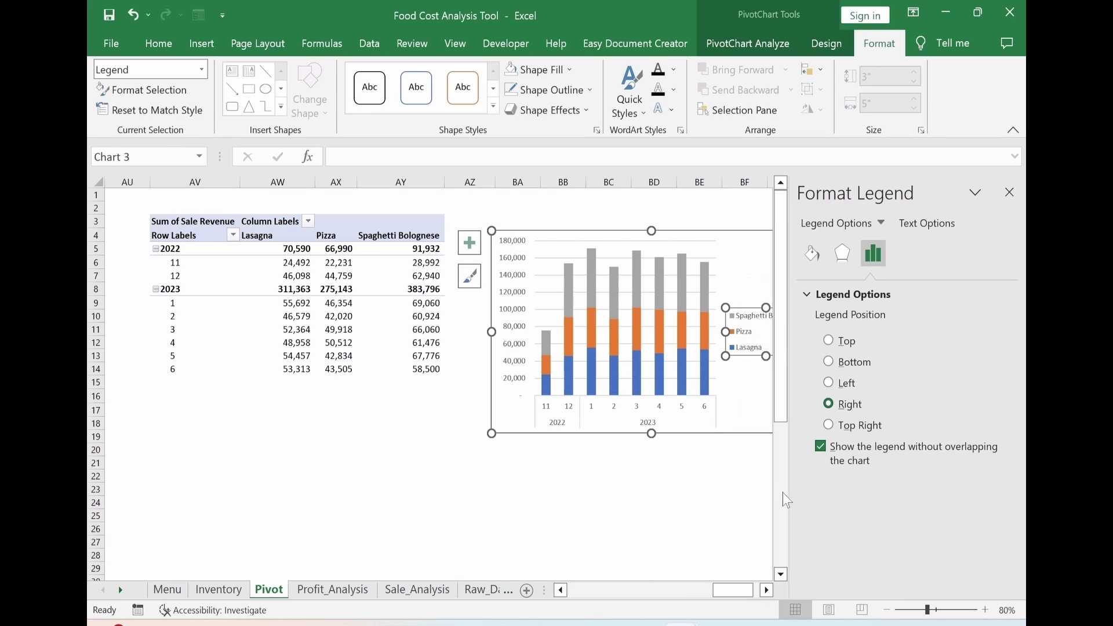
{"action": "left_click", "coordinate": [830, 342]}
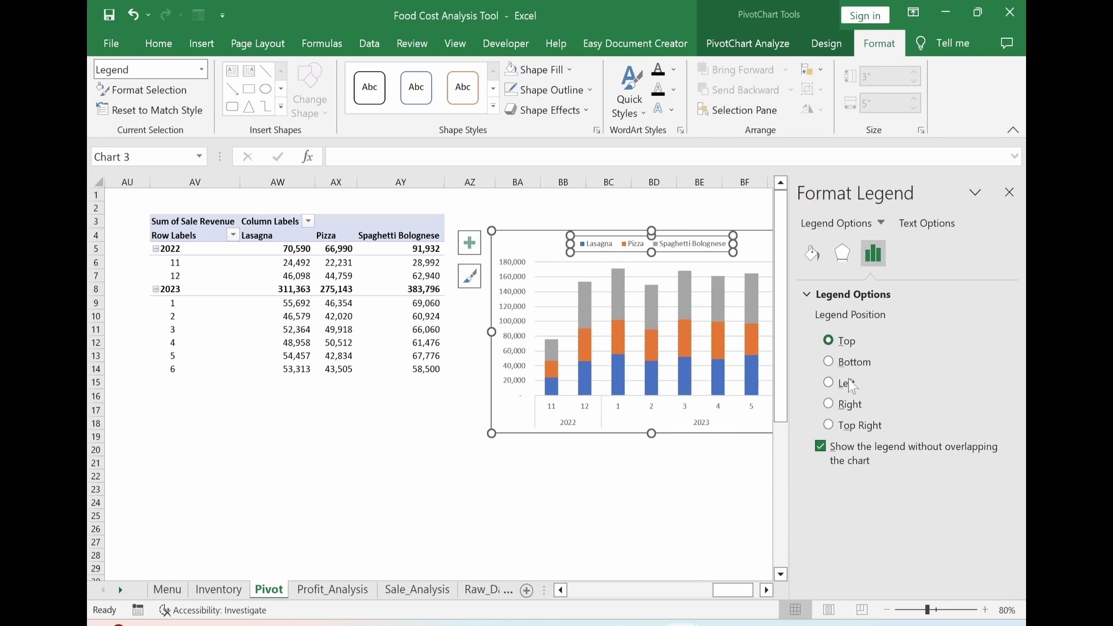
{"action": "left_click", "coordinate": [1010, 192]}
Add data labels to the stacked column chart and remove its gridlines.
{"action": "left_click", "coordinate": [834, 243]}
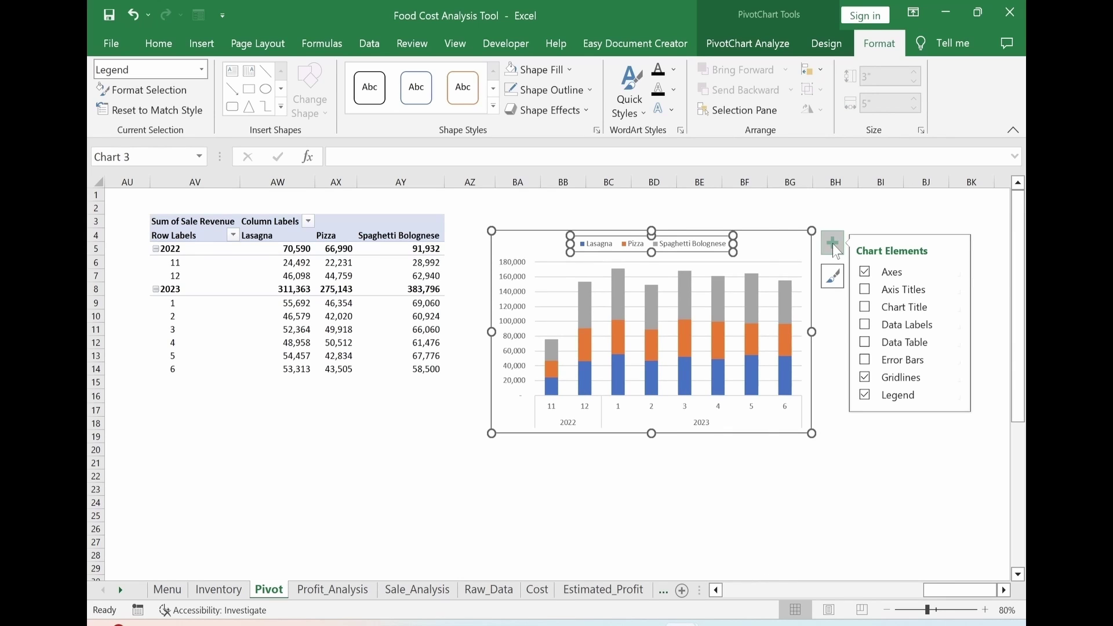
{"action": "left_click", "coordinate": [865, 325]}
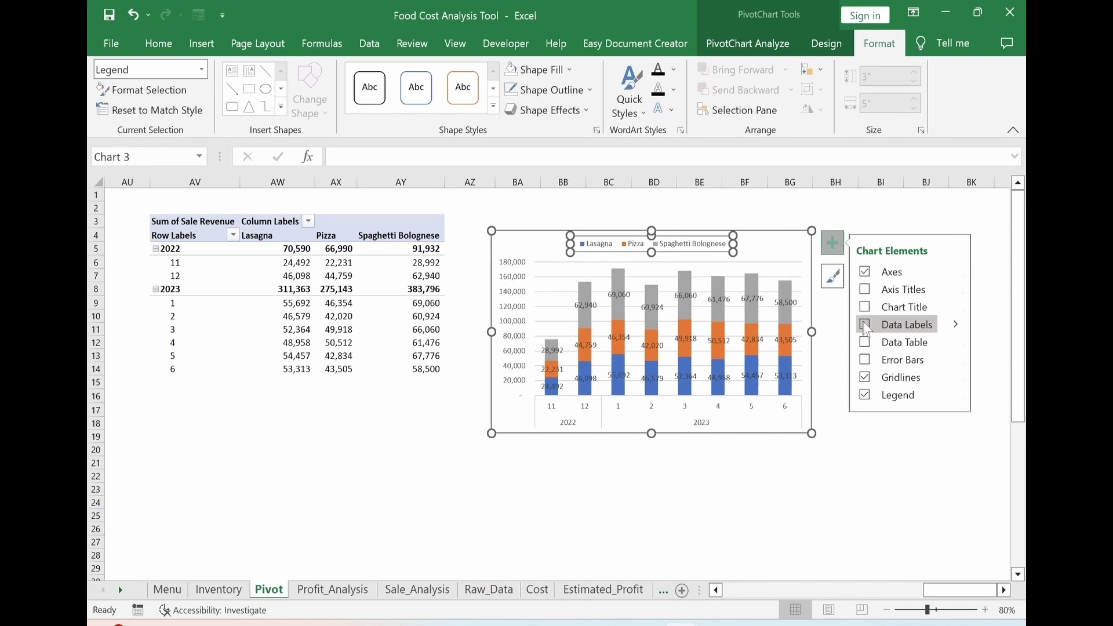
{"action": "left_click", "coordinate": [865, 377]}
Delete the vertical value axis from the stacked column chart.
{"action": "left_click", "coordinate": [518, 378]}
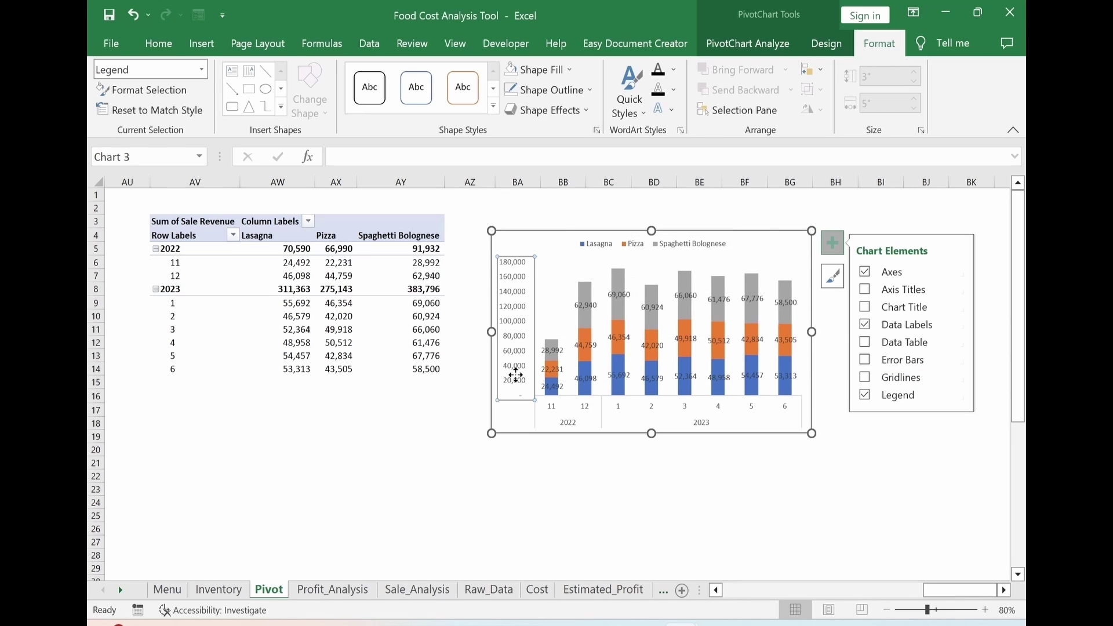
{"action": "key", "text": "Delete"}
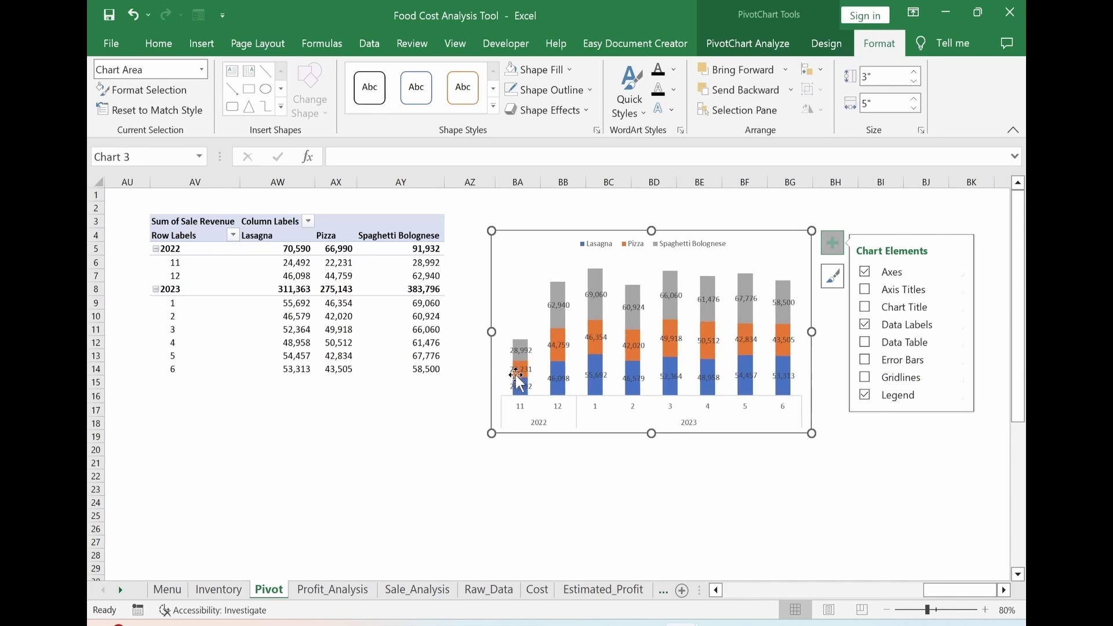
{"action": "left_click", "coordinate": [834, 246]}
{"action": "left_click", "coordinate": [701, 467]}
Set the stacked column chart area to No Fill and No Outline.
{"action": "left_click", "coordinate": [804, 263]}
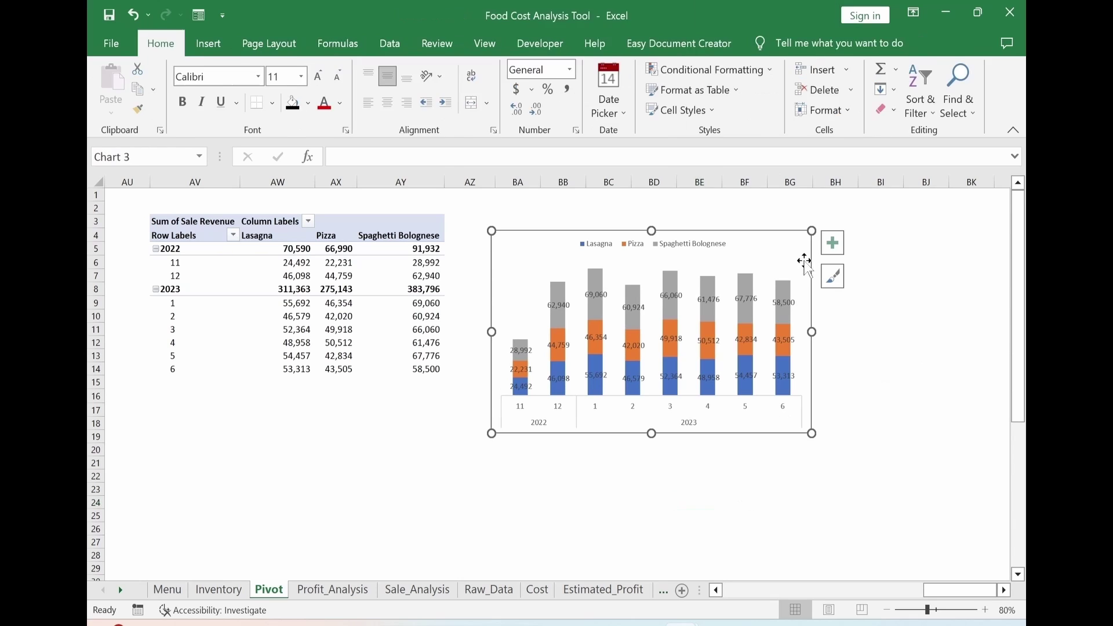
{"action": "left_click", "coordinate": [569, 69]}
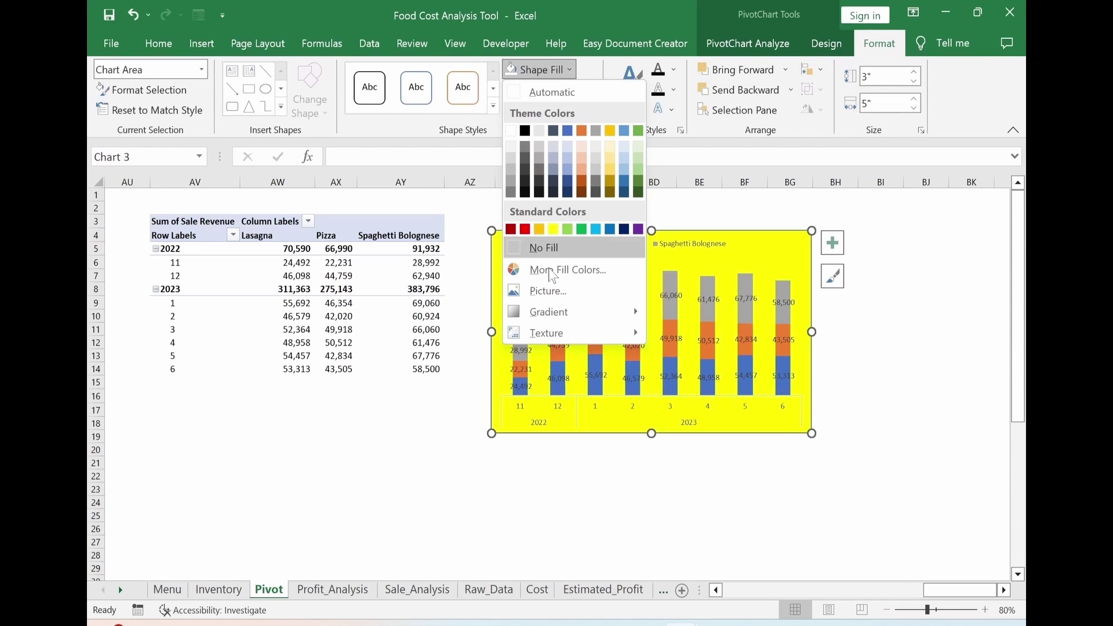
{"action": "key", "text": "Escape"}
{"action": "left_click", "coordinate": [555, 92]}
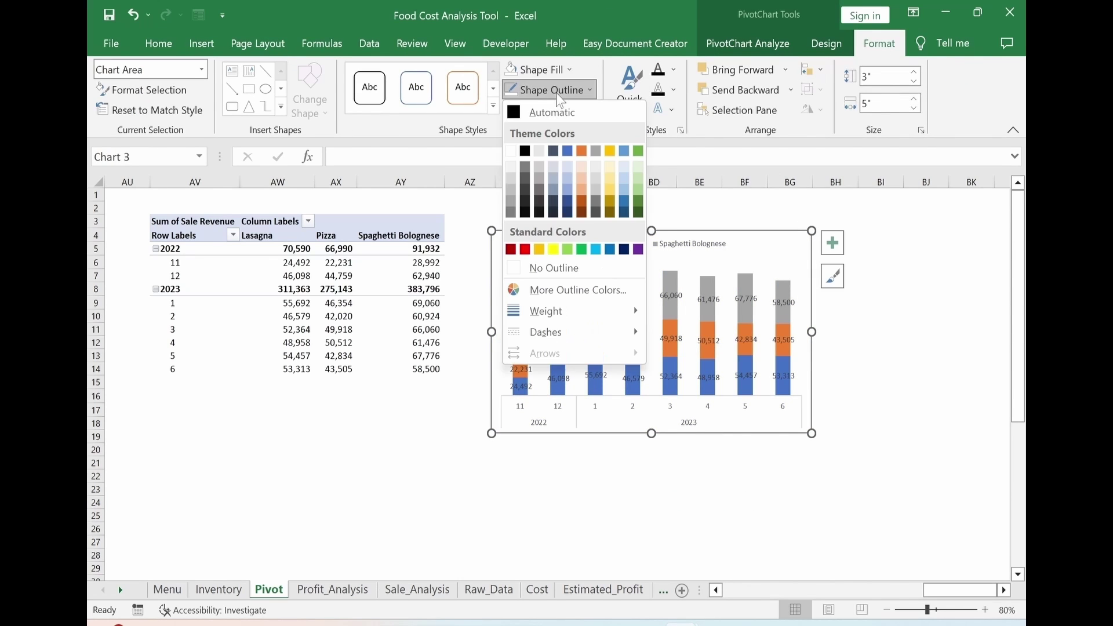
{"action": "left_click", "coordinate": [552, 272]}
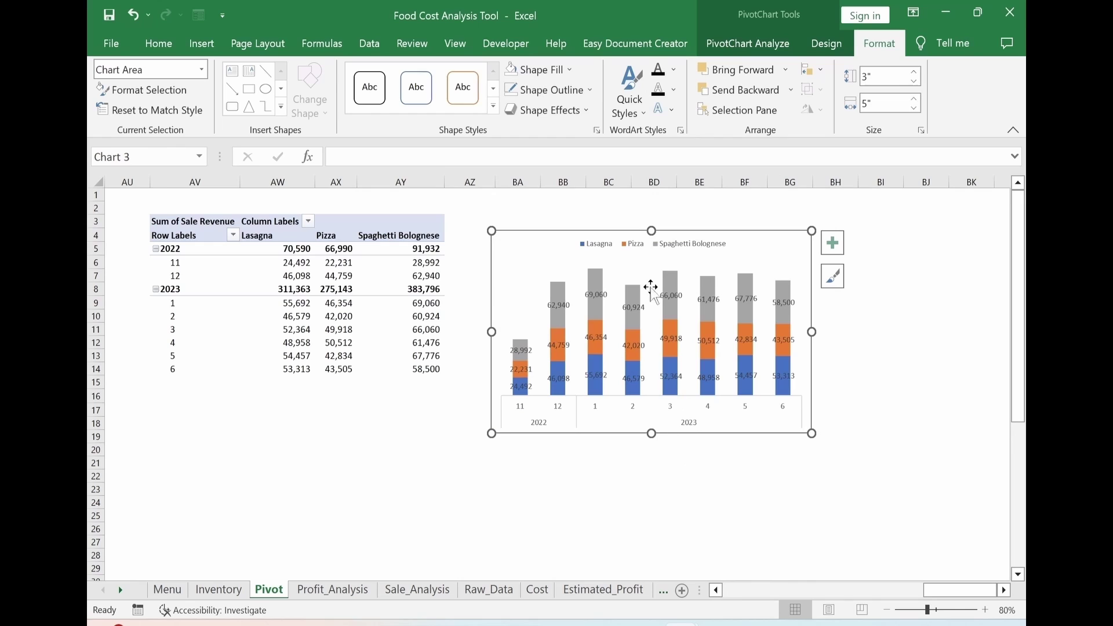
Make the chart's legend and horizontal axis labels bold.
{"action": "left_click", "coordinate": [646, 243]}
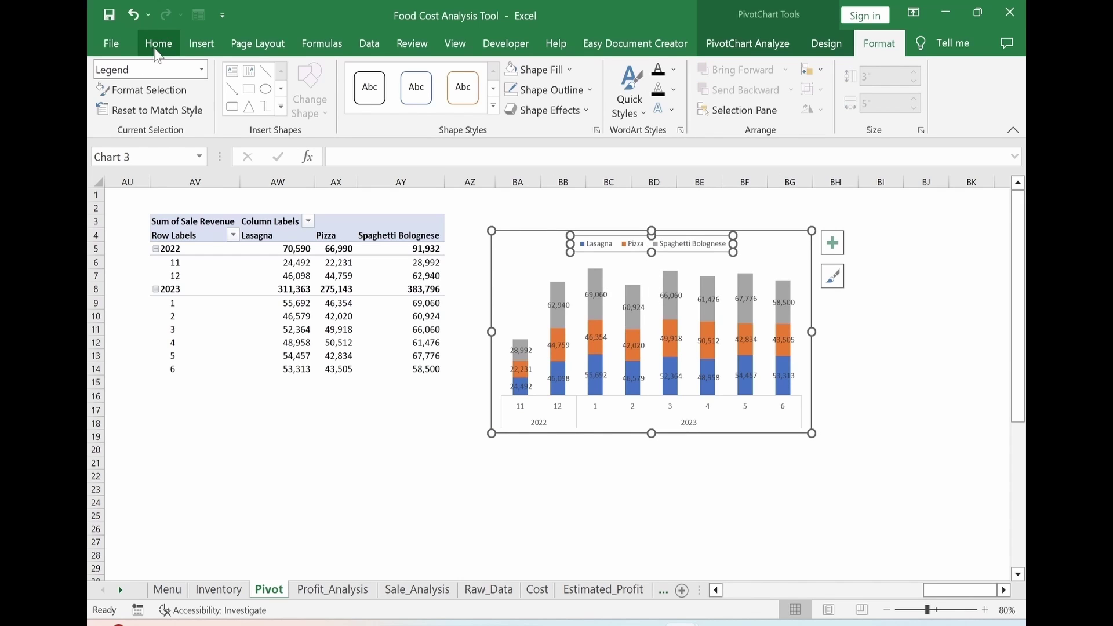
{"action": "left_click", "coordinate": [599, 416]}
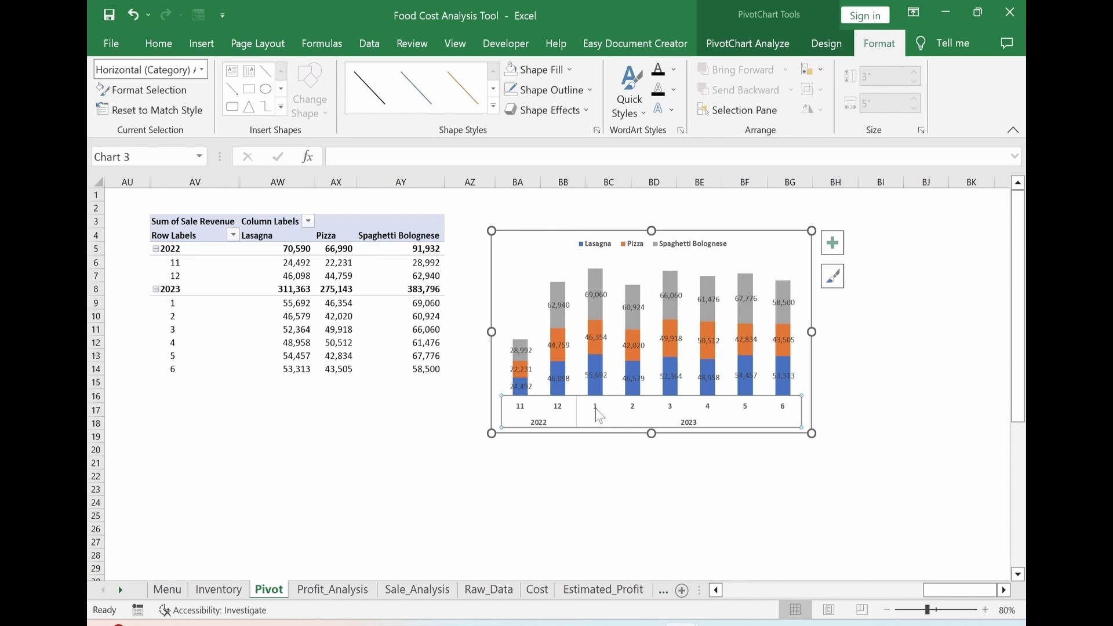
{"action": "left_click", "coordinate": [744, 502]}
Set the gap width of the stacked columns to 50%.
{"action": "left_click", "coordinate": [745, 290]}
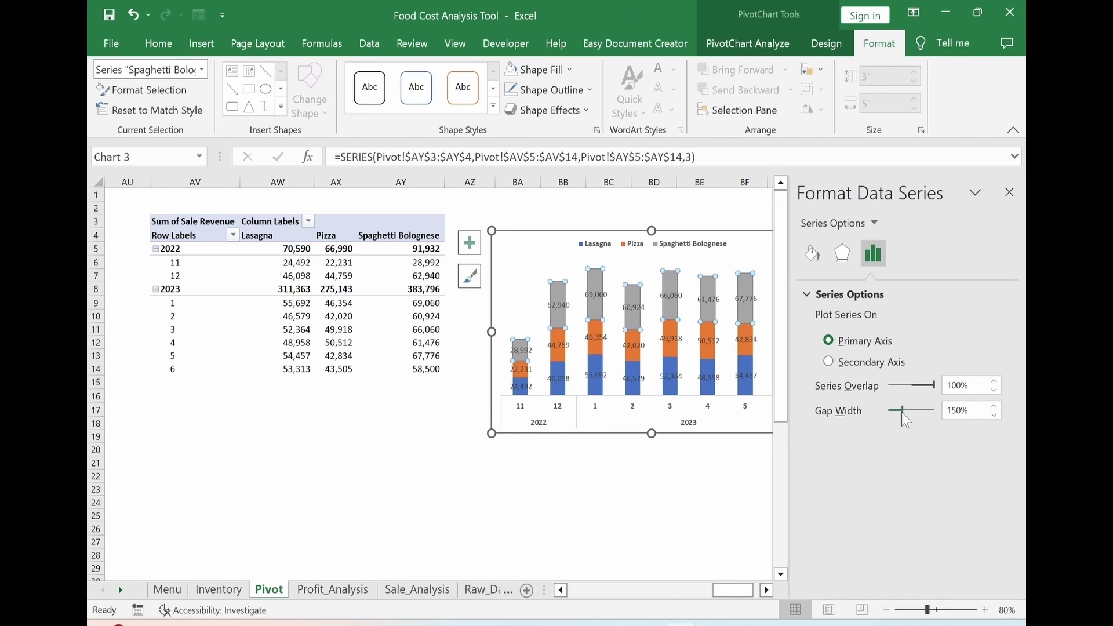
{"action": "left_click_drag", "start_coordinate": [902, 412], "coordinate": [893, 412]}
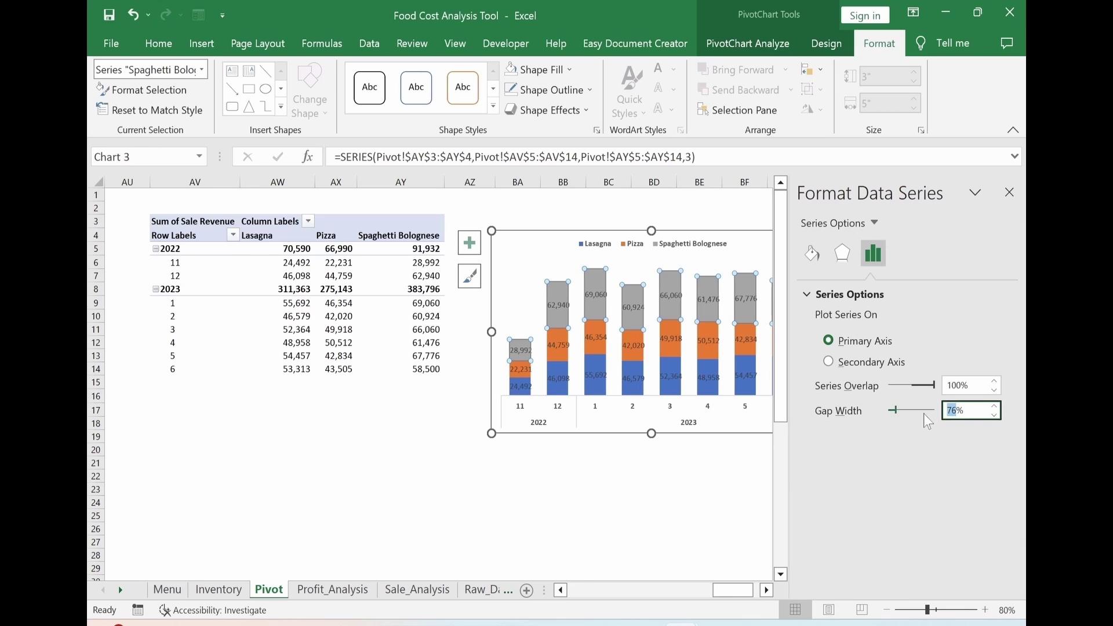
{"action": "type", "text": "0"}
{"action": "key", "text": "Return"}
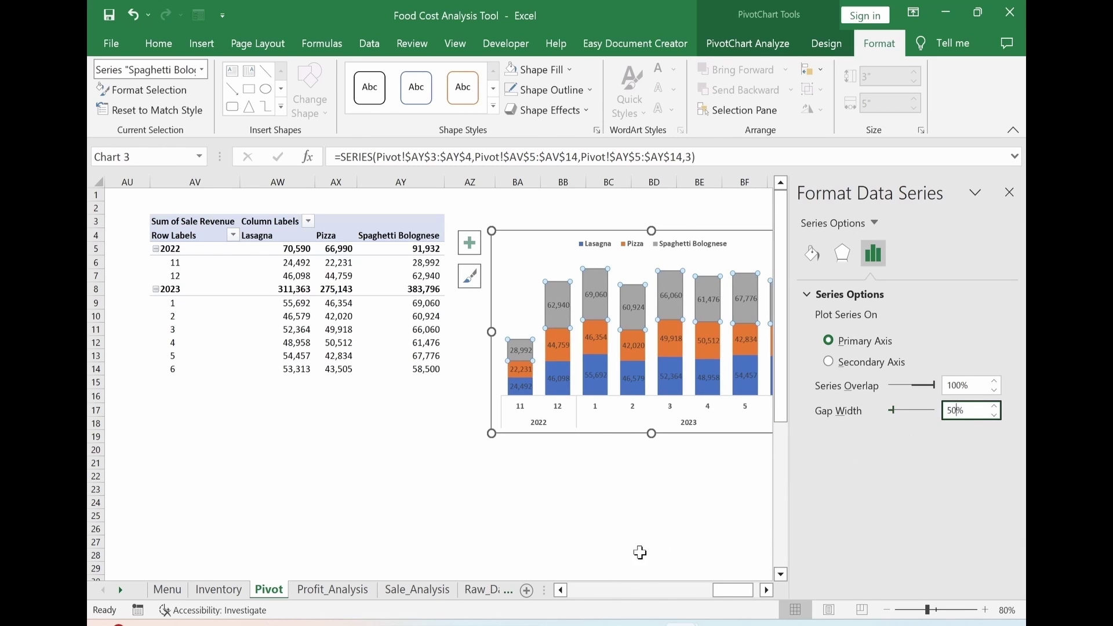
Cut the stacked column chart and paste it on the Sale_Analysis sheet under the Sale Revenue by Menu title.
{"action": "left_click", "coordinate": [671, 291]}
{"action": "key", "text": "Delete"}
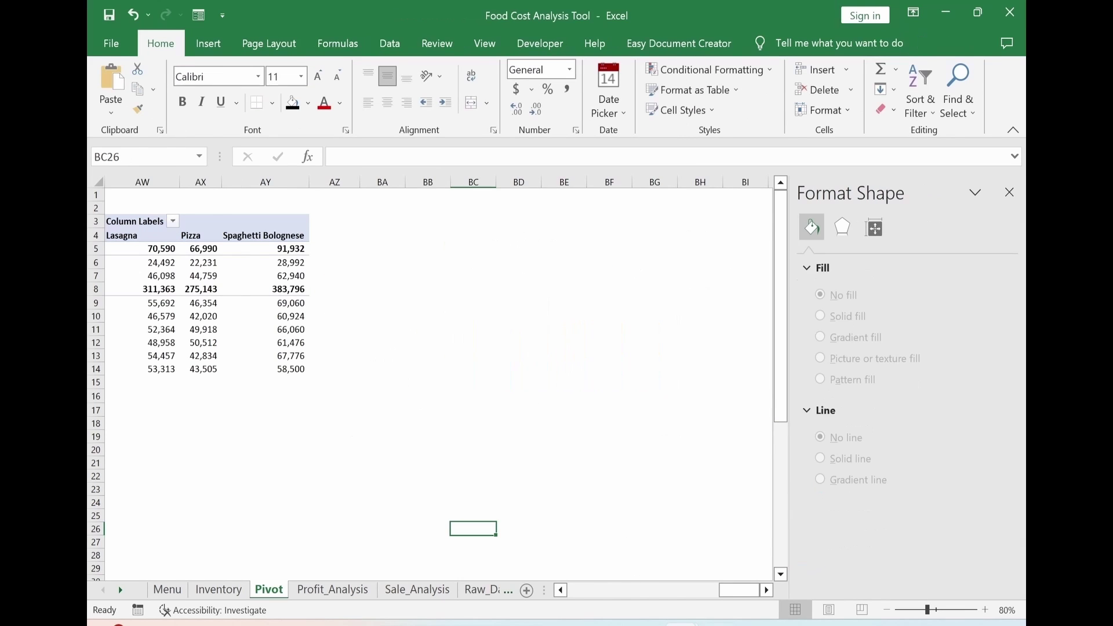
{"action": "left_click", "coordinate": [426, 593]}
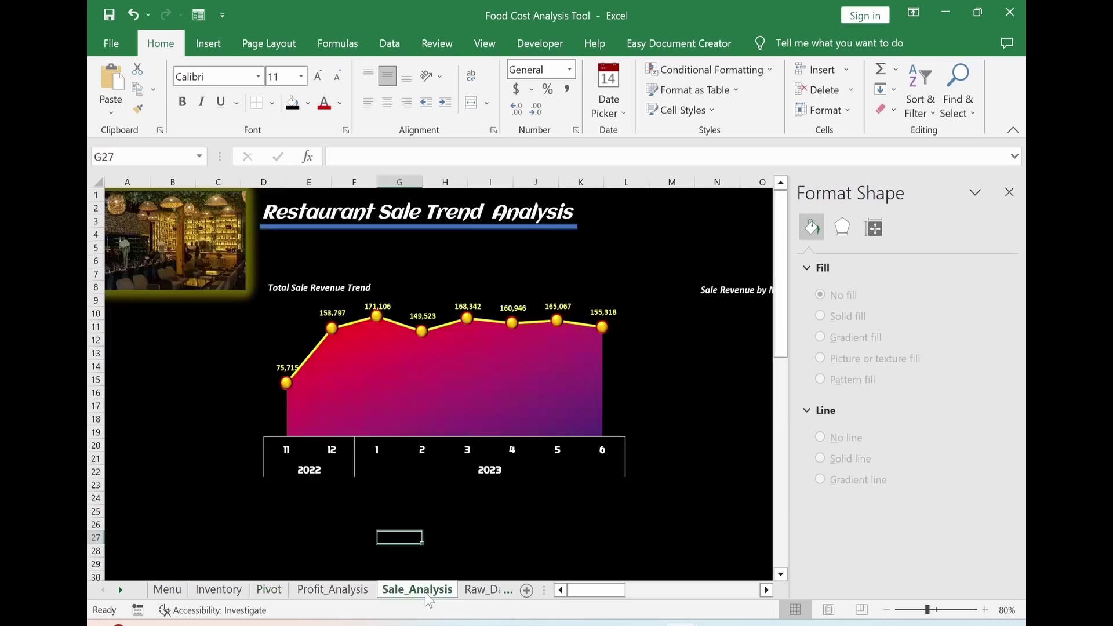
{"action": "left_click", "coordinate": [767, 590]}
{"action": "left_click", "coordinate": [508, 326]}
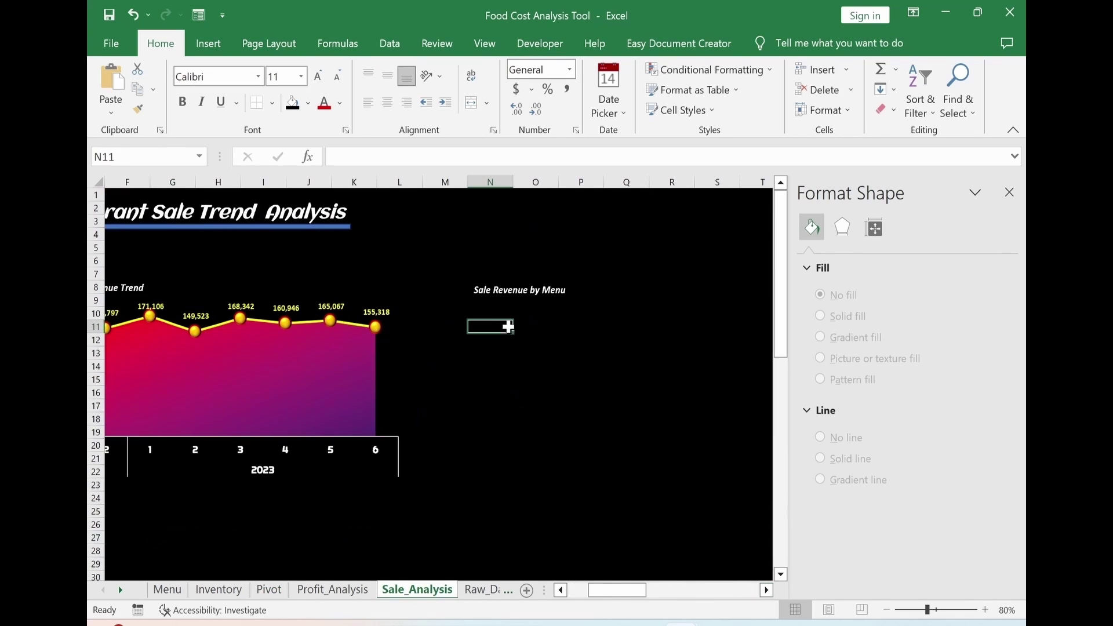
{"action": "key", "text": "ctrl+v"}
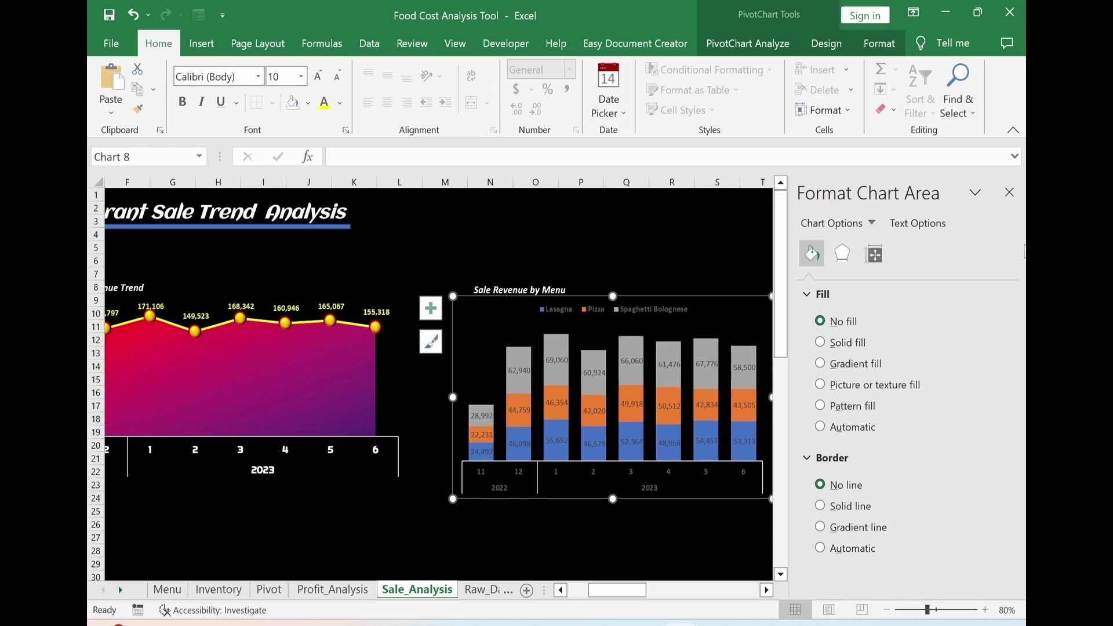
{"action": "left_click", "coordinate": [1009, 193]}
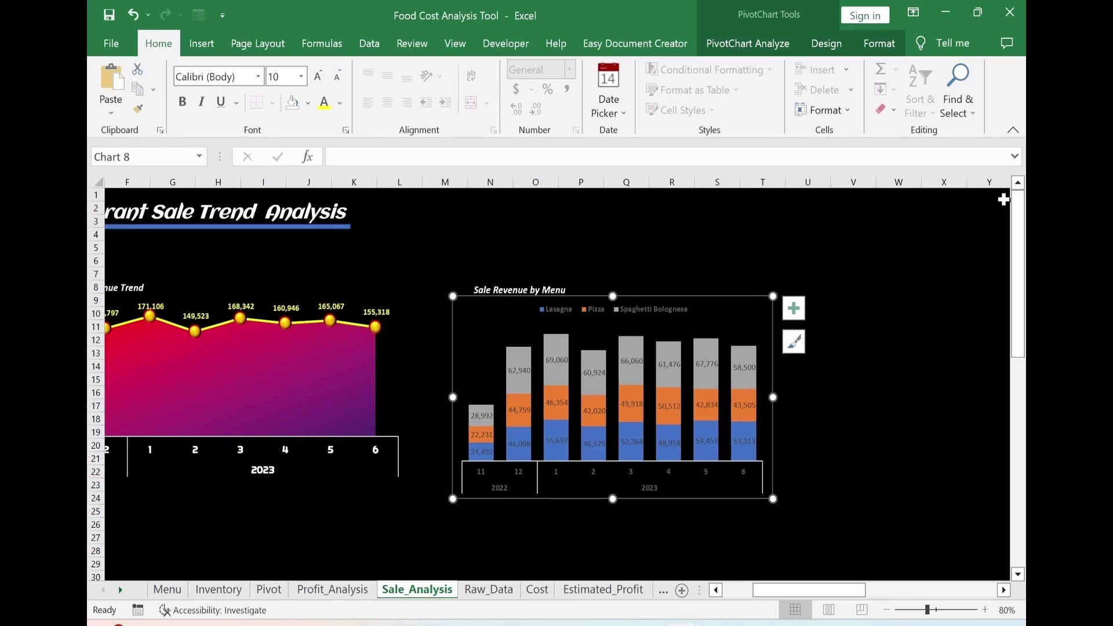
Change the font color of the Sale Revenue by Menu chart's legend to white.
{"action": "left_click", "coordinate": [565, 309]}
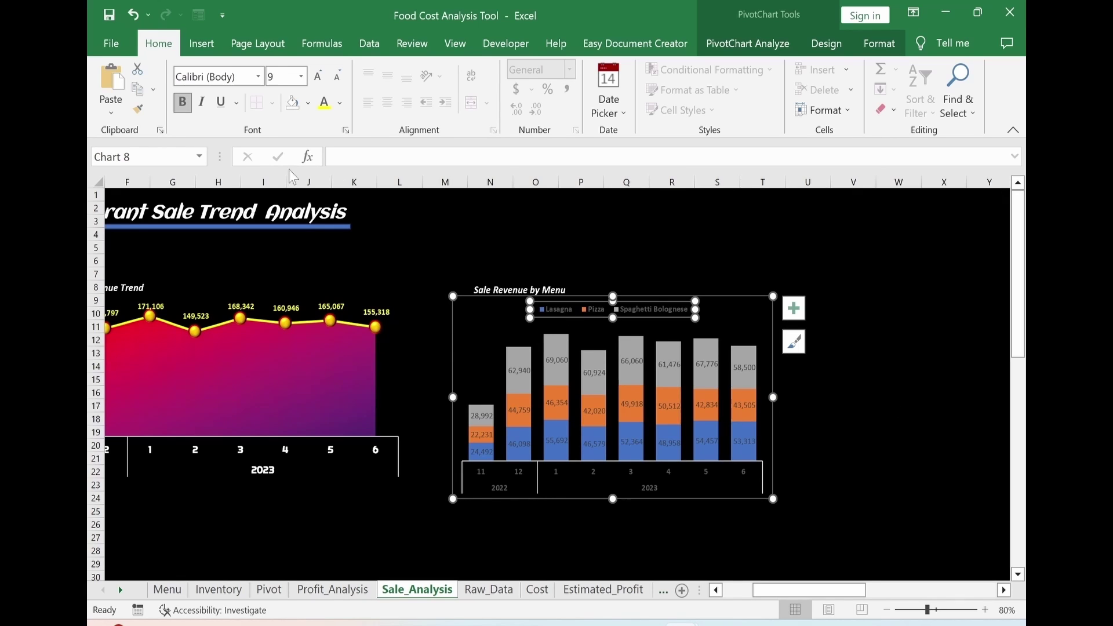
{"action": "left_click", "coordinate": [341, 103]}
{"action": "left_click", "coordinate": [323, 165]}
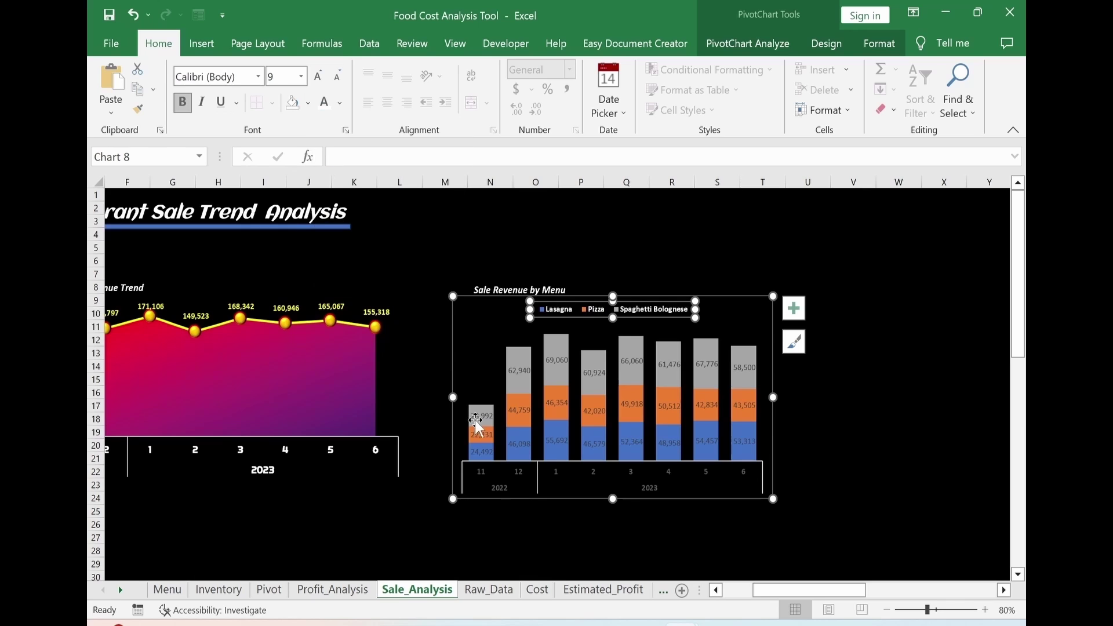
Change the font color of the stacked columns' data labels to white for the menu series.
{"action": "left_click", "coordinate": [477, 420]}
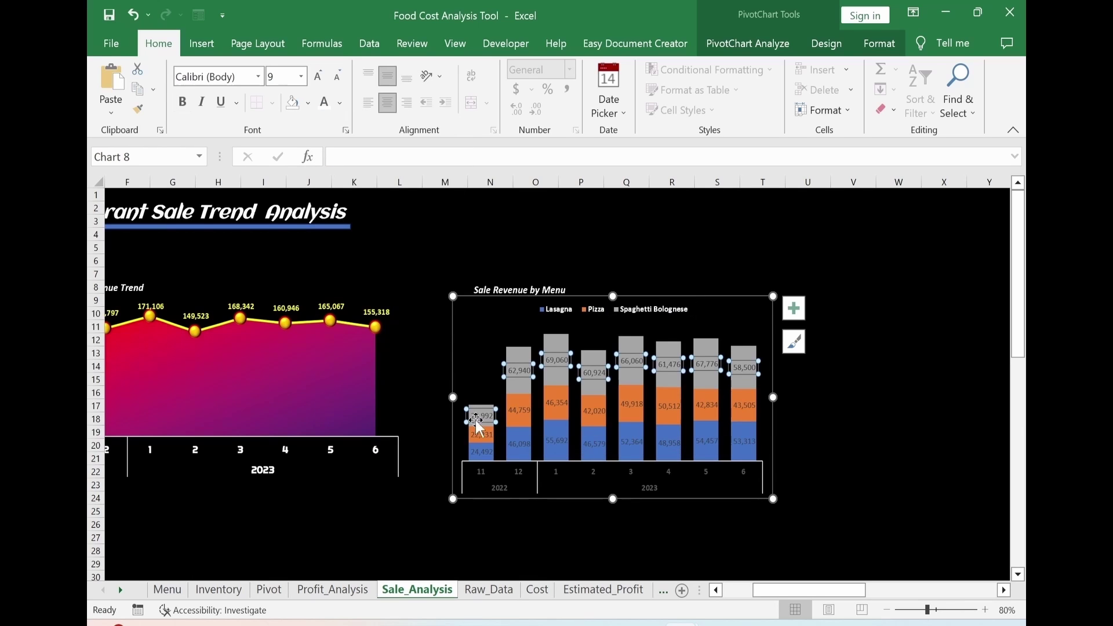
{"action": "left_click", "coordinate": [325, 103]}
{"action": "left_click", "coordinate": [479, 449]}
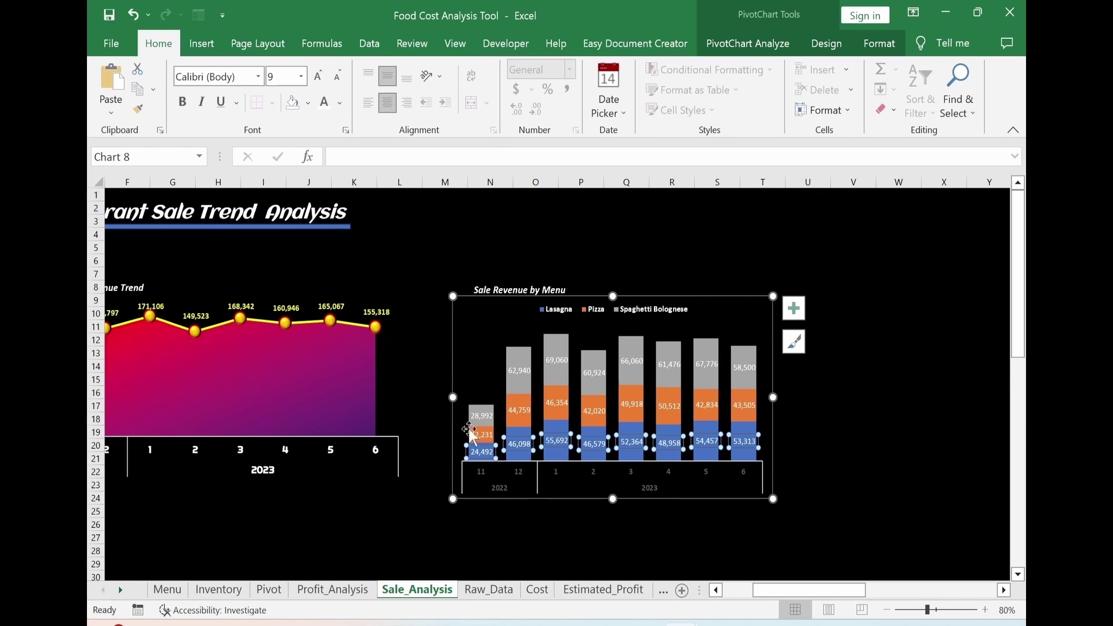
Change the font color of the Sale Revenue by Menu chart's horizontal axis labels to white.
{"action": "left_click", "coordinate": [479, 470]}
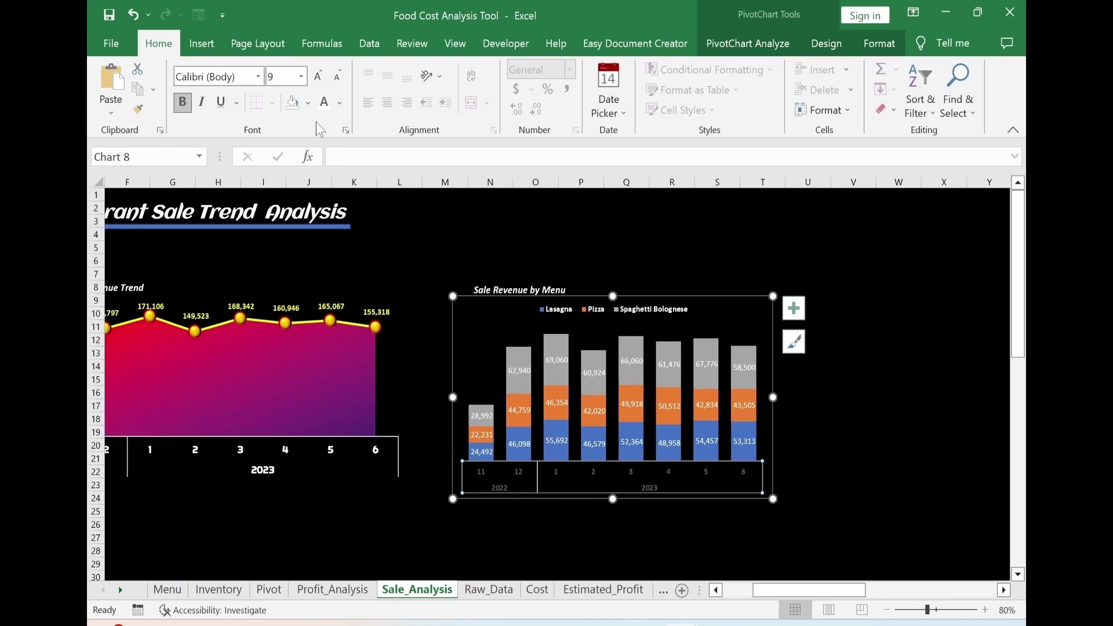
{"action": "left_click", "coordinate": [325, 103]}
{"action": "left_click", "coordinate": [354, 524]}
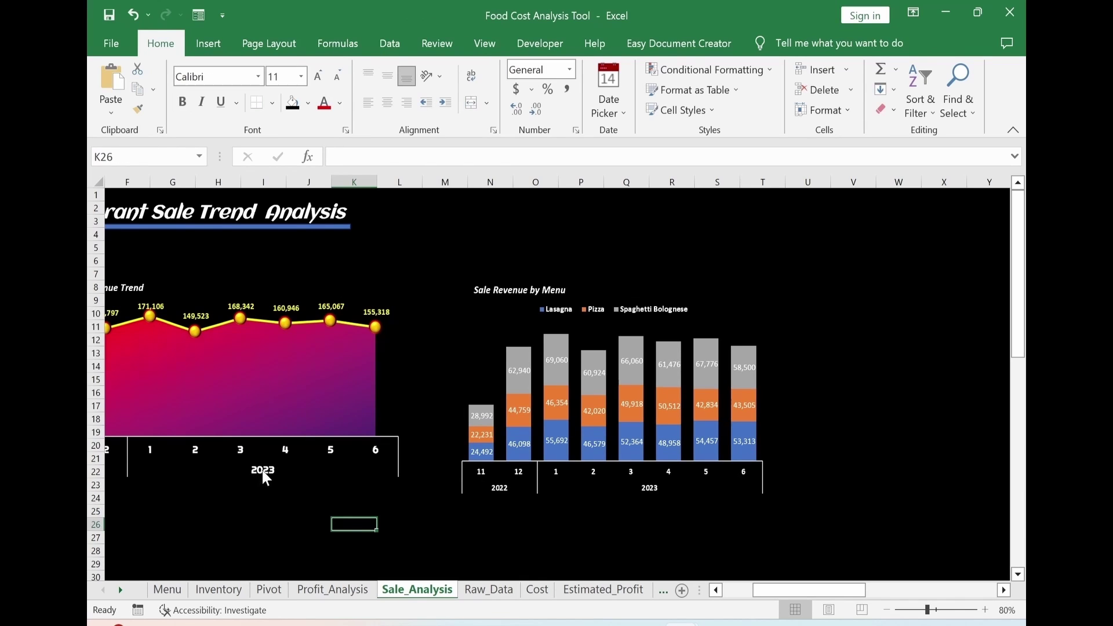
Copy the axis label formatting from the Total Sale Revenue Trend chart to the Sale Revenue by Menu chart and widen that chart slightly.
{"action": "left_click", "coordinate": [263, 472]}
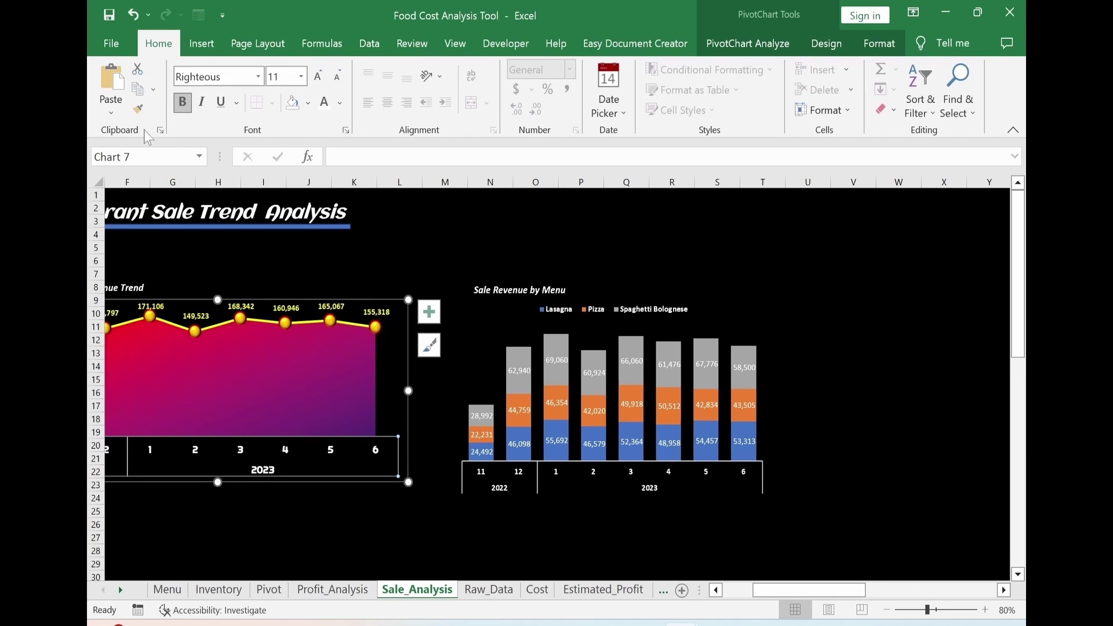
{"action": "left_click", "coordinate": [138, 110]}
{"action": "left_click", "coordinate": [501, 488]}
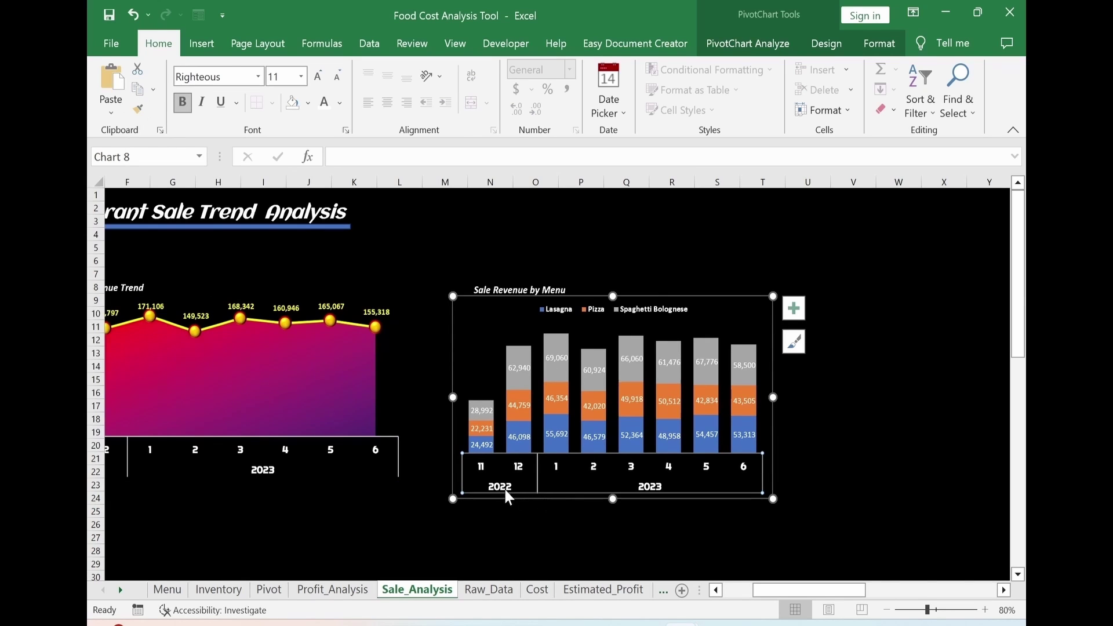
{"action": "left_click_drag", "start_coordinate": [773, 397], "coordinate": [796, 398]}
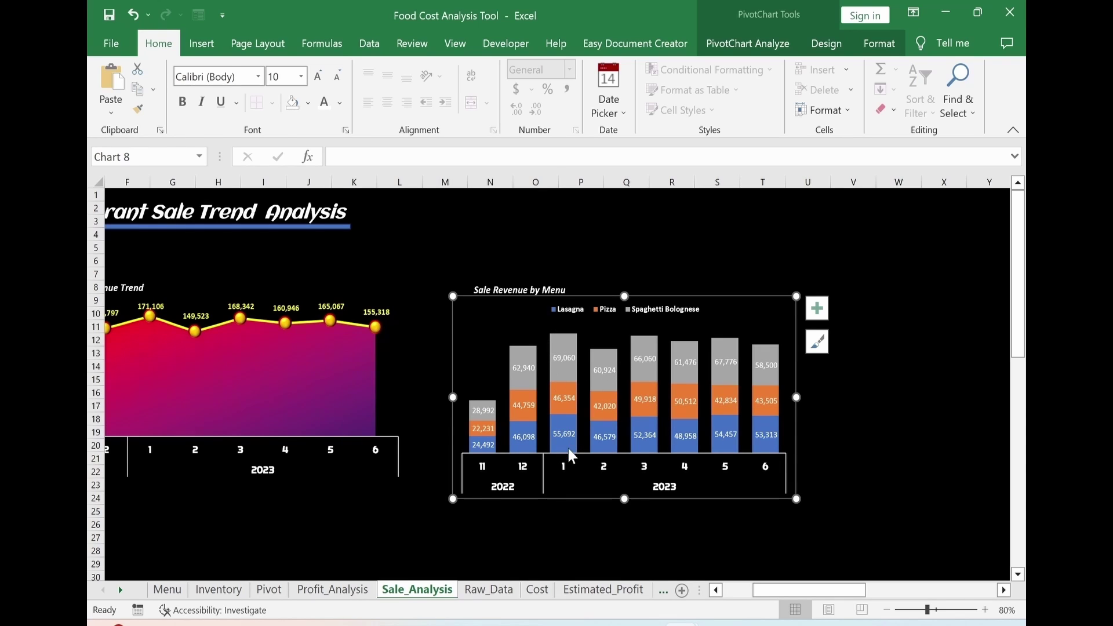
Recolor the Sale Revenue by Menu columns with the monochromatic blue palette that runs from dark to light.
{"action": "left_click", "coordinate": [571, 347]}
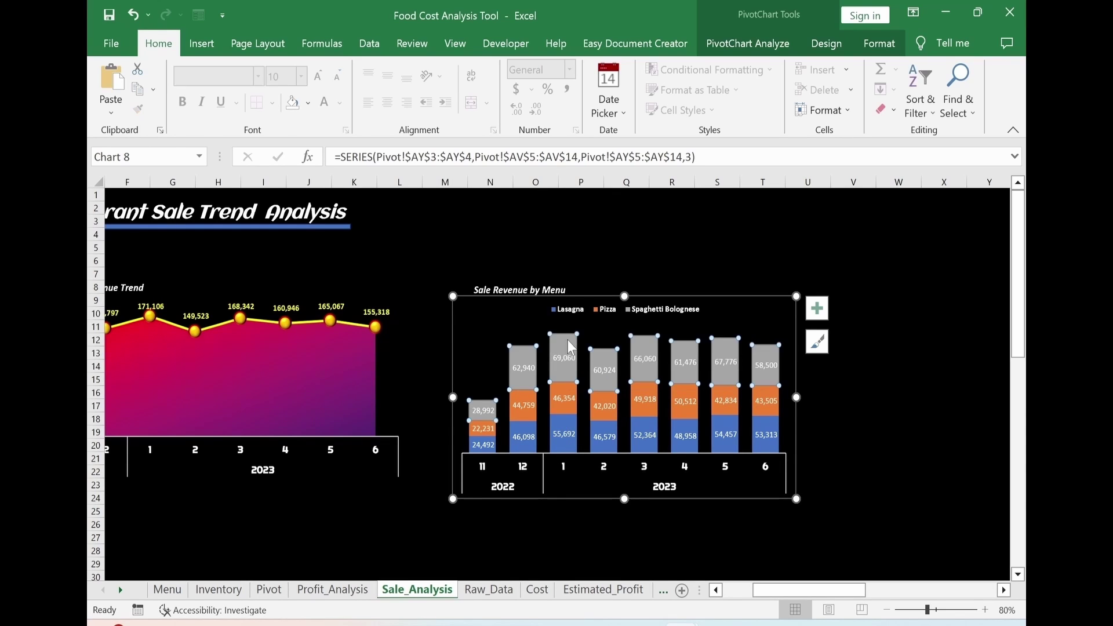
{"action": "left_click", "coordinate": [829, 44]}
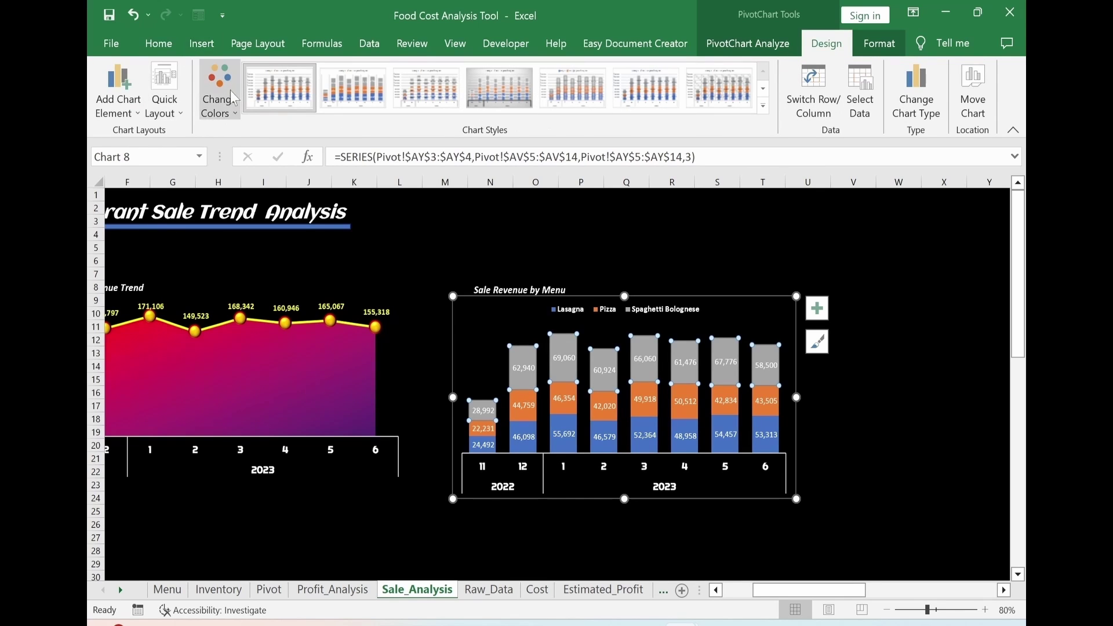
{"action": "left_click", "coordinate": [230, 116]}
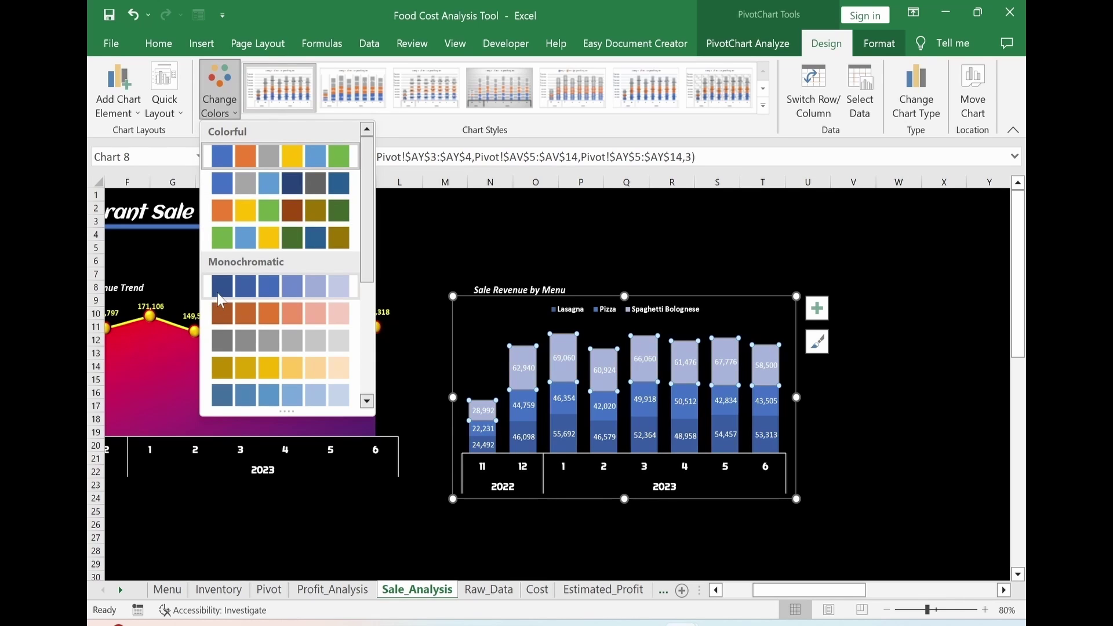
{"action": "left_click", "coordinate": [250, 281]}
{"action": "key", "text": "Escape"}
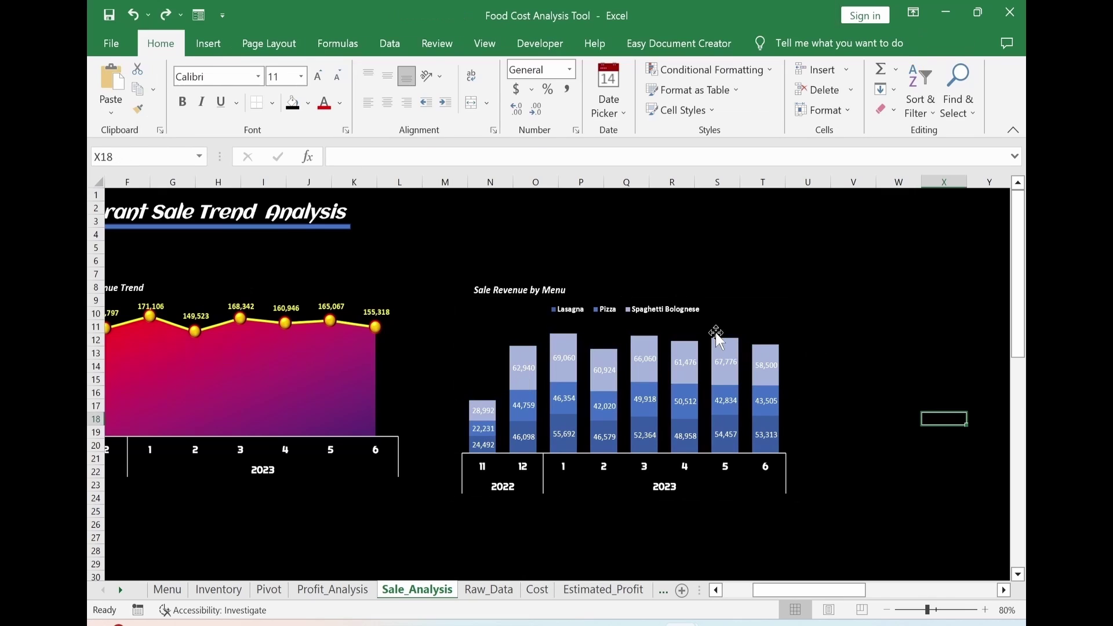
Shrink the Total Sale Revenue Trend chart slightly from its lower outer corner.
{"action": "left_click_drag", "start_coordinate": [809, 590], "coordinate": [785, 591]}
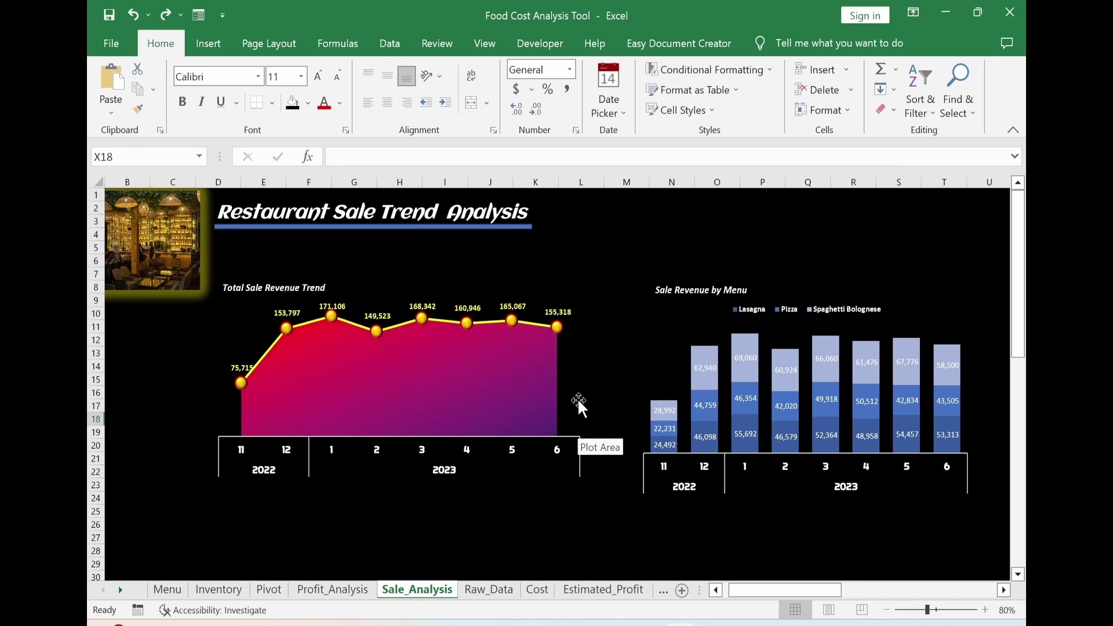
{"action": "left_click", "coordinate": [562, 446]}
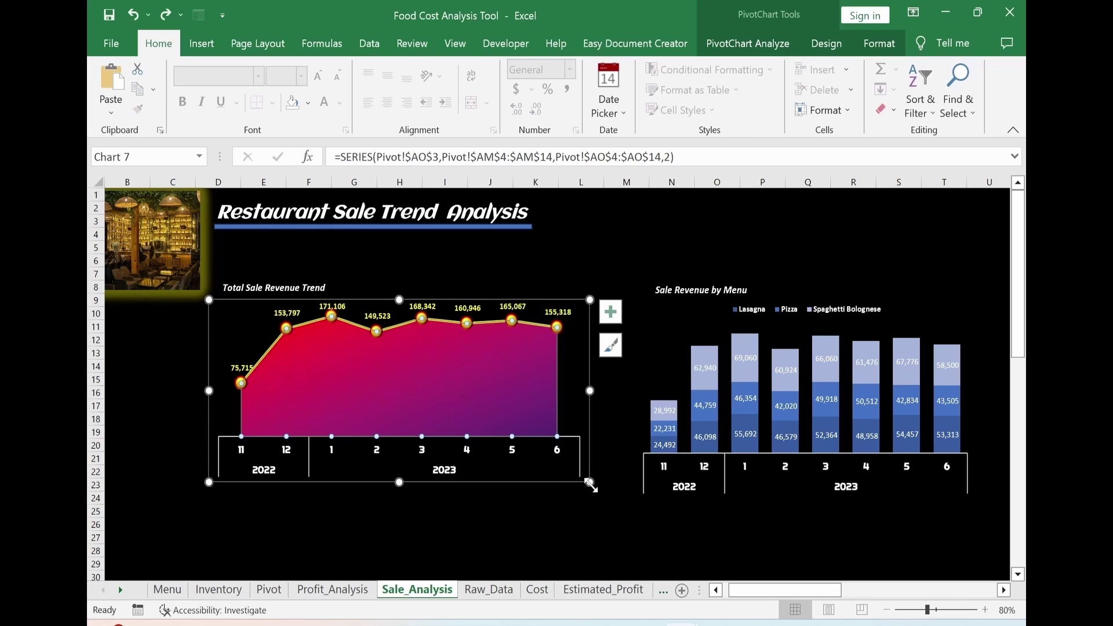
{"action": "left_click_drag", "start_coordinate": [590, 485], "coordinate": [571, 469]}
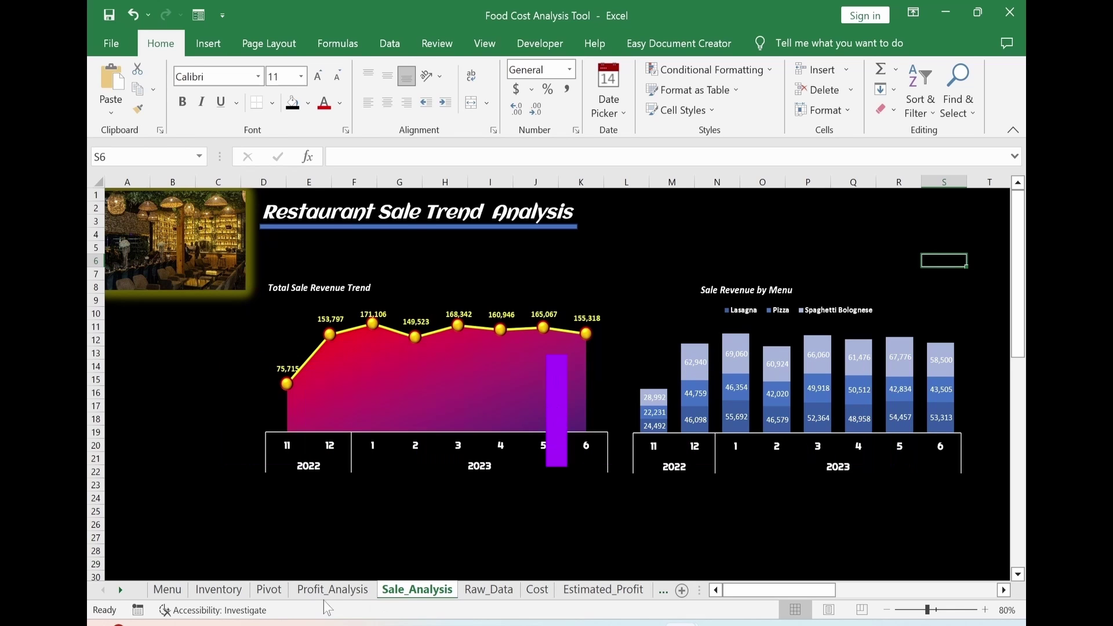
Insert Year, Month and Menu slicers for the sale revenue by menu pivot table on the Pivot sheet.
{"action": "left_click", "coordinate": [270, 590]}
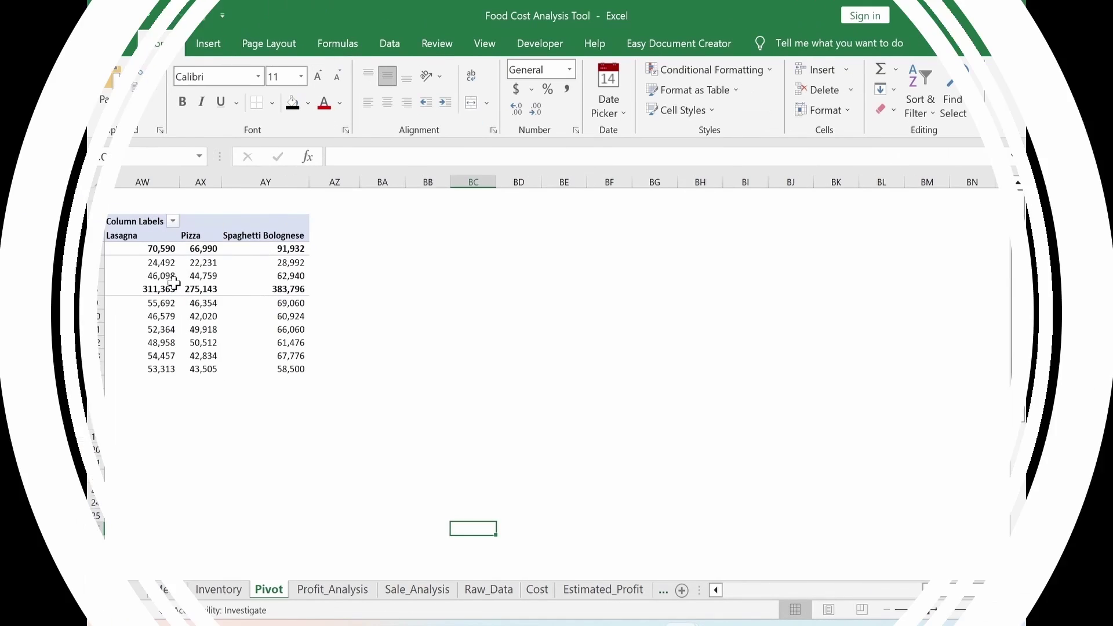
{"action": "left_click", "coordinate": [182, 276]}
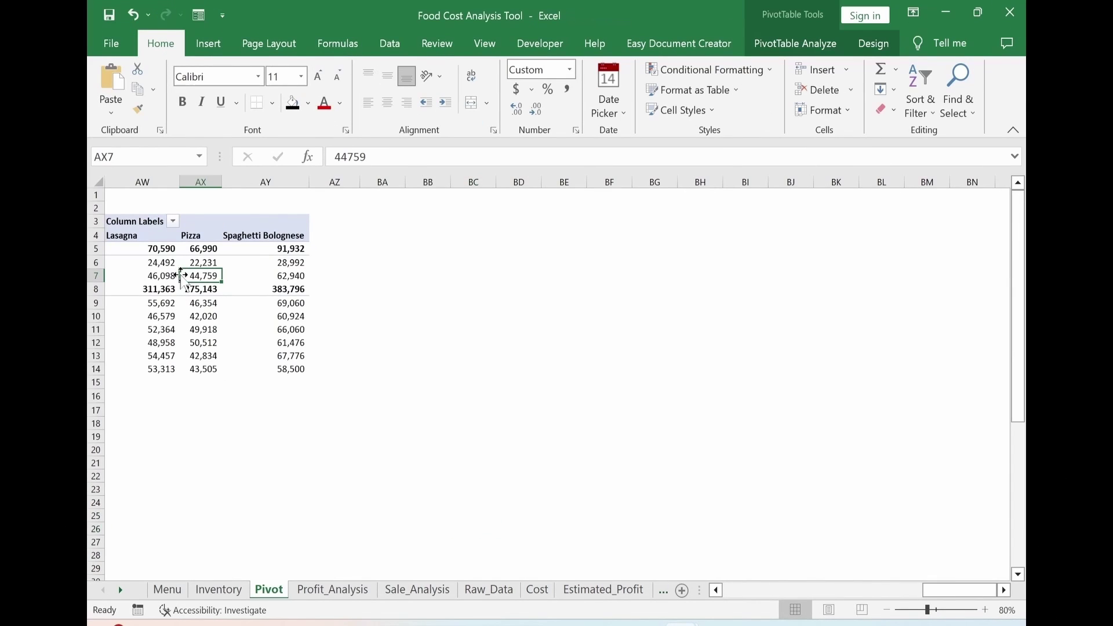
{"action": "left_click", "coordinate": [211, 43]}
{"action": "left_click", "coordinate": [735, 71]}
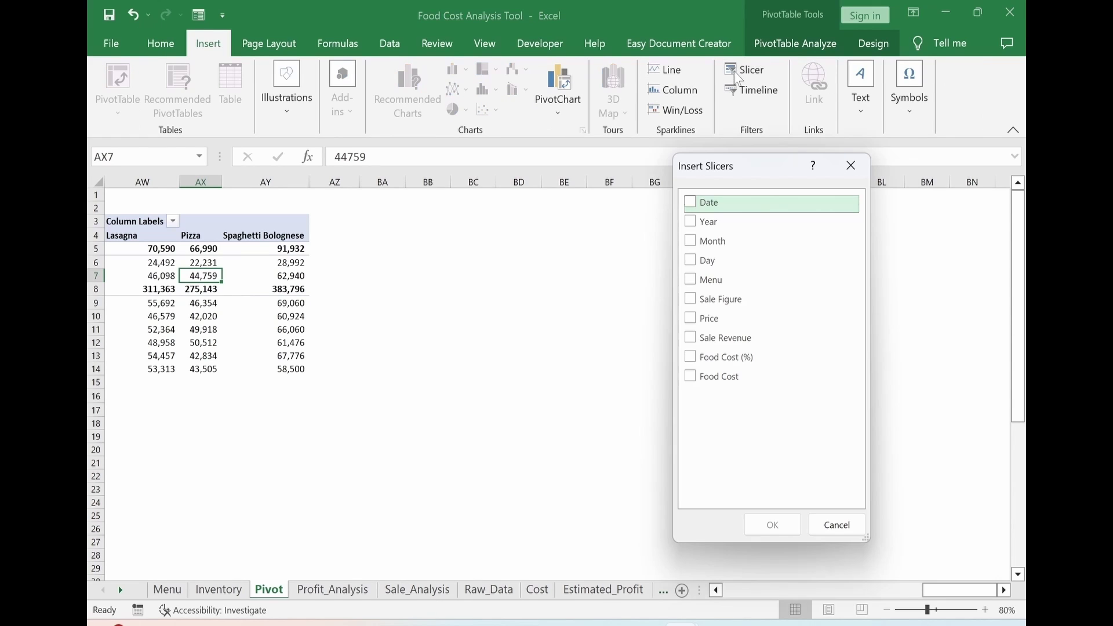
{"action": "left_click", "coordinate": [692, 222]}
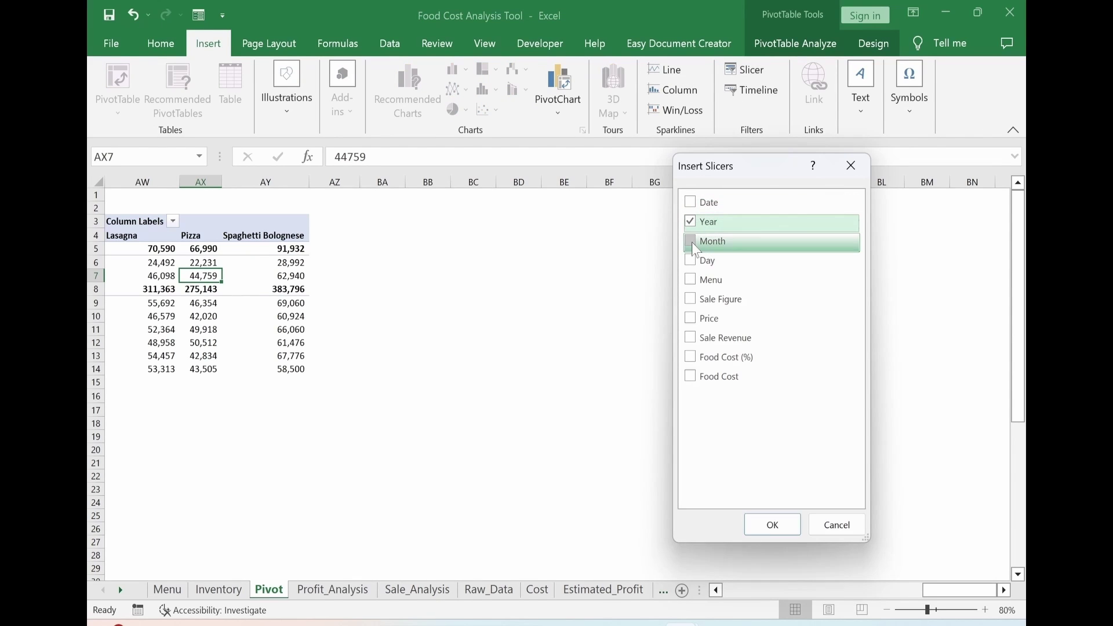
{"action": "left_click", "coordinate": [690, 241]}
{"action": "left_click", "coordinate": [690, 281]}
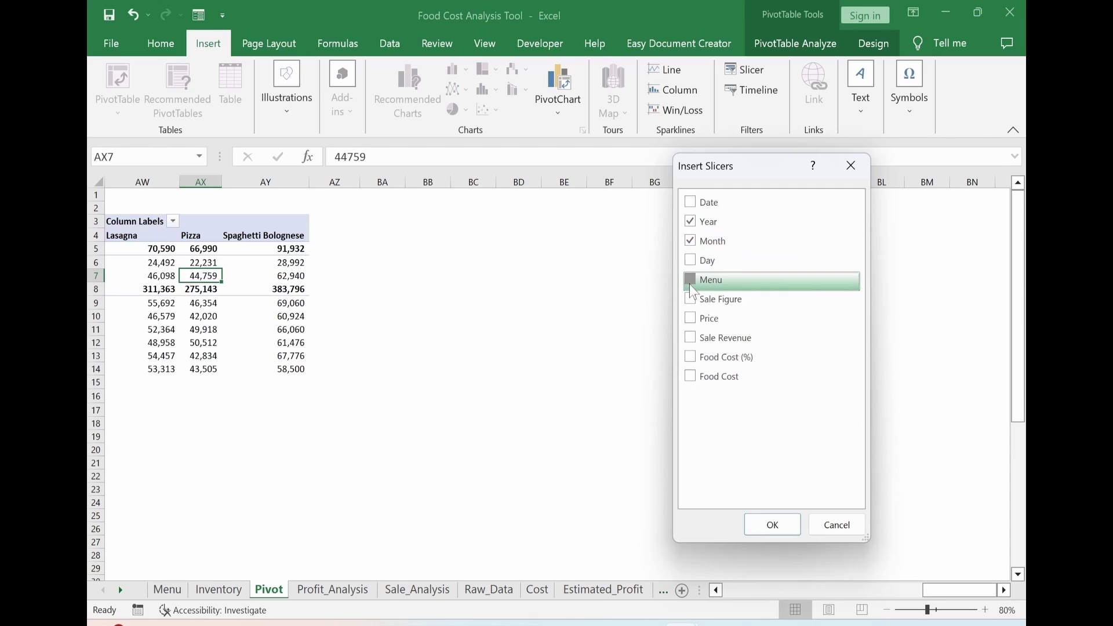
{"action": "left_click", "coordinate": [757, 529]}
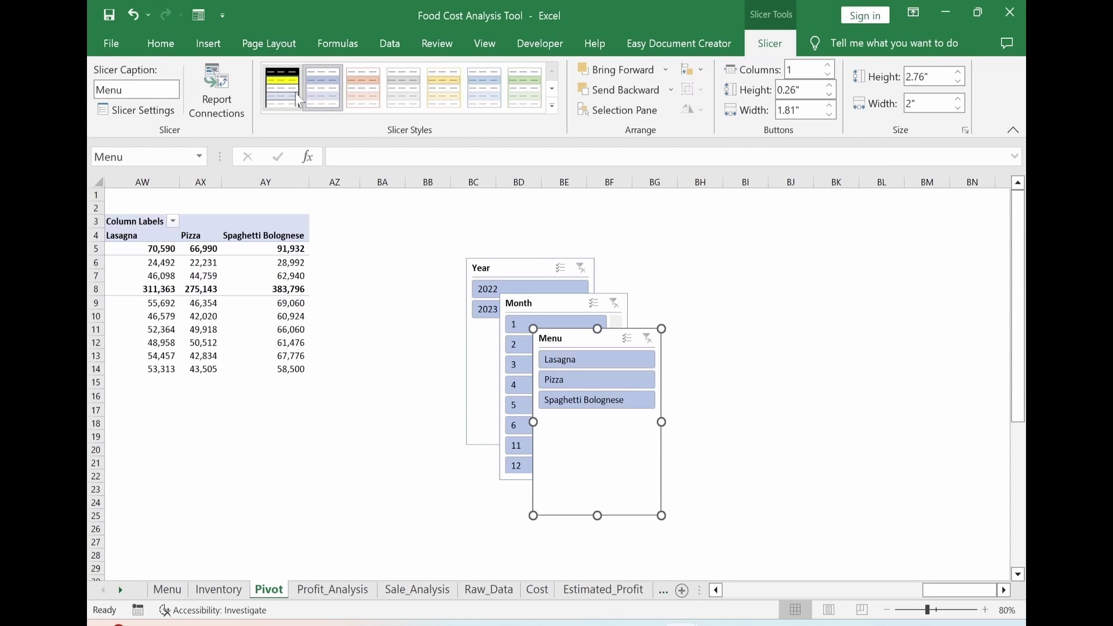
Apply the custom black slicer style with yellow buttons to the Menu, Month and Year slicers.
{"action": "left_click", "coordinate": [281, 96]}
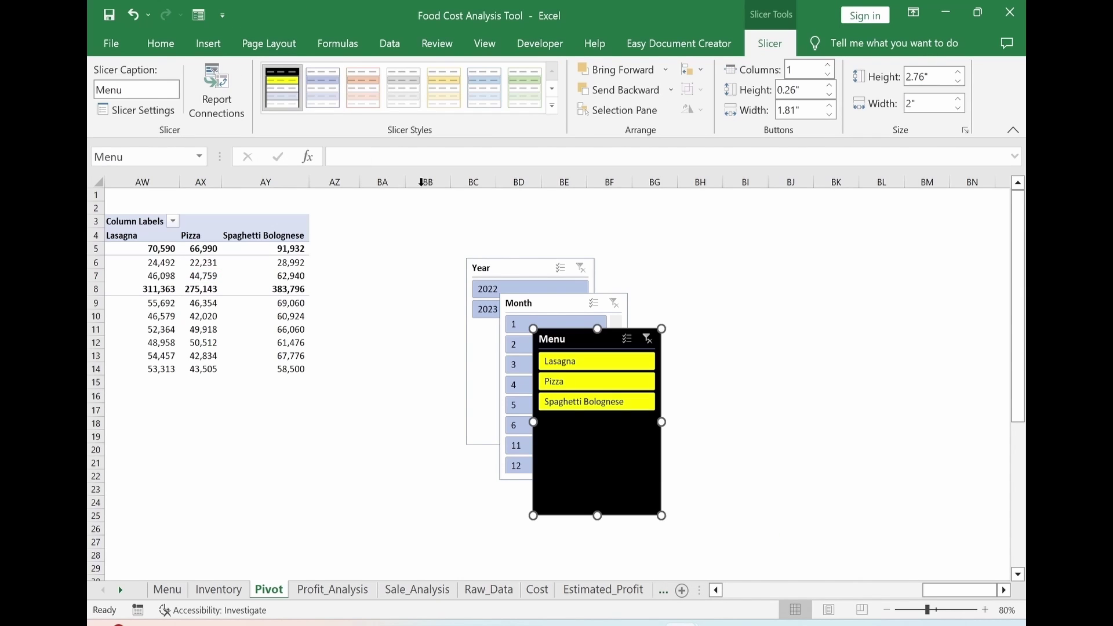
{"action": "left_click", "coordinate": [534, 304]}
{"action": "left_click", "coordinate": [281, 96]}
{"action": "left_click", "coordinate": [494, 269]}
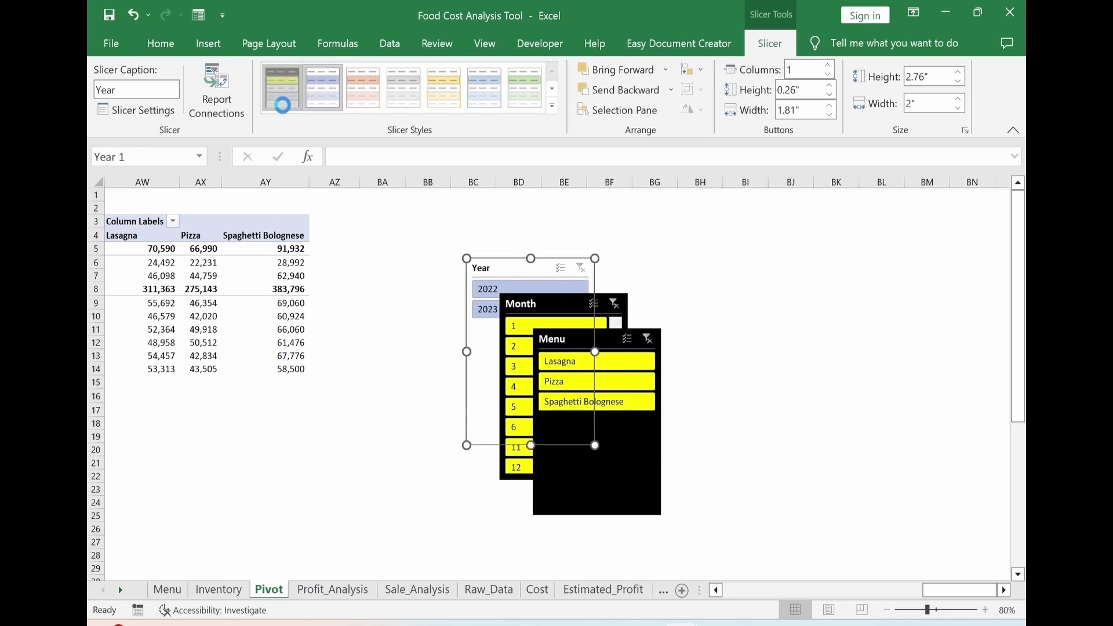
{"action": "left_click", "coordinate": [281, 102]}
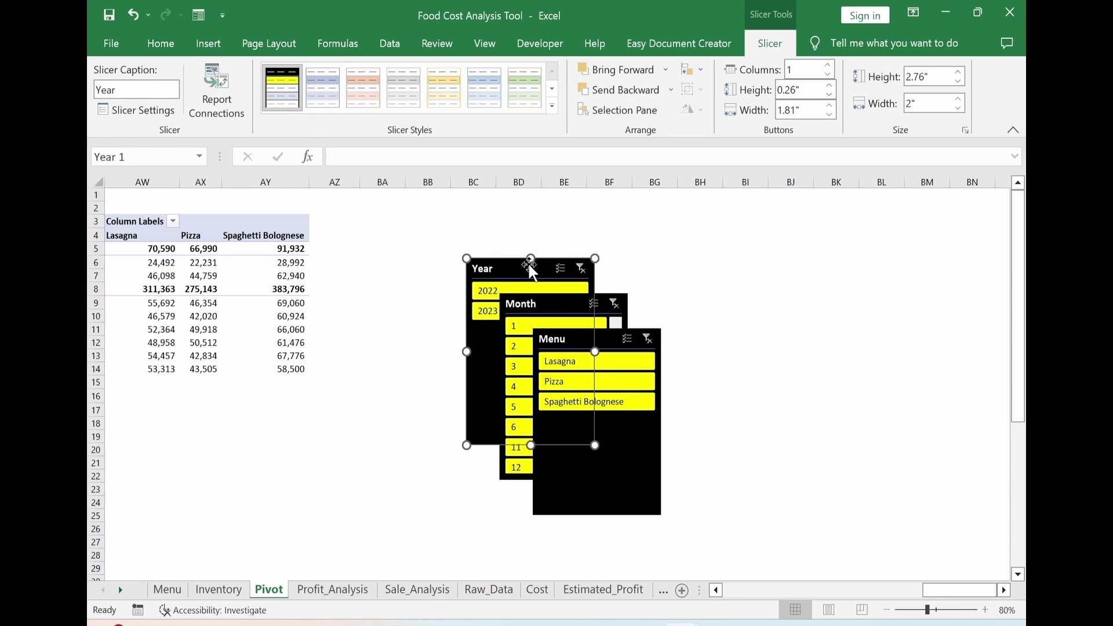
Set the Year slicer to 2 columns and the Month slicer to 4 columns.
{"action": "left_click", "coordinate": [828, 66]}
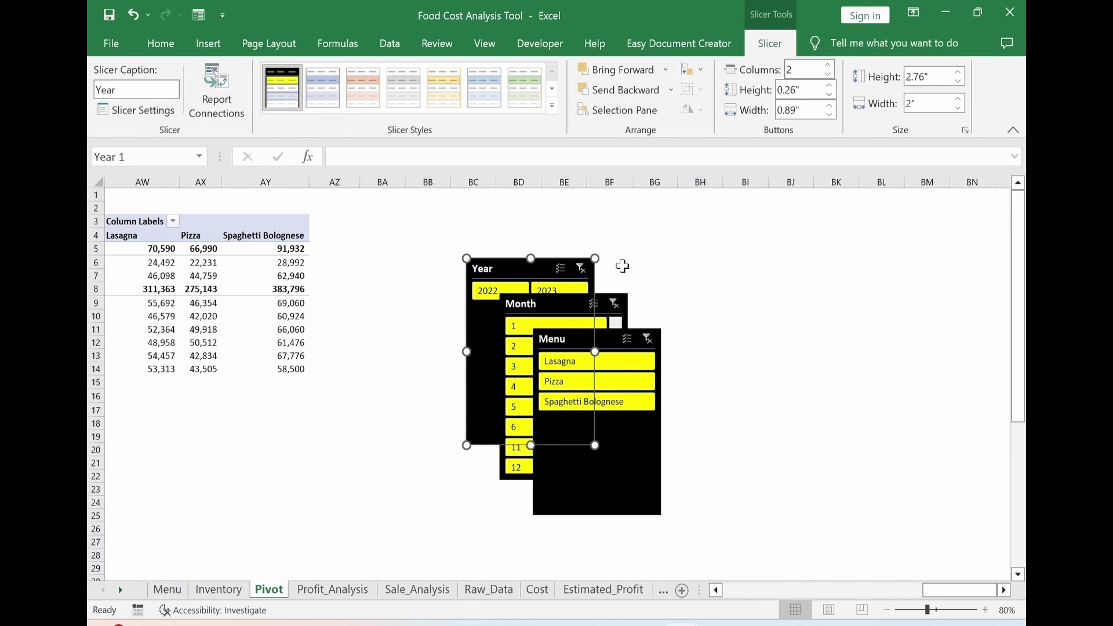
{"action": "left_click", "coordinate": [557, 295]}
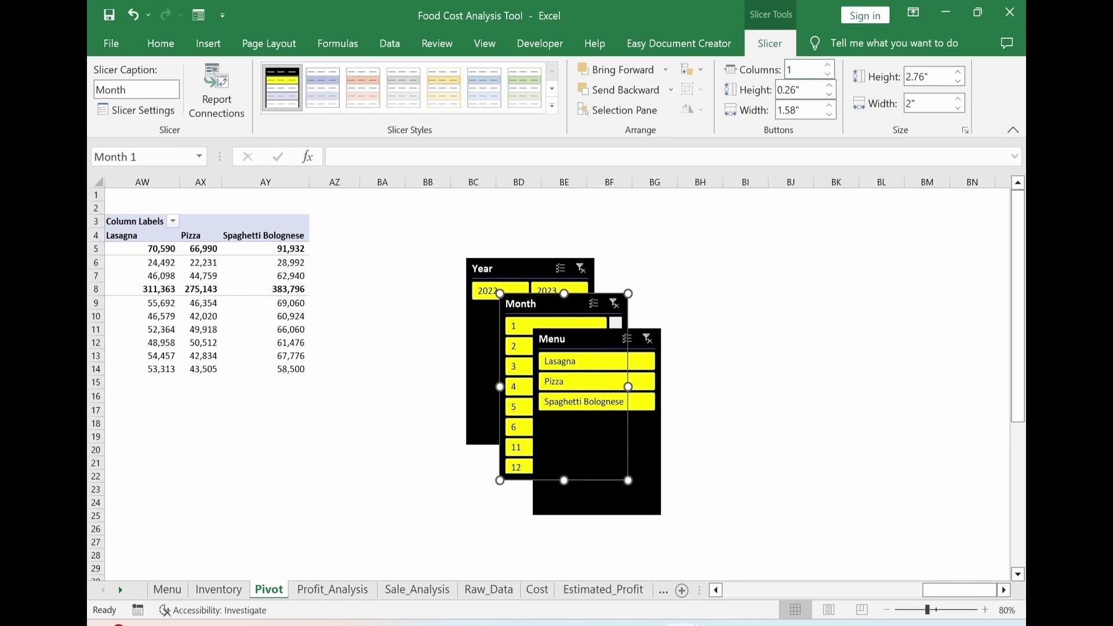
{"action": "left_click", "coordinate": [829, 65]}
{"action": "left_click", "coordinate": [828, 66]}
{"action": "left_click", "coordinate": [828, 65]}
Move the Menu and Month slicers away from the Year slicer and shorten the Year slicer to fit its single row of buttons.
{"action": "left_click", "coordinate": [589, 341]}
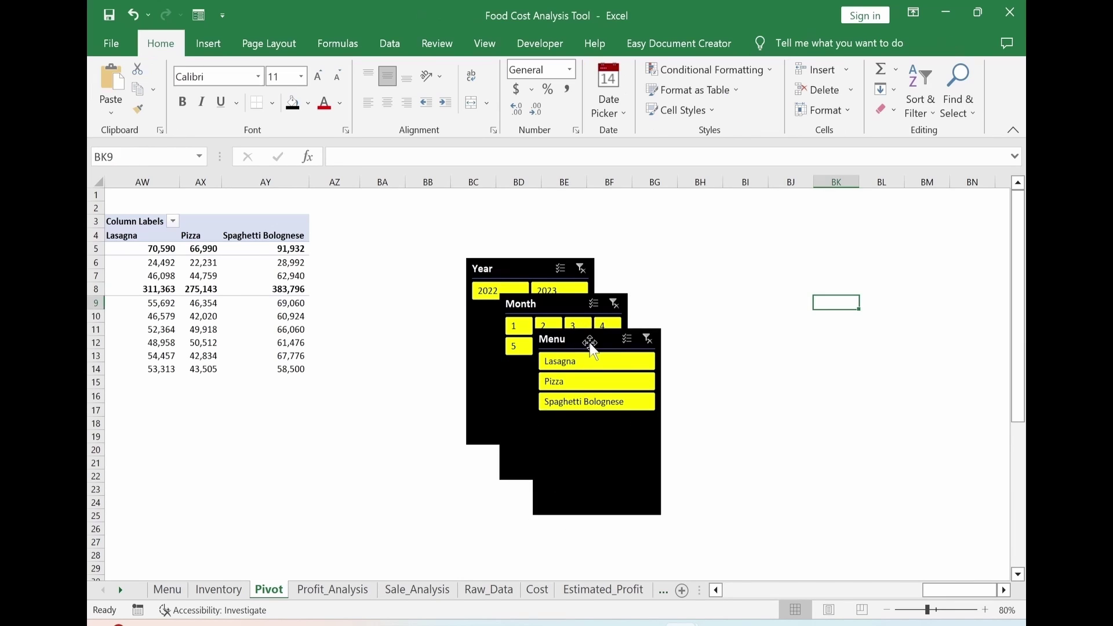
{"action": "left_click", "coordinate": [590, 343]}
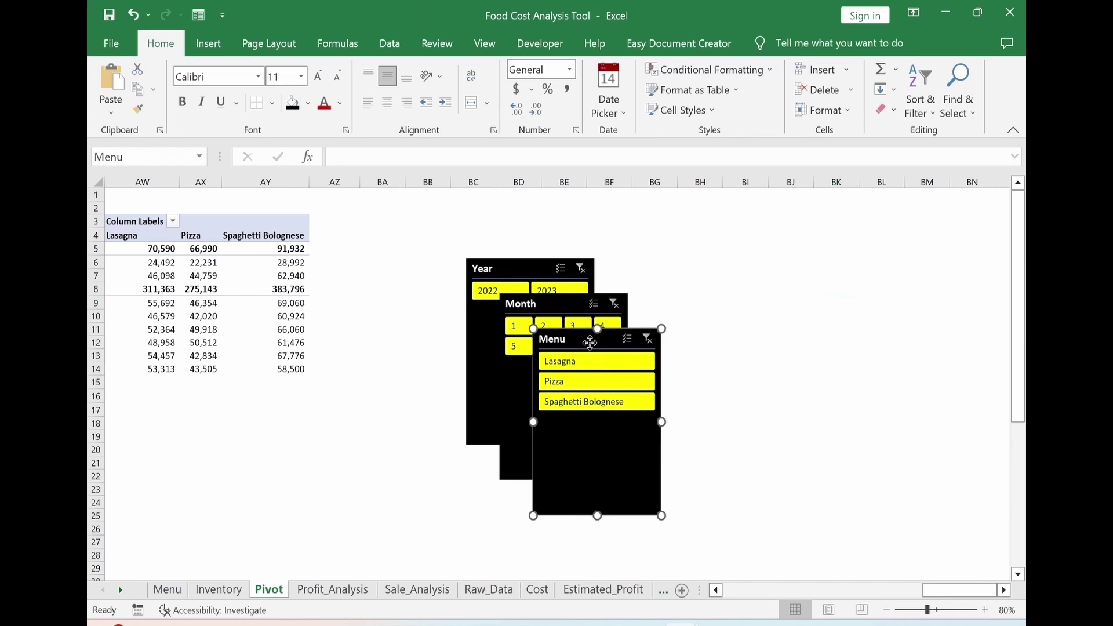
{"action": "left_click_drag", "start_coordinate": [590, 343], "coordinate": [789, 316]}
{"action": "left_click_drag", "start_coordinate": [530, 311], "coordinate": [355, 367]}
{"action": "left_click", "coordinate": [529, 448]}
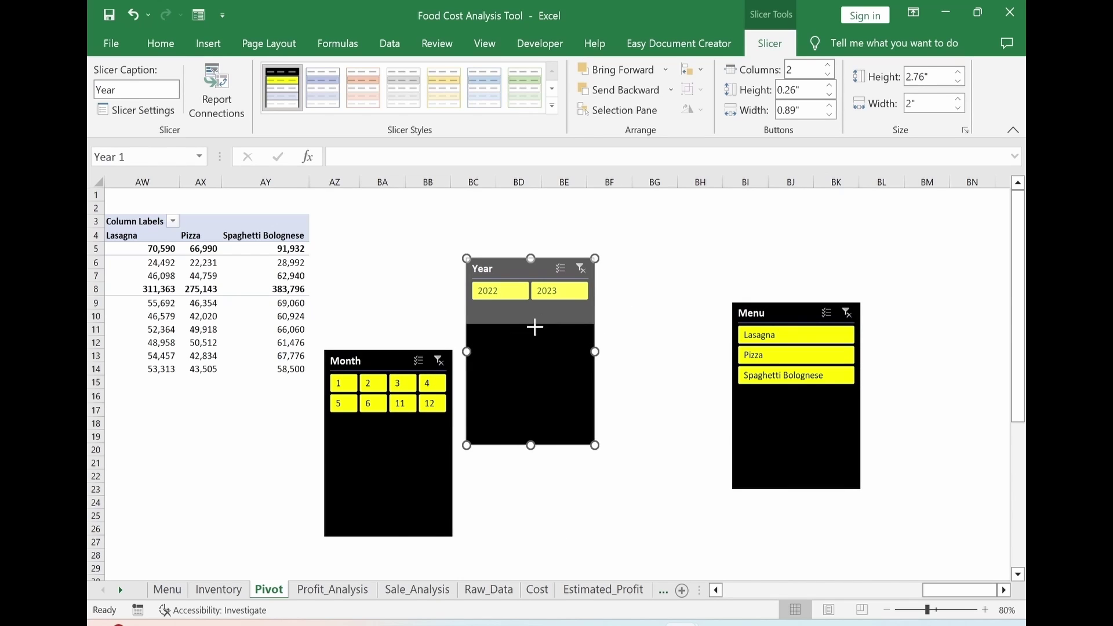
{"action": "left_click_drag", "start_coordinate": [535, 327], "coordinate": [534, 324]}
Stack the Month and Menu slicers below the Year slicer, shortening them to about 1.23" and 1.52" high.
{"action": "left_click_drag", "start_coordinate": [379, 357], "coordinate": [520, 325]}
{"action": "left_click_drag", "start_coordinate": [531, 504], "coordinate": [532, 402]}
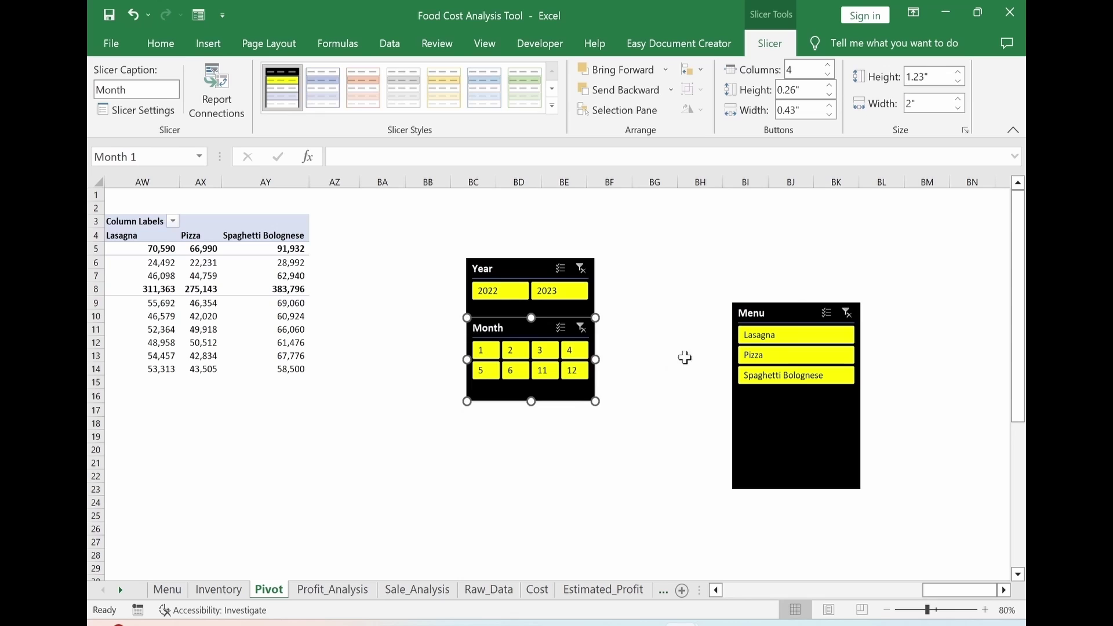
{"action": "left_click_drag", "start_coordinate": [779, 312], "coordinate": [514, 398]}
{"action": "left_click_drag", "start_coordinate": [532, 574], "coordinate": [532, 491]}
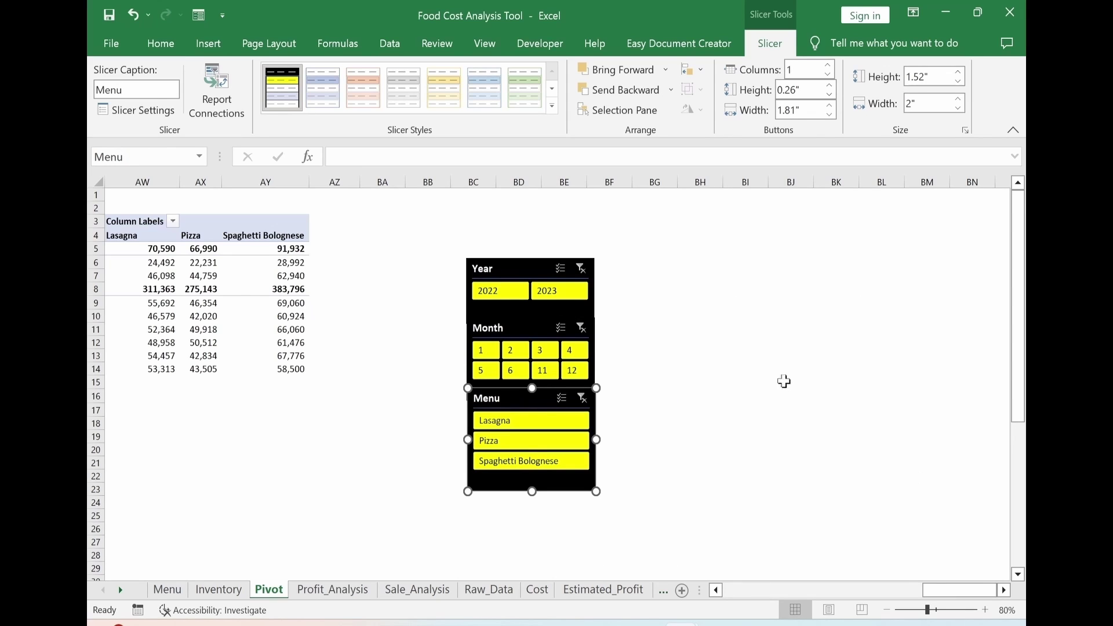
Align the Year, Month and Menu slicers with each other in one column and group them.
{"action": "left_click", "coordinate": [520, 332], "text": "ctrl"}
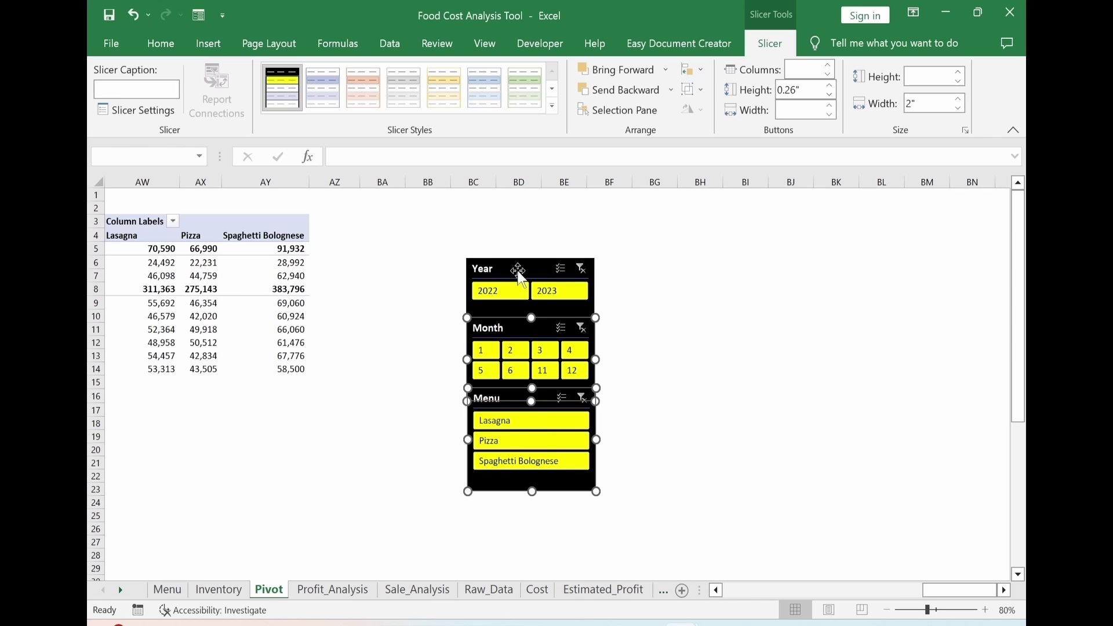
{"action": "left_click", "coordinate": [519, 272], "text": "ctrl"}
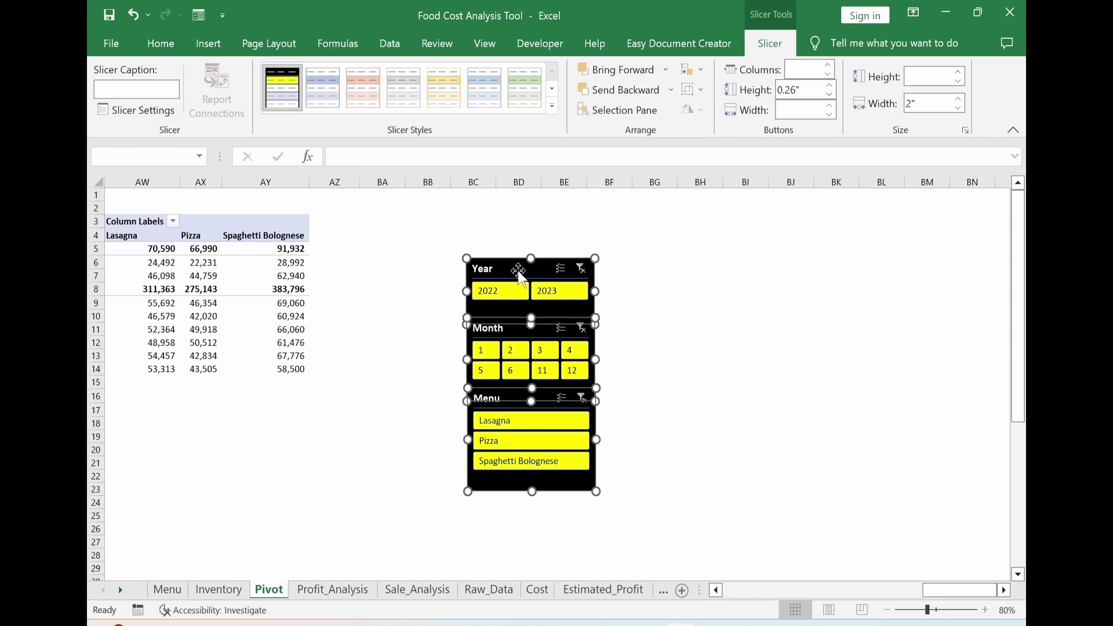
{"action": "left_click", "coordinate": [703, 70]}
{"action": "left_click", "coordinate": [722, 122]}
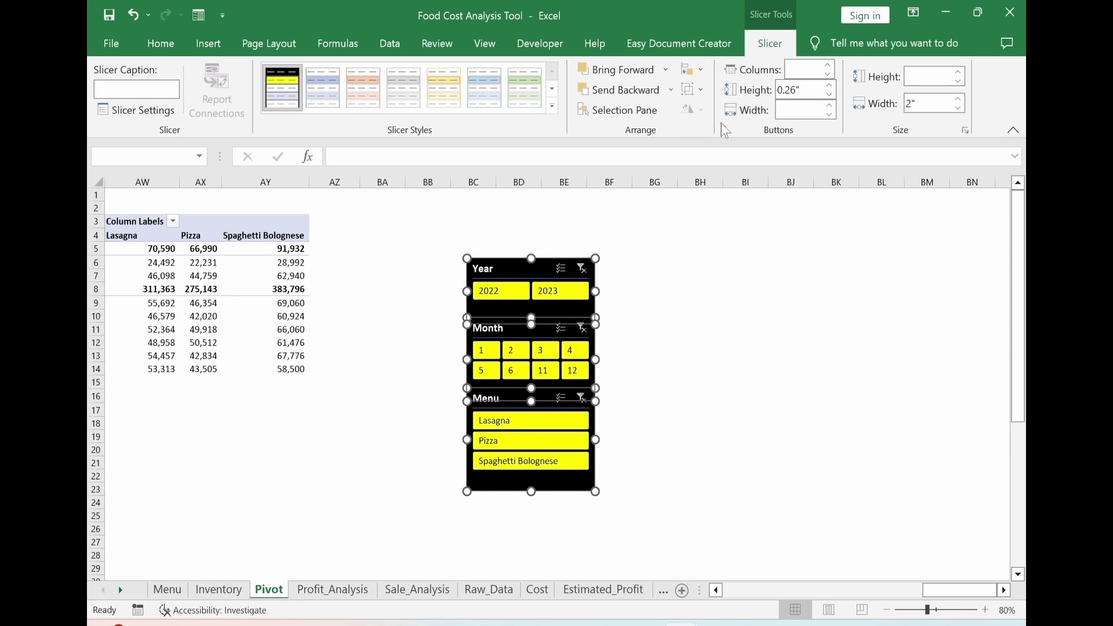
{"action": "left_click", "coordinate": [690, 89]}
{"action": "left_click", "coordinate": [718, 112]}
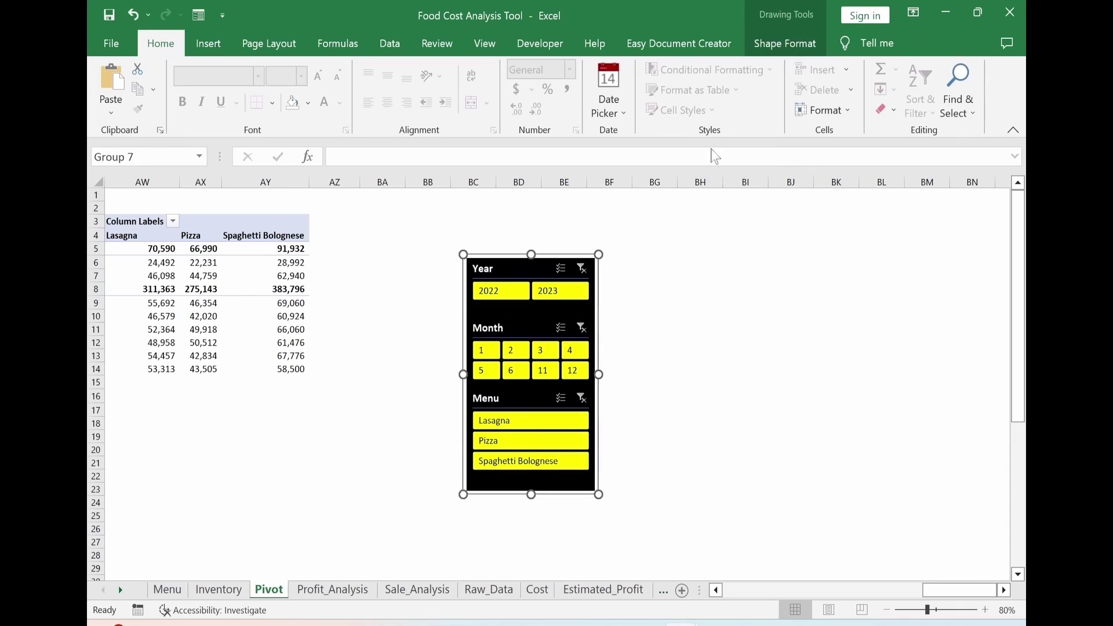
Cut the slicer group and paste it on the Sale_Analysis sheet, placing it below the restaurant picture.
{"action": "mouse_move", "coordinate": [558, 255]}
{"action": "left_mouse_down"}
{"action": "mouse_move", "coordinate": [550, 262]}
{"action": "mouse_move", "coordinate": [571, 278]}
{"action": "mouse_move", "coordinate": [542, 267]}
{"action": "left_mouse_up"}
{"action": "key", "text": "Delete"}
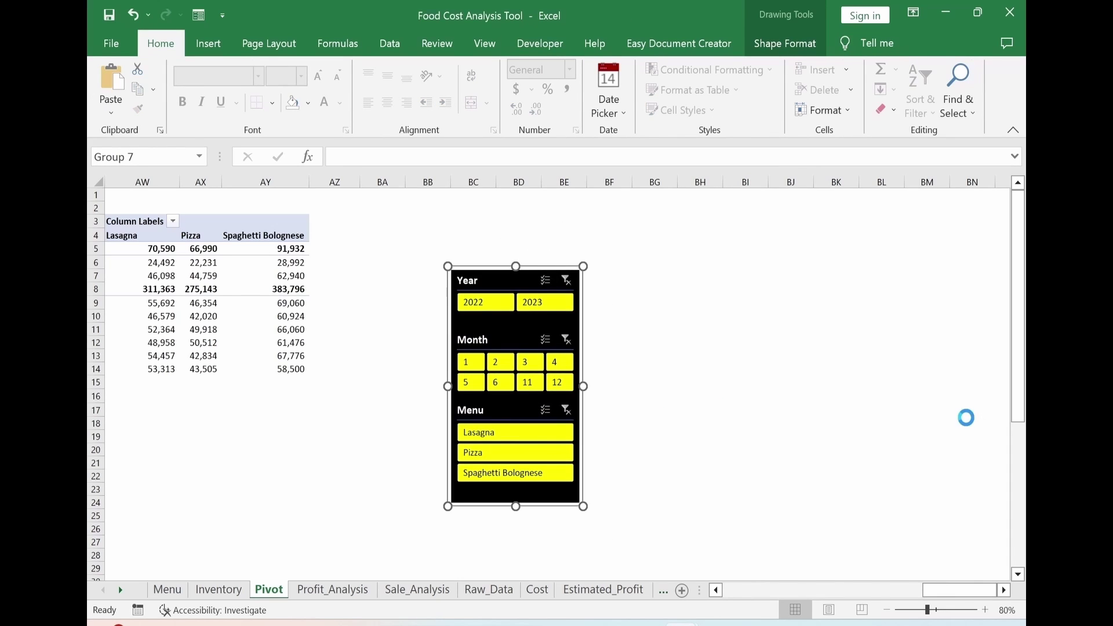
{"action": "left_click", "coordinate": [416, 590]}
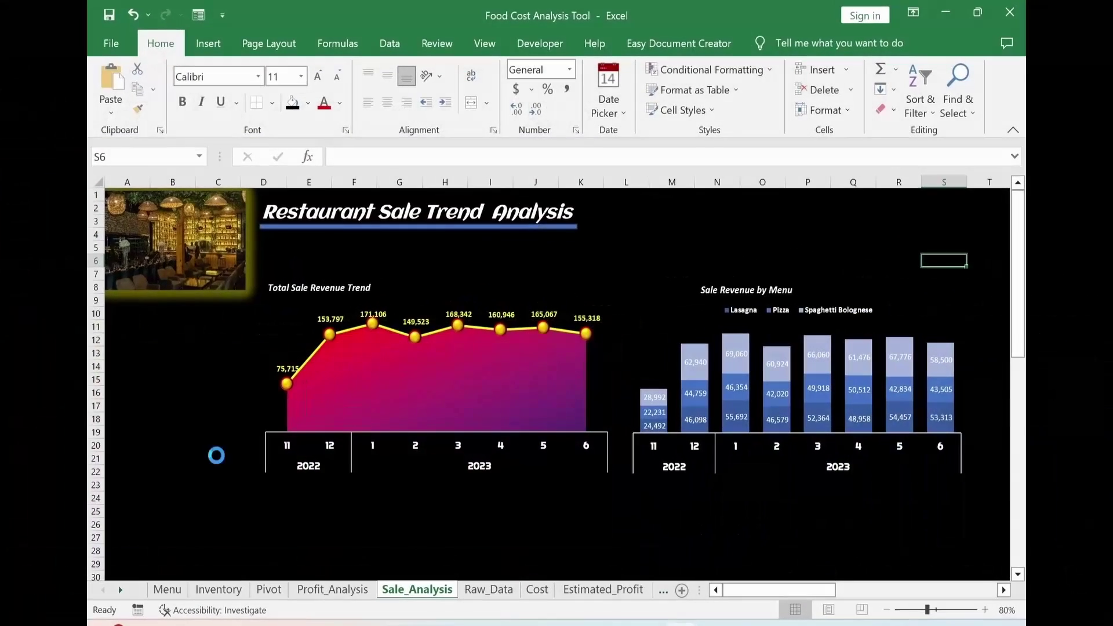
{"action": "key", "text": "ctrl+v"}
{"action": "mouse_move", "coordinate": [899, 258]}
{"action": "left_mouse_down"}
{"action": "mouse_move", "coordinate": [597, 502]}
{"action": "mouse_move", "coordinate": [258, 507]}
{"action": "mouse_move", "coordinate": [127, 550]}
{"action": "left_mouse_up"}
{"action": "left_click", "coordinate": [671, 563]}
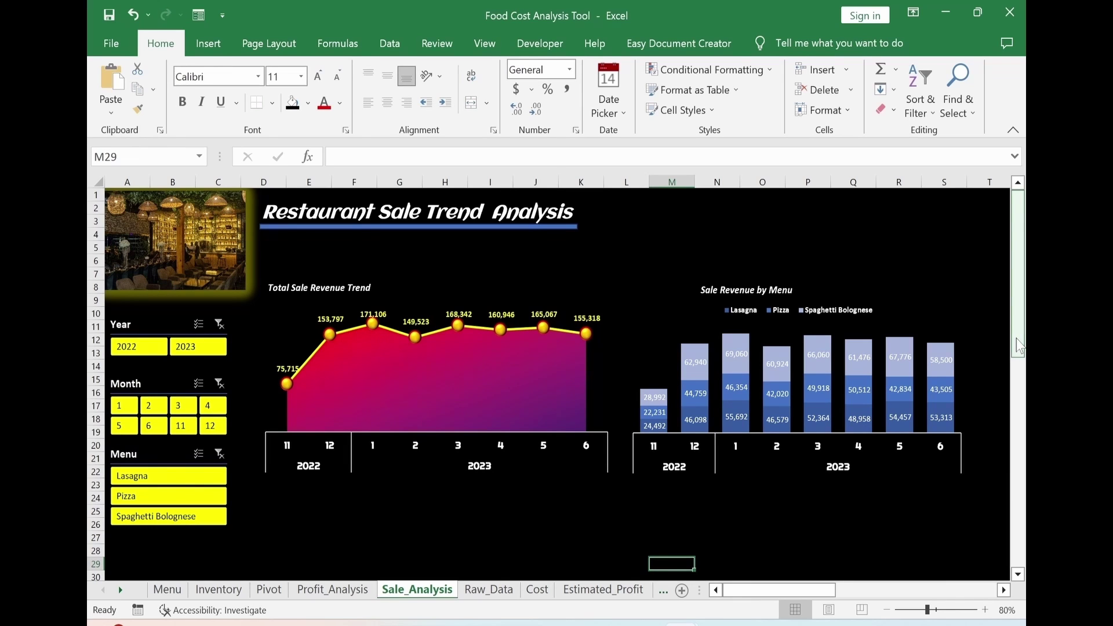
Duplicate the Total Sale Revenue Trend and Sale Revenue by Menu title text boxes and place the copies below the two charts.
{"action": "scroll", "coordinate": [1016, 338], "scroll_direction": "down", "scroll_amount": 2}
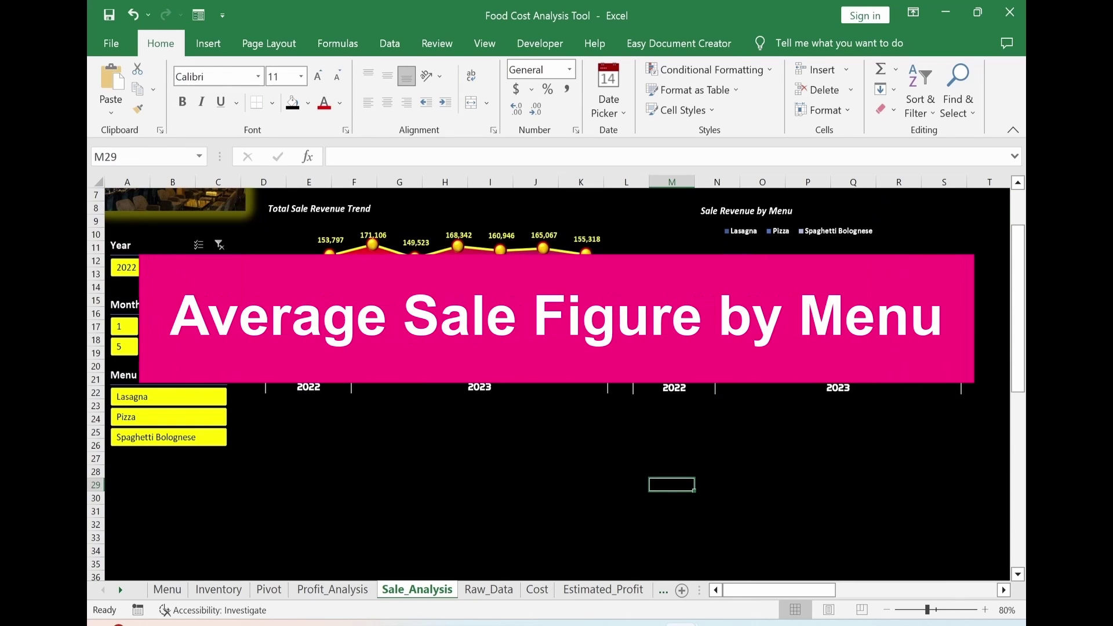
{"action": "left_click", "coordinate": [319, 208]}
{"action": "left_click", "coordinate": [747, 211], "text": "ctrl"}
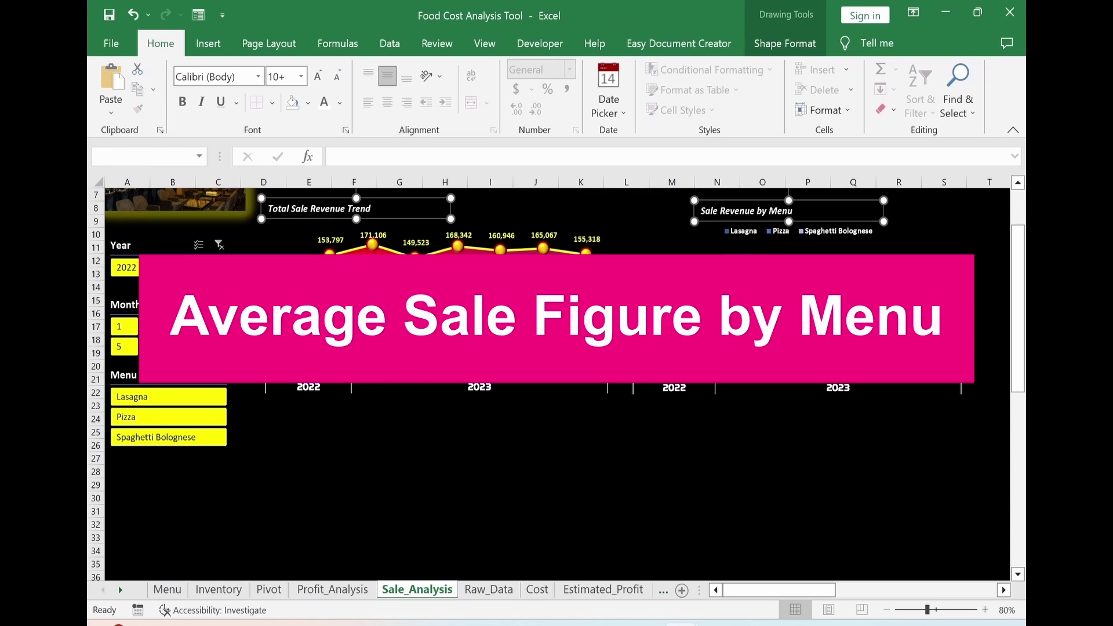
{"action": "key", "text": "ctrl+d"}
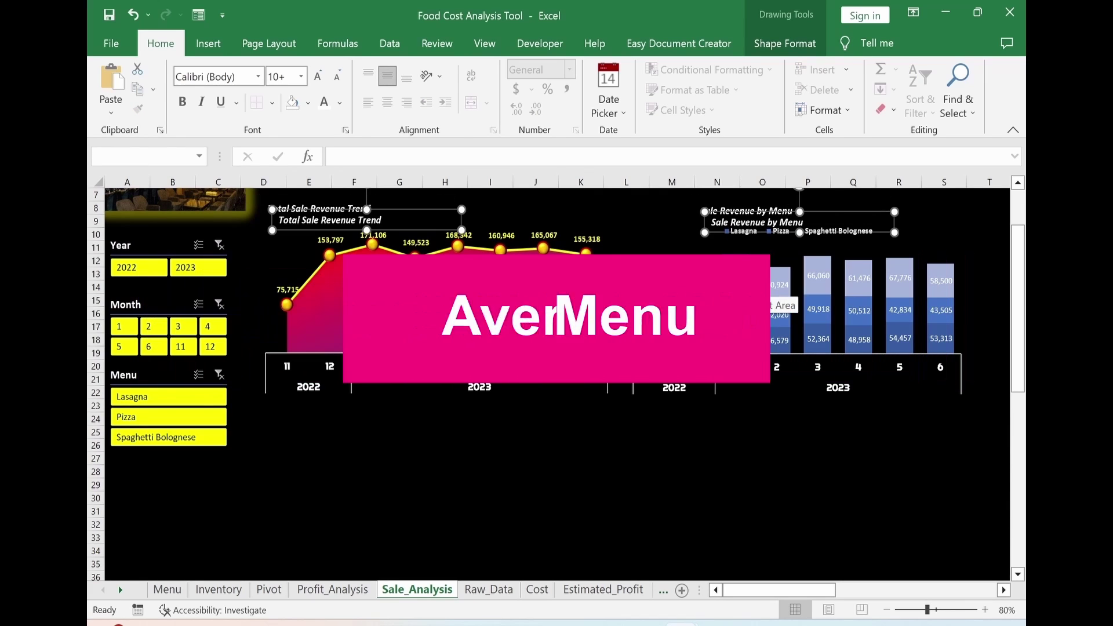
{"action": "left_click_drag", "start_coordinate": [874, 235], "coordinate": [861, 458]}
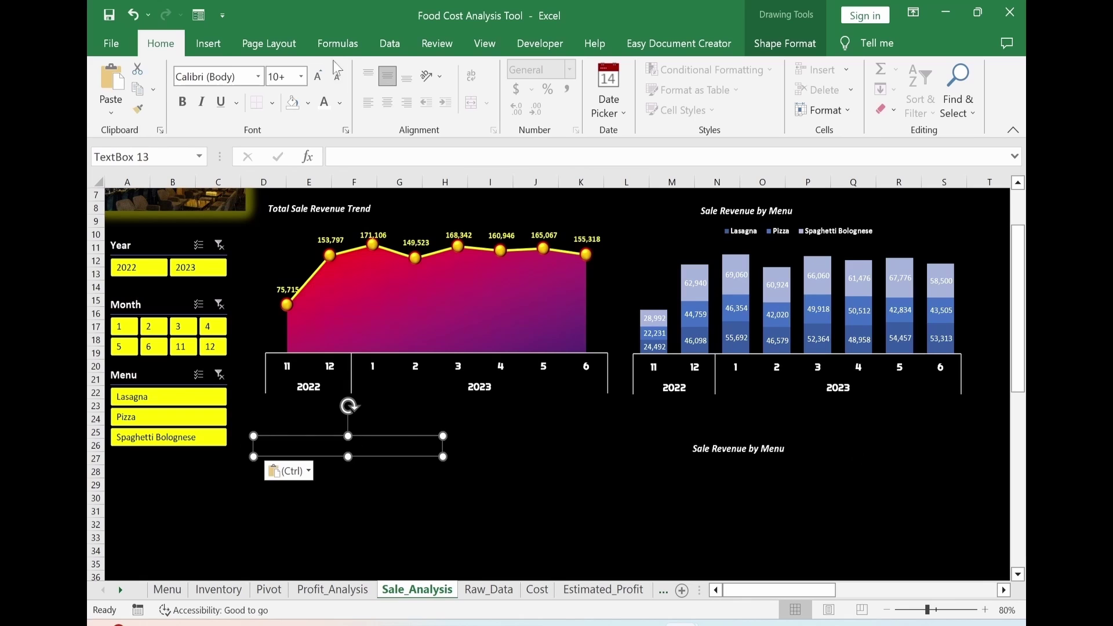
Retitle the copied text boxes "Average Sale Figure by Menu" and "Sale Revenue (%) by Menu", both in underlined white text.
{"action": "left_click", "coordinate": [324, 103]}
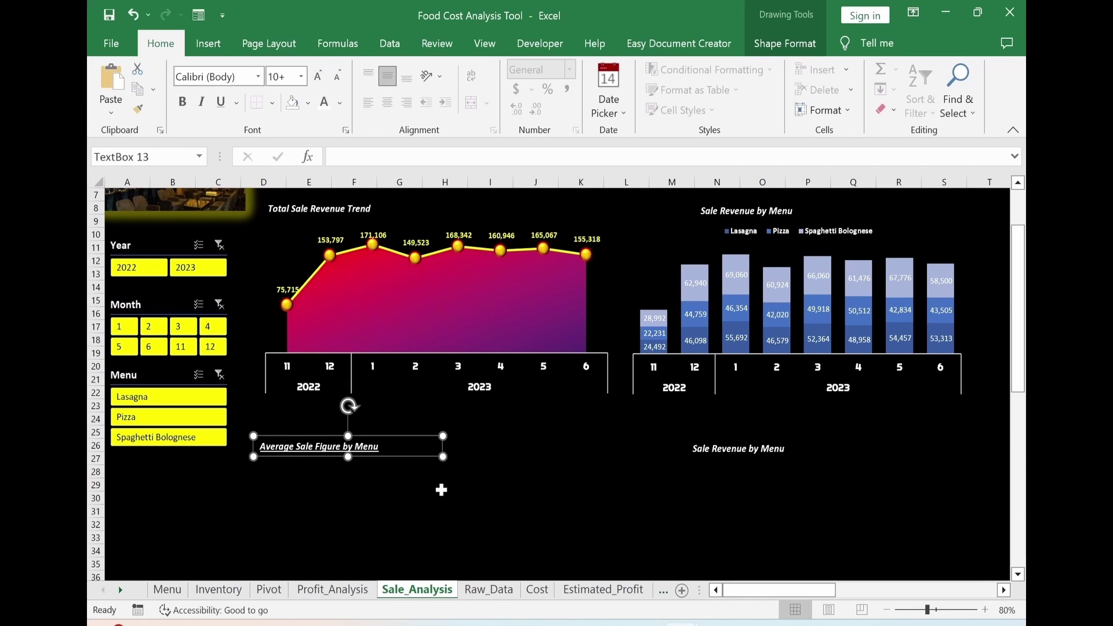
{"action": "left_click", "coordinate": [491, 481]}
{"action": "left_click", "coordinate": [753, 458]}
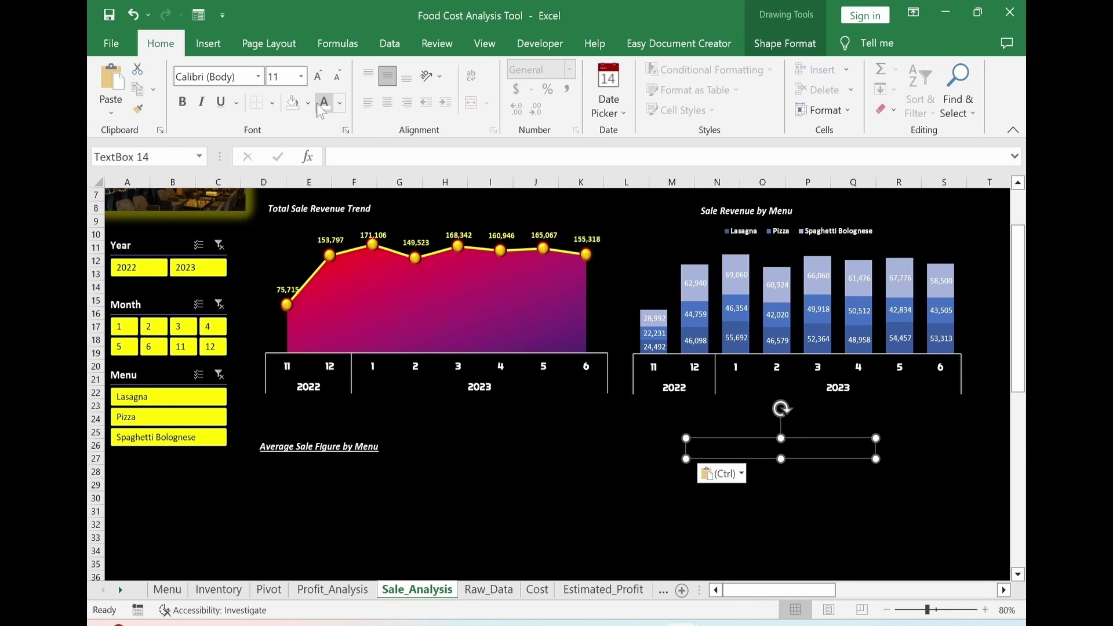
{"action": "left_click", "coordinate": [324, 103]}
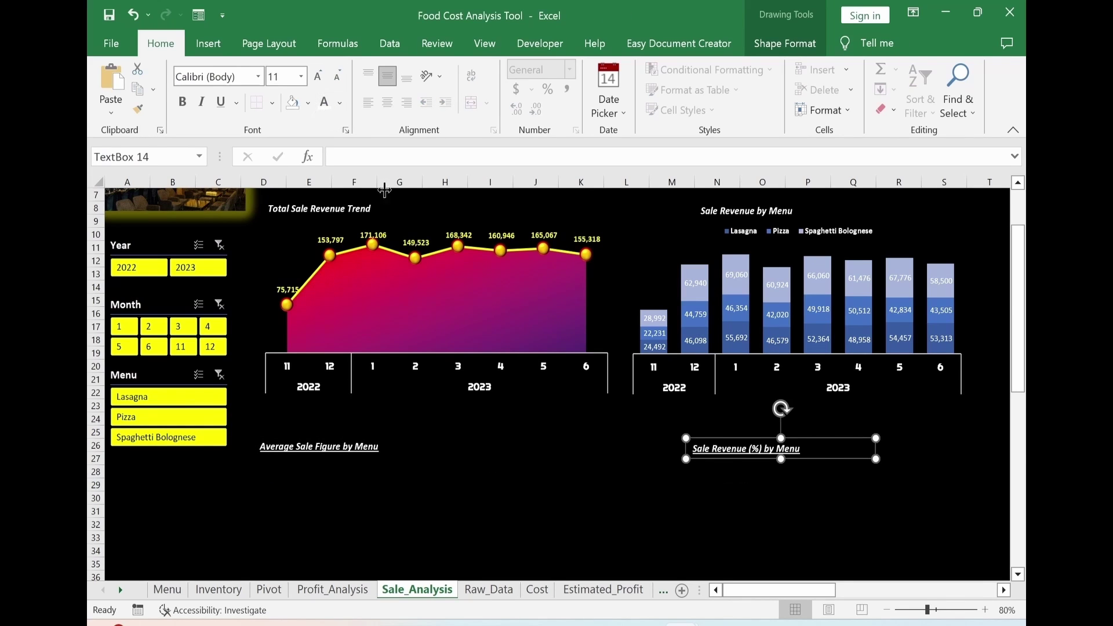
{"action": "left_click", "coordinate": [644, 484]}
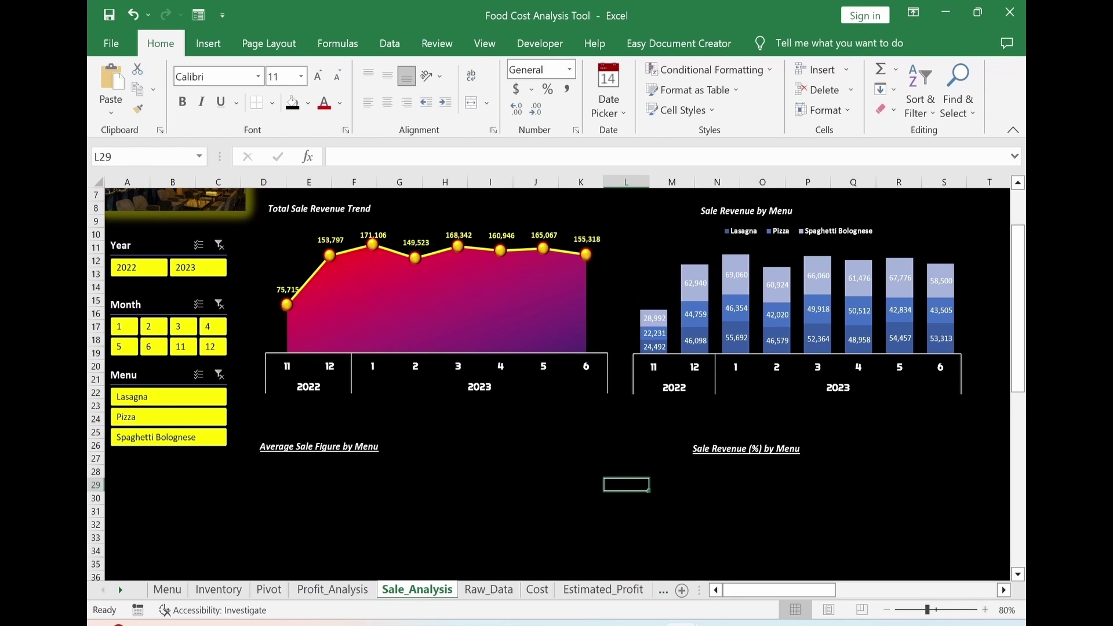
{"action": "scroll", "coordinate": [551, 383], "scroll_direction": "down", "scroll_amount": 1}
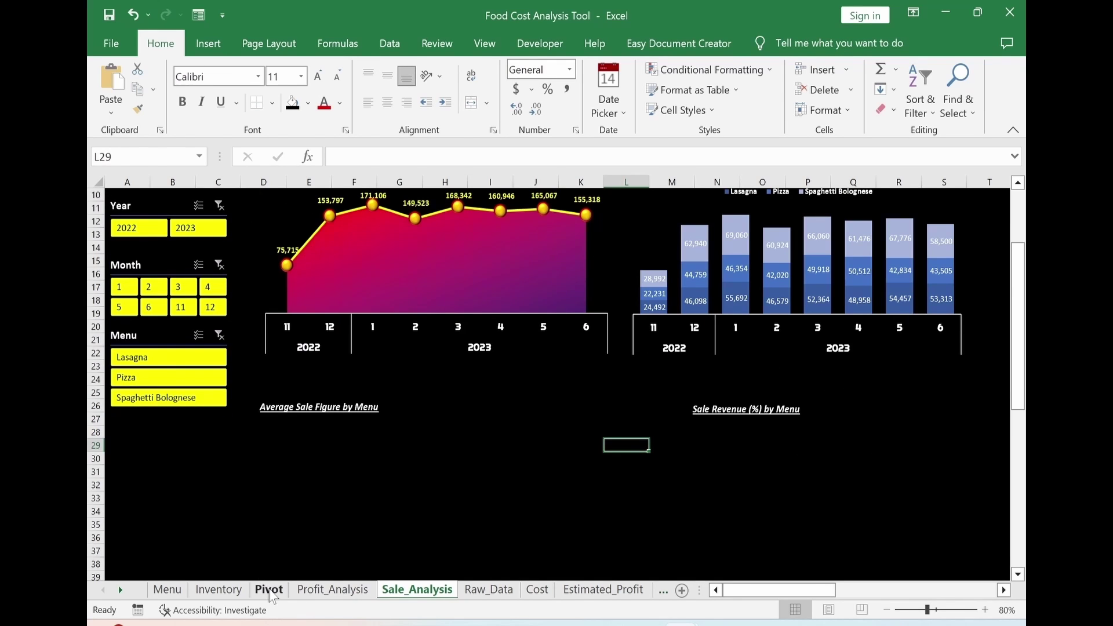
Copy the revenue-by-menu pivot table on the Pivot sheet and paste it at cell BE3.
{"action": "left_click", "coordinate": [269, 590]}
{"action": "left_click_drag", "start_coordinate": [173, 220], "coordinate": [410, 365]}
{"action": "key", "text": "ctrl+c"}
{"action": "left_click", "coordinate": [700, 221]}
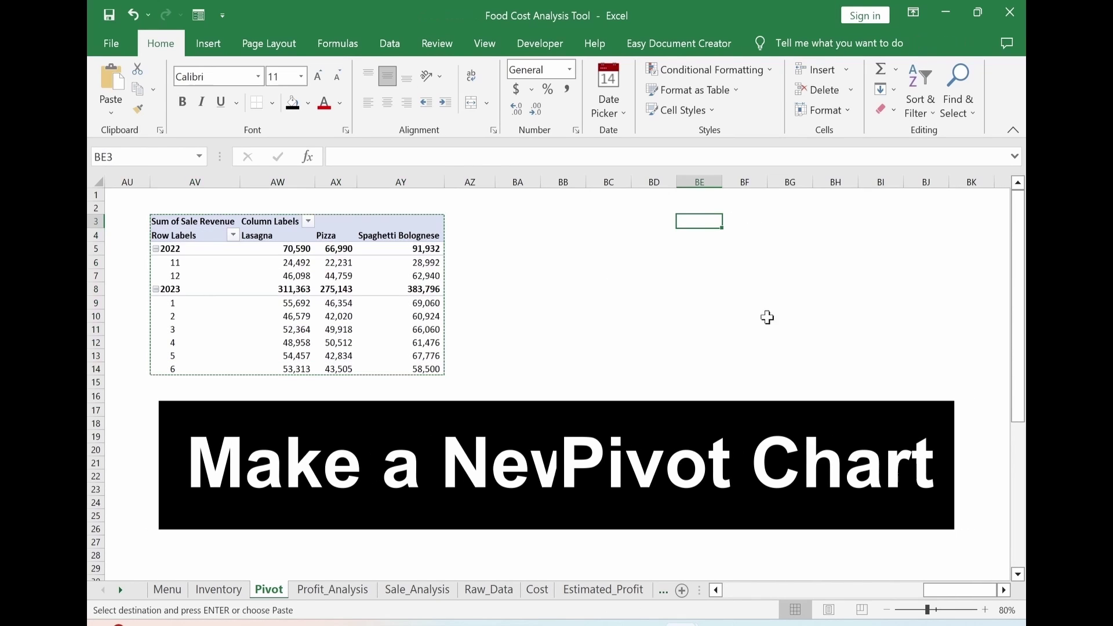
{"action": "key", "text": "ctrl+v"}
{"action": "scroll", "coordinate": [794, 410], "scroll_direction": "right", "scroll_amount": 5}
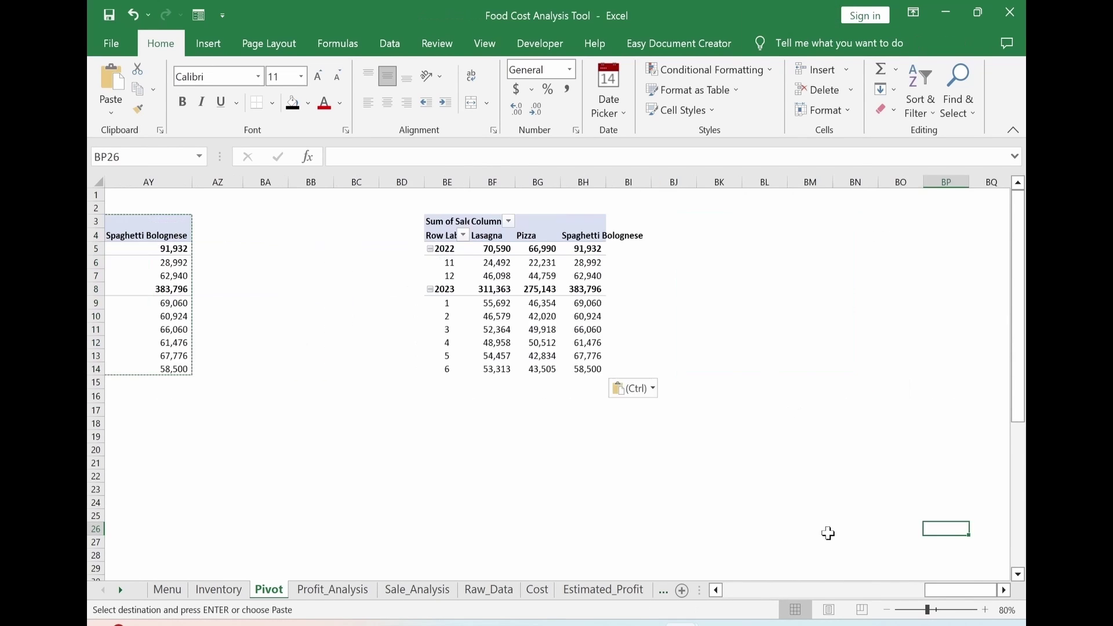
Remove Year and Month from the pasted pivot table and move Menu from Columns to Rows.
{"action": "left_click", "coordinate": [309, 276]}
{"action": "left_click", "coordinate": [795, 44]}
{"action": "left_click", "coordinate": [944, 87]}
{"action": "left_click", "coordinate": [922, 196]}
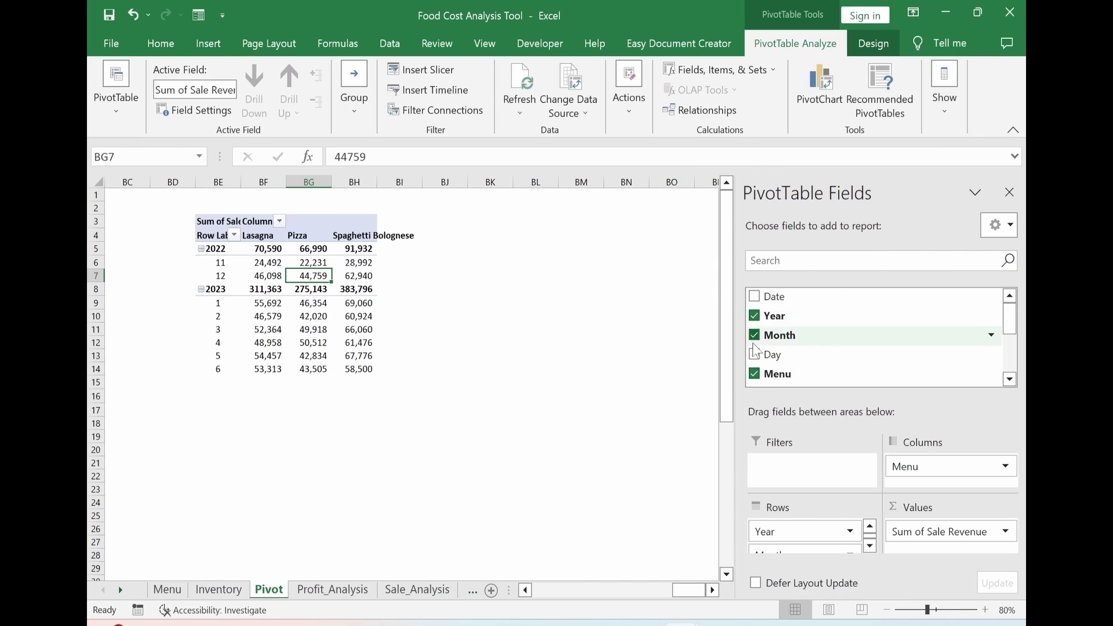
{"action": "left_click", "coordinate": [754, 315]}
{"action": "left_click", "coordinate": [755, 335]}
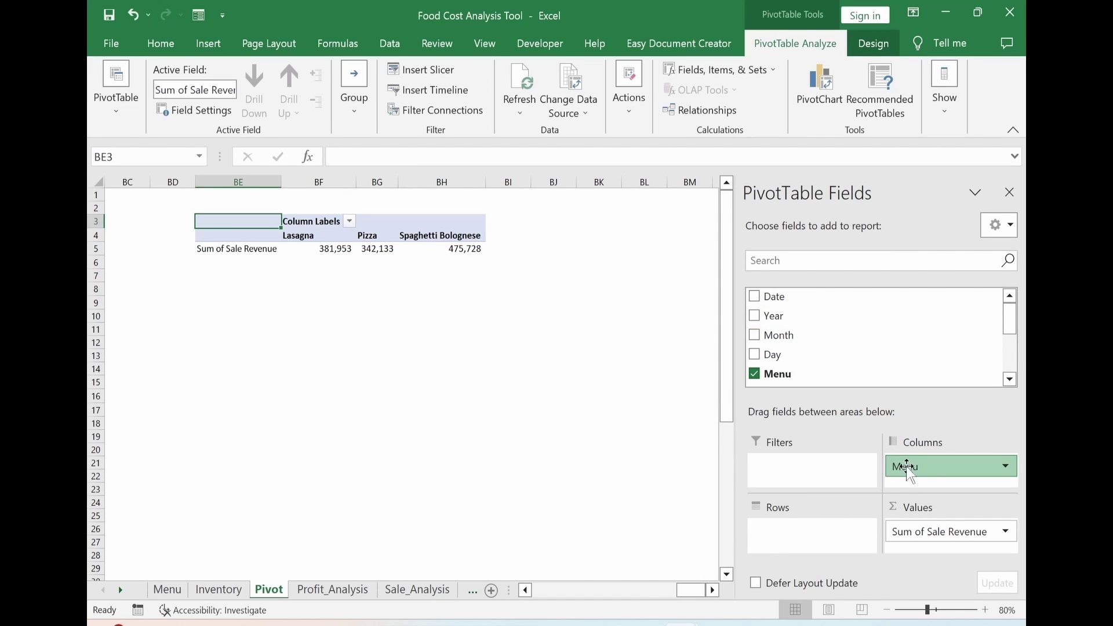
{"action": "left_click_drag", "start_coordinate": [908, 470], "coordinate": [816, 550]}
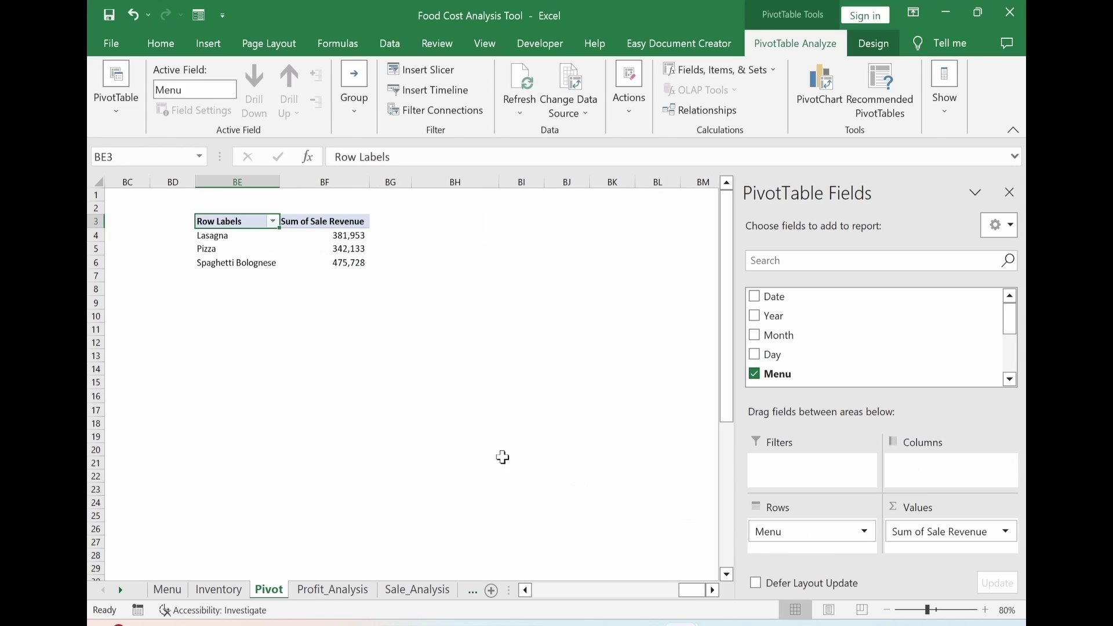
{"action": "left_click", "coordinate": [457, 423]}
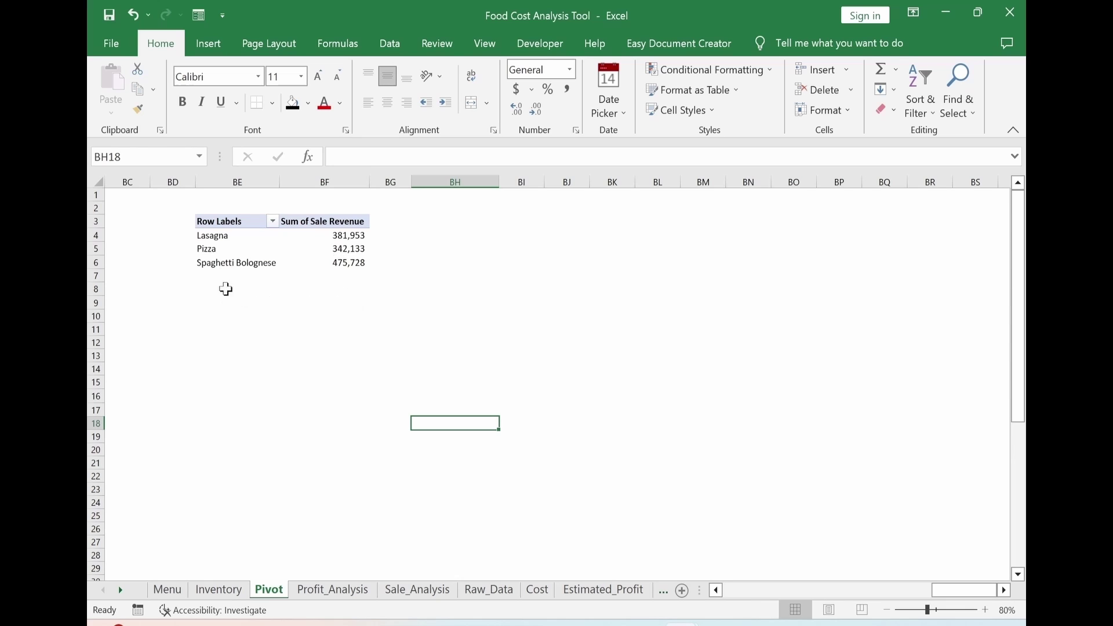
Replace Sale Revenue with Sale Figure as the values field of the pivot table at BE3.
{"action": "left_click", "coordinate": [338, 248]}
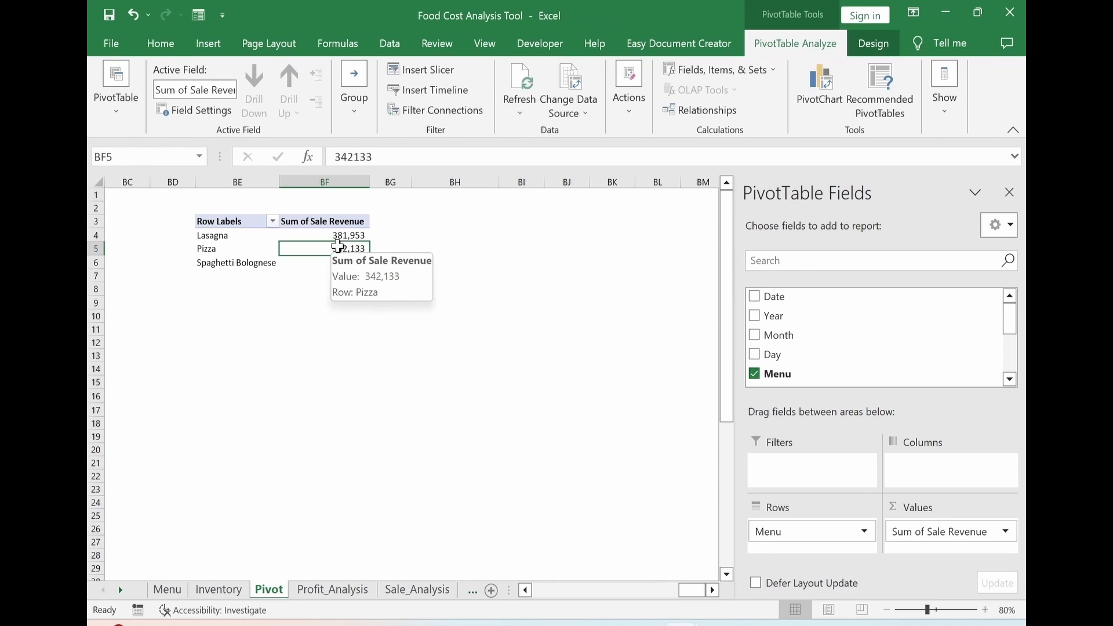
{"action": "left_click", "coordinate": [916, 535]}
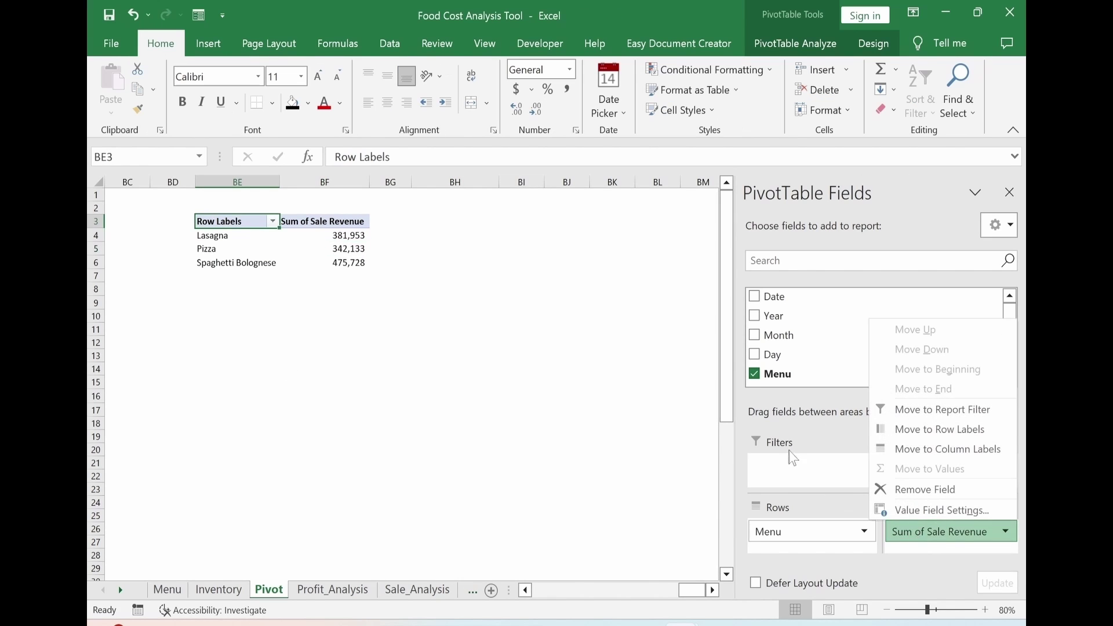
{"action": "left_click", "coordinate": [904, 493]}
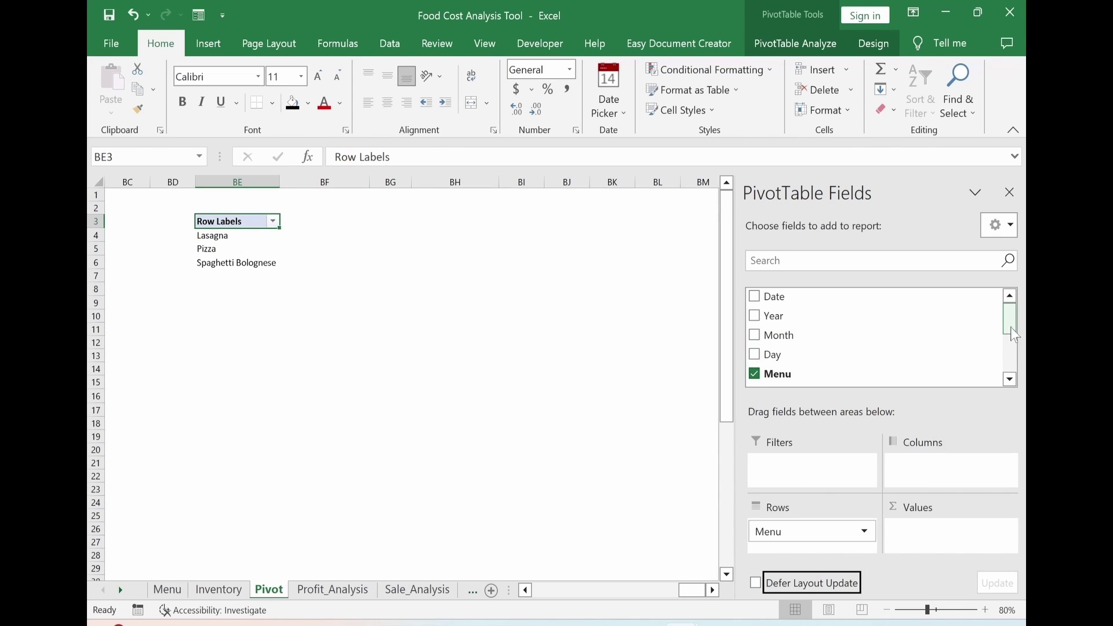
{"action": "left_click_drag", "start_coordinate": [1011, 327], "coordinate": [1011, 342]}
{"action": "left_click_drag", "start_coordinate": [805, 341], "coordinate": [924, 547]}
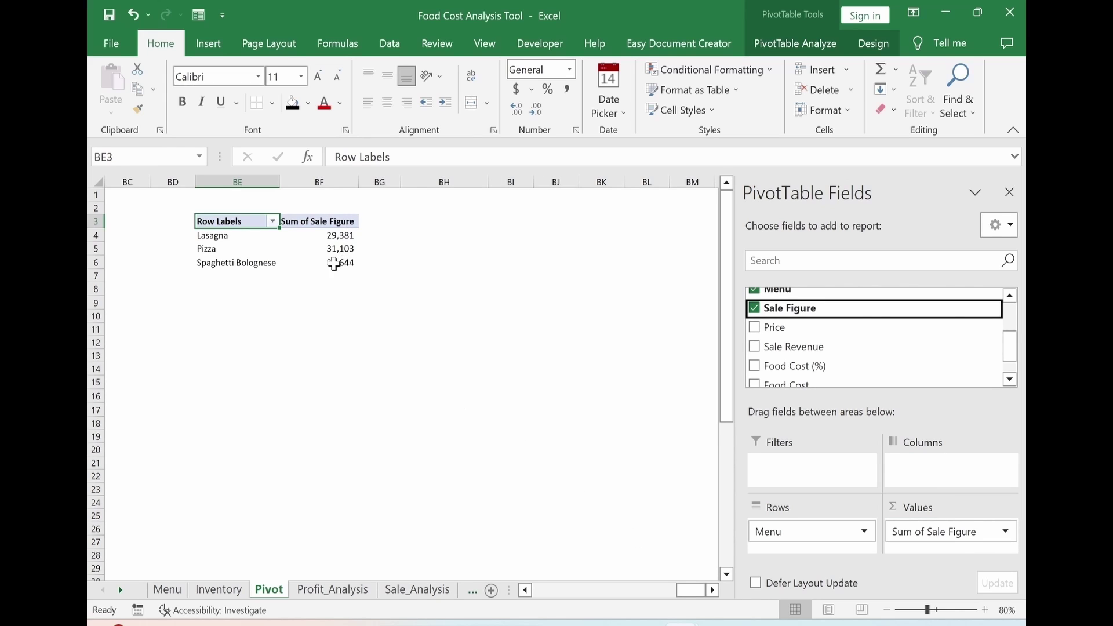
Summarize the Sale Figure values in the pivot table by Average.
{"action": "mouse_move", "coordinate": [326, 243]}
{"action": "left_click", "coordinate": [329, 238]}
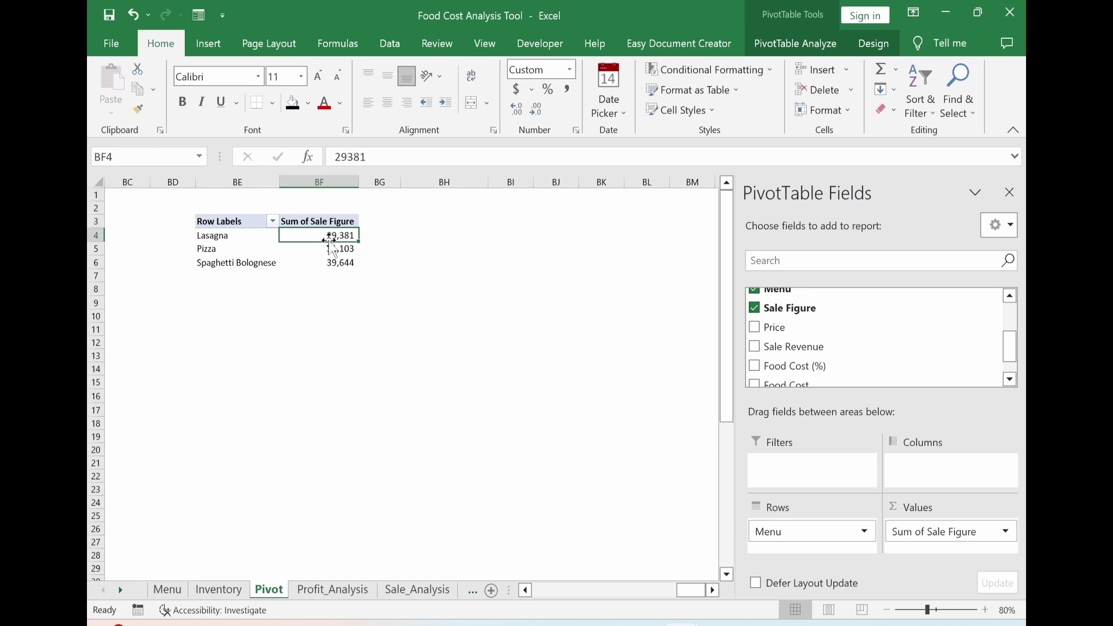
{"action": "right_click", "coordinate": [331, 240]}
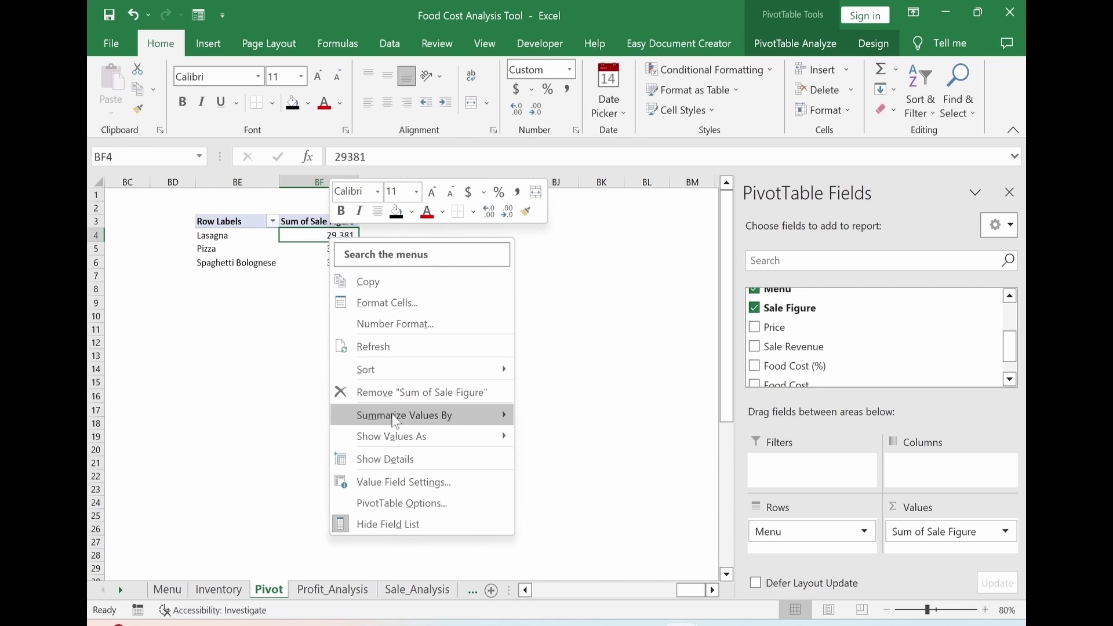
{"action": "mouse_move", "coordinate": [454, 422]}
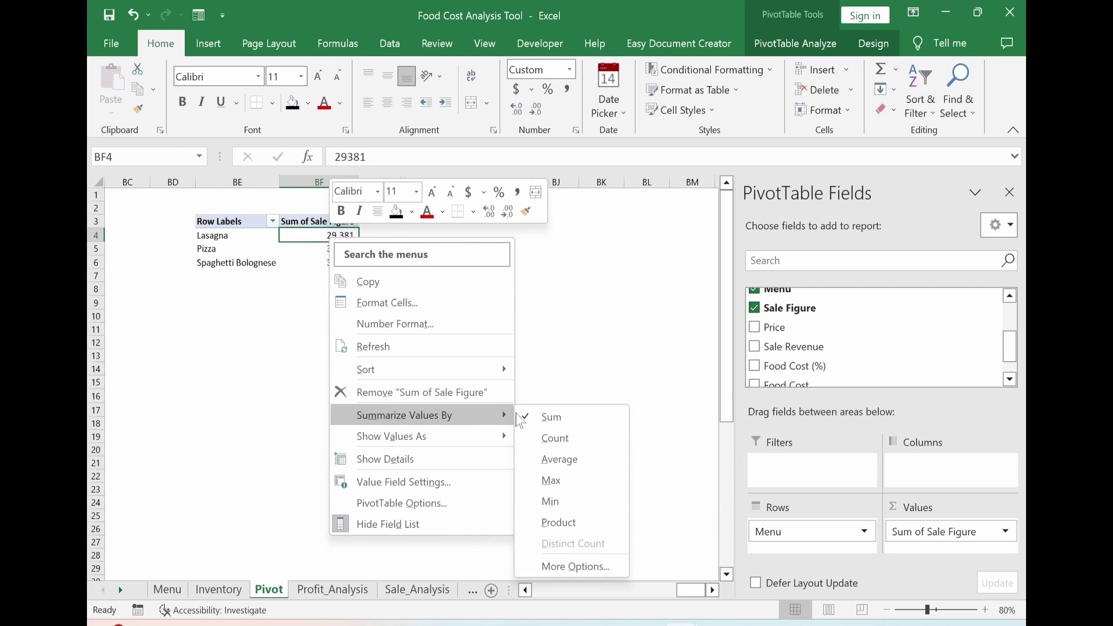
{"action": "left_click", "coordinate": [559, 459]}
{"action": "left_click", "coordinate": [450, 400]}
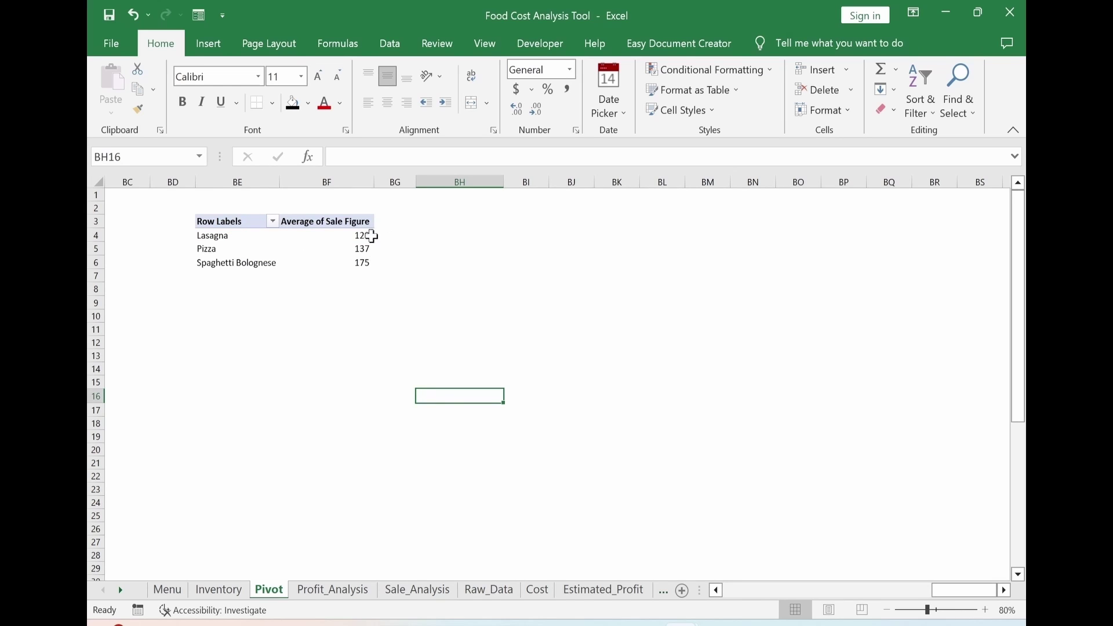
Copy the average sale figure pivot table and paste it at cell BE17.
{"action": "left_click_drag", "start_coordinate": [226, 220], "coordinate": [497, 262]}
{"action": "key", "text": "ctrl+c"}
{"action": "left_click", "coordinate": [365, 408]}
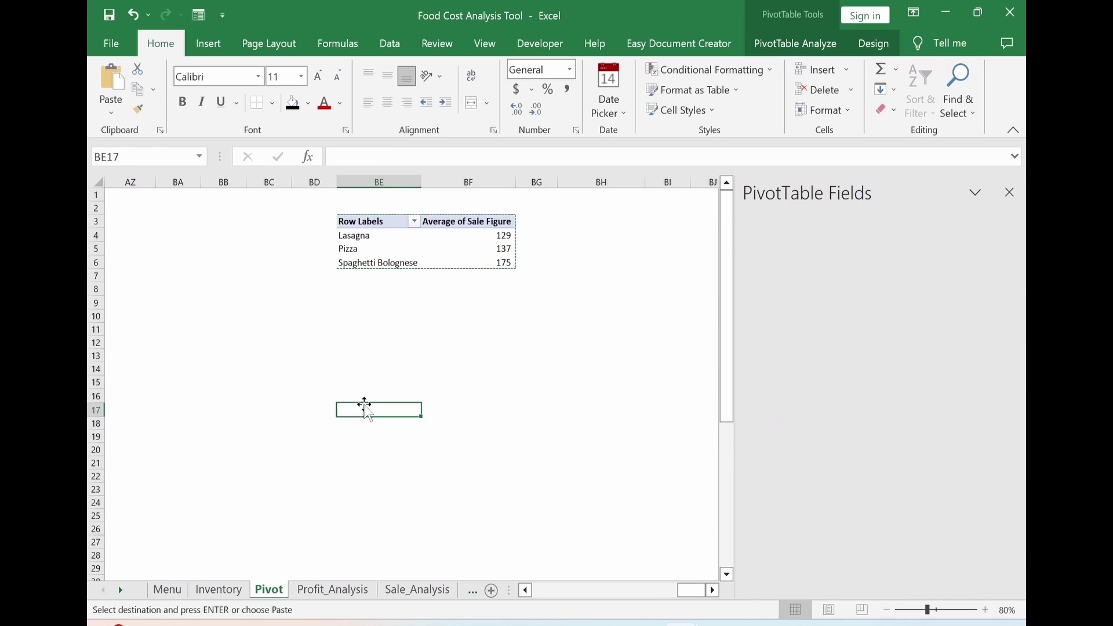
{"action": "key", "text": "ctrl+v"}
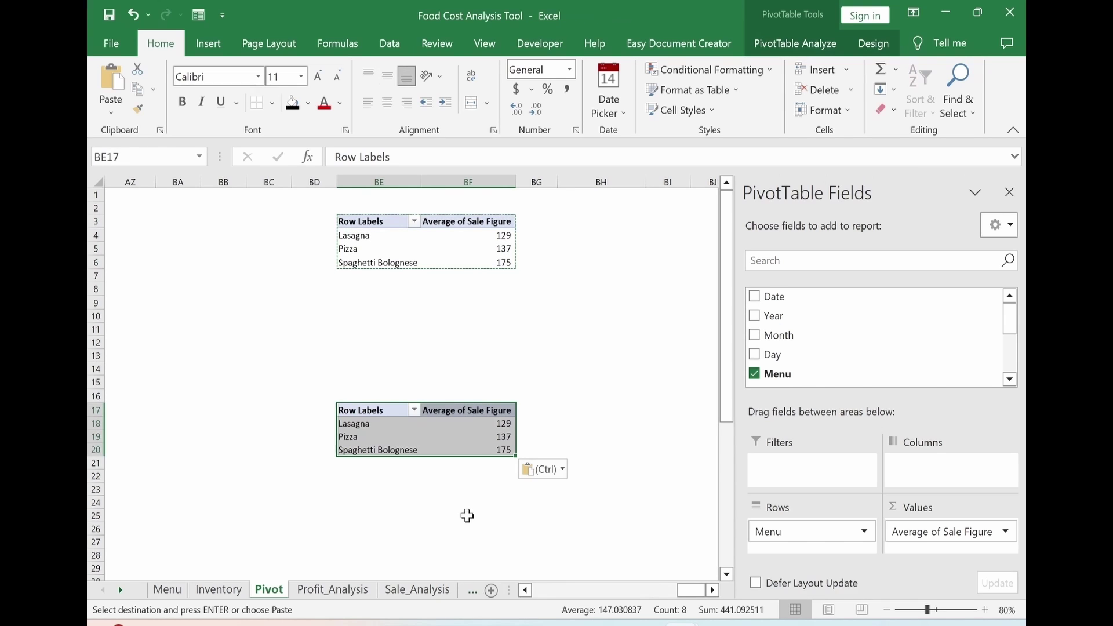
Replace the Average of Sale Figure with Sale Revenue as the values field of the pivot table at BE17.
{"action": "left_click", "coordinate": [923, 531]}
{"action": "left_click_drag", "start_coordinate": [923, 531], "coordinate": [1008, 404]}
{"action": "scroll", "coordinate": [1001, 348], "scroll_direction": "down", "scroll_amount": 2}
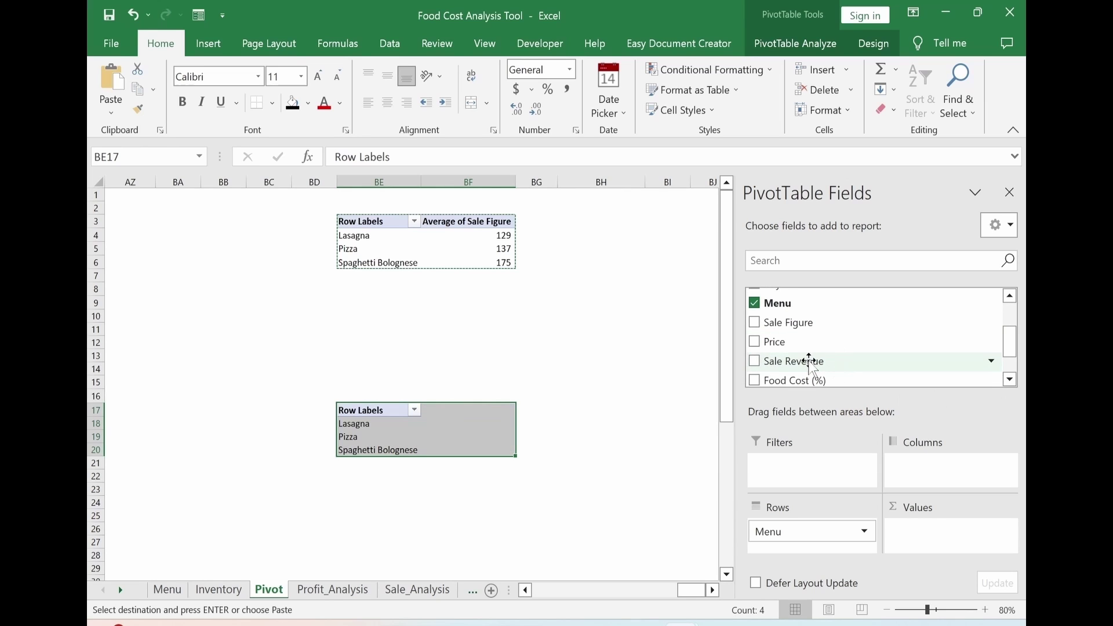
{"action": "left_click_drag", "start_coordinate": [875, 360], "coordinate": [927, 532]}
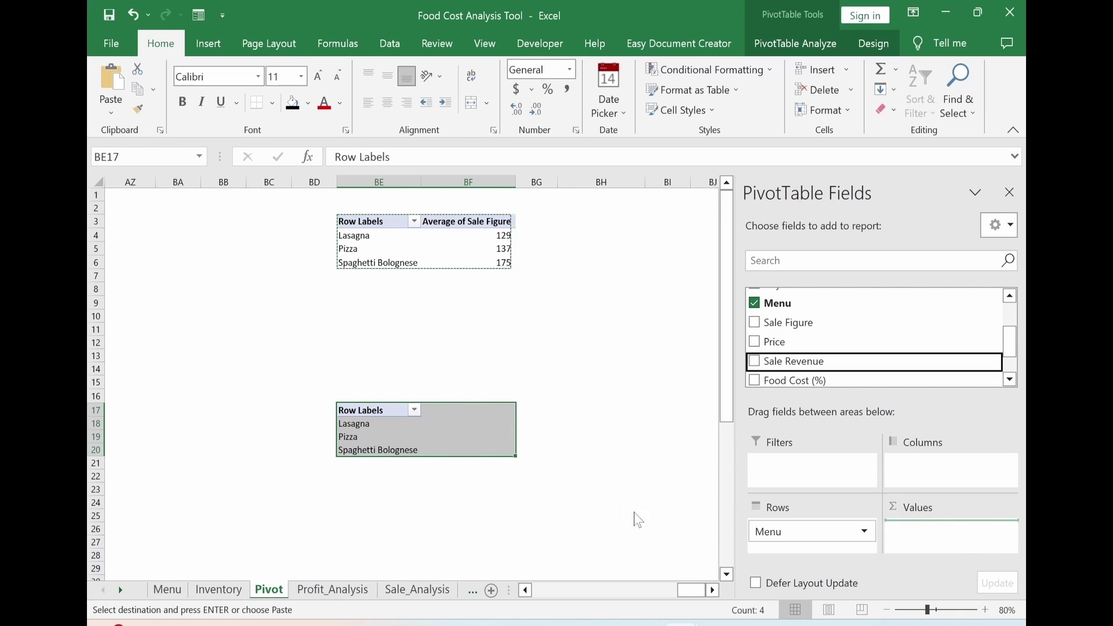
Show the Sale Revenue values in the pivot table at BE17 as % of Grand Total and close the field list.
{"action": "right_click", "coordinate": [468, 441]}
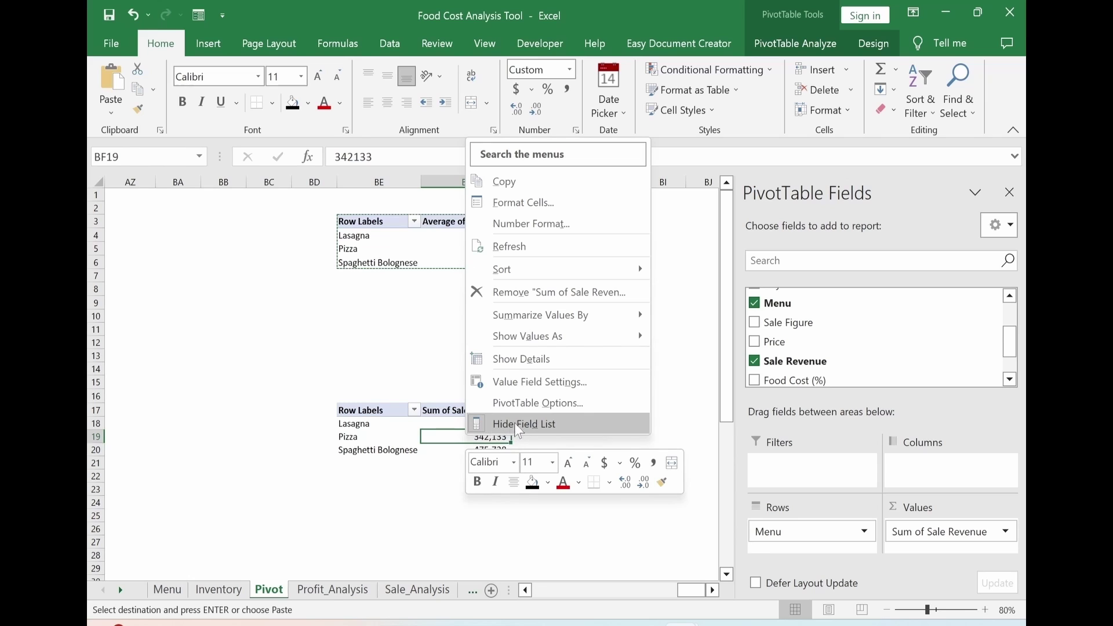
{"action": "mouse_move", "coordinate": [544, 345]}
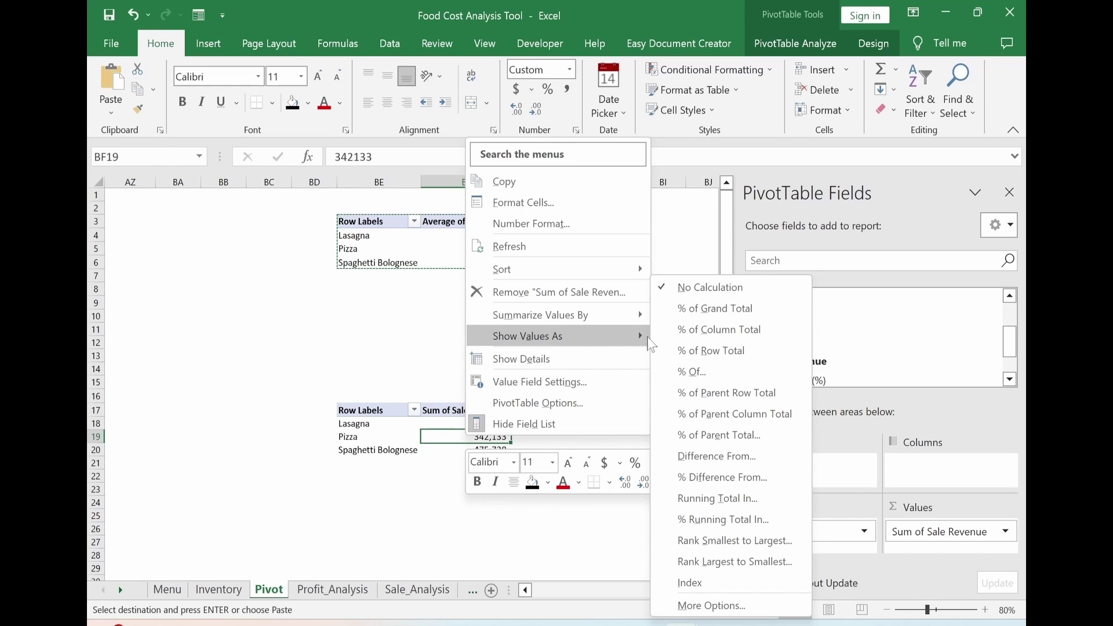
{"action": "left_click", "coordinate": [783, 318]}
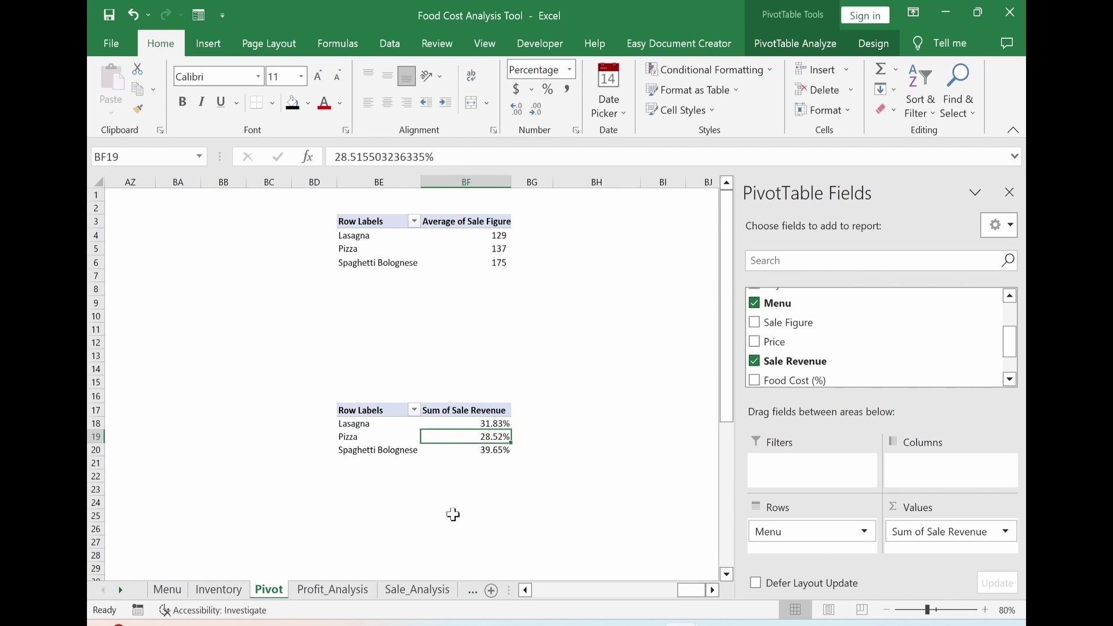
{"action": "left_click", "coordinate": [1009, 193]}
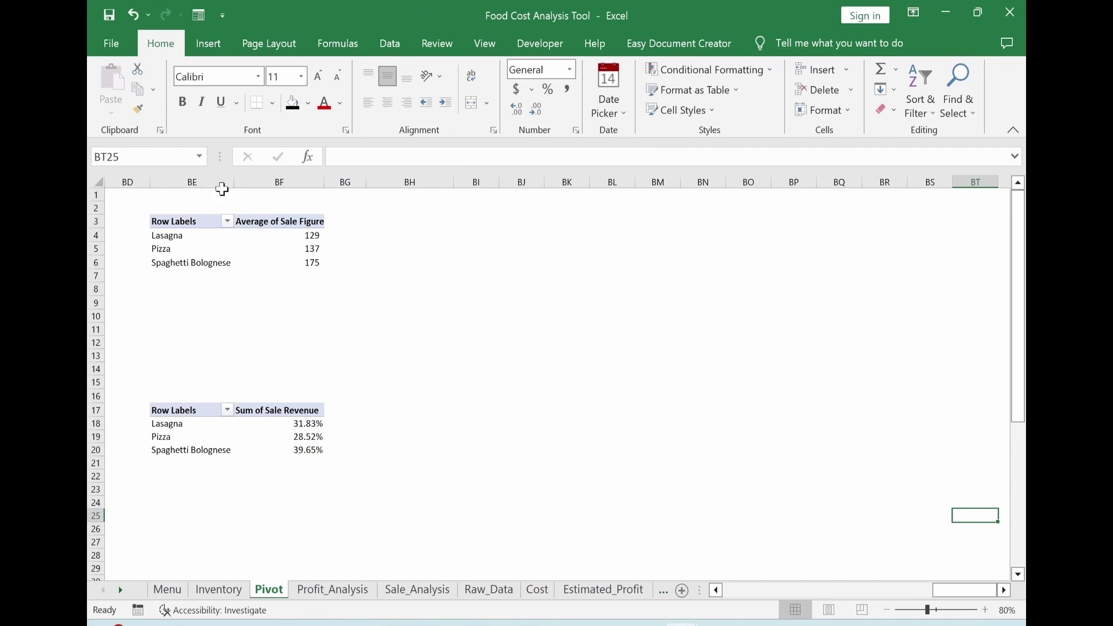
Insert a Clustered Bar pivot chart from the average sale figure pivot table at BE3.
{"action": "left_click", "coordinate": [266, 243]}
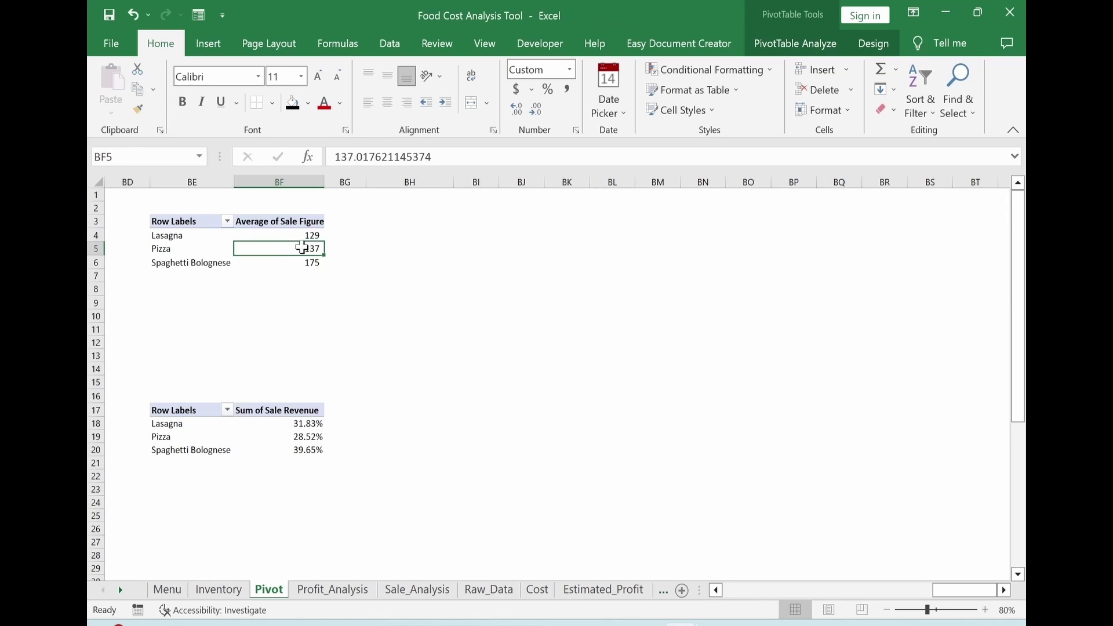
{"action": "left_click", "coordinate": [798, 56]}
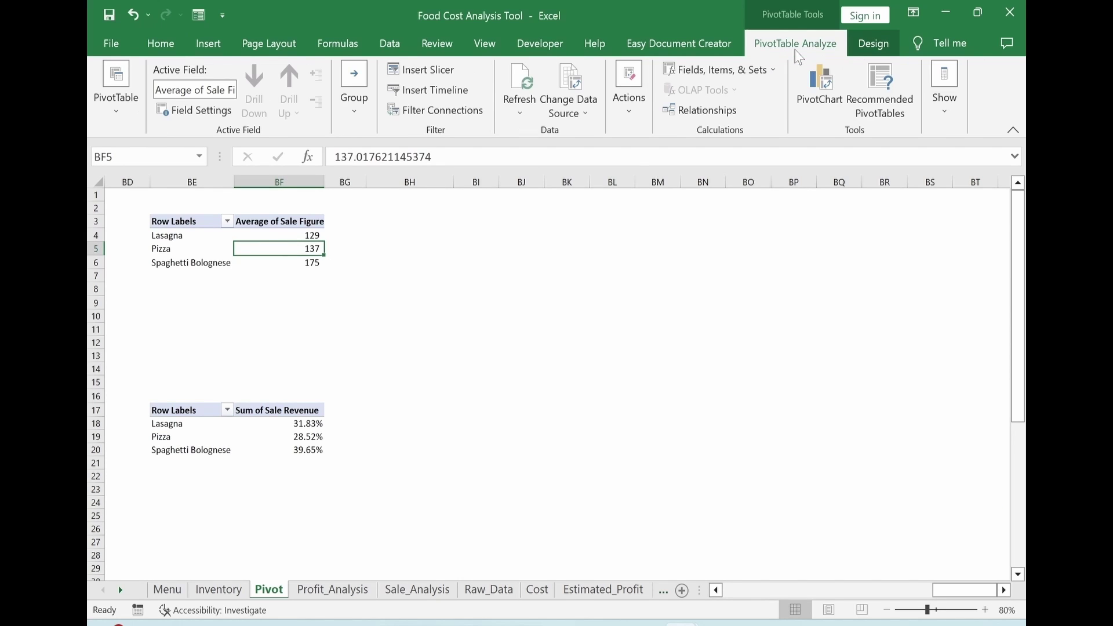
{"action": "left_click", "coordinate": [806, 102]}
{"action": "left_click", "coordinate": [334, 217]}
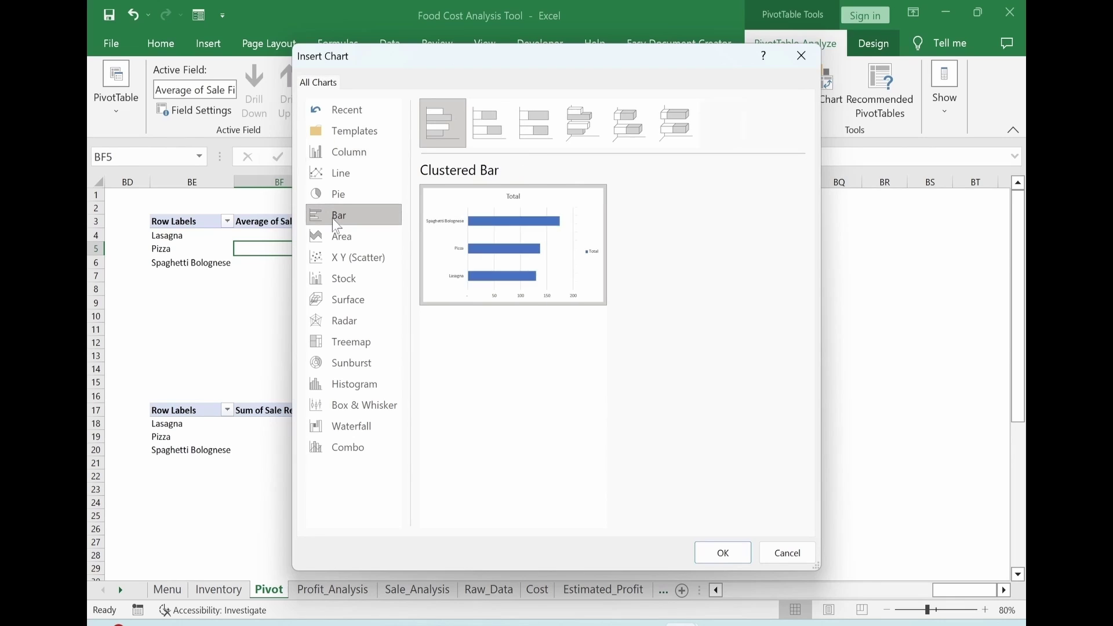
{"action": "left_click", "coordinate": [725, 560]}
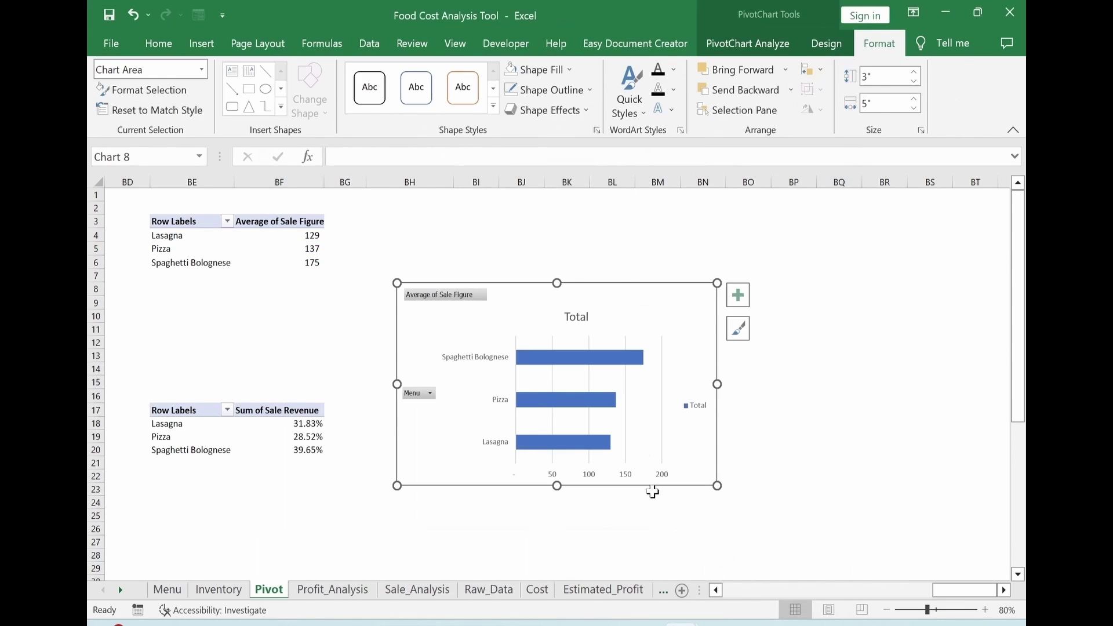
Hide all field buttons on the average sale figure bar chart and remove its chart title and gridlines.
{"action": "right_click", "coordinate": [447, 295]}
{"action": "left_click", "coordinate": [325, 487]}
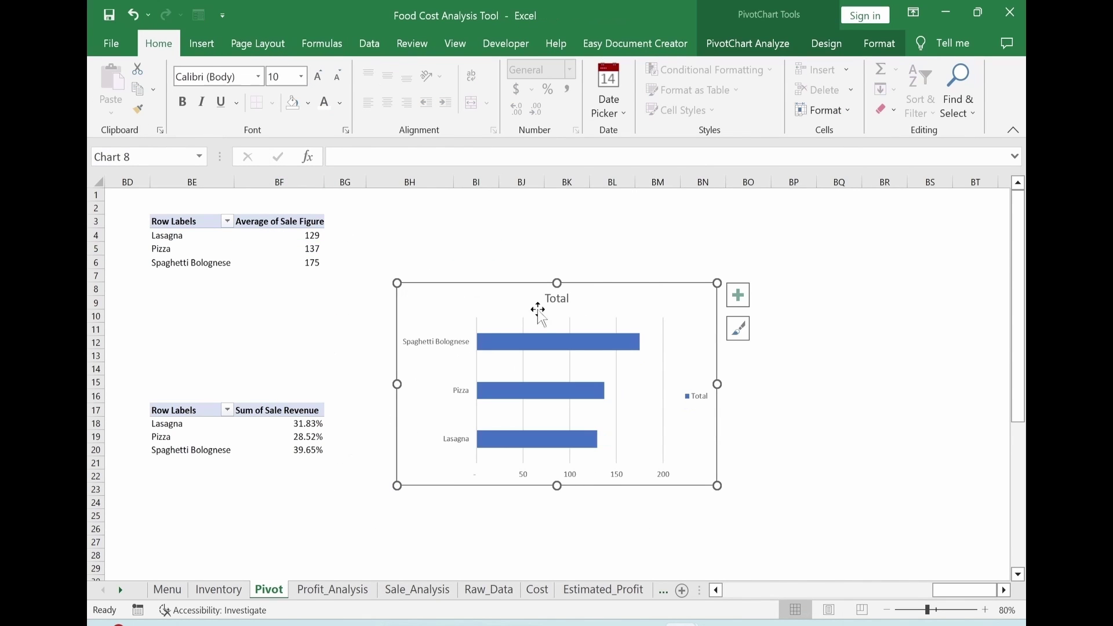
{"action": "left_click", "coordinate": [737, 299]}
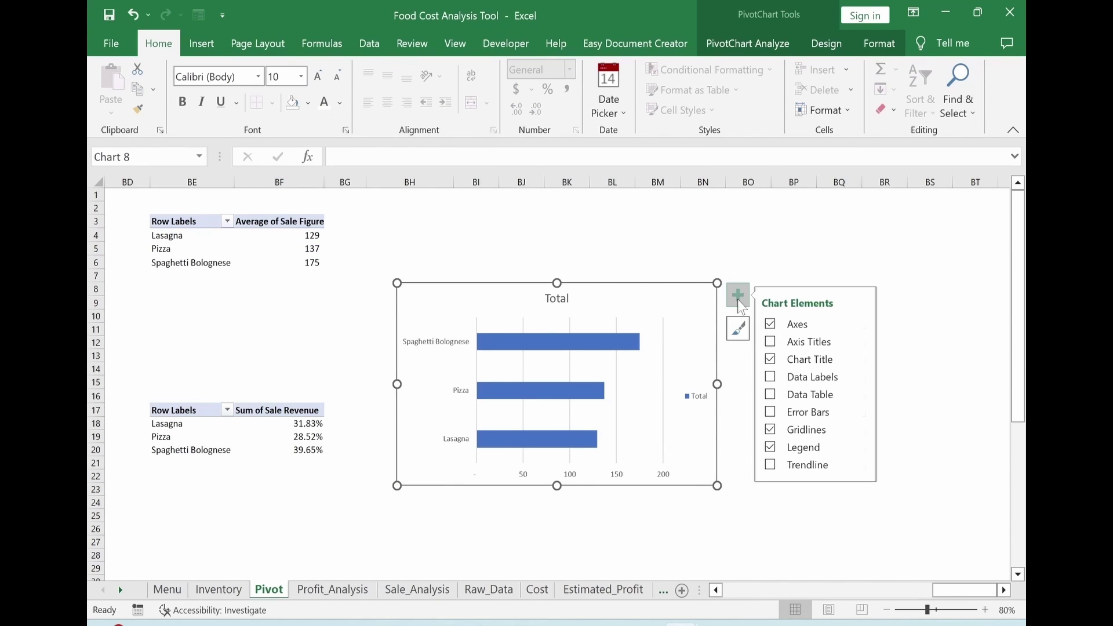
{"action": "left_click", "coordinate": [771, 359]}
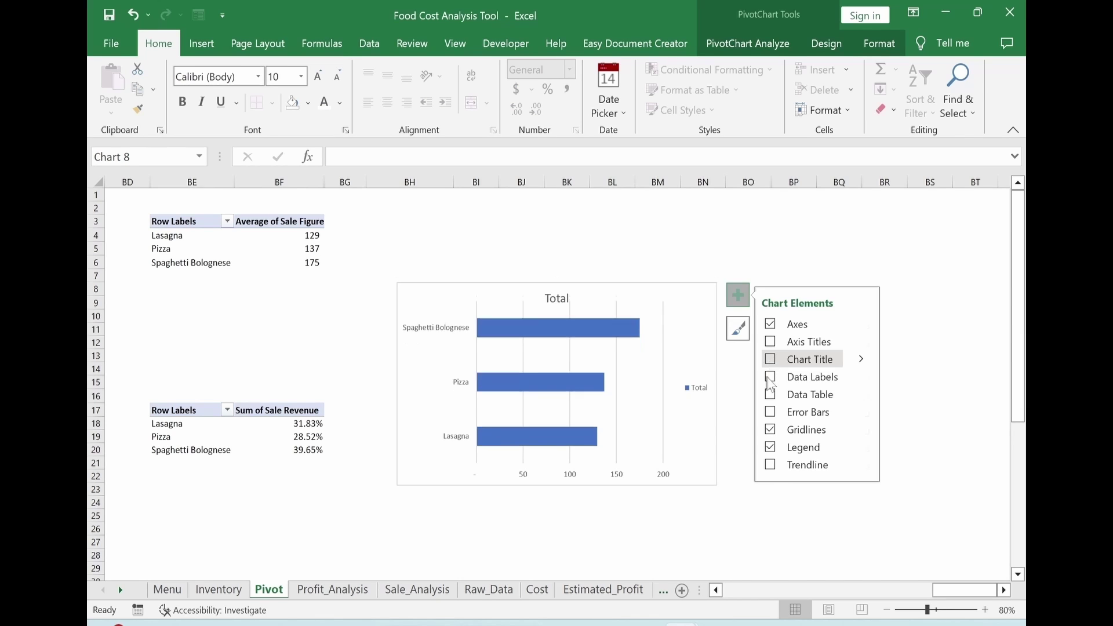
{"action": "left_click", "coordinate": [770, 432]}
{"action": "left_click", "coordinate": [738, 296]}
Set the bar chart area to No Fill and No Outline.
{"action": "left_click", "coordinate": [870, 47]}
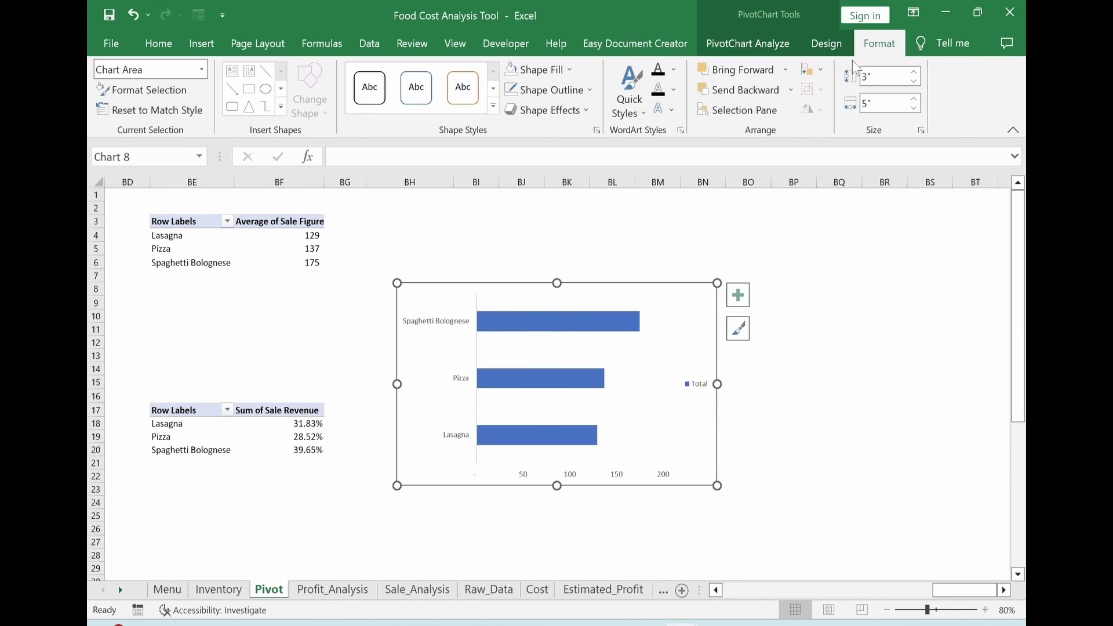
{"action": "left_click", "coordinate": [539, 69]}
{"action": "left_click", "coordinate": [547, 246]}
{"action": "left_click", "coordinate": [548, 90]}
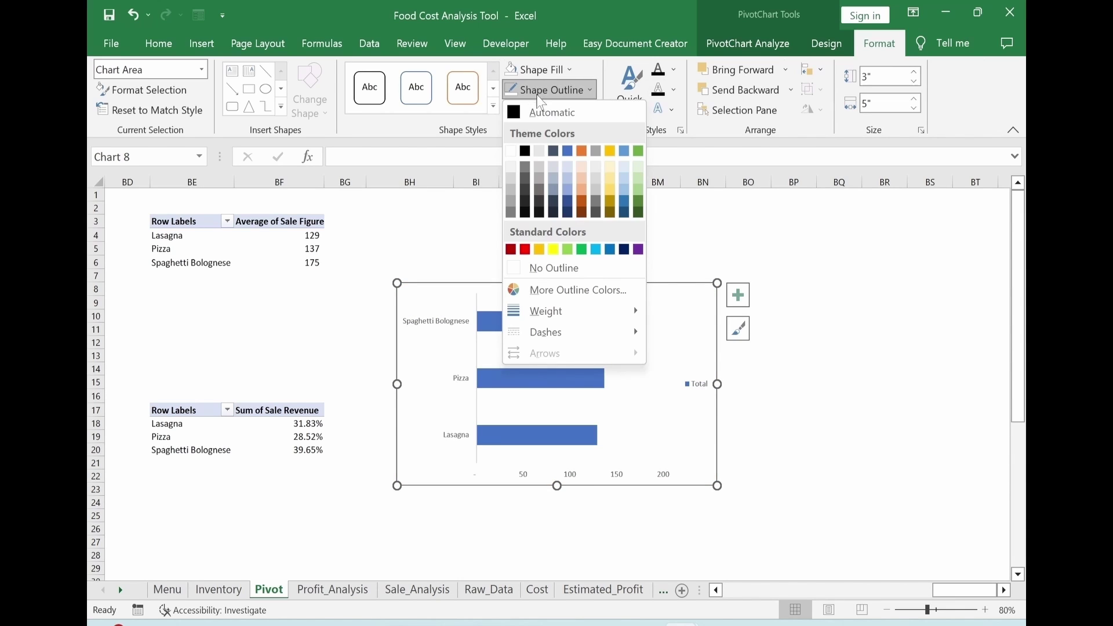
{"action": "left_click", "coordinate": [531, 267]}
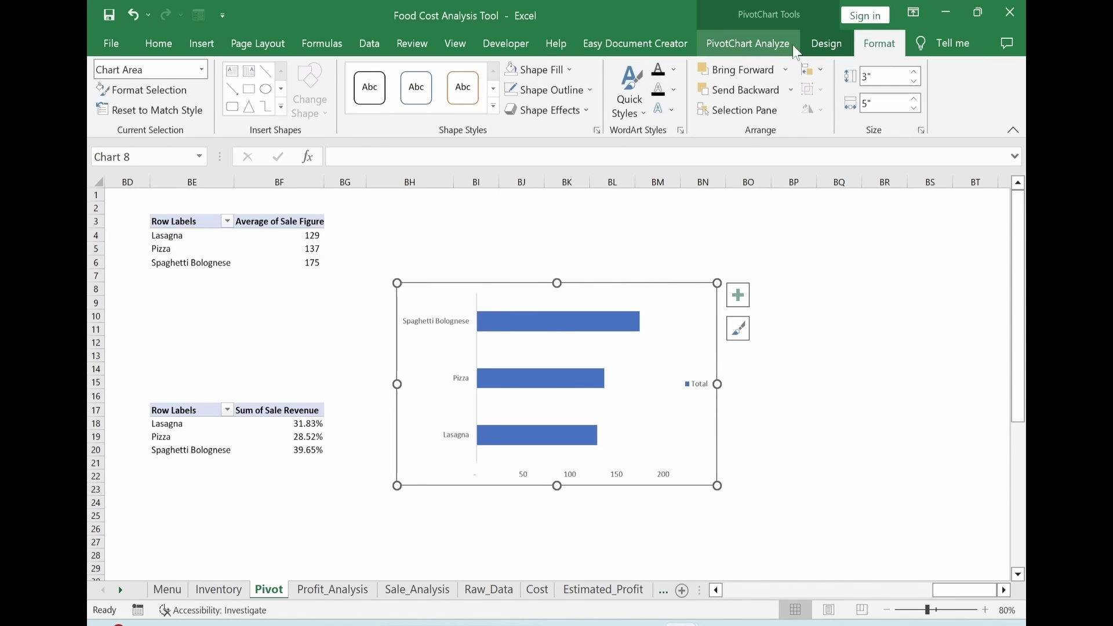
Apply the dark gradient chart style to the average sale figure bar chart.
{"action": "left_click", "coordinate": [824, 45]}
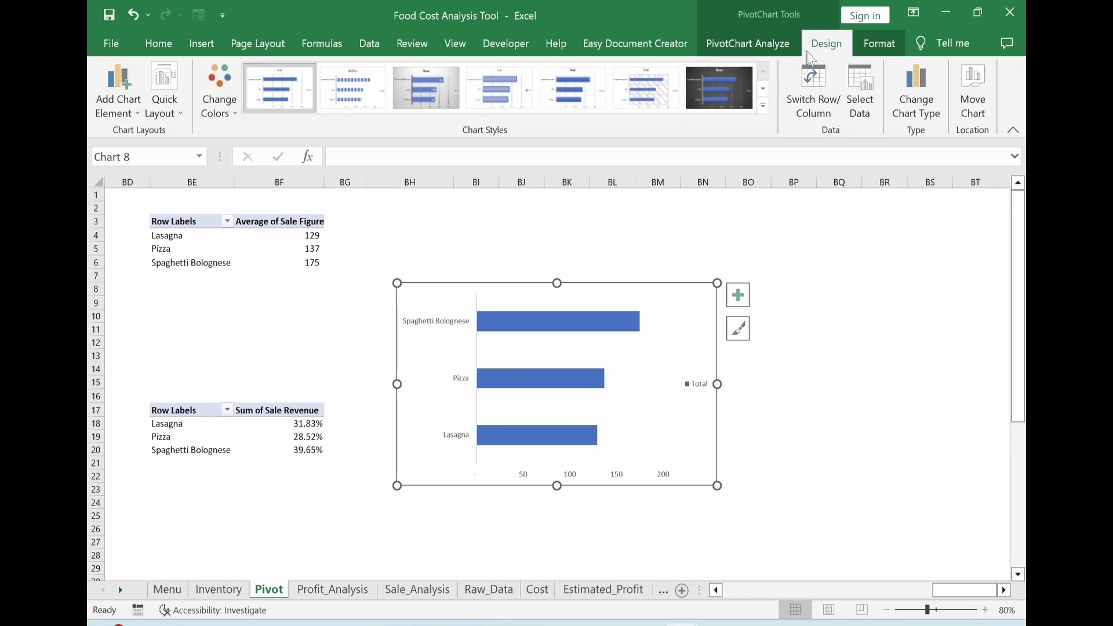
{"action": "left_click", "coordinate": [714, 68]}
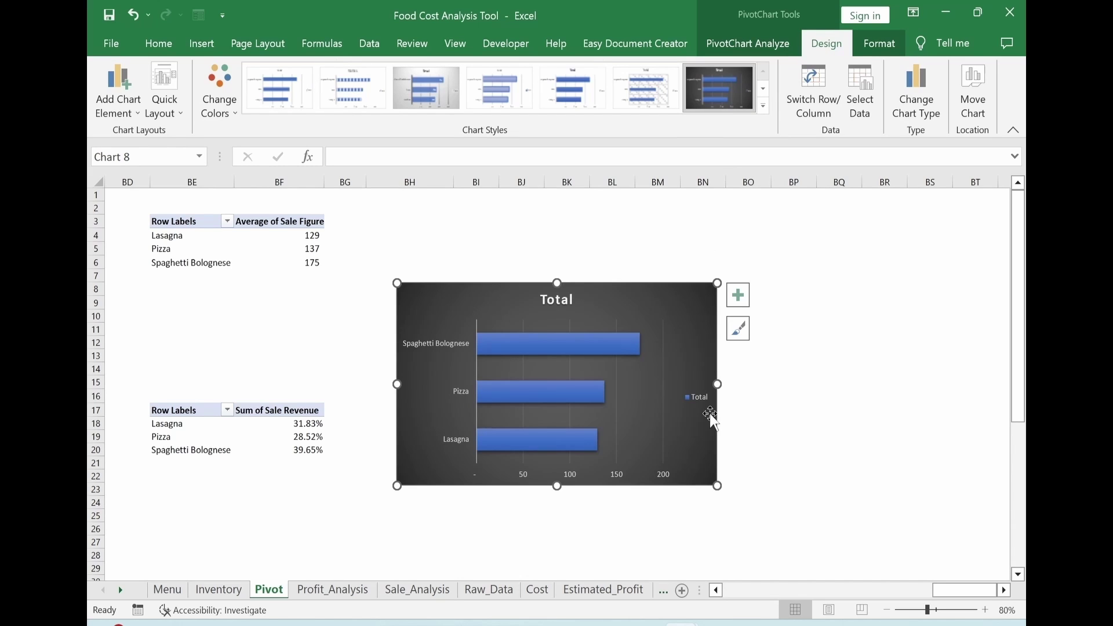
{"action": "left_click", "coordinate": [795, 435]}
{"action": "left_click", "coordinate": [610, 409]}
Remove the dark background fill and the outline from the restyled bar chart area.
{"action": "left_click", "coordinate": [880, 44]}
{"action": "left_click", "coordinate": [539, 69]}
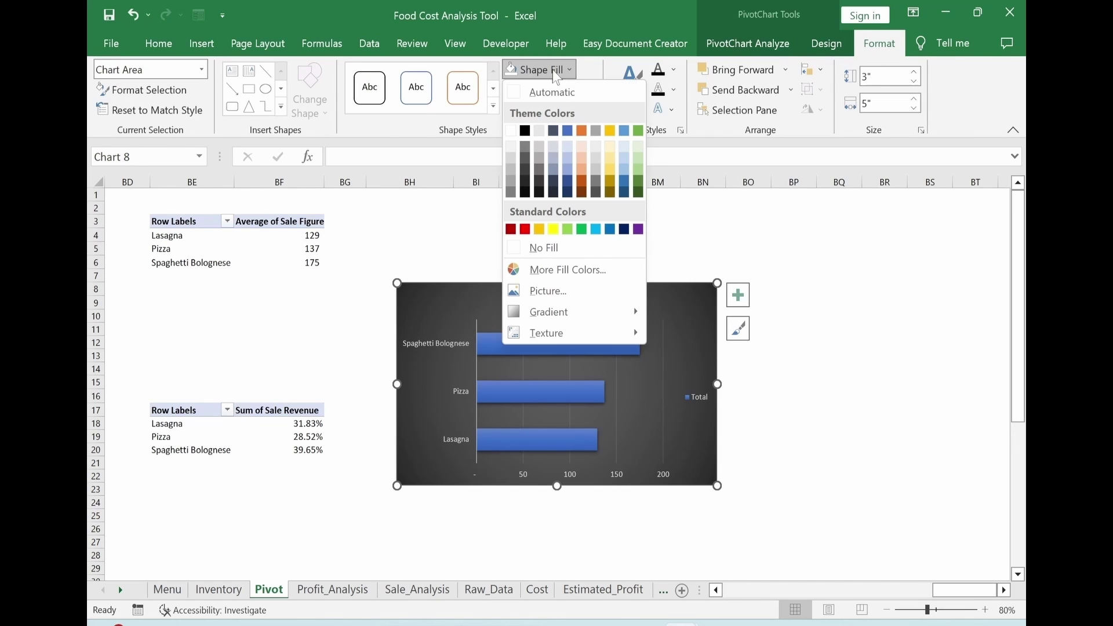
{"action": "left_click", "coordinate": [543, 246]}
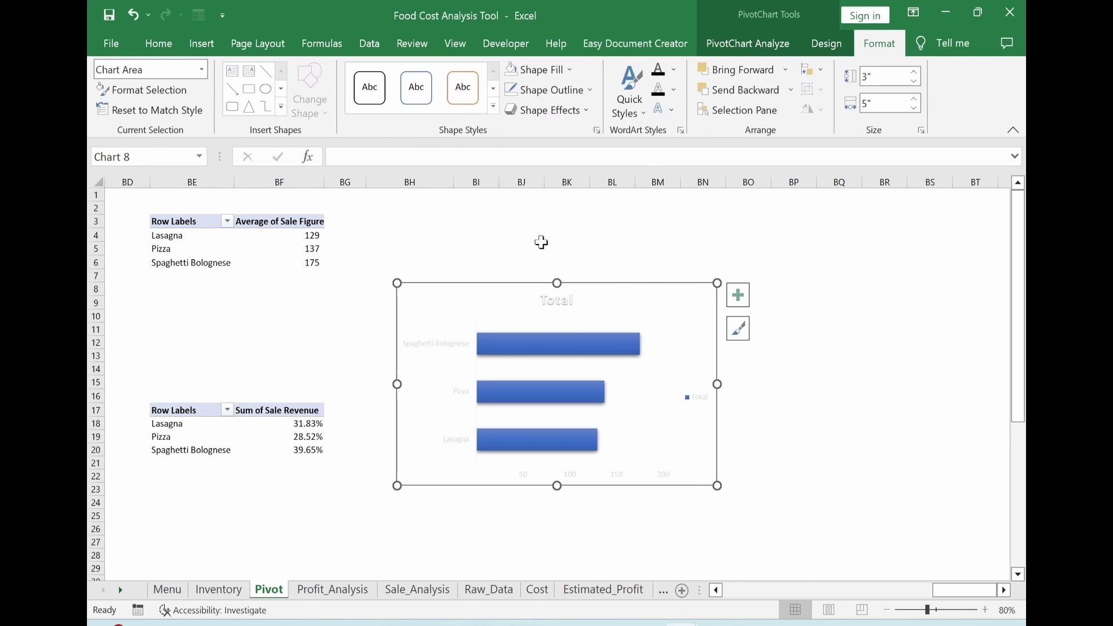
{"action": "left_click", "coordinate": [548, 90]}
{"action": "left_click", "coordinate": [544, 264]}
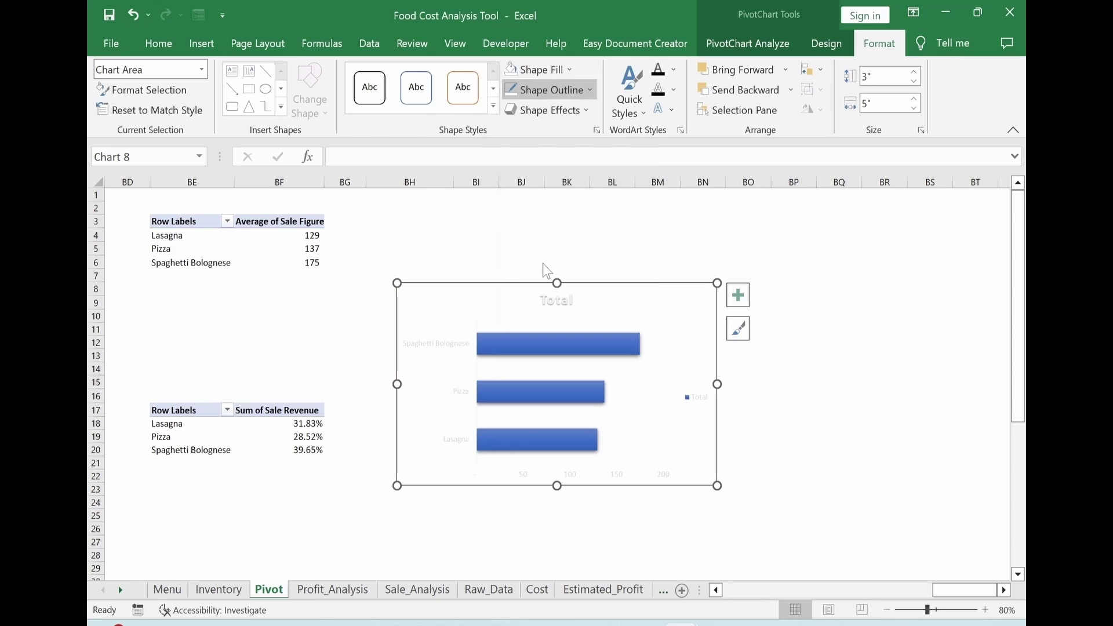
Cut the bar chart from the Pivot sheet and paste it at cell D29 of the Sale_Analysis sheet.
{"action": "key", "text": "Escape"}
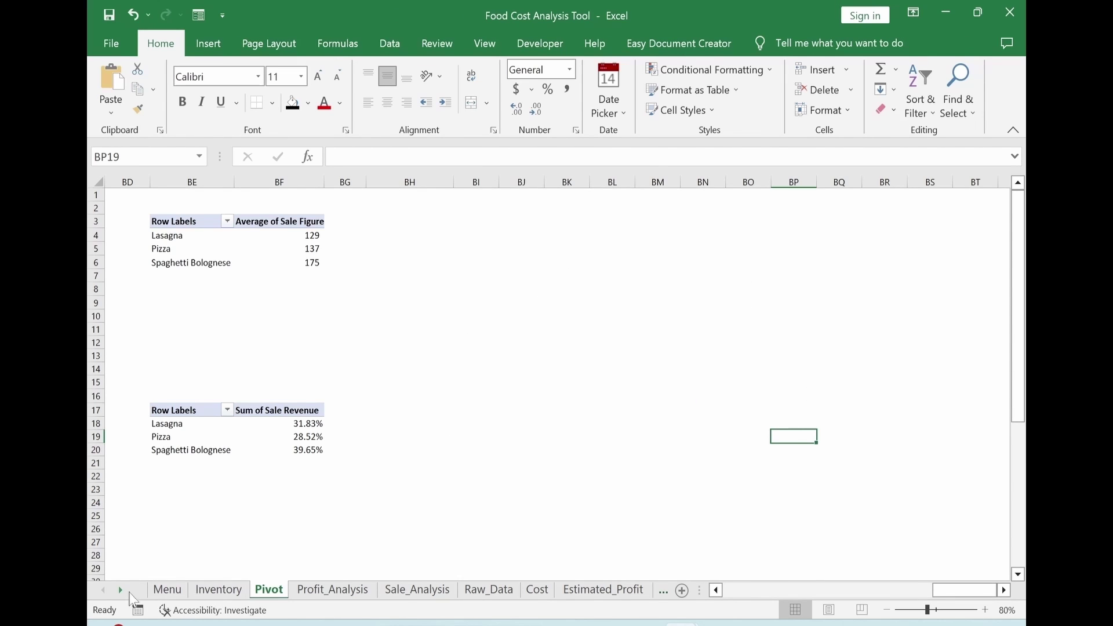
{"action": "left_click", "coordinate": [417, 590]}
{"action": "key", "text": "ctrl+z"}
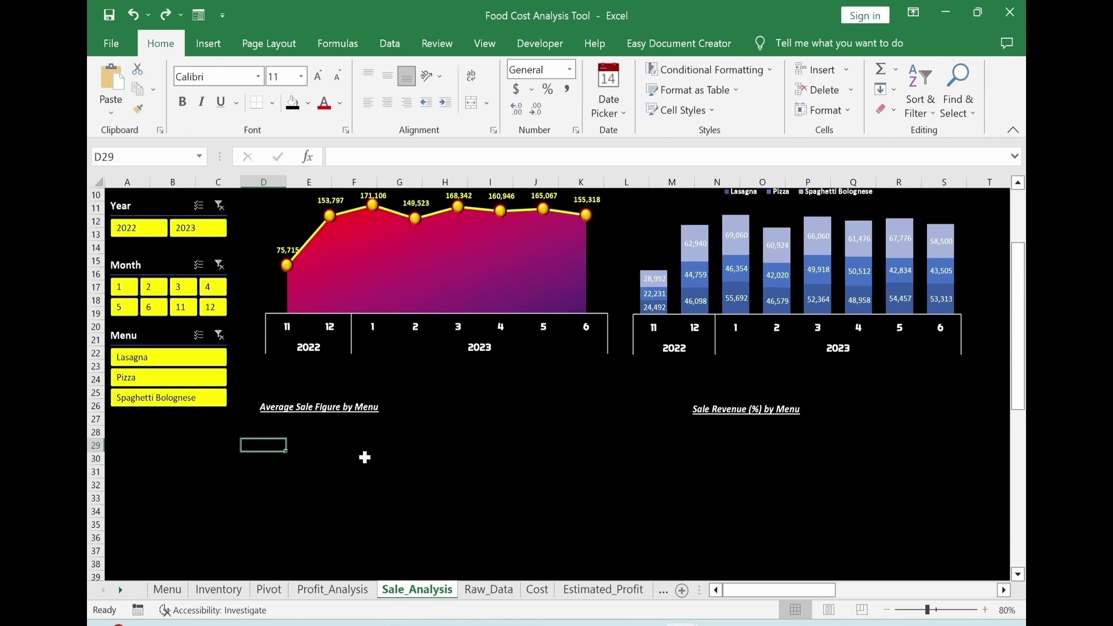
{"action": "key", "text": "ctrl+v"}
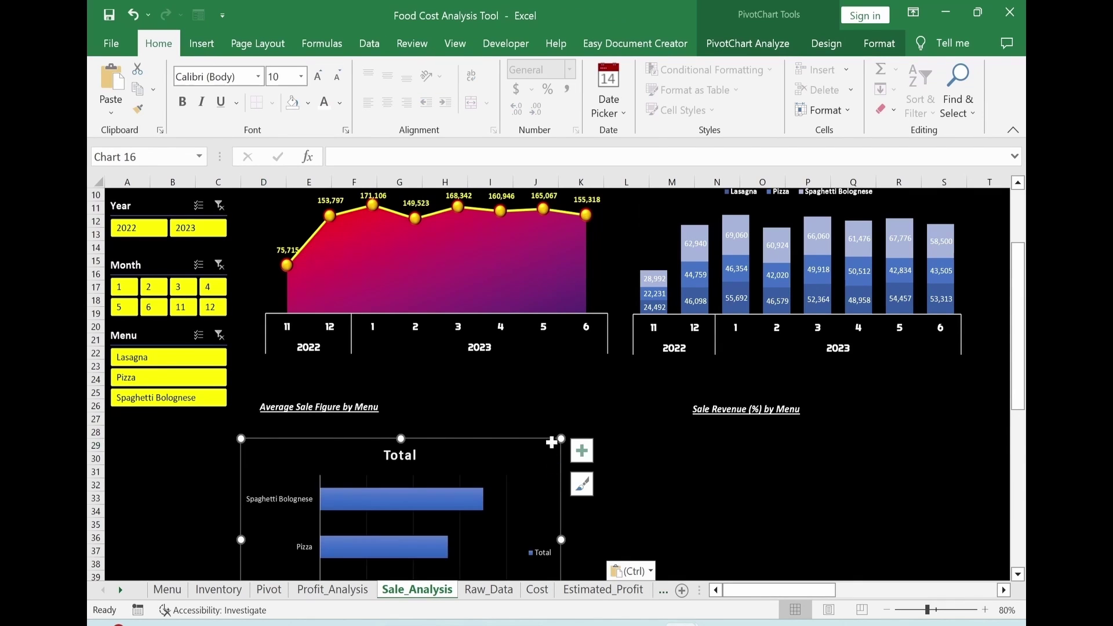
Place the bar chart under the Average Sale Figure by Menu heading and delete its horizontal value axis, legend and title.
{"action": "scroll", "coordinate": [511, 548], "scroll_direction": "down", "scroll_amount": 2}
{"action": "key", "text": "Delete"}
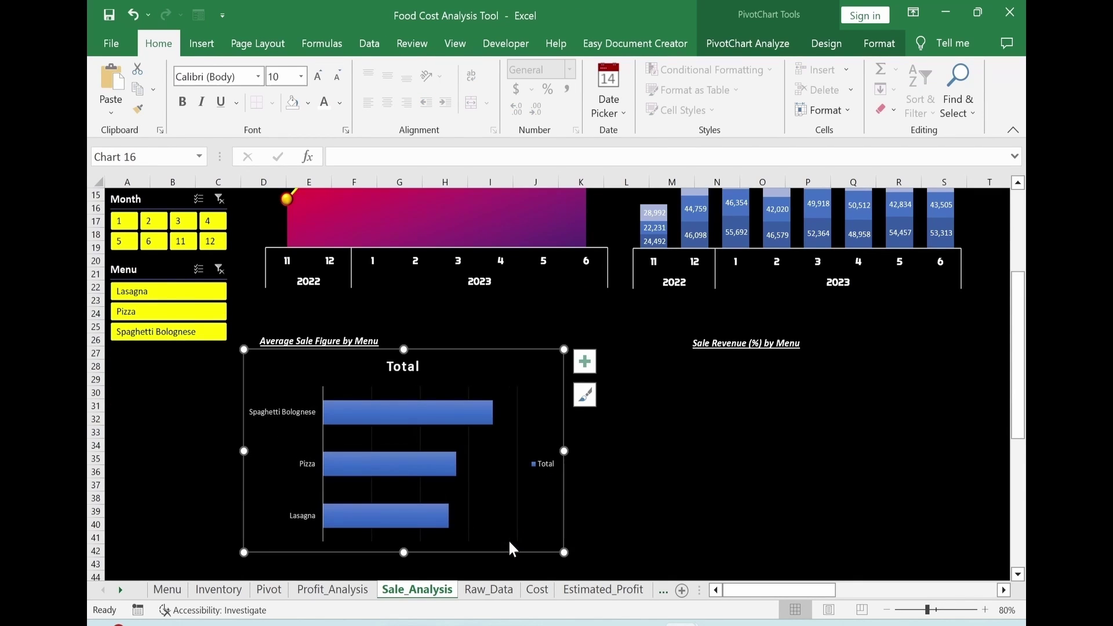
{"action": "left_click", "coordinate": [544, 466]}
{"action": "key", "text": "Delete"}
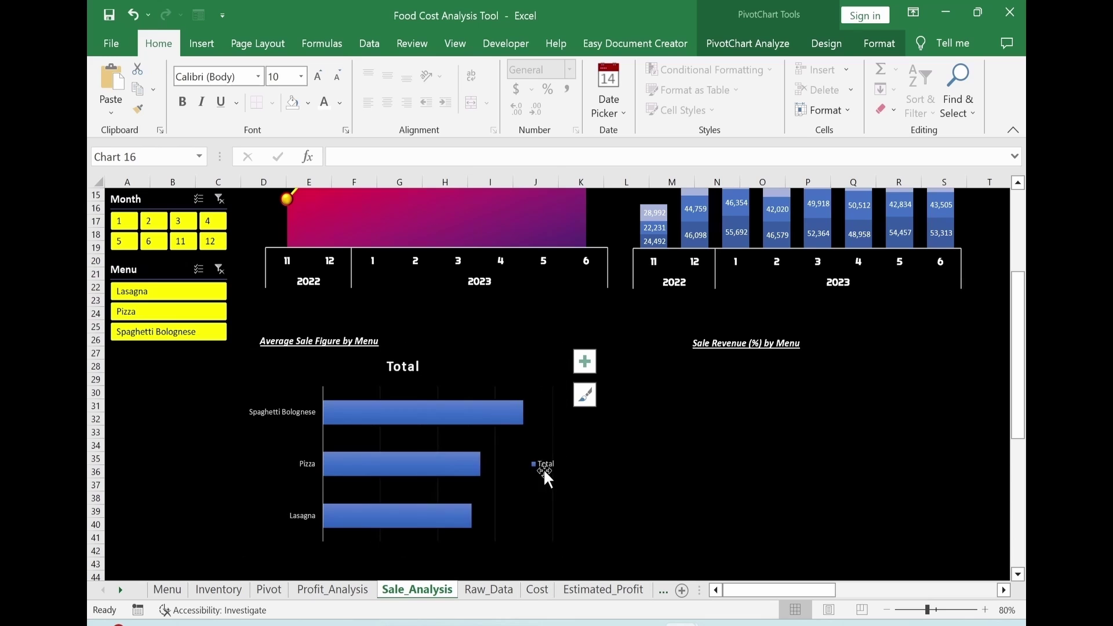
{"action": "left_click", "coordinate": [407, 371]}
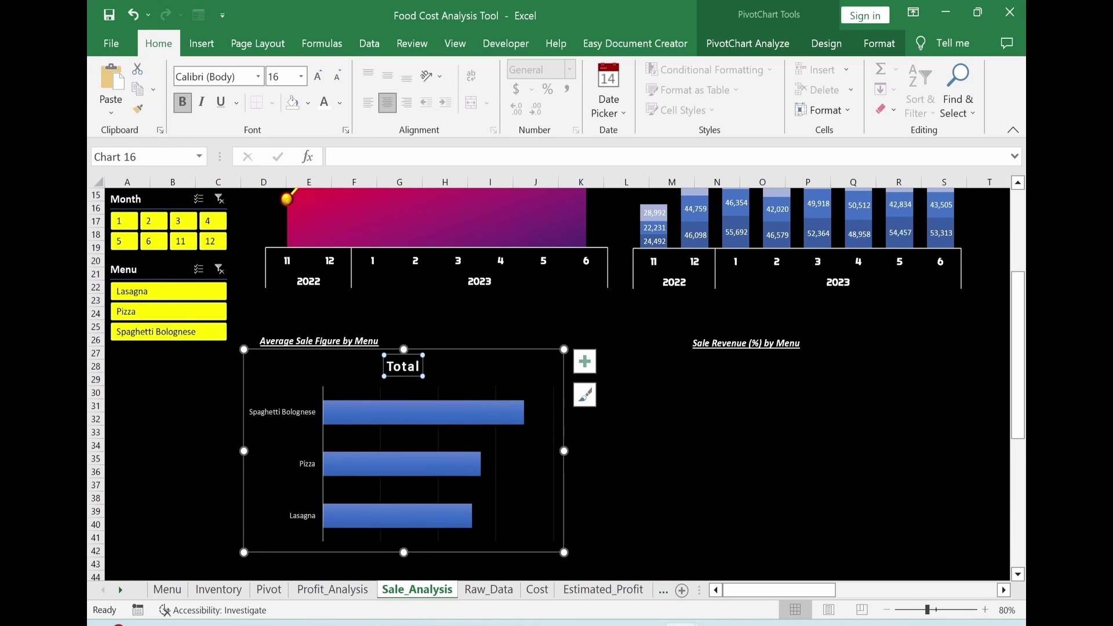
{"action": "key", "text": "Delete"}
Make the menu names on the bar chart's vertical axis bold and larger.
{"action": "left_click", "coordinate": [289, 385]}
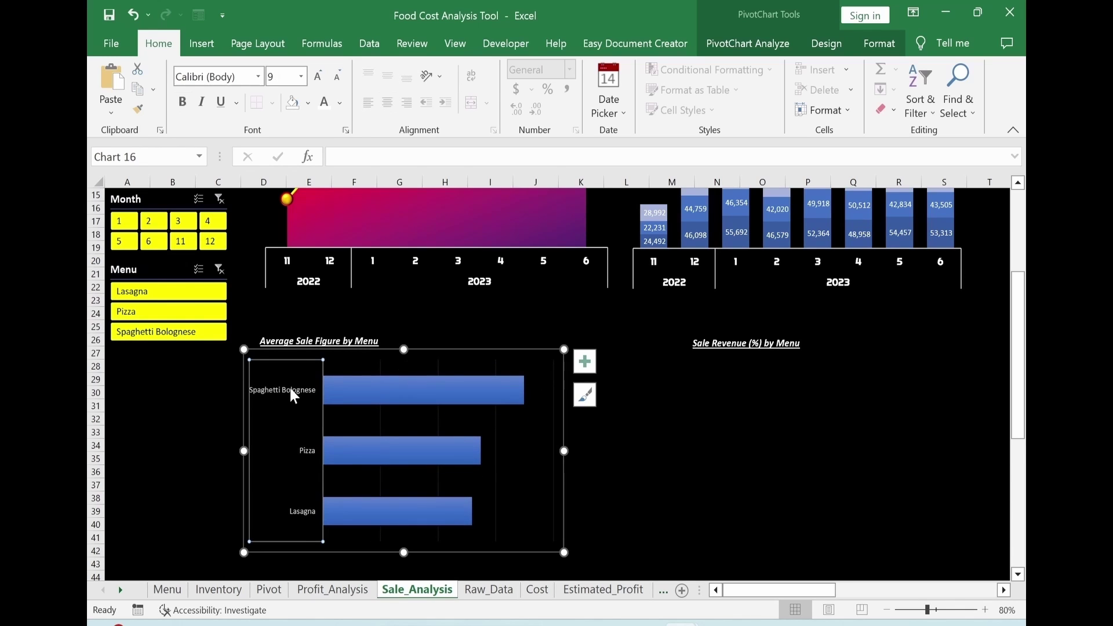
{"action": "left_click", "coordinate": [318, 76]}
{"action": "left_click", "coordinate": [317, 76]}
{"action": "left_click", "coordinate": [584, 432]}
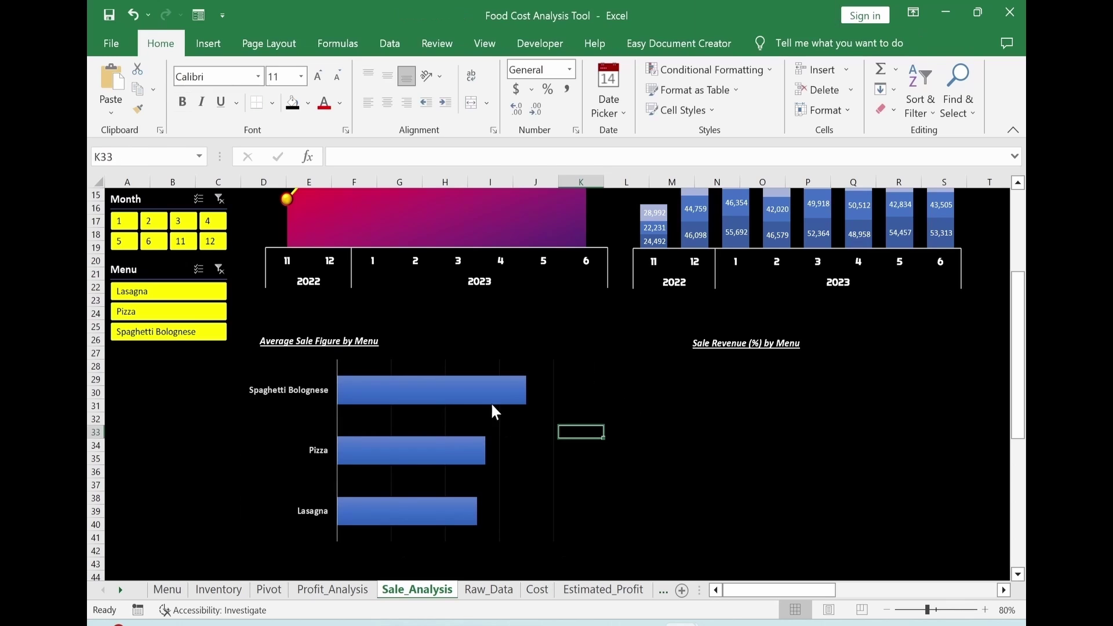
Add data labels to the bars and set their label position to Inside End.
{"action": "left_click", "coordinate": [487, 396]}
{"action": "right_click", "coordinate": [485, 387]}
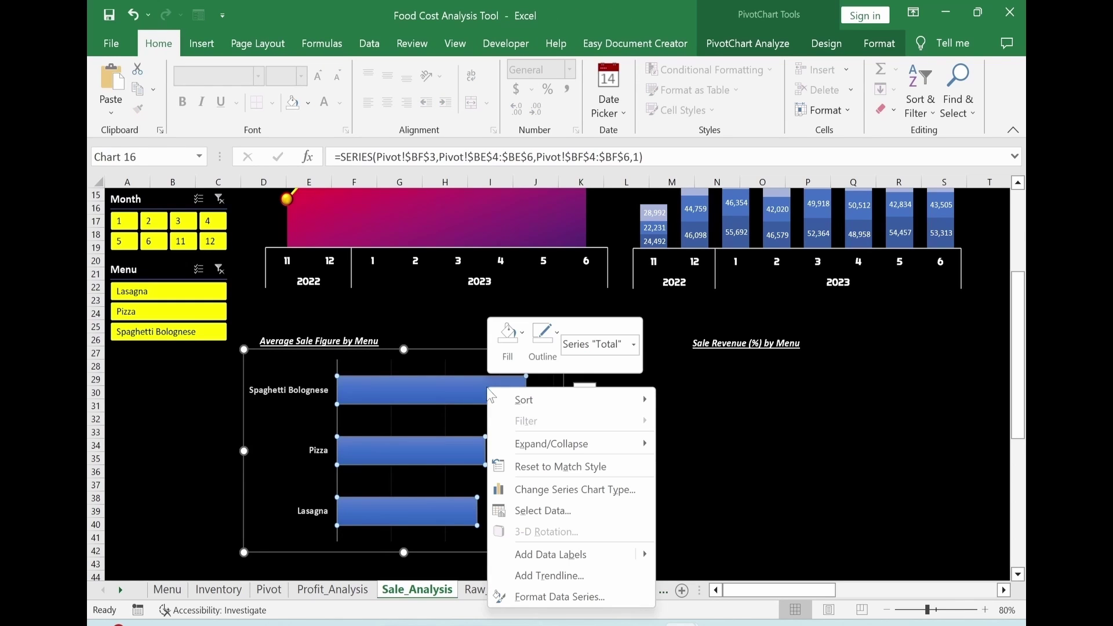
{"action": "left_click", "coordinate": [522, 553]}
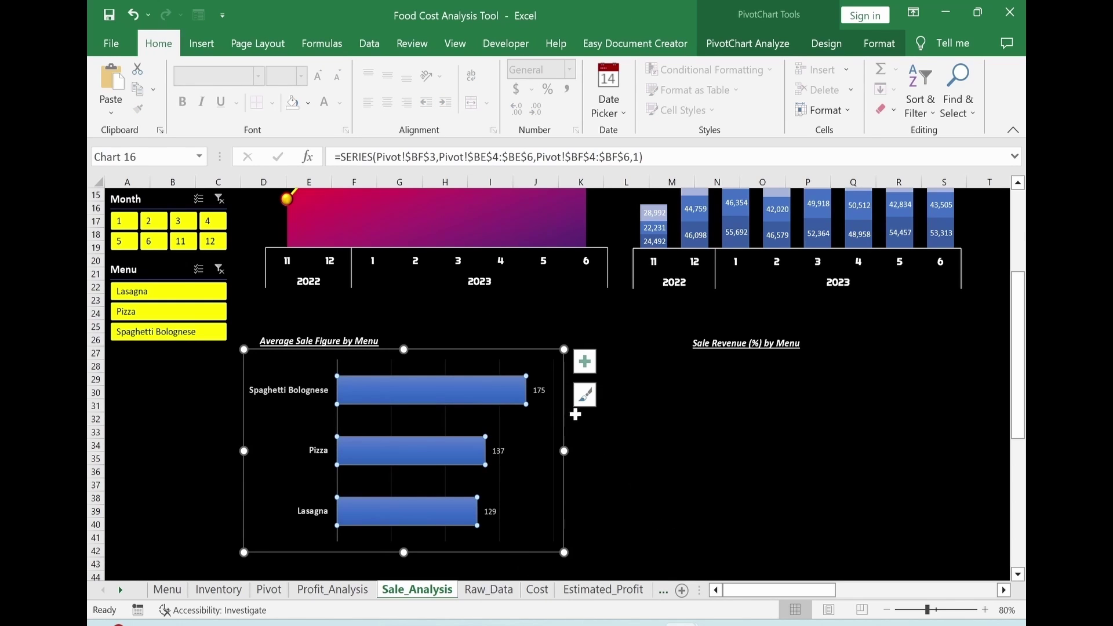
{"action": "key", "text": "Escape"}
{"action": "left_click", "coordinate": [542, 396]}
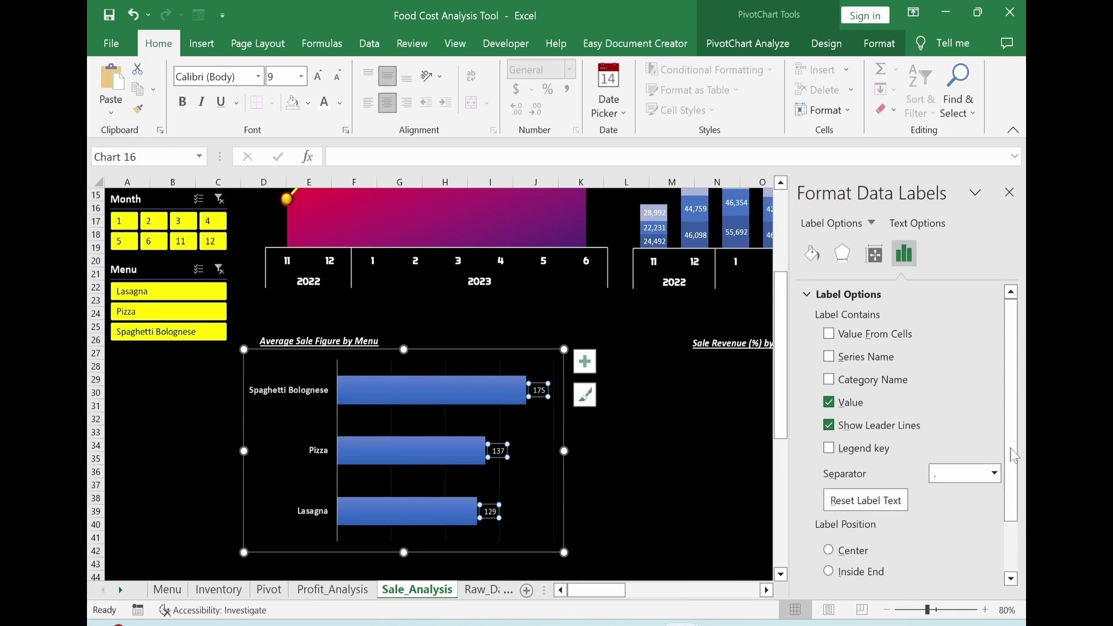
{"action": "scroll", "coordinate": [1012, 455], "scroll_direction": "down", "scroll_amount": 2}
{"action": "left_click", "coordinate": [828, 505]}
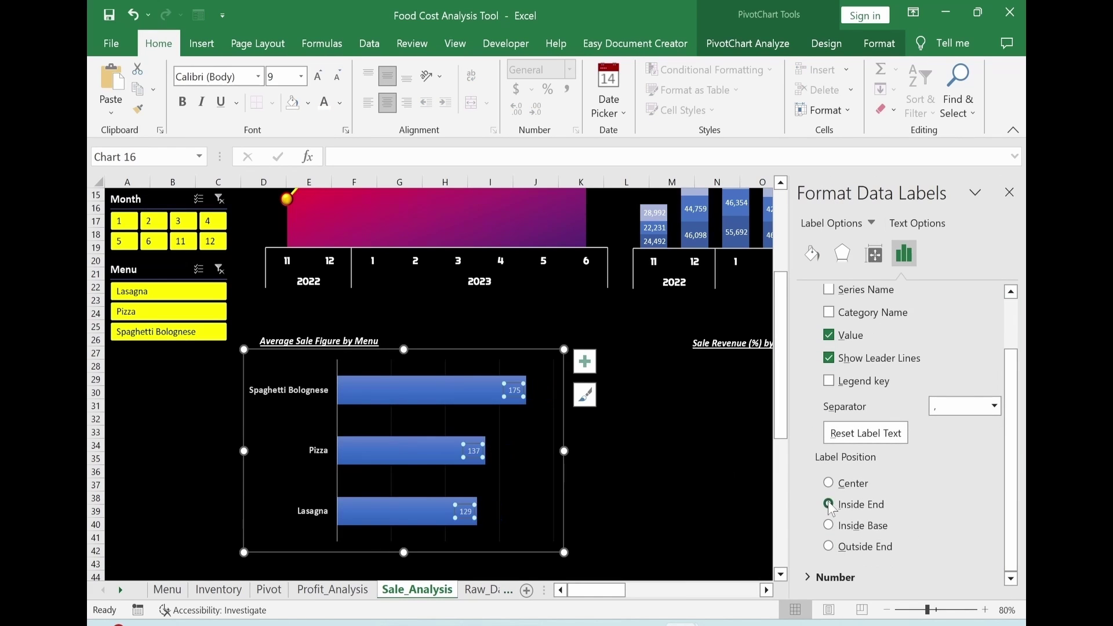
Format the bar chart's data labels in bold at font size 12.
{"action": "left_click", "coordinate": [182, 102]}
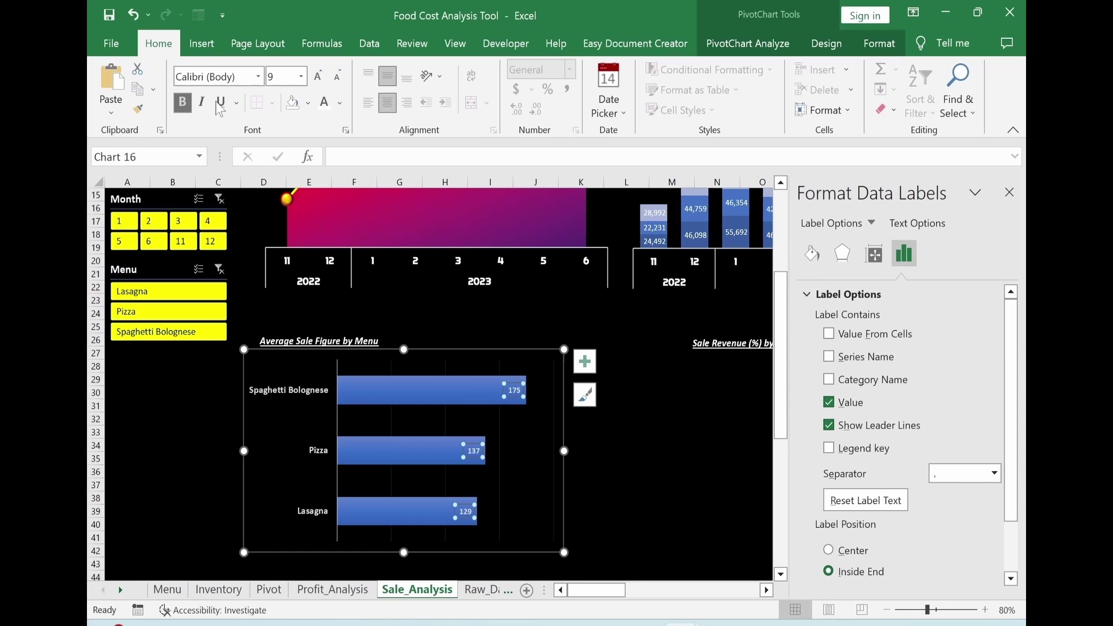
{"action": "left_click", "coordinate": [317, 76]}
{"action": "left_click", "coordinate": [314, 80]}
{"action": "left_click", "coordinate": [314, 80]}
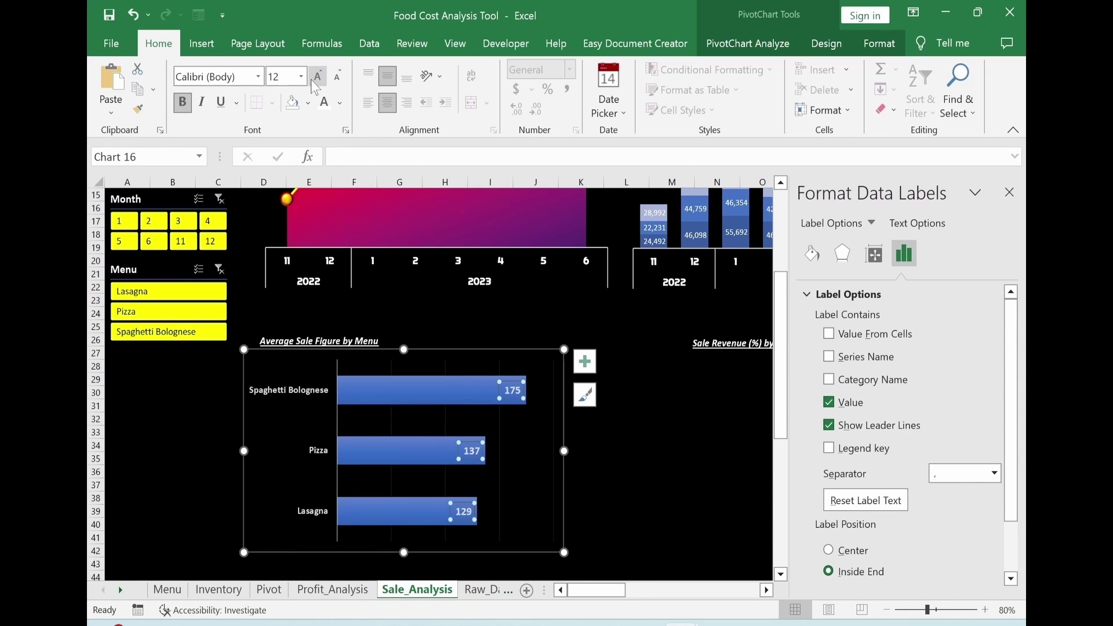
Set the vertical axis menu names to font size 12 and reduce the bar chart's height.
{"action": "left_click", "coordinate": [307, 390]}
{"action": "left_click", "coordinate": [318, 76]}
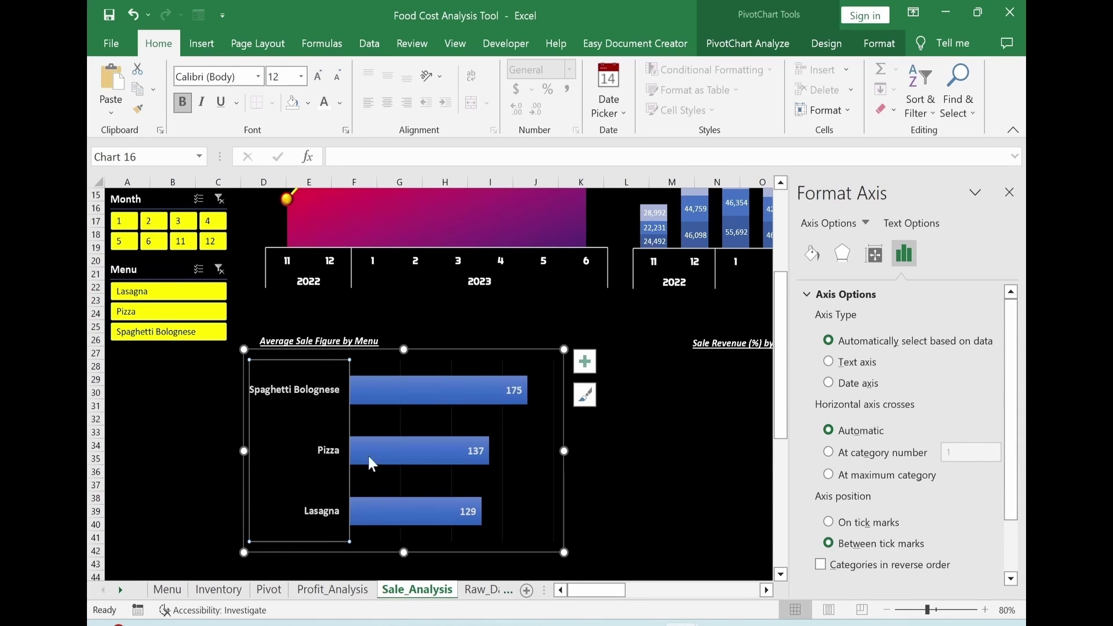
{"action": "key", "text": "Escape"}
{"action": "key", "text": "Escape"}
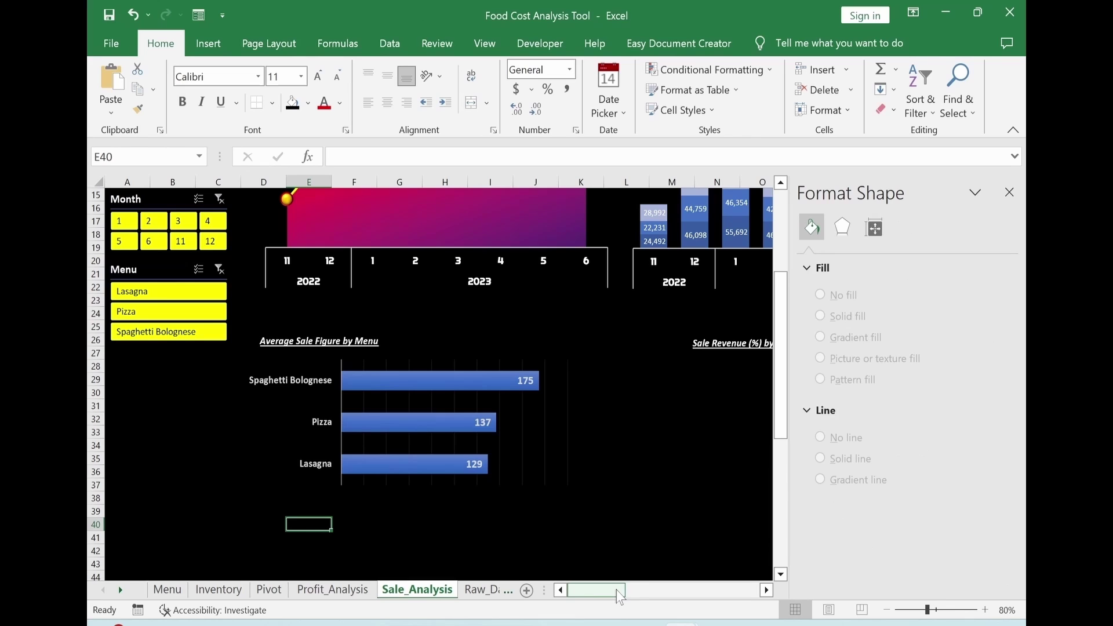
Insert a Pie pivot chart from the Sum of Sale Revenue pivot table at BE17 on the Pivot sheet.
{"action": "left_click_drag", "start_coordinate": [617, 590], "coordinate": [646, 590]}
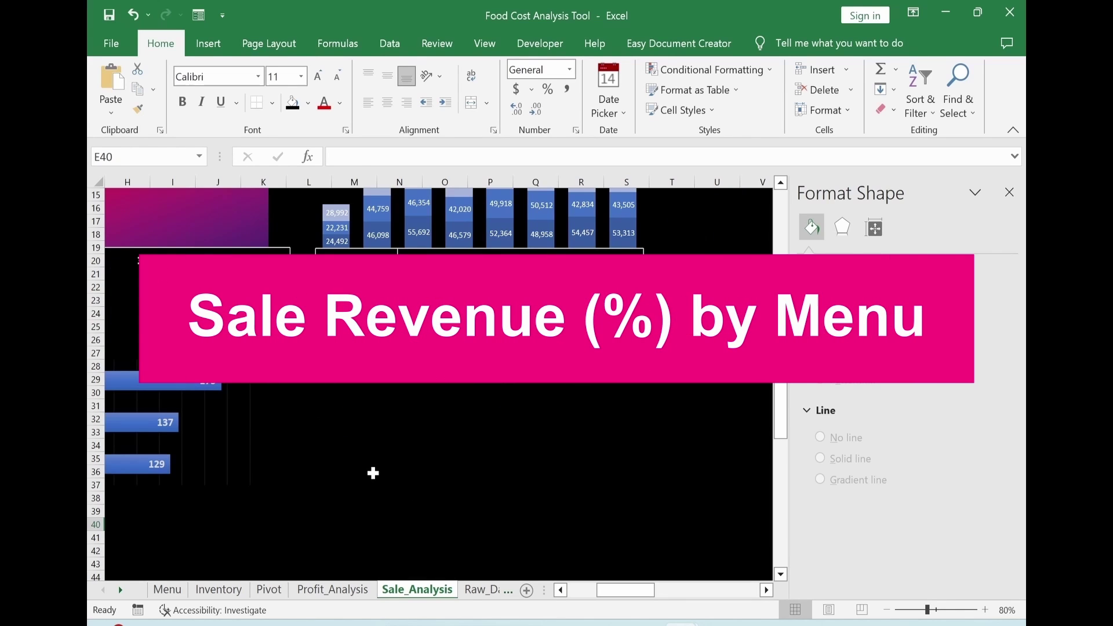
{"action": "left_click", "coordinate": [269, 590]}
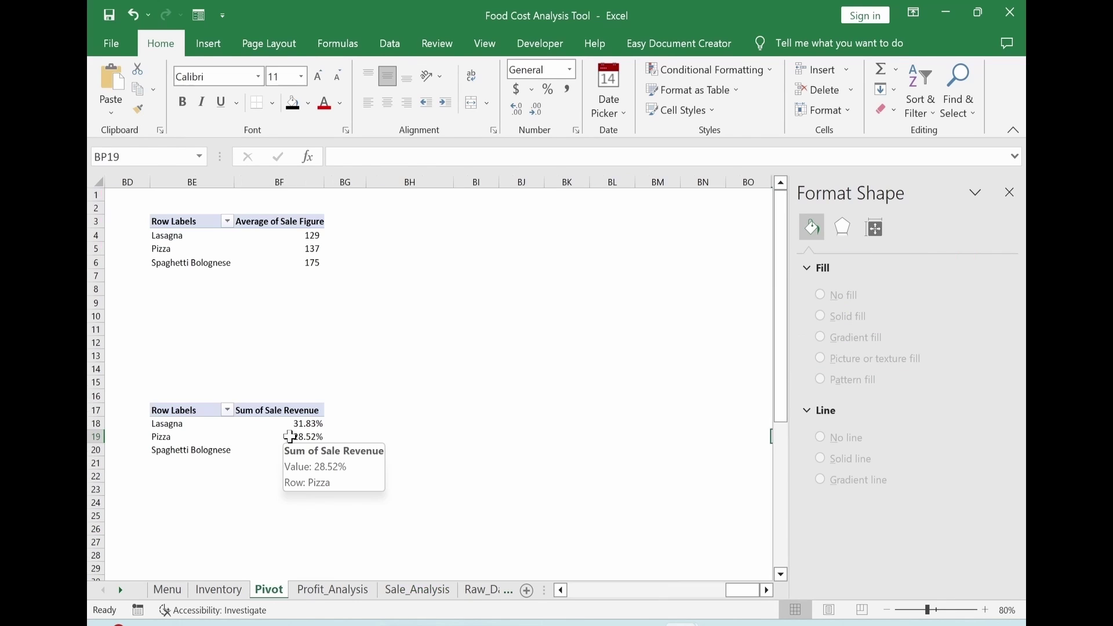
{"action": "left_click", "coordinate": [290, 436]}
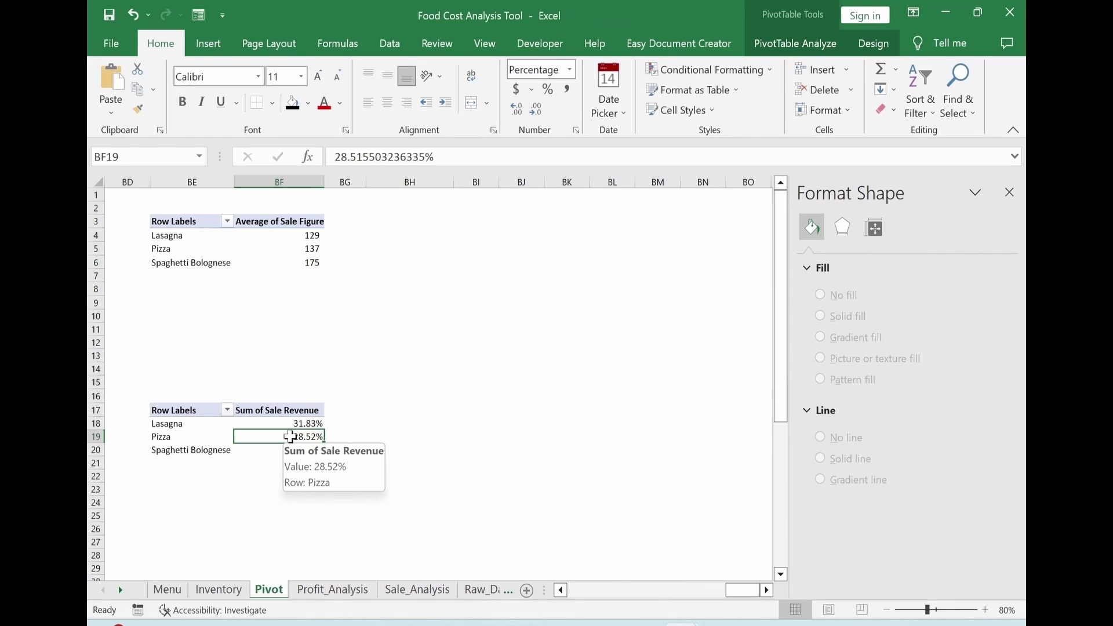
{"action": "left_click", "coordinate": [794, 46]}
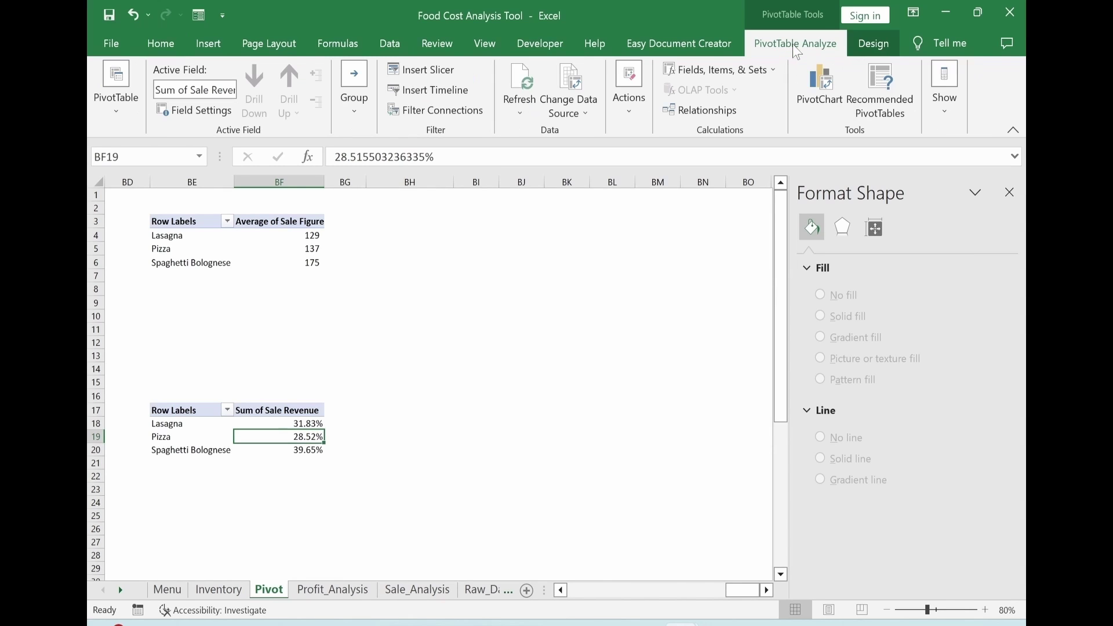
{"action": "left_click", "coordinate": [807, 98]}
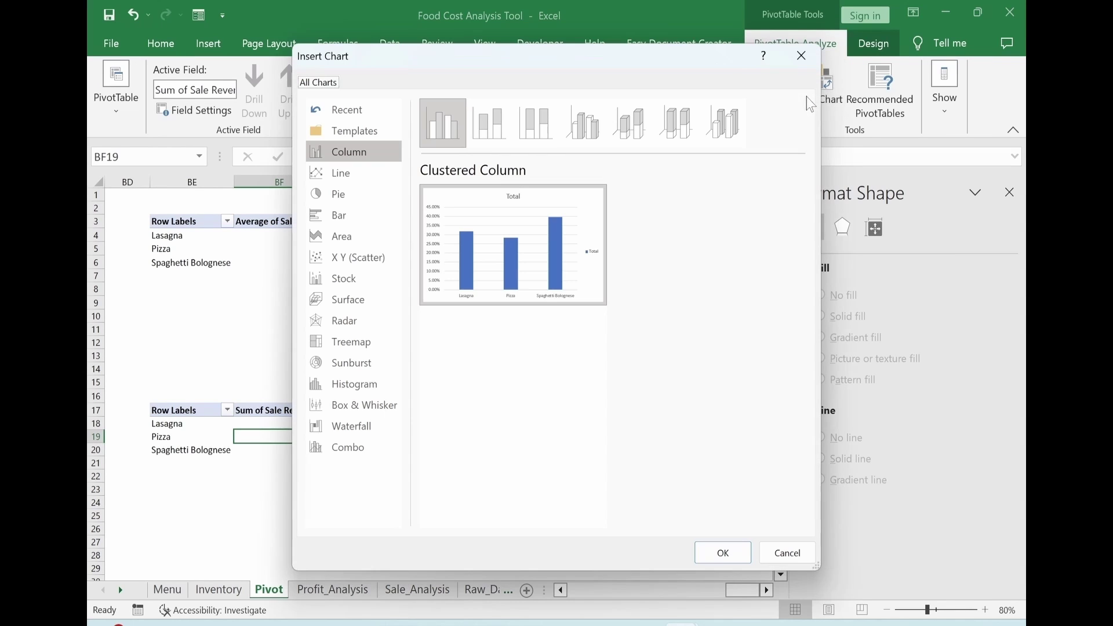
{"action": "left_click", "coordinate": [336, 199]}
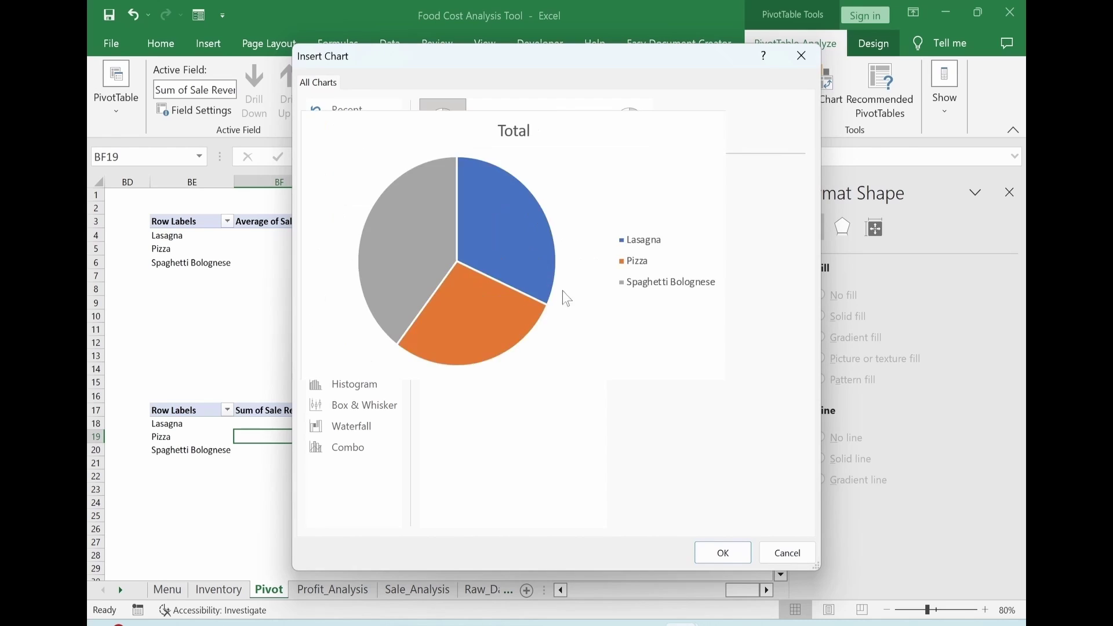
{"action": "mouse_move", "coordinate": [577, 294]}
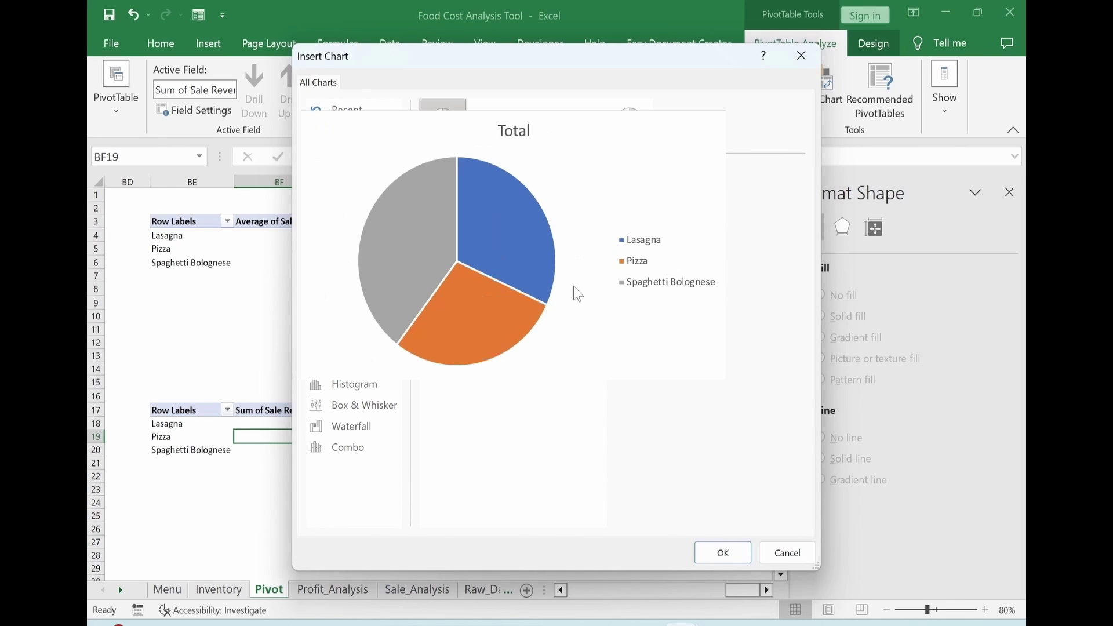
{"action": "left_click", "coordinate": [723, 553]}
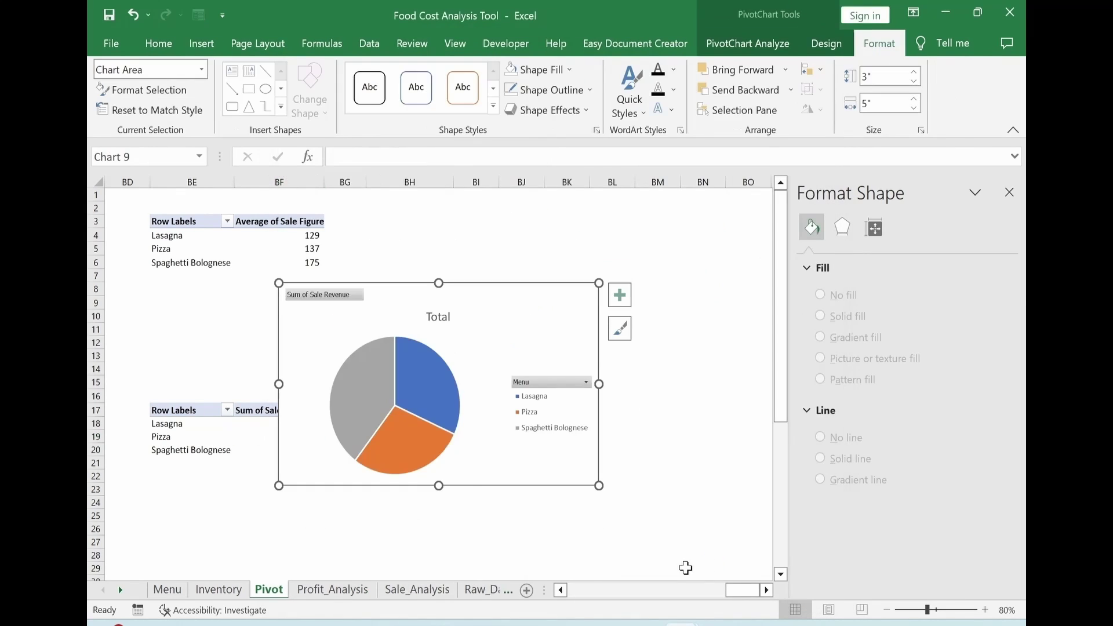
Hide all field buttons on the pie chart and apply the dark-background chart style.
{"action": "right_click", "coordinate": [526, 383]}
{"action": "left_click", "coordinate": [439, 339]}
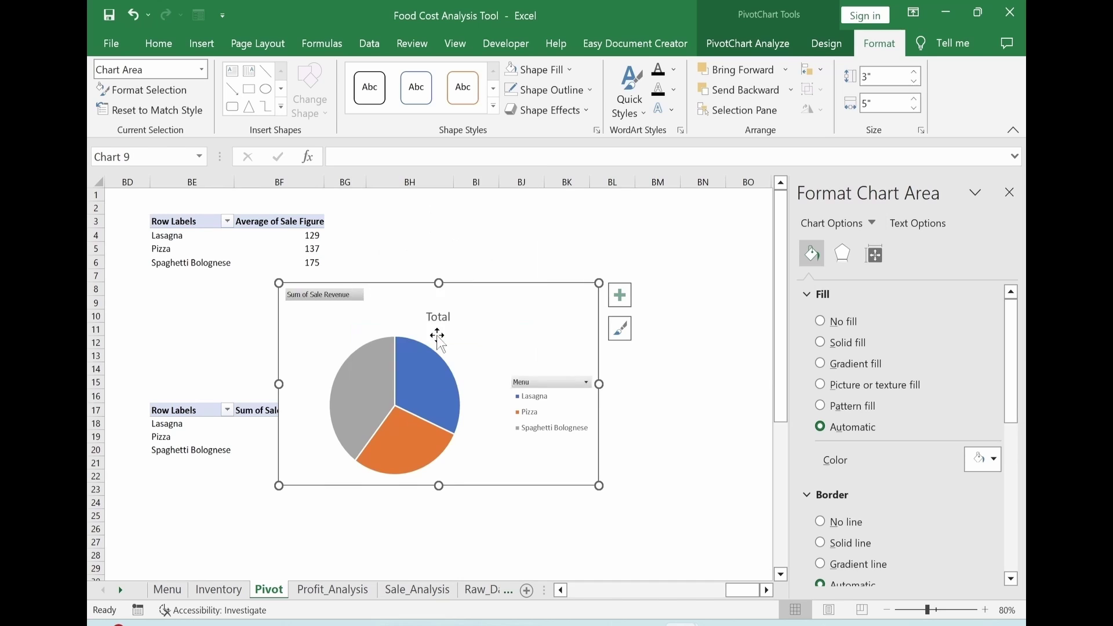
{"action": "left_click", "coordinate": [828, 46]}
{"action": "left_click", "coordinate": [726, 110]}
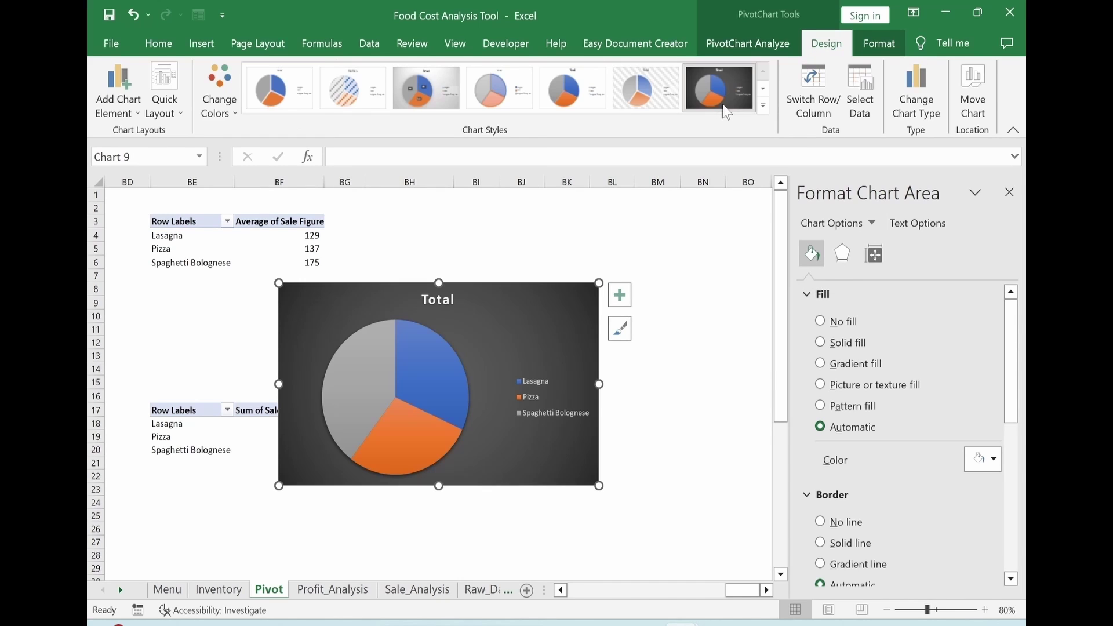
Remove the chart title and the legend from the pie chart.
{"action": "left_click", "coordinate": [619, 297]}
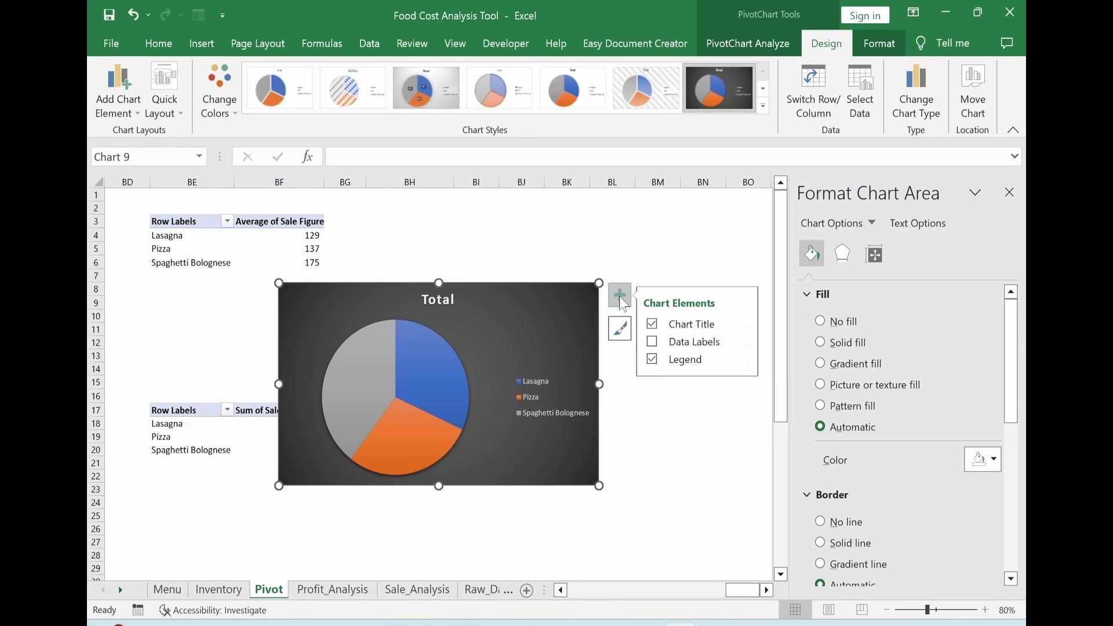
{"action": "left_click", "coordinate": [651, 325]}
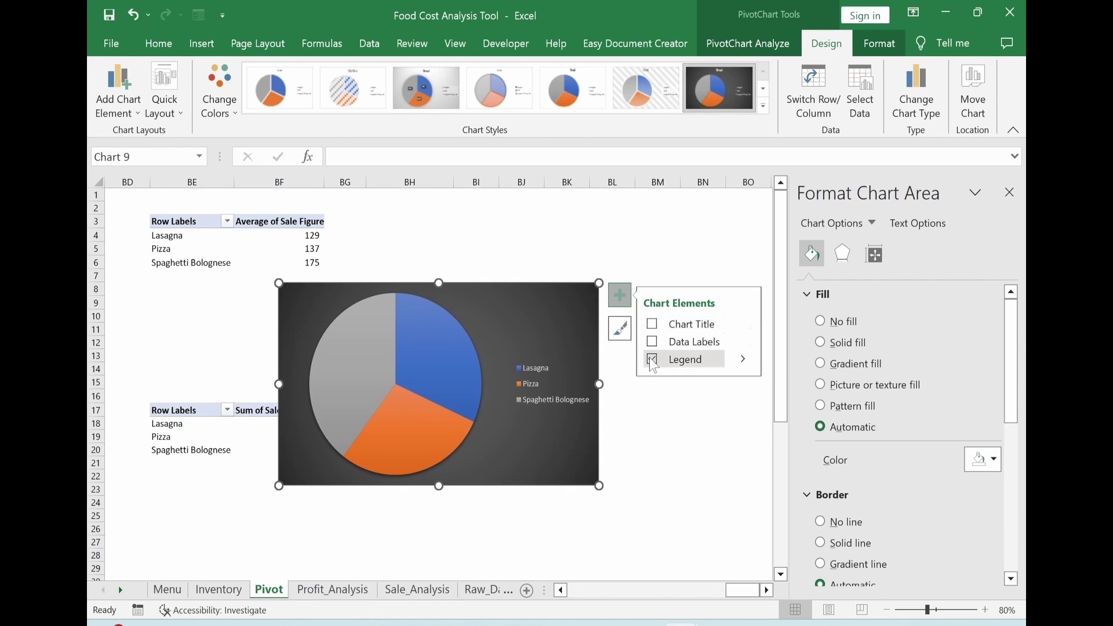
{"action": "left_click", "coordinate": [651, 360]}
Add data labels to the pie slices showing category name and value, with New Line as the separator.
{"action": "left_click", "coordinate": [497, 369]}
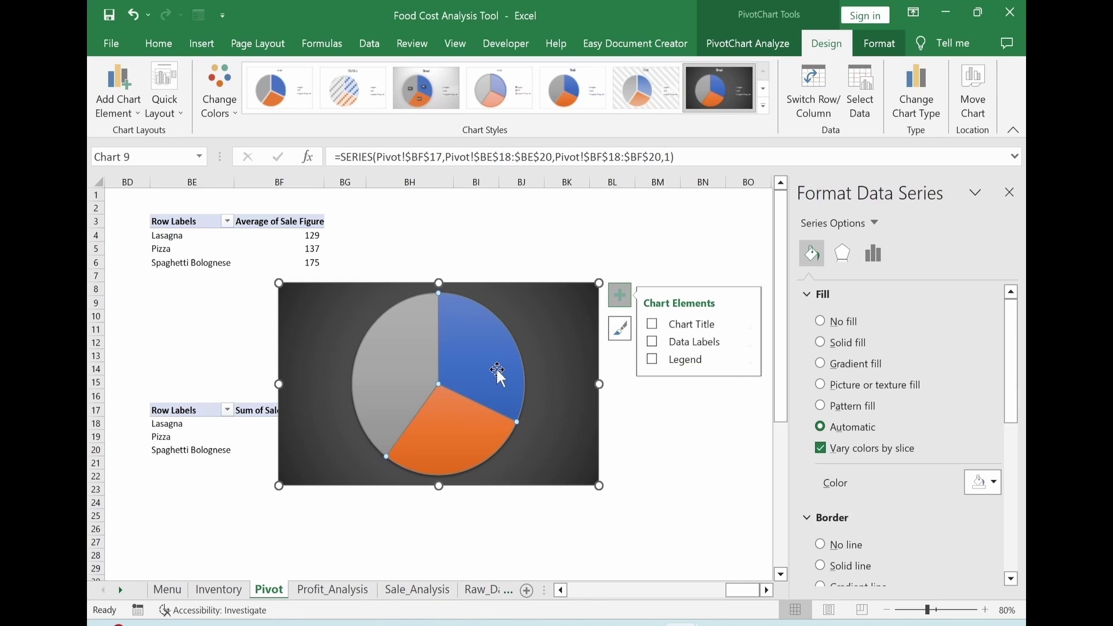
{"action": "right_click", "coordinate": [470, 351]}
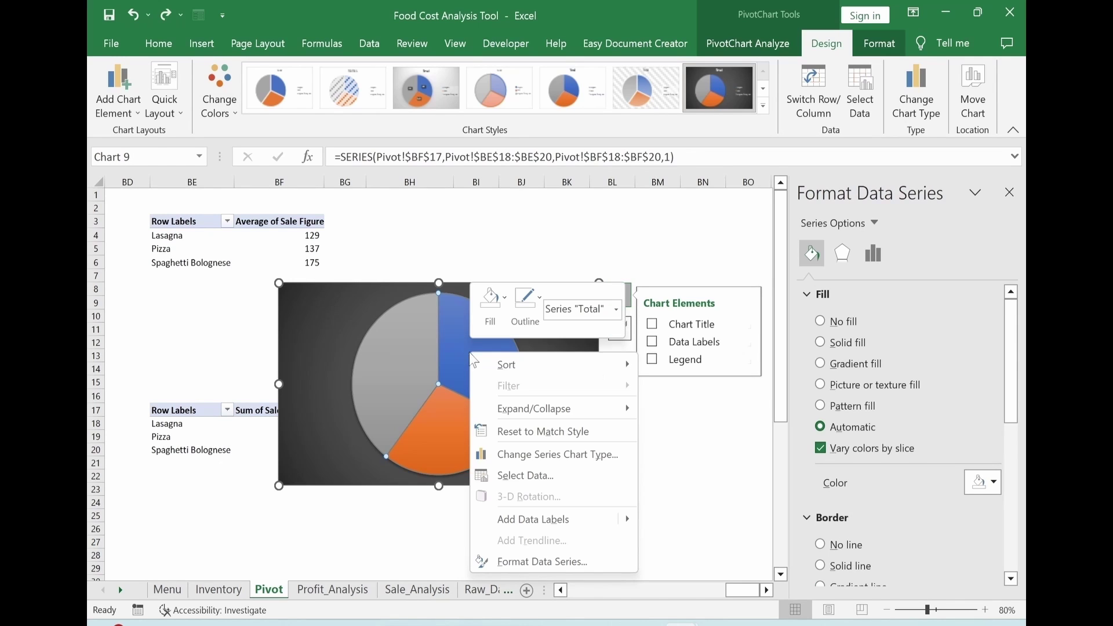
{"action": "left_click", "coordinate": [525, 520]}
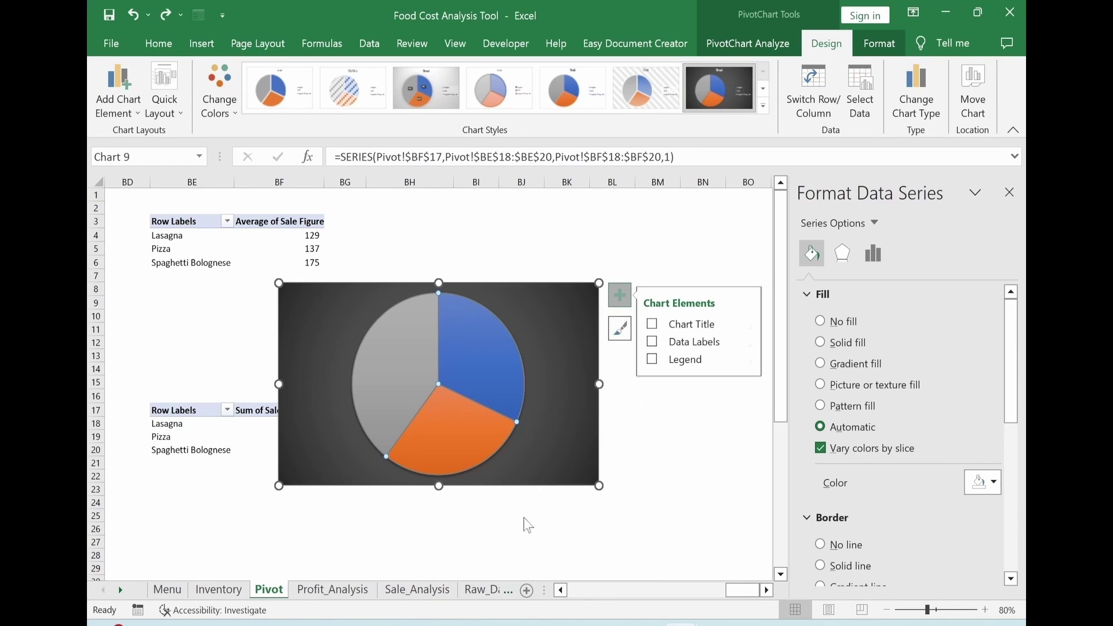
{"action": "left_click", "coordinate": [486, 356]}
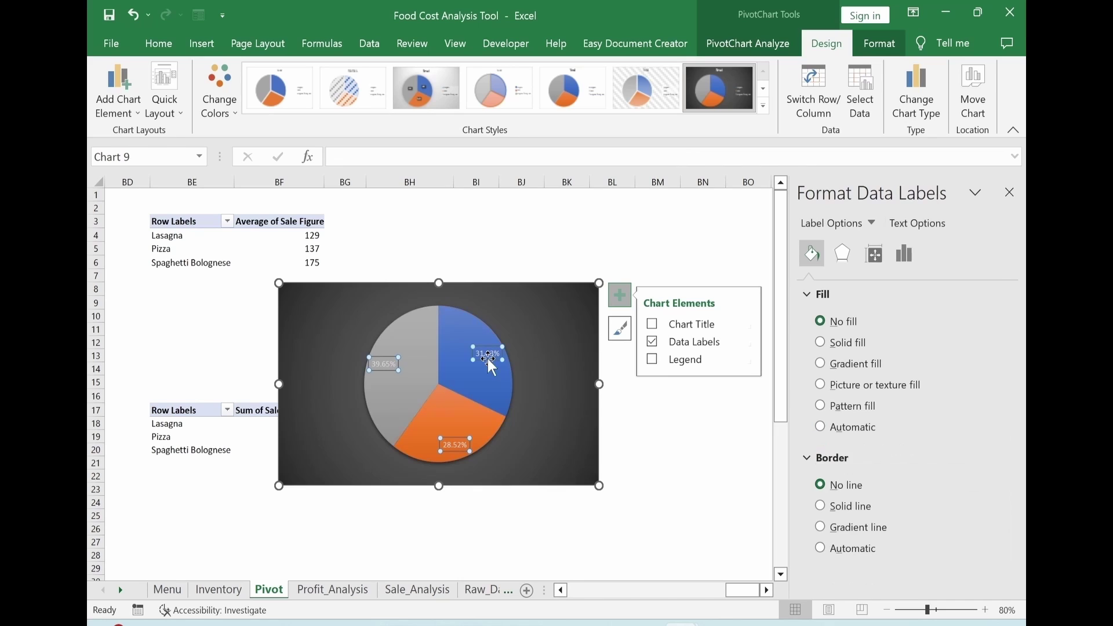
{"action": "left_click", "coordinate": [905, 255]}
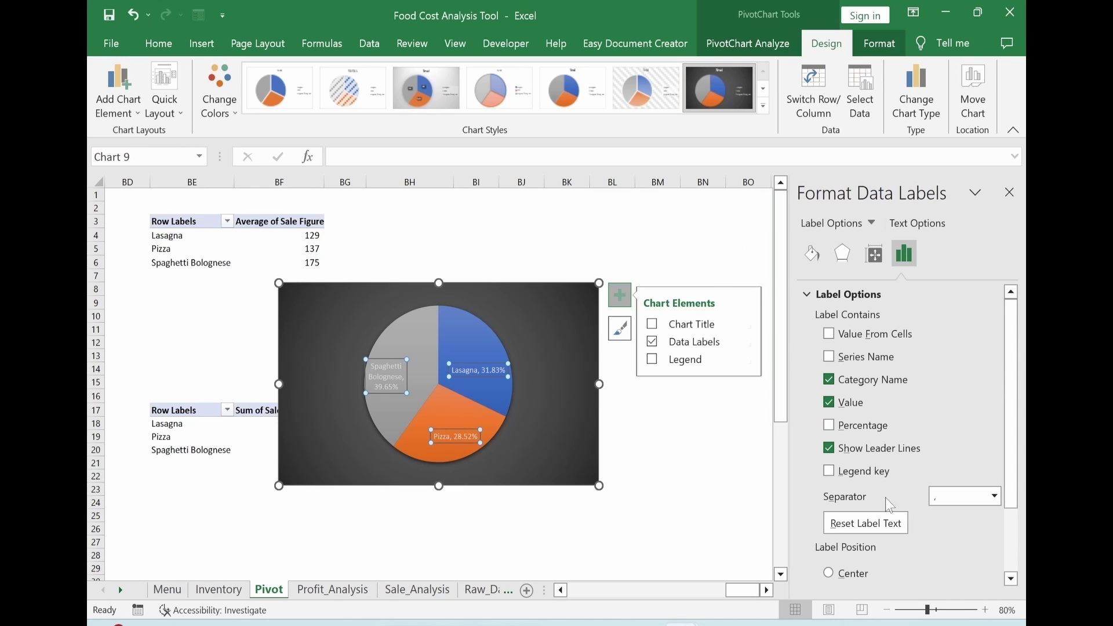
{"action": "left_click", "coordinate": [995, 497]}
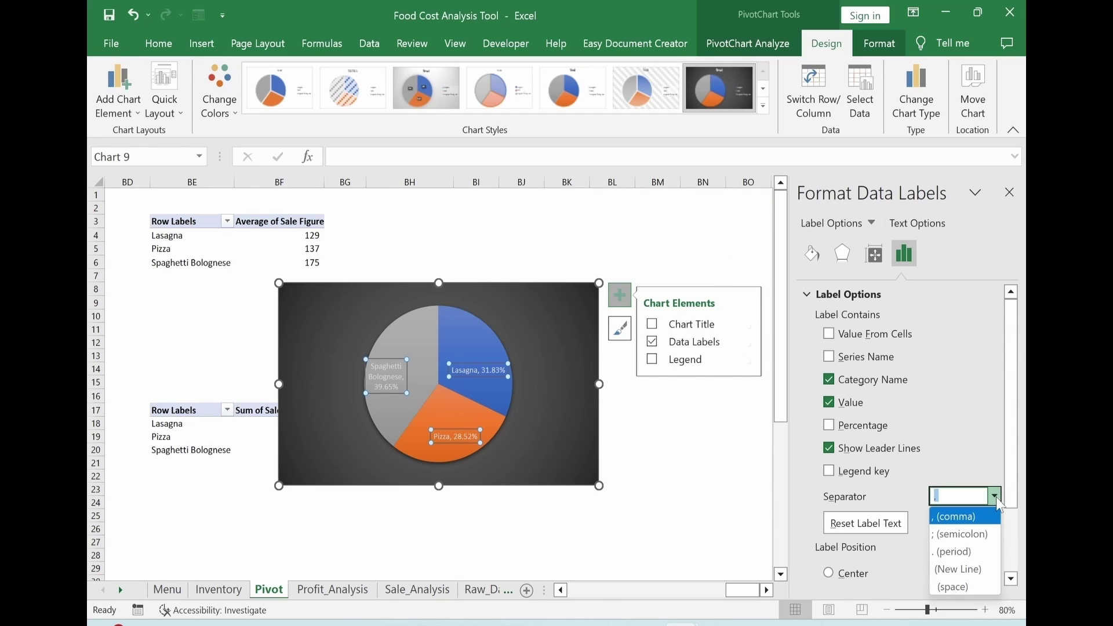
{"action": "left_click", "coordinate": [960, 570]}
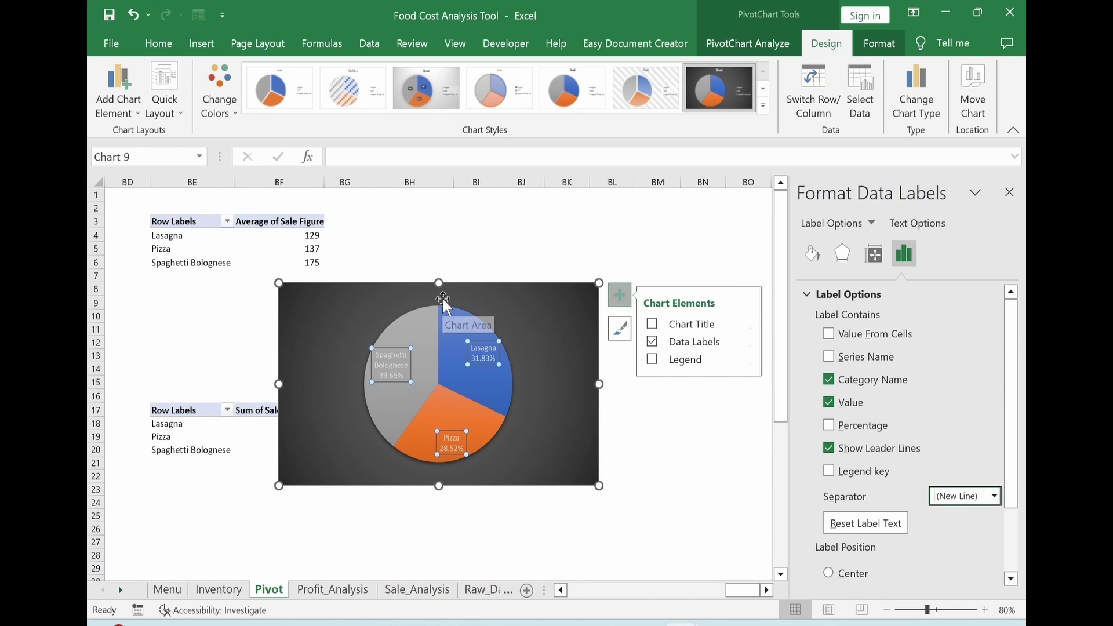
{"action": "key", "text": "ctrl+z"}
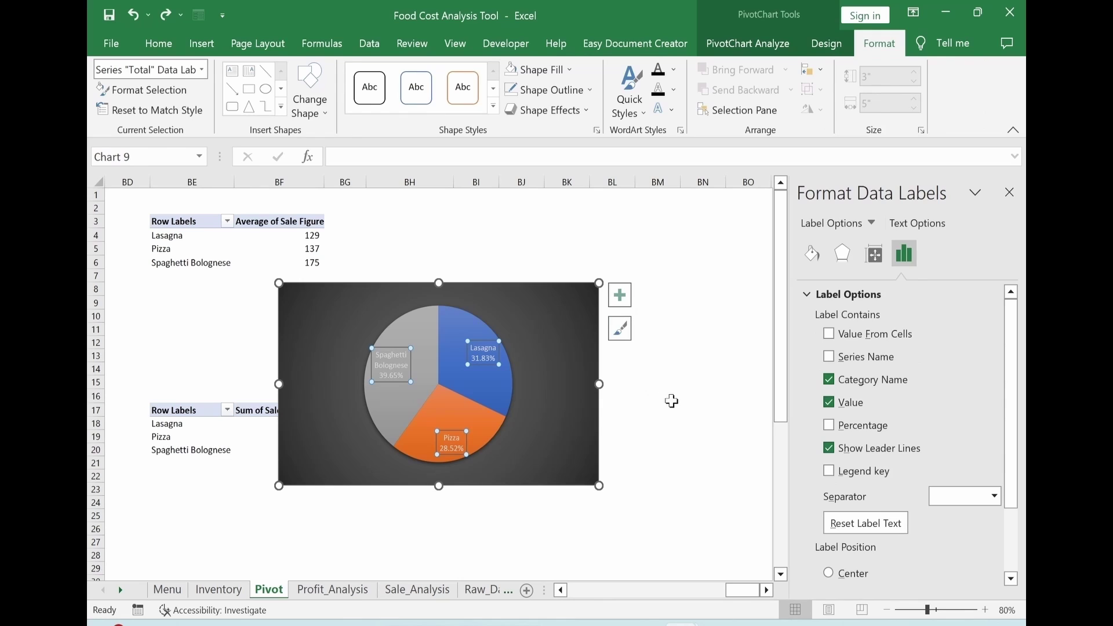
{"action": "left_click", "coordinate": [672, 402]}
{"action": "left_click", "coordinate": [574, 324]}
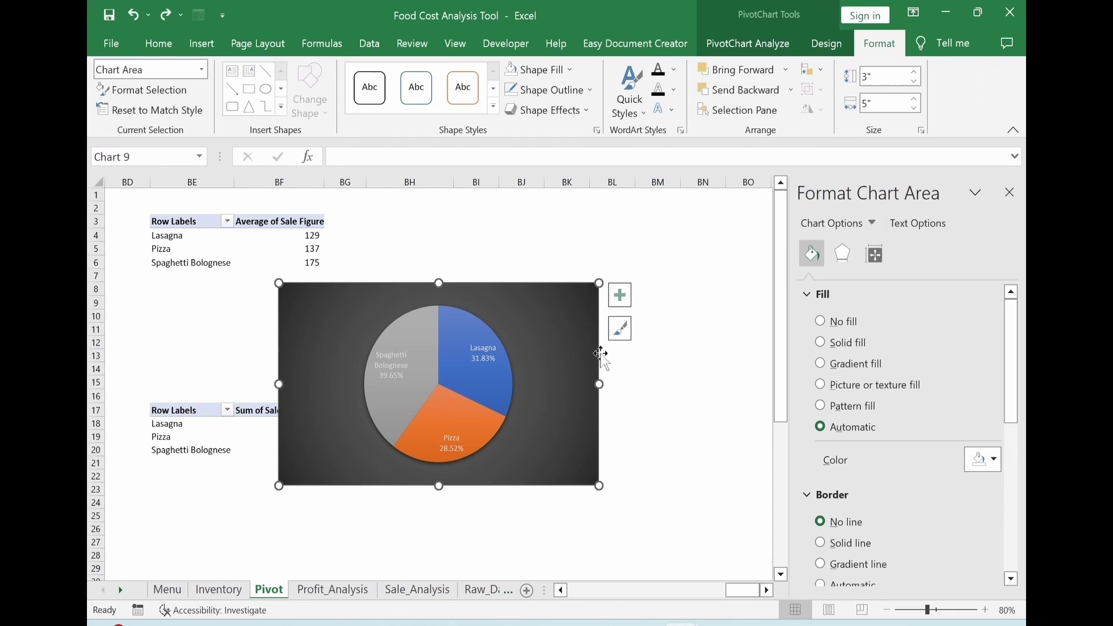
{"action": "key", "text": "Up"}
{"action": "left_click", "coordinate": [684, 223]}
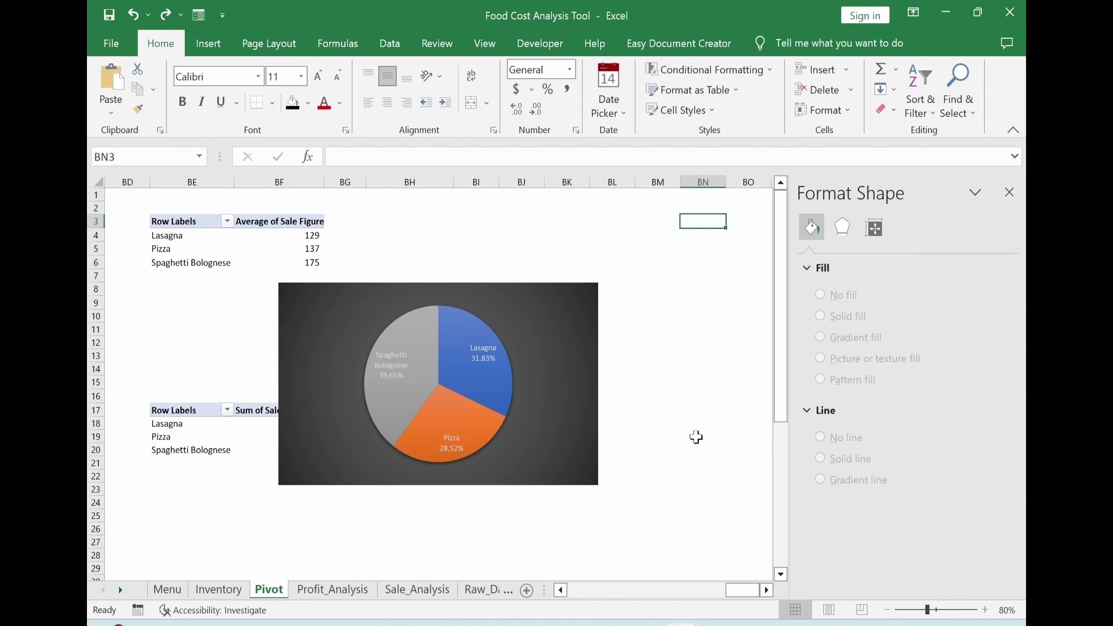
{"action": "left_click", "coordinate": [697, 438]}
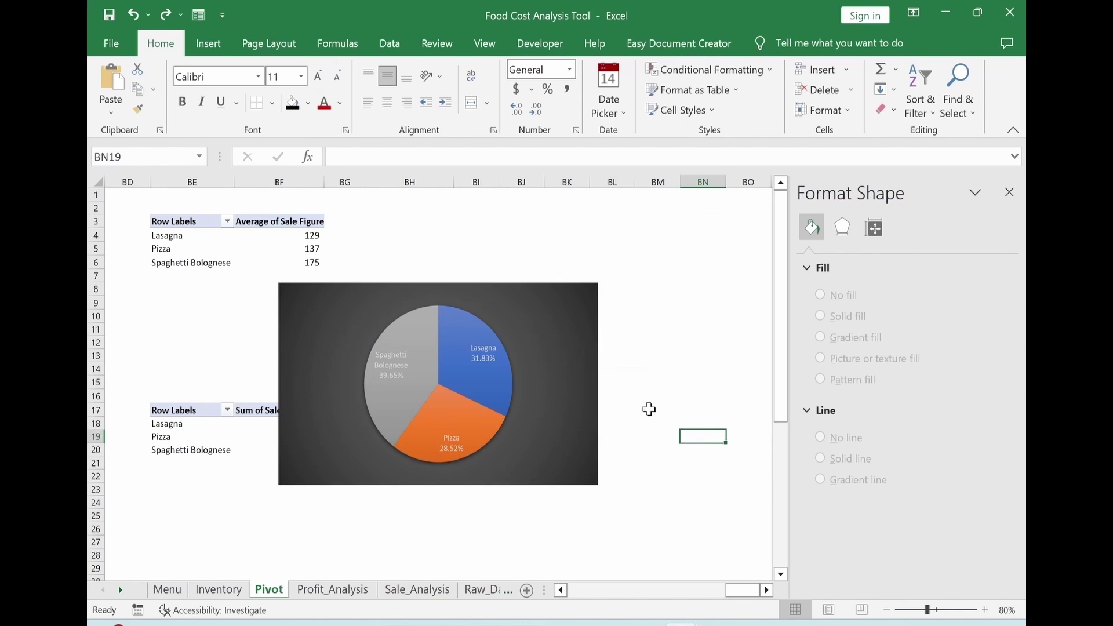
Set the pie chart area to No Fill and remove its outline.
{"action": "left_click", "coordinate": [594, 349]}
{"action": "left_click", "coordinate": [876, 48]}
{"action": "left_click", "coordinate": [557, 71]}
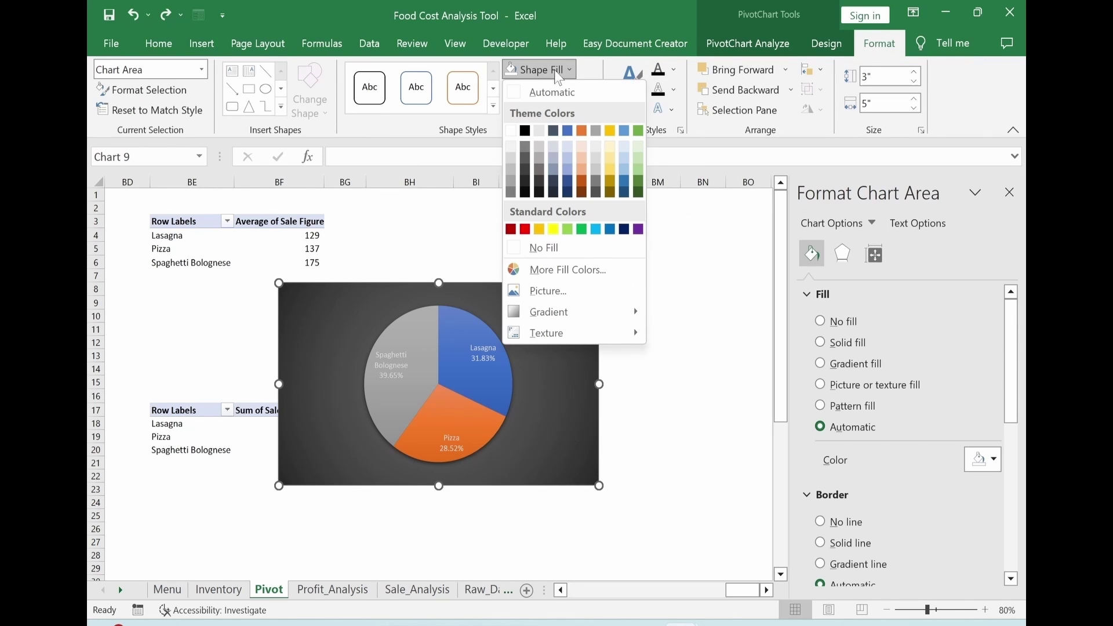
{"action": "left_click", "coordinate": [542, 247]}
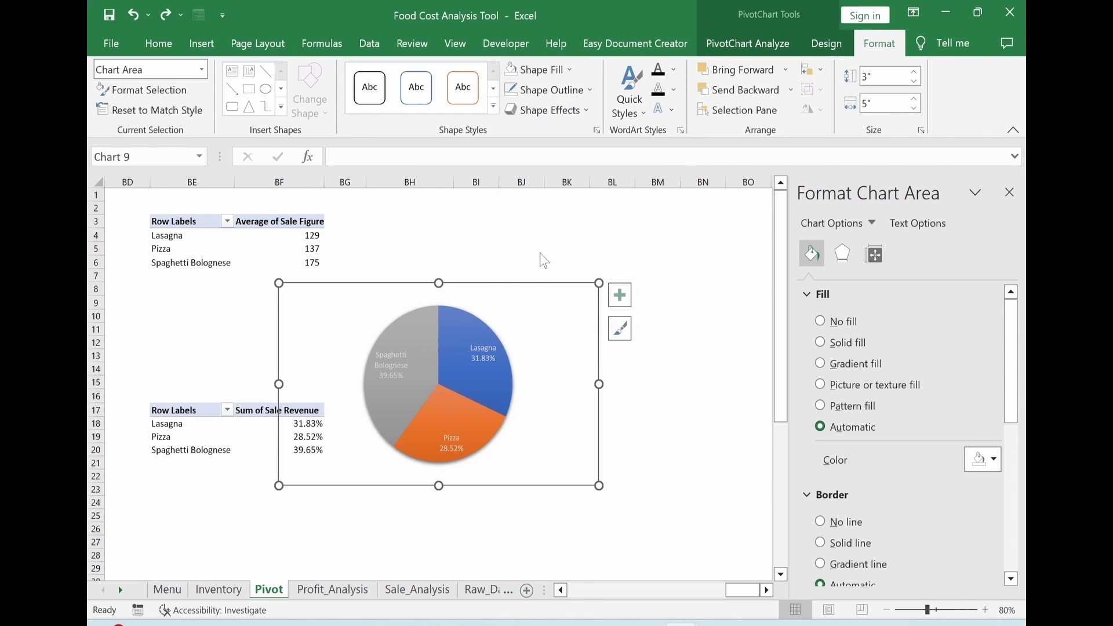
{"action": "left_click", "coordinate": [572, 89]}
{"action": "left_click", "coordinate": [575, 274]}
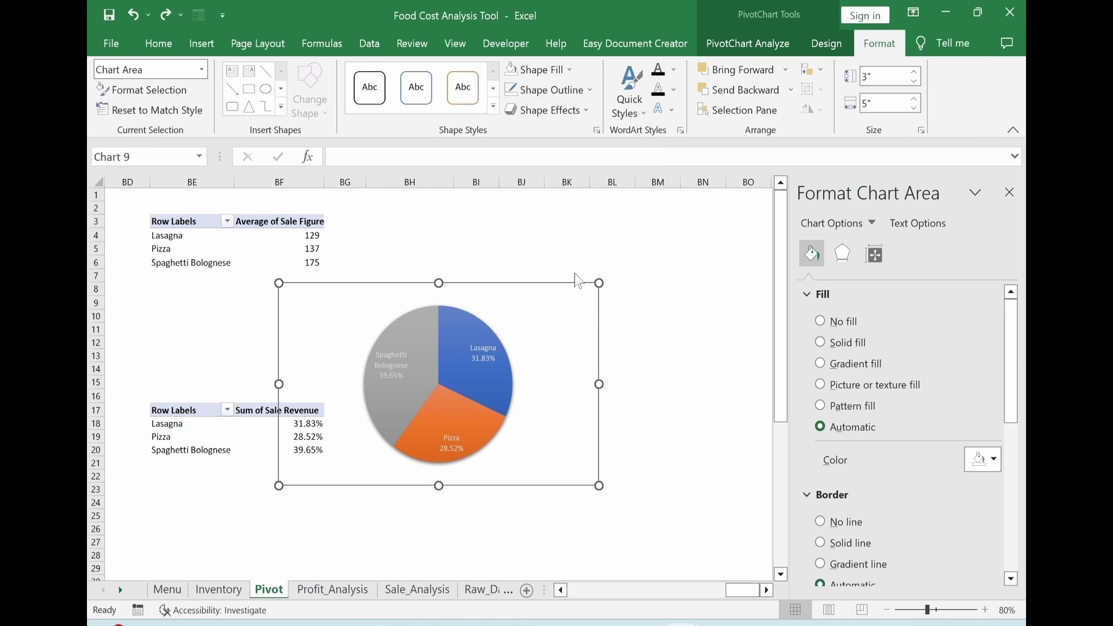
Move the pie chart to the Sale_Analysis sheet, place it under the Sale Revenue (%) by Menu heading and narrow it.
{"action": "key", "text": "Delete"}
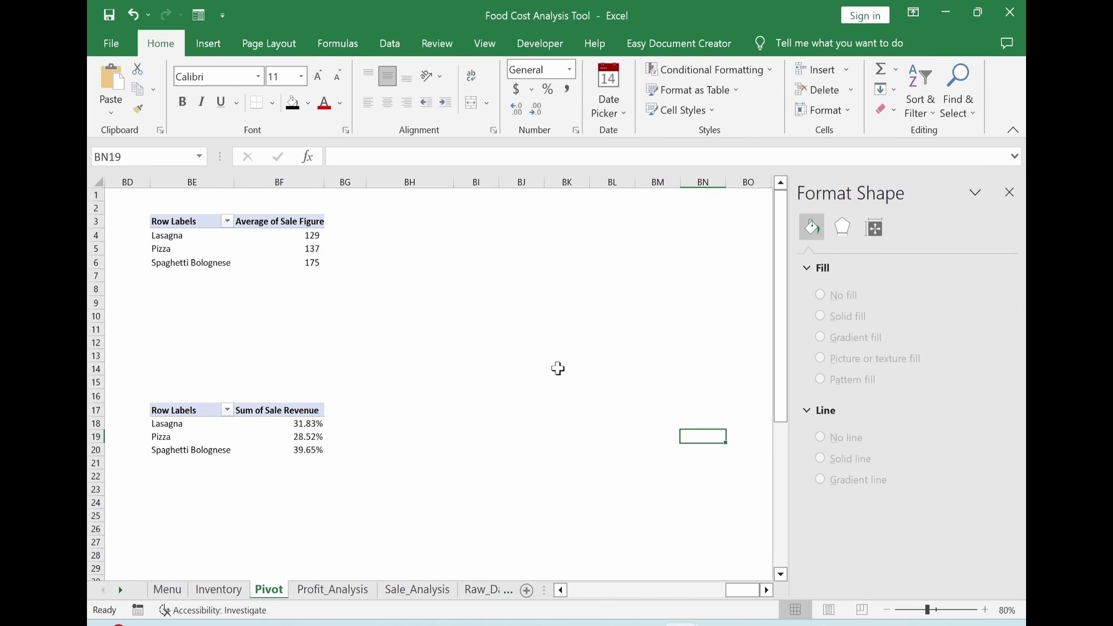
{"action": "left_click", "coordinate": [417, 590]}
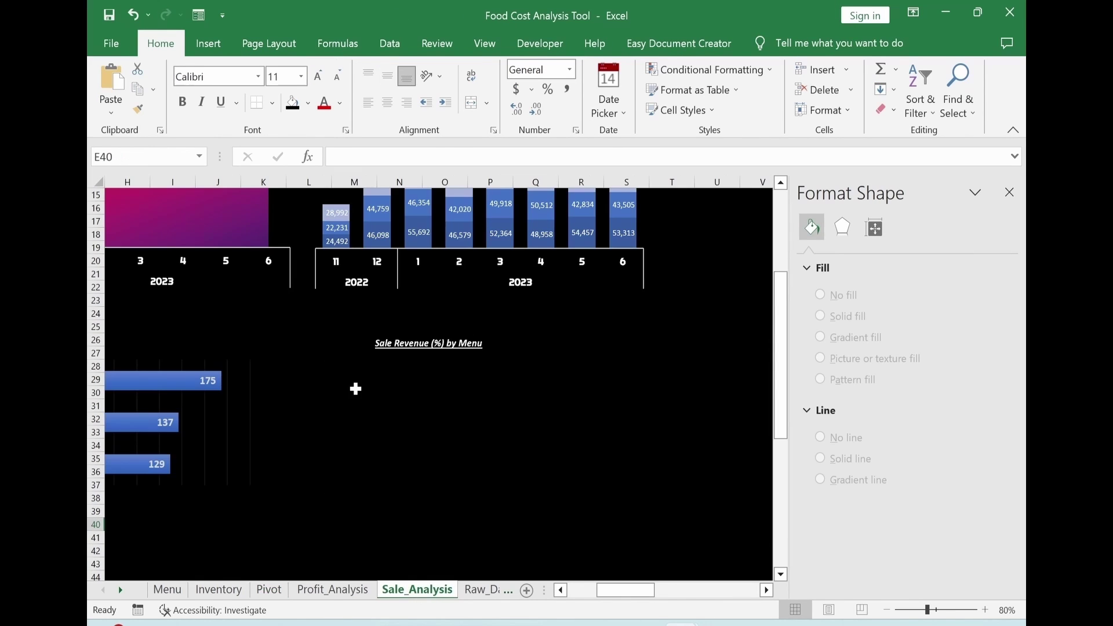
{"action": "key", "text": "ctrl+v"}
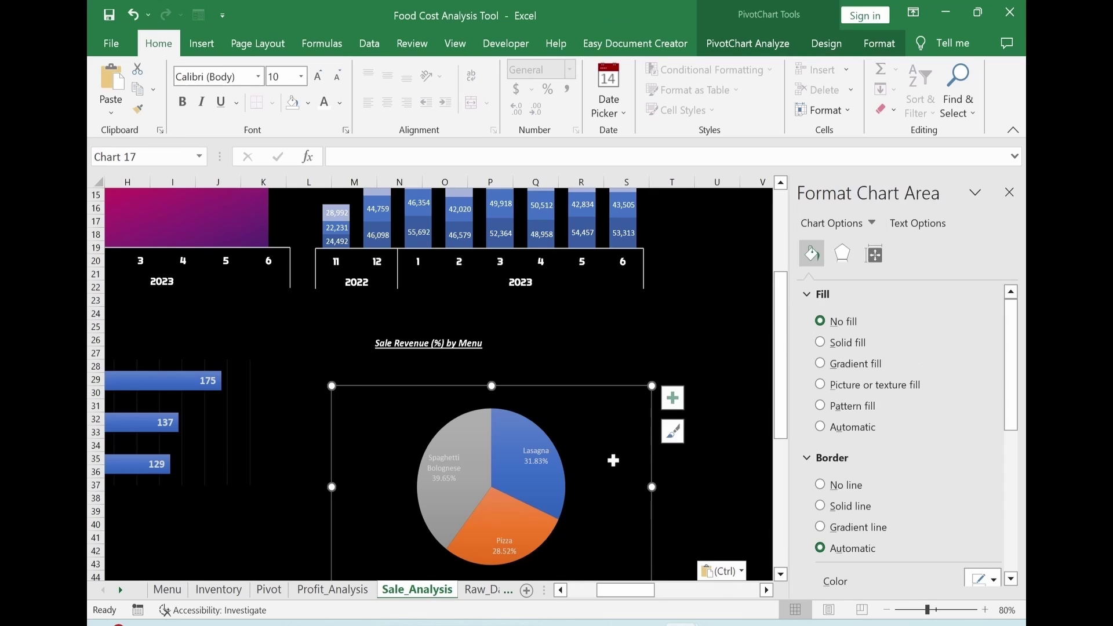
{"action": "left_click_drag", "start_coordinate": [614, 460], "coordinate": [591, 434]}
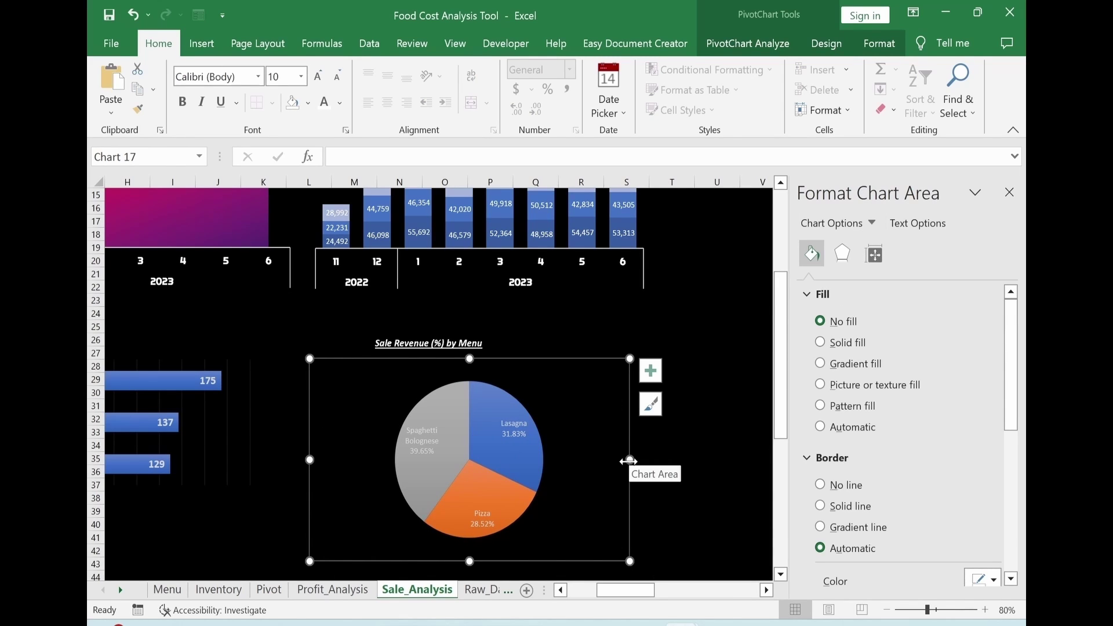
{"action": "left_click_drag", "start_coordinate": [629, 461], "coordinate": [514, 462]}
Format the pie chart's data labels in bold at font size 10 and enlarge the chart.
{"action": "left_click", "coordinate": [446, 440]}
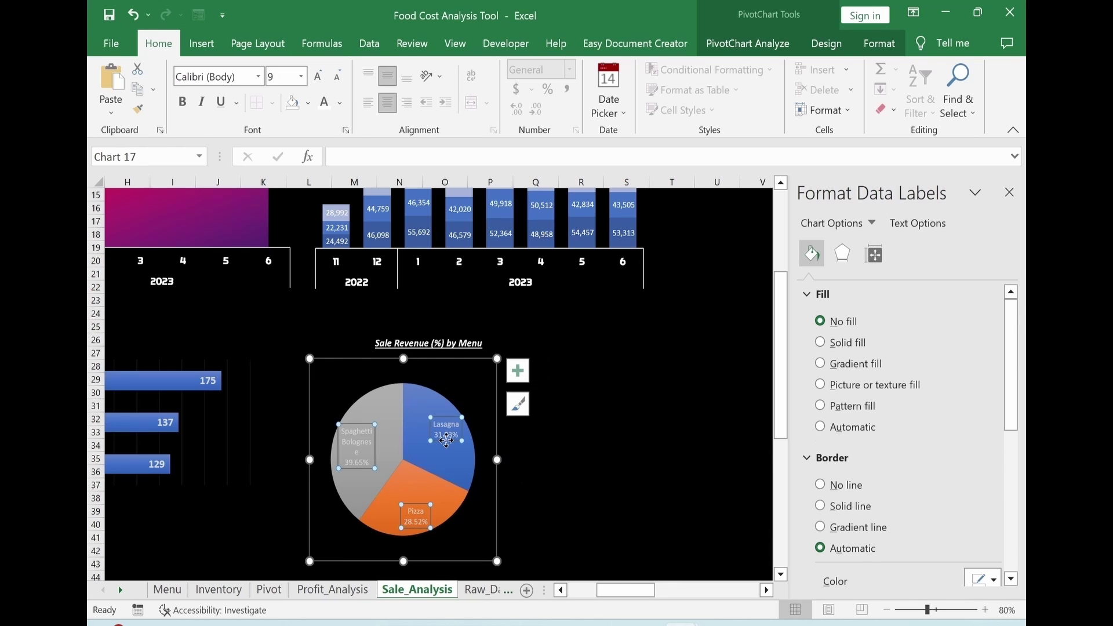
{"action": "left_click", "coordinate": [318, 77]}
{"action": "left_click", "coordinate": [318, 77]}
{"action": "left_click", "coordinate": [184, 104]}
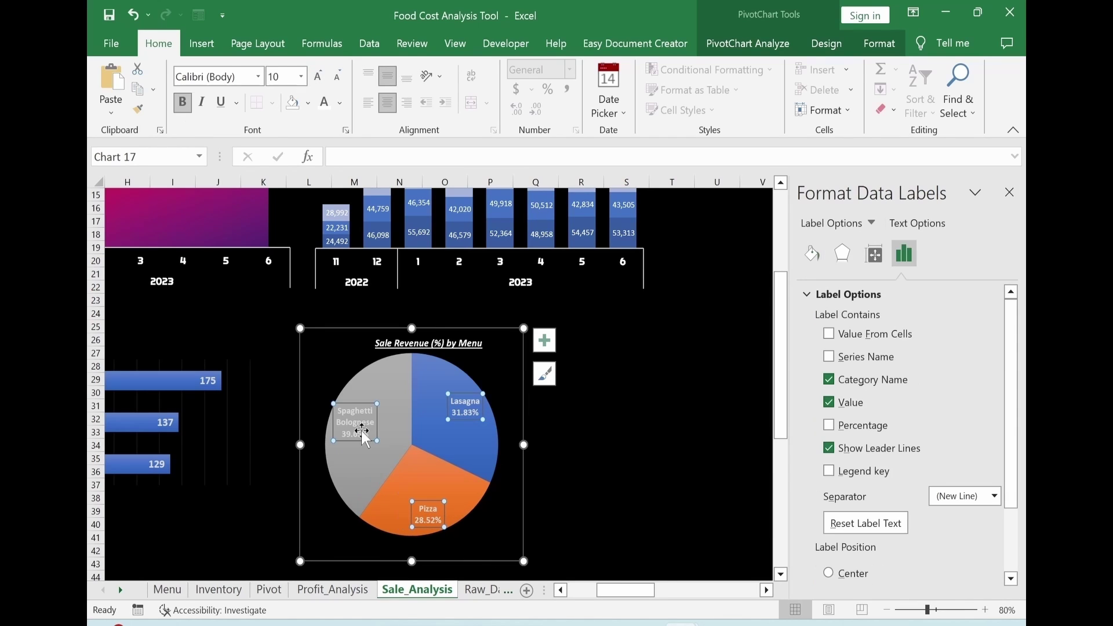
{"action": "left_click", "coordinate": [337, 77]}
{"action": "left_click", "coordinate": [629, 474]}
{"action": "scroll", "coordinate": [322, 423], "scroll_direction": "left", "scroll_amount": 3}
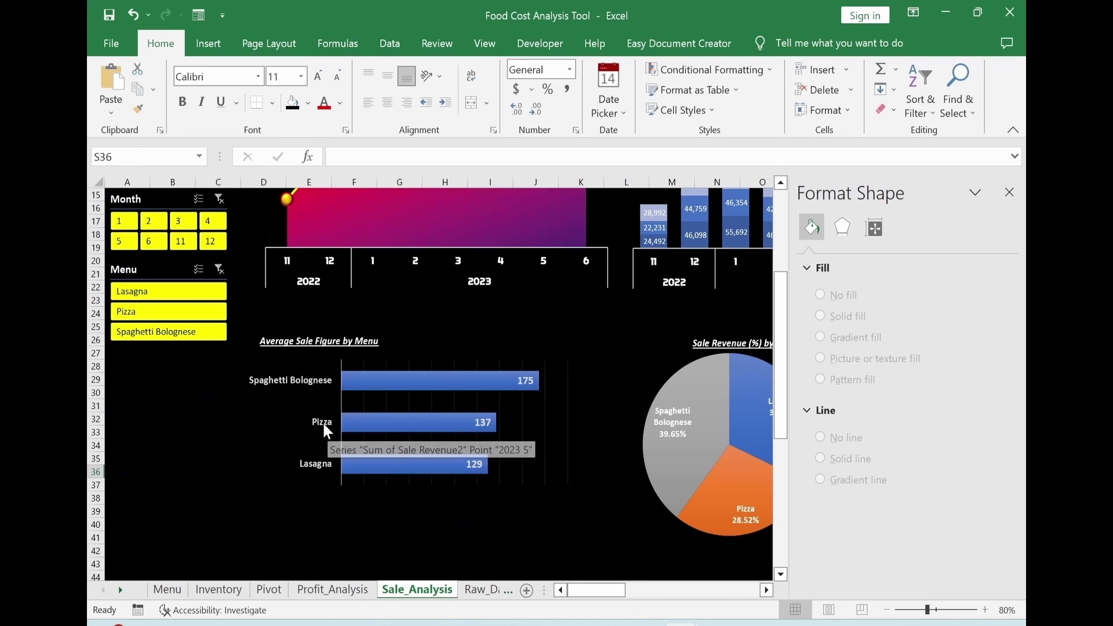
{"action": "left_click", "coordinate": [315, 417]}
{"action": "left_click", "coordinate": [316, 417]}
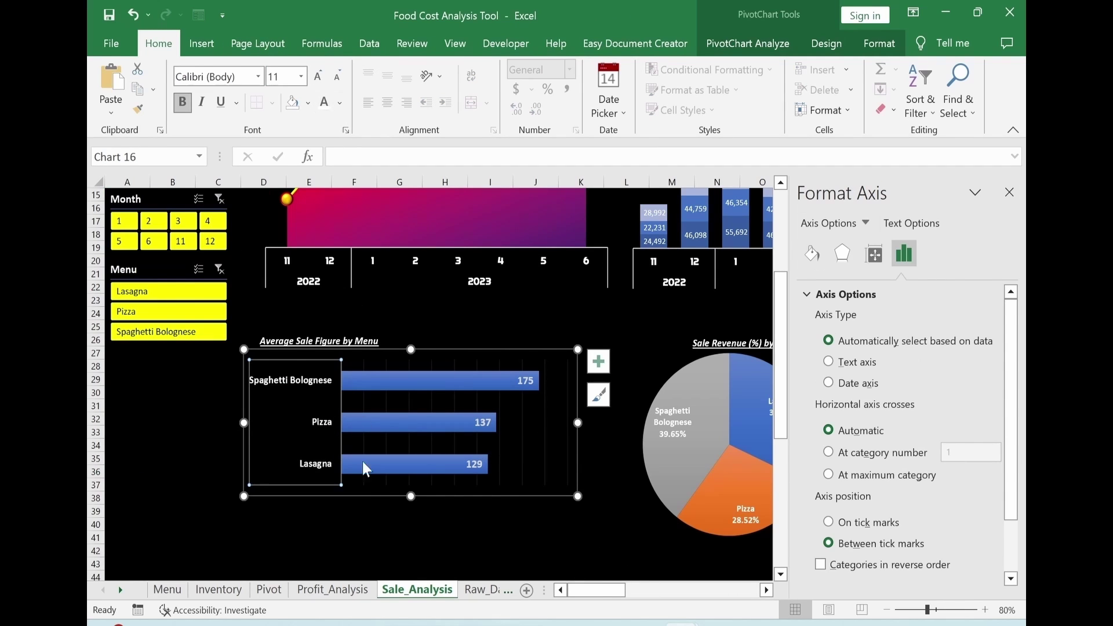
{"action": "left_click", "coordinate": [375, 527]}
Add a copy of the heading text box to the right of the pie chart, reading "Estimated Proftitabilty" in white, bold, underlined text.
{"action": "scroll", "coordinate": [376, 528], "scroll_direction": "right", "scroll_amount": 3}
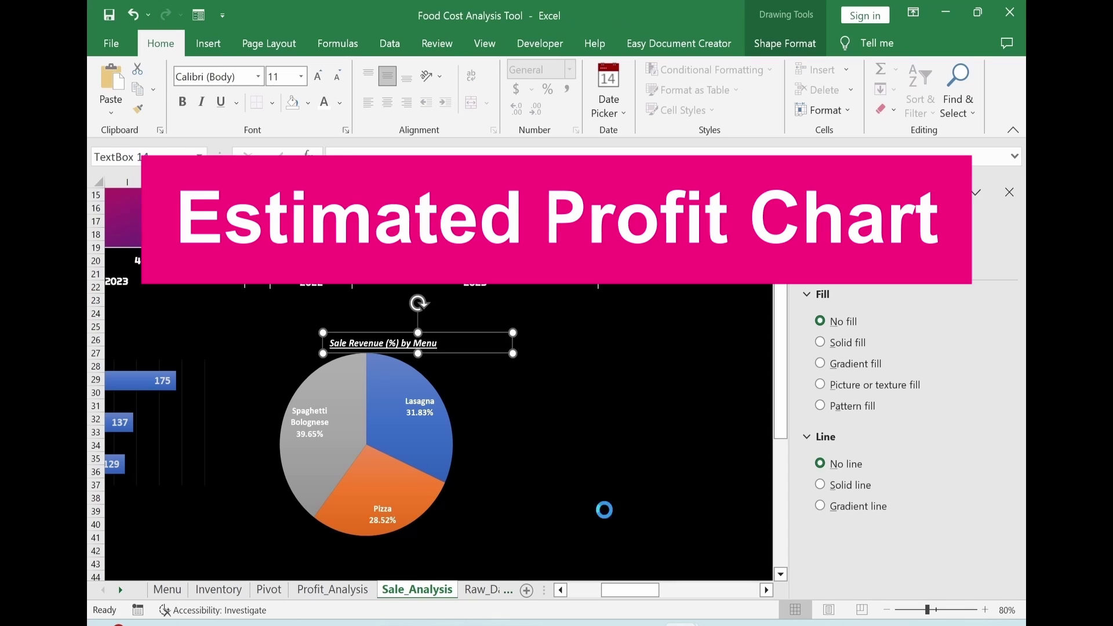
{"action": "left_click", "coordinate": [571, 365]}
{"action": "key", "text": "ctrl+v"}
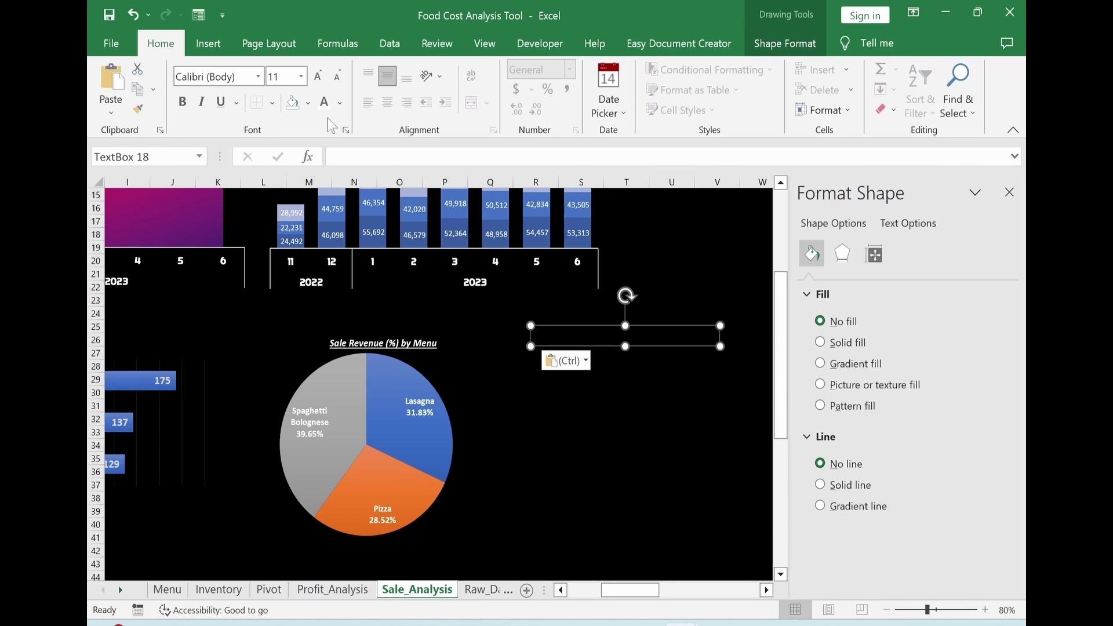
{"action": "type", "text": "Estimated Proftitabilty"}
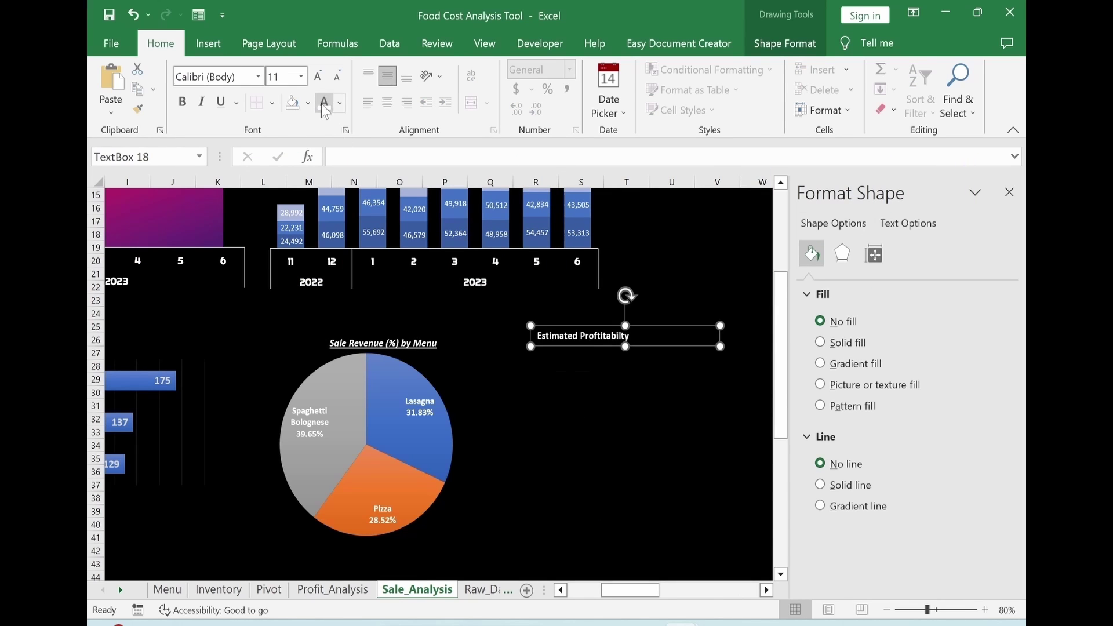
{"action": "left_click", "coordinate": [609, 400]}
{"action": "left_click", "coordinate": [581, 419]}
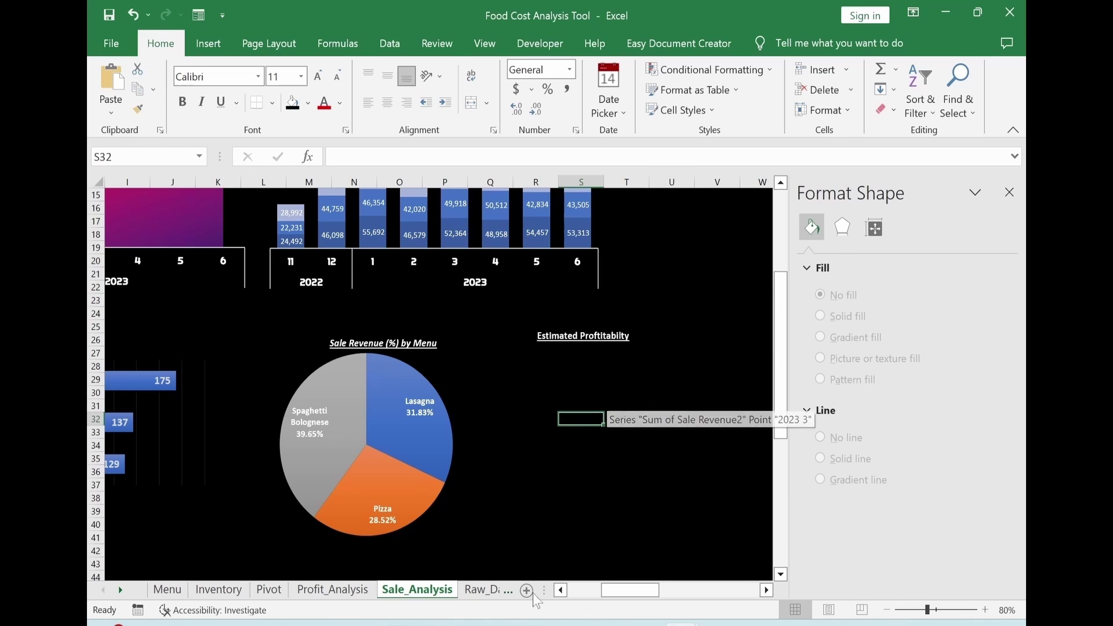
On the Estimated_Profit sheet, copy the cost, tax and profit rows C25:D35 into the block starting at C39.
{"action": "left_click", "coordinate": [1008, 193]}
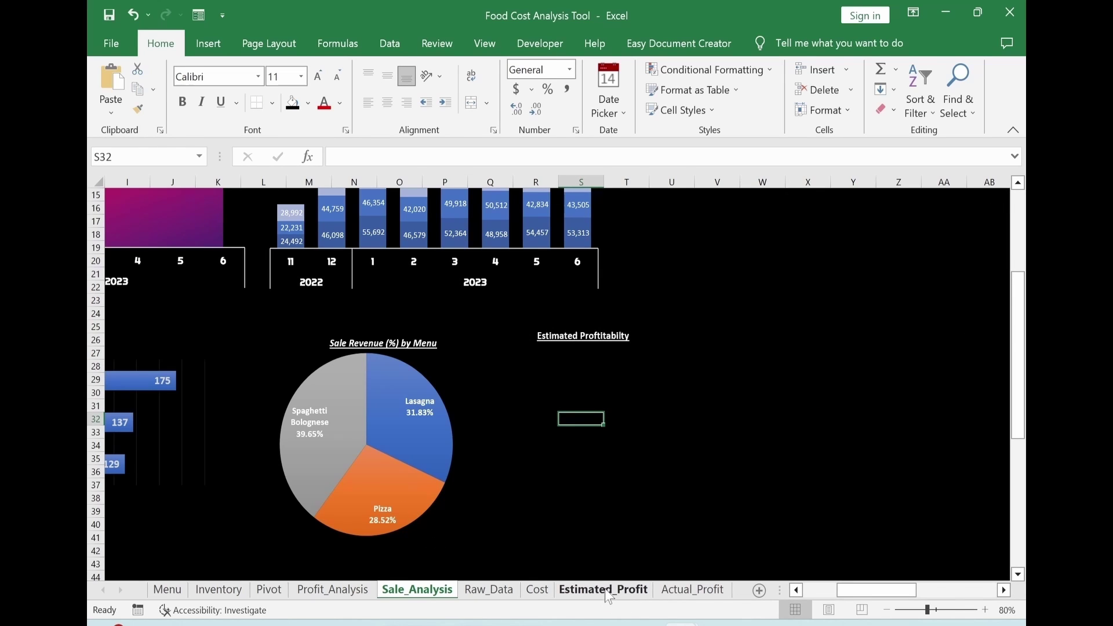
{"action": "left_click", "coordinate": [604, 589]}
{"action": "scroll", "coordinate": [306, 371], "scroll_direction": "up", "scroll_amount": 4}
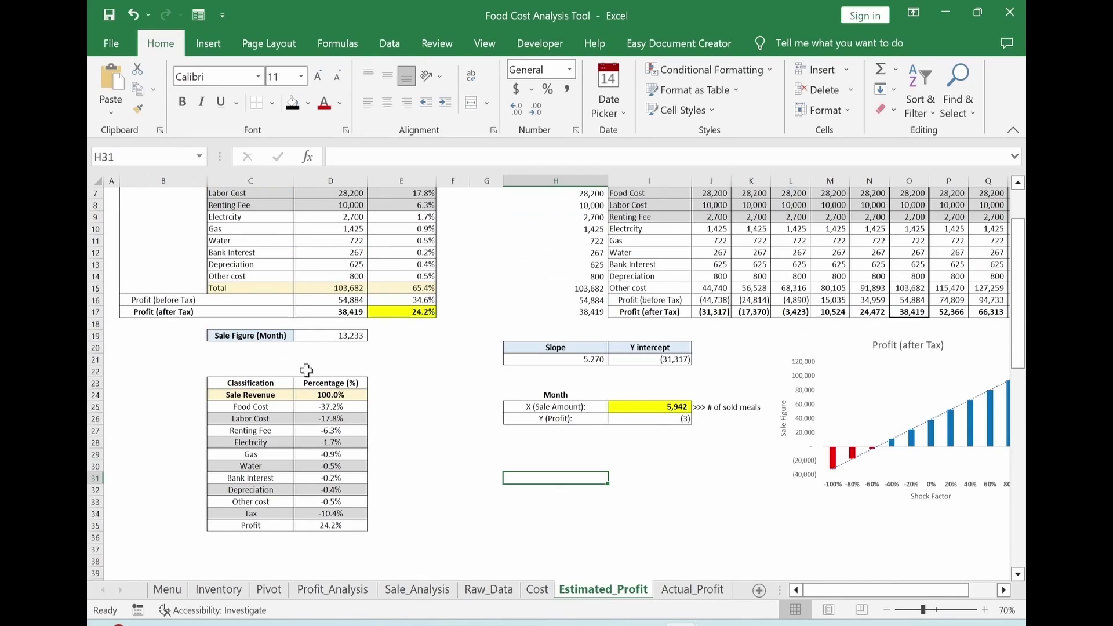
{"action": "scroll", "coordinate": [399, 453], "scroll_direction": "down", "scroll_amount": 1}
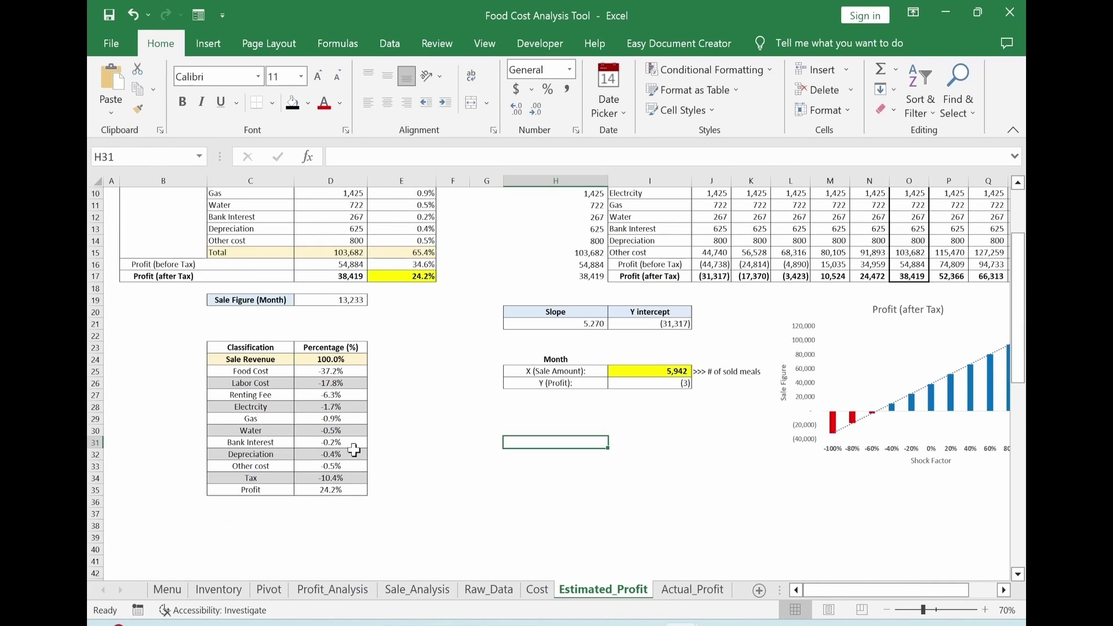
{"action": "scroll", "coordinate": [355, 452], "scroll_direction": "down", "scroll_amount": 1}
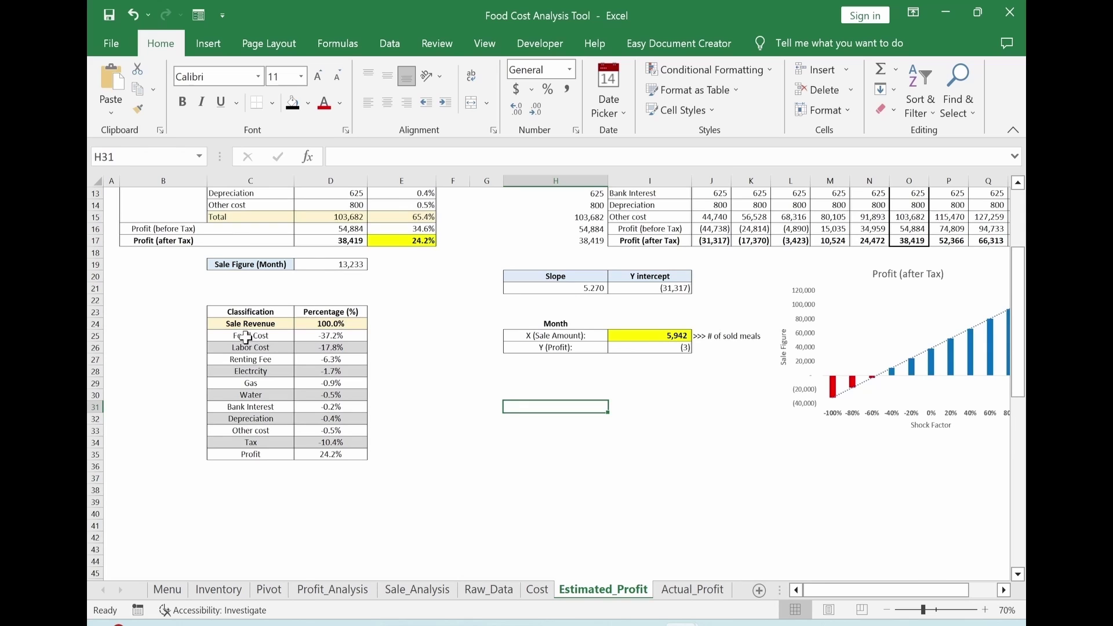
{"action": "left_click_drag", "start_coordinate": [247, 337], "coordinate": [338, 454]}
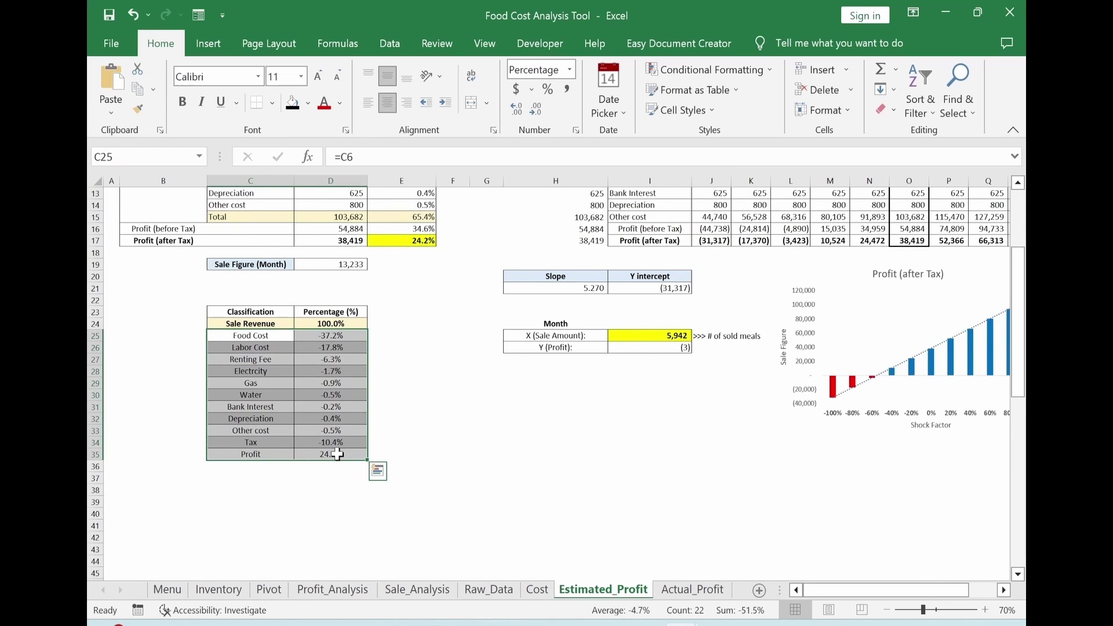
{"action": "key", "text": "ctrl+c"}
{"action": "left_click", "coordinate": [276, 499]}
{"action": "key", "text": "ctrl+v"}
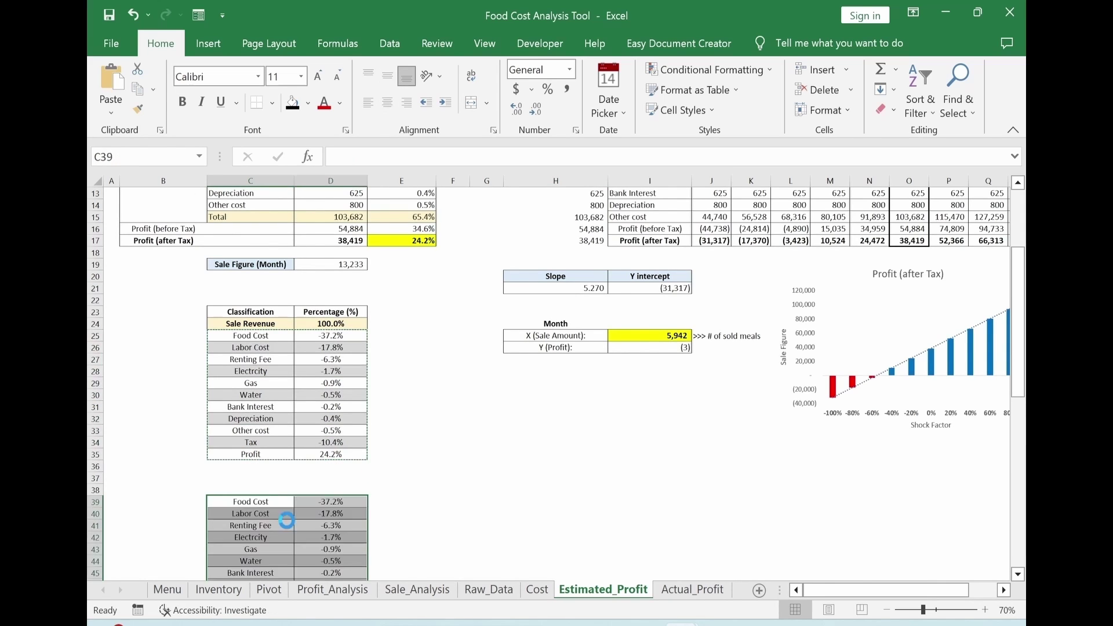
Link C39 to the Food Cost label in C25 and enter =D25*-1 in D39.
{"action": "scroll", "coordinate": [286, 520], "scroll_direction": "down", "scroll_amount": 1}
{"action": "type", "text": "="}
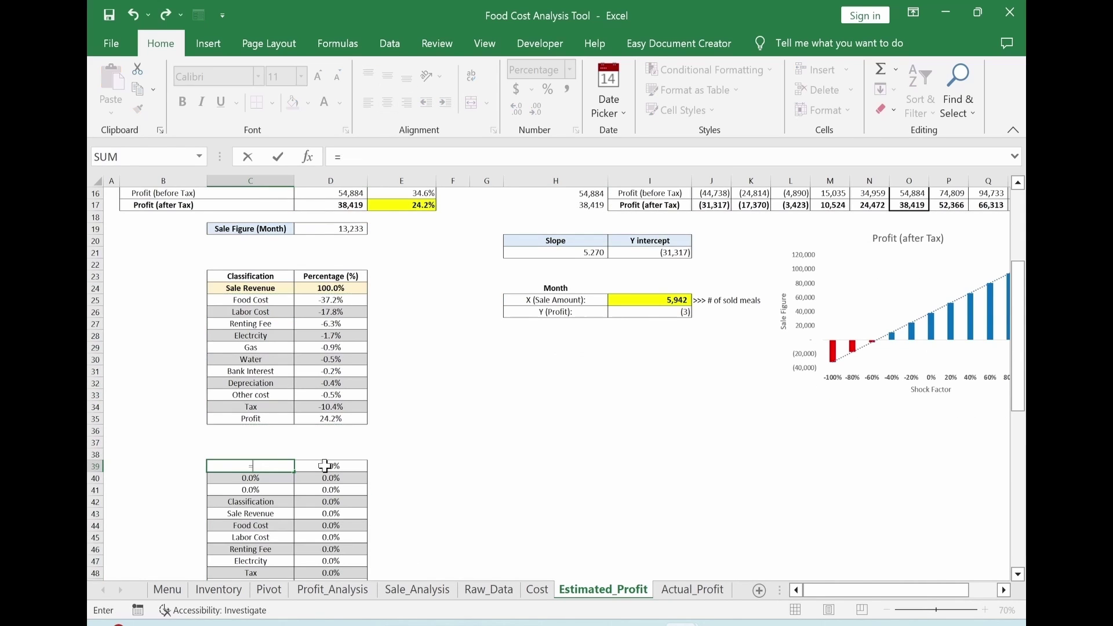
{"action": "left_click", "coordinate": [251, 301]}
{"action": "key", "text": "Tab"}
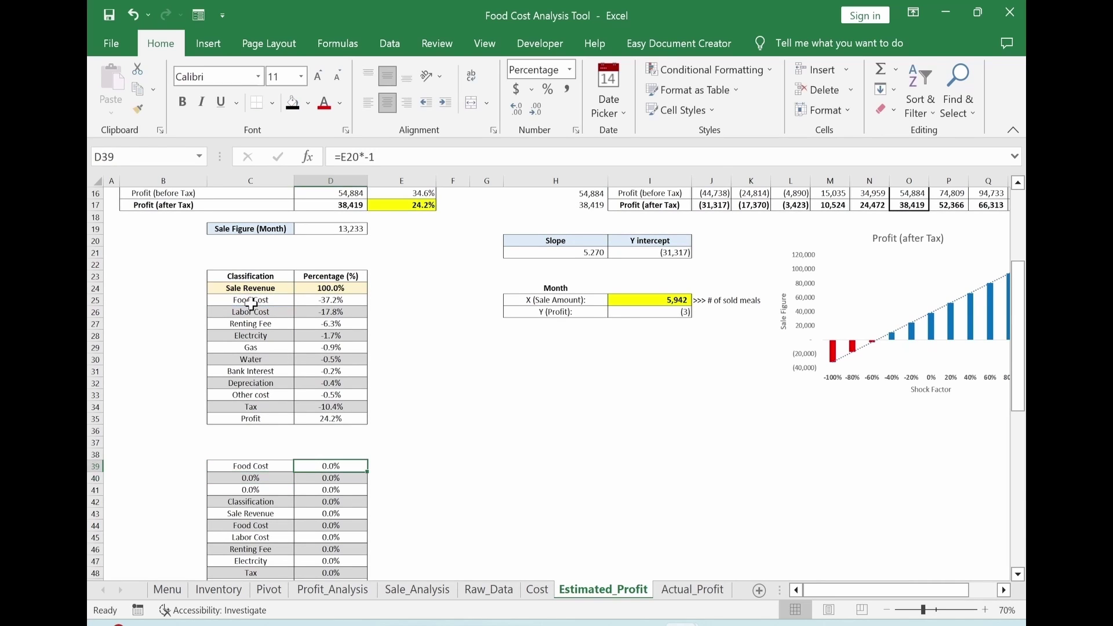
{"action": "type", "text": "="}
{"action": "left_click", "coordinate": [339, 300]}
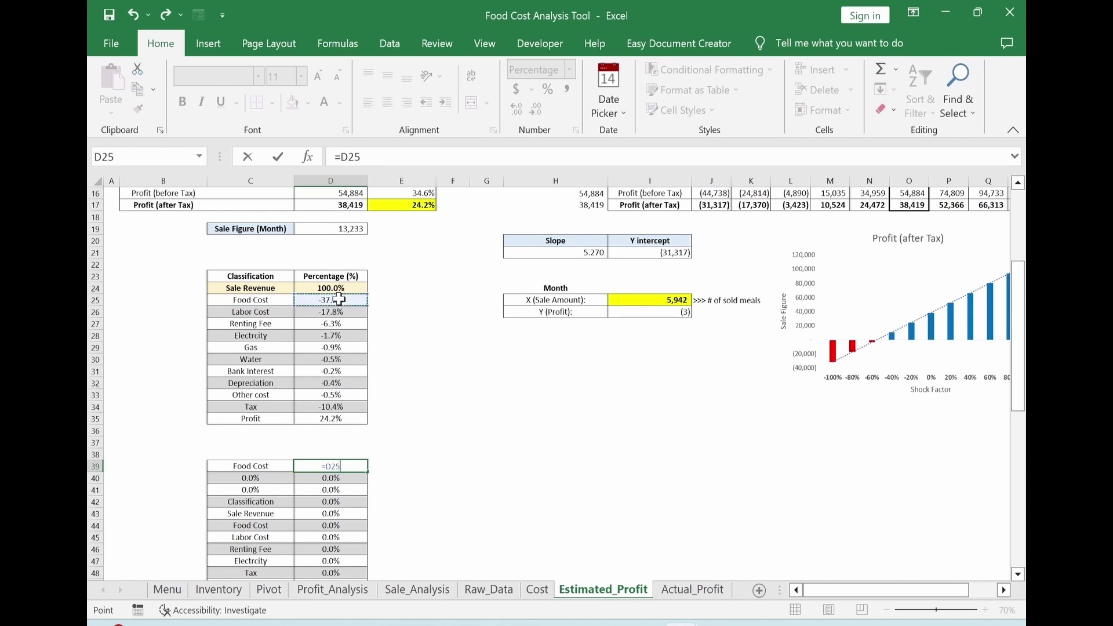
{"action": "type", "text": "*-1"}
{"action": "key", "text": "Return"}
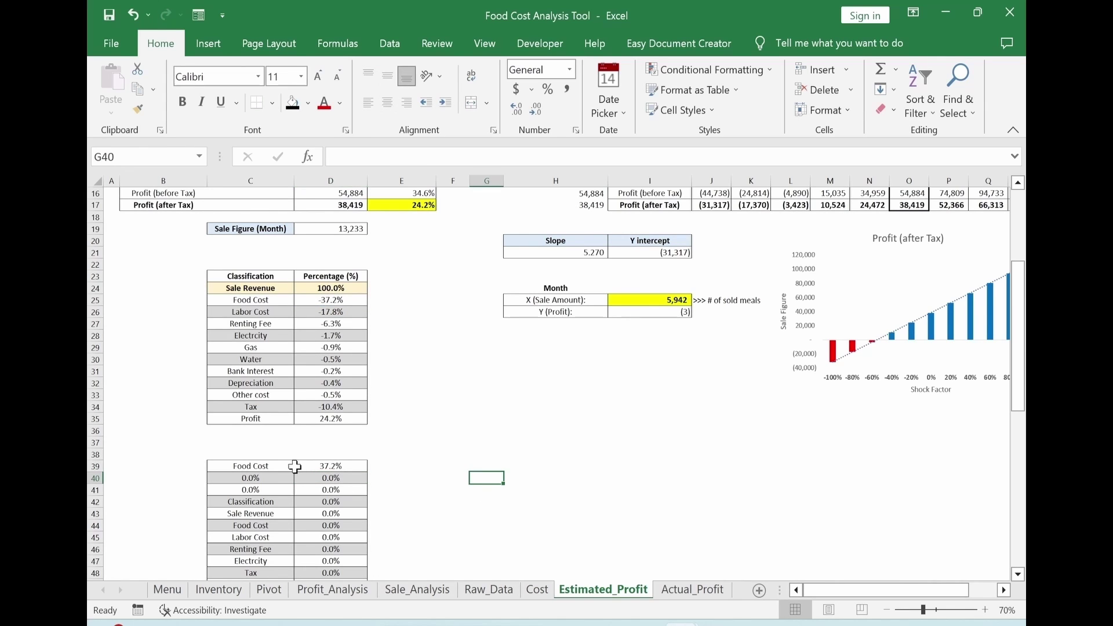
Paste only the formulas of C39:D39 into the whole copied block C39:D49.
{"action": "left_click_drag", "start_coordinate": [260, 467], "coordinate": [334, 467]}
{"action": "key", "text": "ctrl+c"}
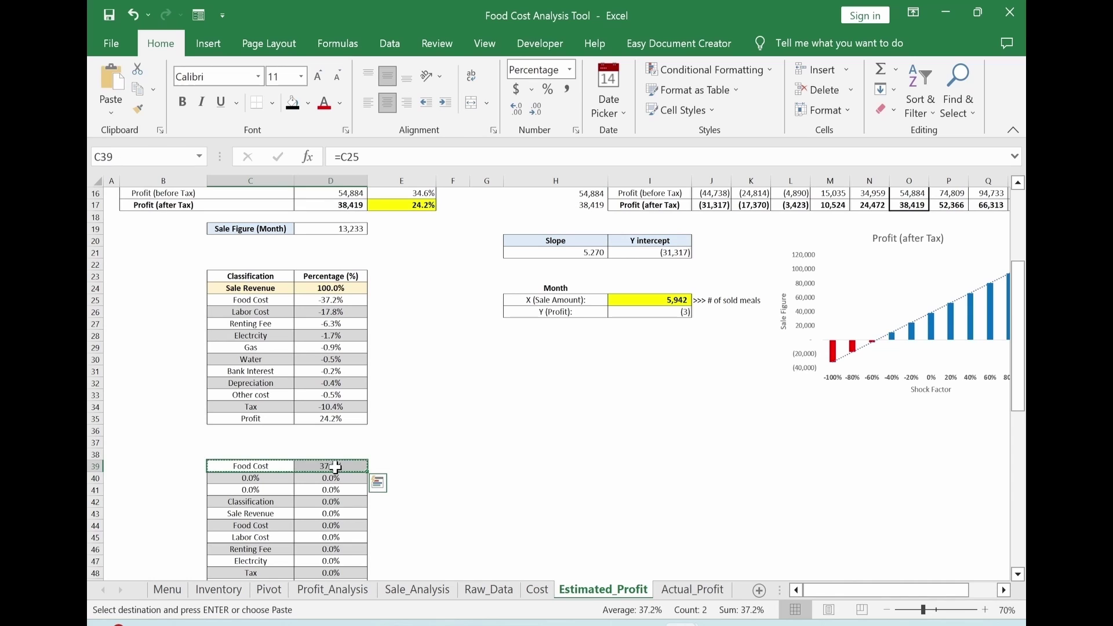
{"action": "key", "text": "ctrl+shift+Down"}
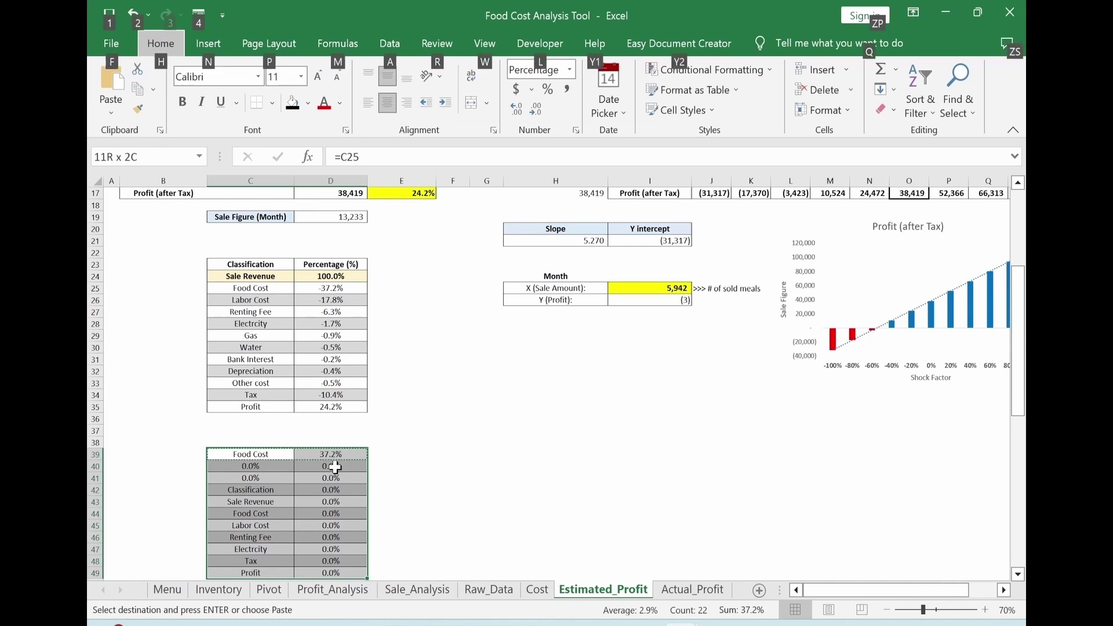
{"action": "key", "text": "ctrl+alt+v"}
{"action": "left_click", "coordinate": [609, 266]}
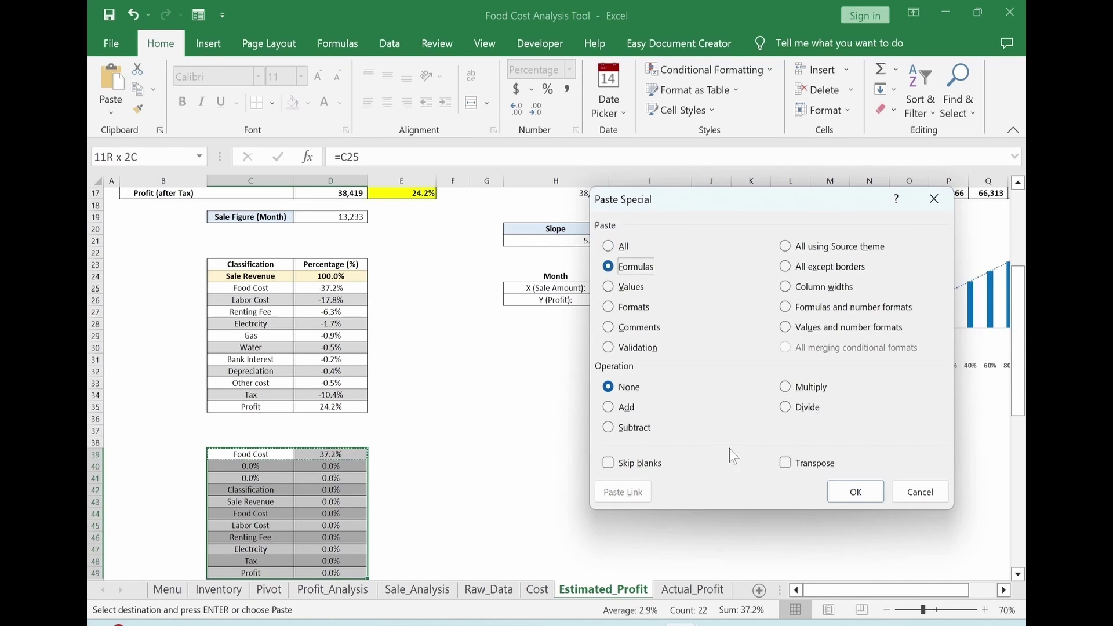
{"action": "left_click", "coordinate": [852, 490]}
{"action": "scroll", "coordinate": [608, 539], "scroll_direction": "down", "scroll_amount": 1}
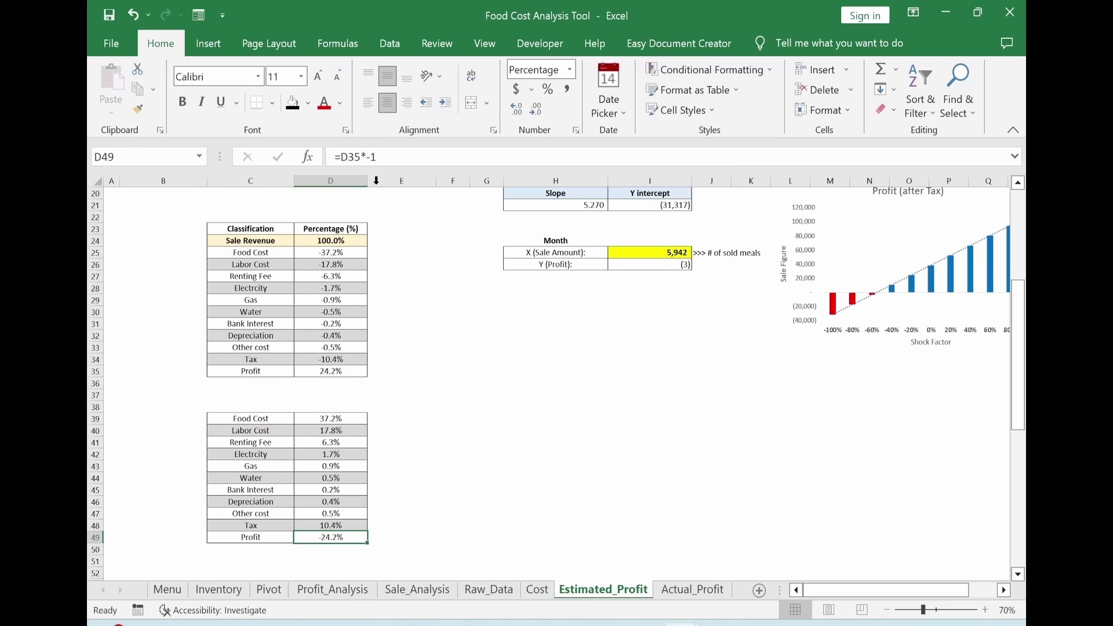
Remove the *-1 factor from the Profit formula in D49 so it reads =D35.
{"action": "key", "text": "F2"}
{"action": "key", "text": "BackSpace"}
{"action": "key", "text": "BackSpace"}
{"action": "key", "text": "BackSpace"}
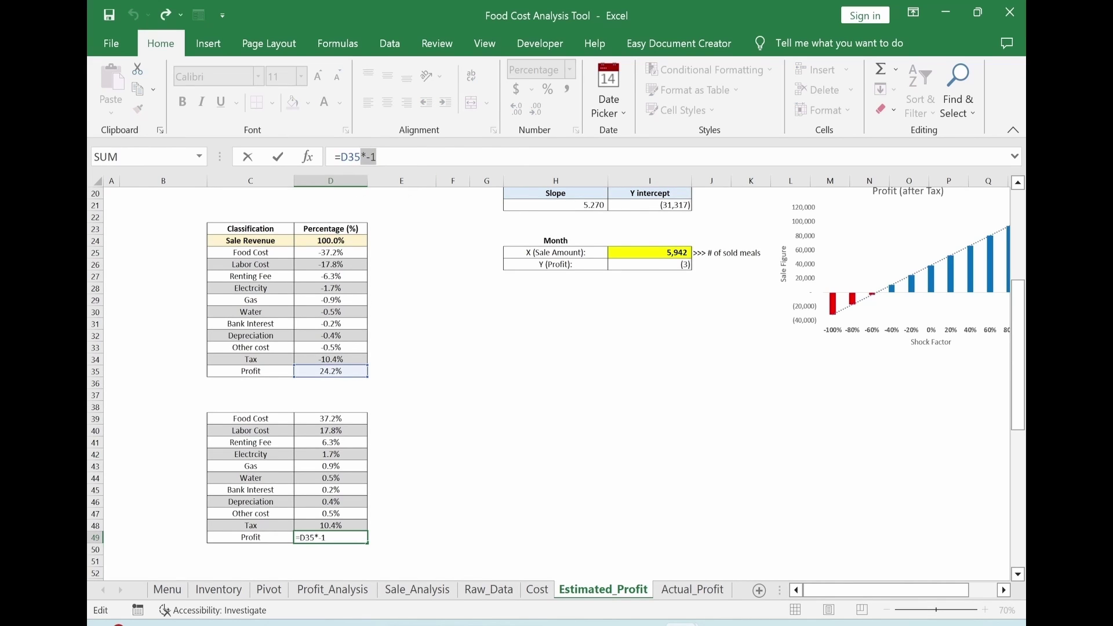
{"action": "key", "text": "Return"}
Insert a Treemap chart from C39:D49 and apply the dark-background chart style.
{"action": "left_click_drag", "start_coordinate": [249, 419], "coordinate": [338, 539]}
{"action": "key", "text": "alt+n"}
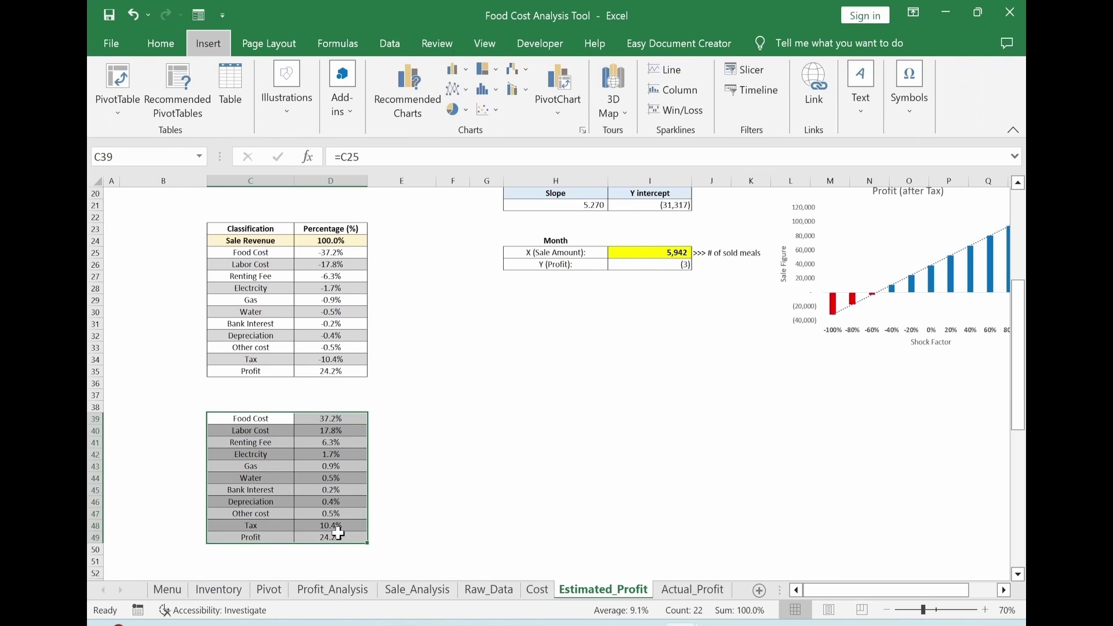
{"action": "key", "text": "r"}
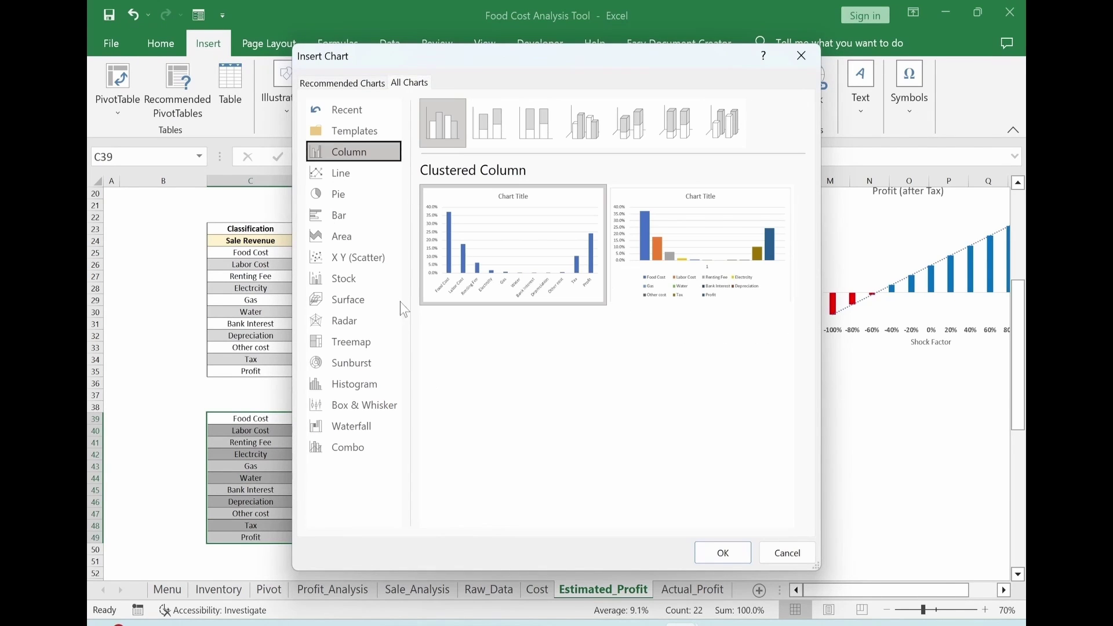
{"action": "left_click", "coordinate": [340, 343]}
{"action": "left_click", "coordinate": [723, 553]}
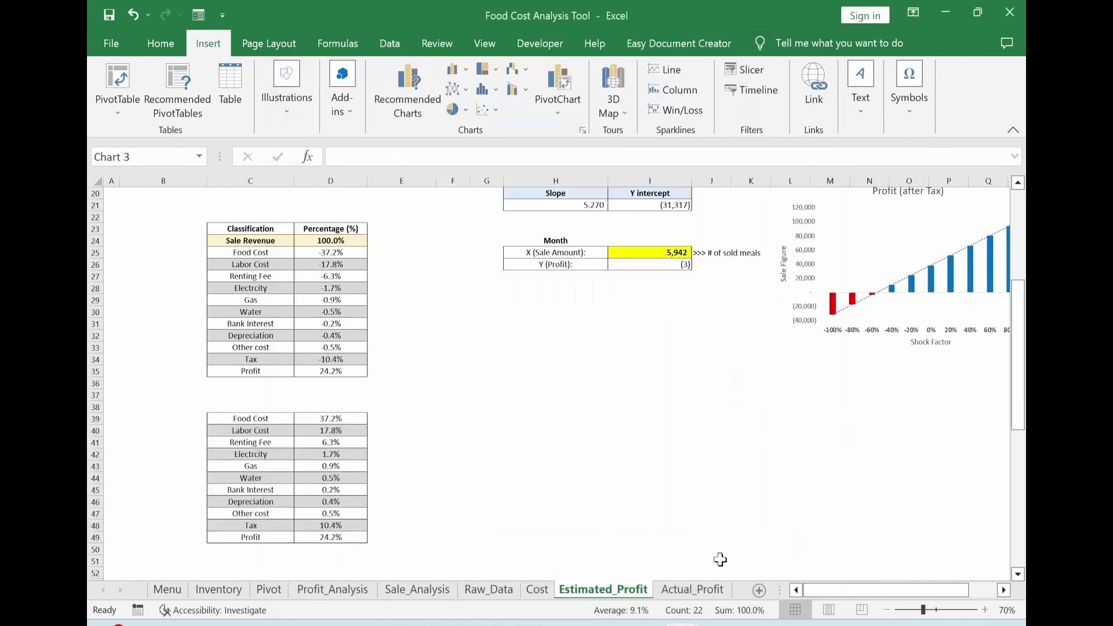
{"action": "left_click", "coordinate": [640, 96]}
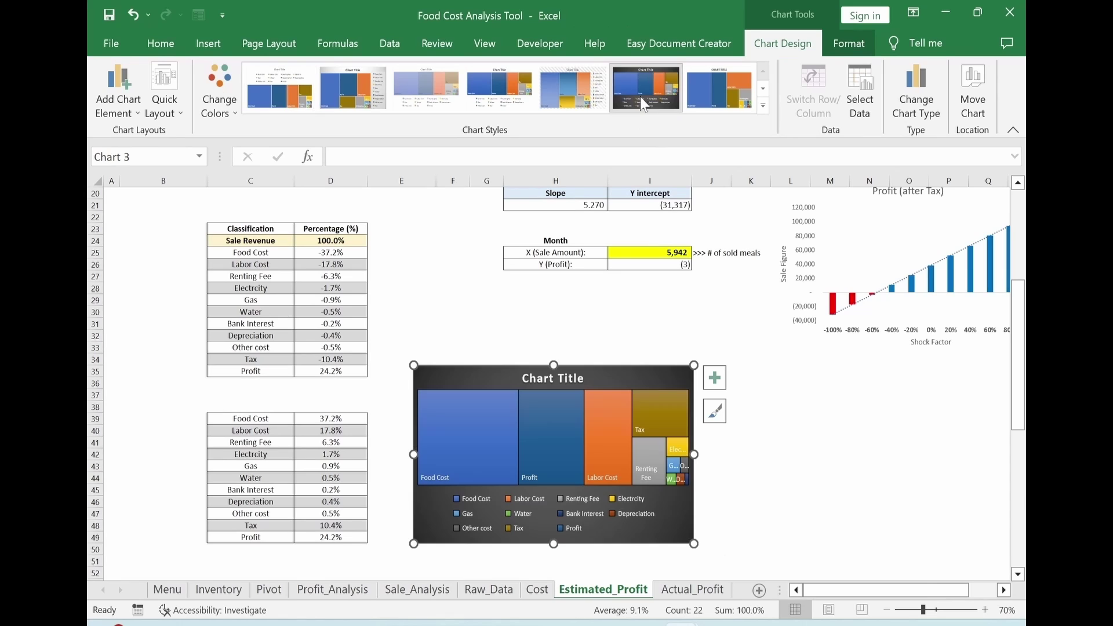
Remove the chart title and the legend from the treemap.
{"action": "left_click", "coordinate": [628, 378]}
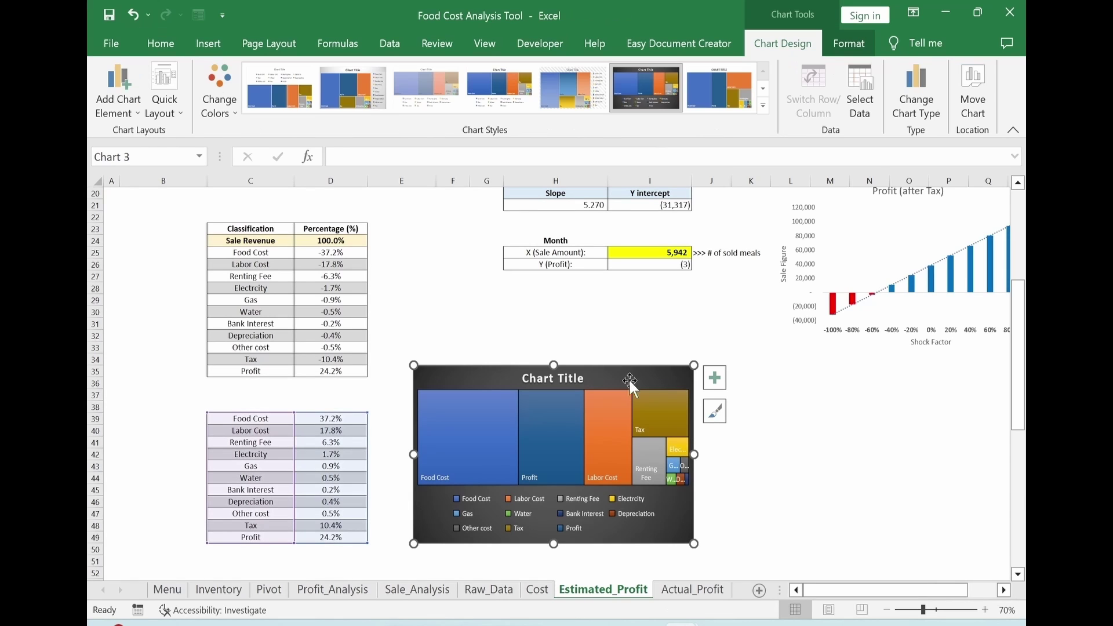
{"action": "left_click", "coordinate": [714, 382]}
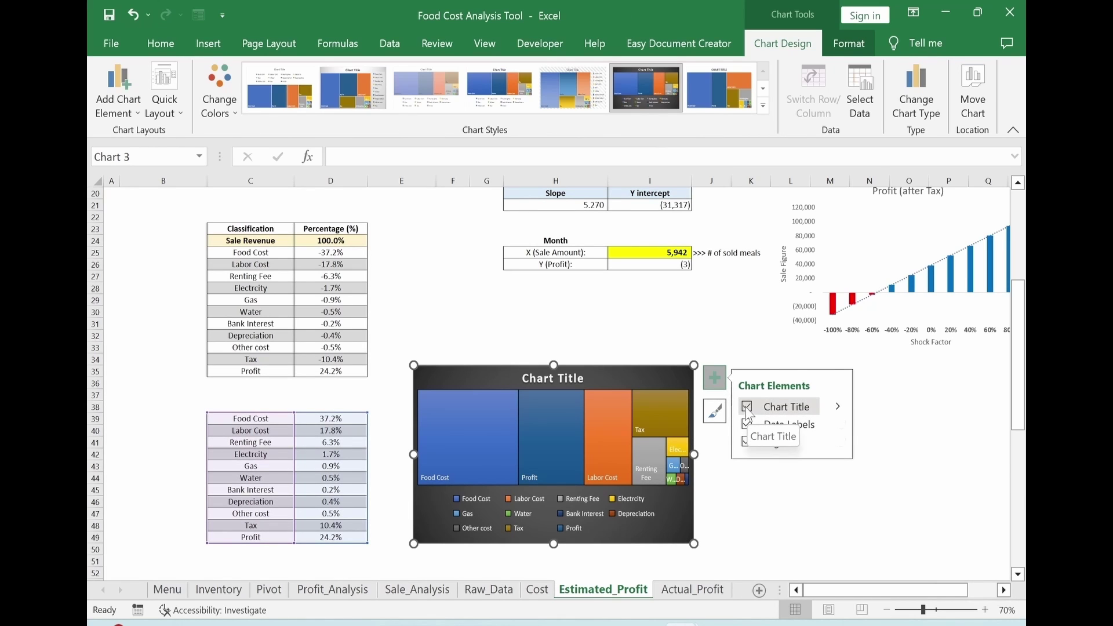
{"action": "left_click", "coordinate": [747, 407]}
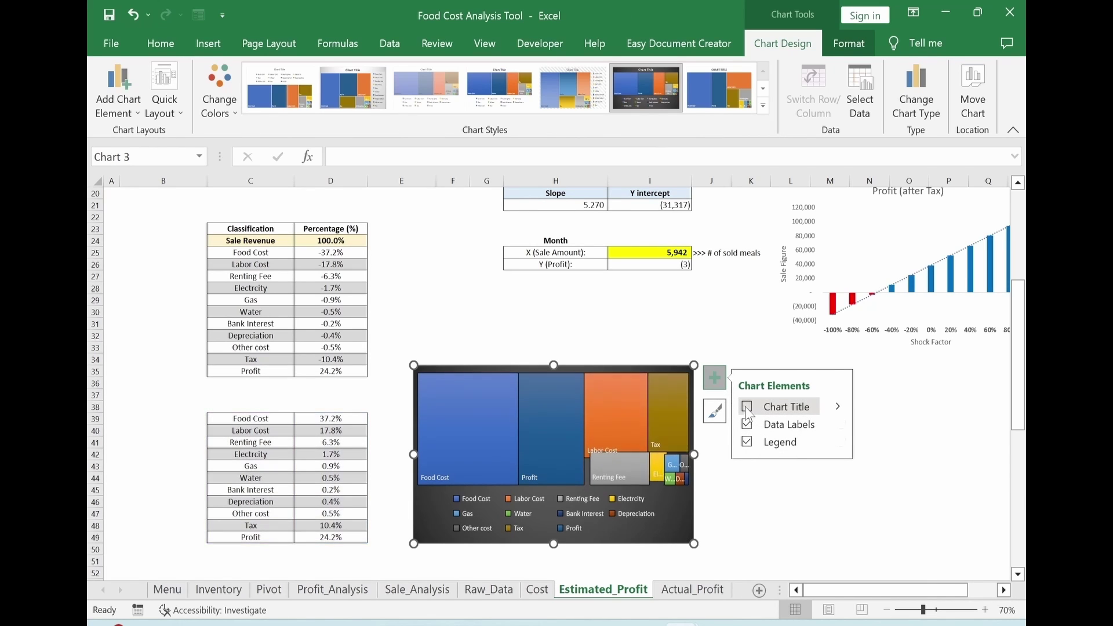
{"action": "left_click", "coordinate": [746, 443]}
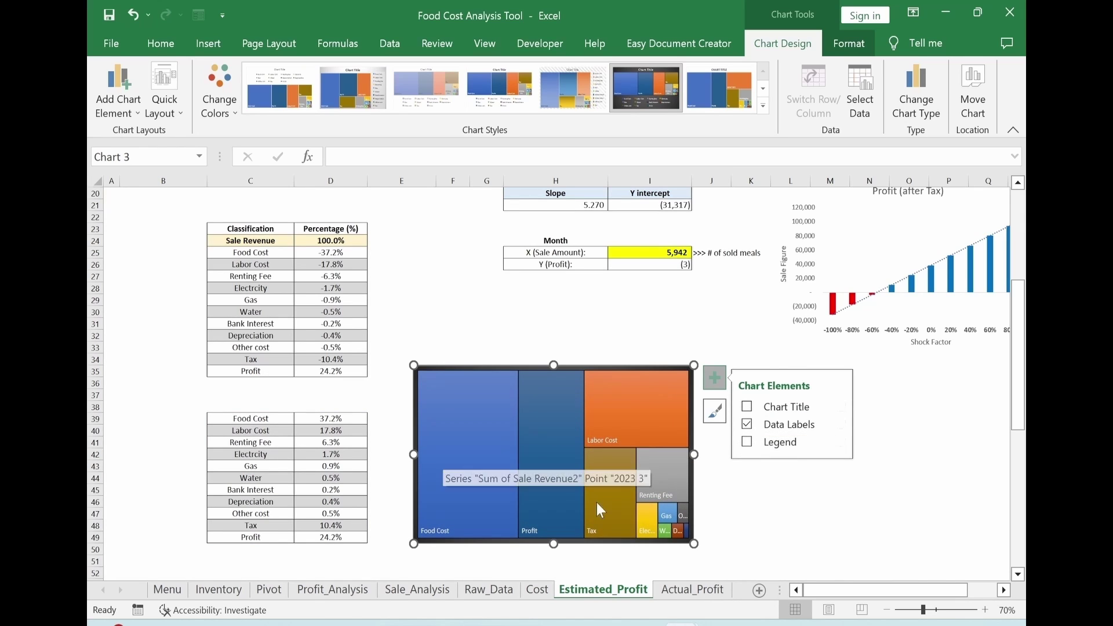
Add the value to the treemap's data labels beside the category name, with New Line as the separator.
{"action": "left_click", "coordinate": [601, 439]}
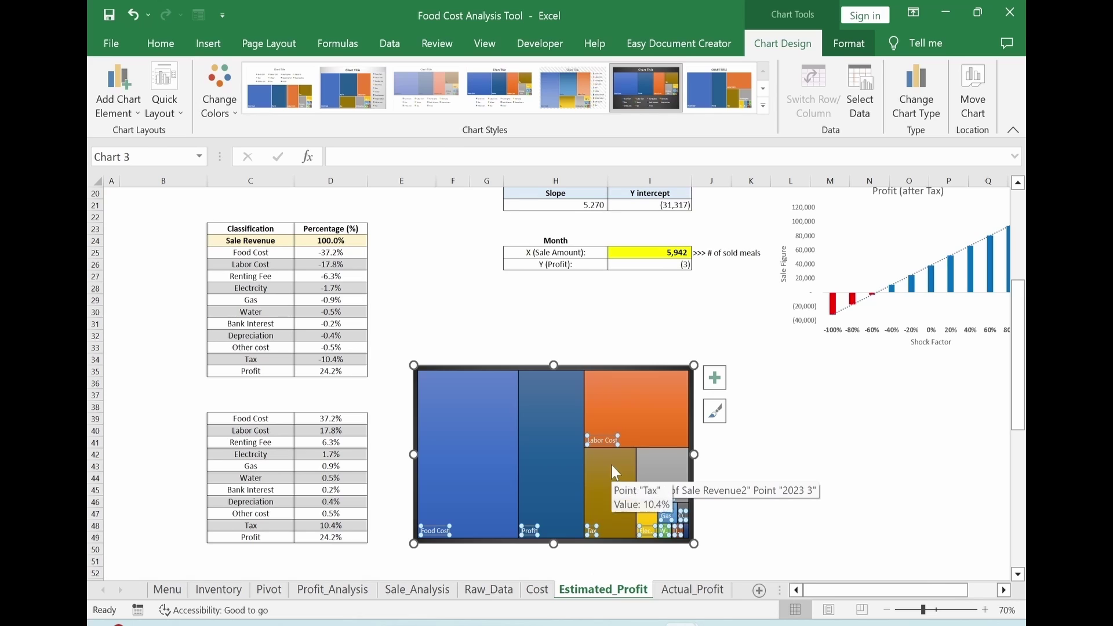
{"action": "key", "text": "ctrl+1"}
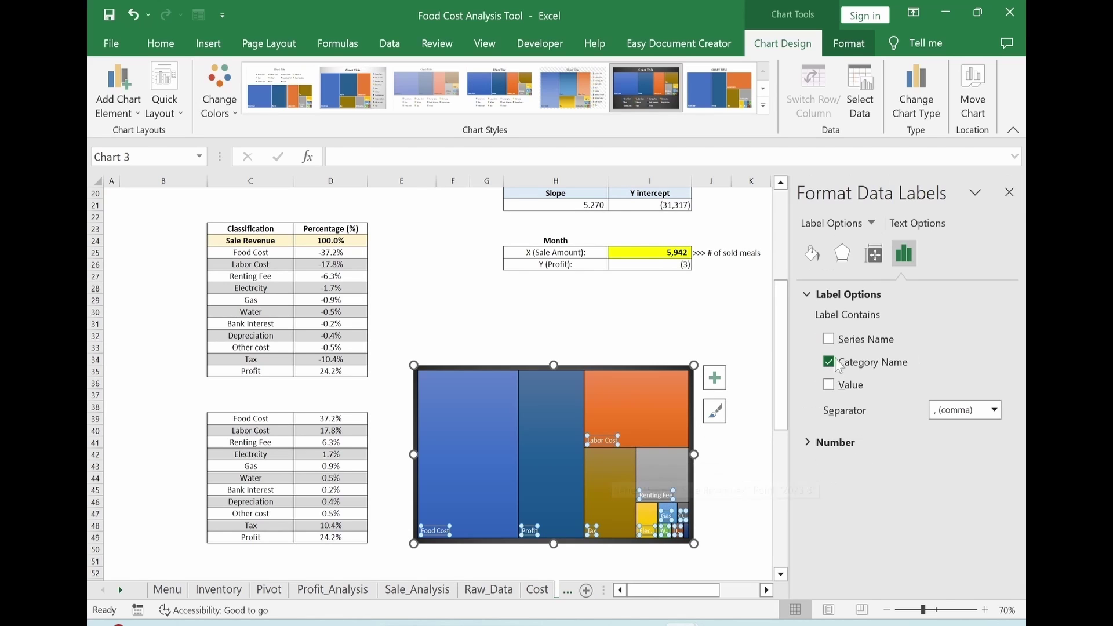
{"action": "left_click", "coordinate": [829, 385]}
{"action": "left_click", "coordinate": [995, 409]}
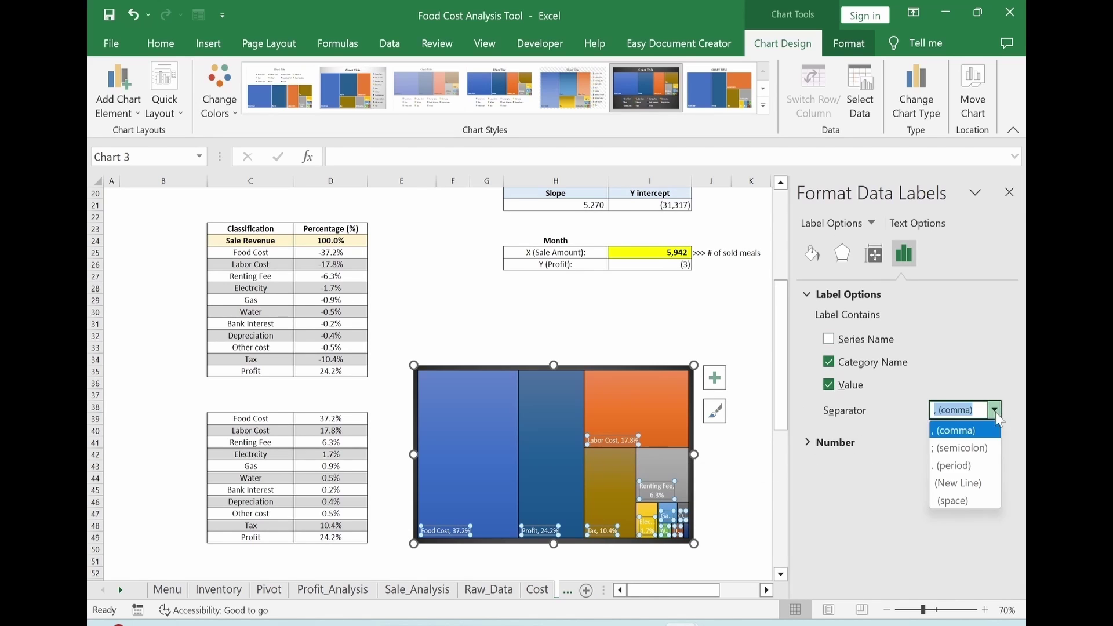
{"action": "left_click", "coordinate": [960, 483]}
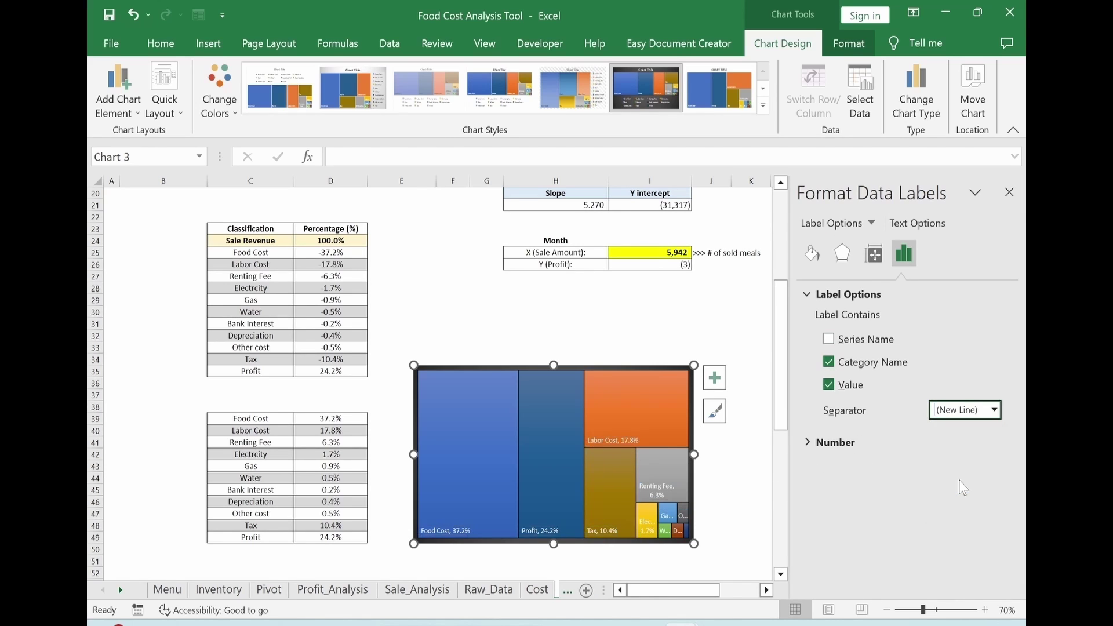
{"action": "left_click", "coordinate": [738, 550]}
Move the treemap to the Sale_Analysis sheet under the Estimated Proftitabilty heading and make its data labels bold.
{"action": "left_click", "coordinate": [690, 371]}
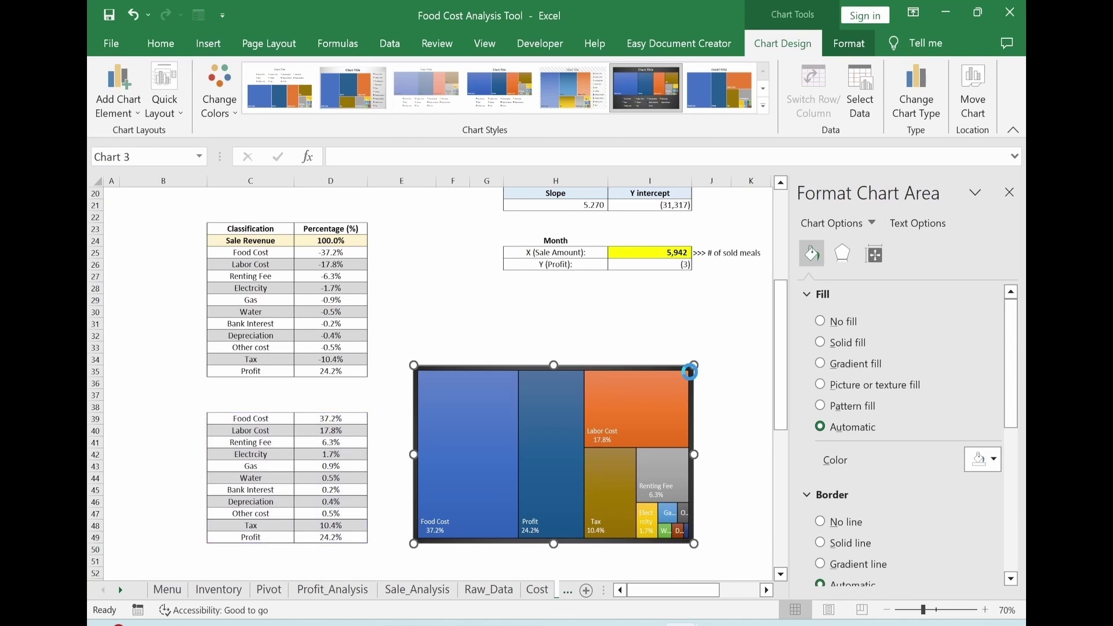
{"action": "key", "text": "Delete"}
{"action": "left_click", "coordinate": [404, 597]}
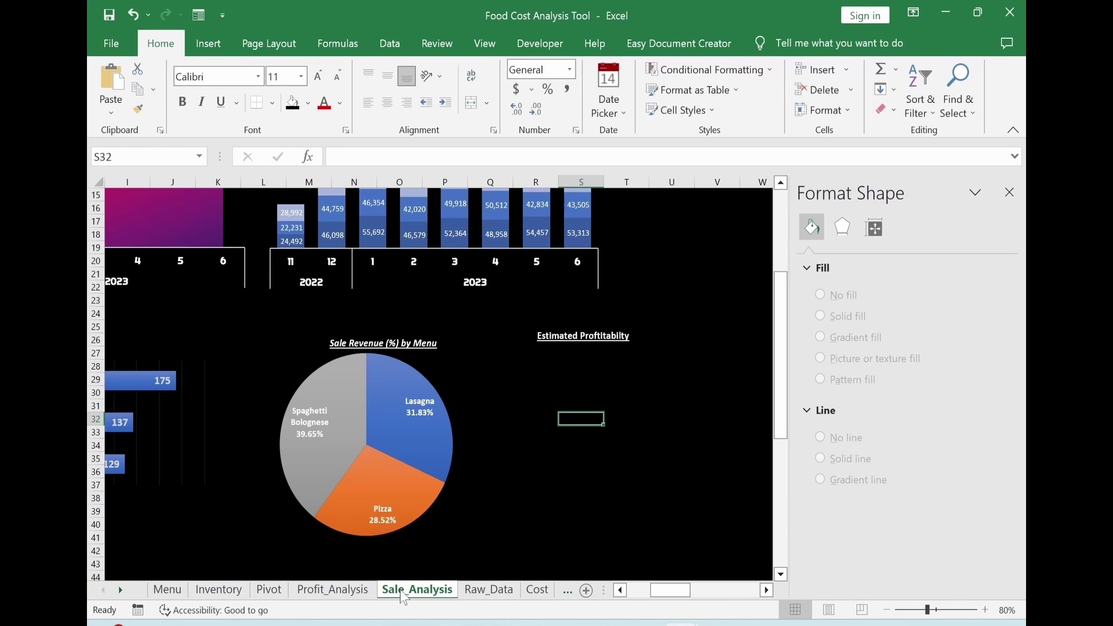
{"action": "left_click", "coordinate": [543, 379]}
{"action": "key", "text": "ctrl+v"}
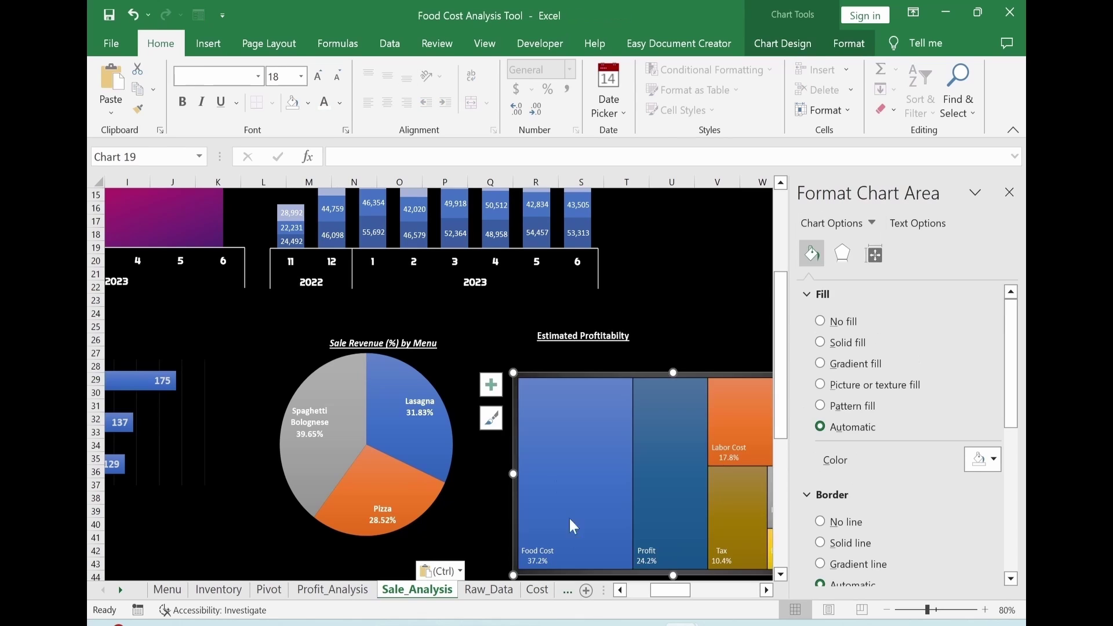
{"action": "left_click_drag", "start_coordinate": [590, 372], "coordinate": [550, 354]}
{"action": "left_click", "coordinate": [754, 497]}
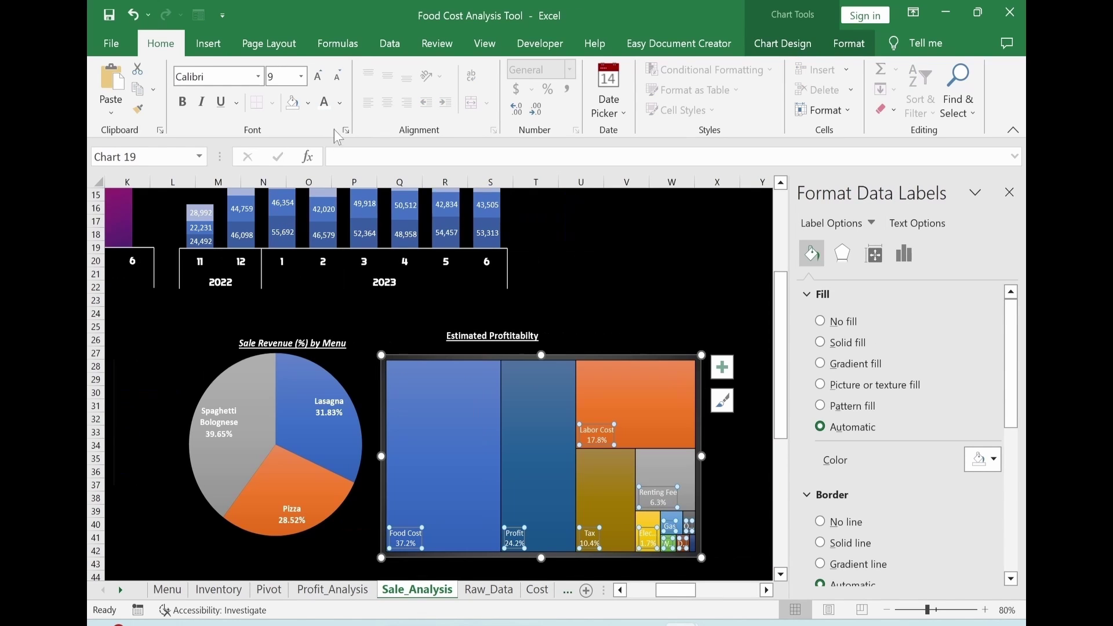
{"action": "left_click", "coordinate": [182, 103]}
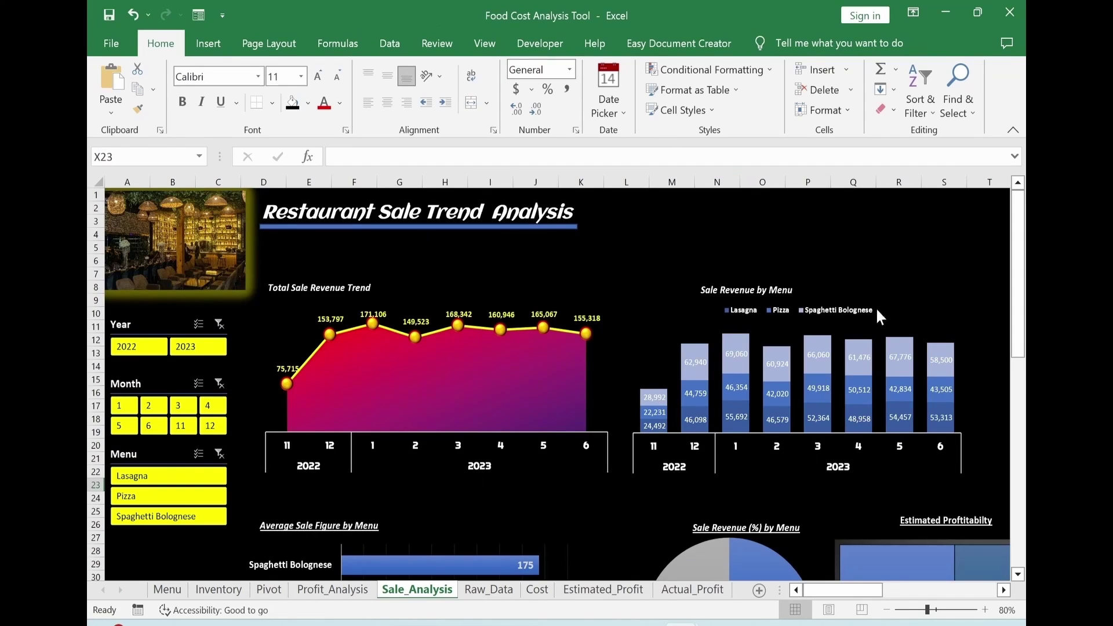
Review the Sale_Analysis dashboard and collapse the ribbon to make more room for it.
{"action": "scroll", "coordinate": [1004, 296], "scroll_direction": "down", "scroll_amount": 6}
{"action": "scroll", "coordinate": [1003, 295], "scroll_direction": "up", "scroll_amount": 6}
{"action": "scroll", "coordinate": [1001, 291], "scroll_direction": "down", "scroll_amount": 4}
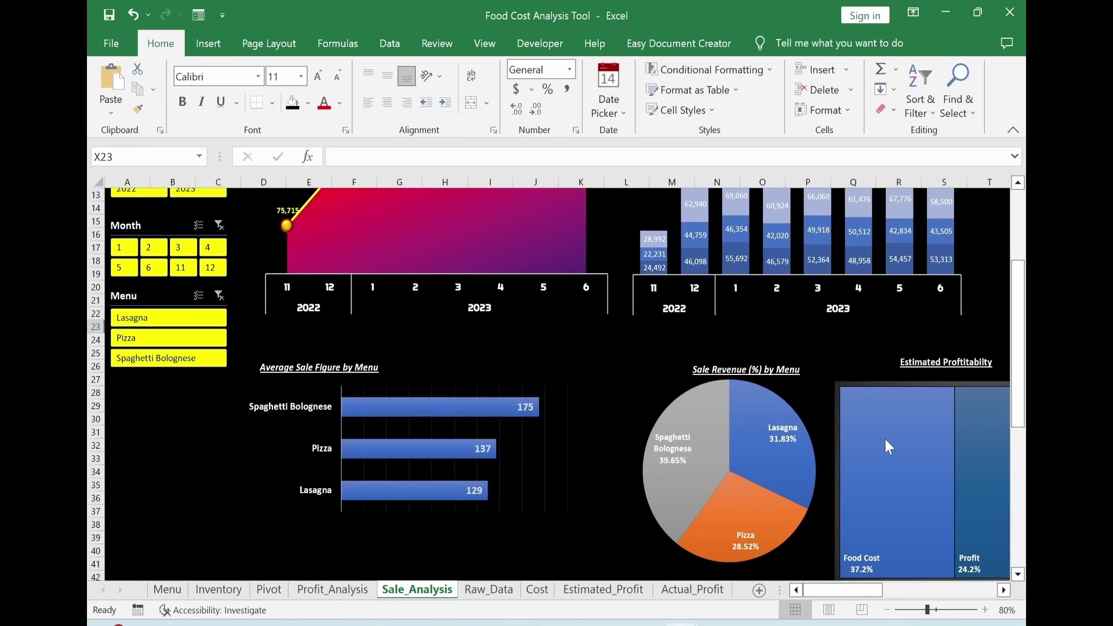
{"action": "scroll", "coordinate": [907, 343], "scroll_direction": "up", "scroll_amount": 4}
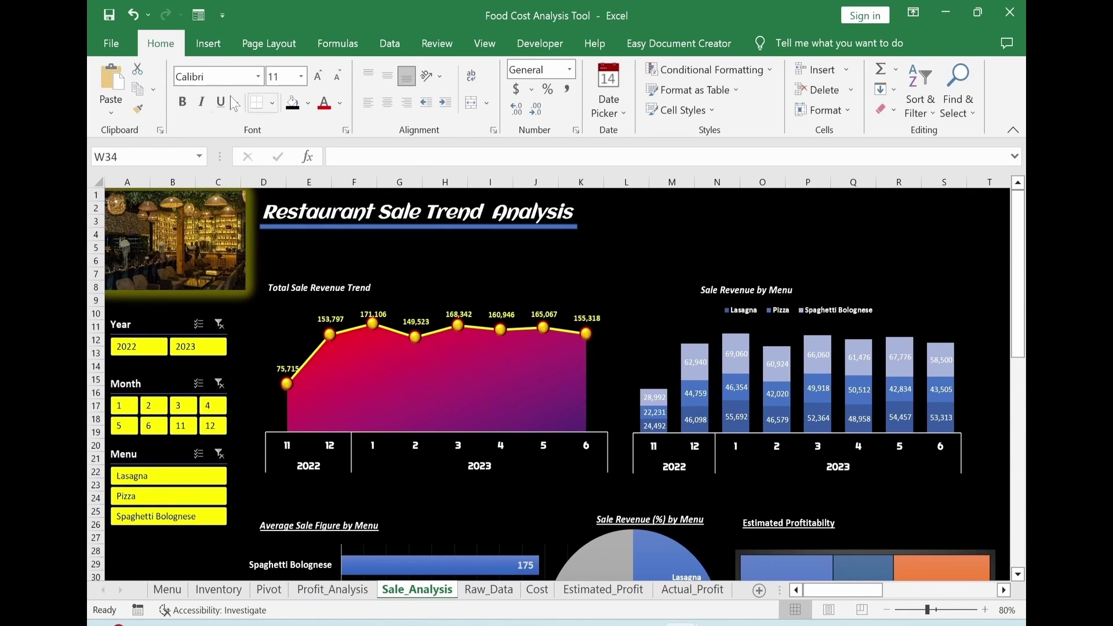
{"action": "left_click", "coordinate": [1013, 131]}
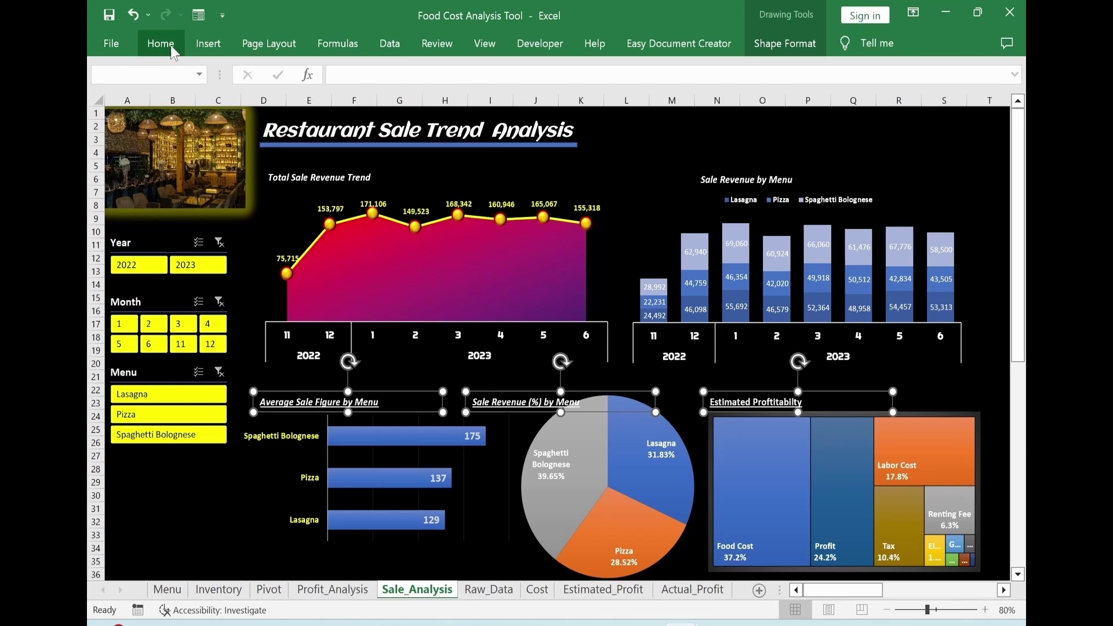
Format the three lower chart headings in the Blackadder ITC font with a slightly larger size and yellow text.
{"action": "left_click", "coordinate": [172, 47]}
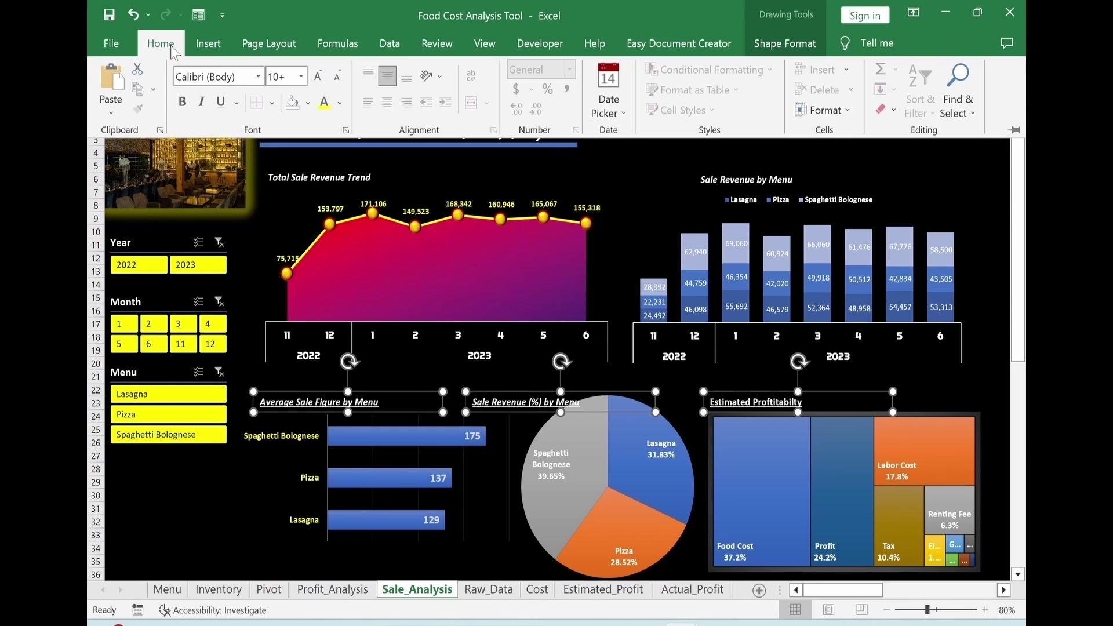
{"action": "left_click", "coordinate": [258, 77]}
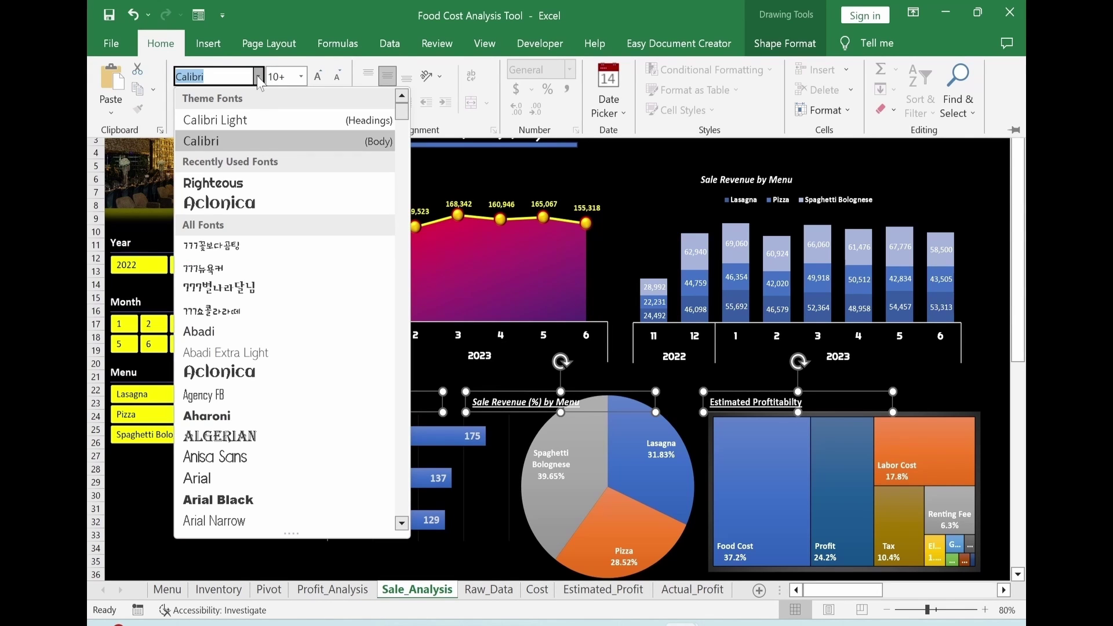
{"action": "scroll", "coordinate": [290, 287], "scroll_direction": "down", "scroll_amount": 10}
{"action": "left_click", "coordinate": [290, 286]}
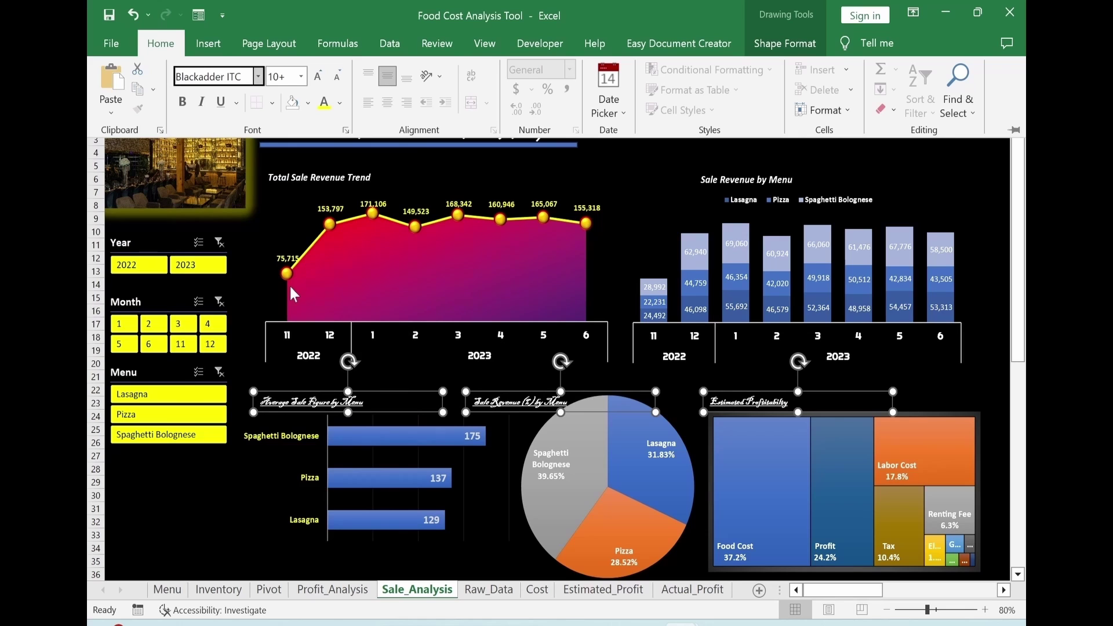
{"action": "left_click", "coordinate": [318, 78]}
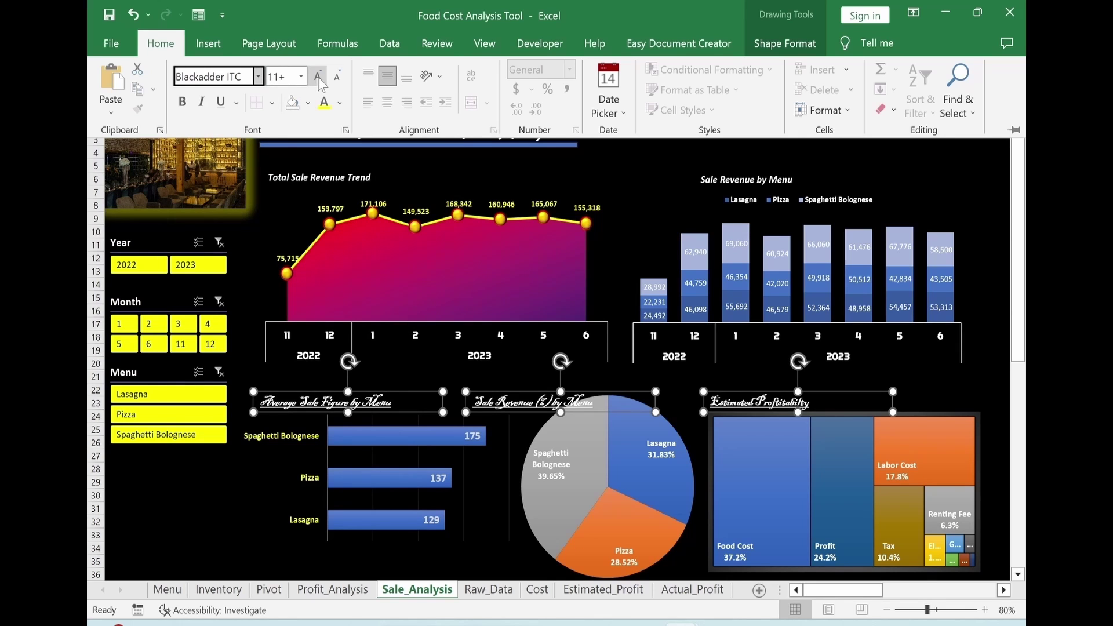
{"action": "left_click", "coordinate": [337, 77]}
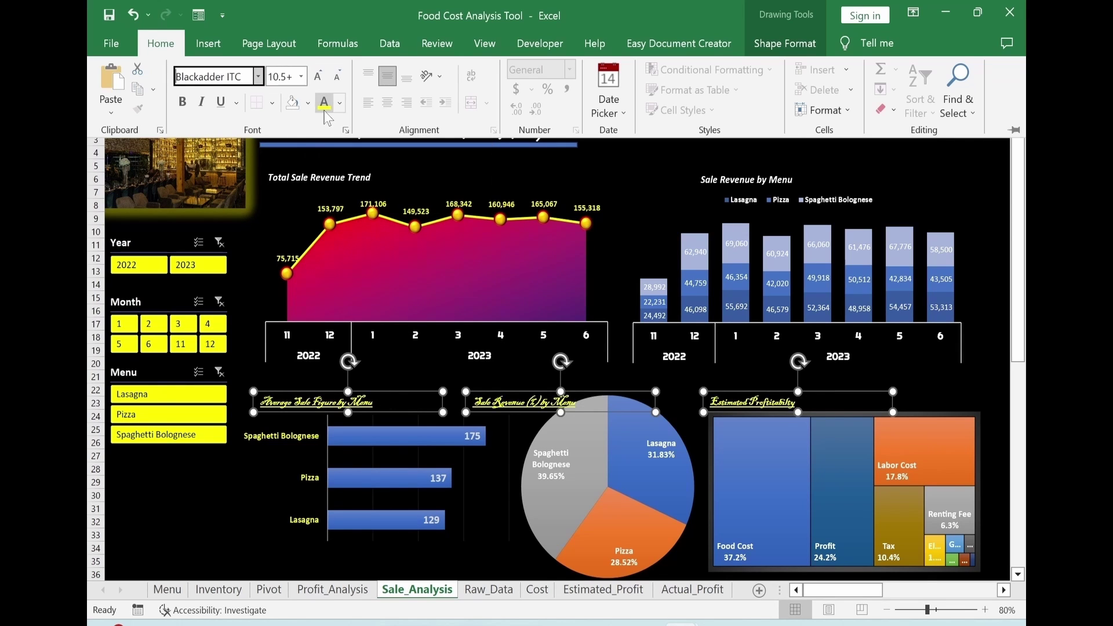
{"action": "left_click", "coordinate": [173, 495]}
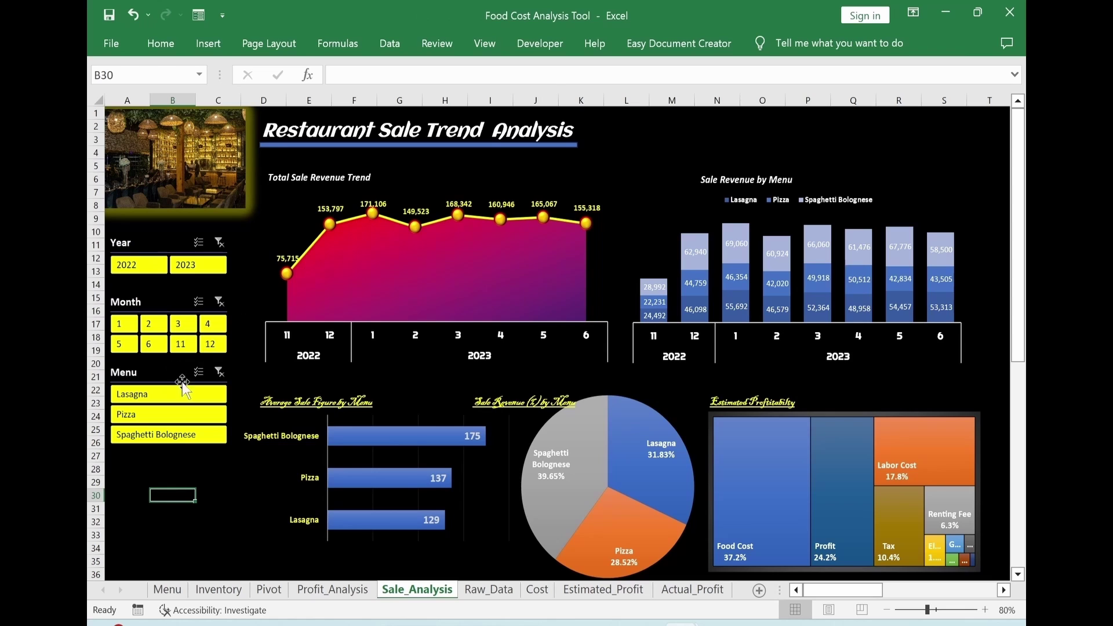
Filter the dashboard to 2023 with the Year slicer to test which charts respond.
{"action": "left_click", "coordinate": [194, 274]}
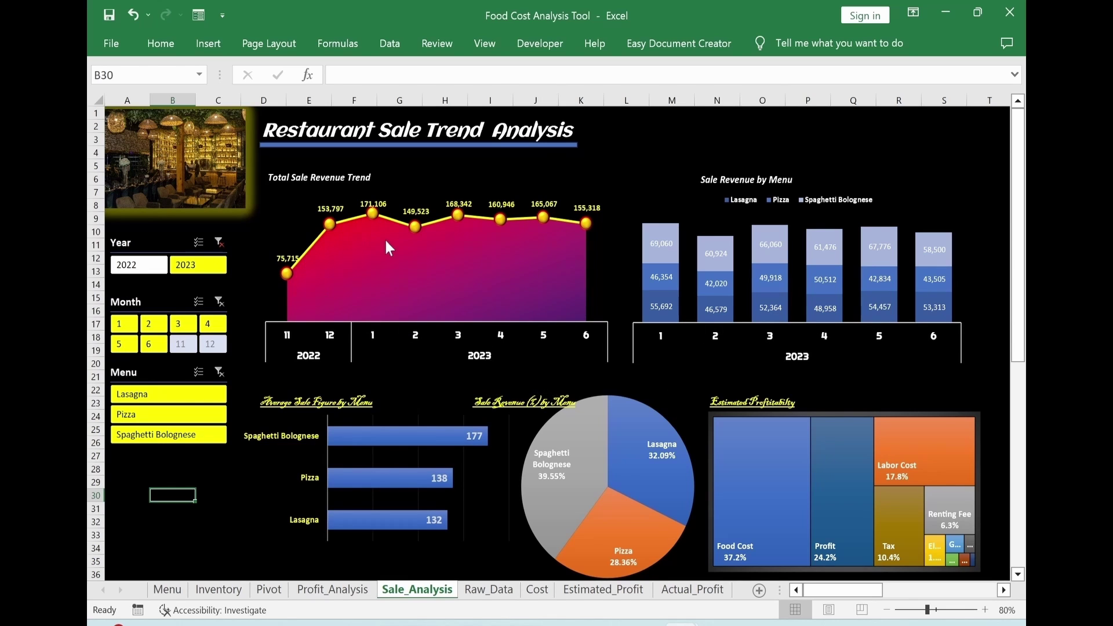
{"action": "key", "text": "Down"}
{"action": "key", "text": "Down"}
{"action": "key", "text": "Down"}
{"action": "key", "text": "Left"}
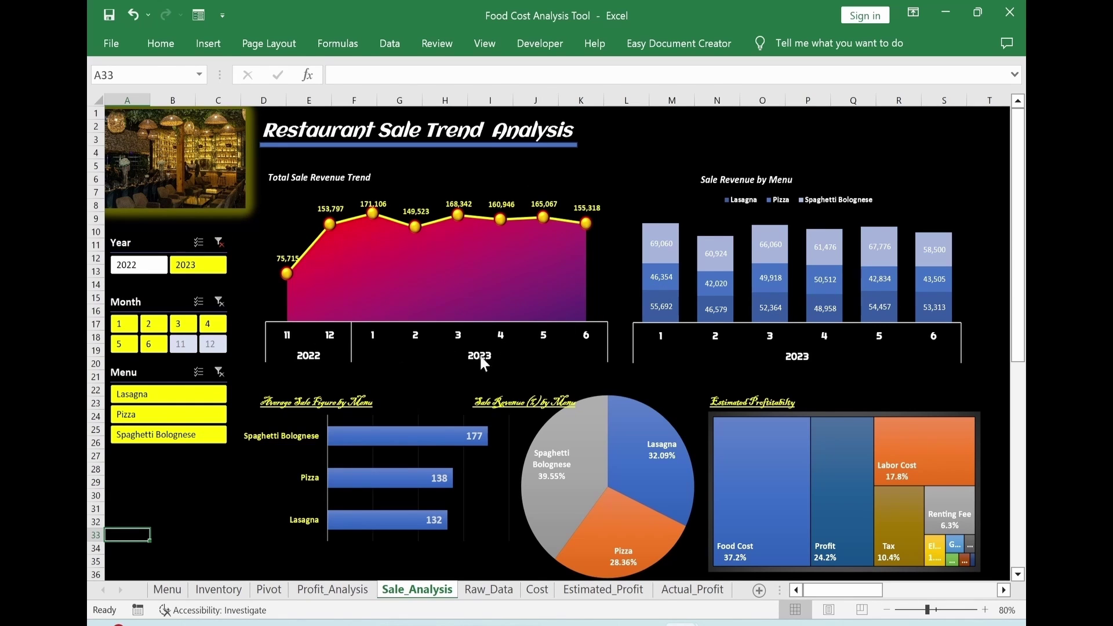
Look up the name of the pivot table behind the Total Sale Revenue Trend chart on the Pivot sheet.
{"action": "left_click", "coordinate": [269, 590]}
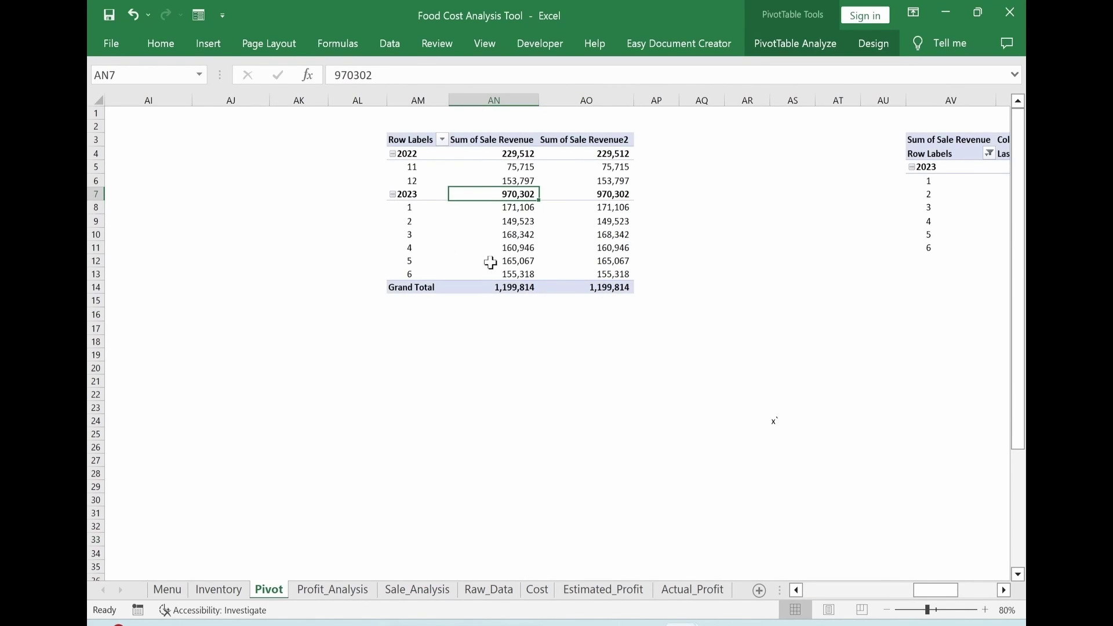
{"action": "left_click", "coordinate": [798, 48]}
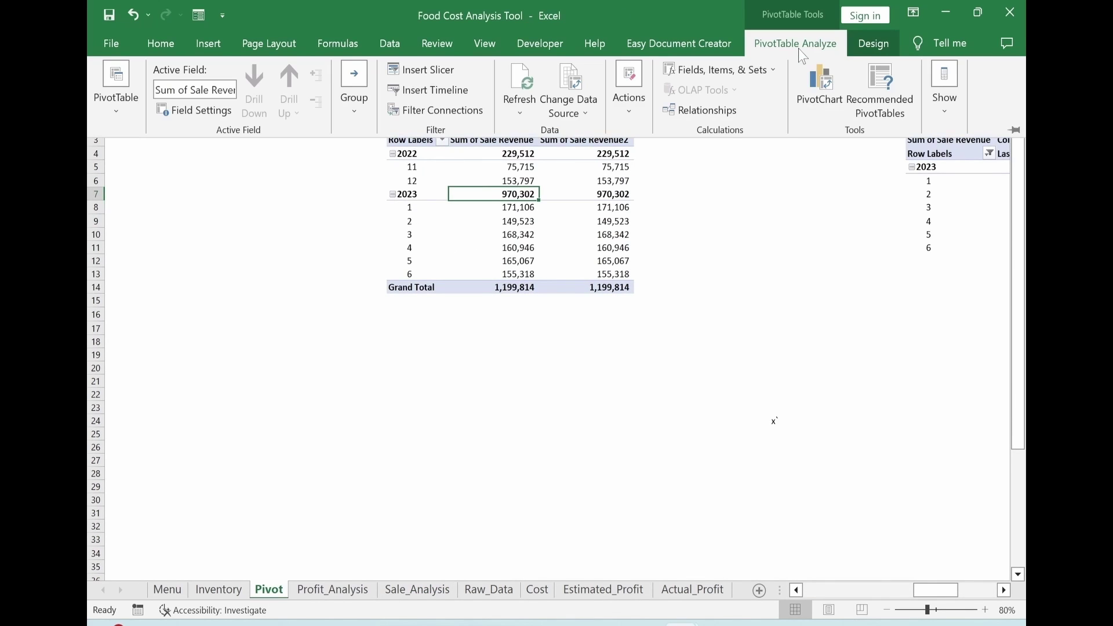
{"action": "left_click", "coordinate": [118, 110]}
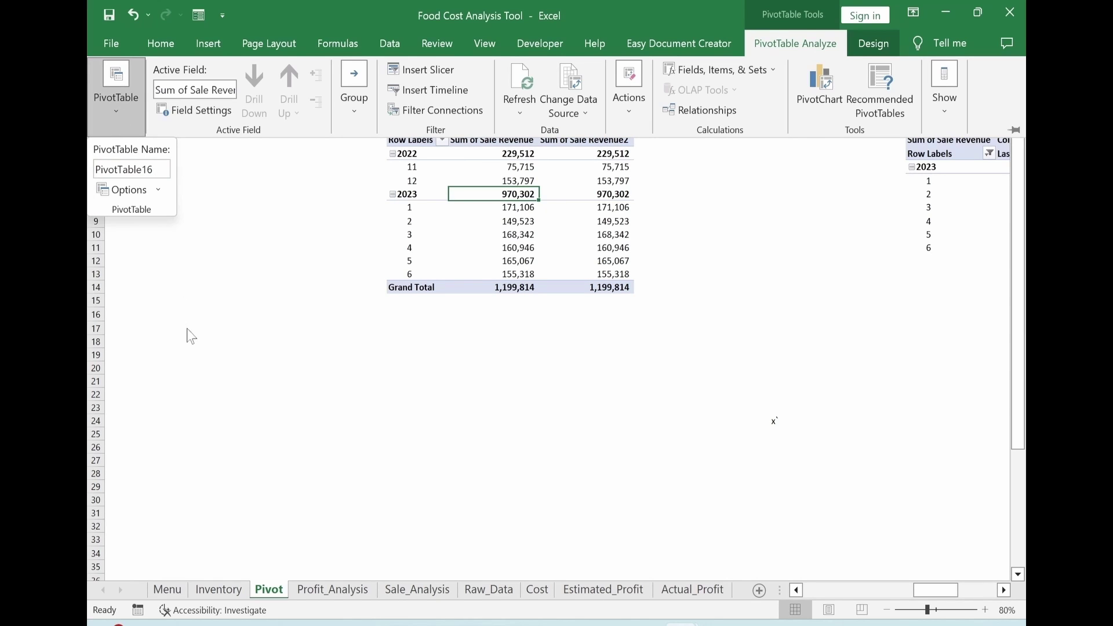
{"action": "key", "text": "Escape"}
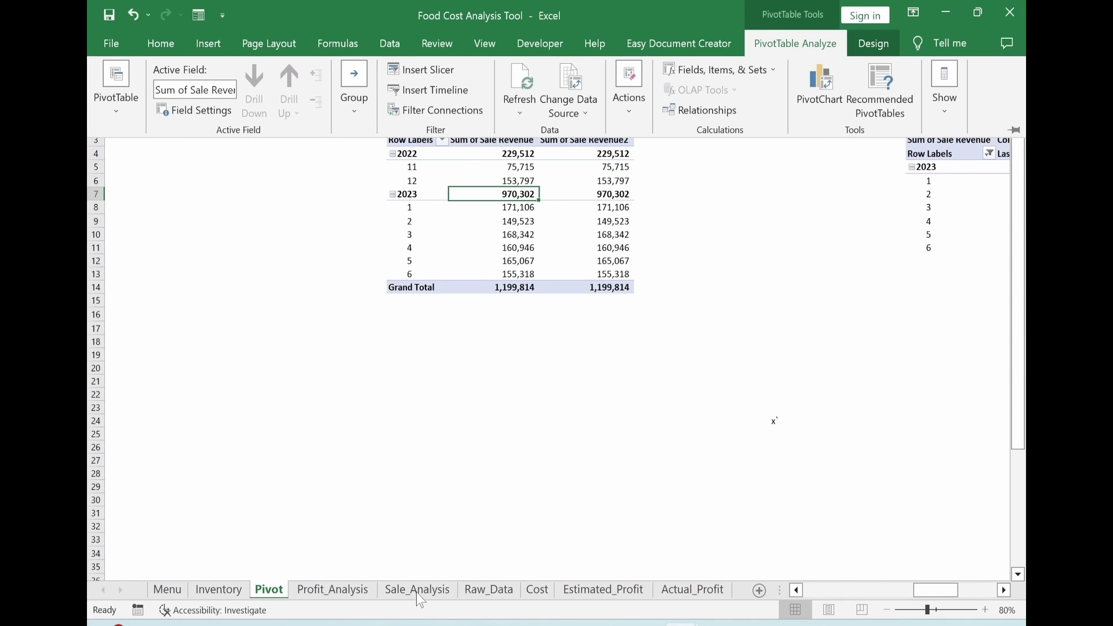
{"action": "key", "text": "Escape"}
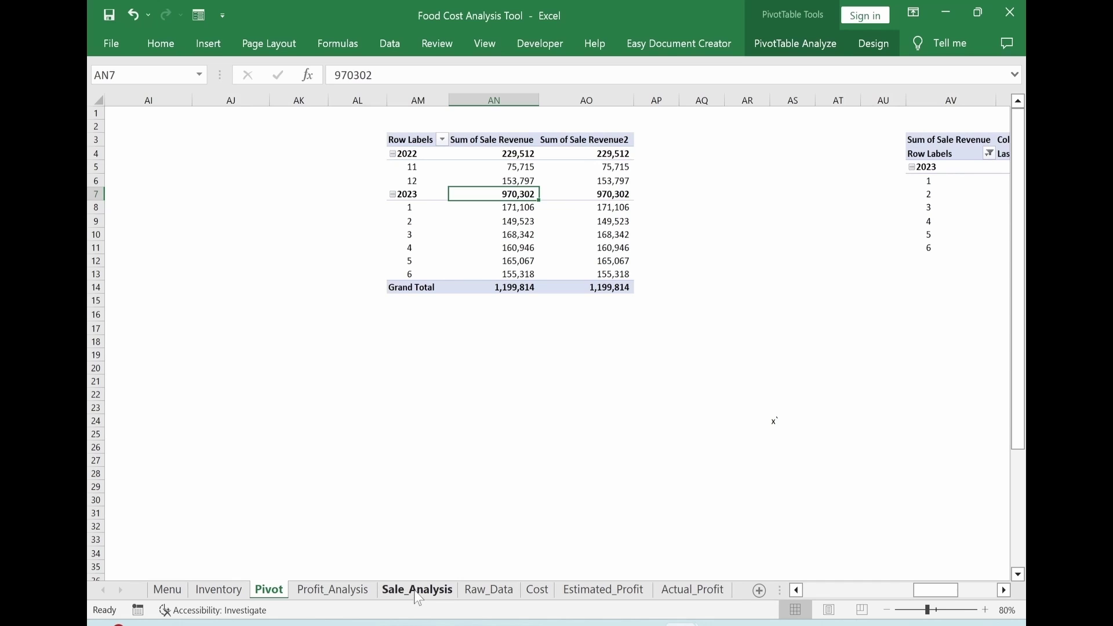
Connect the Year slicer on the Sale_Analysis sheet to PivotTable16.
{"action": "left_click", "coordinate": [417, 590]}
{"action": "left_click", "coordinate": [176, 247]}
{"action": "left_click", "coordinate": [176, 246]}
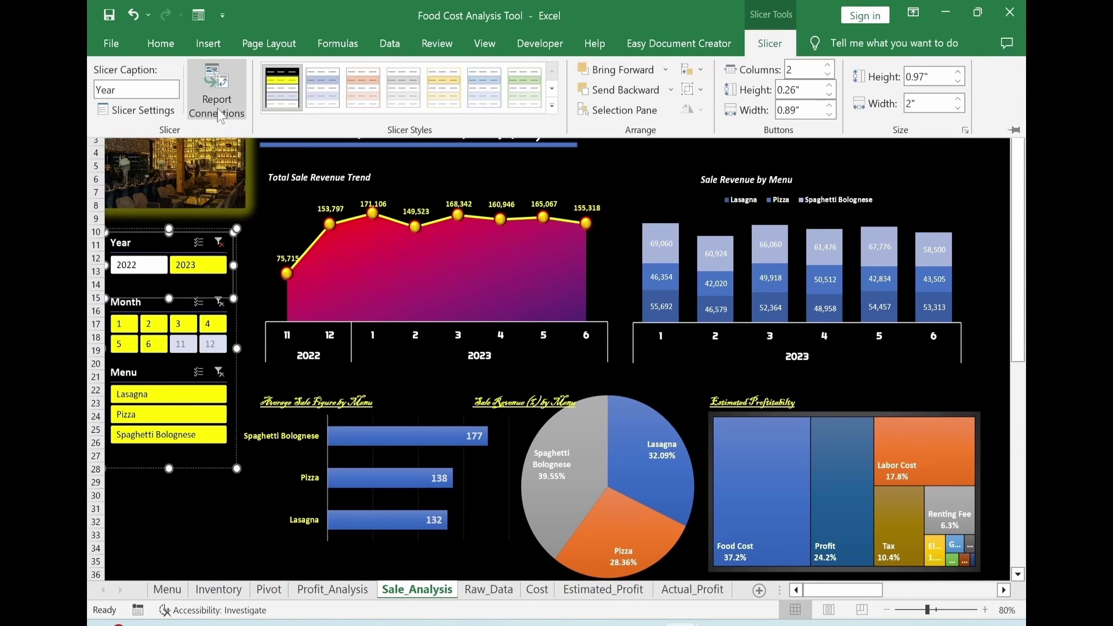
{"action": "left_click", "coordinate": [218, 111]}
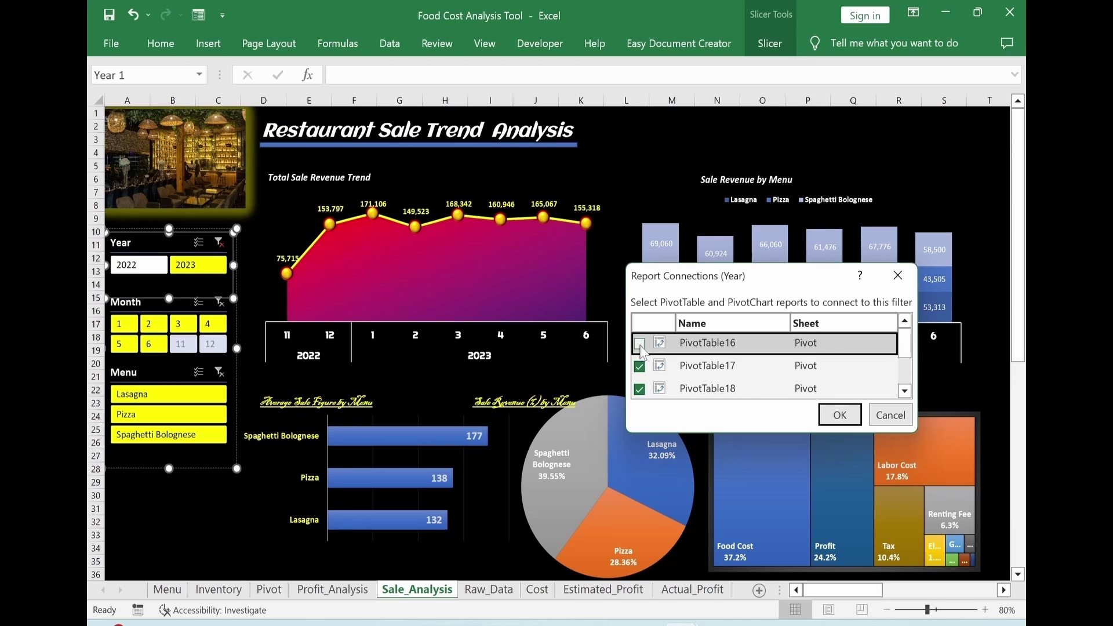
{"action": "left_click", "coordinate": [839, 415]}
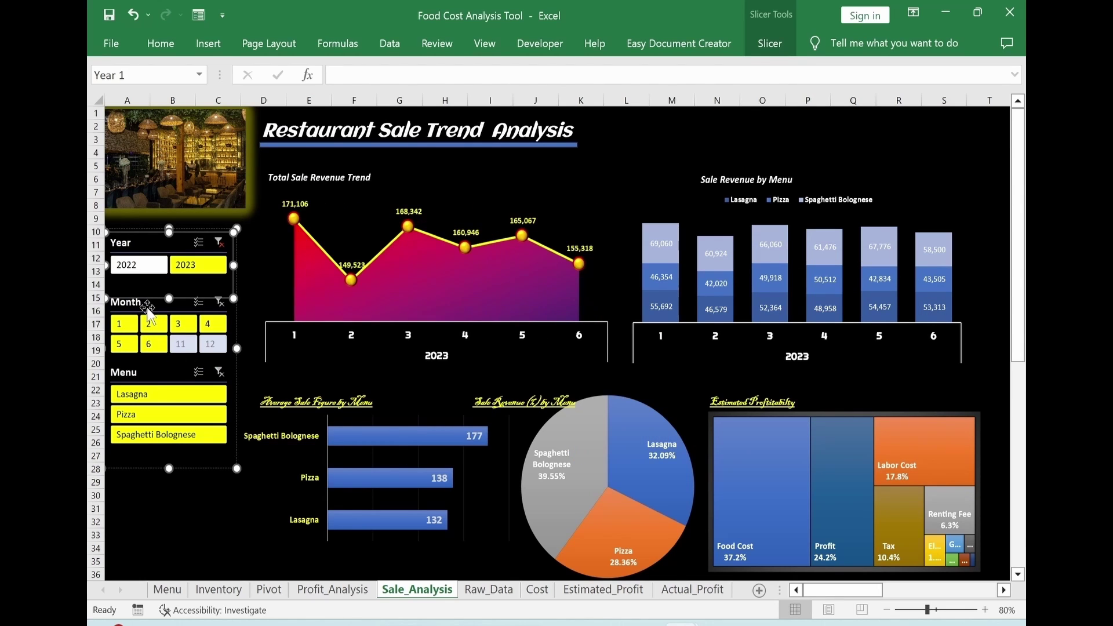
Connect the Month slicer to PivotTable16 and filter the Menu slicer to Lasagna as a test.
{"action": "left_click", "coordinate": [148, 309]}
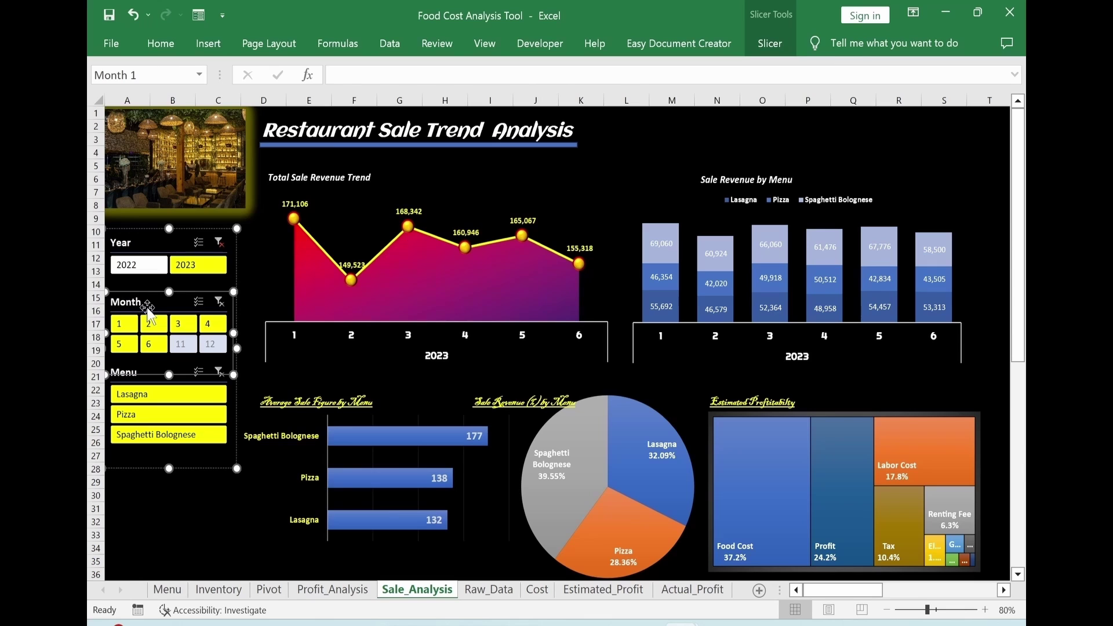
{"action": "left_click", "coordinate": [770, 43]}
{"action": "left_click", "coordinate": [222, 118]}
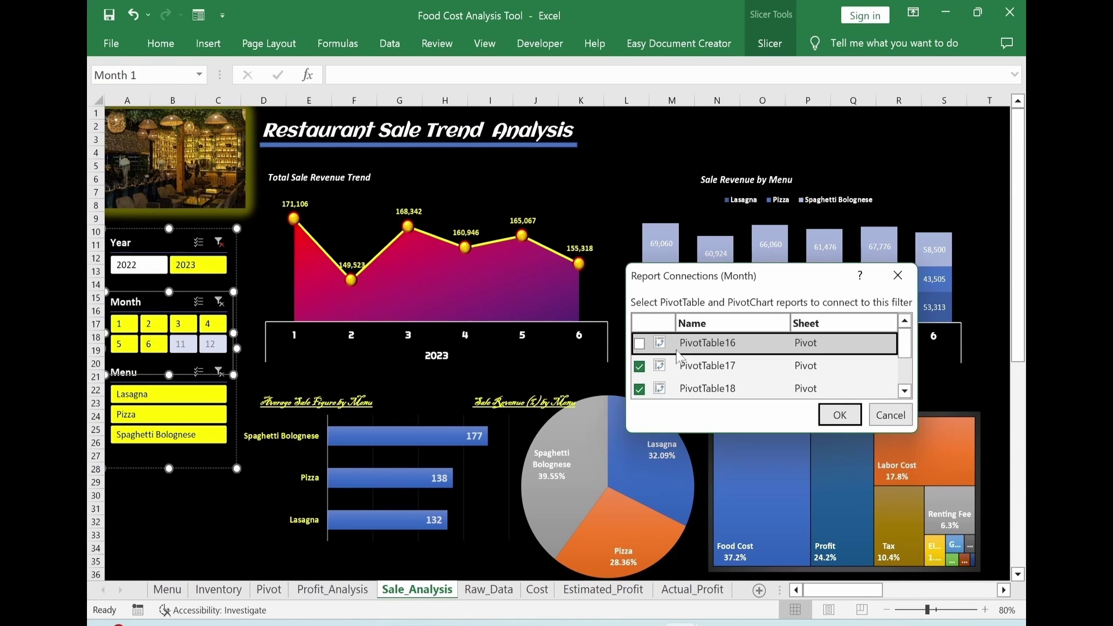
{"action": "left_click", "coordinate": [639, 344]}
{"action": "left_click", "coordinate": [838, 415]}
{"action": "left_click", "coordinate": [127, 534]}
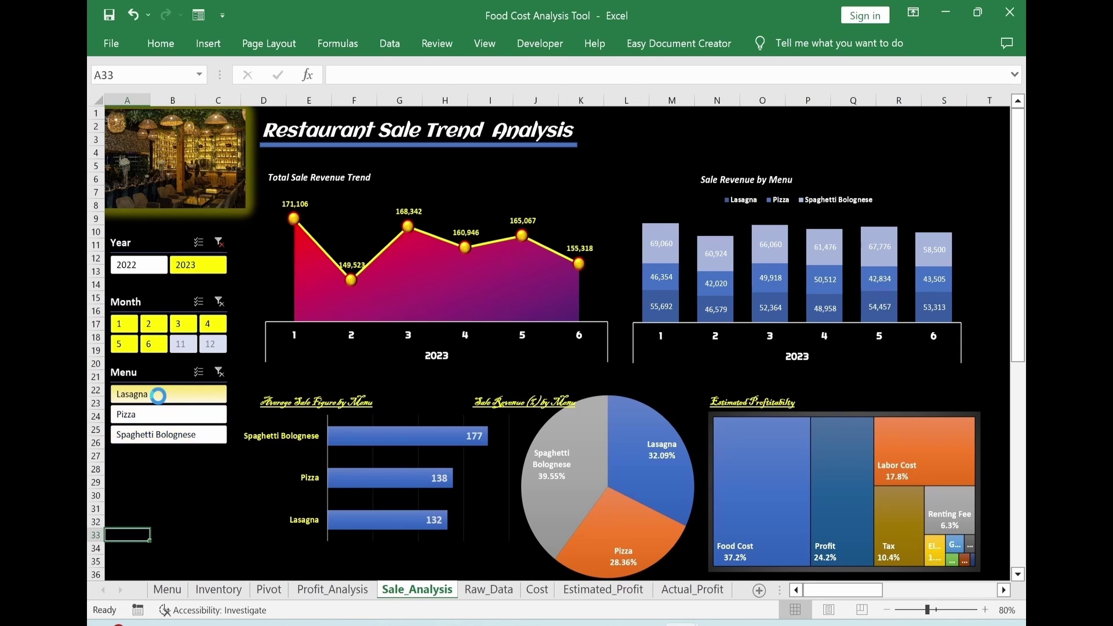
{"action": "left_click", "coordinate": [160, 399]}
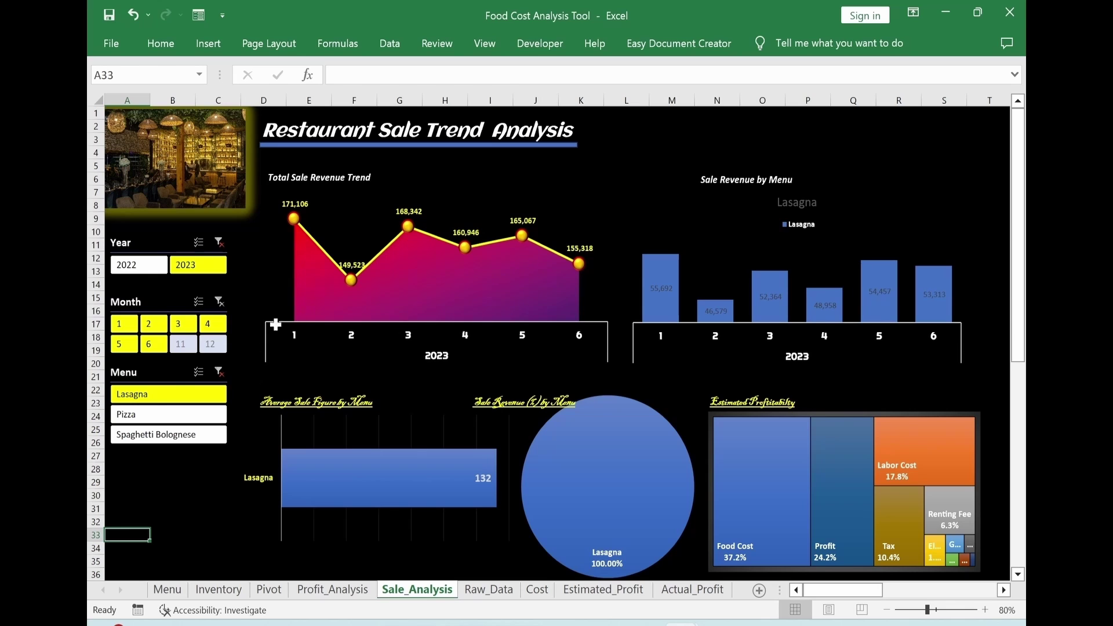
Connect the Menu slicer to PivotTable16 and clear the slicer filters.
{"action": "left_click", "coordinate": [150, 377]}
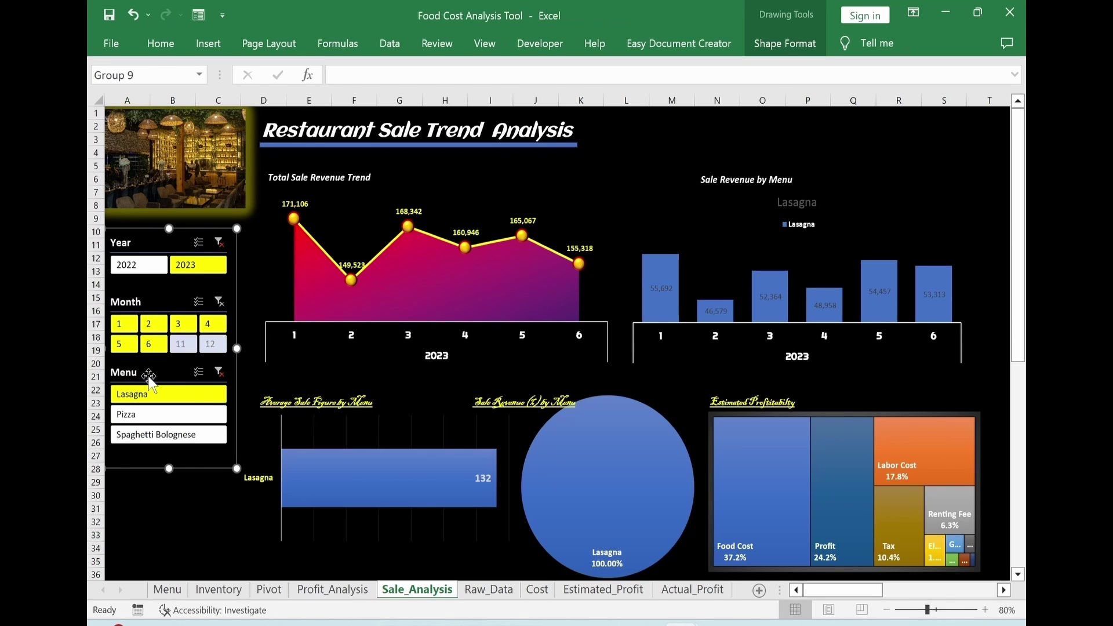
{"action": "left_click", "coordinate": [150, 377]}
{"action": "left_click", "coordinate": [769, 43]}
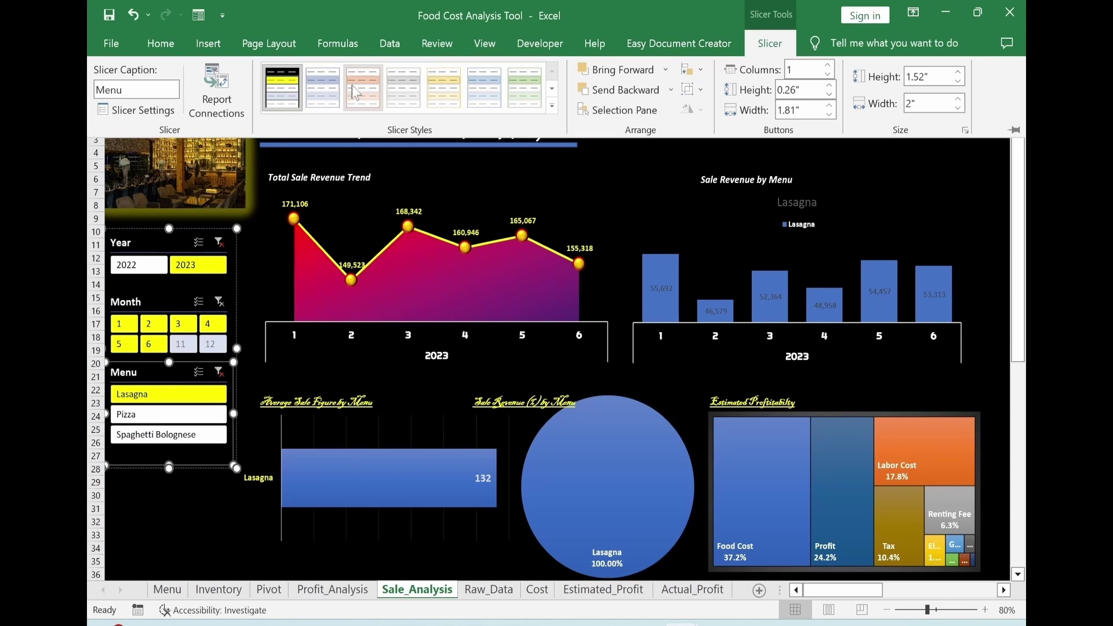
{"action": "left_click", "coordinate": [215, 87]}
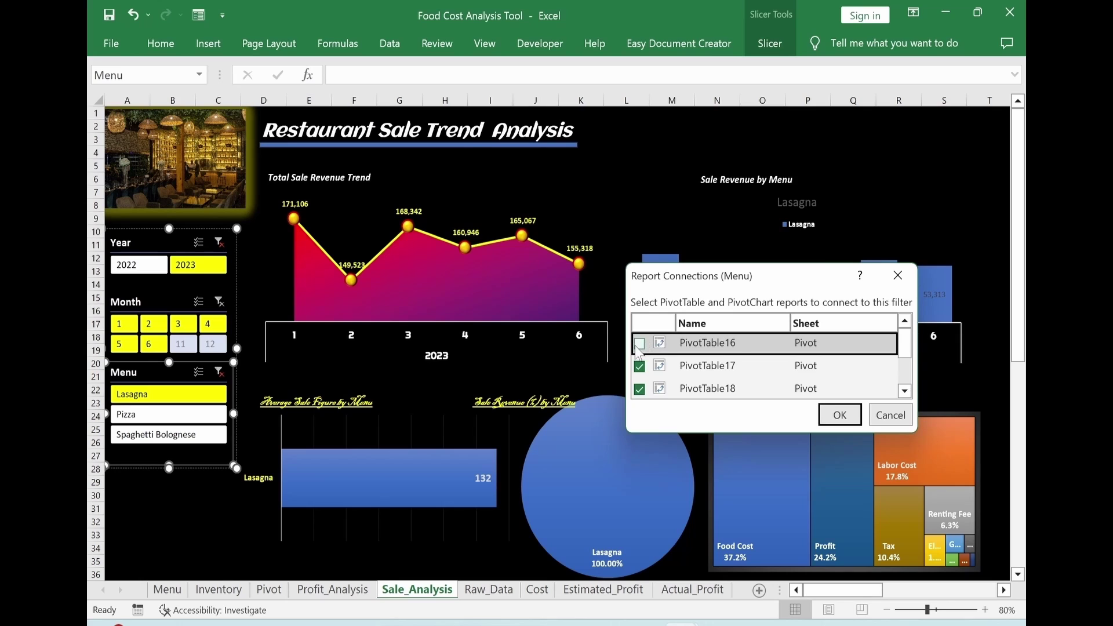
{"action": "left_click", "coordinate": [840, 415]}
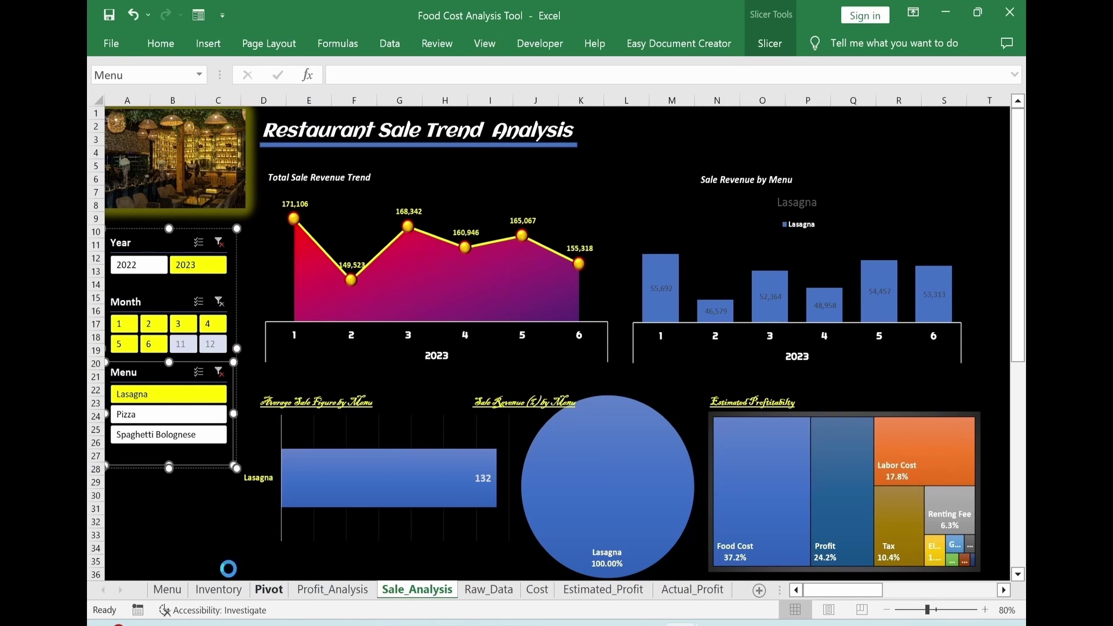
{"action": "left_click", "coordinate": [174, 536]}
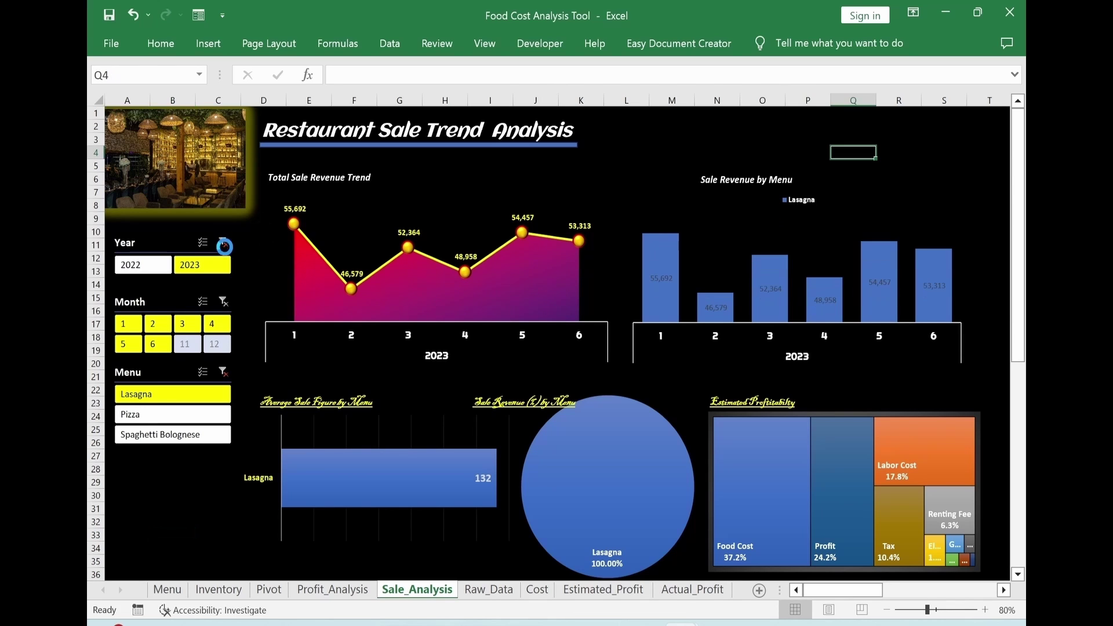
{"action": "left_click", "coordinate": [225, 301]}
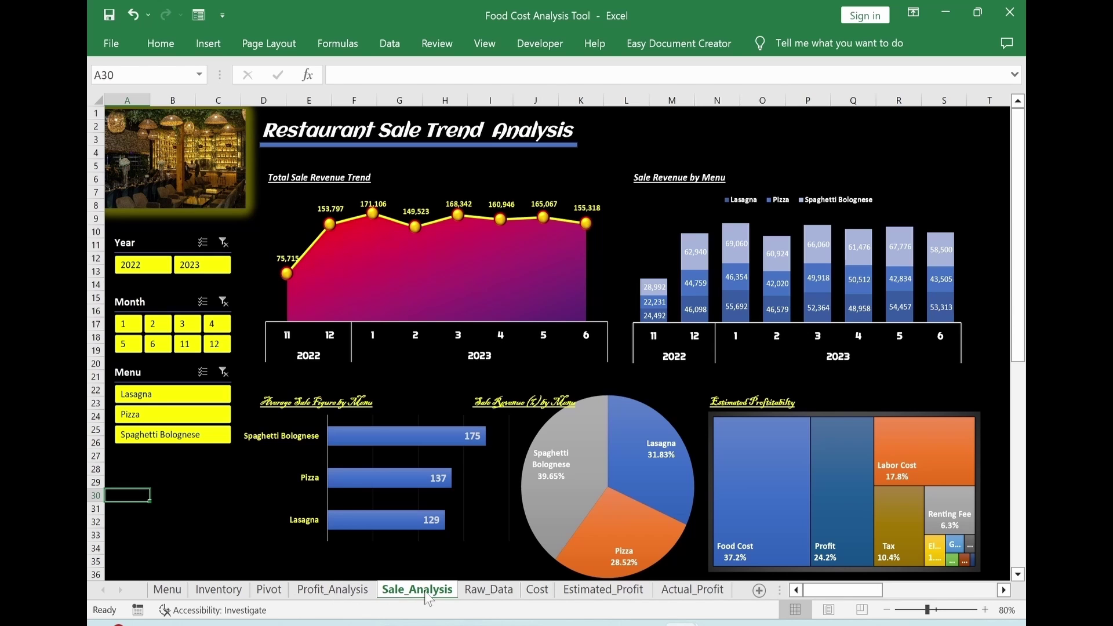
Draw a rounded rectangle with fully rounded ends above the Sale Revenue by Menu chart, across about columns N to Q.
{"action": "left_click", "coordinate": [208, 44]}
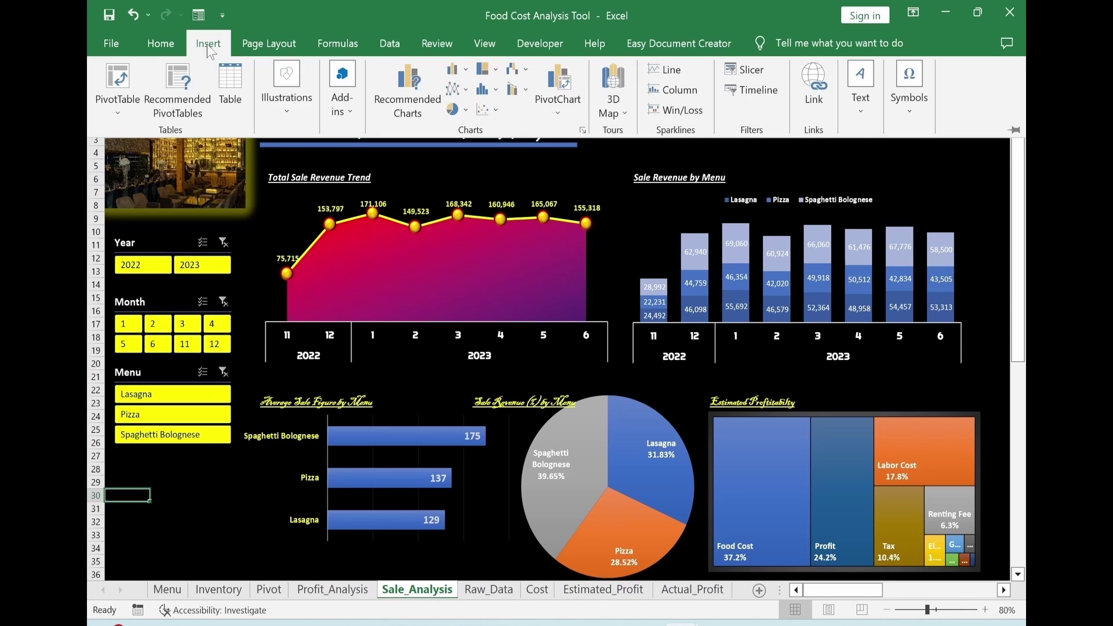
{"action": "left_click", "coordinate": [290, 110]}
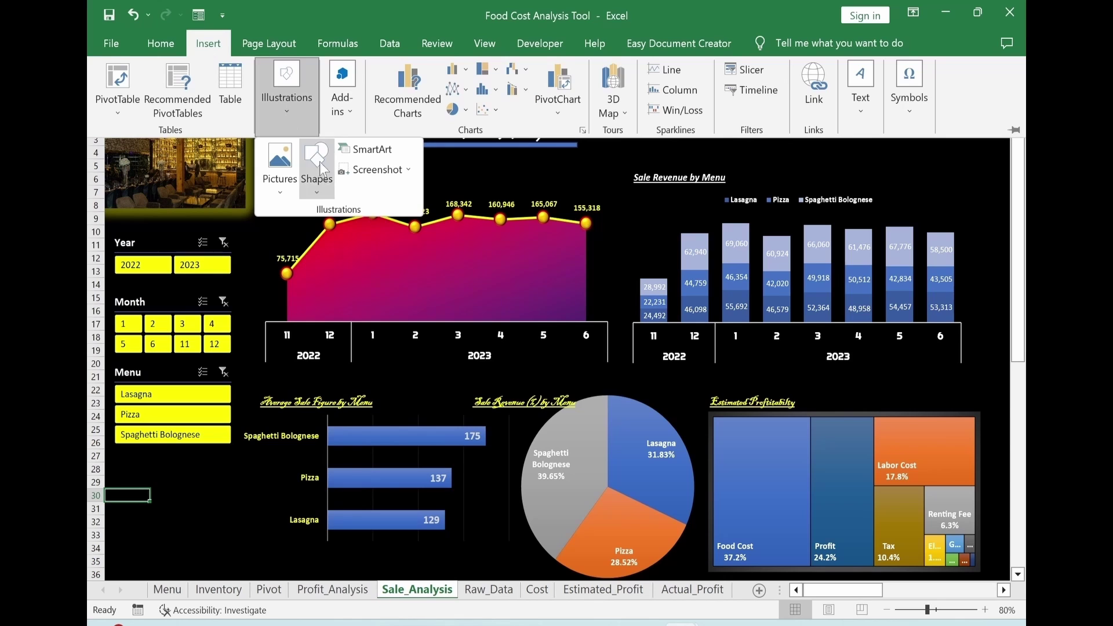
{"action": "left_click", "coordinate": [317, 185]}
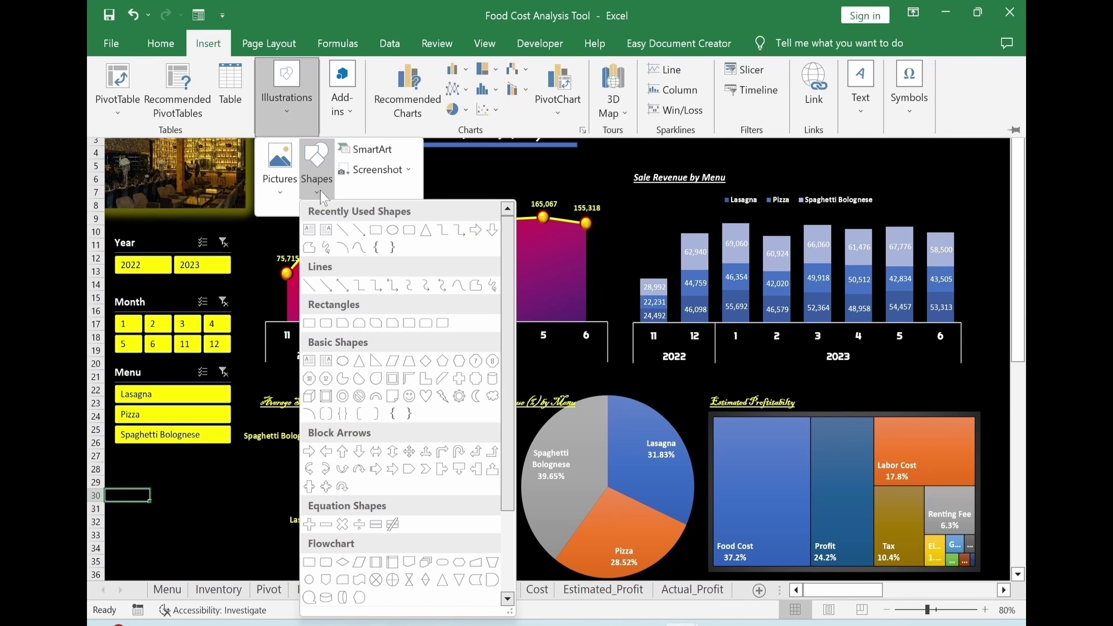
{"action": "left_click", "coordinate": [411, 230]}
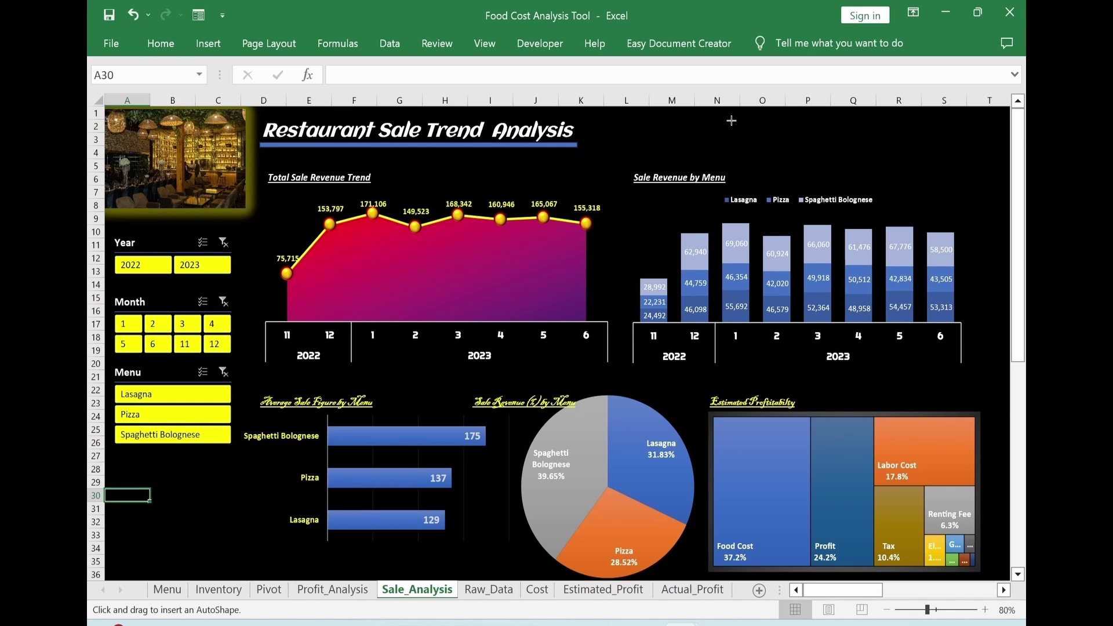
{"action": "left_click_drag", "start_coordinate": [731, 120], "coordinate": [860, 144]}
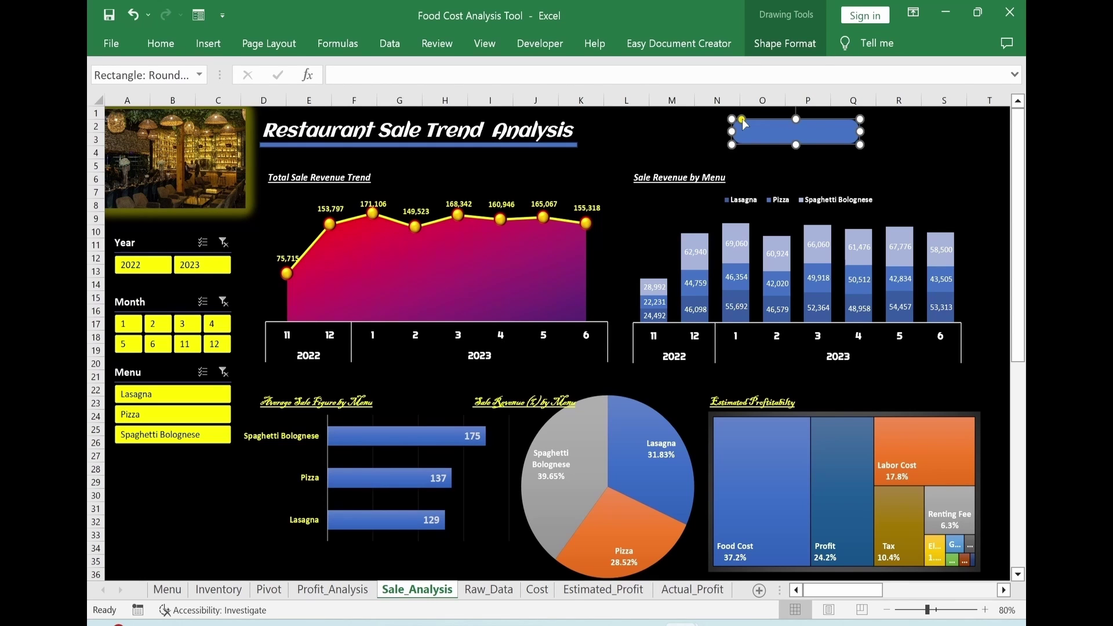
{"action": "left_click_drag", "start_coordinate": [742, 121], "coordinate": [774, 123]}
{"action": "key", "text": "Escape"}
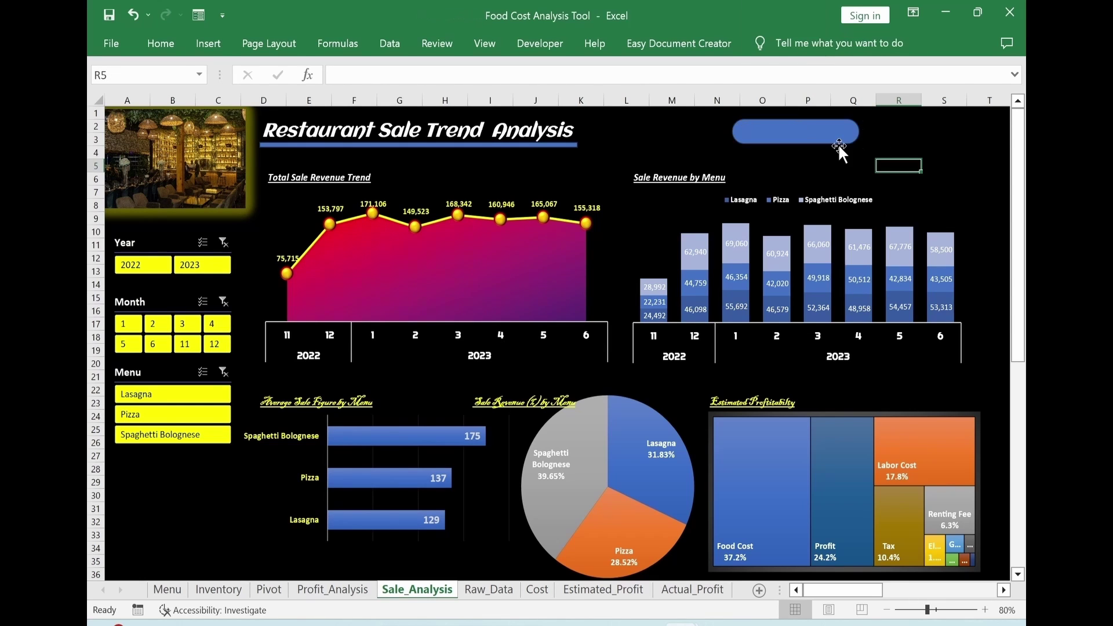
Label the rounded rectangle above the Sale Revenue by Menu chart "Profit Analysis" and centre the text in it.
{"action": "left_click", "coordinate": [839, 141]}
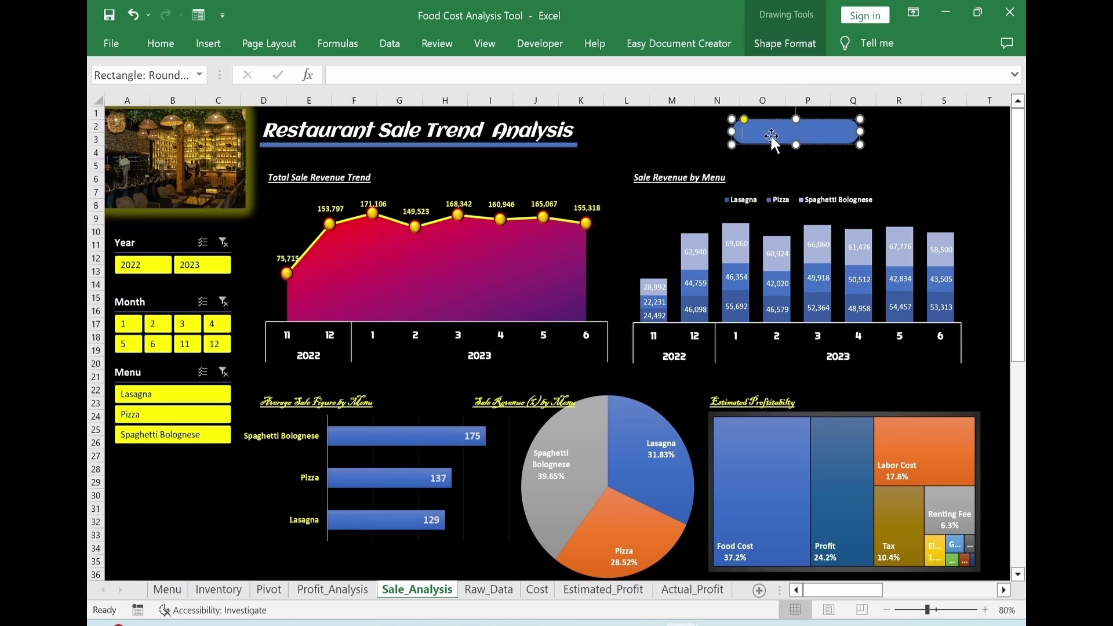
{"action": "type", "text": "Profit Analysis"}
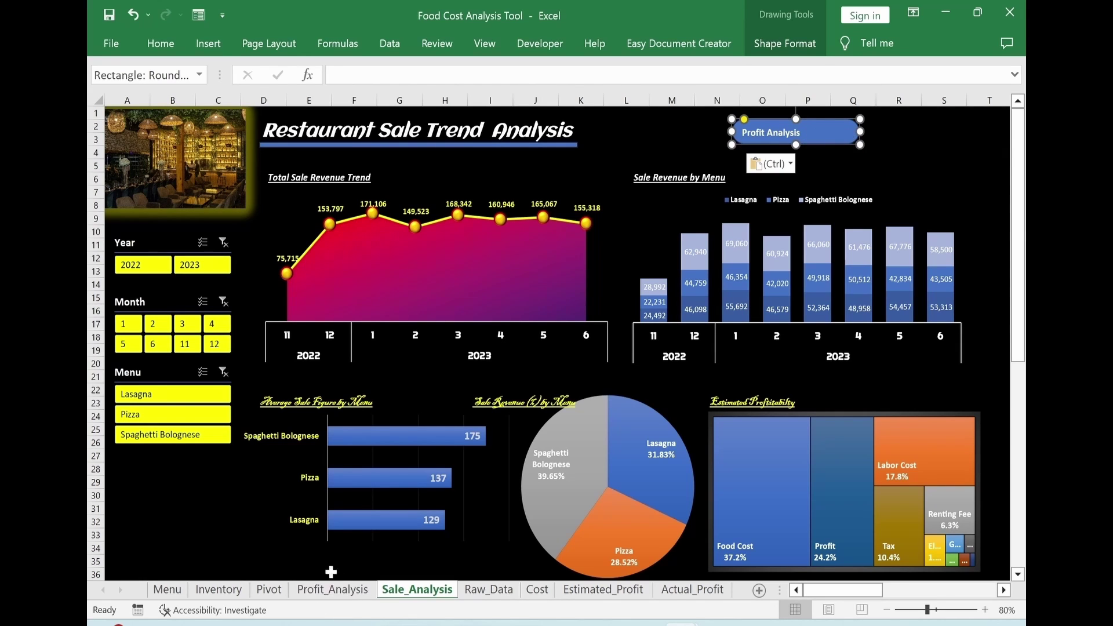
{"action": "left_click", "coordinate": [161, 43]}
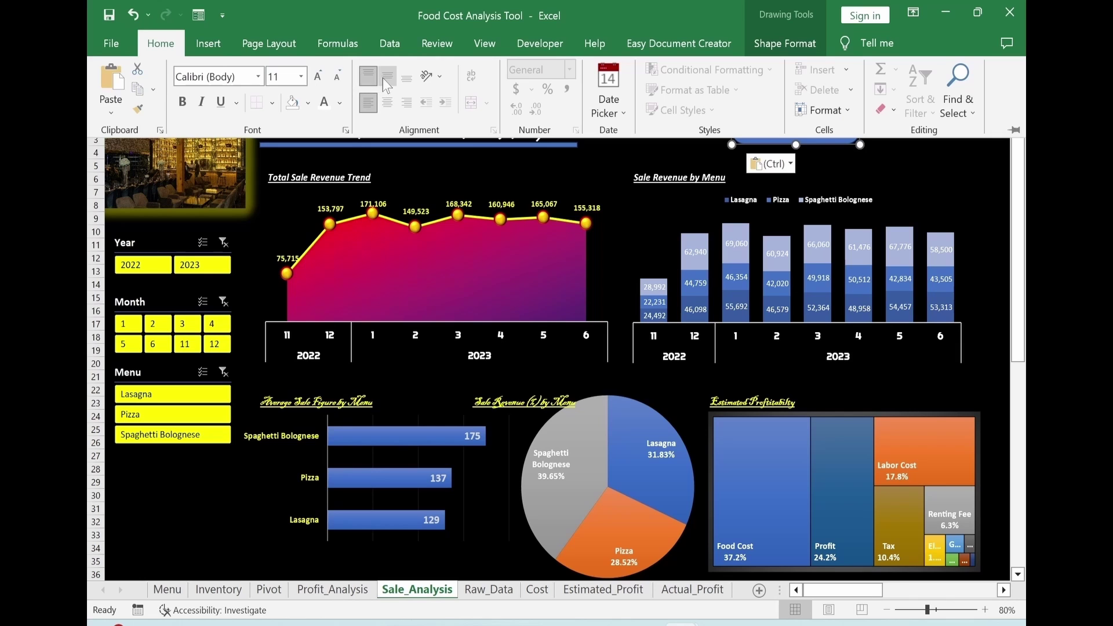
{"action": "left_click", "coordinate": [833, 143]}
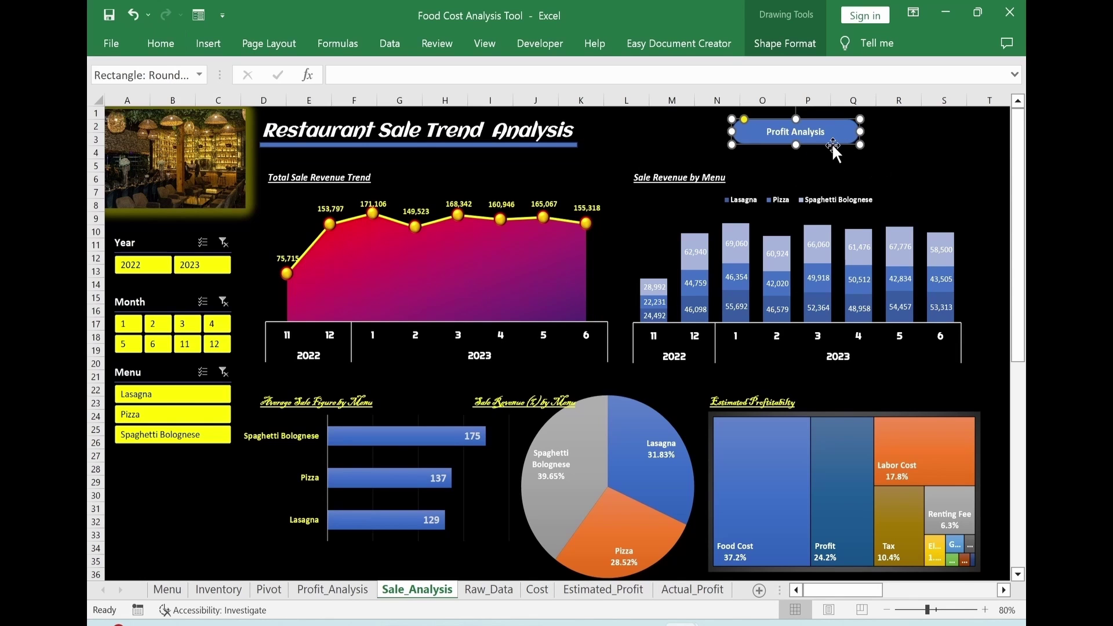
Give the Profit Analysis button a 6 pt wide, 6 pt high top bevel using the first bevel style.
{"action": "key", "text": "ctrl+1"}
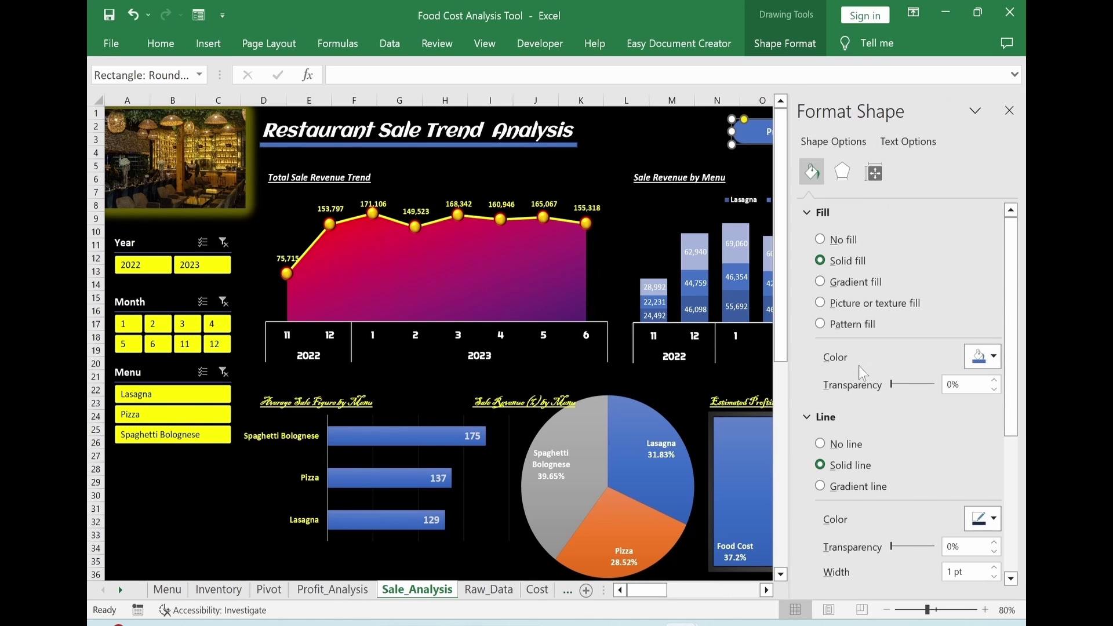
{"action": "left_click", "coordinate": [844, 175]}
{"action": "left_click", "coordinate": [865, 360]}
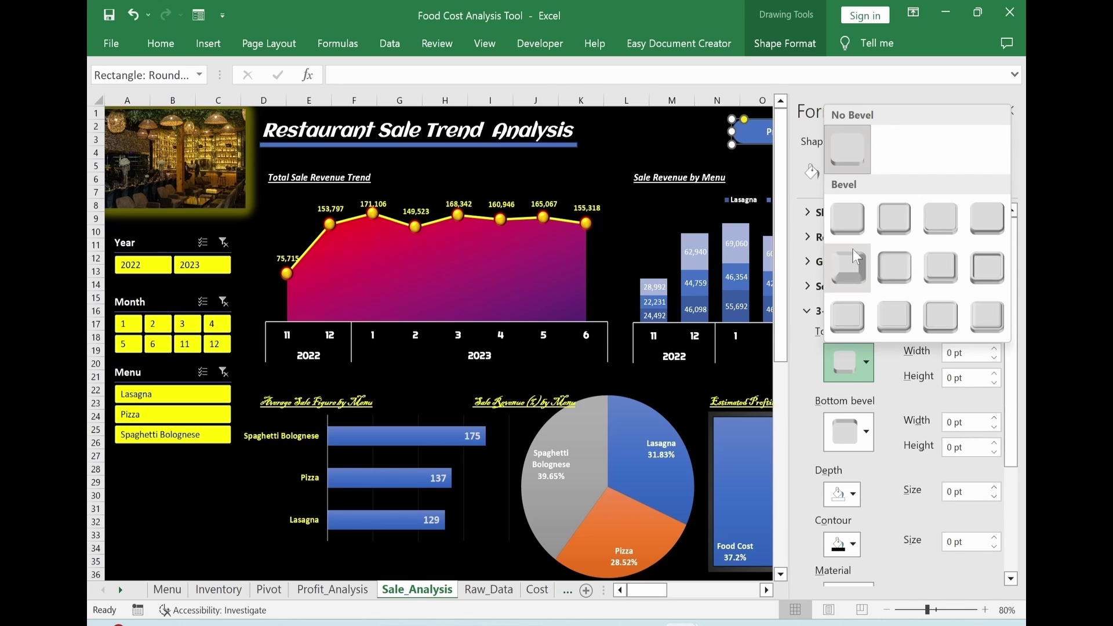
{"action": "left_click", "coordinate": [850, 230]}
Add a yellow glow to the Profit Analysis button and move it to the header area across columns Q to S.
{"action": "left_click", "coordinate": [828, 262]}
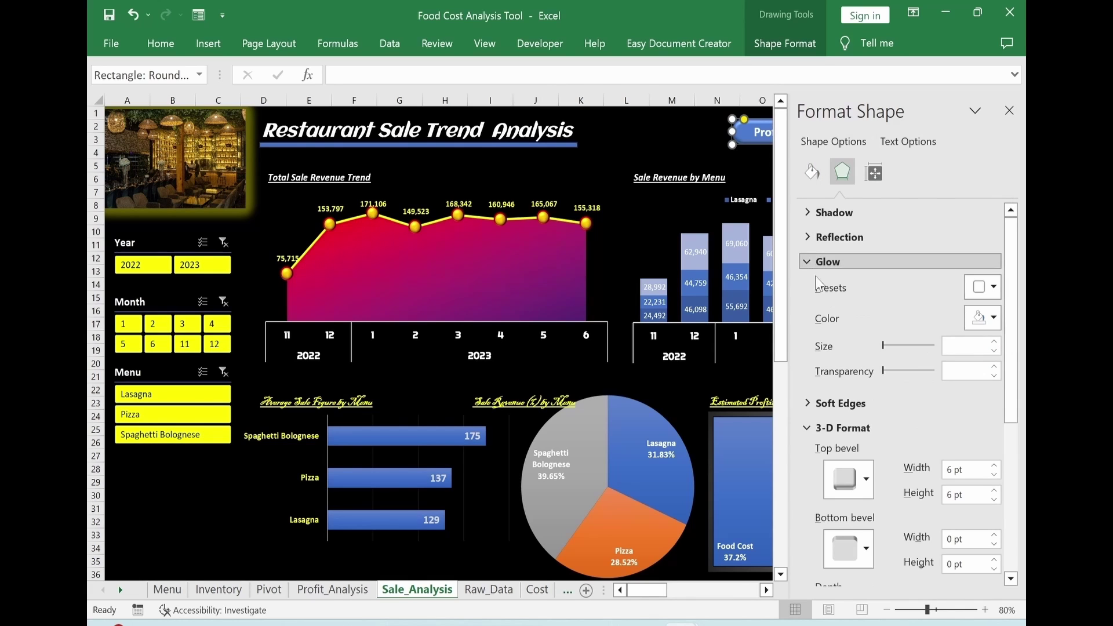
{"action": "left_click", "coordinate": [985, 288]}
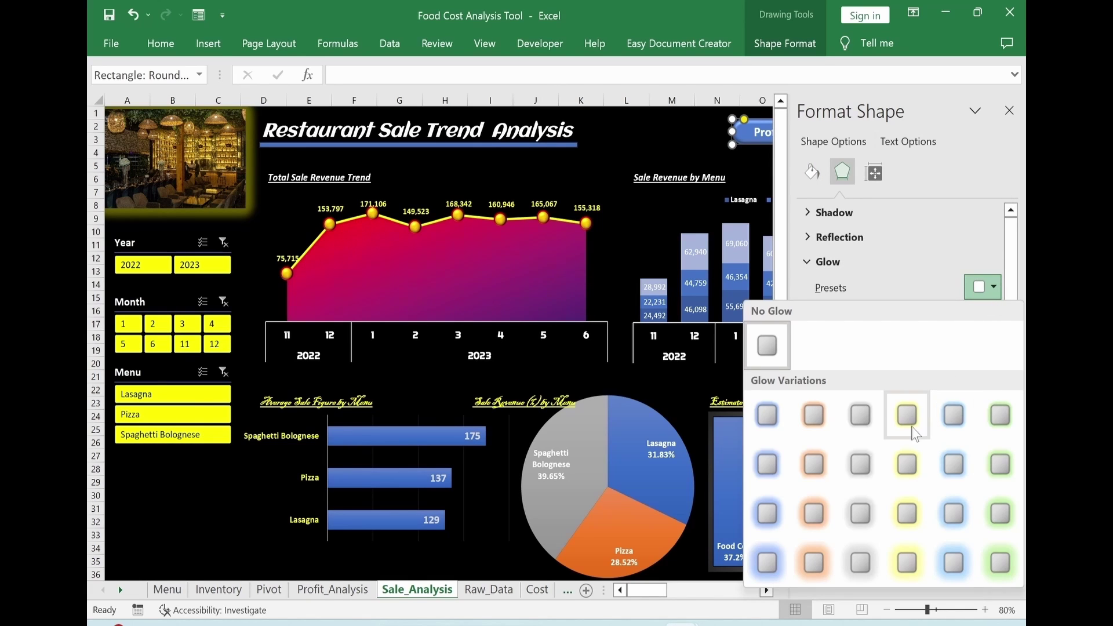
{"action": "left_click", "coordinate": [909, 462]}
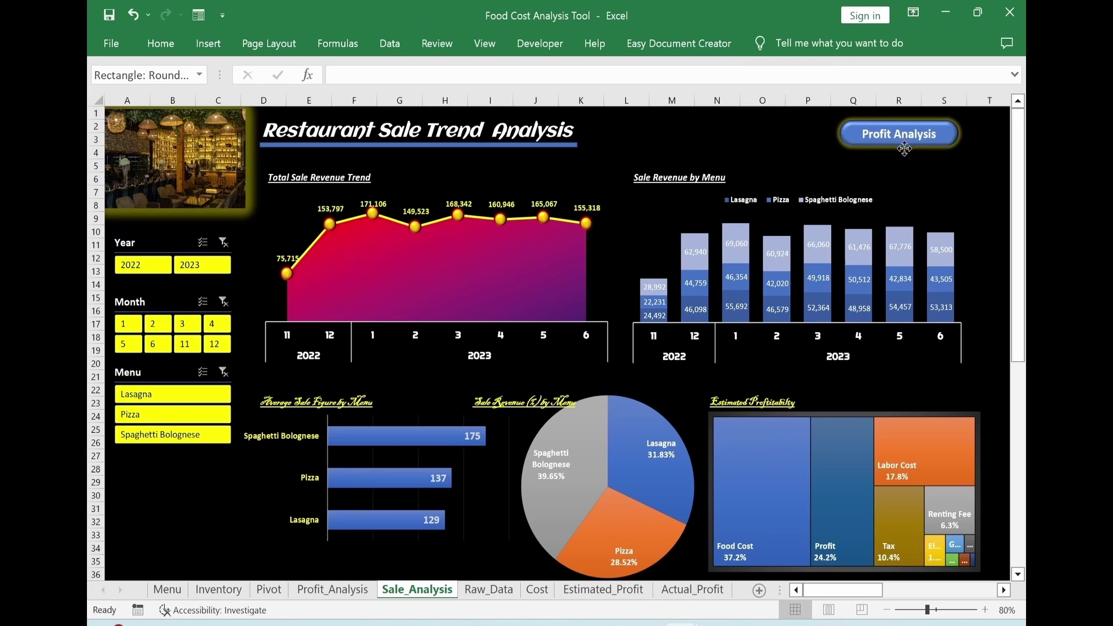
{"action": "left_click_drag", "start_coordinate": [905, 146], "coordinate": [901, 144]}
{"action": "left_click", "coordinate": [935, 179]}
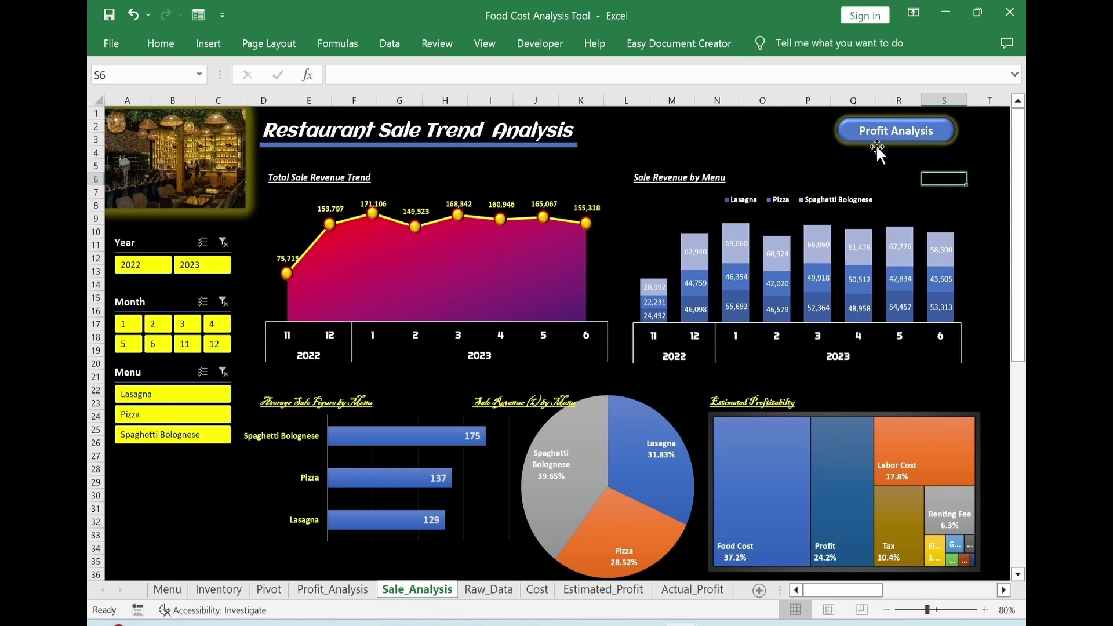
Hyperlink the Profit Analysis button to cell A1 of the Profit_Analysis sheet and follow the link to test it.
{"action": "left_click", "coordinate": [877, 143]}
{"action": "right_click", "coordinate": [876, 143]}
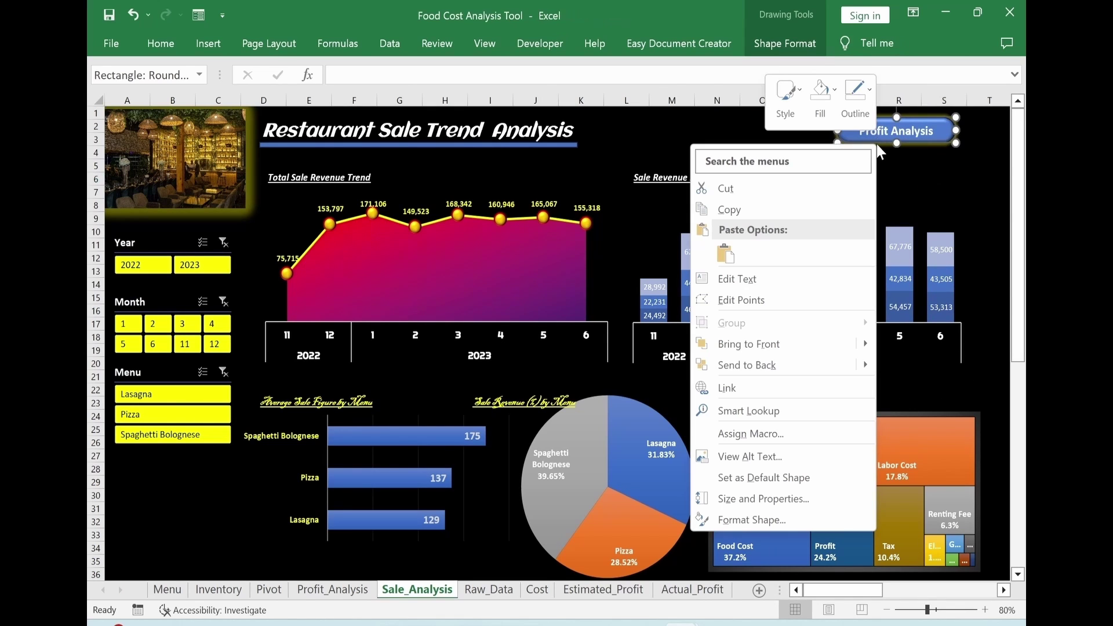
{"action": "left_click", "coordinate": [814, 401]}
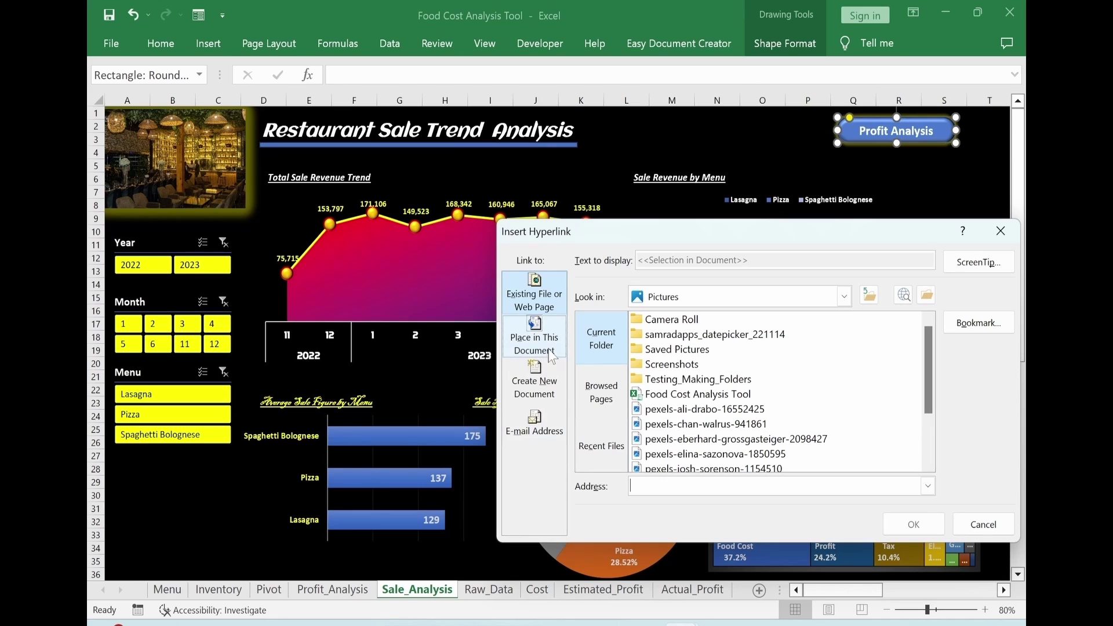
{"action": "left_click", "coordinate": [535, 338]}
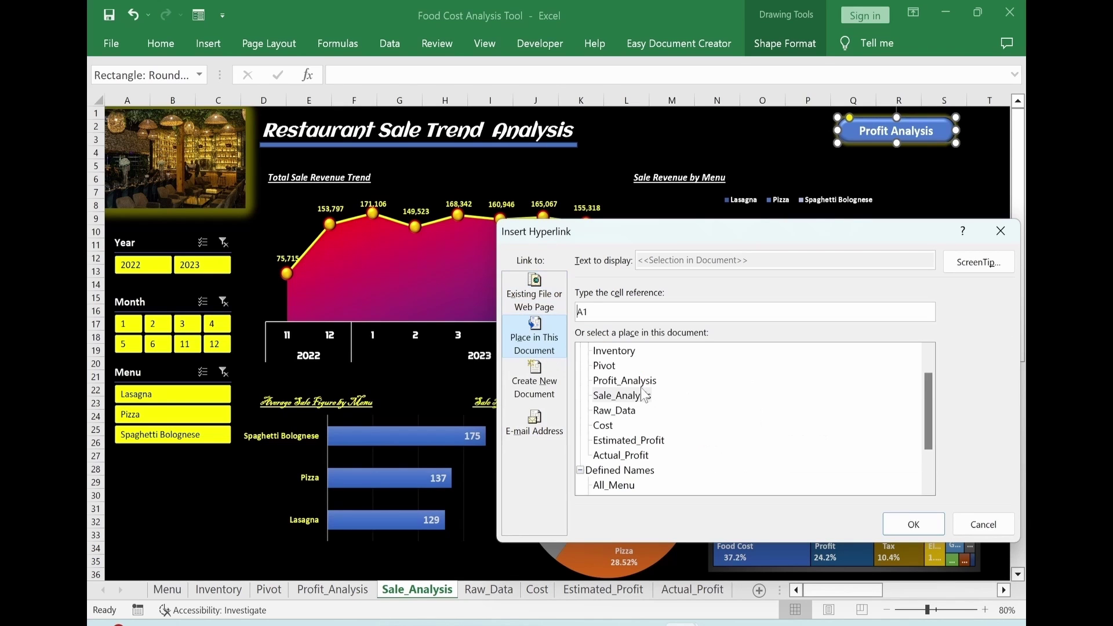
{"action": "left_click", "coordinate": [624, 380]}
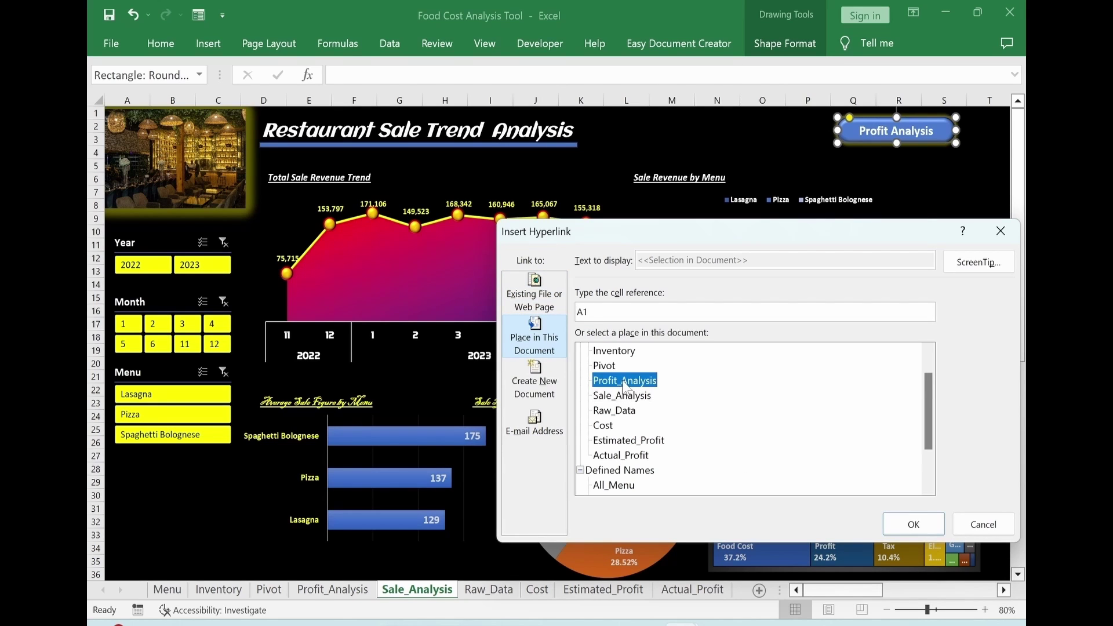
{"action": "left_click", "coordinate": [914, 524]}
{"action": "key", "text": "Escape"}
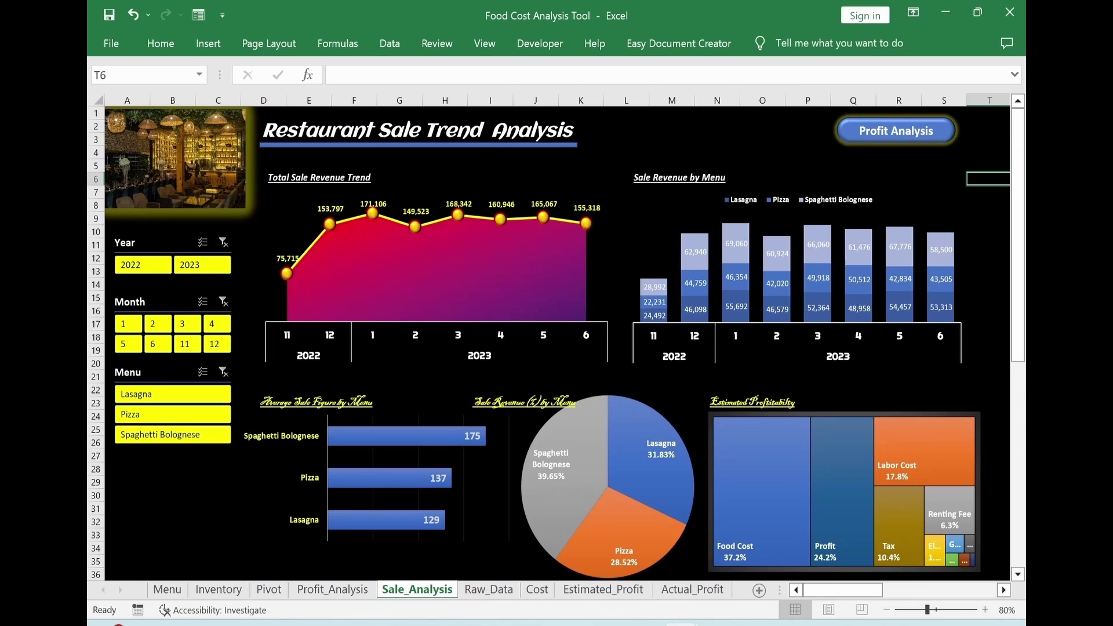
{"action": "left_click", "coordinate": [864, 139]}
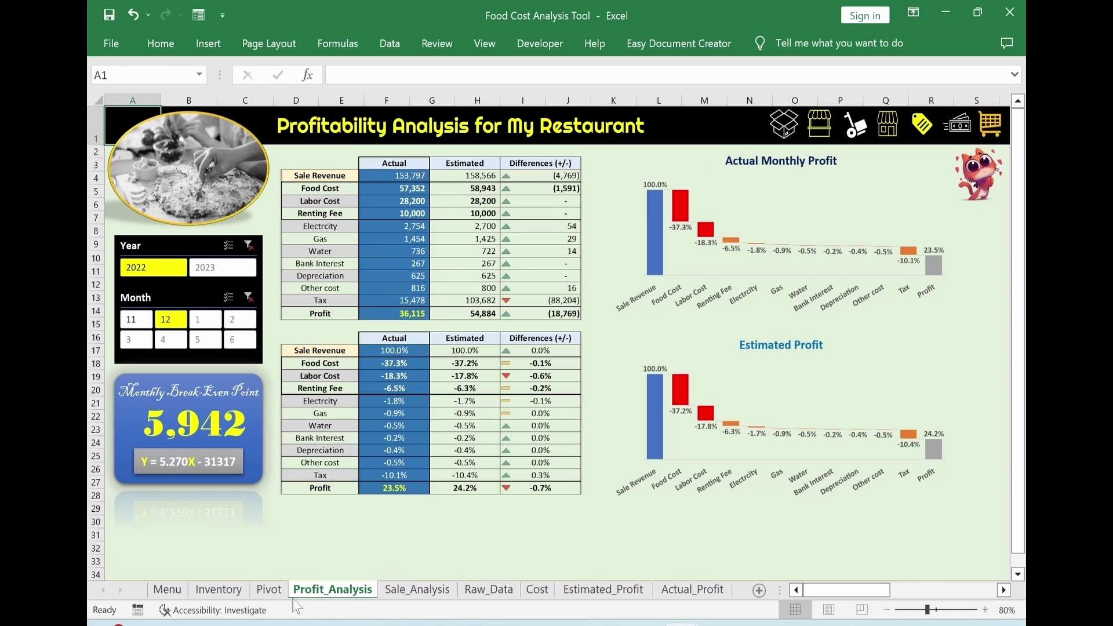
Copy the Profit Analysis button to the Profit_Analysis sheet, place it beside the title and relabel it "Sale Analysis".
{"action": "left_click", "coordinate": [416, 590]}
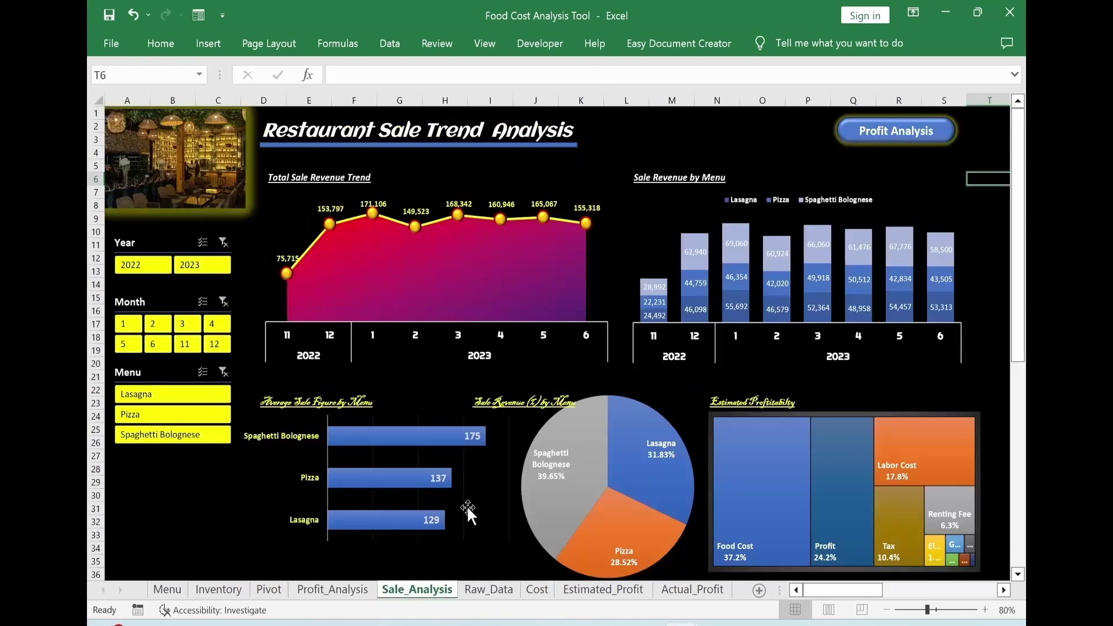
{"action": "right_click", "coordinate": [844, 133]}
{"action": "key", "text": "Escape"}
{"action": "left_click", "coordinate": [940, 134]}
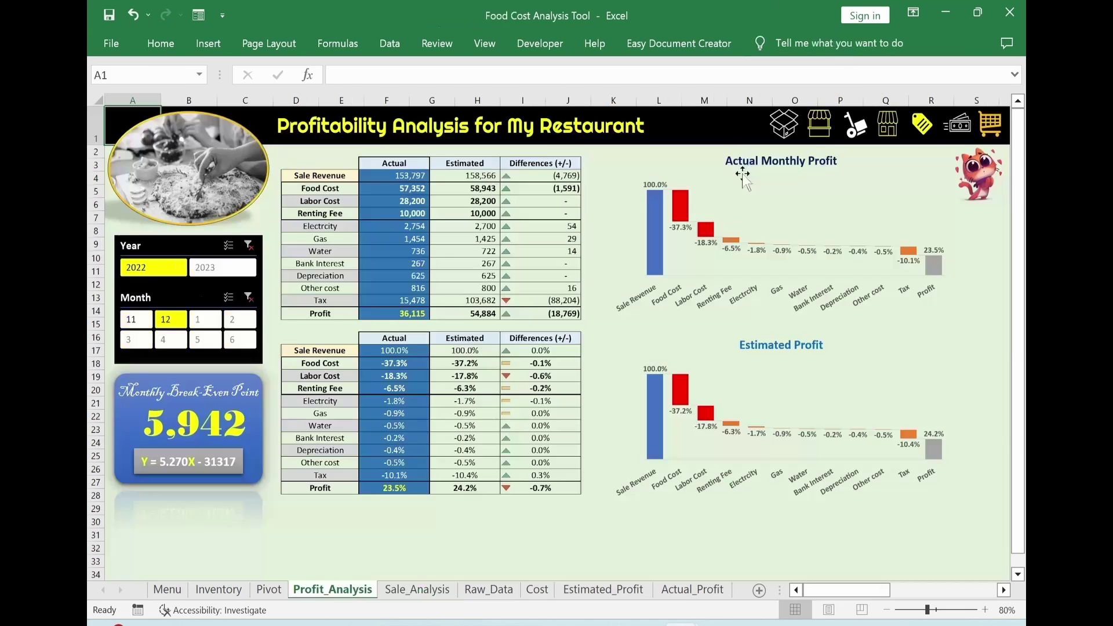
{"action": "key", "text": "ctrl+v"}
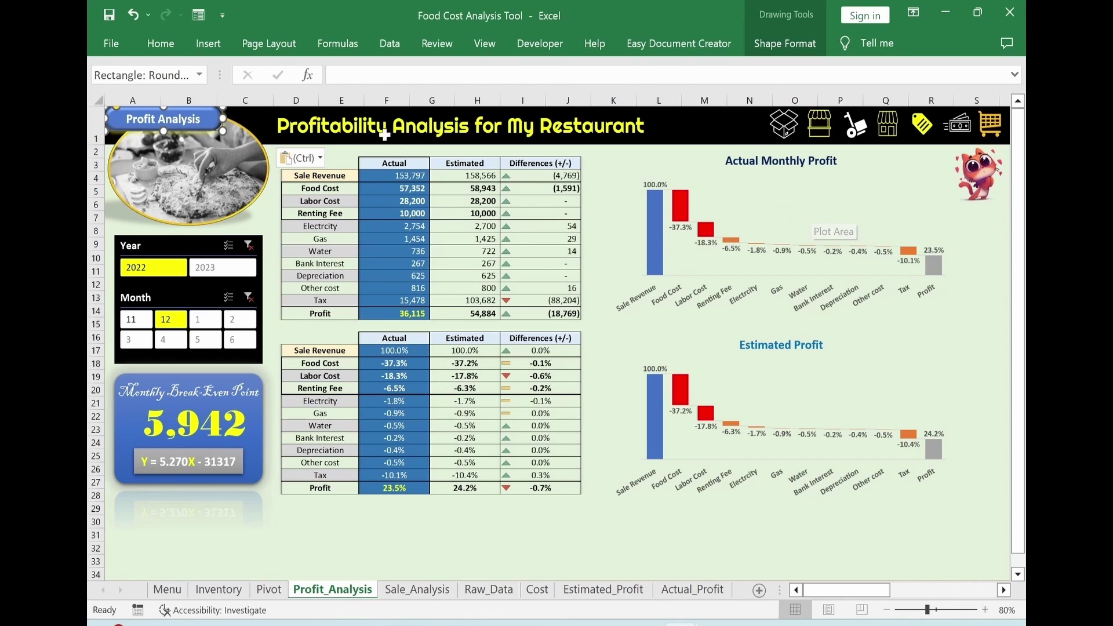
{"action": "left_click_drag", "start_coordinate": [215, 133], "coordinate": [757, 138]}
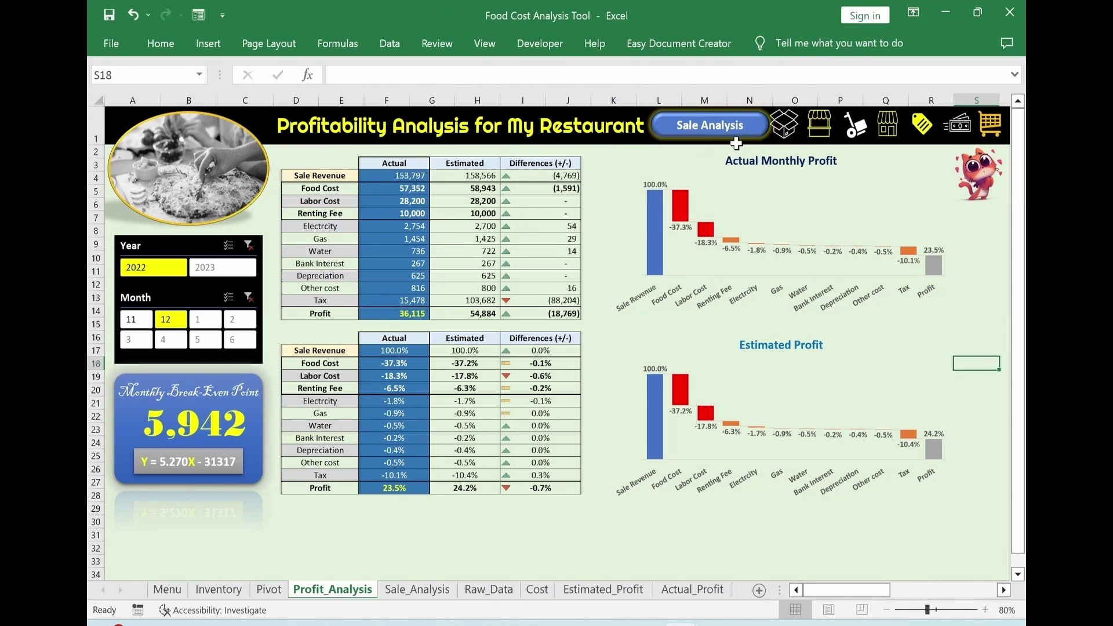
Change the Sale Analysis button's hyperlink to cell A1 of the Sale_Analysis sheet and test both buttons.
{"action": "right_click", "coordinate": [760, 141]}
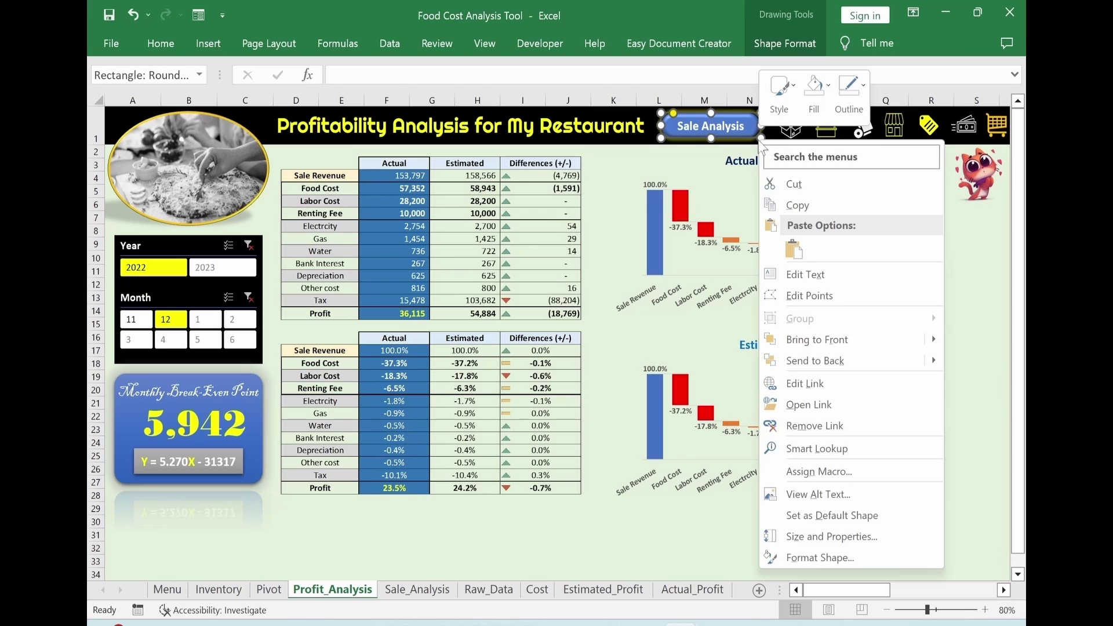
{"action": "left_click", "coordinate": [818, 384]}
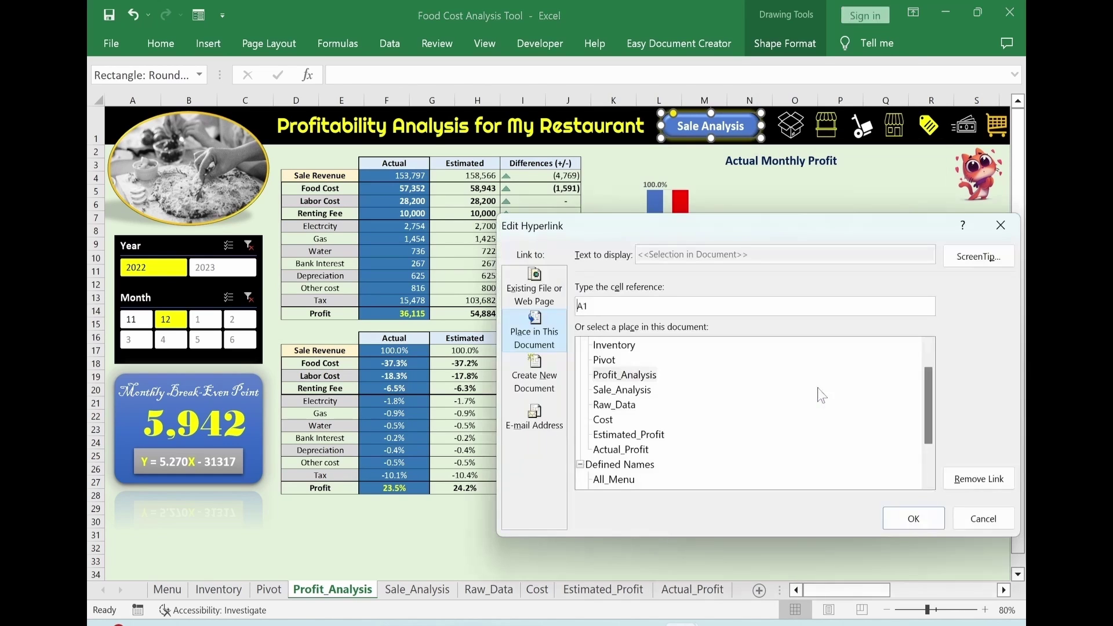
{"action": "left_click", "coordinate": [613, 395]}
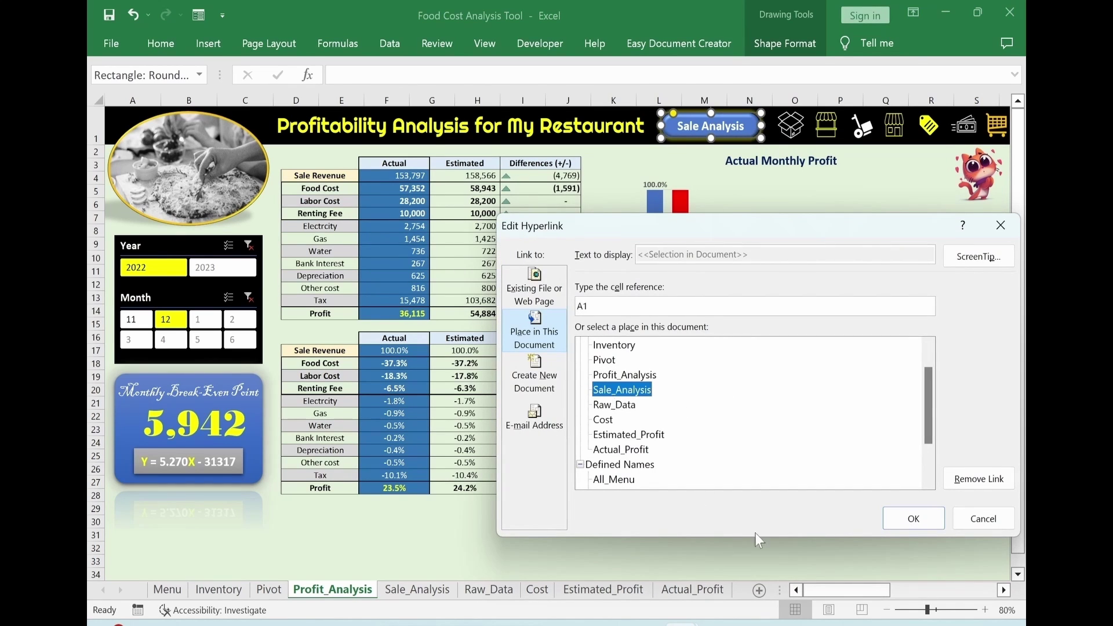
{"action": "left_click", "coordinate": [914, 519]}
{"action": "key", "text": "Escape"}
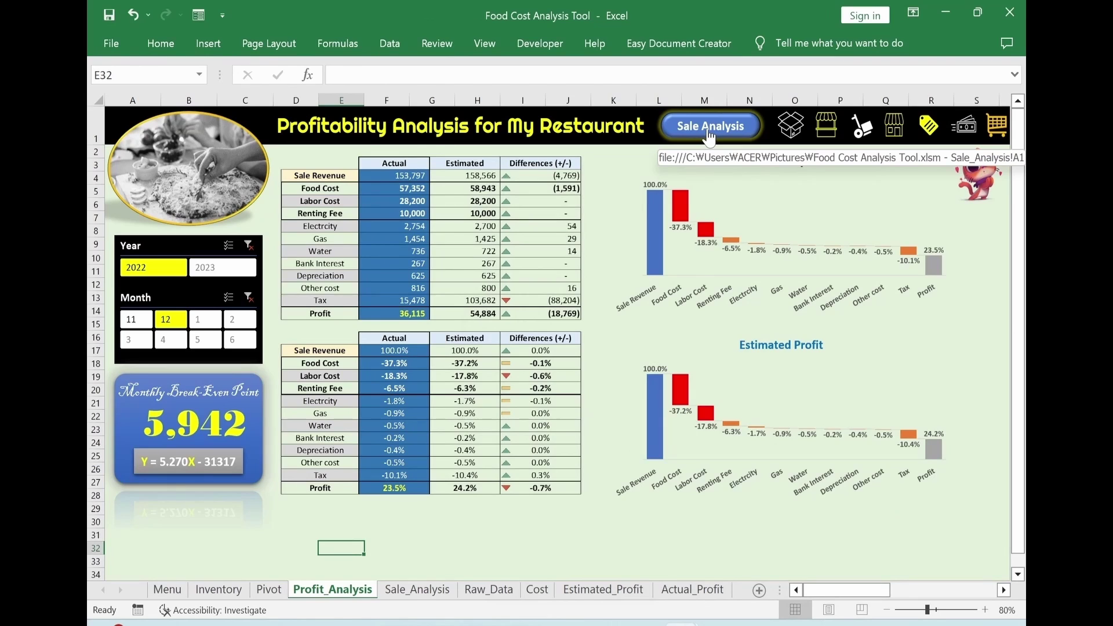
{"action": "left_click", "coordinate": [709, 138]}
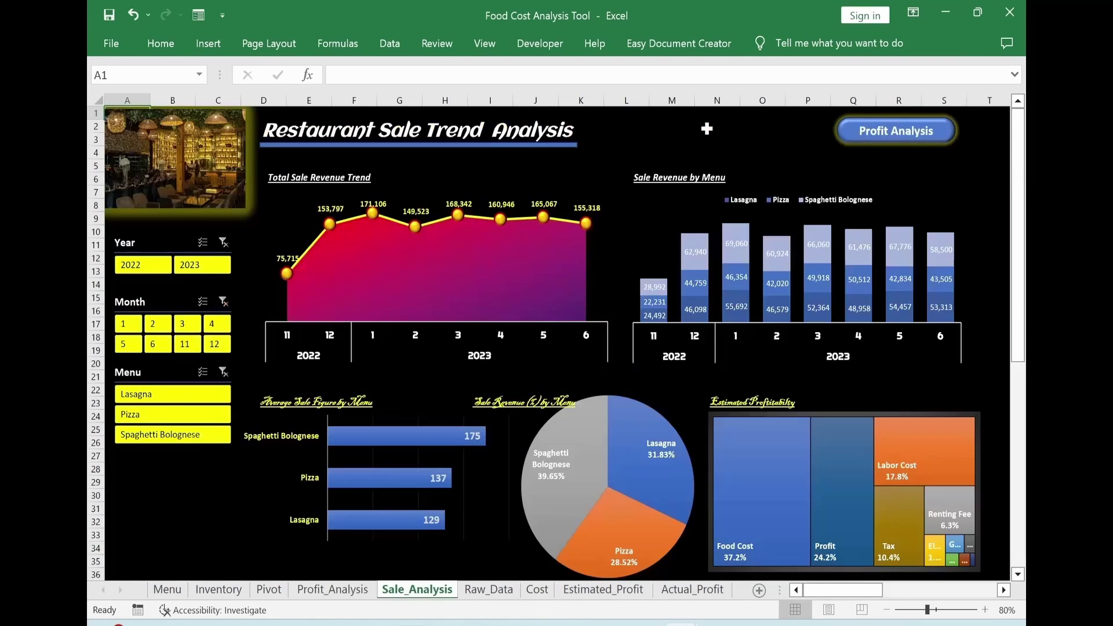
{"action": "left_click", "coordinate": [876, 138]}
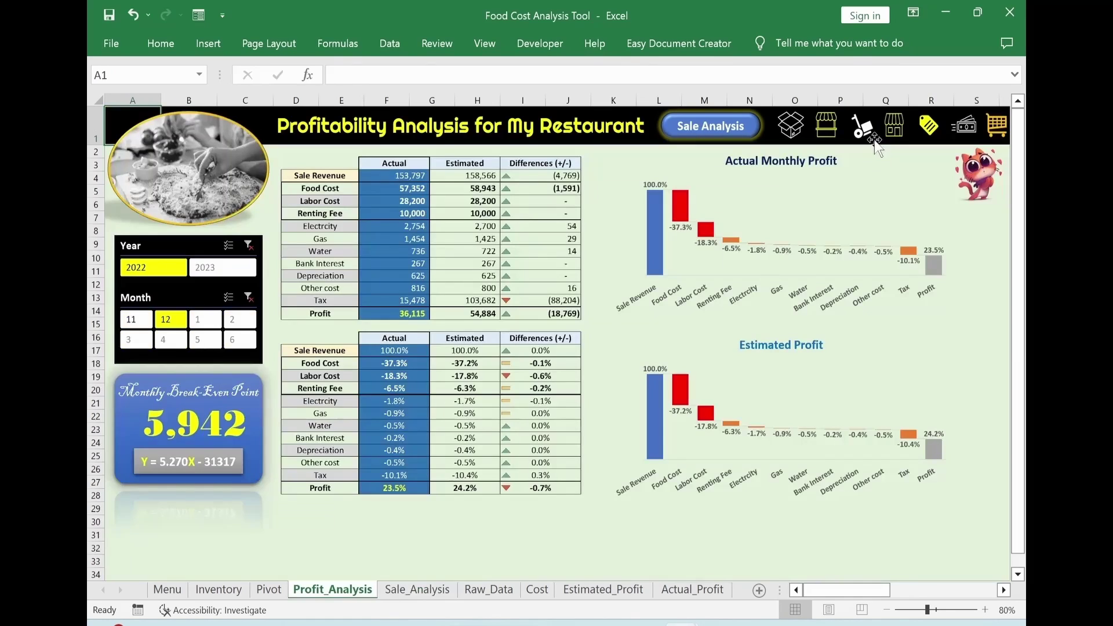
Set the Sale Analysis button's solid fill to a dark grey theme colour.
{"action": "right_click", "coordinate": [717, 138]}
{"action": "left_click", "coordinate": [660, 139]}
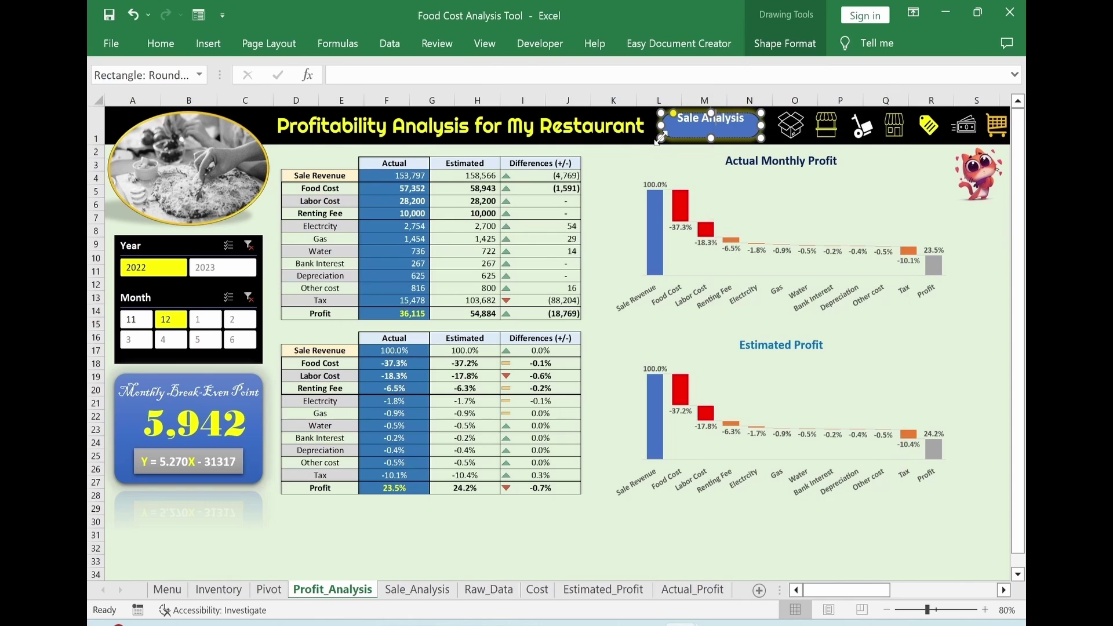
{"action": "double_click", "coordinate": [661, 138]}
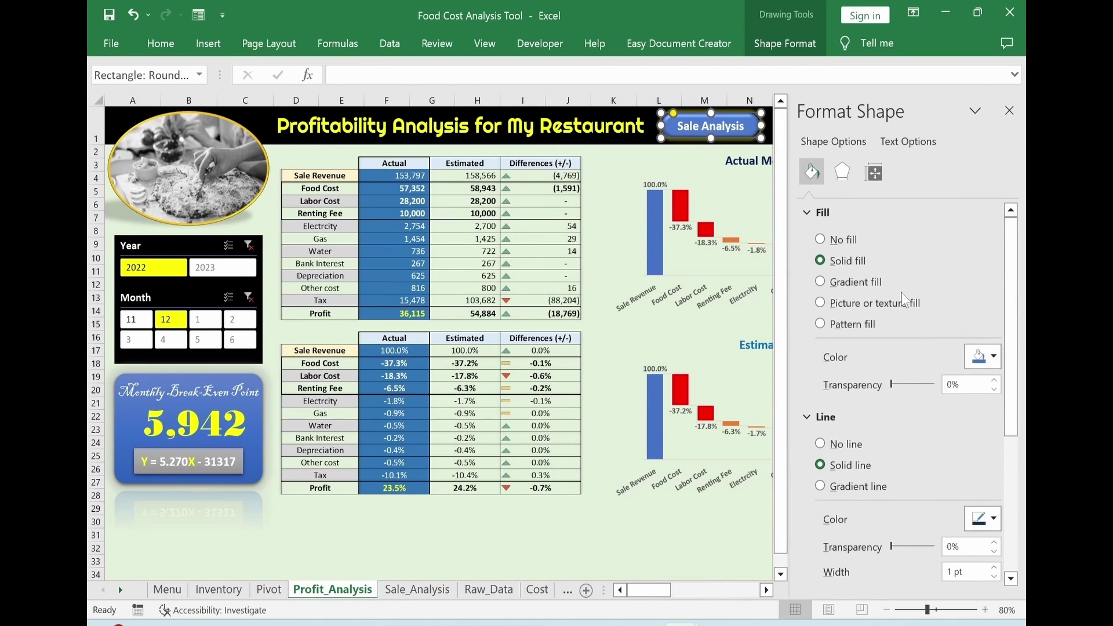
{"action": "left_click", "coordinate": [993, 356]}
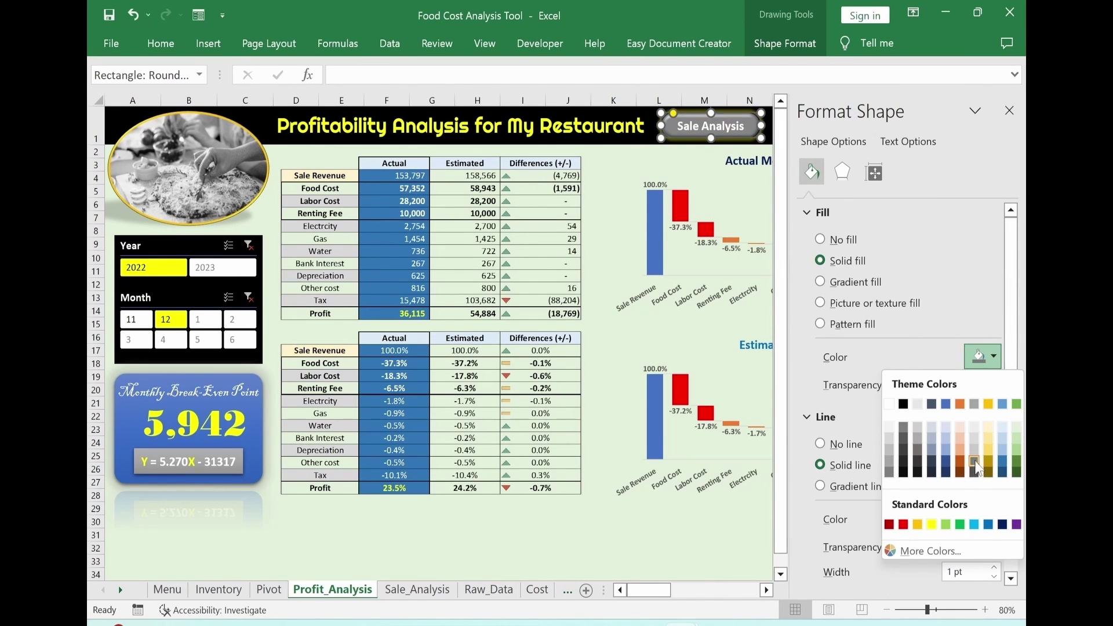
{"action": "left_click", "coordinate": [976, 467]}
{"action": "left_click", "coordinate": [652, 559]}
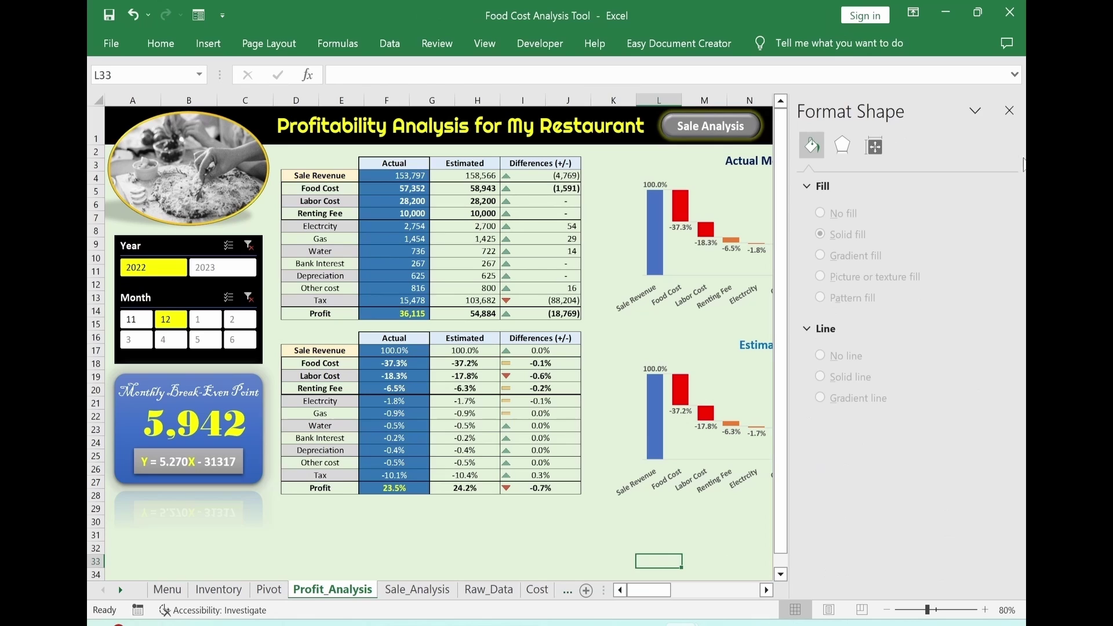
{"action": "left_click", "coordinate": [1010, 110]}
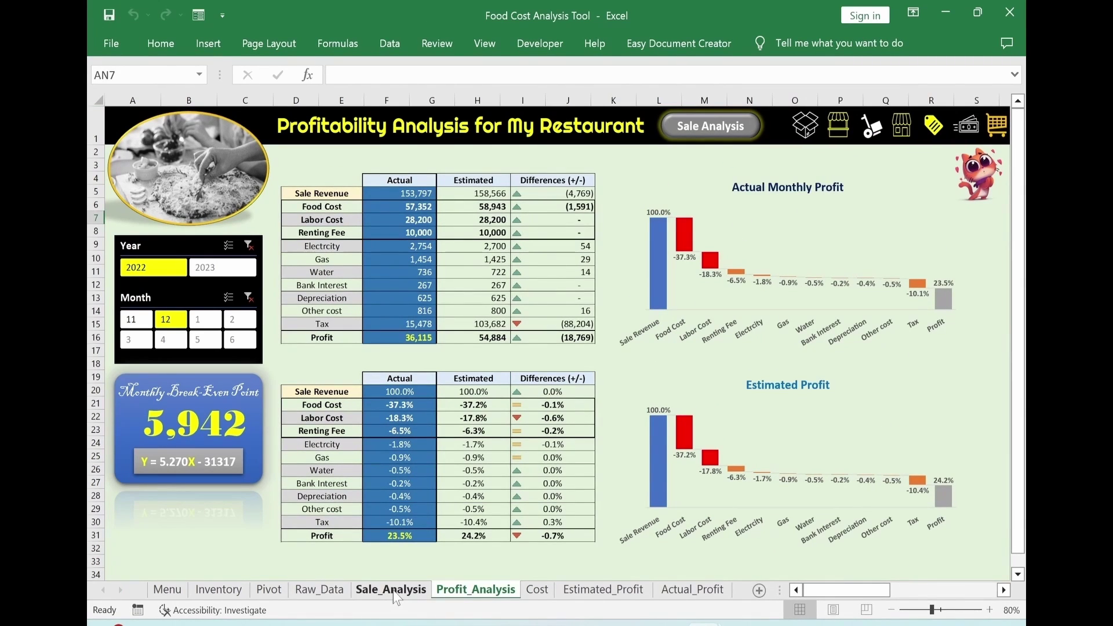
Fill the chart area of Sale Revenue by Menu on the Sale_Analysis sheet with the picture pexels-chan-walrus-941861.
{"action": "left_click", "coordinate": [392, 590]}
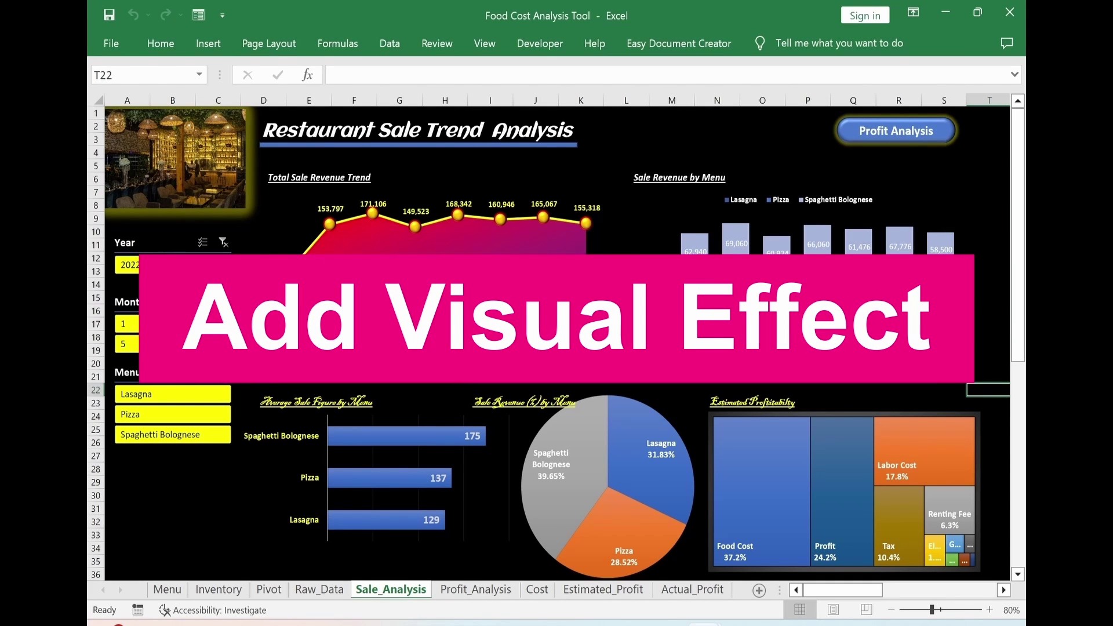
{"action": "left_click", "coordinate": [969, 365]}
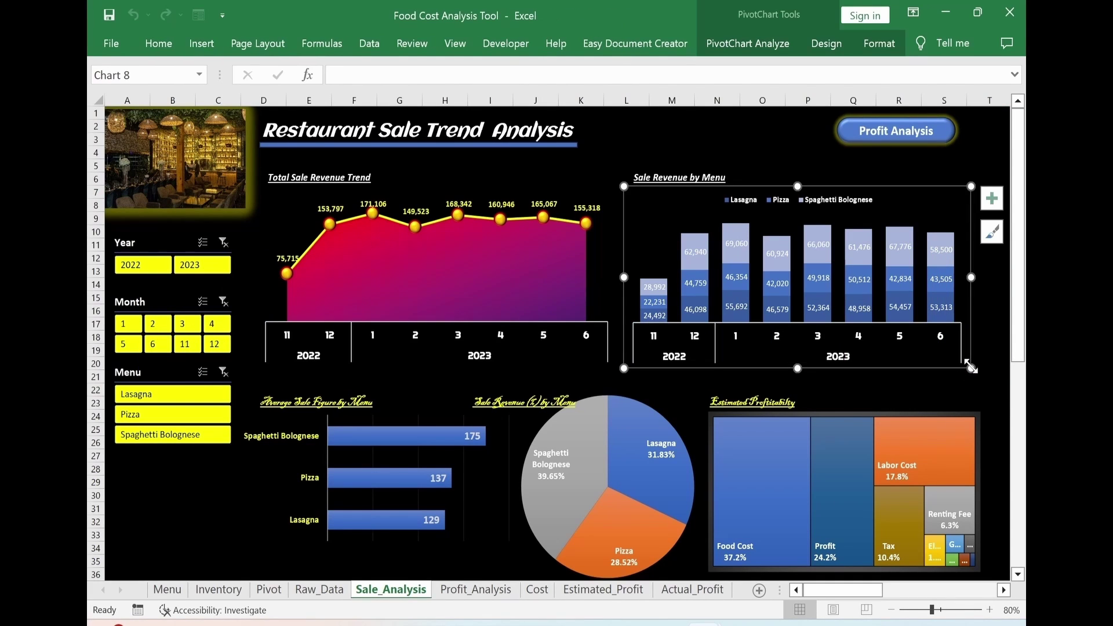
{"action": "double_click", "coordinate": [970, 366]}
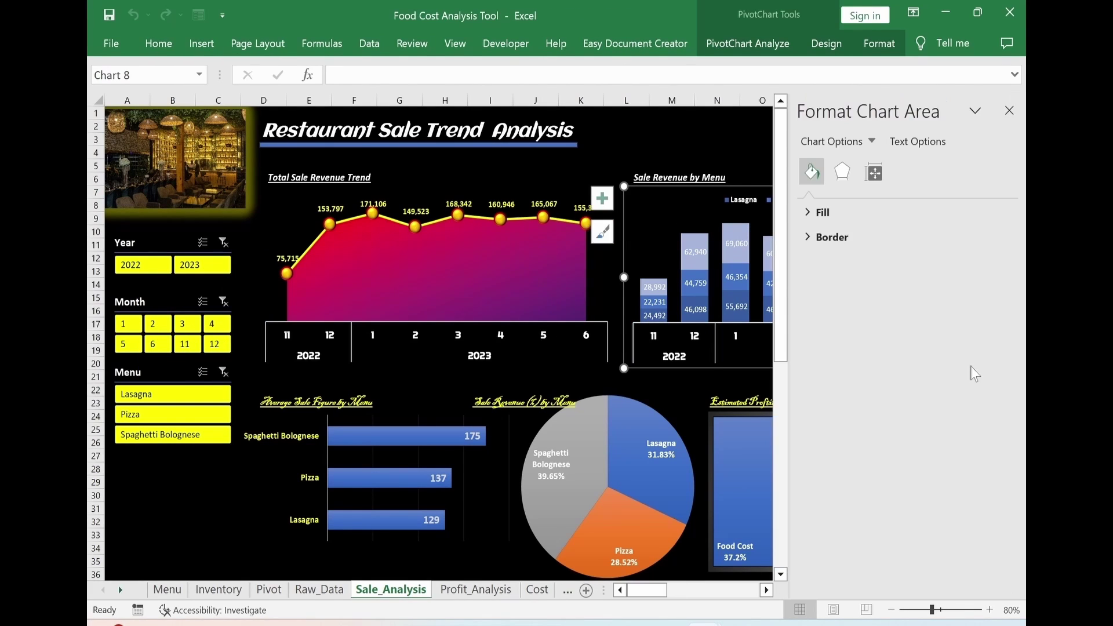
{"action": "left_click", "coordinate": [808, 214]}
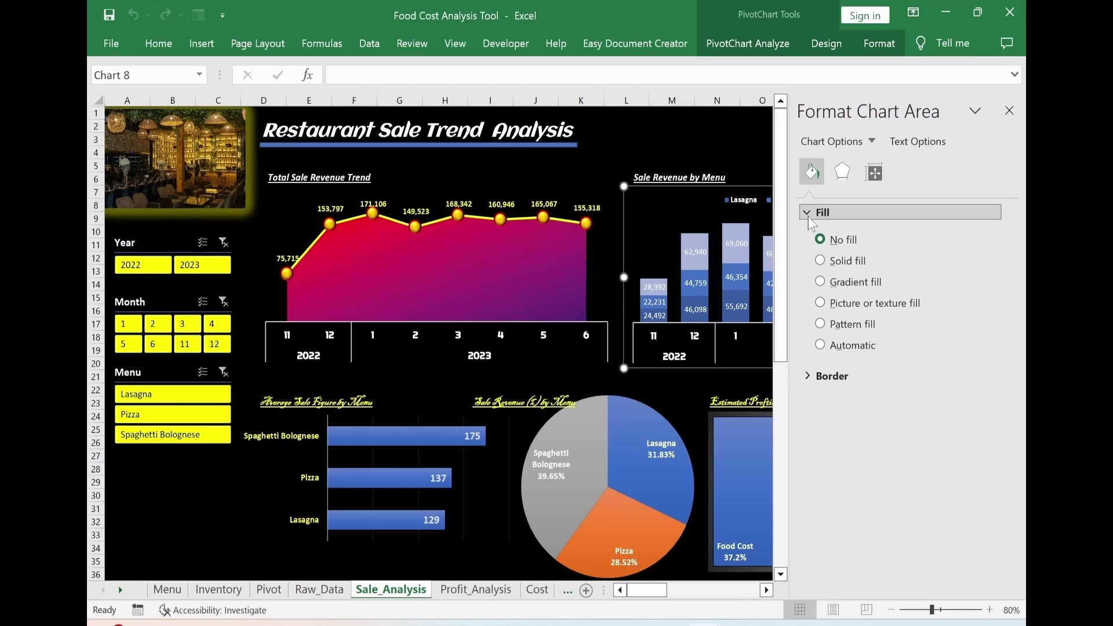
{"action": "left_click", "coordinate": [821, 307]}
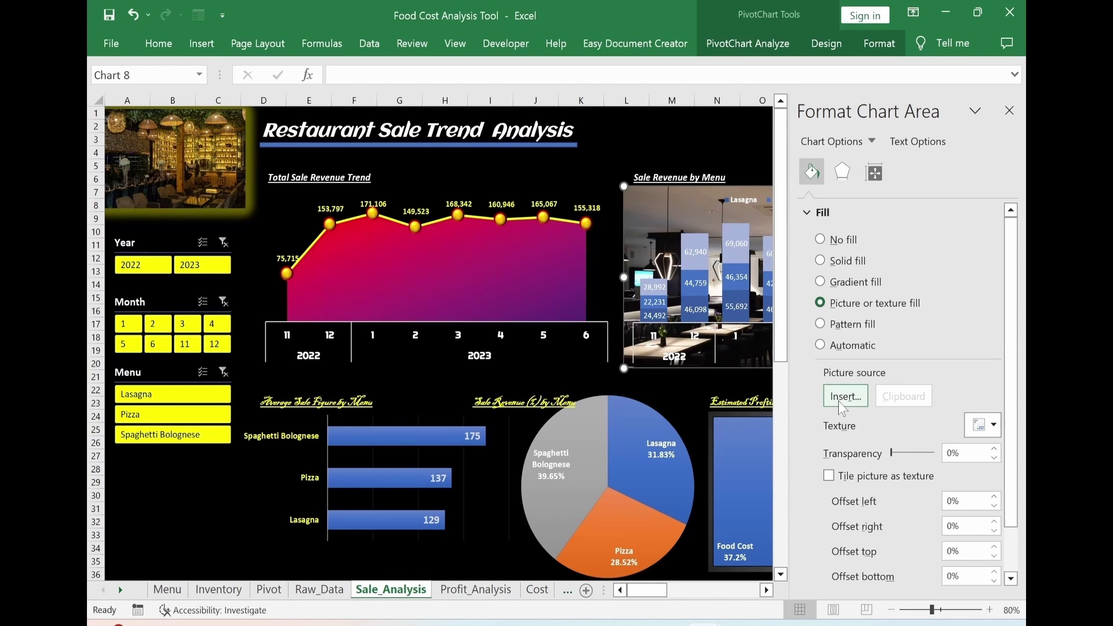
{"action": "left_click", "coordinate": [842, 396]}
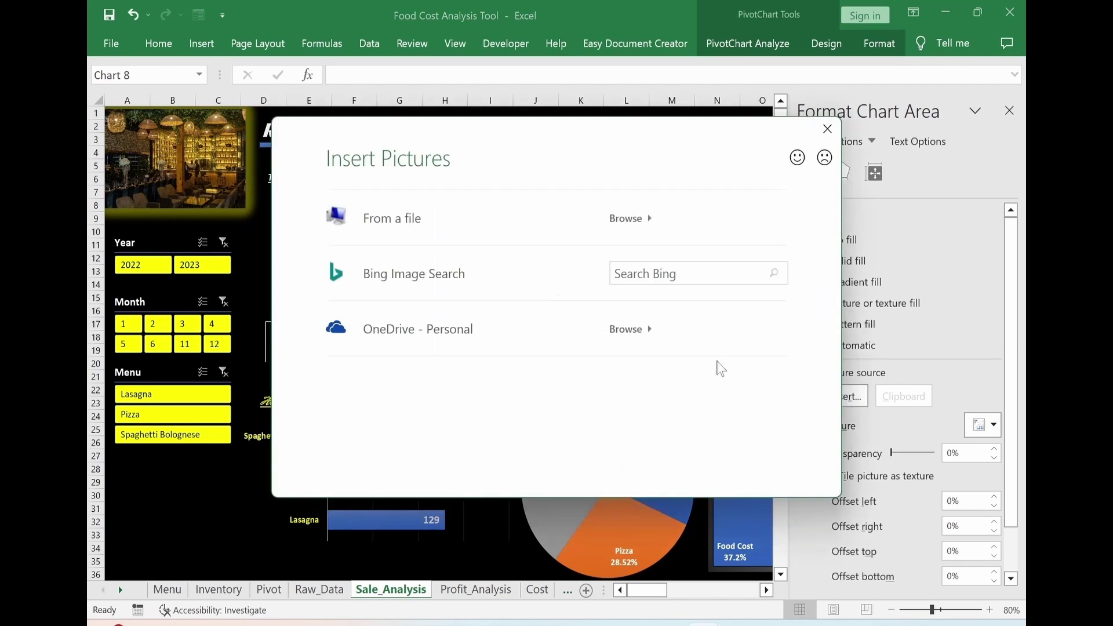
{"action": "left_click", "coordinate": [392, 231]}
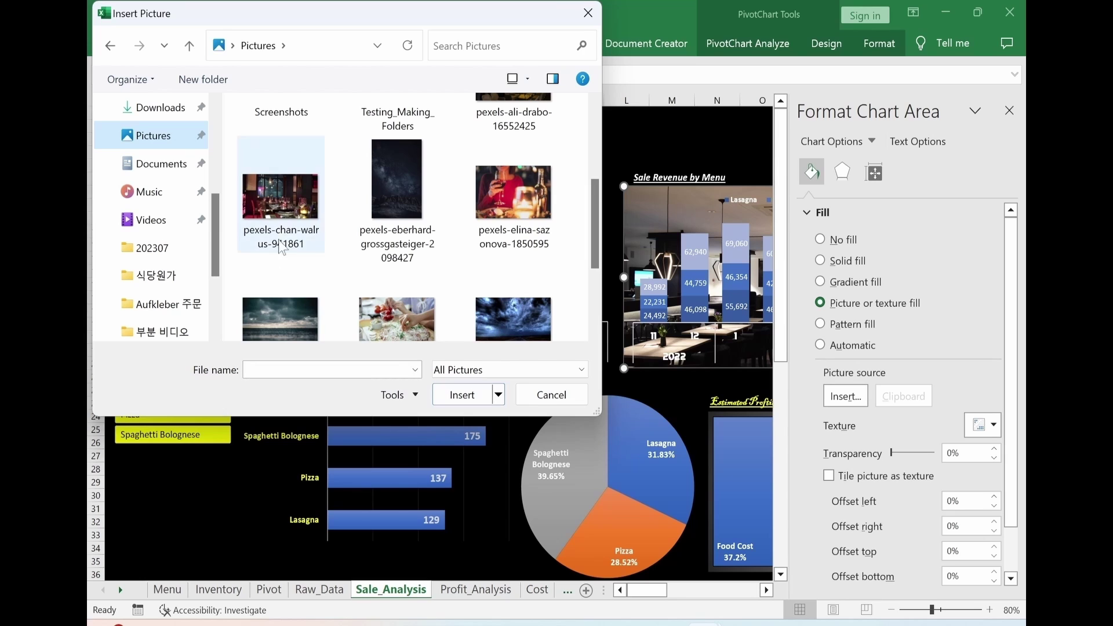
{"action": "left_click", "coordinate": [290, 219]}
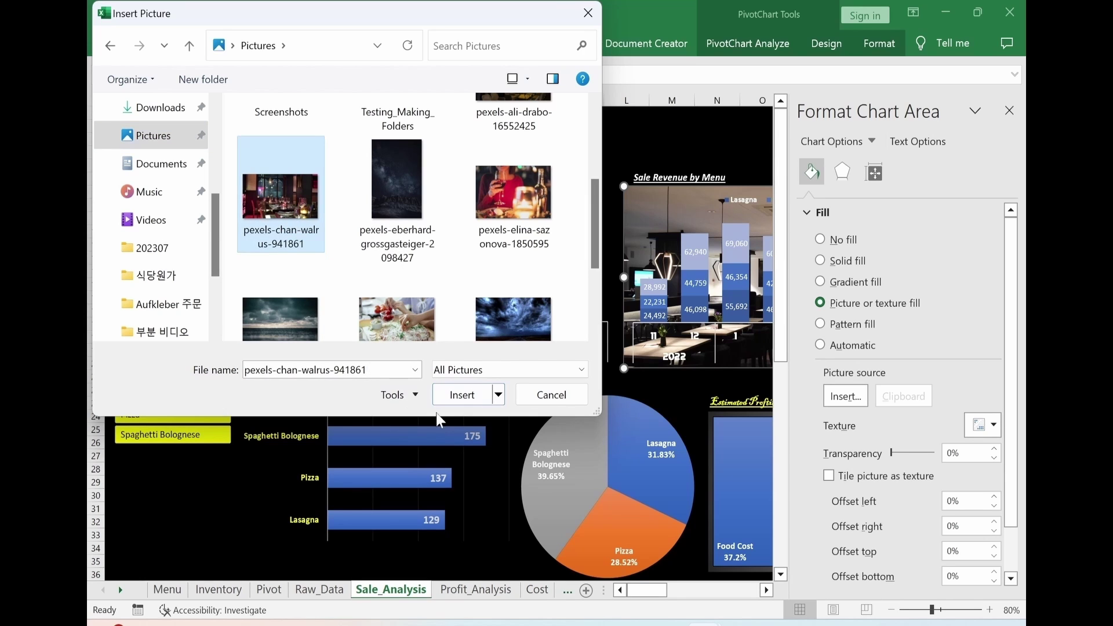
{"action": "left_click", "coordinate": [458, 395]}
Set the transparency of the Sale Revenue by Menu chart's picture fill to 50%.
{"action": "left_click_drag", "start_coordinate": [658, 592], "coordinate": [676, 600]}
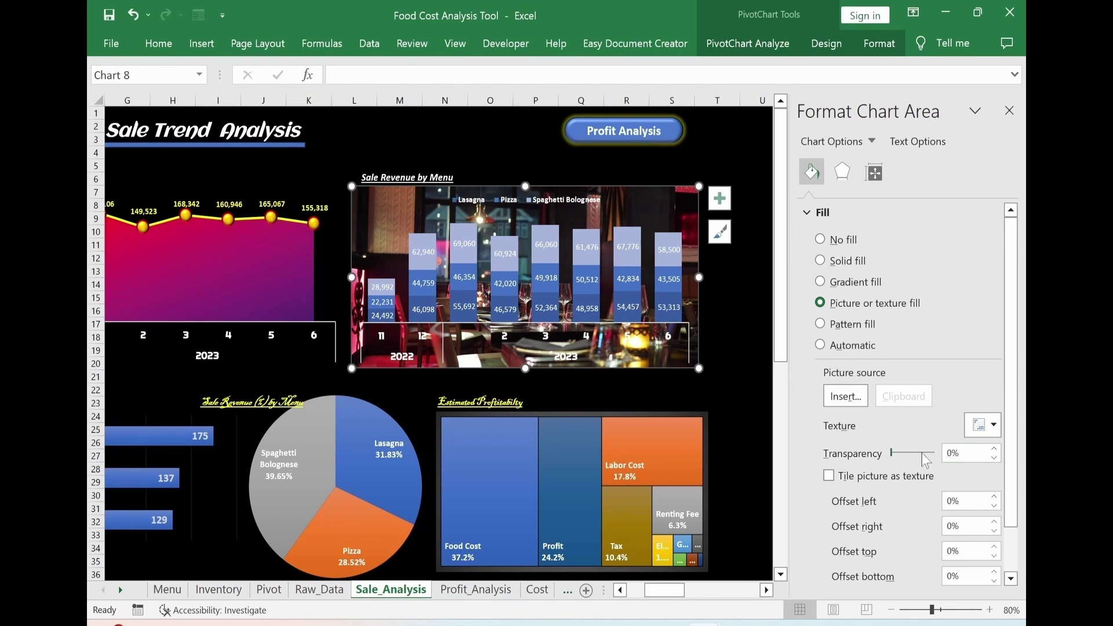
{"action": "left_click", "coordinate": [946, 453]}
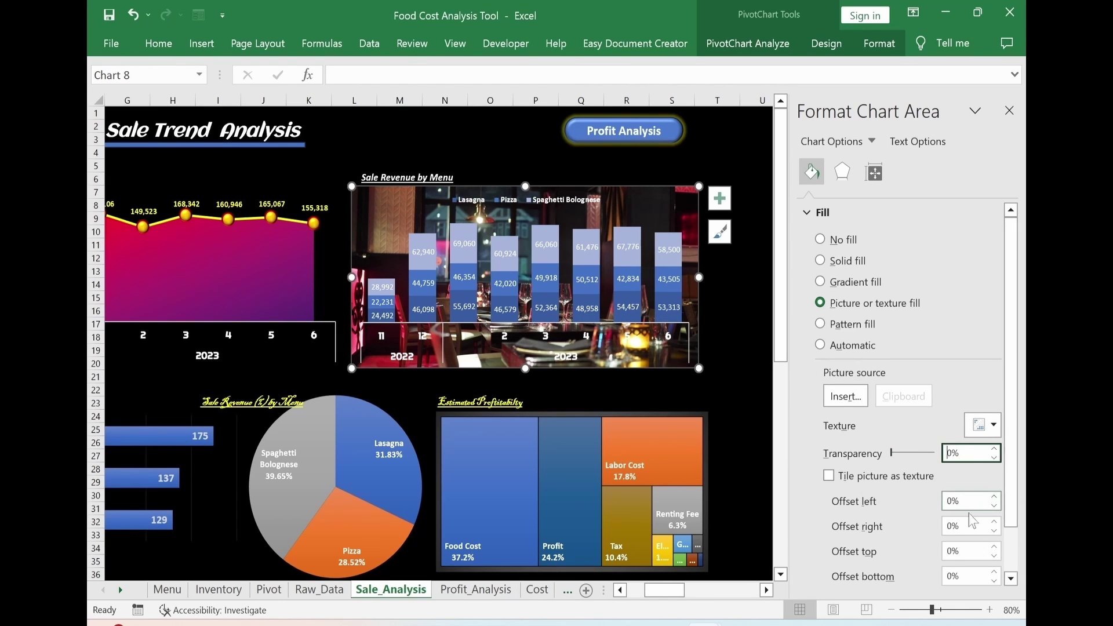
{"action": "type", "text": "5"}
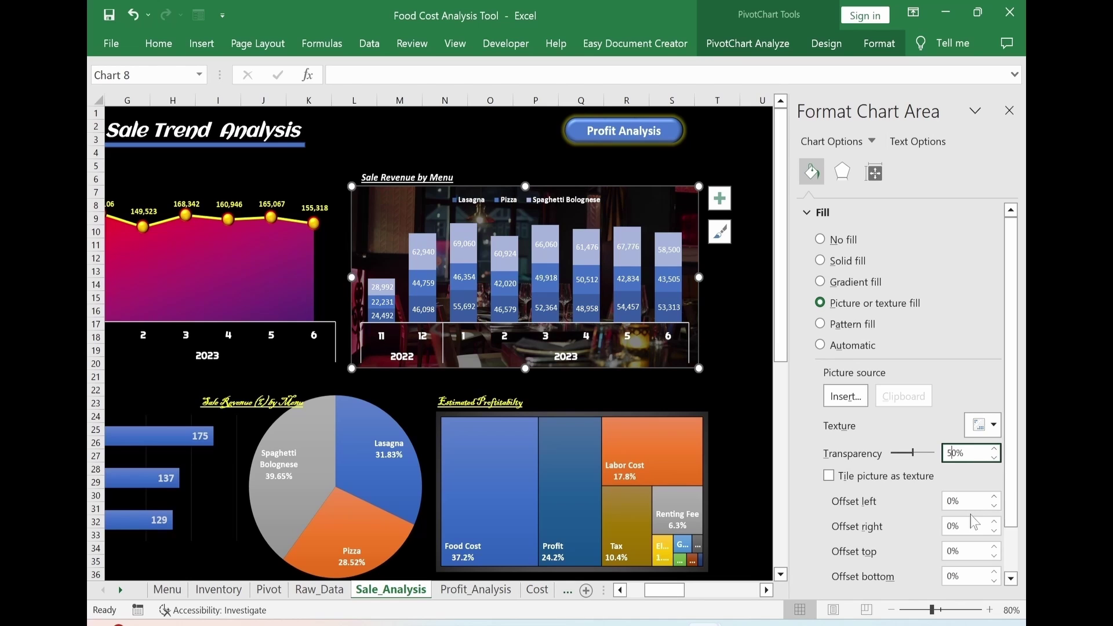
{"action": "left_click", "coordinate": [764, 350]}
{"action": "left_click_drag", "start_coordinate": [663, 590], "coordinate": [645, 600]}
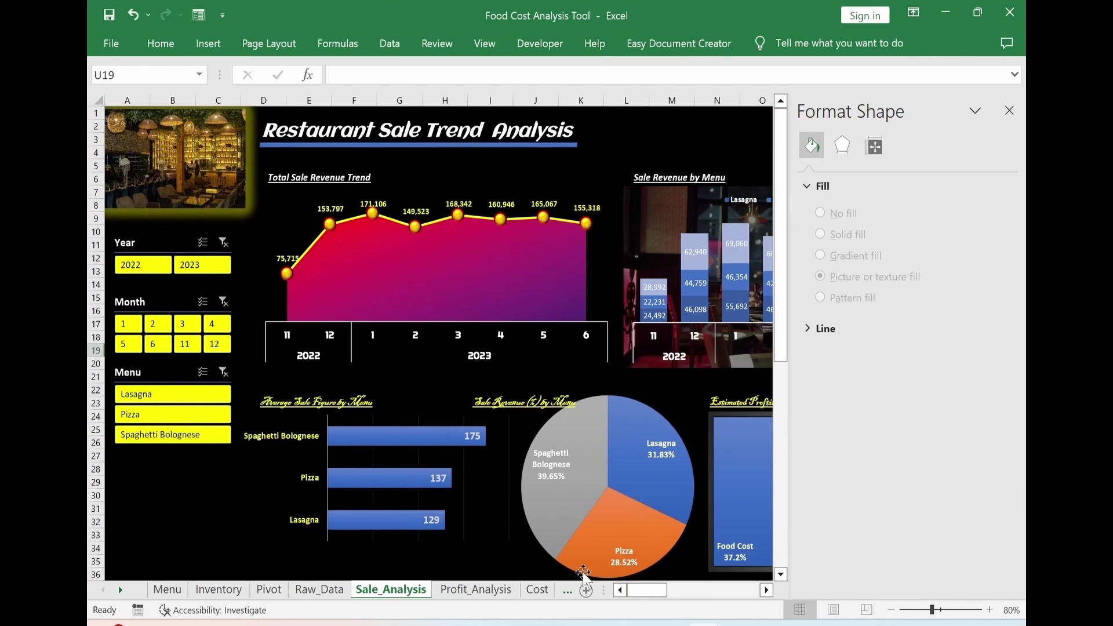
Fill the Average Sale Figure by Menu chart area with the picture pexels-waldemar-2290070 at 50% transparency.
{"action": "left_click", "coordinate": [383, 406]}
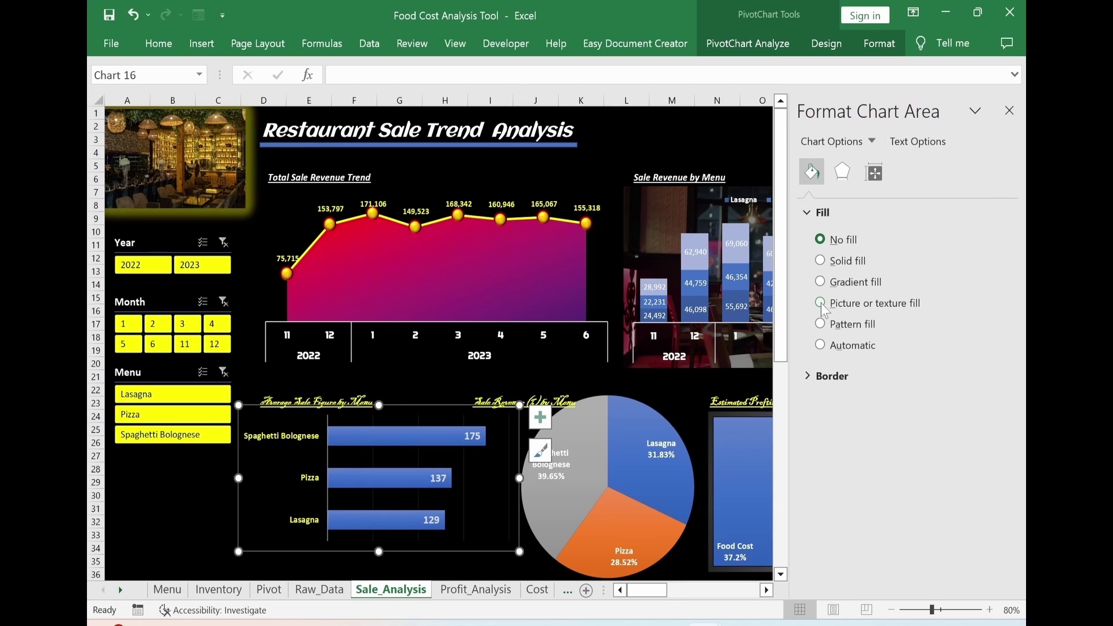
{"action": "left_click", "coordinate": [819, 303]}
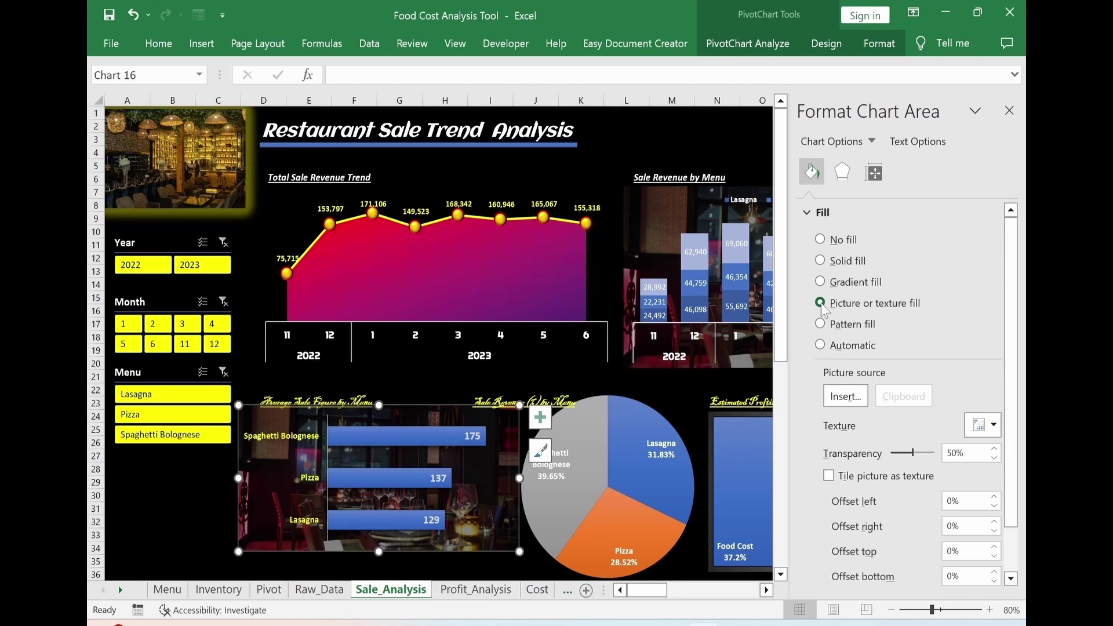
{"action": "left_click", "coordinate": [845, 396]}
{"action": "left_click", "coordinate": [387, 222]}
{"action": "left_click", "coordinate": [281, 279]}
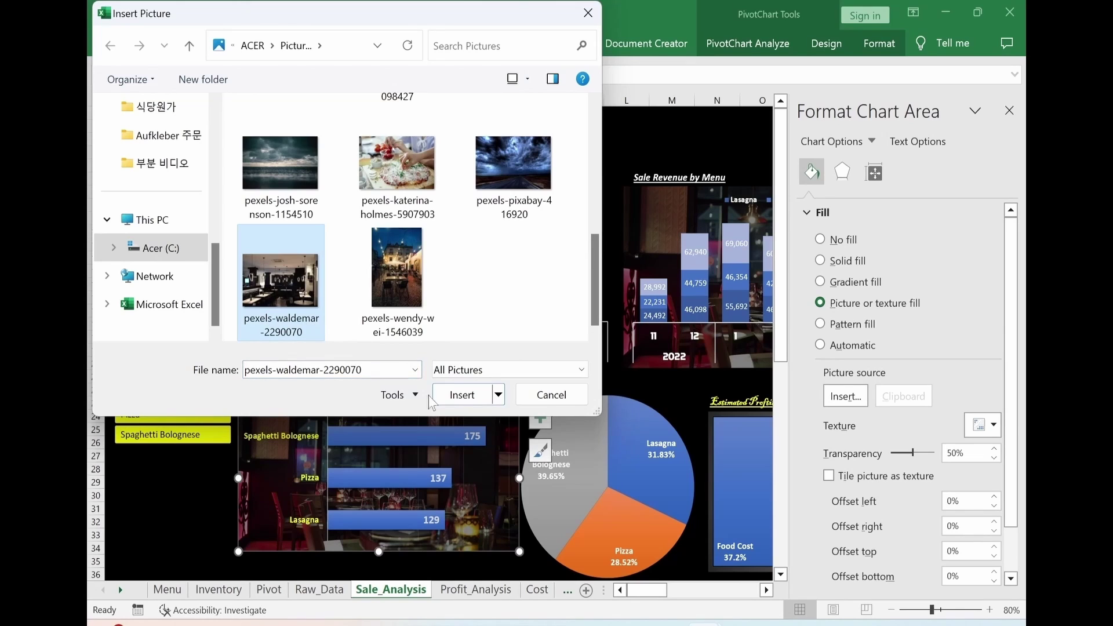
{"action": "left_click", "coordinate": [461, 394]}
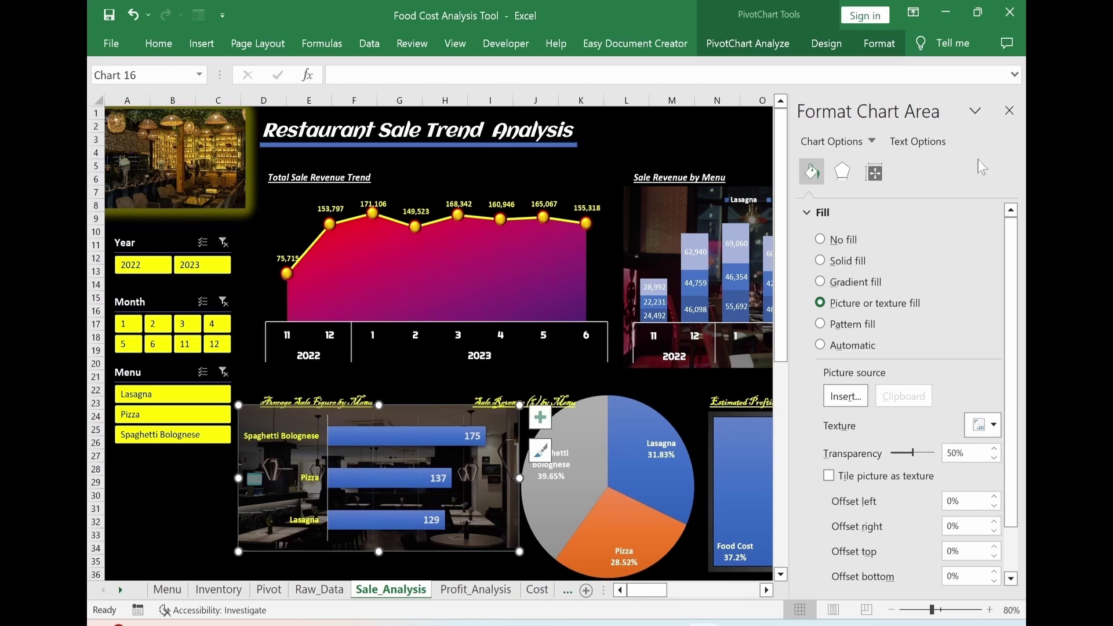
{"action": "key", "text": "Escape"}
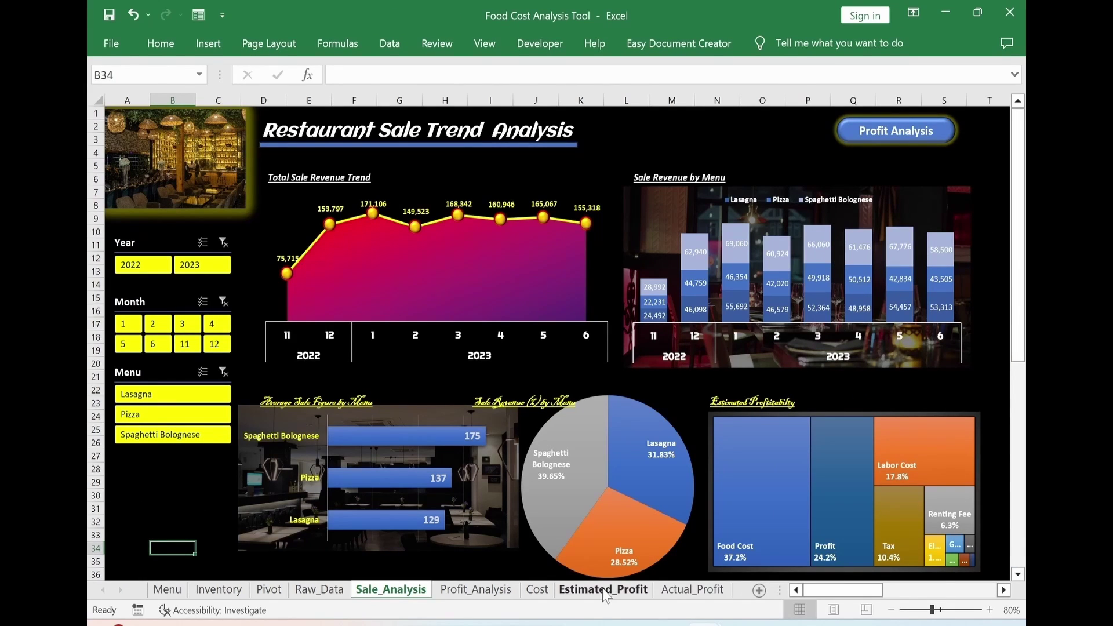
Copy the Profit (after Tax) chart on the Estimated_Profit sheet and paste the duplicate below the slope and break-even tables.
{"action": "left_click", "coordinate": [604, 589]}
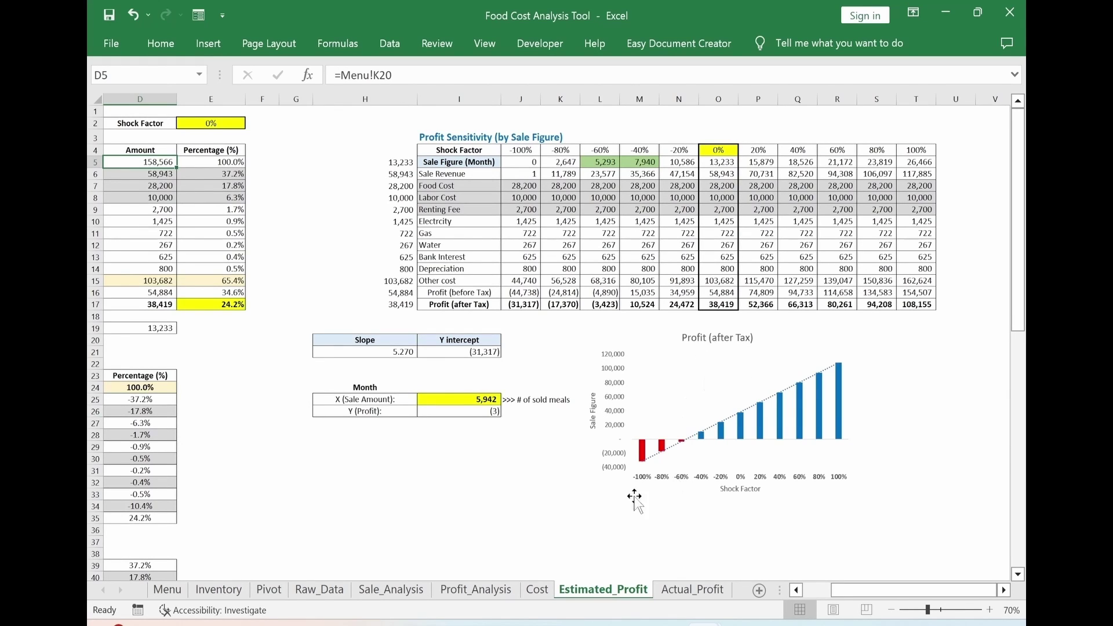
{"action": "left_click", "coordinate": [390, 589]}
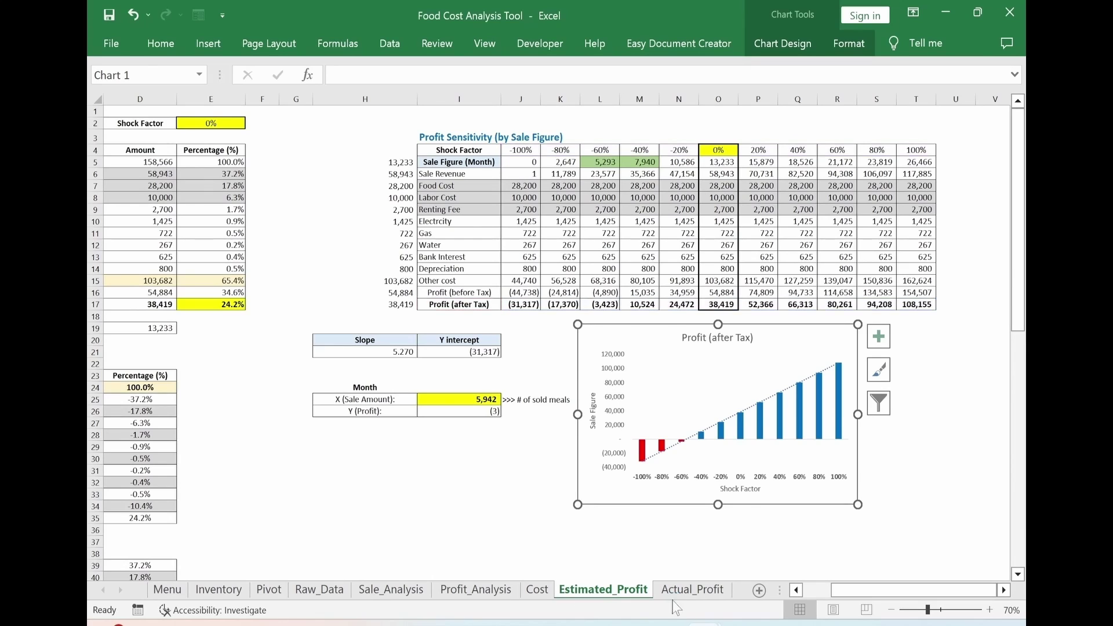
{"action": "left_click", "coordinate": [364, 539]}
{"action": "key", "text": "ctrl+v"}
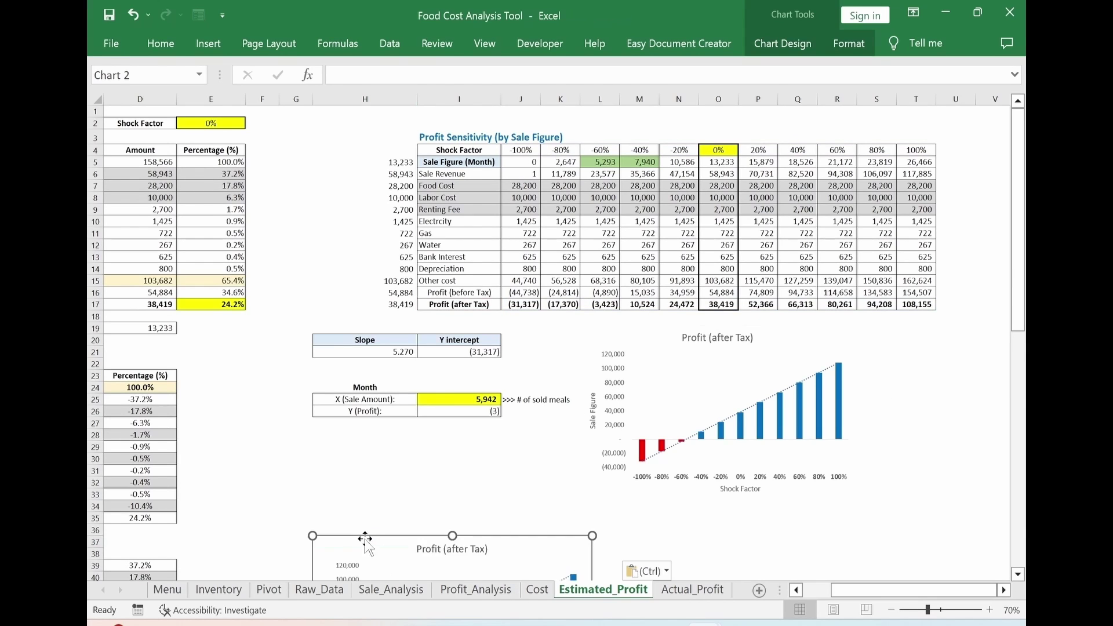
{"action": "scroll", "coordinate": [363, 534], "scroll_direction": "down", "scroll_amount": 6}
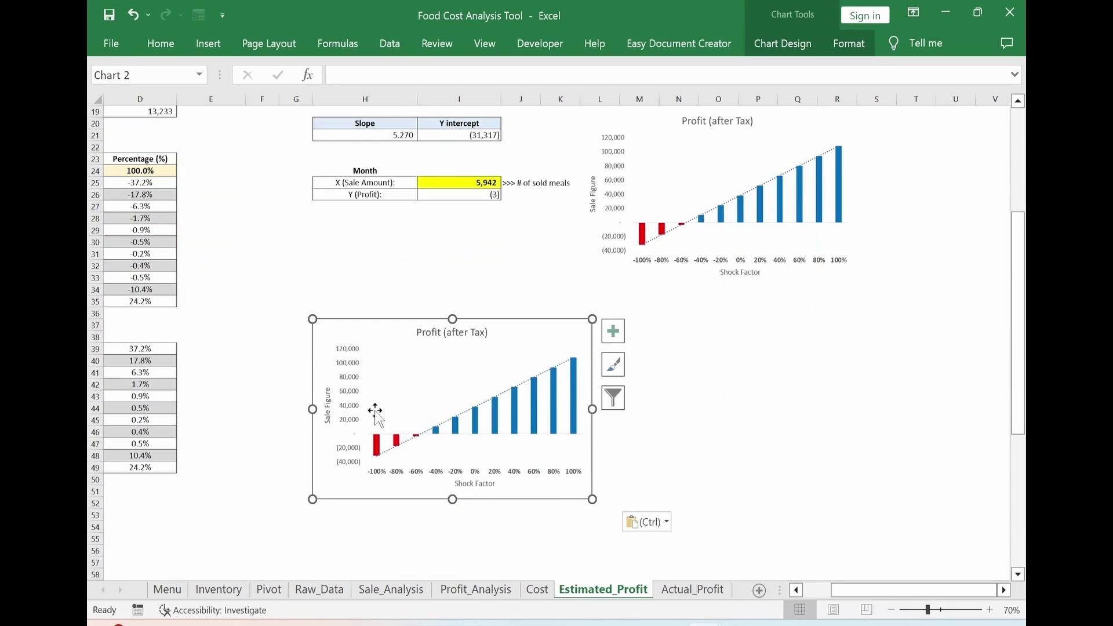
Set the font colour of the duplicate chart's vertical axis labels to white.
{"action": "left_click", "coordinate": [352, 411]}
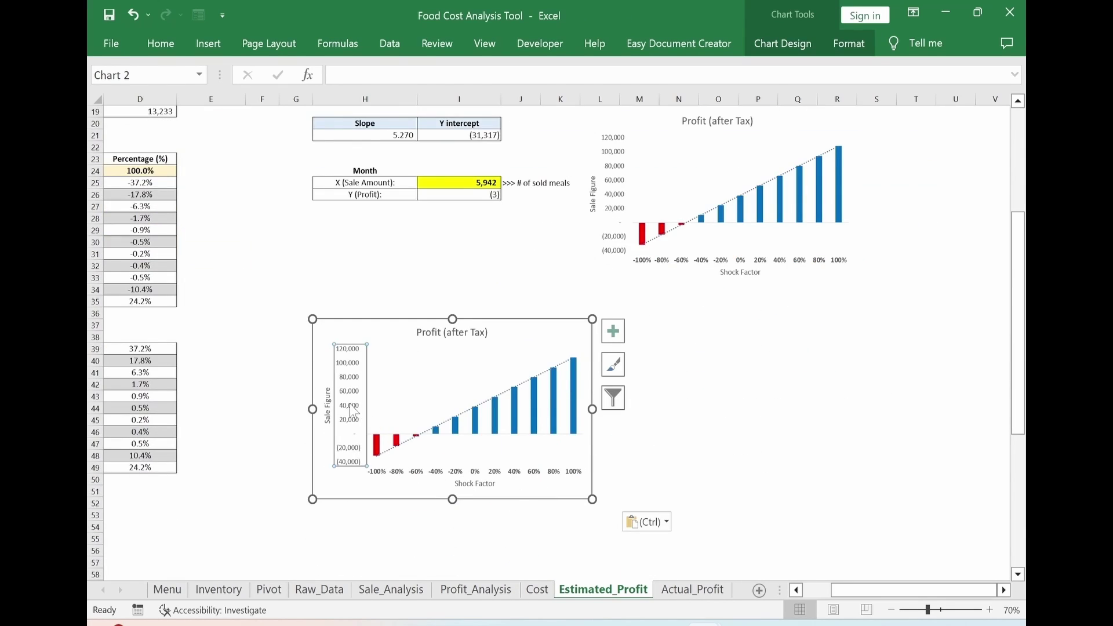
{"action": "left_click", "coordinate": [161, 44]}
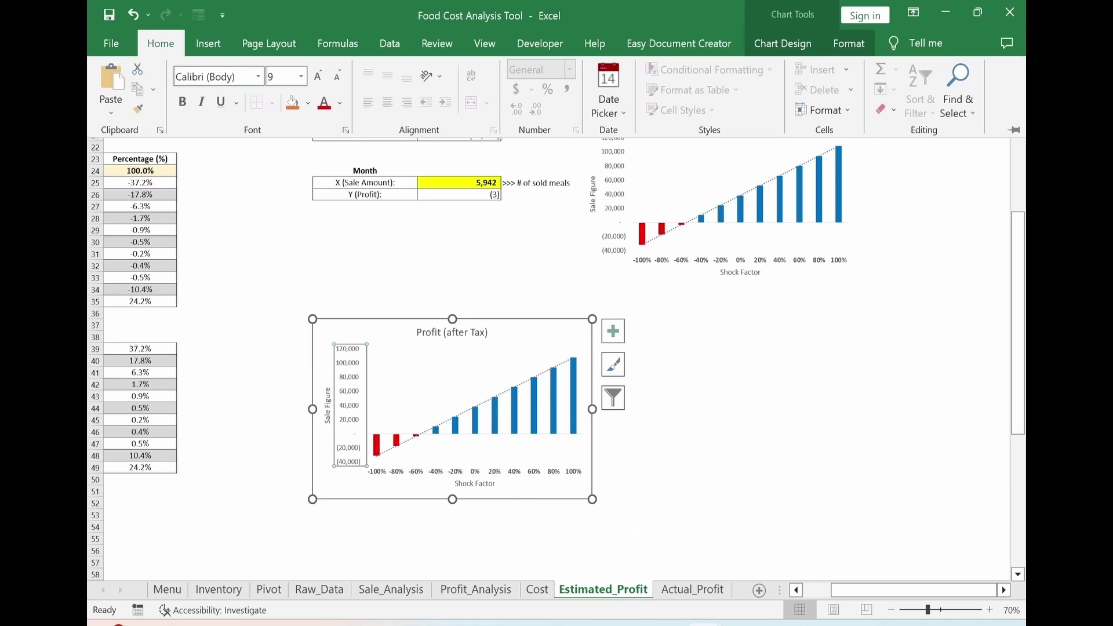
{"action": "left_click", "coordinate": [340, 105]}
{"action": "left_click", "coordinate": [322, 154]}
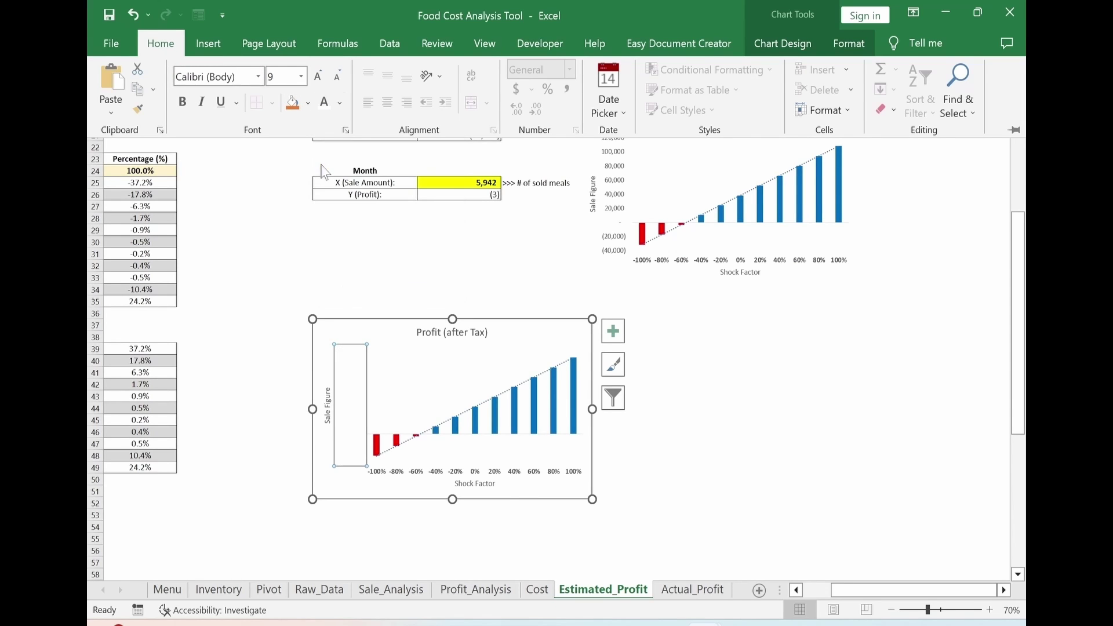
Format the duplicate chart's trendline as a solid yellow line 2.5 pt wide.
{"action": "left_click", "coordinate": [505, 397]}
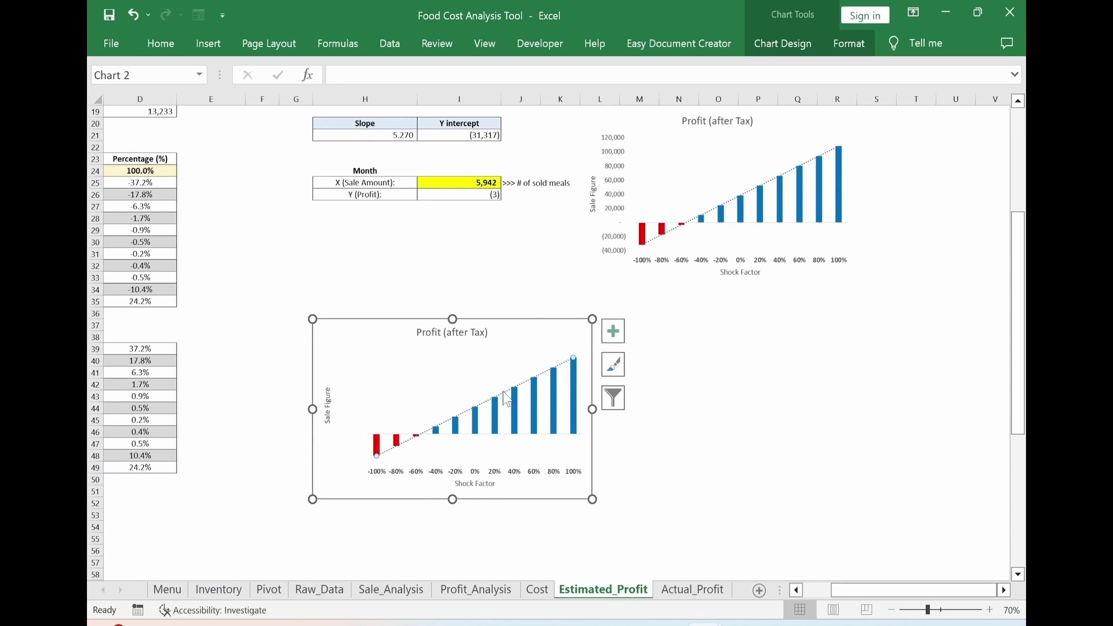
{"action": "double_click", "coordinate": [504, 394]}
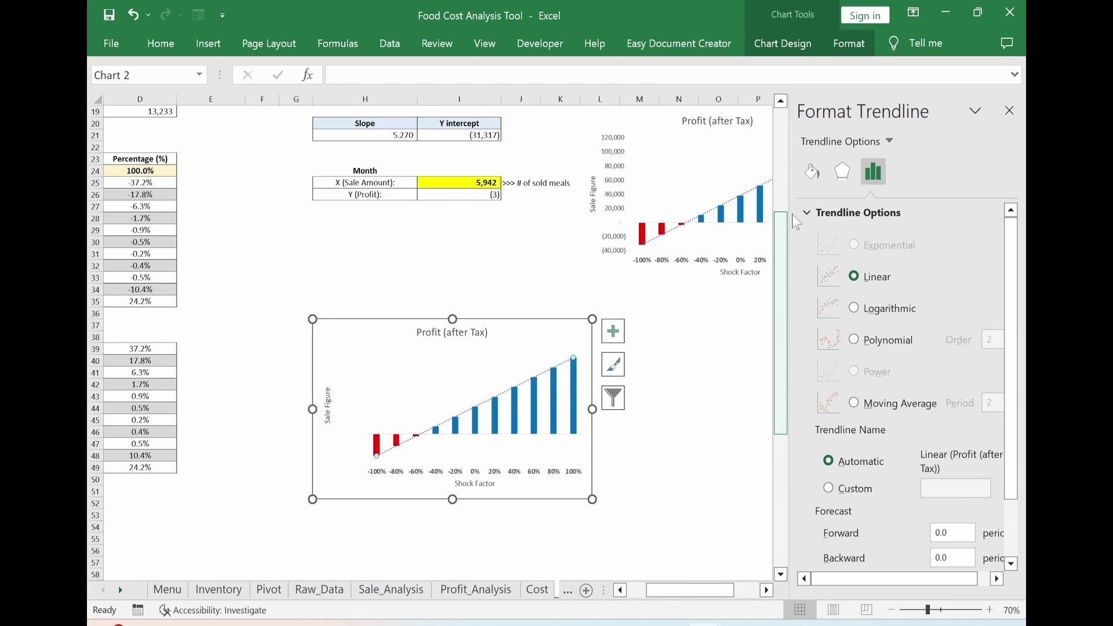
{"action": "left_click", "coordinate": [813, 174]}
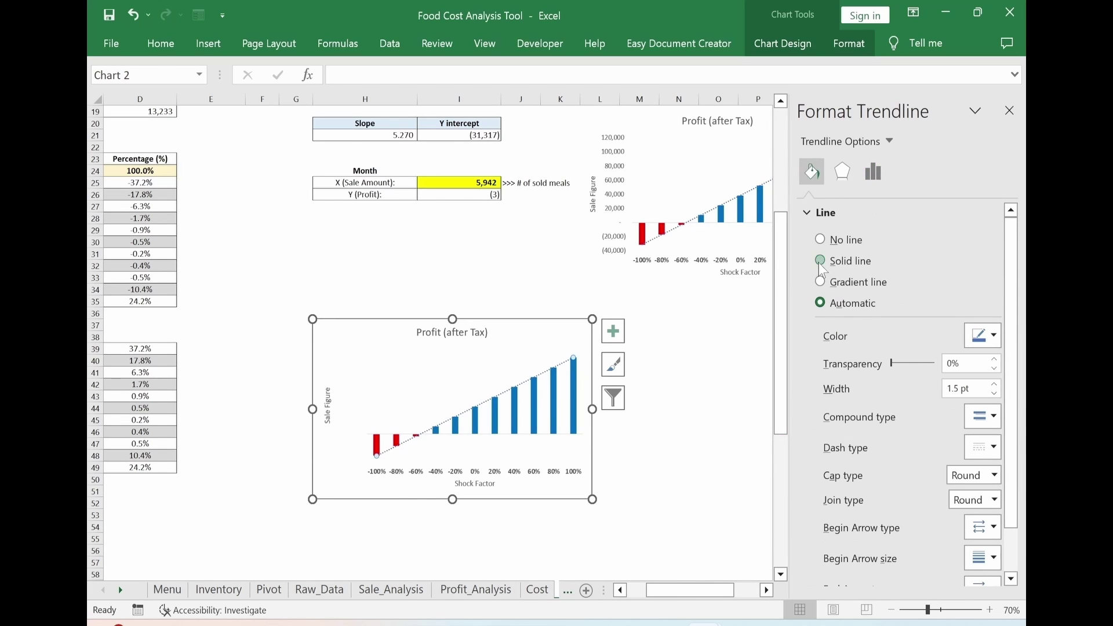
{"action": "left_click", "coordinate": [821, 261]}
{"action": "left_click", "coordinate": [993, 336]}
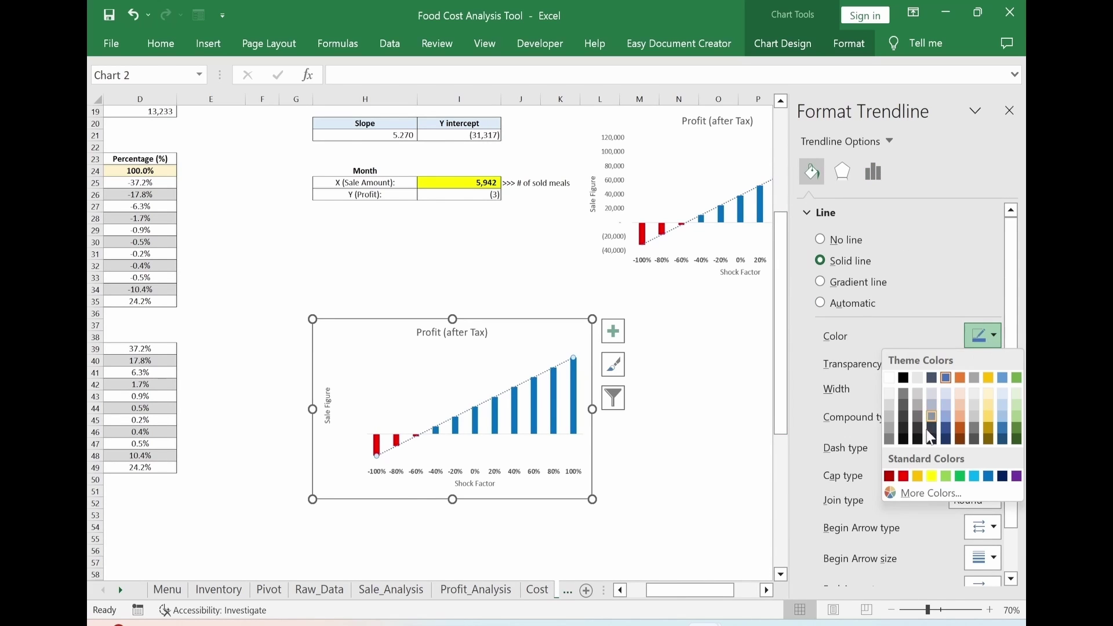
{"action": "left_click", "coordinate": [932, 476]}
{"action": "left_click", "coordinate": [995, 385]}
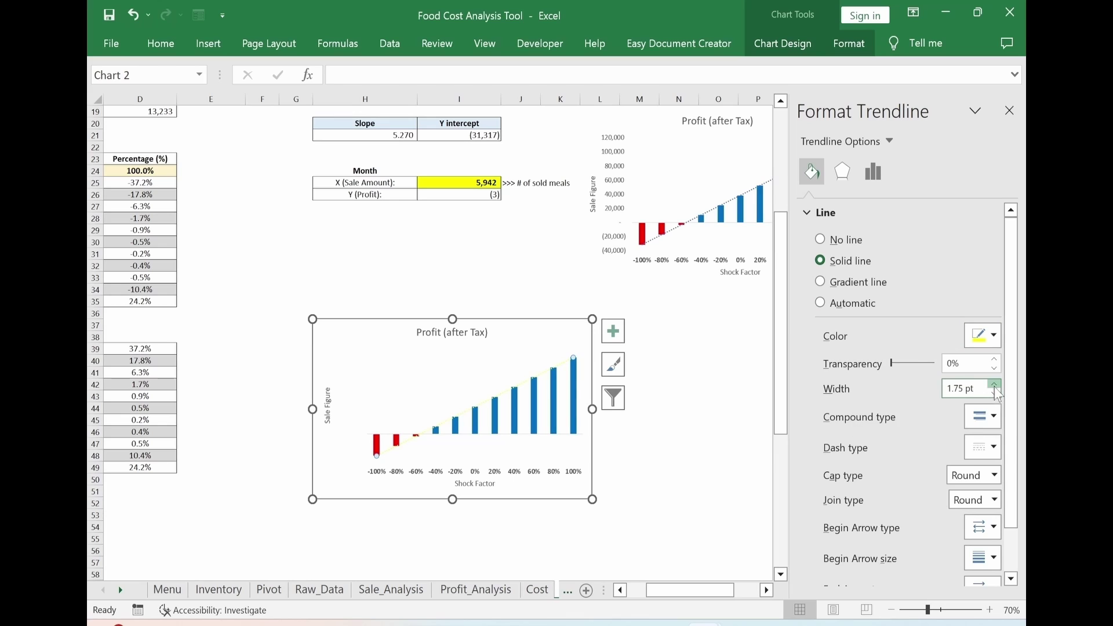
{"action": "left_click", "coordinate": [995, 385]}
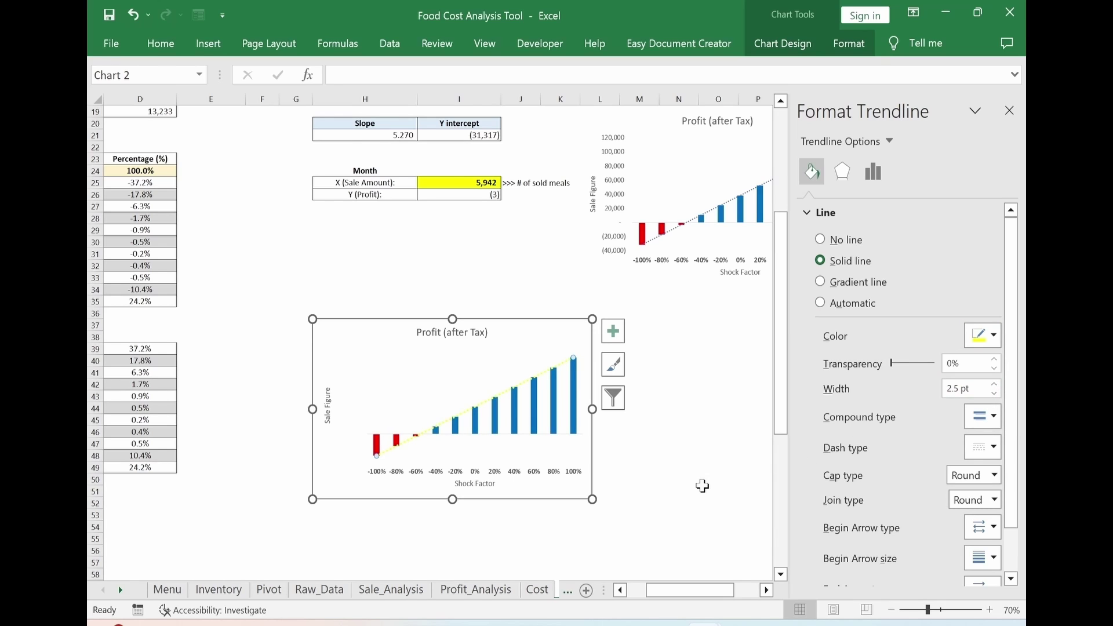
{"action": "left_click", "coordinate": [704, 490]}
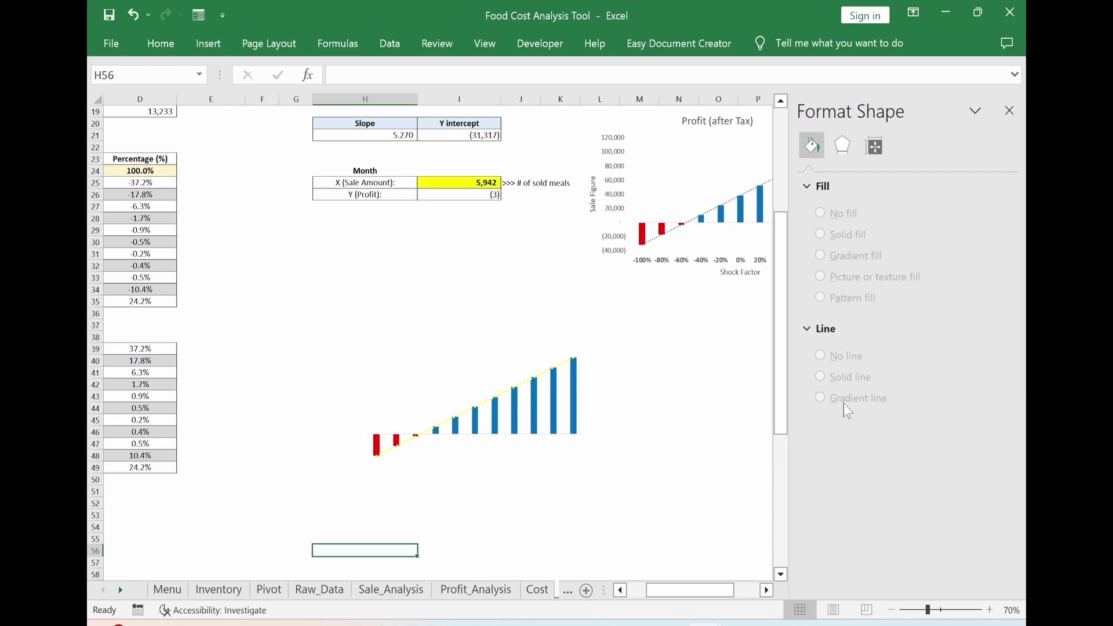
Set the duplicate Profit (after Tax) chart's area to no fill.
{"action": "left_click", "coordinate": [296, 265]}
{"action": "left_click", "coordinate": [355, 319]}
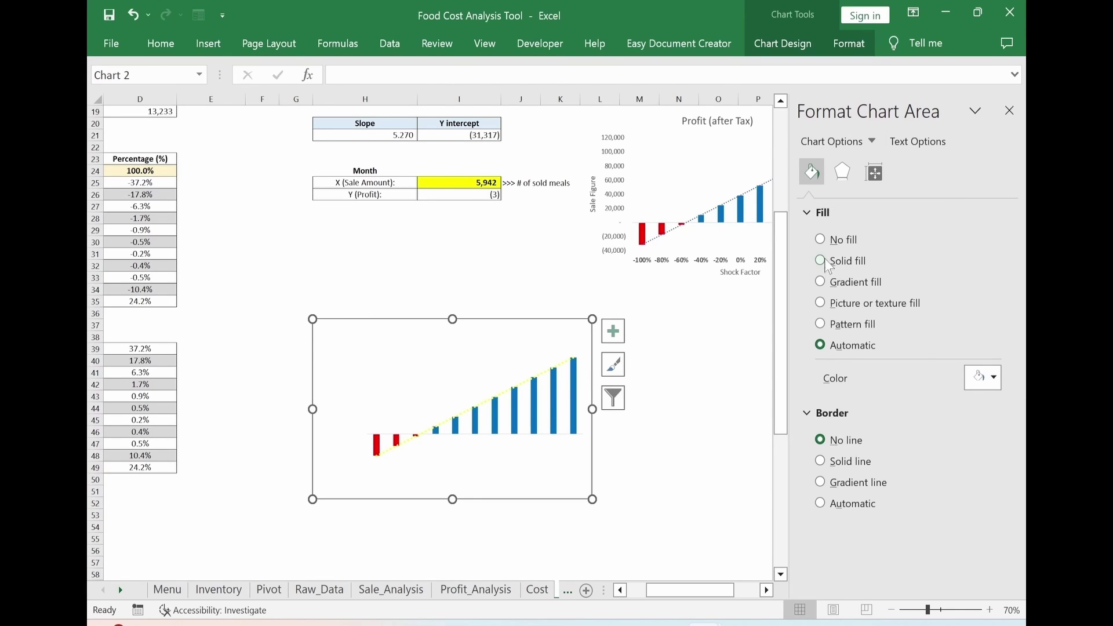
{"action": "left_click", "coordinate": [820, 240]}
{"action": "left_click", "coordinate": [719, 408]}
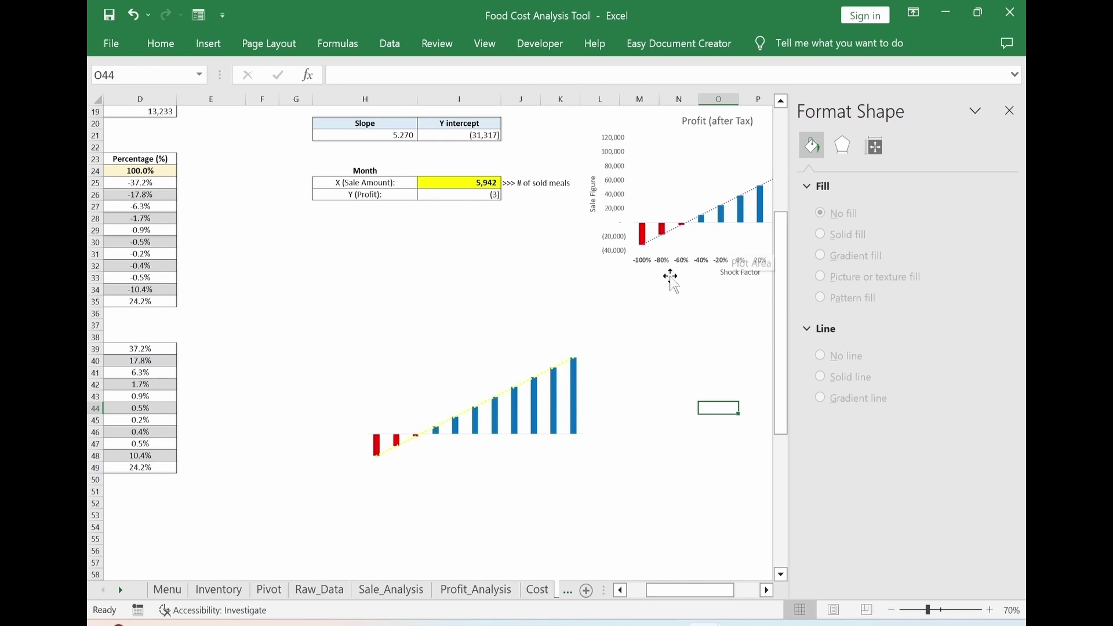
Copy the restyled duplicate Profit (after Tax) chart on the Estimated_Profit sheet.
{"action": "left_click", "coordinate": [392, 590]}
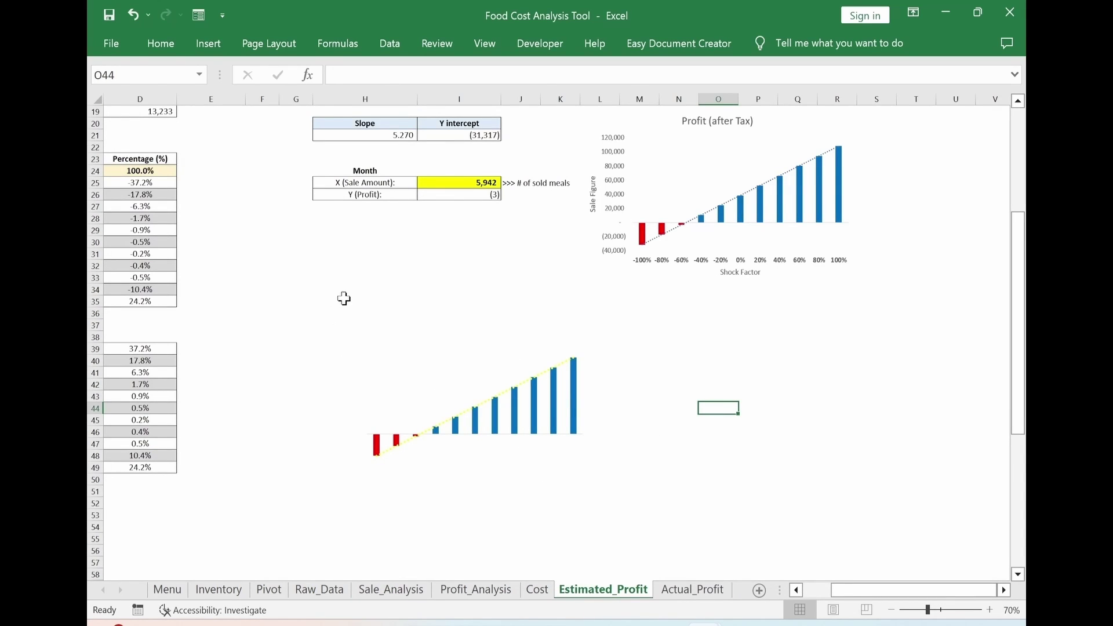
{"action": "mouse_move", "coordinate": [340, 299]}
{"action": "left_mouse_down"}
{"action": "mouse_move", "coordinate": [572, 490]}
{"action": "mouse_move", "coordinate": [615, 508]}
{"action": "left_mouse_up"}
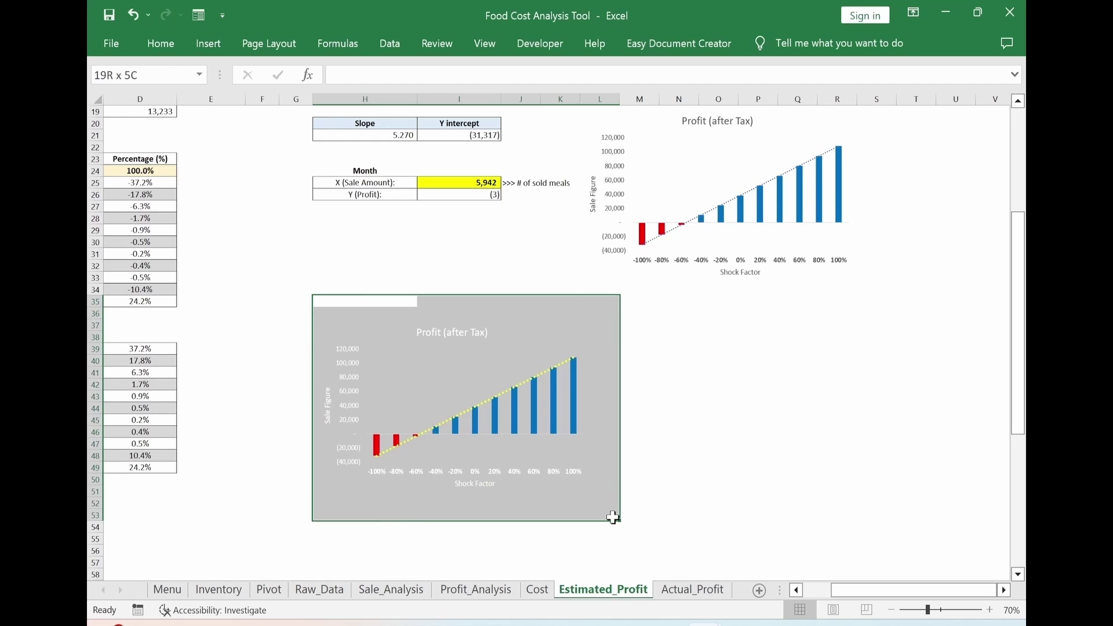
{"action": "left_click", "coordinate": [545, 450]}
{"action": "left_click", "coordinate": [592, 498]}
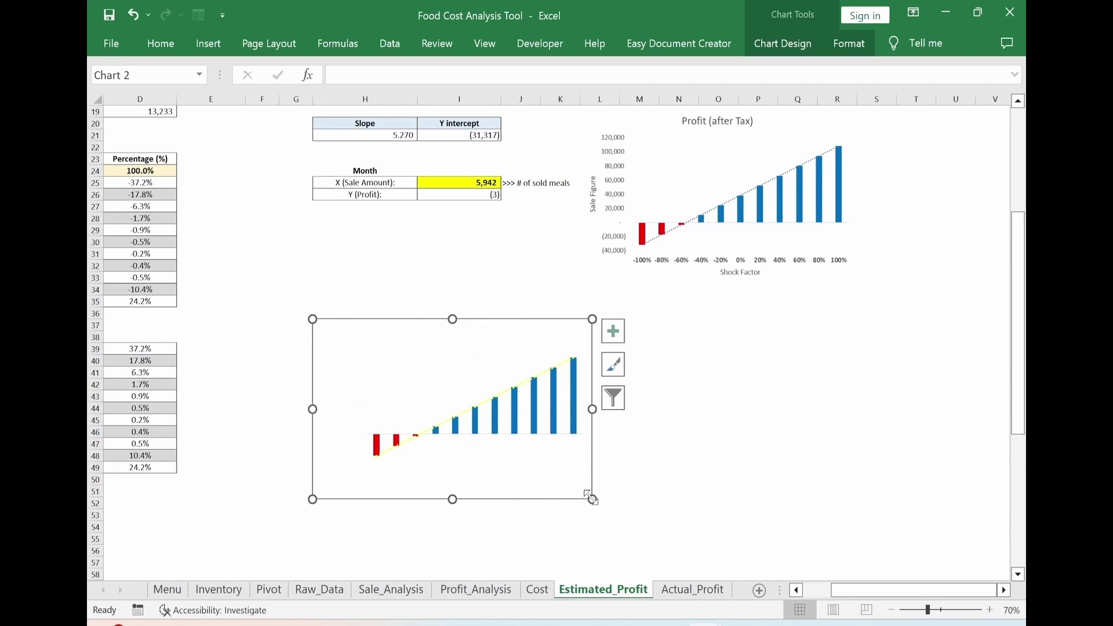
Paste the copied chart as a PNG picture at cell A28 of the Sale_Analysis sheet and shrink it to fit below the Menu slicer.
{"action": "left_click", "coordinate": [396, 596]}
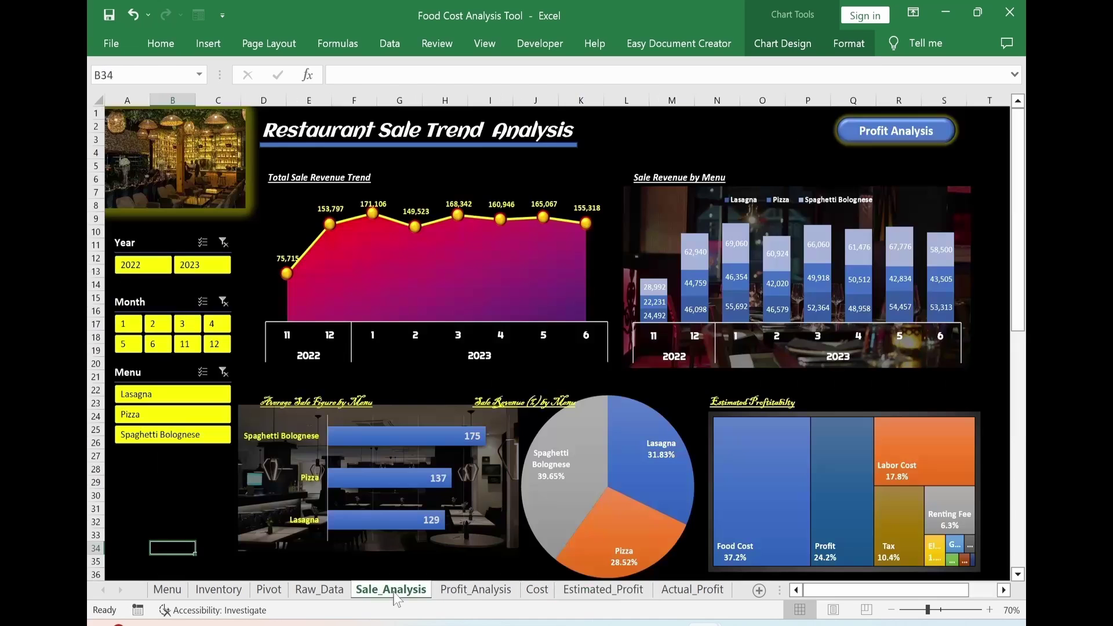
{"action": "left_click", "coordinate": [126, 467]}
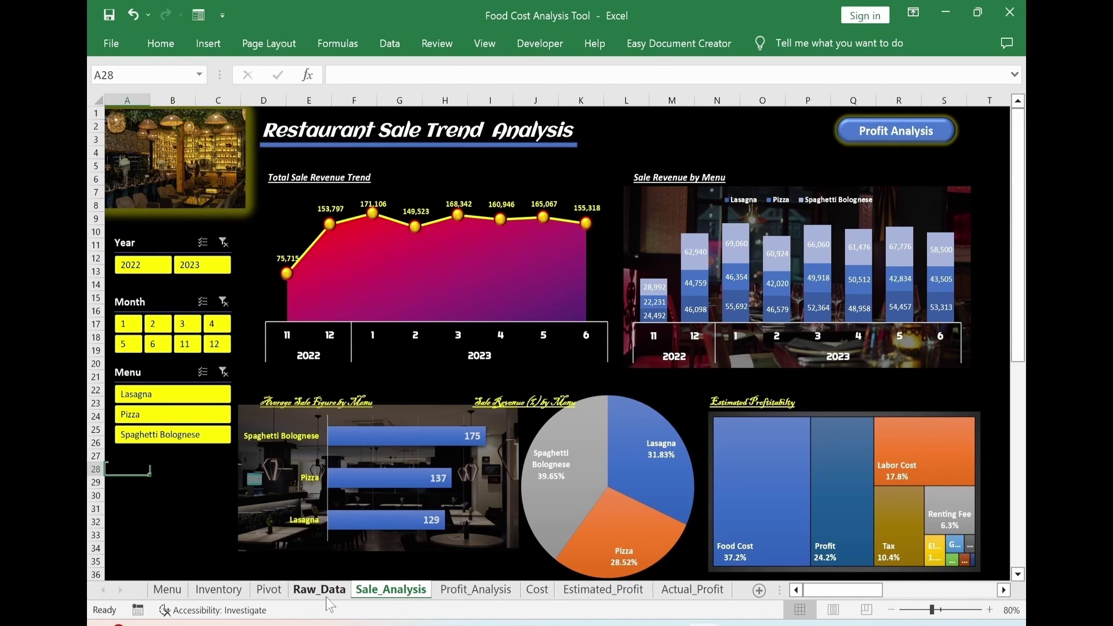
{"action": "key", "text": "alt+e"}
{"action": "key", "text": "s"}
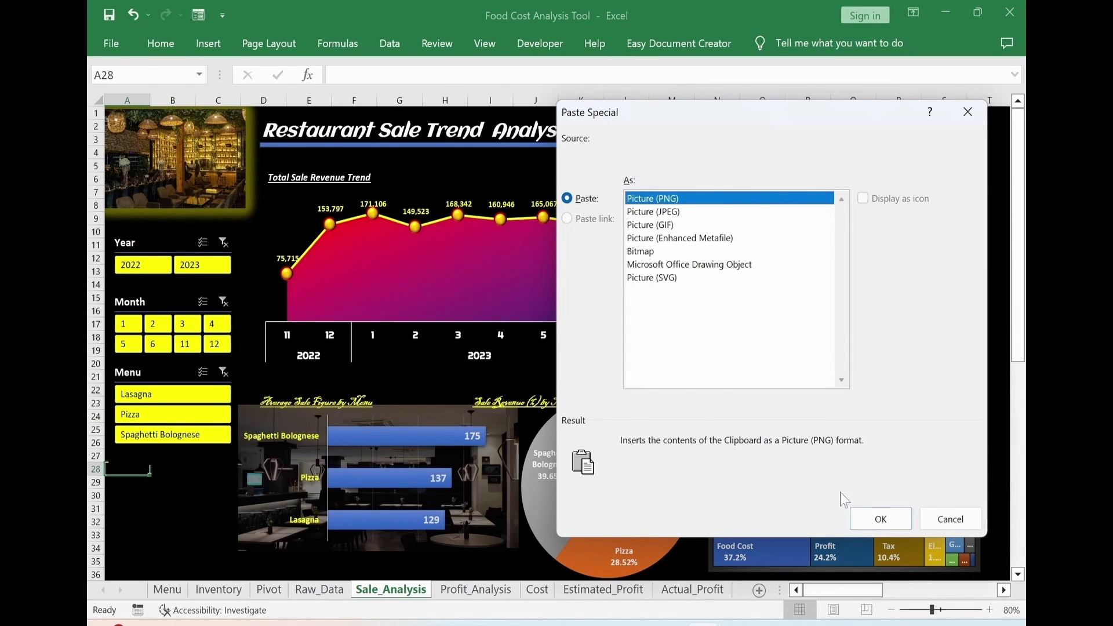
{"action": "left_click", "coordinate": [880, 518]}
{"action": "scroll", "coordinate": [428, 396], "scroll_direction": "down", "scroll_amount": 7}
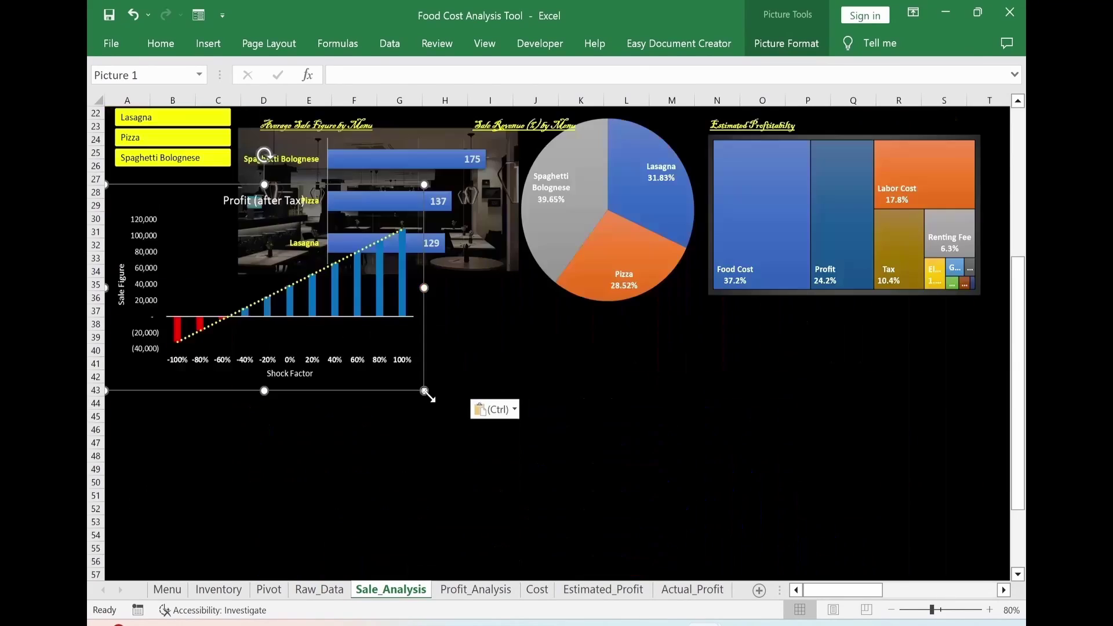
{"action": "left_click_drag", "start_coordinate": [427, 394], "coordinate": [232, 258]}
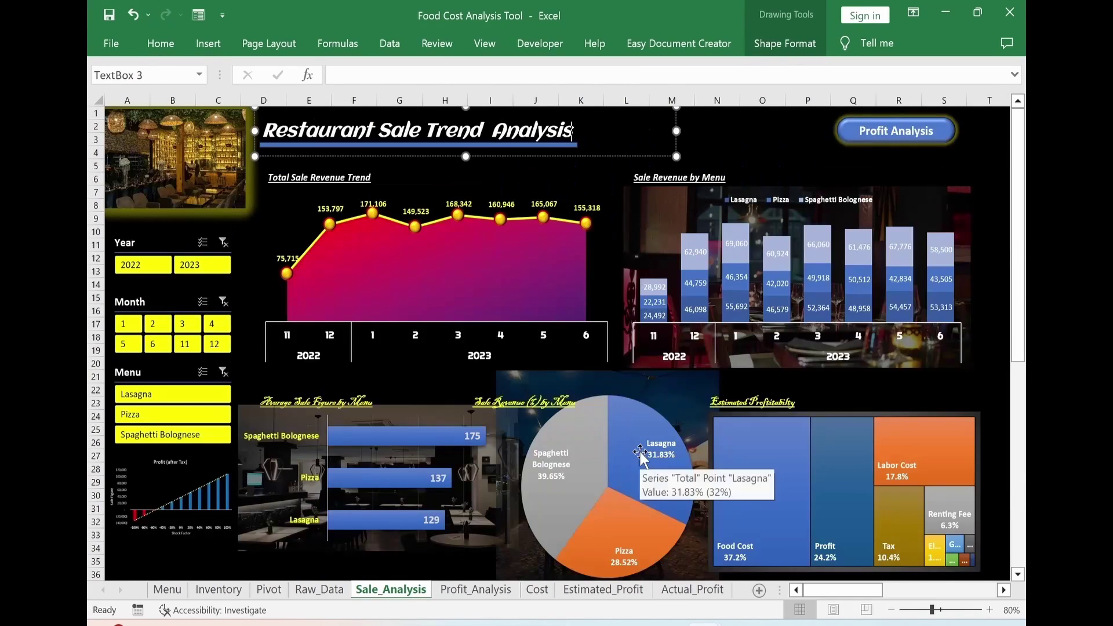
Apply the first top bevel preset to the slices of the Sale Revenue by Menu pie chart and reduce the bevel width.
{"action": "left_click", "coordinate": [639, 454]}
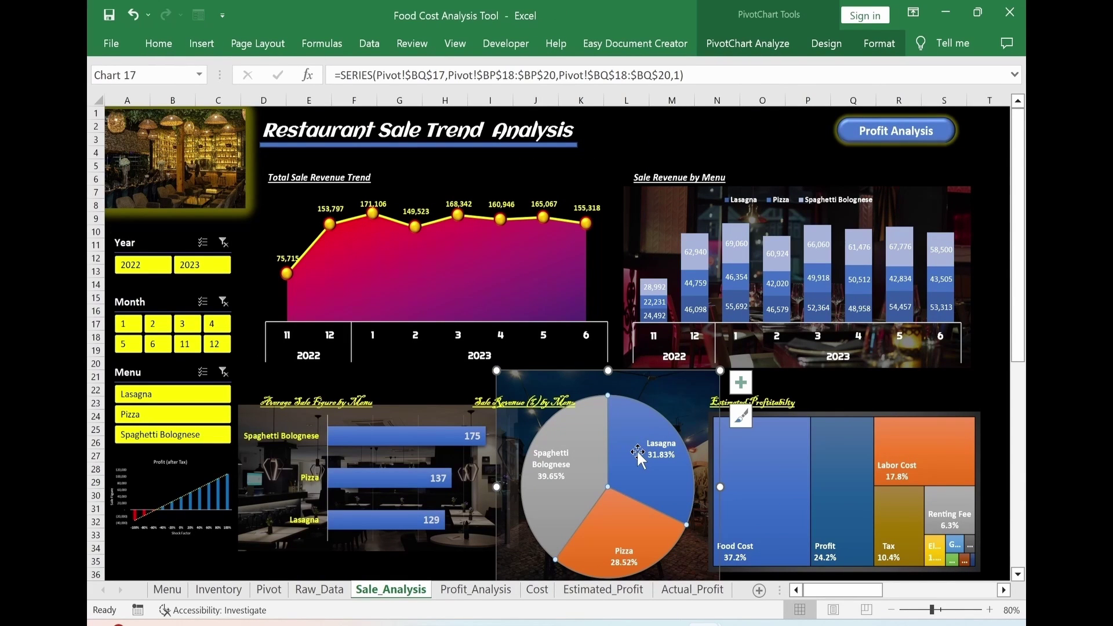
{"action": "double_click", "coordinate": [637, 450]}
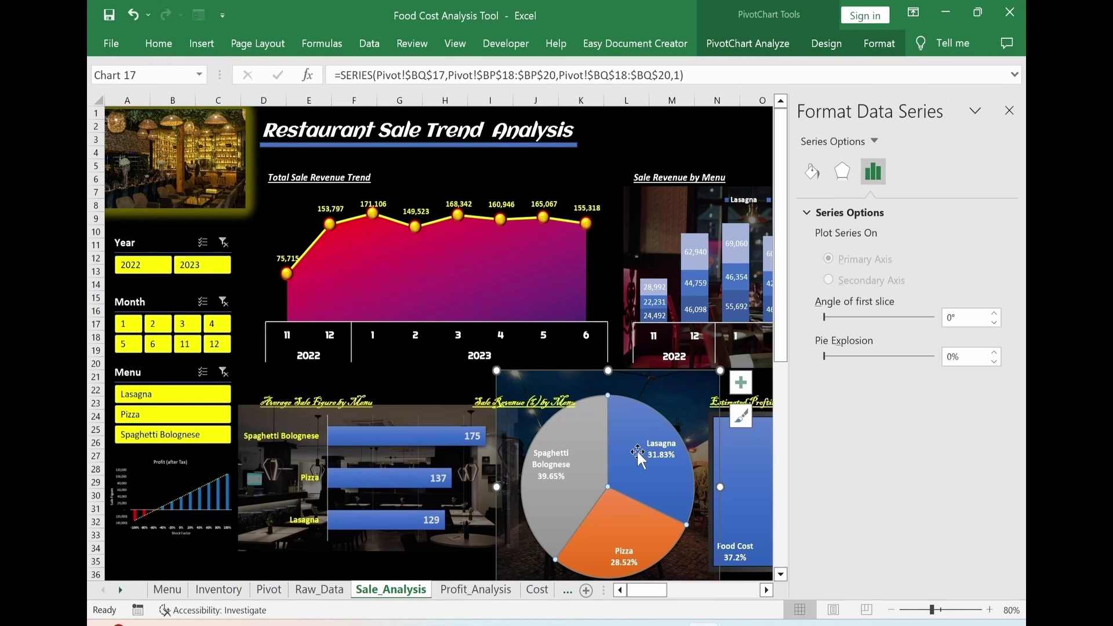
{"action": "left_click", "coordinate": [844, 173]}
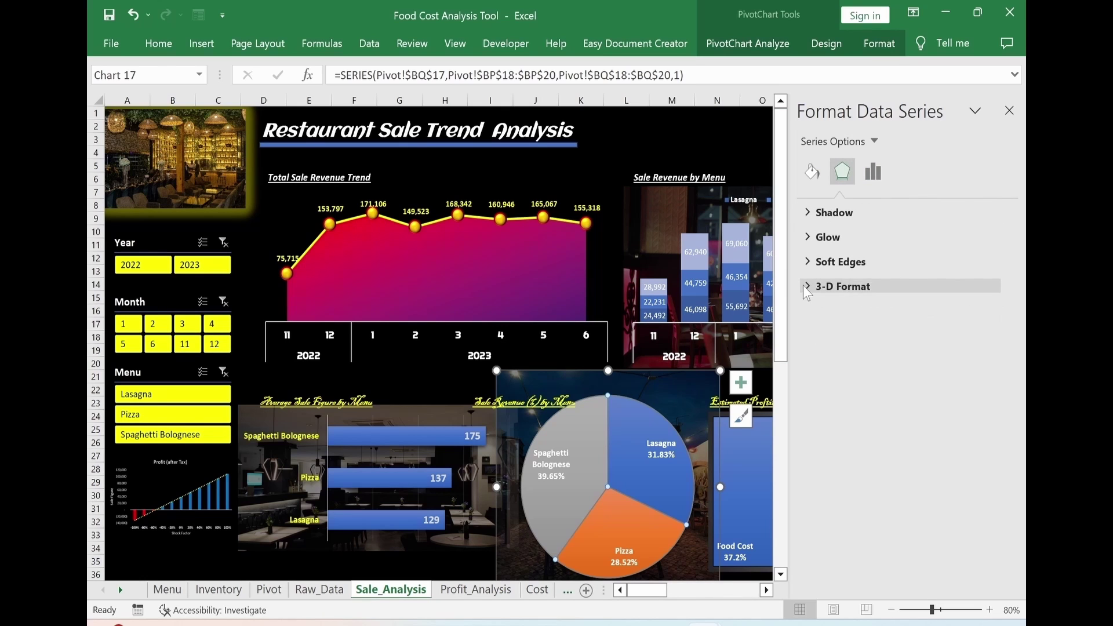
{"action": "left_click", "coordinate": [806, 287]}
{"action": "left_click", "coordinate": [848, 338]}
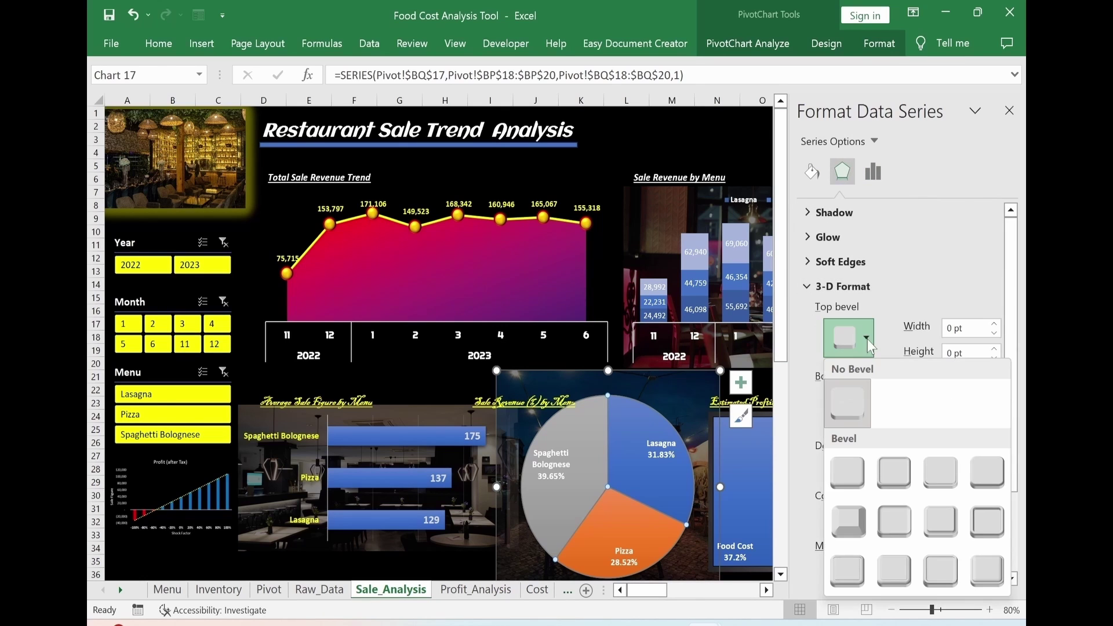
{"action": "left_click", "coordinate": [840, 464]}
{"action": "left_click", "coordinate": [994, 333]}
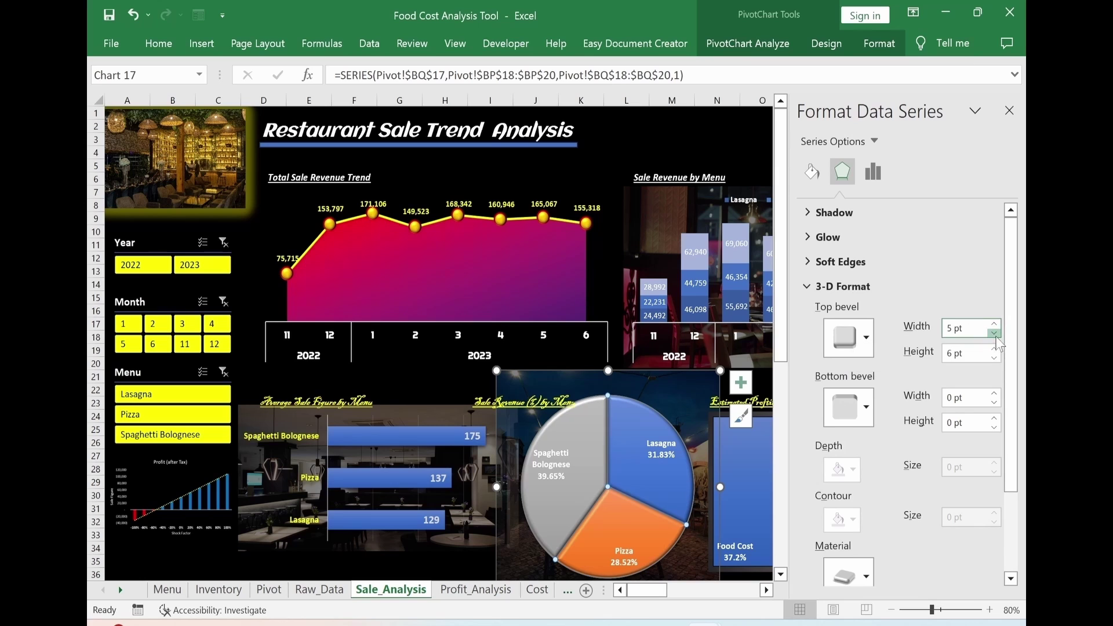
{"action": "left_click", "coordinate": [995, 334]}
{"action": "left_click", "coordinate": [995, 335]}
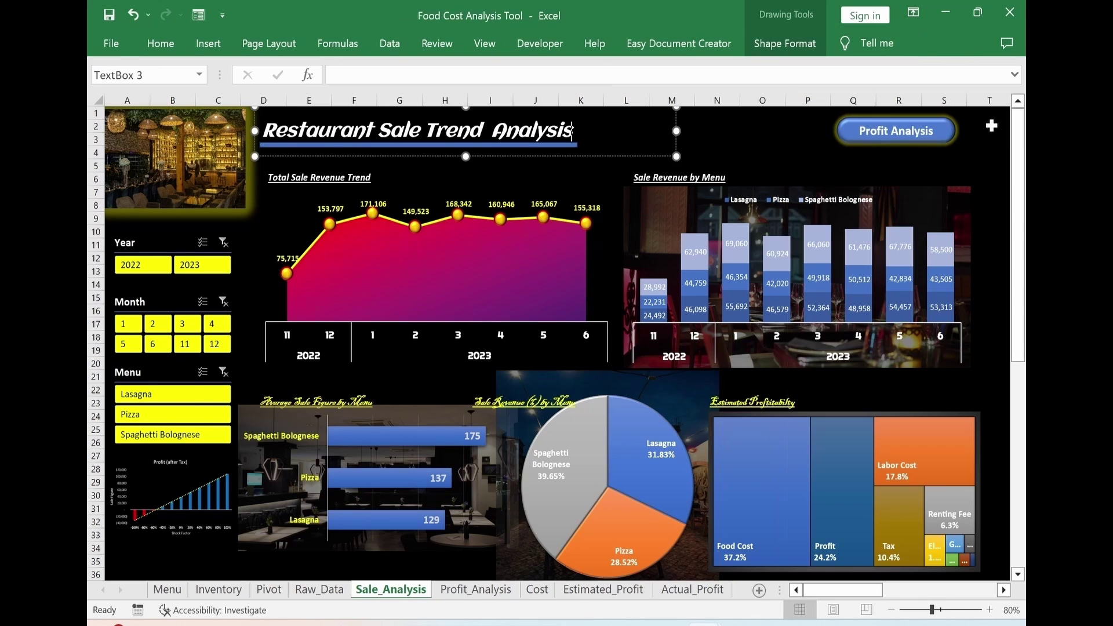
{"action": "left_click", "coordinate": [989, 152]}
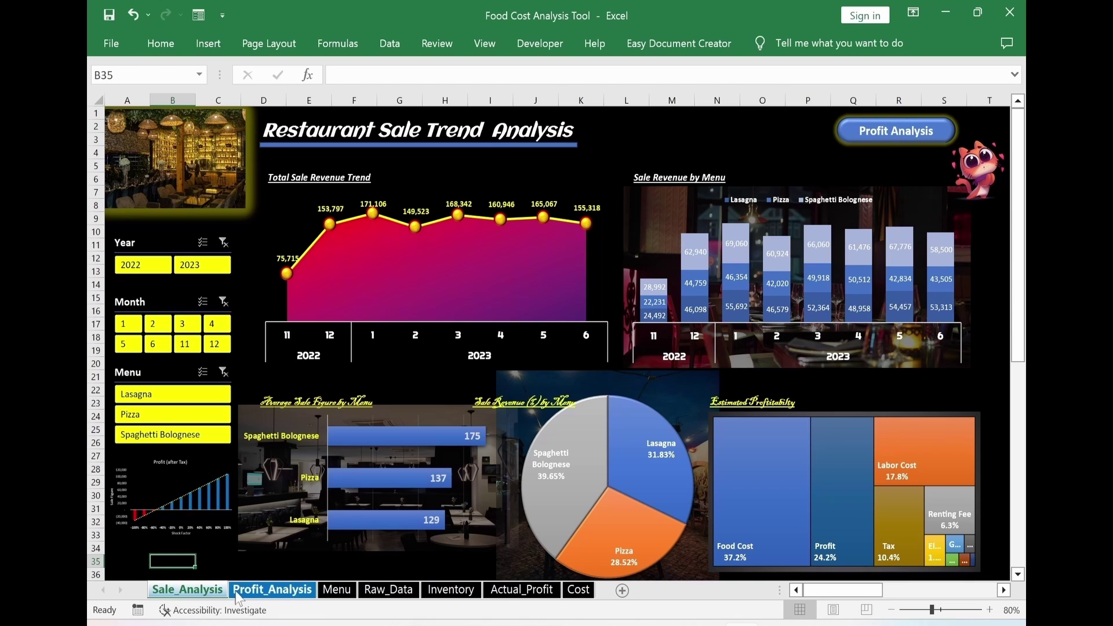
Show the tab colour choices for the Menu sheet and return to the Sale_Analysis sheet without picking a colour.
{"action": "right_click", "coordinate": [347, 595]}
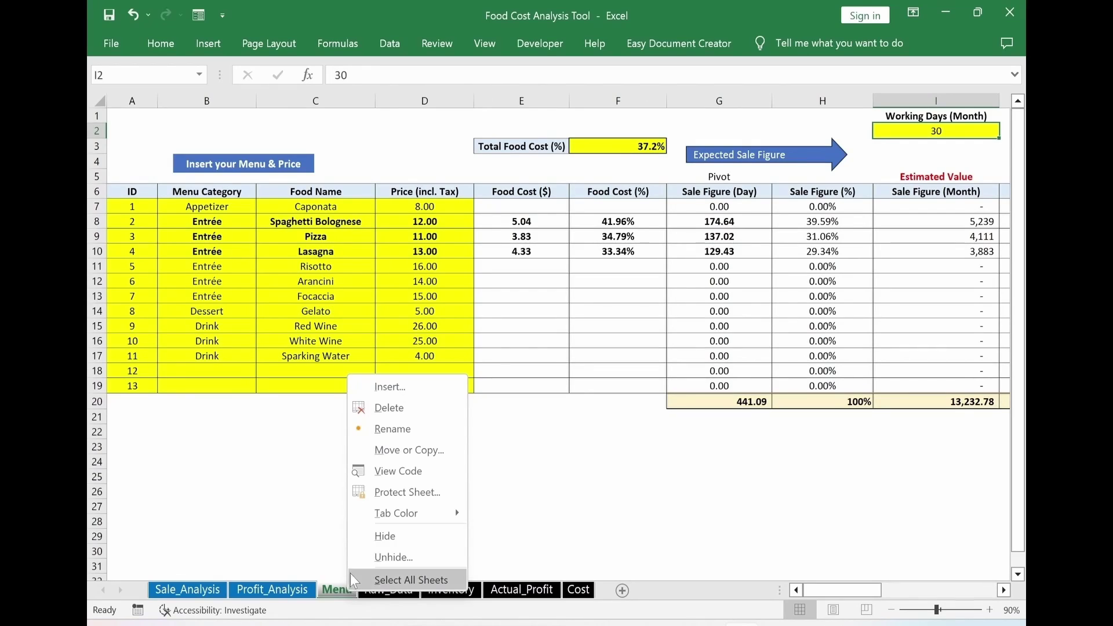
{"action": "mouse_move", "coordinate": [405, 523]}
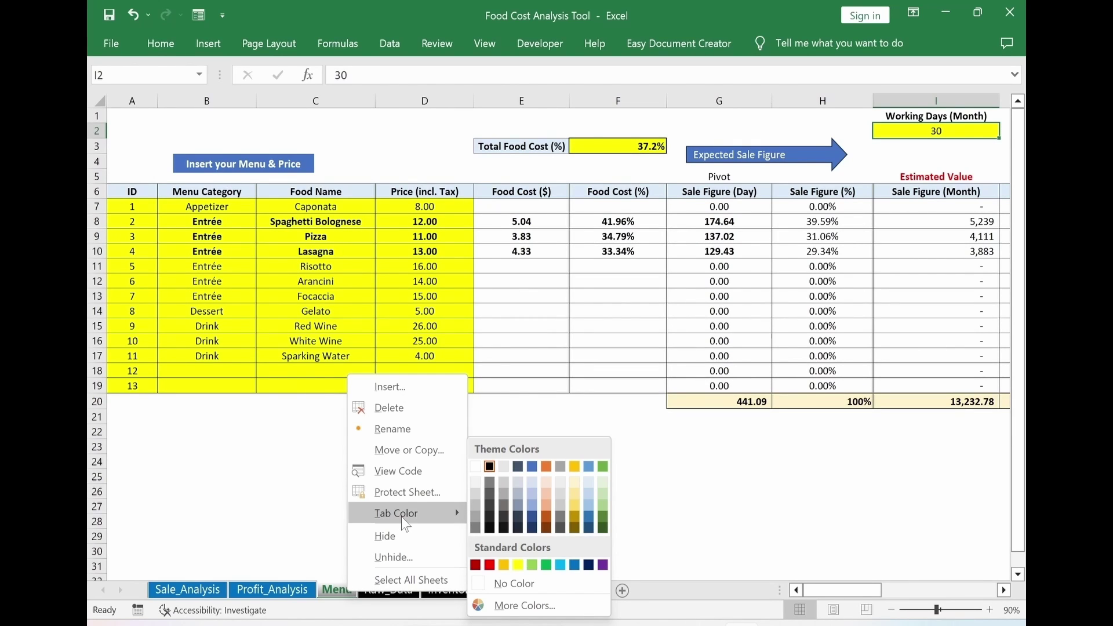
{"action": "left_click", "coordinate": [187, 590]}
{"action": "left_click", "coordinate": [187, 590]}
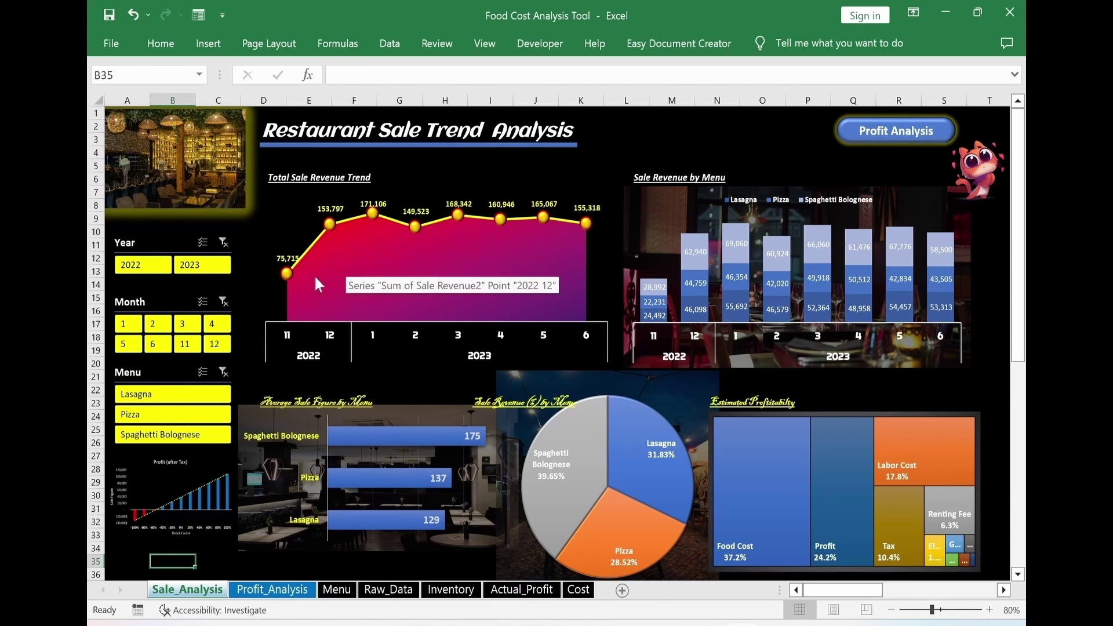
Examine the sales table on the Raw_Data sheet down to its last rows, along with the available data refresh commands.
{"action": "left_click", "coordinate": [406, 591]}
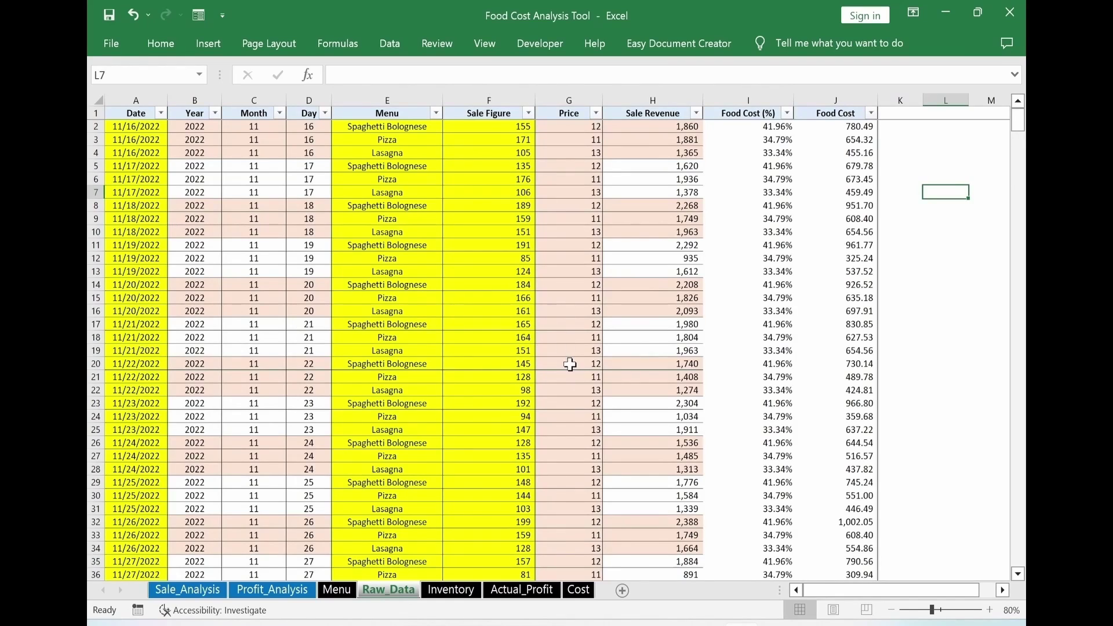
{"action": "scroll", "coordinate": [571, 406], "scroll_direction": "down", "scroll_amount": 1}
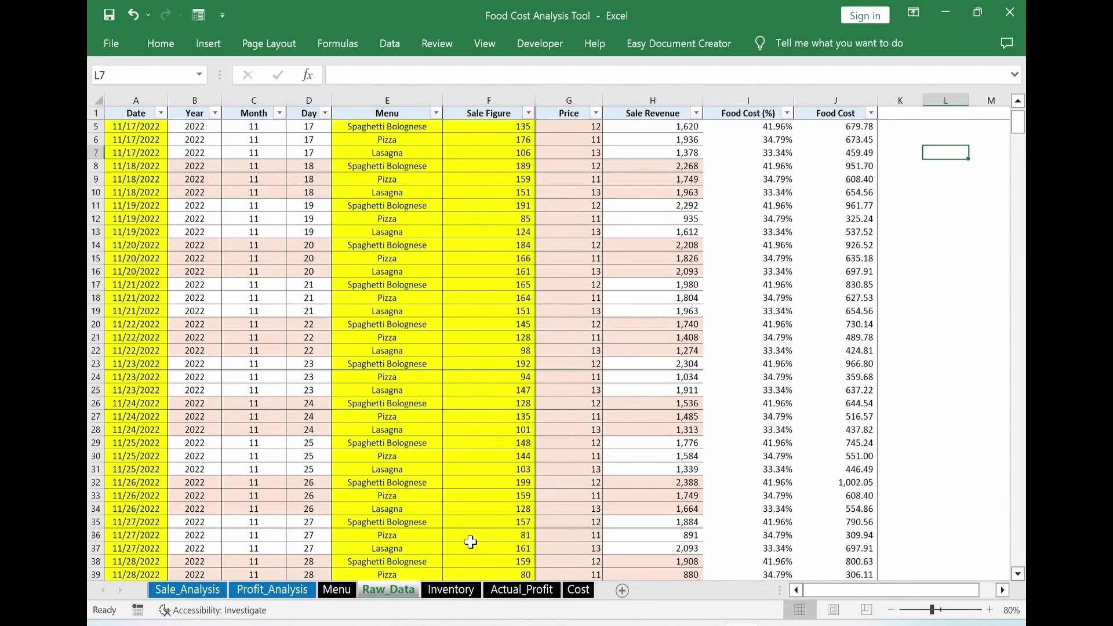
{"action": "scroll", "coordinate": [421, 129], "scroll_direction": "up", "scroll_amount": 1}
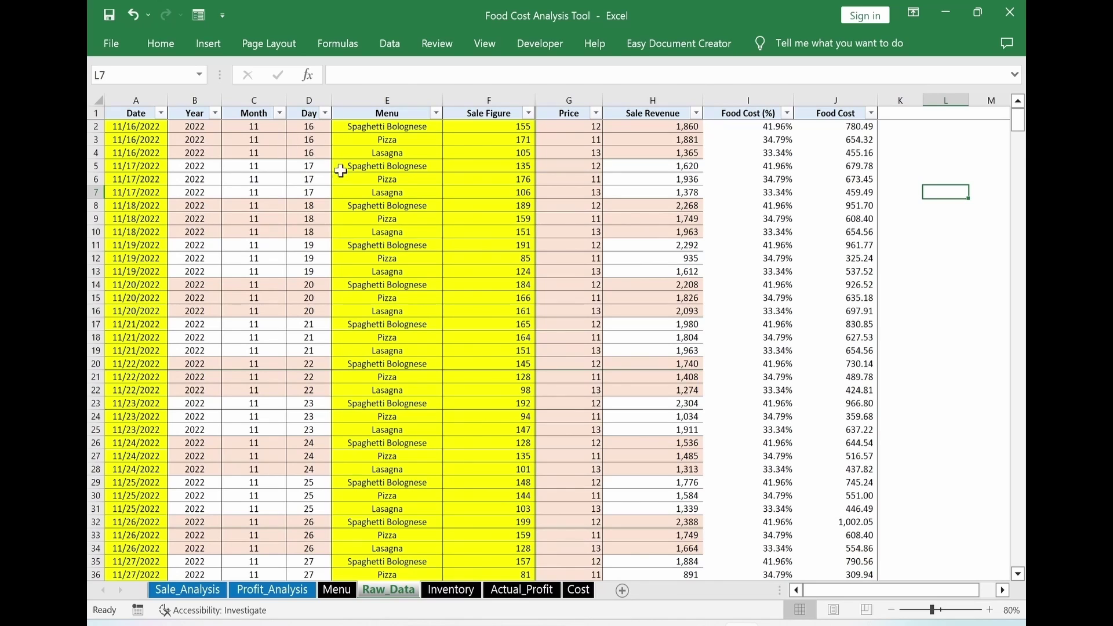
{"action": "left_click", "coordinate": [390, 46]}
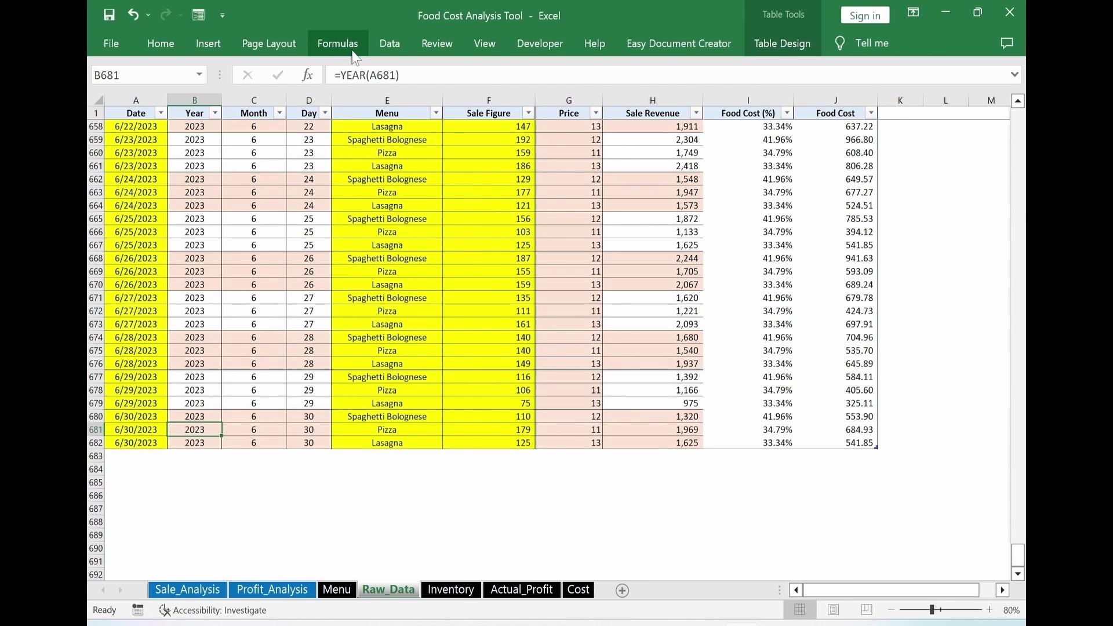
{"action": "left_click", "coordinate": [391, 44]}
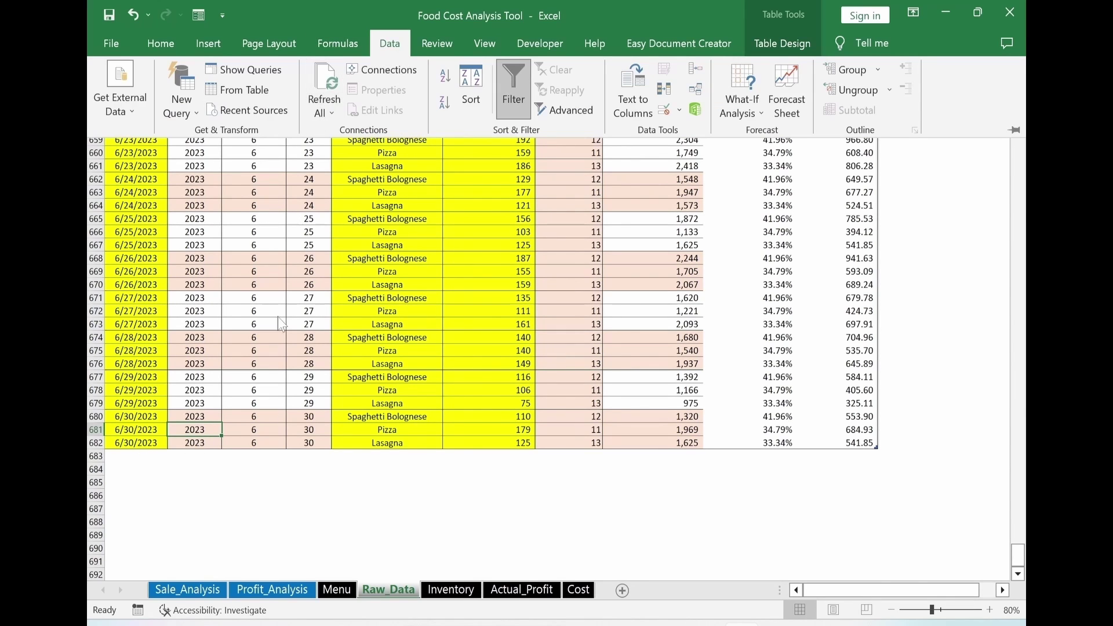
{"action": "left_click", "coordinate": [230, 490]}
Record an empty macro with the default settings on the Sale_Analysis sheet and stop the recording.
{"action": "left_click", "coordinate": [193, 590]}
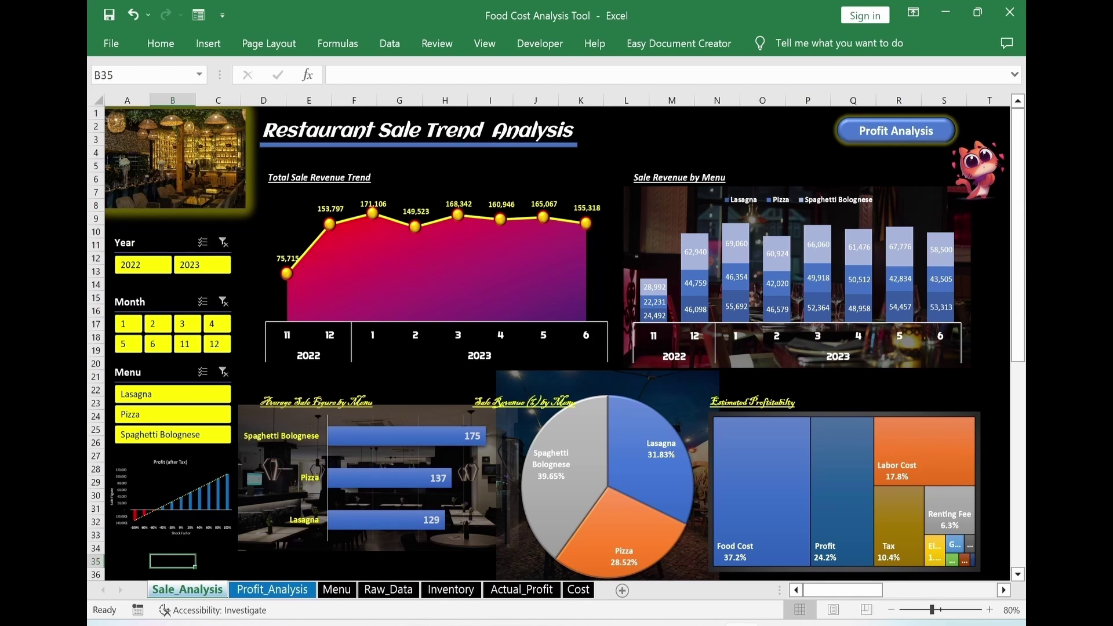
{"action": "left_click", "coordinate": [548, 50]}
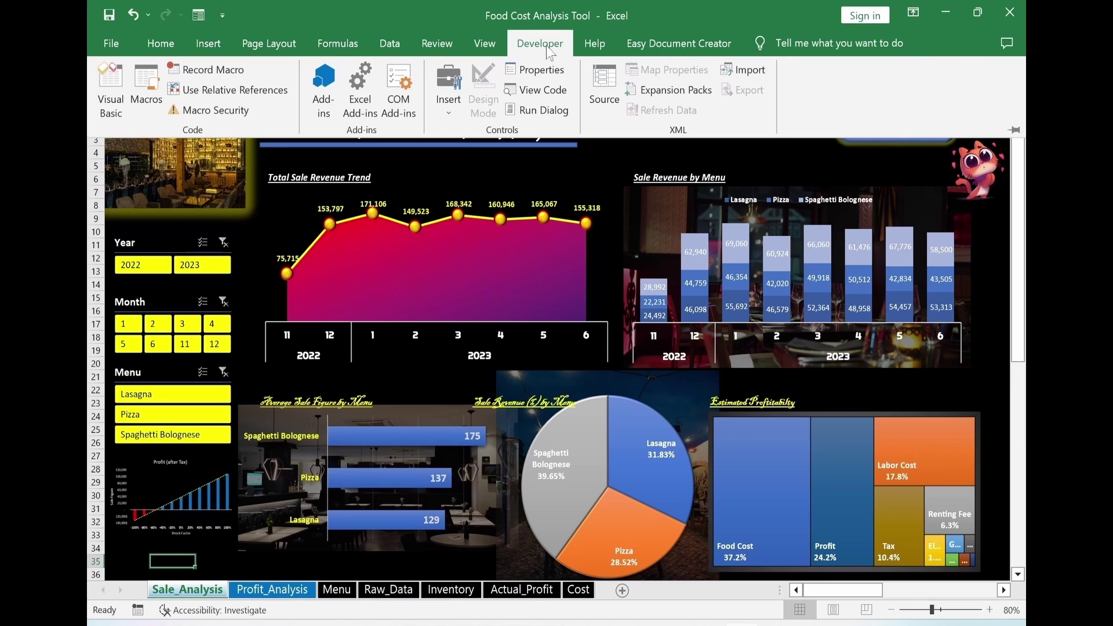
{"action": "left_click", "coordinate": [226, 74]}
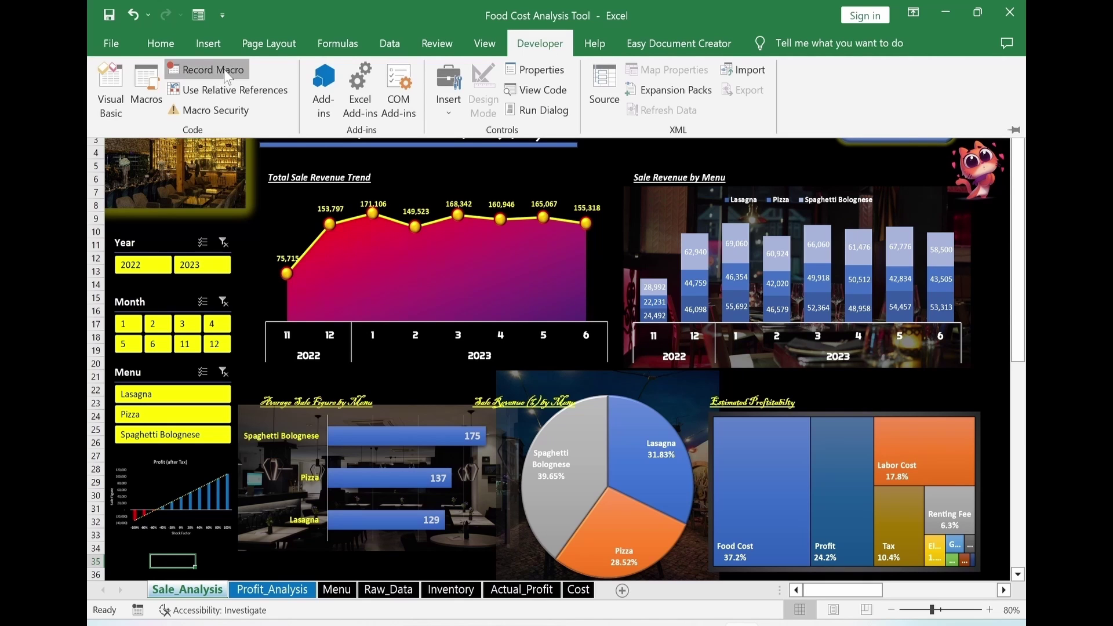
{"action": "left_click", "coordinate": [803, 443]}
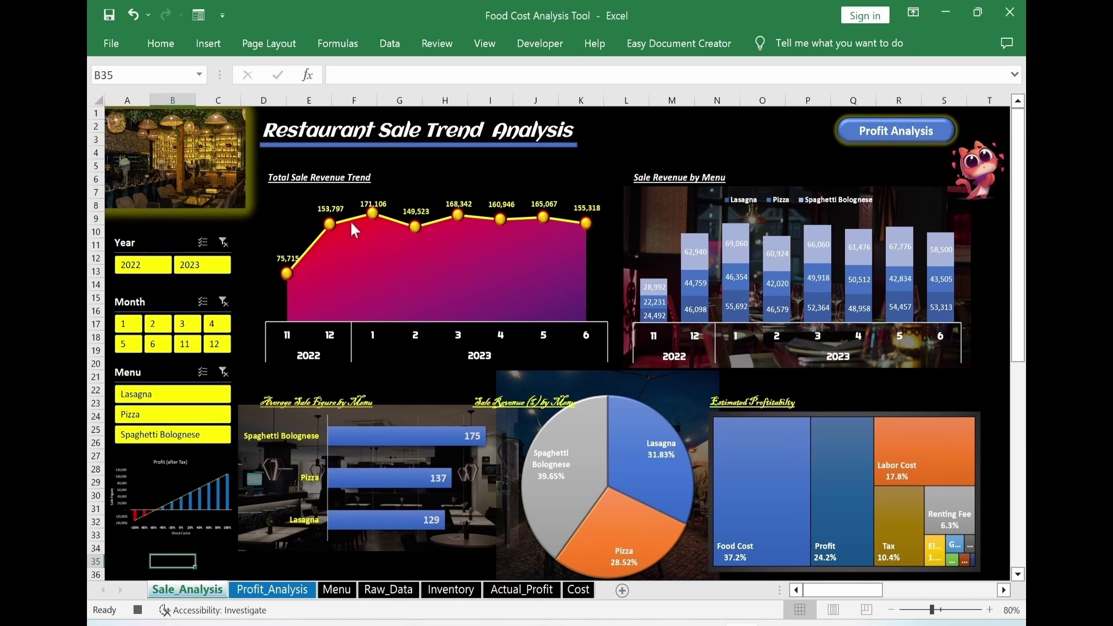
{"action": "left_click", "coordinate": [545, 46]}
{"action": "left_click", "coordinate": [215, 81]}
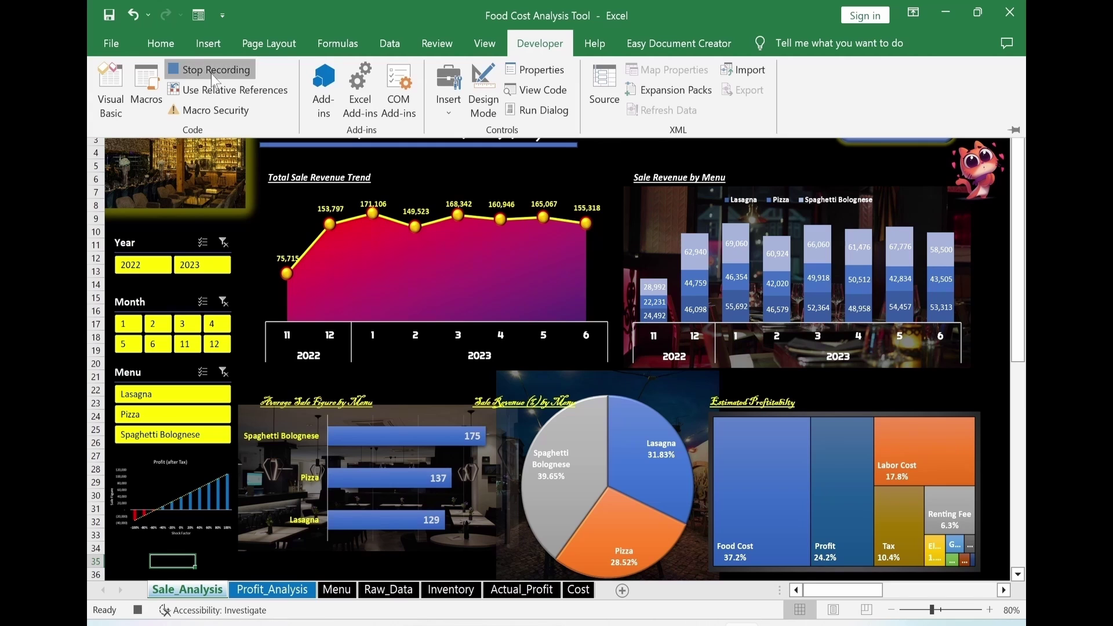
{"action": "left_click", "coordinate": [762, 126]}
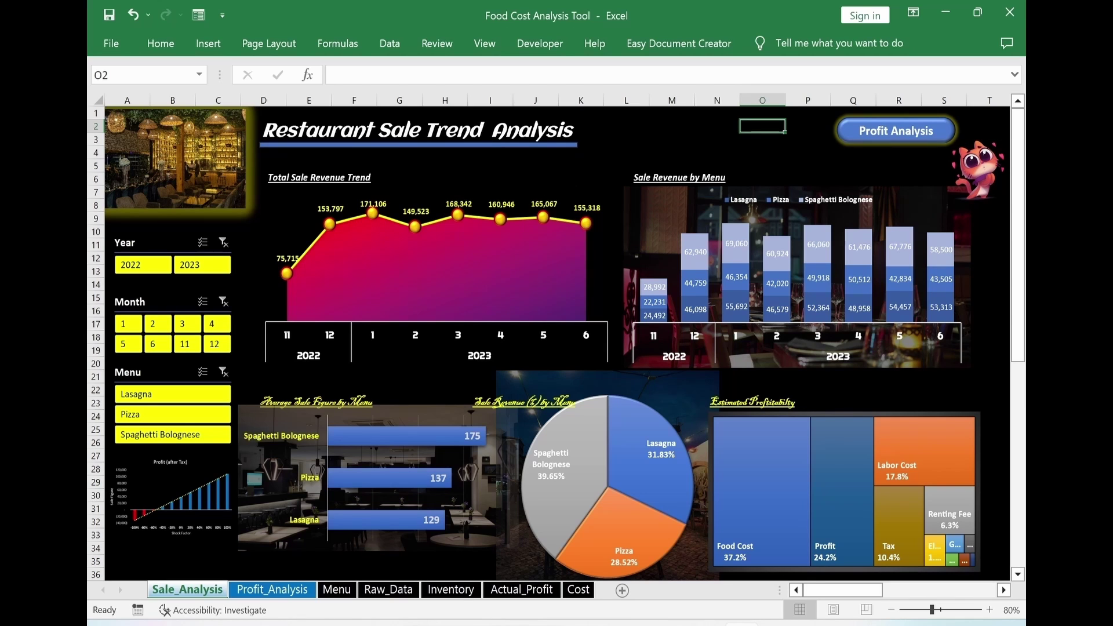
Switch to the Visual Basic editor and open the code of Module1 in the Food Cost Analysis Tool project.
{"action": "key", "text": "alt"}
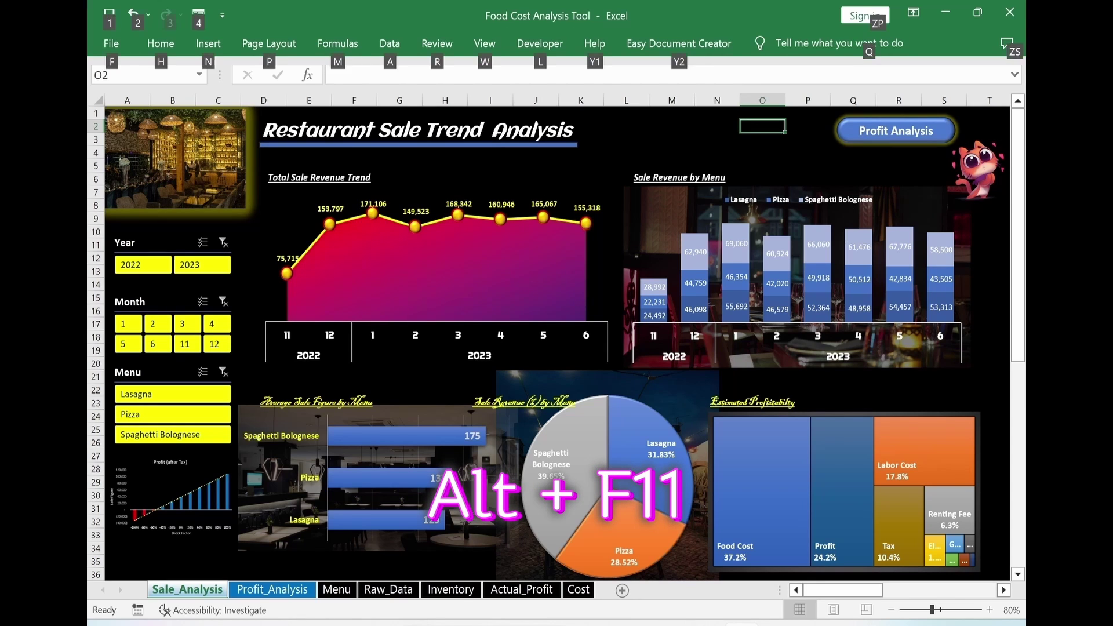
{"action": "key", "text": "alt+F11"}
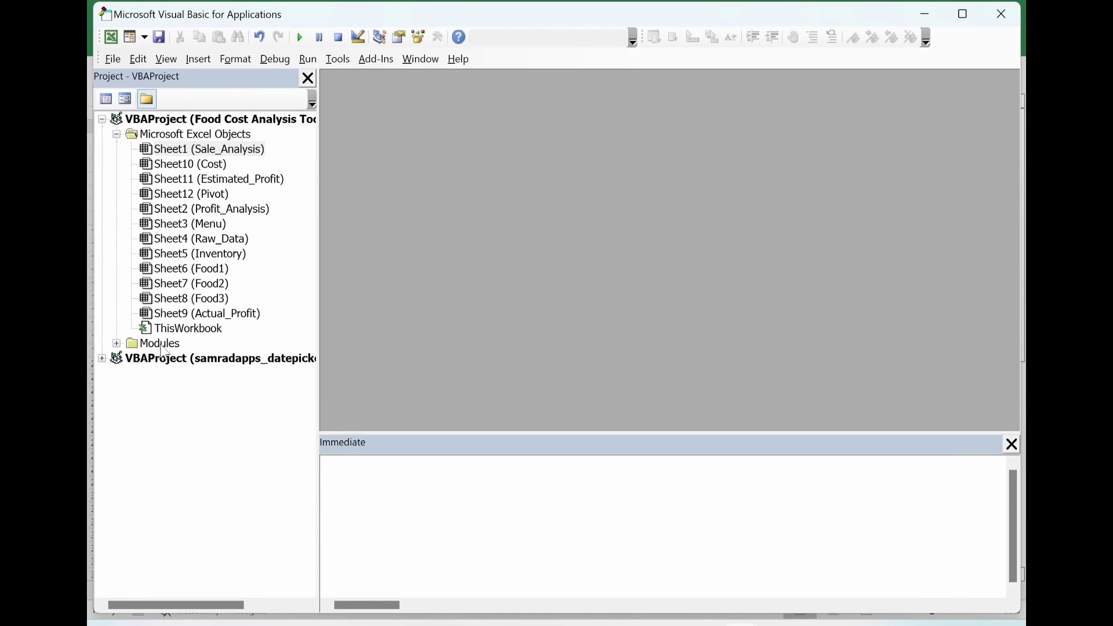
{"action": "left_click", "coordinate": [117, 344]}
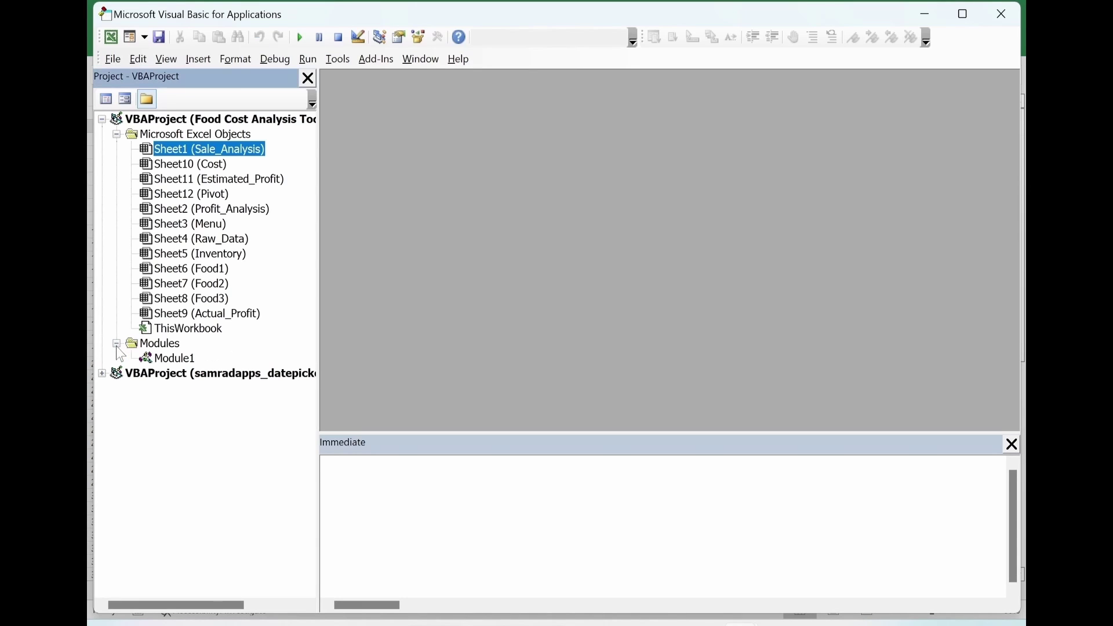
{"action": "double_click", "coordinate": [177, 360]}
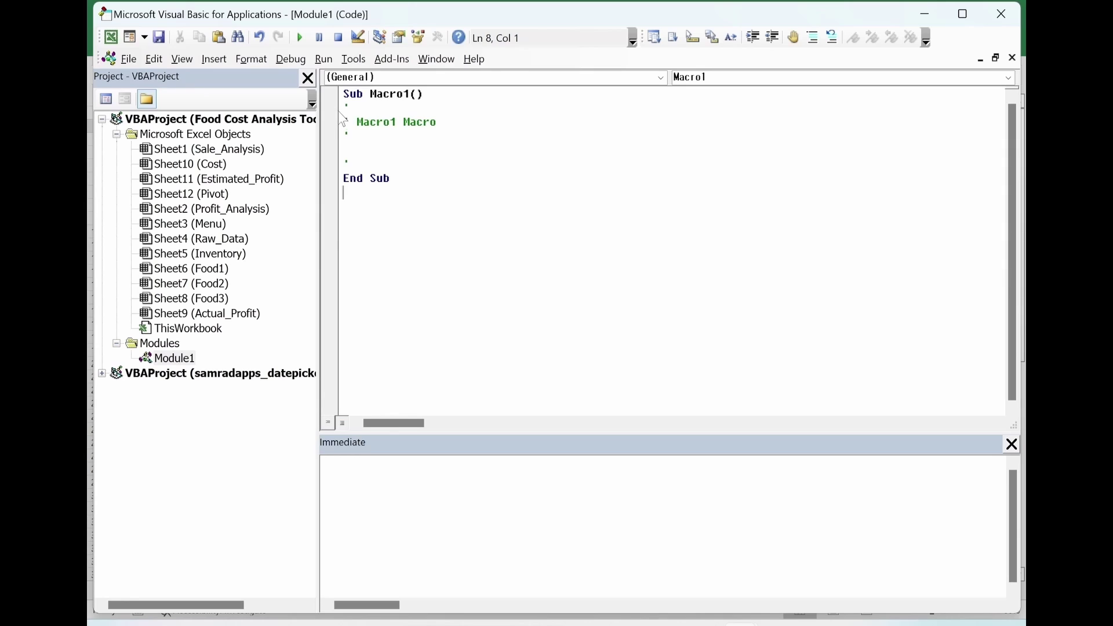
Replace the comment lines at the start of Macro1 with the statement ActiveWorkbook.RefreshAll.
{"action": "left_click_drag", "start_coordinate": [345, 107], "coordinate": [350, 137]}
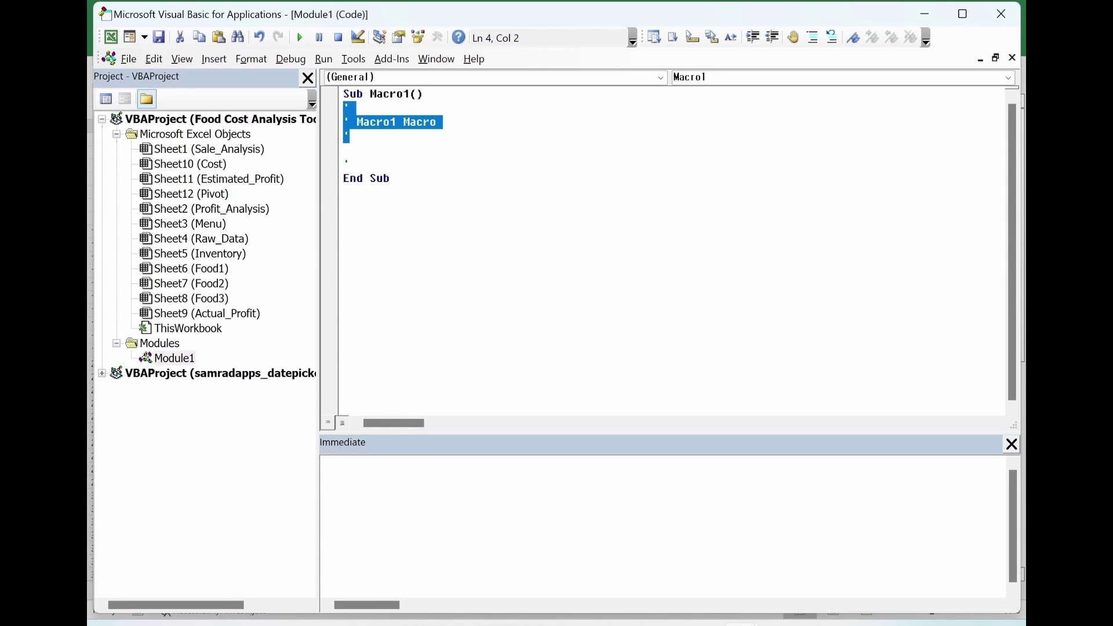
{"action": "key", "text": "Delete"}
{"action": "type", "text": "ActiveWorkbook.RefreshAll"}
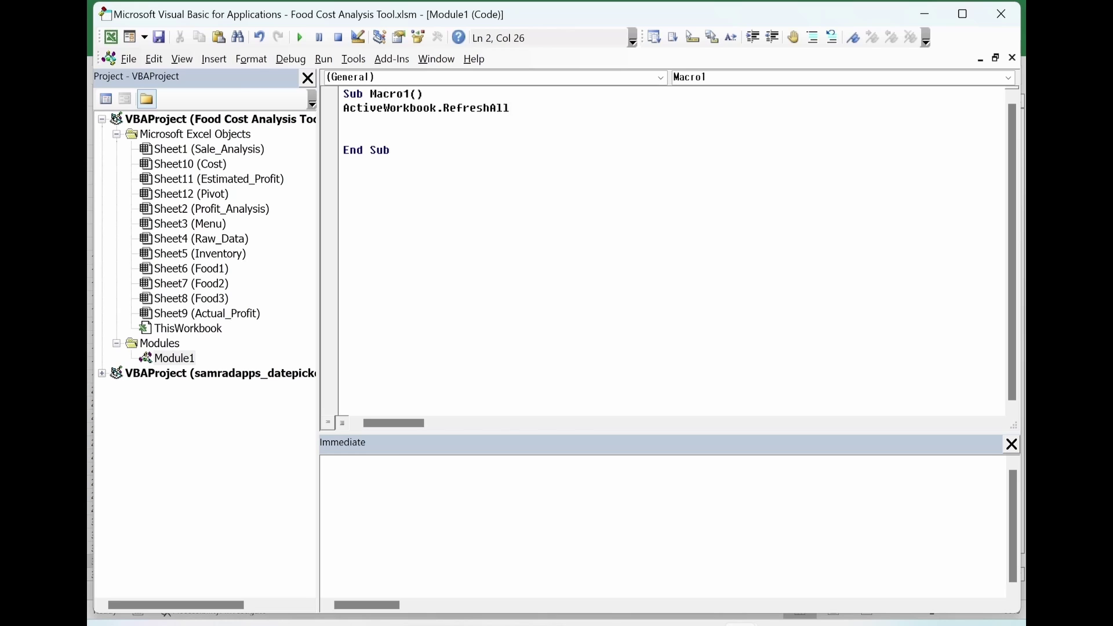
Insert a blank line above the RefreshAll statement in Macro1 and save the workbook.
{"action": "key", "text": "Return"}
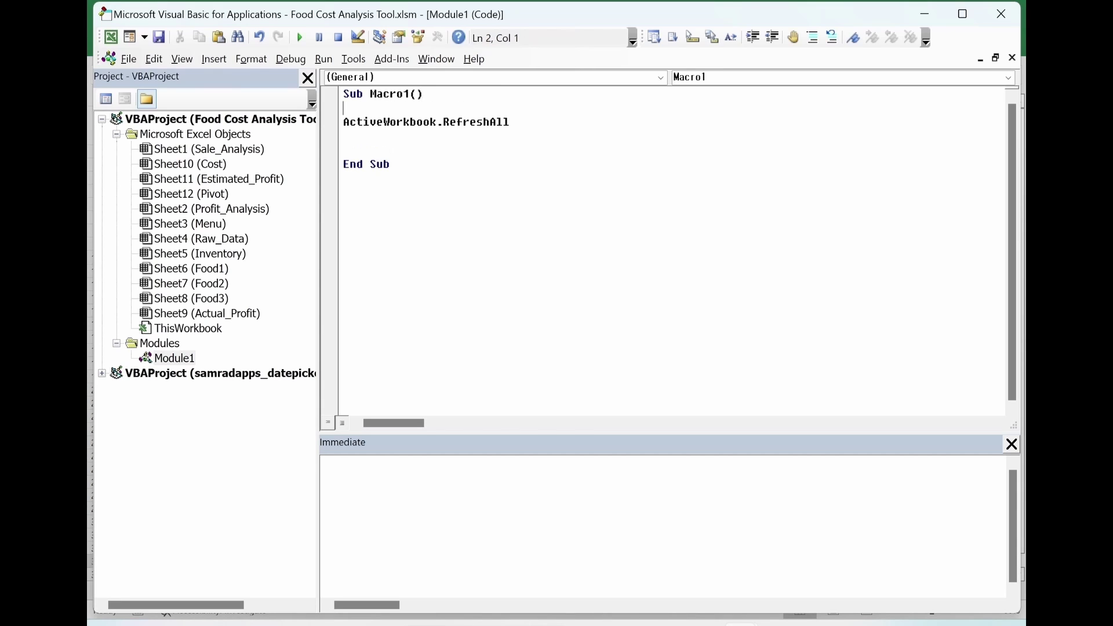
{"action": "key", "text": "Down"}
{"action": "key", "text": "Down"}
{"action": "key", "text": "Down"}
{"action": "left_click", "coordinate": [158, 37]}
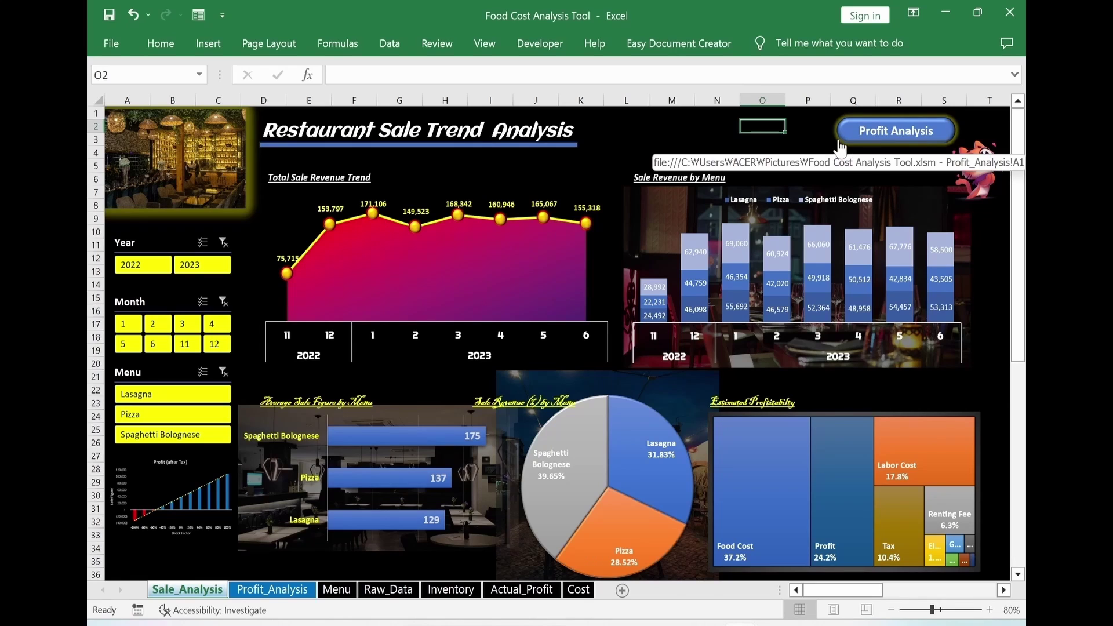
Switch back to the Sale_Analysis sheet and duplicate the Profit Analysis button, placing the copy above the Sale Revenue by Menu heading.
{"action": "left_click", "coordinate": [847, 139], "text": "ctrl"}
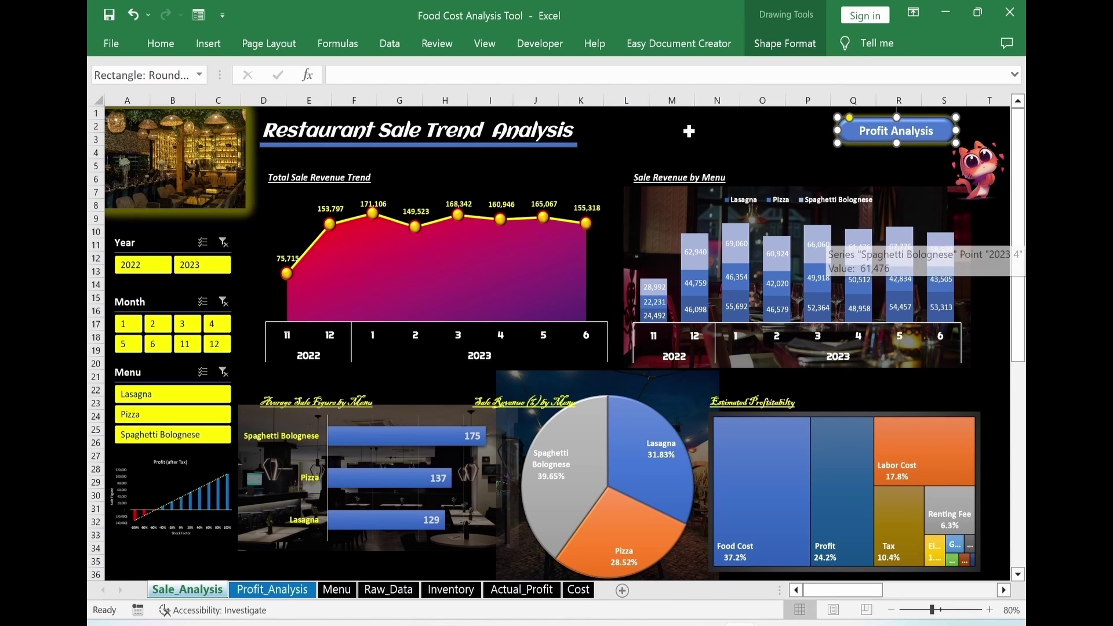
{"action": "left_click", "coordinate": [652, 133]}
{"action": "left_click", "coordinate": [709, 135]}
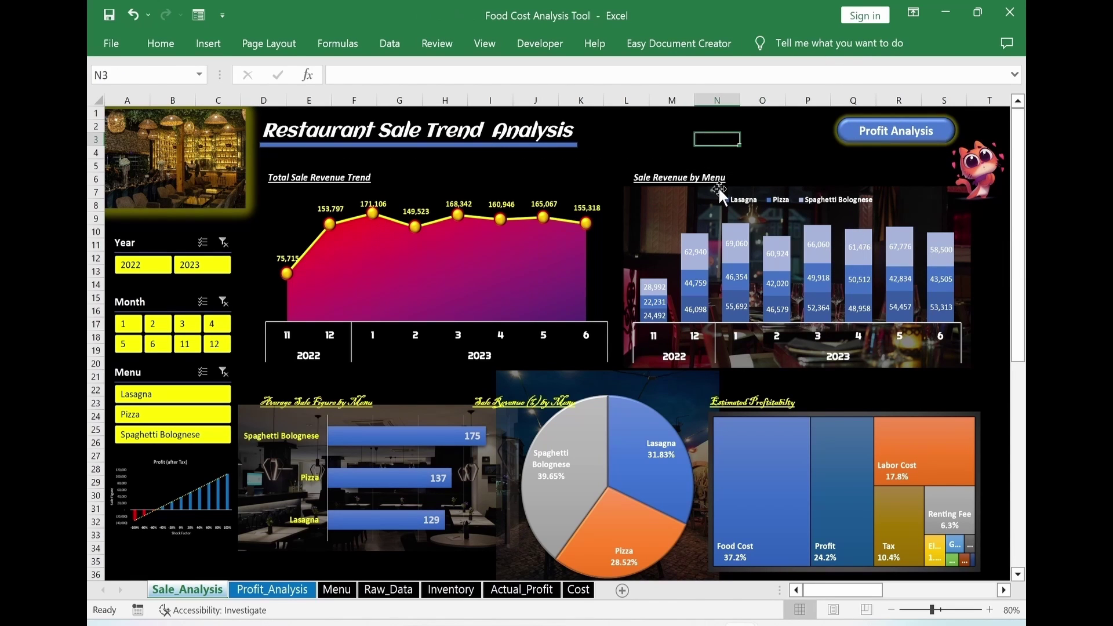
{"action": "key", "text": "ctrl+v"}
{"action": "left_click_drag", "start_coordinate": [781, 153], "coordinate": [719, 142]}
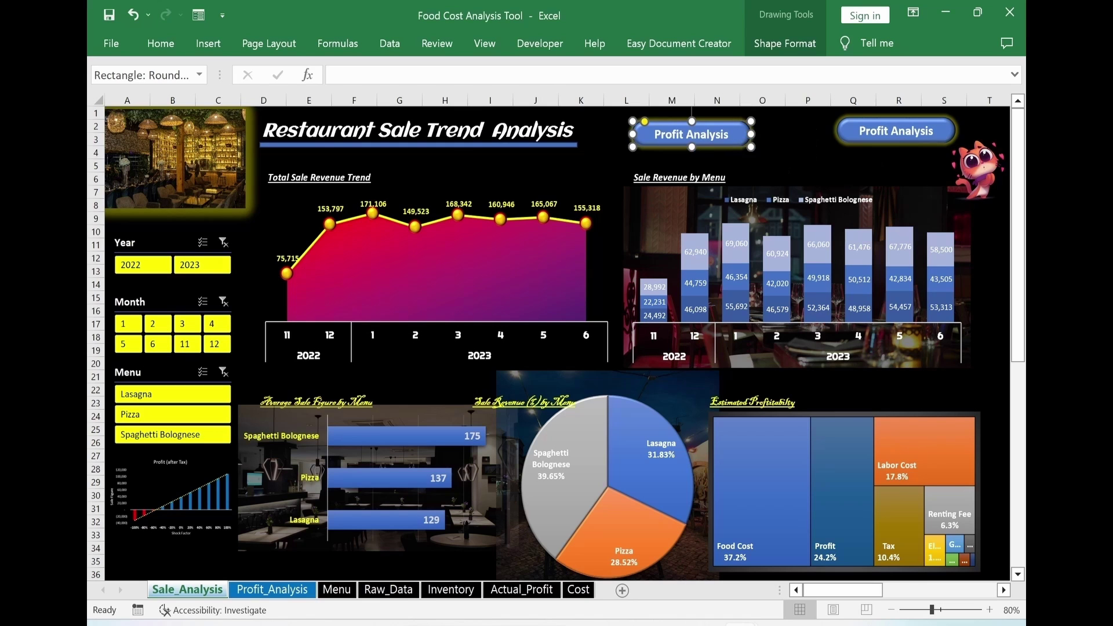
Remove the hyperlink from the copied Profit Analysis button and change its text to Update Data.
{"action": "right_click", "coordinate": [749, 145]}
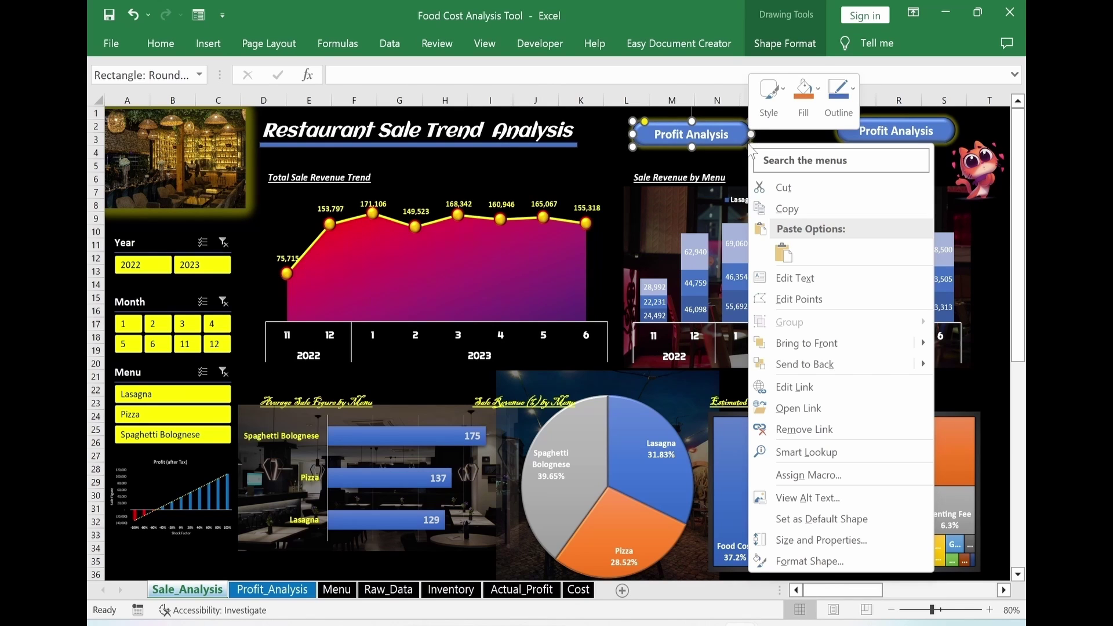
{"action": "left_click", "coordinate": [779, 387]}
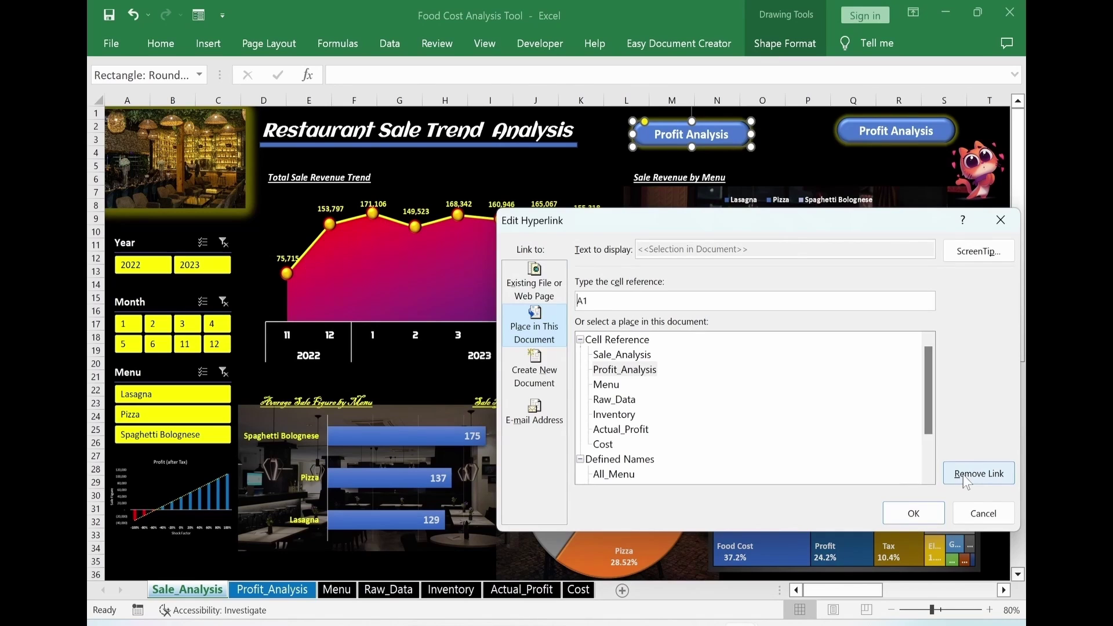
{"action": "left_click", "coordinate": [965, 482]}
{"action": "triple_click", "coordinate": [691, 134]}
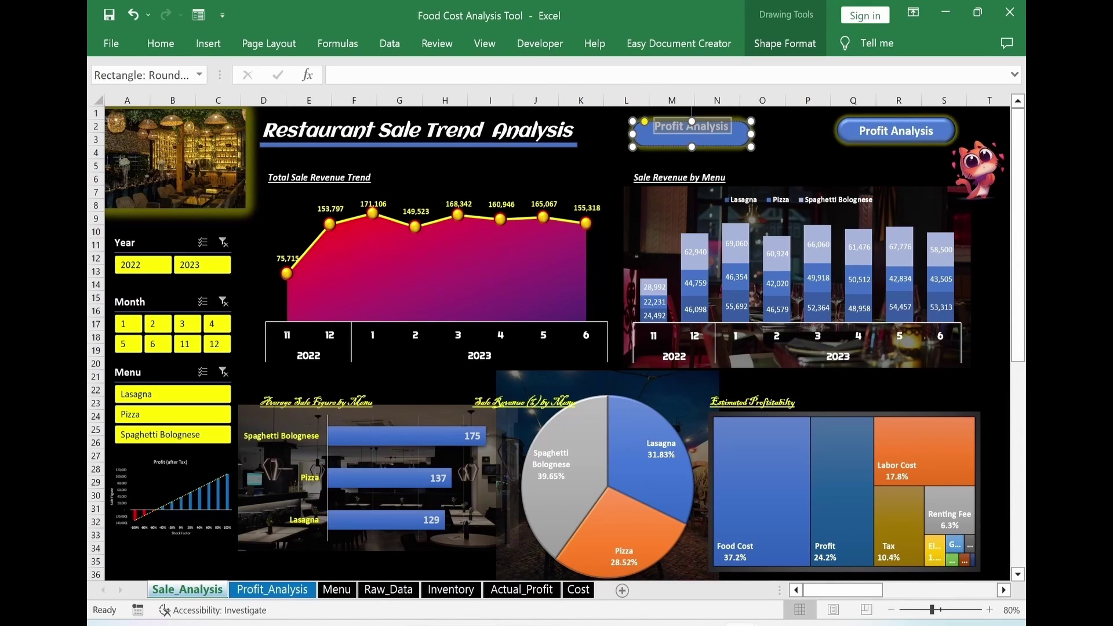
{"action": "key", "text": "Delete"}
{"action": "type", "text": "Update Data"}
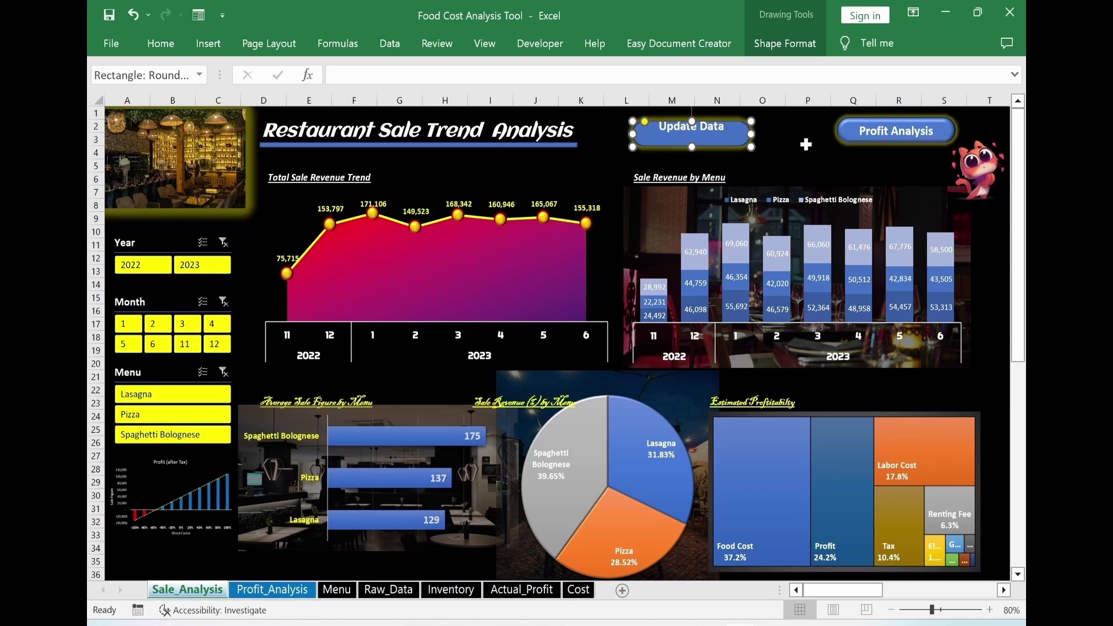
{"action": "left_click", "coordinate": [806, 139]}
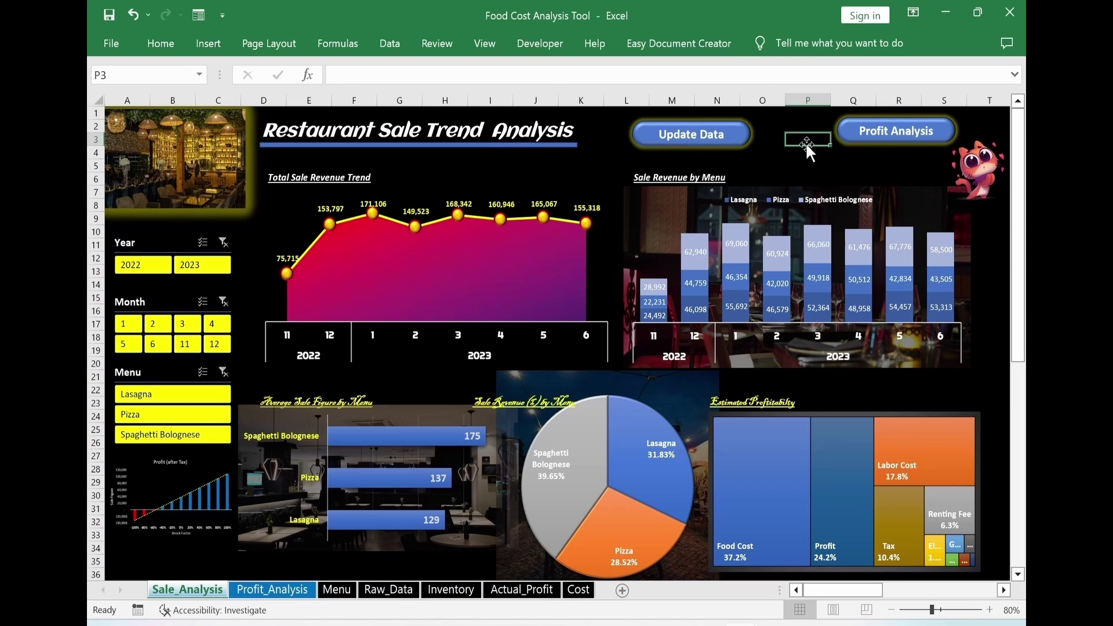
Assign Macro1 to the Update Data button.
{"action": "right_click", "coordinate": [734, 142]}
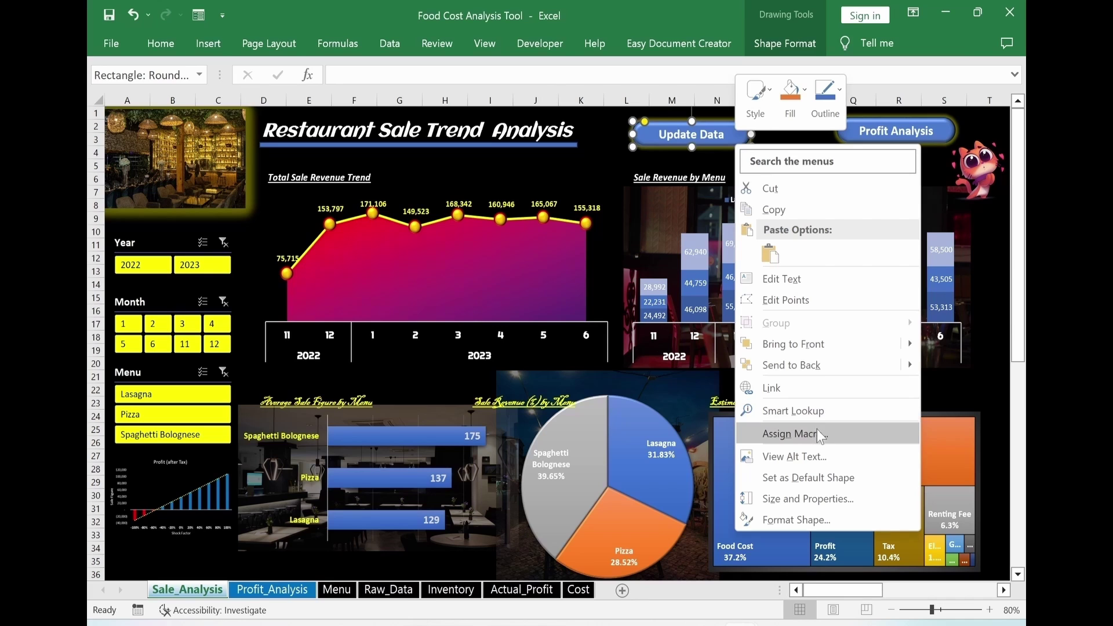
{"action": "left_click", "coordinate": [862, 440]}
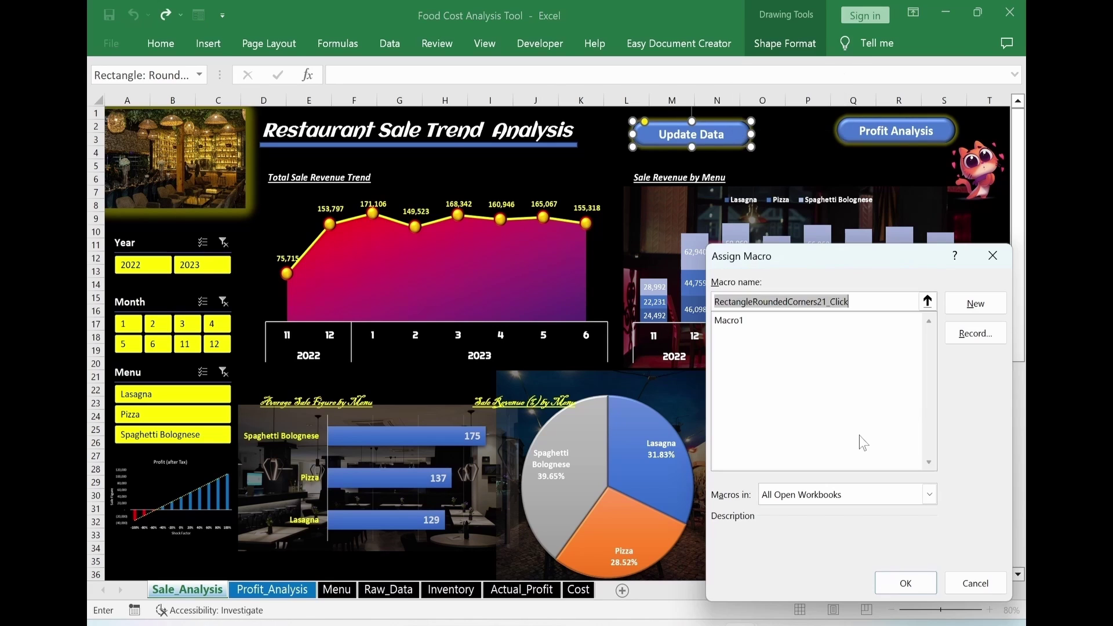
{"action": "left_click", "coordinate": [736, 324]}
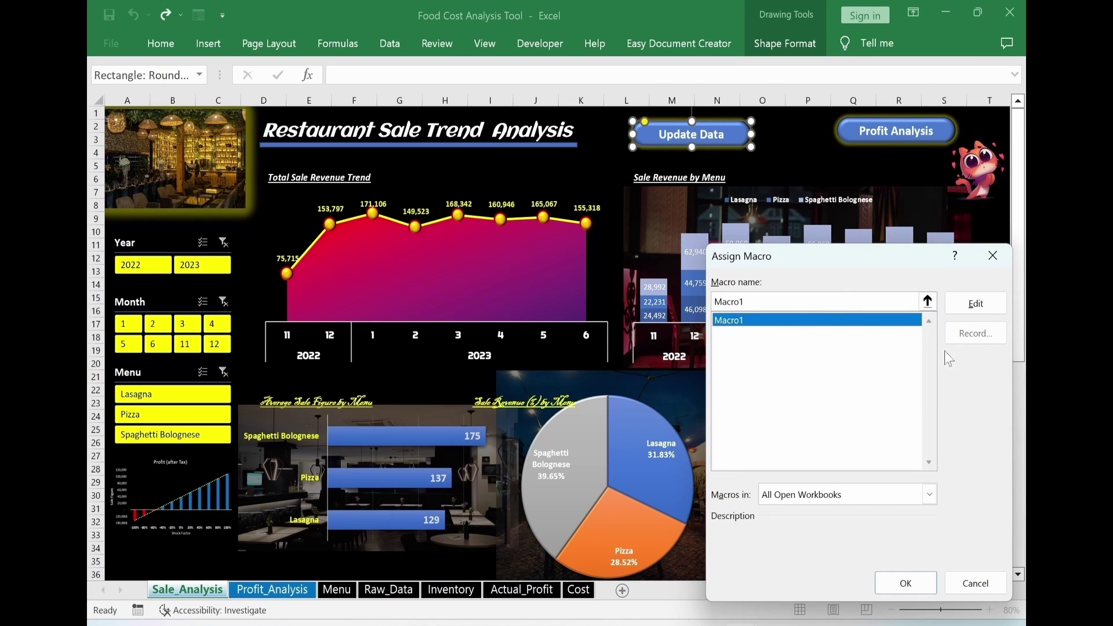
{"action": "left_click", "coordinate": [889, 593]}
{"action": "left_click", "coordinate": [808, 141]}
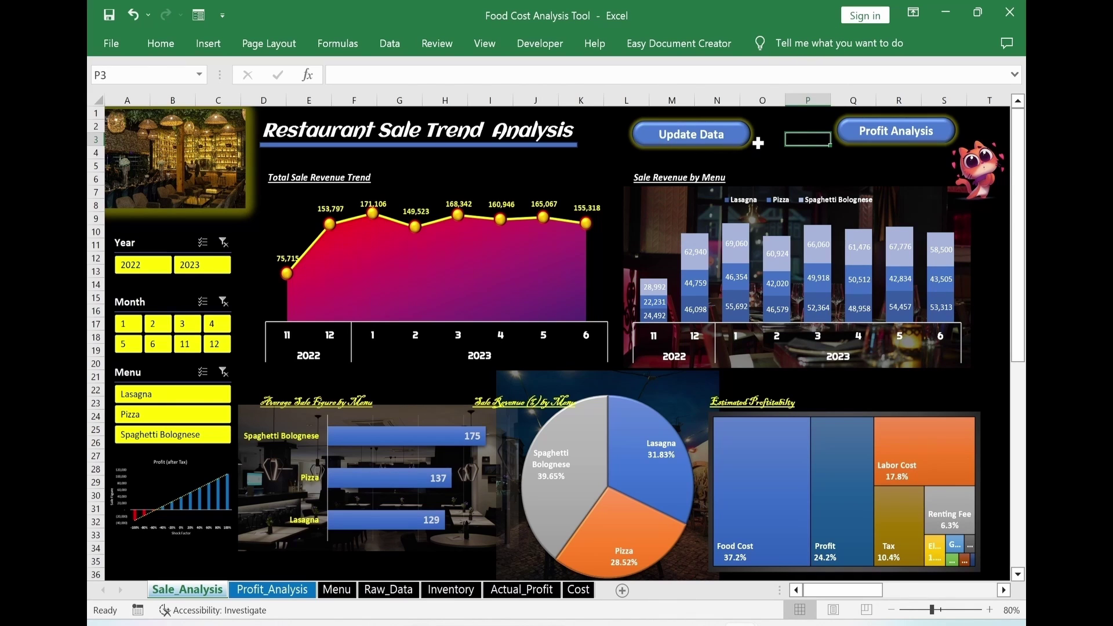
Fill the Update Data button with standard purple and move it close beside the Profit Analysis button.
{"action": "left_click", "coordinate": [752, 138], "text": "ctrl"}
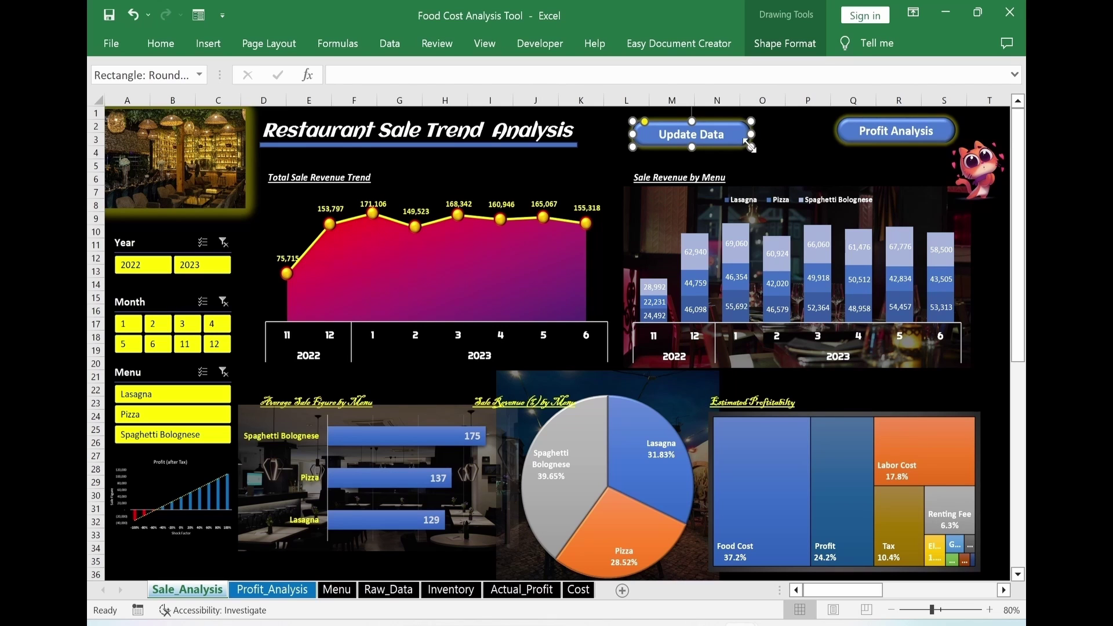
{"action": "right_click", "coordinate": [749, 145]}
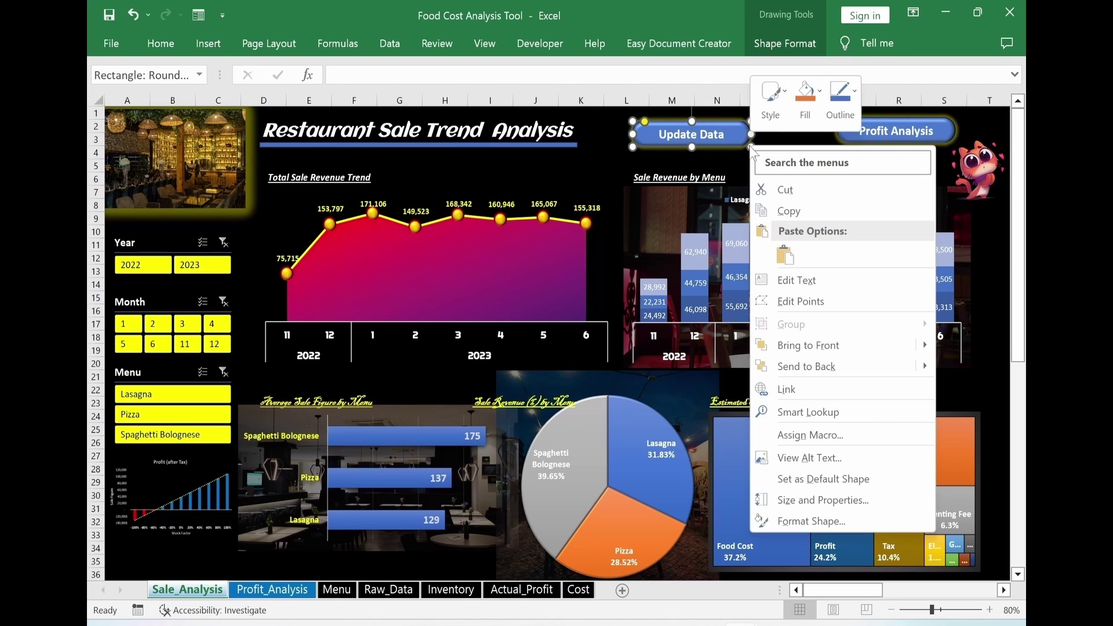
{"action": "left_click", "coordinate": [804, 123]}
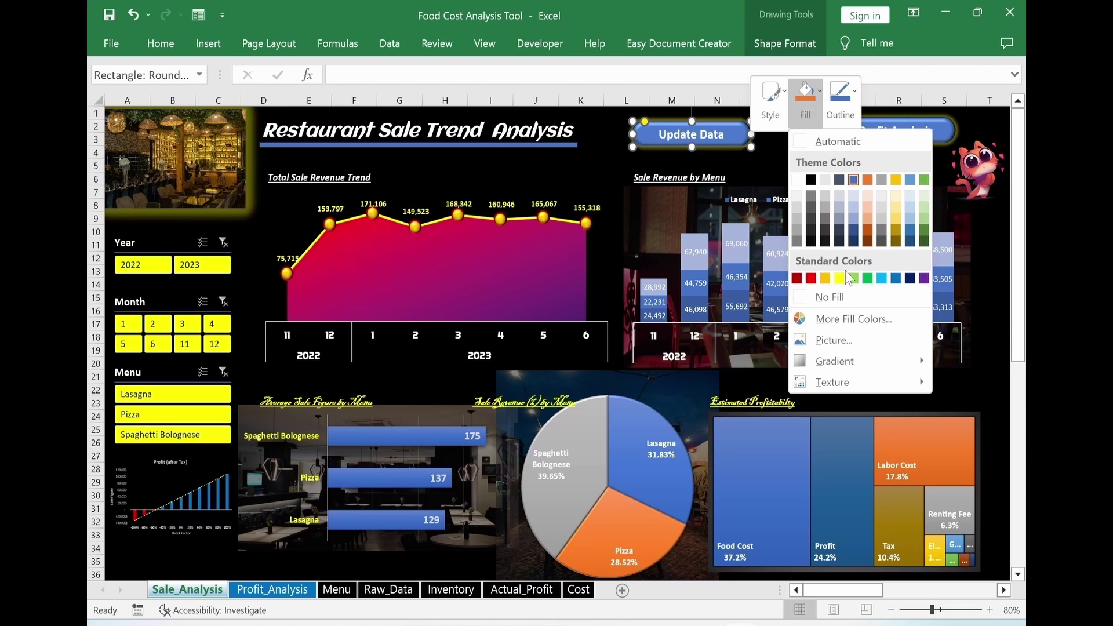
{"action": "left_click", "coordinate": [924, 279]}
{"action": "left_click_drag", "start_coordinate": [690, 134], "coordinate": [762, 131]}
{"action": "left_click", "coordinate": [898, 166]}
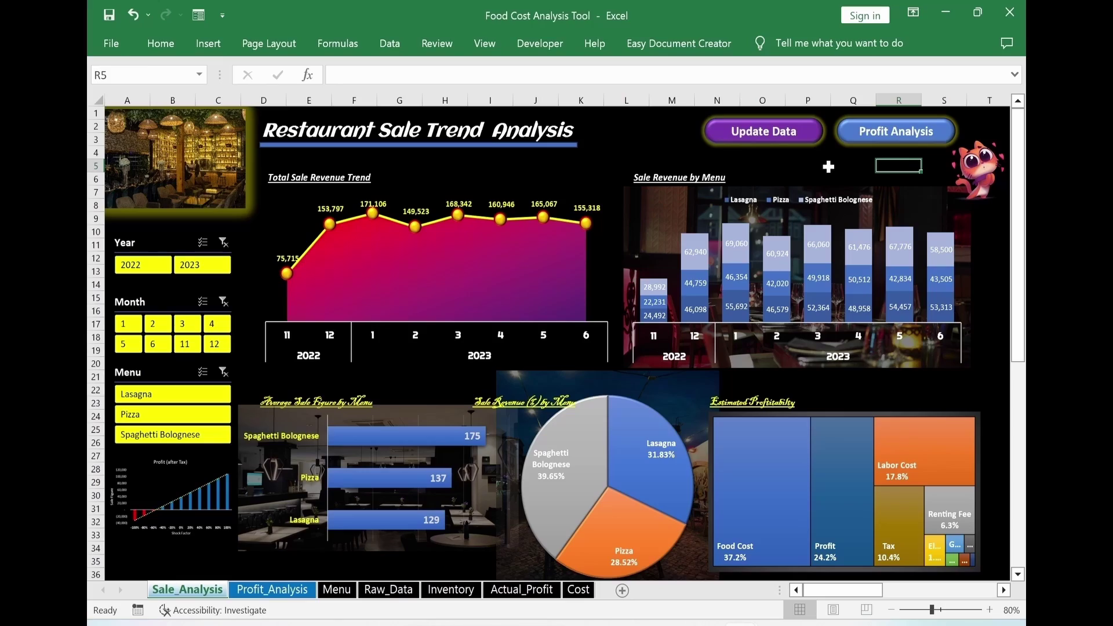
{"action": "mouse_move", "coordinate": [907, 290]}
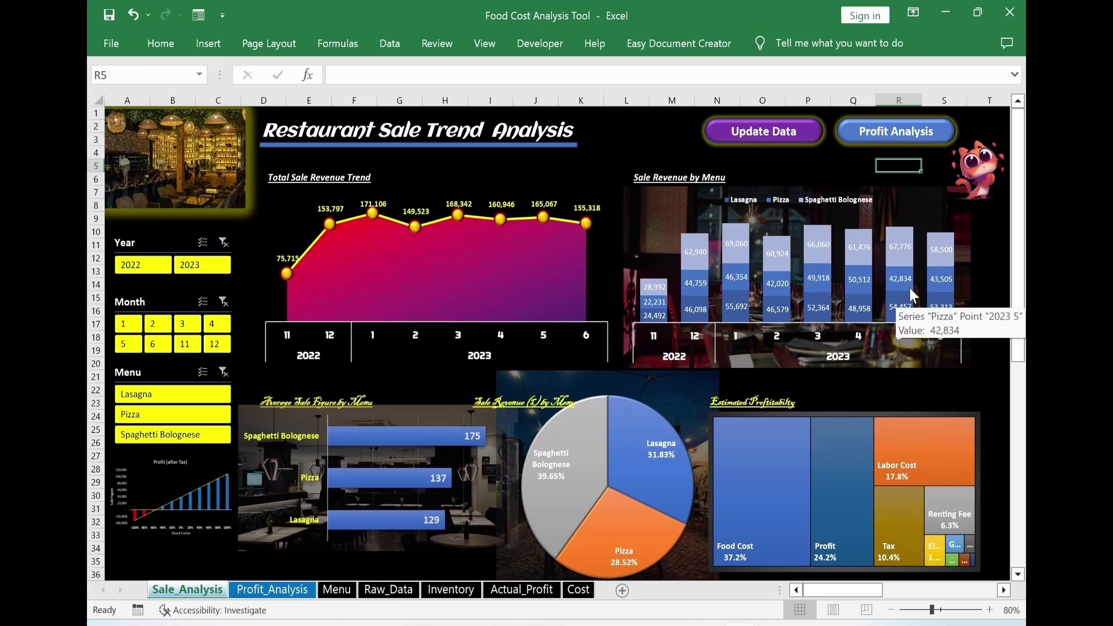